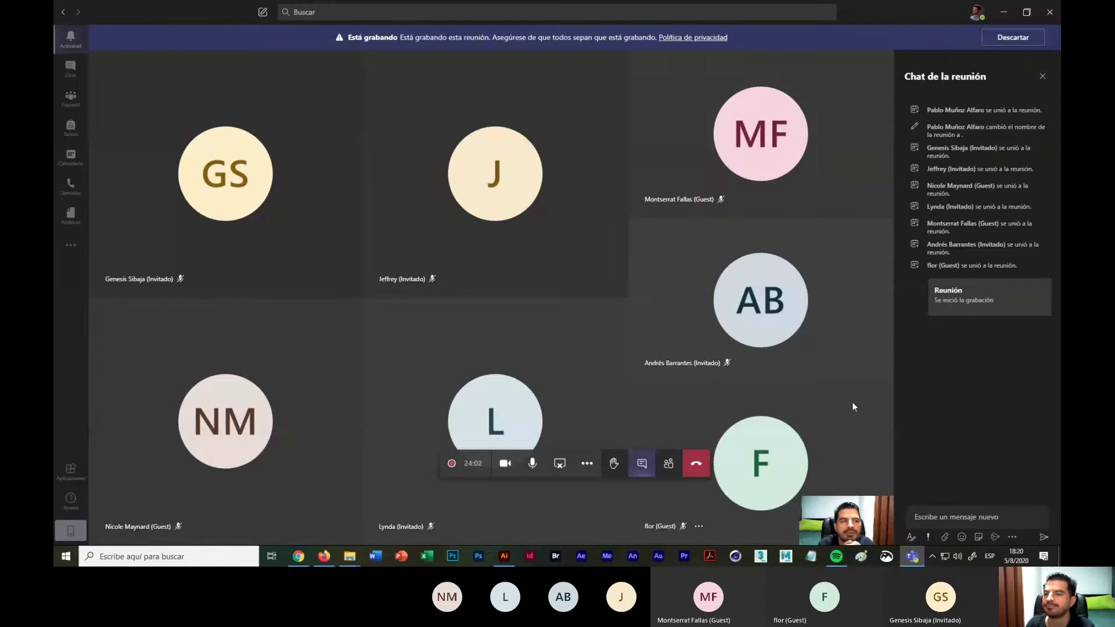
Step: Switch to Illustrator, clear the grey circle from the untitled document and close it without saving
click(1010, 38)
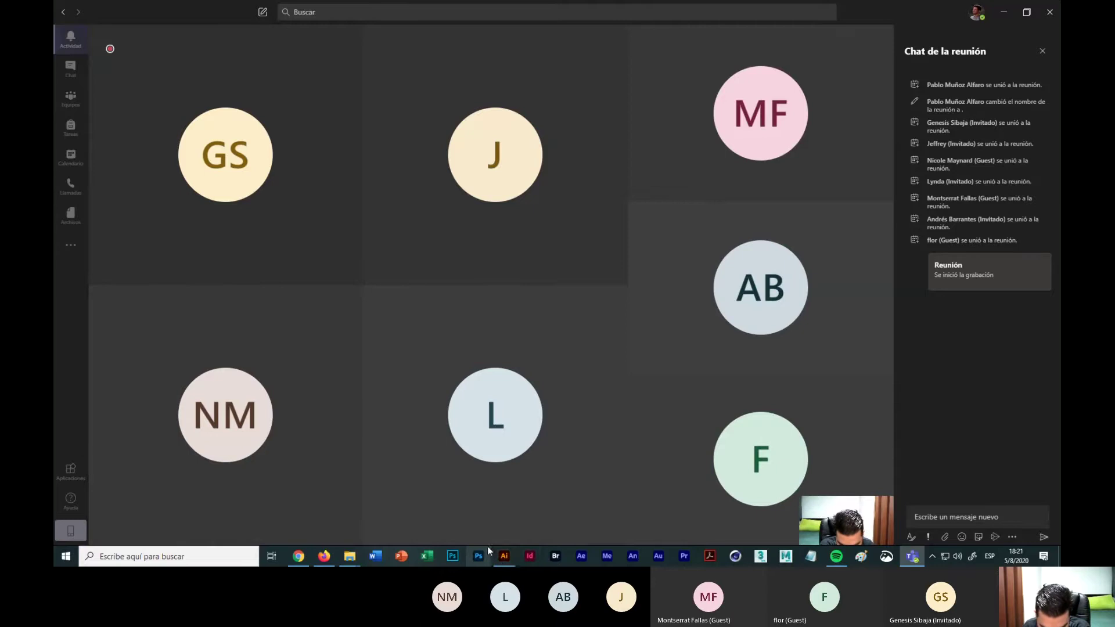
click(503, 555)
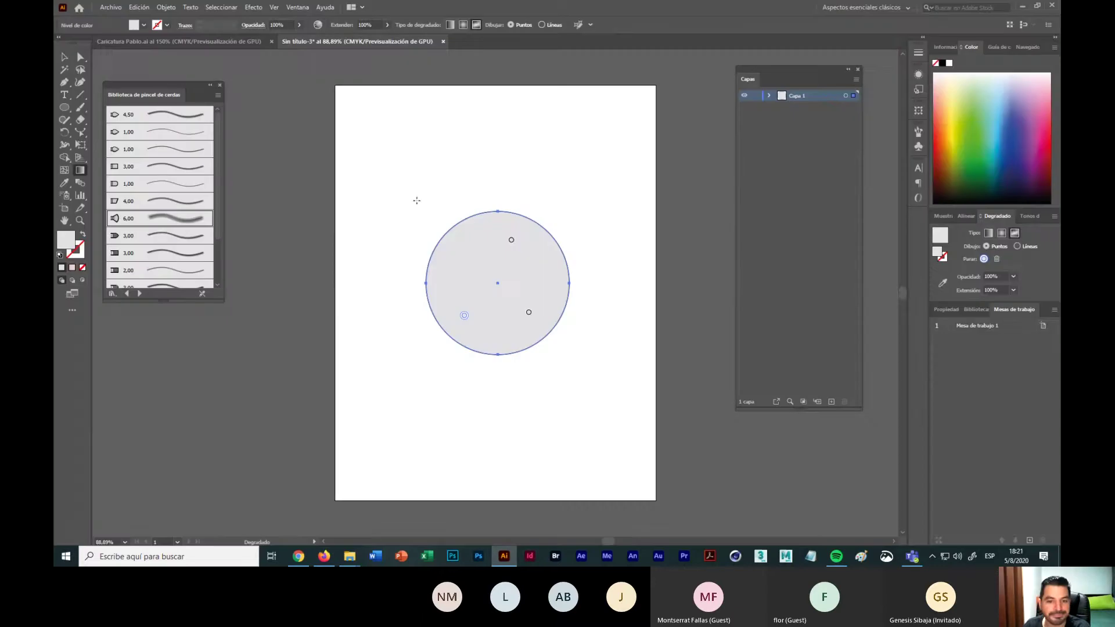
click(64, 57)
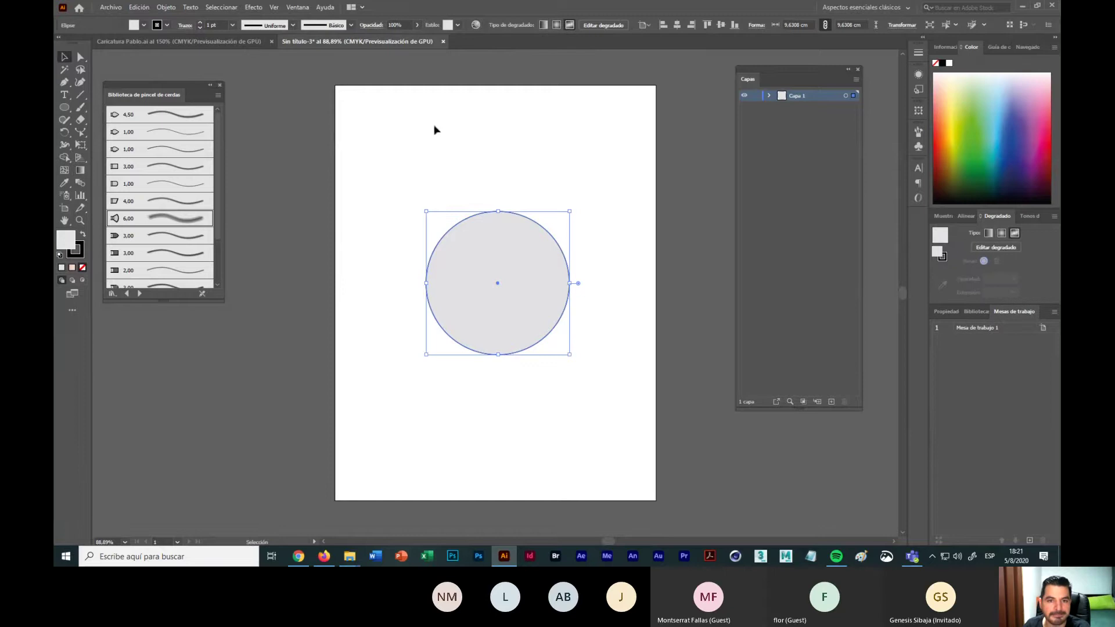
drag(403, 176, 643, 431)
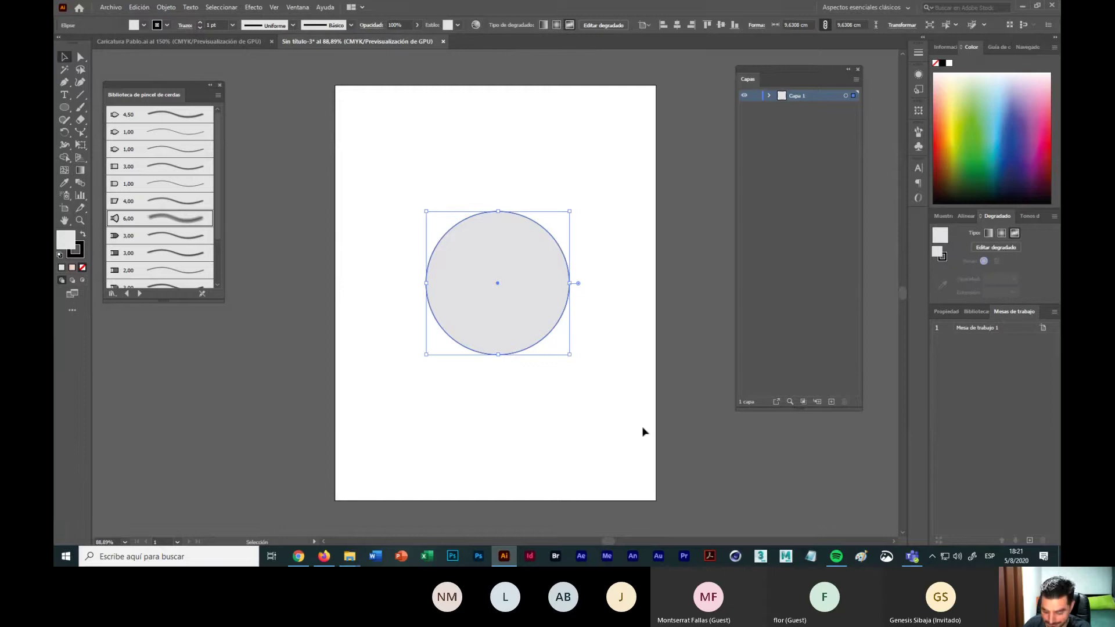
key(Delete)
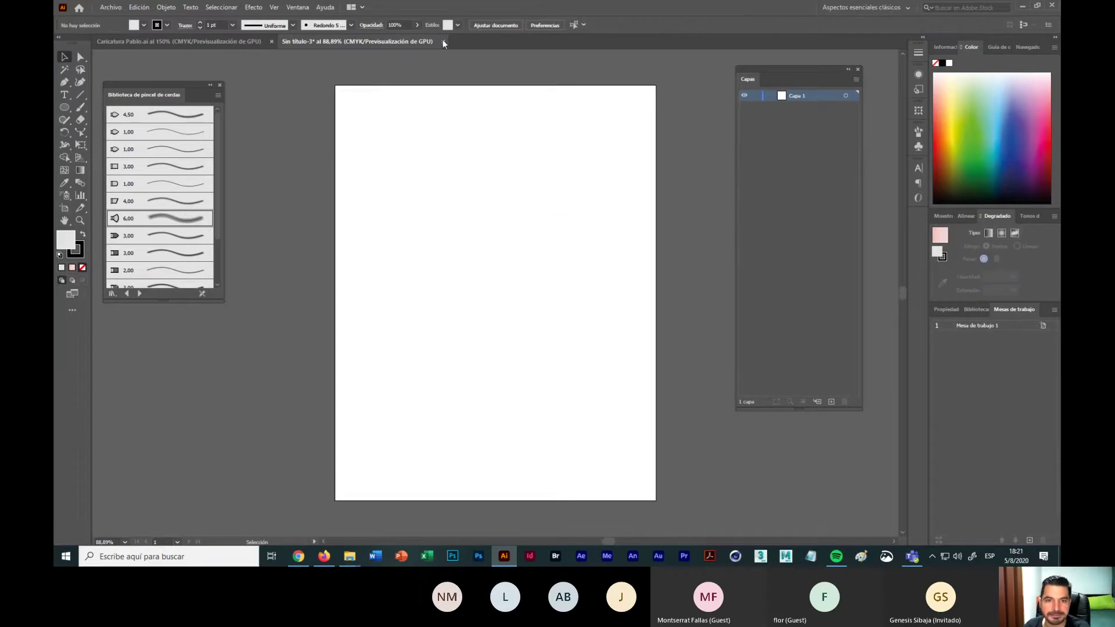
click(443, 41)
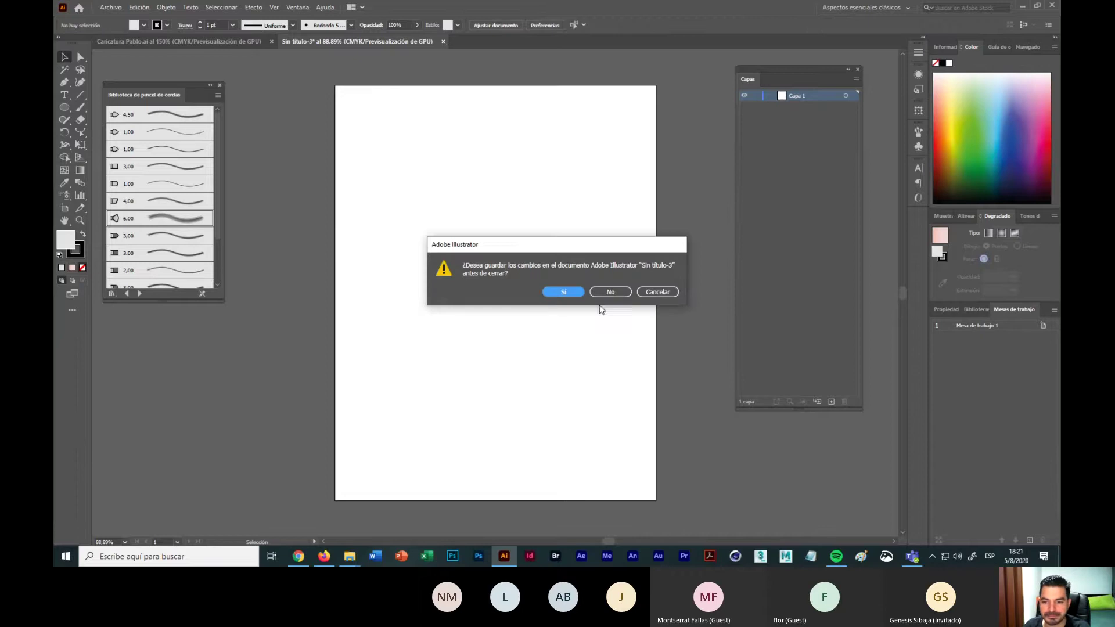
click(610, 300)
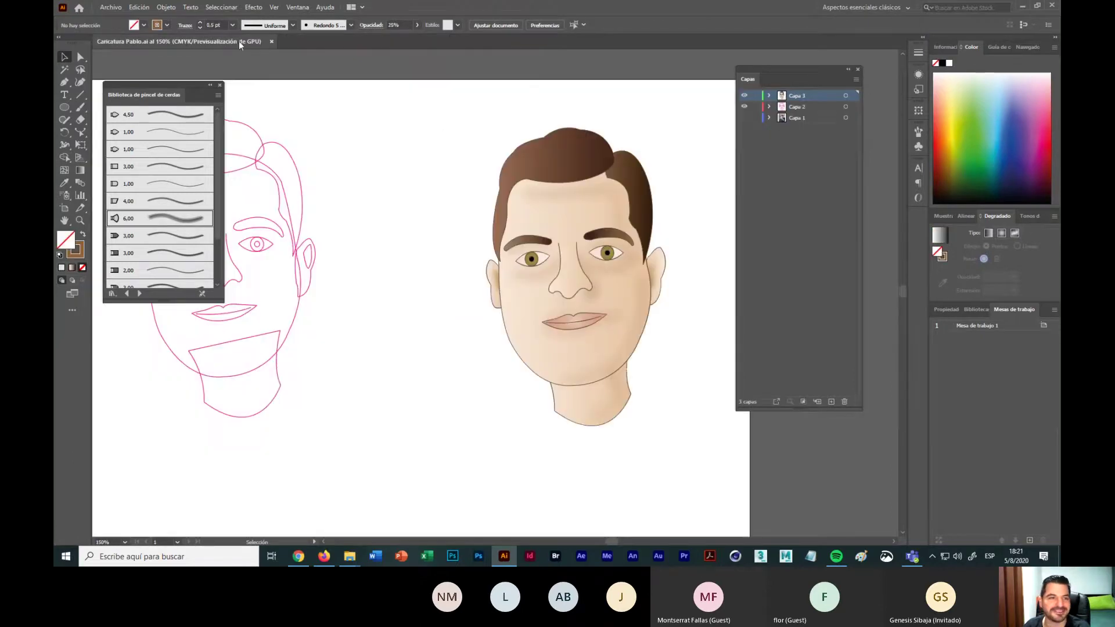
Step: Create a portrait Carta print document in centimetres with one artboard, and close the bristle brush library
click(110, 7)
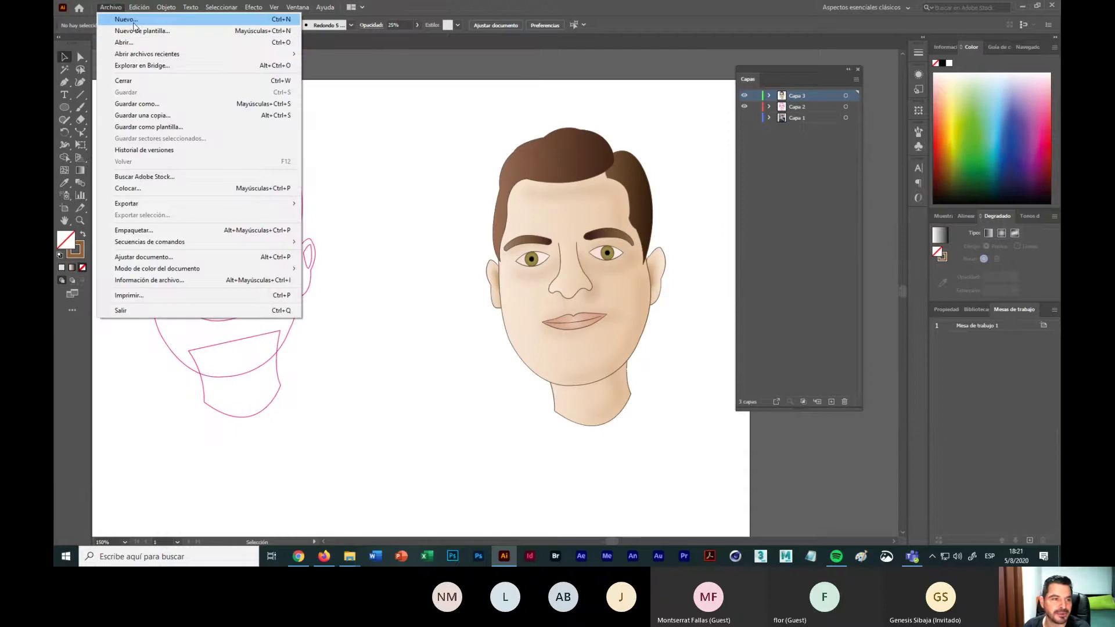
click(135, 22)
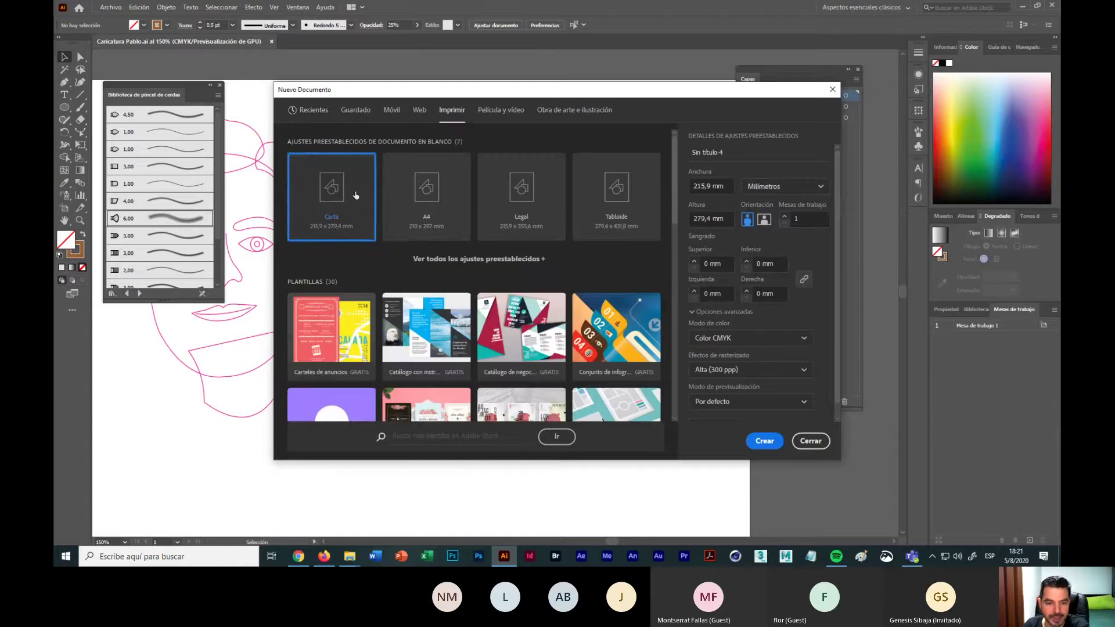
click(807, 186)
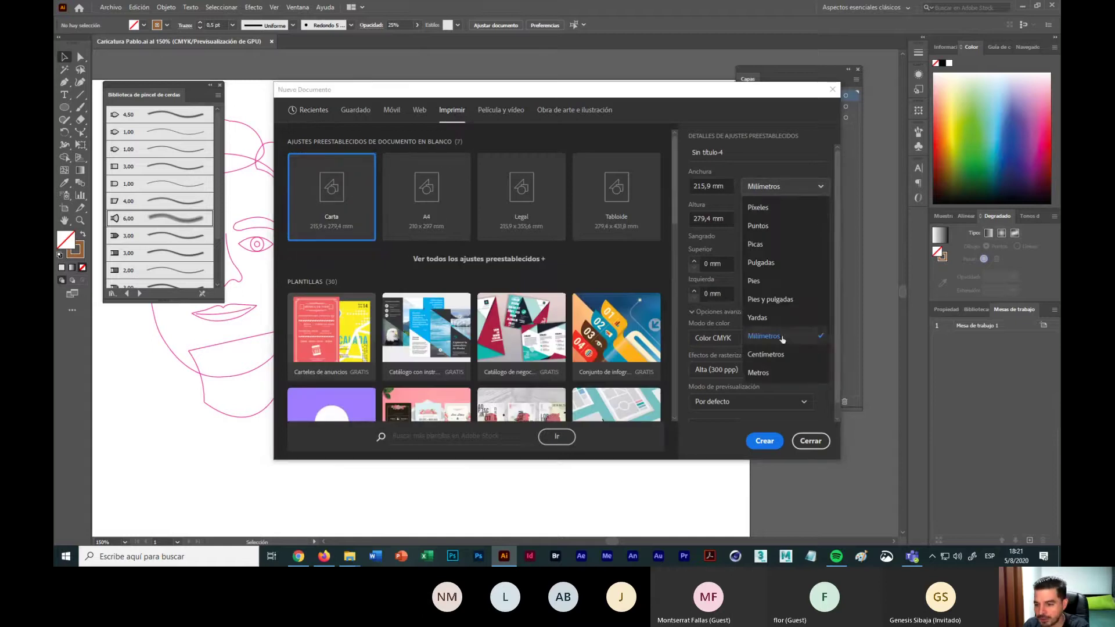
click(779, 355)
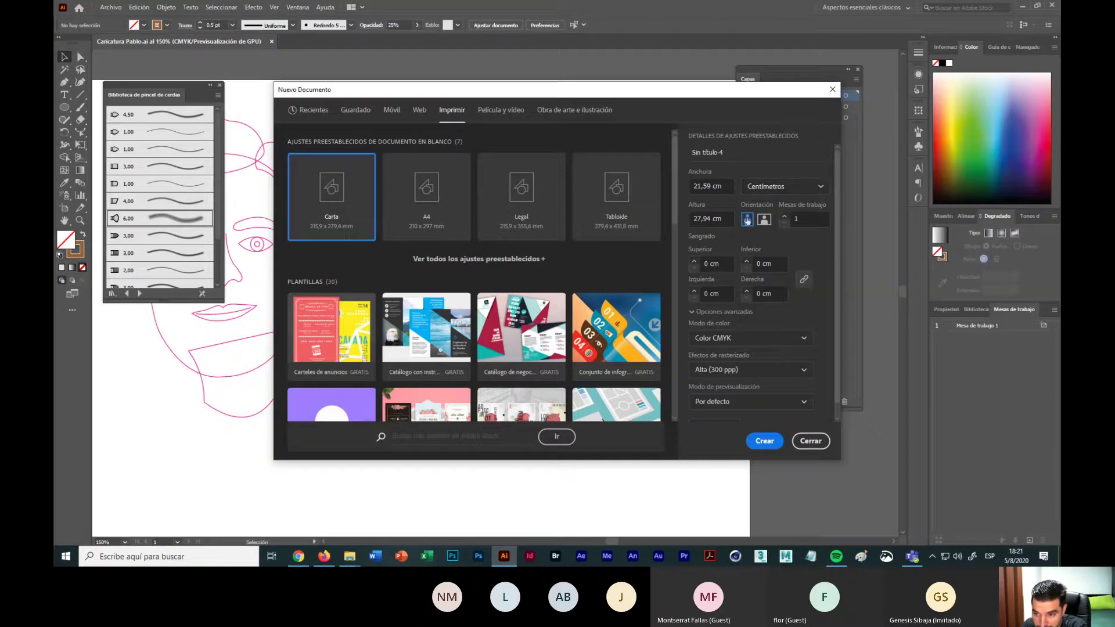
click(810, 219)
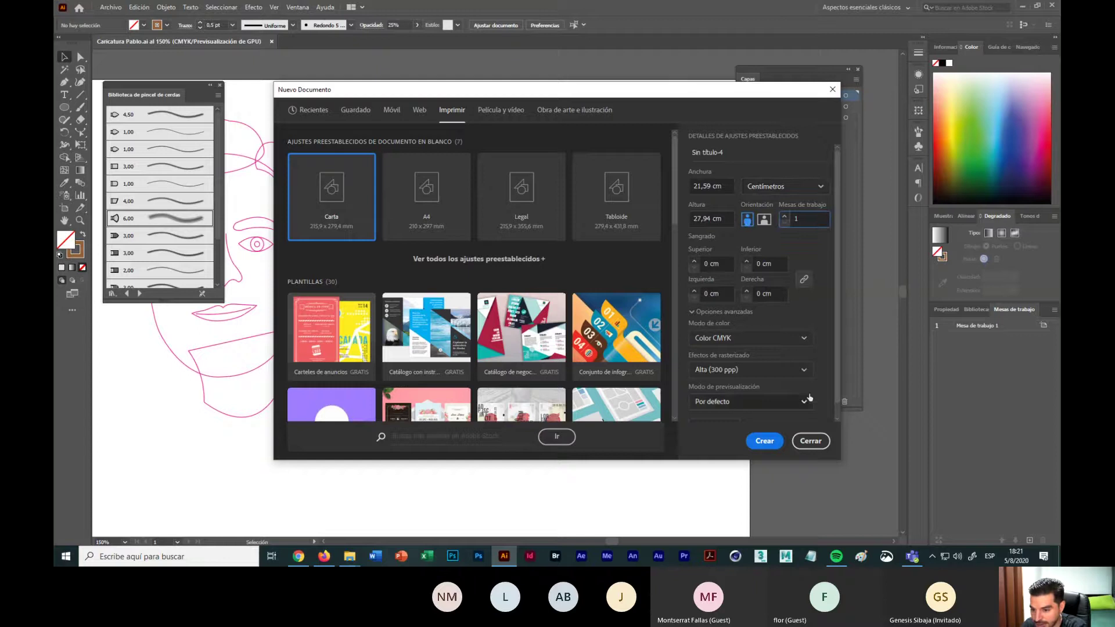
click(766, 442)
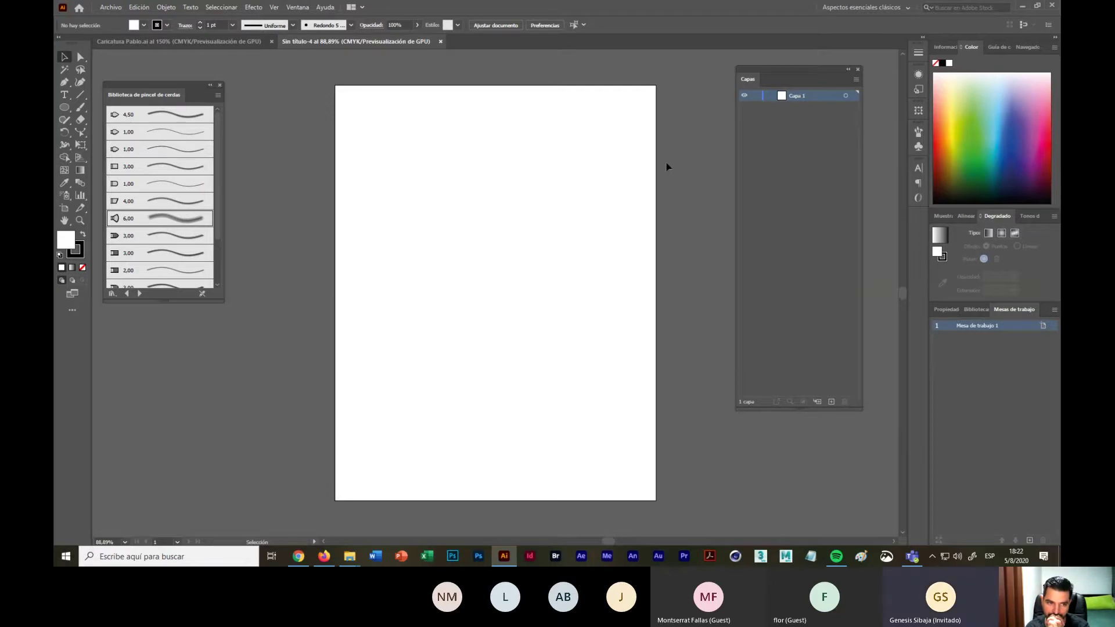
click(220, 84)
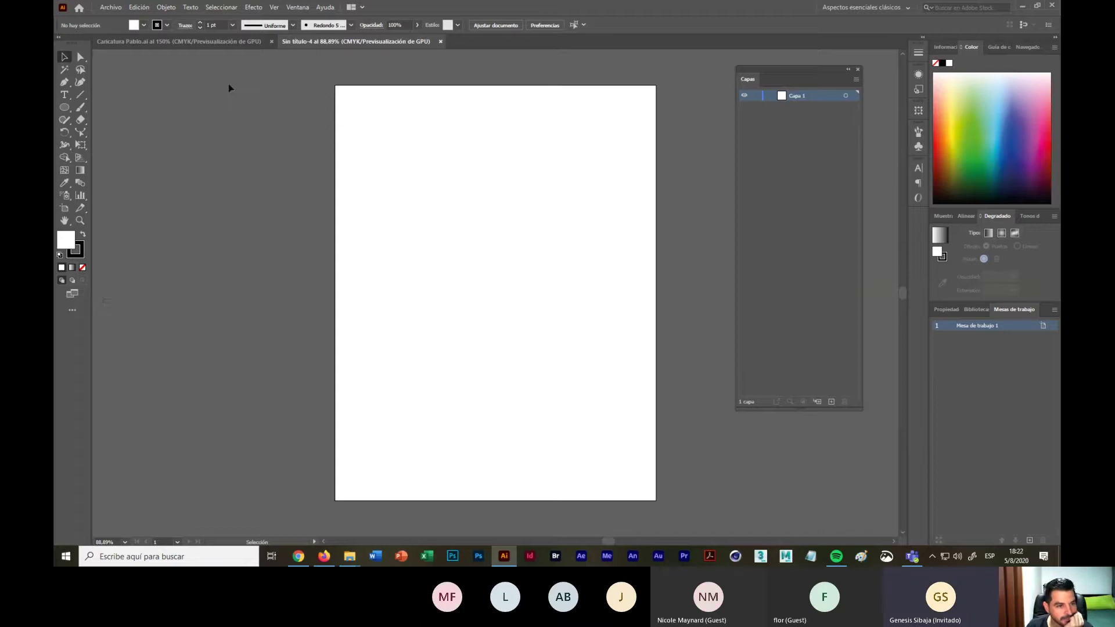
Step: Place the Tomate image from the Recursos folder as a linked file and position it in the artboard's upper half
click(106, 7)
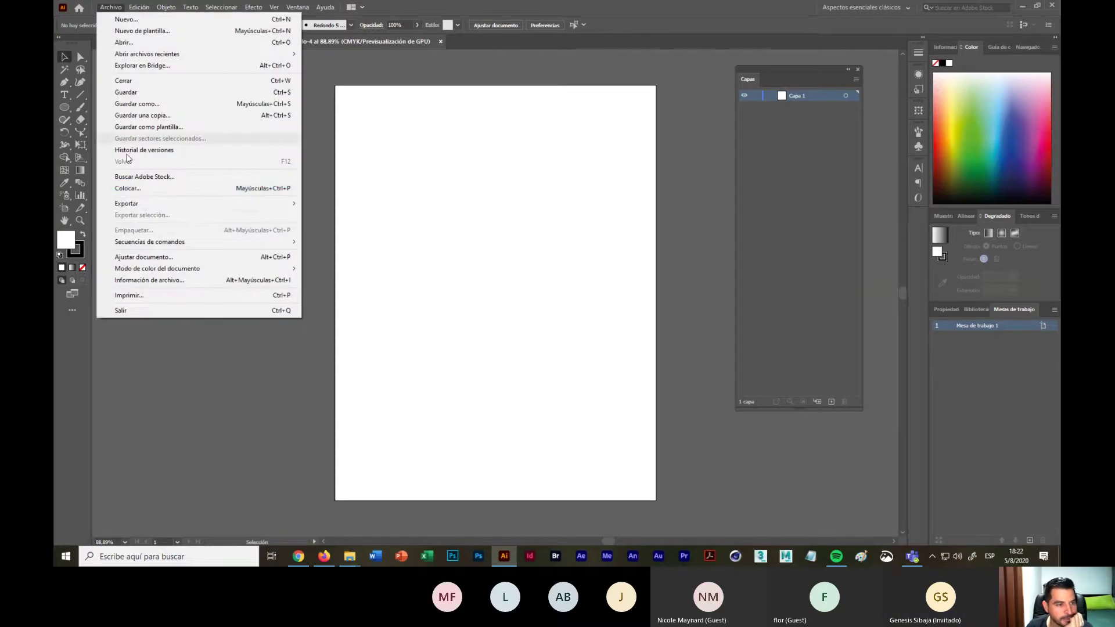
click(134, 189)
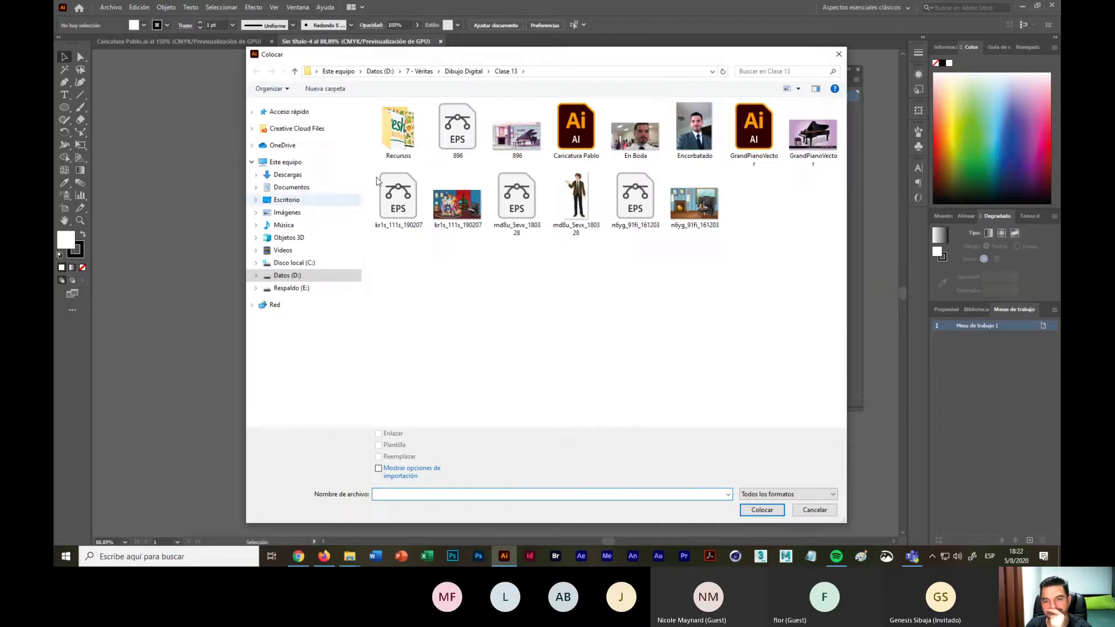
double_click(410, 137)
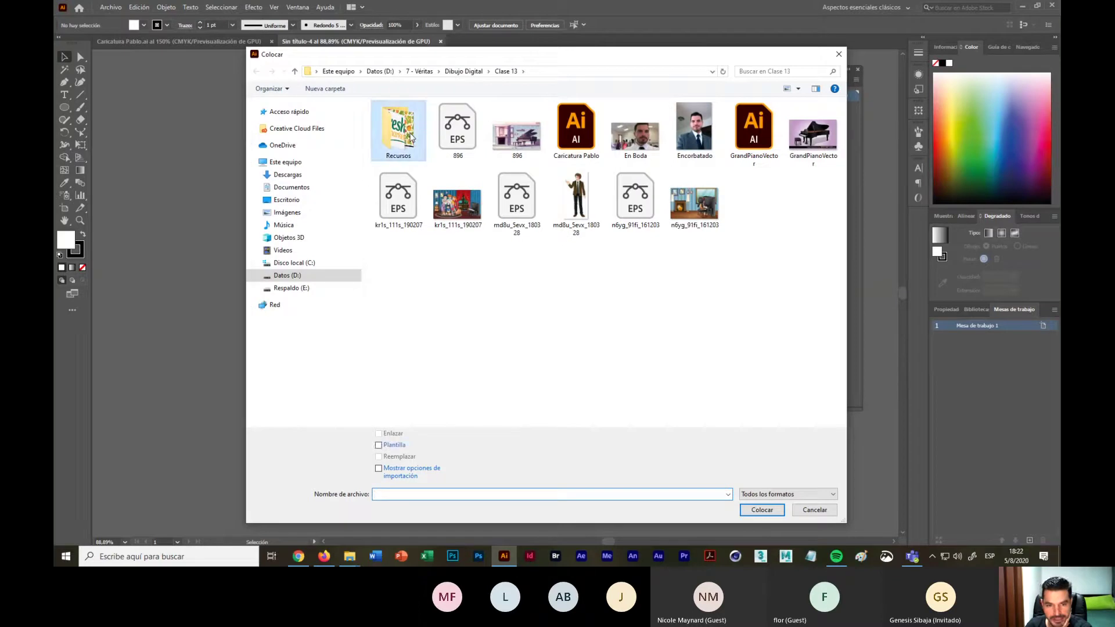
click(583, 294)
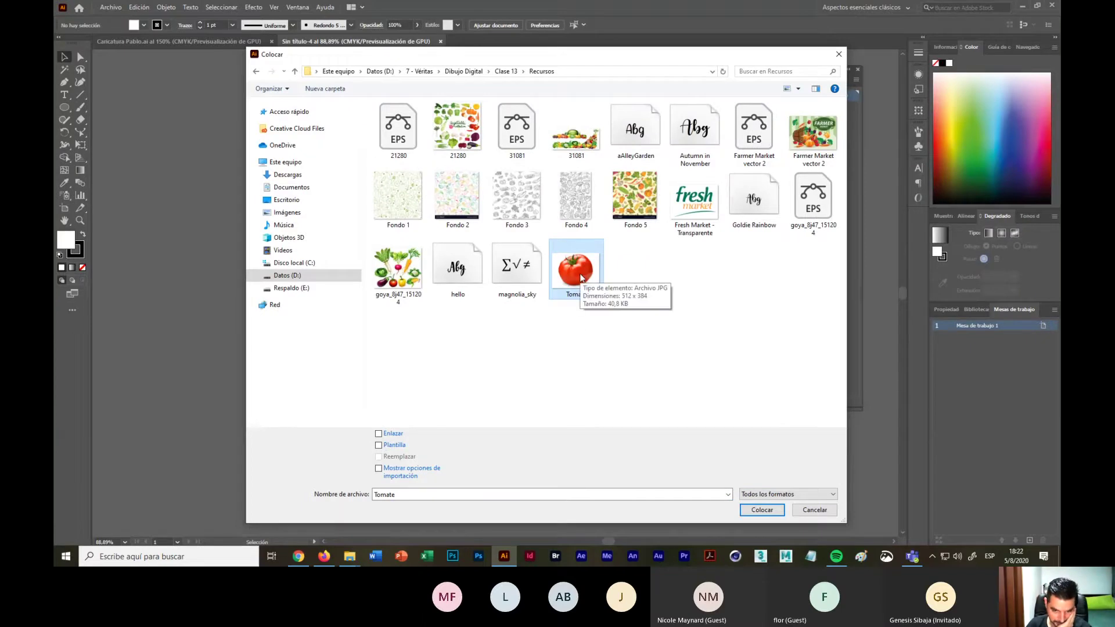
click(378, 434)
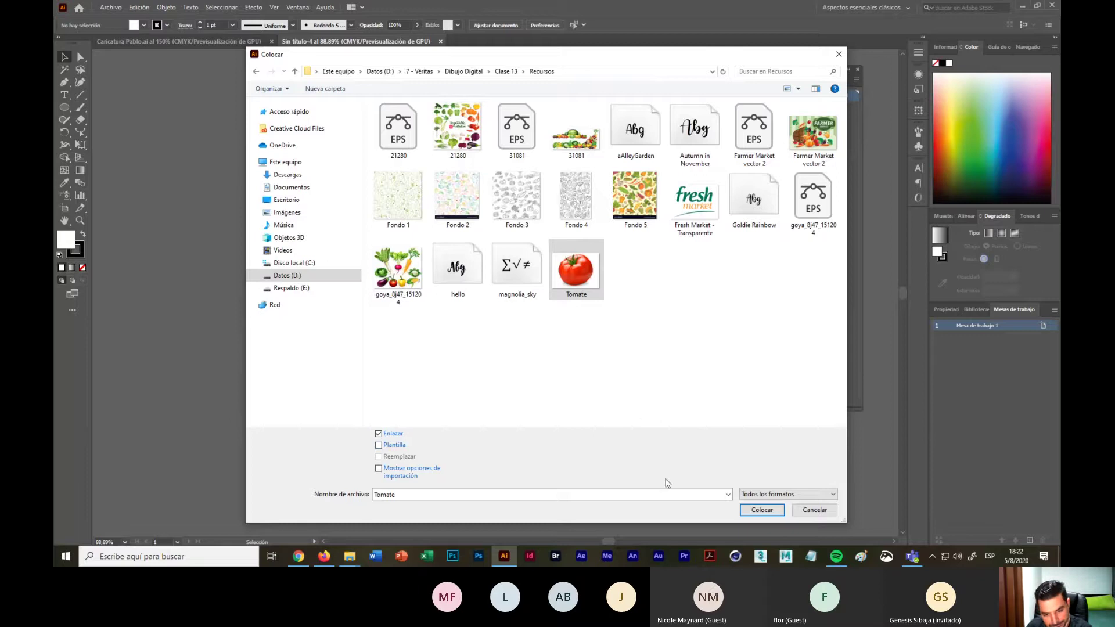
click(762, 510)
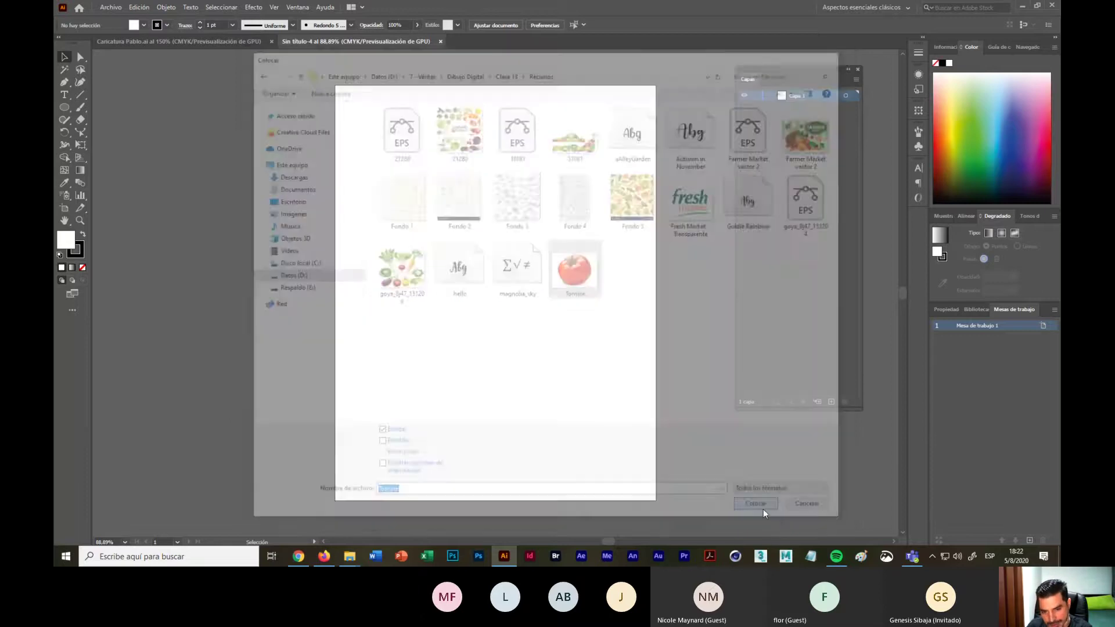
click(446, 187)
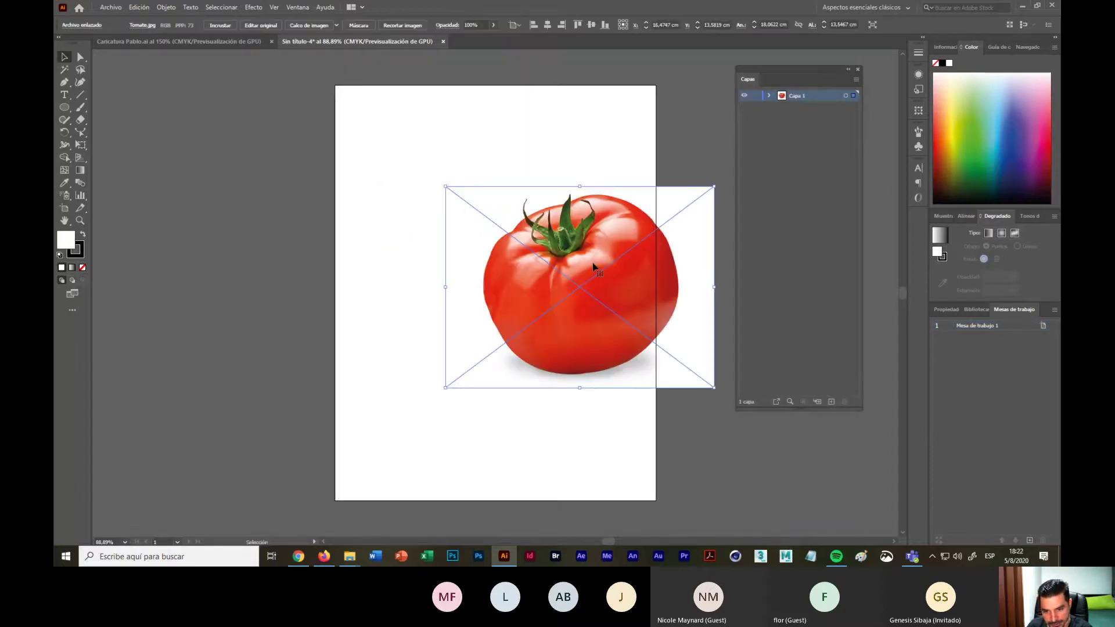
drag(598, 261, 525, 209)
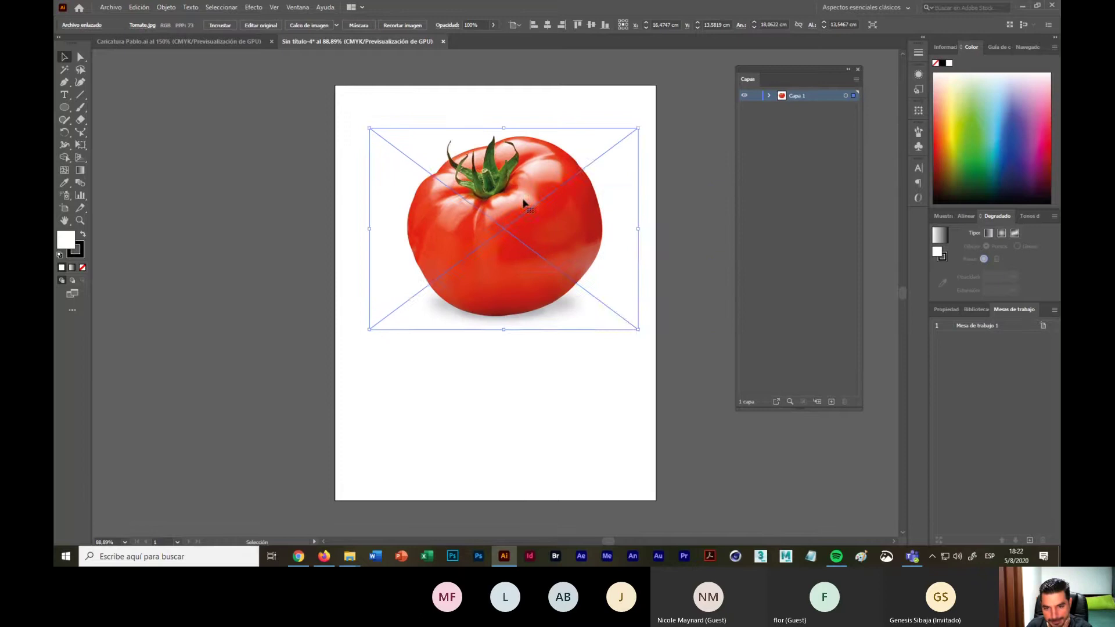
click(545, 392)
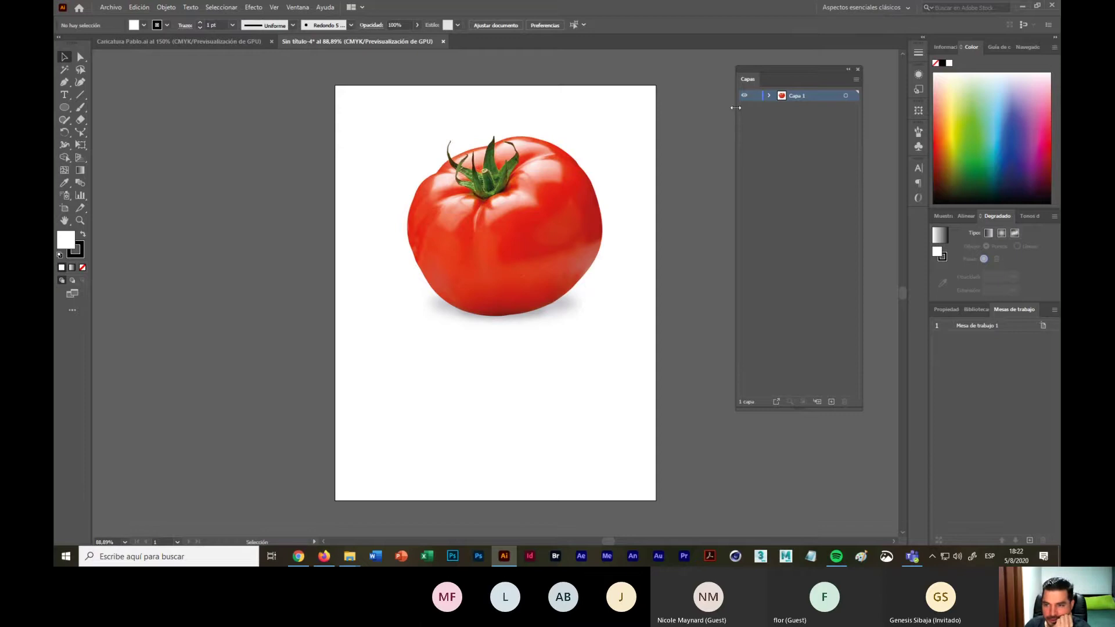
Step: Lock the tomato image's layer and add a new empty layer above it
click(831, 402)
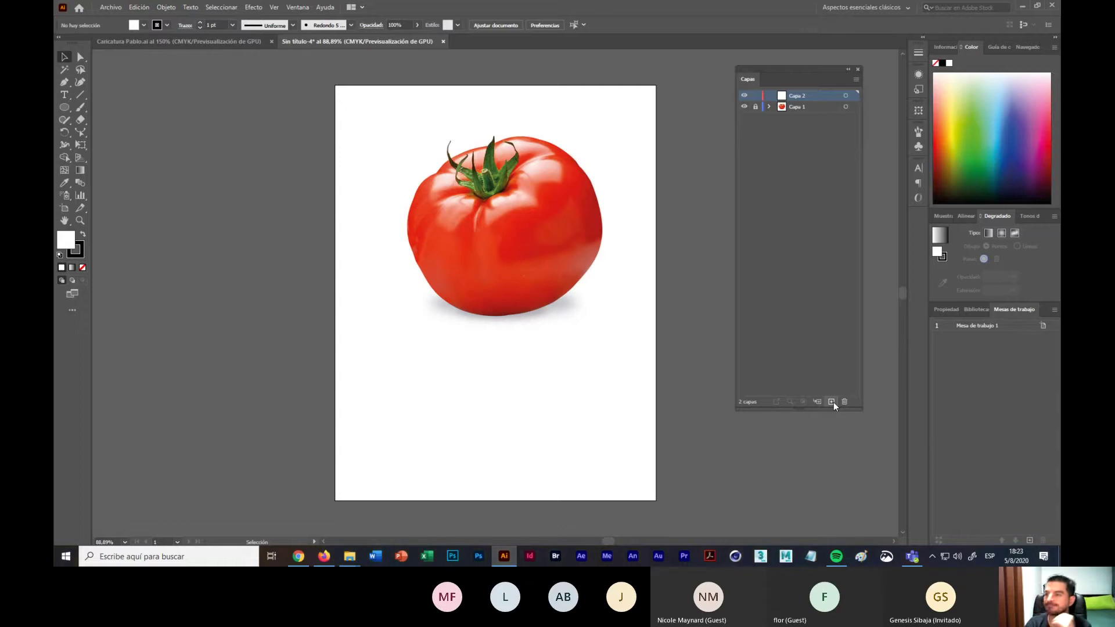
click(1029, 48)
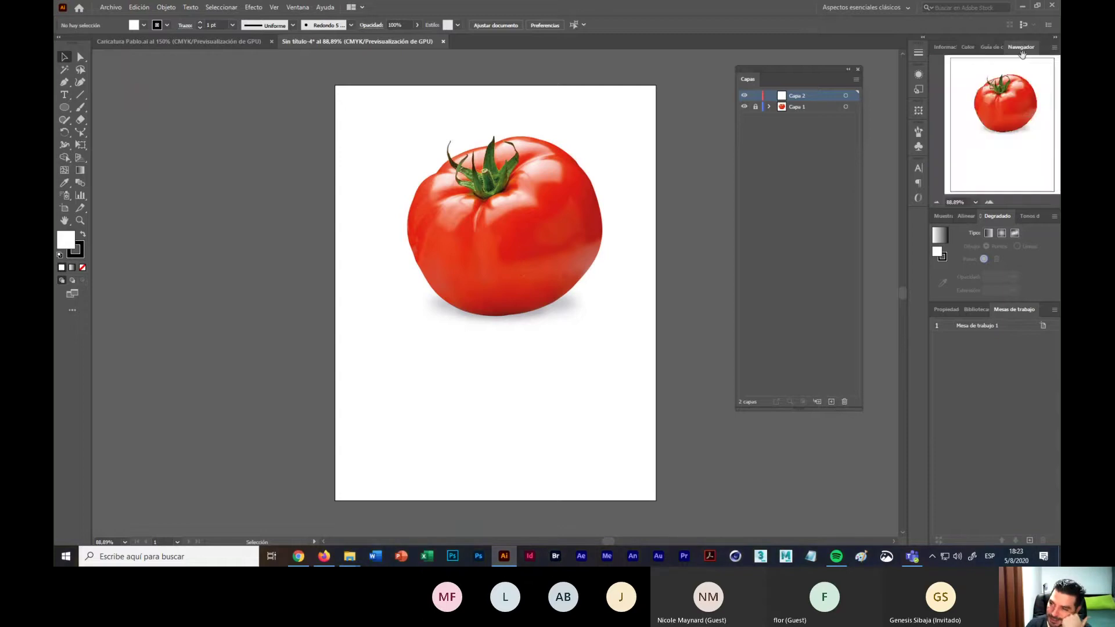
click(989, 201)
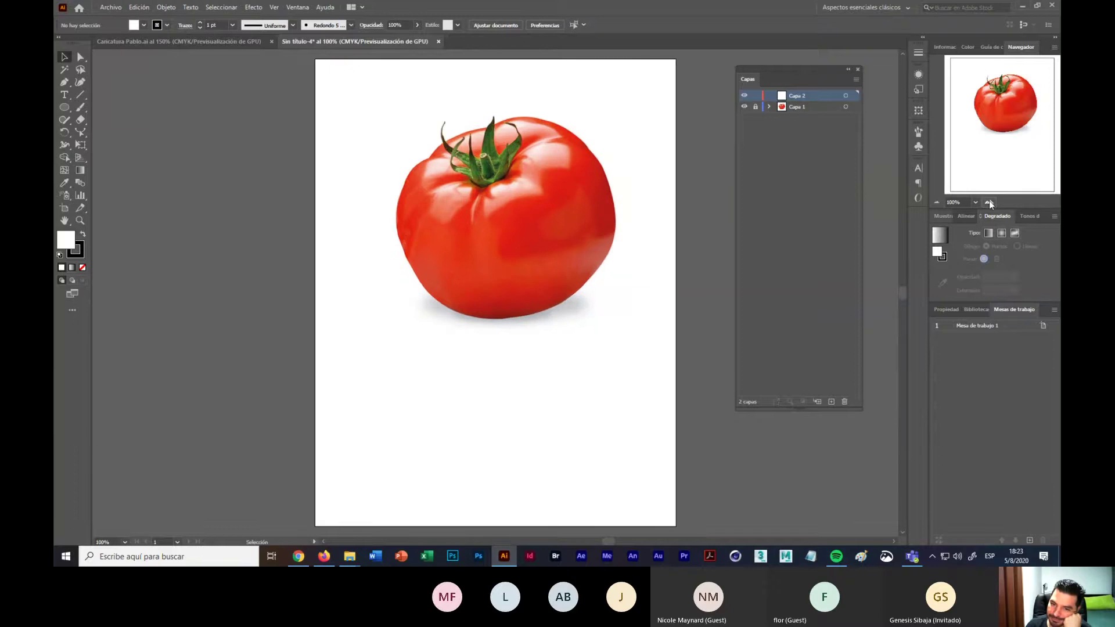
click(988, 200)
click(988, 201)
key(space)
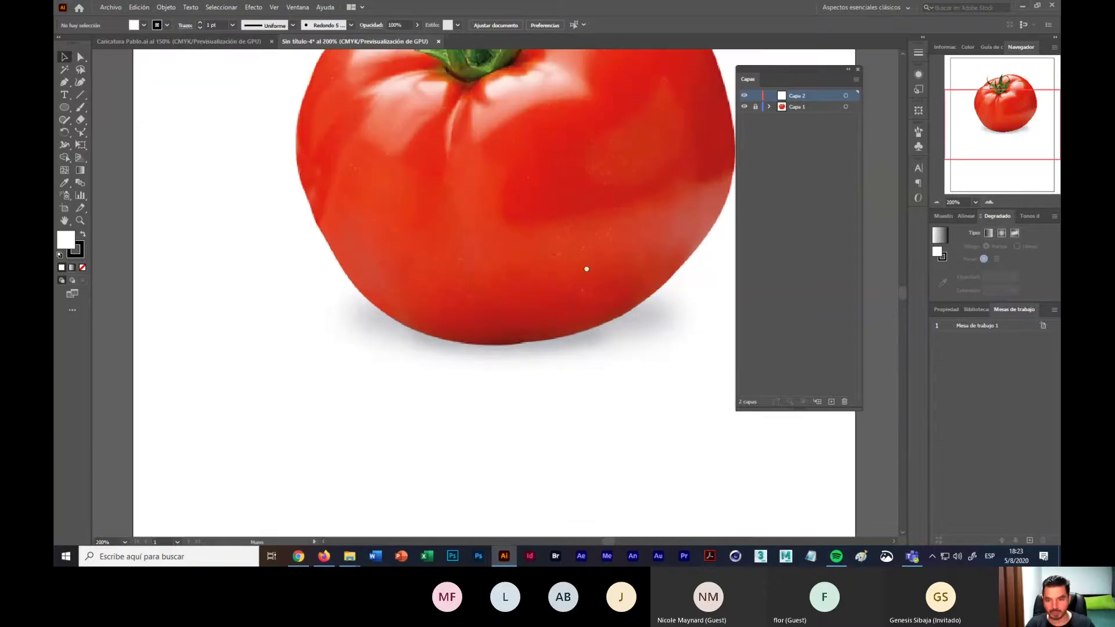
drag(585, 266, 558, 373)
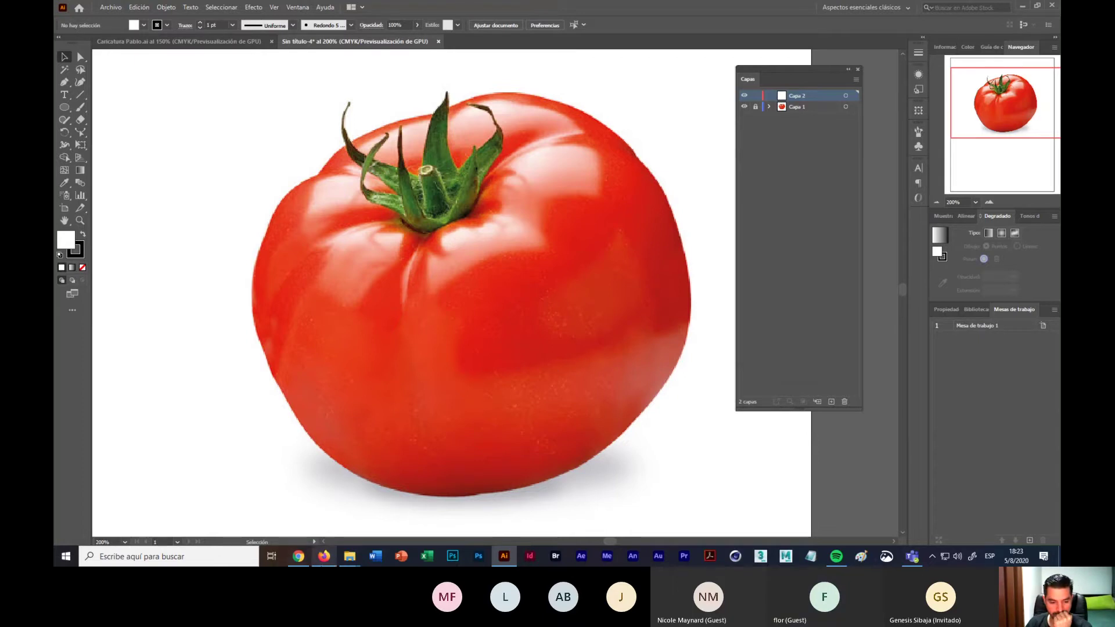
Step: Switch to Gmail in Chrome and start a new email to the student, filling in the recipient and the subject Tomate
click(308, 560)
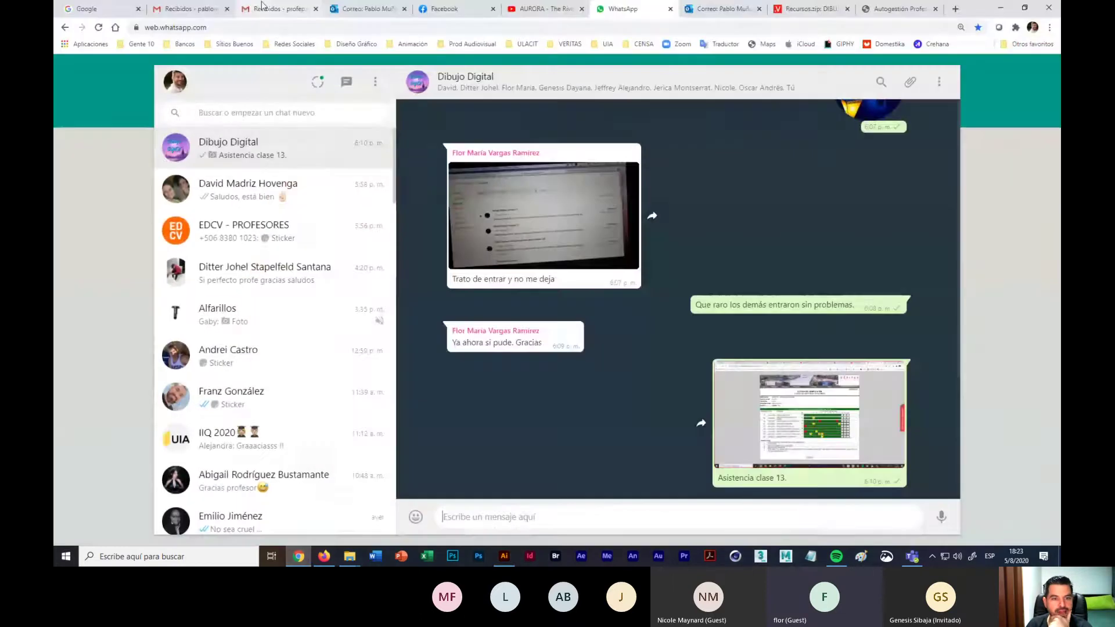
click(279, 8)
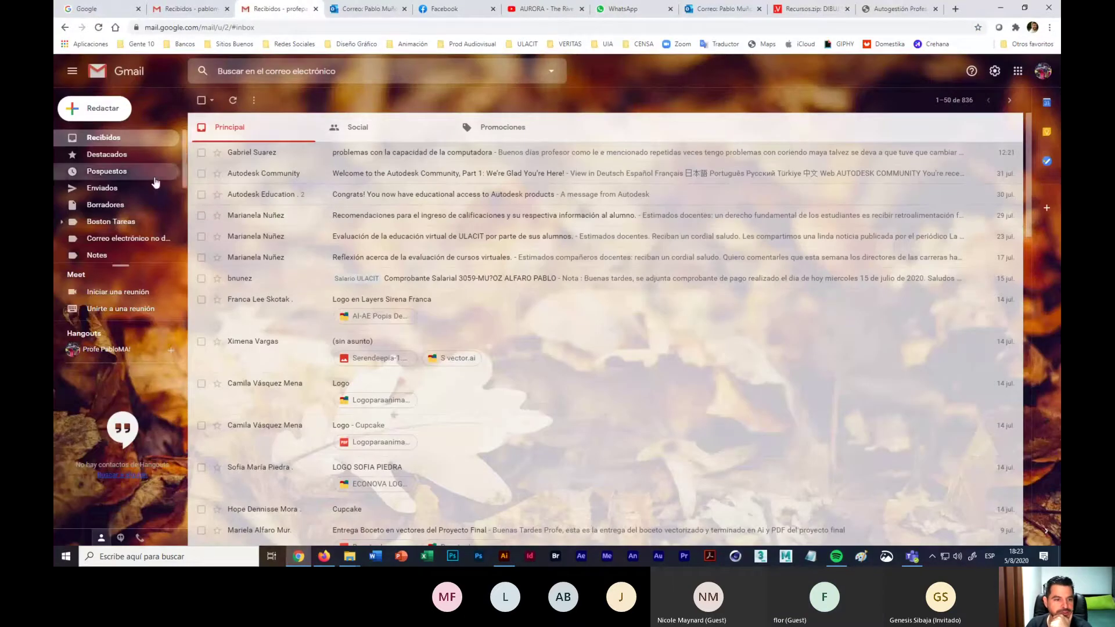
click(108, 114)
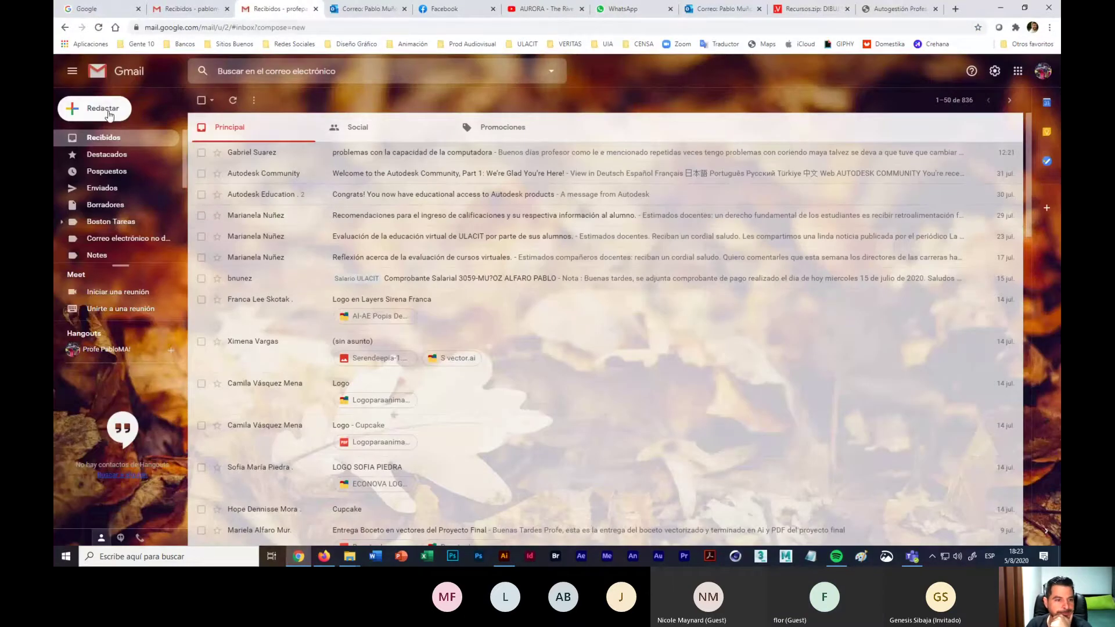
text(fl)
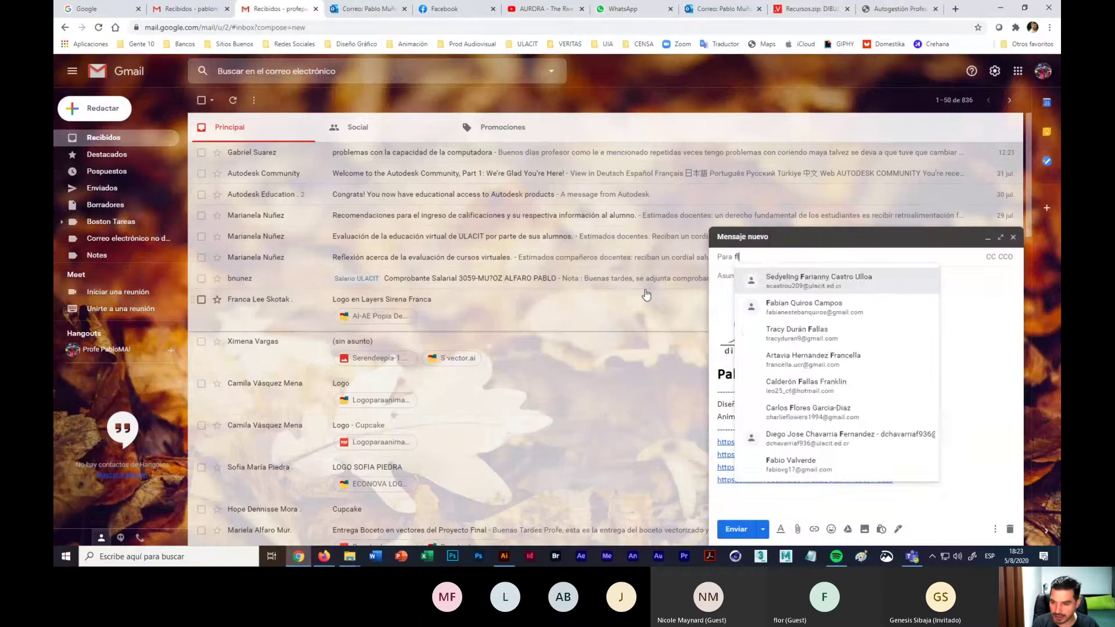
text(or)
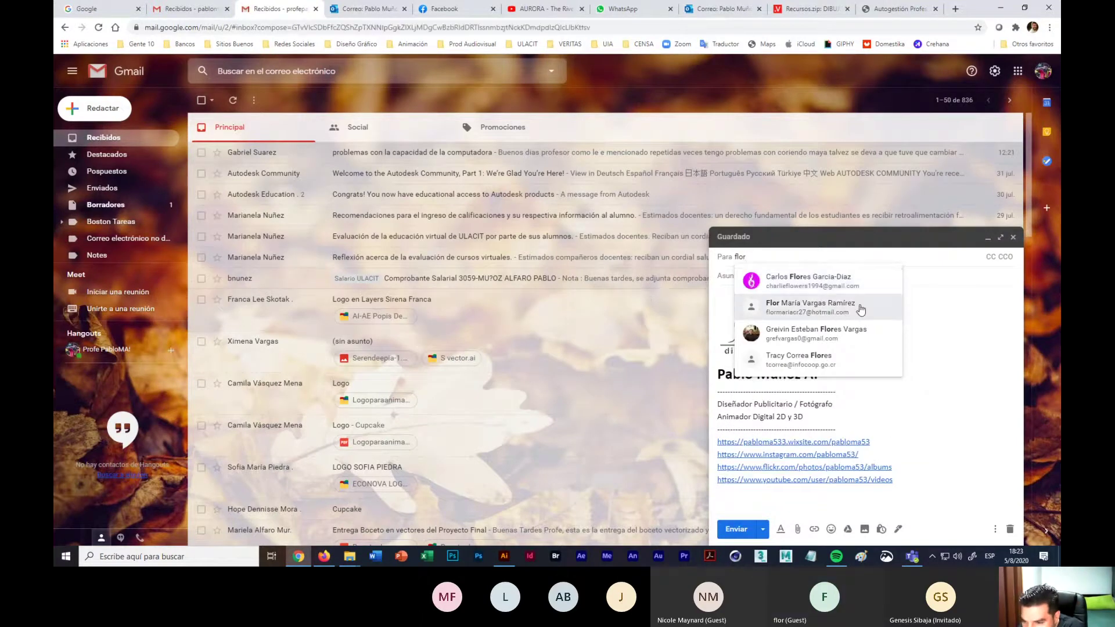
click(861, 310)
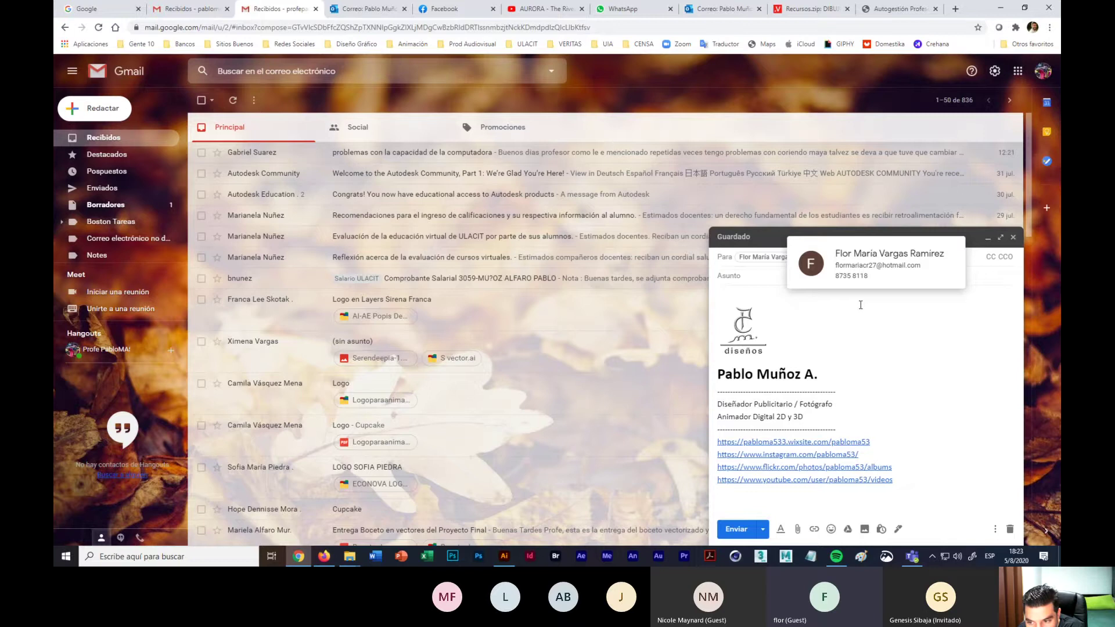
click(755, 275)
text(Tomate)
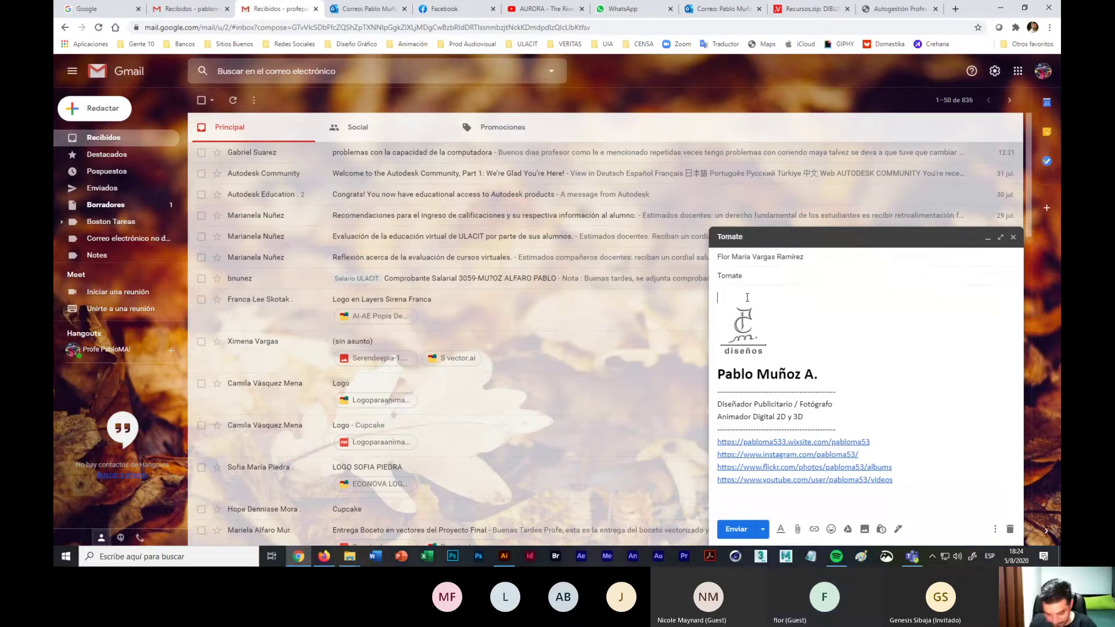
Step: Write the email body "Saludos, te envío la imagen."
click(748, 299)
text(Saludos, te)
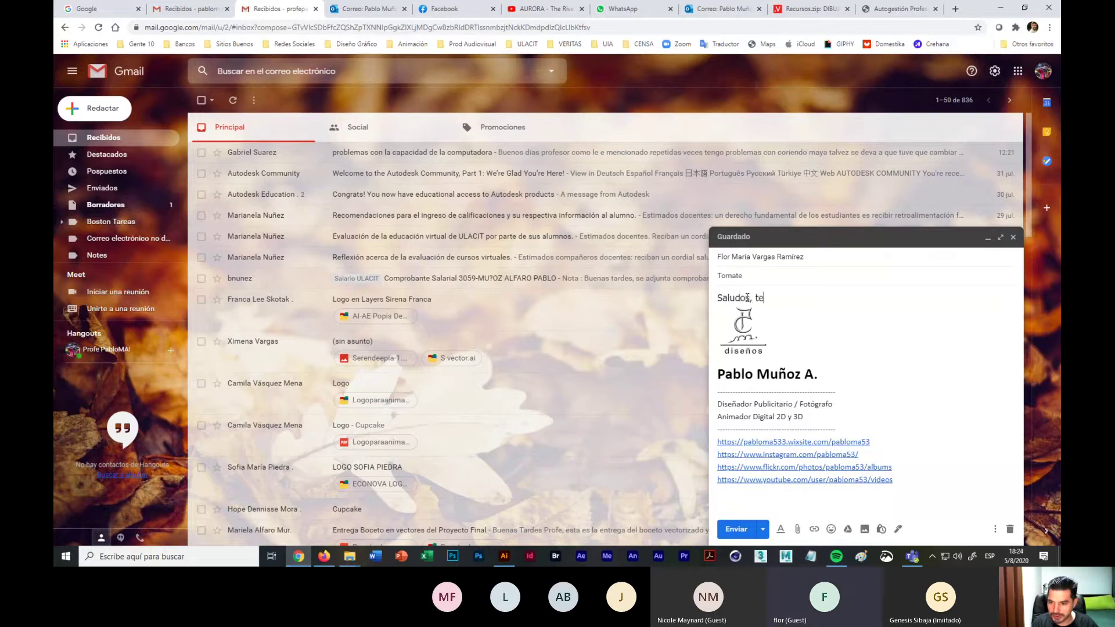
text( envi)
text(o la ima)
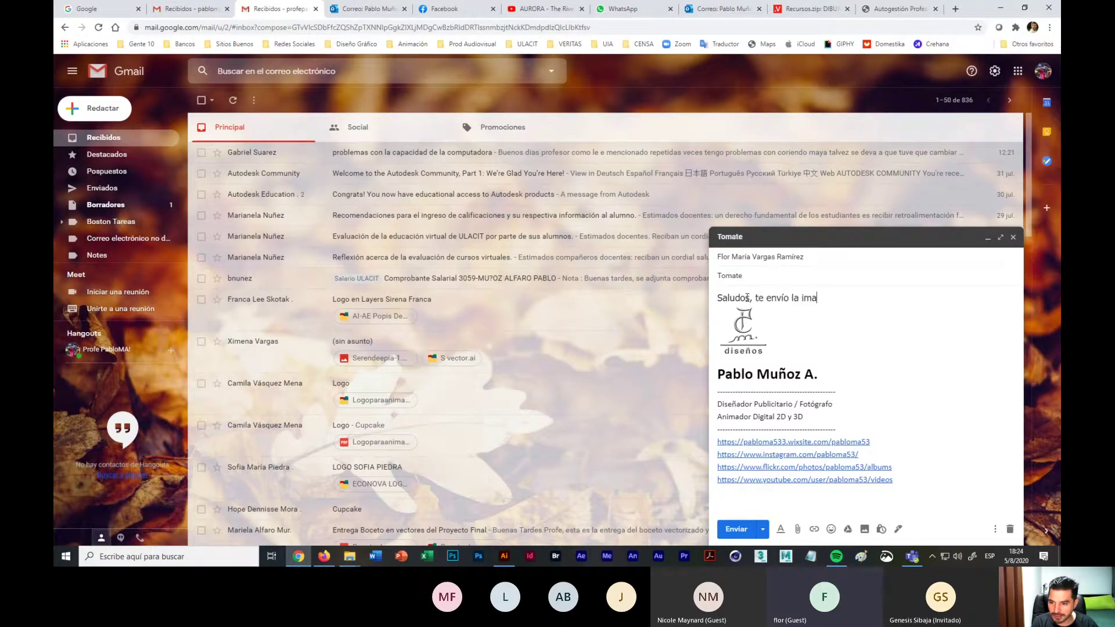
text(gen.)
key(Return)
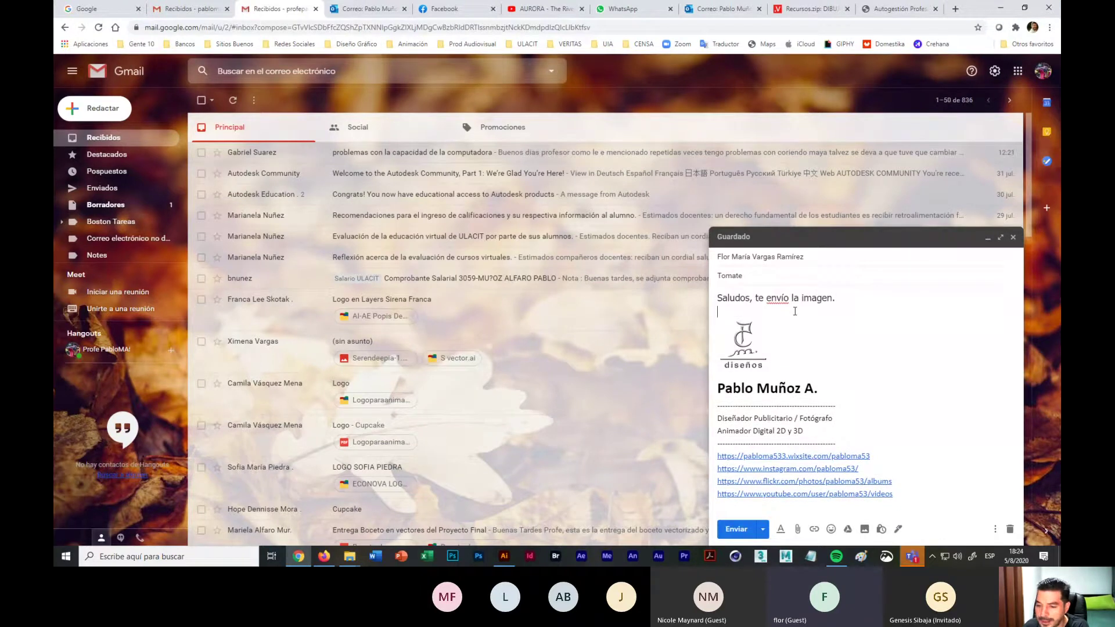
Step: Switch to Teams to read the latest meeting chat message, and return to the tomato document in Illustrator
click(911, 557)
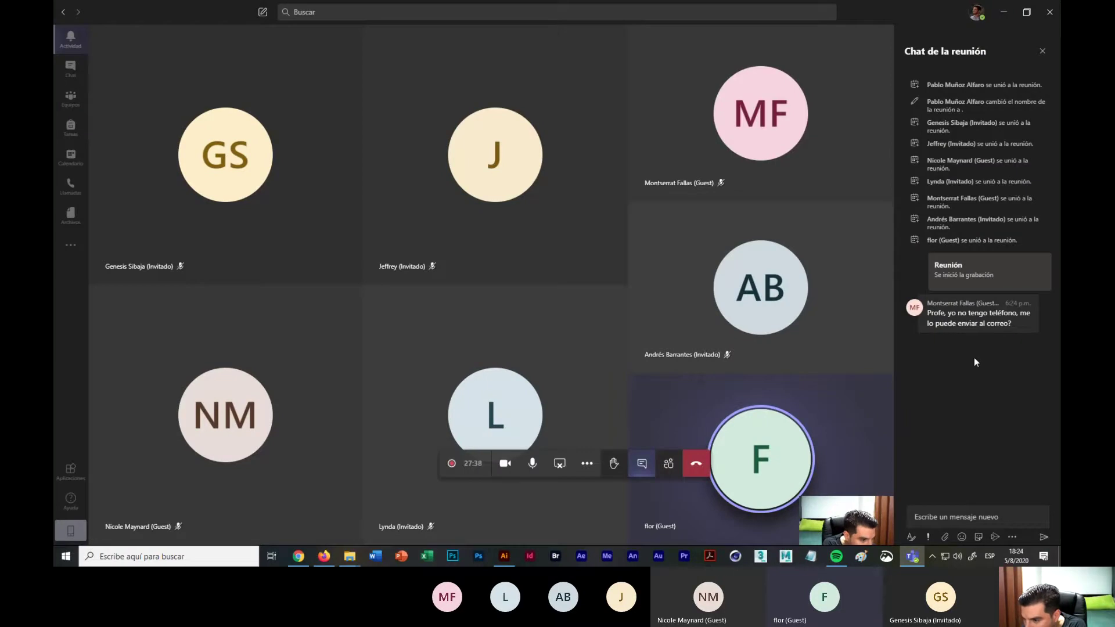
mouse_move(948, 320)
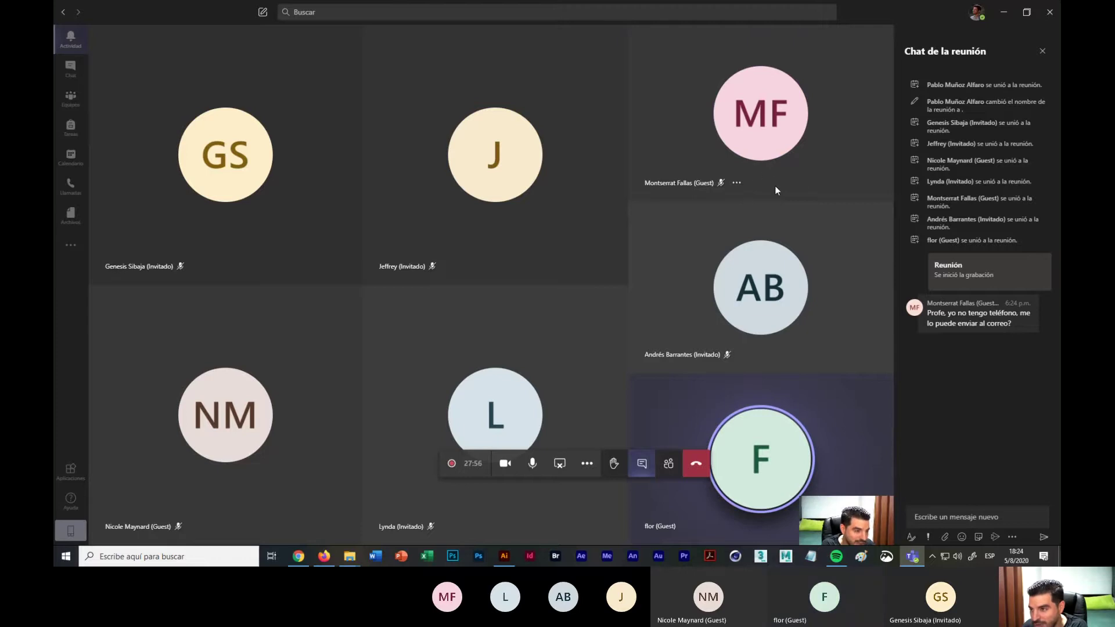
click(1007, 13)
key(alt+Tab)
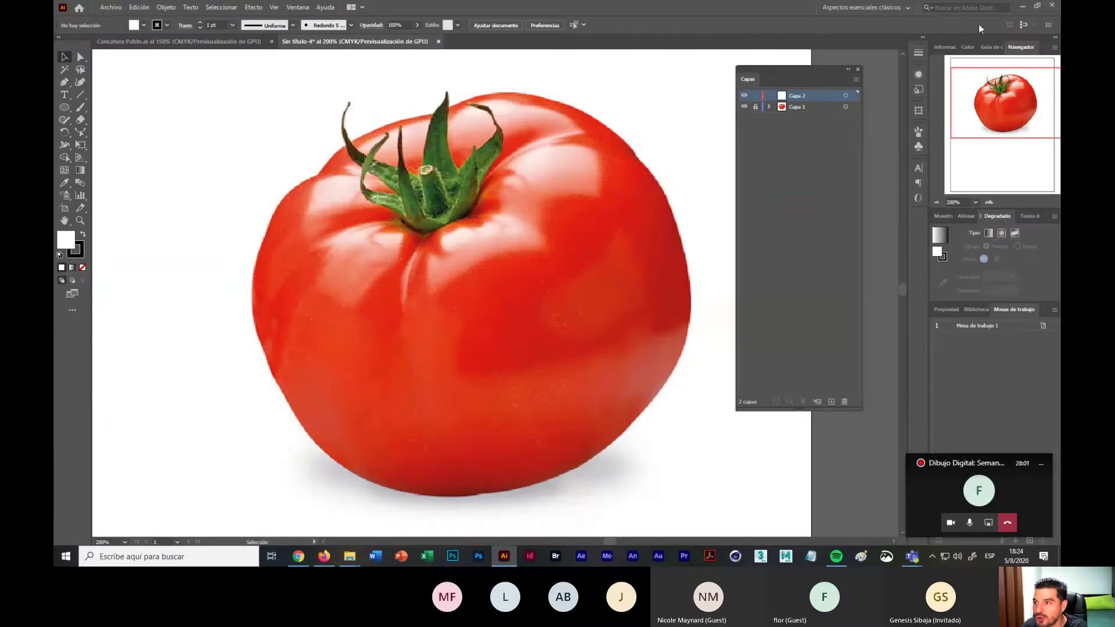
Step: Switch to File Explorer and locate the Tomate image in the Recursos folder of Clase 13
click(1022, 8)
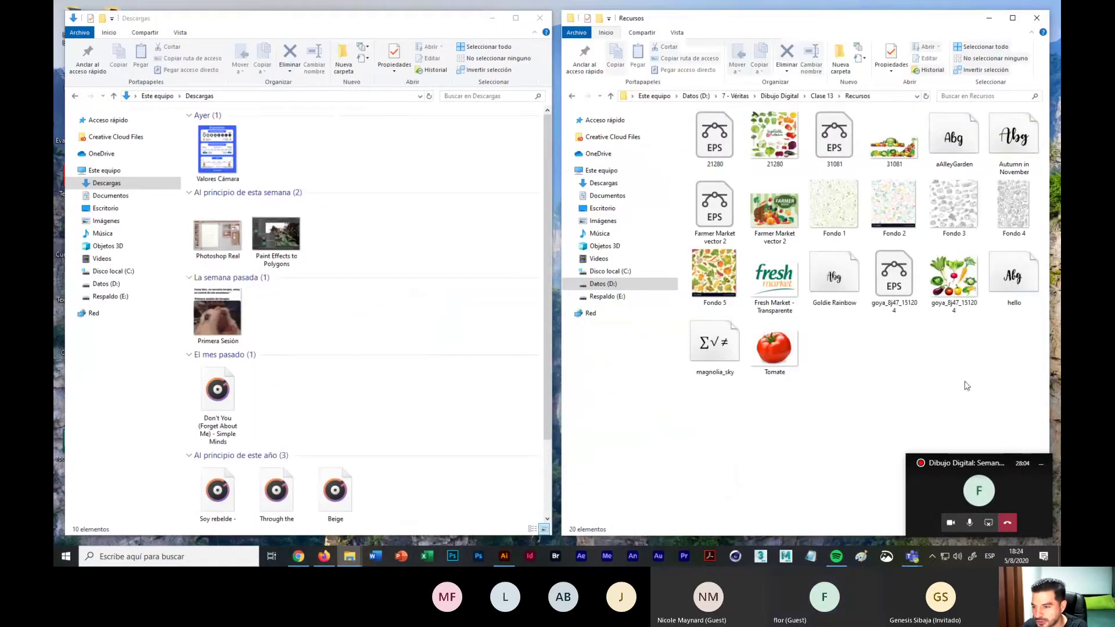
click(773, 348)
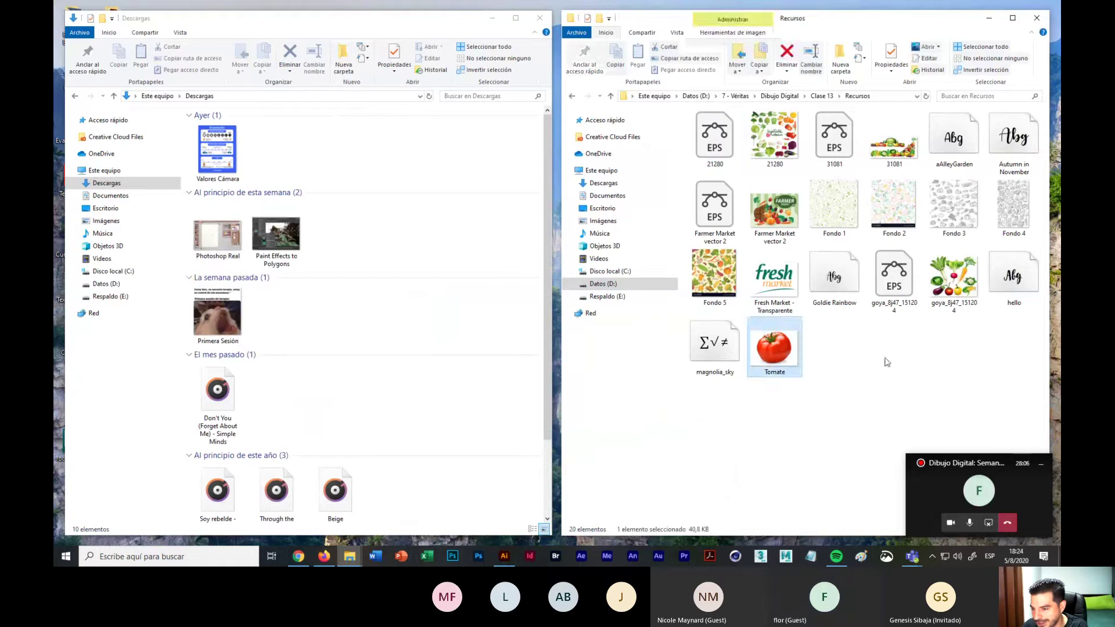
click(886, 362)
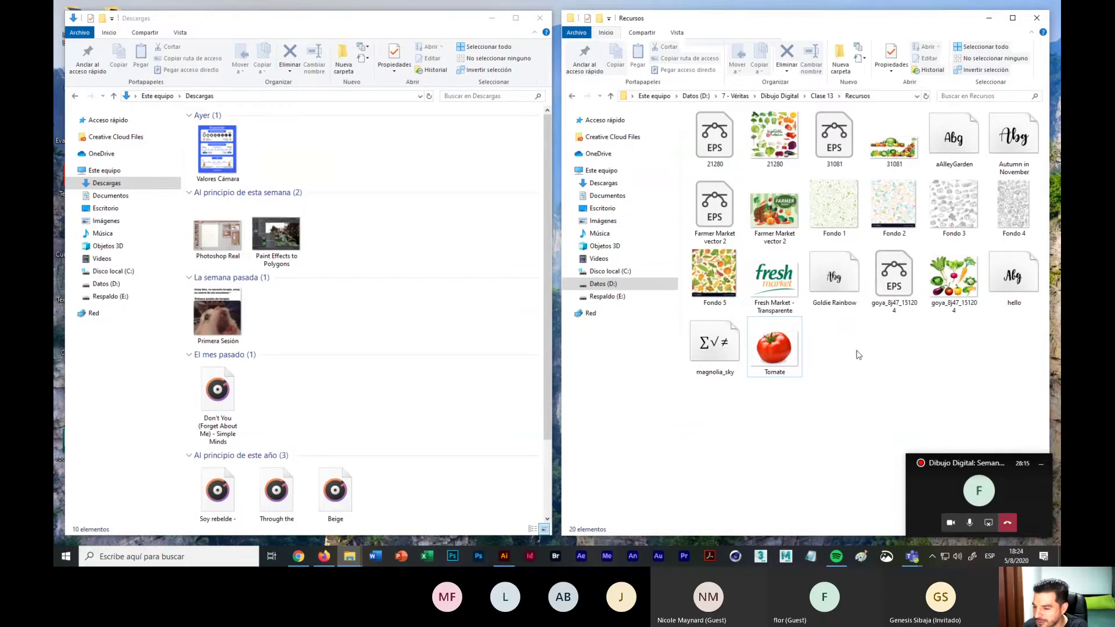
drag(847, 338, 931, 392)
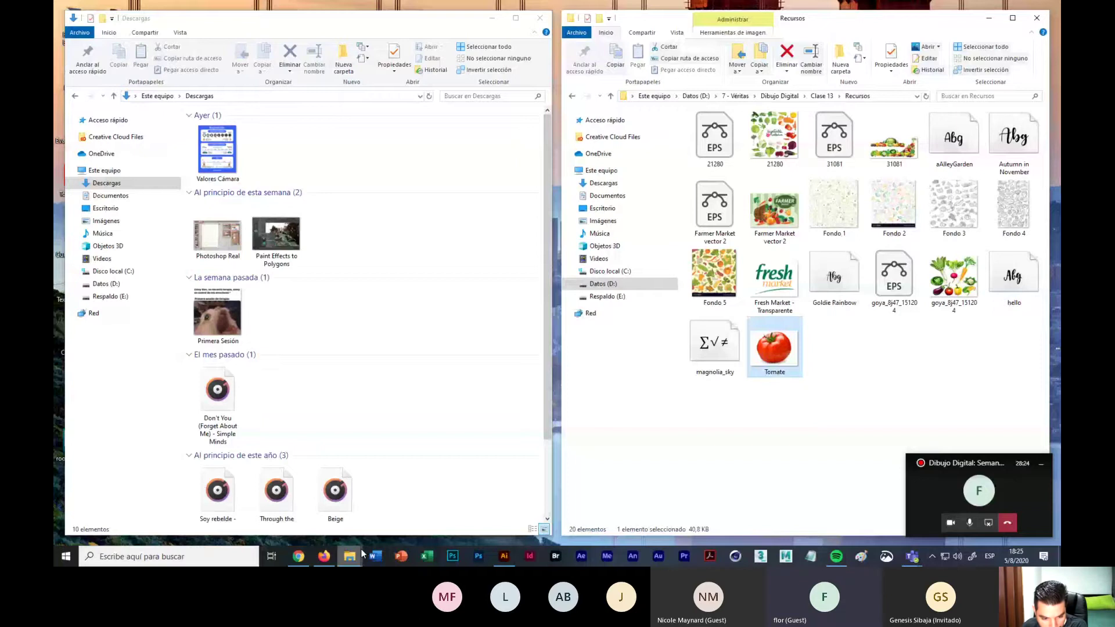
click(356, 556)
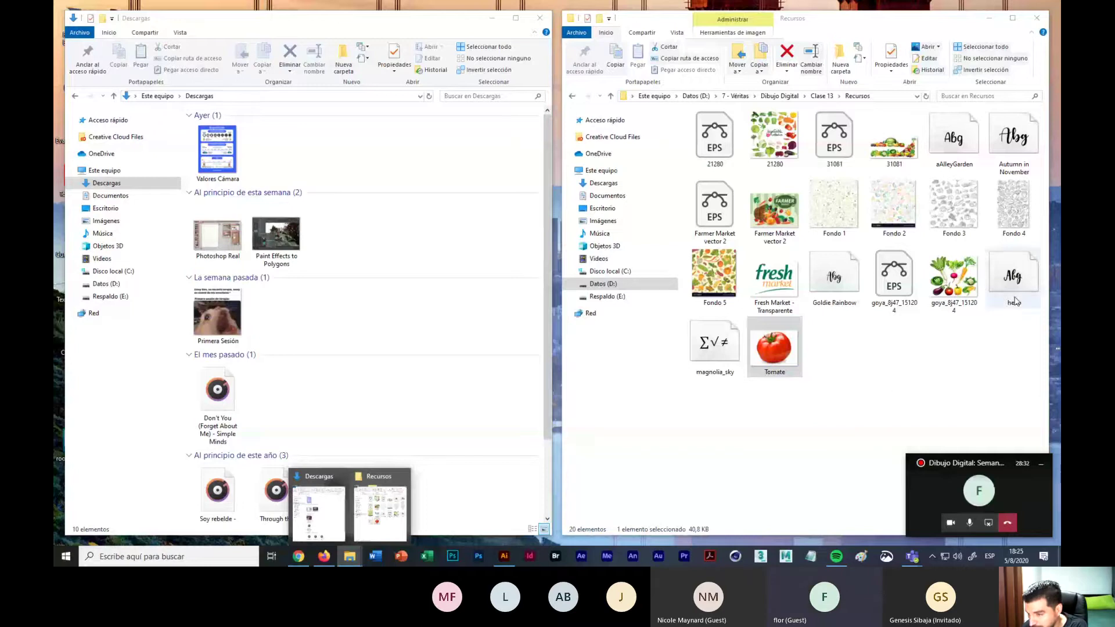
drag(1039, 401, 712, 111)
click(767, 499)
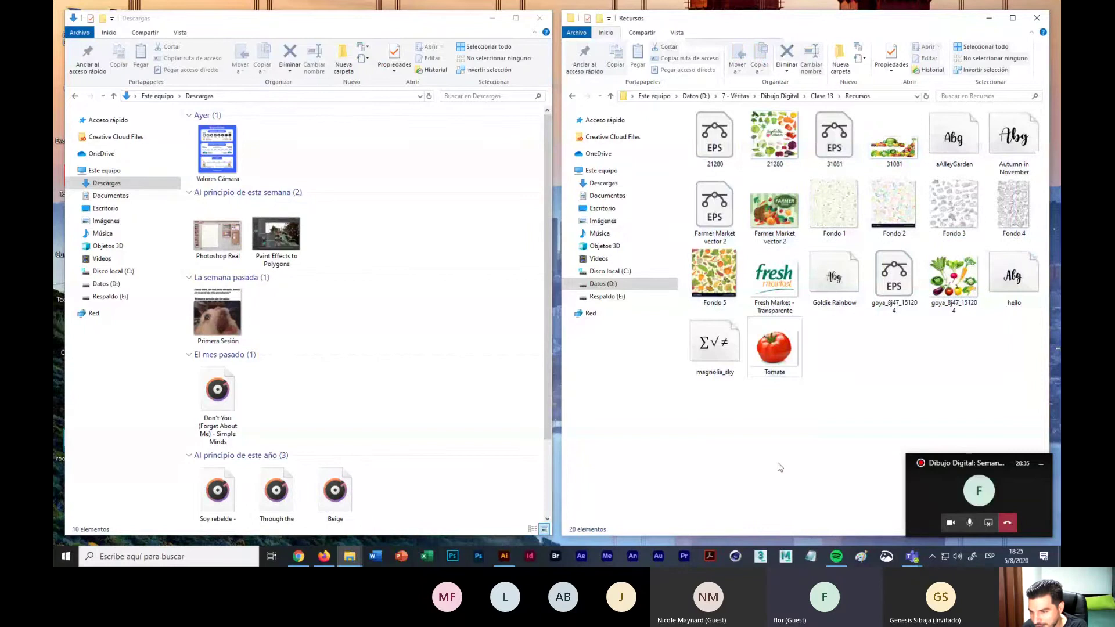
key(space)
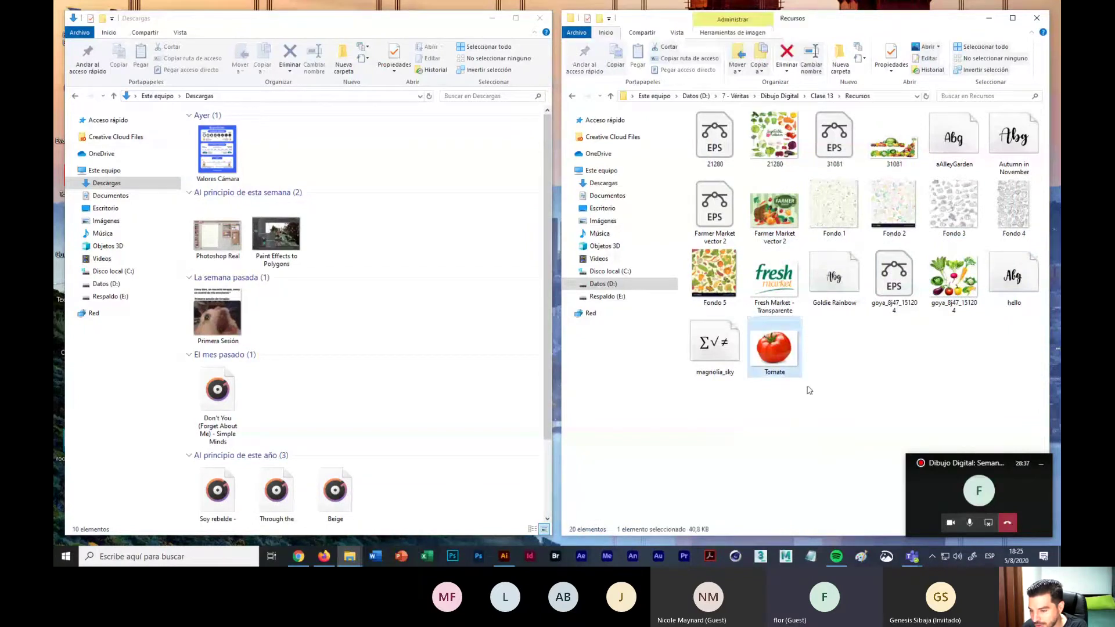
click(815, 439)
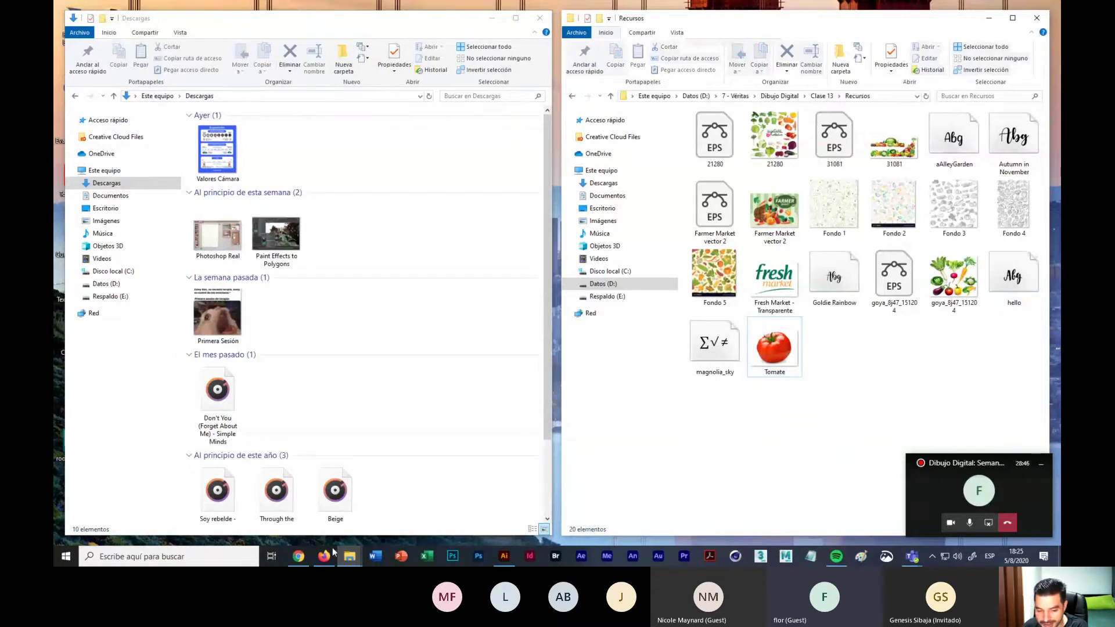
Step: Switch to Chrome, download Recursos.zip from Clase 13 in the course modules, return to the module list and minimise the browser
mouse_move(297, 561)
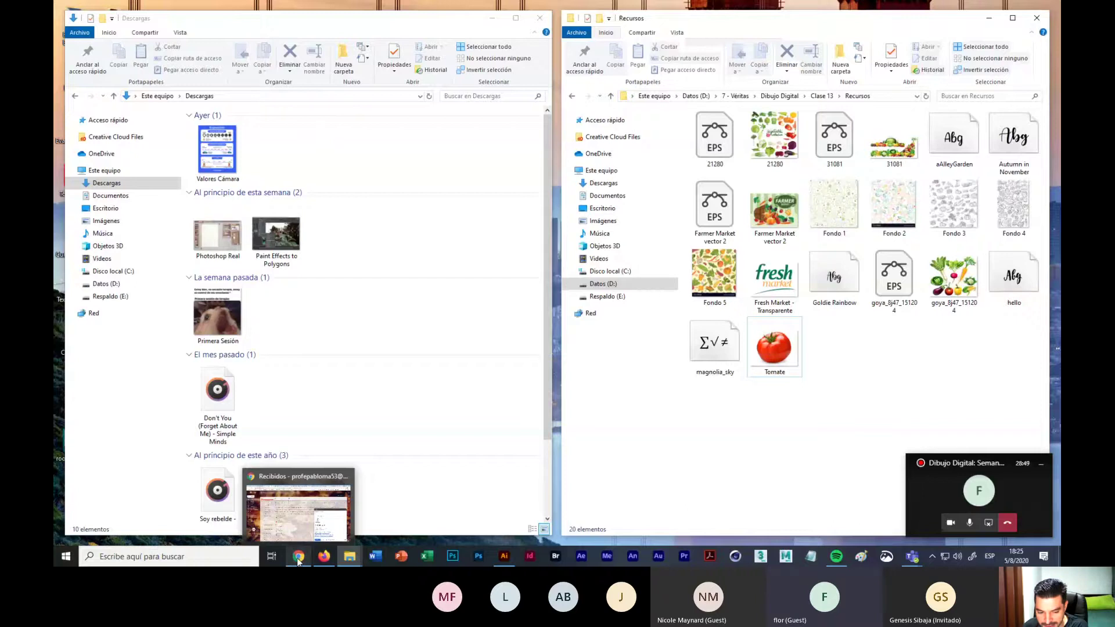
click(298, 559)
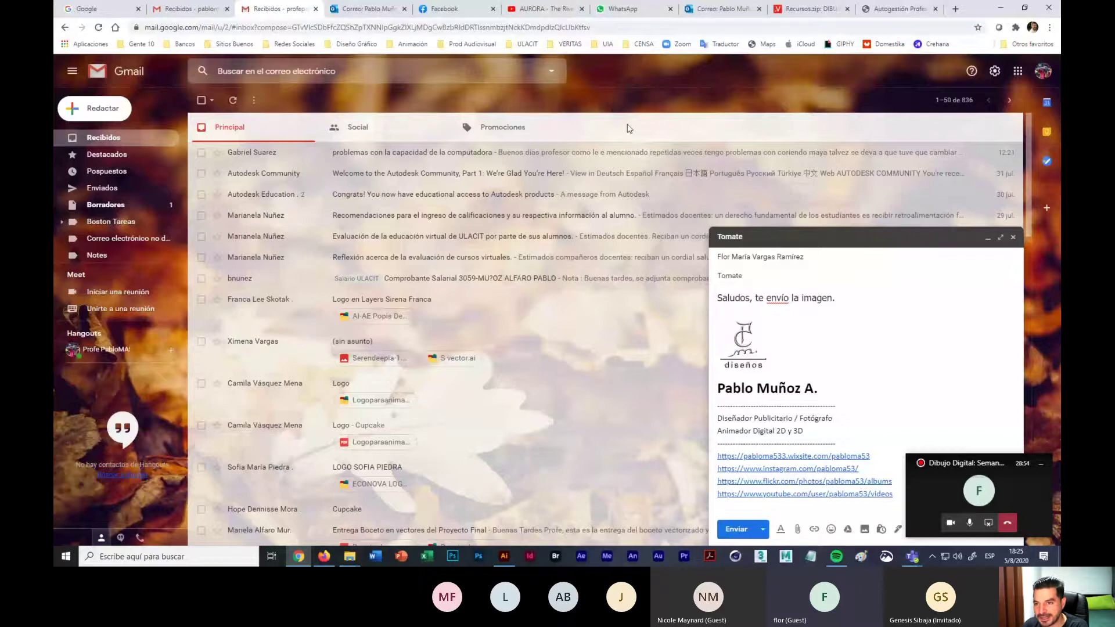
click(799, 11)
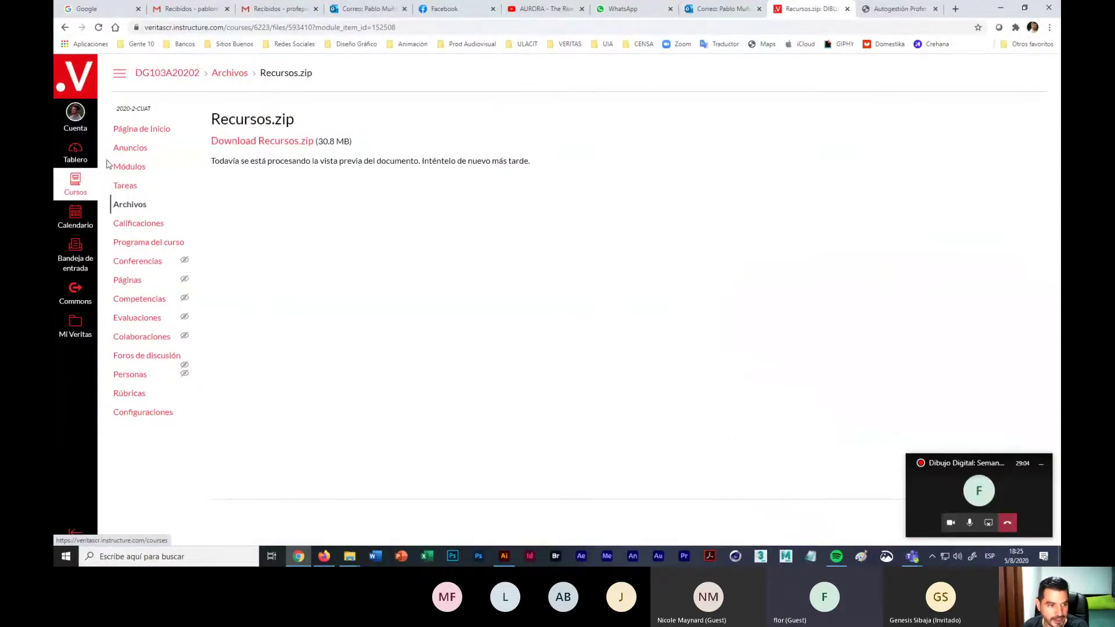
click(129, 168)
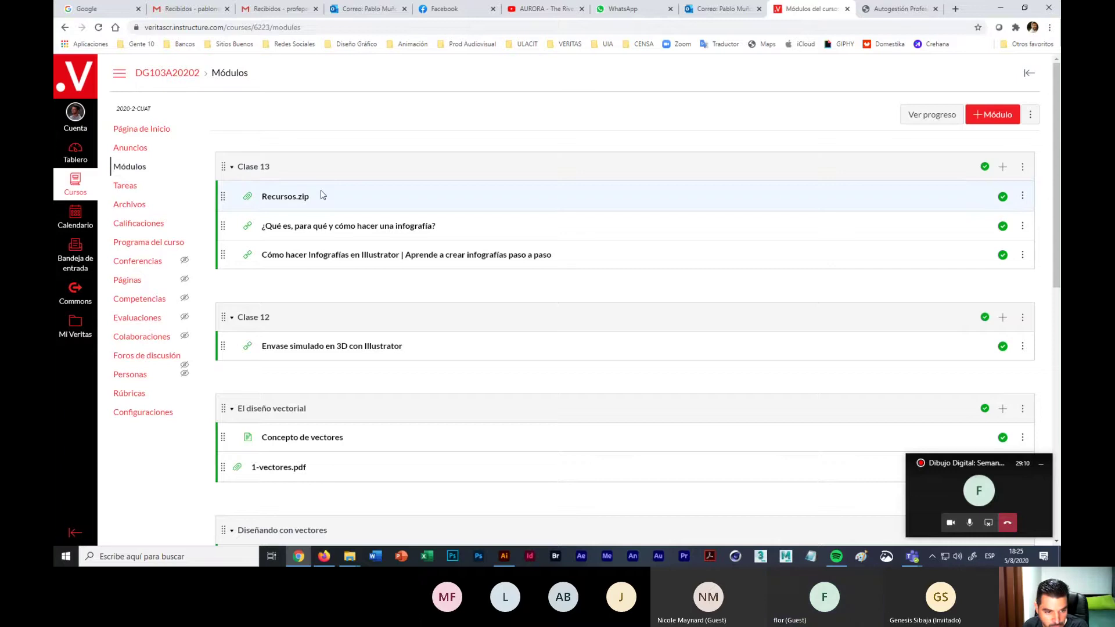
click(284, 197)
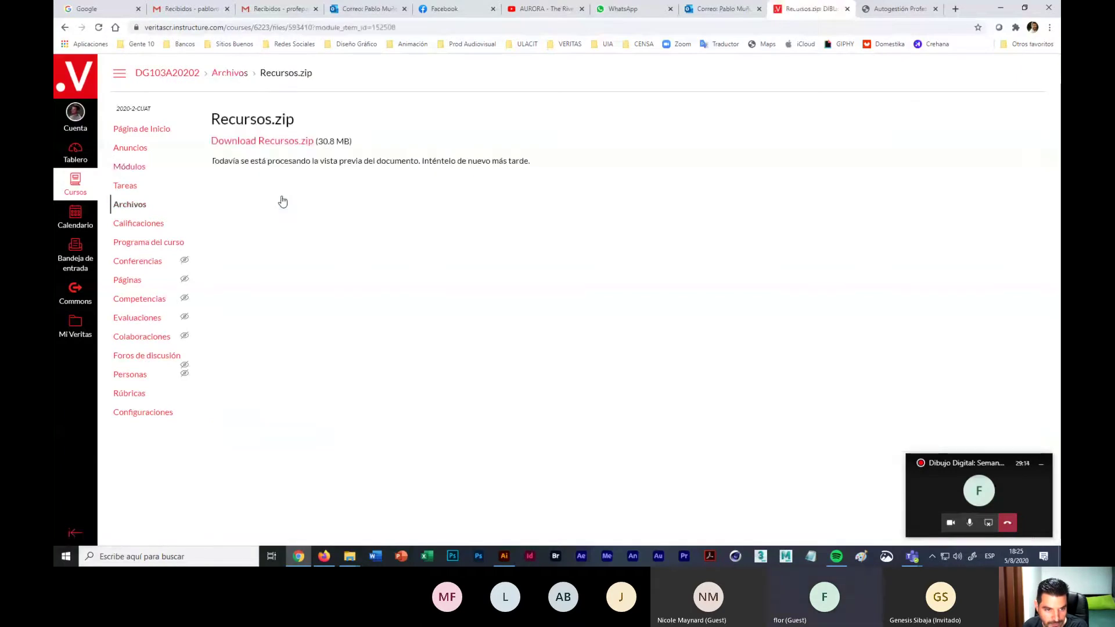
click(243, 141)
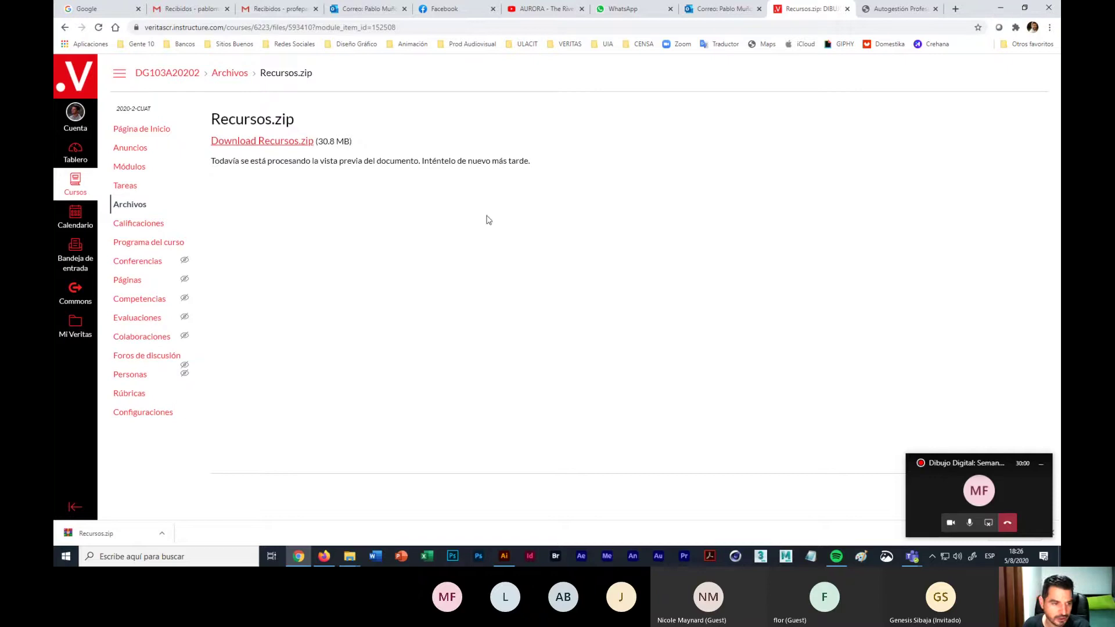
click(64, 27)
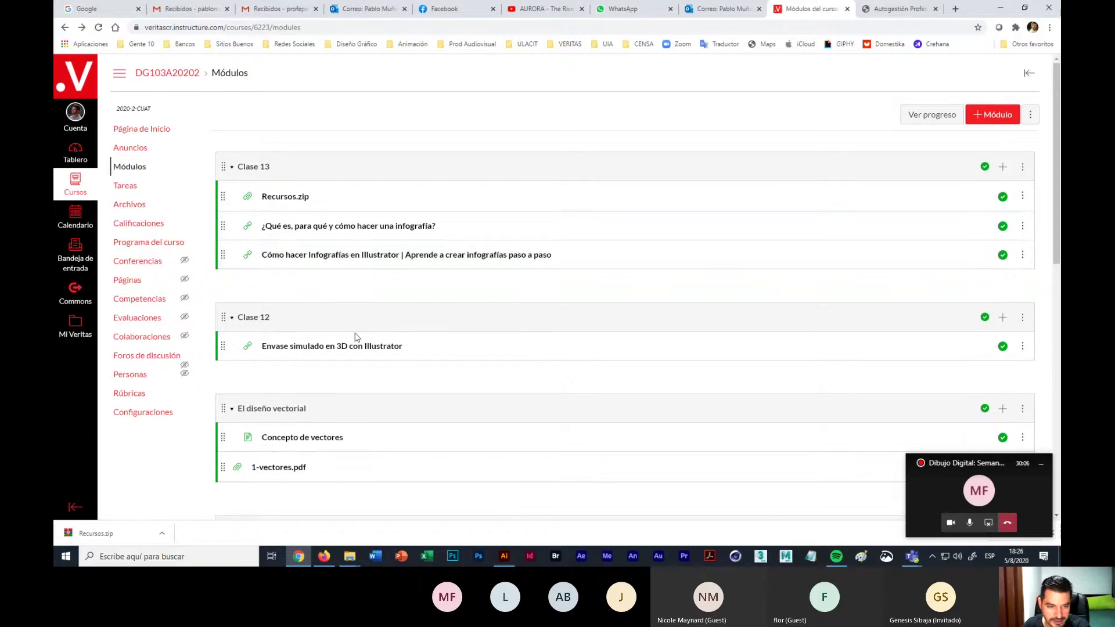
click(1002, 10)
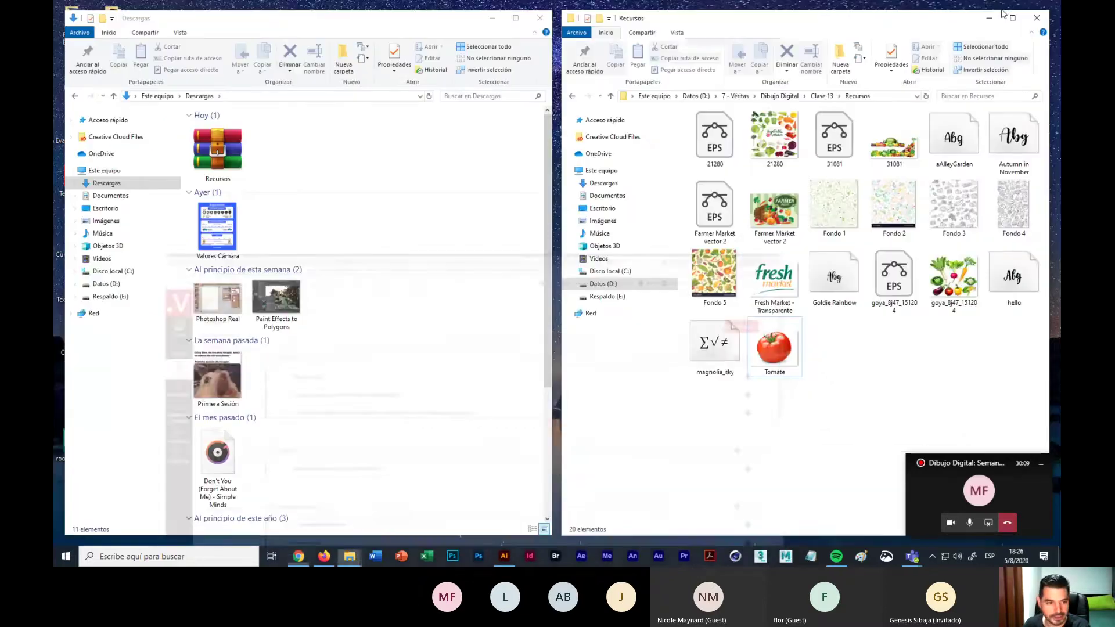
Step: Return to the Gmail draft in Chrome and clear its message text, subject and recipient
click(299, 557)
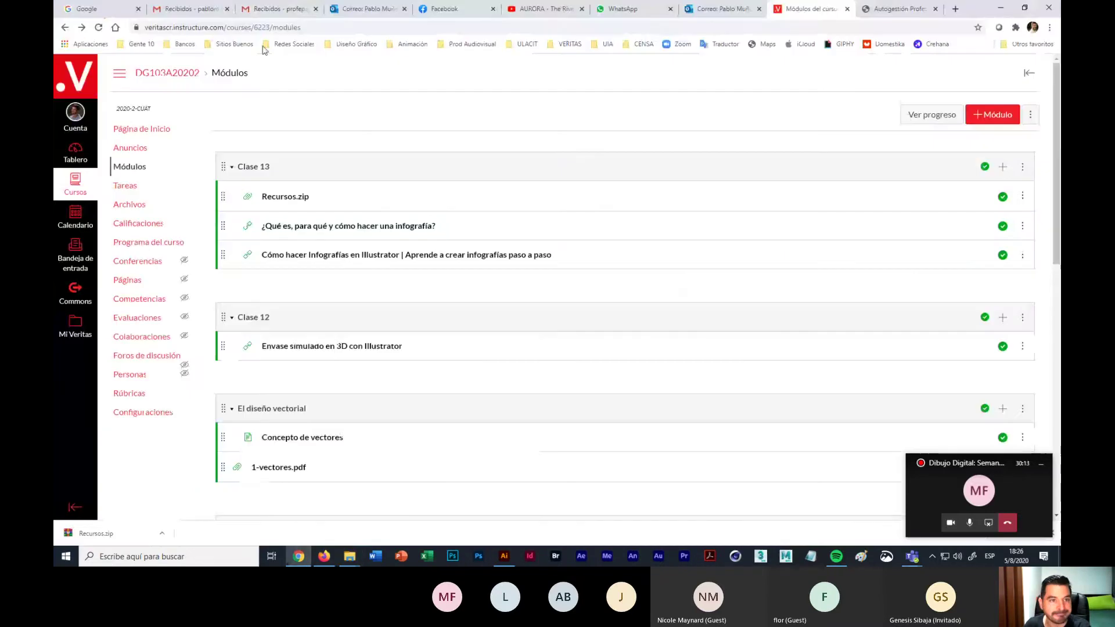
click(268, 9)
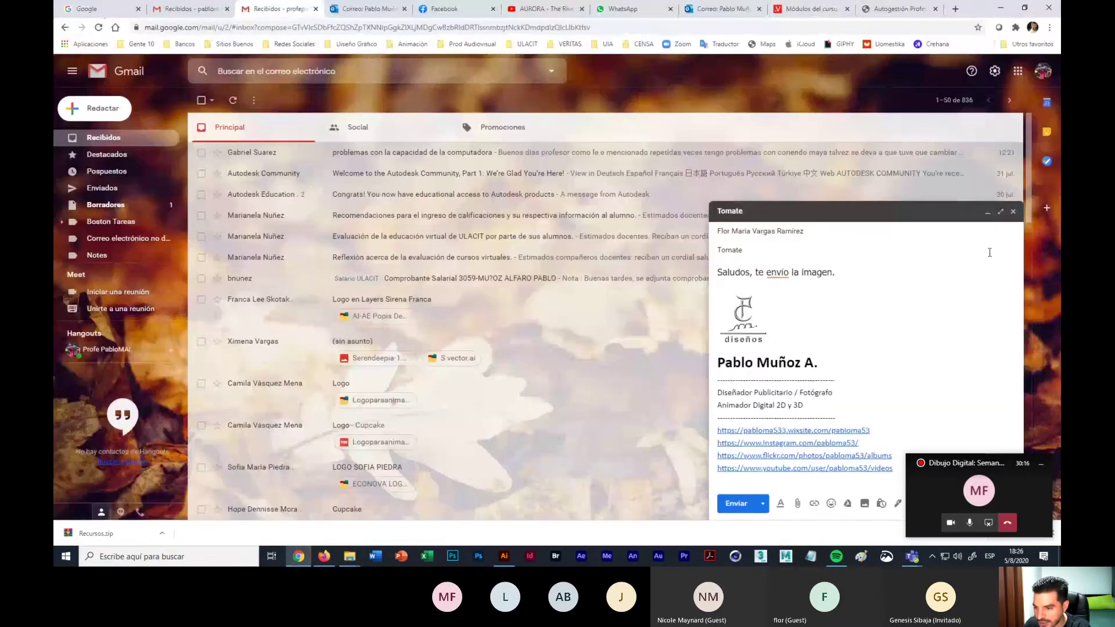
drag(845, 275, 662, 275)
key(BackSpace)
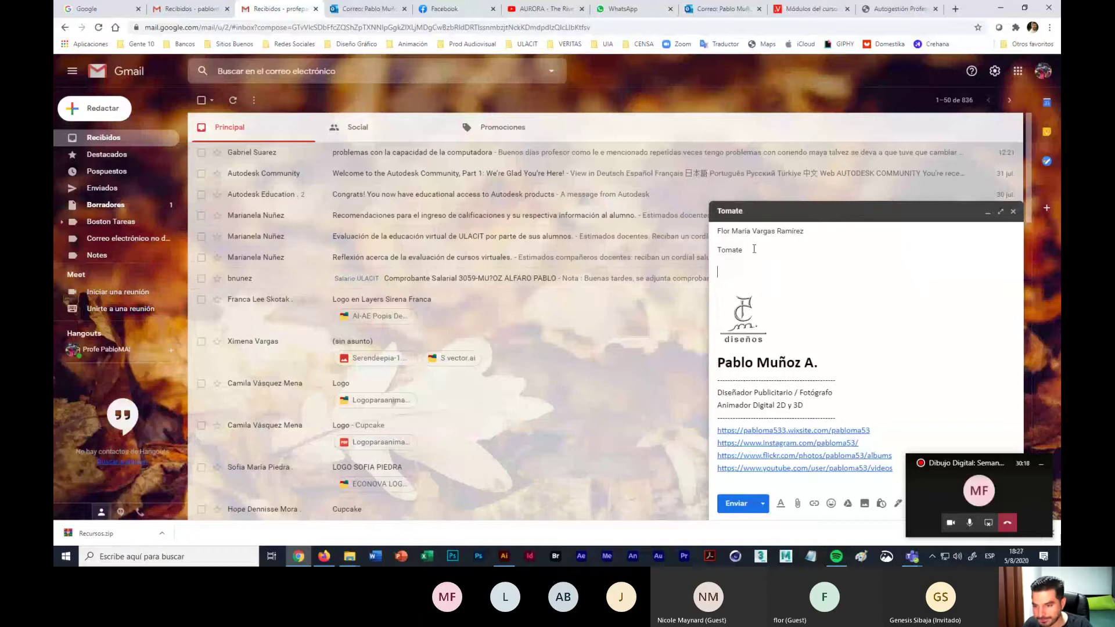
drag(749, 250, 704, 256)
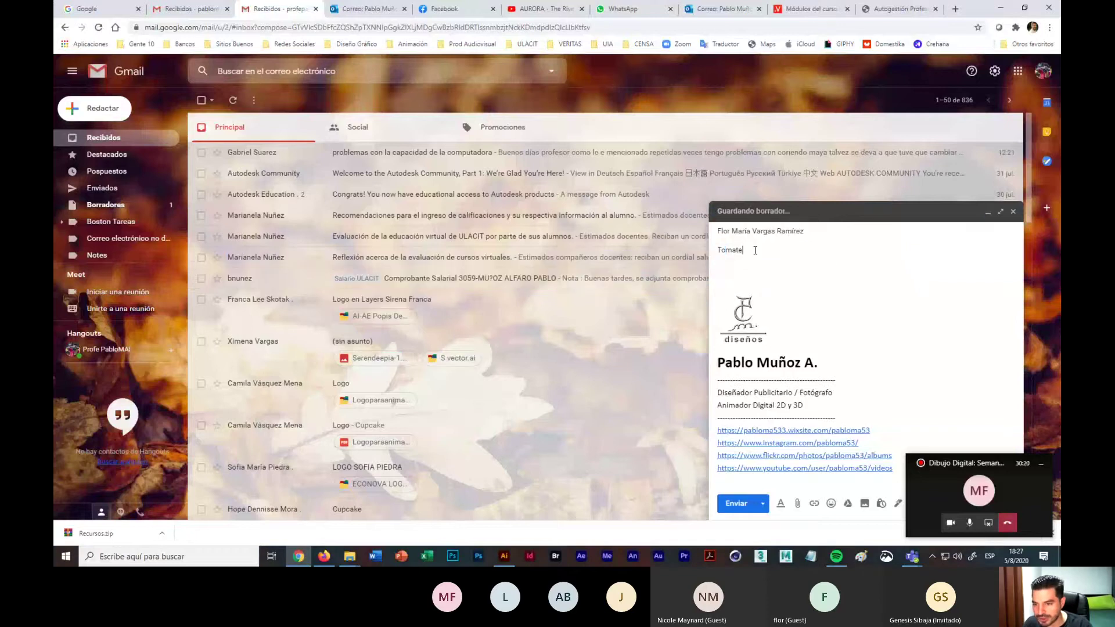
key(BackSpace)
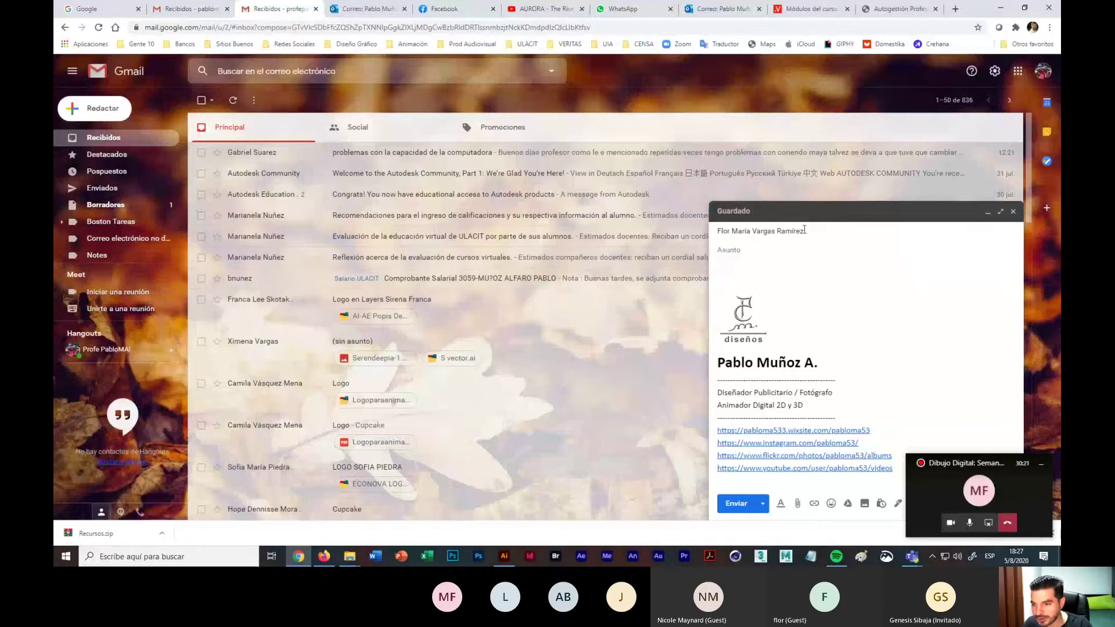
click(804, 230)
click(827, 231)
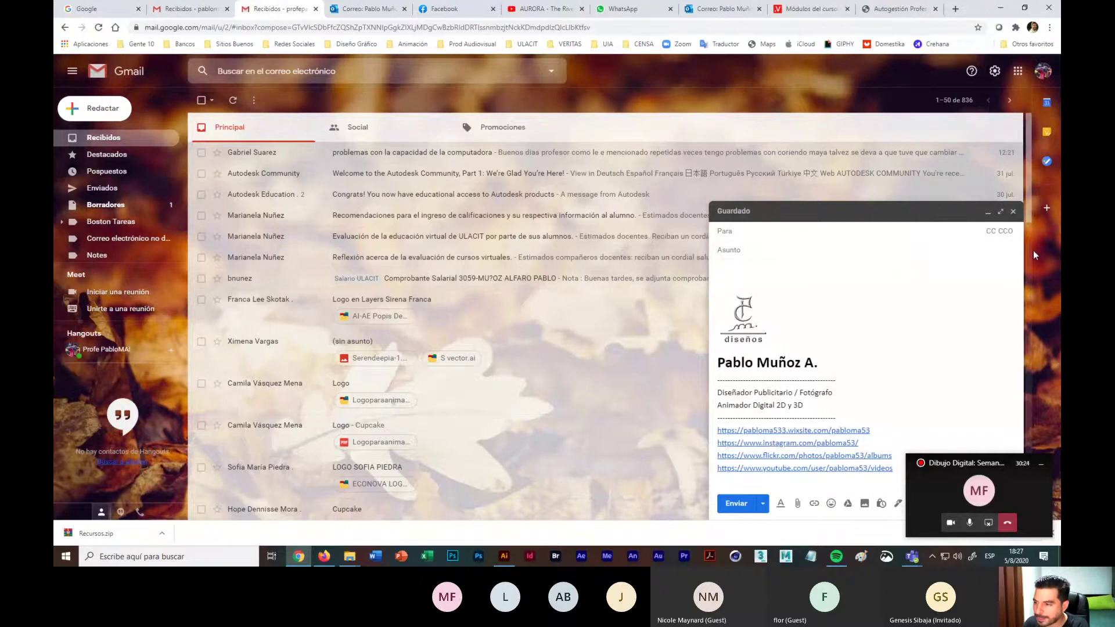
Step: Close the emptied email, delete it from the saved drafts, and return to the inbox
click(1014, 210)
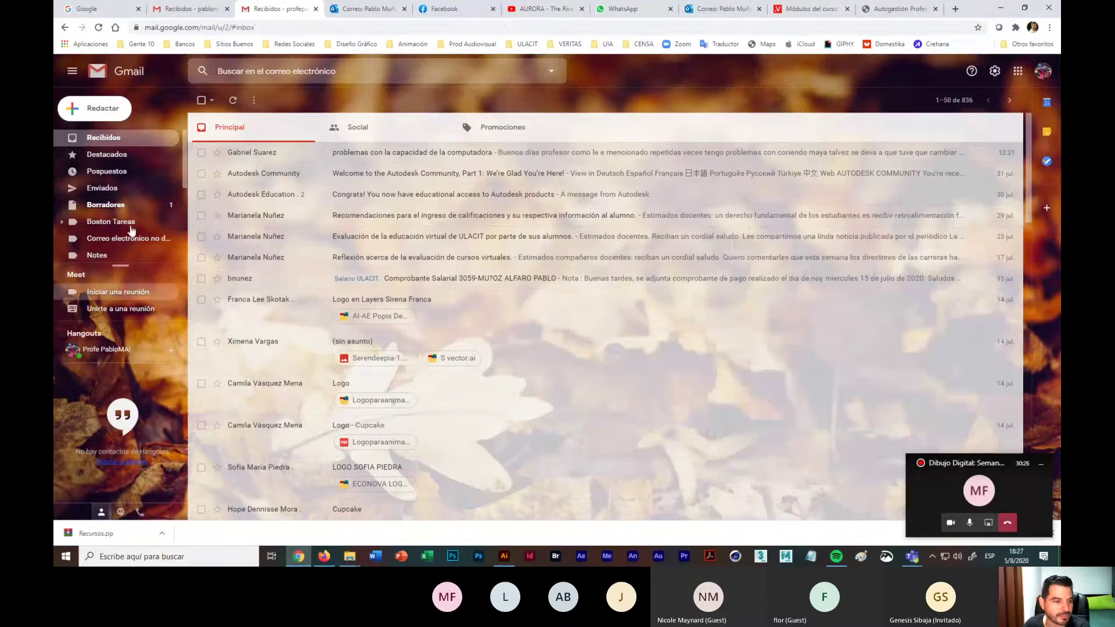
click(119, 205)
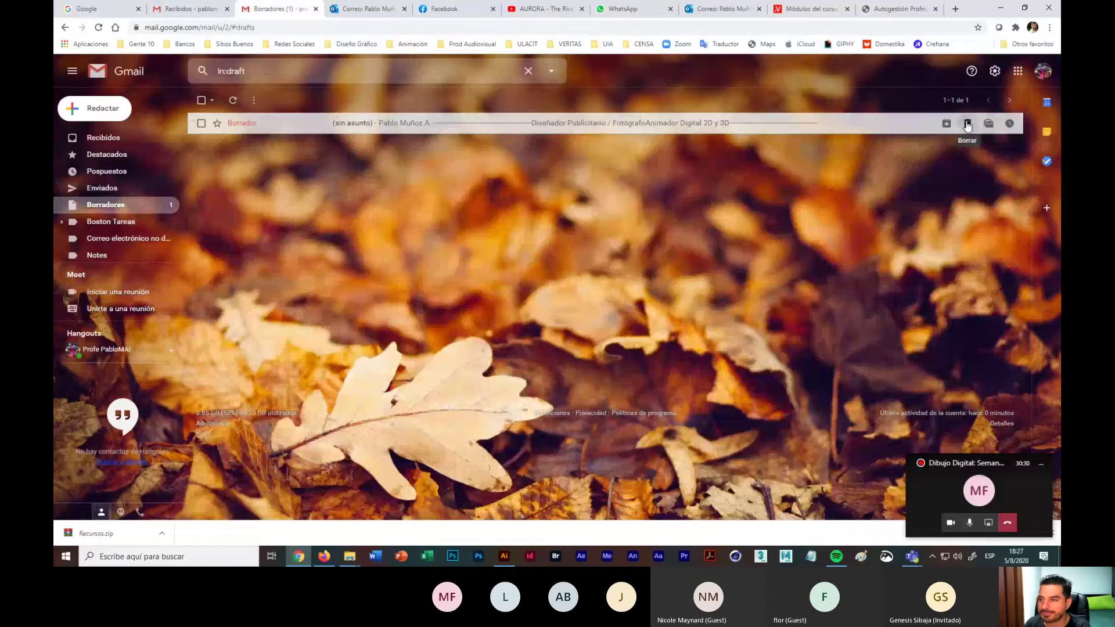
click(966, 123)
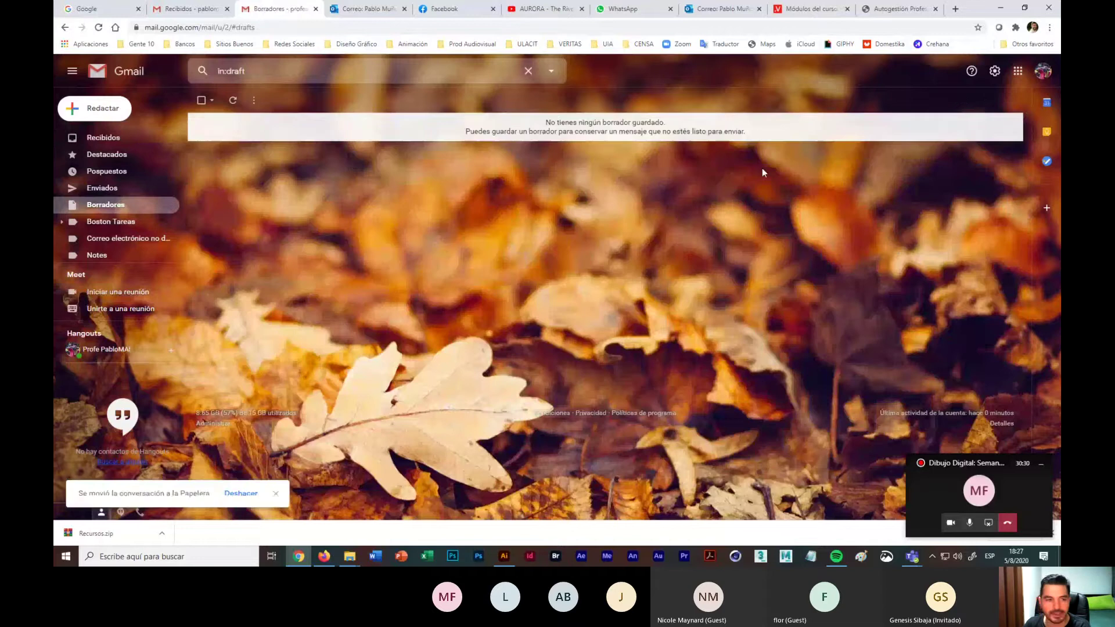
click(116, 138)
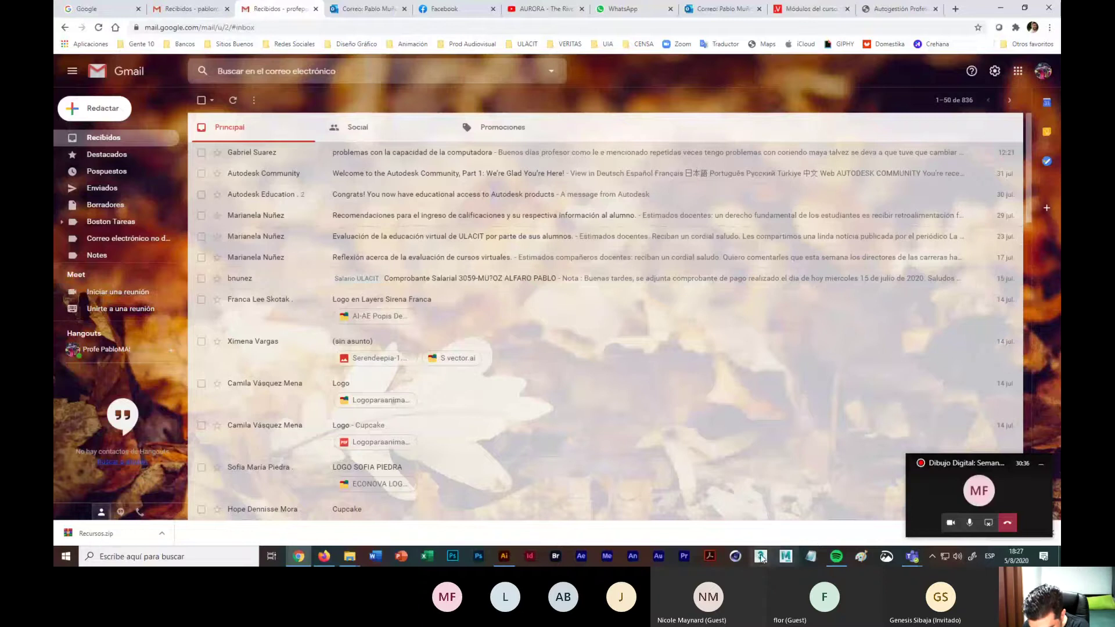
Step: Switch to Illustrator and set the tomato document's zoom to 150%
click(506, 556)
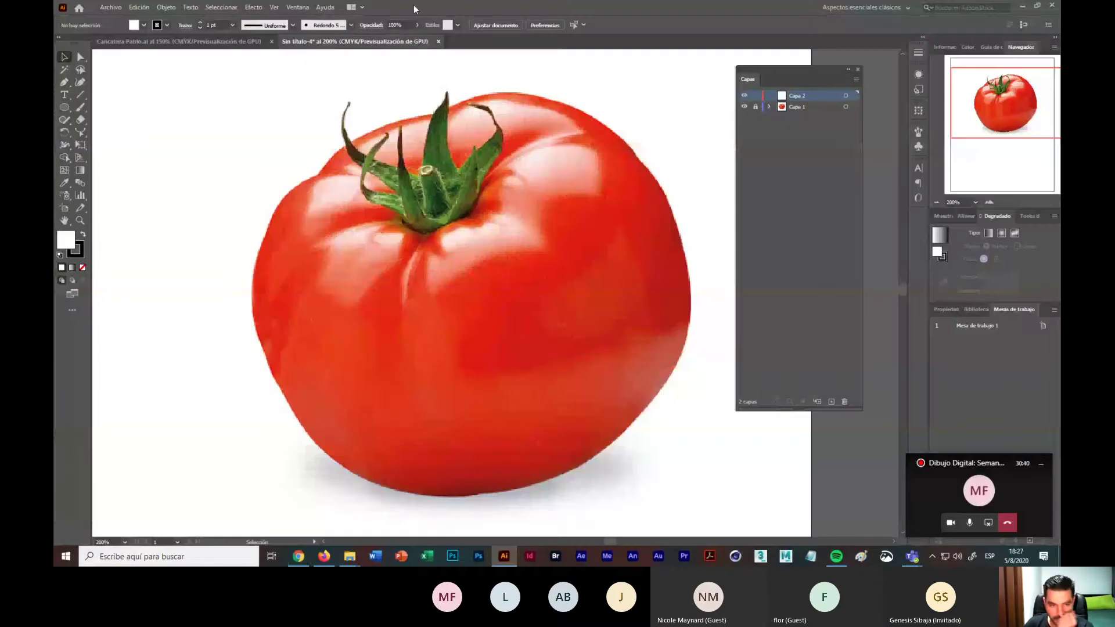
click(935, 203)
click(935, 202)
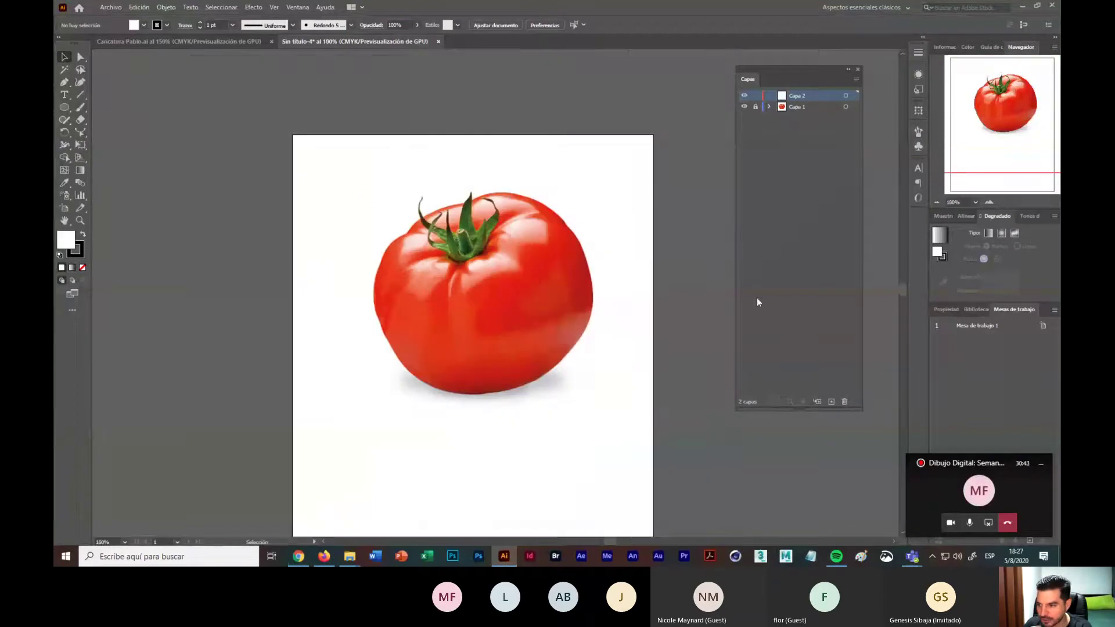
click(990, 202)
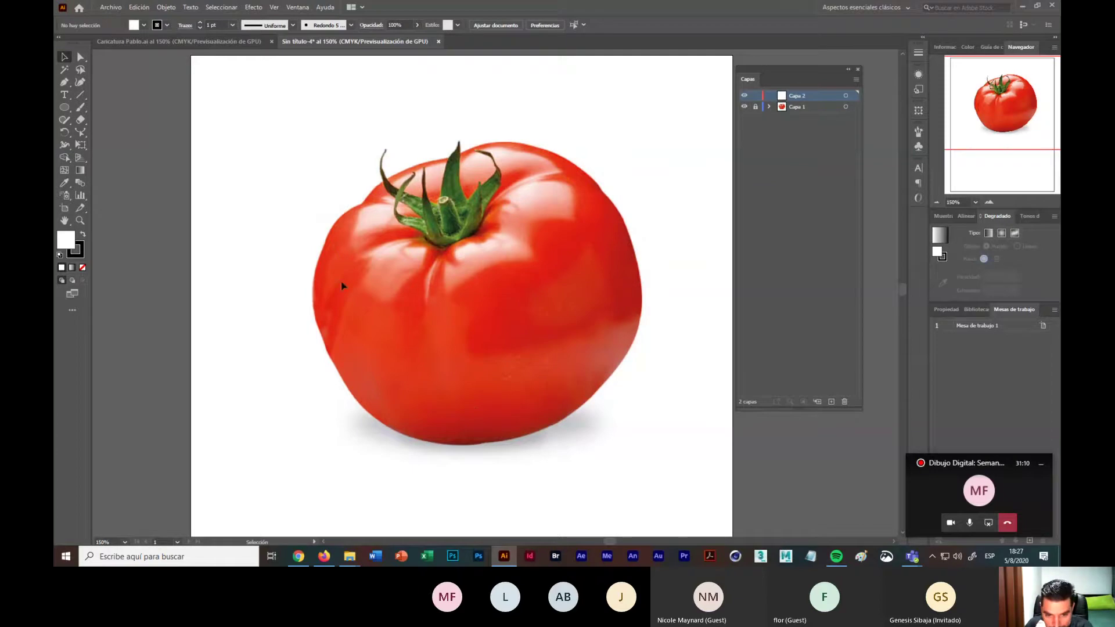
Step: Get the Pen tool ready for tracing with no fill and a blue stroke
click(64, 83)
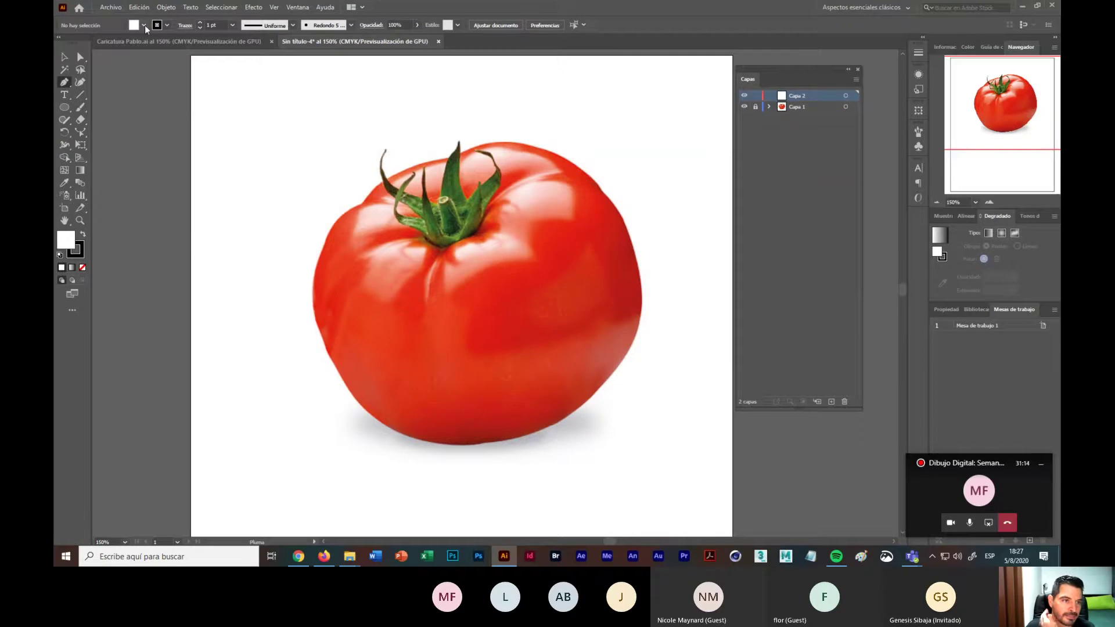
click(143, 25)
click(60, 43)
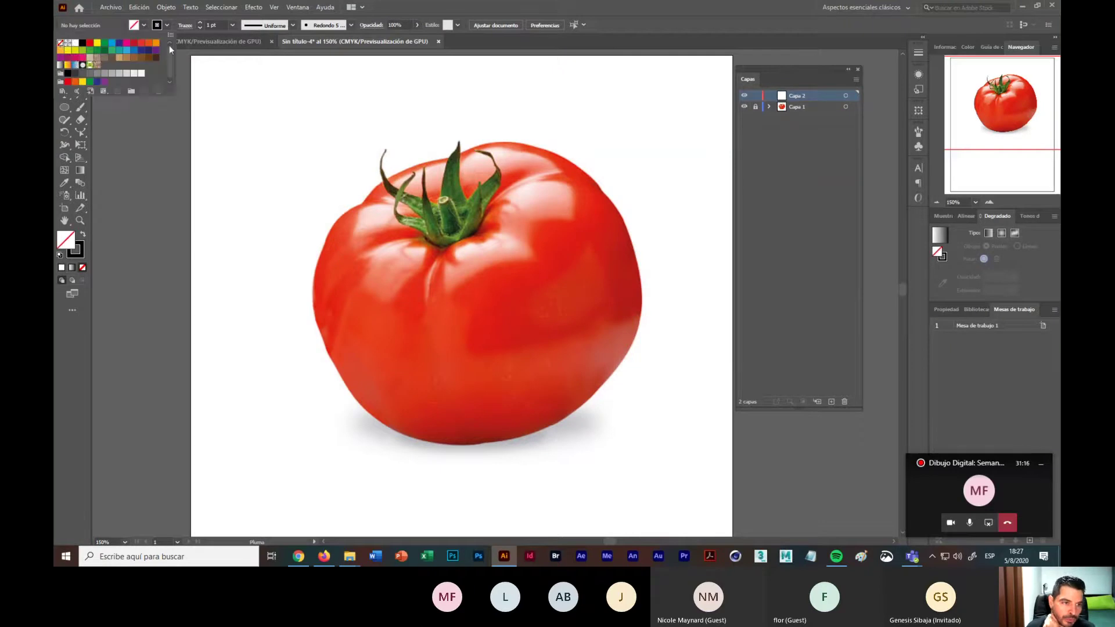
click(165, 26)
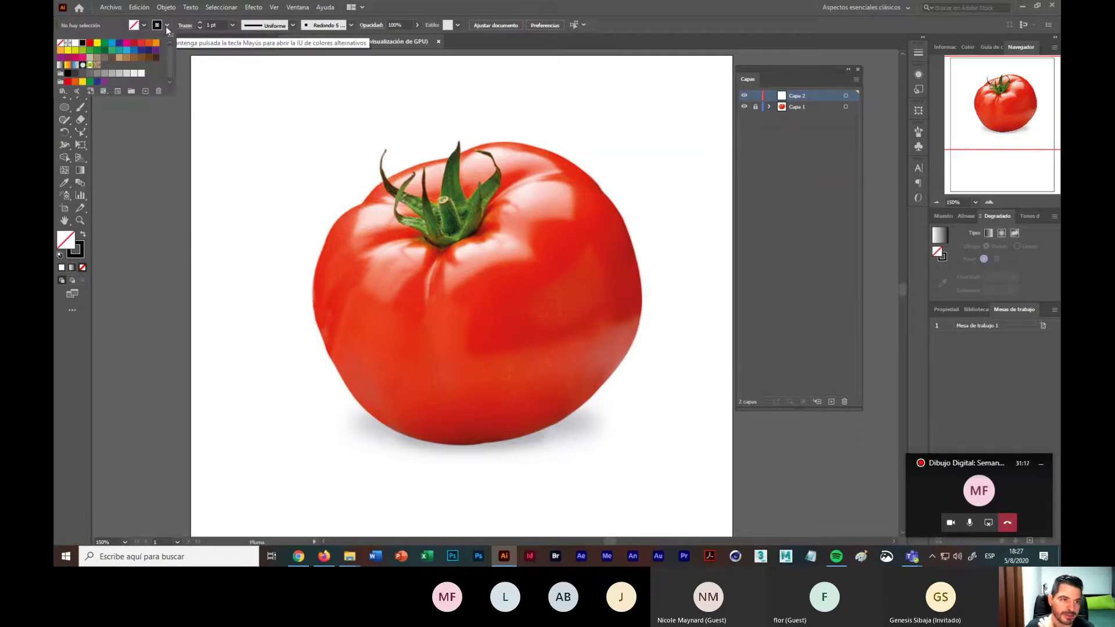
click(127, 43)
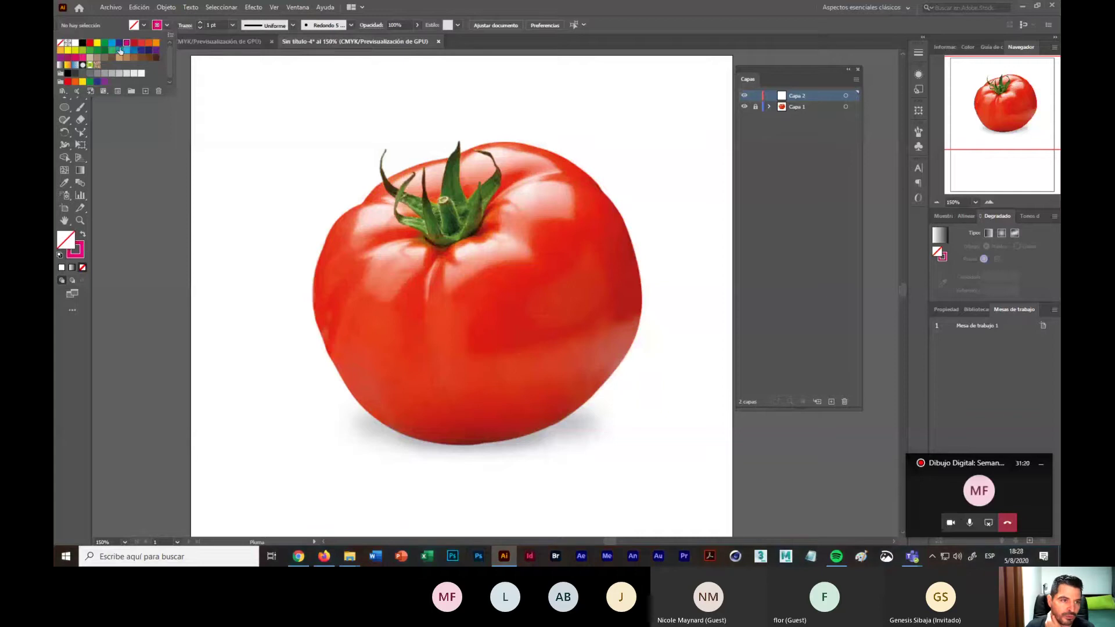
click(148, 44)
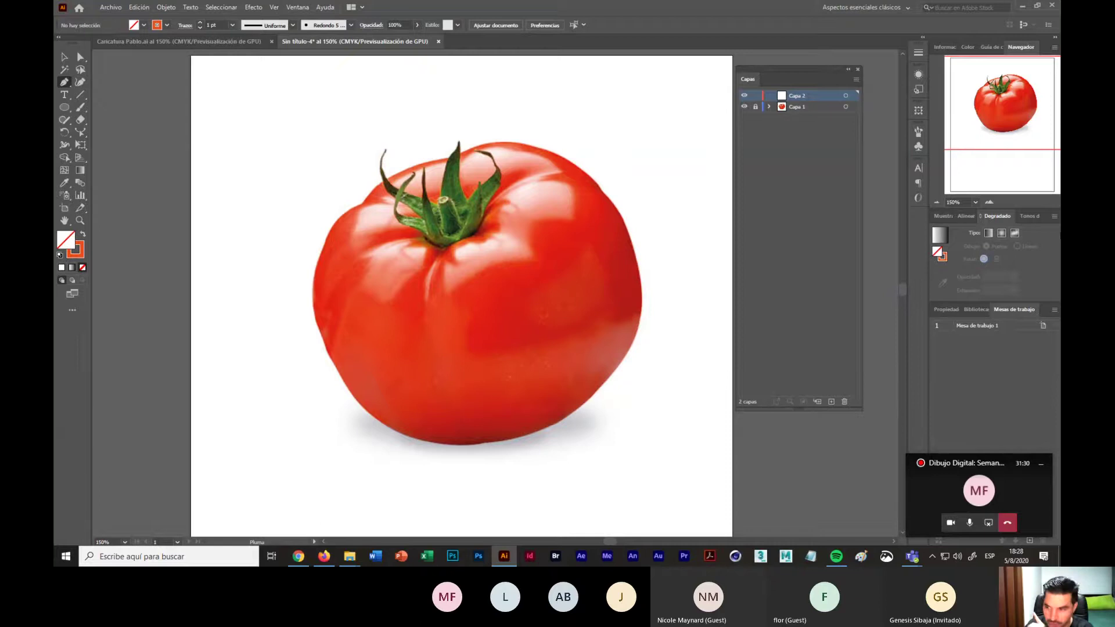
click(990, 202)
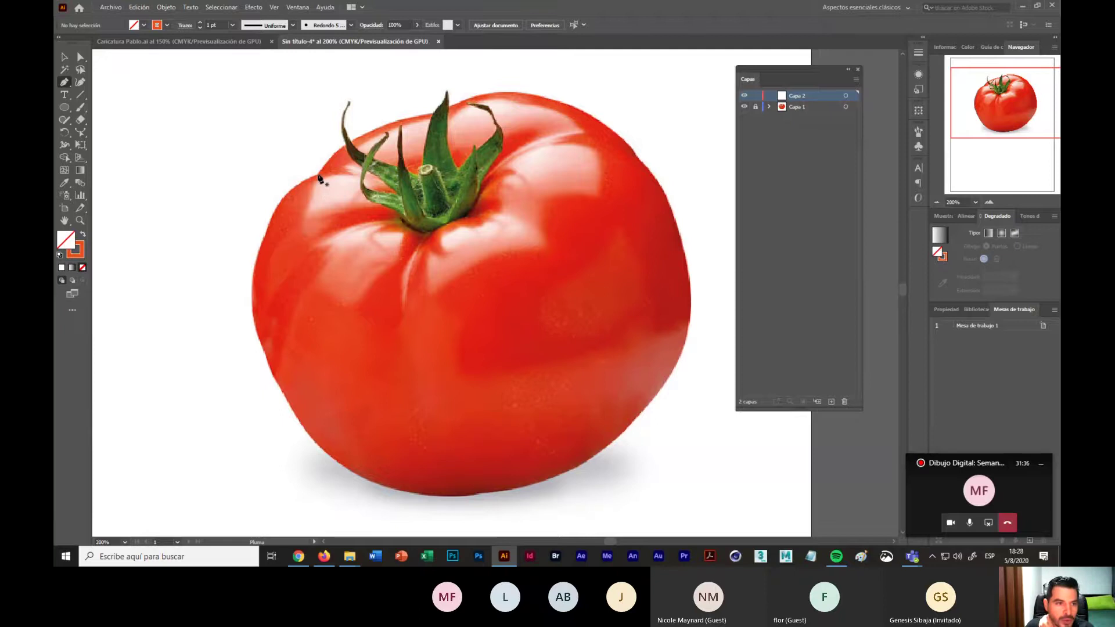
click(166, 25)
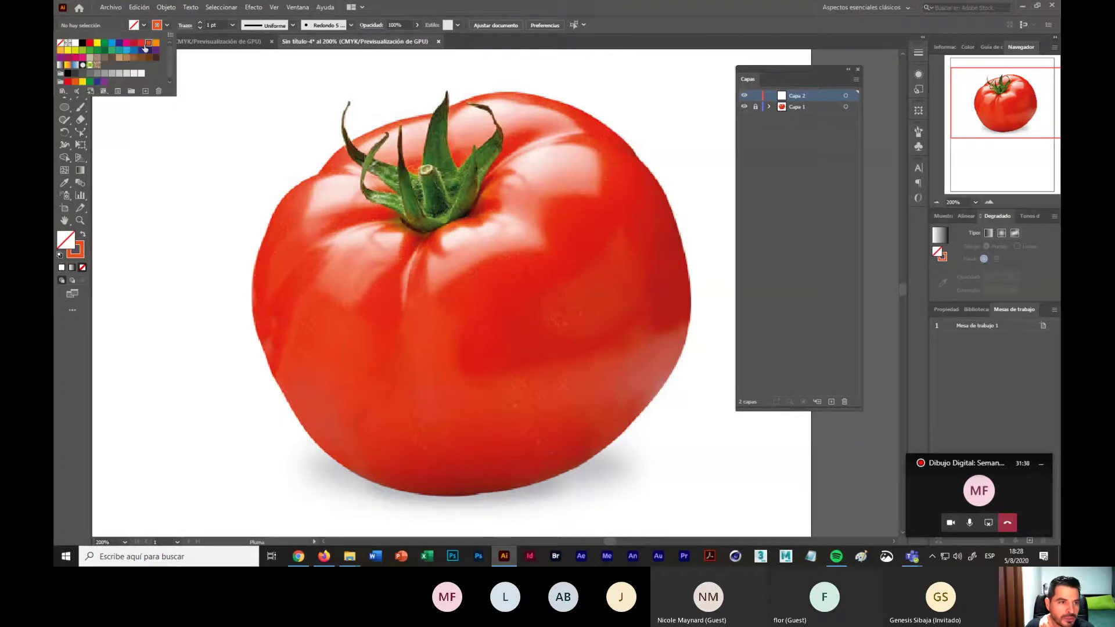
click(132, 53)
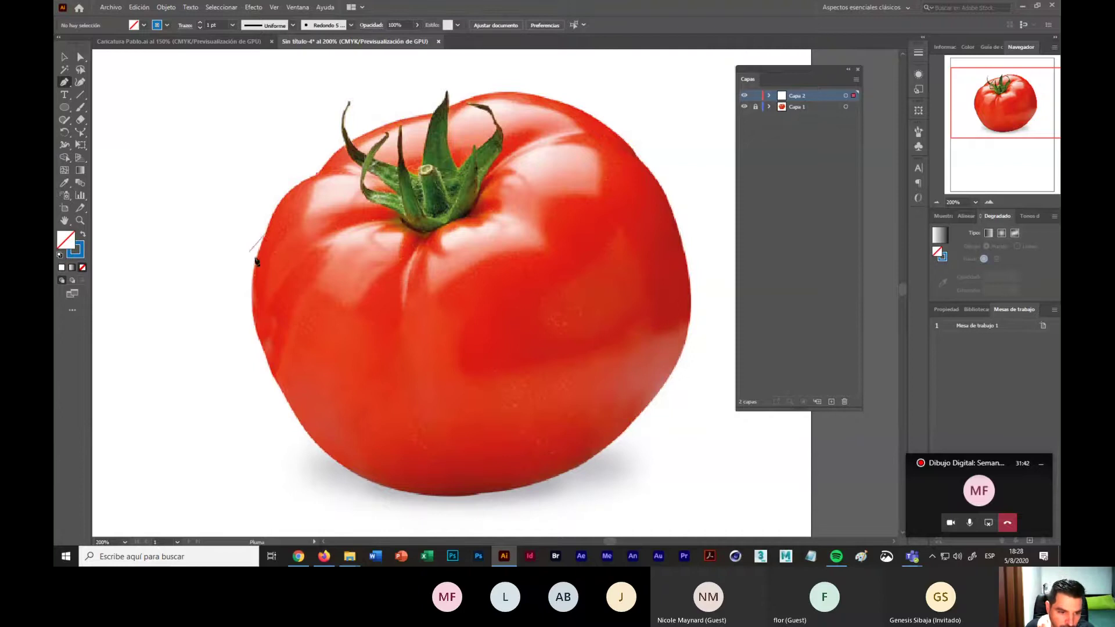
Step: Trace the tomato's left edge on Capa 2 with curved Pen segments, from the upper-left shoulder indentation down to the lower left side
click(264, 239)
drag(264, 239, 244, 293)
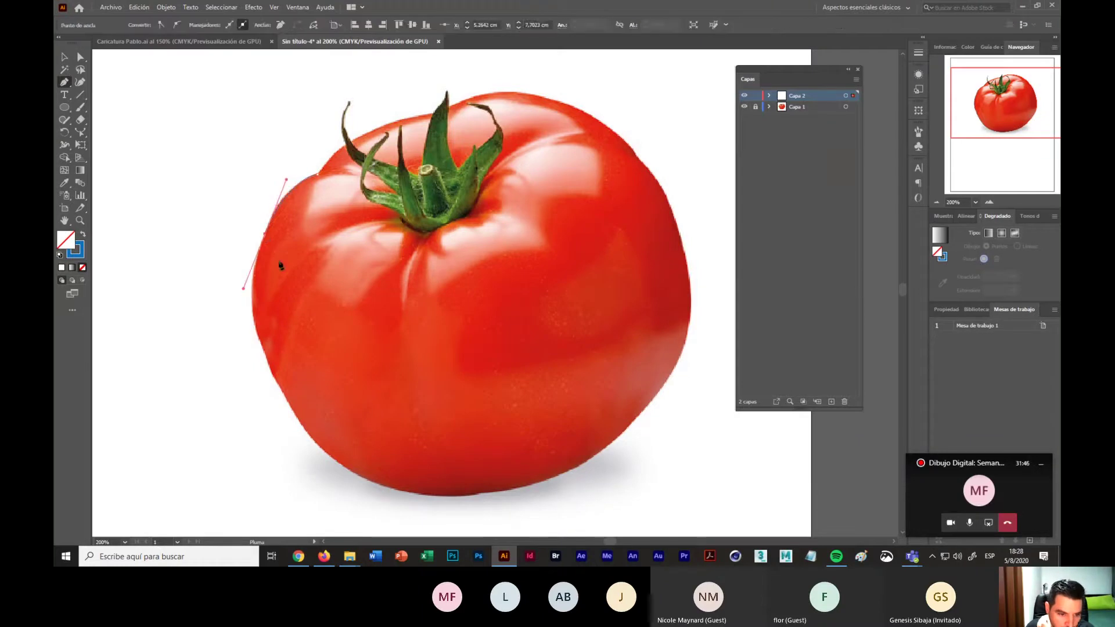
click(213, 327)
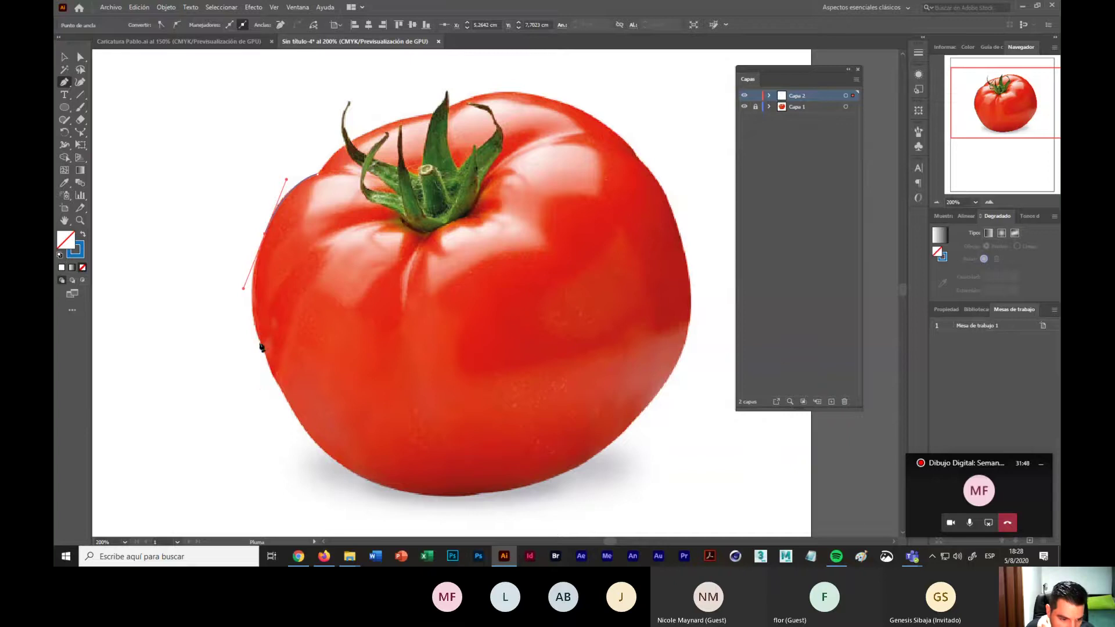
drag(258, 341, 275, 388)
key(ctrl+z)
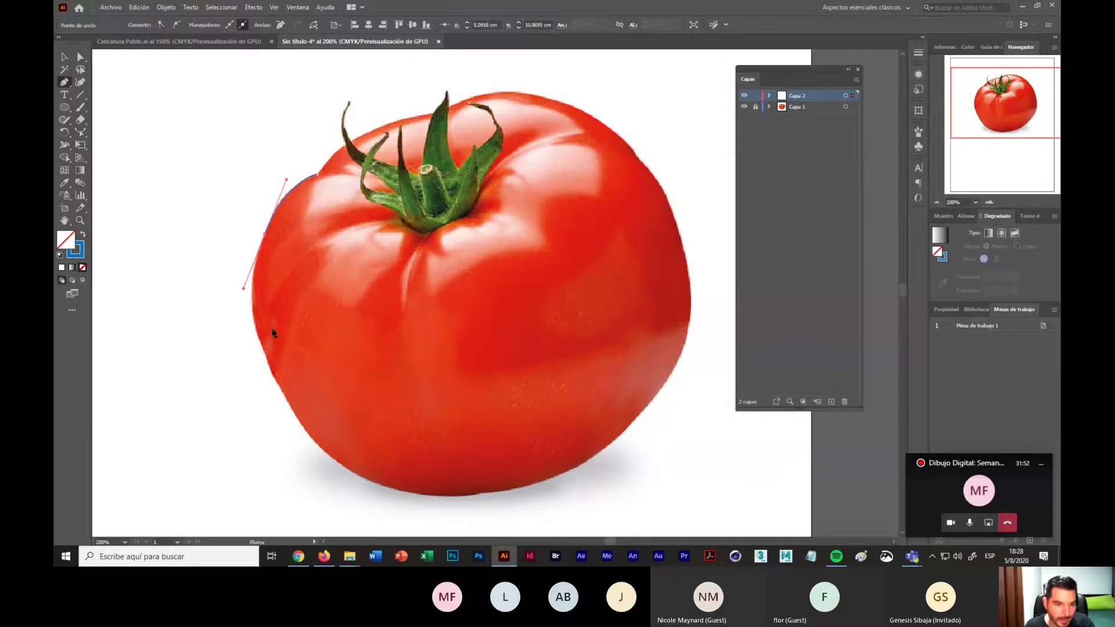
click(266, 235)
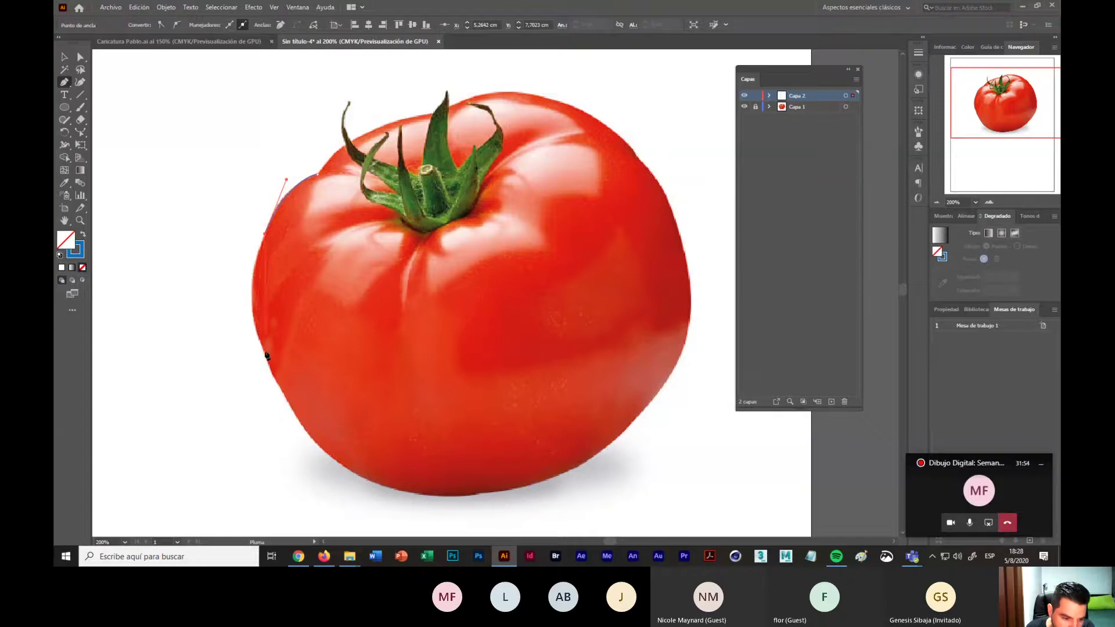
drag(265, 350, 290, 412)
click(264, 350)
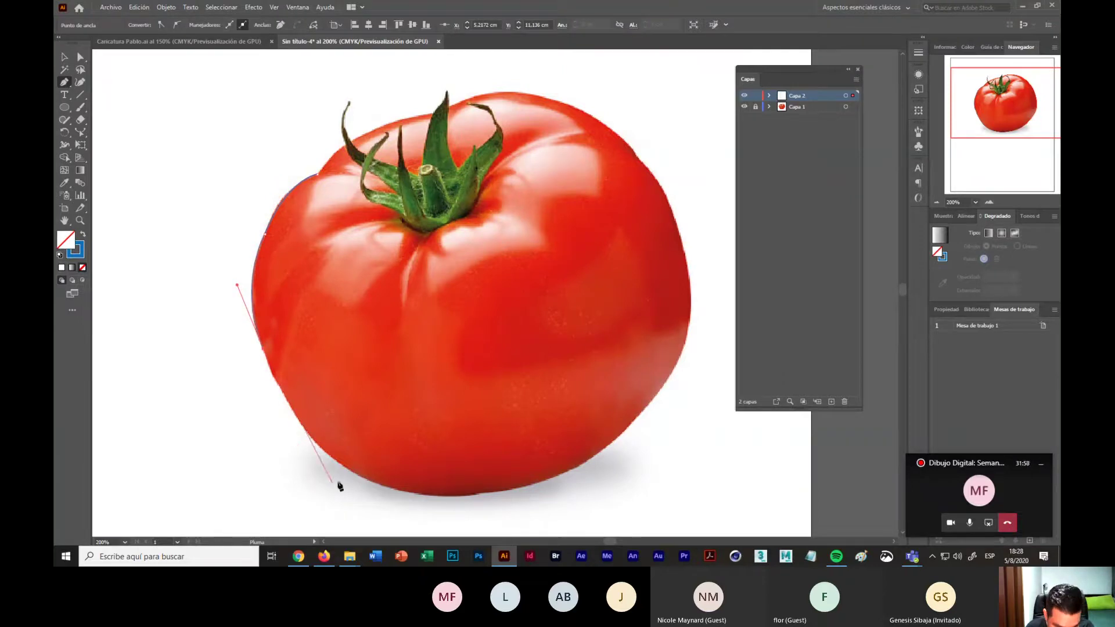
Step: Continue the outline along the tomato's underside with curved segments, removing the outgoing handles at the bottom anchors
drag(339, 480, 429, 527)
key(ctrl+z)
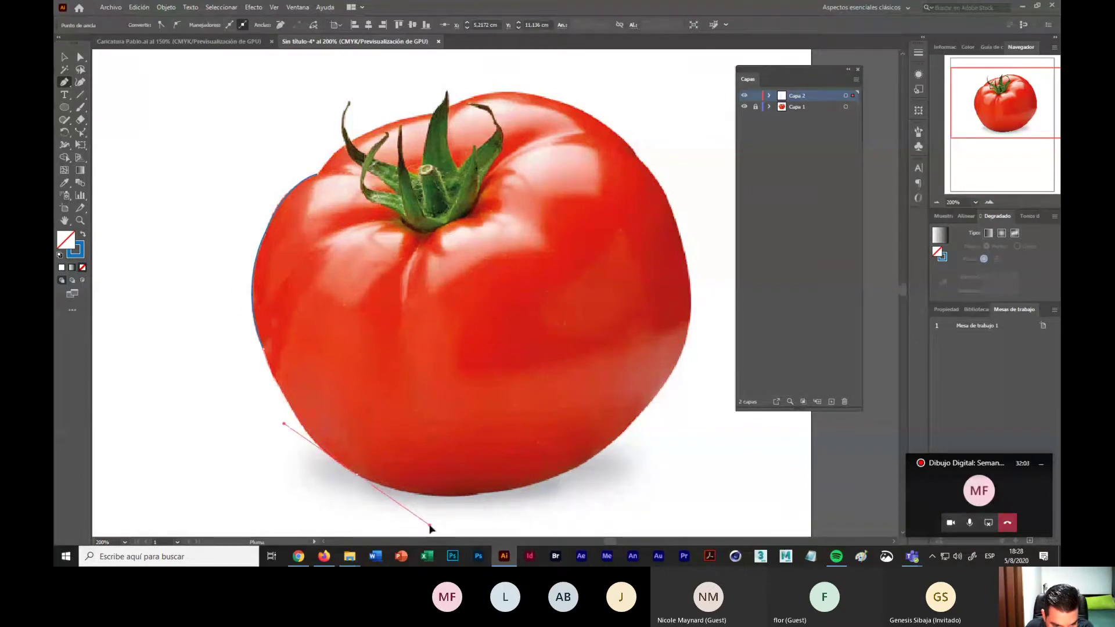
click(356, 476)
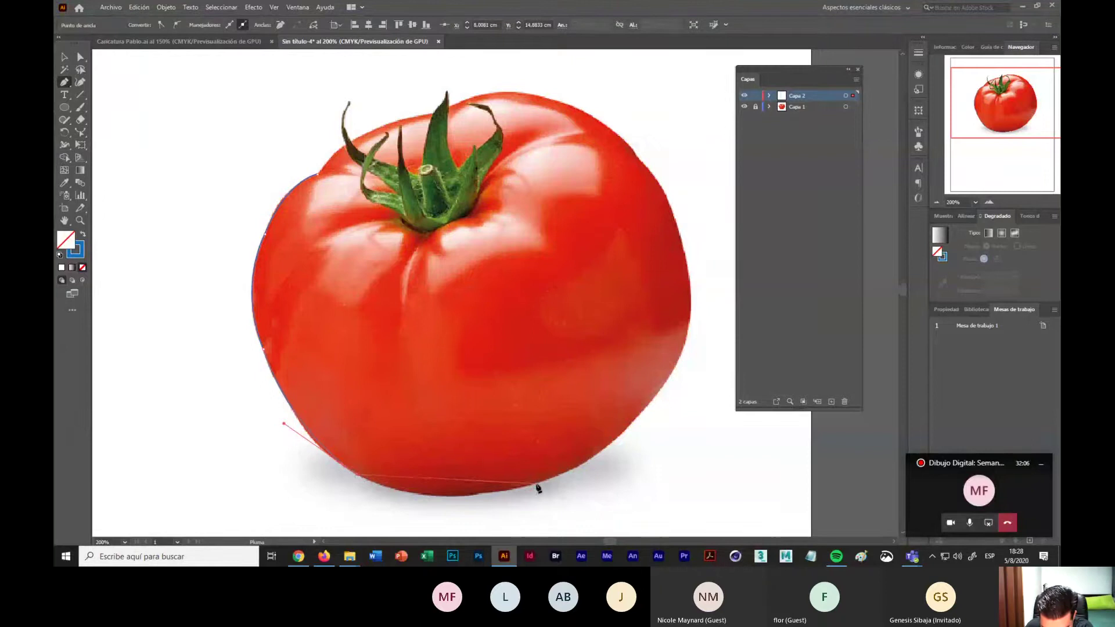
drag(535, 485, 661, 452)
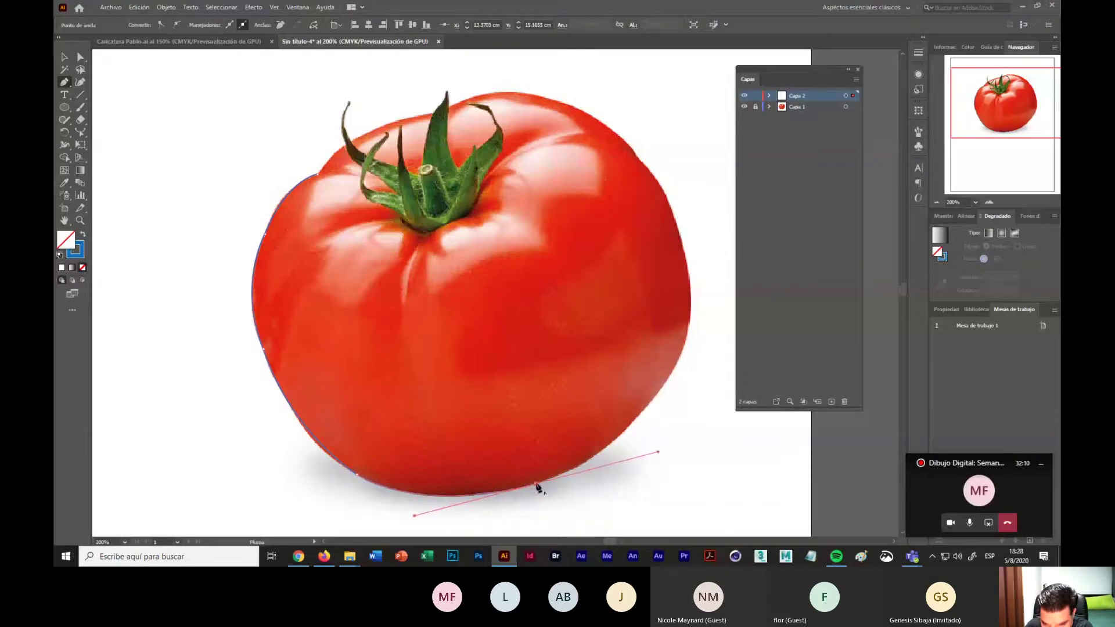
click(535, 484)
Step: Trace the tomato's right side and top, including the notch behind the tall green leaf, and close the path at its starting anchor
drag(684, 348, 728, 237)
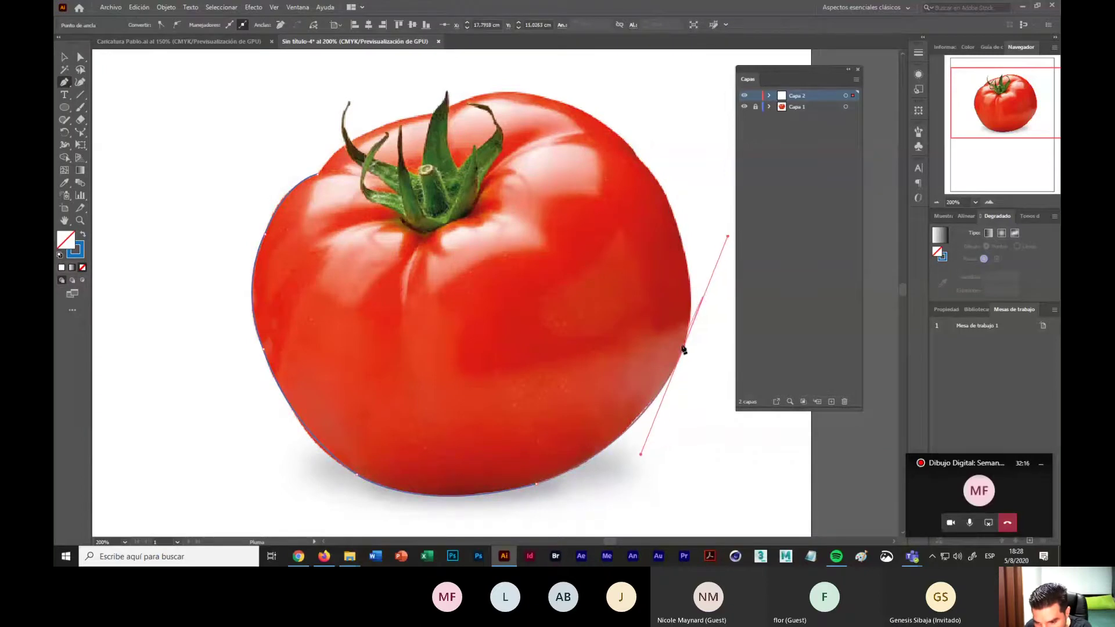
click(684, 347)
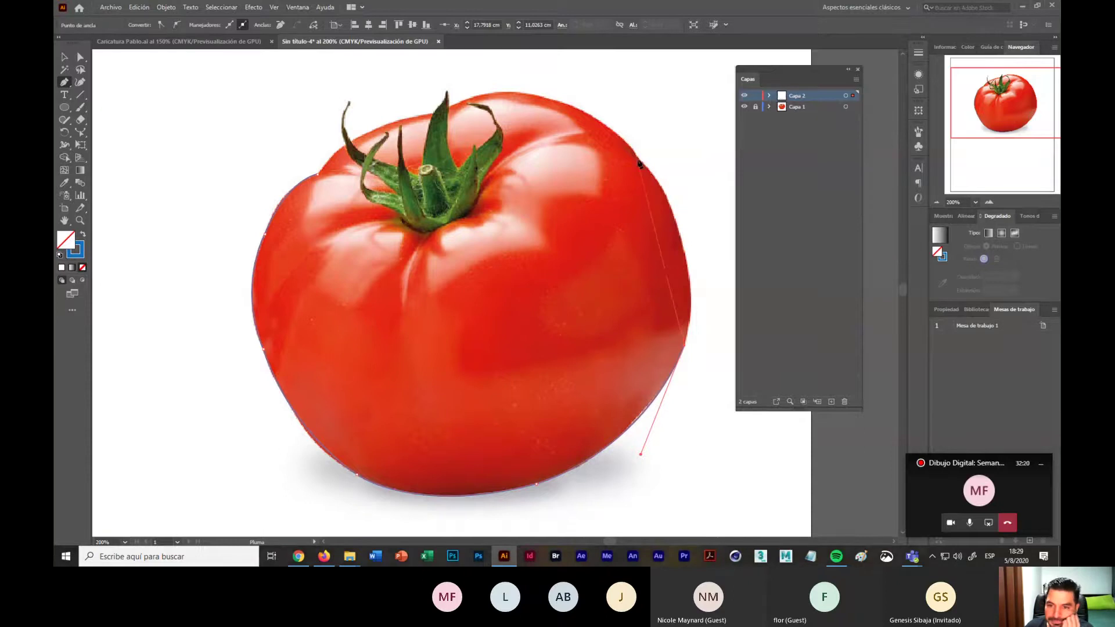
drag(638, 162, 366, 109)
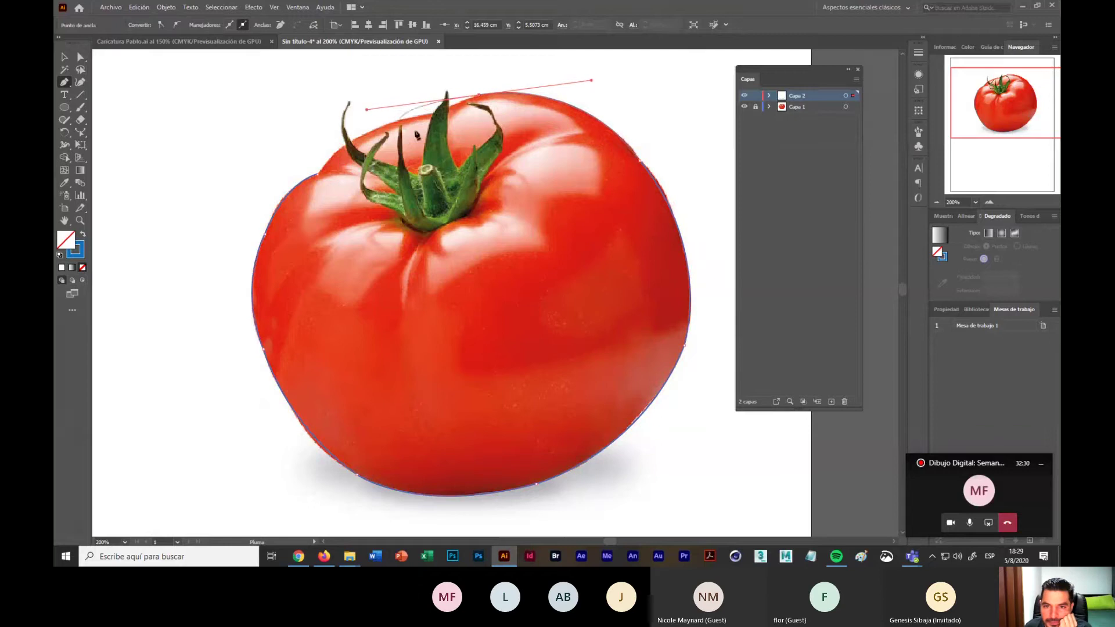
click(480, 97)
ctrl+click(439, 120)
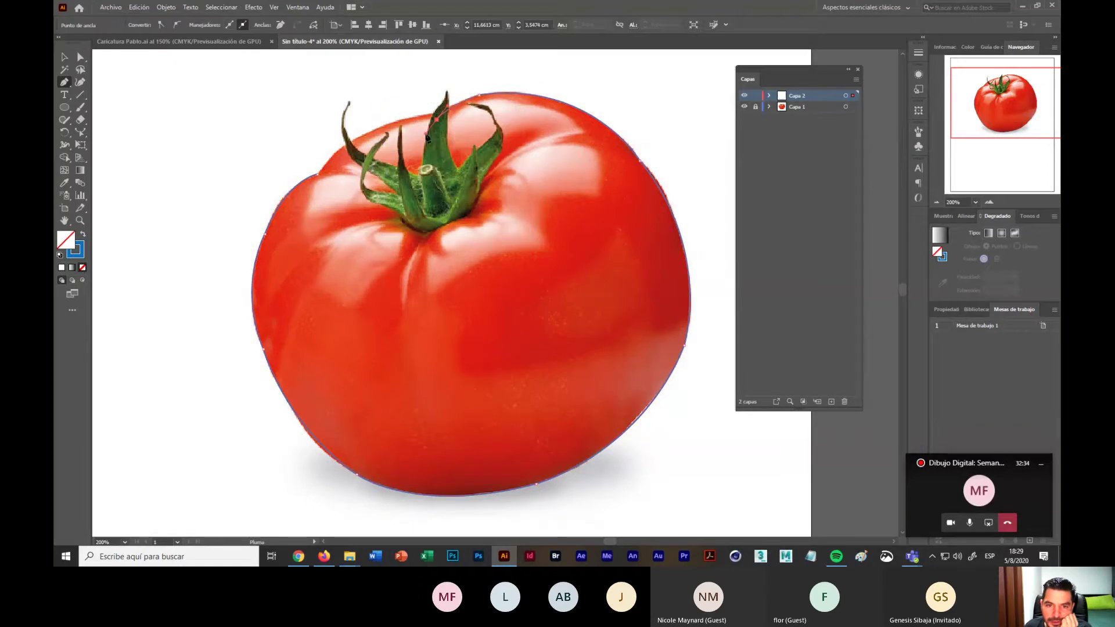
ctrl+click(438, 123)
click(437, 122)
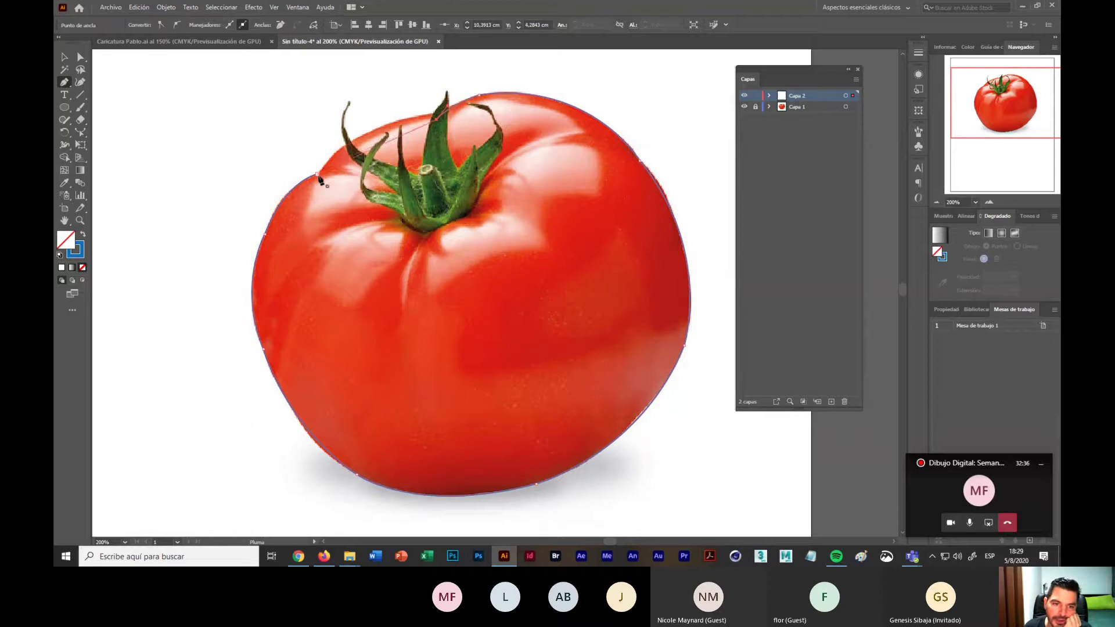
drag(318, 173, 246, 249)
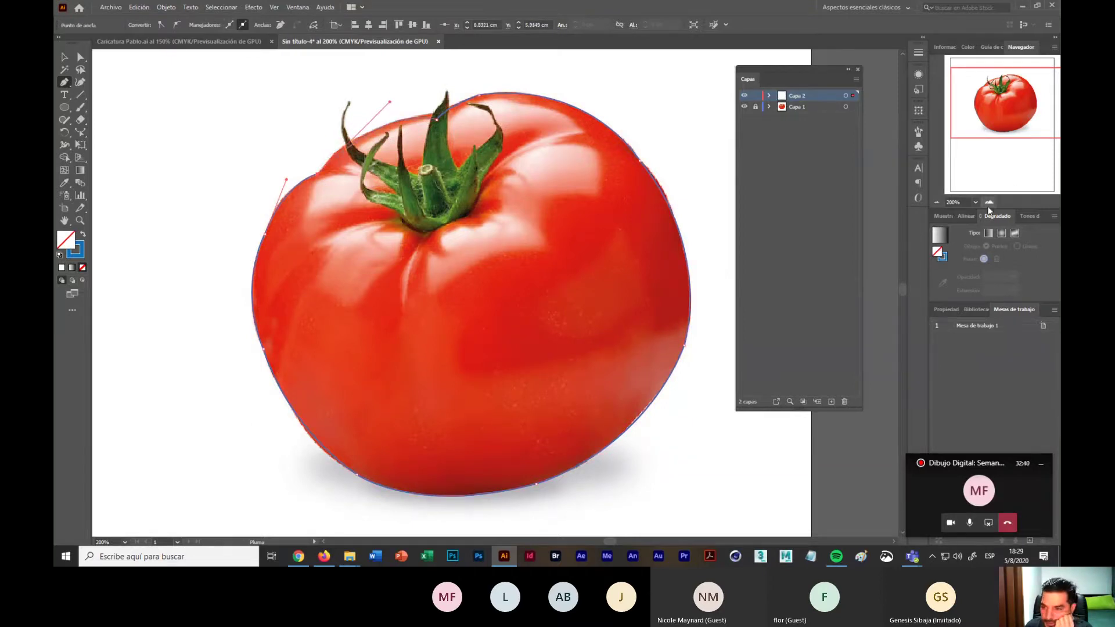
Step: Hide the photo layer Capa 1 to check the traced outline on its own, then show the photo again
click(989, 201)
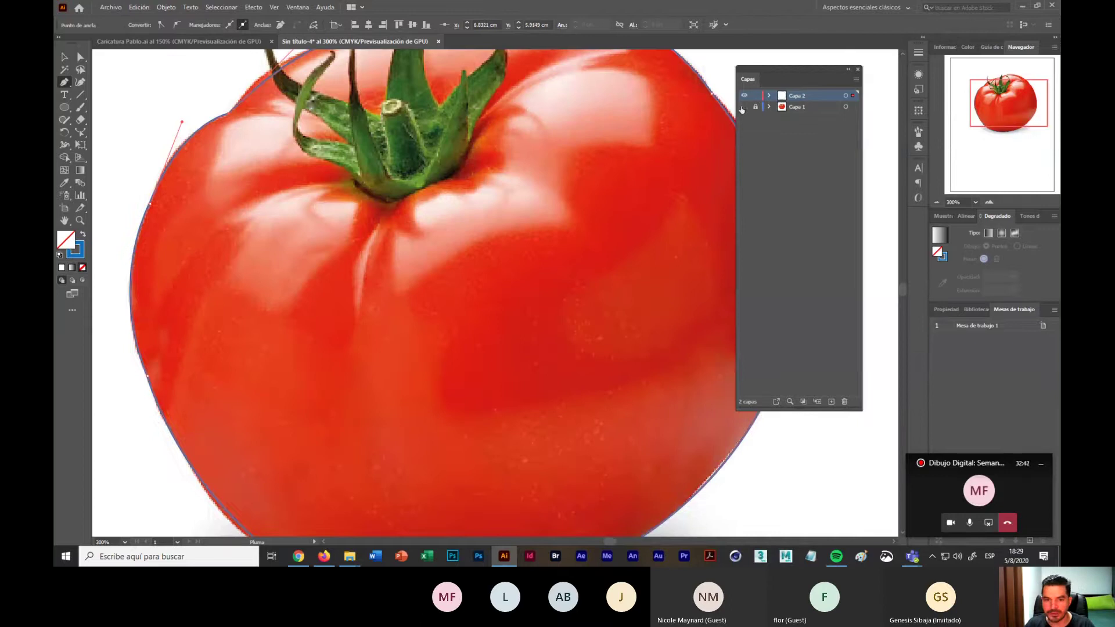
click(744, 106)
click(935, 203)
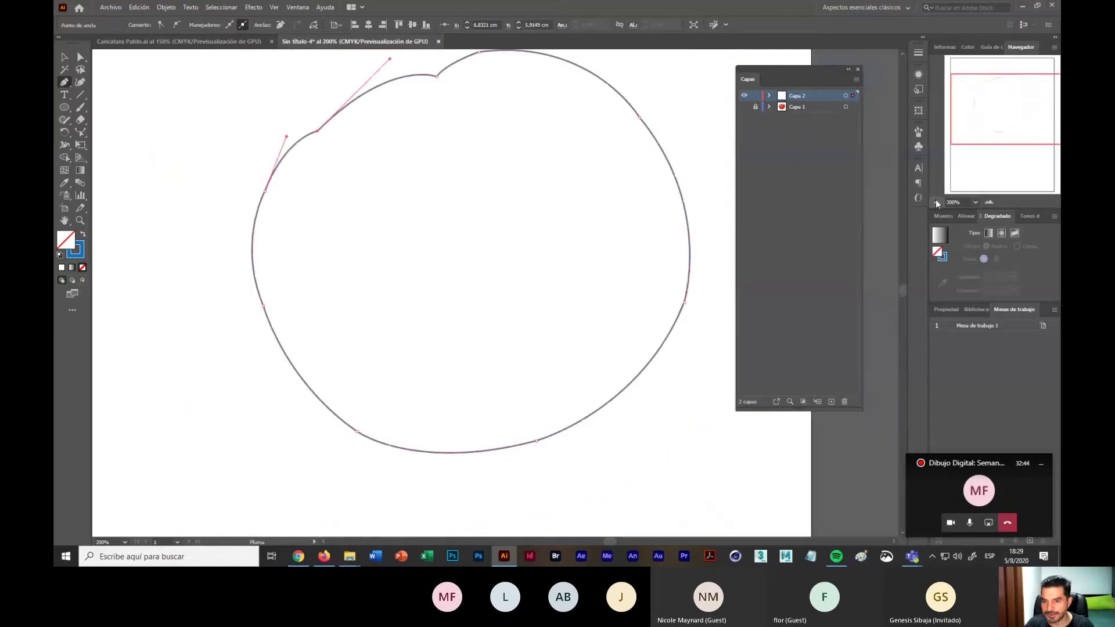
click(935, 202)
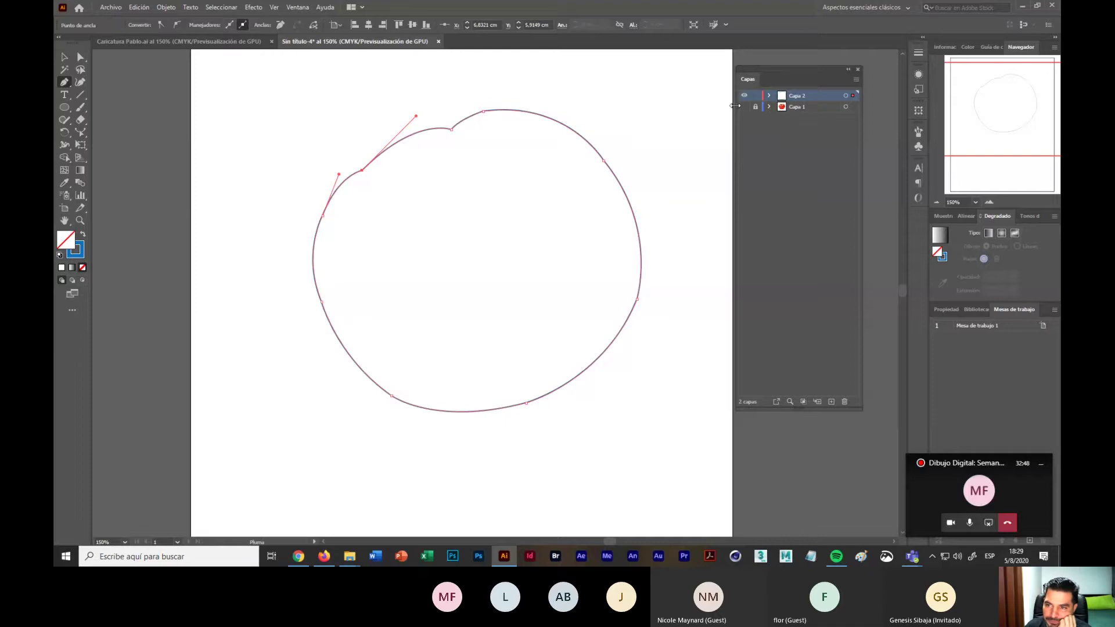
click(744, 107)
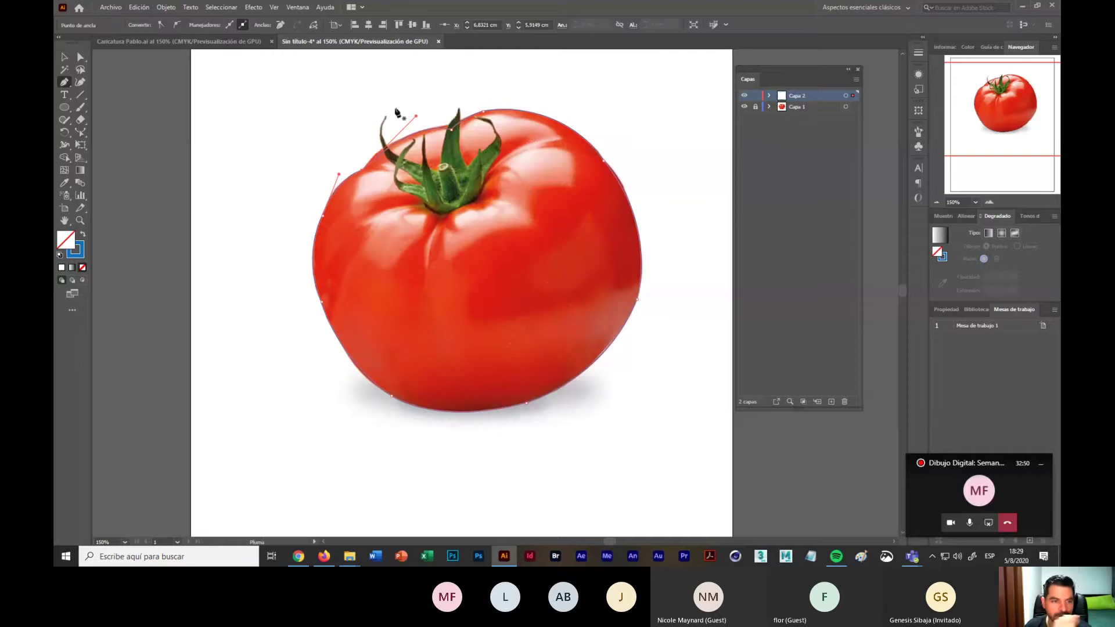
Step: Use Direct Selection to shorten the curve handle at the upper-left shoulder so the outline follows the photo's edge
click(82, 57)
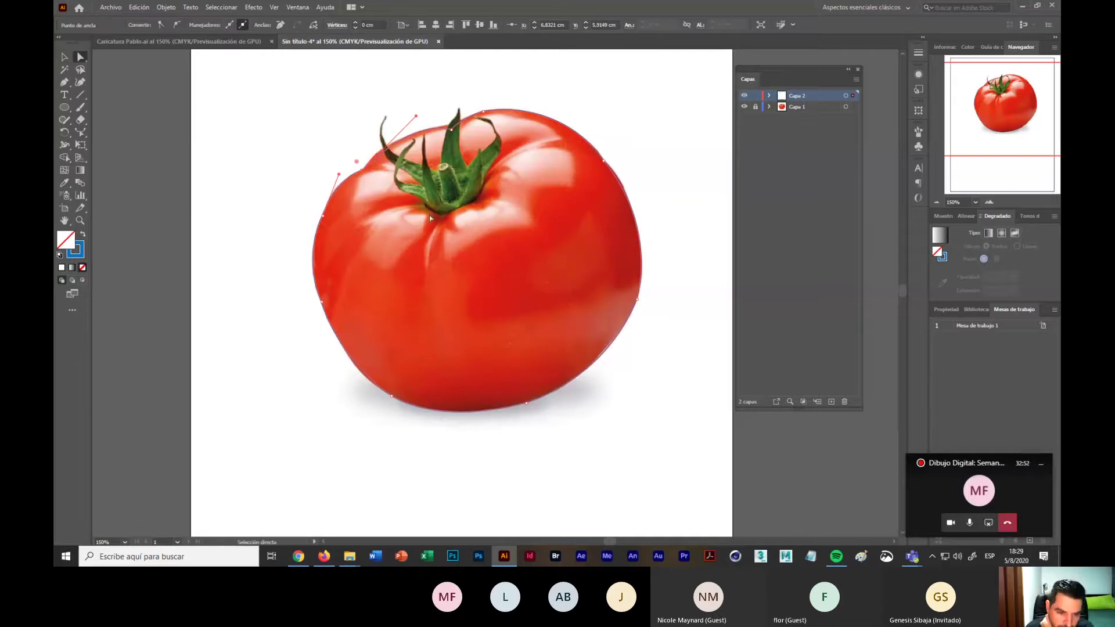
click(989, 202)
click(989, 203)
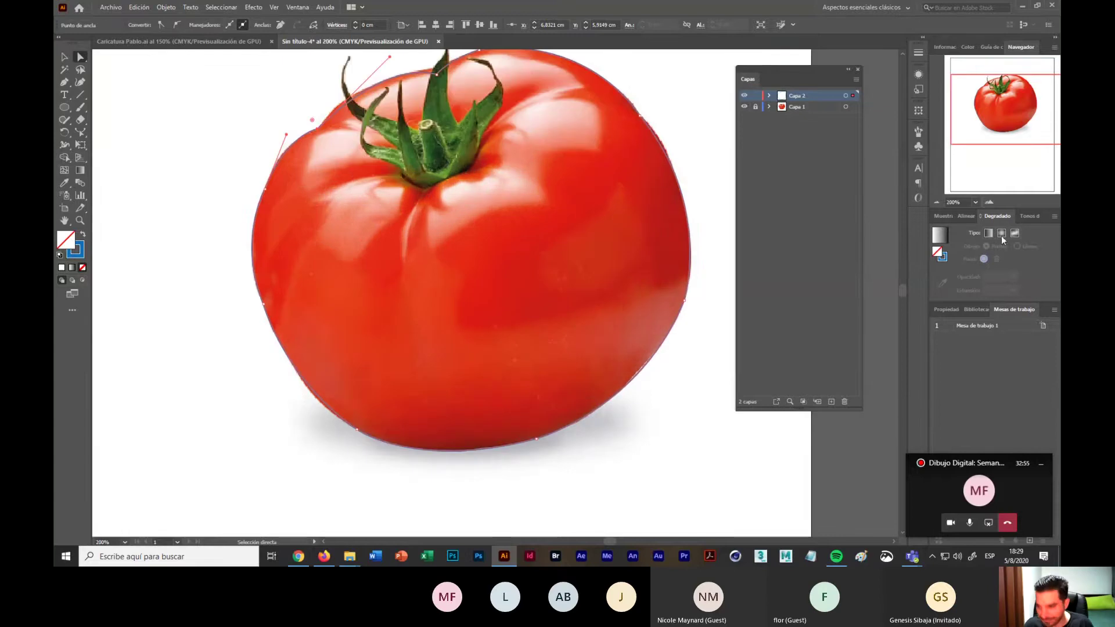
drag(460, 180, 480, 390)
drag(476, 207, 459, 258)
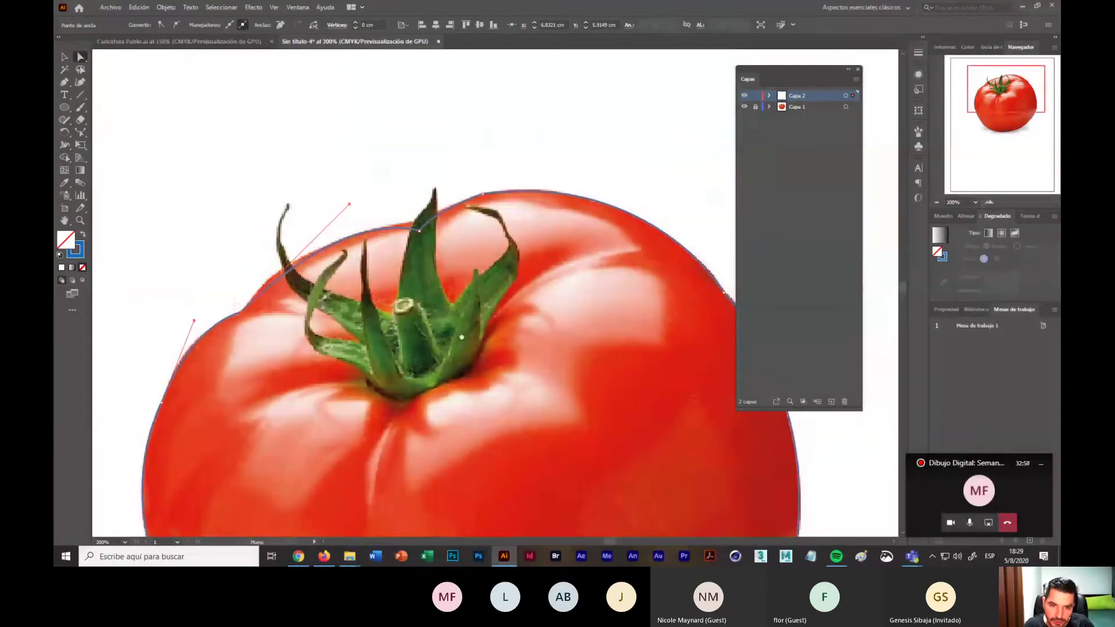
click(427, 241)
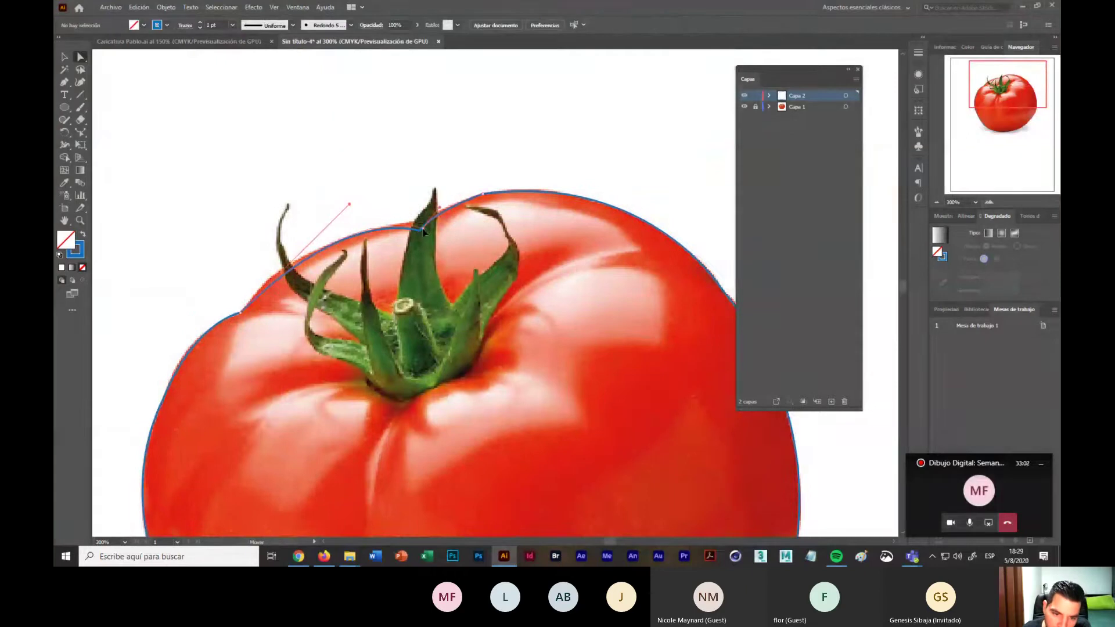
click(439, 214)
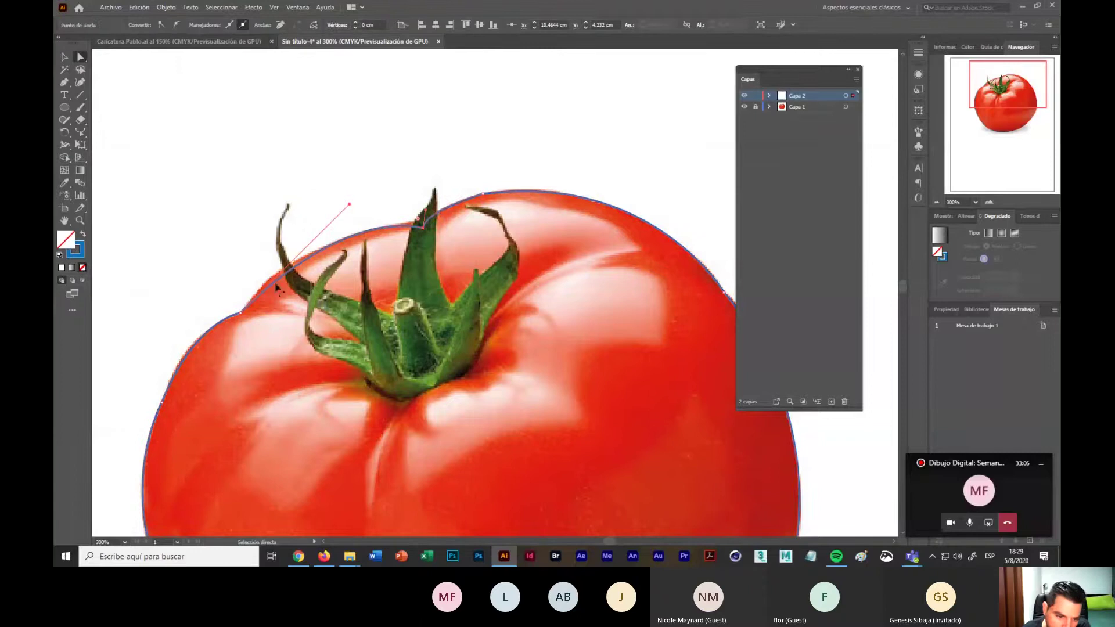
drag(349, 205, 326, 215)
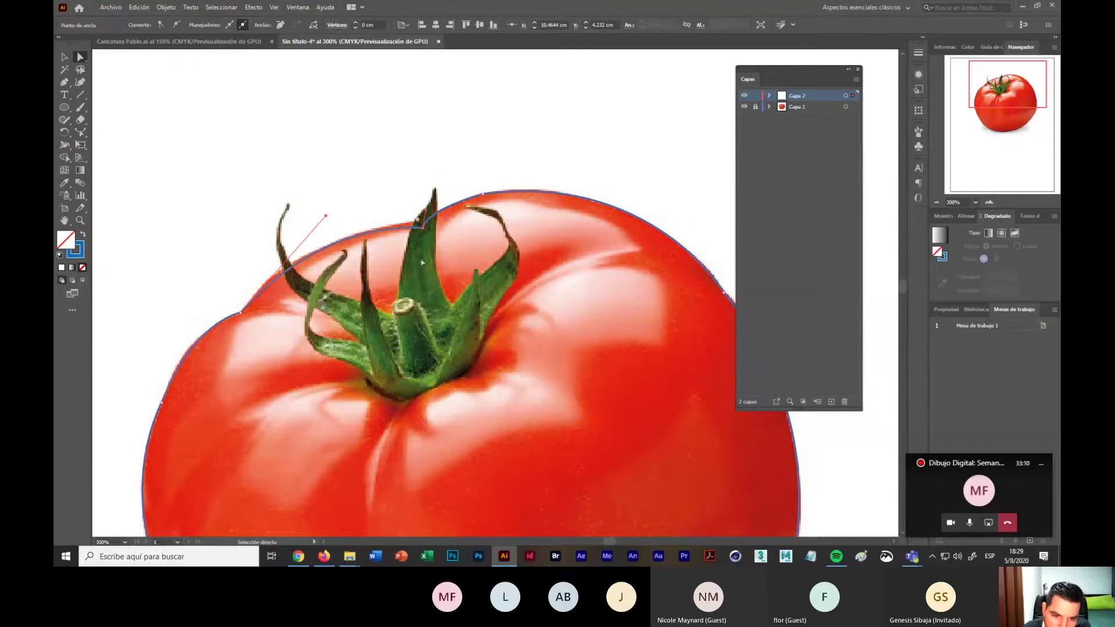
Step: Move the notch anchor behind the tall leaf slightly up, shift the top anchor right, and lower its right-hand curve handle
click(424, 232)
drag(423, 232, 424, 226)
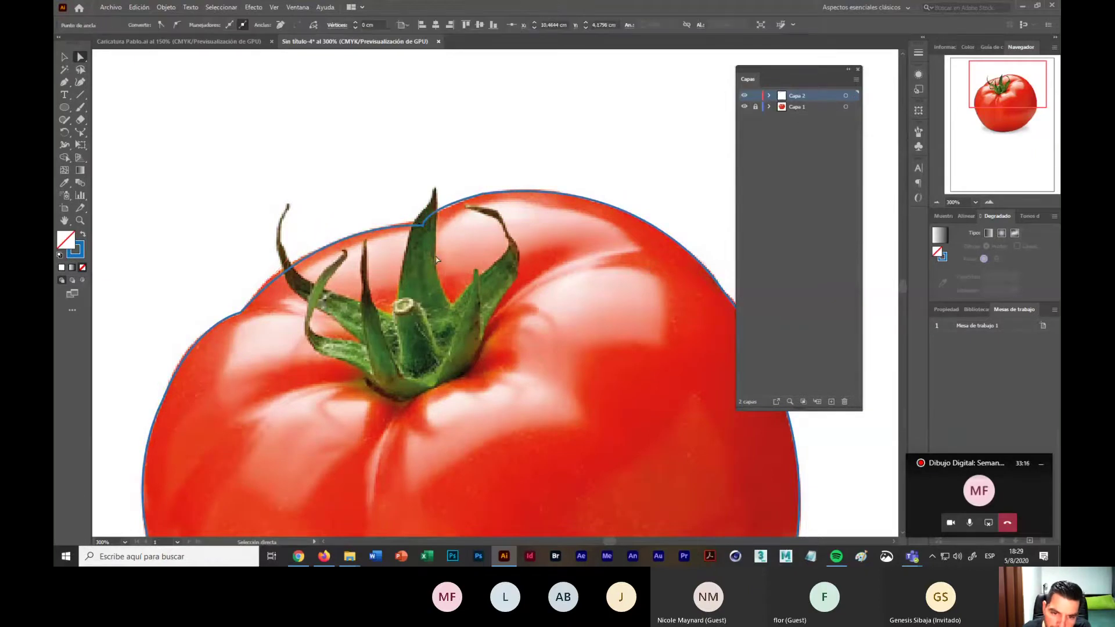
drag(505, 202, 495, 199)
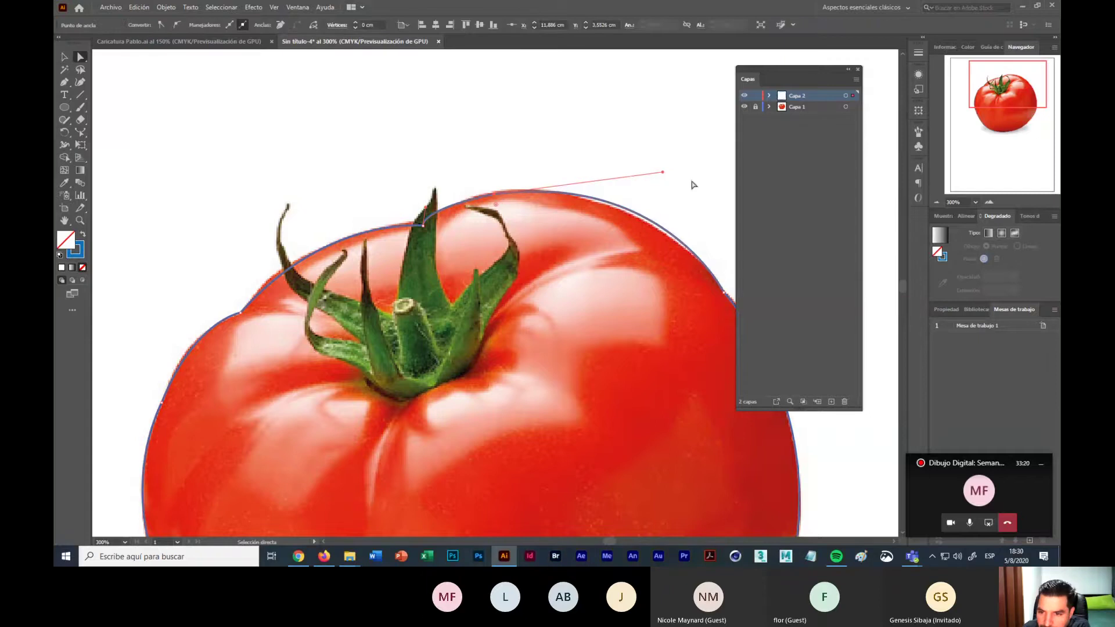
drag(664, 173, 665, 185)
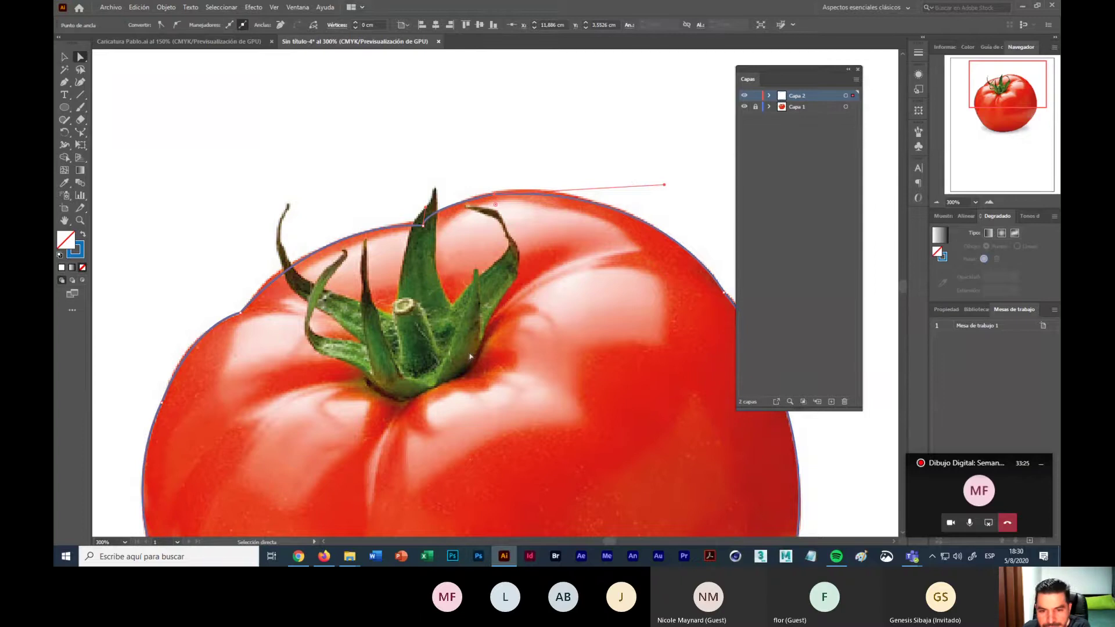
Step: Fine-tune the top anchor's right-hand curve handle so the outline hugs the photo's edge along the tomato's upper-right shoulder
click(483, 160)
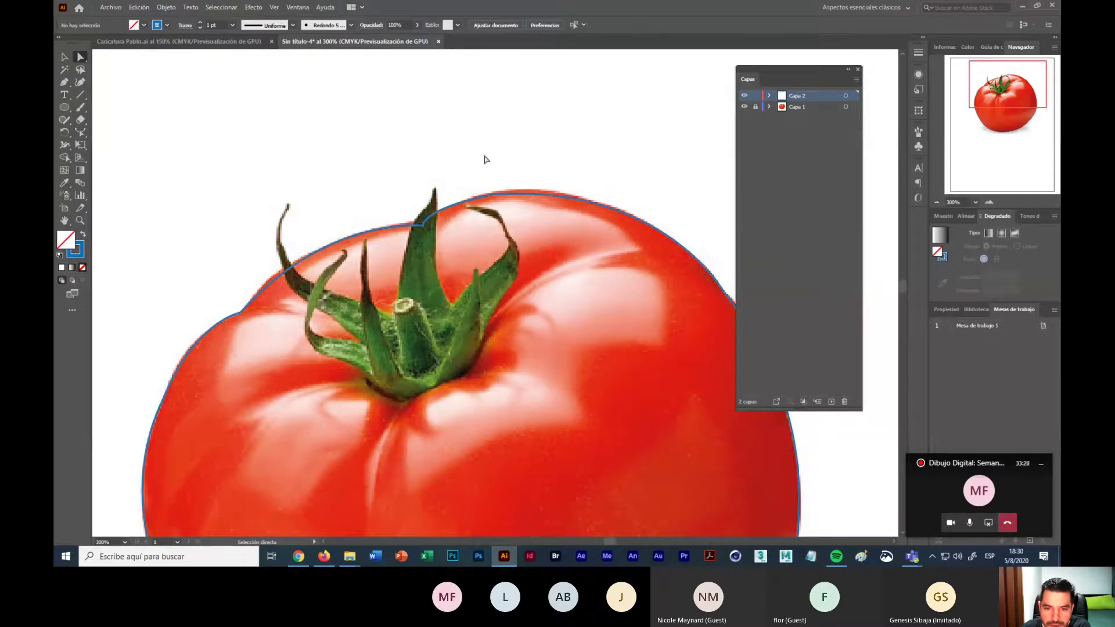
click(176, 27)
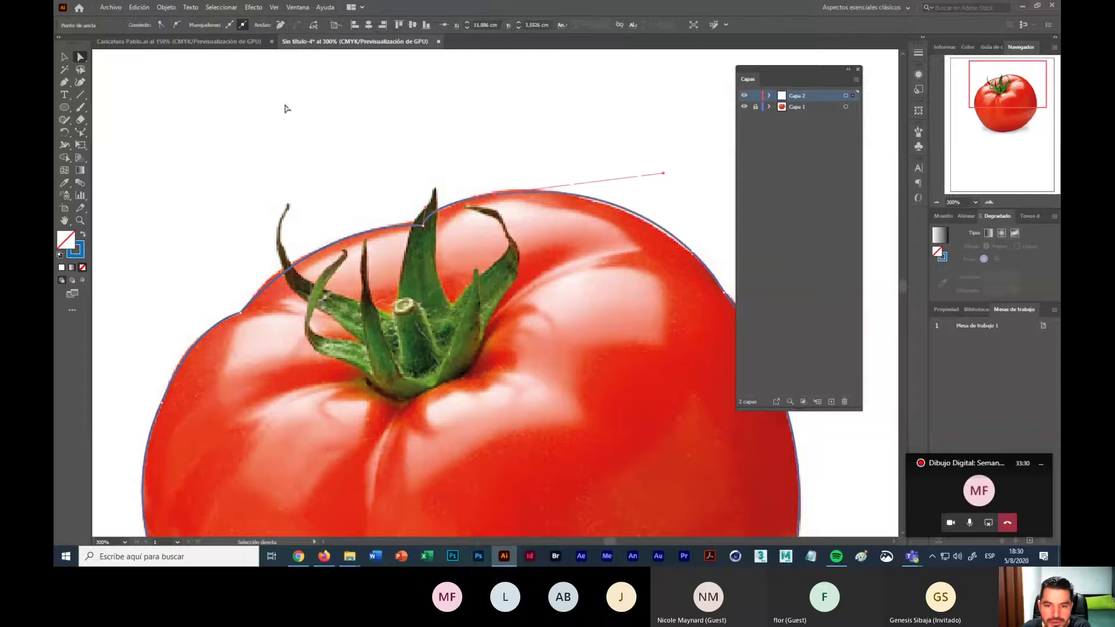
click(421, 224)
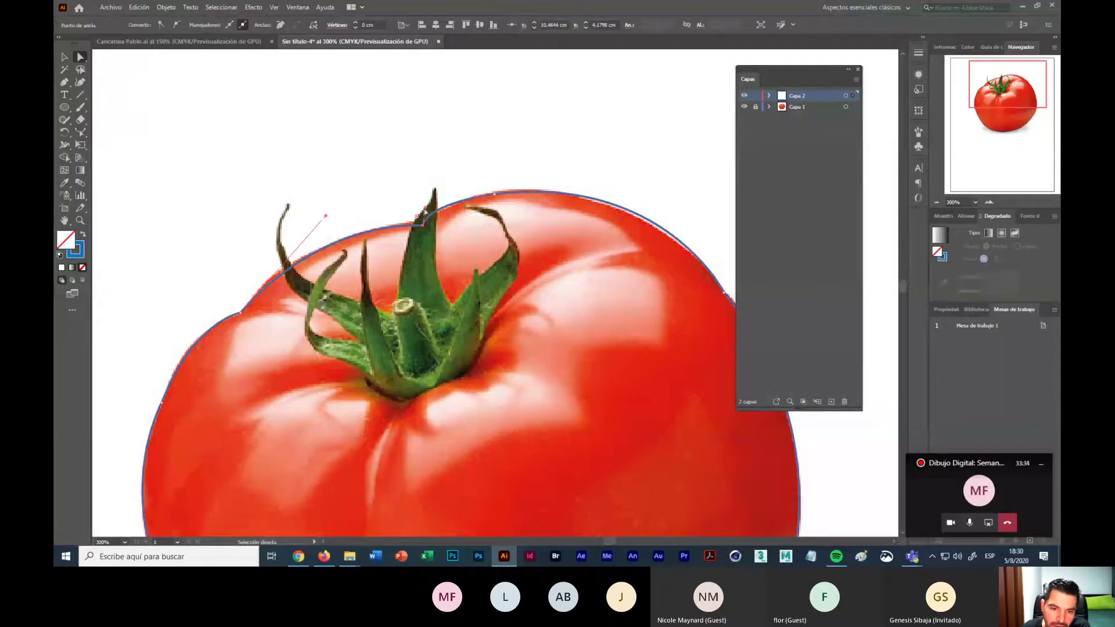
click(497, 160)
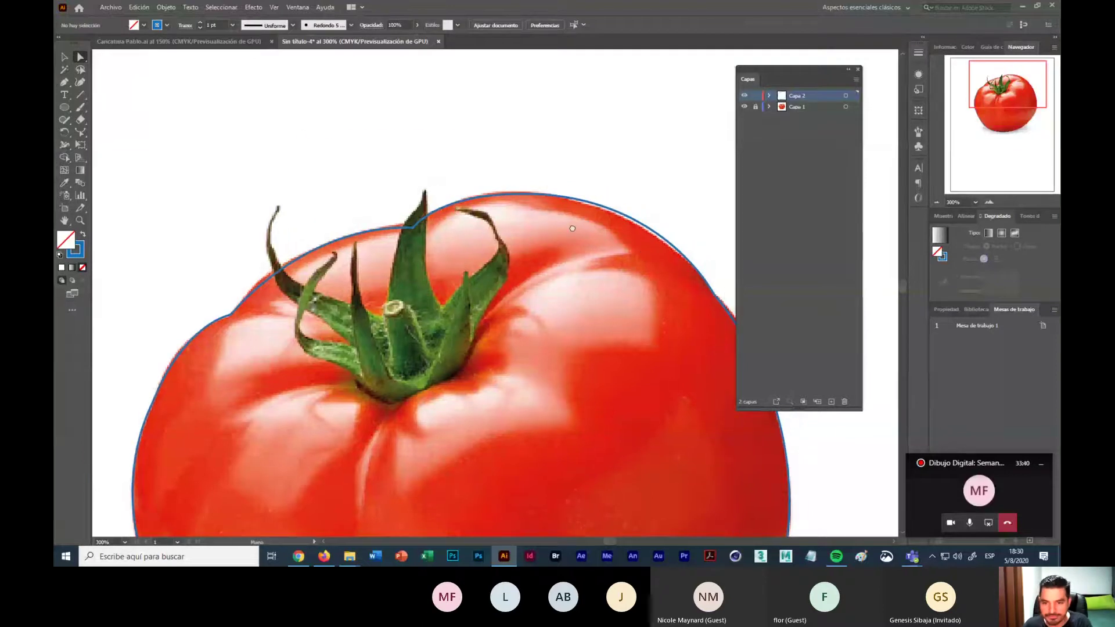
drag(652, 243, 520, 186)
click(582, 215)
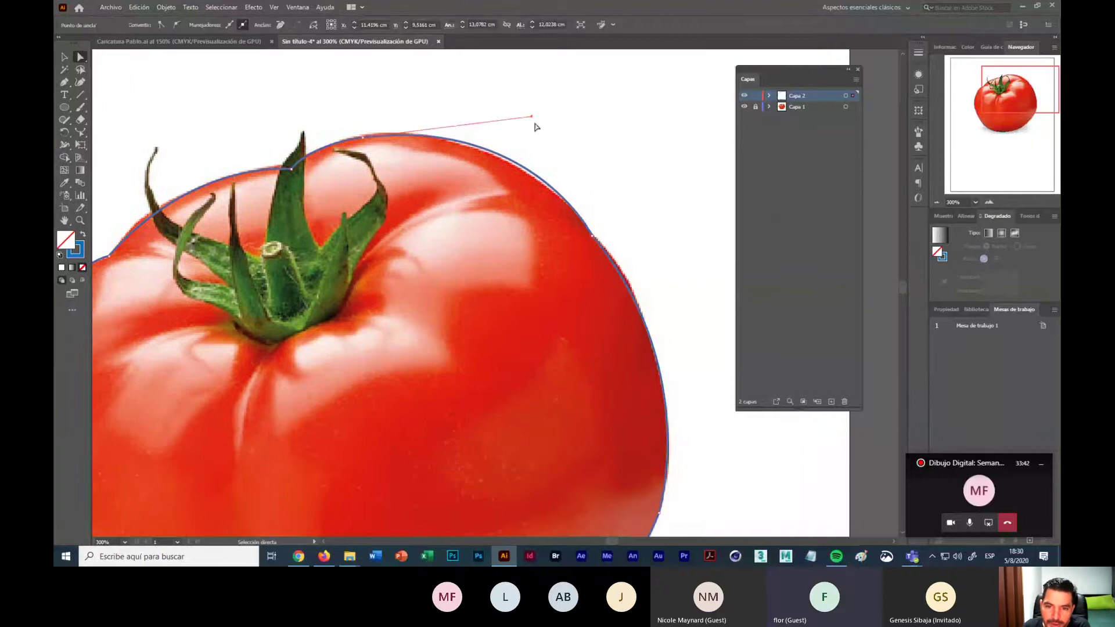
drag(532, 118, 536, 133)
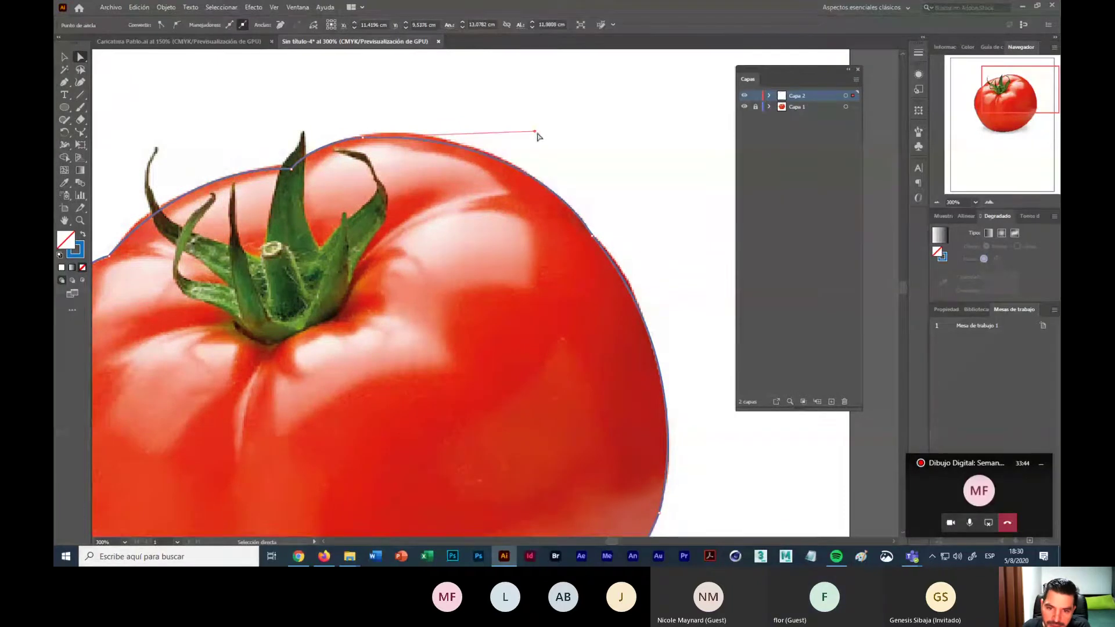
drag(535, 136, 537, 132)
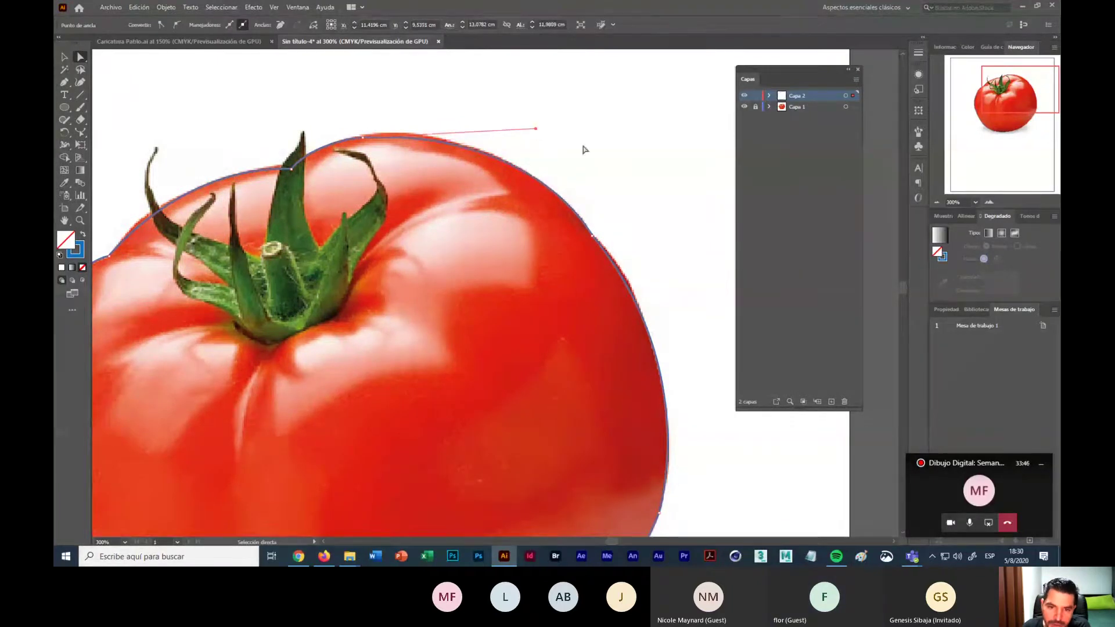
Step: Deselect the traced outline and hide the photo layer Capa 1, leaving the path on its own on the page
click(936, 203)
scroll(667, 313, down, 2)
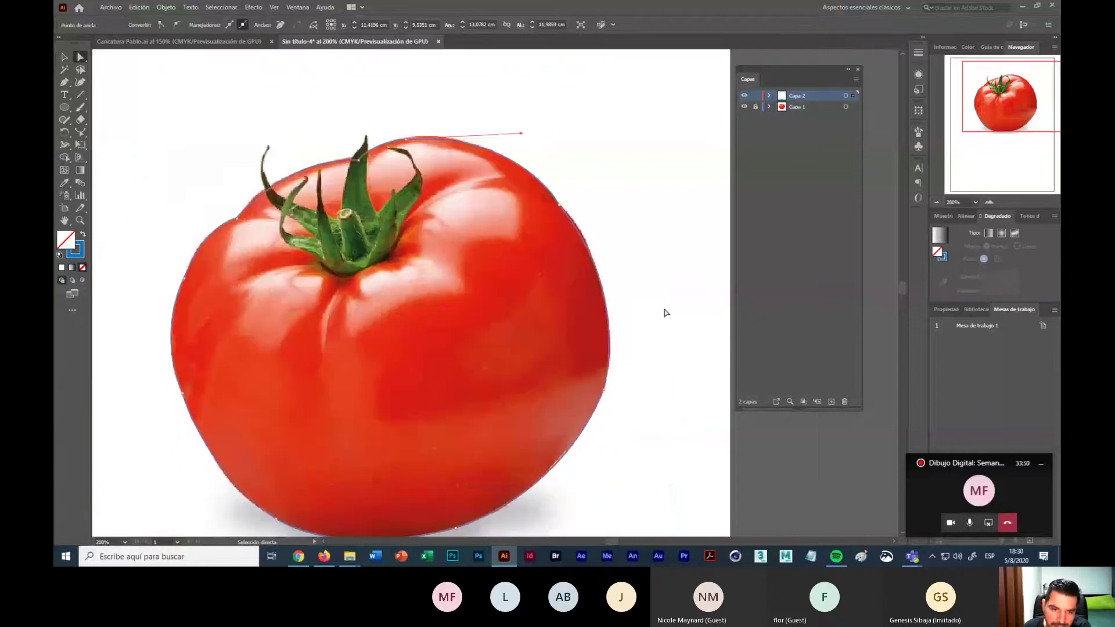
scroll(666, 313, down, 2)
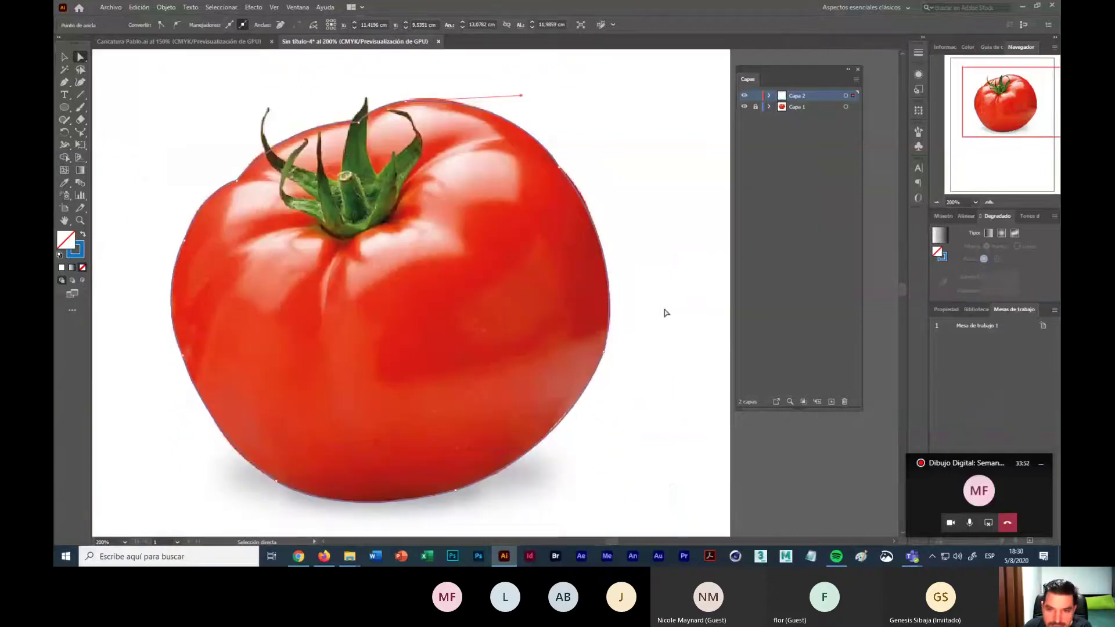
click(666, 313)
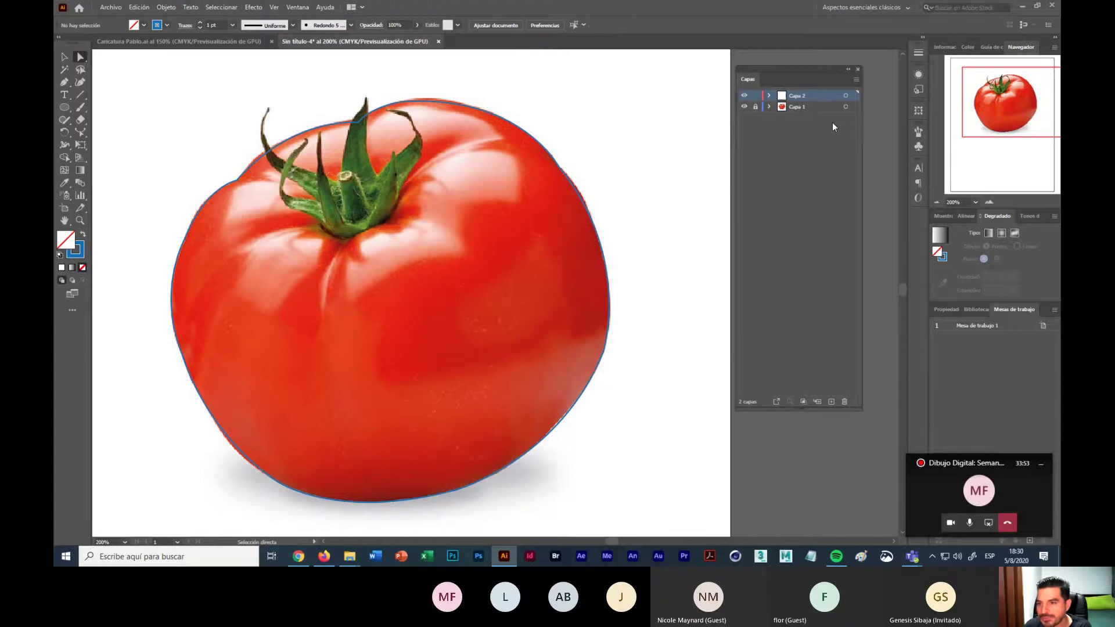
click(744, 107)
click(936, 203)
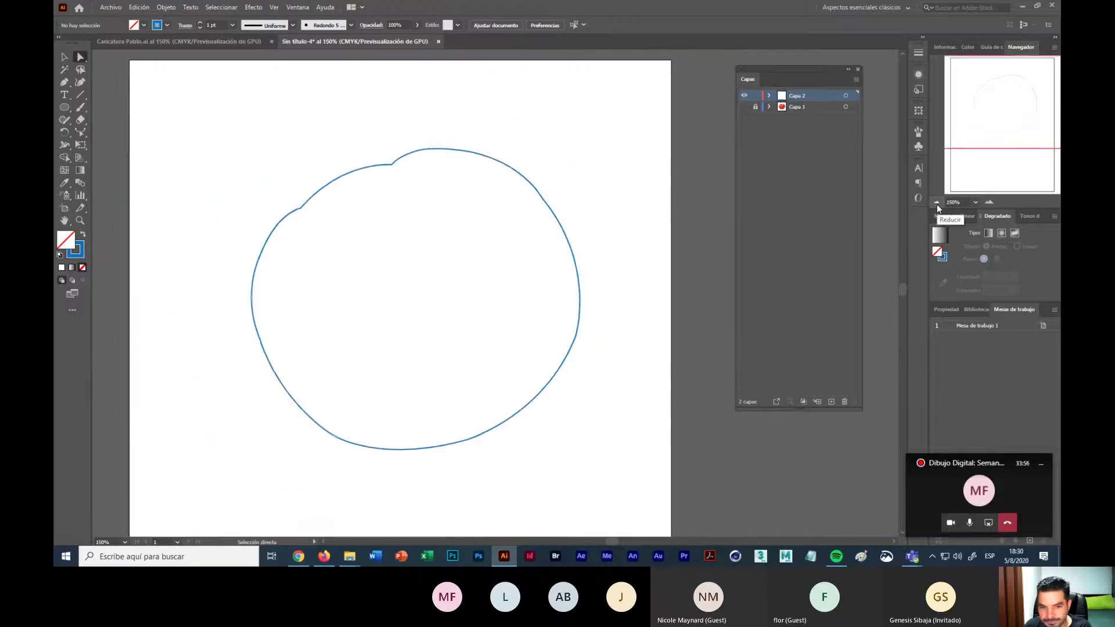
click(936, 204)
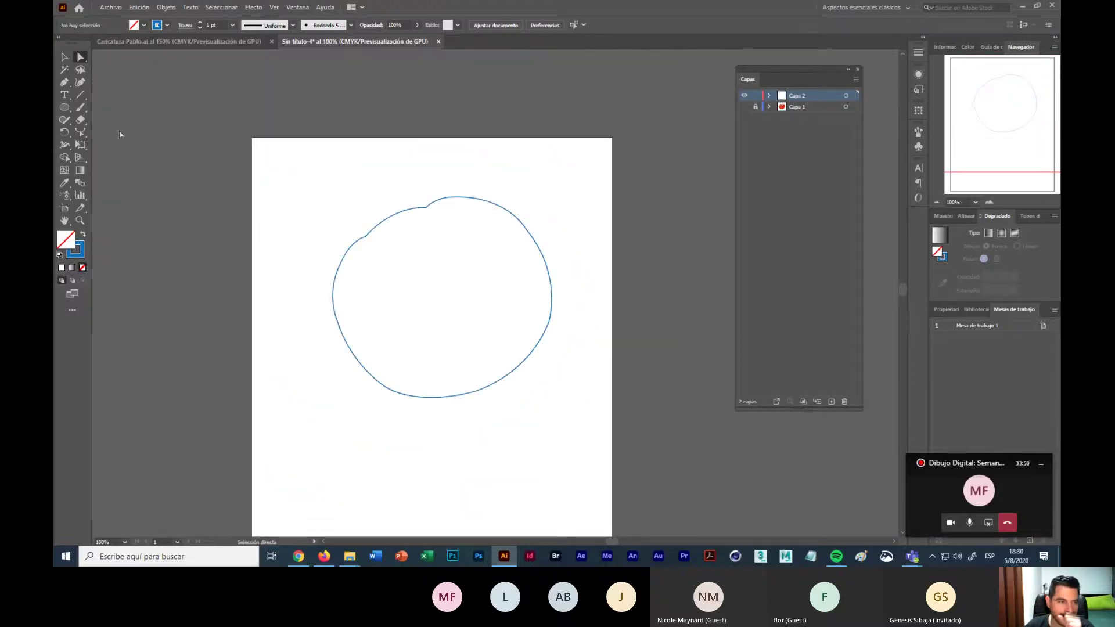
Step: Select the whole tomato outline and scale it down proportionally to about 7 cm wide and 6.5 cm high
click(64, 56)
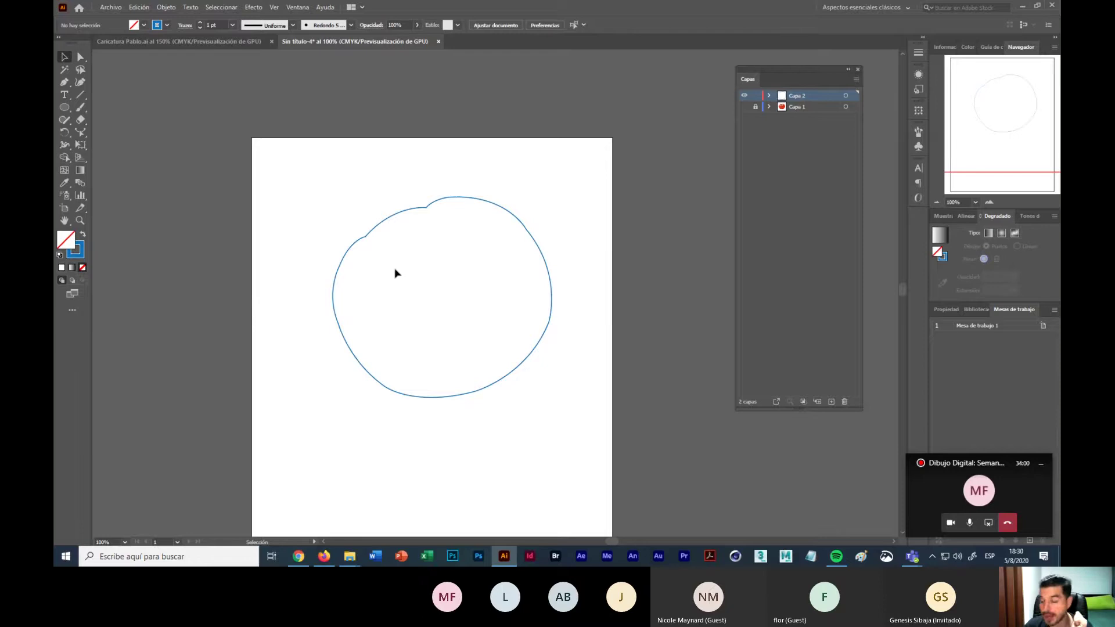
drag(312, 195, 528, 444)
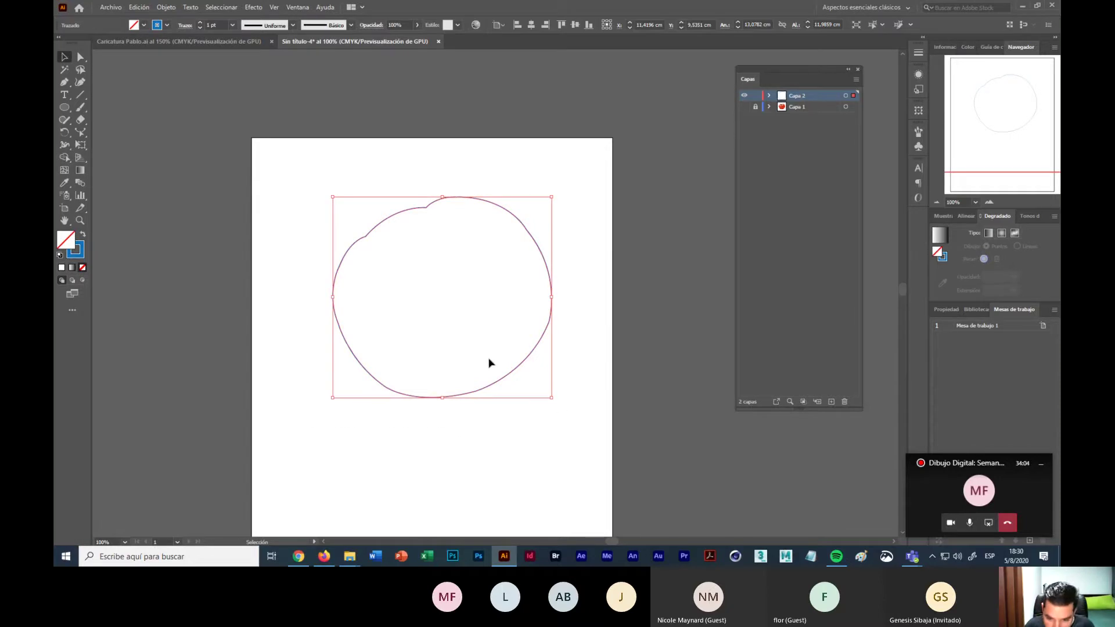
drag(551, 398, 451, 306)
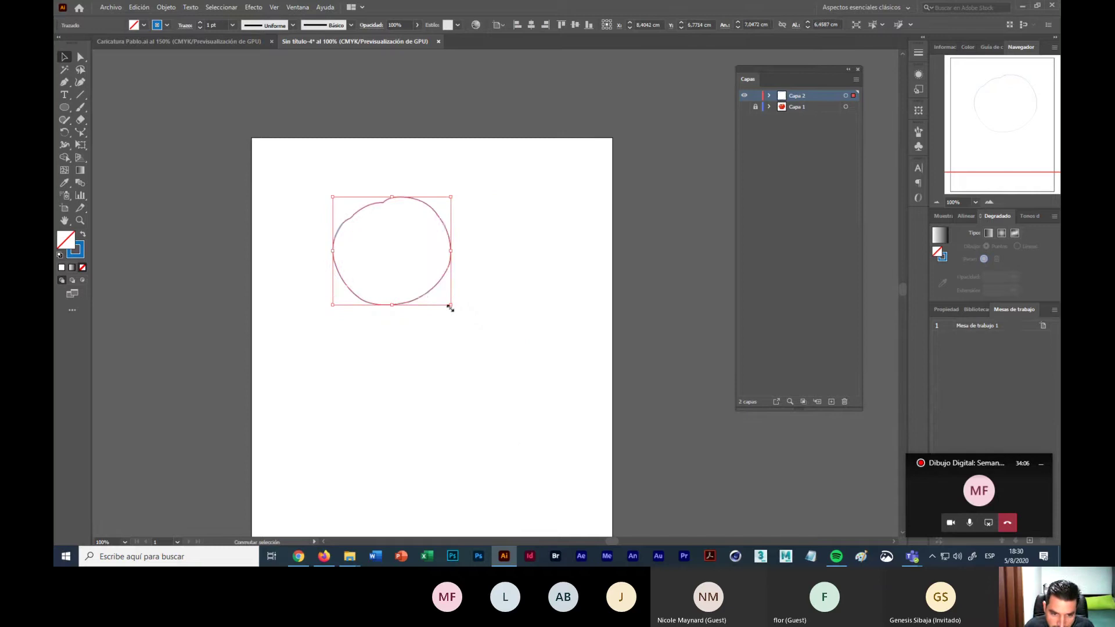
click(466, 341)
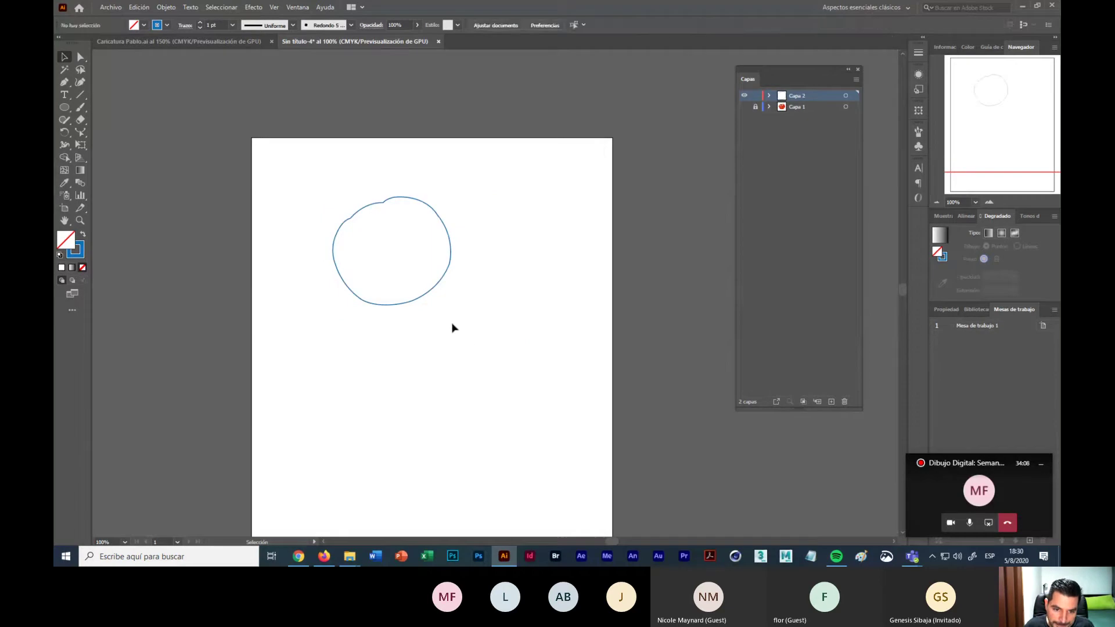
Step: Move the outline to the page's upper-left area and enlarge it proportionally to about 7.9 cm wide and 7.3 cm high
click(427, 298)
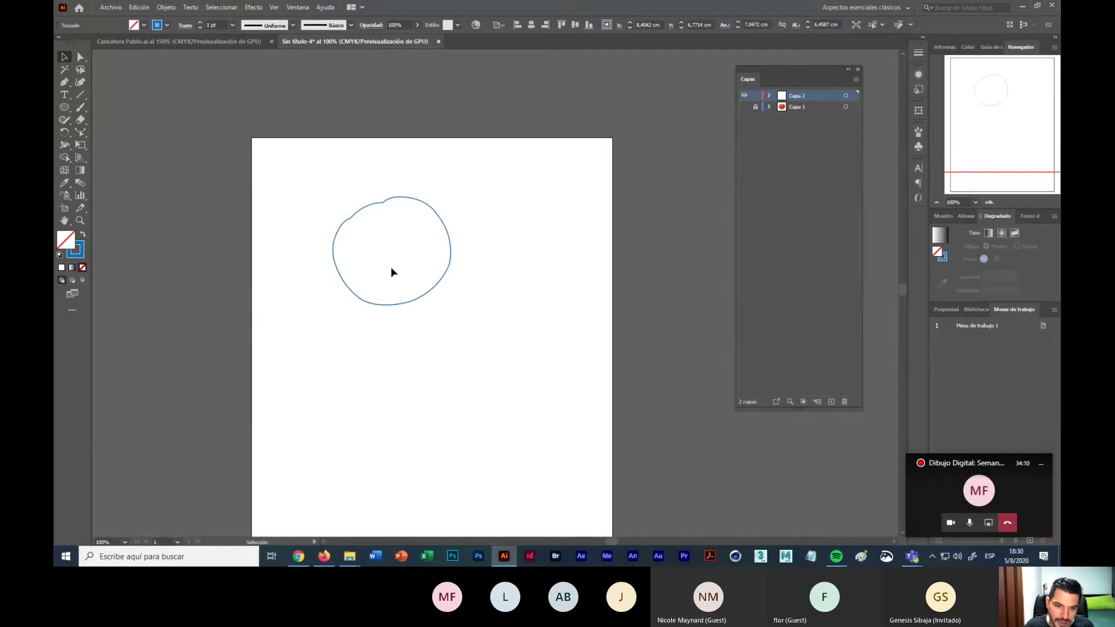
click(437, 289)
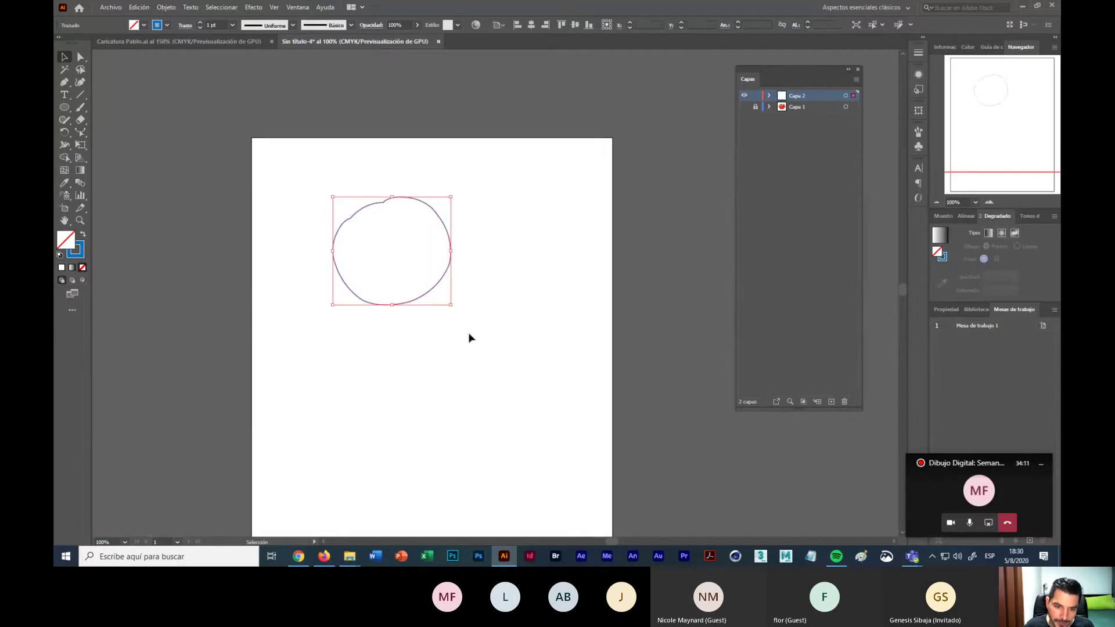
click(989, 201)
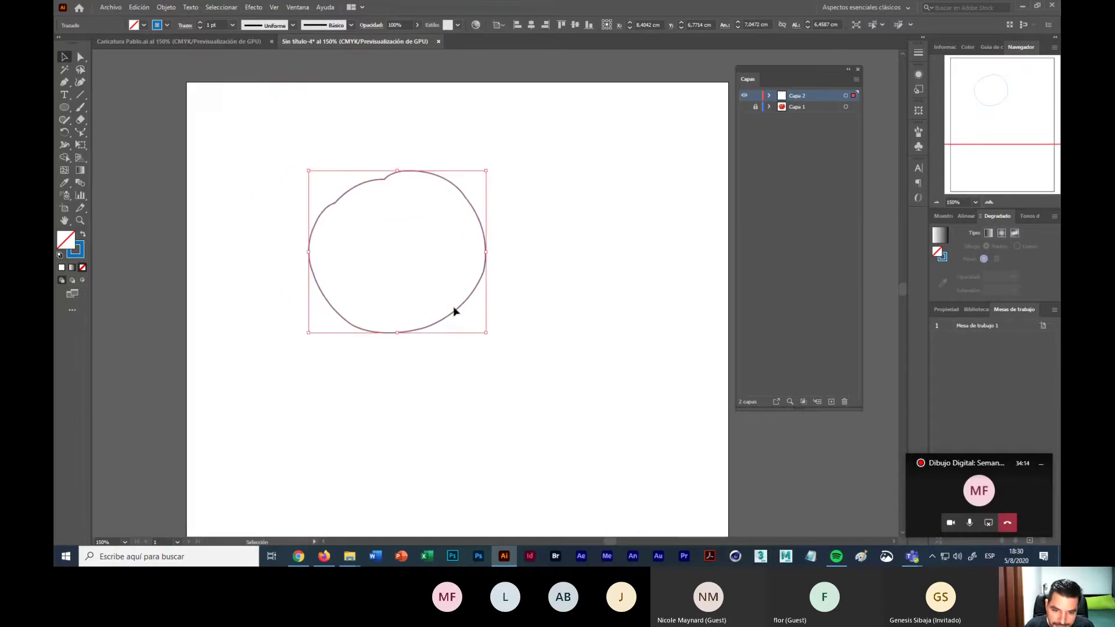
mouse_move(459, 311)
mouse_down()
mouse_move(395, 269)
mouse_move(446, 312)
mouse_up()
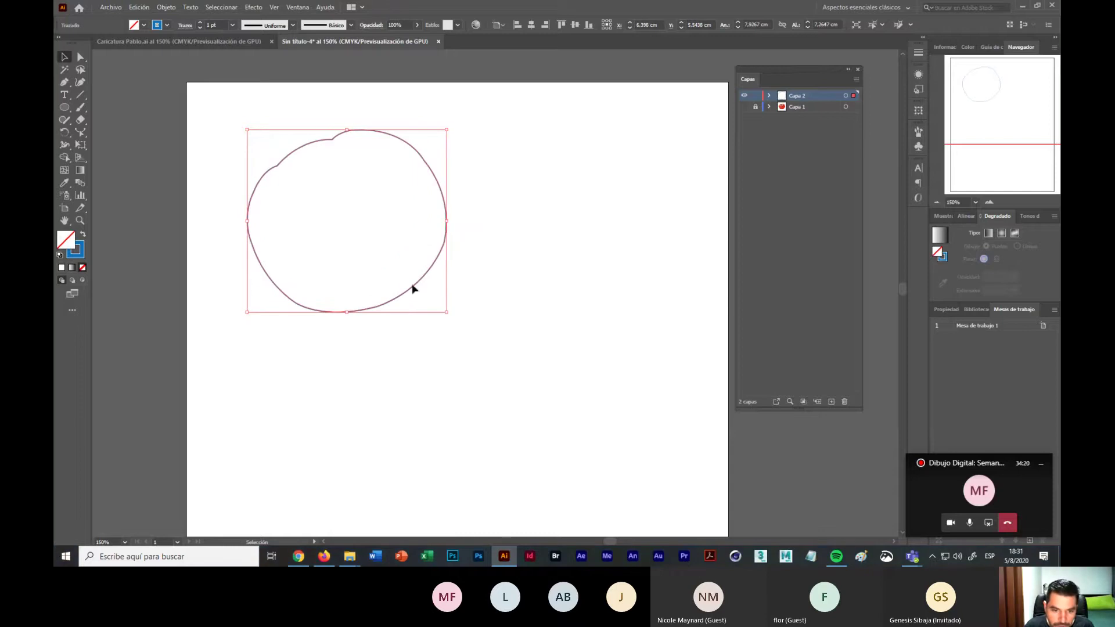
click(471, 312)
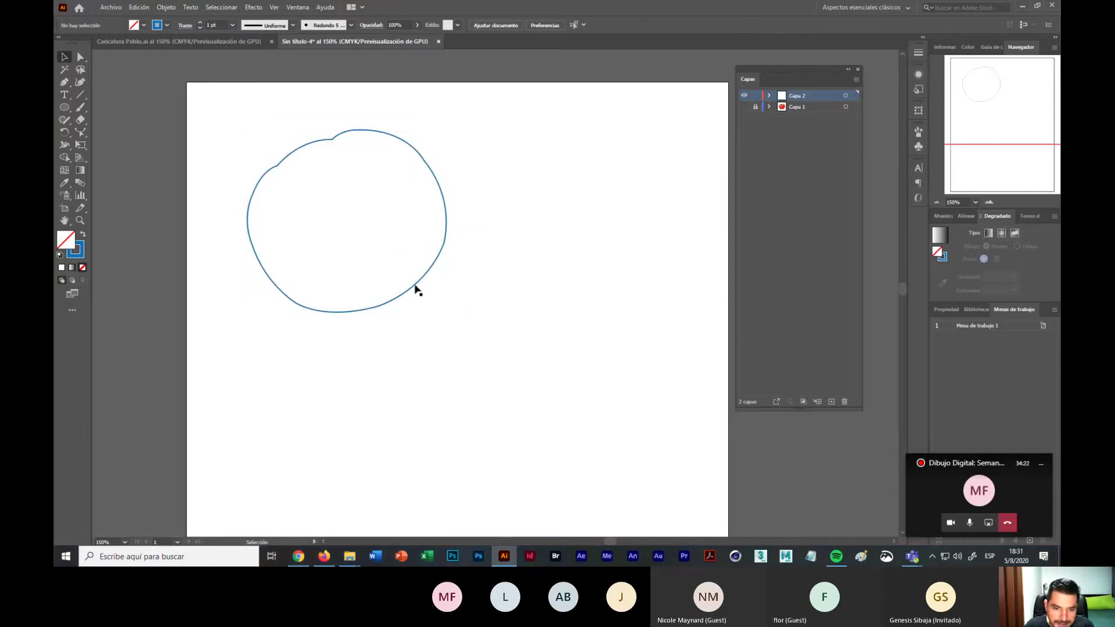
Step: Duplicate the tomato outline to its right, and copy both outlines below to form two rows of two
drag(414, 285, 656, 297)
scroll(446, 338, down, 5)
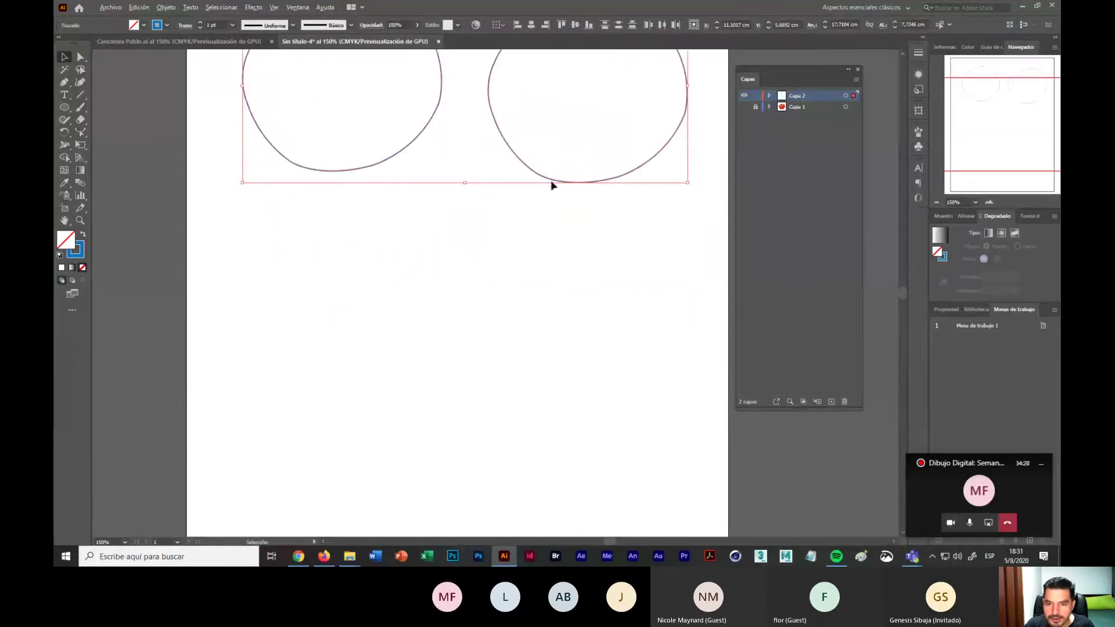
click(544, 422)
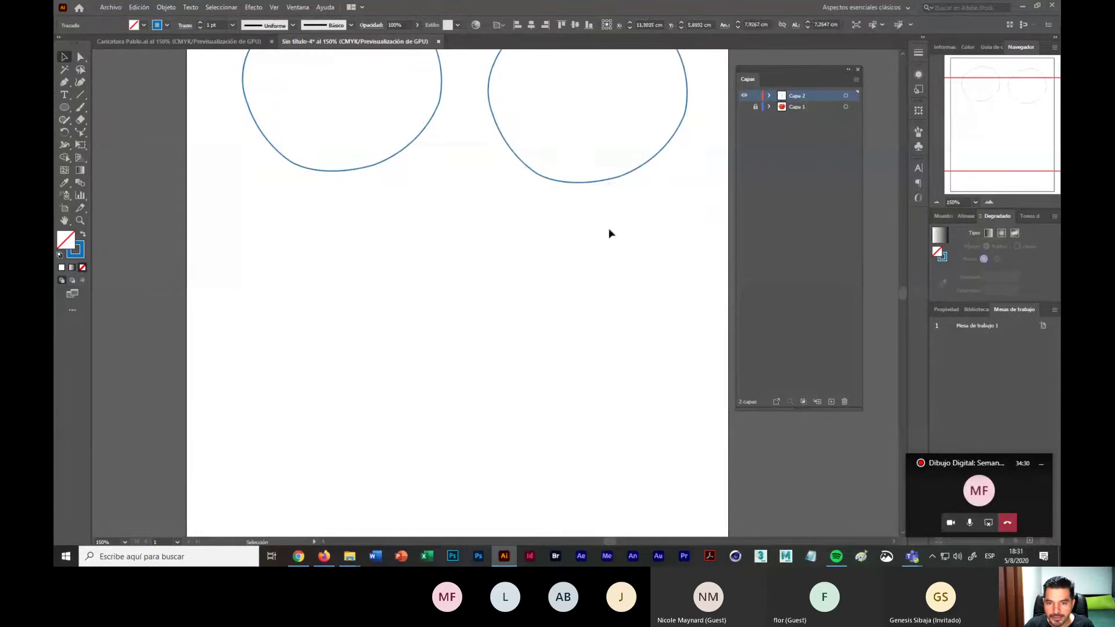
drag(369, 140, 505, 217)
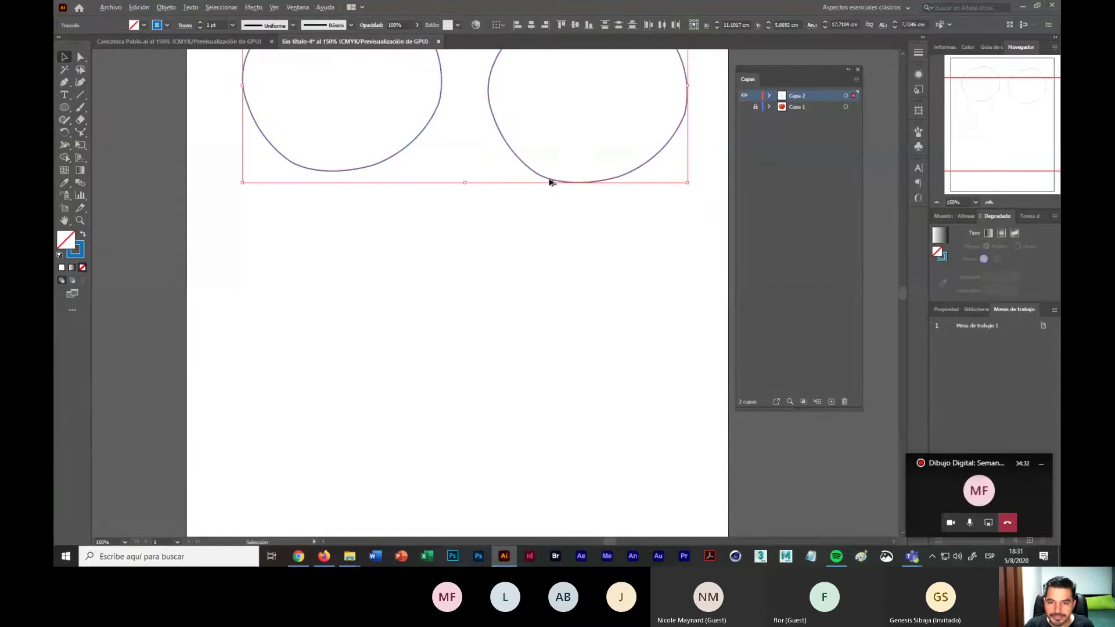
drag(550, 184, 552, 449)
click(937, 201)
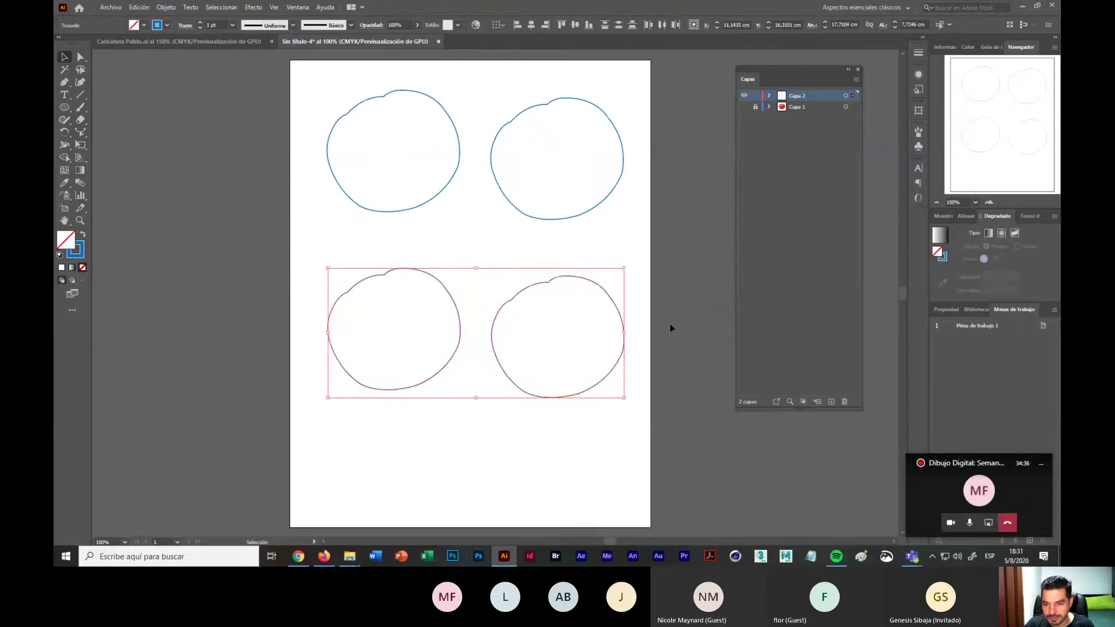
click(672, 321)
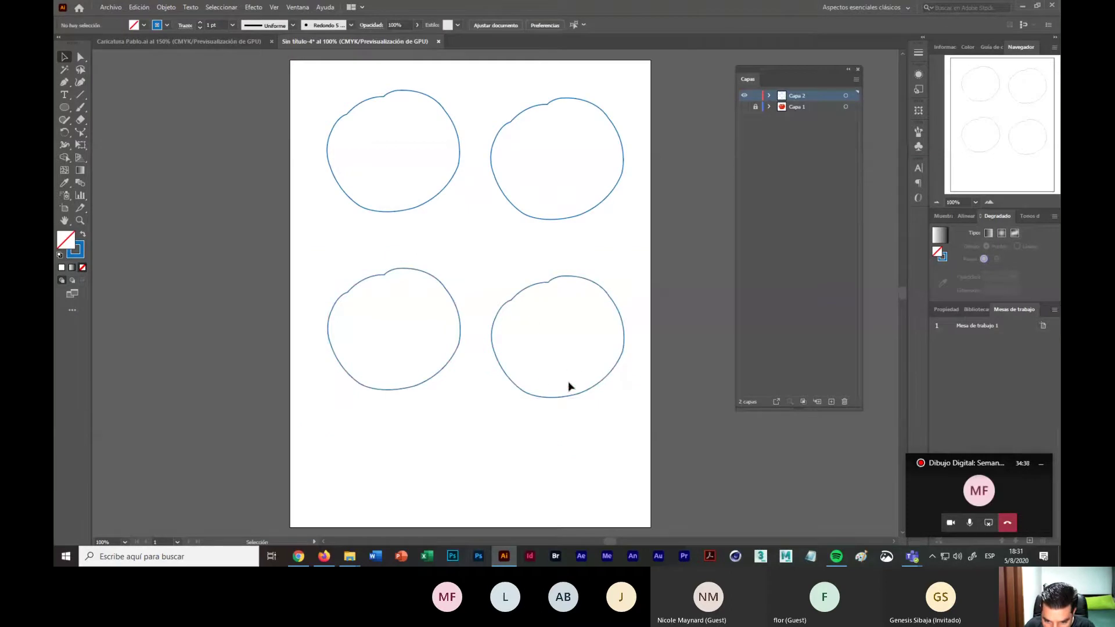
Step: Shift the lower two outlines and the upper-right one down to stagger the four tomatoes across the page
click(553, 399)
drag(545, 398, 535, 498)
drag(406, 391, 401, 424)
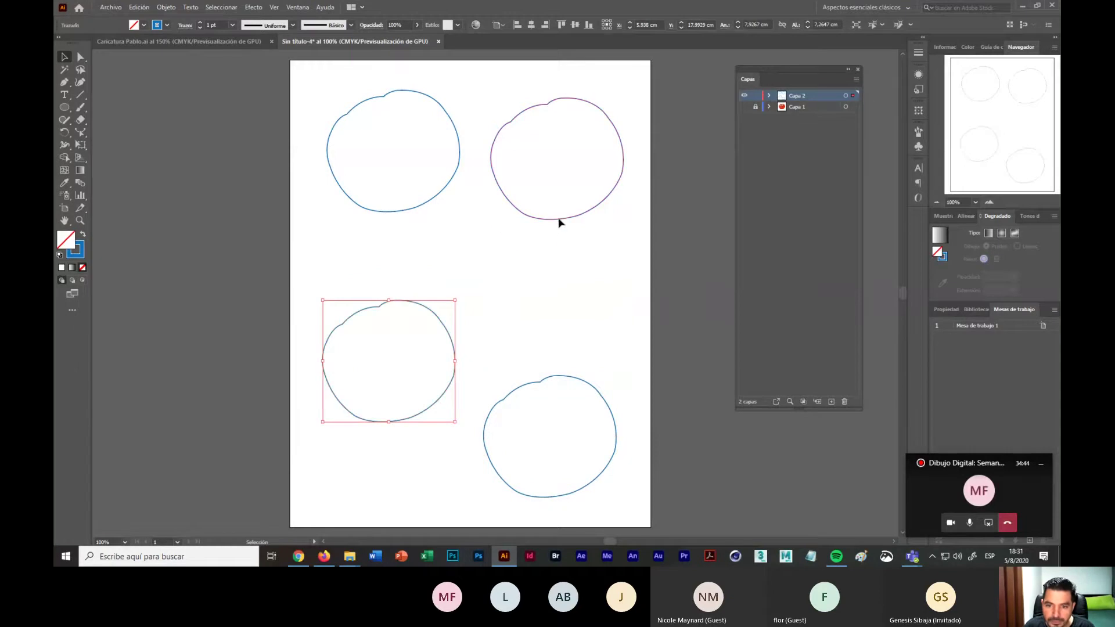
drag(559, 223, 555, 259)
click(670, 268)
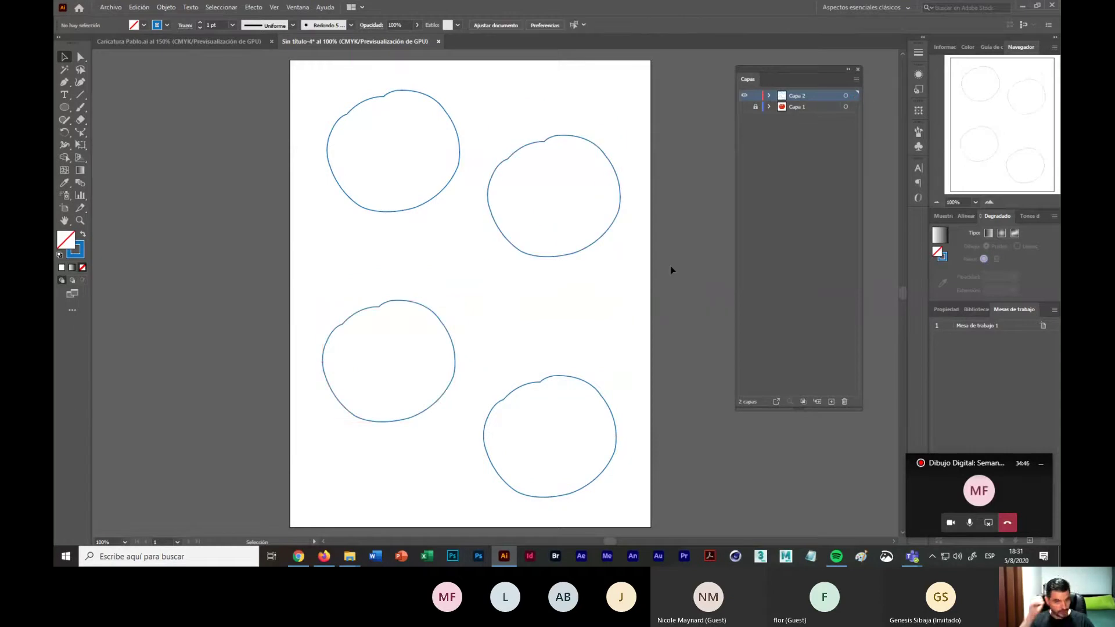
Step: Save the document as an Adobe Illustrator file named "Anuncio Fresh Market" in the Clase 13 folder, using the Illustrator 2020 version
click(112, 8)
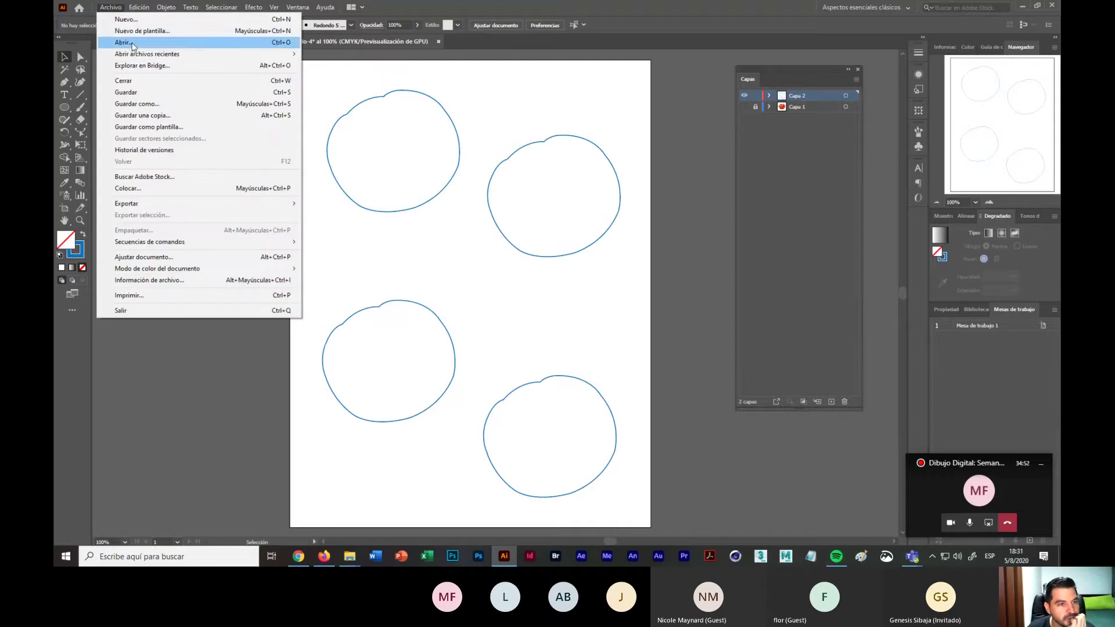
click(145, 104)
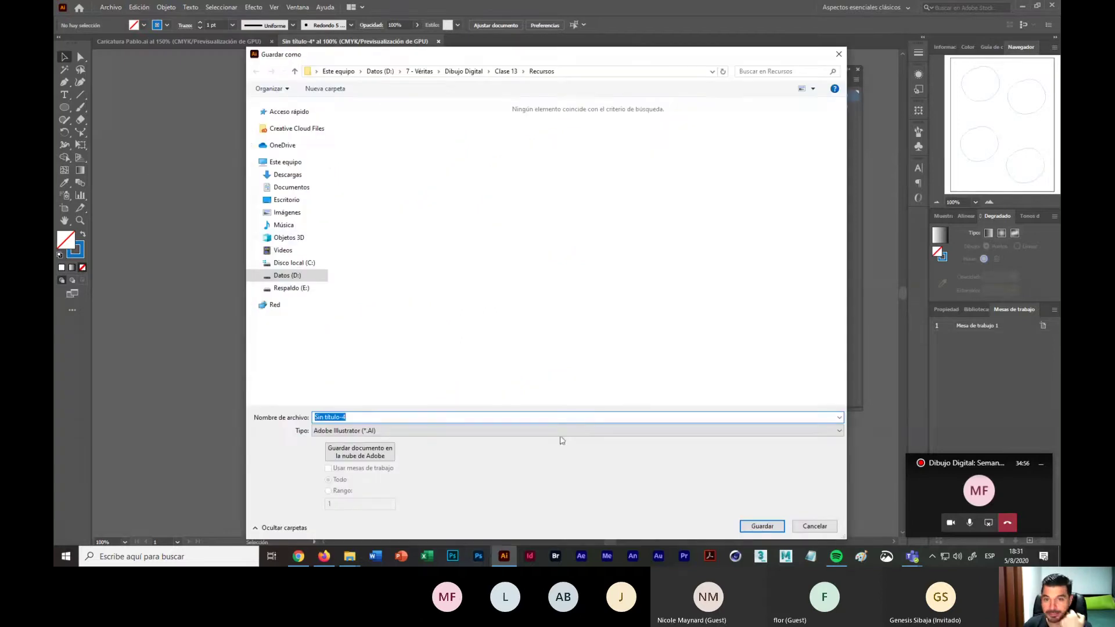
click(503, 73)
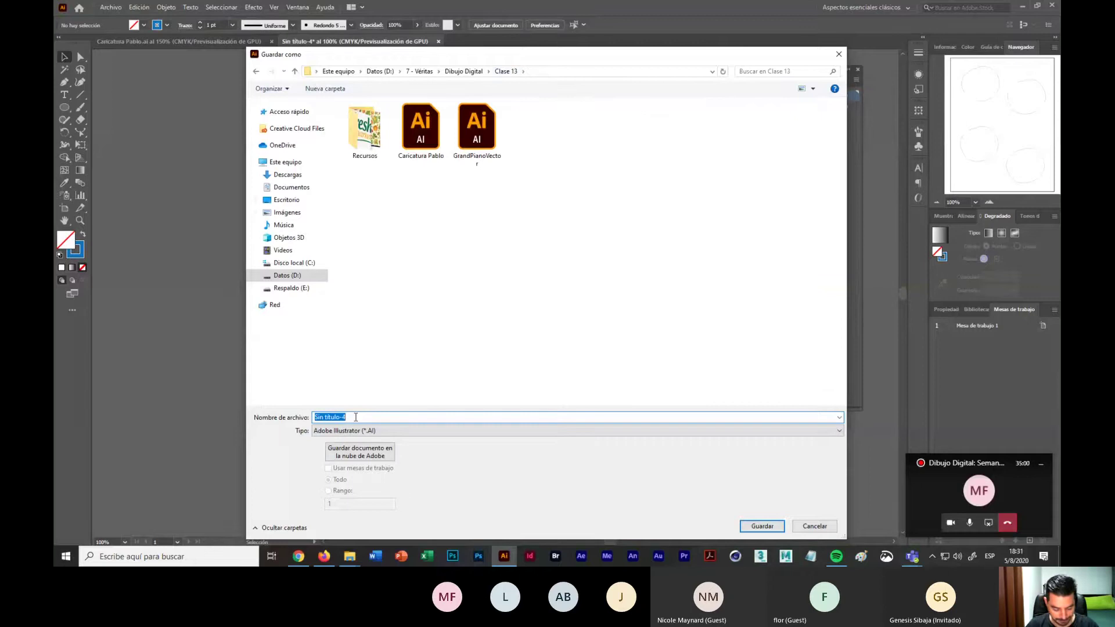
text(Anunc)
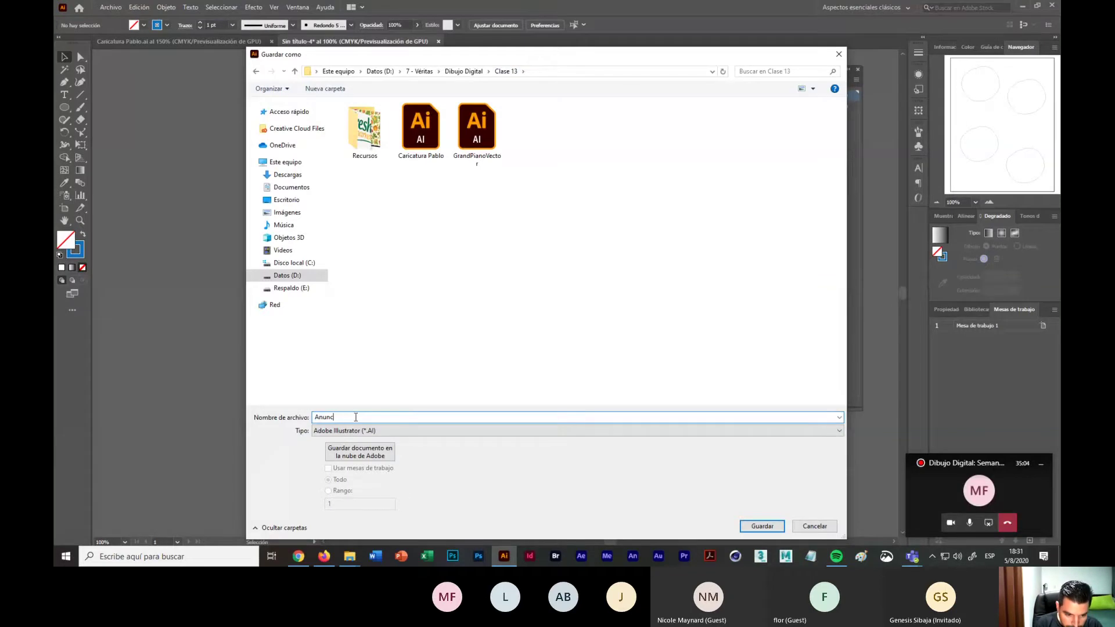
text(io Fresh)
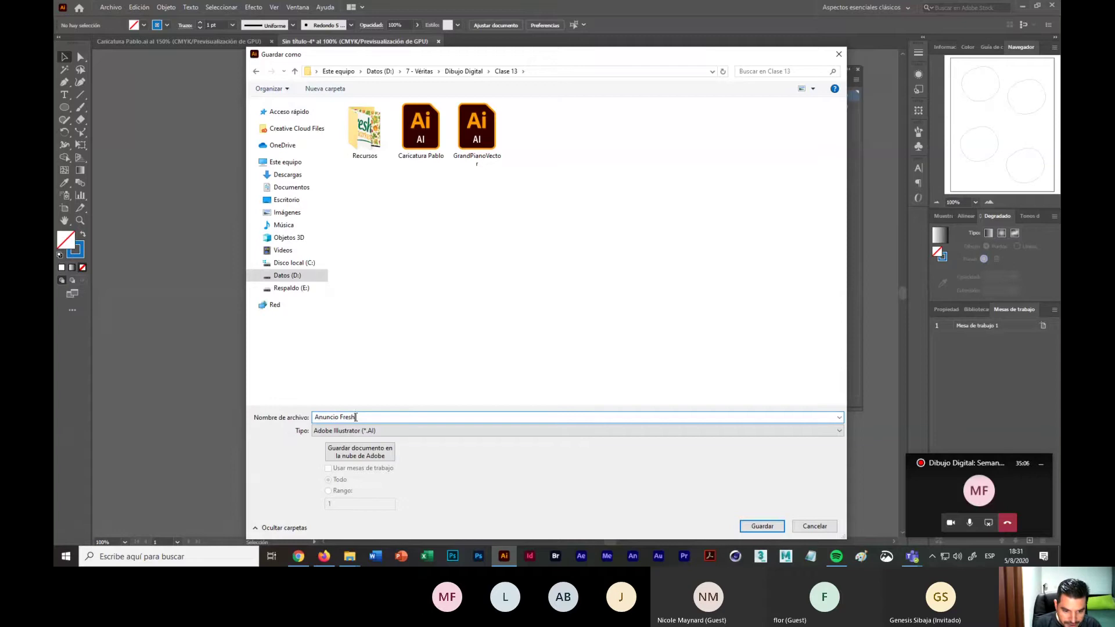
text( Market)
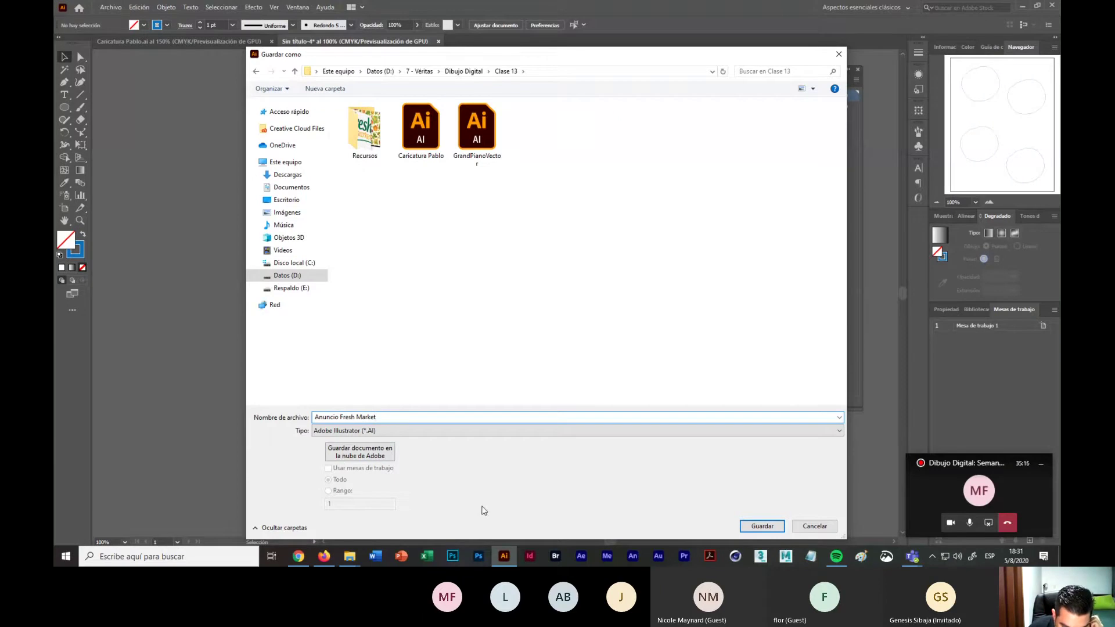
click(762, 526)
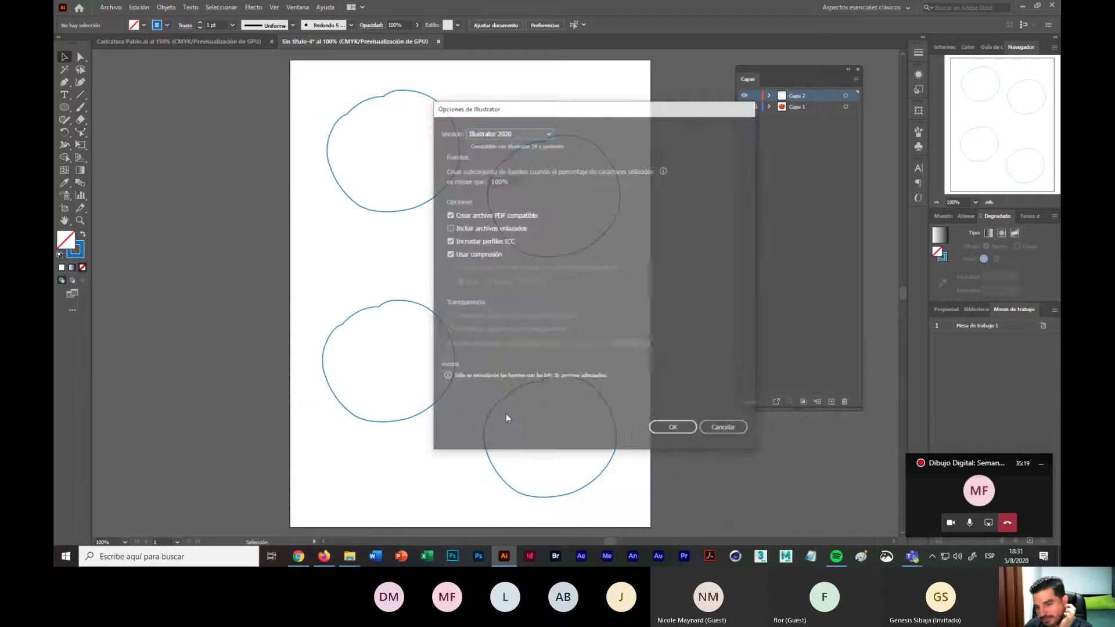
click(675, 430)
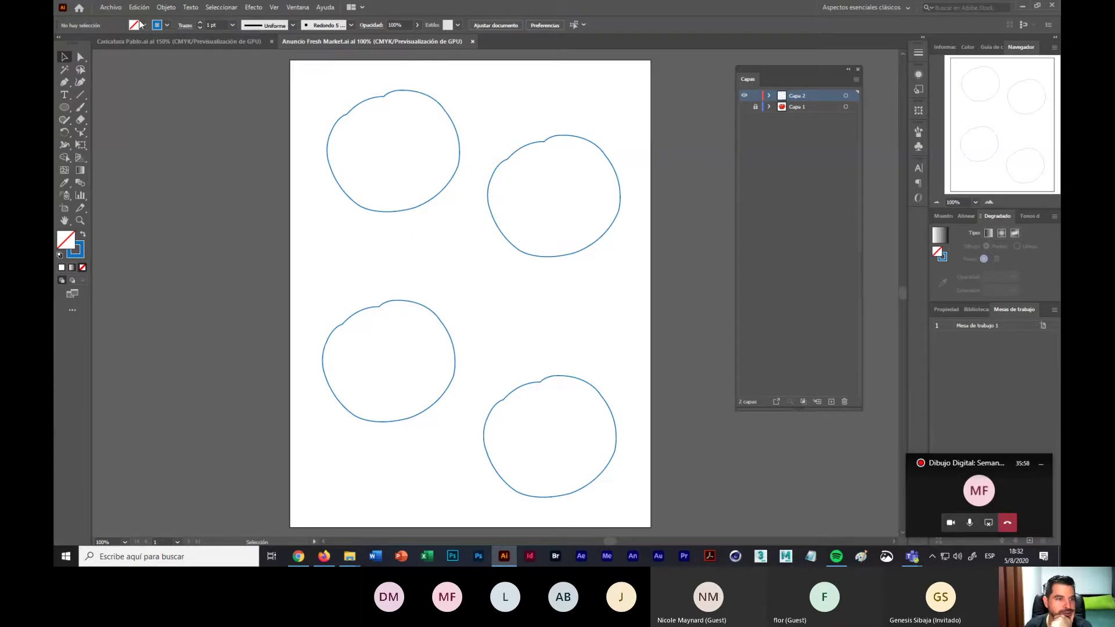
Step: Give the upper-left tomato outline a solid red fill and a black stroke from the swatches
click(381, 212)
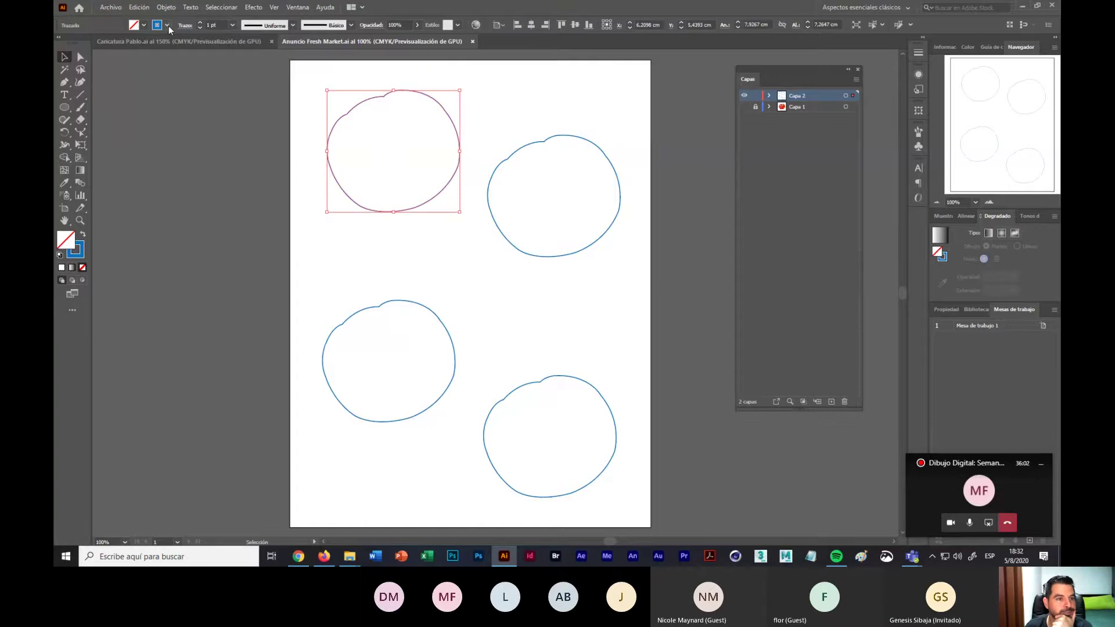
click(143, 24)
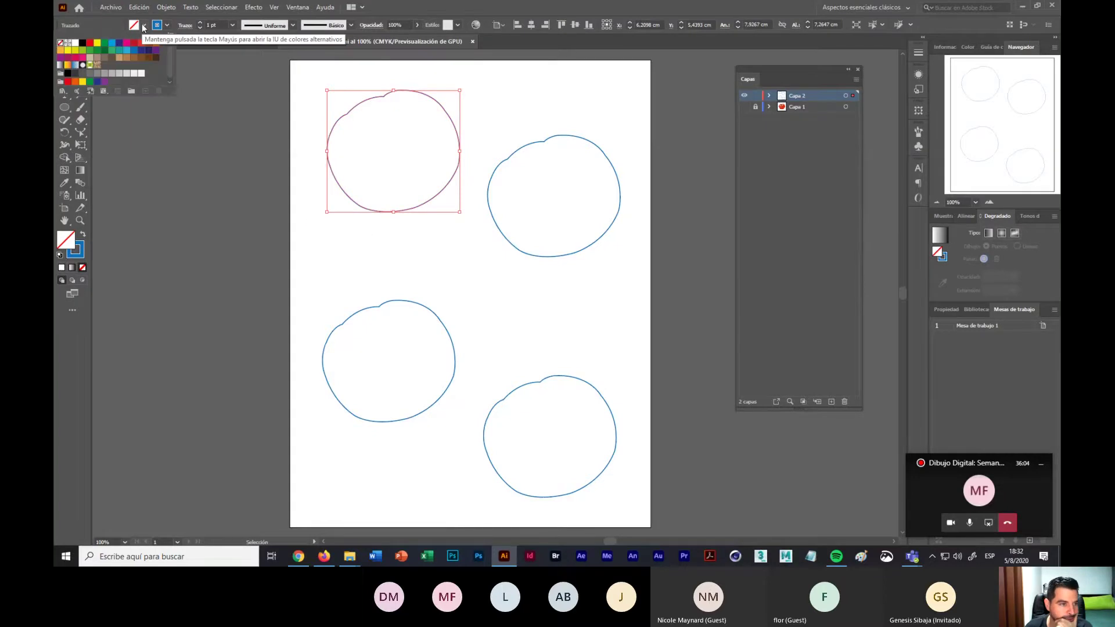
click(135, 43)
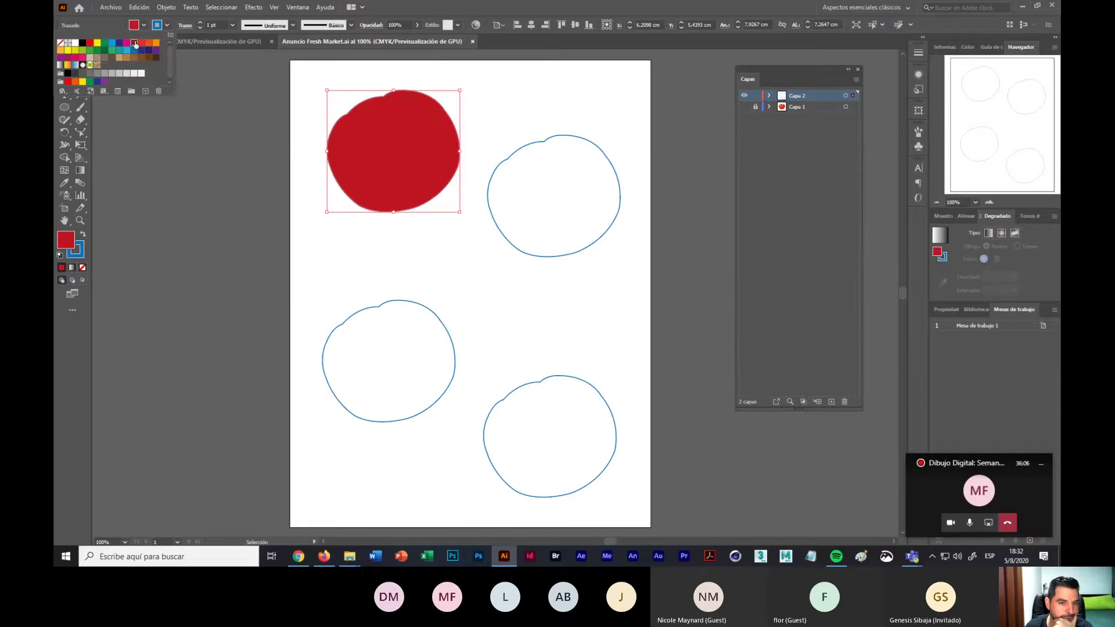
click(366, 250)
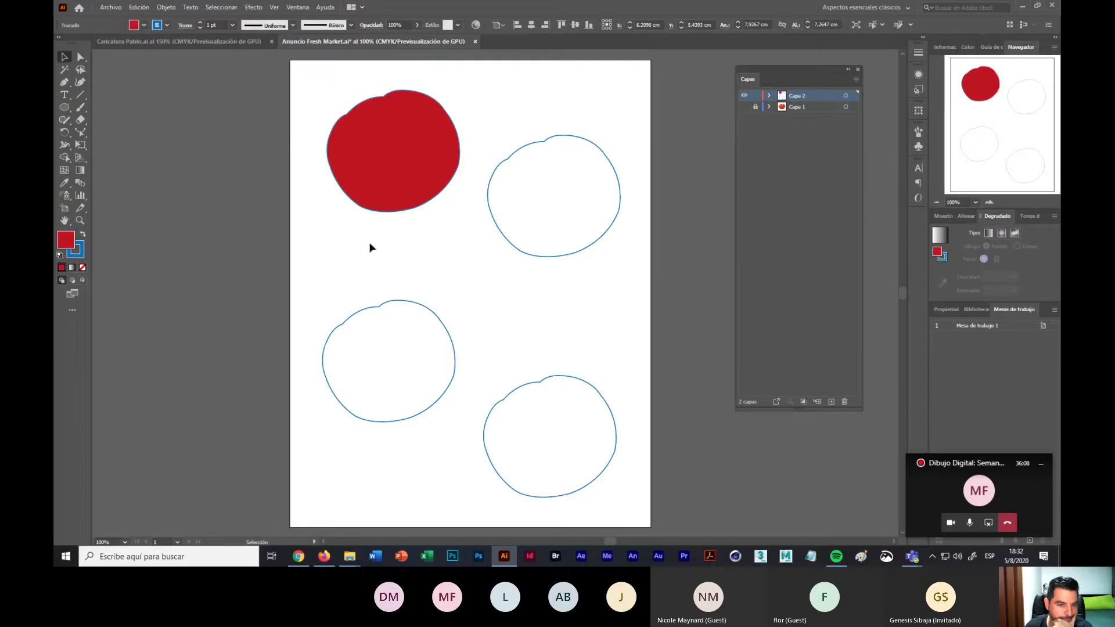
click(352, 168)
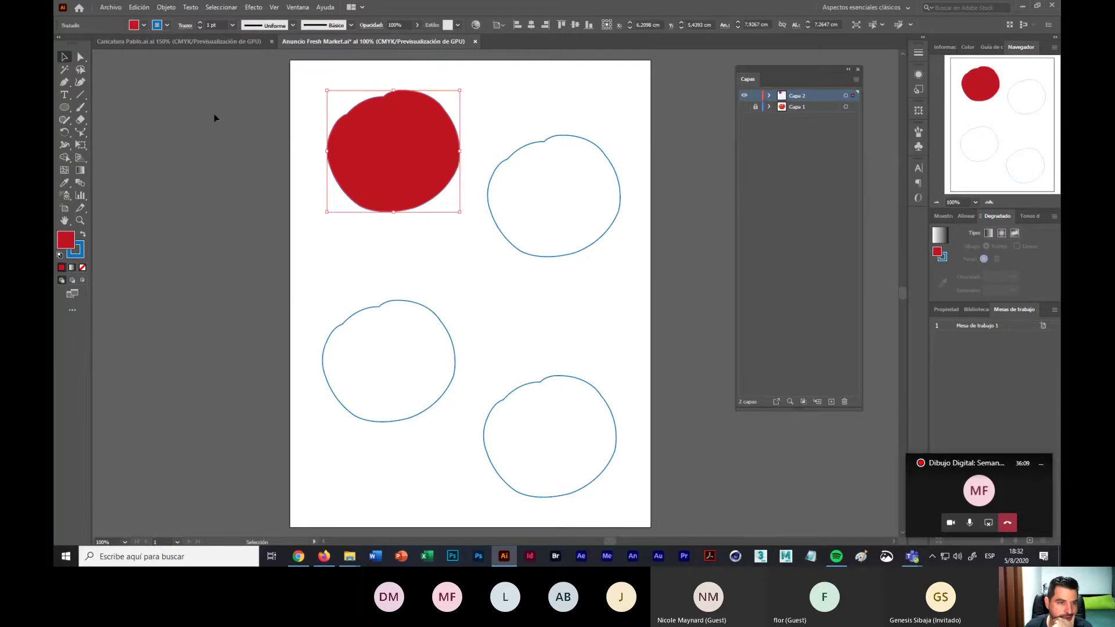
click(166, 26)
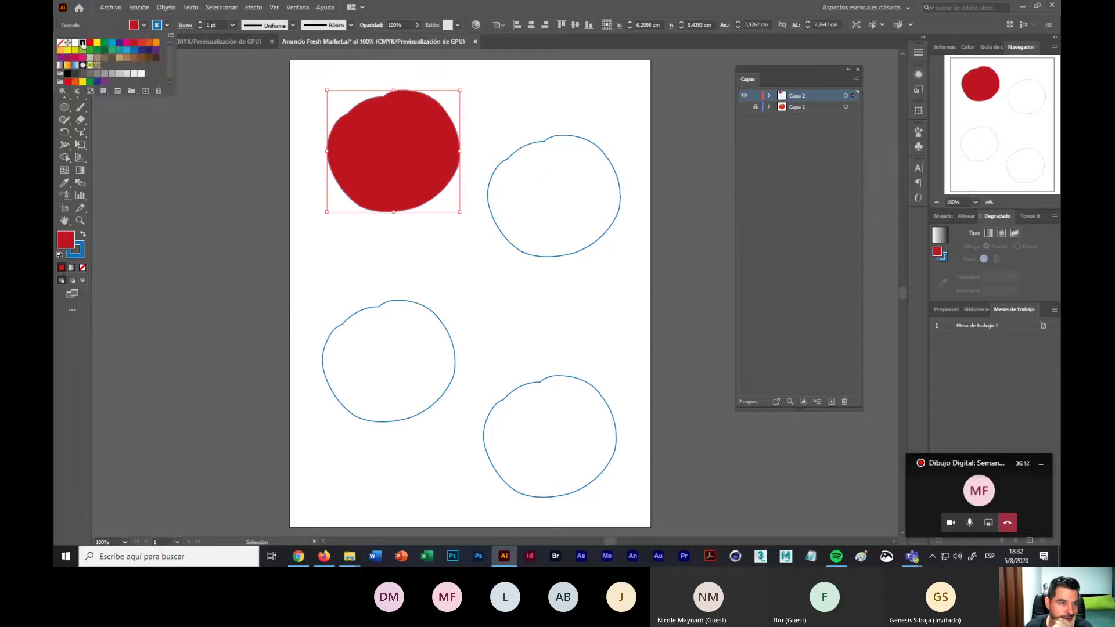
click(83, 44)
click(414, 271)
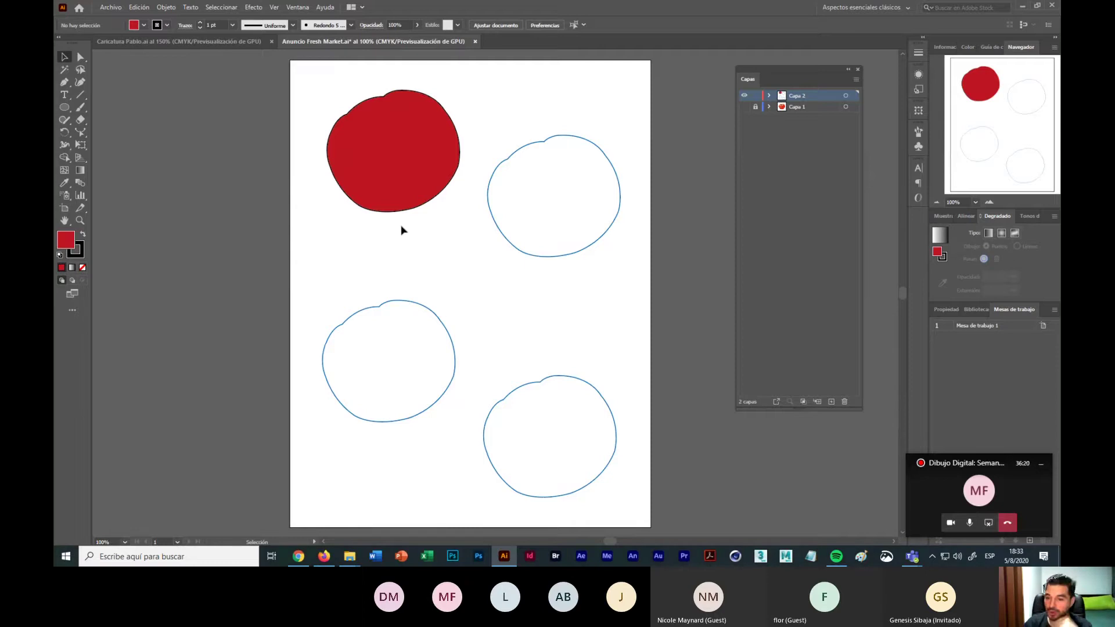
Step: Select the upper-right tomato outline and load the Frutas y verduras gradient swatch library
click(548, 229)
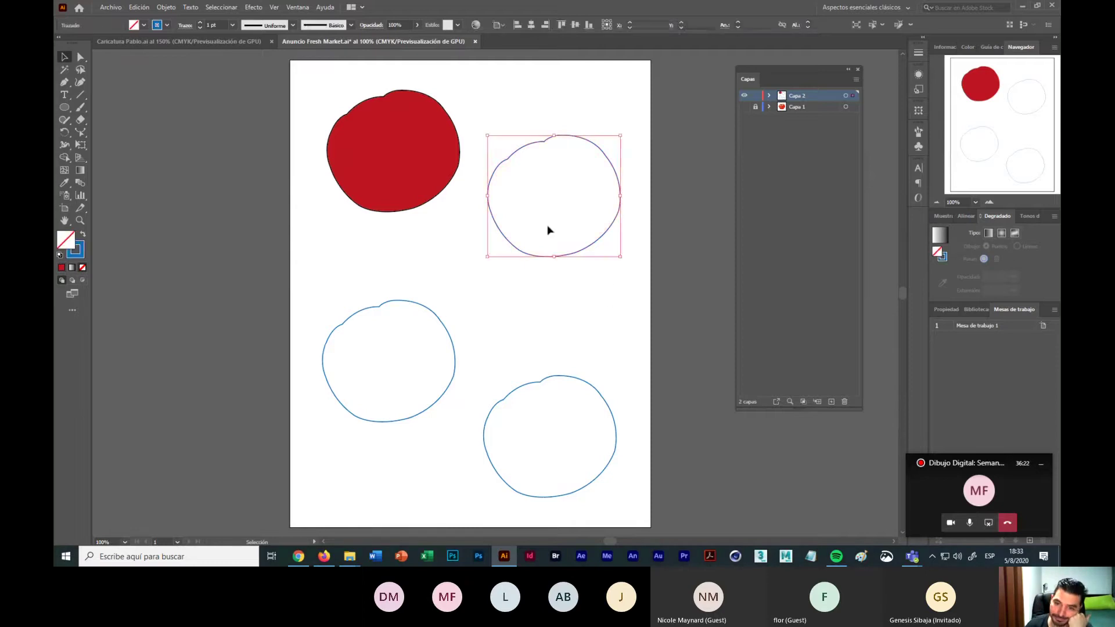
click(144, 26)
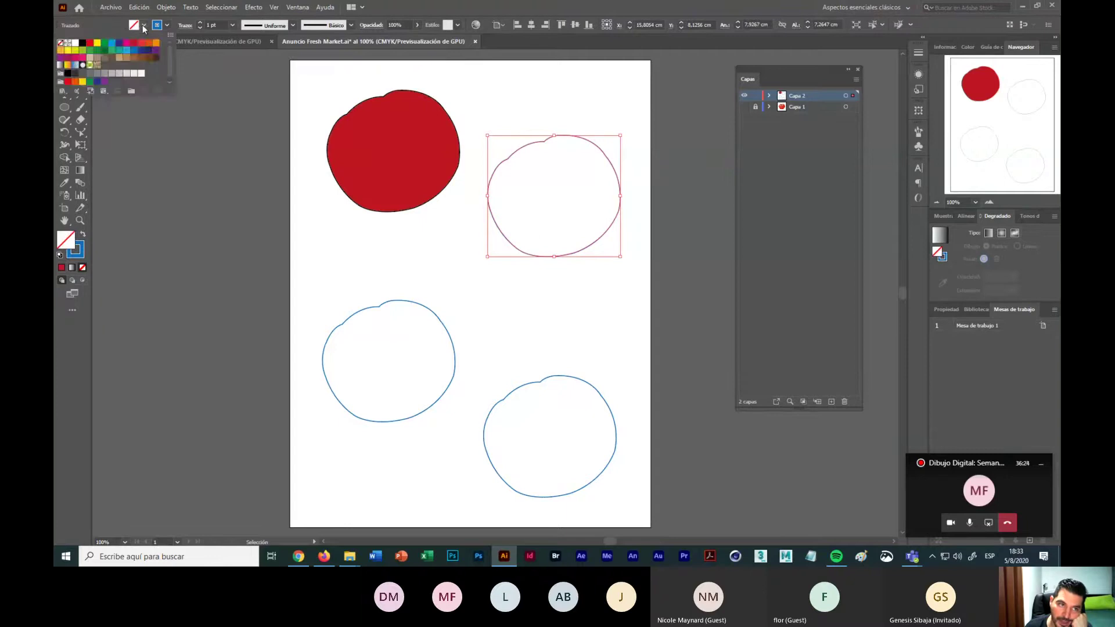
click(62, 92)
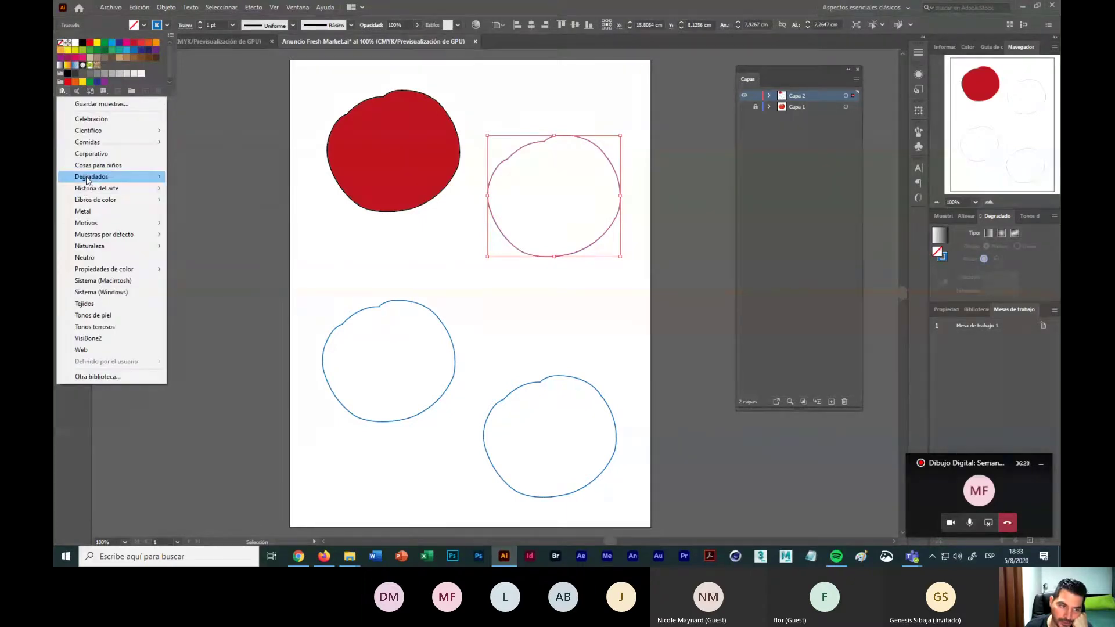
mouse_move(90, 177)
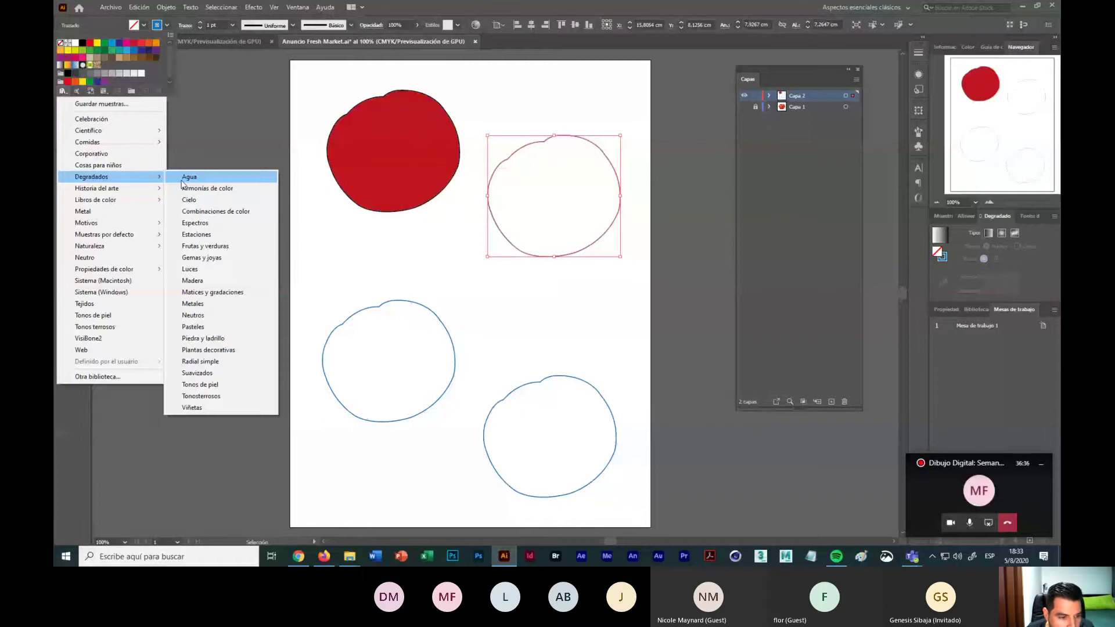
click(224, 246)
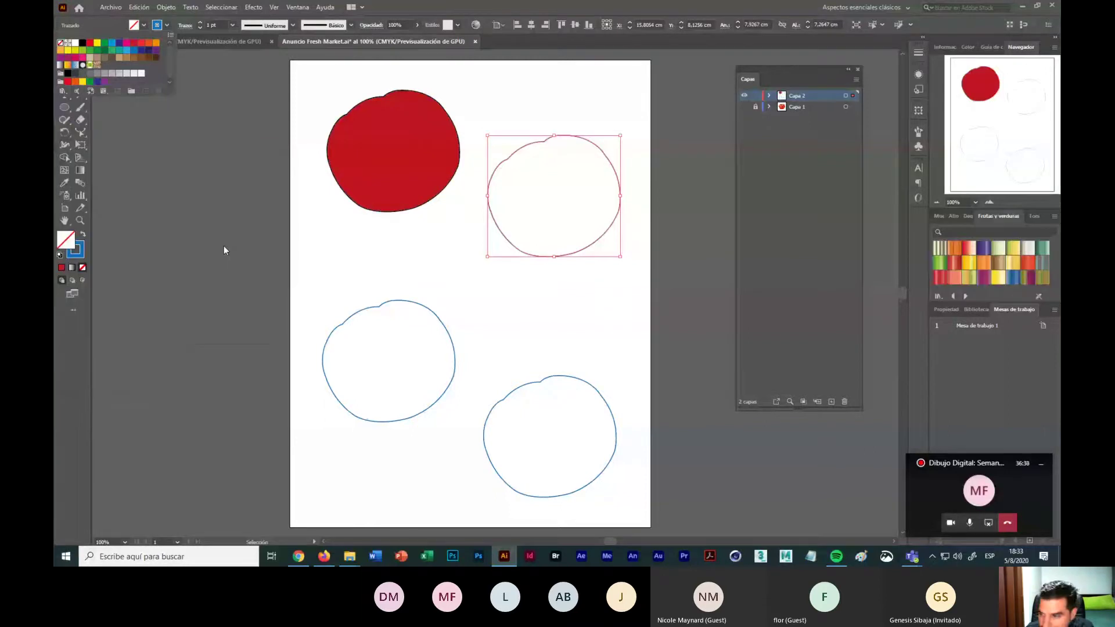
Step: Float and lengthen the Frutas y verduras swatches beside the page and fill the upper-right tomato with the red-orange gradient
click(1006, 215)
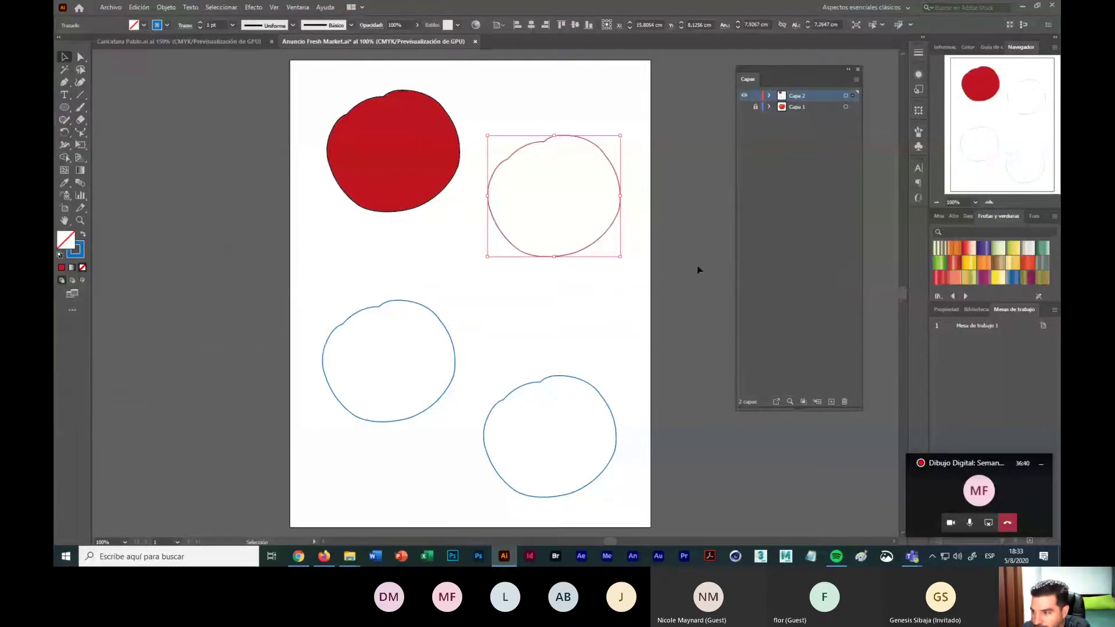
drag(1001, 217, 161, 92)
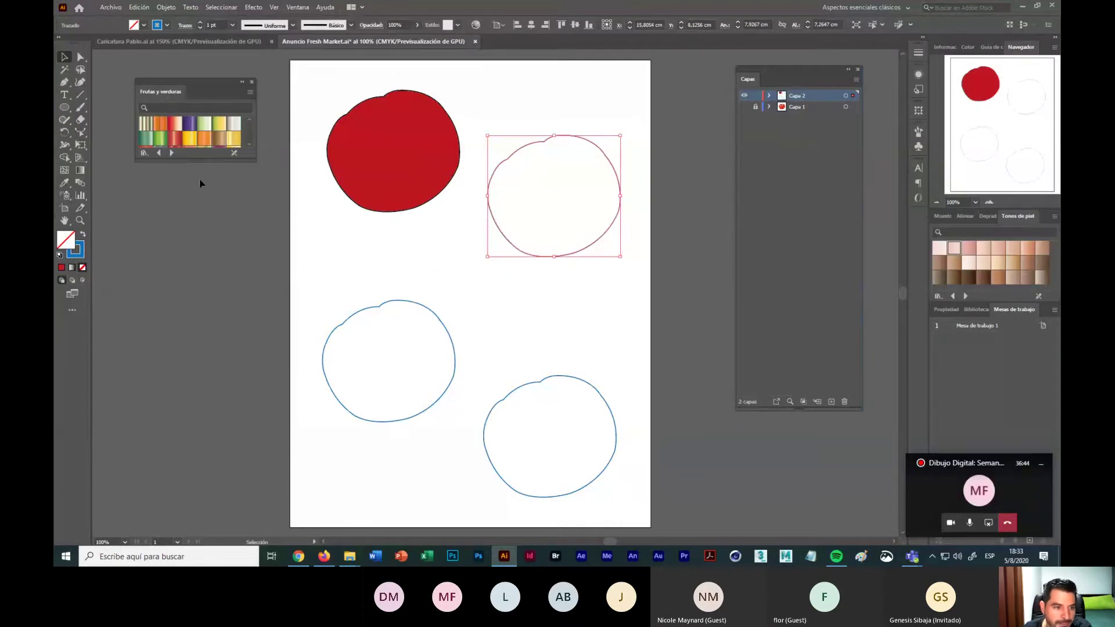
drag(199, 180, 199, 280)
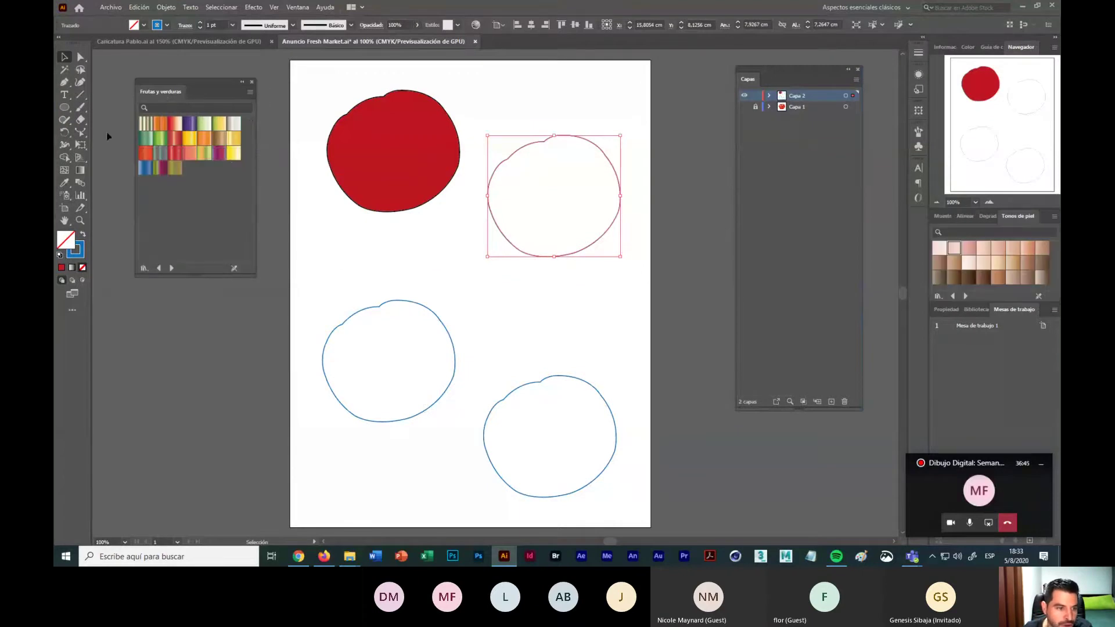
click(145, 153)
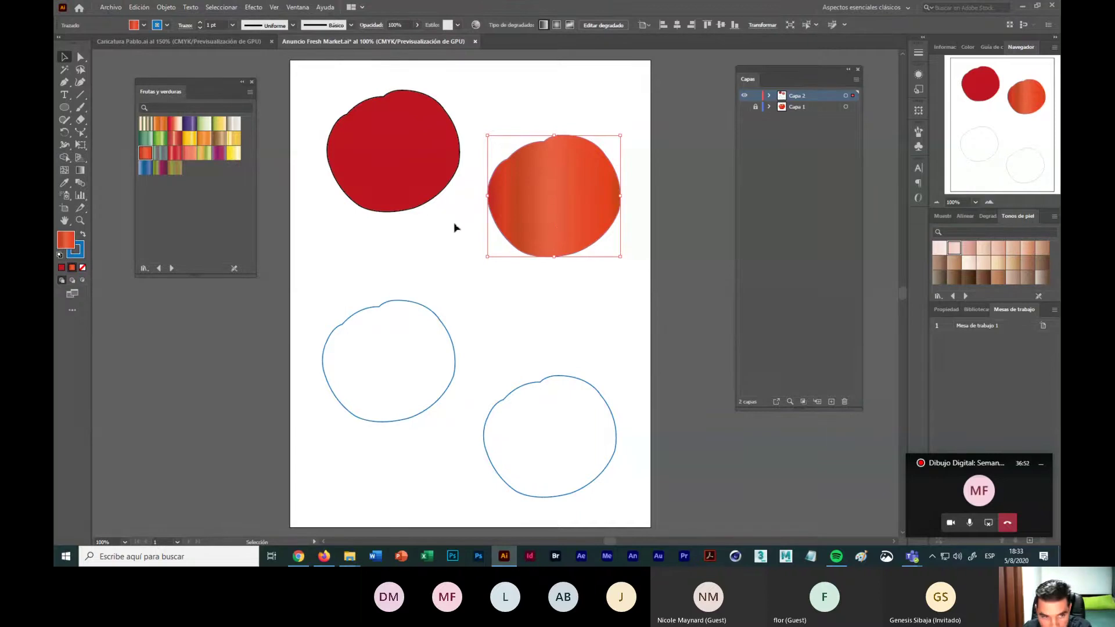
Step: Show the gradient settings as an enlarged floating panel beside the page and change the upper-right tomato's gradient to radial
click(298, 7)
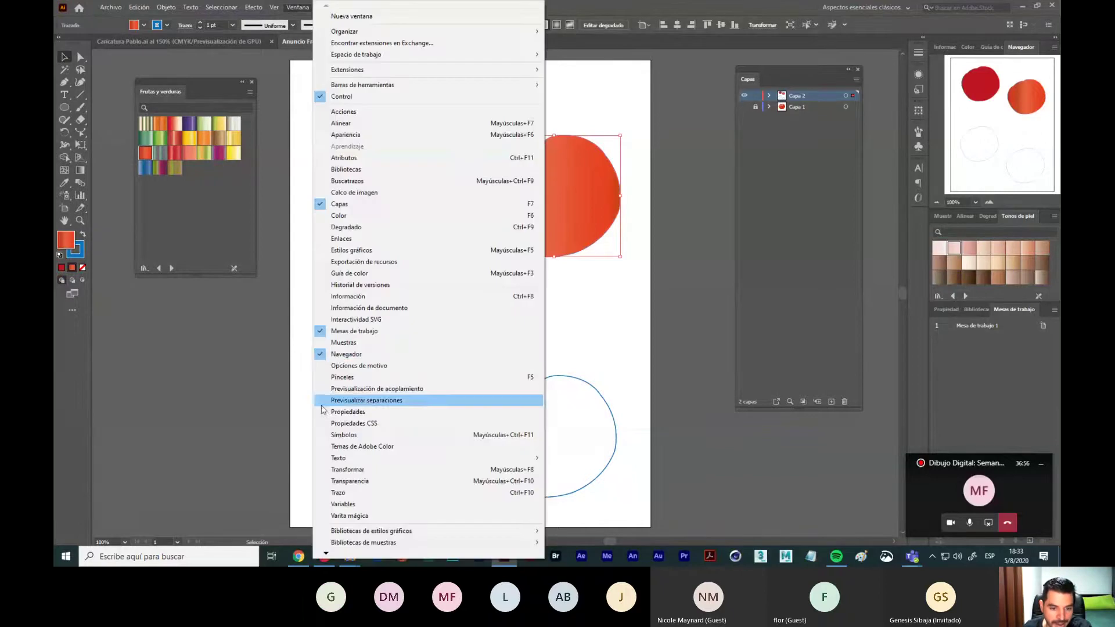
click(349, 227)
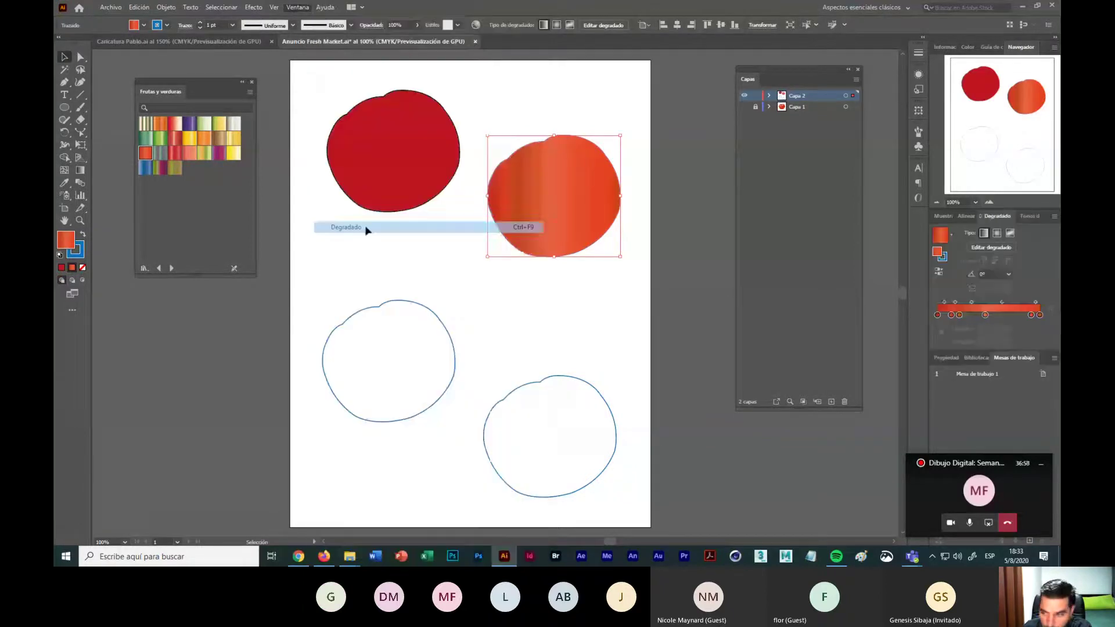
drag(987, 216, 150, 295)
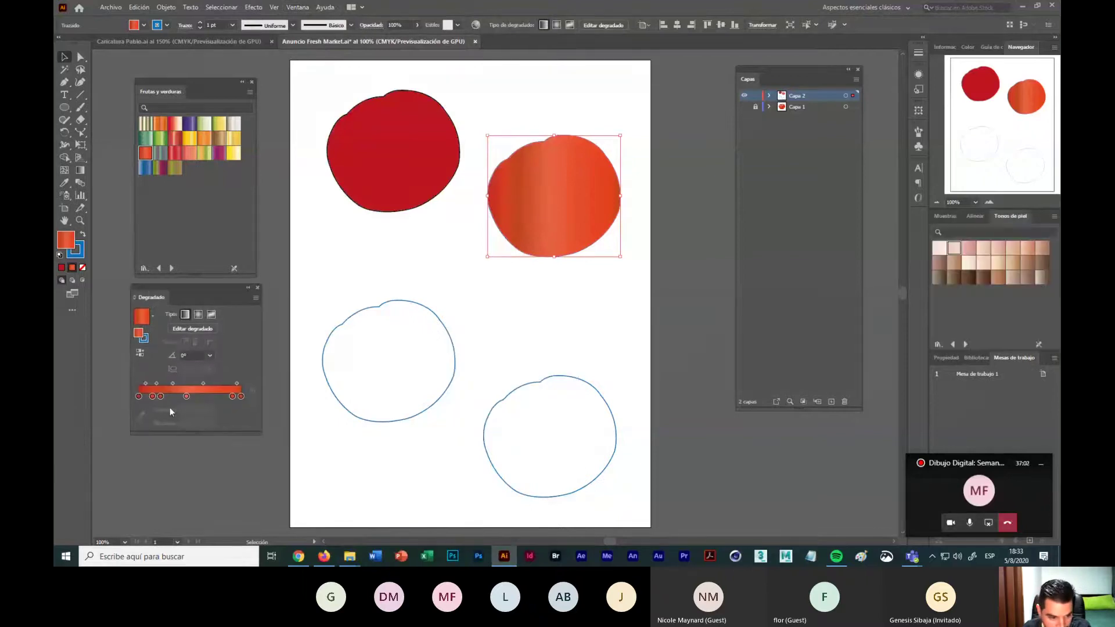
drag(196, 434, 196, 458)
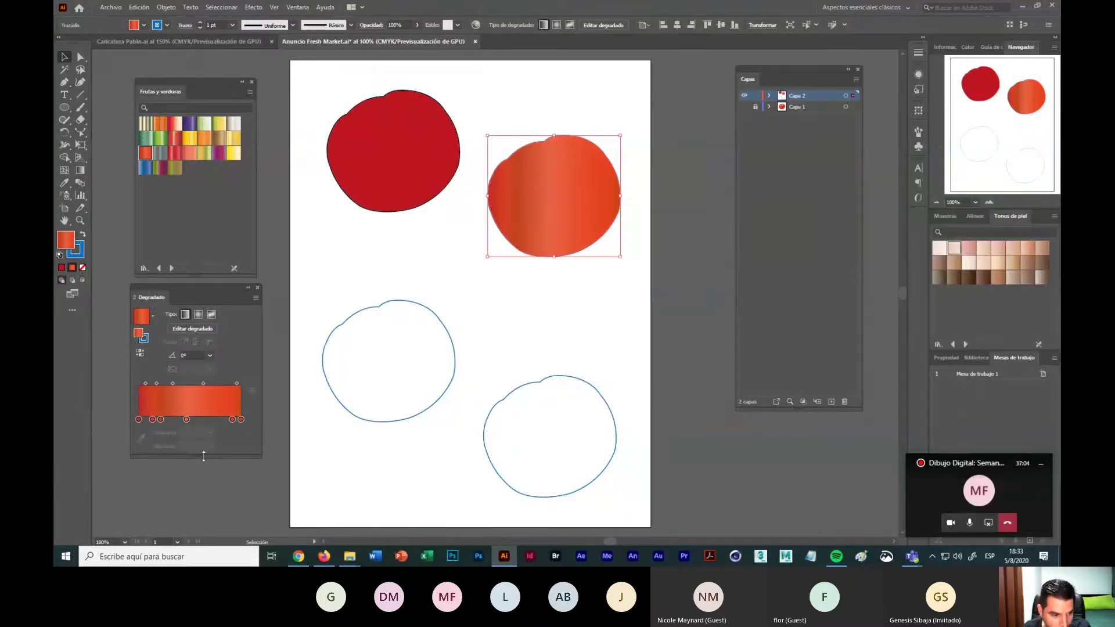
click(198, 315)
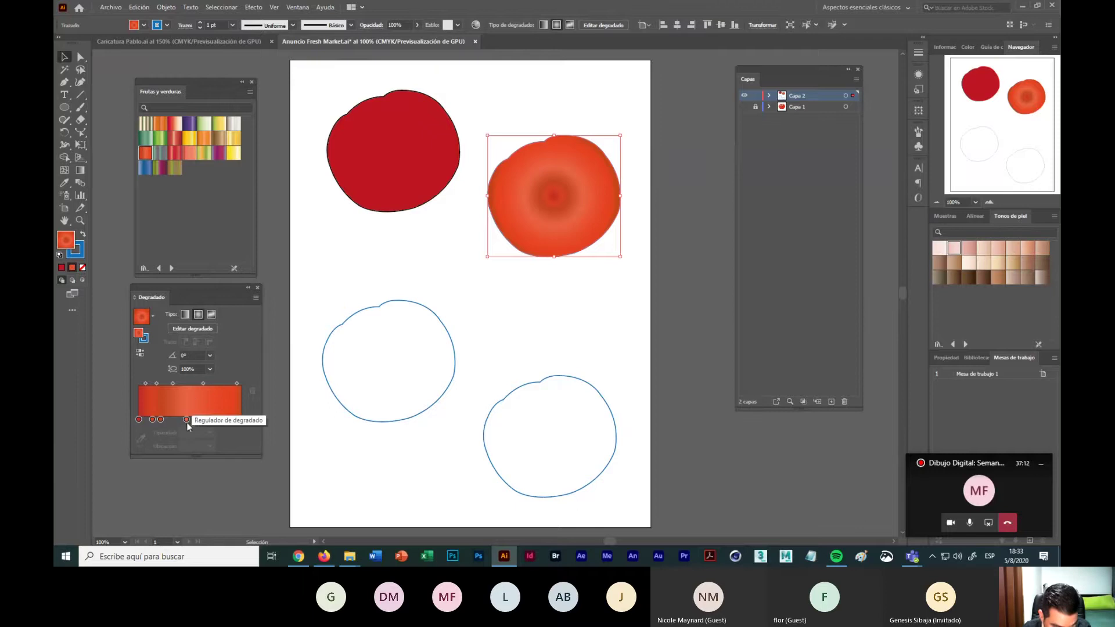
Step: Rearrange the radial gradient's colour stops, placing an inner stop at about 22% and an outer one near 82%, and drop the dark inner stop
drag(186, 421, 158, 419)
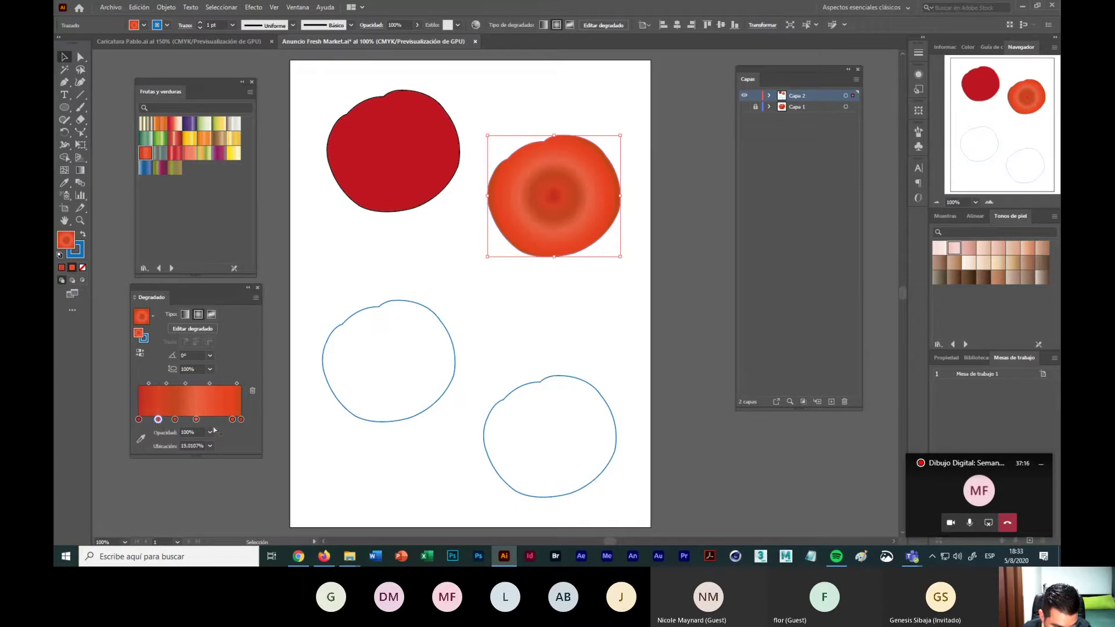
drag(231, 421, 222, 419)
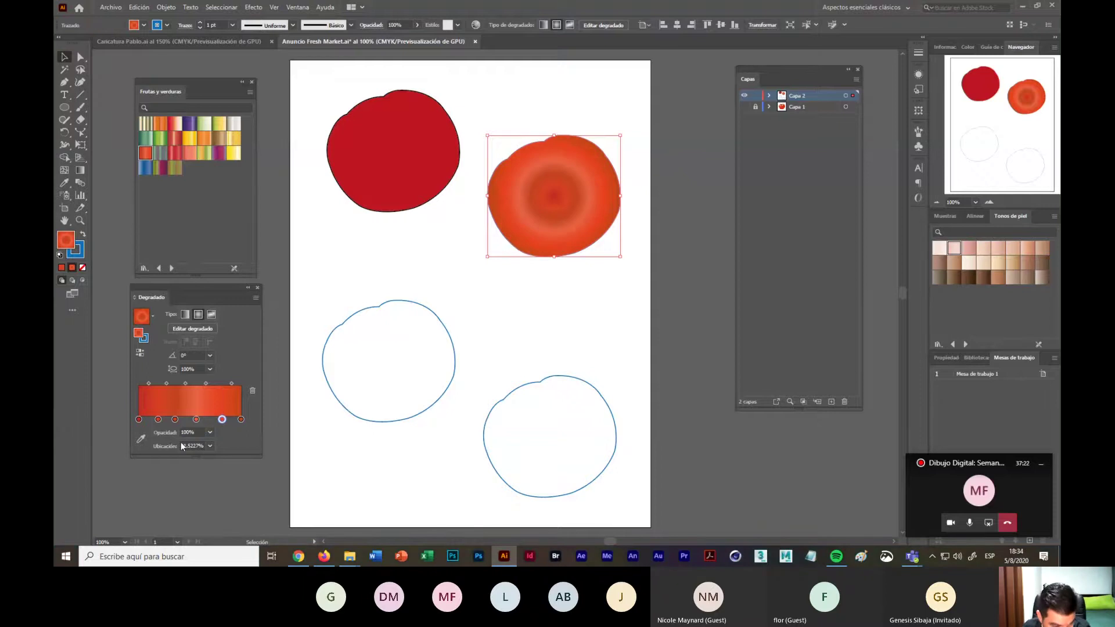
mouse_move(175, 419)
mouse_down()
mouse_move(175, 432)
mouse_move(160, 421)
mouse_up()
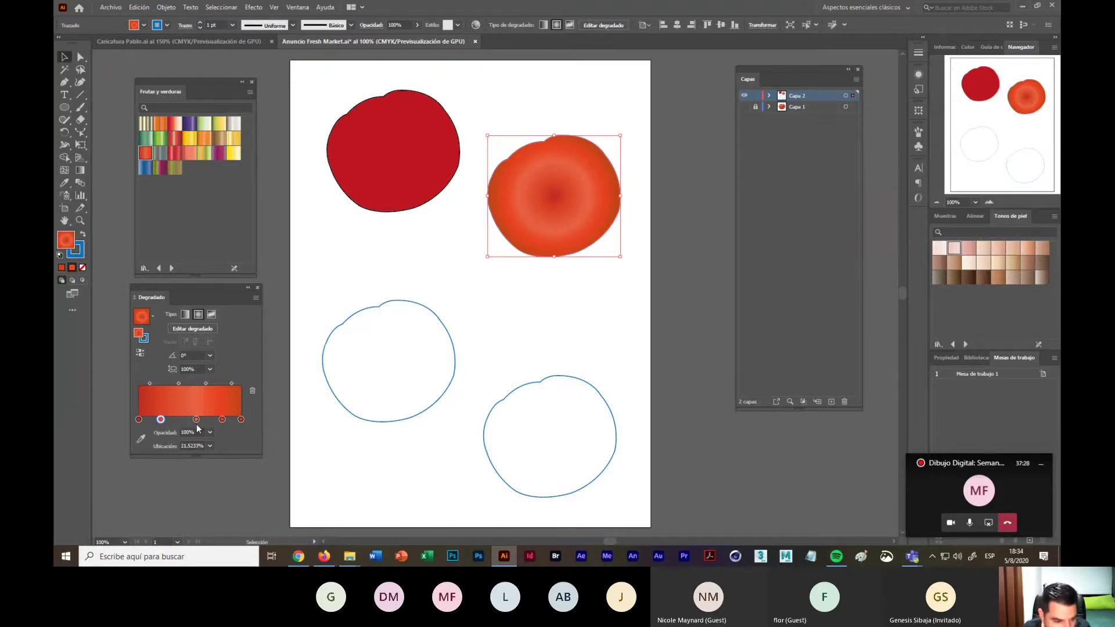
Step: Darken the outermost colour stop of the upper-right tomato's gradient by setting its black (K) value to 25%
click(240, 420)
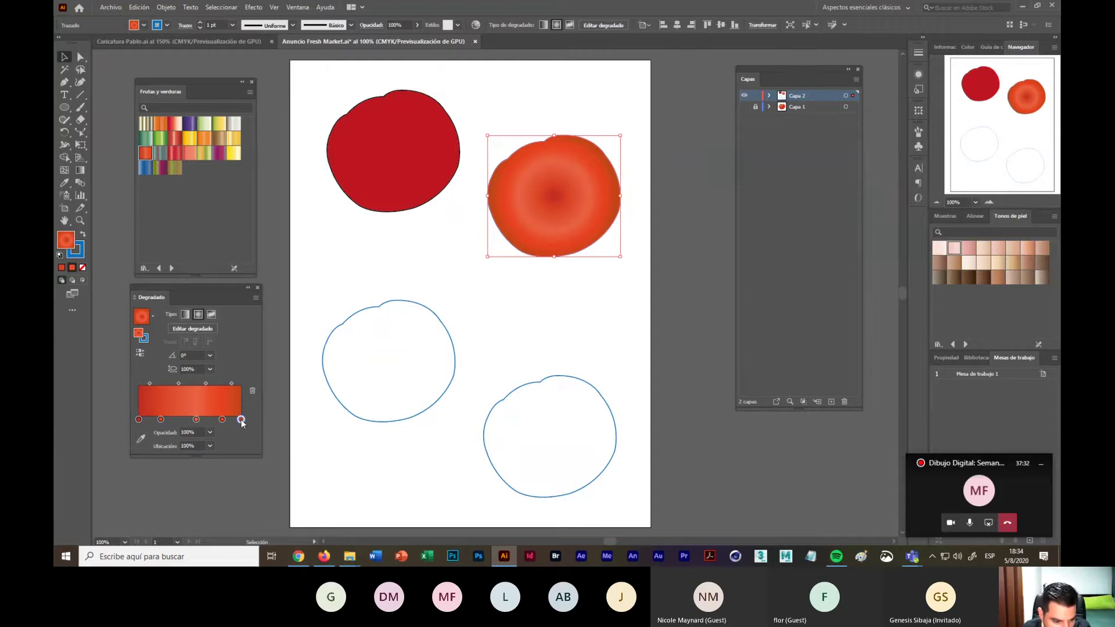
double_click(241, 419)
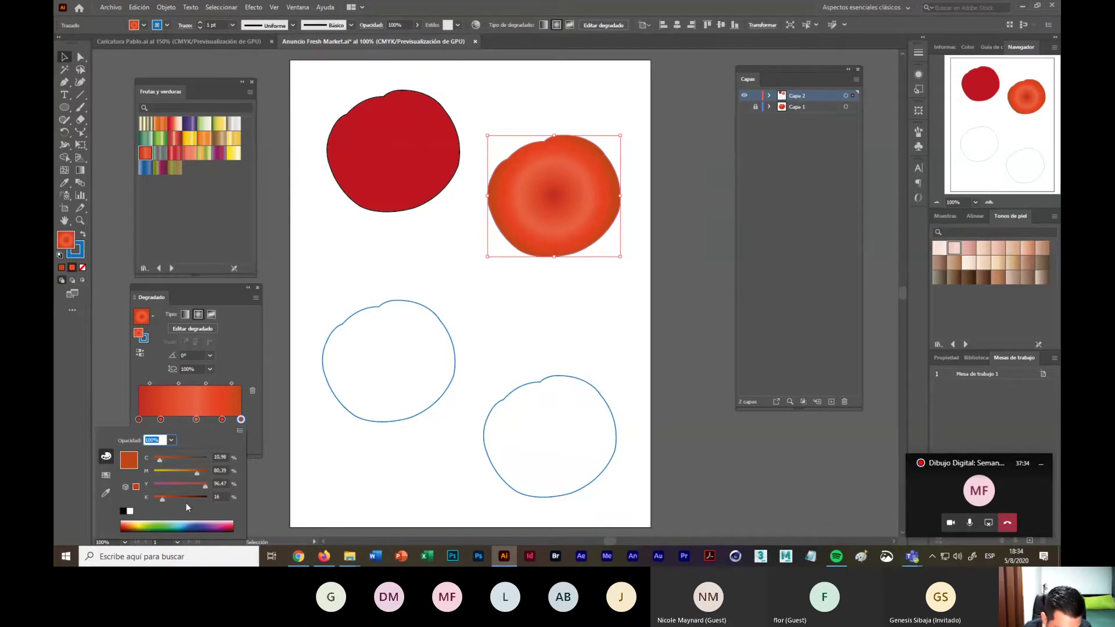
drag(162, 500, 170, 503)
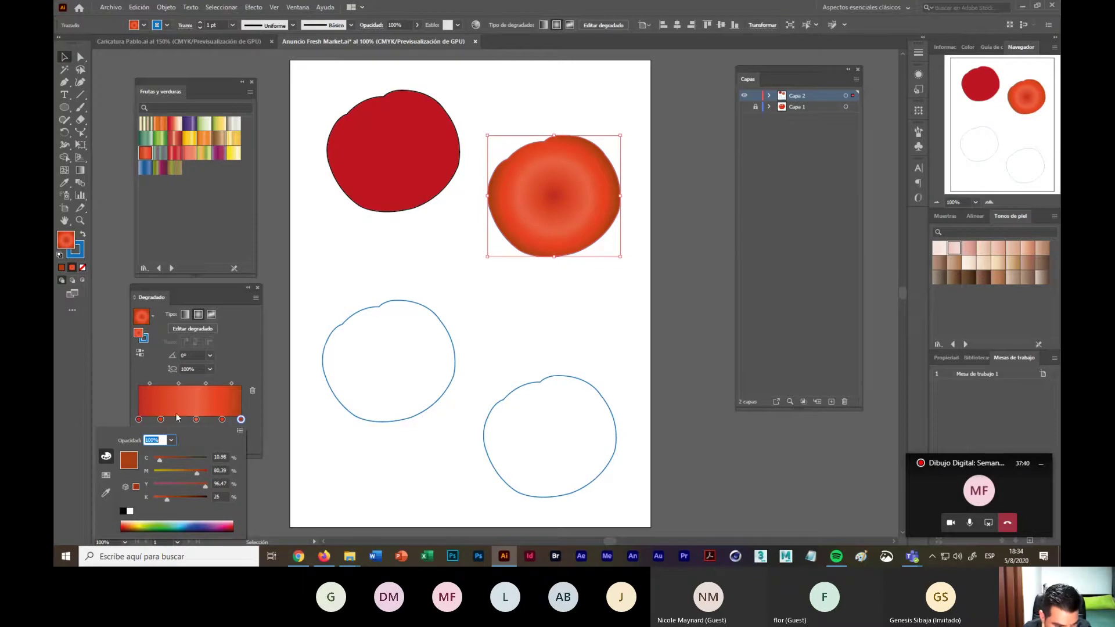
Step: Recolour the innermost stop of the upper-right tomato's gradient to a muted orange with C 17%, M 58%, Y 80% and K 2%
click(139, 420)
double_click(139, 419)
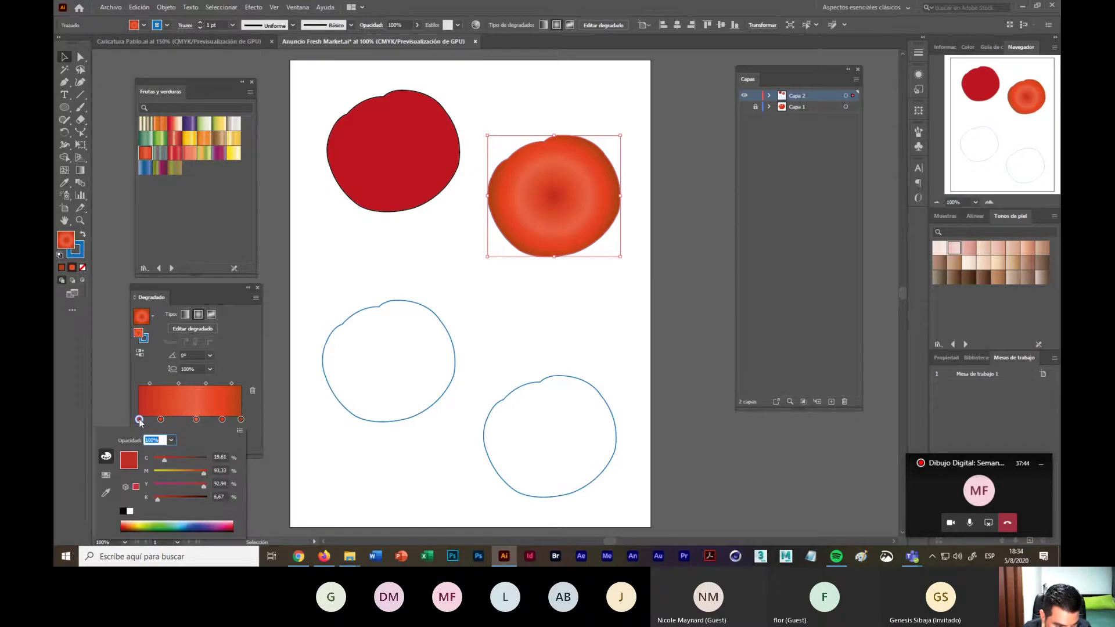
click(197, 474)
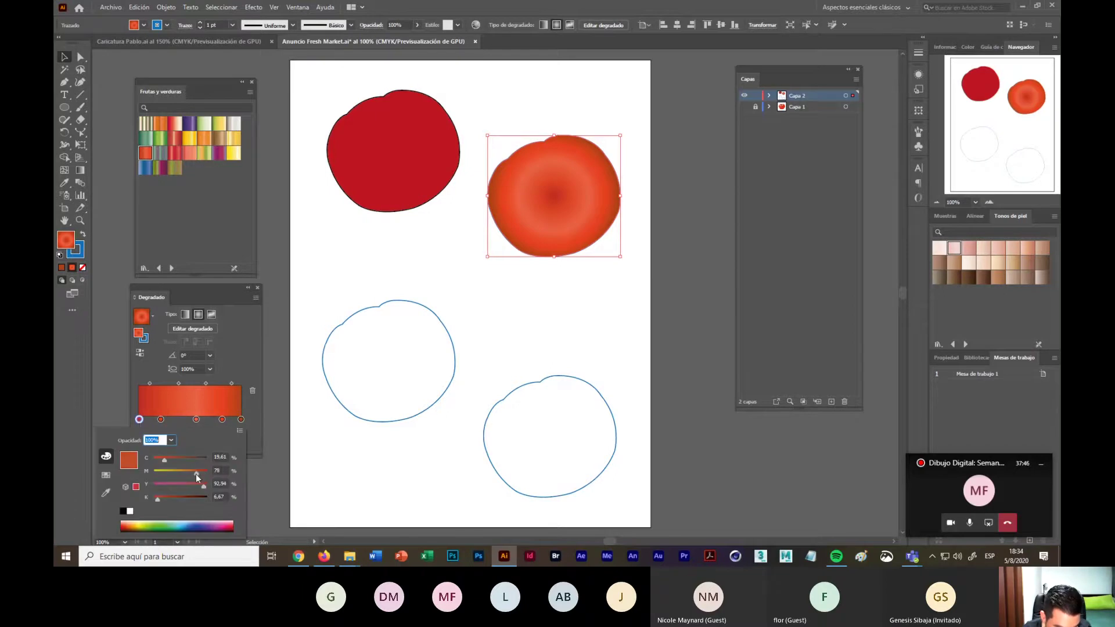
drag(194, 474, 192, 475)
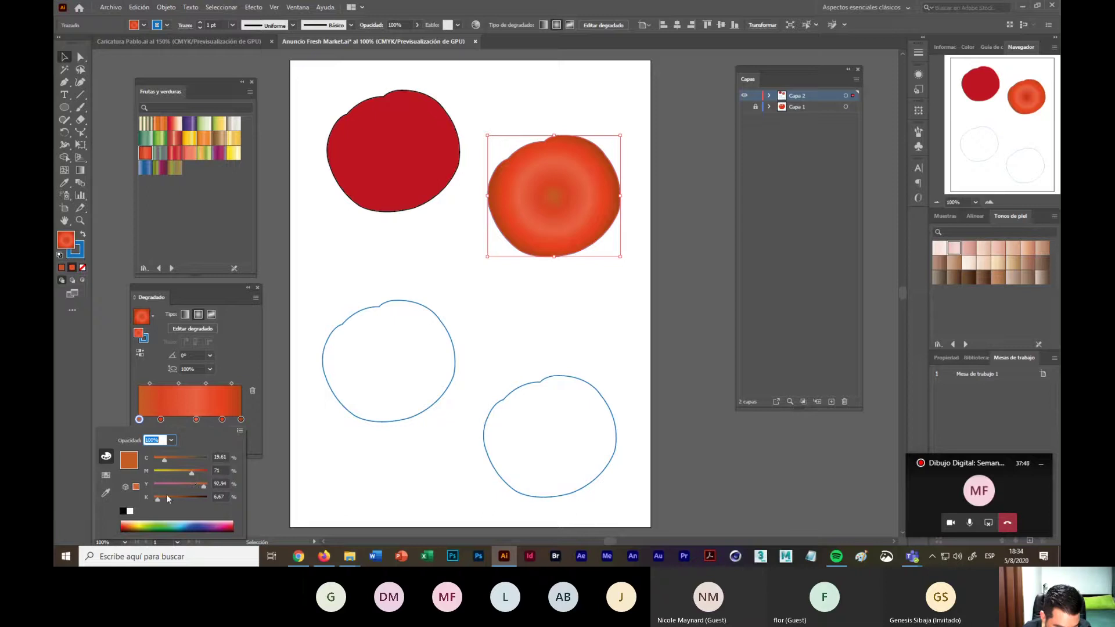
click(232, 526)
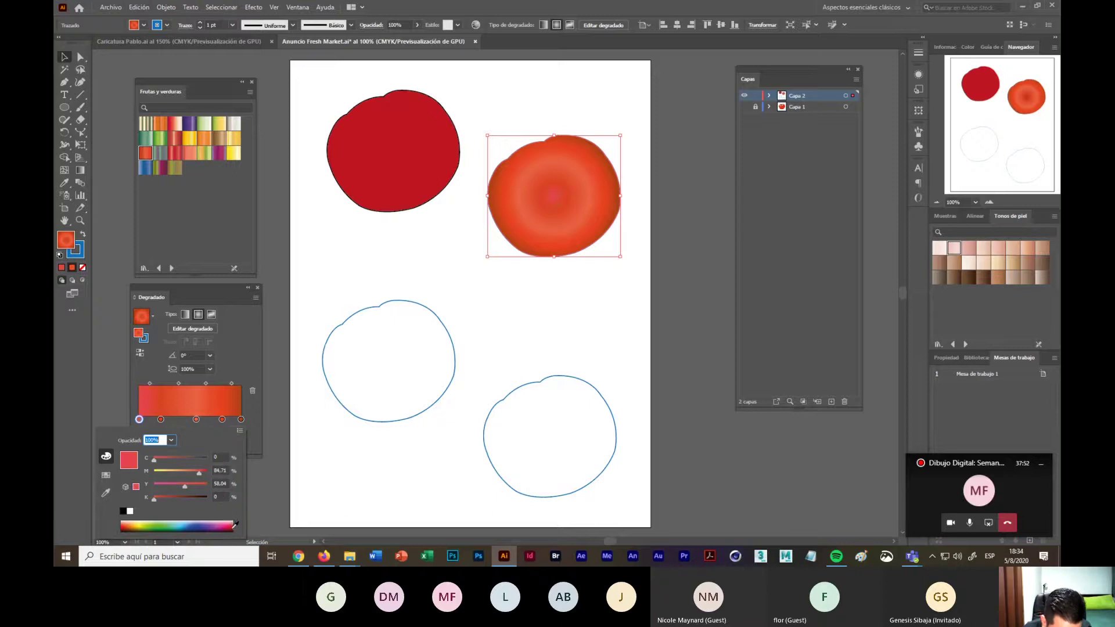
click(233, 528)
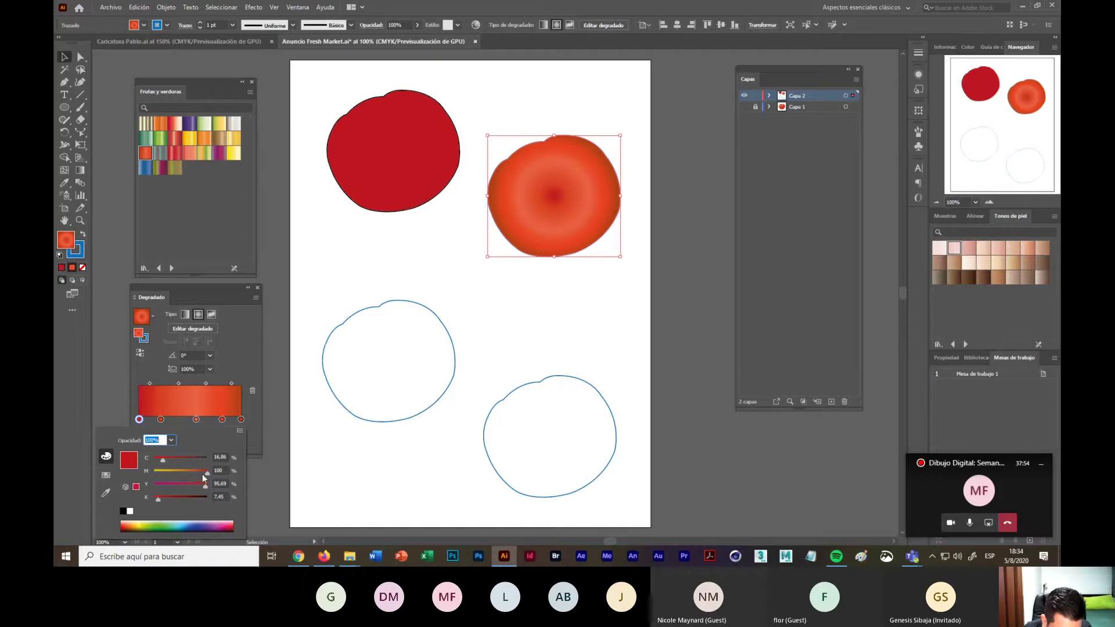
mouse_move(206, 471)
mouse_down()
mouse_move(155, 499)
mouse_move(197, 487)
mouse_up()
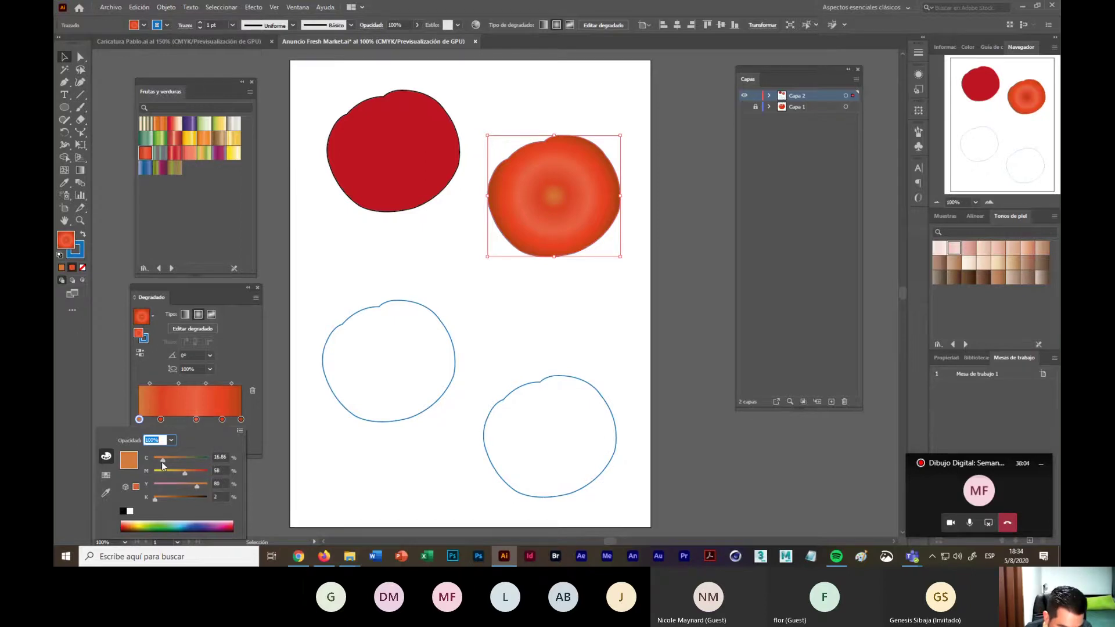
drag(161, 462, 160, 462)
click(238, 340)
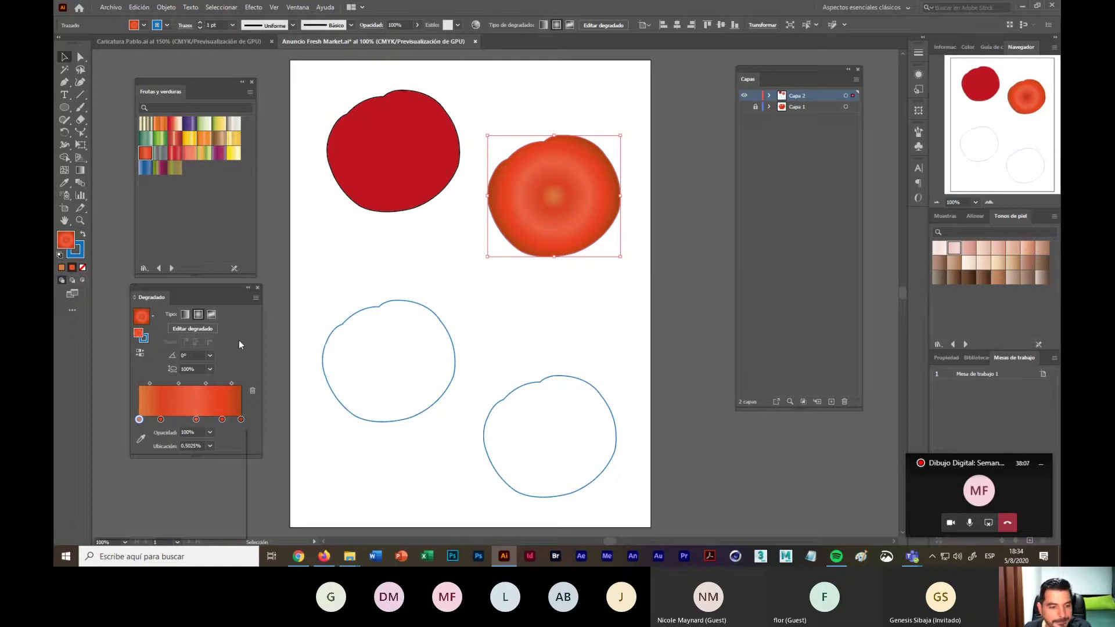
Step: With the Gradient tool, lengthen and tilt the upper-right tomato's radial gradient to about -37° and shift its centre towards the tomato's upper left
click(302, 339)
click(81, 171)
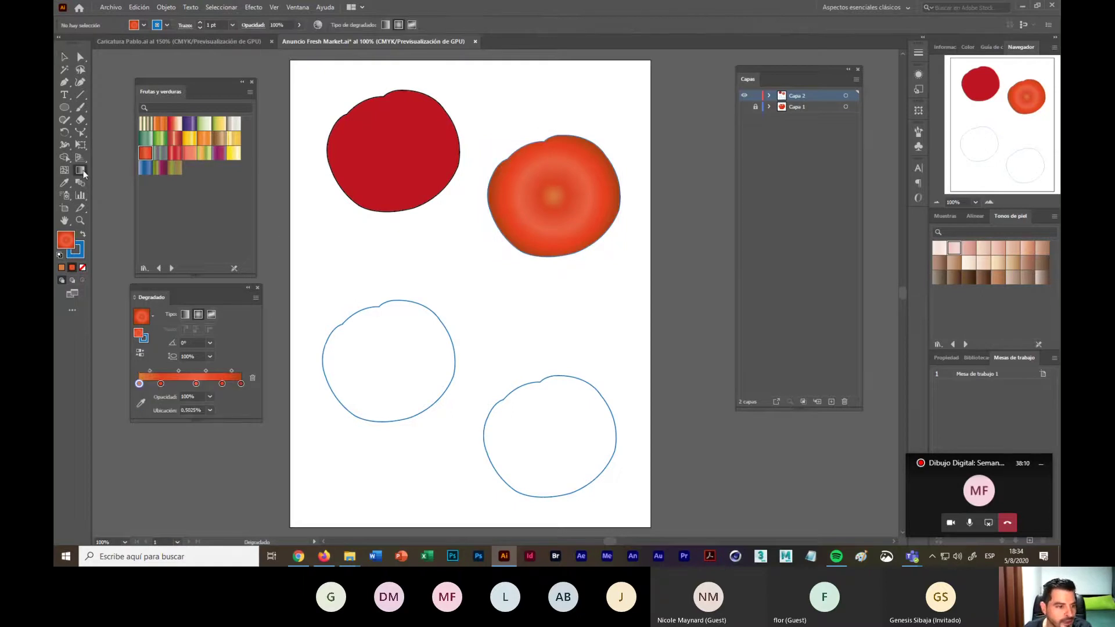
click(64, 57)
click(556, 212)
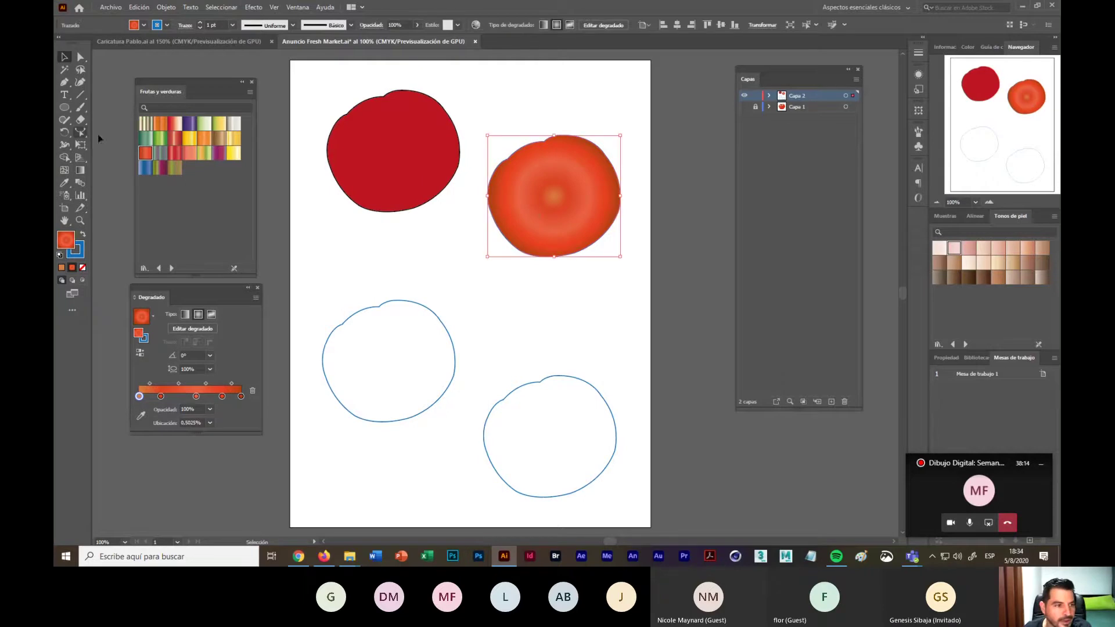
click(80, 171)
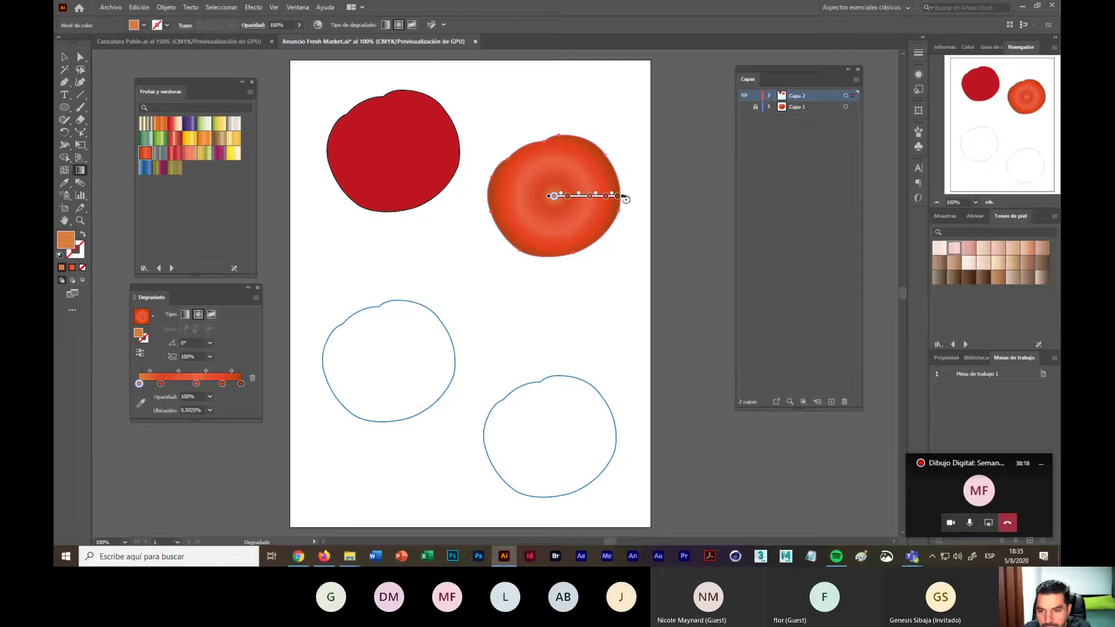
mouse_move(625, 200)
mouse_down()
mouse_move(608, 239)
mouse_move(628, 251)
mouse_up()
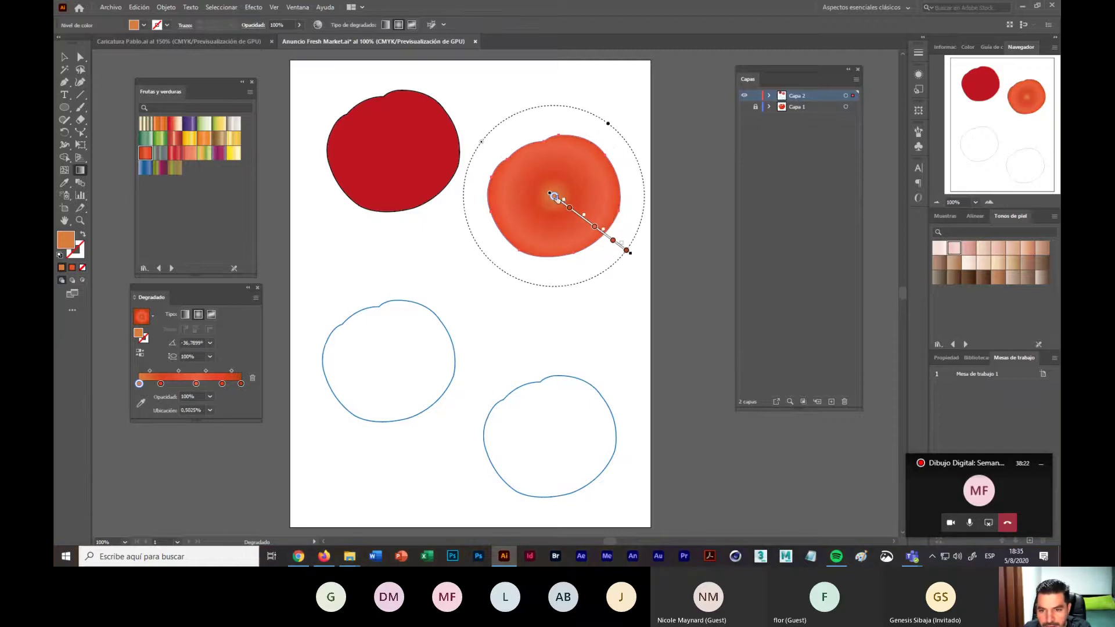
drag(564, 206, 539, 188)
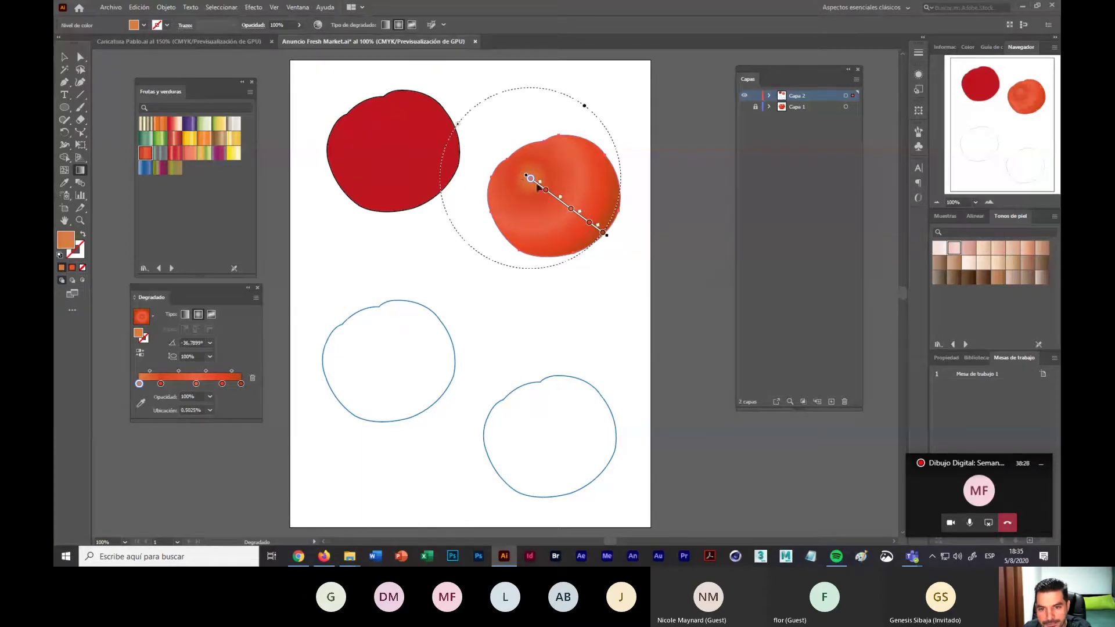
Step: Recolour the gradient's innermost stop on the upper-right tomato with an orange swatch and set its magenta to 50%
double_click(529, 180)
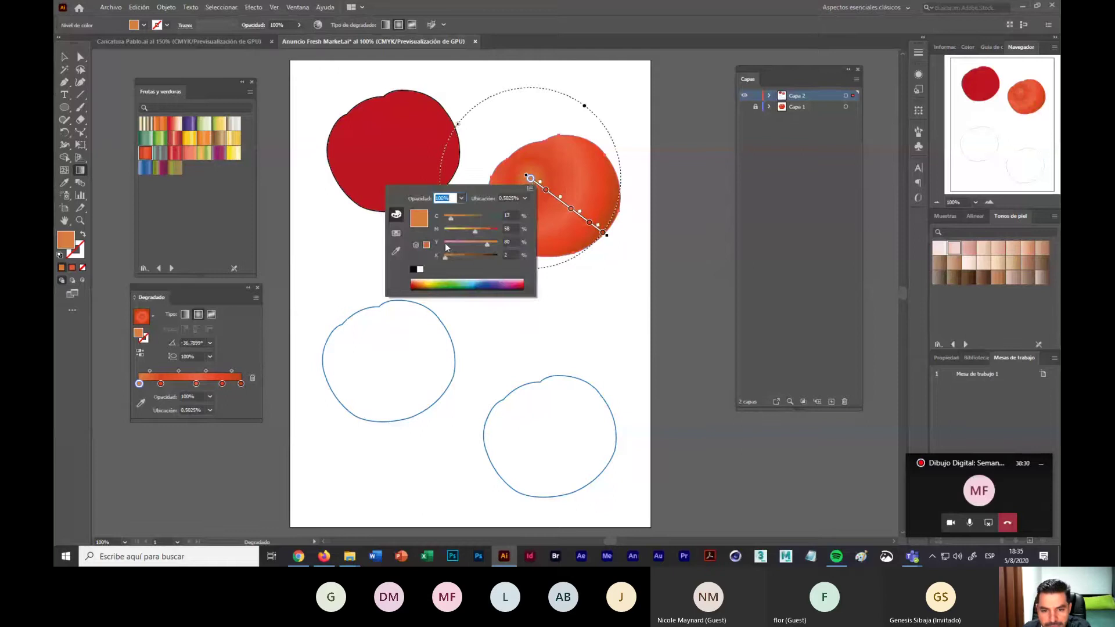
click(396, 251)
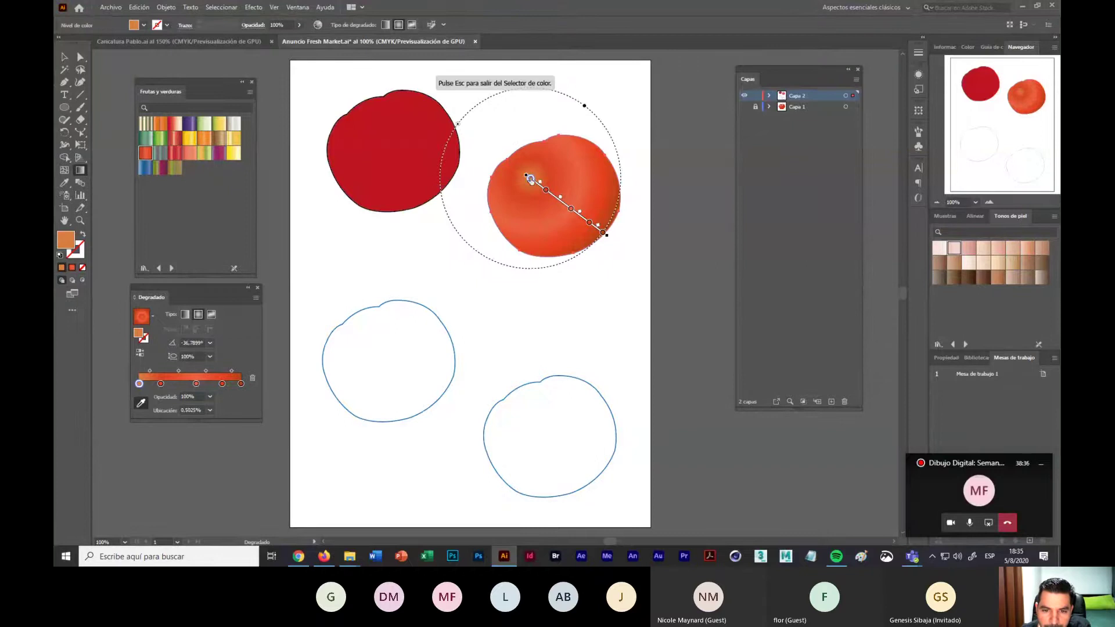
key(Escape)
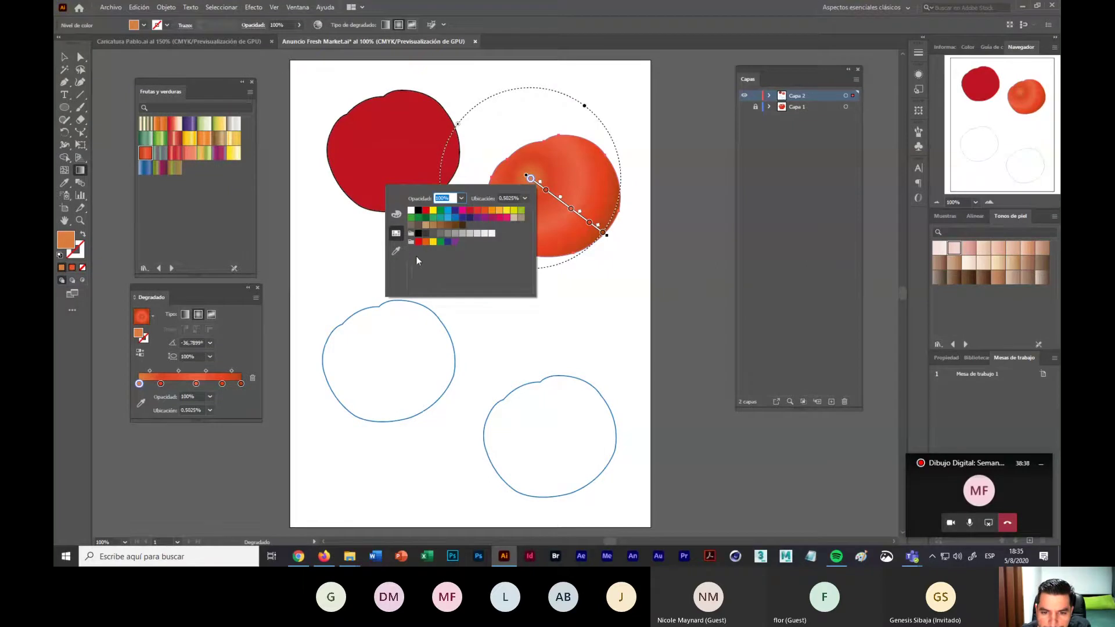
click(485, 210)
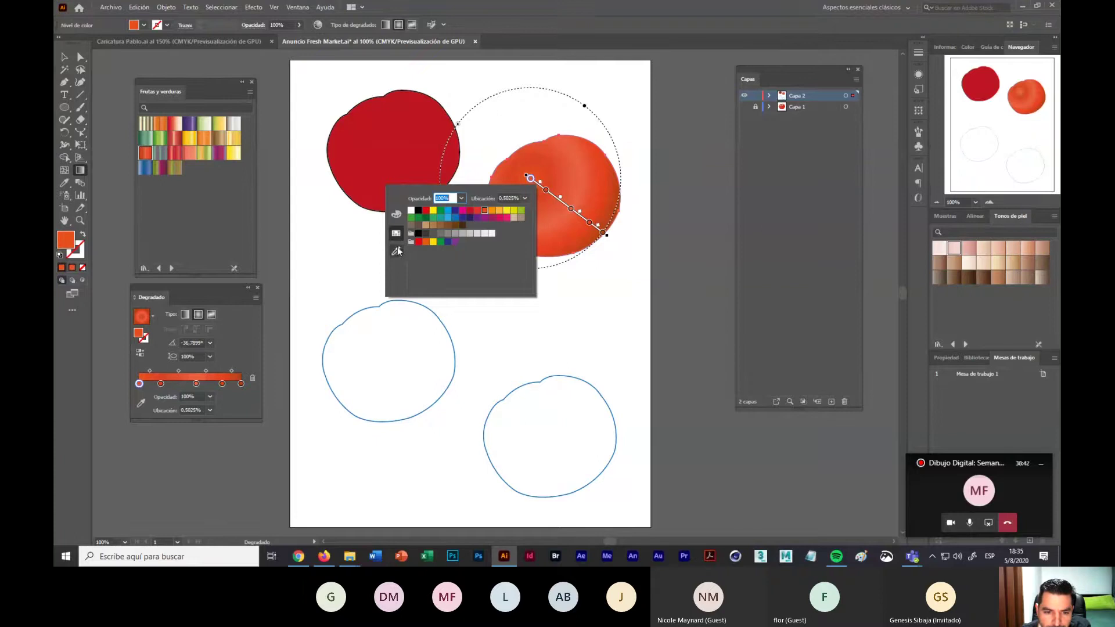
click(397, 215)
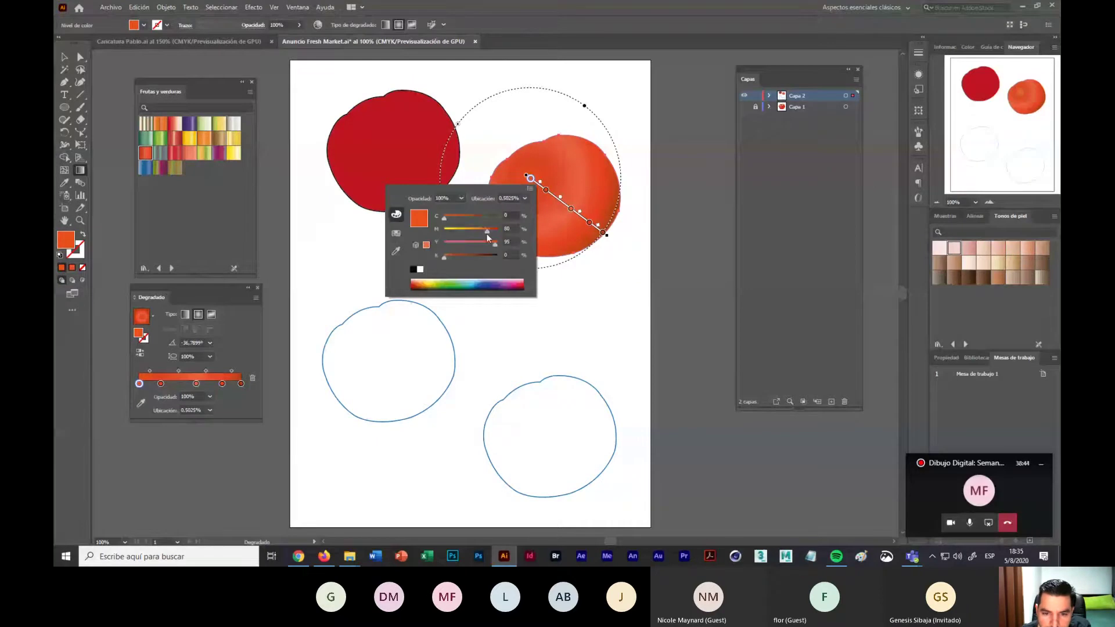
drag(478, 231, 475, 231)
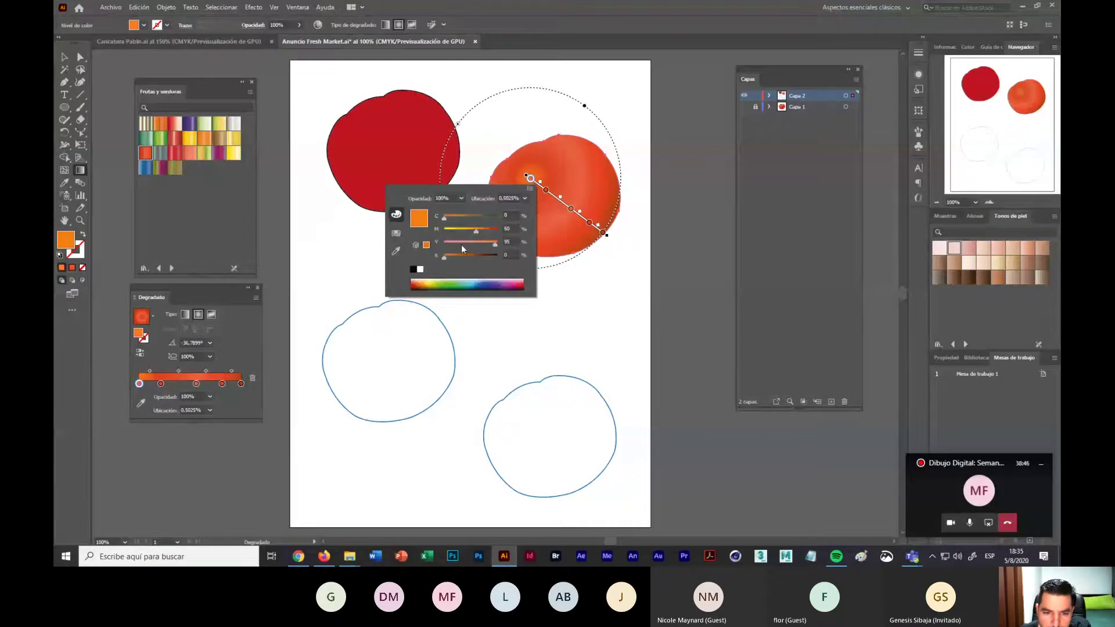
Step: Reset the innermost stop to white and mix a pale orange with magenta at about 51% and yellow at 65%
click(420, 269)
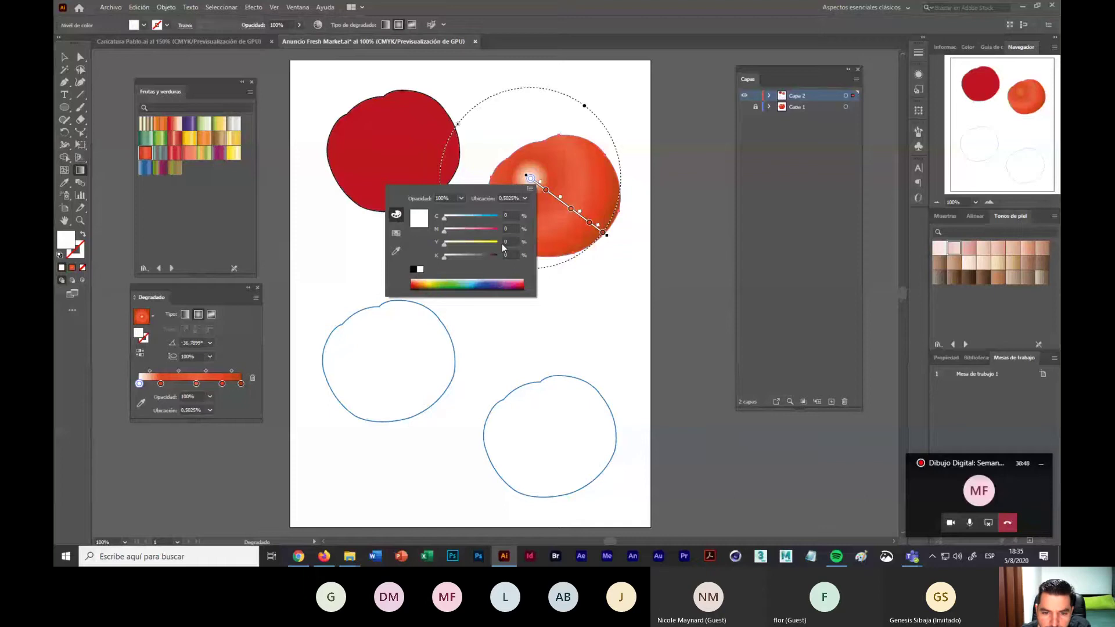
click(472, 230)
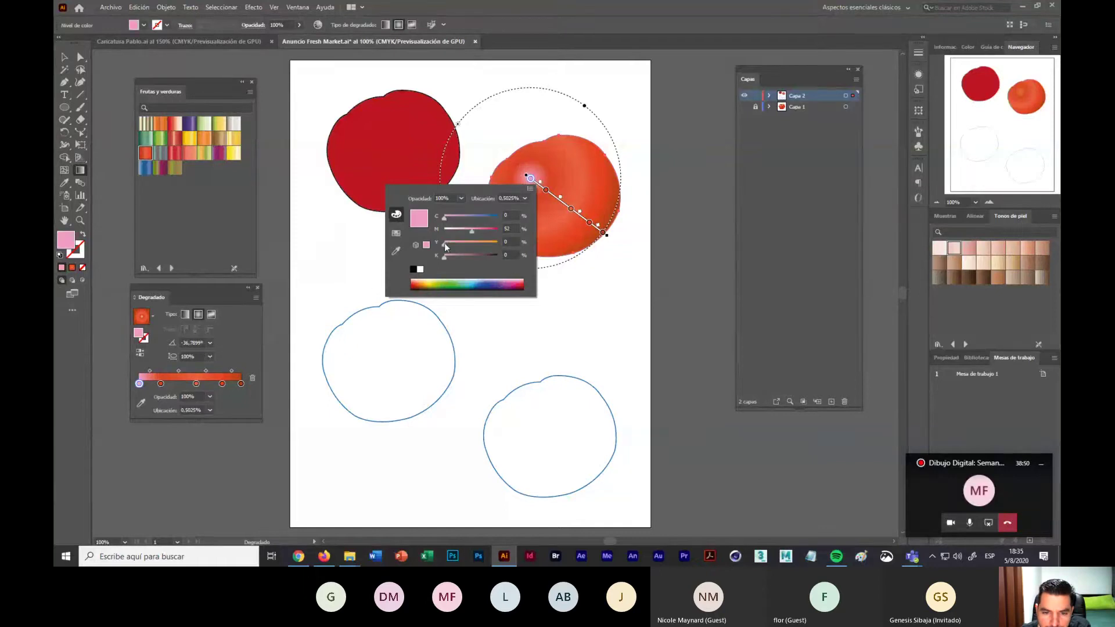
click(483, 249)
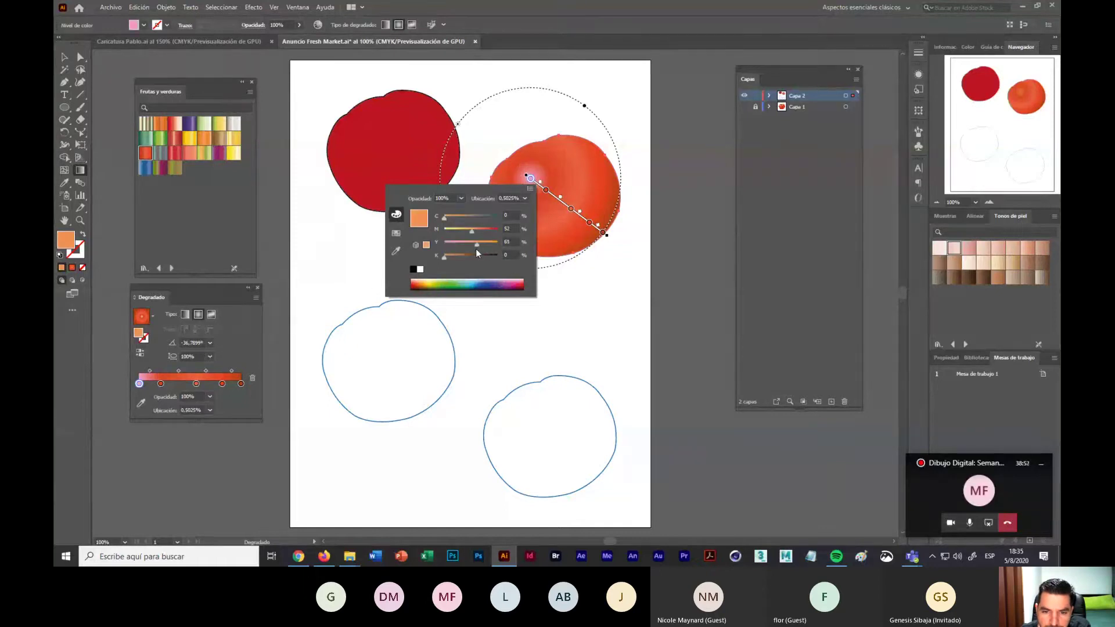
drag(476, 249, 486, 242)
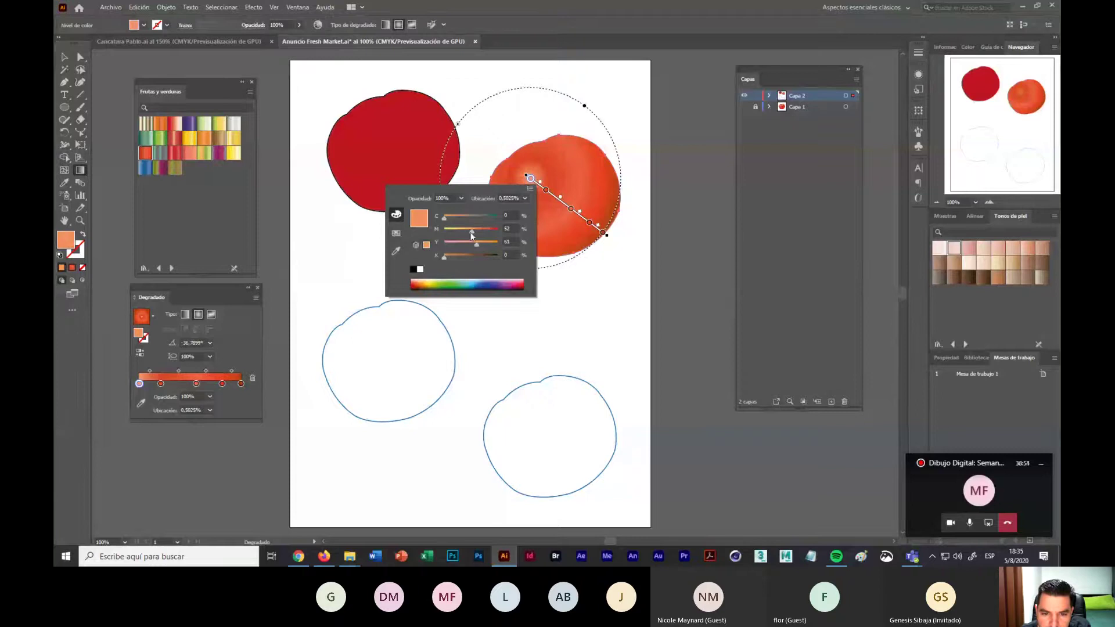
click(470, 232)
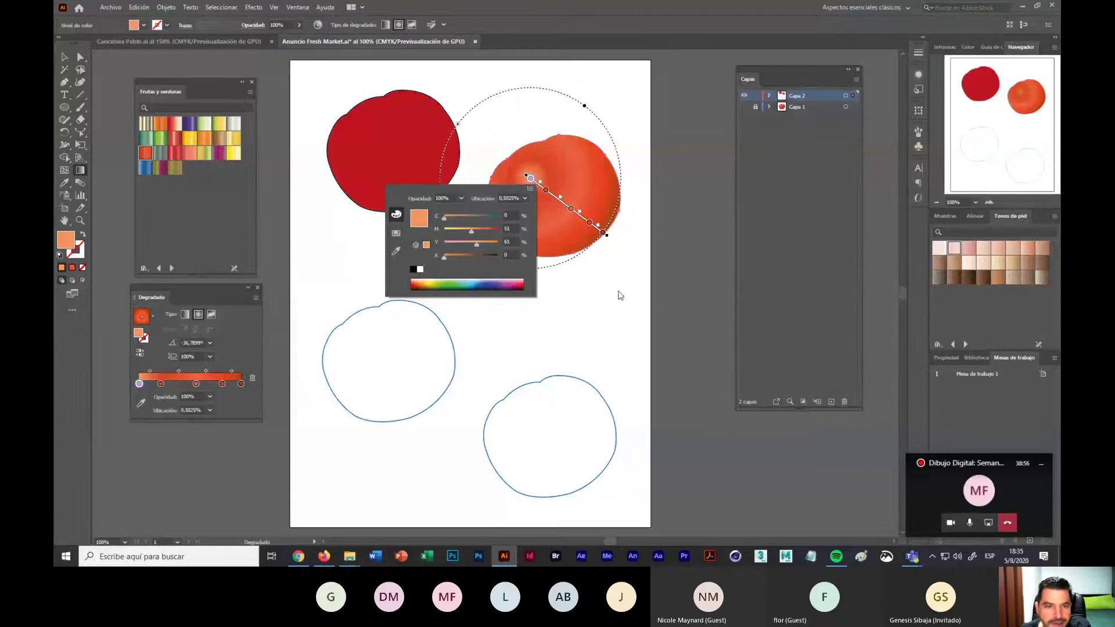
click(329, 108)
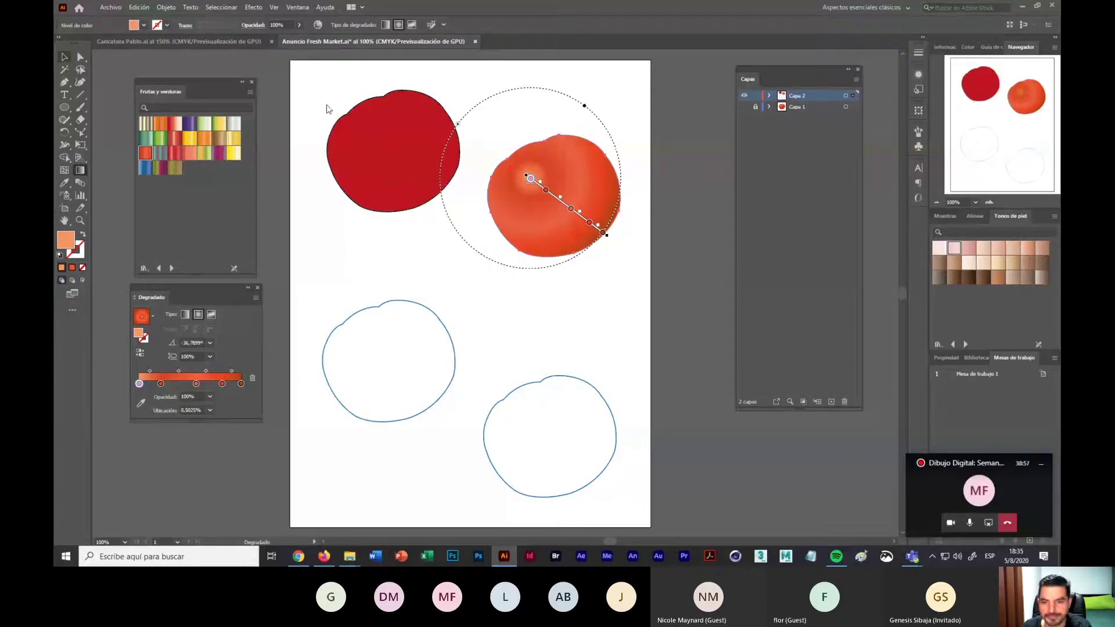
Step: Redraw the radial gradient from just outside the upper-right tomato's upper-left edge to its lower-right edge, and deselect the tomato
drag(454, 131, 607, 226)
key(v)
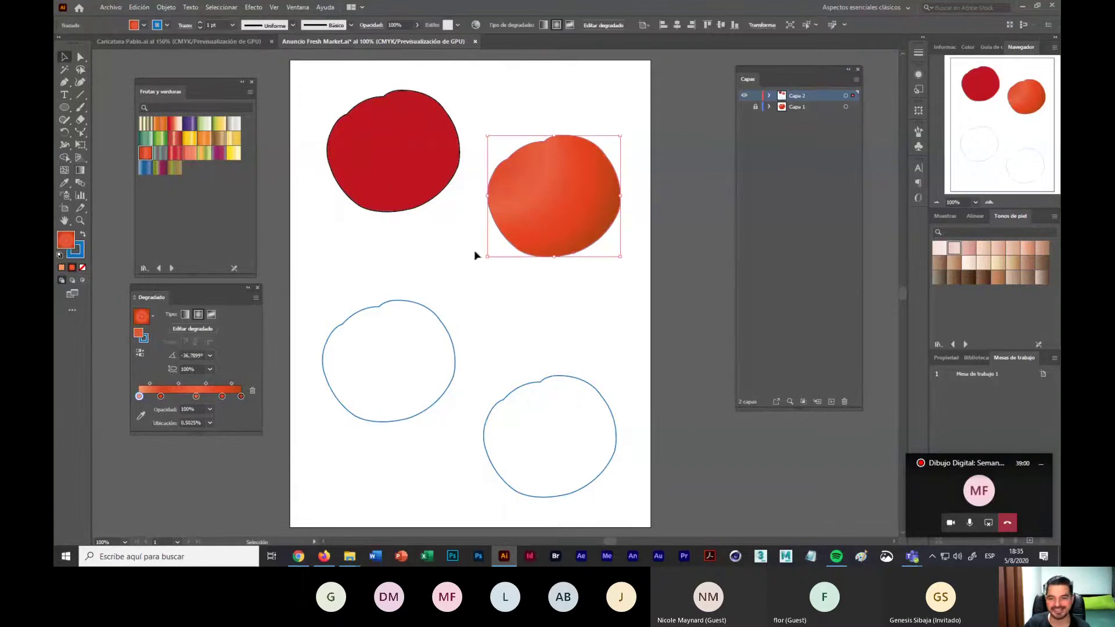
click(573, 289)
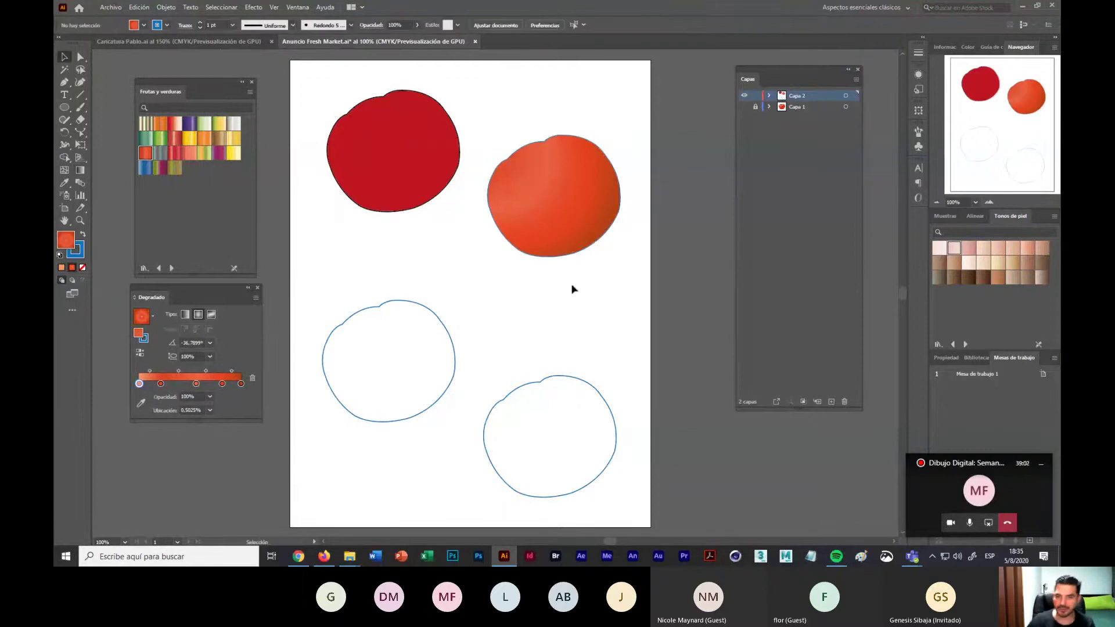
Step: Change the upper-right tomato's outline colour to black
click(571, 246)
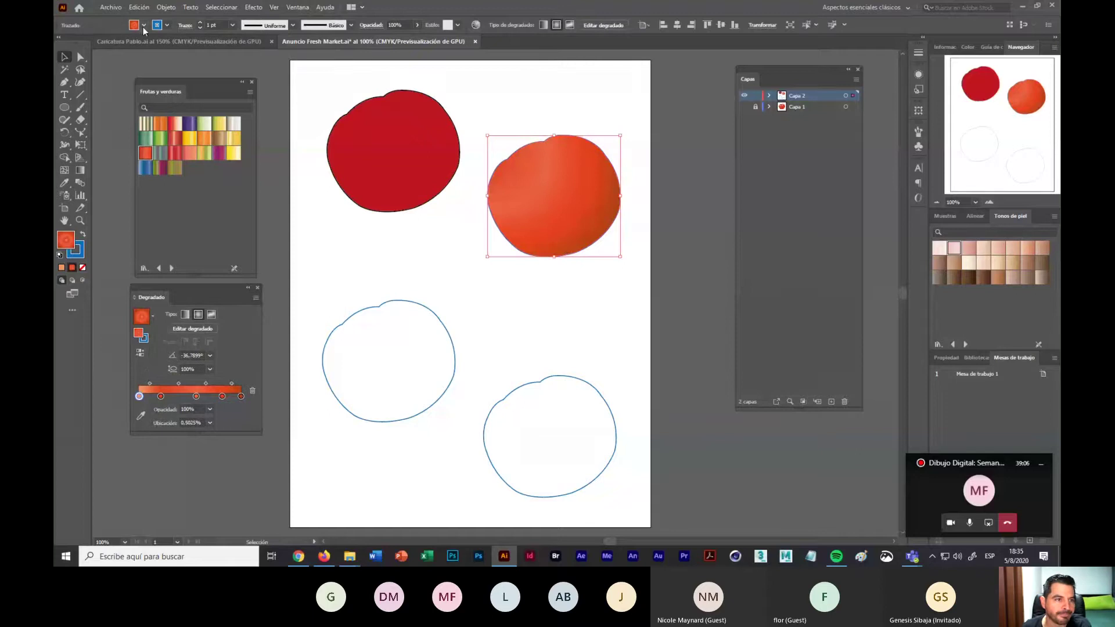
click(169, 27)
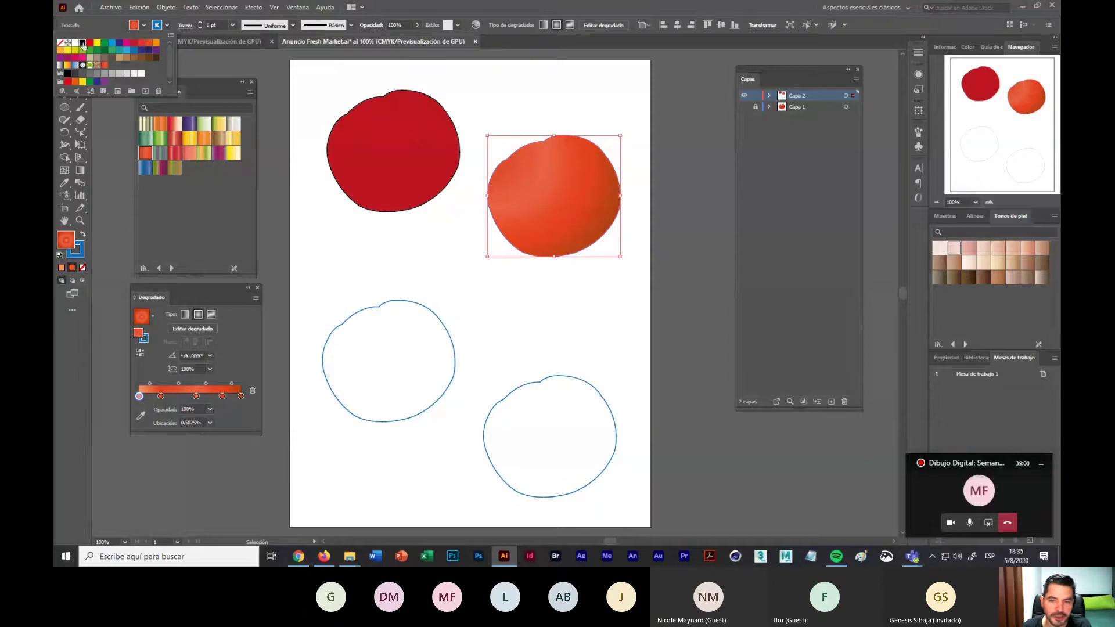
click(83, 42)
click(566, 298)
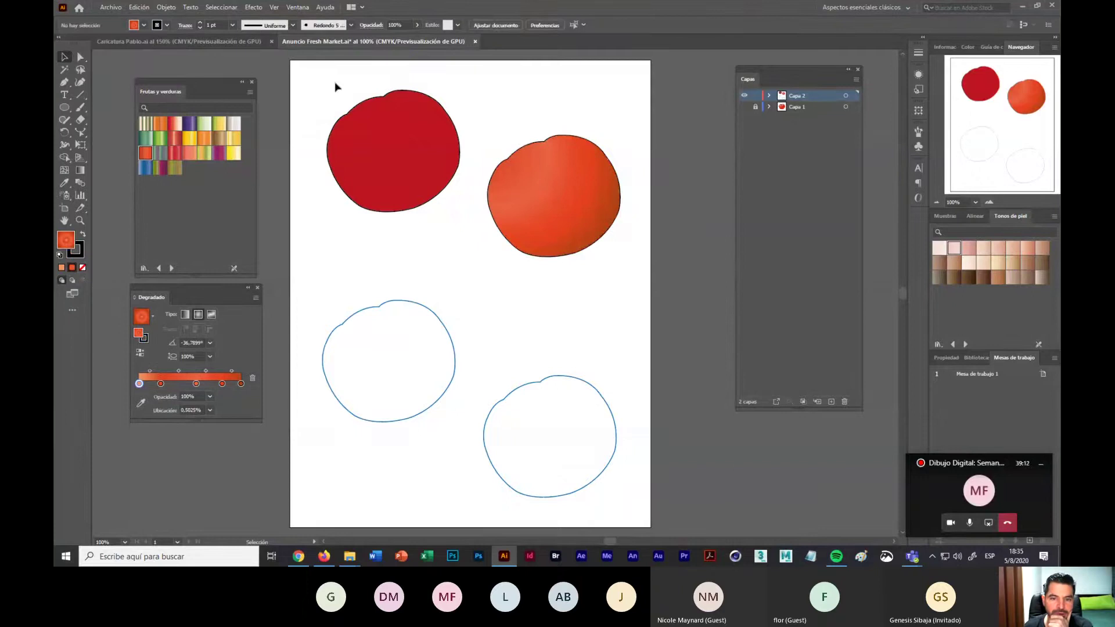
Step: Set the stroke weight of both coloured tomatoes to 0.5 pt
drag(336, 85, 570, 179)
click(232, 25)
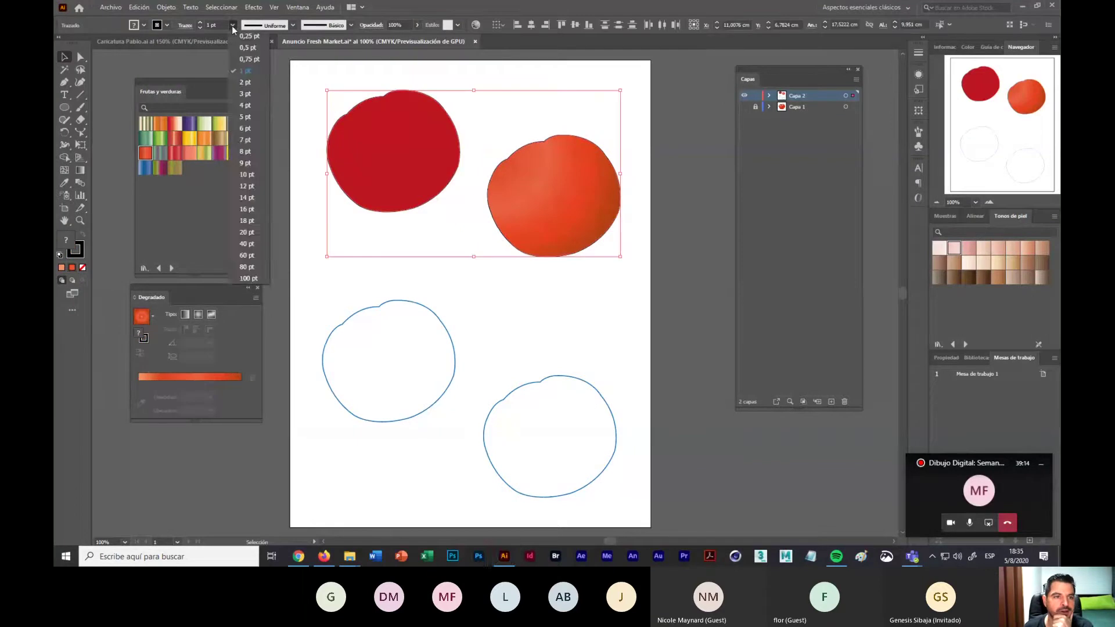
click(251, 48)
click(520, 290)
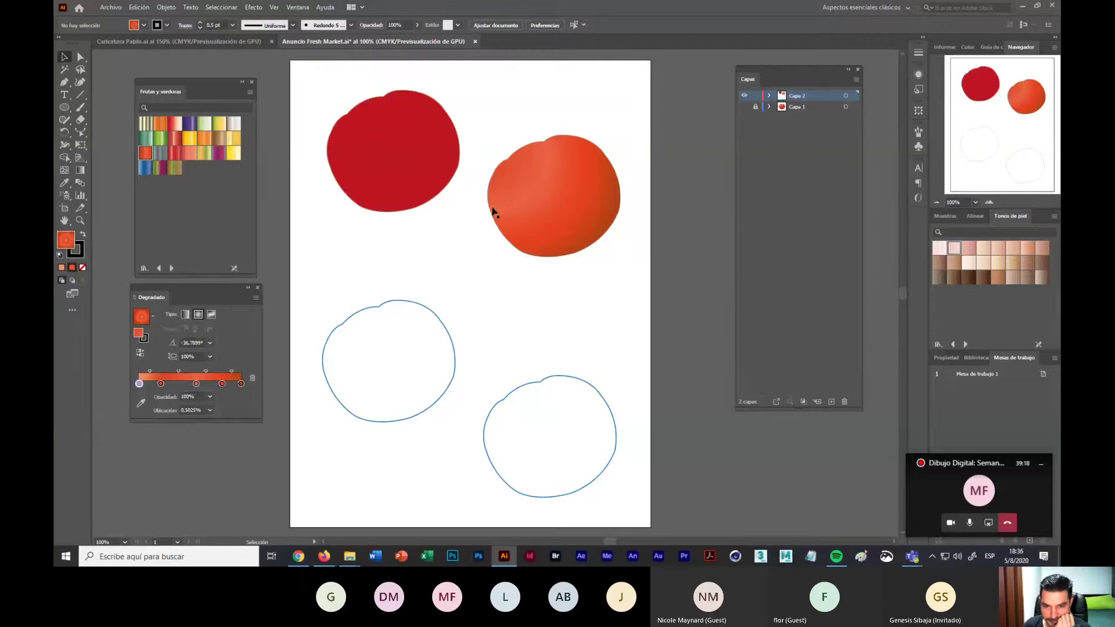
click(436, 194)
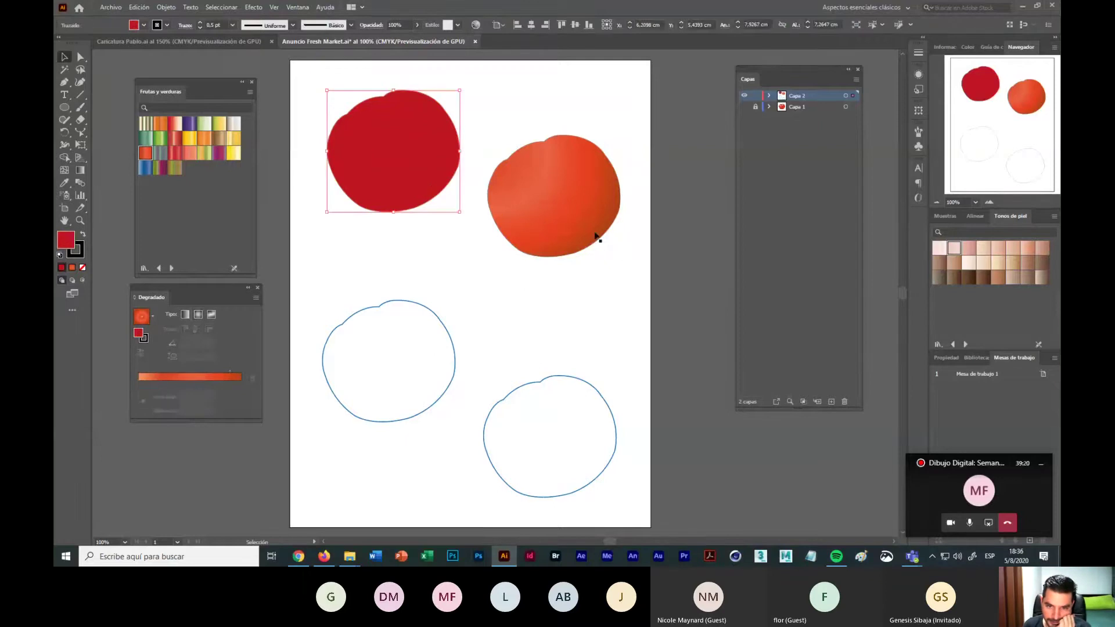
click(594, 235)
click(652, 308)
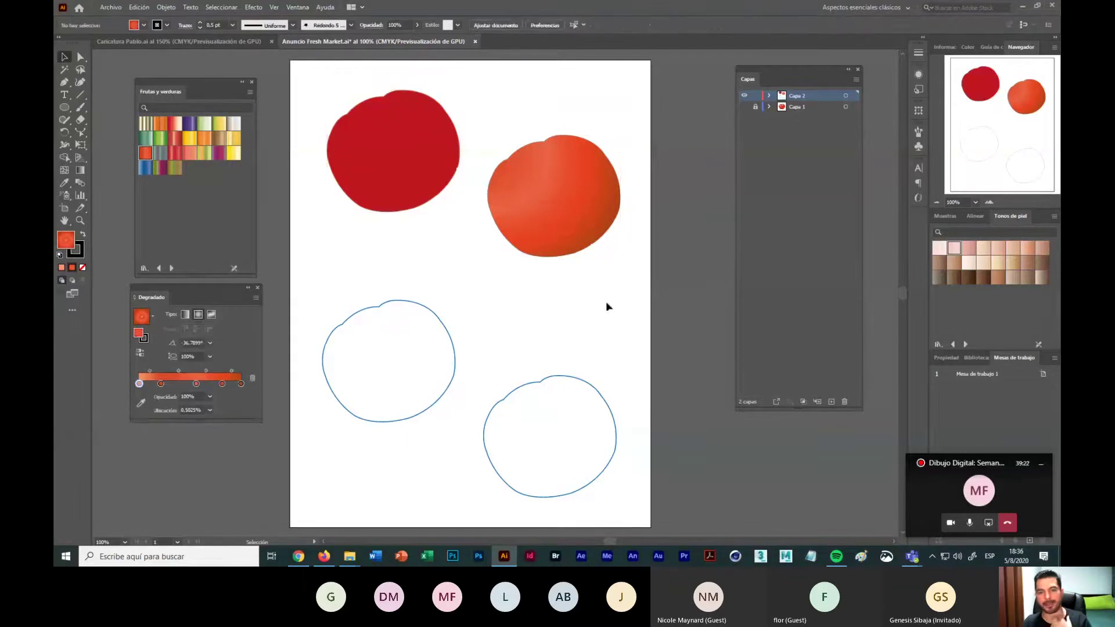
Step: Select the upper-right tomato and move the floating gradient settings slightly lower, clear of the Frutas y verduras swatches
click(586, 225)
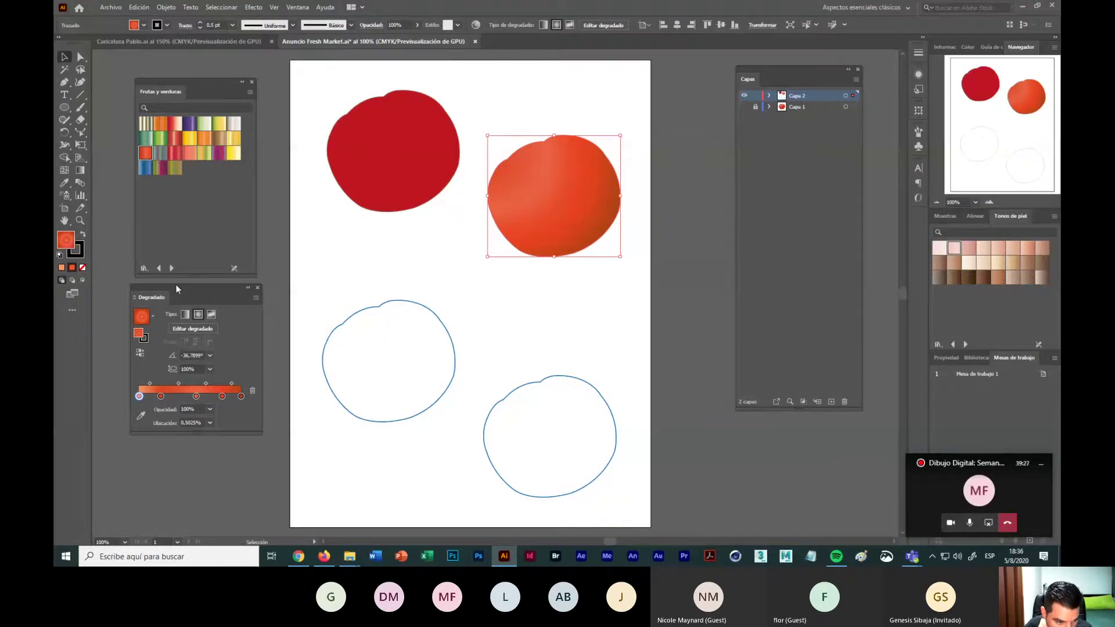
drag(177, 286, 181, 302)
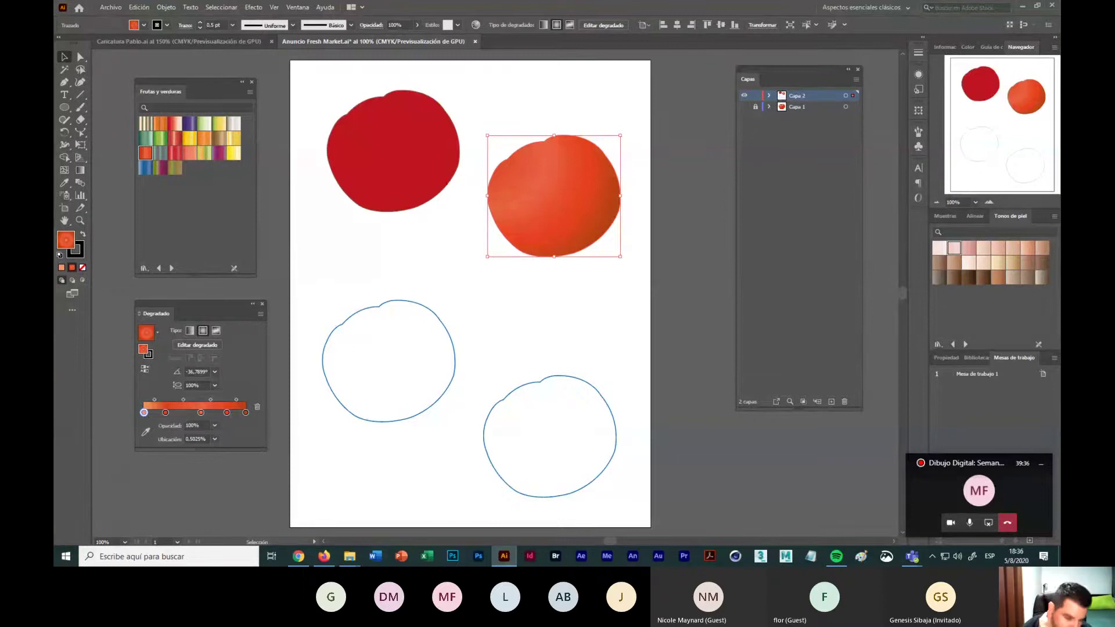
Step: Move the middle colour stop of the upper-right tomato's radial gradient to about 52% and deselect the tomato
drag(201, 417, 197, 416)
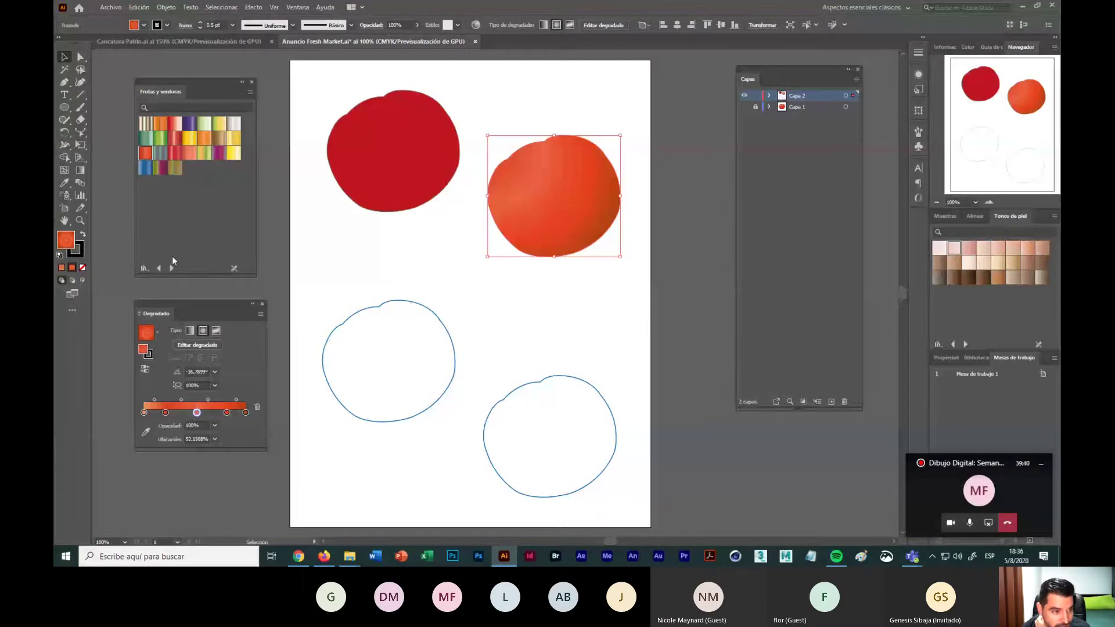
click(80, 171)
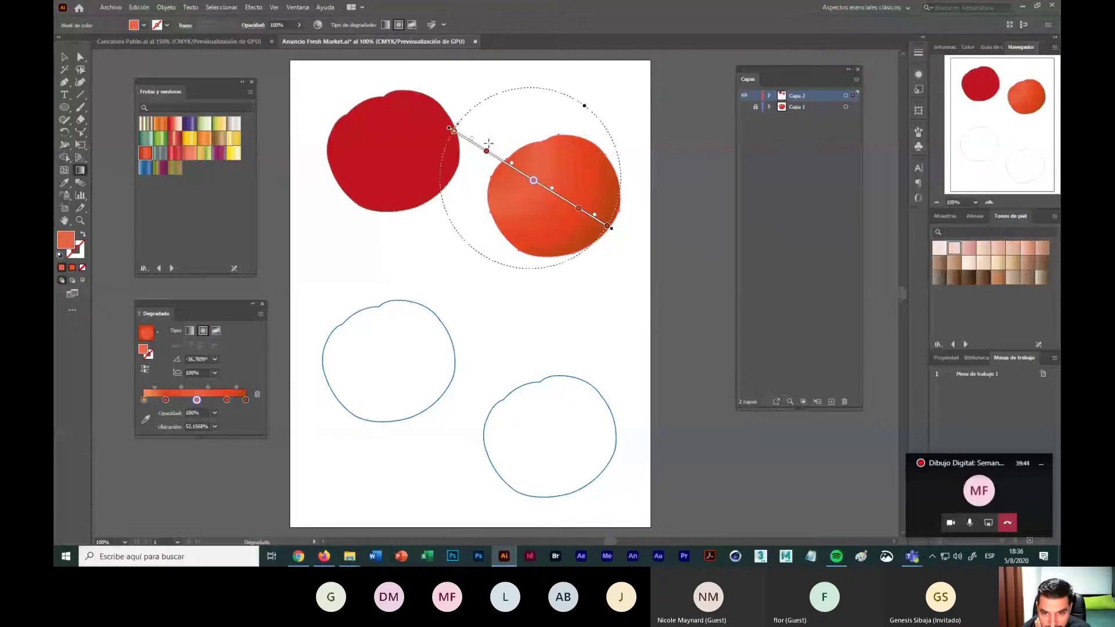
click(64, 58)
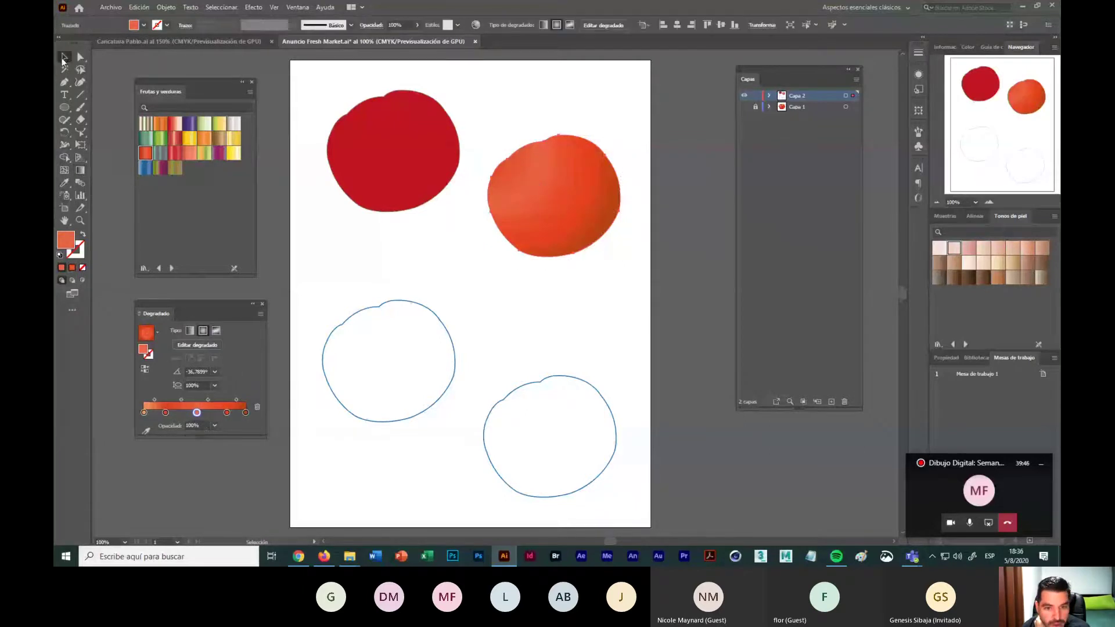
click(407, 248)
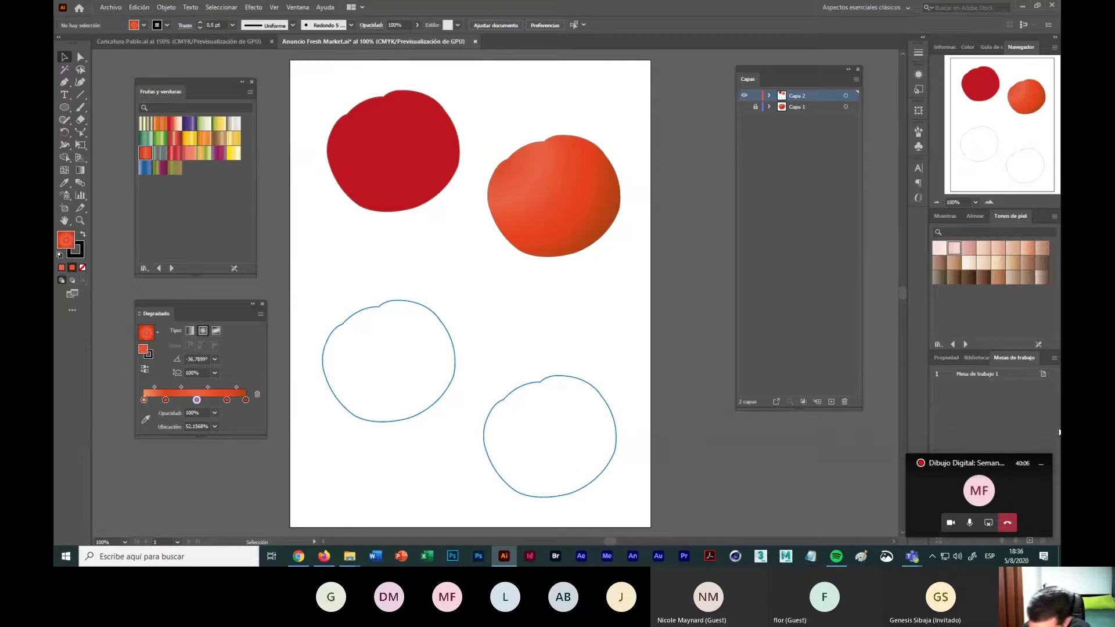
Step: Switch to the Teams meeting window to check the meeting chat, and return to the tomato artwork in Illustrator
click(1032, 487)
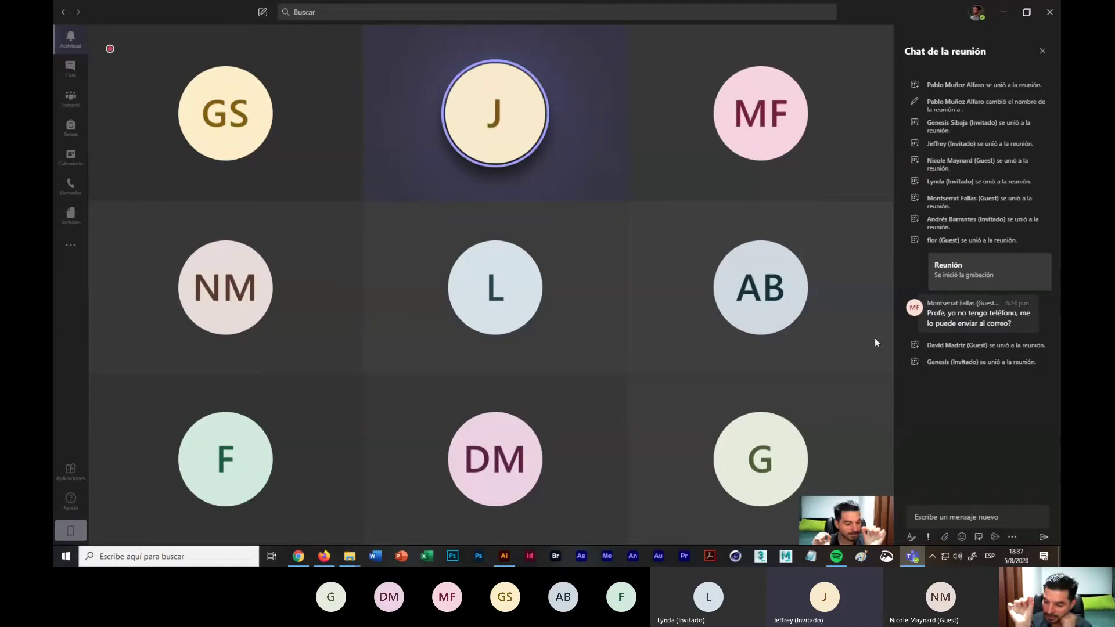
click(1004, 11)
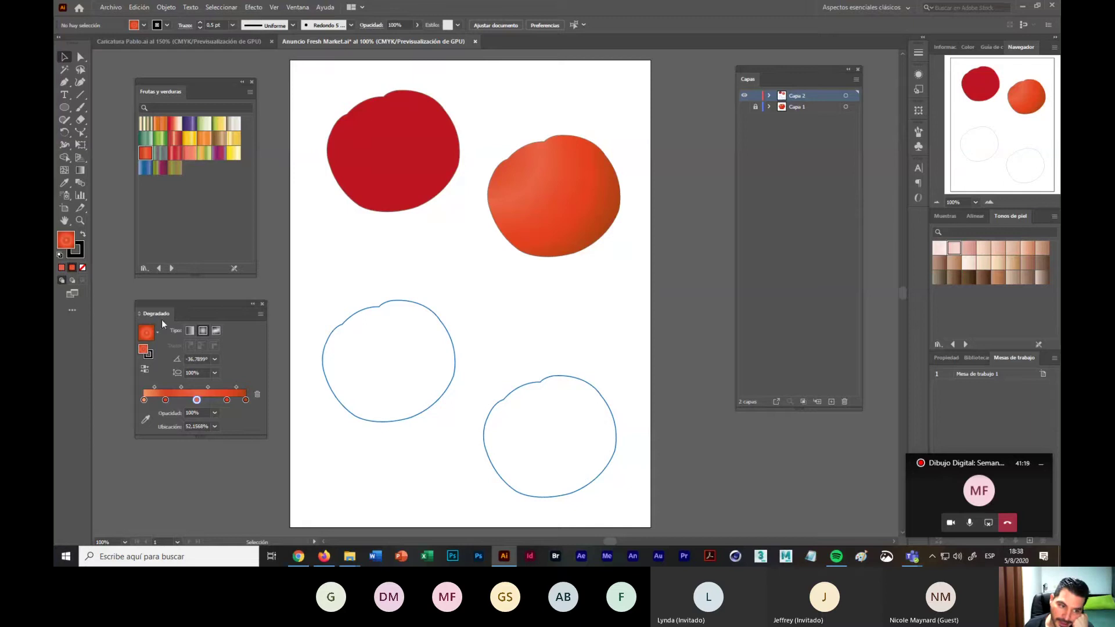
Step: Collapse the floating gradient settings into the docked icon strip, and float them again below the Frutas y verduras swatches
drag(158, 318, 917, 222)
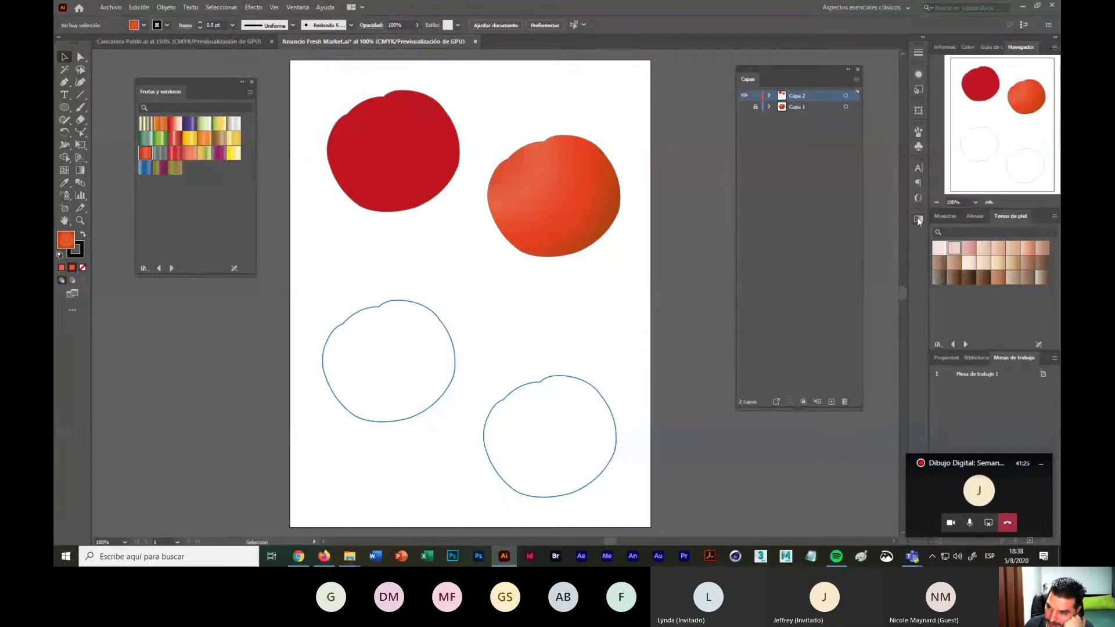
click(918, 219)
drag(794, 216, 156, 319)
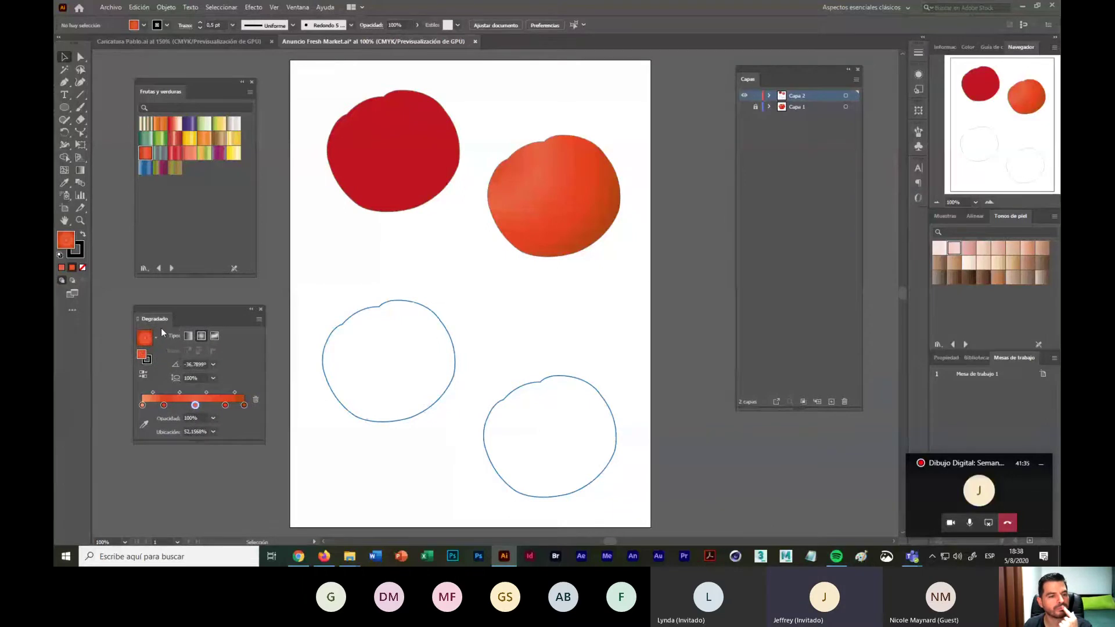
Step: Reposition the upper-right tomato's radial gradient across it from upper left to lower right, and move the first colour stop to about 4.9%
click(524, 205)
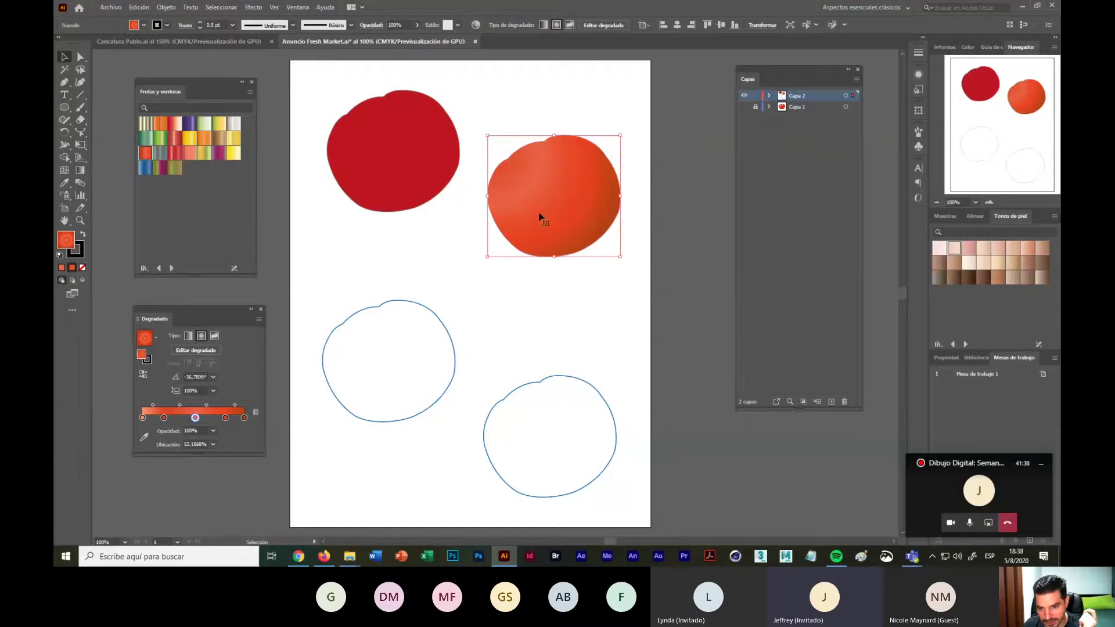
click(80, 171)
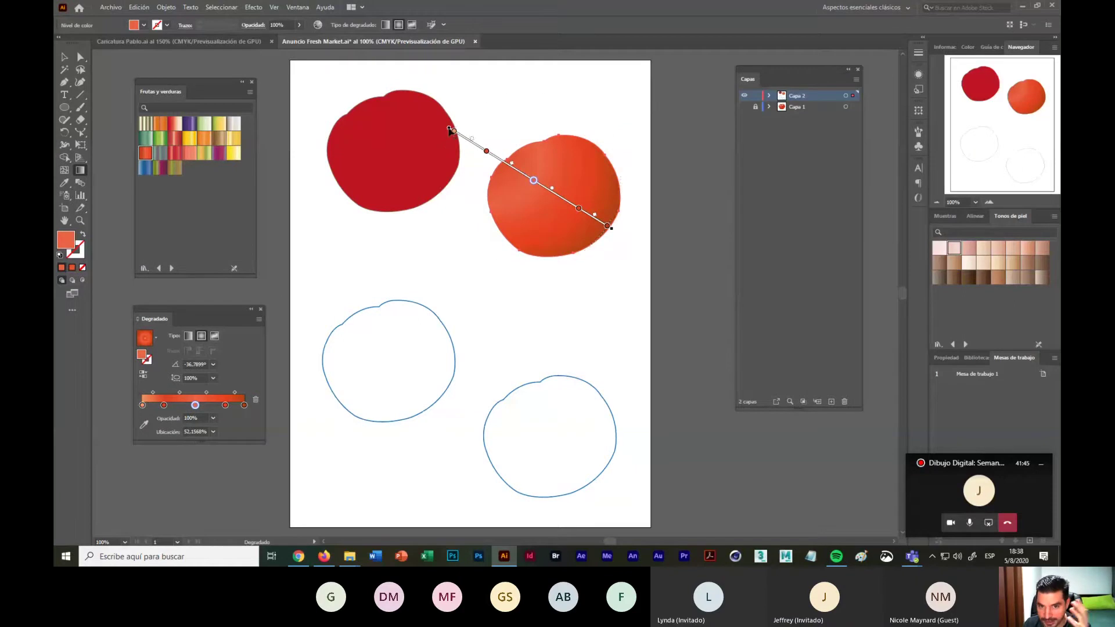
mouse_move(451, 131)
mouse_down()
mouse_move(459, 139)
mouse_move(486, 105)
mouse_move(493, 154)
mouse_move(483, 142)
mouse_move(560, 205)
mouse_move(507, 169)
mouse_up()
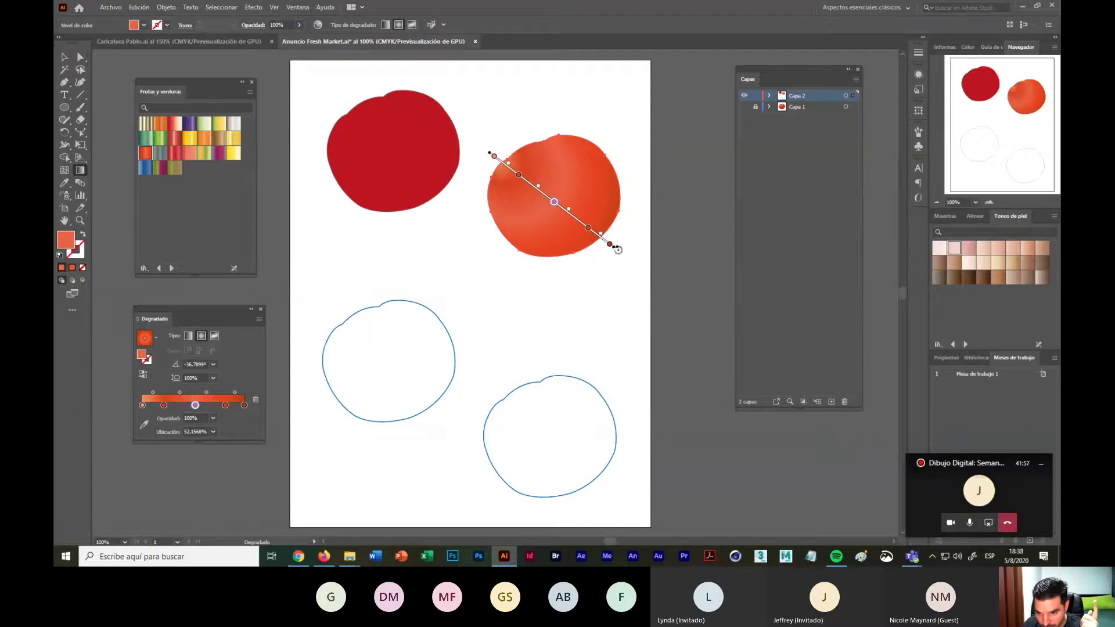
mouse_move(618, 250)
mouse_down()
mouse_move(590, 269)
mouse_move(610, 246)
mouse_up()
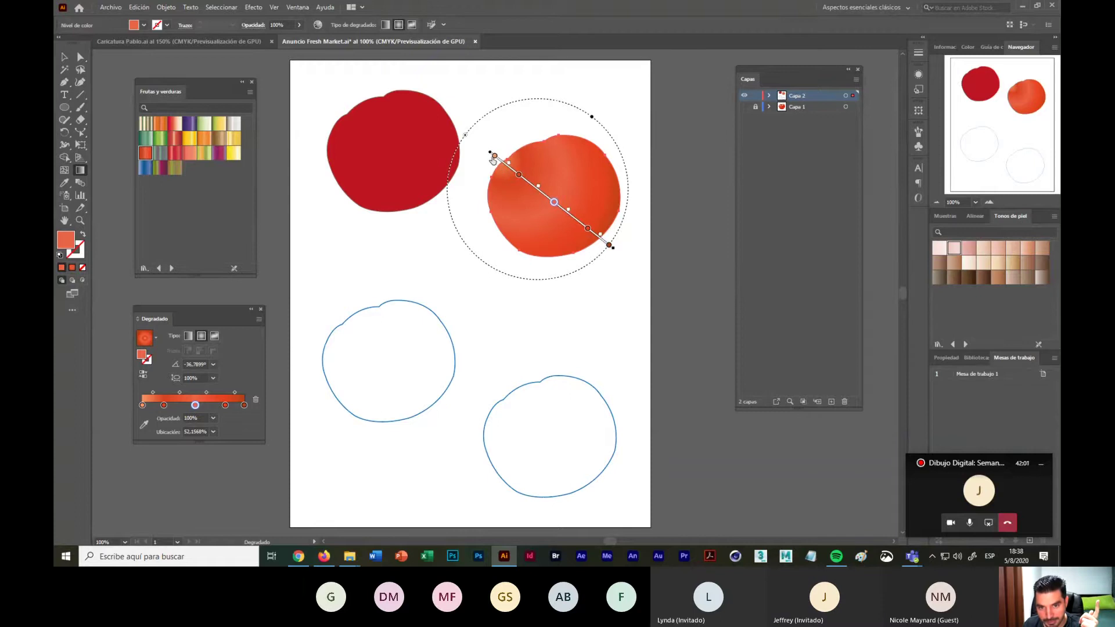
drag(508, 169, 509, 166)
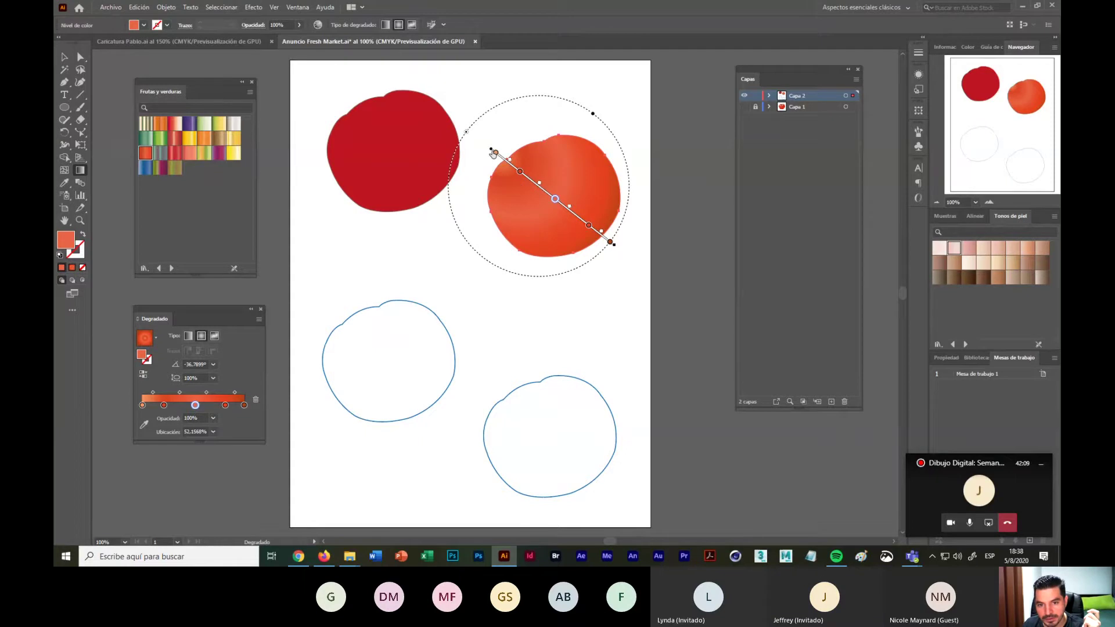
drag(494, 153, 539, 189)
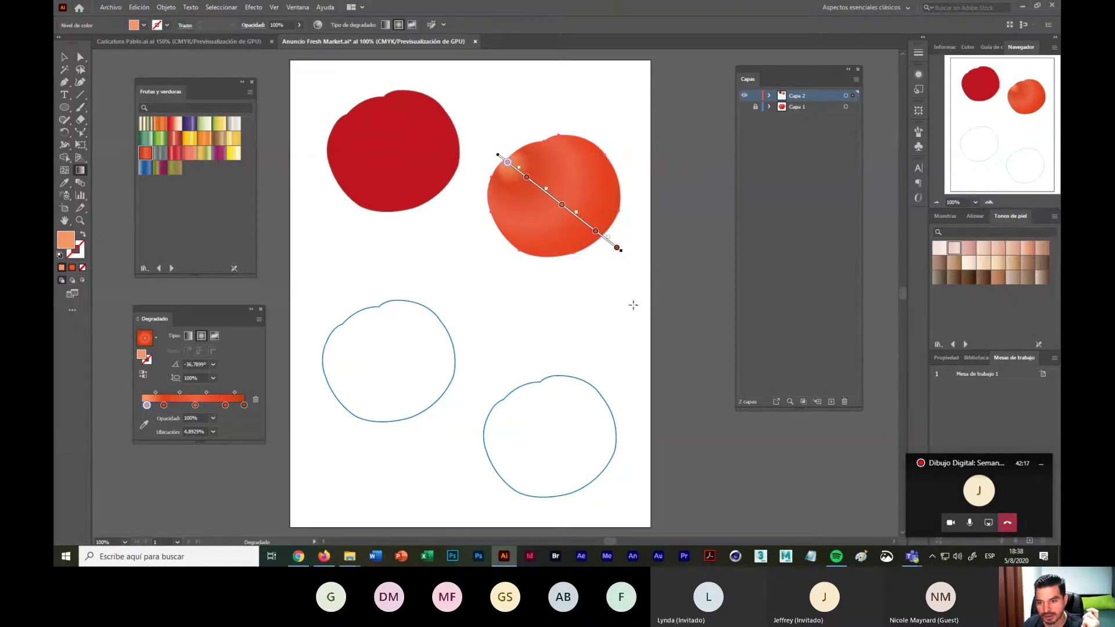
Step: Undo the last direction change of the upper-right tomato's gradient and deselect the tomato
key(ctrl+z)
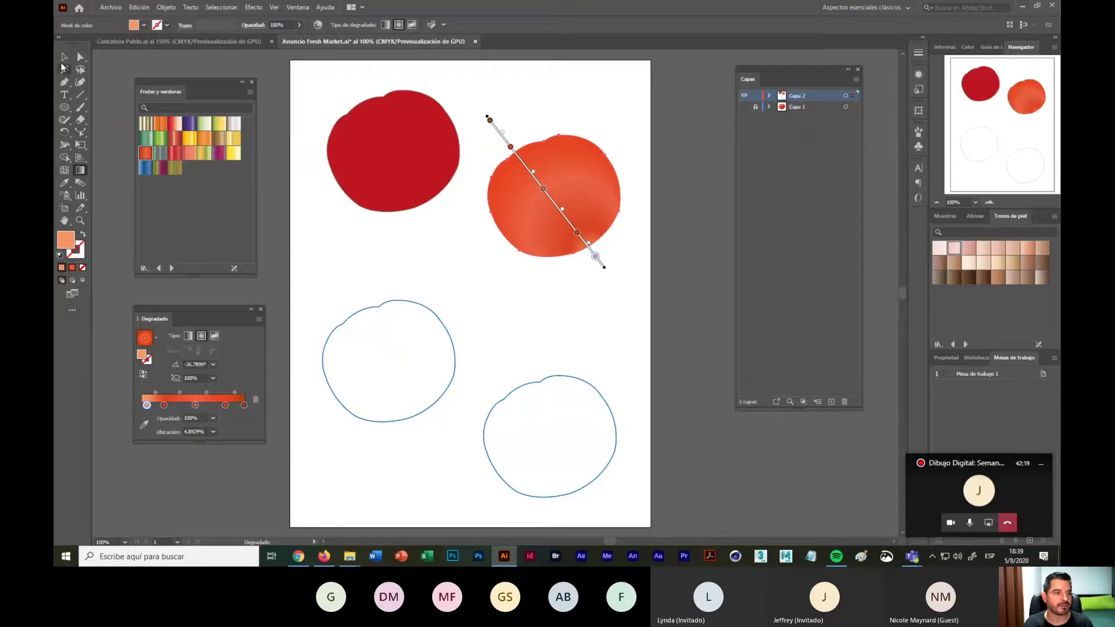
click(64, 57)
click(424, 242)
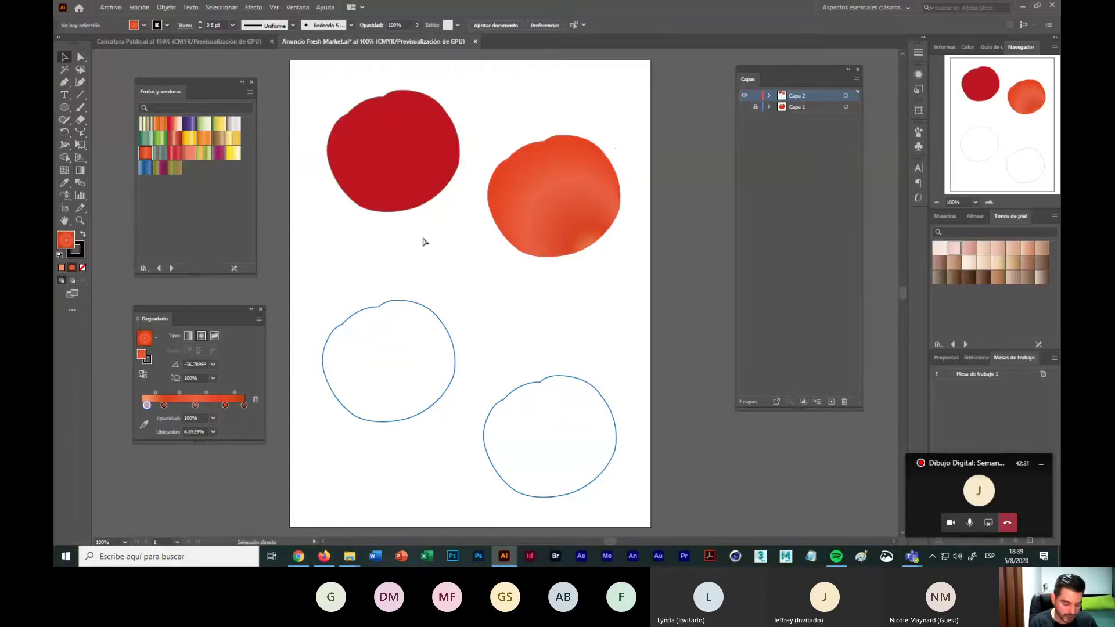
key(ctrl+z)
key(ctrl+z)
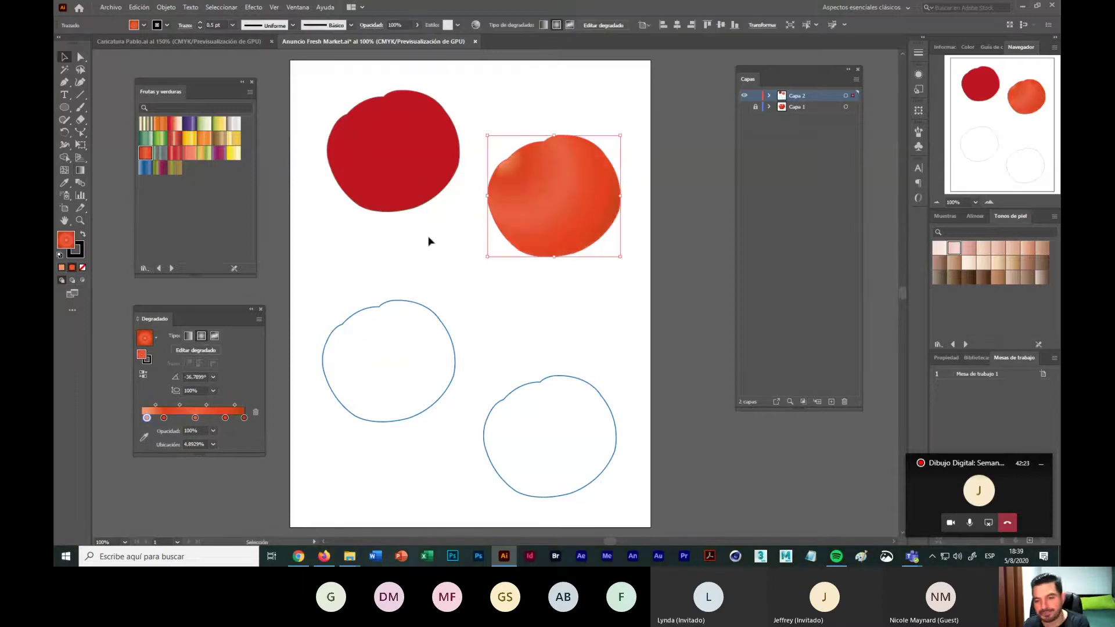
click(429, 252)
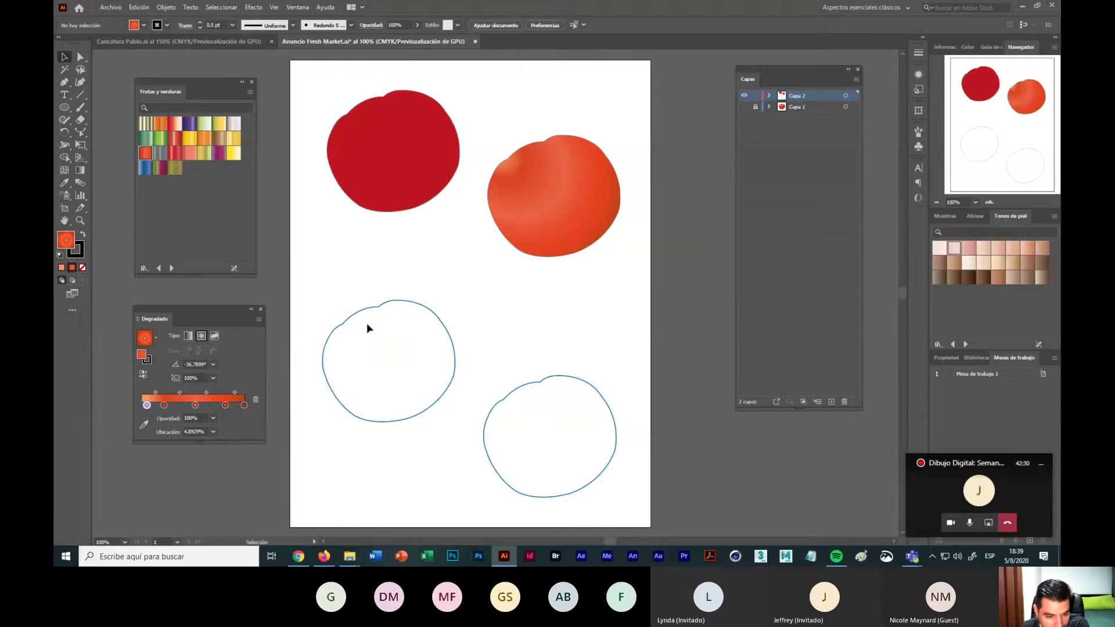
Step: Fill the lower-left tomato outline with a freeform gradient drawn with points, moving the gradient settings slightly up and aside
click(406, 417)
scroll(409, 416, down, 1)
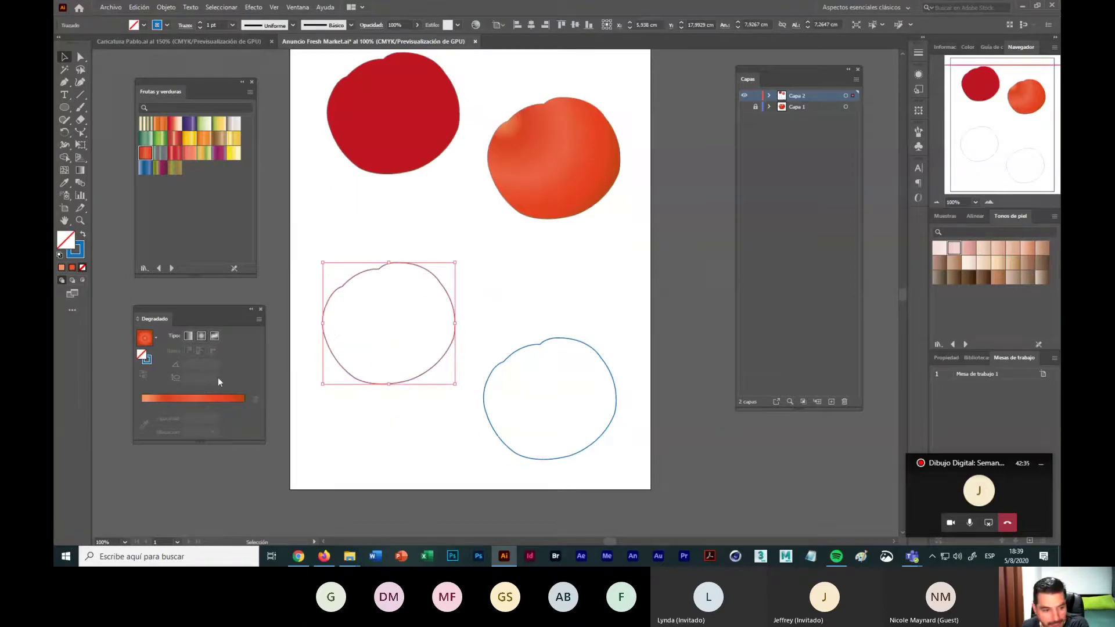
mouse_move(177, 314)
mouse_down()
mouse_move(191, 301)
mouse_move(158, 300)
mouse_move(170, 301)
mouse_up()
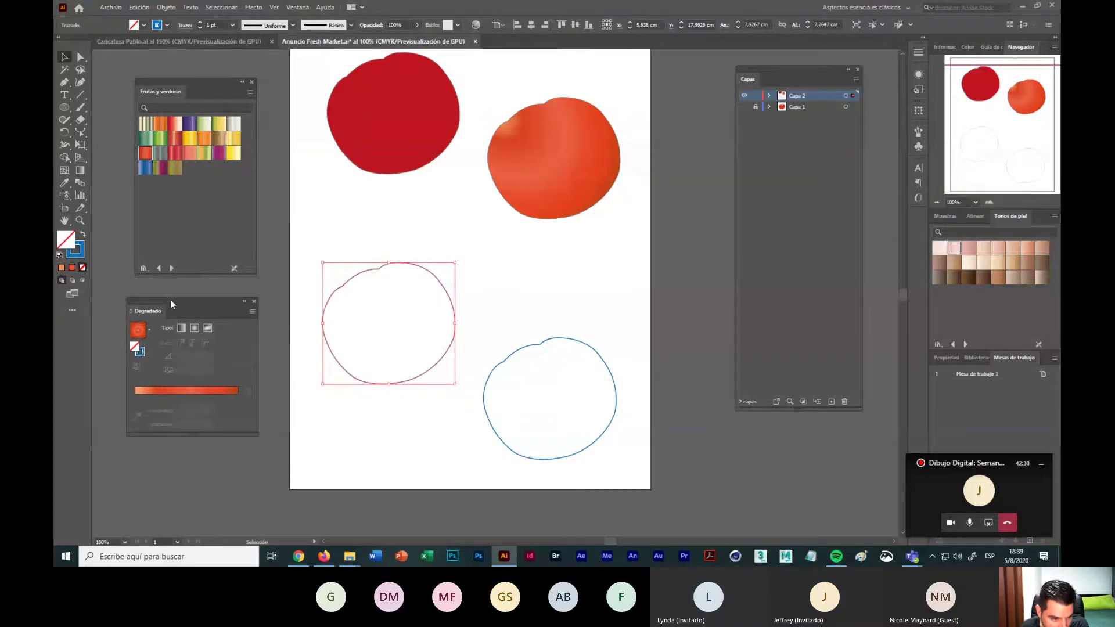
click(208, 329)
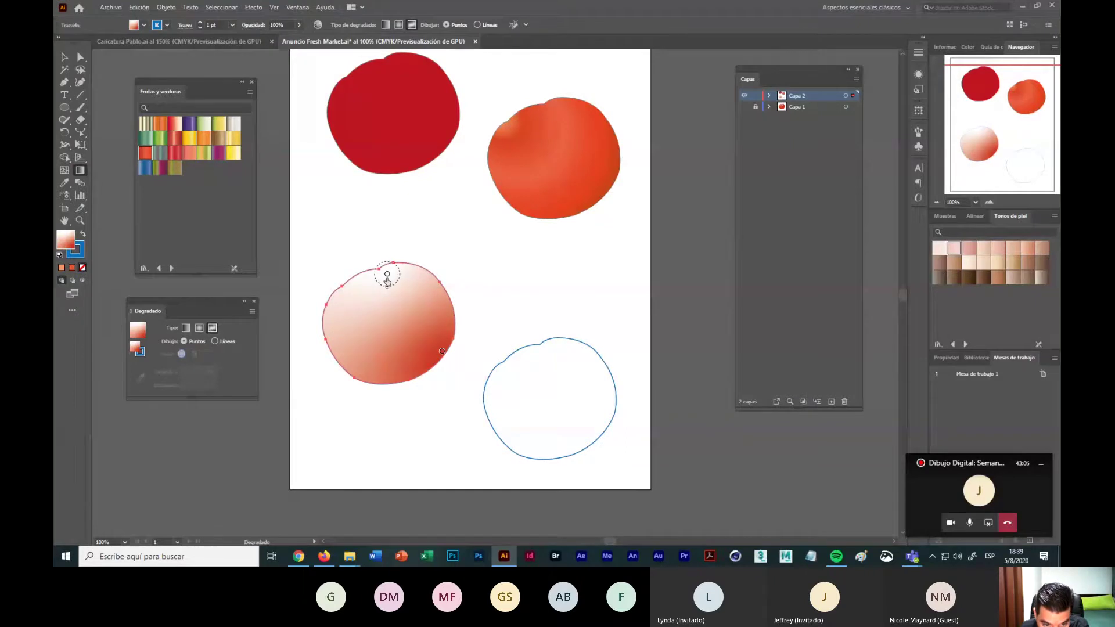
Step: Move the lower-left tomato's white gradient point towards its upper-left edge and the red point slightly up and inwards on its right side
drag(386, 278, 349, 304)
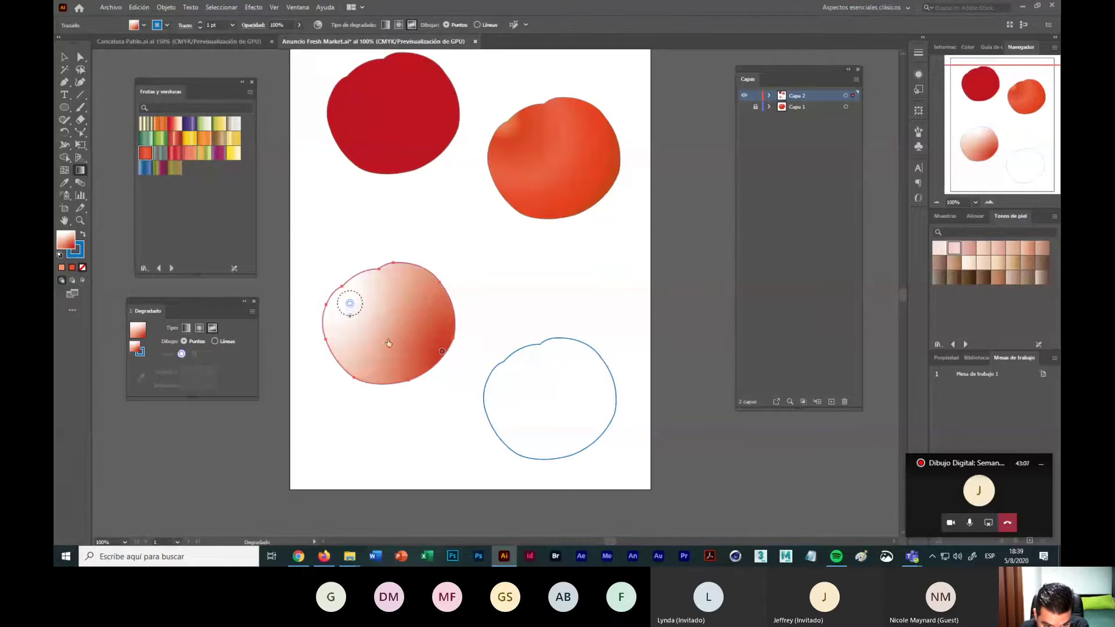
drag(442, 353, 428, 338)
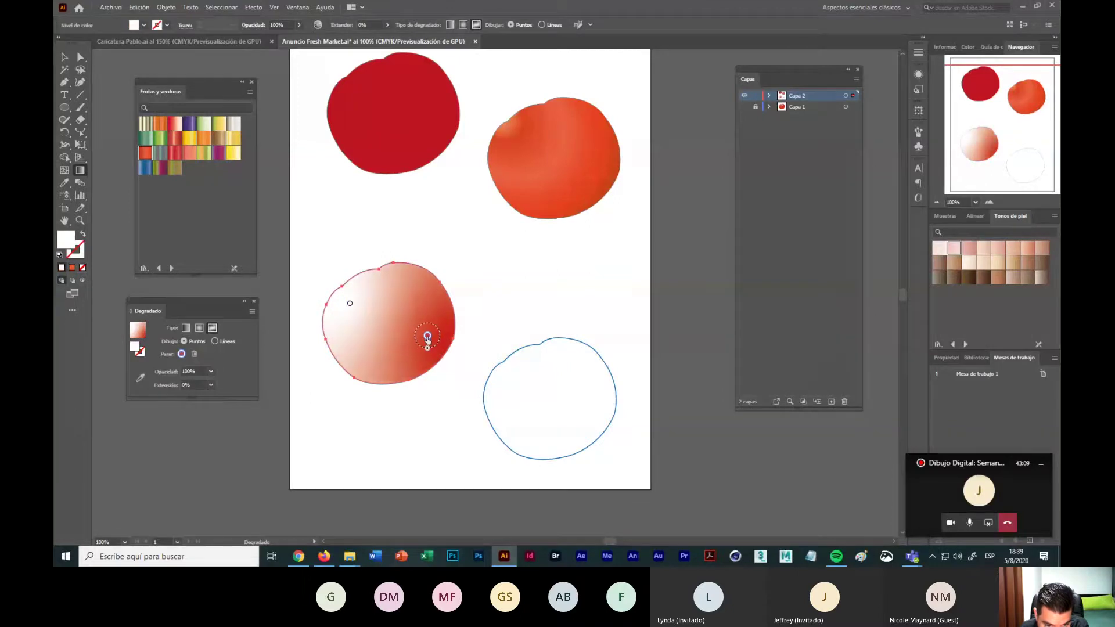
click(428, 337)
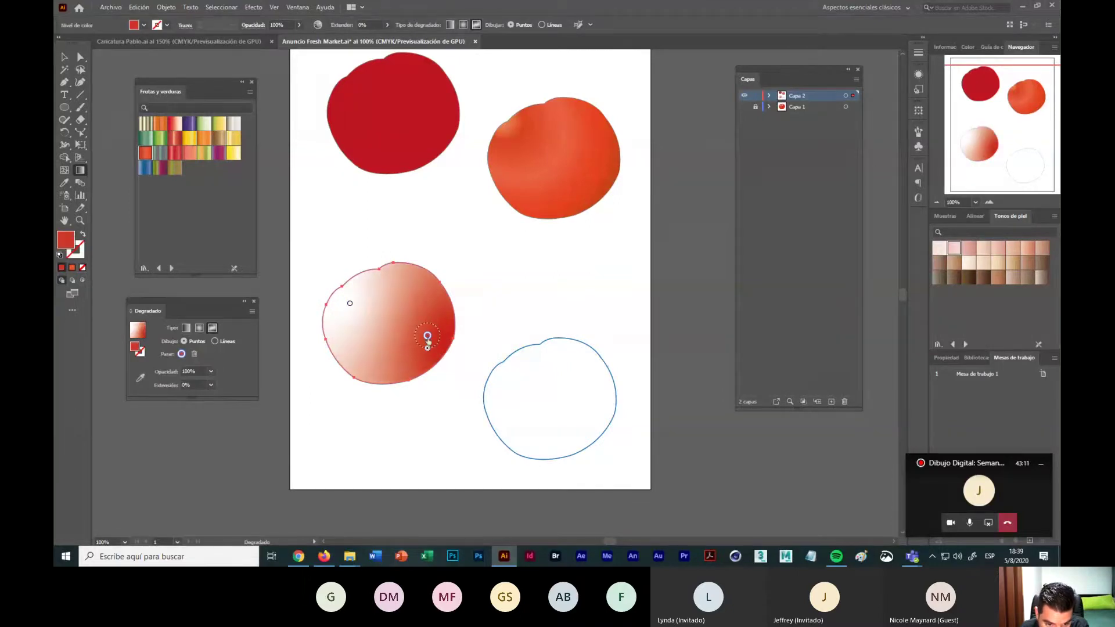
drag(428, 336, 431, 330)
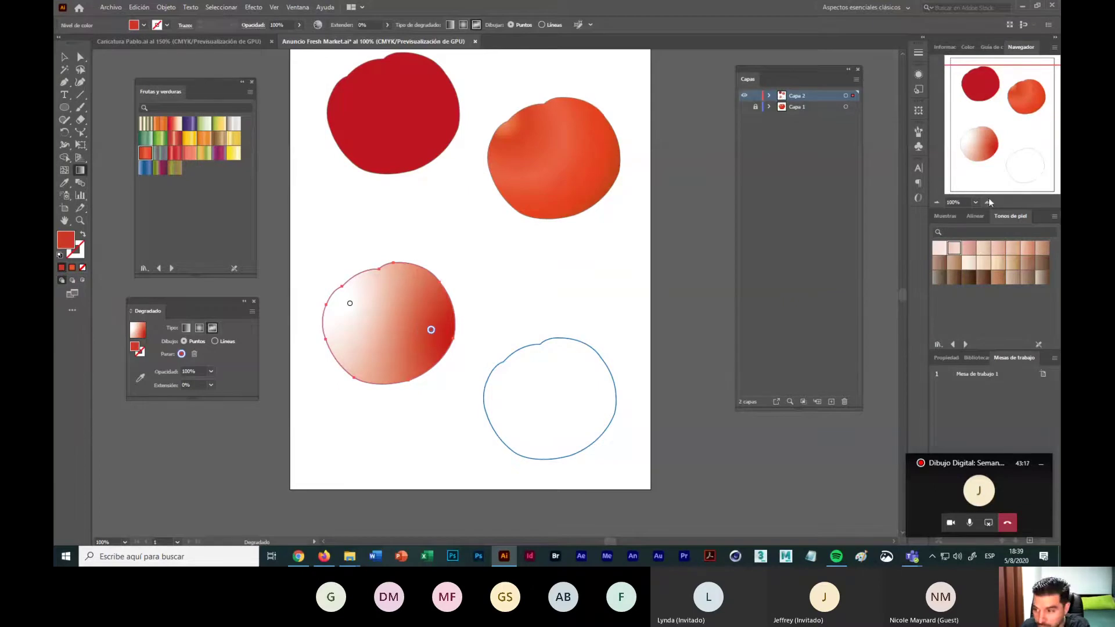
Step: Set the spread of the lower-left tomato's red gradient point to 25%
click(989, 202)
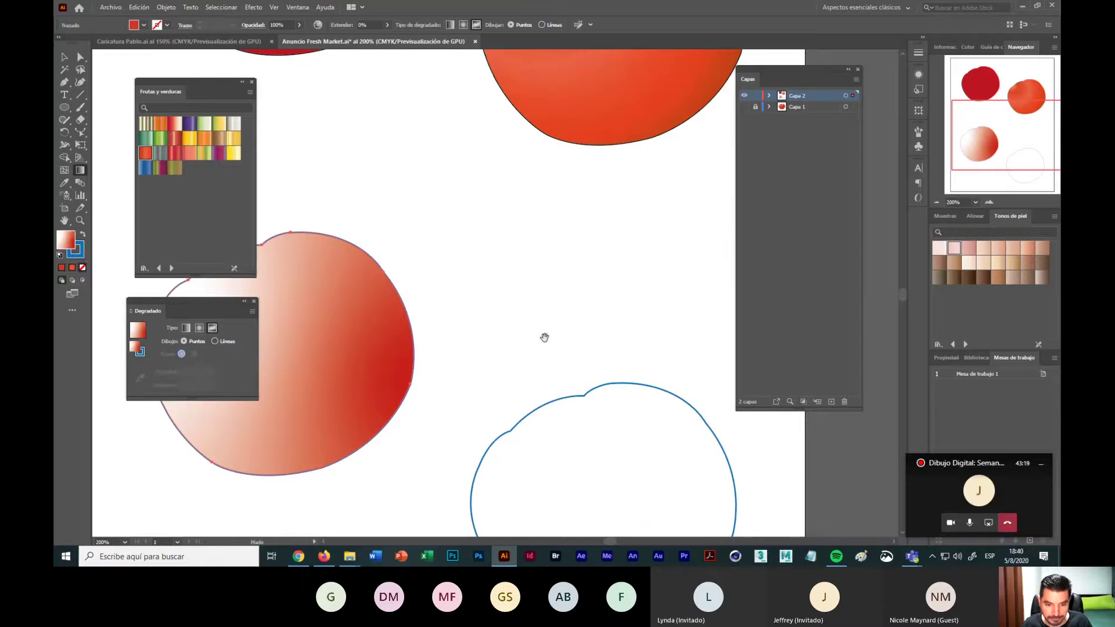
drag(545, 337, 707, 274)
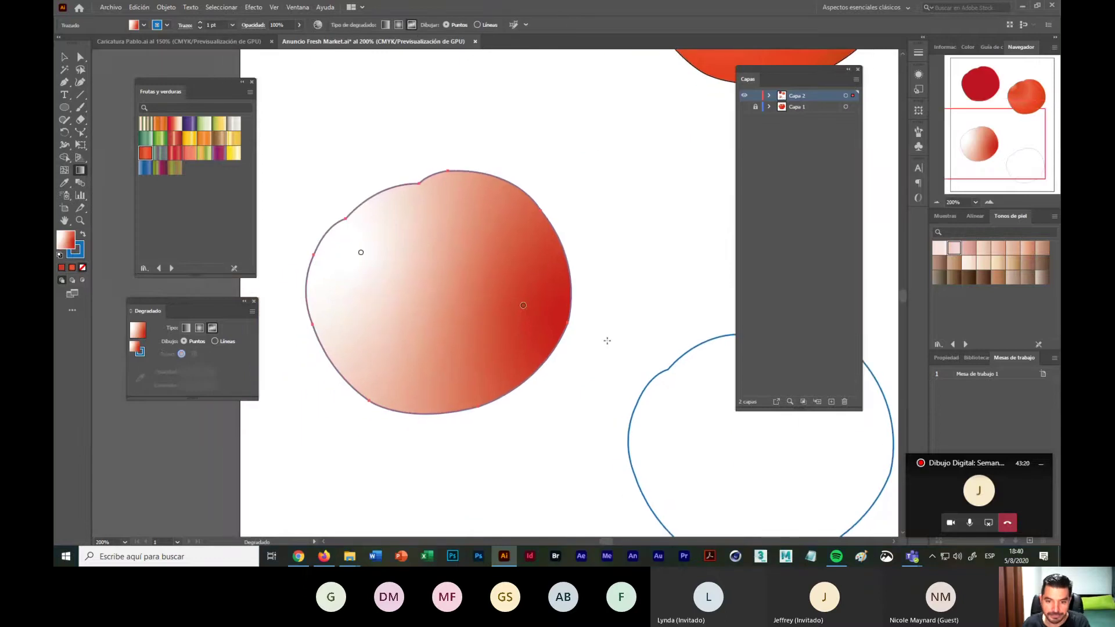
click(523, 307)
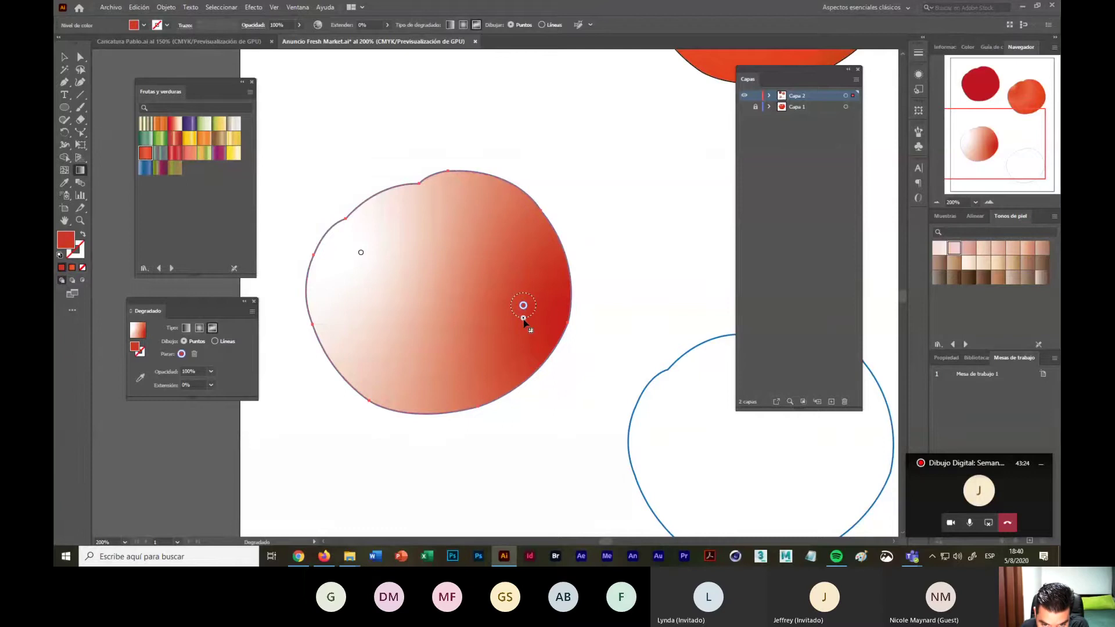
drag(525, 322, 534, 328)
key(ctrl+z)
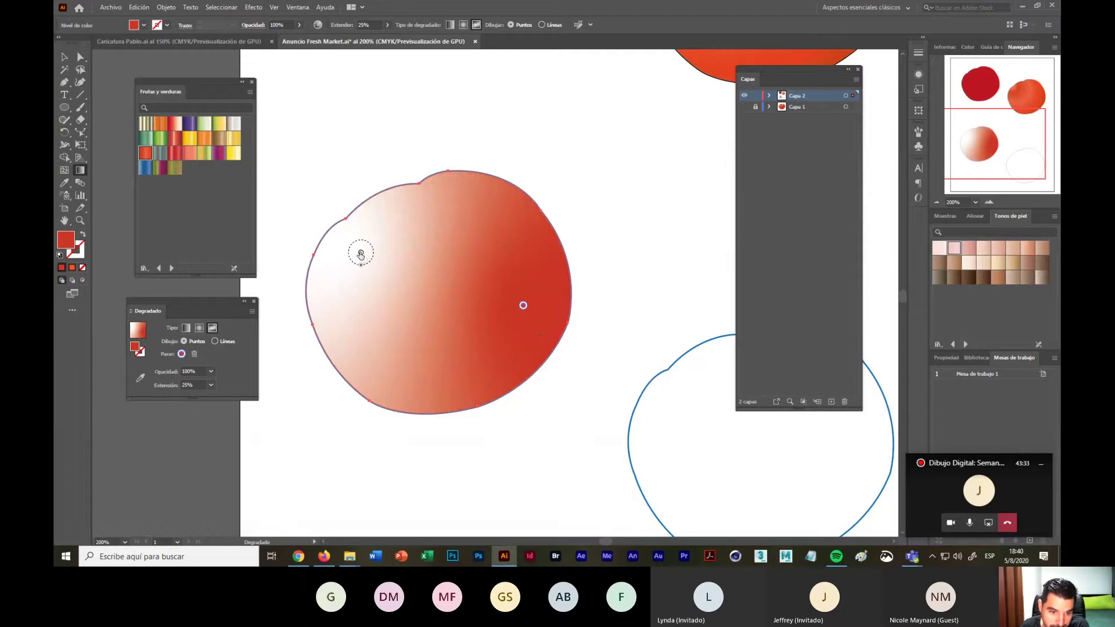
Step: Move the white gradient point slightly closer to the tomato's upper-left edge and the red point up into its upper-right area
drag(361, 253, 354, 245)
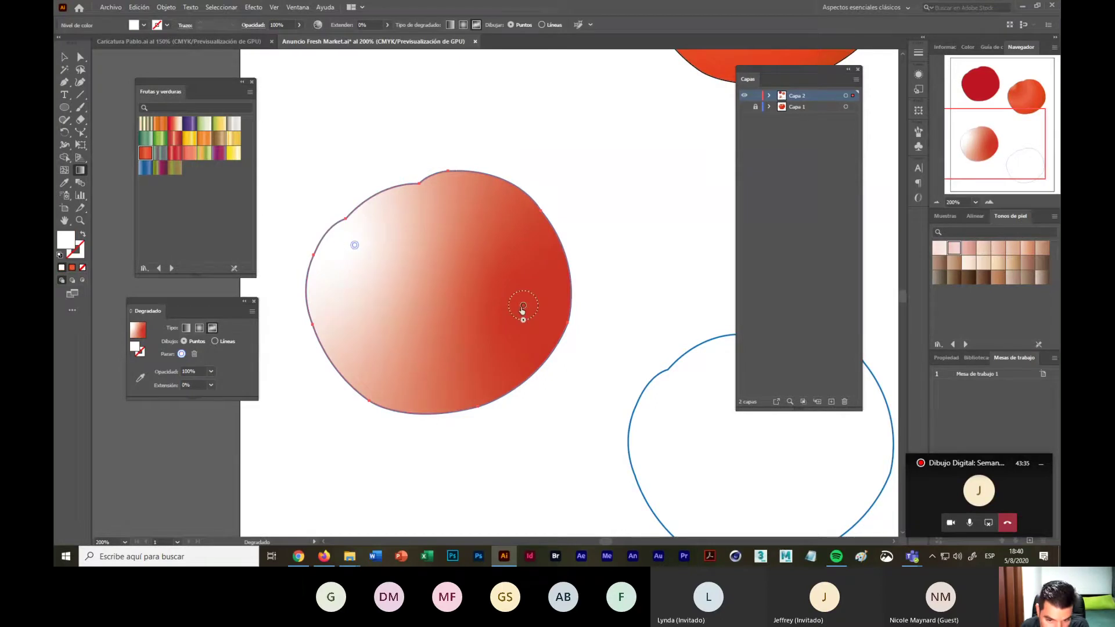
drag(523, 308, 488, 245)
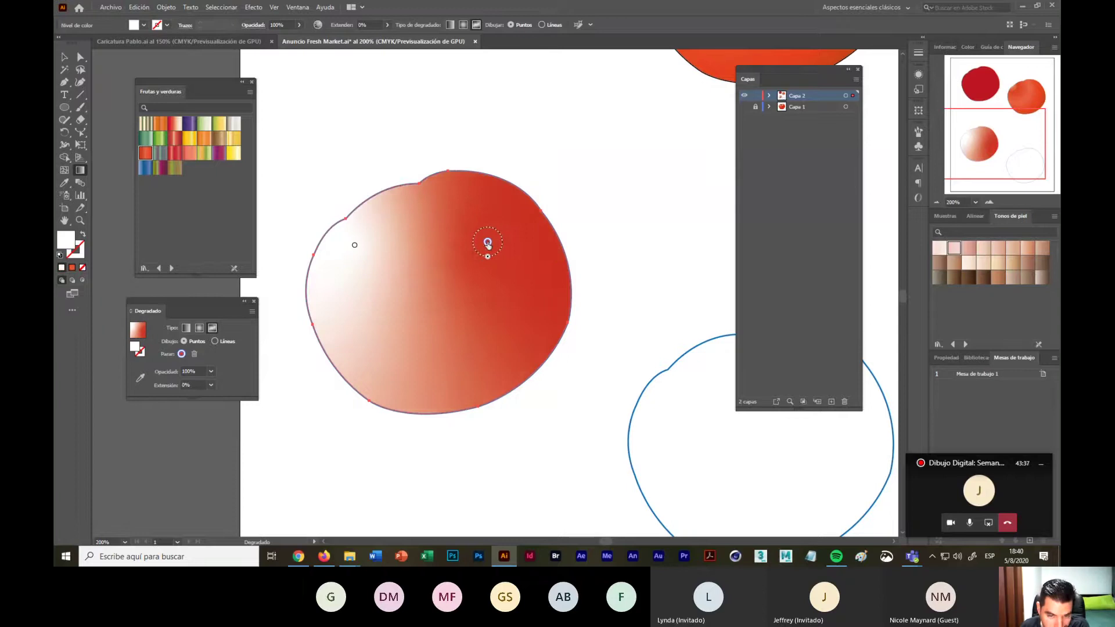
click(488, 243)
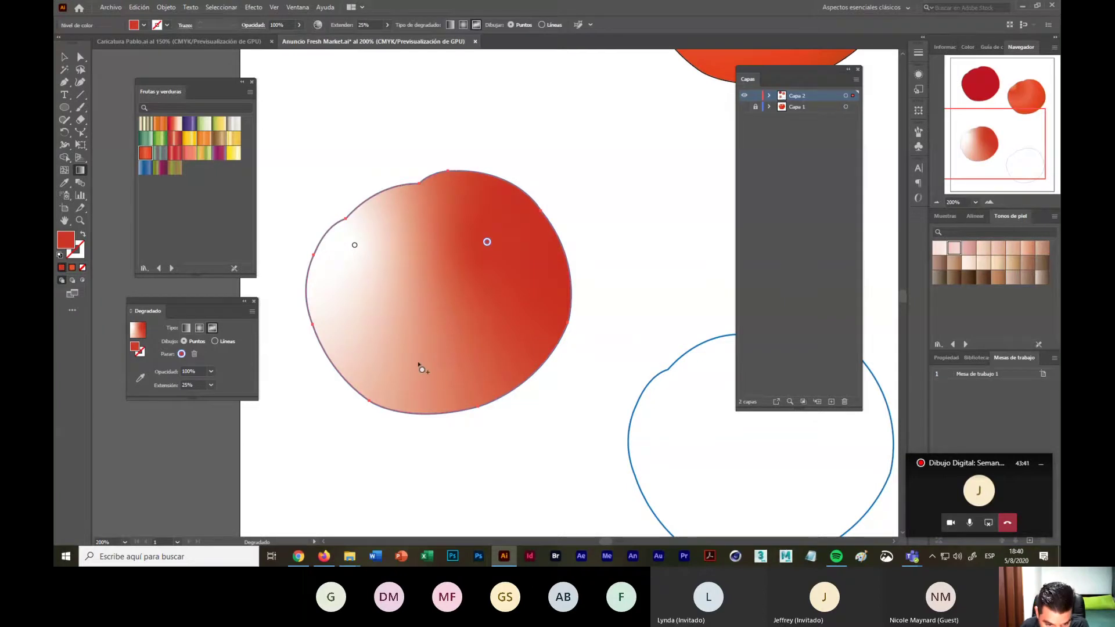
Step: Add a red gradient point near the bottom of the lower-left tomato, and add and delete another near its right edge
click(418, 362)
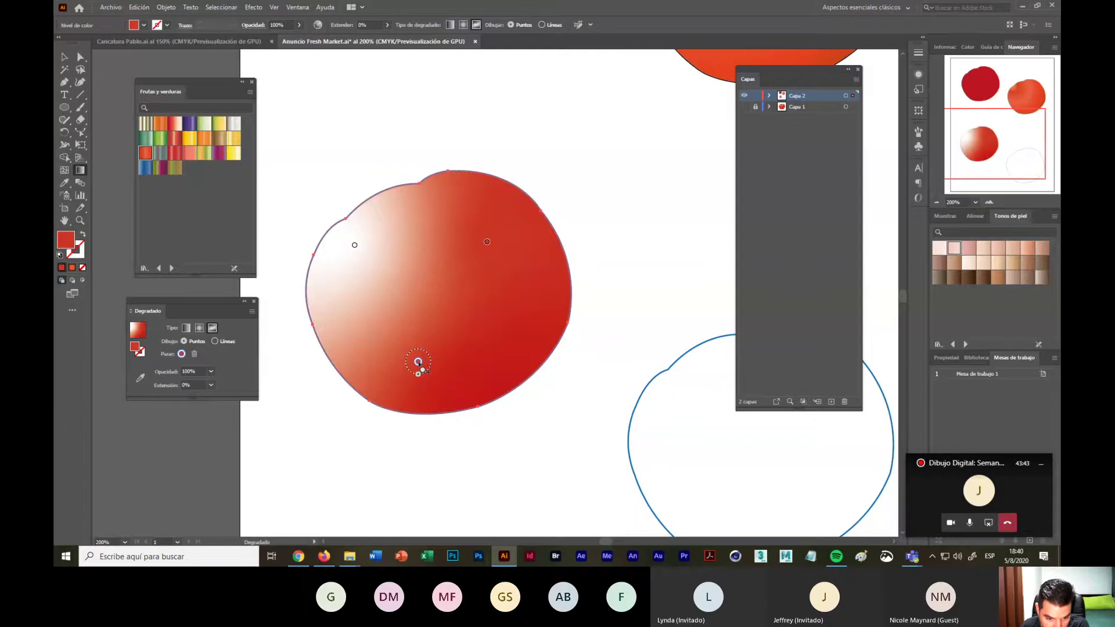
click(530, 326)
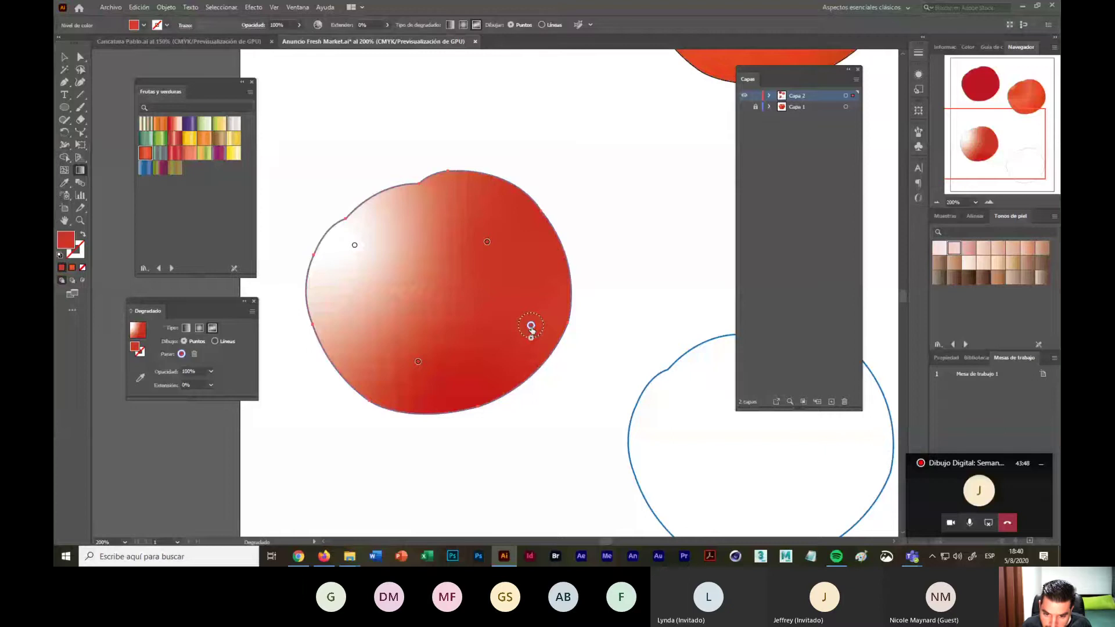
key(Delete)
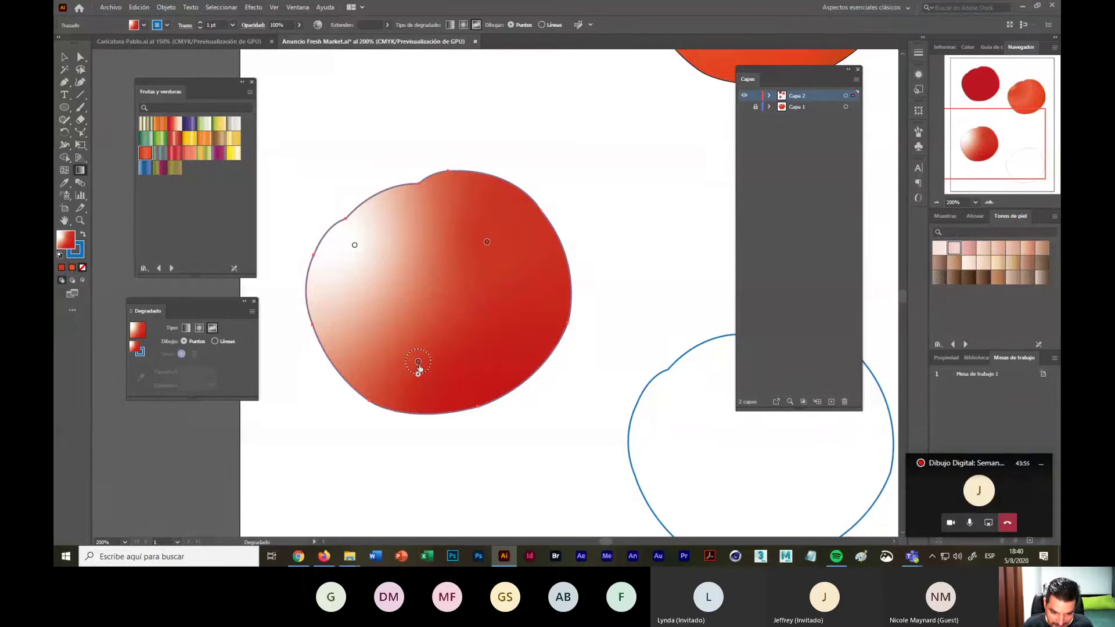
Step: Remove the red gradient point near the bottom of the lower-left tomato and add a white one in its place
drag(419, 362, 434, 438)
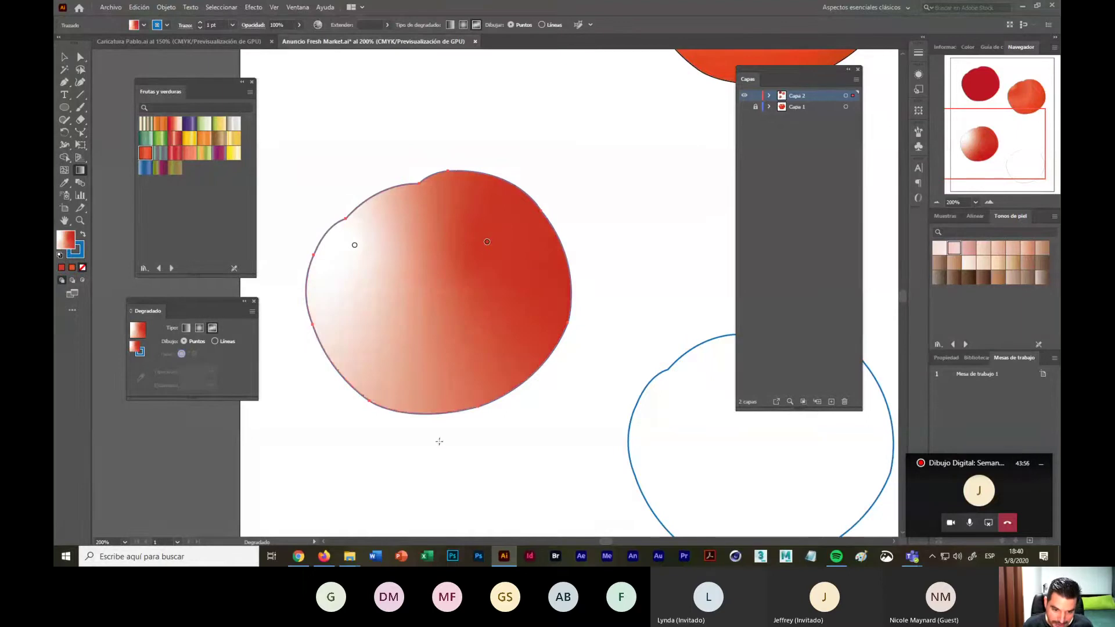
click(410, 359)
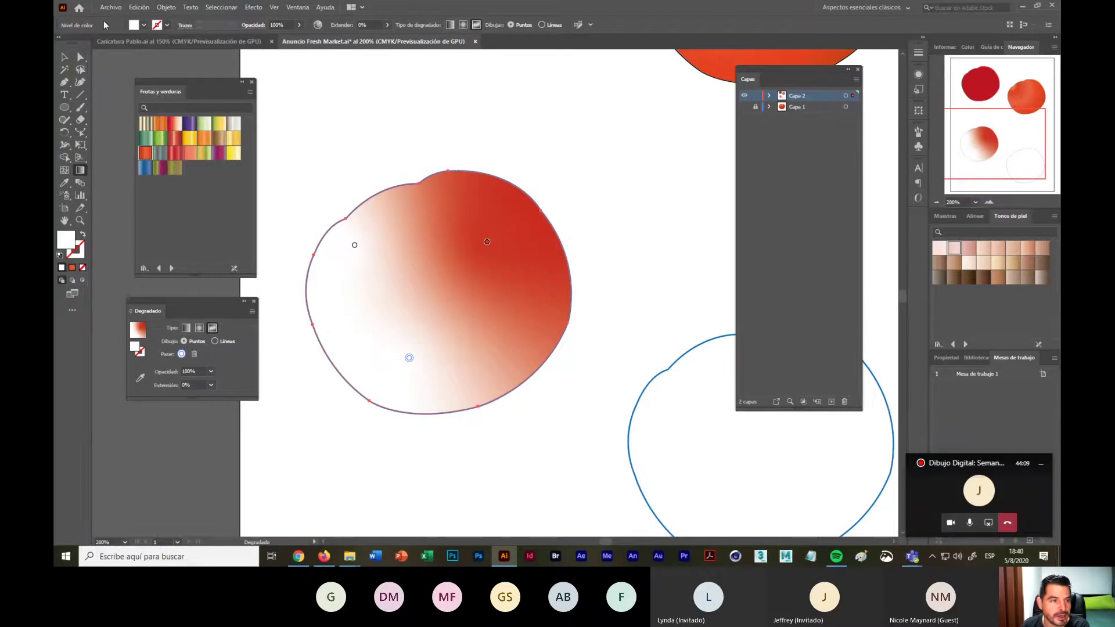
Step: Open the FOCOLTONE colour book library and detach it so it floats beside the artboard
click(144, 25)
click(64, 91)
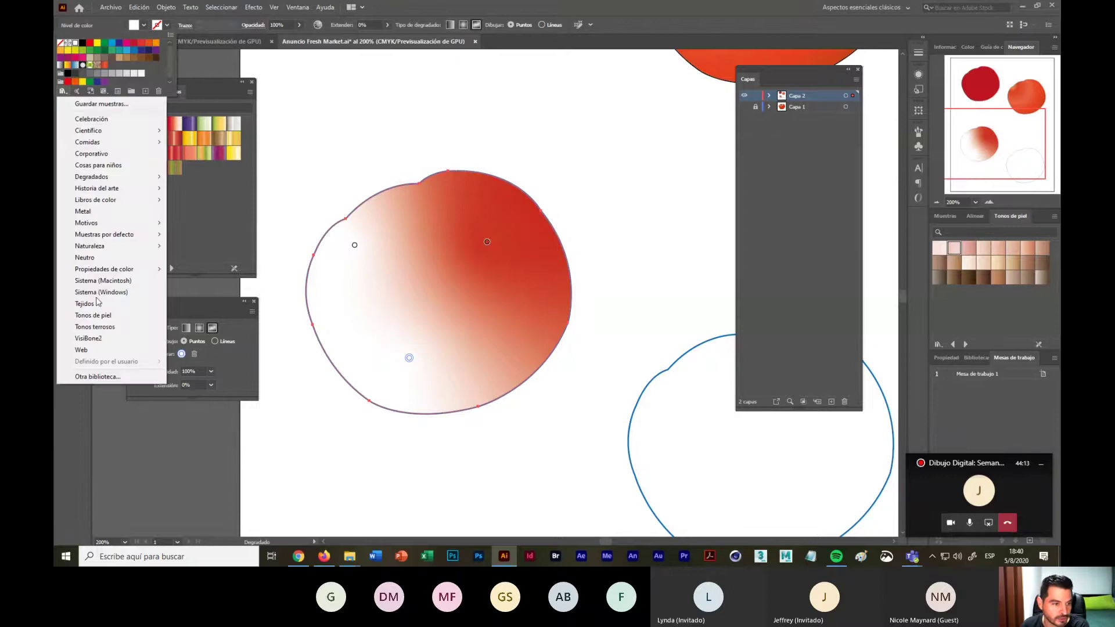
mouse_move(90, 191)
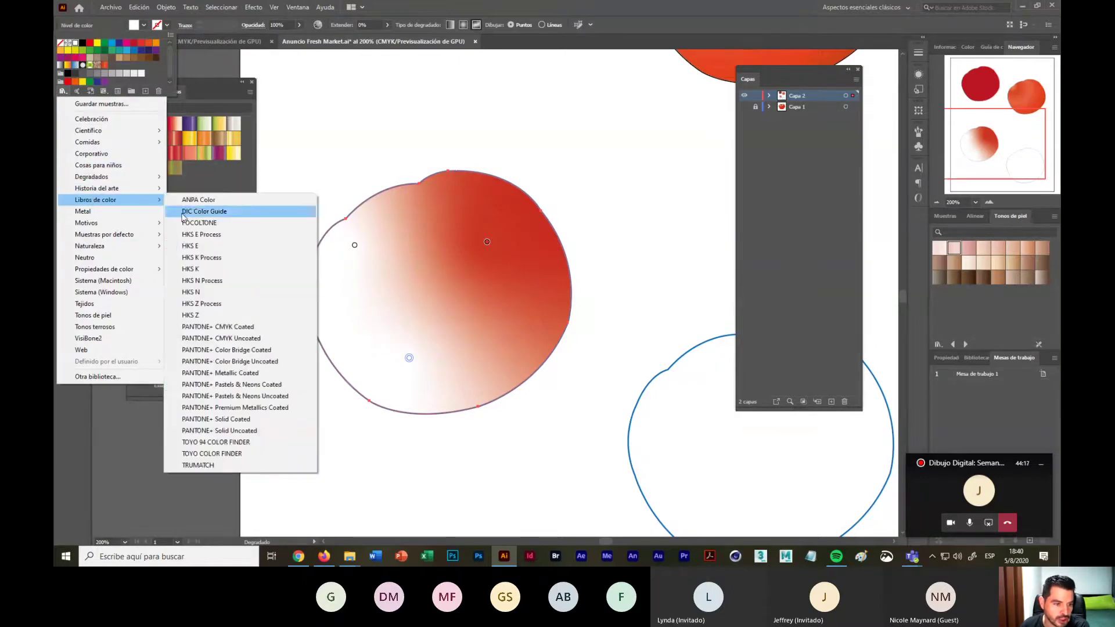
click(222, 224)
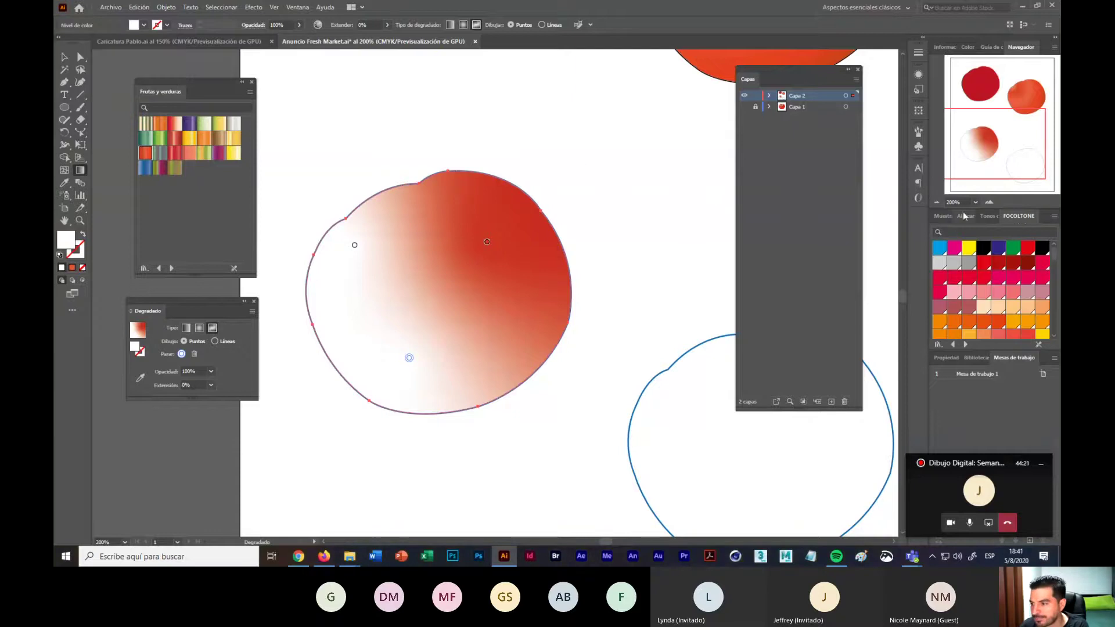
drag(1021, 216, 119, 412)
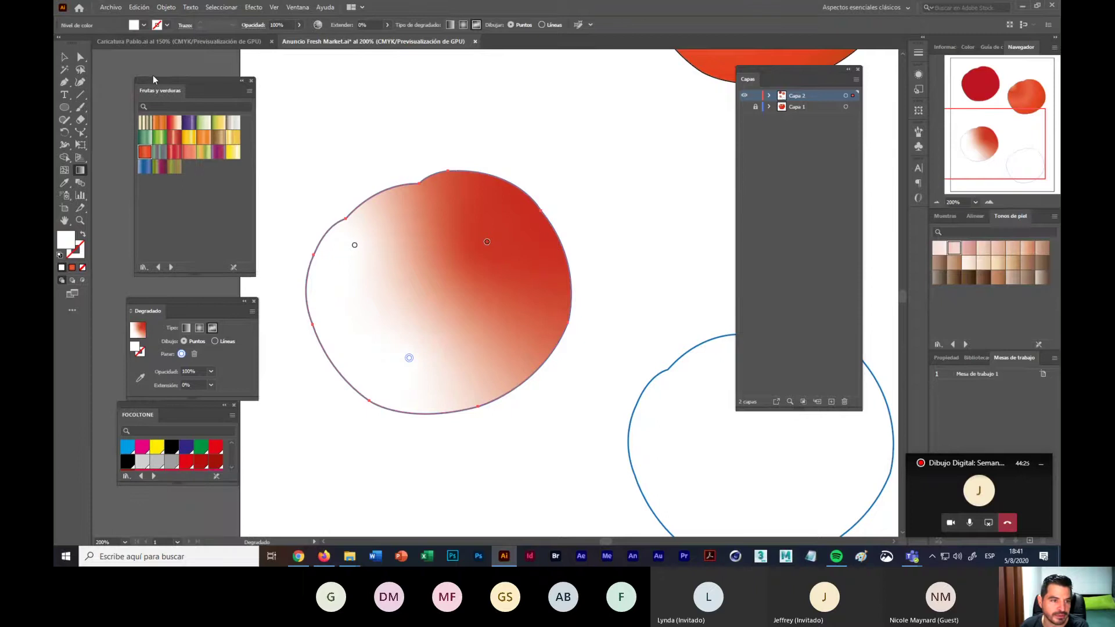
Step: Close the Frutas y verduras library, stack the gradient settings above the FOCOLTONE library, and enlarge the library to show more swatches
drag(152, 76, 132, 56)
click(231, 61)
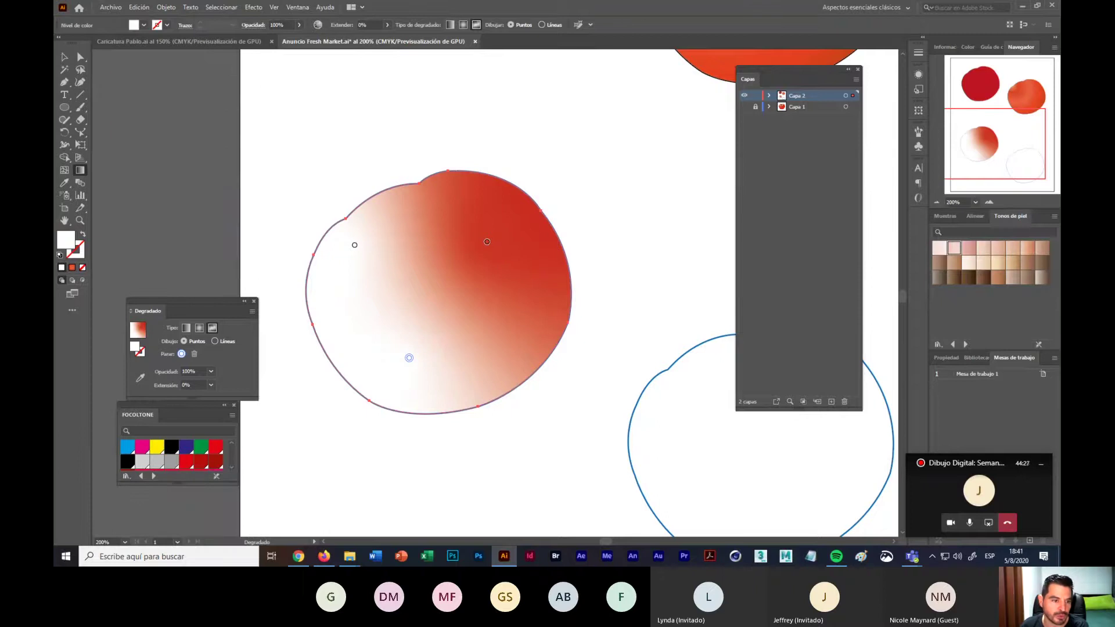
drag(177, 299, 165, 79)
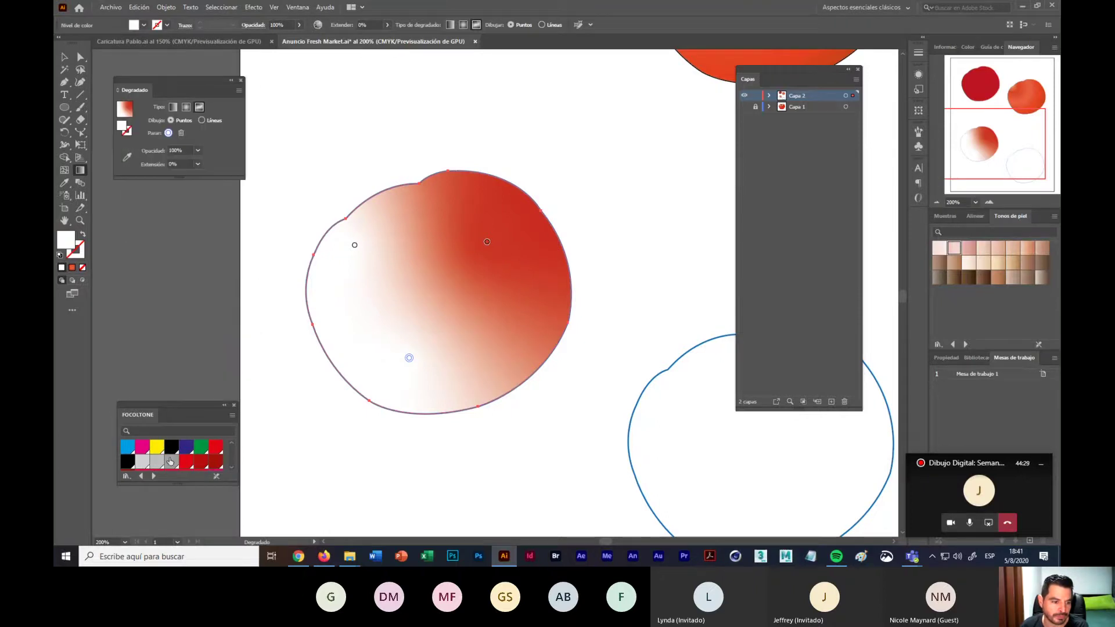
drag(177, 406, 176, 215)
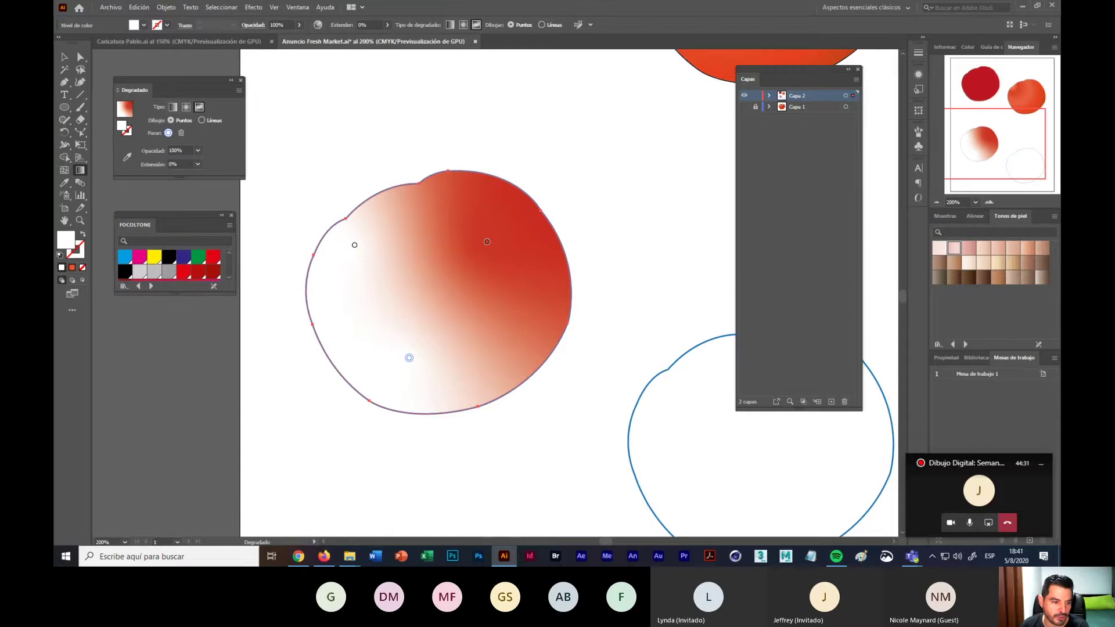
drag(170, 292, 177, 464)
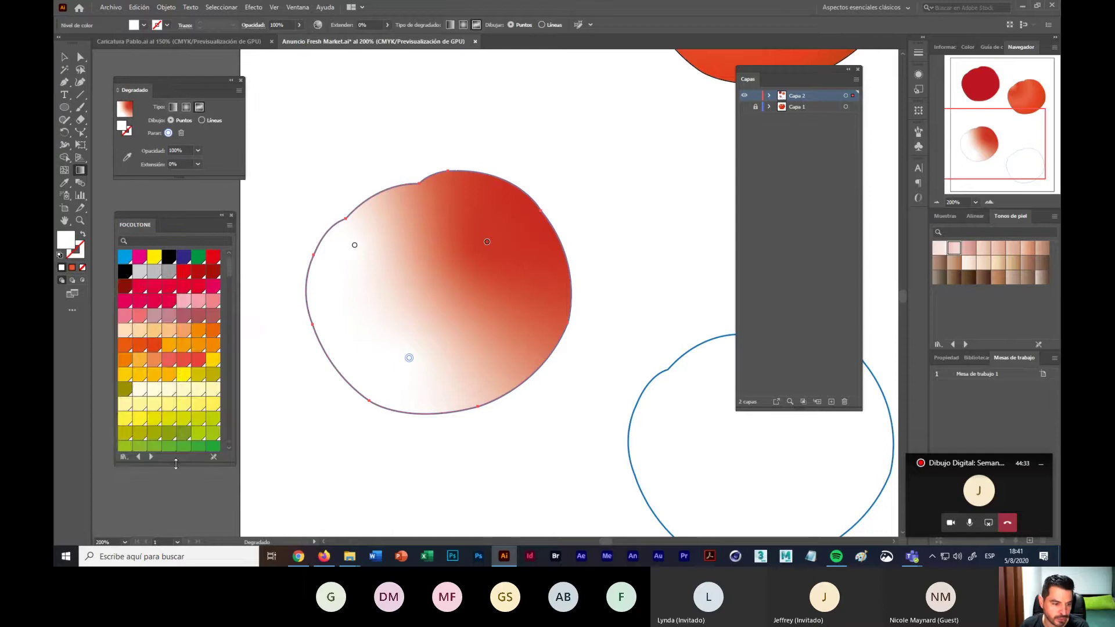
Step: Move the tomato's upper-left white gradient point slightly outwards and colour it light salmon from the FOCOLTONE library
scroll(177, 383, down, 6)
scroll(177, 382, down, 10)
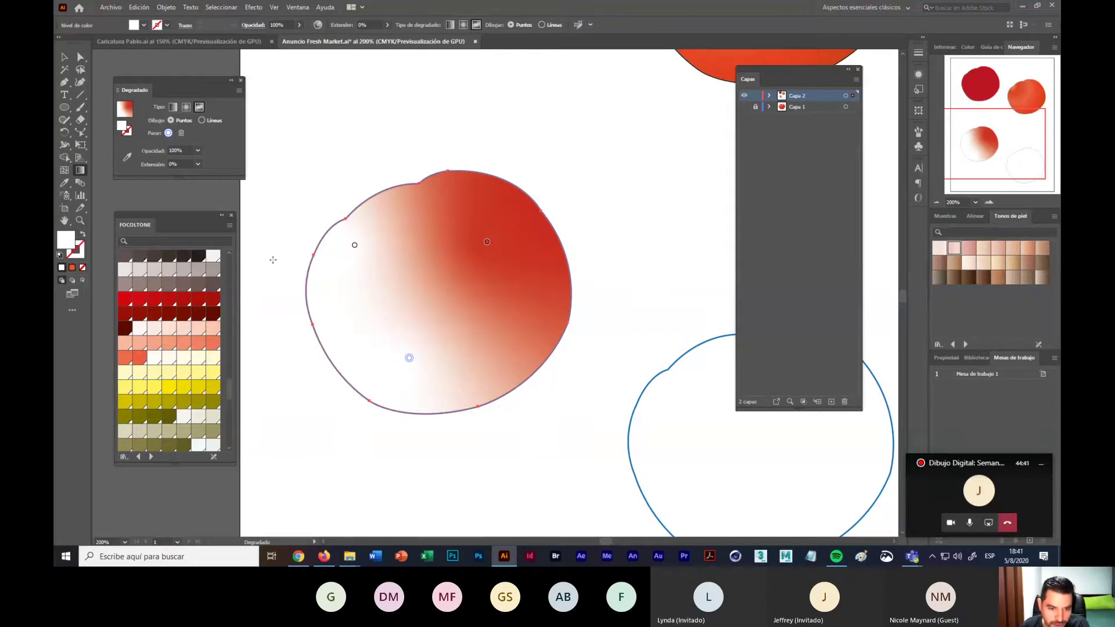
drag(354, 245, 345, 250)
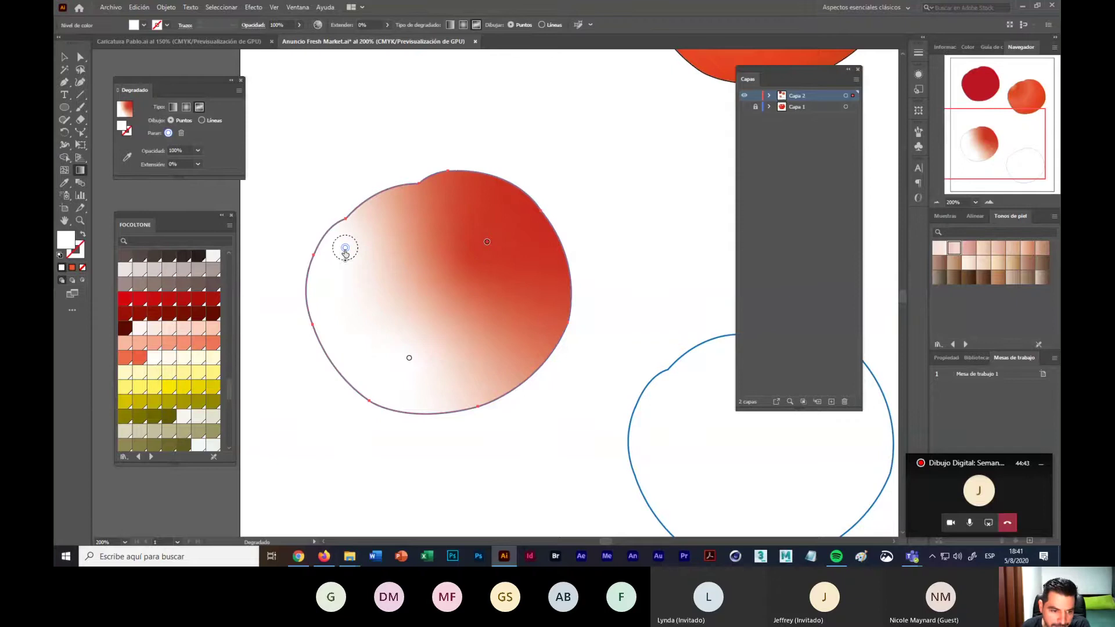
click(154, 343)
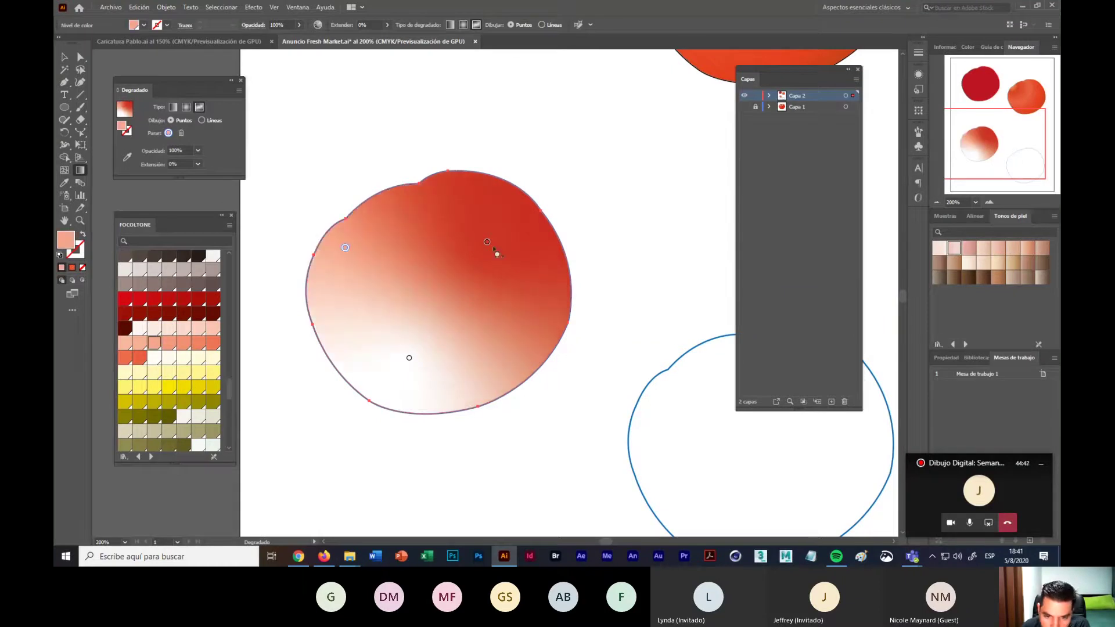
Step: Nudge the upper-right gradient point outwards and colour it orange-red, then shift the bottom white point up and inwards towards the left and colour it bright red
drag(487, 242, 497, 234)
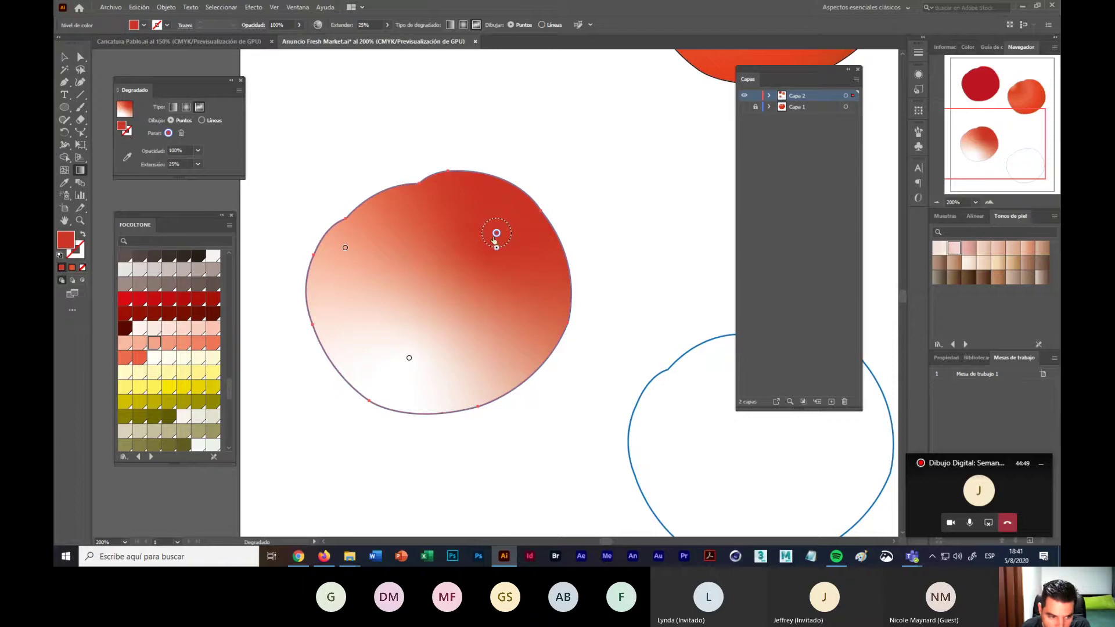
click(124, 359)
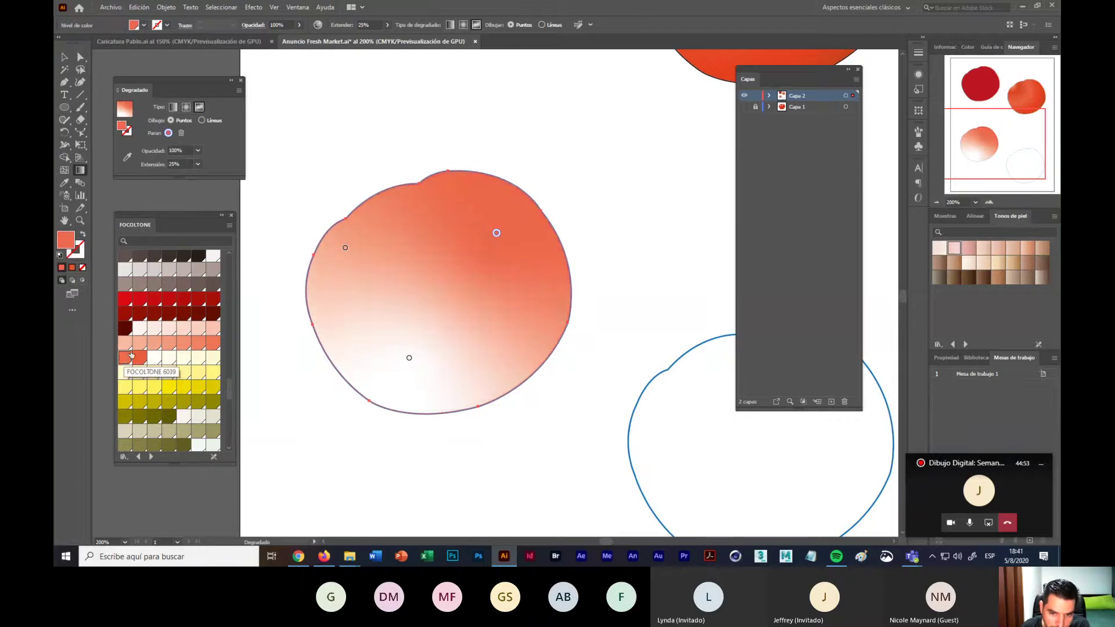
drag(409, 362, 391, 345)
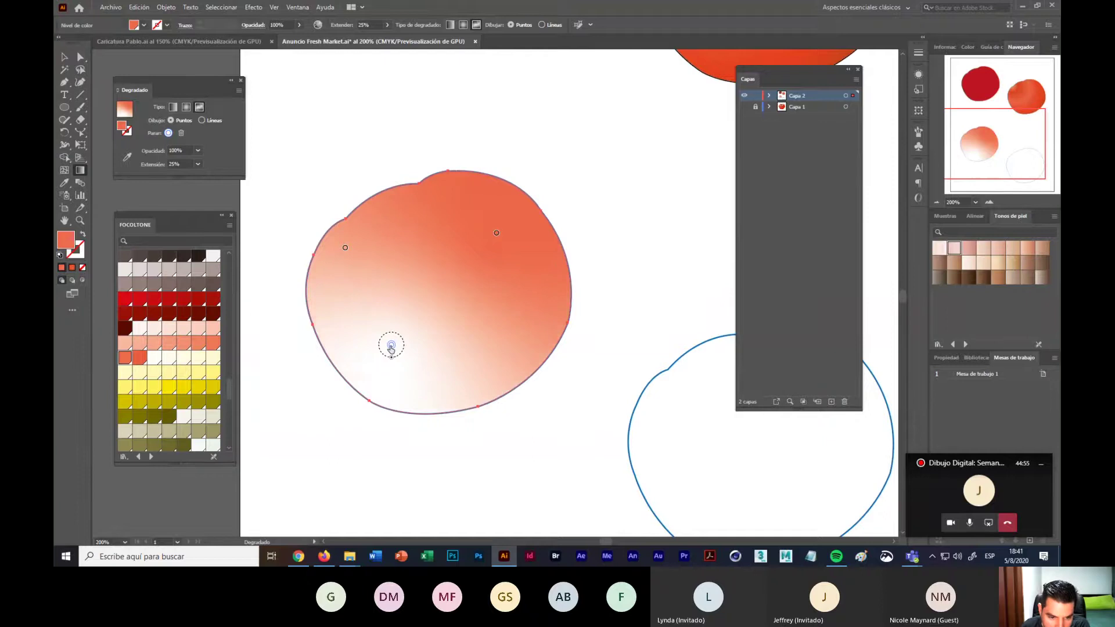
click(125, 303)
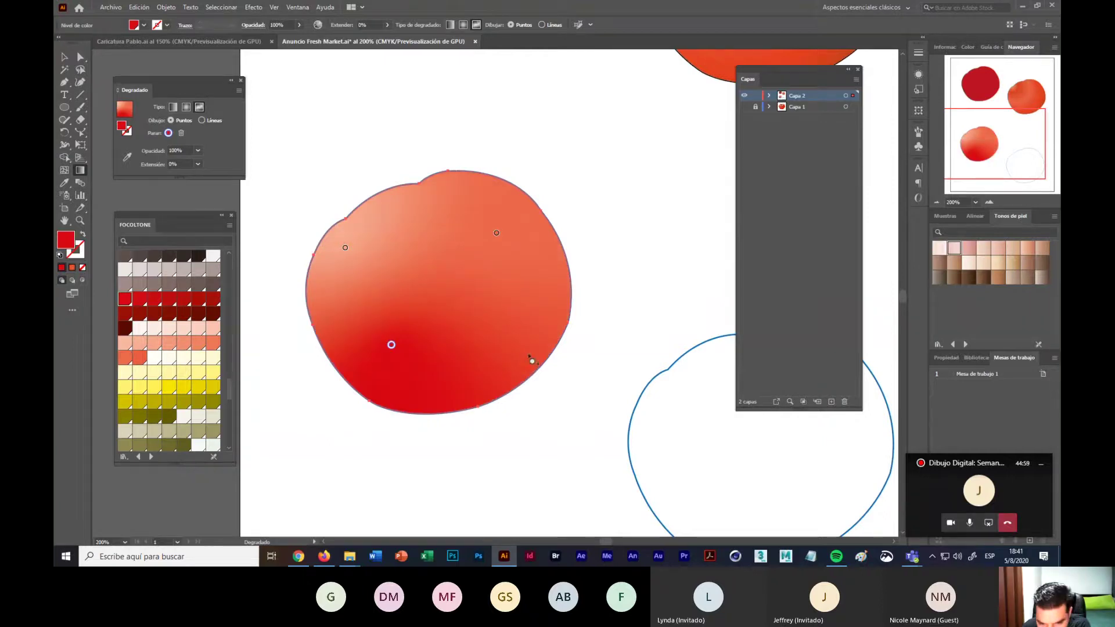
Step: Add a gradient point near the tomato's lower-right edge, colour it dark red, and move it slightly up
click(528, 353)
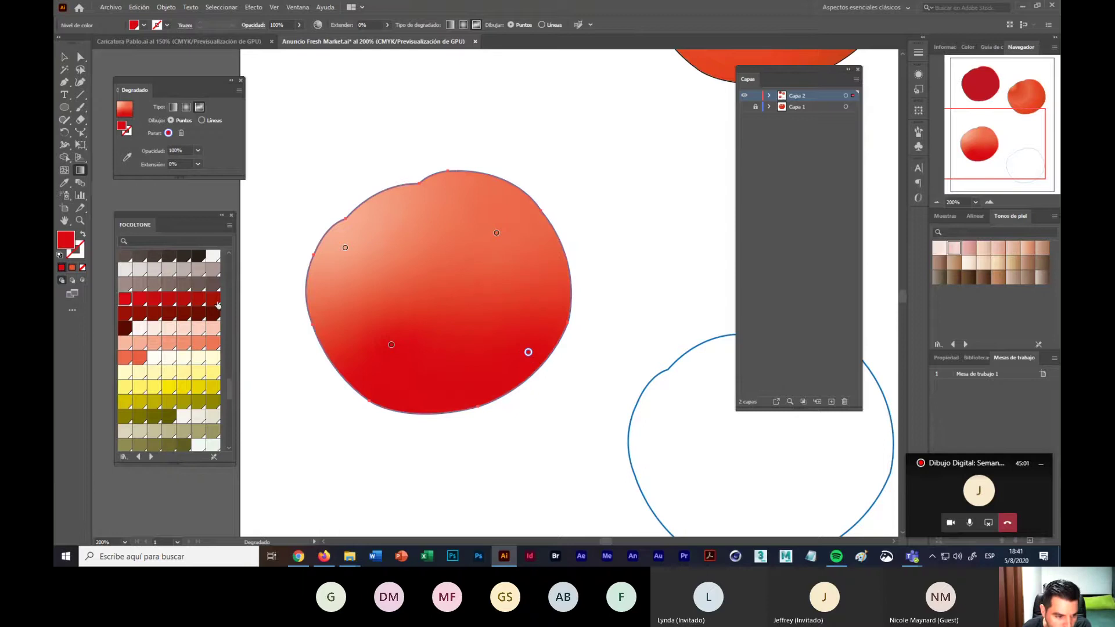
click(125, 314)
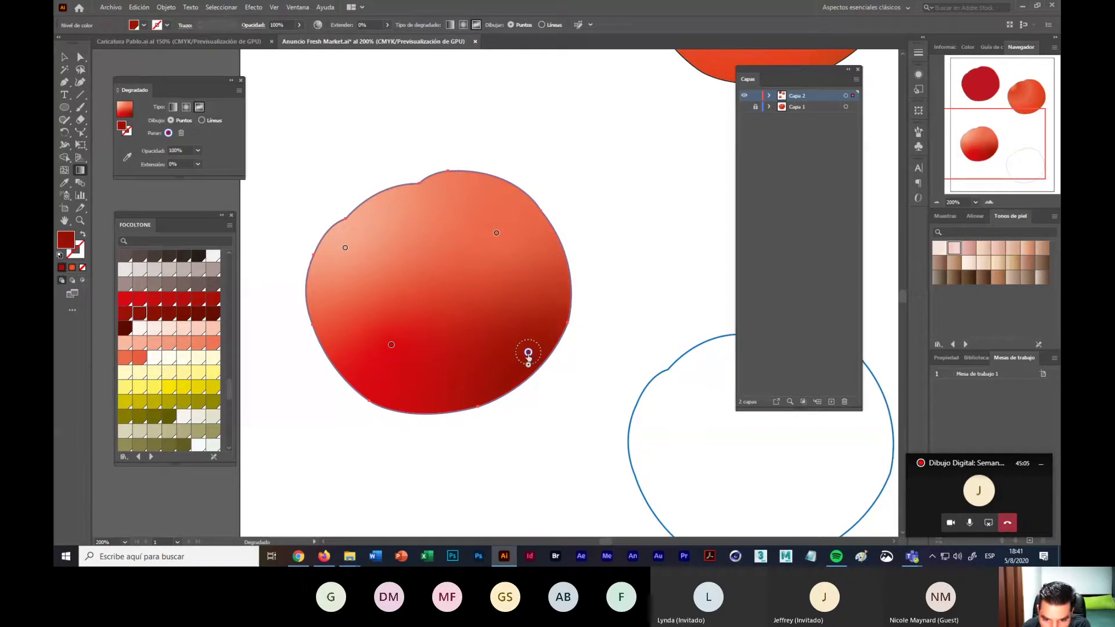
drag(528, 352, 526, 334)
Step: Move the orange-red gradient point to the tomato's centre and add a point near the upper-right edge coloured FOCOLTONE 7023
drag(496, 233, 436, 268)
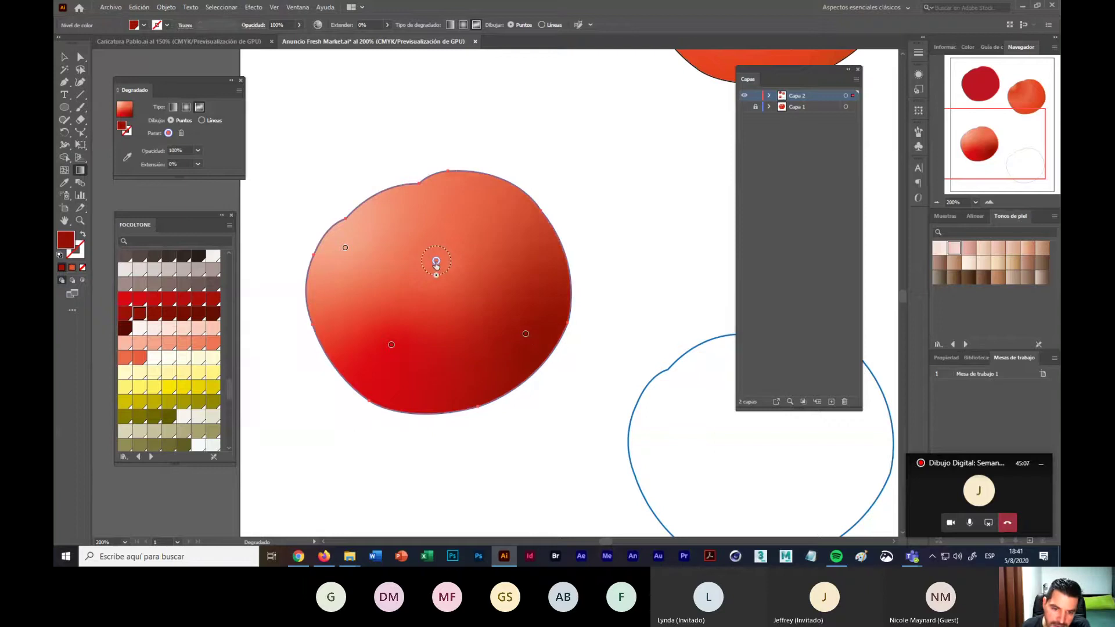
click(510, 199)
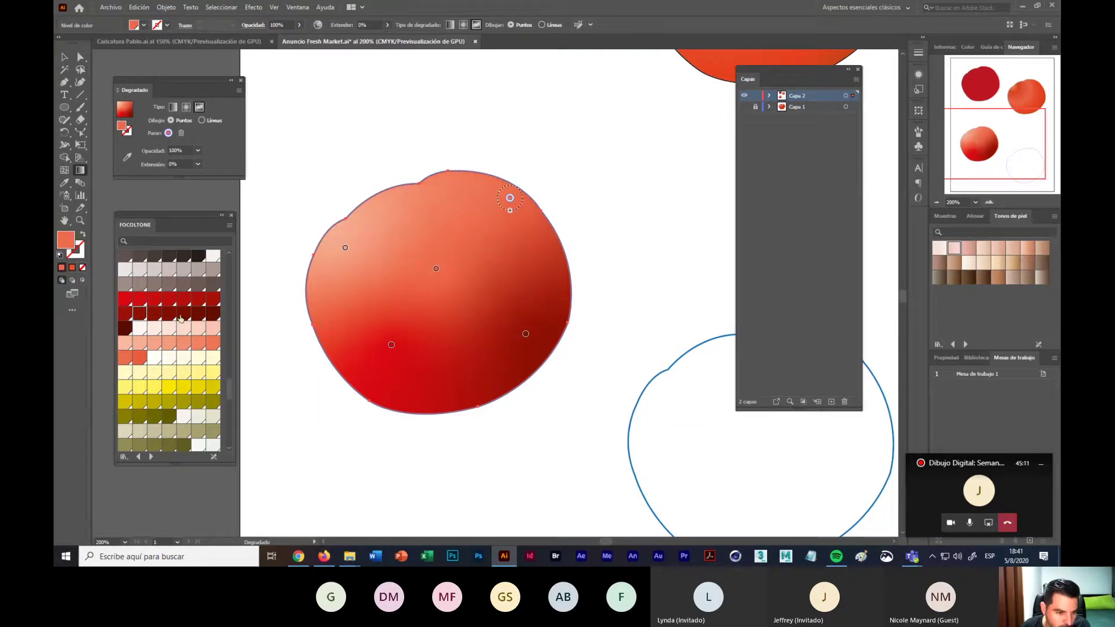
click(213, 299)
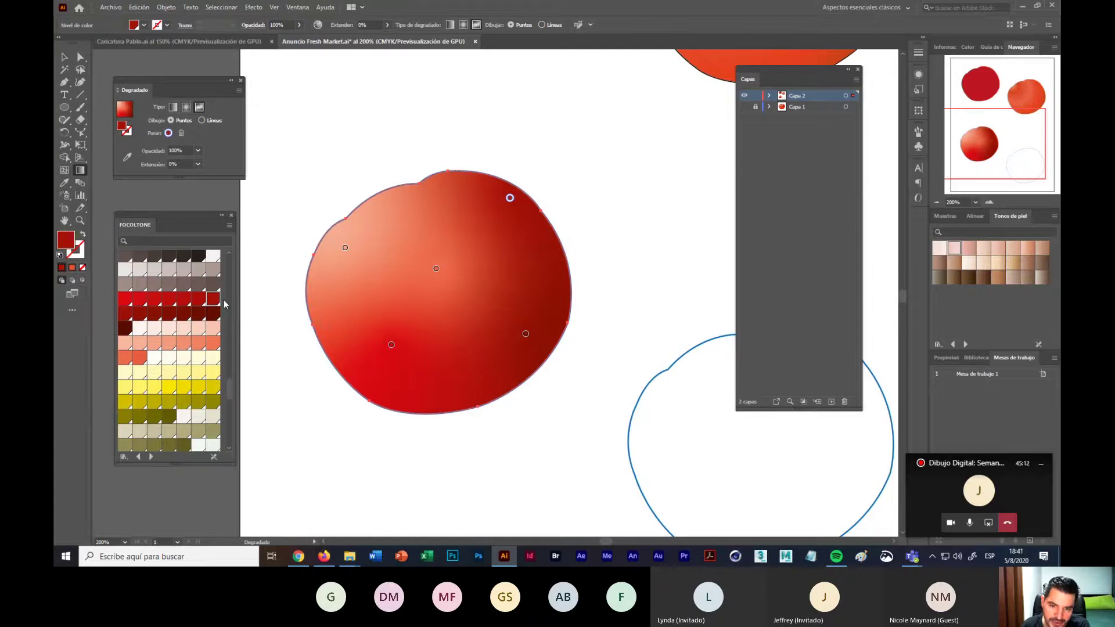
click(170, 300)
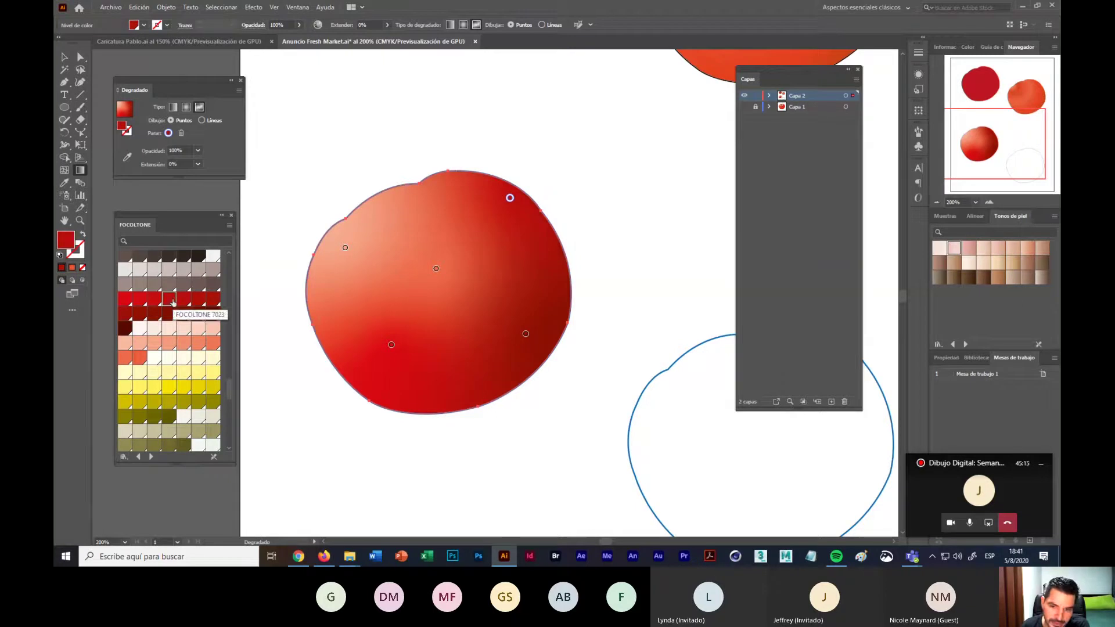
Step: Move the tomato's bottom-left, centre and upper-right gradient points slightly down
drag(391, 344, 393, 366)
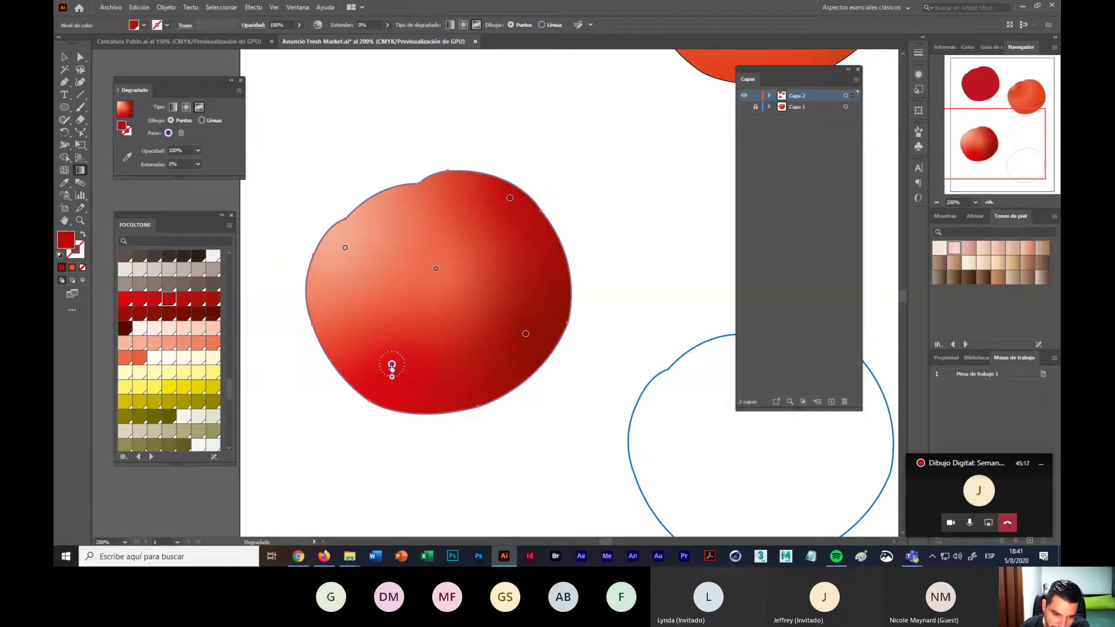
drag(436, 268, 433, 289)
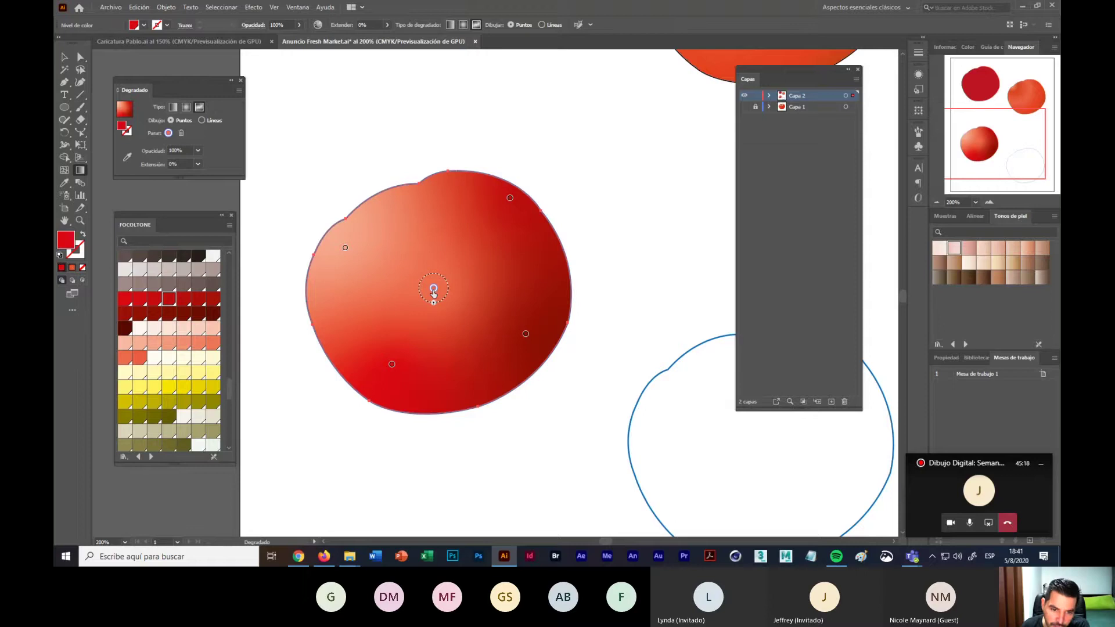
drag(510, 198, 510, 224)
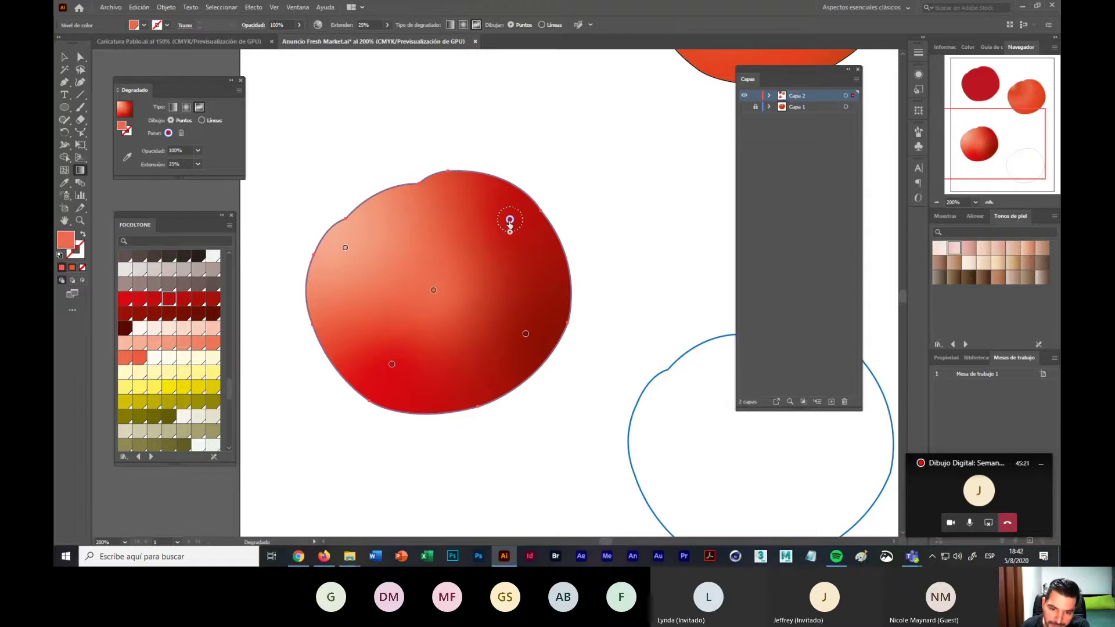
Step: Give the tomato's lower-right gradient point a darker red and move it slightly down
click(526, 334)
drag(525, 335, 527, 353)
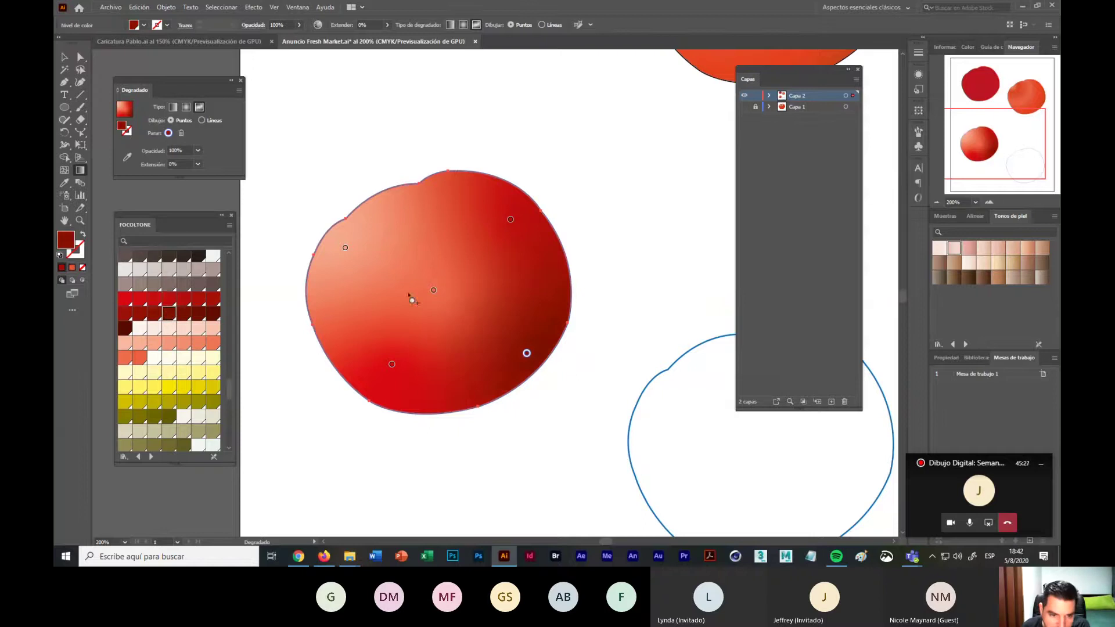
Step: Move the upper-left salmon gradient point slightly inwards with a spread of about 63%, and set the upper-right red point's spread to 25%
click(354, 254)
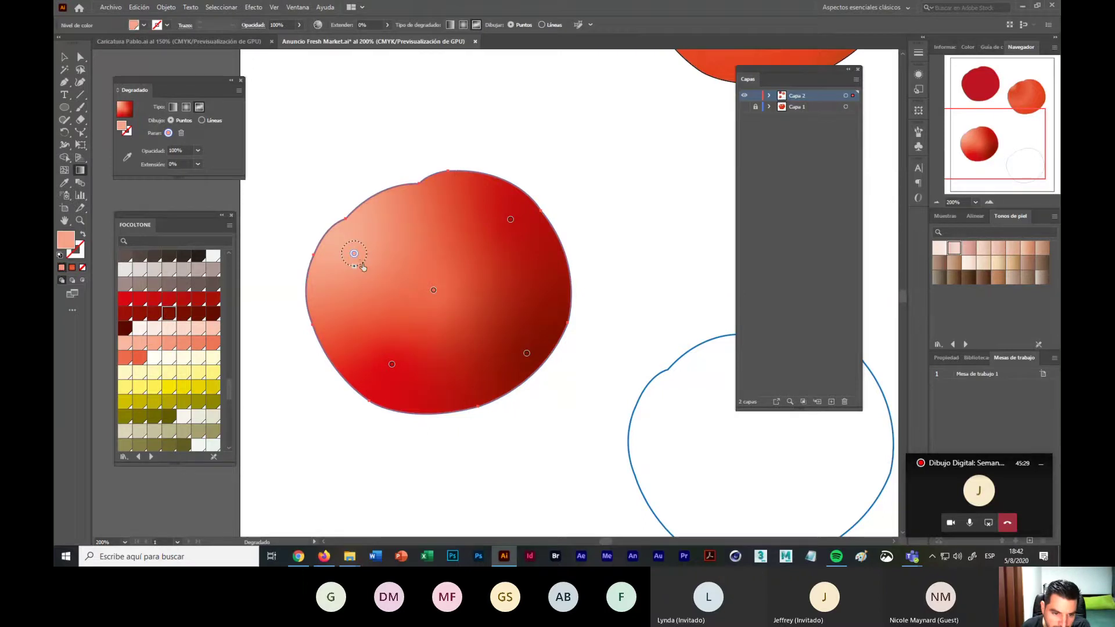
drag(354, 267, 356, 275)
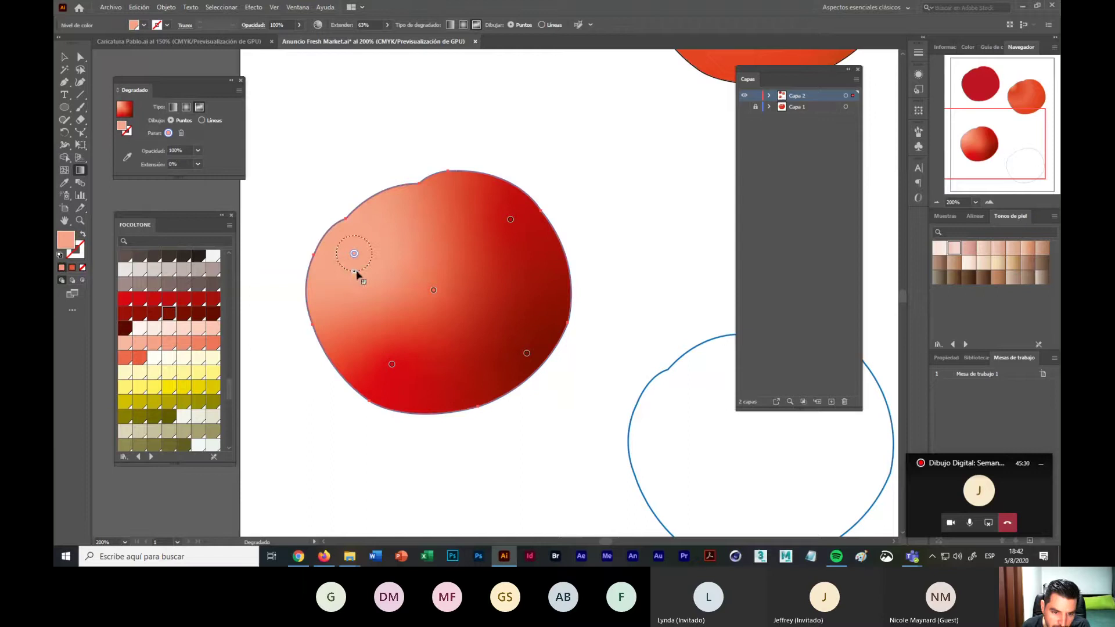
click(526, 355)
drag(526, 366, 525, 366)
click(511, 220)
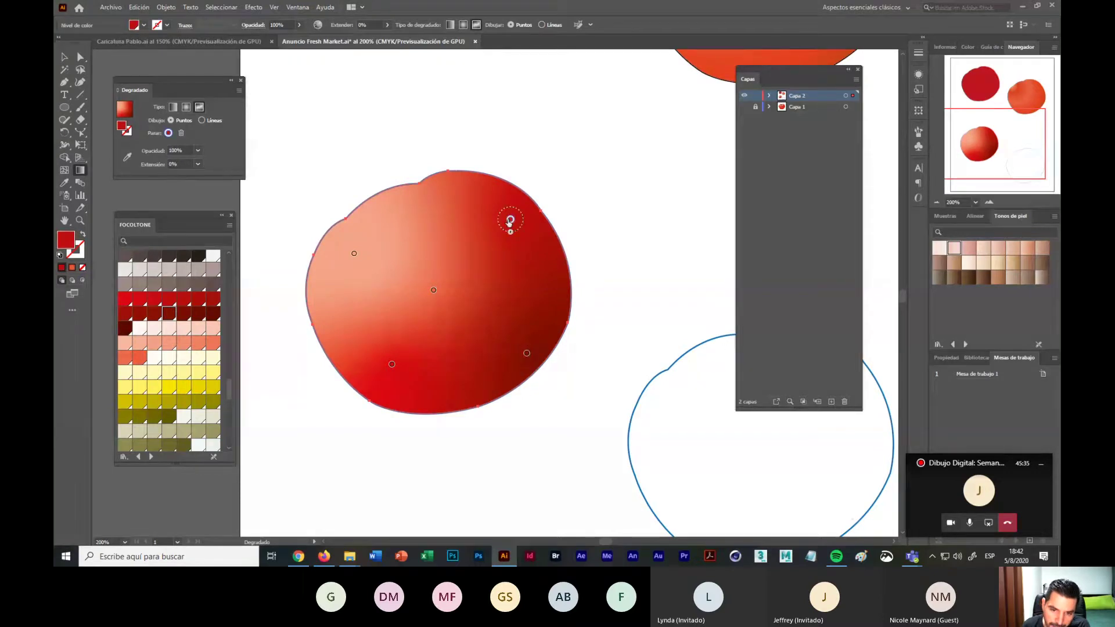
drag(510, 232, 513, 238)
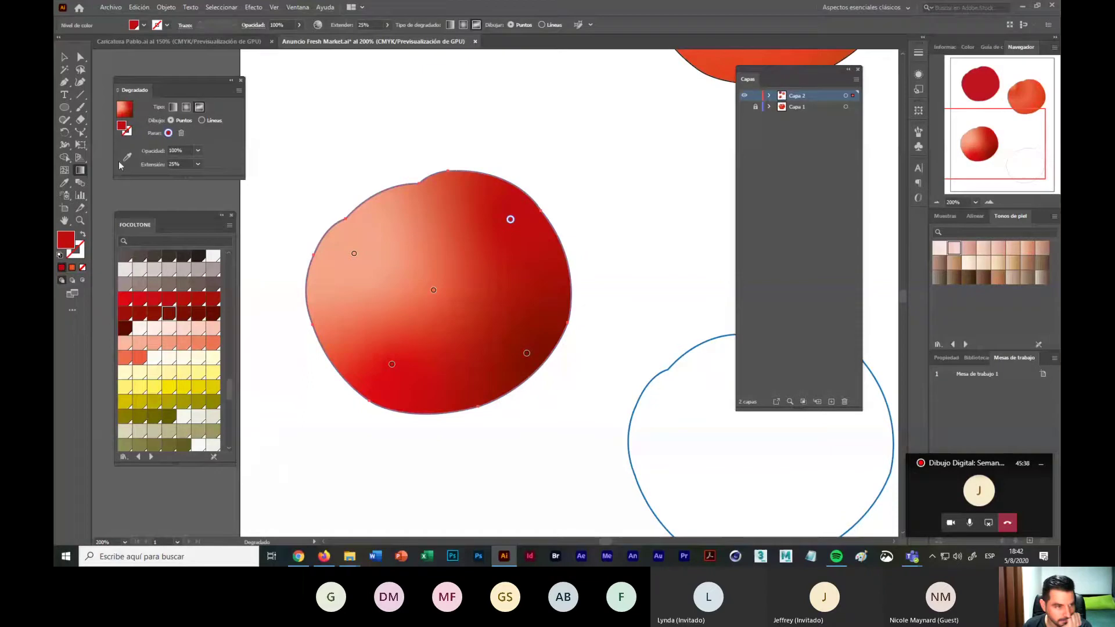
Step: Review all four tomatoes on the artboard at 100% zoom and select the lower-left tomato
click(65, 57)
click(600, 366)
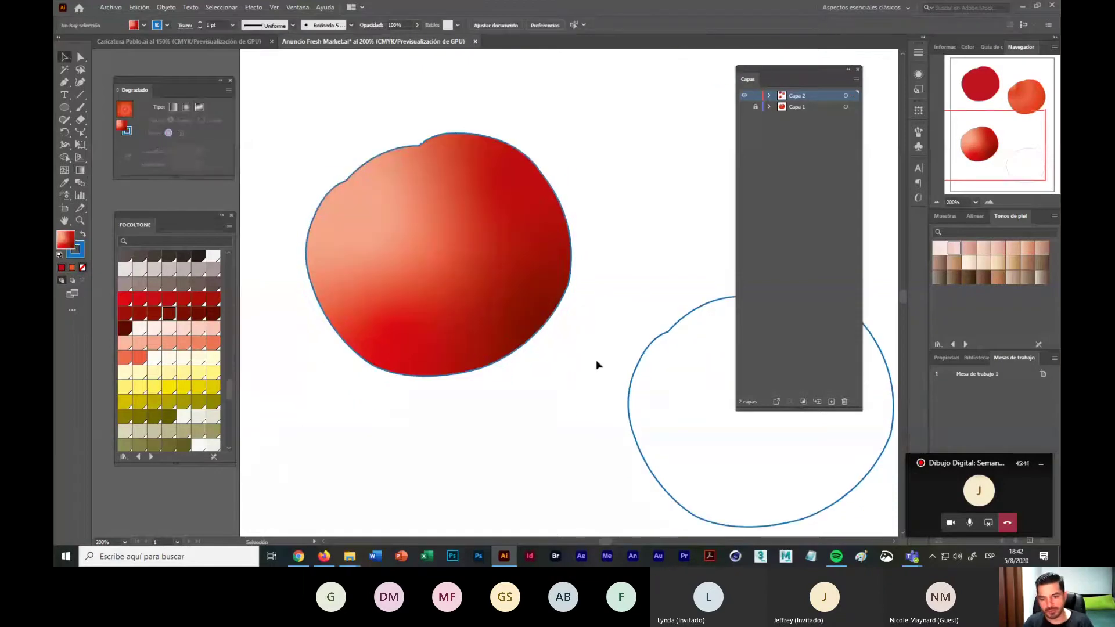
click(936, 203)
click(936, 203)
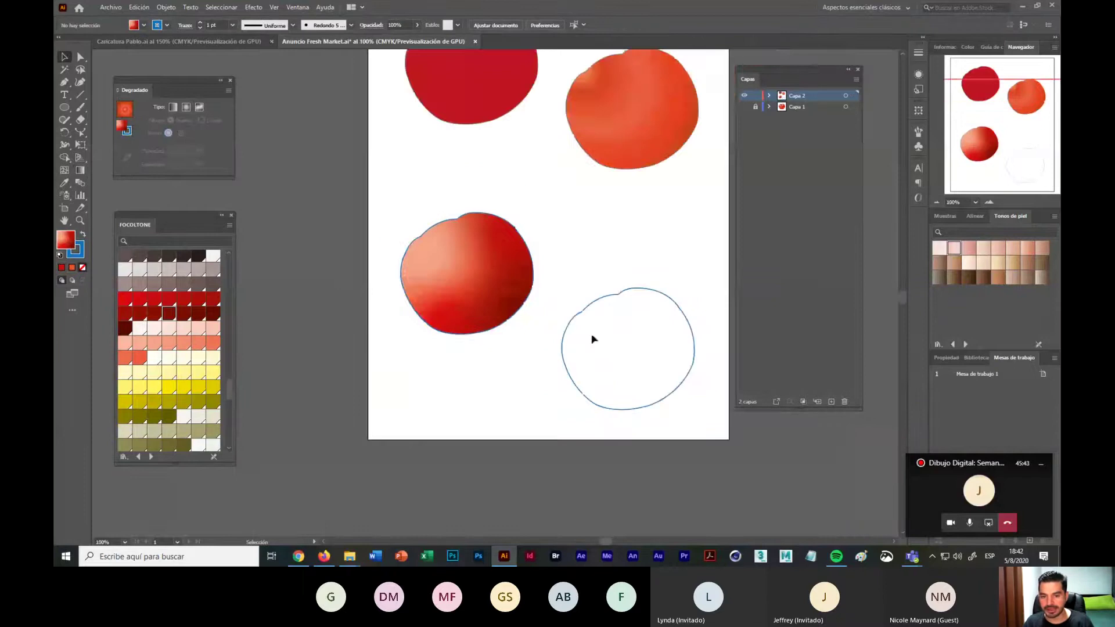
drag(593, 335, 538, 334)
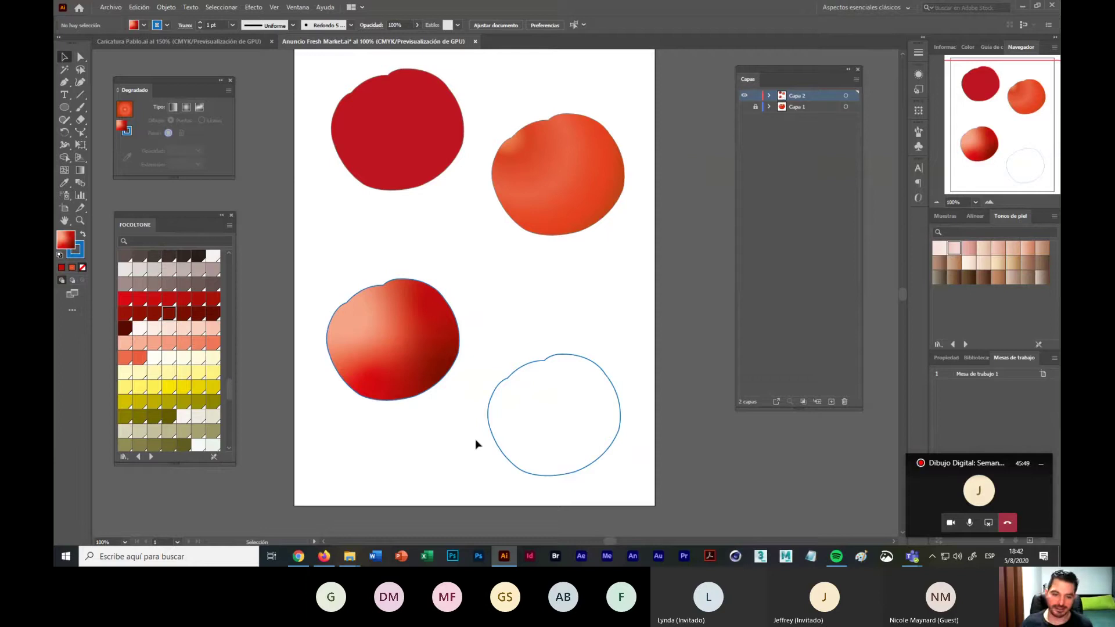
click(367, 336)
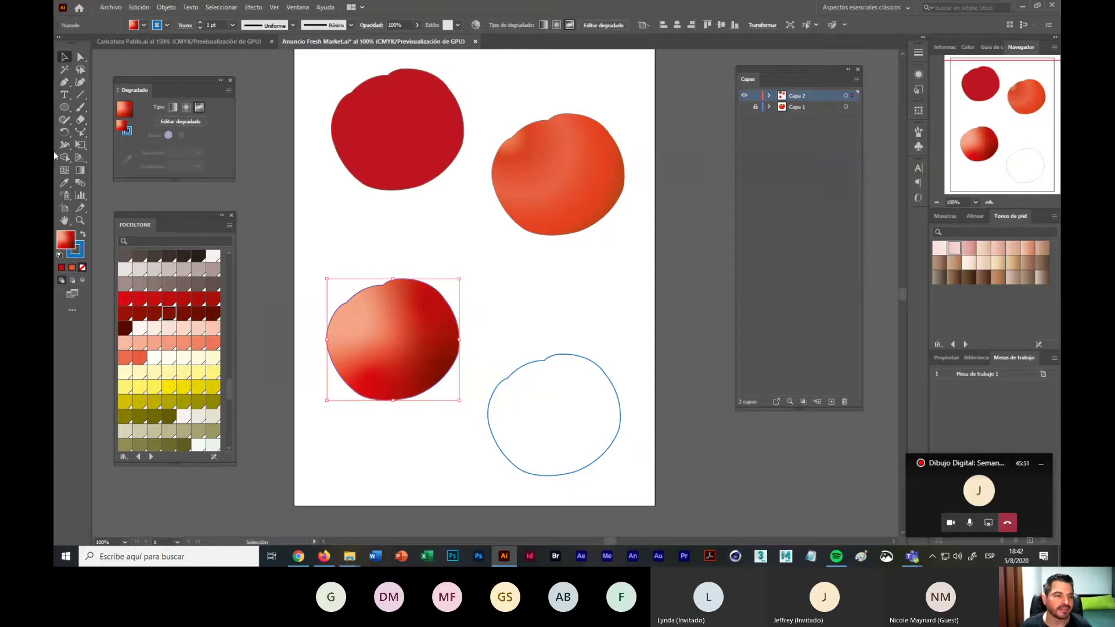
Step: Give the lower-left freeform-gradient tomato a black 0.5 pt stroke
click(143, 25)
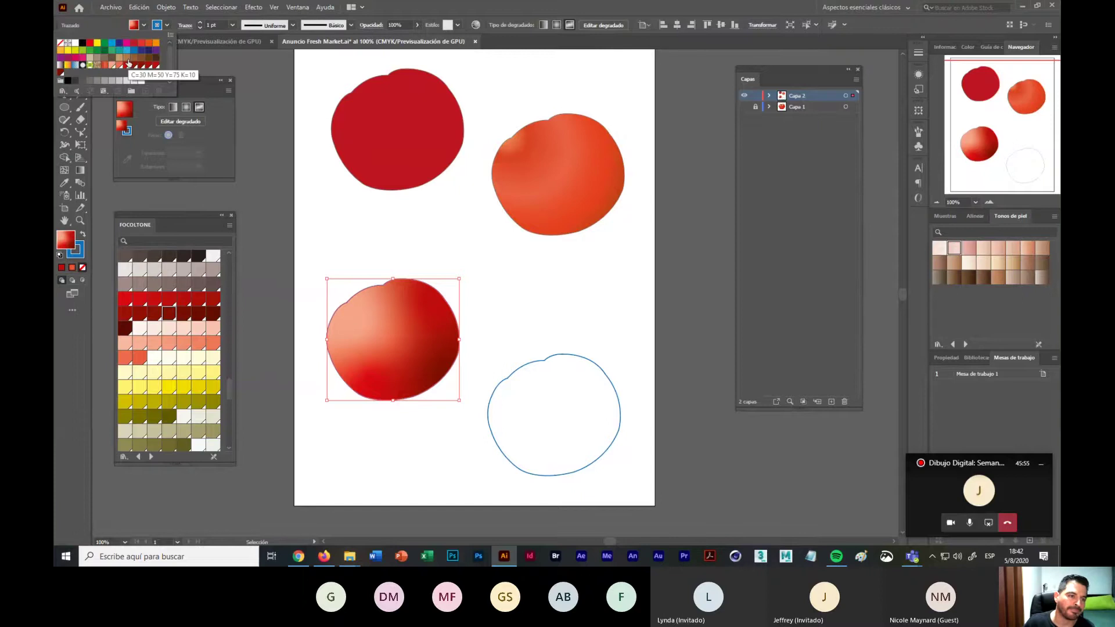
click(167, 26)
click(167, 26)
click(82, 43)
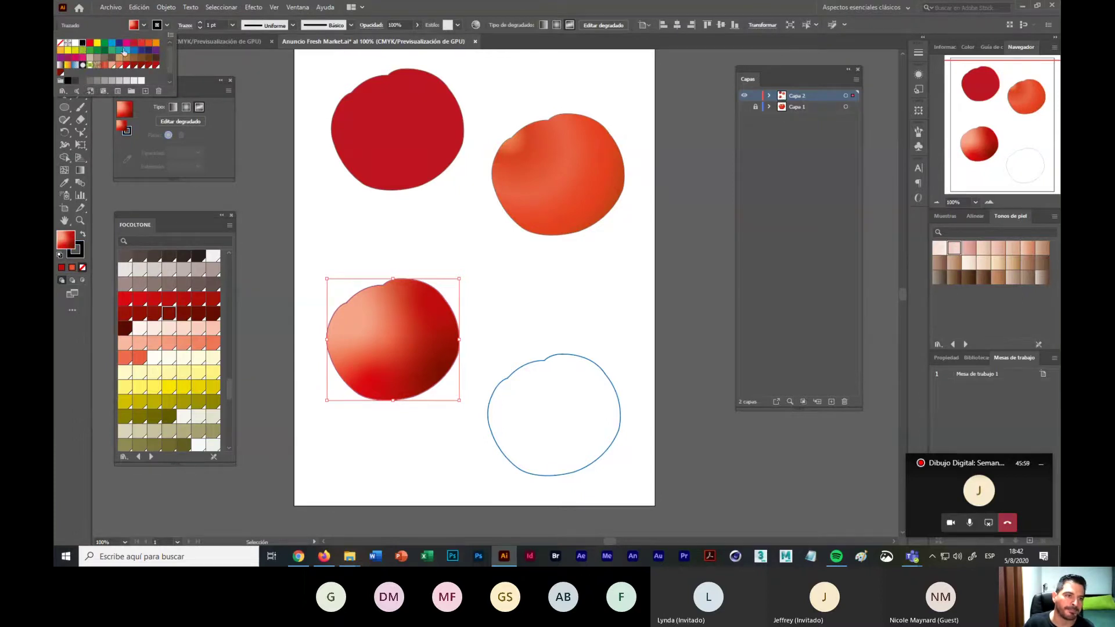
click(233, 25)
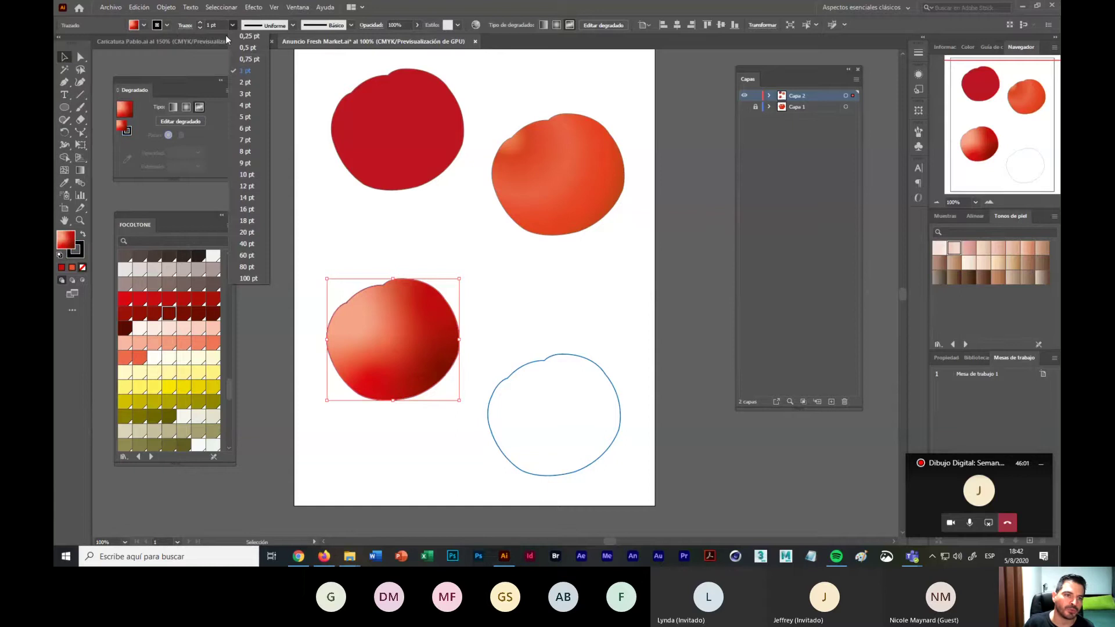
click(253, 52)
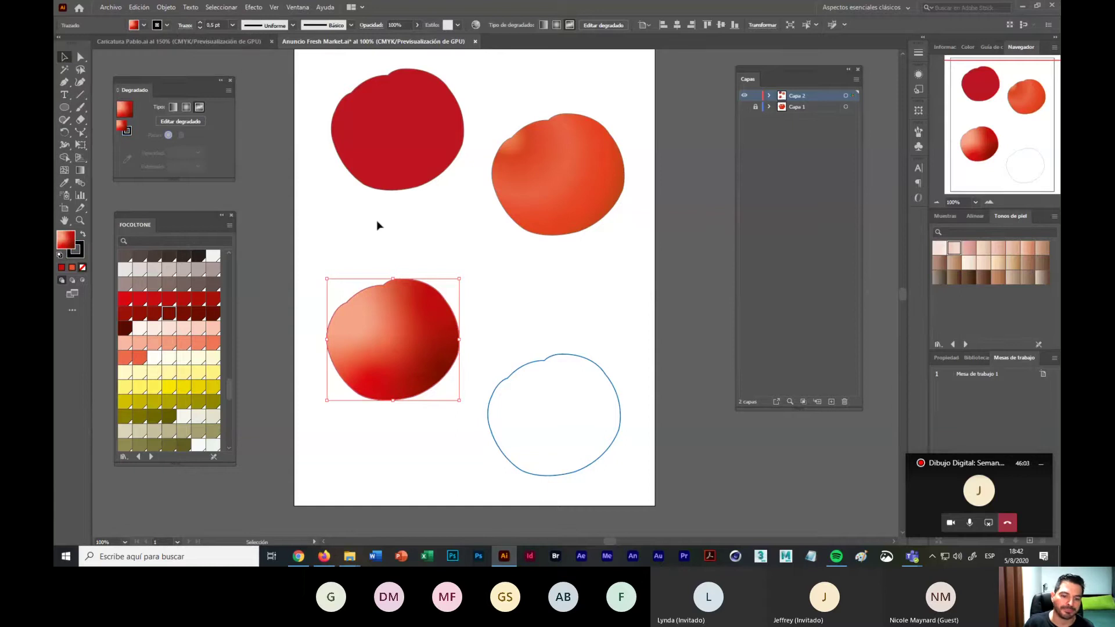
click(521, 355)
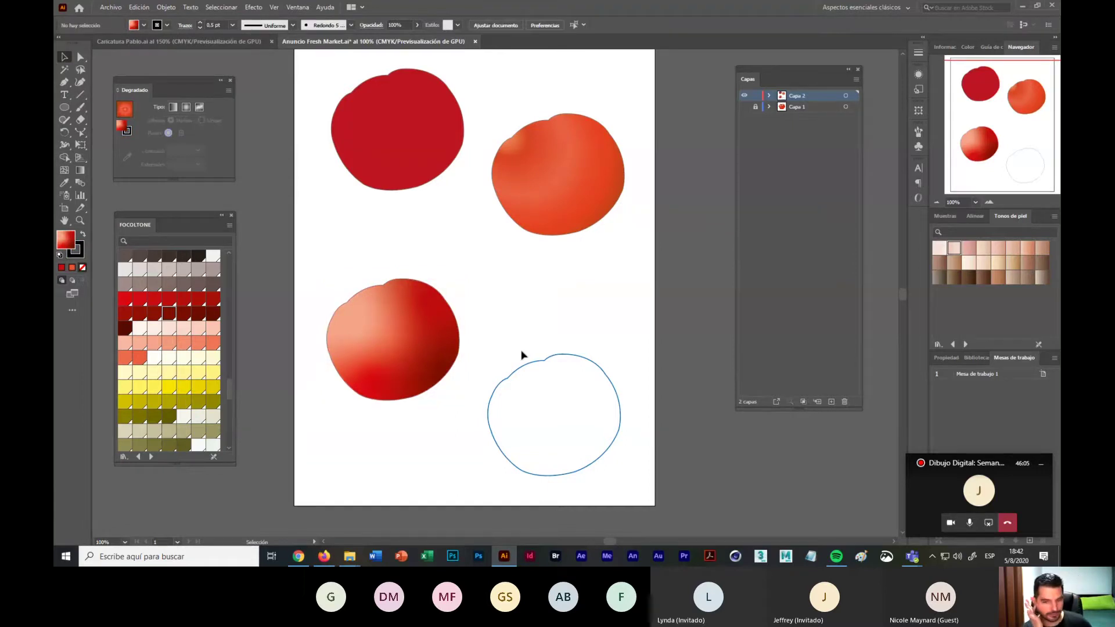
Step: Move the freeform-gradient tomato and the orange radial-gradient tomato slightly down on the artboard
drag(430, 348, 430, 359)
drag(562, 256, 557, 284)
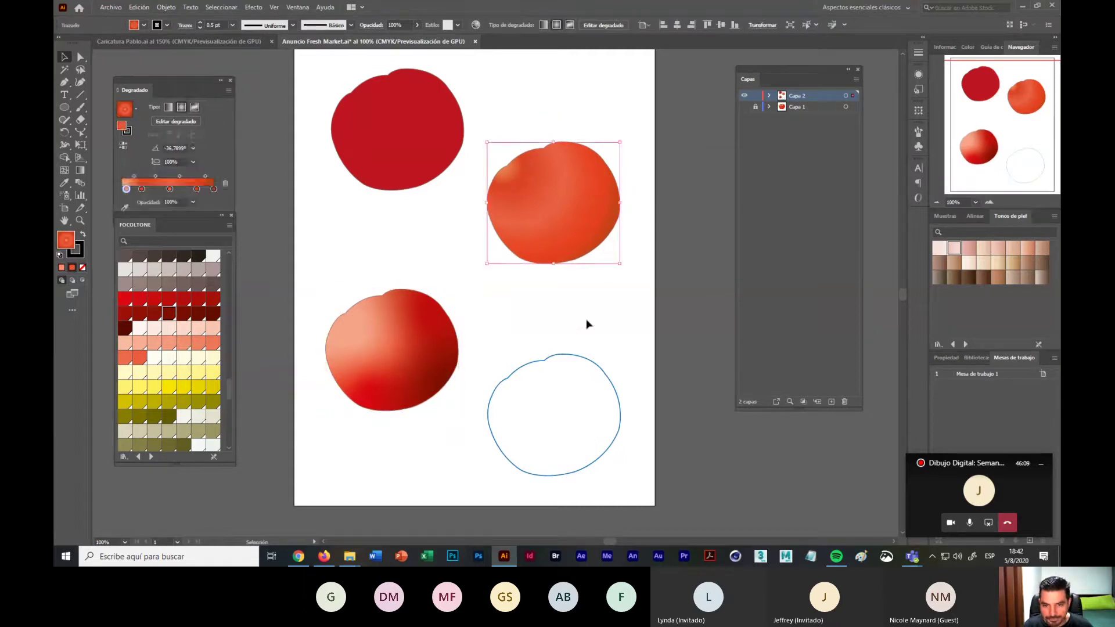
click(587, 324)
Step: Select the solid, radial-gradient and freeform-gradient tomatoes in turn to compare their fills
click(441, 153)
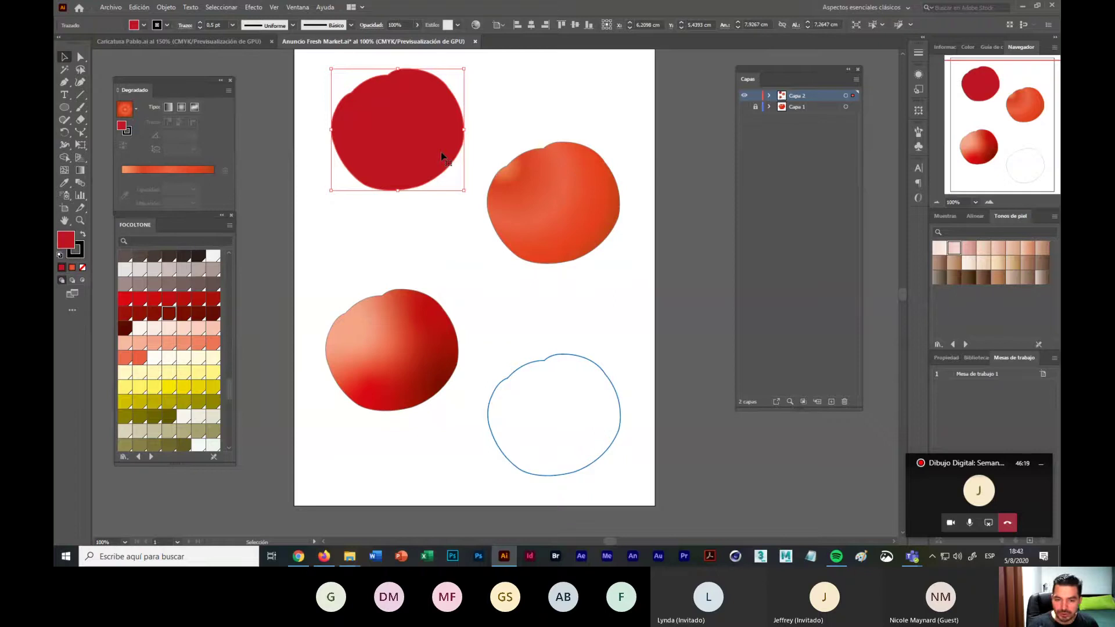
click(562, 236)
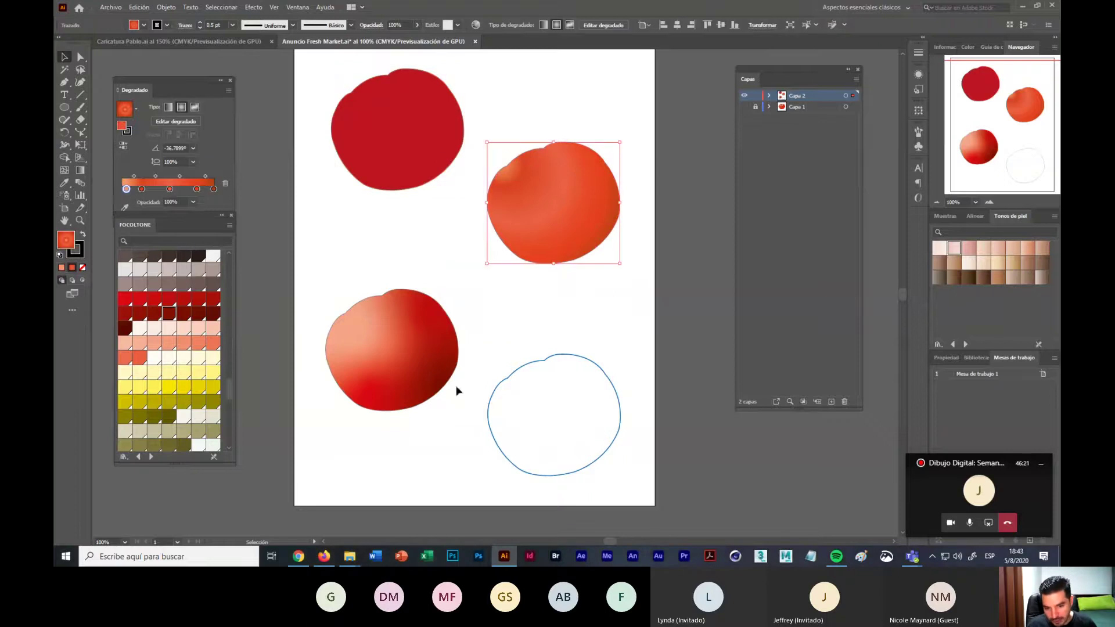
click(438, 390)
click(497, 348)
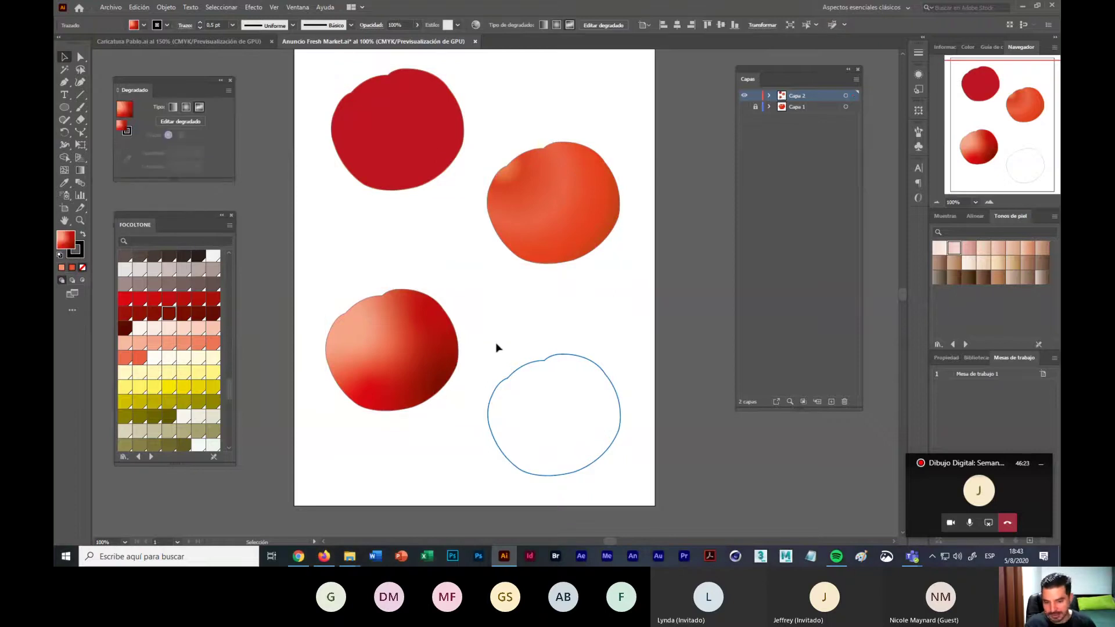
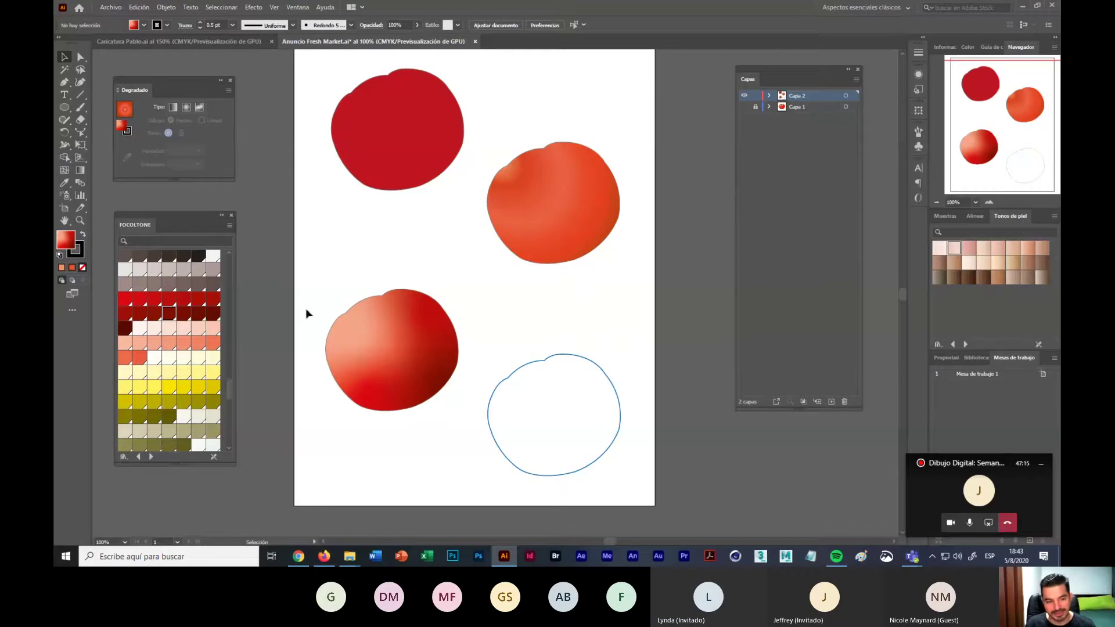
Step: Close the FOCOLTONE swatch library and the gradient settings, and move the orange tomato slightly further down
click(232, 215)
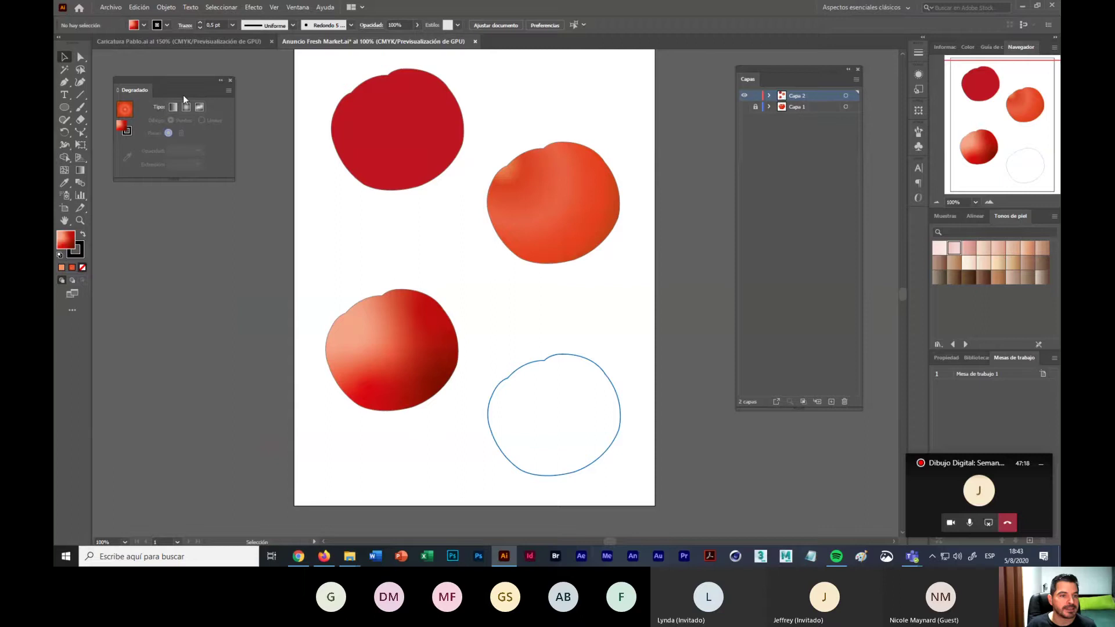
click(231, 81)
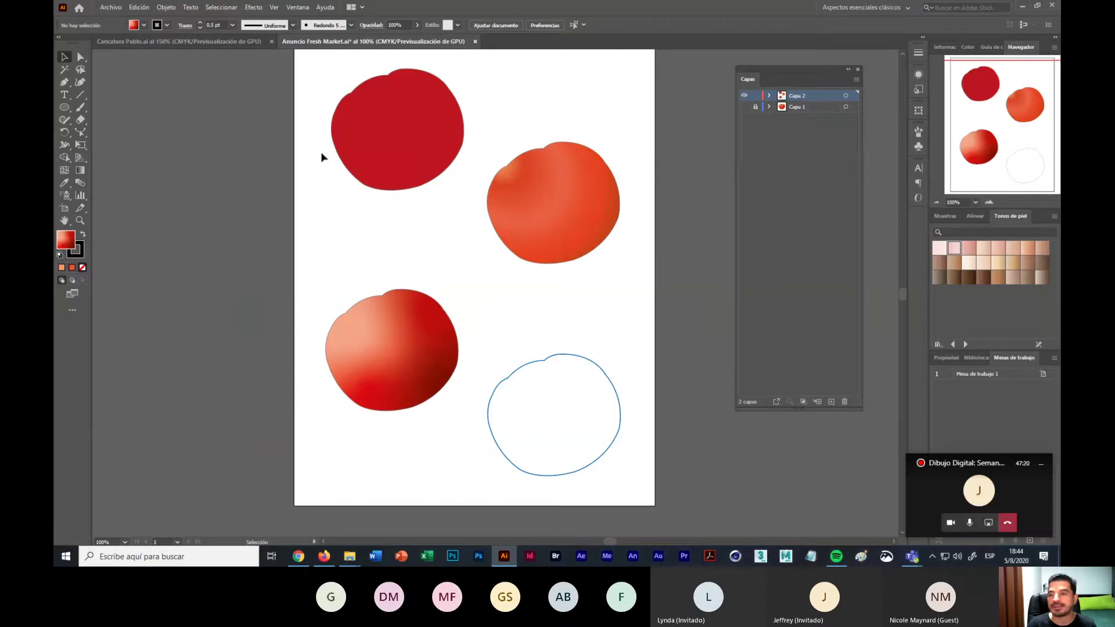
click(552, 238)
drag(552, 238, 544, 260)
click(594, 336)
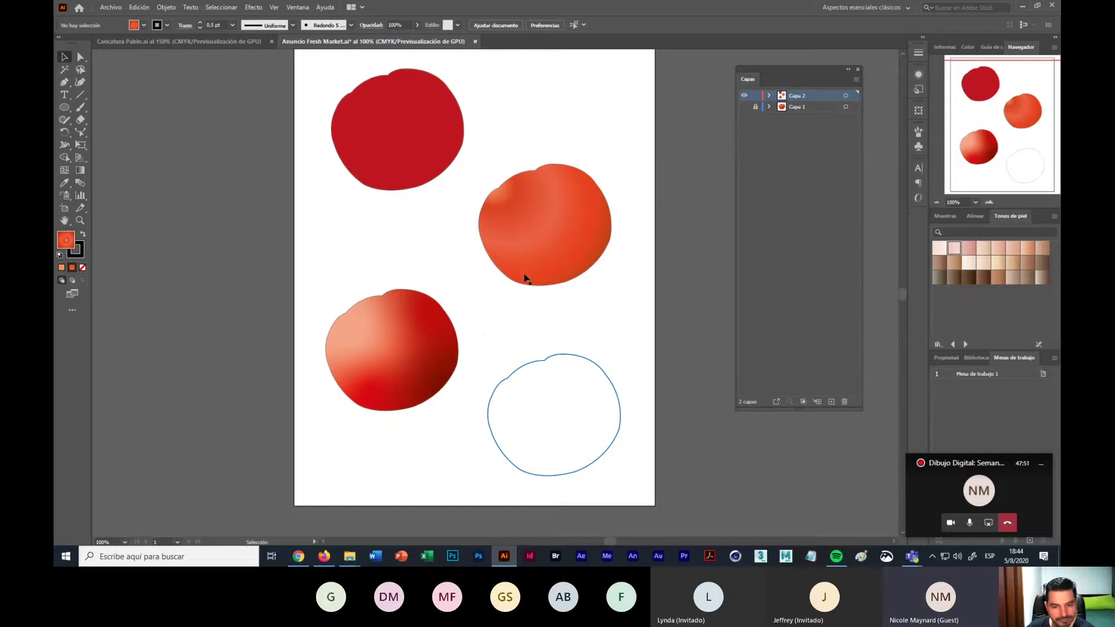
Step: Add a second Carta-size artboard beside the first, temporarily floating the artboard list and docking it back
scroll(511, 319, up, 2)
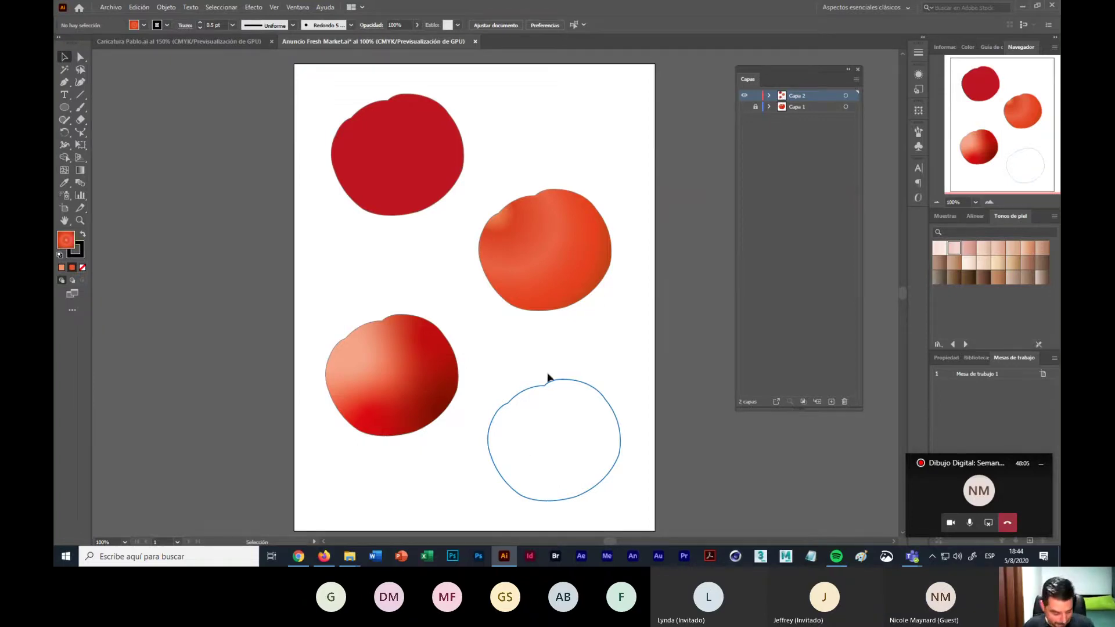
scroll(615, 356, right, 2)
scroll(570, 356, left, 4)
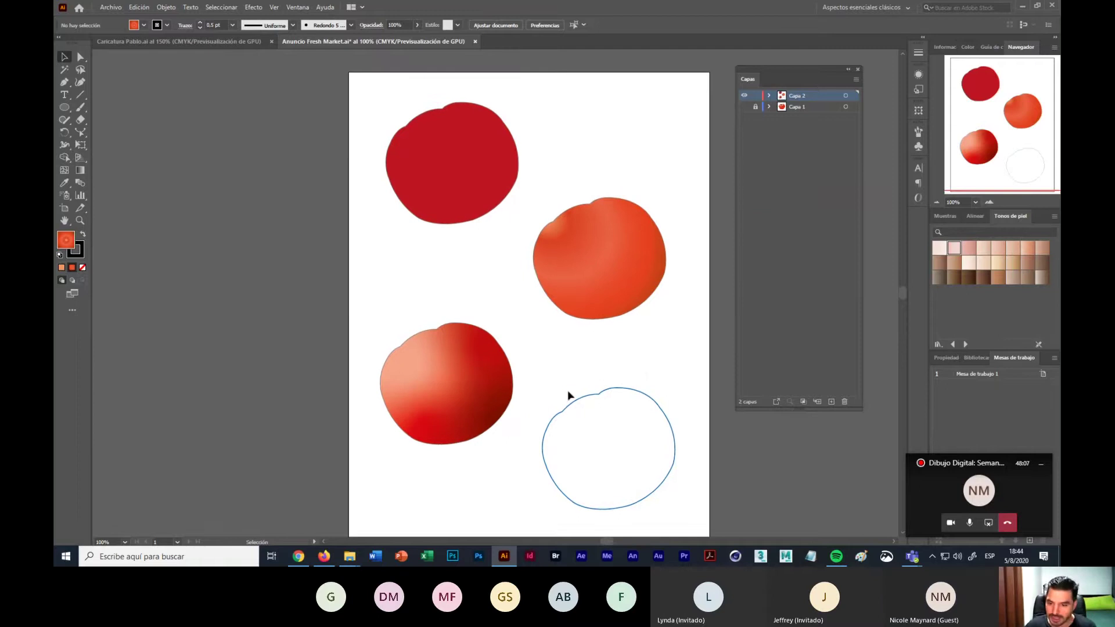
scroll(637, 360, right, 2)
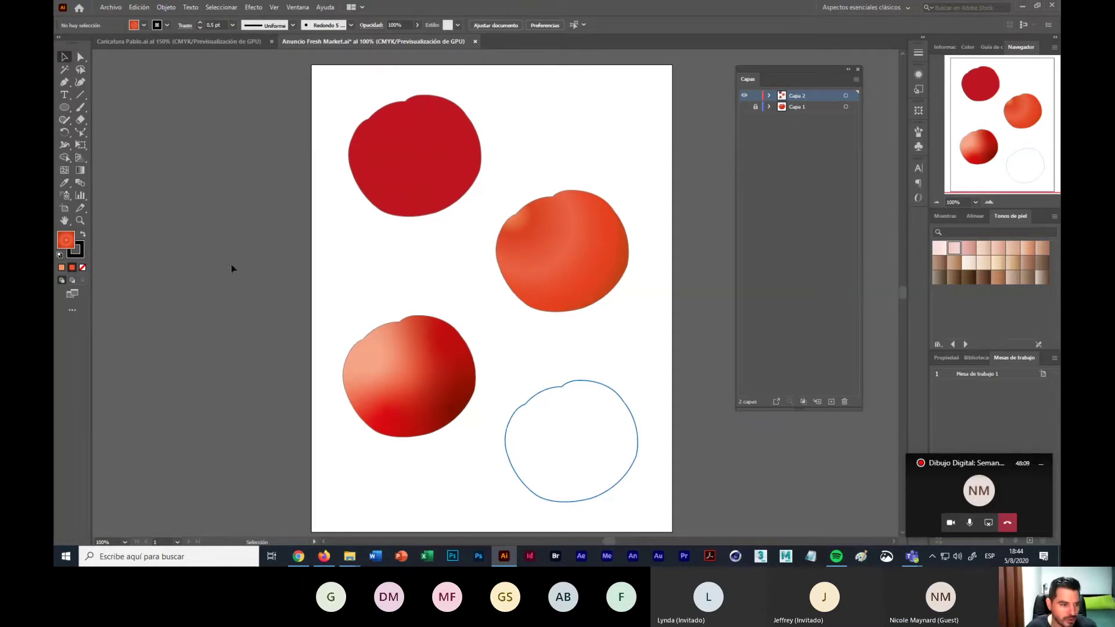
click(64, 208)
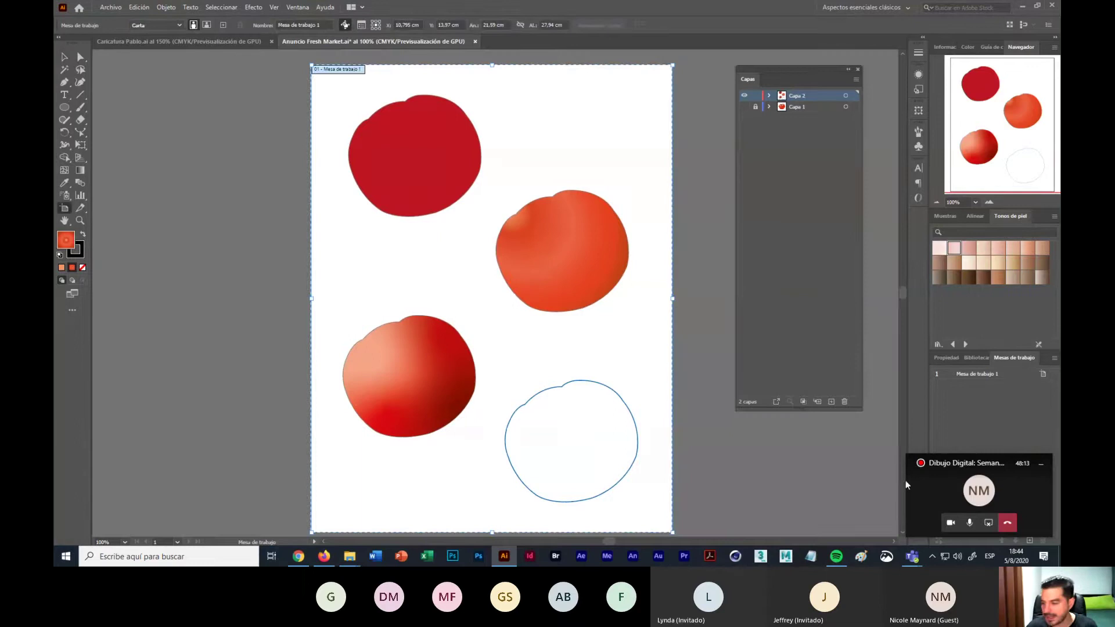
drag(1031, 367, 249, 322)
click(244, 317)
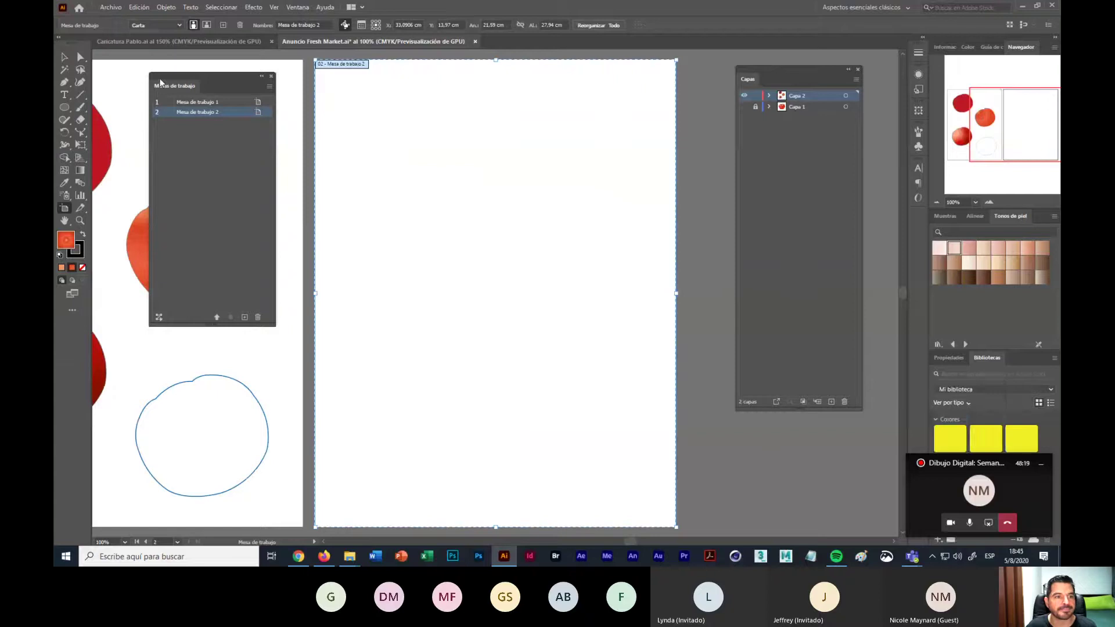
drag(163, 86, 985, 372)
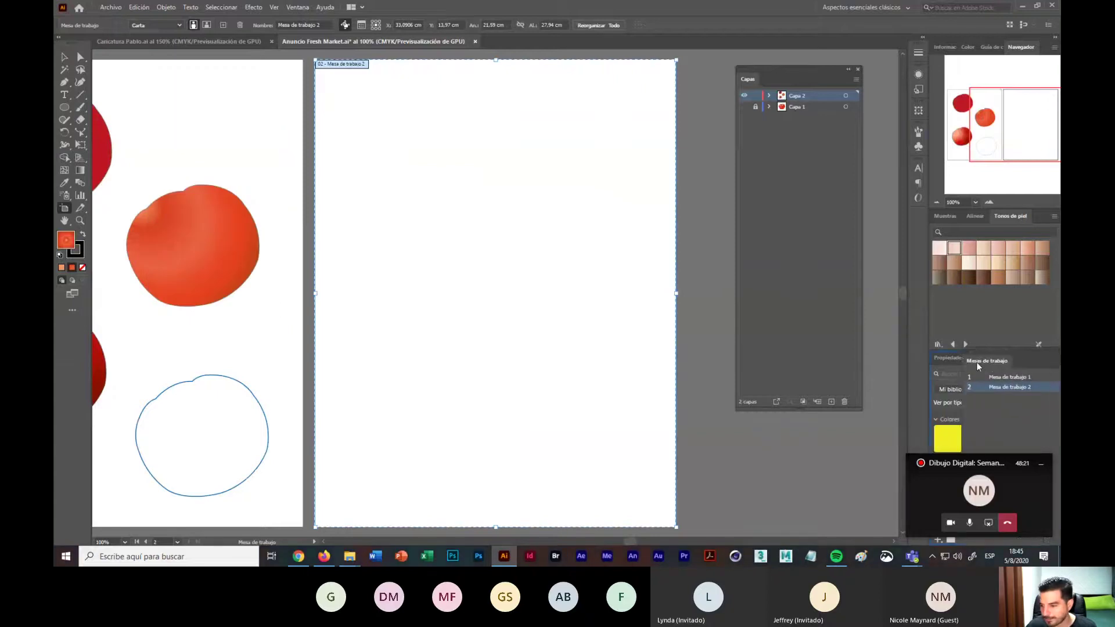
Step: Move the three coloured tomatoes together from the first artboard onto the second artboard
click(936, 202)
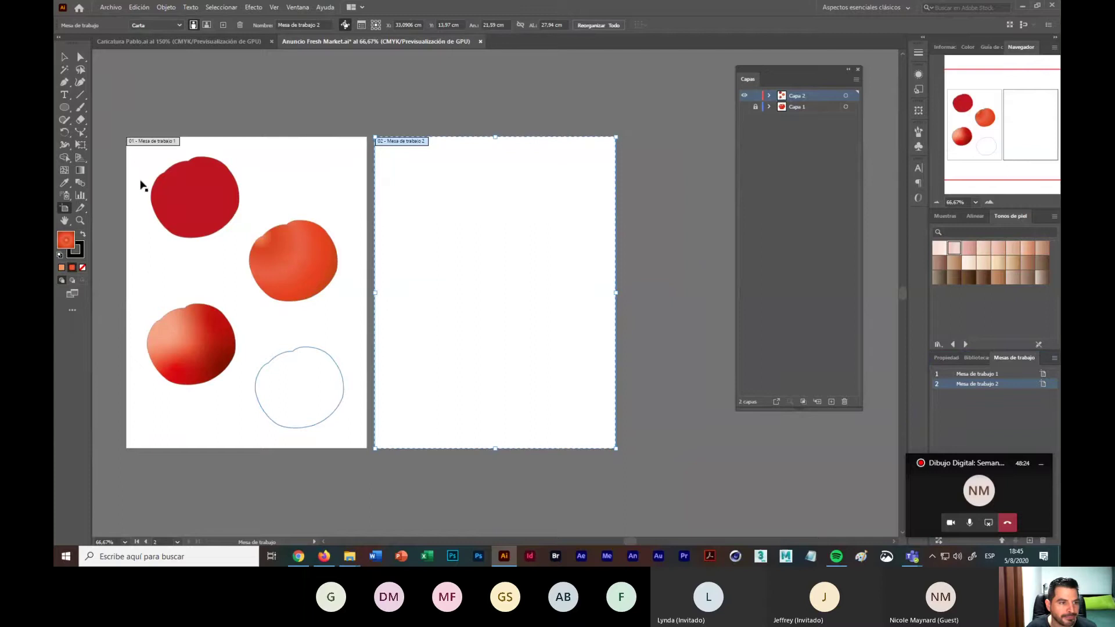
click(64, 56)
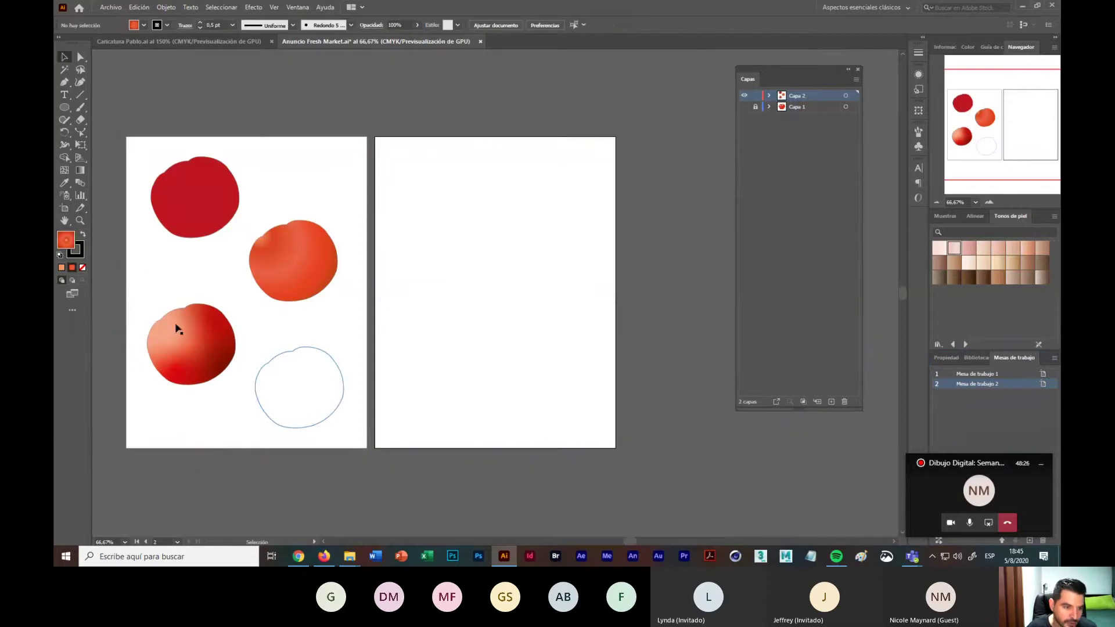
click(195, 233)
shift+click(290, 265)
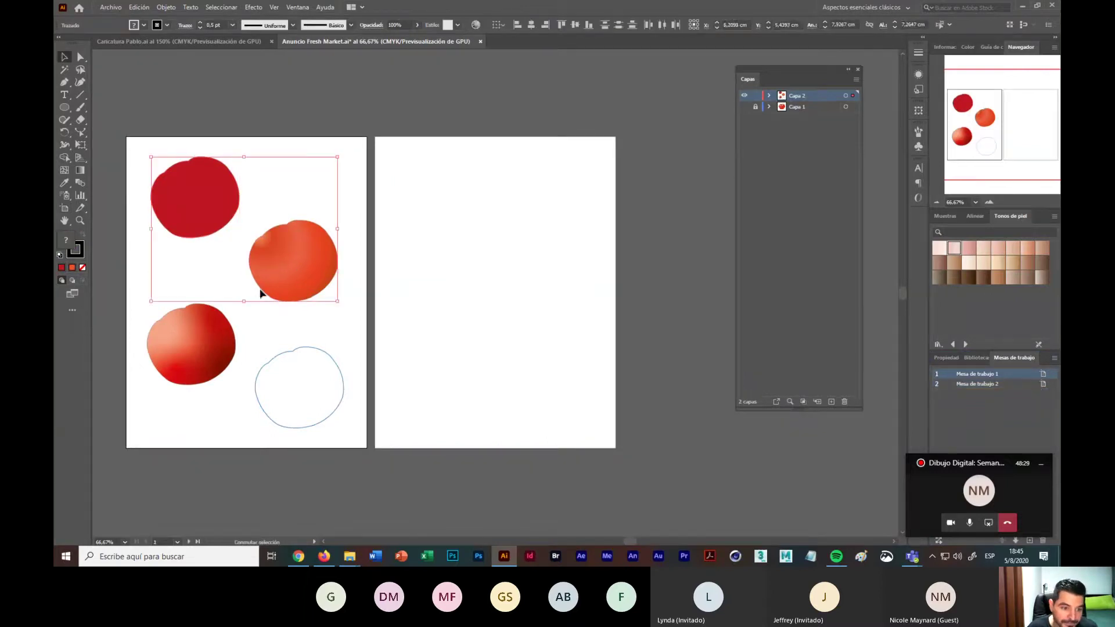
shift+click(216, 353)
drag(218, 353, 471, 366)
click(552, 425)
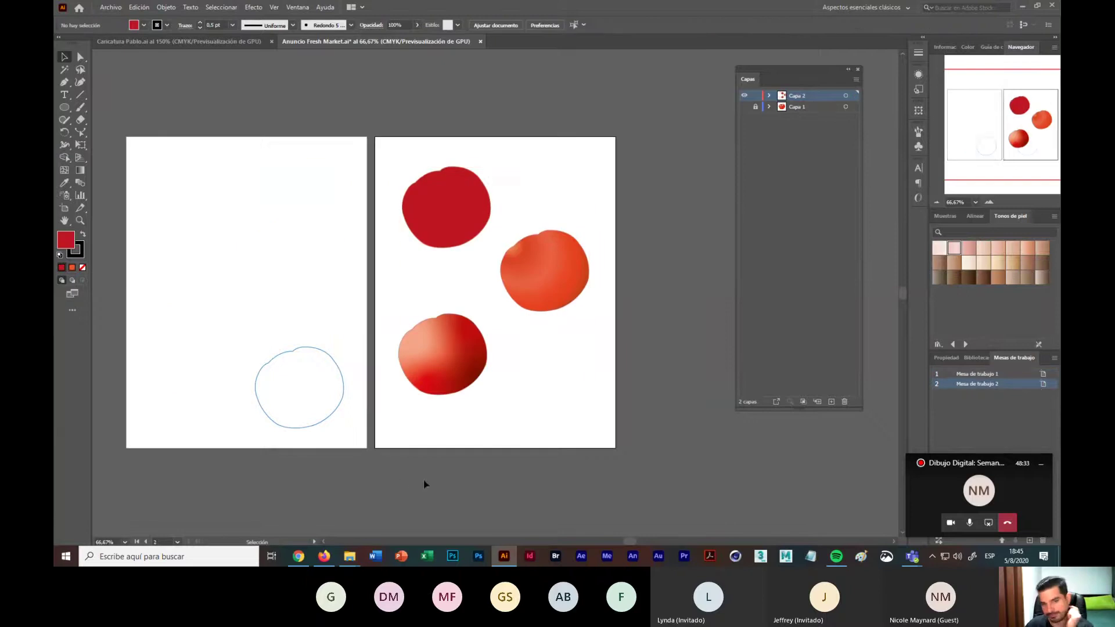
Step: Duplicate the unfilled tomato outline and place the copy above the original on the first artboard
drag(238, 328, 308, 417)
drag(286, 316, 304, 276)
click(324, 319)
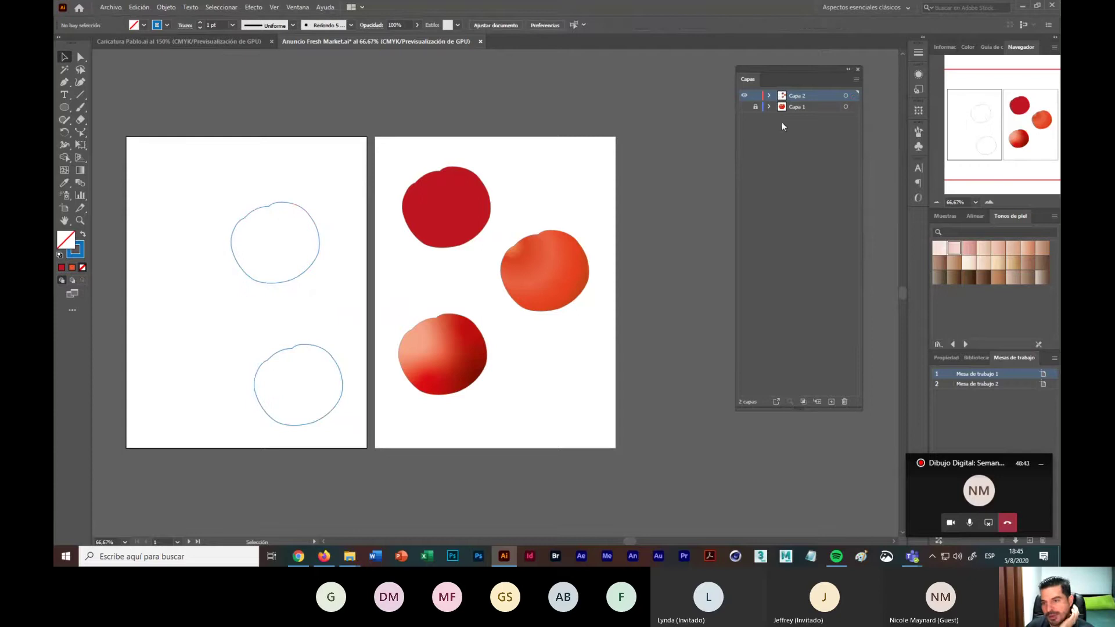
Step: Show and unlock Capa 1, and scale the tomato photo down to about 9.23 × 6.93 cm near the first artboard's upper-left corner
click(744, 108)
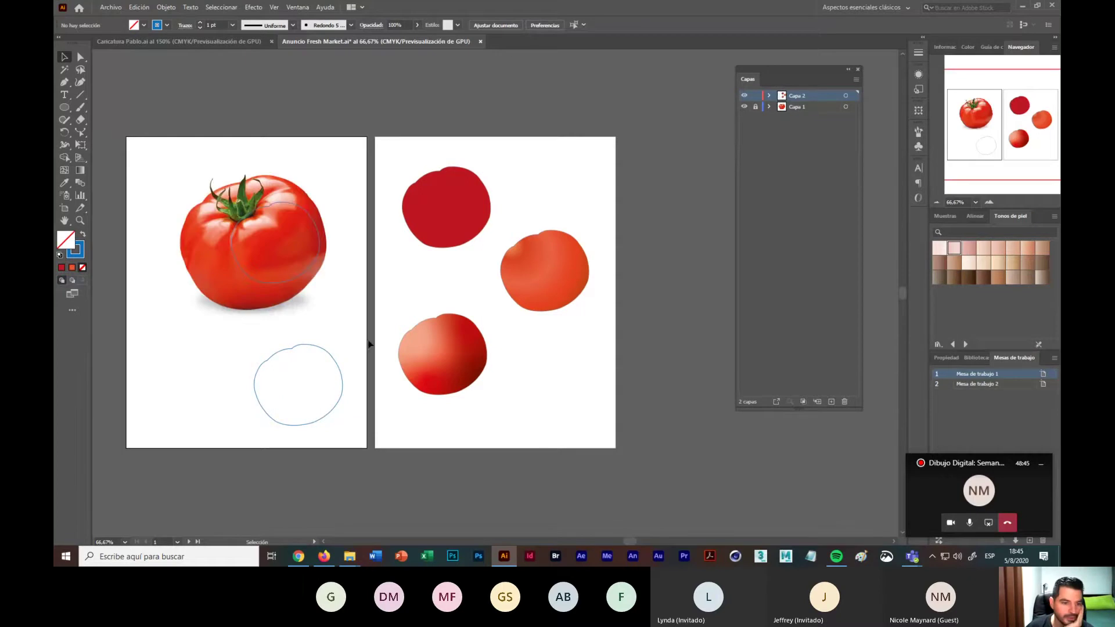
click(756, 107)
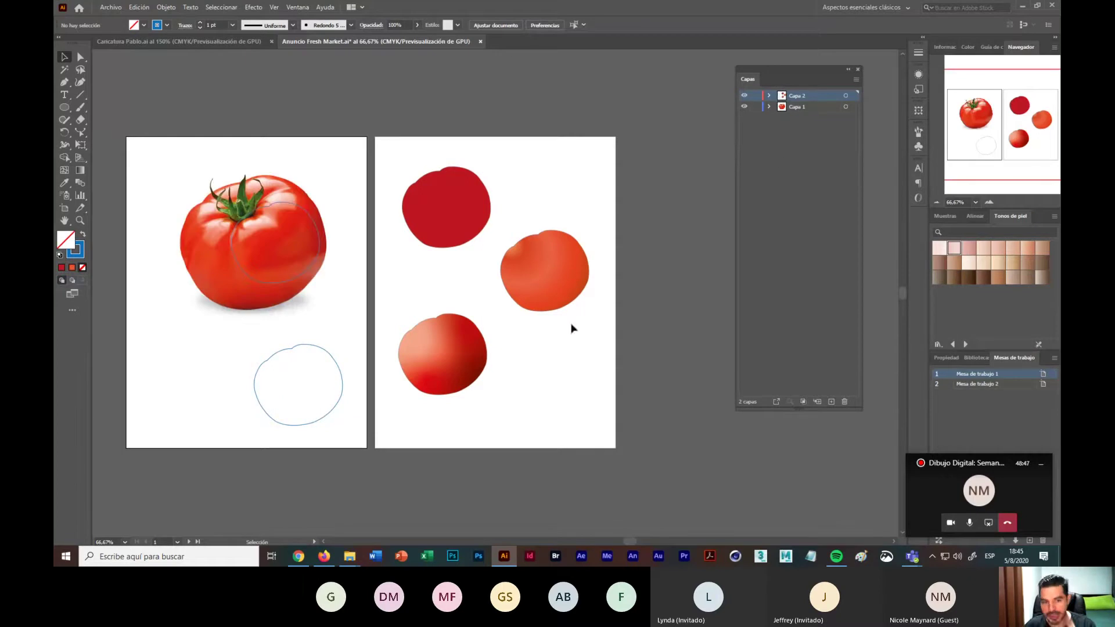
click(224, 317)
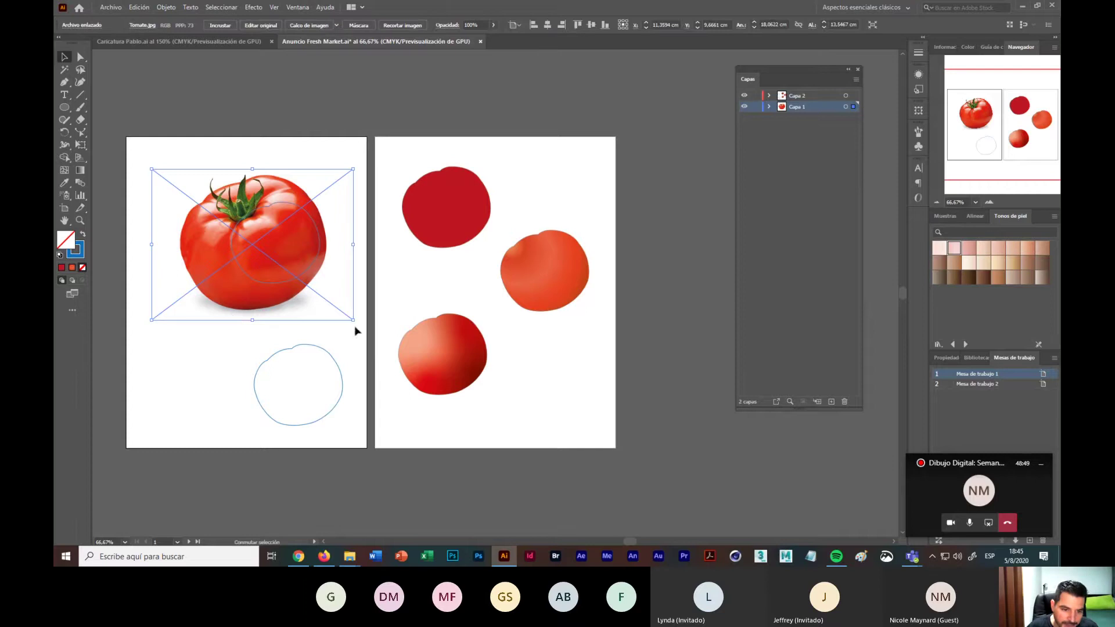
drag(354, 321, 212, 231)
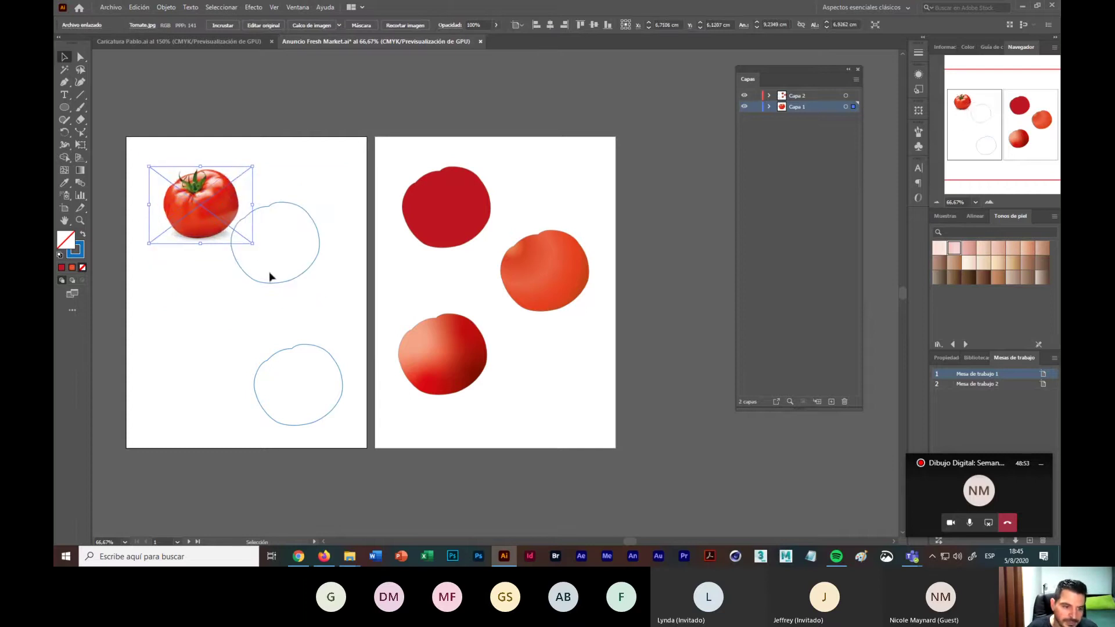
Step: Enlarge the tomato photo slightly, shift it up and left, and space the two outlines apart below it, the lower one nearer the centre
drag(283, 287, 303, 305)
click(251, 242)
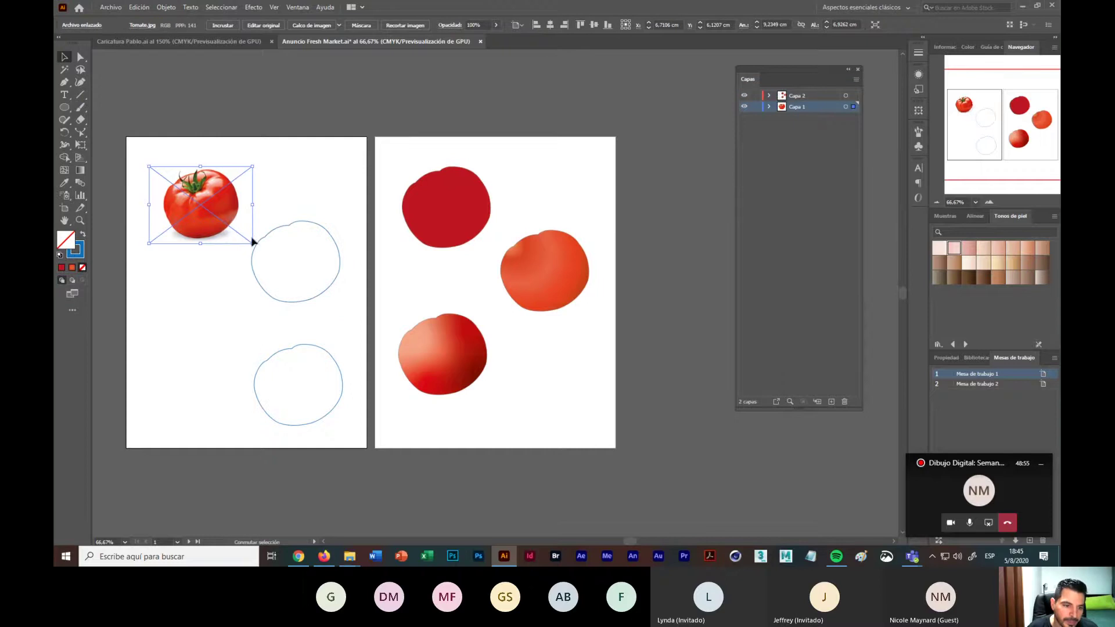
drag(224, 231, 203, 216)
drag(268, 296, 262, 296)
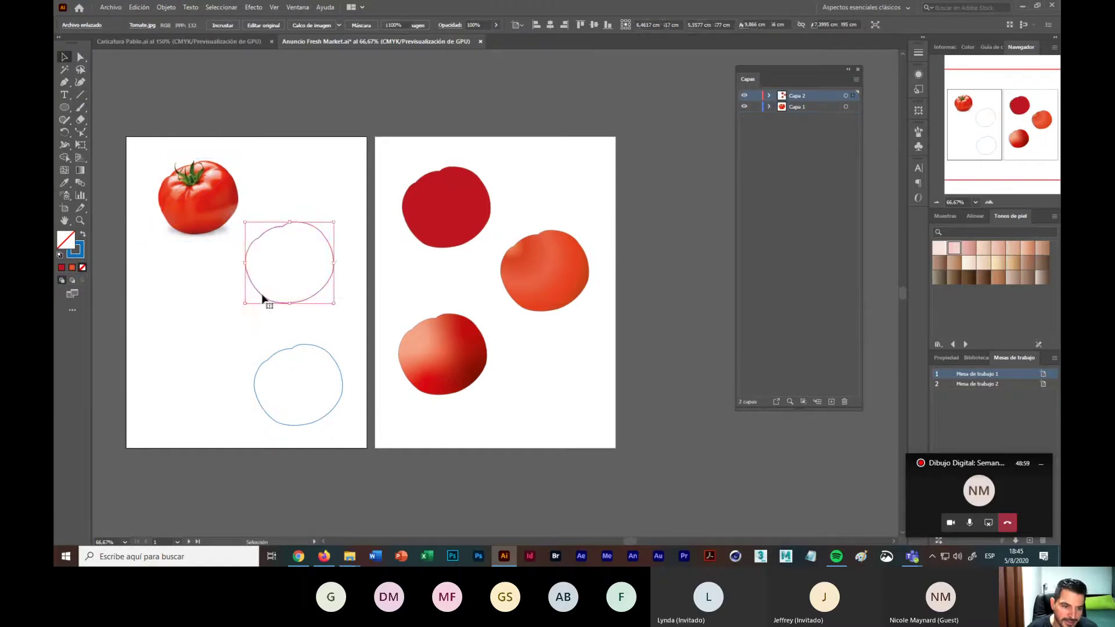
drag(290, 375, 215, 352)
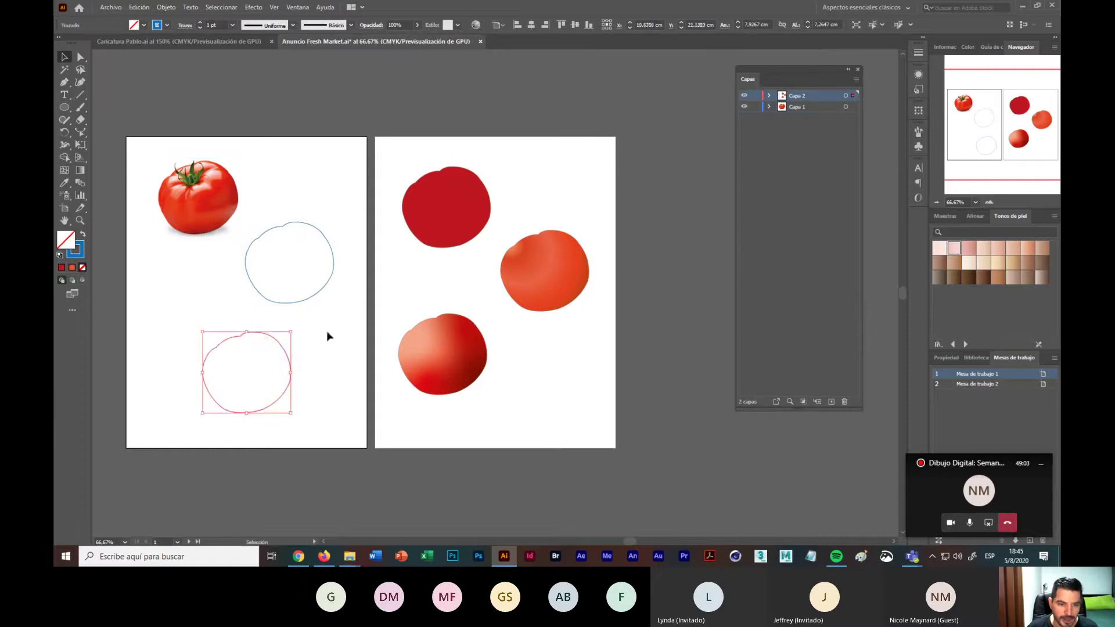
click(325, 334)
Step: Save the Fresh Market advert document with its current arrangement of tomatoes and outlines
click(989, 203)
click(989, 202)
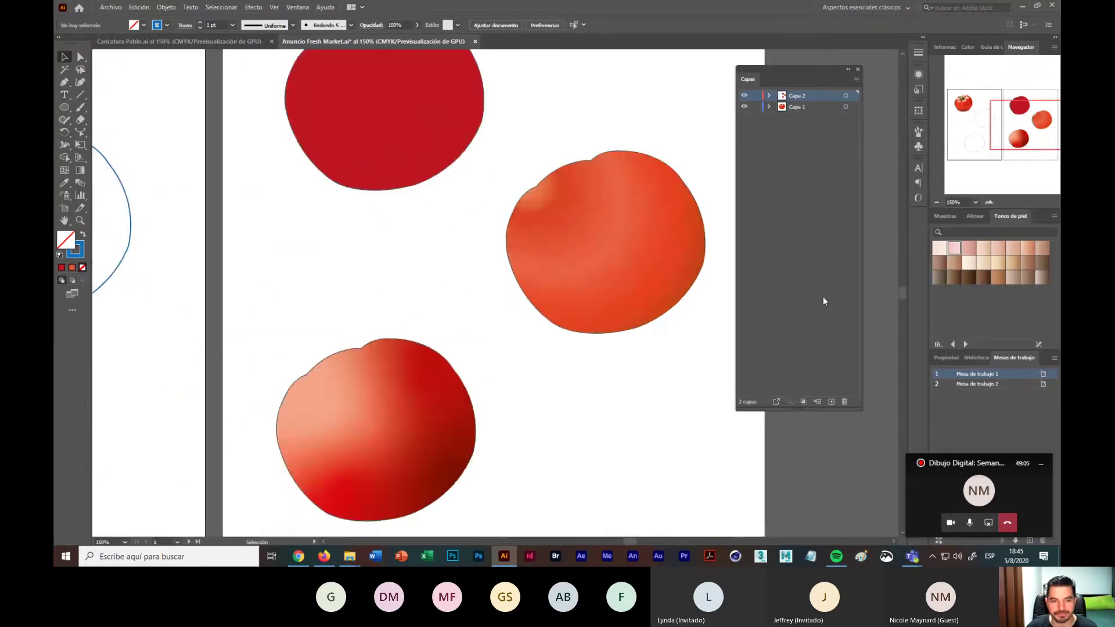
drag(374, 251, 630, 325)
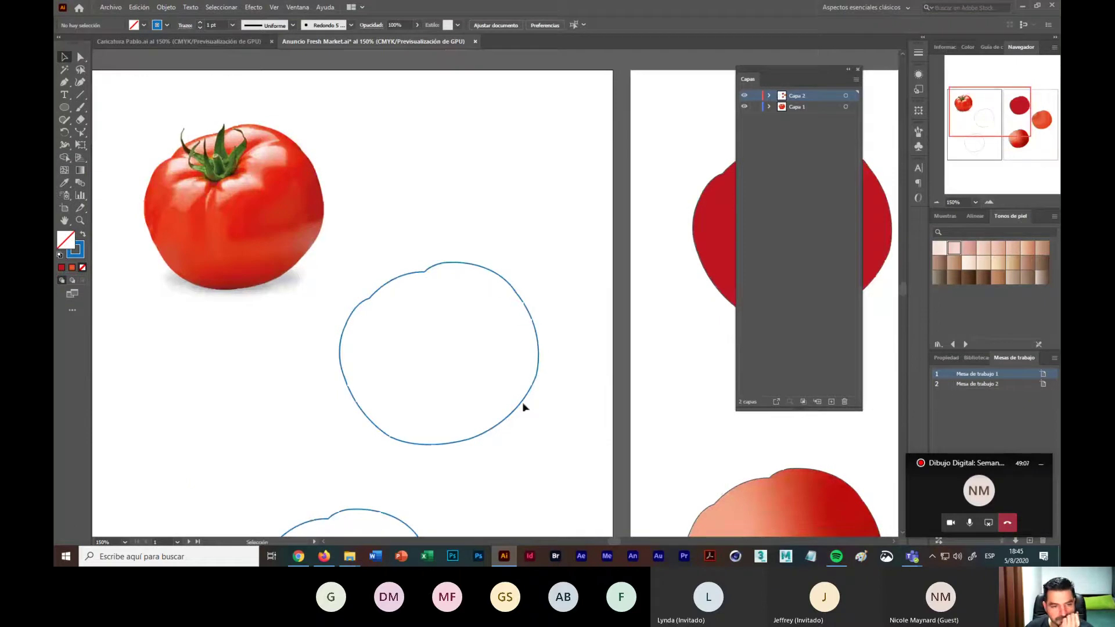
click(937, 202)
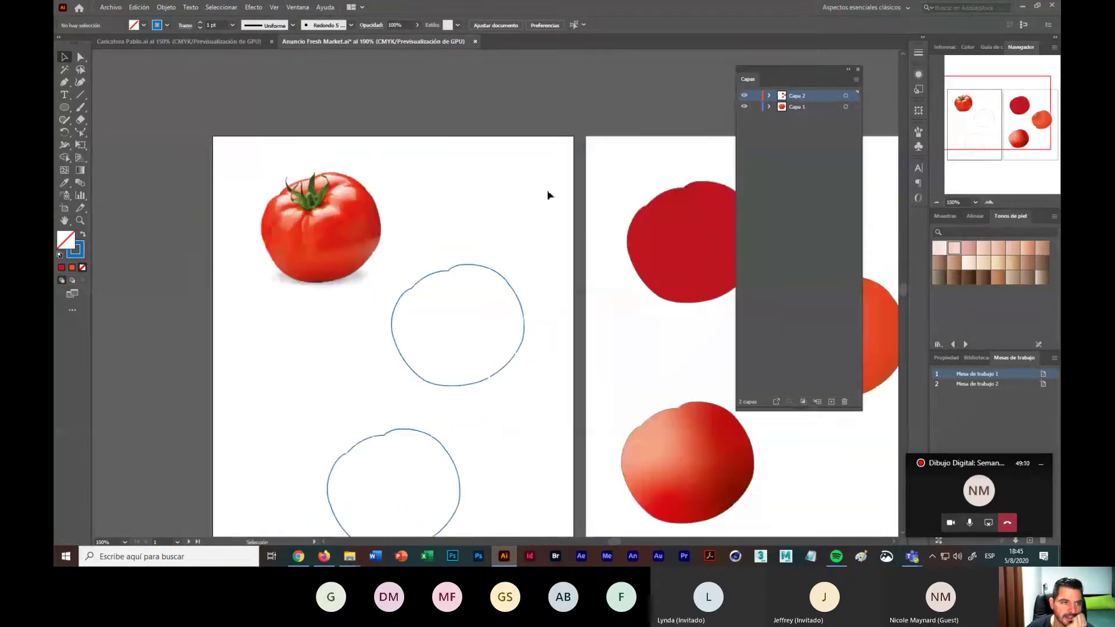
click(110, 7)
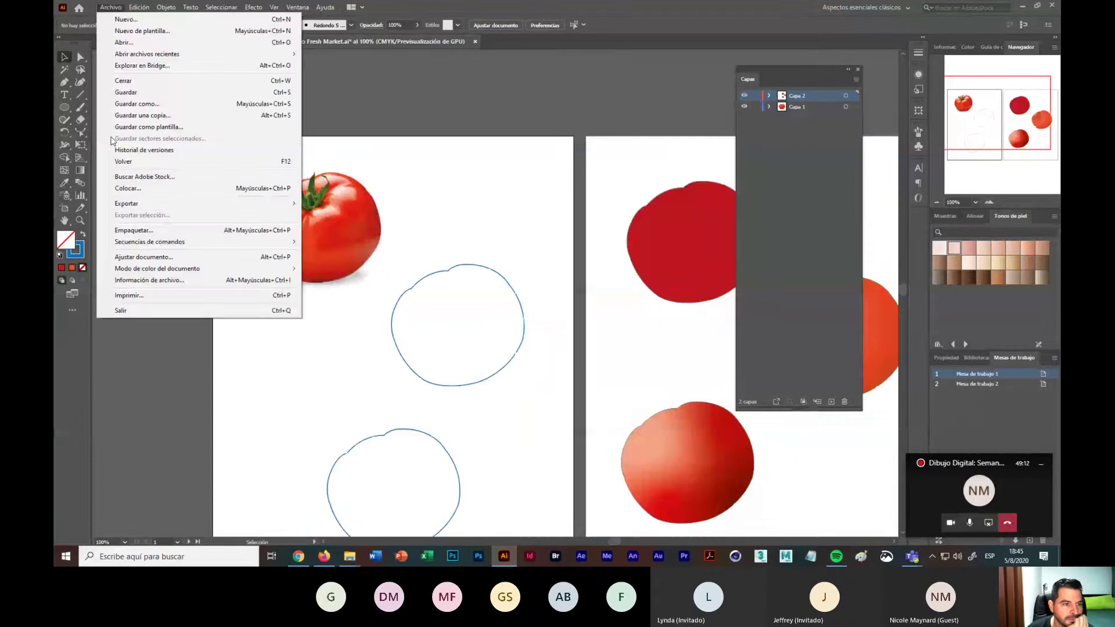
click(162, 96)
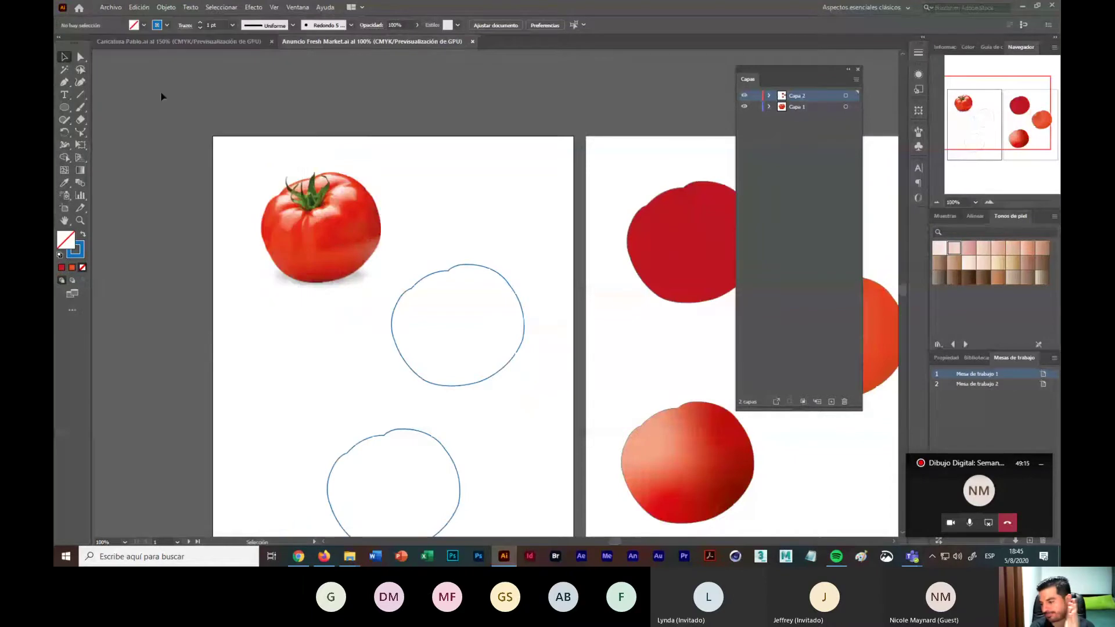
Step: Switch to the Microsoft Teams meeting to check its participants and chat, and return to Illustrator
click(1028, 482)
mouse_move(912, 557)
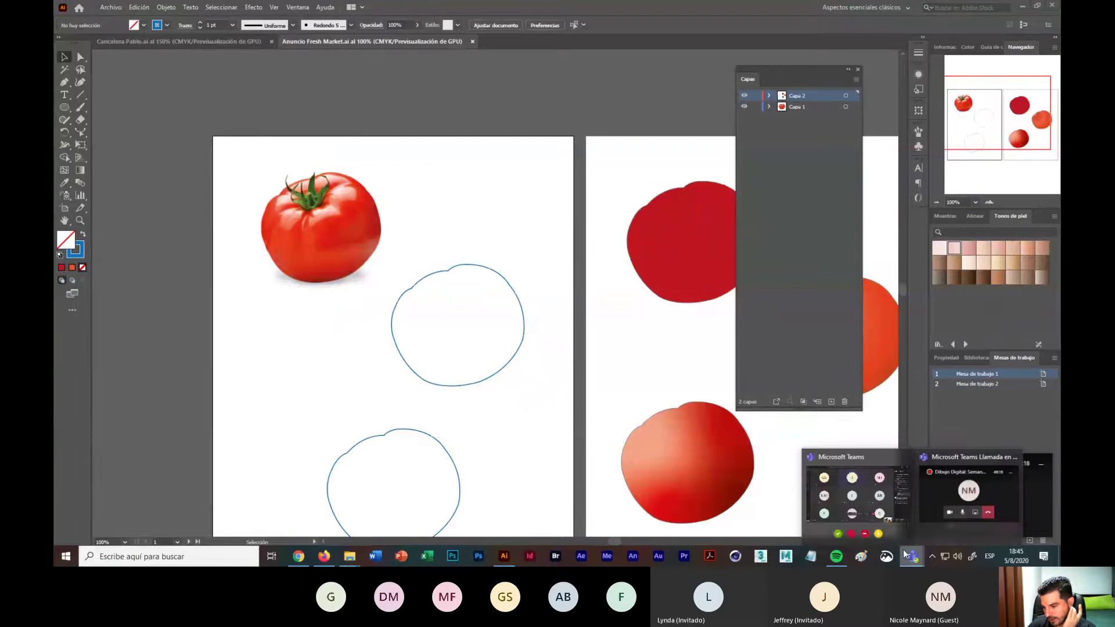
click(881, 466)
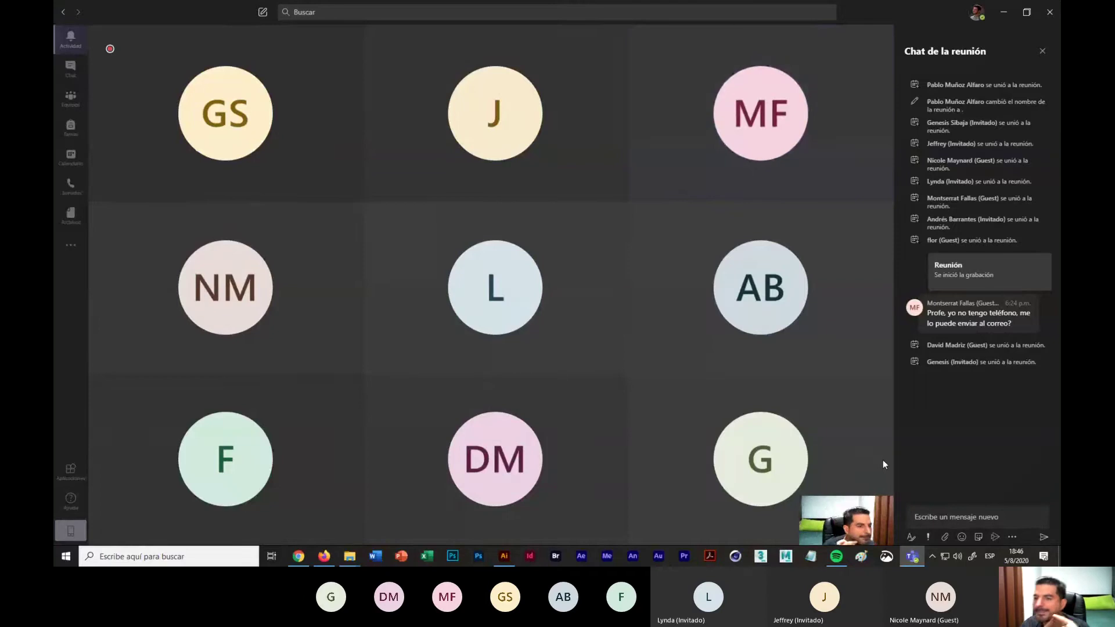
mouse_move(868, 233)
mouse_move(783, 146)
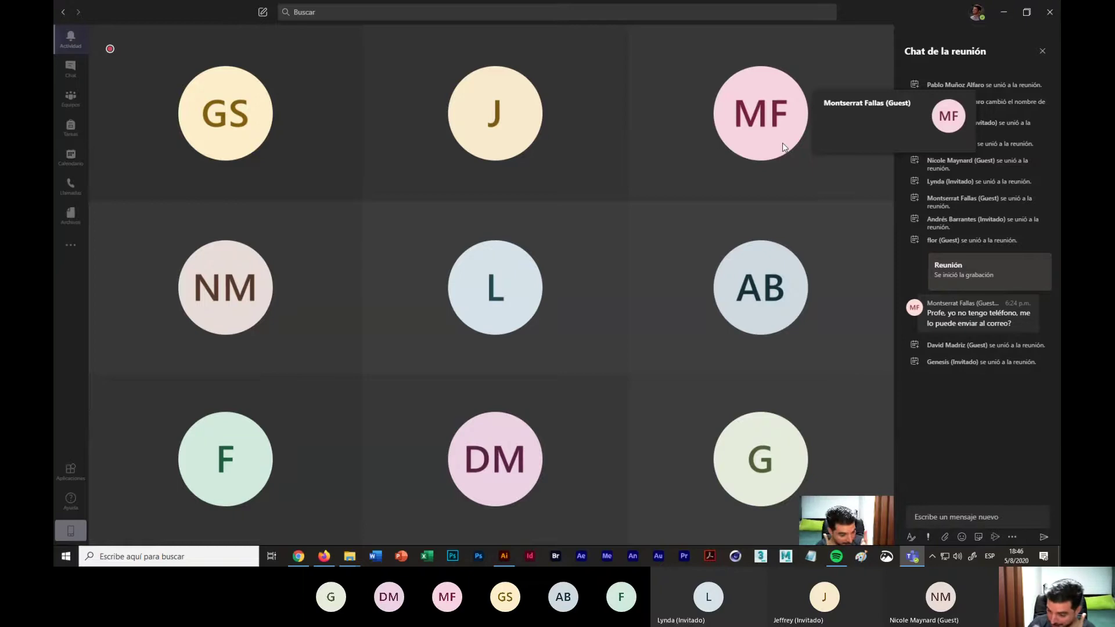
click(504, 557)
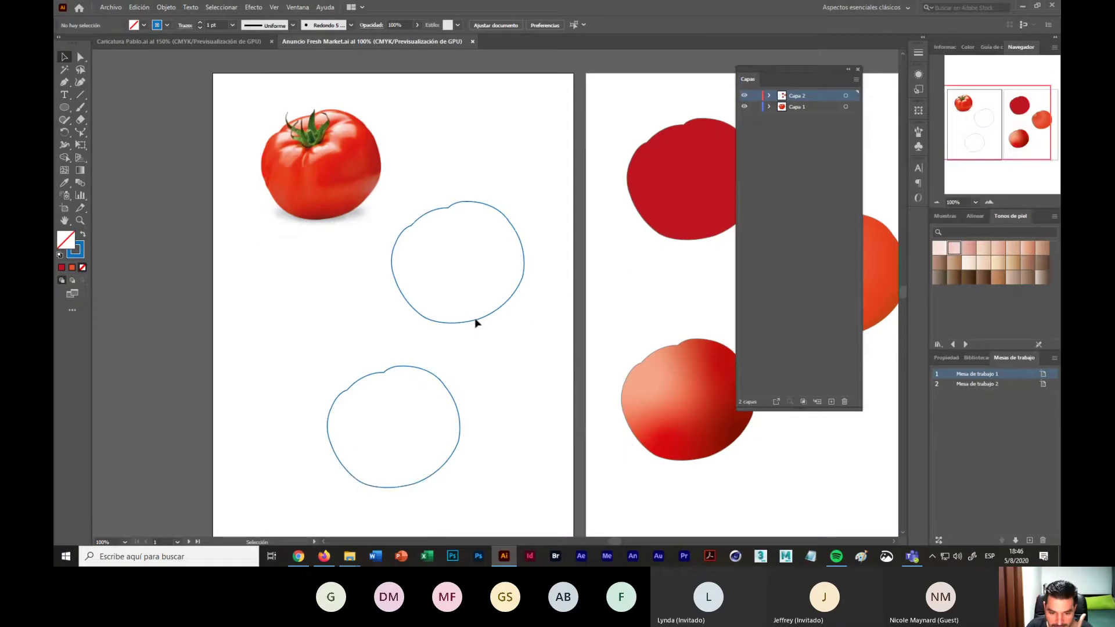
click(345, 189)
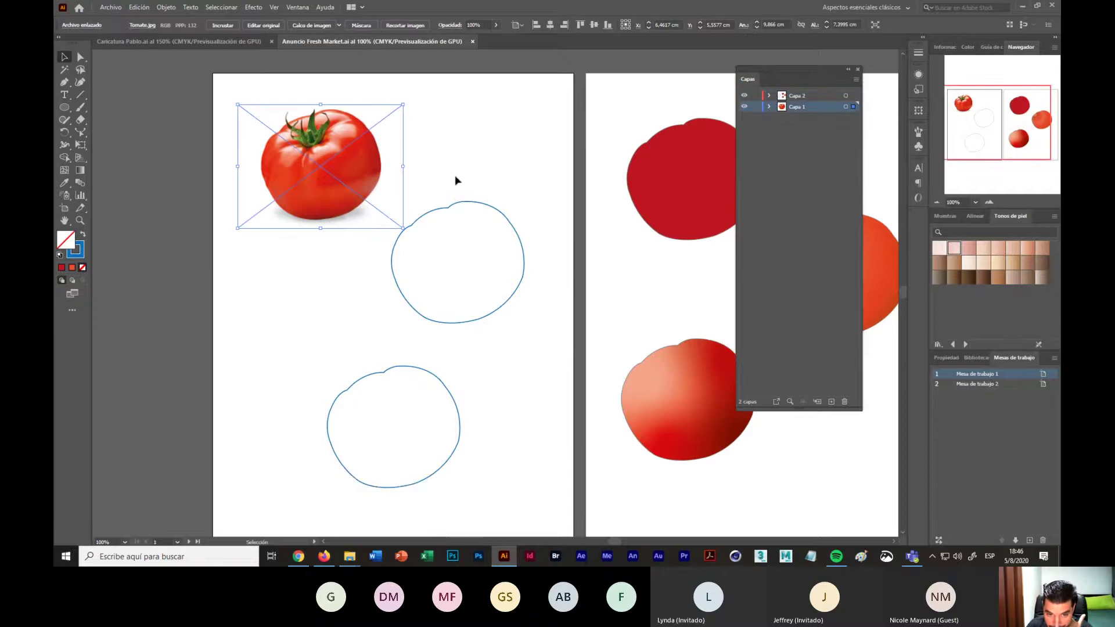
click(509, 260)
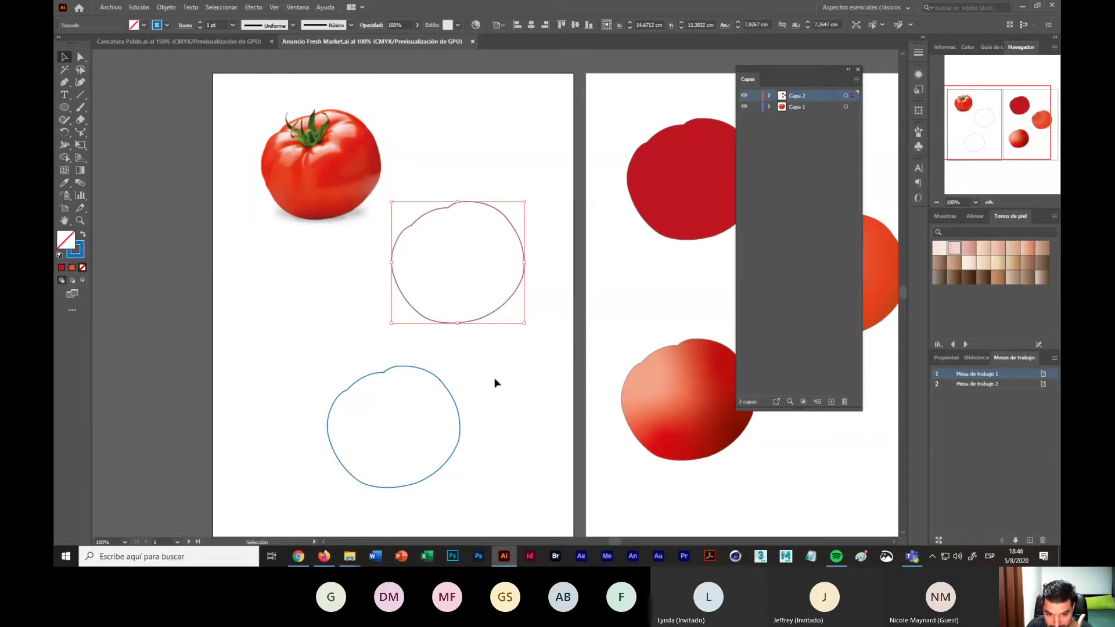
click(430, 415)
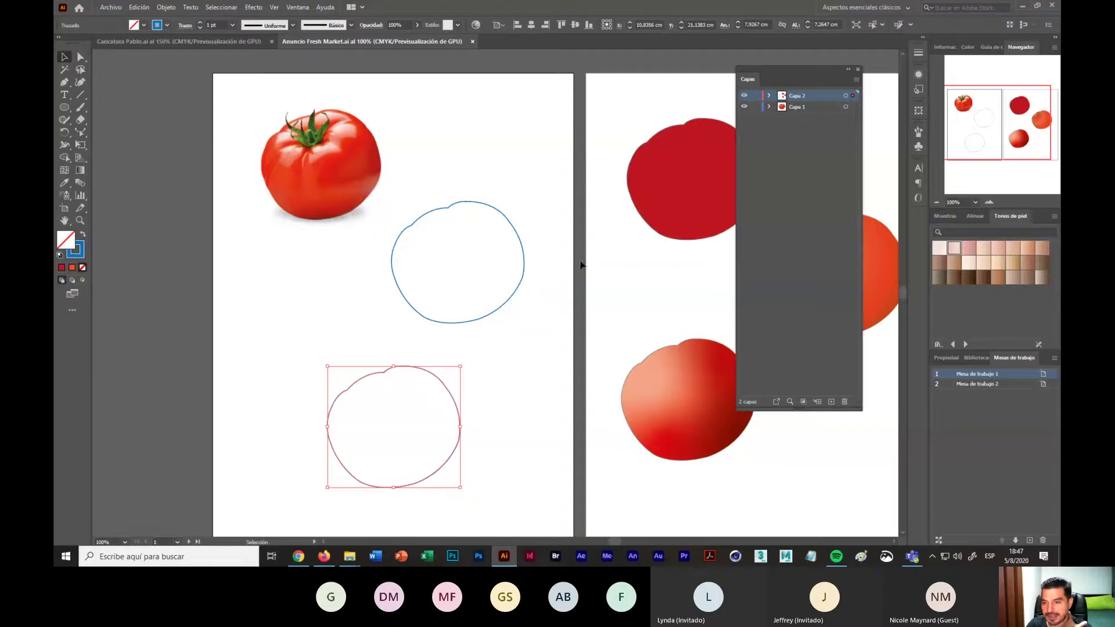
click(528, 348)
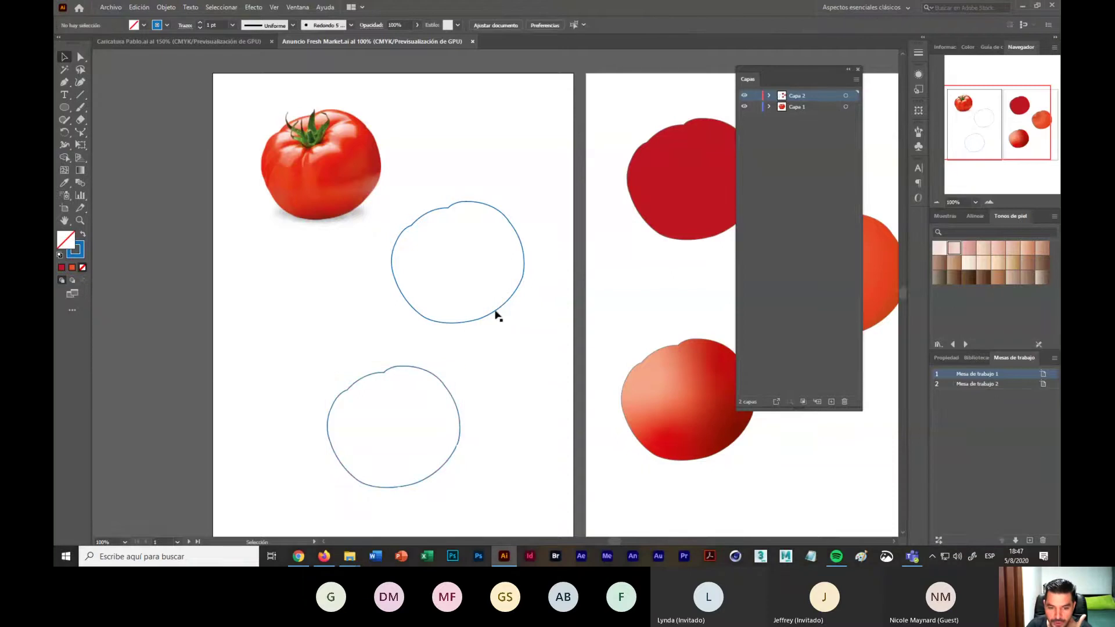
Step: Move the upper tomato outline up and slightly right so it sits beside the tomato photo on the first artboard
click(496, 314)
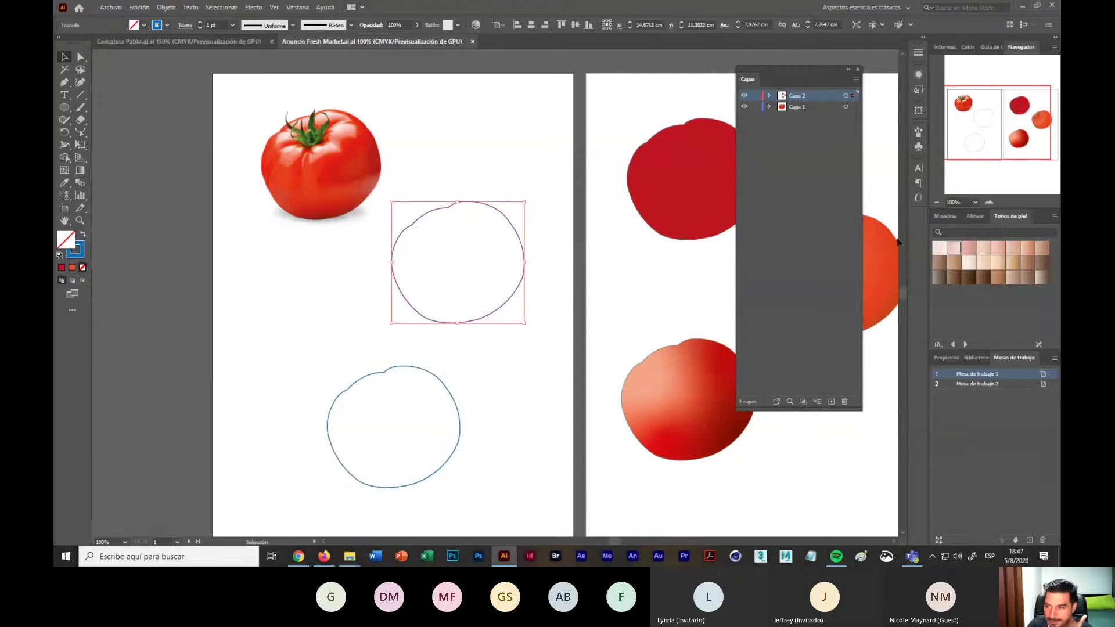
click(990, 202)
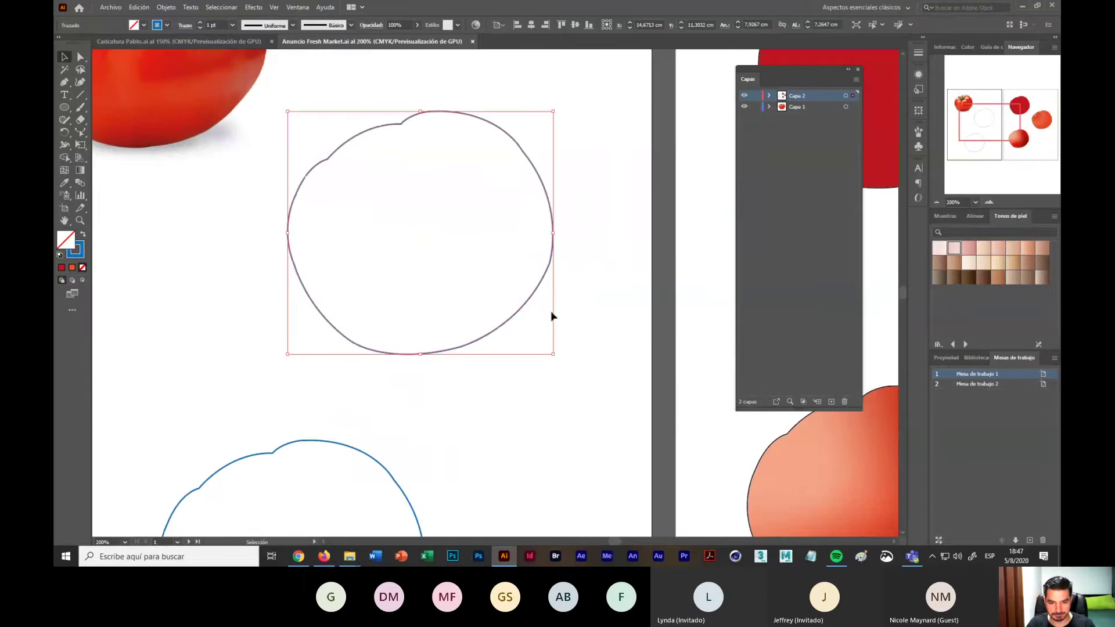
drag(552, 316, 573, 406)
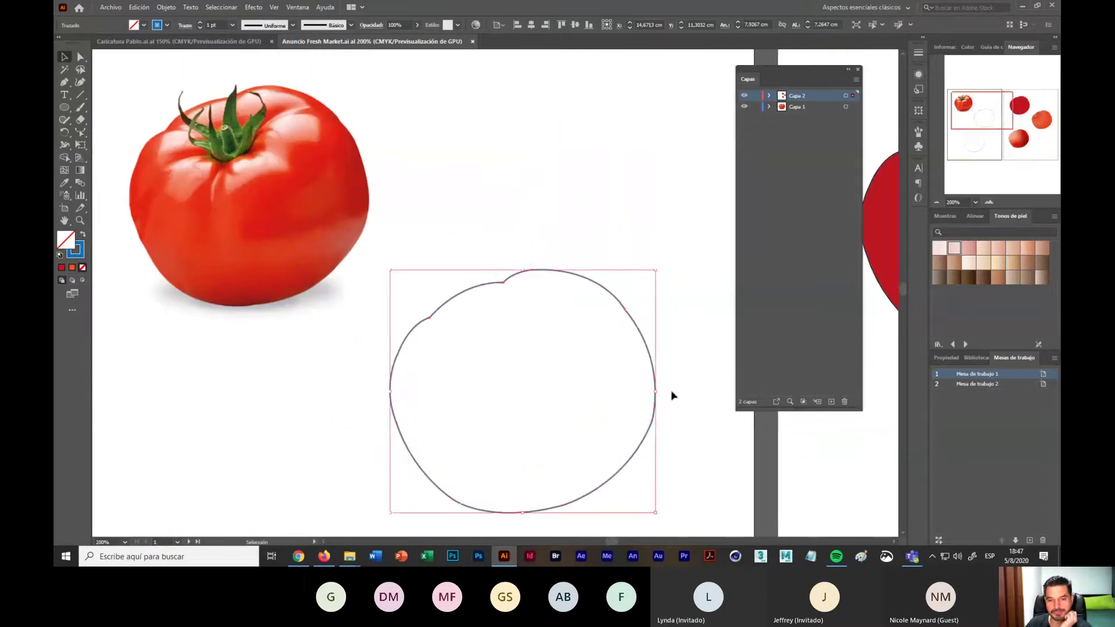
drag(625, 311, 636, 244)
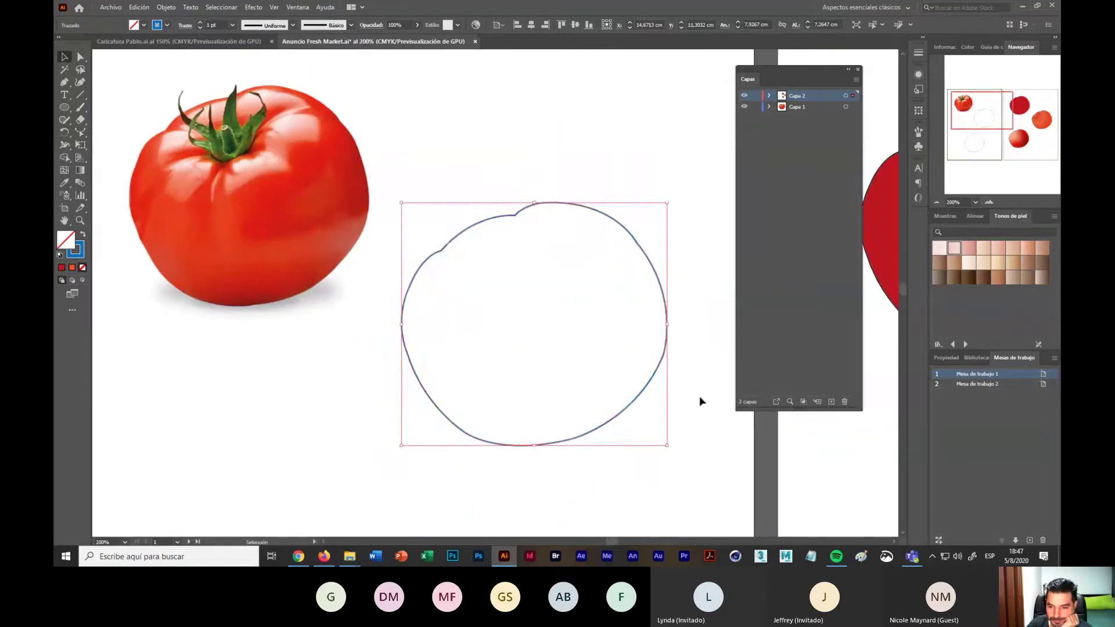
click(713, 430)
Step: Try placing a Mesh tool point on the upper-left edge of the outline beside the photo, and undo it
click(562, 432)
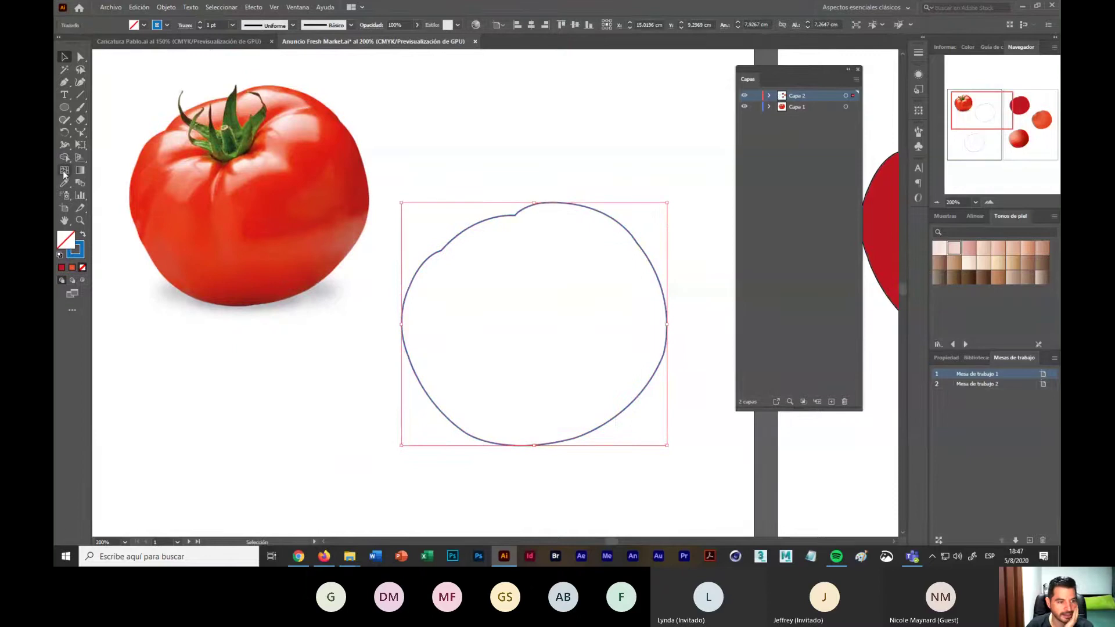
key(super+plus)
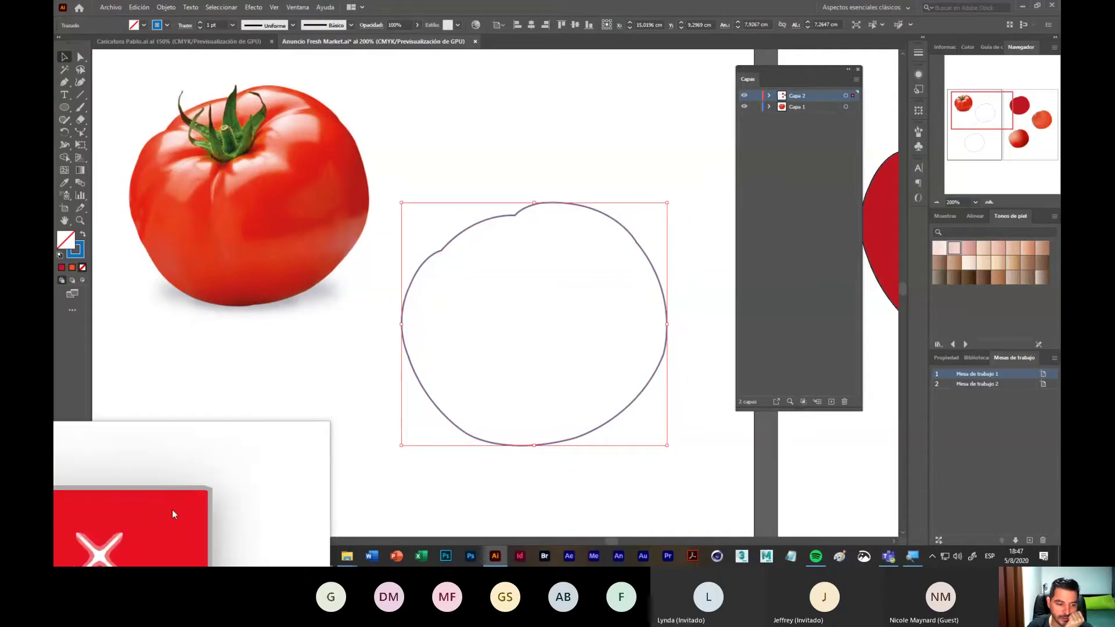
click(172, 508)
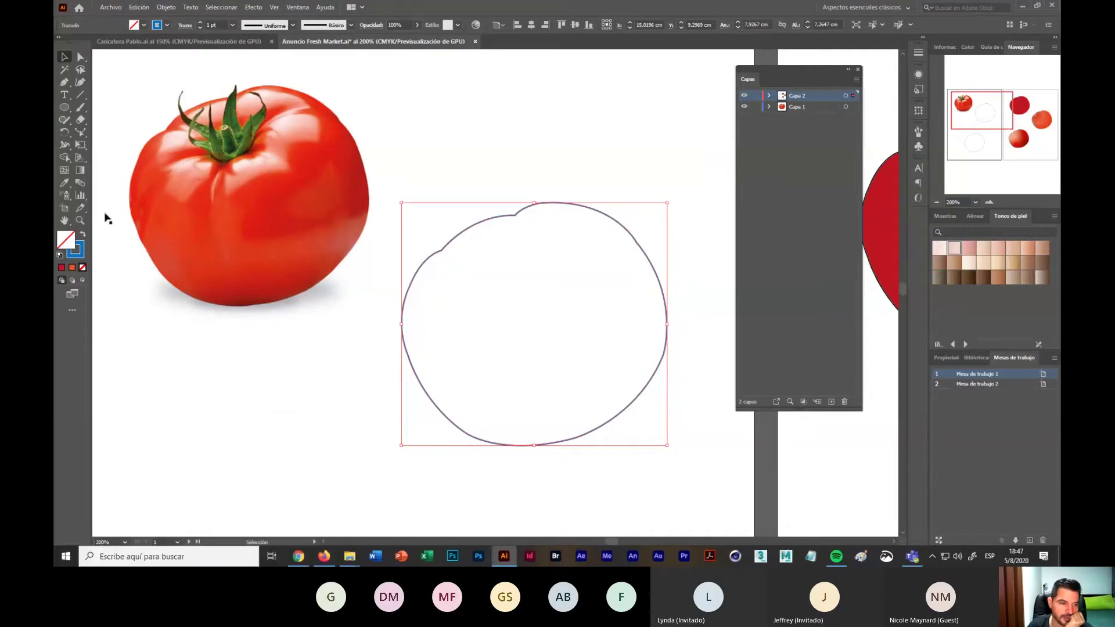
click(65, 172)
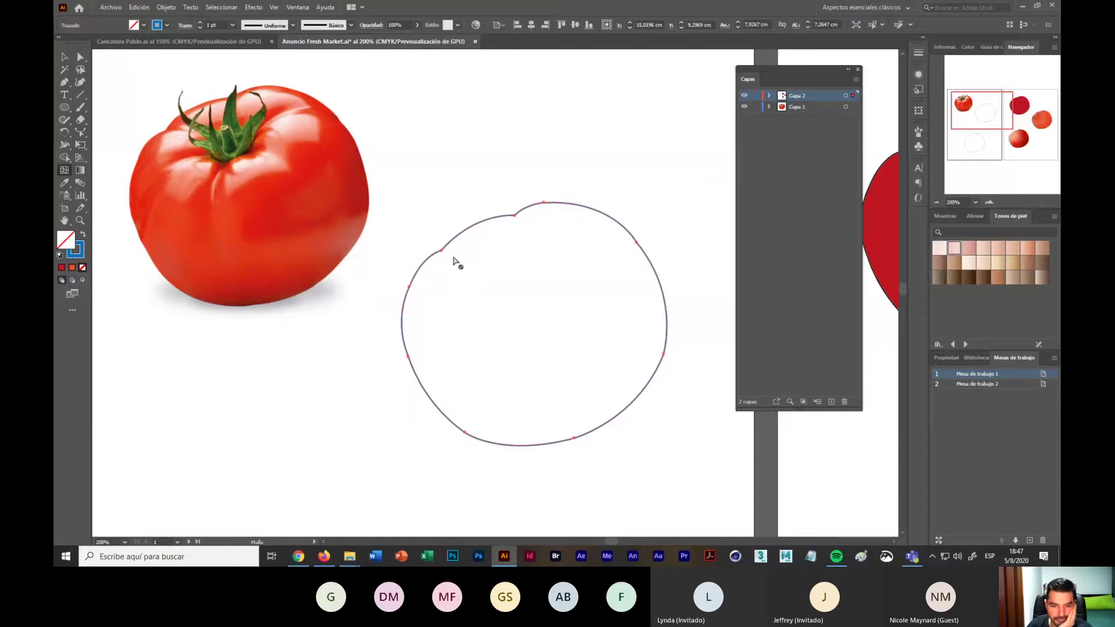
click(458, 238)
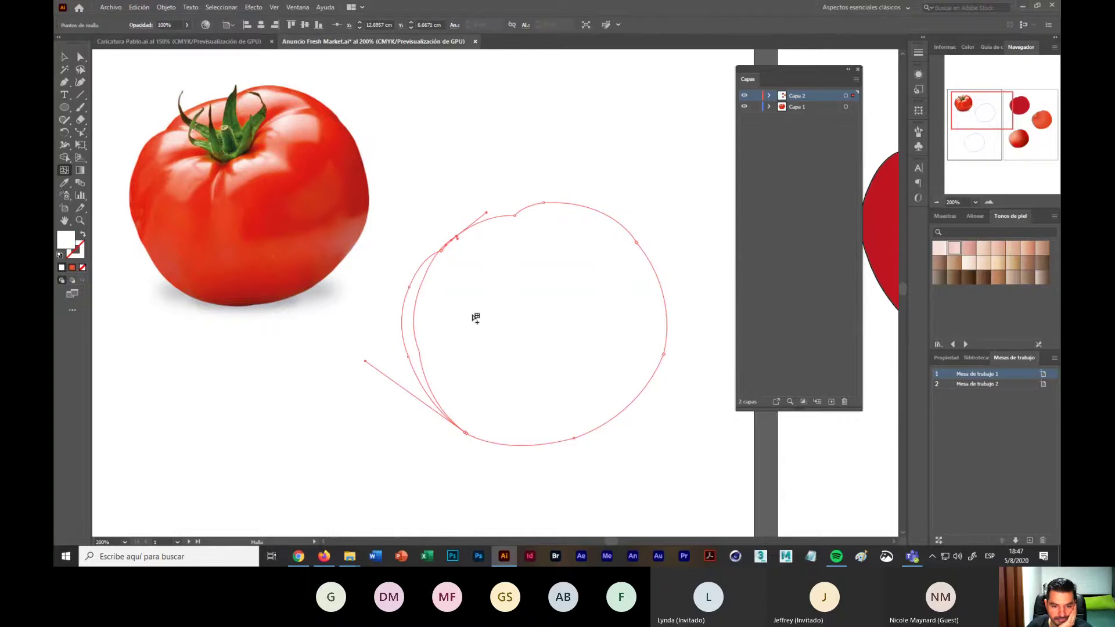
key(ctrl+z)
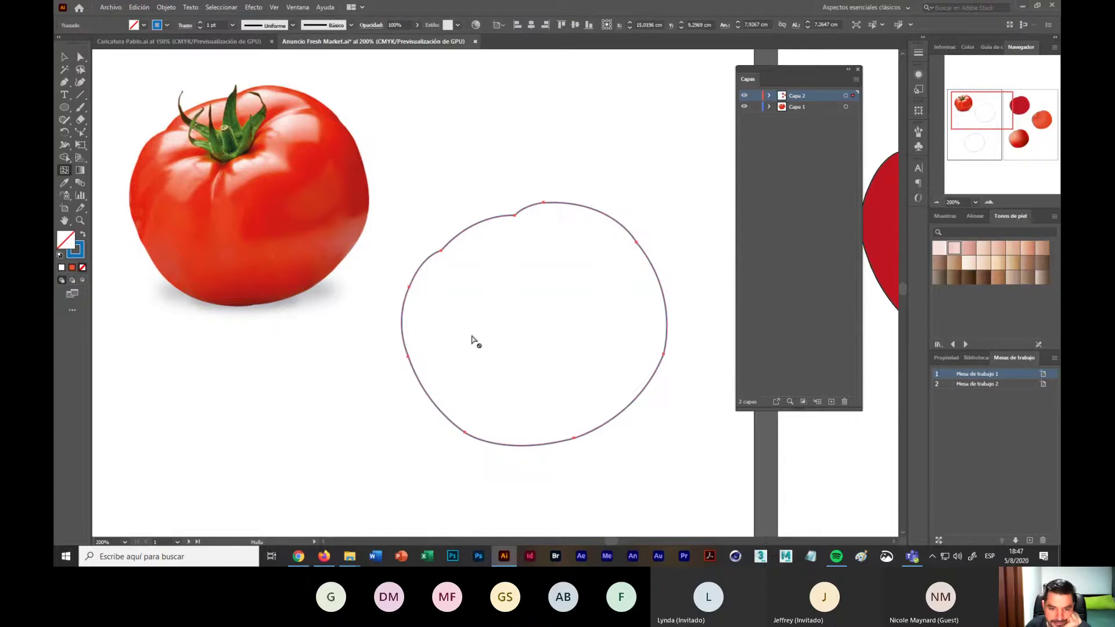
Step: Try a gradient mesh with one point on the outline's left edge and another inside its lower-left area, and undo both
click(409, 287)
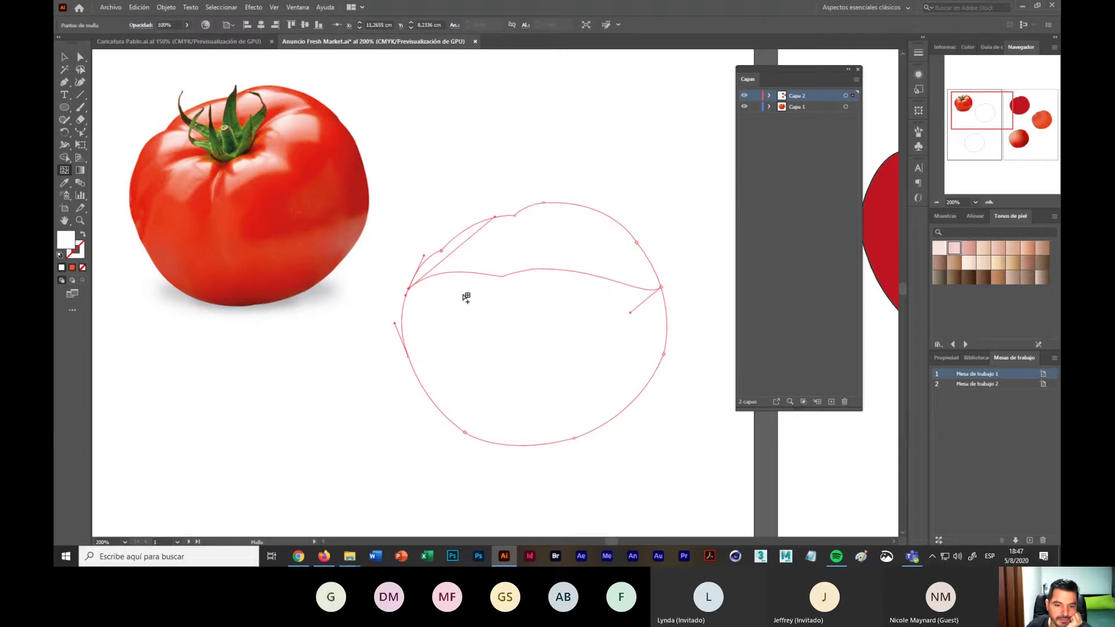
click(472, 347)
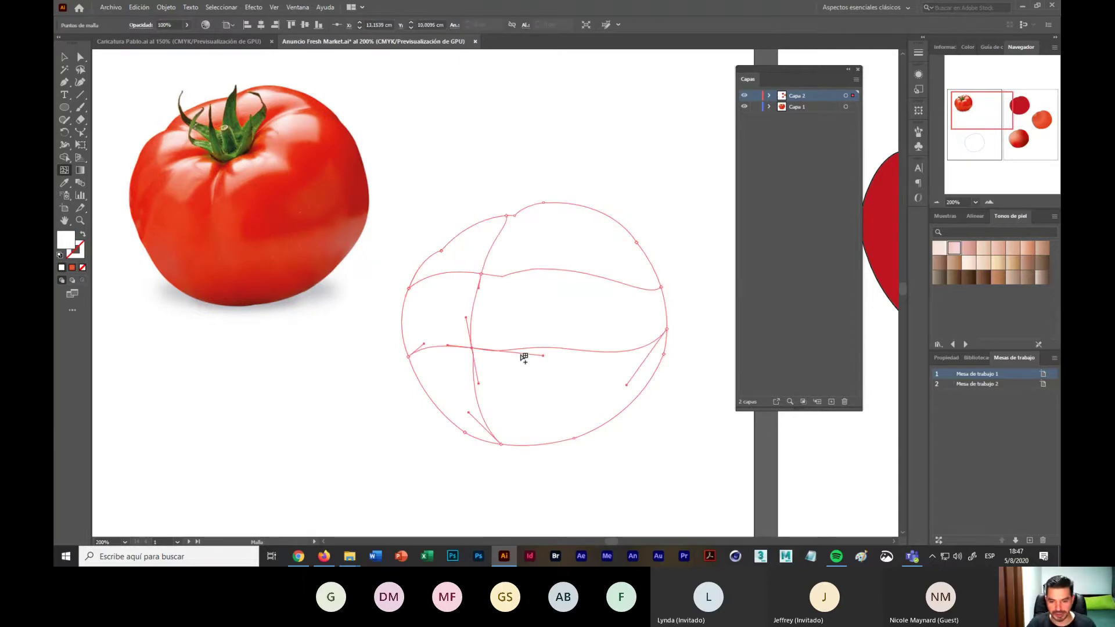
key(ctrl+z)
key(ctrl+z)
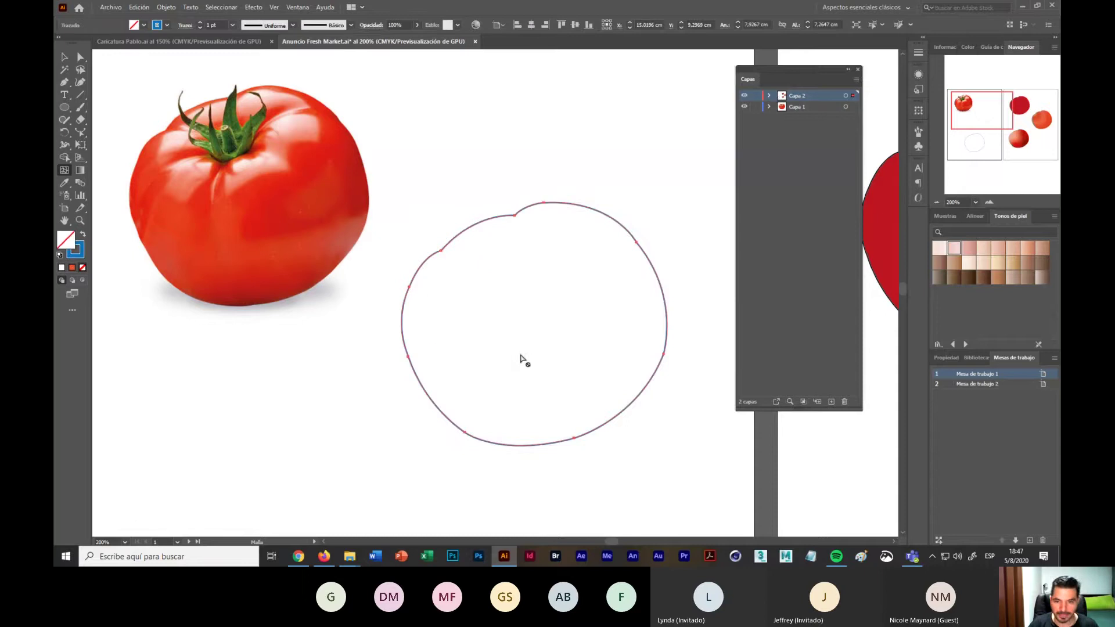
key(v)
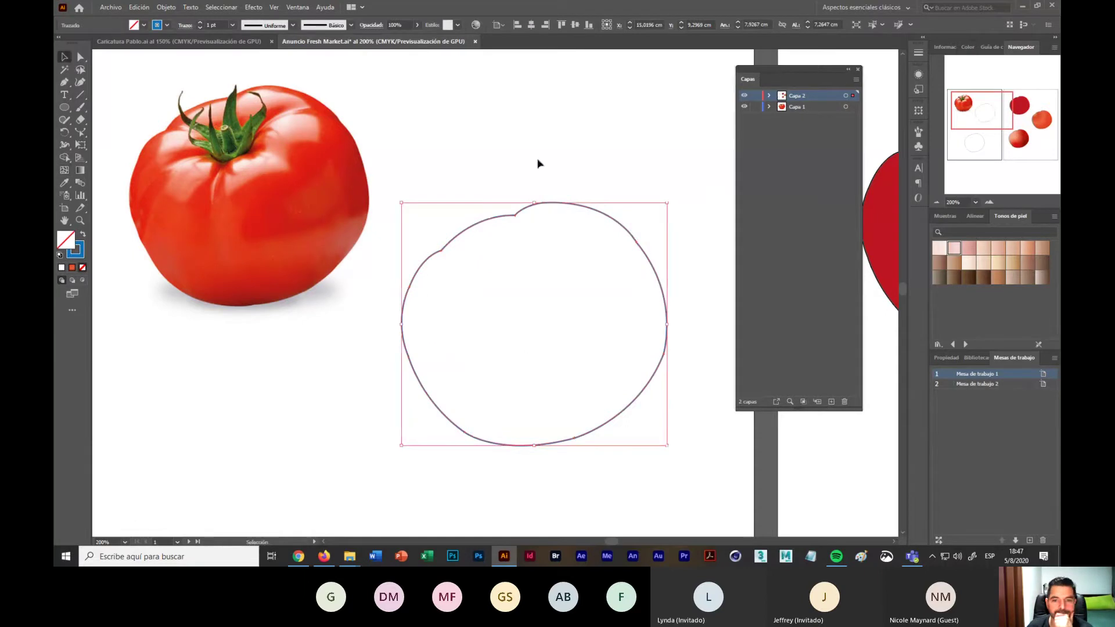
Step: Build a trial gradient mesh of three horizontal and two vertical lines across the tomato outline
click(67, 172)
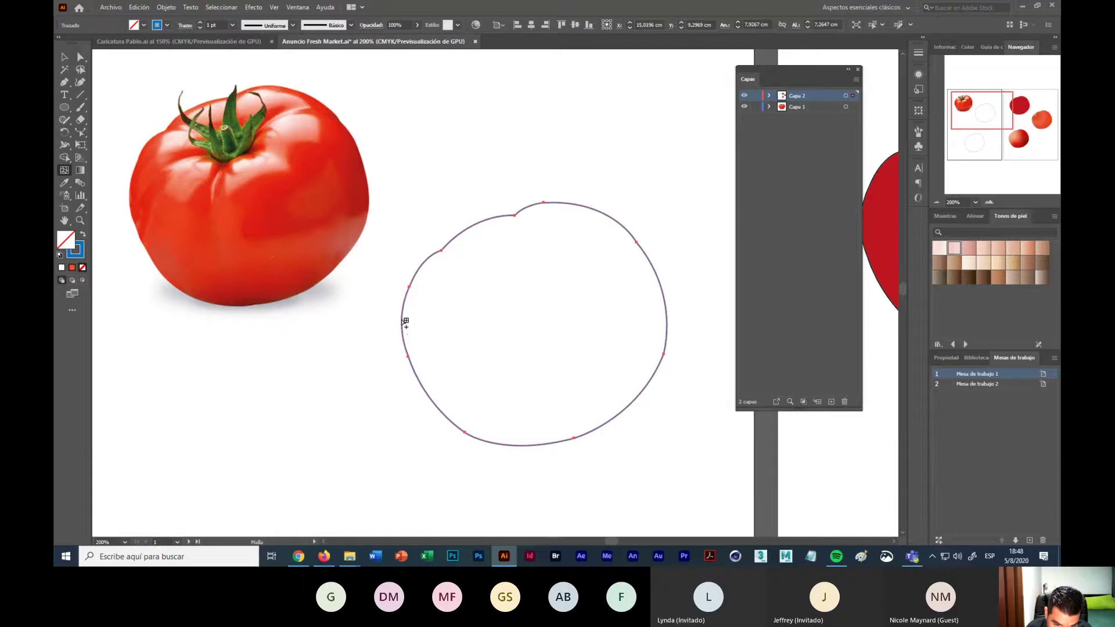
click(405, 322)
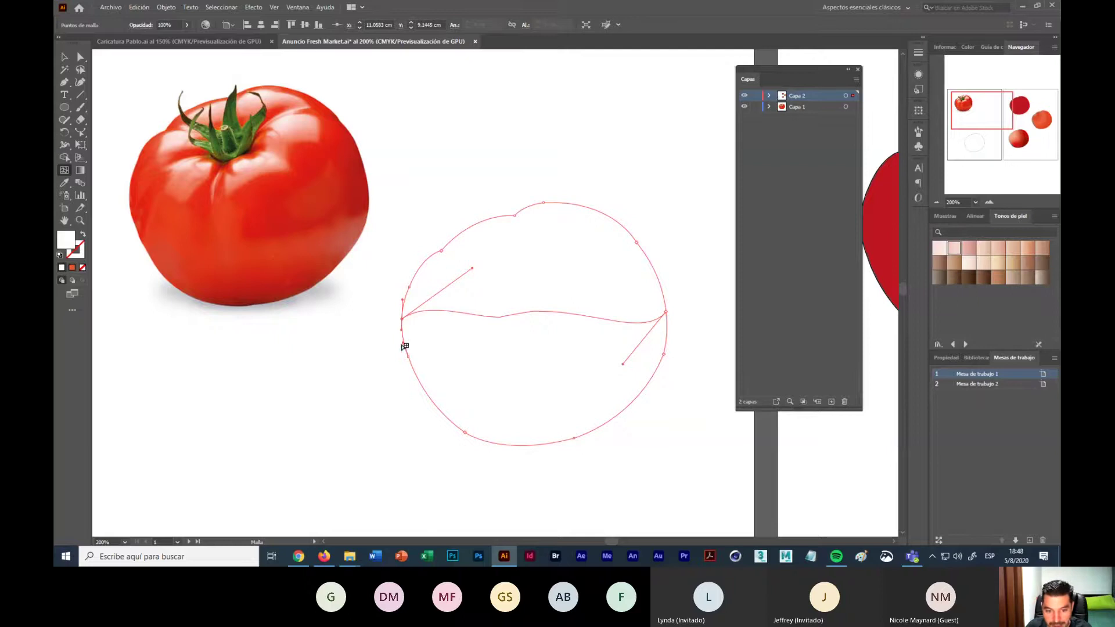
click(486, 376)
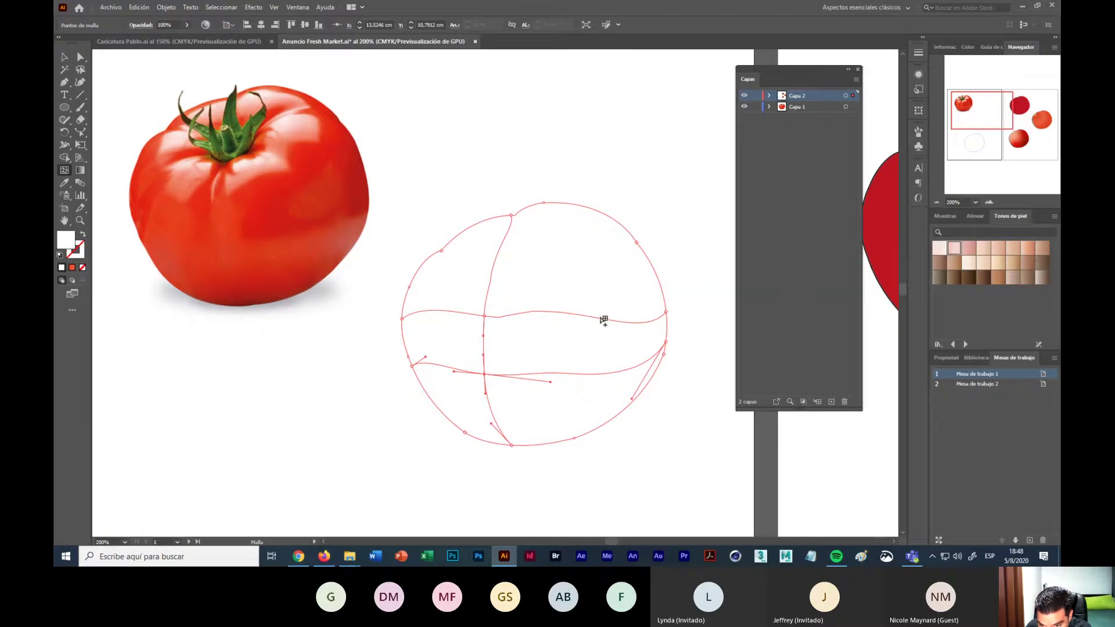
click(578, 256)
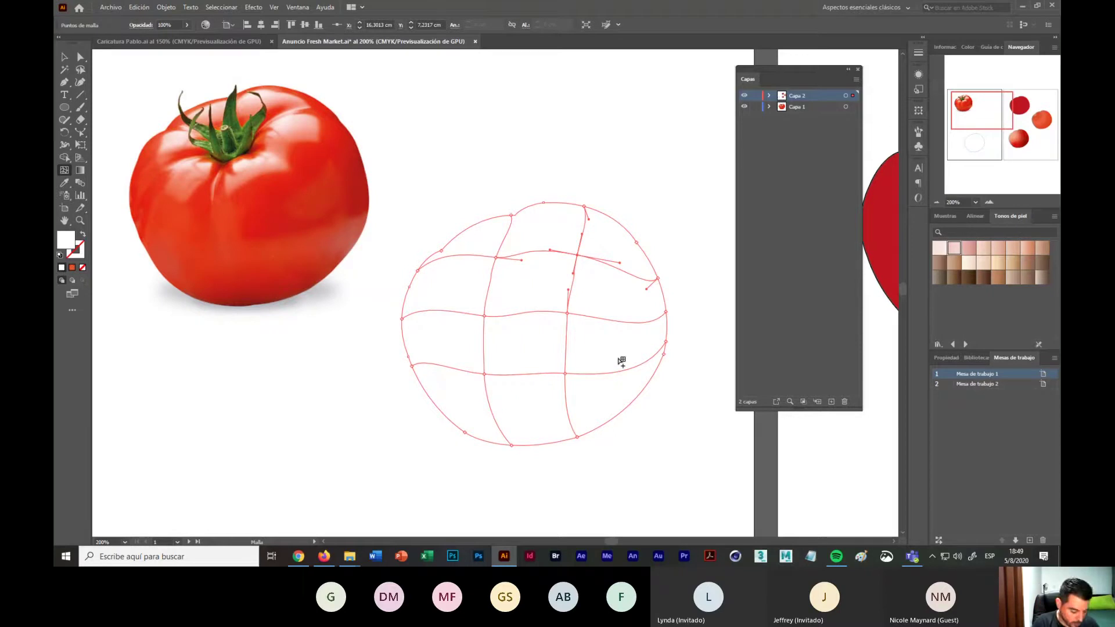
Step: Undo the whole trial mesh to restore the plain tomato outline
key(v)
key(ctrl+z)
key(ctrl+z)
key(ctrl+z)
key(ctrl+z)
key(ctrl+z)
key(ctrl+z)
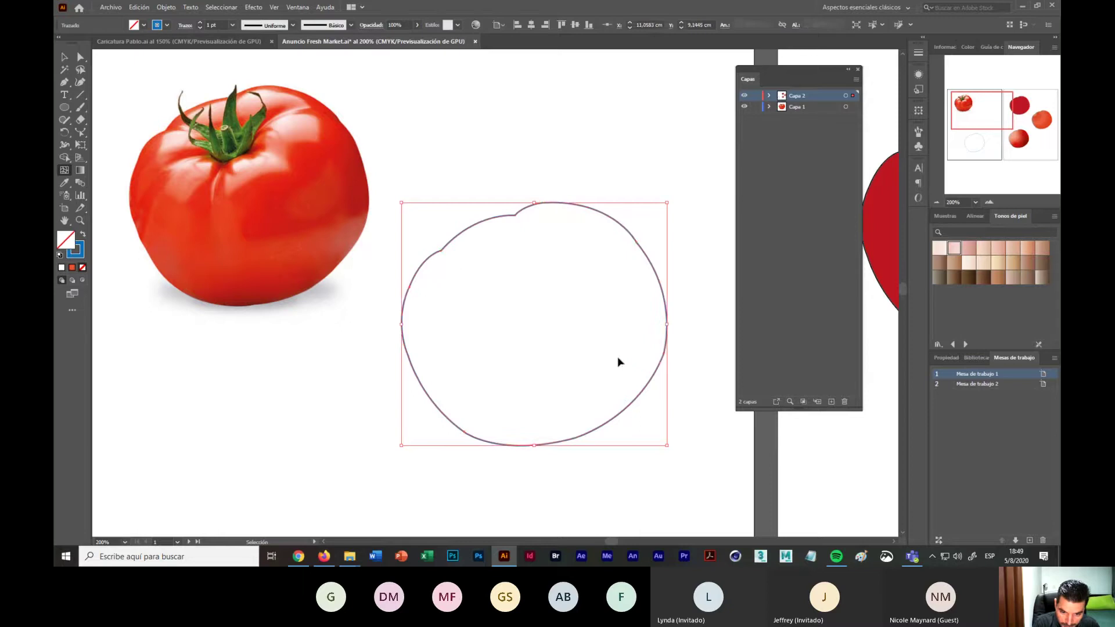
Step: Build a gradient mesh of three horizontal and two vertical lines across the plain tomato outline with the Mesh tool
click(64, 171)
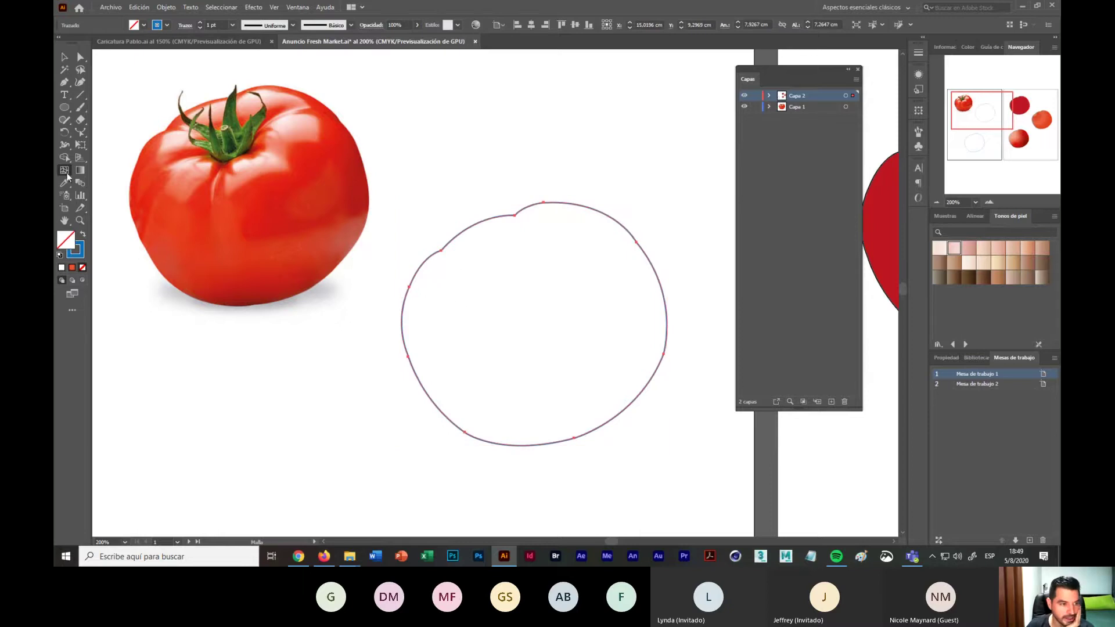
click(405, 324)
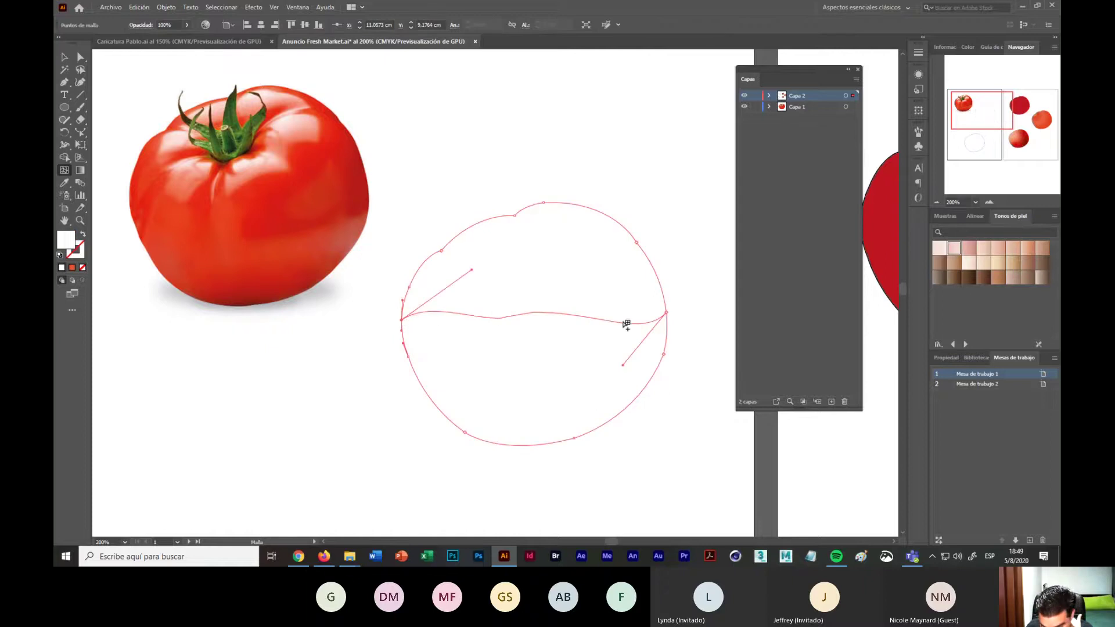
click(485, 379)
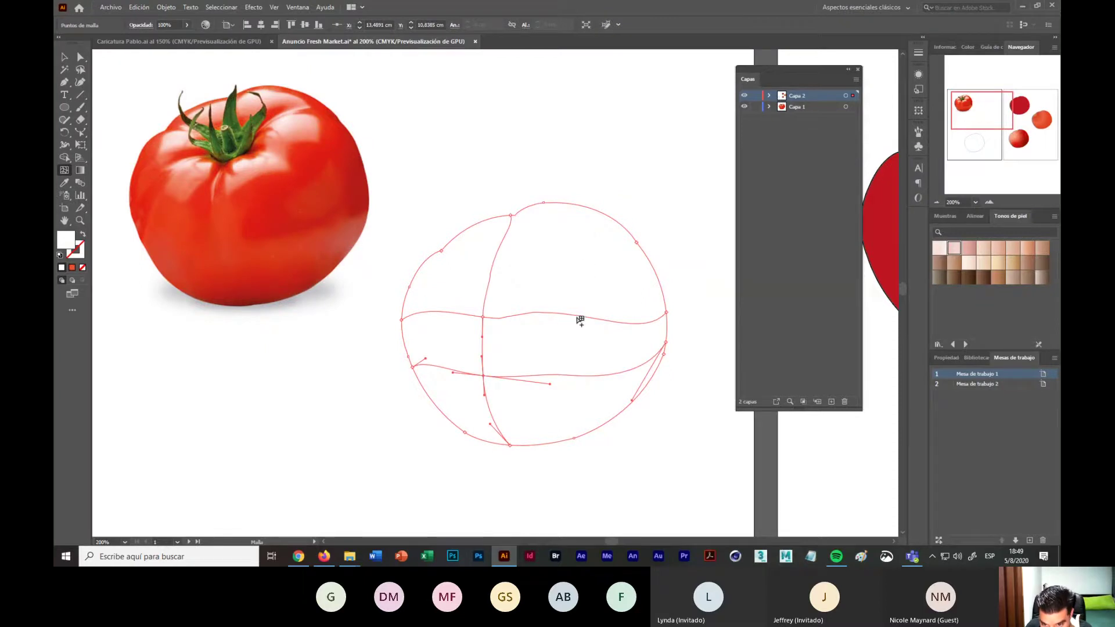
click(592, 257)
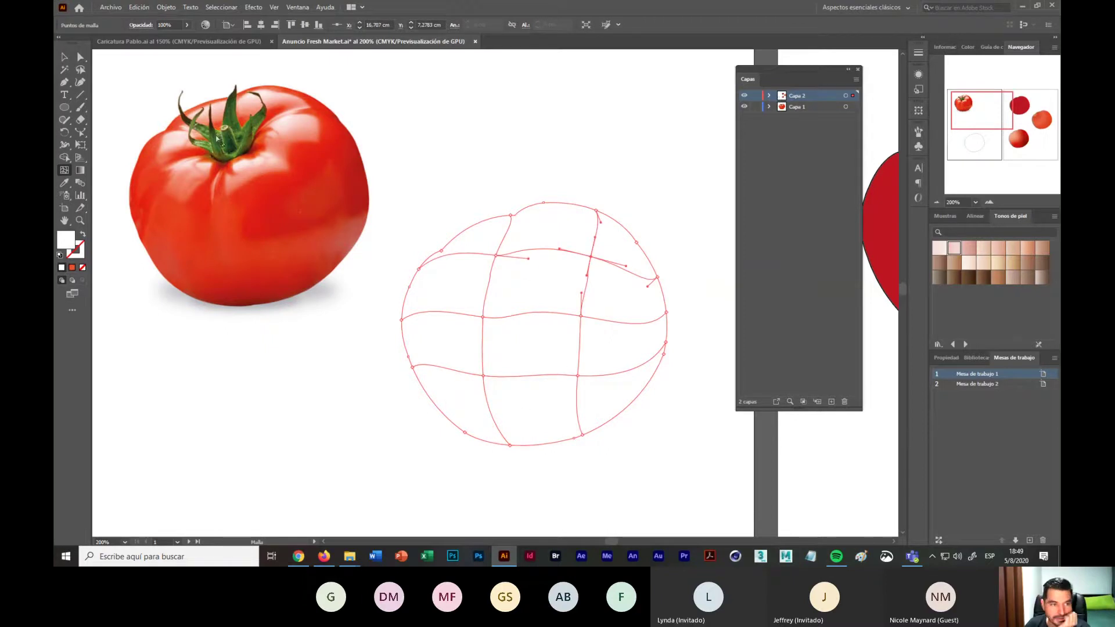
Step: Save the Fresh Market advert document with the new tomato mesh
click(64, 58)
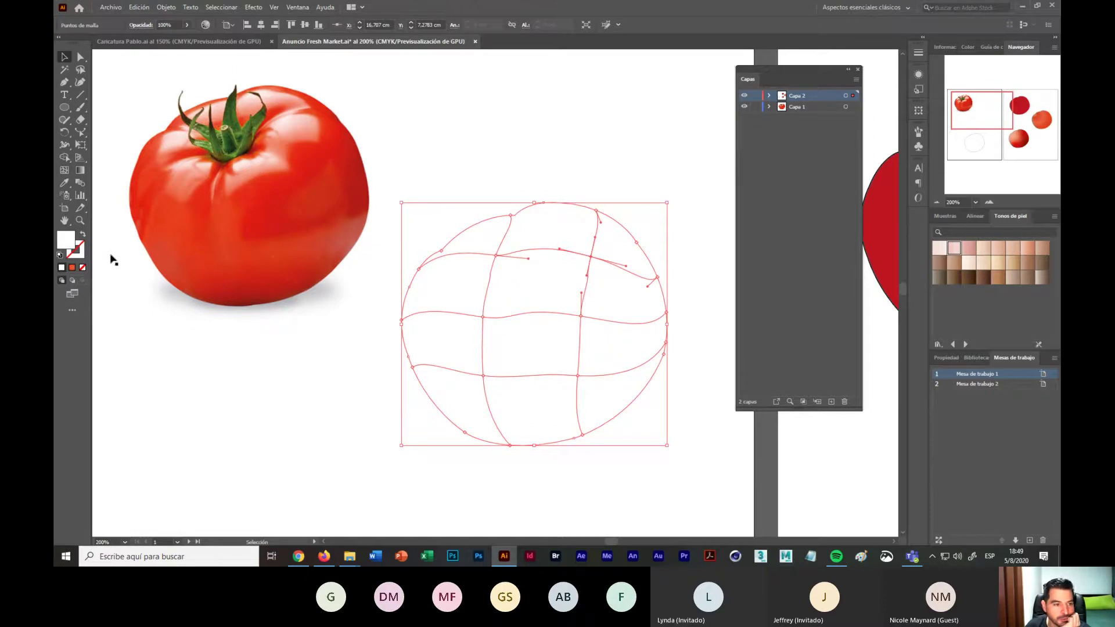
click(111, 7)
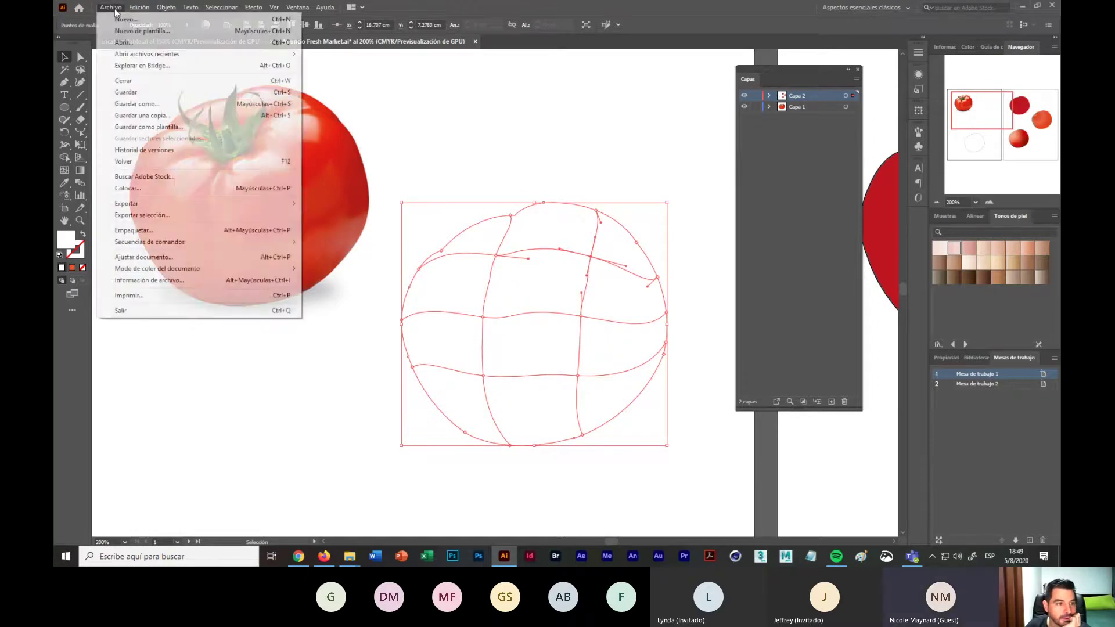
click(139, 94)
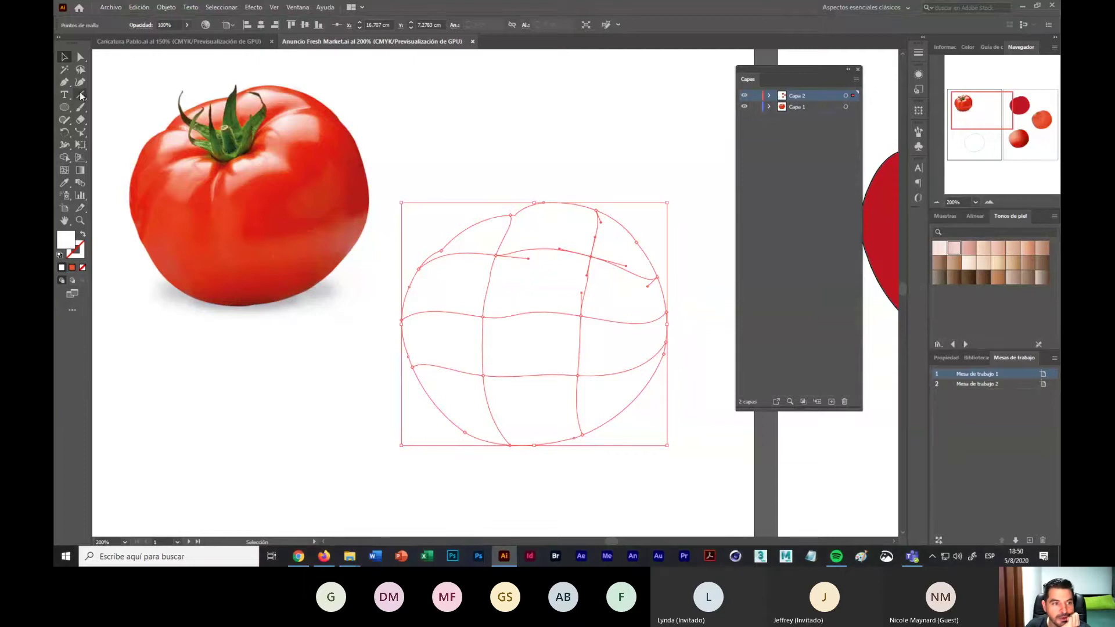
Step: Select the mesh point where the upper horizontal line meets the tomato's right edge, using the Mesh and Direct Selection tools
click(64, 170)
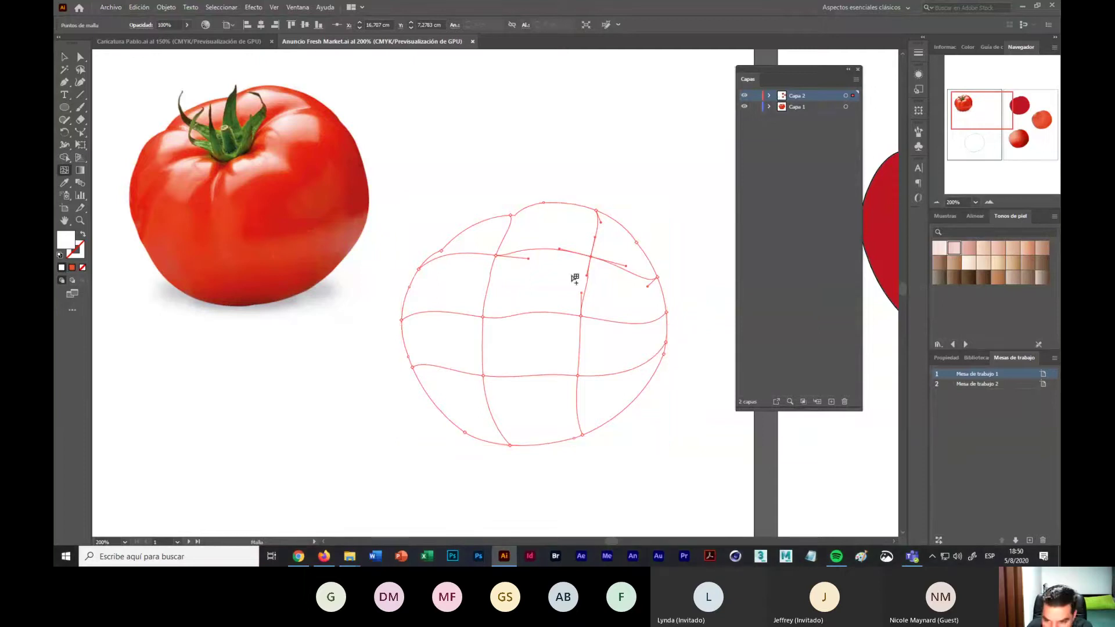
click(658, 282)
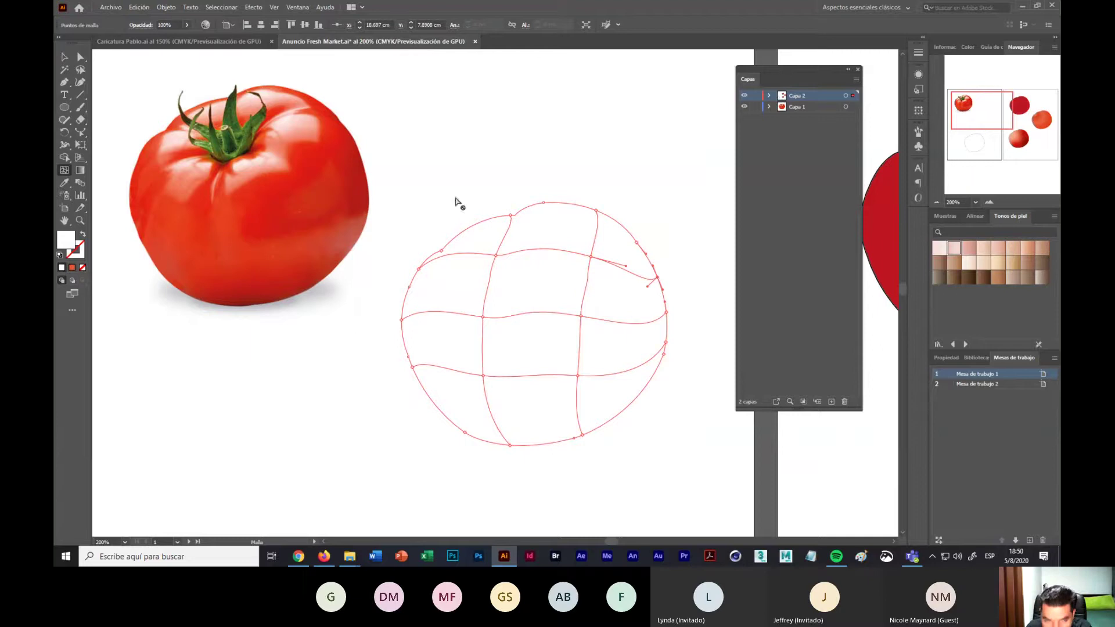
click(81, 56)
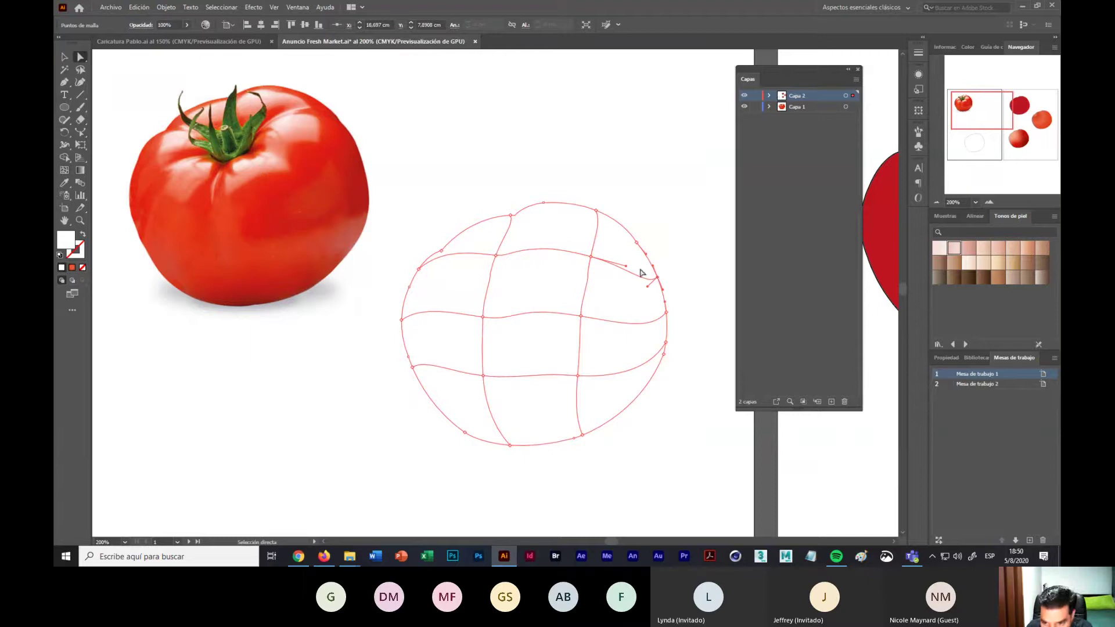
click(679, 260)
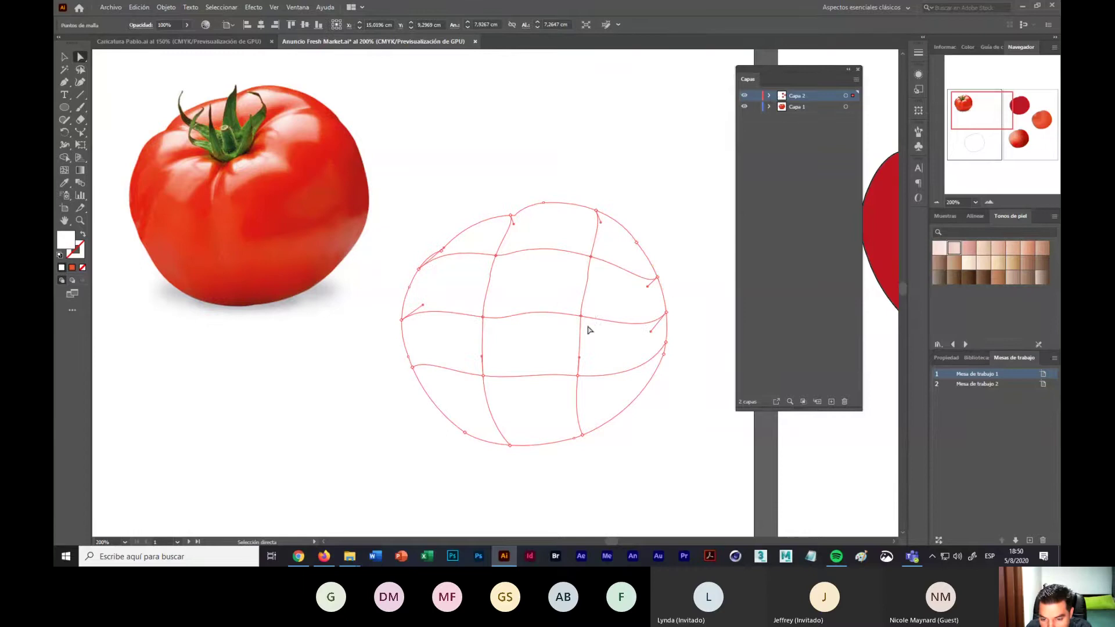
Step: Color the upper-left interior mesh point of the tomato shape with light pink sampled from the photo's highlight beside the stem
click(496, 256)
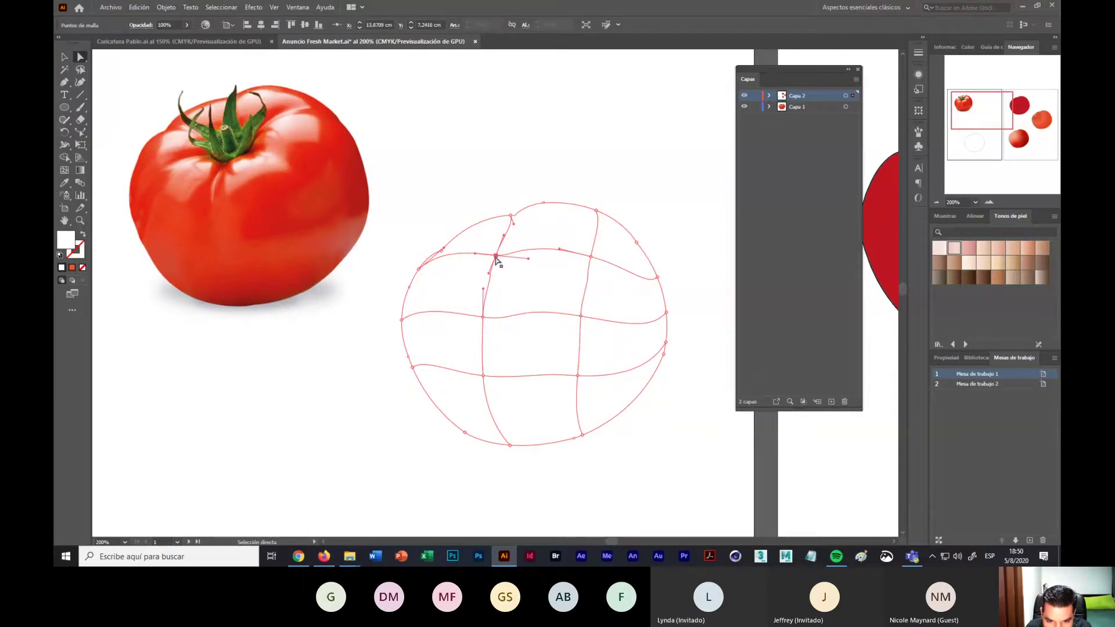
click(505, 281)
click(495, 256)
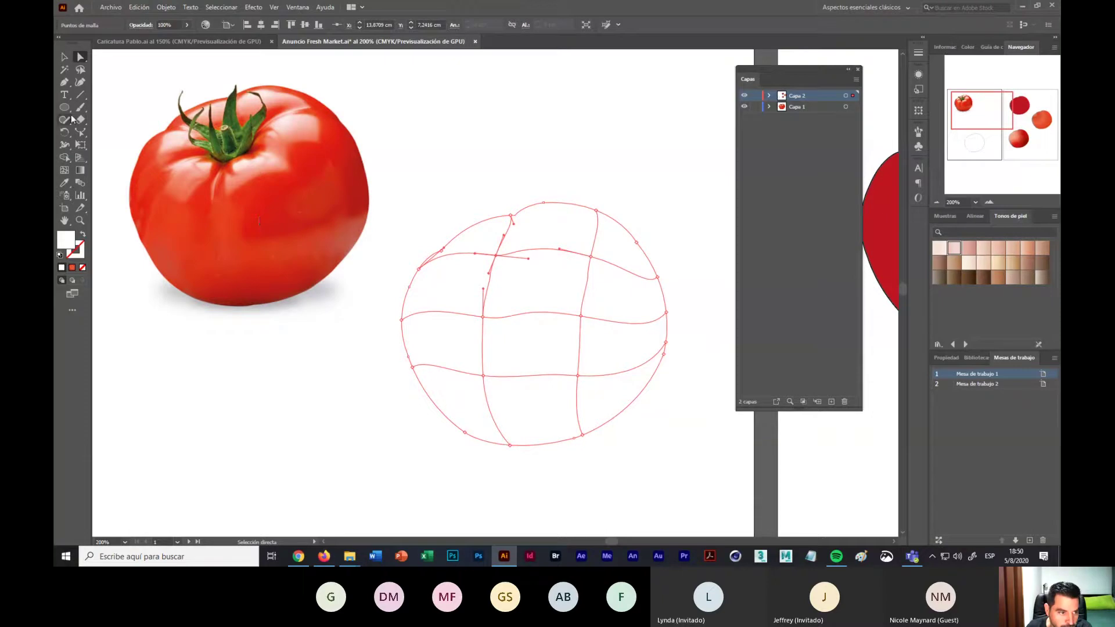
click(64, 183)
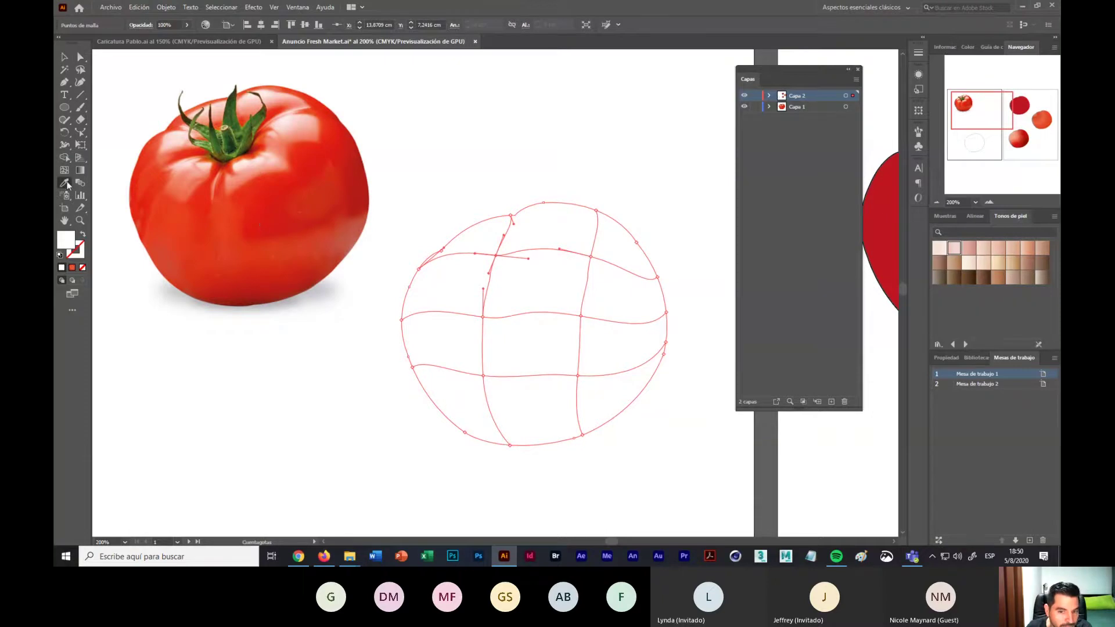
click(179, 160)
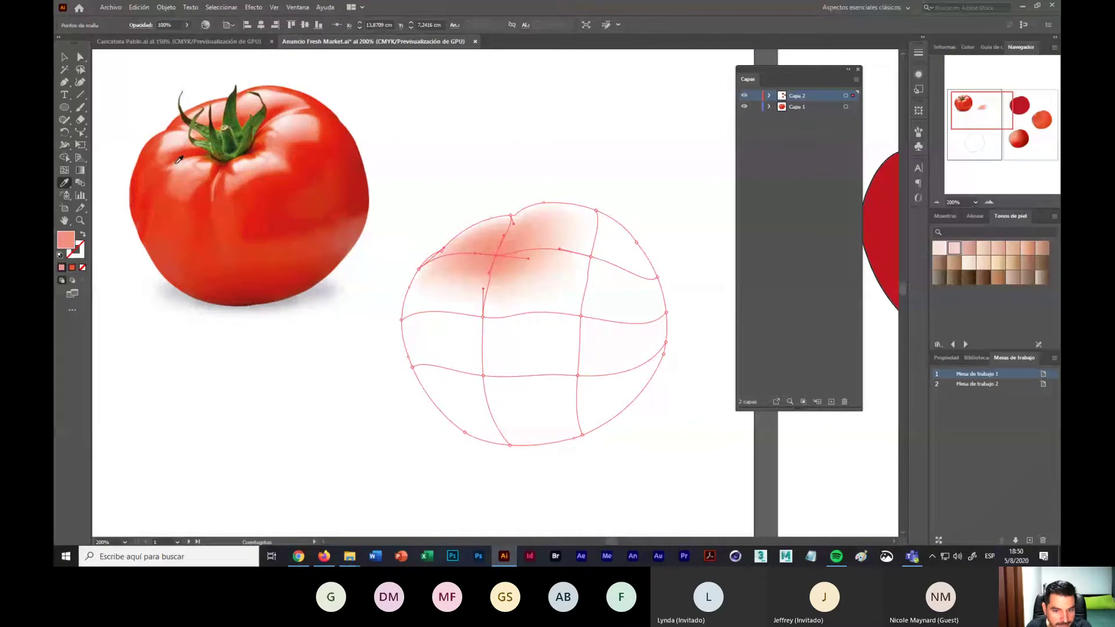
Step: Color the lower-right interior mesh point with the dark red sampled from the lower-right body of the photo tomato
click(81, 58)
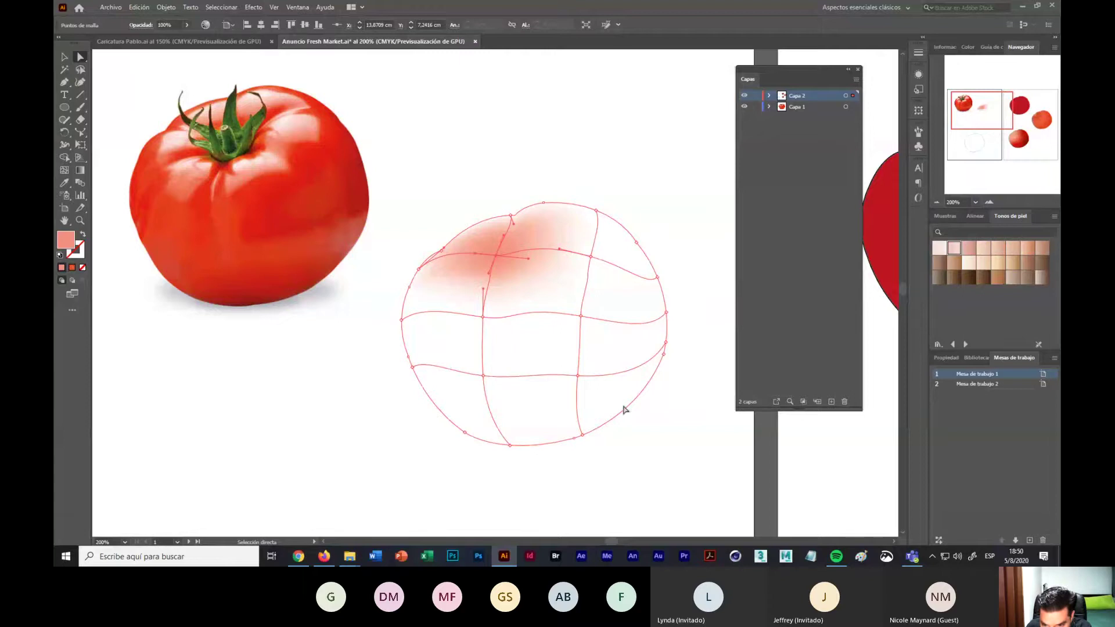
click(578, 376)
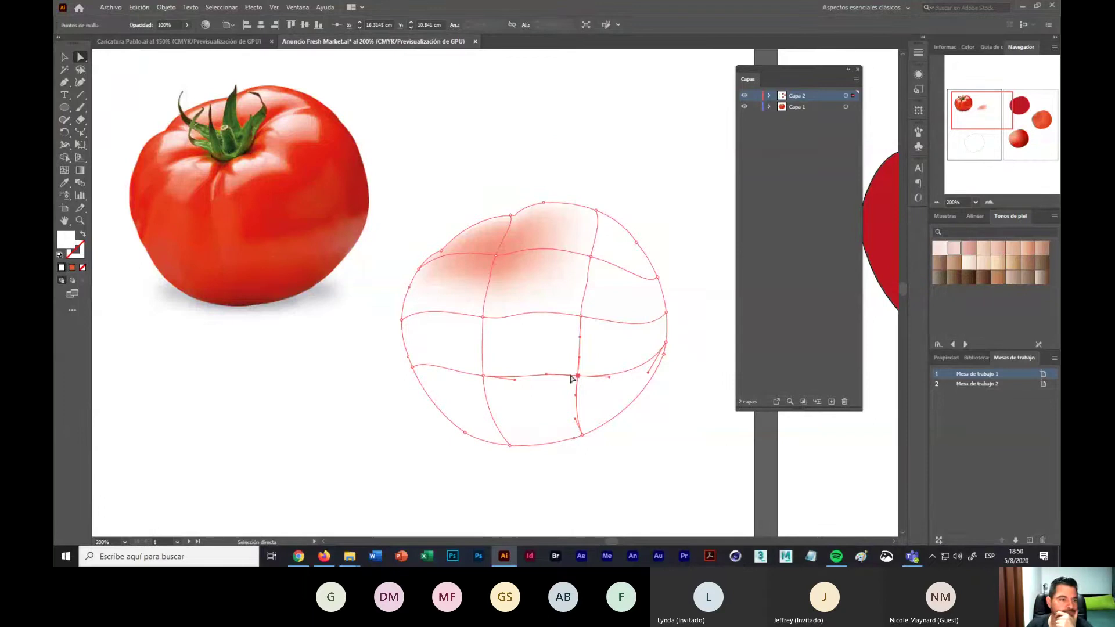
click(65, 181)
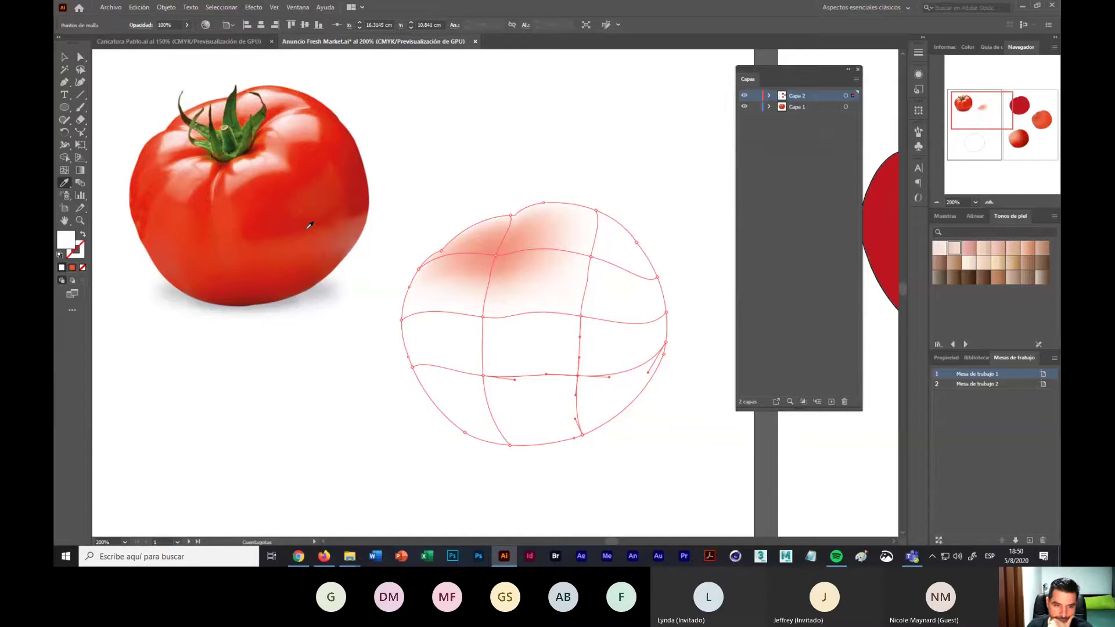
click(310, 227)
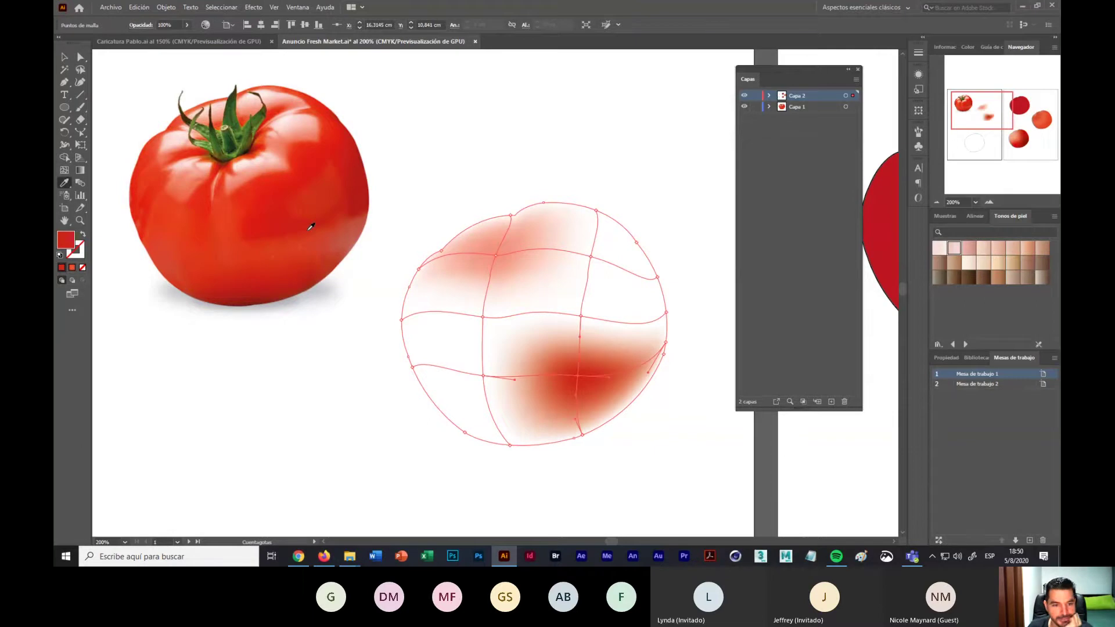
Step: Color the upper-right interior mesh point with the bright red sampled from the photo tomato's upper-right body
click(80, 57)
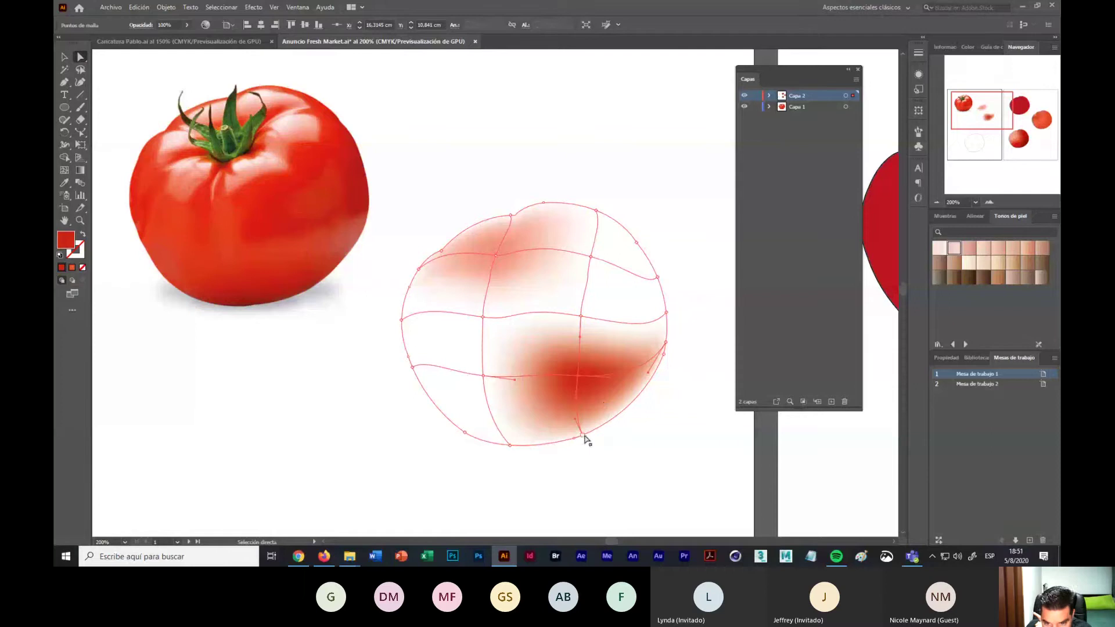
click(590, 260)
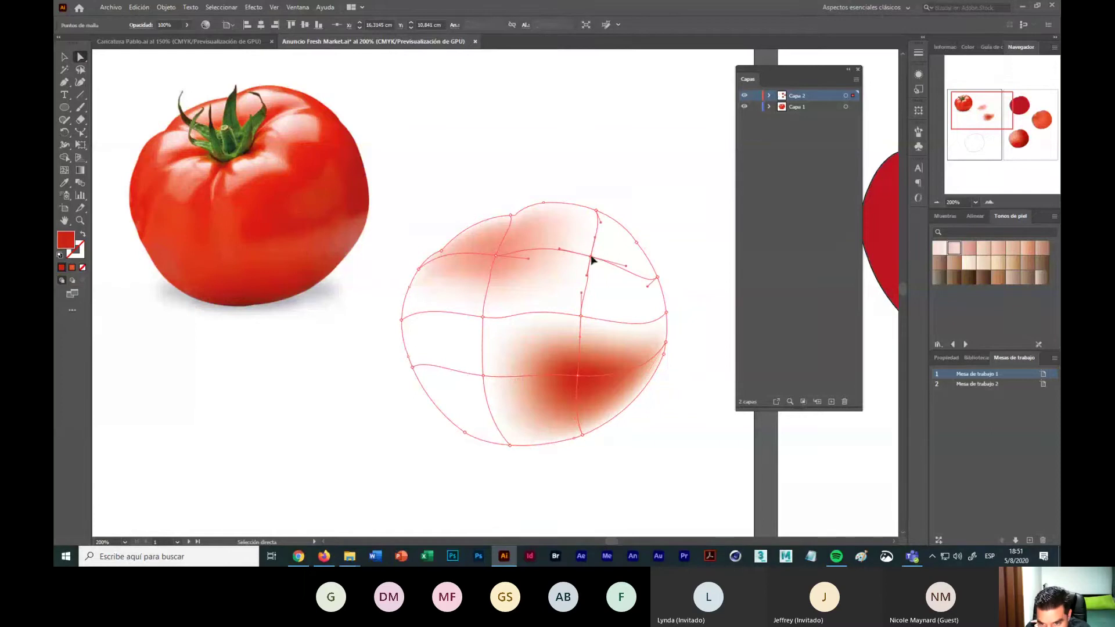
click(64, 182)
click(316, 143)
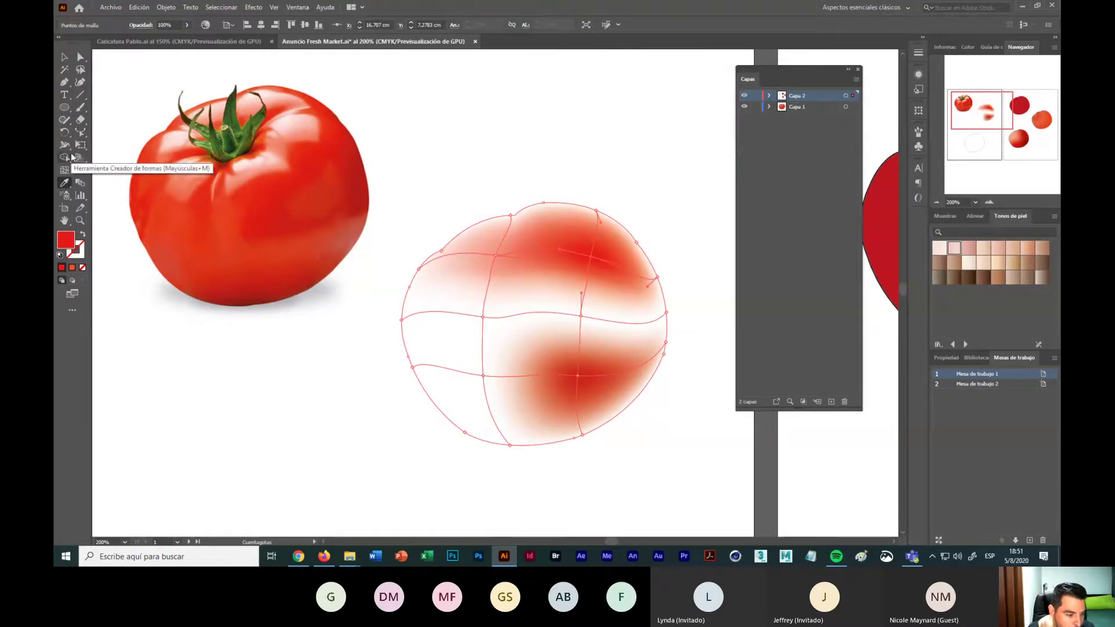
Step: Color the mesh point on the lower-right bottom outline with the deep red sampled from the photo tomato's shaded underside
key(a)
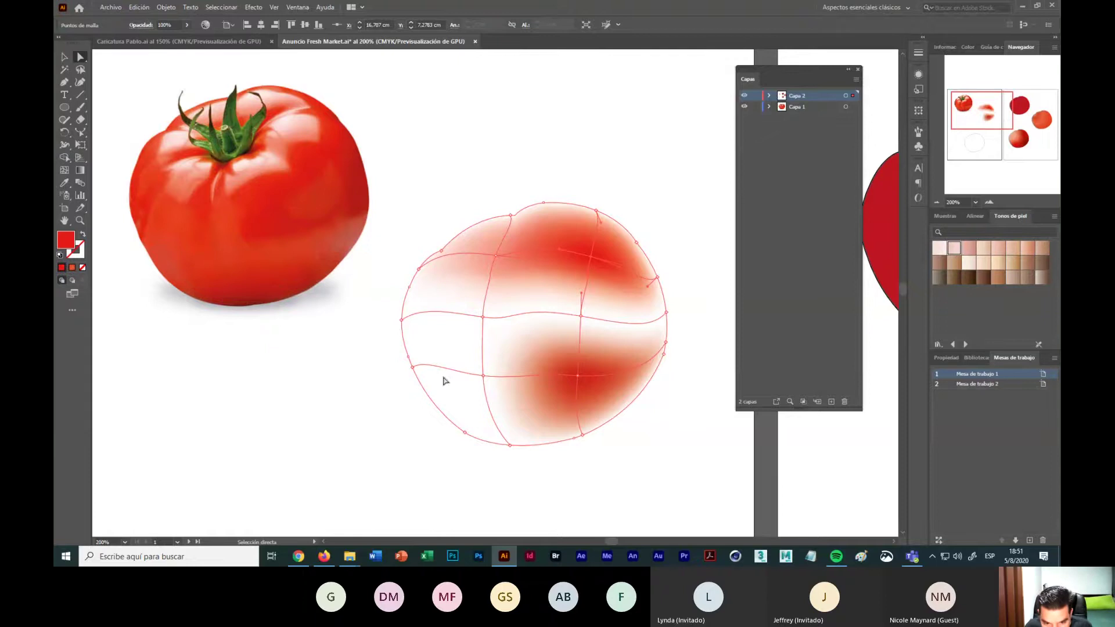
click(582, 435)
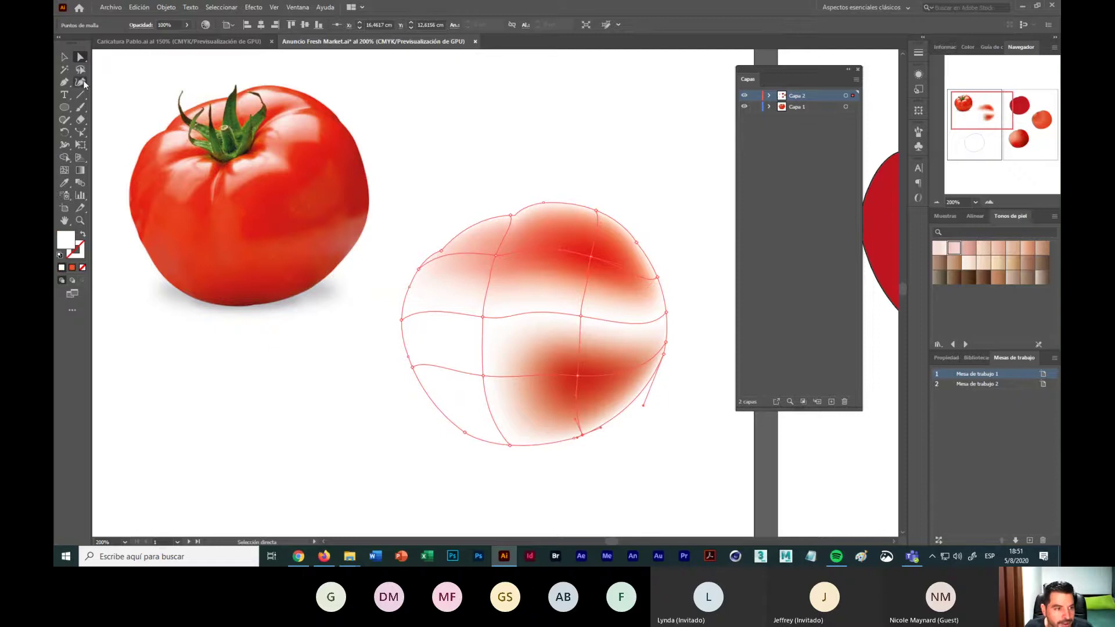
click(66, 181)
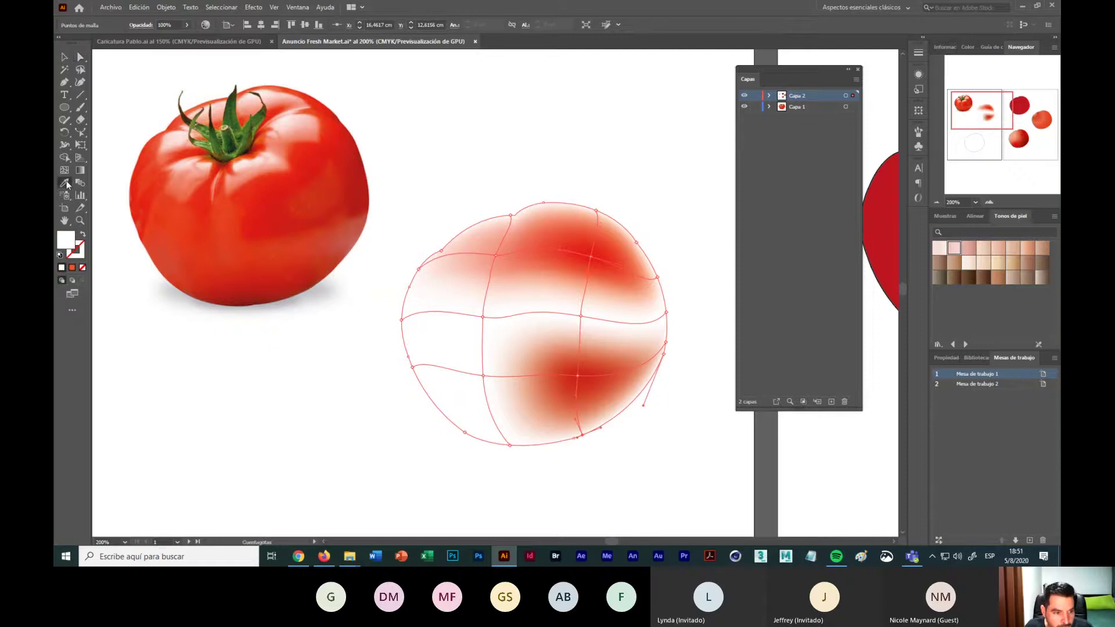
click(295, 289)
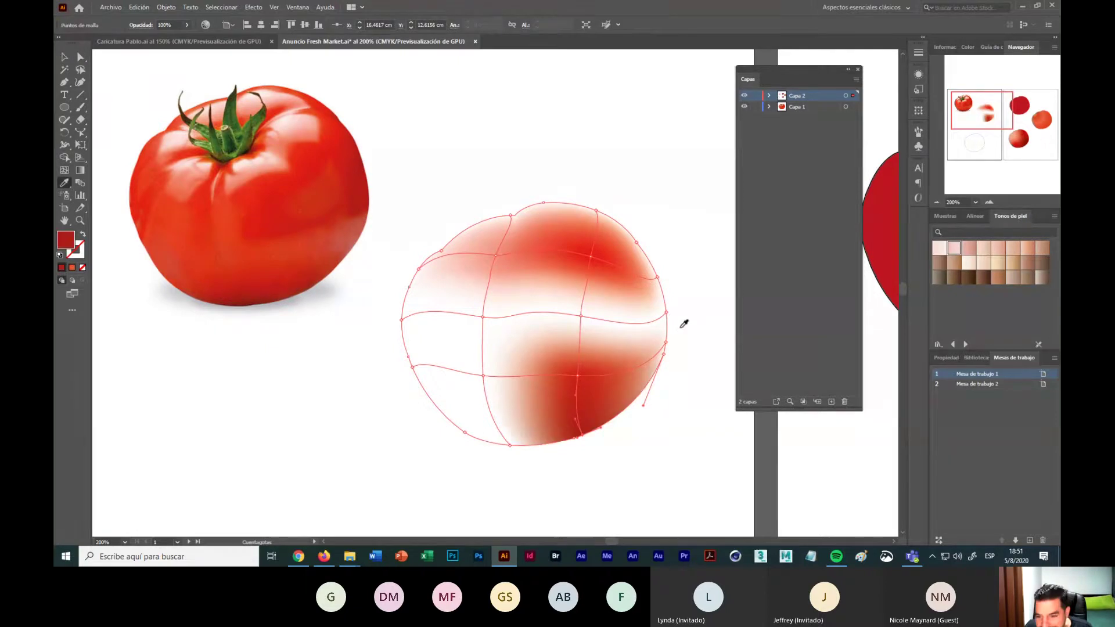
Step: Color the lowest mesh point on the right outline with the muted red sampled from the photo tomato's lower-right edge
key(a)
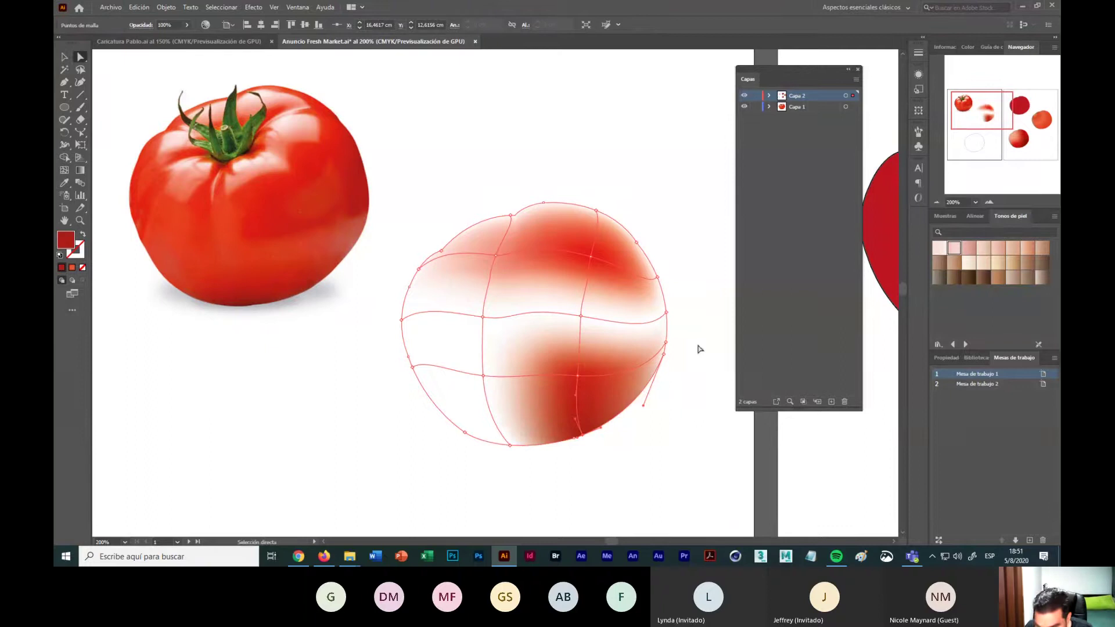
click(666, 347)
click(666, 345)
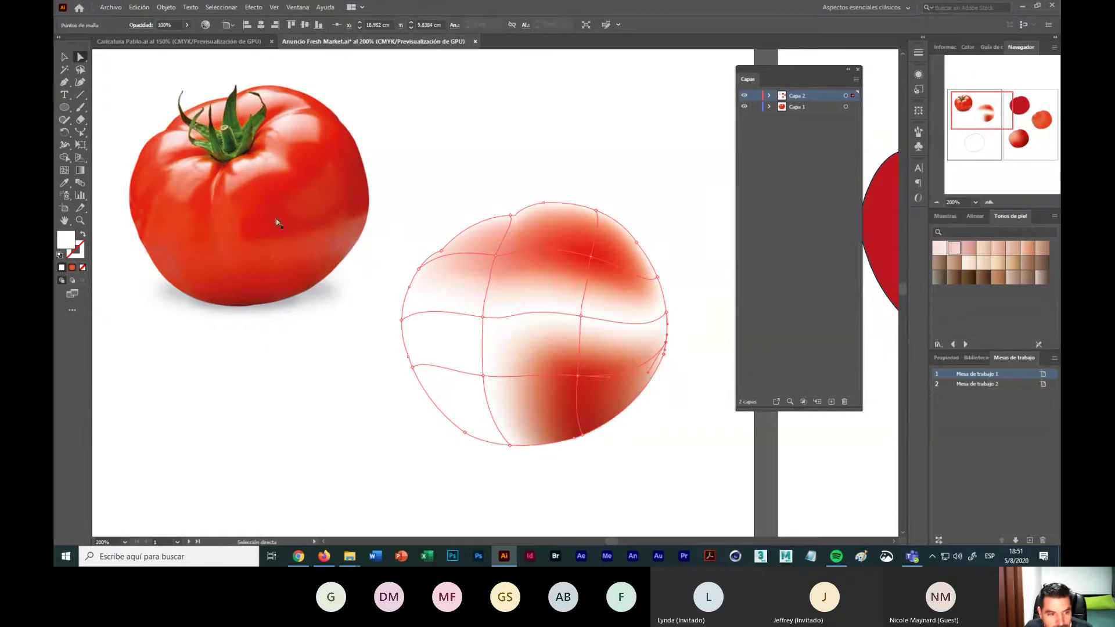
click(64, 183)
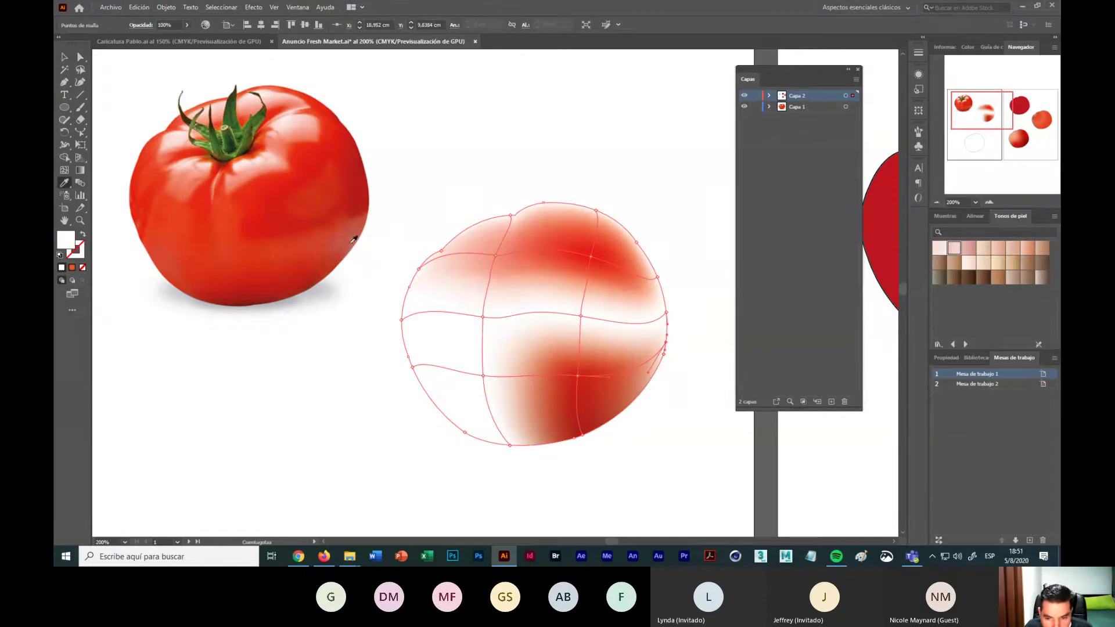
click(353, 242)
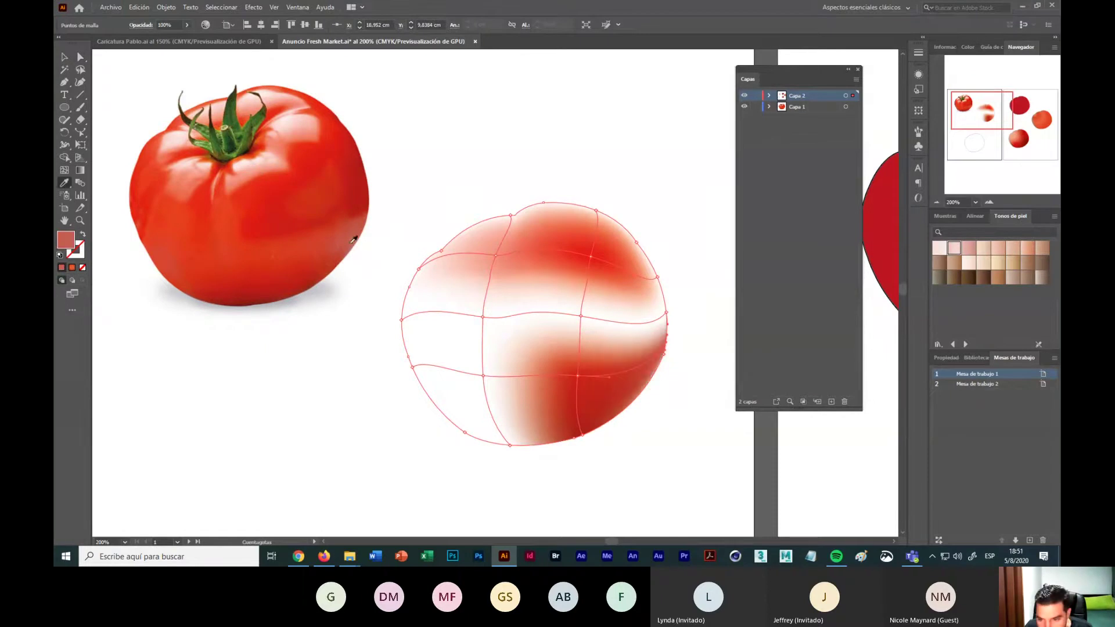
Step: Color the upper and middle mesh points on the right outline with reds sampled from the photo tomato's right edge
key(a)
click(658, 278)
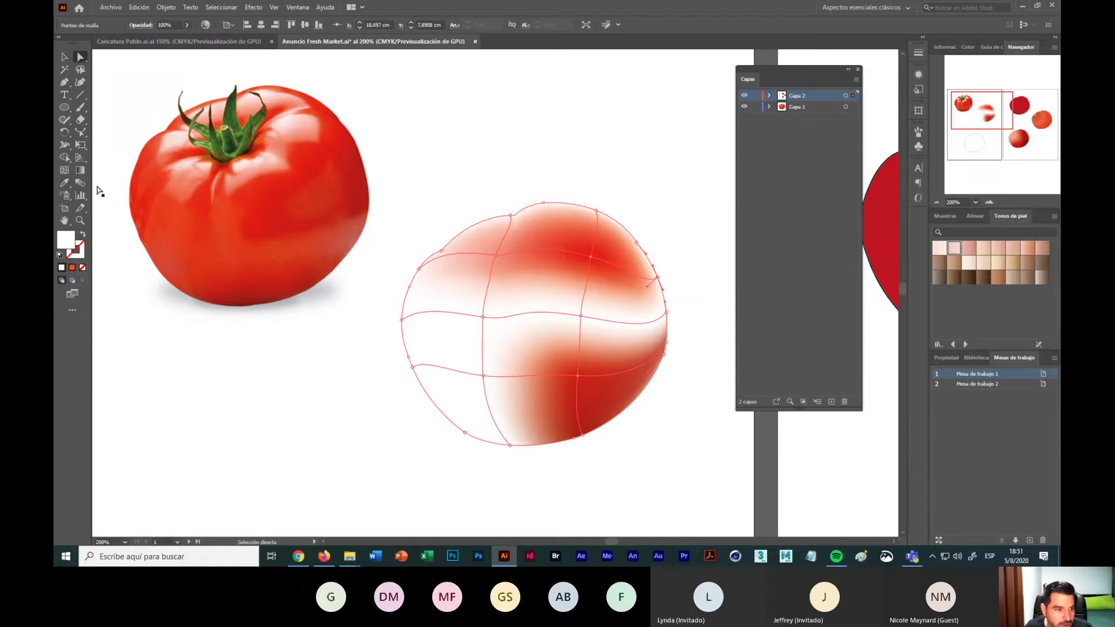
click(65, 183)
click(363, 203)
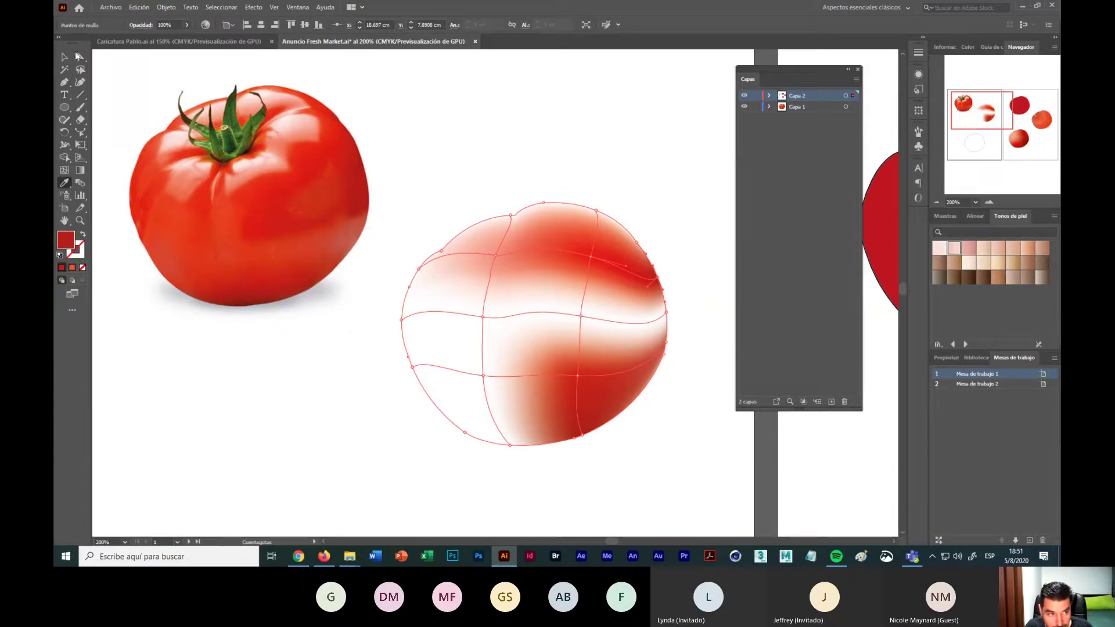
click(81, 56)
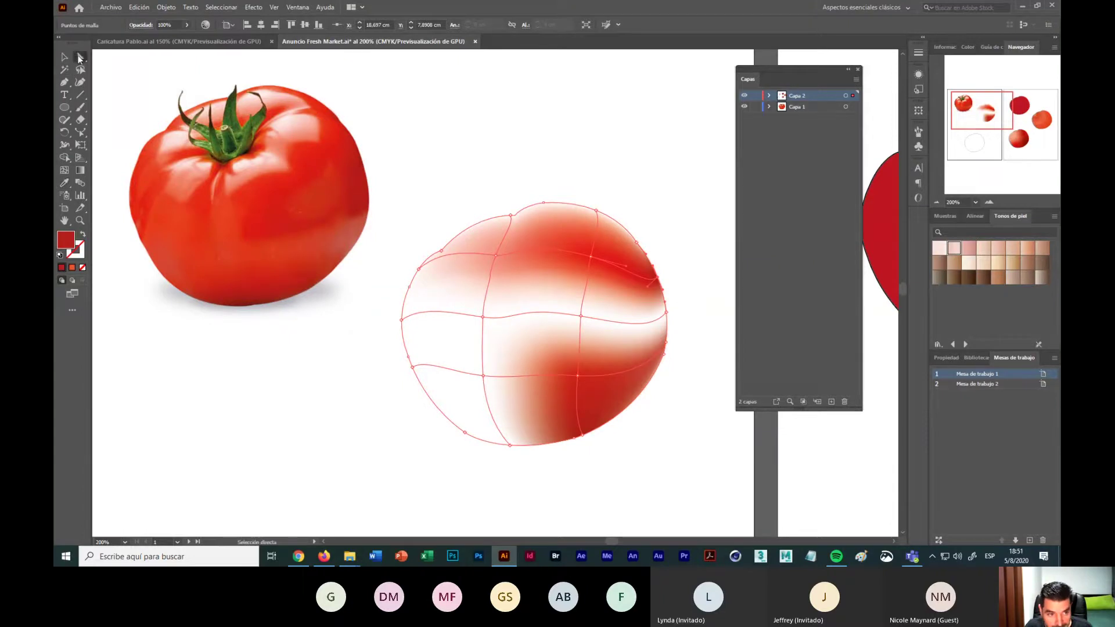
click(666, 314)
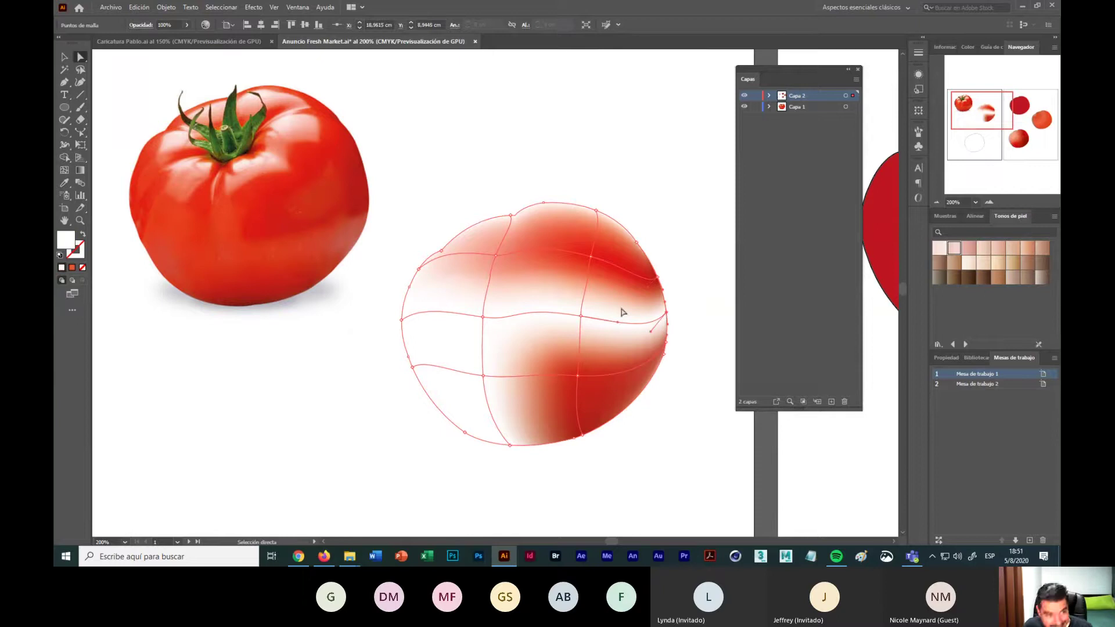
click(65, 183)
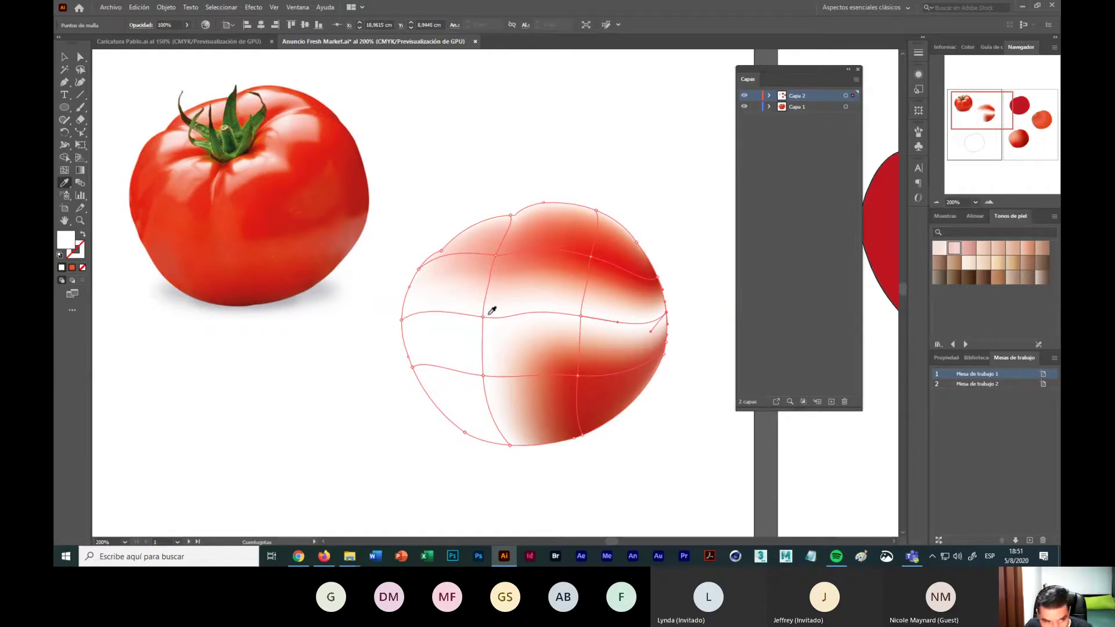
click(359, 232)
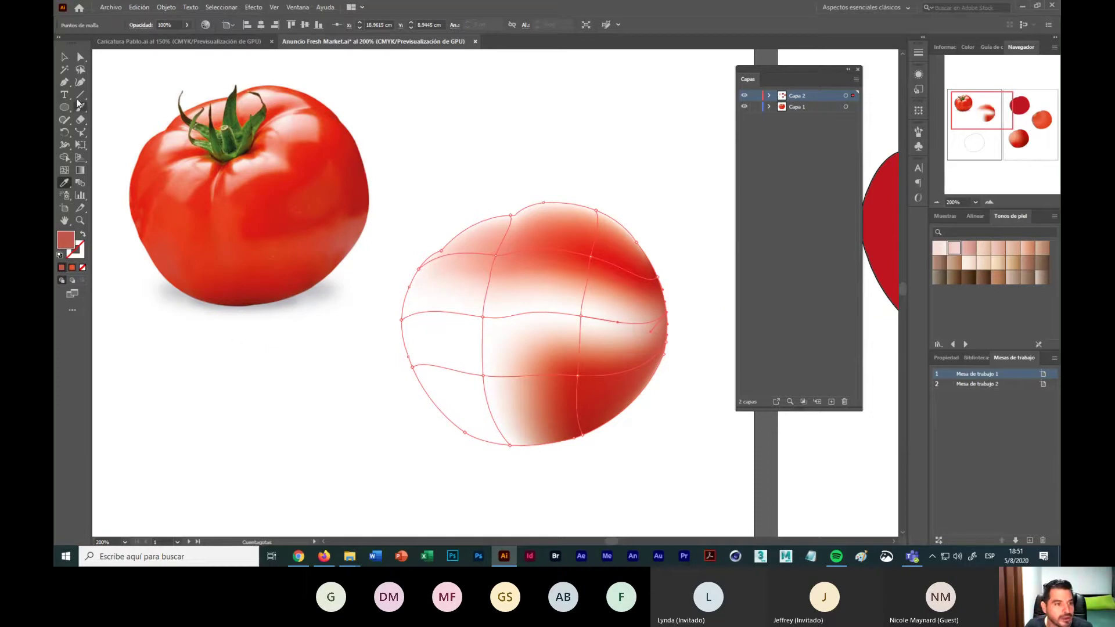
Step: Color the interior mesh point in the right column's middle row with the red sampled from the photo tomato's right body
click(80, 58)
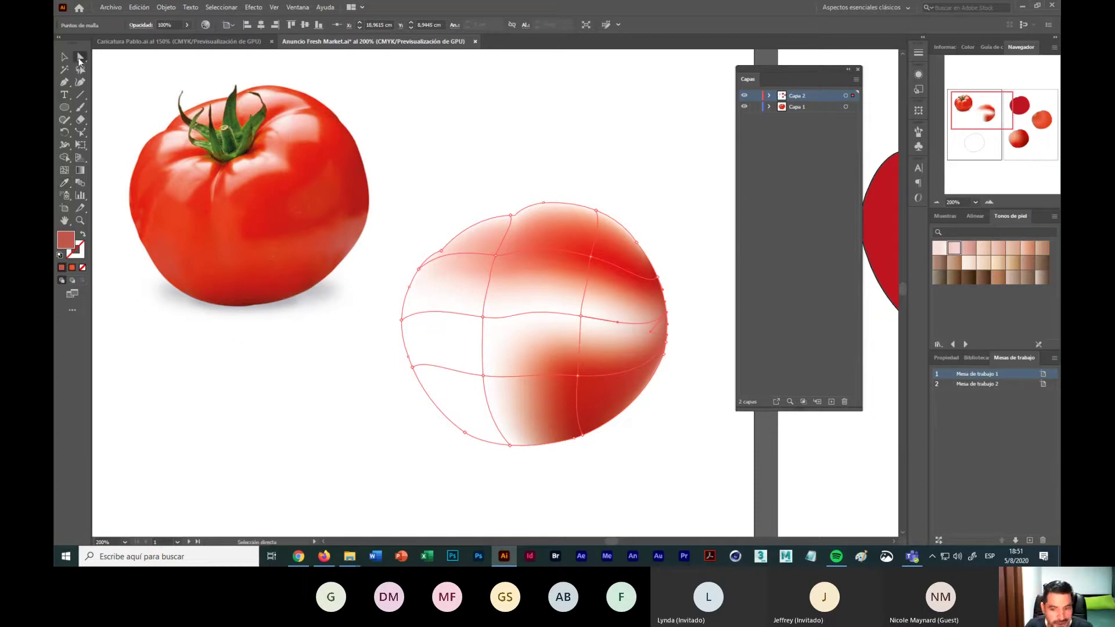
click(581, 317)
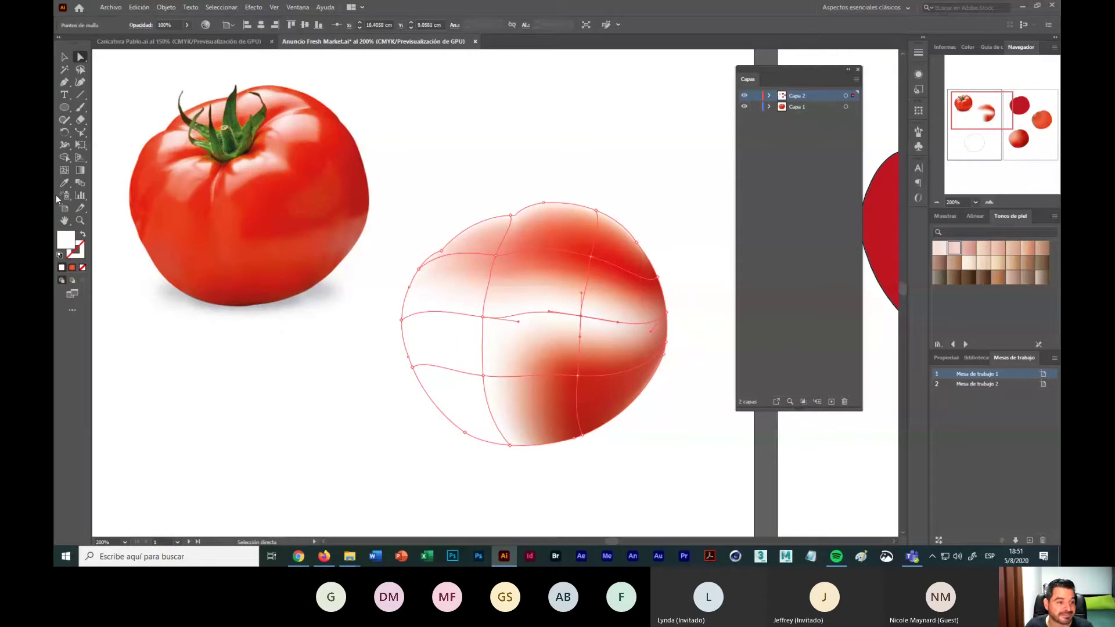
click(64, 183)
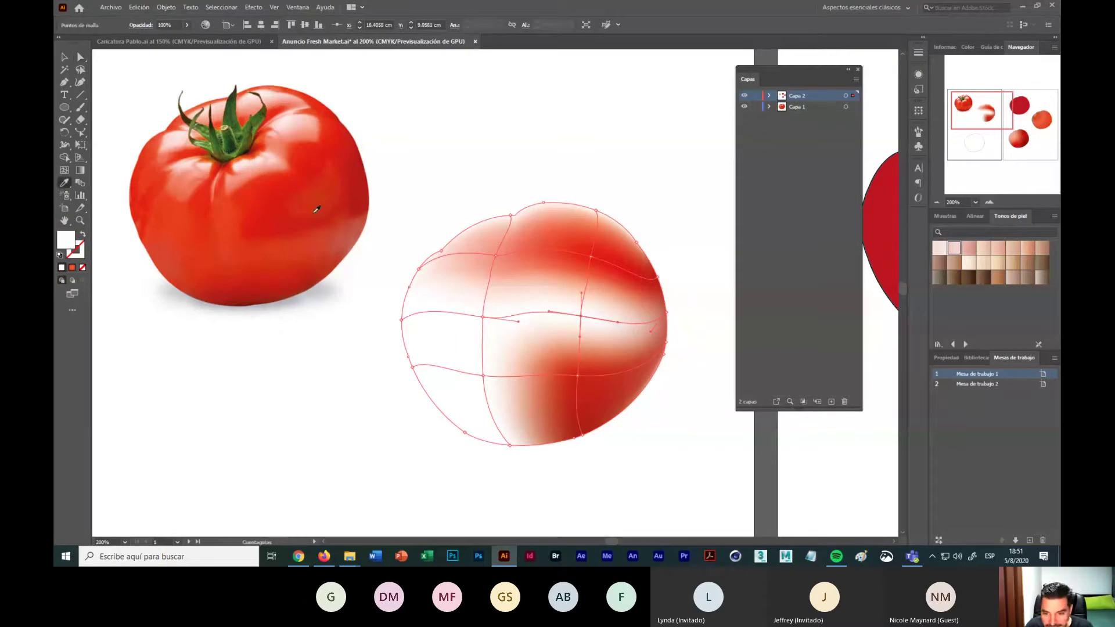
click(316, 209)
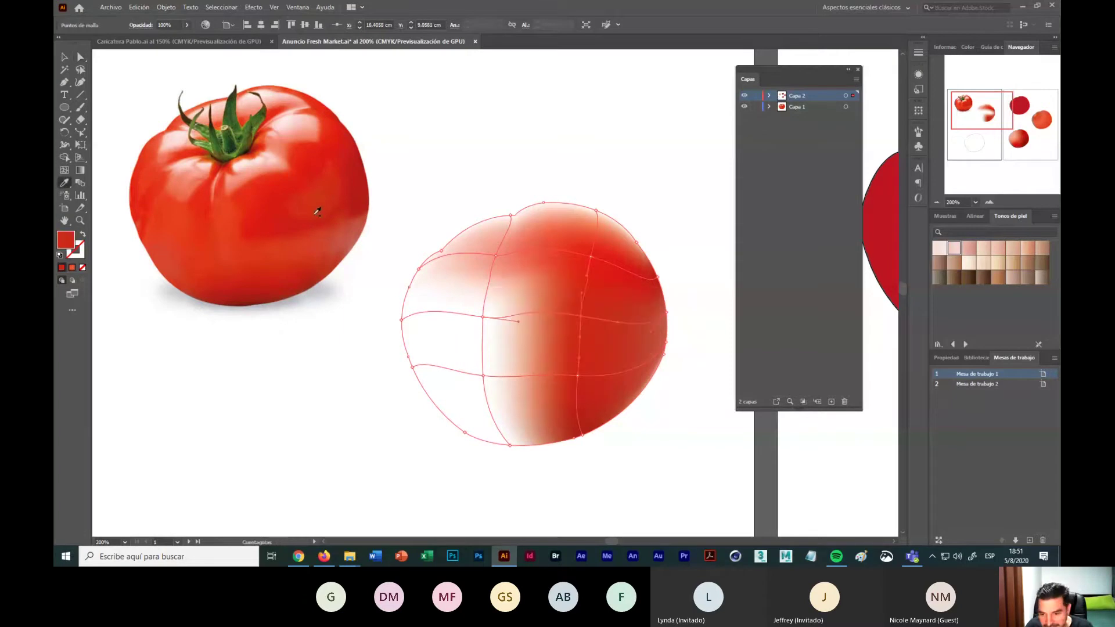
Step: Color the right mesh point on the top outline with the orange-red sampled from the photo tomato's top edge
click(80, 58)
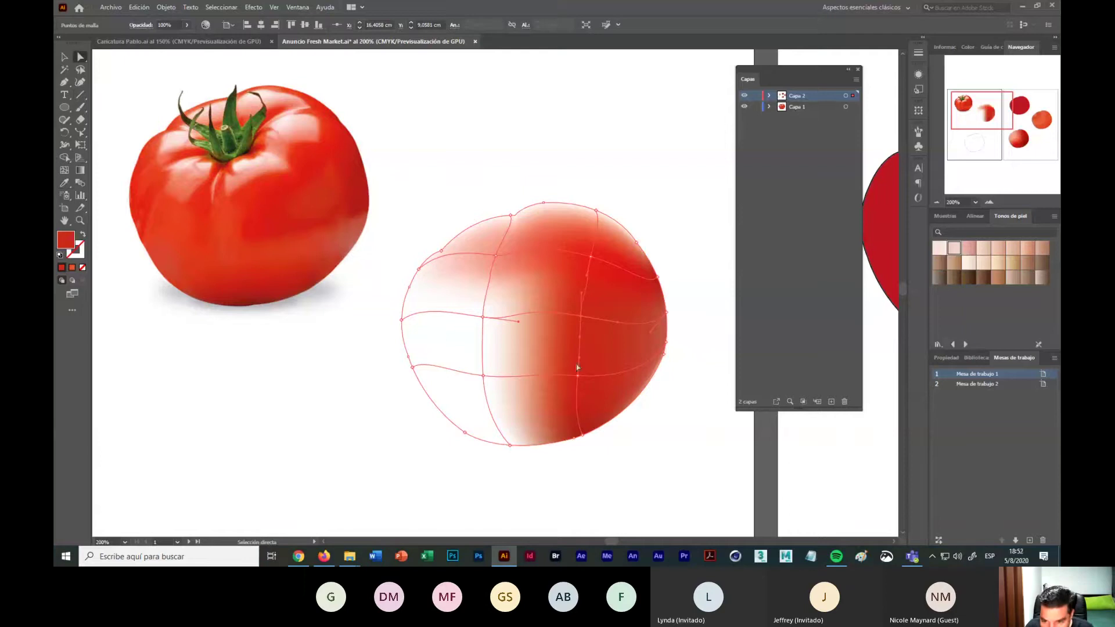
click(596, 211)
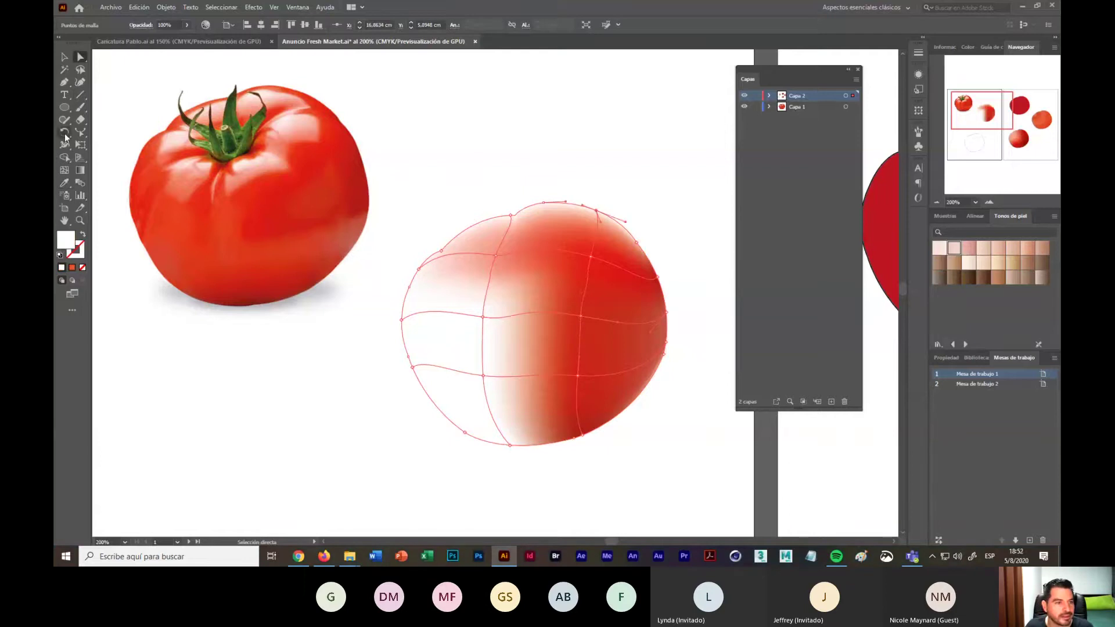
click(64, 182)
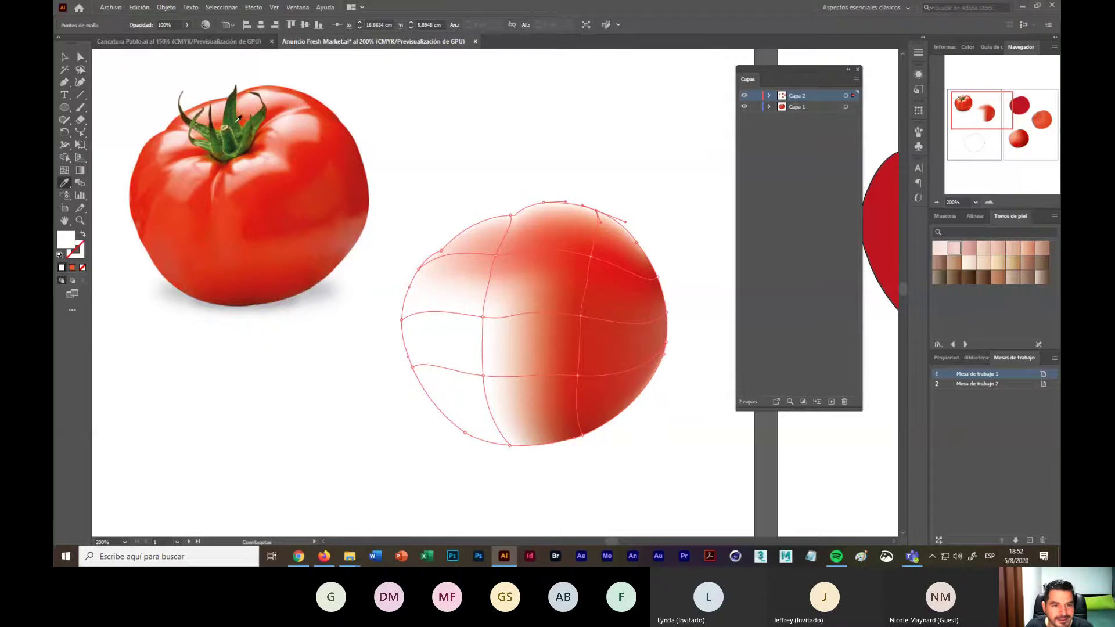
click(307, 93)
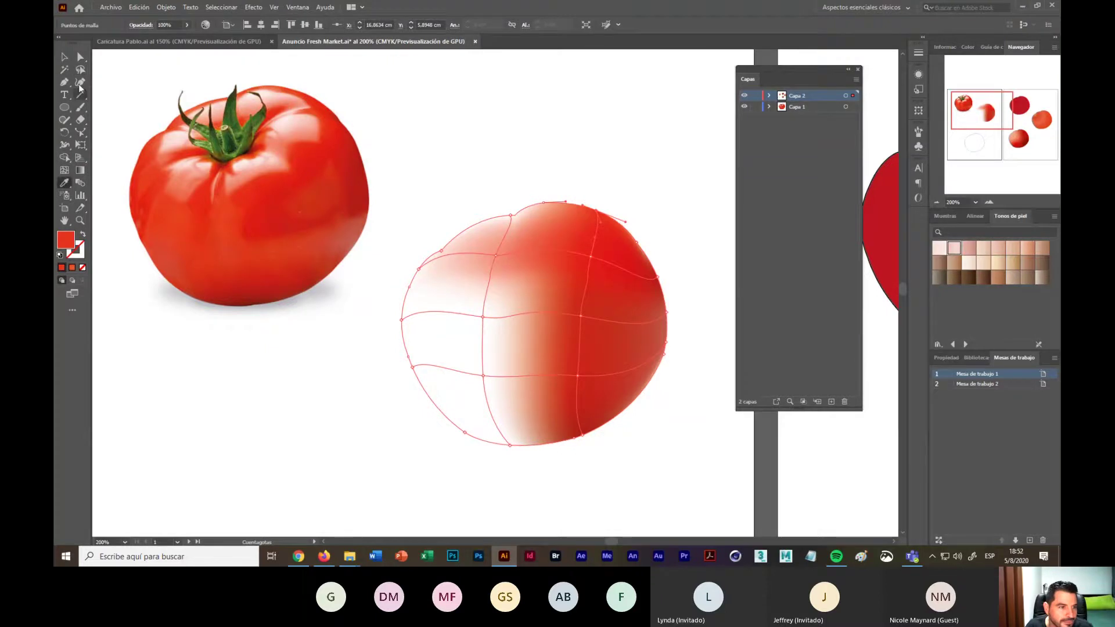
Step: Color the lower-left corner mesh point on the outline with the muted red sampled from the photo tomato's lower-left body
click(79, 59)
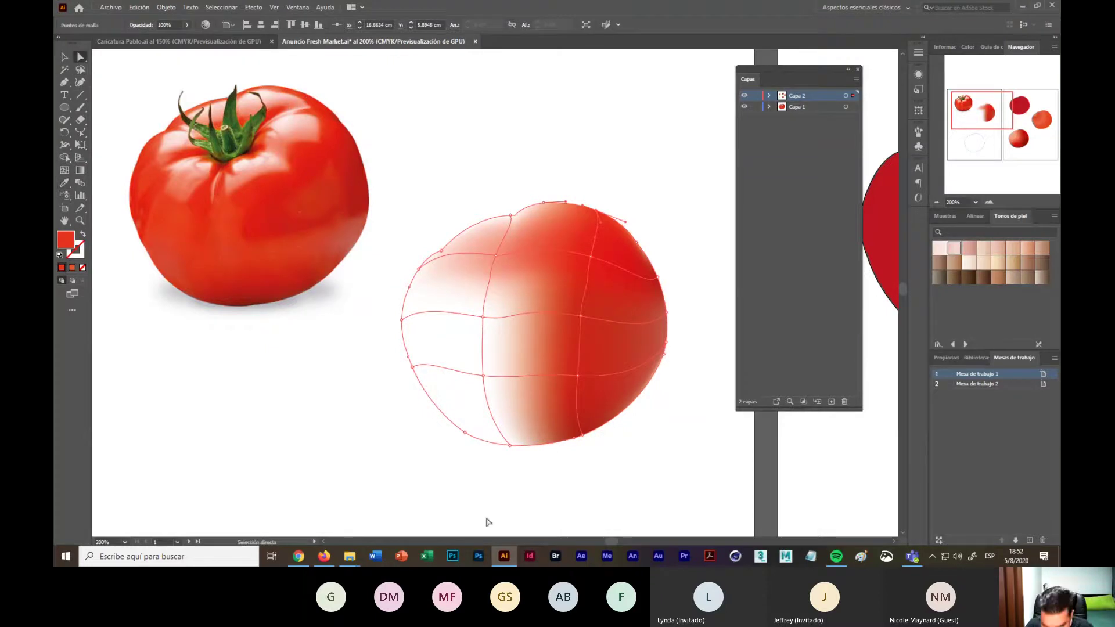
click(464, 433)
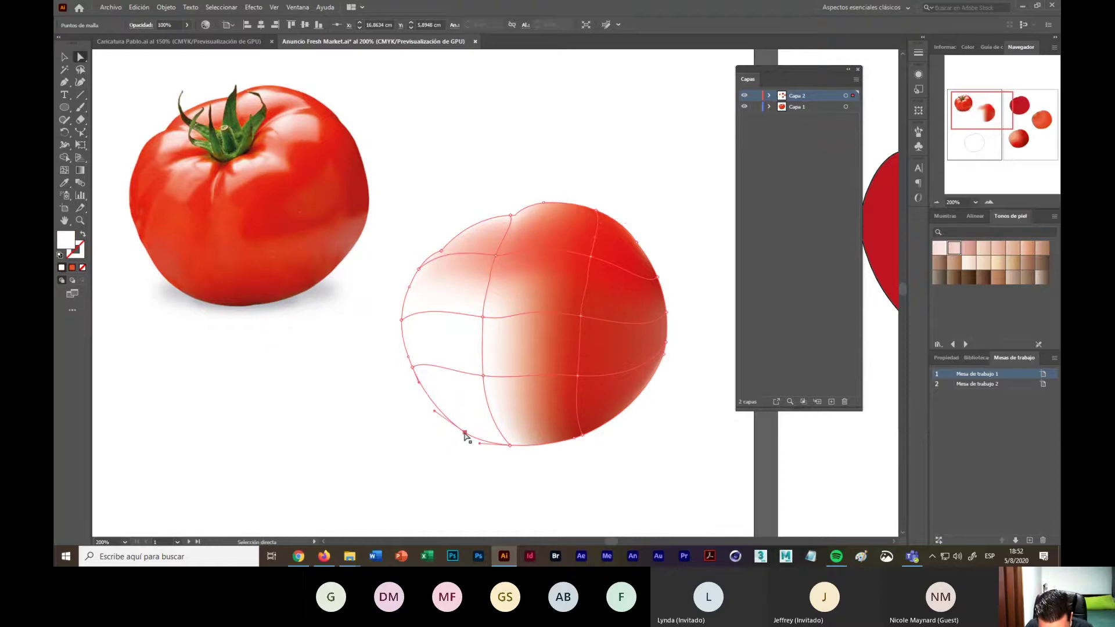
click(64, 182)
click(169, 269)
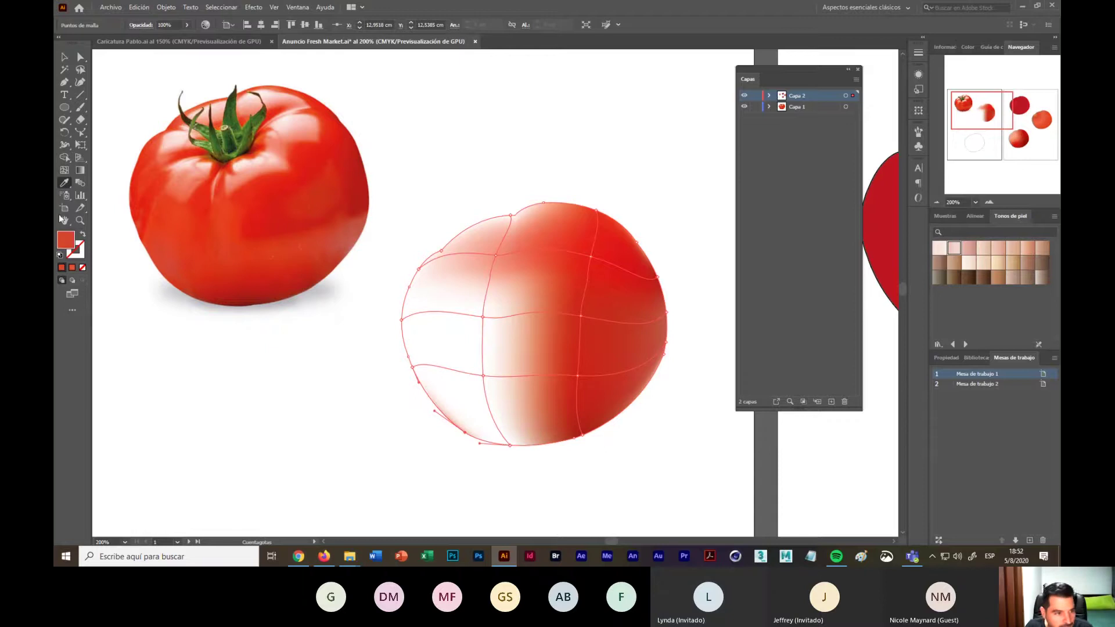
Step: Color the interior mesh point in the left column's lower row with the orange-red sampled from the photo tomato's lower-left body
click(81, 57)
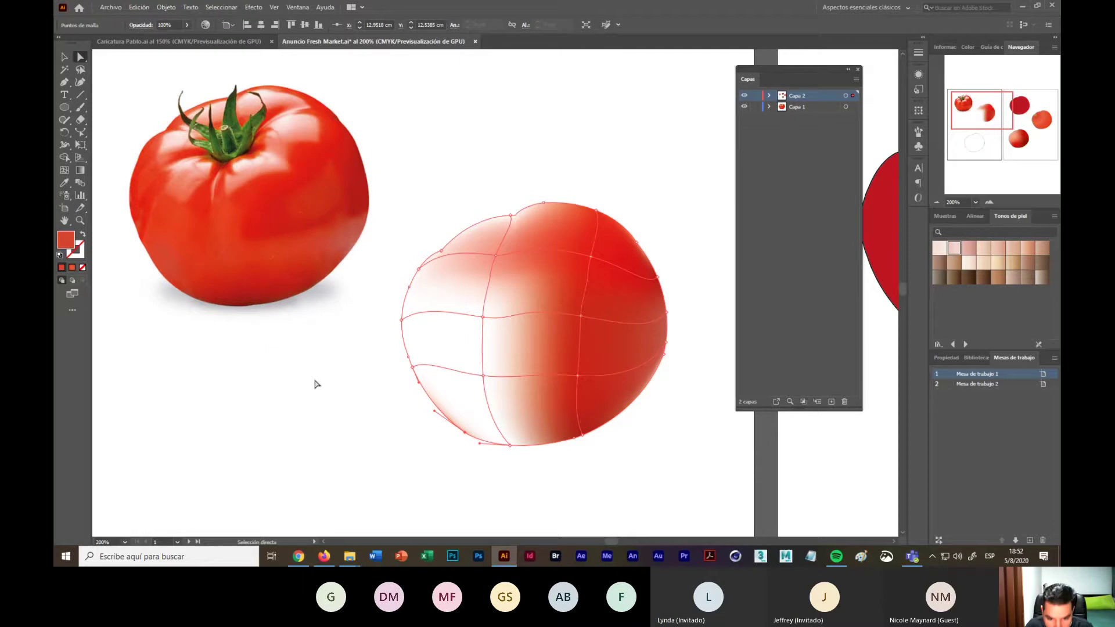
click(484, 378)
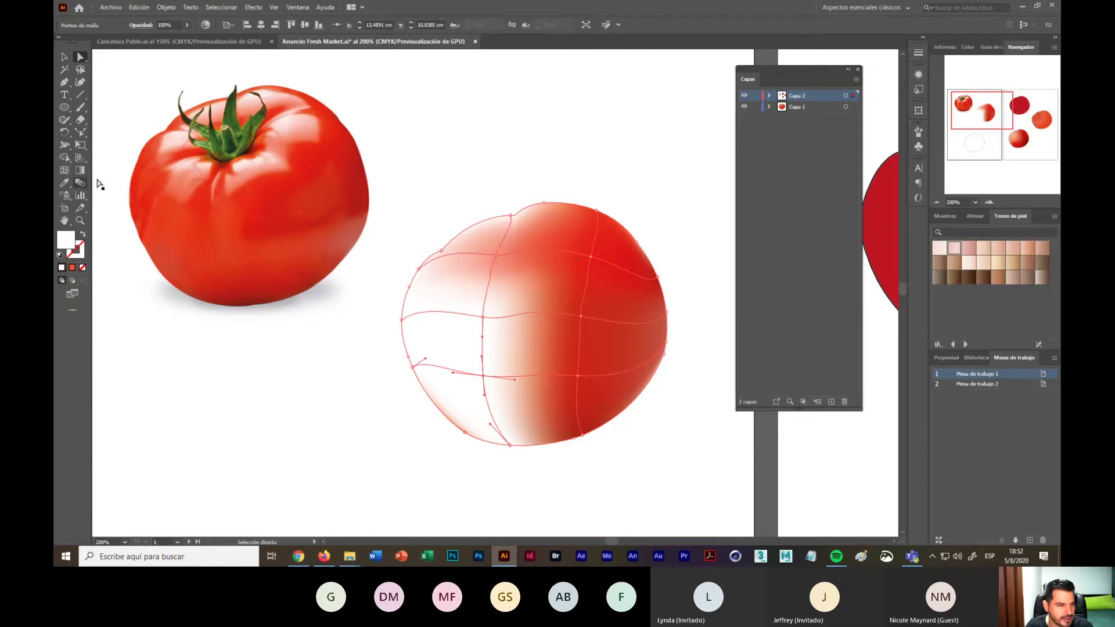
click(64, 183)
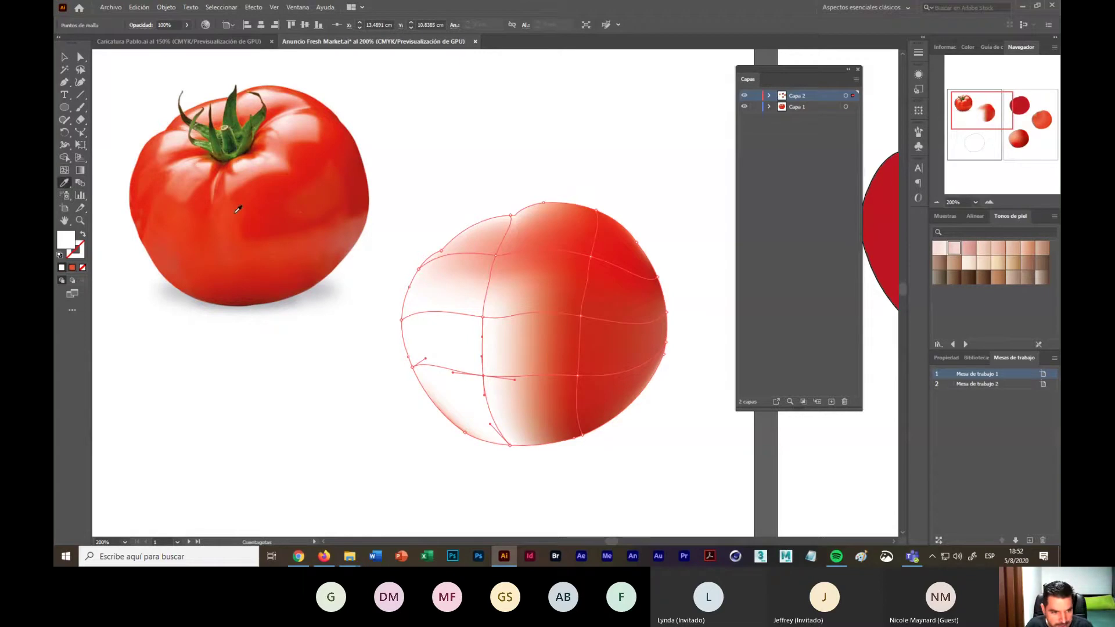
click(194, 243)
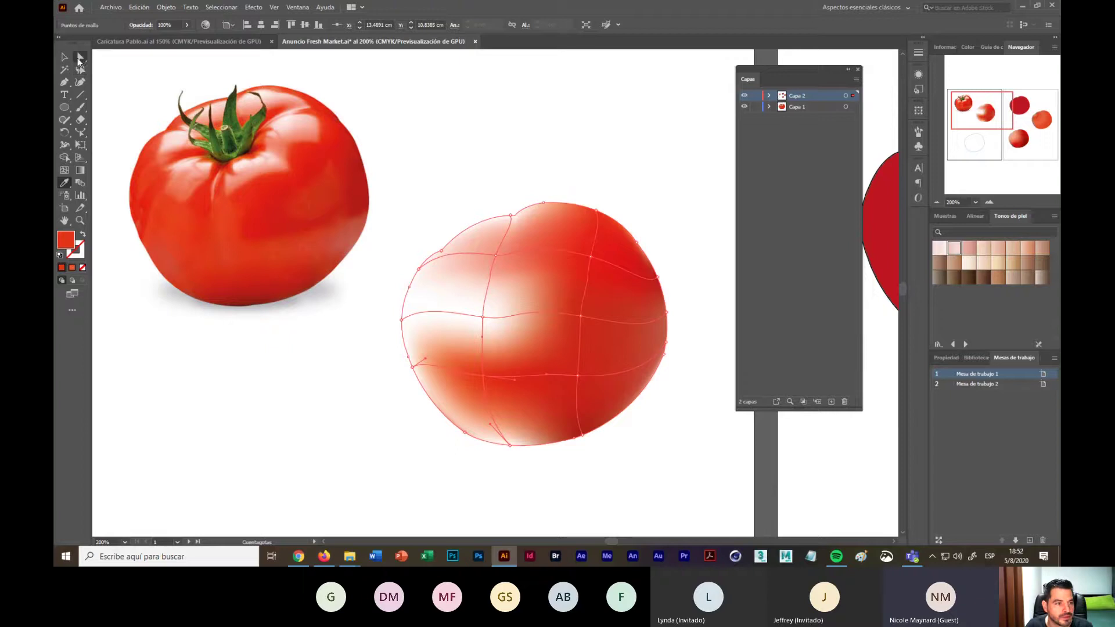
Step: Color the upper and middle mesh points on the left outline with the orange-red and bright red sampled from the photo tomato's left edge
click(80, 58)
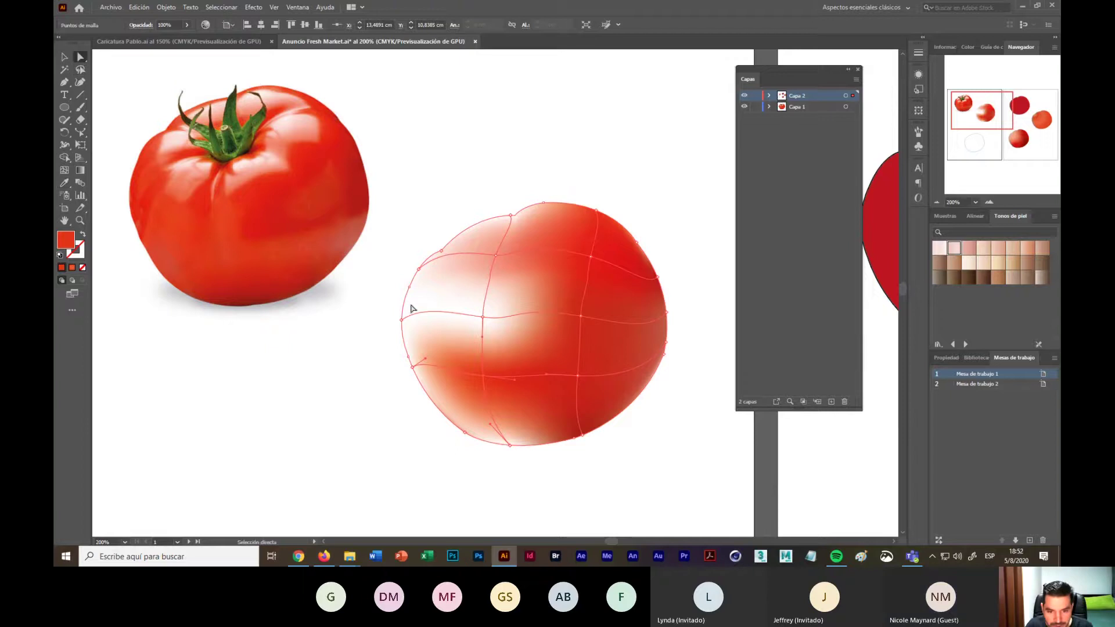
click(419, 270)
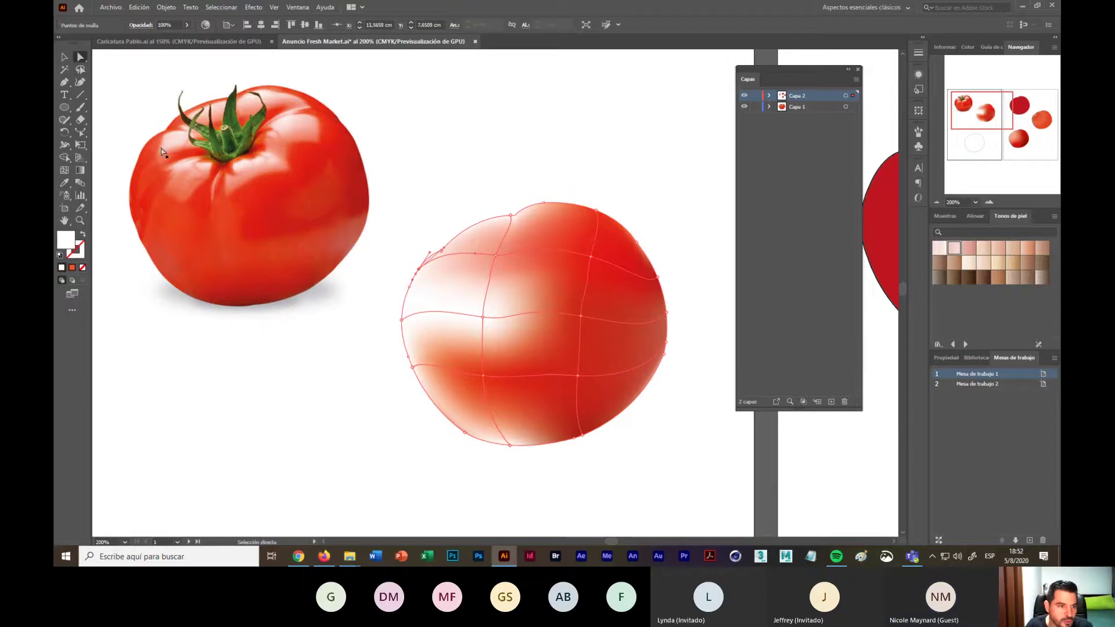
click(64, 183)
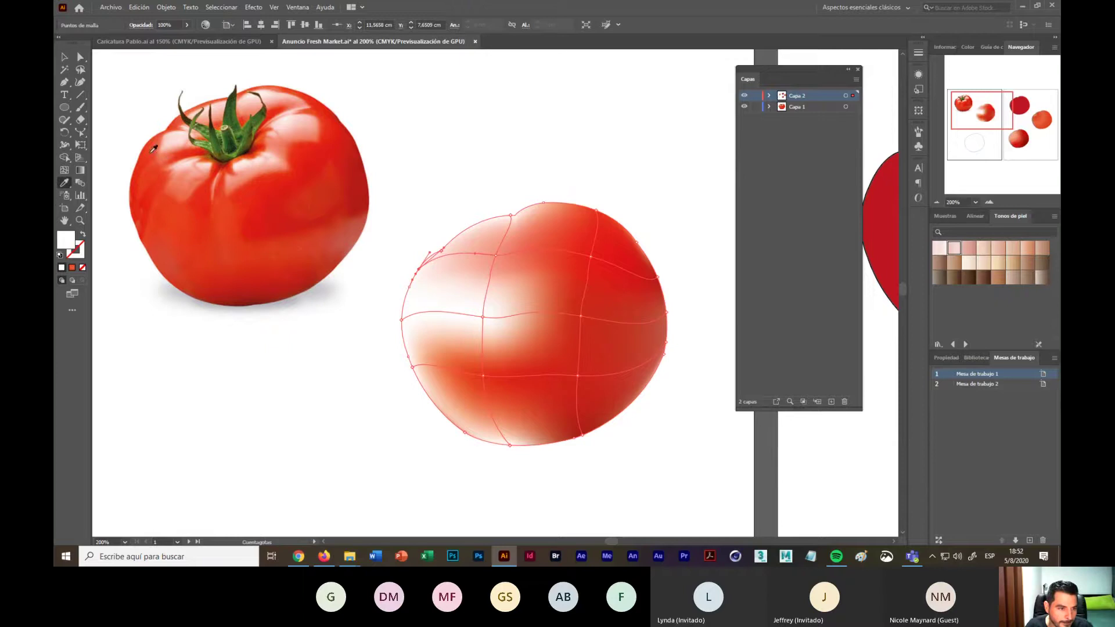
click(151, 149)
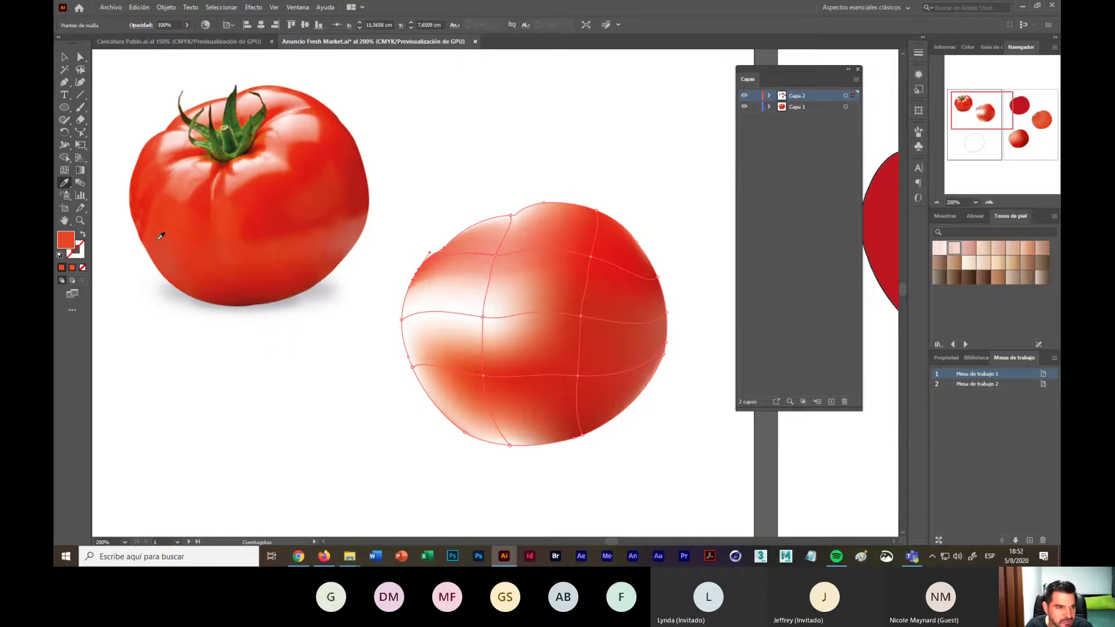
key(a)
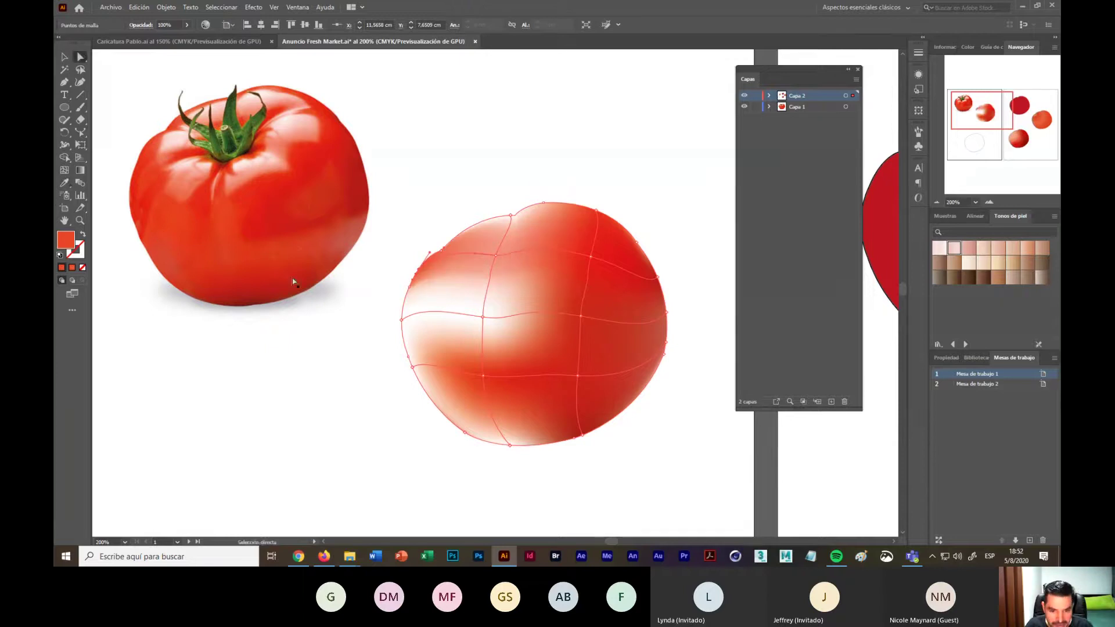
click(402, 320)
key(i)
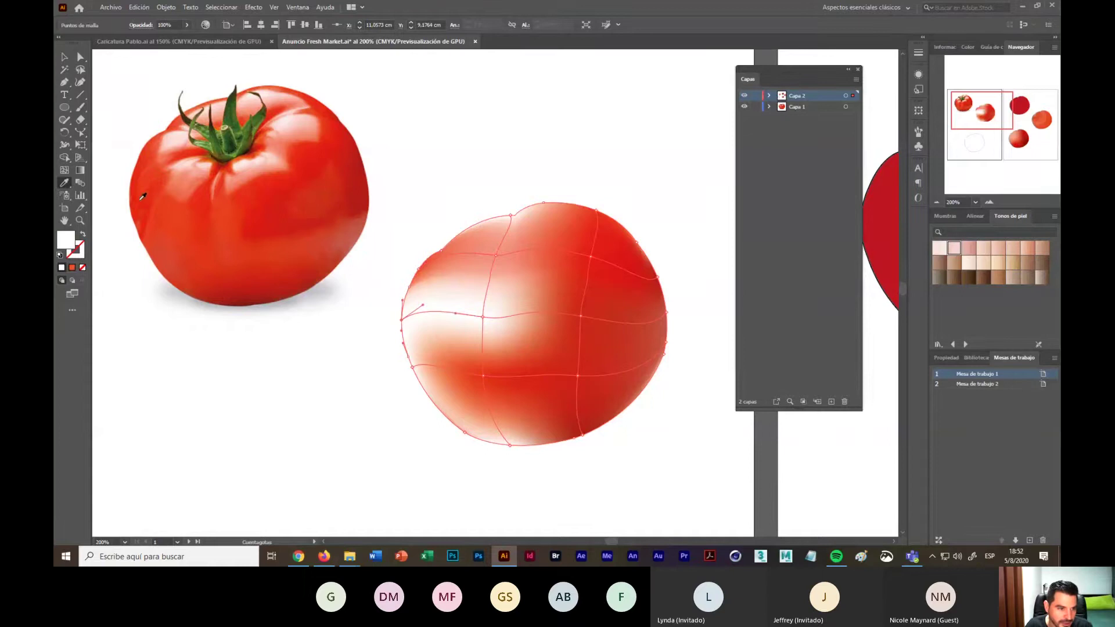
click(137, 194)
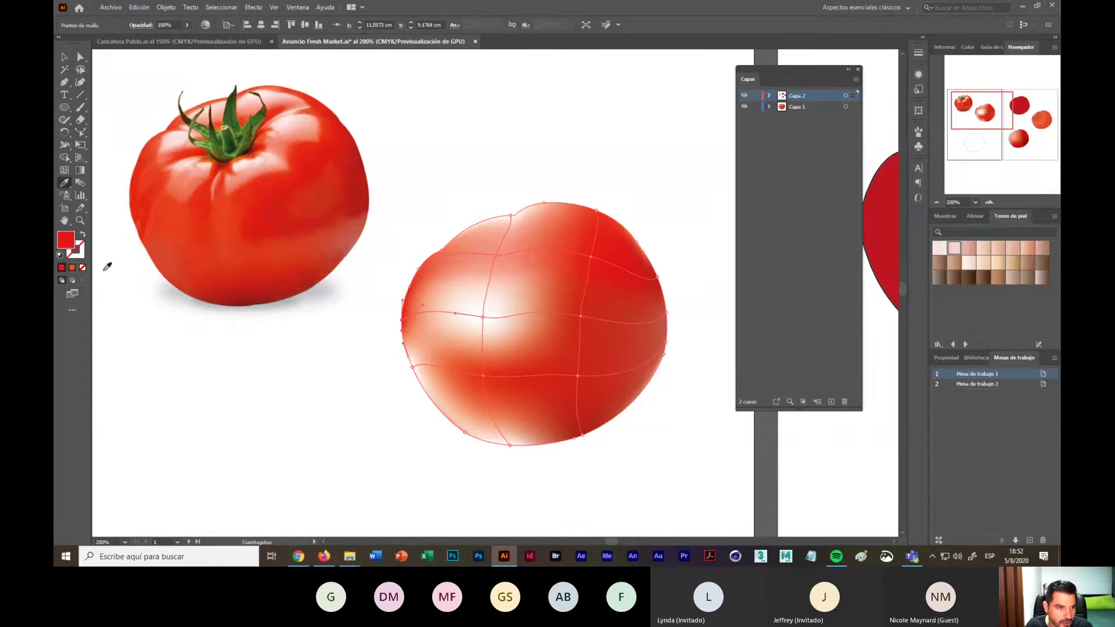
Step: Color the left outline's mesh point just above the lower-left corner with the orange-red sampled from the photo tomato's lower-left edge
key(a)
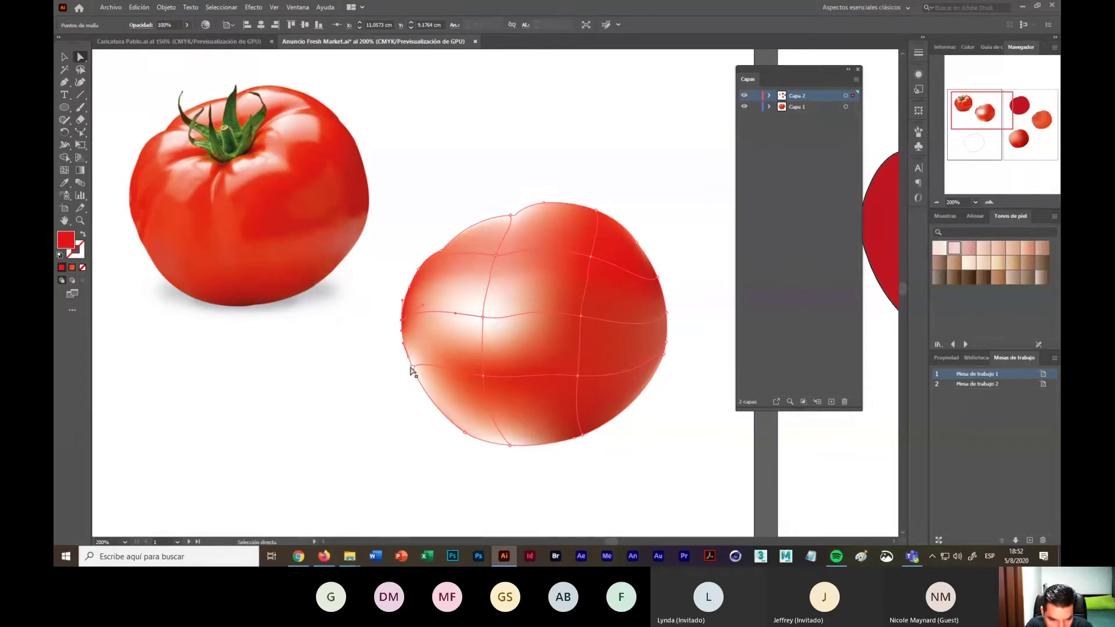
click(410, 367)
click(65, 183)
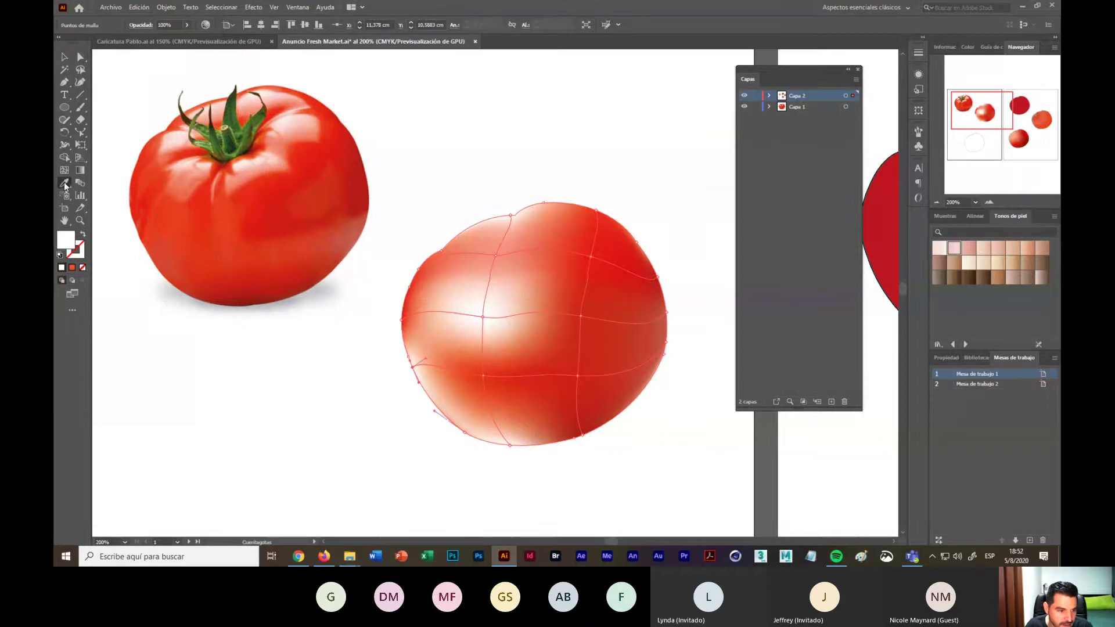
click(148, 235)
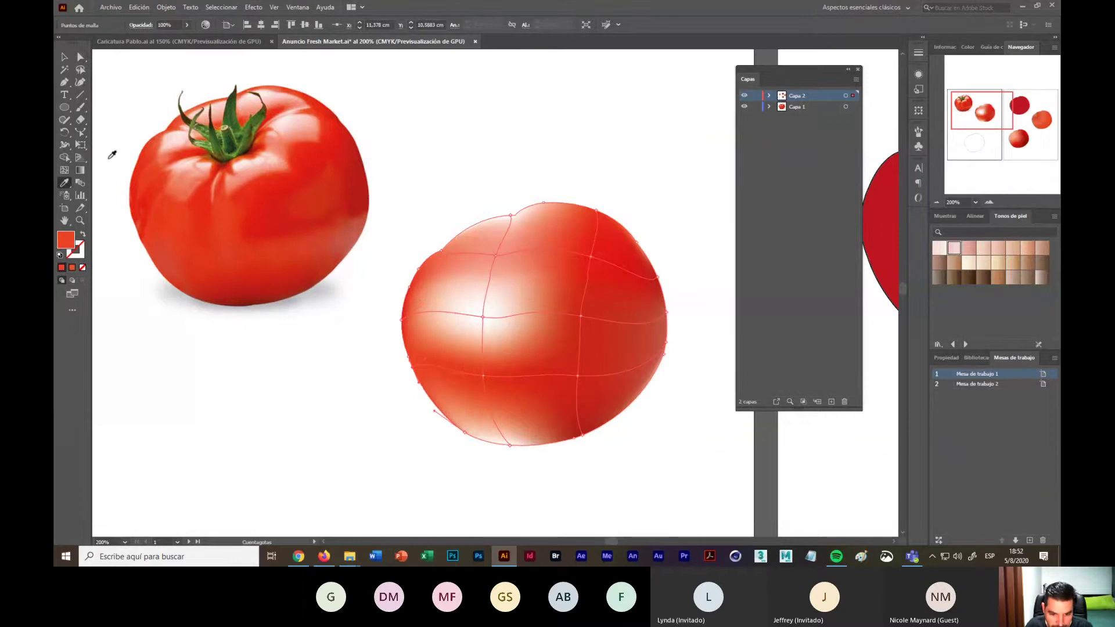
Step: Color the left mesh point on the bottom outline with the dark red sampled near the photo tomato's base
click(81, 56)
click(509, 447)
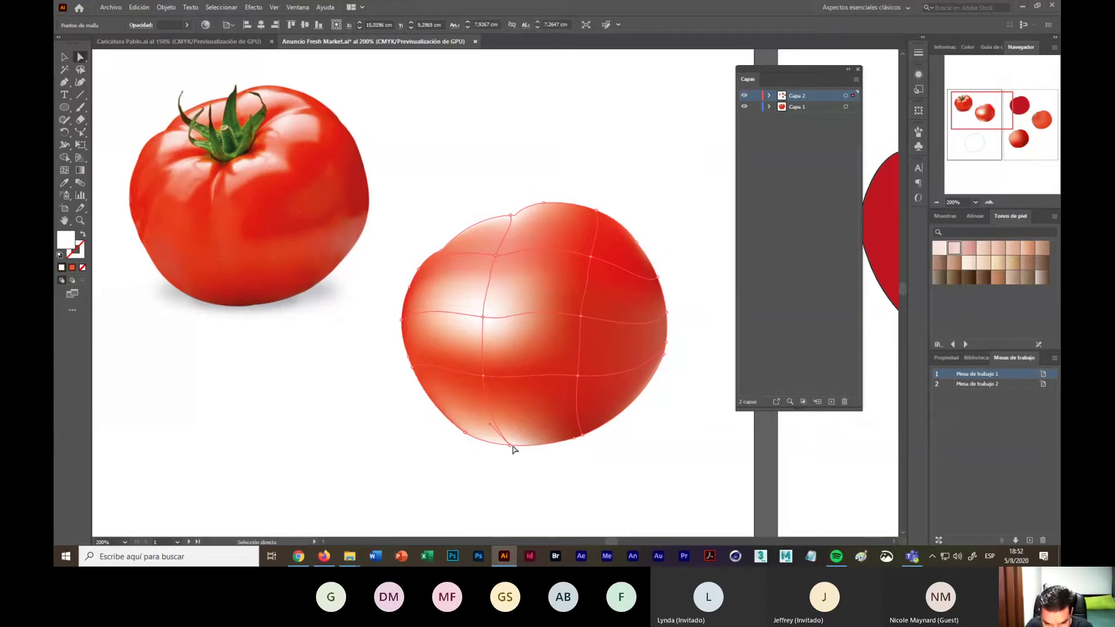
click(64, 183)
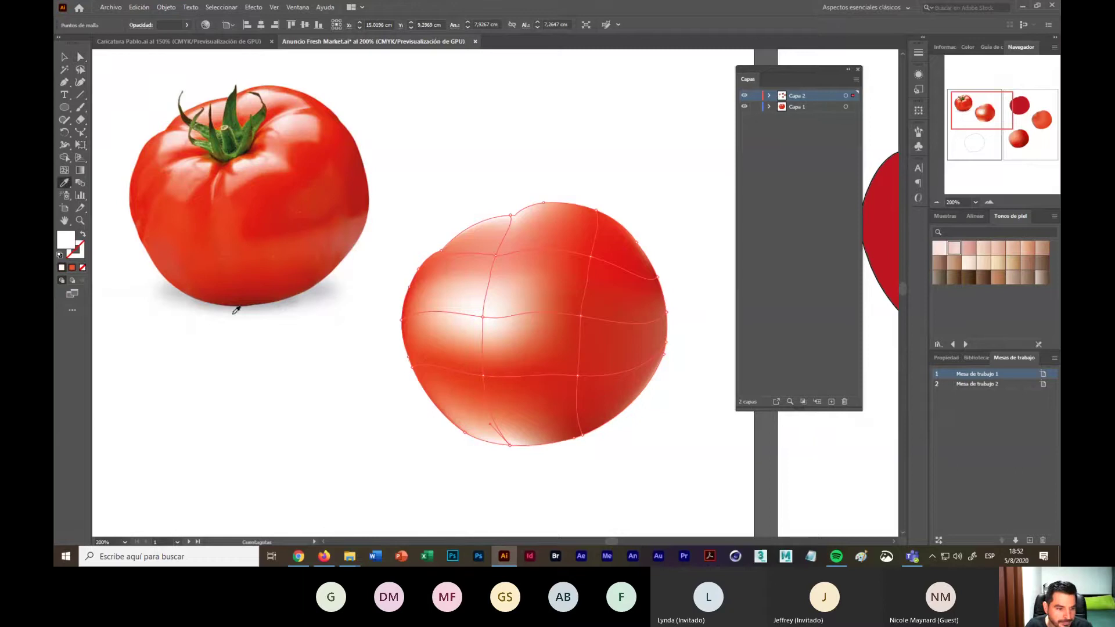
click(199, 294)
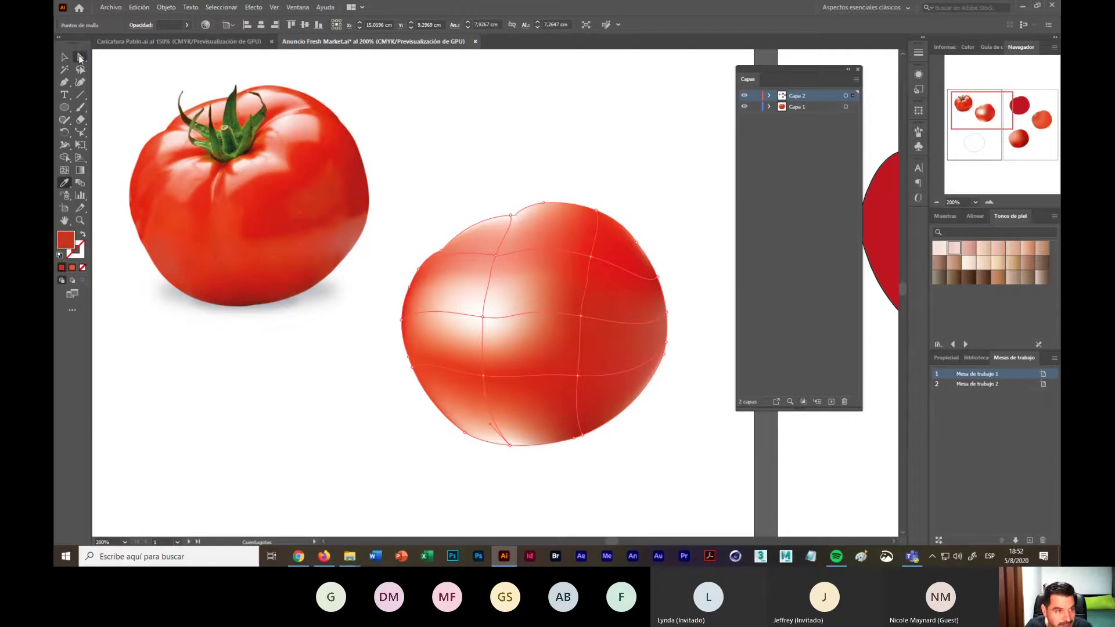
click(80, 57)
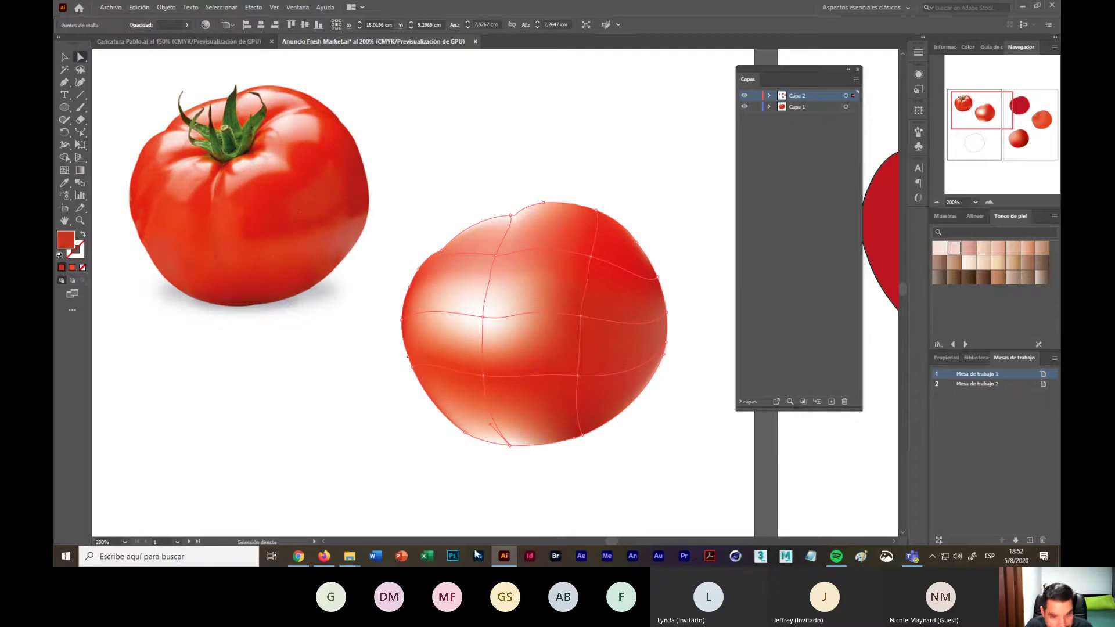
click(510, 446)
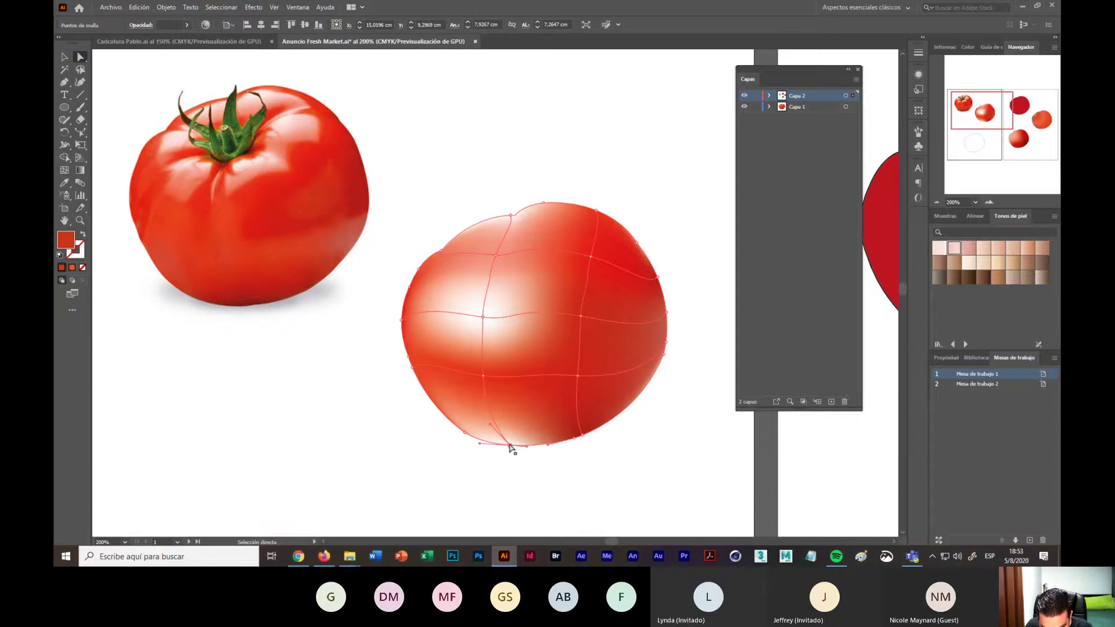
click(64, 183)
click(198, 288)
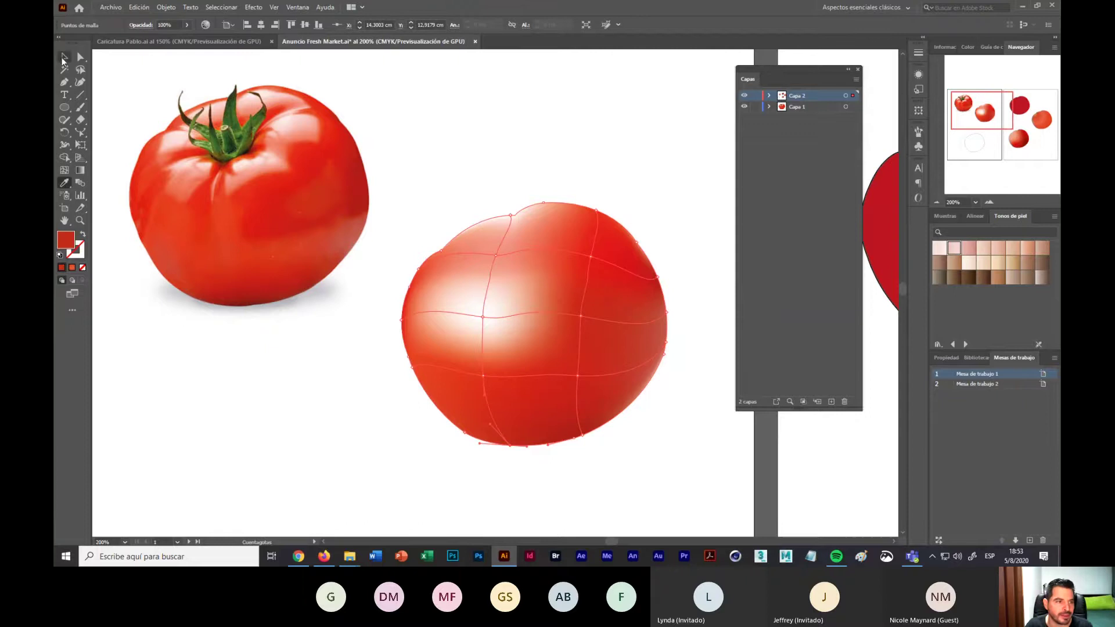
Step: Color the left mesh point on the top outline with the pale pink highlight sampled beside the photo tomato's stem
click(80, 58)
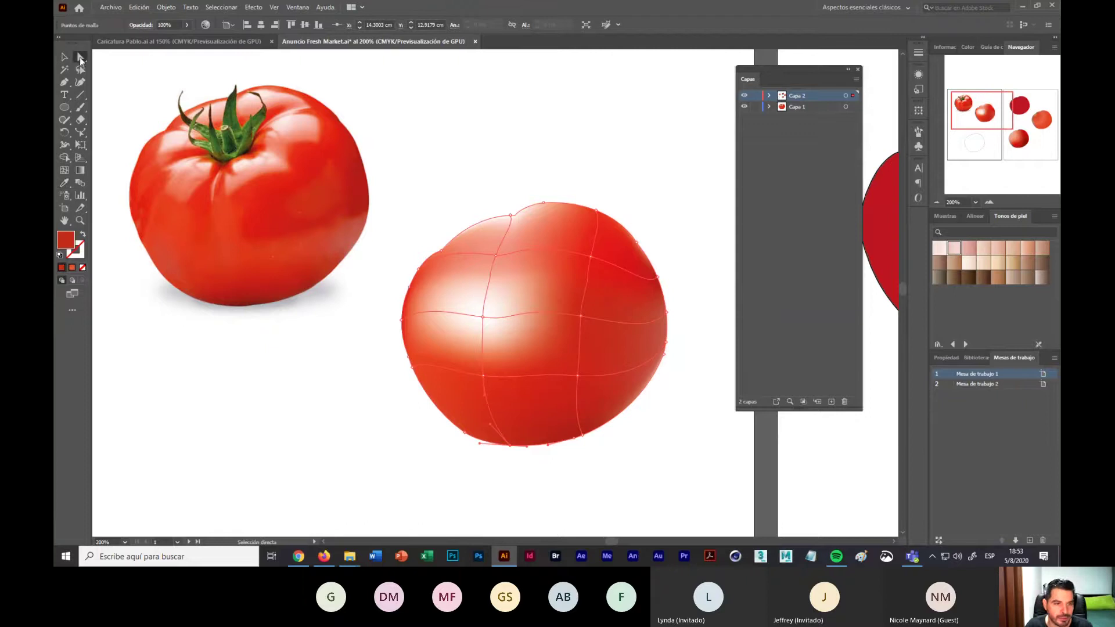
click(511, 215)
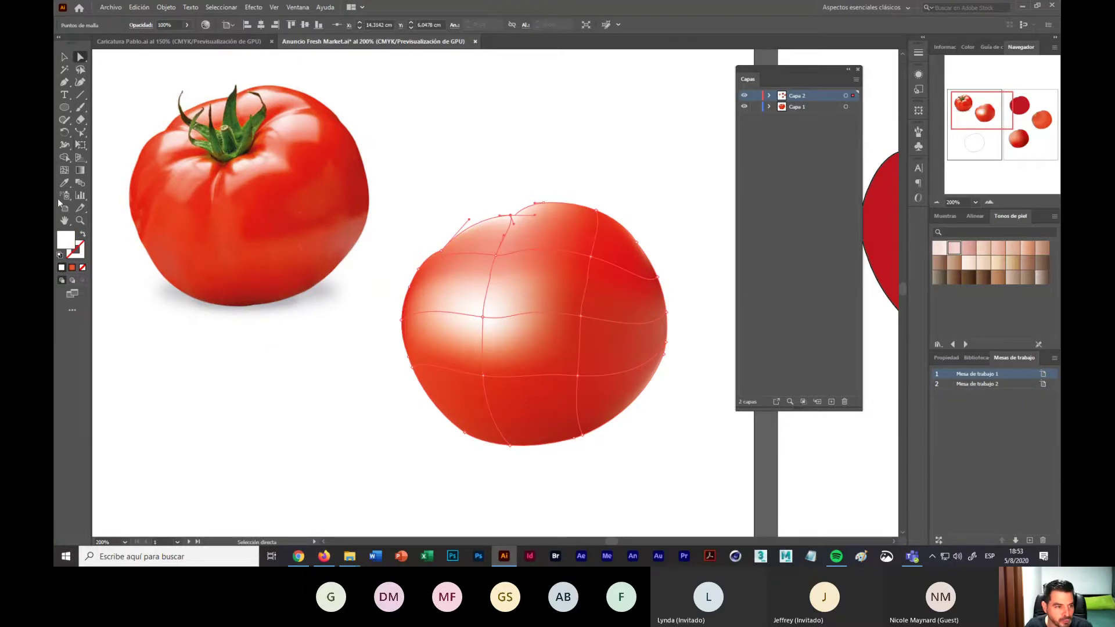
click(64, 184)
click(246, 96)
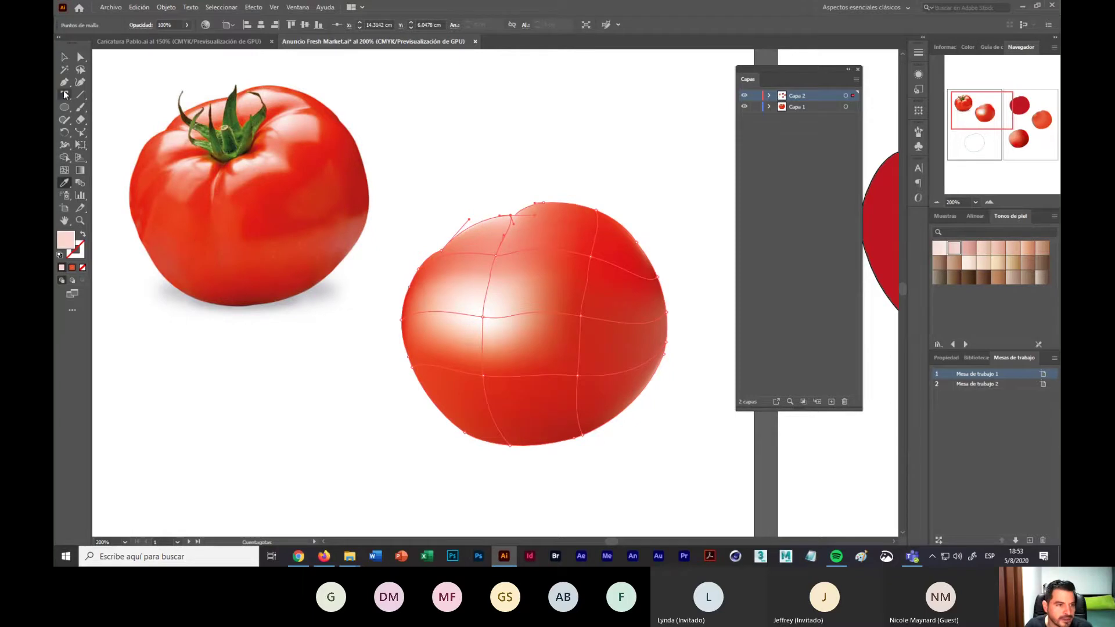
Step: Try salmon highlight samples on the left column's middle interior mesh point, settling on the orange-red from the photo tomato's center
click(81, 57)
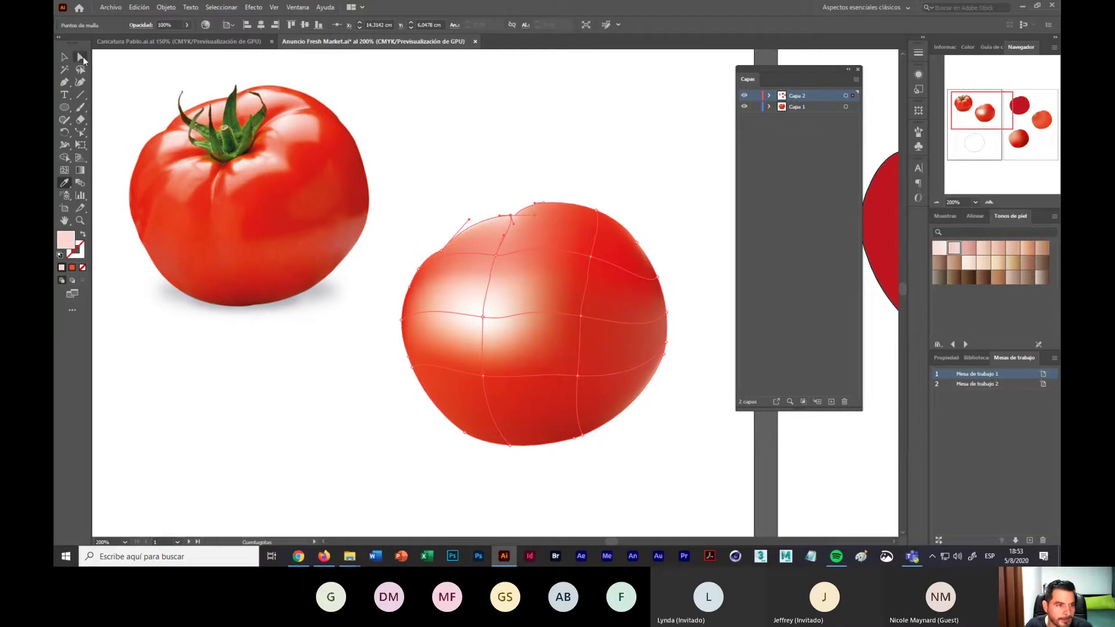
click(482, 317)
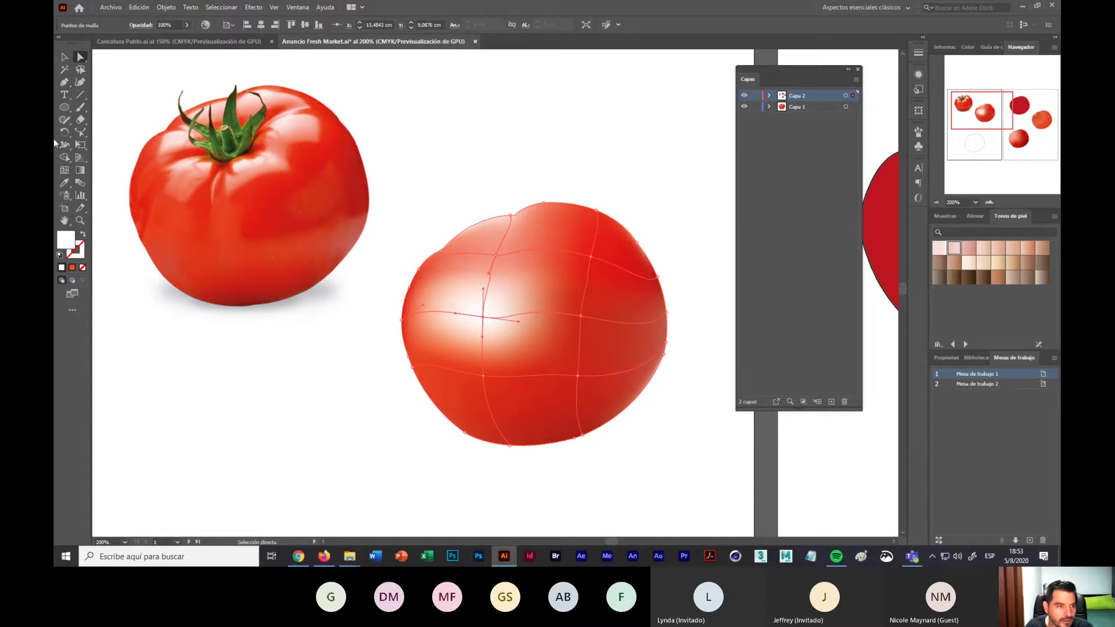
click(64, 184)
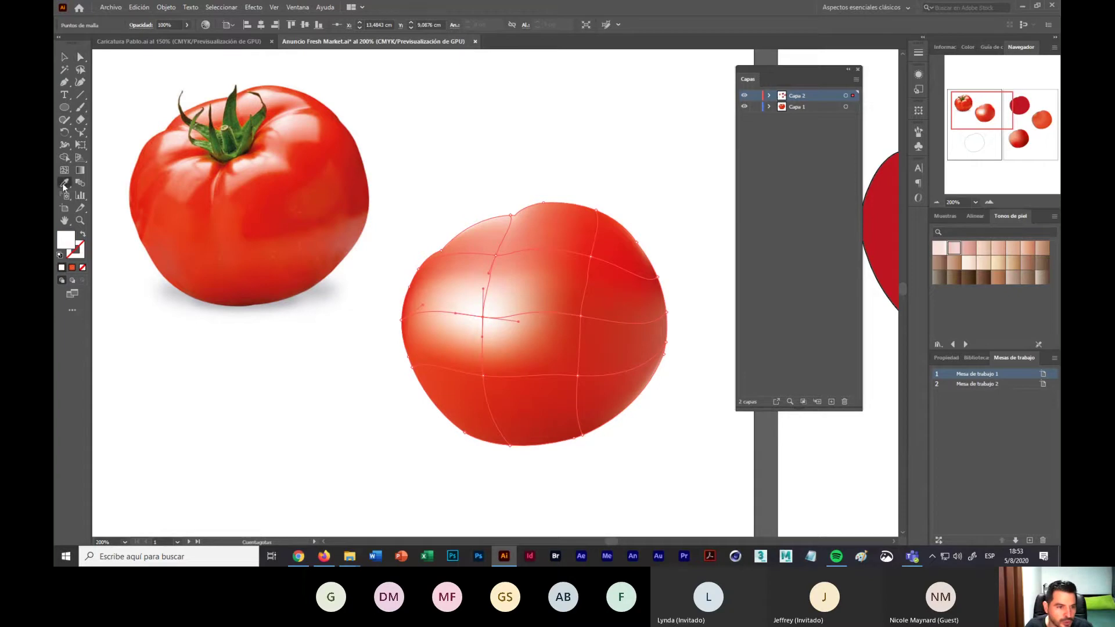
click(188, 177)
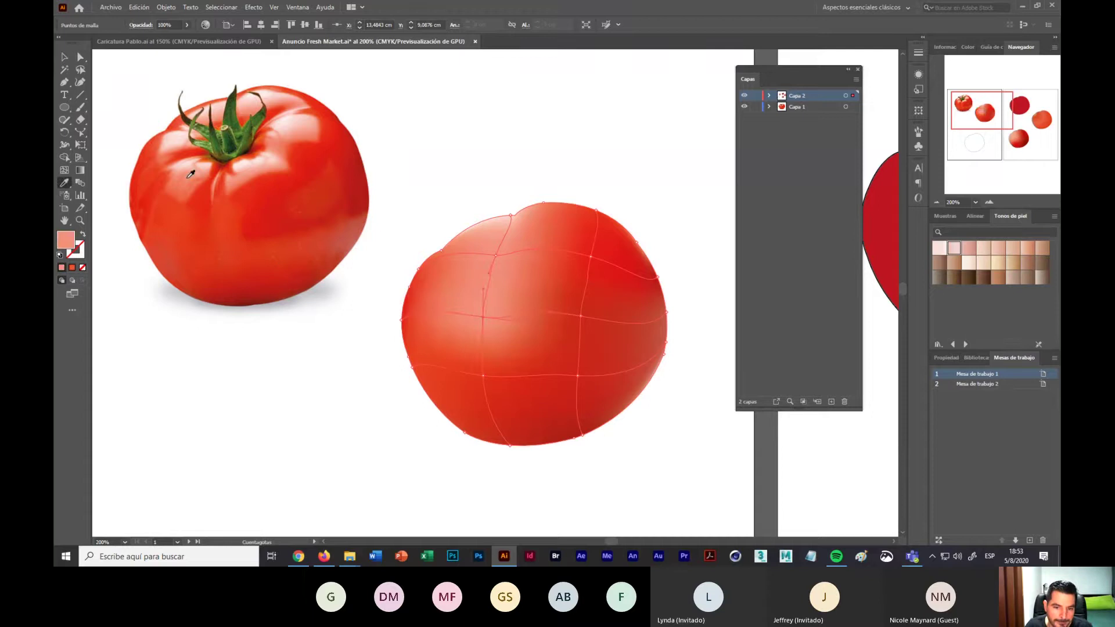
click(233, 212)
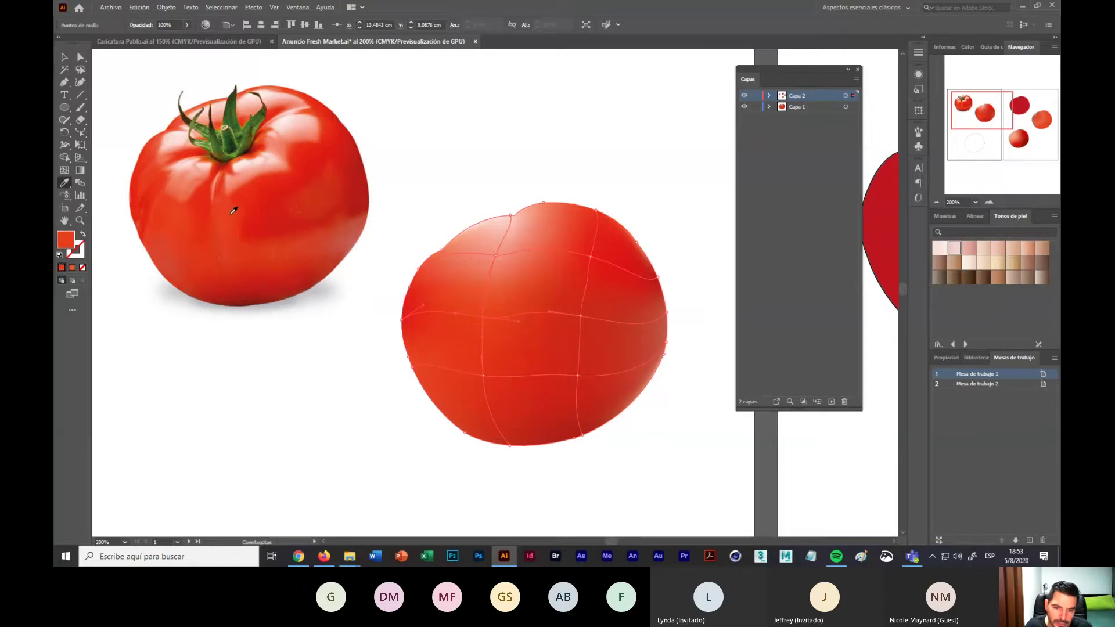
click(196, 170)
click(176, 171)
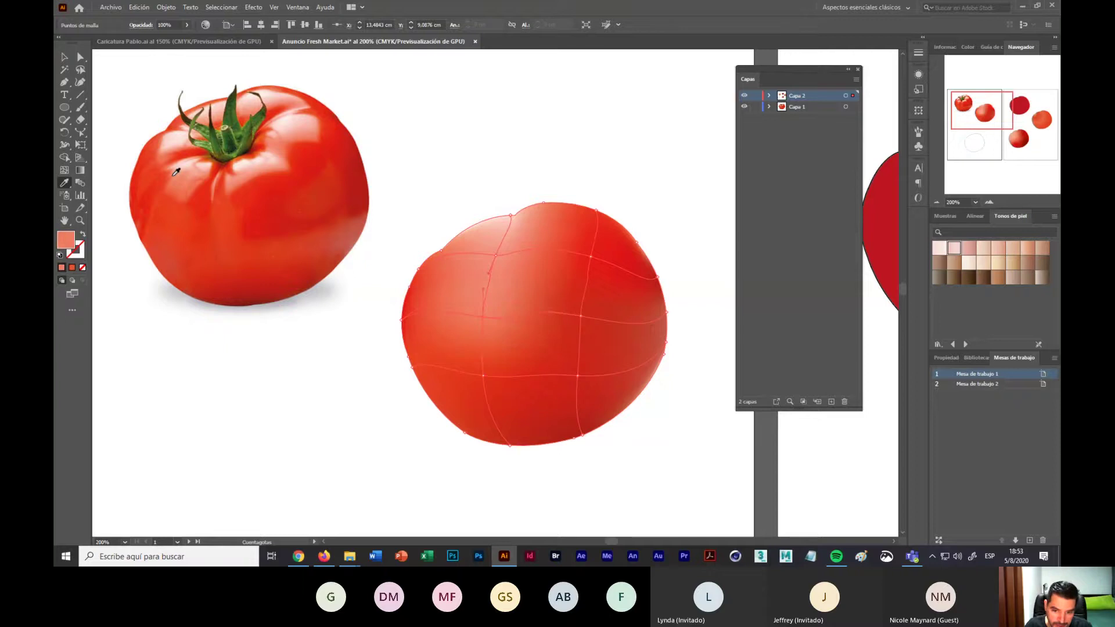
click(227, 222)
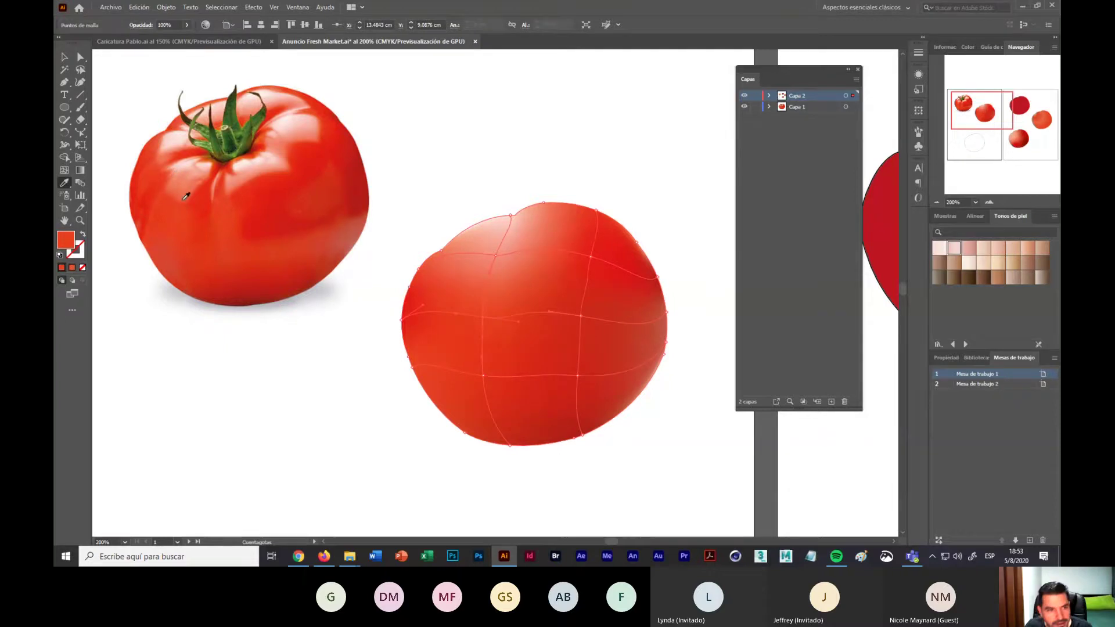
Step: Color the interior mesh point in the right column's middle row with the salmon highlight sampled from the photo tomato's upper-right body
click(80, 57)
click(582, 316)
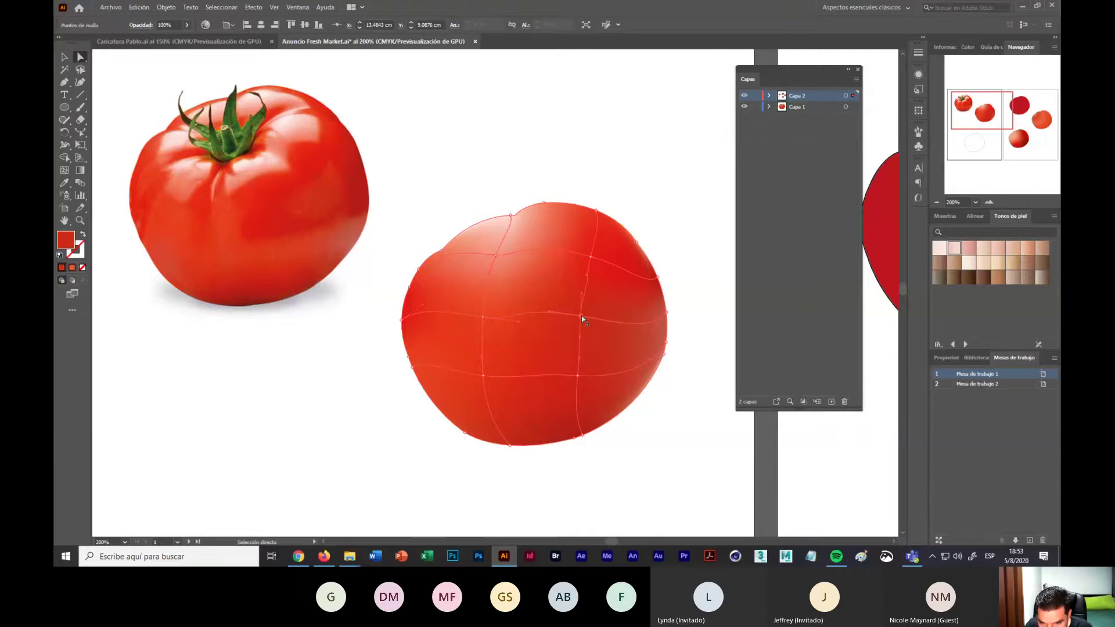
click(64, 183)
click(290, 155)
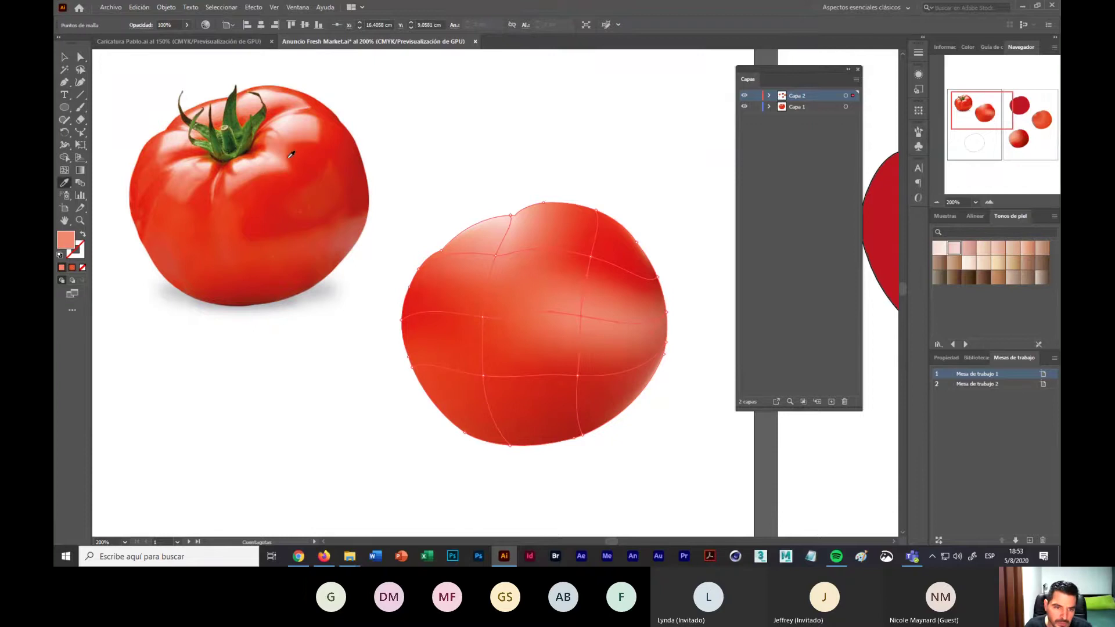
Step: Recolor the right column's middle interior mesh point with the bright red sampled from the photo tomato's right side, and deselect the mesh
click(302, 150)
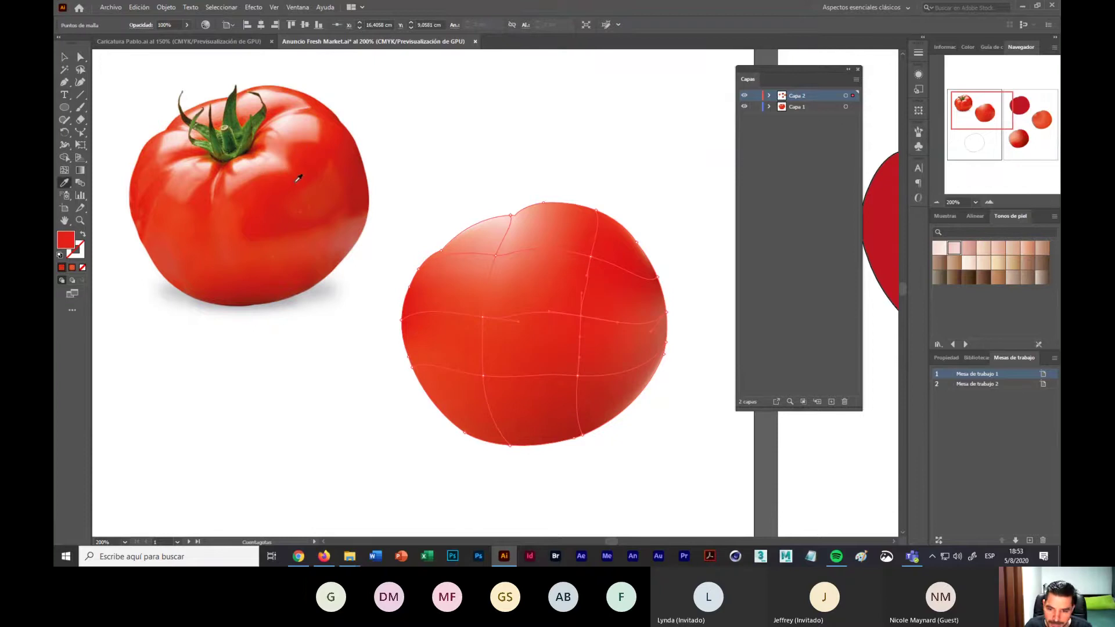
click(80, 57)
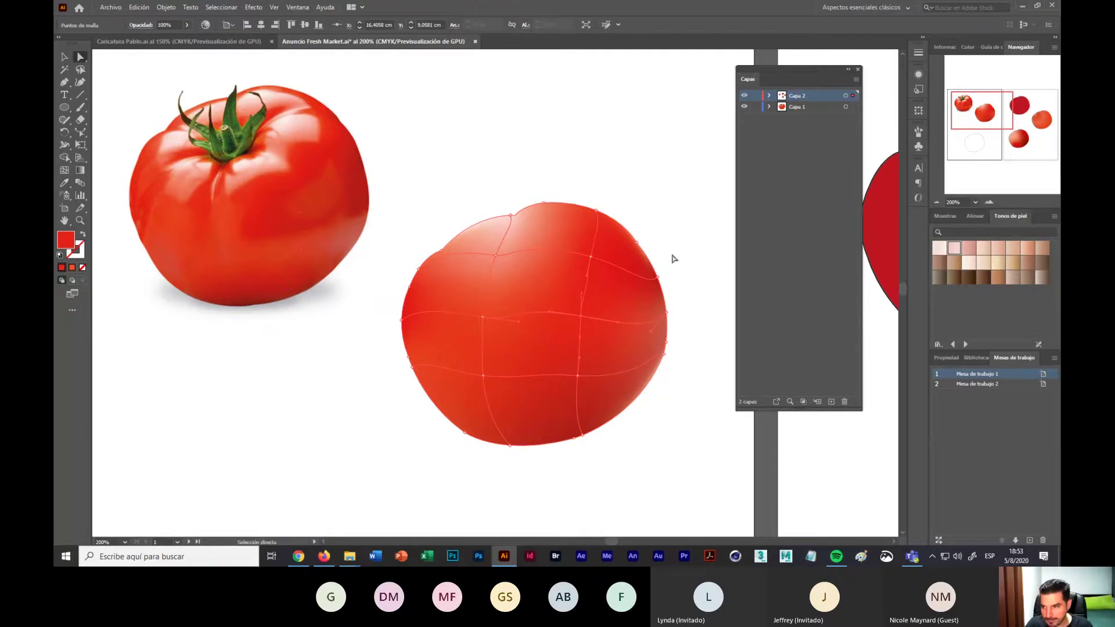
click(989, 202)
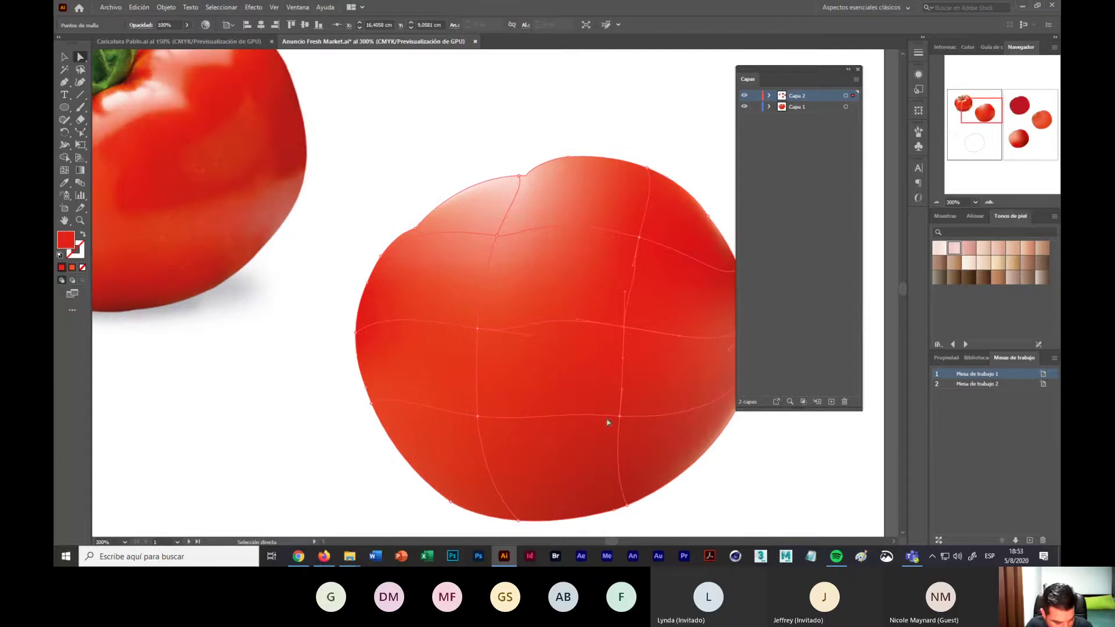
drag(542, 366, 495, 320)
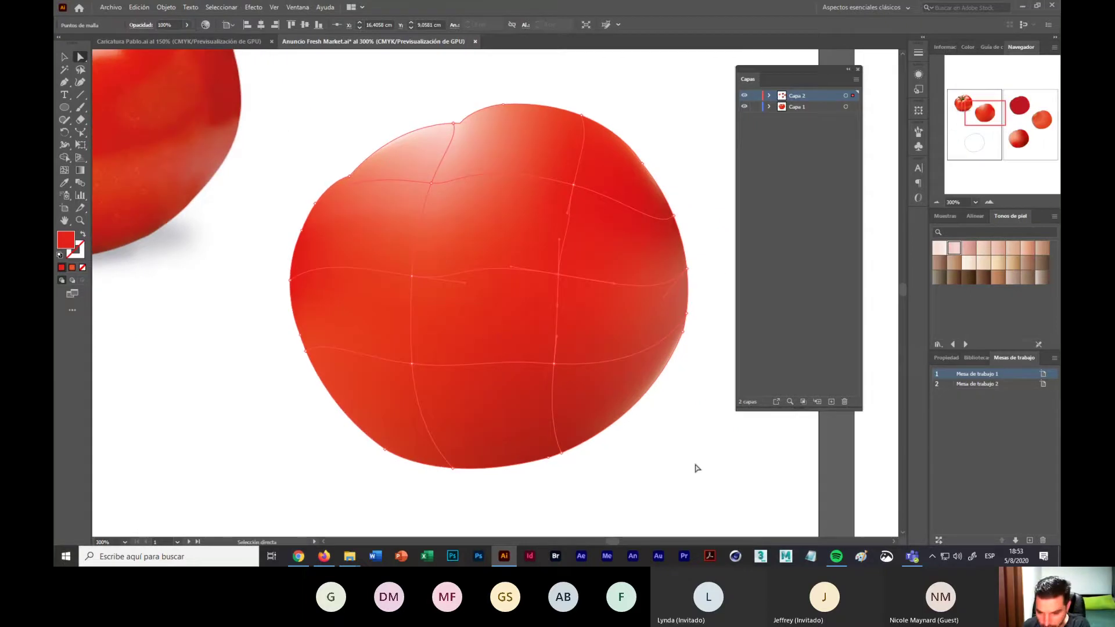
click(622, 485)
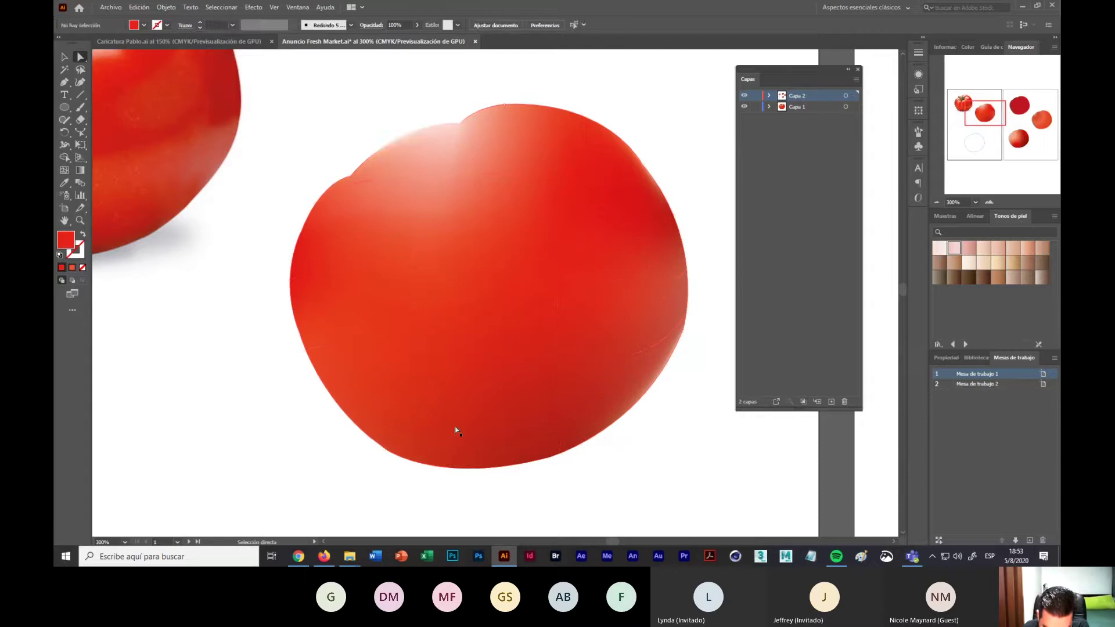
Step: Shift the left column's three interior mesh points downward, moving the top one slightly to the right as well
click(418, 374)
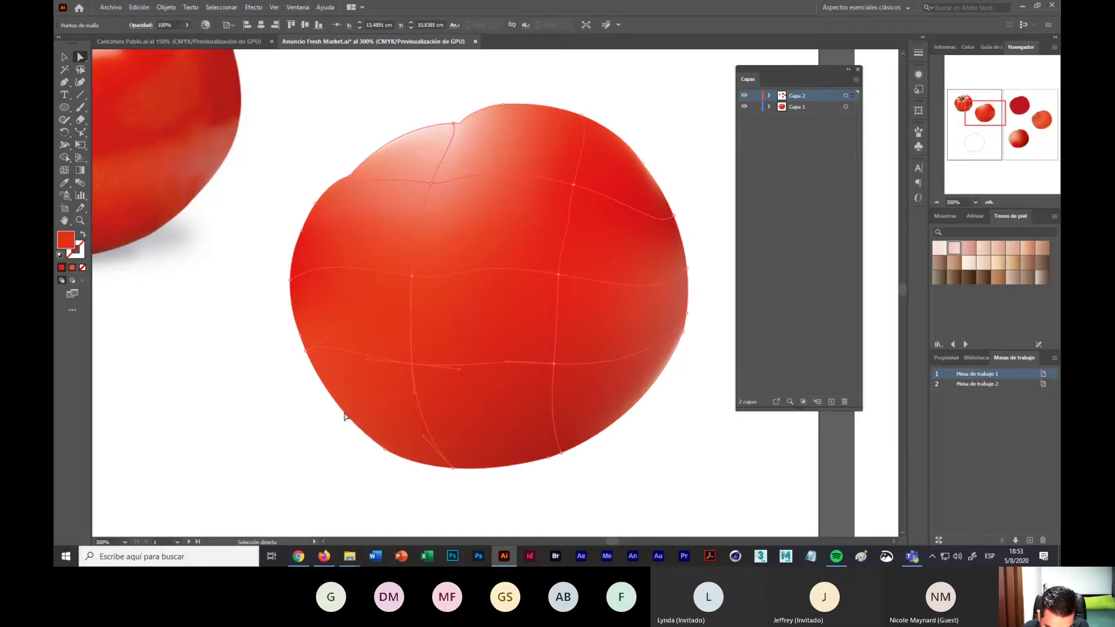
click(413, 366)
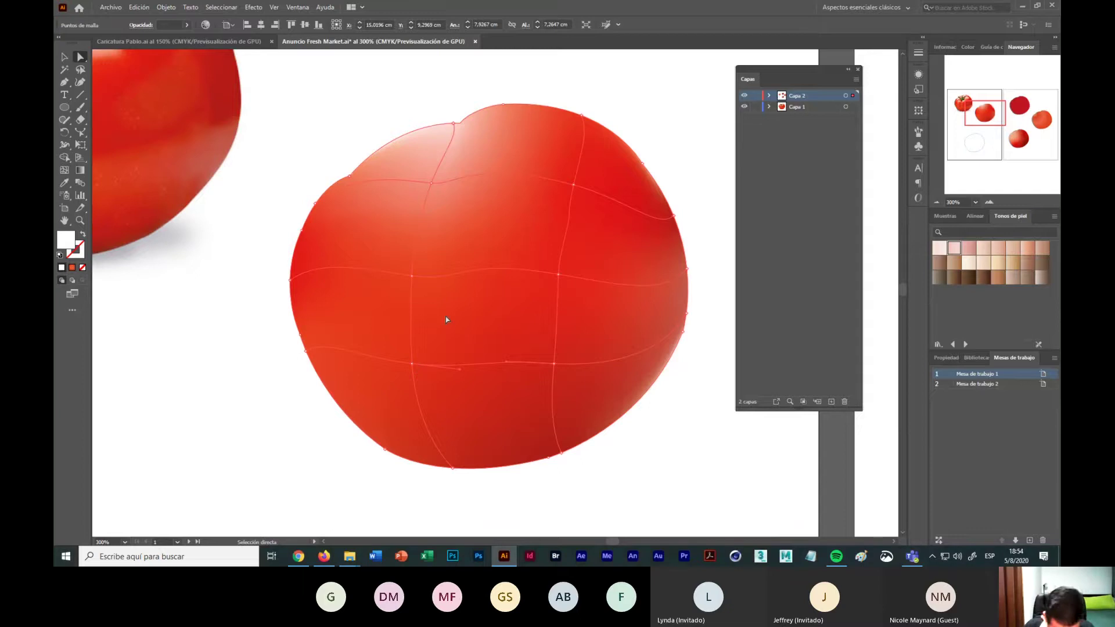
click(413, 371)
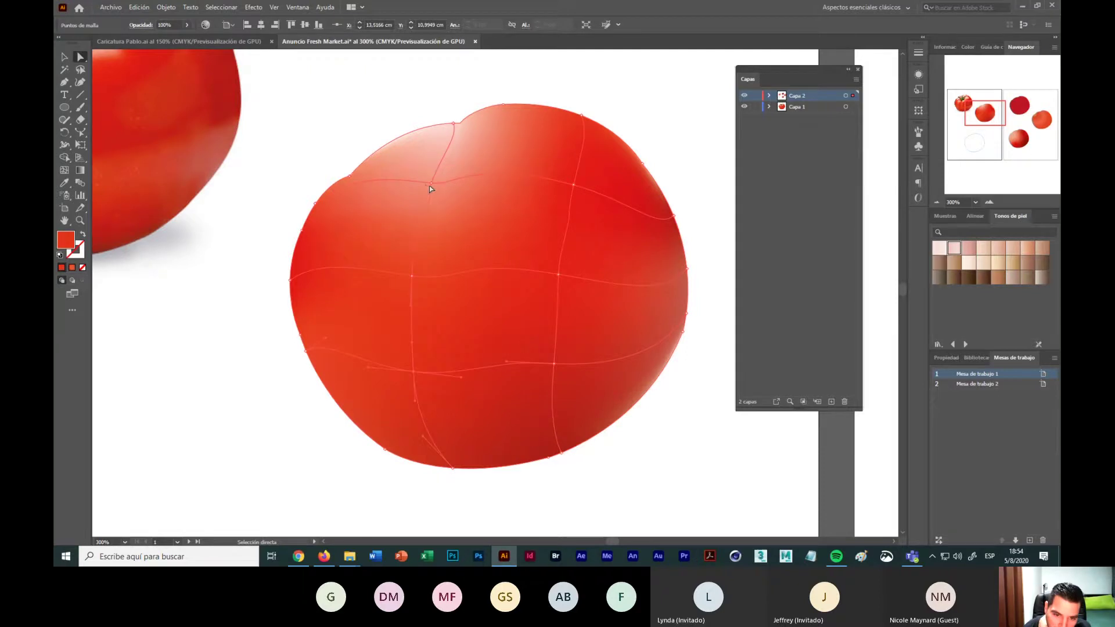
drag(430, 184, 440, 199)
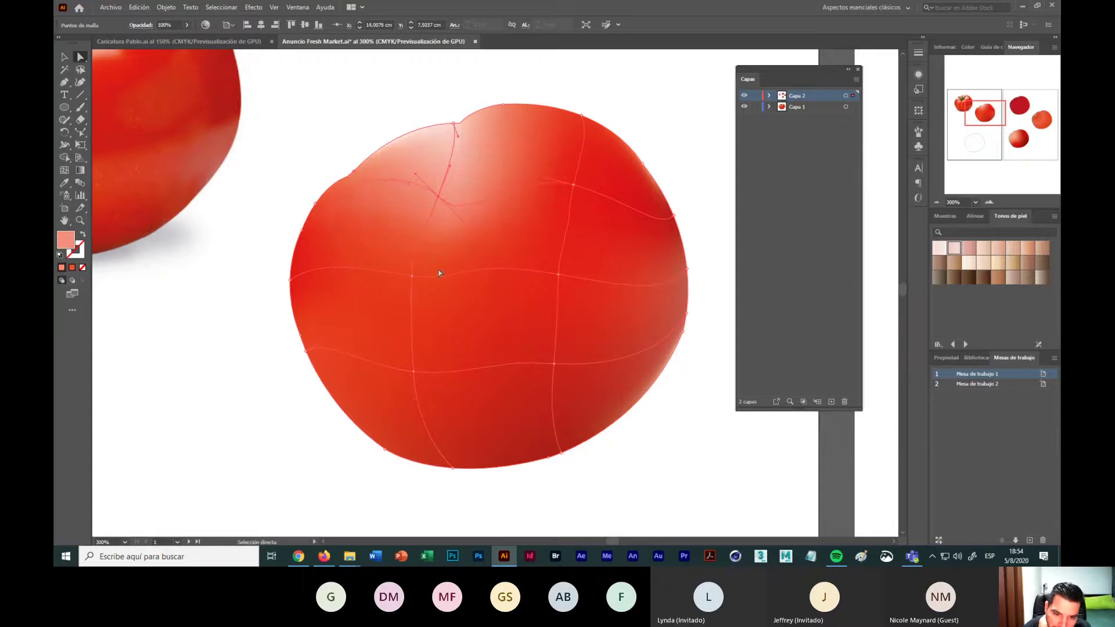
click(411, 278)
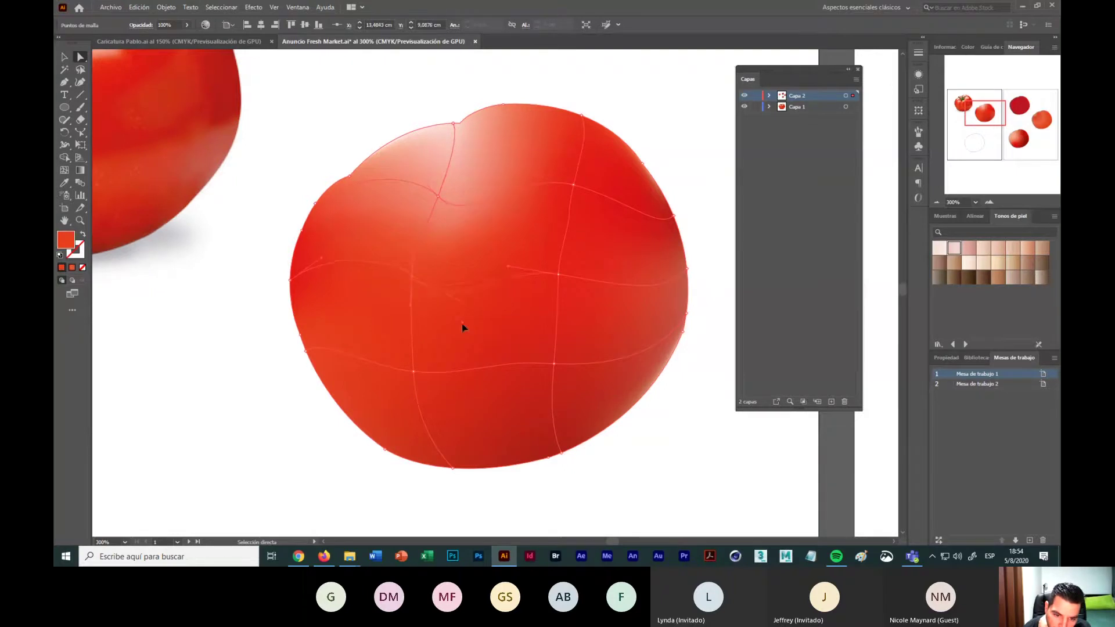
drag(411, 279, 416, 307)
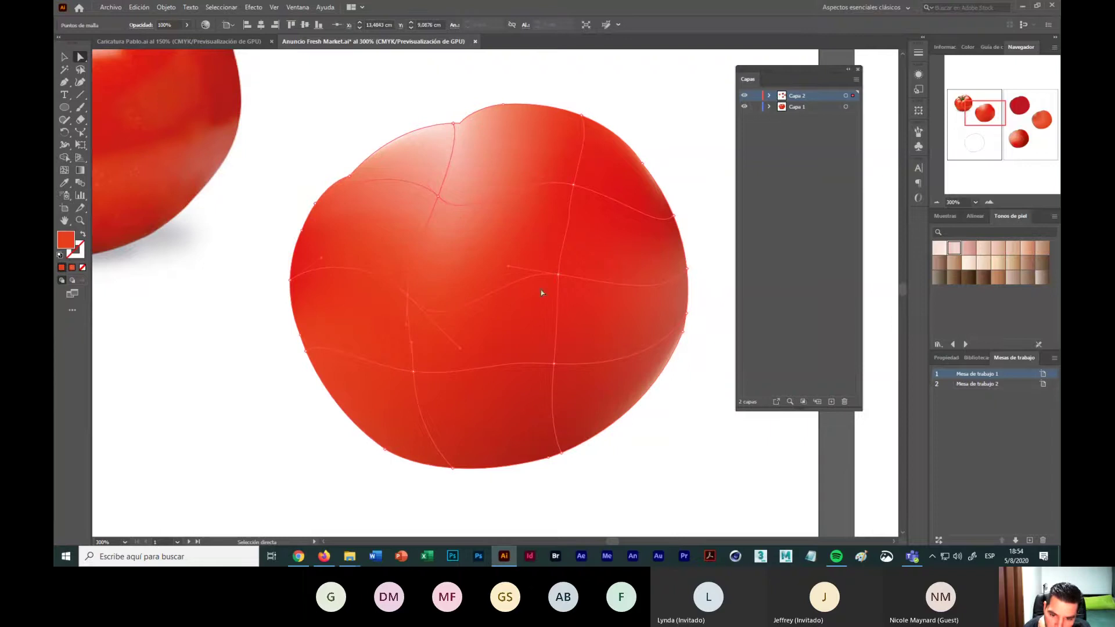
Step: Lower the right column's middle and bottom interior mesh points, and shift the left column's bottom interior point slightly right
drag(559, 279, 564, 294)
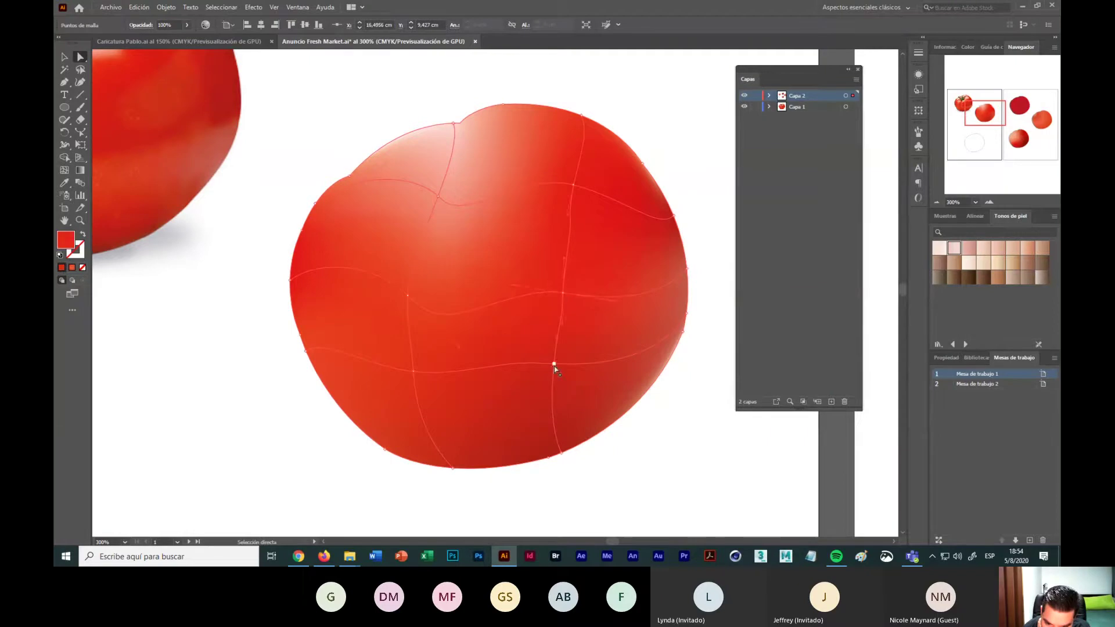
click(572, 382)
drag(411, 377, 420, 378)
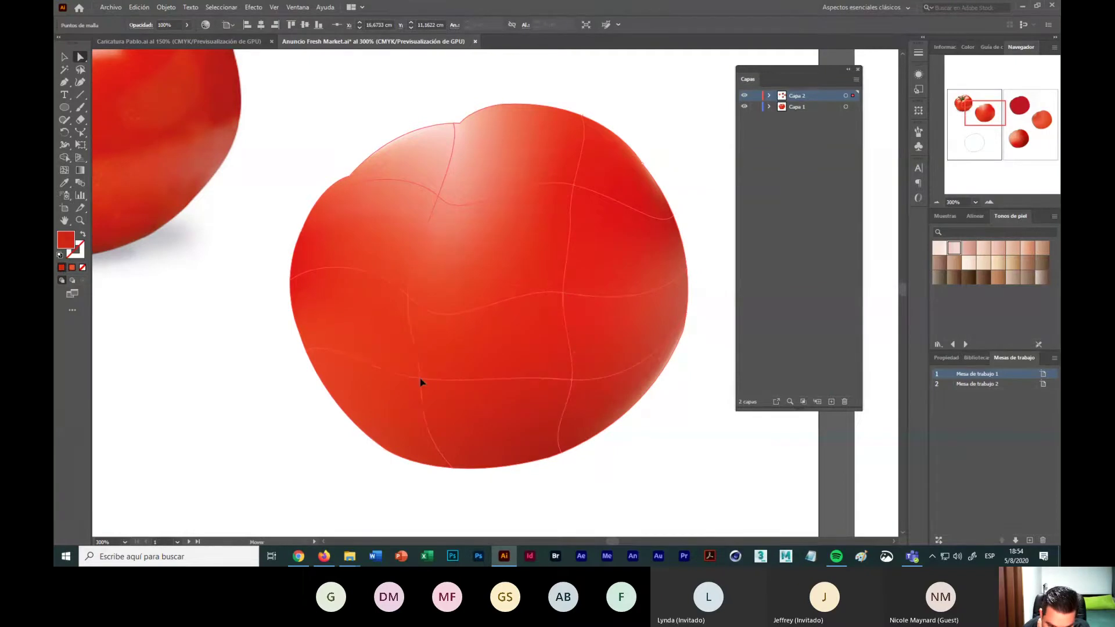
drag(571, 385, 549, 393)
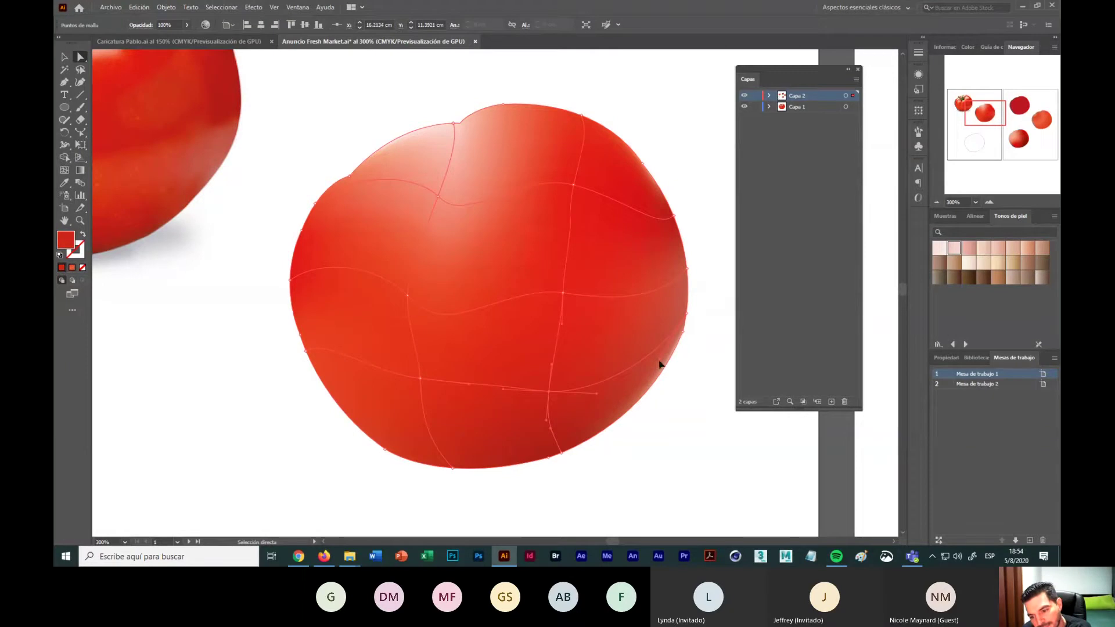
drag(562, 299, 559, 303)
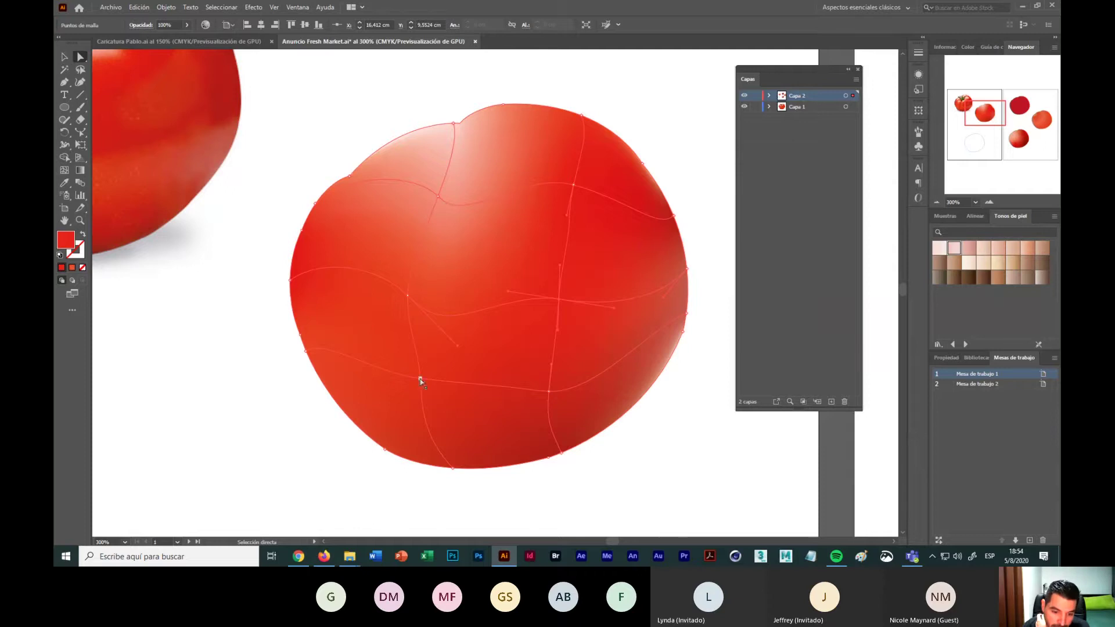
Step: Nudge the left column's bottom and middle interior mesh points slightly to the left
drag(420, 379, 416, 386)
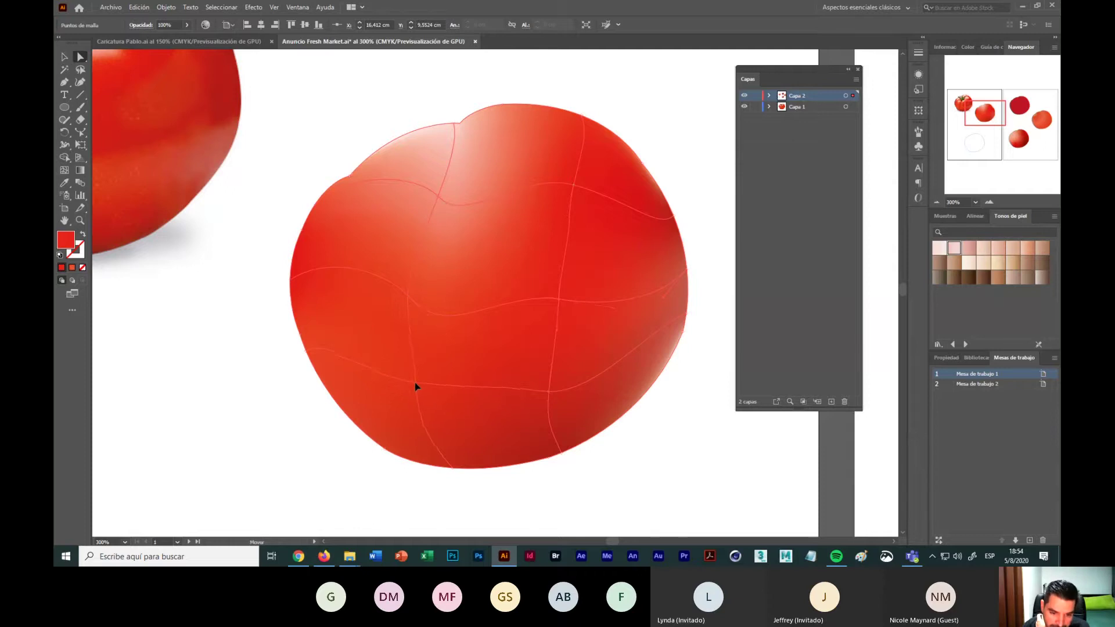
click(407, 297)
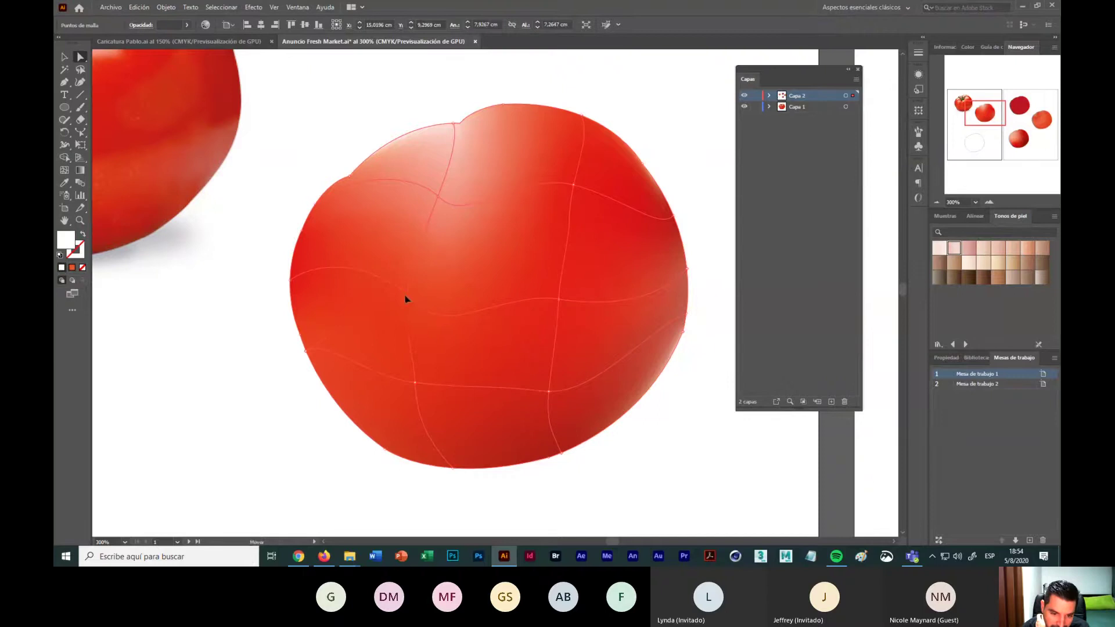
click(405, 298)
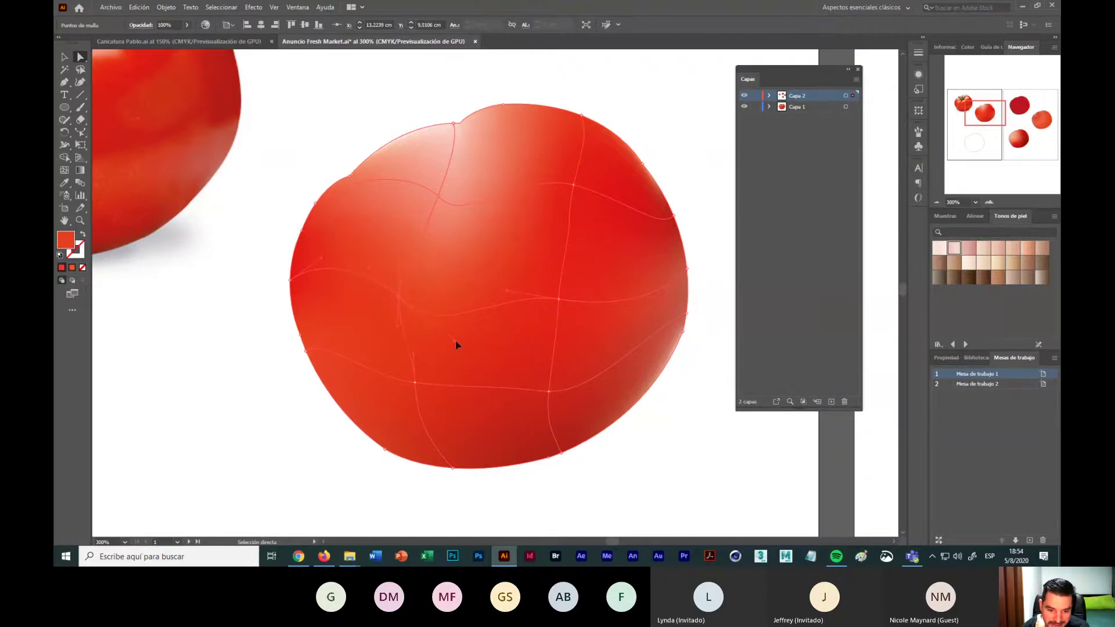
Step: Recolor the left mesh point on the top outline with the orange-salmon sampled from the photo tomato's upper edge behind the stem
scroll(470, 256, up, 2)
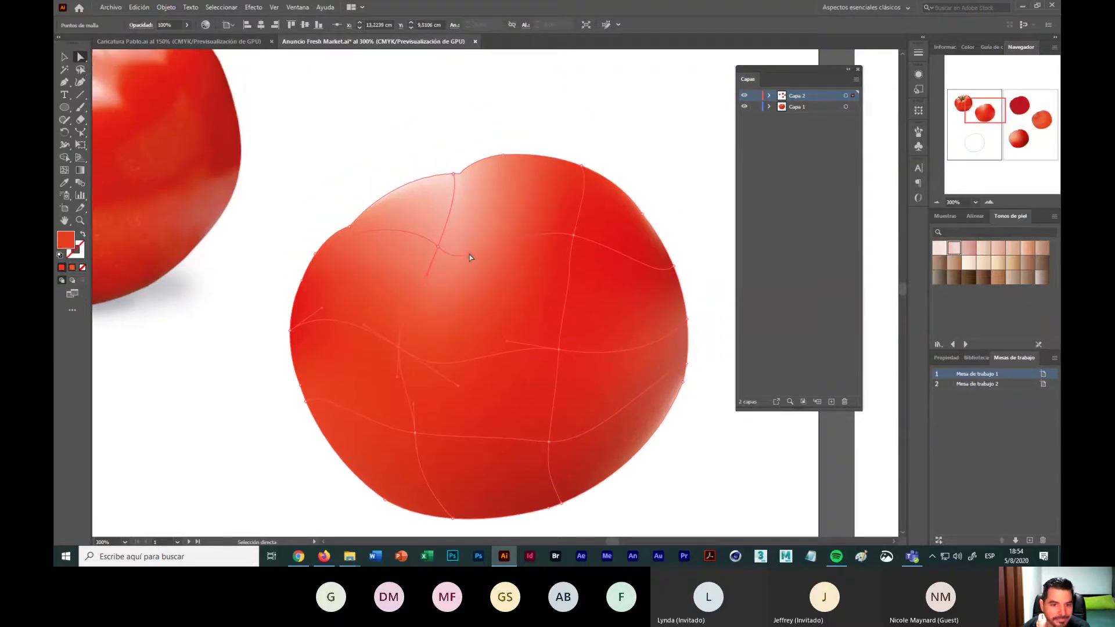
click(453, 175)
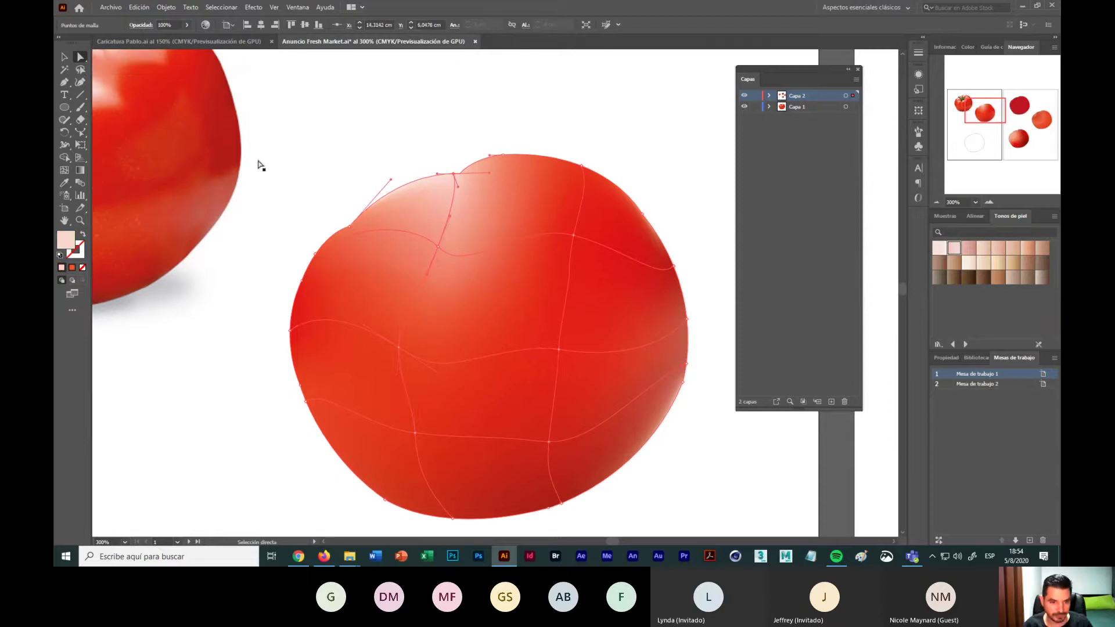
drag(260, 166, 468, 254)
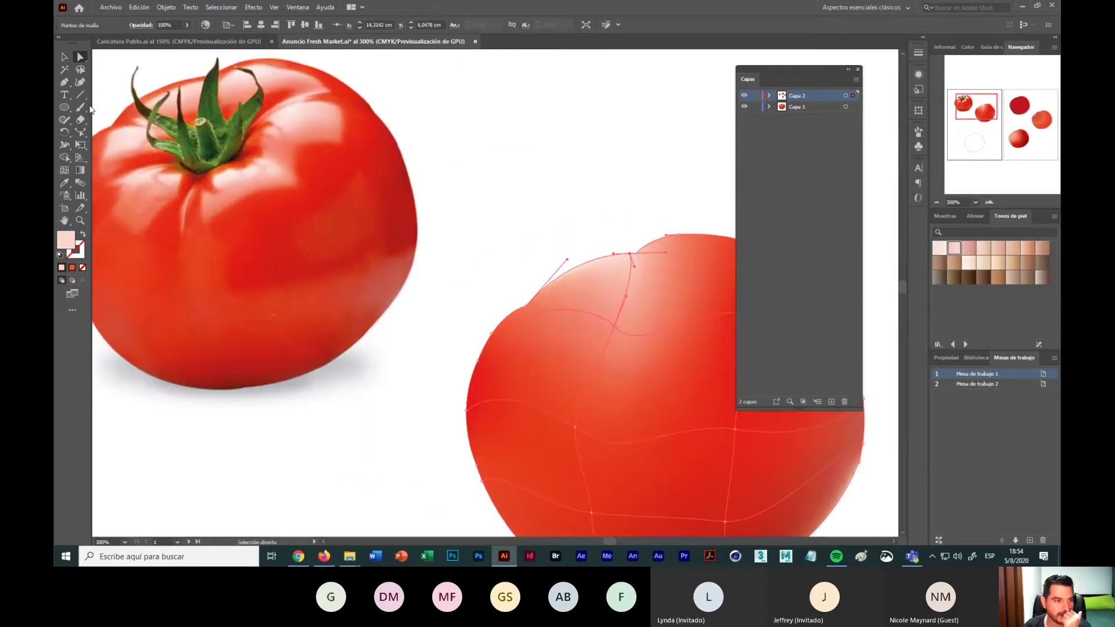
click(65, 182)
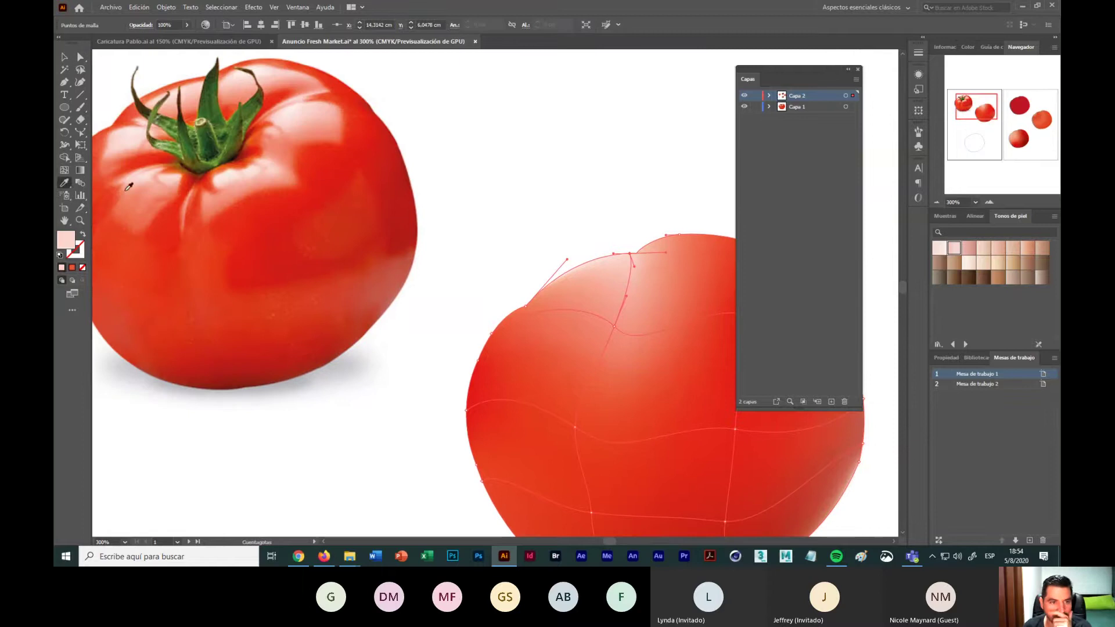
click(227, 71)
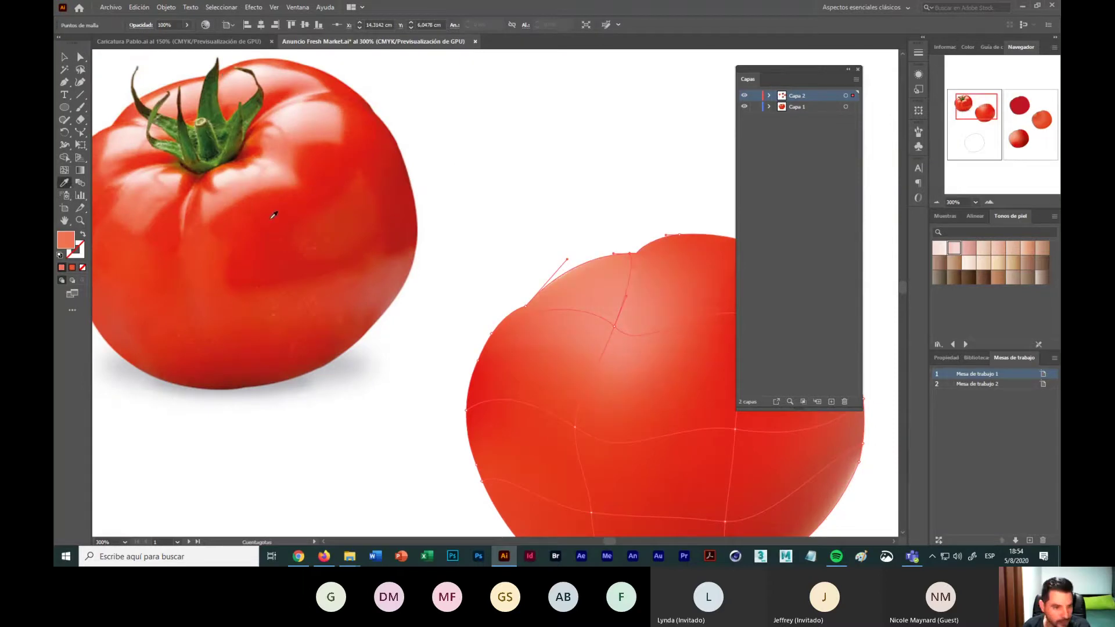
Step: Move the finished mesh tomato to the second artboard, below the orange tomato, and deselect it
click(937, 203)
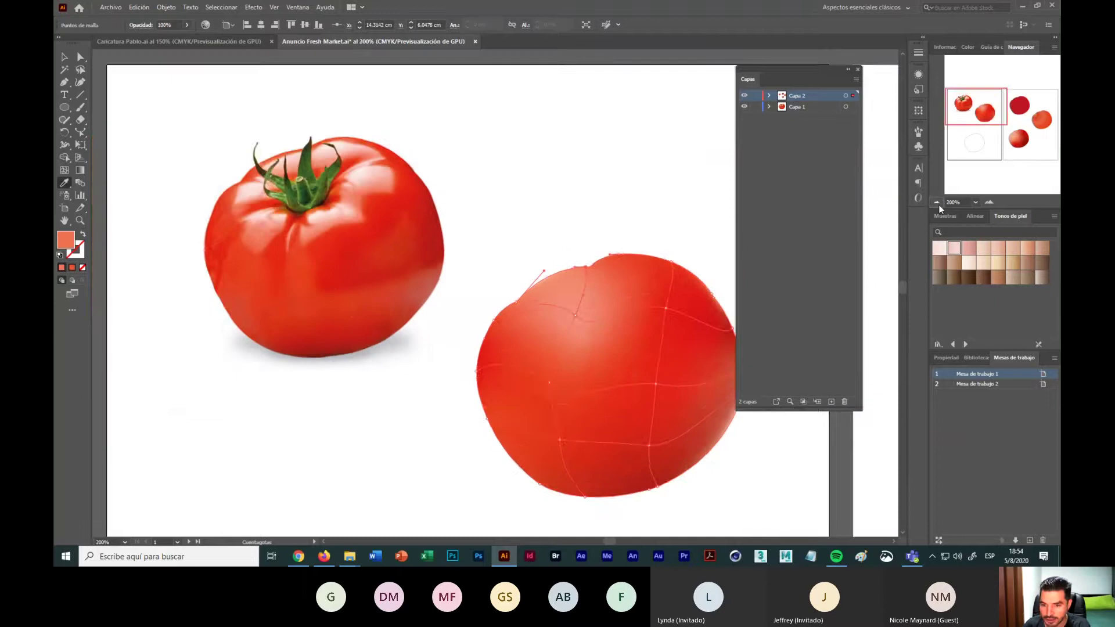
click(937, 203)
key(v)
click(445, 198)
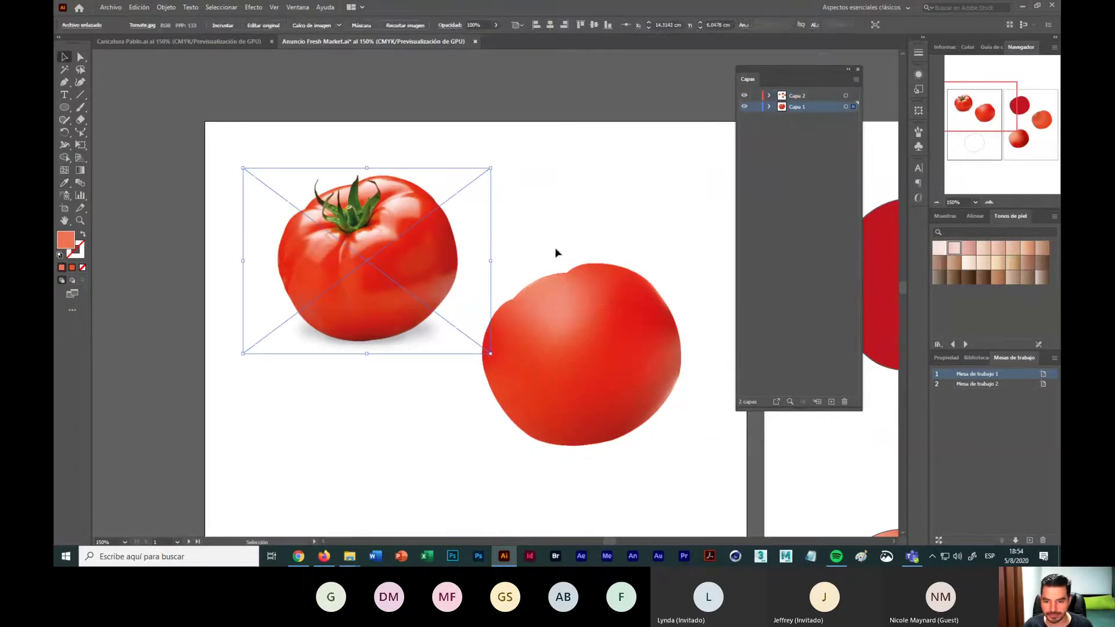
click(577, 215)
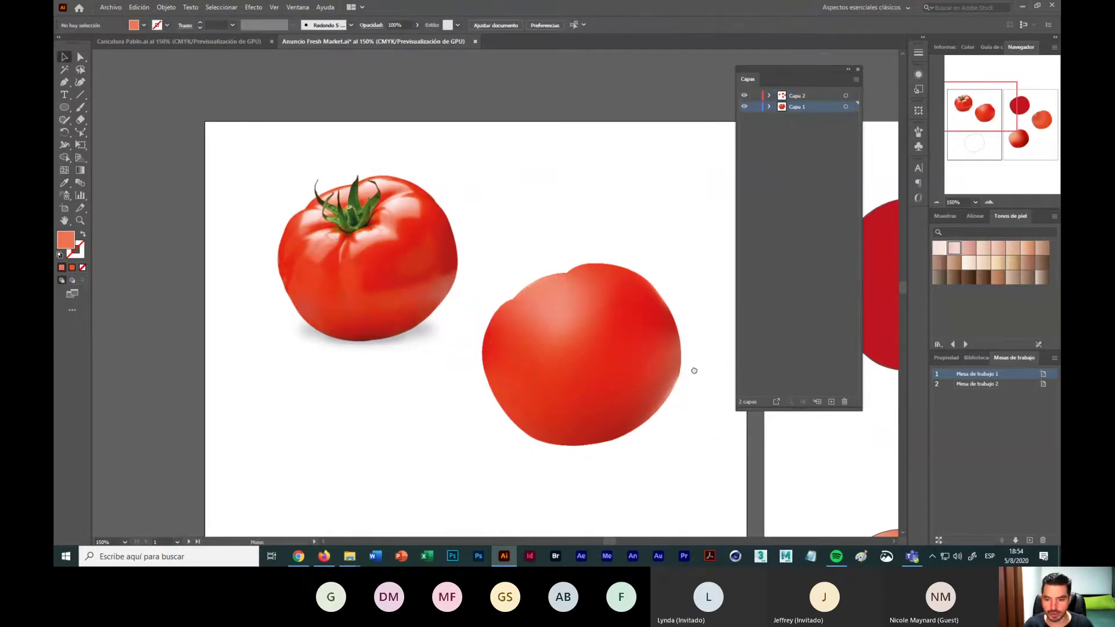
scroll(573, 309, down, 3)
scroll(573, 308, right, 5)
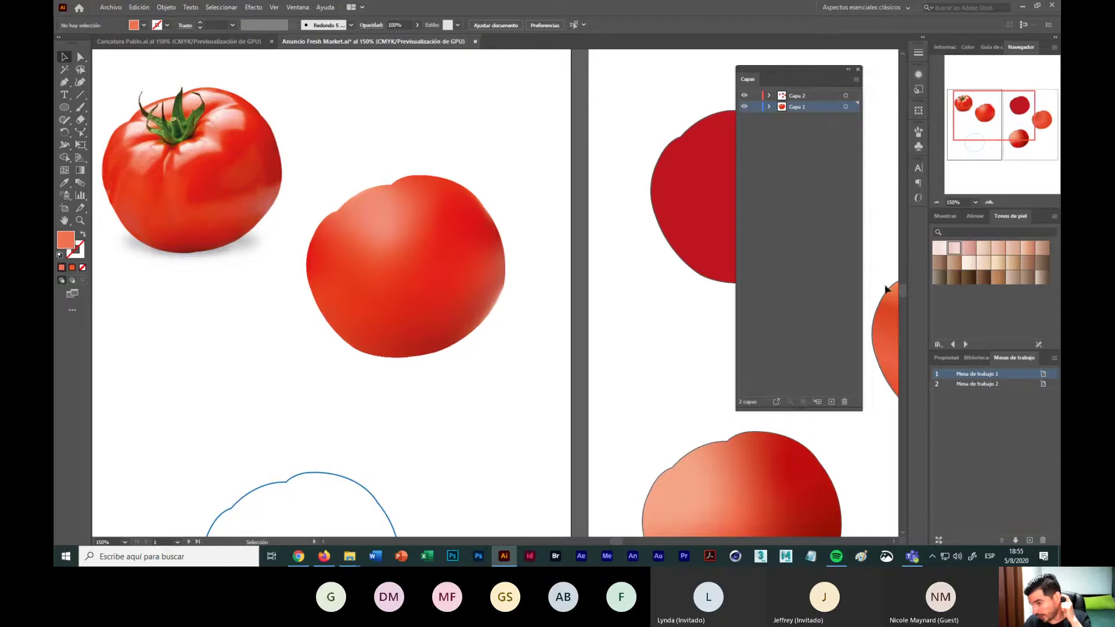
click(937, 202)
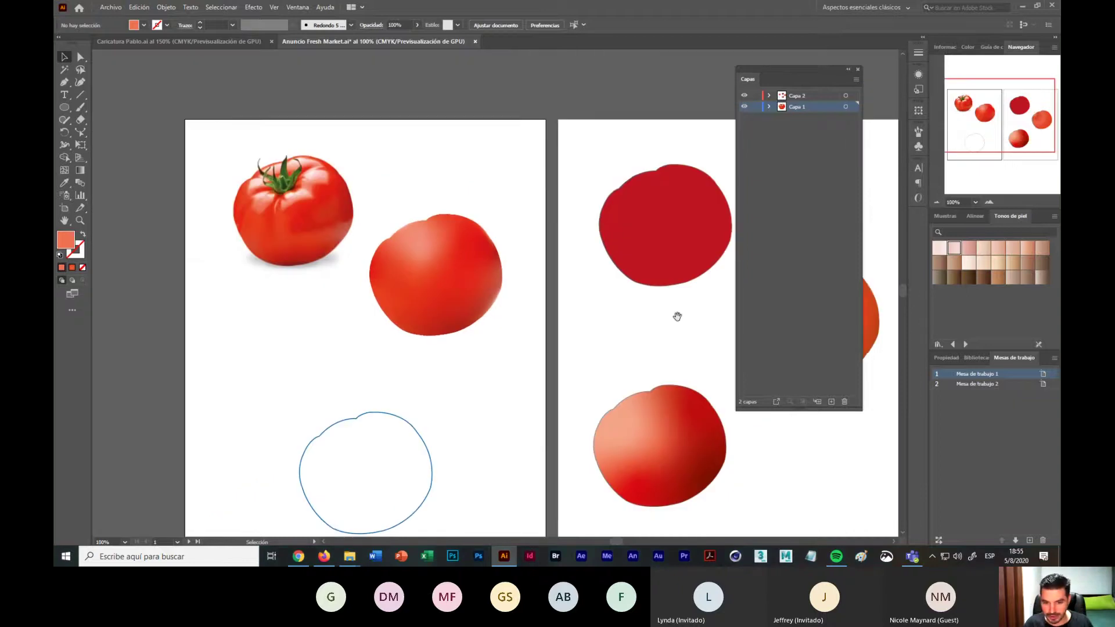
drag(678, 316, 426, 263)
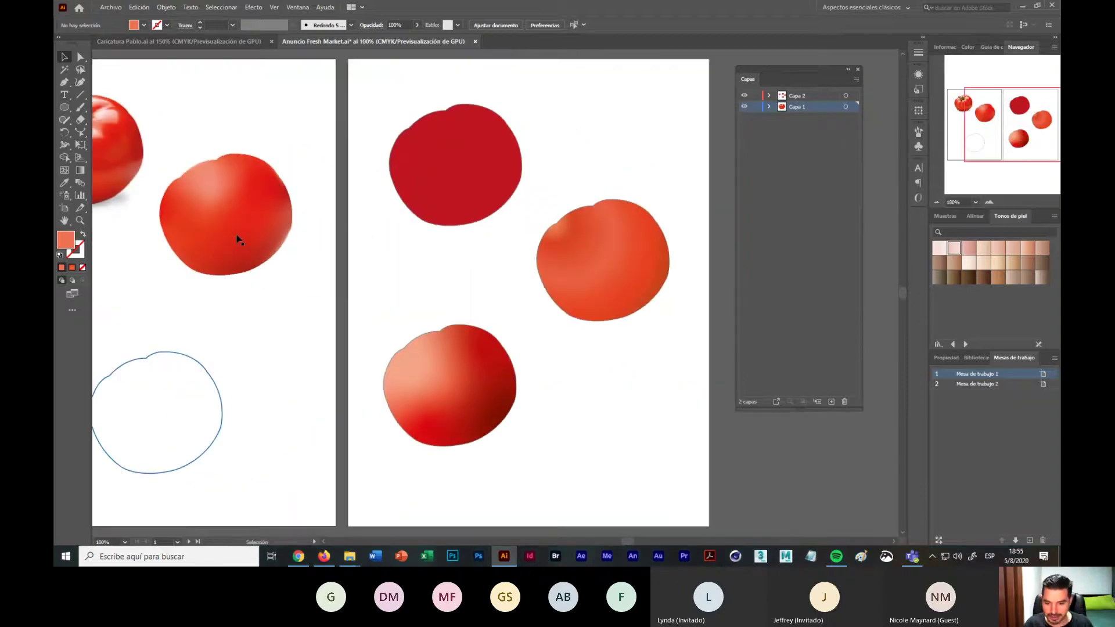
drag(239, 239, 626, 445)
click(672, 517)
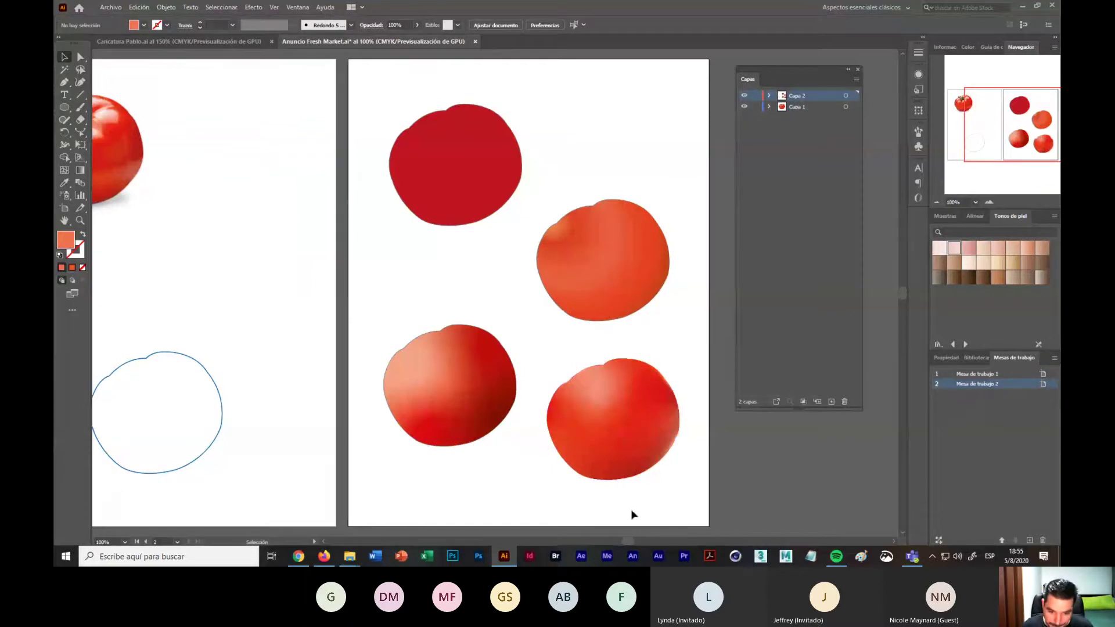
Step: Select the mesh tomato on the second artboard and examine its mesh and fill and stroke color settings
click(620, 428)
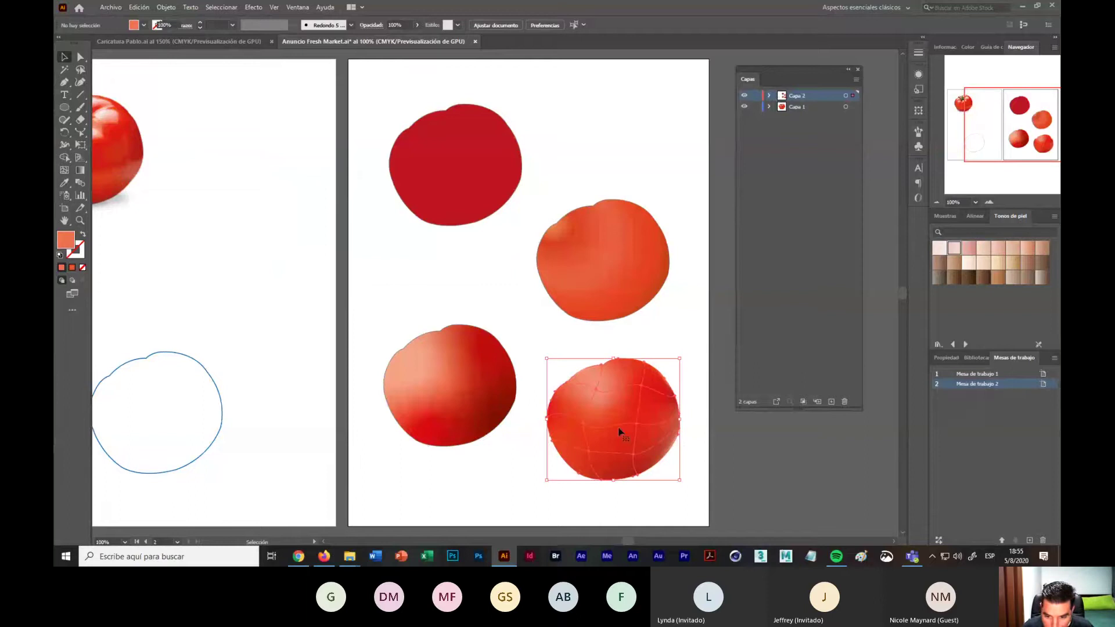
click(689, 449)
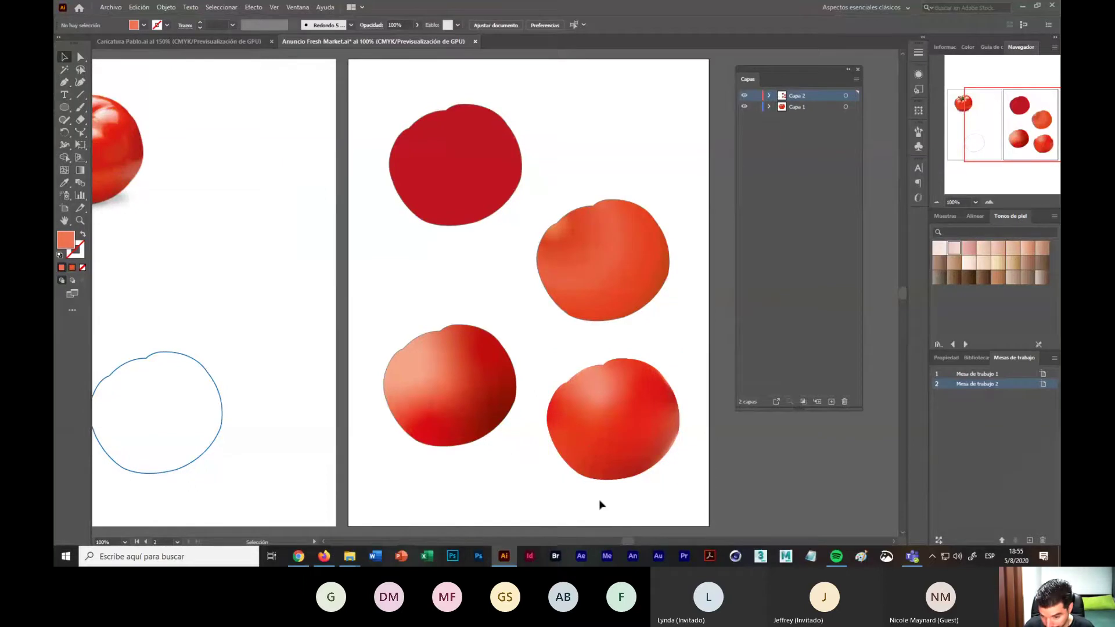
click(569, 433)
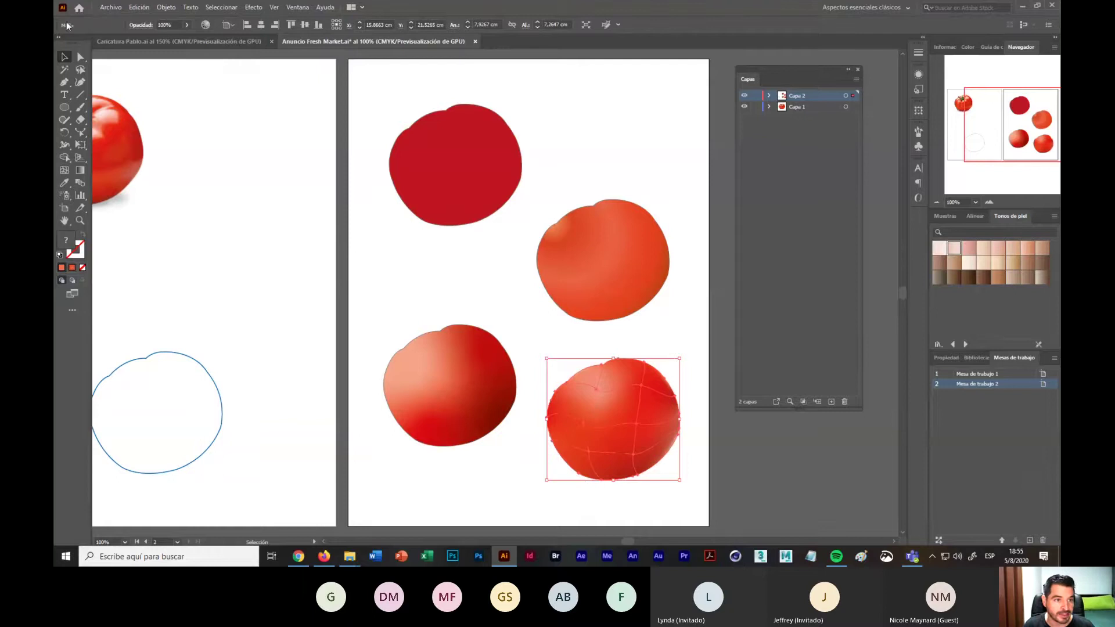
click(84, 256)
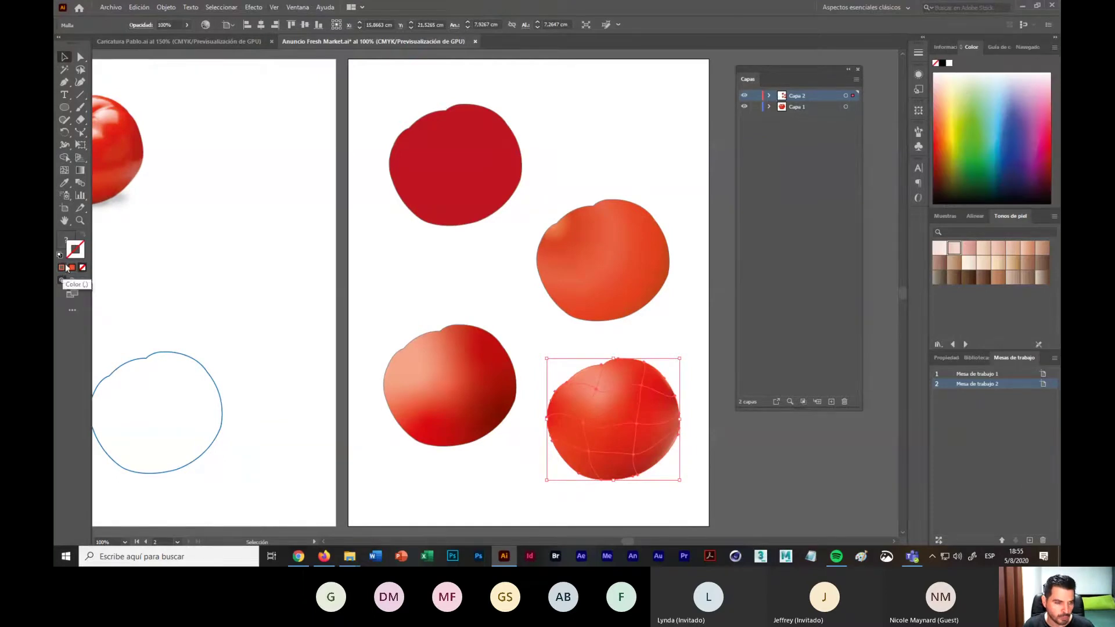
Step: Shift the blue tomato outline into clear space on the first artboard and give it a black 0.5 pt stroke
click(223, 311)
drag(223, 312, 190, 403)
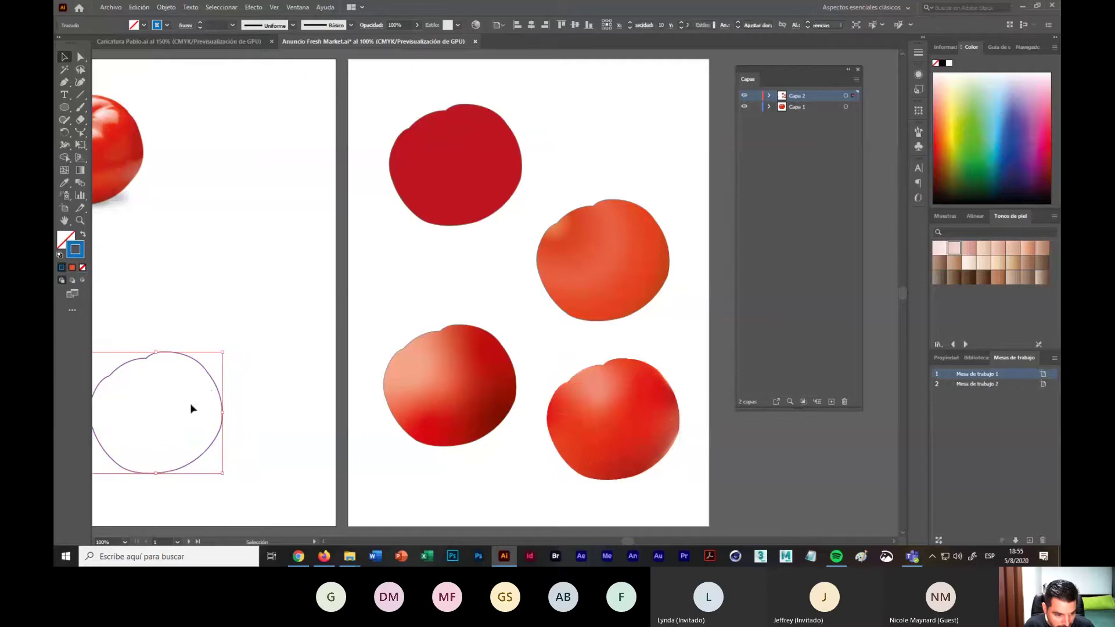
click(259, 398)
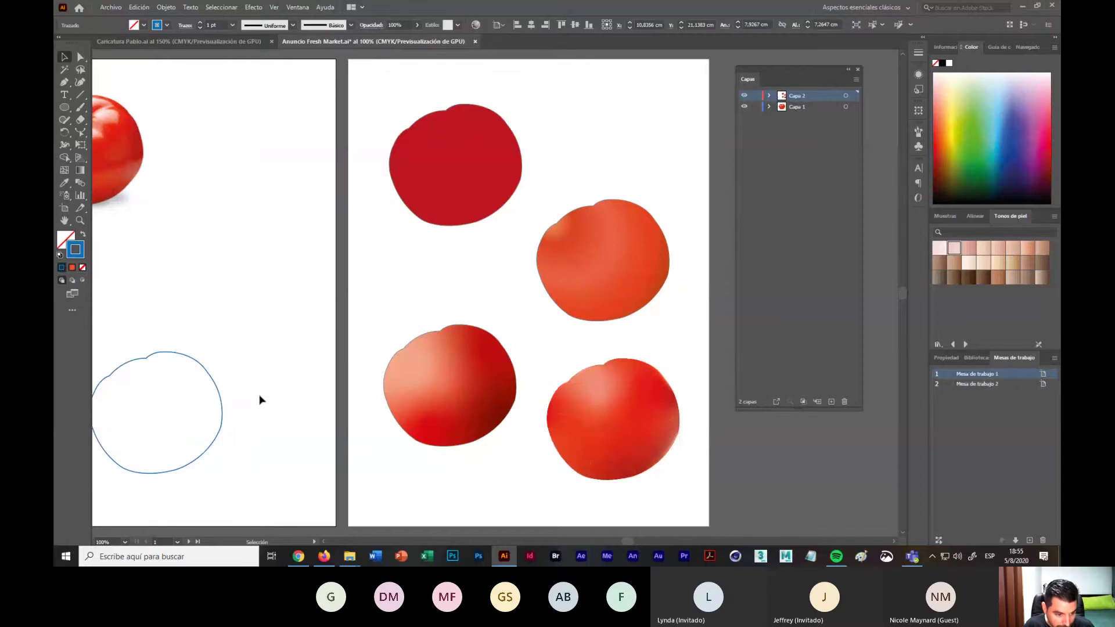
click(221, 386)
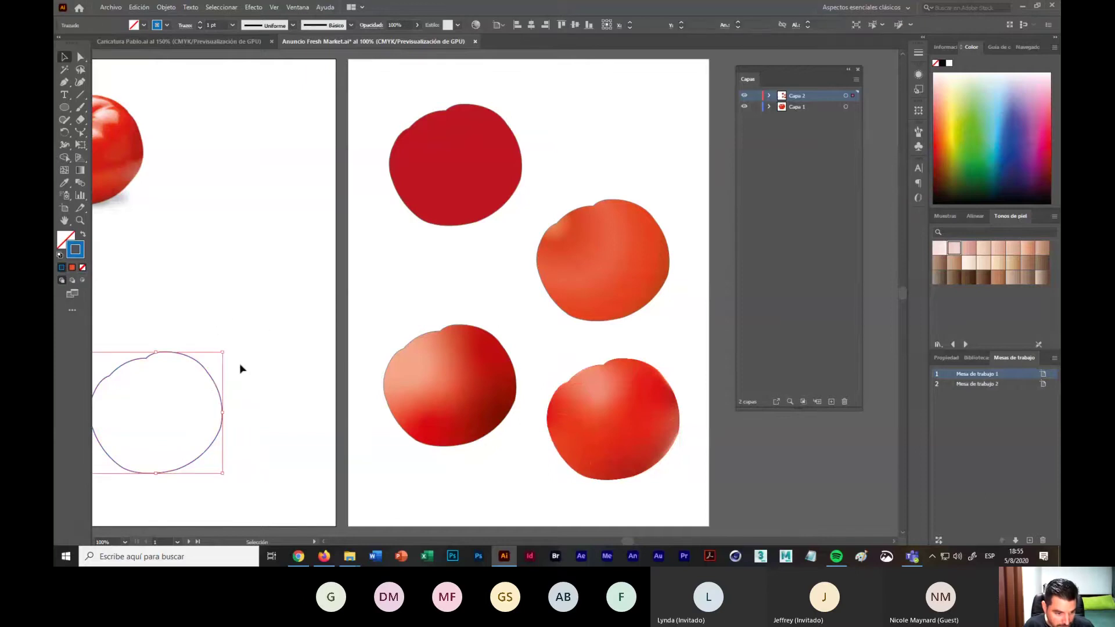
drag(212, 383, 263, 361)
click(167, 25)
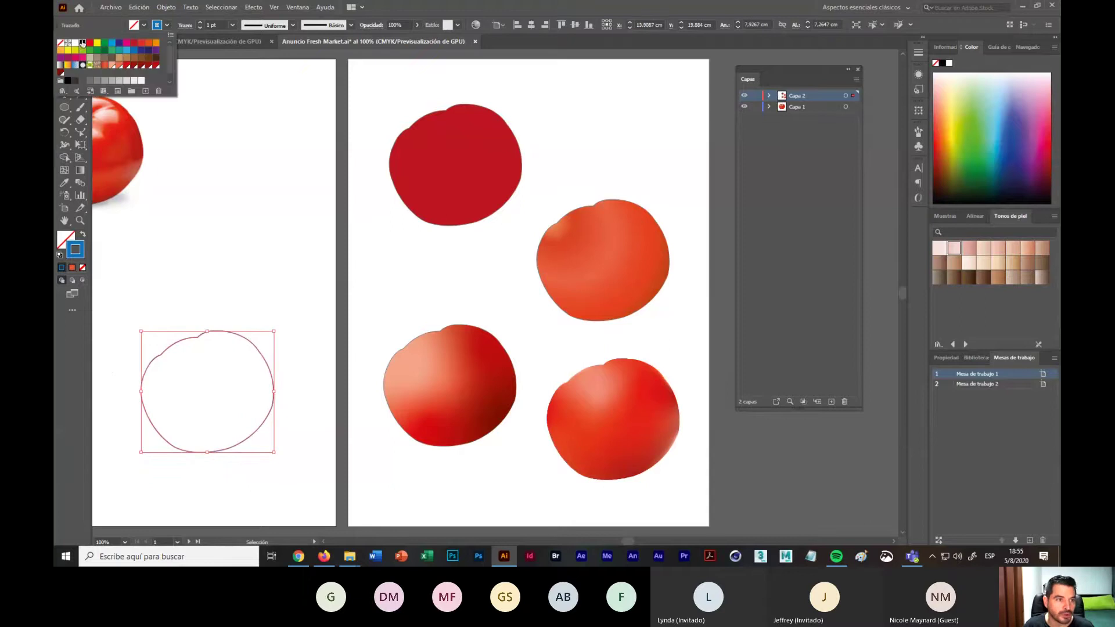
click(82, 43)
click(231, 24)
click(231, 24)
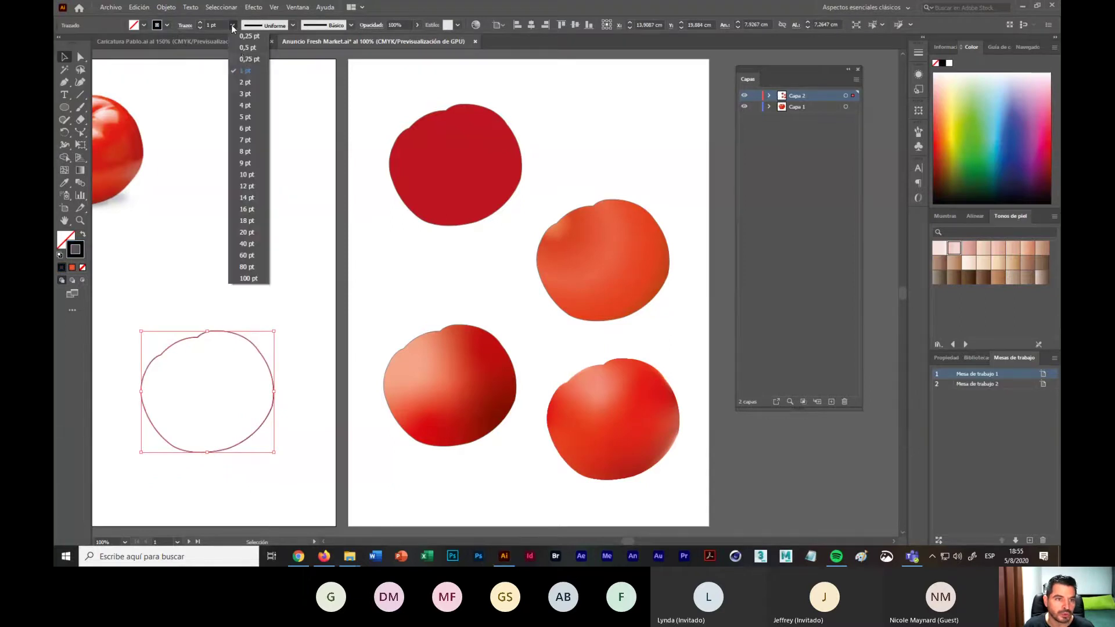
click(245, 48)
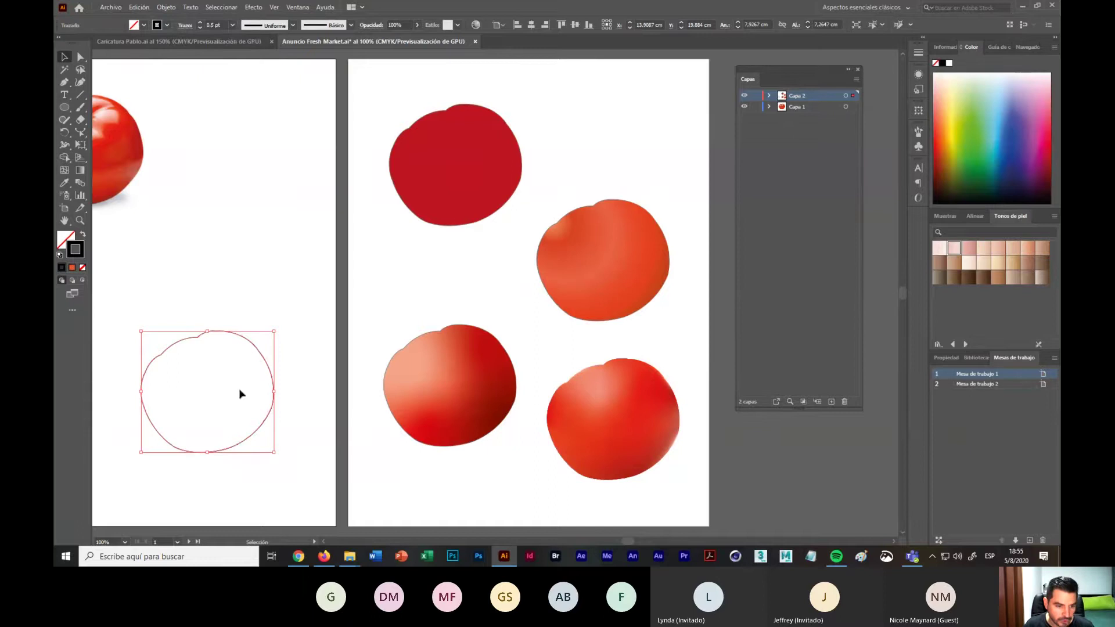
Step: Move the black outline onto the mesh tomato on the second artboard so their edges coincide, and deselect it
click(280, 292)
click(260, 352)
drag(260, 354, 664, 380)
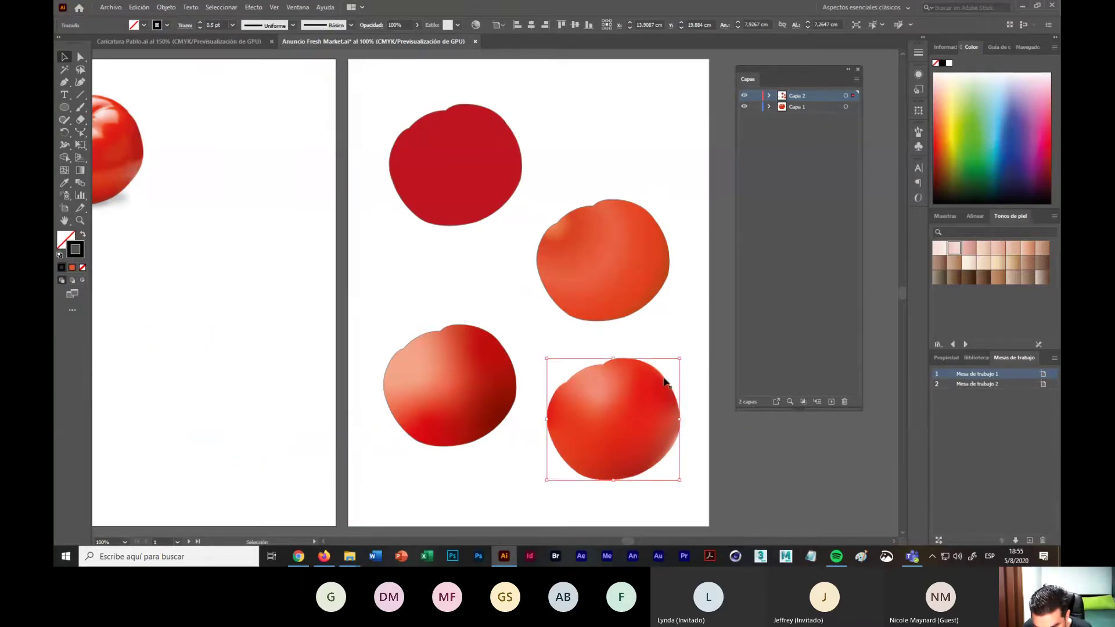
click(675, 341)
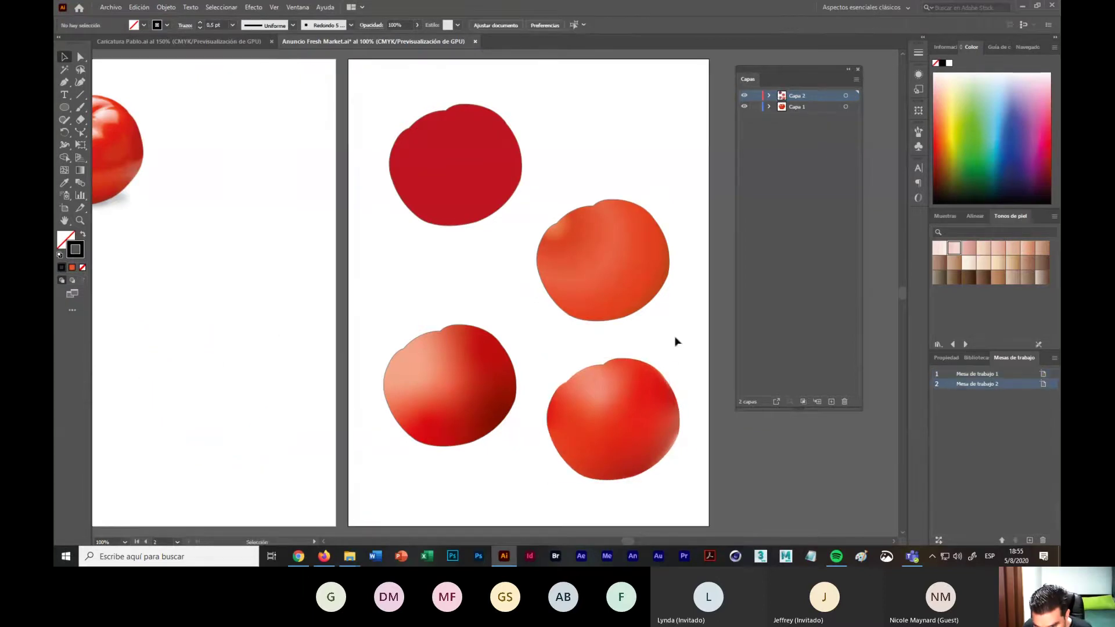
Step: Select the mesh tomato together with its black outline and group them
click(658, 431)
click(699, 394)
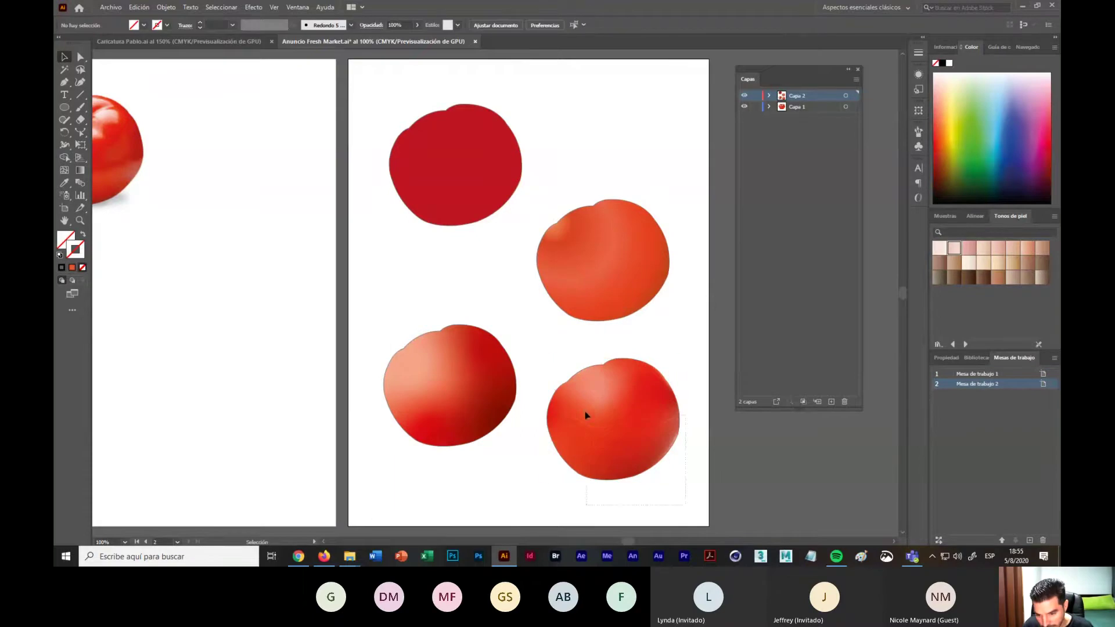
click(601, 417)
right_click(601, 416)
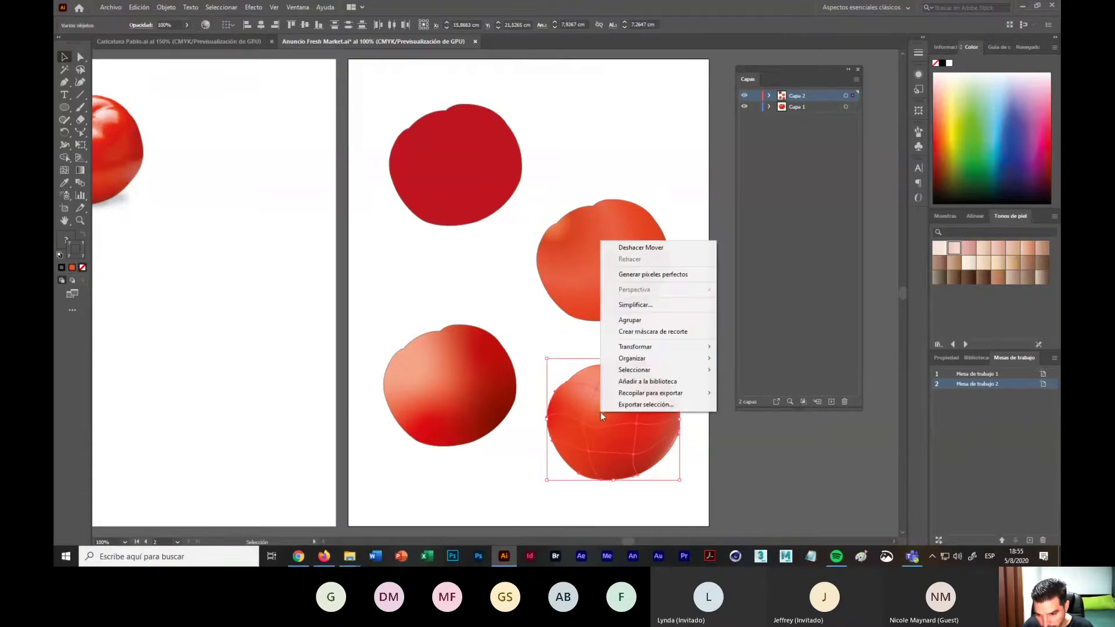
click(635, 319)
click(626, 344)
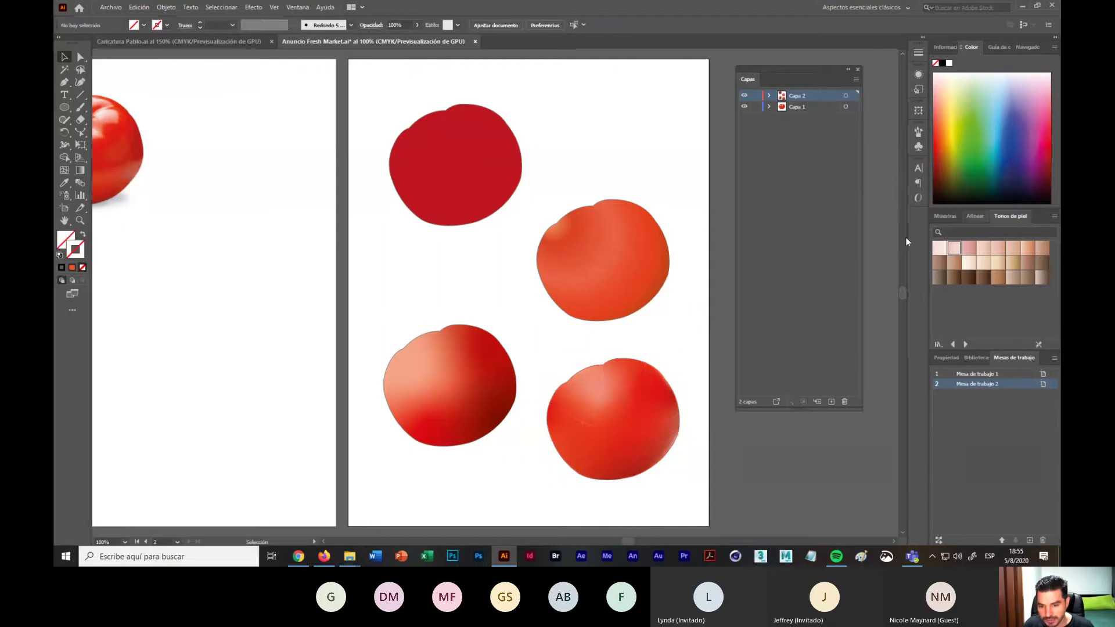
click(590, 406)
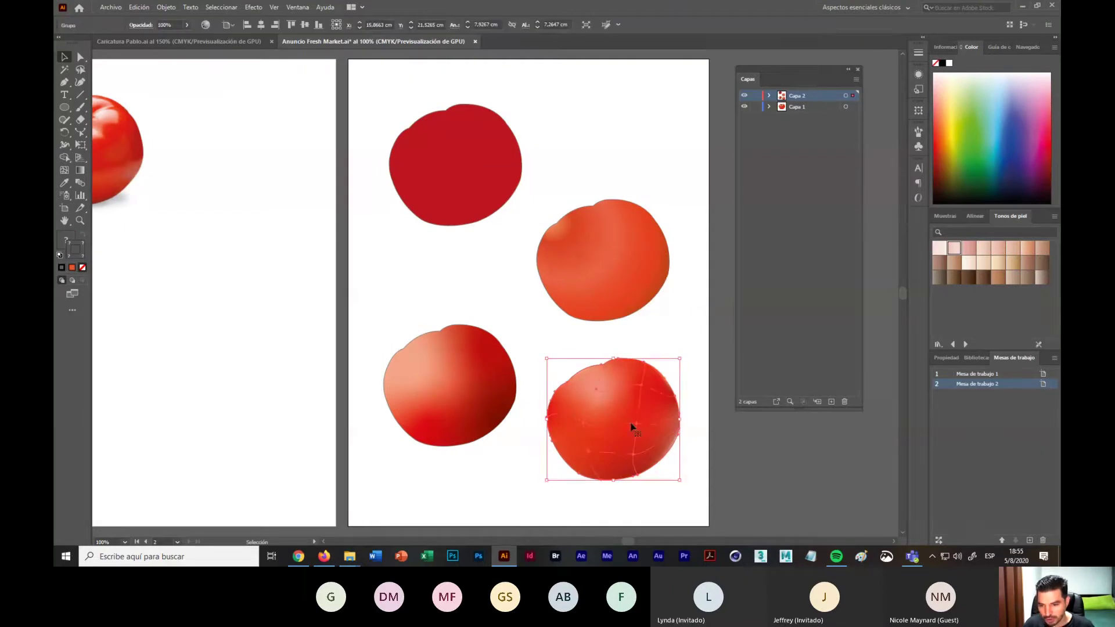
click(667, 339)
Step: Move the grouped mesh tomato to the first artboard, directly to the right of the photo tomato
scroll(410, 294, down, 2)
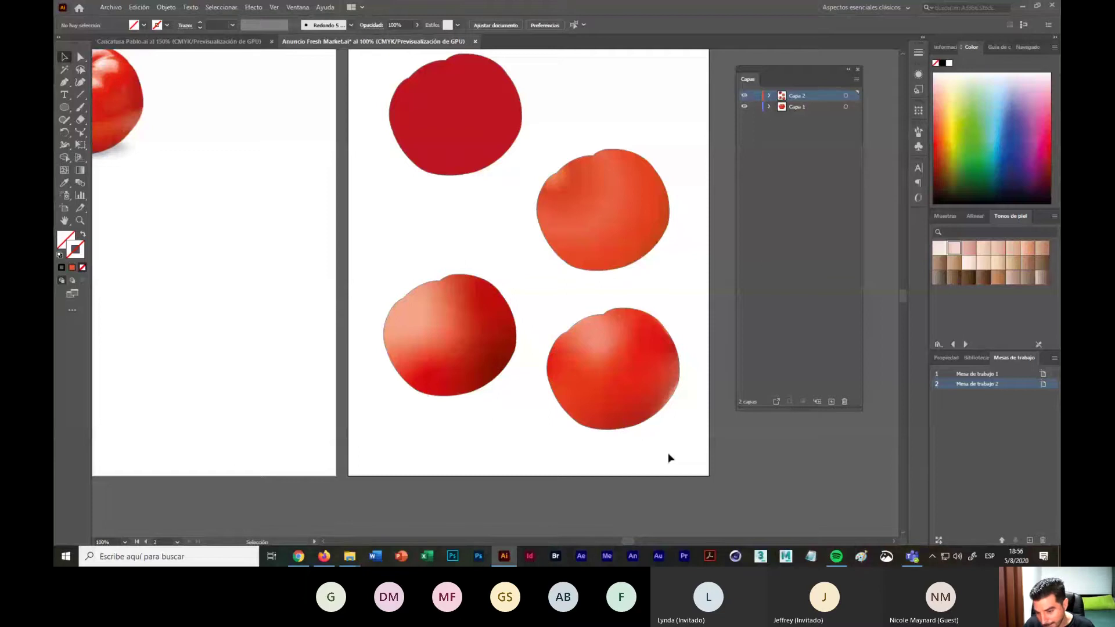
click(608, 393)
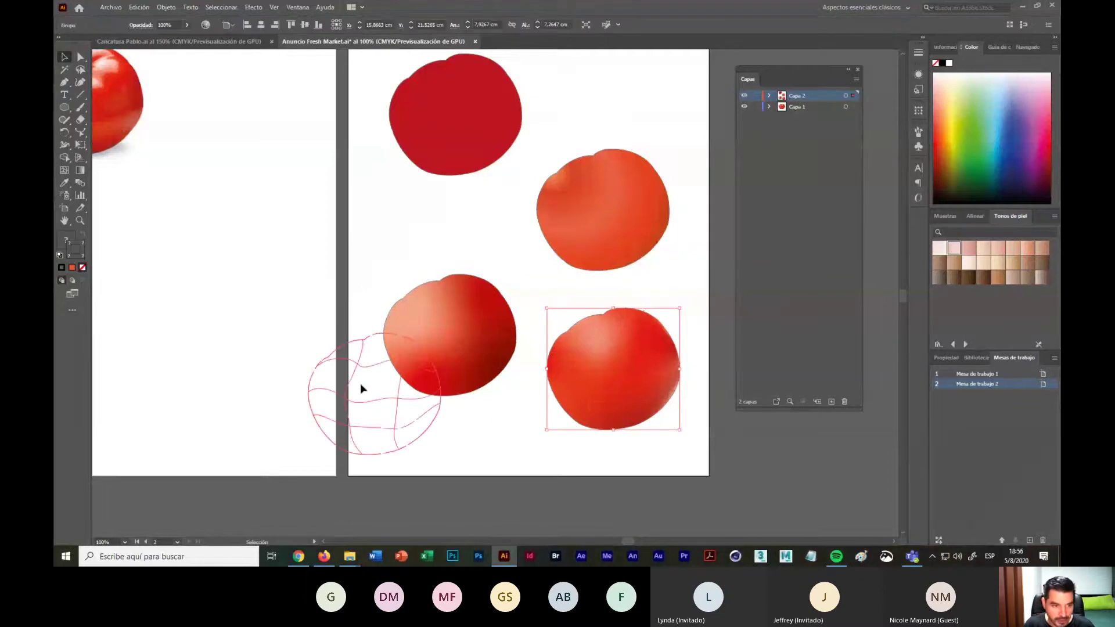
drag(361, 388, 217, 239)
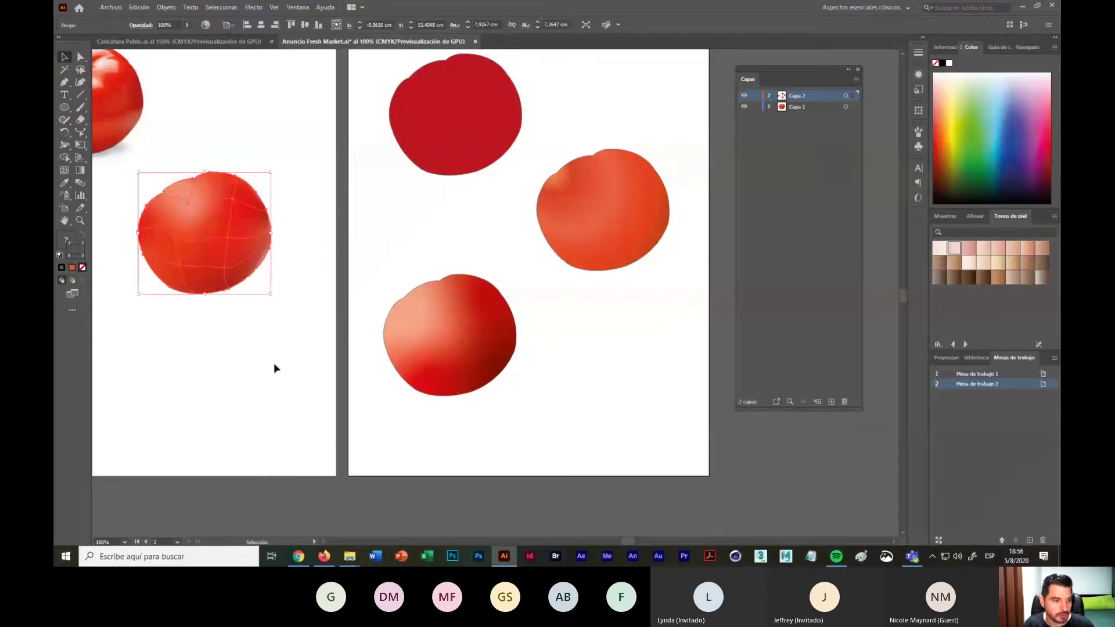
click(200, 393)
scroll(256, 356, up, 3)
scroll(257, 356, left, 6)
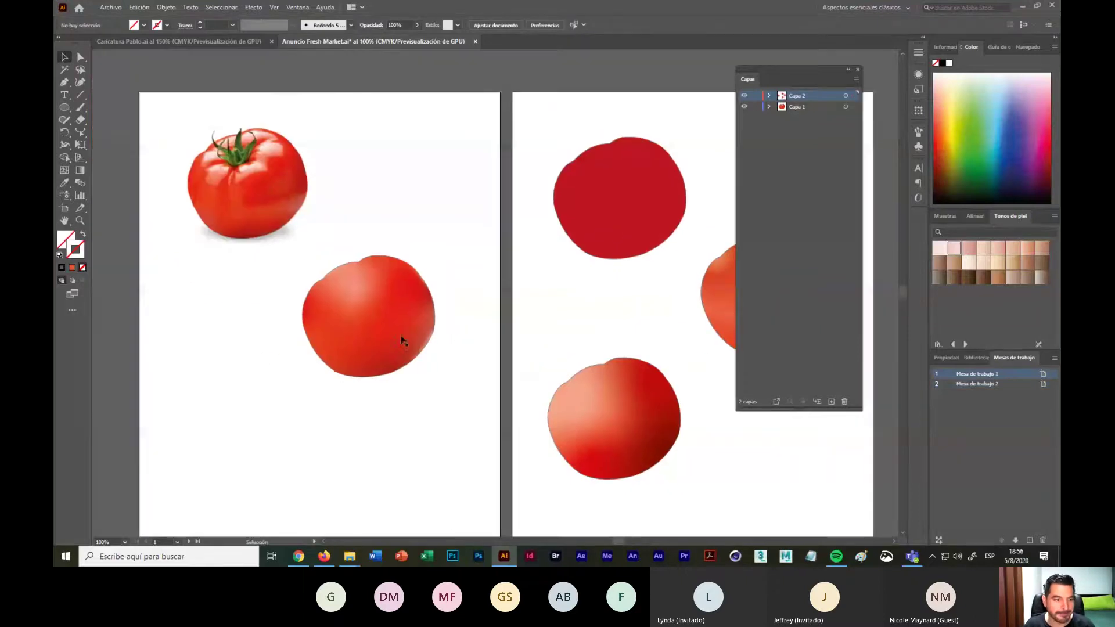
drag(386, 353, 417, 246)
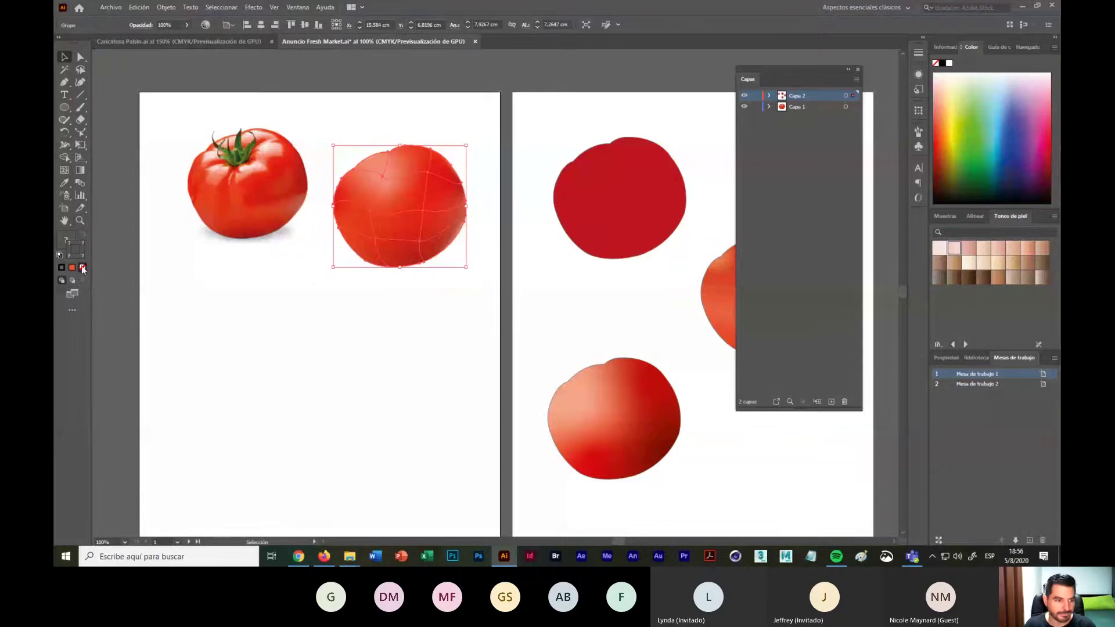
Step: Activate the Paintbrush for work on the mesh tomato and accept its current tool options
key(z)
click(410, 216)
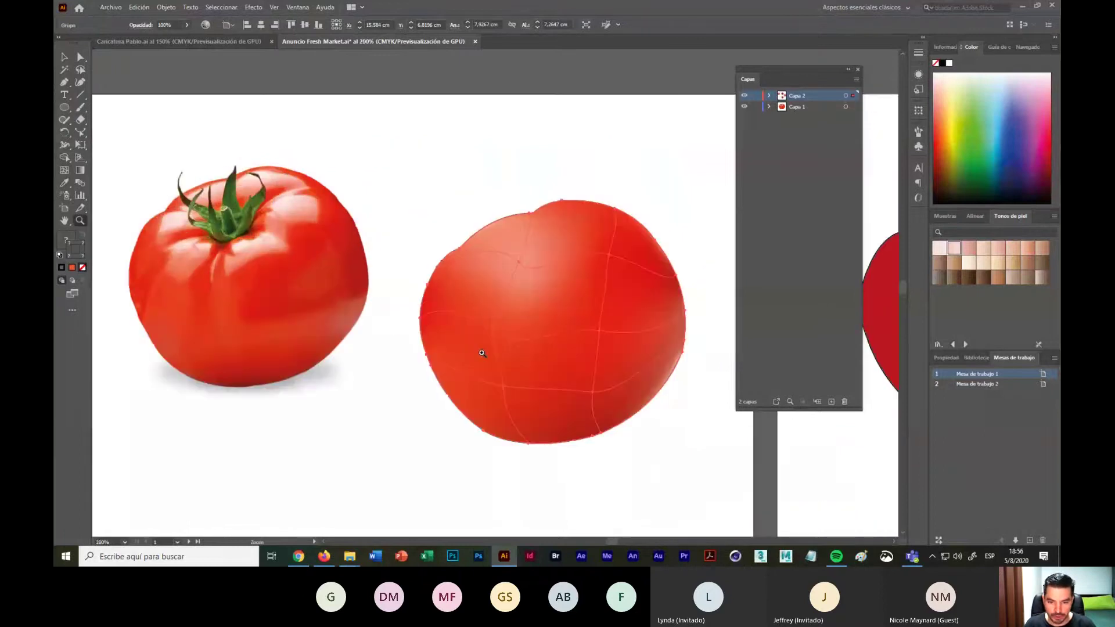
drag(466, 337, 488, 335)
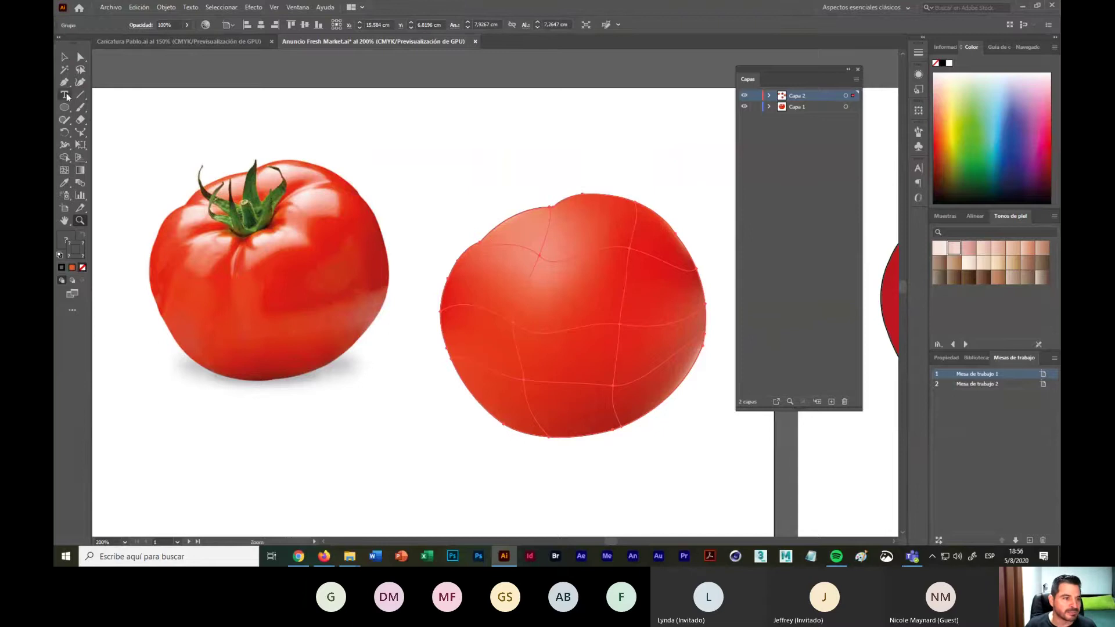
click(82, 109)
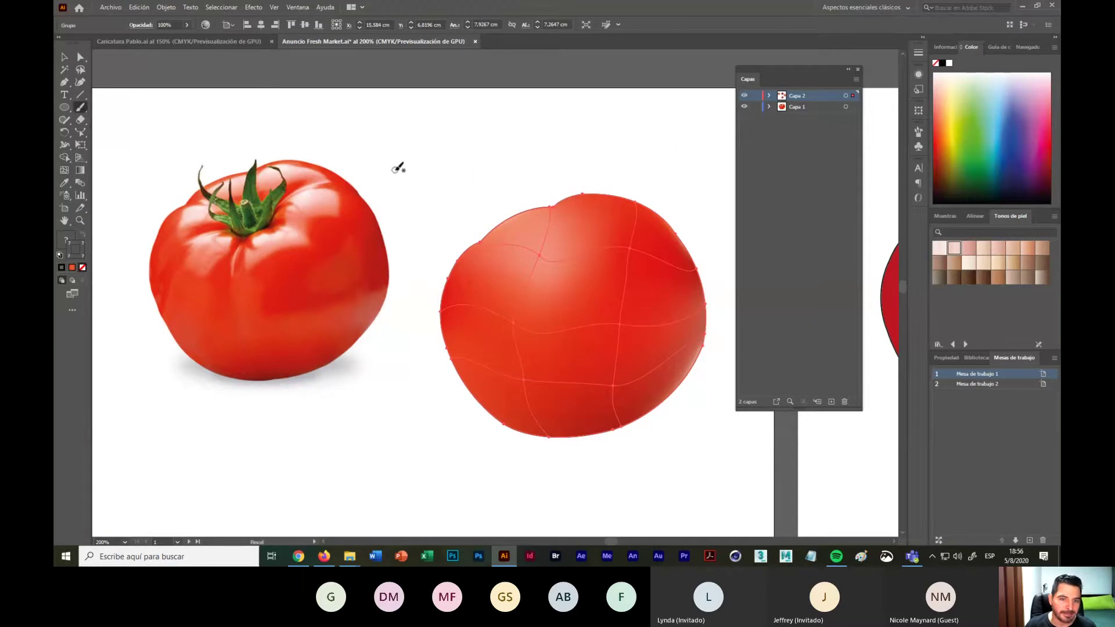
double_click(81, 110)
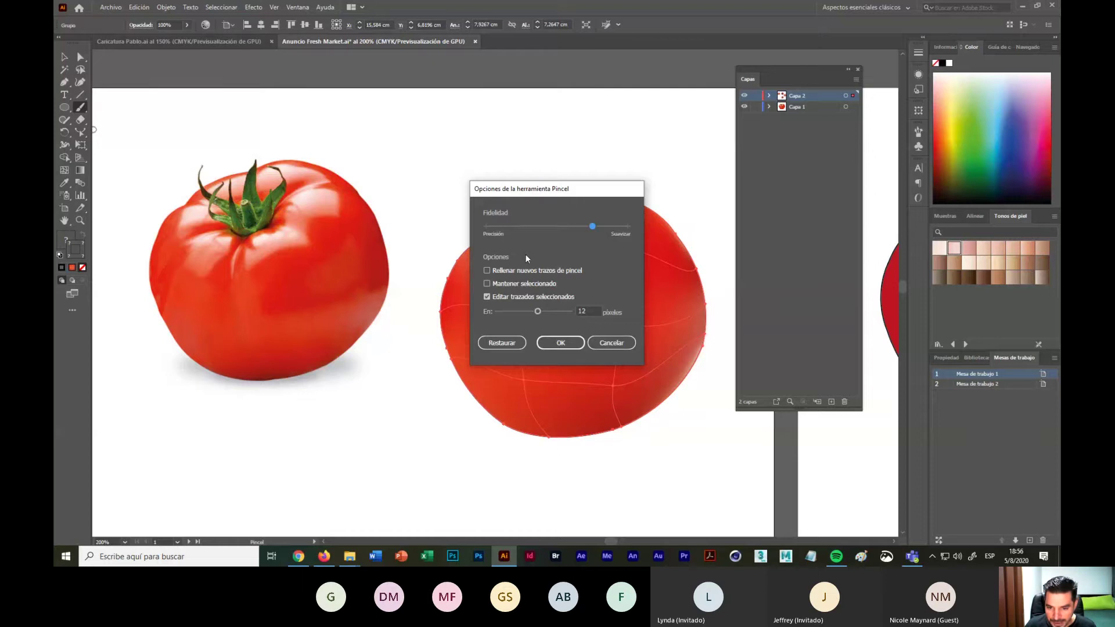
click(571, 345)
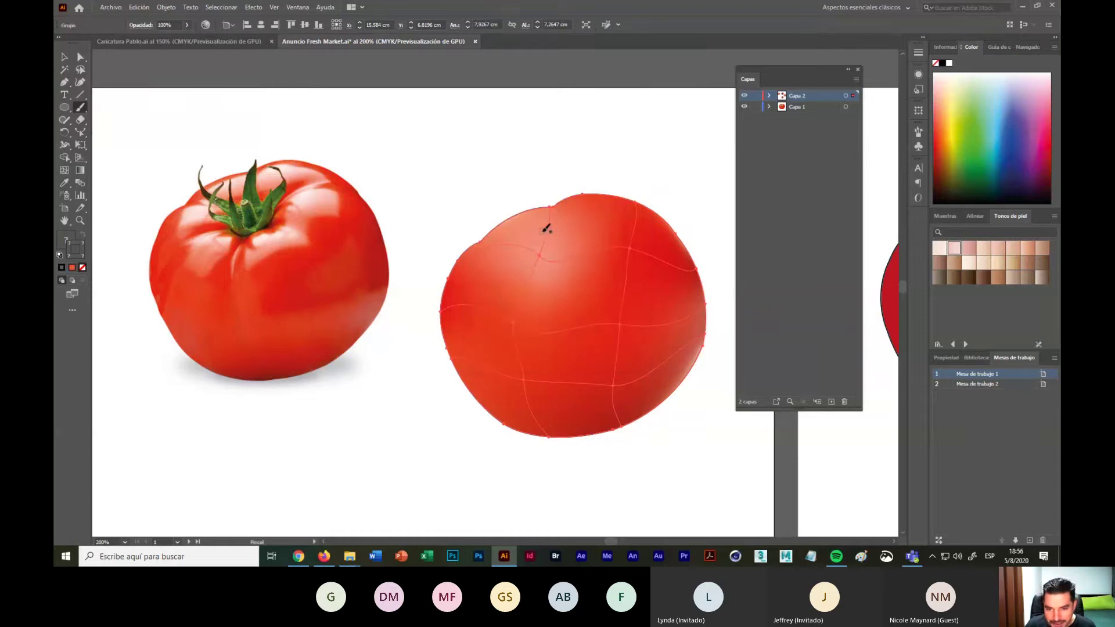
Step: Paint seven curved black brush strokes radiating from the mesh tomato's top as stem leaves, redoing the upper-left stroke
drag(544, 230, 556, 178)
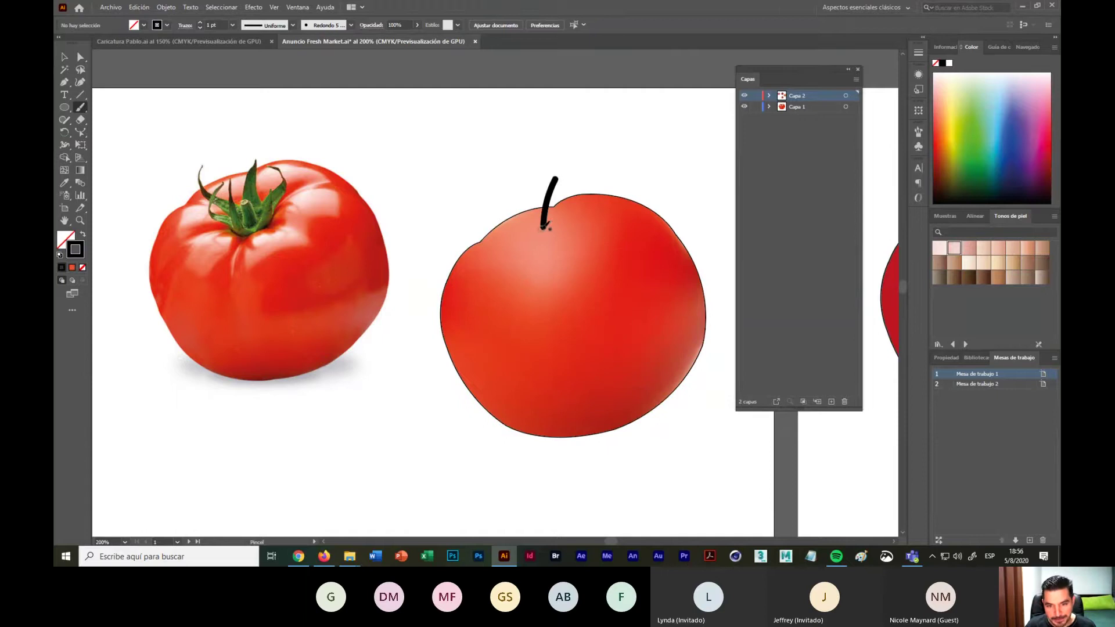
drag(543, 227, 489, 207)
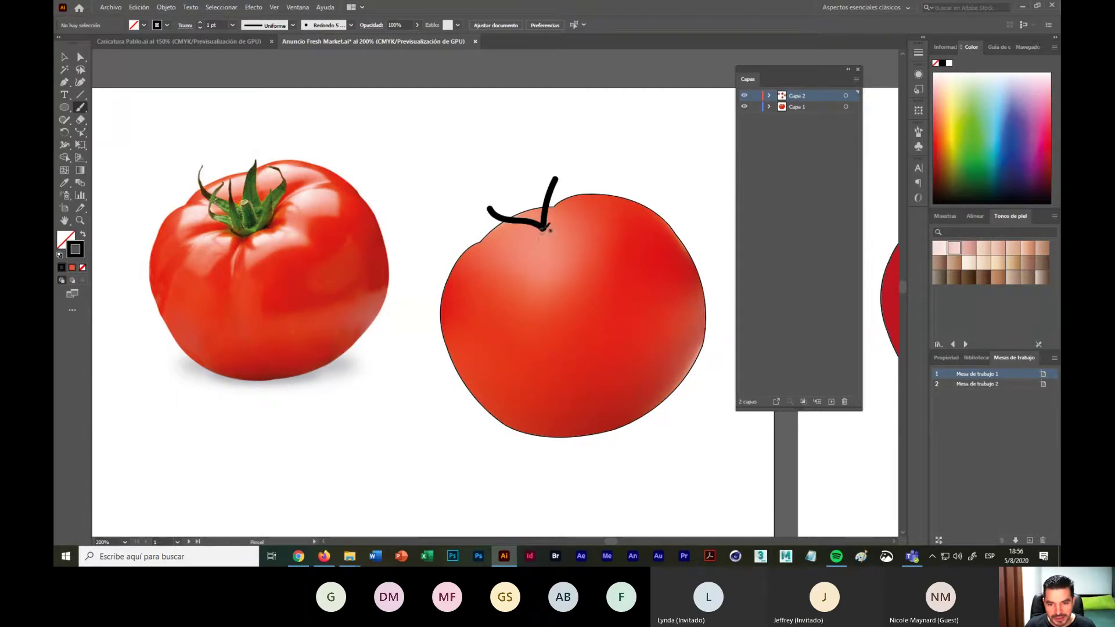
drag(544, 230, 490, 255)
drag(546, 228, 544, 283)
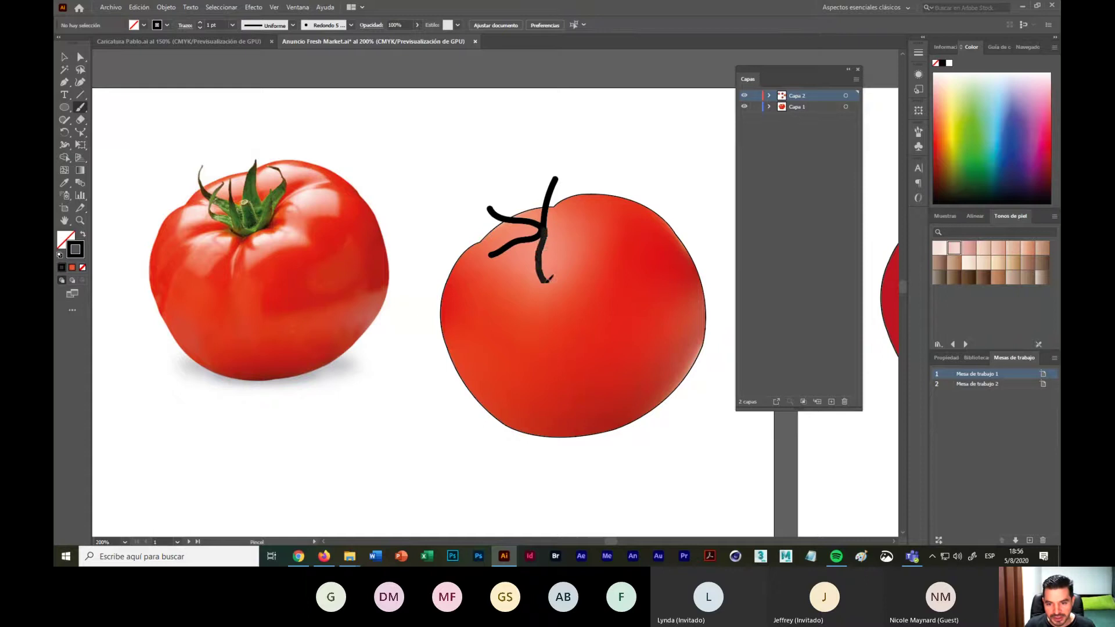
mouse_move(548, 226)
mouse_down()
mouse_move(576, 247)
mouse_move(609, 249)
mouse_up()
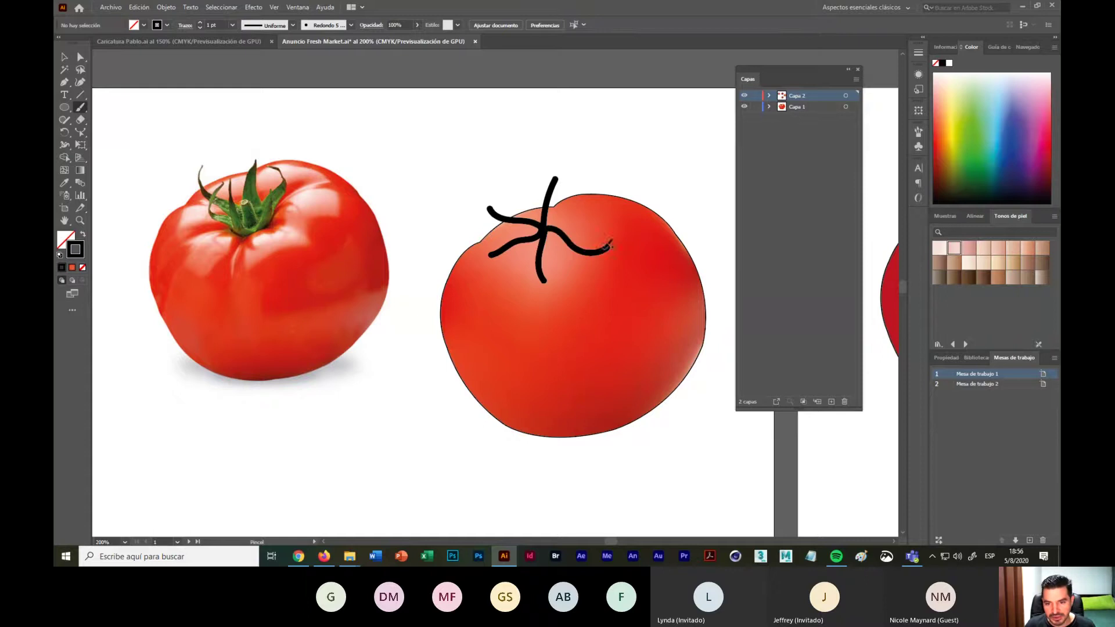
drag(550, 218, 594, 187)
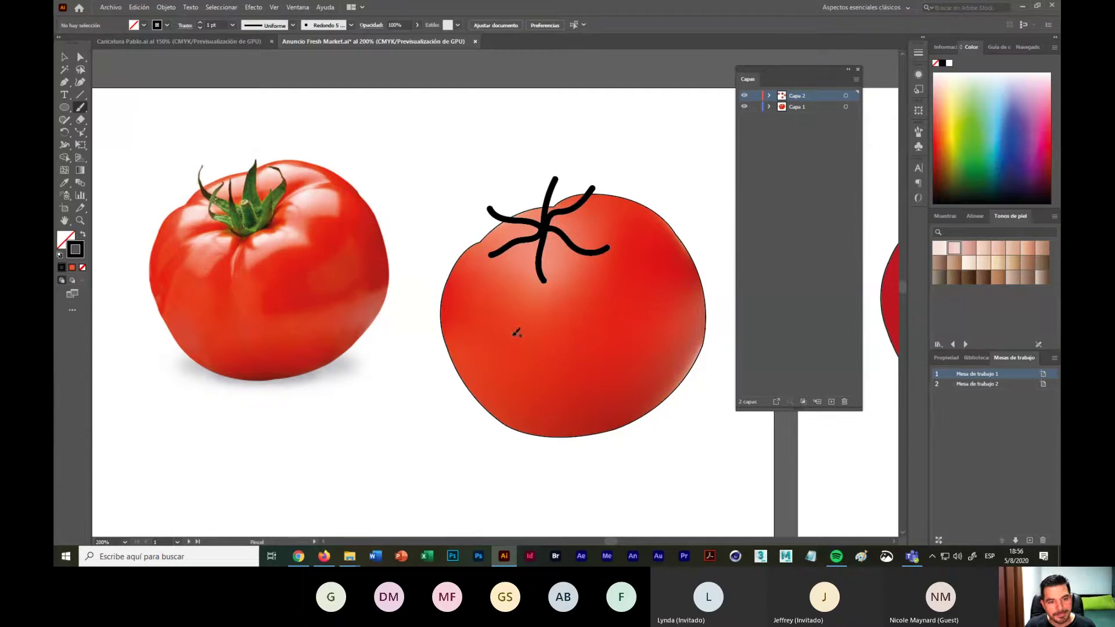
drag(549, 221, 512, 179)
key(v)
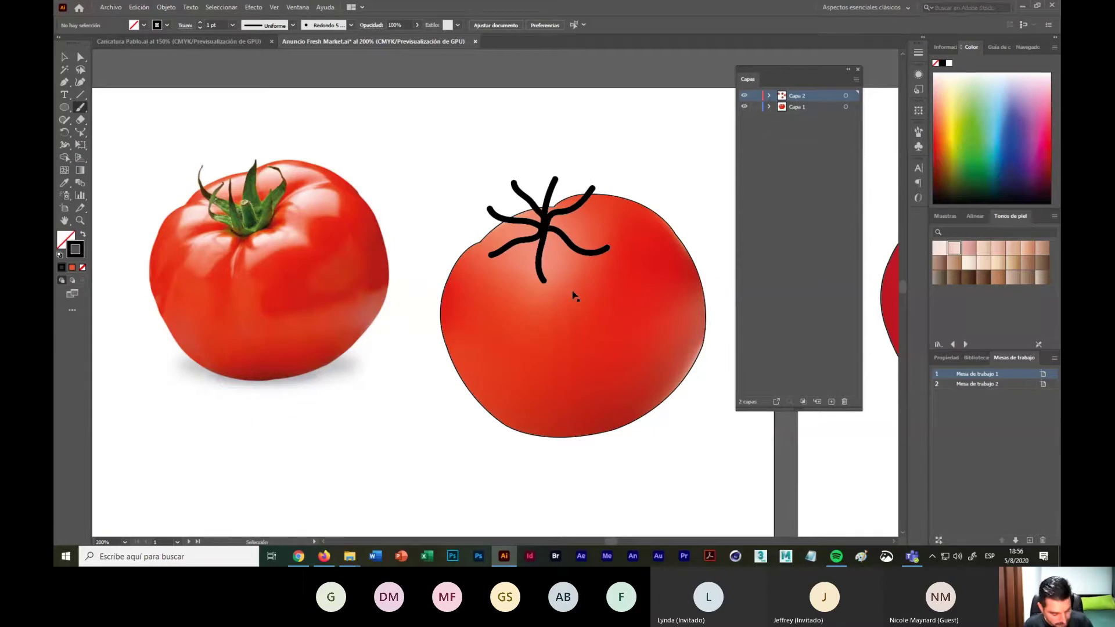
key(ctrl+z)
drag(546, 226, 514, 186)
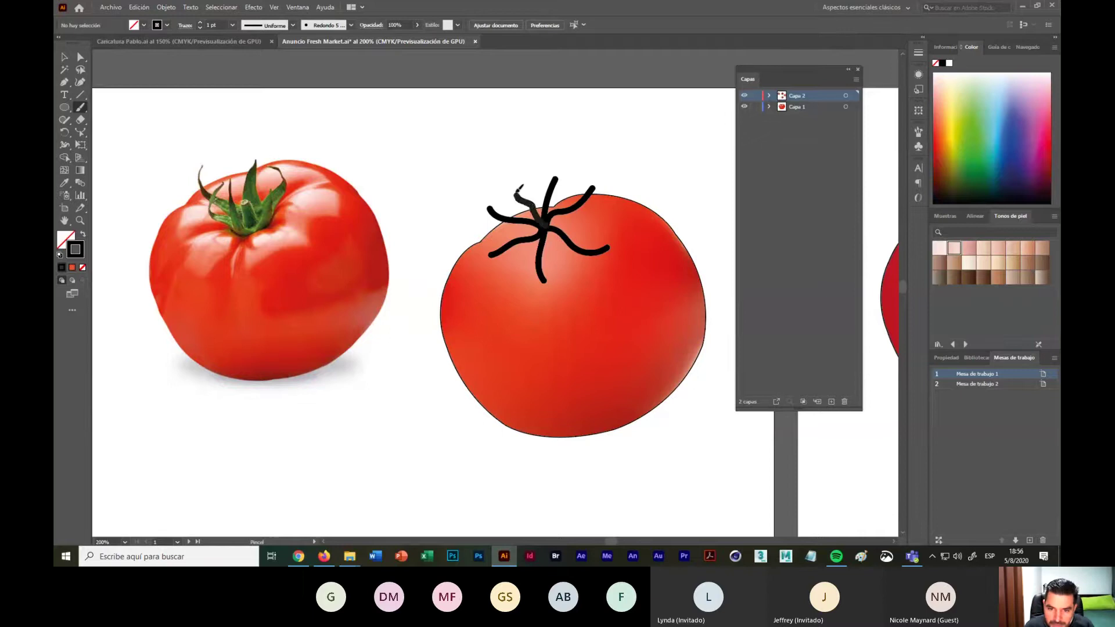
Step: Move the grouped tomato down and left, clear of the painted stem strokes
click(64, 57)
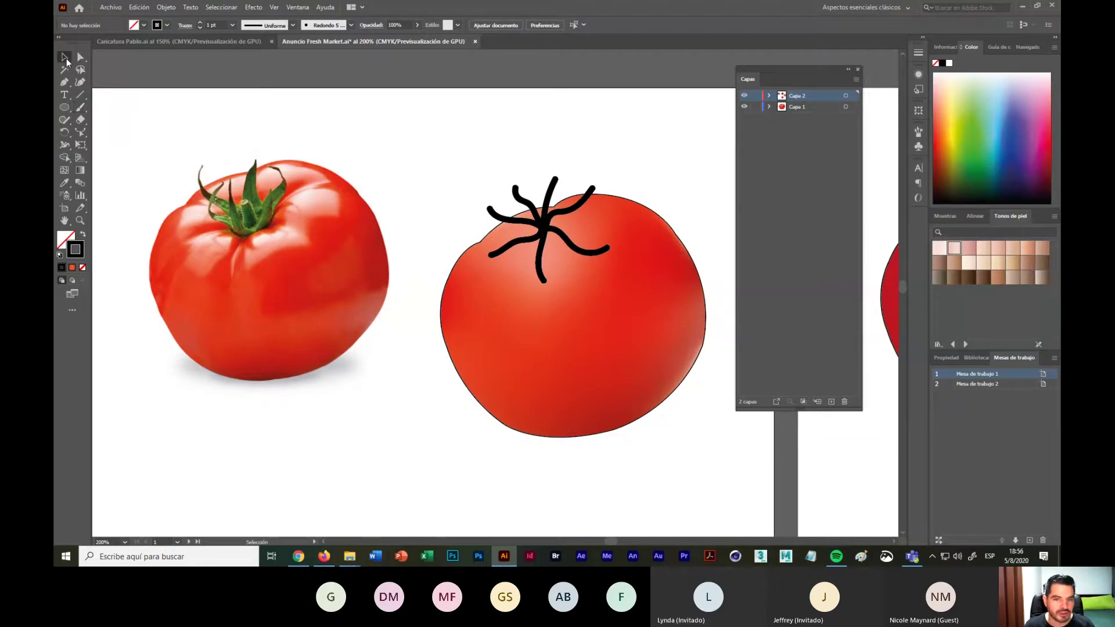
click(595, 312)
mouse_move(674, 475)
mouse_down()
mouse_move(546, 368)
mouse_move(579, 370)
mouse_move(559, 510)
mouse_move(517, 537)
mouse_up()
Step: Apply a green gradient from the Frutas y verduras gradient library to the stroke color of all the painted stem leaves
drag(465, 164, 611, 295)
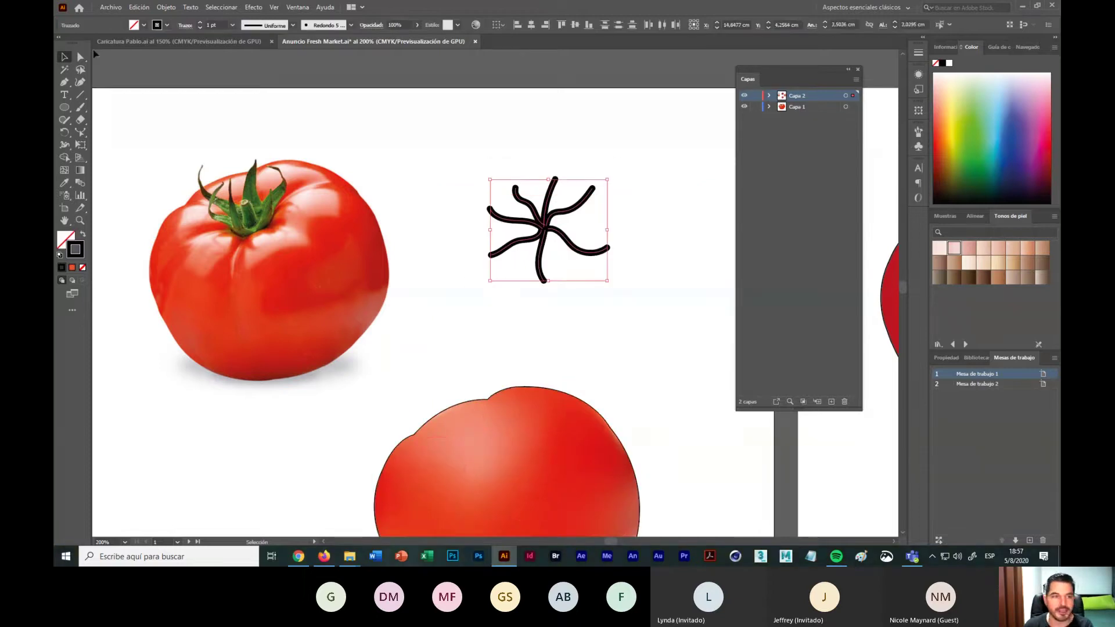
click(166, 25)
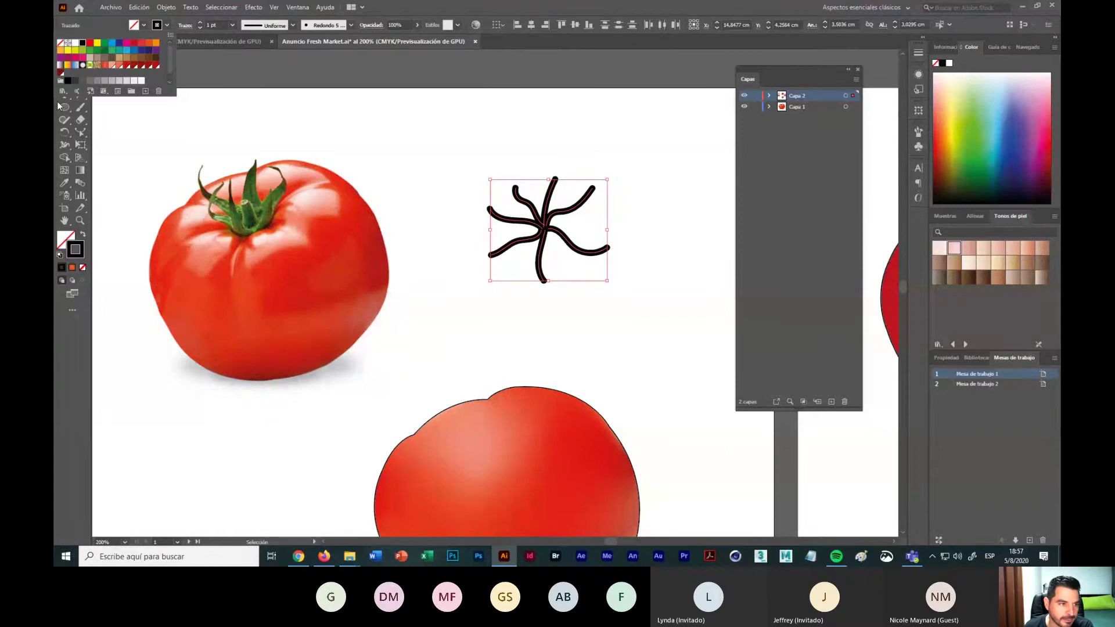
click(62, 91)
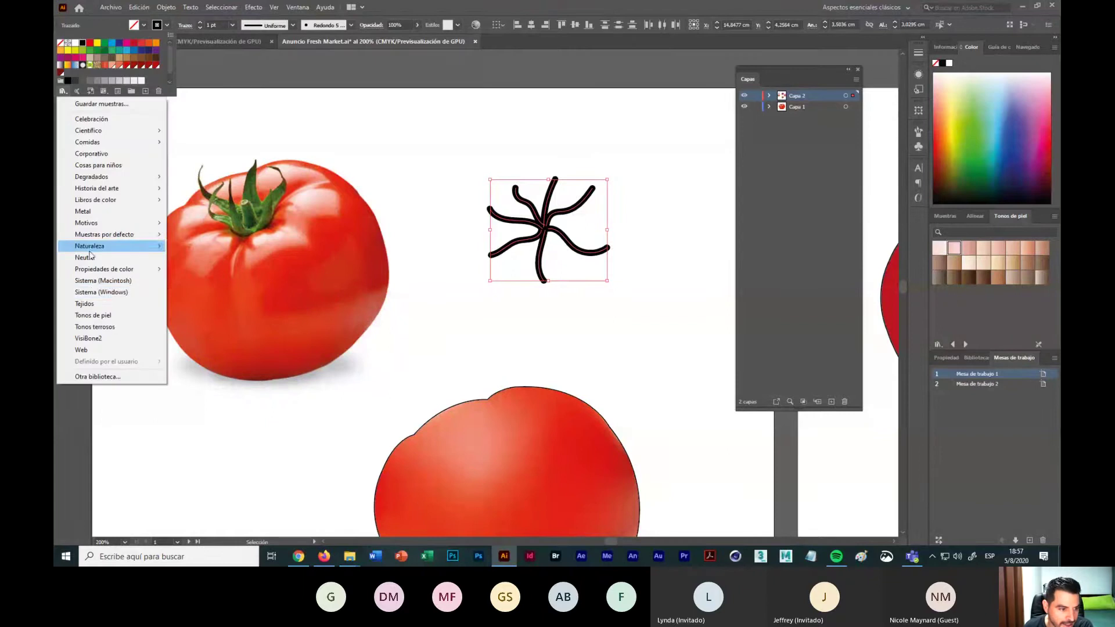
mouse_move(97, 177)
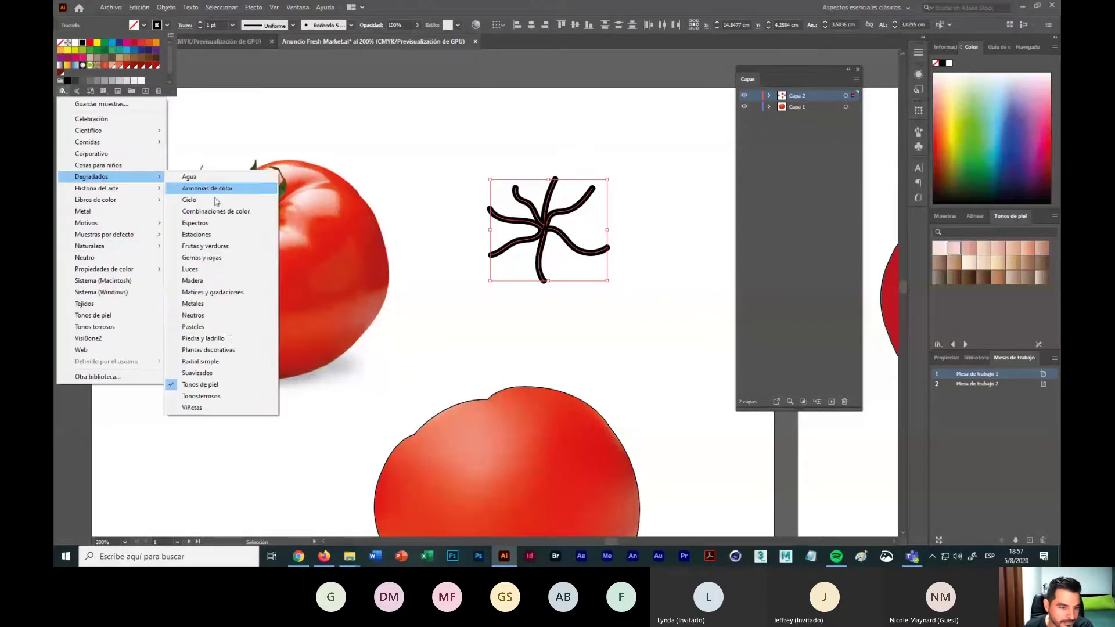
click(233, 247)
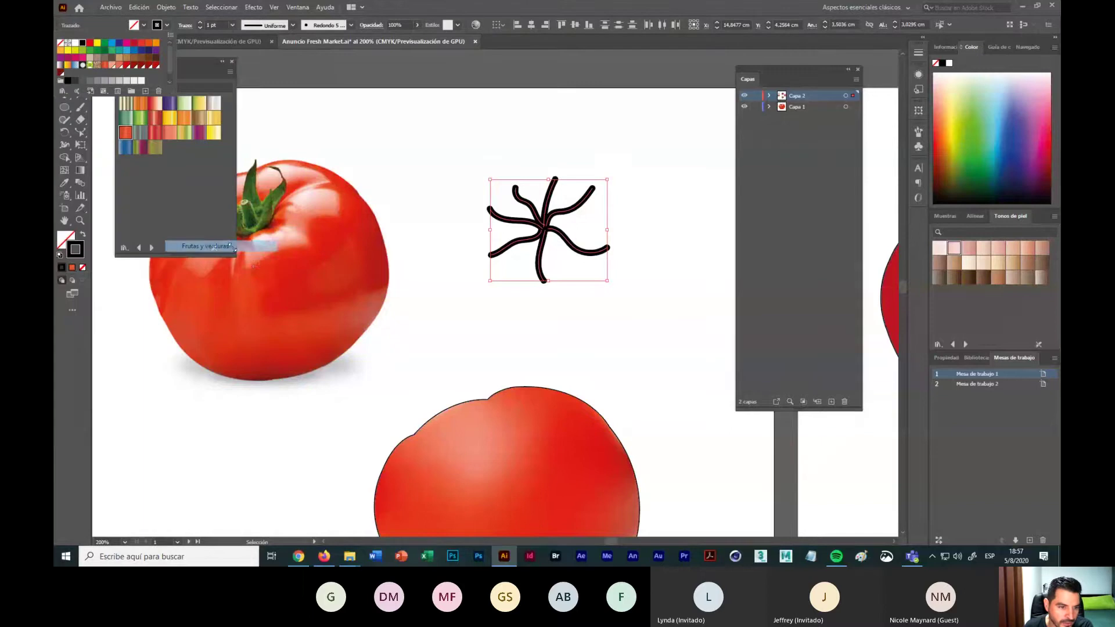
click(145, 117)
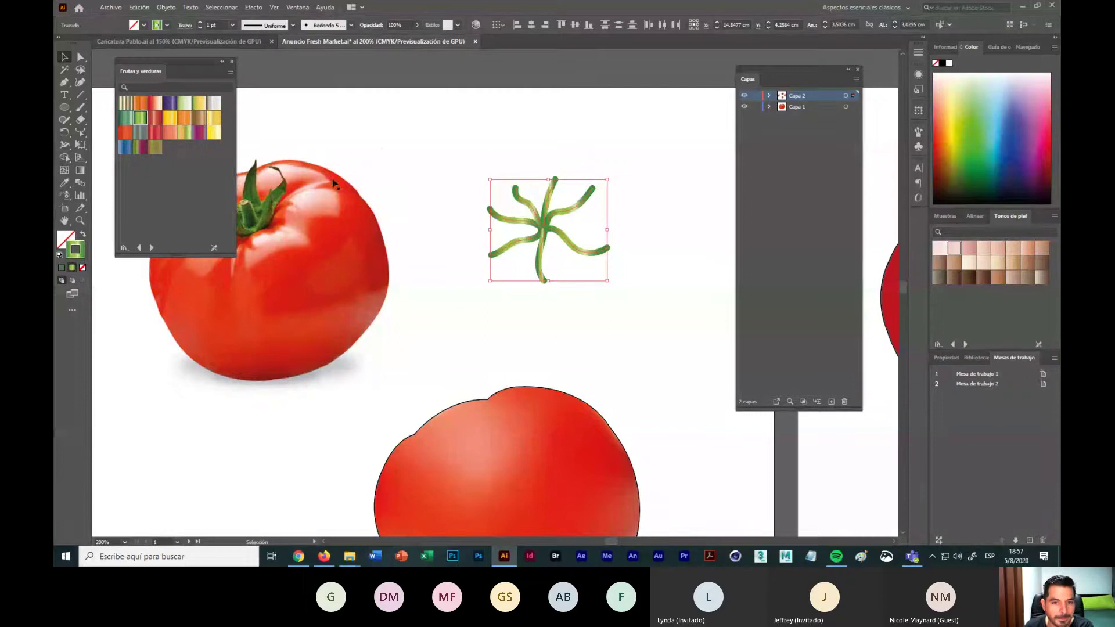
click(381, 152)
drag(423, 132, 614, 308)
click(653, 219)
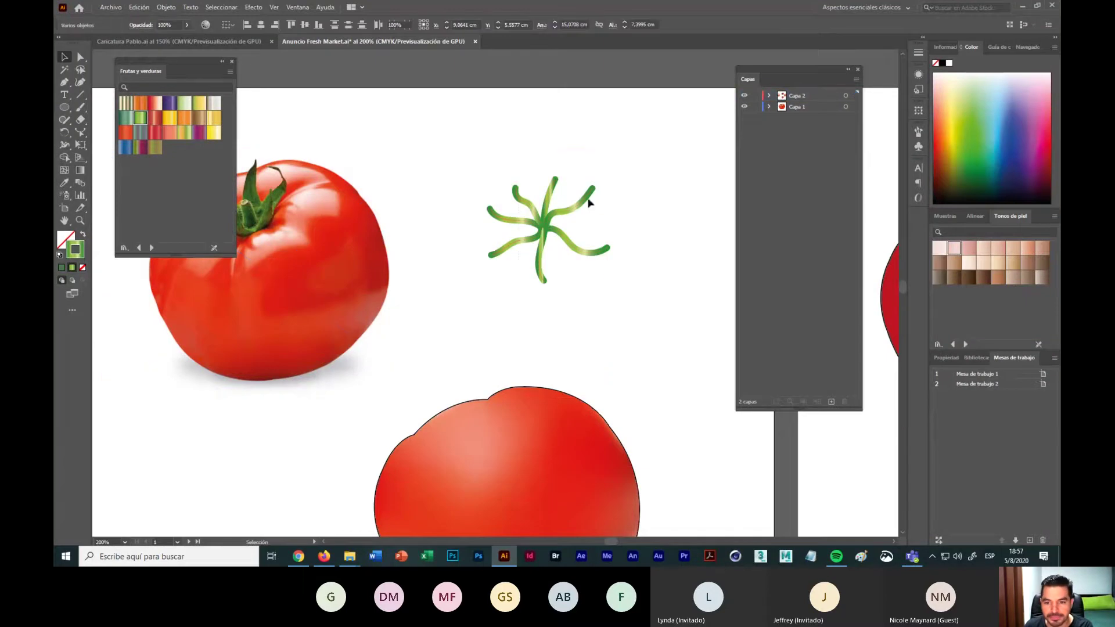
Step: Try the double-bulge variable width profile on the green stem strokes
click(517, 271)
click(293, 25)
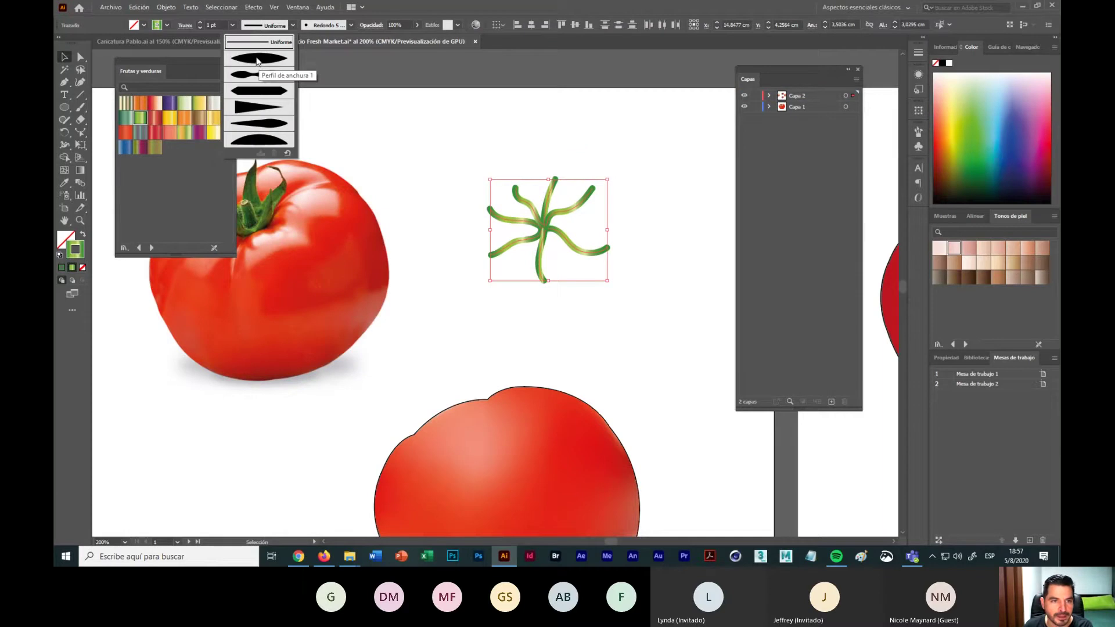
click(273, 75)
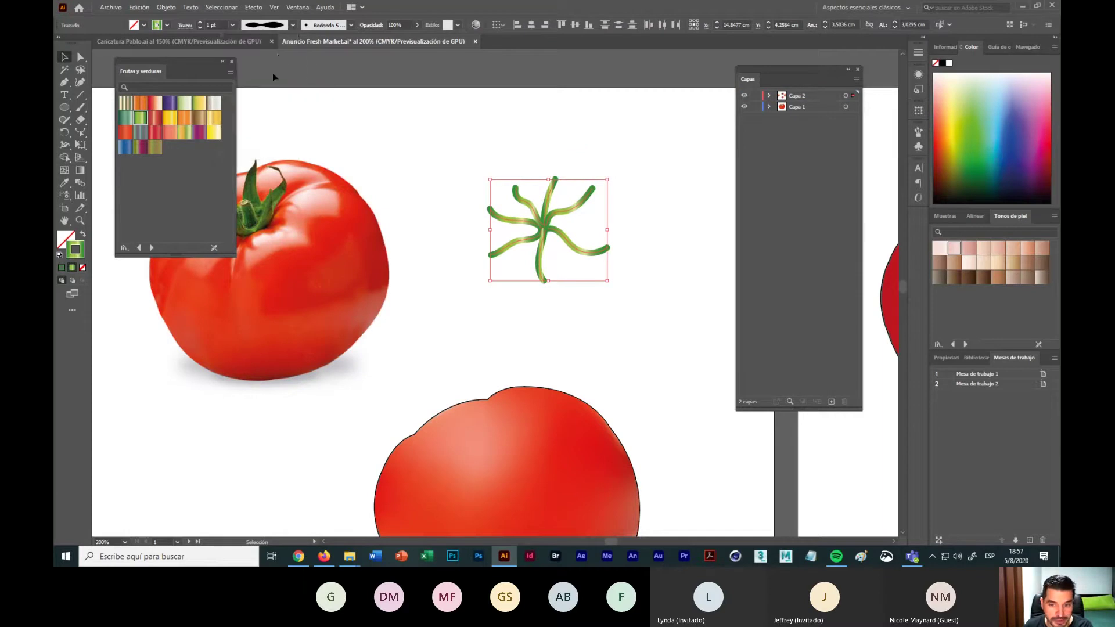
click(293, 25)
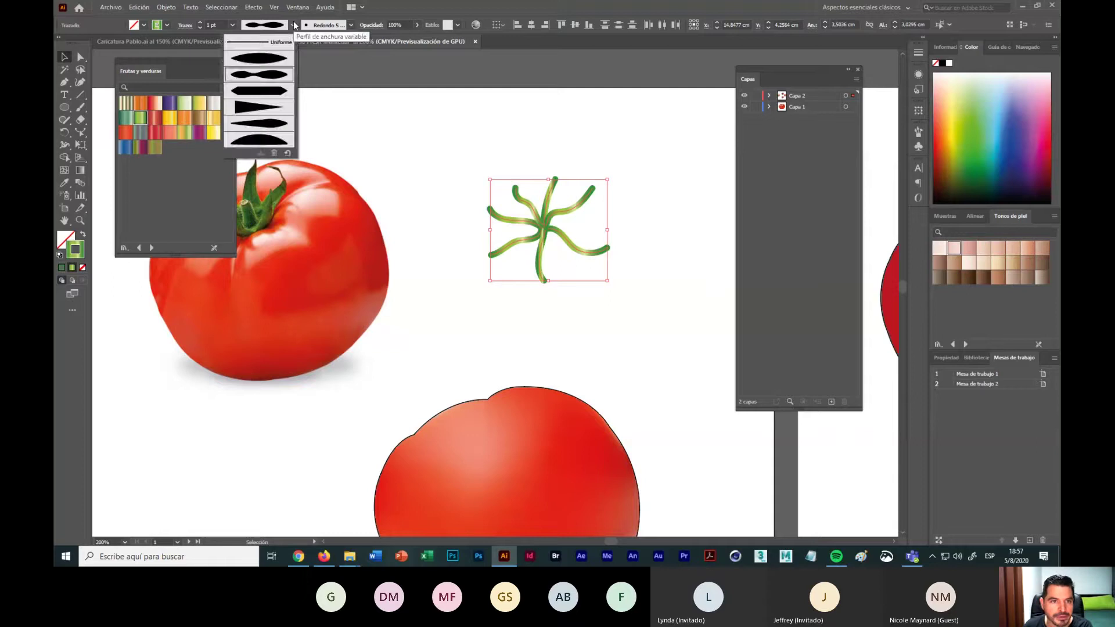
click(293, 25)
Step: Change the stem strokes to the Básico brush and give them the Perfil de anchura 1 width profile
click(351, 27)
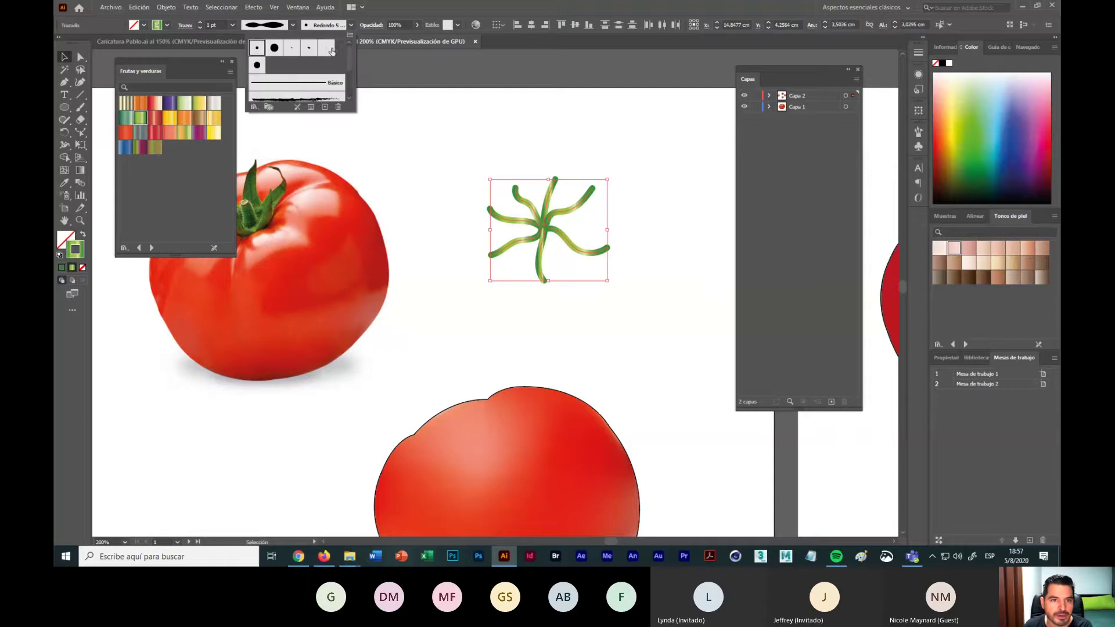
click(296, 84)
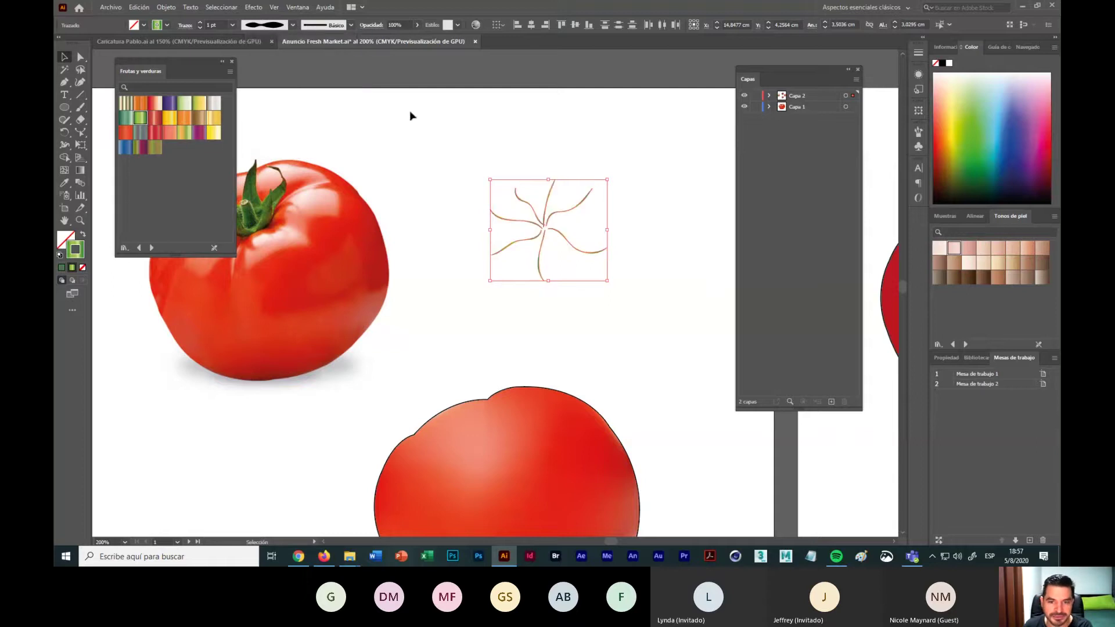
drag(440, 139, 669, 318)
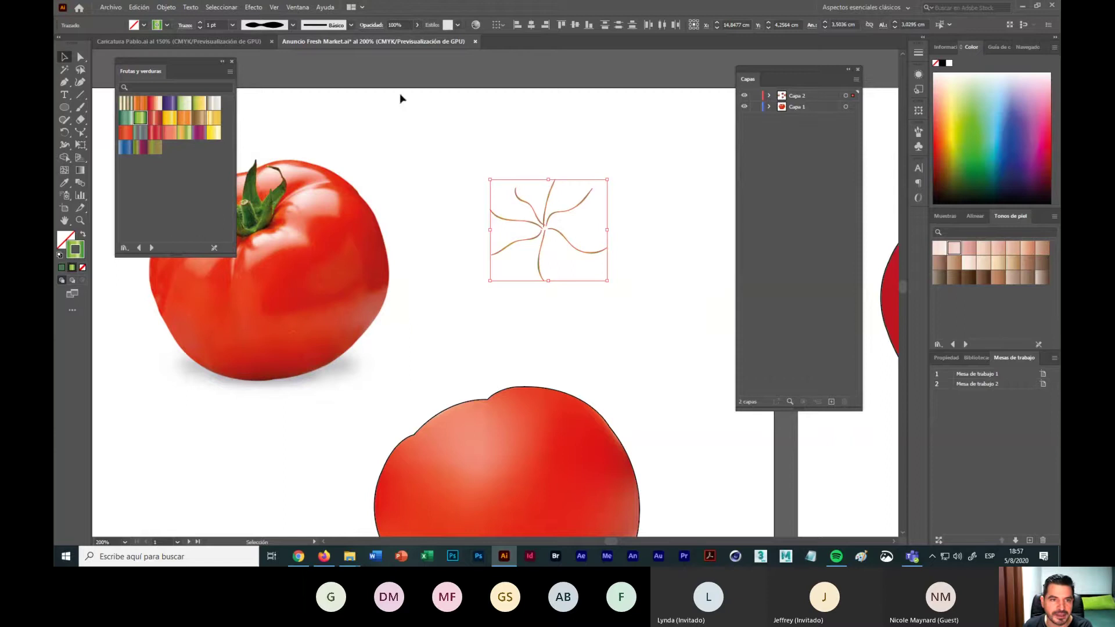
click(293, 26)
click(270, 58)
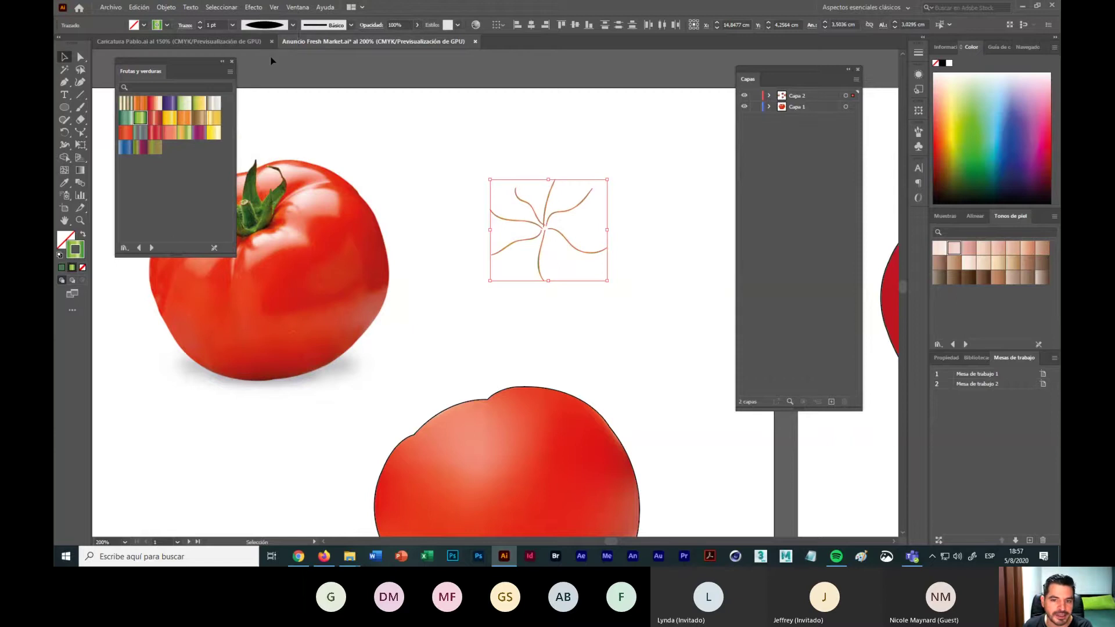
Step: Set the stem strokes' weight to 6 pt and deselect them
click(233, 25)
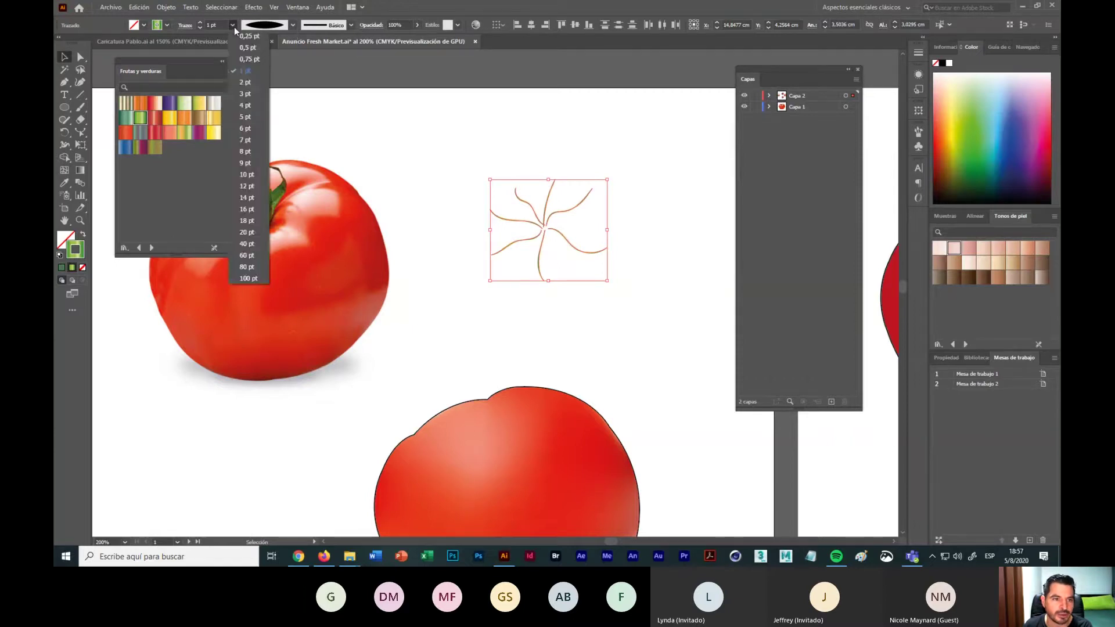
click(245, 128)
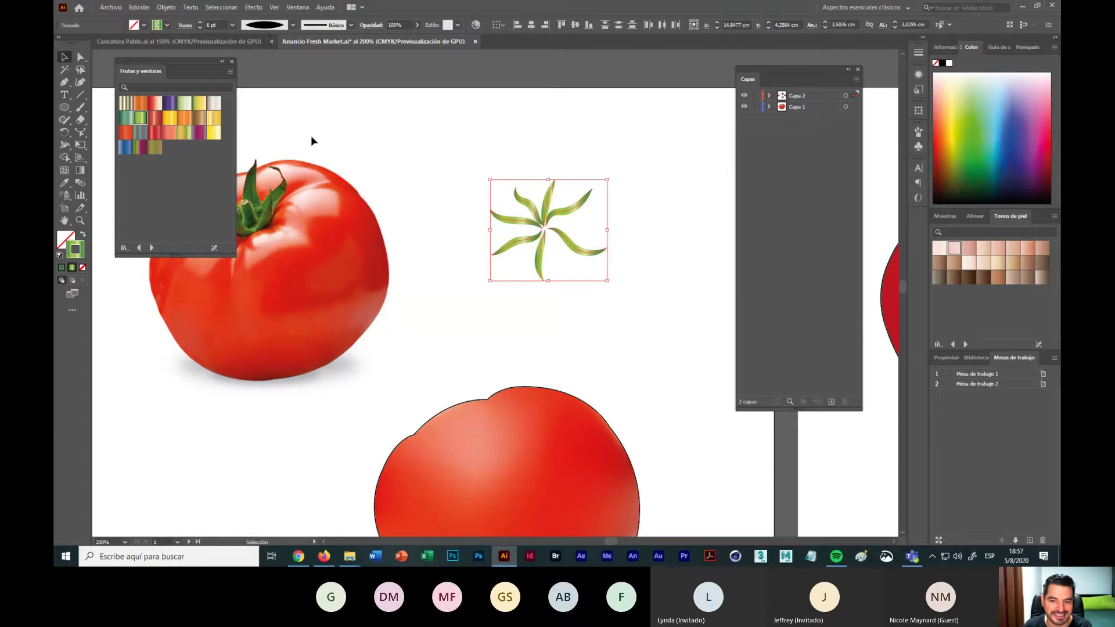
click(674, 249)
click(591, 256)
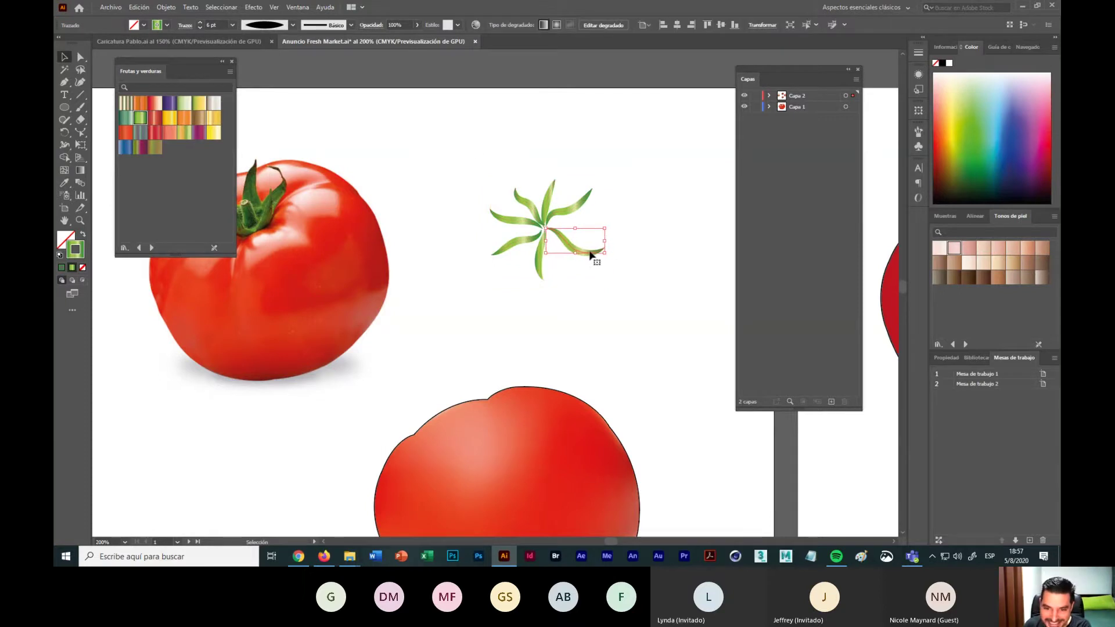
click(639, 230)
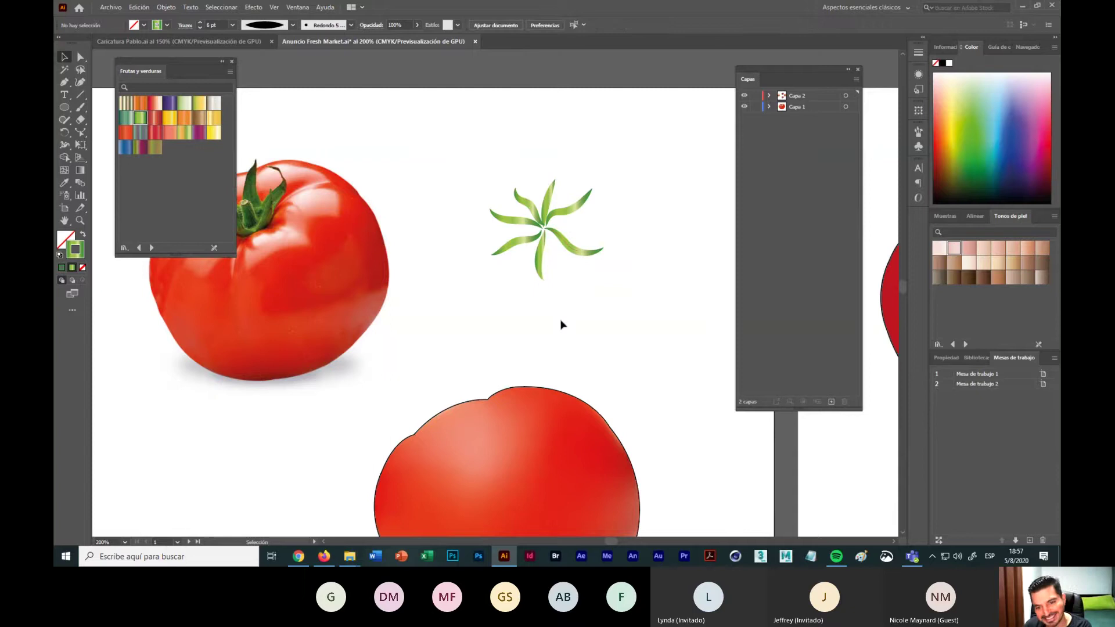
Step: Paint an S-shaped brush stroke about 2.7 cm wide and 2.7 cm high in the empty area below the photo tomato
scroll(488, 302, down, 2)
scroll(391, 331, down, 1)
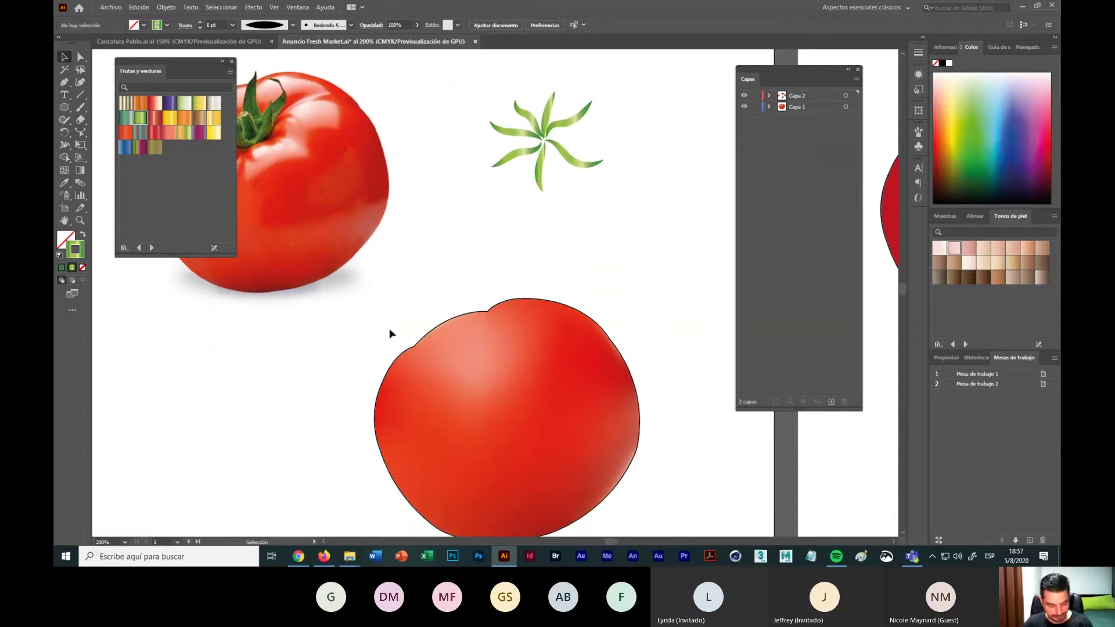
scroll(451, 353, left, 5)
scroll(291, 279, down, 2)
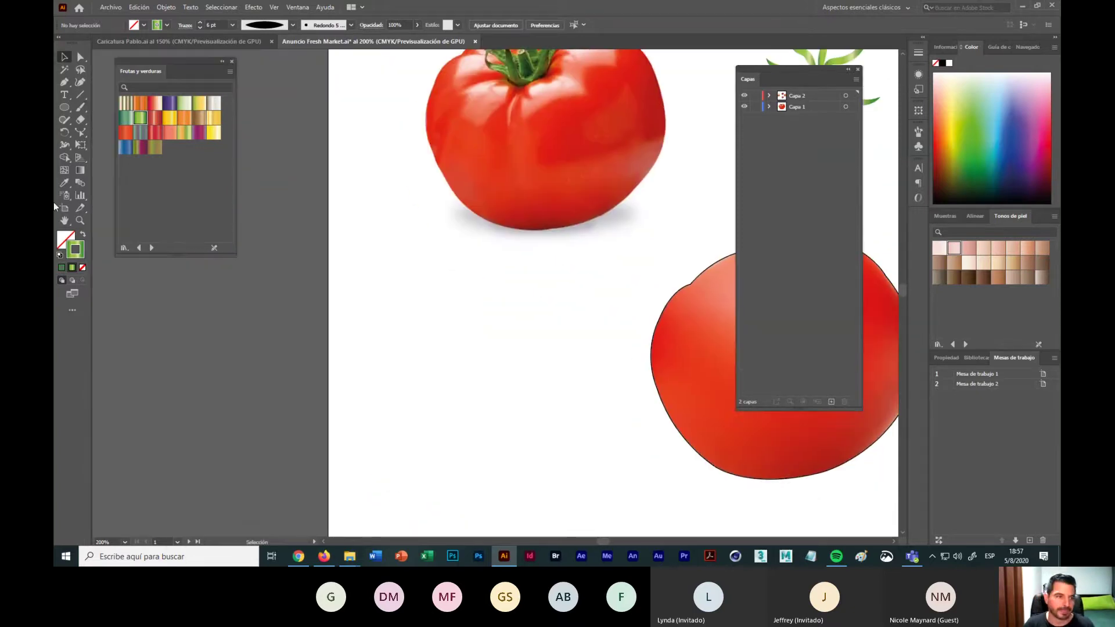
click(79, 108)
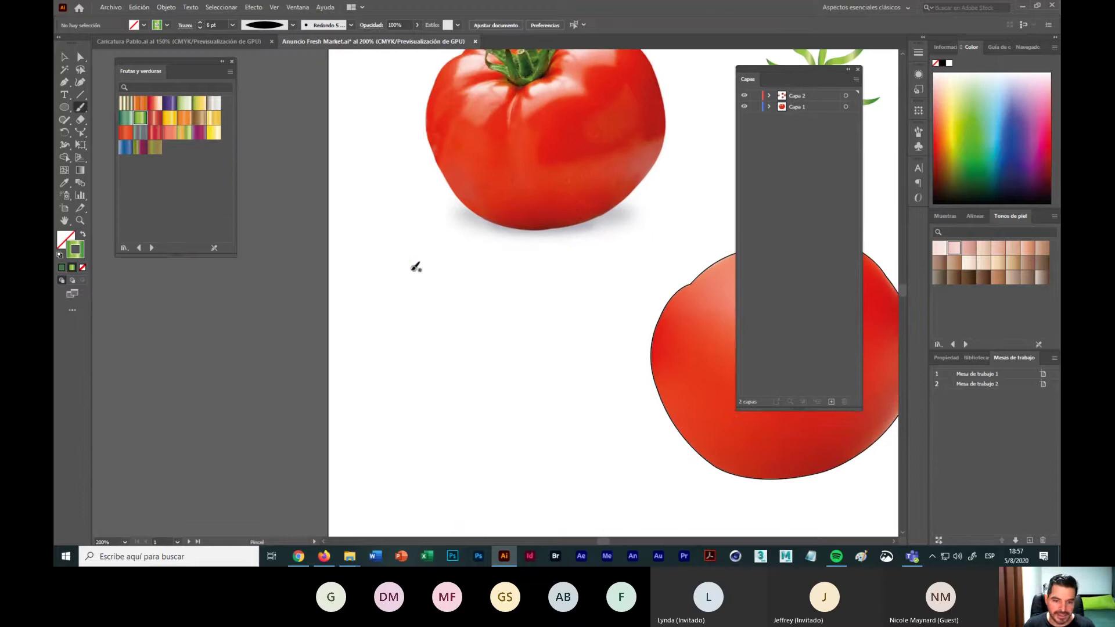
mouse_move(397, 269)
mouse_down()
mouse_move(437, 346)
mouse_move(491, 350)
mouse_up()
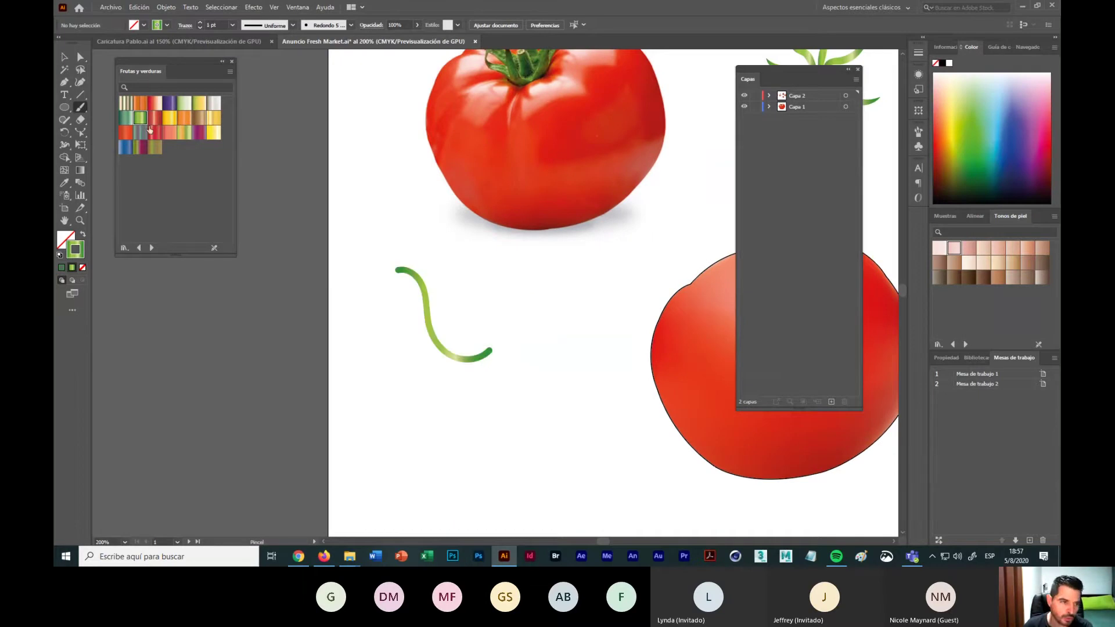
Step: Recolor the S-shaped stroke below the photo tomato with a solid green swatch
click(167, 26)
click(83, 50)
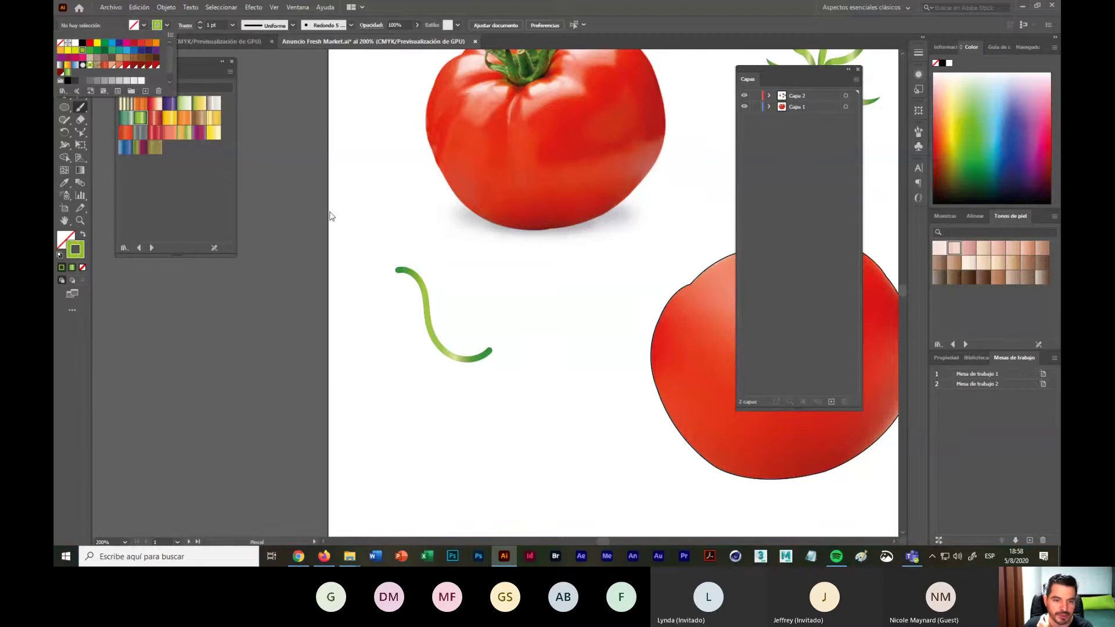
click(347, 203)
click(65, 58)
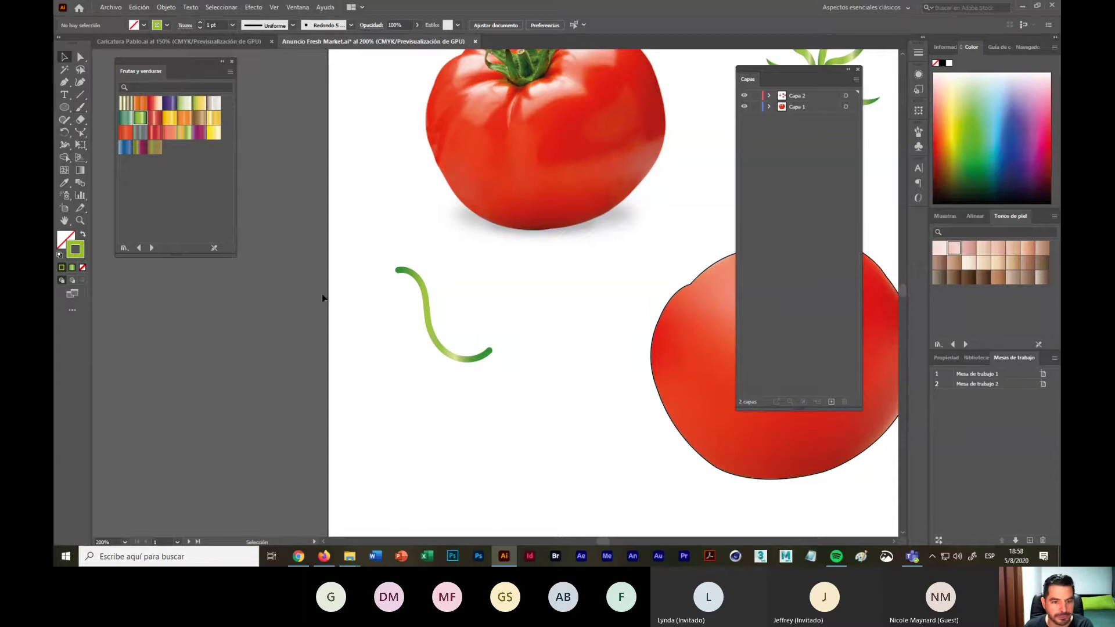
drag(439, 317, 436, 317)
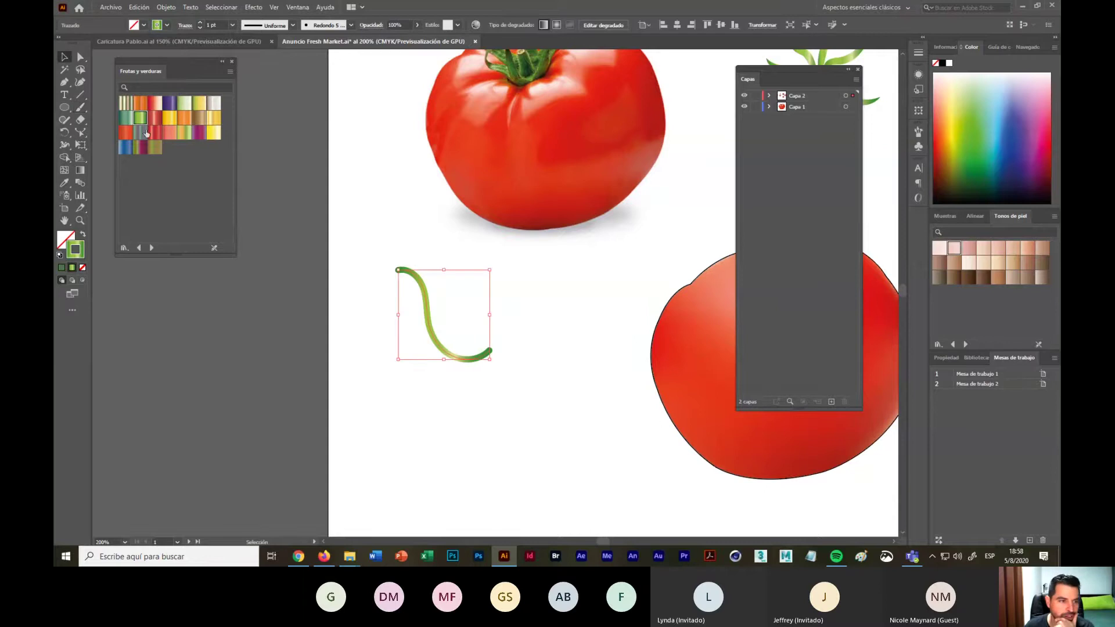
click(168, 26)
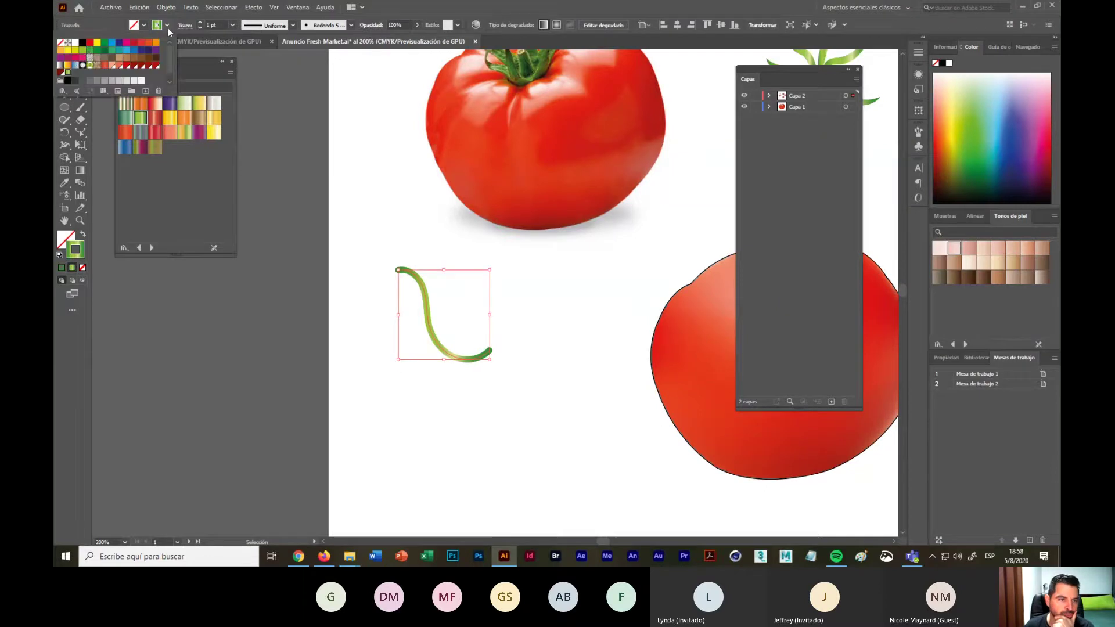
click(90, 52)
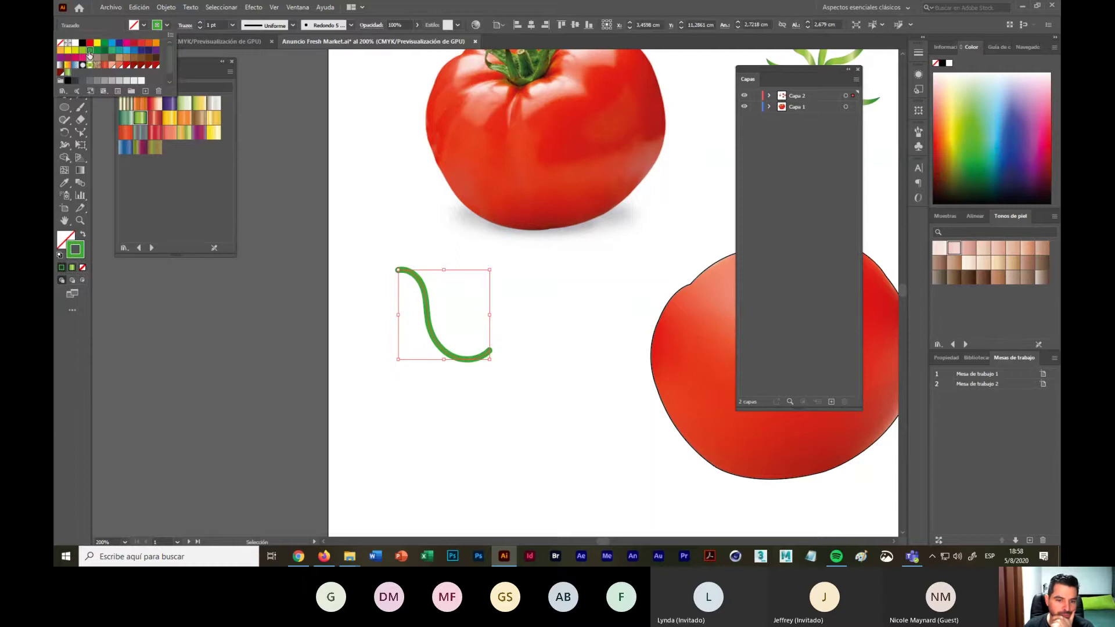
click(408, 211)
Step: Change the S-shaped stroke to the Básico brush and give it the double-bulge variable width profile
mouse_move(355, 224)
mouse_down()
mouse_move(448, 298)
mouse_move(480, 441)
mouse_move(411, 323)
mouse_up()
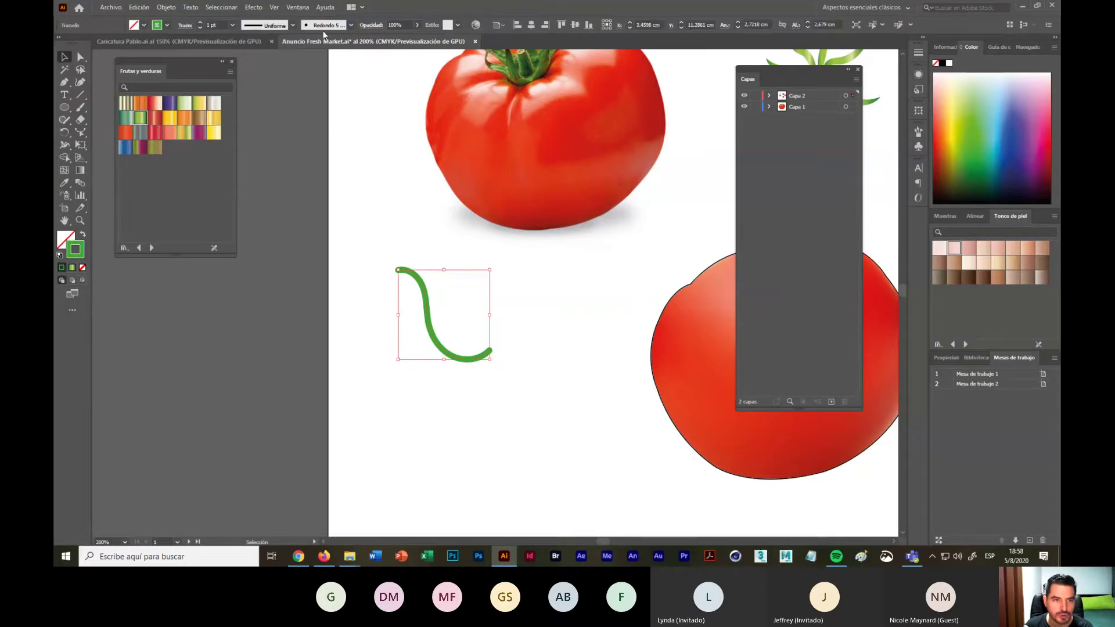
click(350, 25)
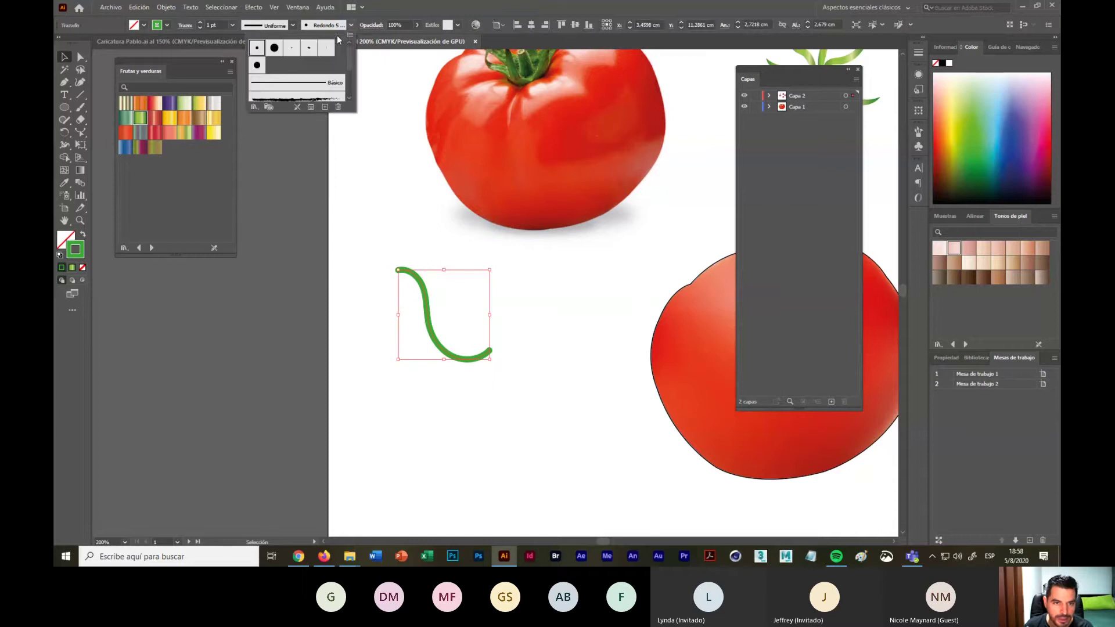
click(323, 83)
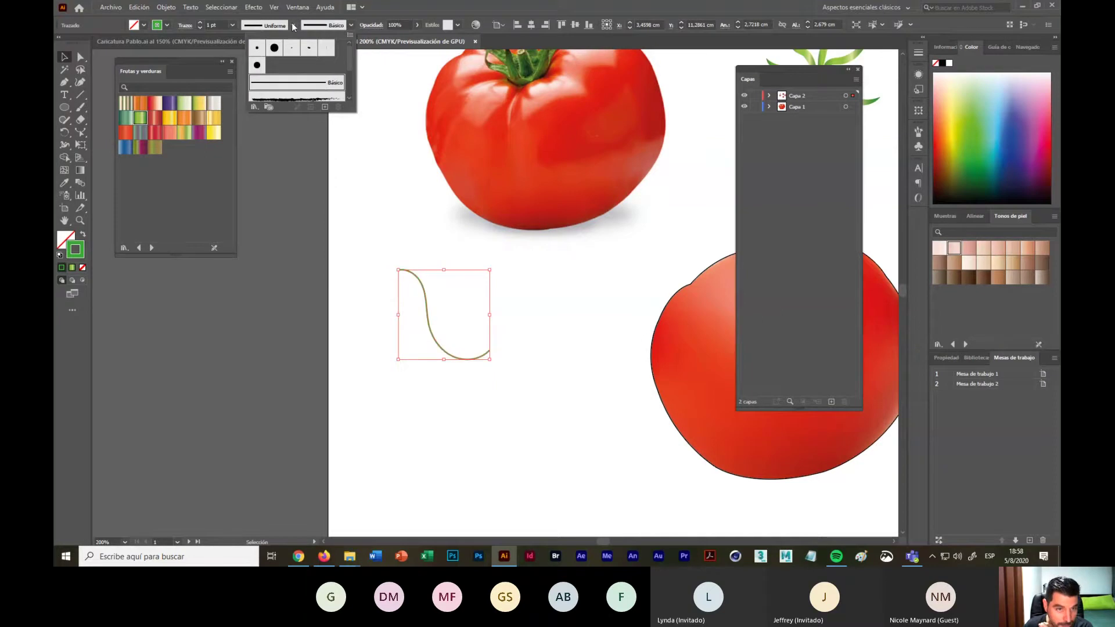
click(294, 26)
click(292, 23)
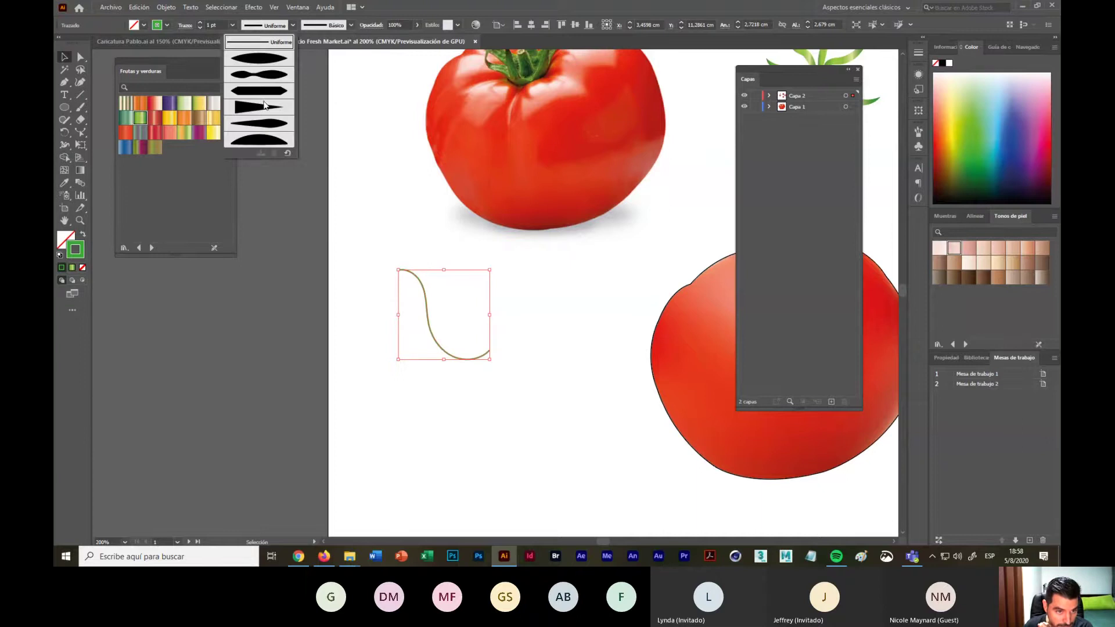
click(264, 77)
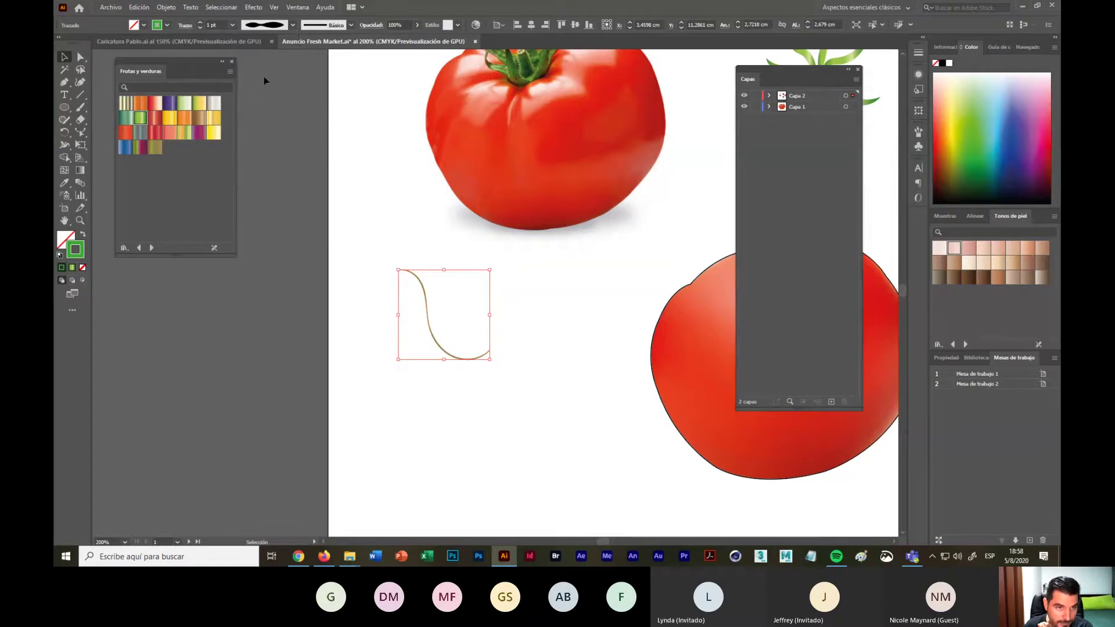
Step: Set the S-shaped stroke's weight to 8 pt and deselect it
click(424, 201)
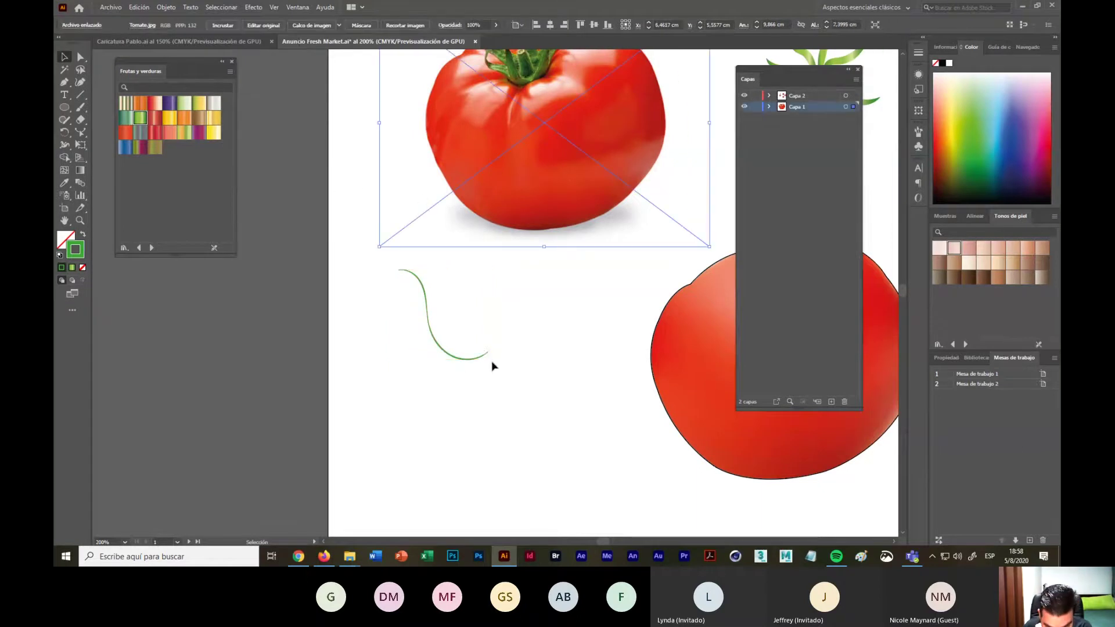
click(437, 322)
click(233, 25)
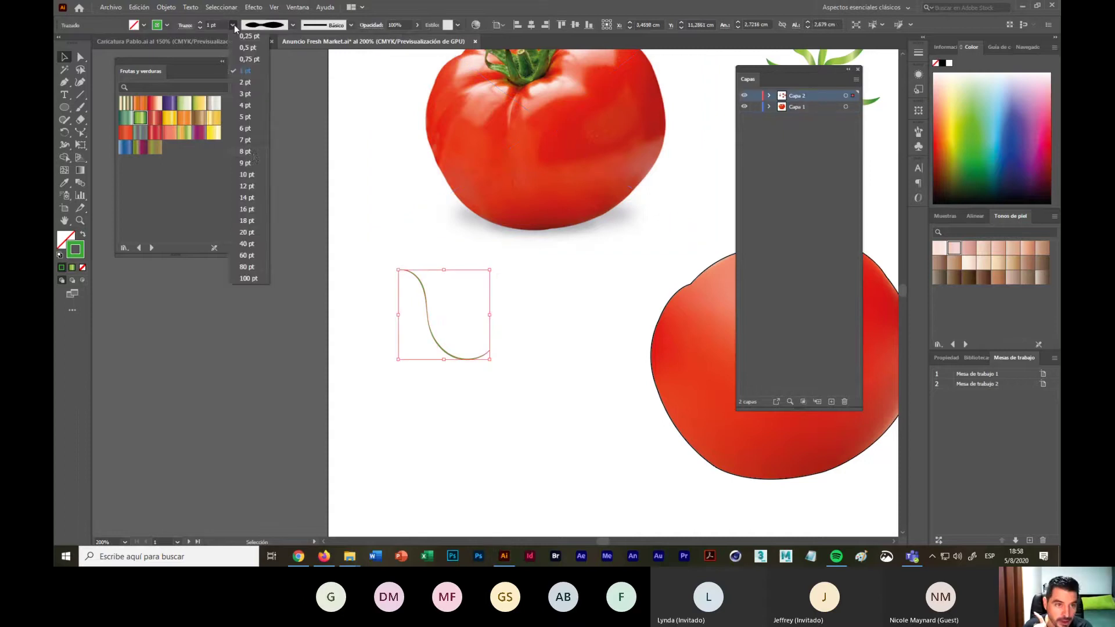
click(253, 152)
click(403, 220)
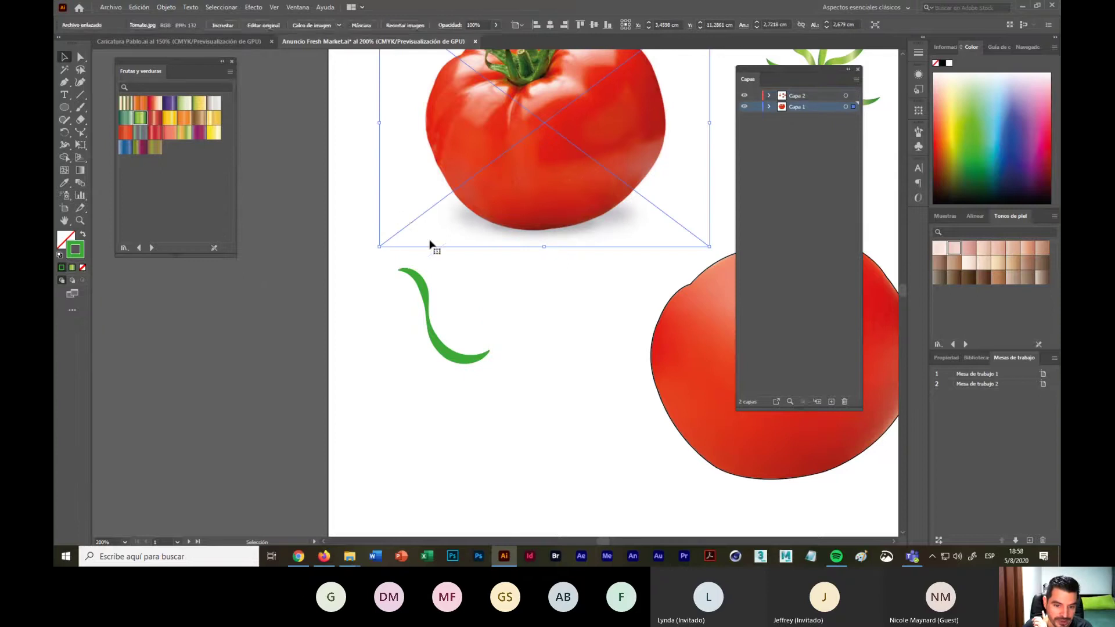
Step: Move the gradient-mesh tomato up beneath the green stem and deselect it
click(551, 377)
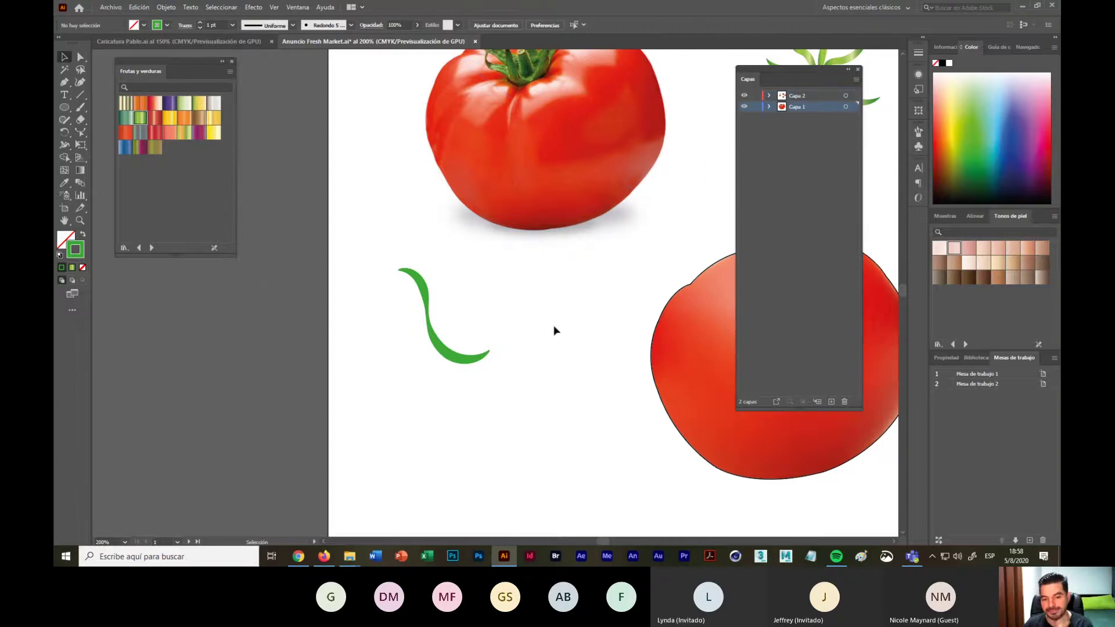
drag(502, 343, 193, 365)
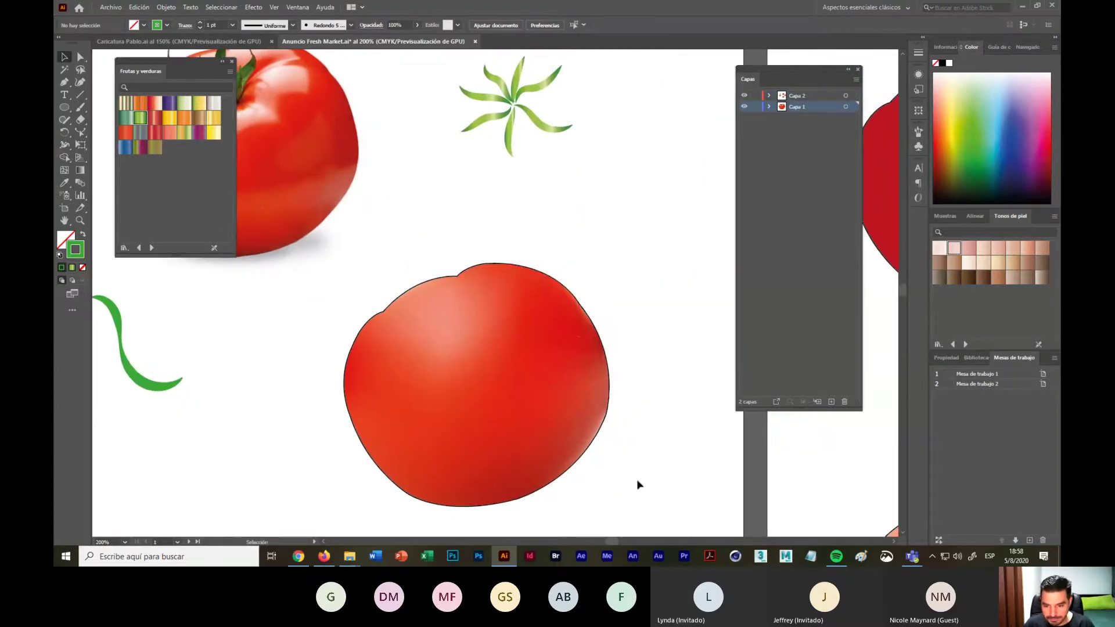
click(529, 419)
mouse_move(505, 430)
mouse_down()
mouse_move(568, 229)
mouse_move(558, 227)
mouse_up()
click(605, 364)
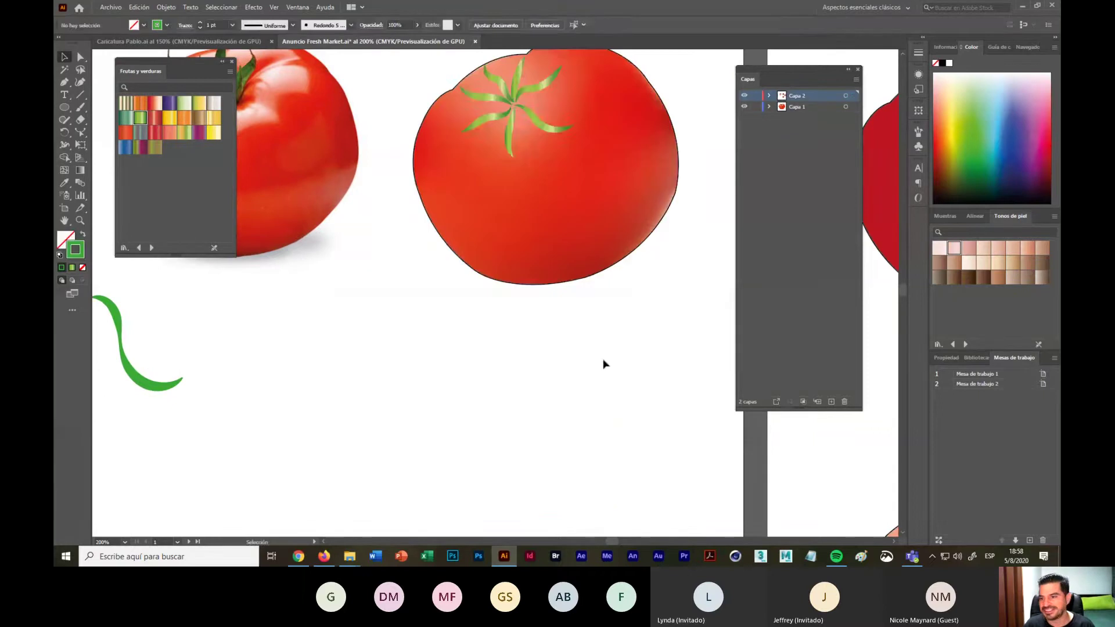
Step: Delete the solid green S-shaped sample stroke below the photo tomato
click(155, 389)
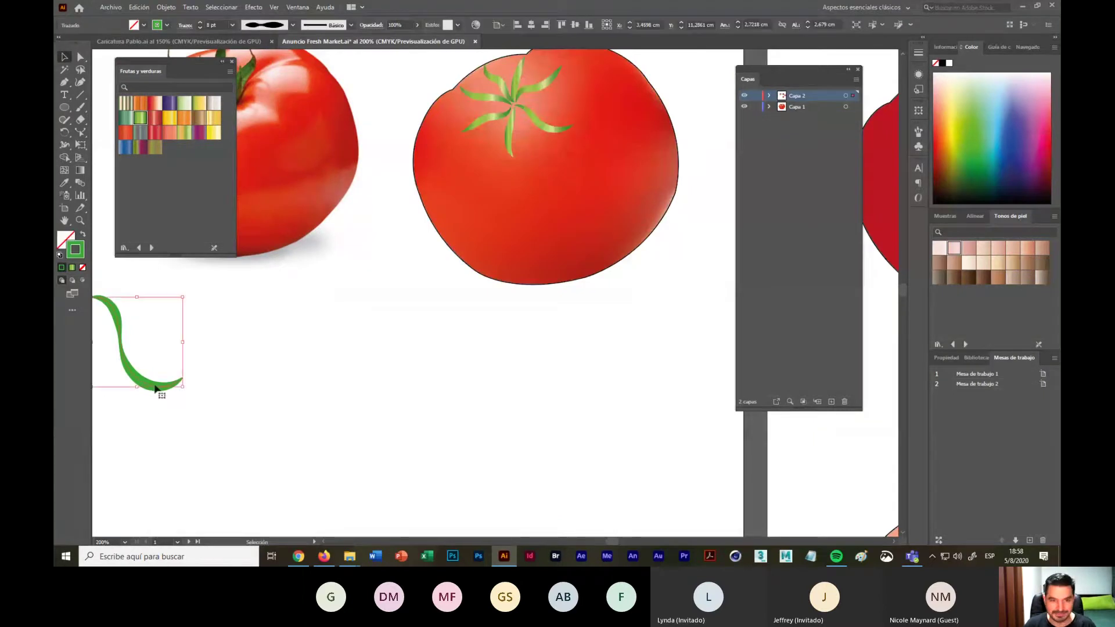
key(Delete)
scroll(518, 316, up, 3)
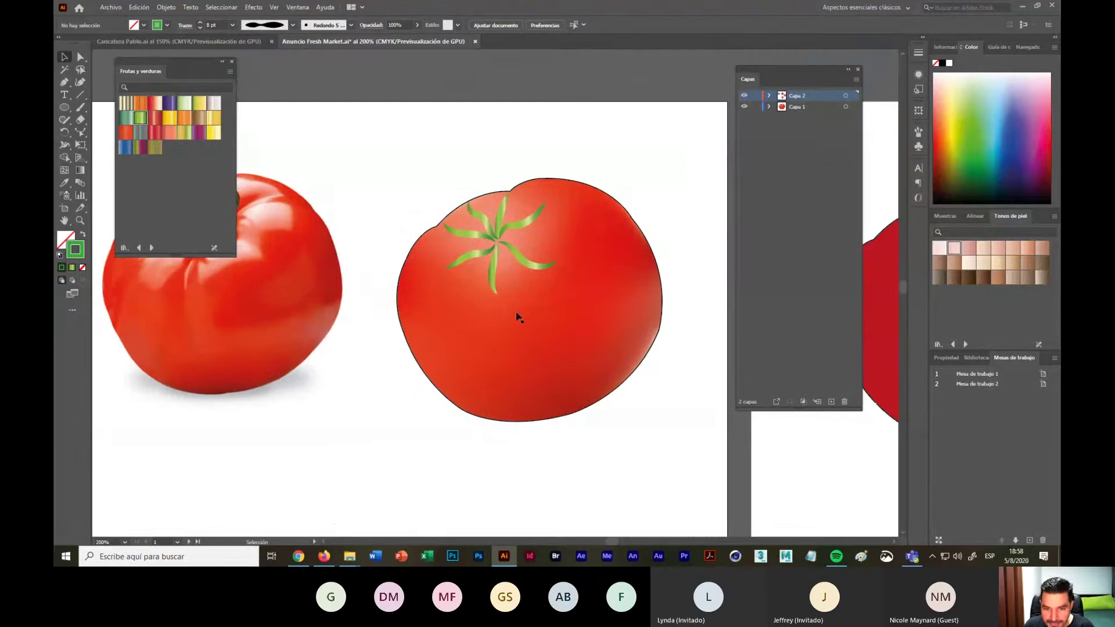
Step: Move the mesh tomato clear of the stem and set the weight of all the stem's strokes to 10 pt
click(495, 285)
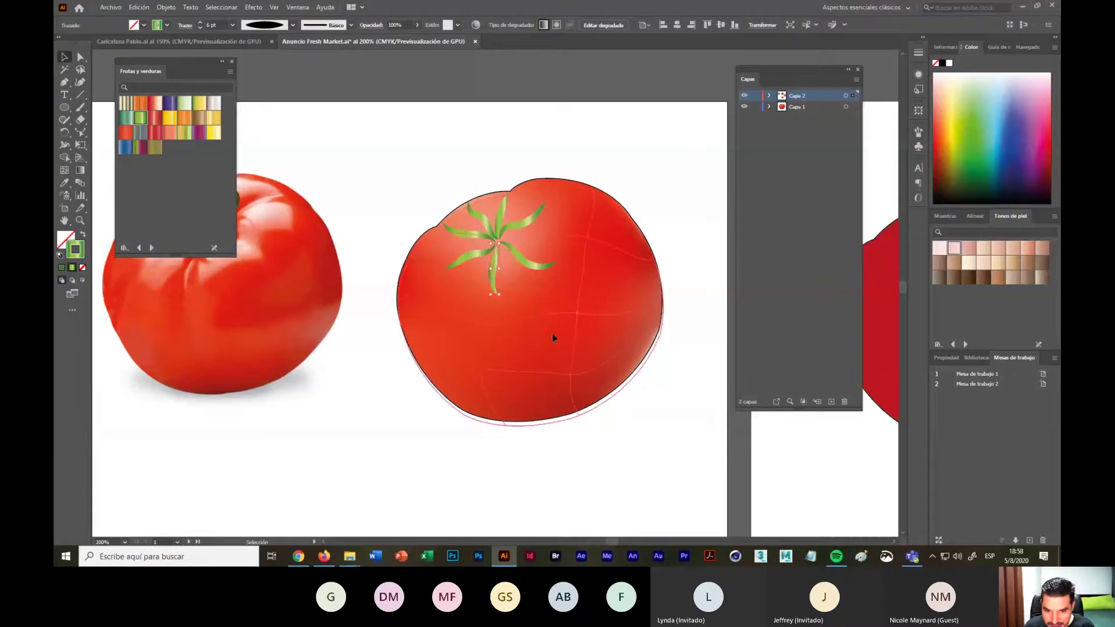
drag(552, 333, 598, 466)
drag(433, 176, 560, 273)
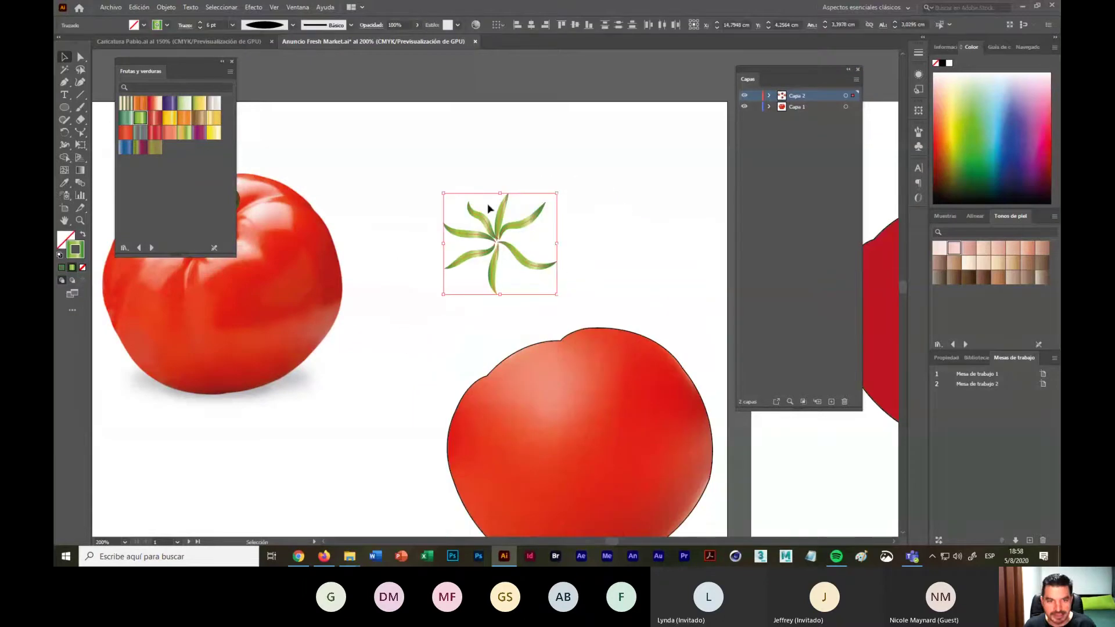
click(232, 25)
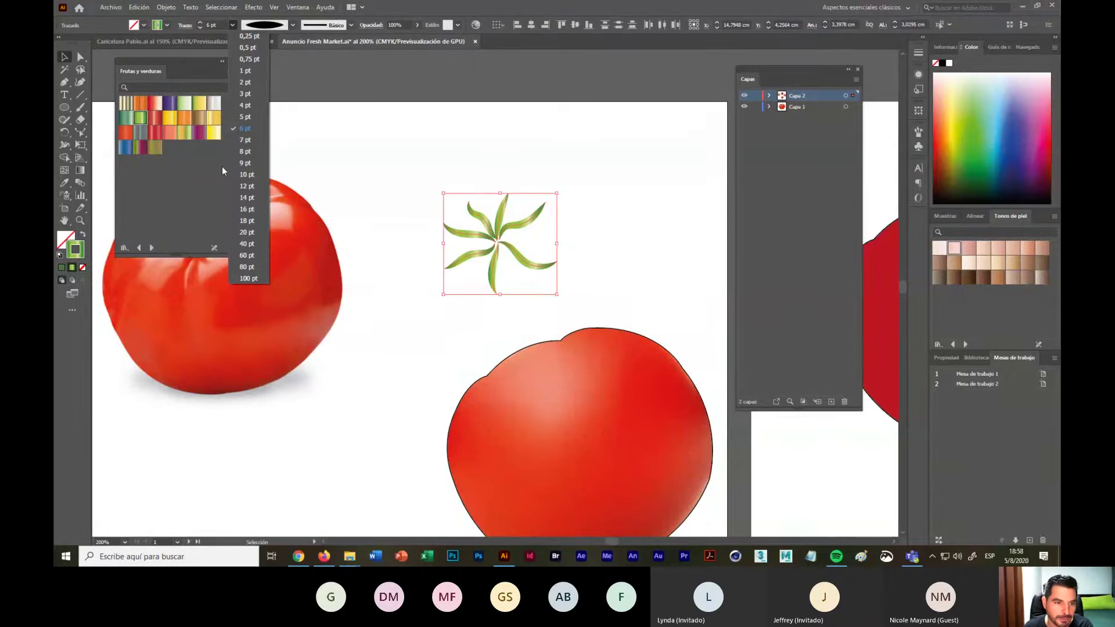
click(245, 175)
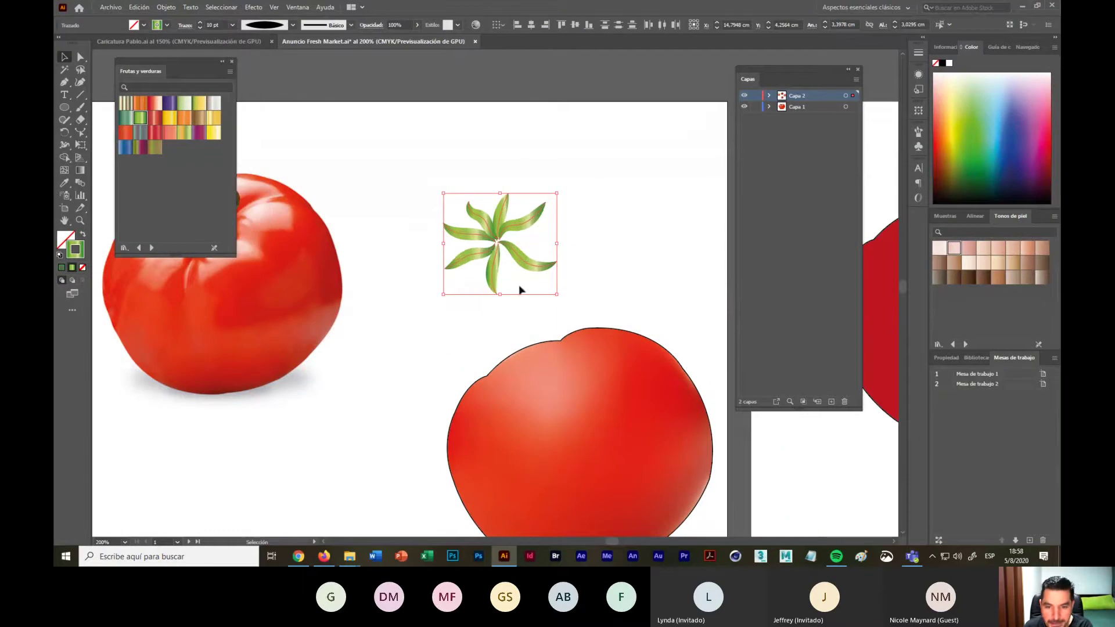
click(596, 282)
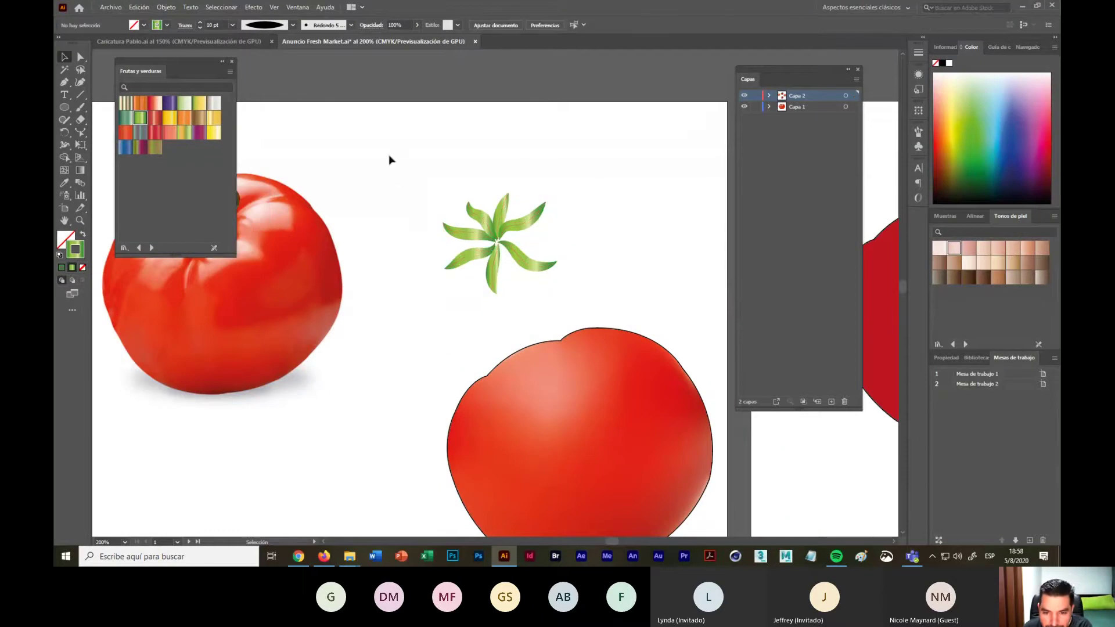
Step: Place the mesh tomato back beneath the thickened green stem and clear the selection
drag(389, 158, 574, 298)
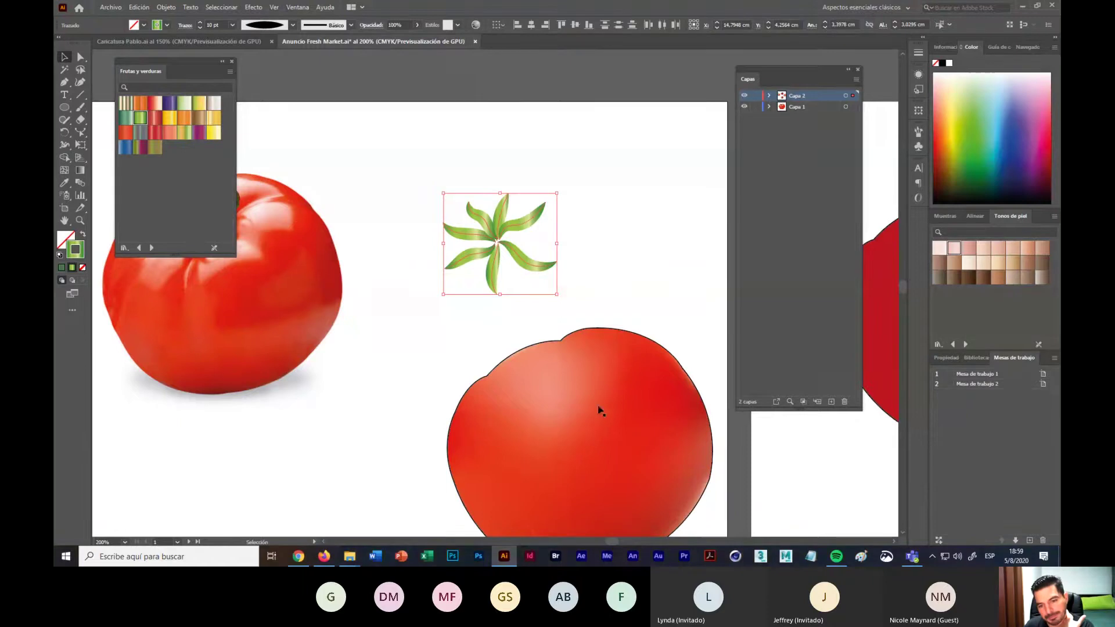
drag(593, 398, 552, 269)
click(622, 478)
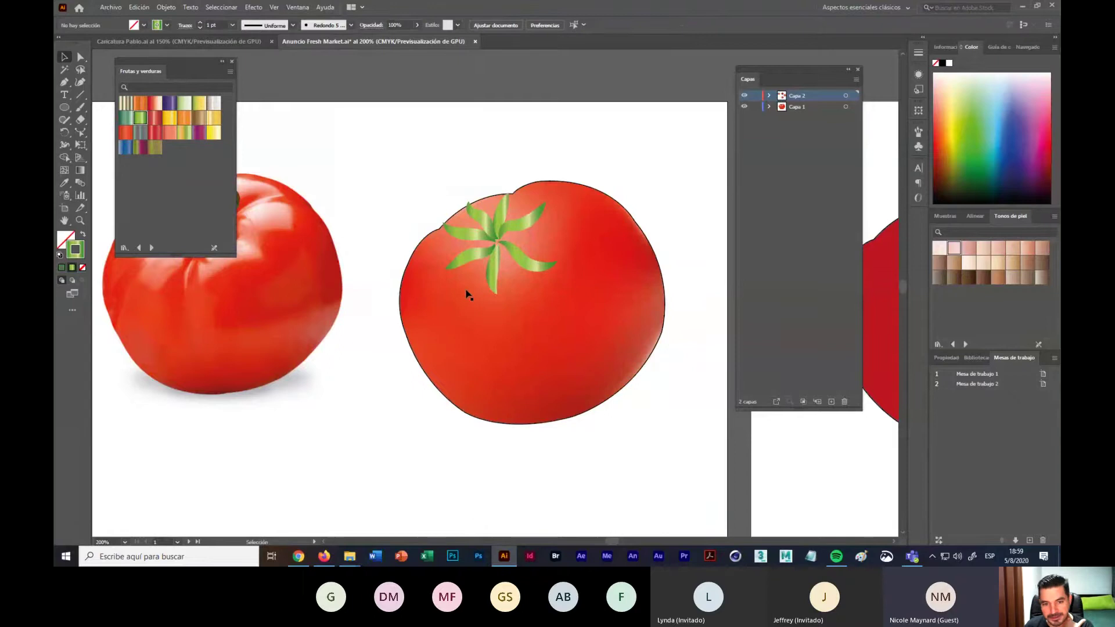
click(520, 266)
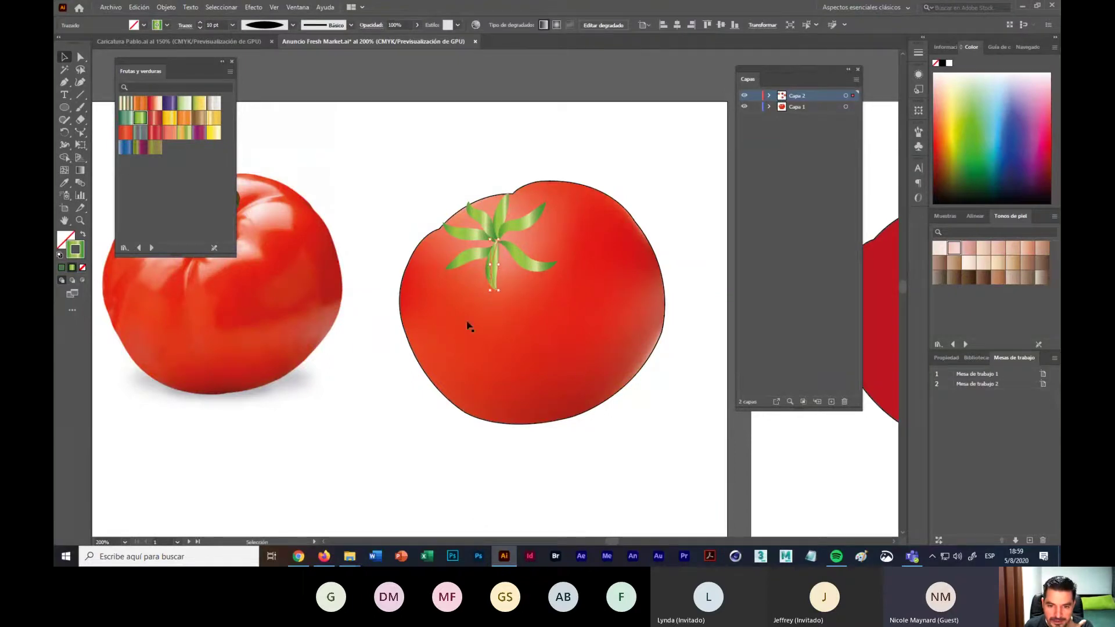
click(322, 437)
Step: Paint a curved green-gradient brush stroke in the empty area below the photo tomato
scroll(339, 419, down, 5)
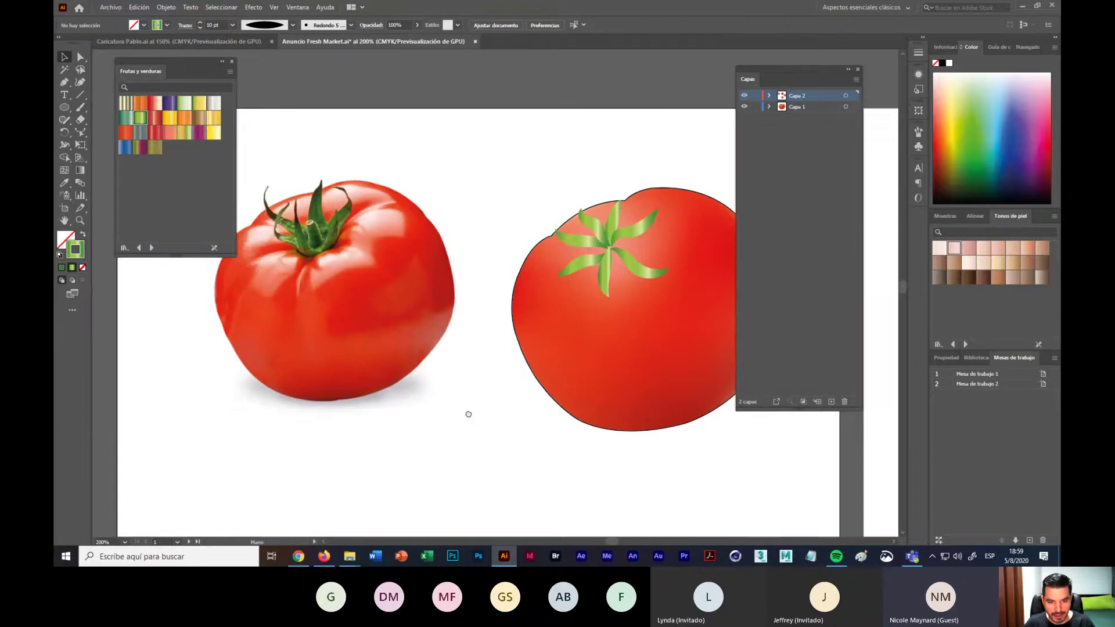
click(79, 108)
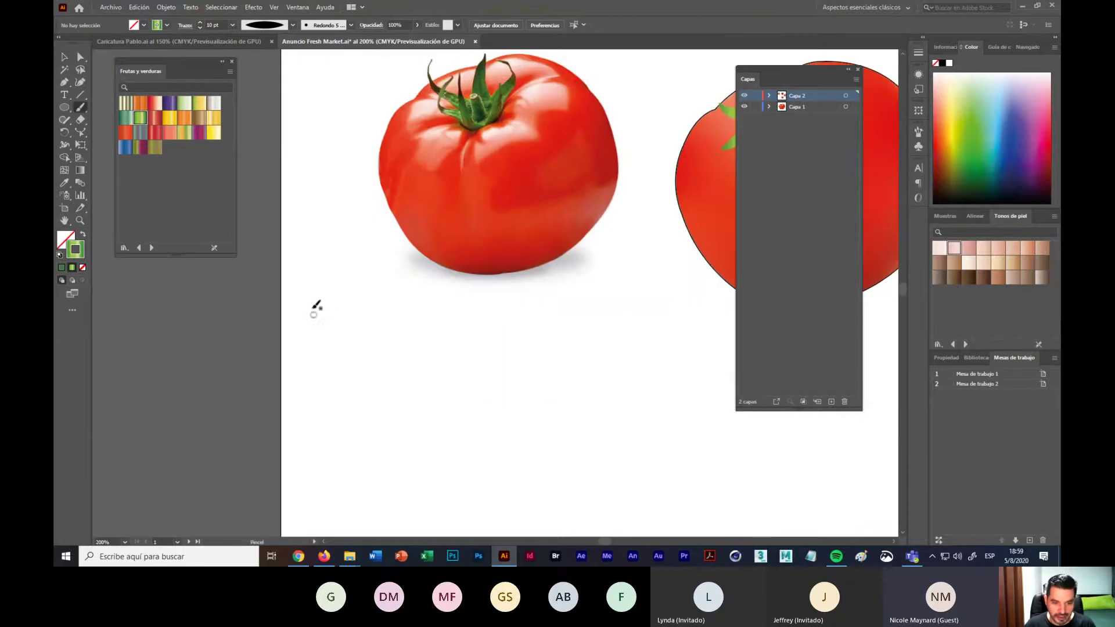
mouse_move(329, 317)
mouse_down()
mouse_move(360, 363)
mouse_move(495, 419)
mouse_up()
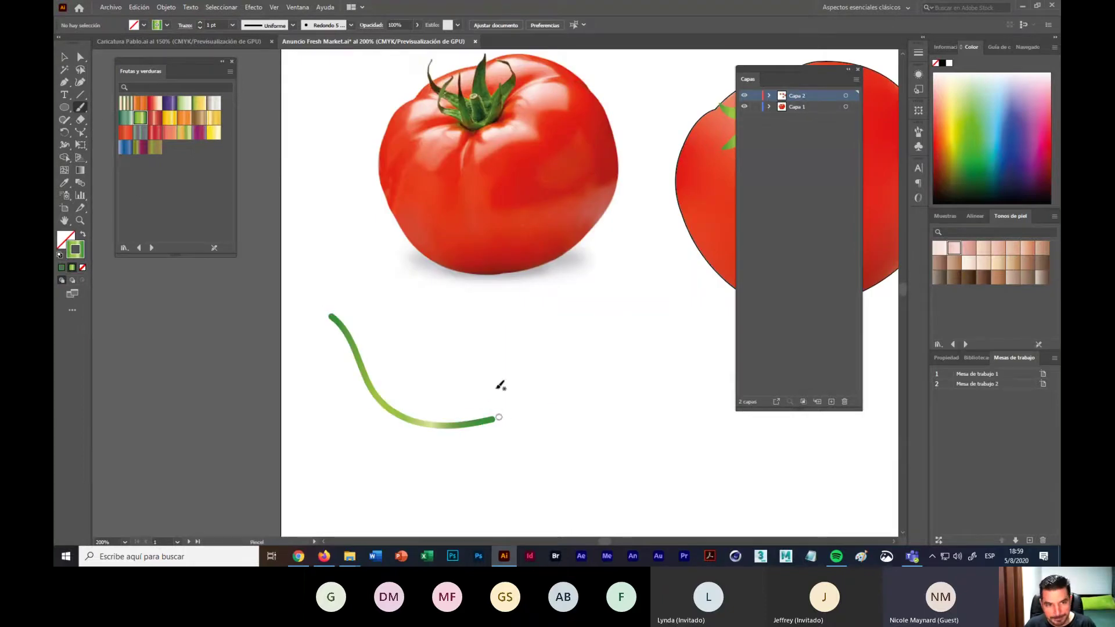
Step: Enlarge the brush definition list so that all available brushes are displayed, and close it
click(351, 25)
click(352, 26)
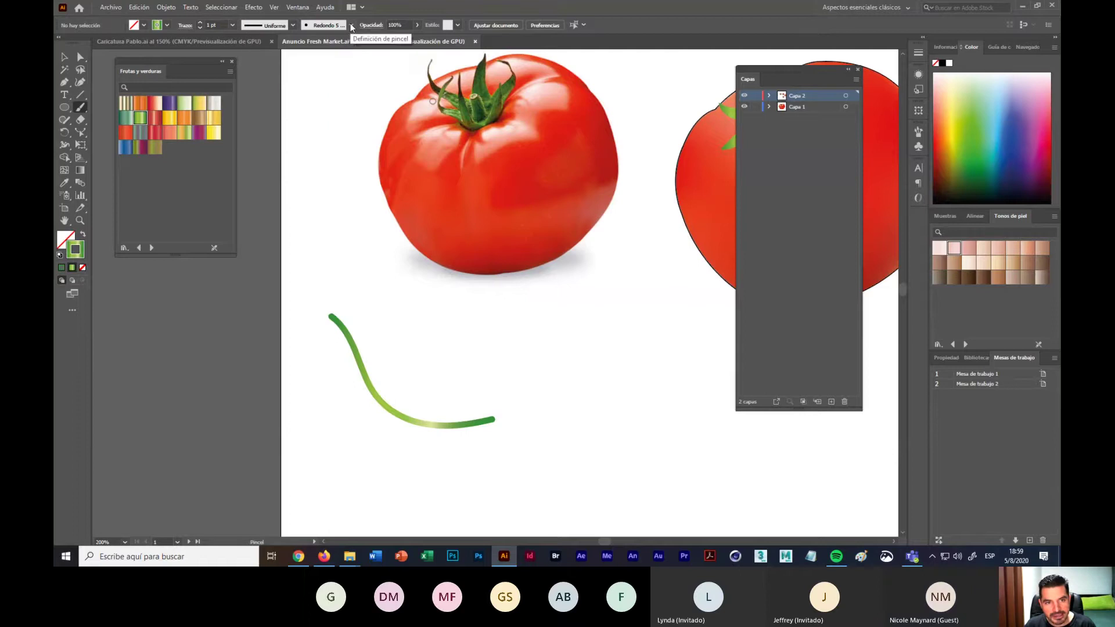
click(351, 26)
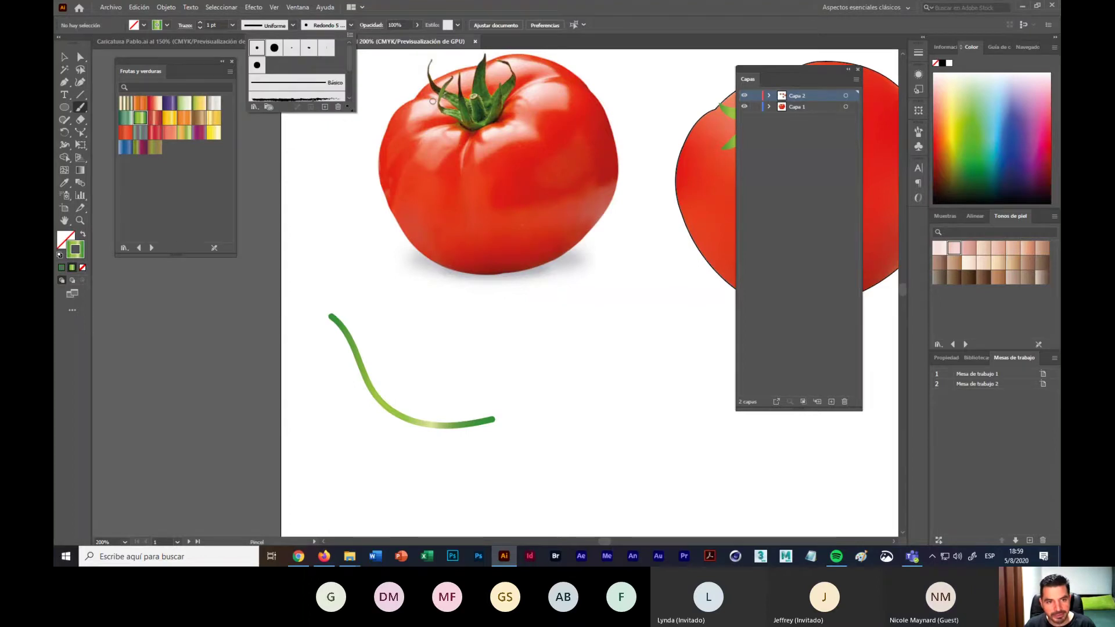
mouse_move(353, 111)
mouse_down()
mouse_move(366, 245)
mouse_move(352, 238)
mouse_up()
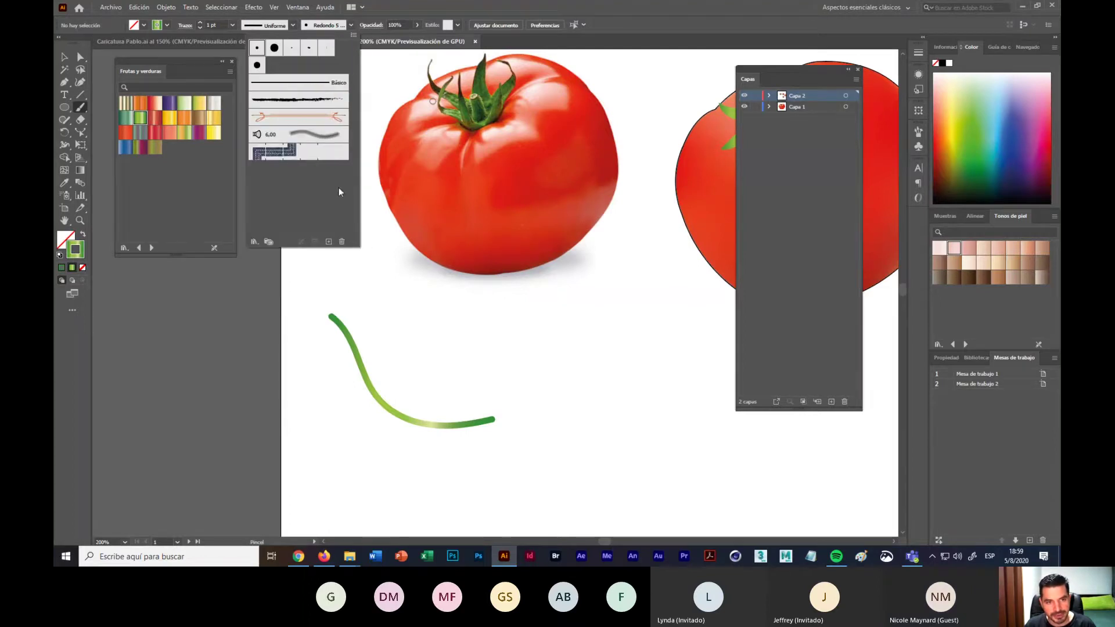
click(351, 25)
click(351, 26)
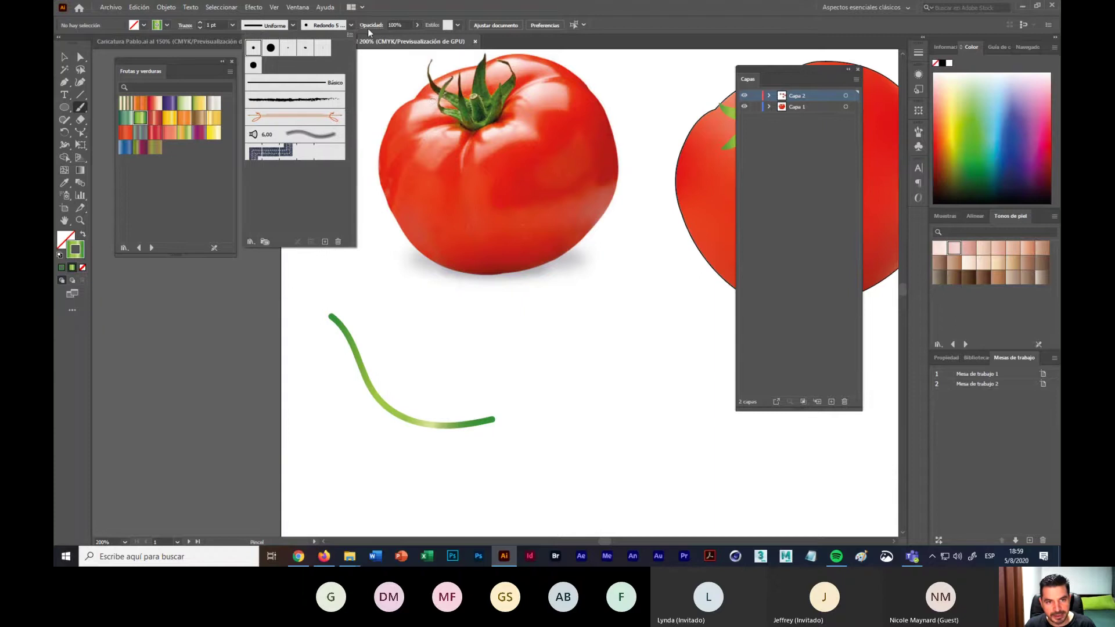
click(351, 26)
click(351, 26)
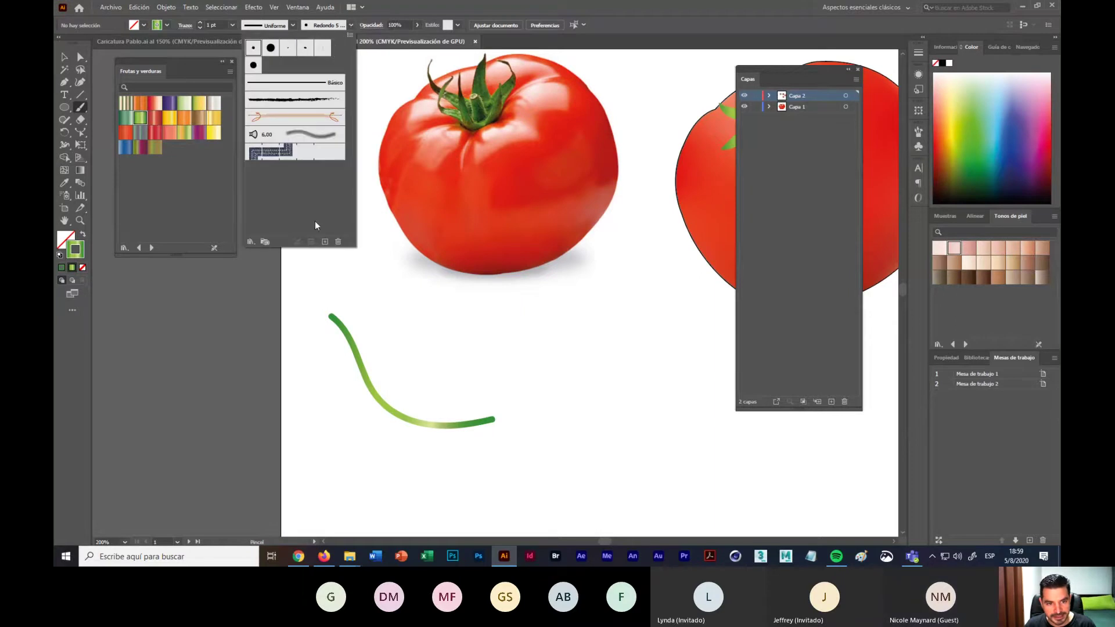
click(344, 327)
Step: Change the curved gradient stroke to the Básico brush and give it the double-bulge variable width profile
key(v)
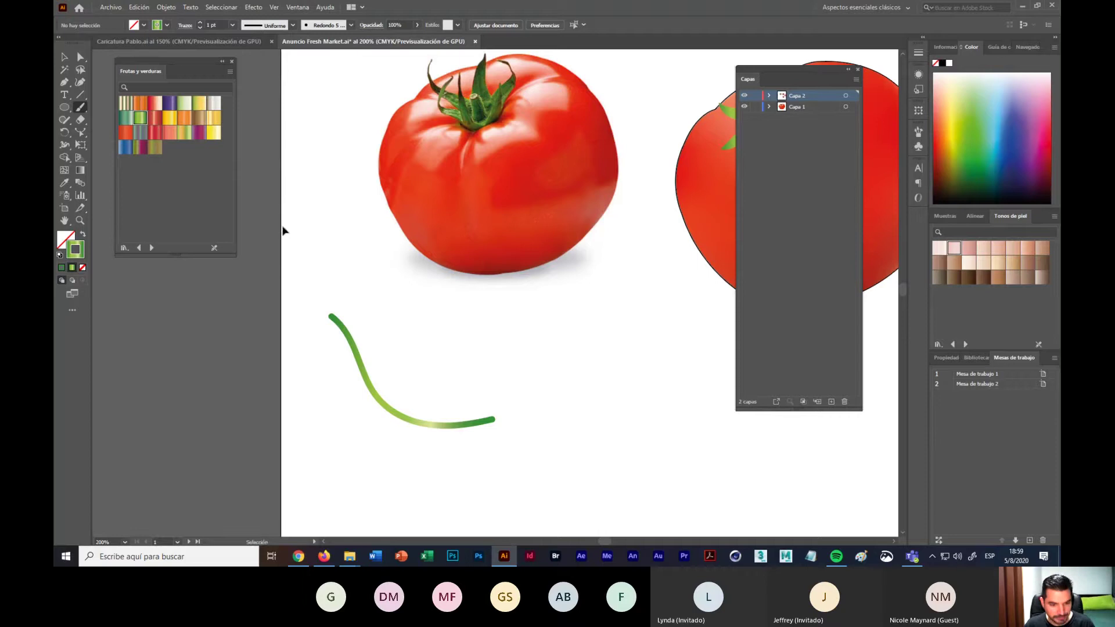
key(v)
drag(376, 393, 365, 342)
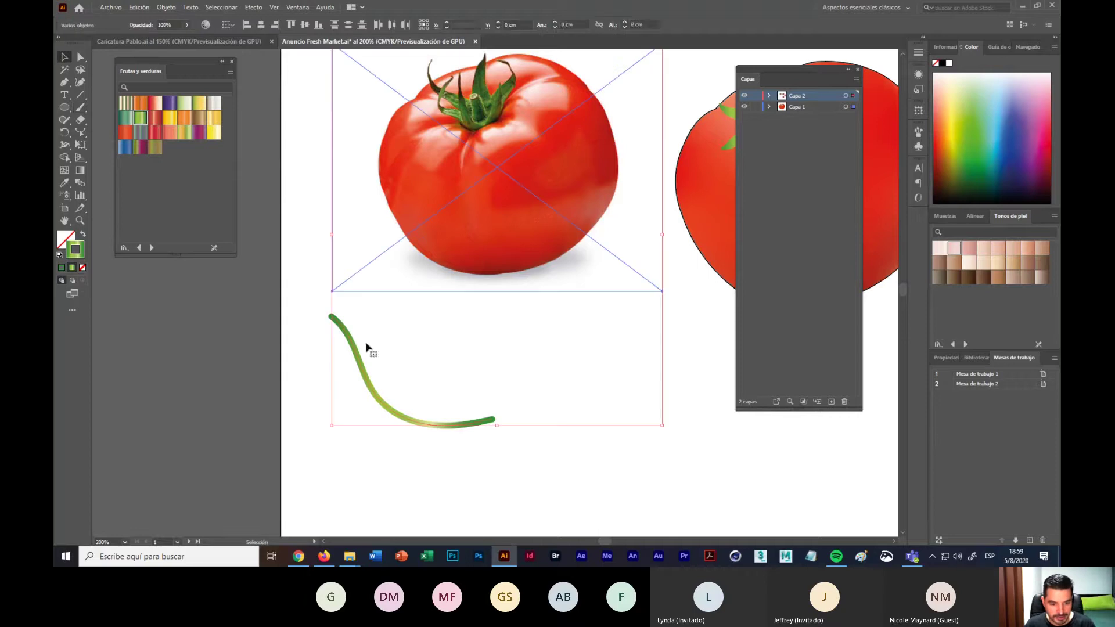
drag(491, 468, 367, 375)
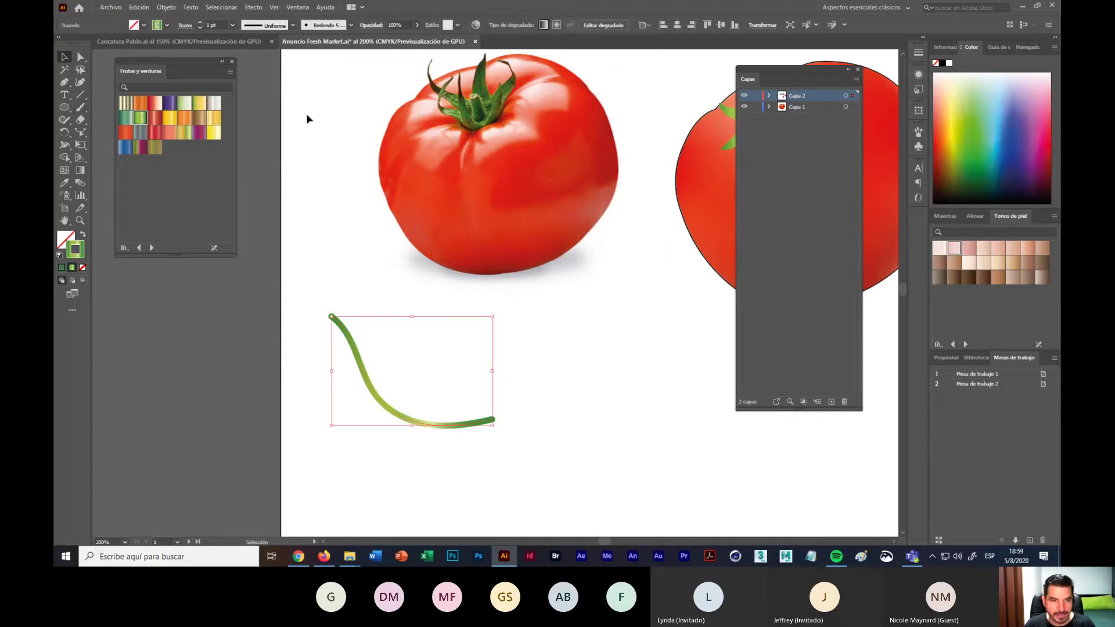
click(350, 25)
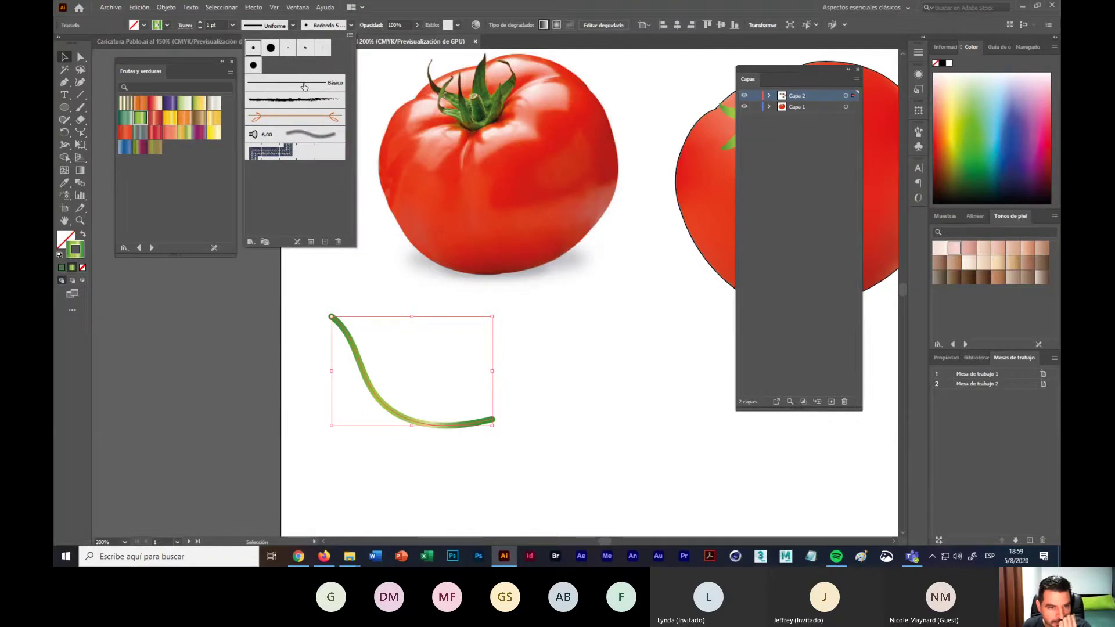
click(304, 84)
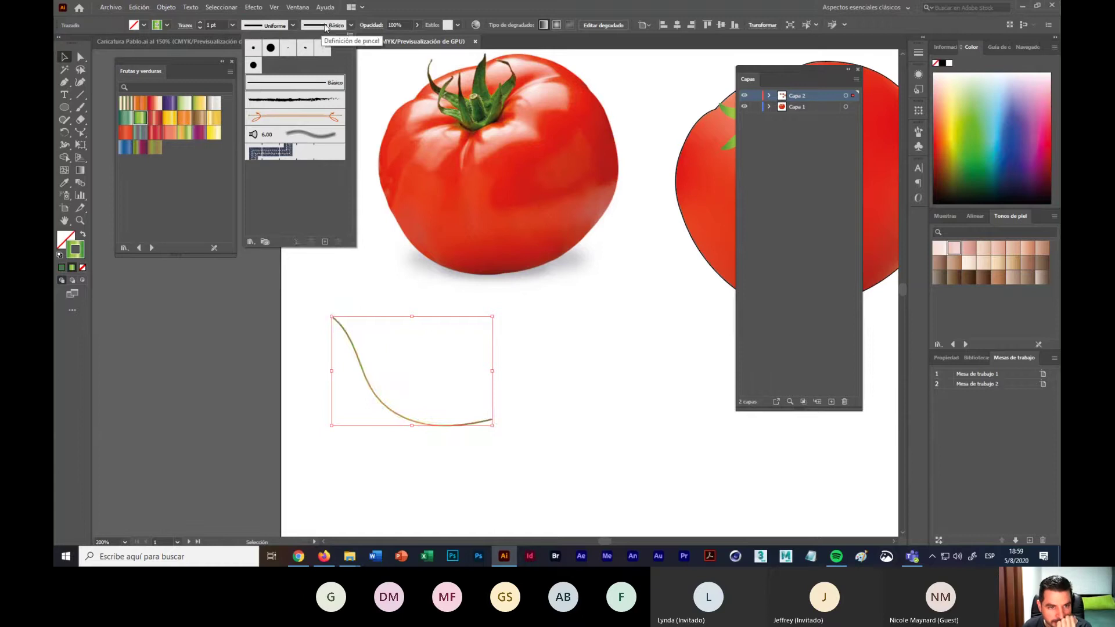
click(294, 26)
click(293, 26)
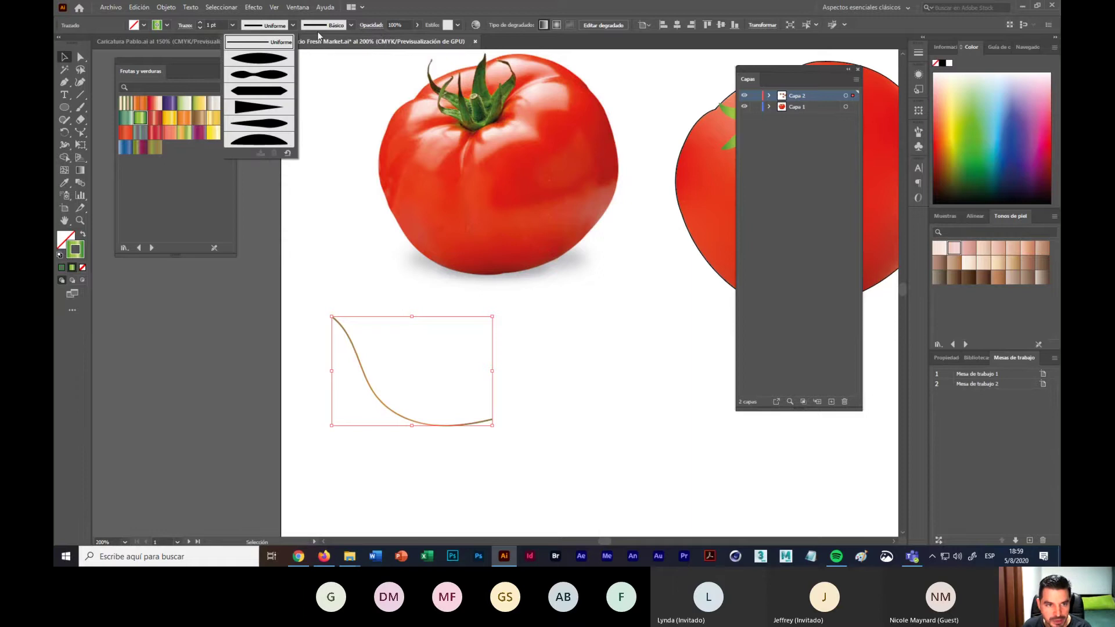
click(269, 75)
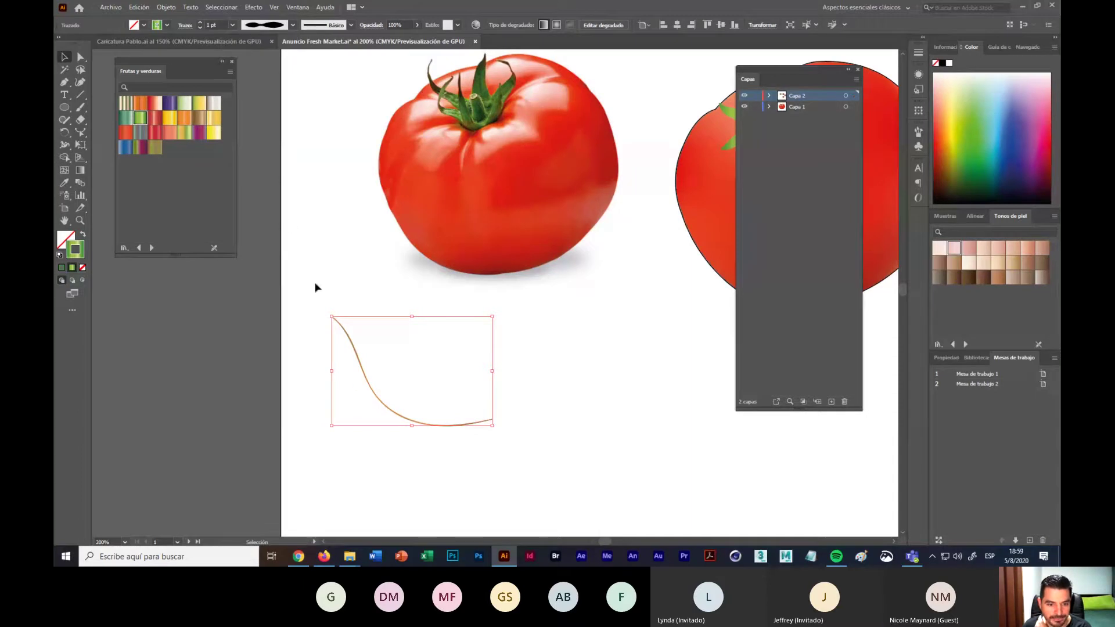
Step: Delete the curved sample stroke below the photo tomato
click(335, 332)
click(360, 360)
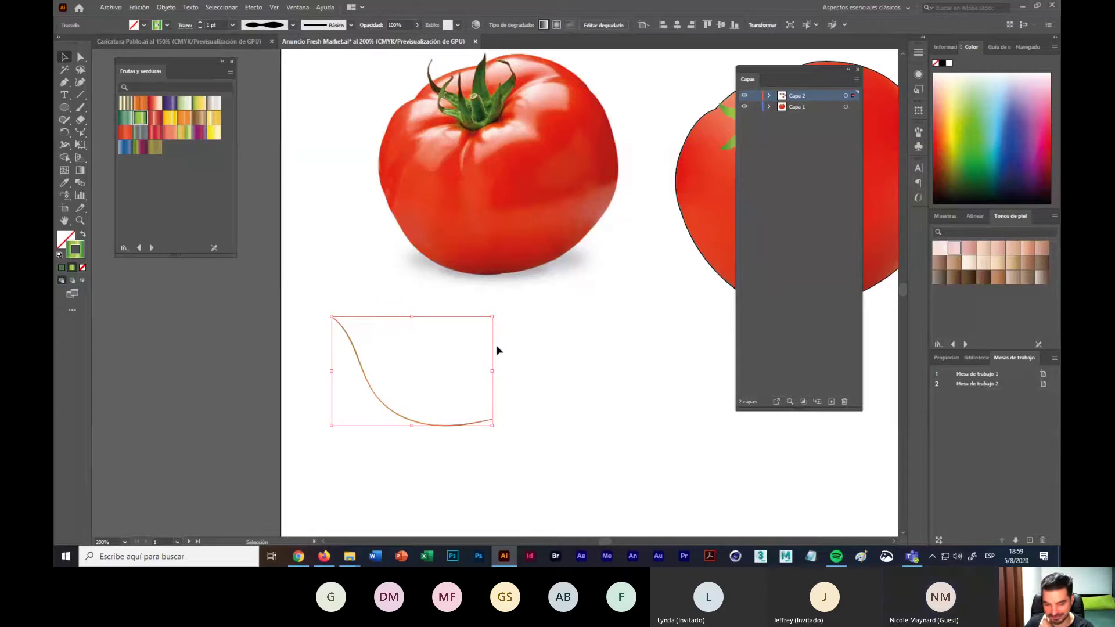
key(Delete)
drag(622, 254, 451, 354)
key(ctrl+z)
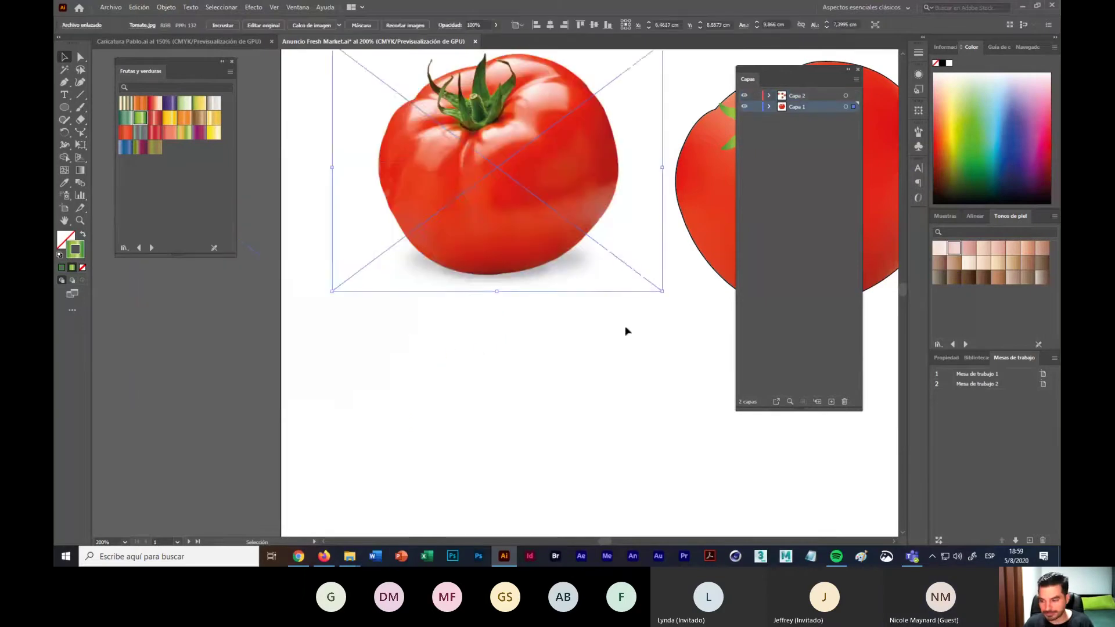
click(645, 335)
Step: Delete the thin black outline path around the mesh tomato
drag(604, 349, 441, 438)
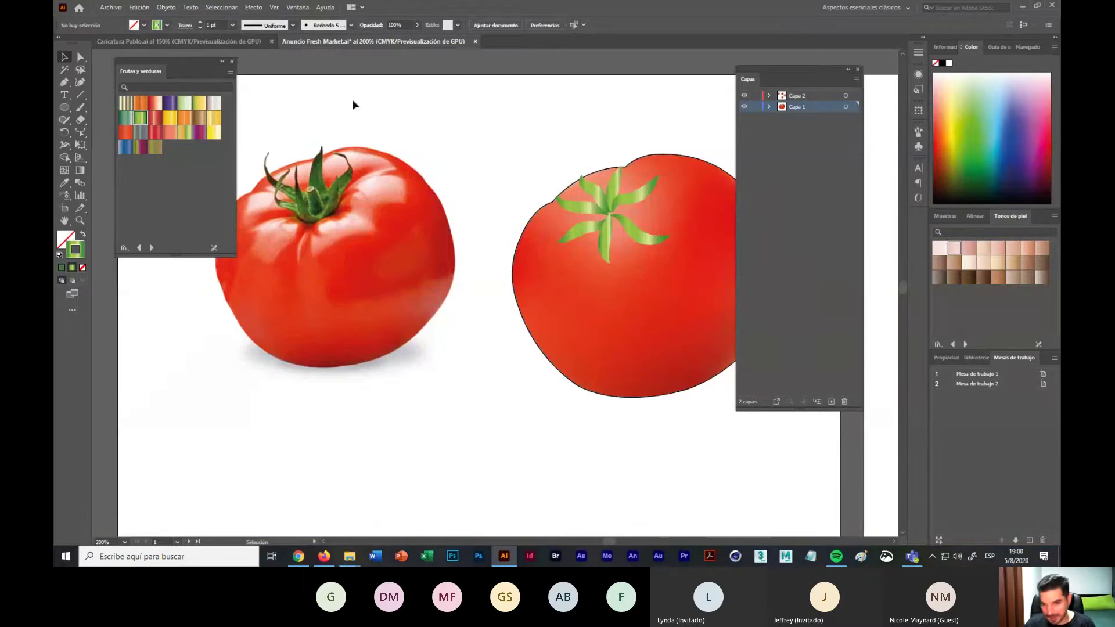
click(535, 233)
click(453, 381)
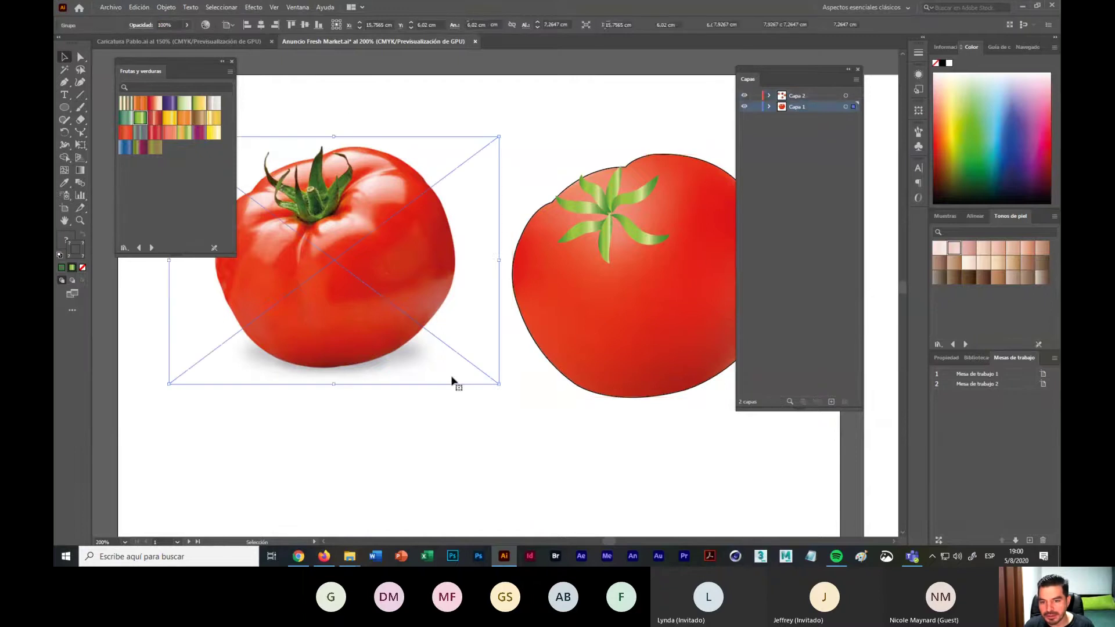
right_click(567, 381)
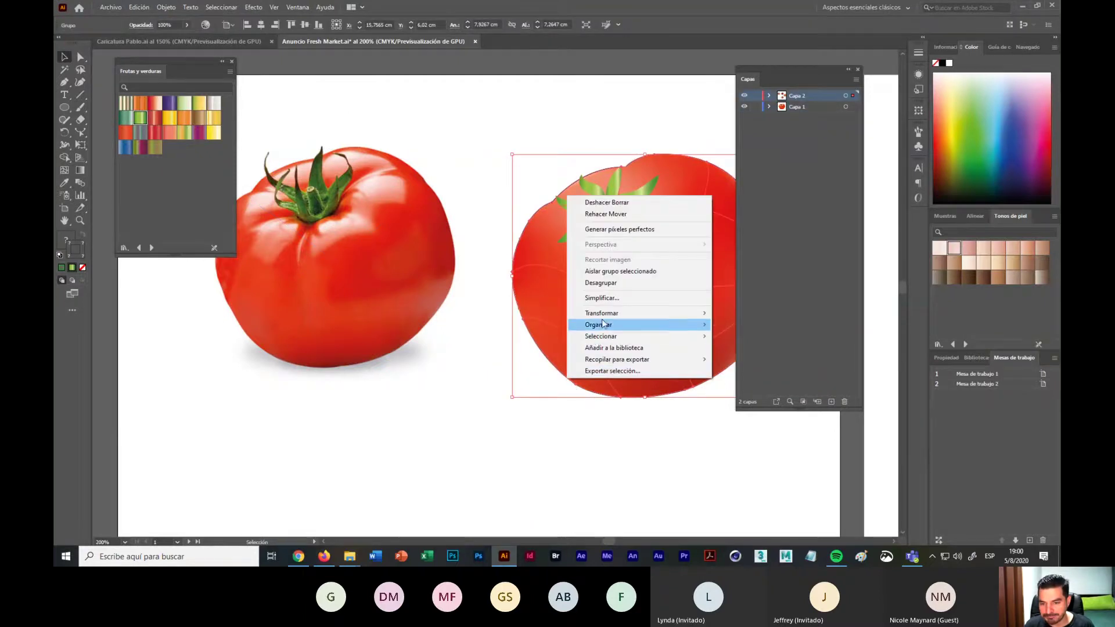
click(557, 369)
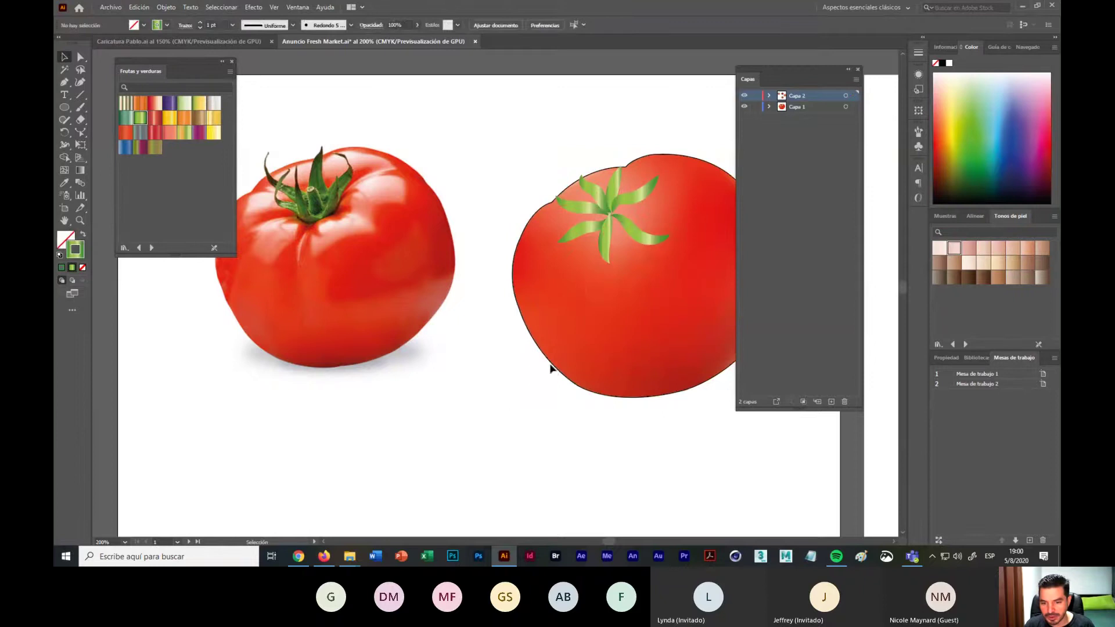
key(Delete)
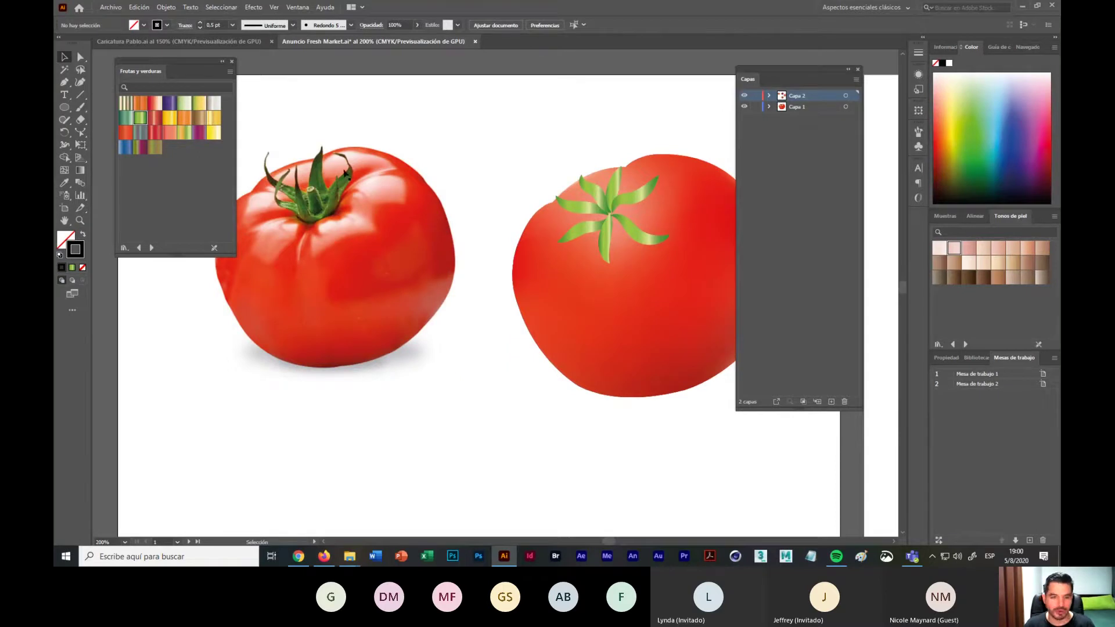
Step: Dock the floating Capas panel beside the Mesas de trabajo panel and close the Frutas y verduras swatch library
key(ctrl+1)
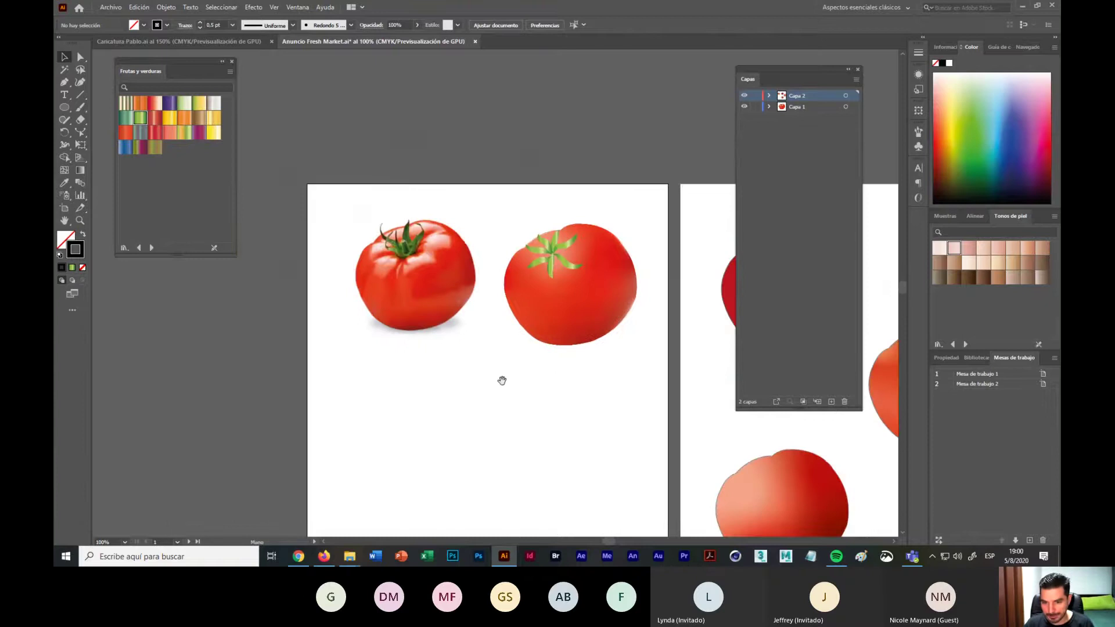
drag(502, 381, 472, 319)
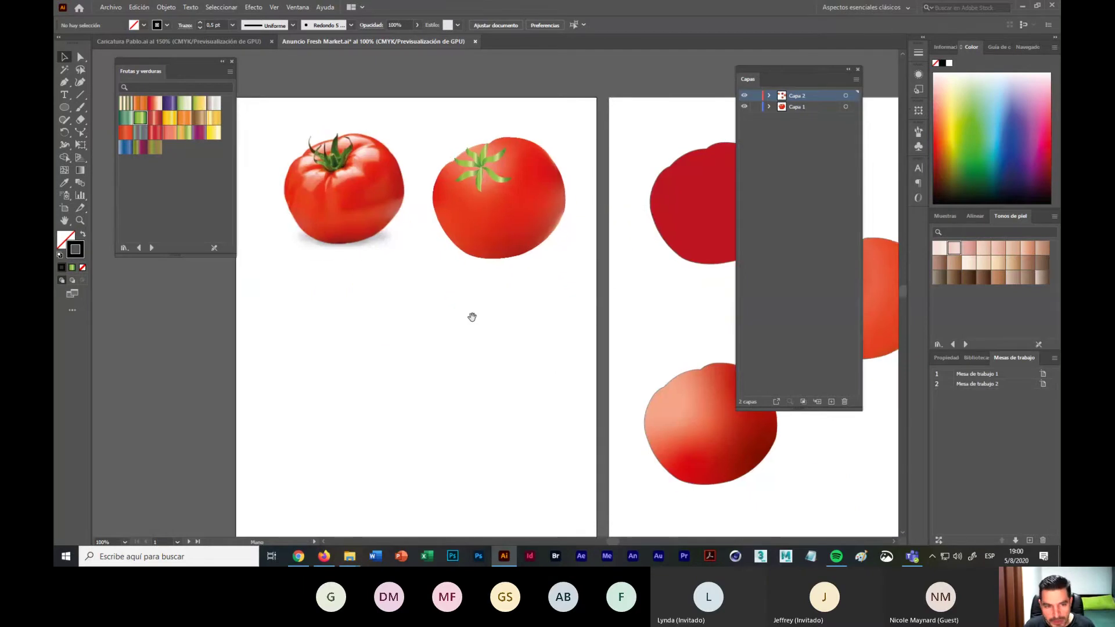
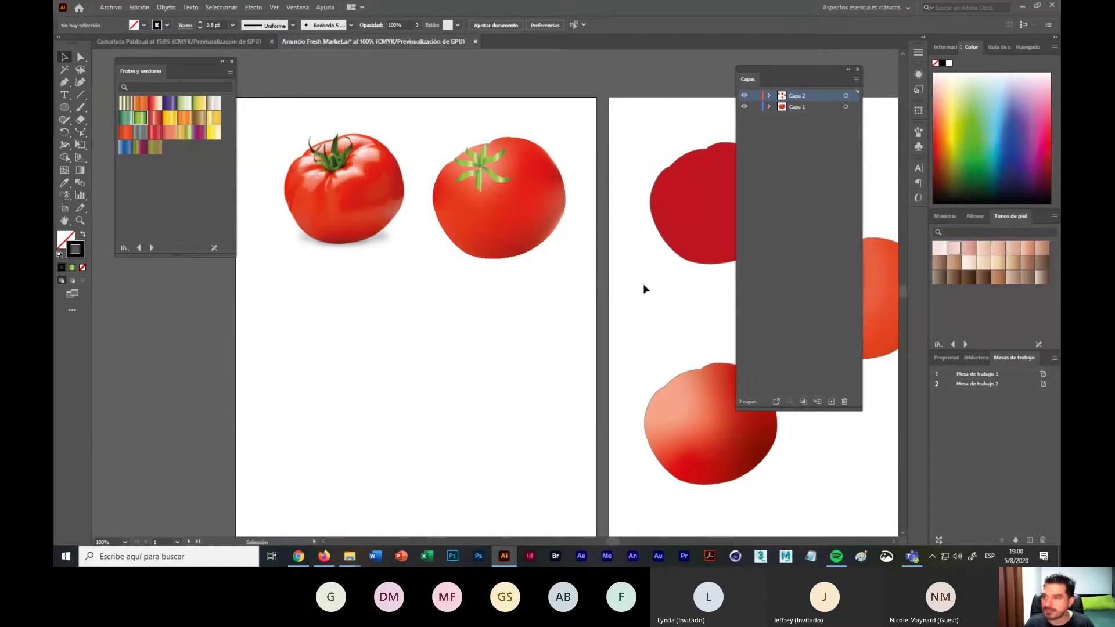
click(1025, 49)
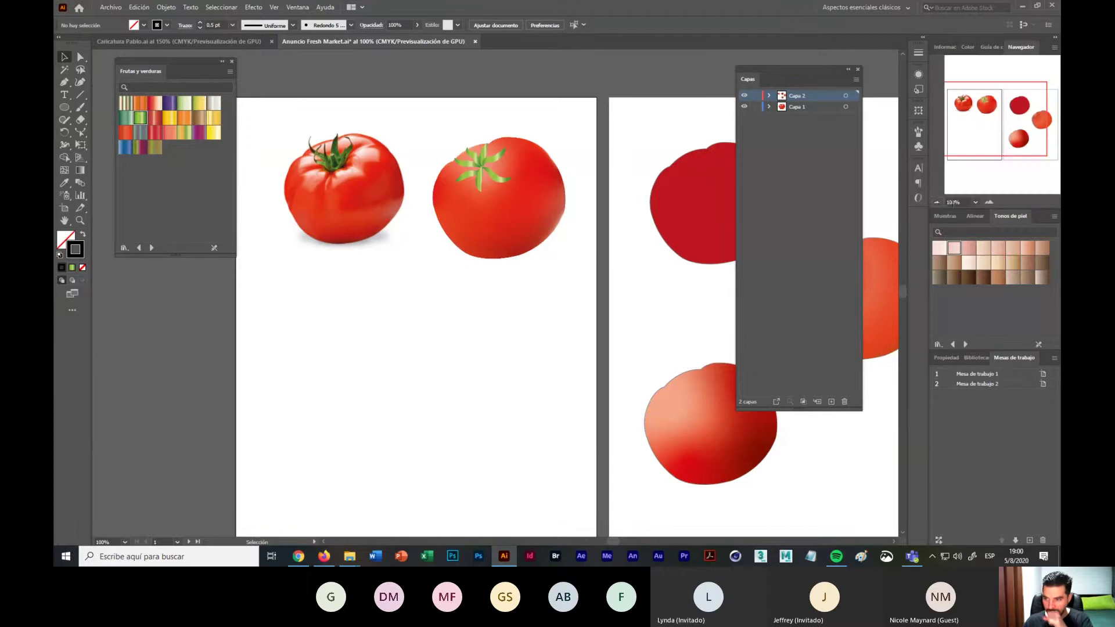
click(937, 203)
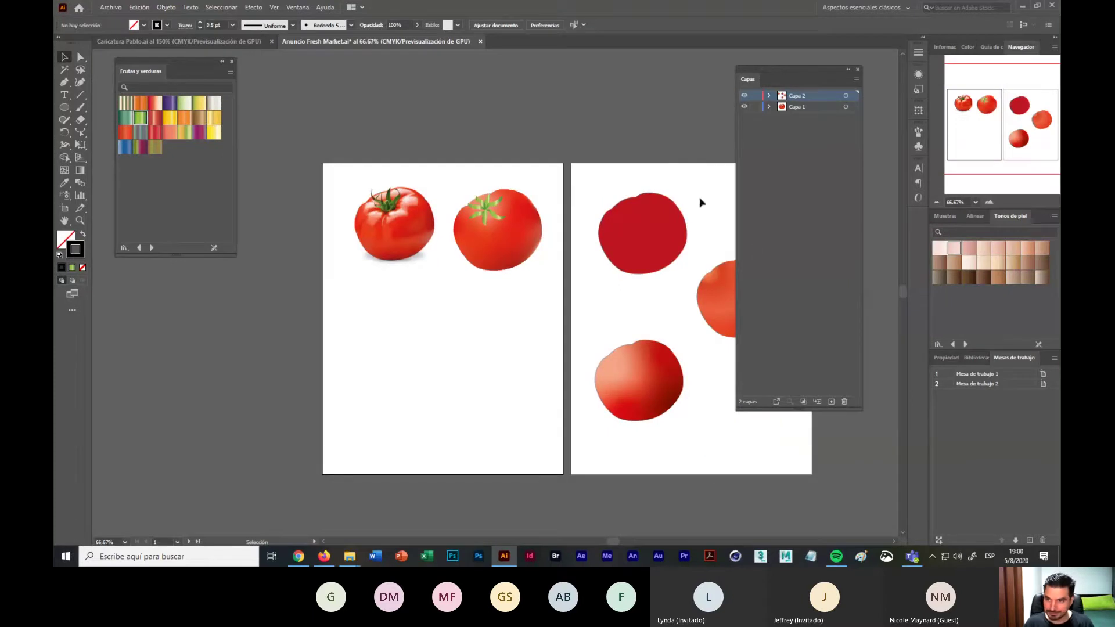
drag(748, 80, 963, 361)
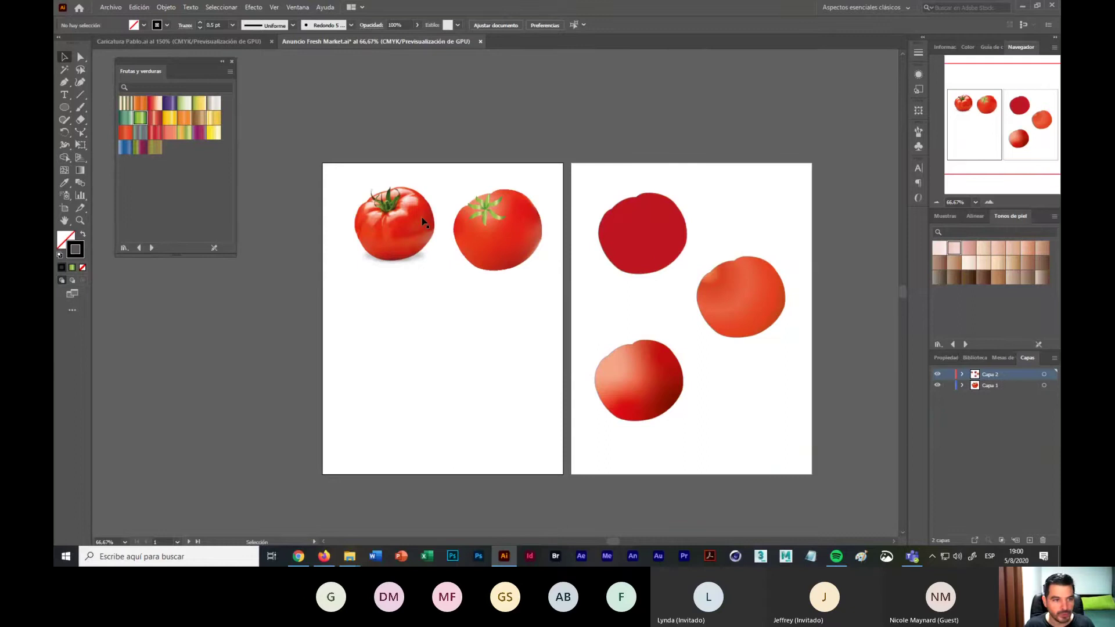
click(233, 61)
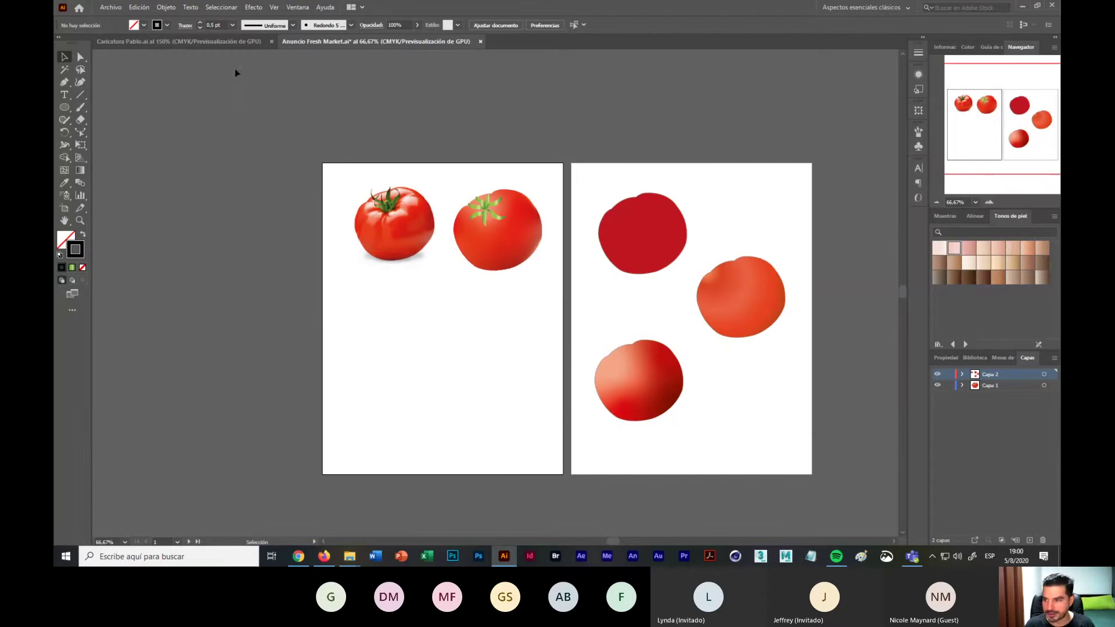
click(989, 202)
drag(802, 254, 683, 214)
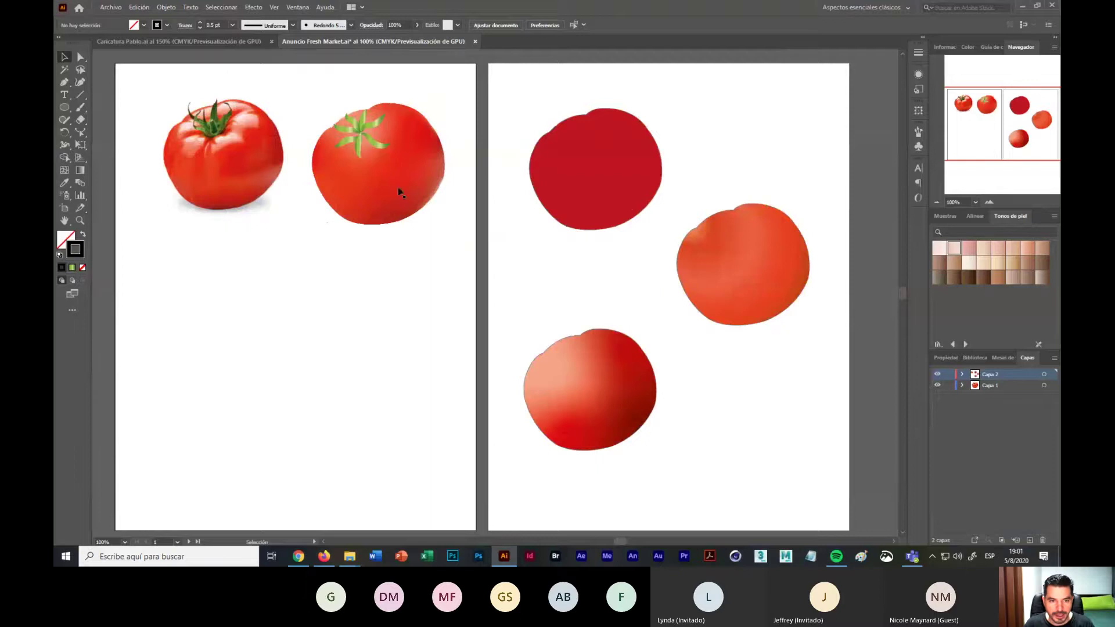
Step: Group the mesh tomato with its green stem and move the group to the upper right area of the second artboard
drag(438, 256, 318, 92)
right_click(377, 144)
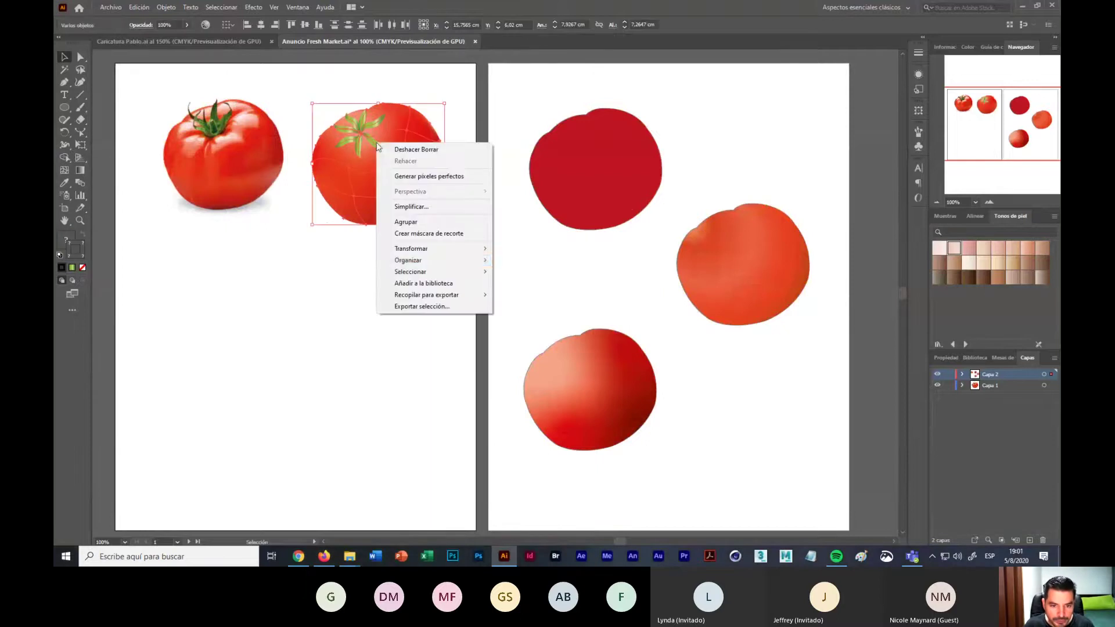
click(407, 223)
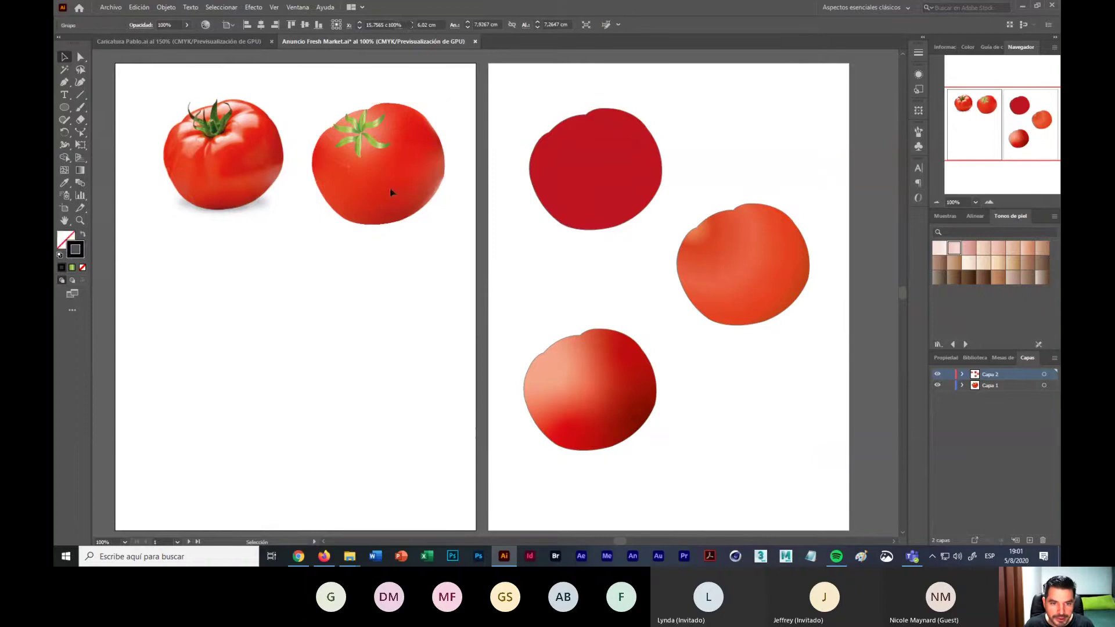
drag(391, 191, 770, 152)
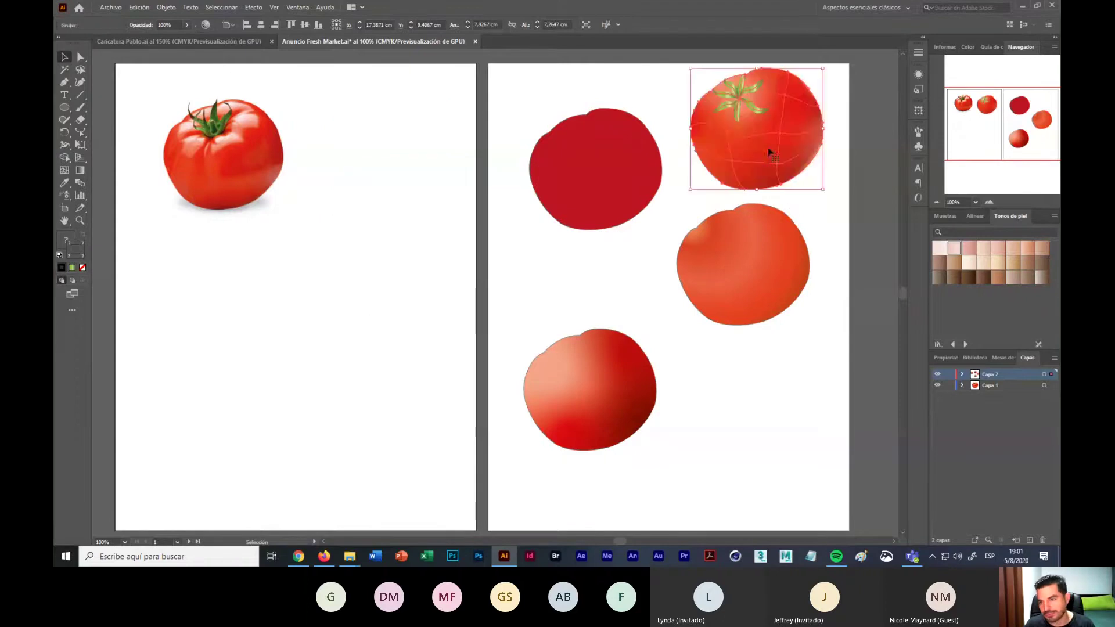
Step: Move the three stemless tomato shapes onto the first artboard and shift the photo tomato right to clear them
drag(792, 443, 501, 205)
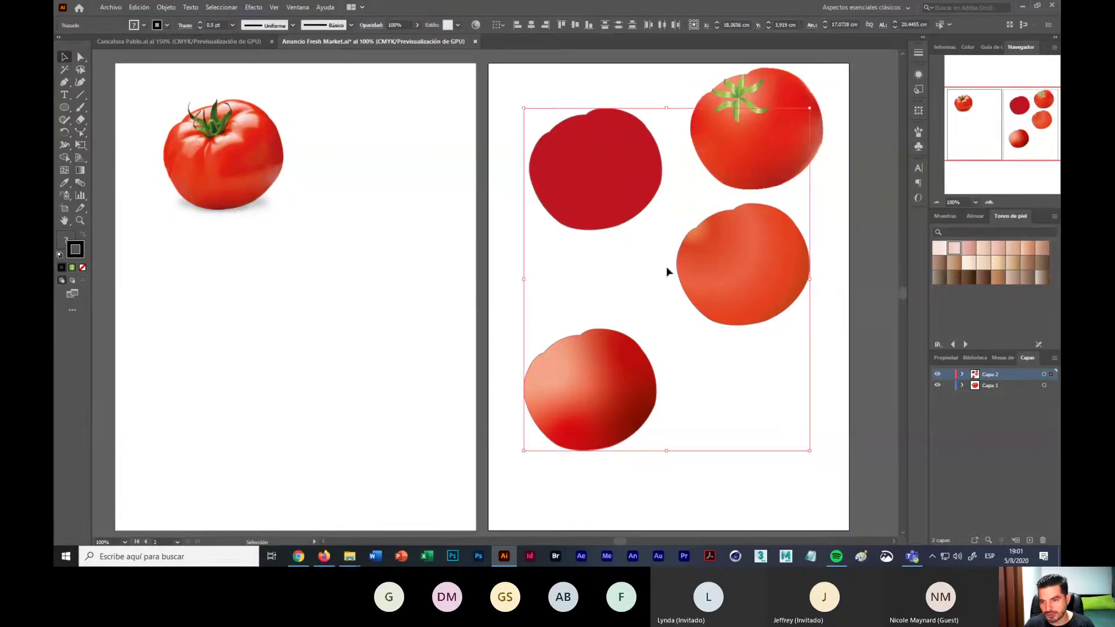
drag(755, 282, 413, 343)
scroll(413, 343, down, 2)
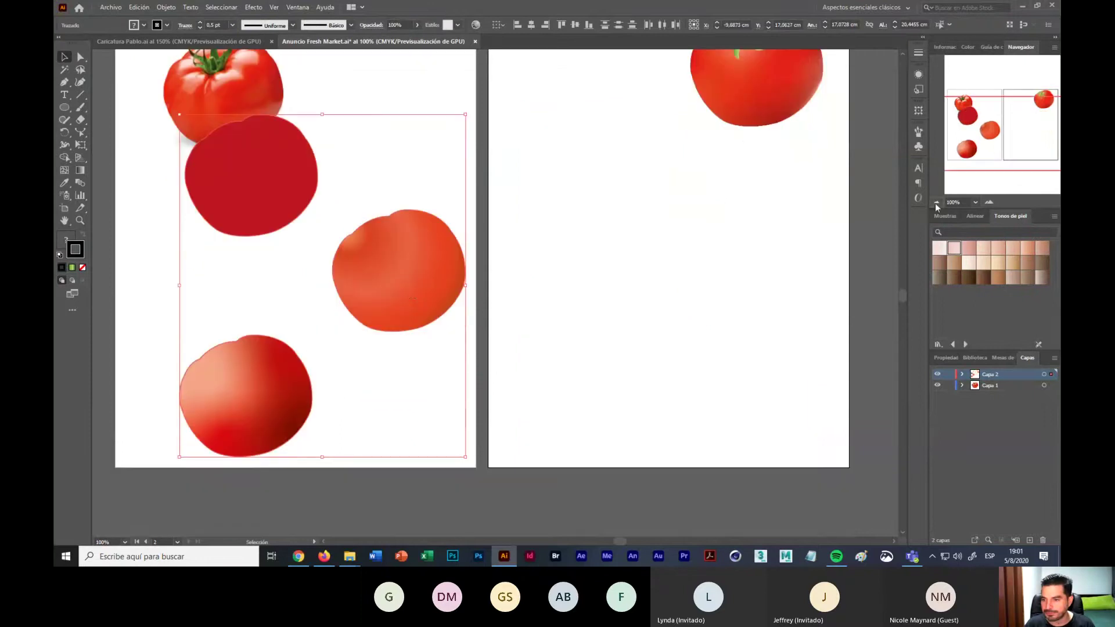
key(ctrl+minus)
drag(438, 302, 407, 296)
click(453, 473)
drag(366, 158, 431, 159)
click(563, 274)
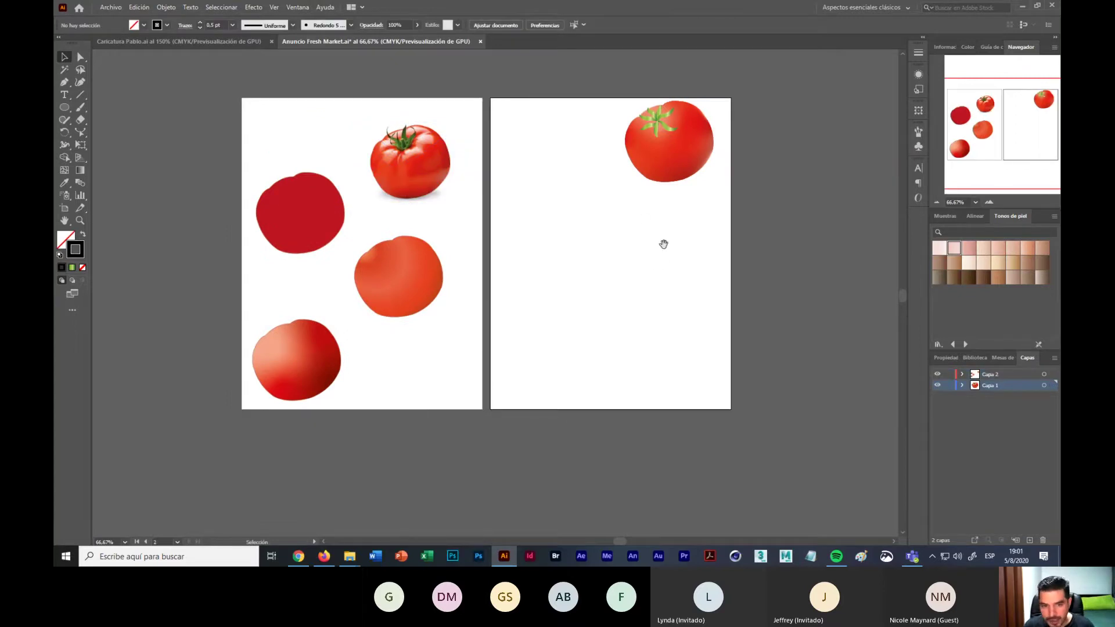
Step: Undock the Capas panel as a floating panel and lower the grouped tomato slightly within the second artboard
scroll(662, 241, right, 3)
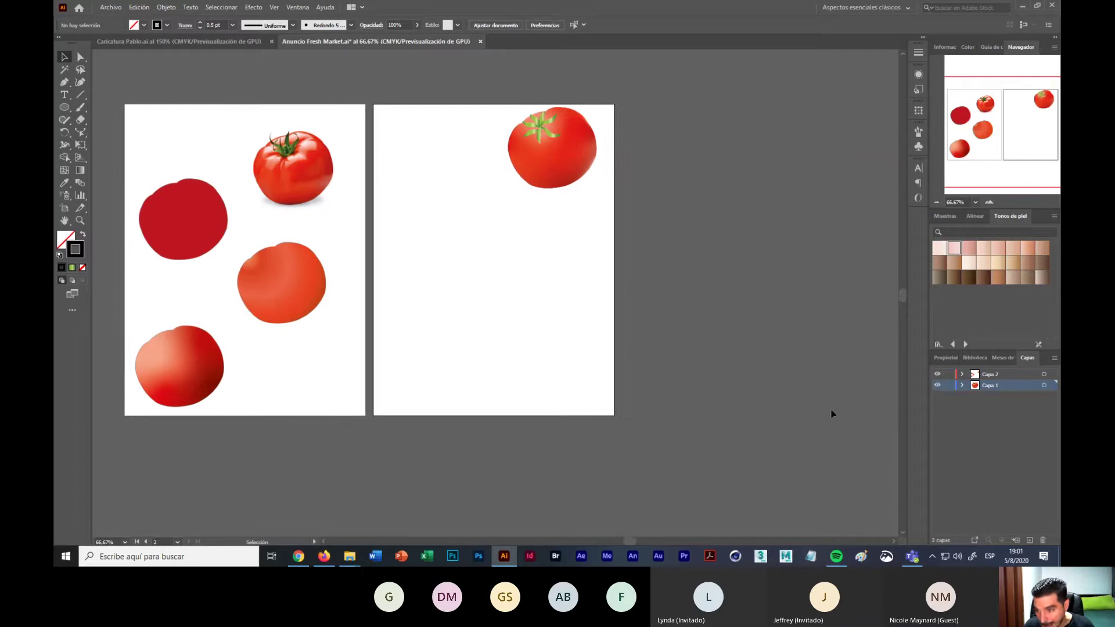
drag(1009, 357, 729, 115)
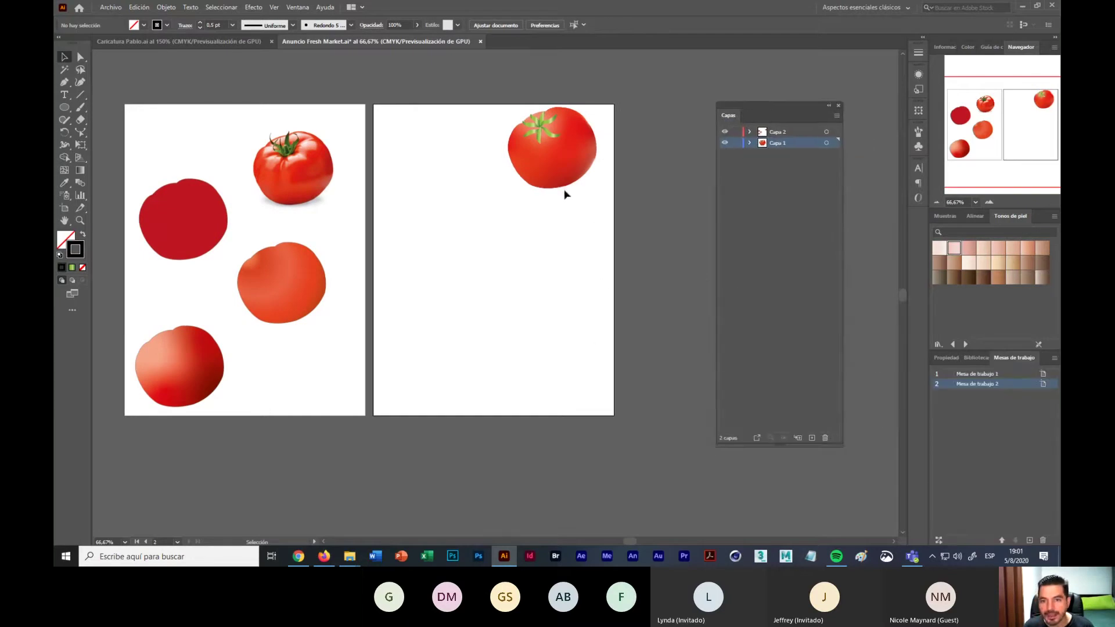
click(549, 160)
drag(556, 160, 548, 183)
click(553, 259)
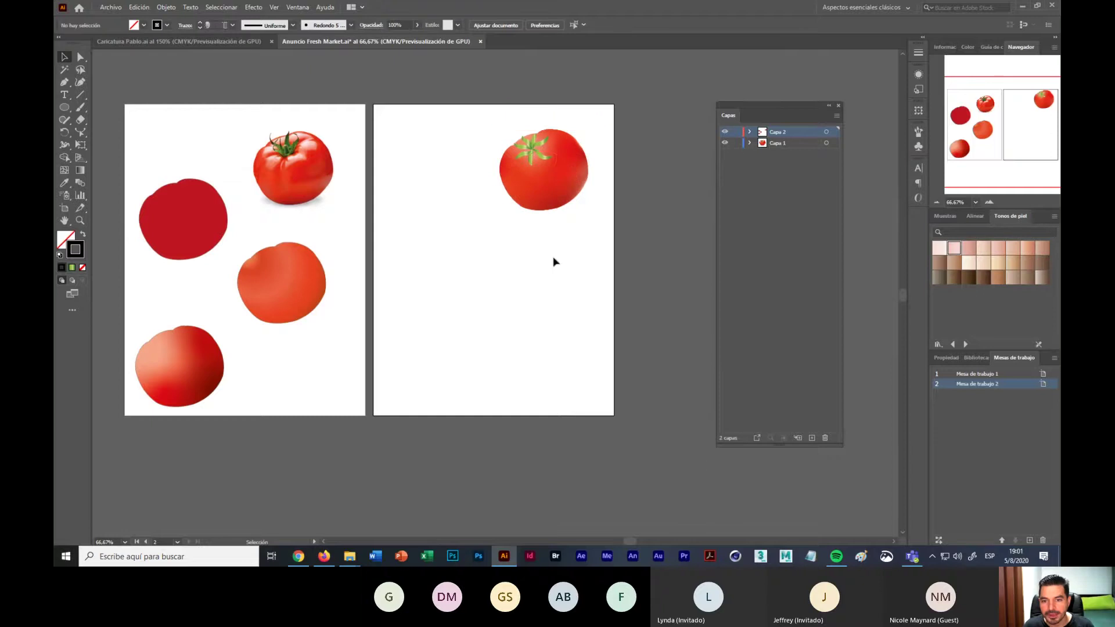
Step: Create a new layer, Capa 3, and move the grouped mesh tomato from Capa 2 into it
click(812, 437)
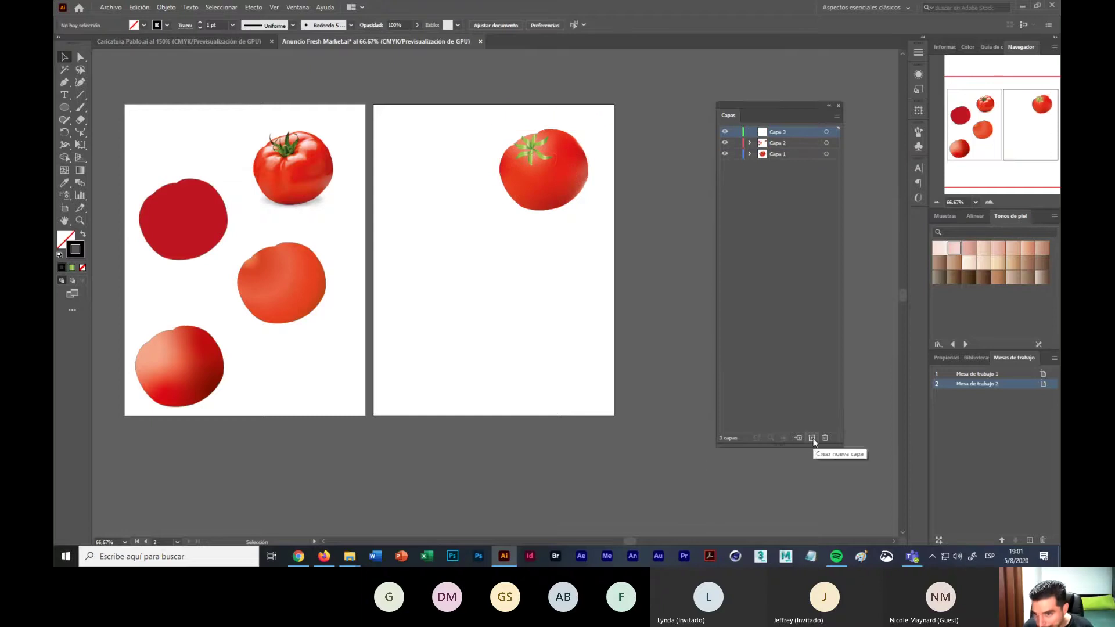
click(750, 143)
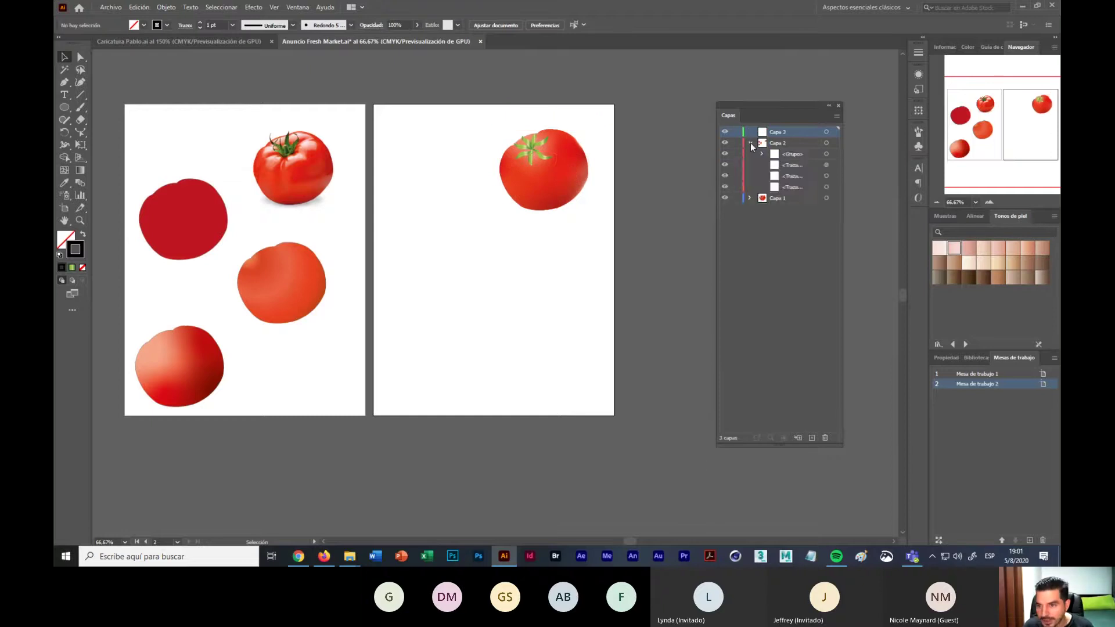
click(798, 155)
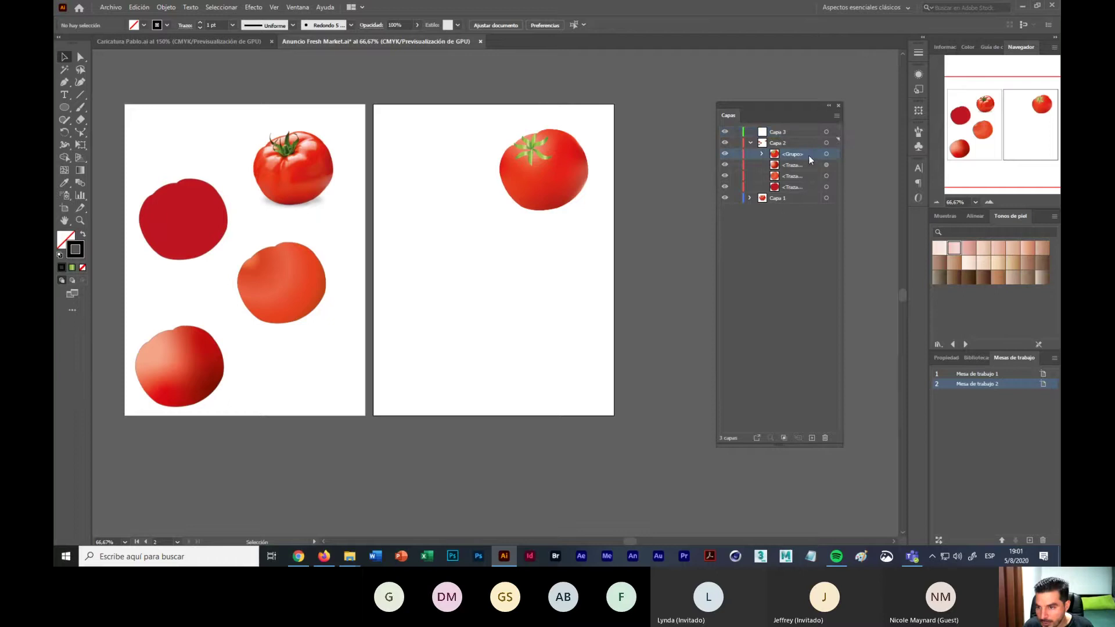
click(827, 156)
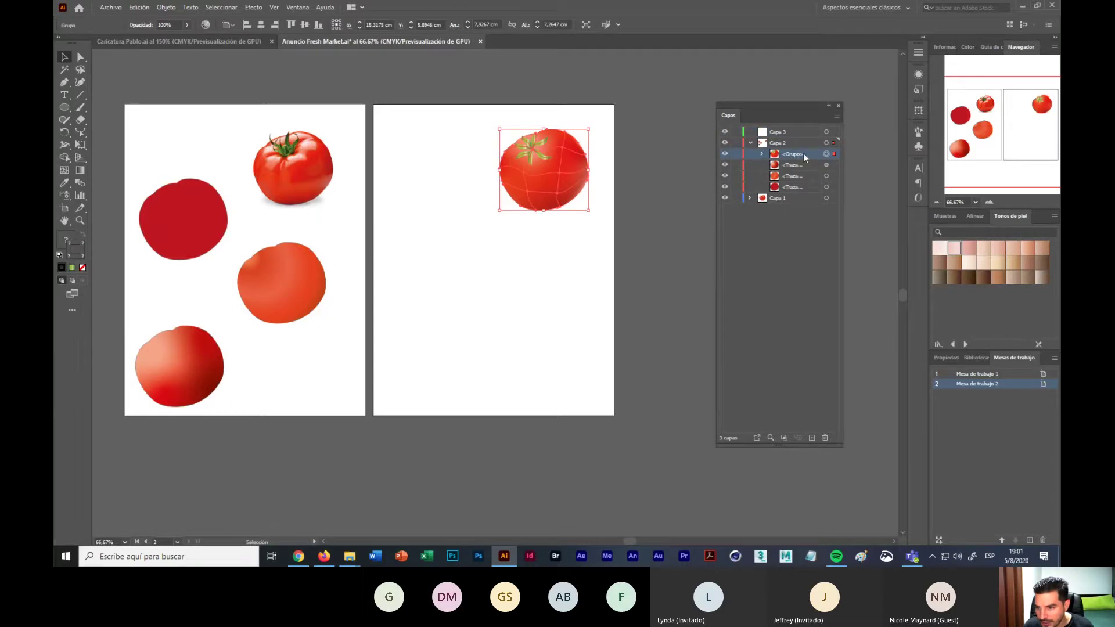
drag(803, 153, 803, 135)
click(751, 142)
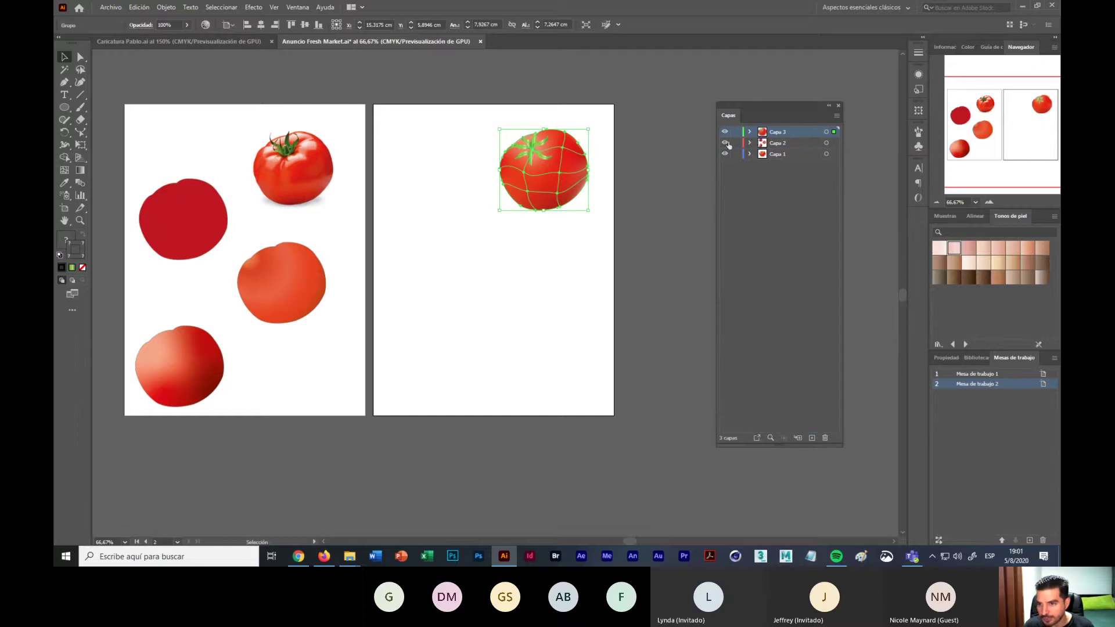
Step: Show only Capa 1, and turn Capa 2 and Capa 3 back on one by one to check each layer's contents
alt+click(724, 154)
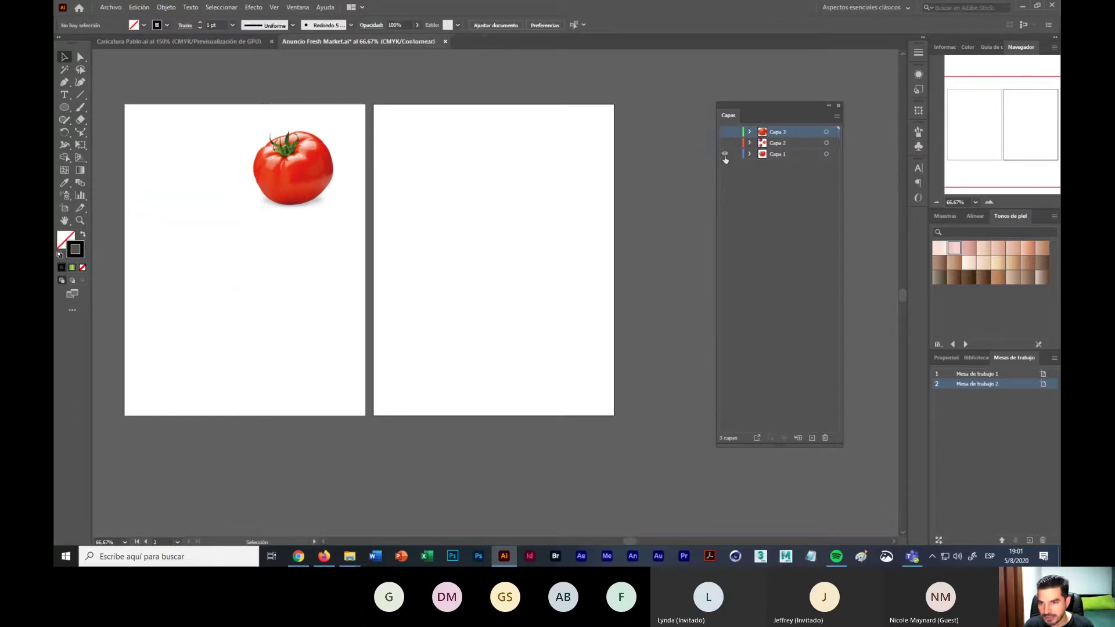
click(725, 143)
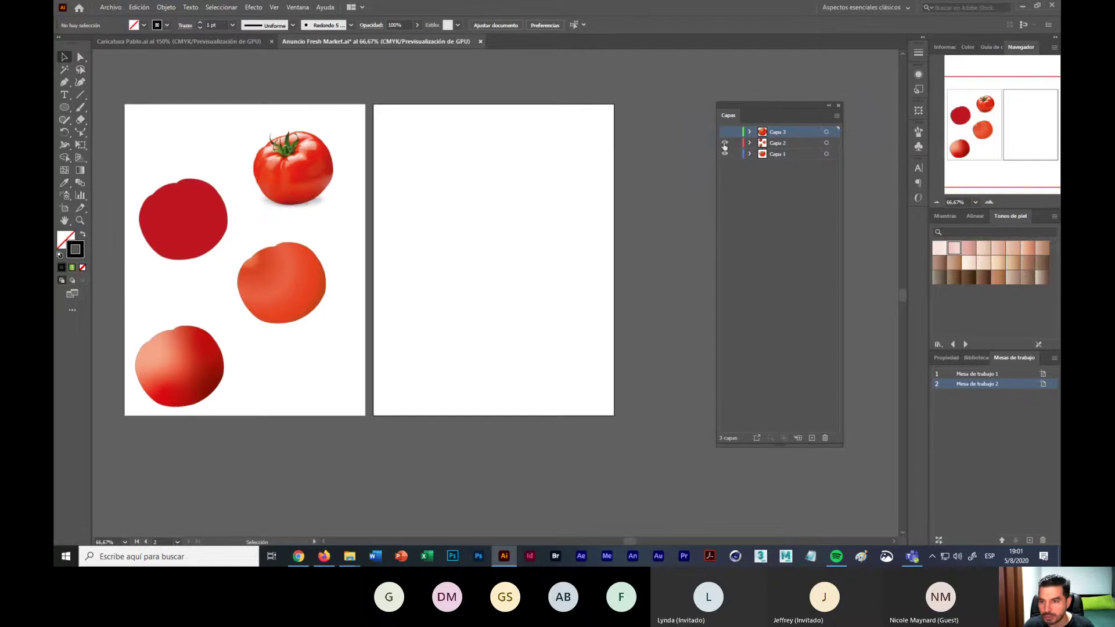
click(725, 132)
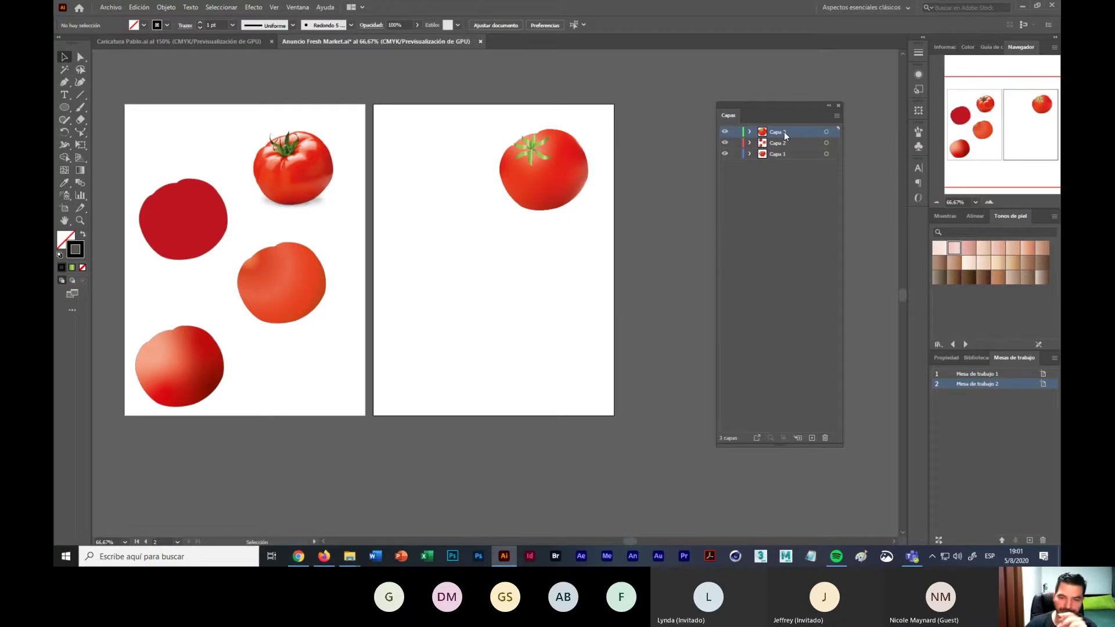
Step: Move the grouped tomato toward the middle of the second artboard and scale it down to about 5.7 by 5.3 cm
drag(550, 188, 494, 298)
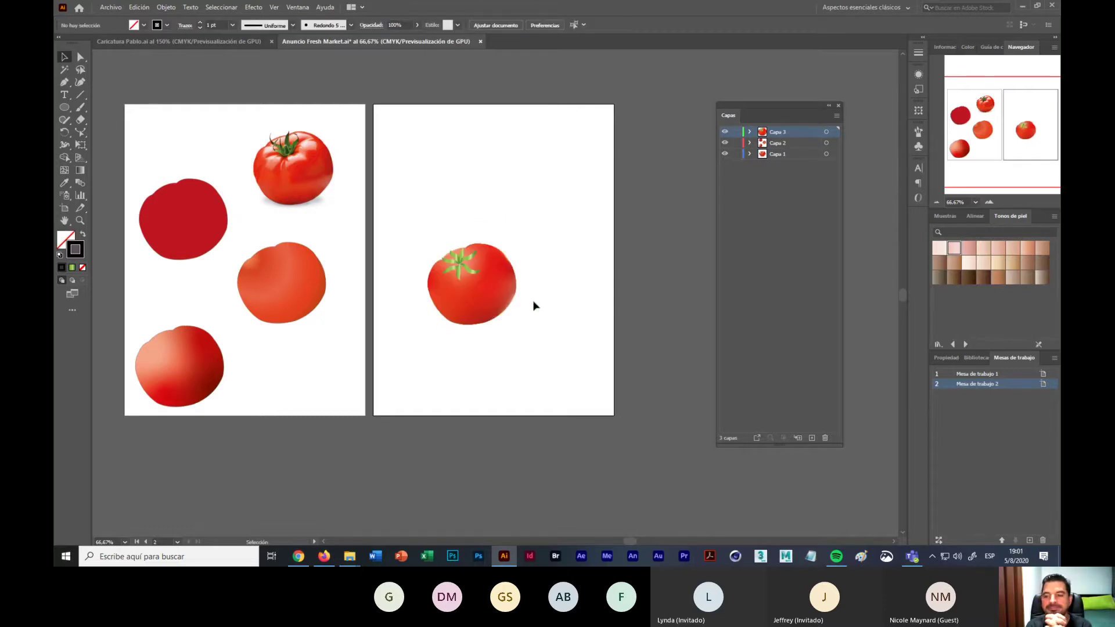
click(492, 299)
drag(514, 246, 503, 268)
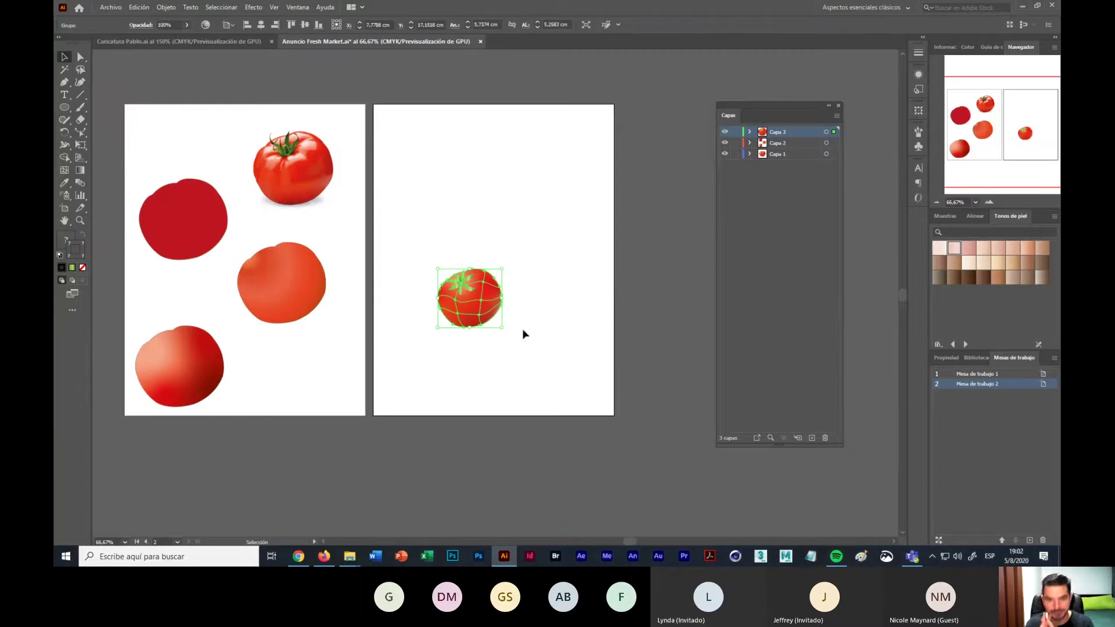
click(524, 333)
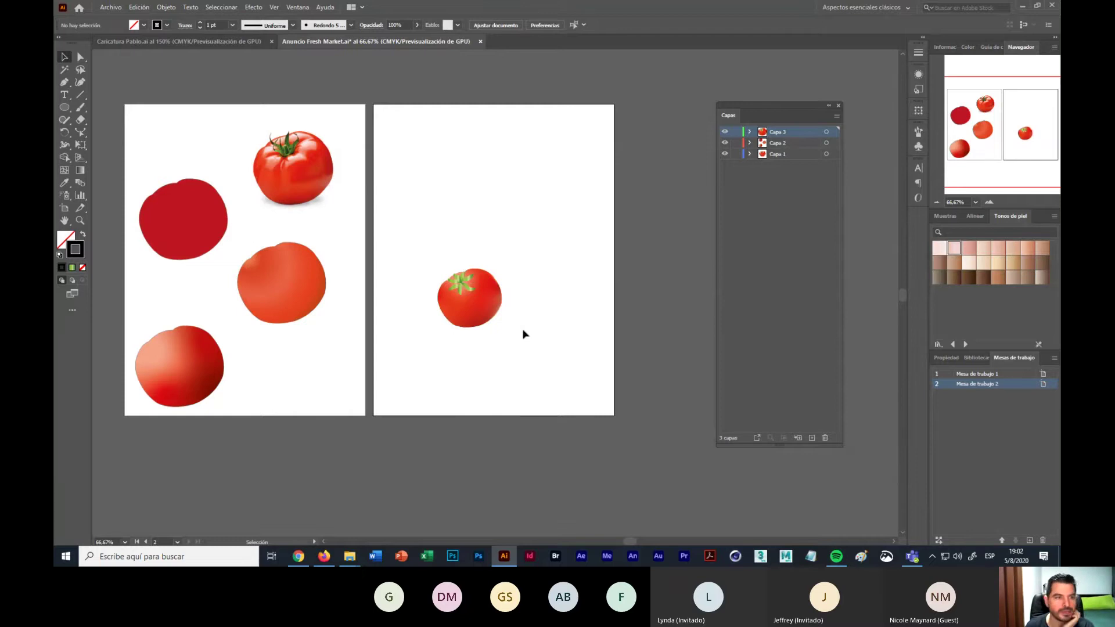
Step: Save the Anuncio Fresh Market.ai document
click(110, 7)
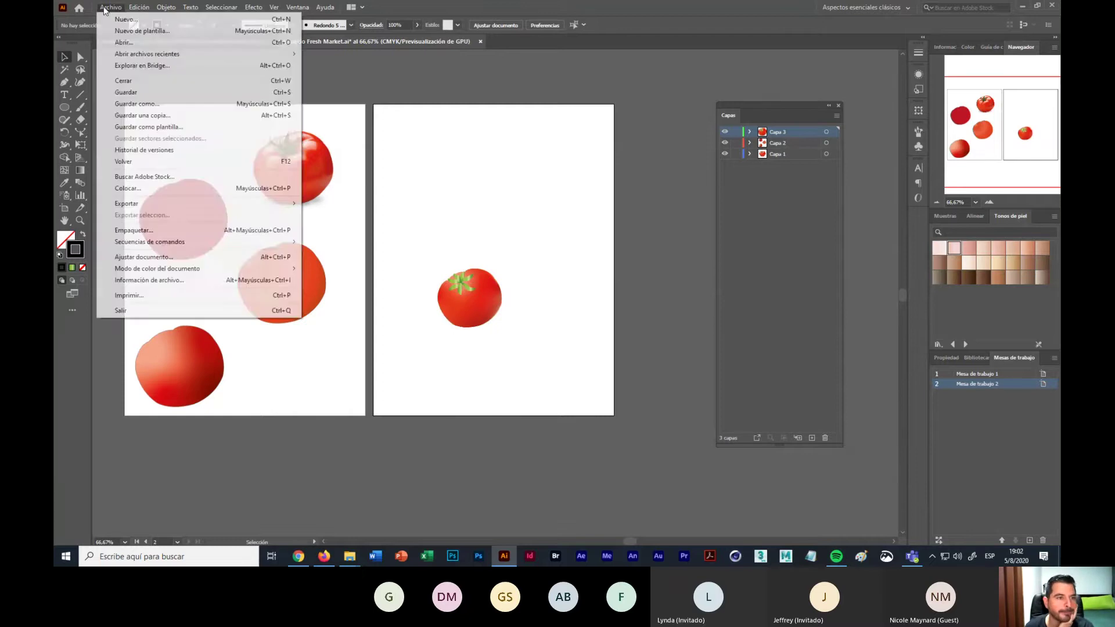
click(139, 93)
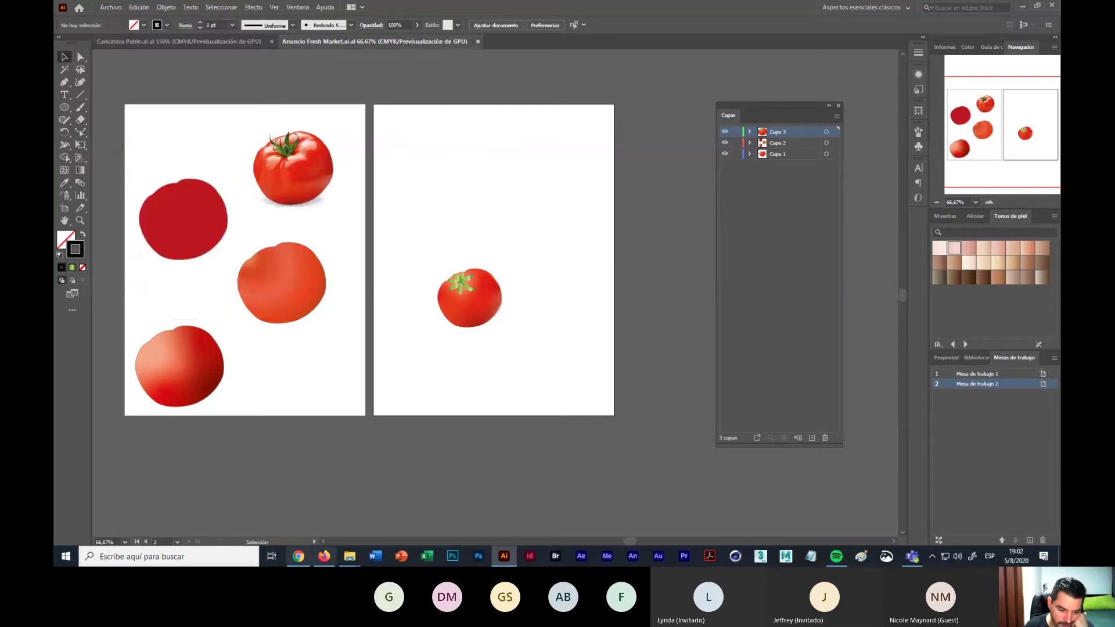
Step: Switch to Chrome and check the Dibujo Digital and EDCV - PROFESORES chats in WhatsApp Web, and the Outlook inbox
click(297, 557)
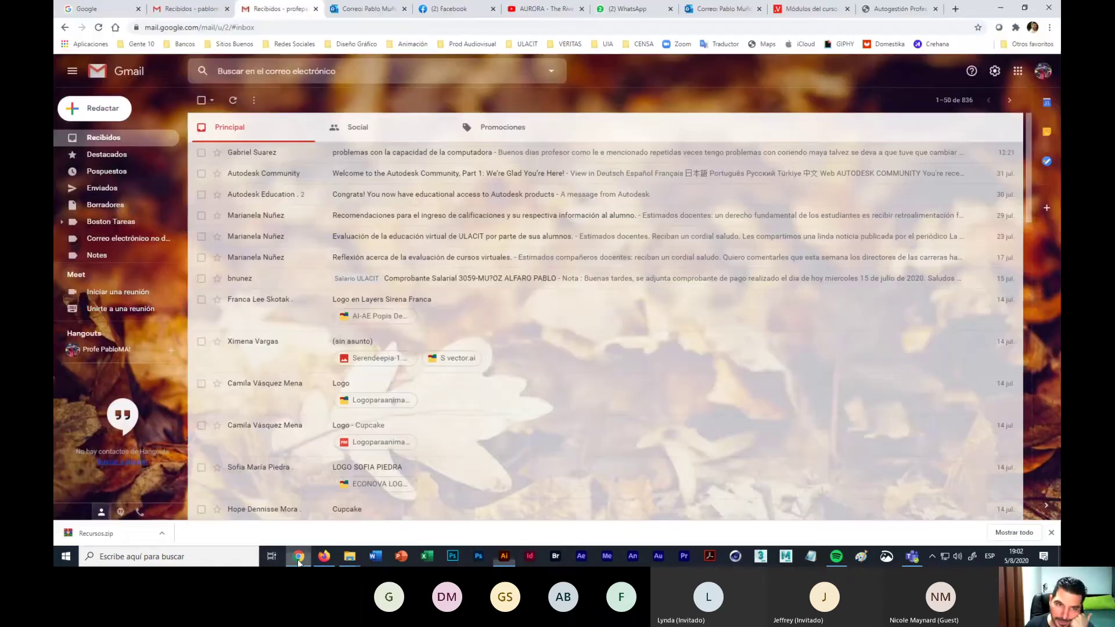
click(630, 8)
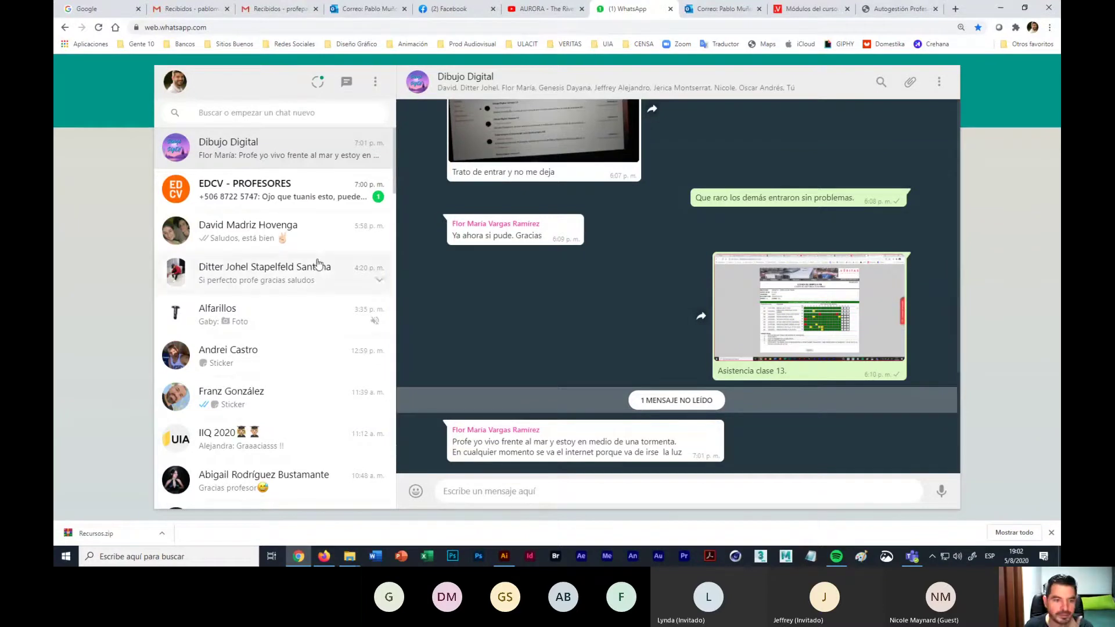
click(318, 186)
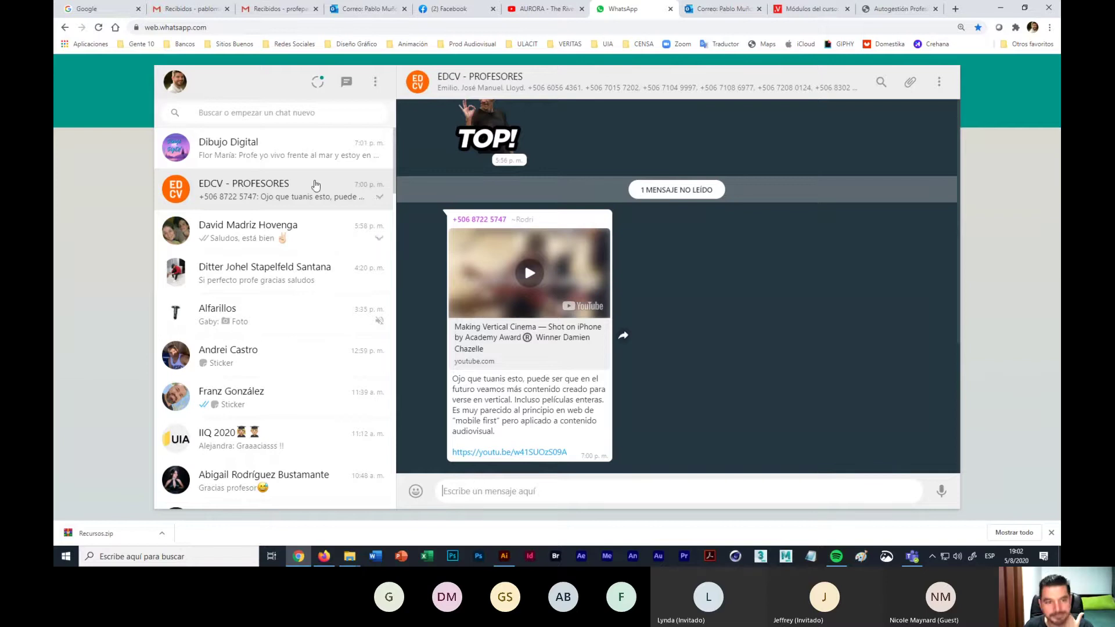
click(278, 139)
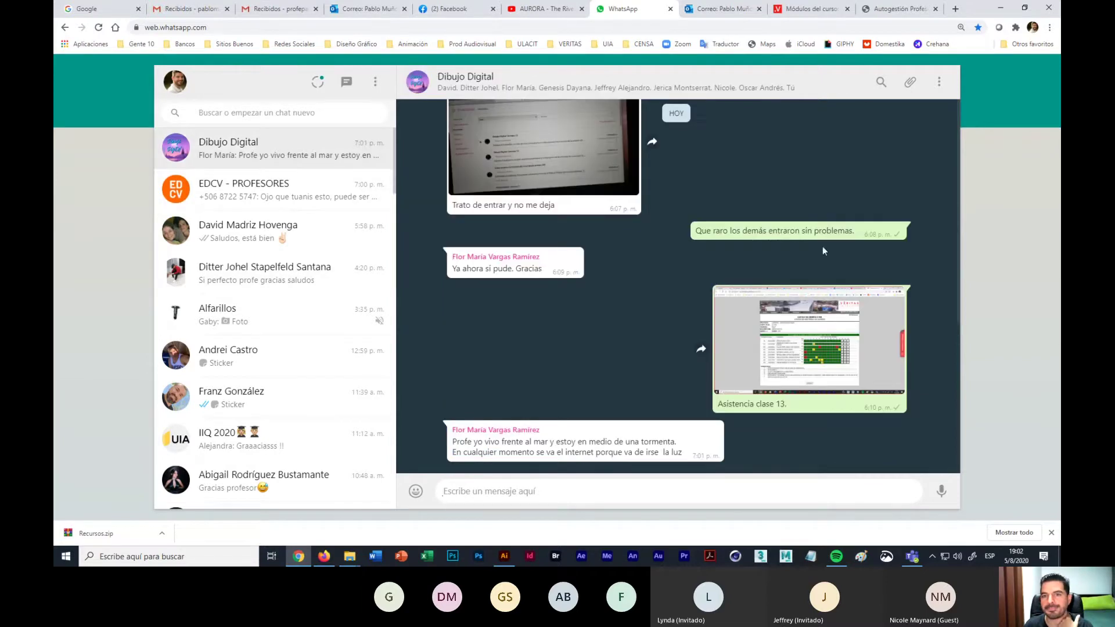
click(720, 9)
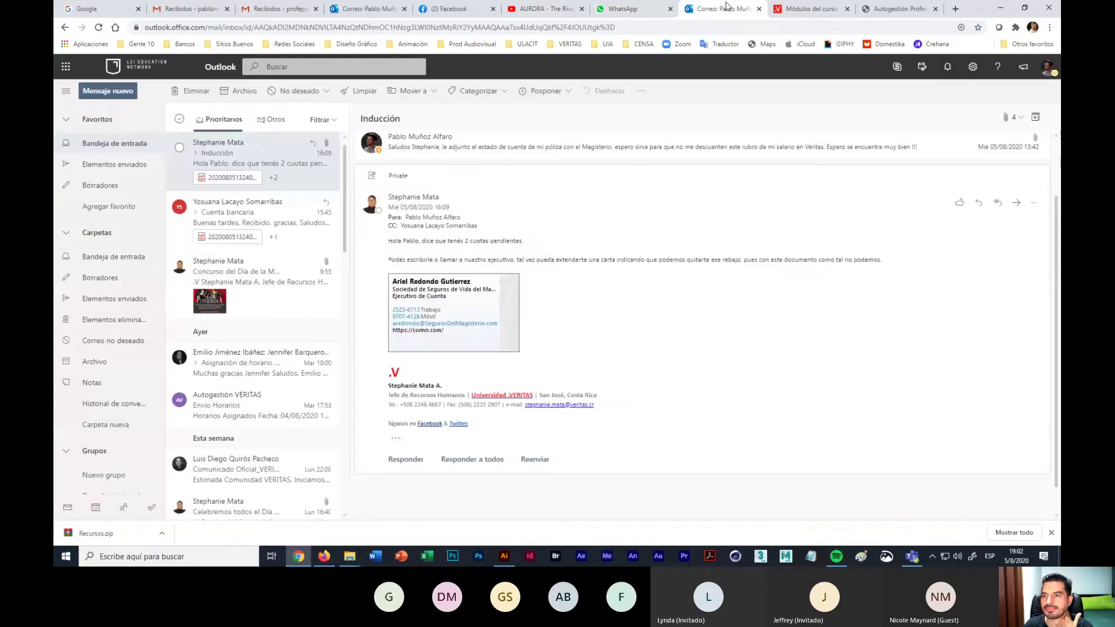
Step: Check the Dibujo Digital attendance list and the course's Módulos page, and switch back to Illustrator
click(811, 8)
click(892, 10)
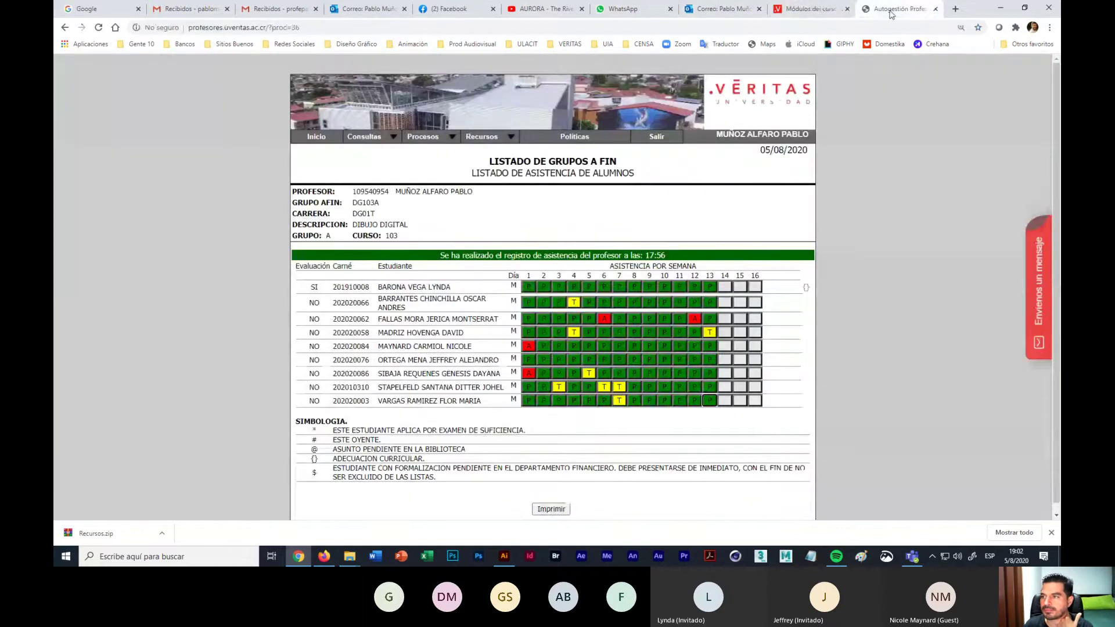
click(808, 9)
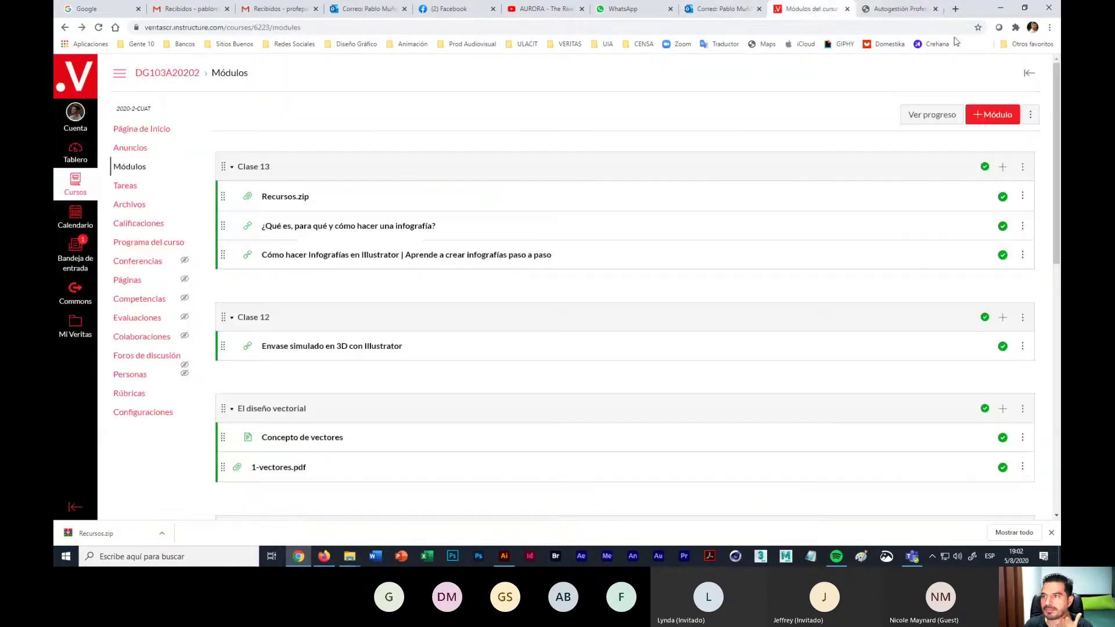
click(1001, 8)
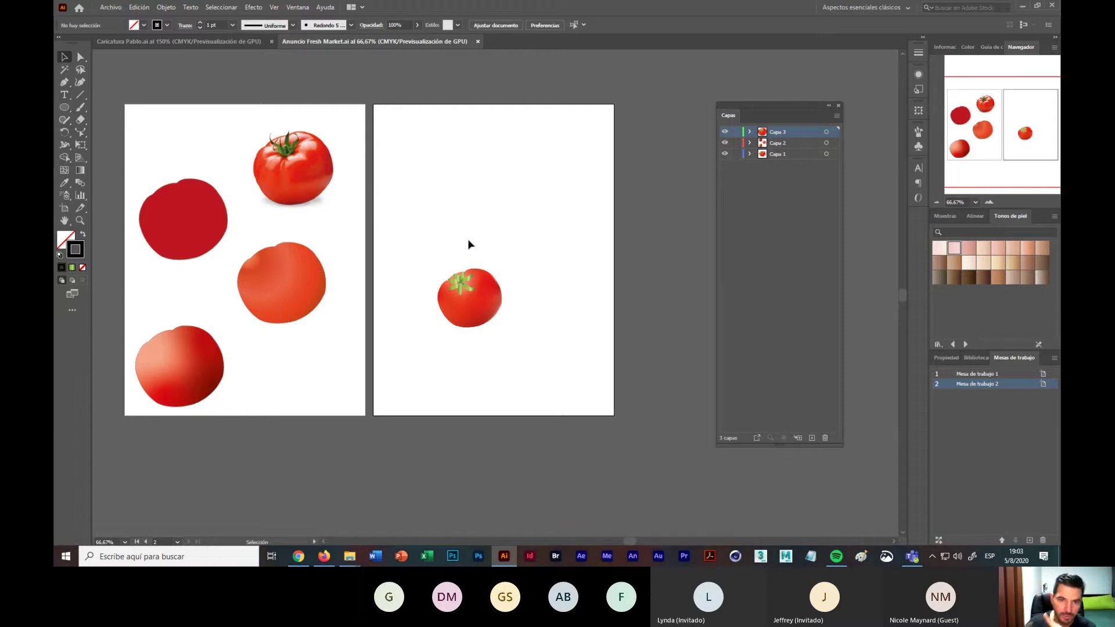
click(109, 8)
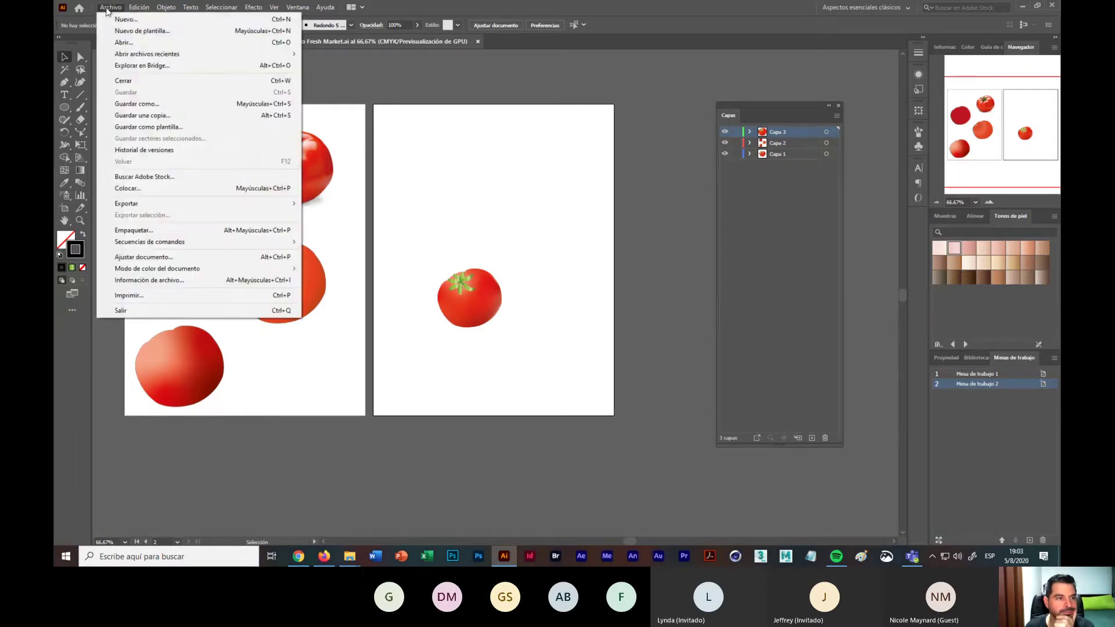
click(142, 43)
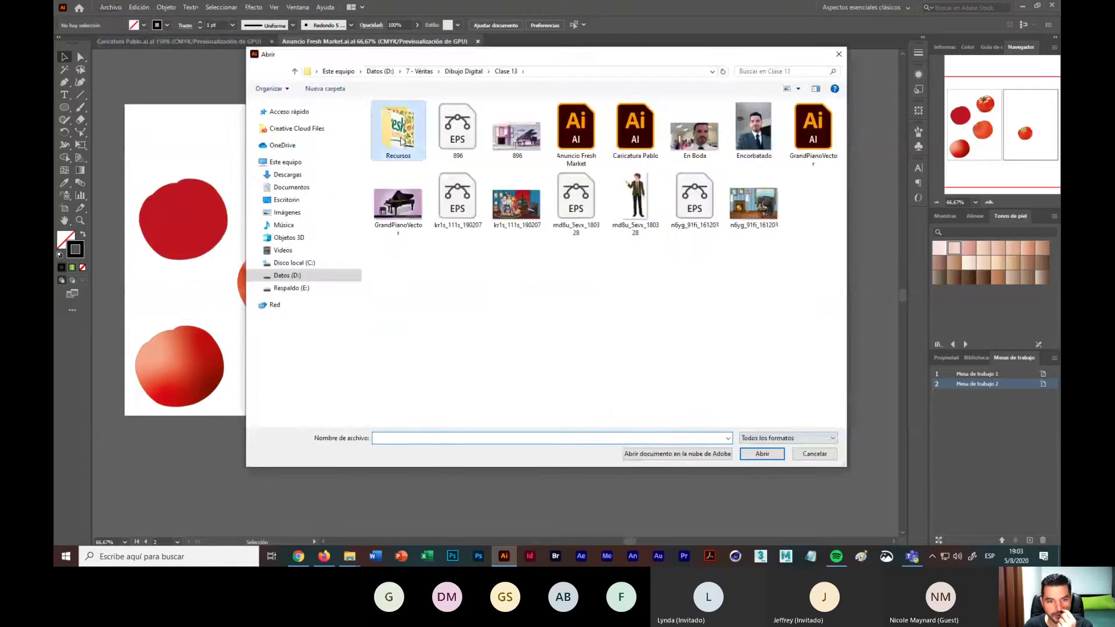
double_click(401, 141)
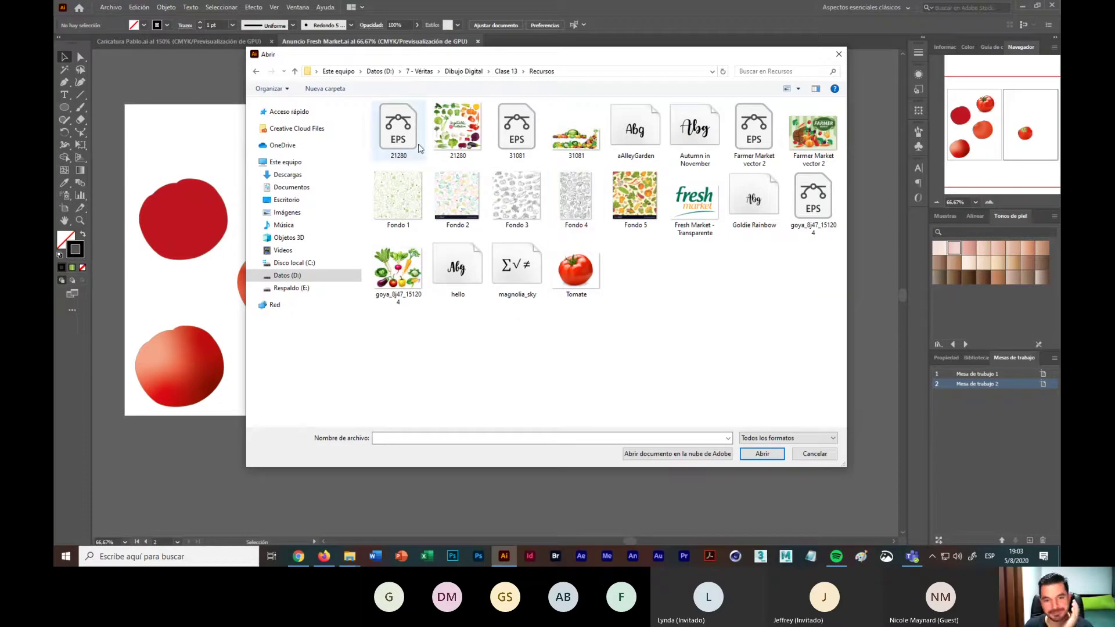
click(818, 456)
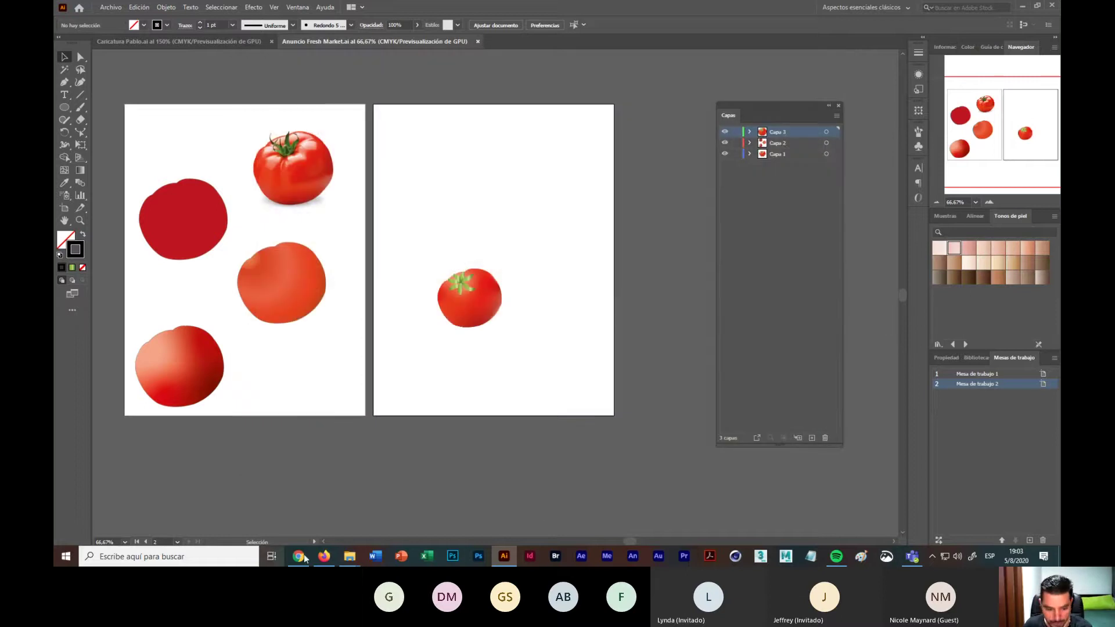
Step: Switch to Adobe Bridge, widen the content area to the full window, and browse to Datos (D:) > 7 - Véritas > Dibujo Digital > Clase 13 > Recursos
click(556, 556)
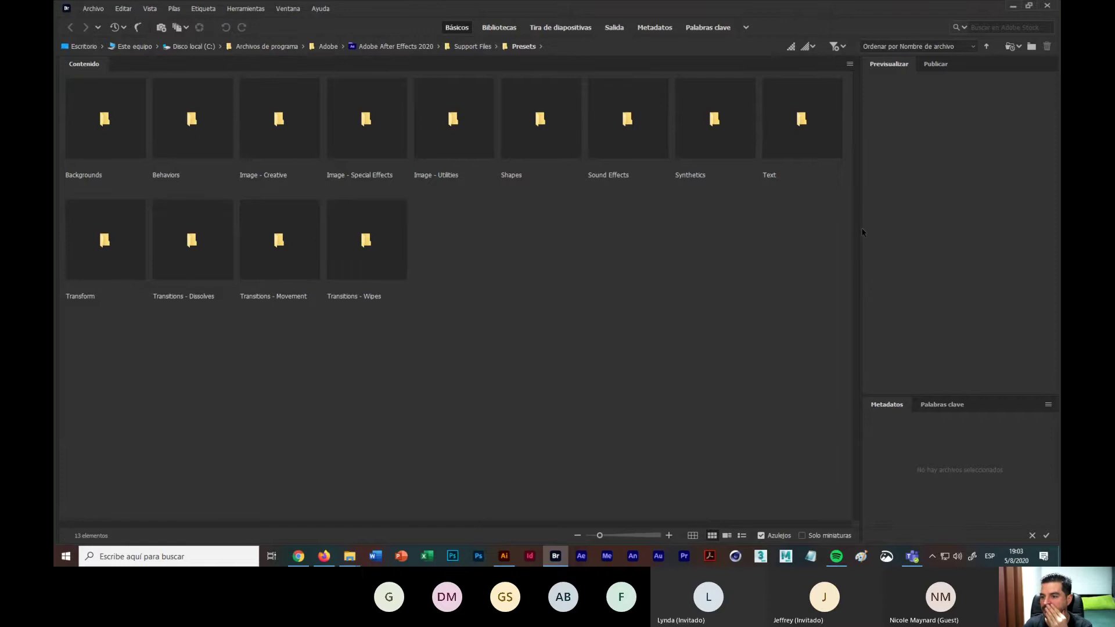
drag(860, 231, 1053, 227)
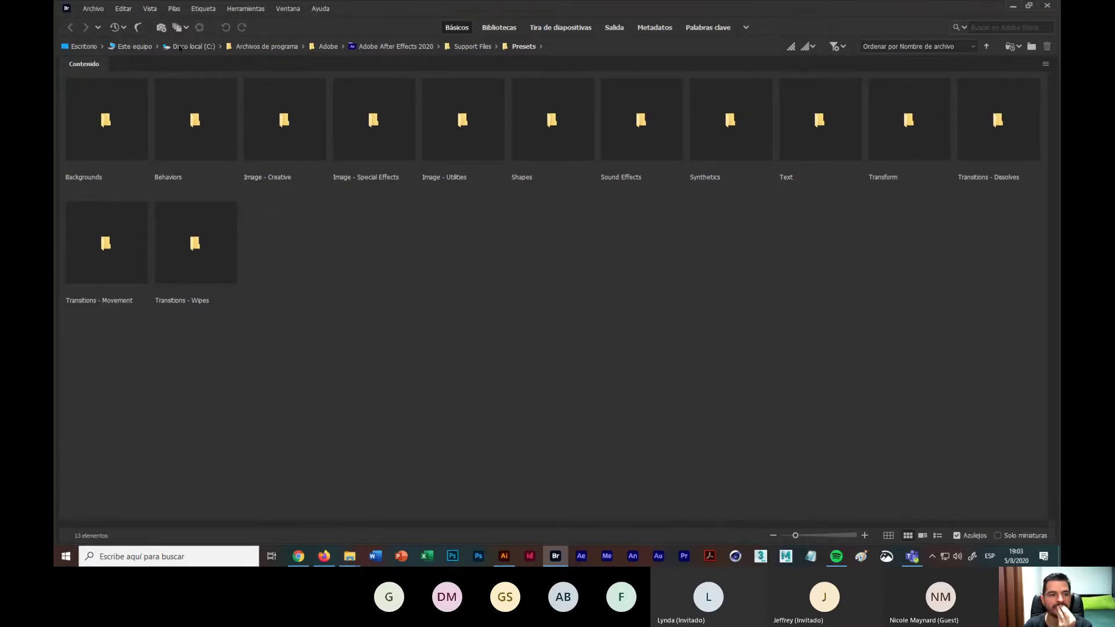
click(128, 48)
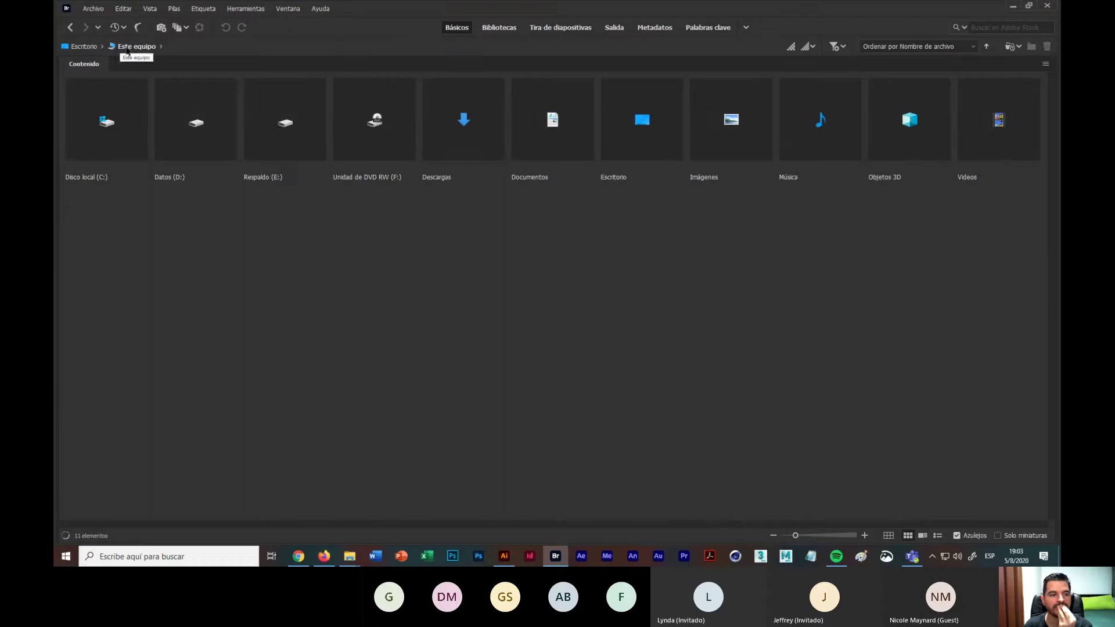
double_click(207, 124)
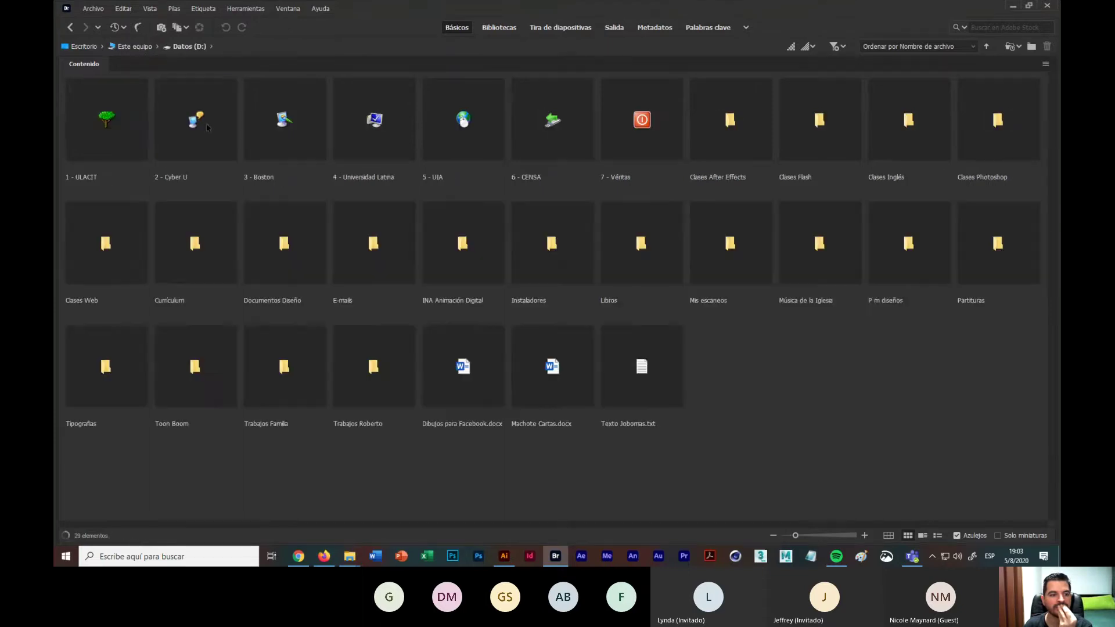
click(119, 130)
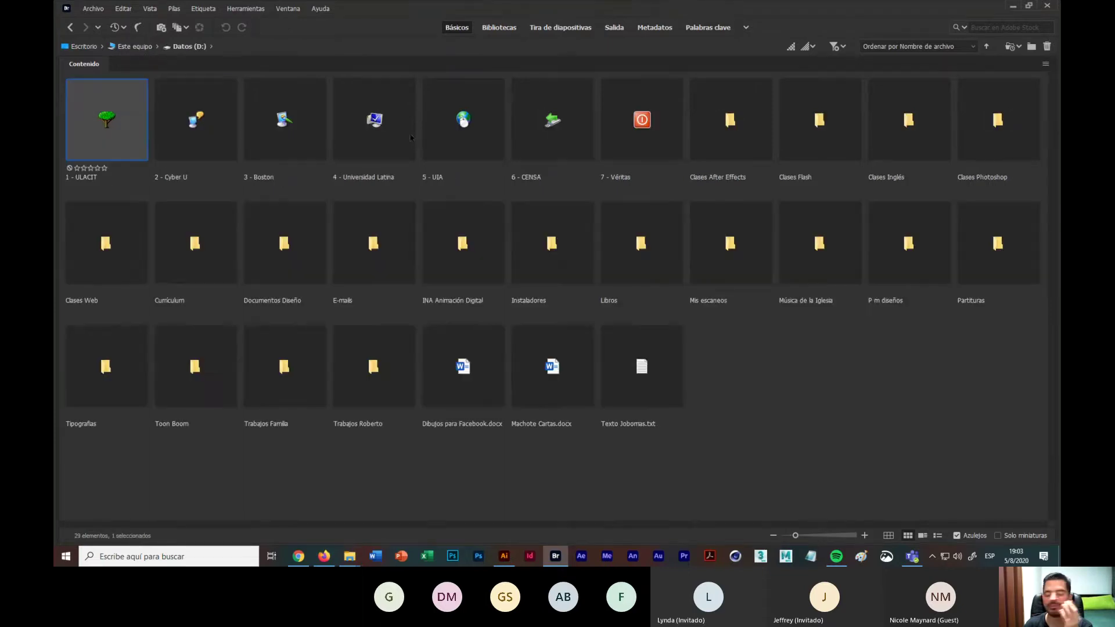
double_click(674, 154)
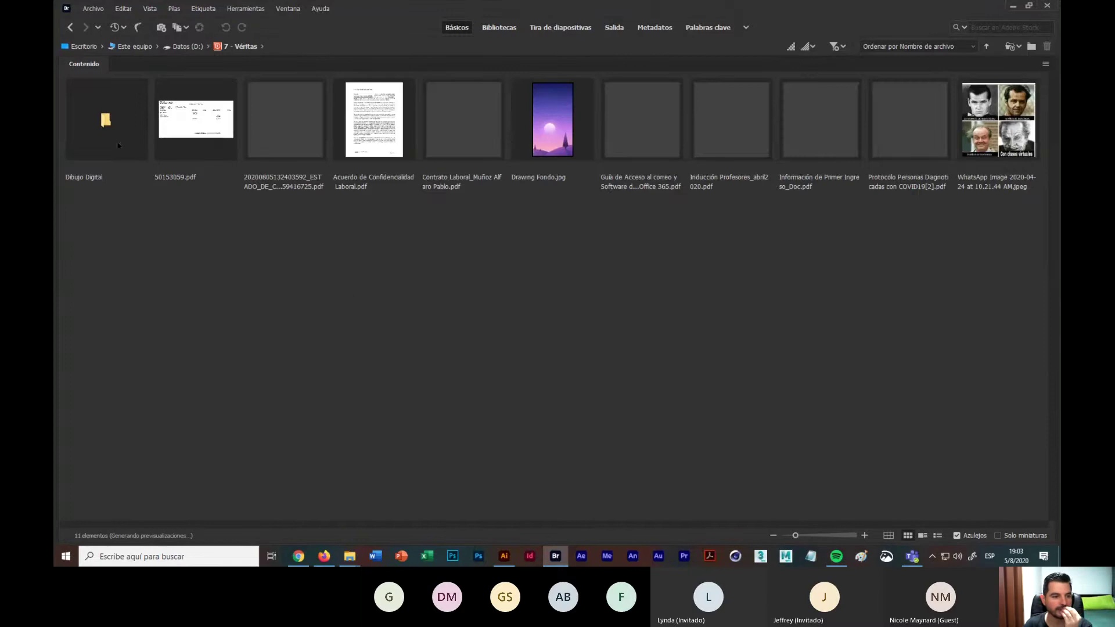
double_click(119, 140)
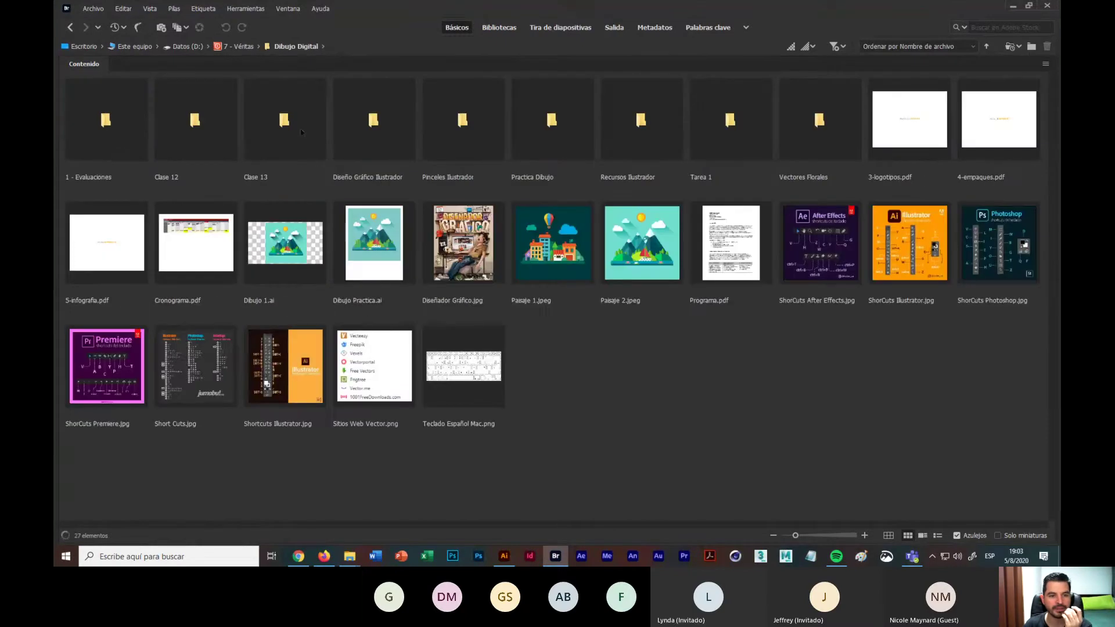
double_click(284, 124)
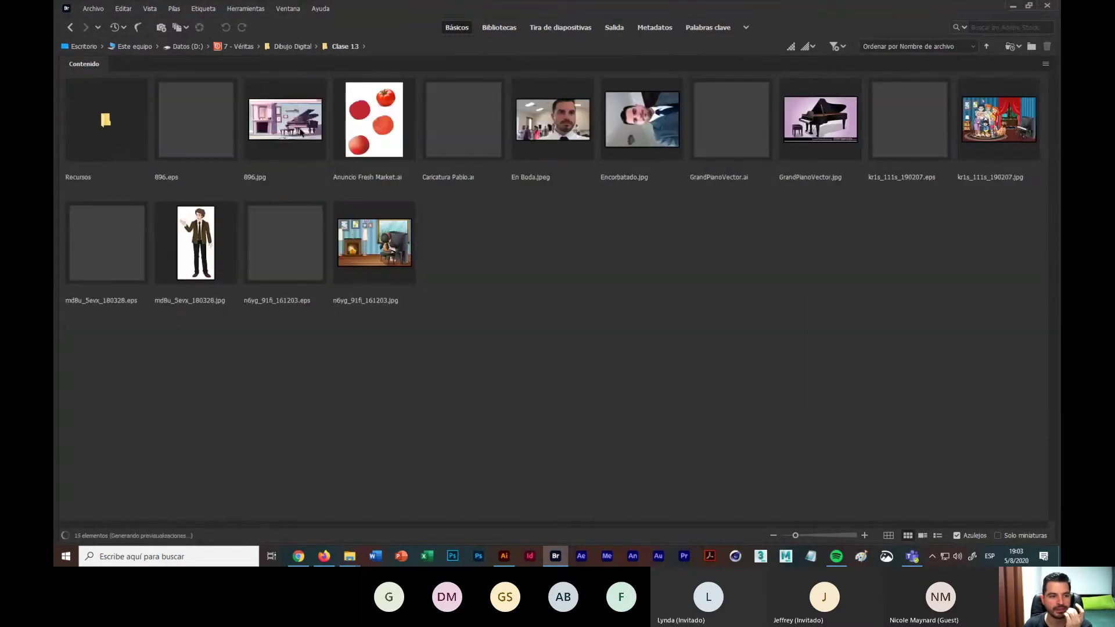
double_click(131, 123)
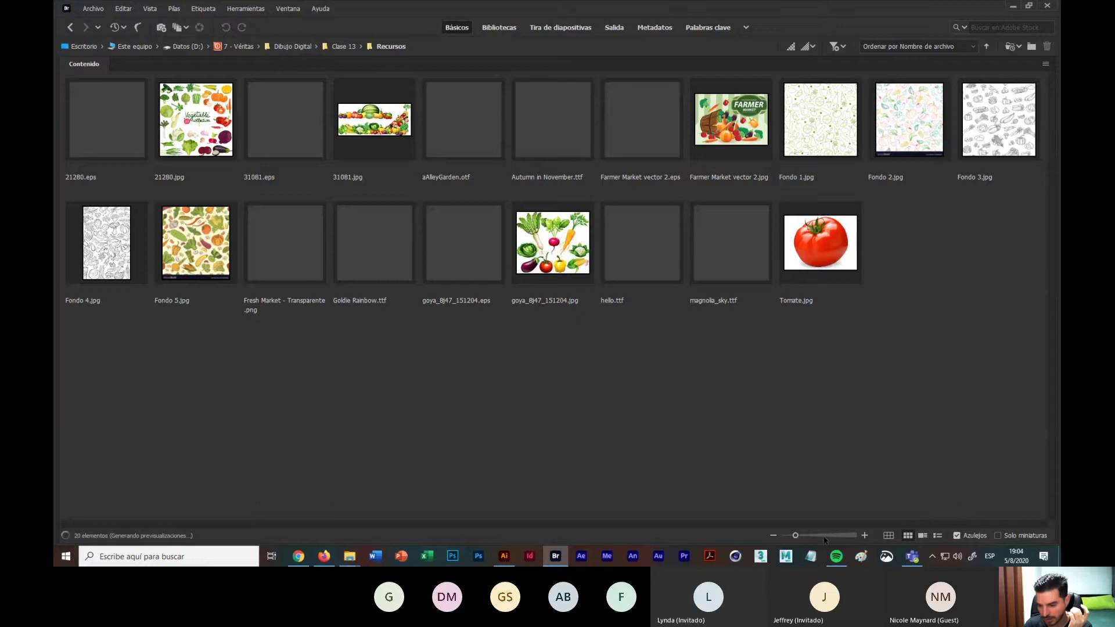
Step: Enlarge the thumbnails to examine the Recursos files, including the Fresh Market - Transparente.png logo, and return to Illustrator
mouse_move(796, 535)
mouse_down()
mouse_move(810, 535)
mouse_move(801, 536)
mouse_up()
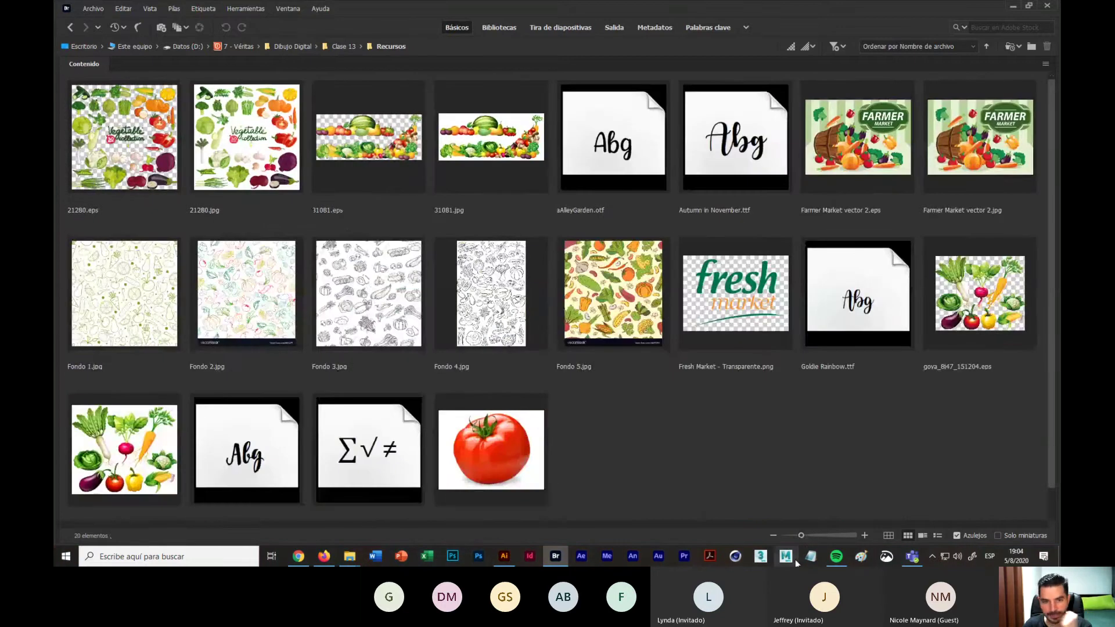
scroll(416, 214, down, 2)
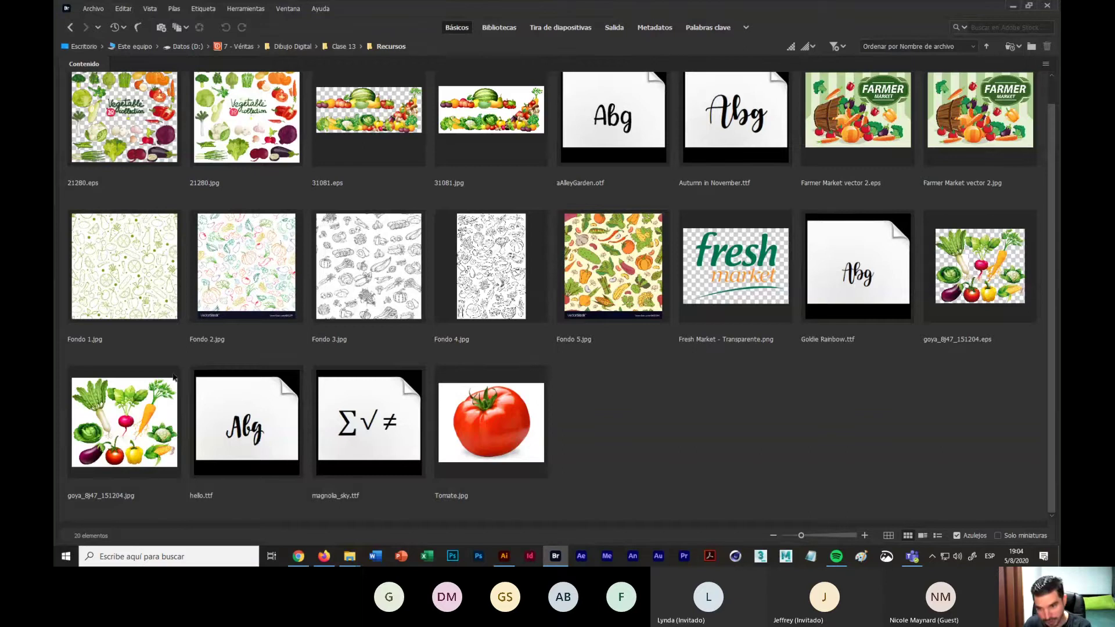
click(761, 276)
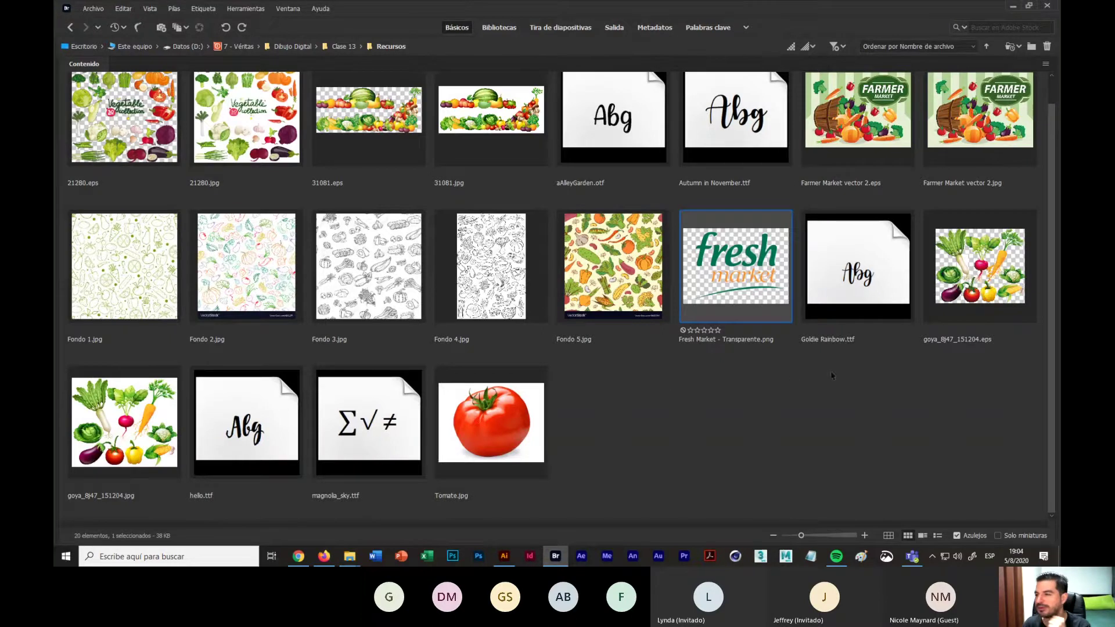
click(1012, 9)
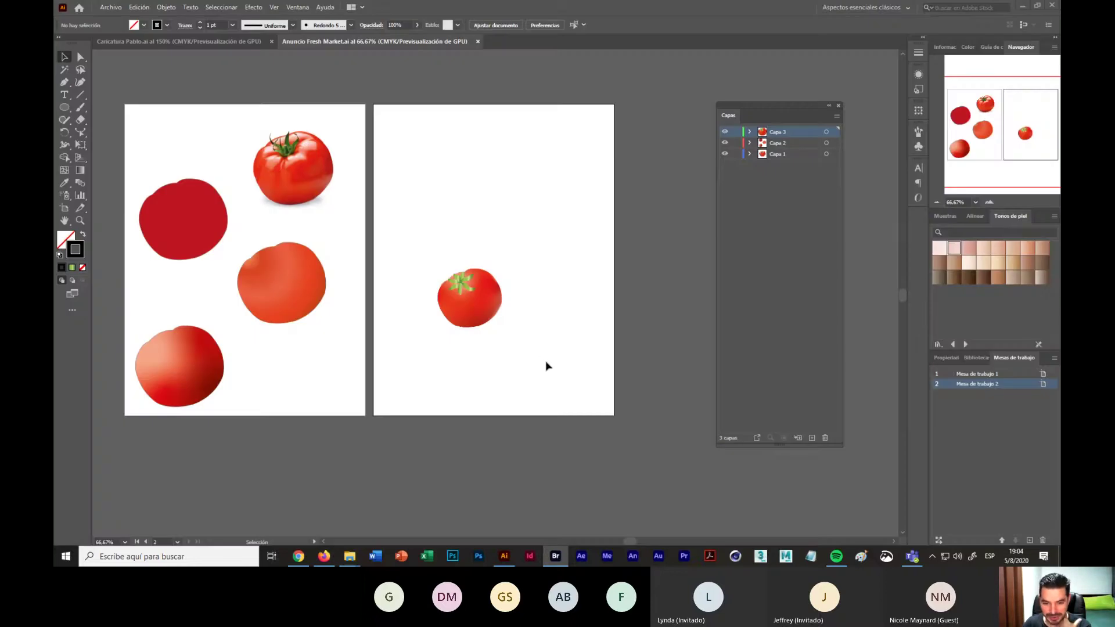
click(445, 295)
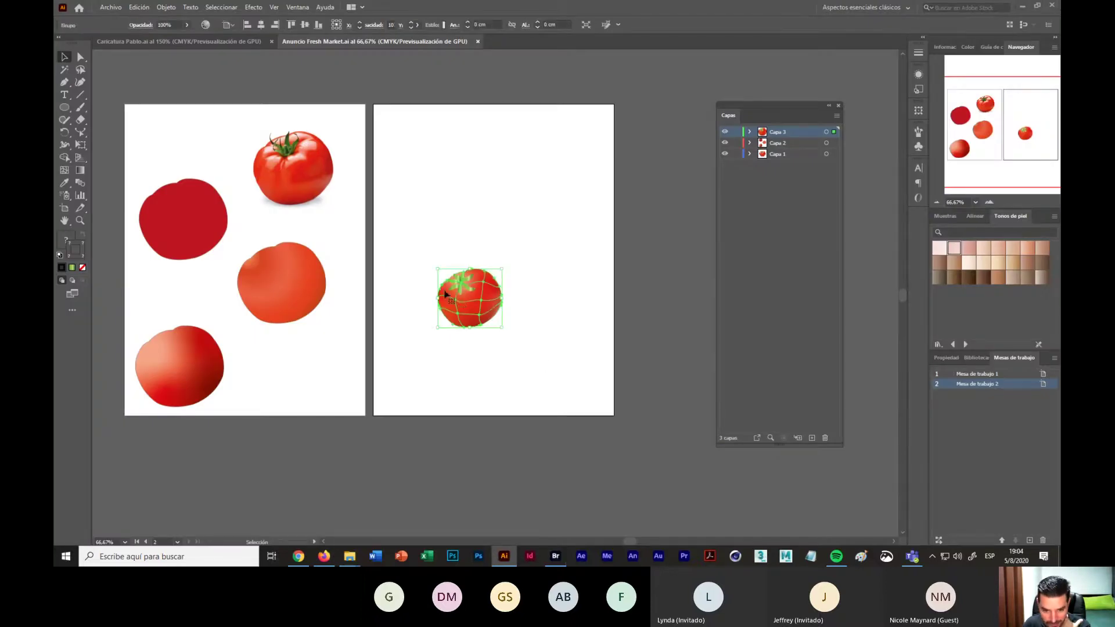
click(604, 267)
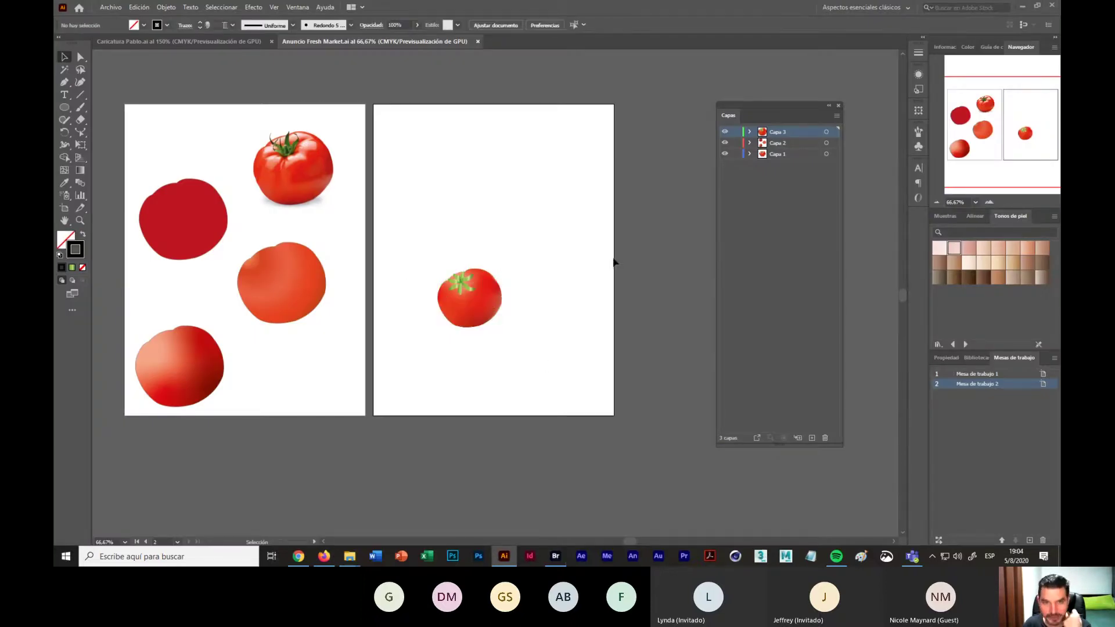
click(116, 8)
click(122, 44)
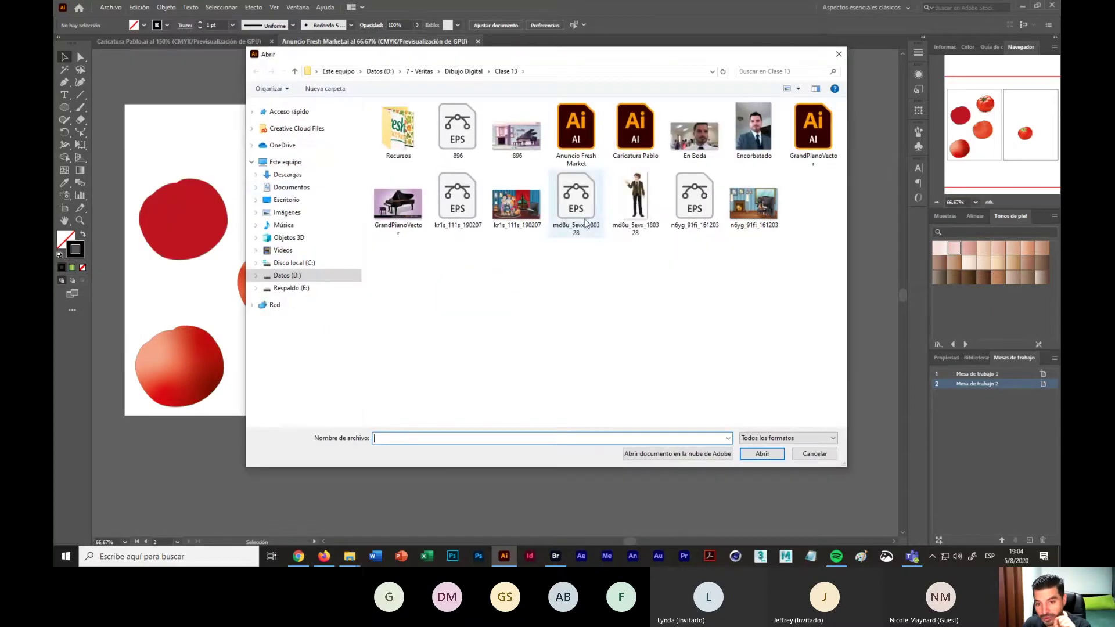
click(821, 455)
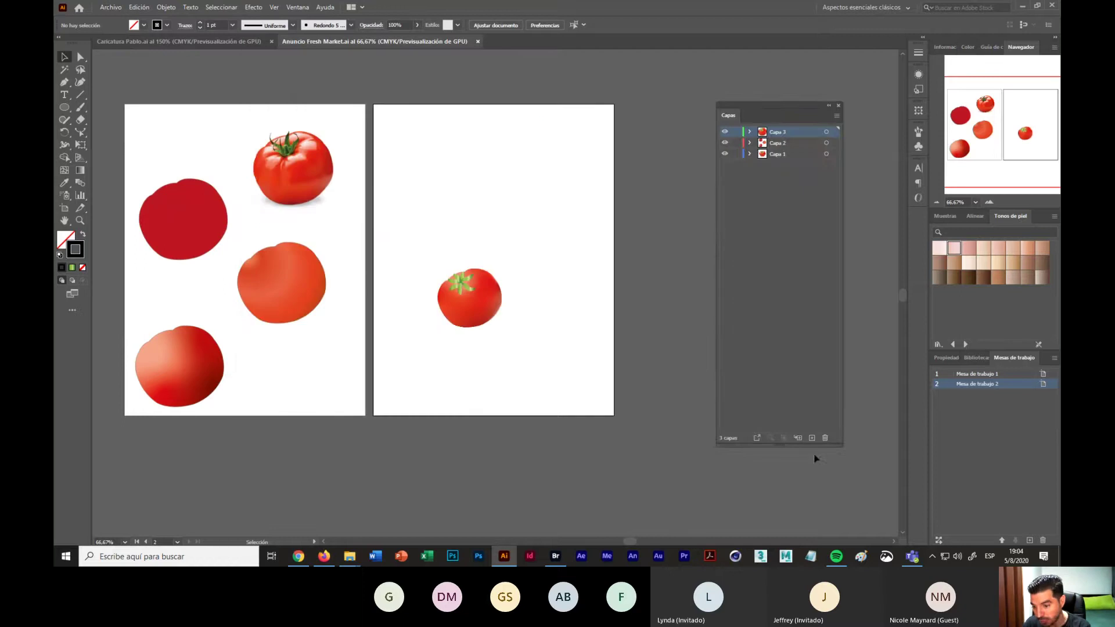
mouse_move(297, 558)
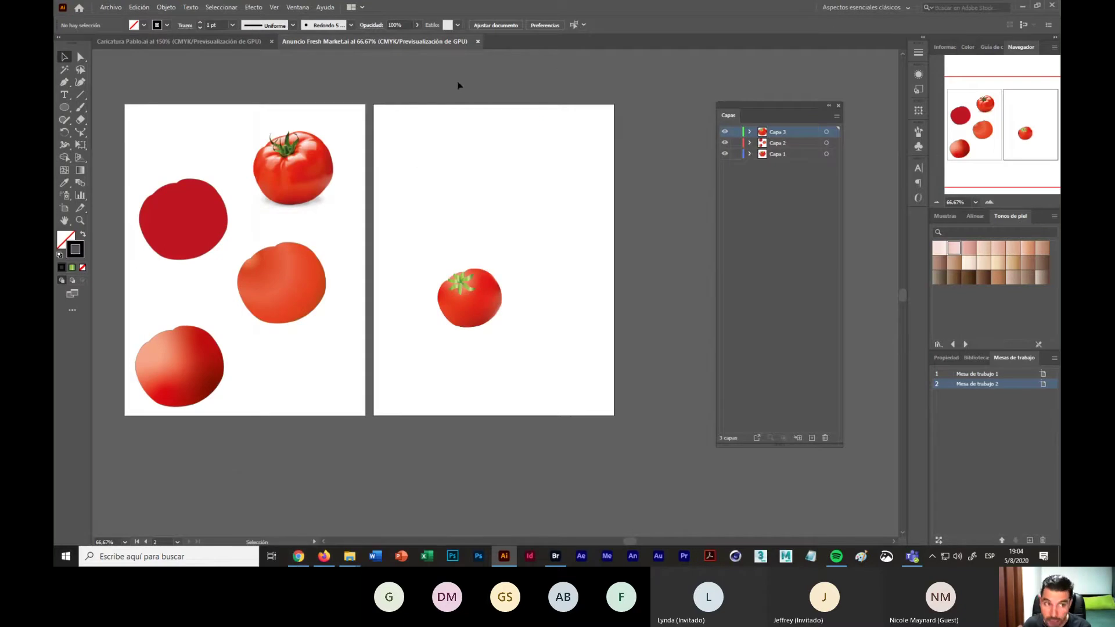
Step: Open the 21280 EPS vegetable collection from the Recursos folder of Clase 13
click(111, 7)
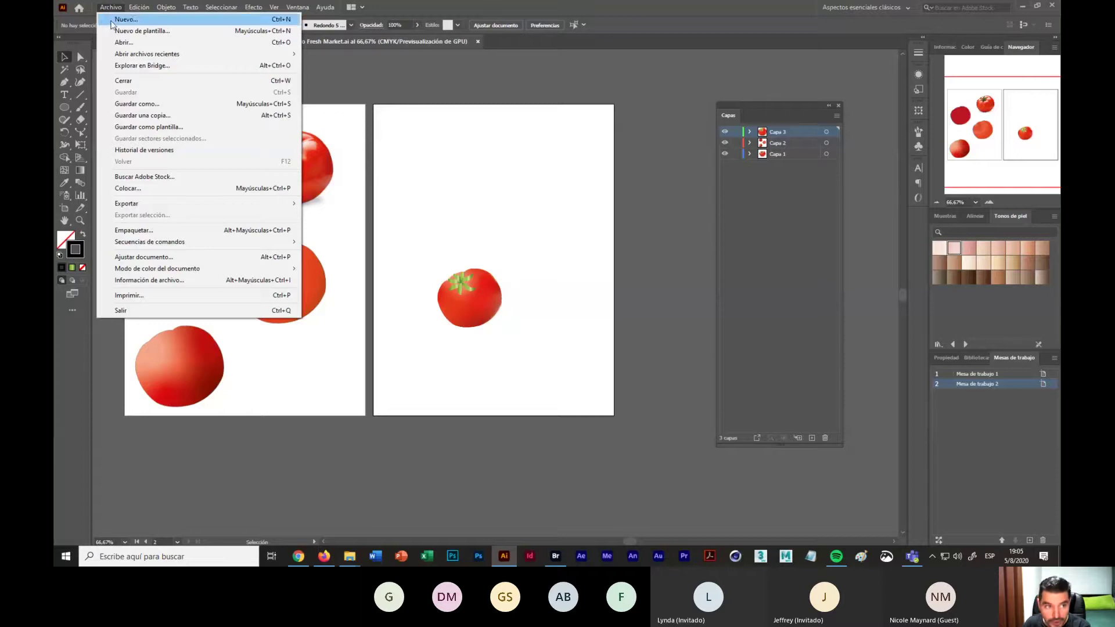
click(131, 42)
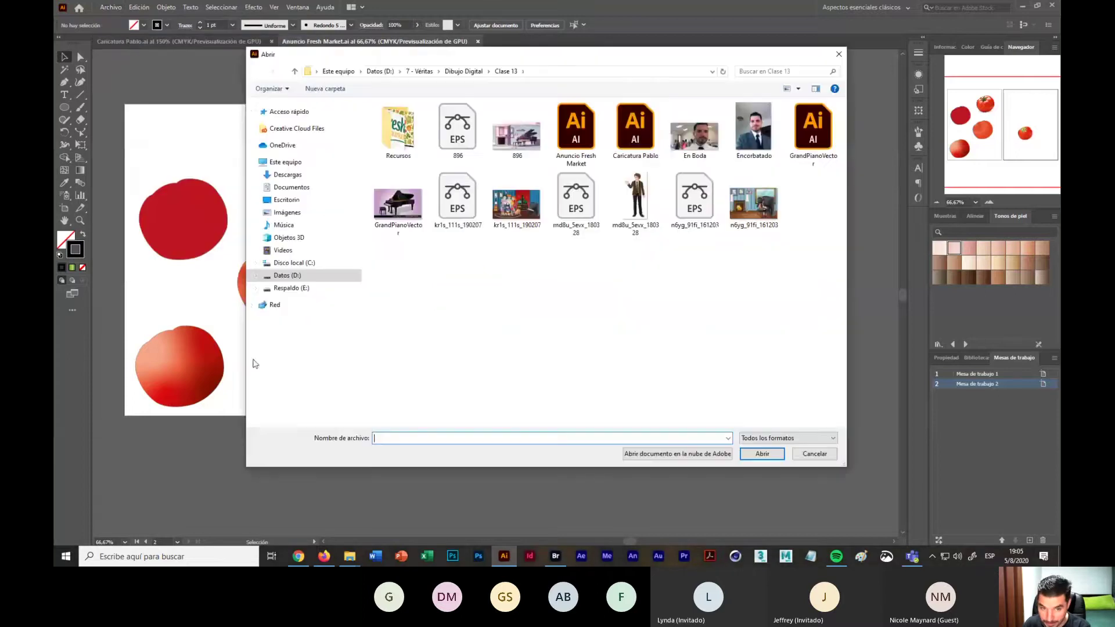
double_click(406, 135)
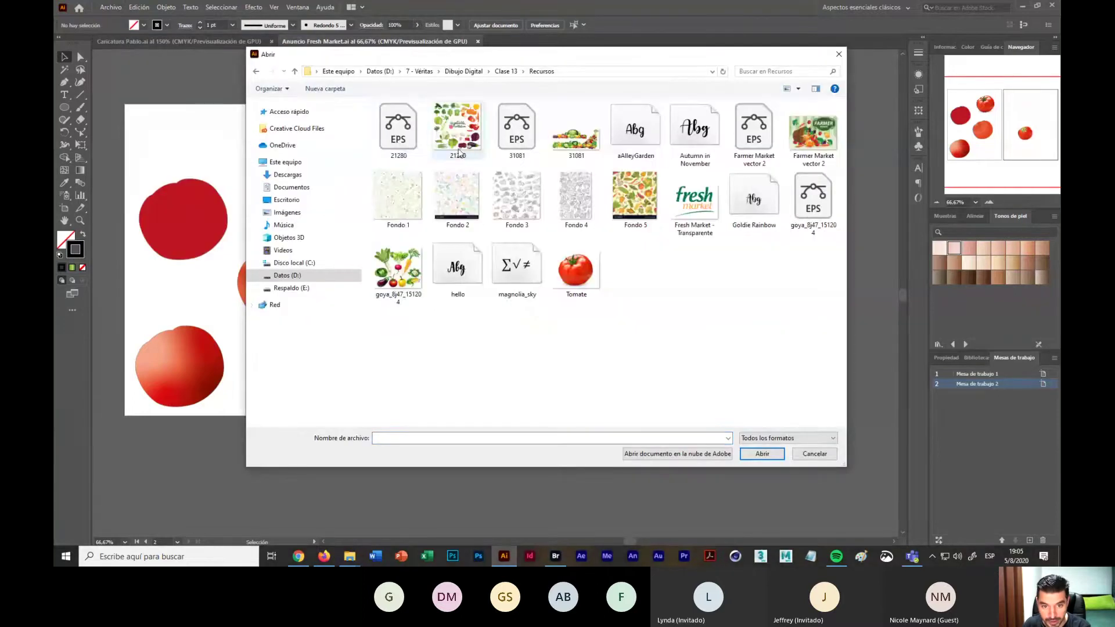
click(400, 141)
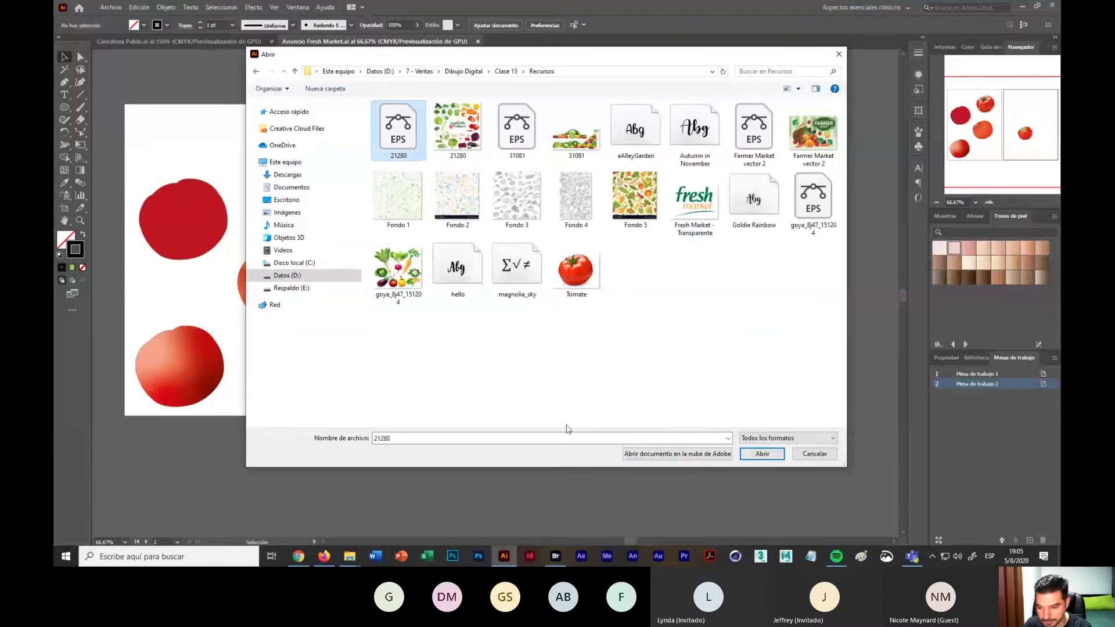
click(762, 454)
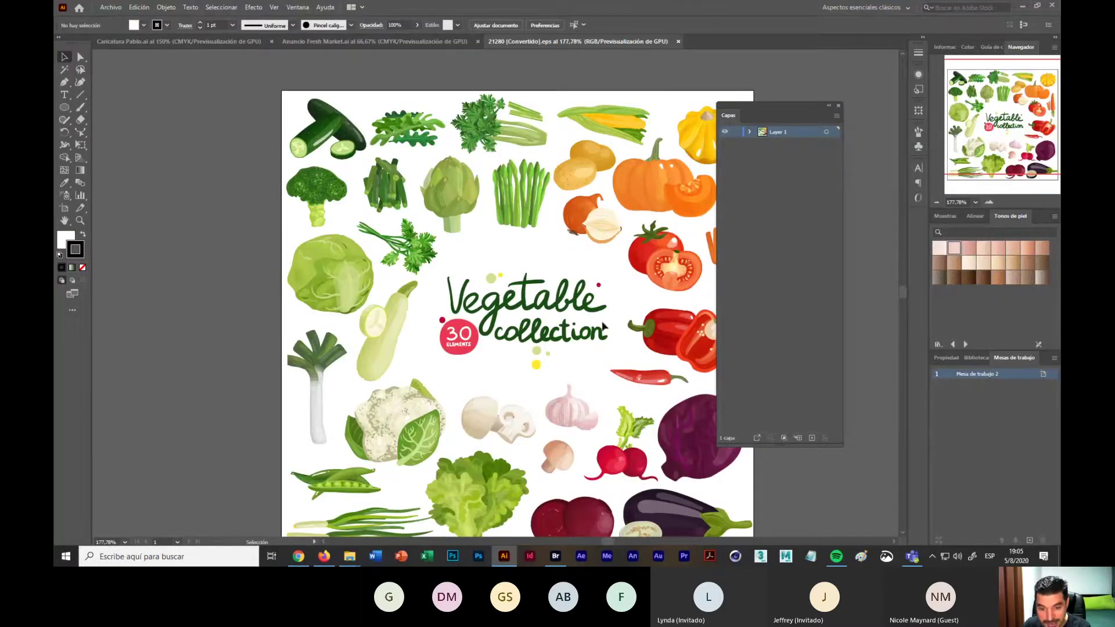
Step: Move the floating Capas window aside to uncover the artwork of the vegetable collection
scroll(474, 321, down, 3)
scroll(474, 321, up, 2)
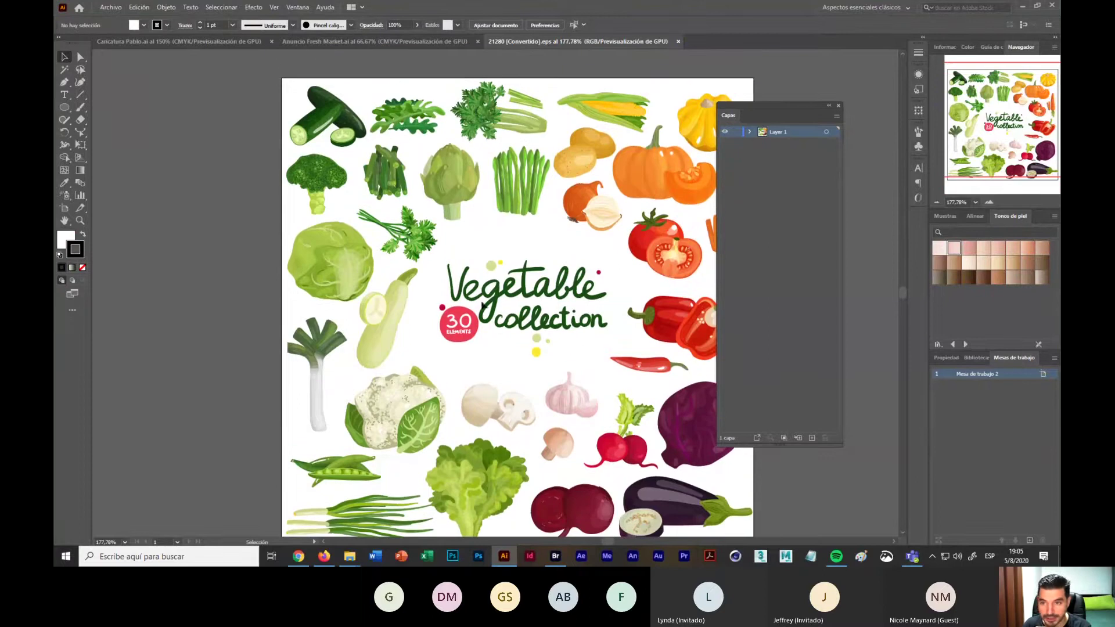
drag(792, 107, 849, 112)
scroll(674, 372, down, 2)
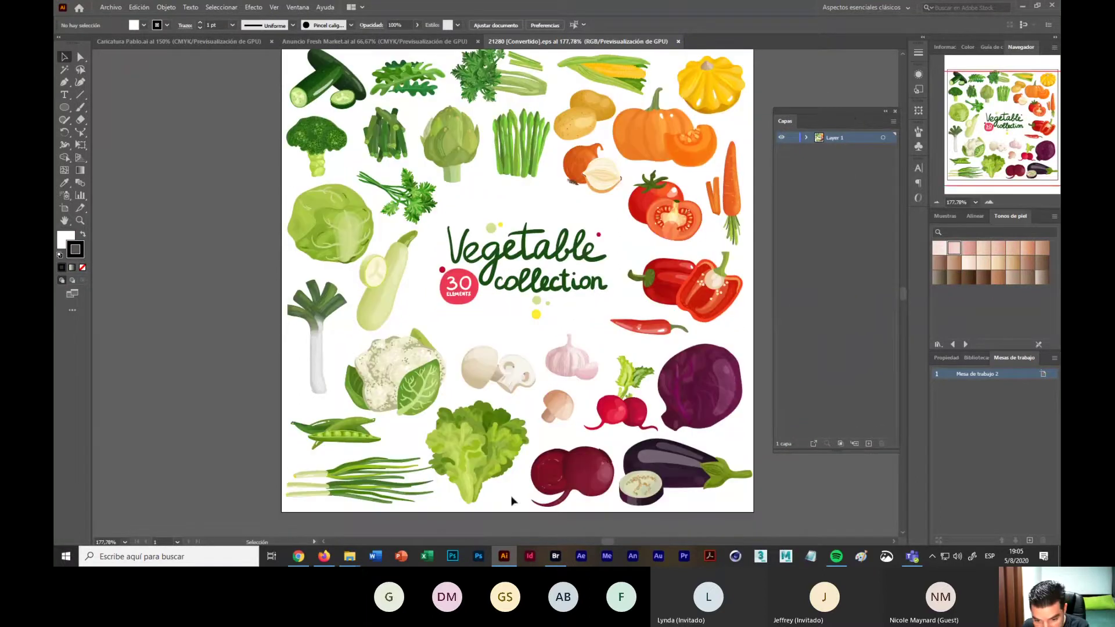
Step: Copy the leafy lettuce from the vegetable collection and paste it into Capa 3 on the second artboard of Anuncio Fresh Market.ai
click(471, 458)
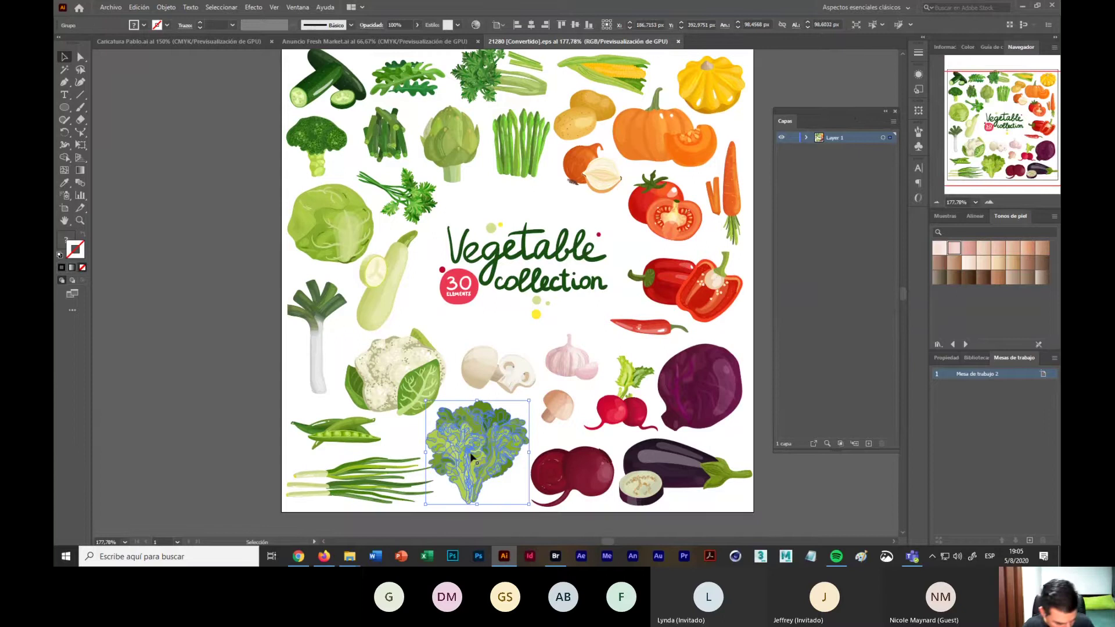
click(386, 41)
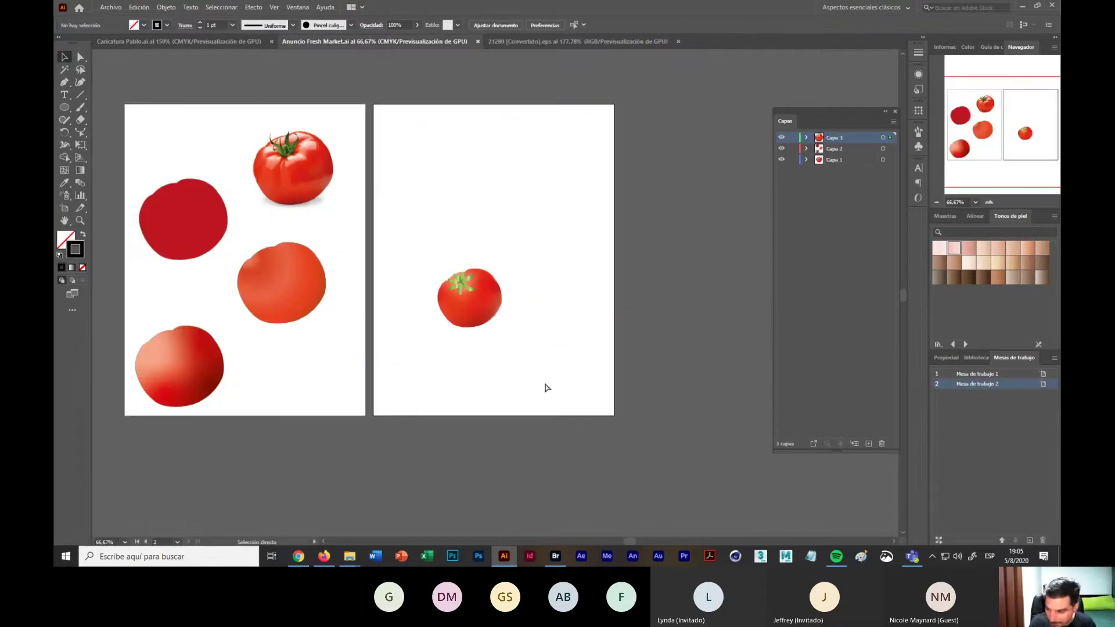
key(ctrl+v)
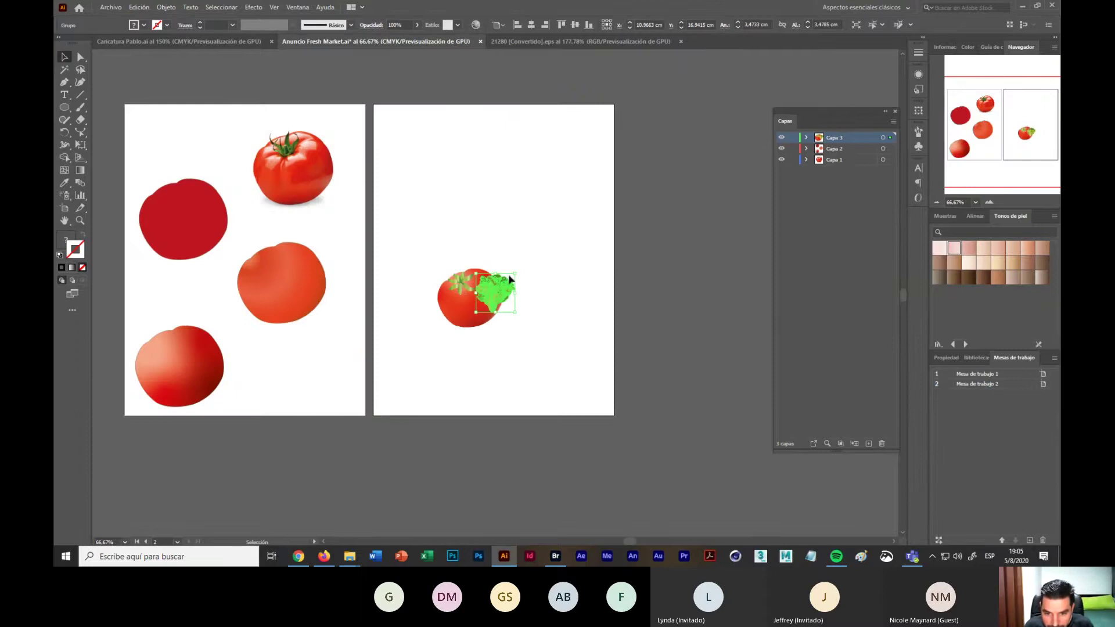
Step: Enlarge the lettuce, rotate it beside the tomato on the second artboard, and bring the tomato to the front
drag(514, 273, 540, 249)
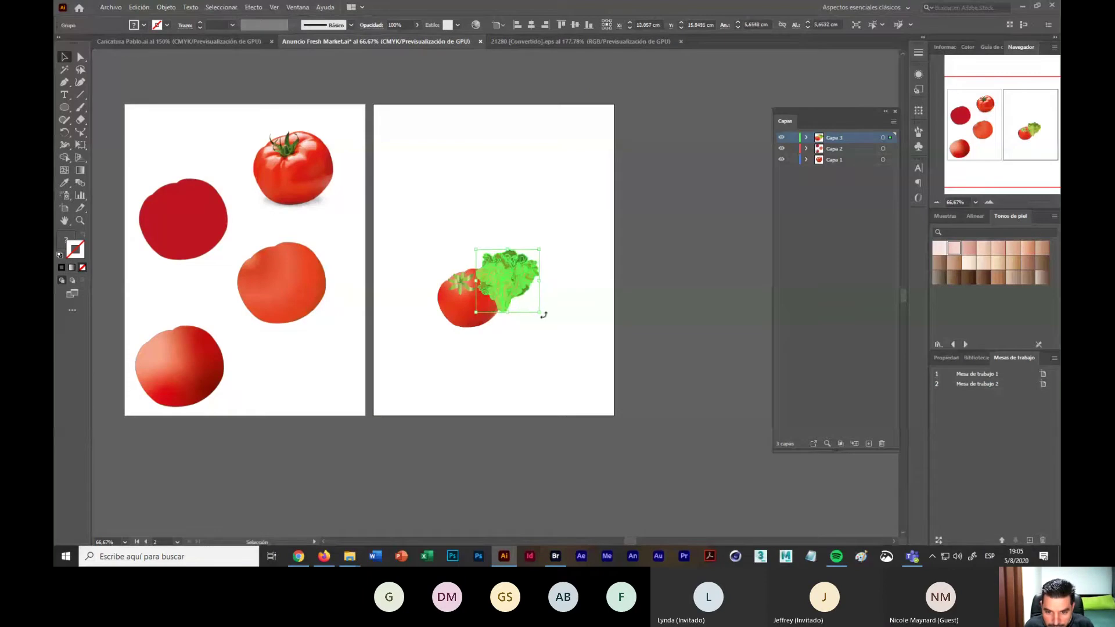
drag(544, 315, 525, 329)
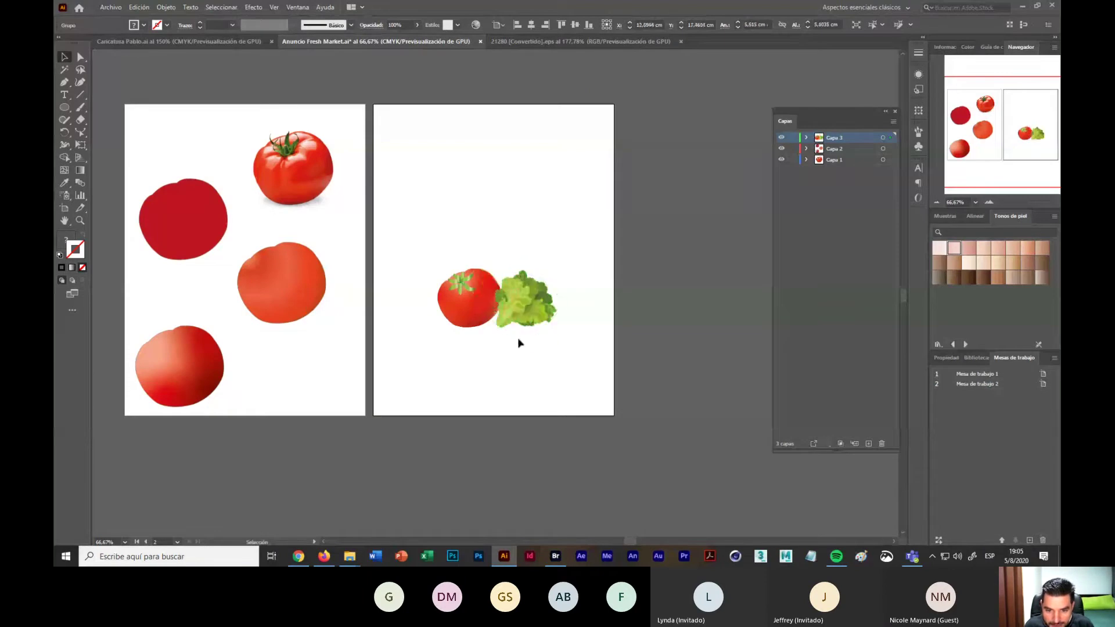
click(473, 313)
right_click(474, 316)
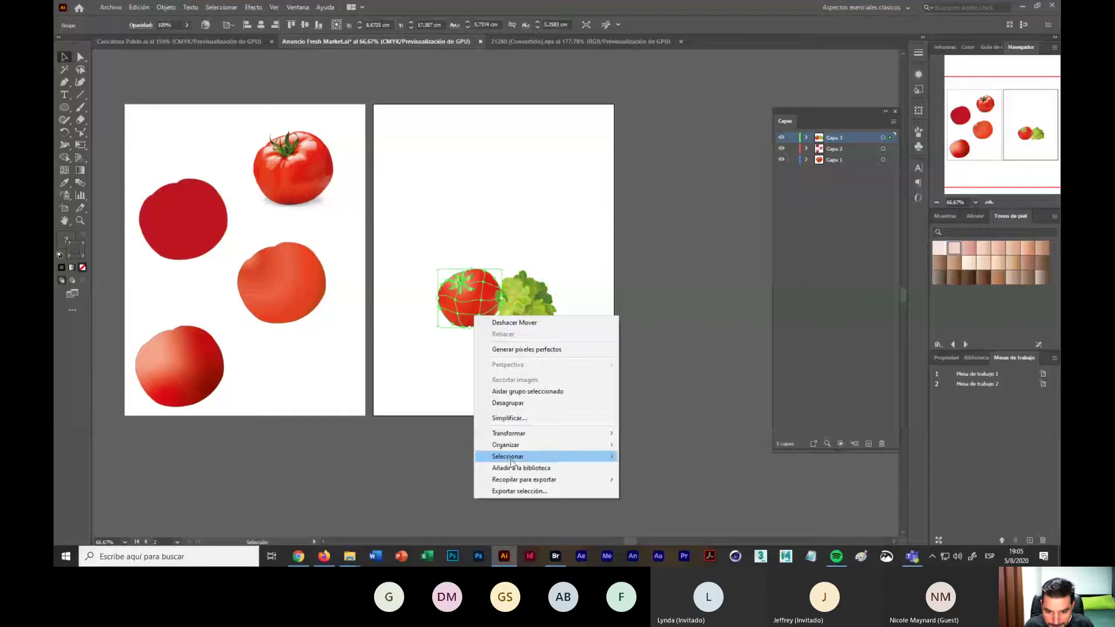
mouse_move(511, 458)
click(645, 458)
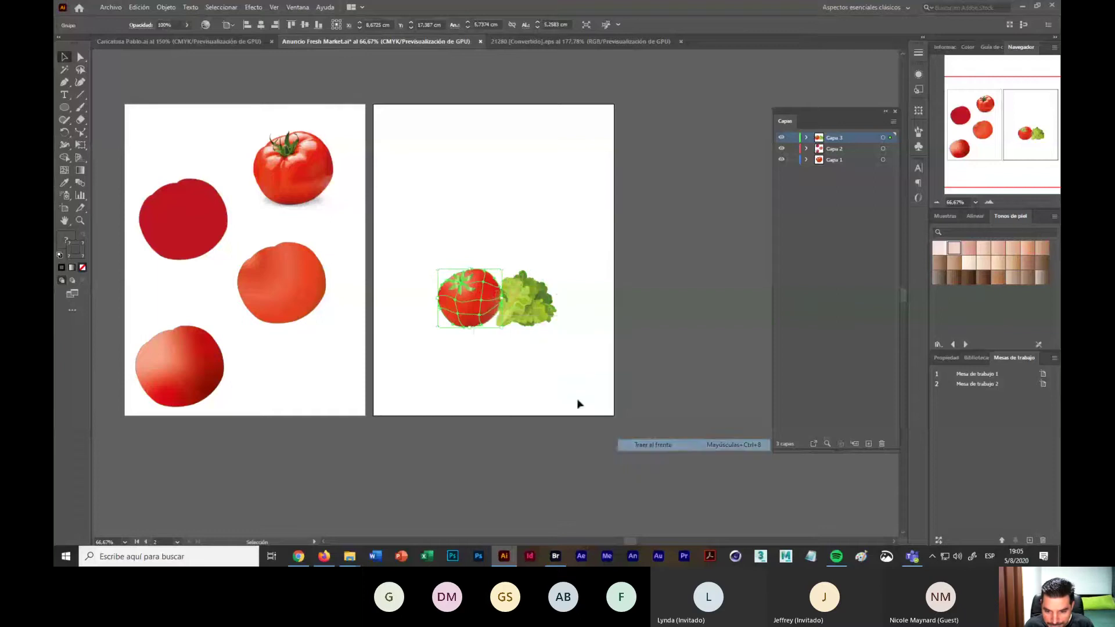
click(528, 309)
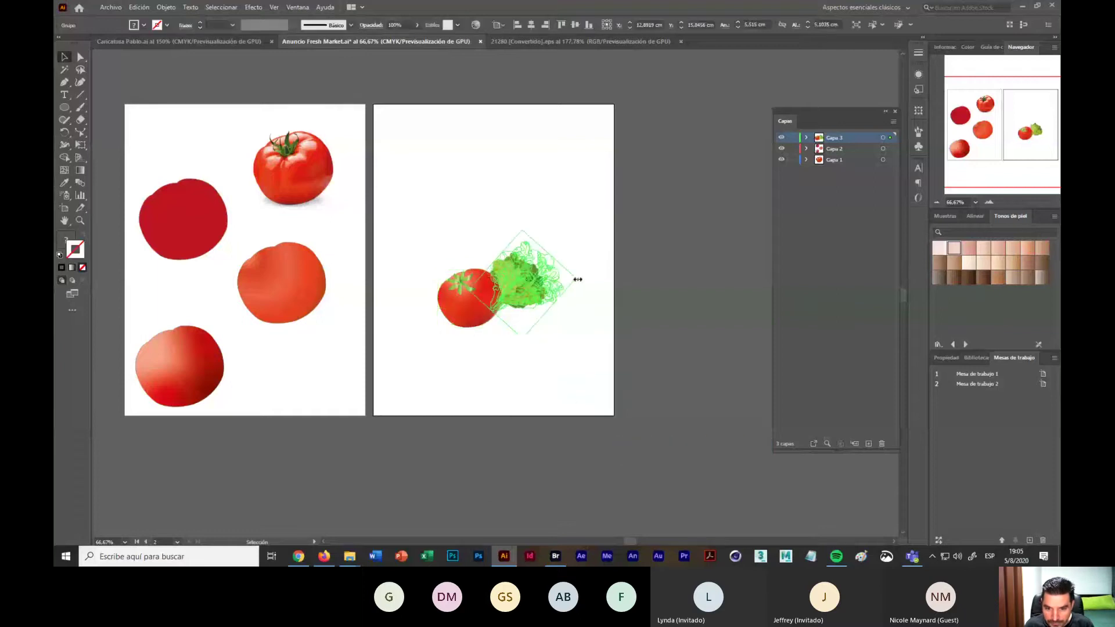
click(587, 323)
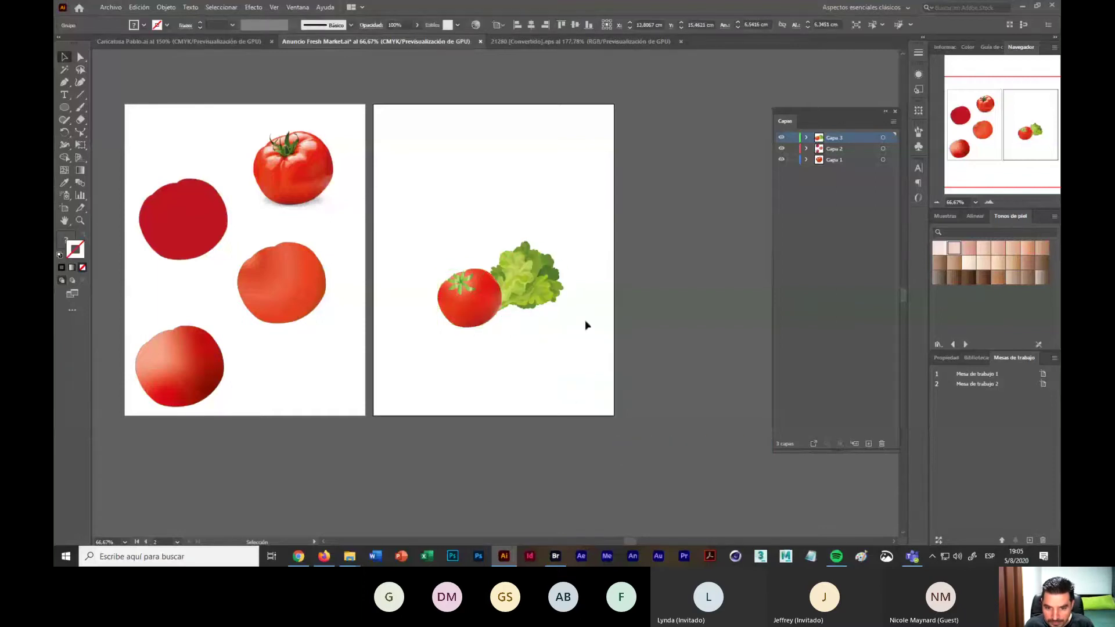
Step: Copy the cauliflower from the vegetable collection into the ad, enlarge it and place it in front of the lettuce's lower part
click(576, 39)
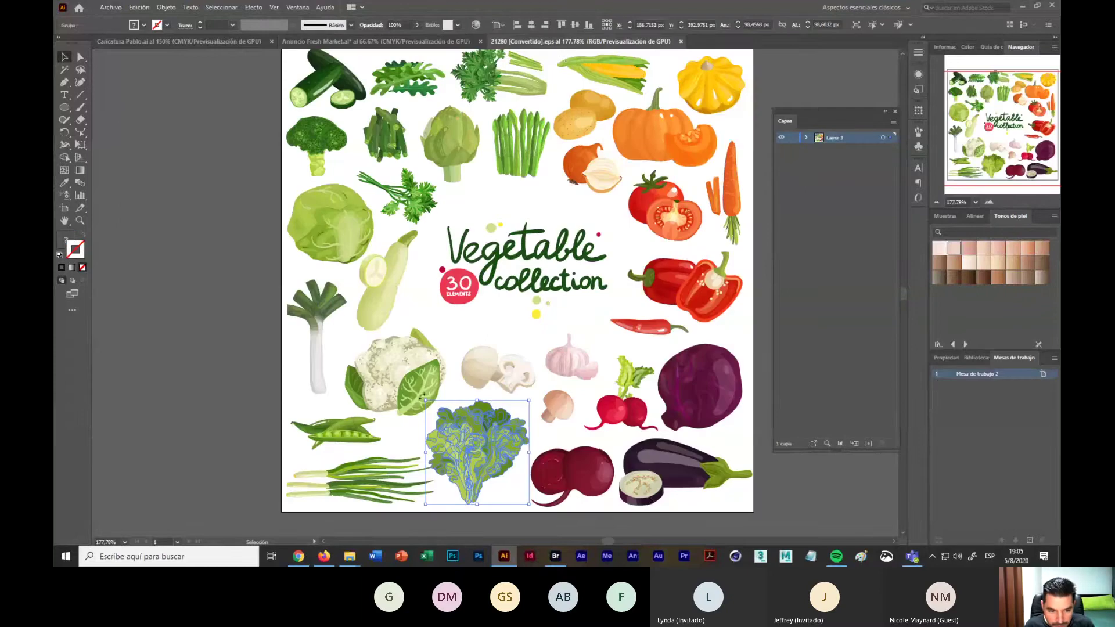
click(405, 376)
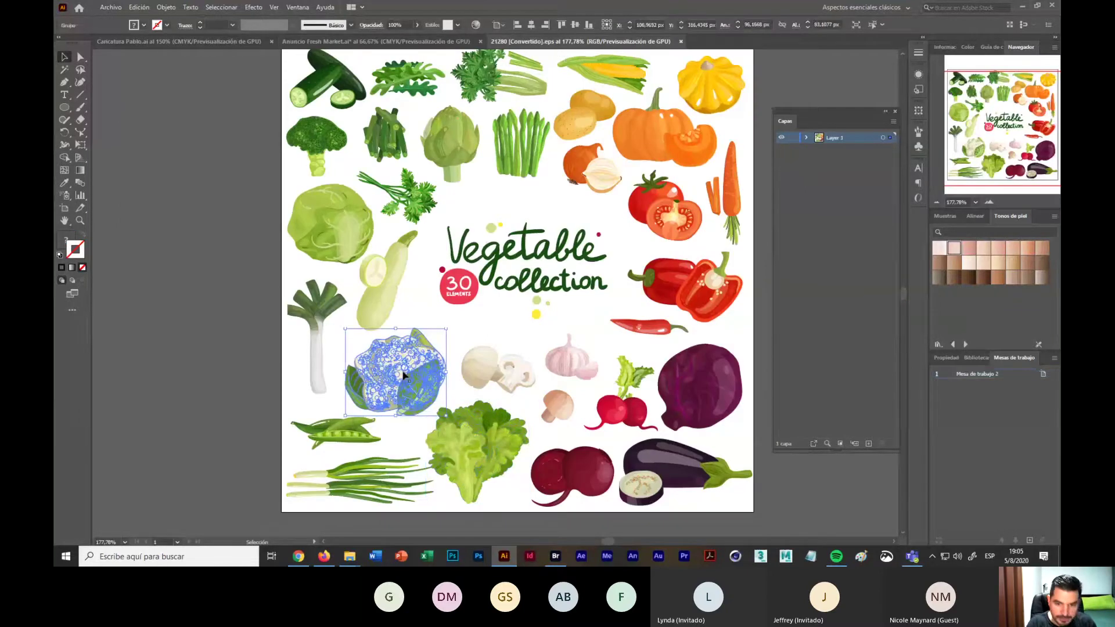
click(360, 41)
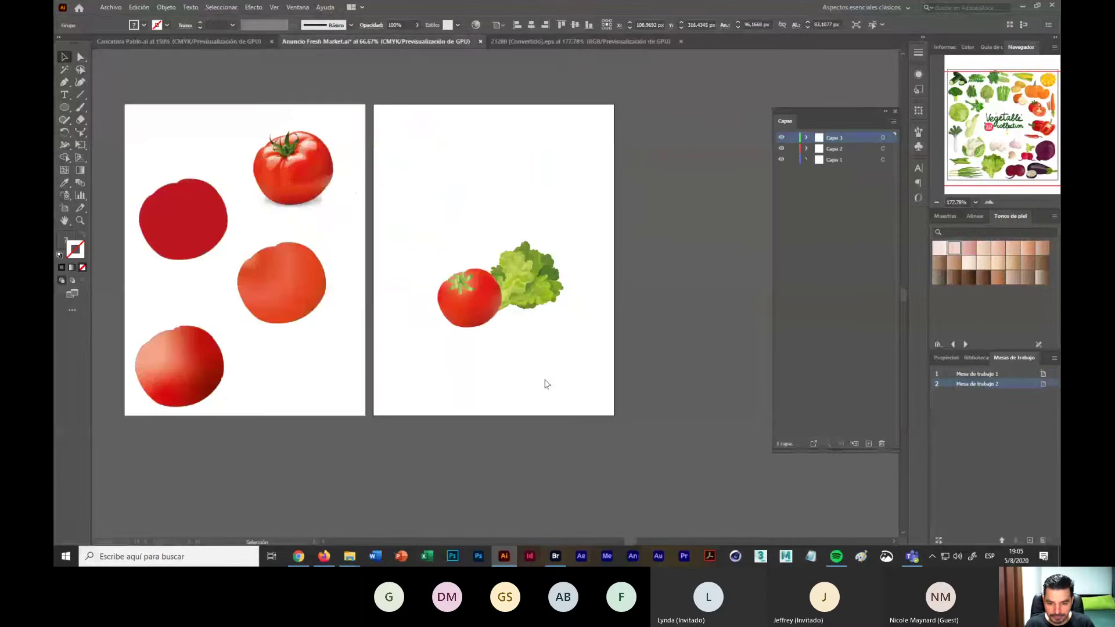
key(ctrl+v)
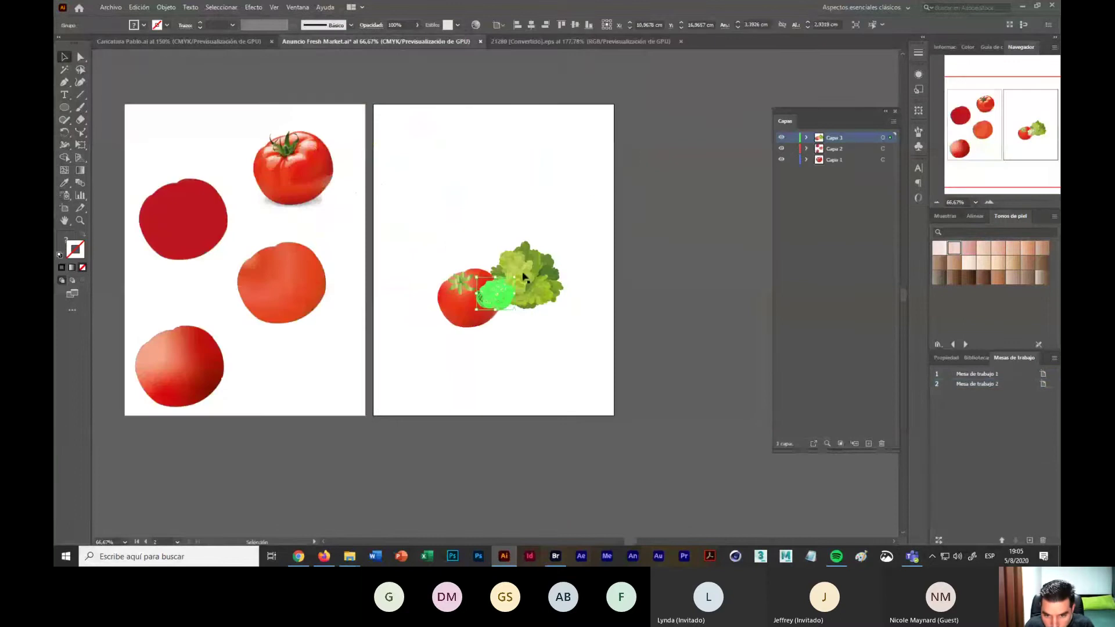
drag(516, 277, 555, 331)
click(579, 396)
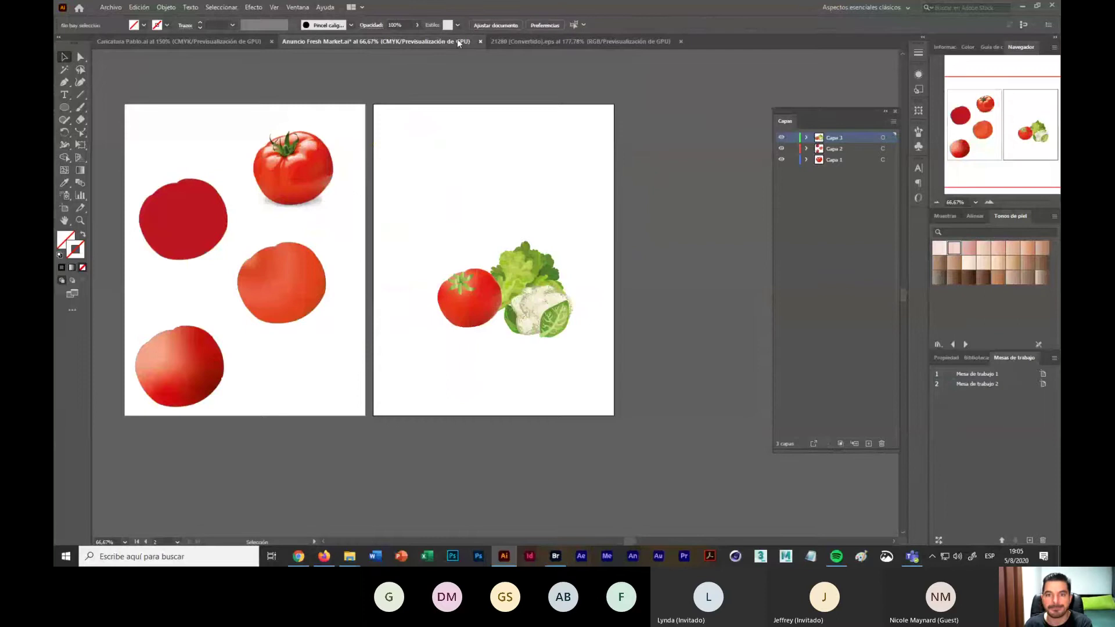
Step: Copy the dark green cucumbers from the vegetable collection into the ad, enlarged and placed in front between the tomato and cauliflower
click(562, 40)
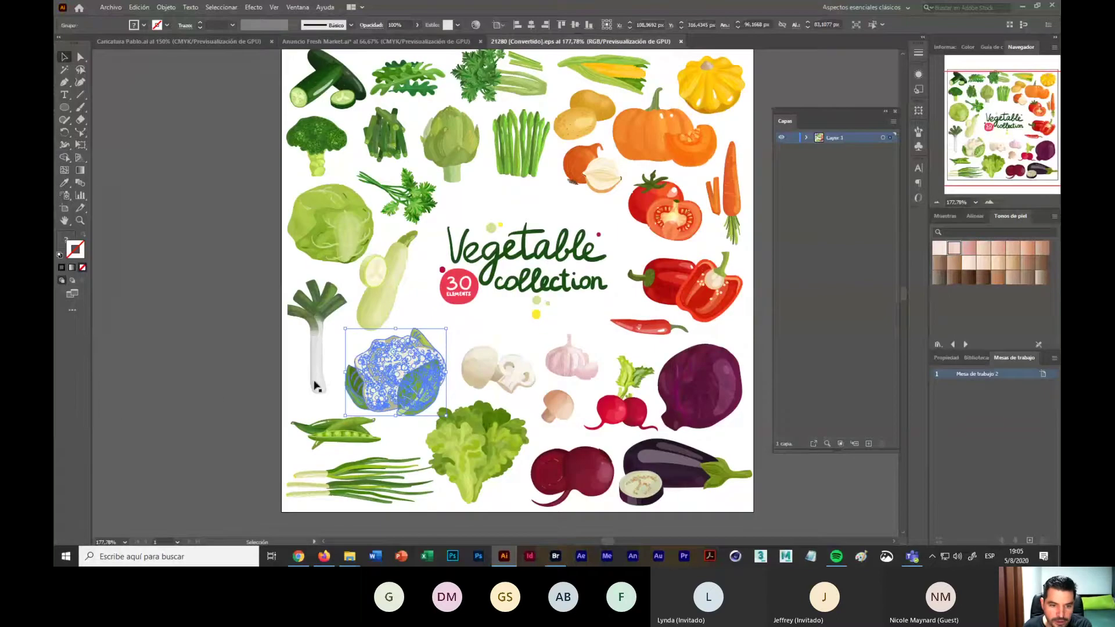
scroll(401, 370, up, 2)
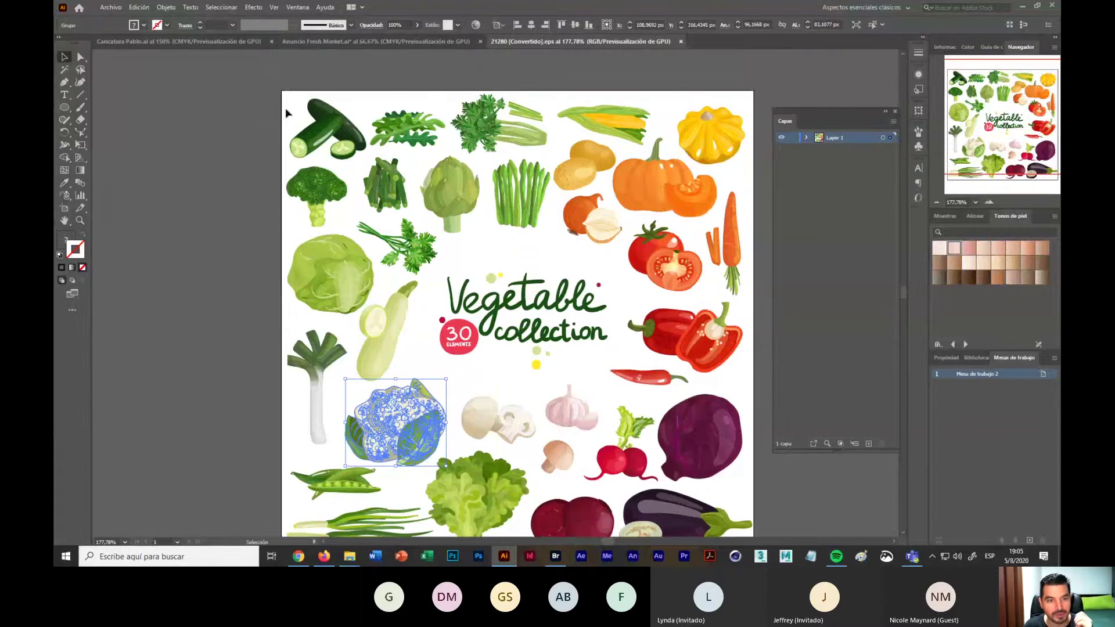
click(317, 136)
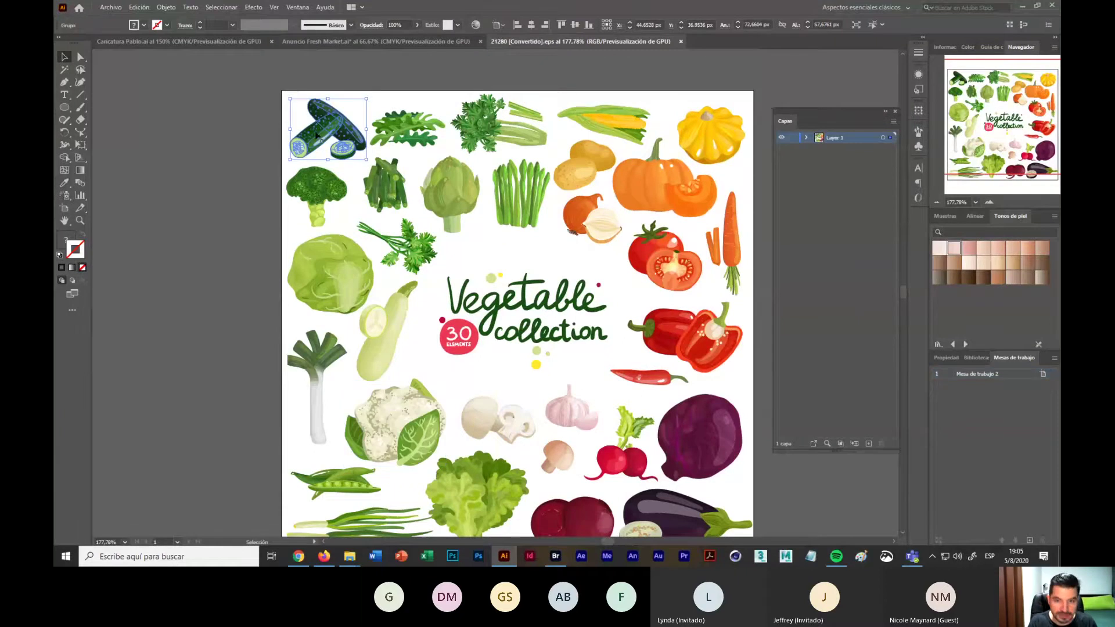
click(435, 43)
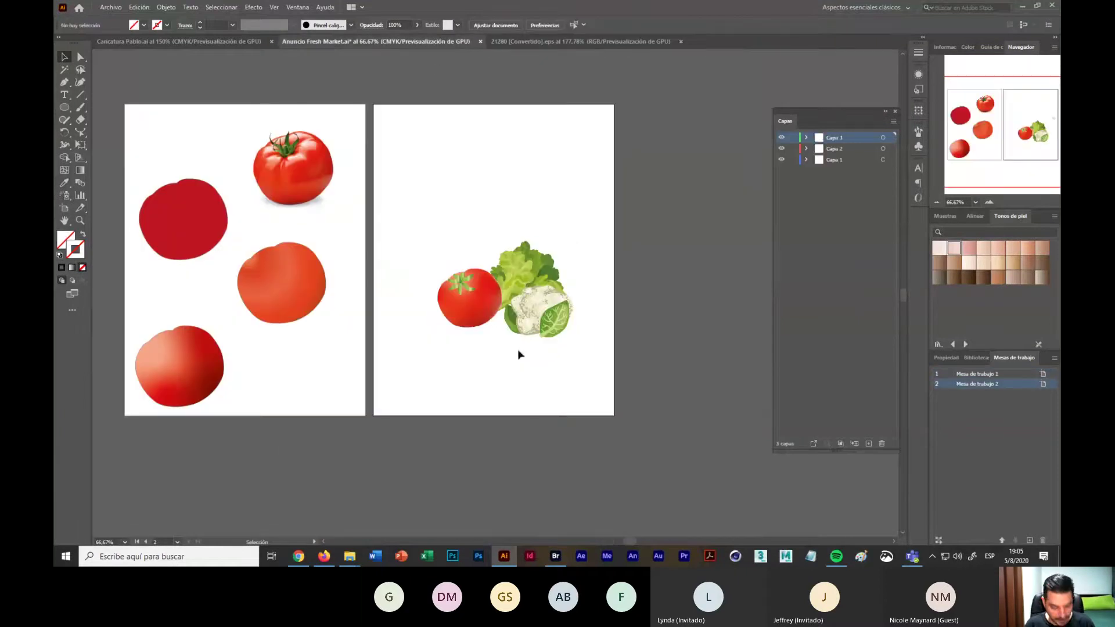
key(ctrl+v)
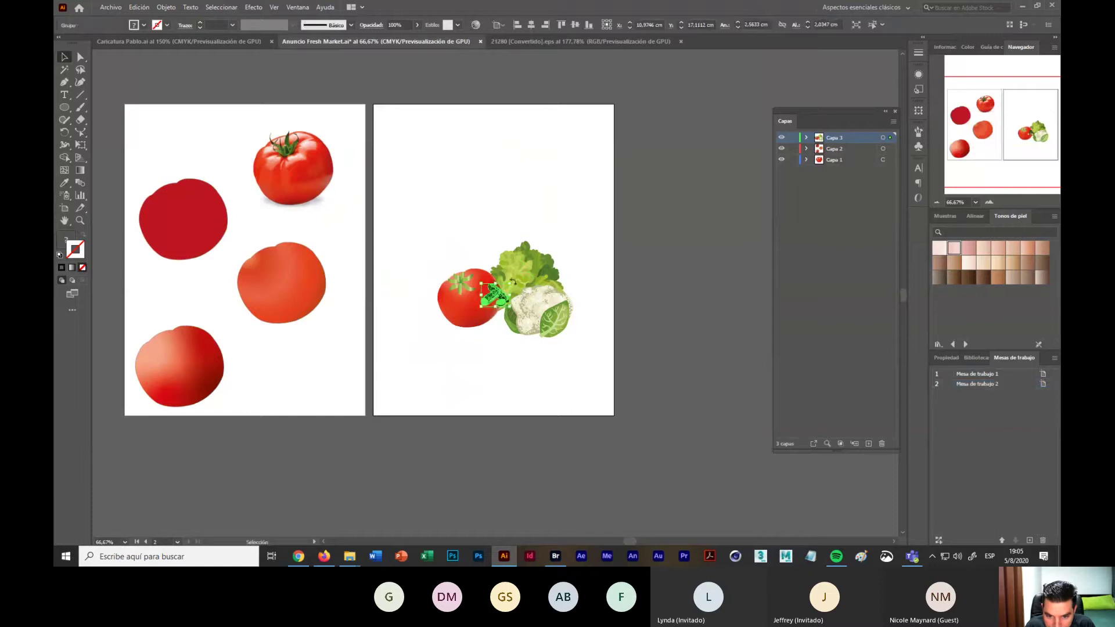
drag(510, 283, 518, 344)
click(605, 250)
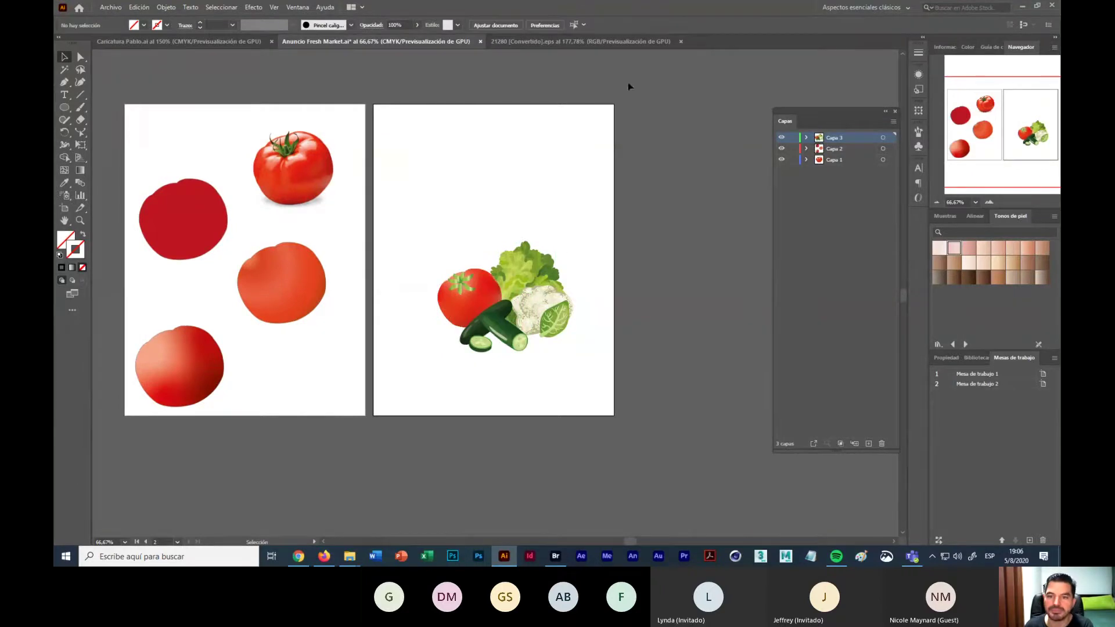
Step: Copy the red bell peppers from the vegetable collection and paste them into Capa 3 of Anuncio Fresh Market.ai
click(531, 45)
scroll(674, 348, down, 2)
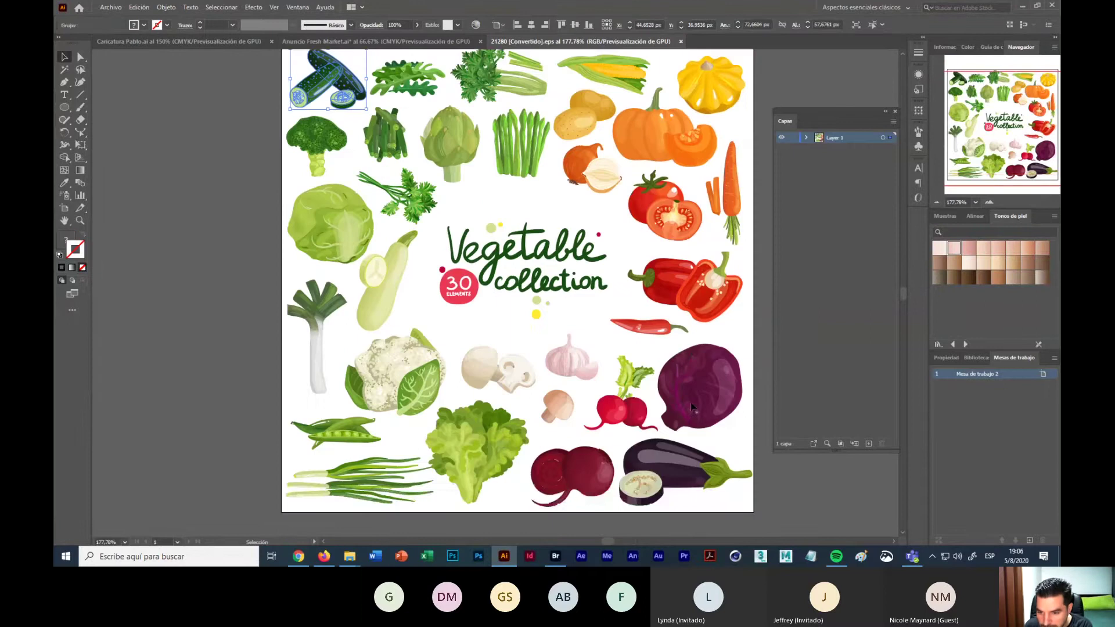
click(651, 330)
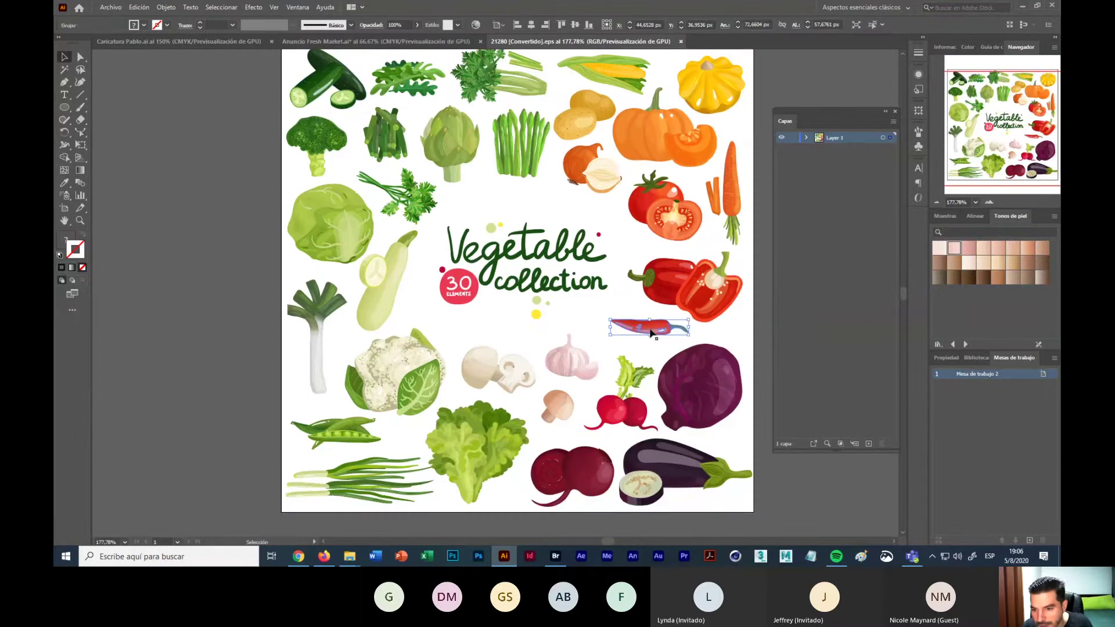
click(677, 298)
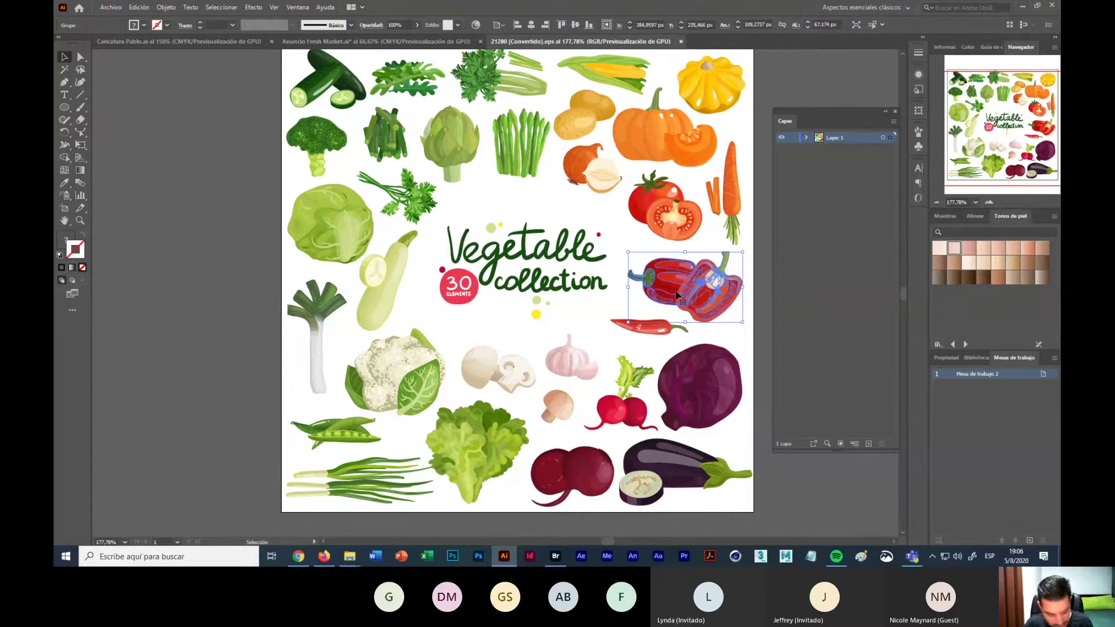
click(406, 42)
key(ctrl+v)
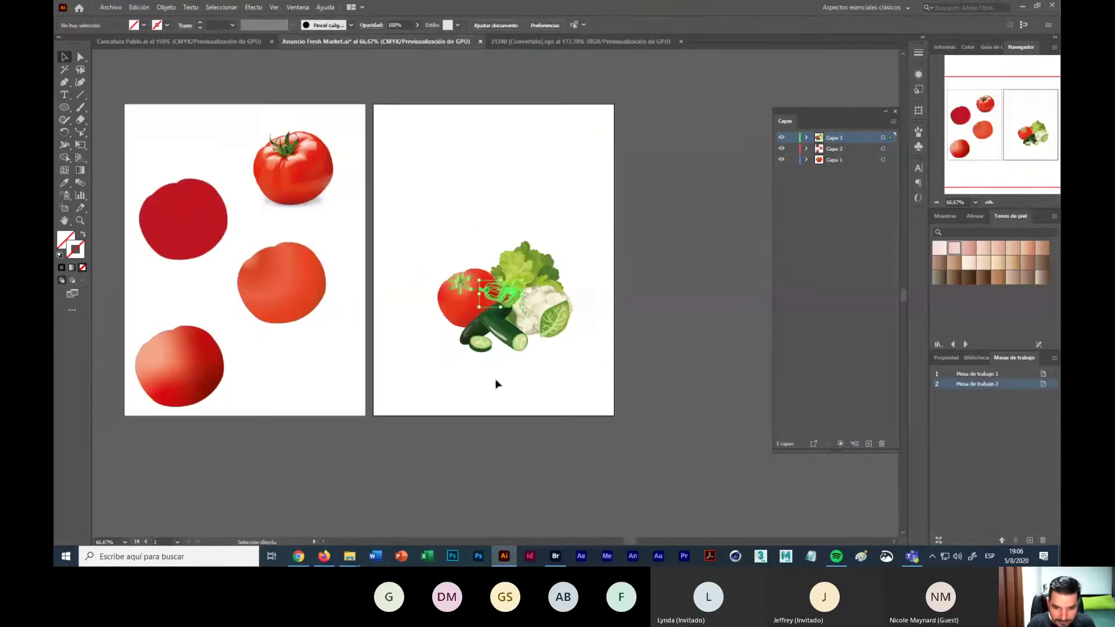
Step: Enlarge the red bell peppers and position them at the tomato's lower left, next to the cucumbers
drag(525, 271, 472, 304)
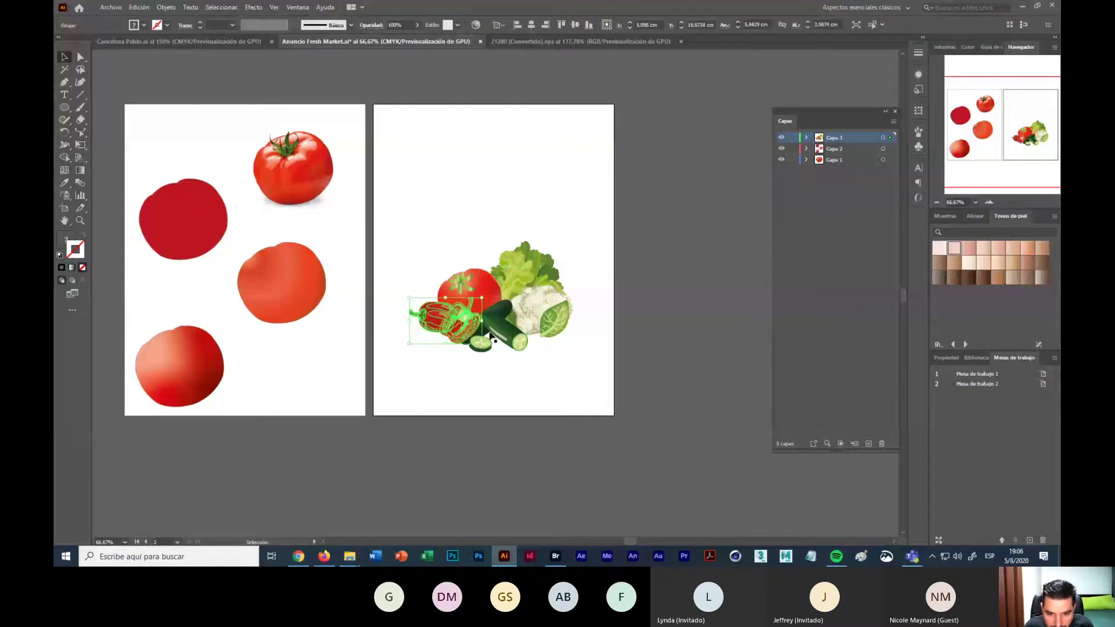
key(ctrl+h)
click(517, 381)
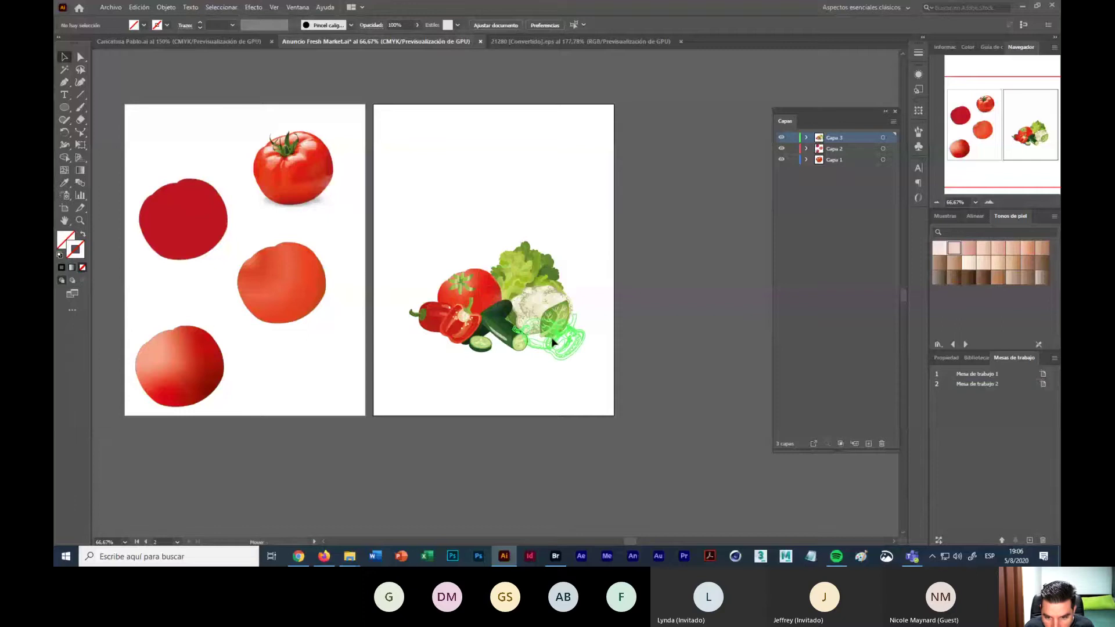
drag(554, 342, 456, 344)
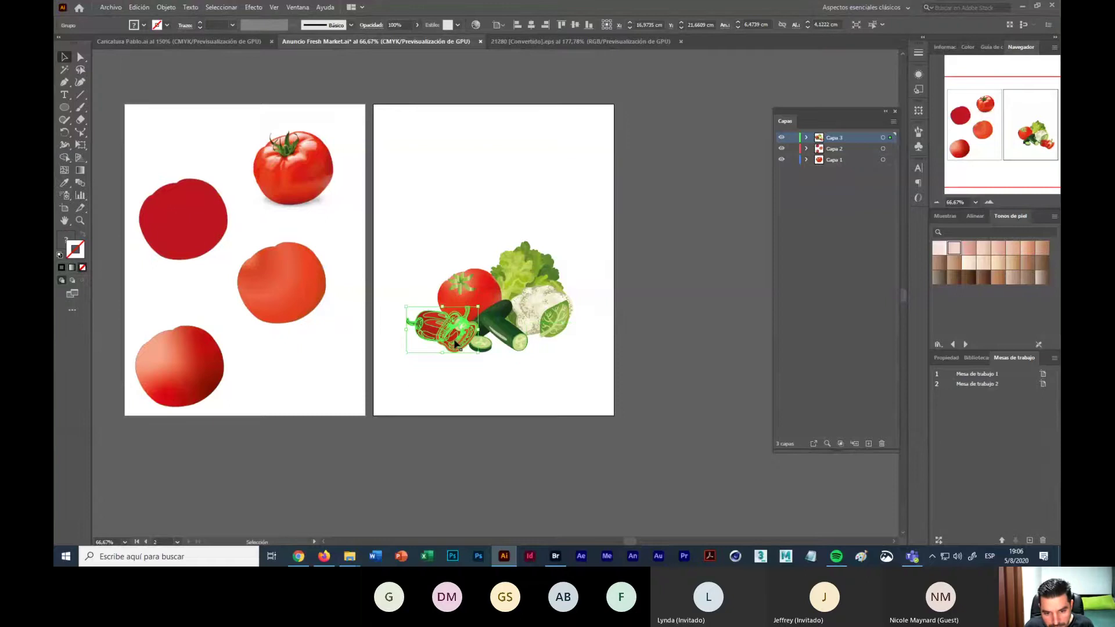
Step: Bring the cucumbers in front of the red bell peppers and nudge them slightly right
click(504, 331)
right_click(509, 333)
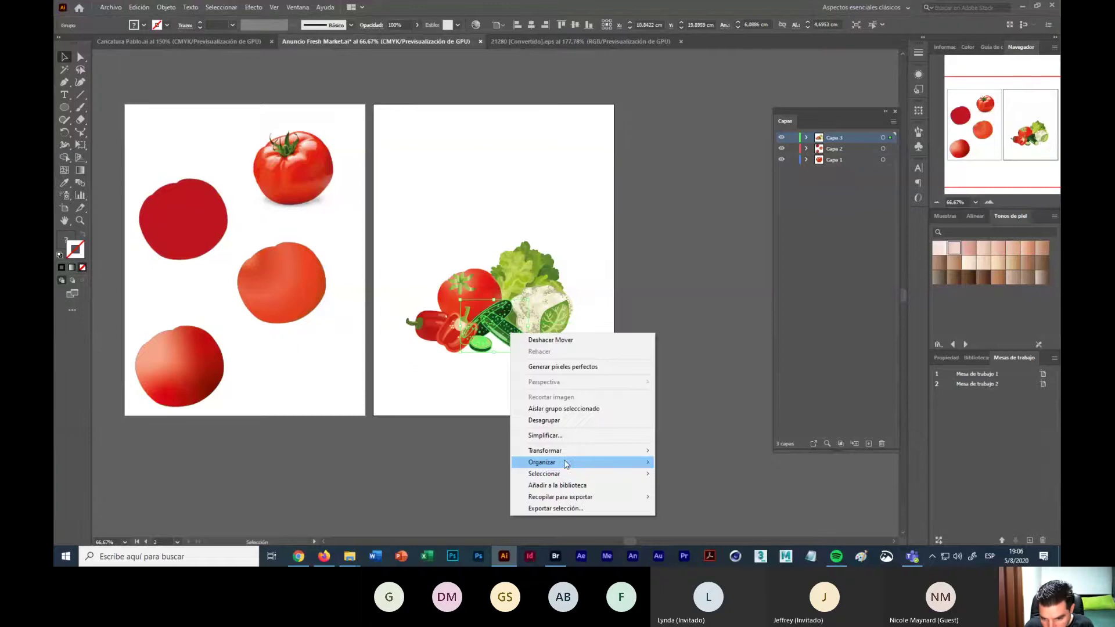
mouse_move(566, 464)
click(704, 464)
click(562, 402)
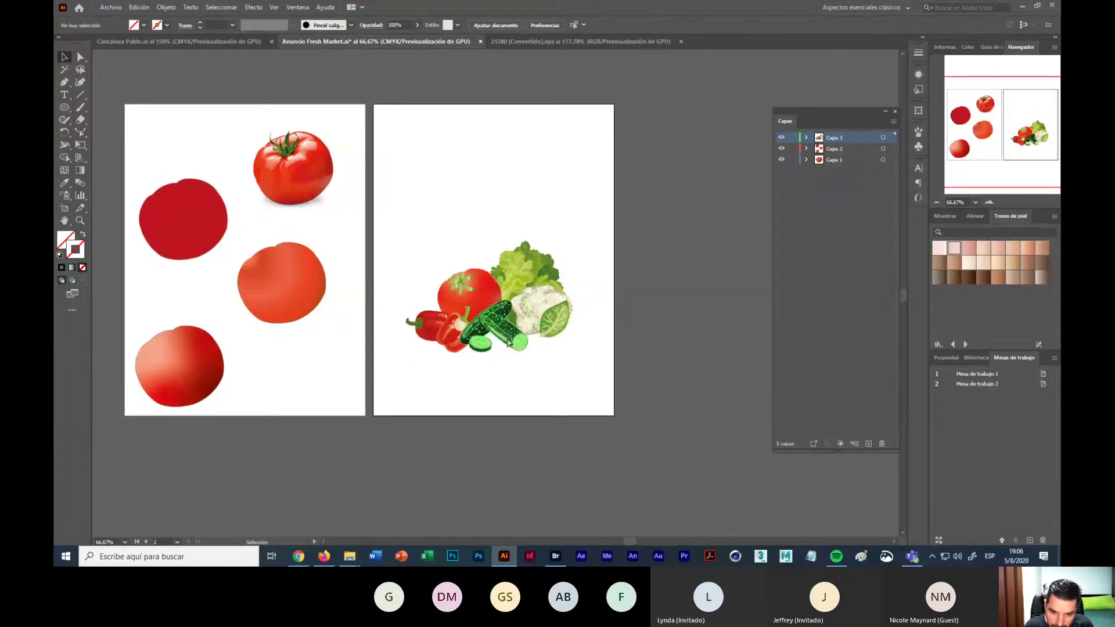
mouse_move(507, 342)
mouse_down()
mouse_move(543, 379)
mouse_move(511, 335)
mouse_up()
click(548, 367)
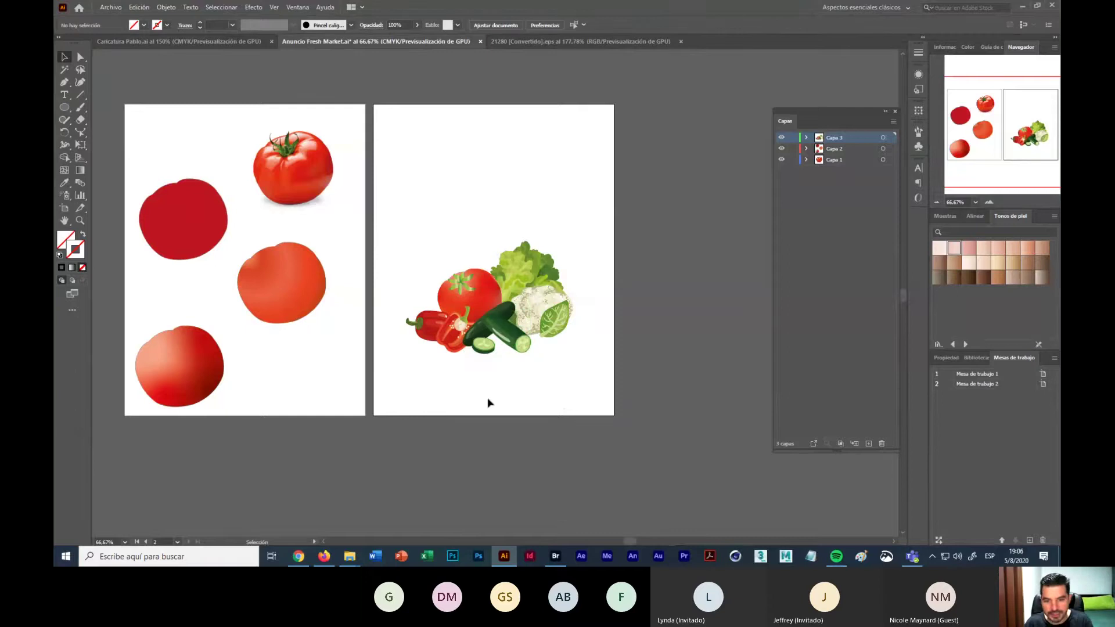
Step: Copy the purple cabbage from the vegetable collection into the ad, enlarge it and place it over the tomato's left side
click(564, 40)
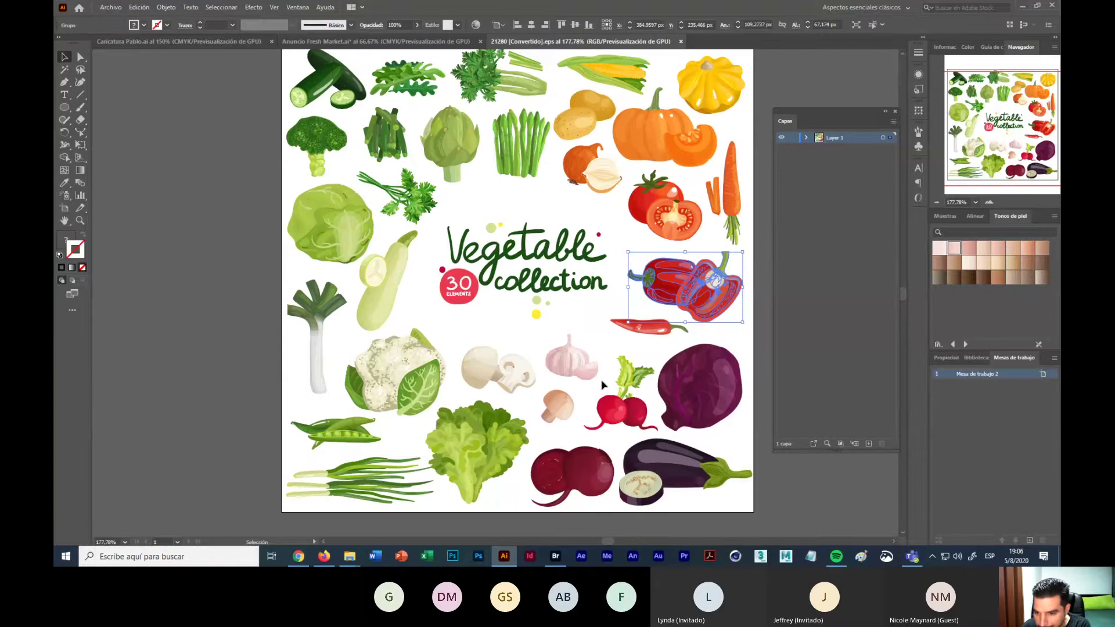
scroll(602, 385, down, 3)
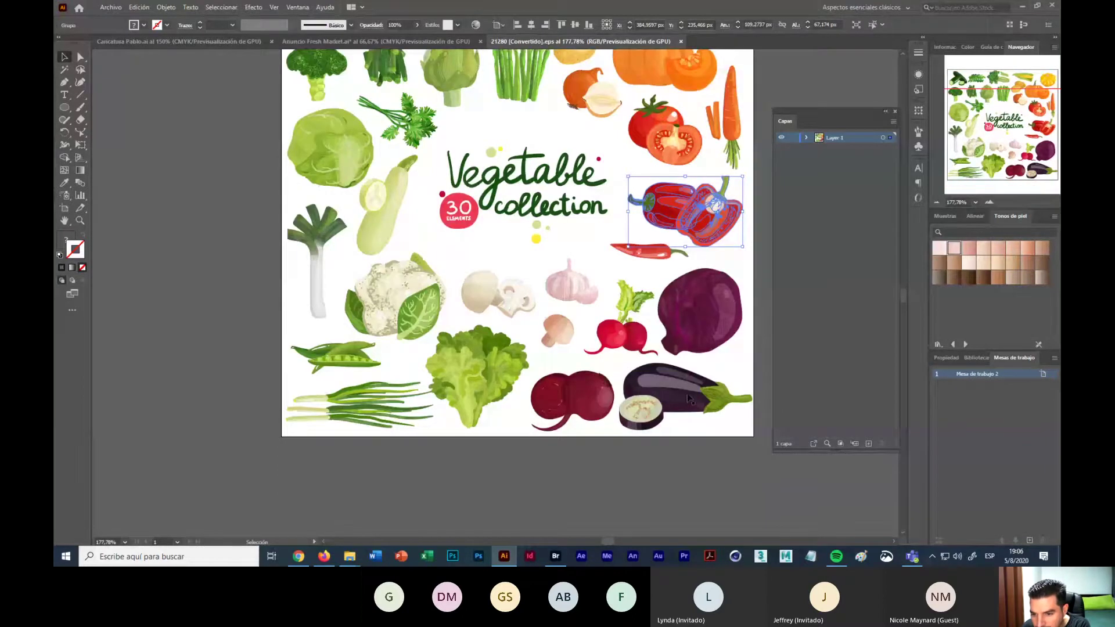
click(708, 304)
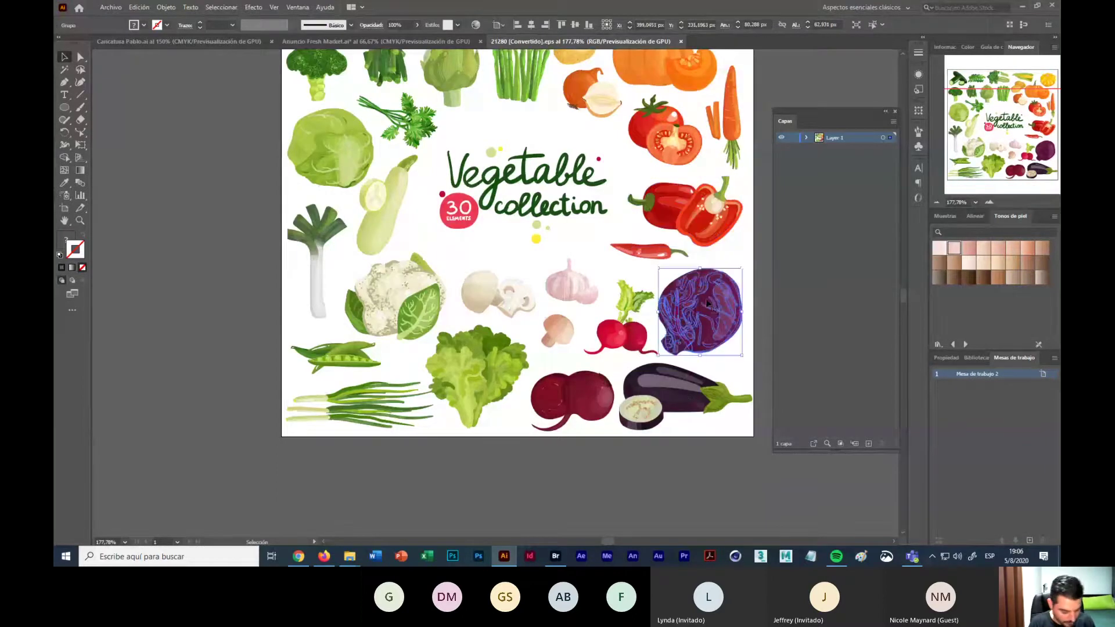
click(441, 41)
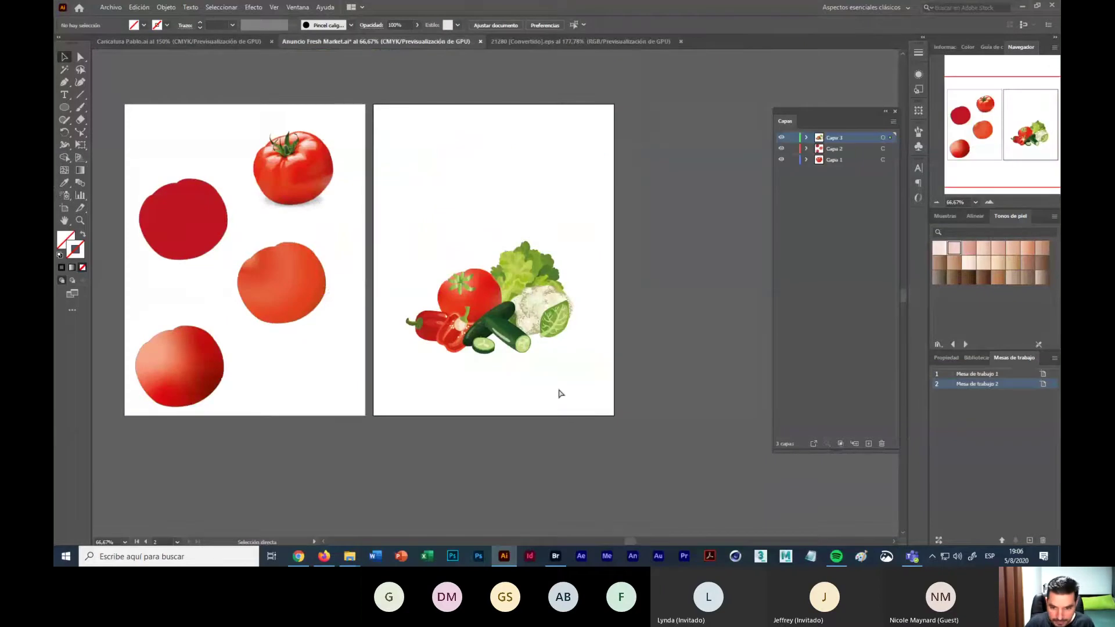
key(ctrl+v)
drag(524, 269, 477, 287)
right_click(476, 286)
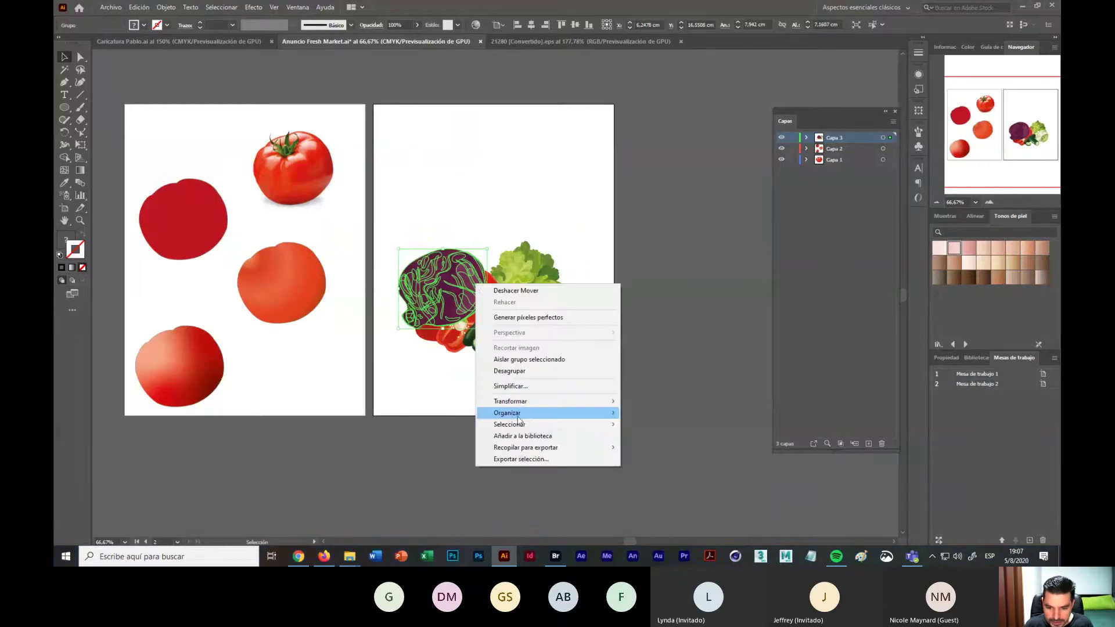
mouse_move(525, 411)
click(653, 417)
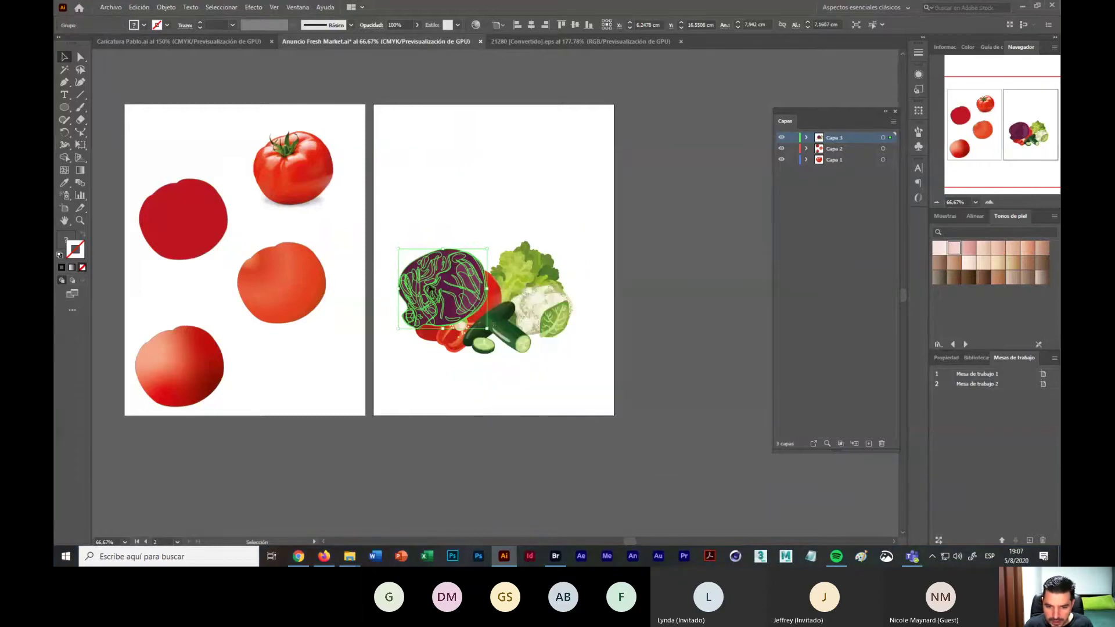
Step: Send the purple cabbage to the back, behind the tomato and red bell peppers
right_click(428, 287)
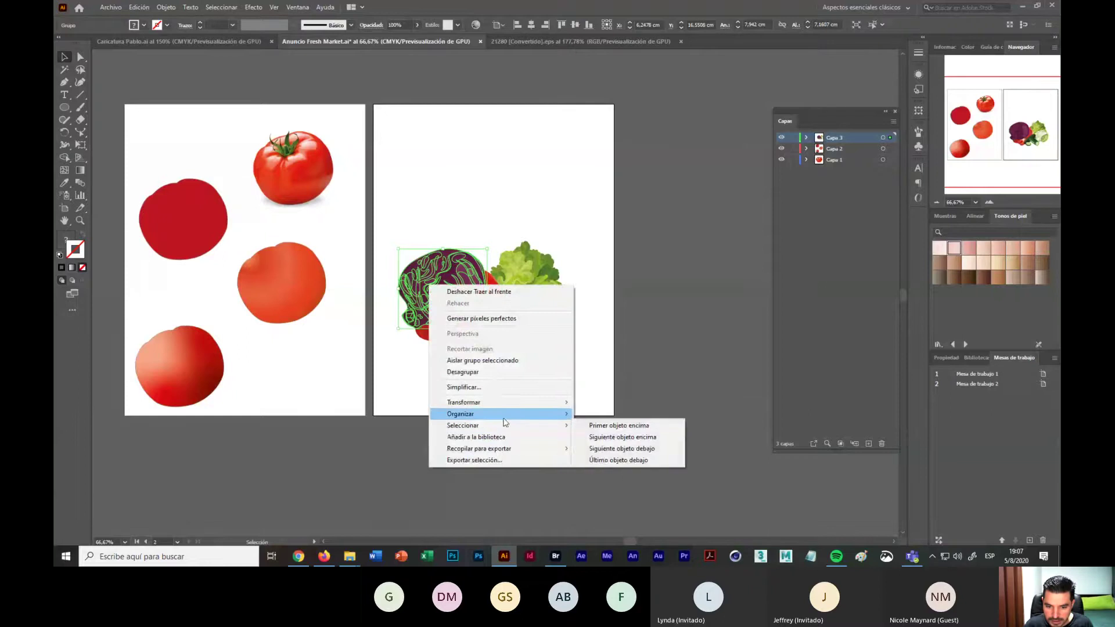
mouse_move(518, 414)
click(601, 453)
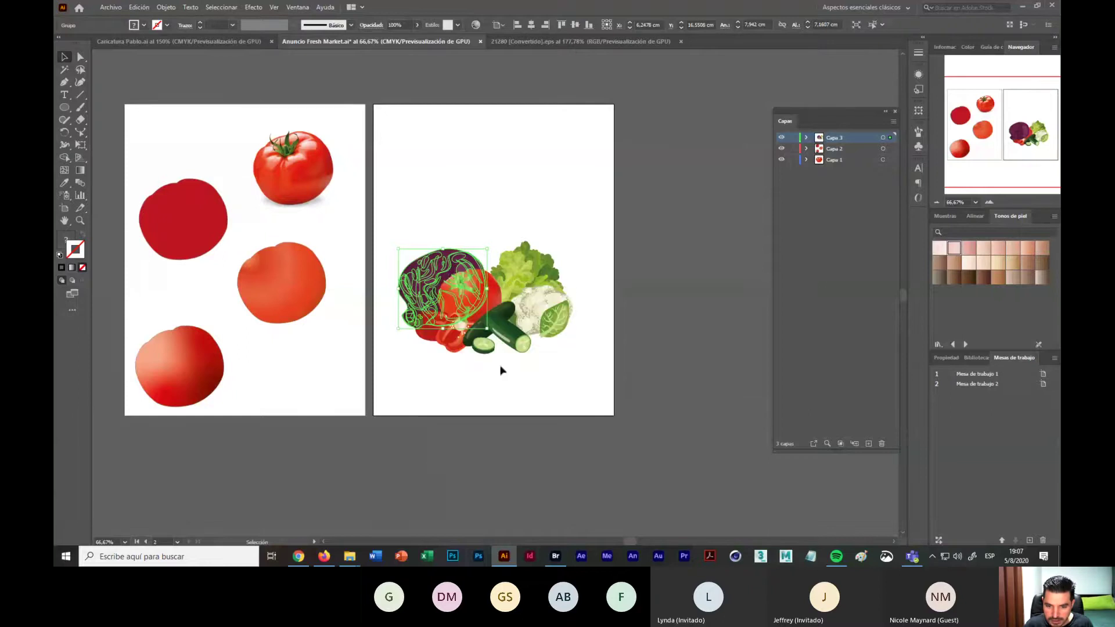
Step: Move the purple cabbage to the group's left side and shift the tomato right, just above the red bell peppers
drag(444, 270, 490, 287)
click(488, 281)
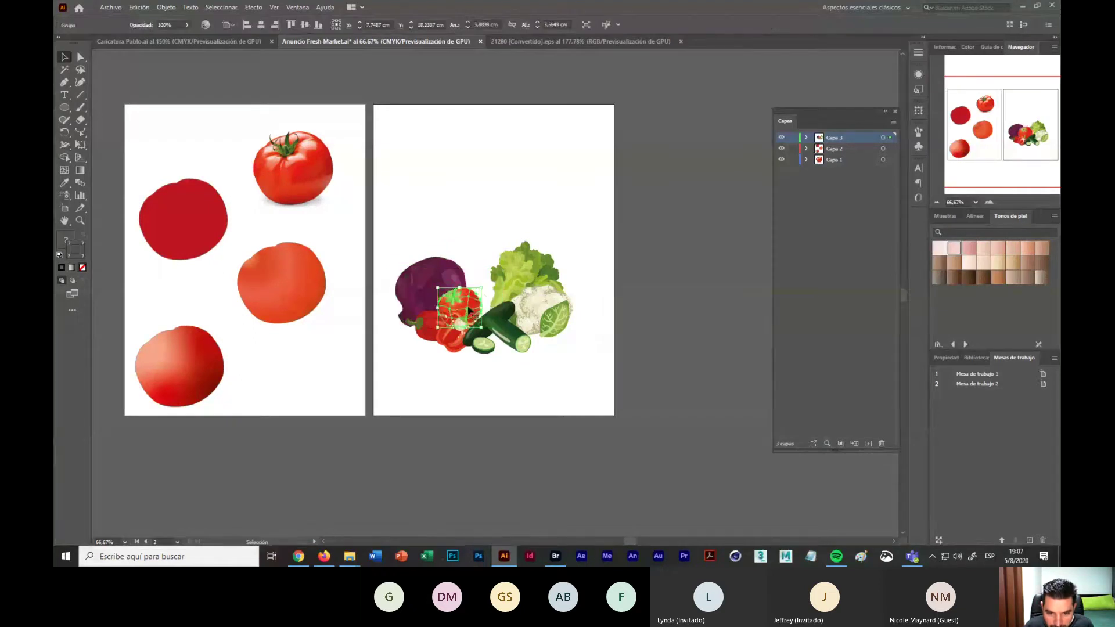
click(590, 386)
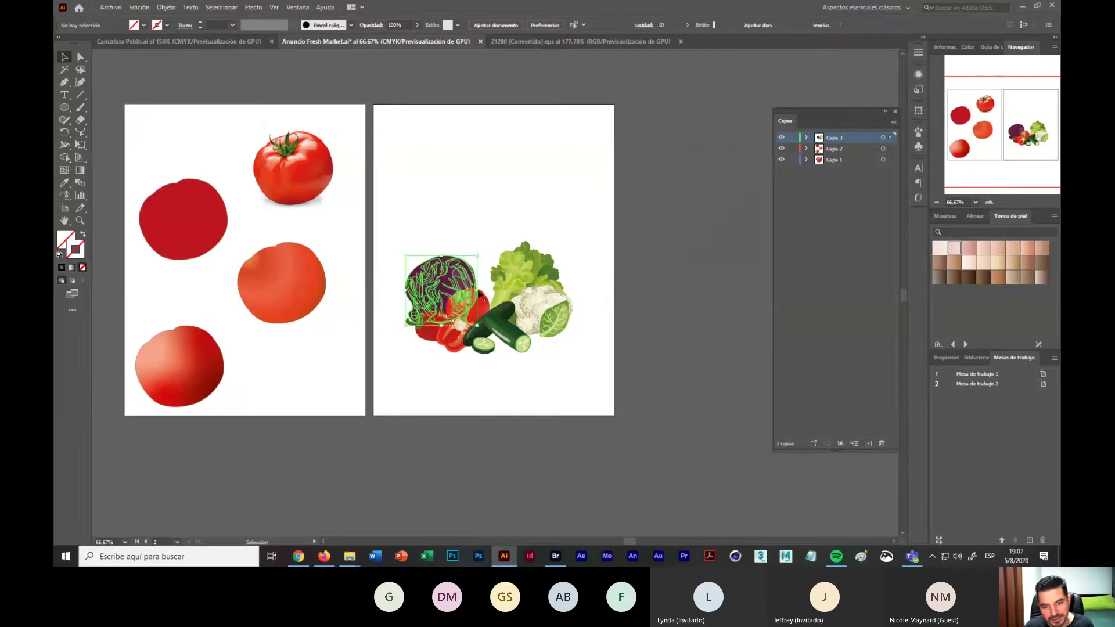
mouse_move(411, 311)
mouse_down()
mouse_move(337, 312)
mouse_move(446, 310)
mouse_move(431, 315)
mouse_up()
click(483, 369)
click(625, 336)
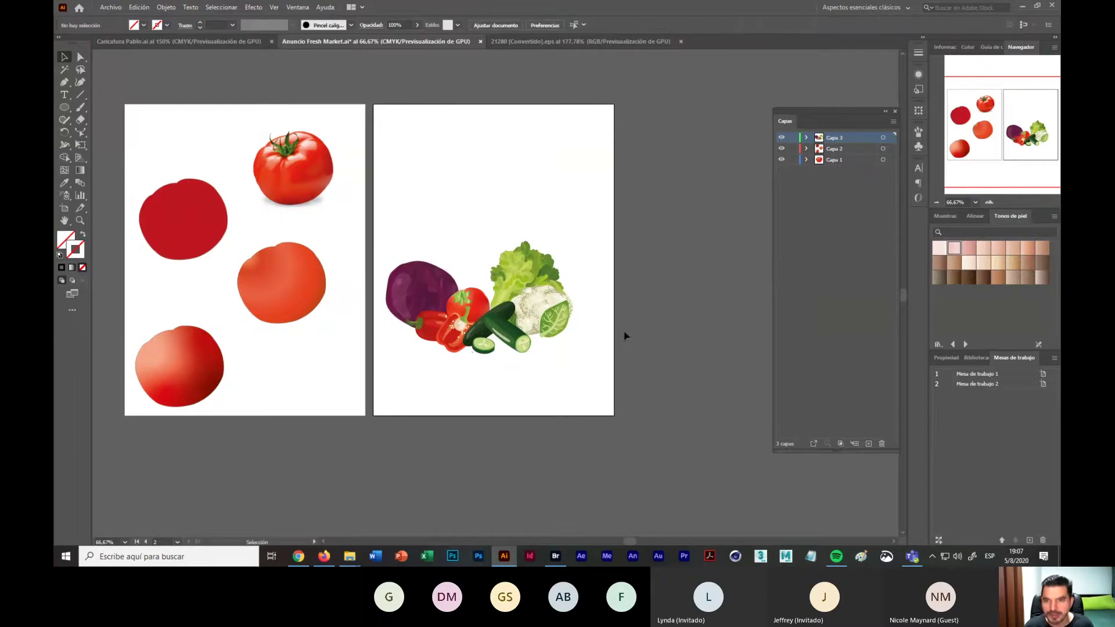
Step: Copy the broccoli from the vegetable collection into the ad, enlarge it and place it above the tomato and purple cabbage
click(532, 40)
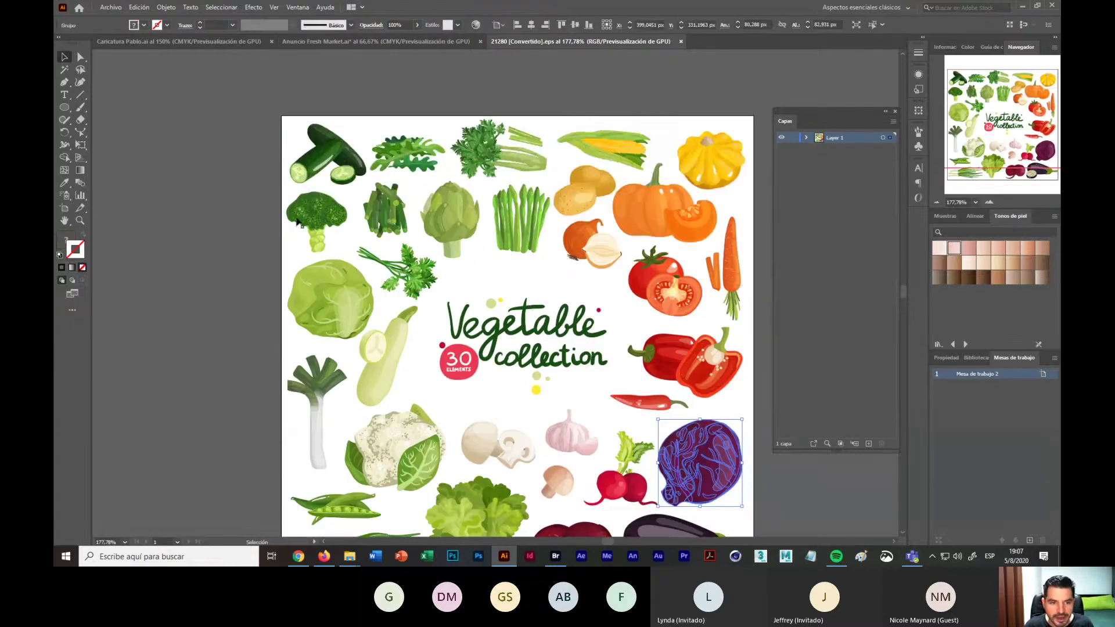
click(312, 214)
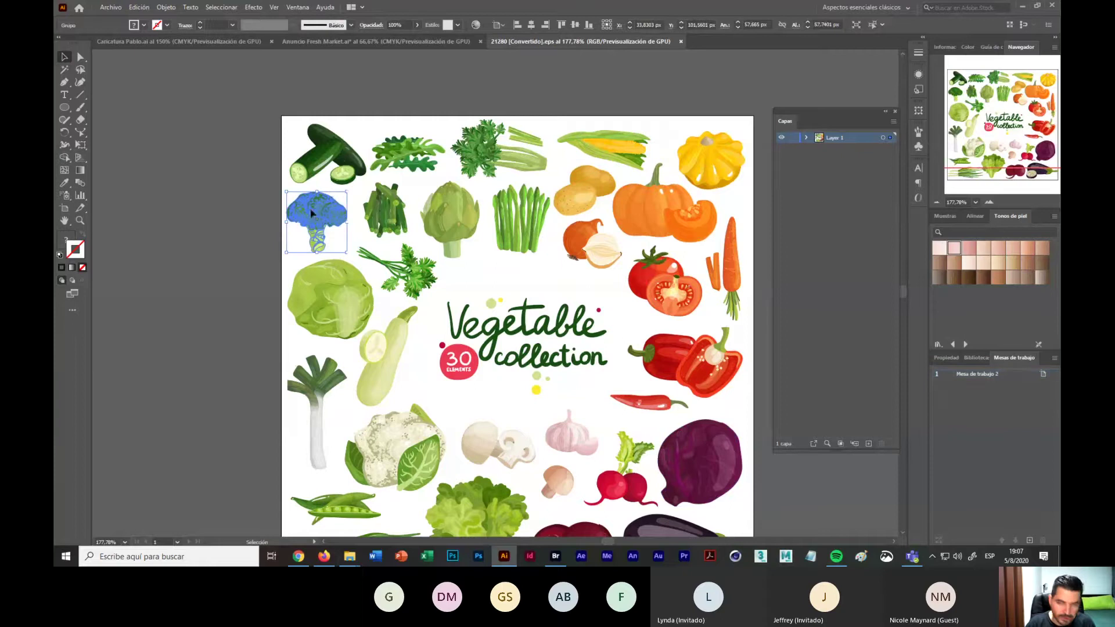
click(407, 42)
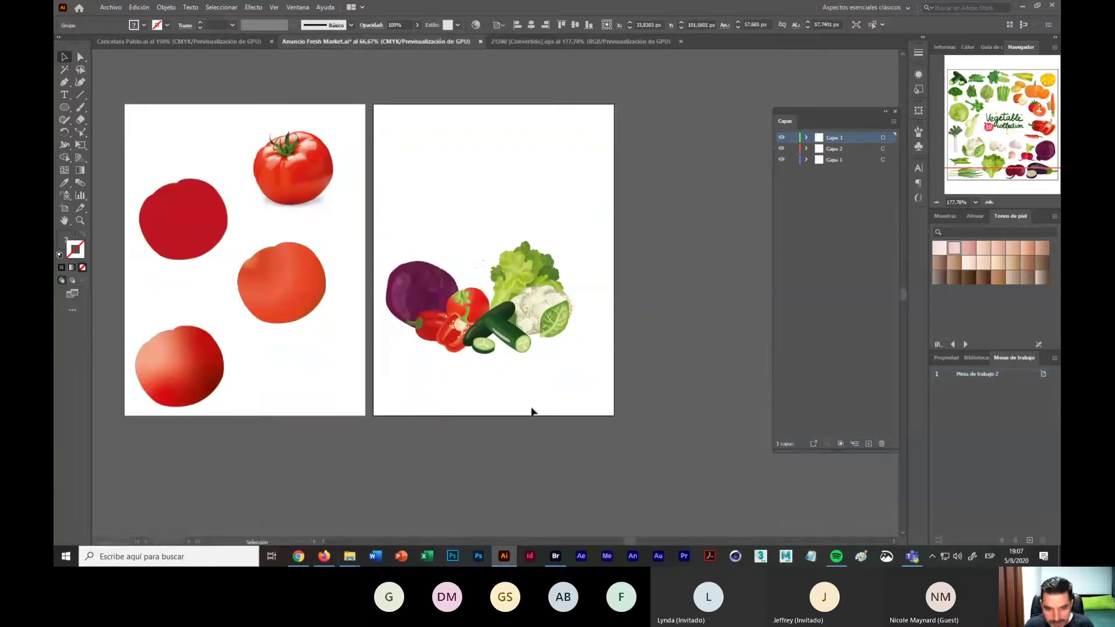
key(ctrl+v)
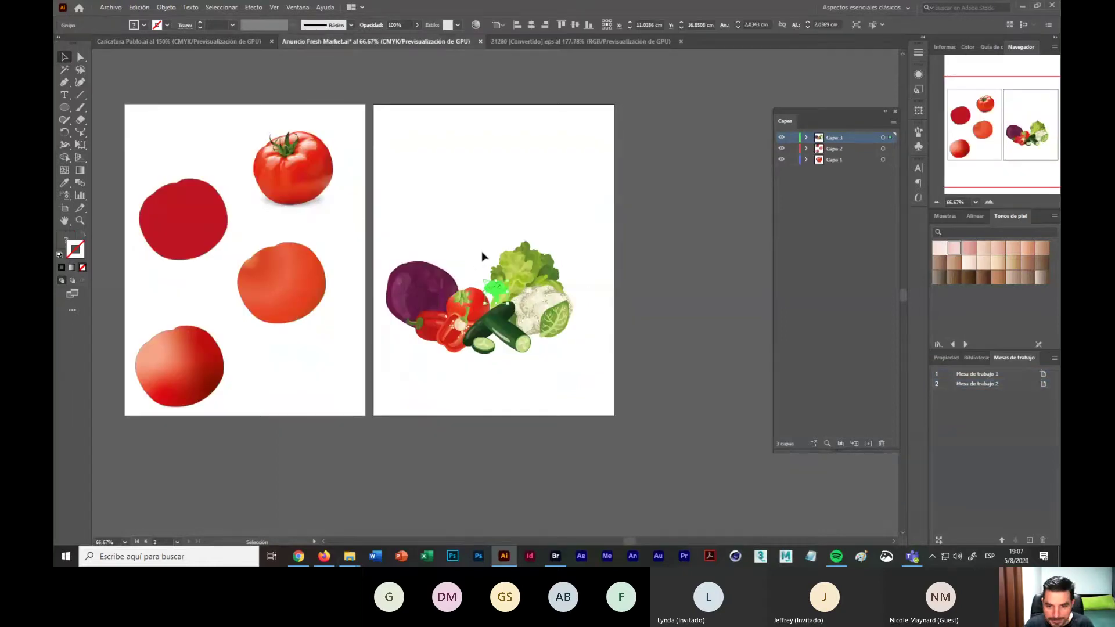
drag(523, 268, 469, 264)
Step: Send the broccoli to the back, expand the Capa 3 layer and move the broccoli slightly up and left
right_click(476, 260)
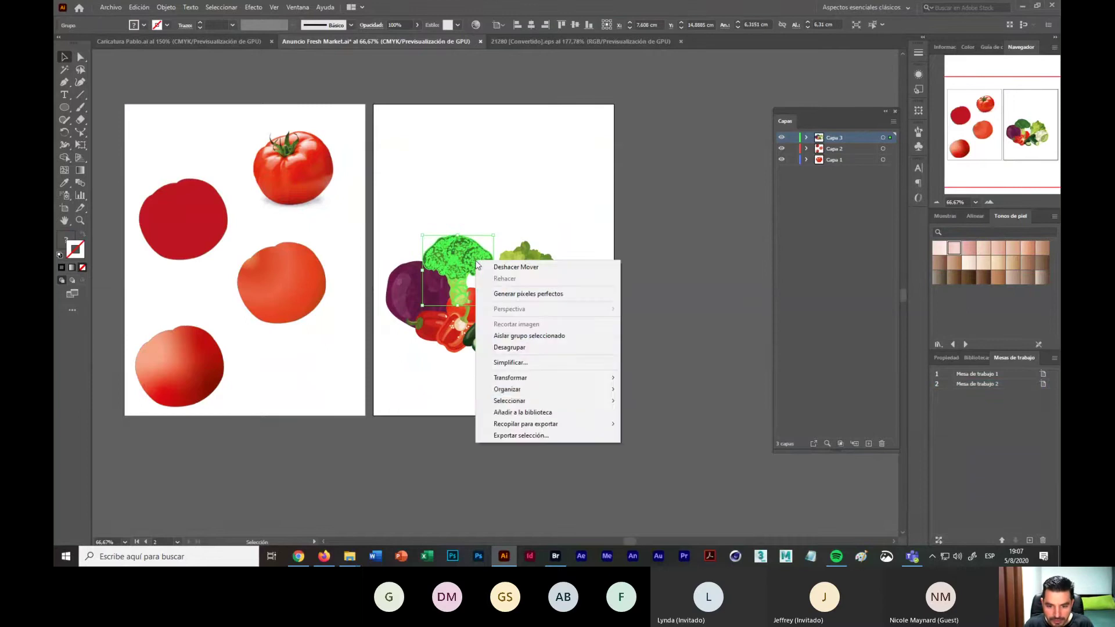
mouse_move(566, 395)
click(655, 424)
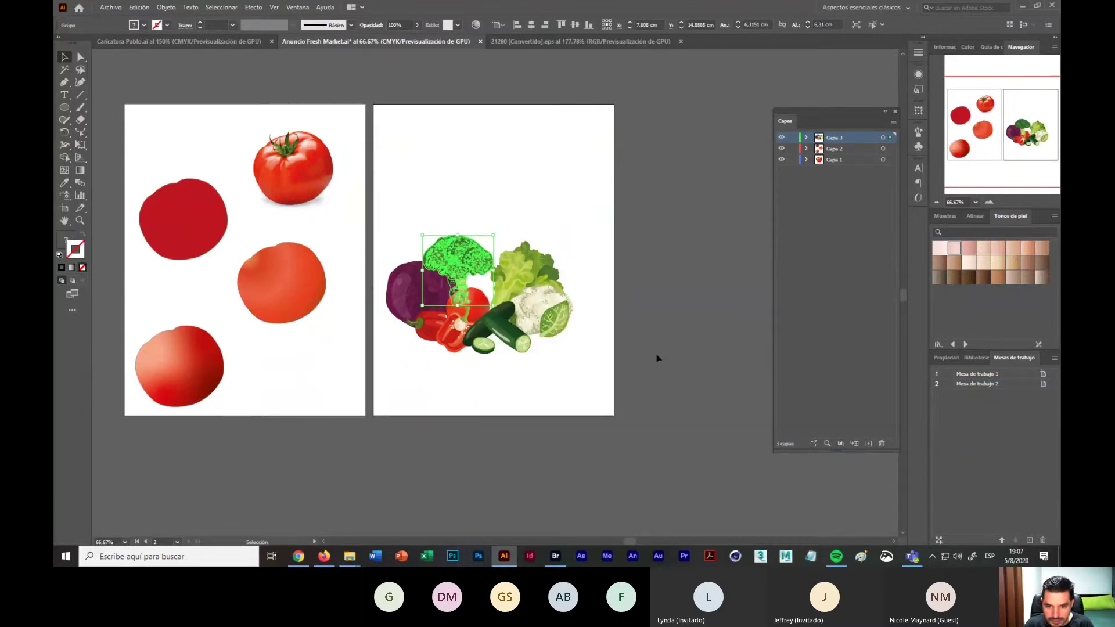
click(572, 382)
click(806, 138)
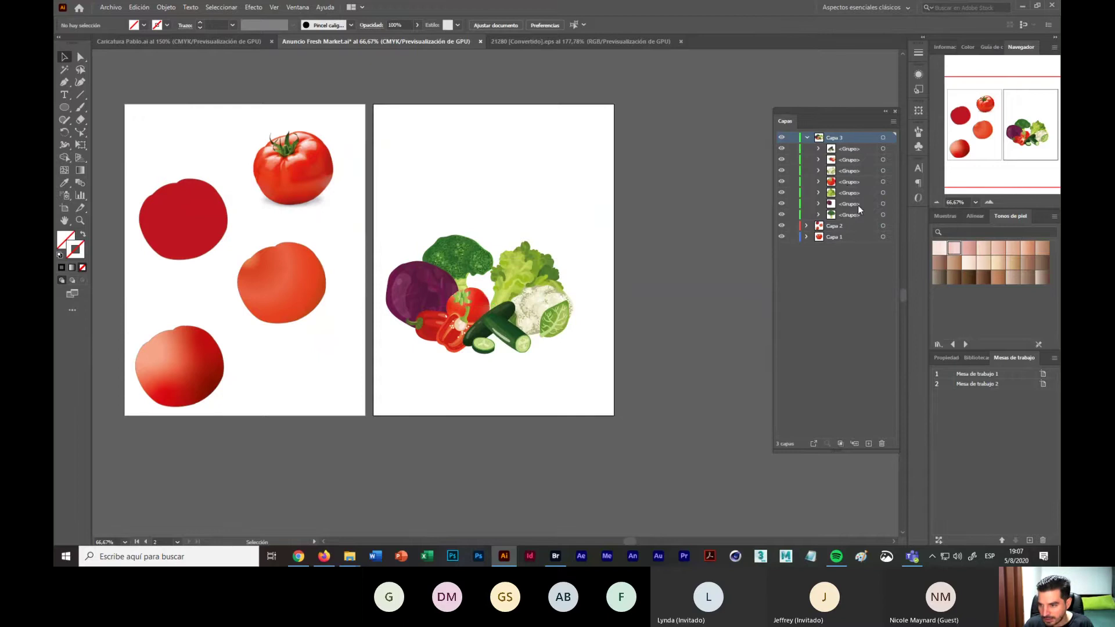
click(469, 258)
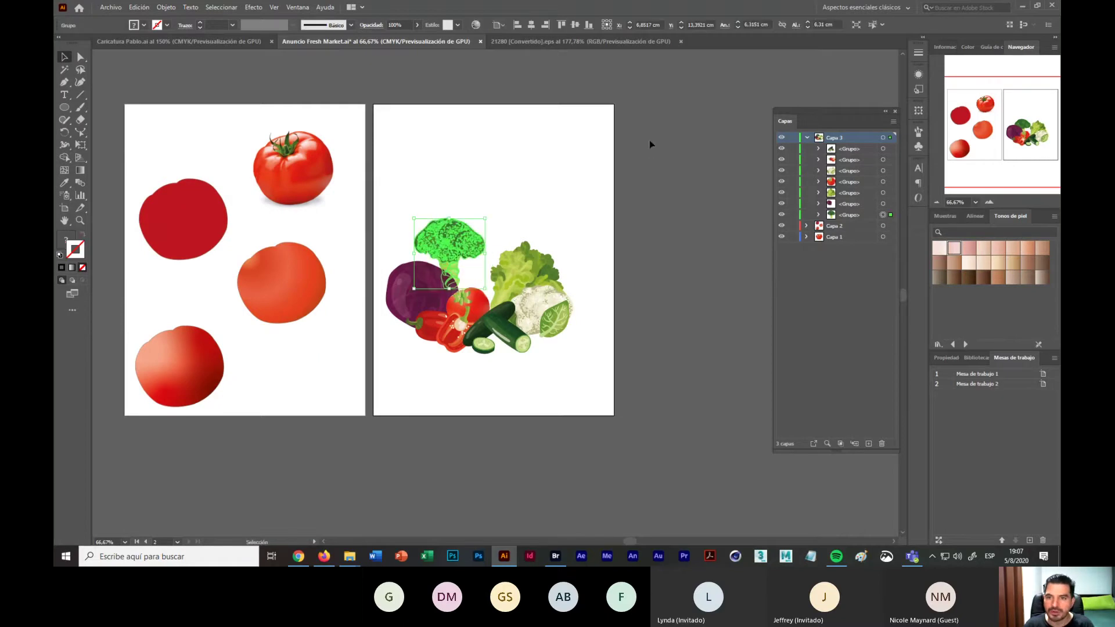
Step: Copy the orange pumpkin from the vegetable collection into the ad, enlarge it and place it over the tomato and lettuce
click(602, 41)
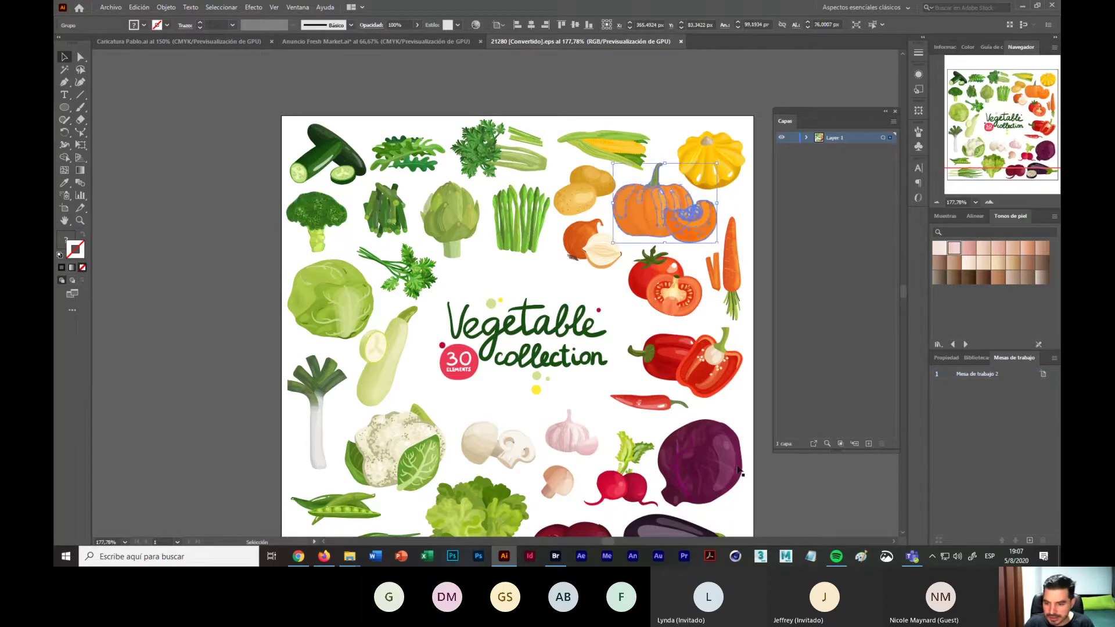
click(404, 41)
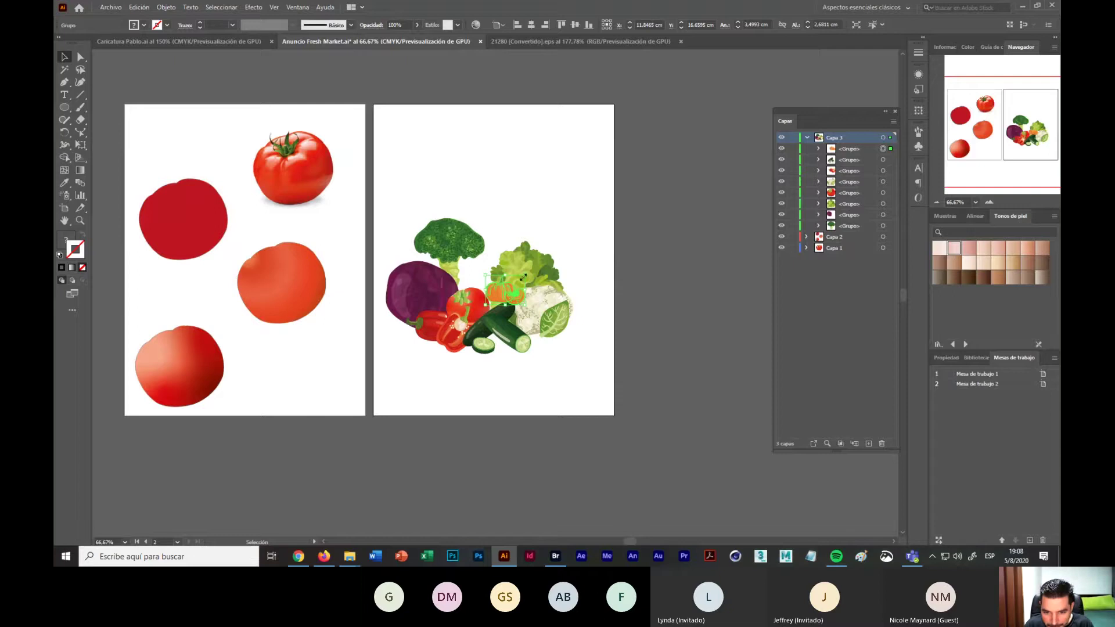
drag(524, 275, 563, 235)
drag(521, 285, 482, 282)
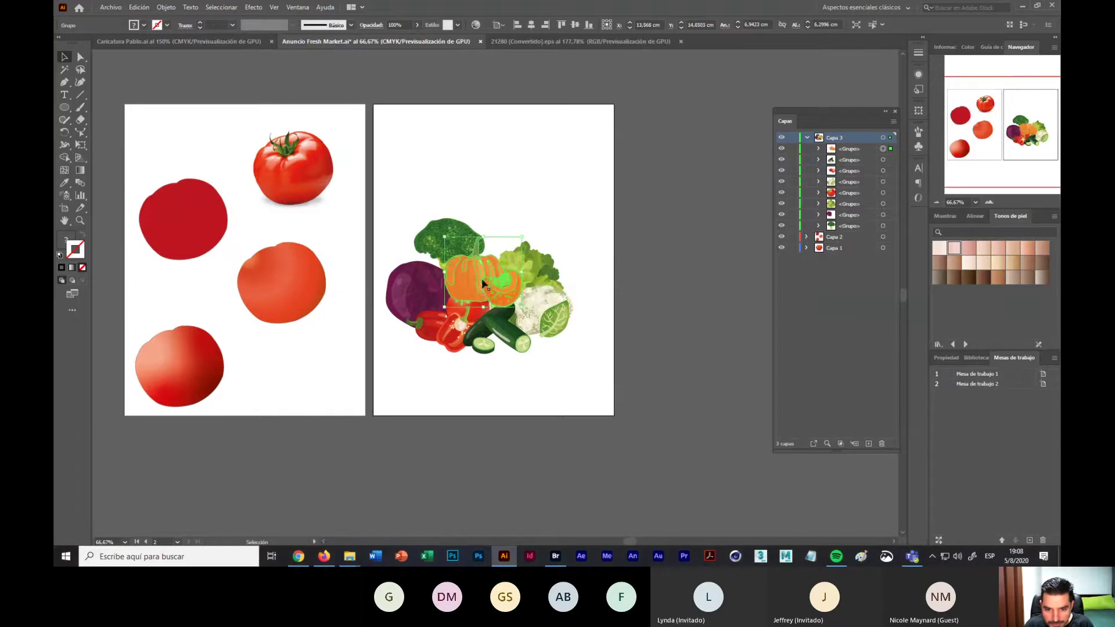
Step: Send the pumpkin to the back and enlarge it behind the broccoli and lettuce
right_click(483, 282)
mouse_move(526, 409)
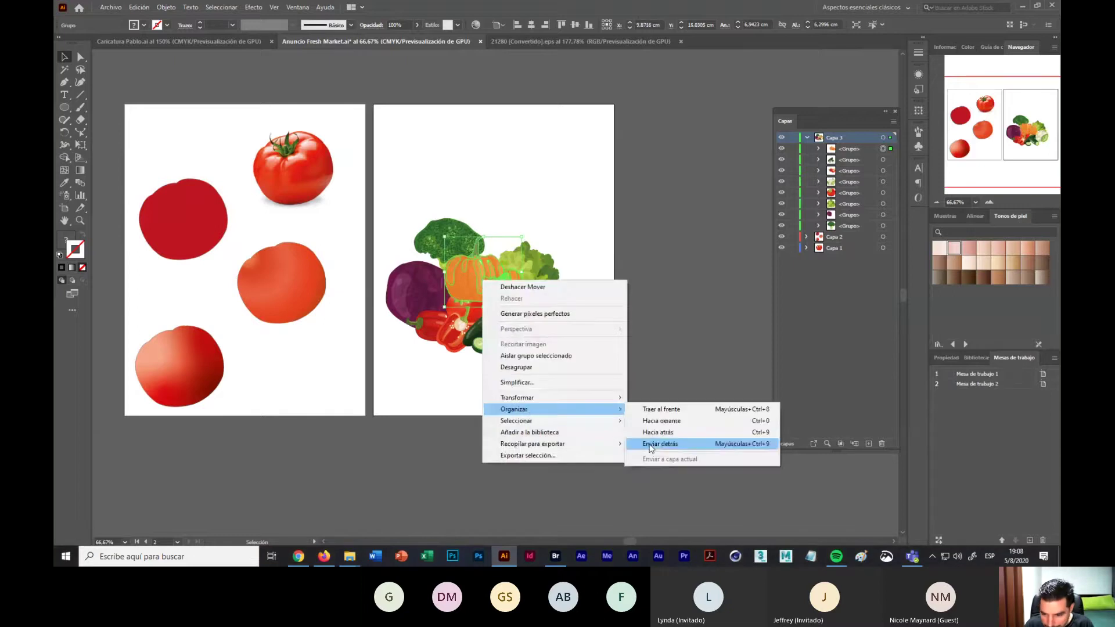
click(644, 443)
drag(522, 238, 553, 205)
Step: Move the broccoli down and left above the purple cabbage, shrink it slightly and tilt it to the left
click(475, 232)
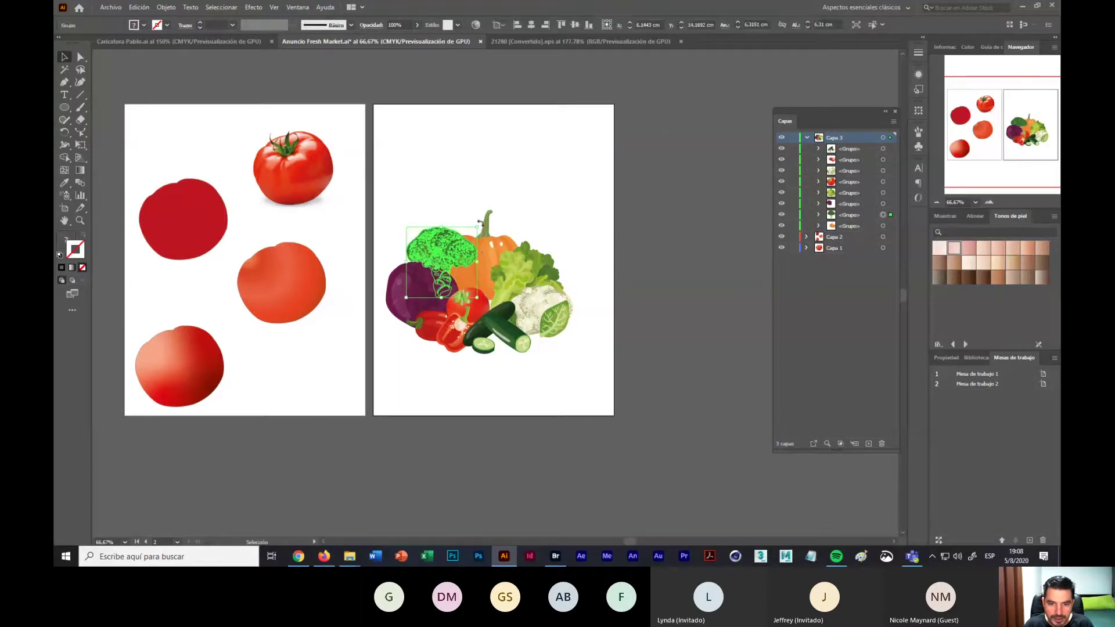
drag(477, 227, 450, 253)
click(568, 233)
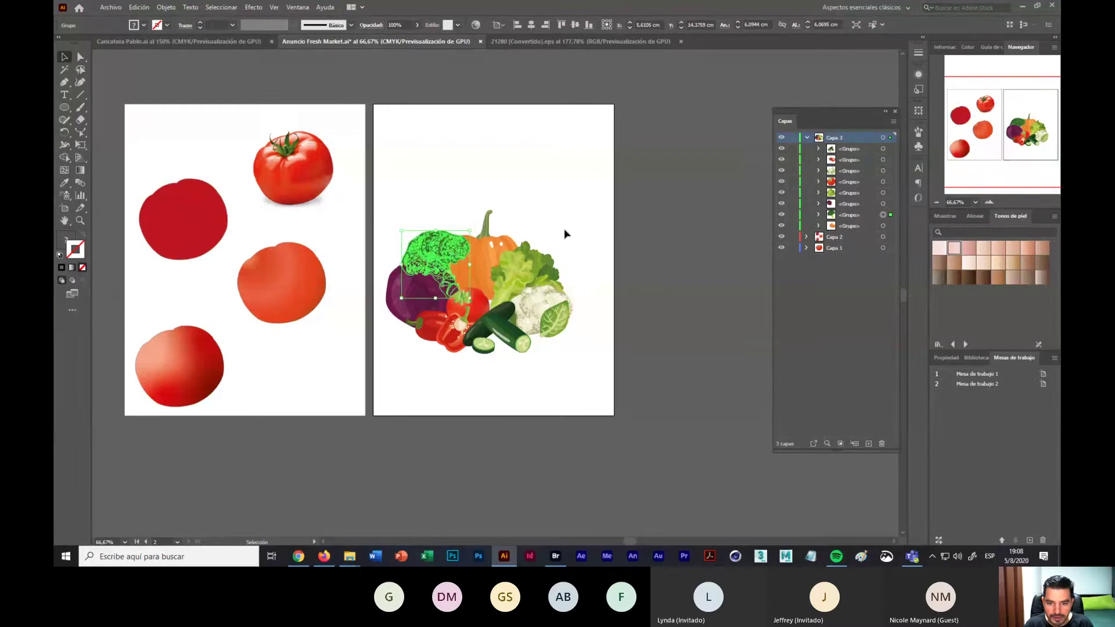
Step: Lower the pumpkin slightly, enlarge it further behind the lettuce and undo the last shift to the right
click(488, 250)
click(608, 313)
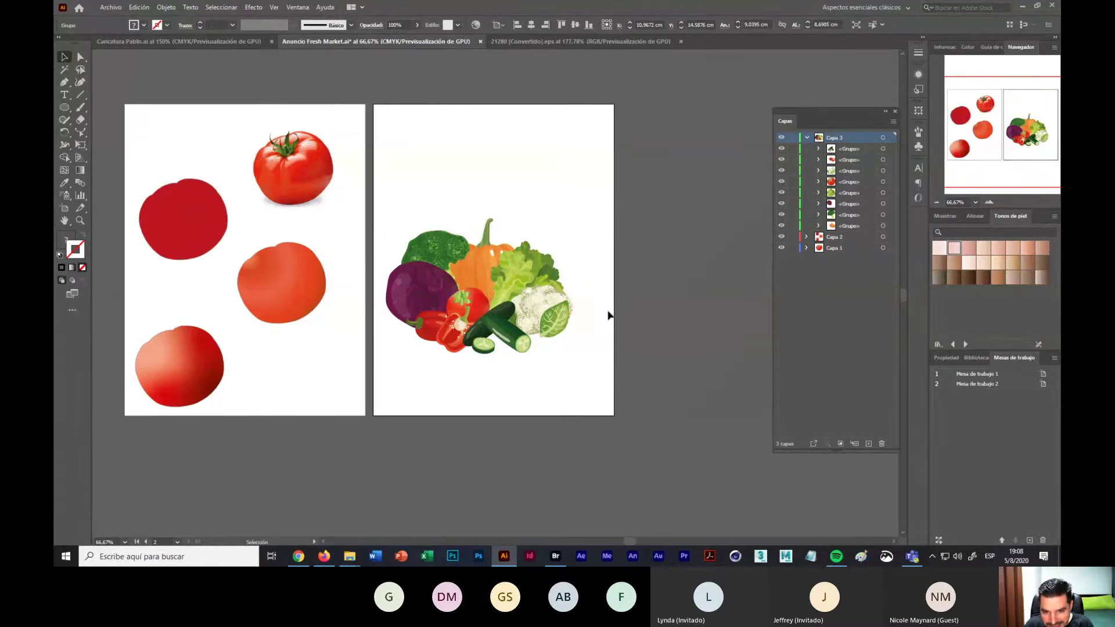
click(538, 242)
drag(546, 217, 575, 199)
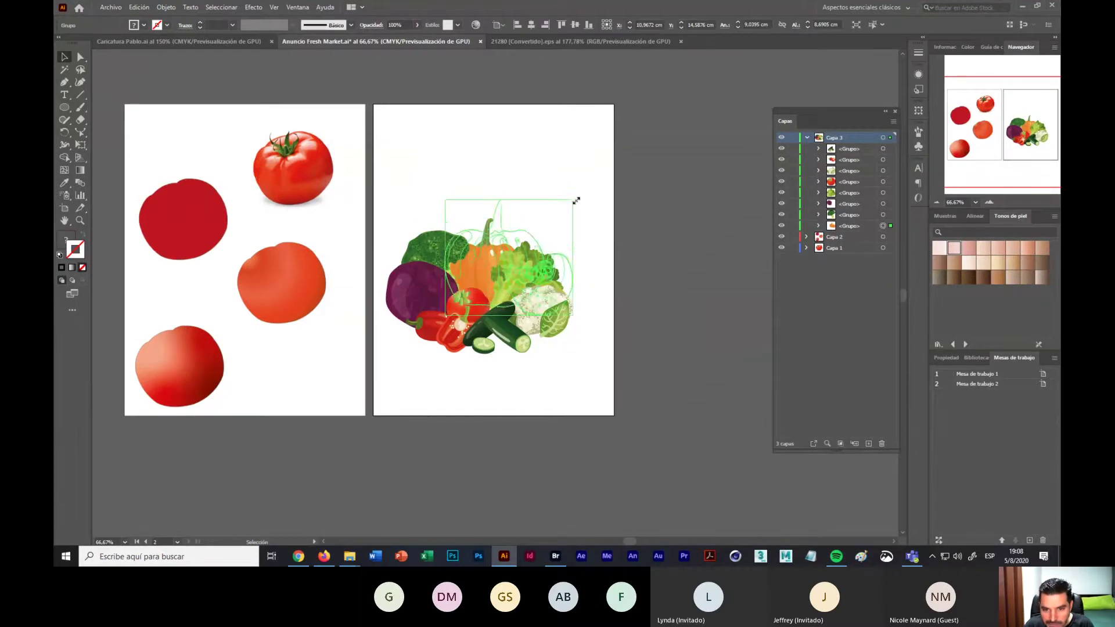
click(567, 398)
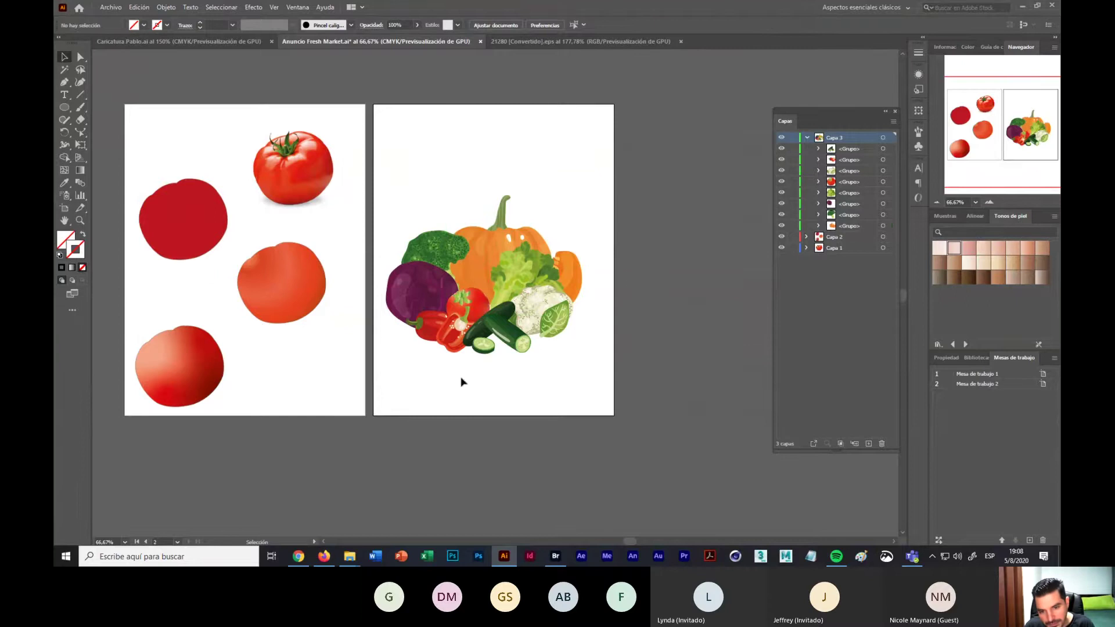
key(ctrl+z)
key(ctrl+z)
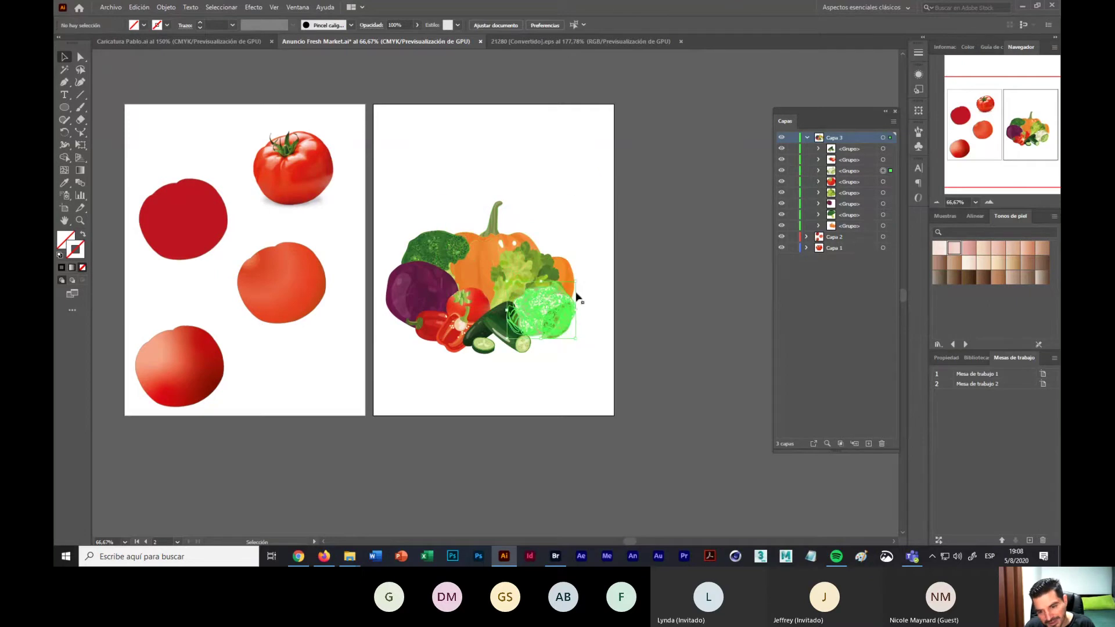
Step: Enlarge the cauliflower and position it at the group's lower right, beside the cucumbers and below the pumpkin slice
click(570, 301)
drag(575, 282, 587, 269)
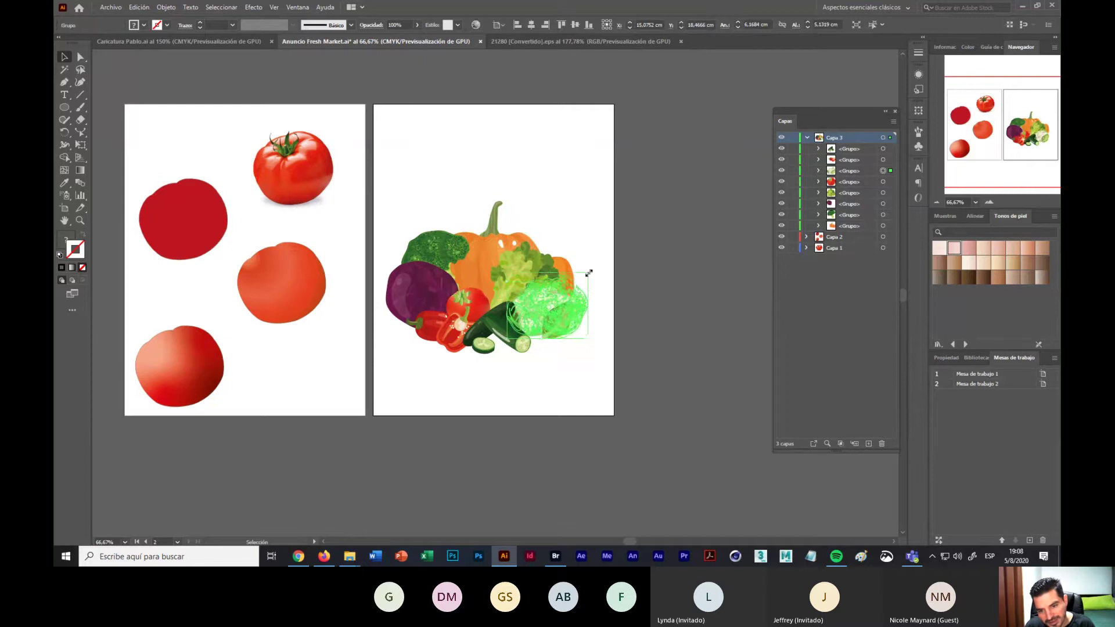
click(575, 356)
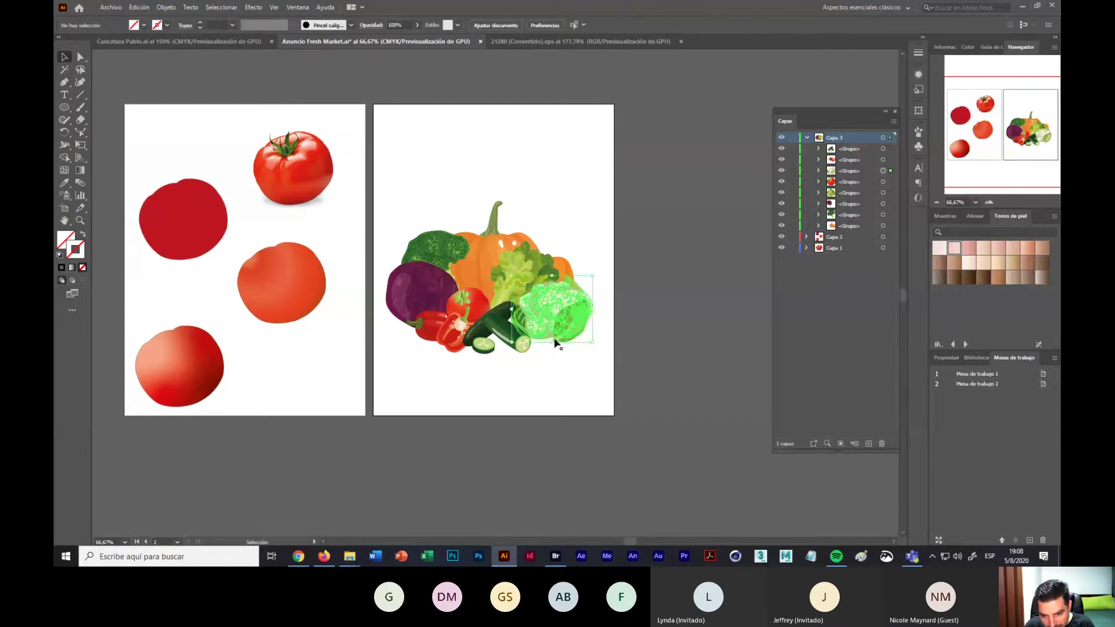
click(556, 340)
key(ctrl+z)
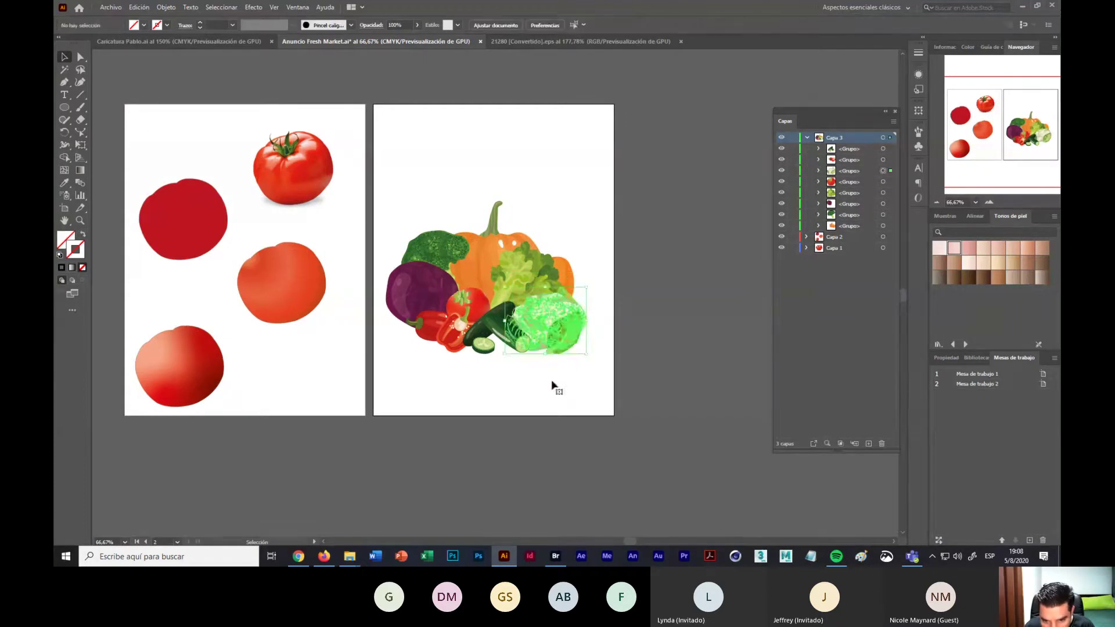
click(533, 358)
click(558, 333)
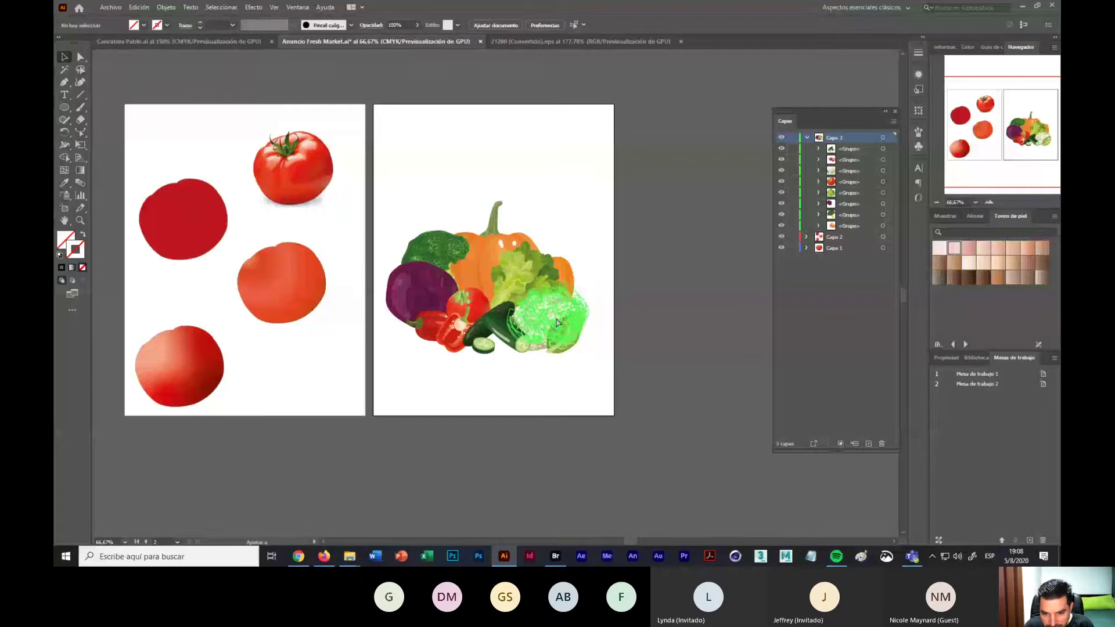
Step: Copy the celery from the vegetable collection into the ad, enlarge it, rotate it upright and place it at the pumpkin's upper right
click(550, 40)
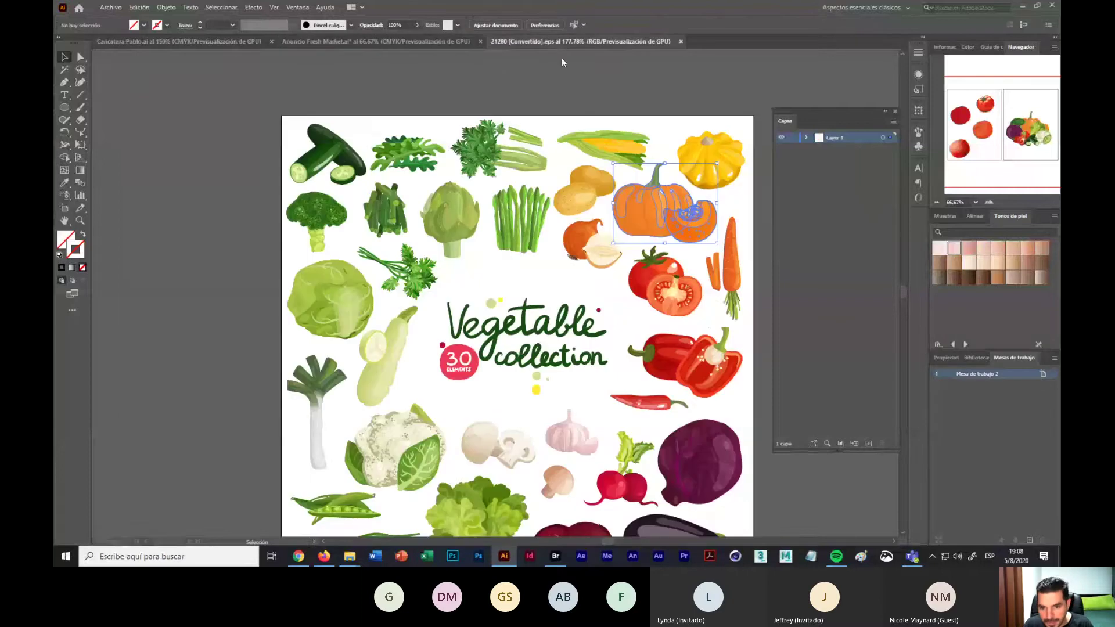
click(524, 168)
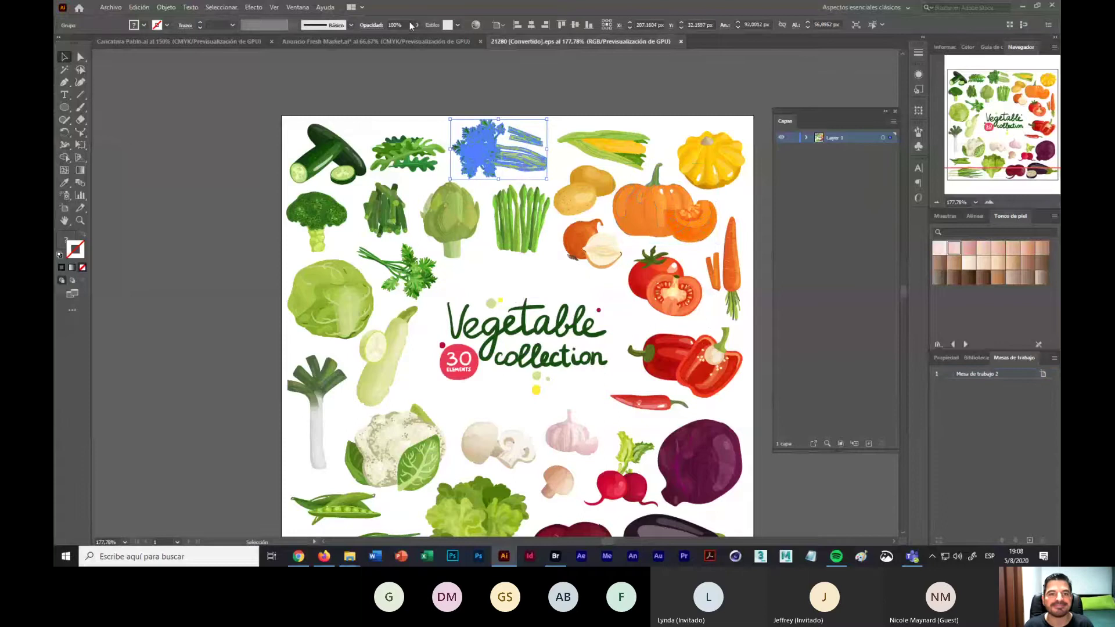
click(392, 42)
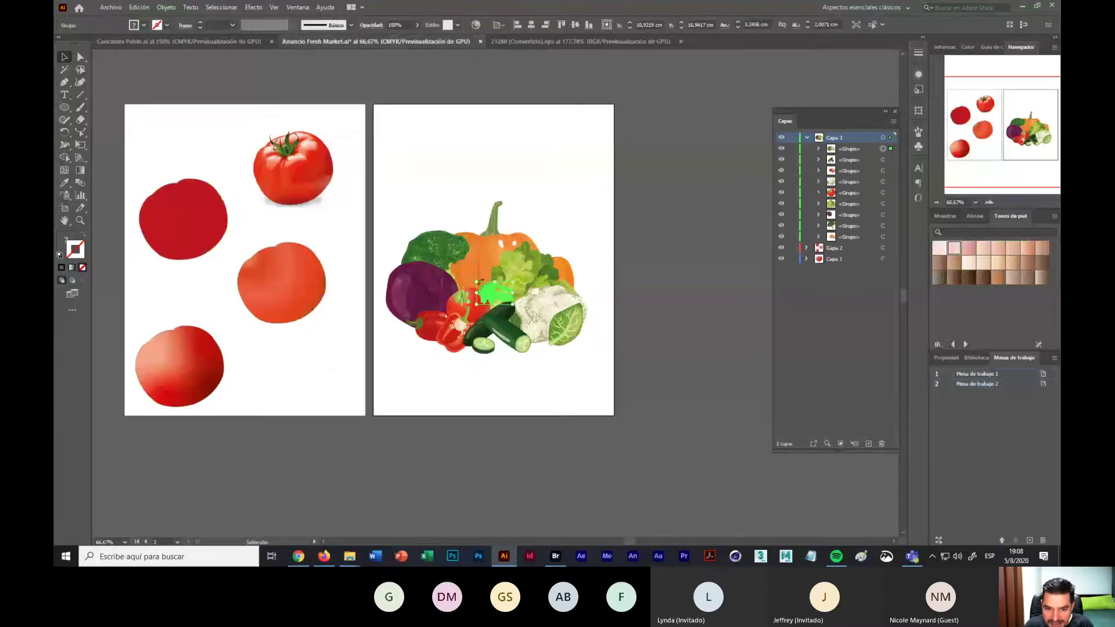
drag(476, 282, 416, 238)
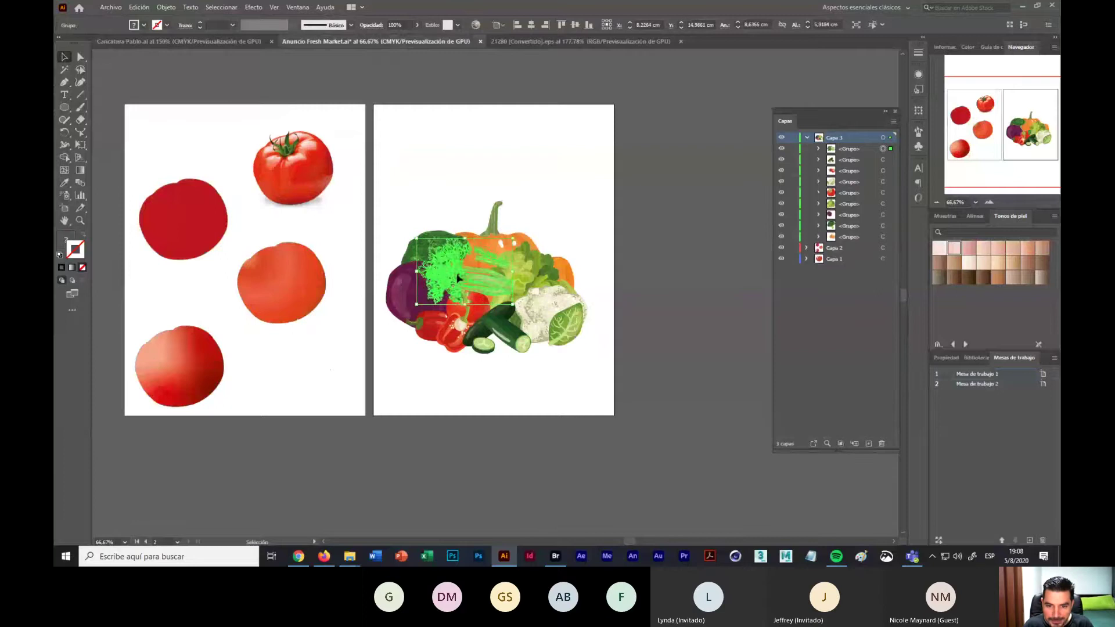
drag(459, 279, 517, 238)
drag(575, 197, 552, 242)
Step: Send the celery to the back, behind the pumpkin and lettuce
right_click(551, 244)
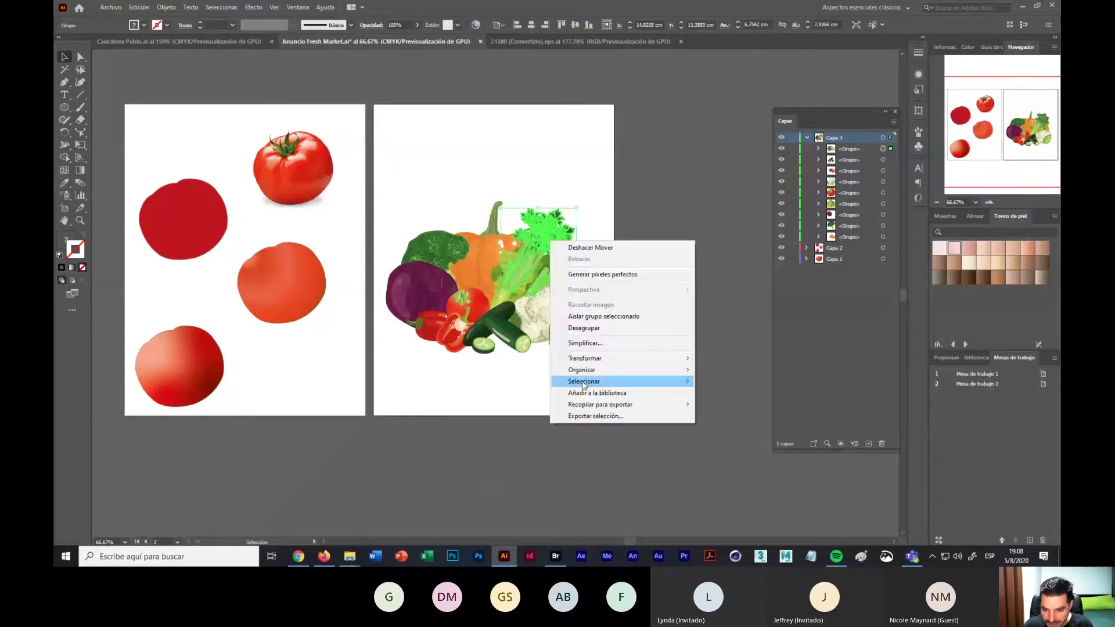
mouse_move(598, 370)
click(731, 405)
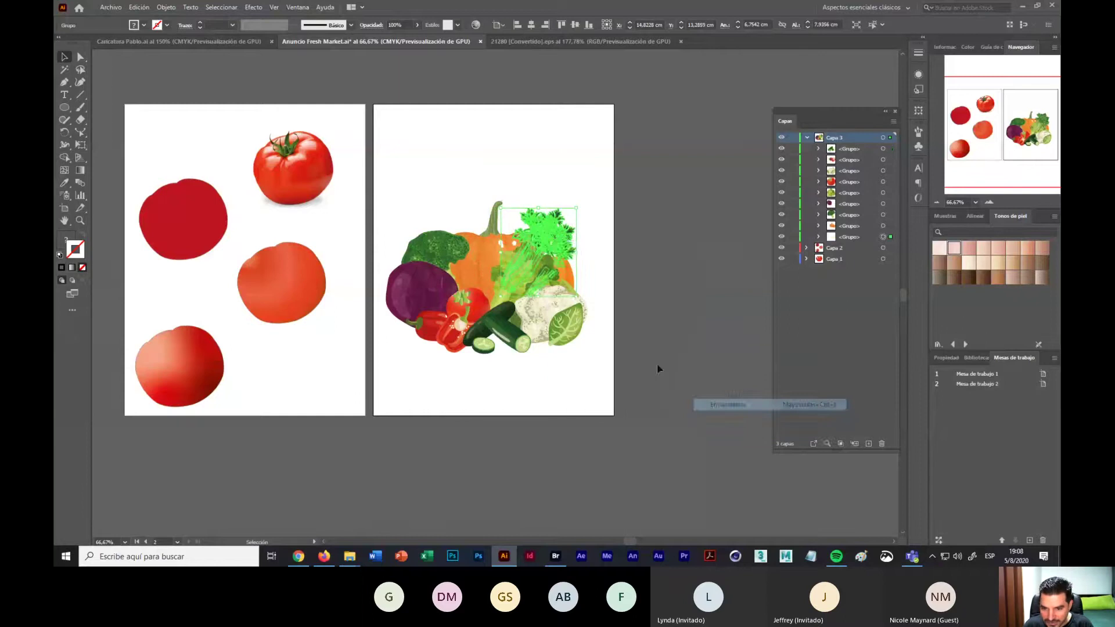
click(657, 368)
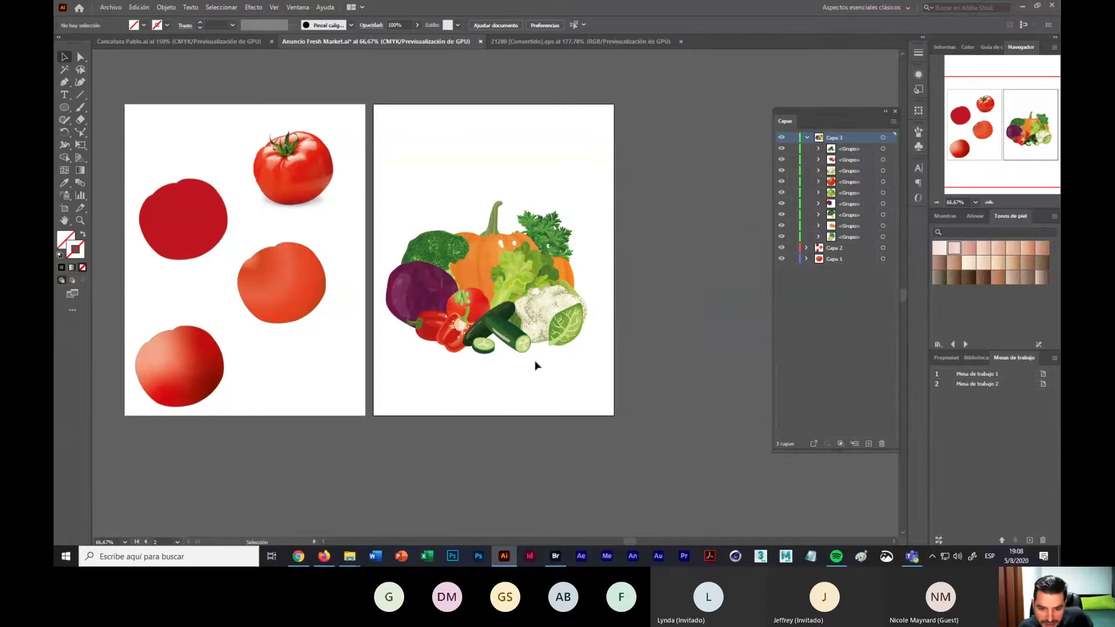
Step: Enlarge the tomato slightly between the purple cabbage and the lettuce
click(472, 309)
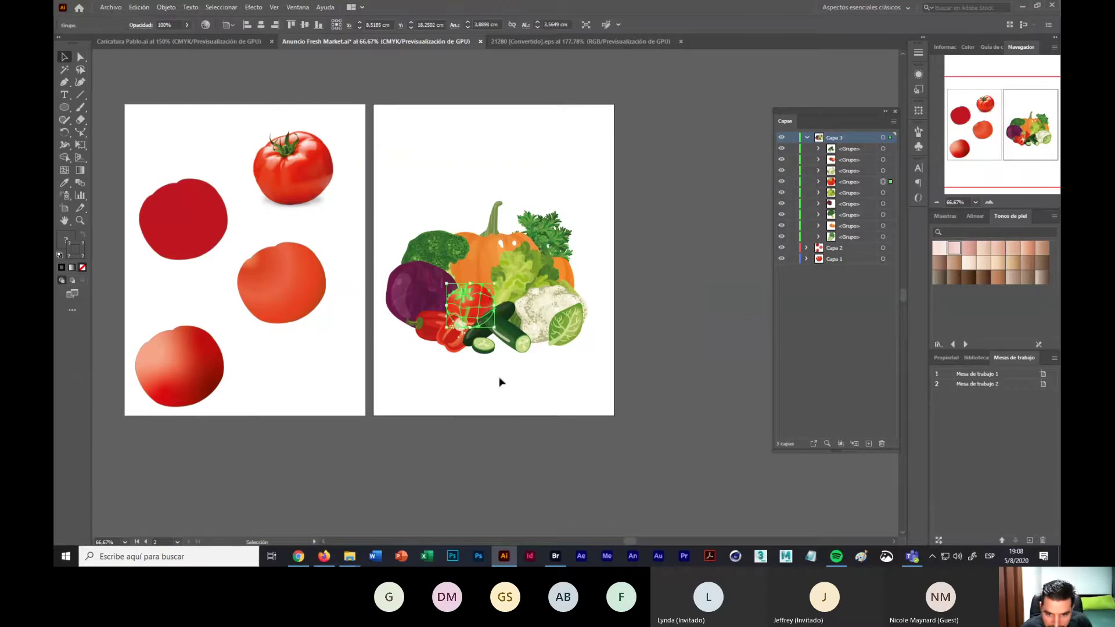
click(546, 390)
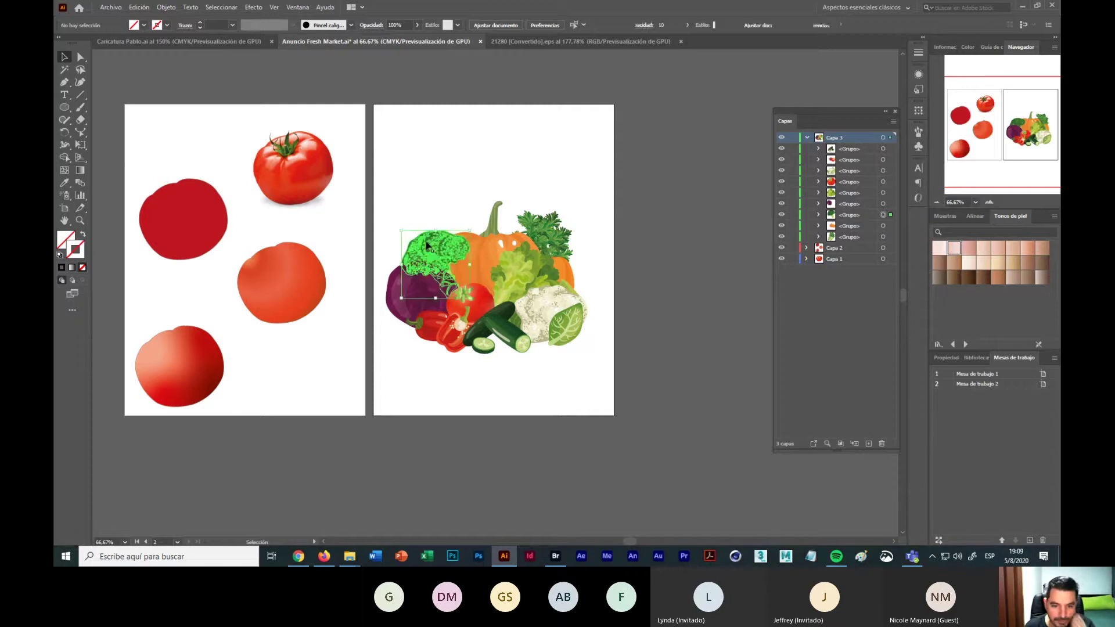
Step: Shrink the broccoli and purple cabbage together slightly toward the pumpkin, and shift the cauliflower slightly outward to the right
click(404, 296)
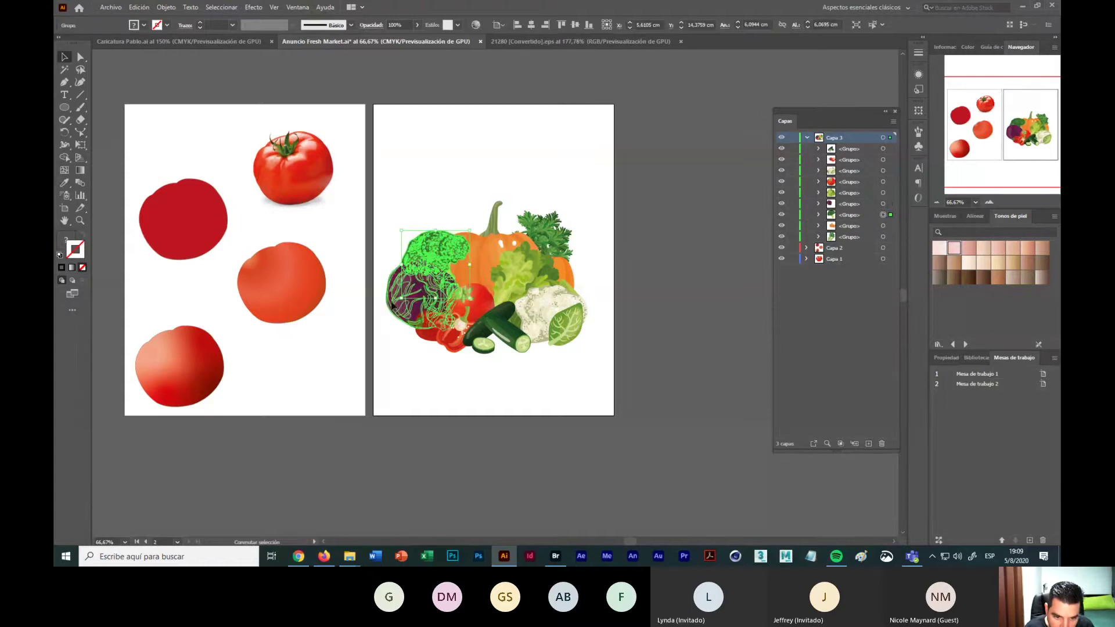
shift+click(396, 299)
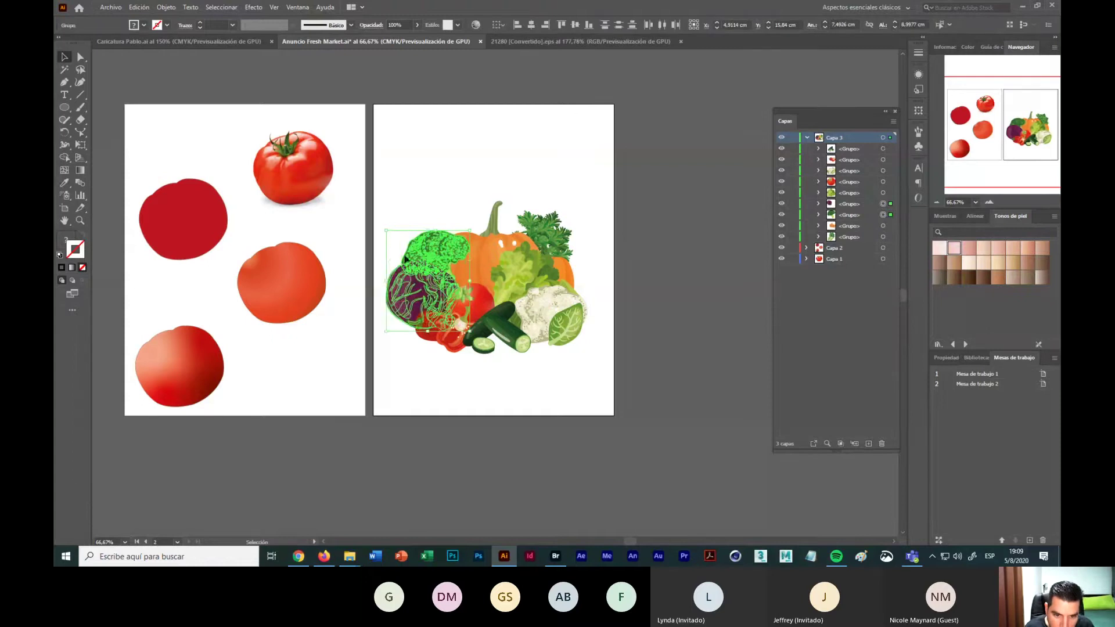
click(441, 378)
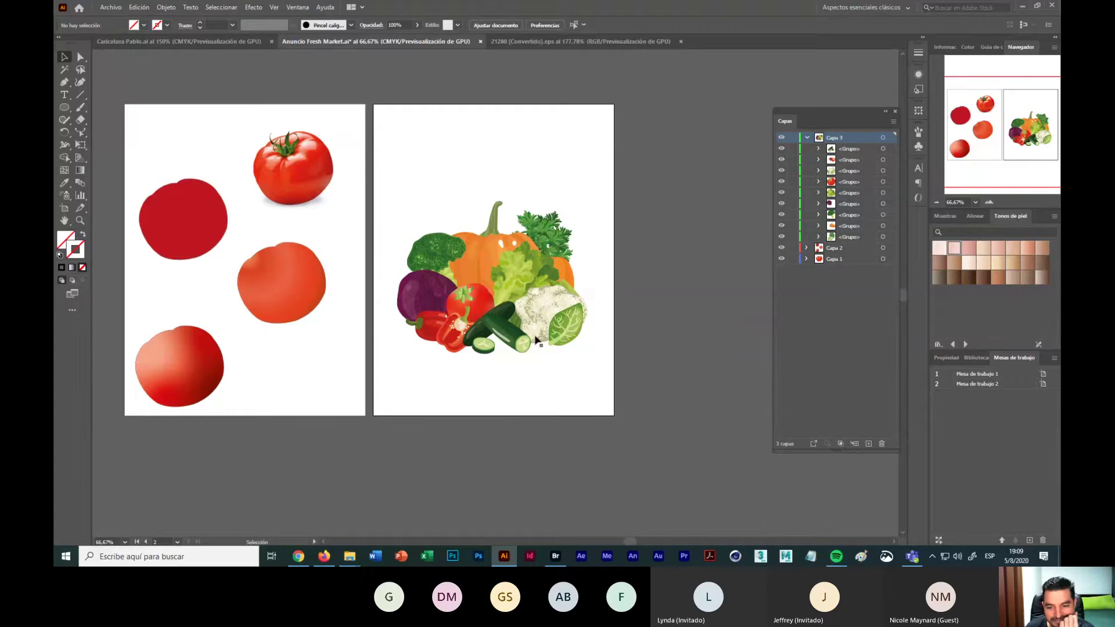
click(559, 330)
click(563, 382)
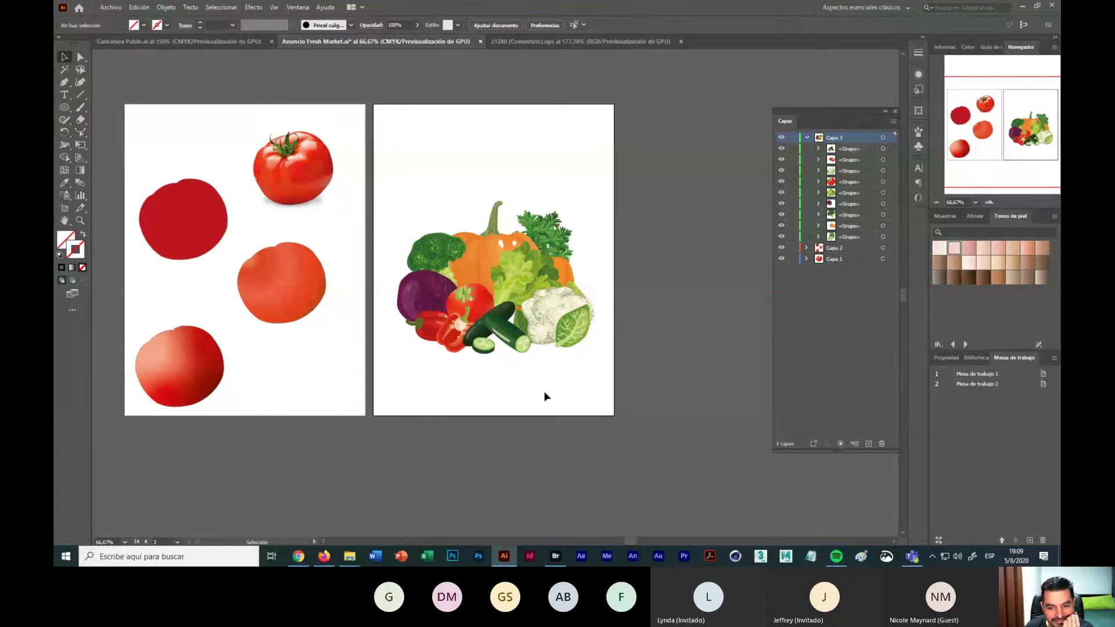
Step: Clear the selection of the vegetable arrangement and save the Fresh Market ad document
drag(598, 394, 374, 187)
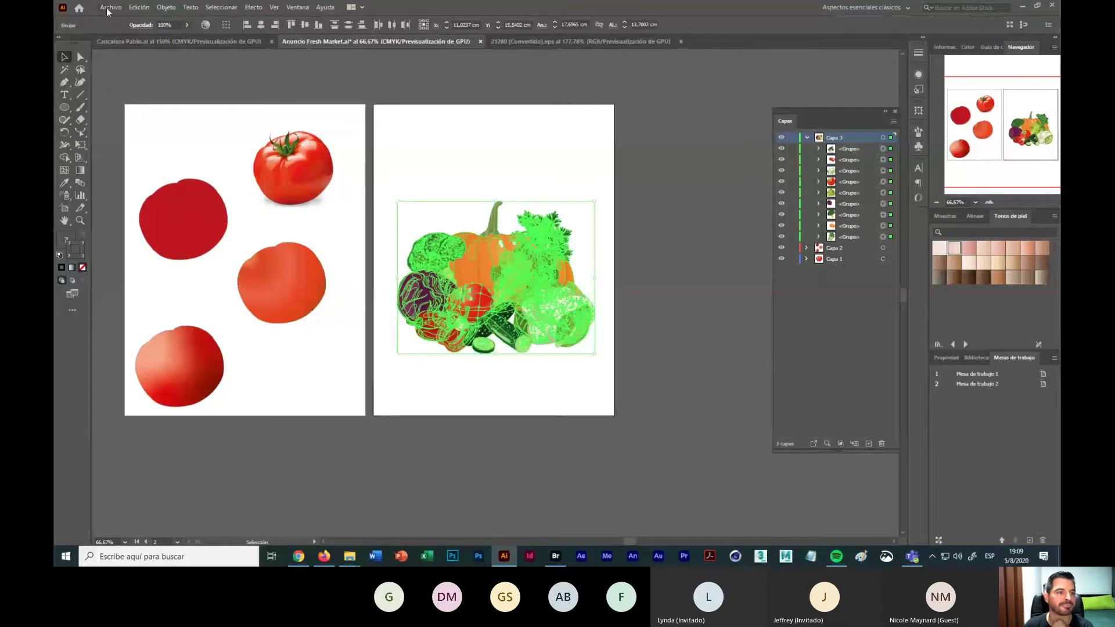
click(107, 12)
click(480, 383)
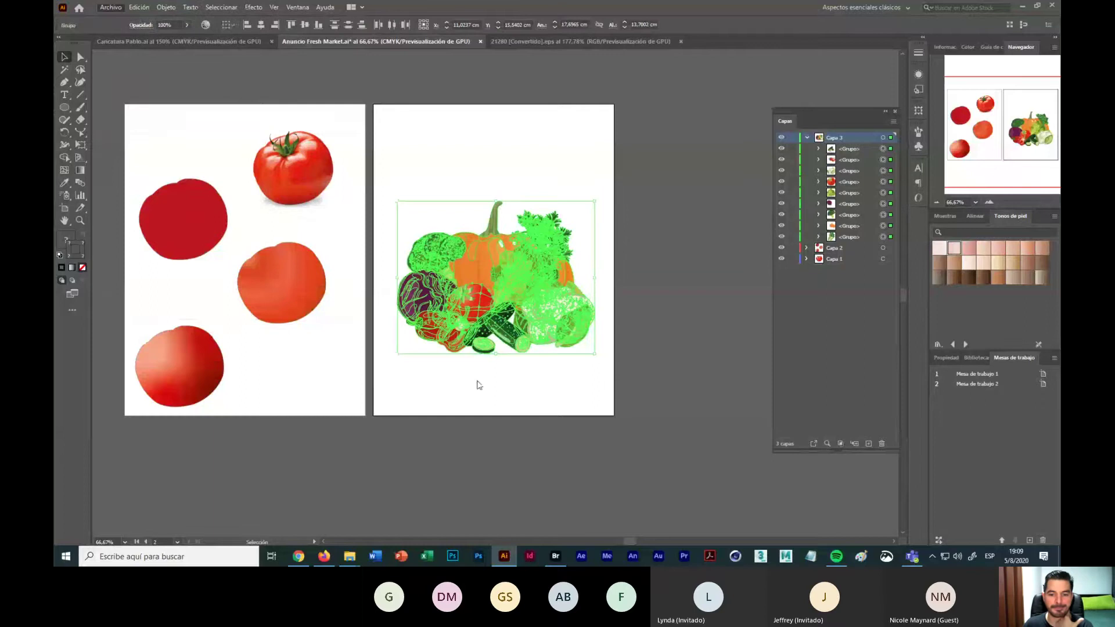
click(550, 404)
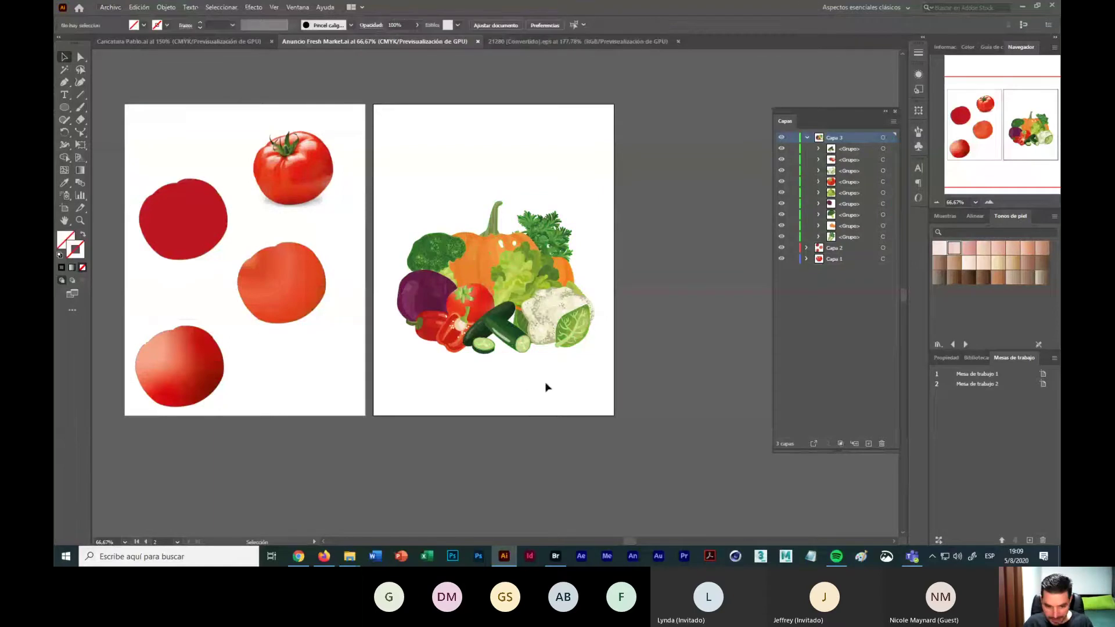
Step: Switch to the Teams meeting, turn off the camera and mute the microphone
click(298, 557)
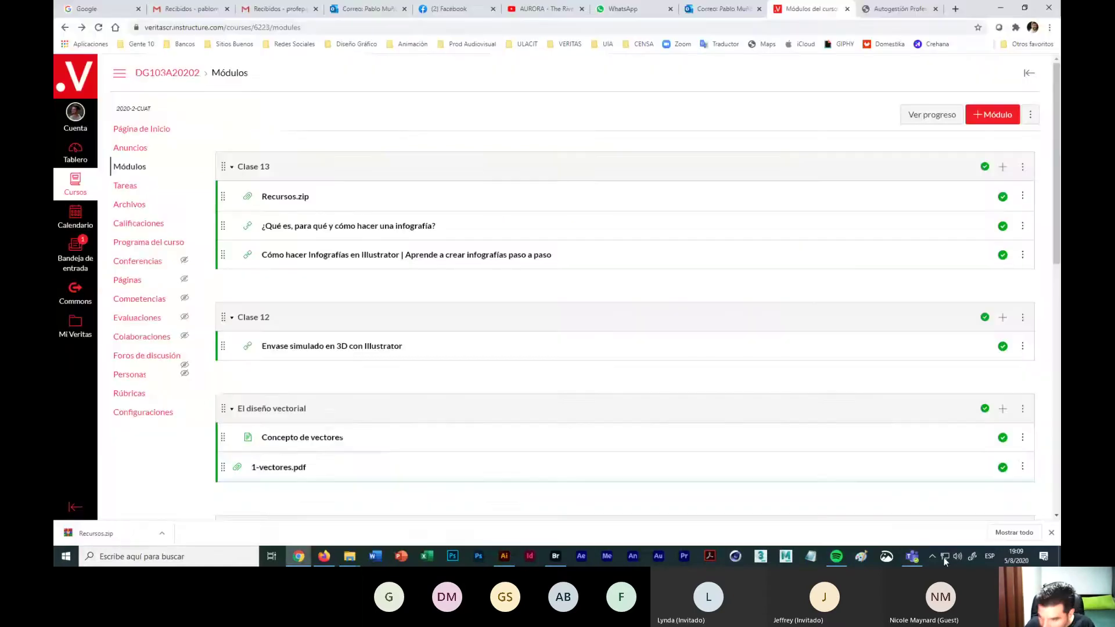
click(912, 557)
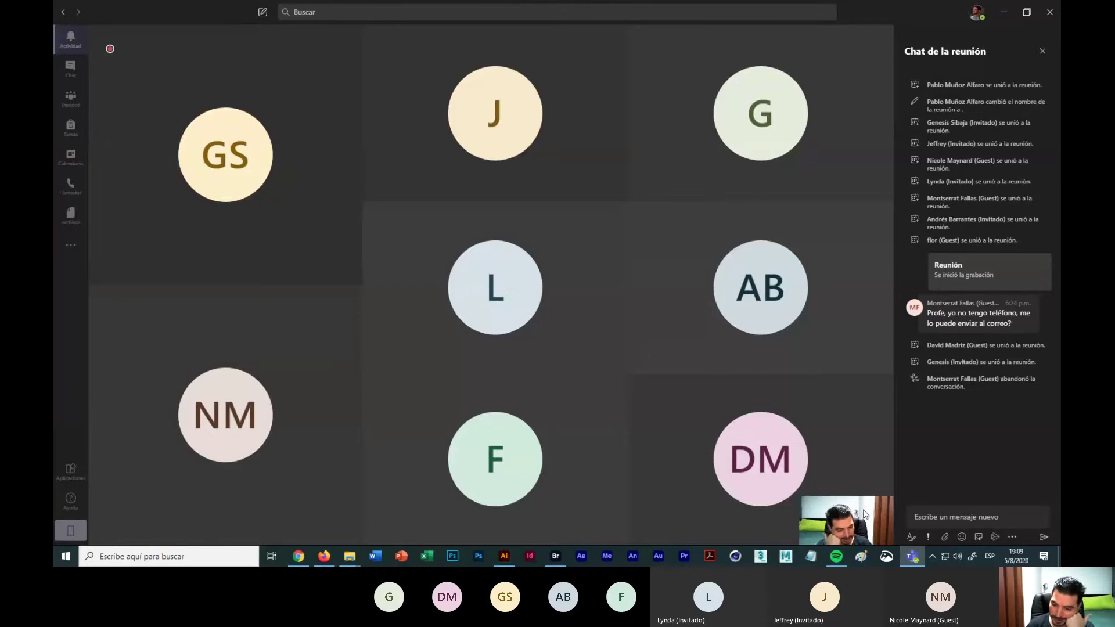
mouse_move(865, 510)
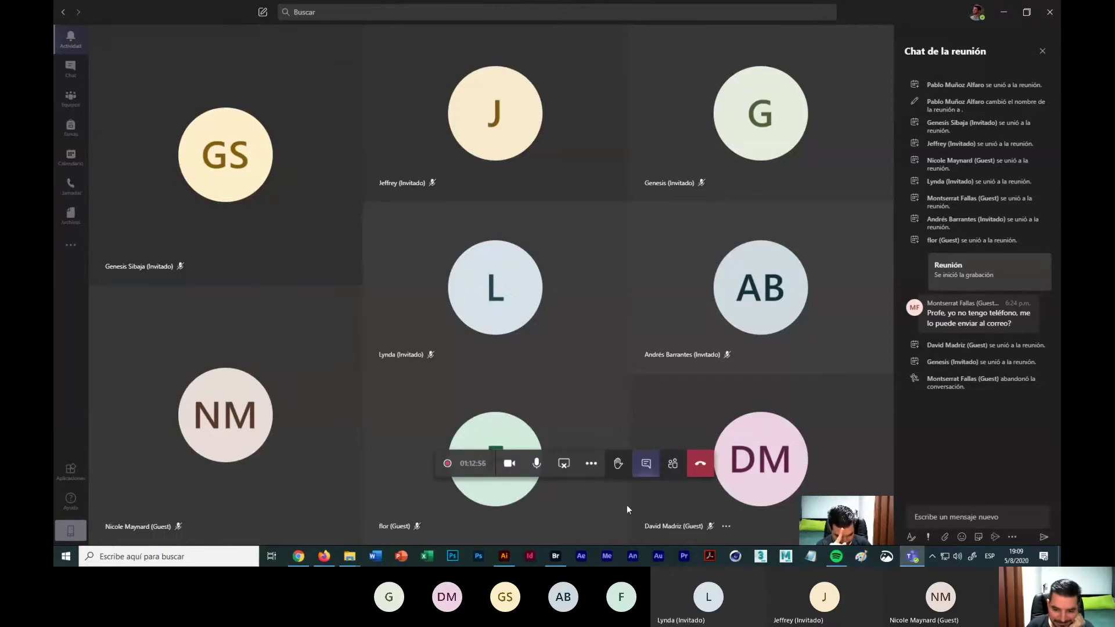
click(510, 463)
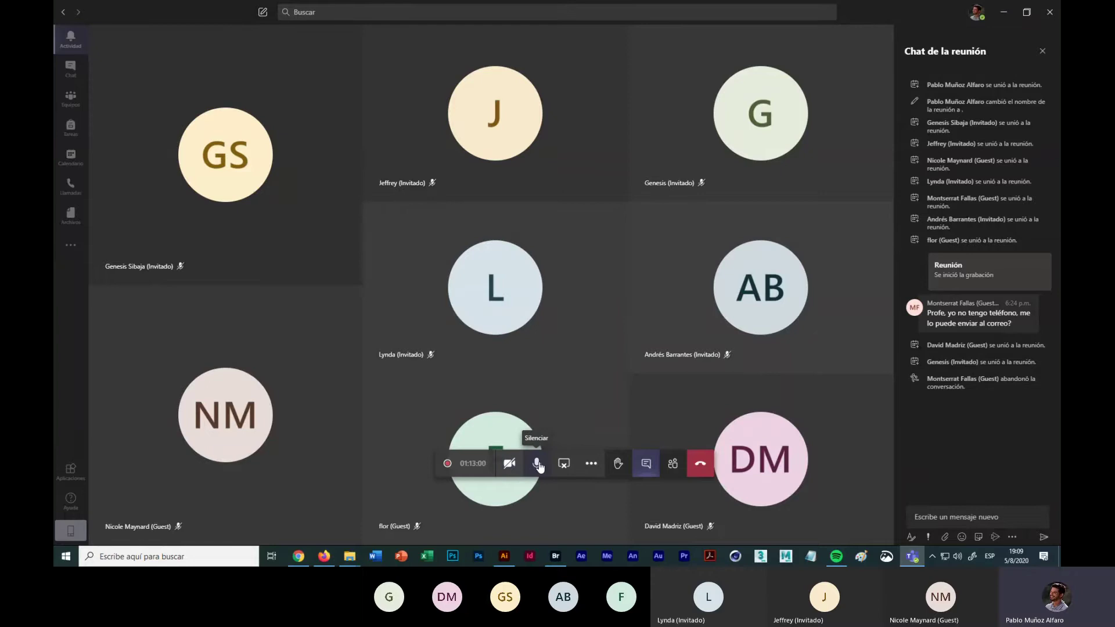
click(537, 465)
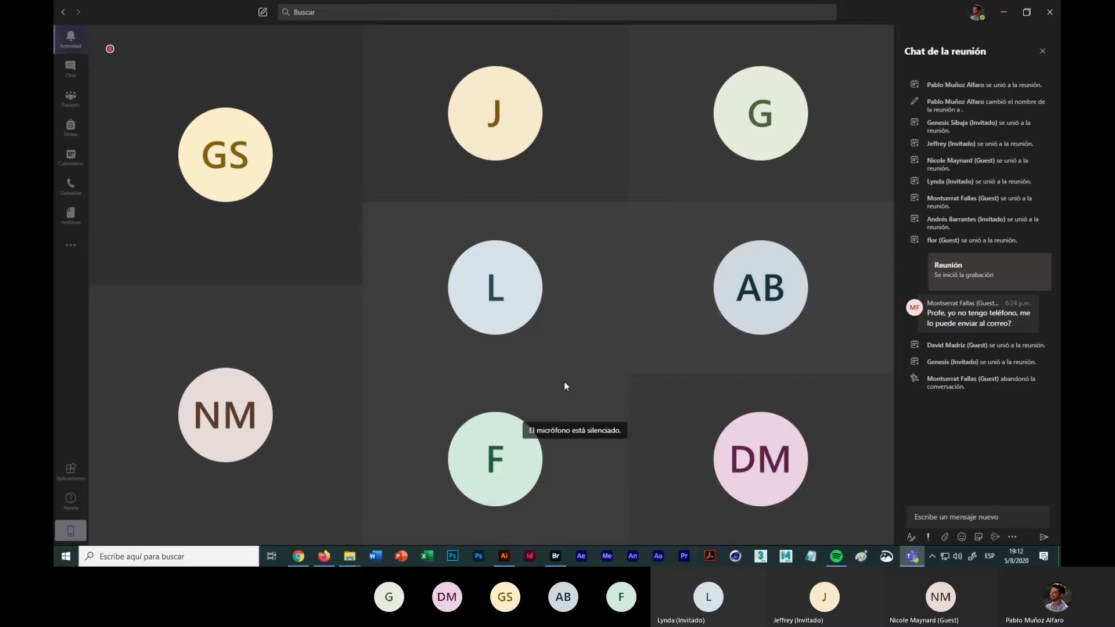
Step: Unmute the microphone, turn the meeting camera back on and return to the Illustrator document
mouse_move(536, 421)
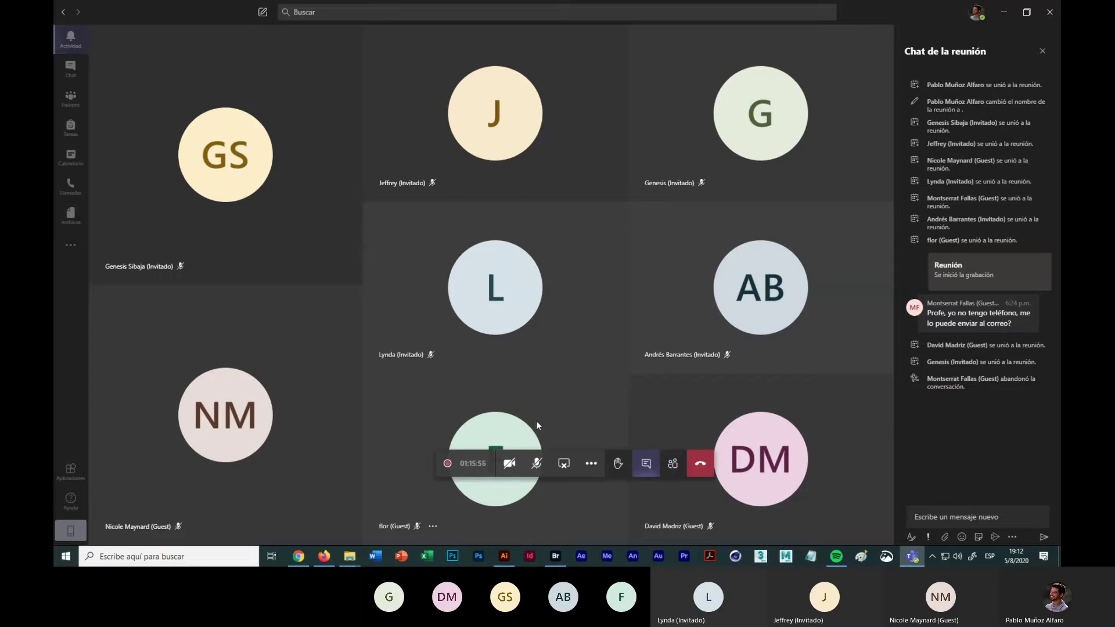
click(536, 464)
click(506, 464)
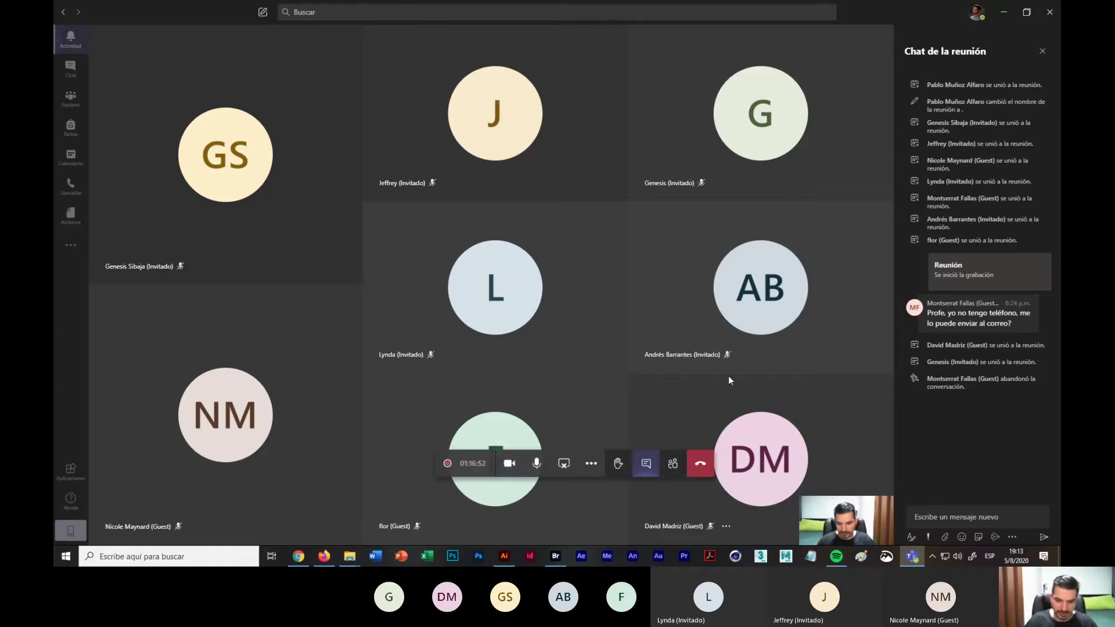
click(1006, 11)
key(alt+Tab)
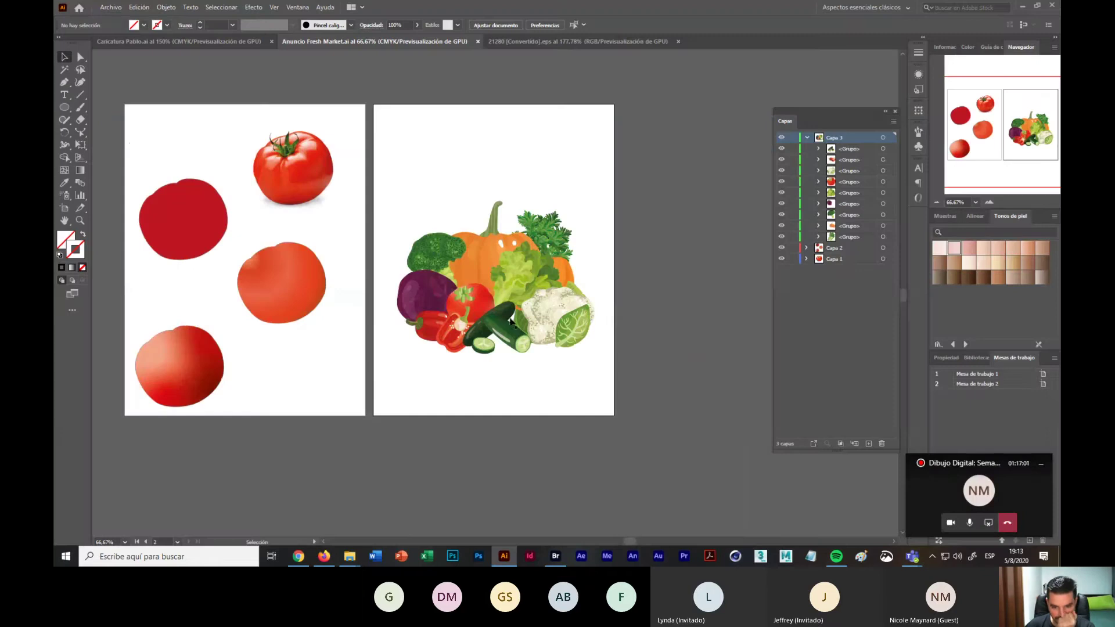
Step: Group all the vegetables on the second artboard and move the group off the artboard onto the empty canvas beside it
drag(403, 200, 613, 380)
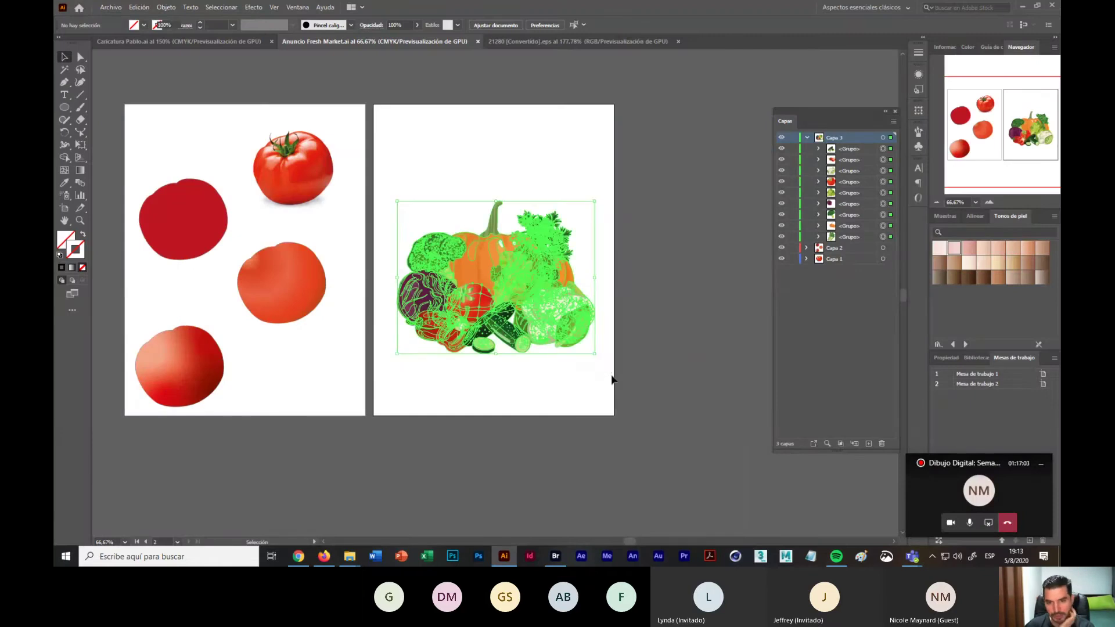
right_click(541, 322)
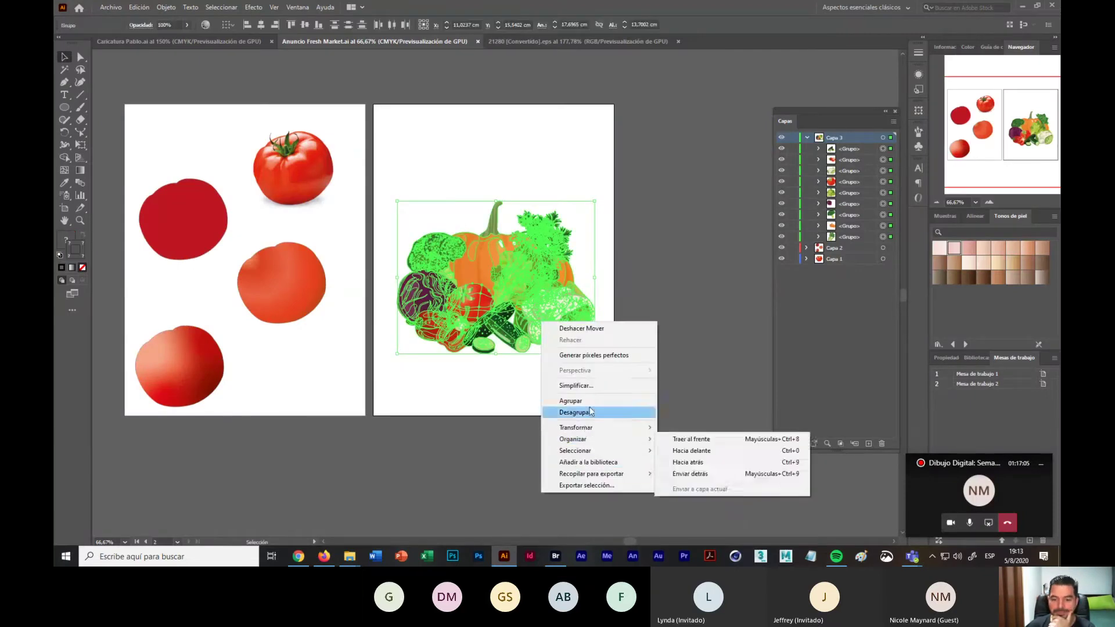
click(583, 401)
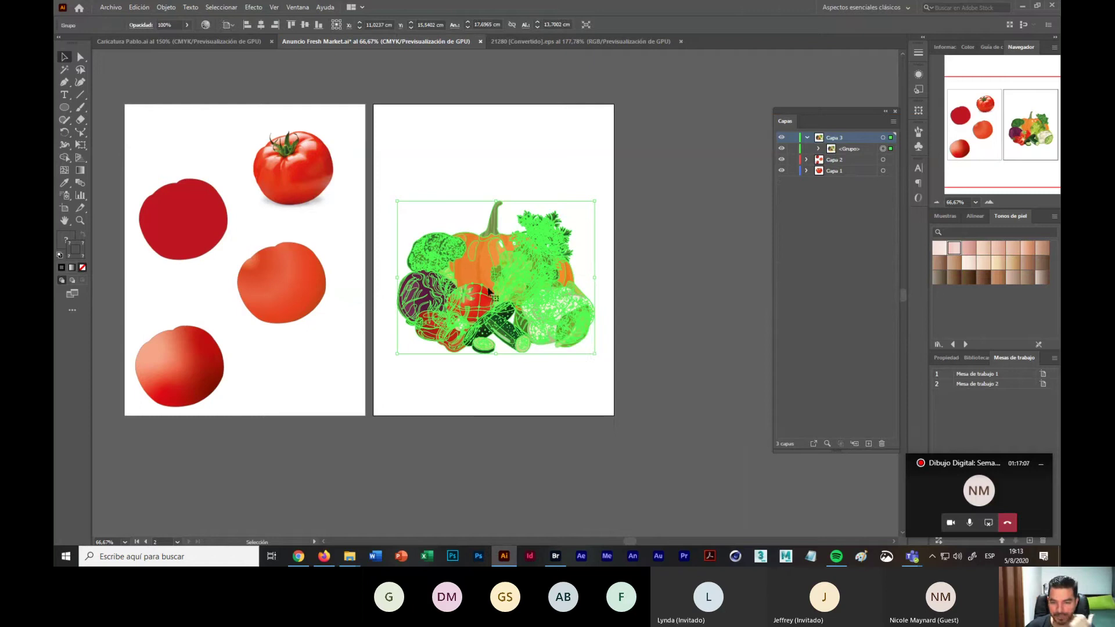
drag(489, 290, 725, 280)
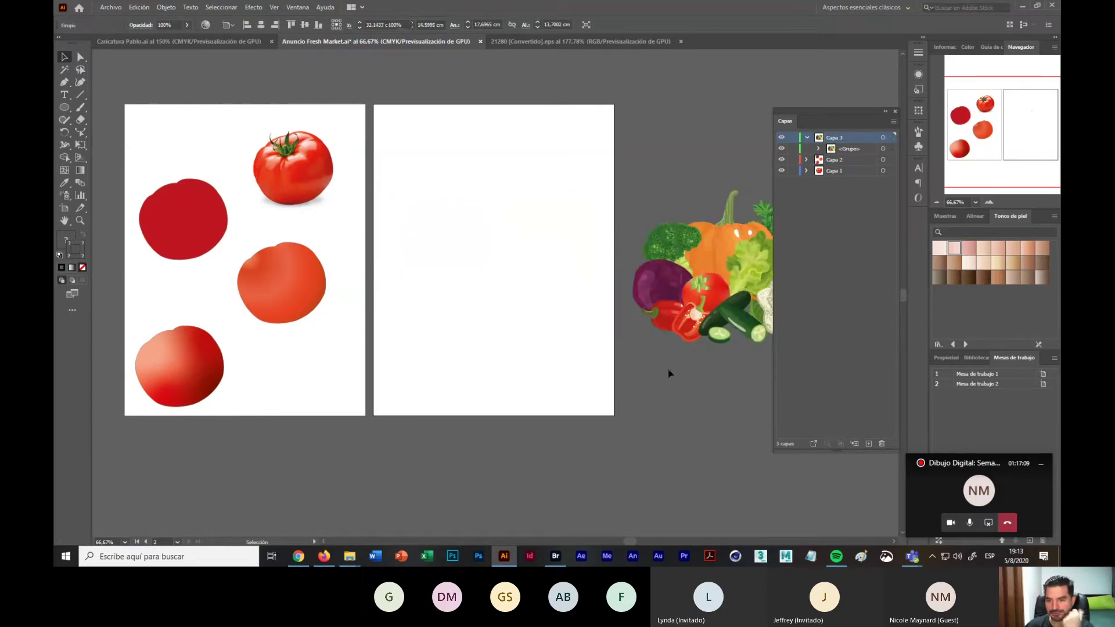
Step: Draw a rectangle about 21.5 by 10.6 cm across the full width of the second artboard's lower part
click(668, 373)
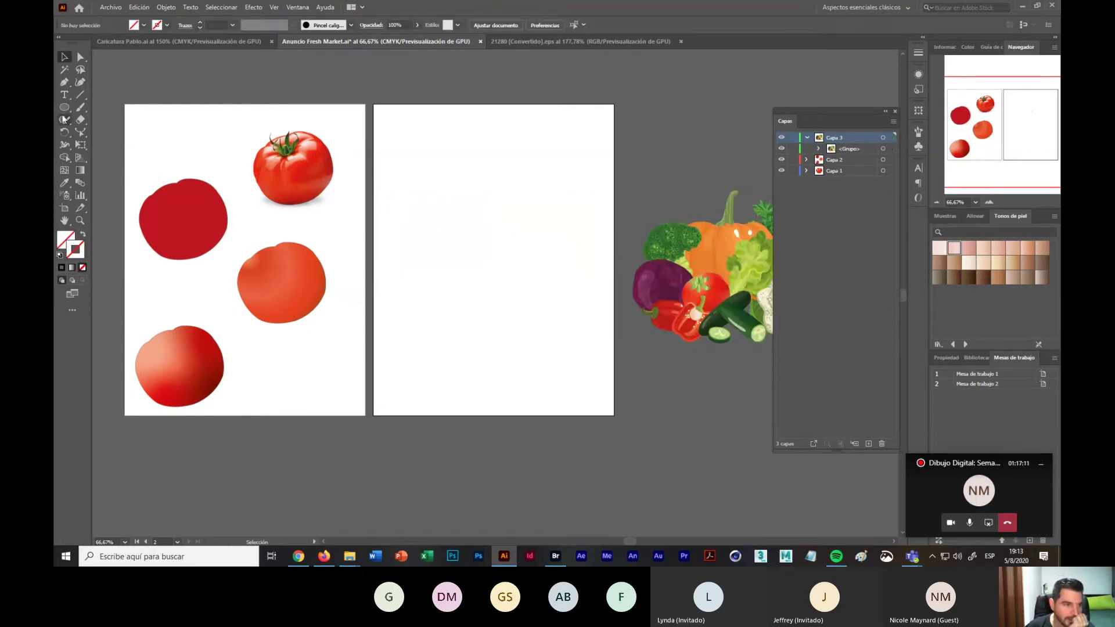
drag(65, 106, 92, 106)
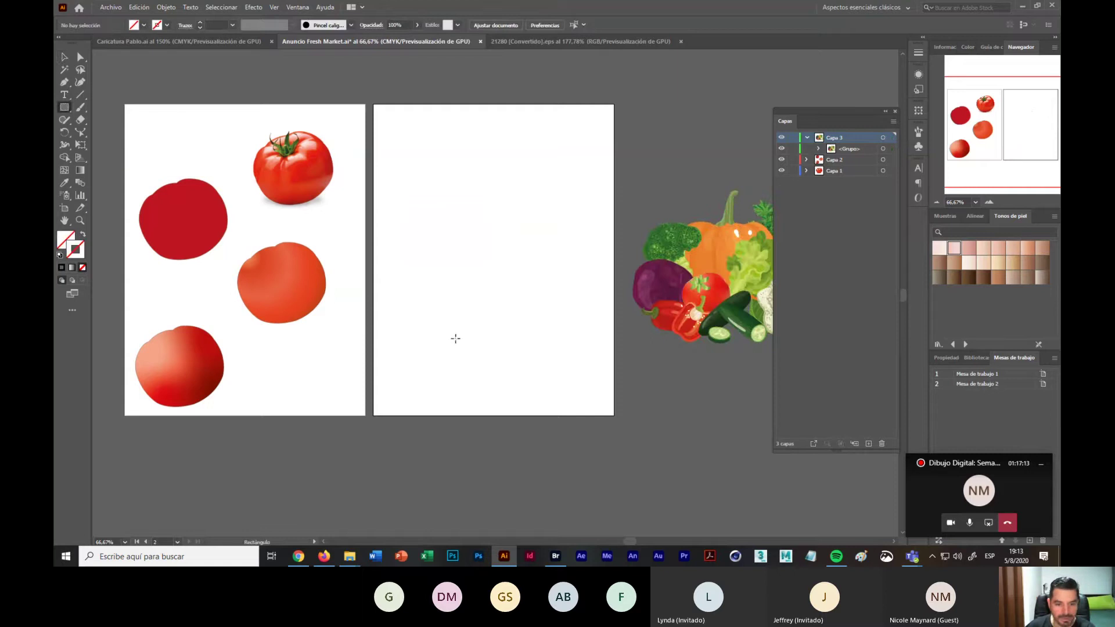
drag(376, 297, 614, 415)
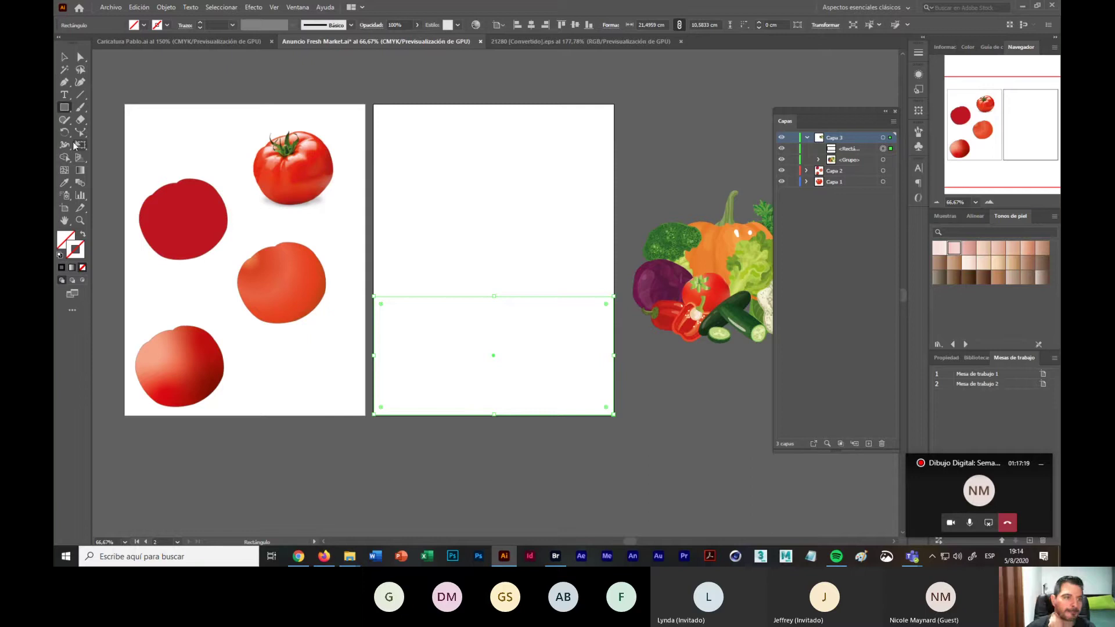
Step: Browse the gradient swatch libraries back to the Madera (wood) library
click(956, 344)
click(956, 344)
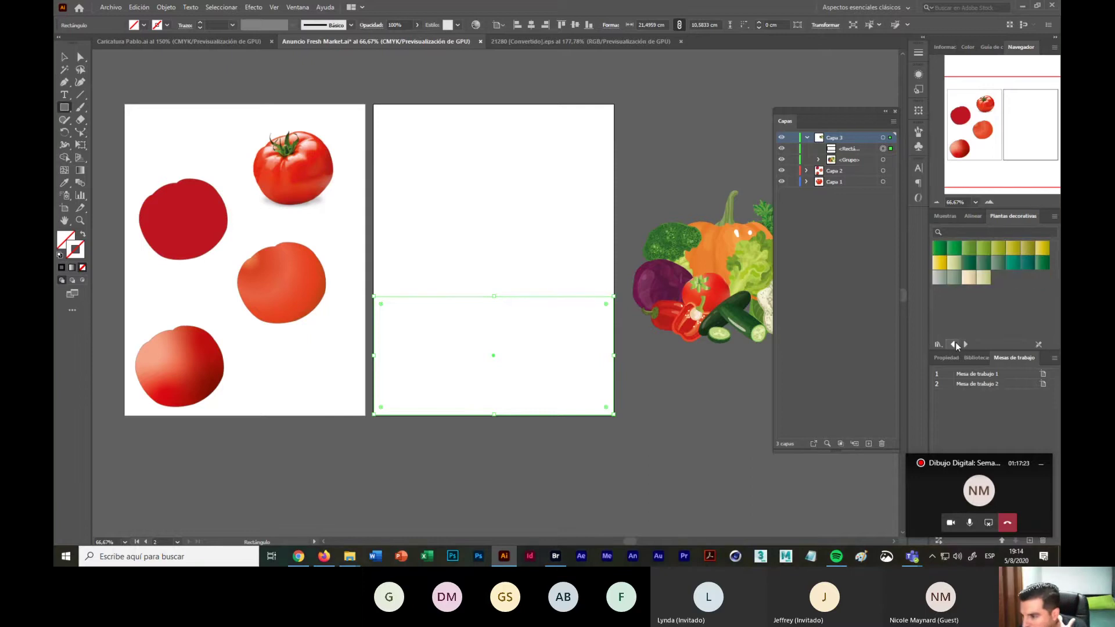
click(956, 344)
click(956, 344)
click(956, 344)
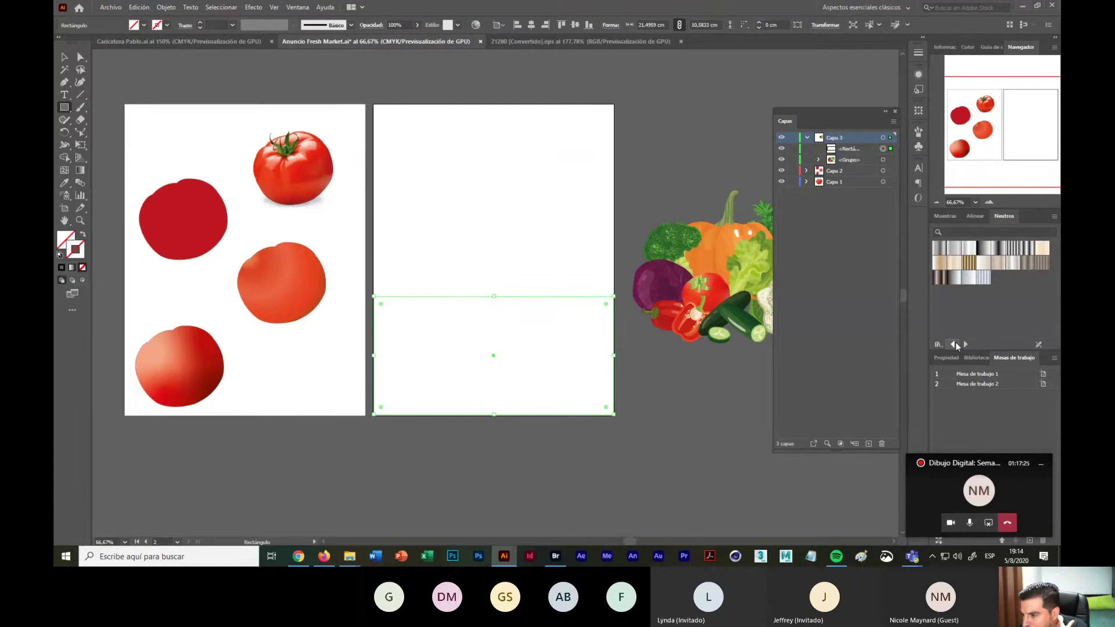
click(955, 344)
click(955, 344)
click(956, 344)
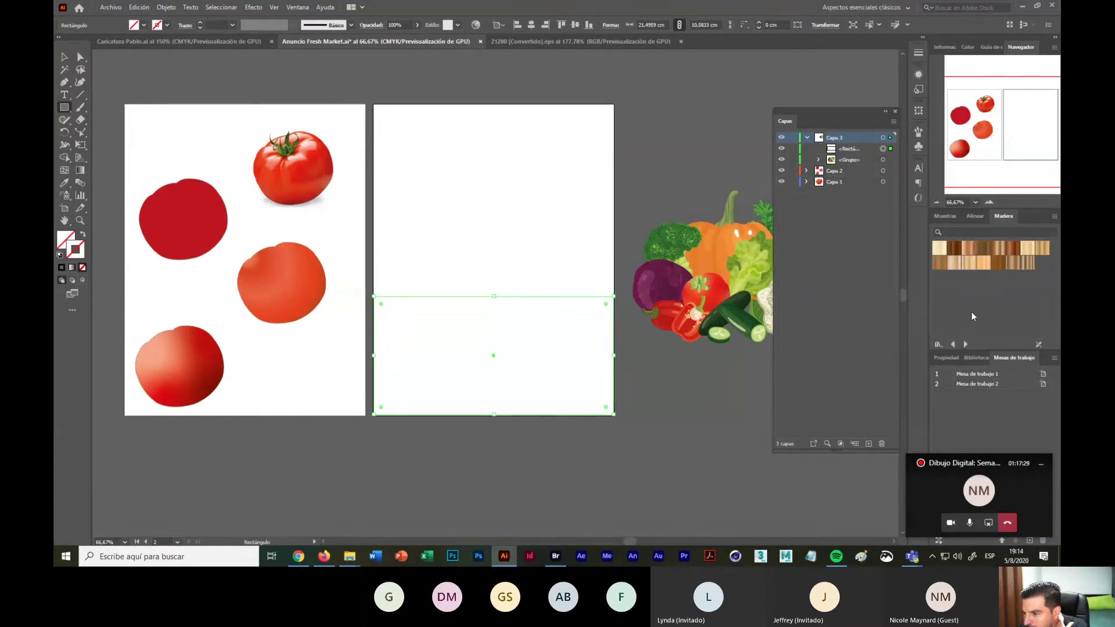
Step: Fill the rectangle with the reddish-brown wood gradient from the Madera library and leave its stroke set to none
click(1015, 249)
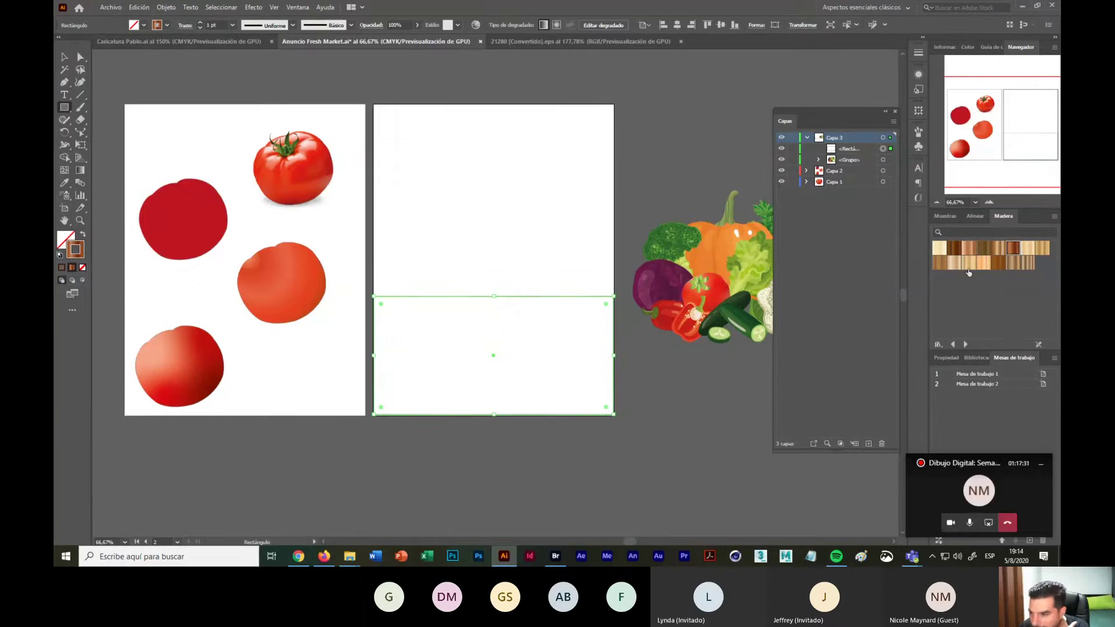
click(82, 267)
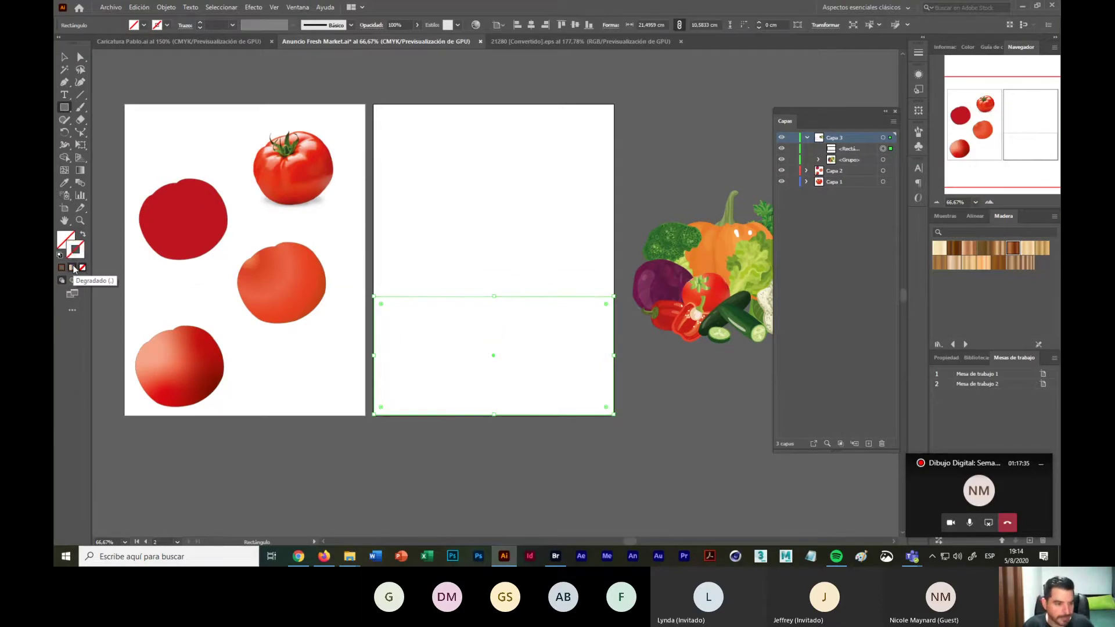
click(68, 241)
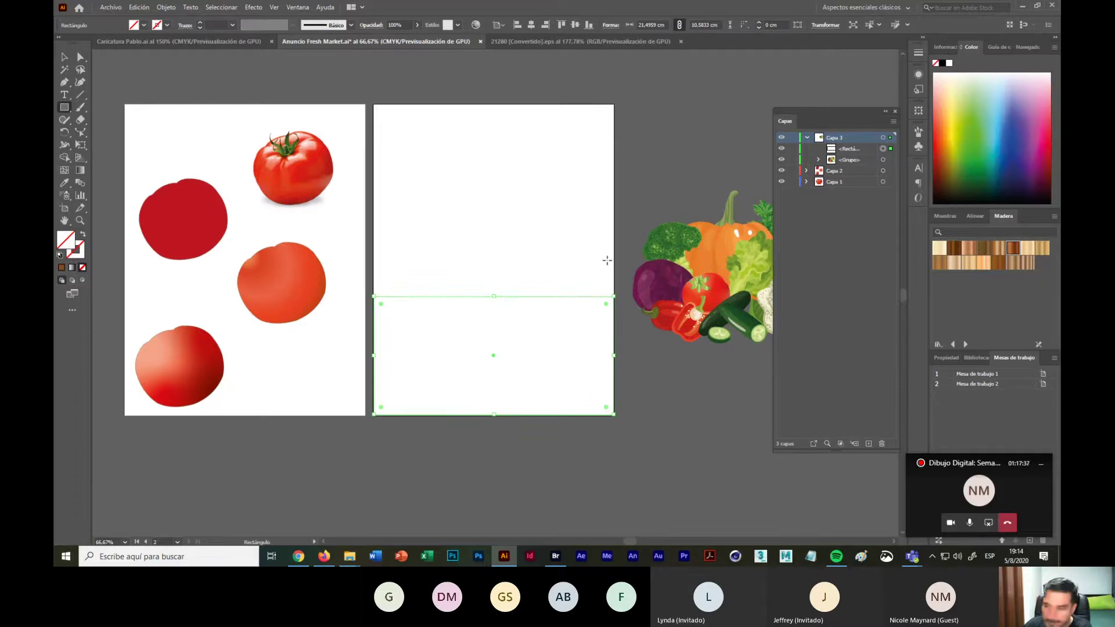
click(1012, 248)
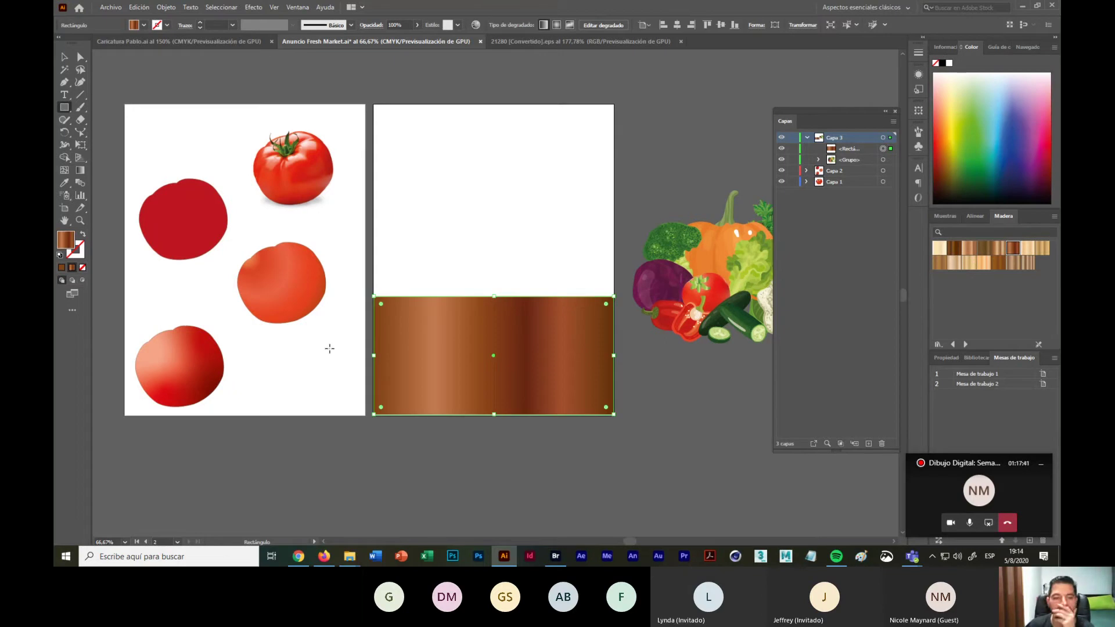
Step: Rotate the rectangle's wood gradient to a descending diagonal with the Gradient tool, centre it over the shape and deselect
click(80, 170)
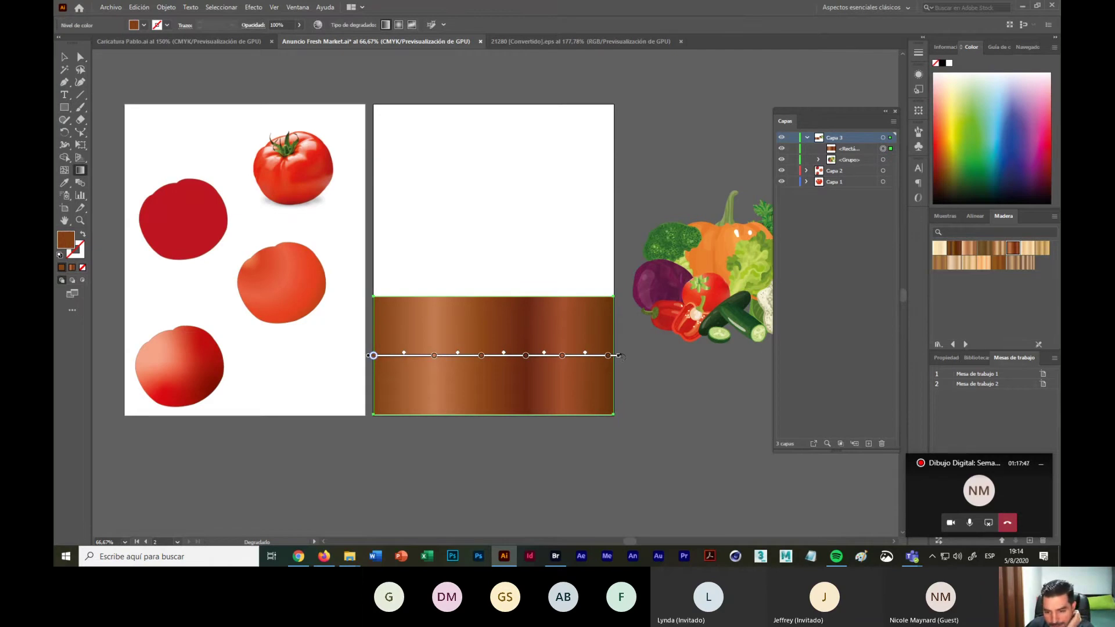
mouse_move(623, 356)
mouse_down()
mouse_move(580, 472)
mouse_move(427, 552)
mouse_move(561, 513)
mouse_up()
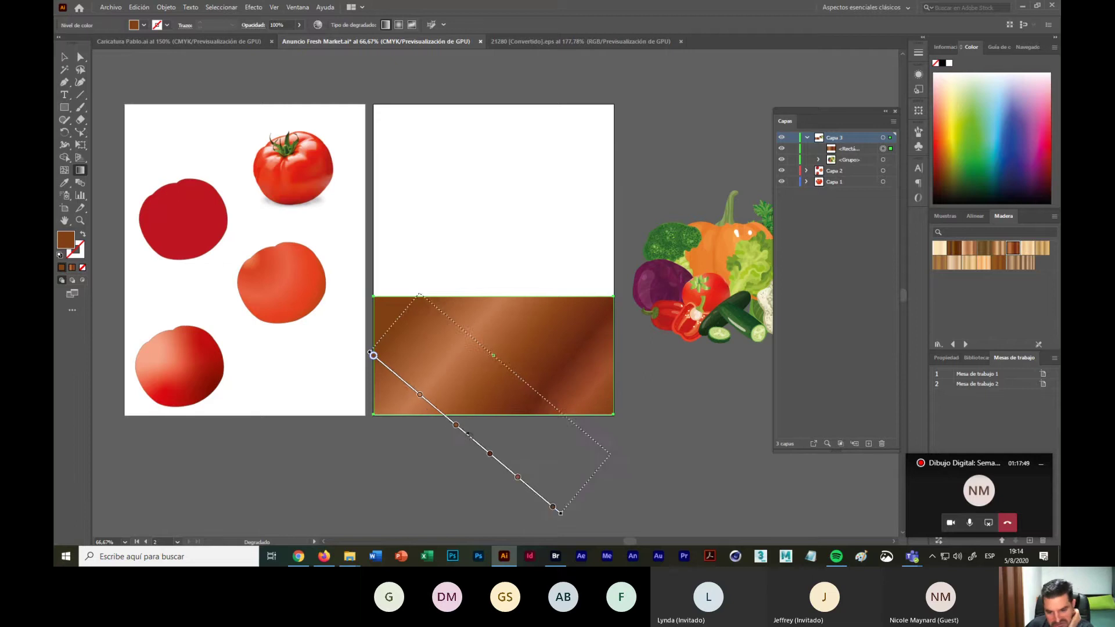
drag(419, 295, 423, 299)
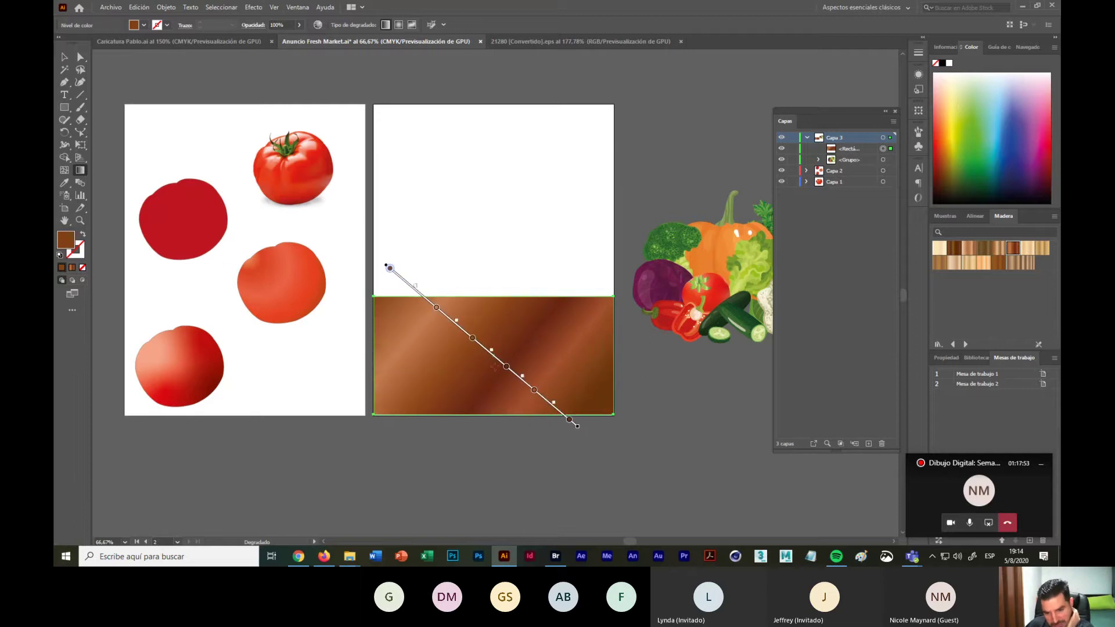
drag(500, 363, 504, 367)
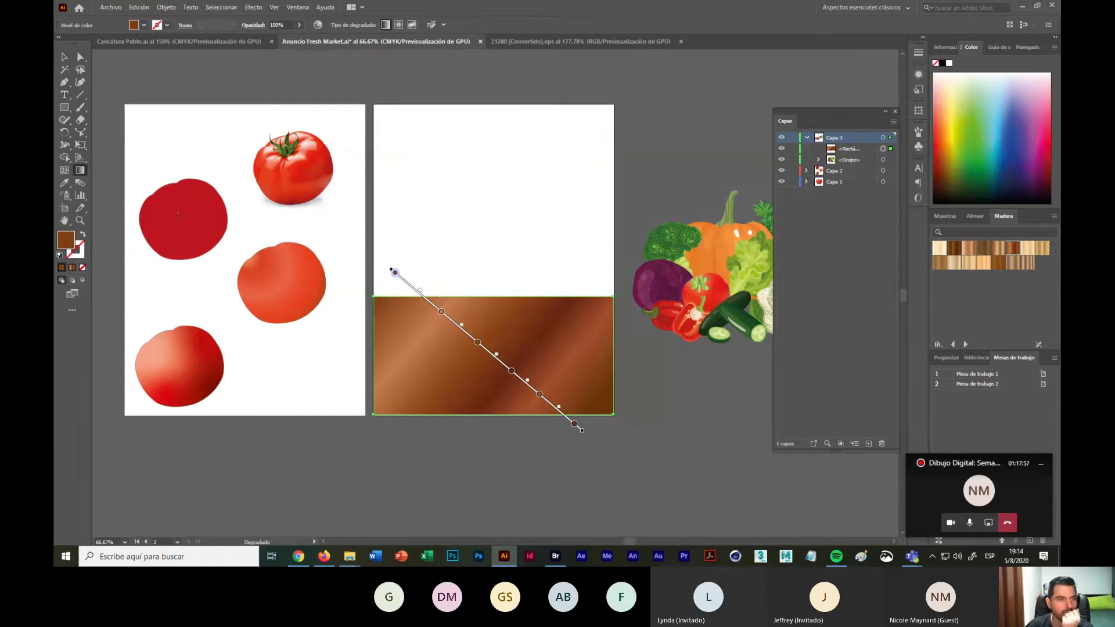
click(63, 55)
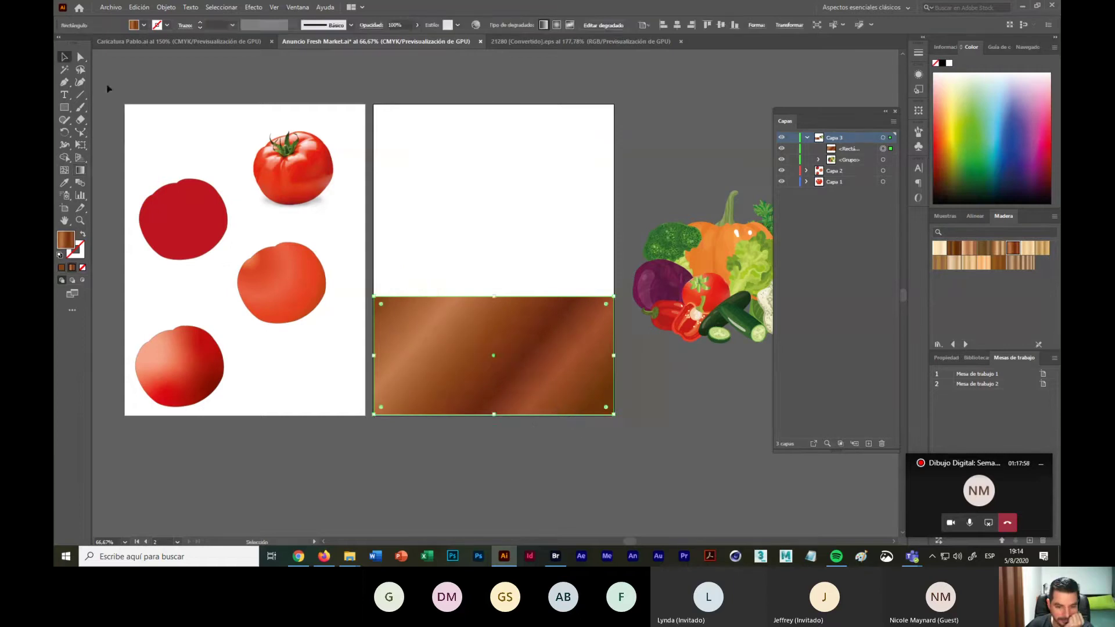
click(497, 463)
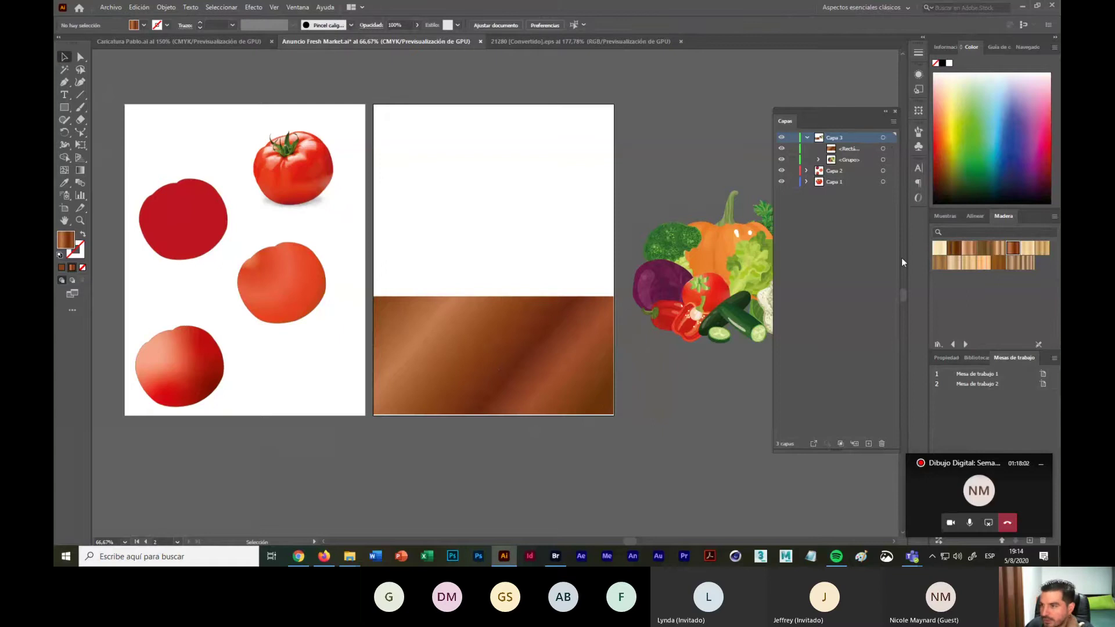
Step: Nudge the wood rectangle into line with the lower edge of the second artboard
click(1026, 47)
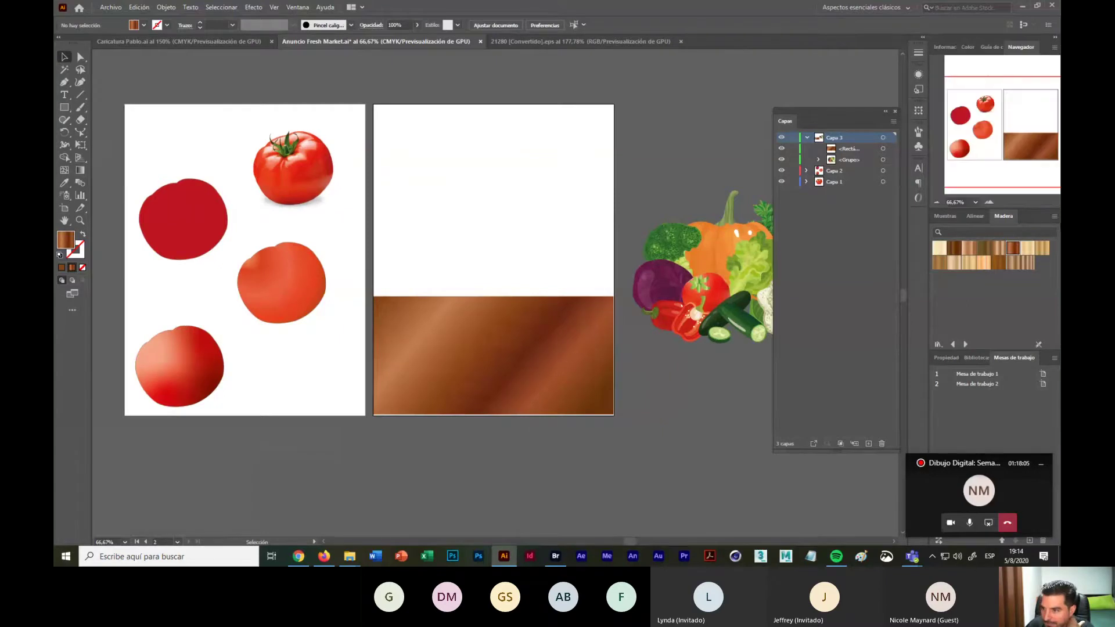
click(990, 202)
mouse_move(630, 398)
mouse_down()
mouse_move(658, 430)
mouse_move(614, 405)
mouse_up()
key(Down)
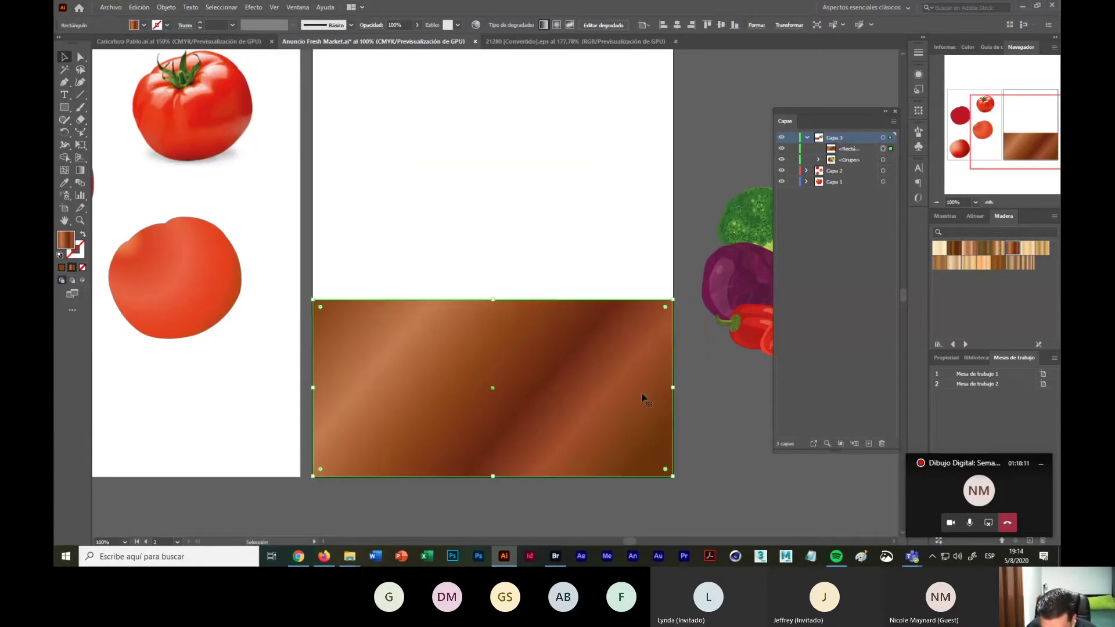
click(709, 463)
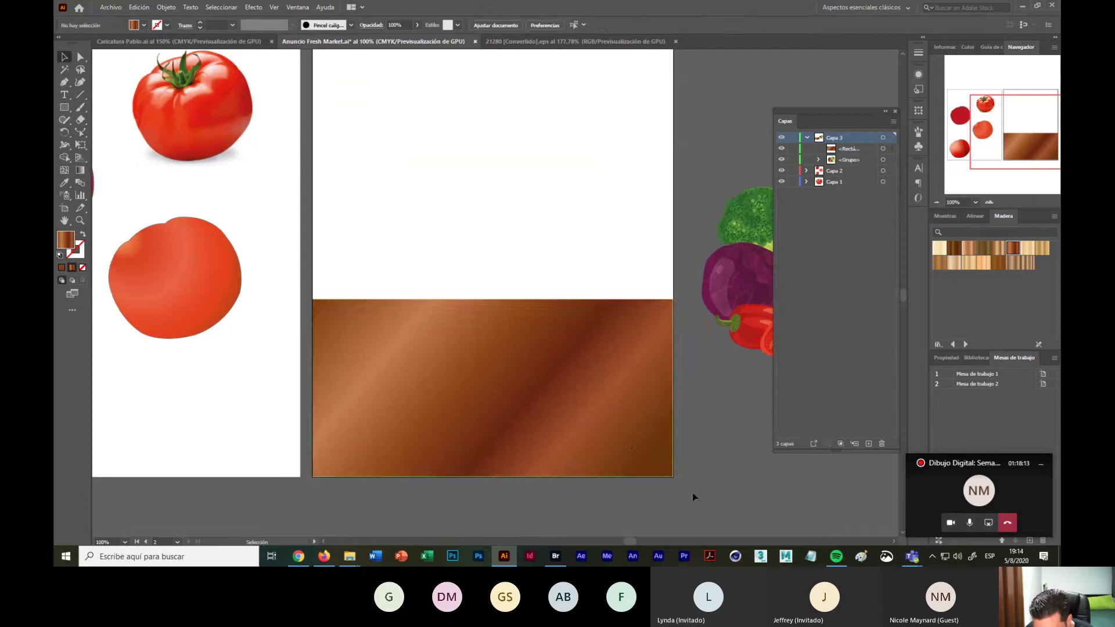
Step: Resize the wood rectangle from its lower corner so it snaps exactly to the artboard's lower-right corner
click(625, 442)
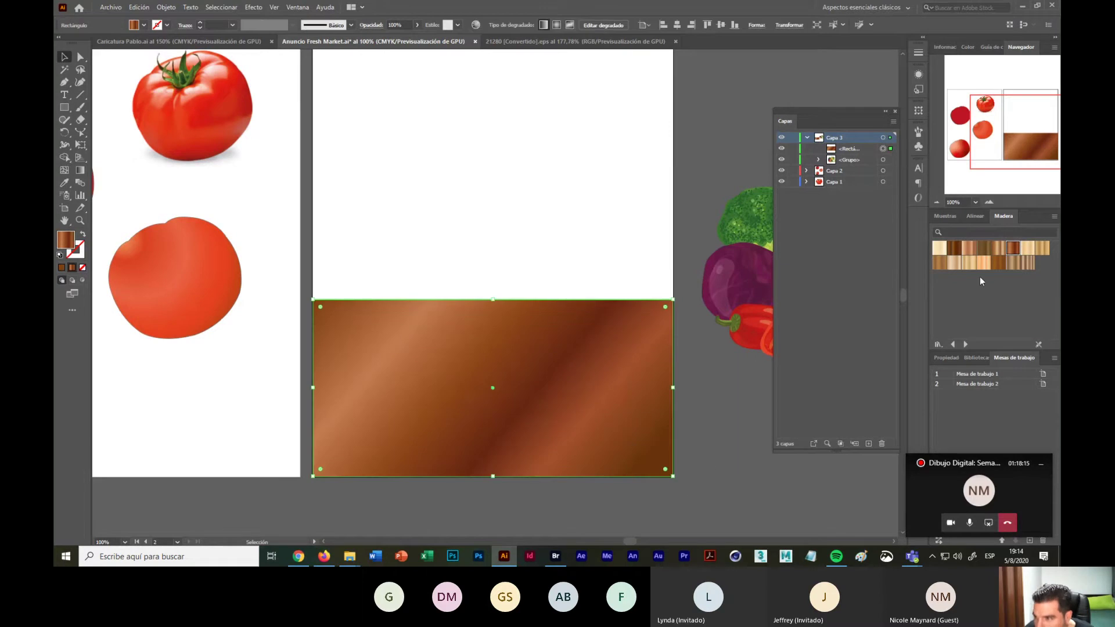
key(ctrl+plus)
scroll(633, 449, down, 3)
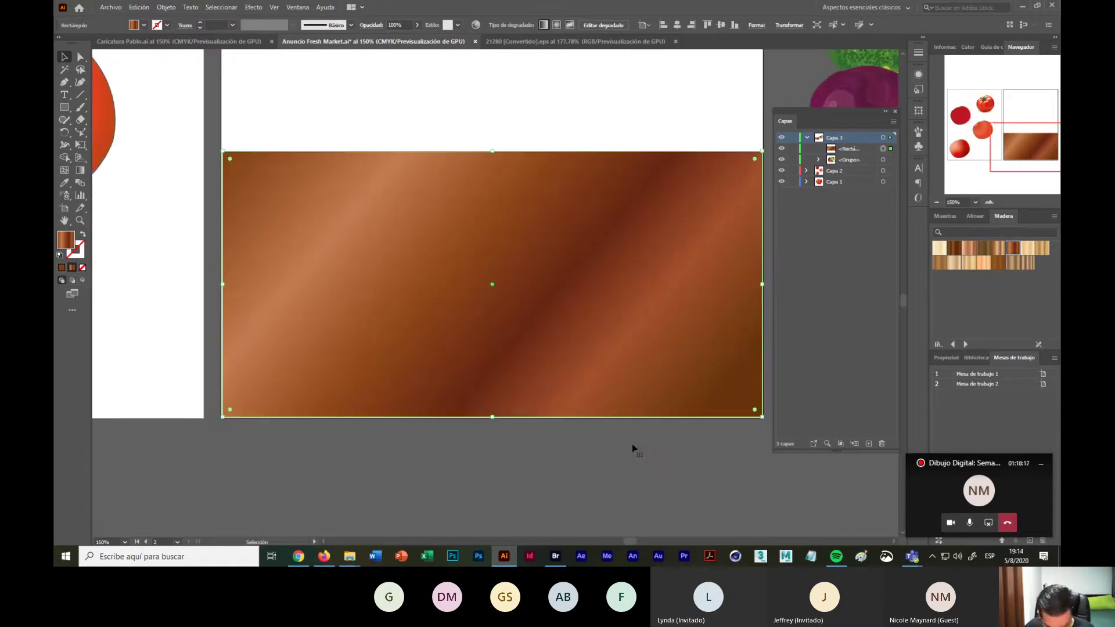
scroll(639, 456, right, 3)
scroll(640, 455, down, 1)
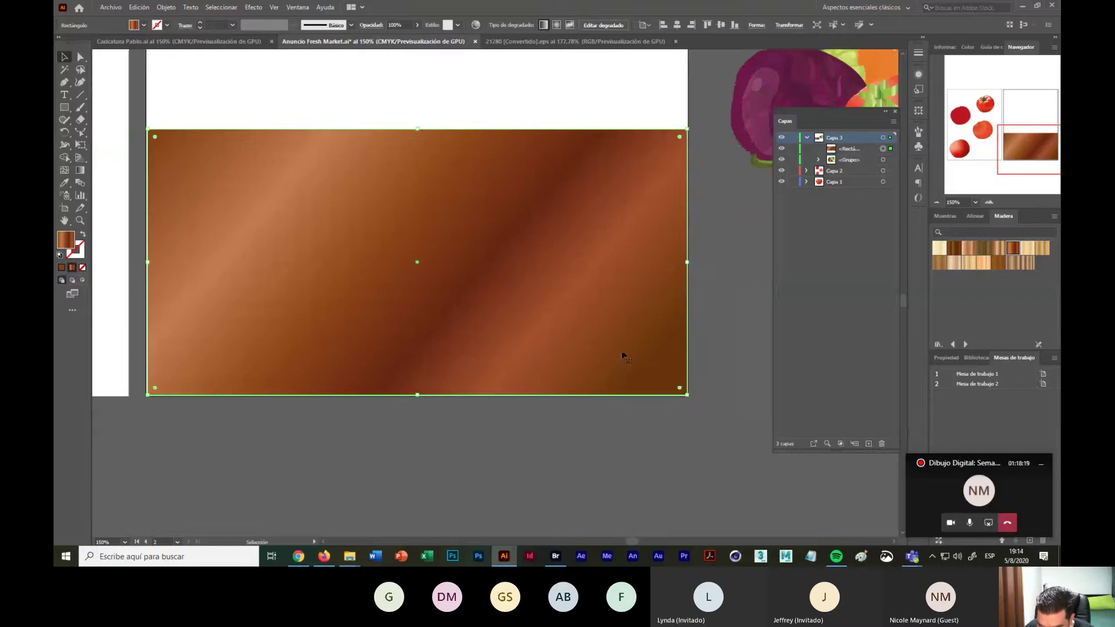
mouse_move(681, 397)
mouse_down()
mouse_move(619, 342)
mouse_move(687, 395)
mouse_up()
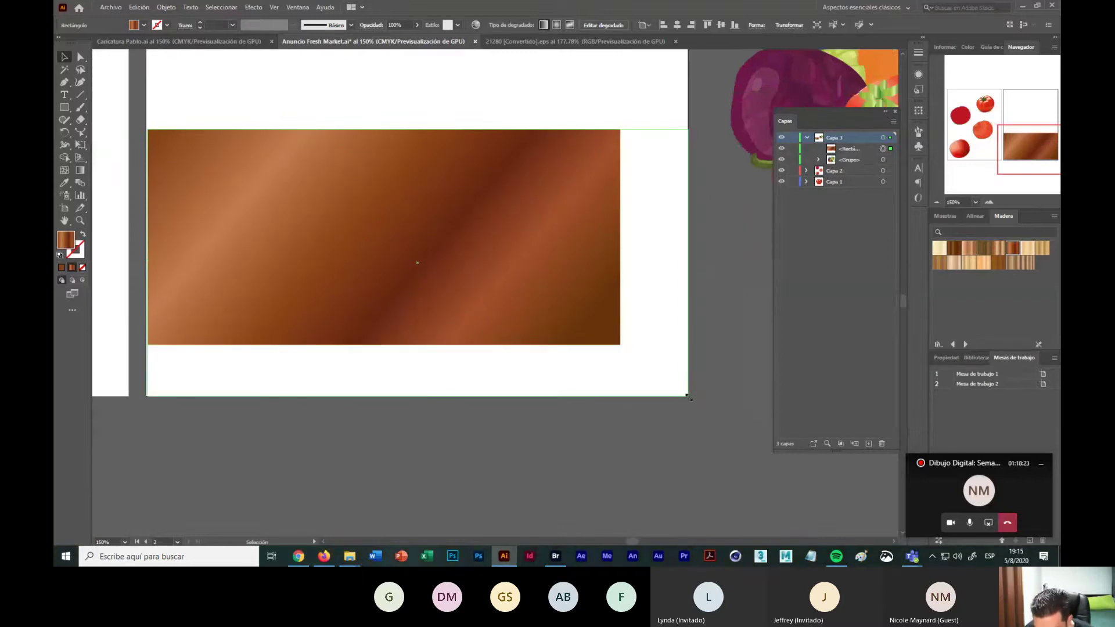
Step: Extend the wood rectangle's left side to meet the second artboard's left edge and deselect it
click(284, 280)
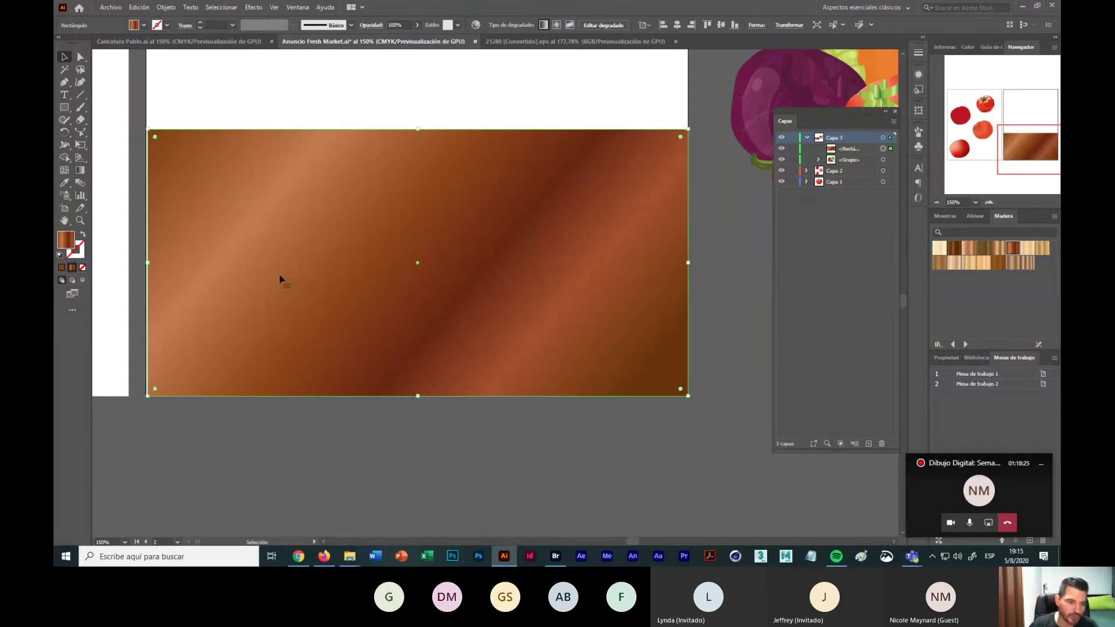
mouse_move(148, 262)
mouse_down()
mouse_move(165, 265)
mouse_move(147, 263)
mouse_up()
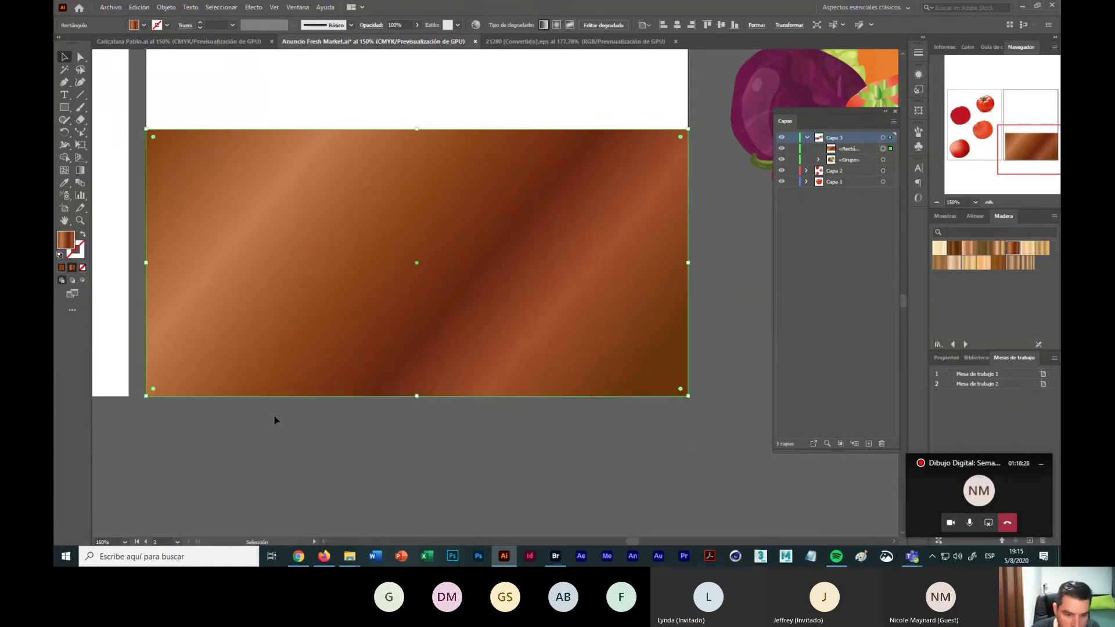
click(284, 448)
Step: Duplicate the wood rectangle and place the copy in the empty area just below the second artboard
click(935, 200)
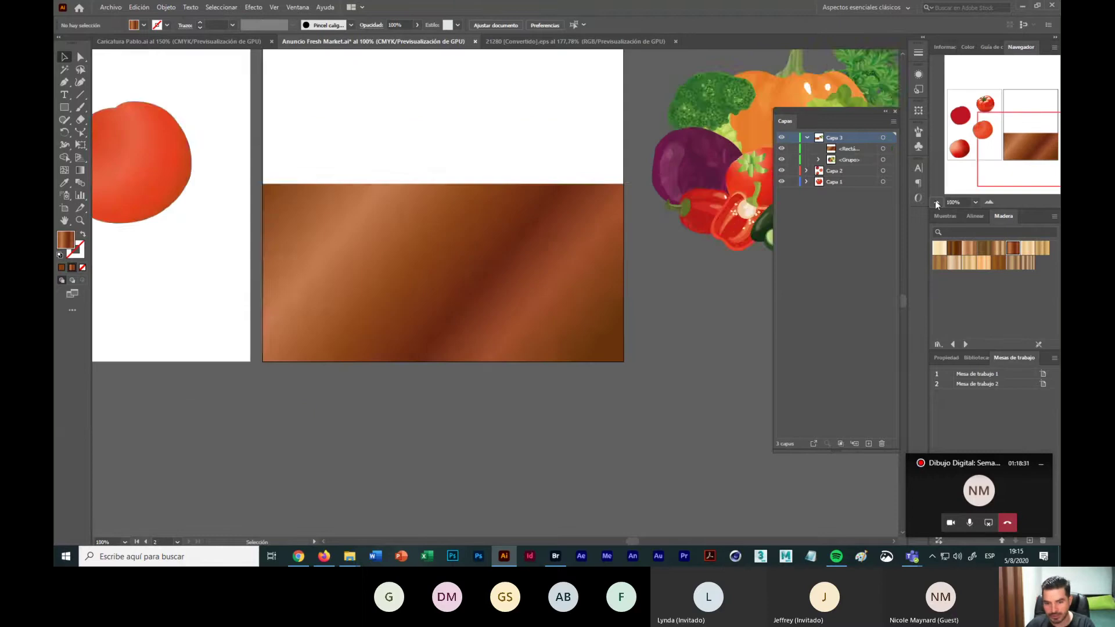
click(936, 200)
click(366, 294)
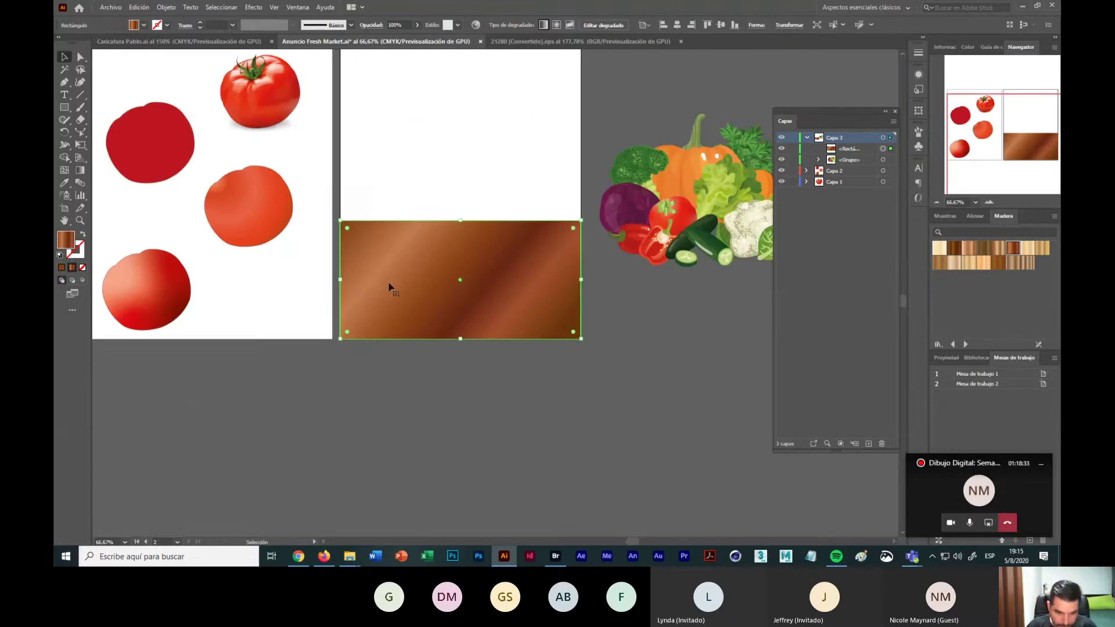
drag(389, 286, 368, 428)
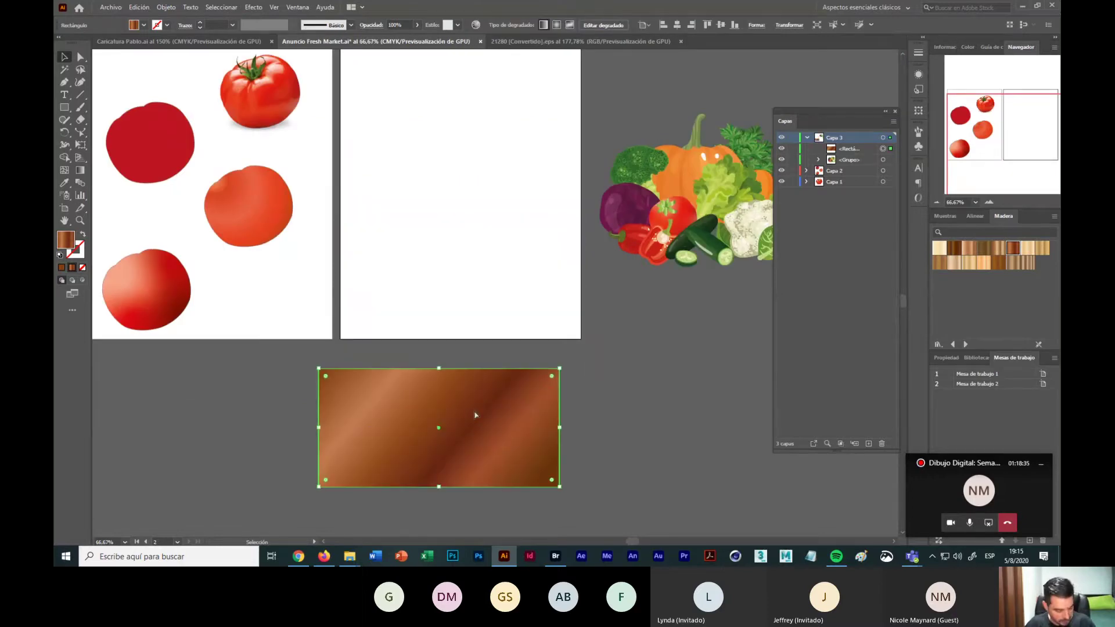
key(ctrl+z)
alt+drag(511, 296, 509, 443)
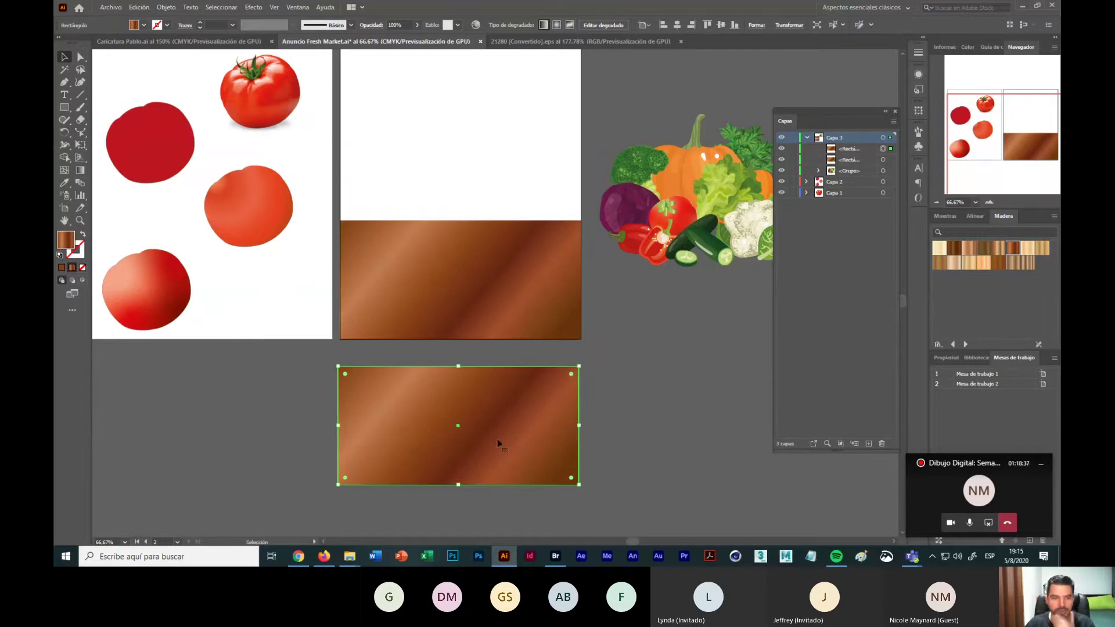
Step: Load the Legado decorativo pattern library, enlarge its window and advance to the Gráficos básicos_Líneas library
click(144, 26)
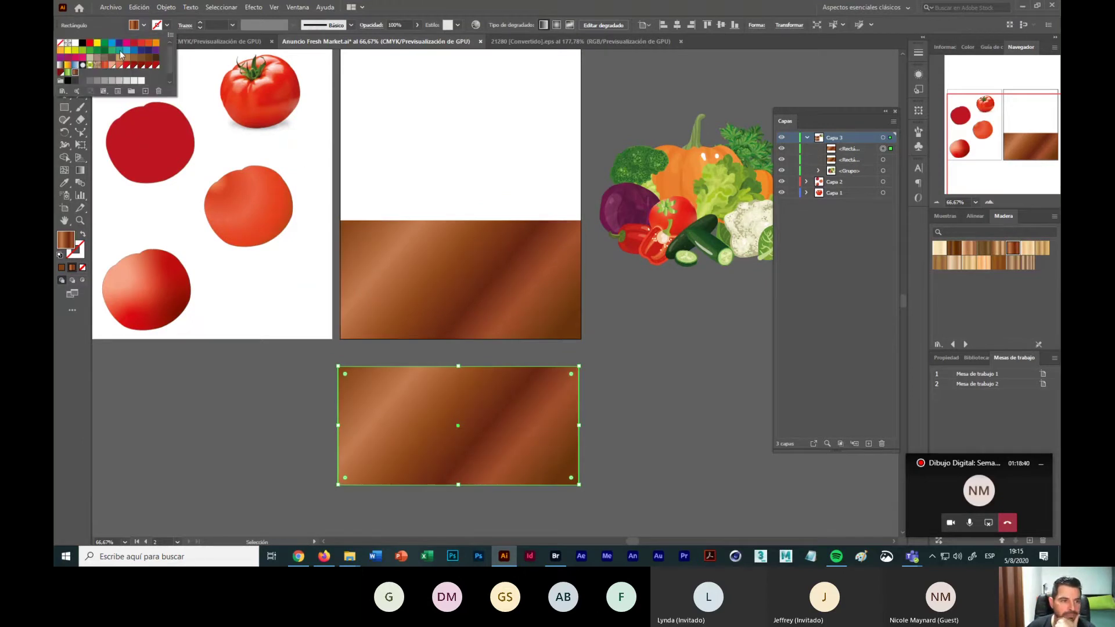
click(62, 92)
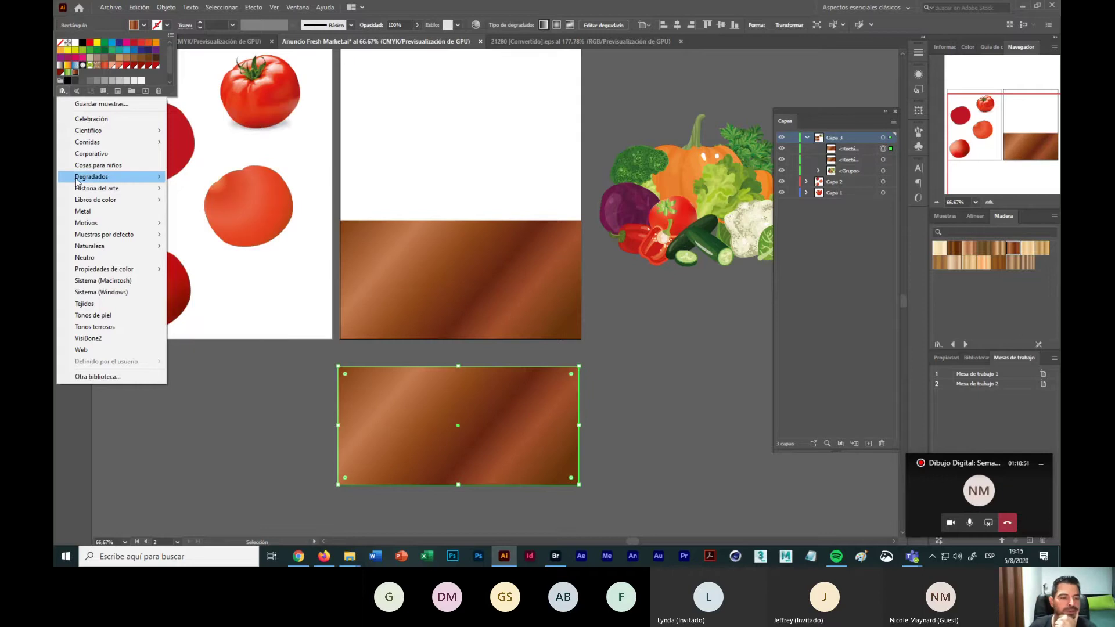
mouse_move(99, 227)
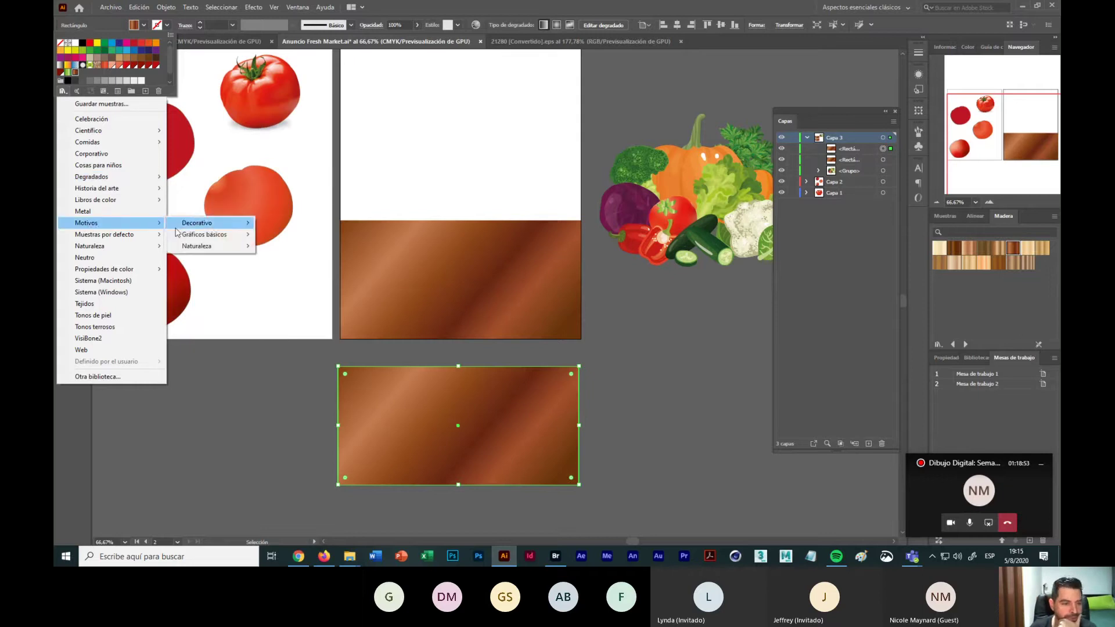
click(293, 223)
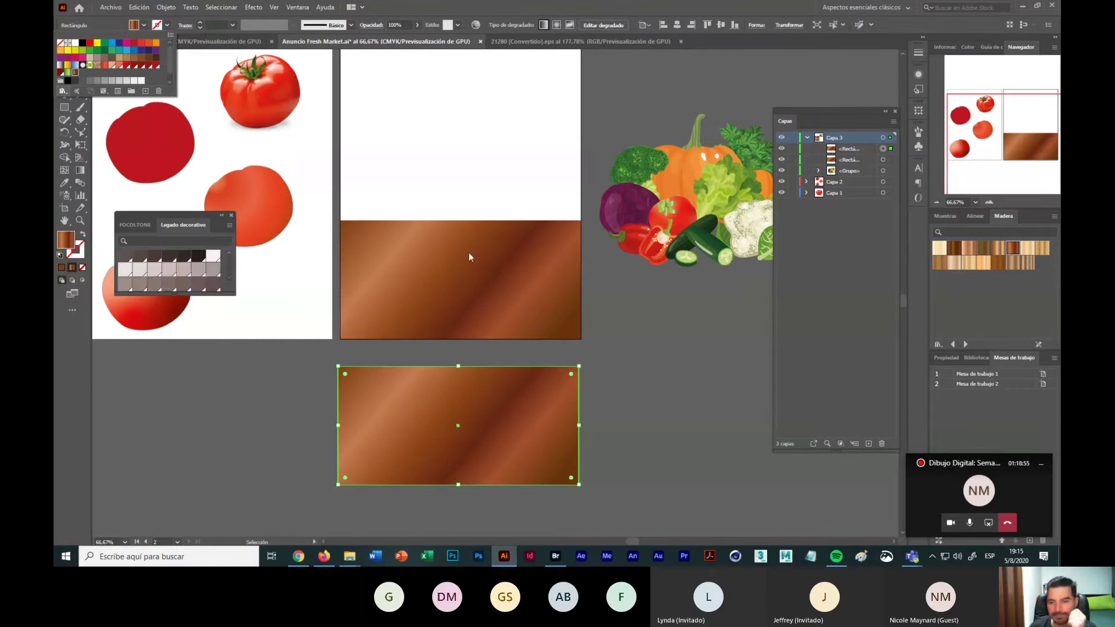
key(Escape)
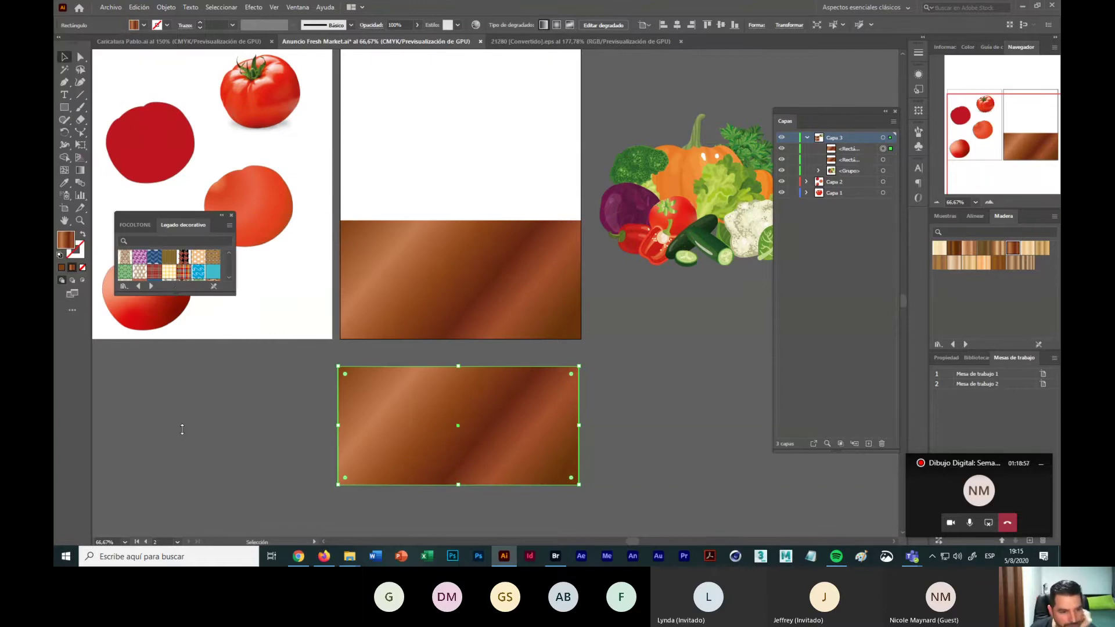
drag(175, 293, 171, 414)
click(151, 402)
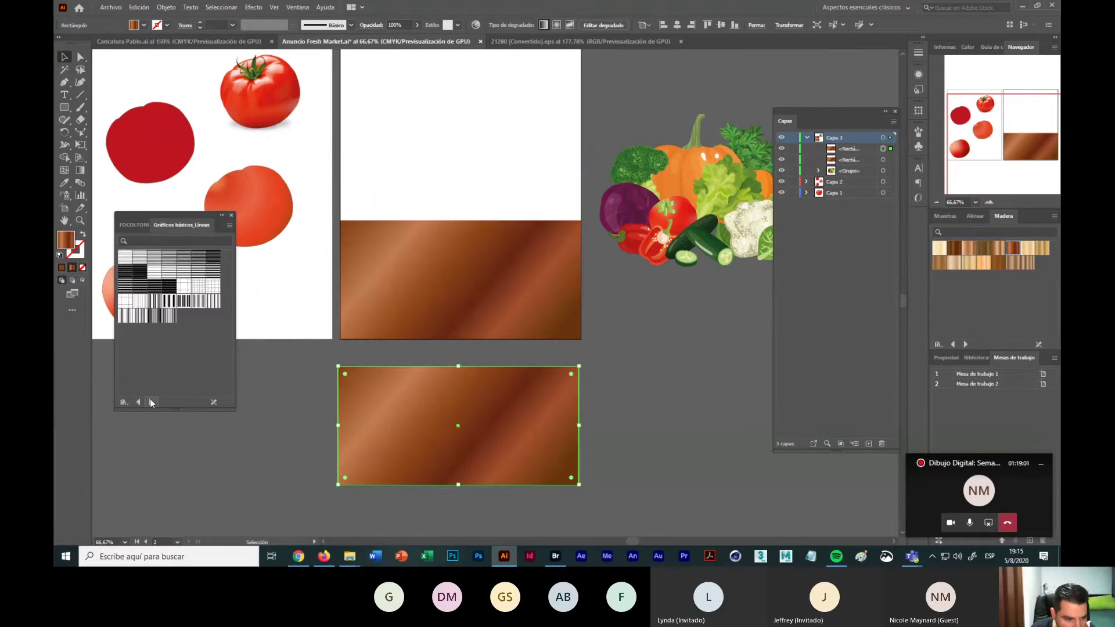
Step: Try several line, grid and dot patterns from the Gráficos básicos libraries as the fill of the copied rectangle
click(154, 259)
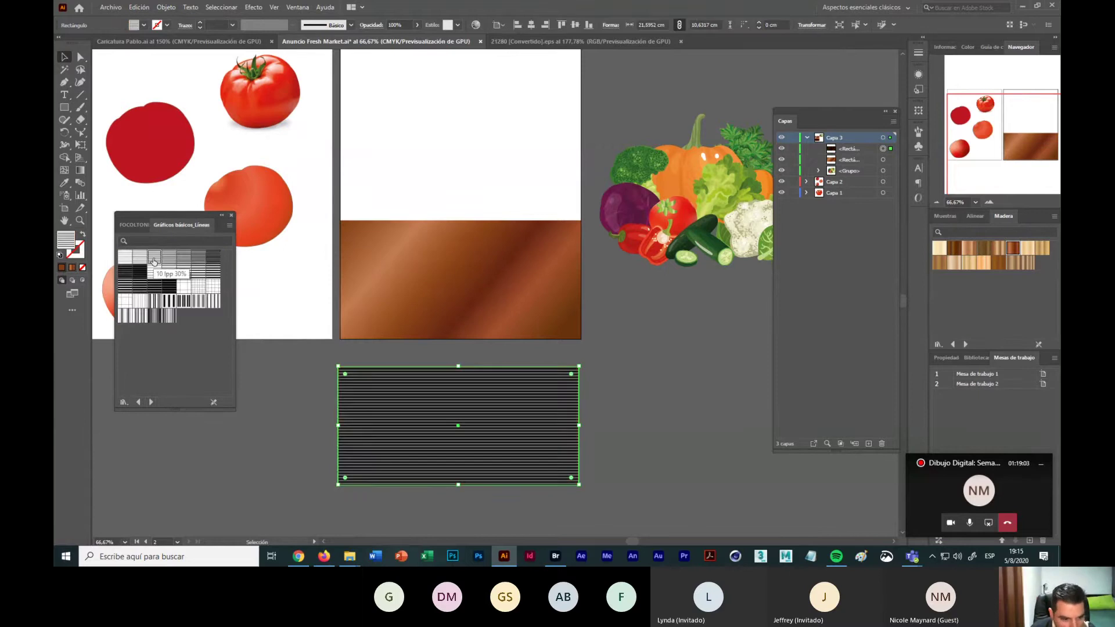
click(184, 286)
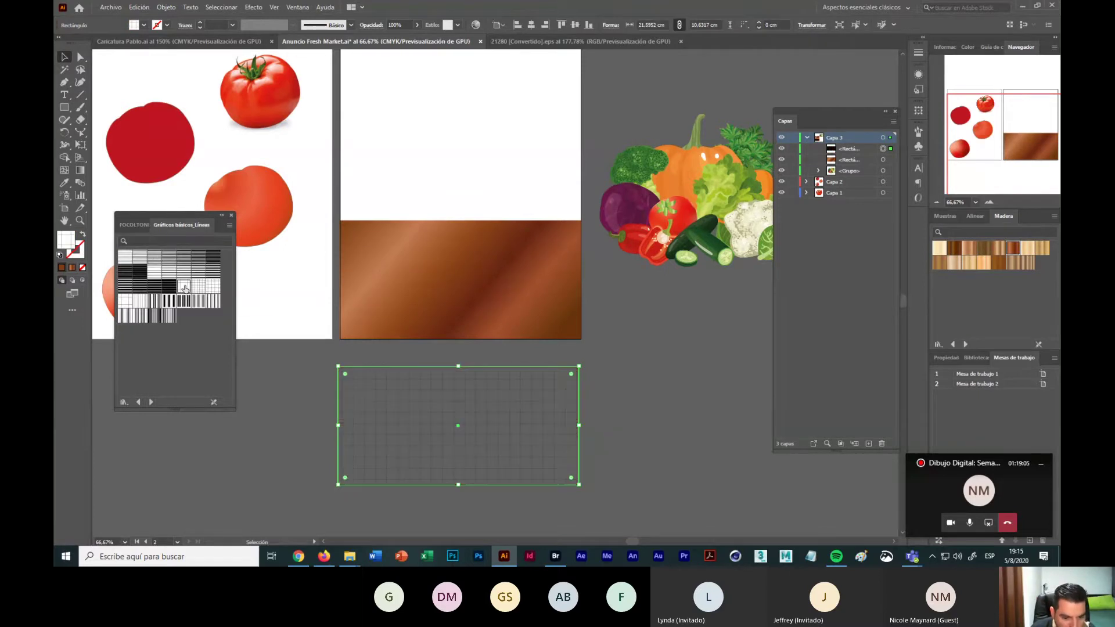
click(154, 315)
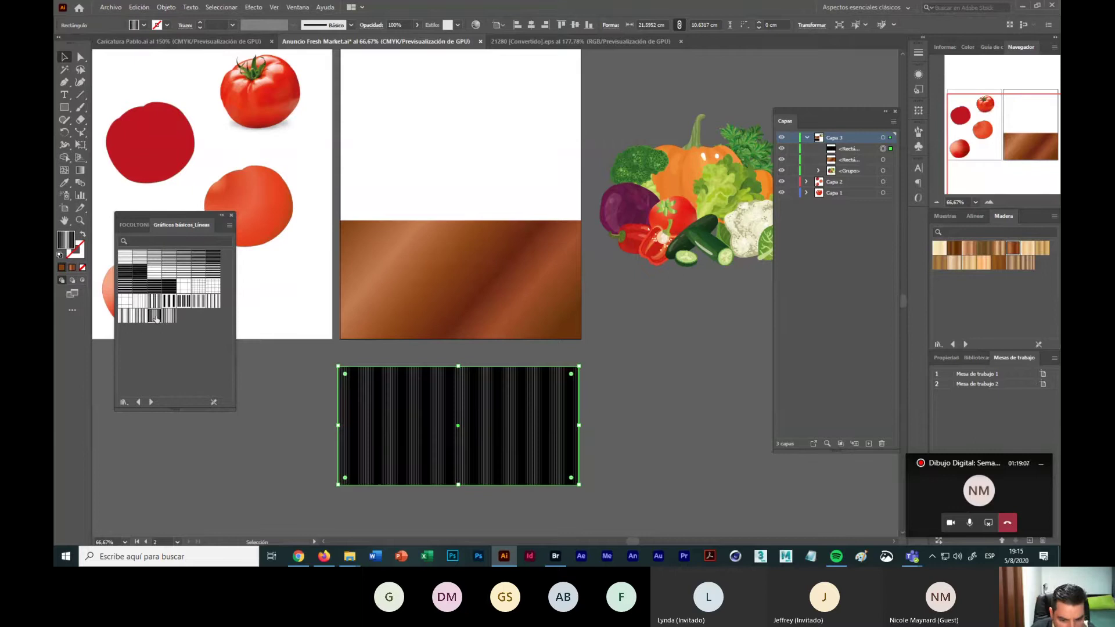
click(140, 258)
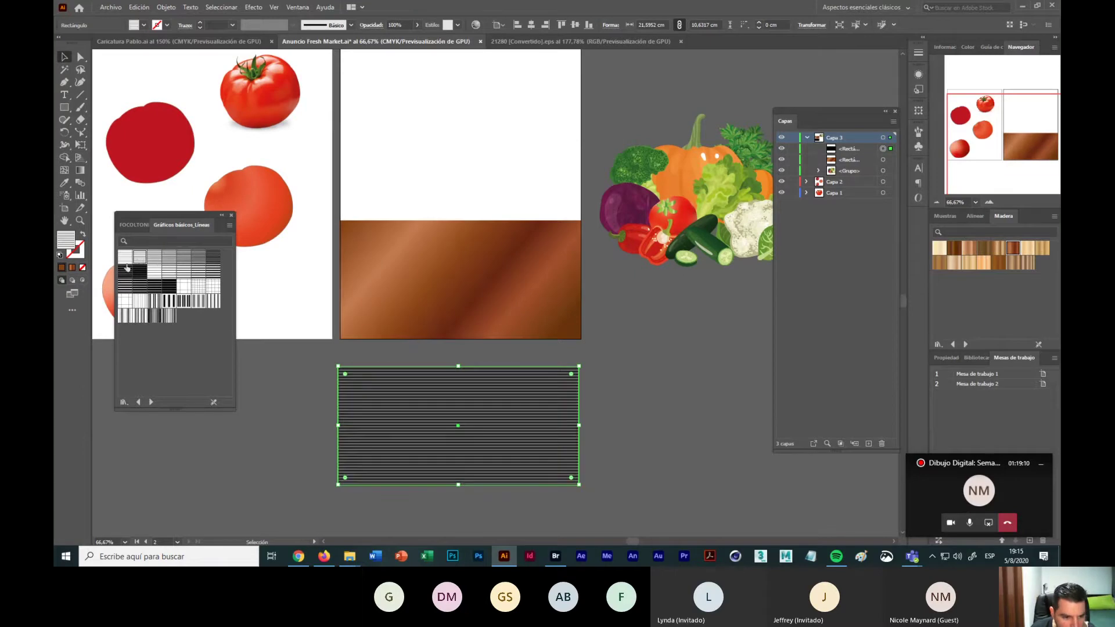
click(213, 285)
click(152, 401)
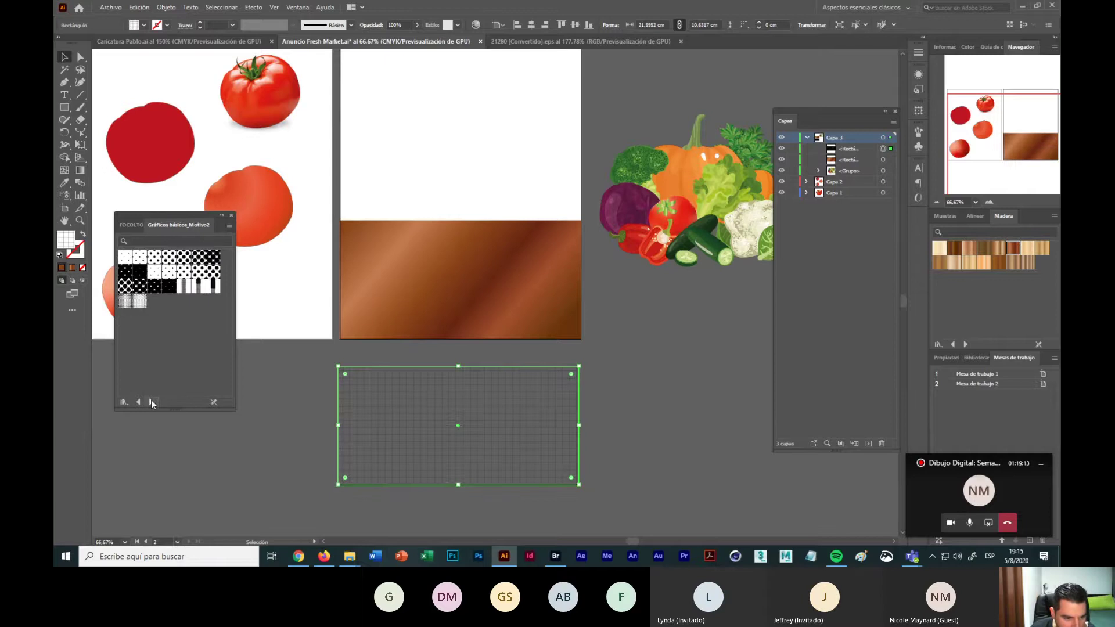
click(124, 303)
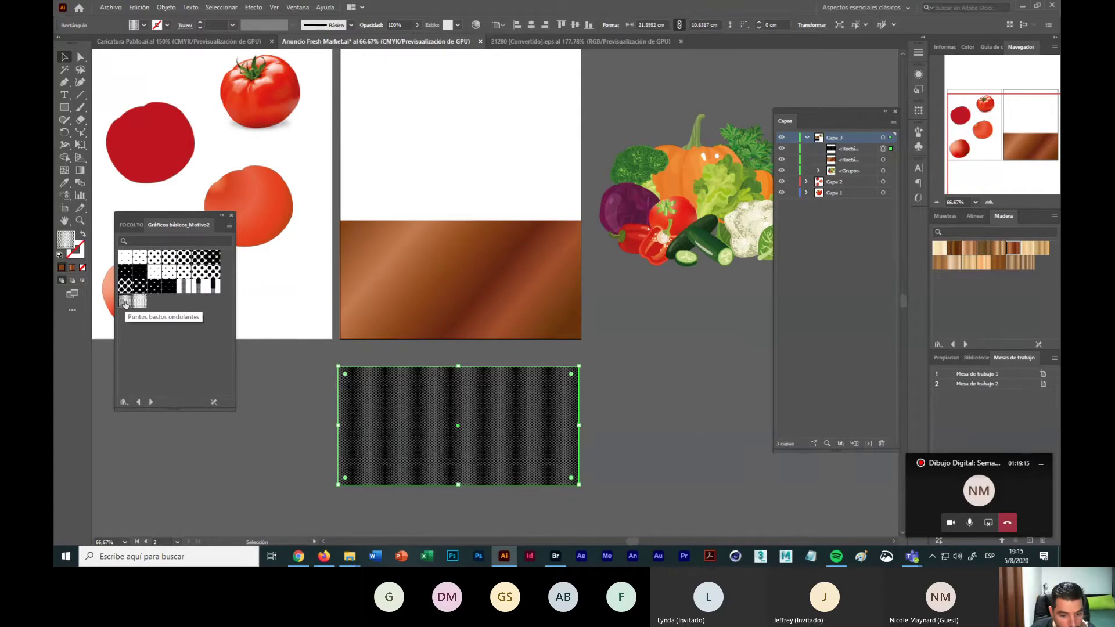
click(154, 272)
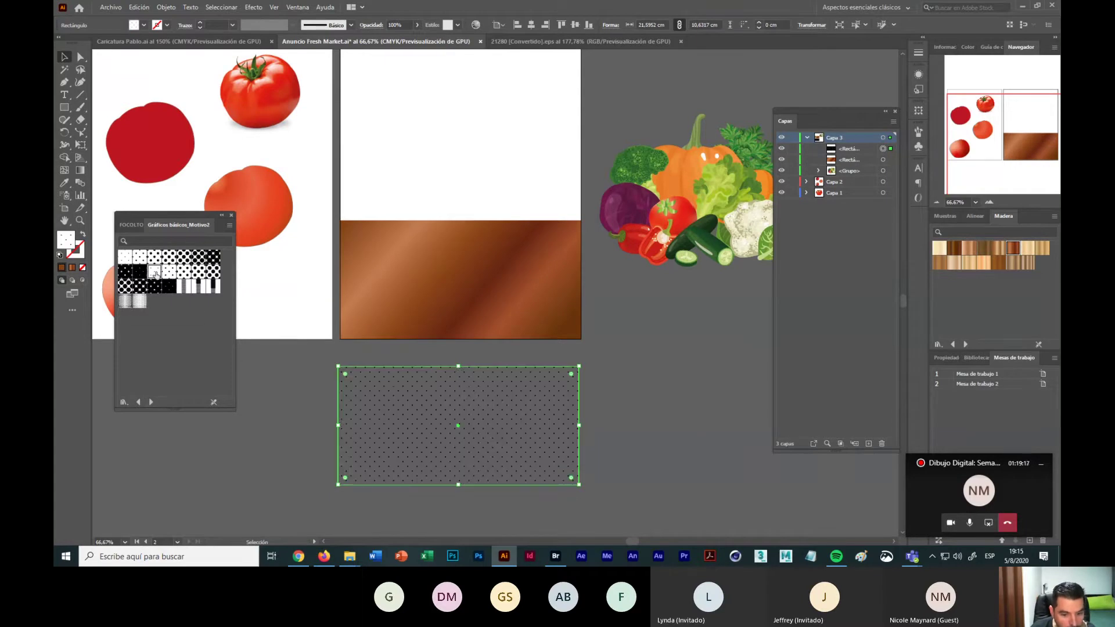
Step: Browse the pattern libraries and fill the copied rectangle with the USGS Estanque intermitente pattern from Gráficos básicos_Texturas
click(152, 402)
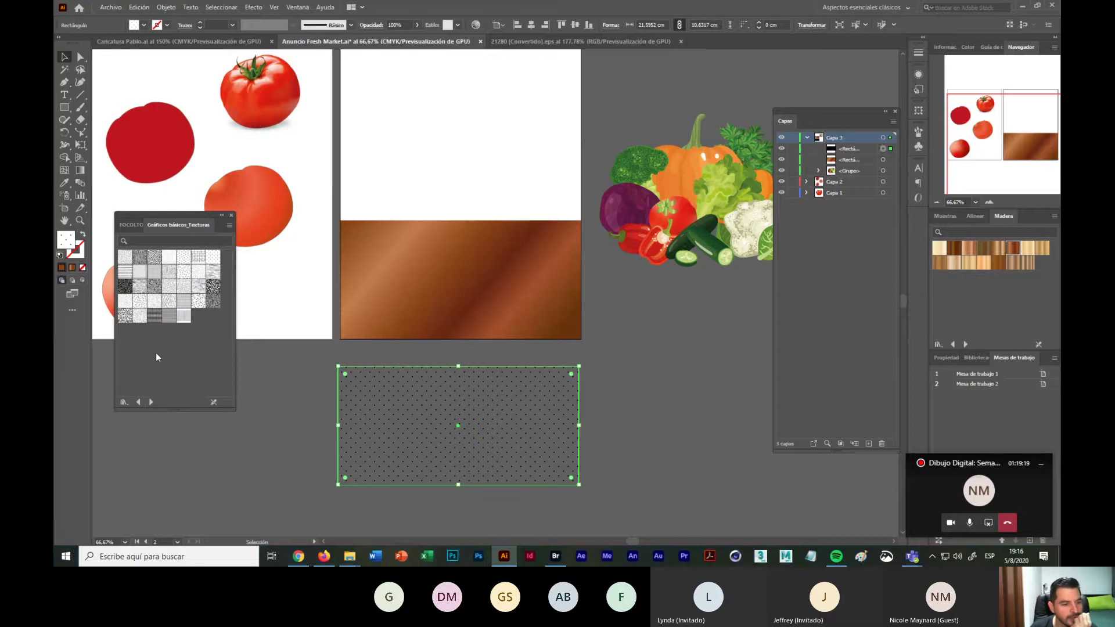
click(152, 402)
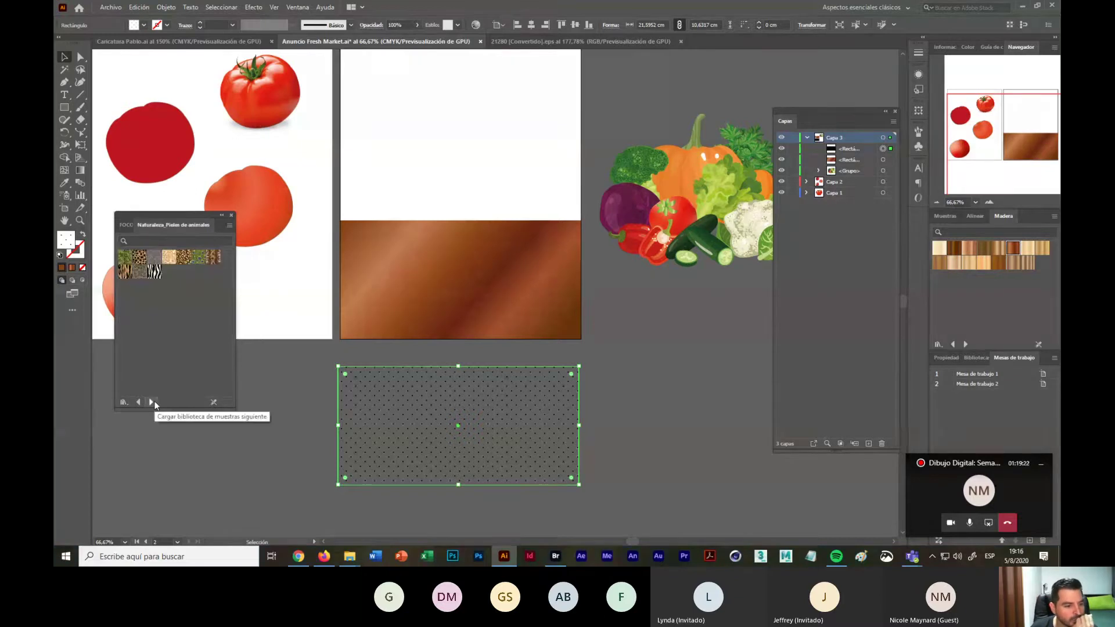
click(139, 402)
click(140, 402)
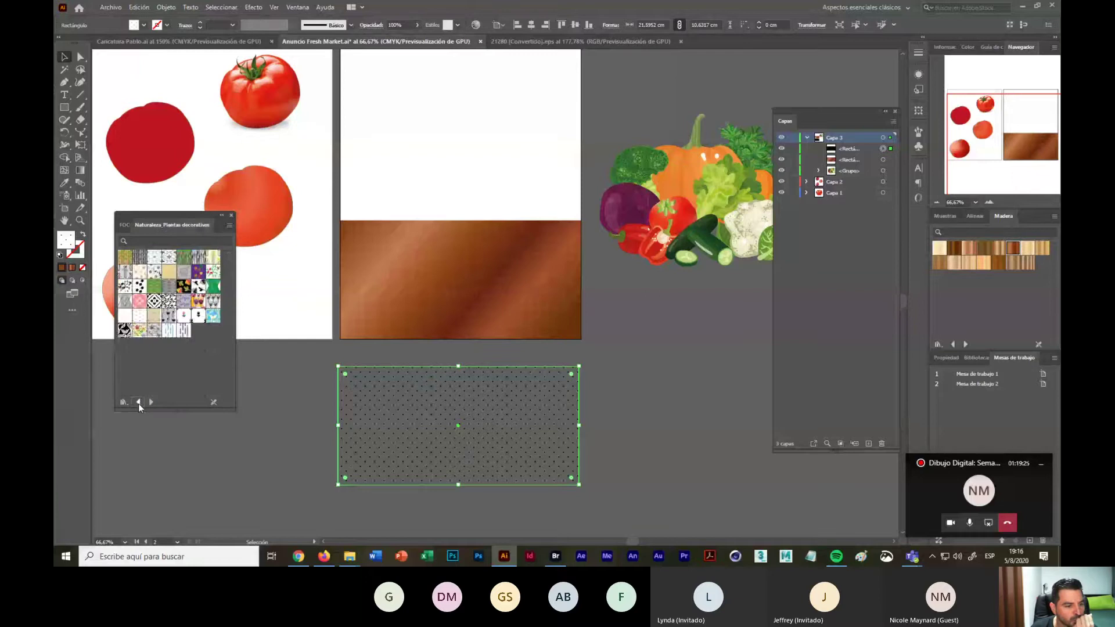
click(140, 402)
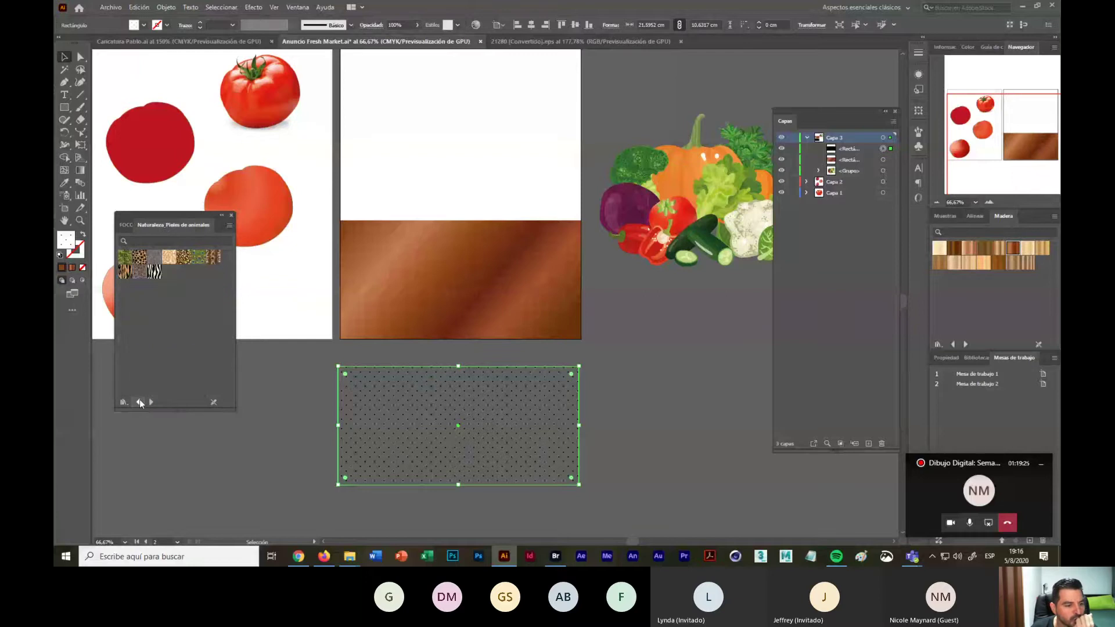
click(140, 402)
click(184, 315)
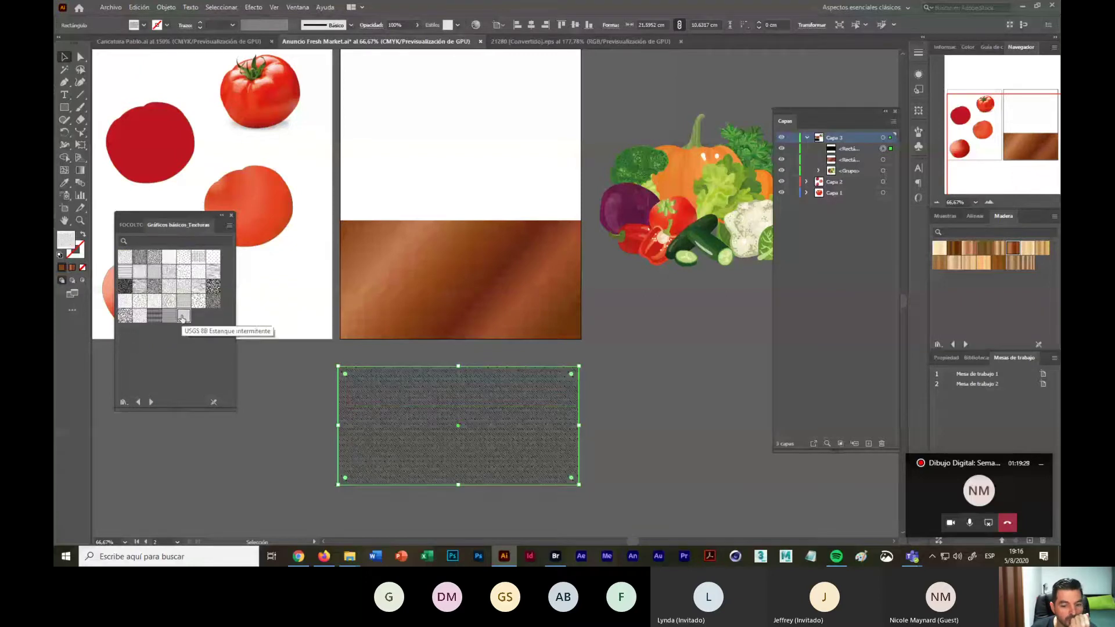
Step: Move the textured rectangle exactly over the wood rectangle on the second artboard and deselect it
drag(491, 438, 511, 309)
click(533, 430)
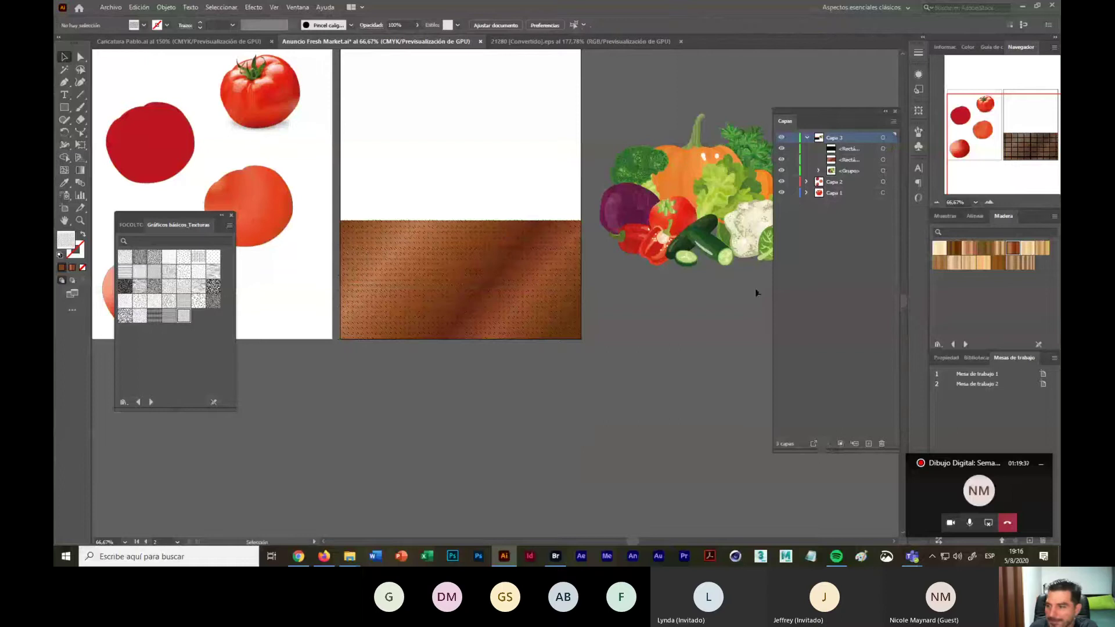
click(990, 203)
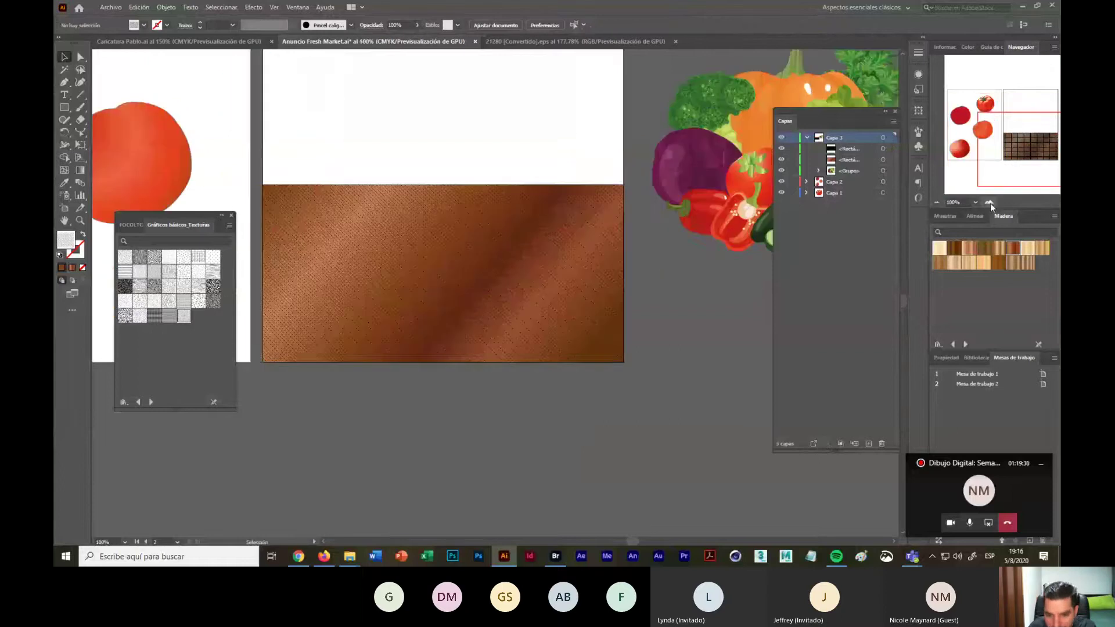
click(452, 355)
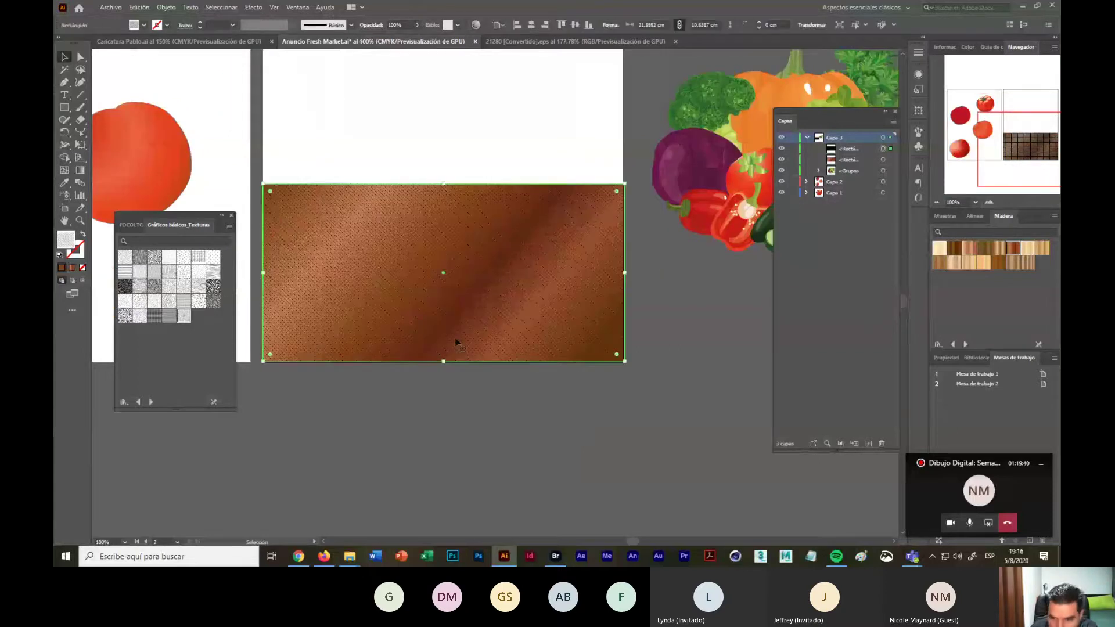
click(422, 440)
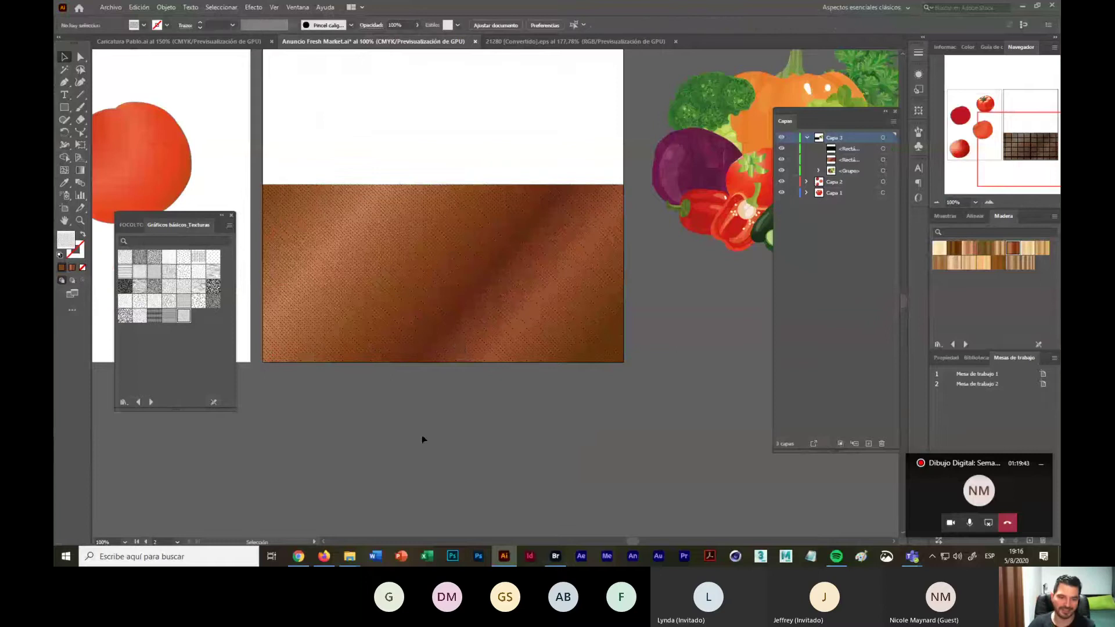
Step: Duplicate the textured rectangle onto the artboard's upper area and stretch it to about 18.1 cm tall, slightly overlapping the wood
click(938, 203)
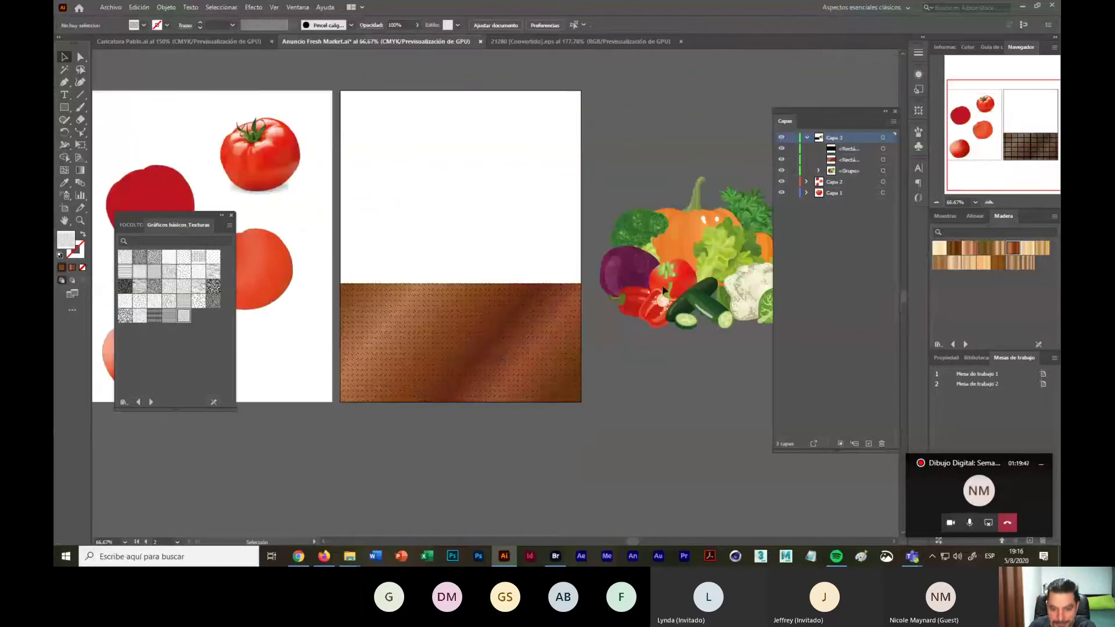
click(500, 358)
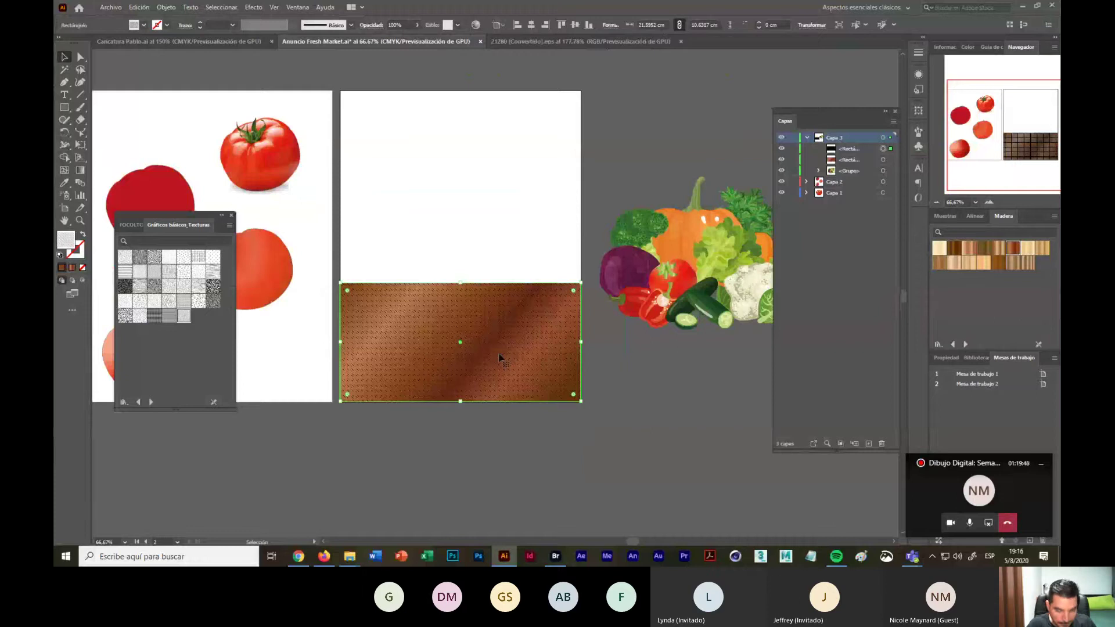
drag(499, 357, 501, 164)
drag(459, 210, 460, 292)
Step: Send the upper textured rectangle behind all other objects in its layer
right_click(460, 251)
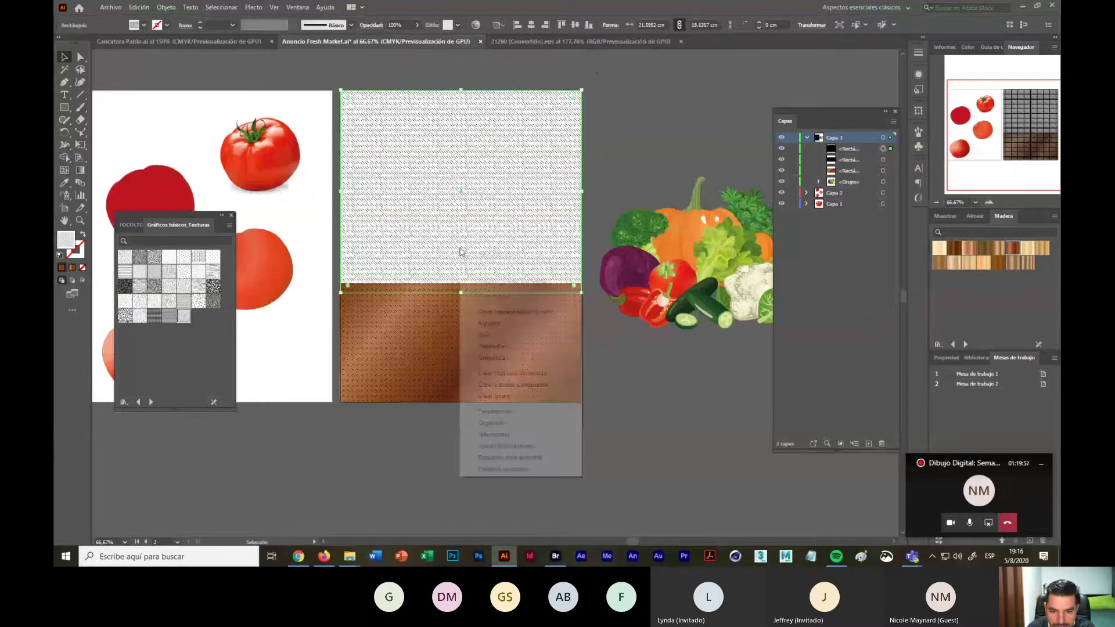
mouse_move(495, 423)
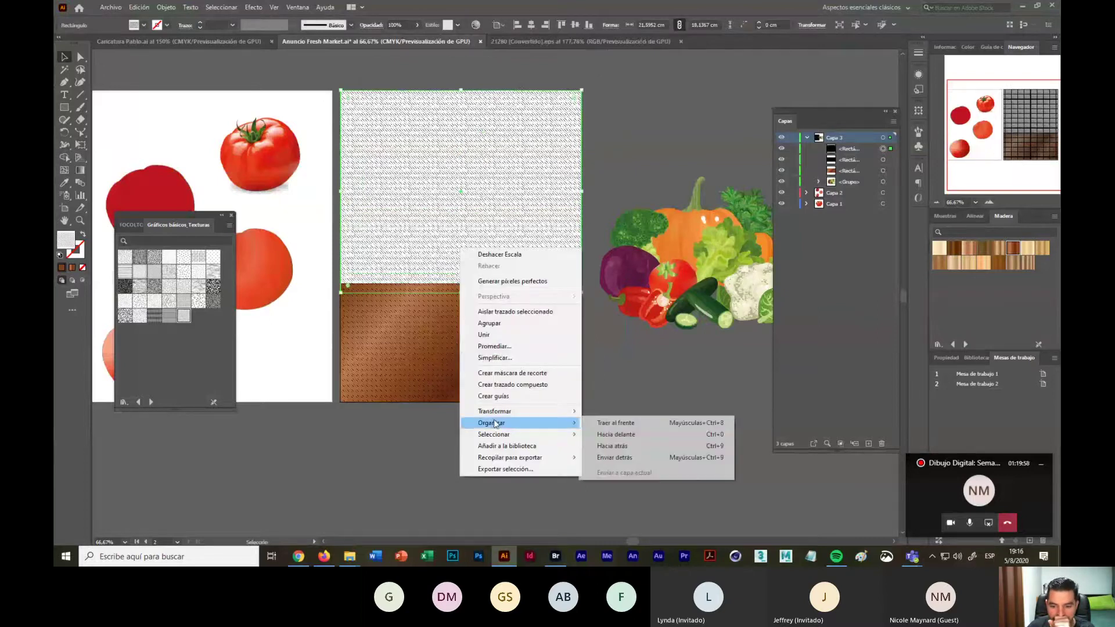
click(625, 463)
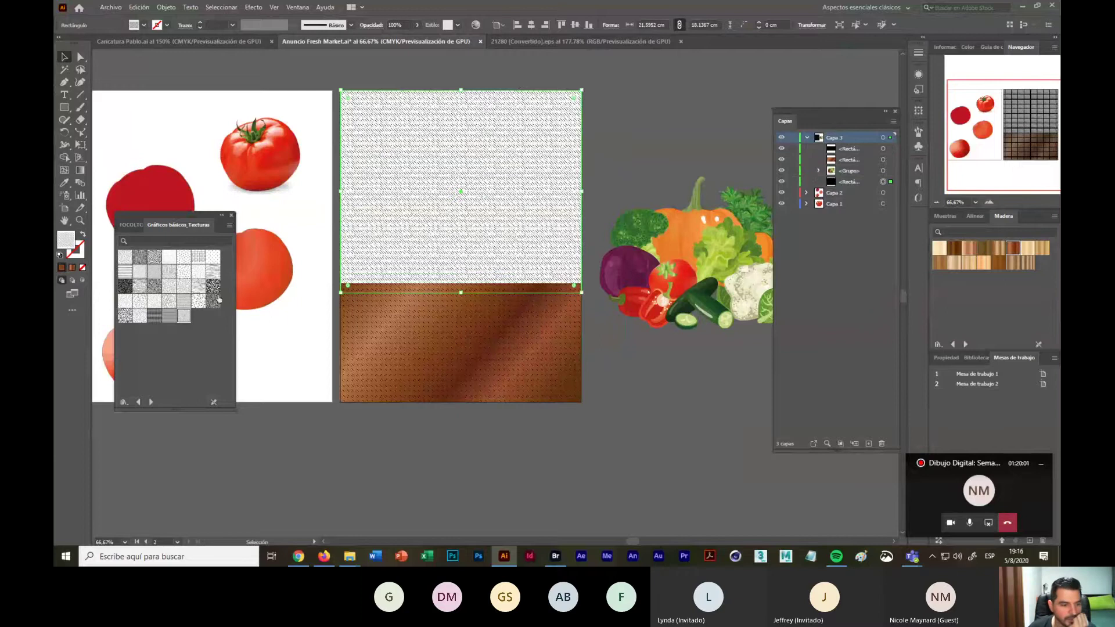
Step: Fill the upper rectangle with the turquoise-green gradient from the Gemas y joyas library
click(953, 345)
click(953, 345)
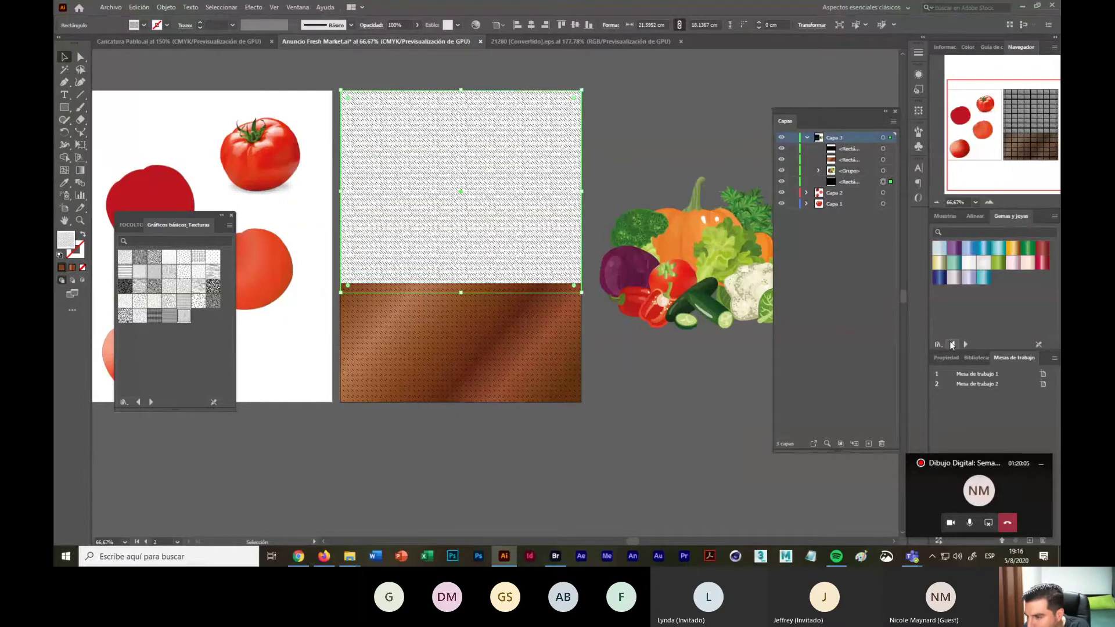
click(954, 263)
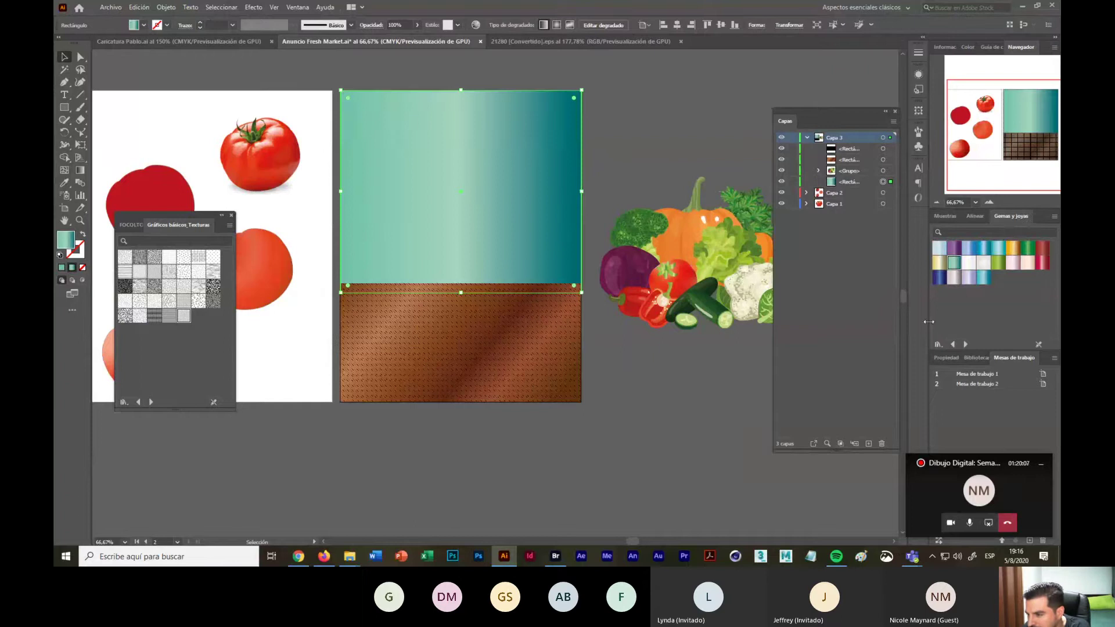
Step: Try gold, yellow, cream and pale yellow gradients from the Gemas y joyas, Estaciones and Matices y gradaciones libraries on the background rectangle
click(1012, 248)
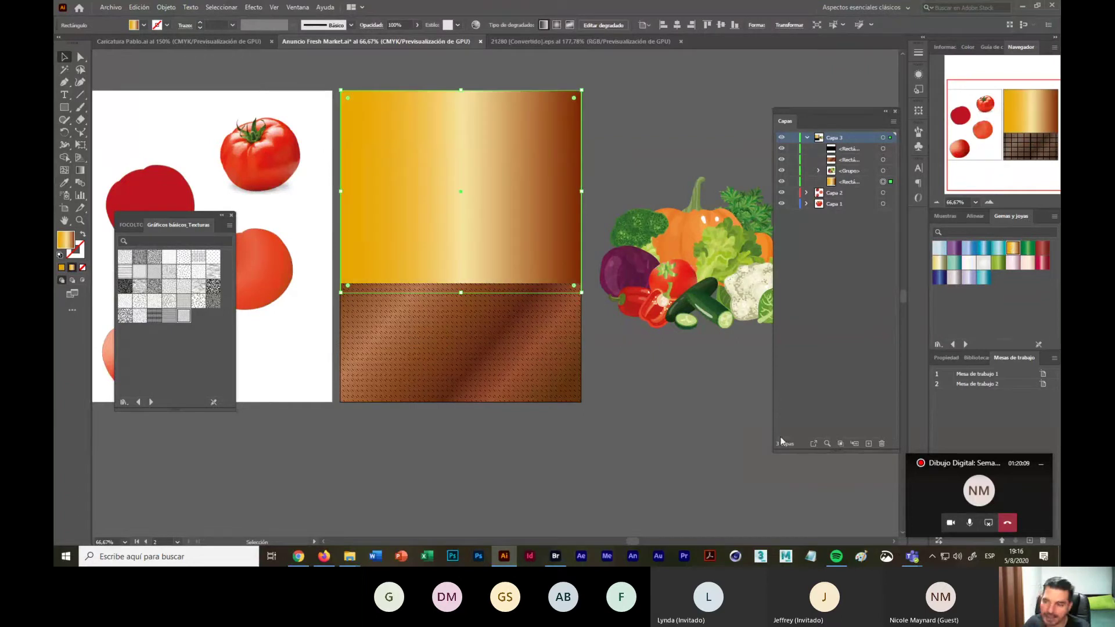
click(953, 345)
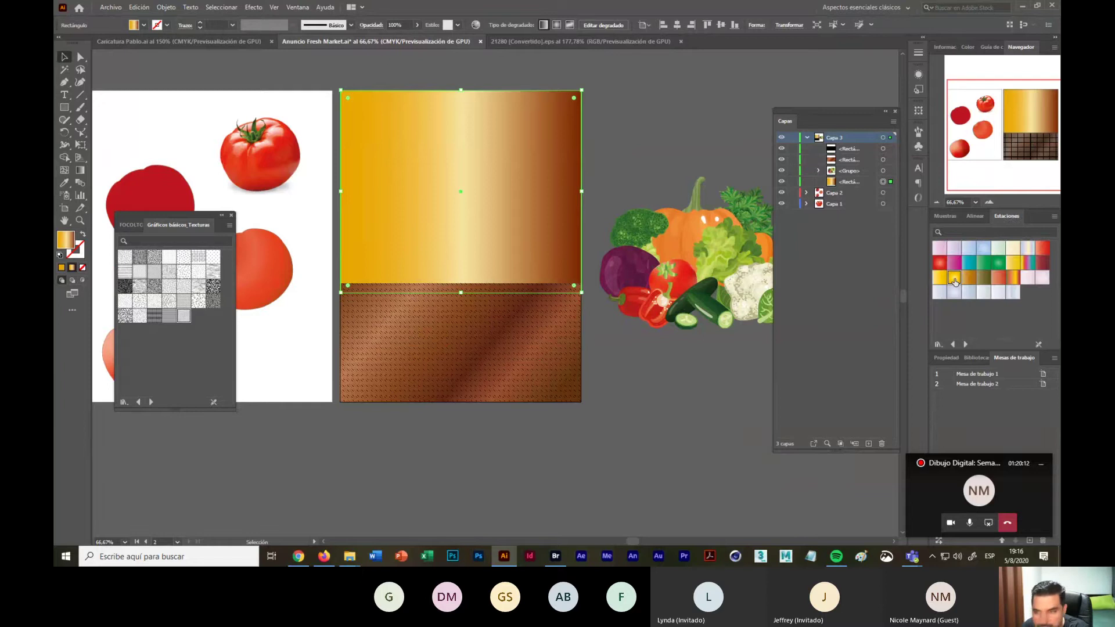
click(954, 279)
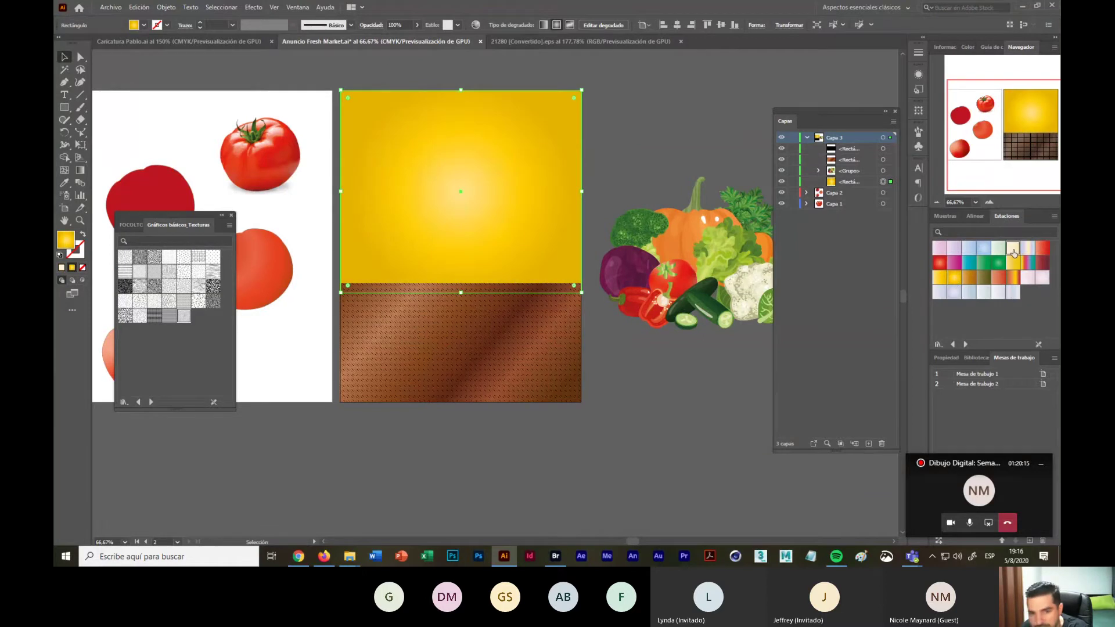
click(1013, 251)
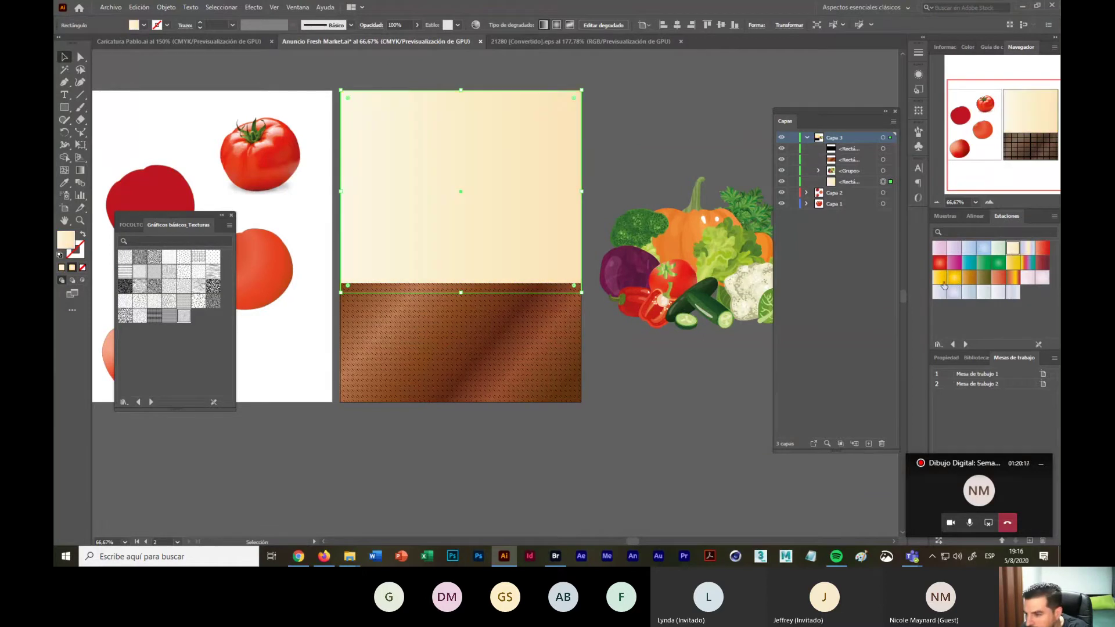
click(967, 345)
click(967, 344)
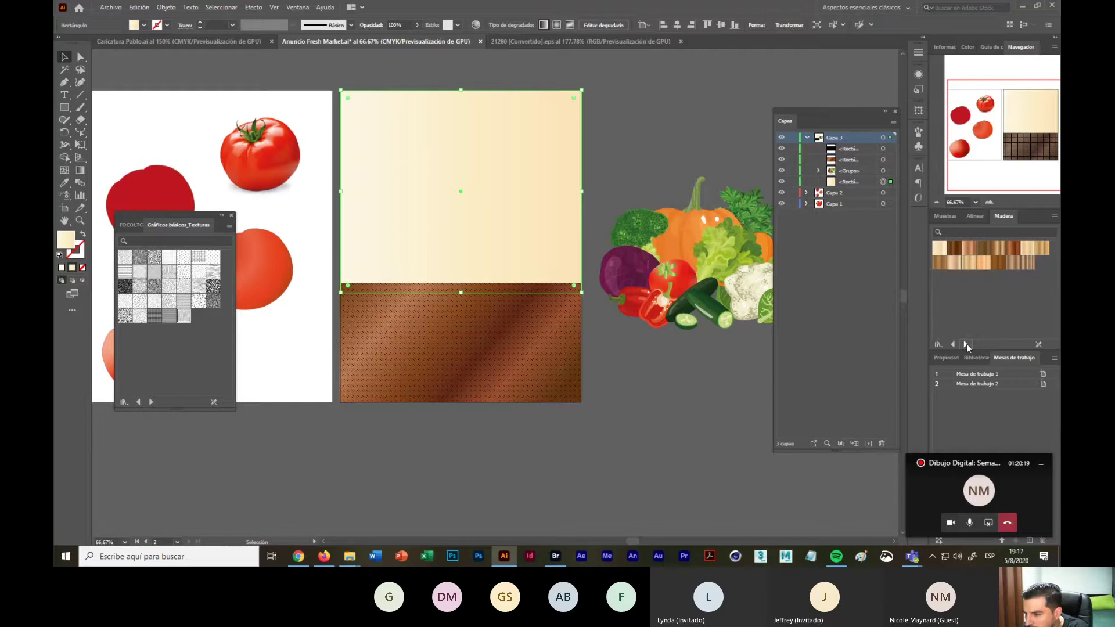
click(984, 248)
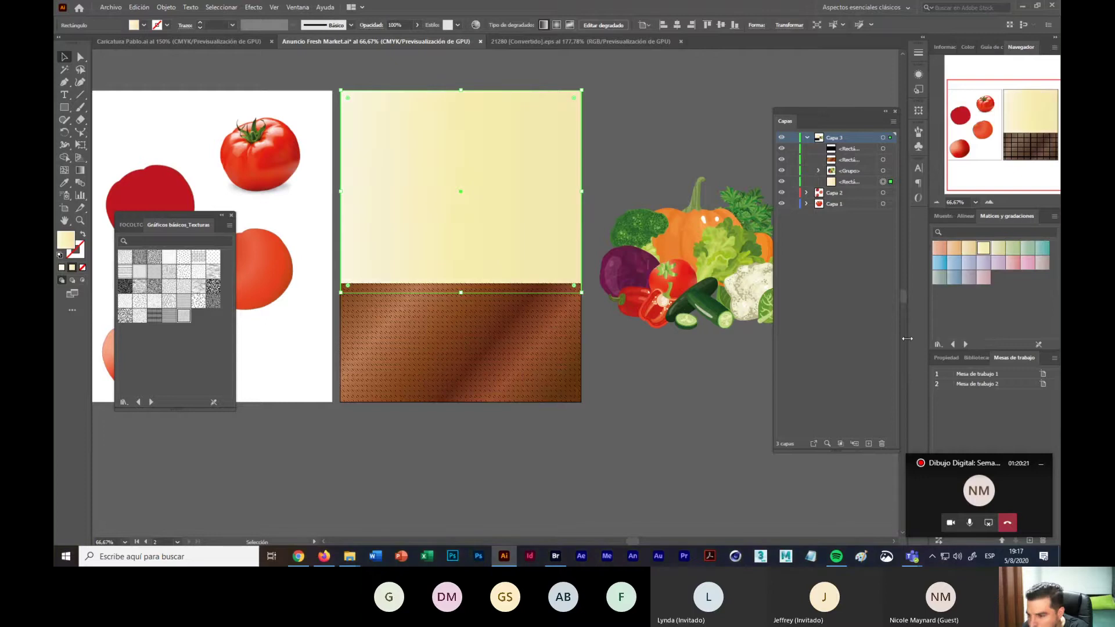
Step: Fill the background rectangle with the peach radial gradient from the Pasteles library and deselect it
click(966, 345)
click(966, 344)
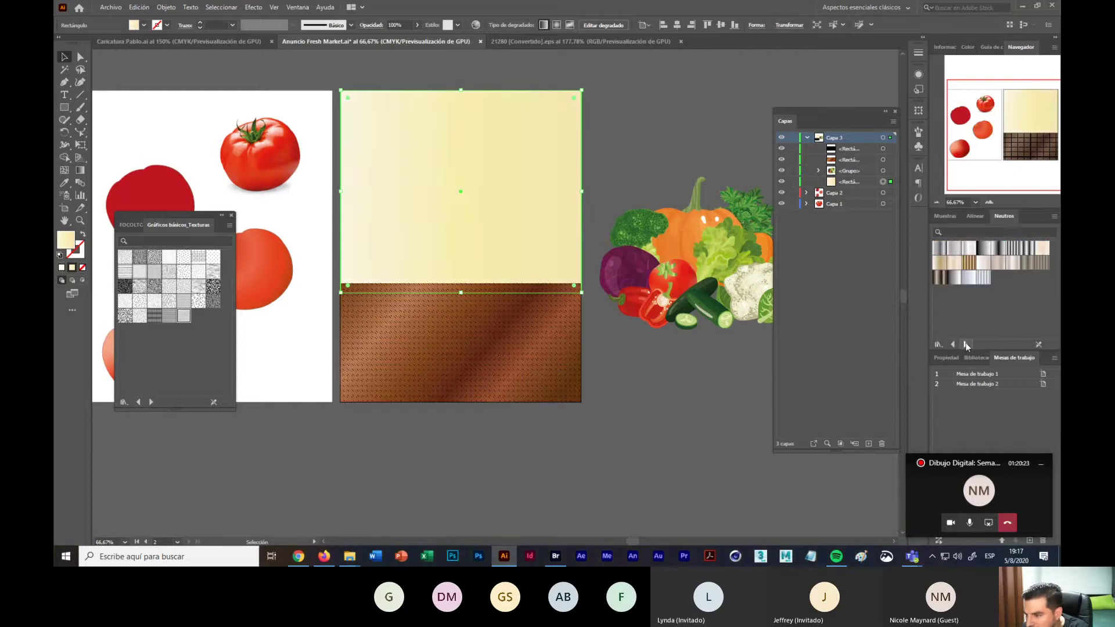
click(967, 344)
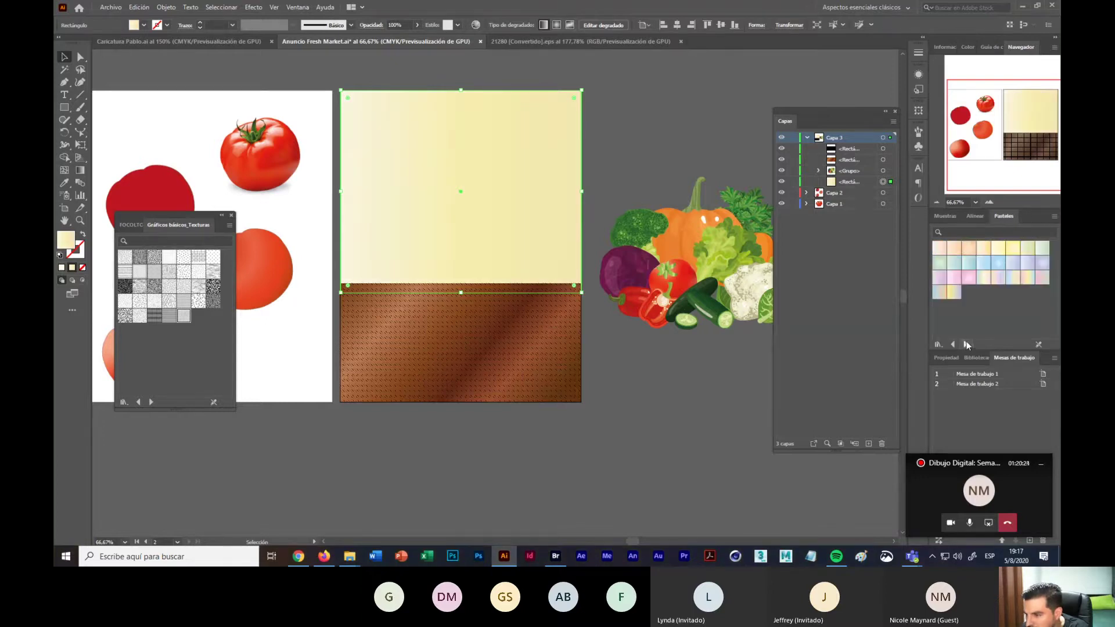
click(969, 249)
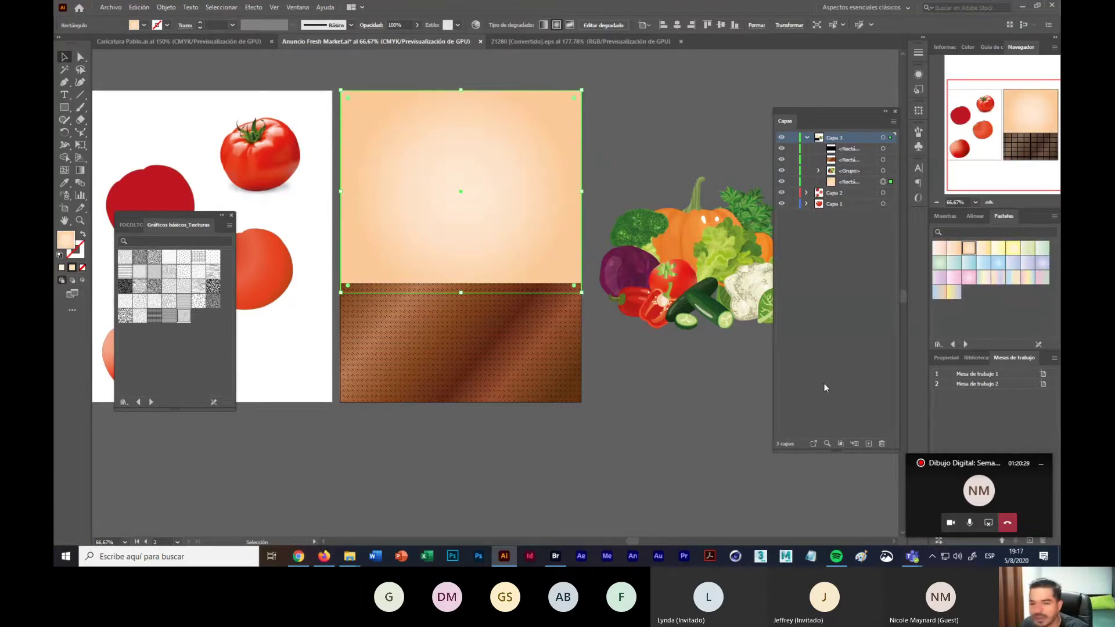
click(664, 396)
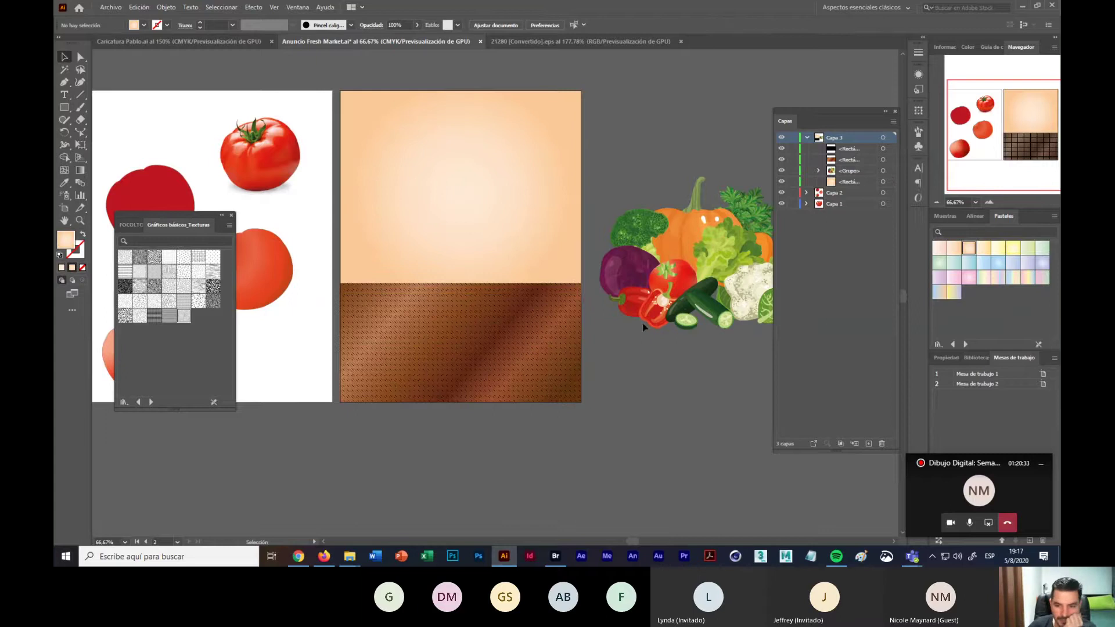
Step: Scale the vegetable group down to about 14 cm wide and move it onto the middle of the second artboard
click(687, 274)
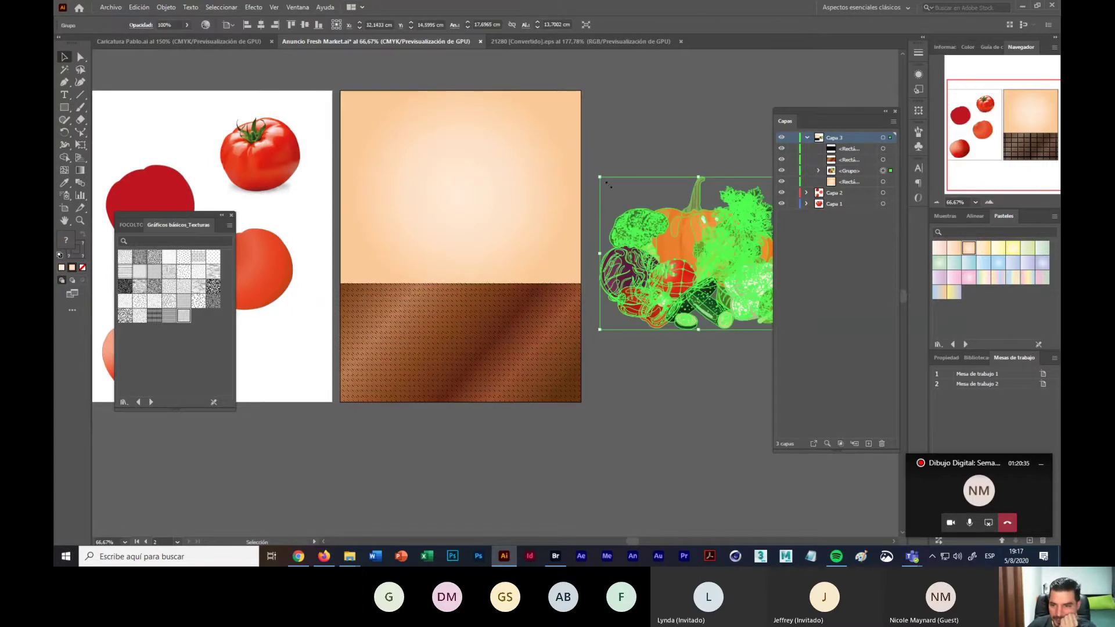
drag(607, 184, 628, 201)
drag(769, 293, 531, 307)
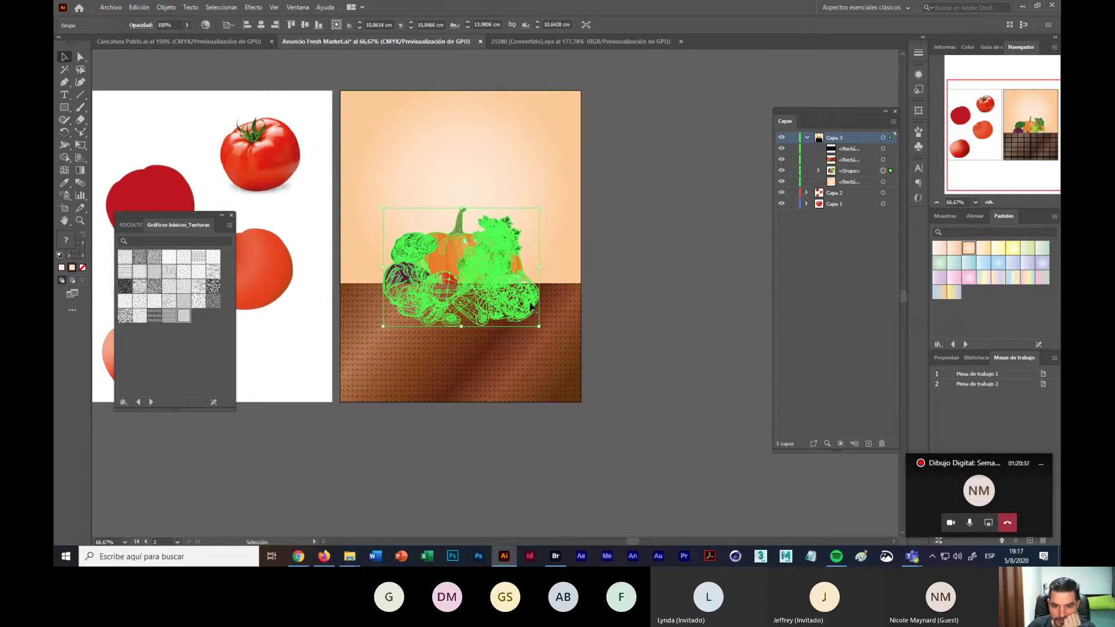
Step: Bring the vegetable group to the front of its layer, above the wood and background, and deselect it
right_click(446, 250)
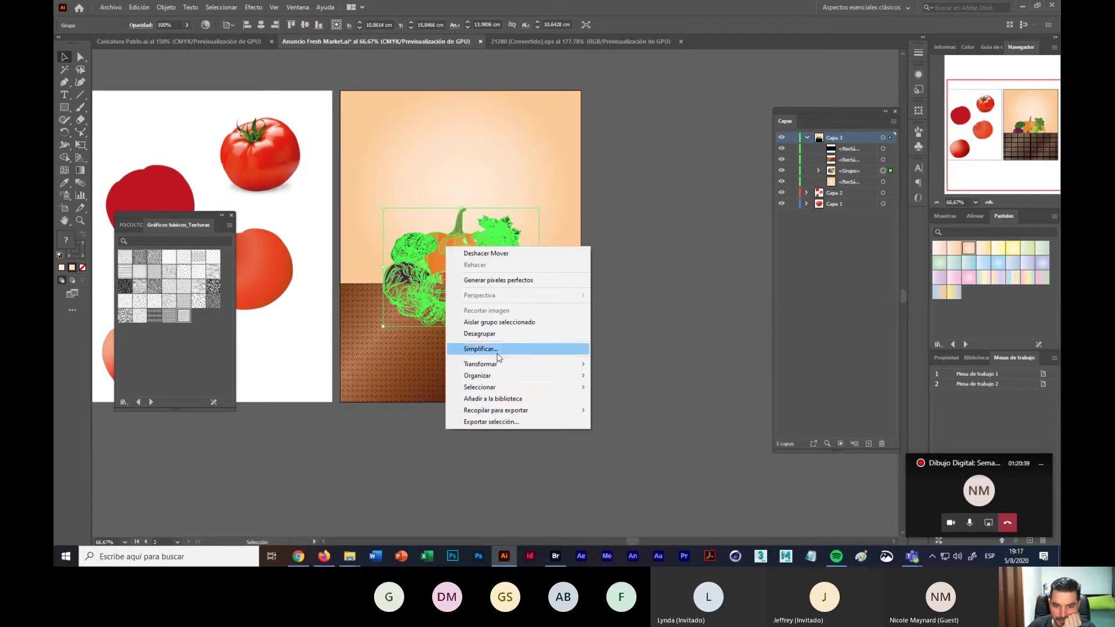
mouse_move(544, 378)
click(610, 375)
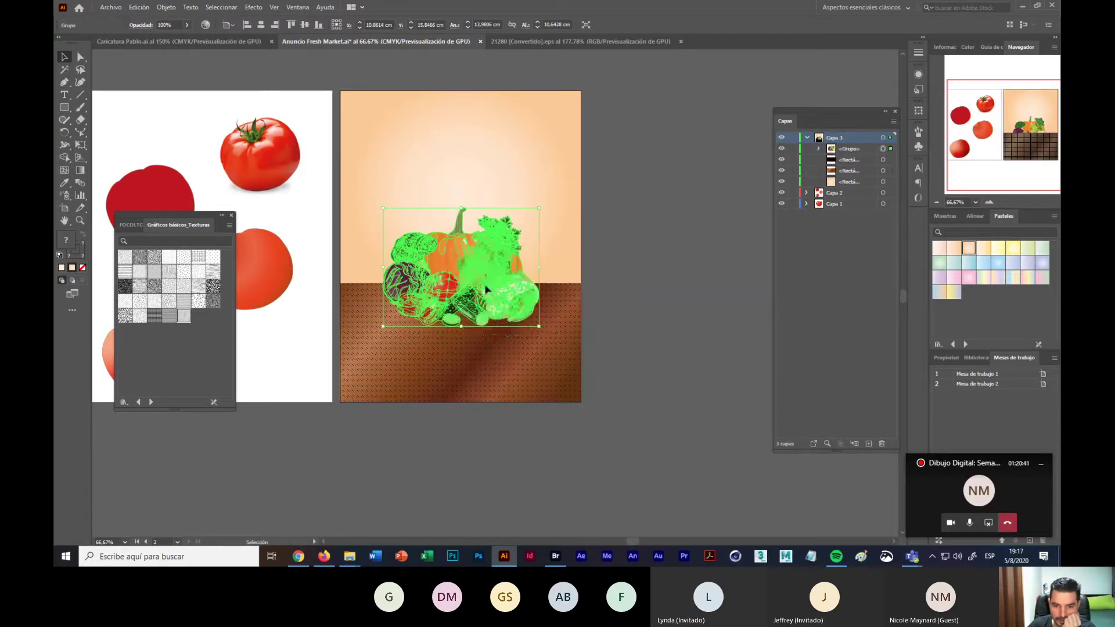
click(636, 311)
Step: Move the vegetable group lower onto the wood table and enlarge it proportionally to about 15.9 by 12 cm
click(517, 267)
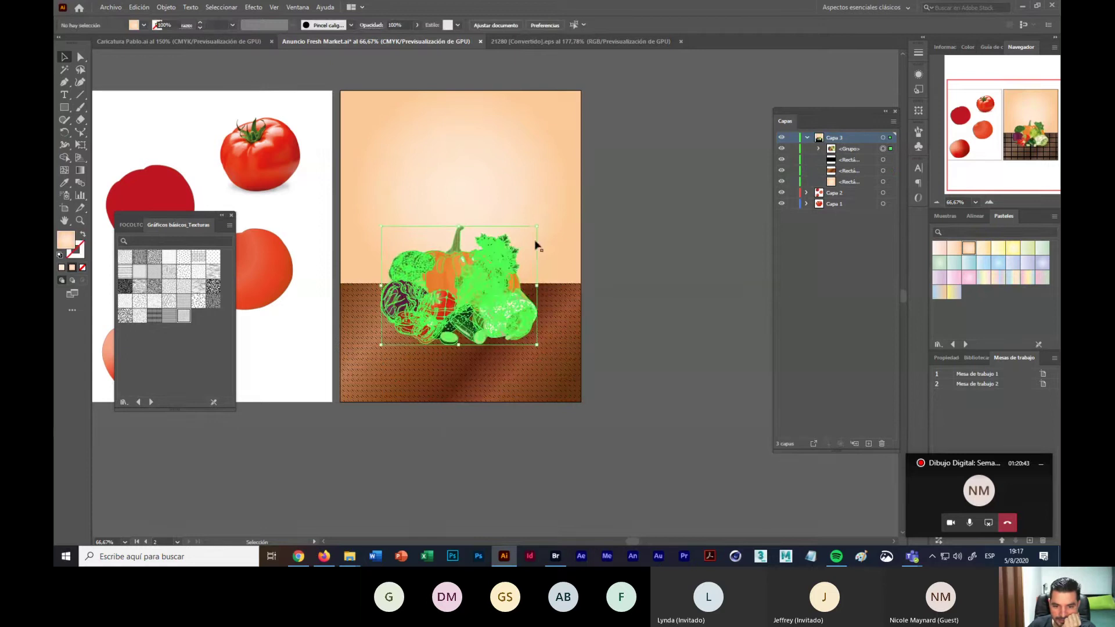
drag(538, 233, 559, 212)
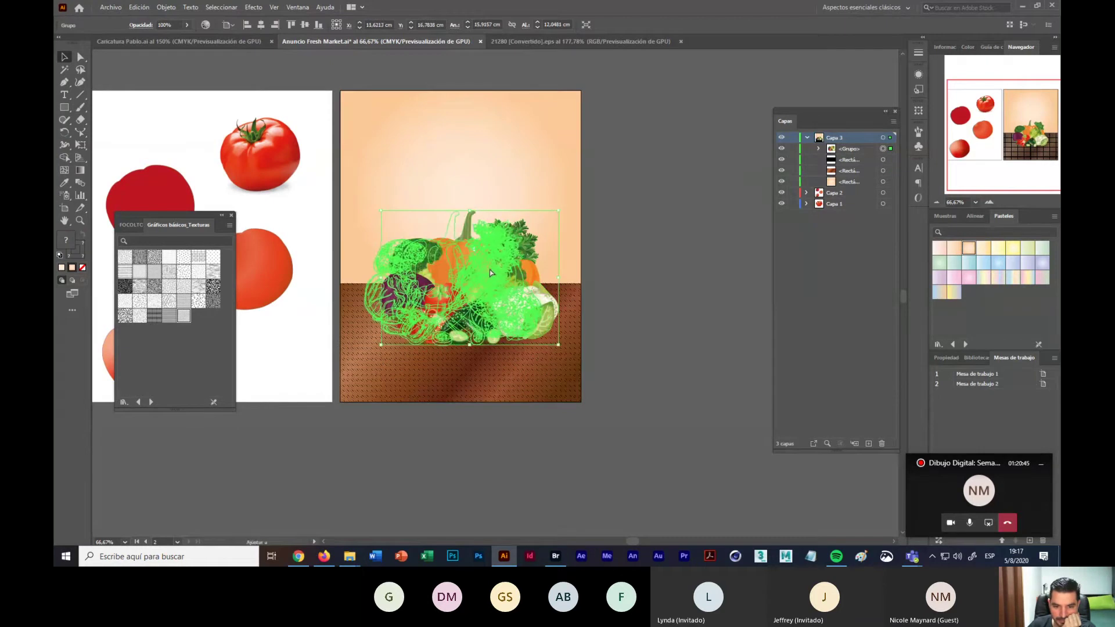
click(655, 281)
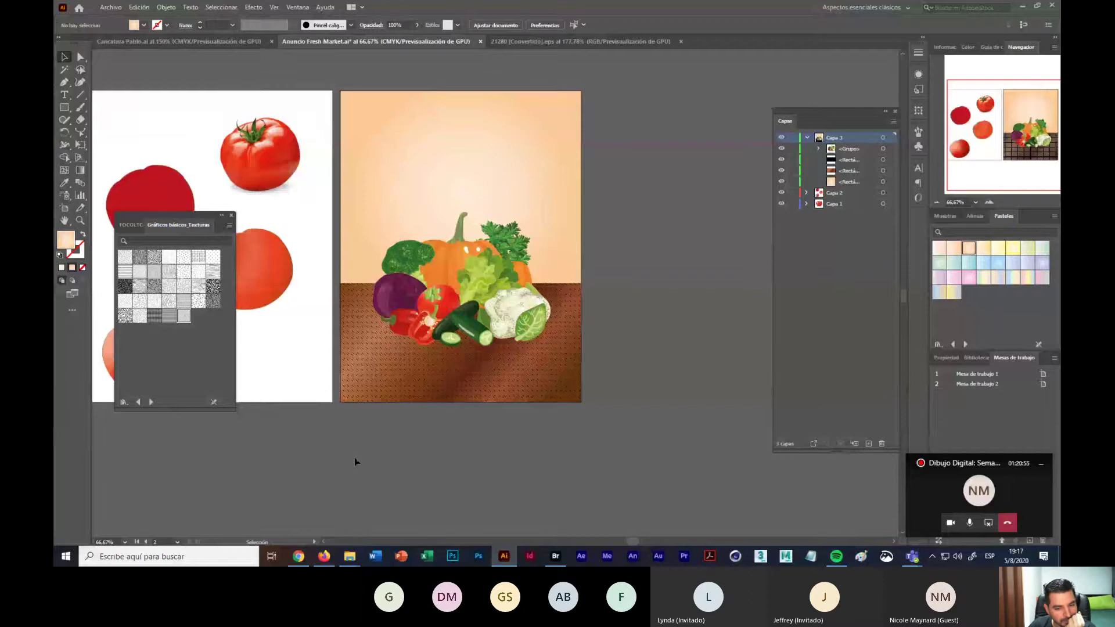
Step: Move the vegetable group off the artboard to its right, close the Gráficos básicos_Texturas library and clear the selection
drag(477, 294, 705, 257)
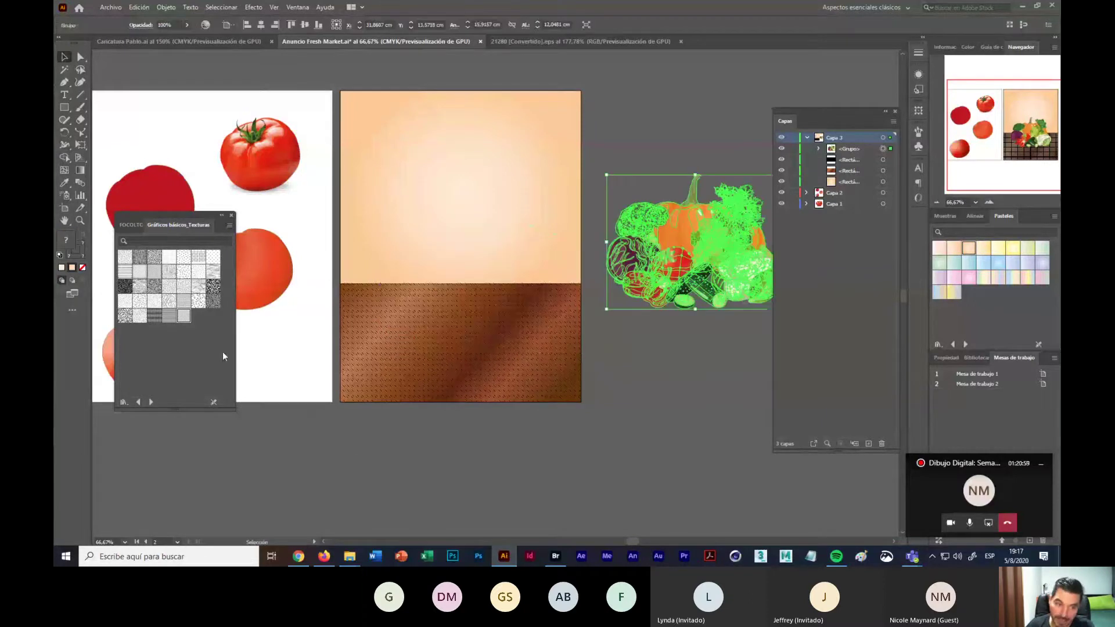
click(232, 215)
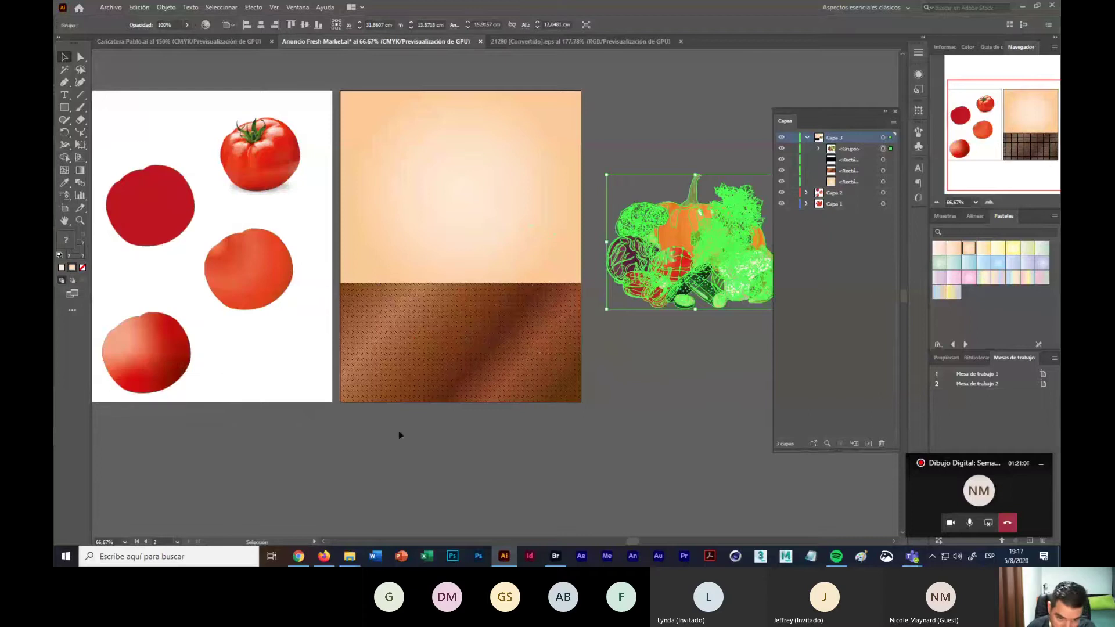
click(469, 463)
Step: Group the wood rectangle with its texture rectangle and lower the group's top edge slightly to shorten the table
click(498, 356)
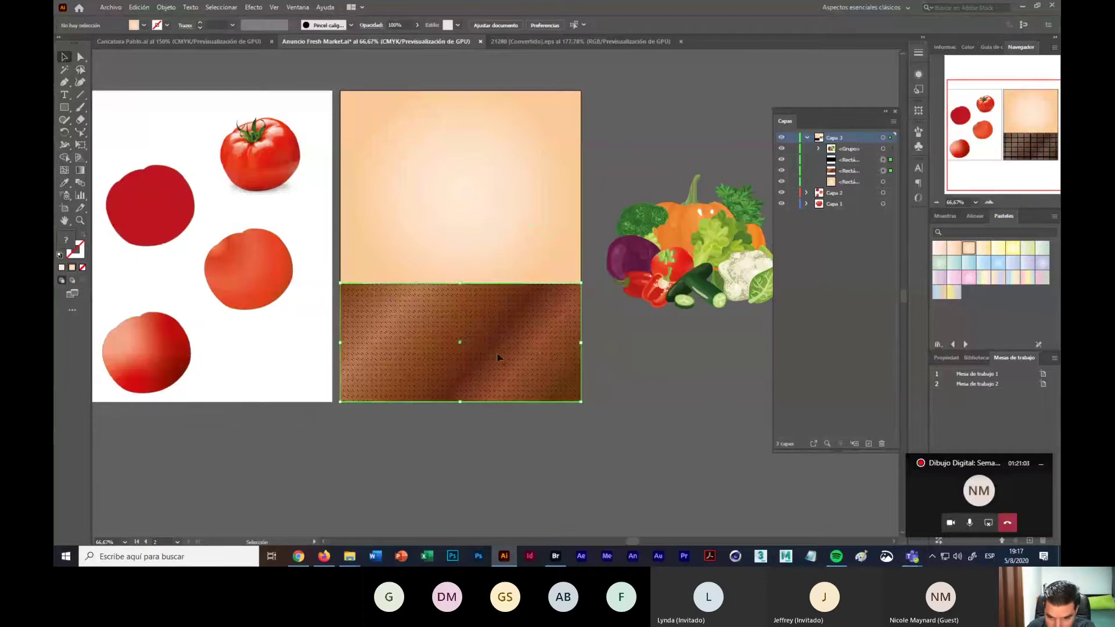
right_click(516, 340)
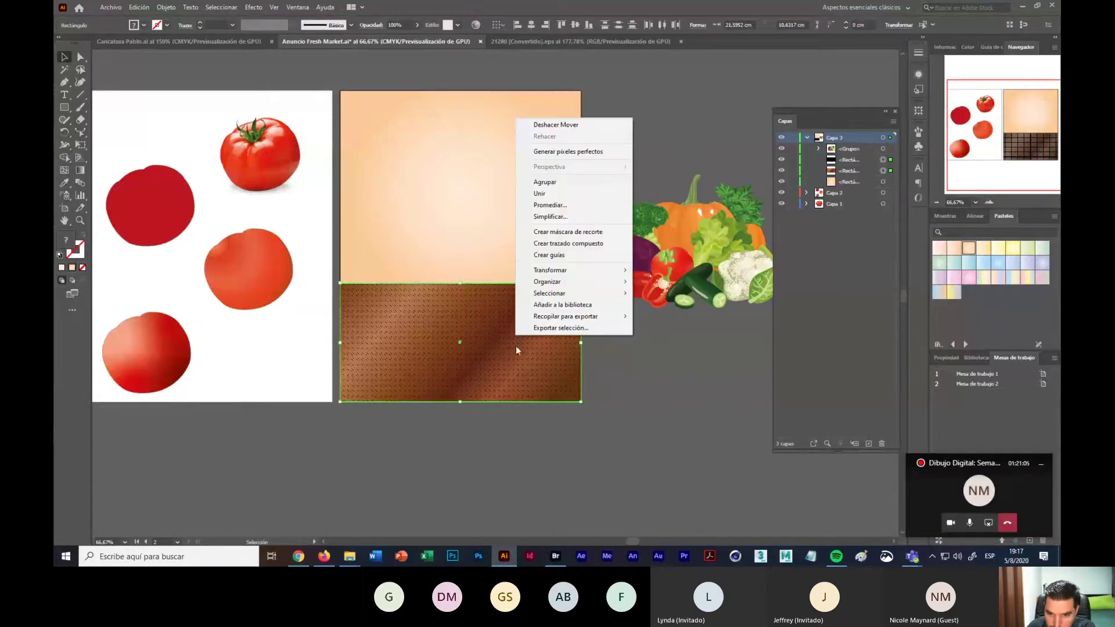
click(552, 182)
drag(459, 284, 458, 299)
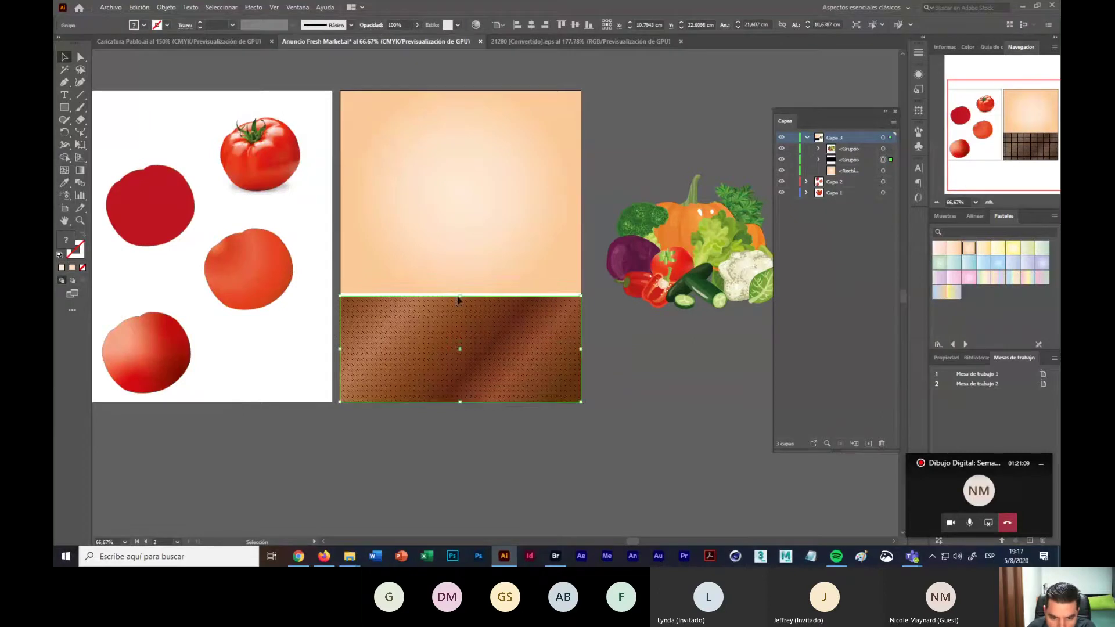
Step: Nudge the peach background up to the artboard's top edge and stretch its bottom edge down to close the gap above the wood
click(462, 284)
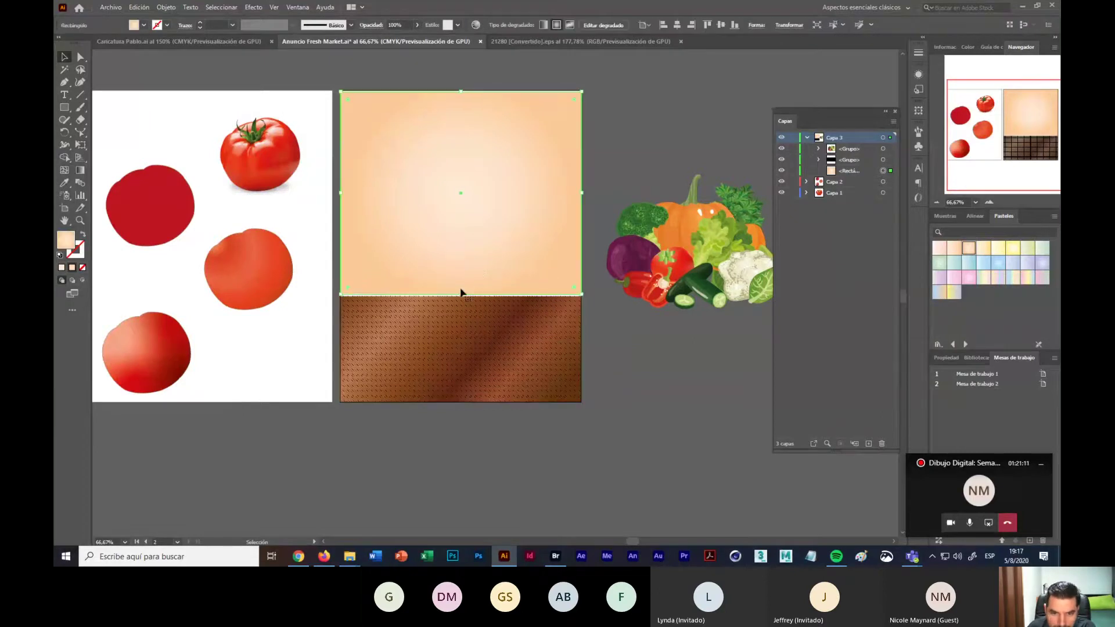
key(Up)
key(Up)
key(Up)
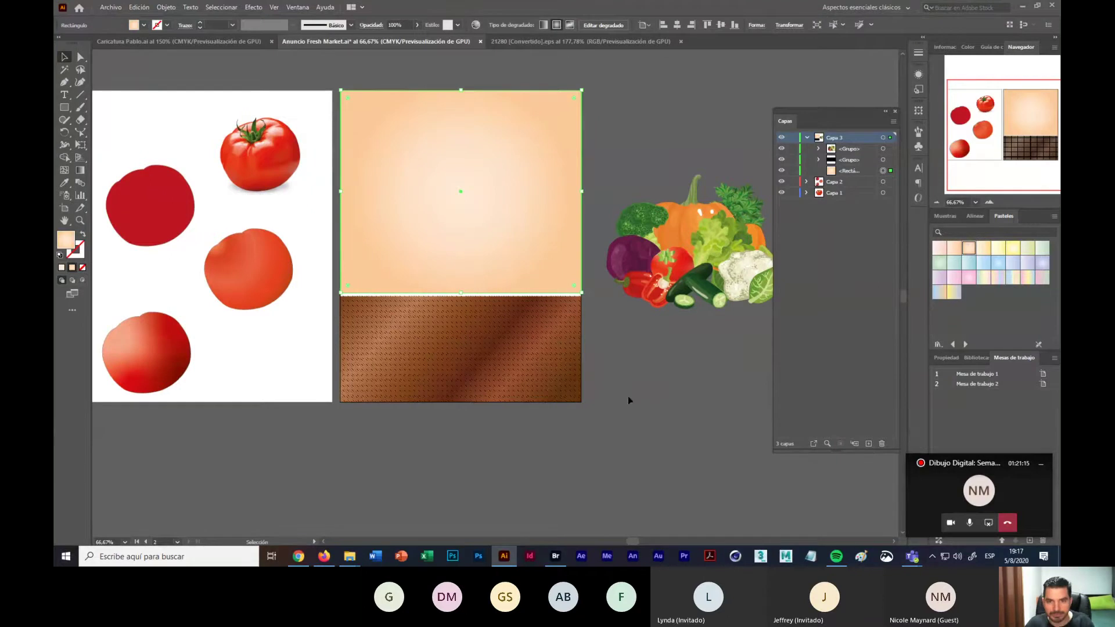
click(614, 415)
click(465, 249)
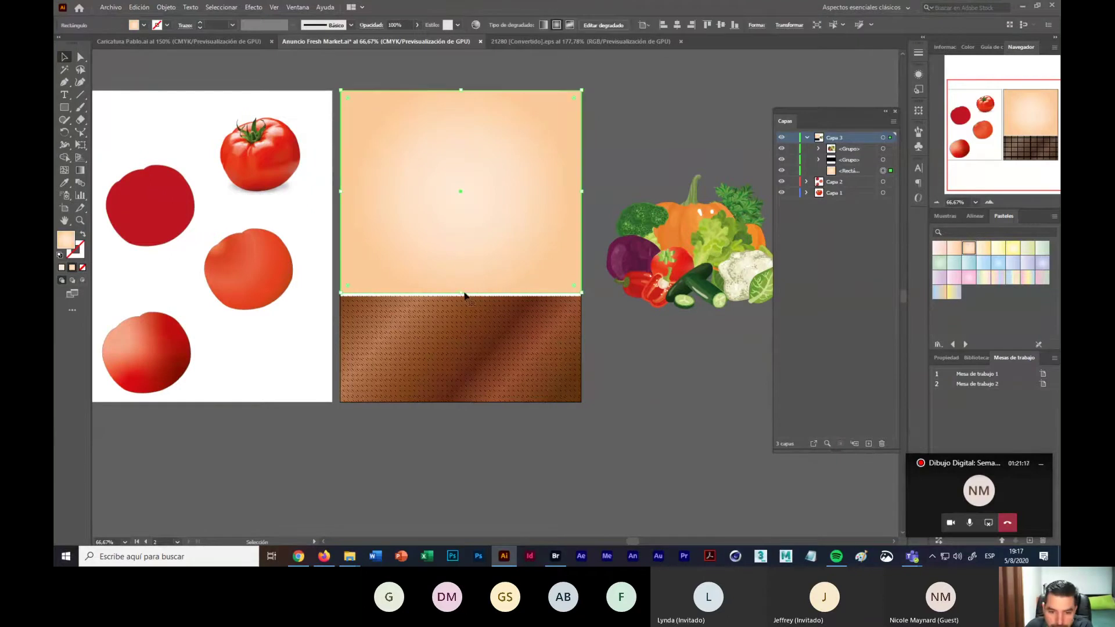
drag(463, 297, 461, 303)
click(650, 357)
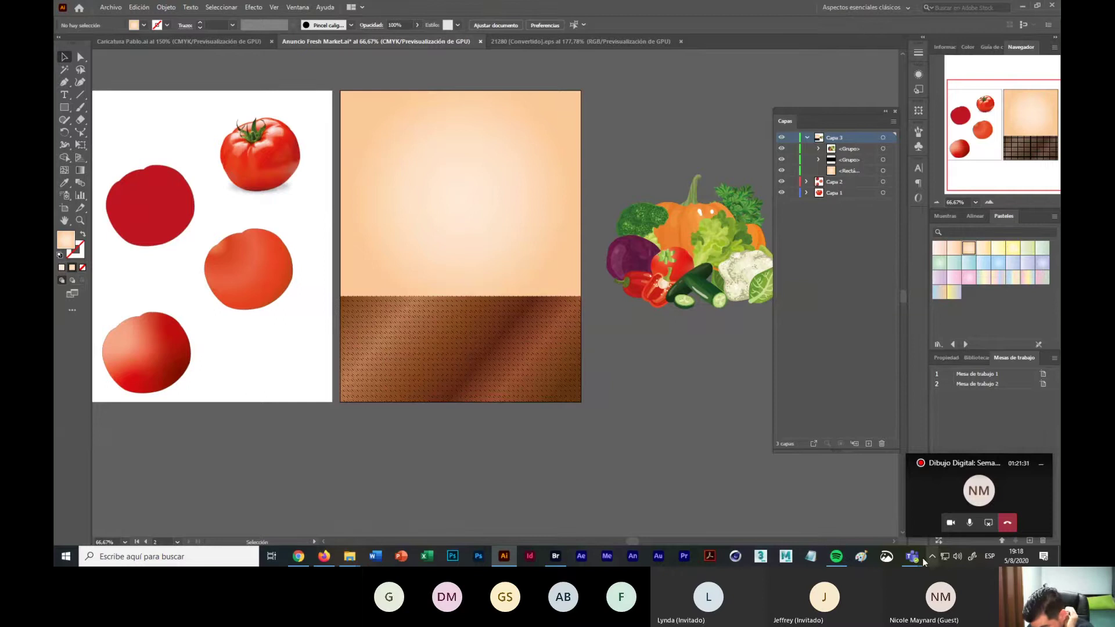
Step: Switch to the Microsoft Teams meeting and look over the participants and the meeting's additional options
mouse_move(913, 558)
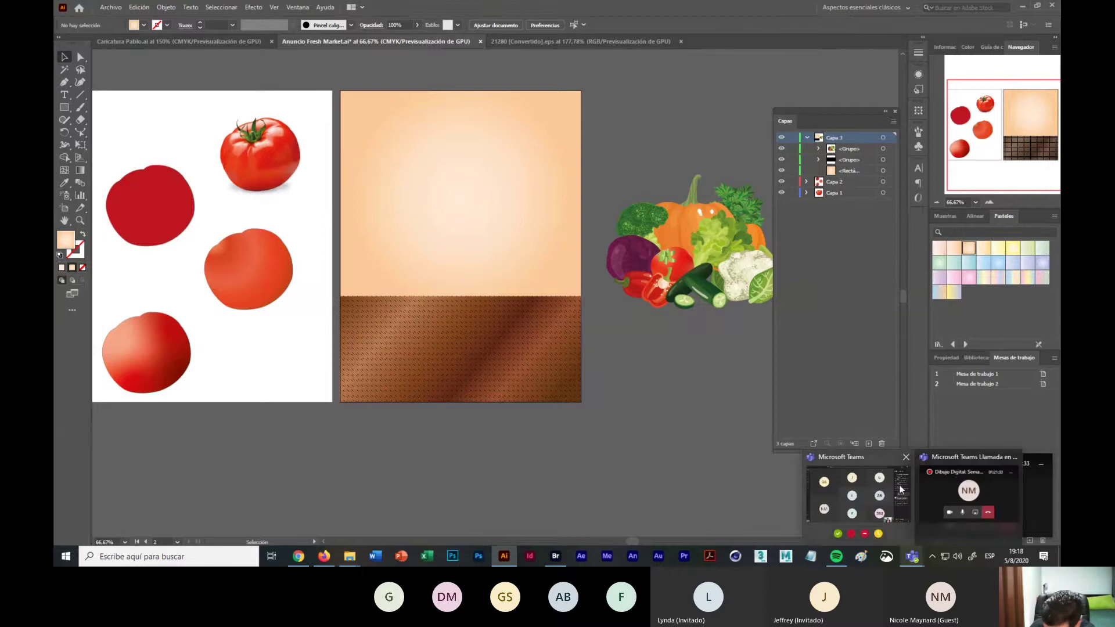
click(886, 461)
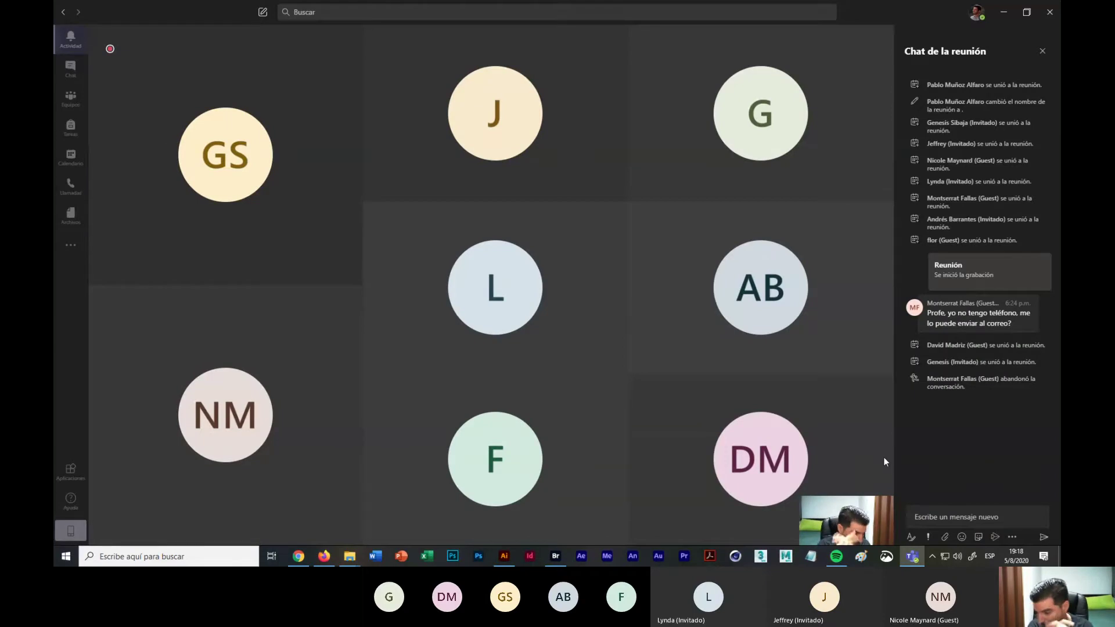
mouse_move(472, 330)
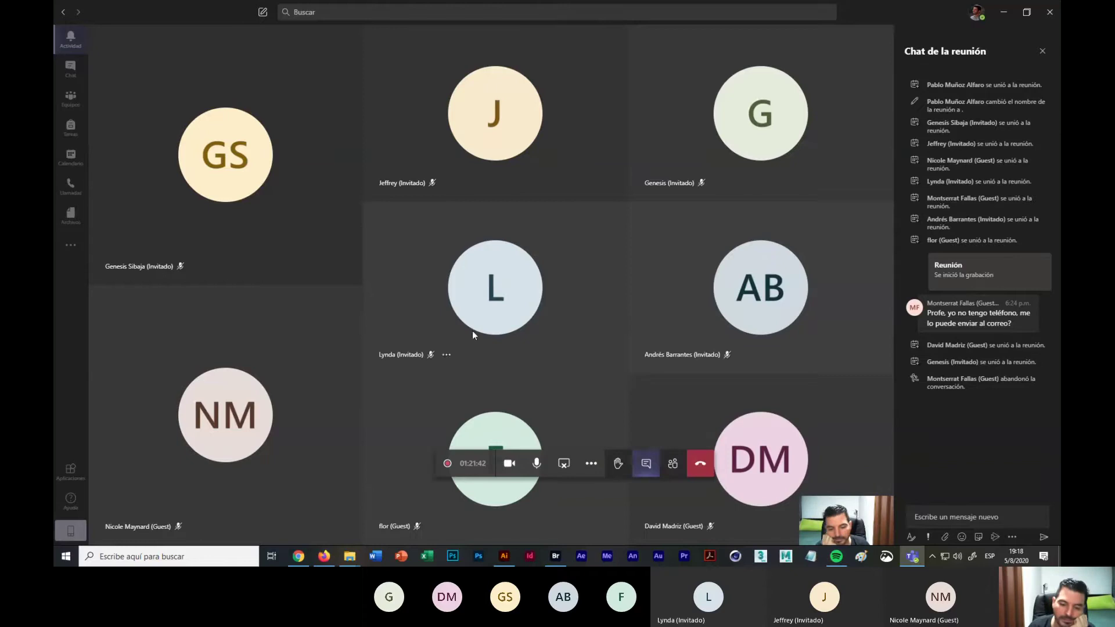
click(592, 468)
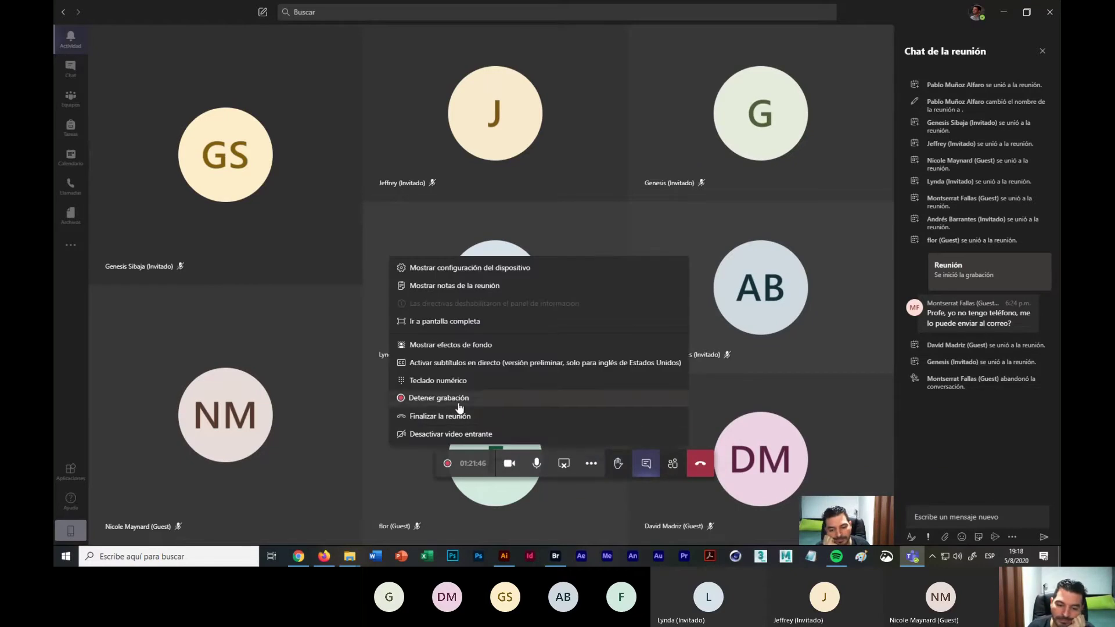
click(458, 509)
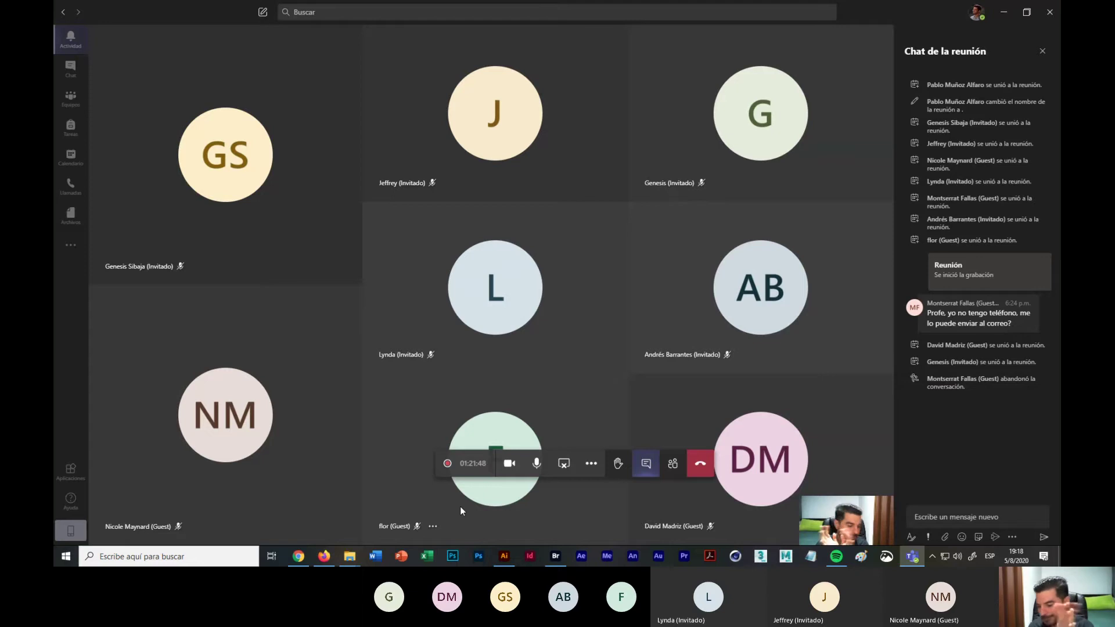
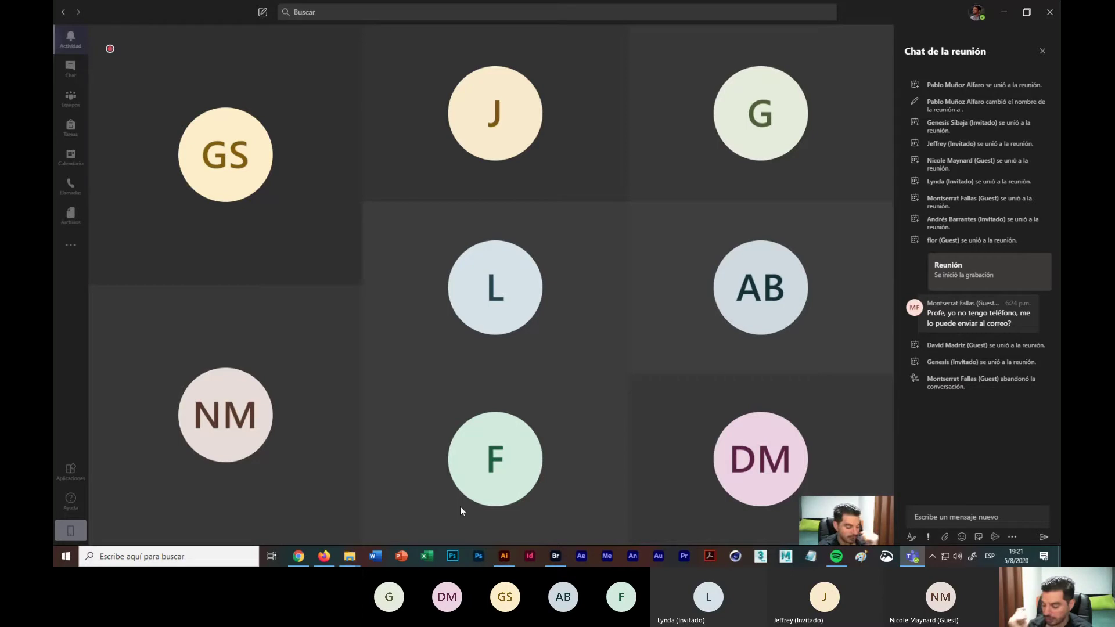
mouse_move(469, 519)
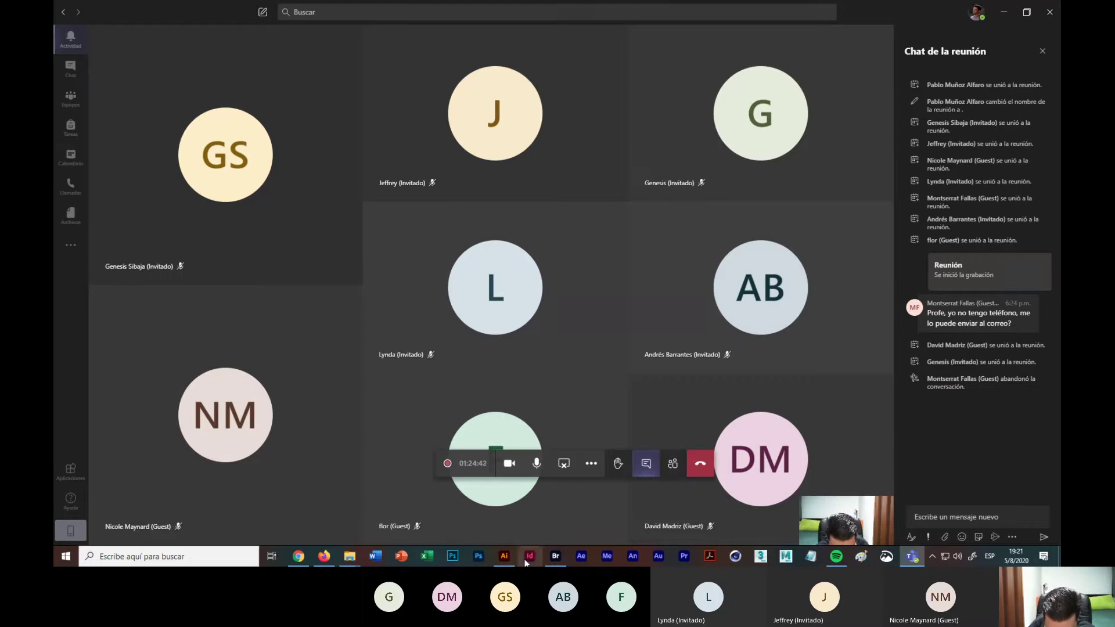
Step: Switch back to Illustrator and show the vegetable collection document 21280 [Convertido].eps
click(504, 557)
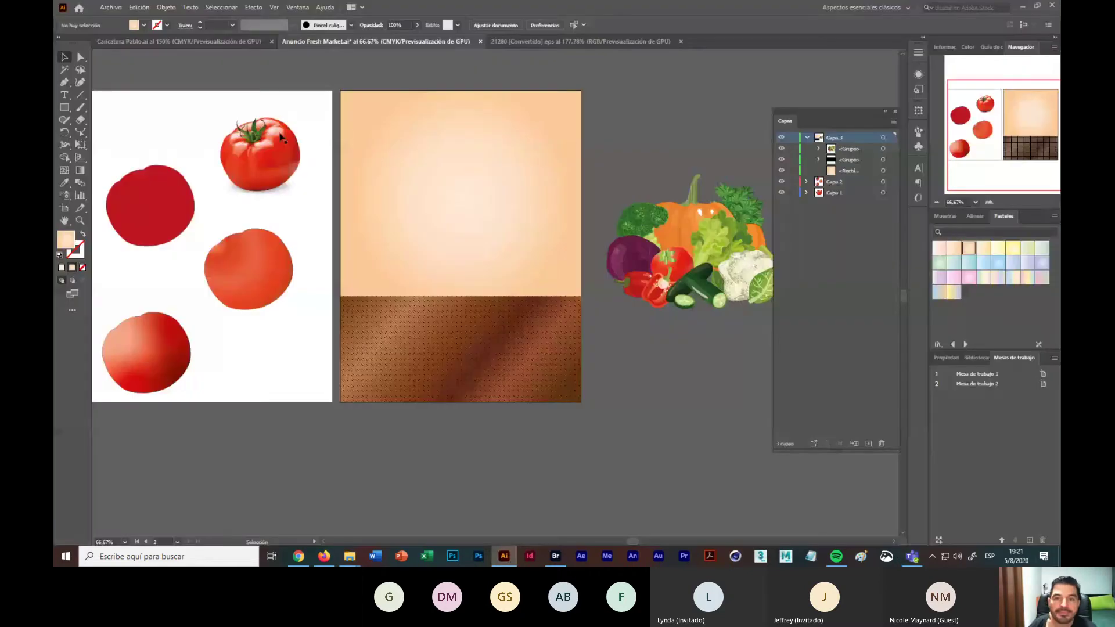
click(590, 42)
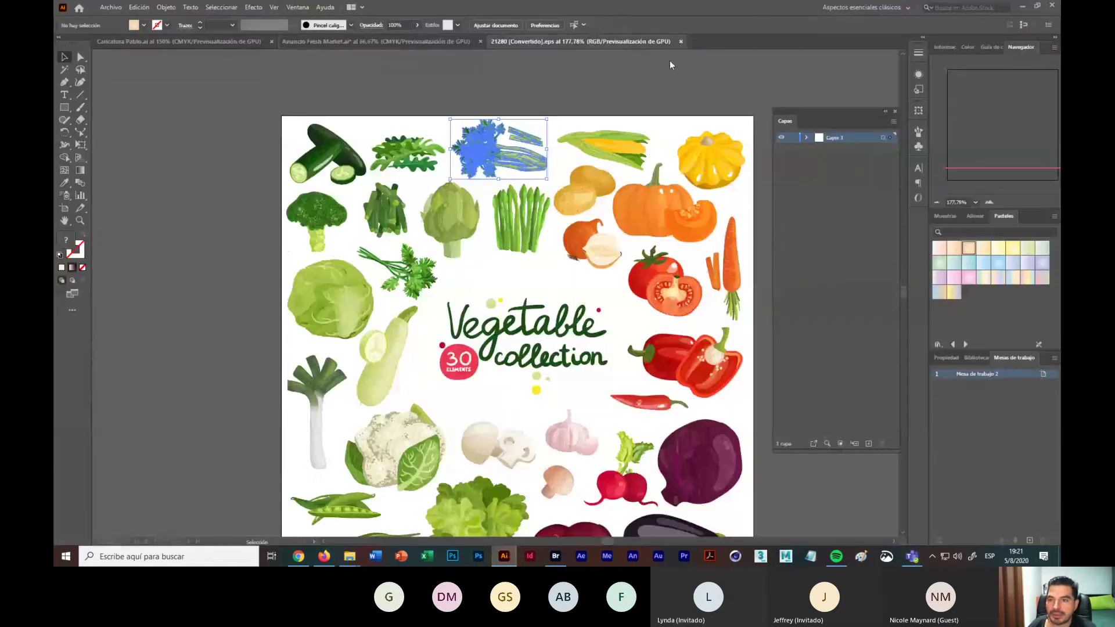
Step: Close the vegetable collection document and place the image Fondo 4 as a linked file on the advert's artboard
click(680, 42)
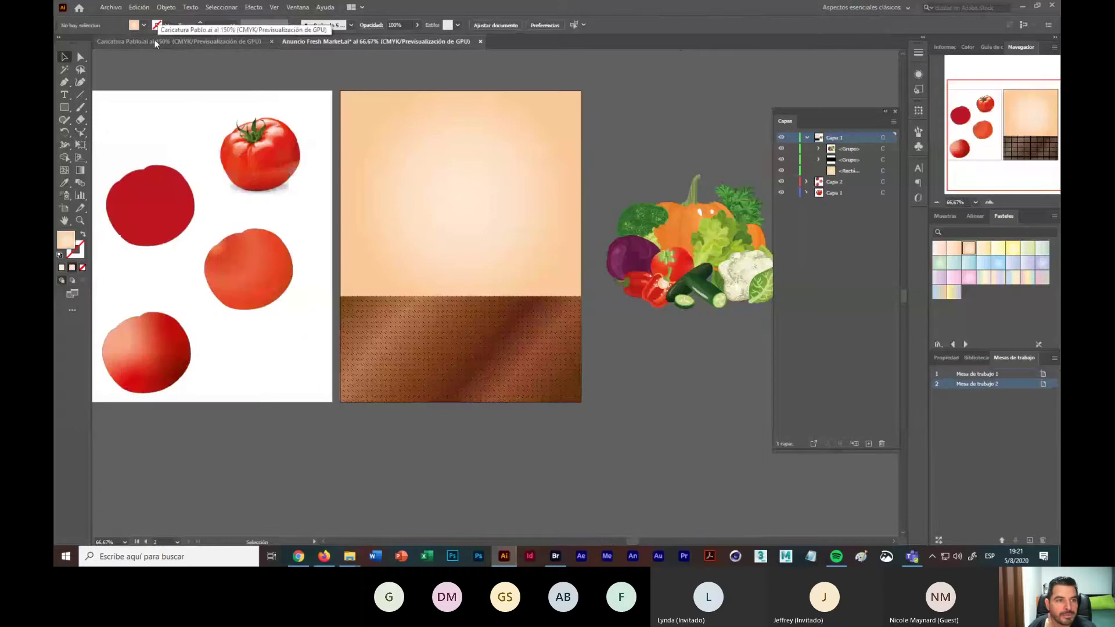
click(111, 7)
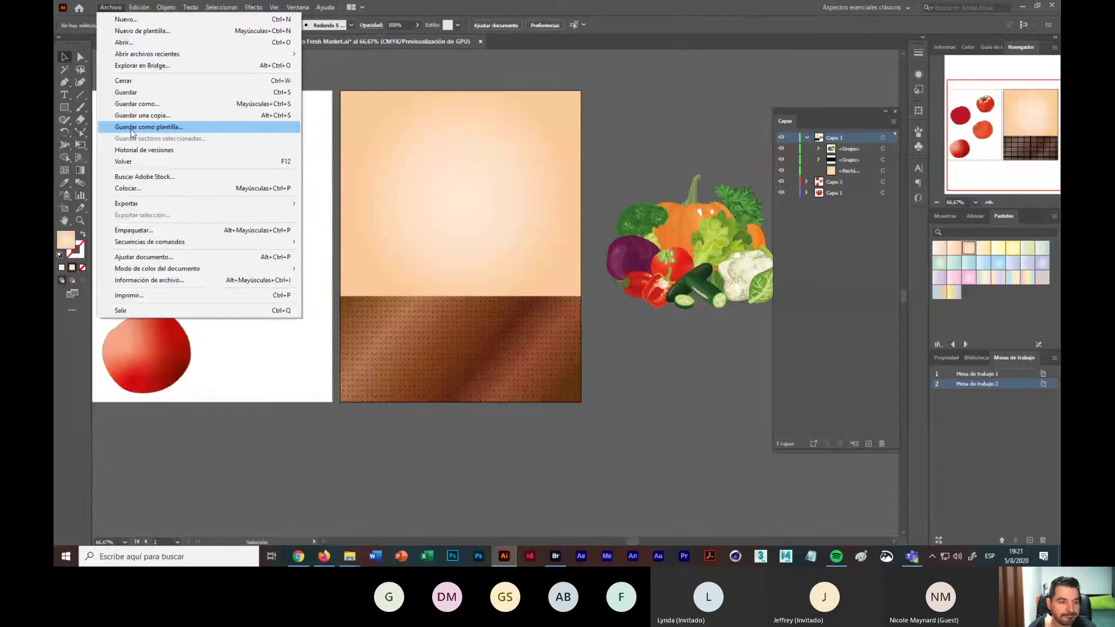
click(142, 187)
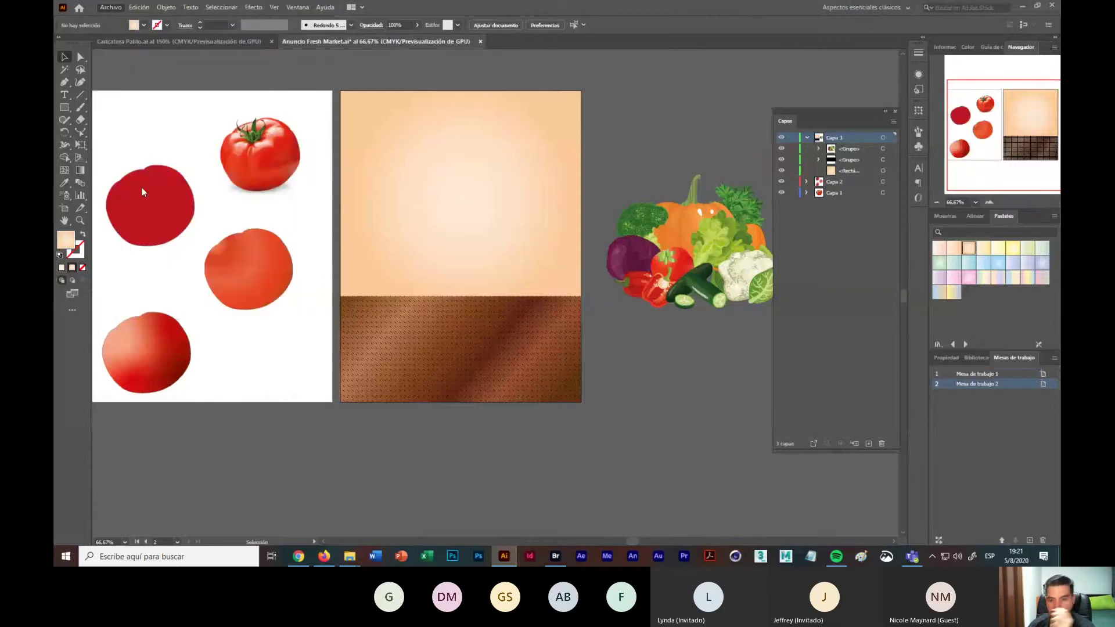
key(ctrl+shift+p)
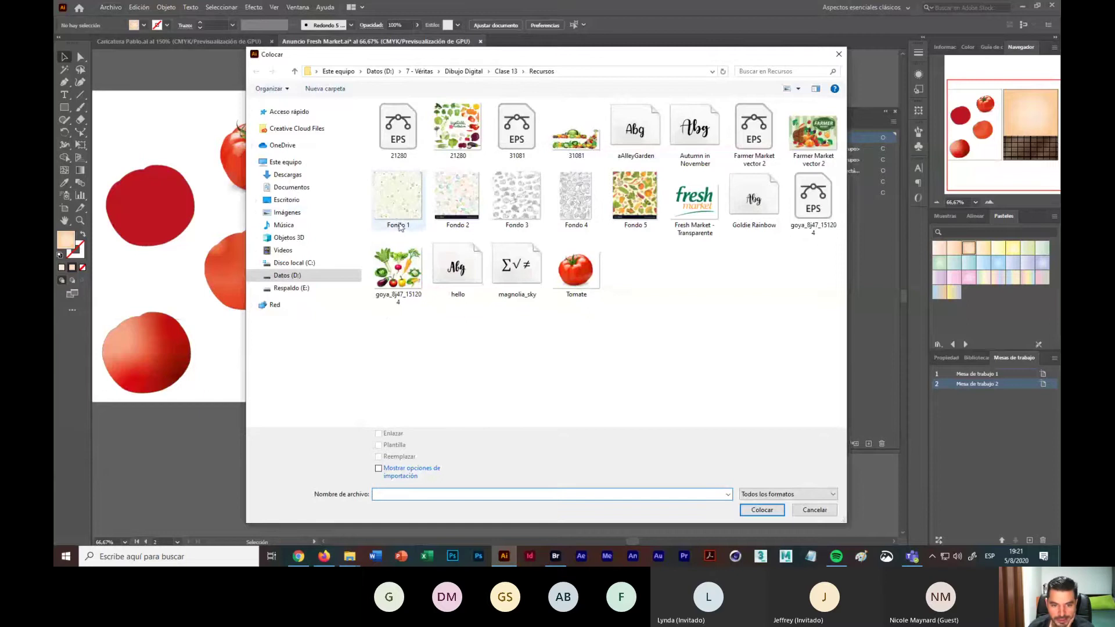
click(396, 196)
click(460, 195)
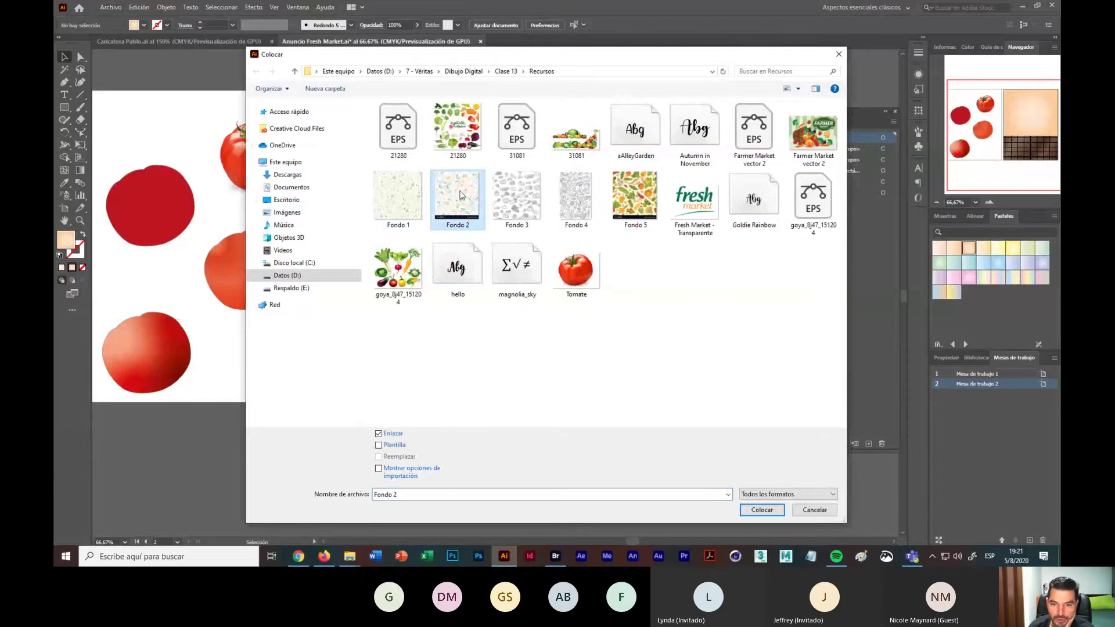
click(566, 193)
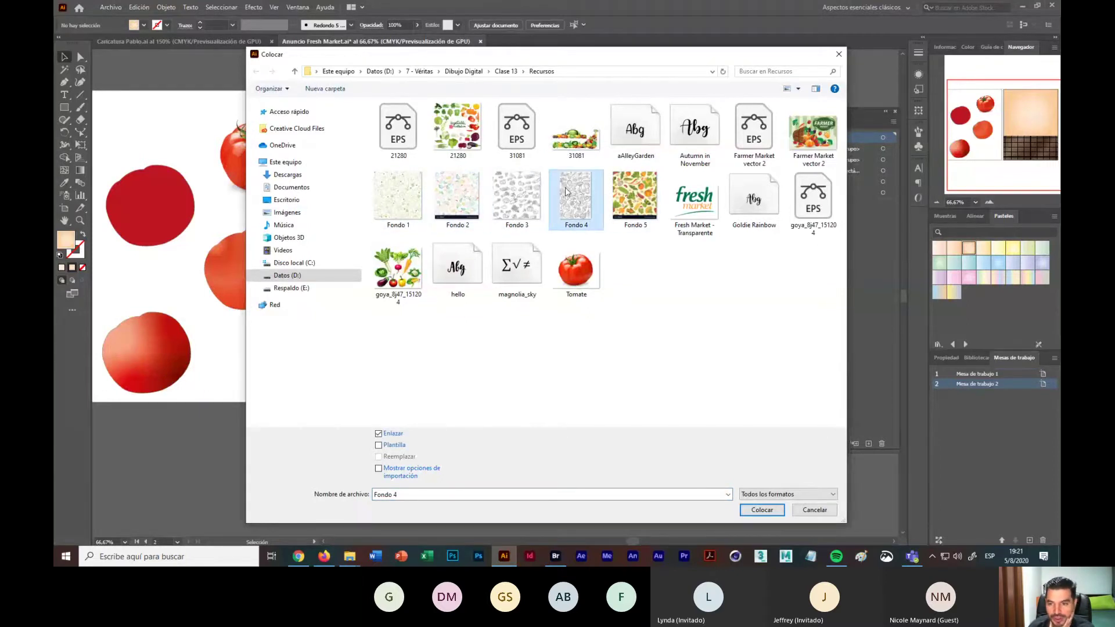
click(624, 189)
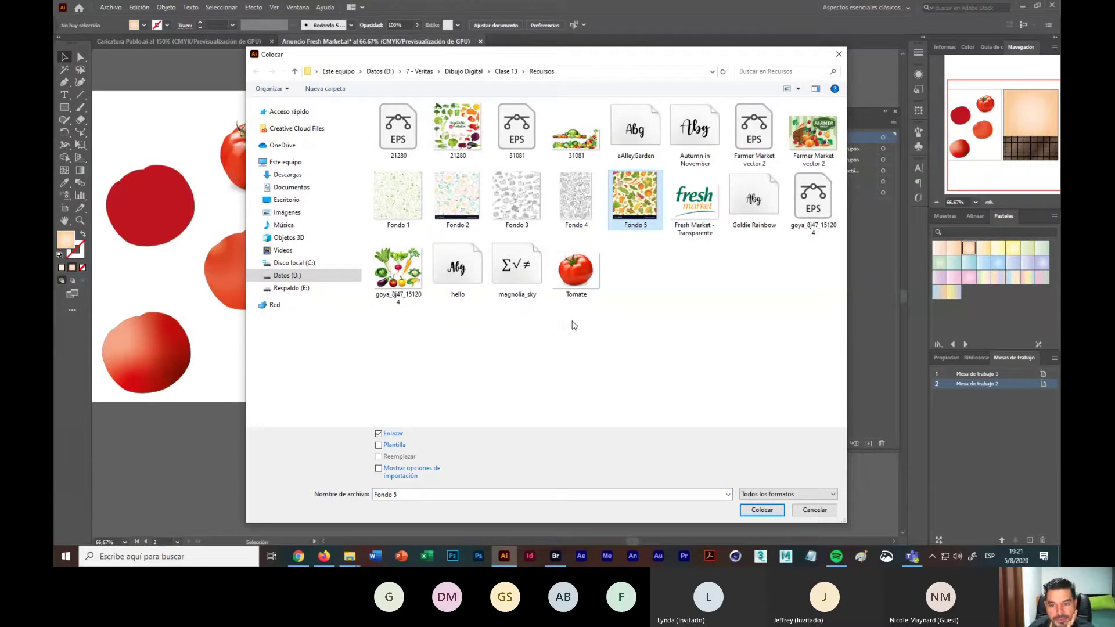
click(573, 187)
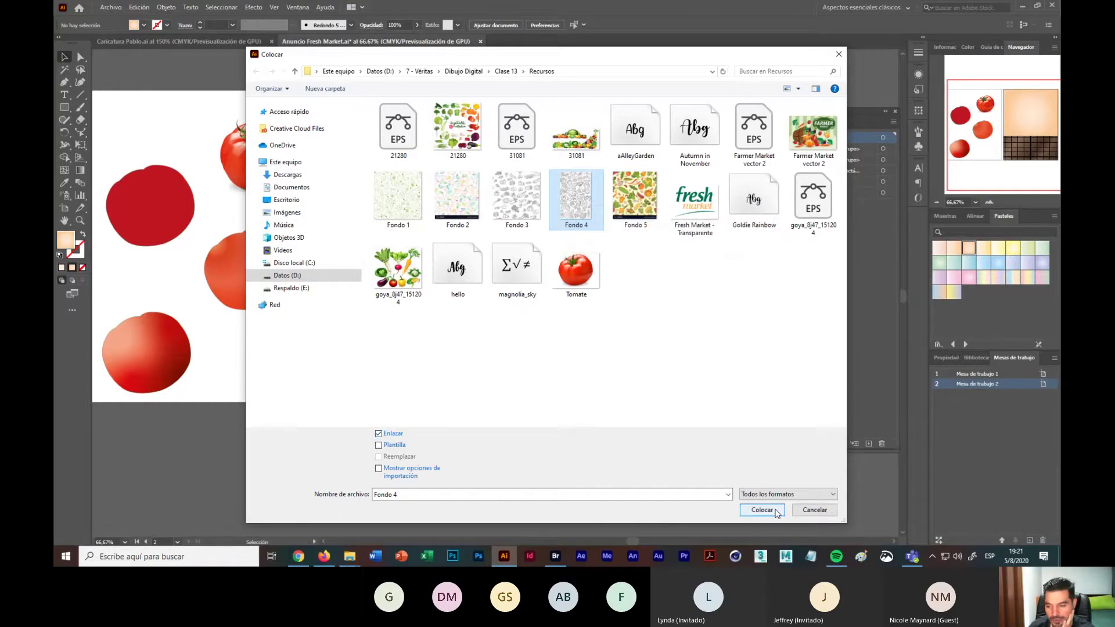
click(762, 510)
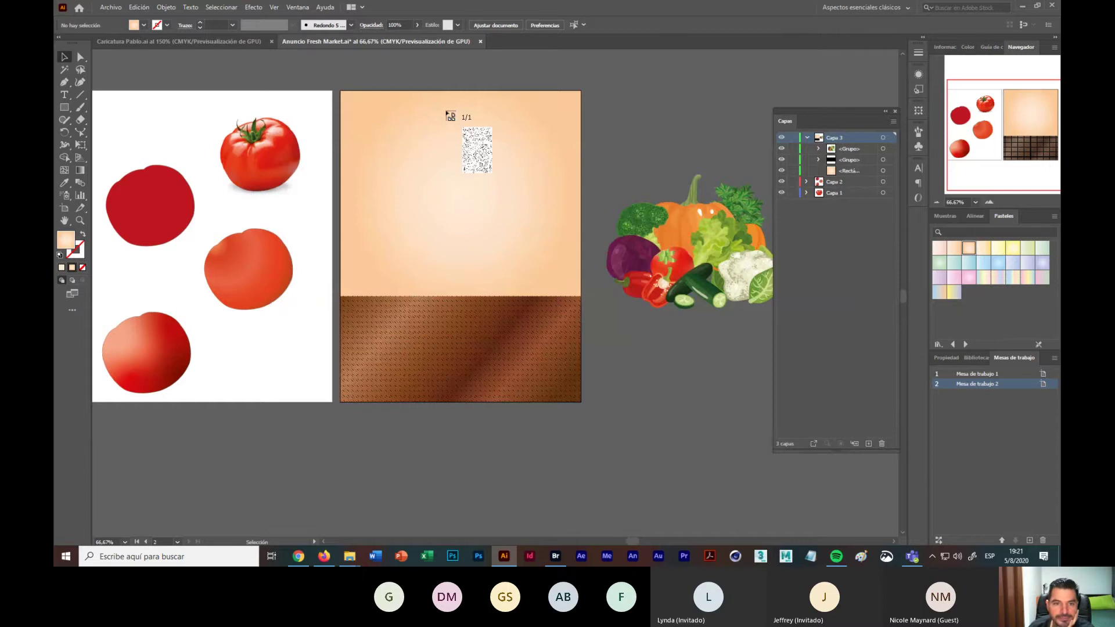
click(448, 114)
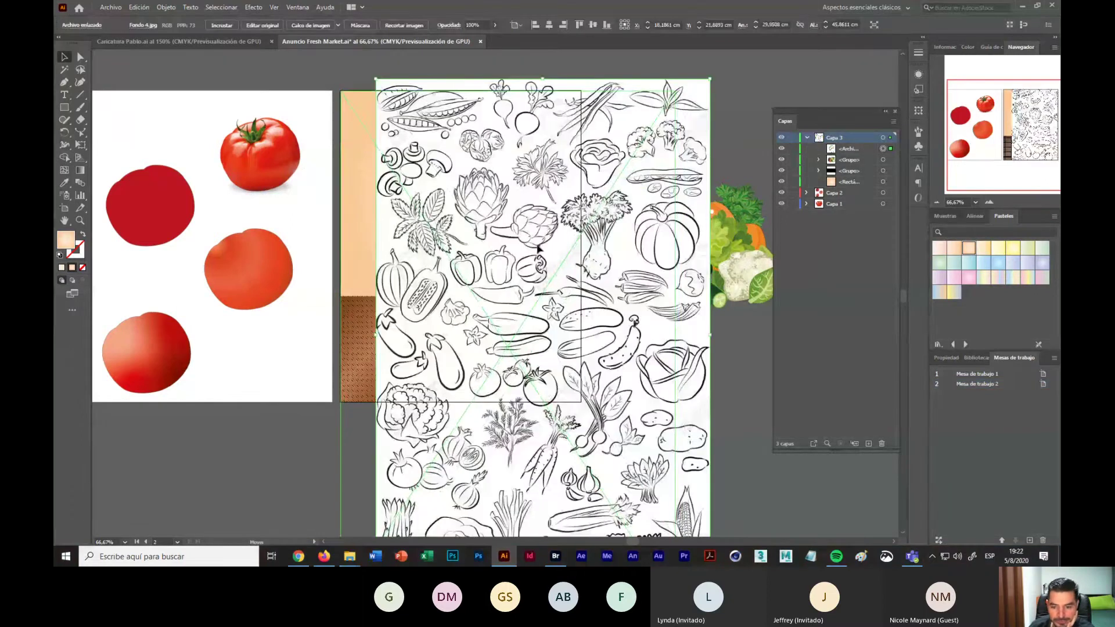
Step: Align the Fondo 4 image to the second artboard's top-left corner and scale it to about 21.5 × 27.7 cm to cover the artboard
drag(537, 249, 503, 260)
scroll(712, 461, down, 3)
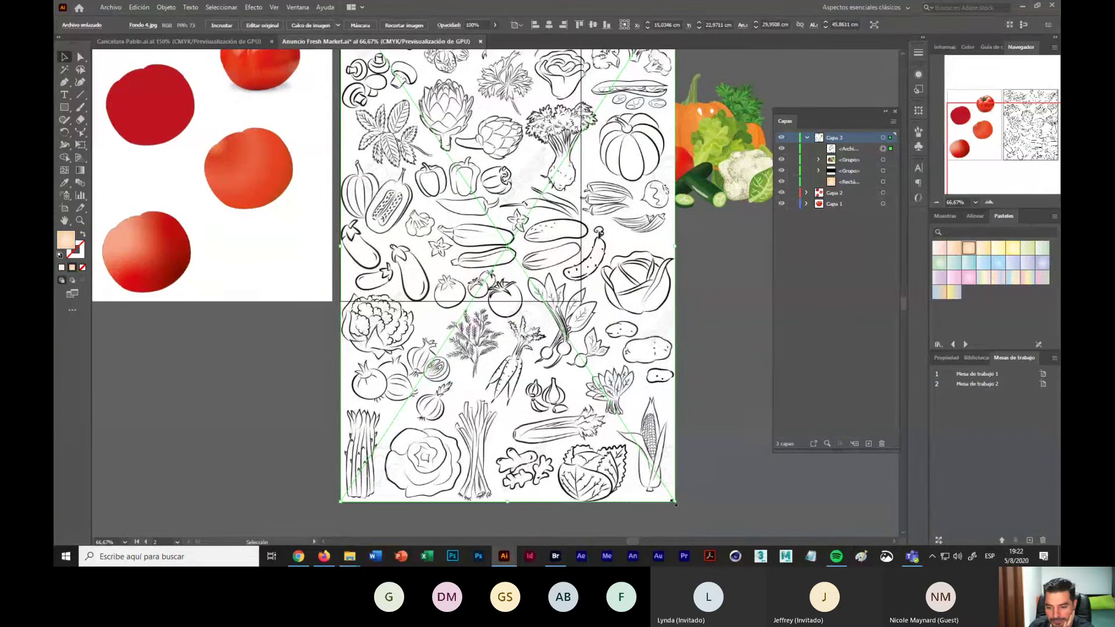
drag(674, 501, 584, 301)
scroll(591, 307, up, 2)
scroll(591, 308, up, 1)
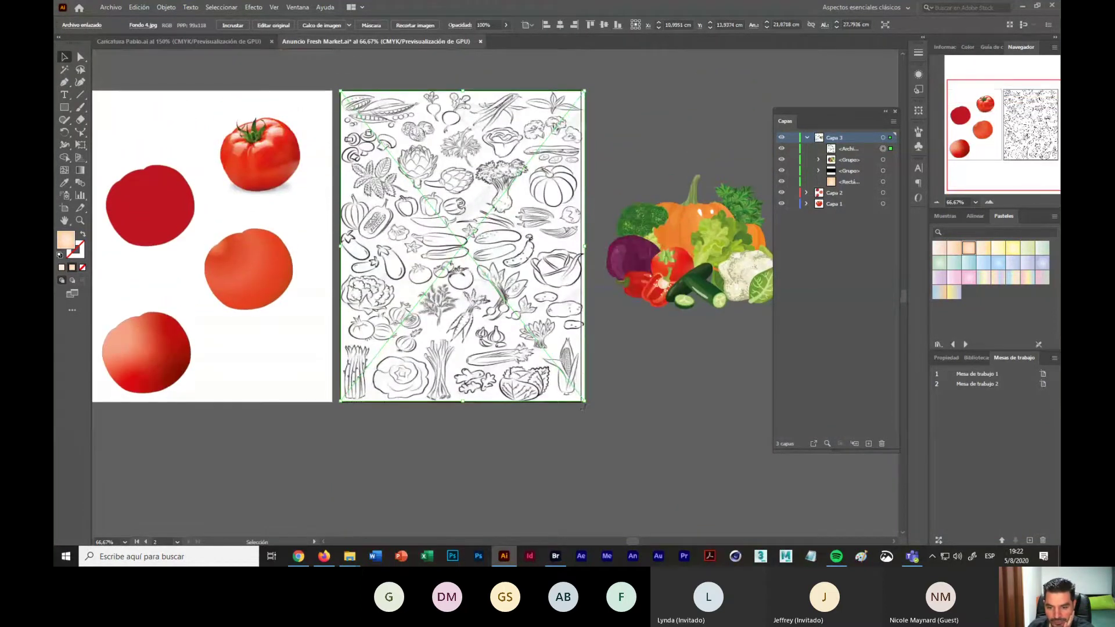
drag(583, 402, 581, 401)
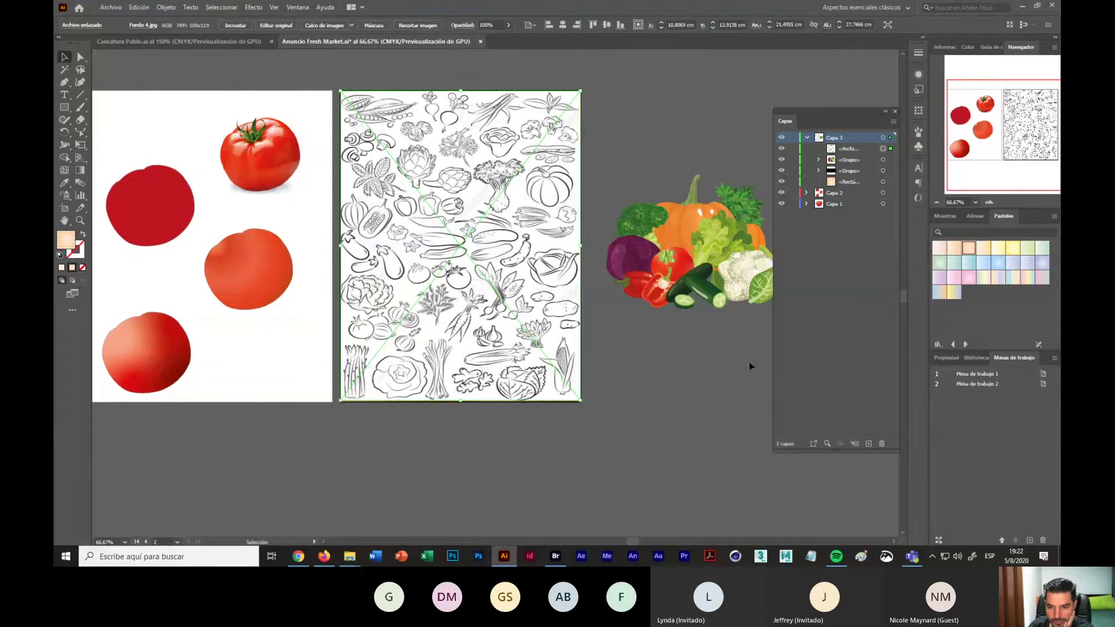
click(616, 117)
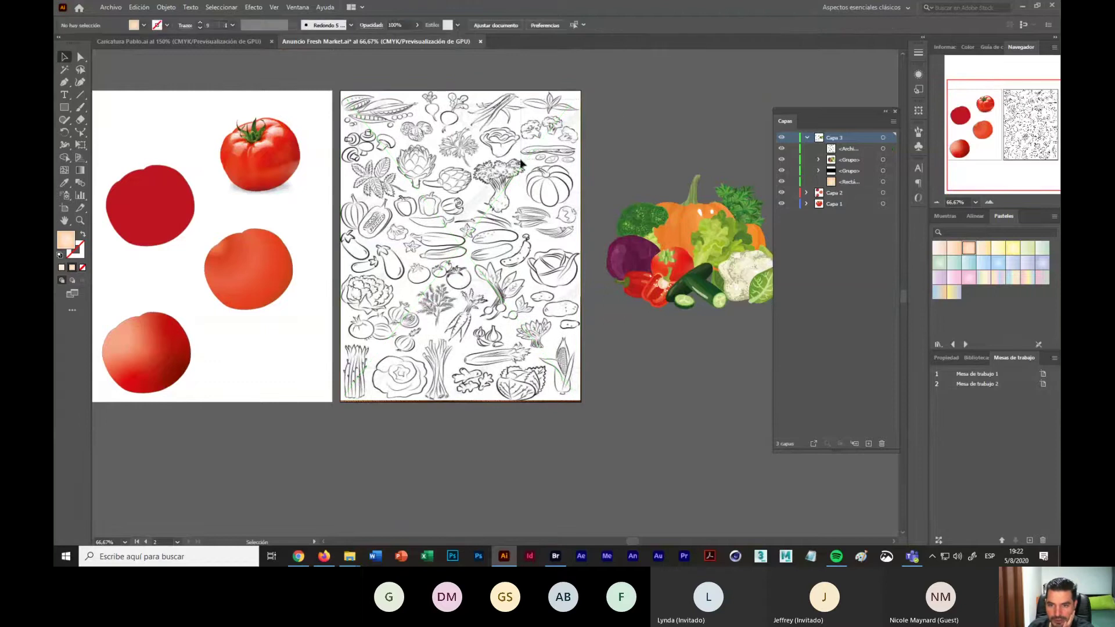
Step: Send the vegetable drawing behind the wood and vegetable groups, keeping it above the peach background, and move both back onto the artboard
drag(521, 164, 669, 154)
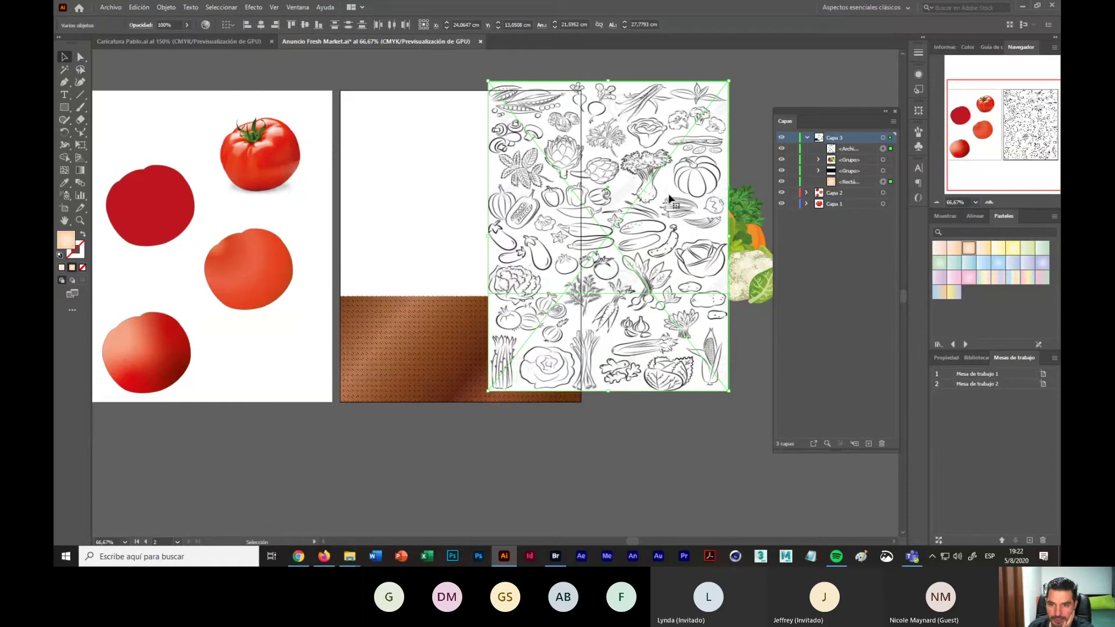
drag(584, 118, 611, 139)
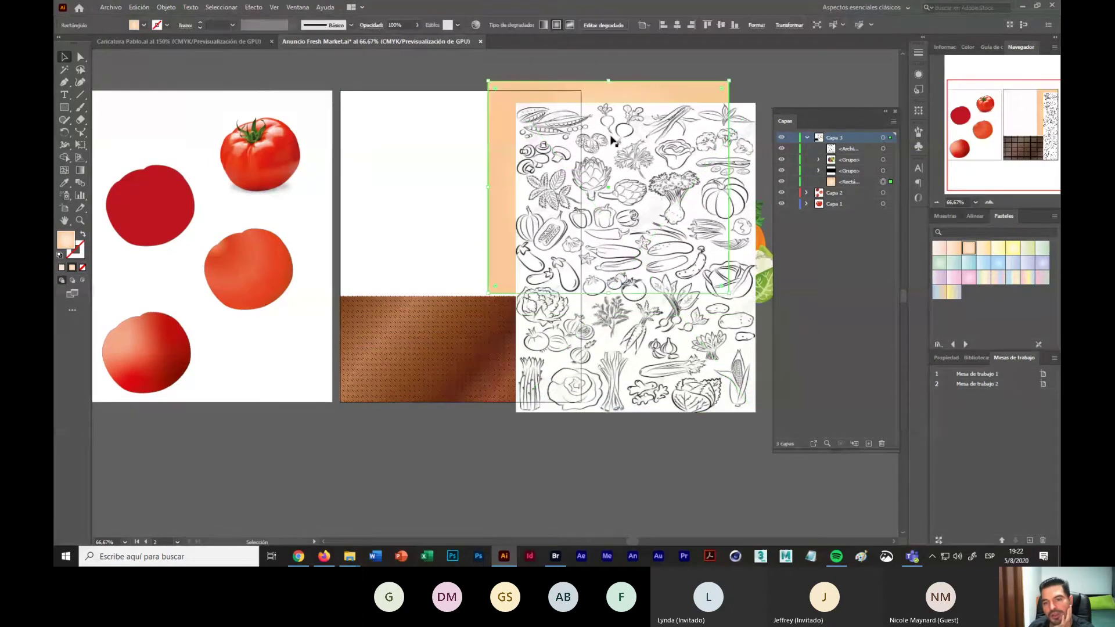
click(614, 145)
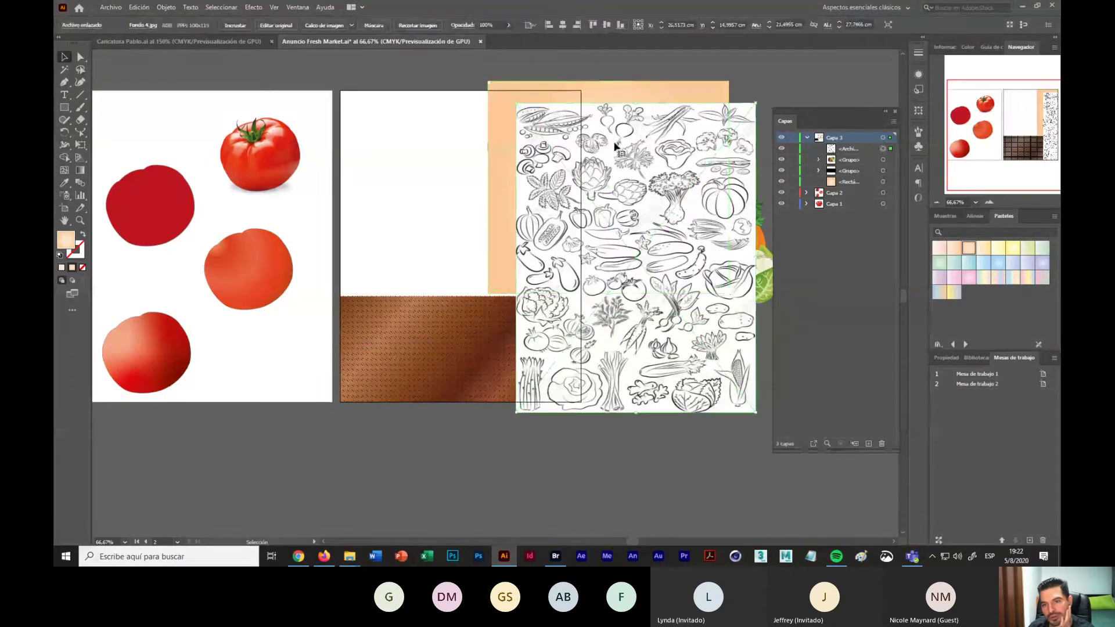
right_click(655, 128)
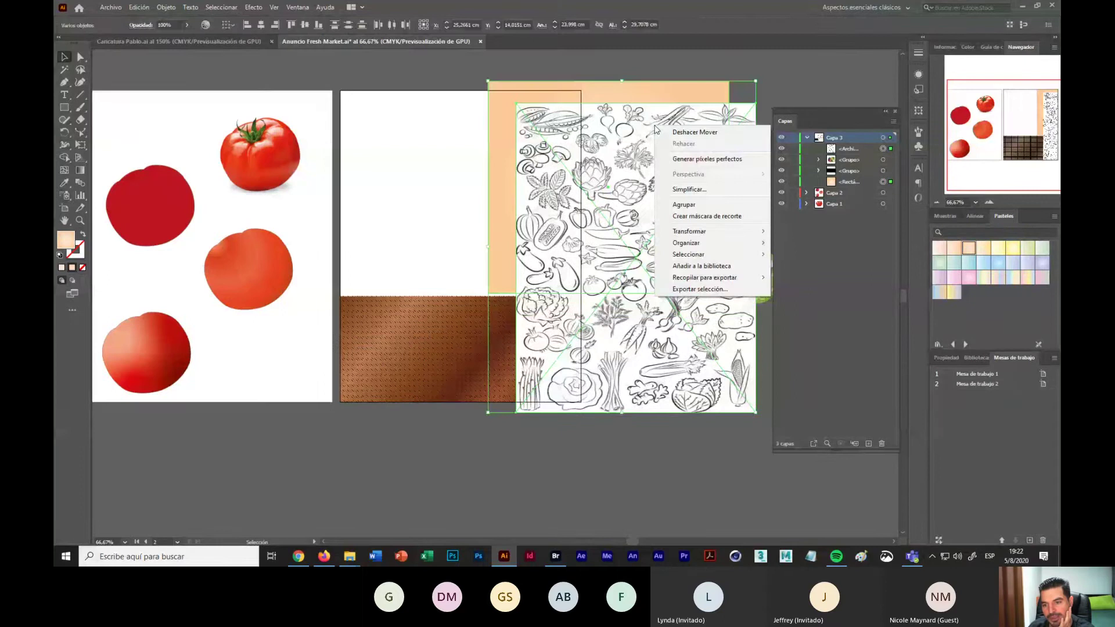
mouse_move(688, 242)
click(793, 282)
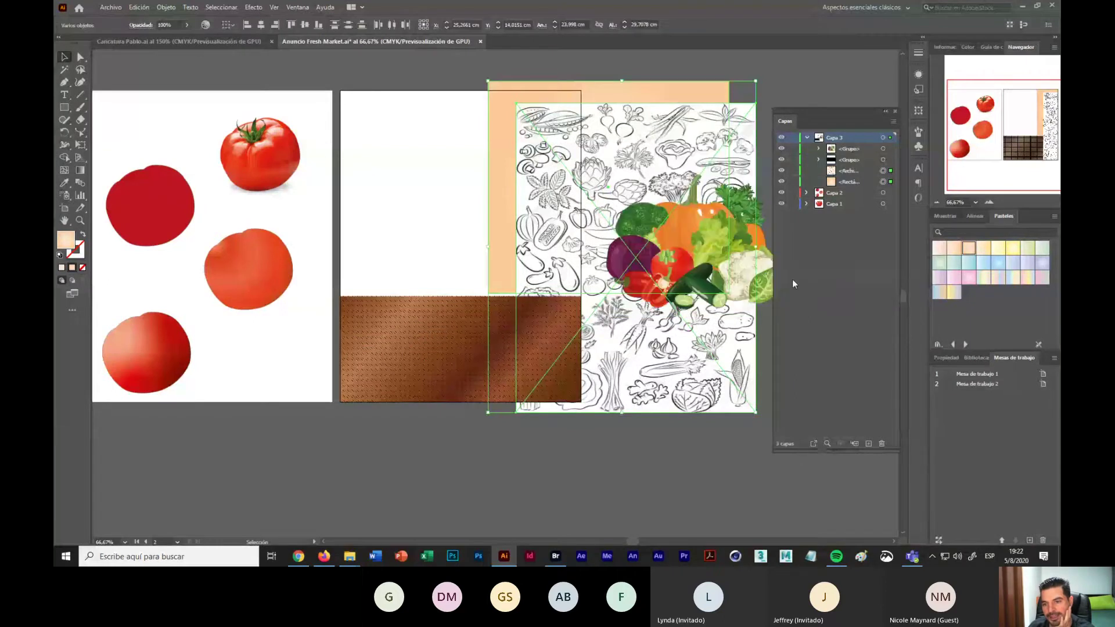
drag(548, 183, 403, 195)
click(709, 463)
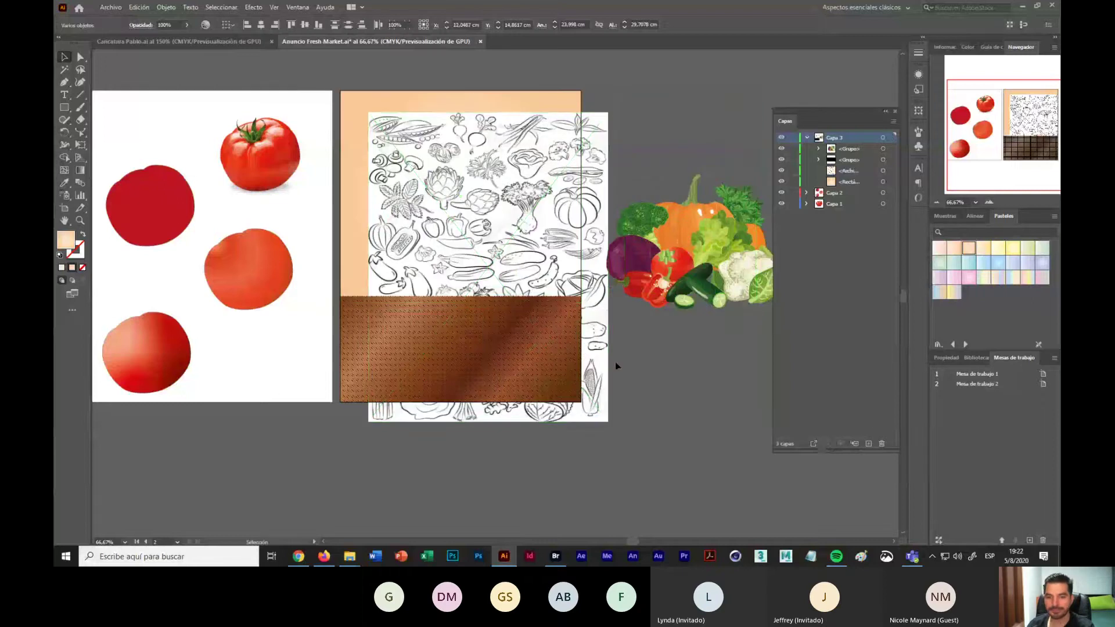
Step: Try to align the vegetable drawing with the artboard's top-left corner, and undo the move
click(988, 202)
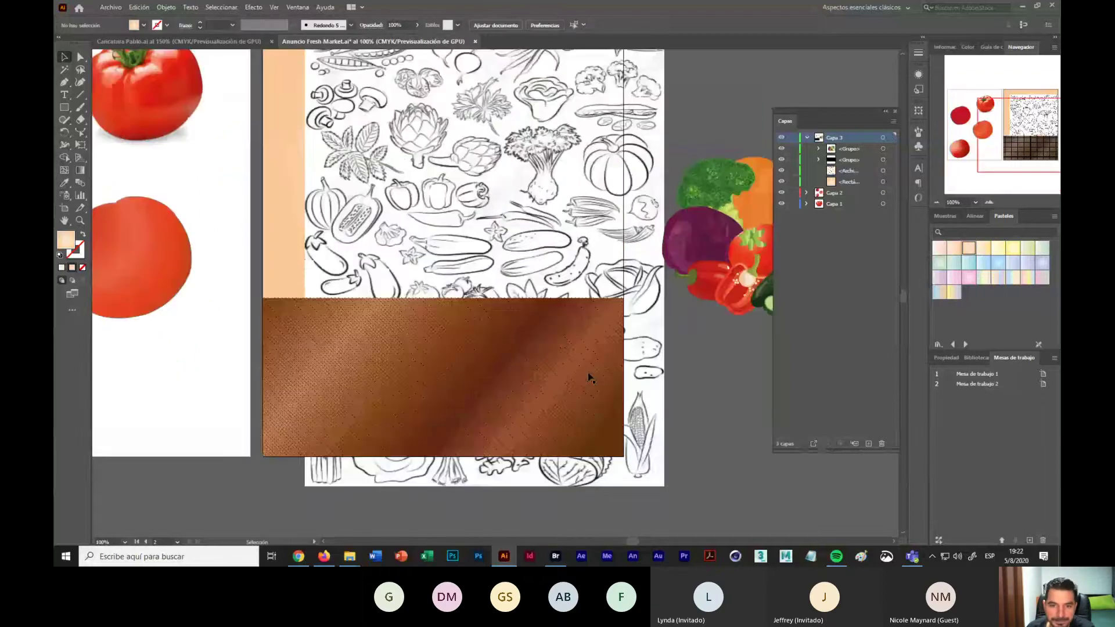
scroll(590, 378, up, 3)
click(591, 378)
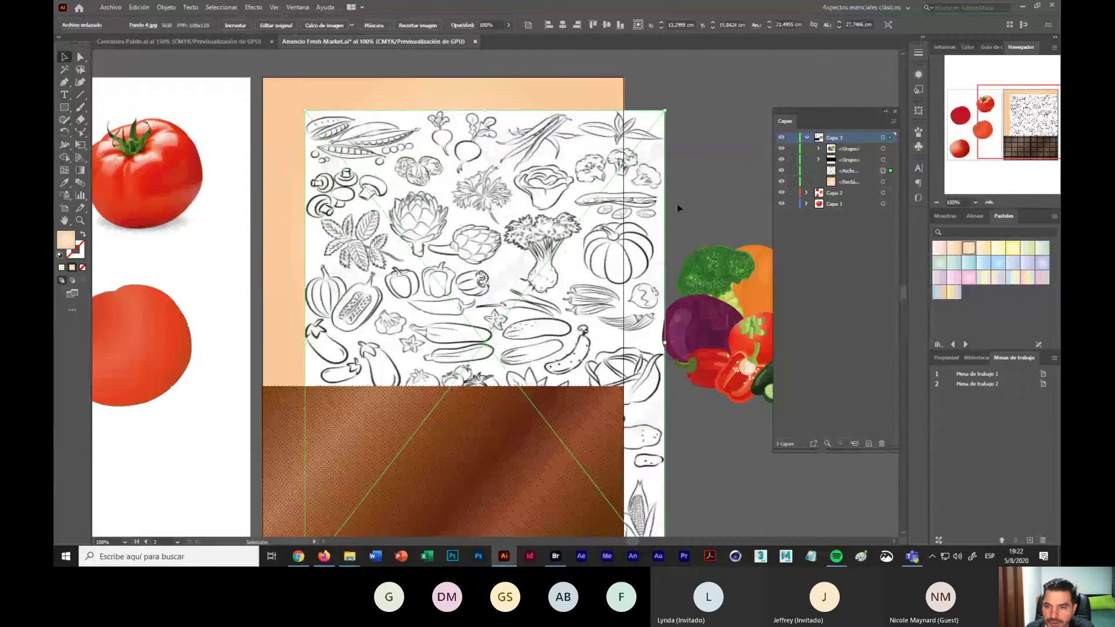
drag(482, 202, 437, 159)
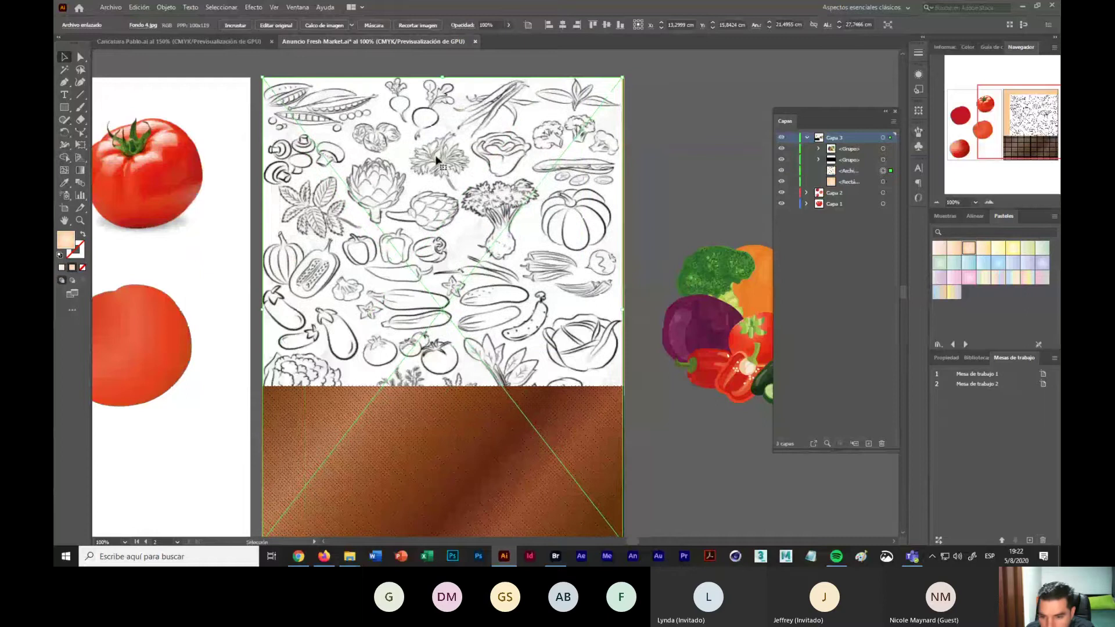
click(990, 200)
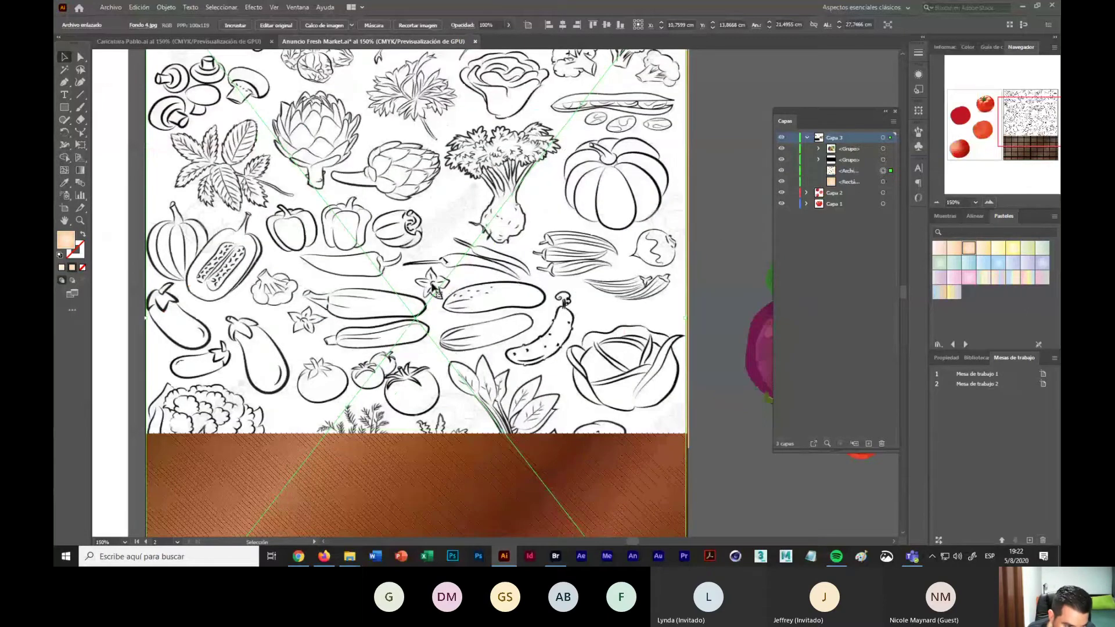
key(ctrl+z)
Step: Move the vegetable drawing over the peach background so their top-left corners line up
click(162, 316)
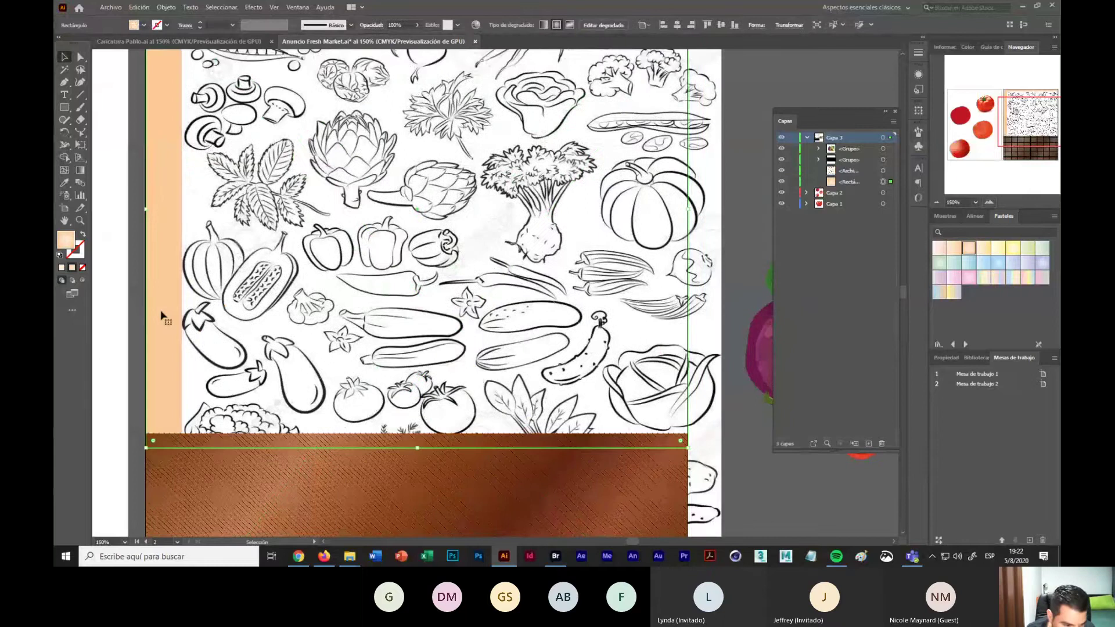
scroll(383, 273, up, 3)
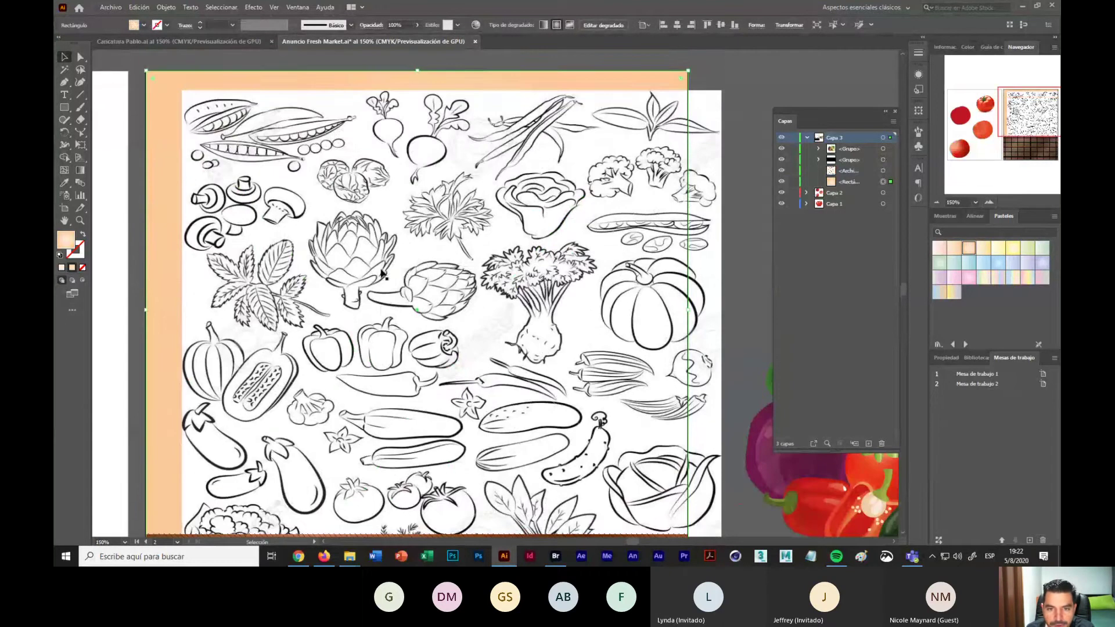
click(382, 273)
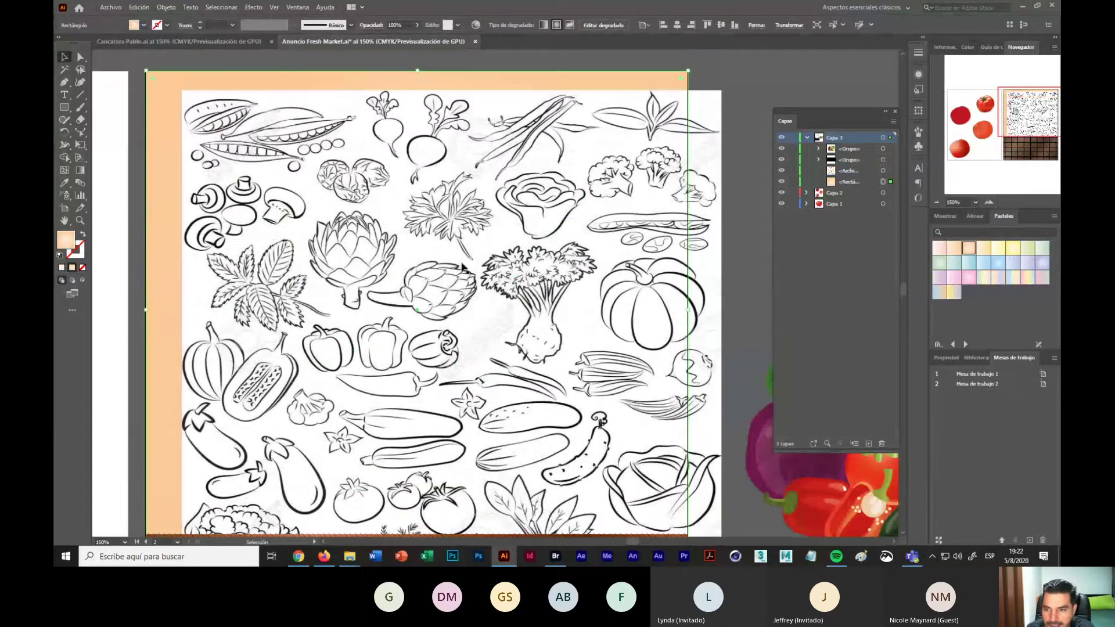
click(775, 249)
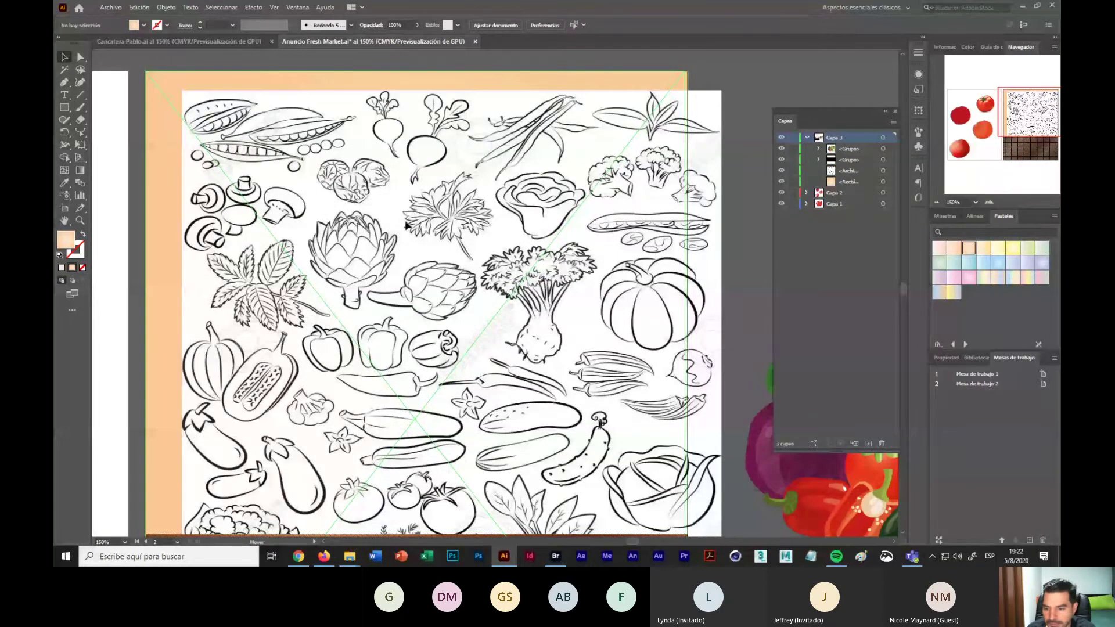
key(ctrl+z)
key(ctrl+z)
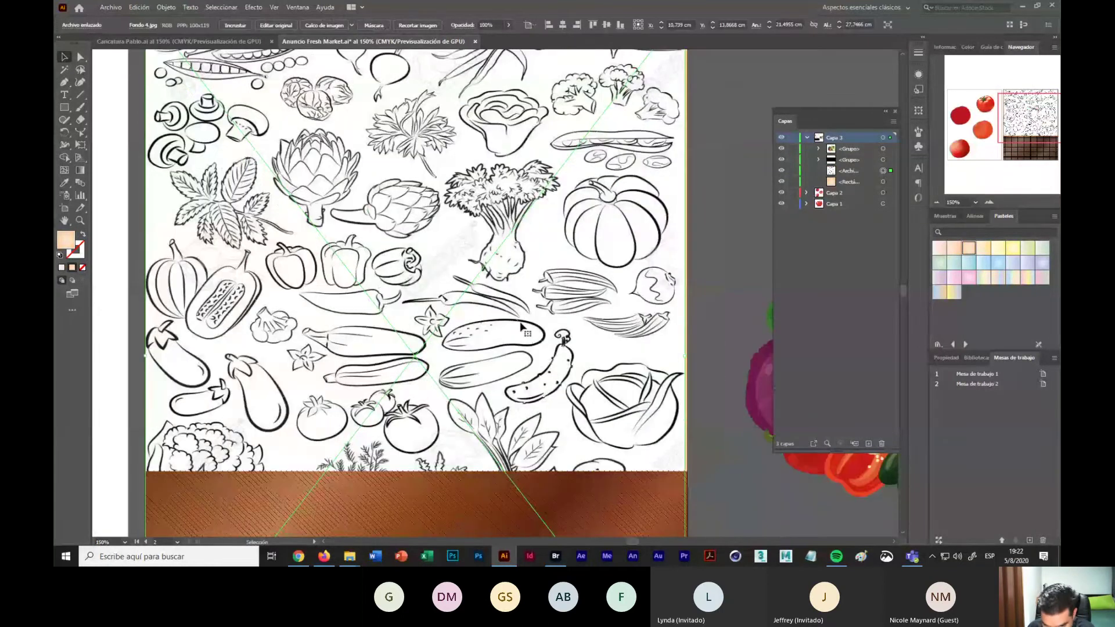
Step: Stretch the vegetable drawing's right edge to the artboard's edge, making the image about 21.55 cm wide
scroll(684, 360, up, 3)
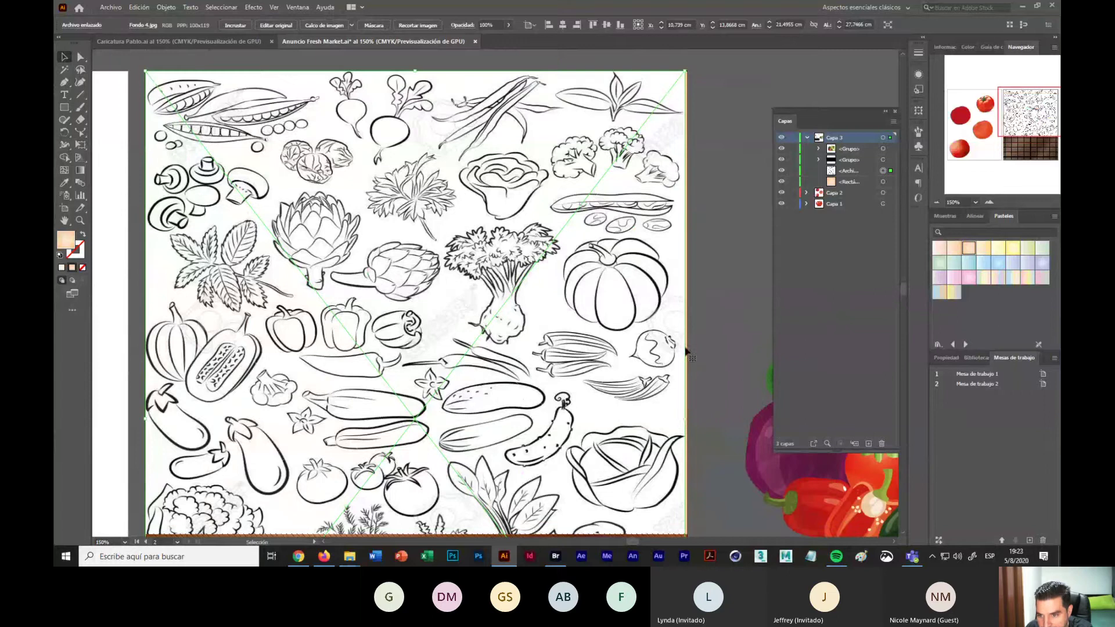
drag(684, 417, 687, 417)
click(728, 399)
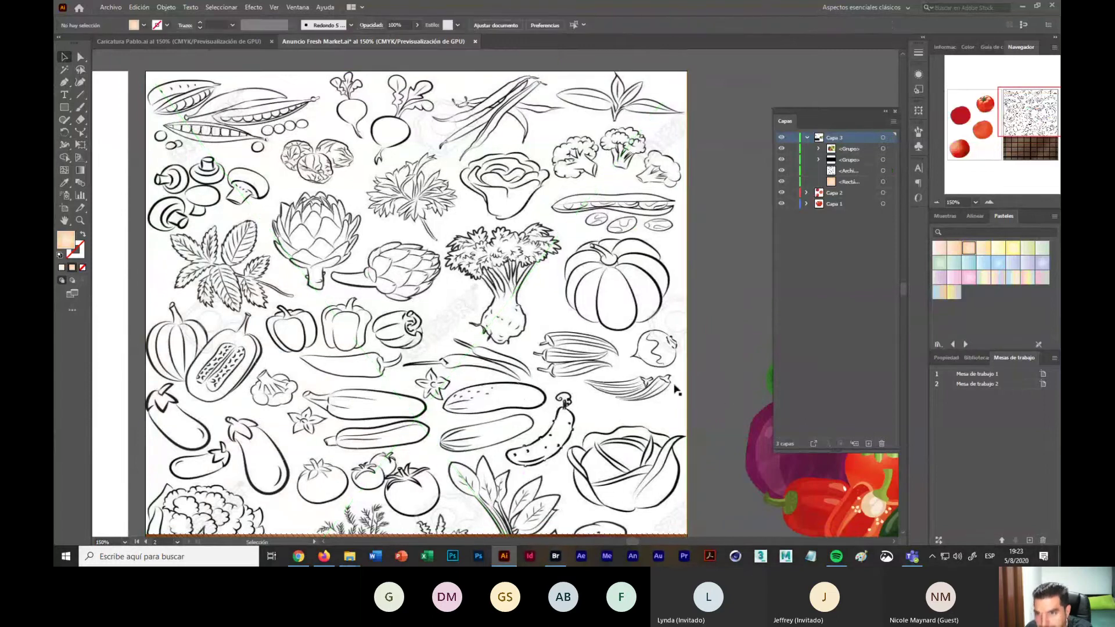
click(633, 385)
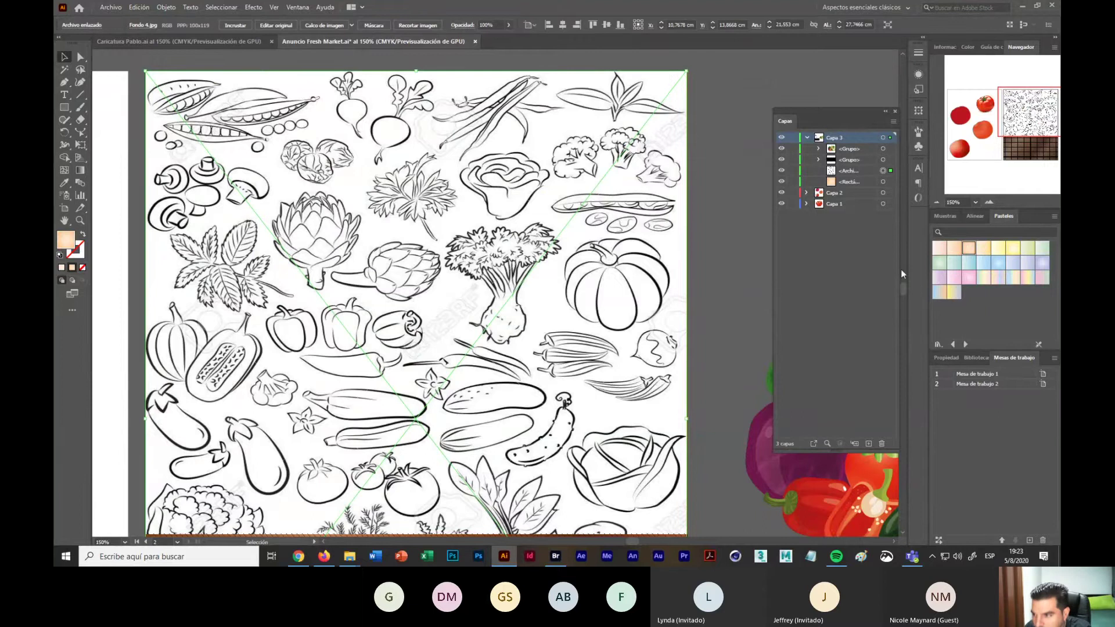
Step: Refine the vegetable drawing's right edge to meet the artboard's edge exactly, making the image about 21.56 cm wide, and deselect it
click(994, 199)
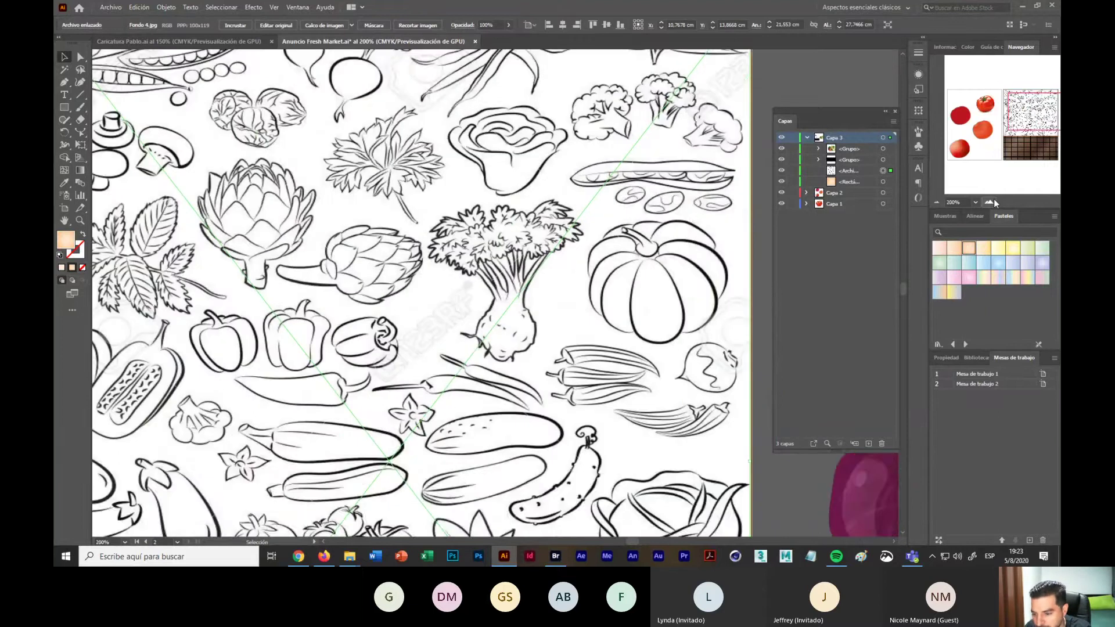
scroll(697, 325, down, 2)
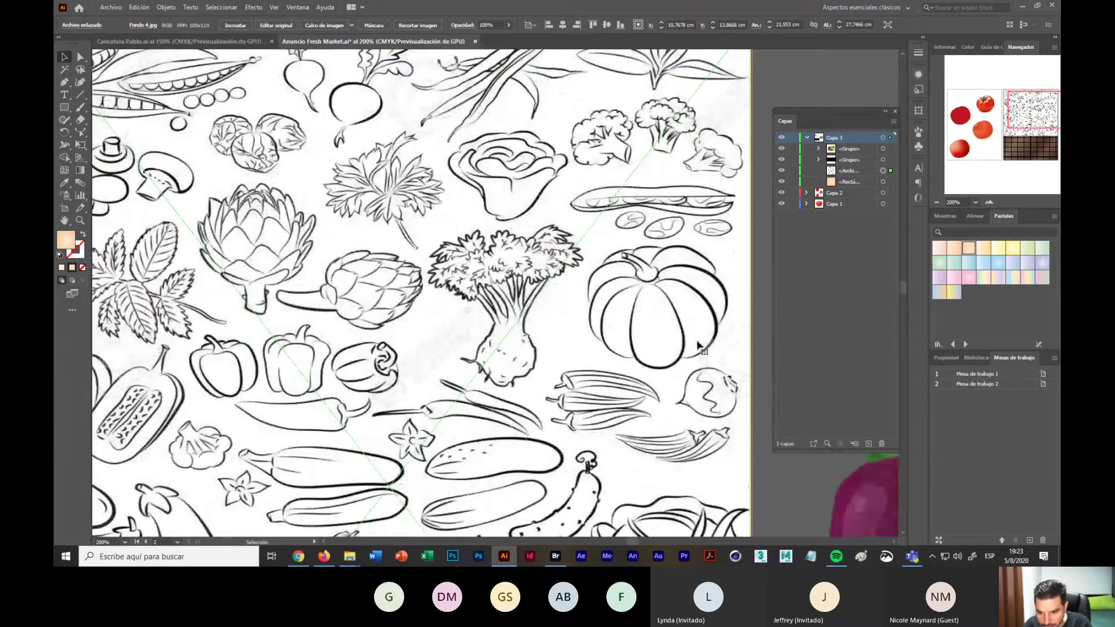
scroll(699, 347, right, 3)
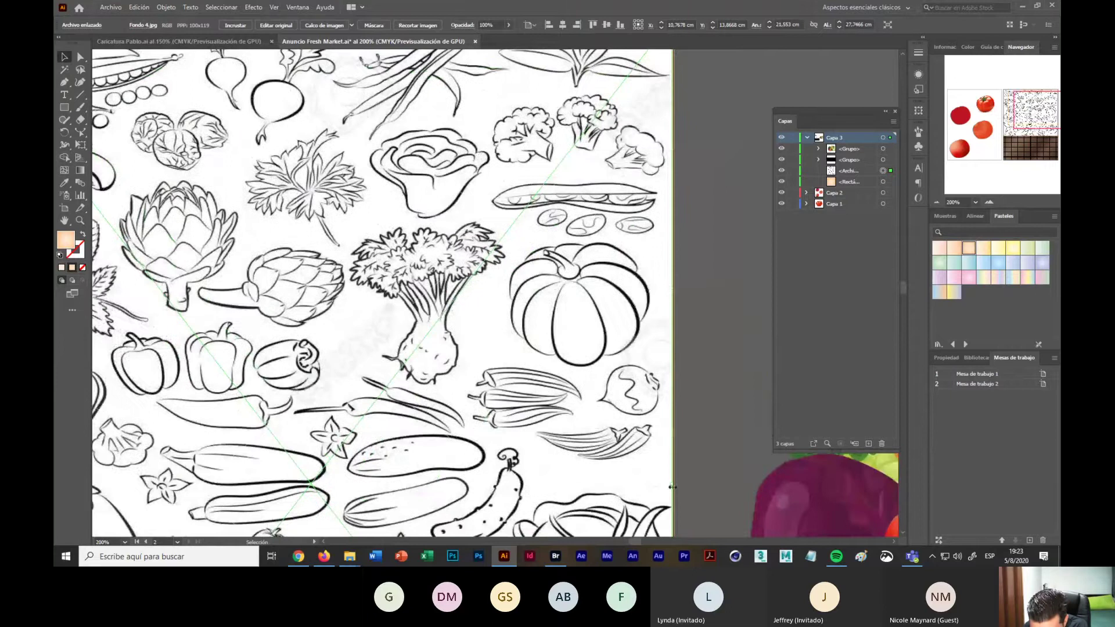
mouse_move(673, 487)
mouse_down()
mouse_move(624, 485)
mouse_move(673, 488)
mouse_up()
key(ctrl+shift+a)
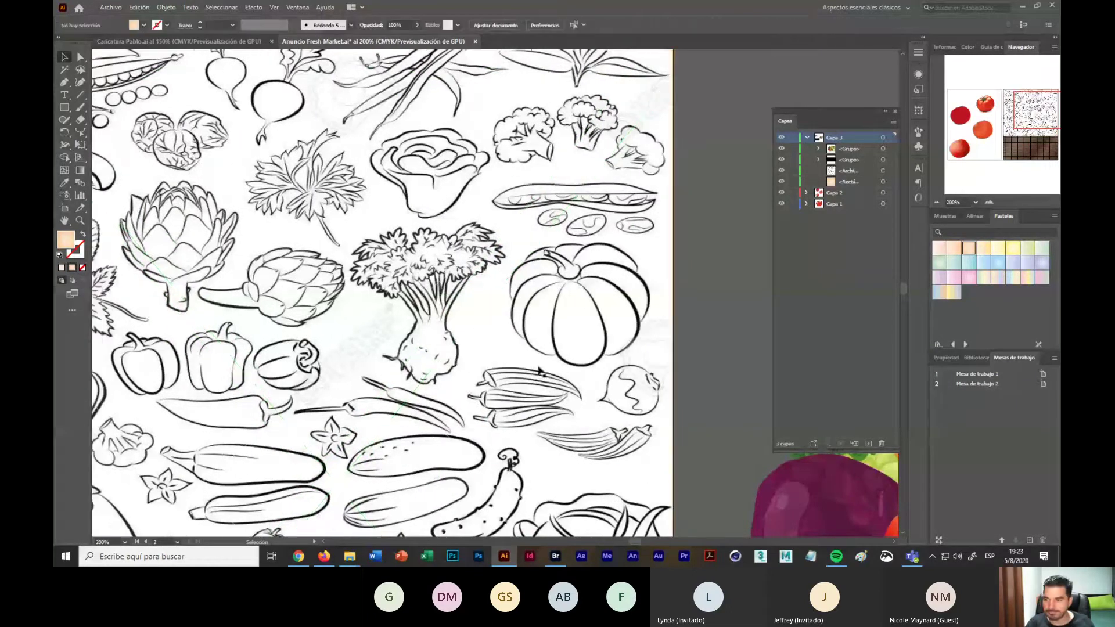
Step: Stretch the vegetable drawing's bottom edge down to the artboard's bottom edge, making the image about 27.9 cm tall
click(934, 202)
click(548, 354)
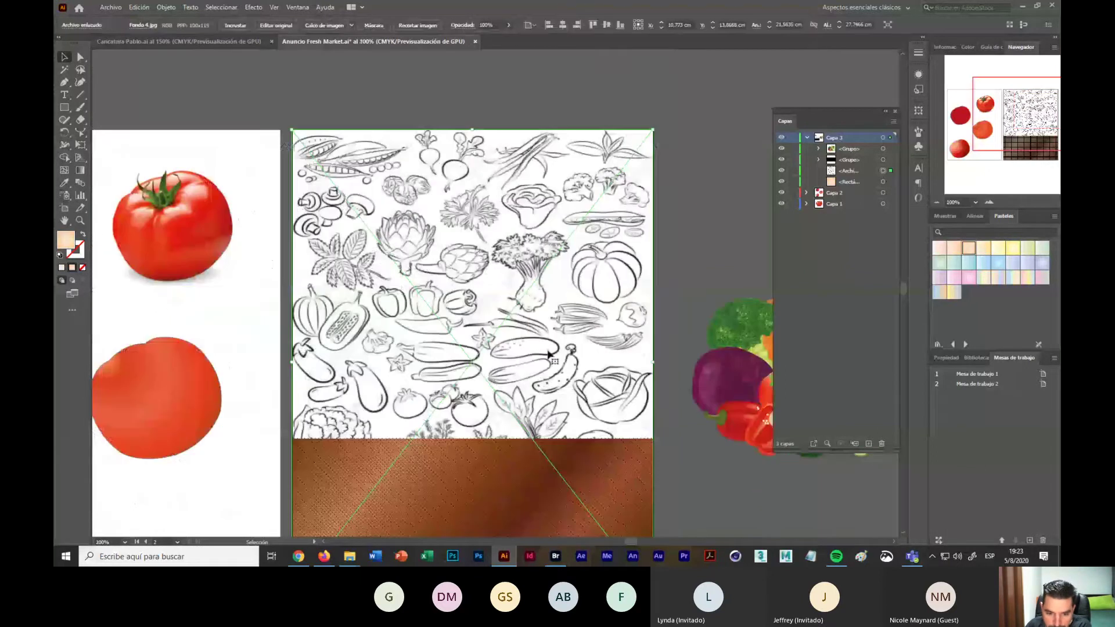
scroll(478, 478, down, 3)
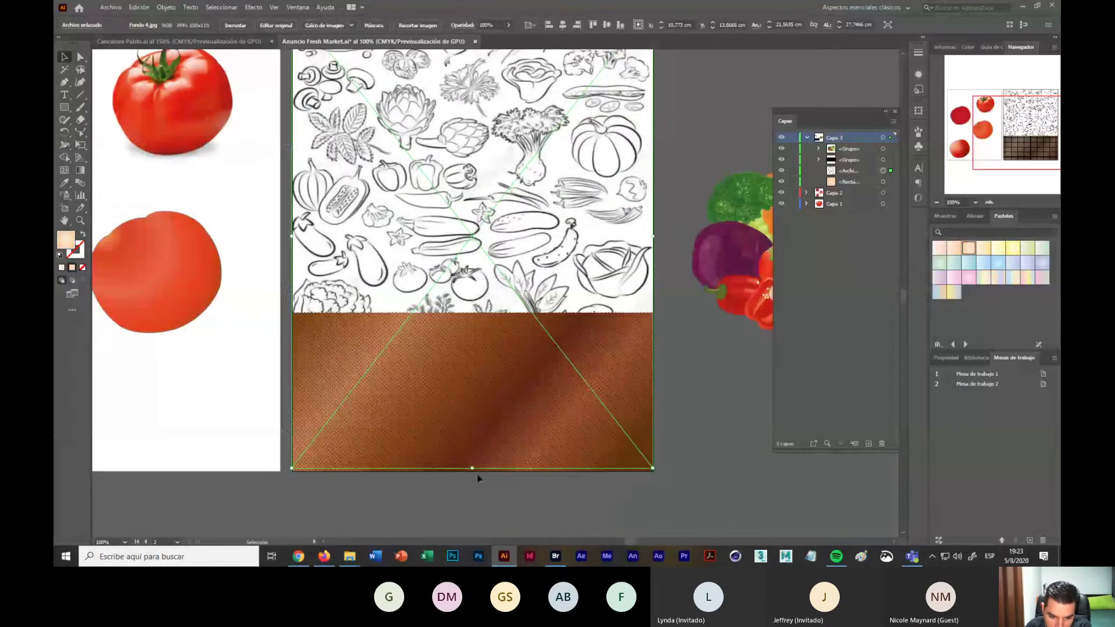
drag(472, 468, 471, 471)
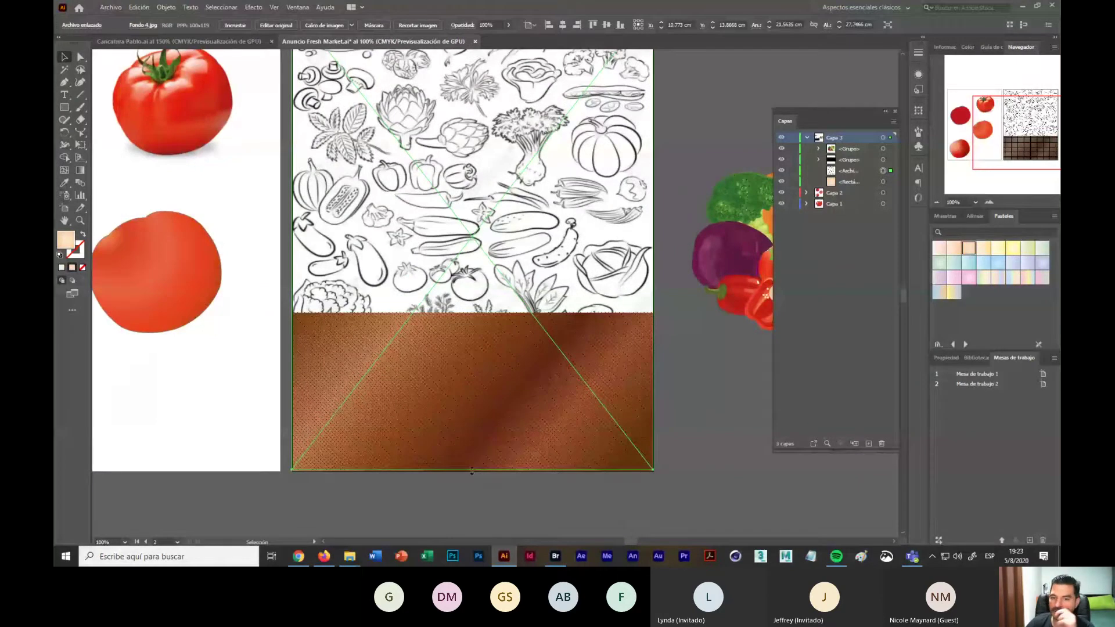
scroll(472, 471, up, 2)
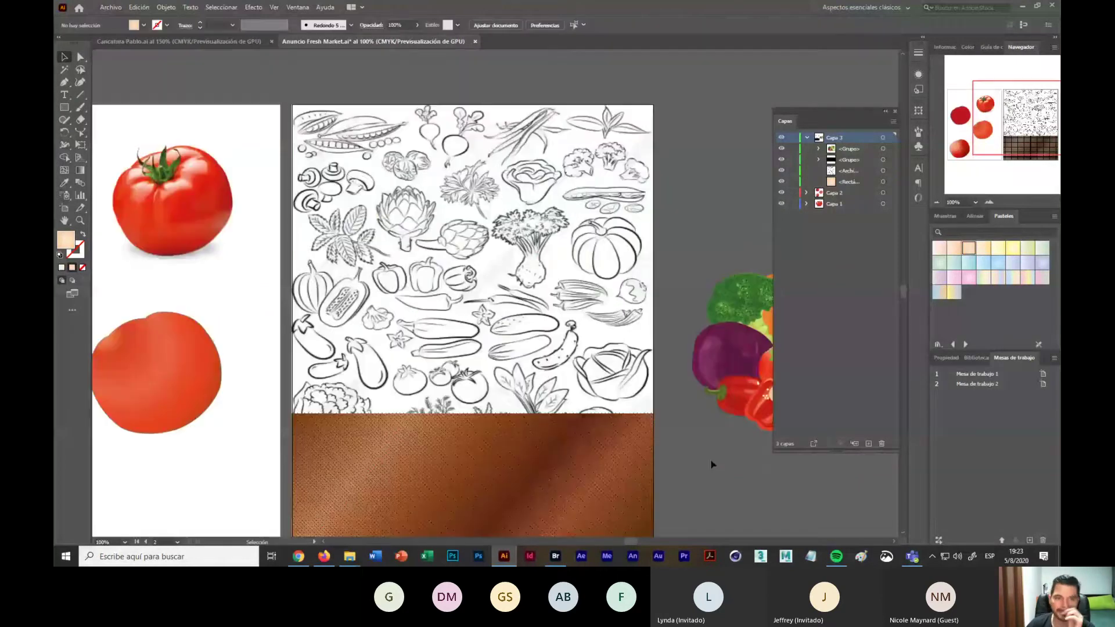
click(347, 164)
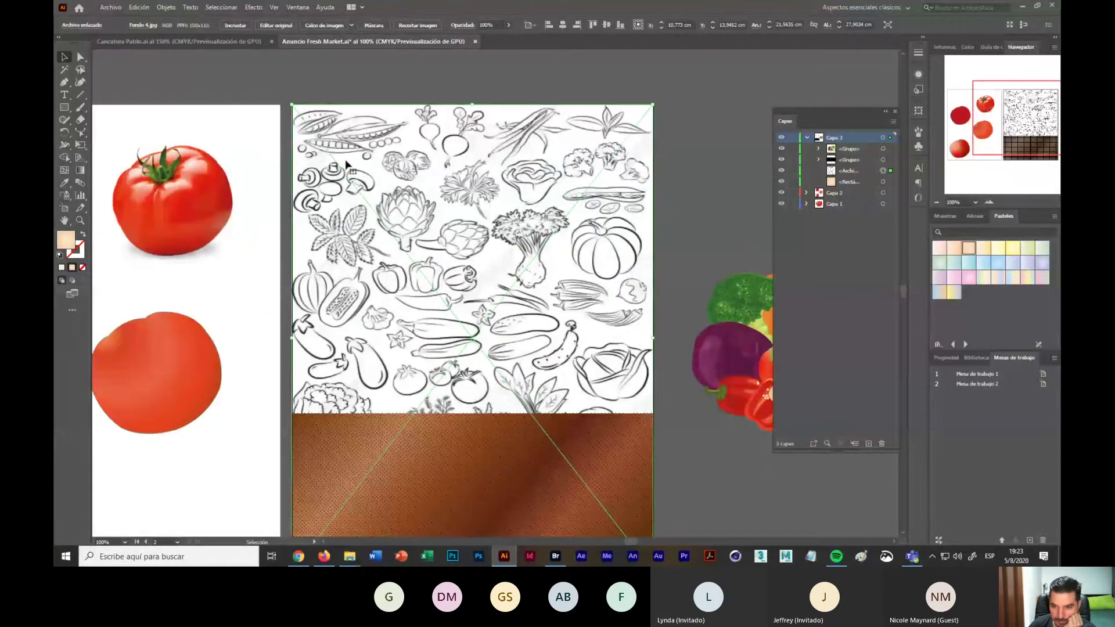
click(703, 138)
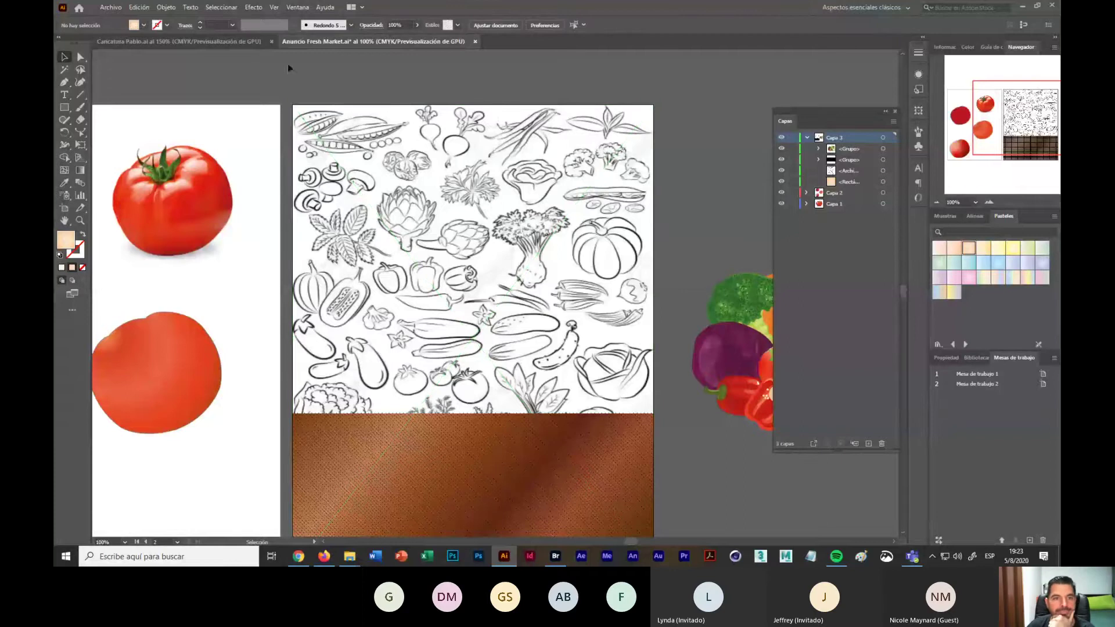
Step: Show the Transparency settings and place them over the artboard's right edge, clear of the layers list
click(296, 8)
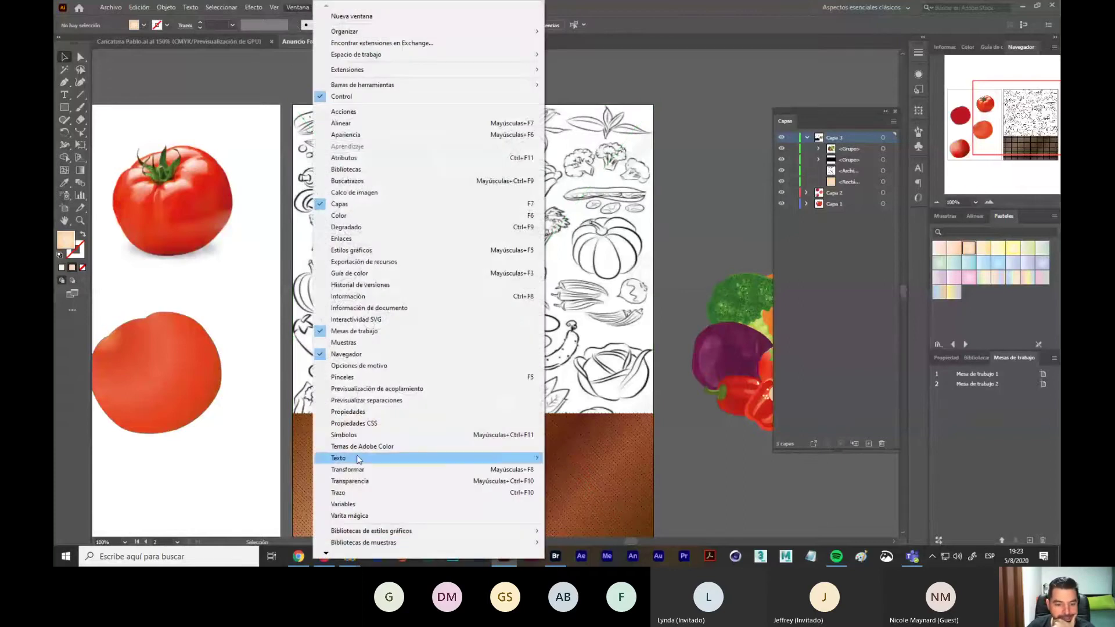
click(380, 481)
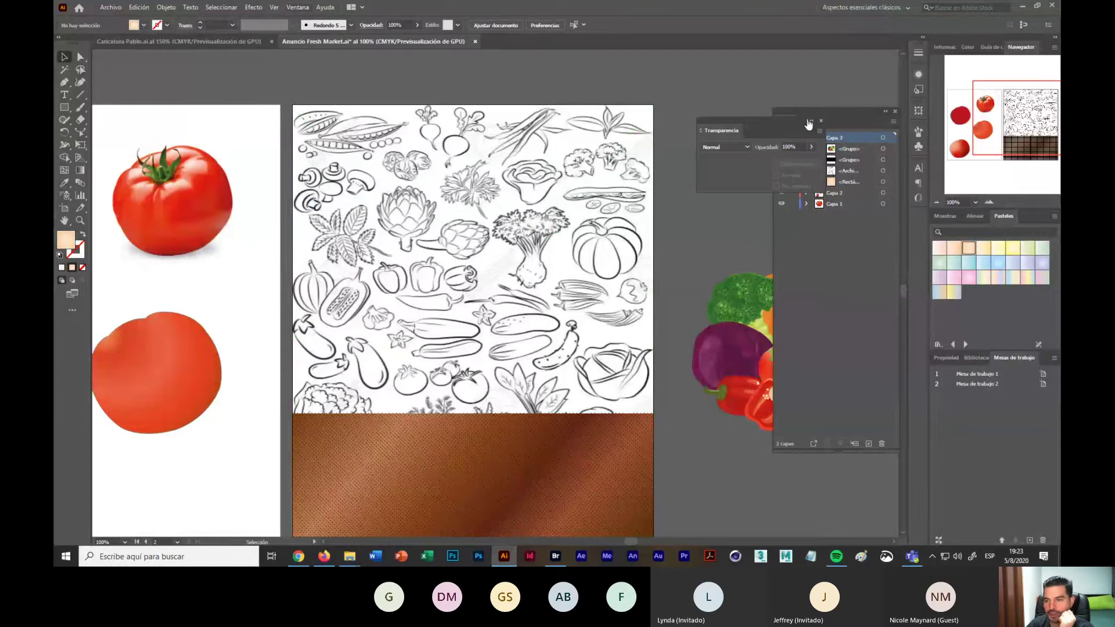
drag(782, 123, 704, 161)
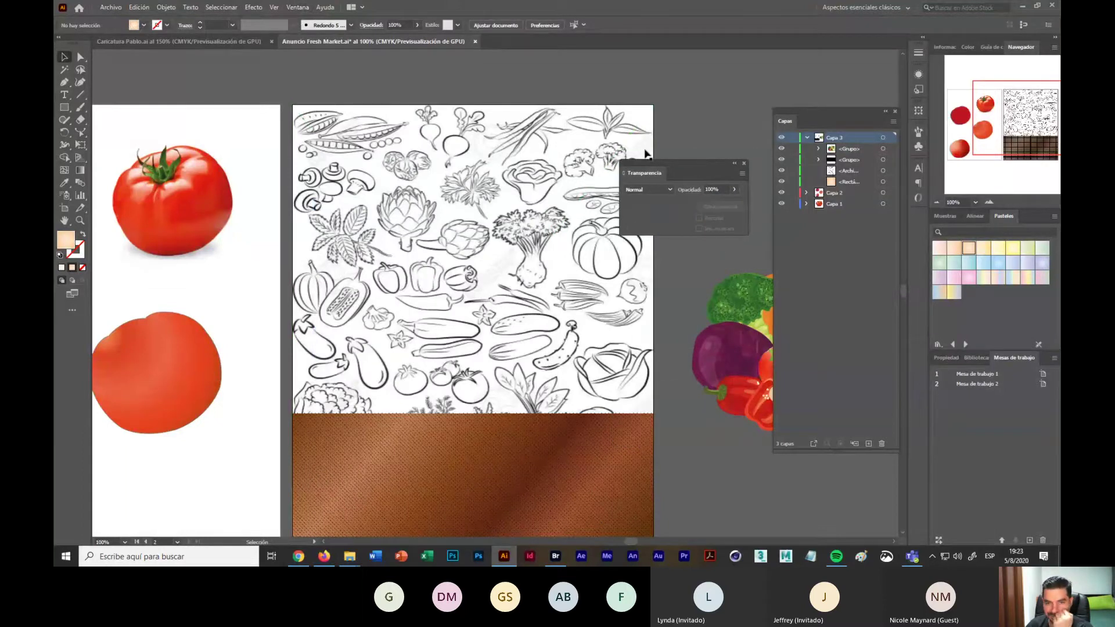
Step: Capture a screen snip of the Ventana menu with Transparencia highlighted and open it in Recorte y anotación
click(311, 9)
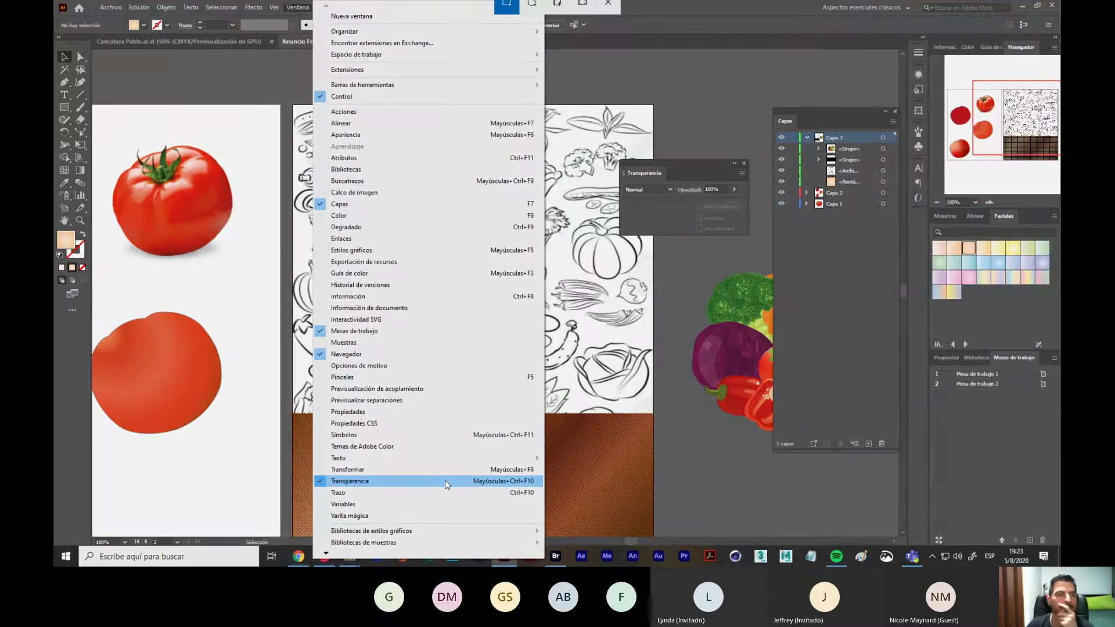
key(super+shift+s)
drag(54, 1, 756, 545)
click(1044, 556)
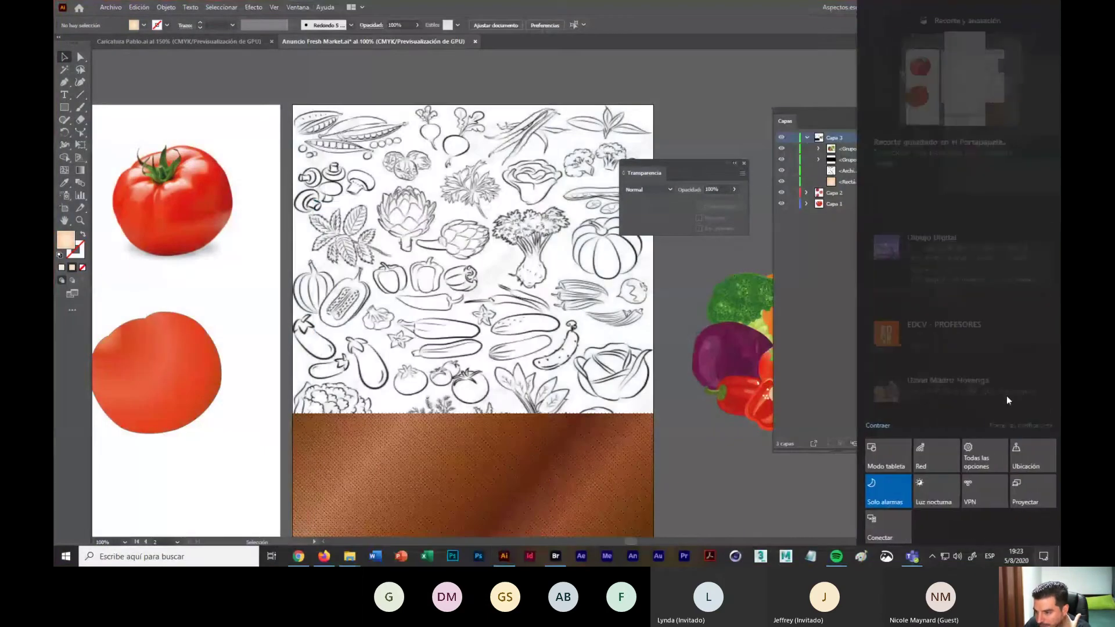
click(998, 78)
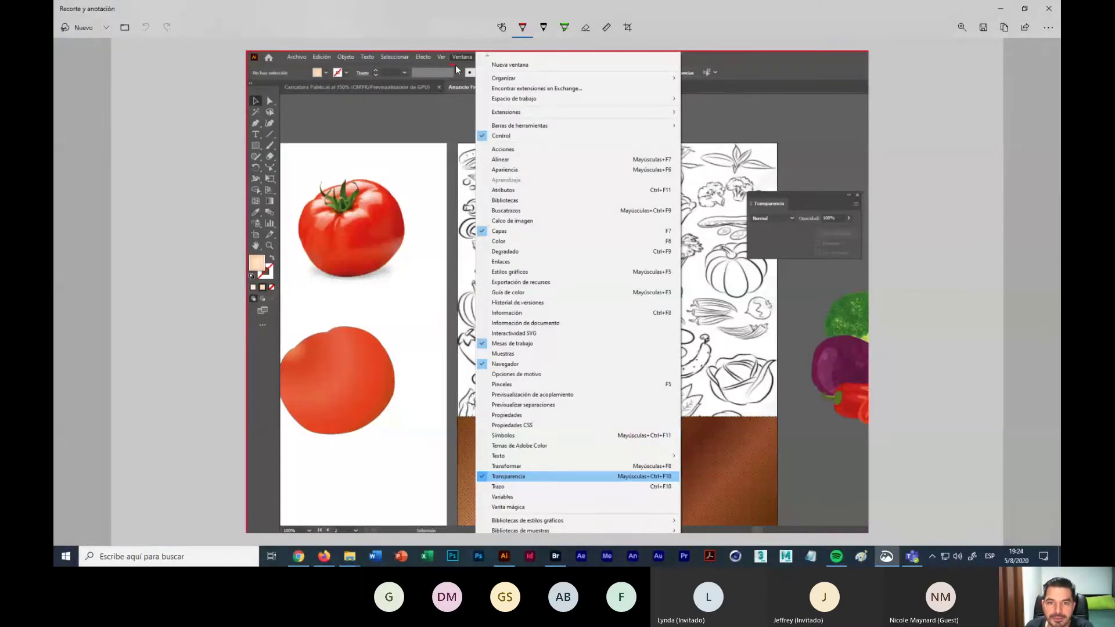
Step: Mark the snip in red: circle Ventana, draw arrows to Transparencia and to its panel, and circle the Normal blend mode
mouse_move(459, 67)
mouse_down()
mouse_move(490, 55)
mouse_move(480, 48)
mouse_move(445, 52)
mouse_move(507, 109)
mouse_move(509, 456)
mouse_move(495, 451)
mouse_move(506, 466)
mouse_move(519, 439)
mouse_up()
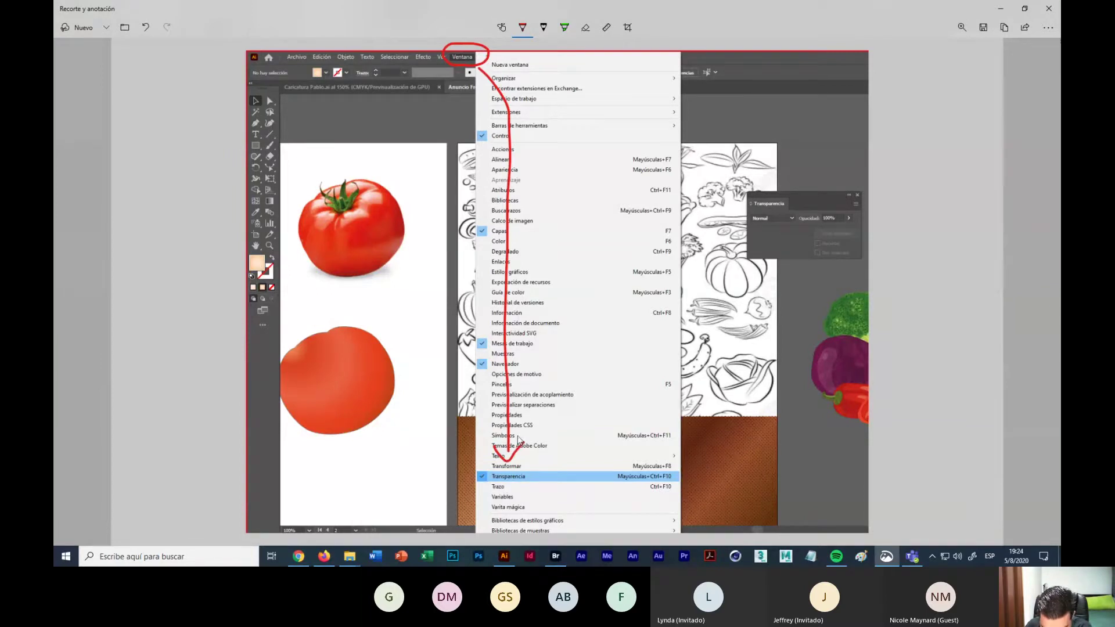
mouse_move(583, 462)
mouse_down()
mouse_move(698, 426)
mouse_move(770, 357)
mouse_move(778, 283)
mouse_up()
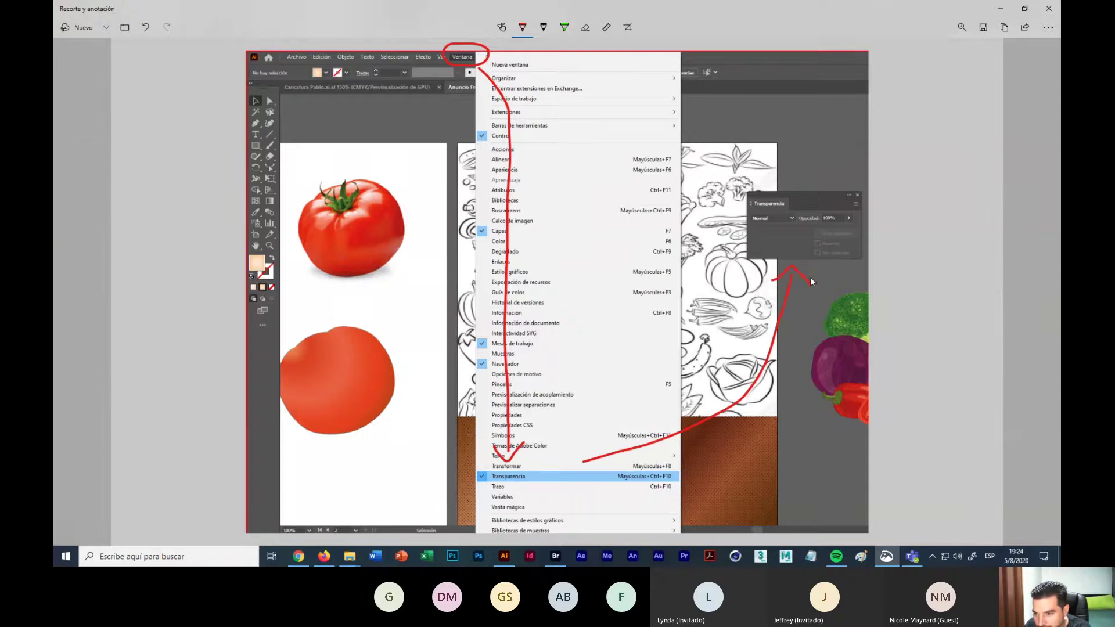
mouse_move(765, 228)
mouse_down()
mouse_move(795, 226)
mouse_move(774, 211)
mouse_move(745, 217)
mouse_move(753, 232)
mouse_up()
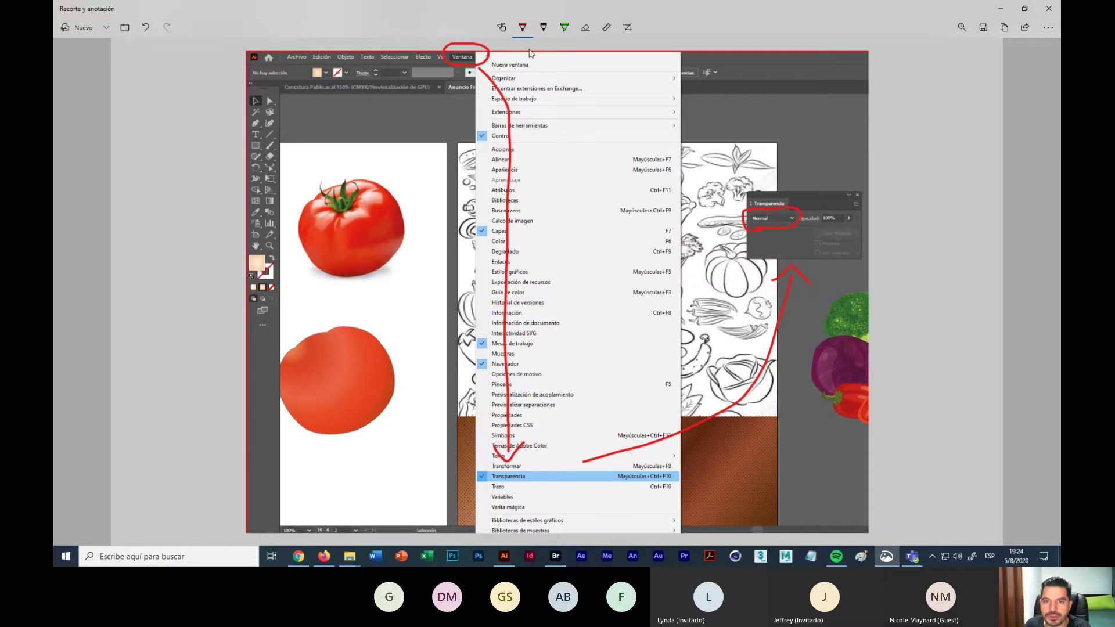
Step: Write the numbers 1, 2 and 3 in orange beside Ventana, Transparencia and the blend mode on the snip
click(522, 27)
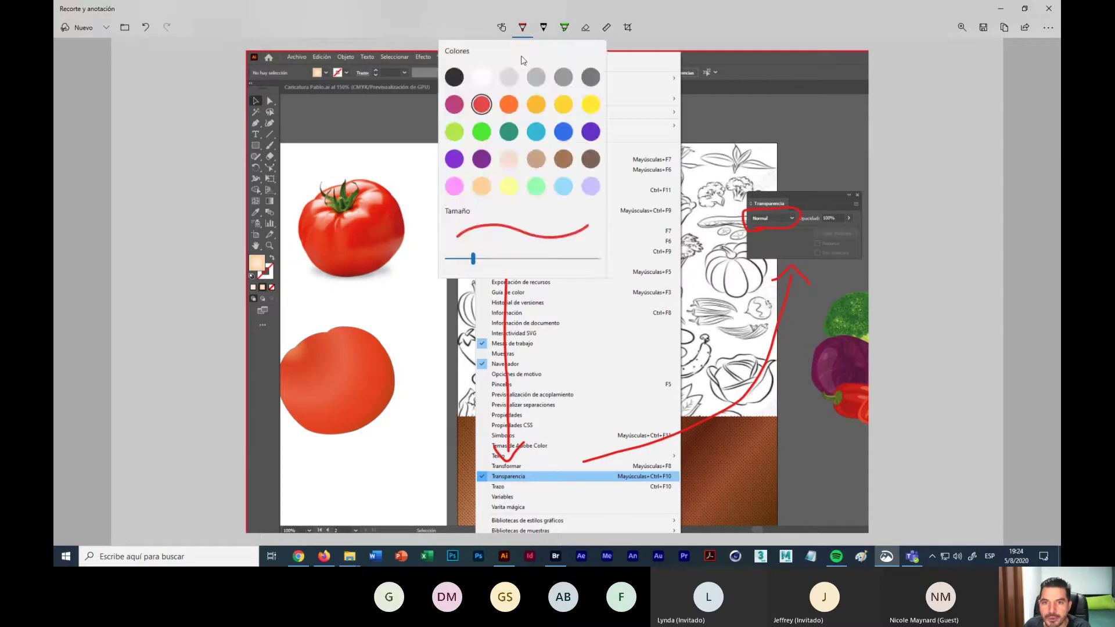
click(536, 104)
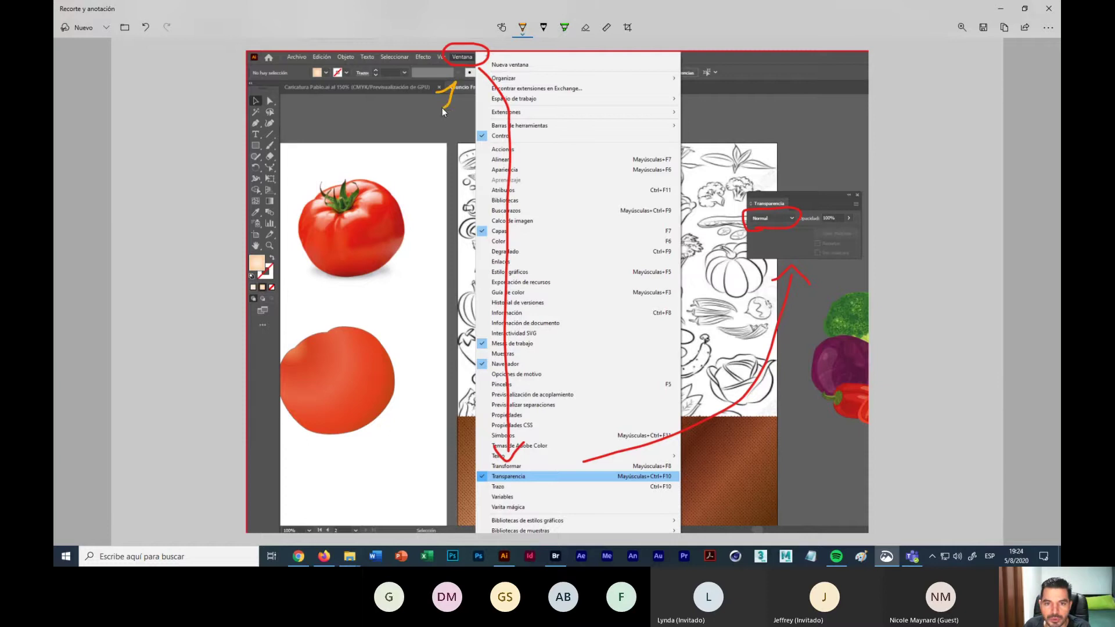
drag(442, 107, 463, 115)
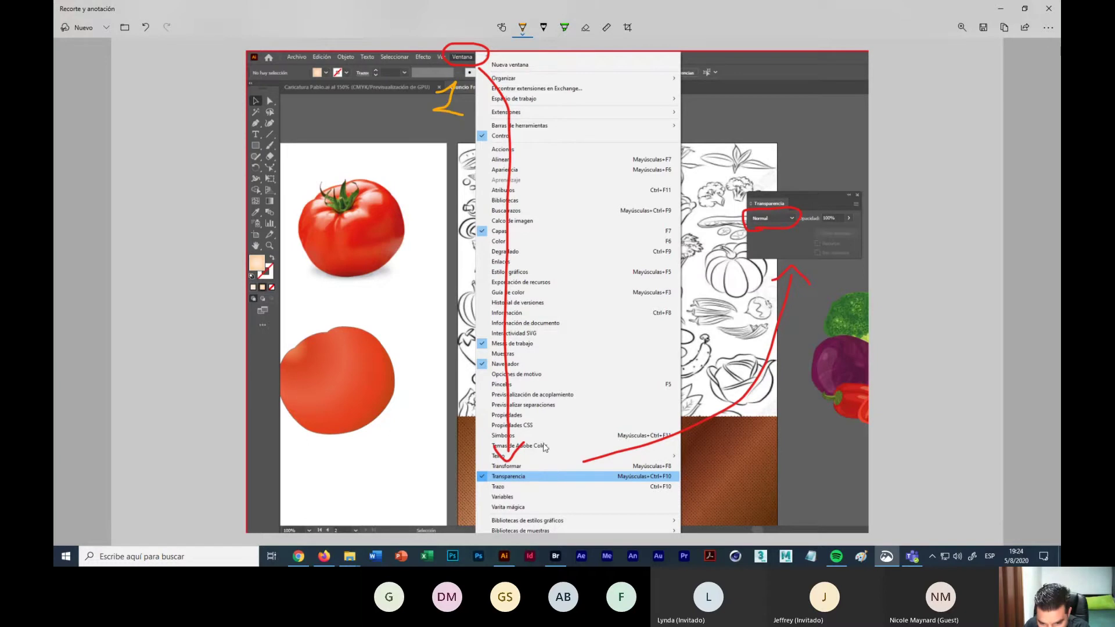
mouse_move(542, 438)
mouse_down()
mouse_move(552, 441)
mouse_move(536, 454)
mouse_move(553, 456)
mouse_up()
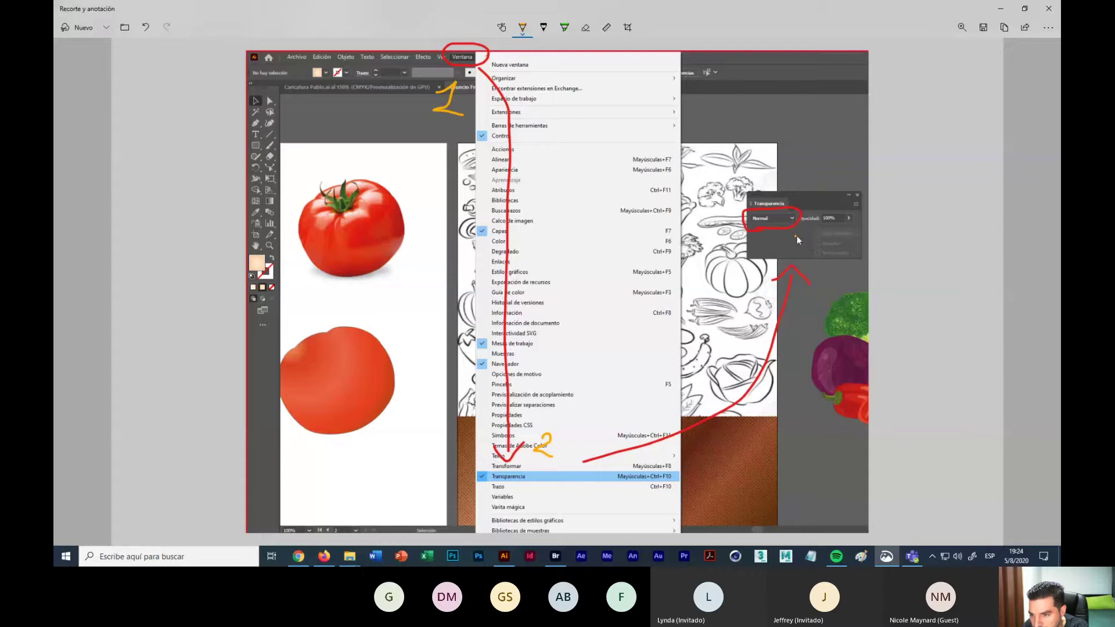
mouse_move(797, 236)
mouse_down()
mouse_move(809, 255)
mouse_move(798, 260)
mouse_up()
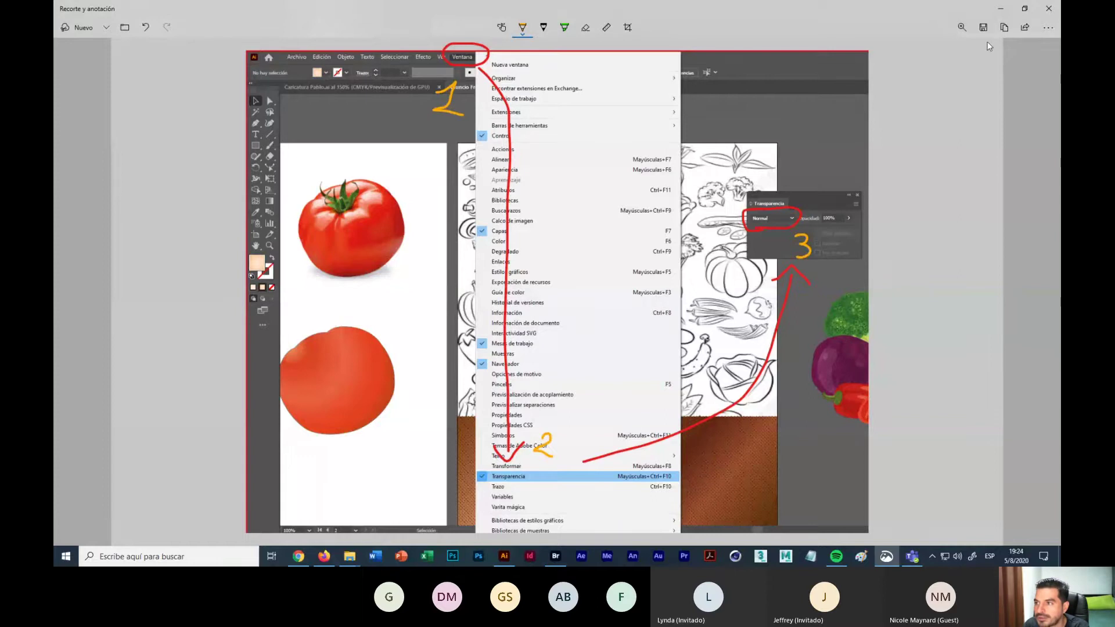
Step: Save the annotated snip as the PNG "Modos de Fusión Ilustrador" in Descargas, copying the file name, and close the annotation window
key(ctrl+s)
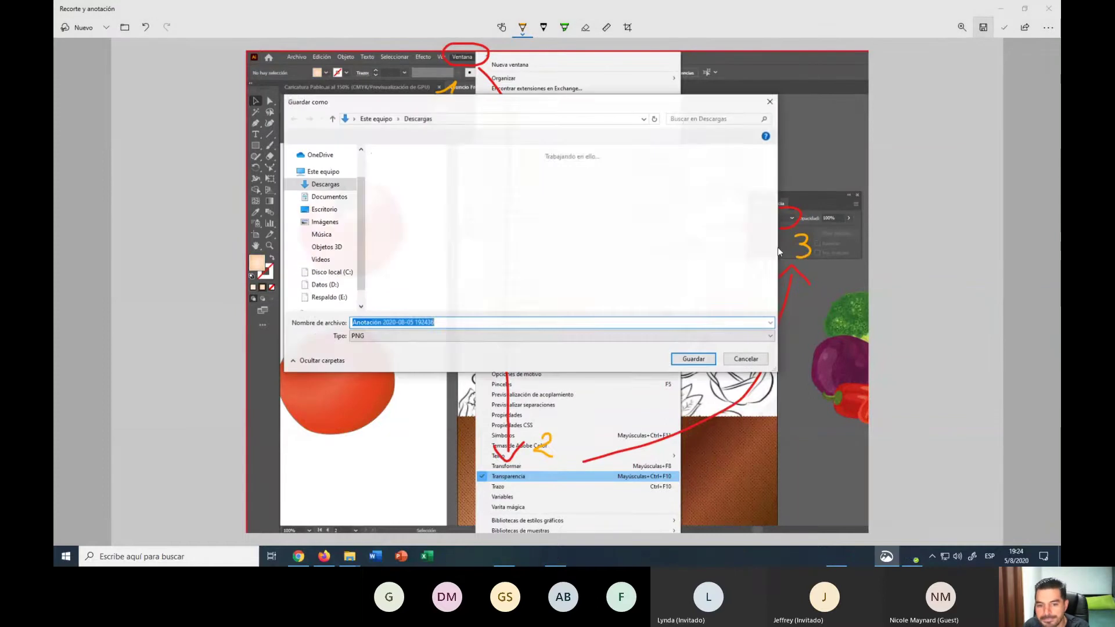
text(Mo)
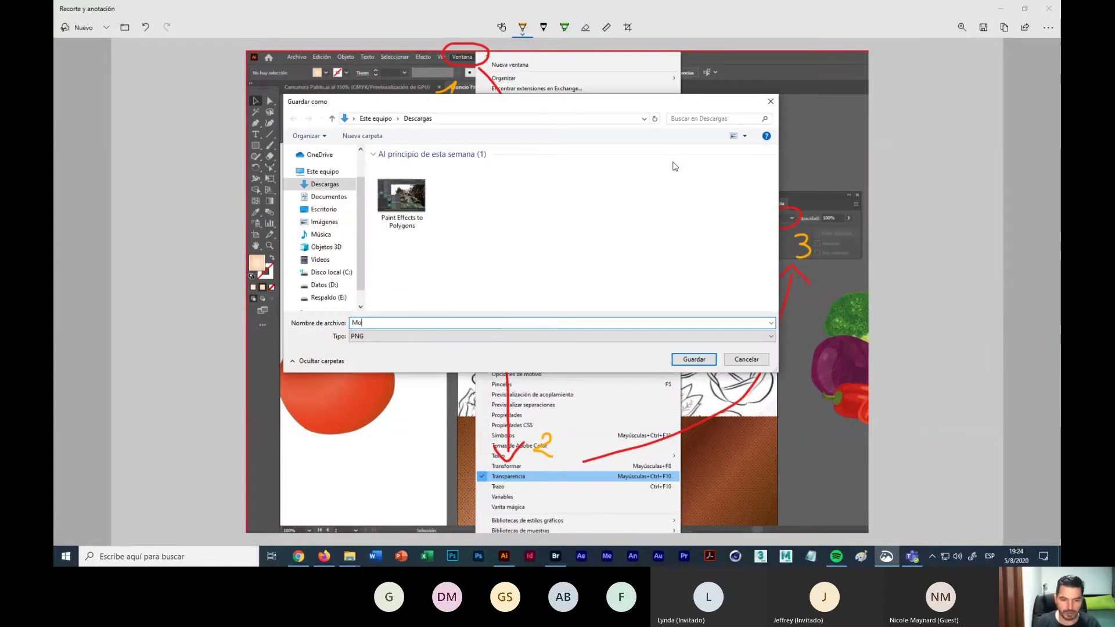
text(dos de Fusi)
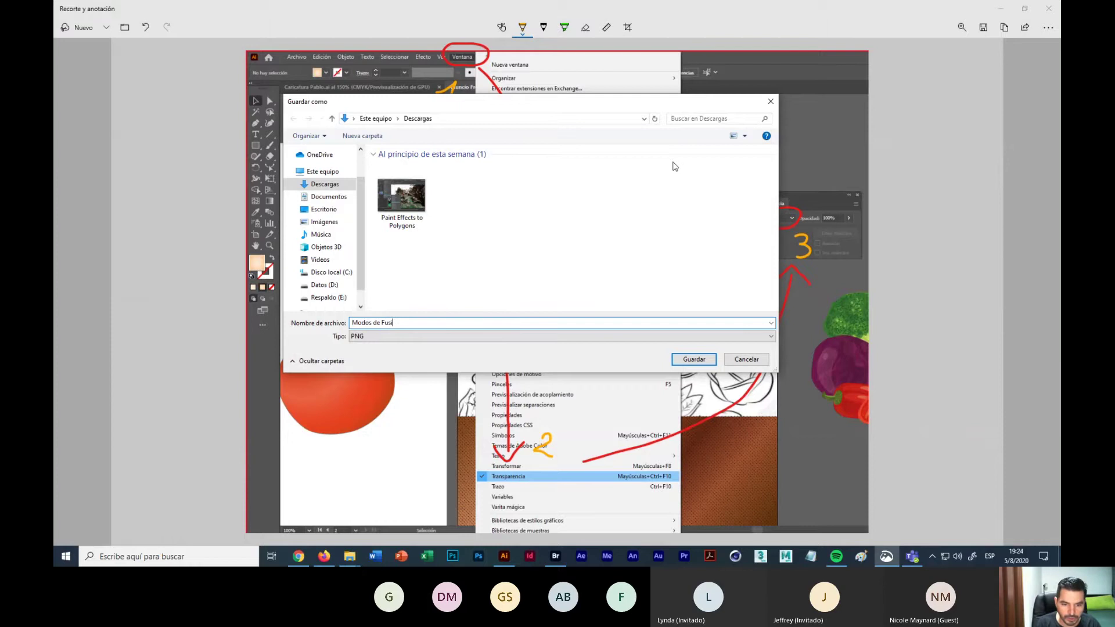
text(ón Illustrador)
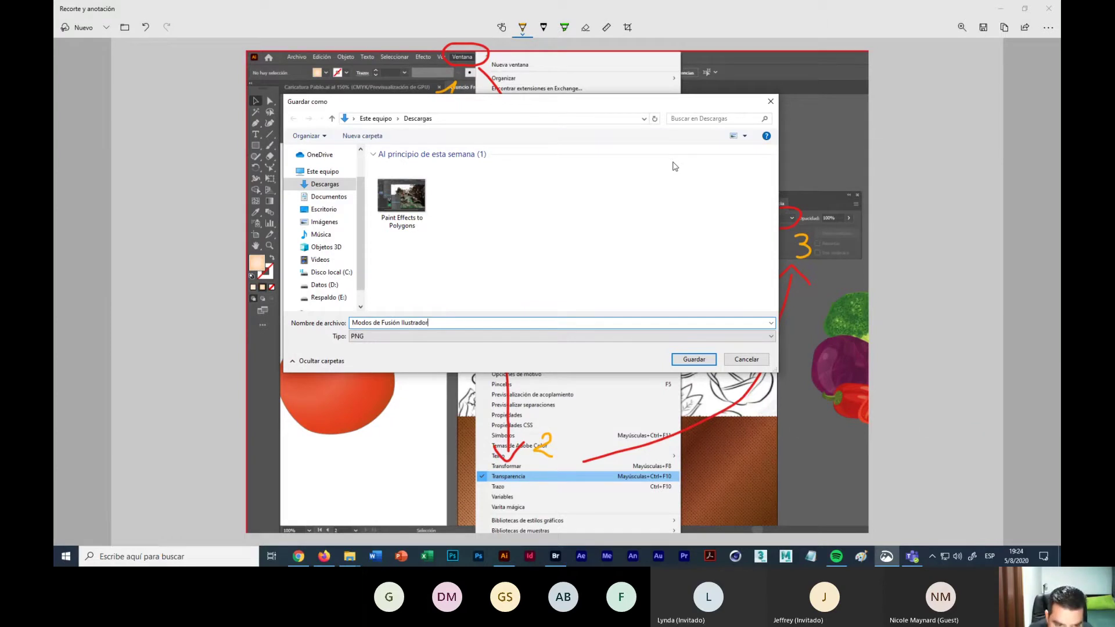
drag(429, 323, 354, 327)
key(ctrl+c)
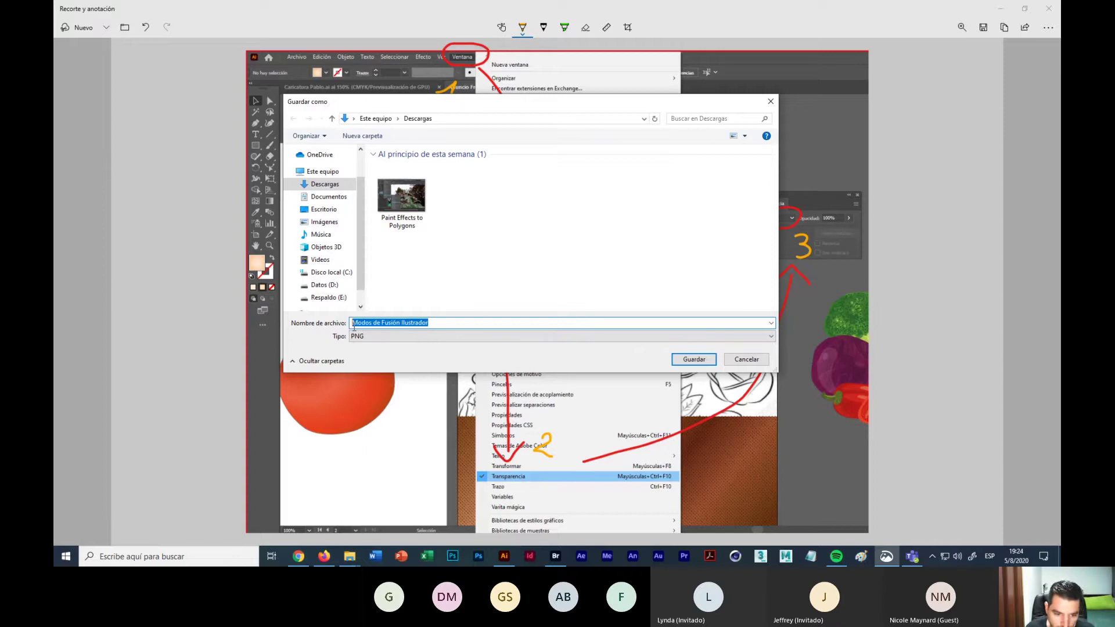
click(456, 325)
click(690, 360)
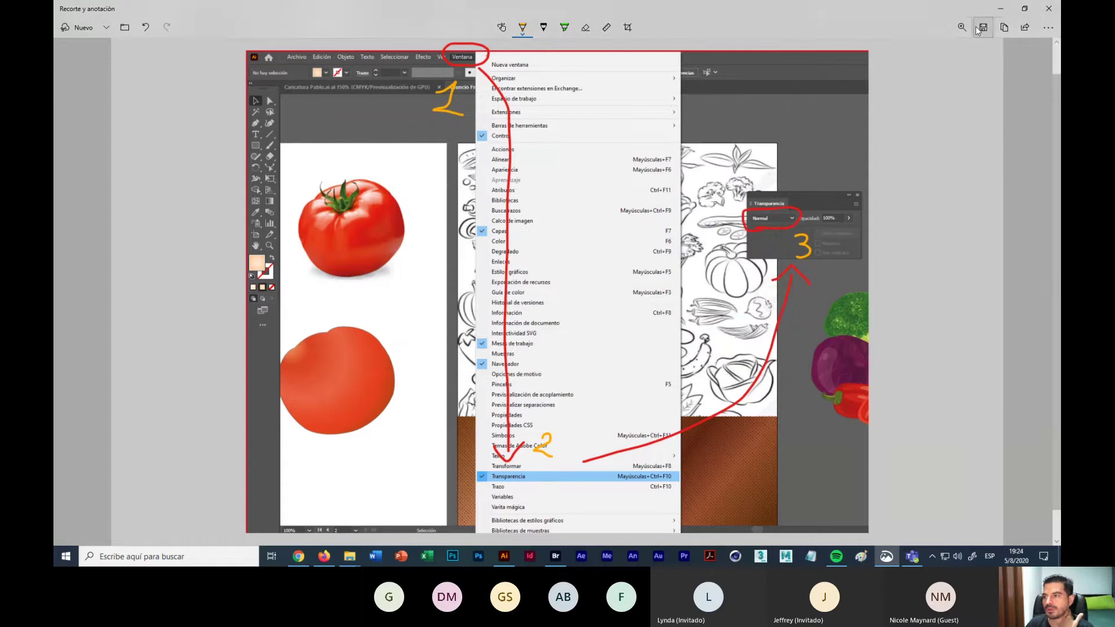
click(1056, 10)
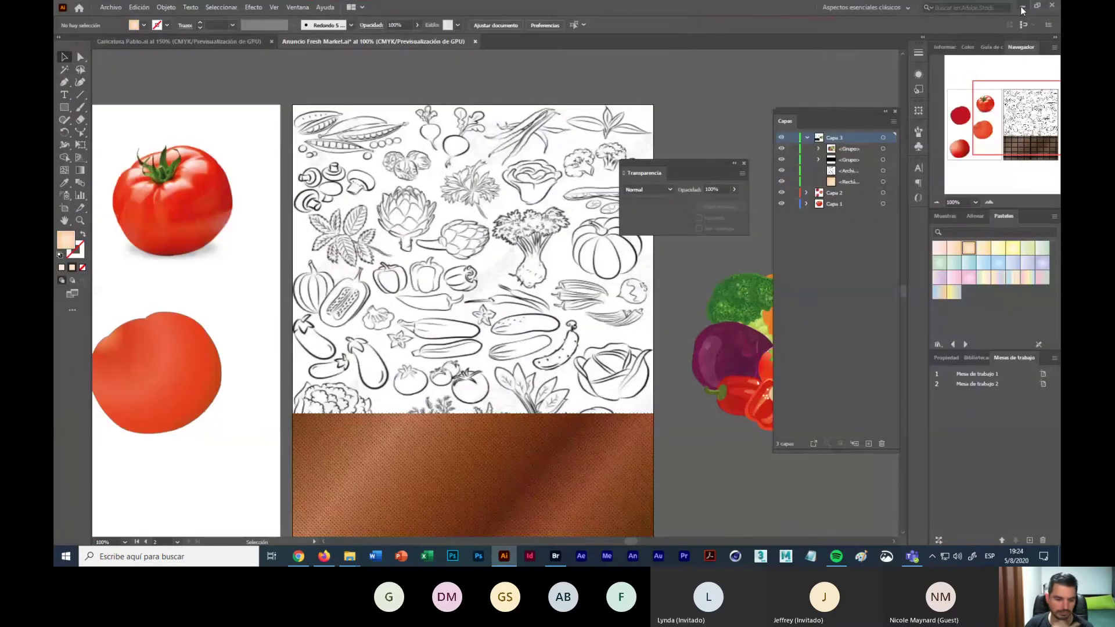
Step: Switch to WhatsApp in Chrome and send the Dibujo Digital group the "Modos de Fusión Ilustrador" image from Descargas, captioned "Modos de Fusión Ilustrador"
click(1023, 8)
click(303, 556)
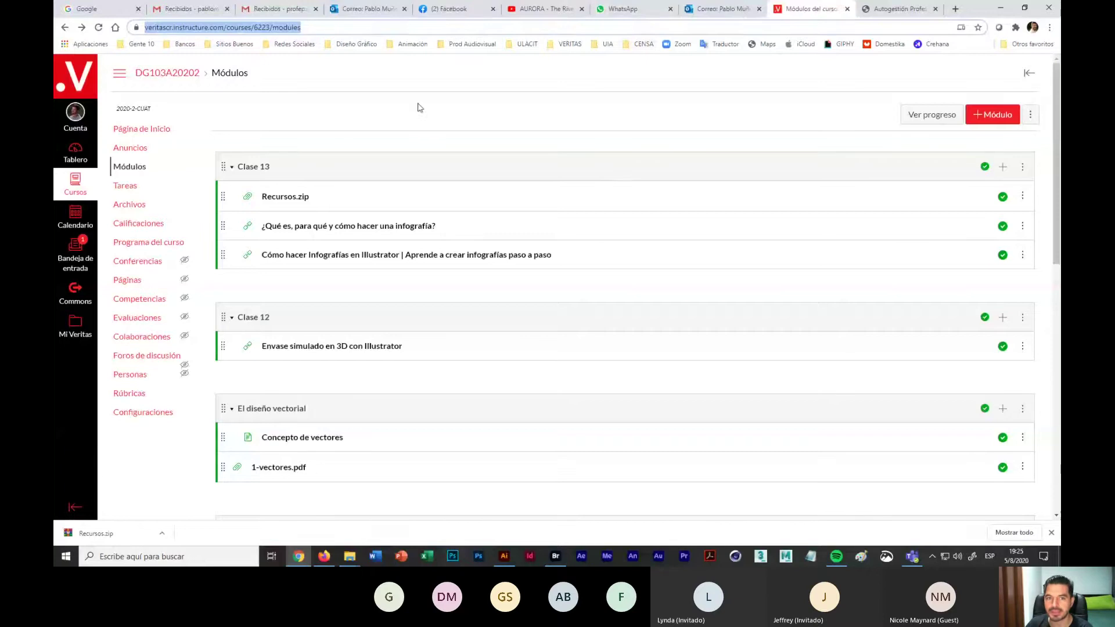
click(649, 10)
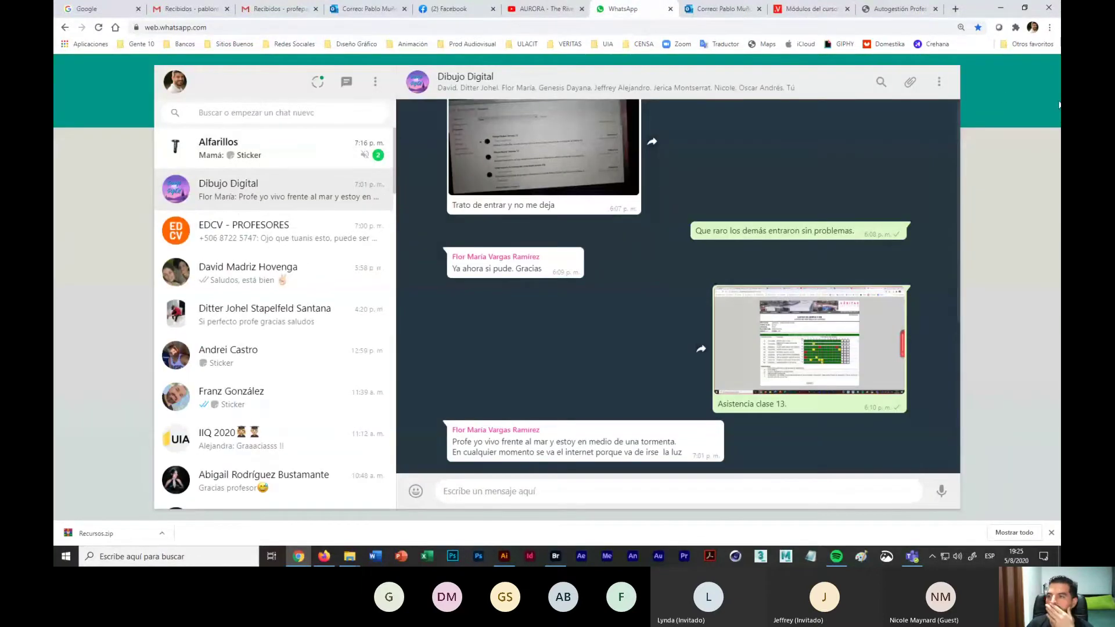
click(912, 83)
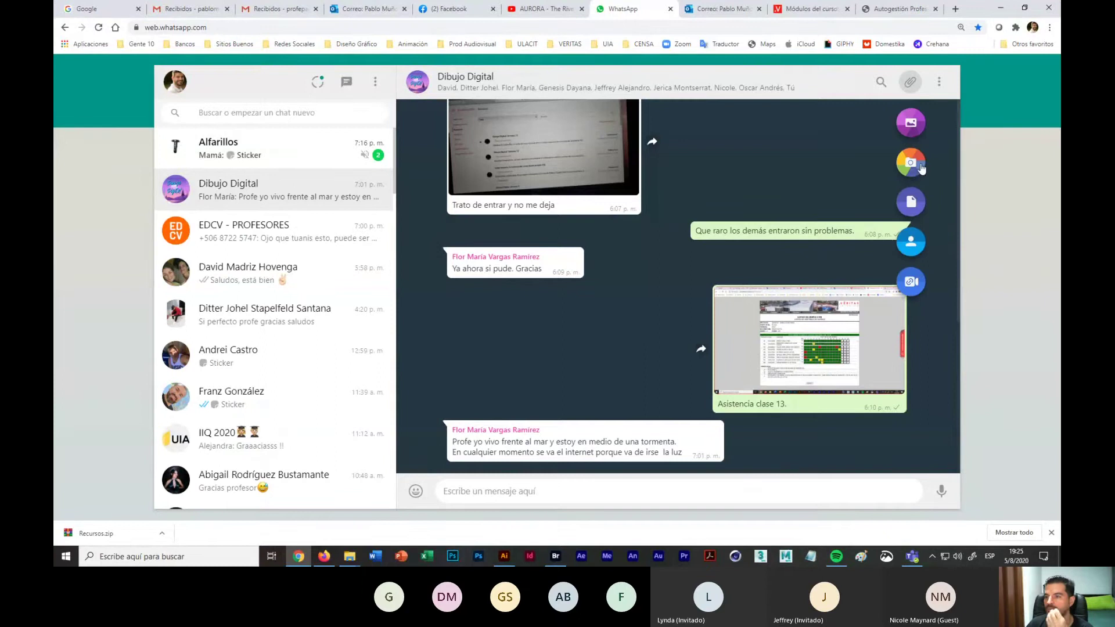
click(911, 123)
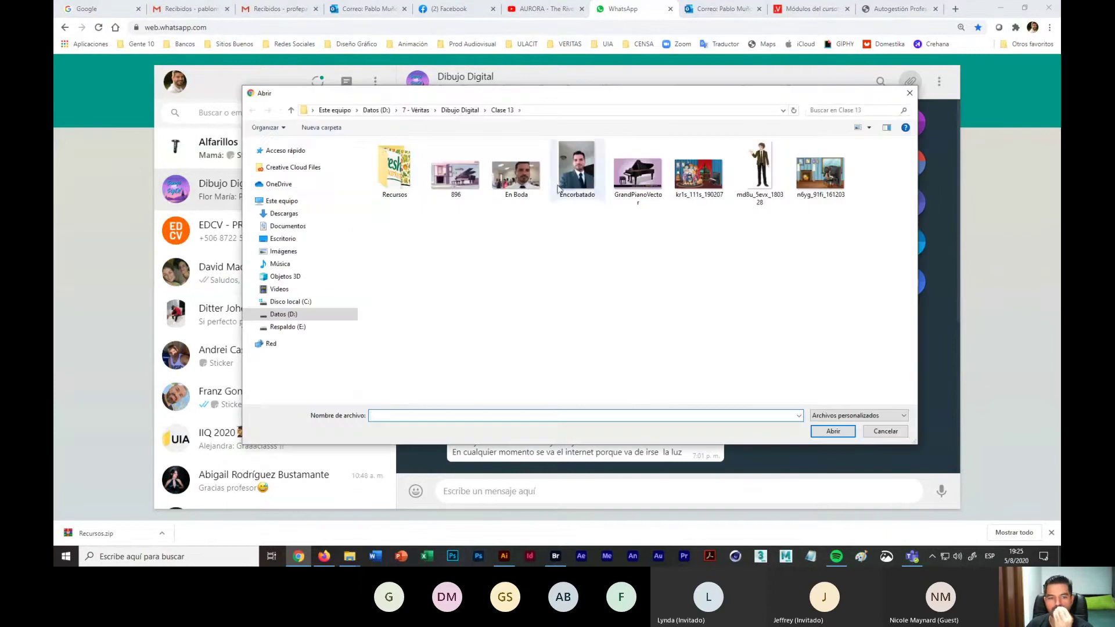
click(283, 214)
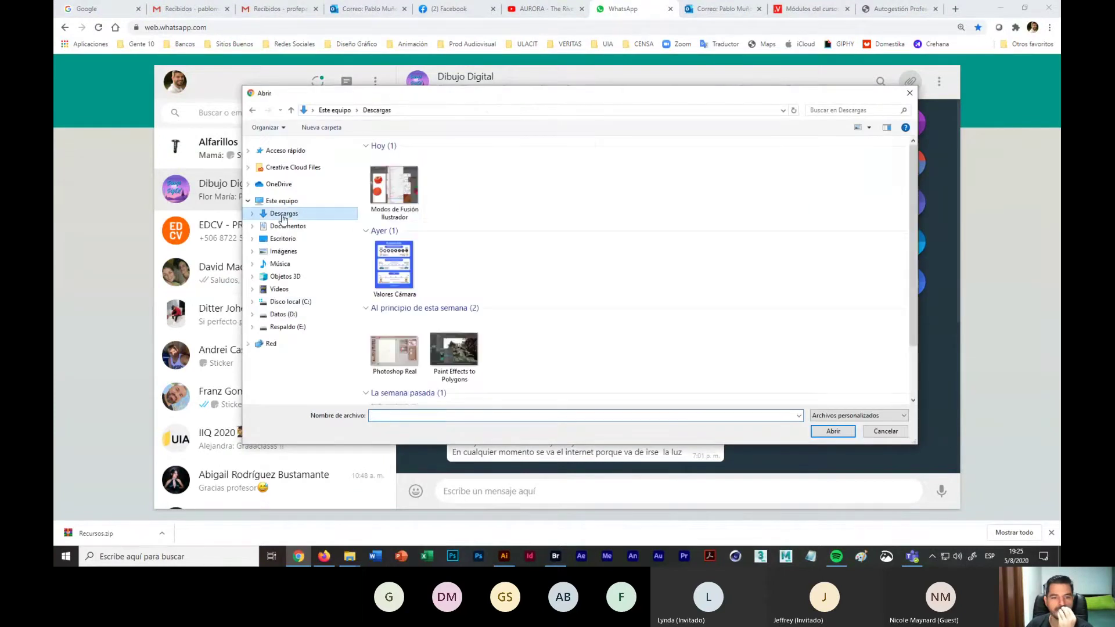
click(395, 187)
click(832, 432)
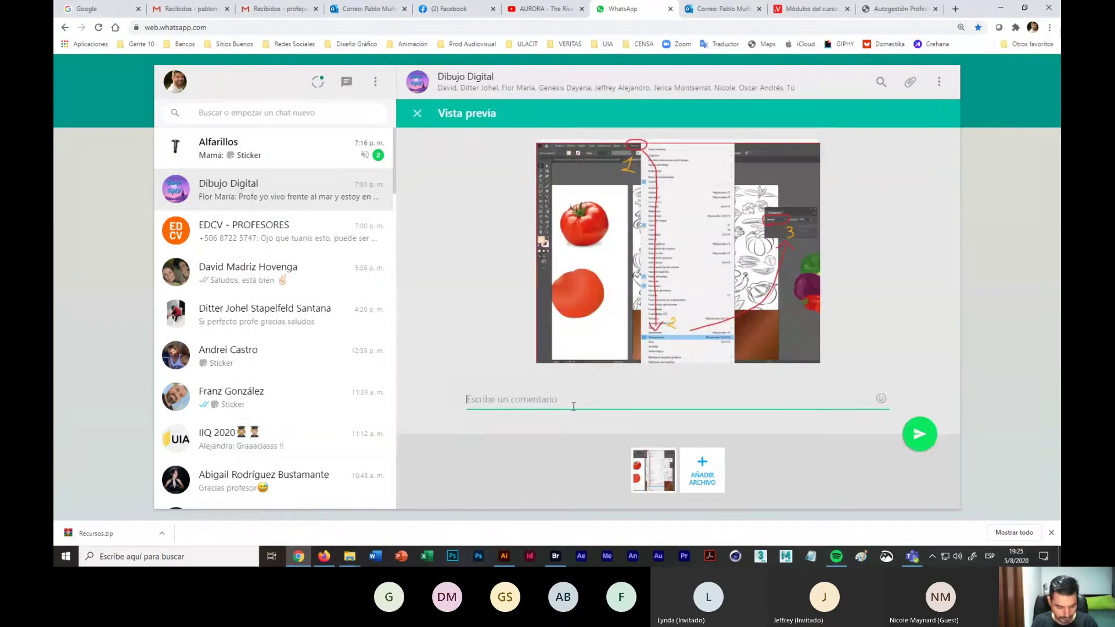
key(ctrl+v)
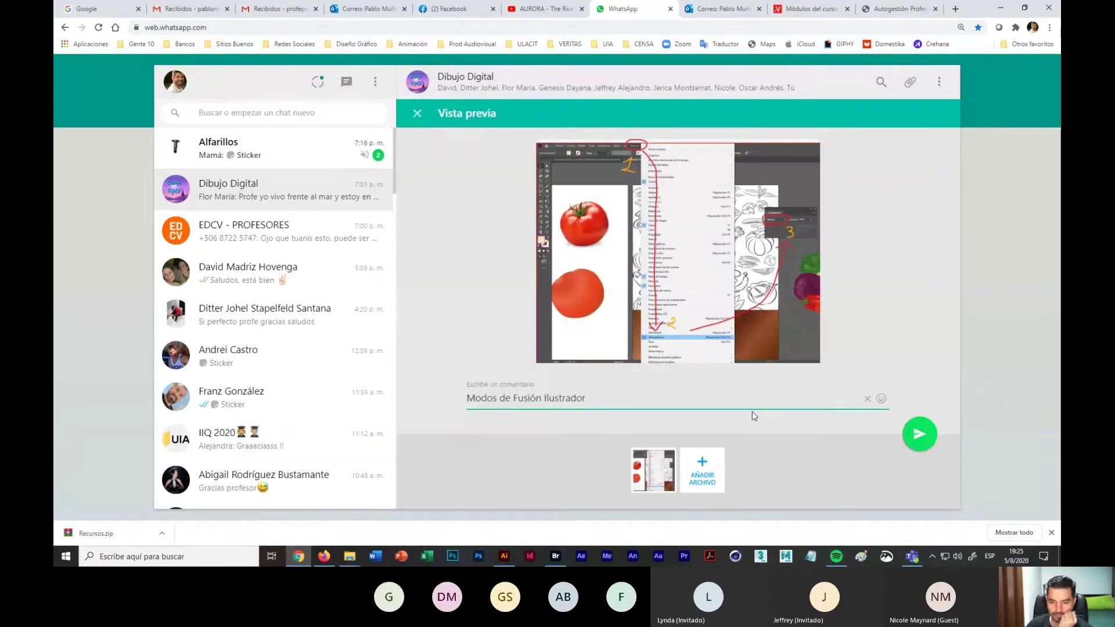
click(918, 434)
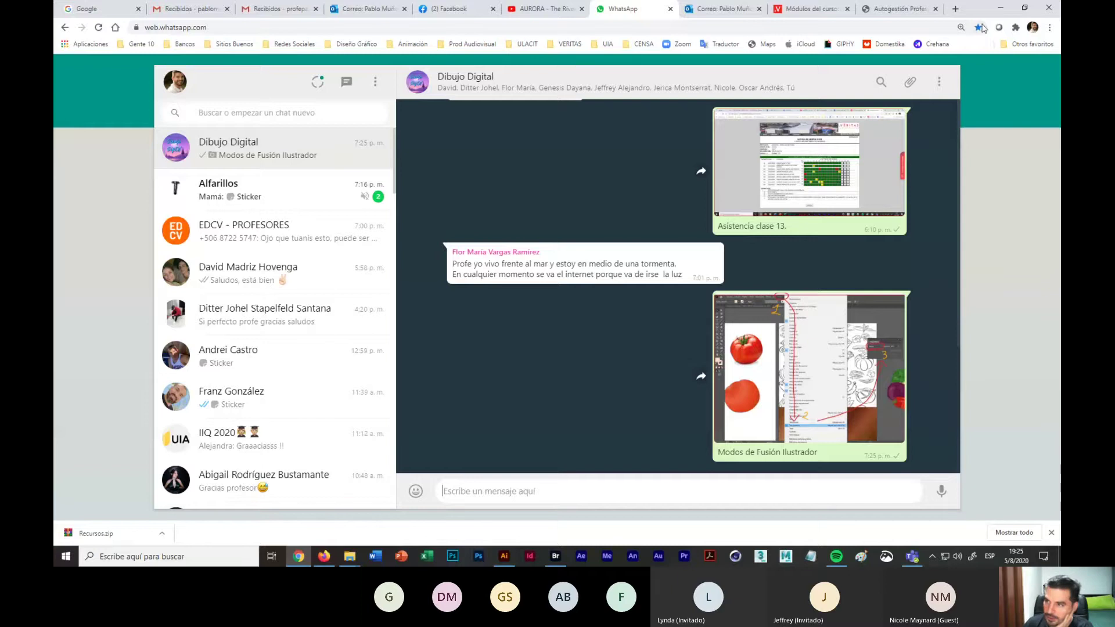
Step: Return to Illustrator and set the vegetable line-drawing image's blend mode to Multiplicar
click(1001, 8)
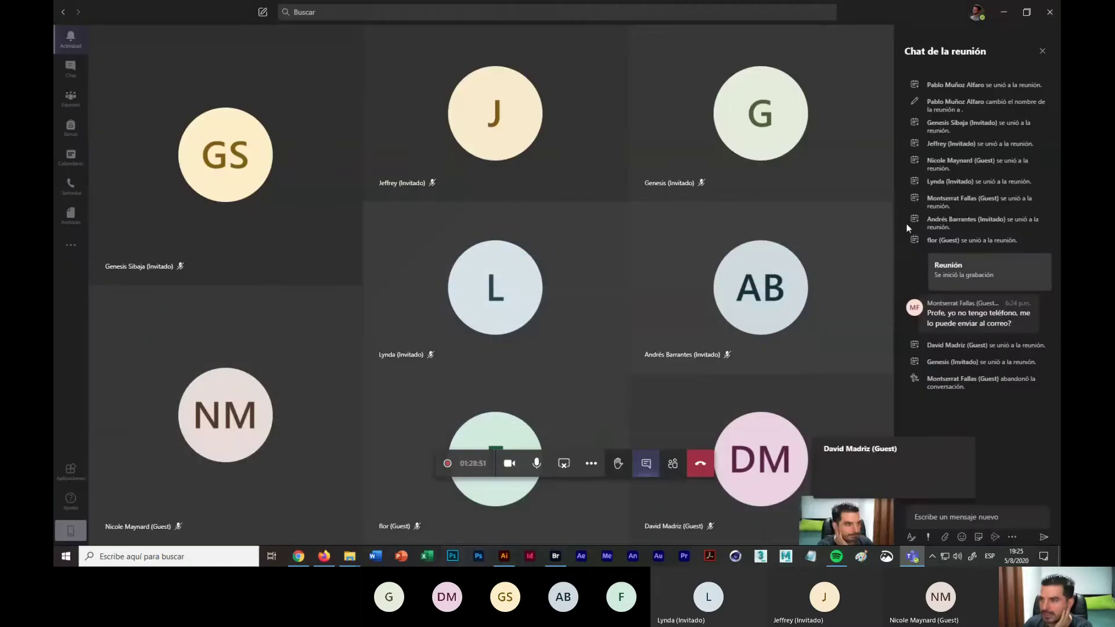
click(1004, 13)
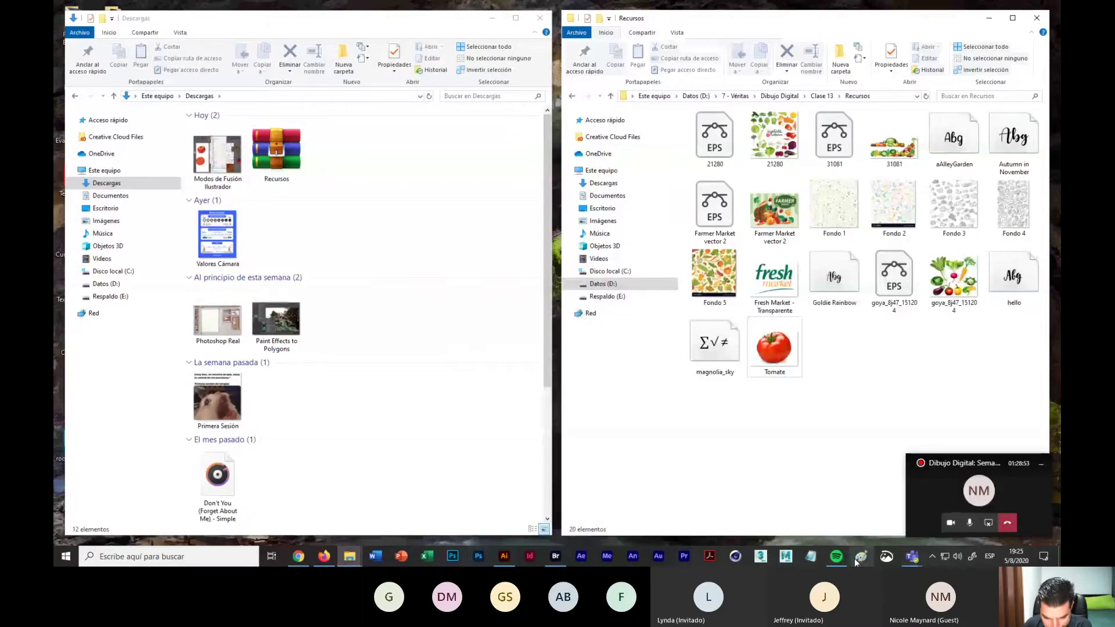
click(497, 556)
click(597, 281)
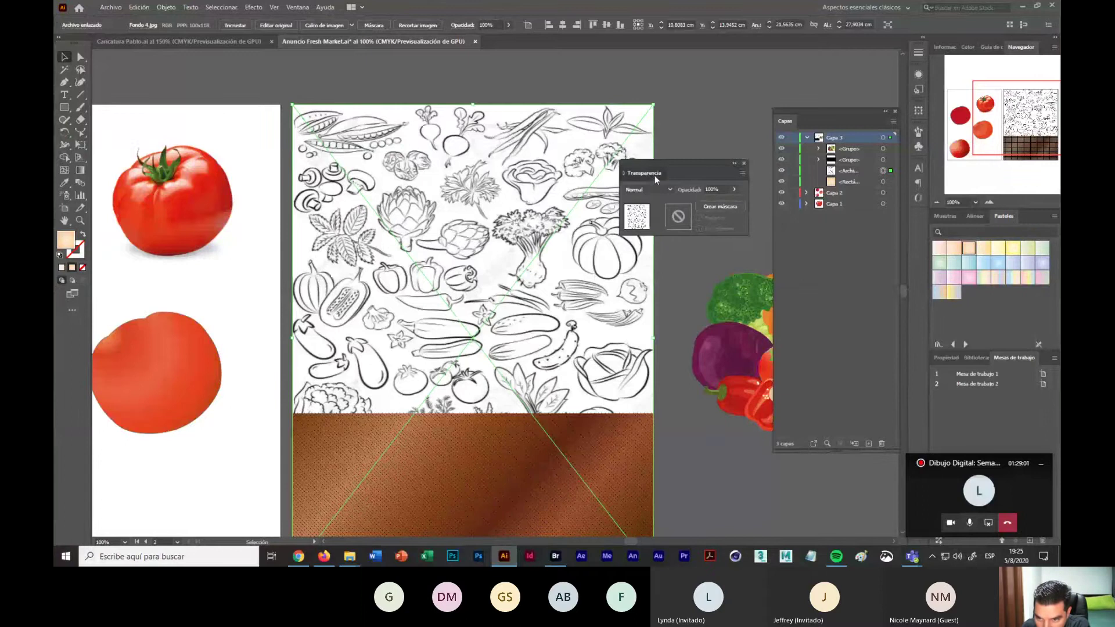
mouse_move(654, 176)
mouse_down()
mouse_move(679, 154)
mouse_move(656, 197)
mouse_up()
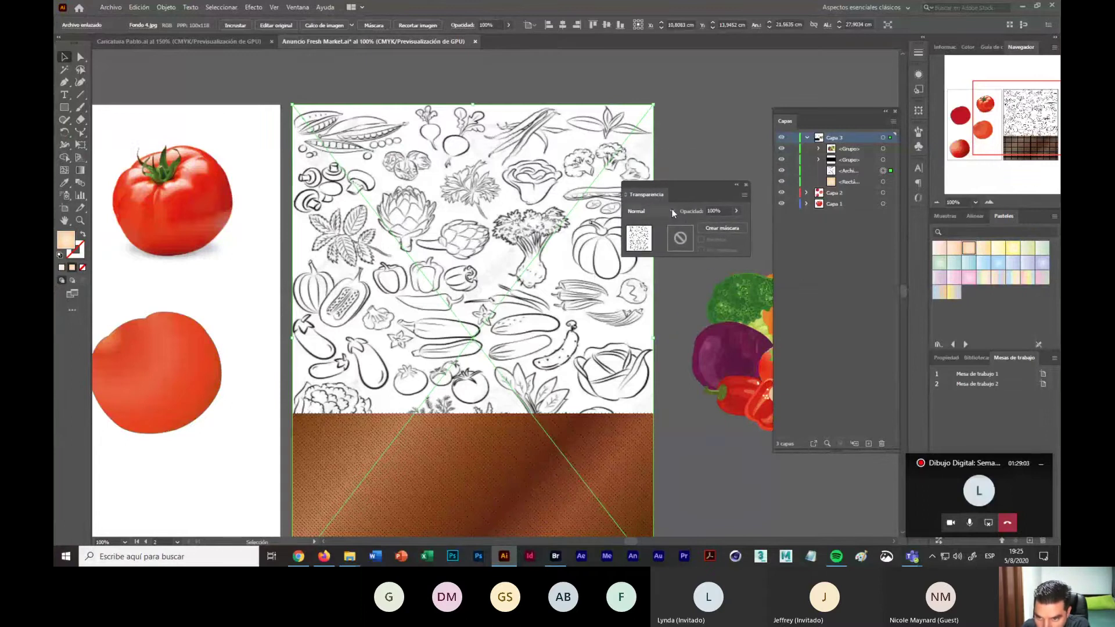
click(673, 213)
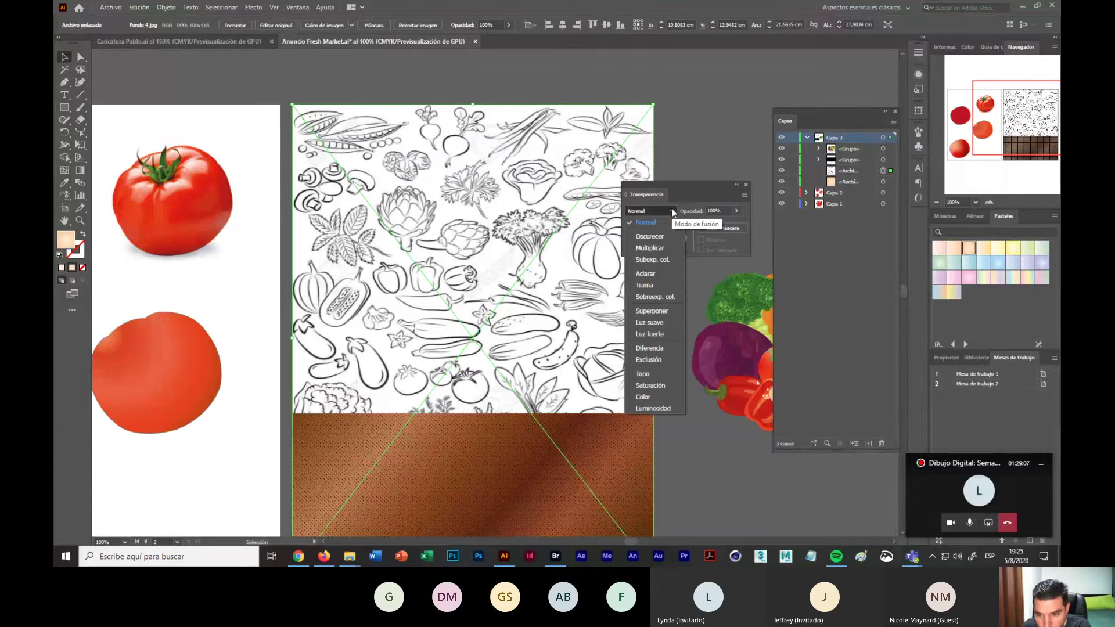
click(656, 248)
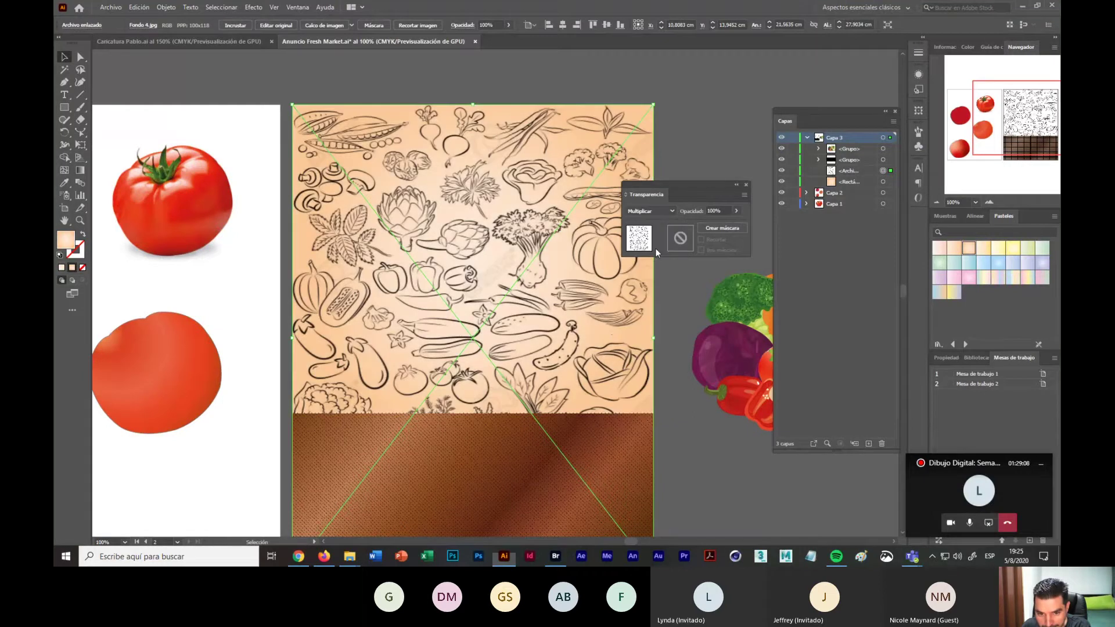
Step: Try the Superponer, Diferencia, Saturación and Aclarar blend modes on the vegetable line drawing
click(671, 211)
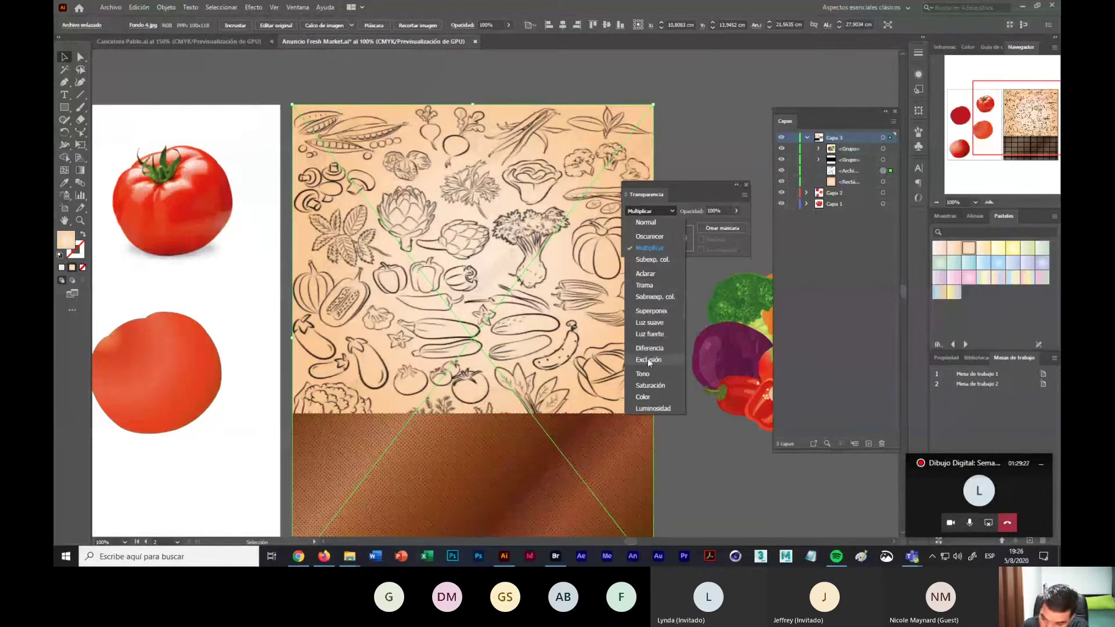
click(651, 311)
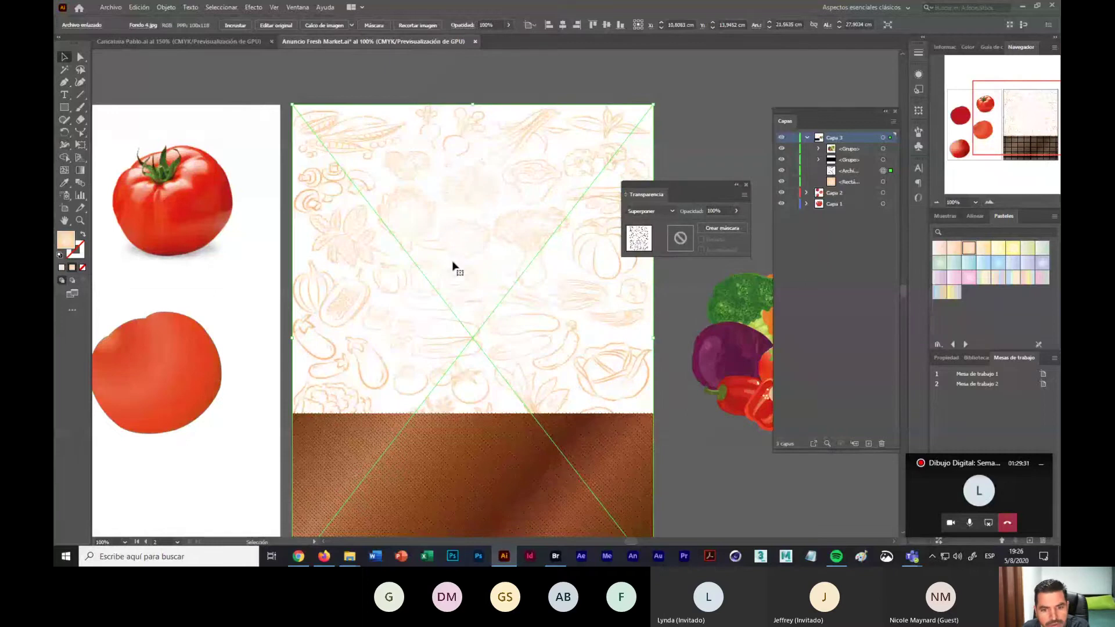
click(671, 210)
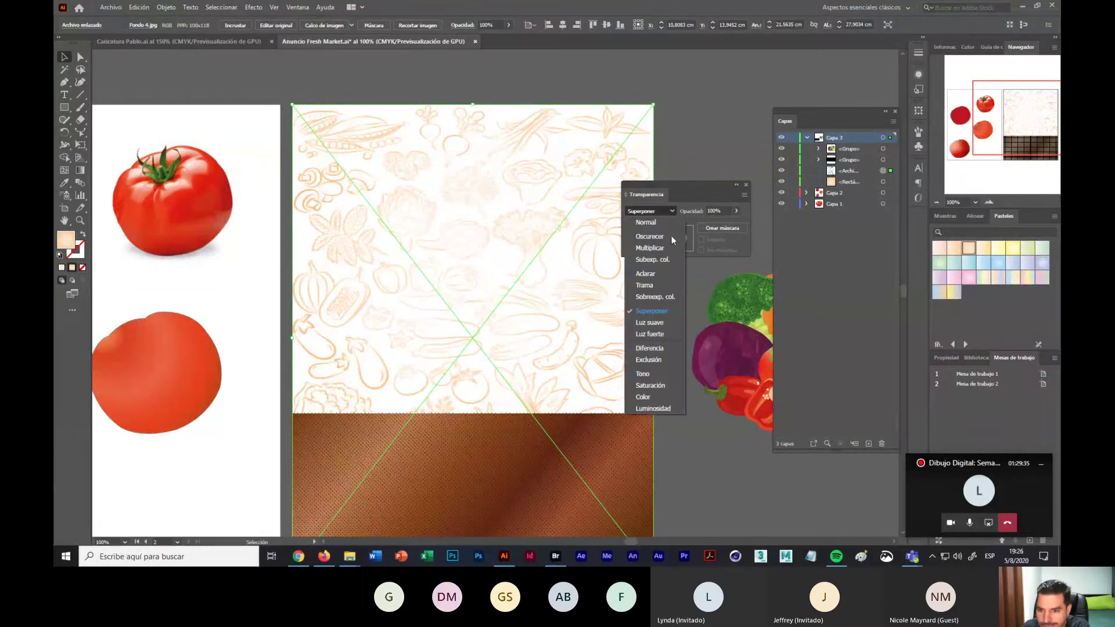
click(660, 347)
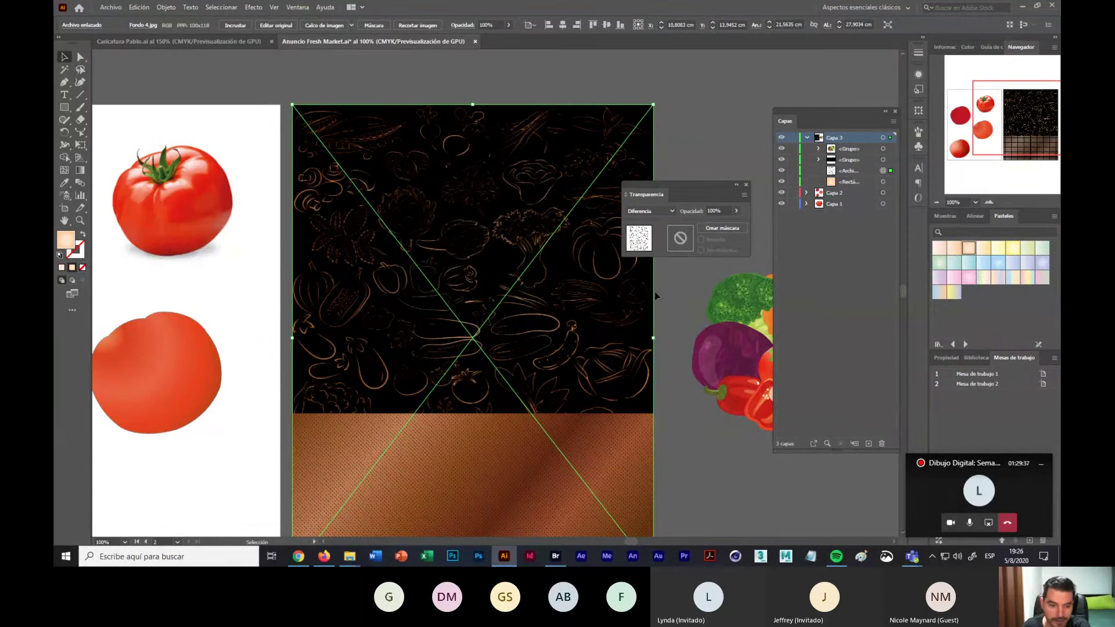
click(672, 209)
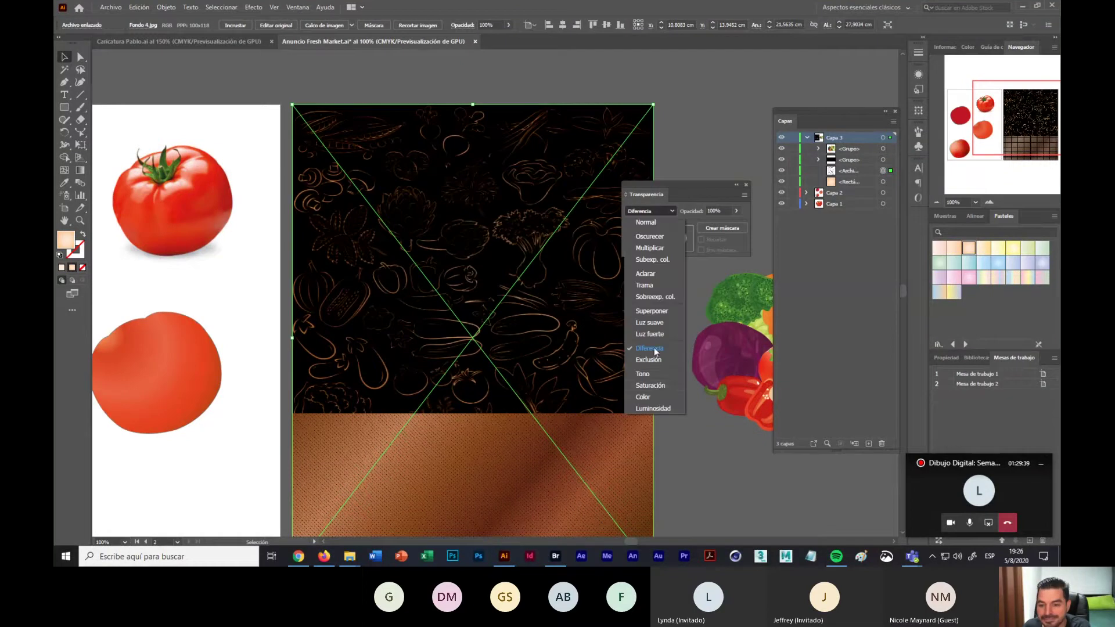
click(656, 387)
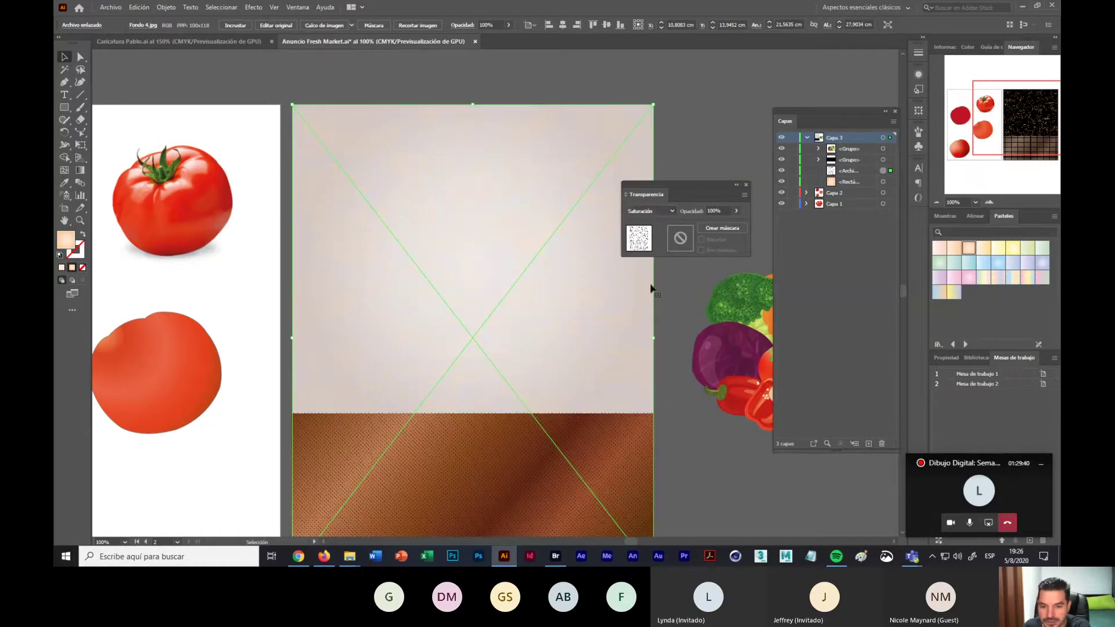
click(671, 210)
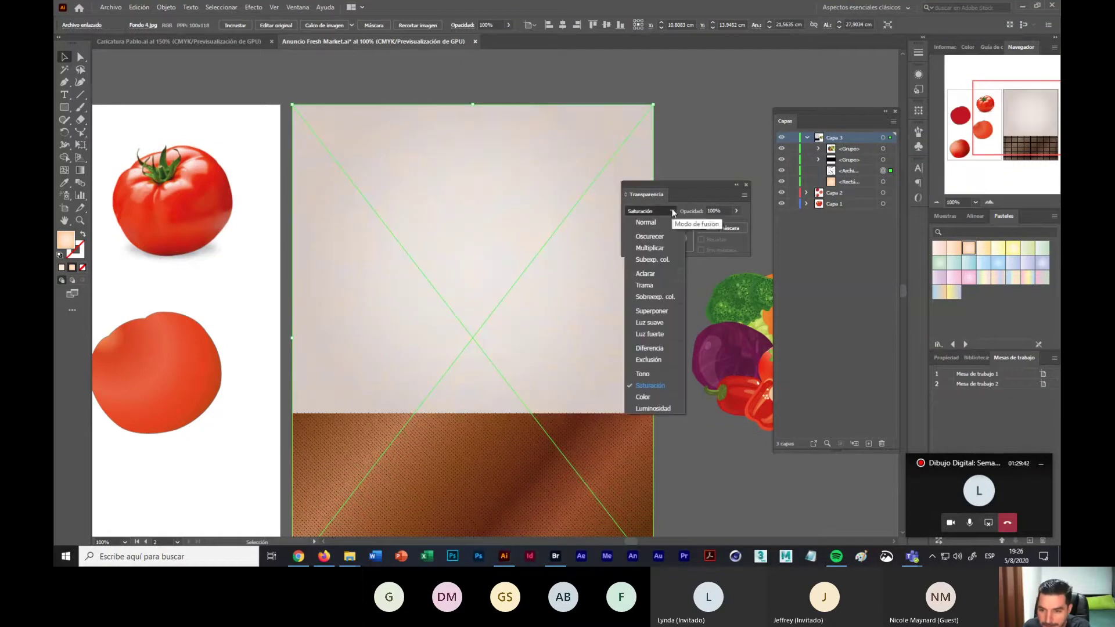
click(657, 270)
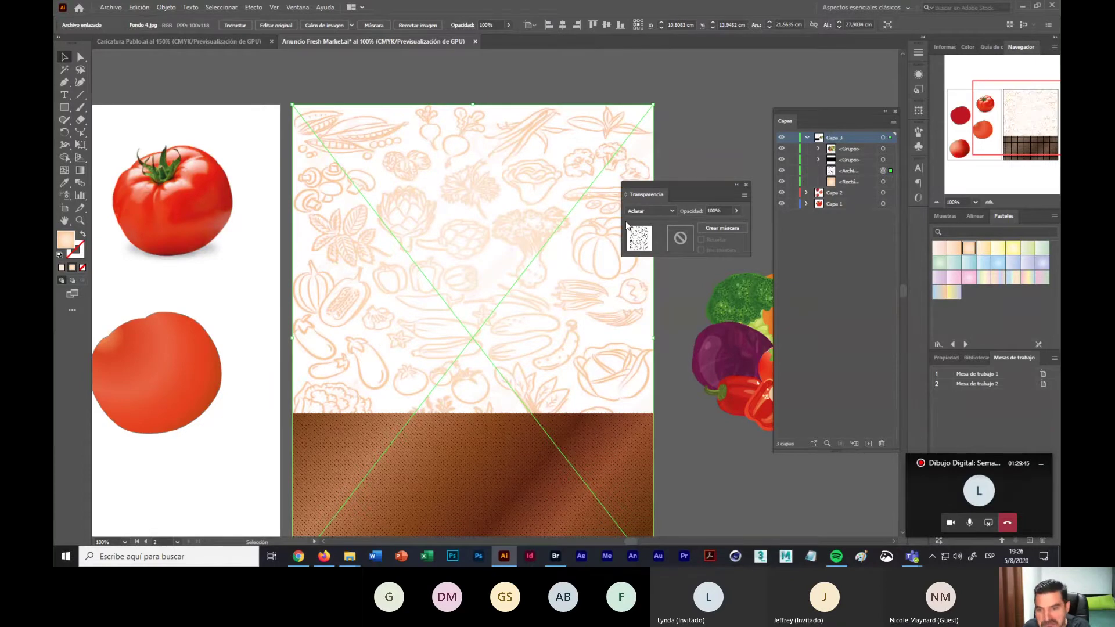
Step: Compare the Oscurecer, Multiplicar, Subexp. col. and Superponer blend modes on the vegetable line drawing
click(671, 209)
click(661, 236)
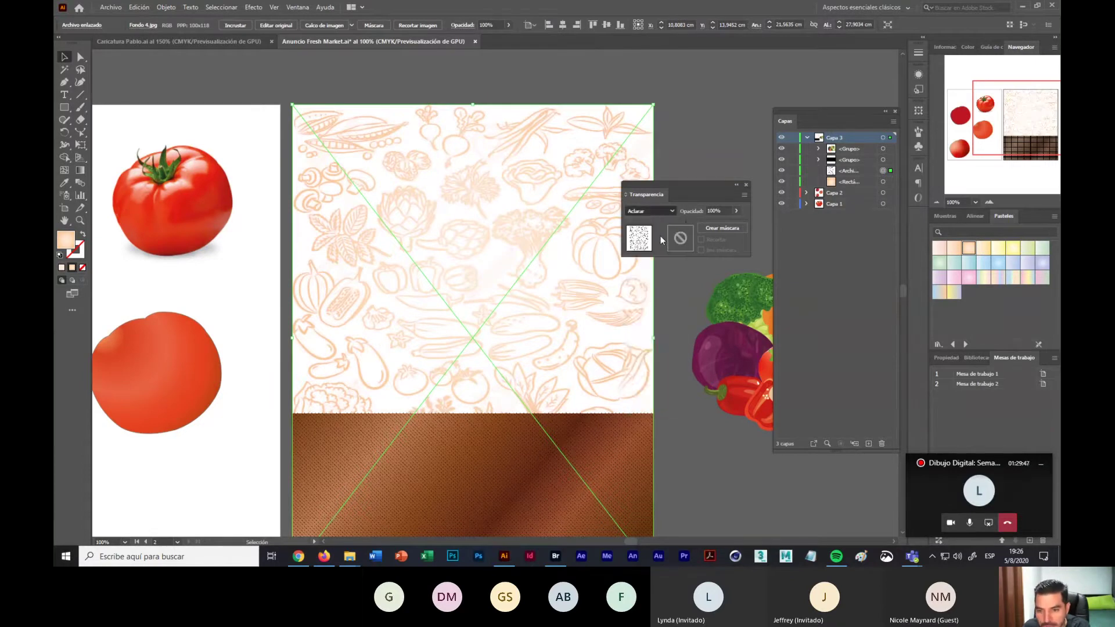
click(673, 211)
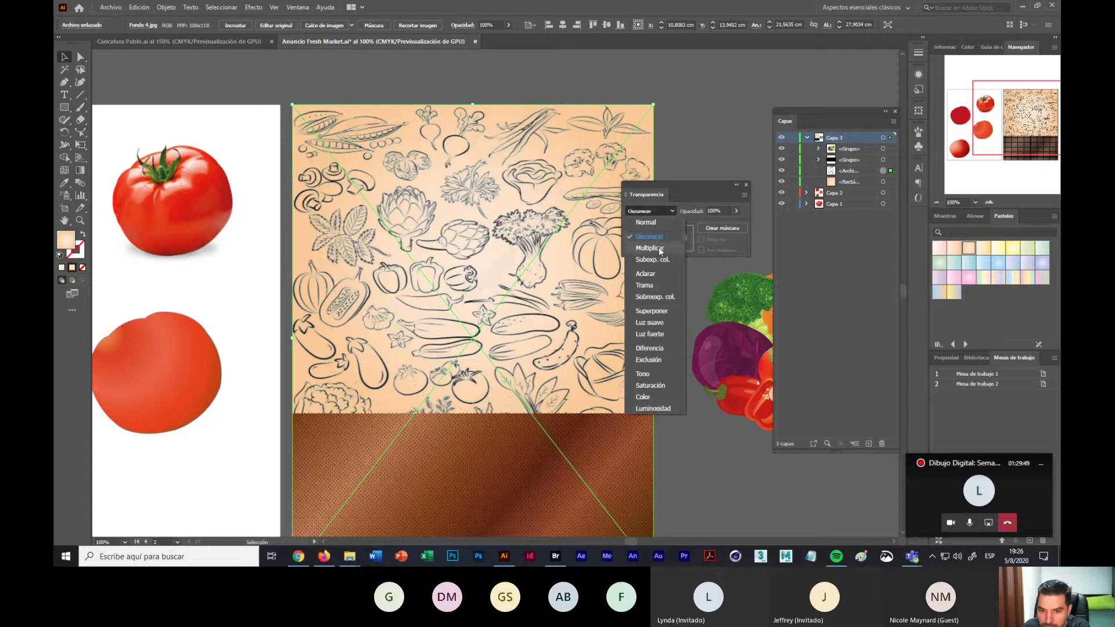
click(658, 247)
click(671, 211)
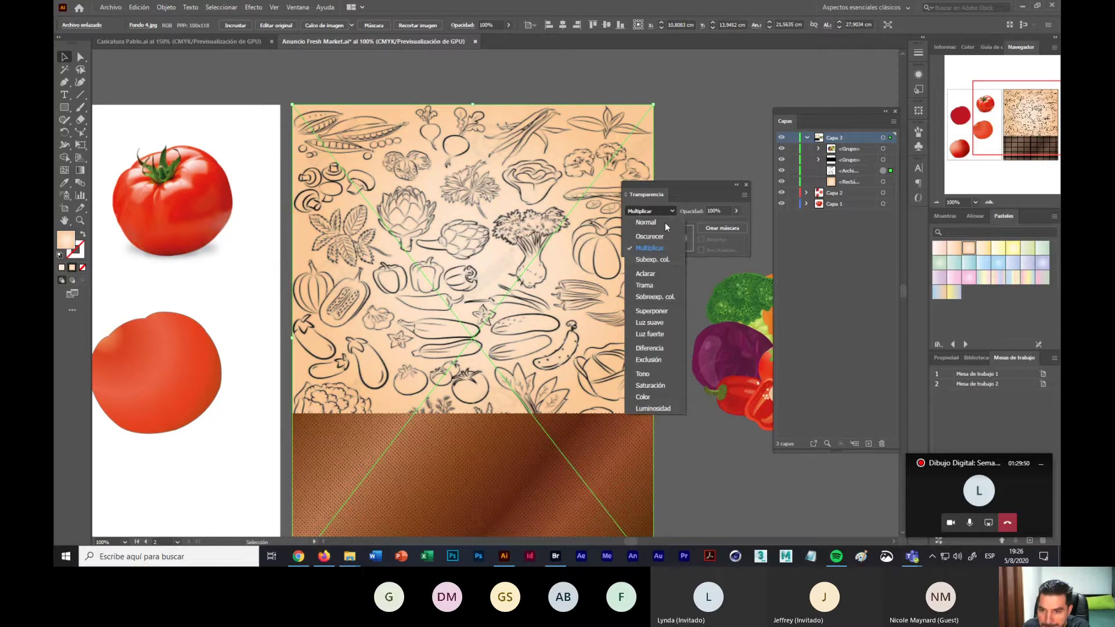
click(658, 260)
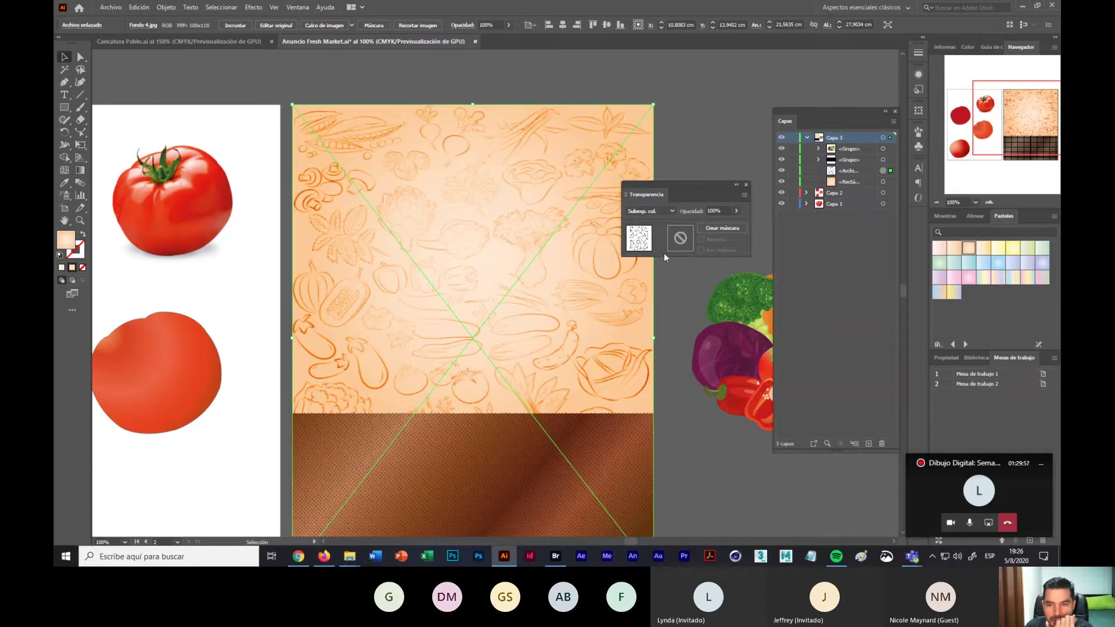
click(671, 211)
click(657, 308)
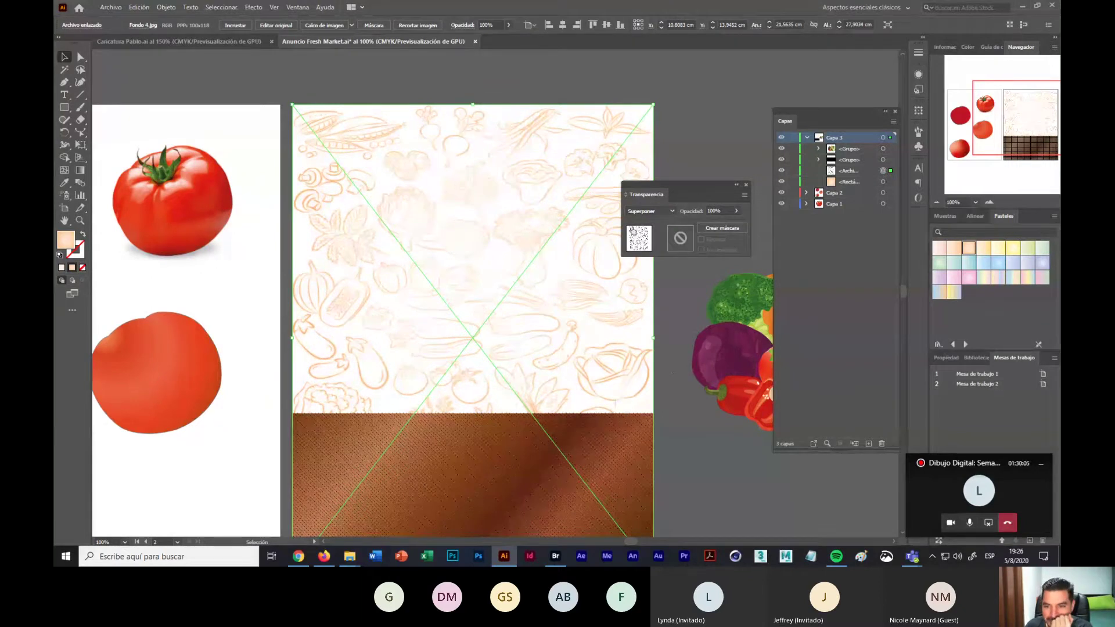
Step: Set the vegetable line drawing's blend mode to Subexp. col. and its opacity to 55%
click(672, 212)
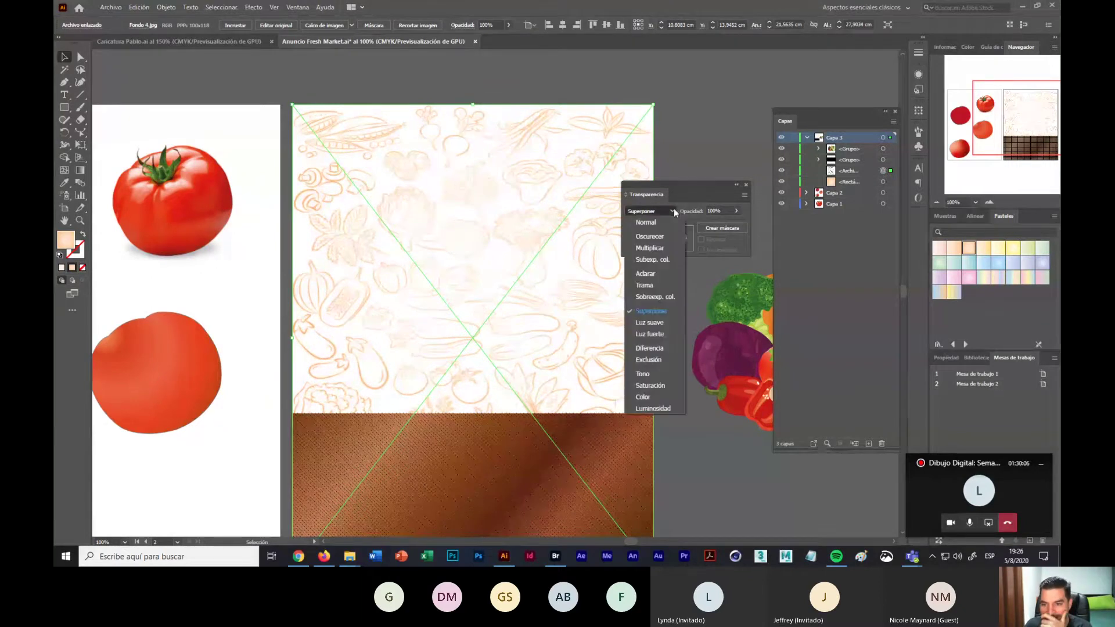
click(661, 256)
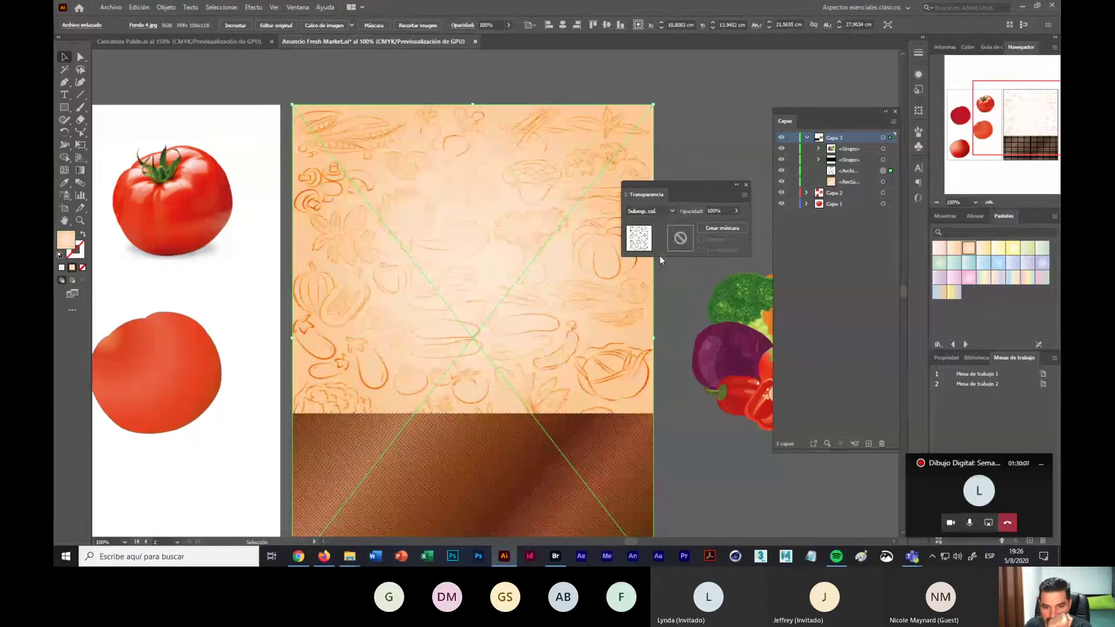
click(737, 211)
drag(734, 227, 721, 228)
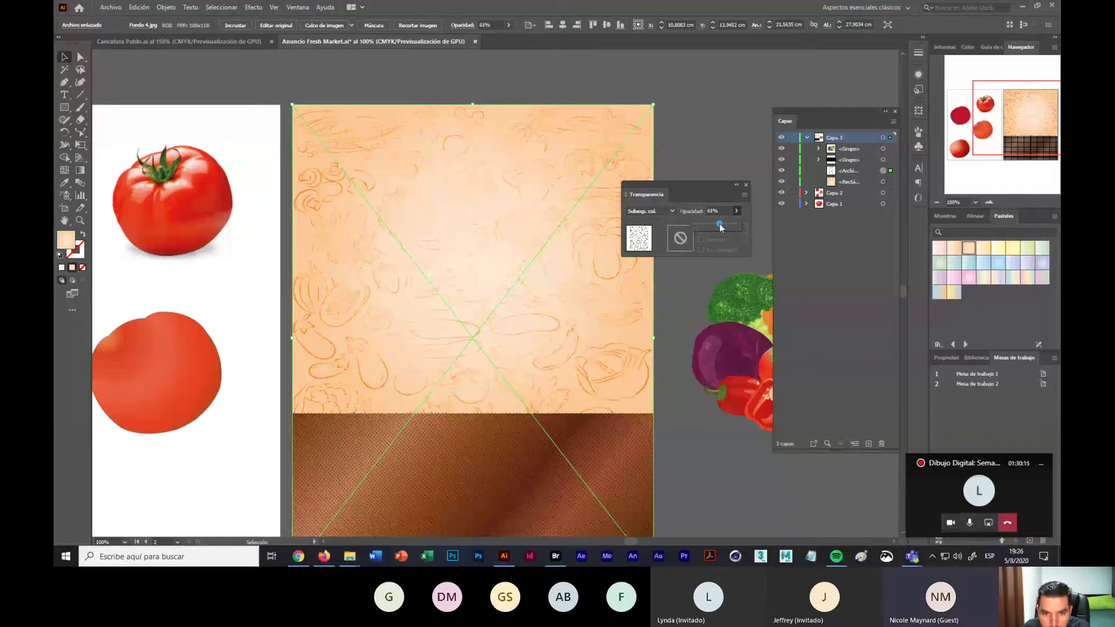
drag(721, 226, 718, 227)
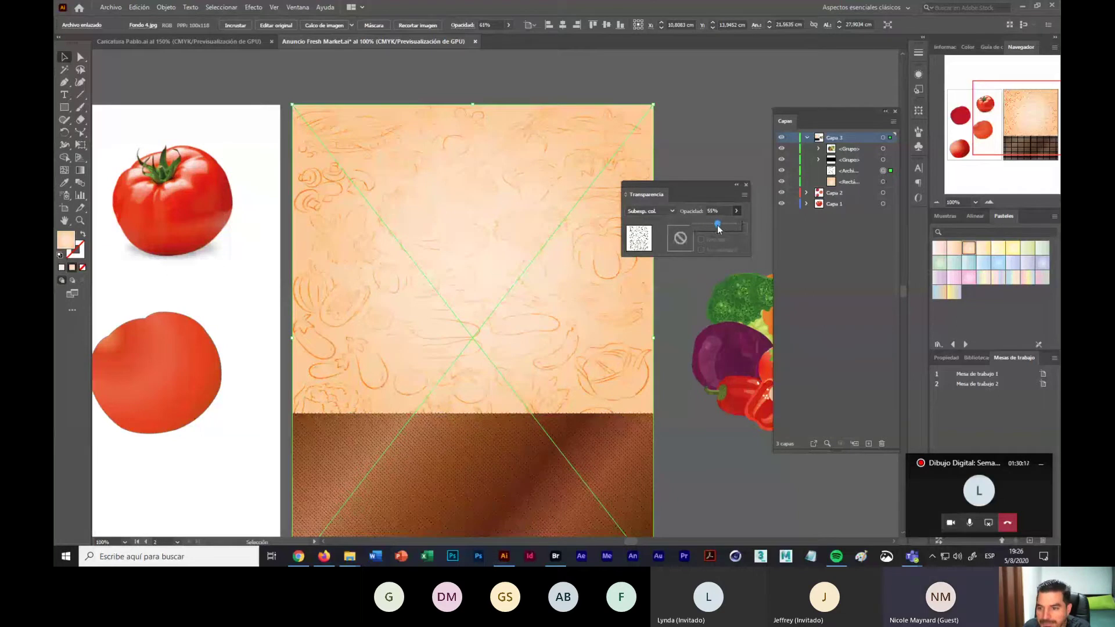
click(661, 297)
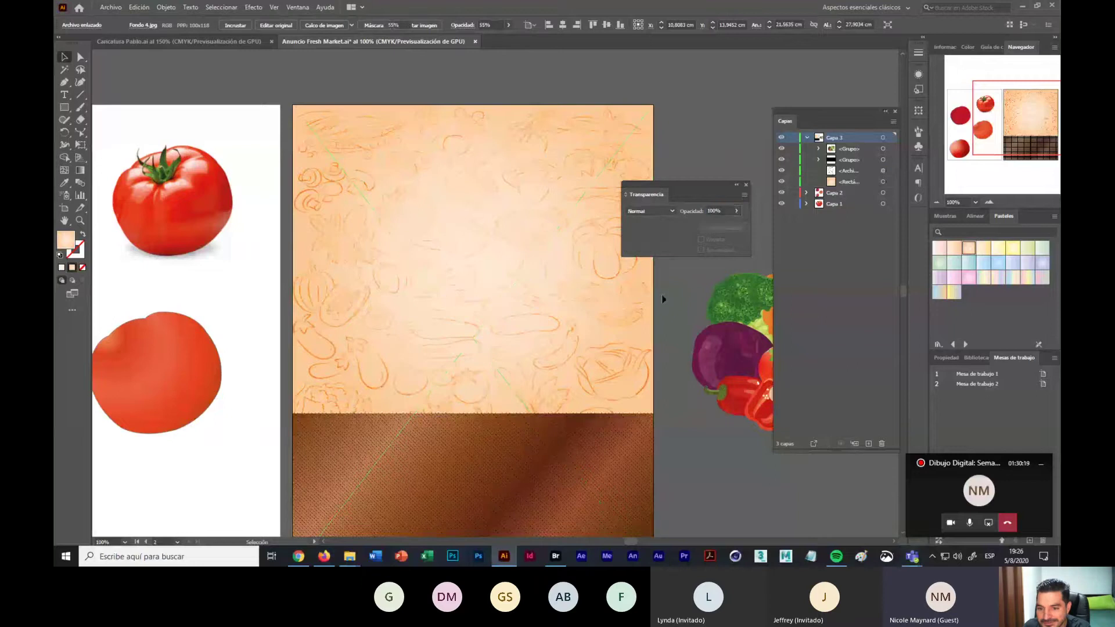
click(500, 309)
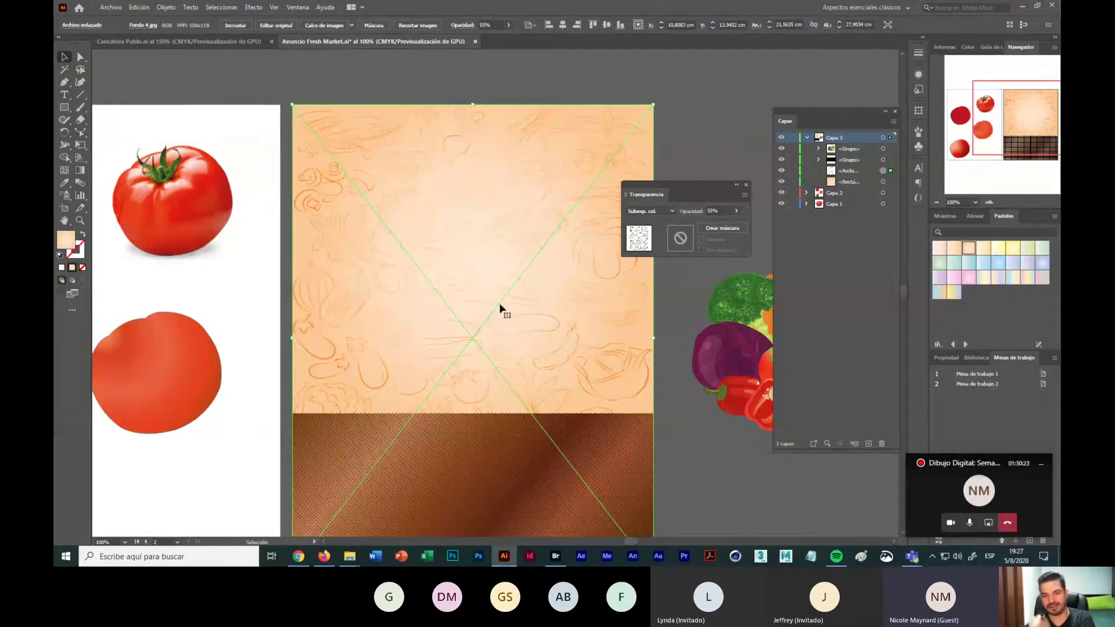
Step: Switch to WhatsApp in Chrome and open the sent "Modos de Fusión Ilustrador" image for full viewing
click(298, 557)
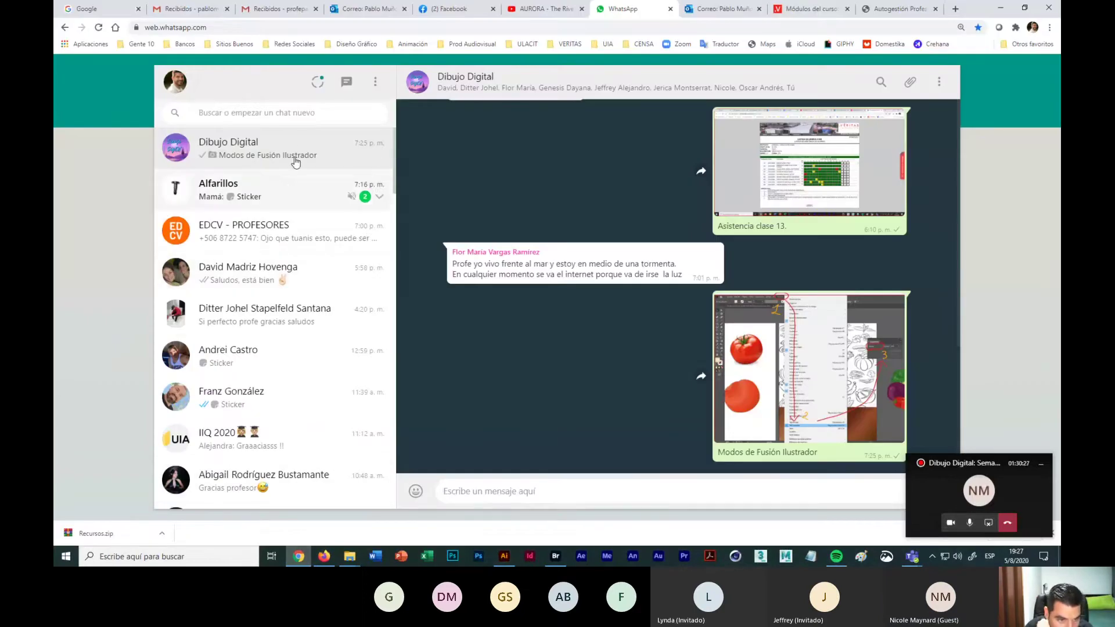
click(811, 344)
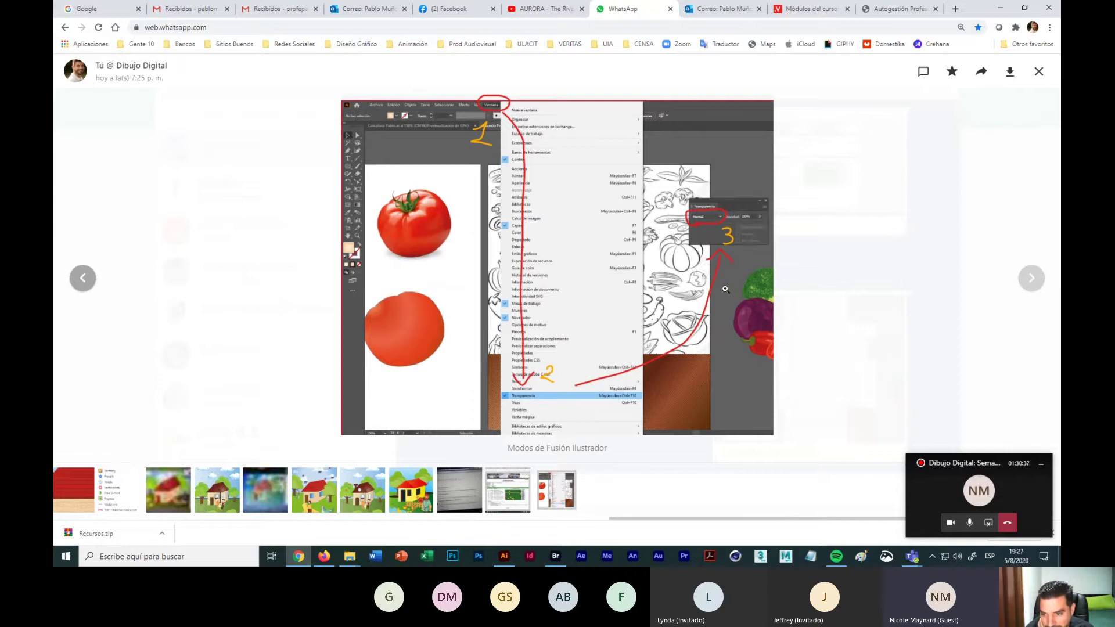
Step: Close the viewed WhatsApp image, switch back to Illustrator, and move the vegetable line drawing off the advert artboard, partly over the tomato artboard
click(1040, 72)
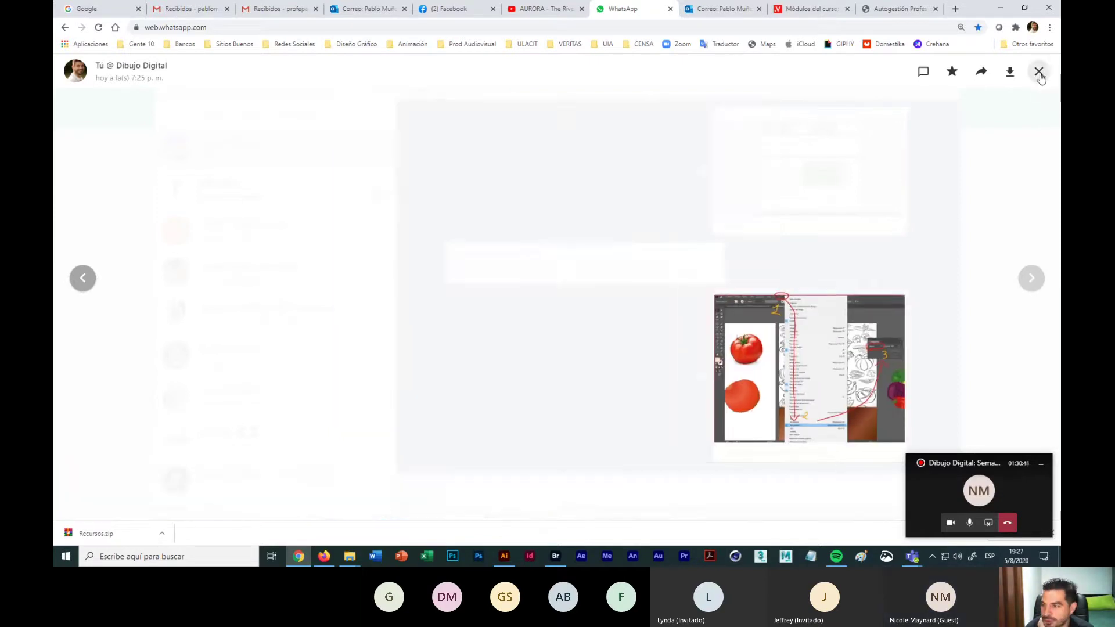
click(998, 13)
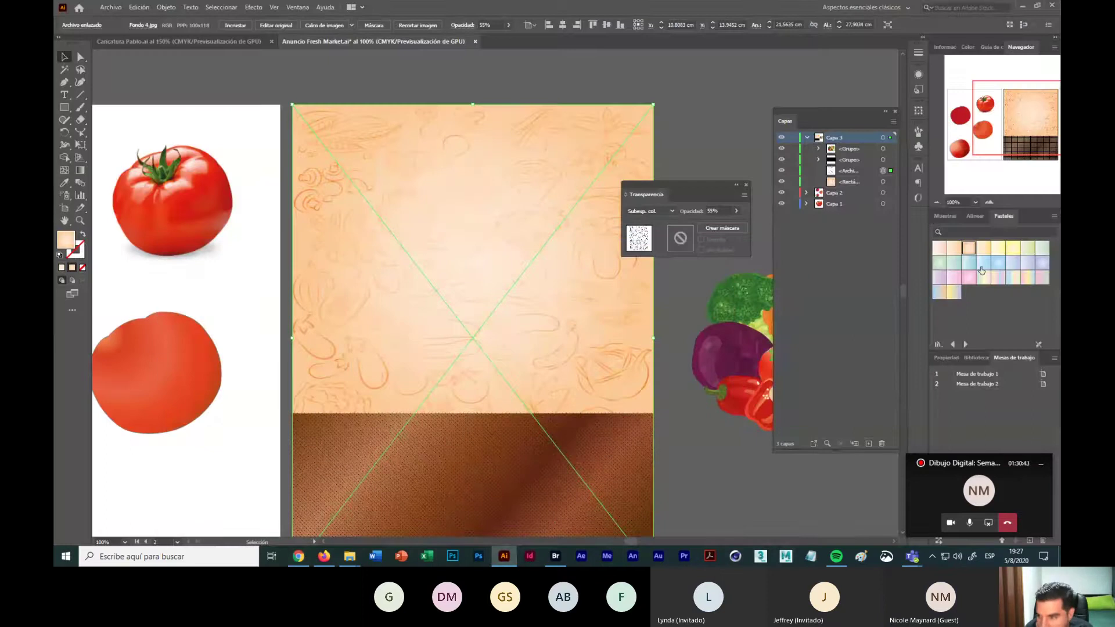
click(936, 201)
click(936, 201)
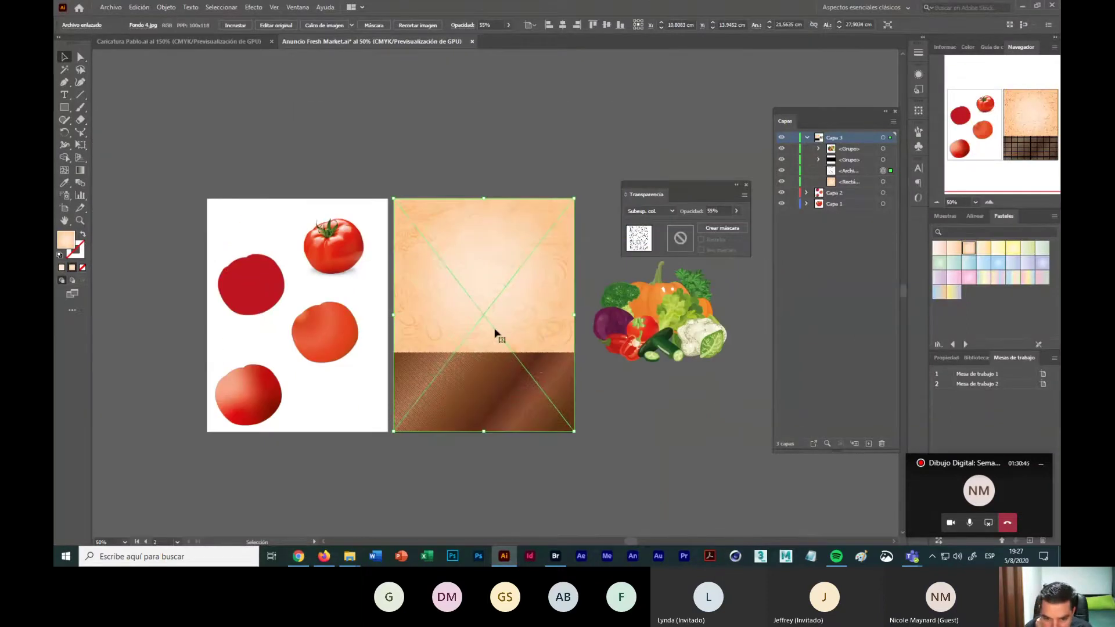
click(381, 149)
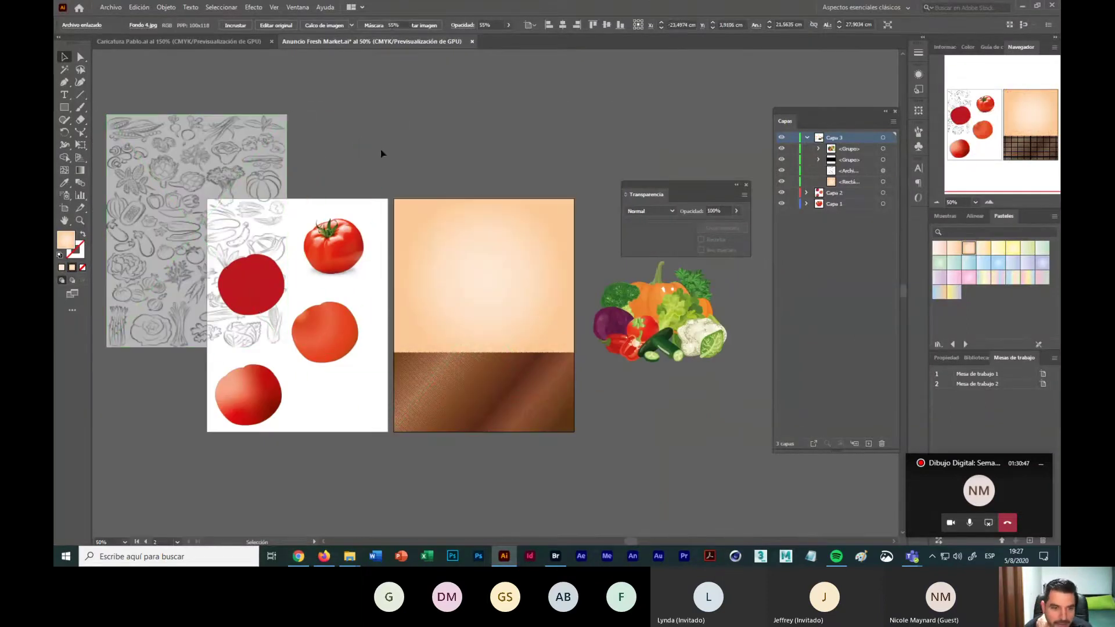
Step: Place the linked image Fondo 1 with its upper-left corner at the advert artboard's upper-left corner
click(111, 7)
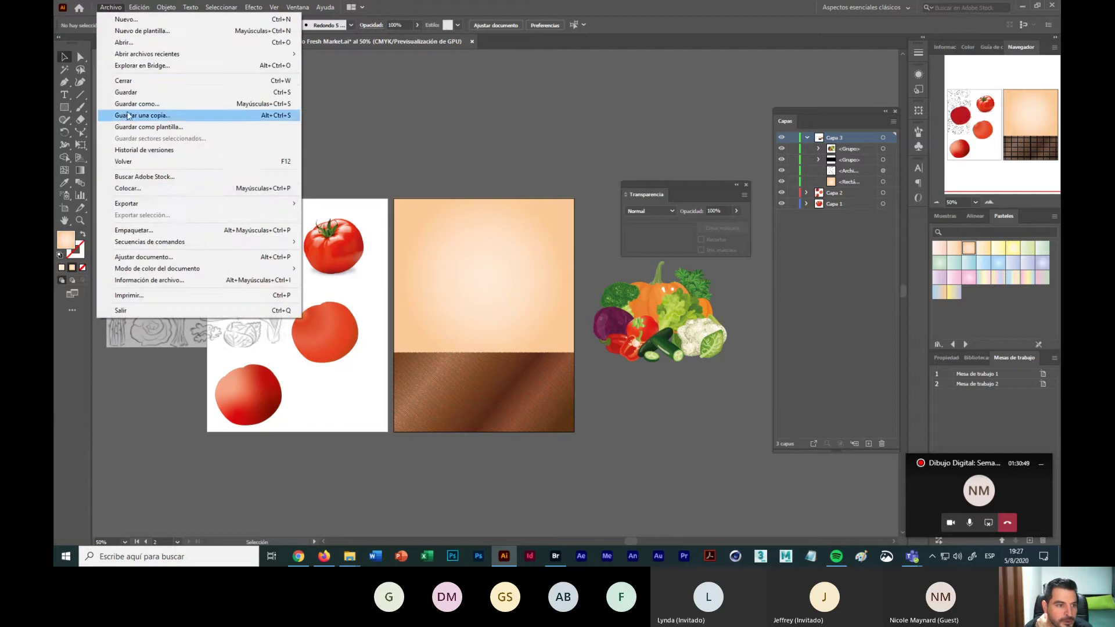
click(145, 190)
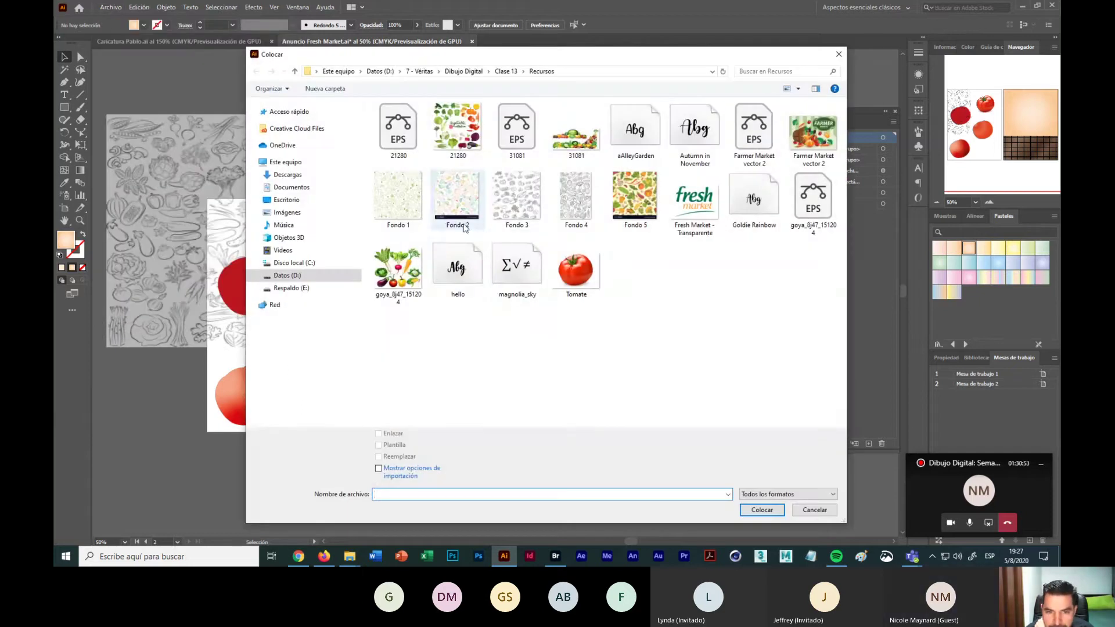
click(395, 203)
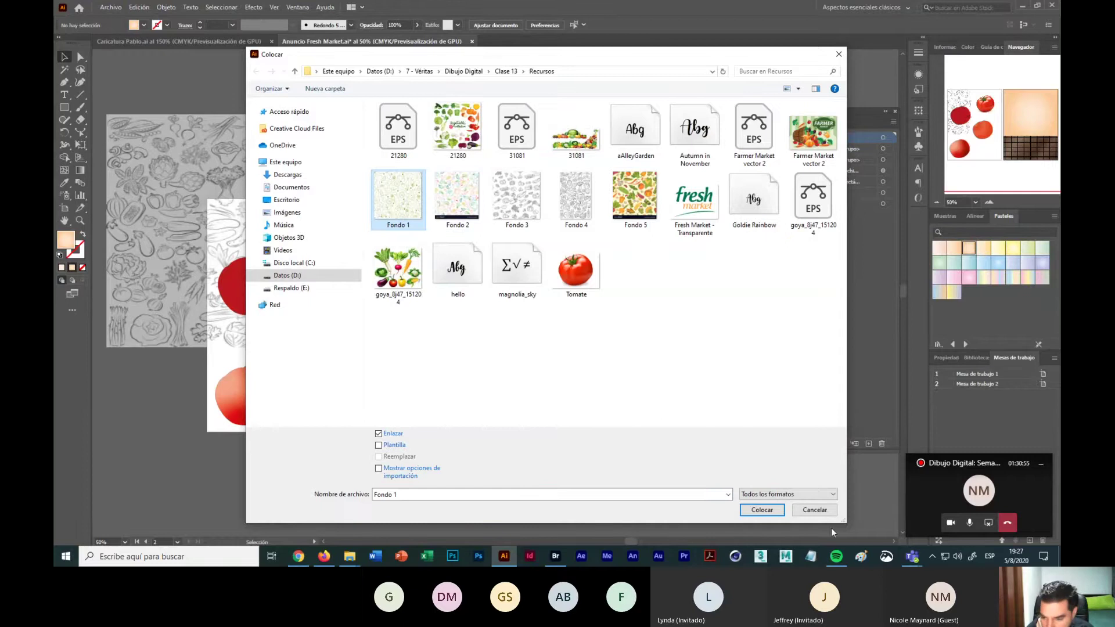
click(759, 513)
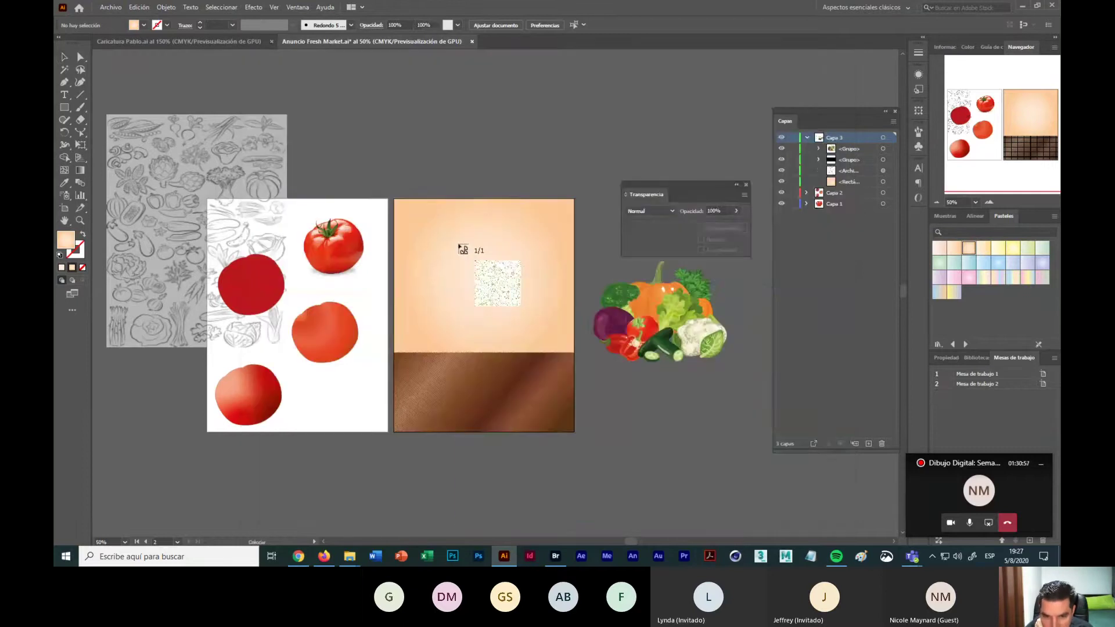
click(459, 244)
drag(624, 355, 536, 287)
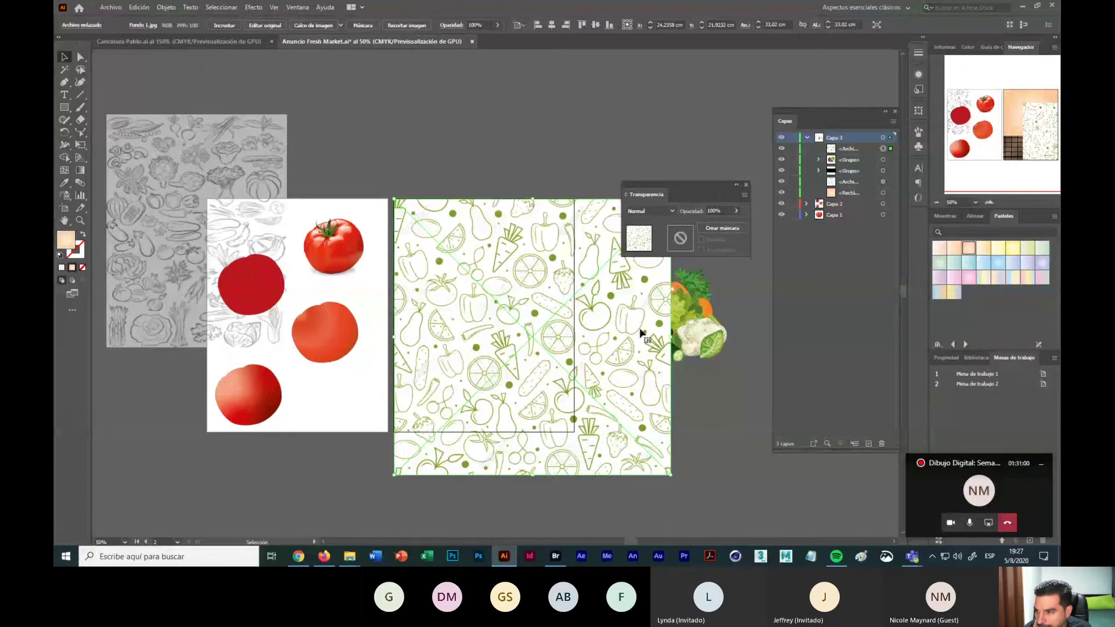
Step: Scale the Fondo 1 pattern to the advert artboard's size, about 21.5 by 27.8 cm
click(988, 201)
scroll(839, 503, down, 1)
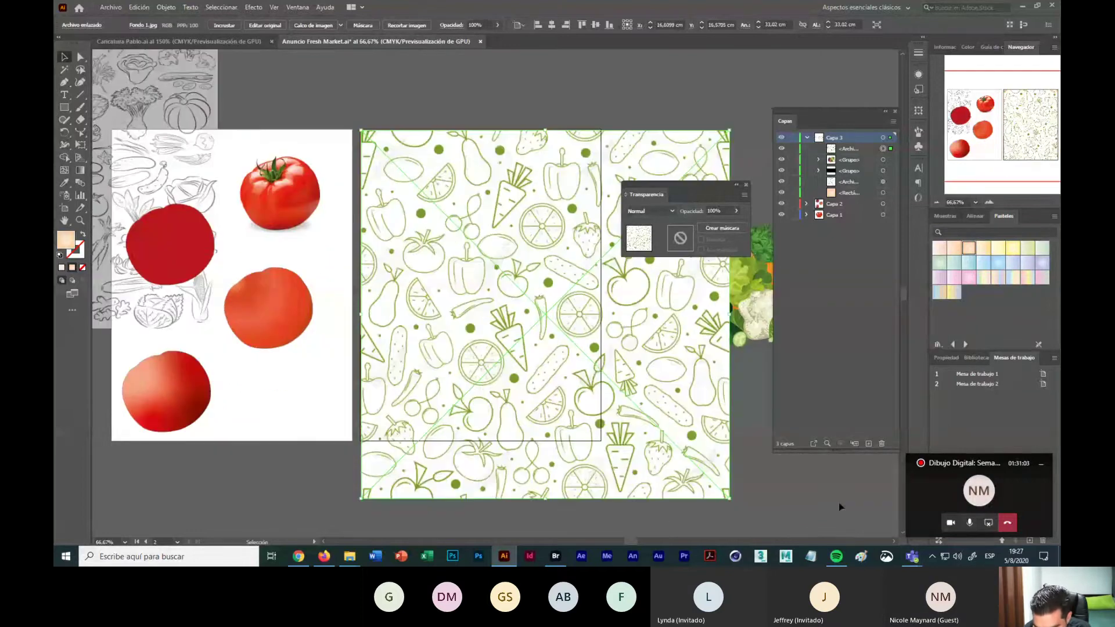
drag(602, 441, 602, 442)
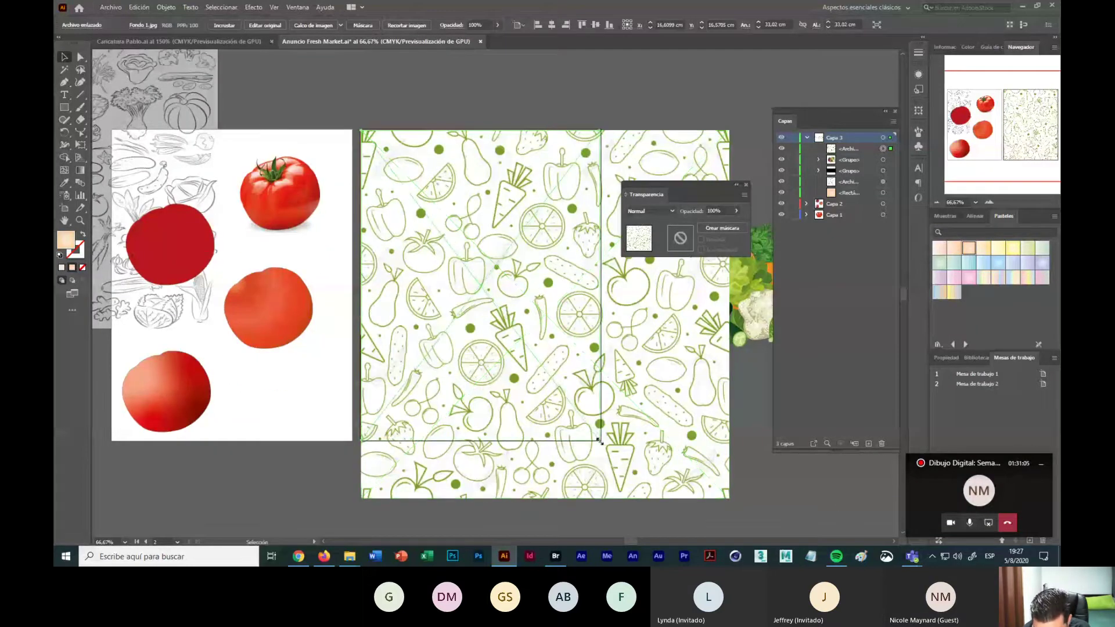
Step: Offset the Fondo 1 pattern to expose the peach background, and send both objects behind the rest of the artwork
drag(503, 187, 525, 225)
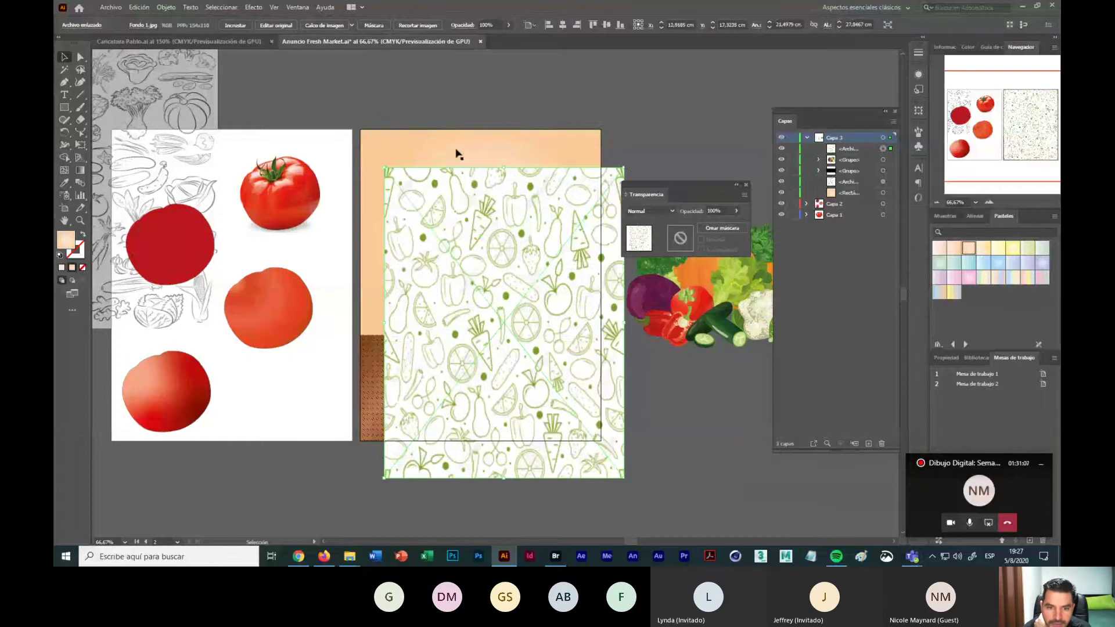
click(455, 149)
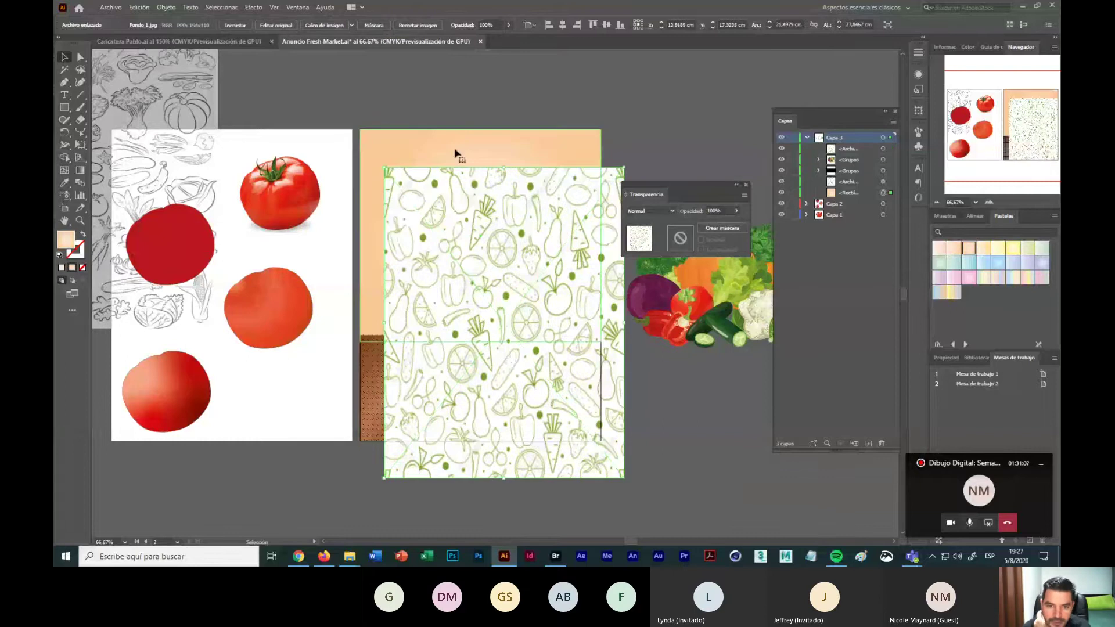
shift+click(561, 293)
right_click(552, 241)
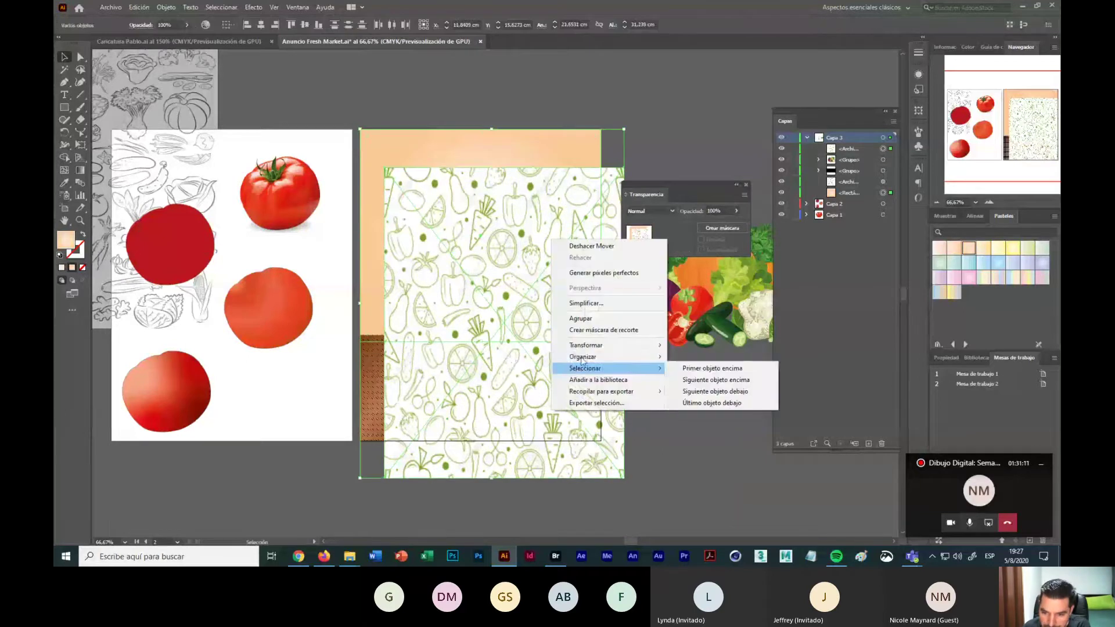
mouse_move(584, 358)
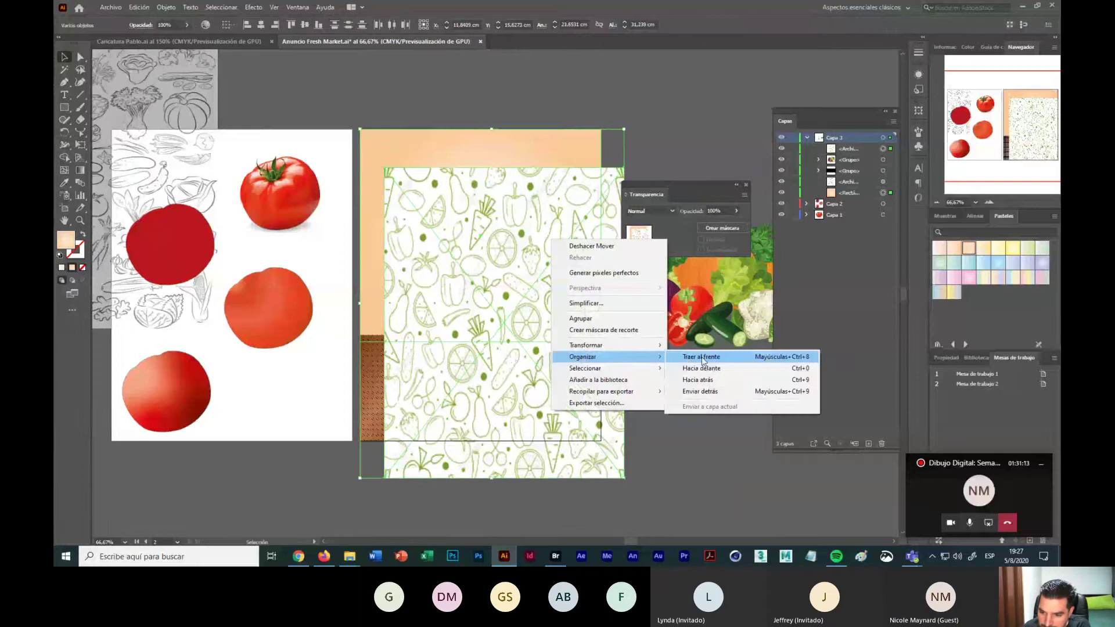
click(701, 392)
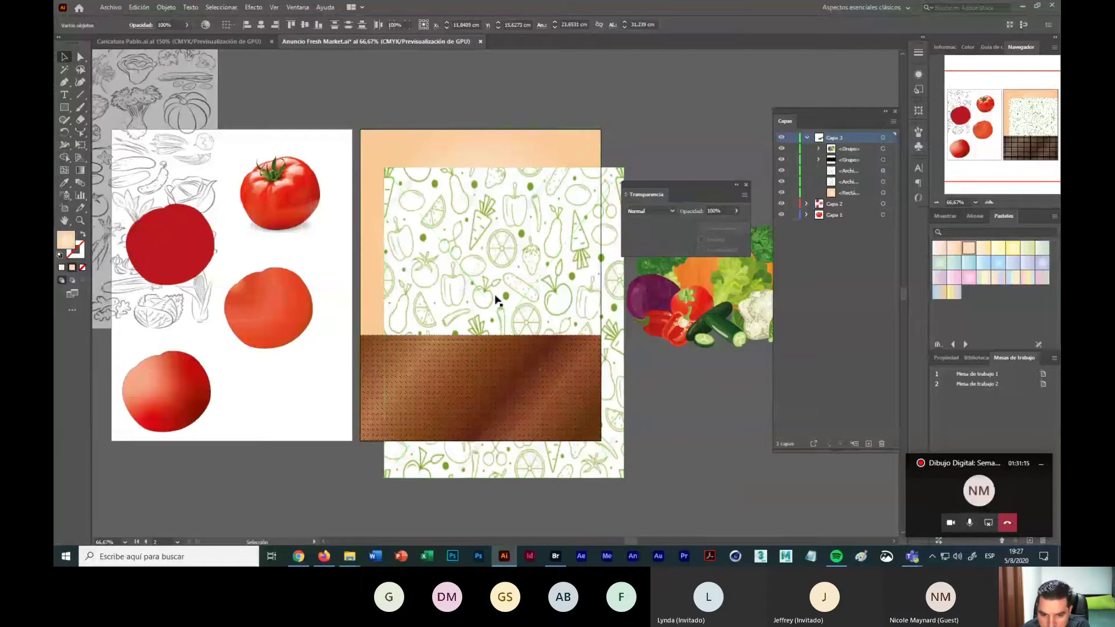
key(ctrl+shift+a)
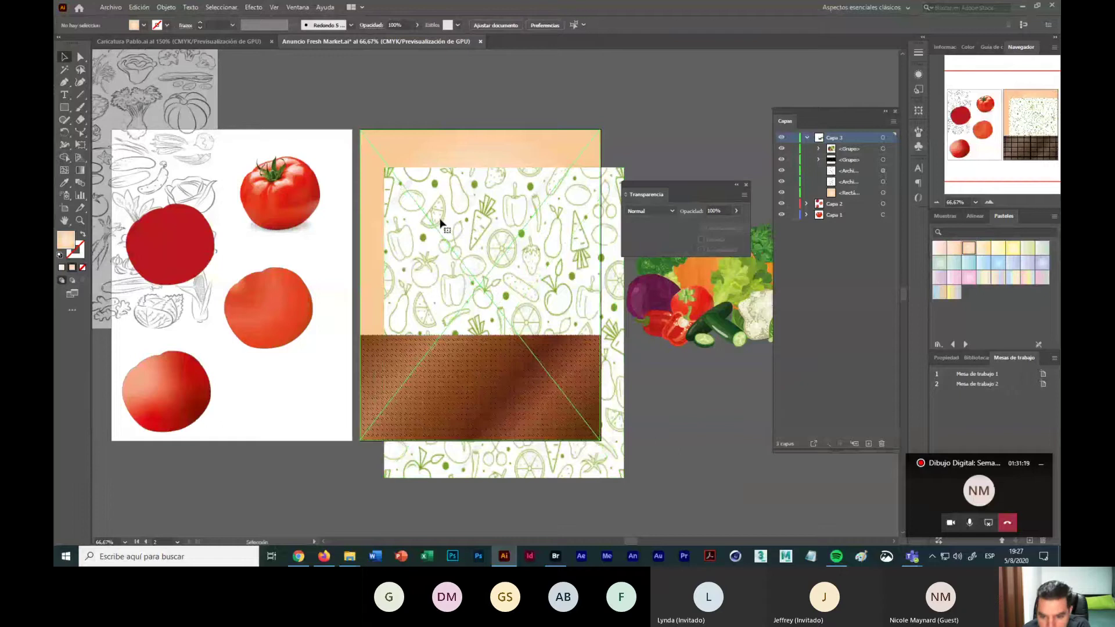
Step: Fit the Fondo 1 pattern over the peach area above the brown band, about 21.6 cm wide and 20.9 cm high
drag(489, 462, 480, 359)
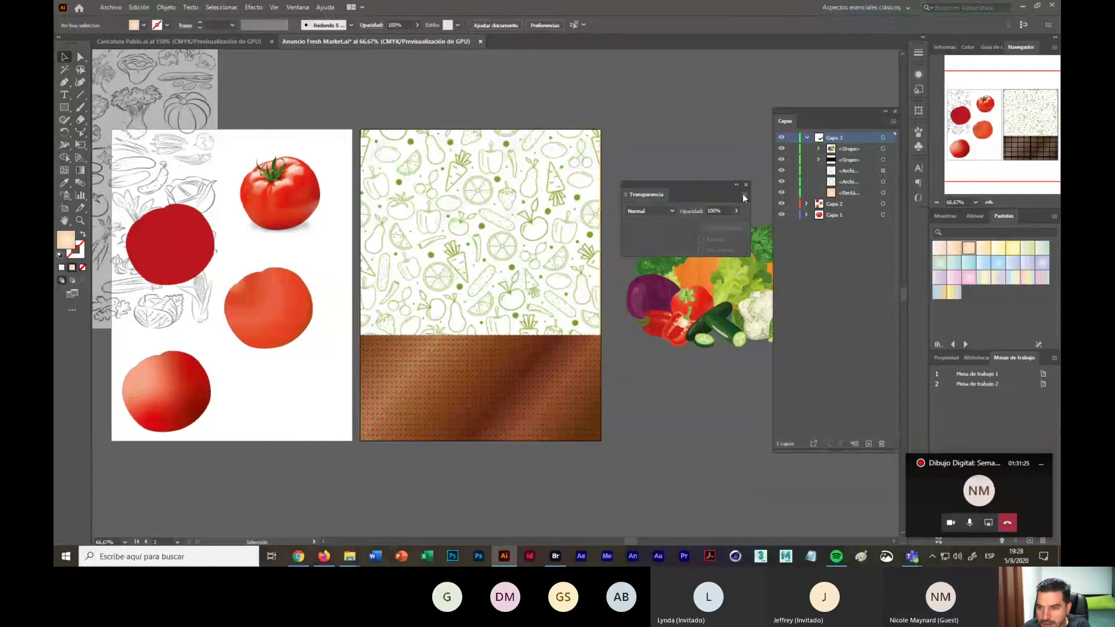
click(715, 161)
click(510, 173)
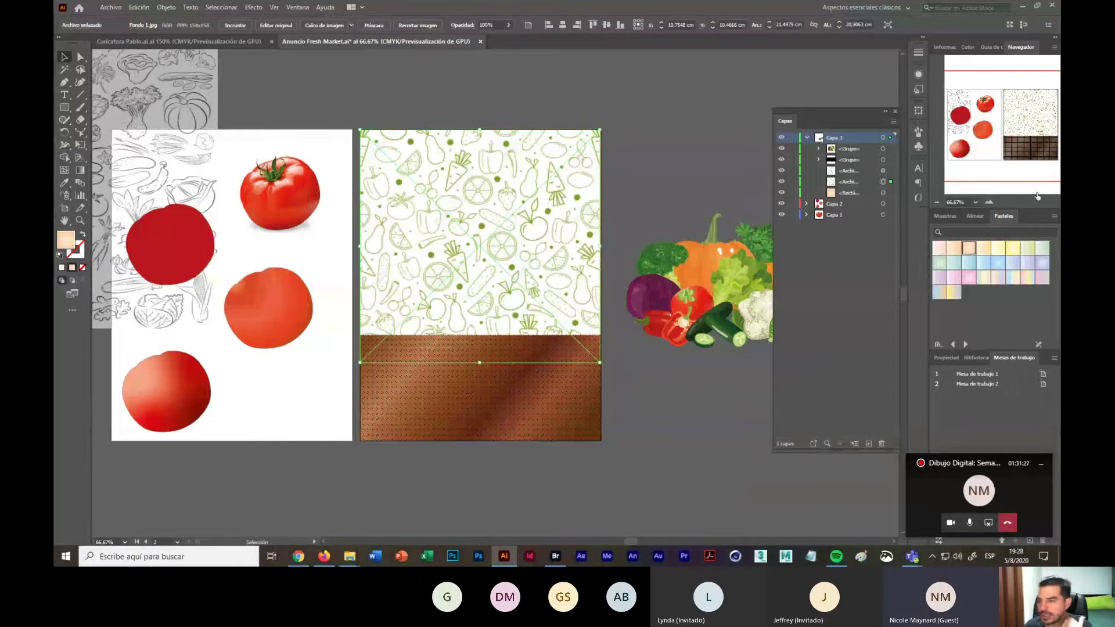
click(990, 201)
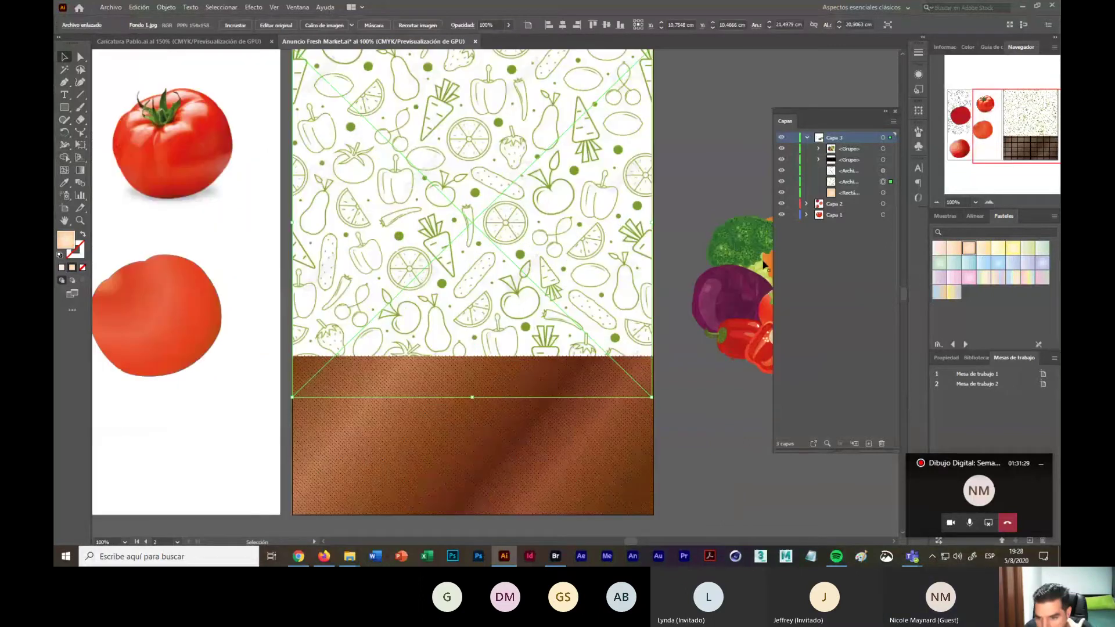
mouse_move(651, 223)
mouse_down()
mouse_move(630, 224)
mouse_move(655, 224)
mouse_up()
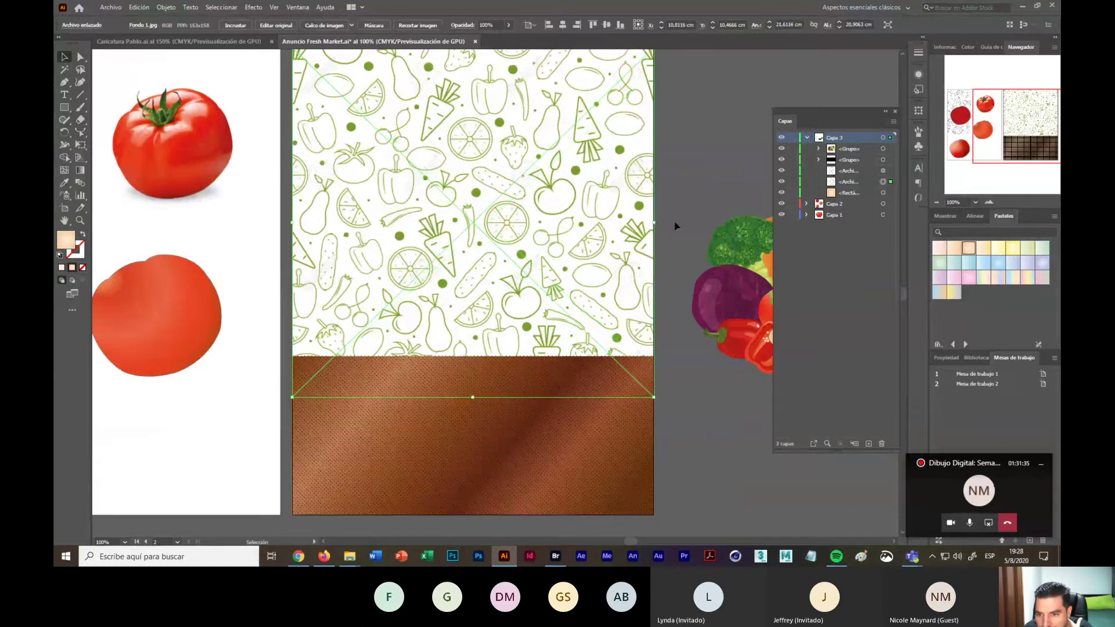
click(671, 226)
scroll(504, 185, up, 1)
scroll(504, 185, up, 1)
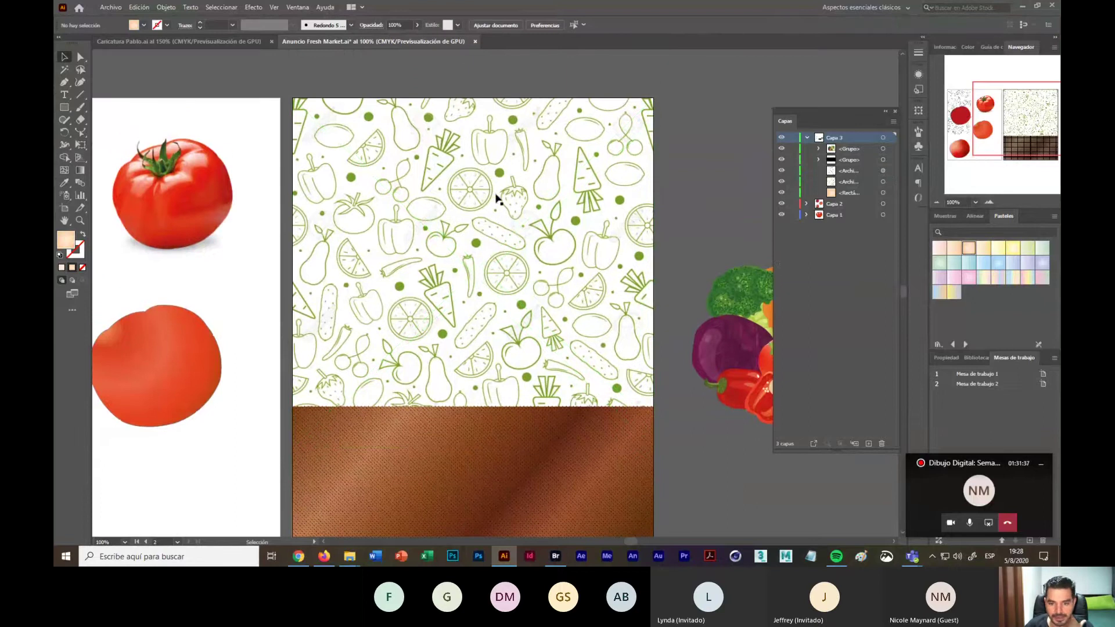
Step: Display the Transparency settings beside the advert artboard and select the Fondo 1 pattern
click(297, 8)
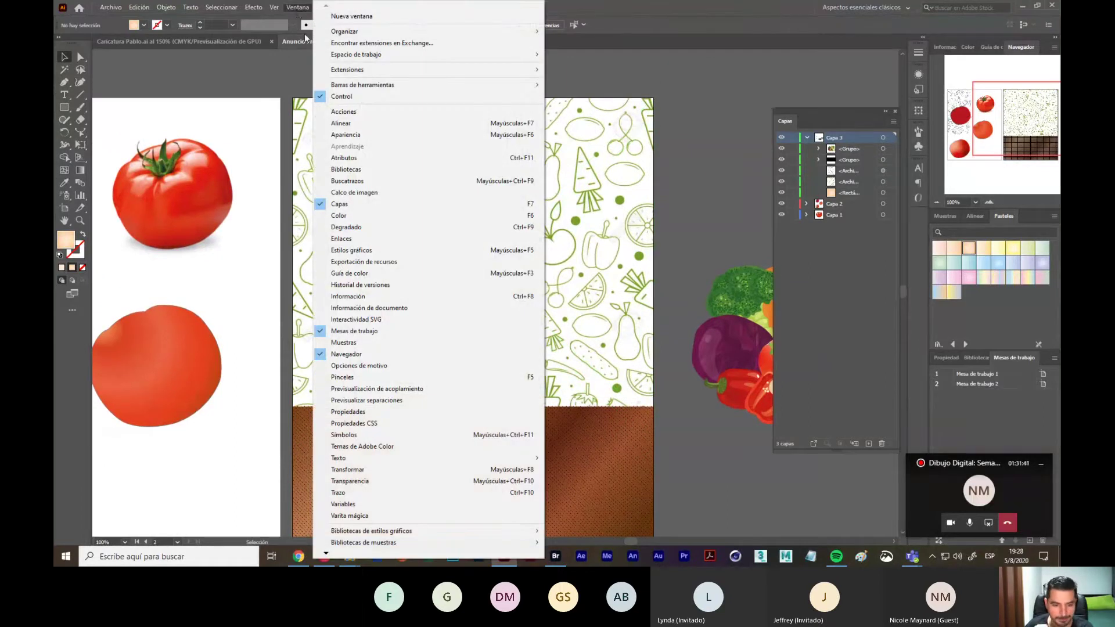
click(383, 488)
drag(664, 179, 712, 155)
click(530, 185)
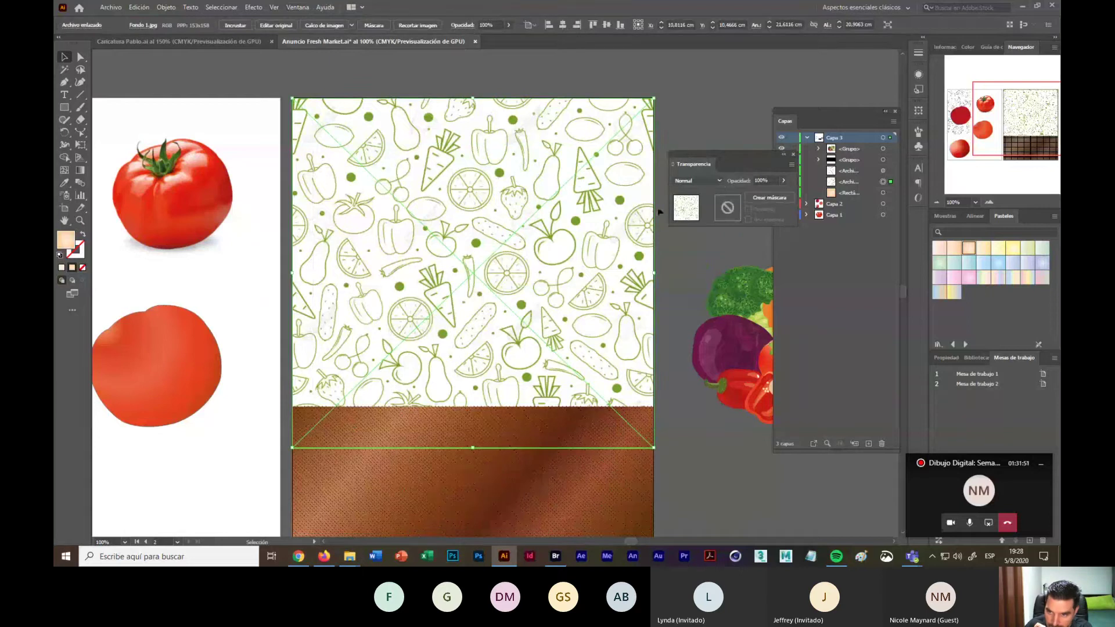
Step: Try the Oscurecer, Multiplicar and Subexp. col. blend modes on the Fondo 1 pattern
click(697, 180)
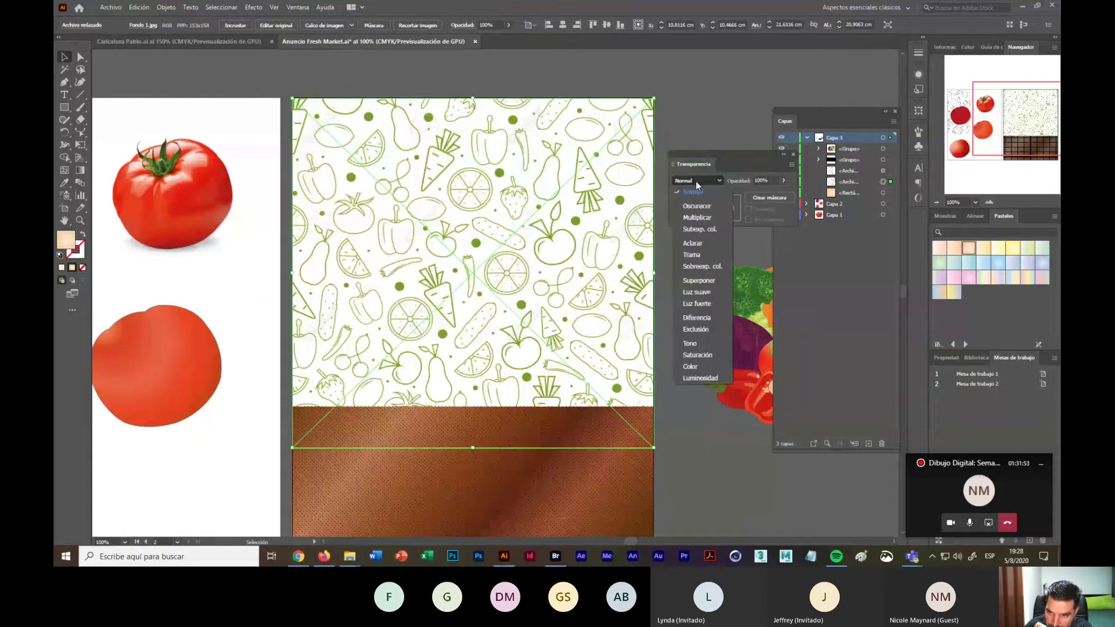
click(697, 207)
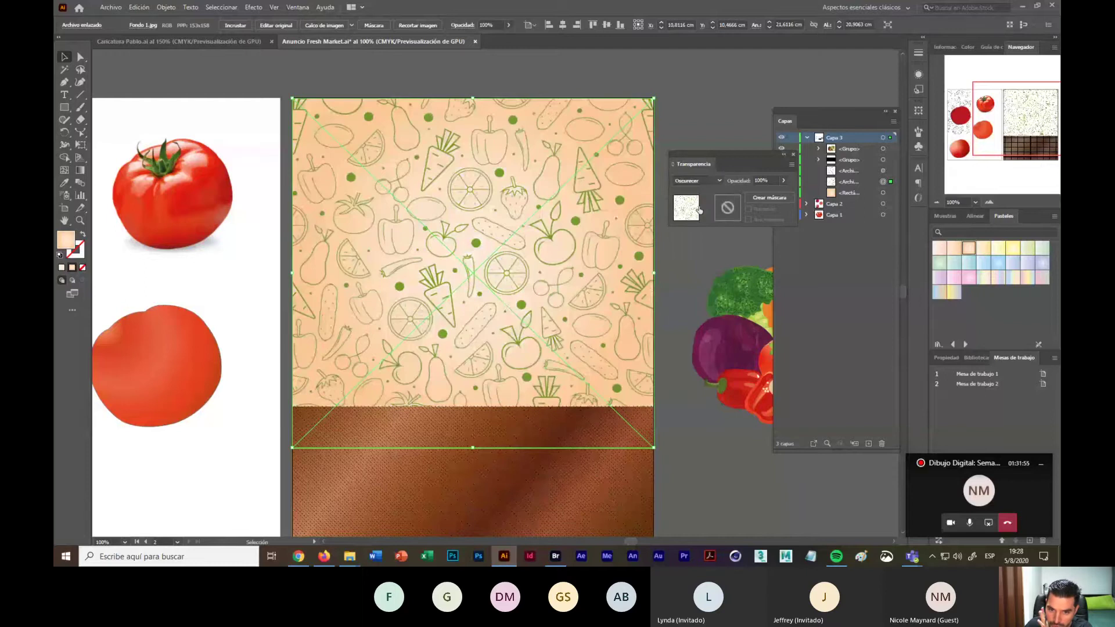
click(718, 184)
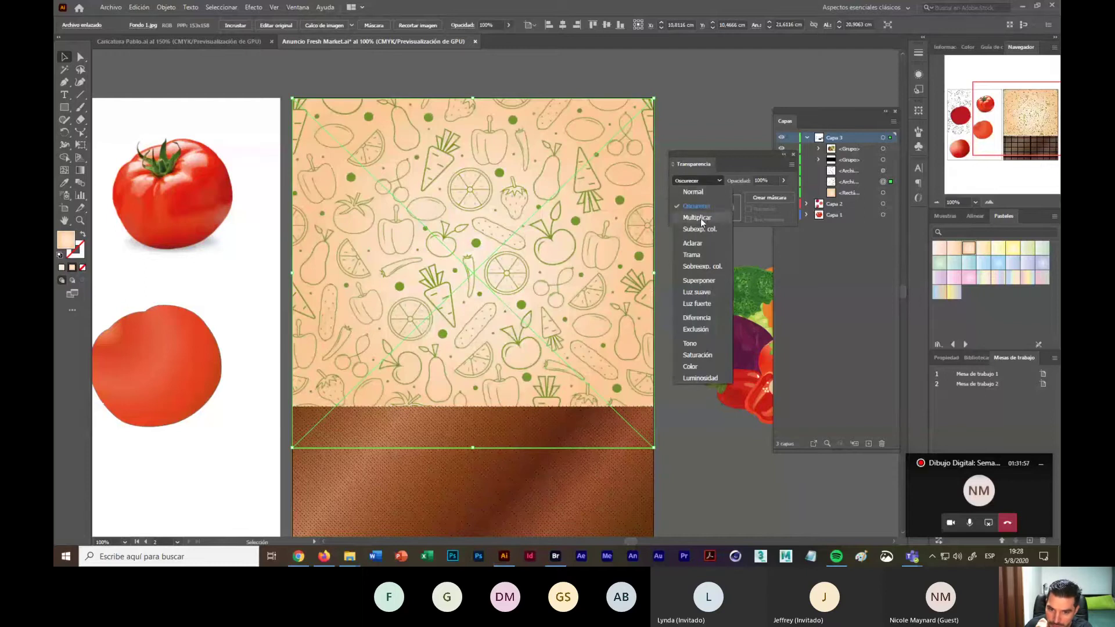
click(701, 218)
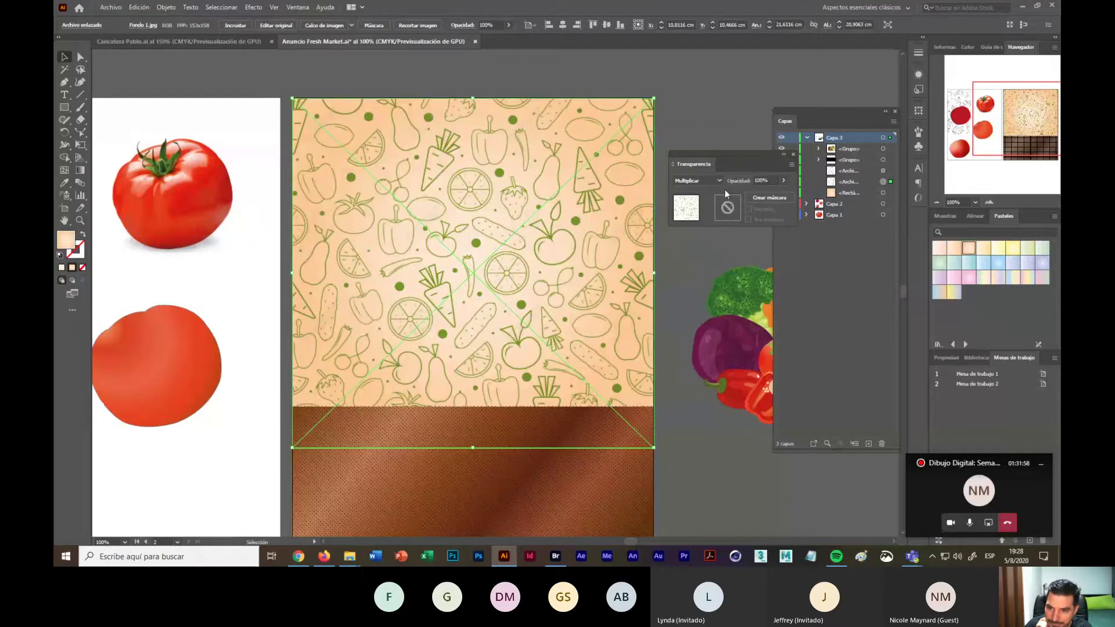
click(719, 182)
click(707, 229)
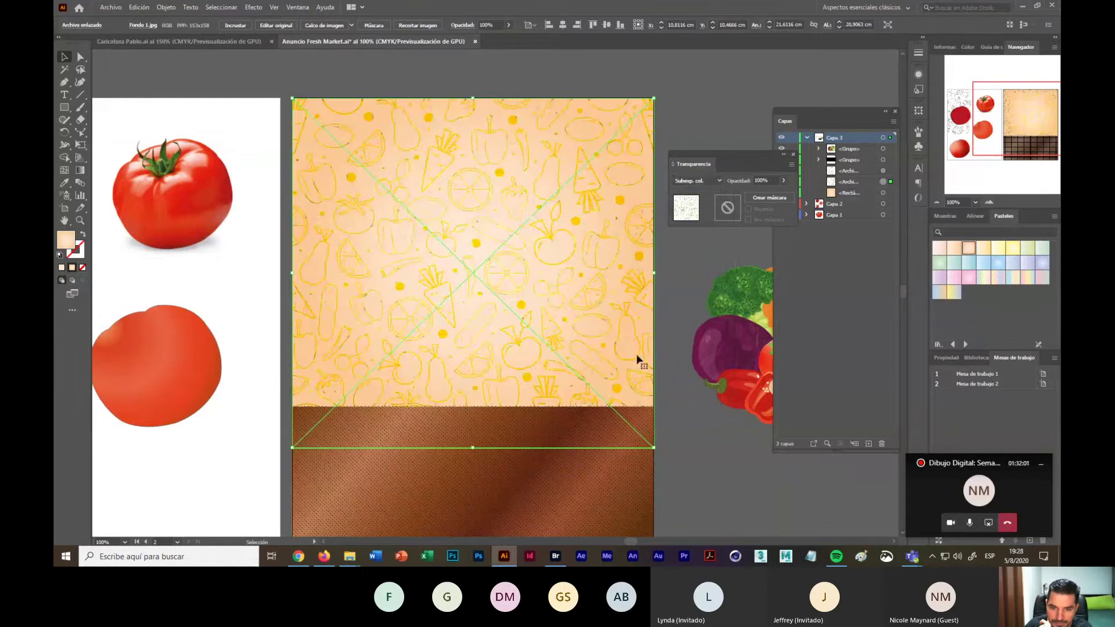
Step: Set the Fondo 1 pattern's blend mode to Multiplicar and its opacity to about 53%, and deselect it
click(720, 181)
click(712, 217)
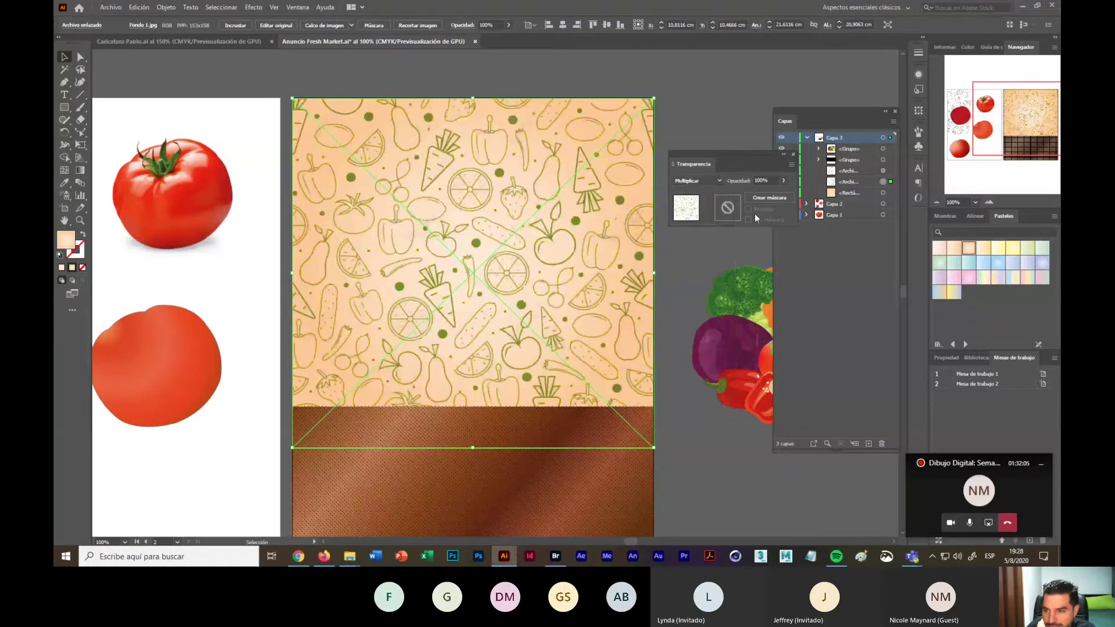
click(783, 182)
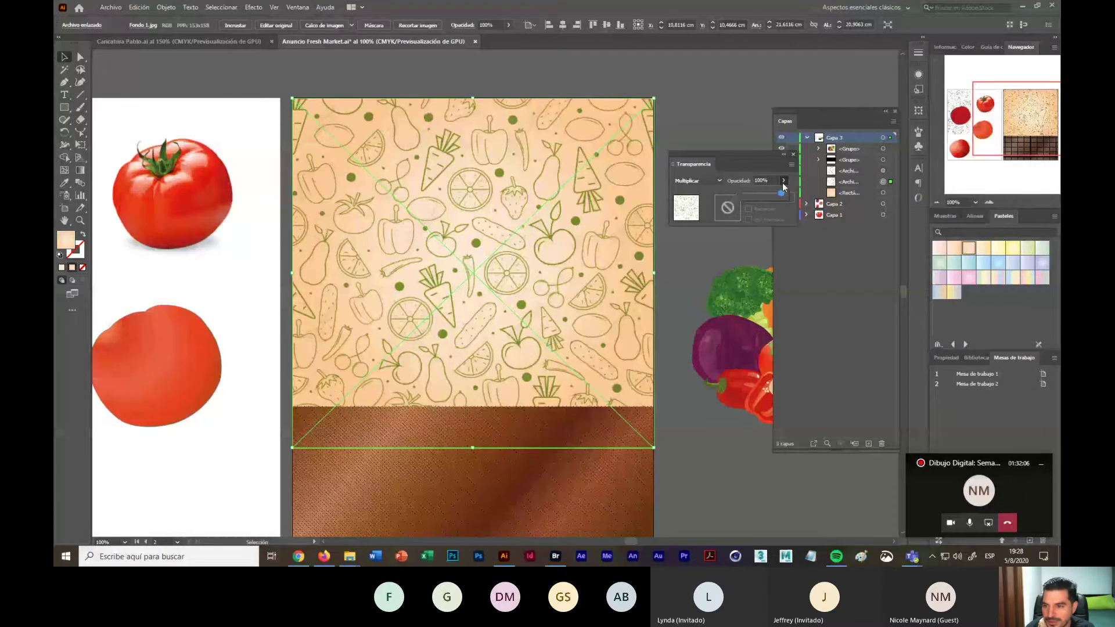
drag(781, 193, 768, 195)
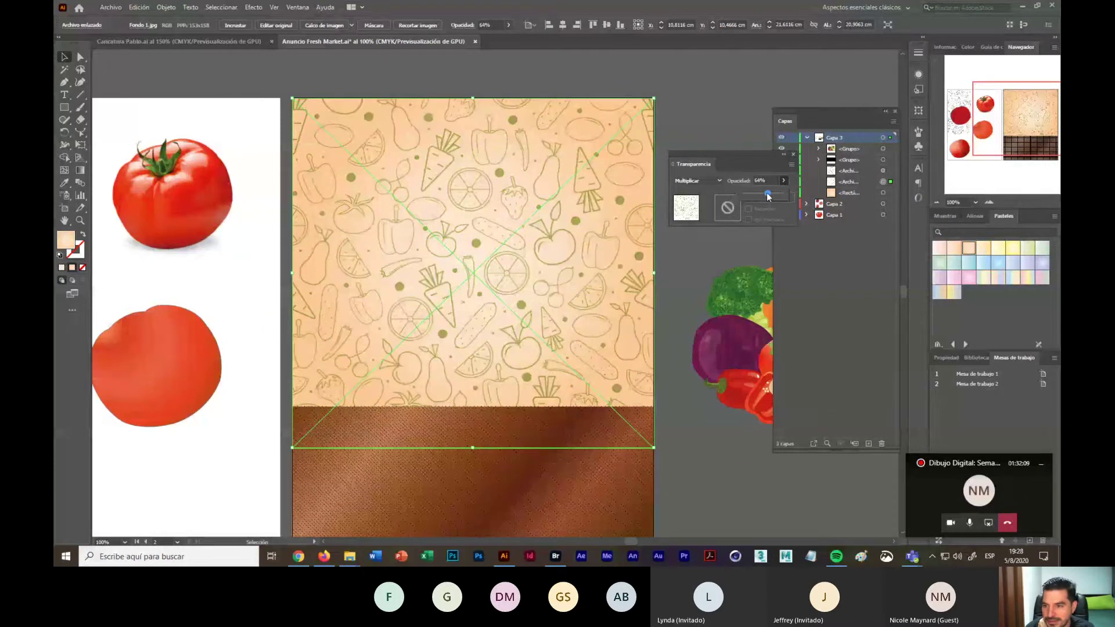
drag(768, 196, 764, 196)
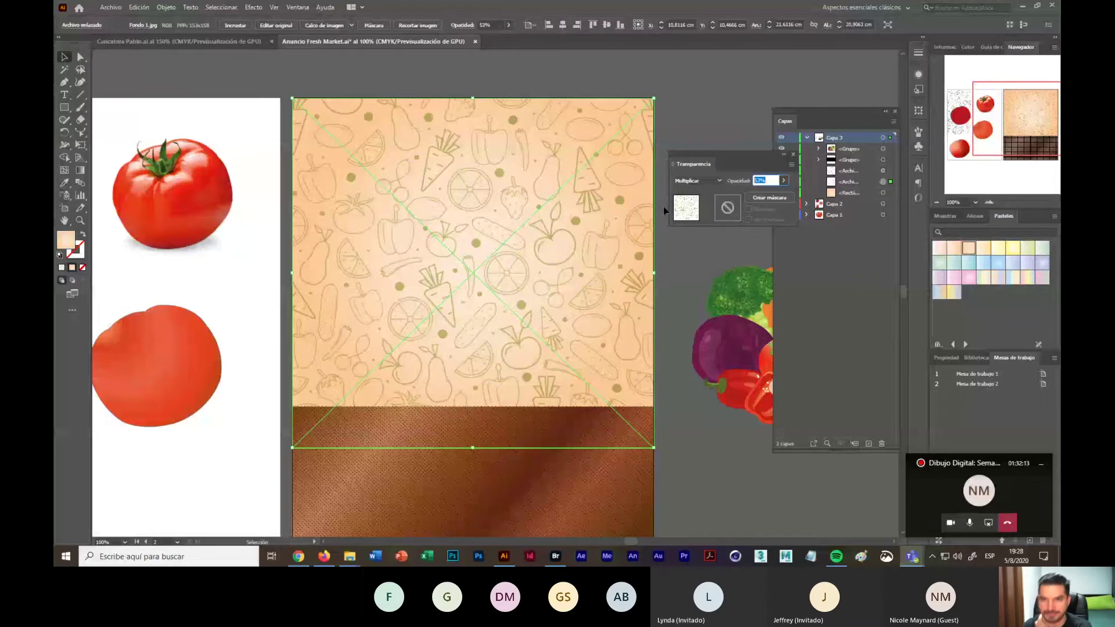
click(664, 207)
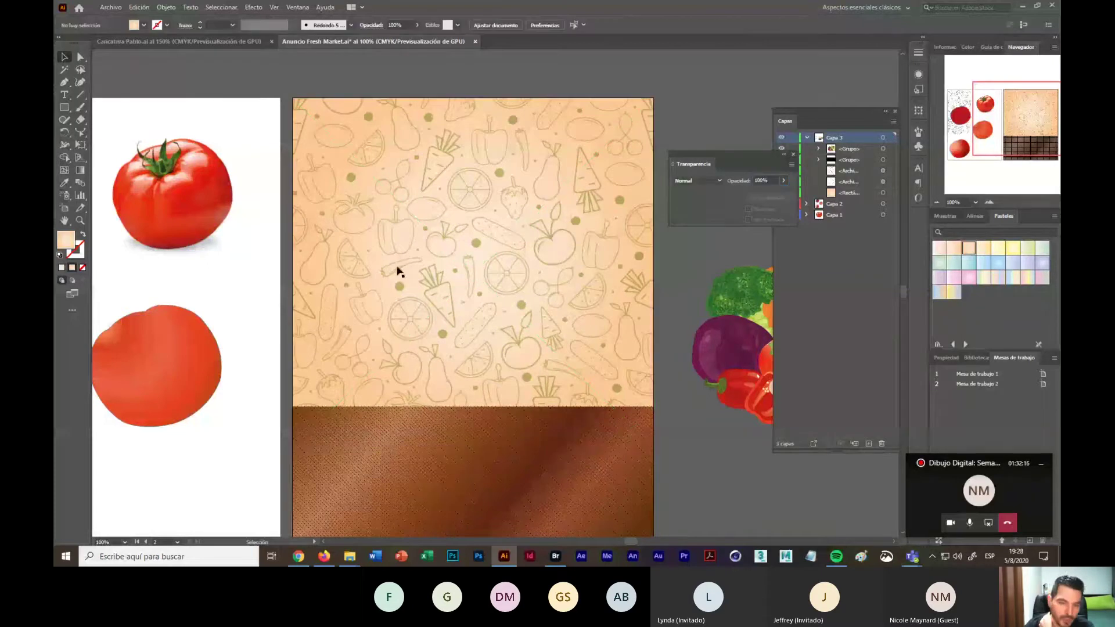
click(936, 202)
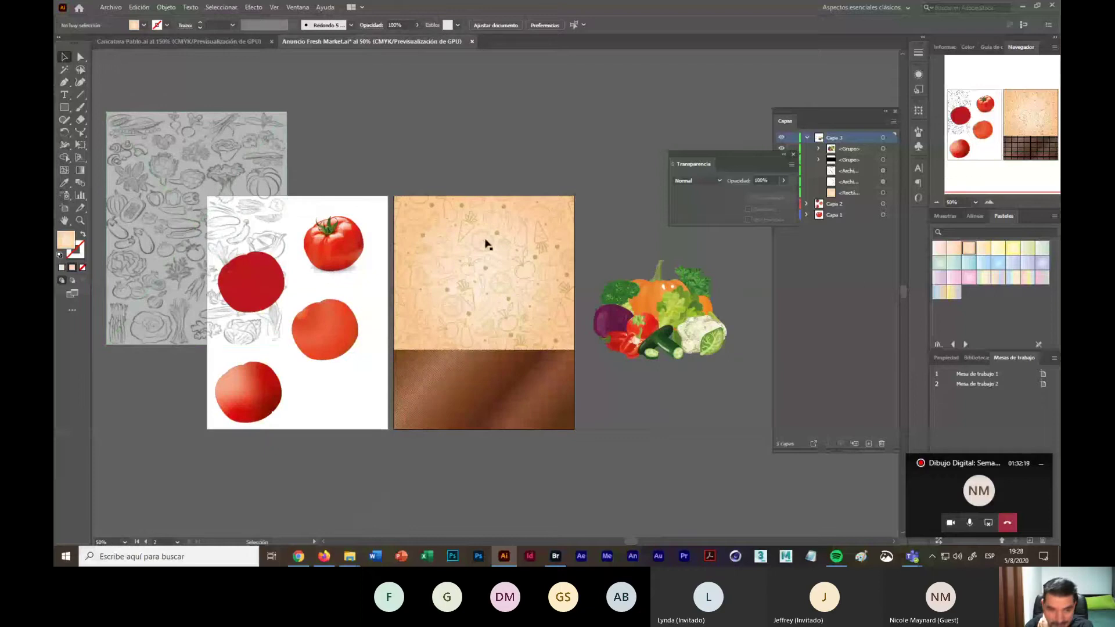
Step: Delete the grey Fondo 4 pattern that overlaps the tomato artboard
click(243, 168)
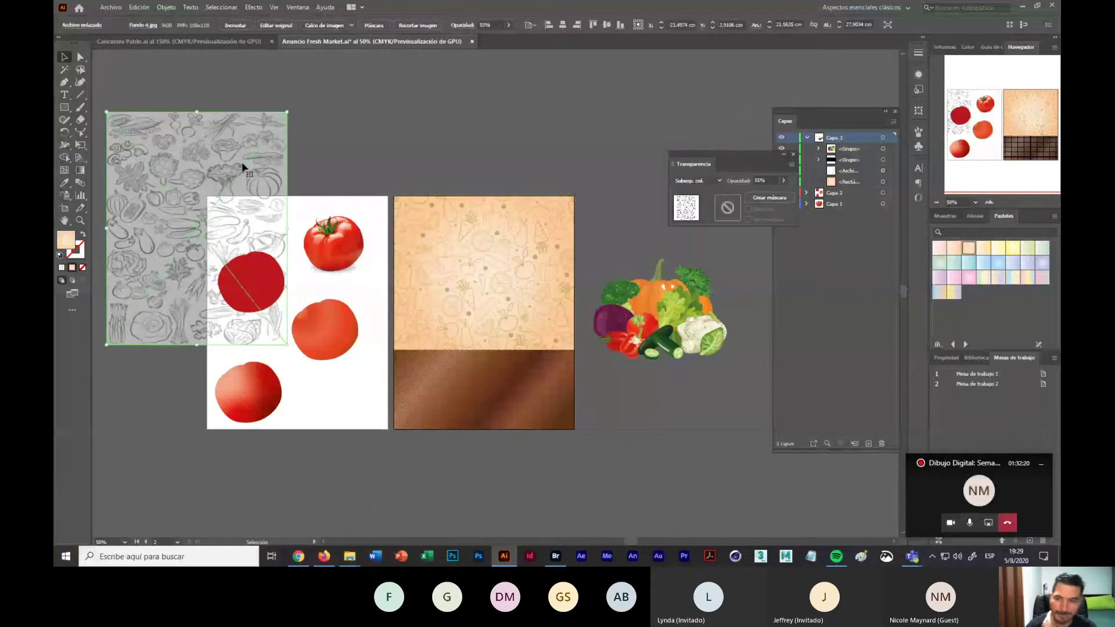
key(Delete)
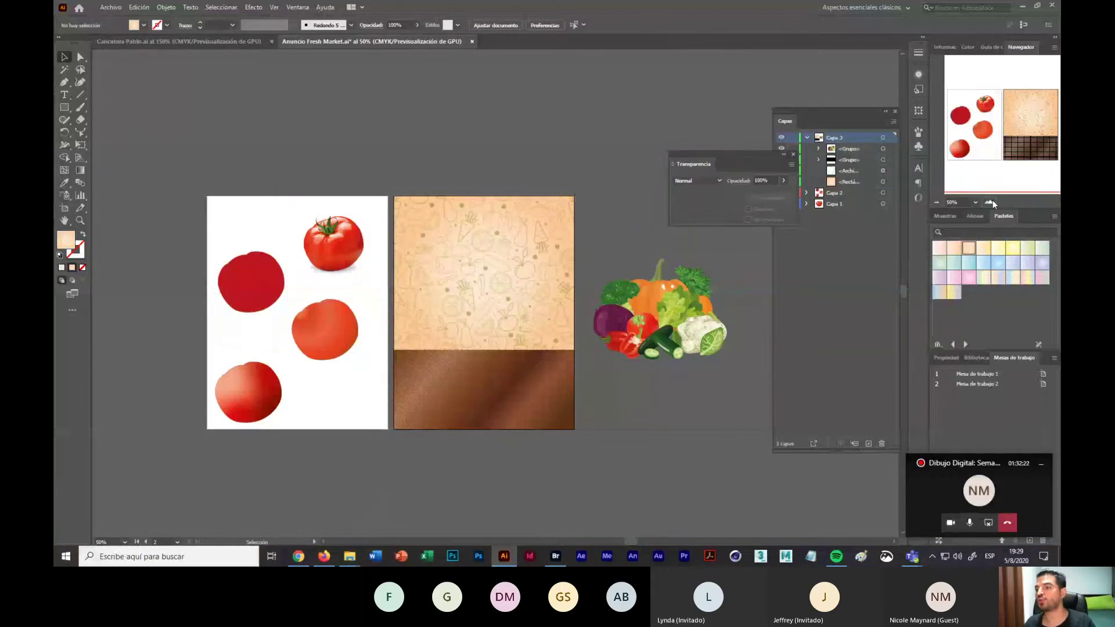
click(989, 201)
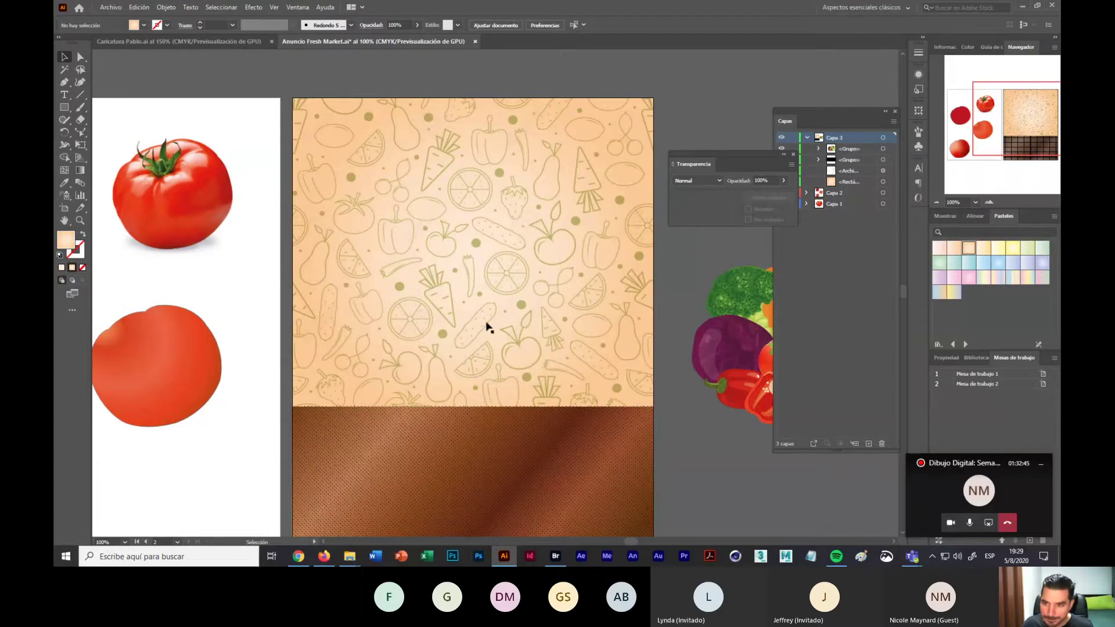
click(938, 201)
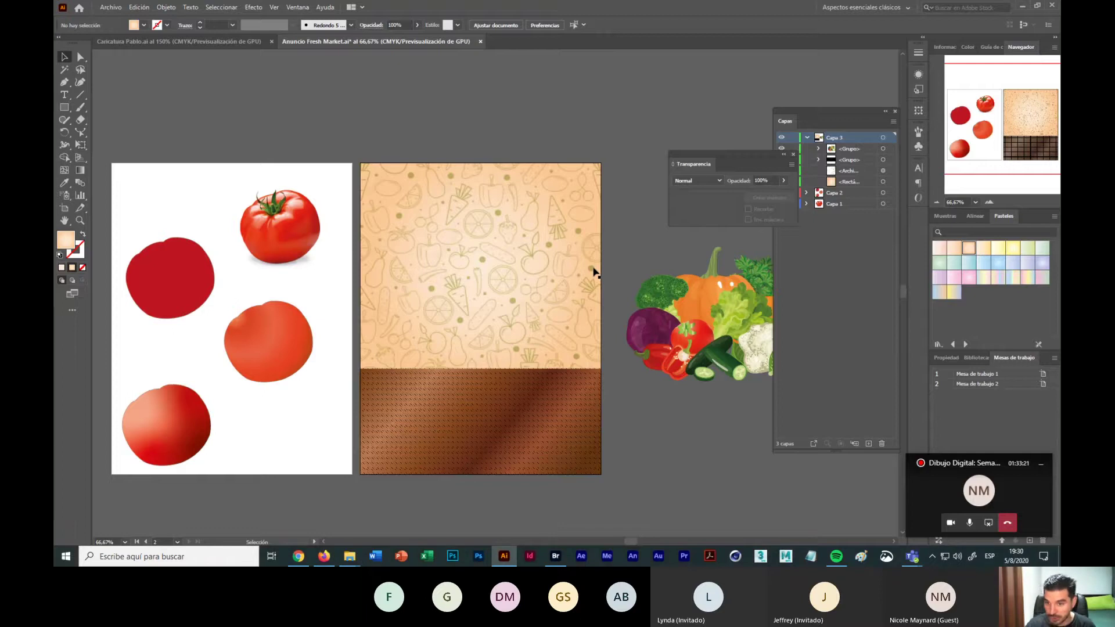
Step: Set the opacity of the advert's Fondo 1 pattern to 40% and deselect it
click(530, 266)
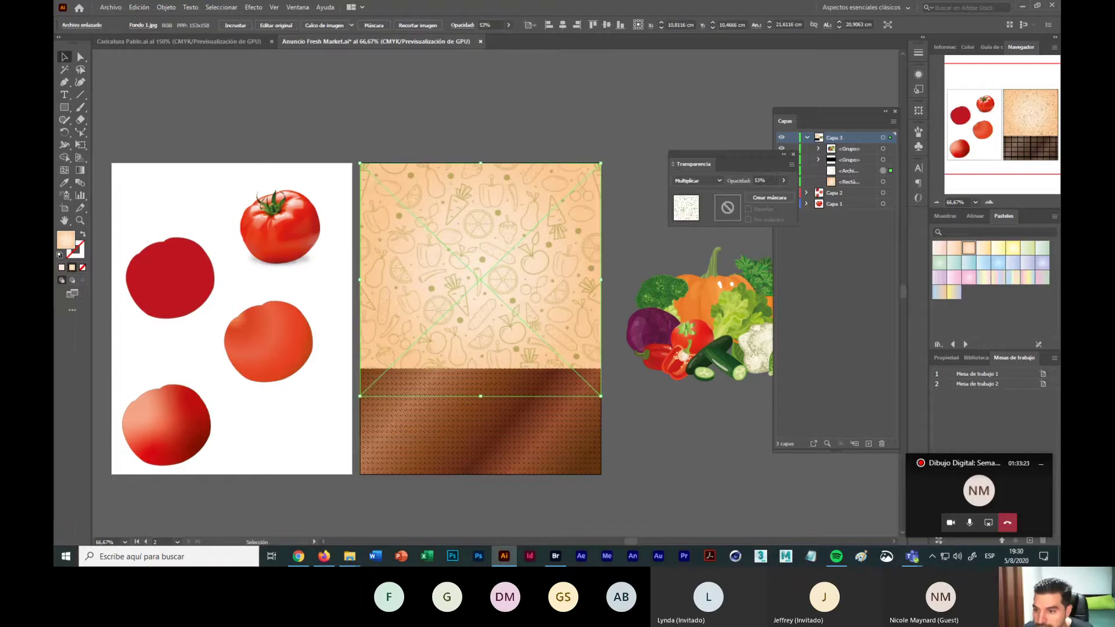
click(749, 181)
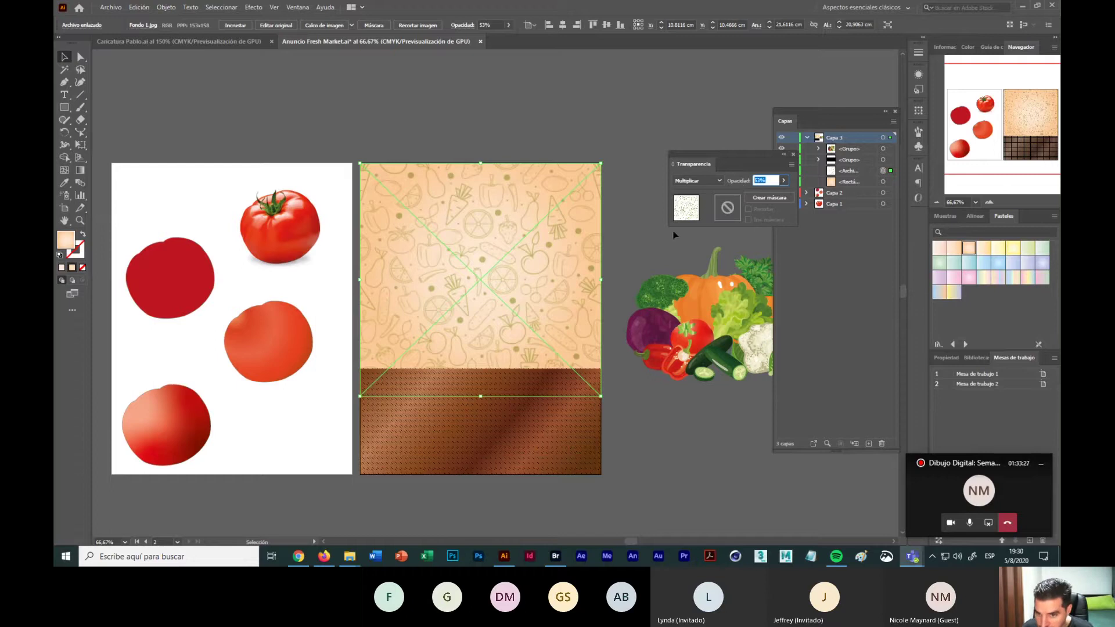
click(686, 207)
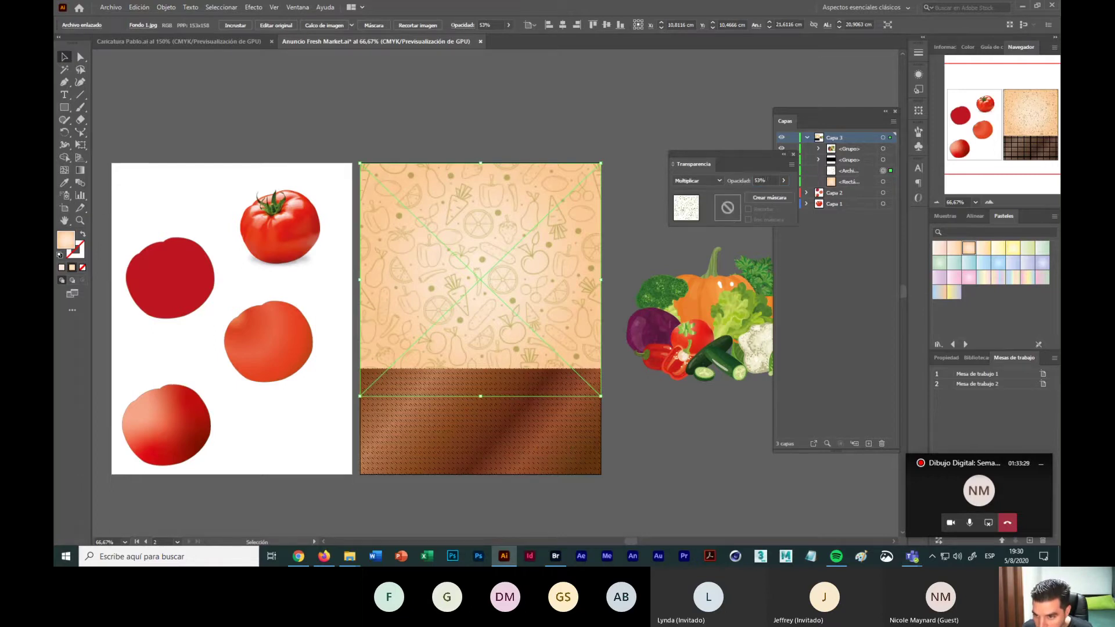
click(756, 181)
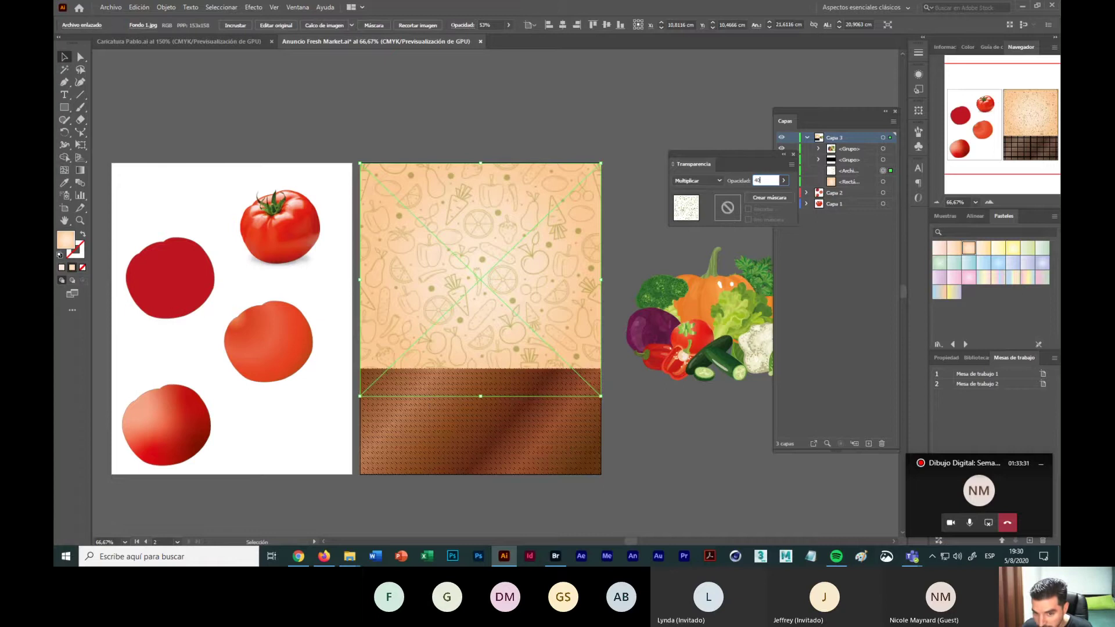
key(Return)
click(625, 514)
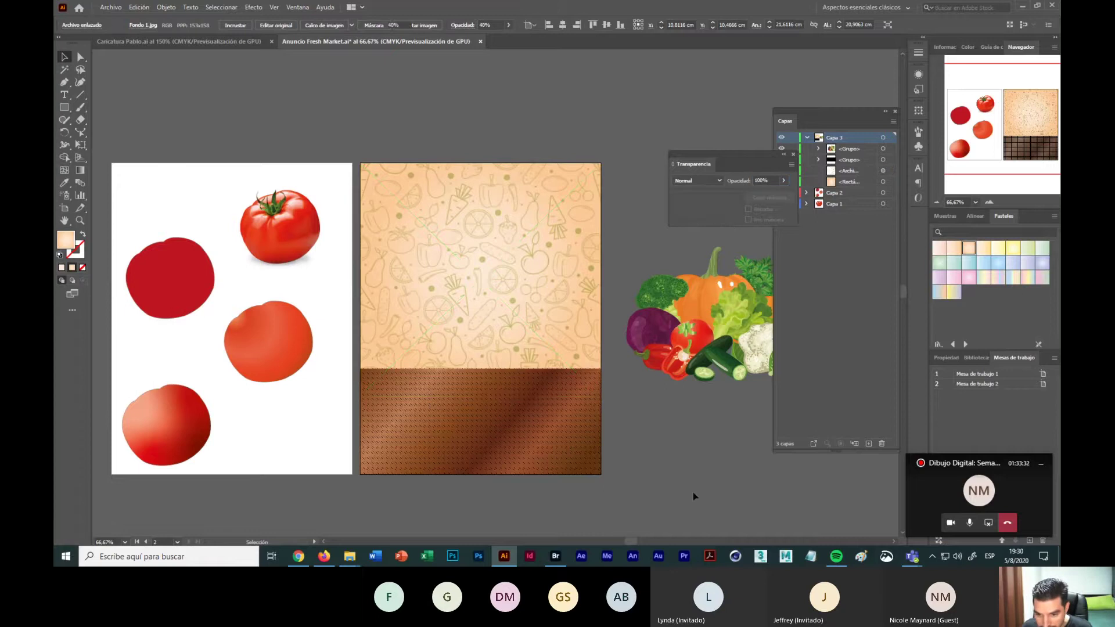
Step: Move the vegetable group onto the advert so it rests across the edge between the peach area and the brown band
drag(702, 316, 483, 333)
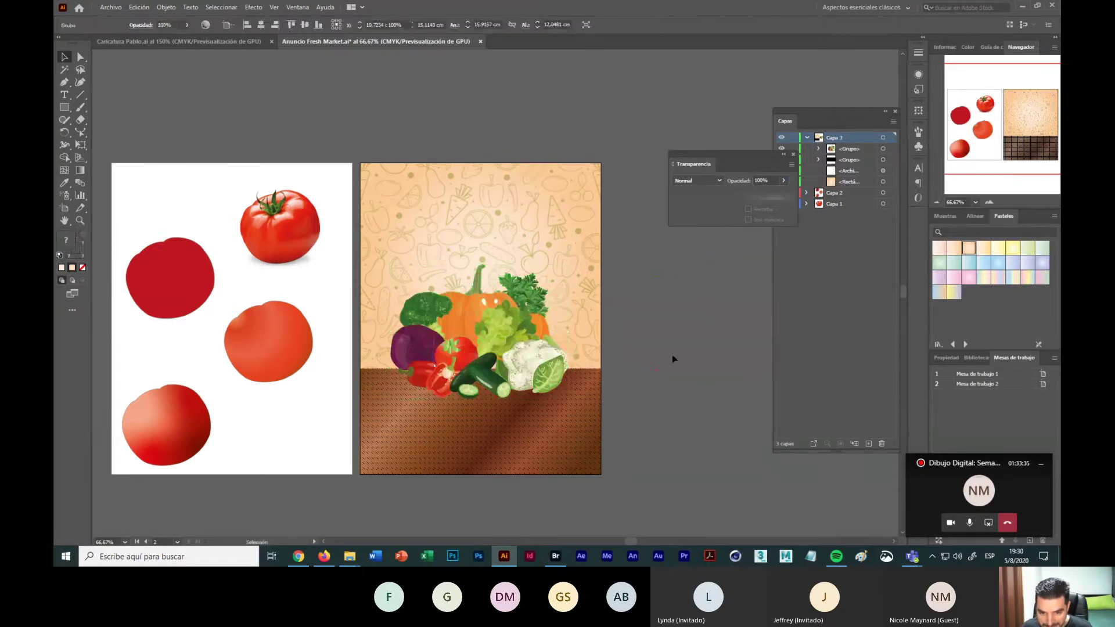
click(625, 390)
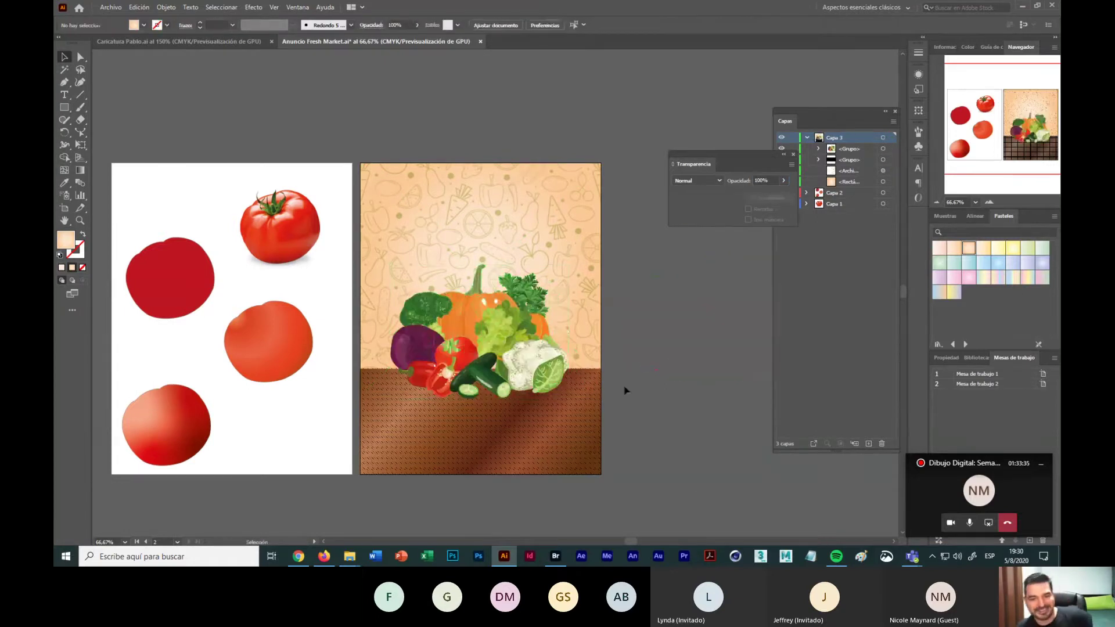
click(992, 205)
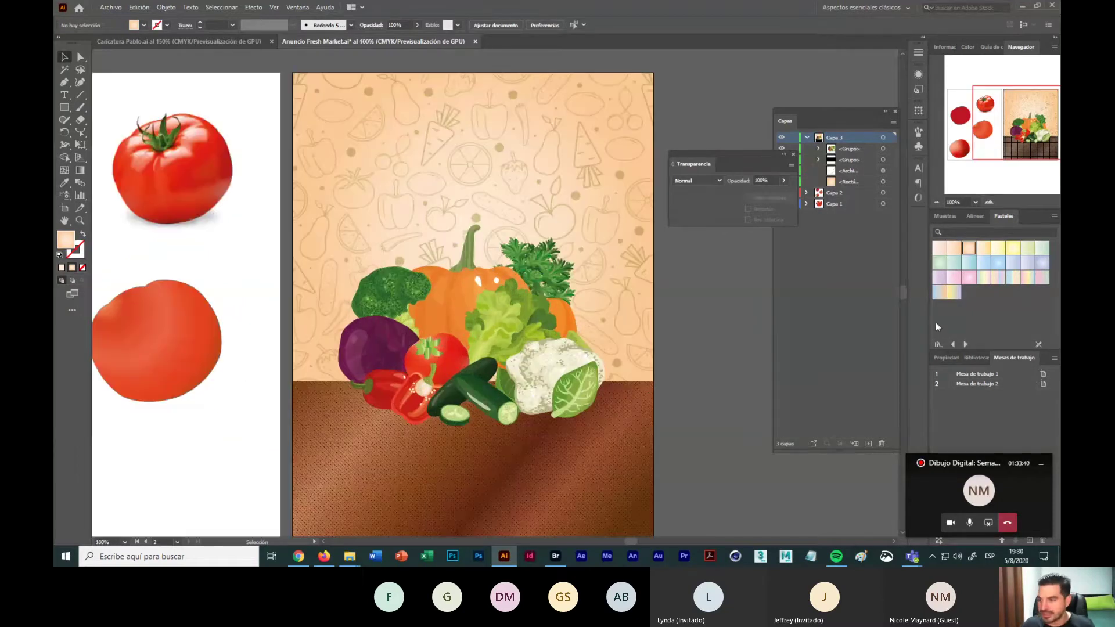
click(936, 203)
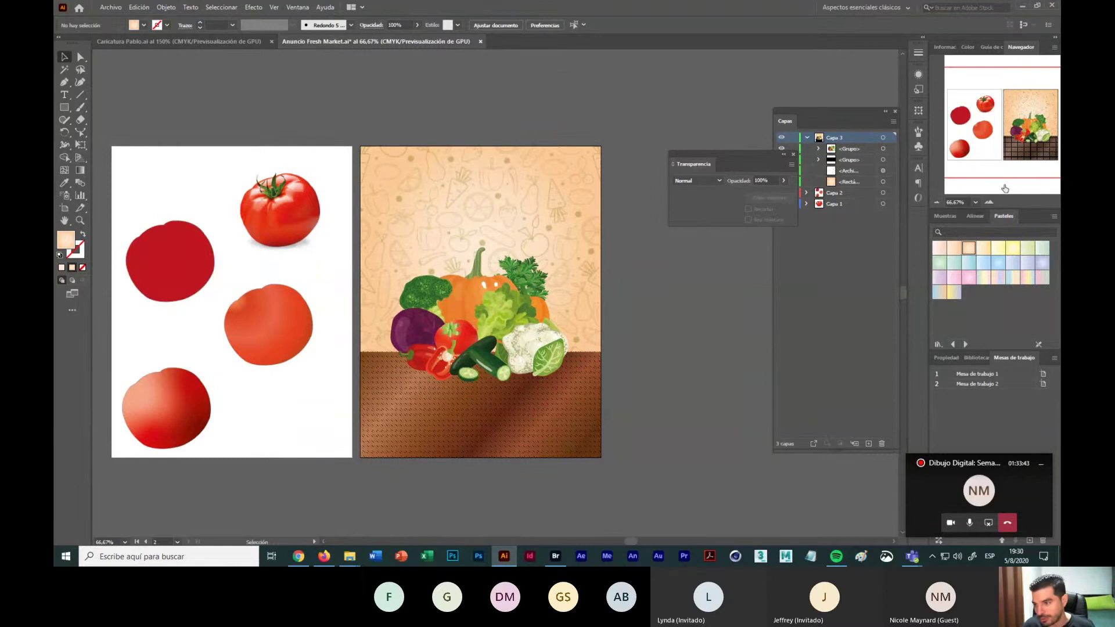
click(989, 201)
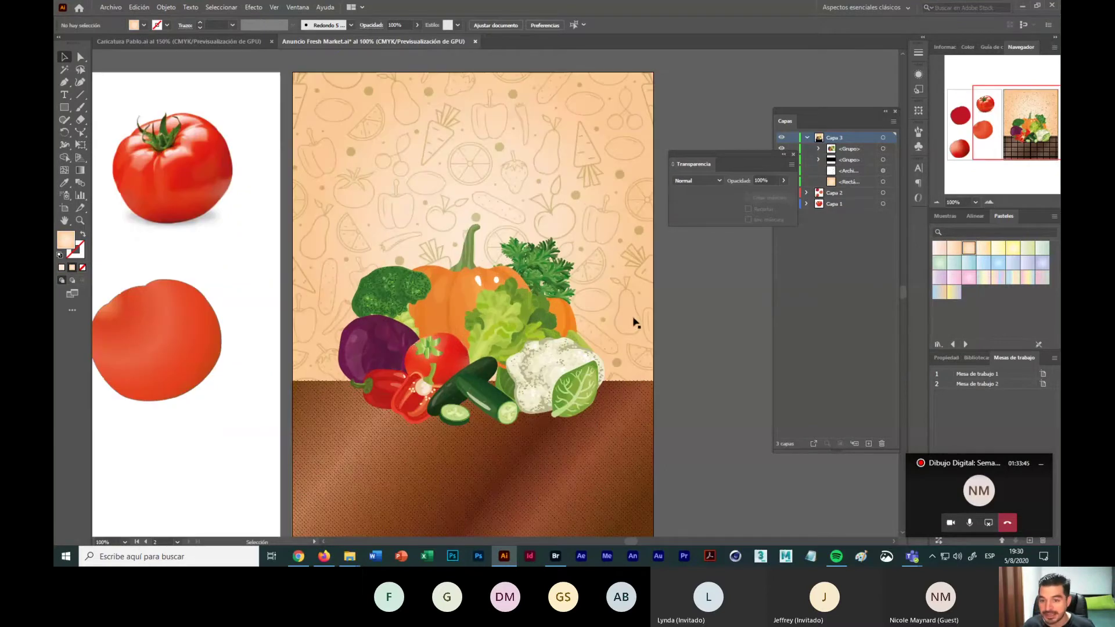
scroll(634, 321, up, 1)
click(517, 318)
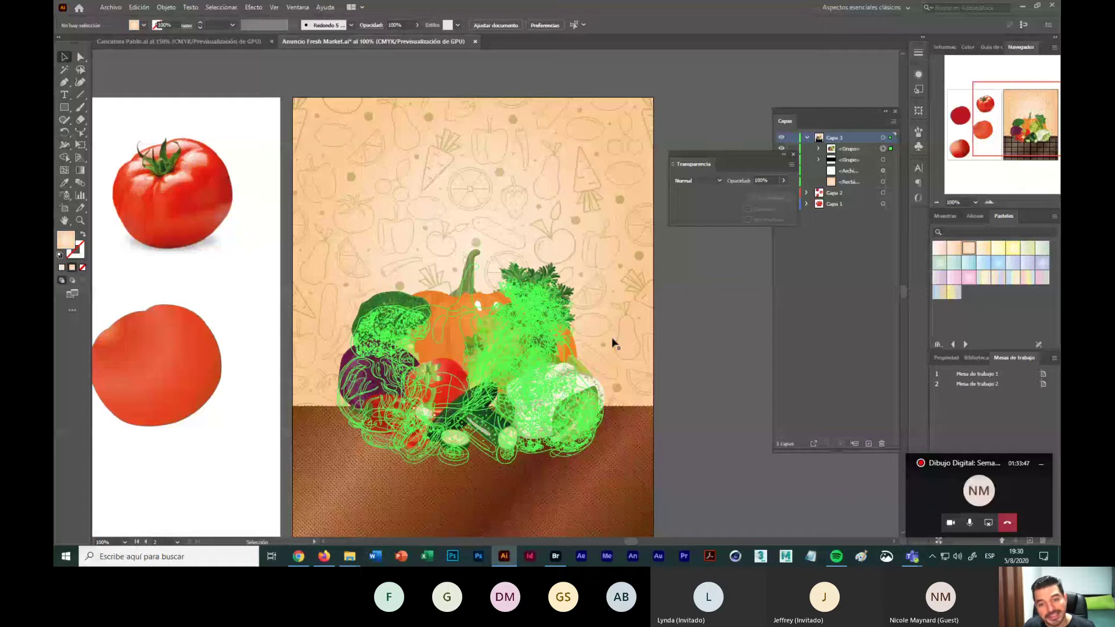
click(667, 328)
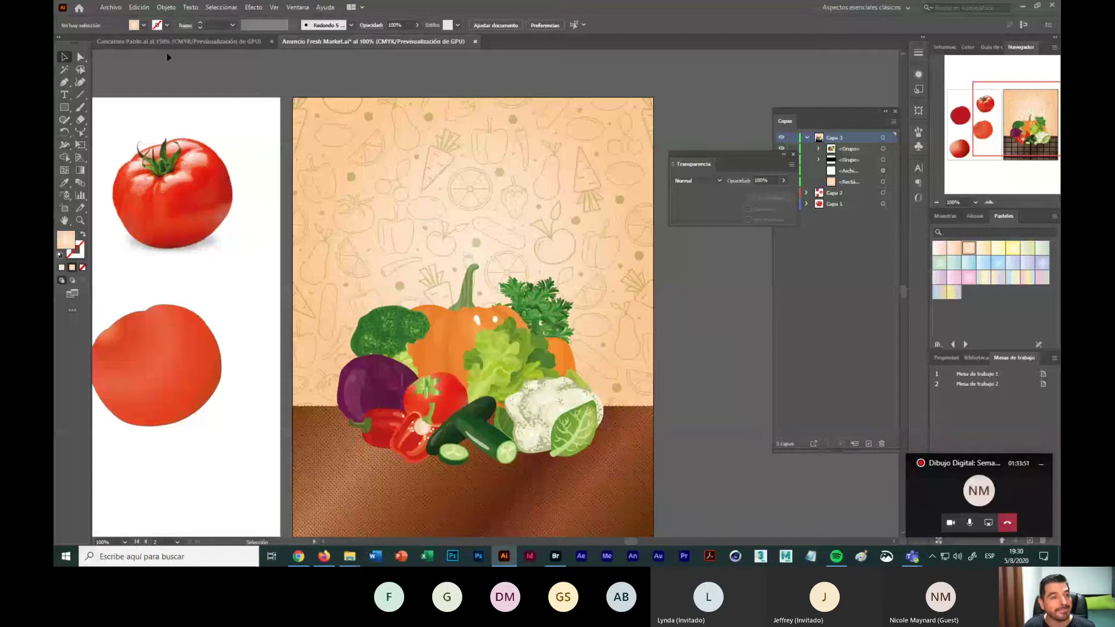
Step: Place the Fresh Market - Transparente logo as a linked image in the upper-left part of the advert's peach area
click(111, 8)
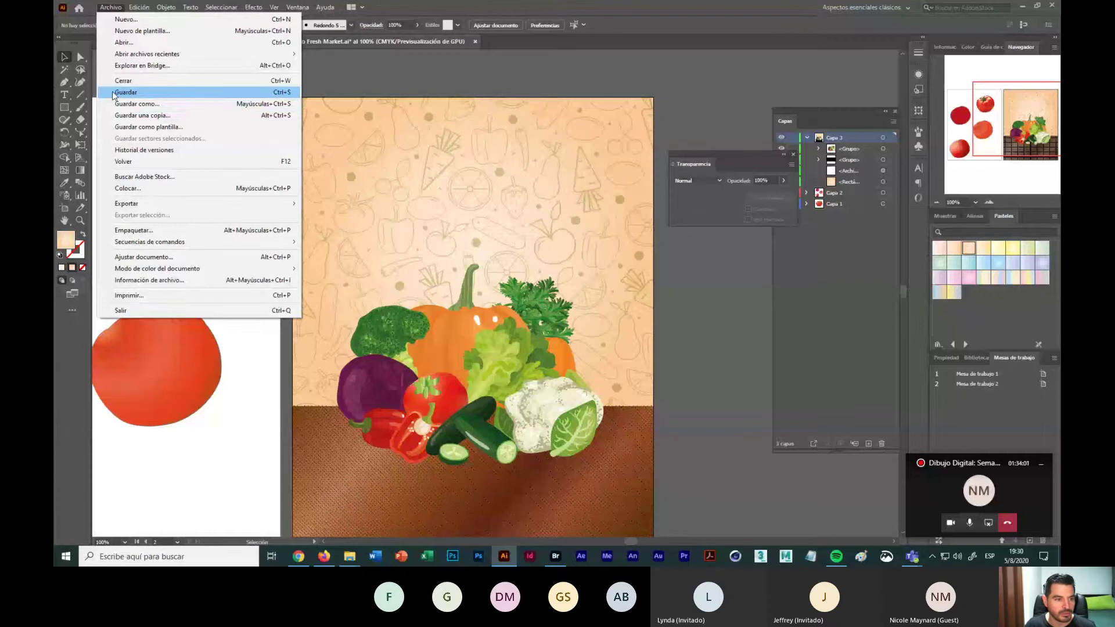
click(119, 189)
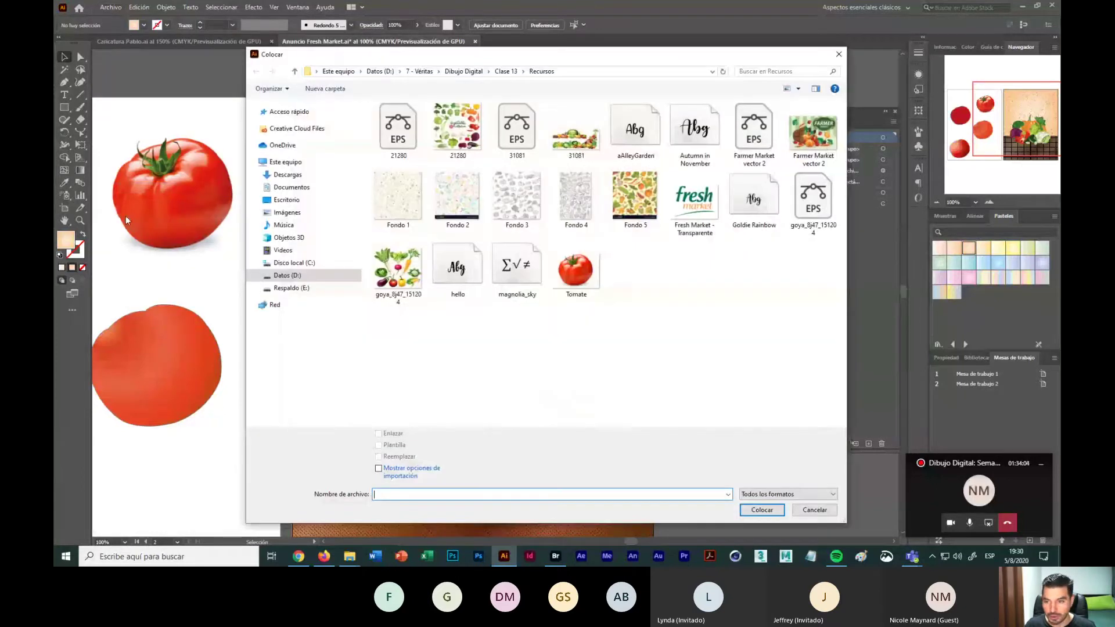
click(695, 200)
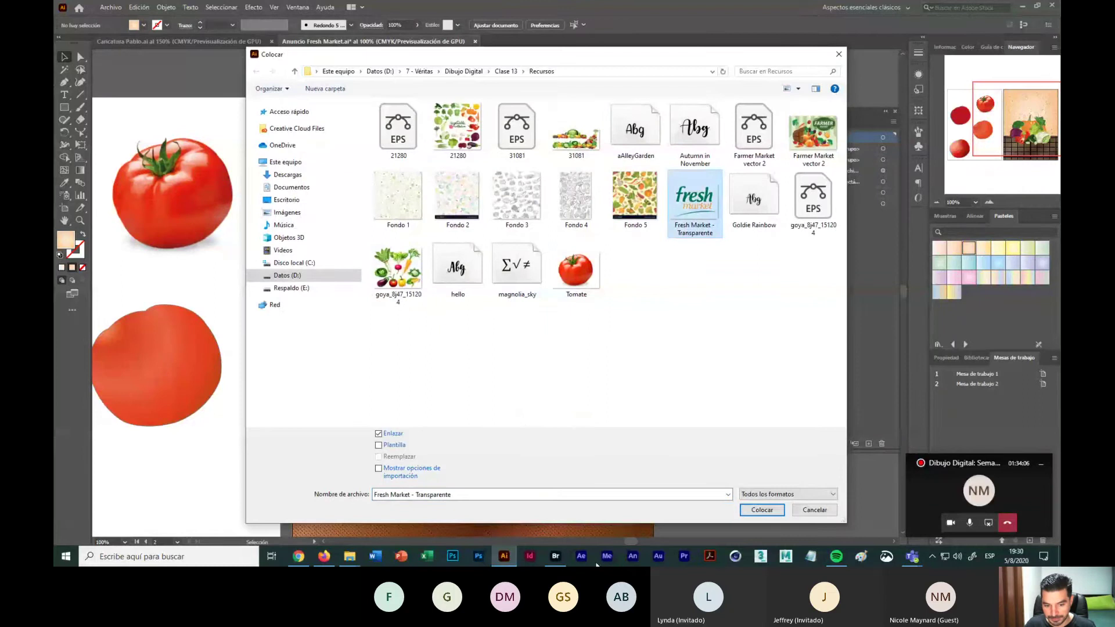
click(758, 512)
click(507, 186)
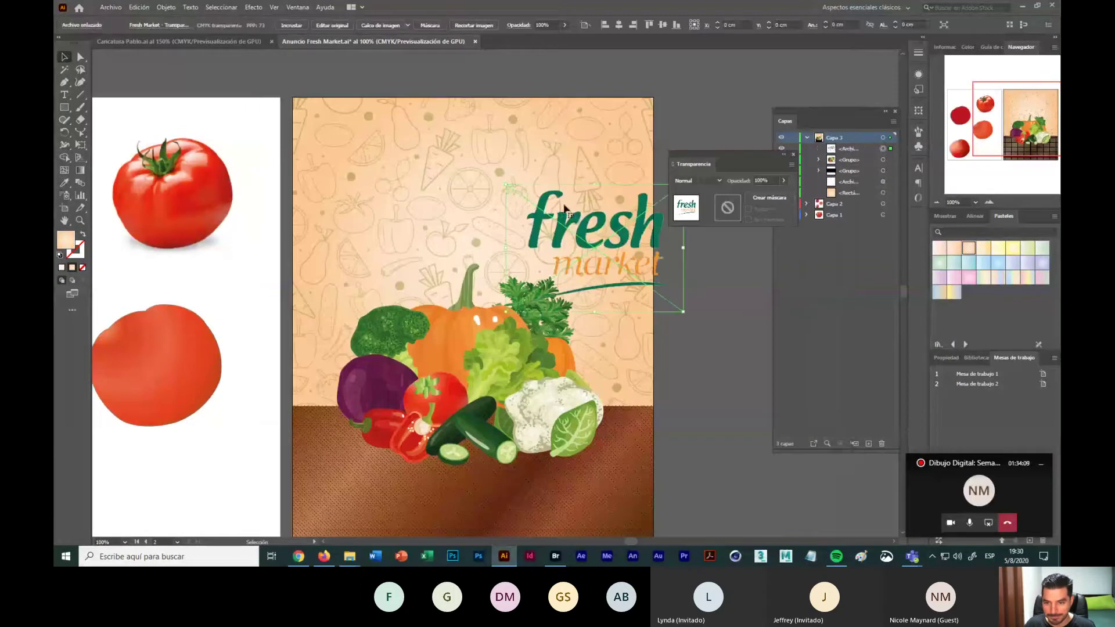
drag(612, 241, 432, 191)
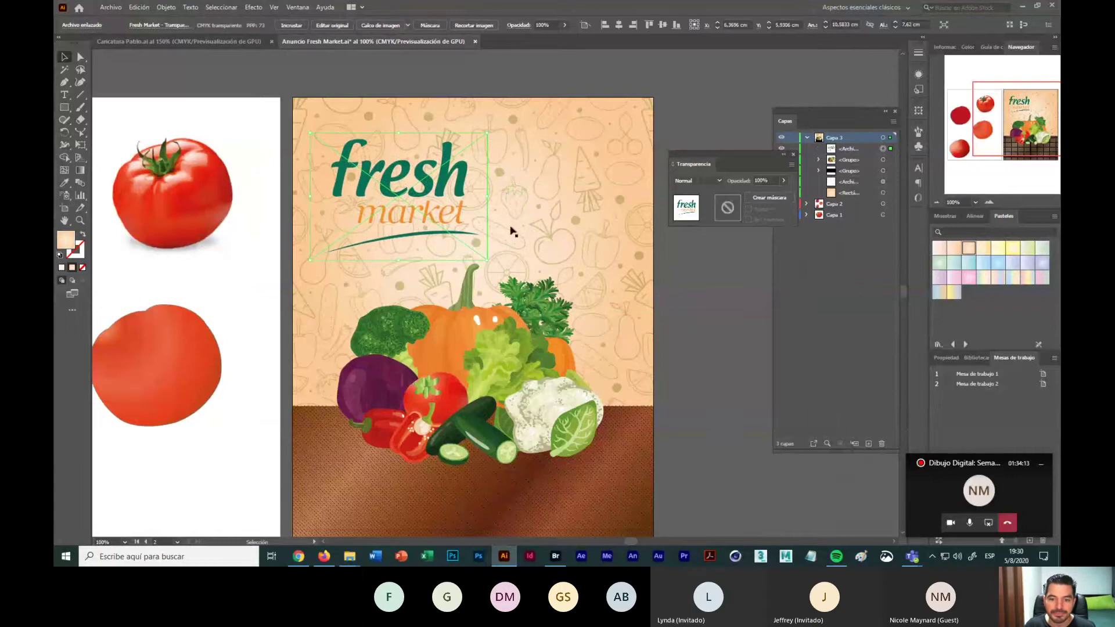
Step: Move the logo to the lower-right corner of the brown band and shrink it to about 8.4 cm wide and 5.4 cm high
scroll(625, 299, down, 2)
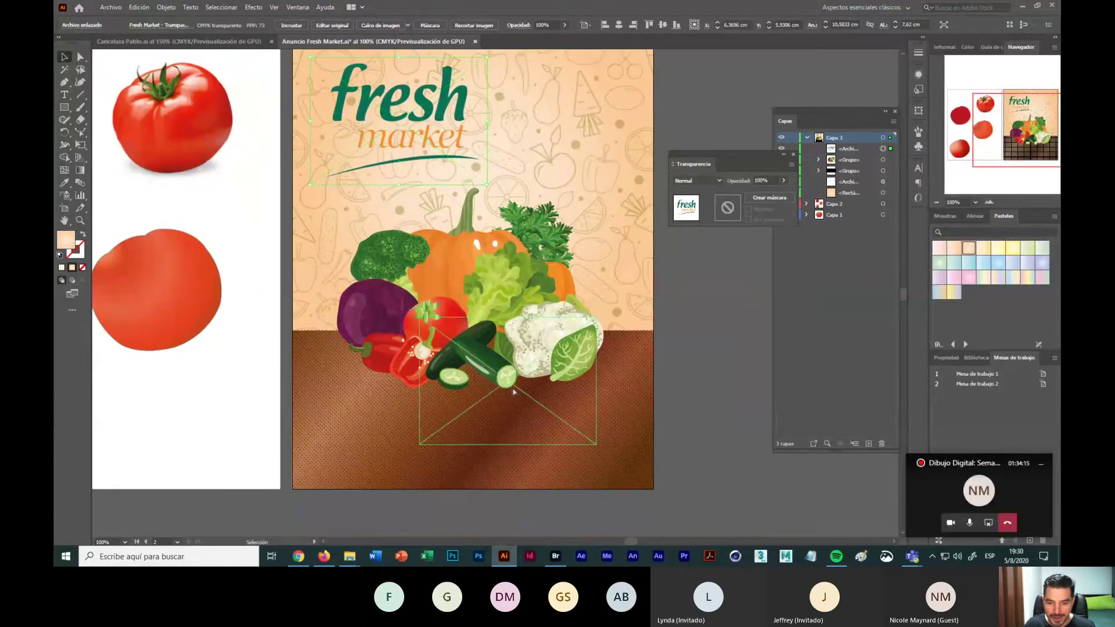
drag(514, 393, 558, 445)
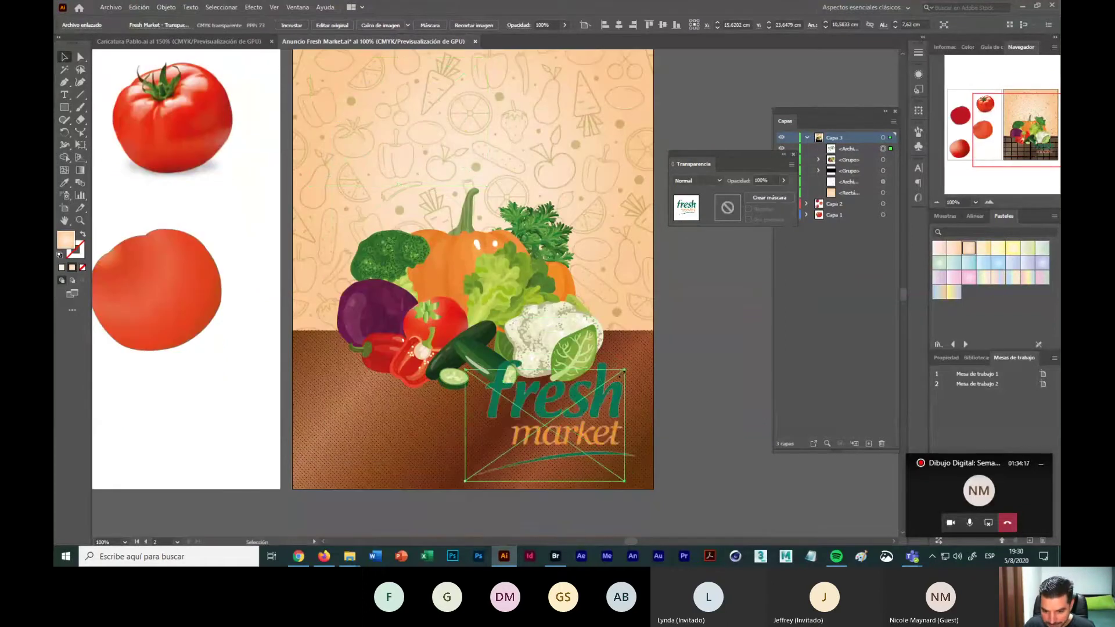
drag(621, 376, 606, 391)
drag(560, 428, 589, 435)
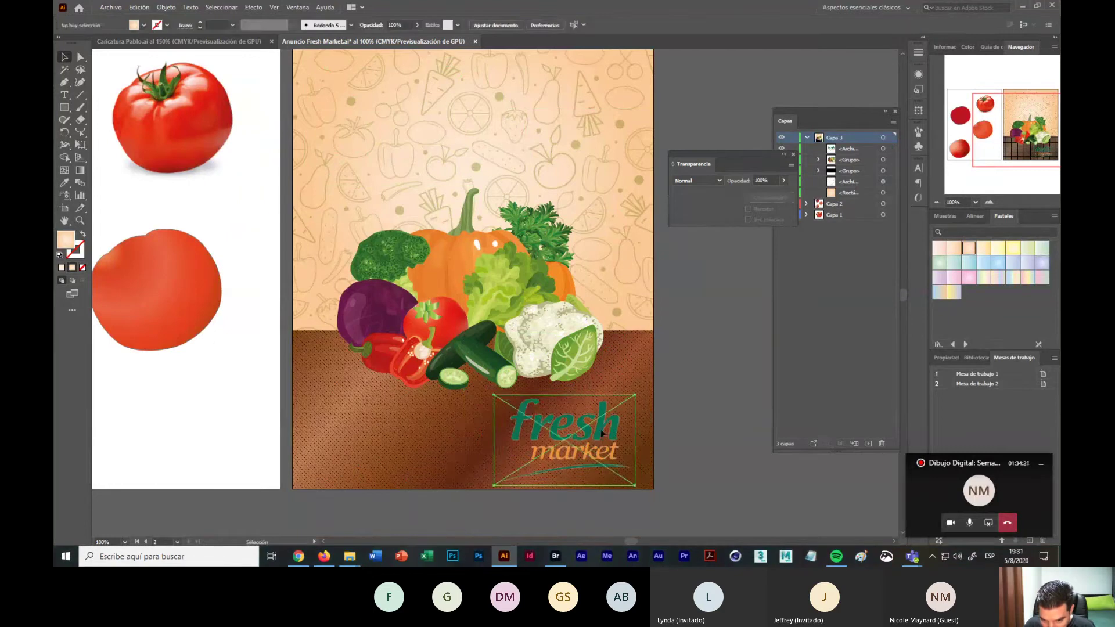
click(712, 434)
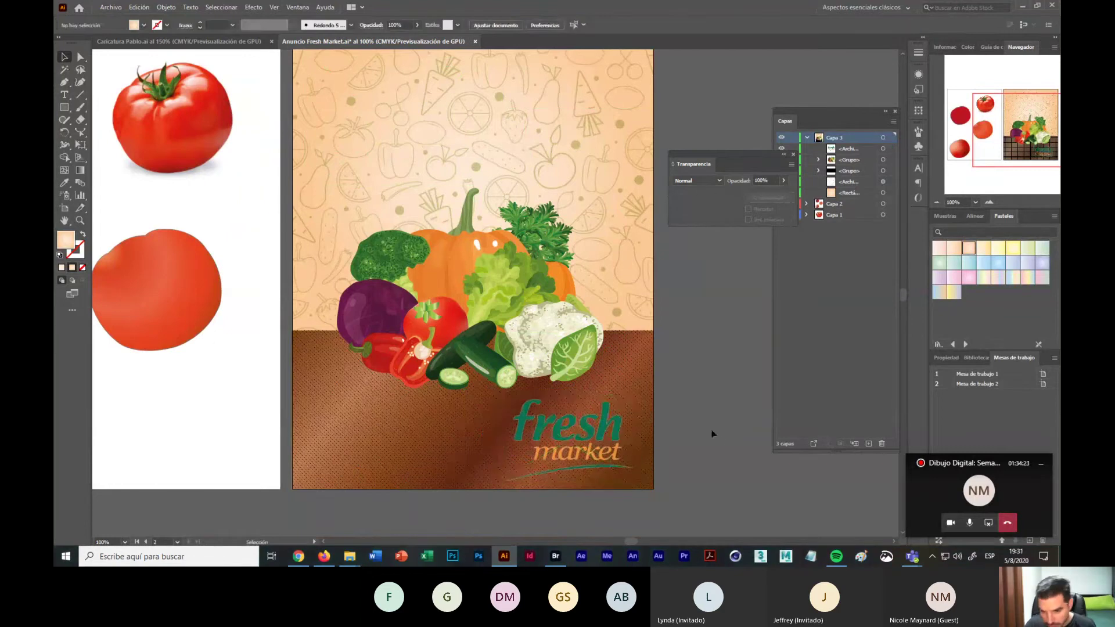
click(602, 432)
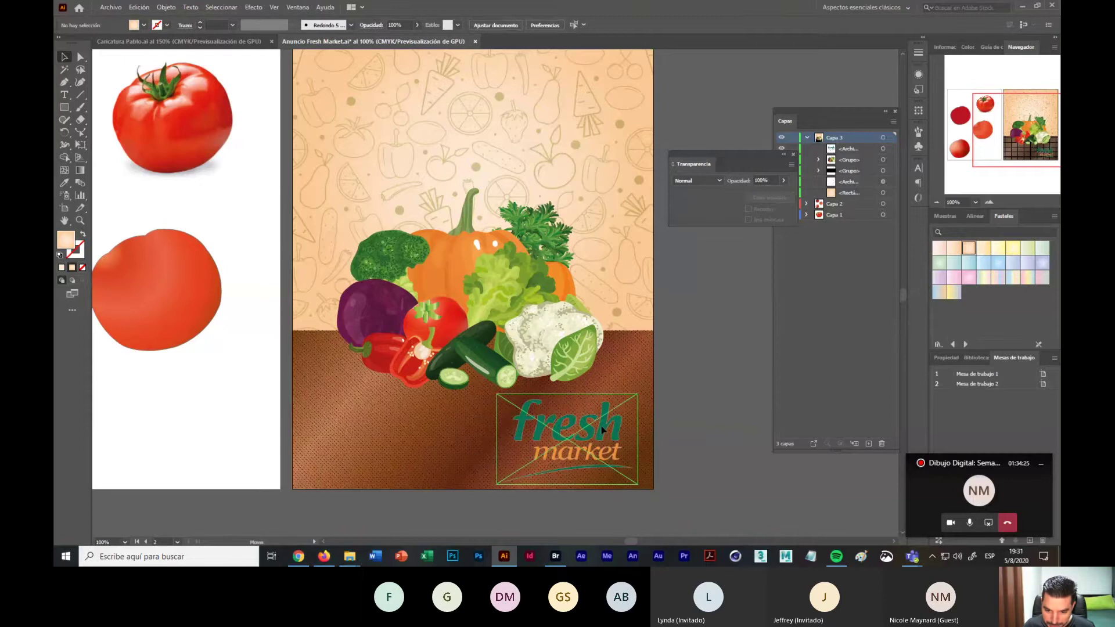
click(688, 427)
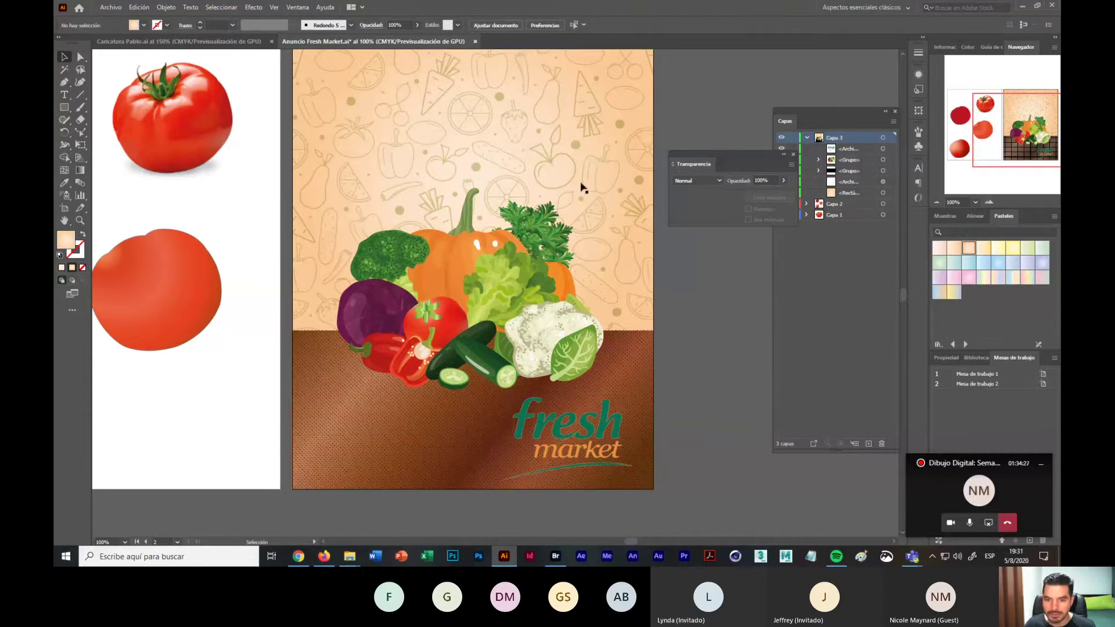
Step: Enlarge the vegetable group to about 17.1 cm wide and 13 cm high and centre it across the advert
click(934, 202)
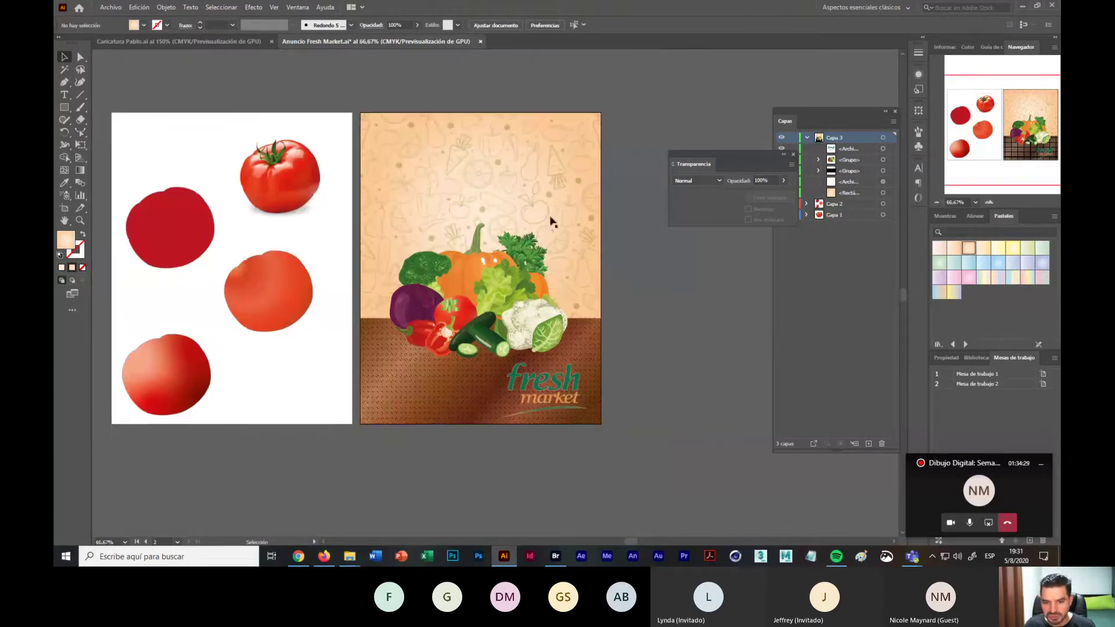
click(480, 318)
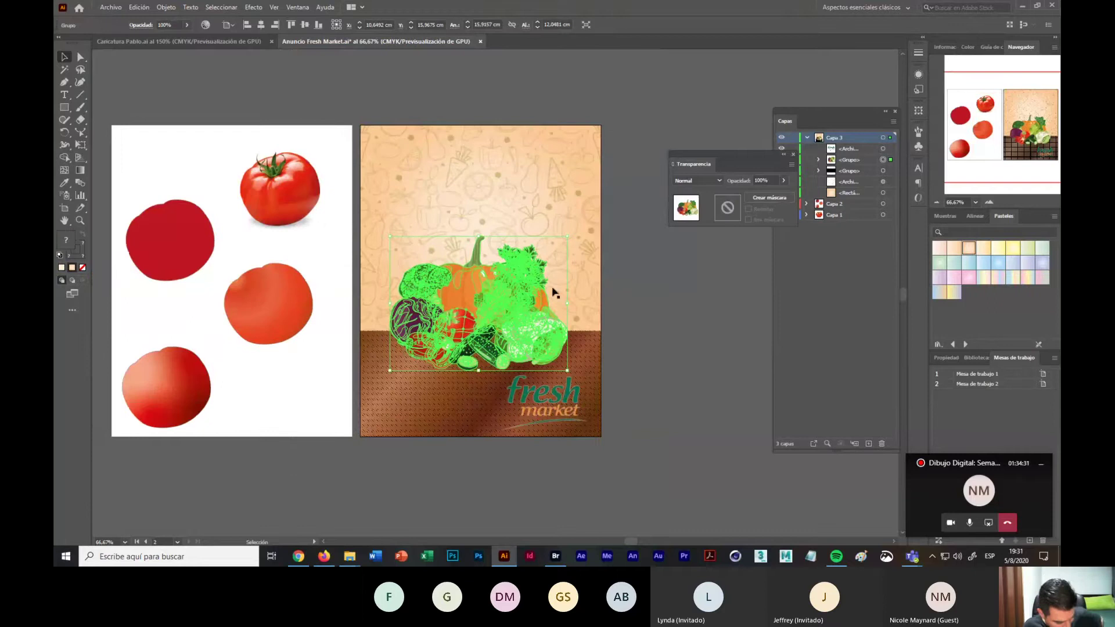
drag(567, 236, 581, 225)
drag(536, 296, 524, 302)
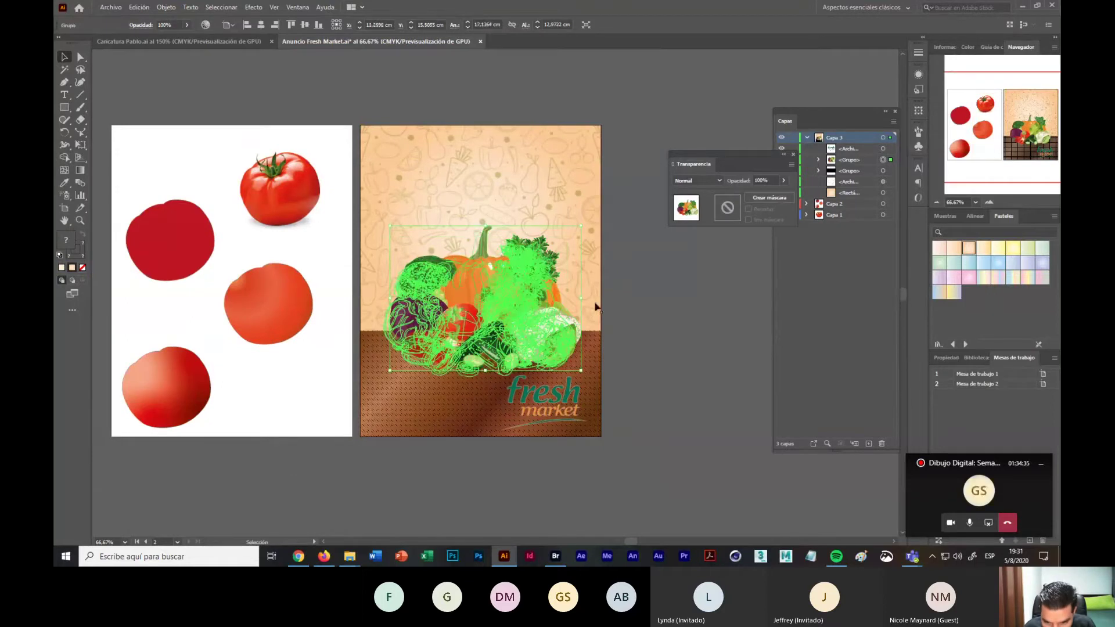
click(650, 310)
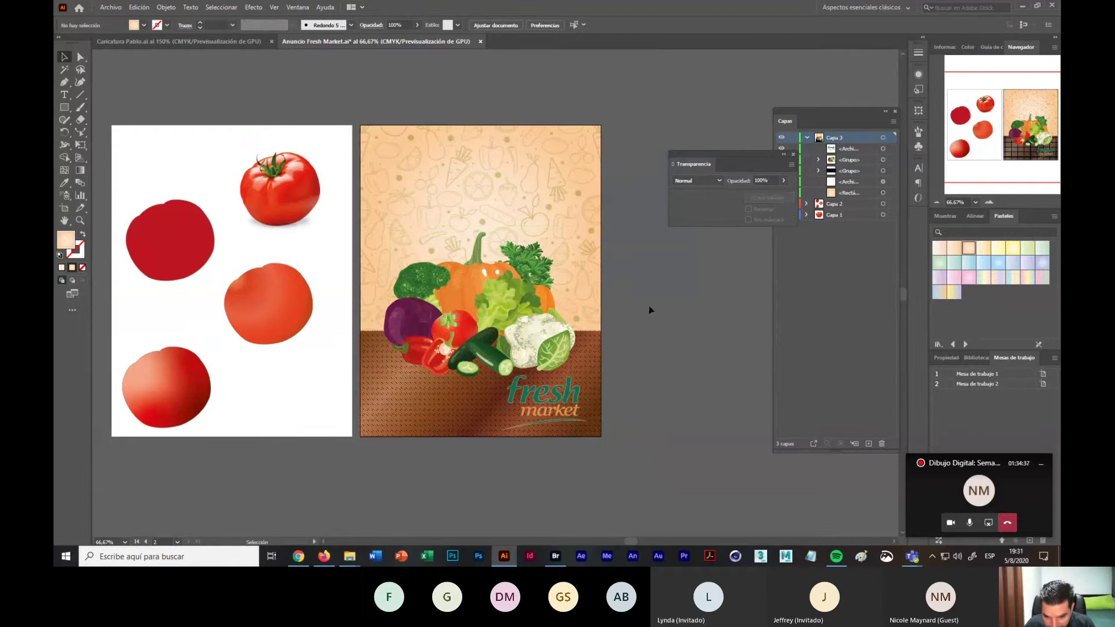
Step: Shrink the Fresh Market logo slightly from its upper-left corner to clear the vegetables, and deselect it
click(577, 388)
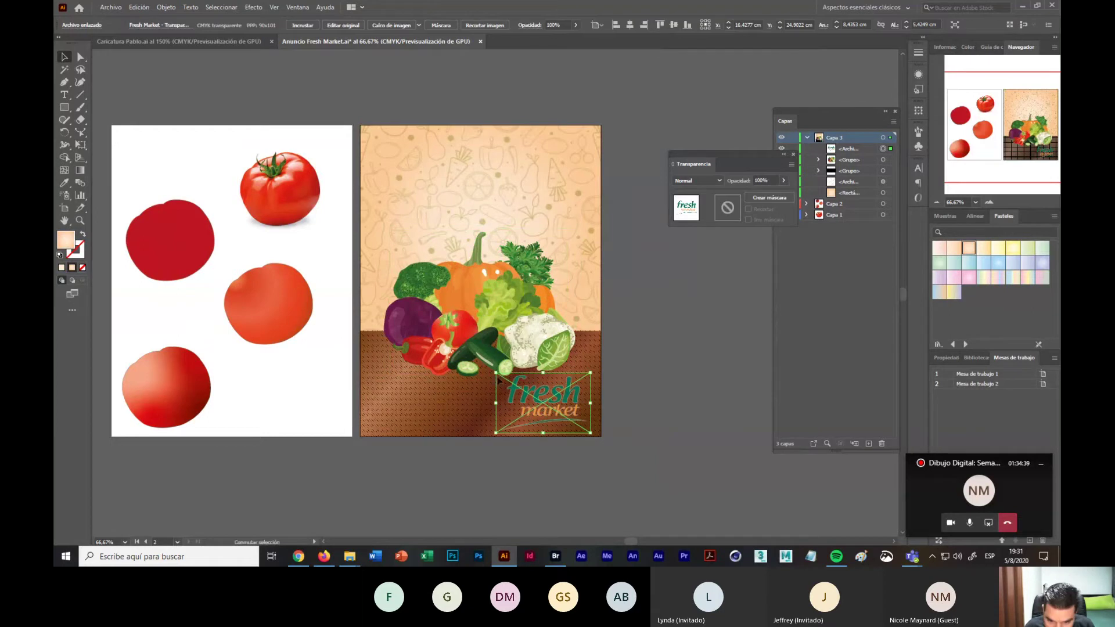
drag(496, 374, 509, 382)
click(694, 406)
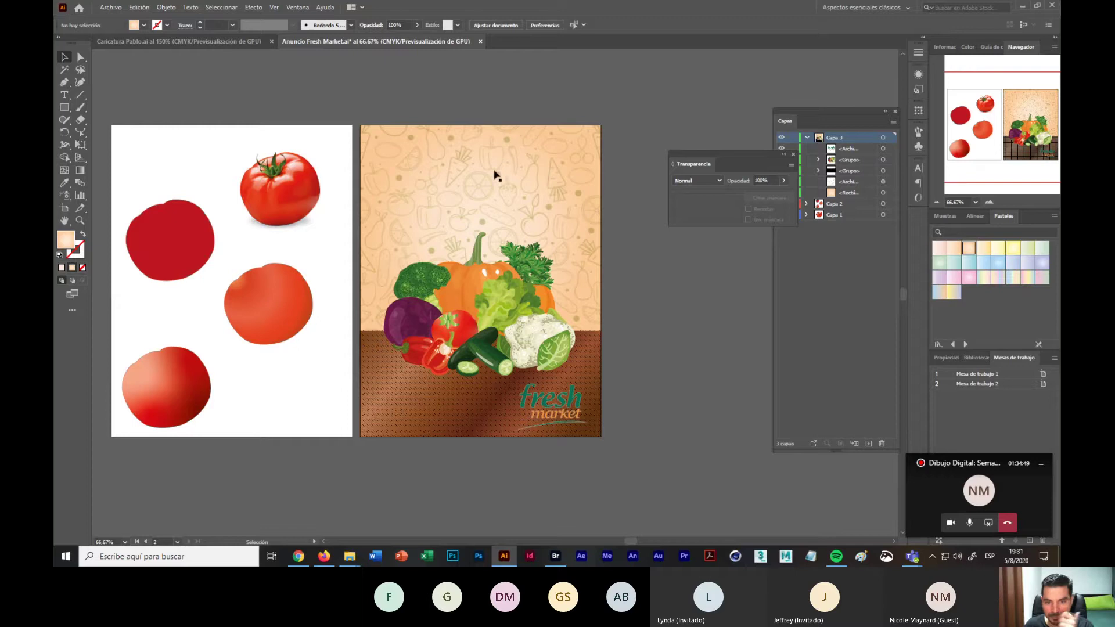
Step: Save the Fresh Market advert document
click(110, 7)
click(125, 92)
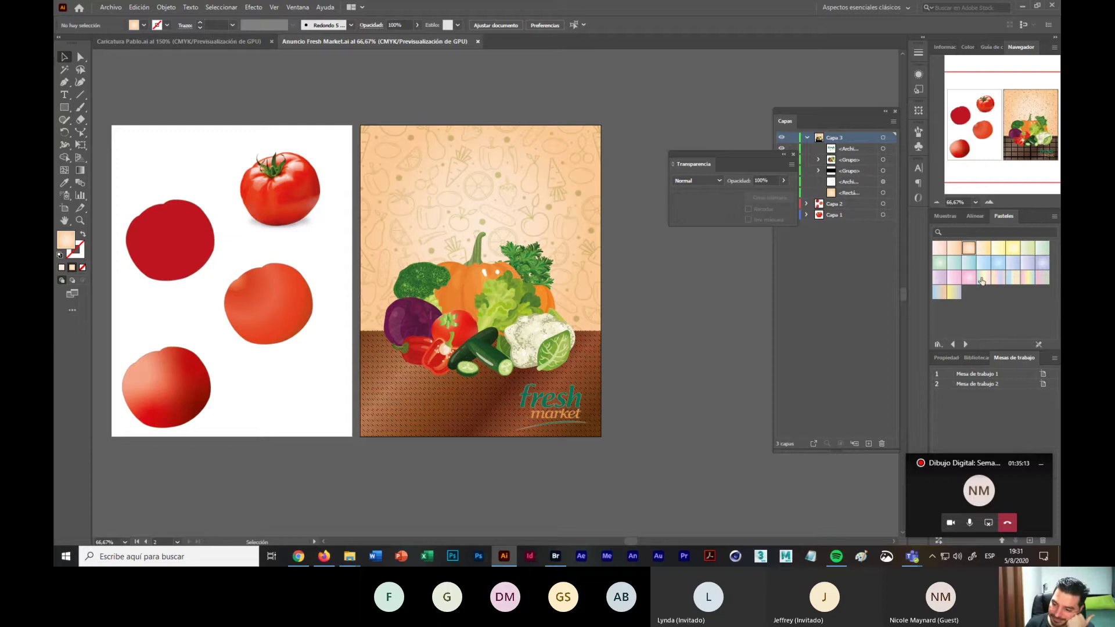
click(979, 464)
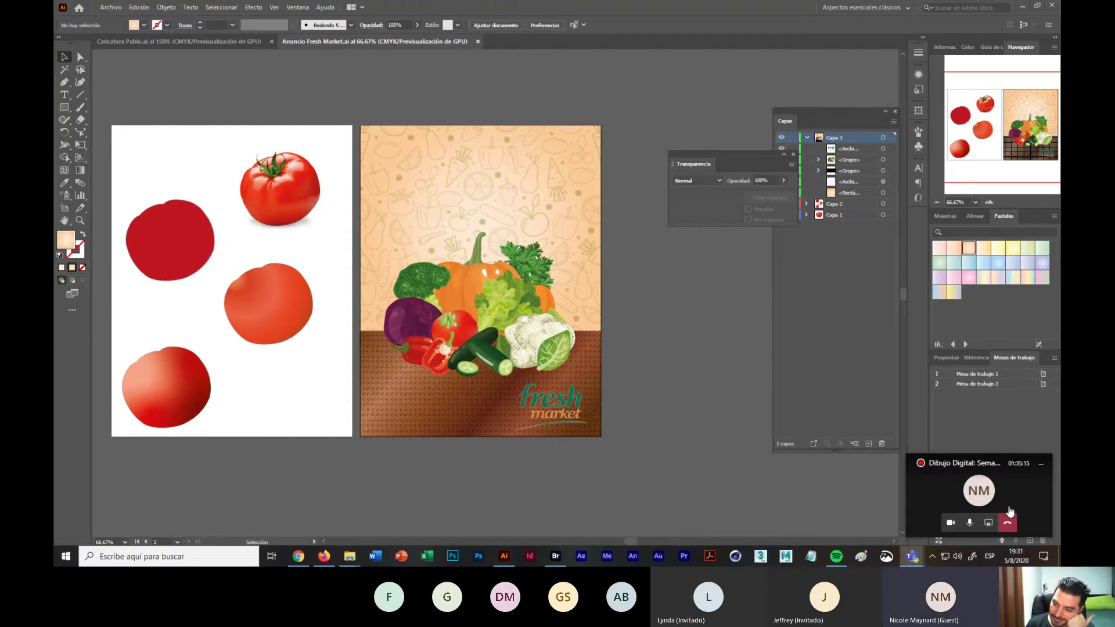
Step: Switch to the Microsoft Teams meeting window, turn off the camera and mute the microphone
mouse_move(909, 555)
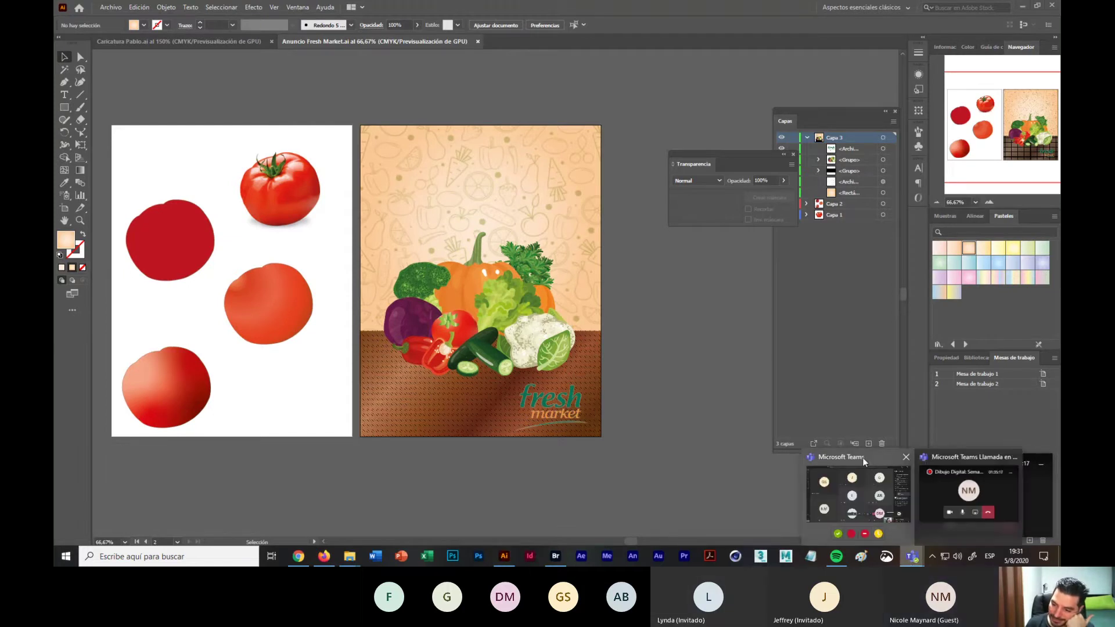
click(862, 458)
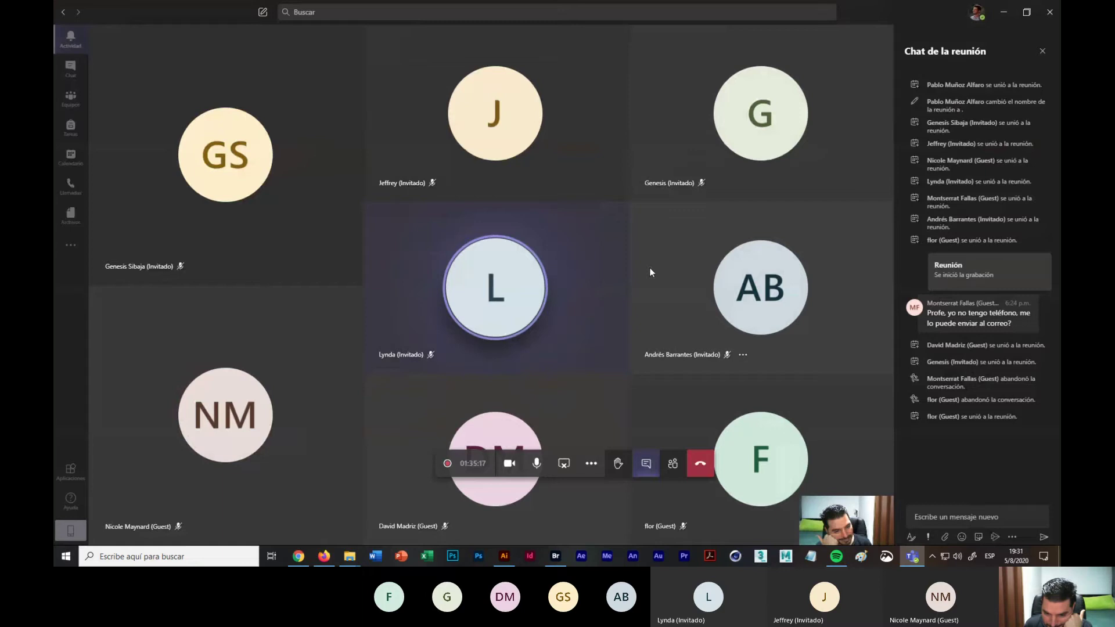
click(509, 464)
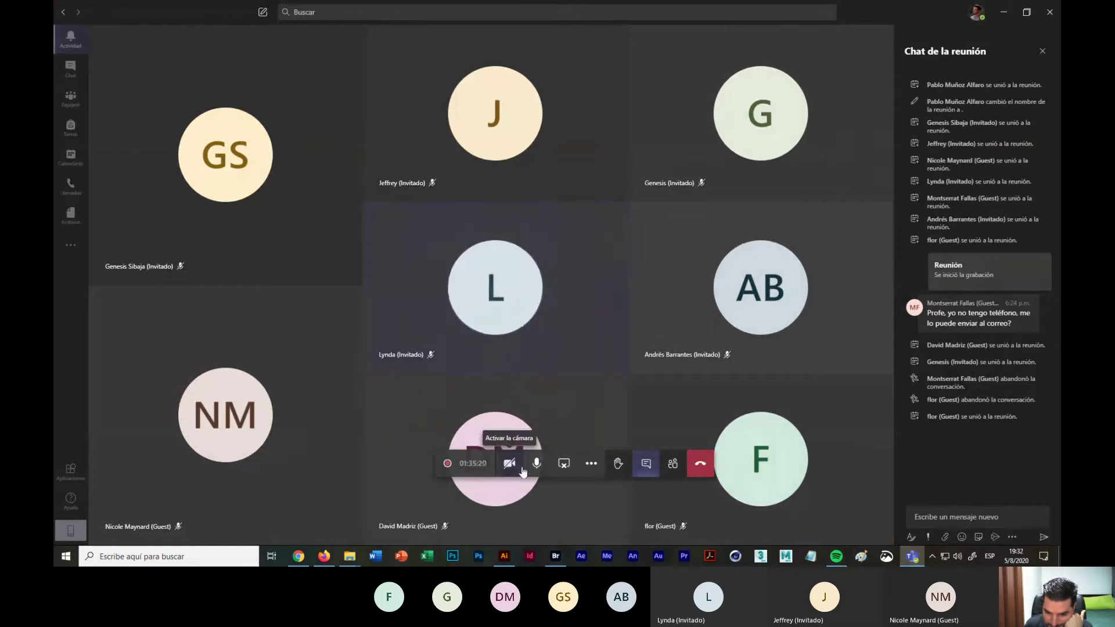
click(537, 464)
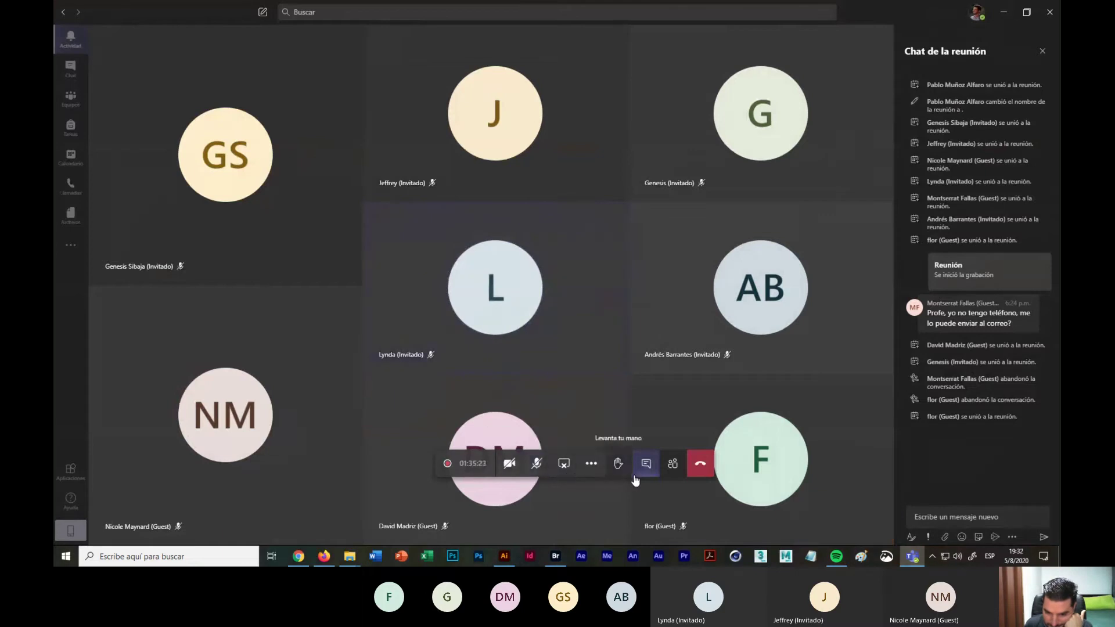
Step: Look through the meeting options and the Teams apps, files, calls, calendar, tasks, teams, chat and activity sections, and return to the meeting
click(591, 464)
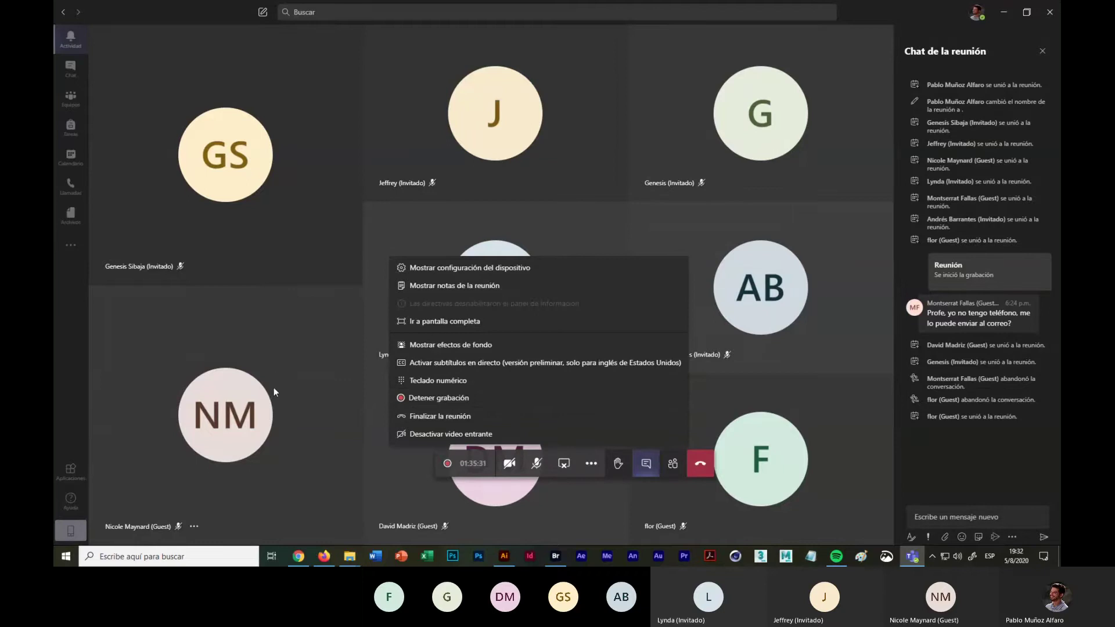
click(472, 464)
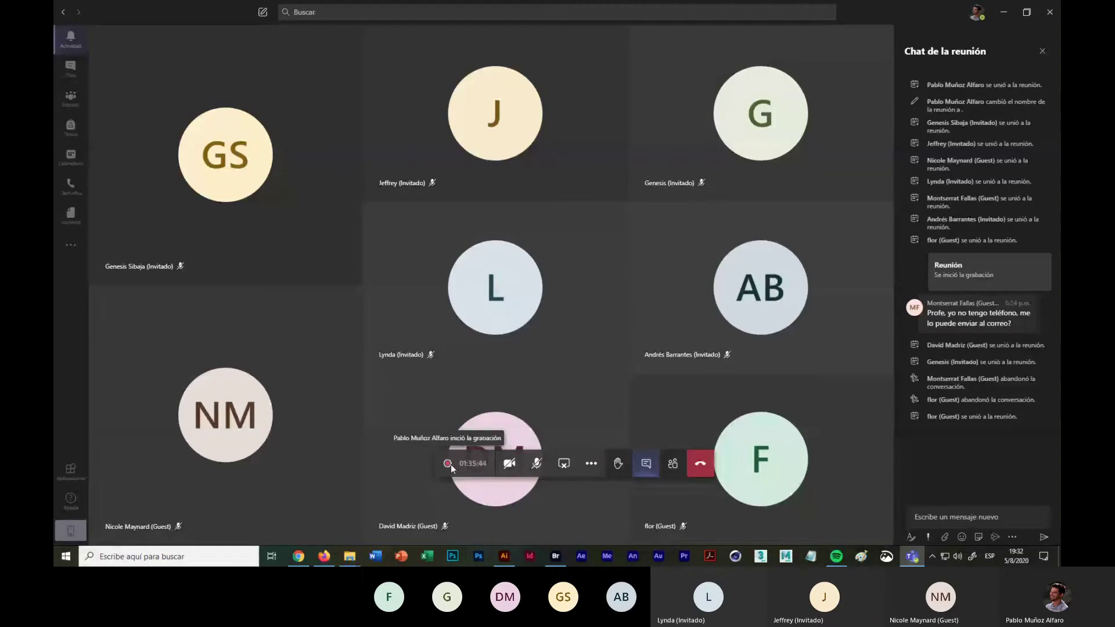
click(71, 248)
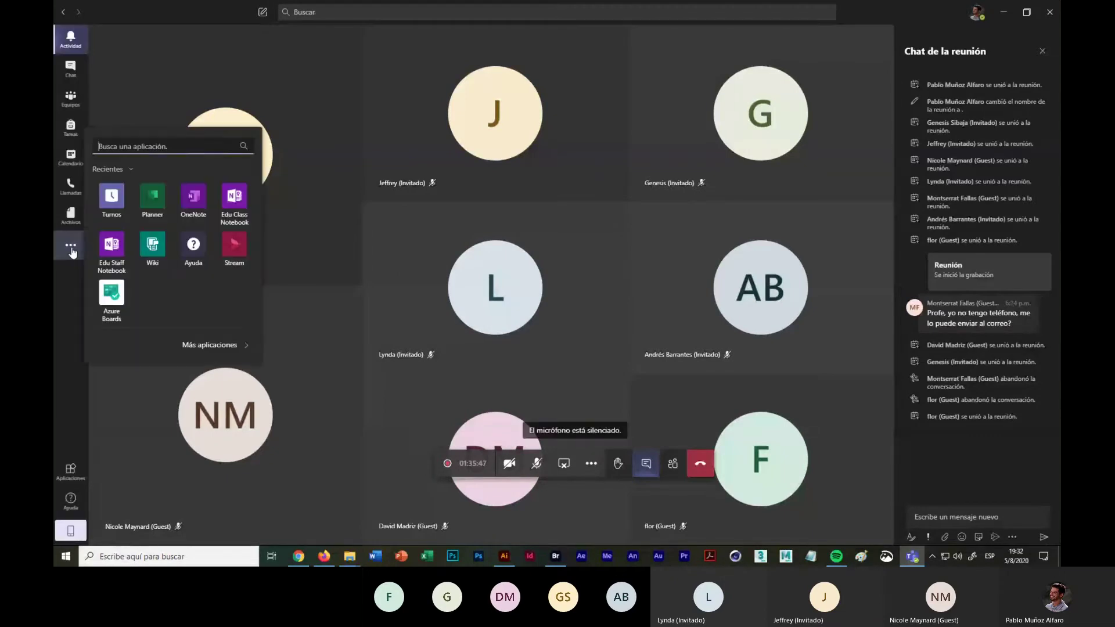
click(72, 224)
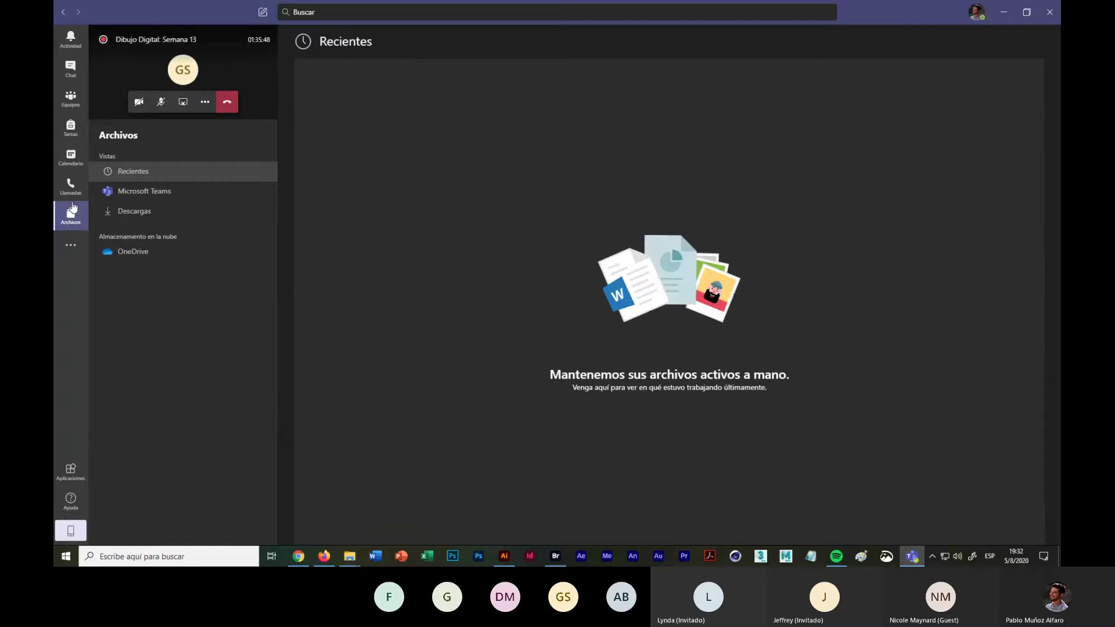
click(72, 195)
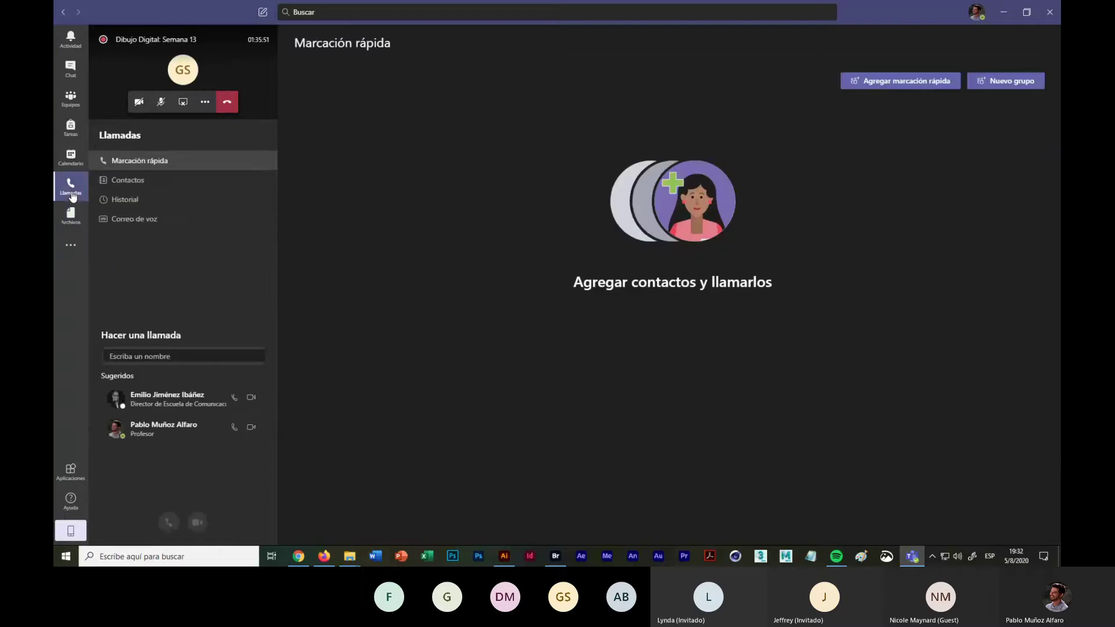
click(71, 158)
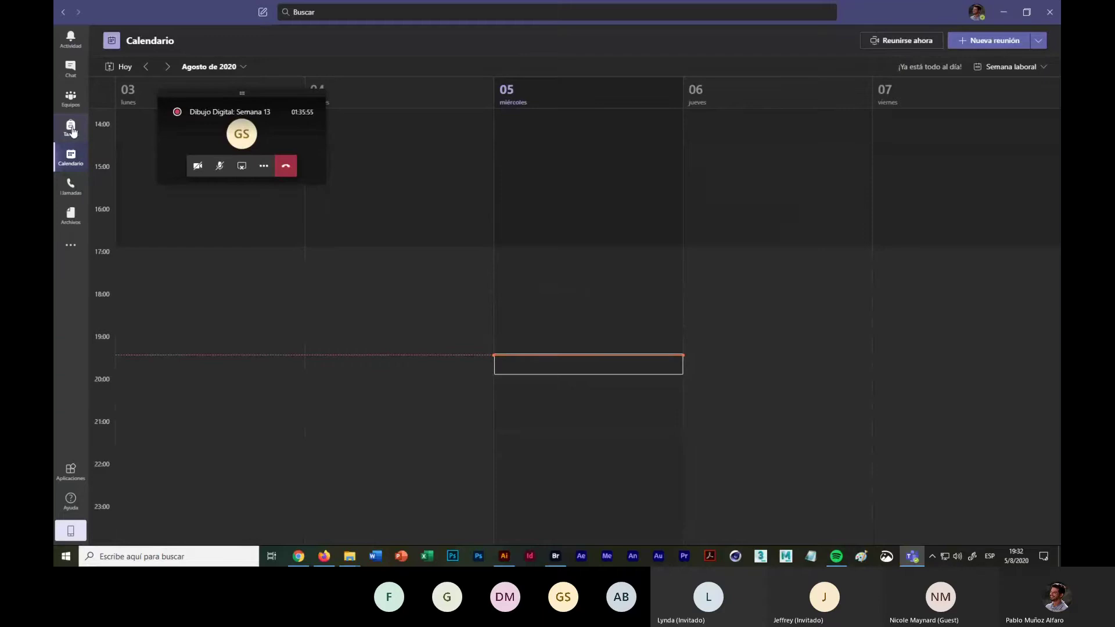
click(72, 129)
click(71, 97)
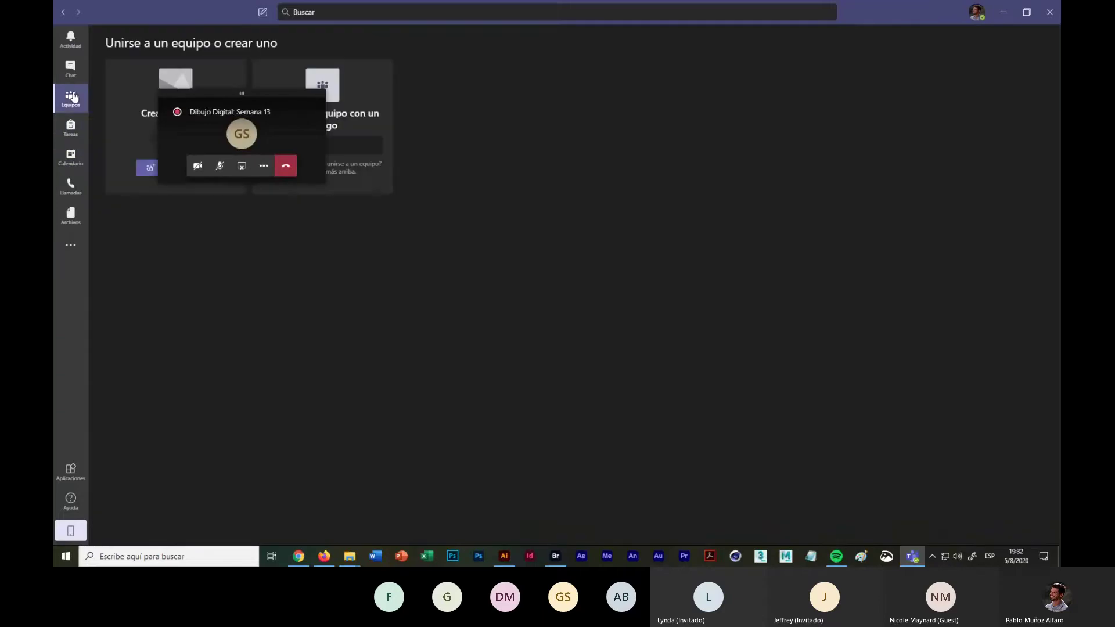
click(74, 68)
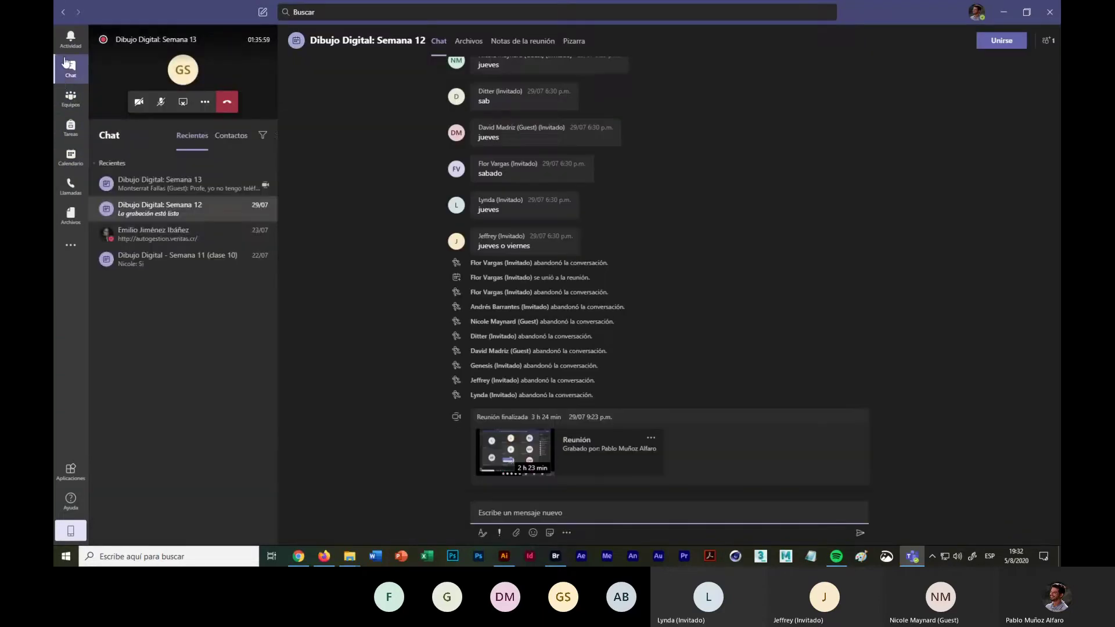
click(71, 40)
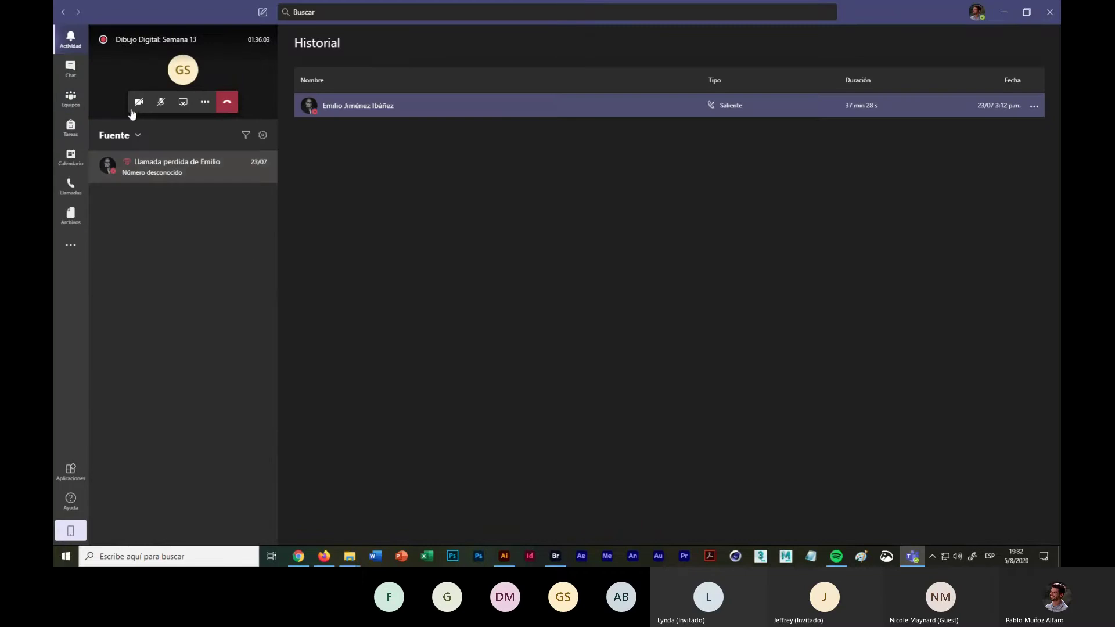
click(135, 69)
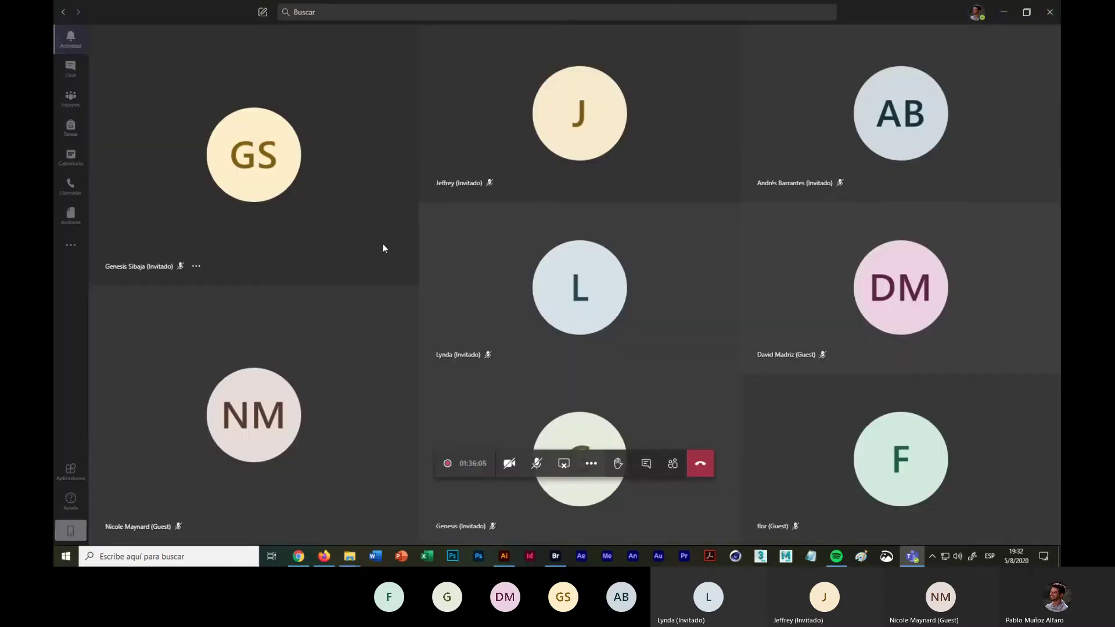
Step: Switch to Chrome and check the unread WhatsApp group chat, the Dibujo Digital chat and the Facebook notifications
click(1007, 14)
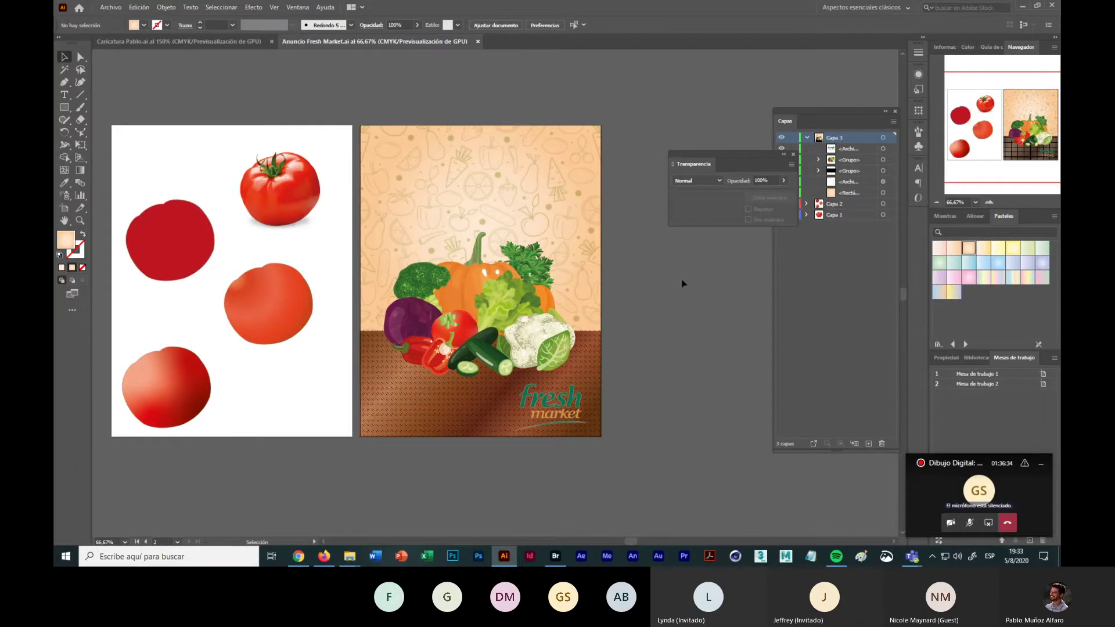
click(1023, 8)
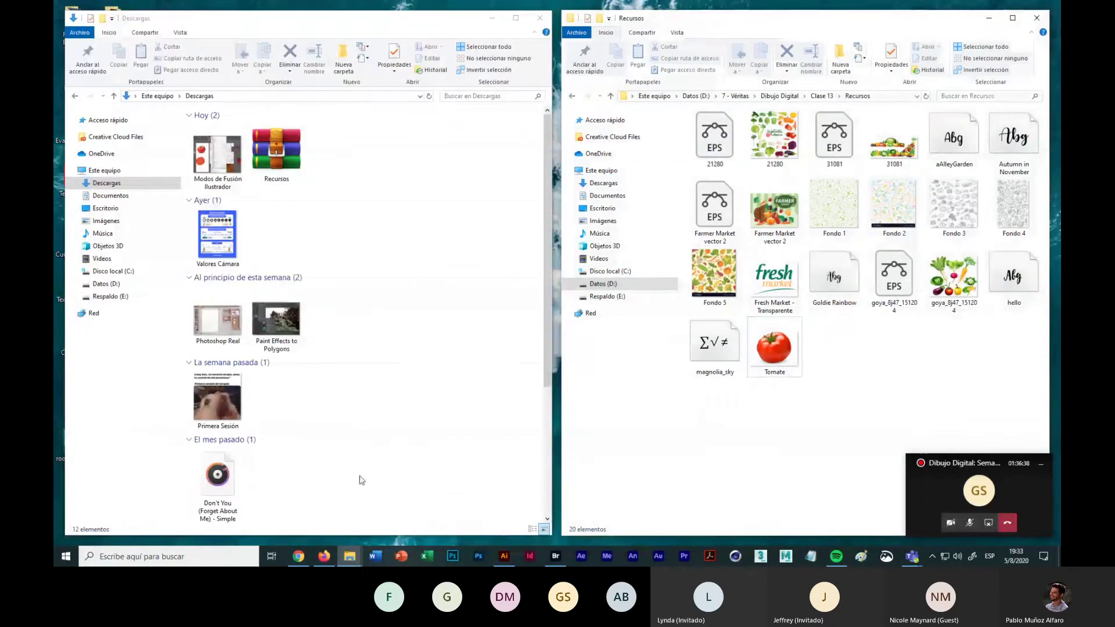
click(298, 557)
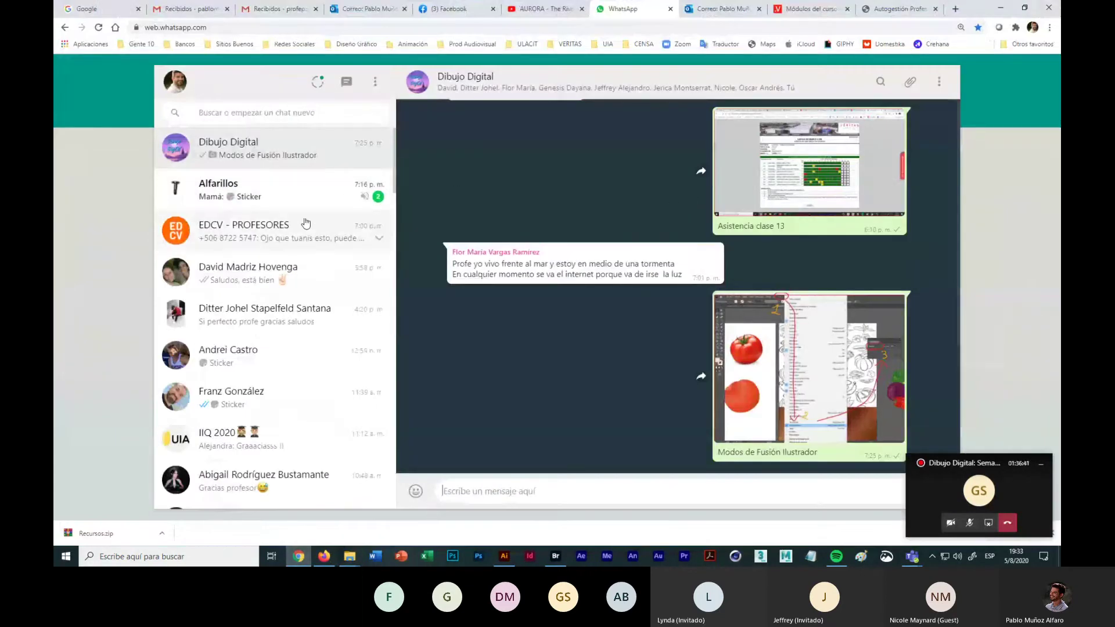
click(306, 199)
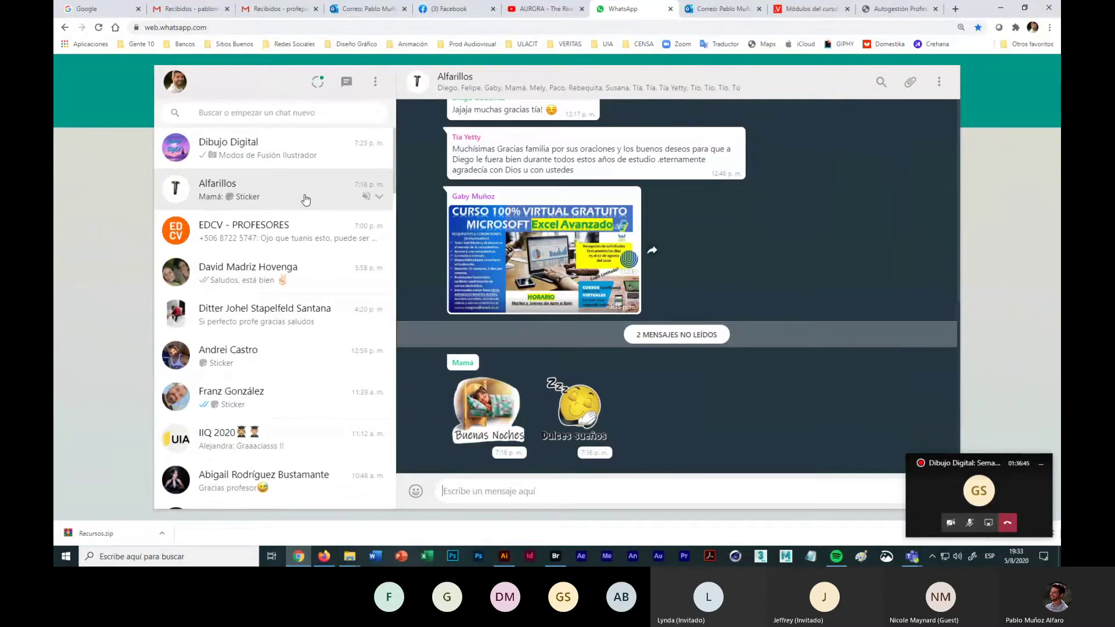
click(308, 142)
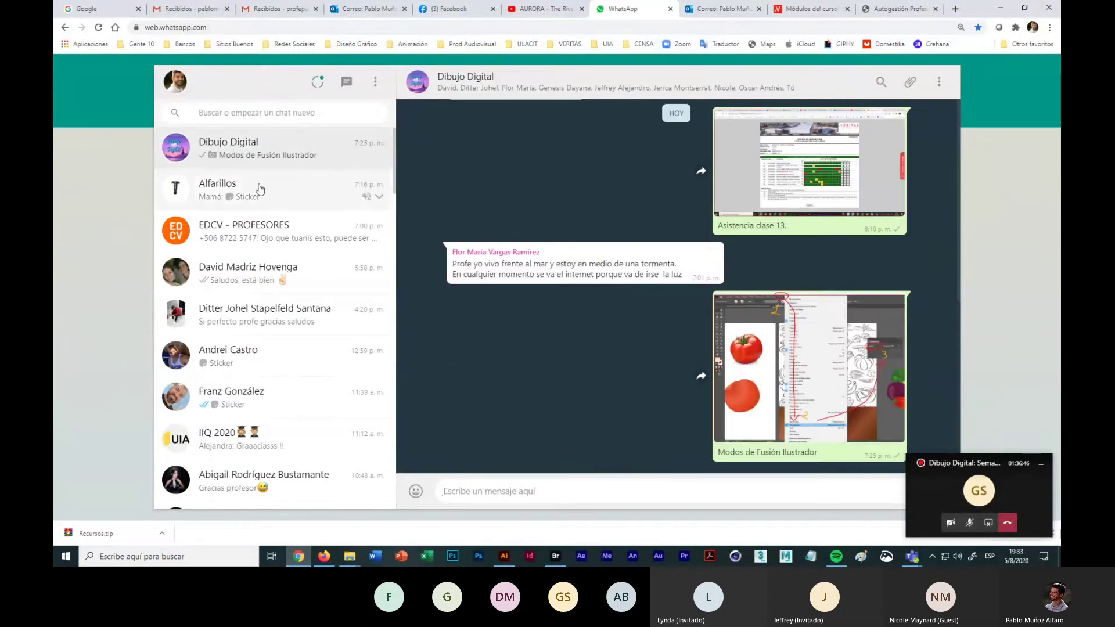
click(451, 8)
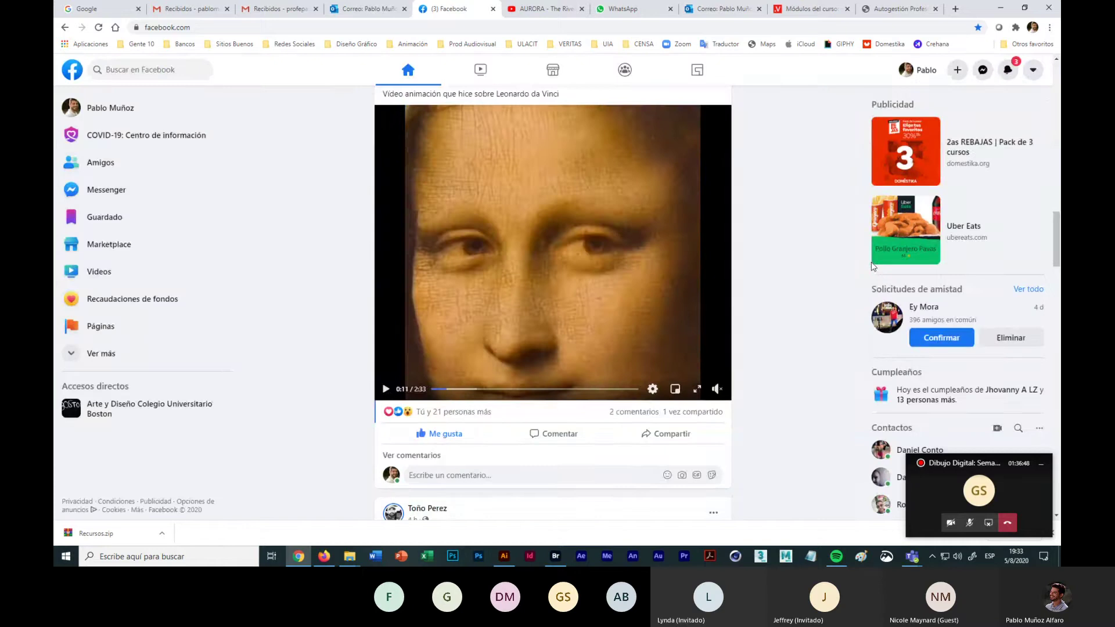
click(1005, 71)
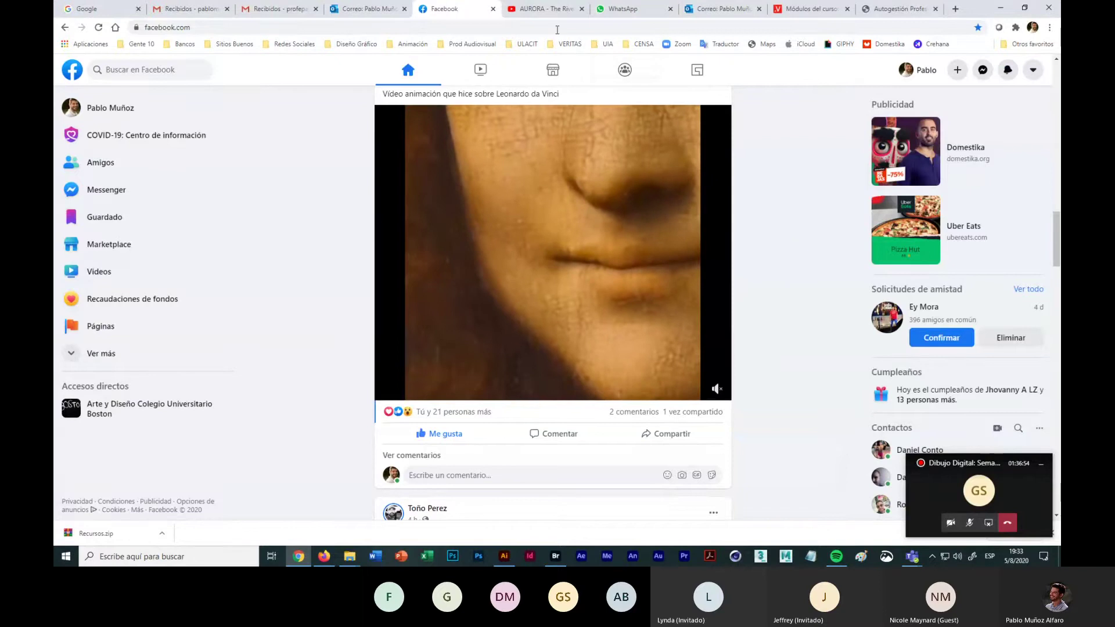
Step: Find the video "¿Qué es Infografía?" in the YouTube watch history and open it
click(543, 9)
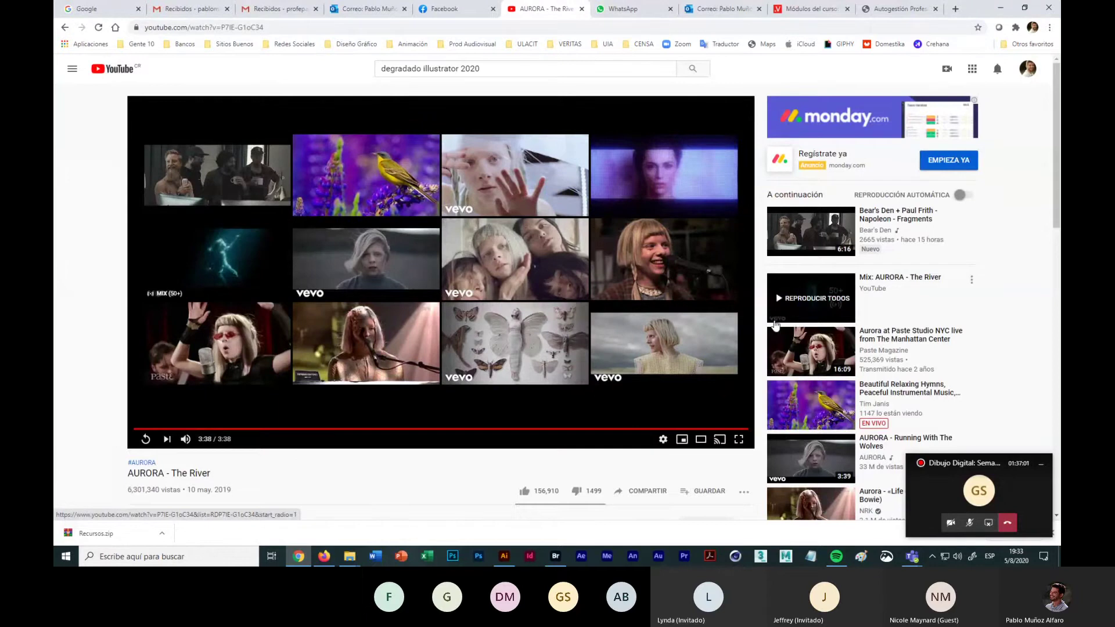
click(72, 68)
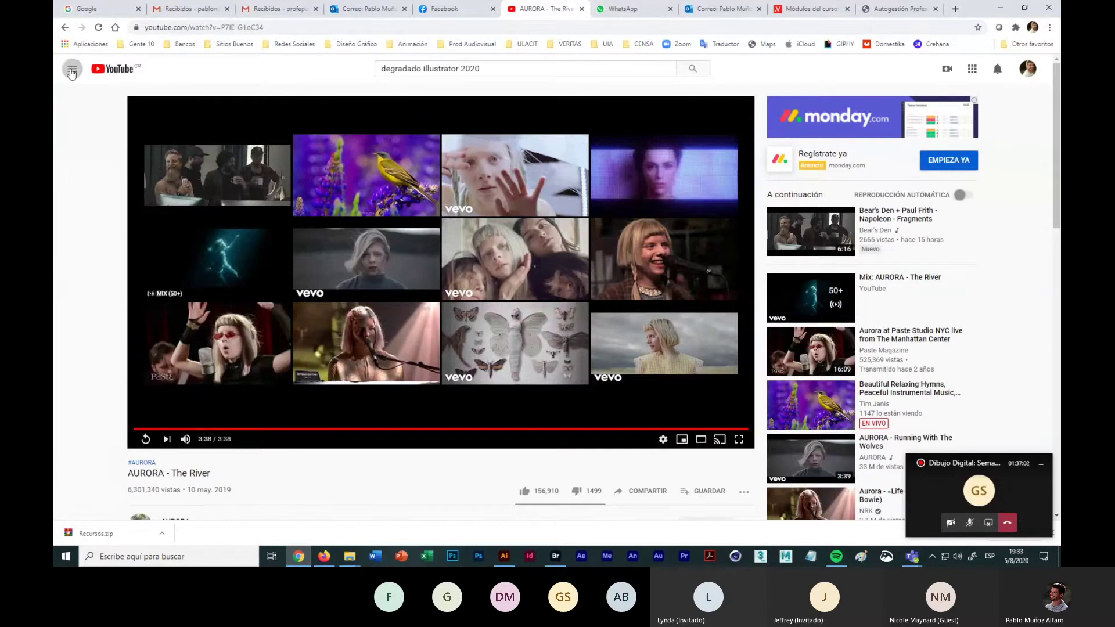
click(100, 198)
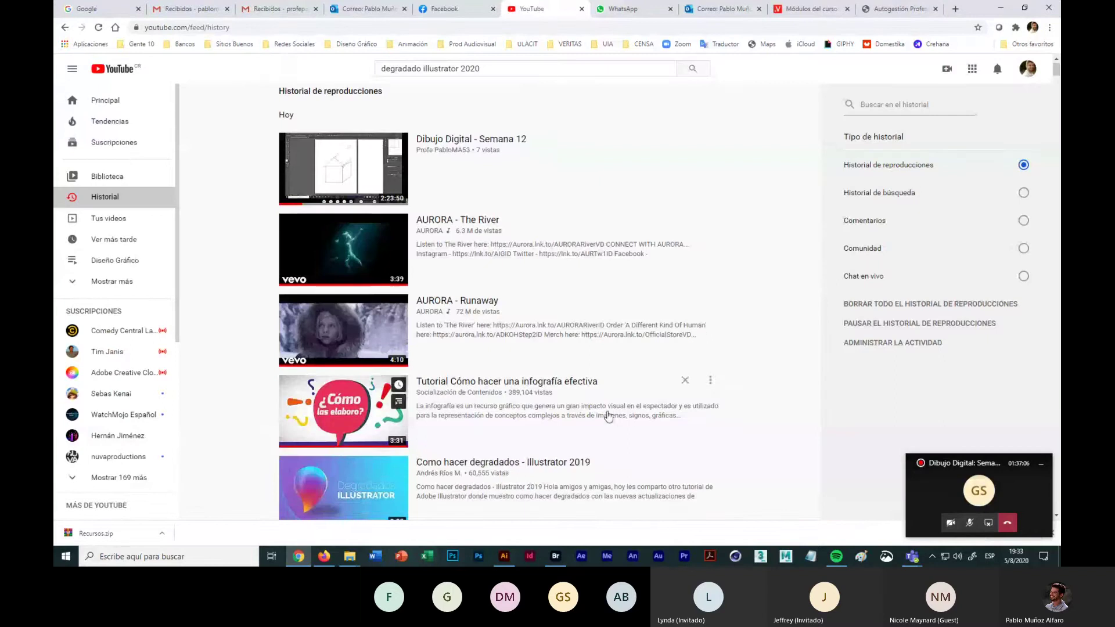
scroll(609, 416, down, 3)
scroll(609, 416, down, 3)
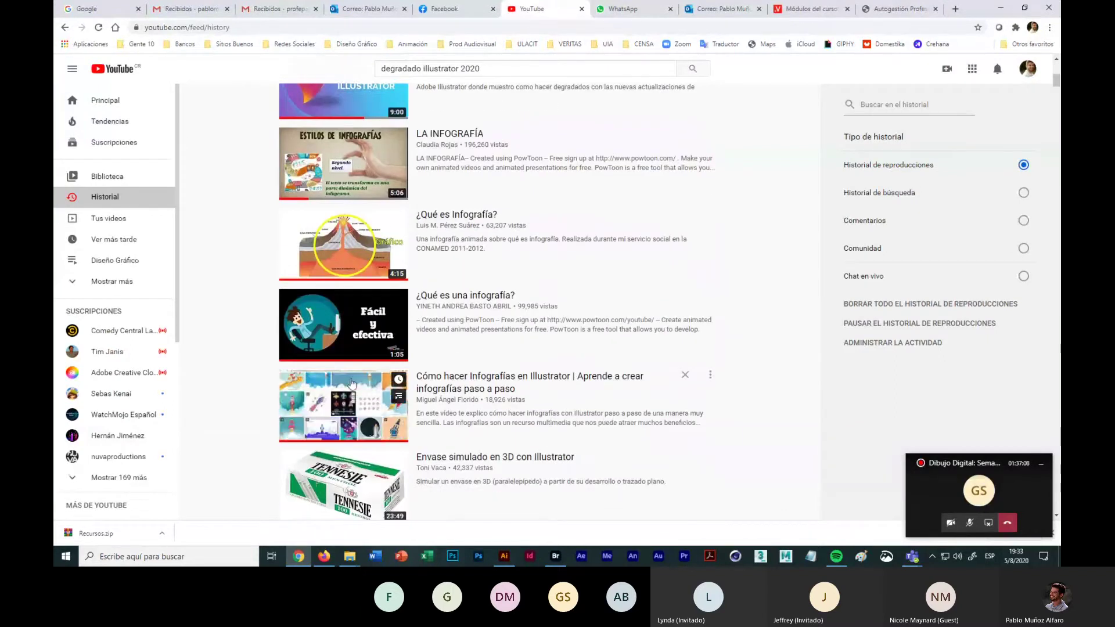
click(356, 256)
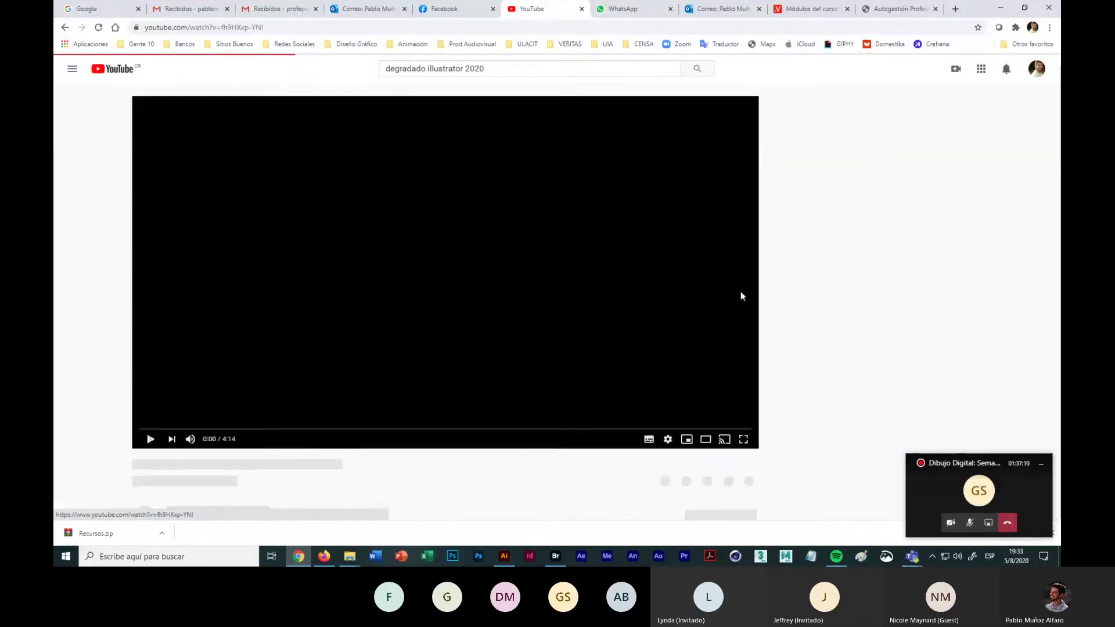
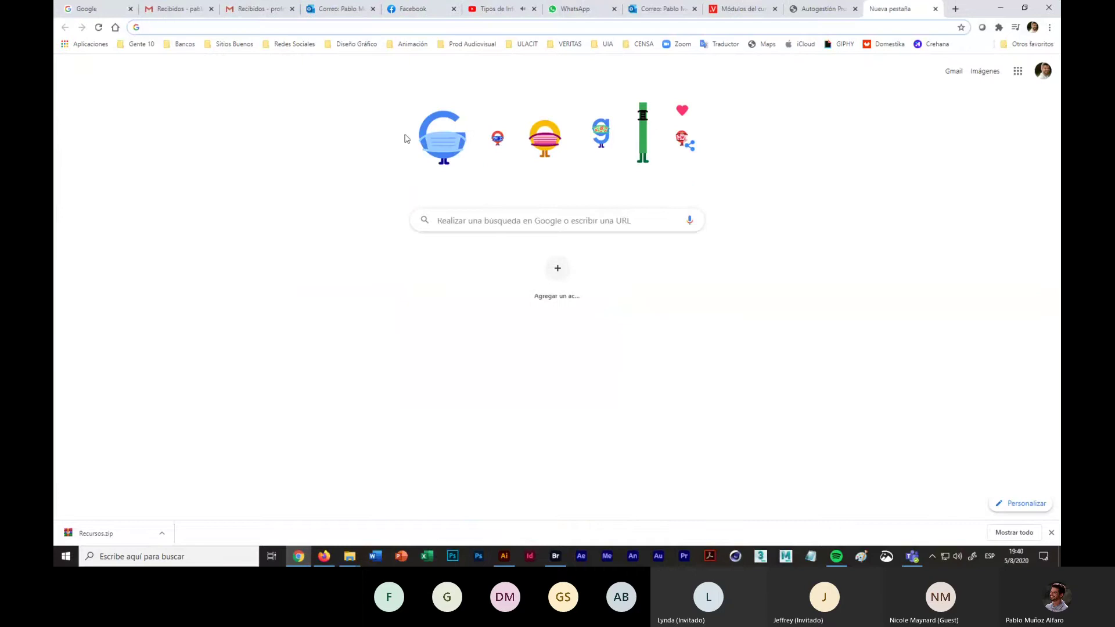
Step: Search Google Images for "ejemplos infografia" and open the preview of the infographic "Beneficios de utilizar la bicicleta"
click(442, 221)
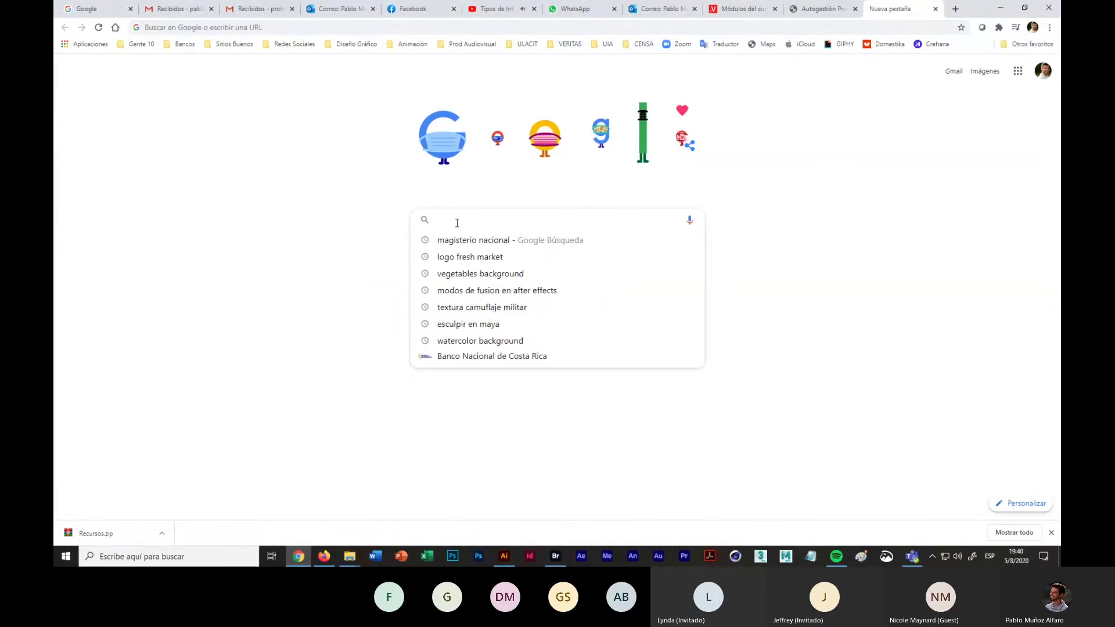
text(ejemplos infografia)
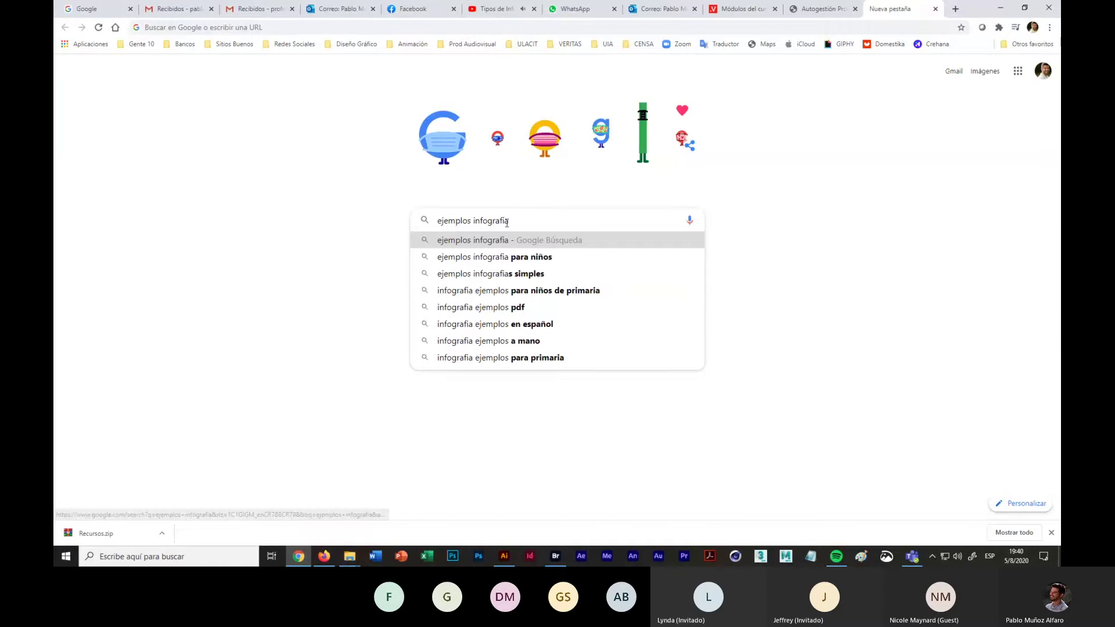
text(+)
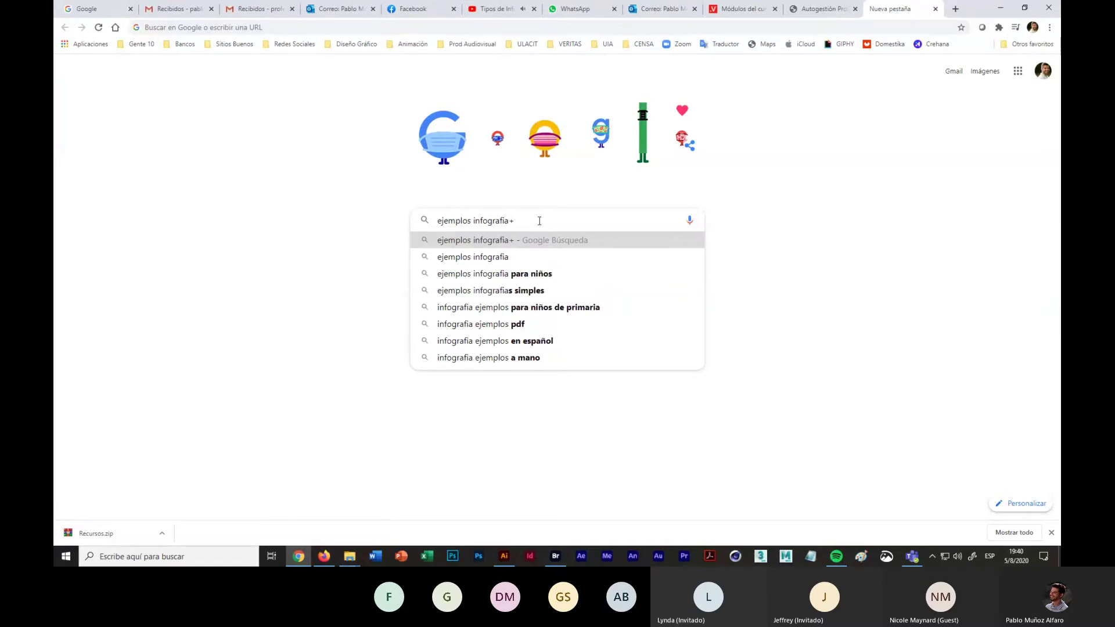
key(BackSpace)
key(Return)
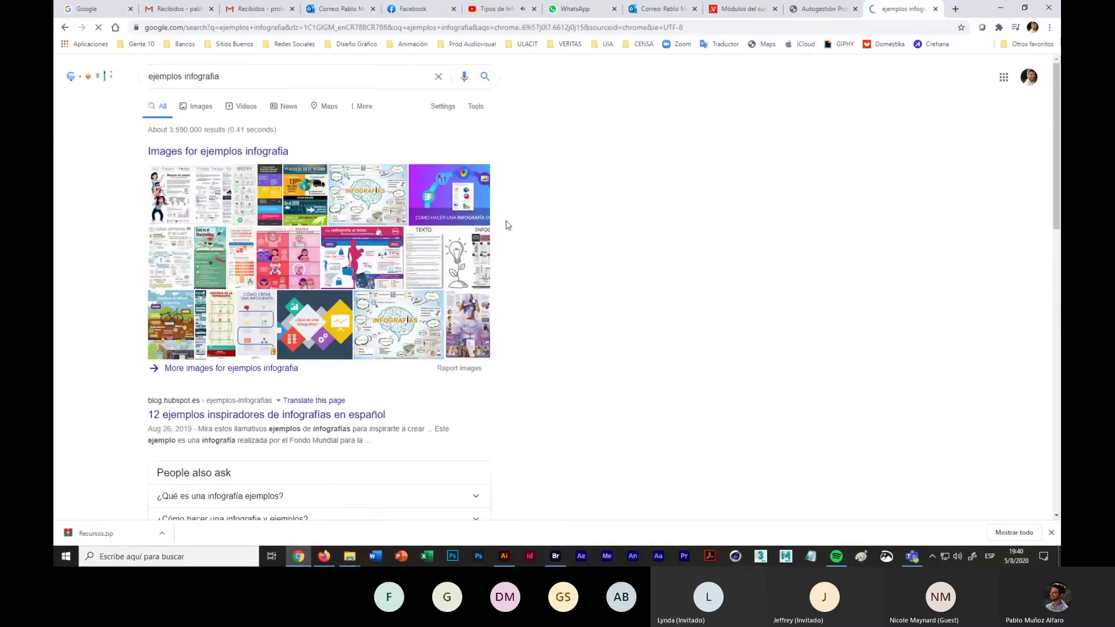
click(200, 110)
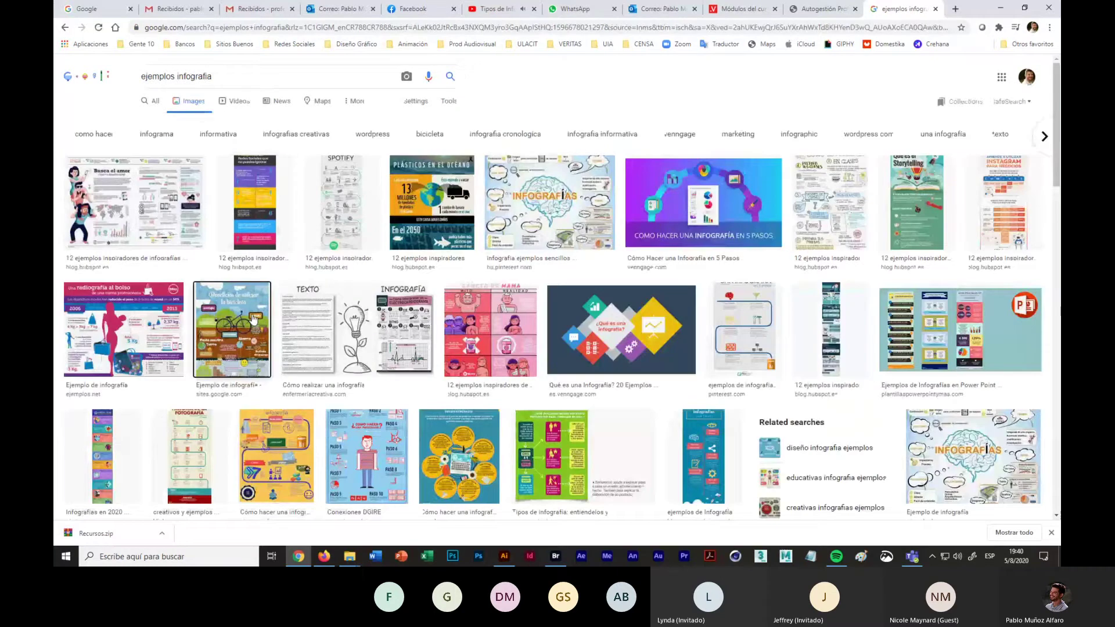
click(254, 319)
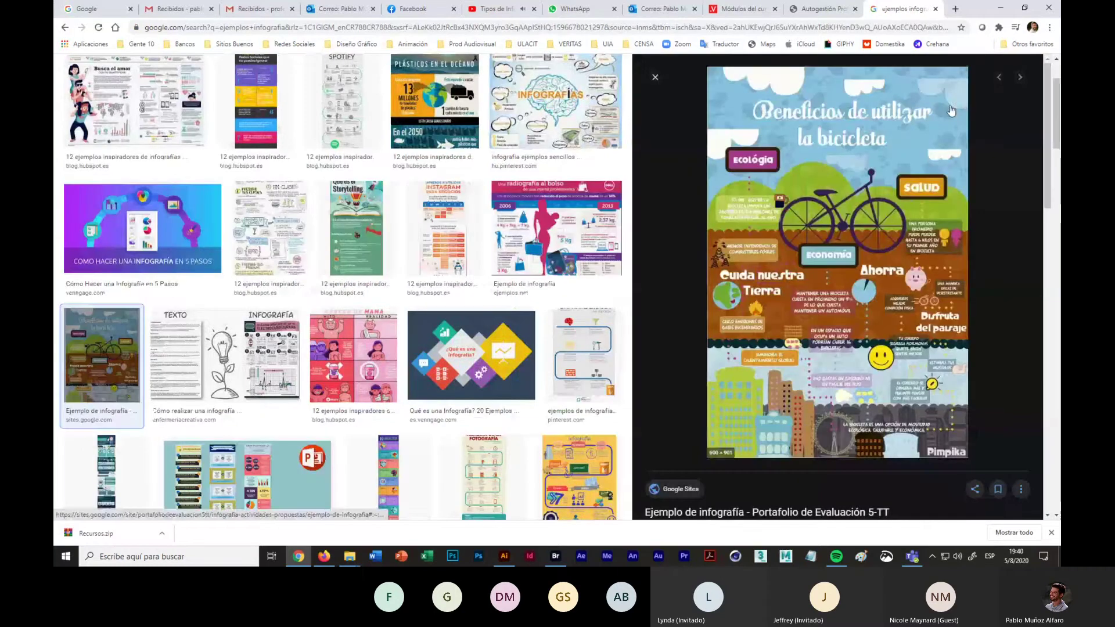
Step: Search Google Images for "ejemplos infografia para niños" in a new browser tab
key(ctrl+t)
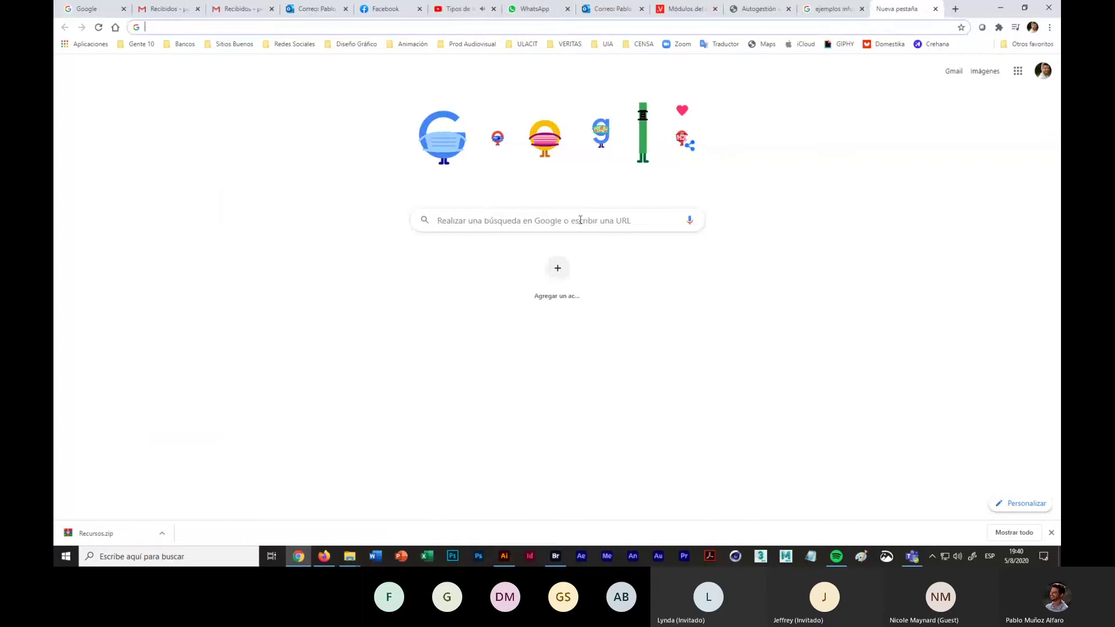
click(580, 220)
key(Down)
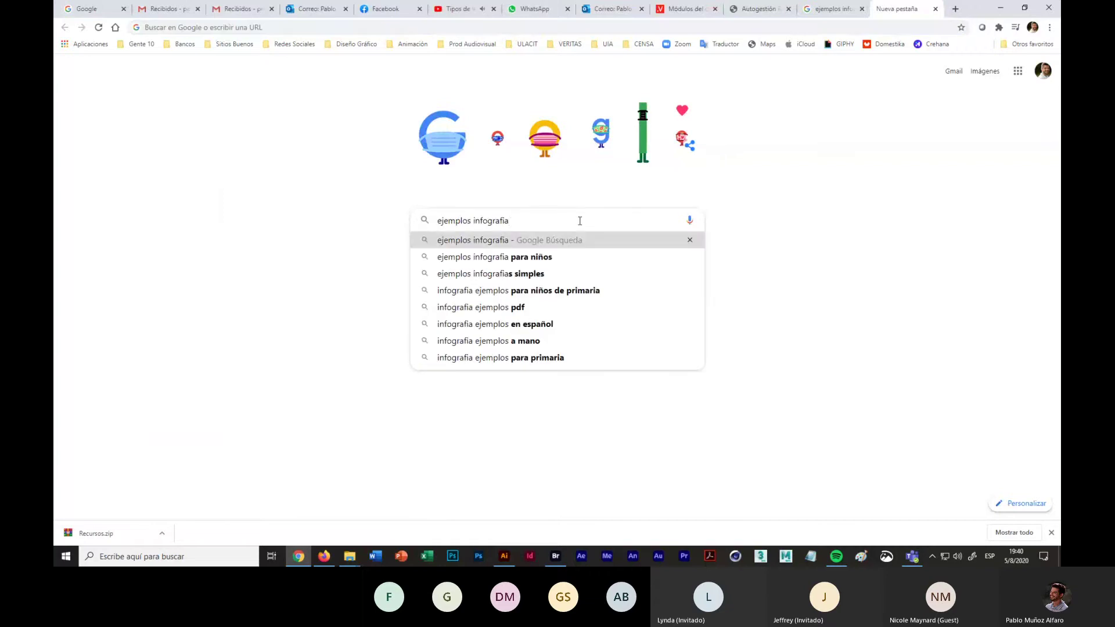
key(Down)
click(556, 259)
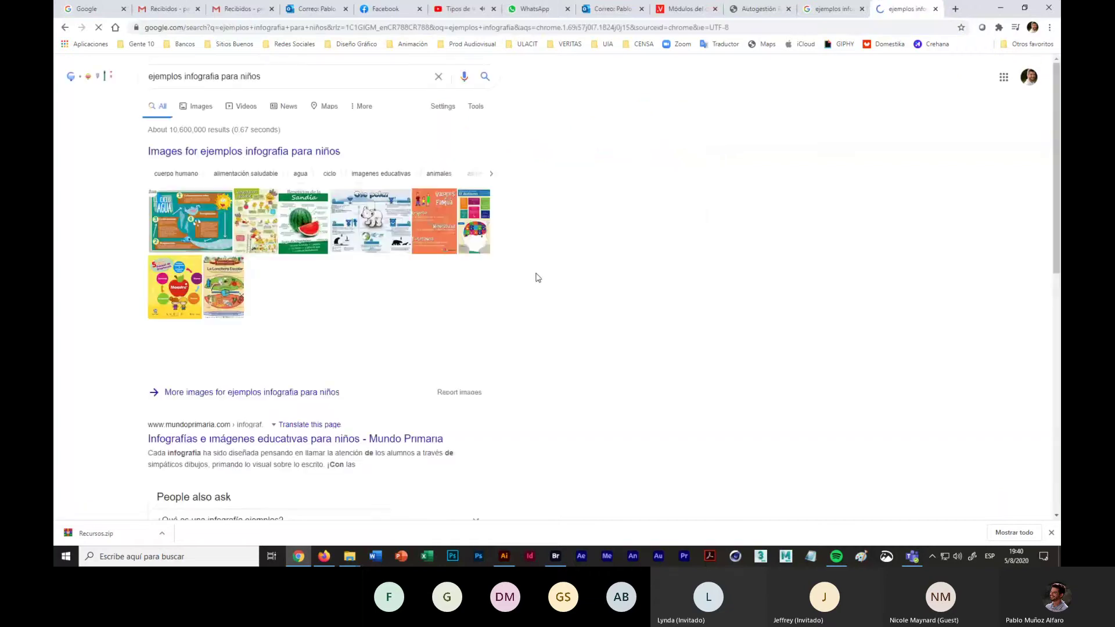
click(197, 107)
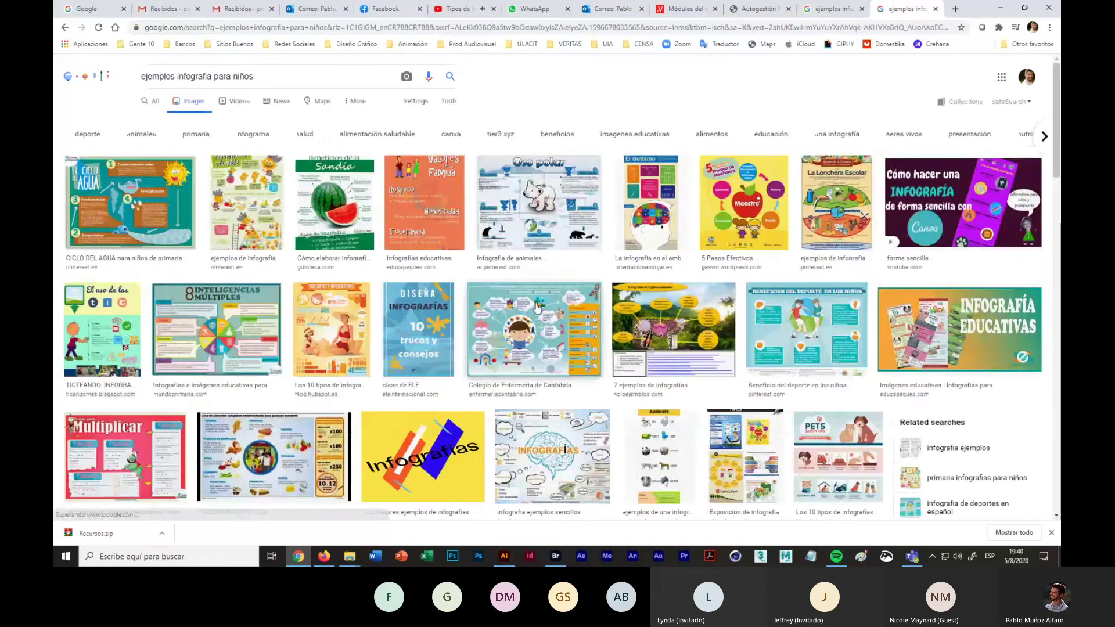
Step: Preview the children's infographics "El uso de las TIC", "Sun Safety Infographic" and "Alimentación saludable" among the image results
click(119, 313)
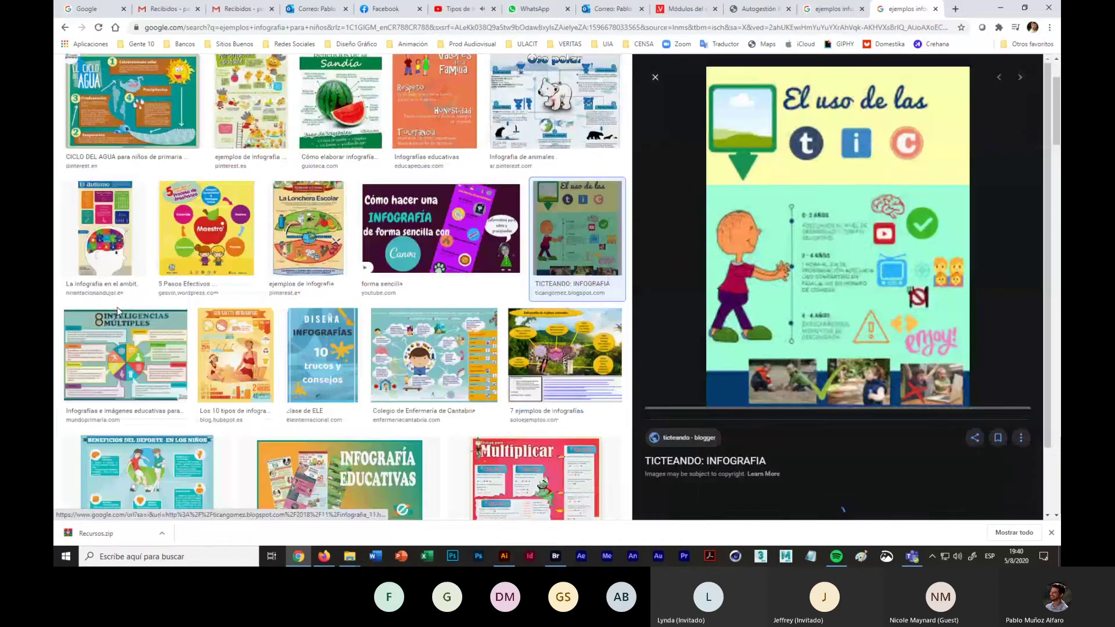
scroll(919, 308, down, 3)
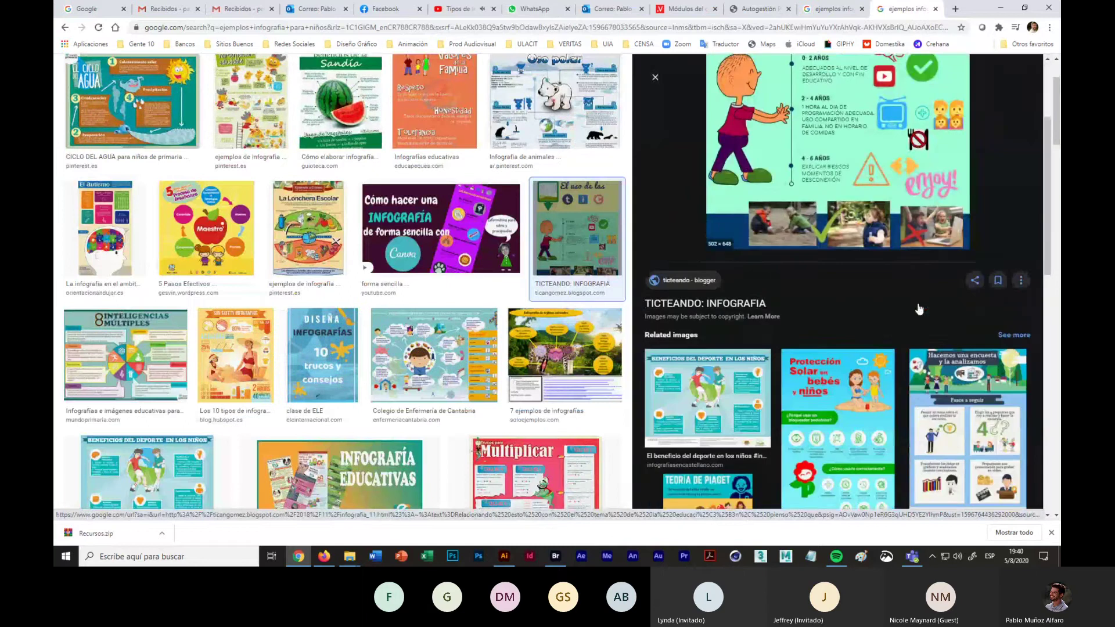
scroll(919, 309, down, 3)
scroll(749, 308, up, 3)
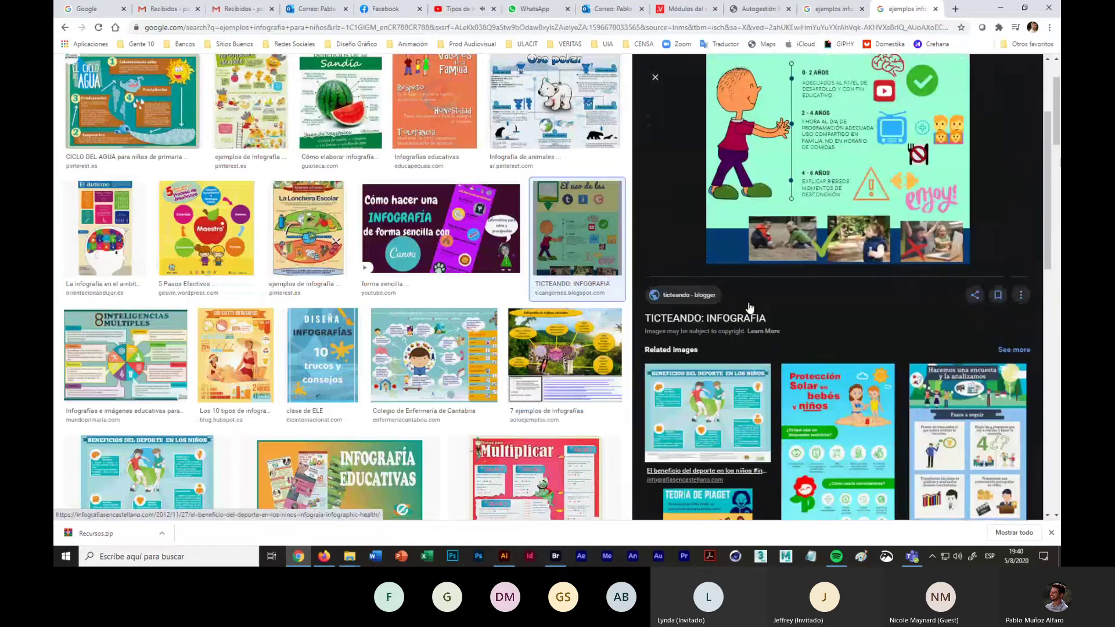
scroll(709, 317, up, 3)
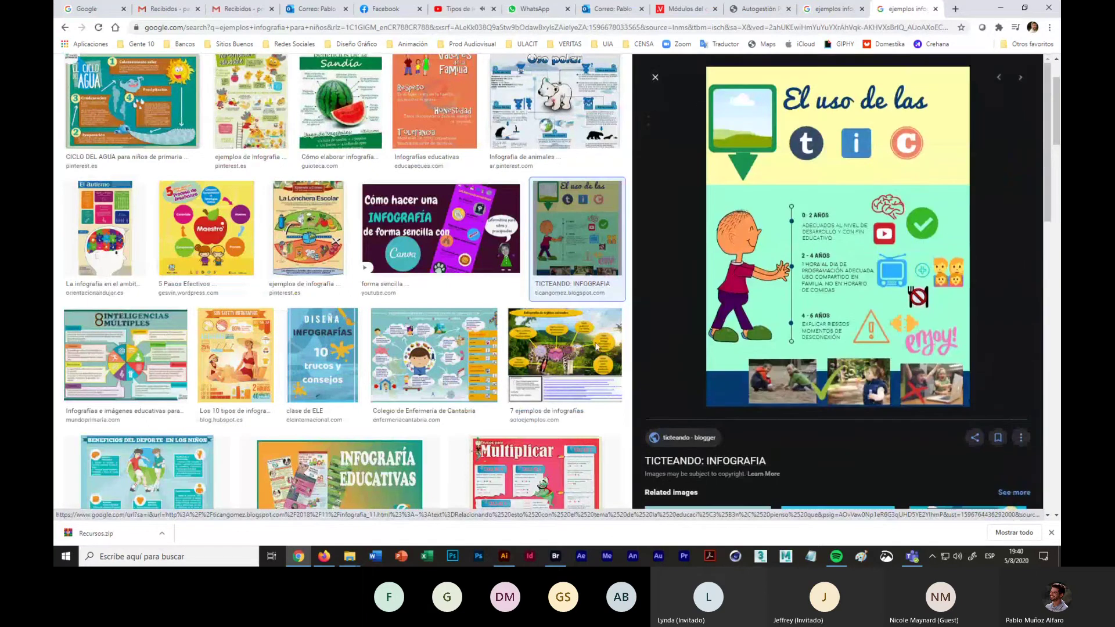
click(231, 372)
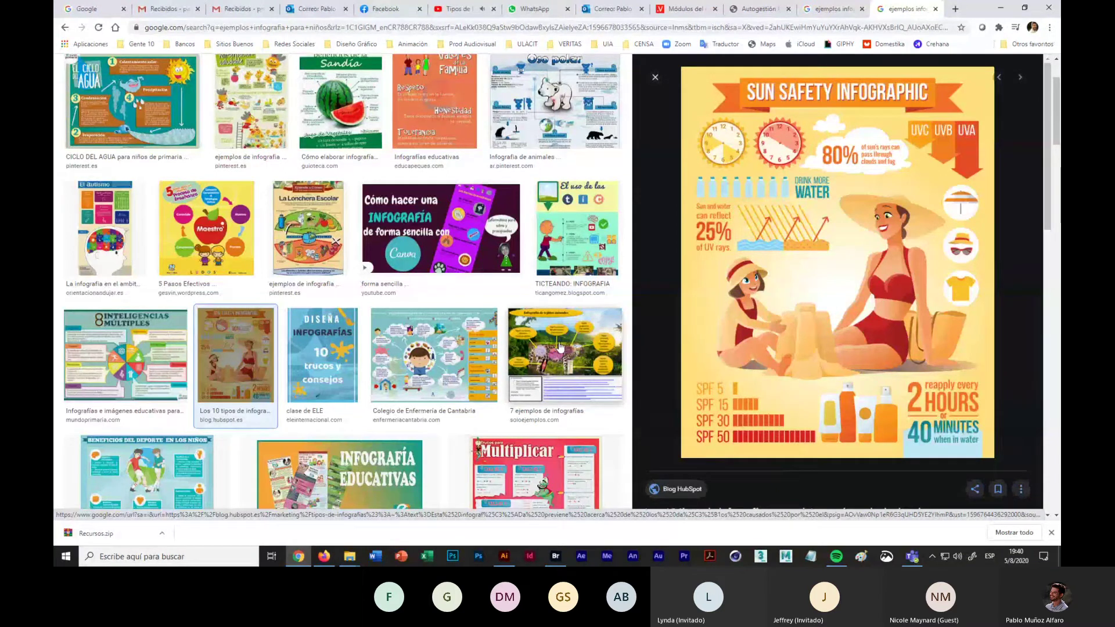
scroll(453, 308, up, 2)
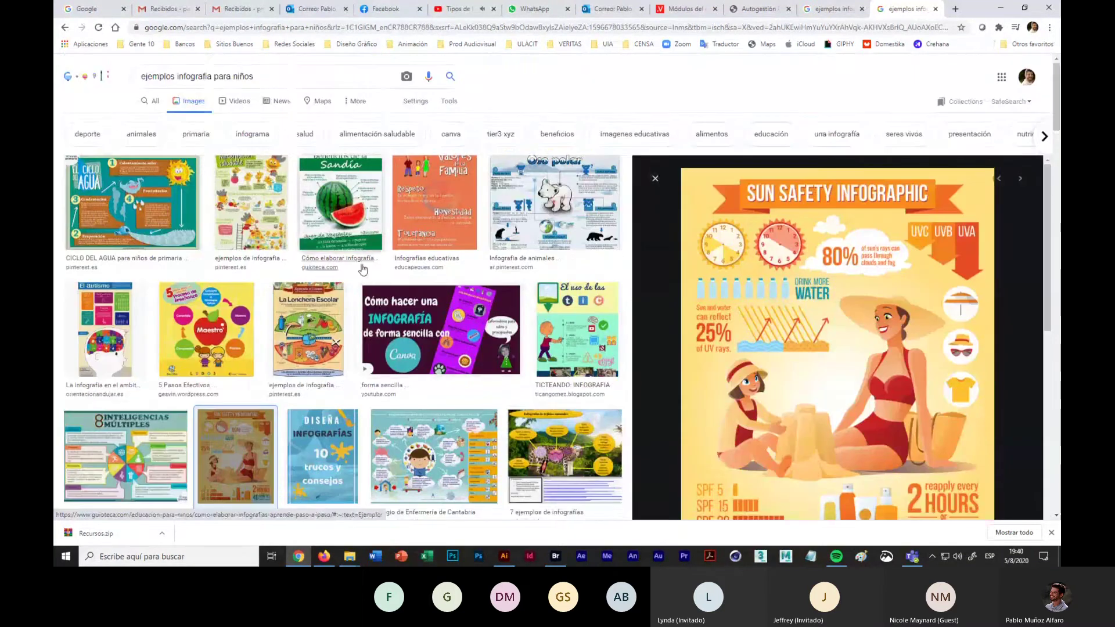
click(285, 211)
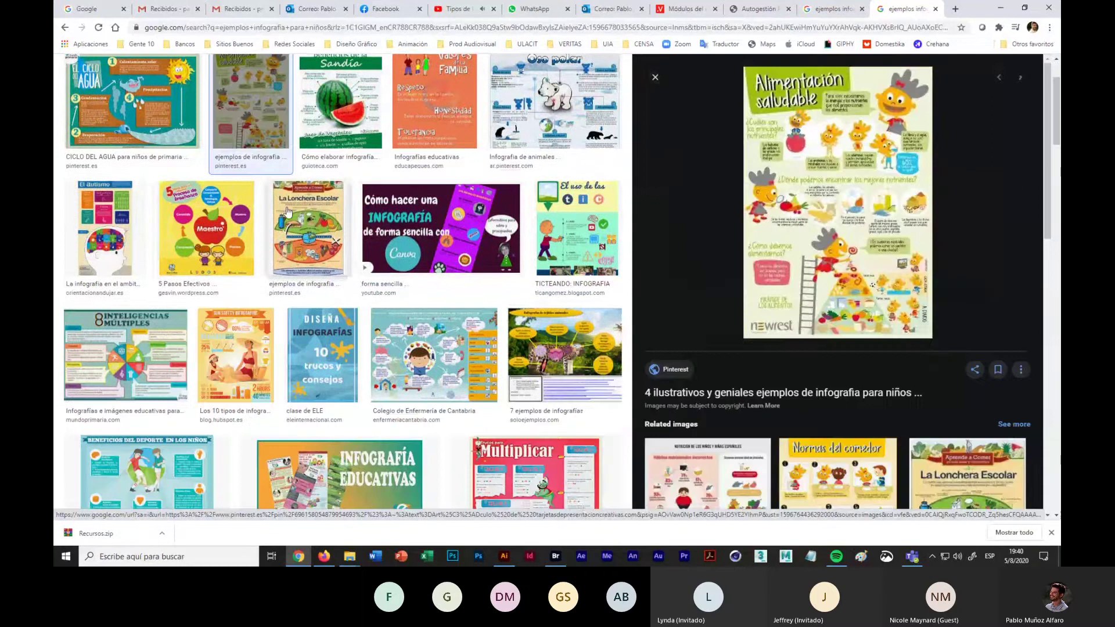
Step: Search Google Images for "covid 19 infografik" in another new browser tab
click(956, 9)
click(458, 221)
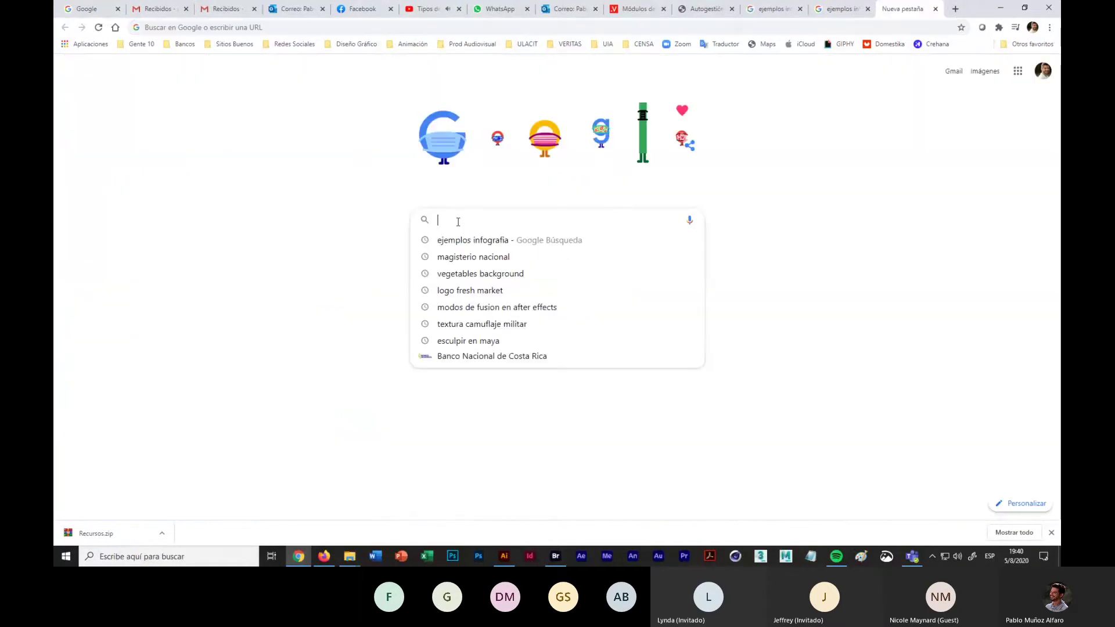
text(covid)
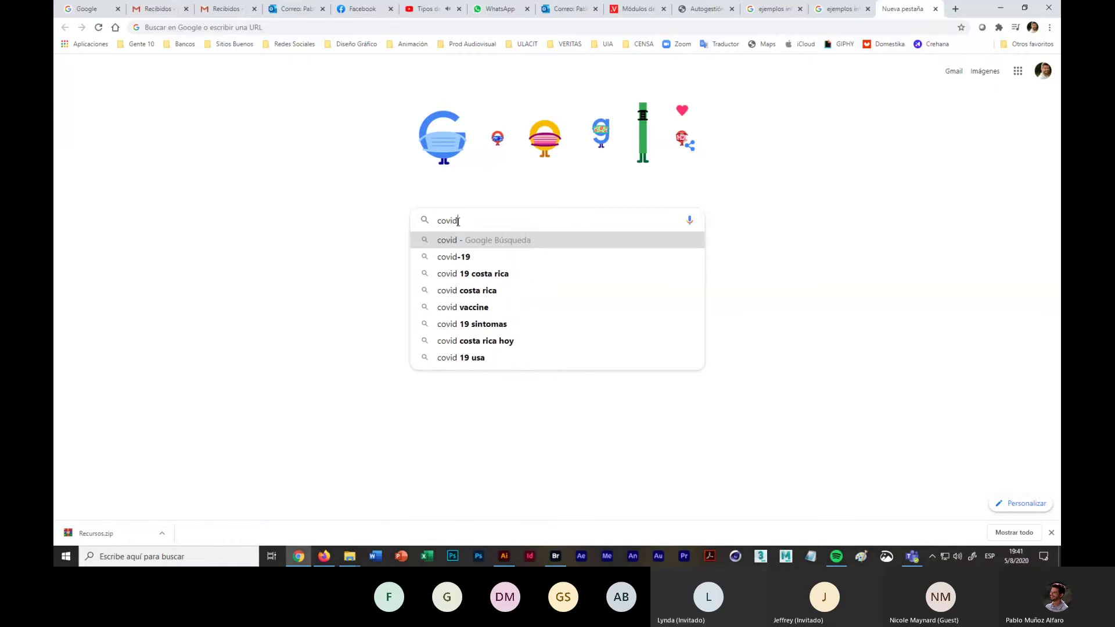
text( 19)
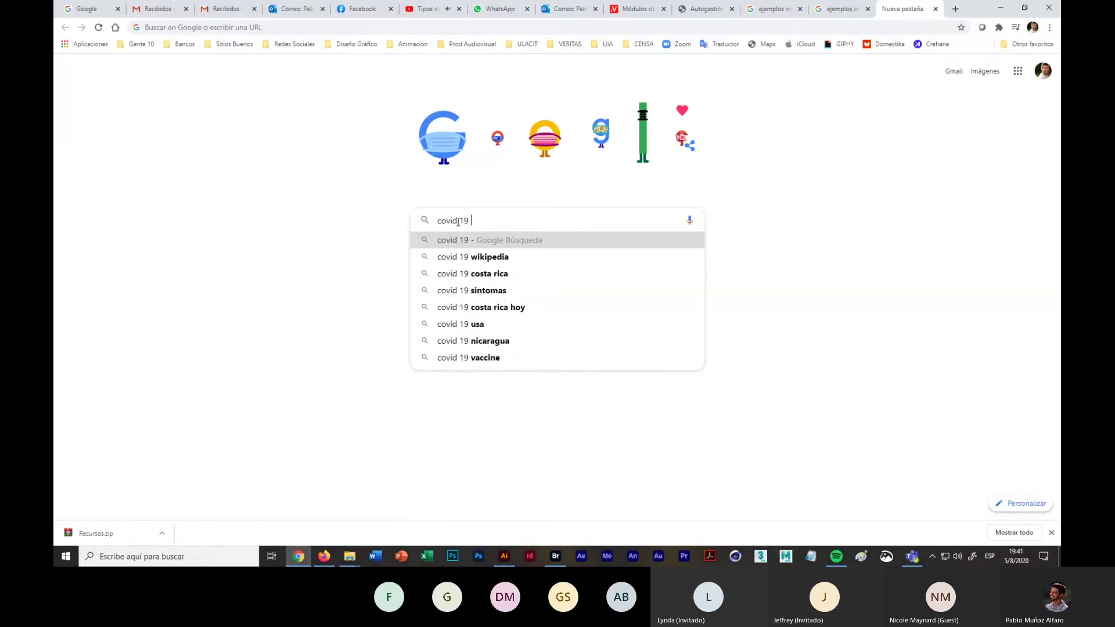
text( infobr)
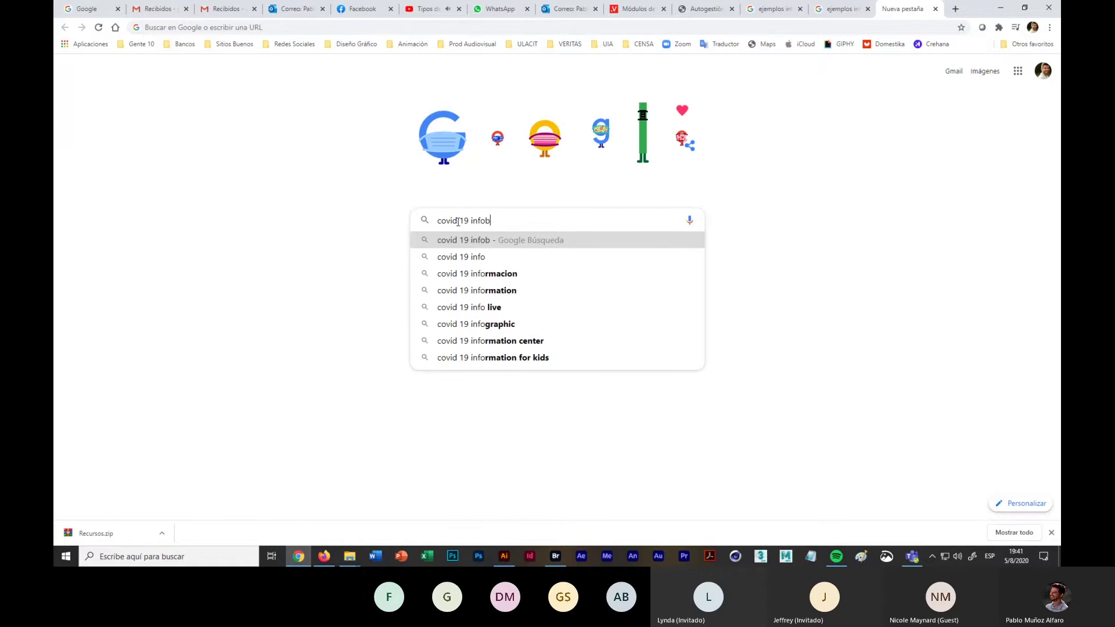
key(BackSpace)
key(BackSpace)
key(BackSpace)
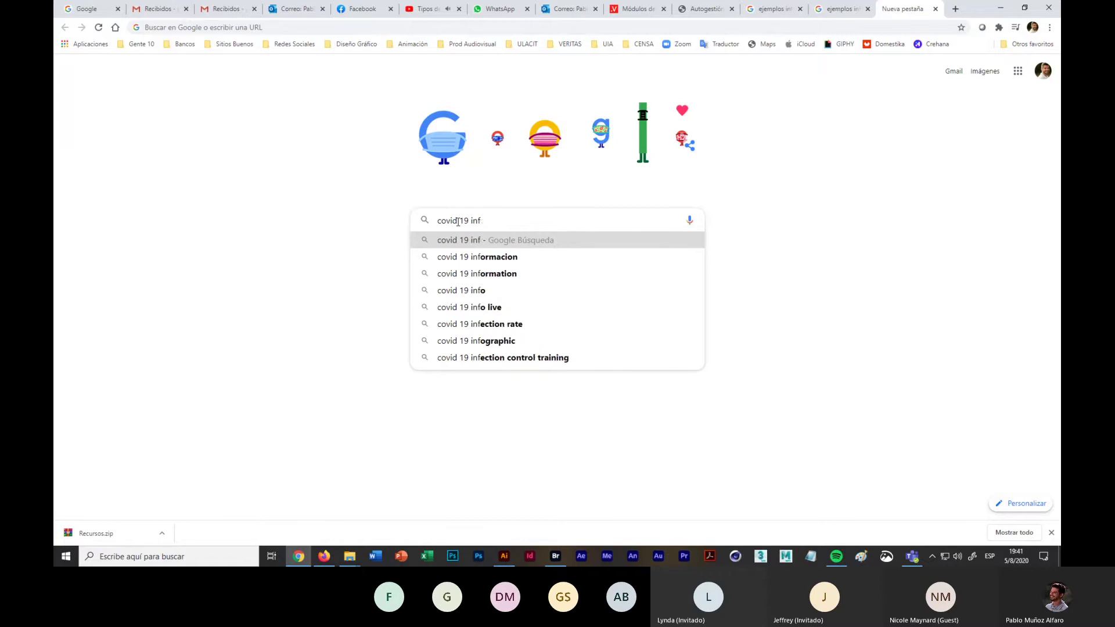
text(ographic)
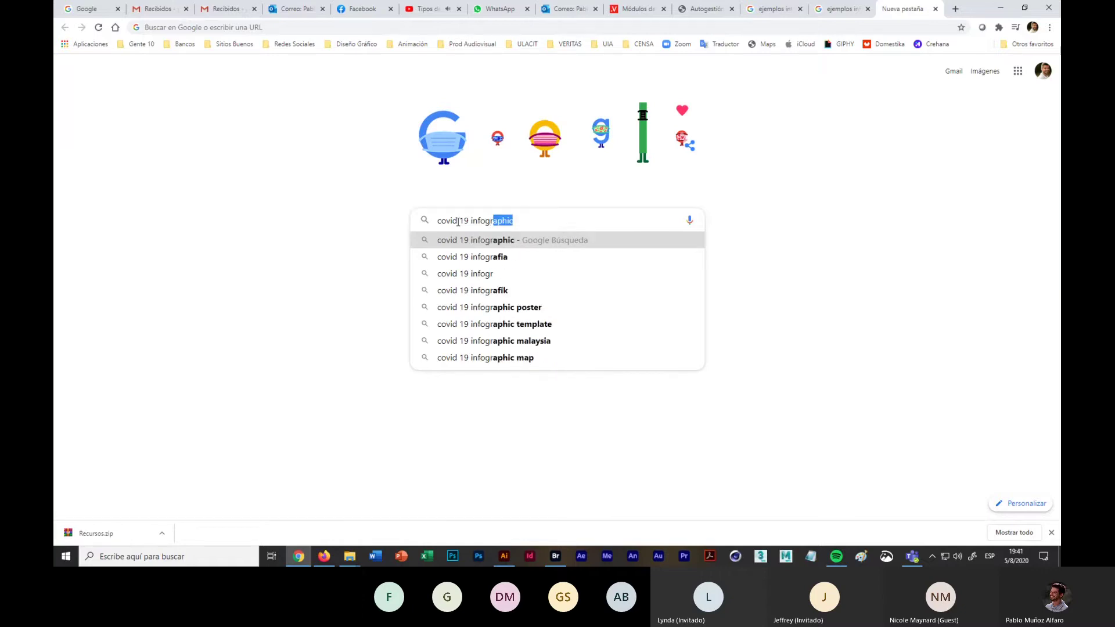
click(515, 290)
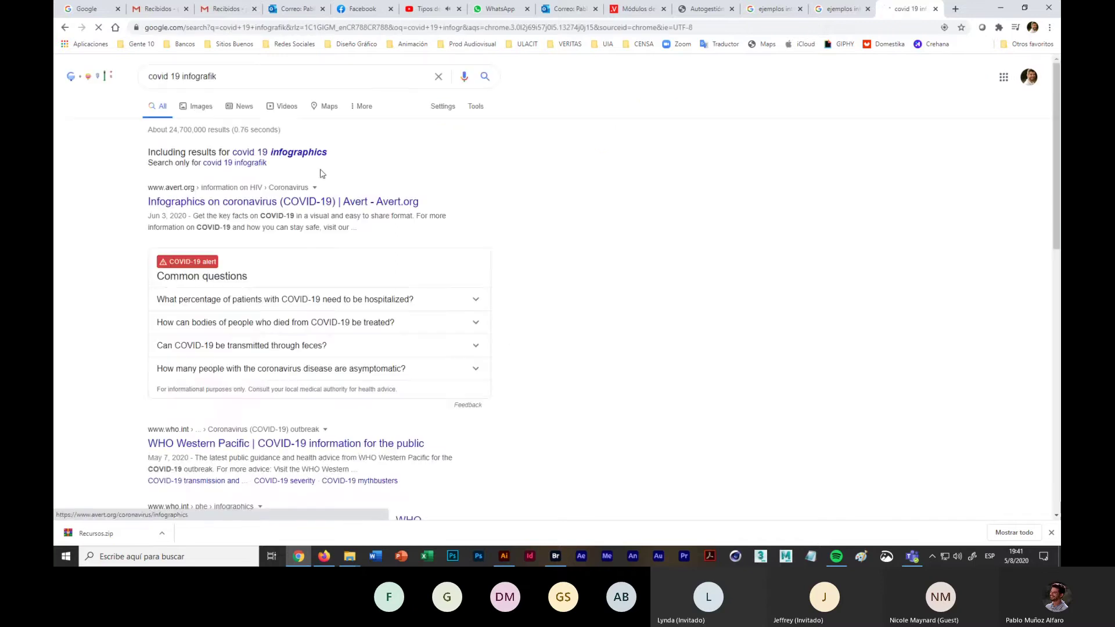
click(198, 107)
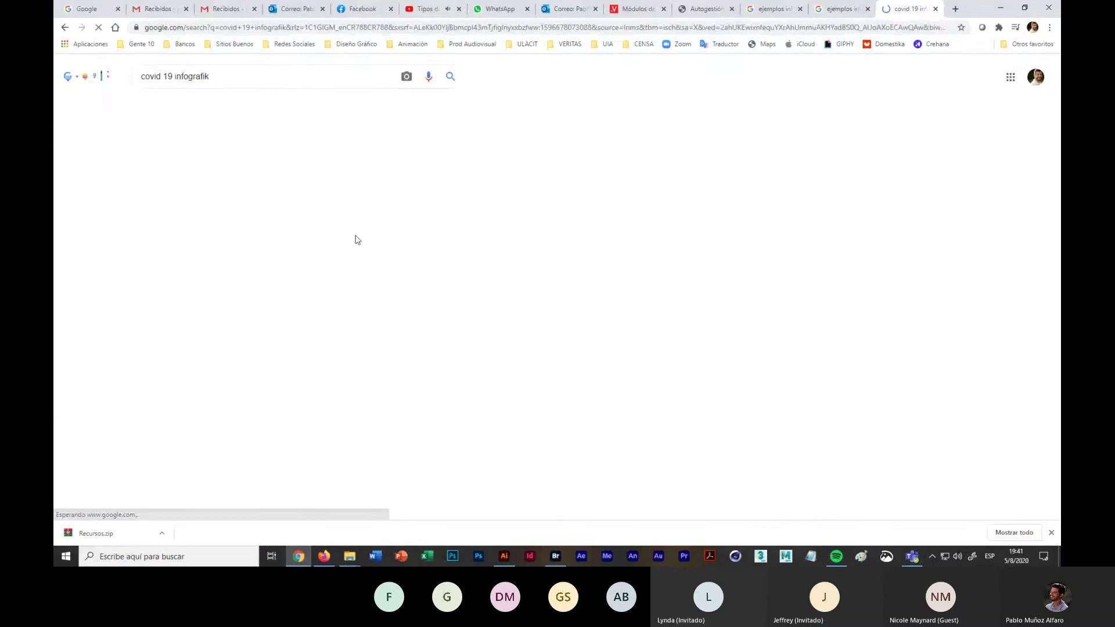
Step: Examine several COVID-19 infographics, including the Pharmaceutical Services, Avert "Preparing for COVID-19" and "Prevent COVID-19 –it's in your hands!" examples
scroll(743, 303, down, 1)
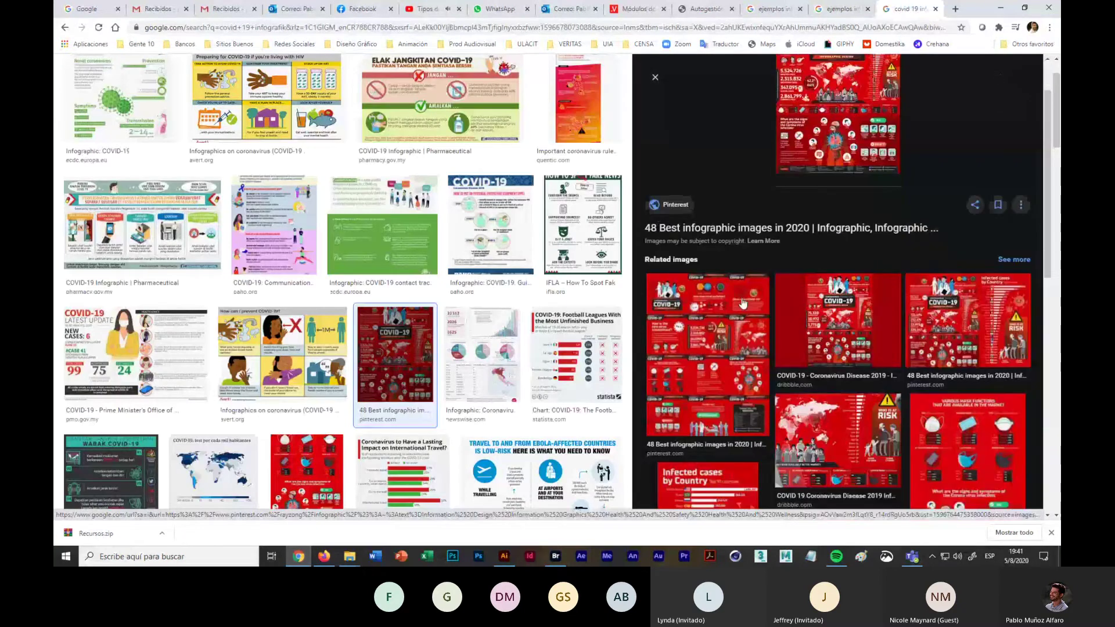
click(743, 303)
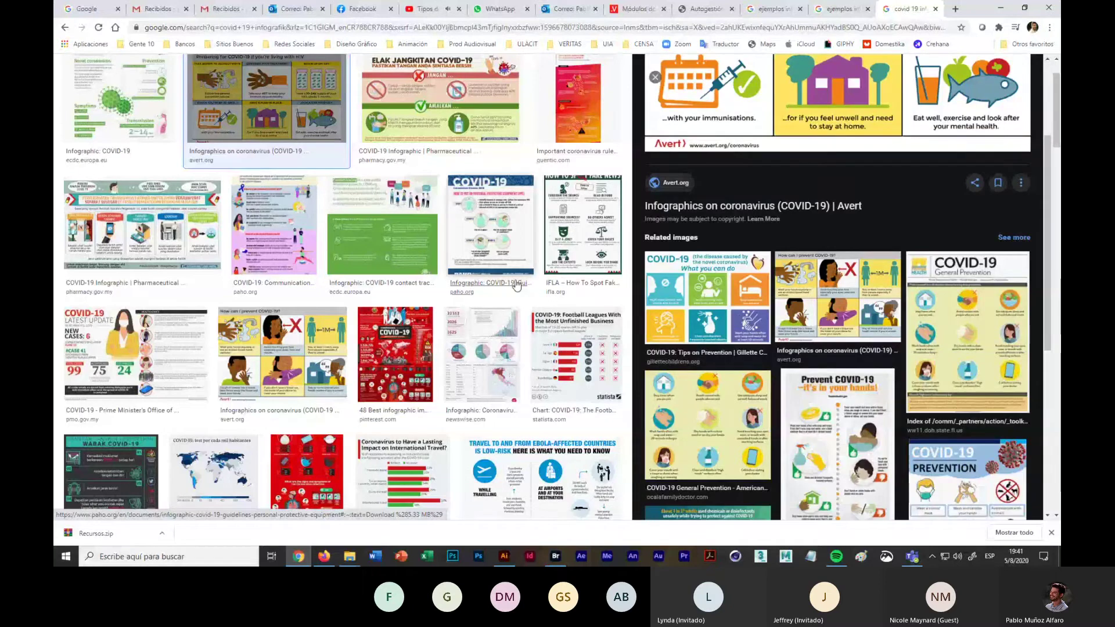
click(183, 201)
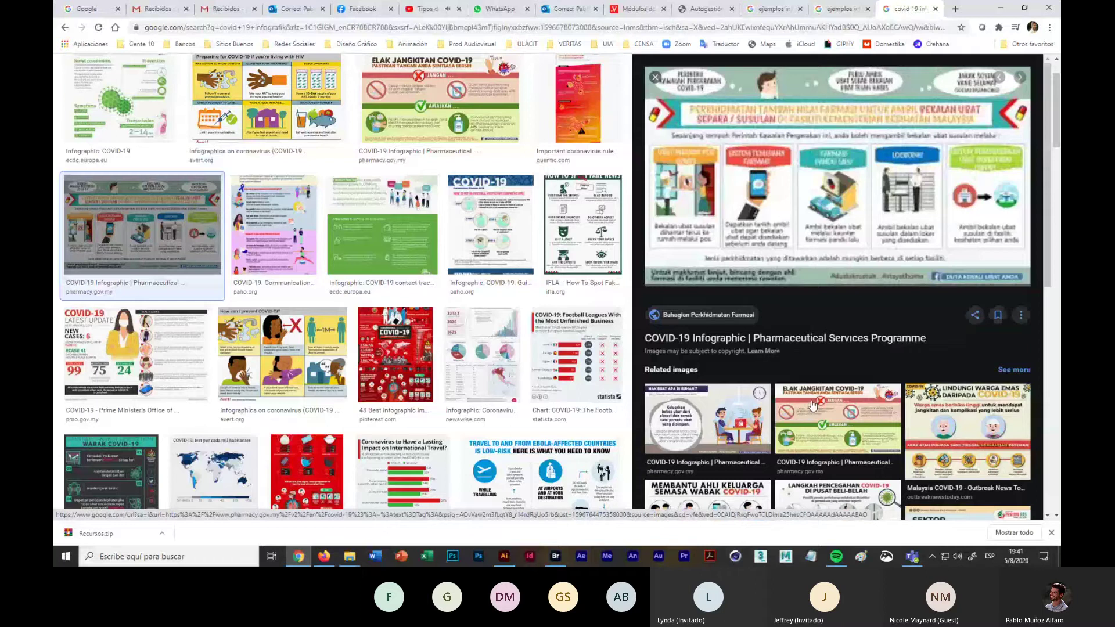
scroll(456, 273, up, 1)
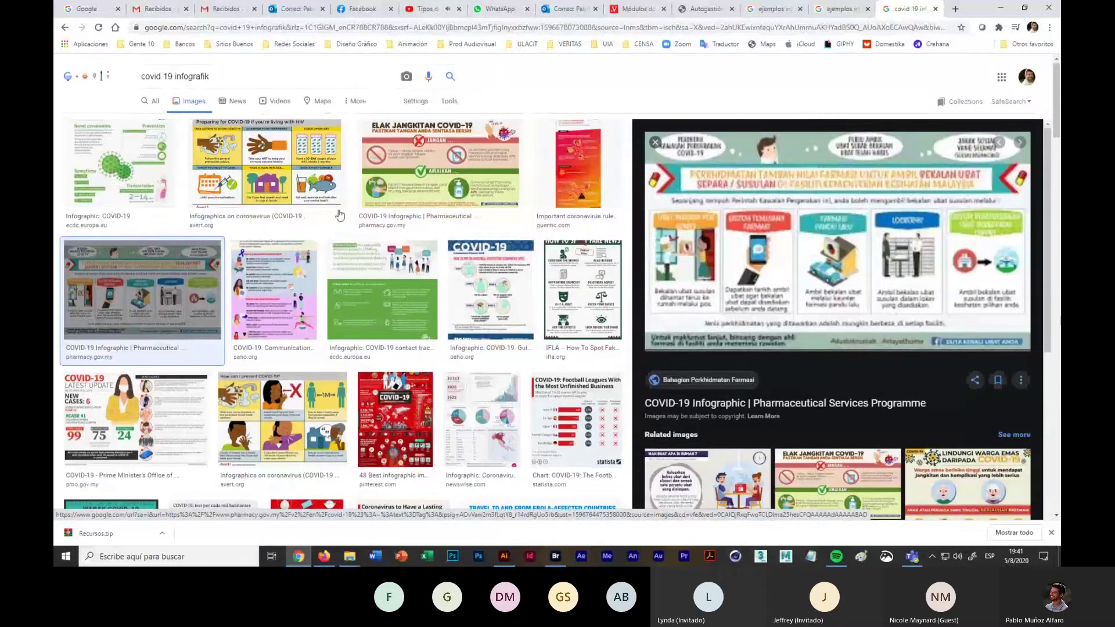
click(300, 143)
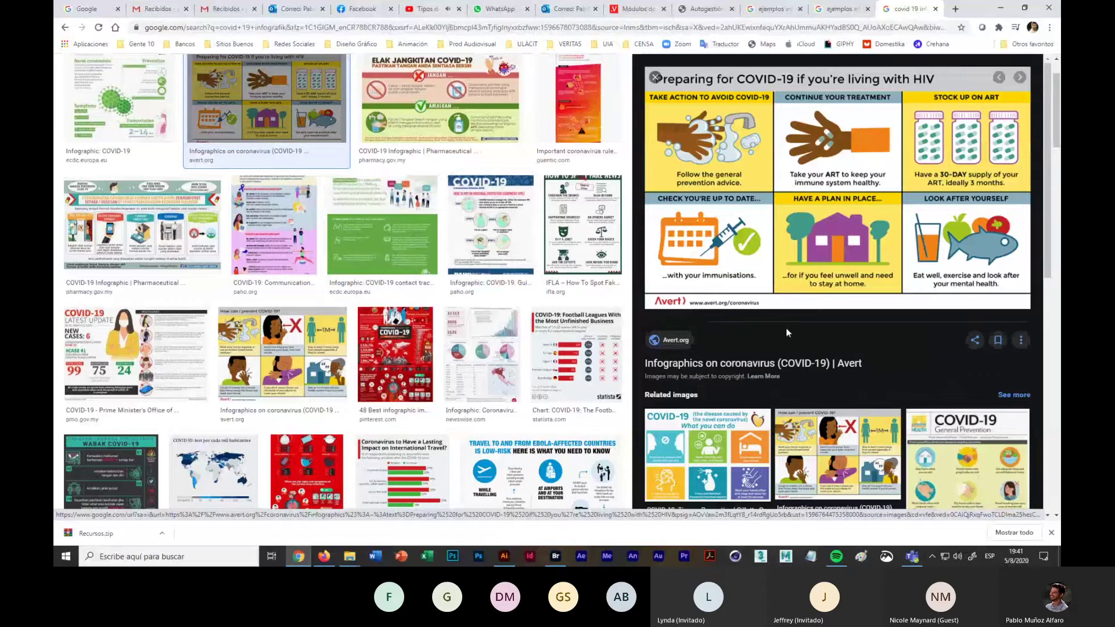
scroll(786, 327, down, 4)
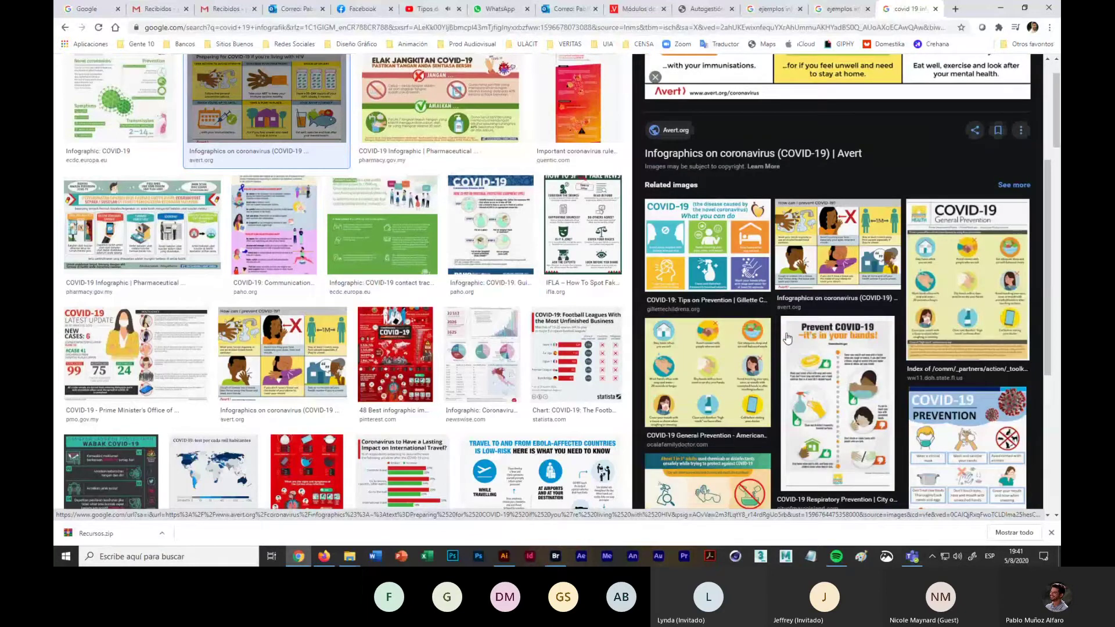
click(814, 360)
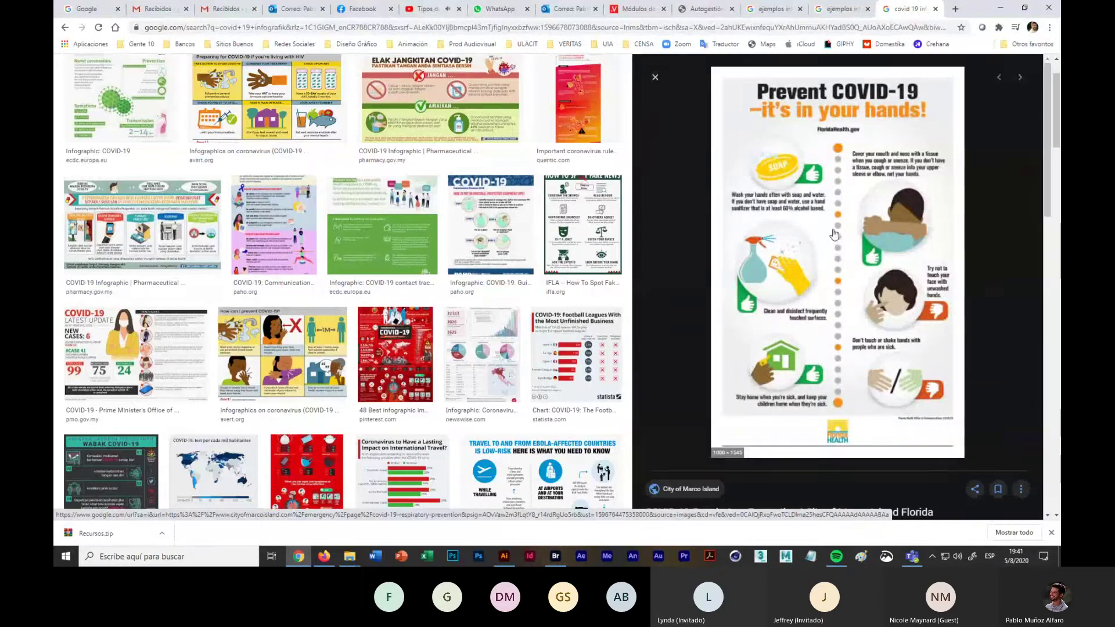
scroll(504, 307, up, 2)
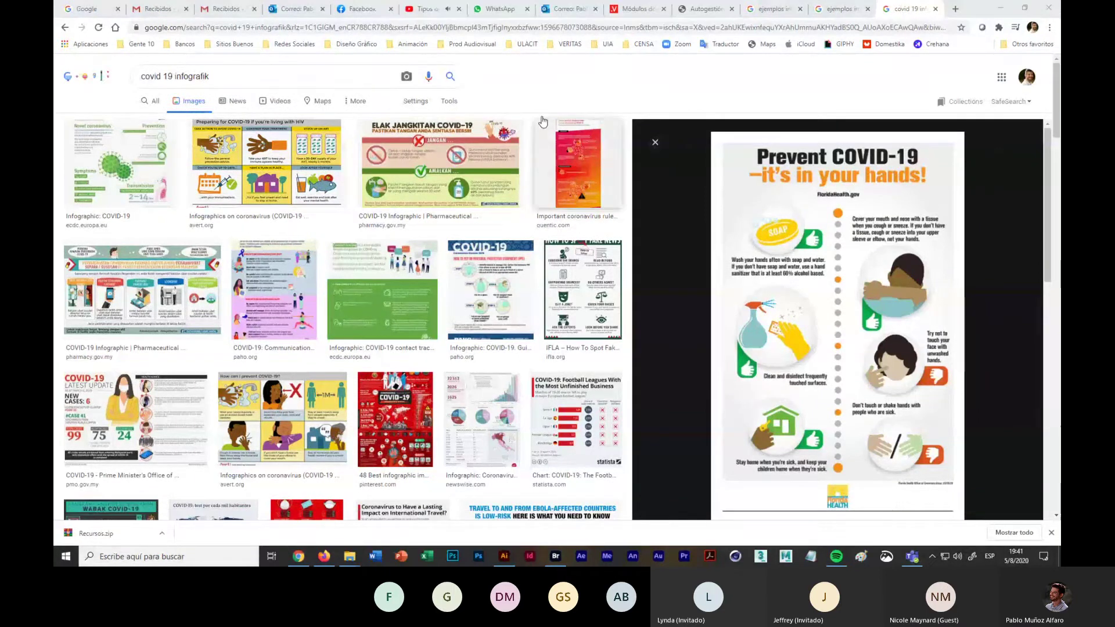
Step: Return to the YouTube video "Tipos de Infografía", pause it and select its web address
click(410, 7)
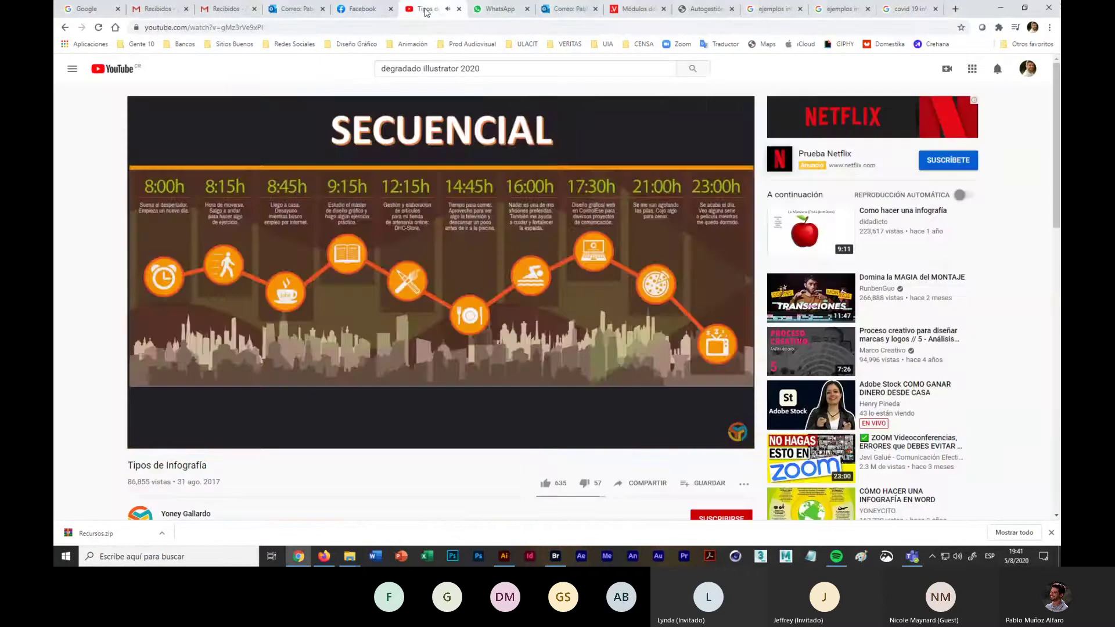
click(629, 314)
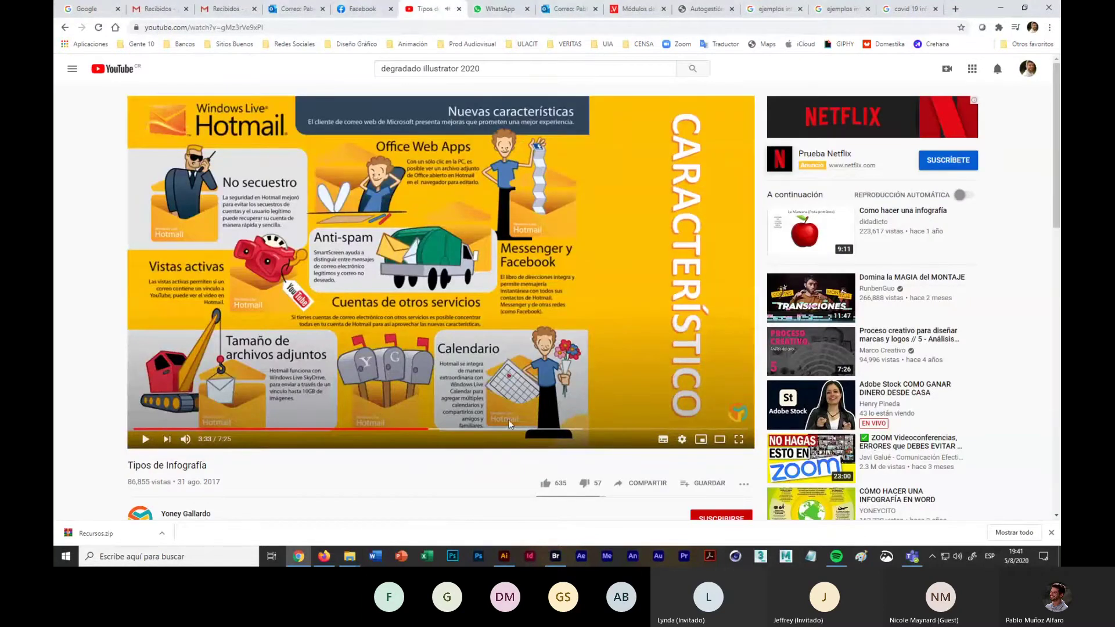
click(283, 27)
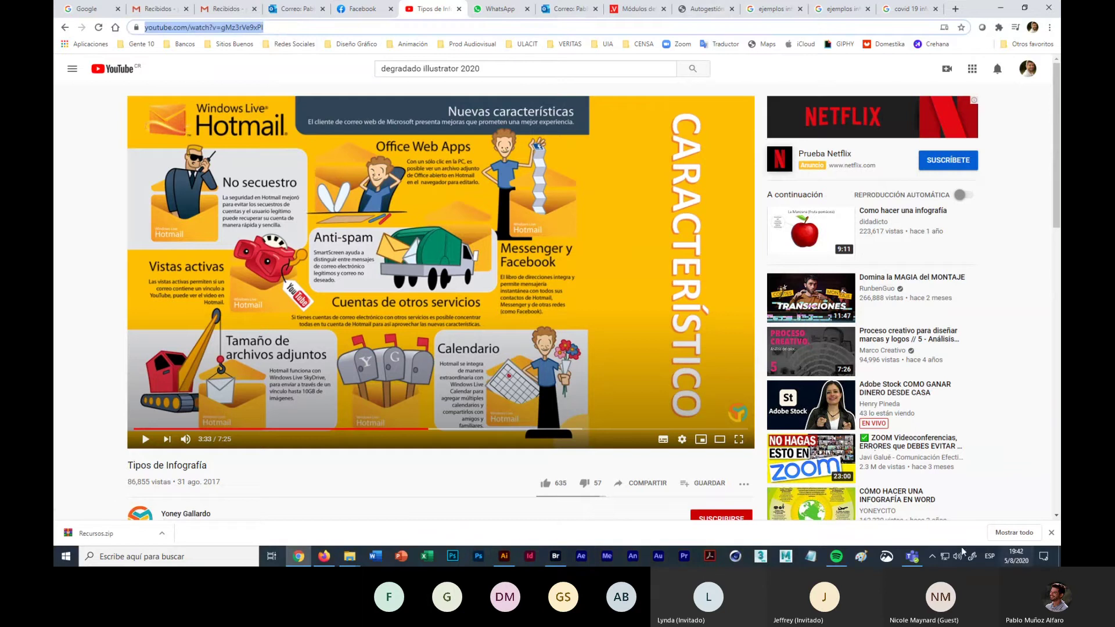
Step: Switch to the Teams meeting and turn on the microphone and camera
click(913, 557)
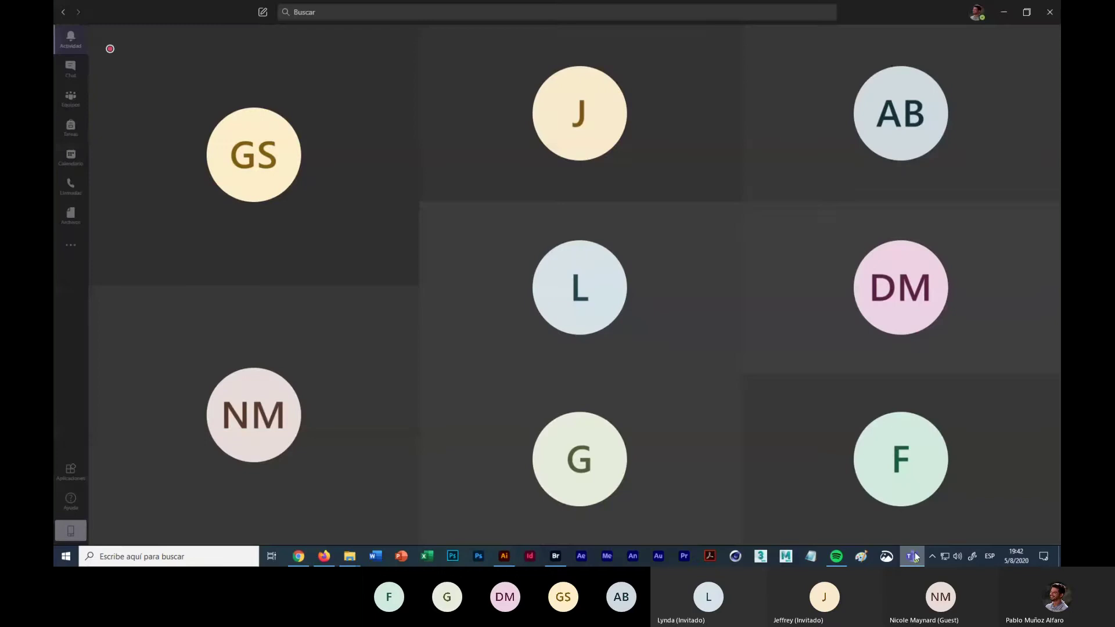
mouse_move(537, 464)
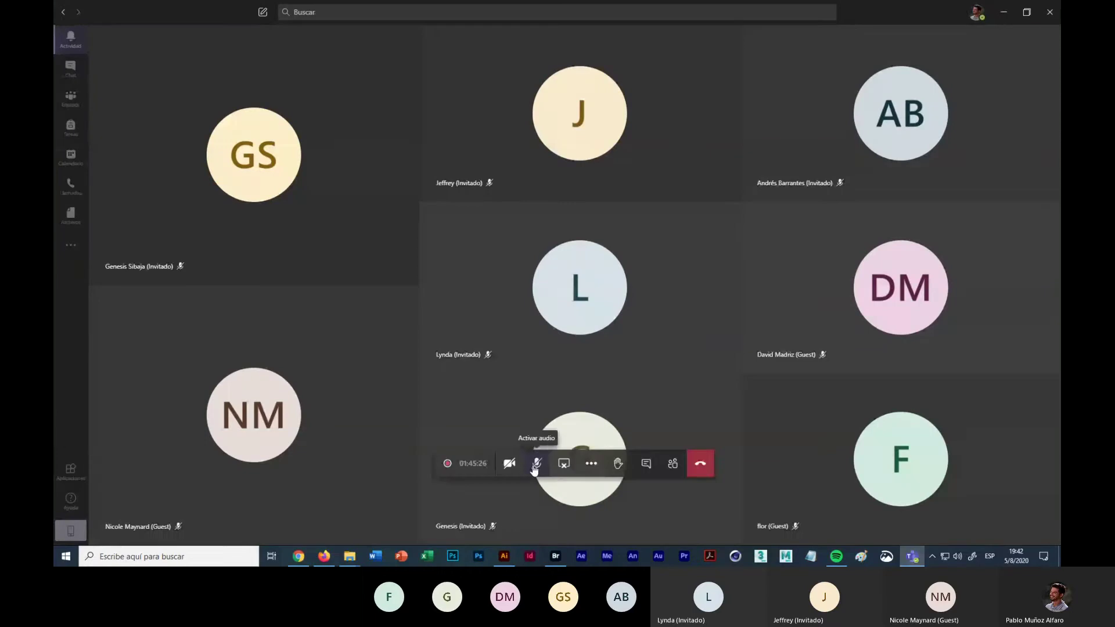
click(509, 465)
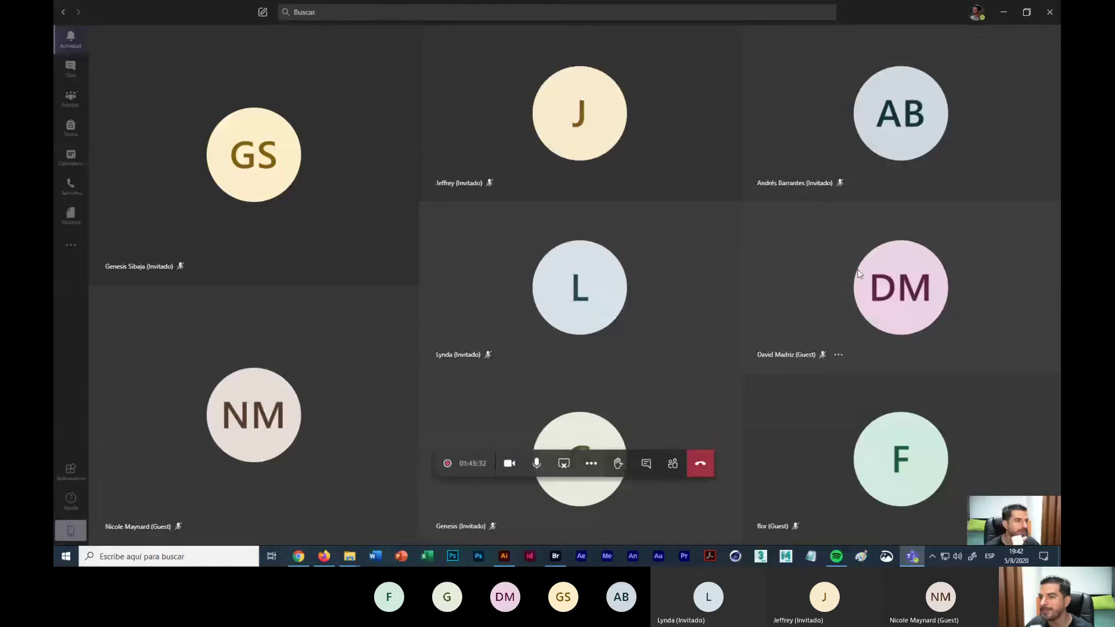
Step: Minimize Teams and bring up the Módulos page of the DG103A20202 course in Chrome
mouse_move(946, 135)
click(1006, 13)
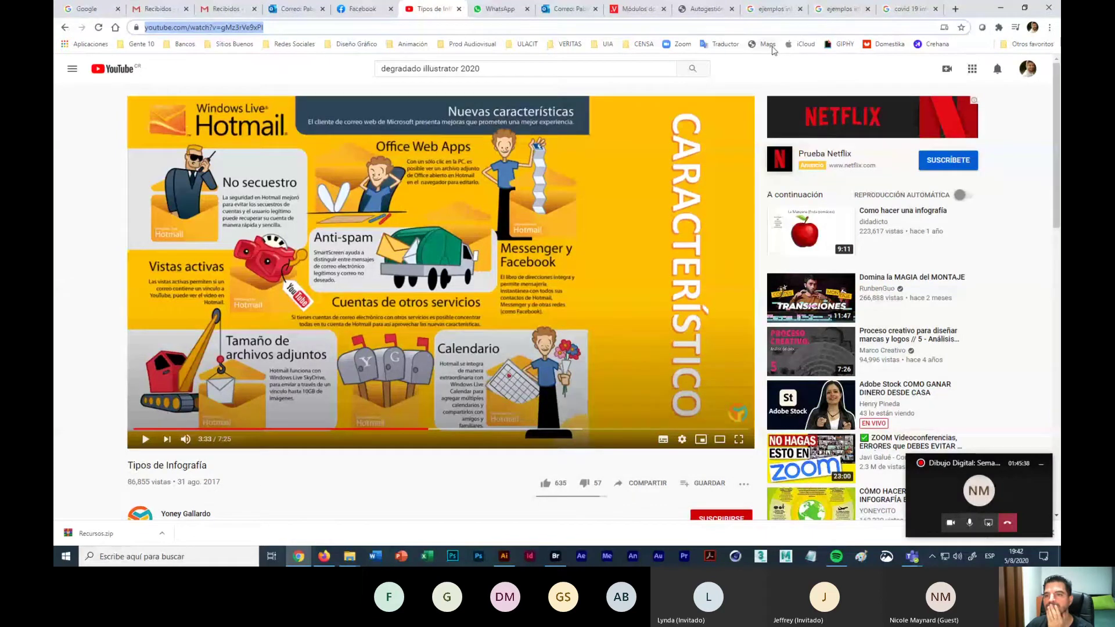
click(633, 9)
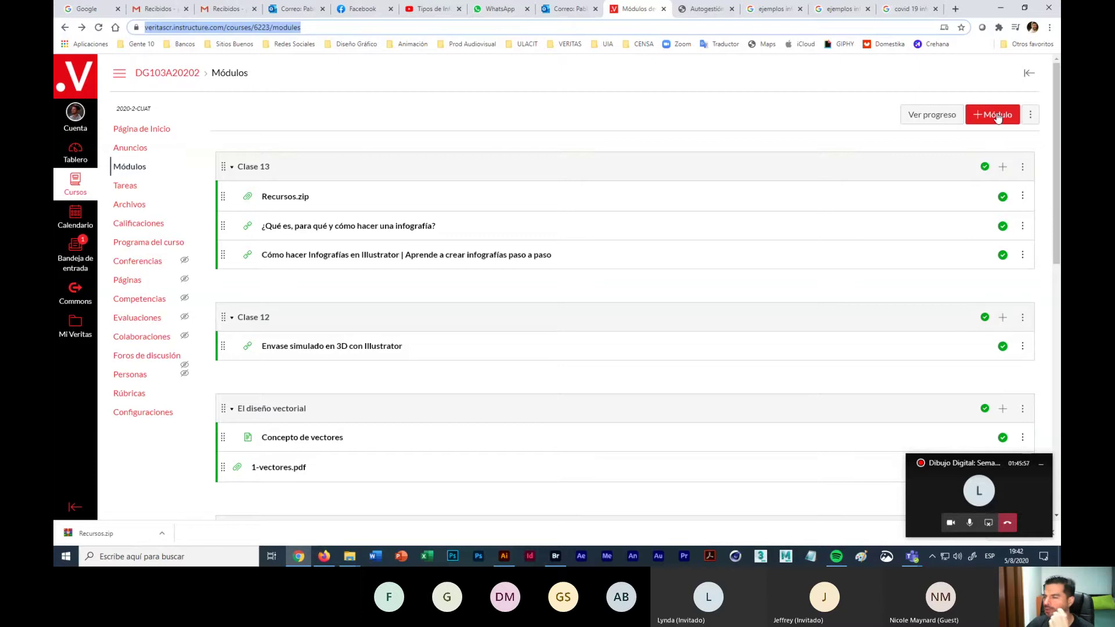
click(1003, 167)
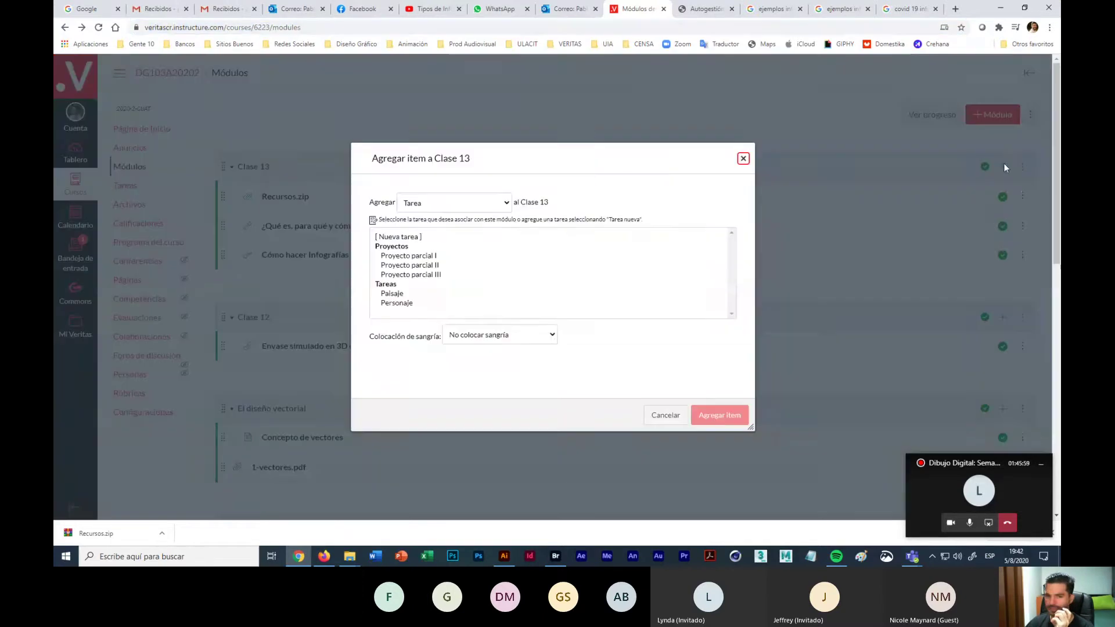
click(508, 203)
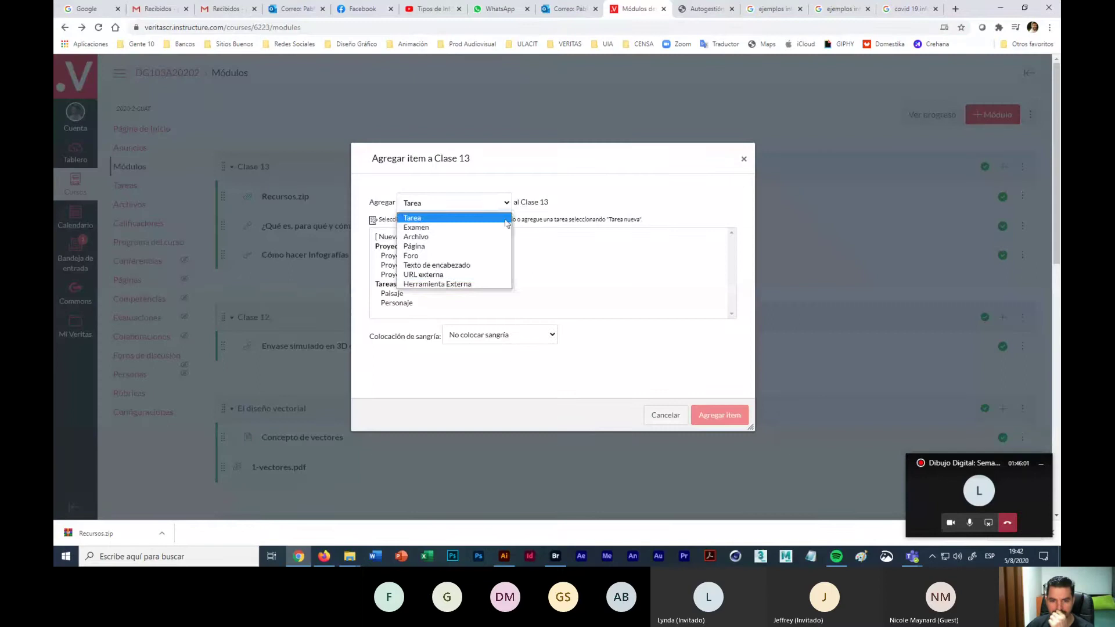
click(445, 277)
click(445, 235)
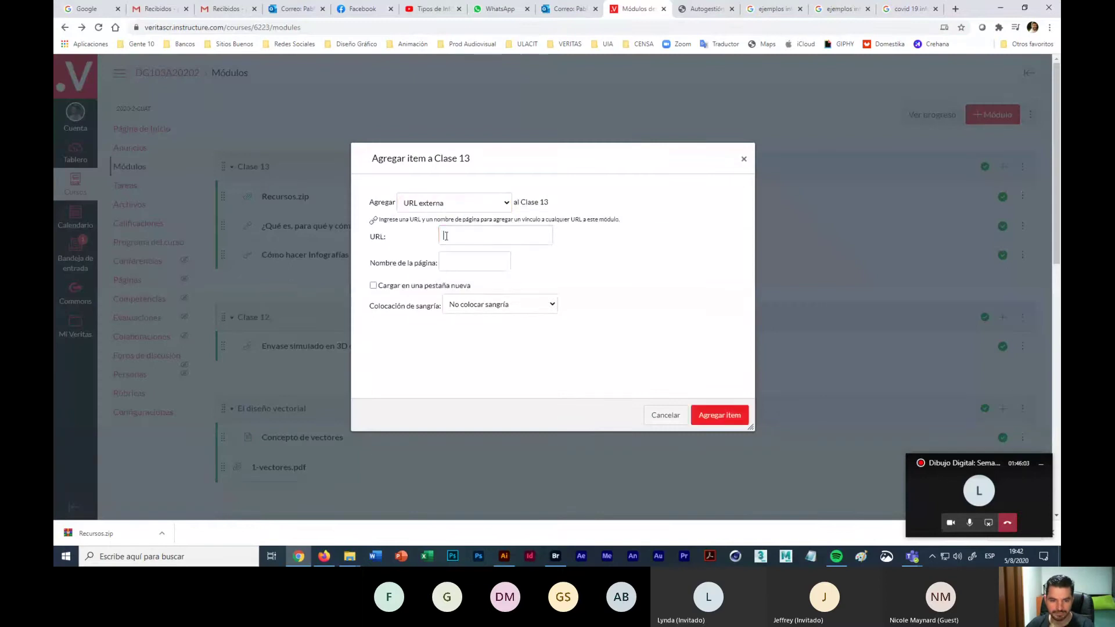
text(https://www.youtube.com/watch?v=gMz3rVe9xPI)
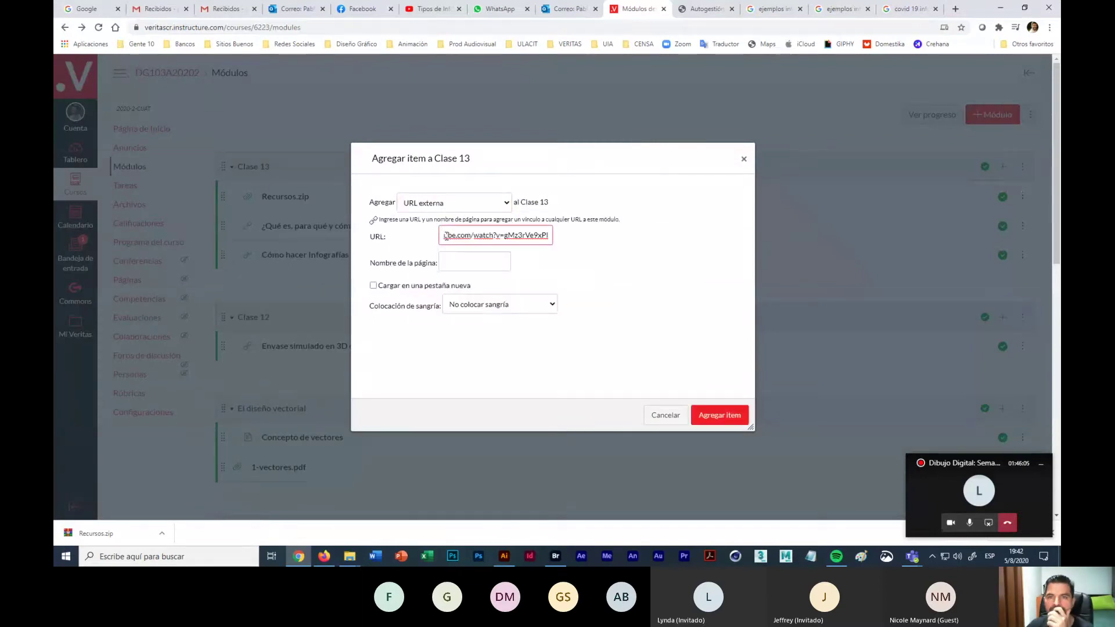
Step: Copy the video title "Tipos de Infografía" from its YouTube page
click(433, 8)
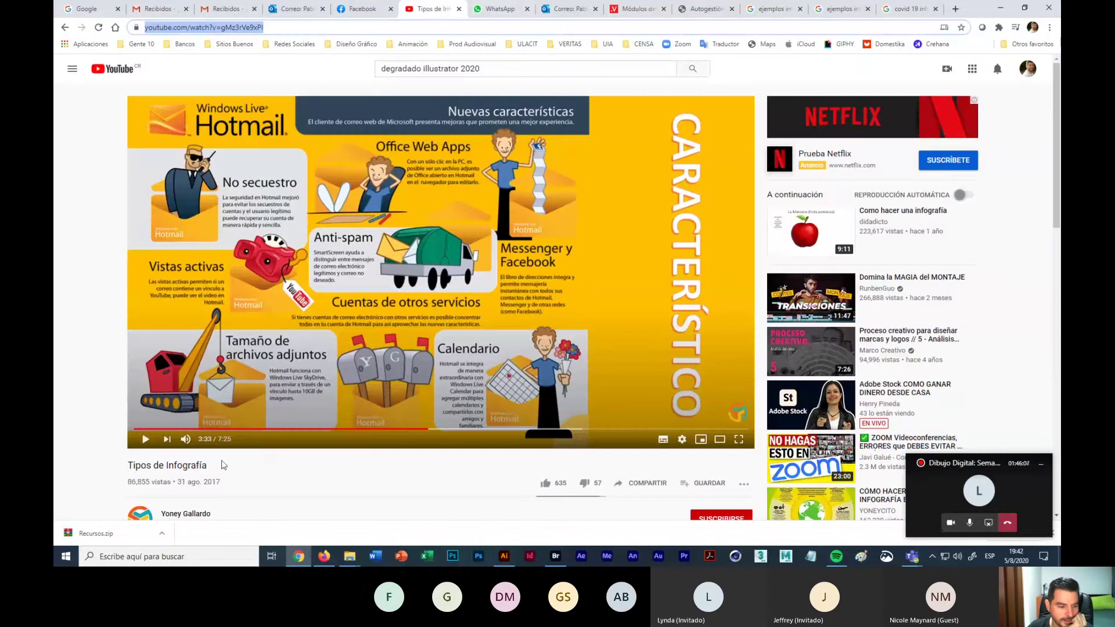
drag(129, 465, 224, 468)
key(ctrl+c)
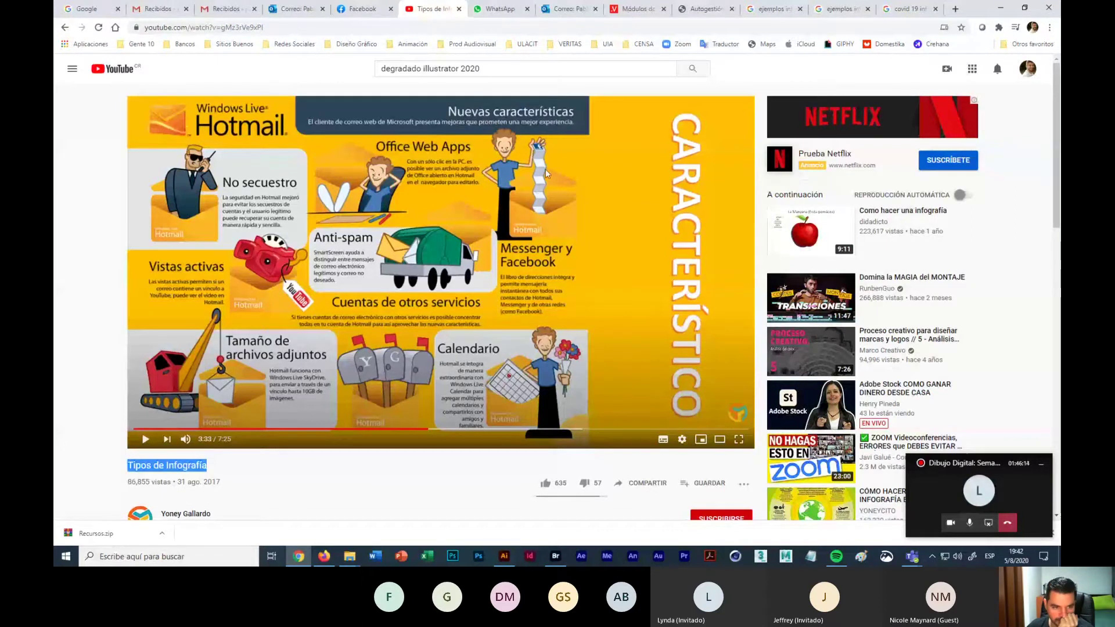
Step: In the Canvas course tab, name the external URL page "Tipos de Infografía", indent it 1 level and add it to Clase 13
click(637, 8)
click(465, 265)
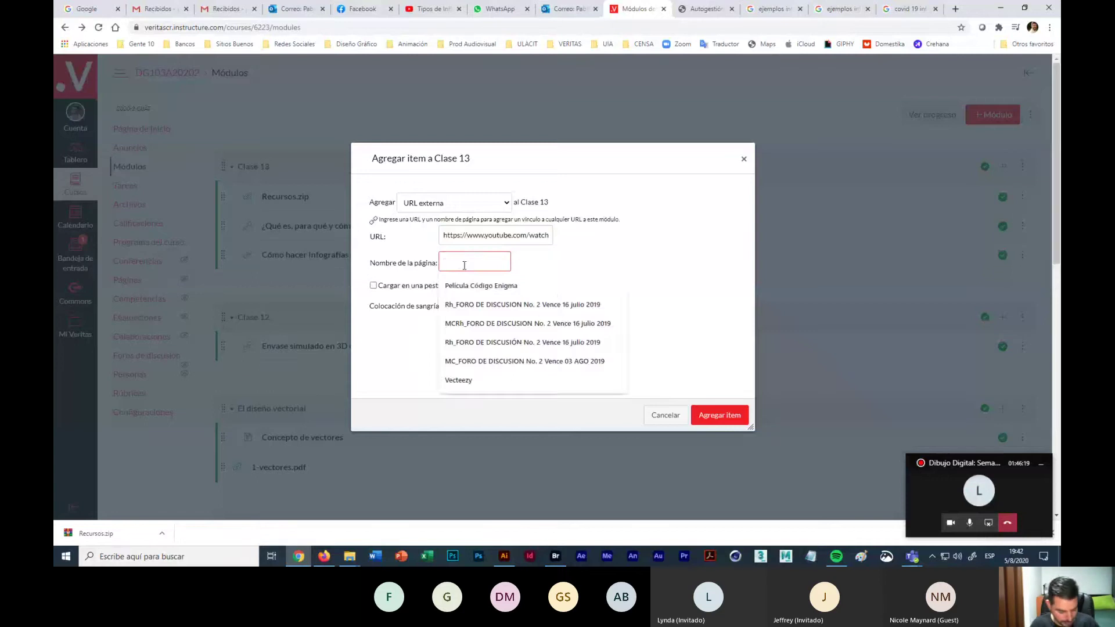
key(ctrl+v)
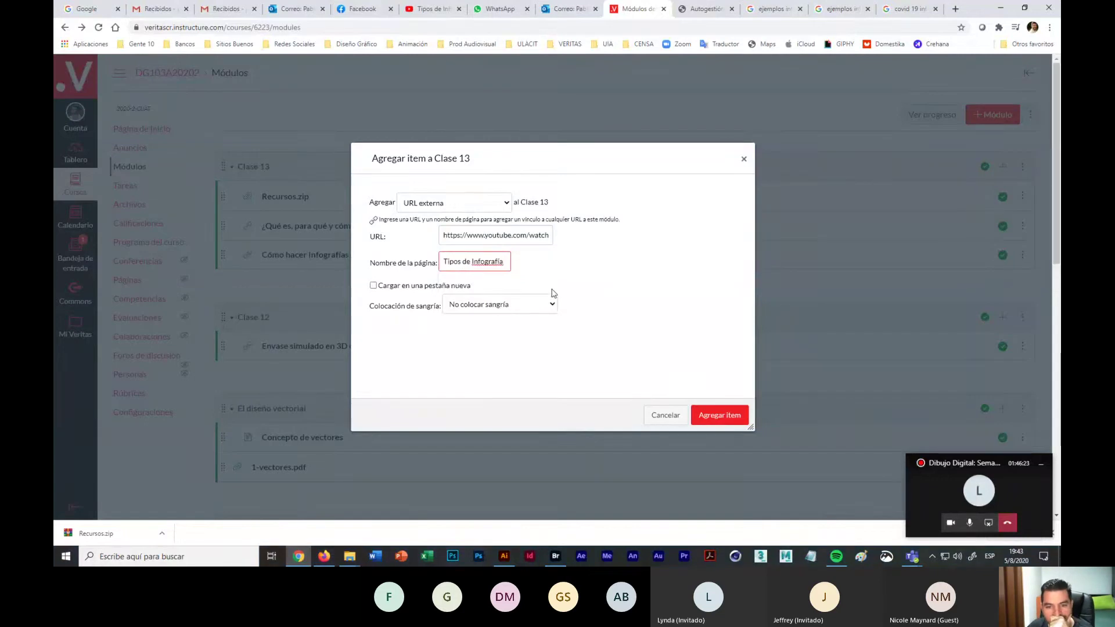
click(514, 314)
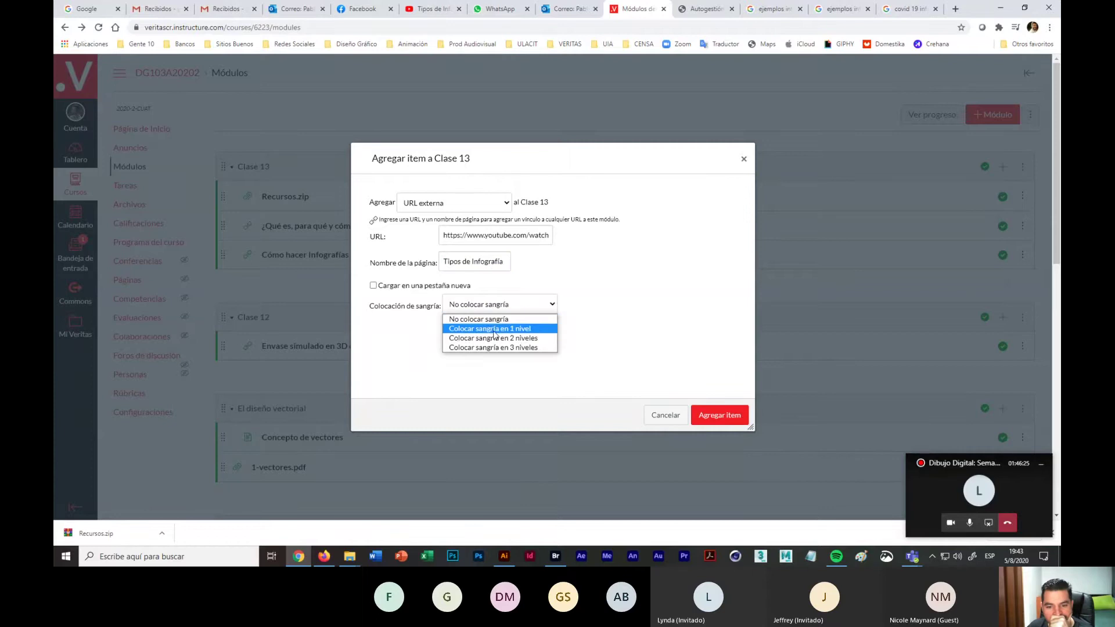
click(495, 329)
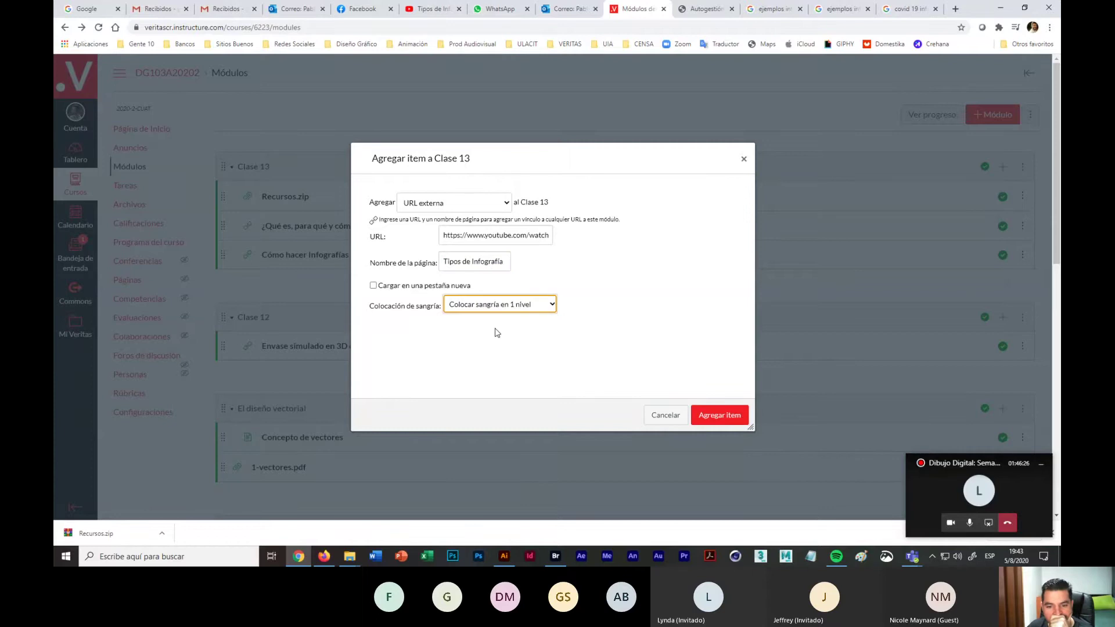
click(719, 415)
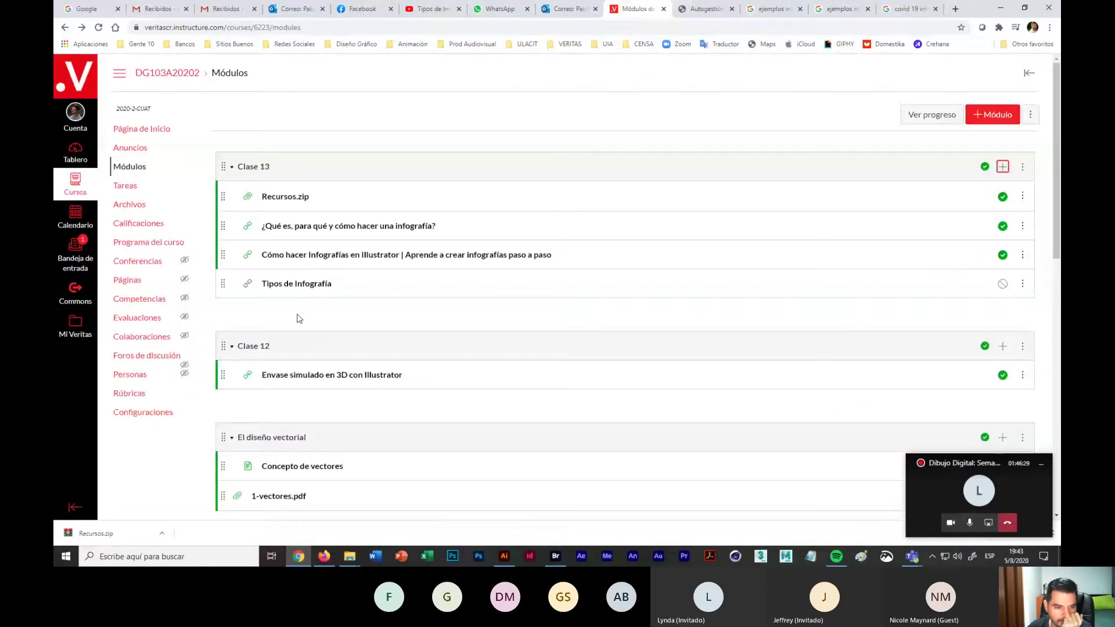
Step: Publish Tipos de Infografía directly above the Cómo hacer Infografías en Illustrator item and check that its video page loads
click(1004, 285)
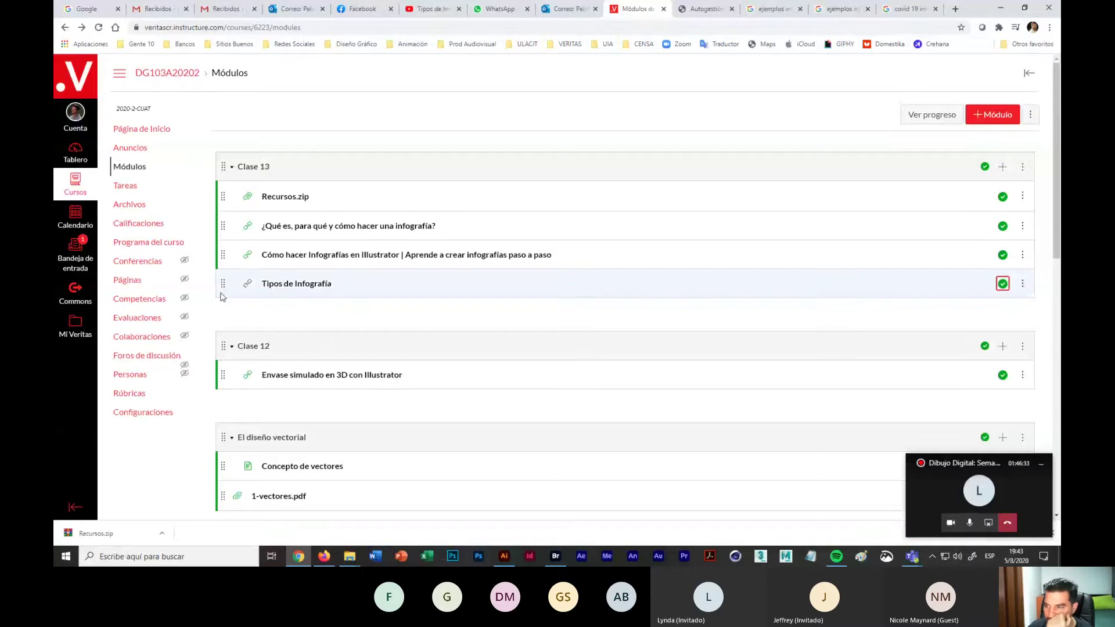
drag(223, 284, 244, 251)
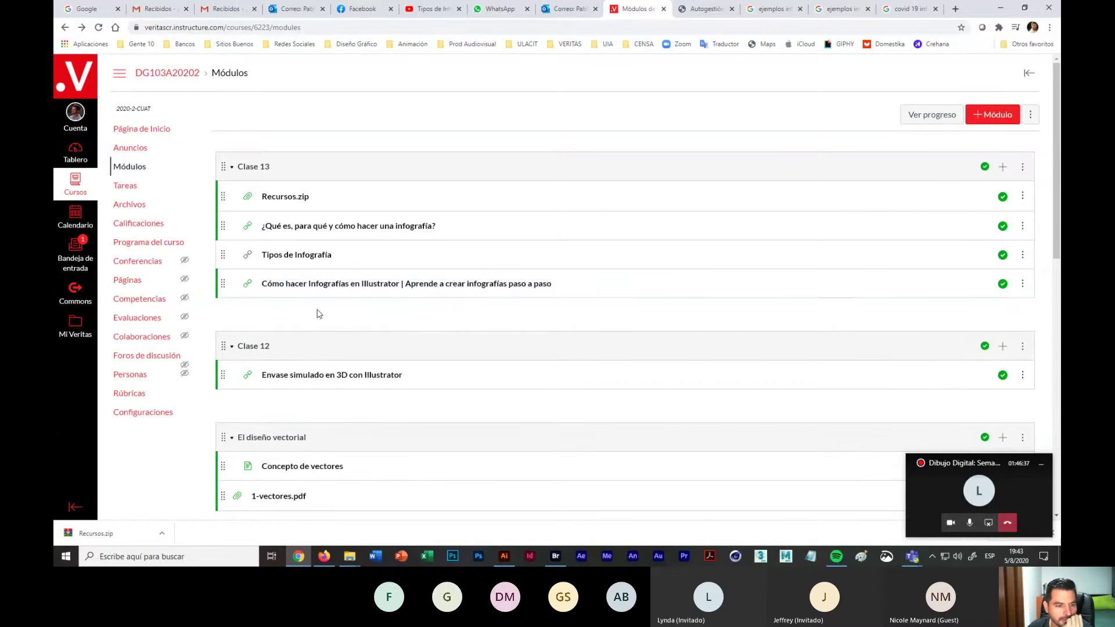
click(293, 259)
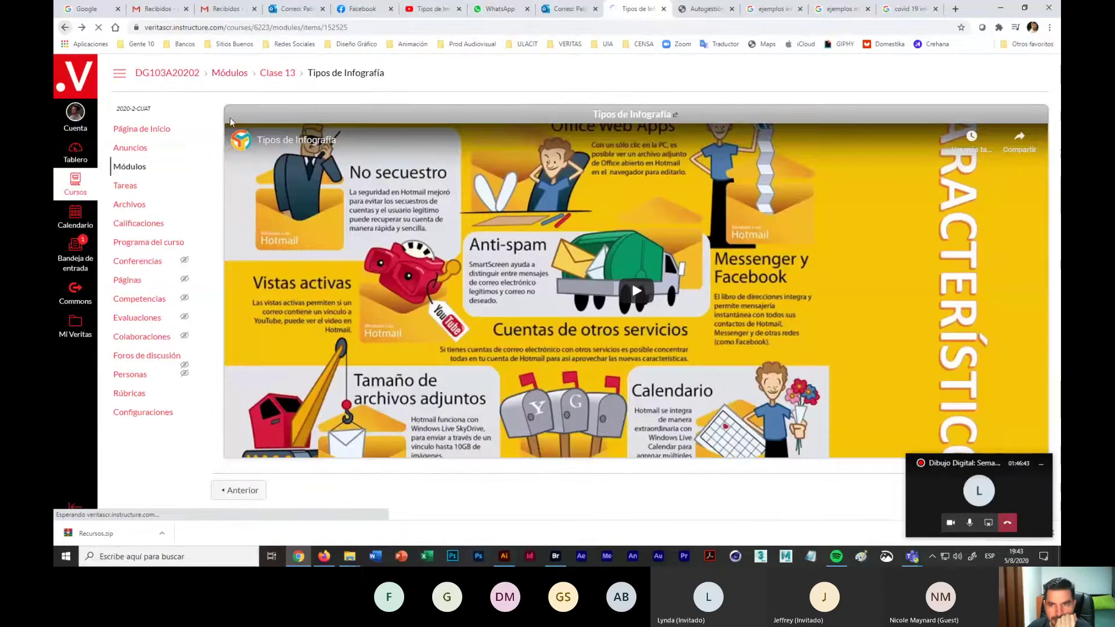
key(alt+Left)
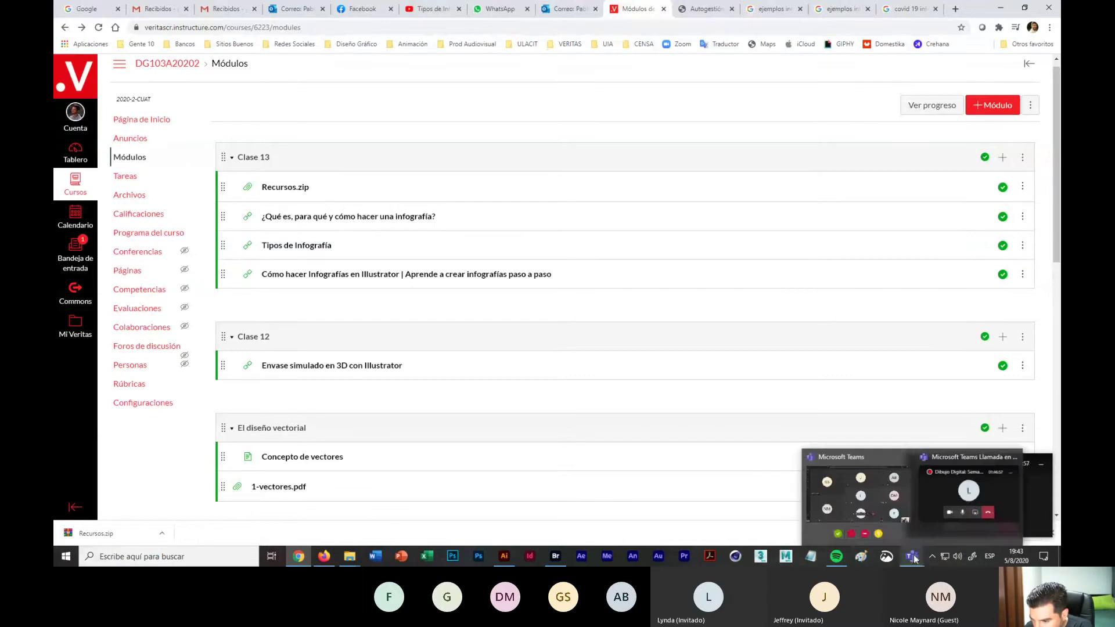
Step: Switch to Anuncio Fresh Market.ai in Illustrator and select the fresh market logo on the brown area of the artboard
click(958, 462)
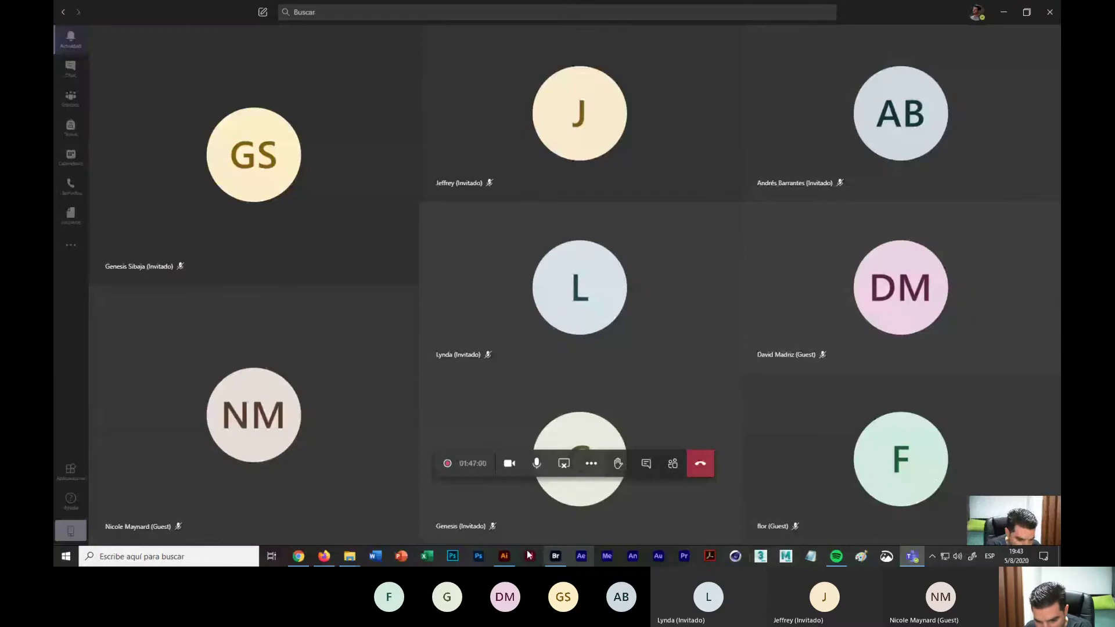
mouse_move(499, 556)
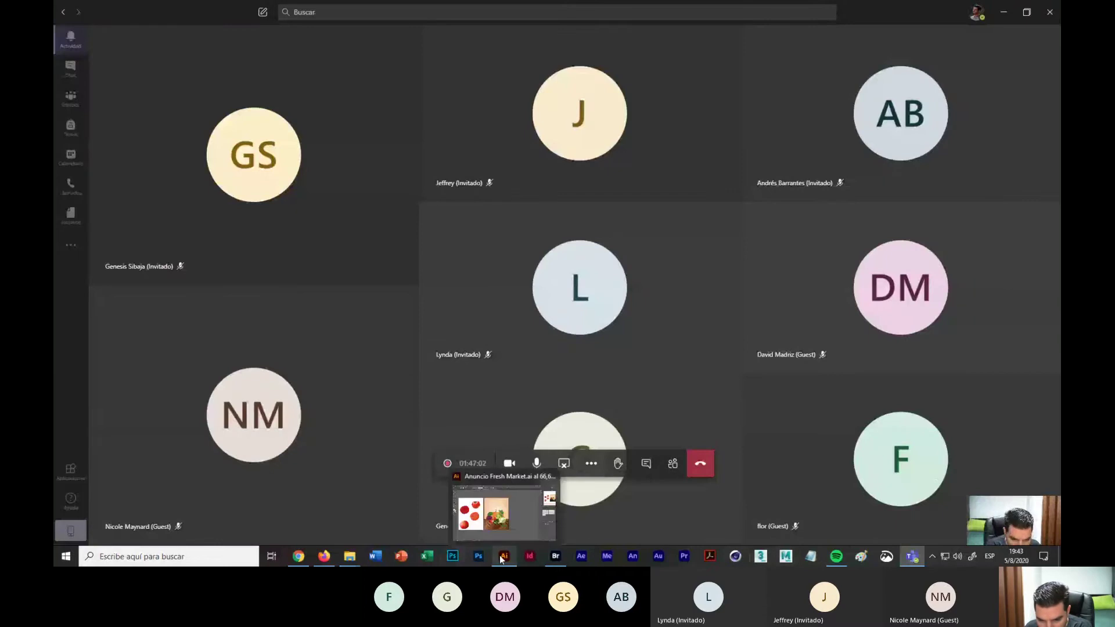
click(503, 501)
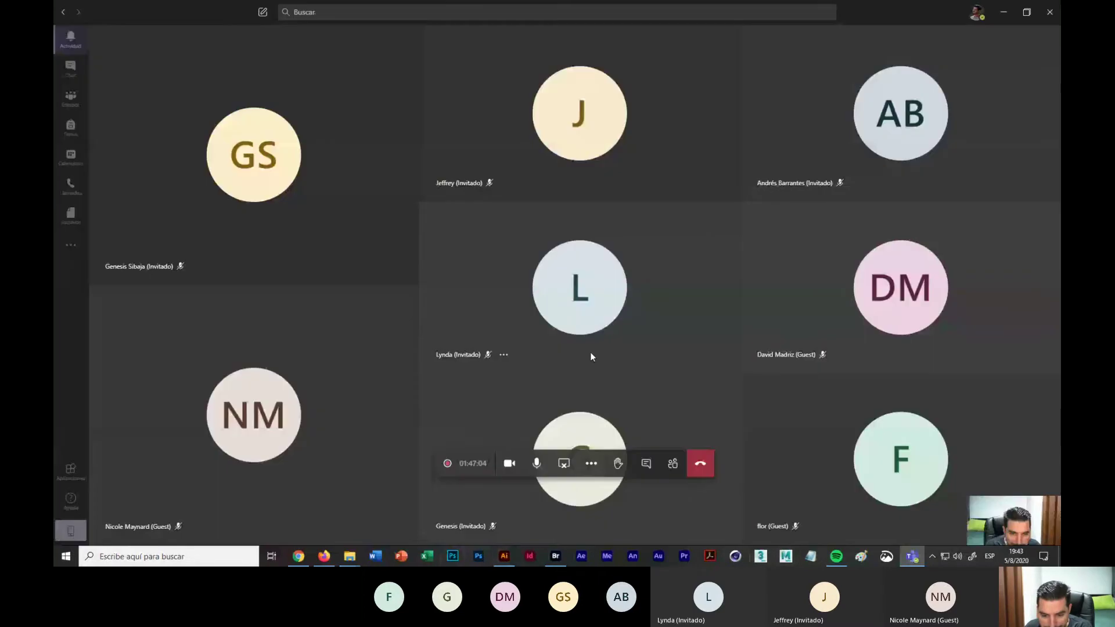
mouse_move(505, 558)
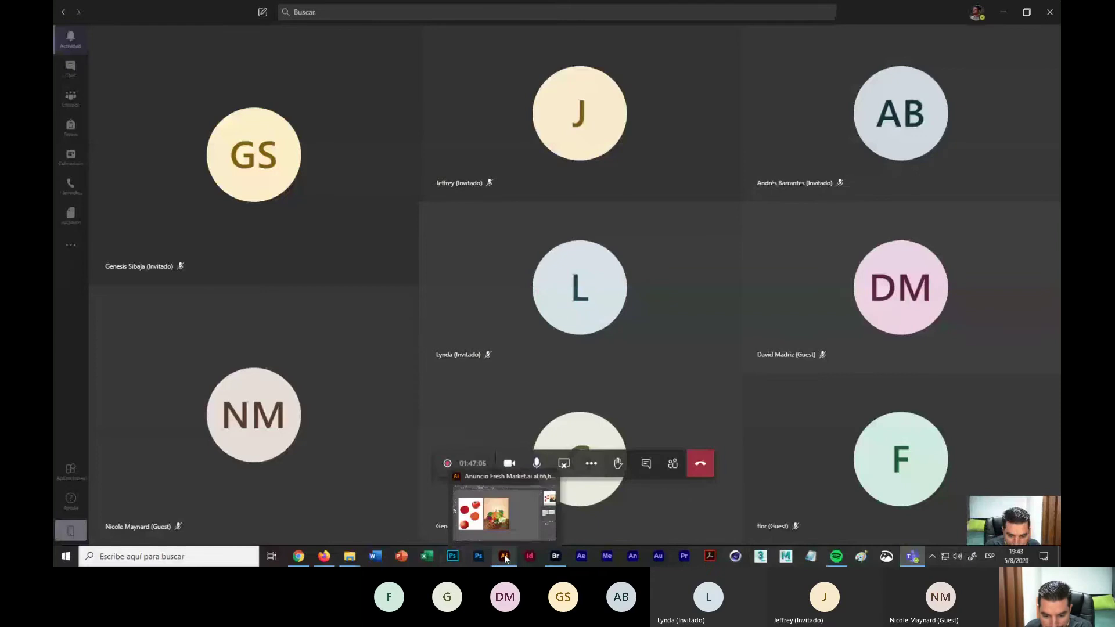
click(522, 527)
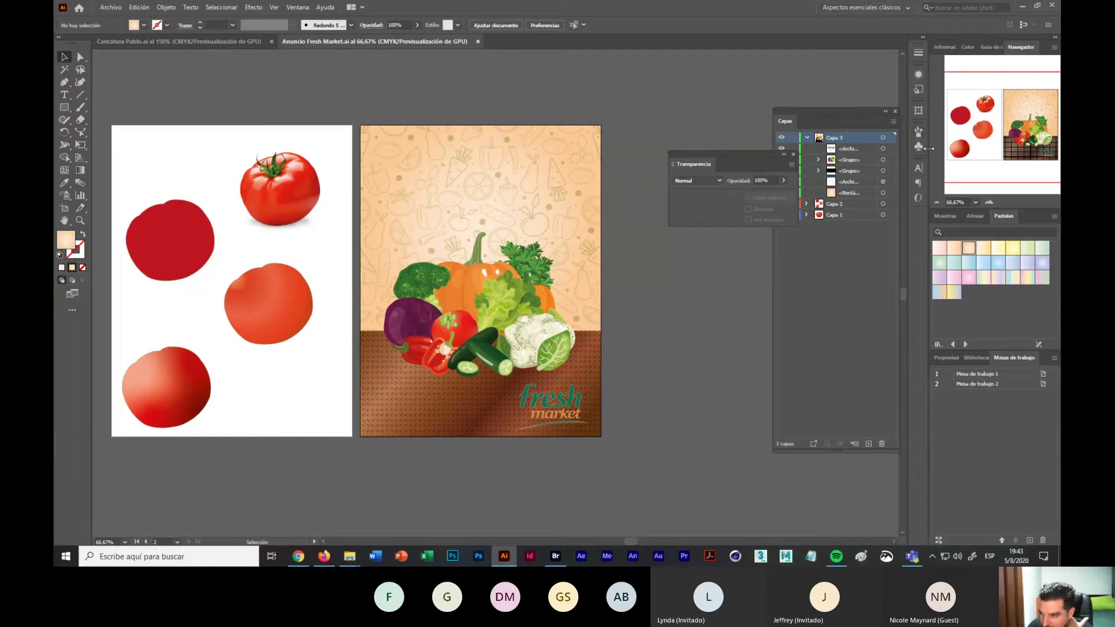
click(989, 204)
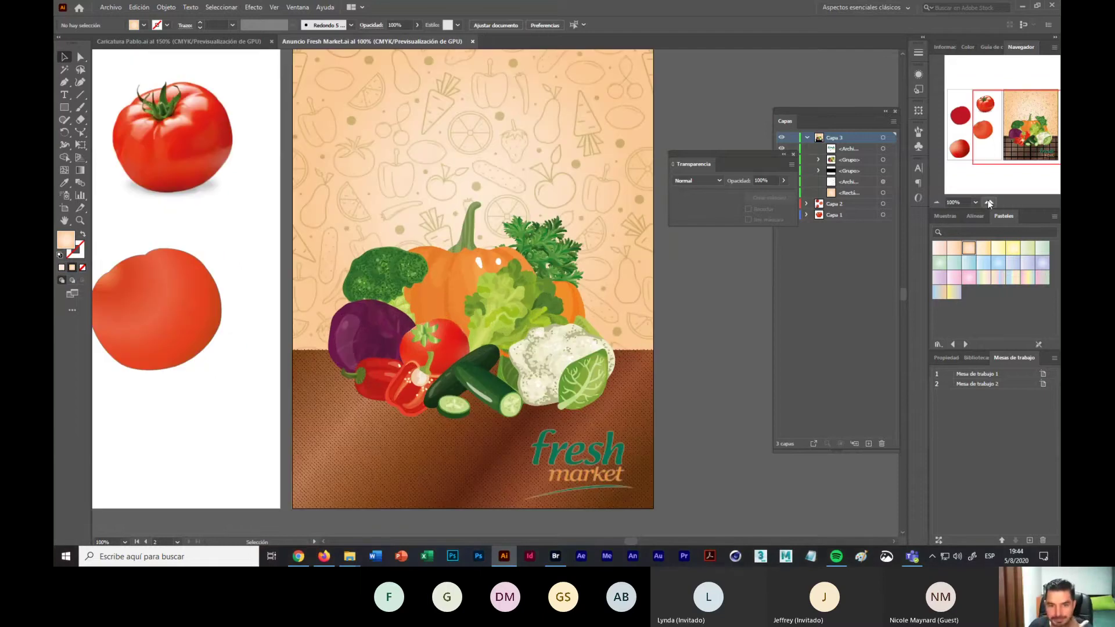
scroll(650, 288, up, 2)
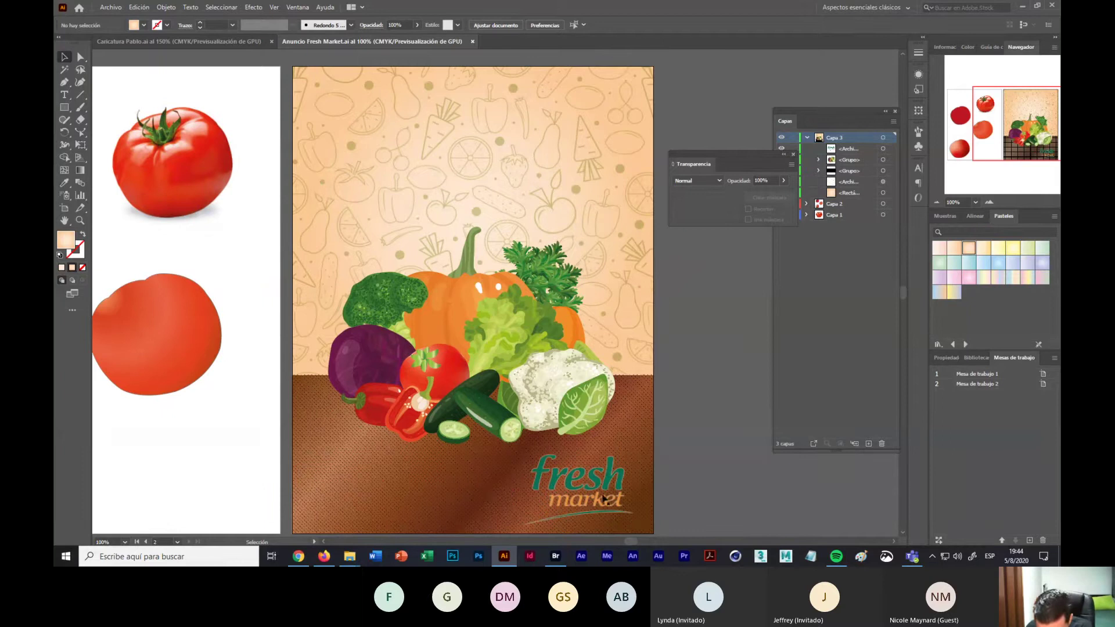
click(612, 478)
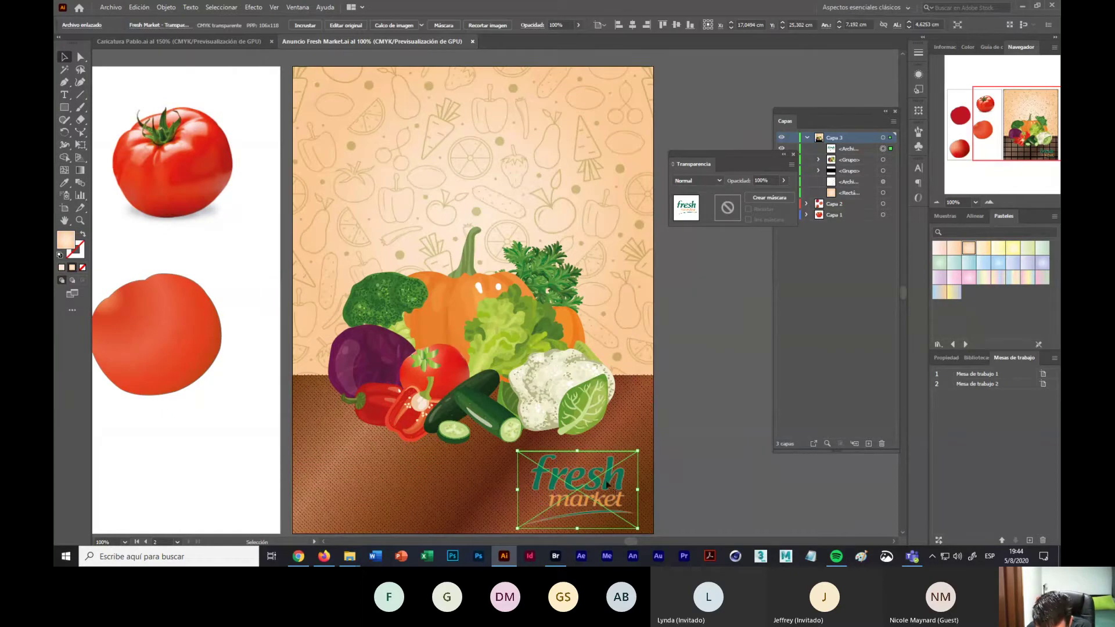
scroll(610, 452, down, 2)
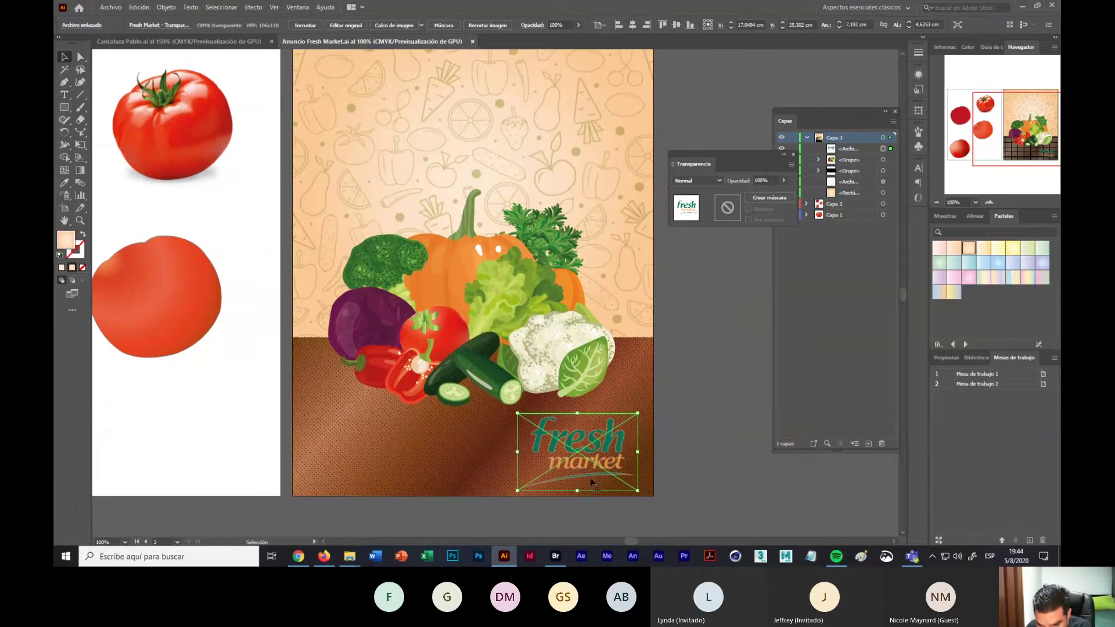
scroll(659, 451, up, 1)
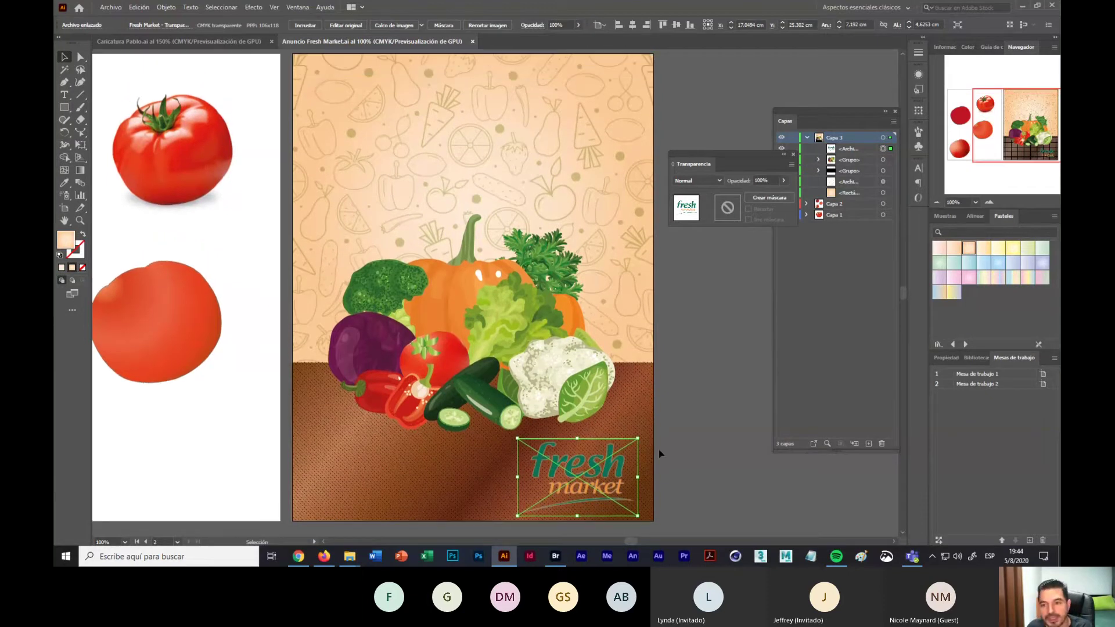
Step: Capture a rectangular snip of the Efecto > Estilizar options with Sombra paralela highlighted, including the advert artboard and logo
click(299, 8)
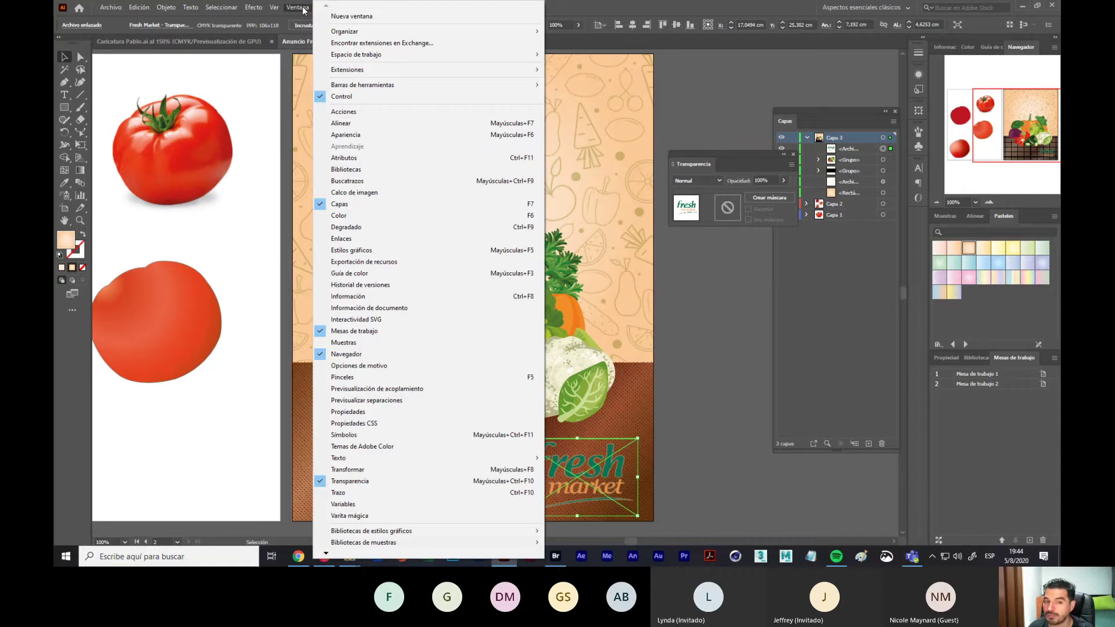
click(661, 304)
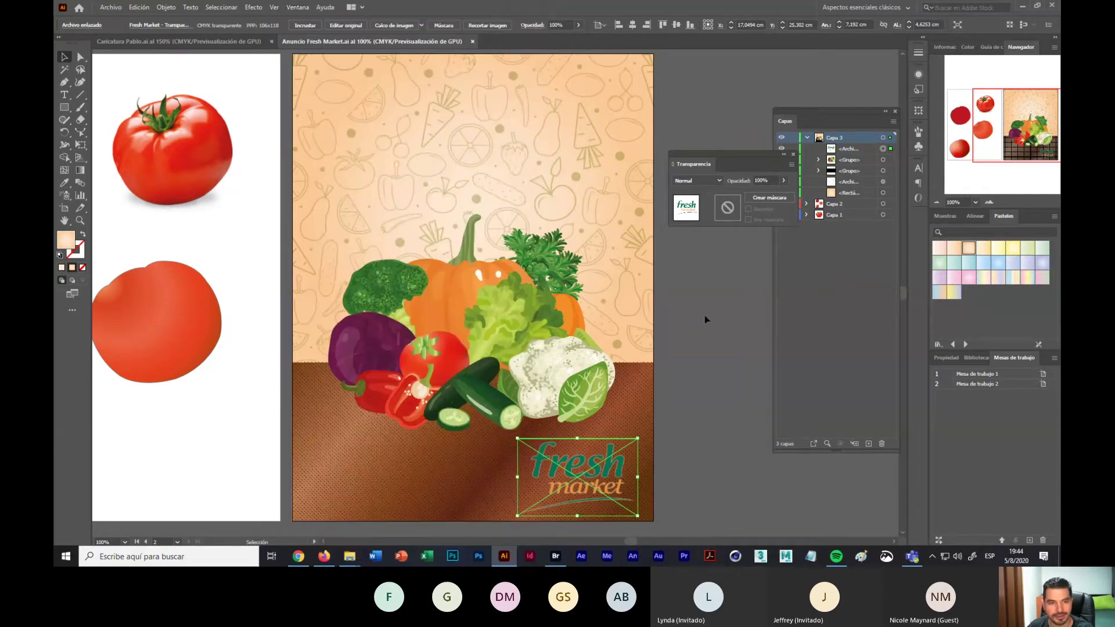
click(259, 7)
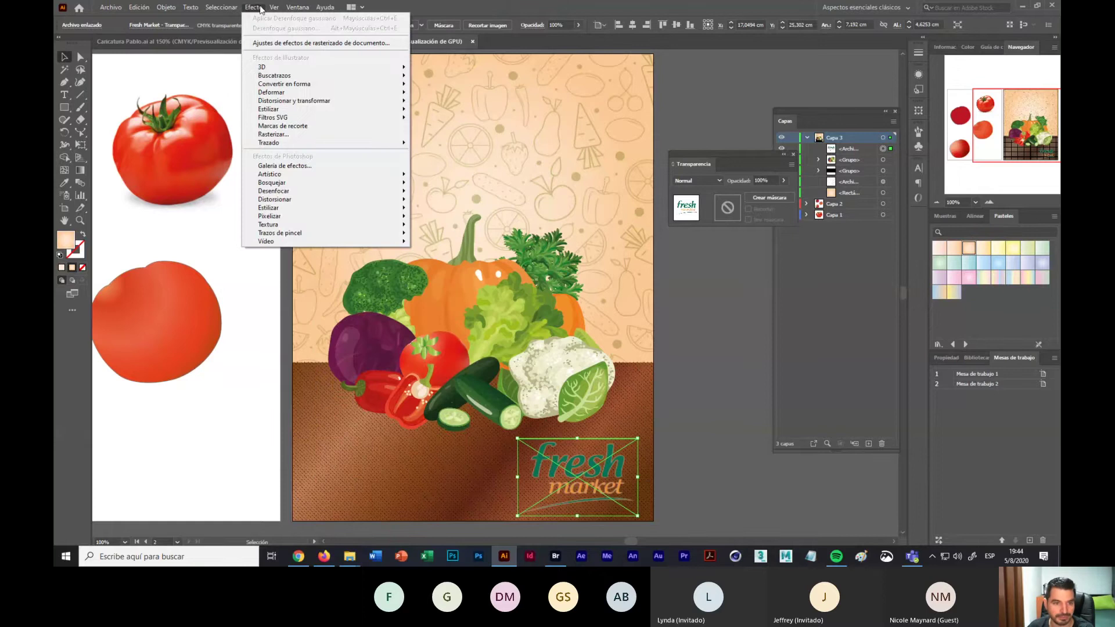
mouse_move(292, 112)
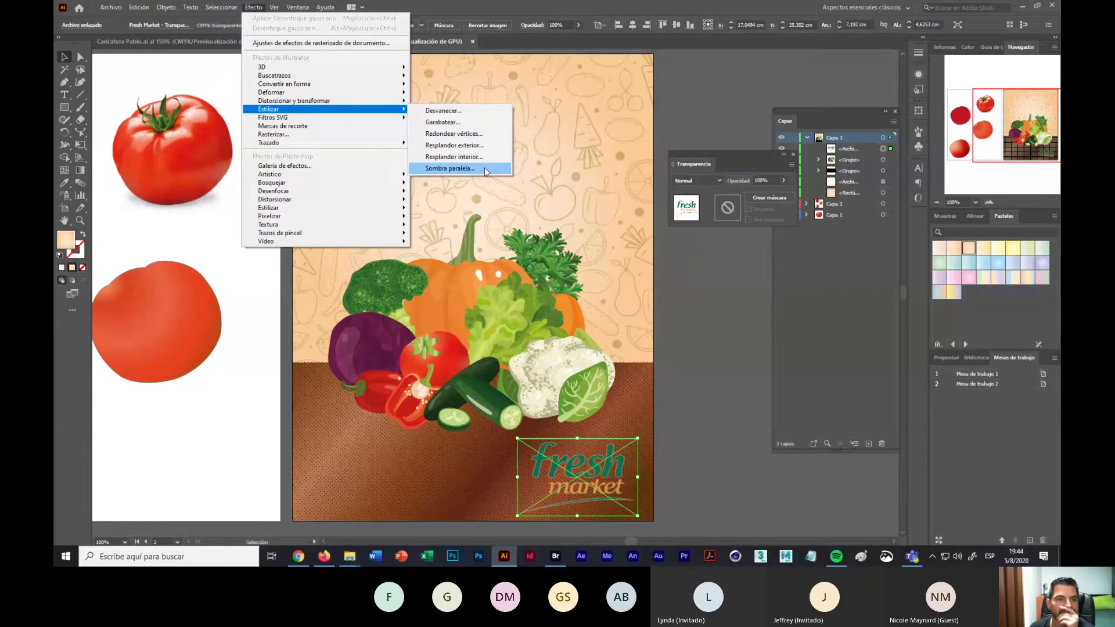
key(super+shift+s)
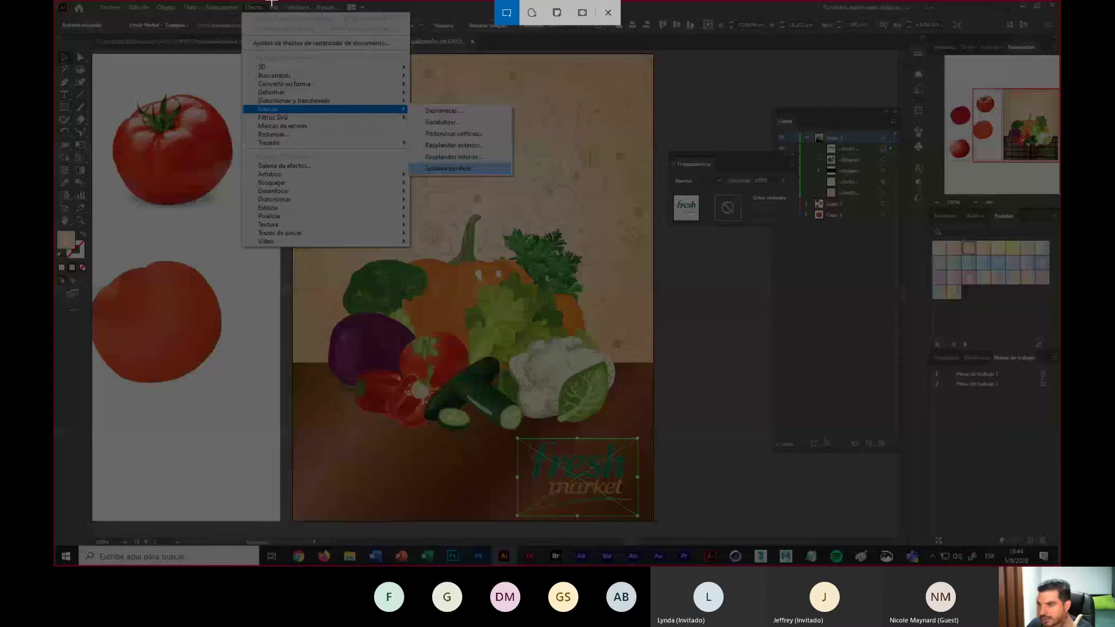
drag(271, 3, 713, 246)
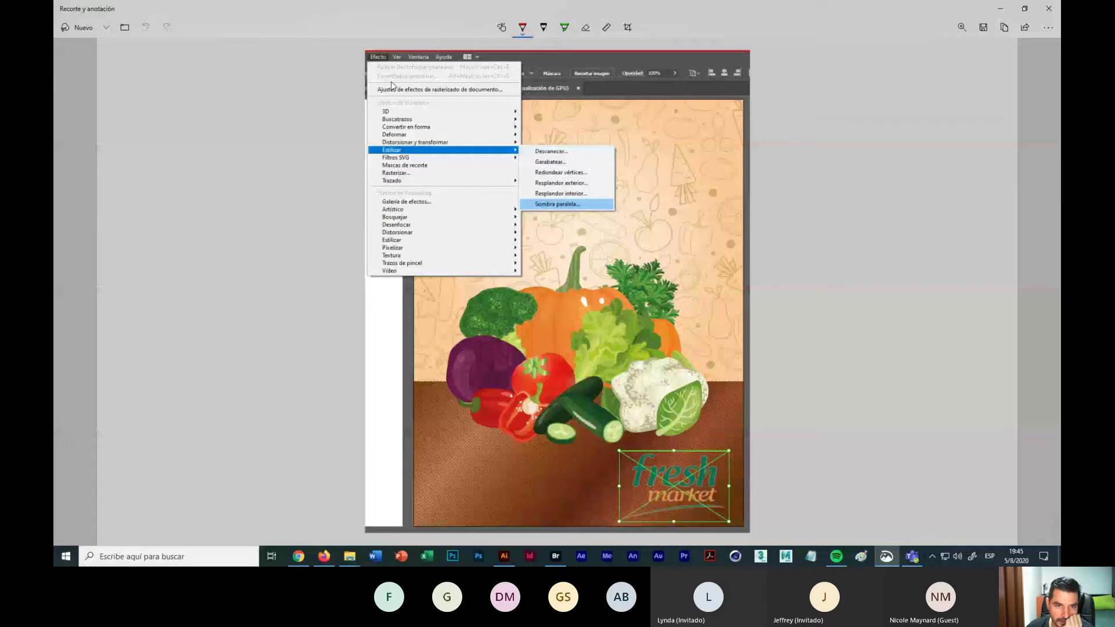
Step: Annotate the snip in red: mark the path from Efecto through Estilizar, point Sombra paralela to the logo, and box the glow and shadow effects
mouse_move(387, 81)
mouse_down()
mouse_move(423, 147)
mouse_move(413, 135)
mouse_move(423, 146)
mouse_move(381, 158)
mouse_move(515, 158)
mouse_move(530, 205)
mouse_up()
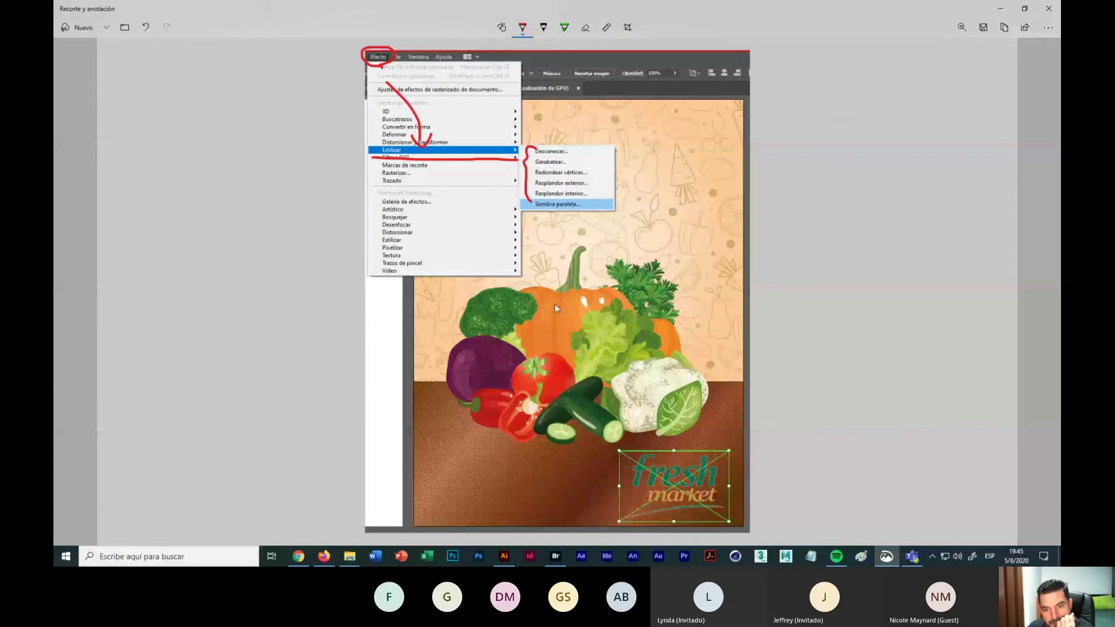
mouse_move(590, 204)
mouse_down()
mouse_move(719, 271)
mouse_move(705, 455)
mouse_up()
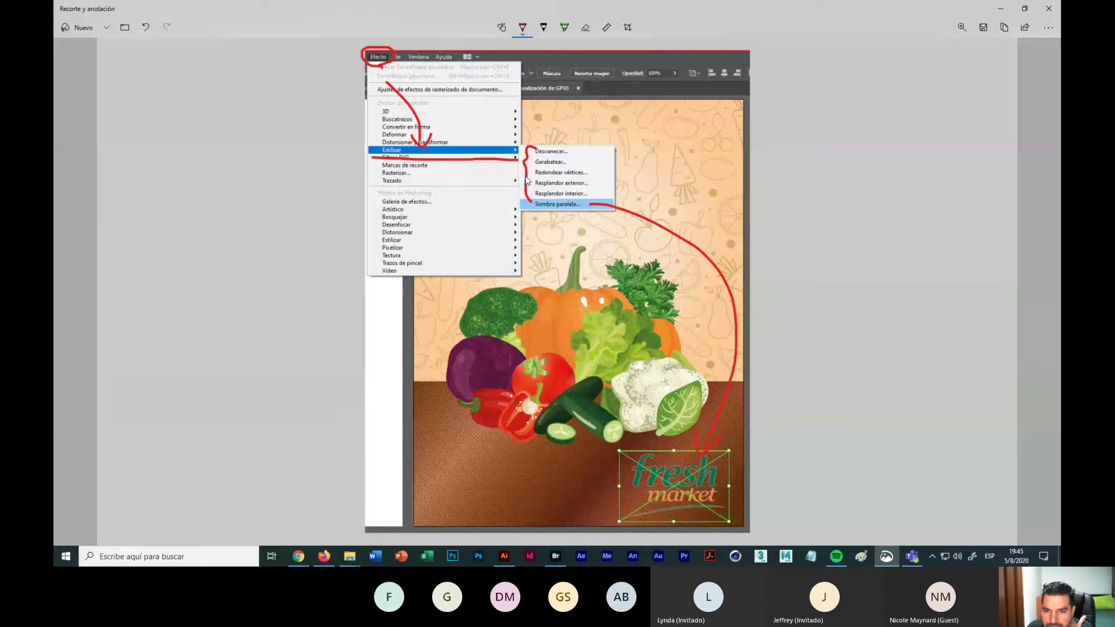
mouse_move(525, 178)
mouse_down()
mouse_move(606, 182)
mouse_move(608, 208)
mouse_move(529, 213)
mouse_move(529, 191)
mouse_up()
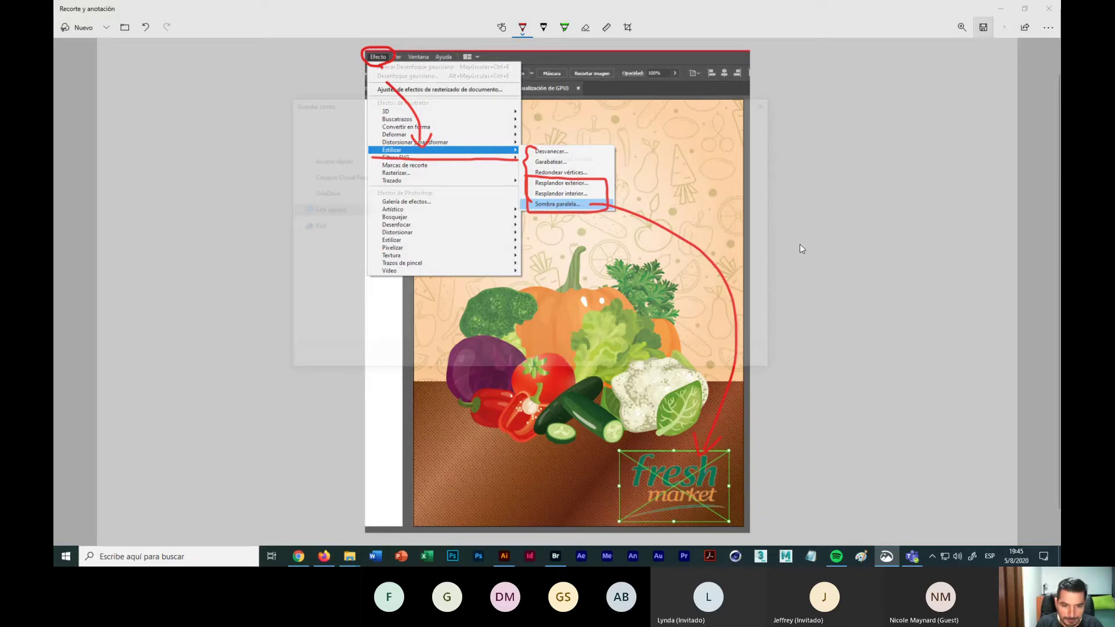
Step: Save the annotated snip as the PNG file "Sombra Paralela Ilustrador" in Descargas
key(ctrl+s)
text(Sombra P)
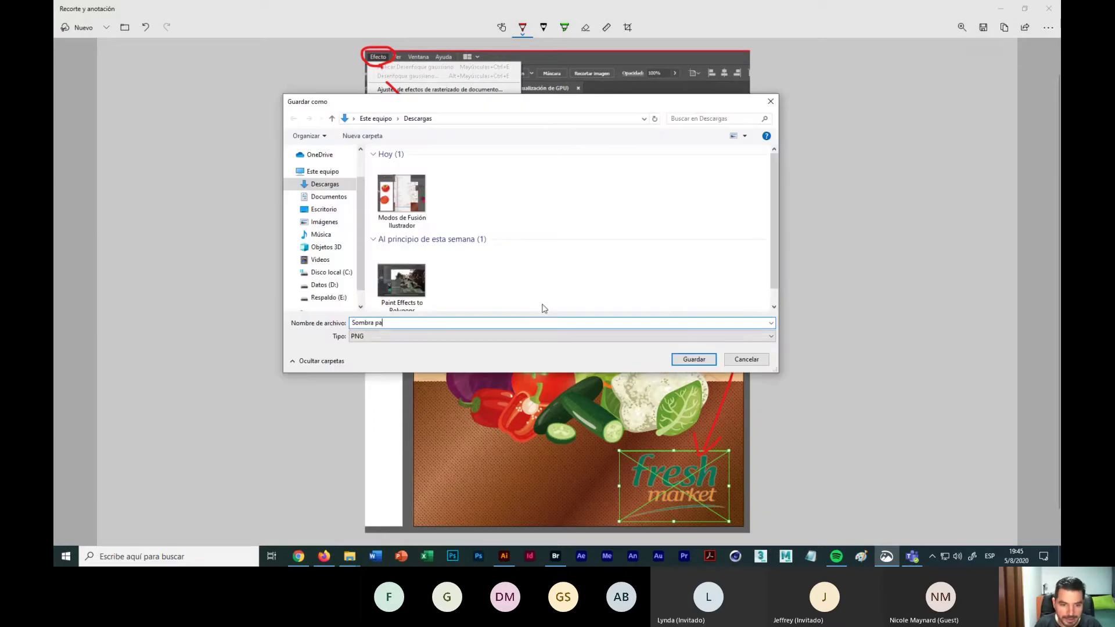
text(ara)
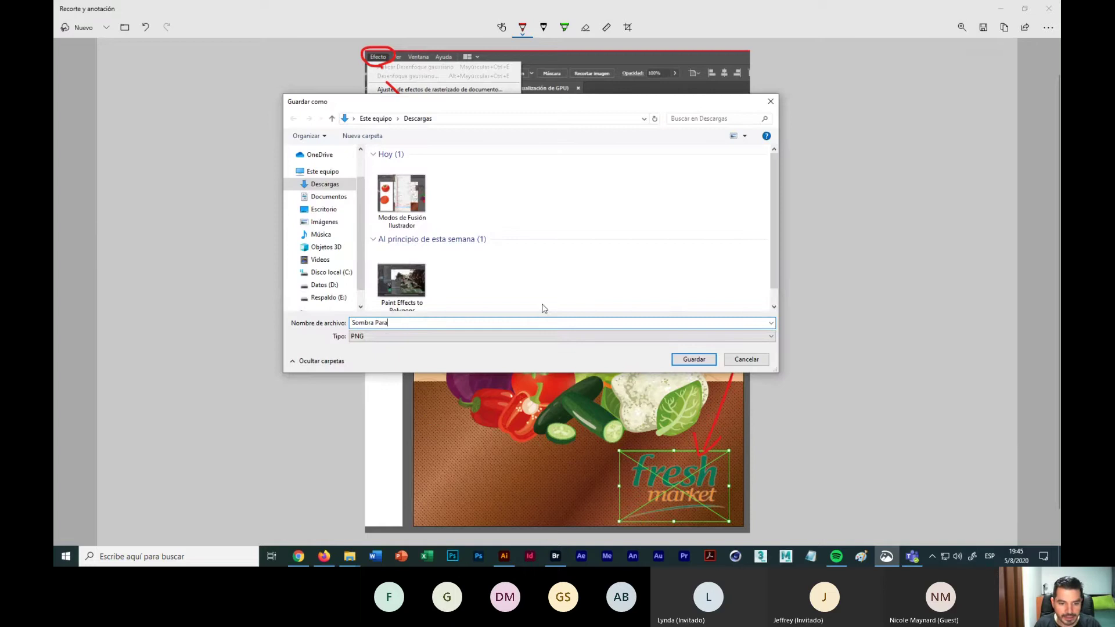
text(lela Ilustrador)
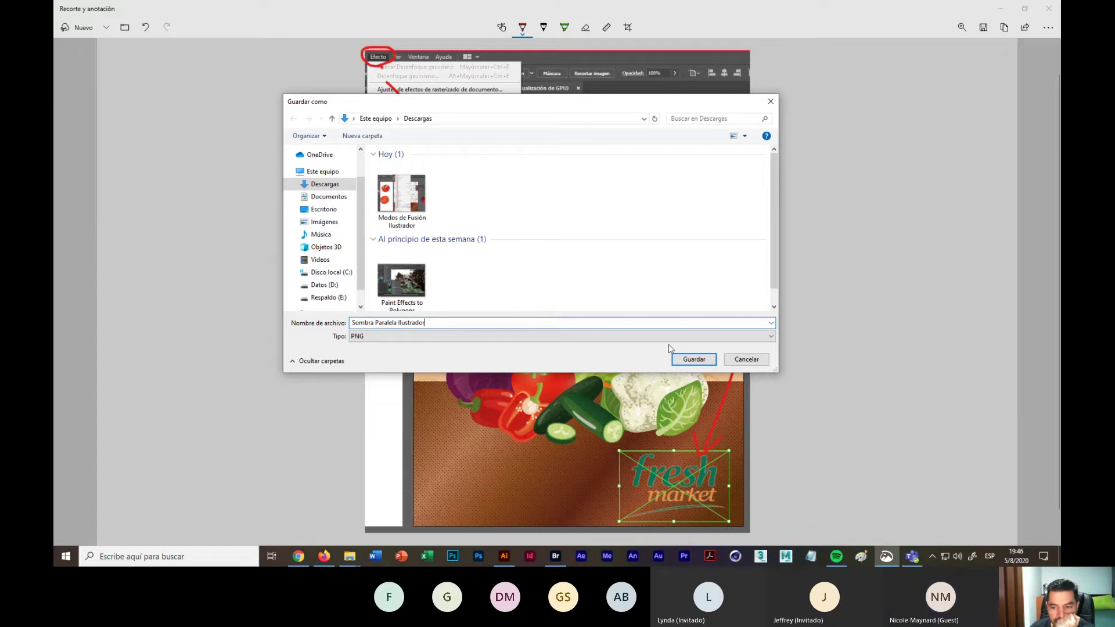
click(697, 362)
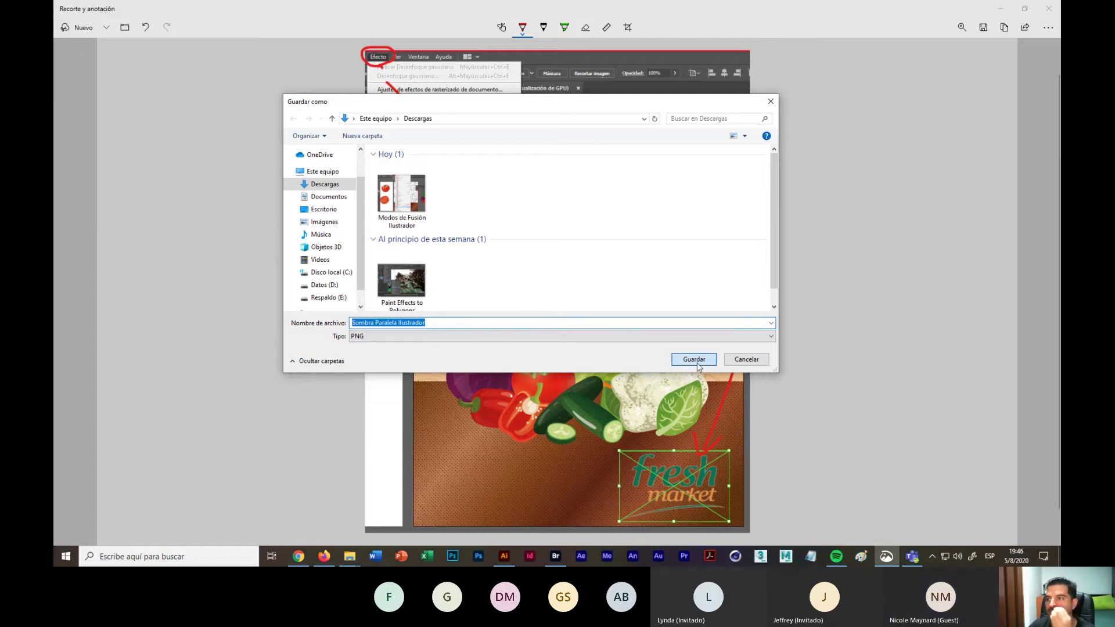
click(695, 360)
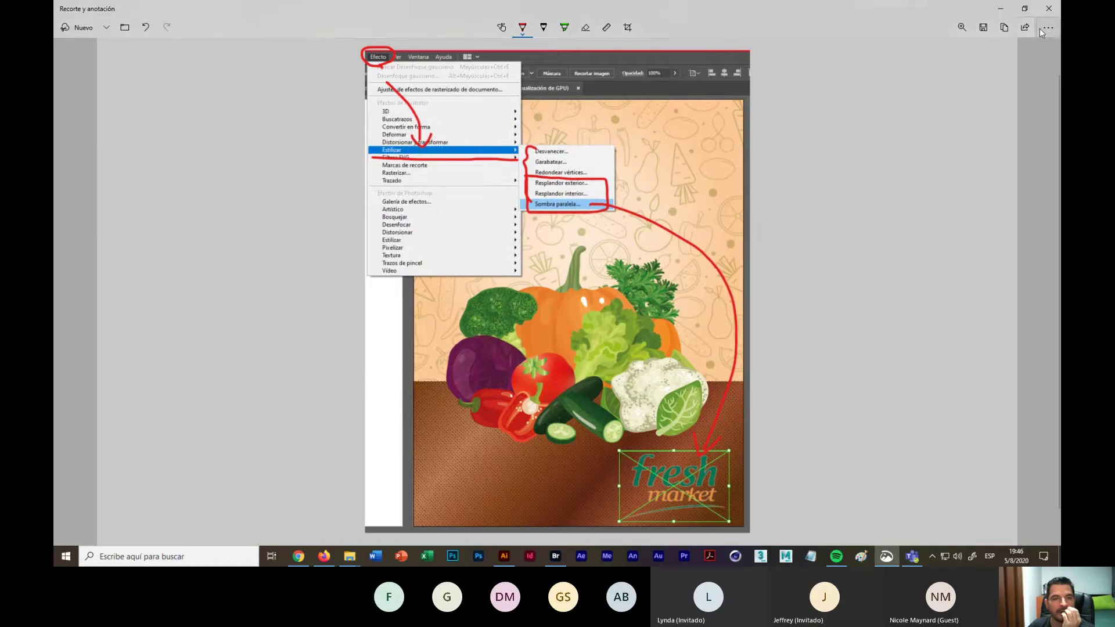
Step: Switch to WhatsApp Web and send the image "Sombra Paralela Ilustrador" to the Dibujo Digital group with the caption "Sombra Paralela Ilustrador"
click(1001, 9)
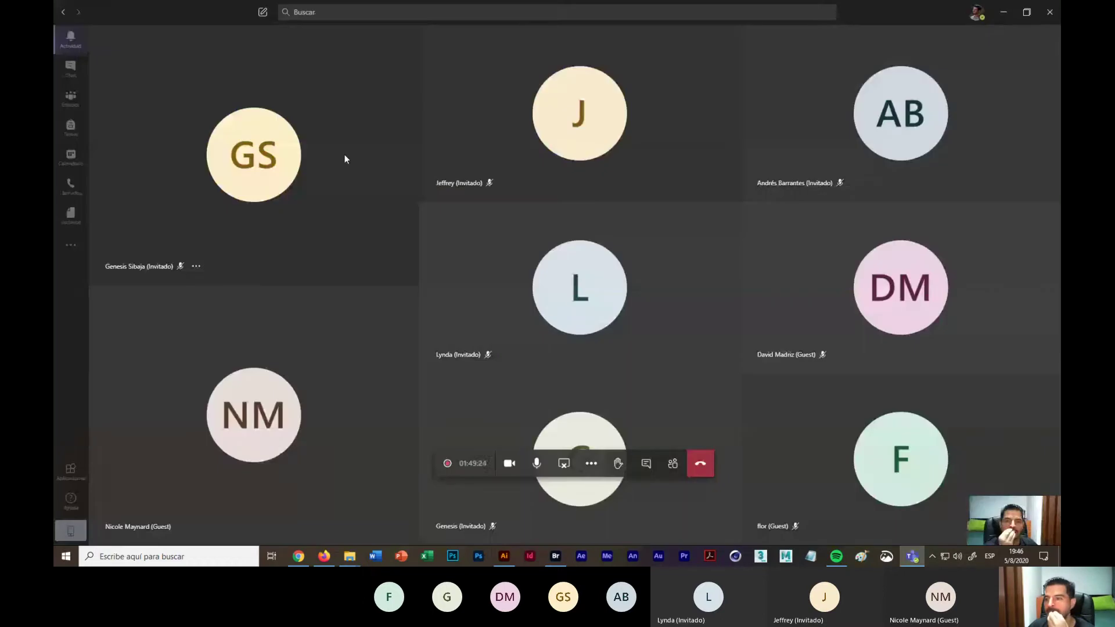
click(1007, 15)
click(500, 9)
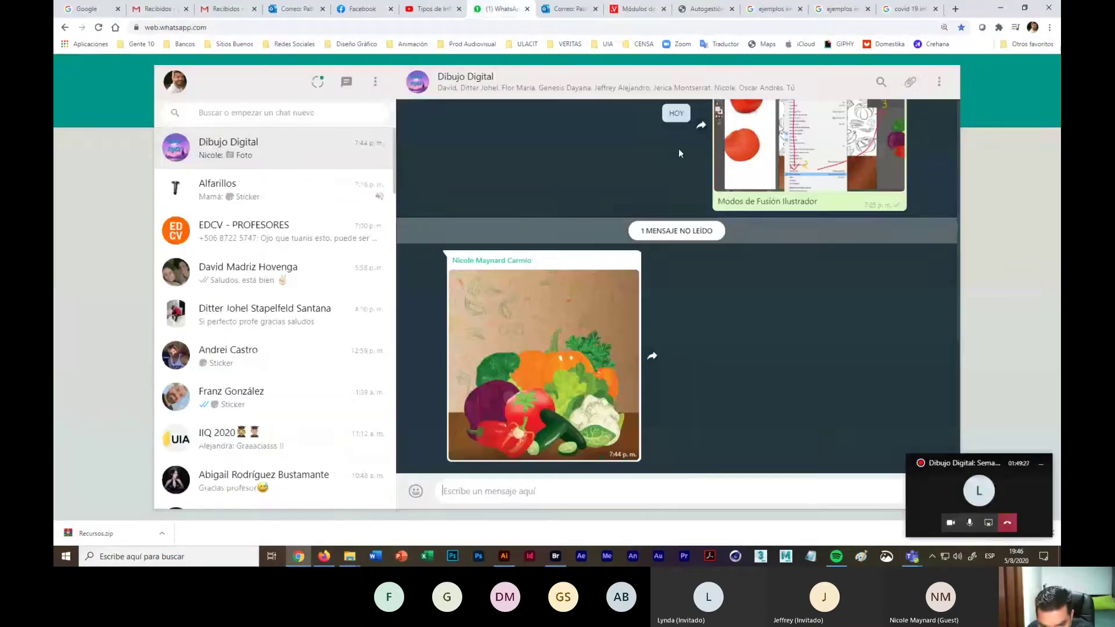
click(910, 81)
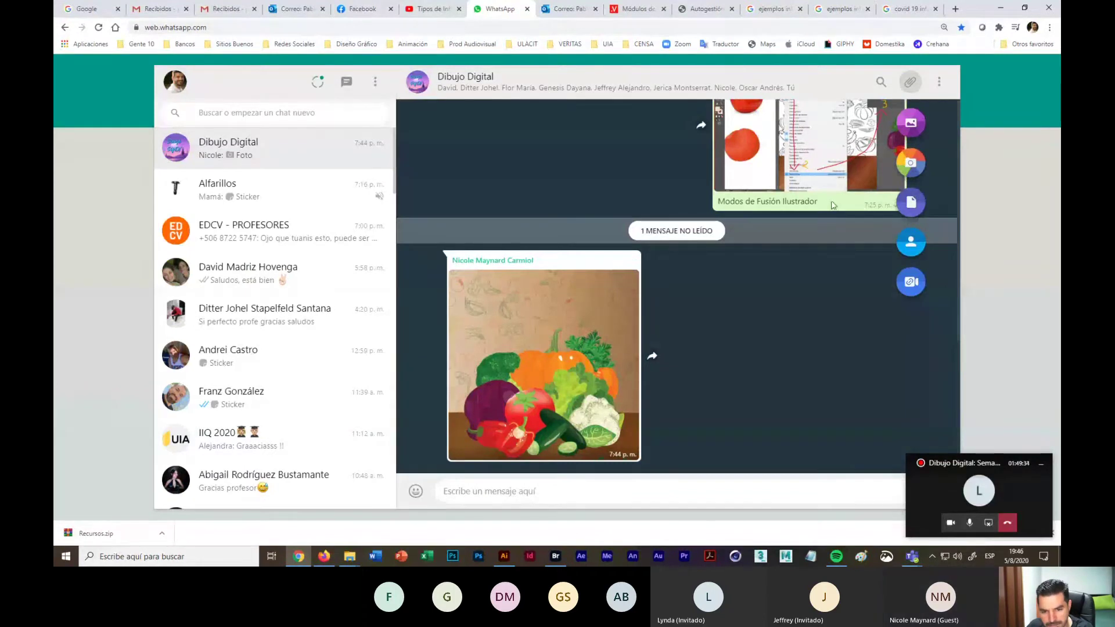
click(911, 124)
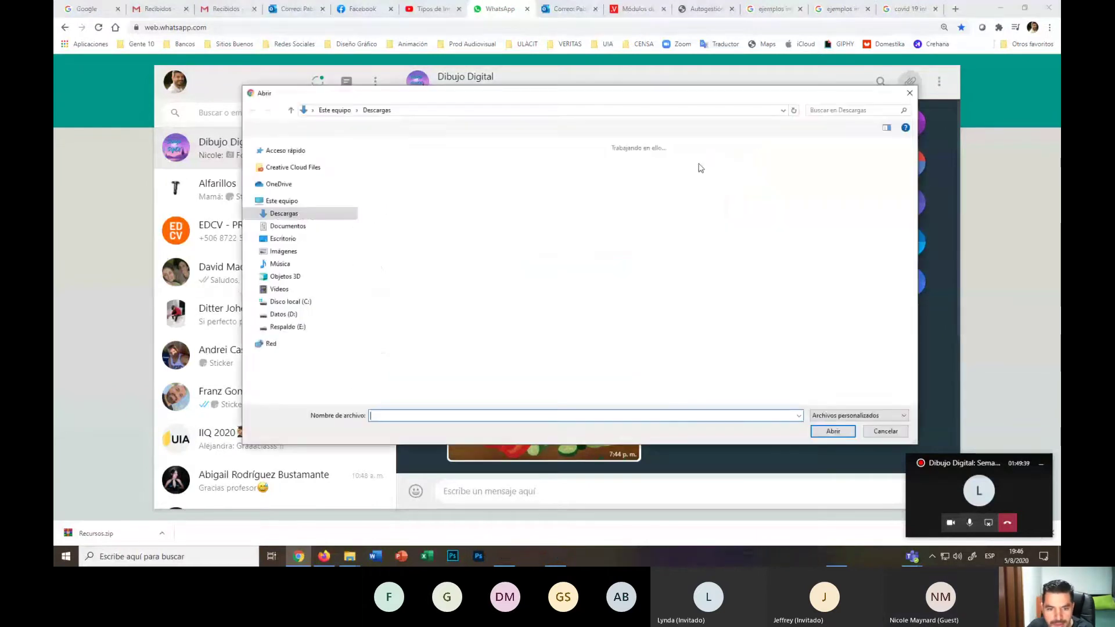
click(460, 418)
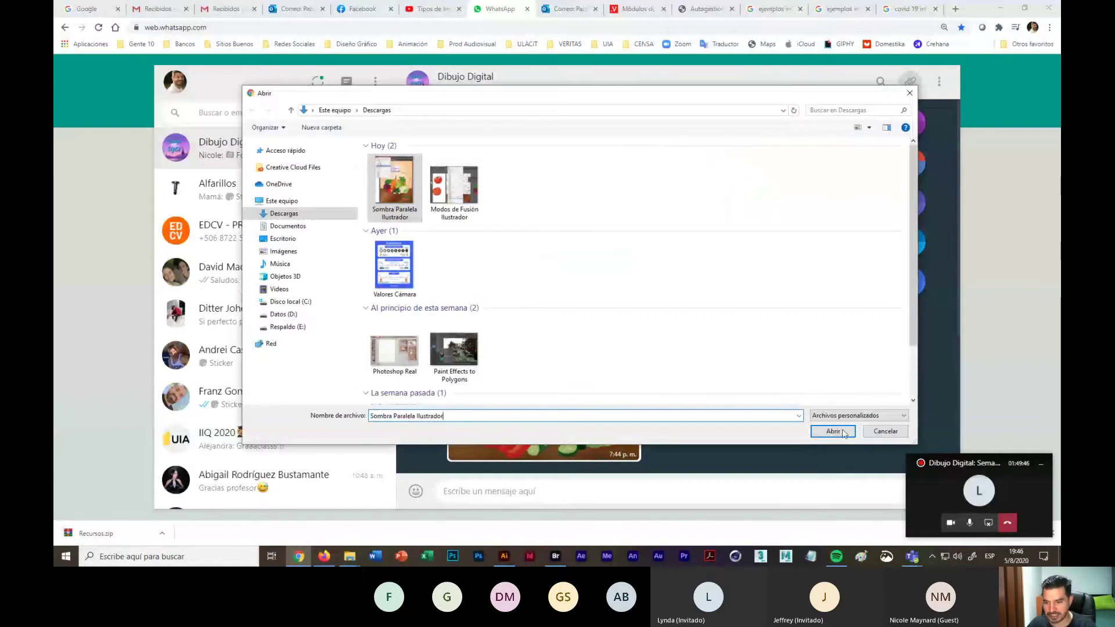
click(843, 433)
text(Sombra Paralela Ilustrador)
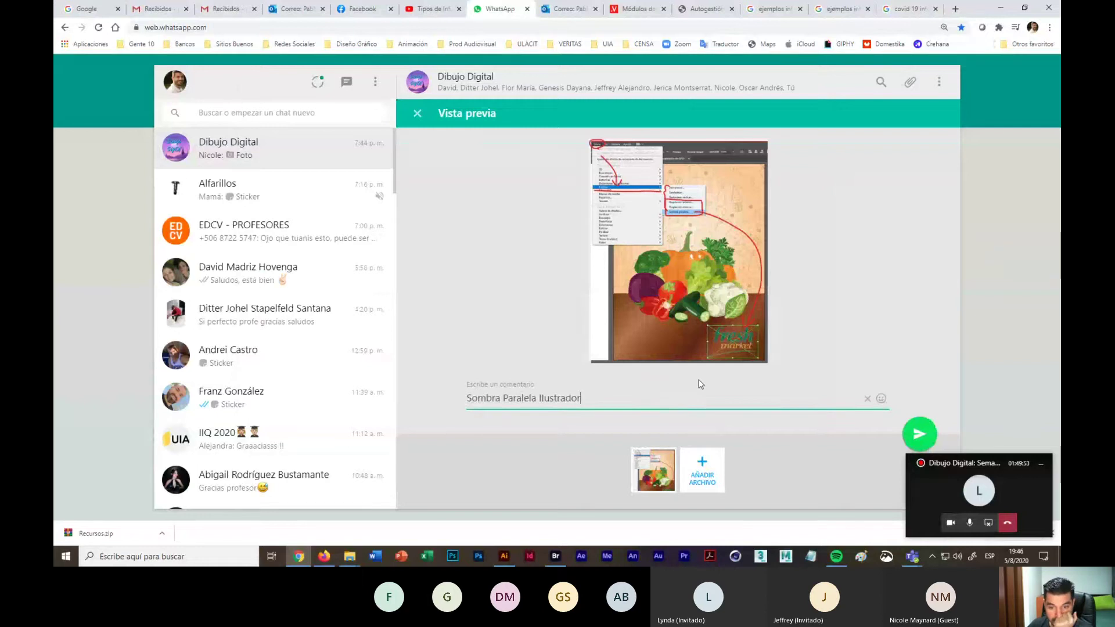
click(920, 437)
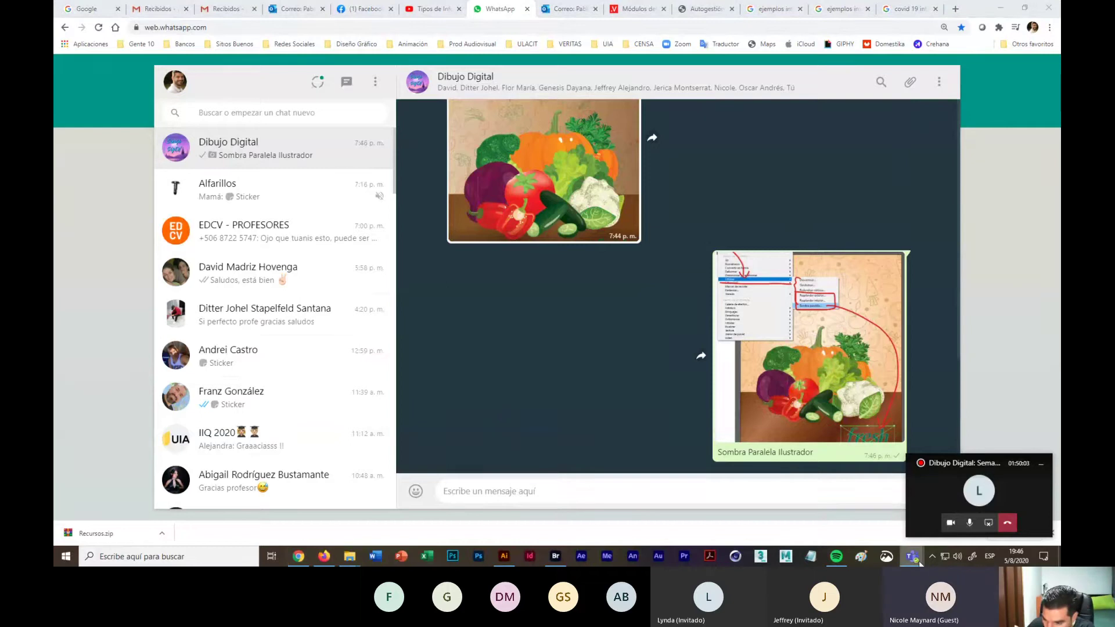
Step: Switch to the Teams meeting and check the participants
mouse_move(912, 557)
click(883, 459)
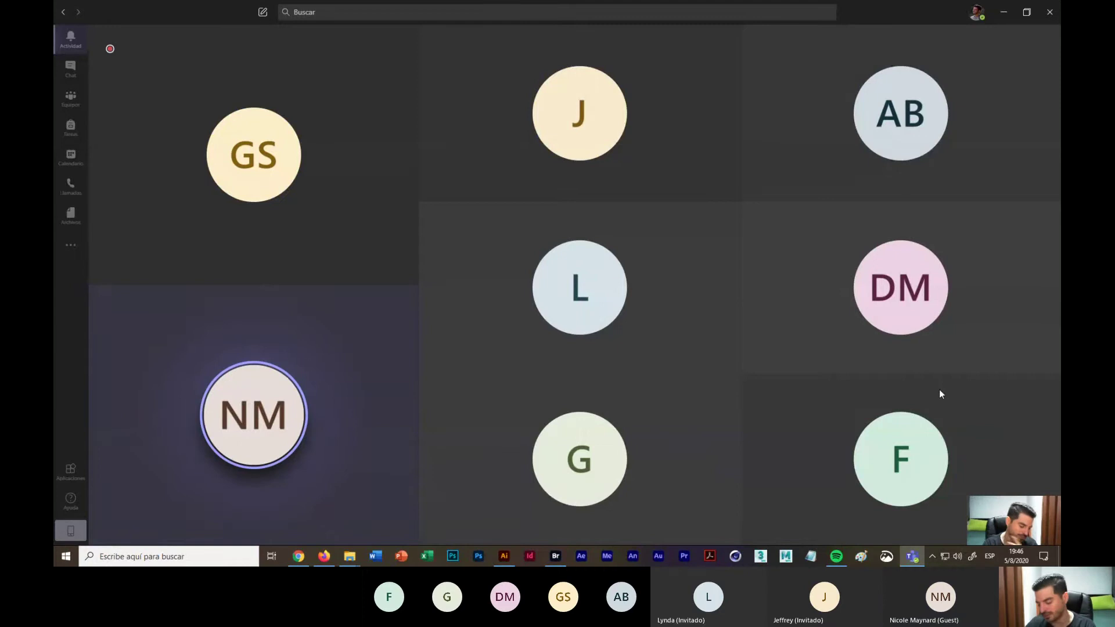
mouse_move(733, 370)
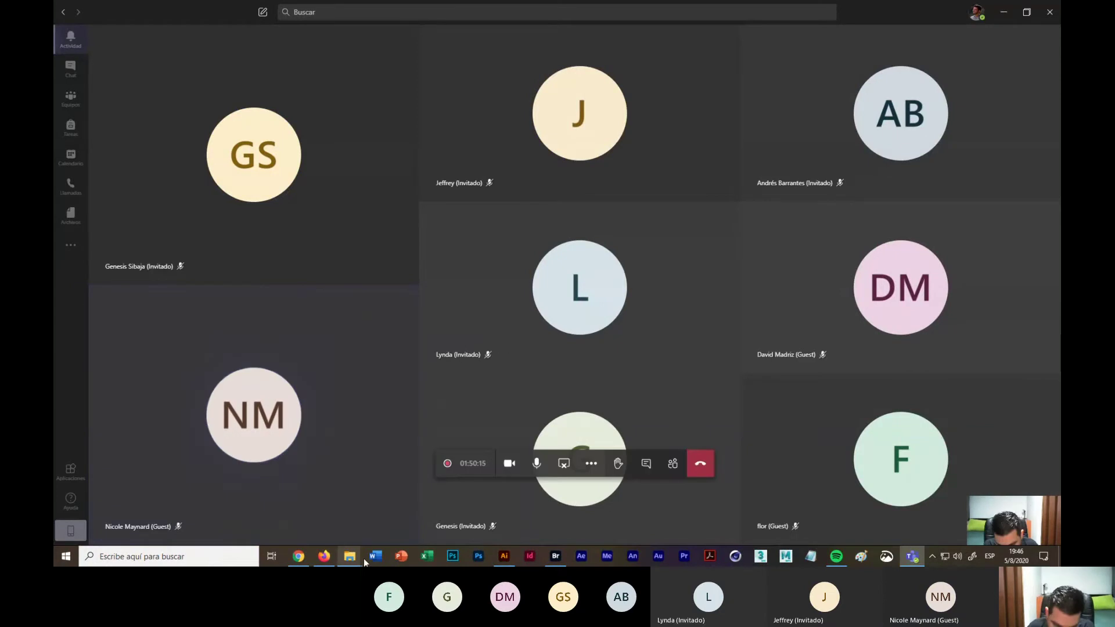
Step: Switch to Illustrator and start a previewed Sombra paralela effect on the fresh market logo with its opacity set to 70%
click(505, 556)
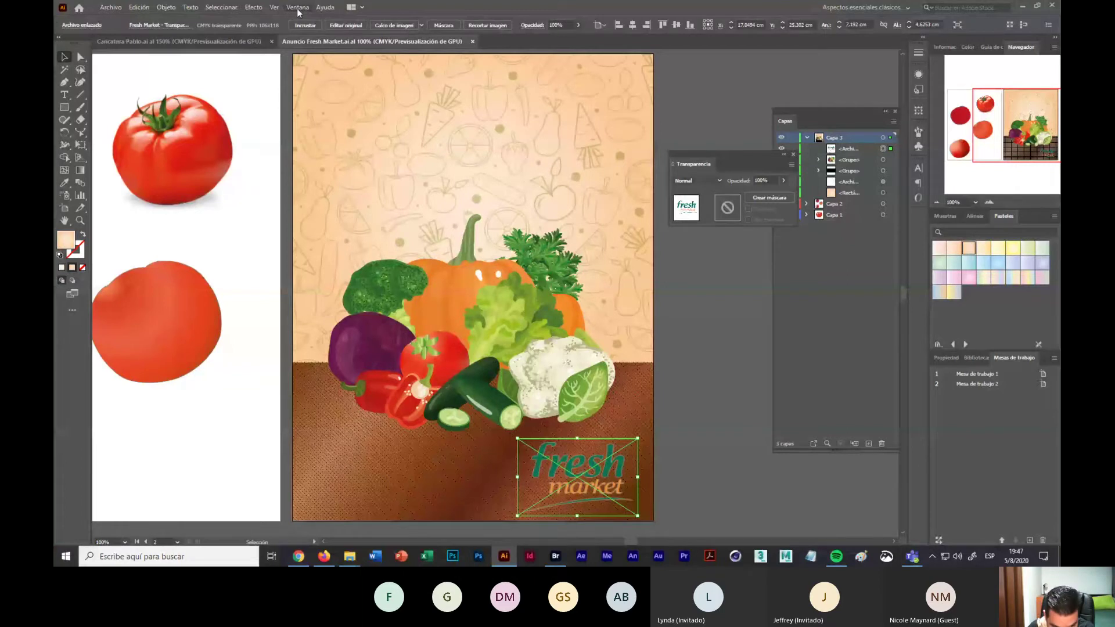
key(alt+shift+ctrl+e)
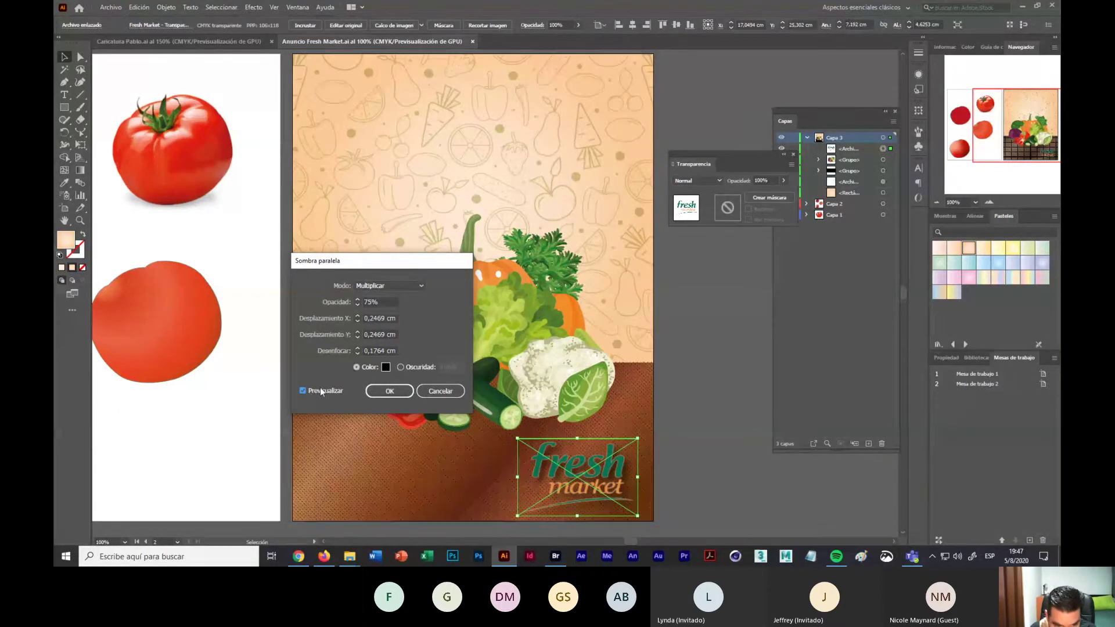
click(357, 299)
click(357, 299)
click(358, 299)
click(358, 299)
click(358, 299)
click(358, 299)
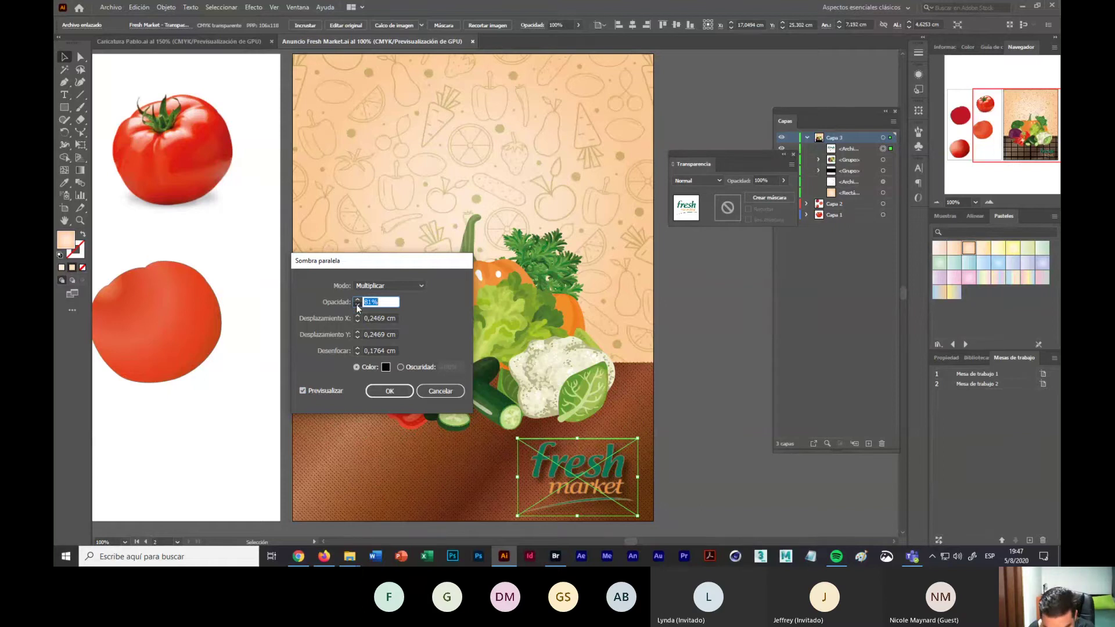
click(357, 305)
click(357, 305)
click(357, 305)
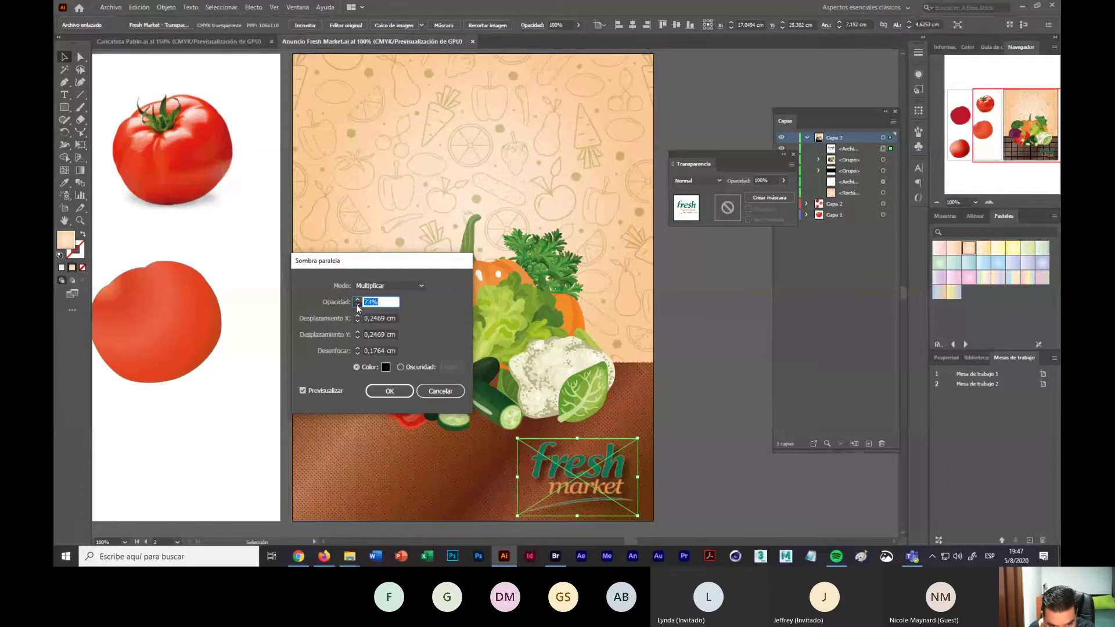
click(358, 305)
click(357, 305)
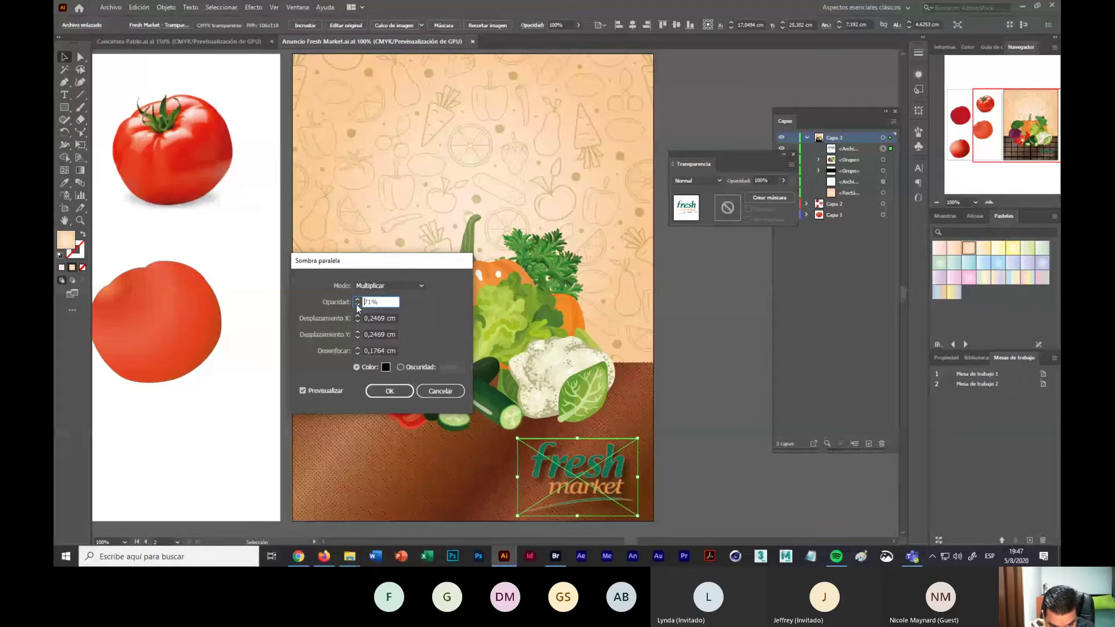
click(357, 305)
Step: Set the logo shadow's X offset to 0,2 cm and its Y offset to 0,4 cm
click(358, 316)
click(357, 316)
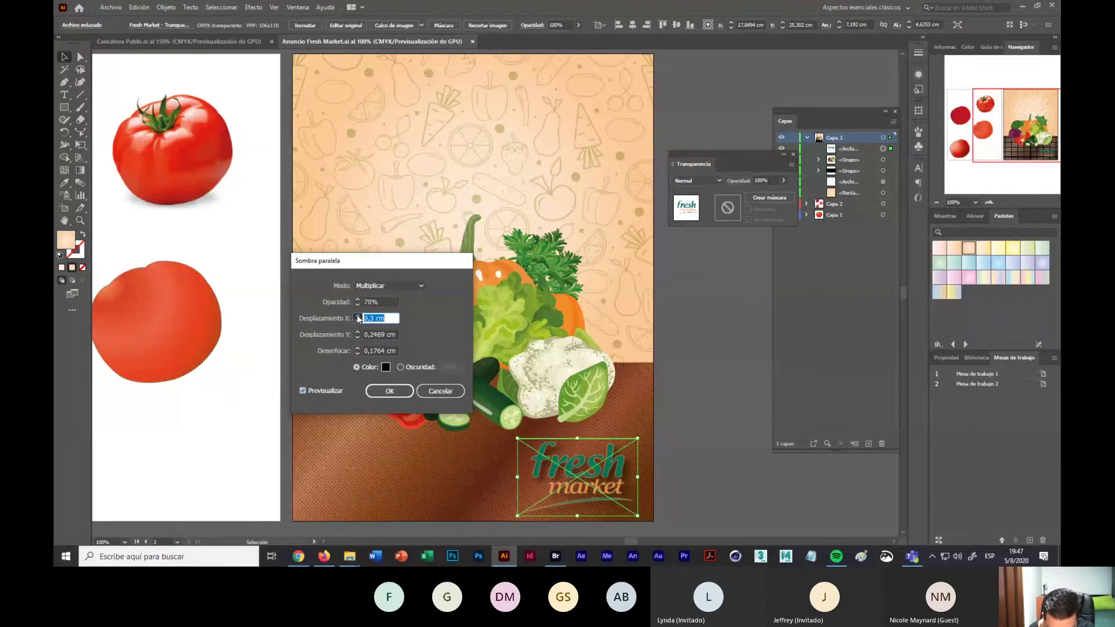
click(358, 323)
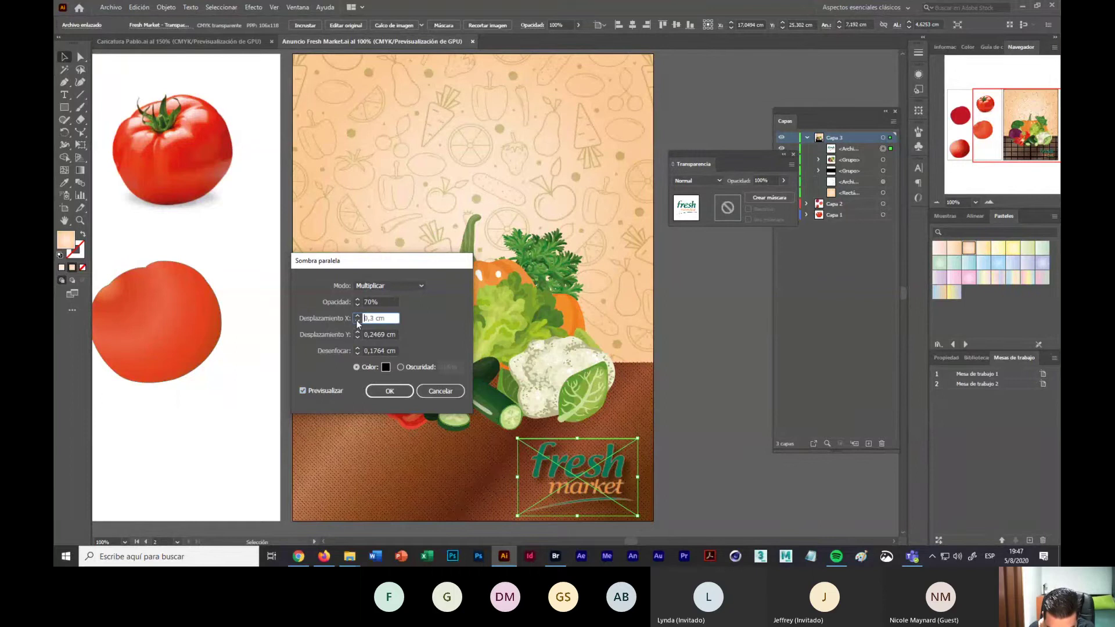
click(357, 322)
click(356, 332)
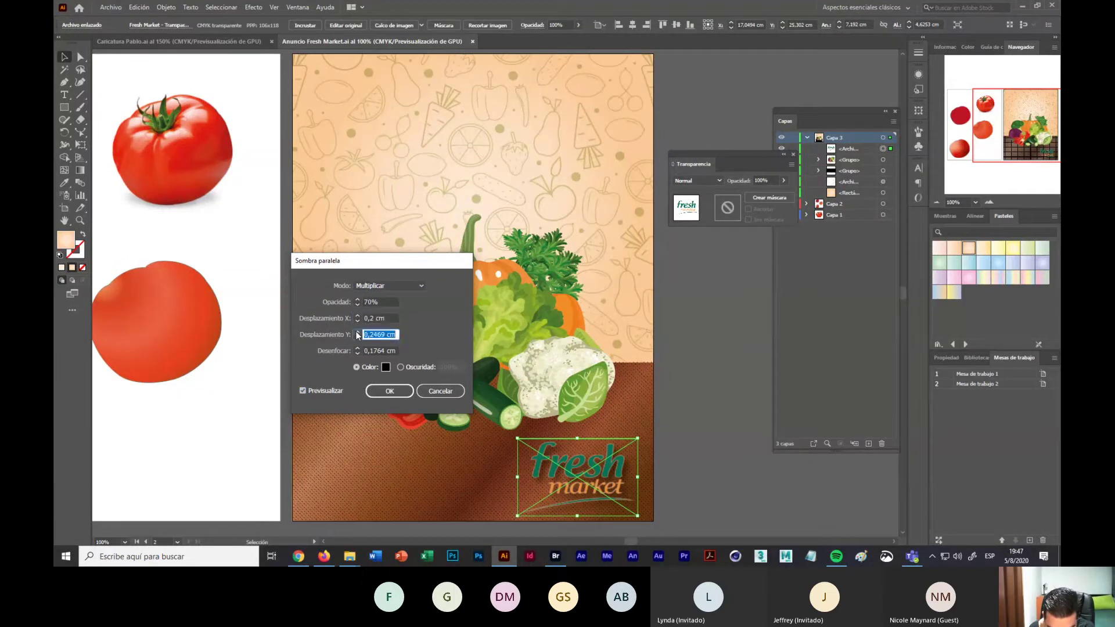
click(356, 332)
Step: Set the logo shadow's blur to 0,1 cm
click(357, 347)
click(358, 347)
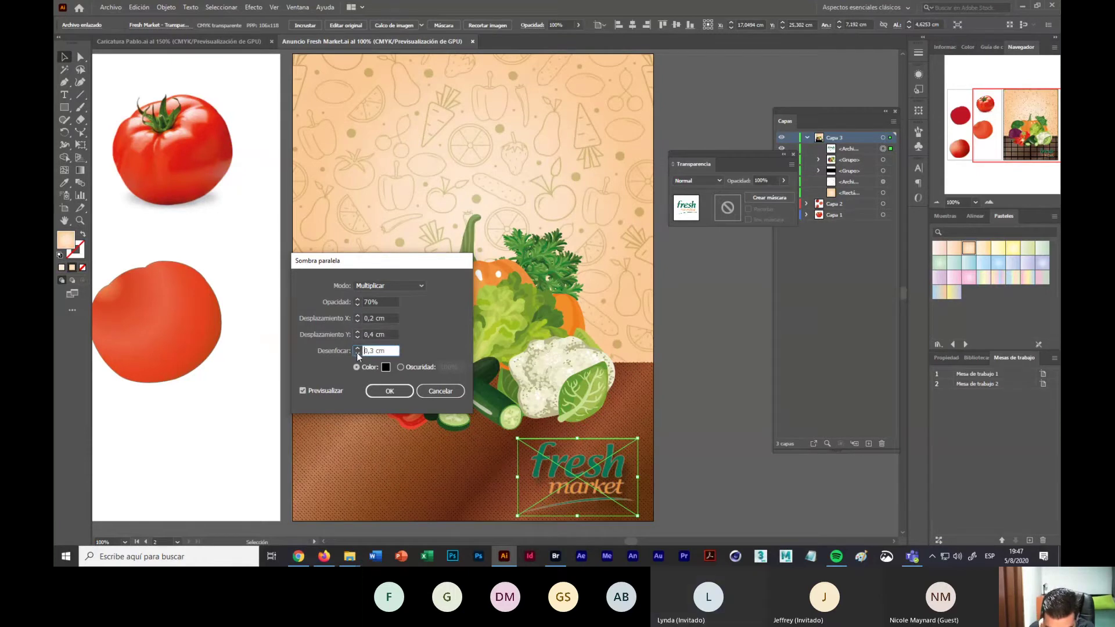
click(357, 353)
click(358, 353)
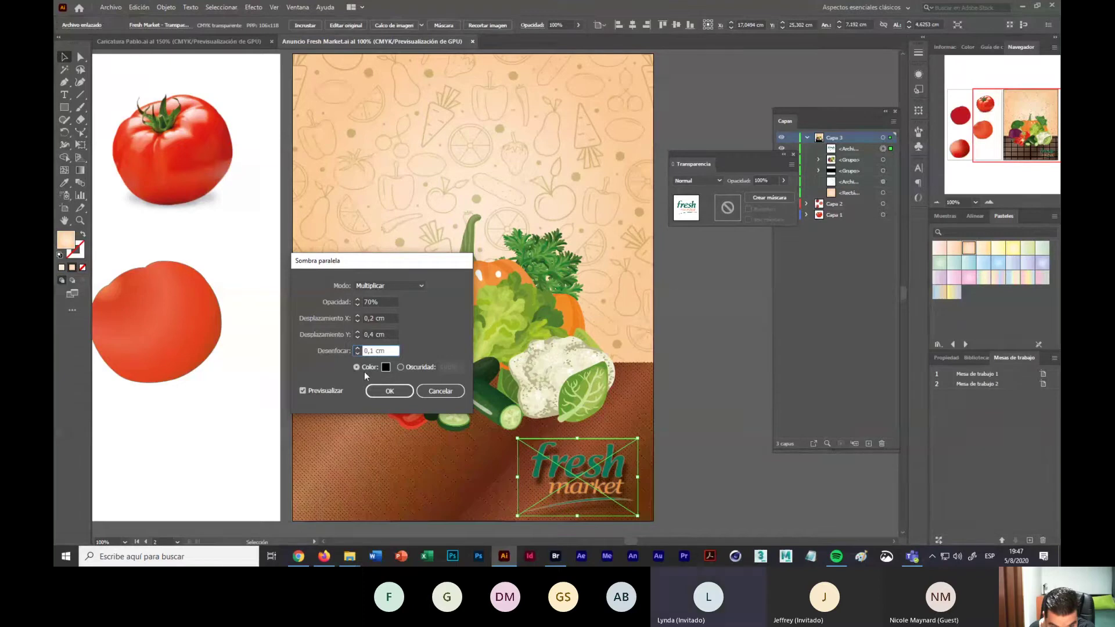
Step: Reduce the logo shadow's Y offset to 0,2 cm
click(357, 333)
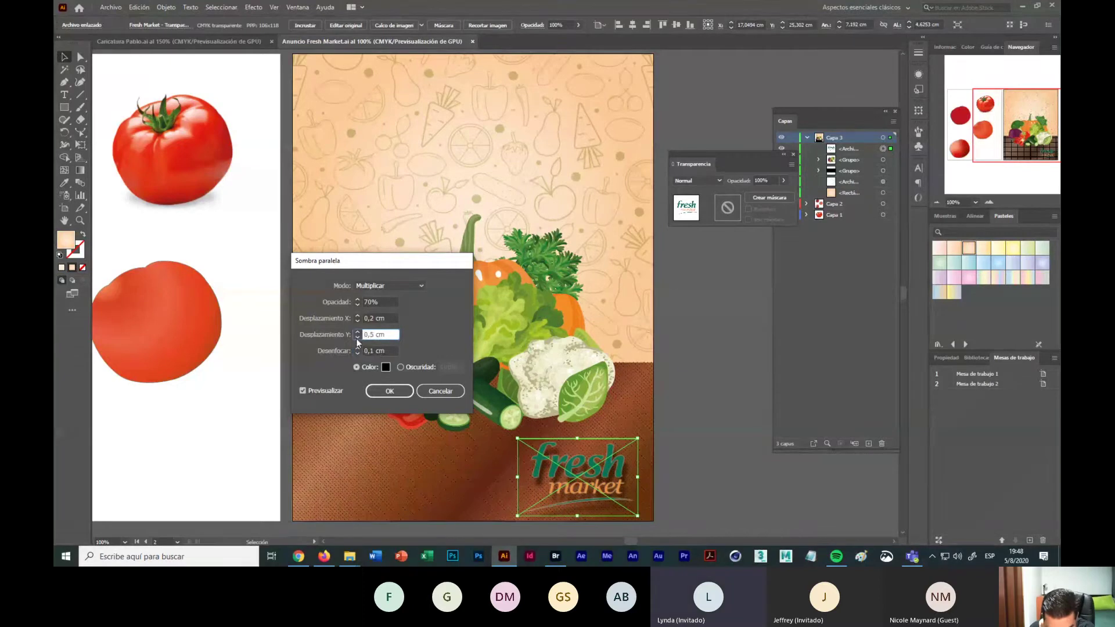
click(357, 338)
click(358, 338)
click(357, 338)
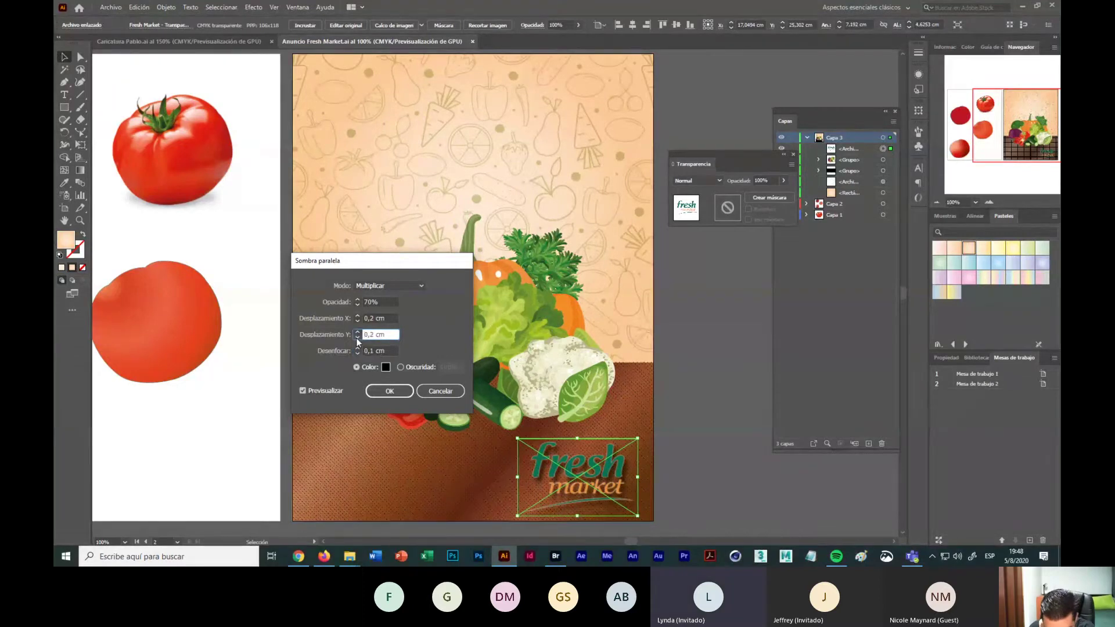
Step: Raise the logo shadow's opacity to 80%
click(358, 299)
click(358, 299)
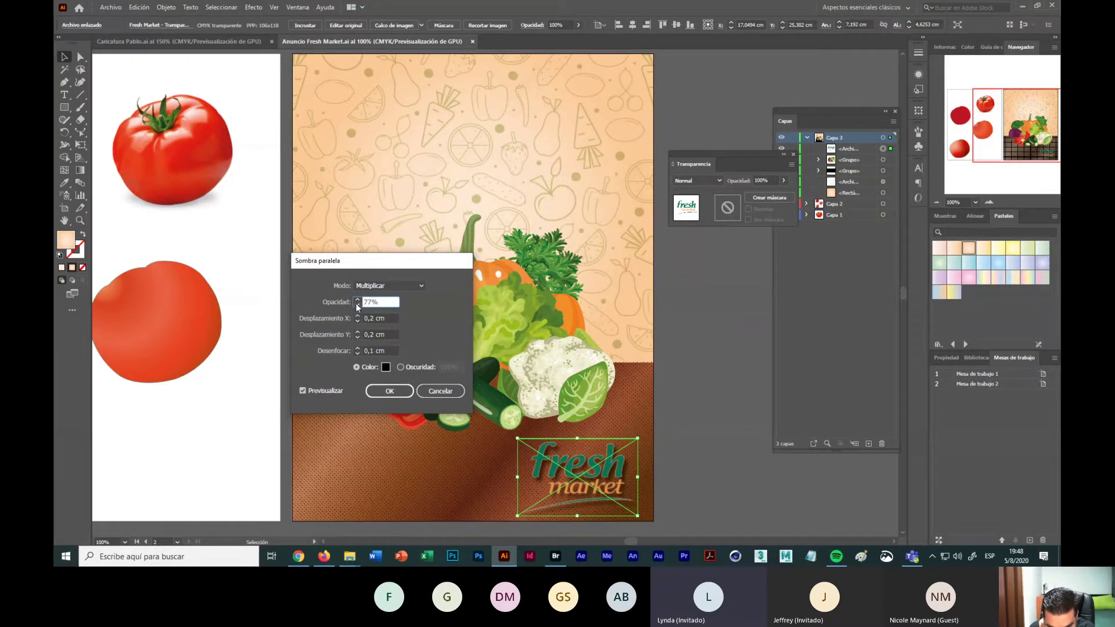
click(358, 299)
click(358, 299)
click(357, 300)
click(358, 300)
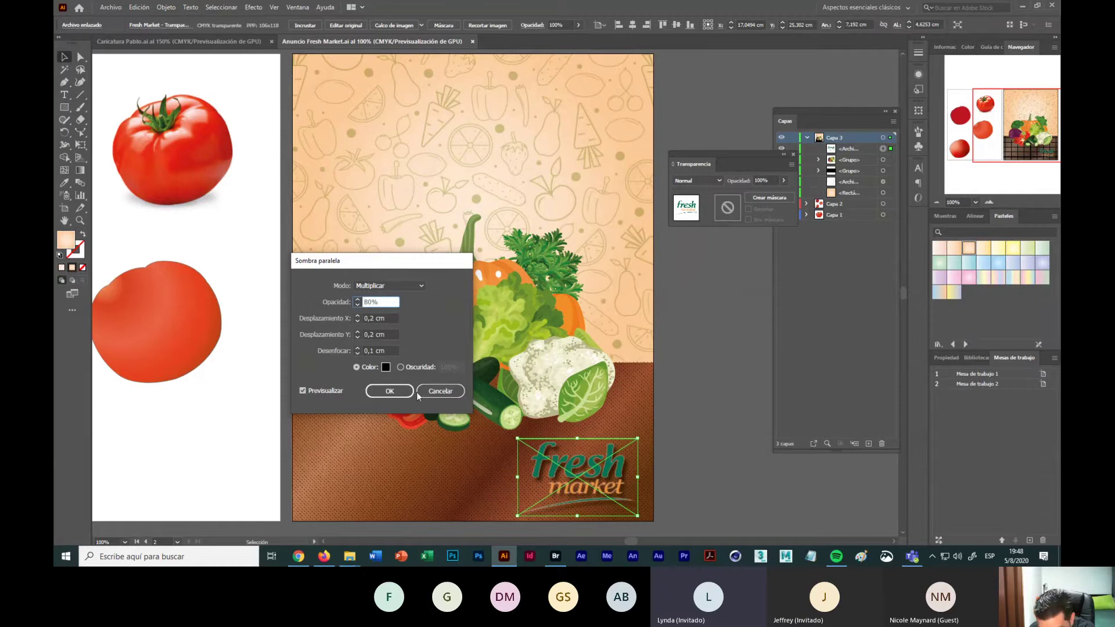
Step: Try a blur of 0,2 cm on the logo shadow and set it back to 0,1 cm
click(358, 348)
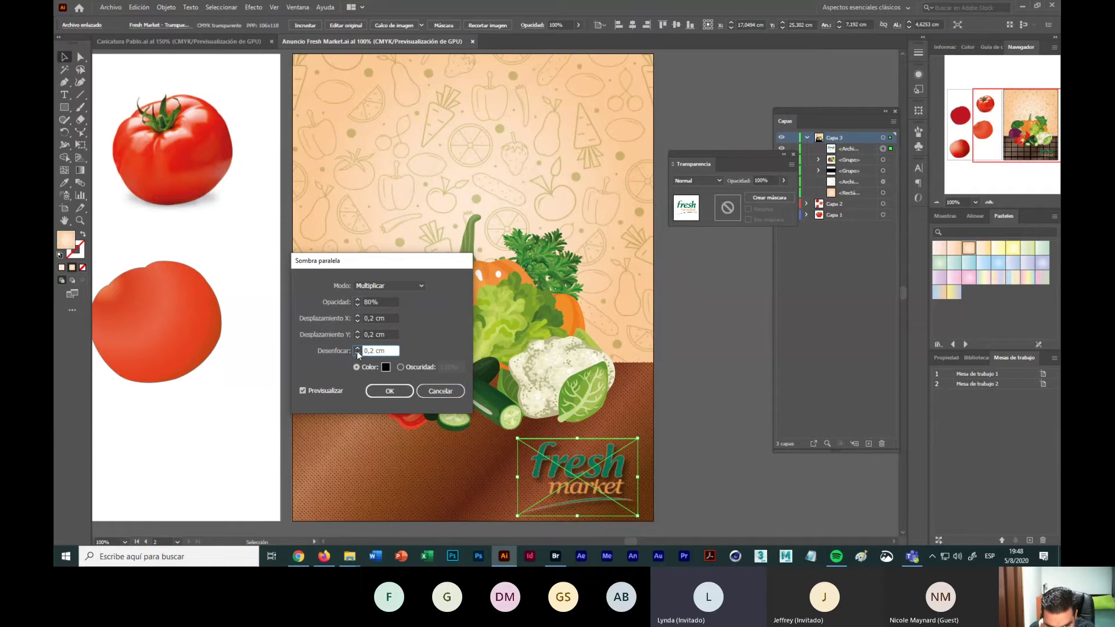
click(357, 353)
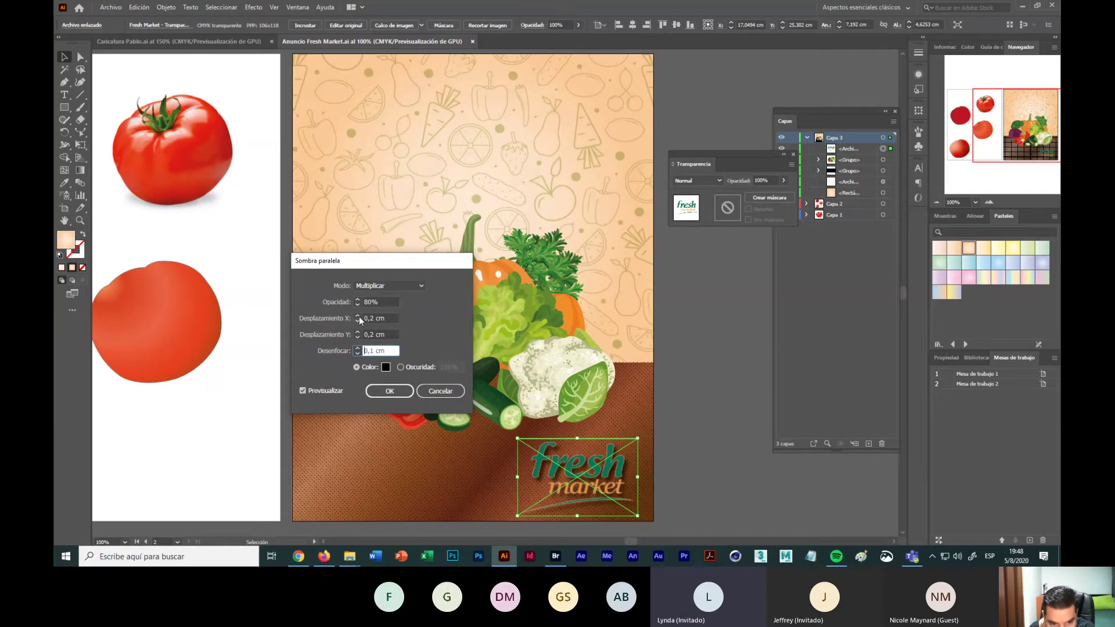
click(358, 298)
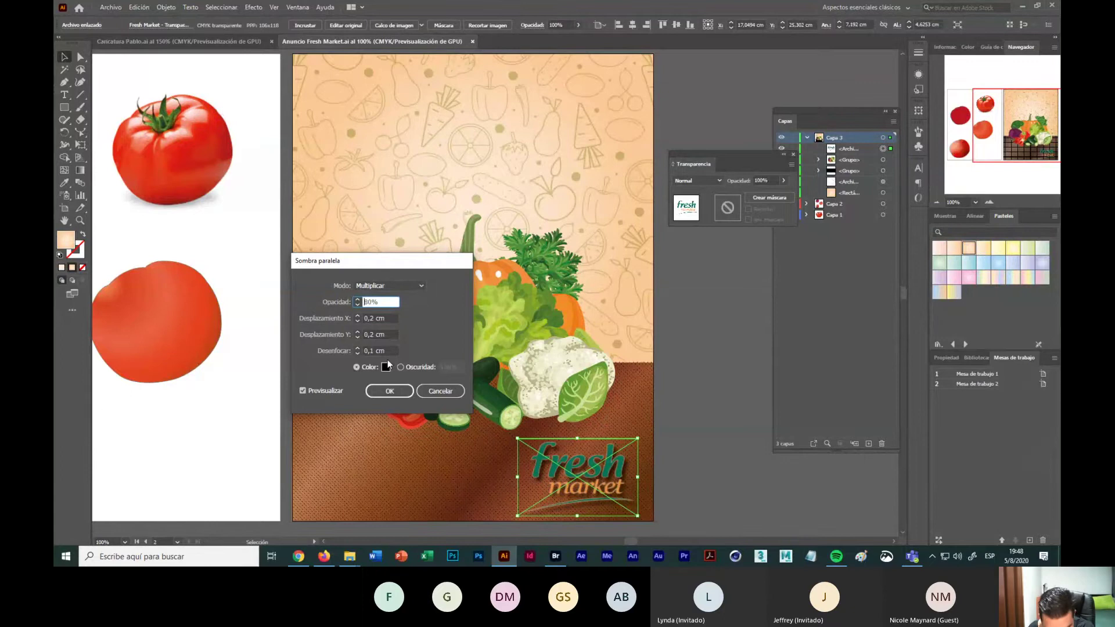
click(358, 349)
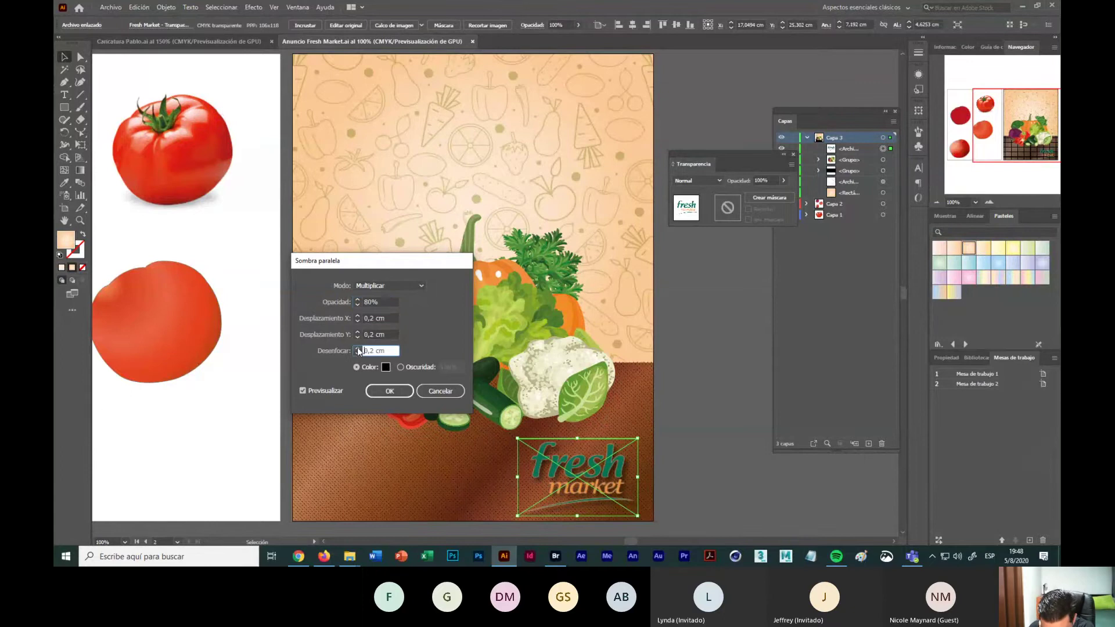
click(358, 354)
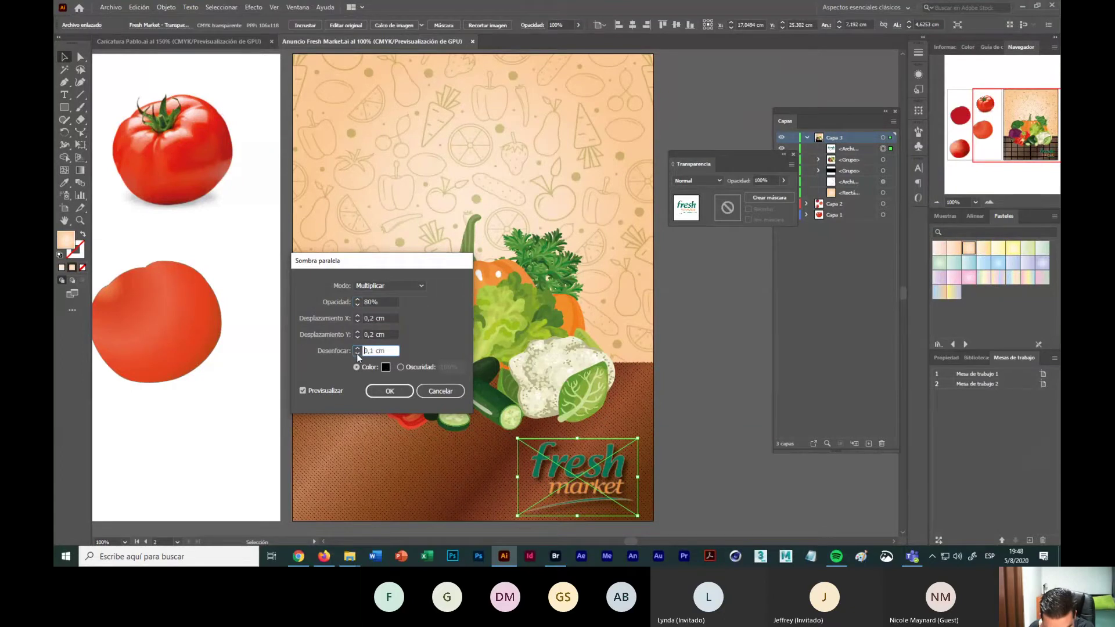
Step: Check the preview, apply the drop shadow to the fresh market logo and deselect it
click(302, 390)
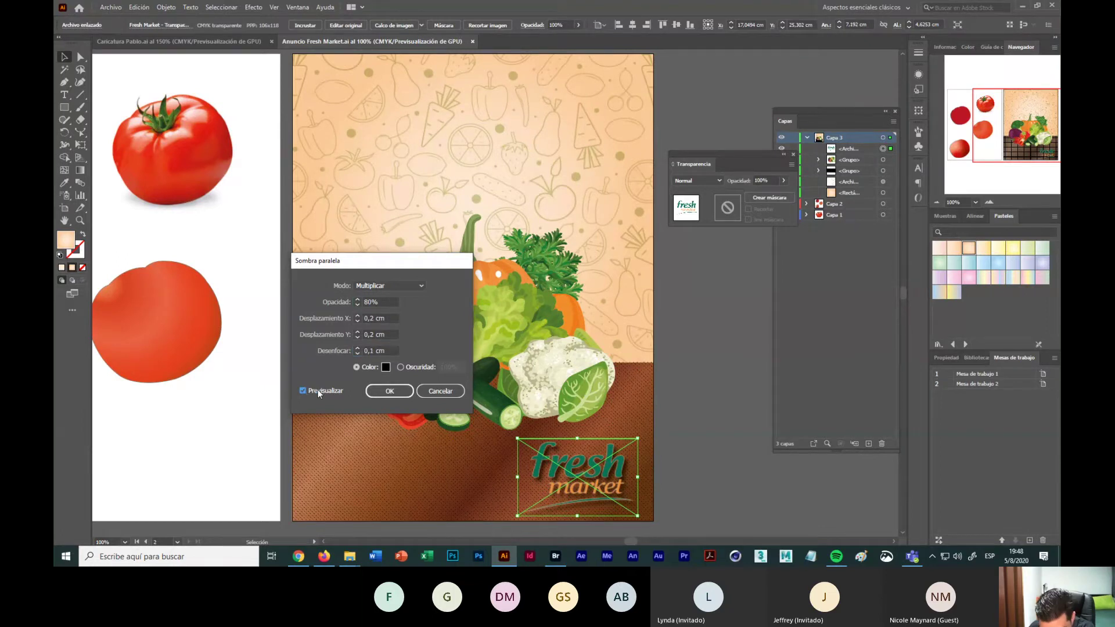
click(390, 391)
click(696, 443)
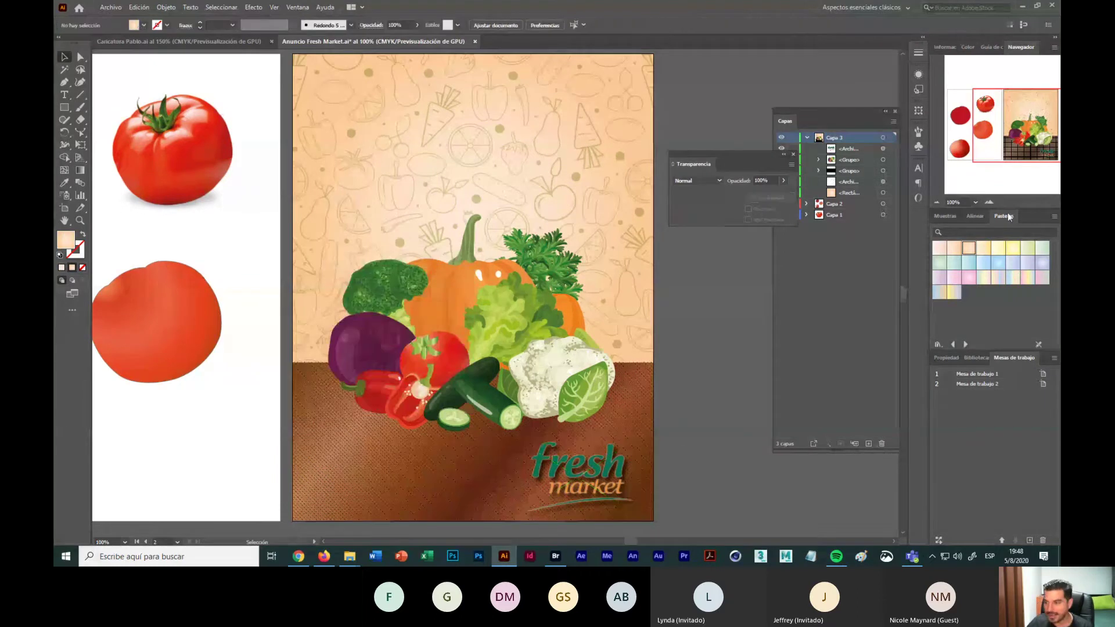
Step: Examine the fresh market logo's shadow up close and within the whole advert
click(990, 202)
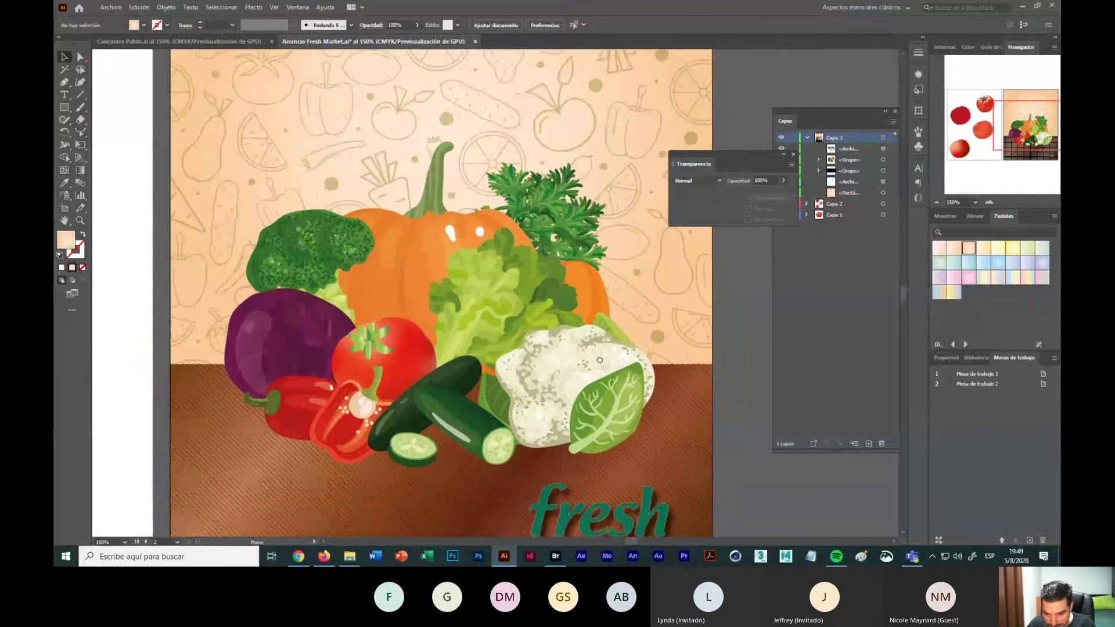
drag(647, 495, 533, 355)
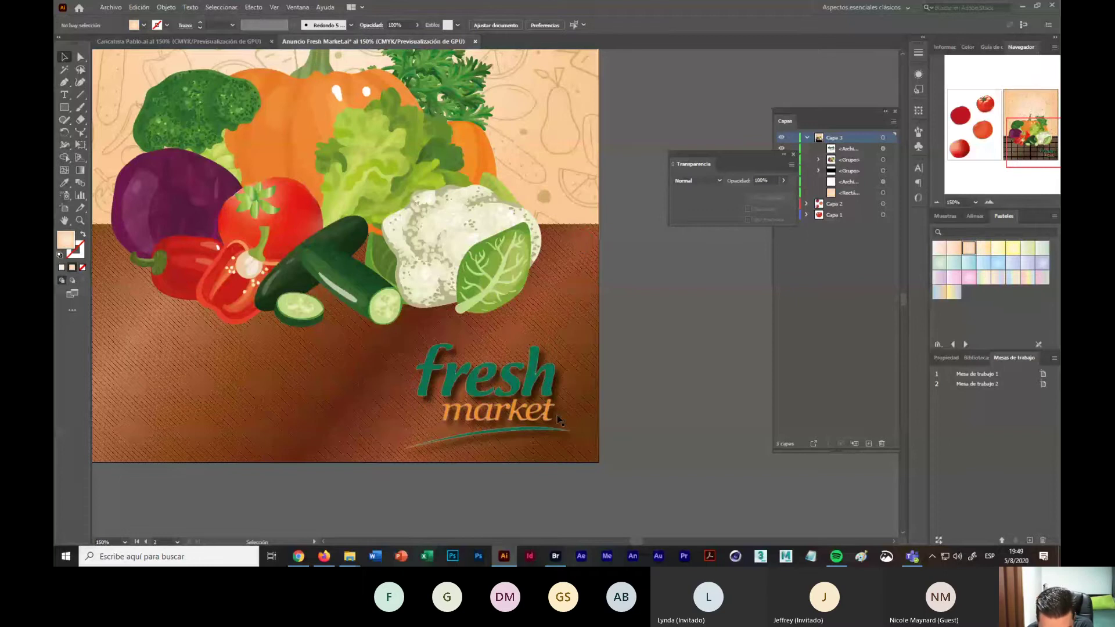
scroll(519, 324, up, 1)
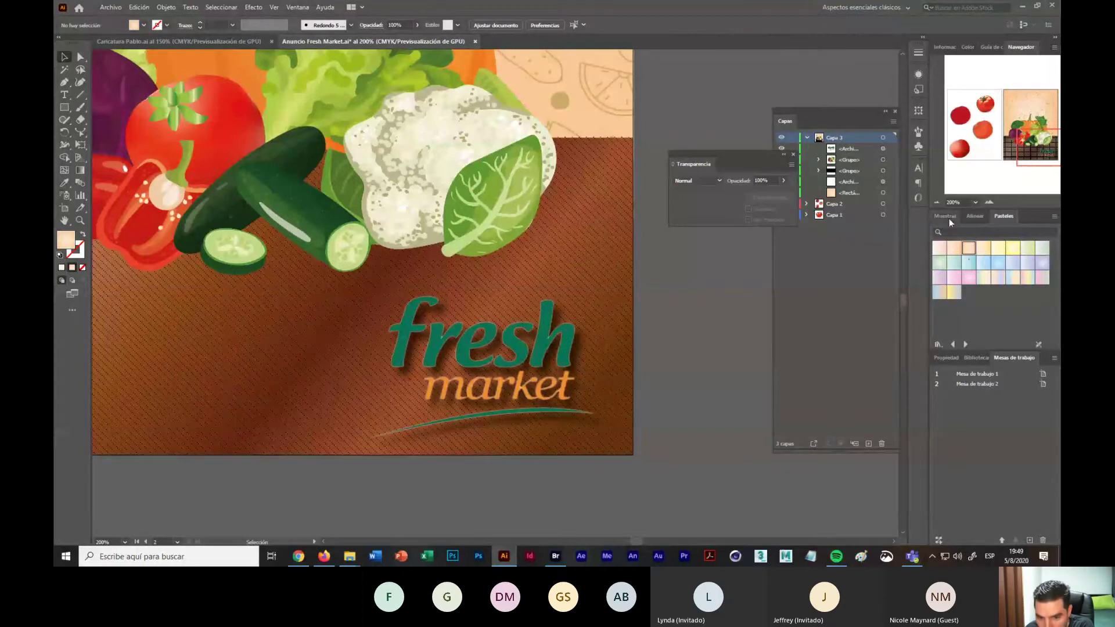
click(938, 202)
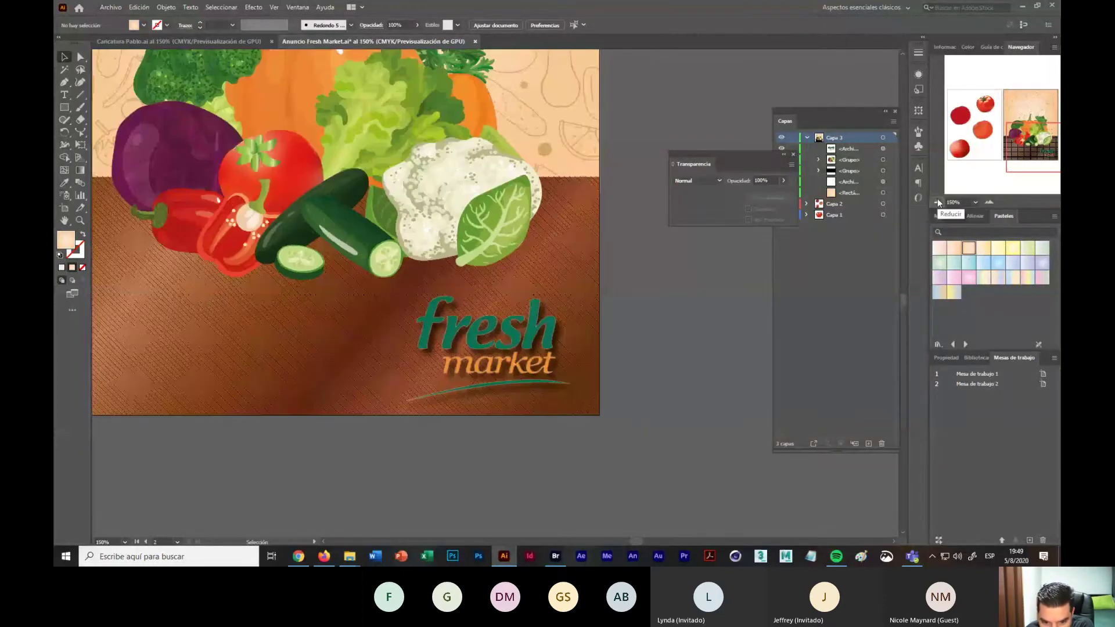
click(938, 202)
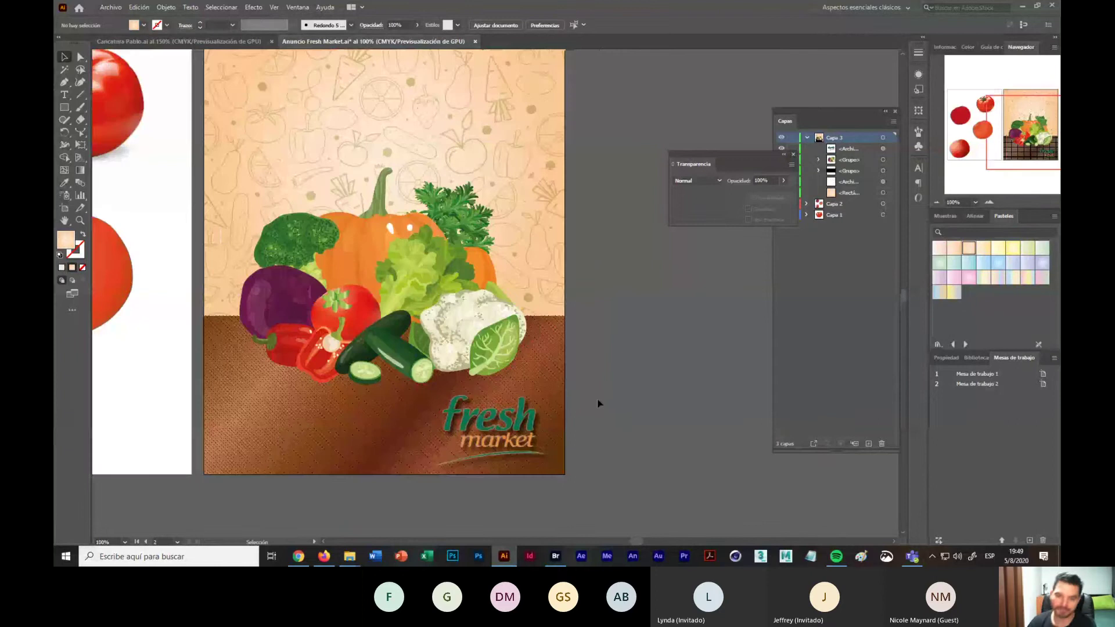
Step: Set aside the Illustrator advert and the video call window, and bring the Chrome browser to the front
scroll(598, 398, up, 2)
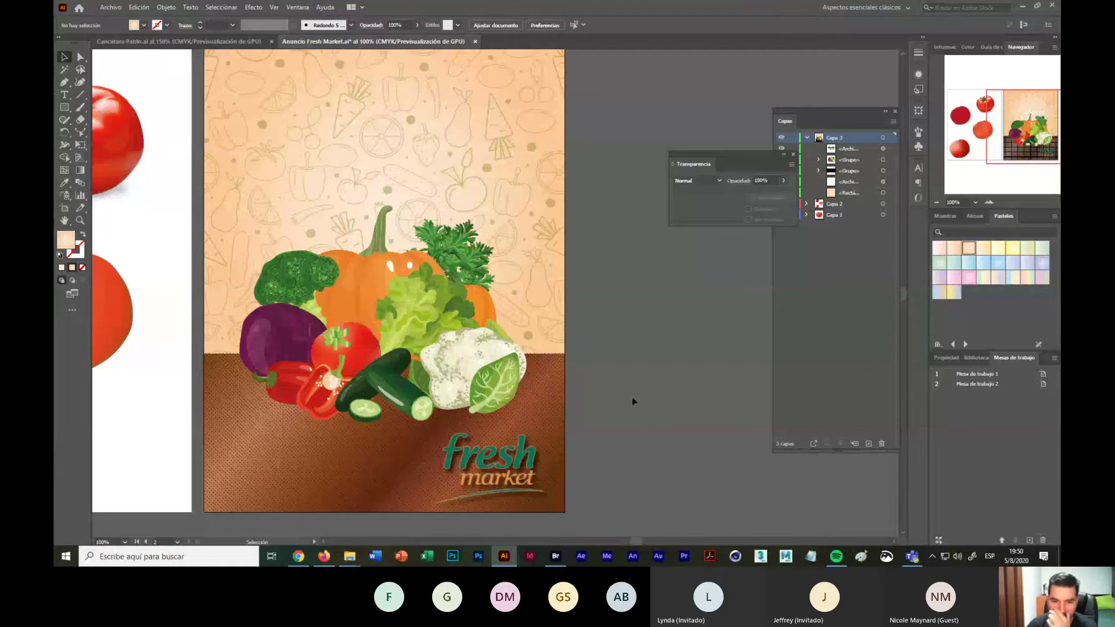
scroll(600, 513, up, 2)
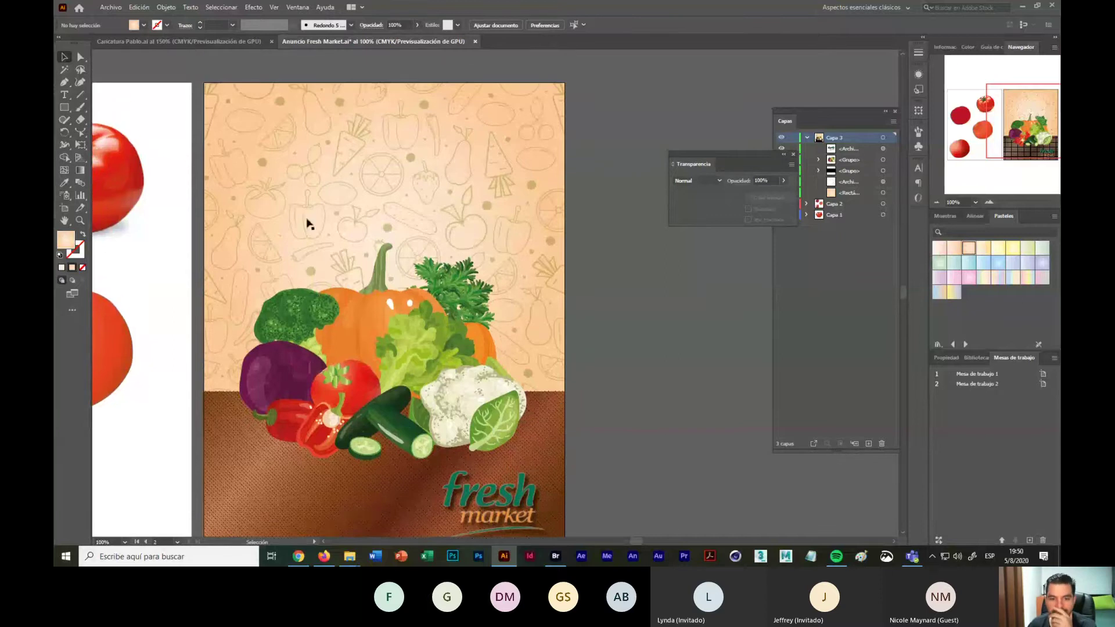
click(1022, 6)
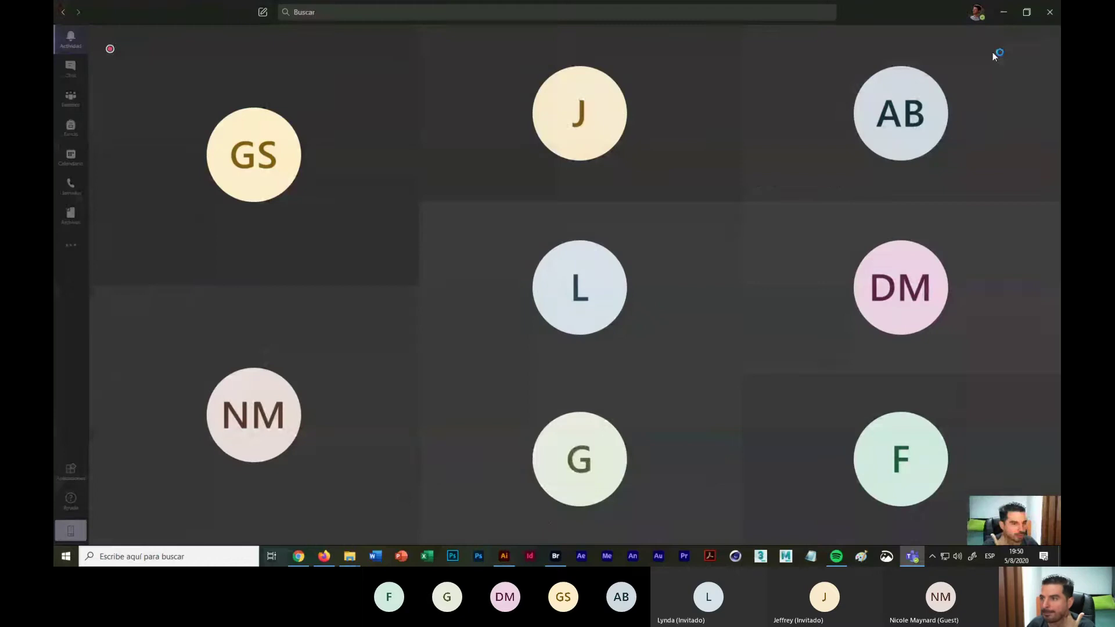
click(1005, 12)
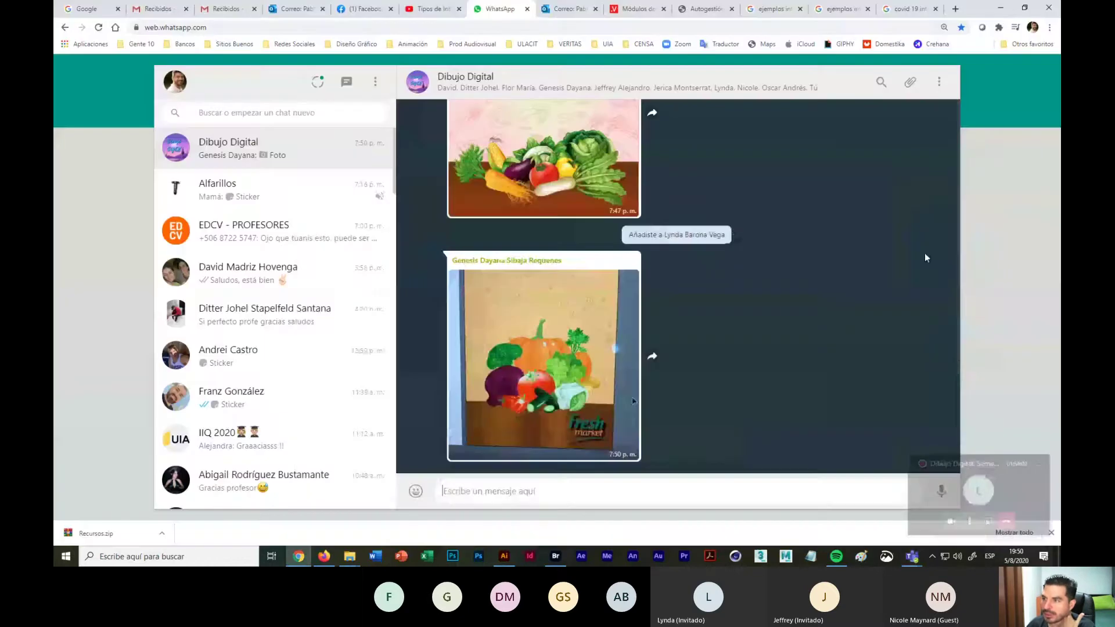
click(1001, 8)
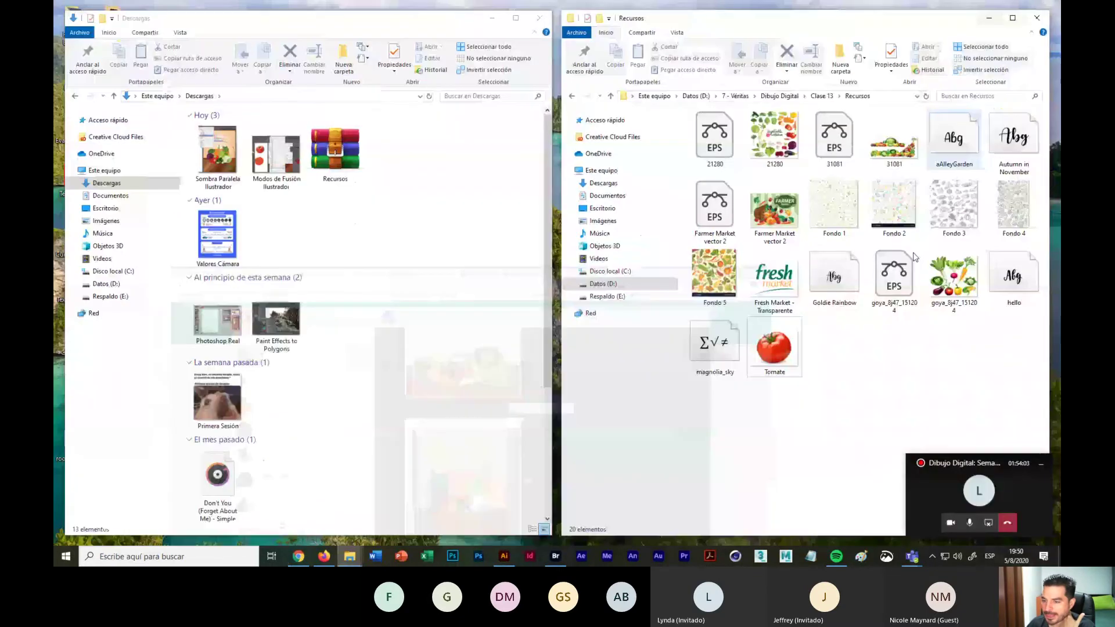
click(298, 562)
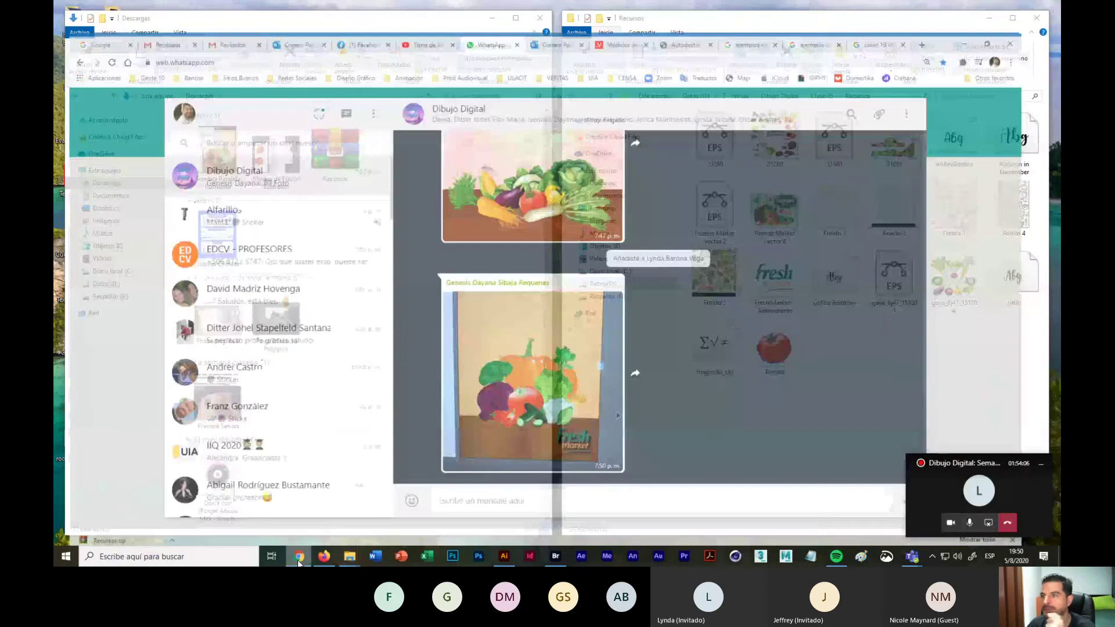
Step: Open DaFont, Urban Fonts and Google Fonts in separate new tabs from the Diseño Gráfico bookmarks
key(ctrl+t)
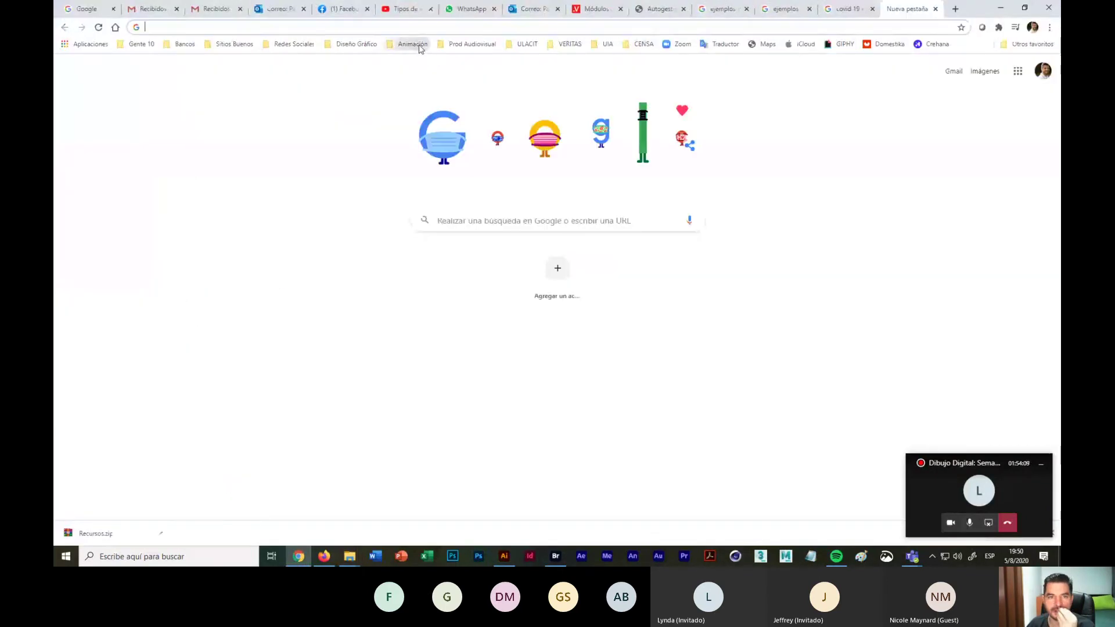
click(368, 45)
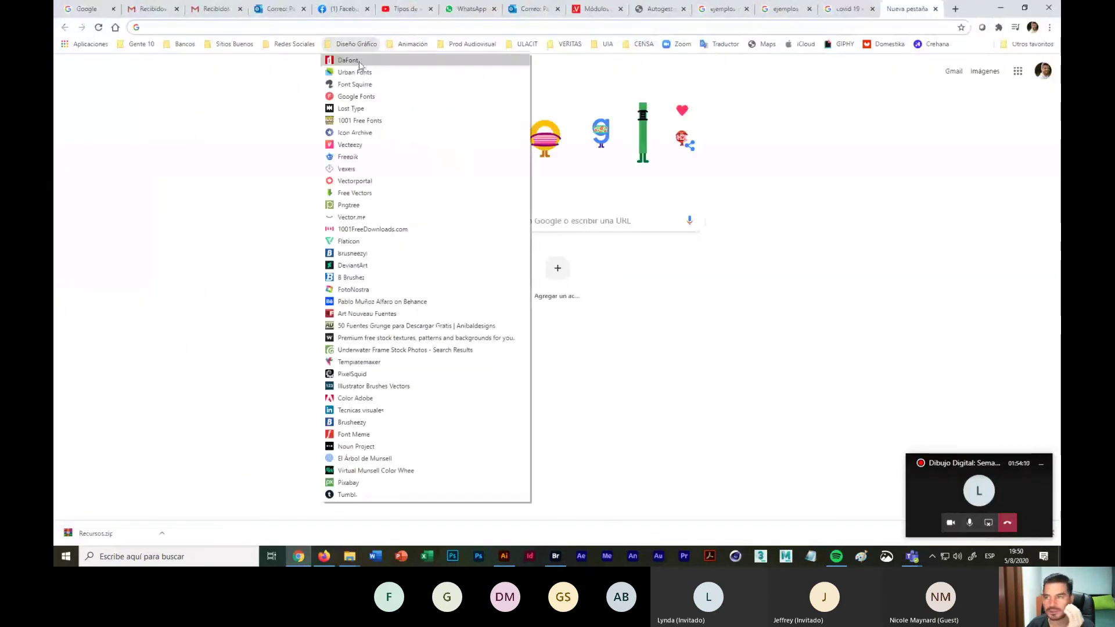
click(351, 61)
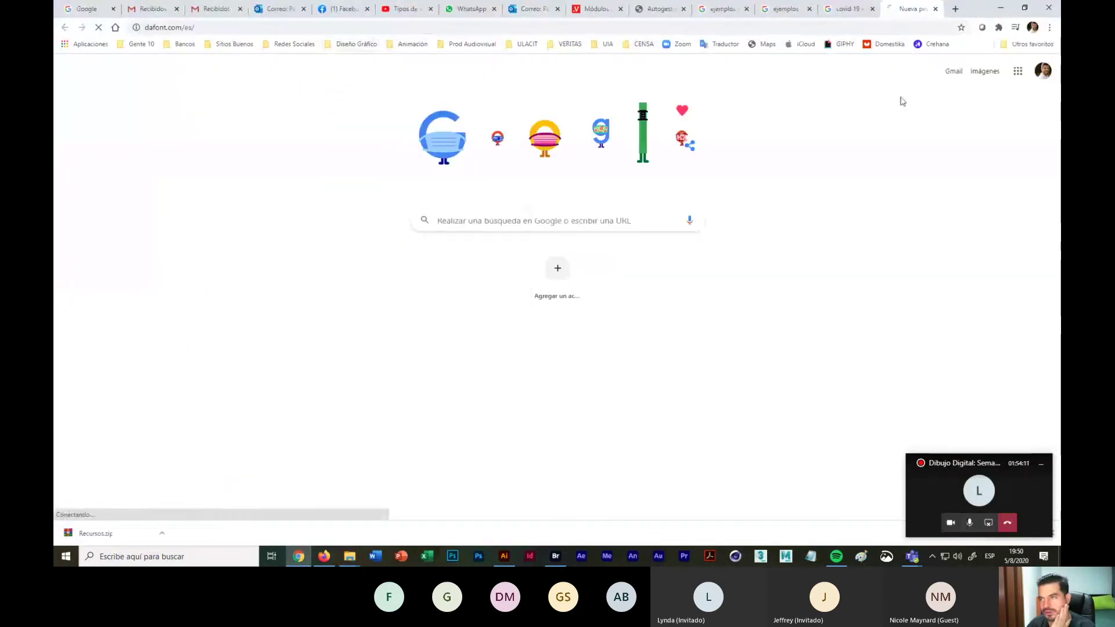
click(955, 8)
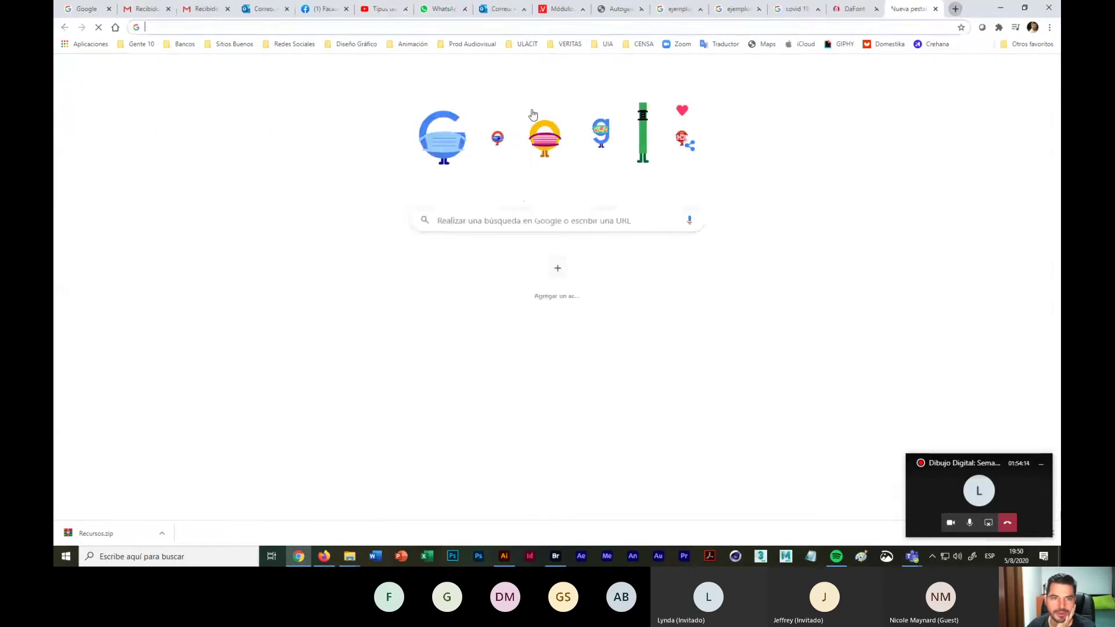
click(351, 44)
click(350, 73)
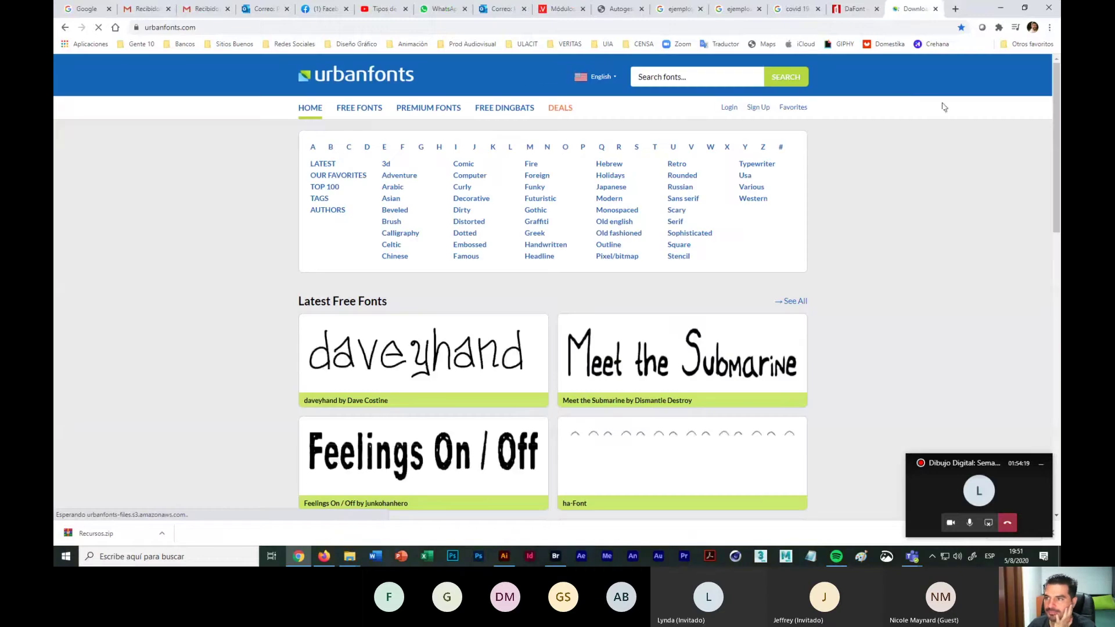
click(955, 8)
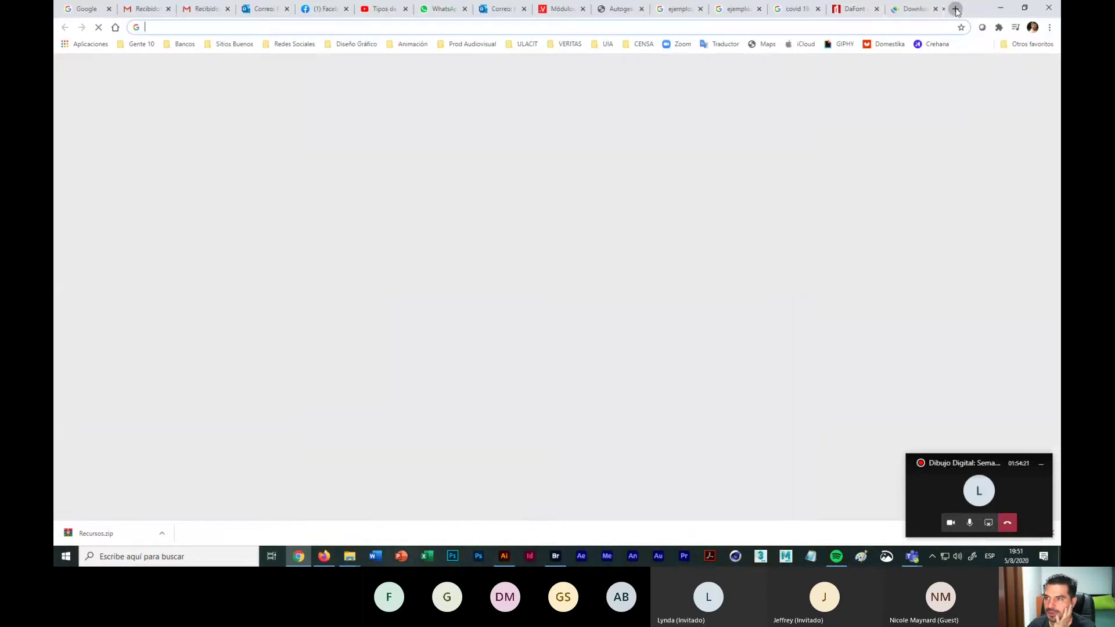
click(352, 44)
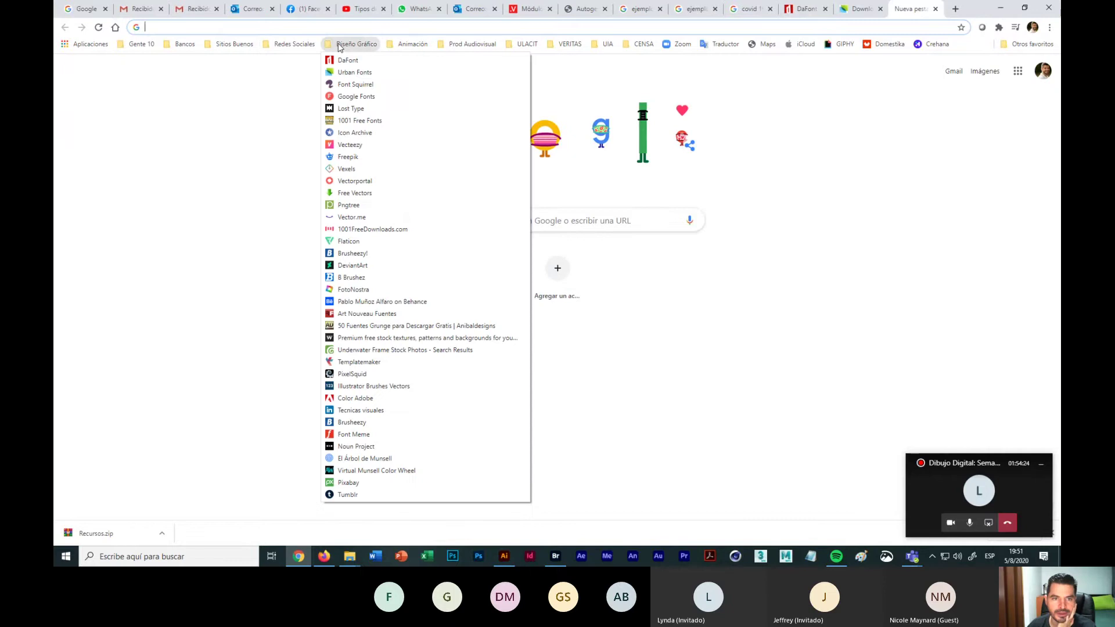
click(356, 96)
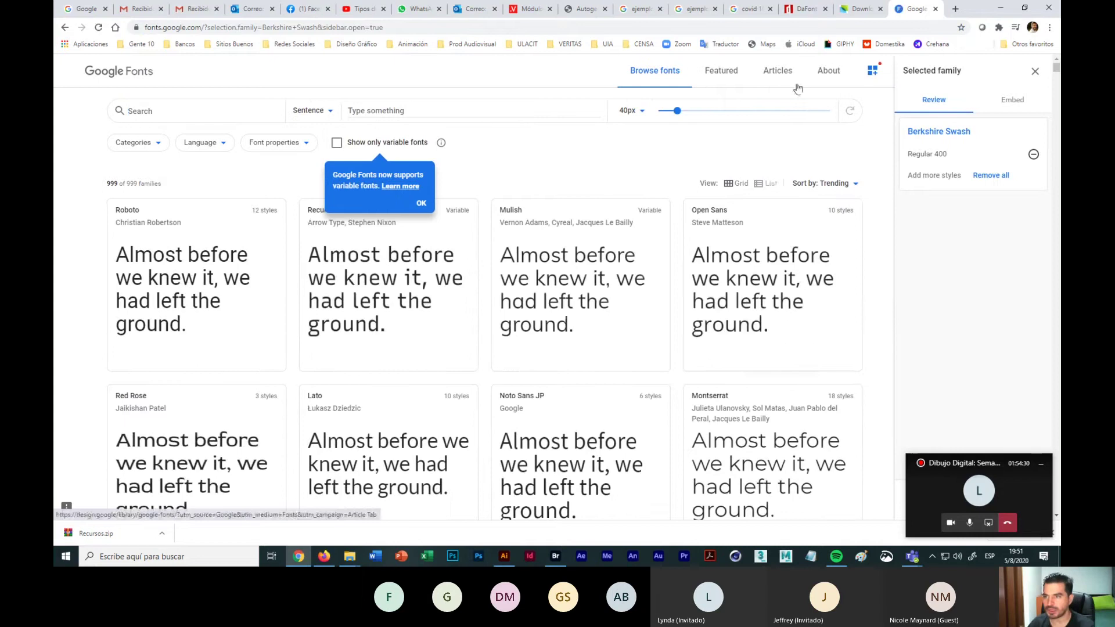
Step: Examine the category lists and recent fonts on DaFont, Urban Fonts and Google Fonts
click(866, 11)
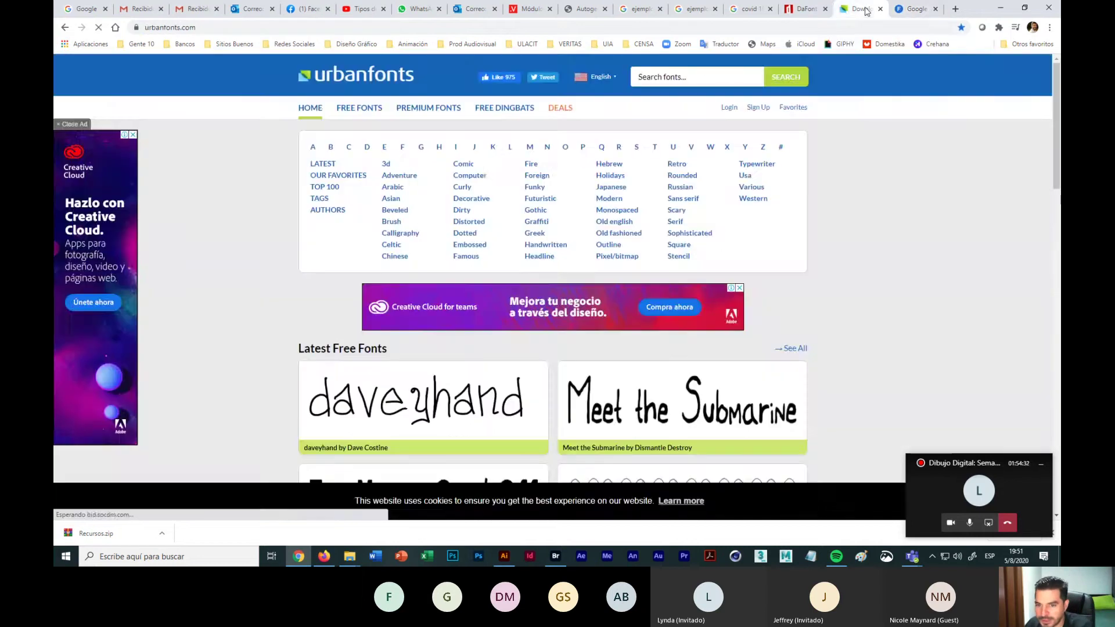
click(806, 10)
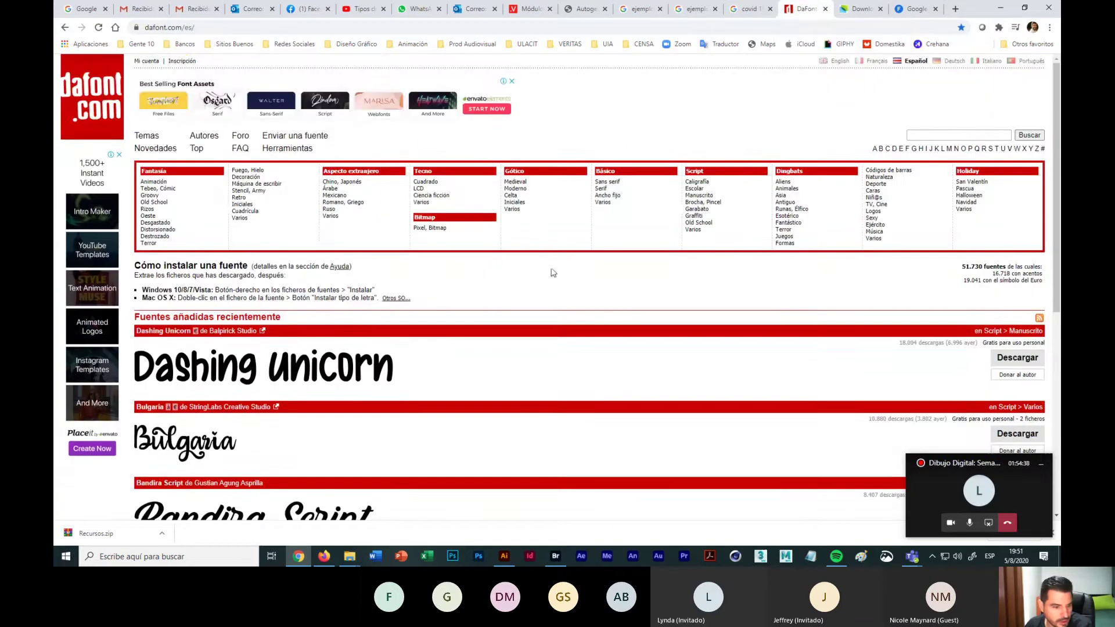
scroll(555, 273, down, 2)
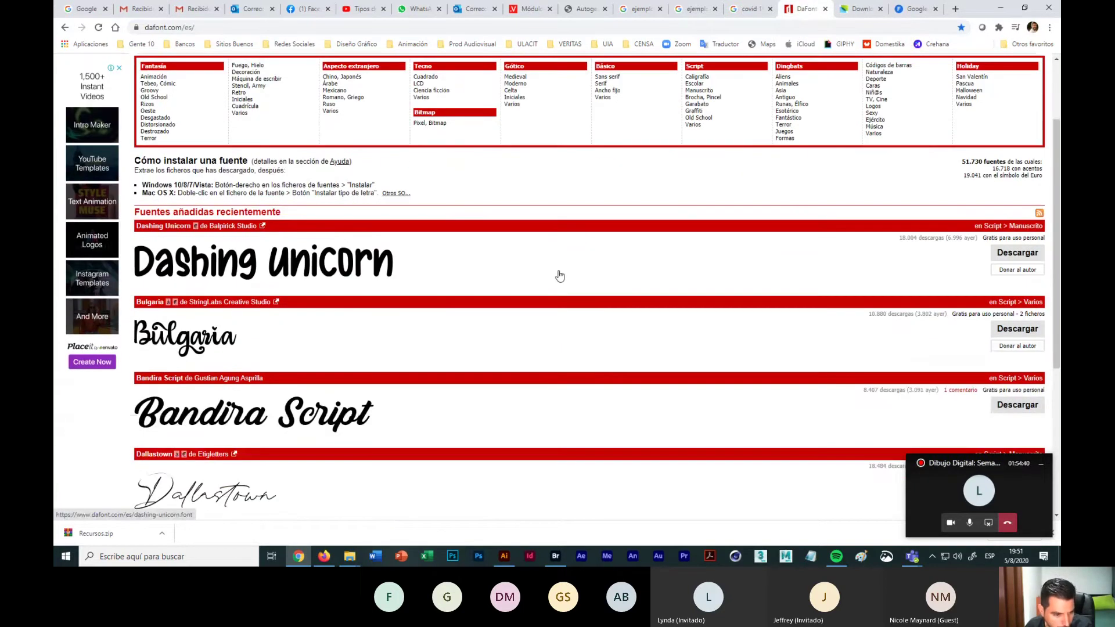
scroll(559, 275, down, 2)
scroll(578, 282, up, 4)
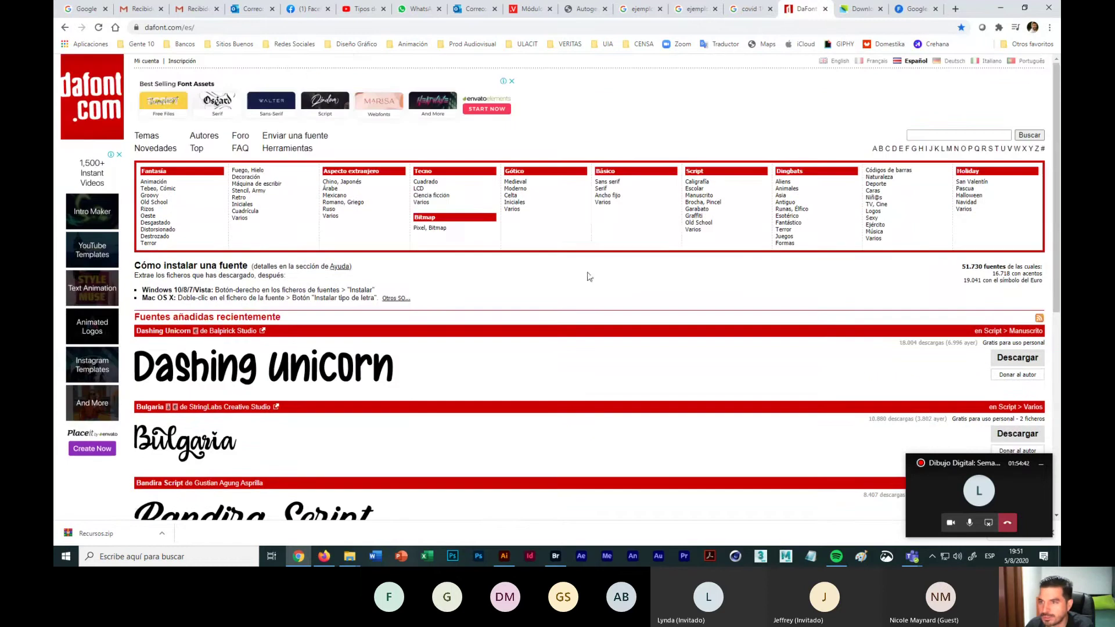
click(860, 9)
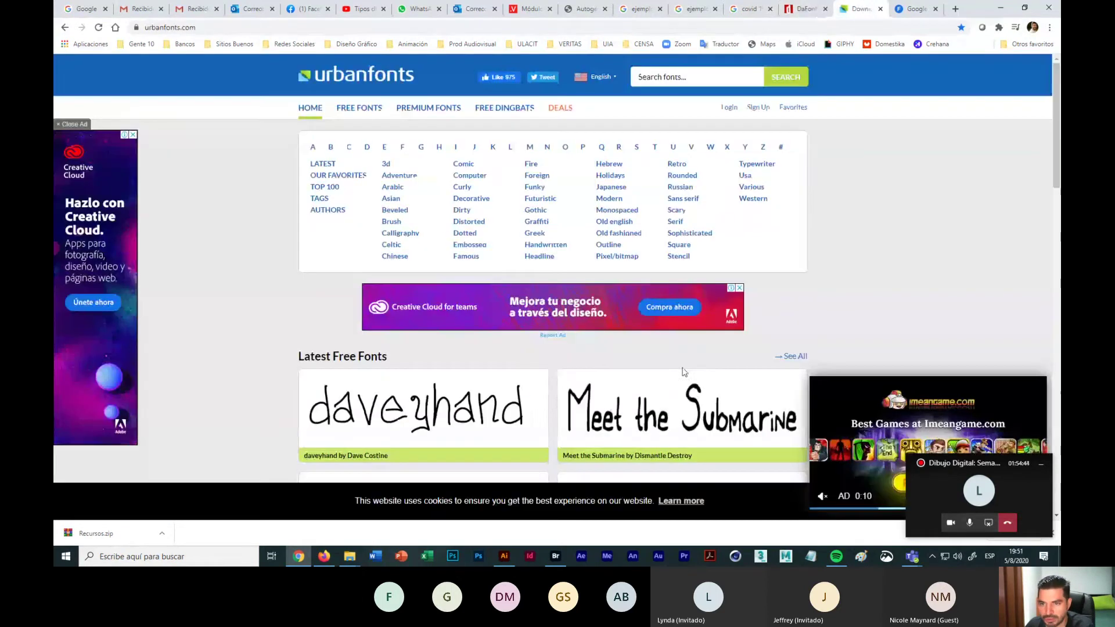
click(911, 8)
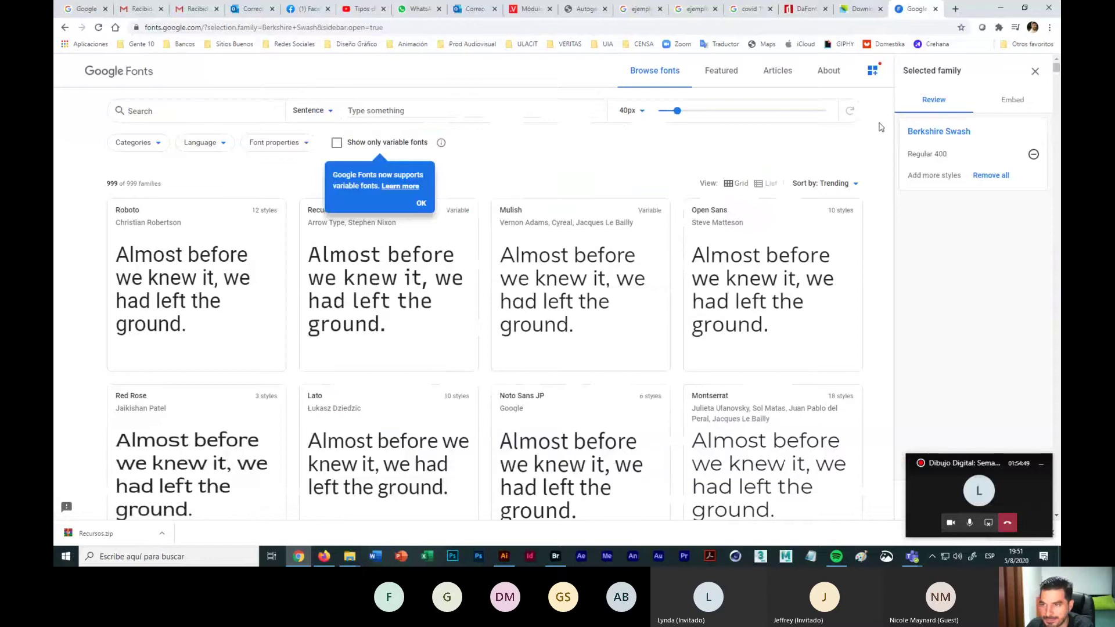
Step: Switch to the Recursos folder in File Explorer and preview the Goldie Rainbow font, closing its preview when done
click(1003, 9)
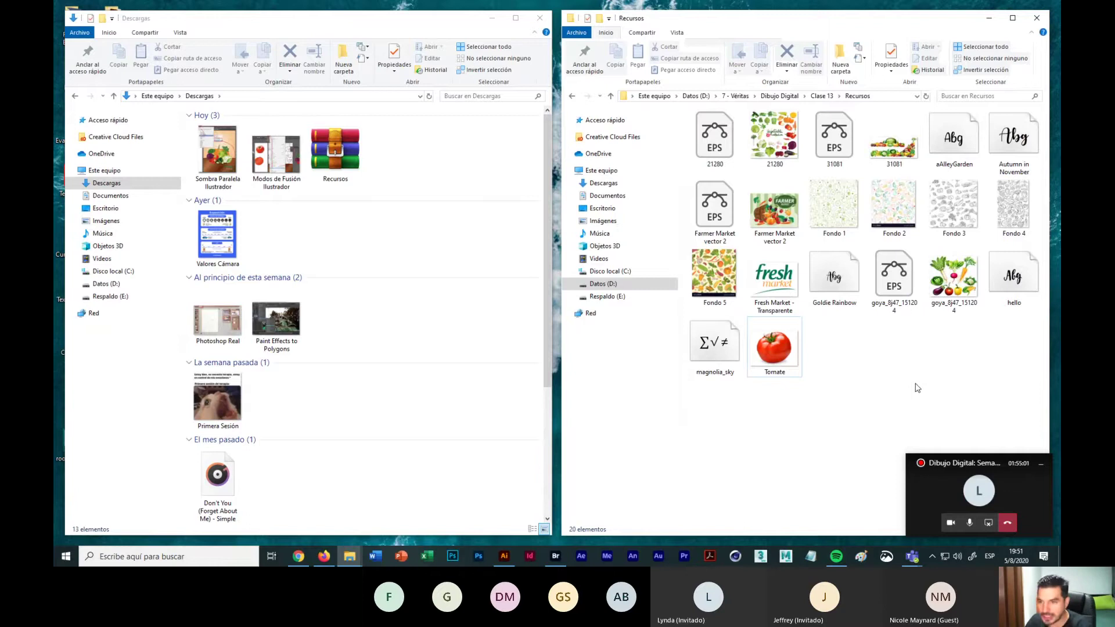
click(834, 267)
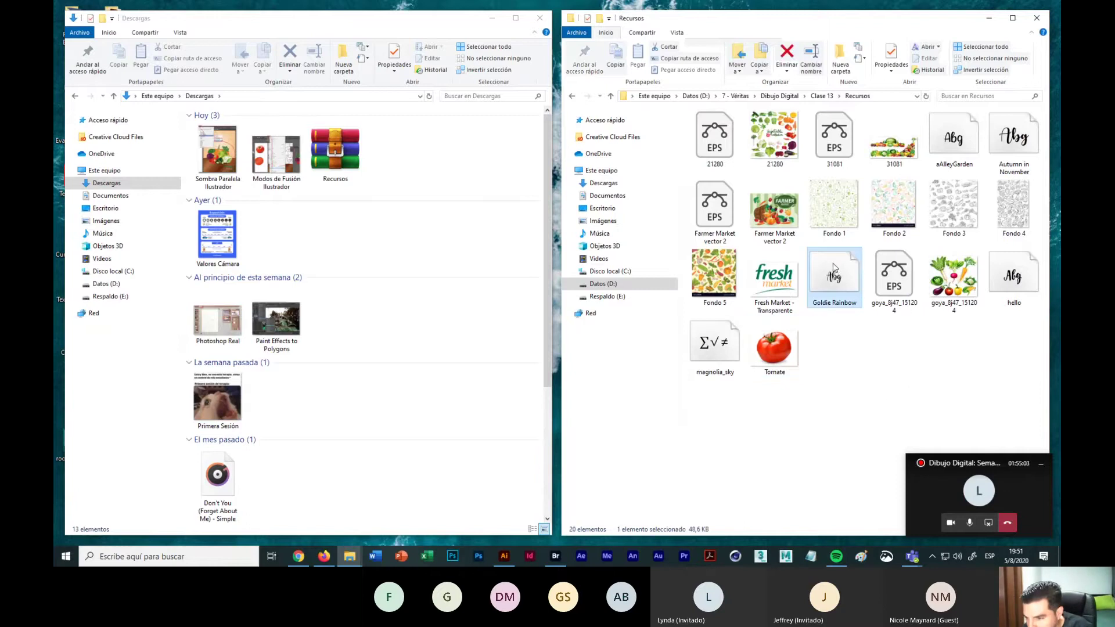
double_click(832, 270)
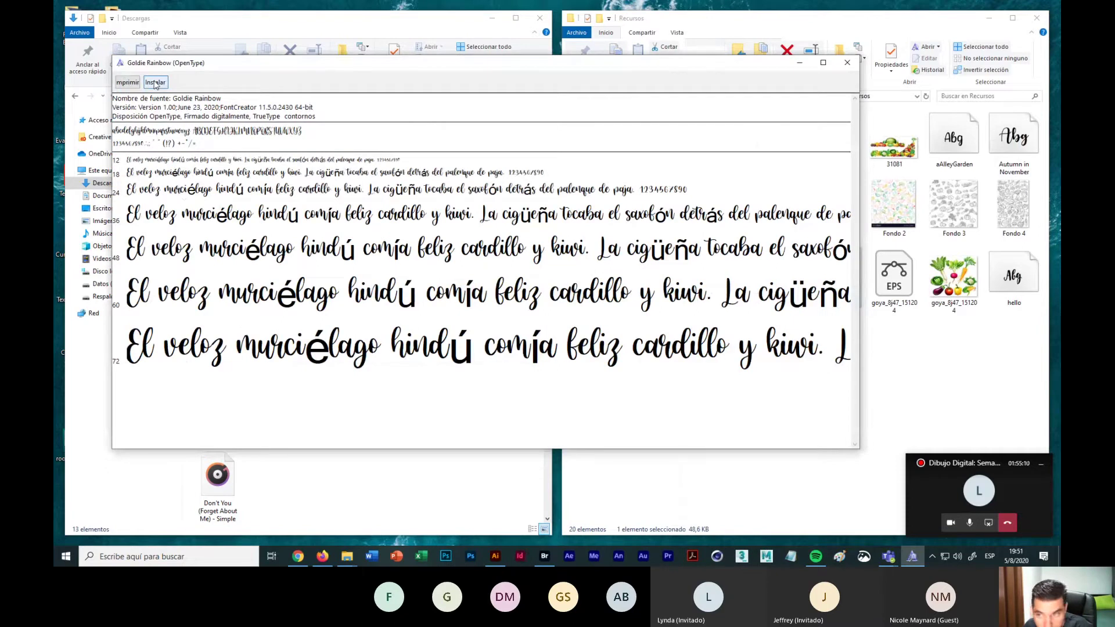
click(845, 64)
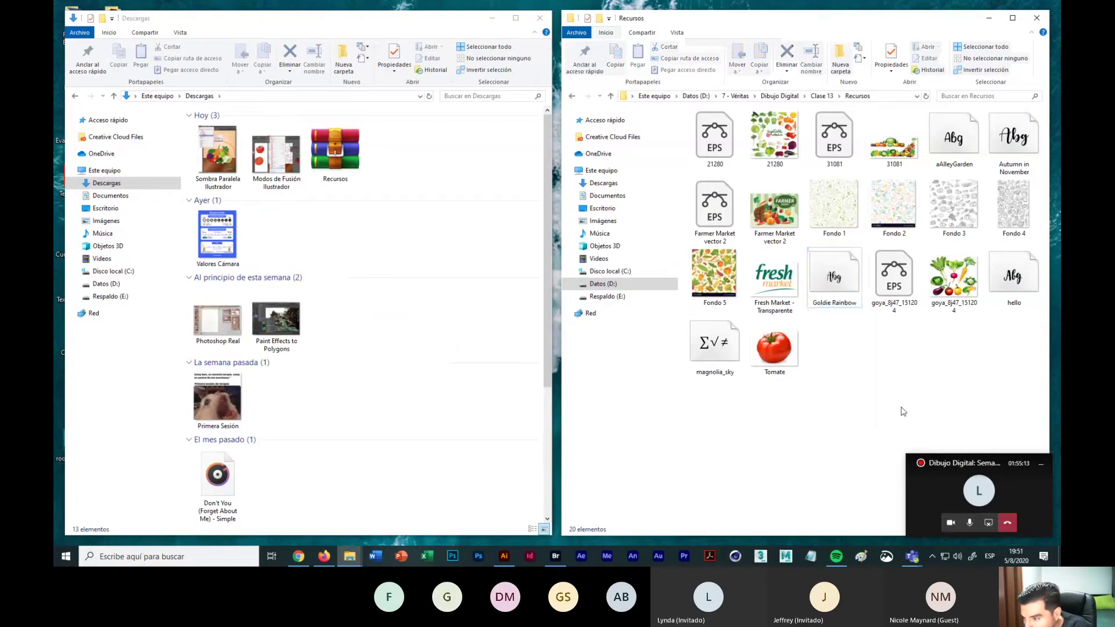
Step: Open the hello font from the Recursos folder and install it
double_click(1026, 279)
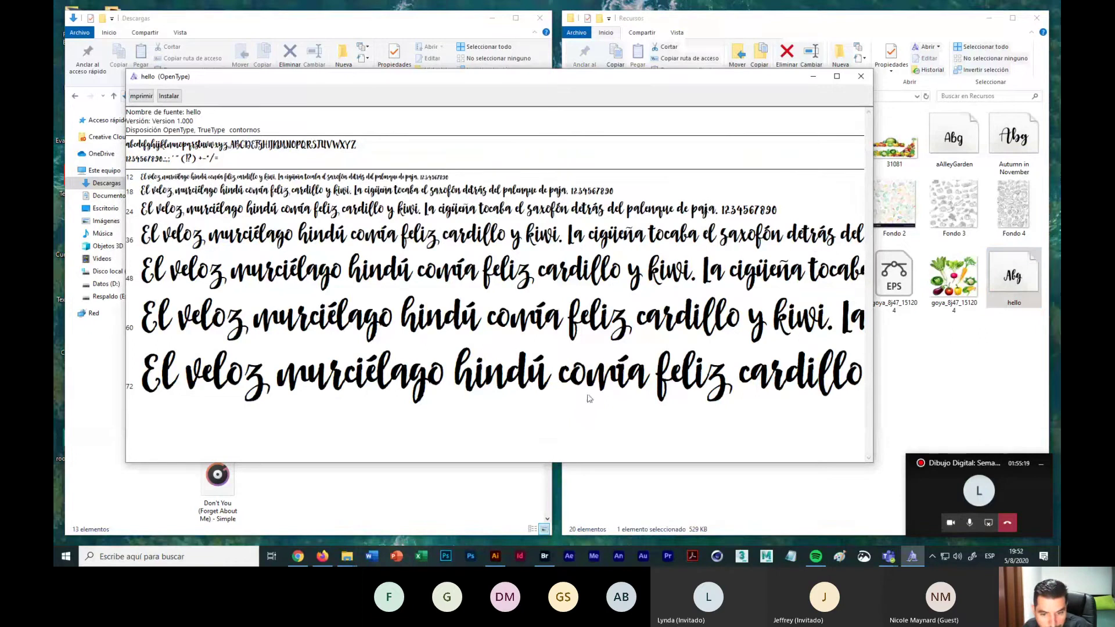
click(163, 97)
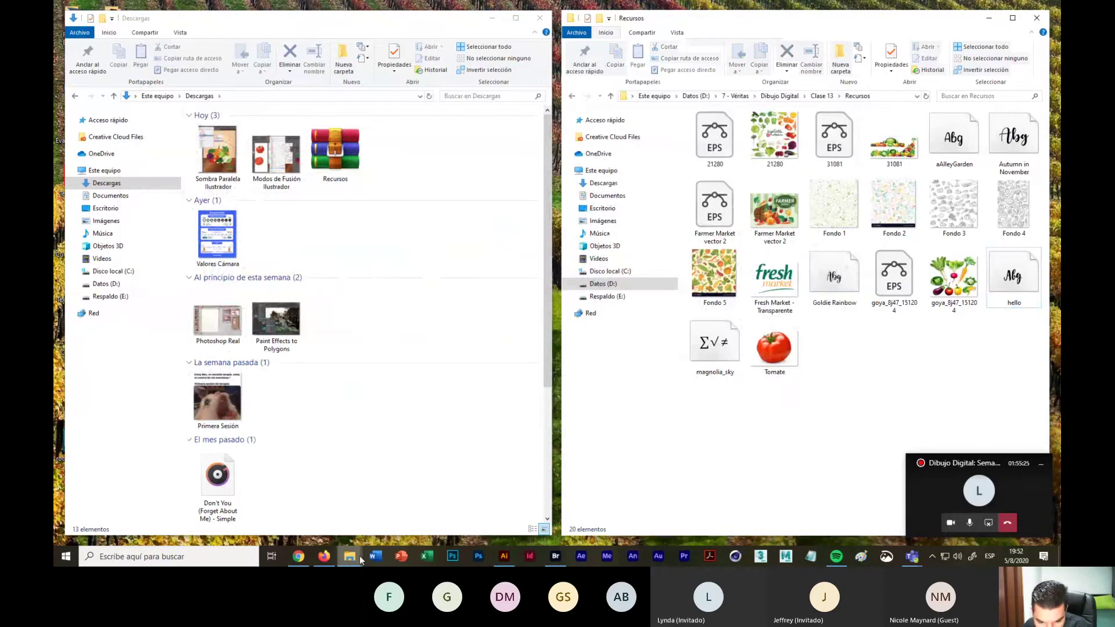
Step: Switch to Illustrator and add the text "Días de Feria" in the upper part of the Fresh Market advert
mouse_move(361, 560)
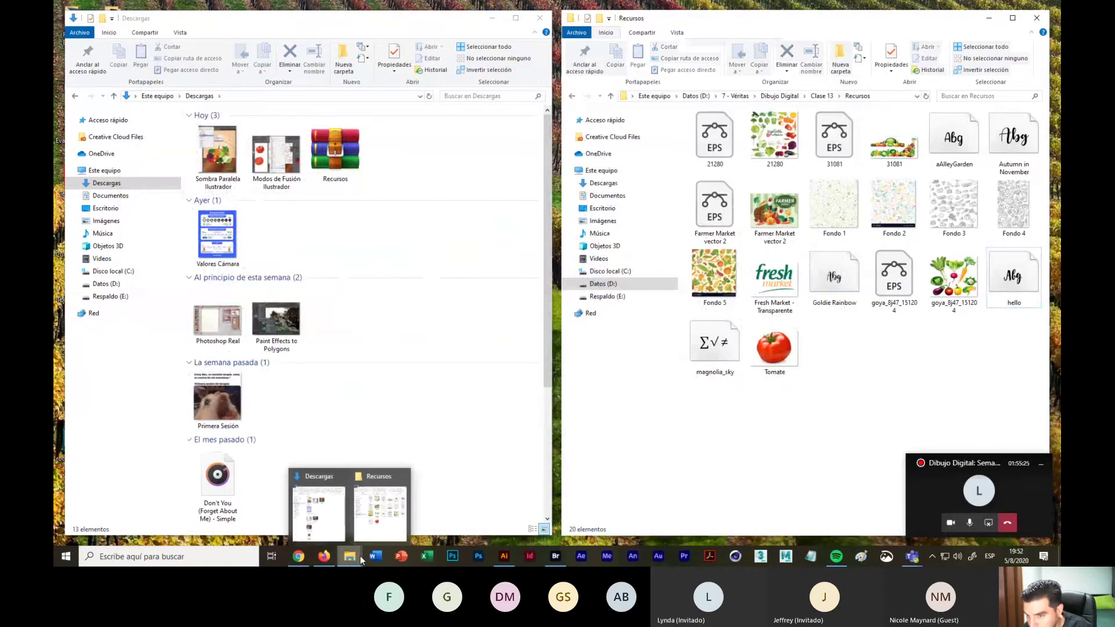
click(504, 556)
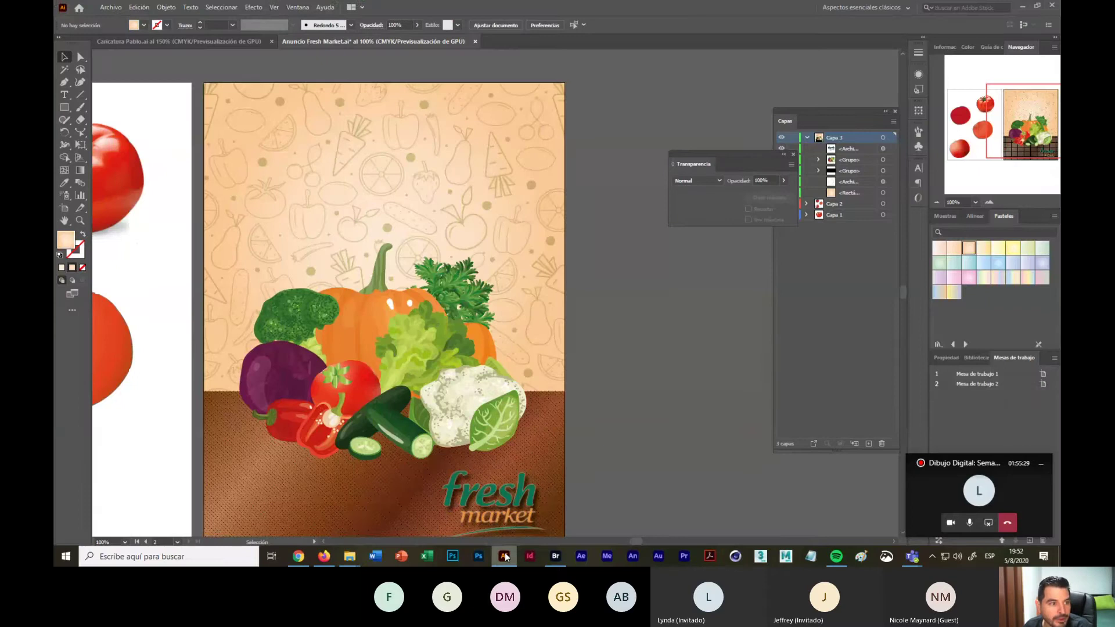
click(64, 94)
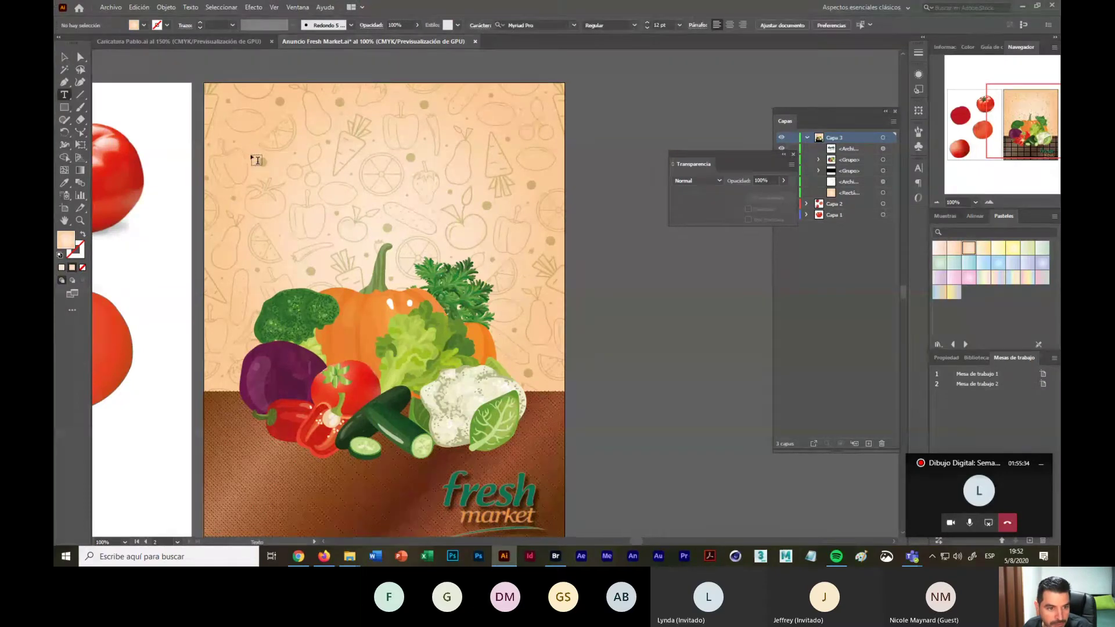
click(253, 160)
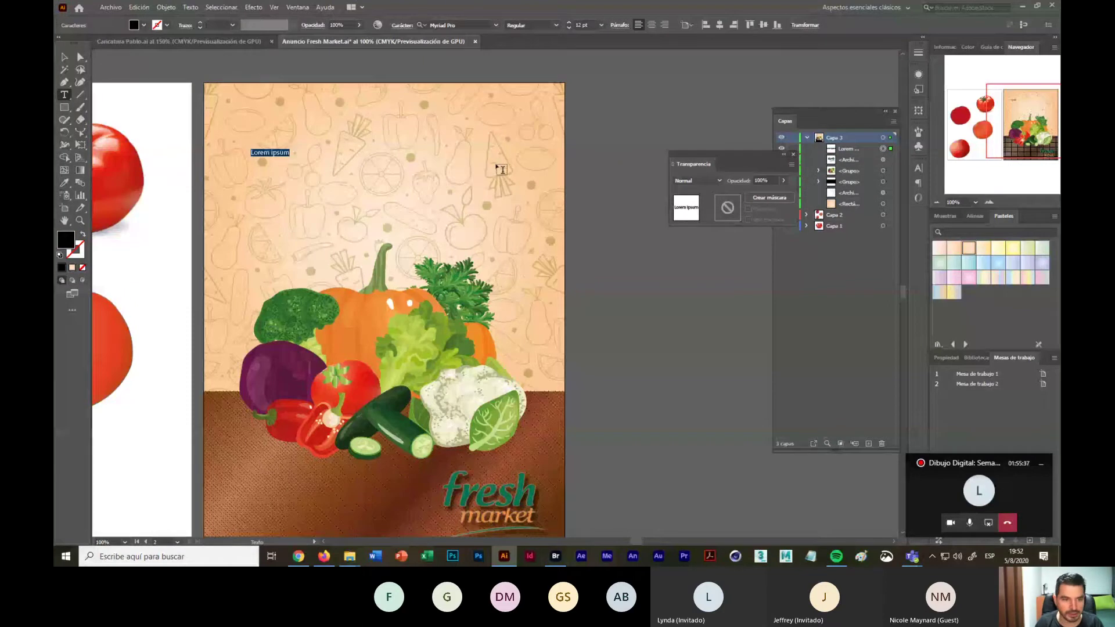
text(Días de)
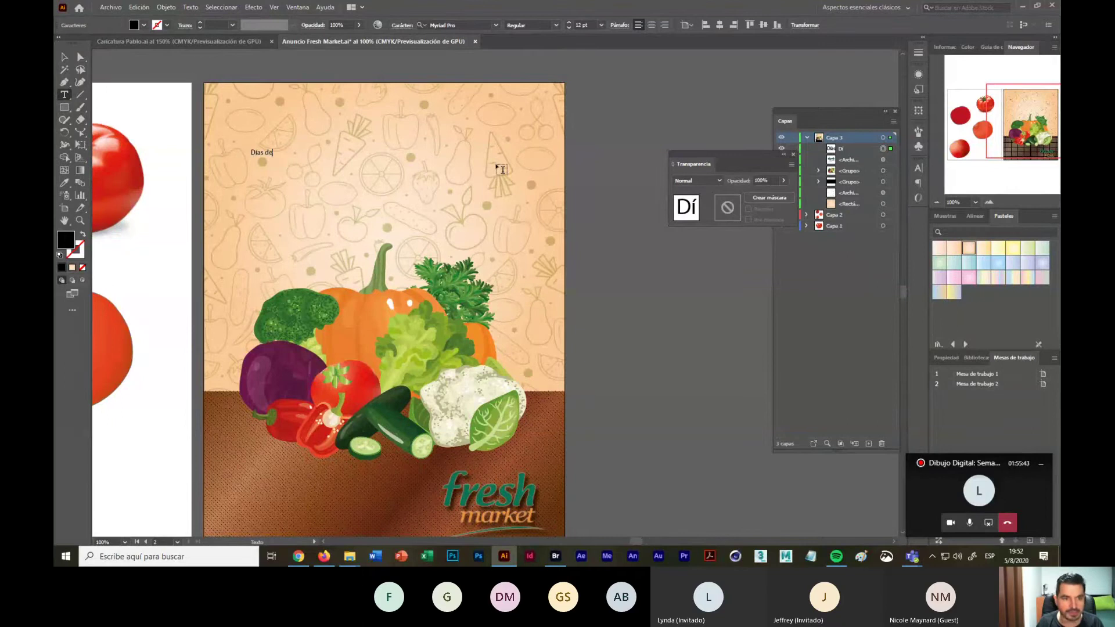
text( Fer)
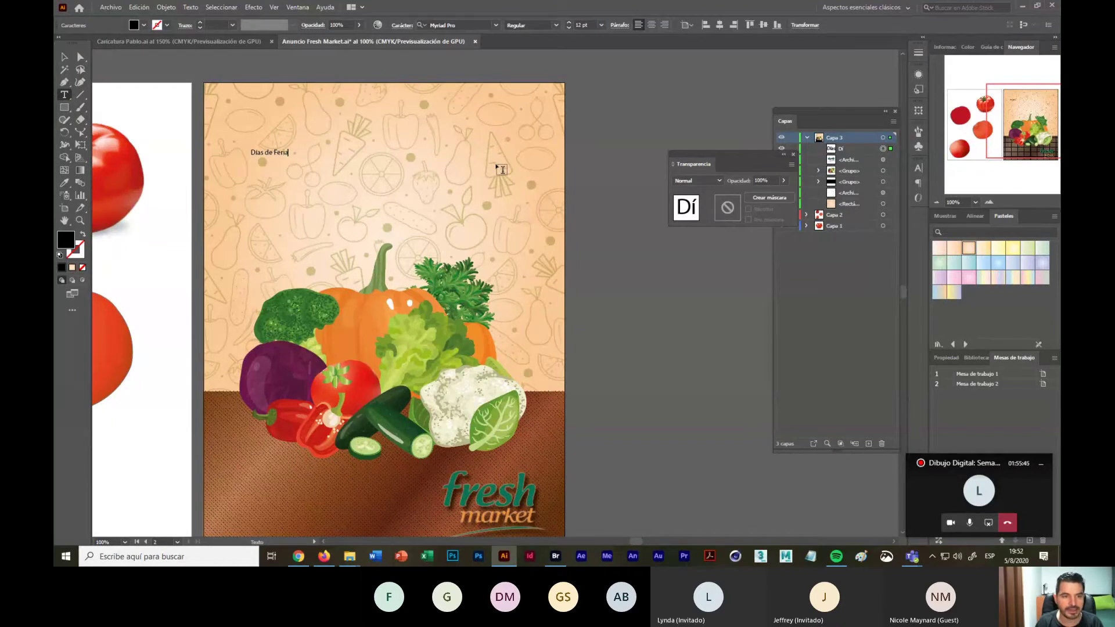
text(ia)
click(65, 57)
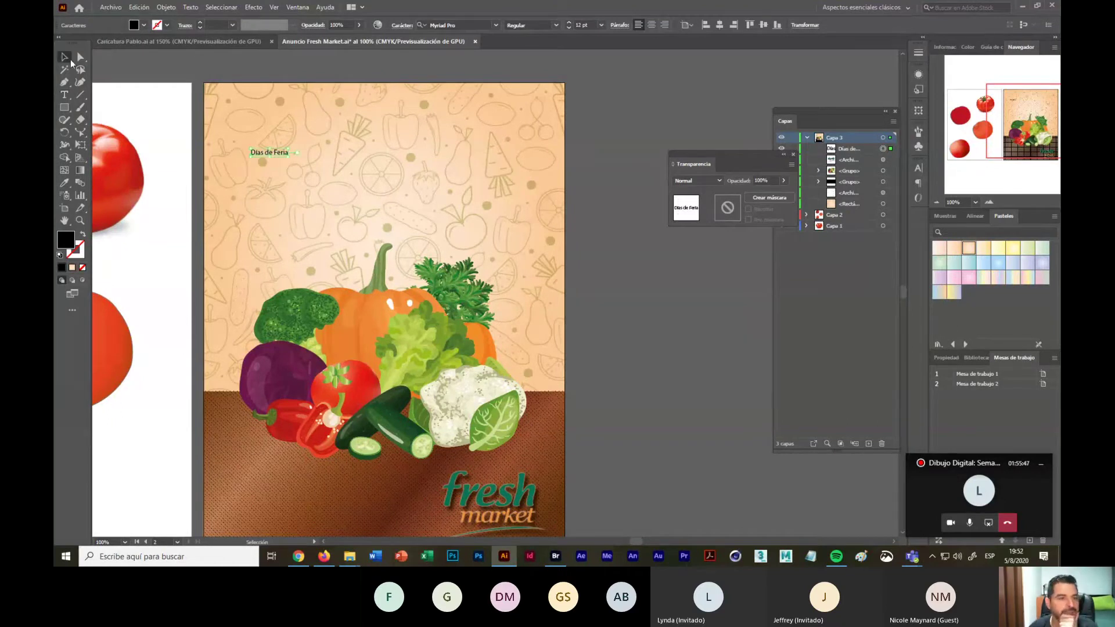
Step: Enlarge the "Días de Feria" title to about 89 pt, center it above the vegetables and switch back to the font folder
drag(289, 159, 523, 219)
drag(401, 199, 403, 177)
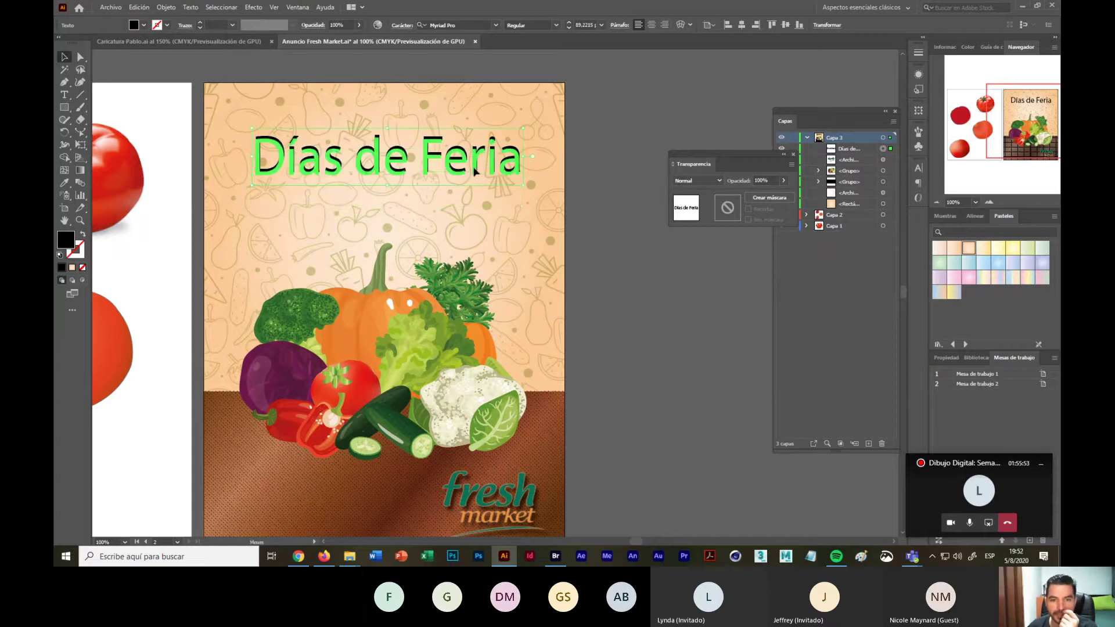
click(1026, 7)
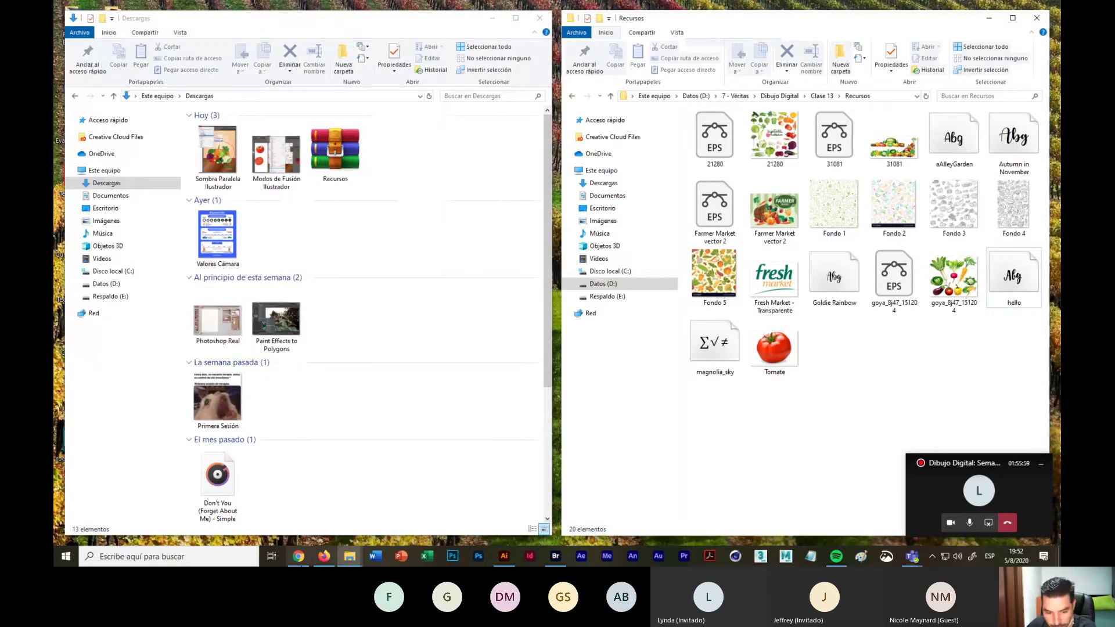
Step: Switch to Illustrator and set the "Días de Feria" title's font to hello
click(299, 558)
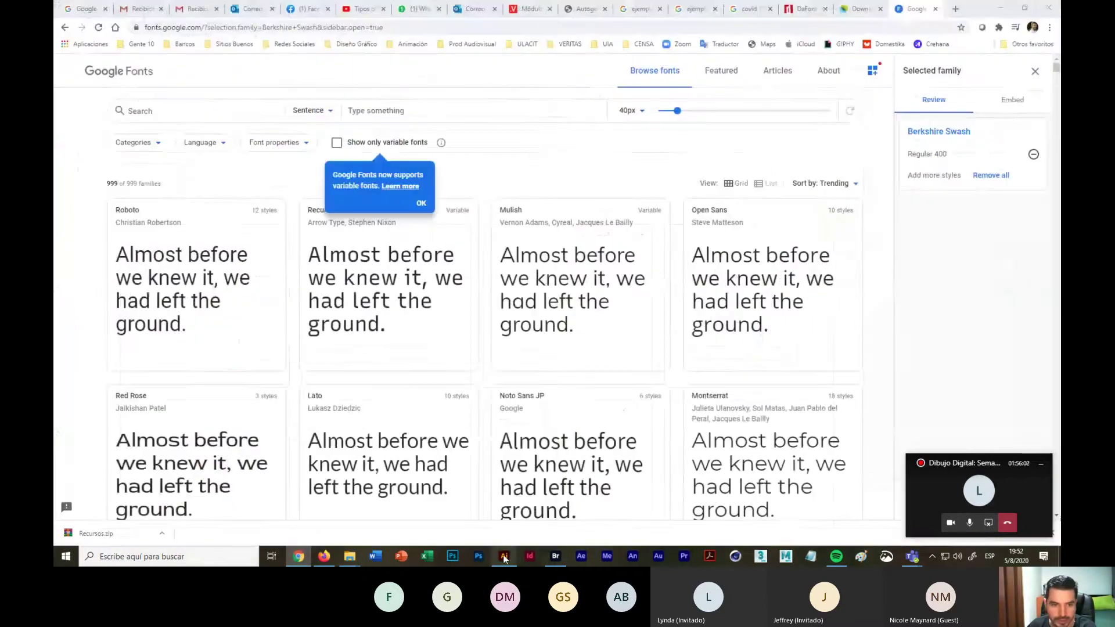
click(504, 556)
drag(347, 192, 326, 175)
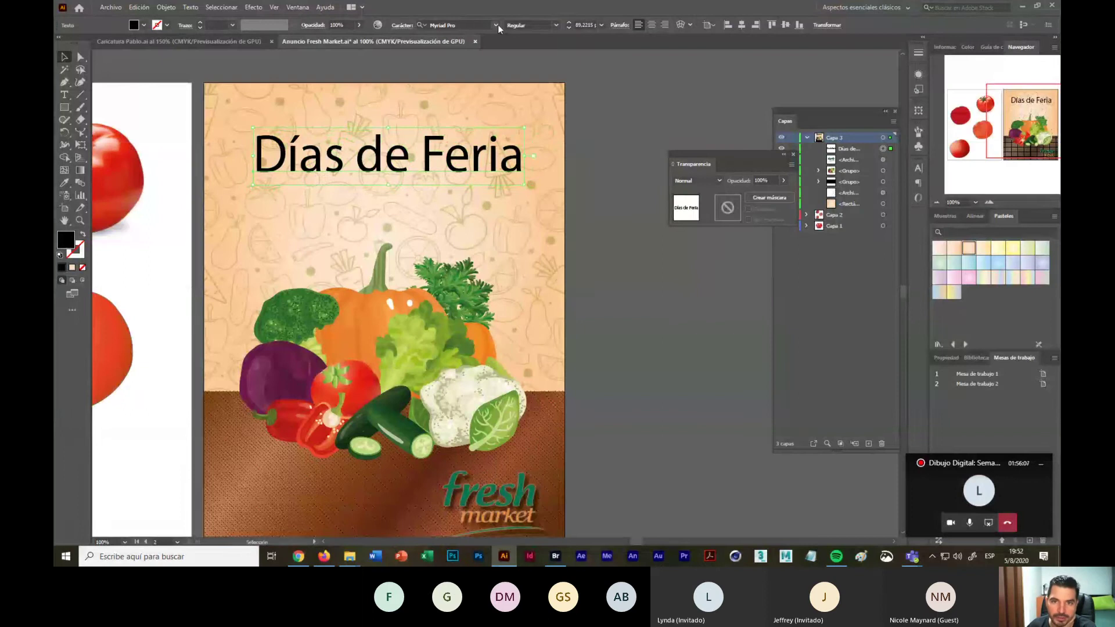
click(496, 25)
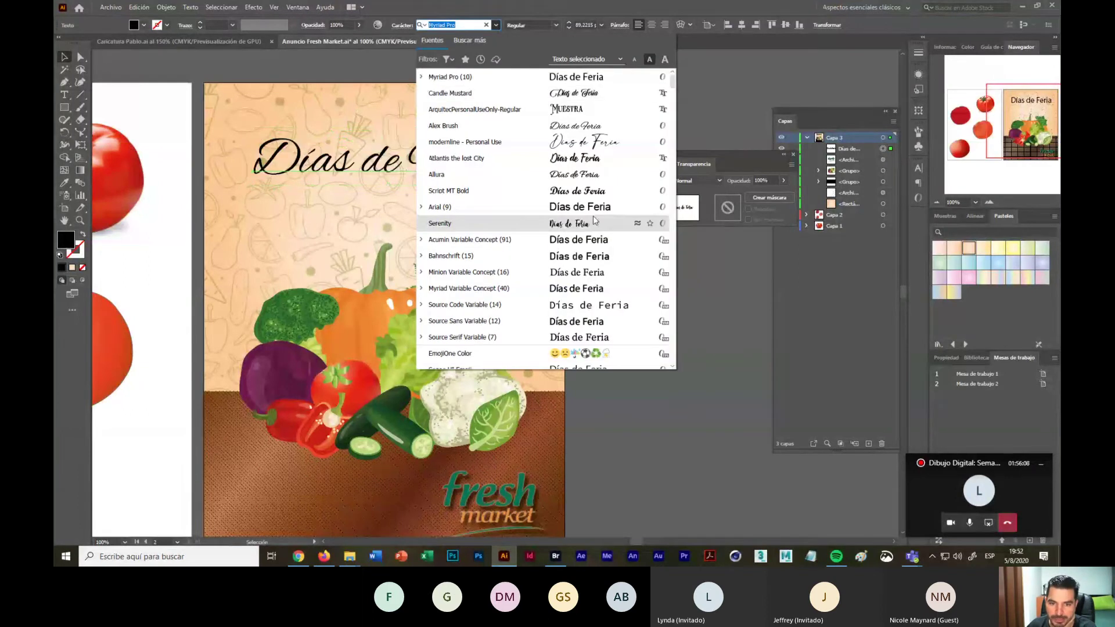
scroll(594, 220, down, 10)
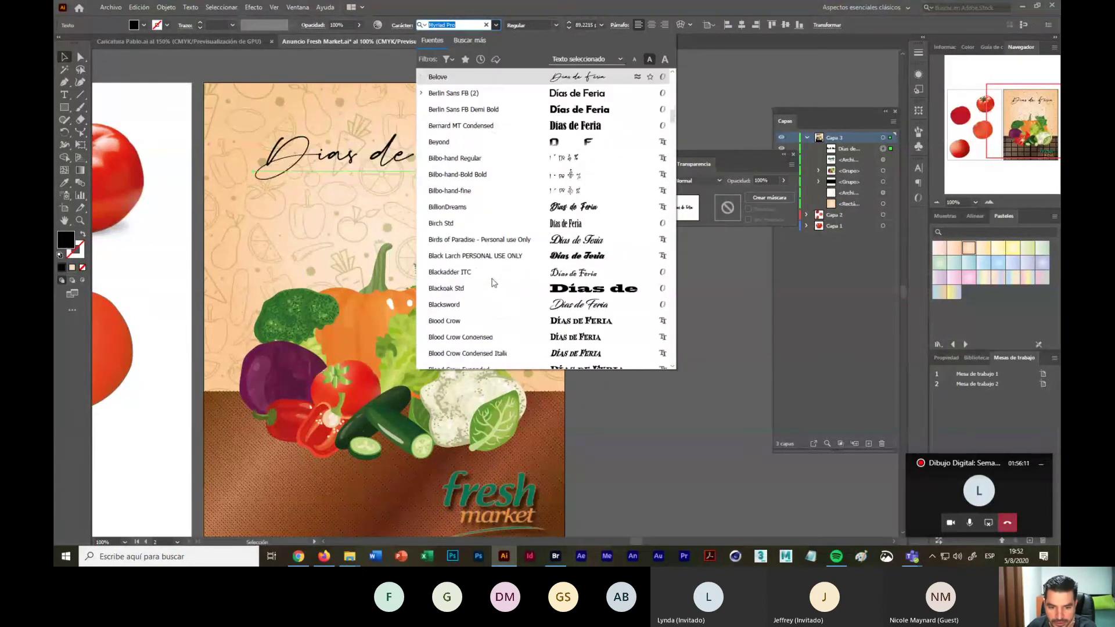
scroll(493, 282, down, 12)
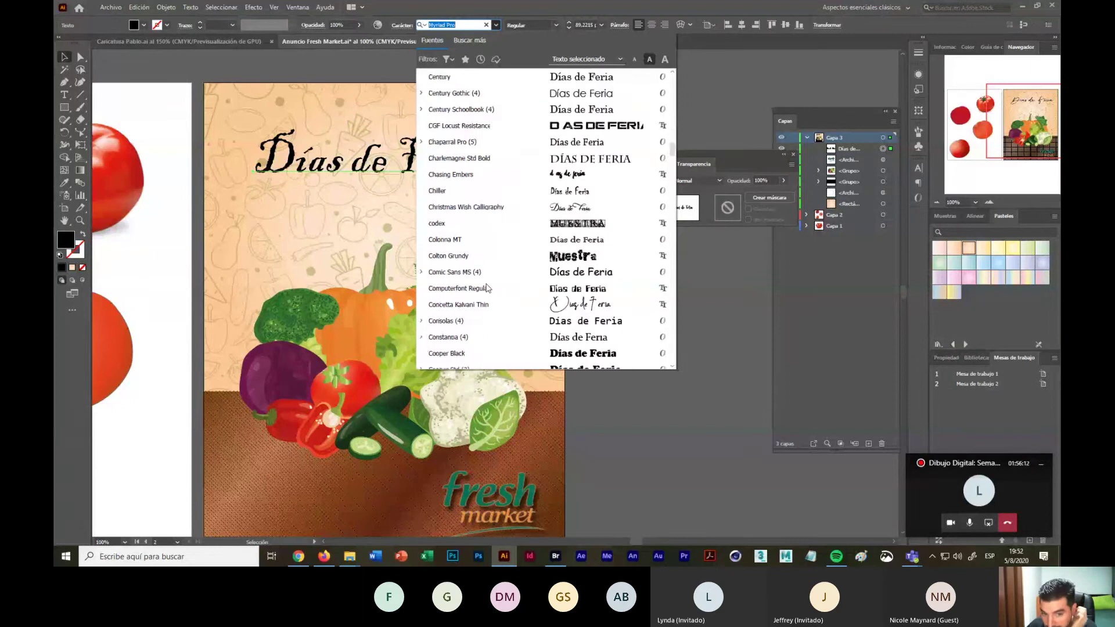
scroll(488, 288, down, 7)
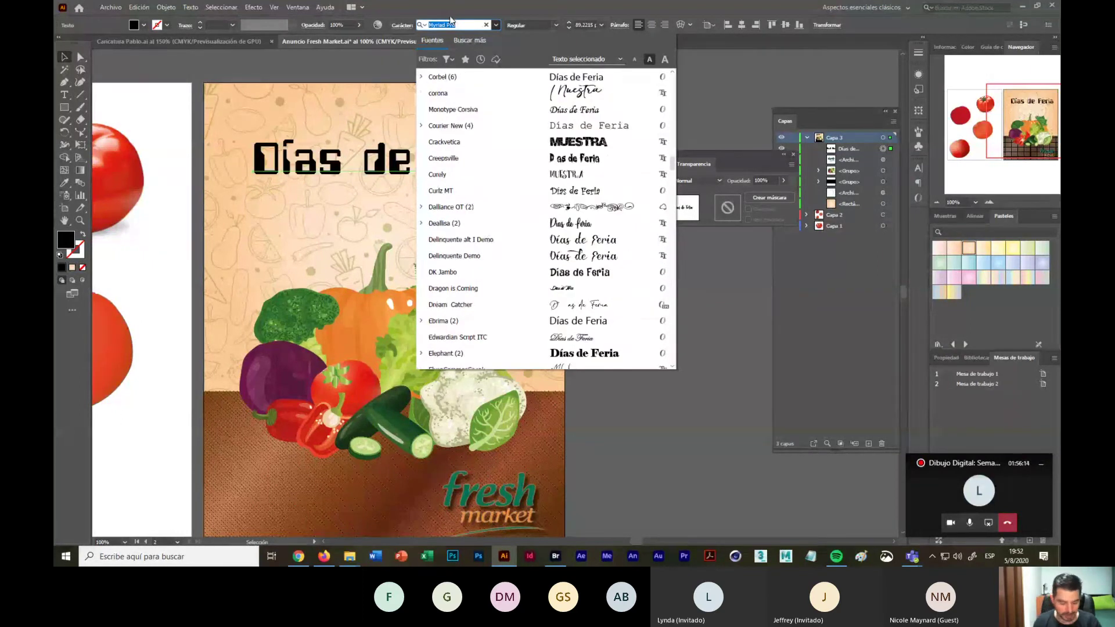
text(hel)
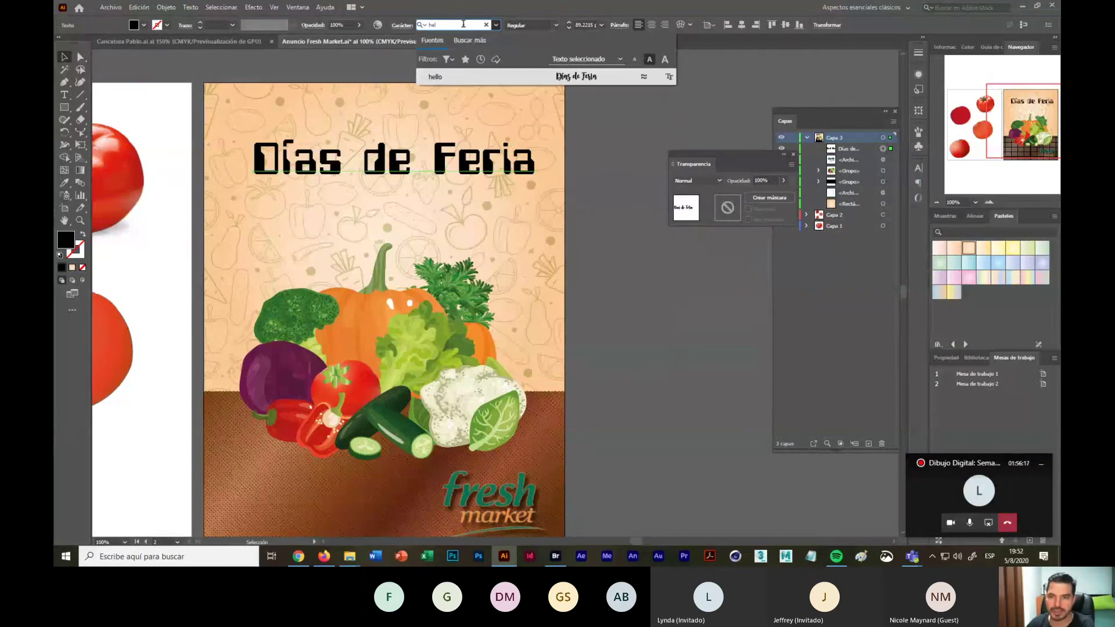
key(Return)
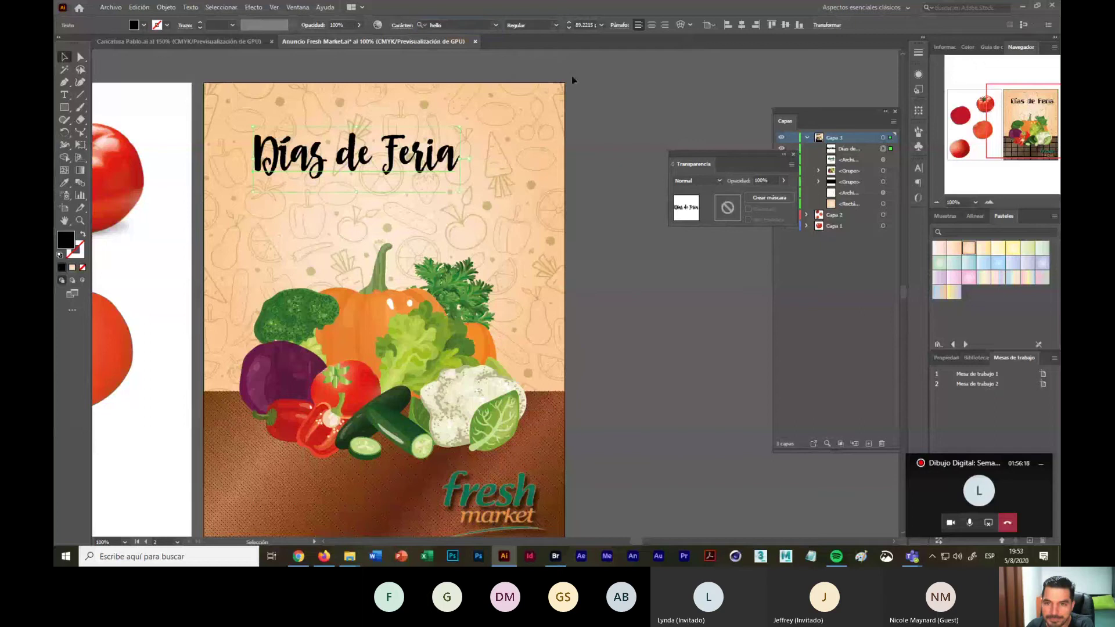
Step: Widen the title across the upper part of the advert at about 93 pt, and check the Recursos folder before returning to Illustrator
drag(459, 192, 524, 195)
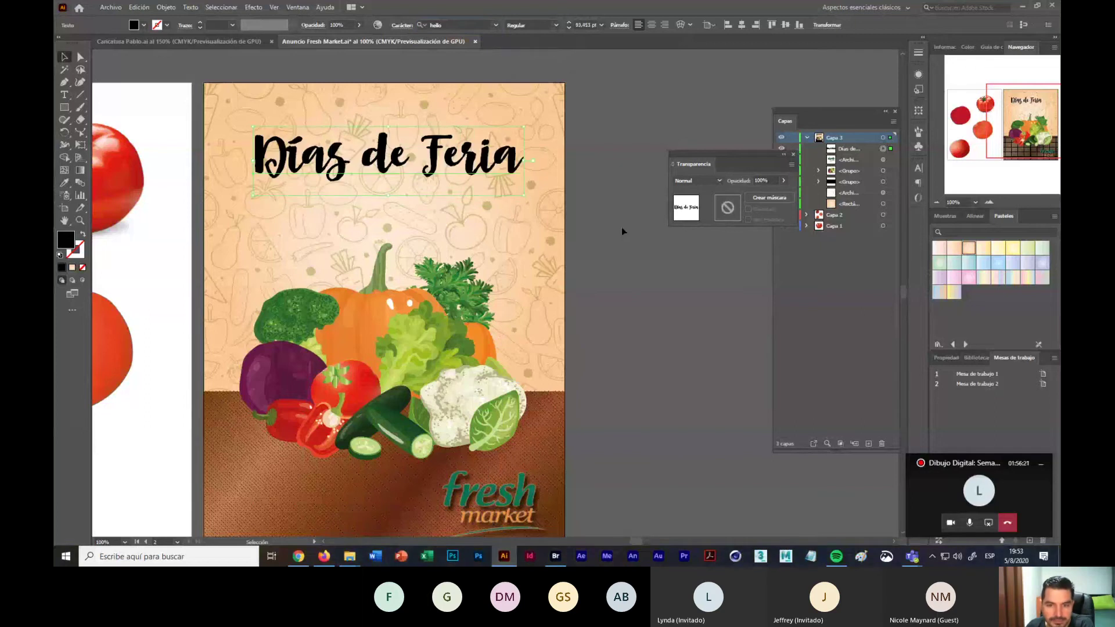
click(623, 229)
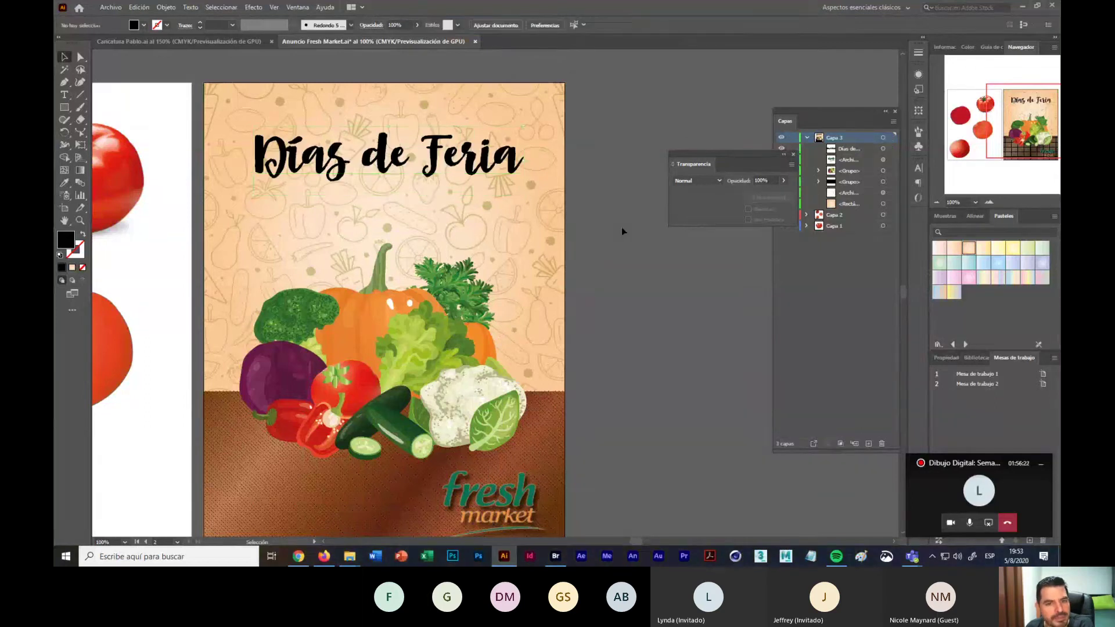
click(1024, 6)
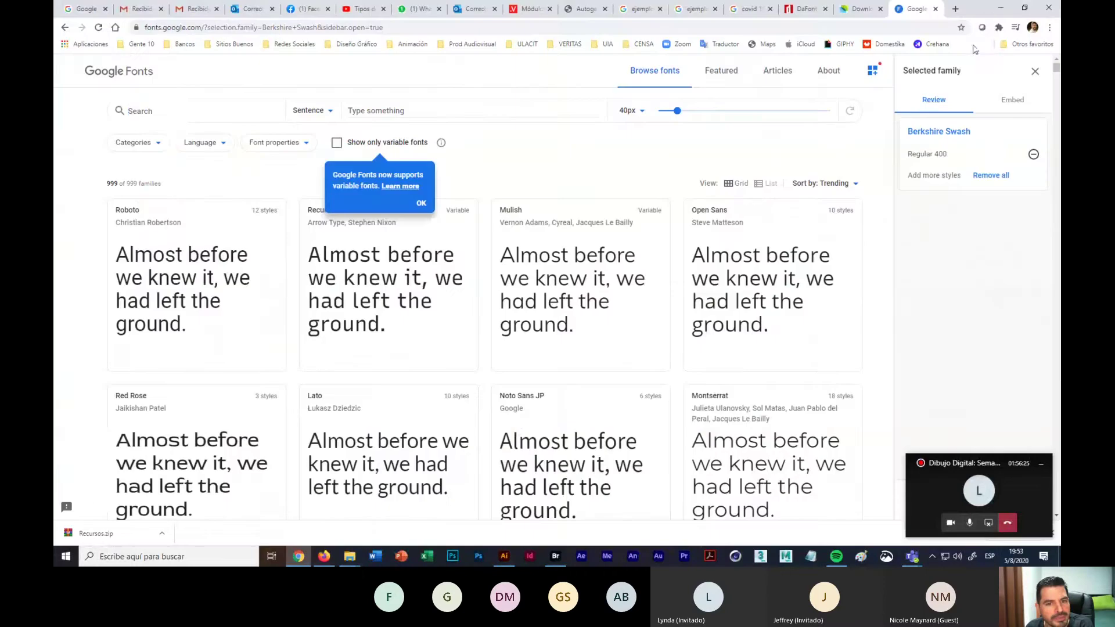
click(1001, 8)
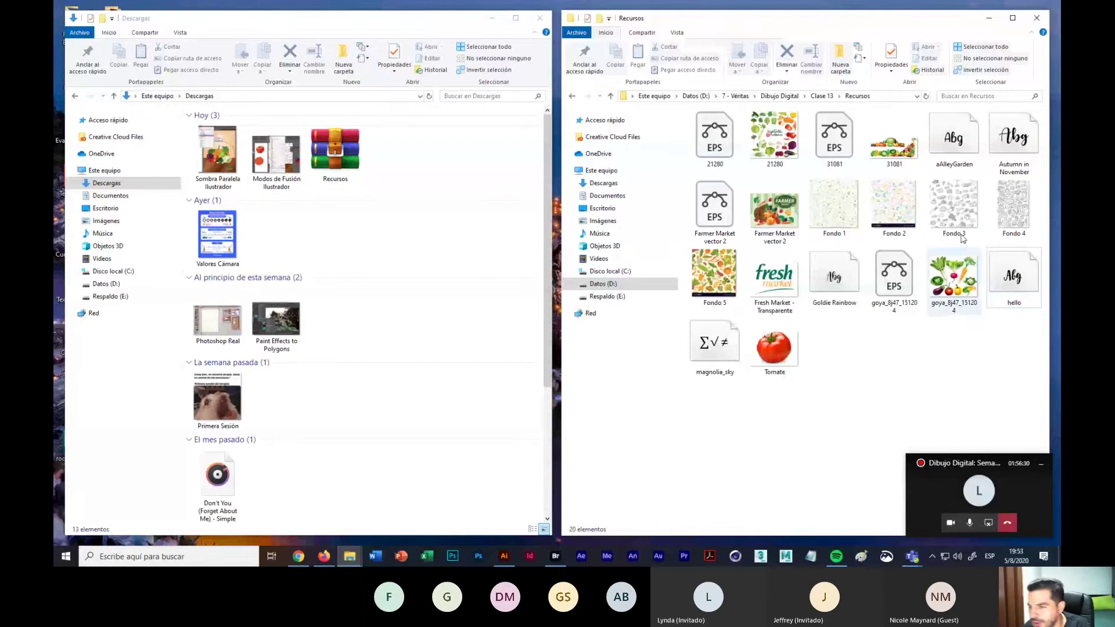
click(298, 557)
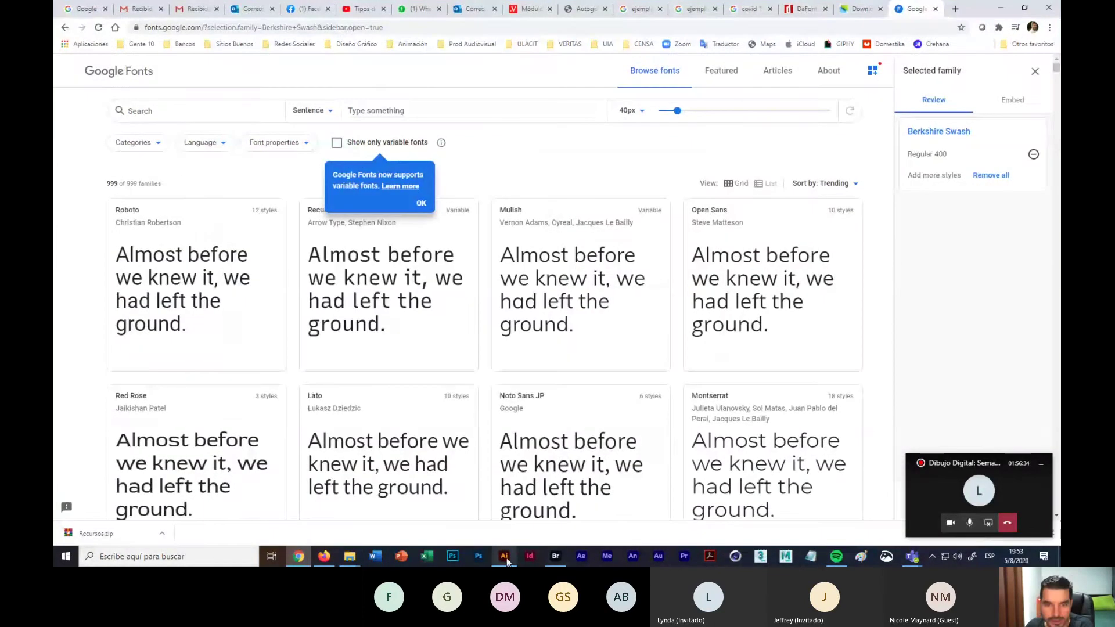
click(505, 556)
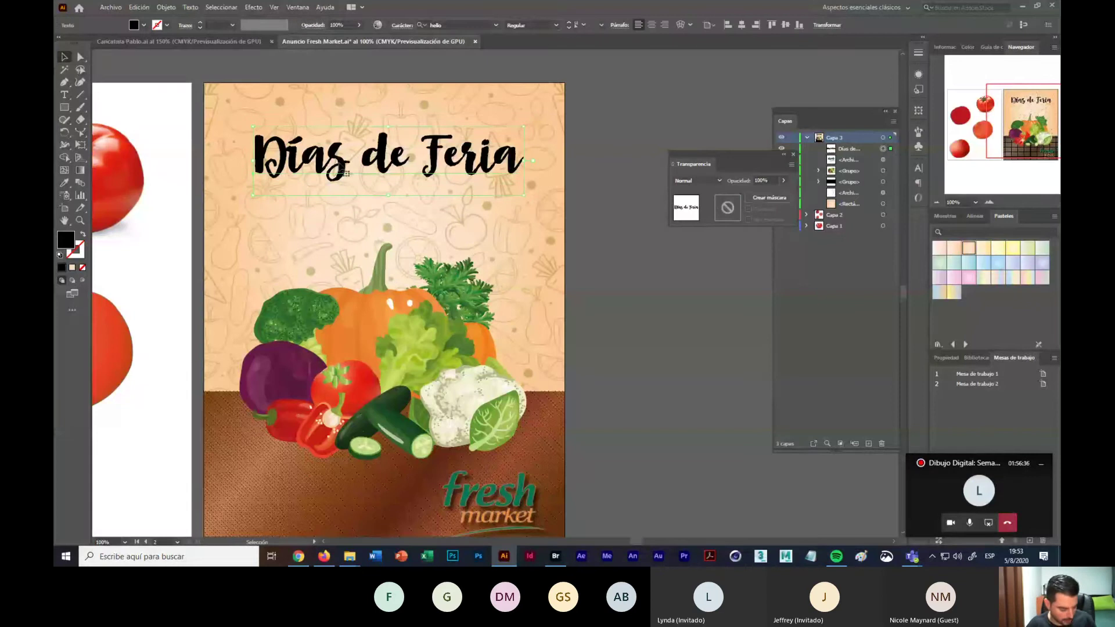
Step: Move the hello title beside the artboard along with a duplicate, and set the lower copy's font to Autumn in November
drag(347, 173, 478, 321)
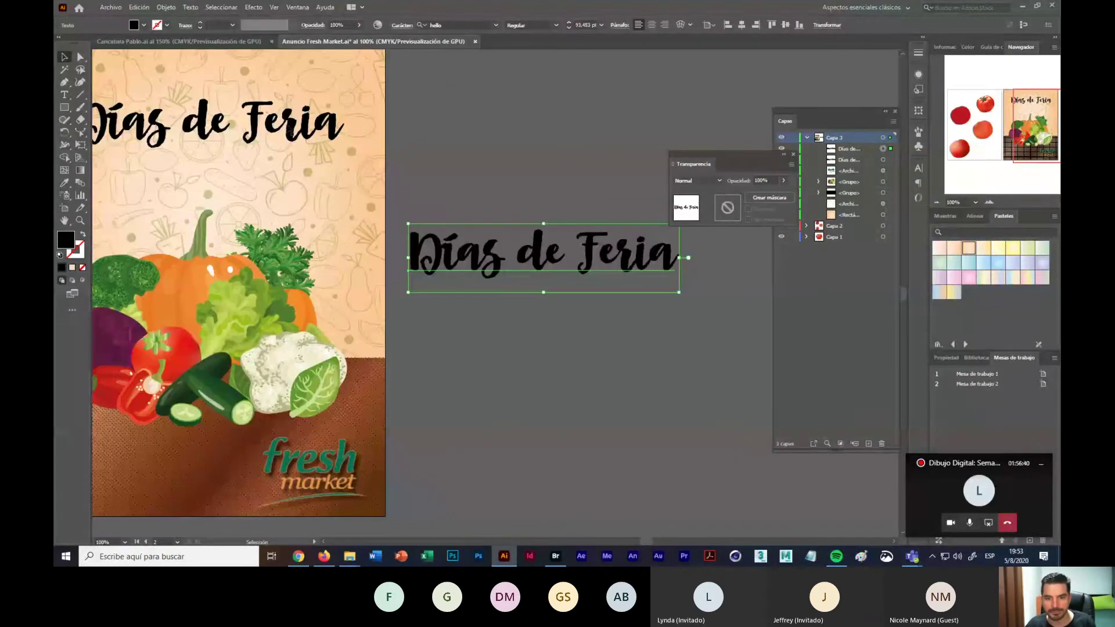
drag(594, 273, 593, 174)
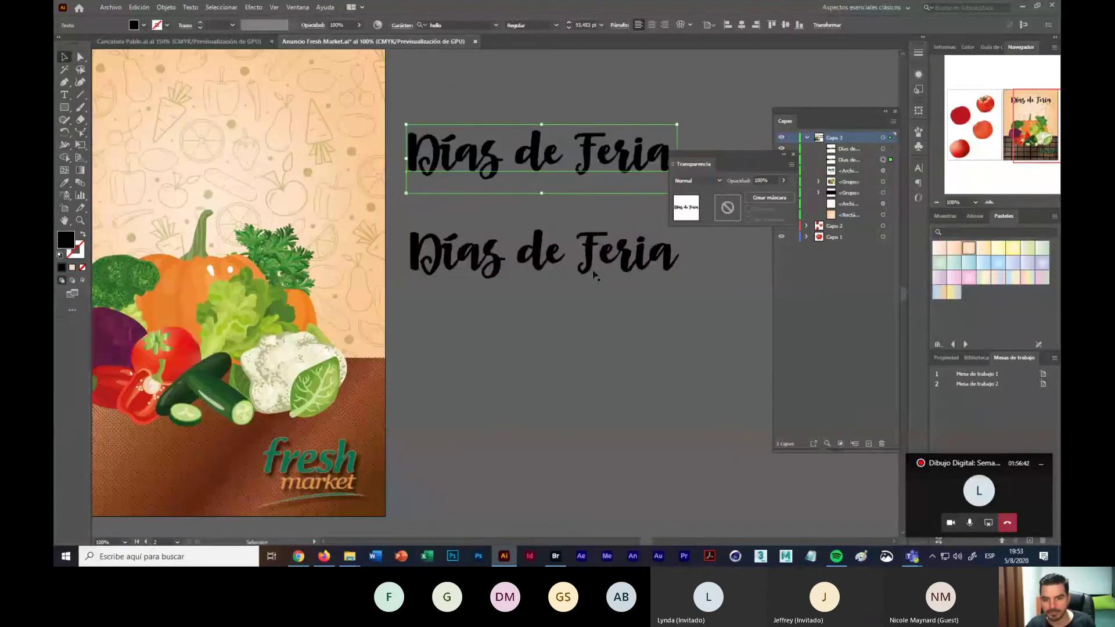
click(549, 282)
click(454, 25)
text(aut)
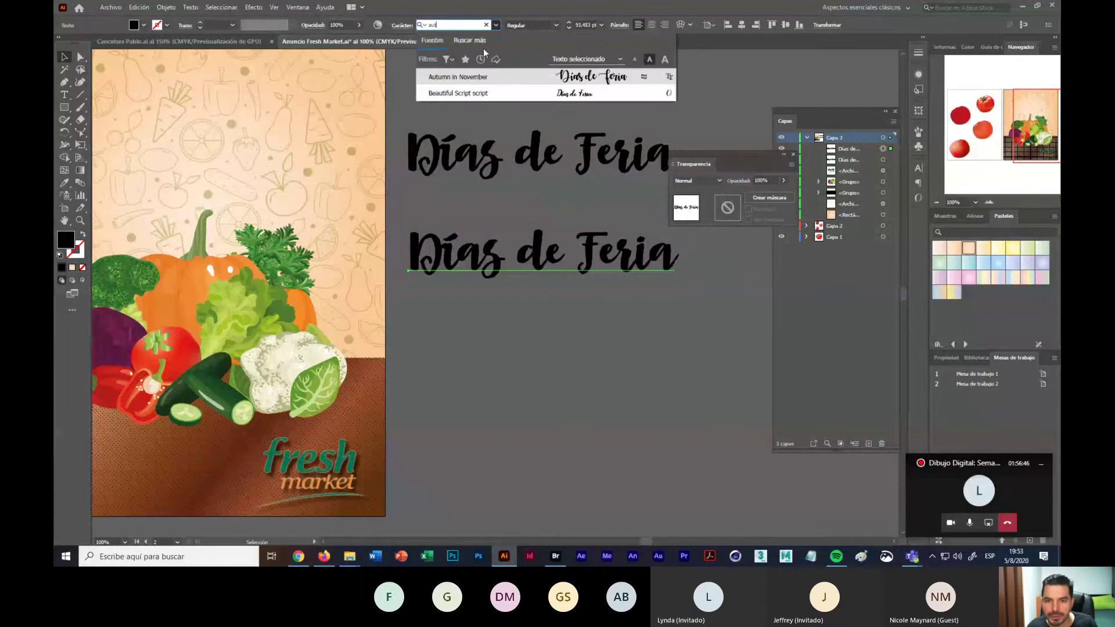
key(Return)
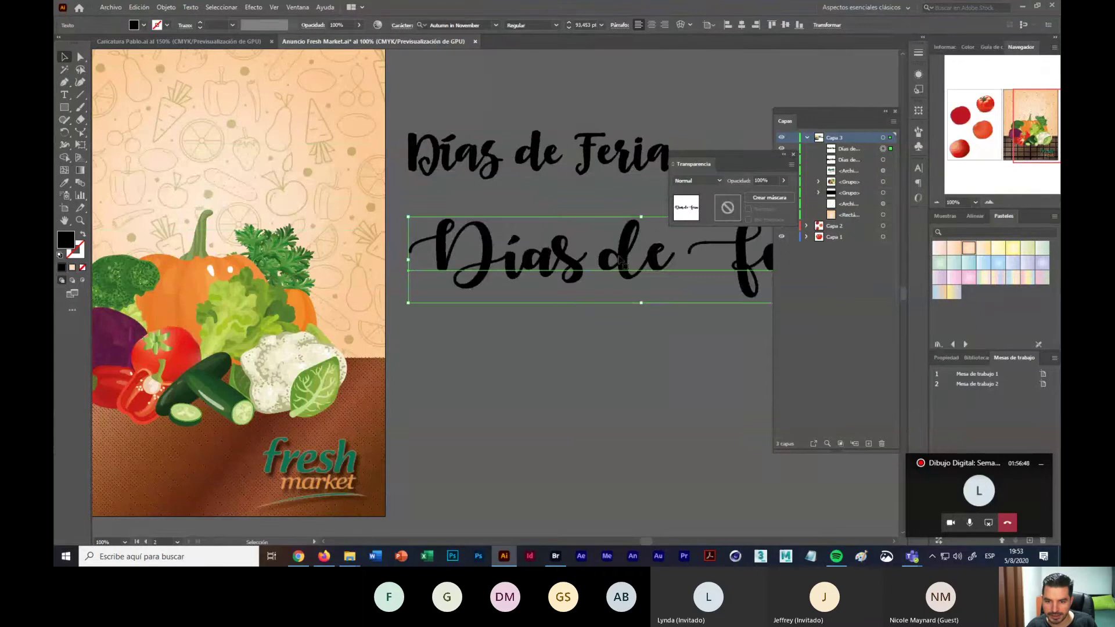
Step: Shrink the Autumn in November title to about 65 pt beside the artboard and duplicate it below
drag(620, 267, 303, 199)
drag(280, 182, 598, 238)
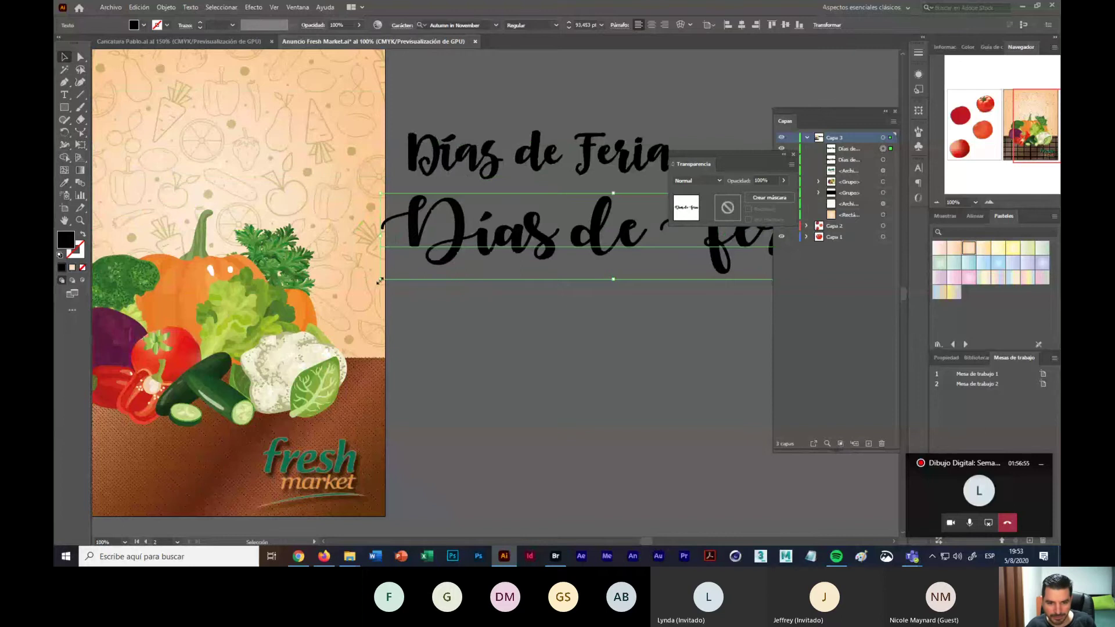
drag(378, 282, 493, 351)
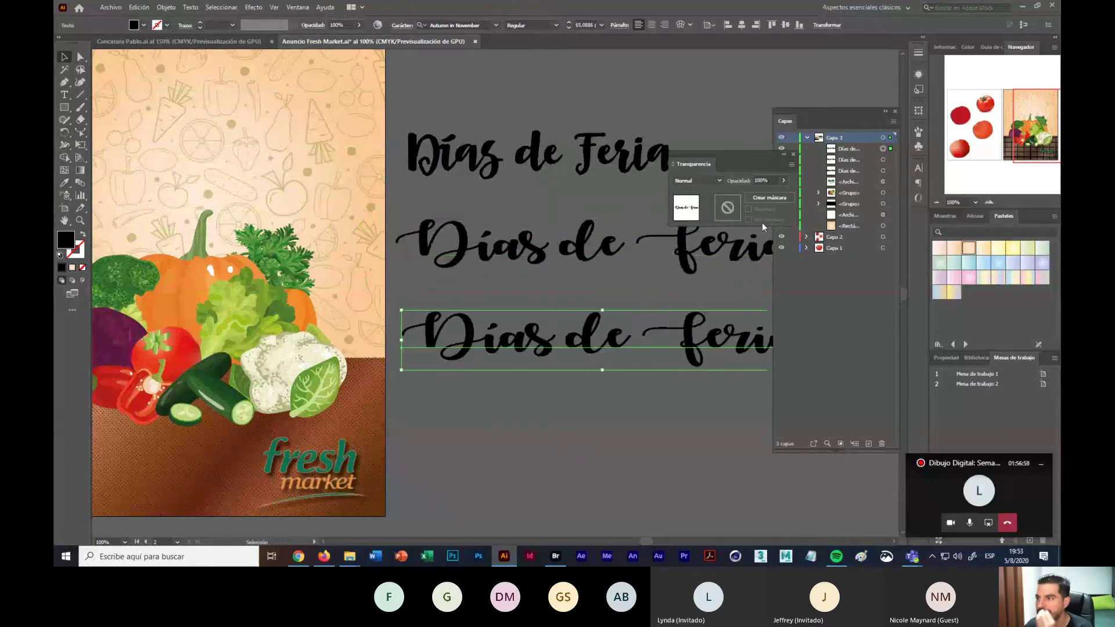
Step: Check the font files in the Recursos folder and set the lowest title copy's font to Magnolia Sky in Illustrator
click(1022, 6)
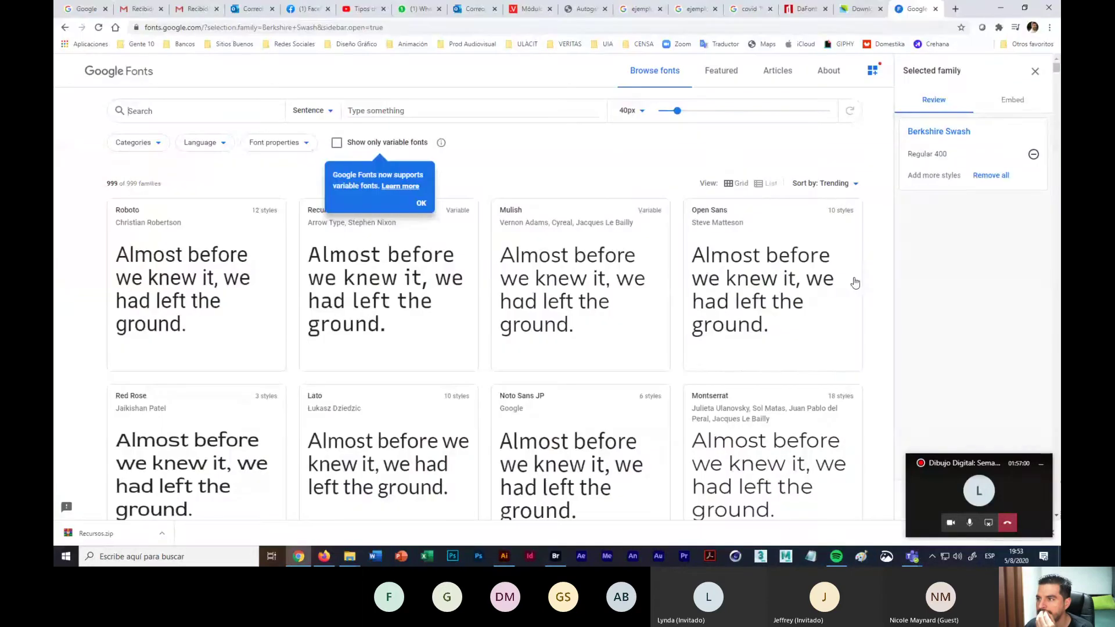
click(1000, 4)
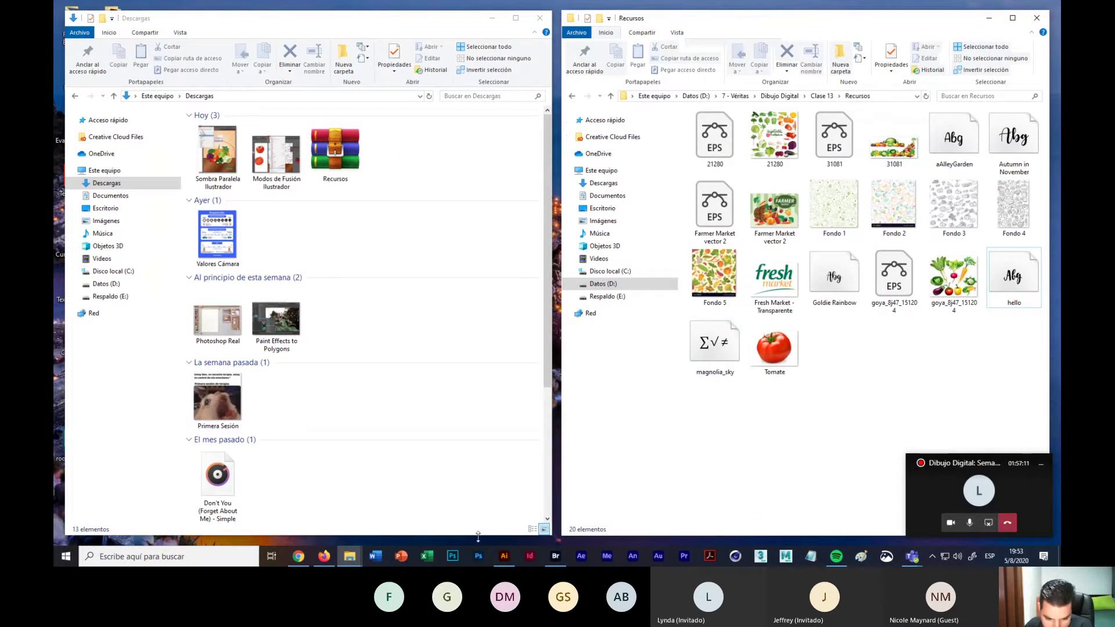
click(505, 557)
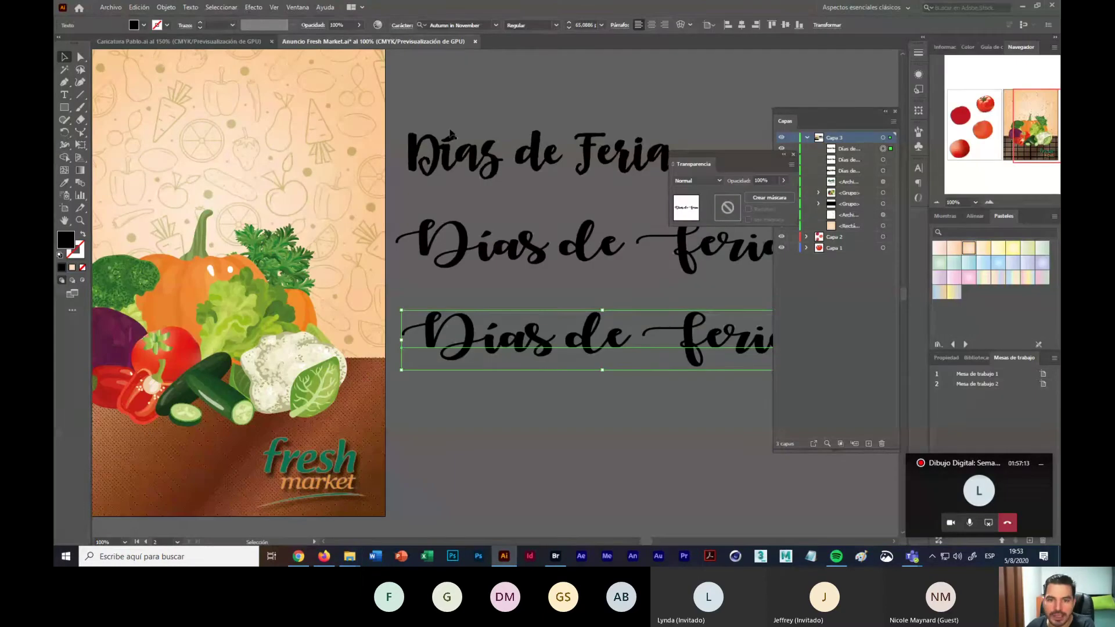
click(422, 25)
click(496, 92)
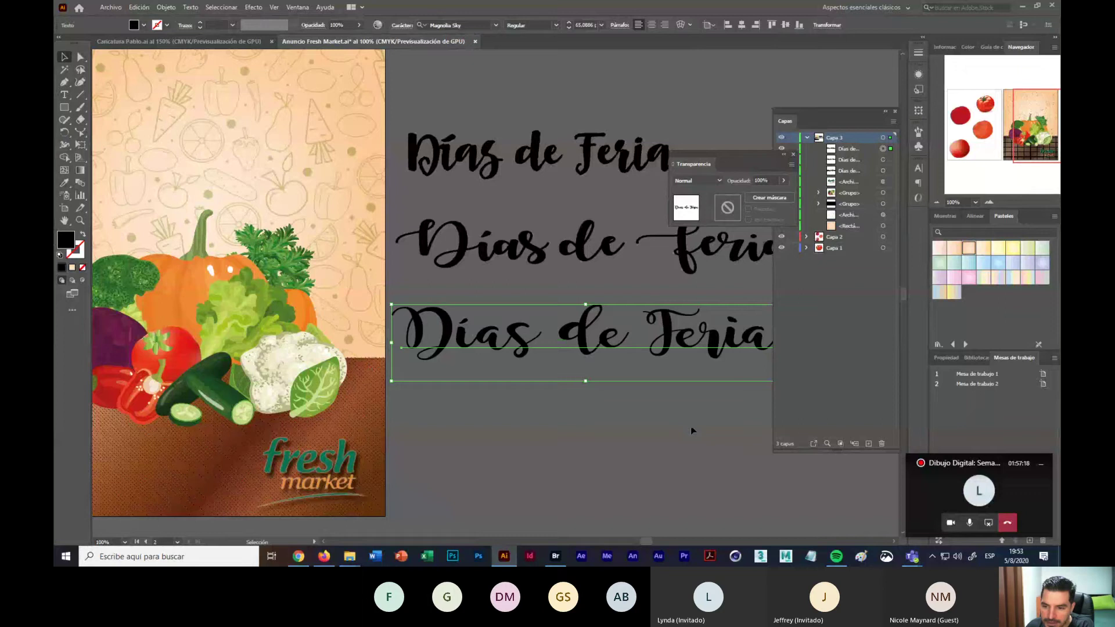
Step: Move the Magnolia Sky title onto the advert above the vegetables and resize it to about 68 pt to fit the artboard width
drag(714, 345, 697, 337)
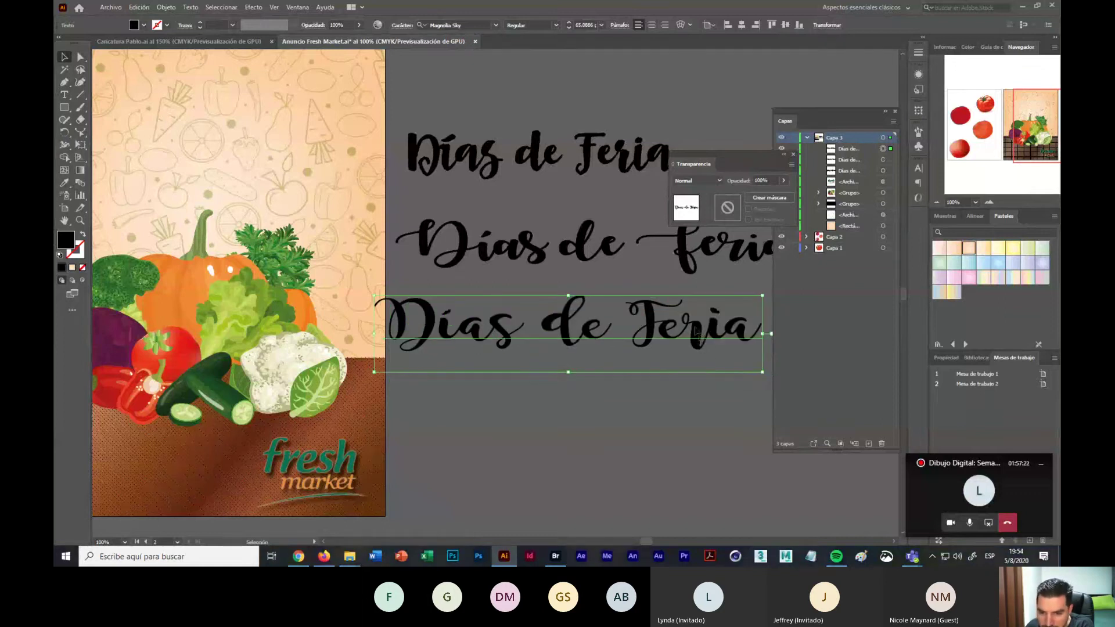
drag(697, 331, 337, 173)
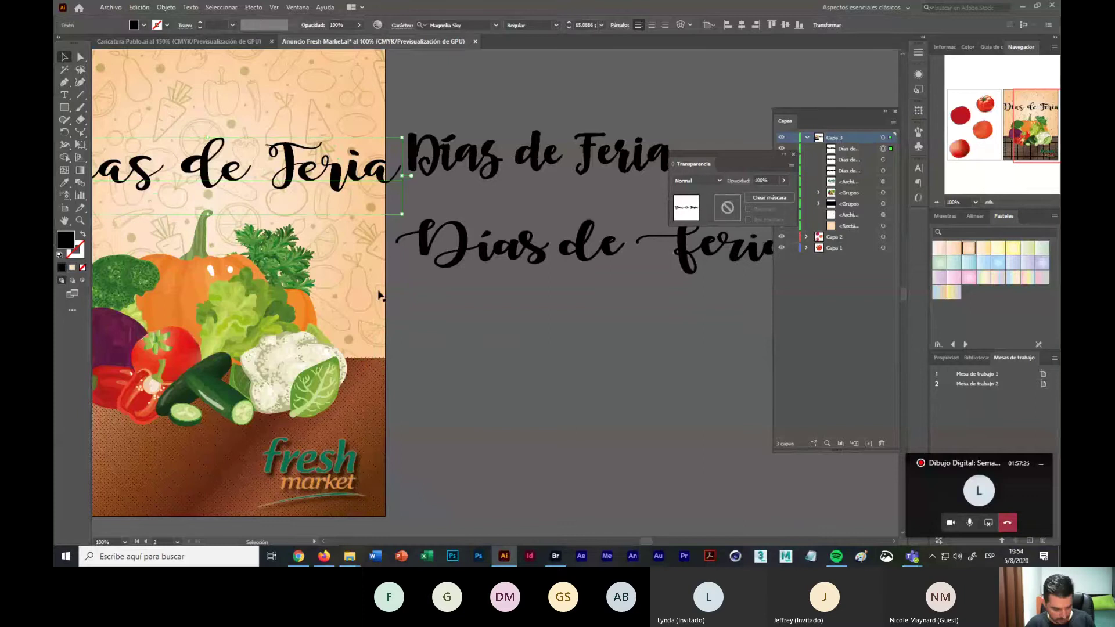
drag(383, 340, 616, 399)
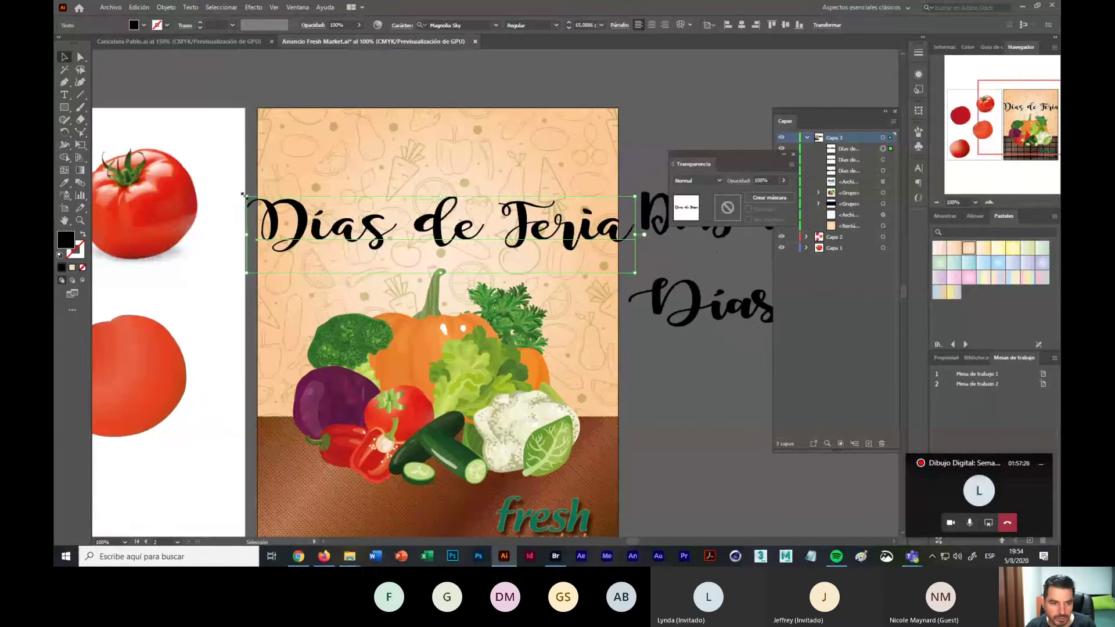
drag(247, 196, 311, 152)
drag(470, 157, 447, 173)
scroll(525, 313, right, 5)
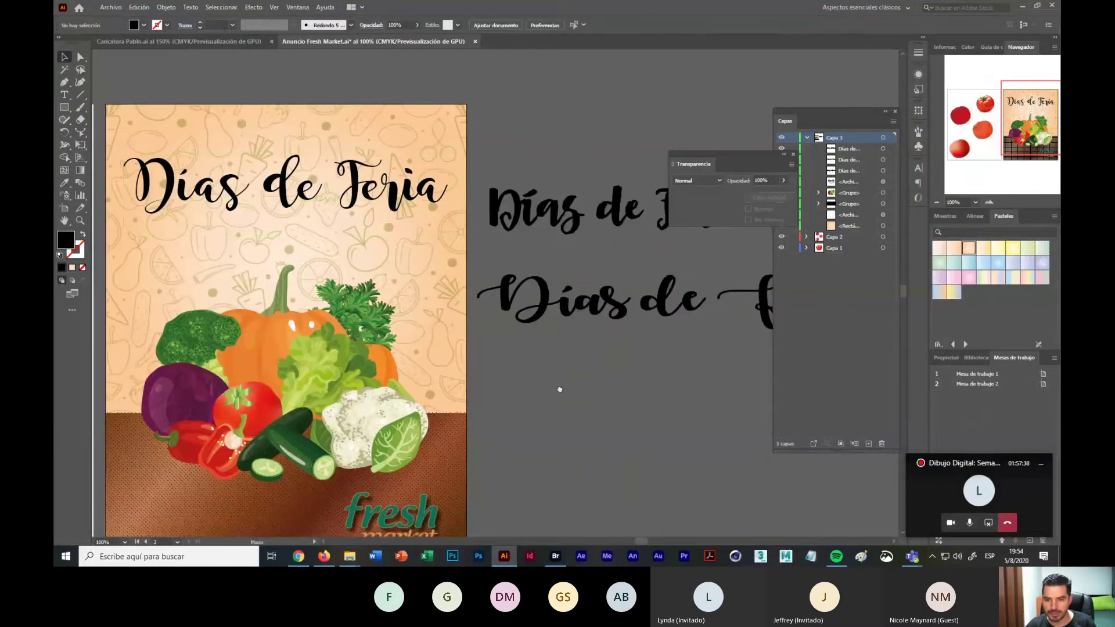
Step: Shrink the hello and Autumn in November titles beside the artboard and stack them, with the hello one at about 74 pt
click(591, 327)
drag(476, 333, 535, 333)
drag(523, 214, 538, 248)
drag(508, 207, 514, 216)
click(614, 378)
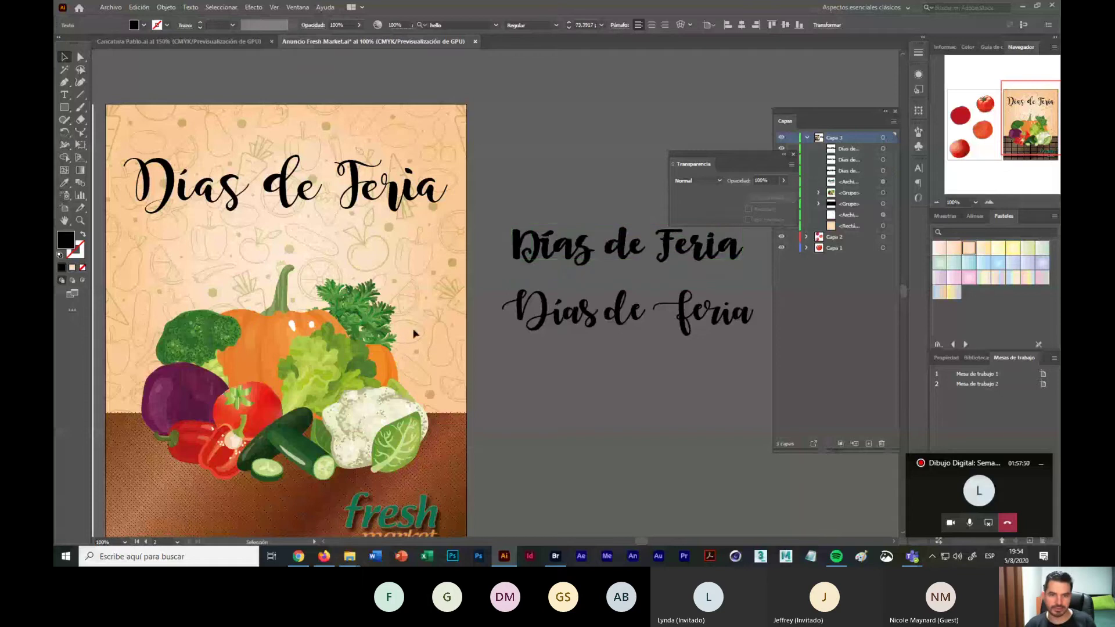
Step: Duplicate the advert's Magnolia Sky title into the empty space beside the artboard, above the other two titles
drag(414, 334, 466, 291)
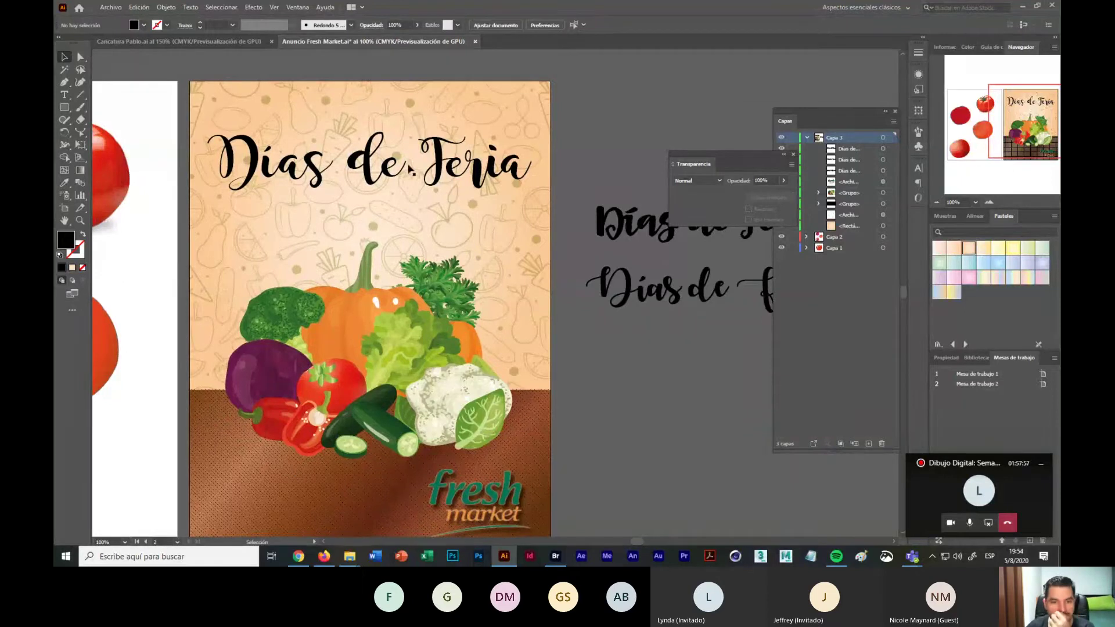
click(437, 158)
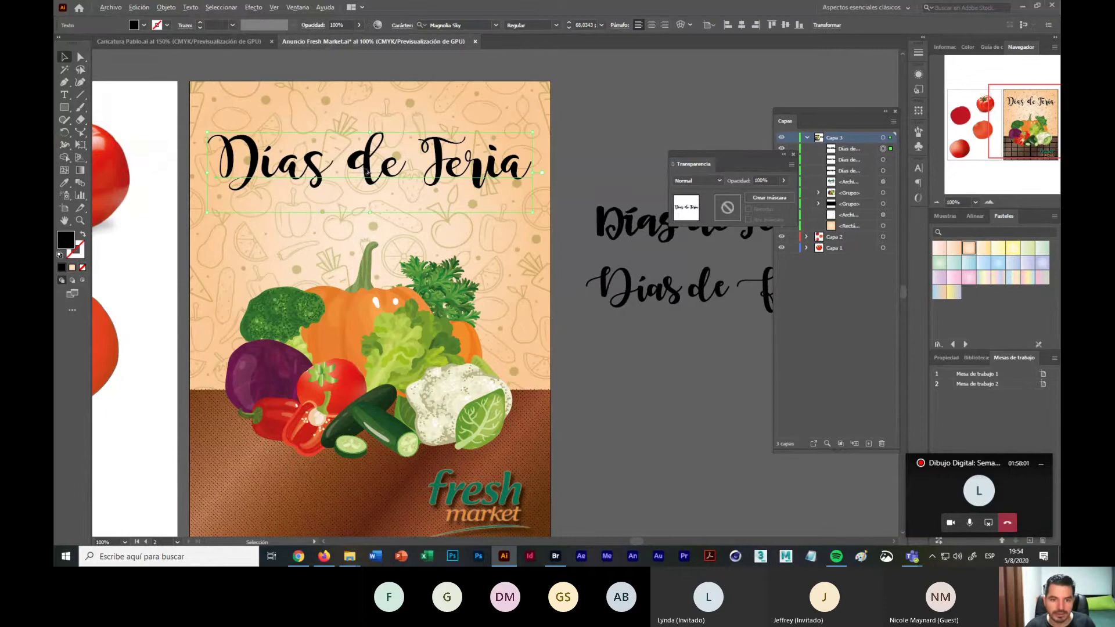
drag(375, 173, 743, 108)
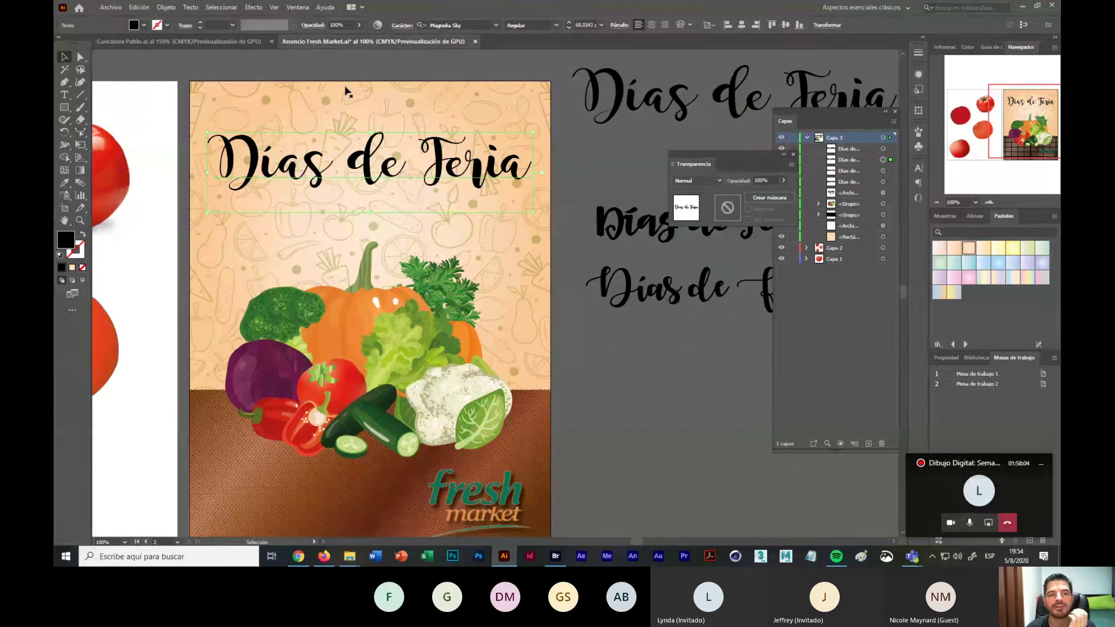
Step: Add a Multiply drop shadow to the advert's Días de Feria title with X offset, Y offset and blur all at 0,1 cm
click(254, 7)
mouse_move(325, 110)
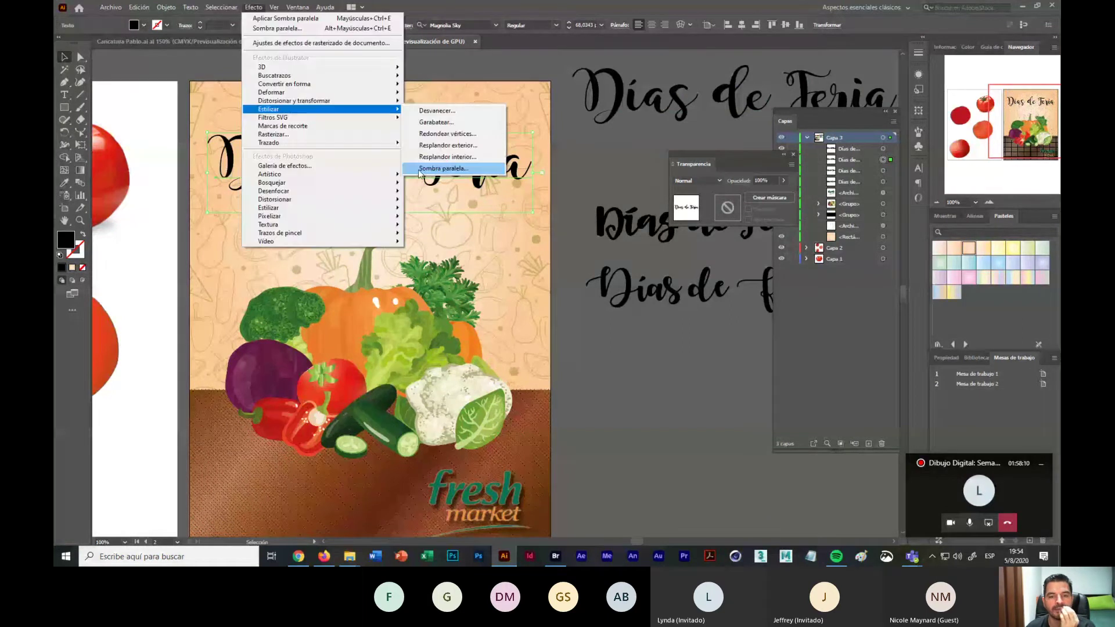
click(441, 166)
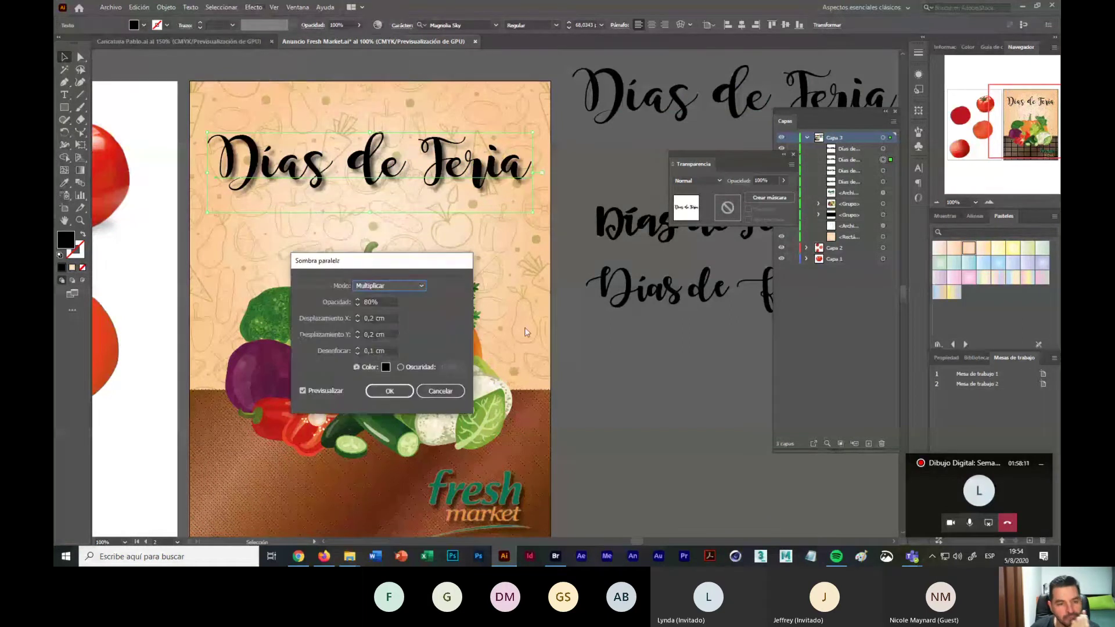
click(358, 353)
click(359, 348)
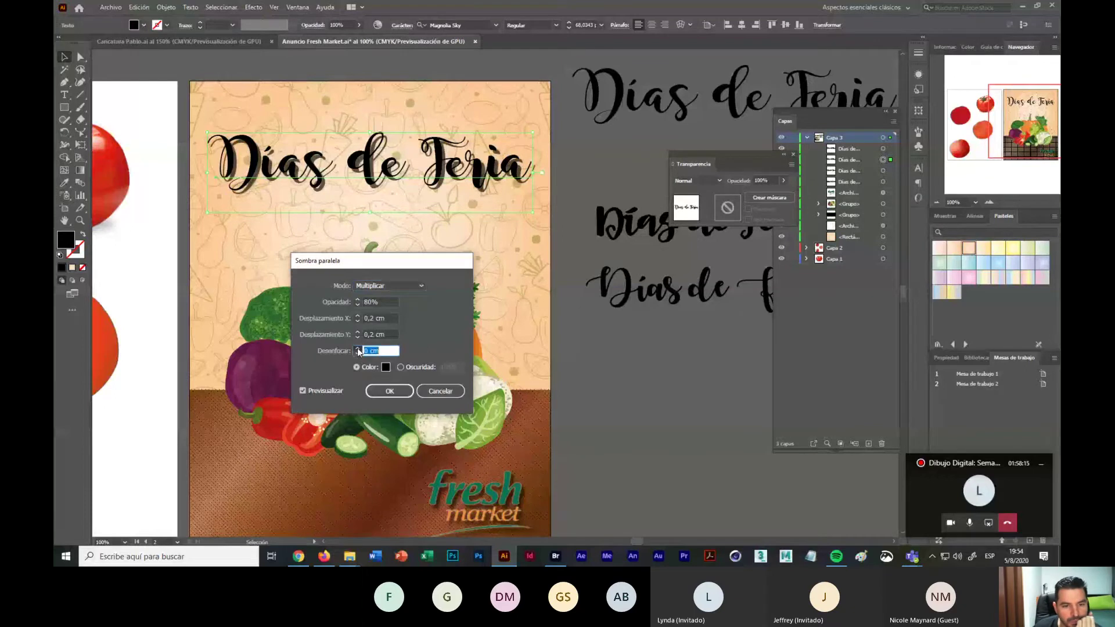
click(358, 316)
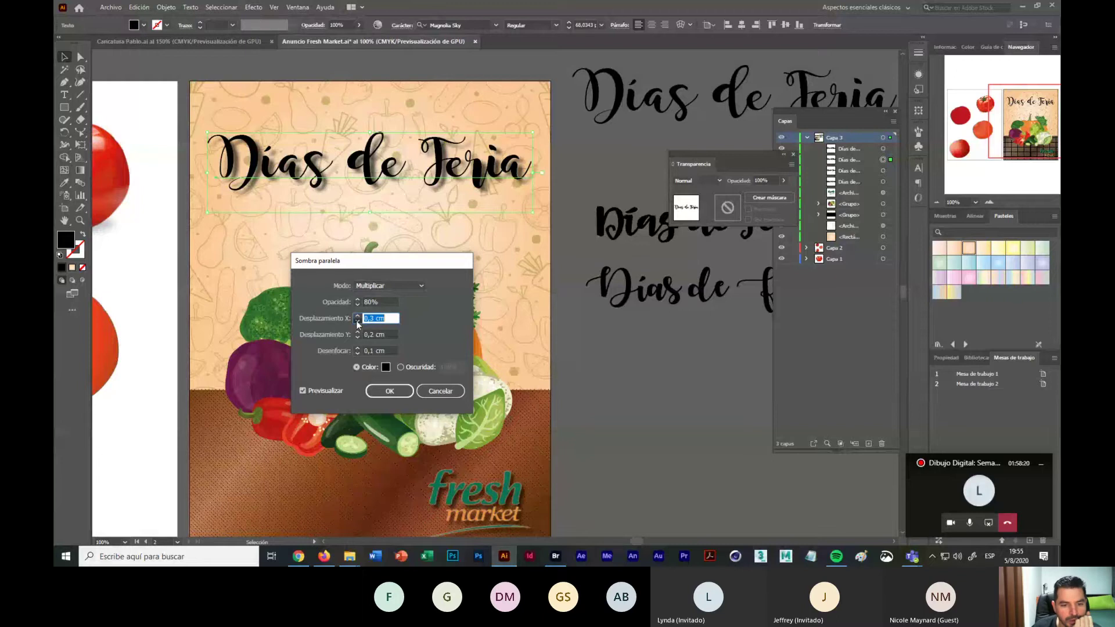
text(0)
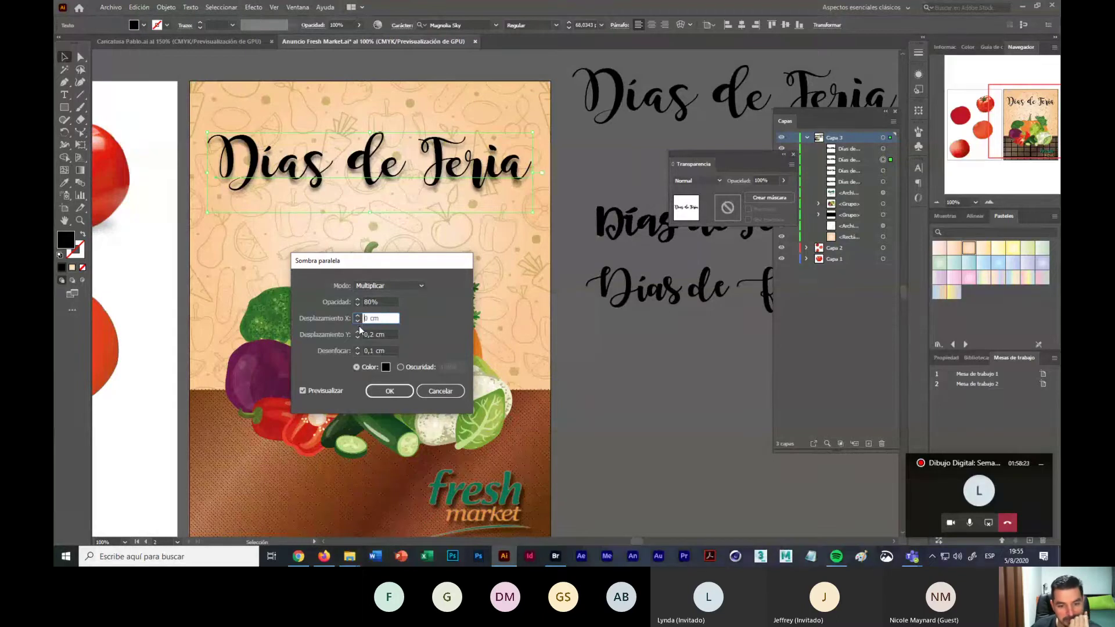
click(357, 317)
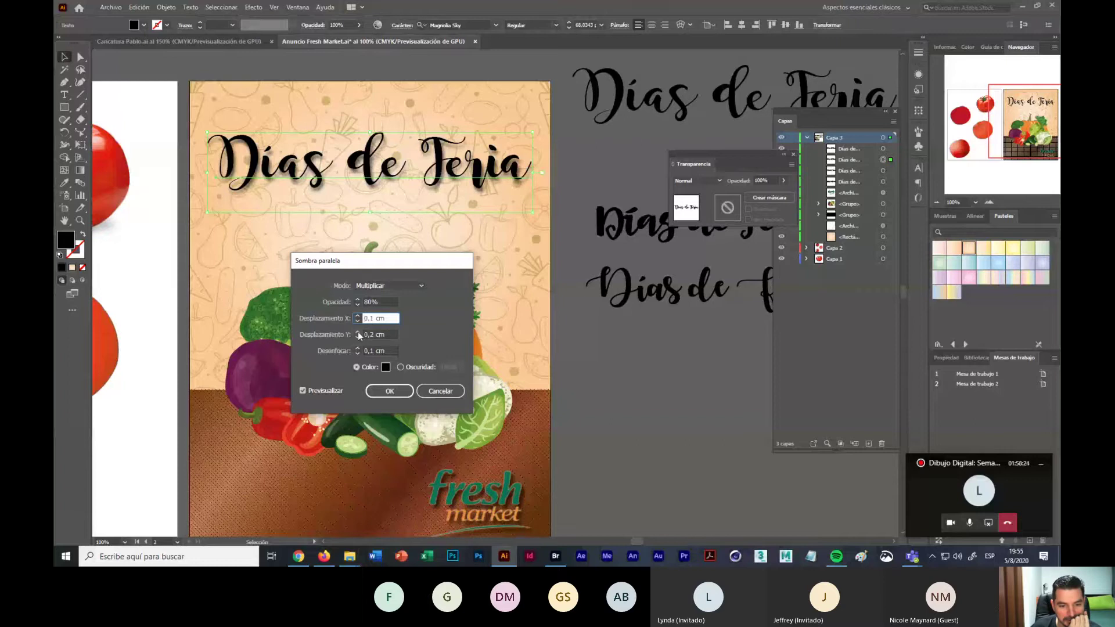
click(358, 333)
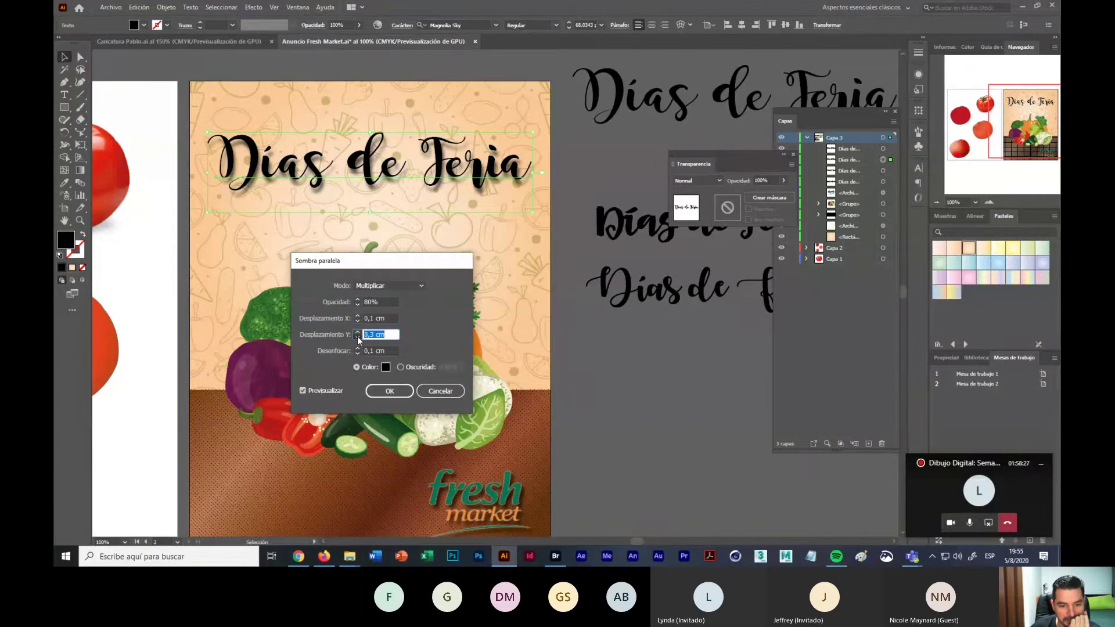
click(358, 337)
click(358, 337)
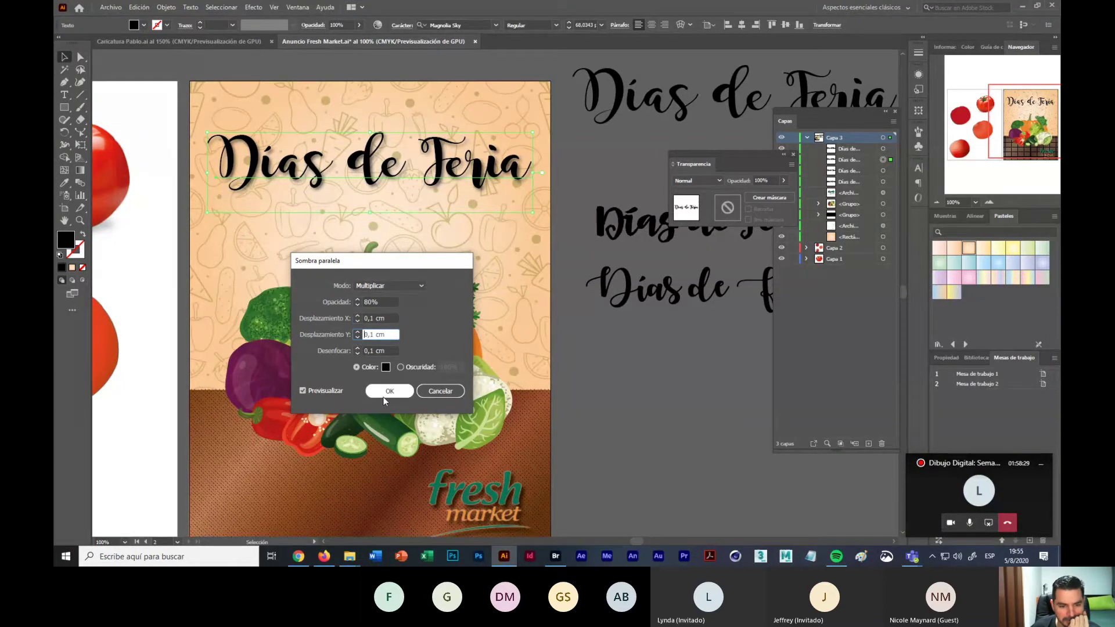
Step: Raise the drop shadow's opacity to 90% and apply it to the title
click(358, 300)
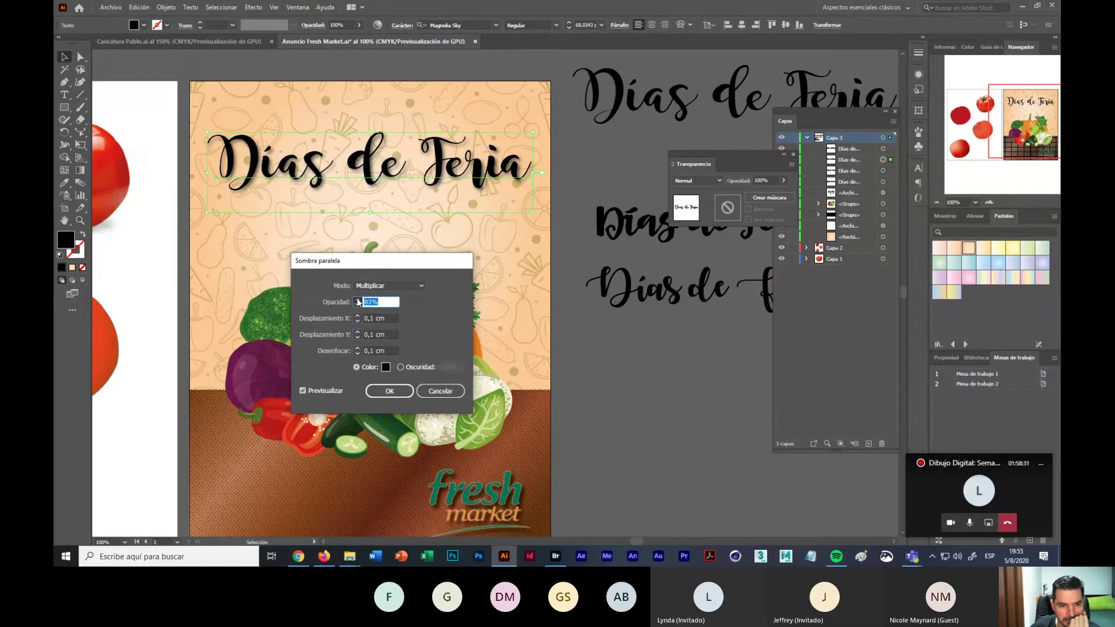
click(357, 299)
click(357, 298)
click(357, 299)
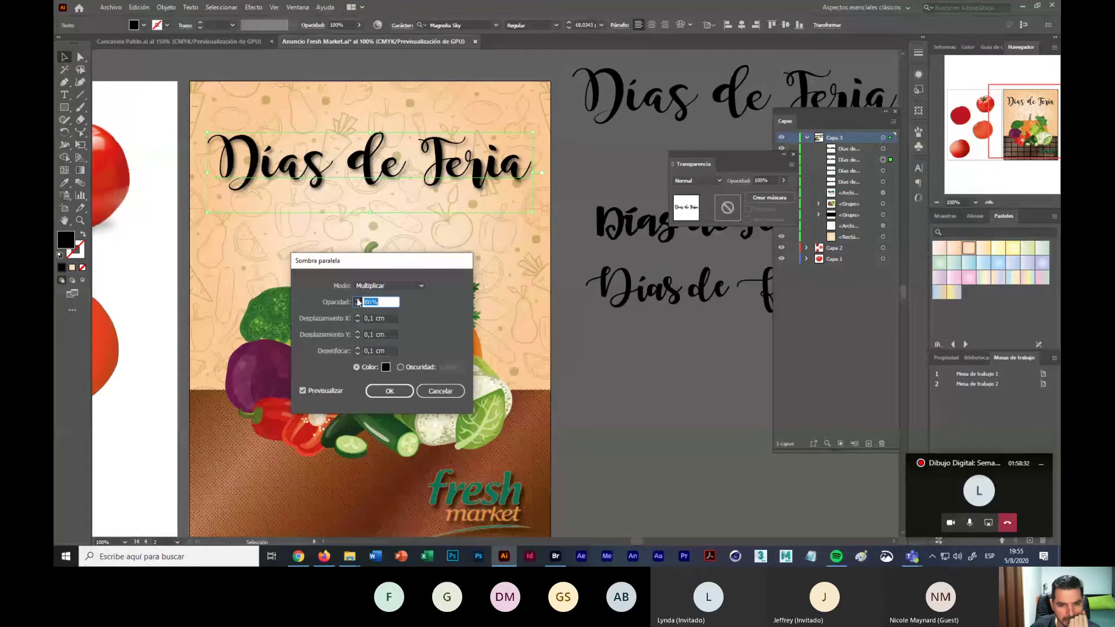
click(358, 299)
click(358, 299)
click(358, 300)
click(358, 300)
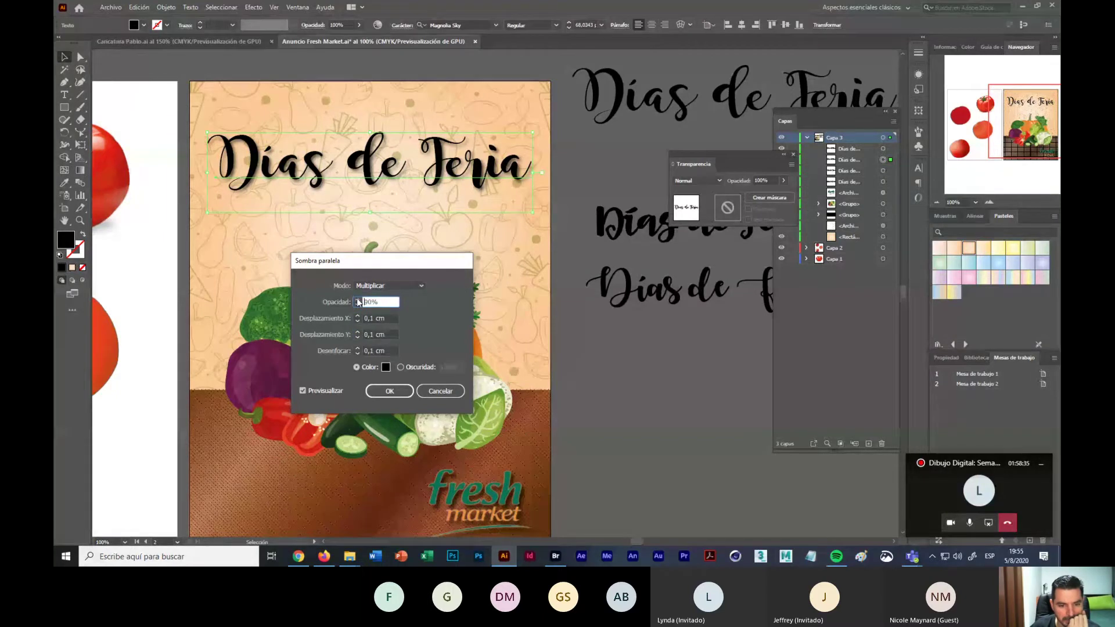
click(390, 392)
click(613, 387)
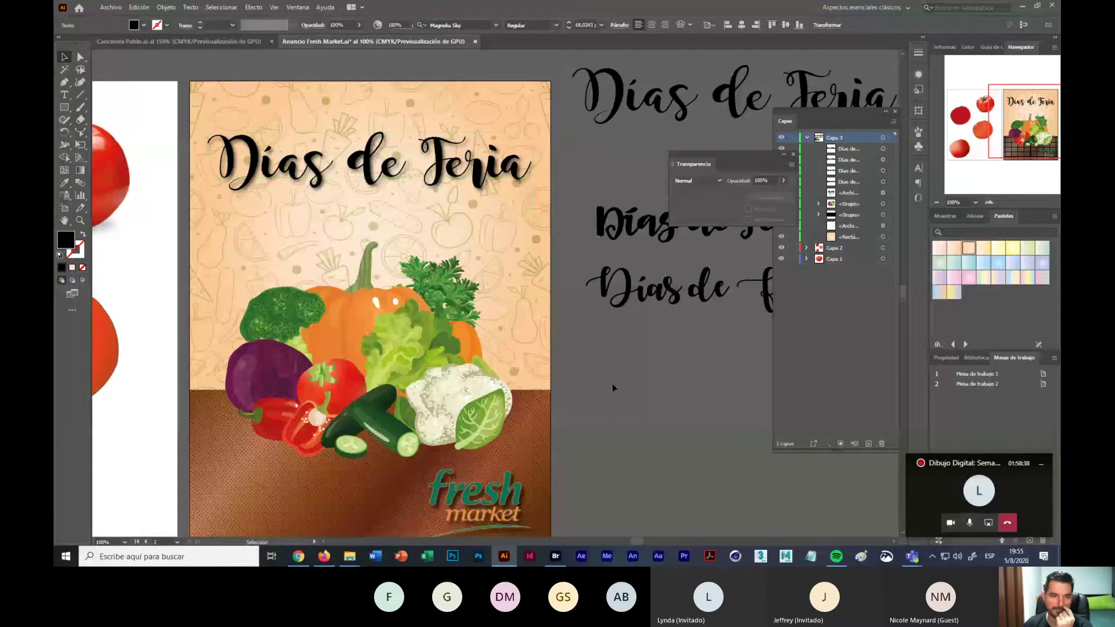
Step: Shrink the shadowed title to about 56 pt and reposition it on the advert above the vegetables
click(471, 181)
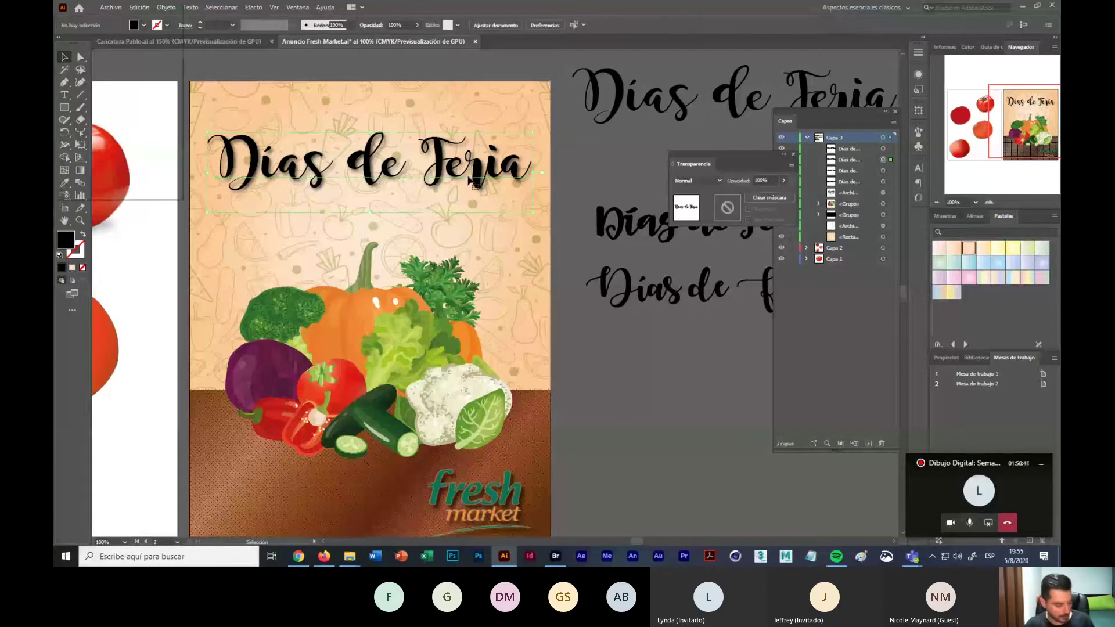
click(470, 181)
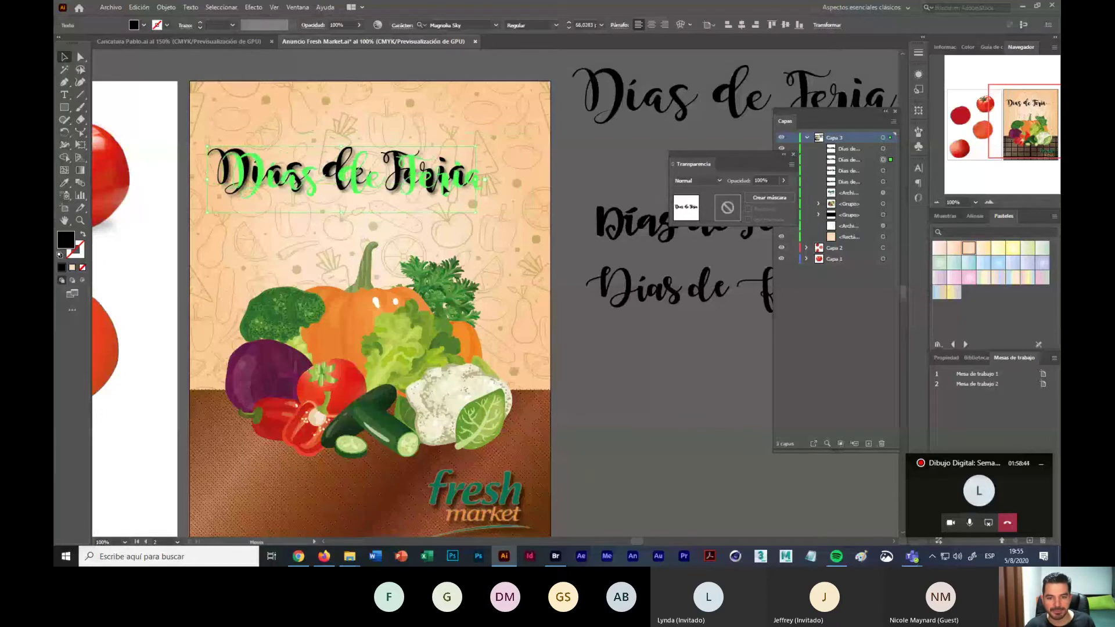
click(668, 363)
Step: Delete the two smaller test titles in the other fonts beside the artboard
scroll(676, 366, right, 3)
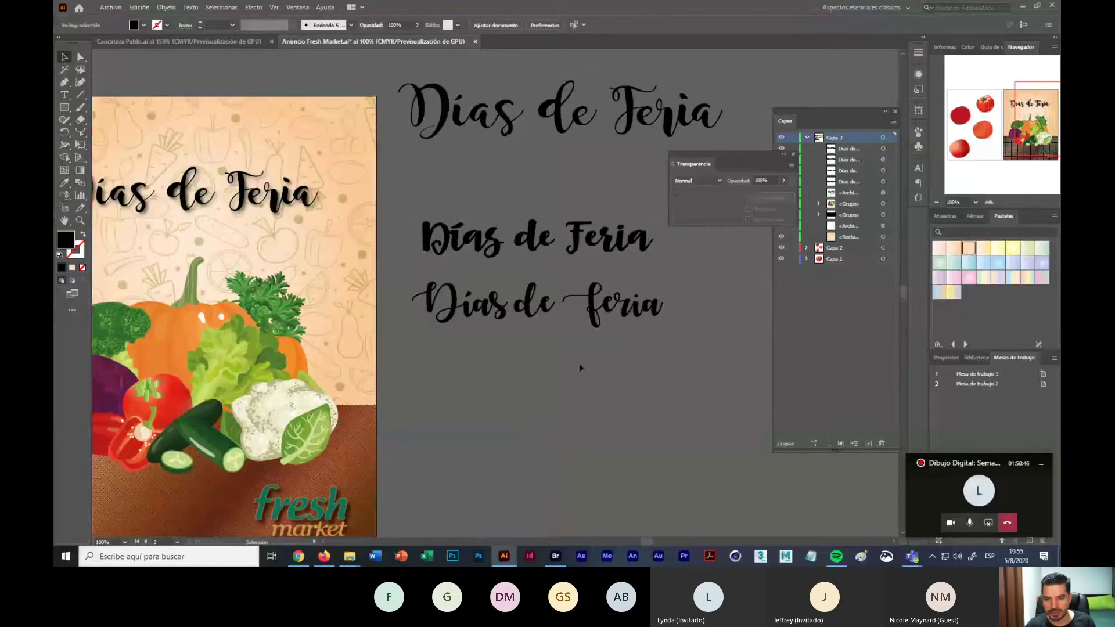
drag(579, 369, 485, 214)
key(Delete)
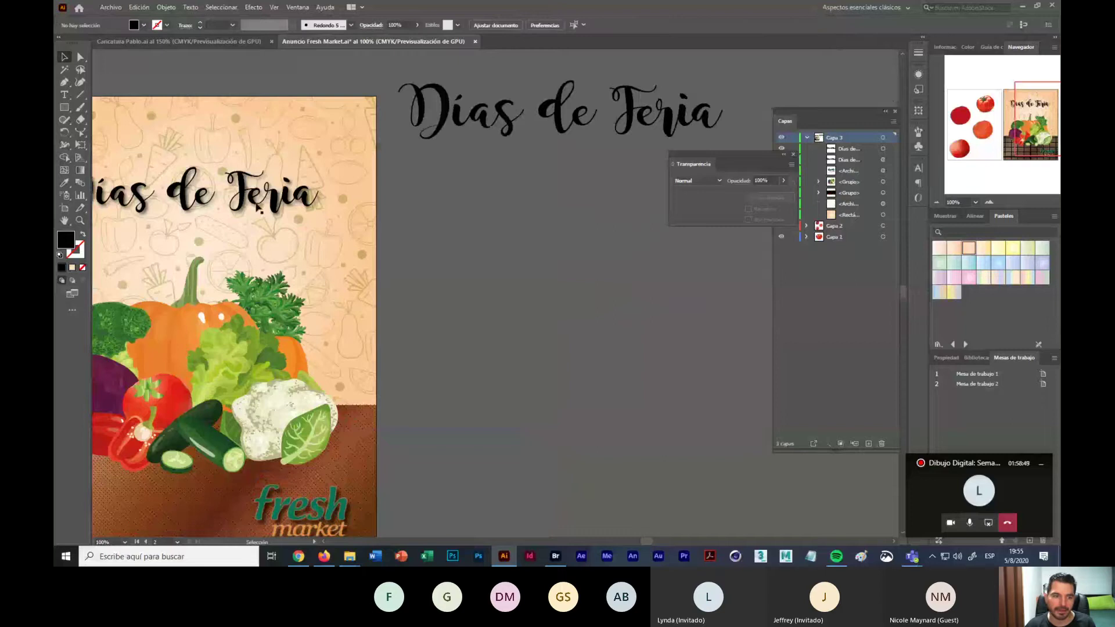
Step: Move the shadowed title off the artboard and place the plain Magnolia Sky copy on the advert in its place
drag(312, 203, 655, 266)
drag(491, 283, 177, 203)
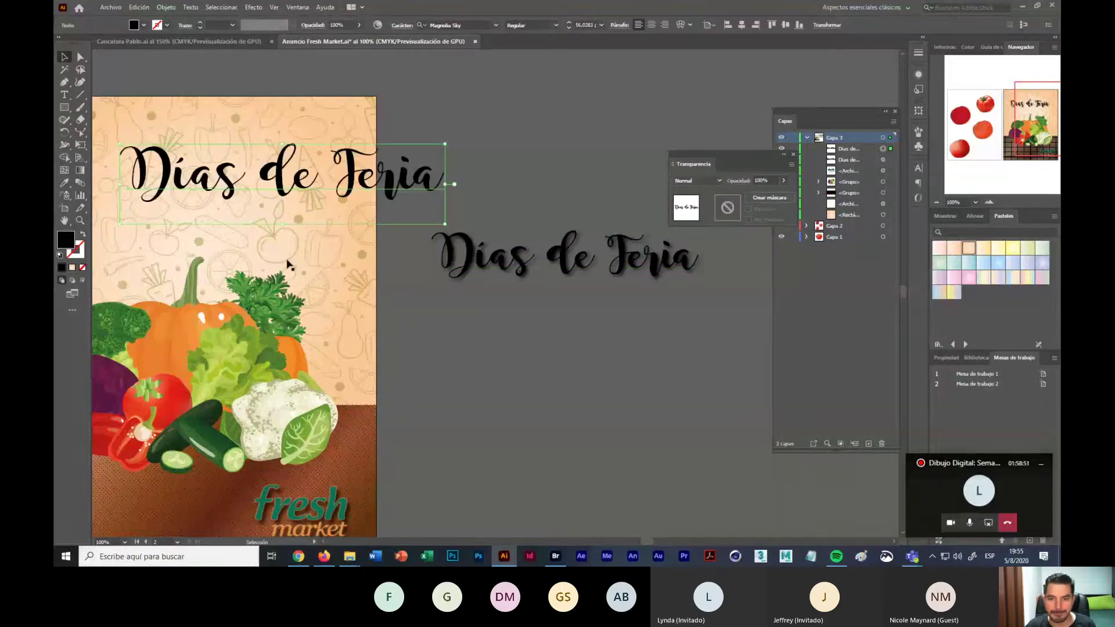
scroll(485, 199, left, 4)
drag(485, 198, 408, 195)
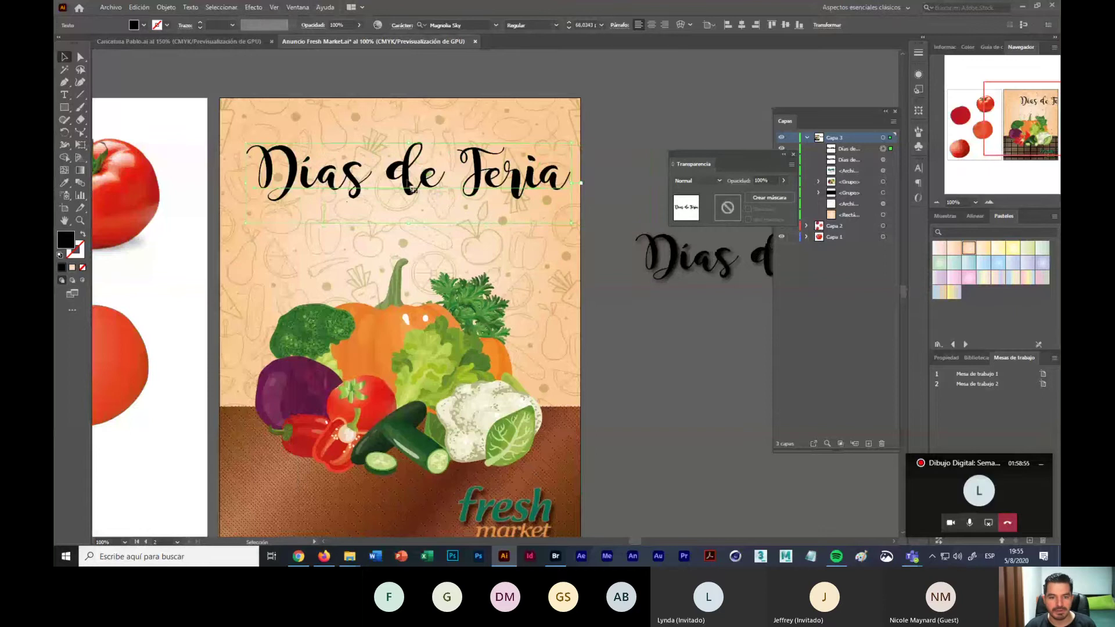
Step: Shrink the plain title to about 63 pt and centre it above the vegetables
mouse_move(572, 144)
mouse_down()
mouse_move(557, 162)
mouse_move(572, 145)
mouse_up()
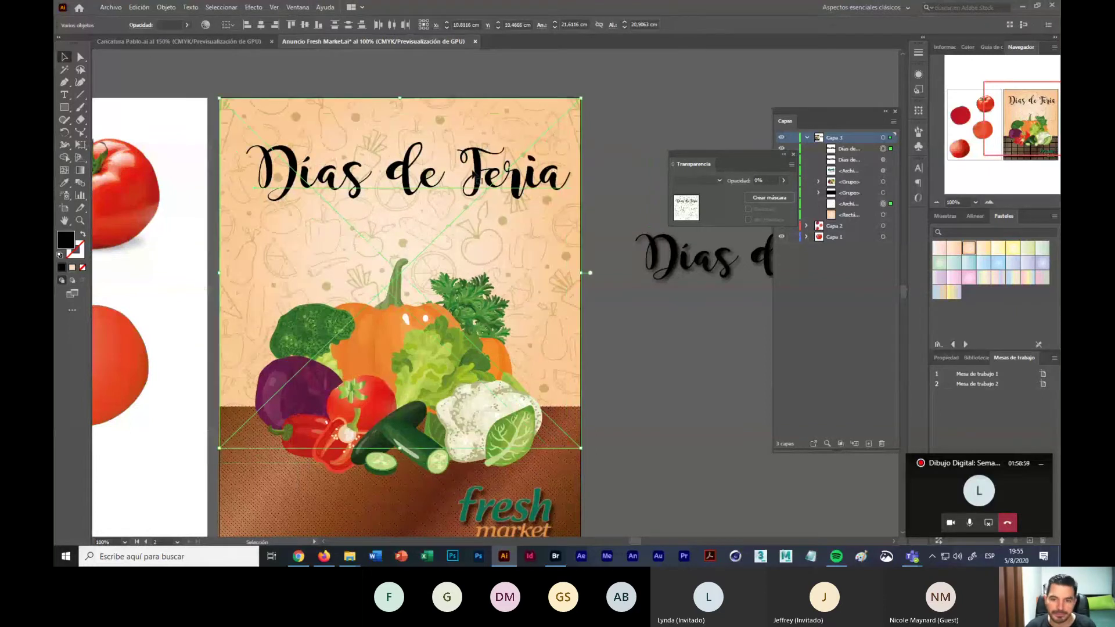
click(477, 168)
click(605, 164)
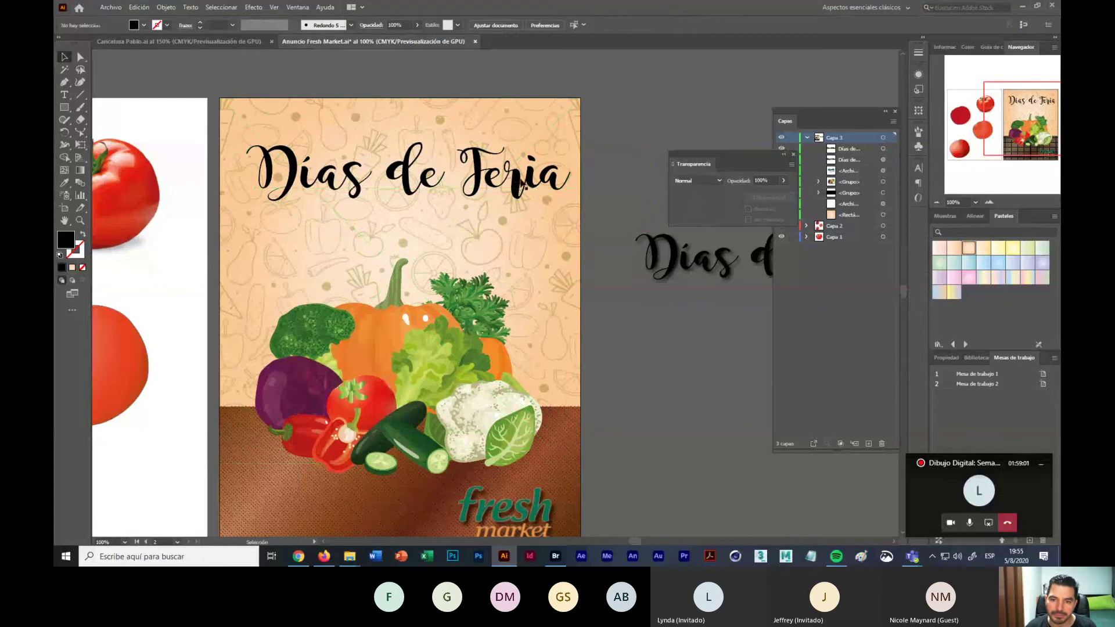
click(543, 158)
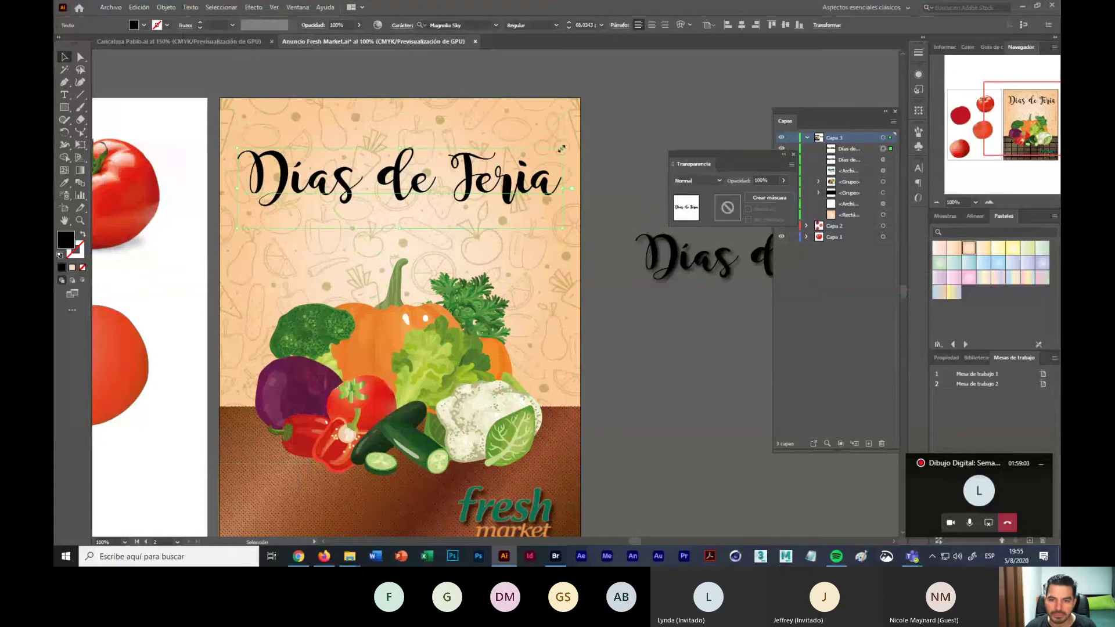
drag(543, 158, 540, 156)
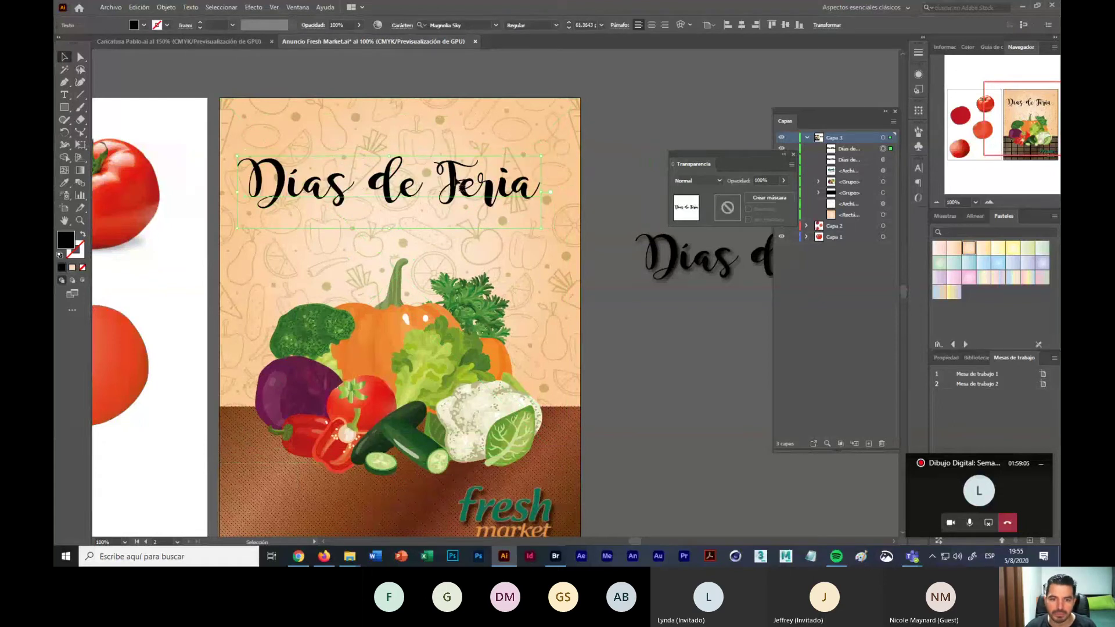
drag(407, 180, 412, 173)
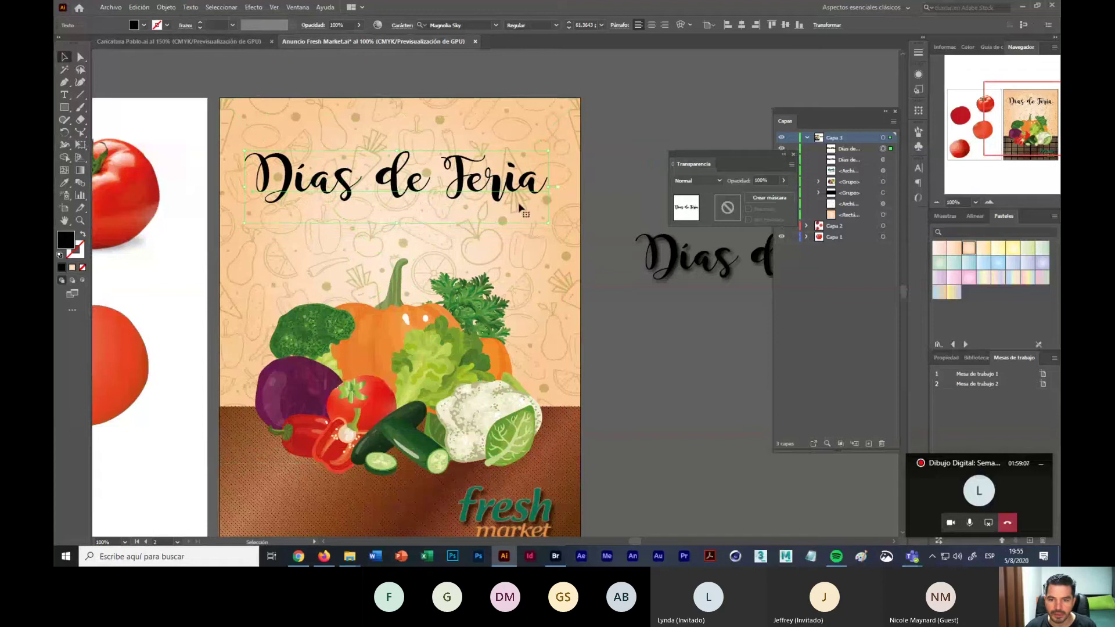
Step: Show the graphic styles (Estilos gráficos) and detach their panel beside the advert
scroll(552, 301, down, 2)
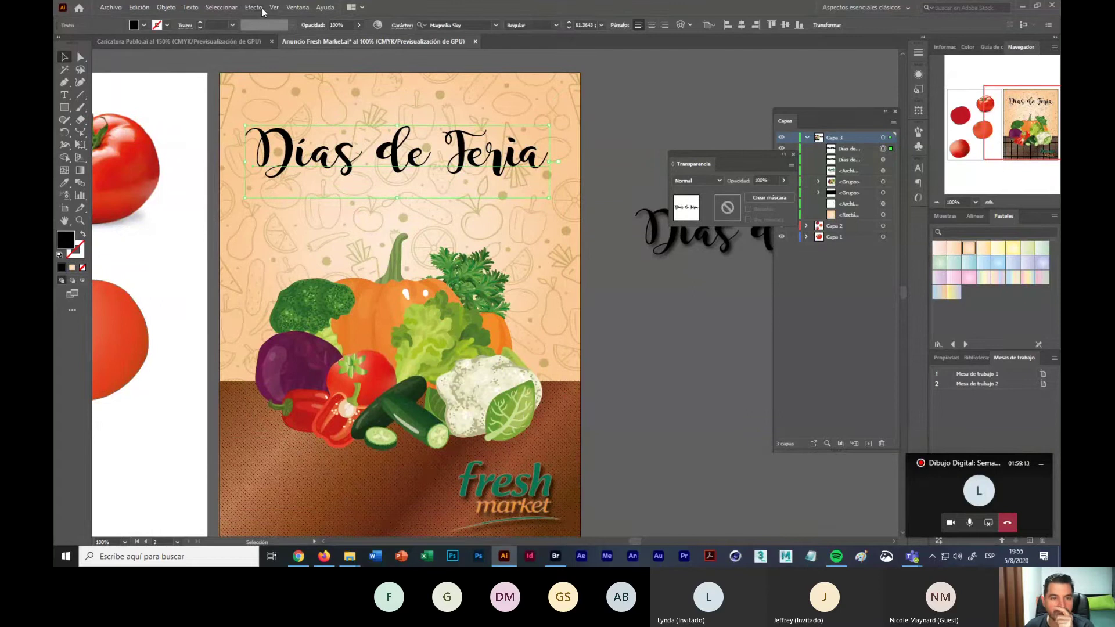
click(295, 8)
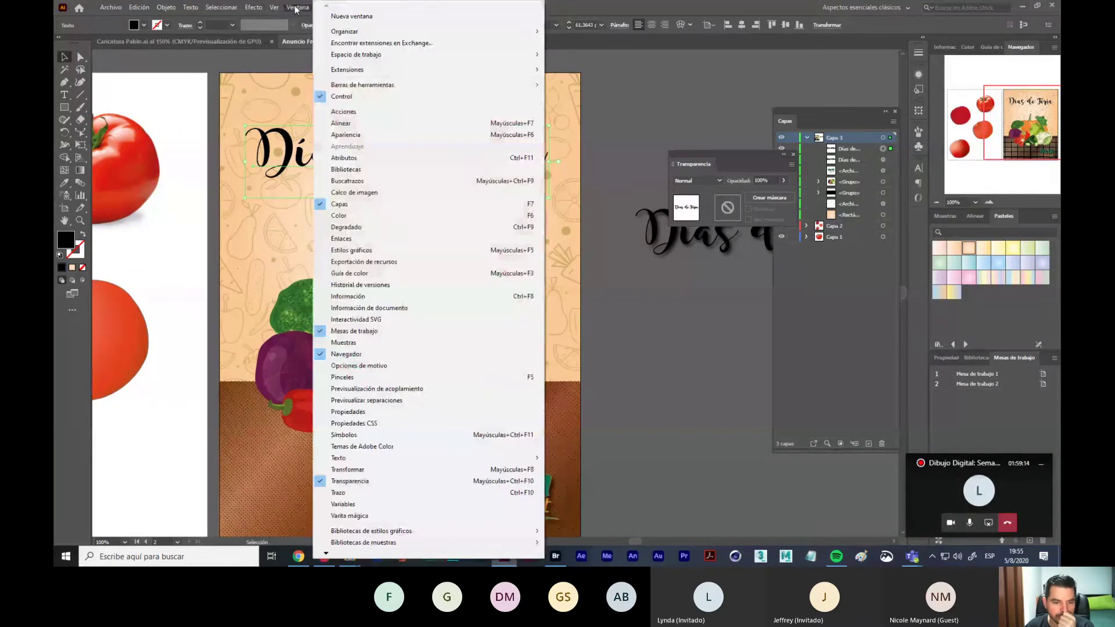
click(377, 255)
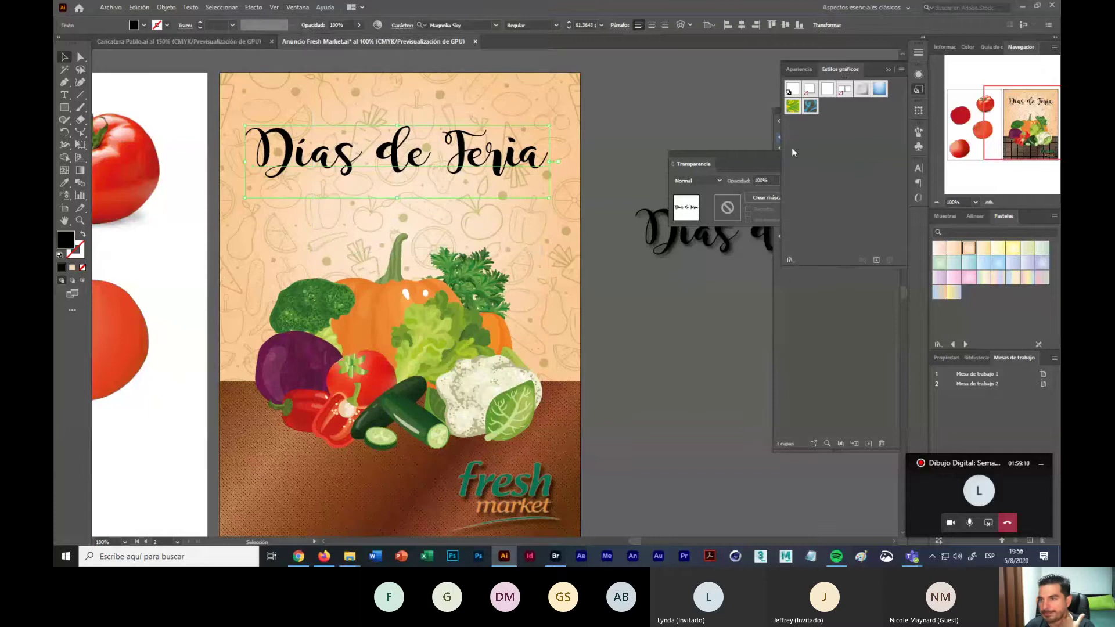
drag(836, 69, 651, 295)
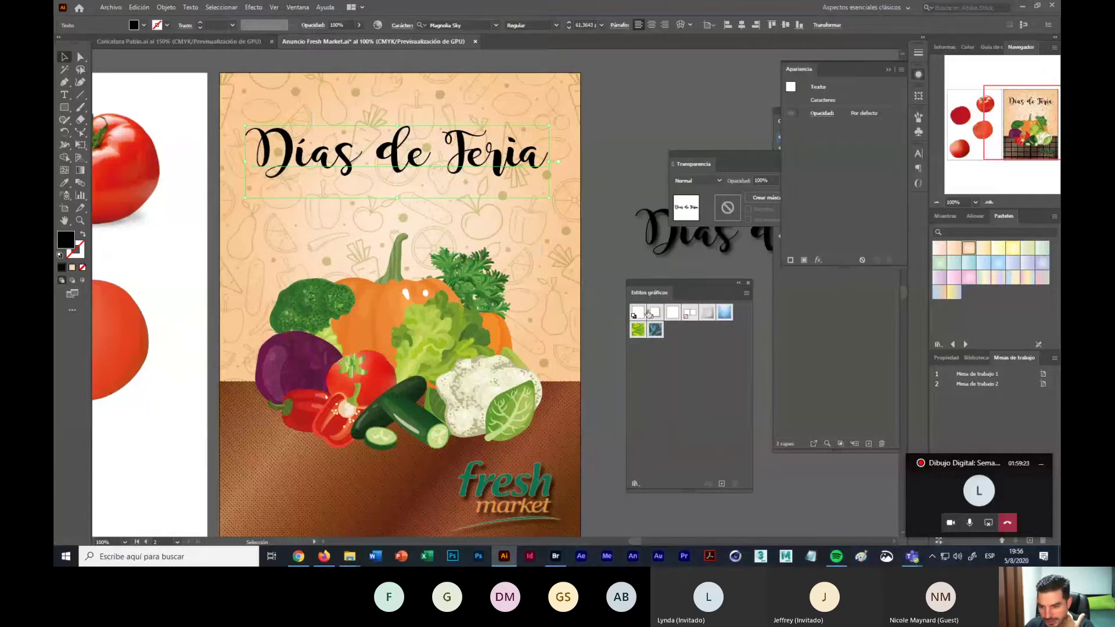
Step: Capture a screen snip showing the Estilos gráficos entry in the Ventana list, and open it in Recorte y anotación
click(300, 8)
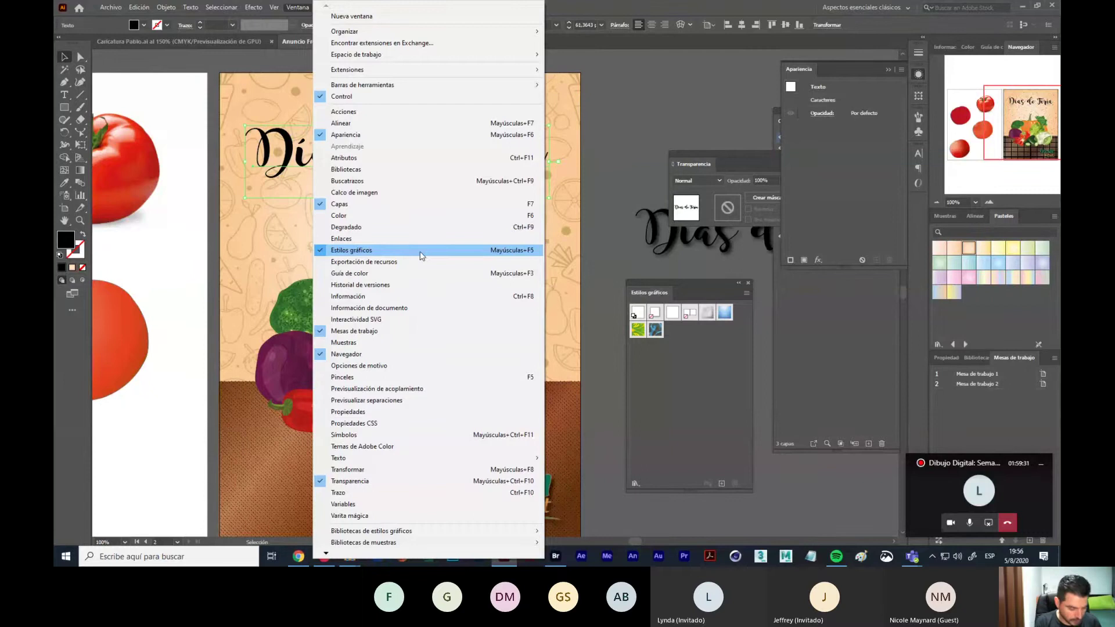
key(super+shift+s)
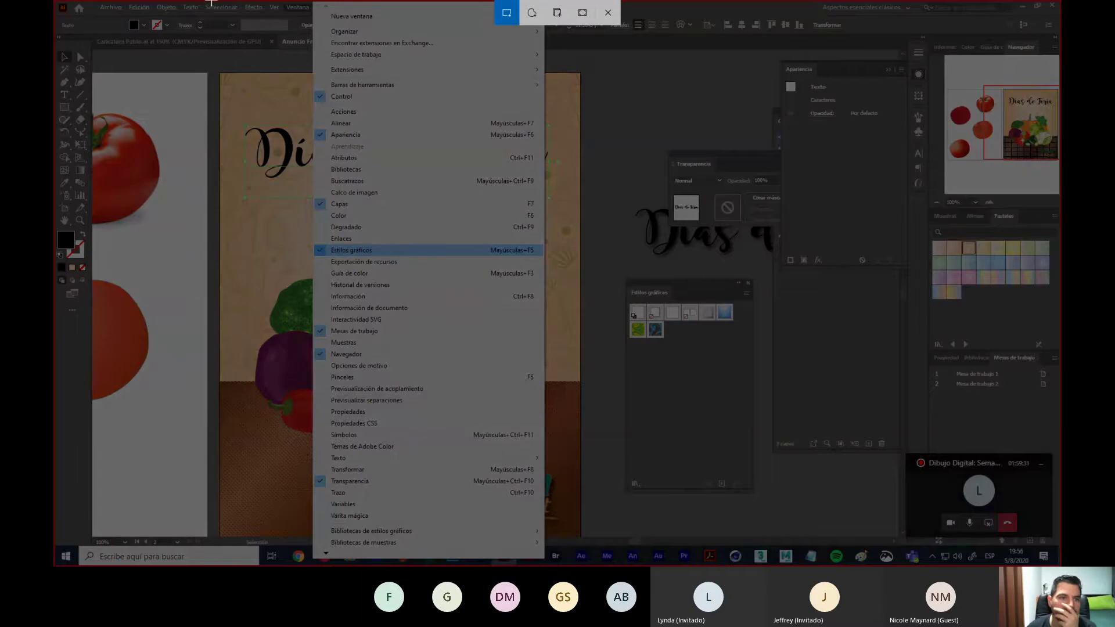
drag(202, 2, 771, 526)
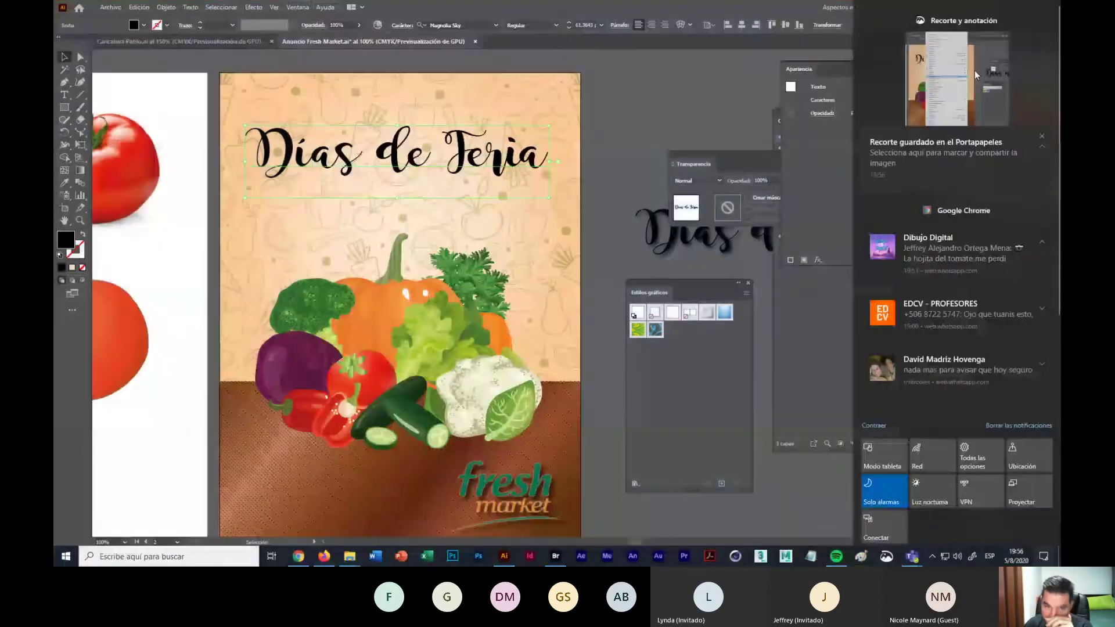
click(964, 58)
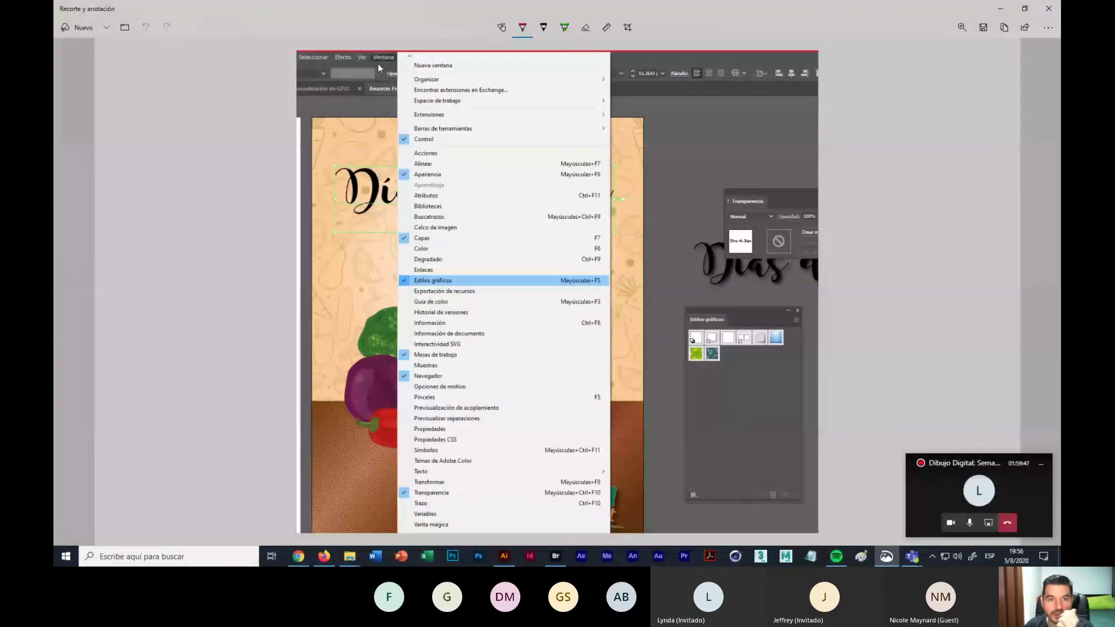
Step: Circle Ventana in red on the snip and draw arrows from it to Estilos gráficos and on to the floating panel
mouse_move(379, 64)
mouse_down()
mouse_move(407, 61)
mouse_move(386, 47)
mouse_move(366, 60)
mouse_move(401, 63)
mouse_move(483, 264)
mouse_move(473, 259)
mouse_move(482, 268)
mouse_move(492, 249)
mouse_up()
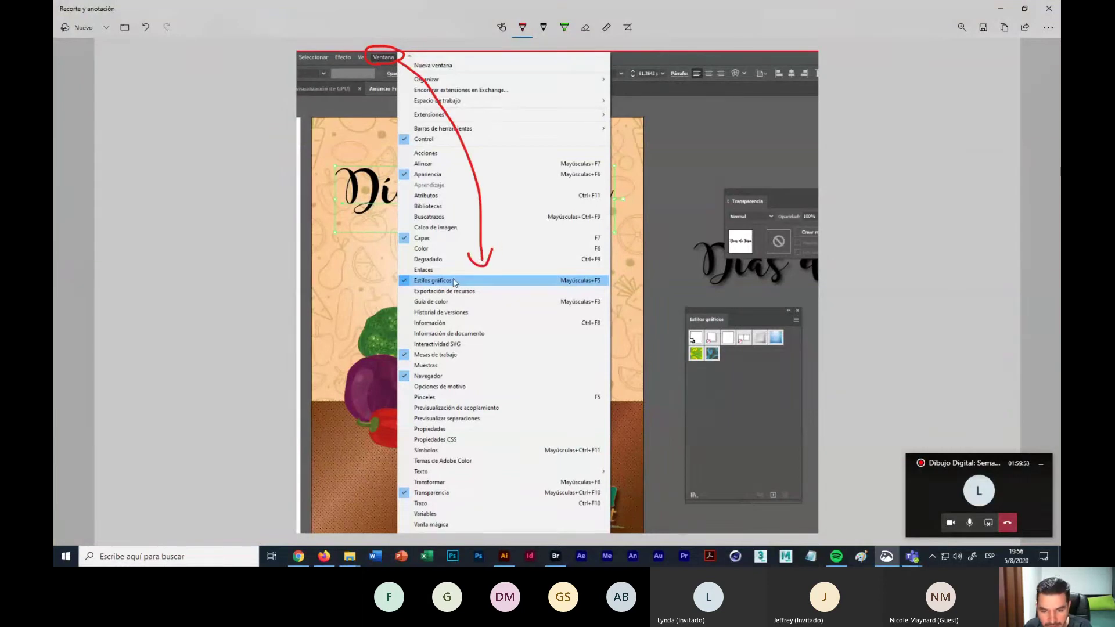
mouse_move(523, 295)
mouse_down()
mouse_move(582, 307)
mouse_move(731, 293)
mouse_up()
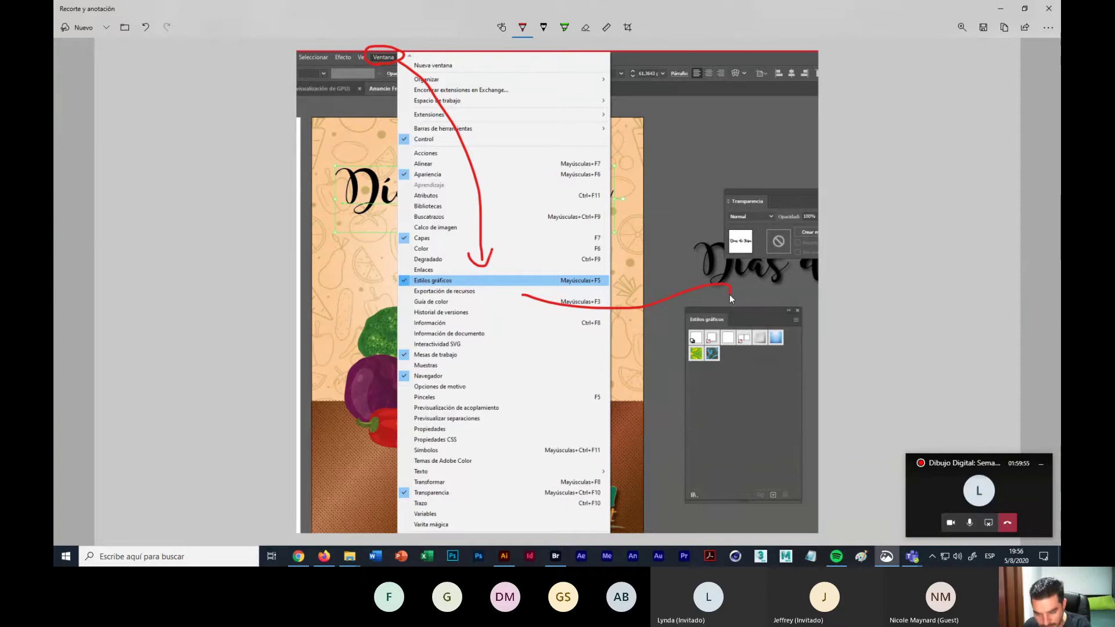
key(ctrl+z)
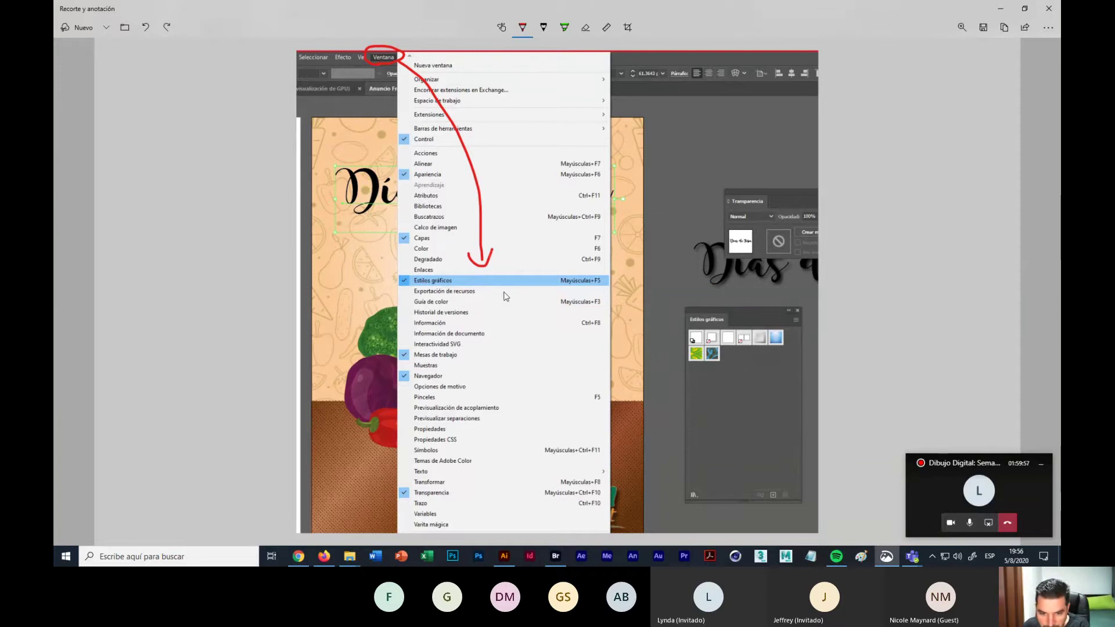
mouse_move(503, 291)
mouse_down()
mouse_move(516, 317)
mouse_move(736, 399)
mouse_move(755, 383)
mouse_up()
drag(767, 402, 737, 397)
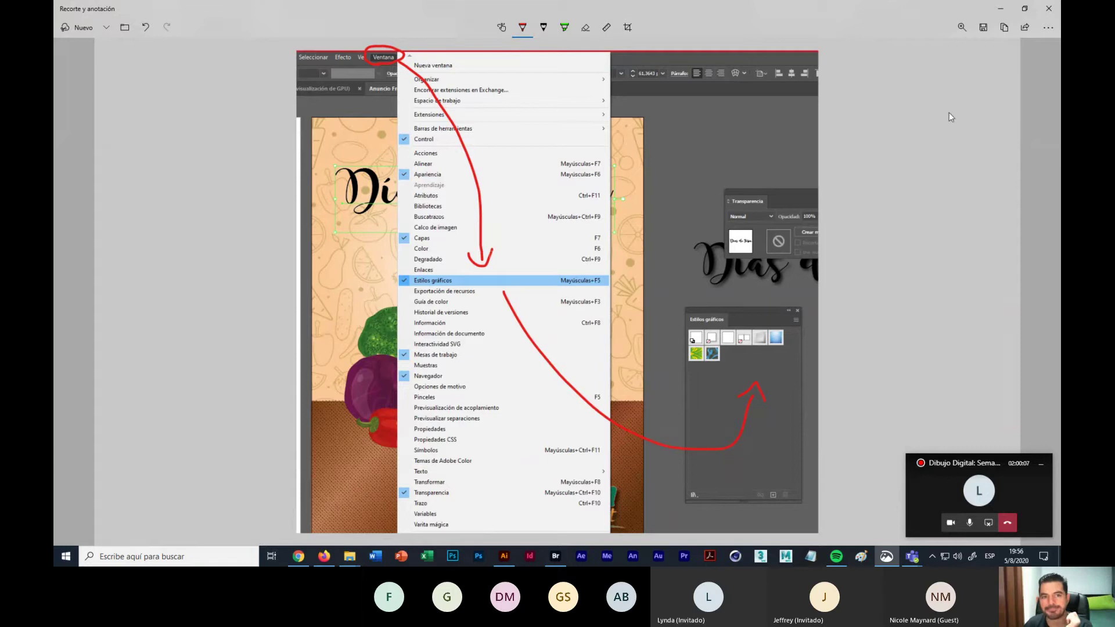
Step: Save the annotated snip as the PNG "Estilos Gráficos" in Descargas and close Recorte y anotación
click(983, 28)
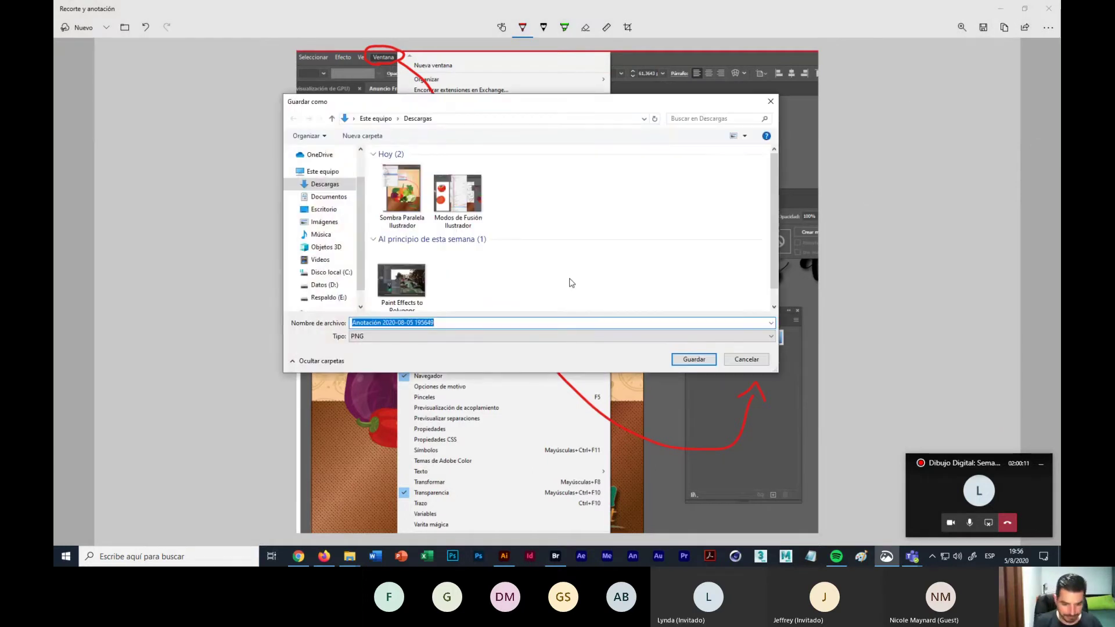
text(Estilos Gr)
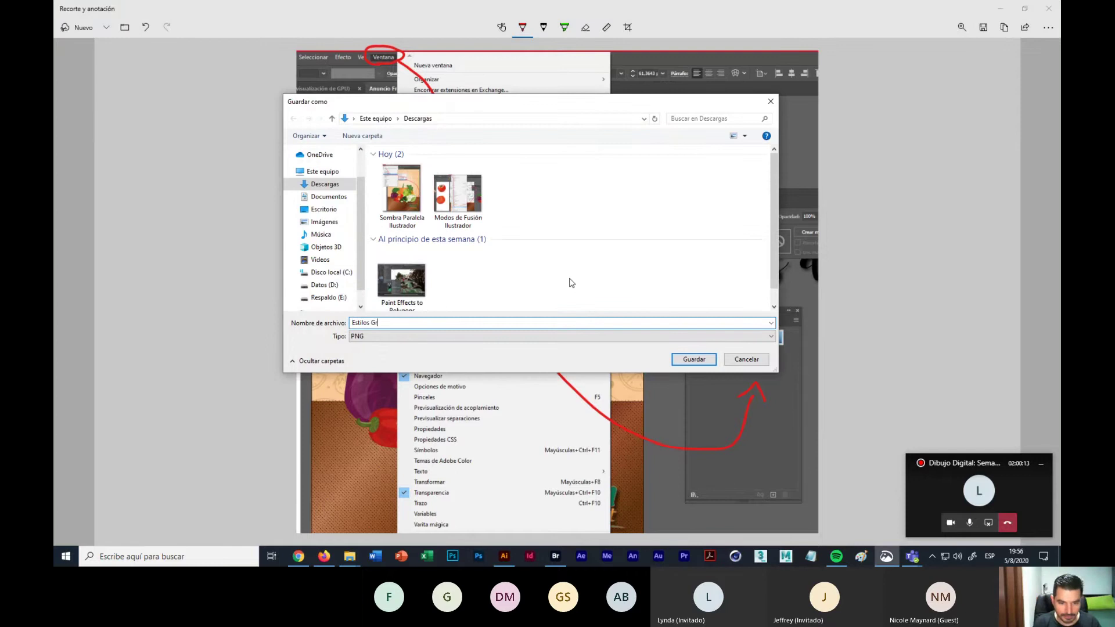
text(áfic)
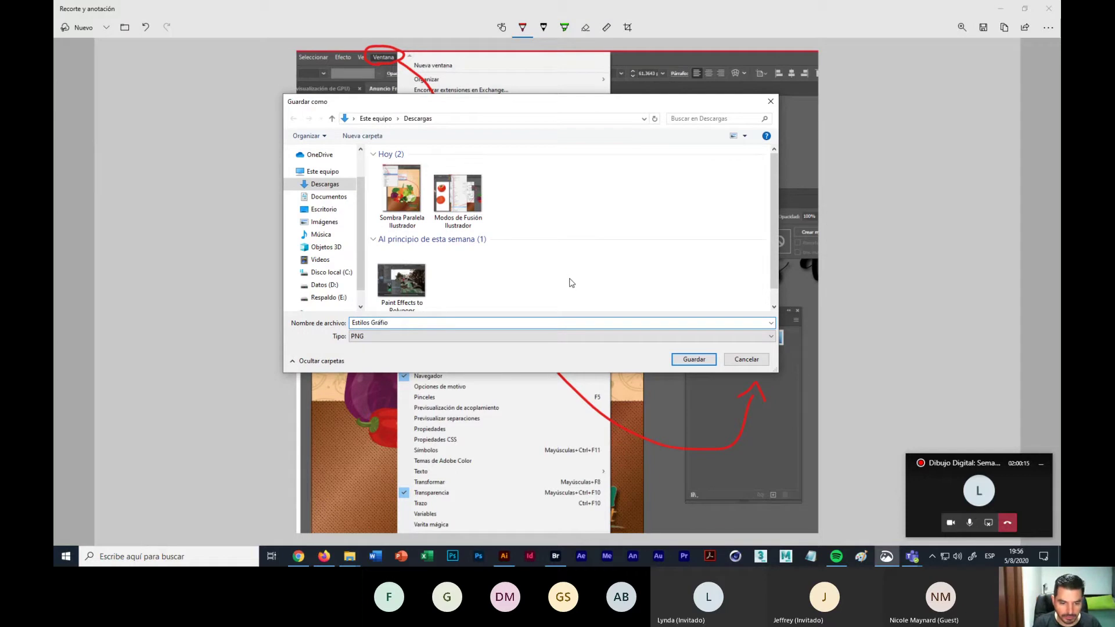
text(os)
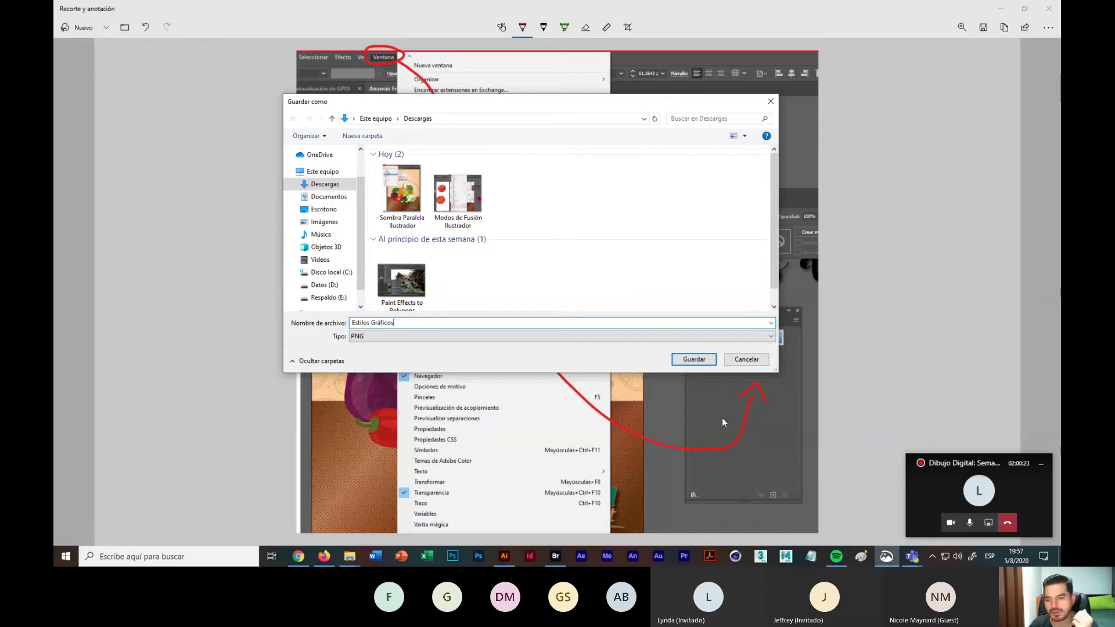
click(708, 358)
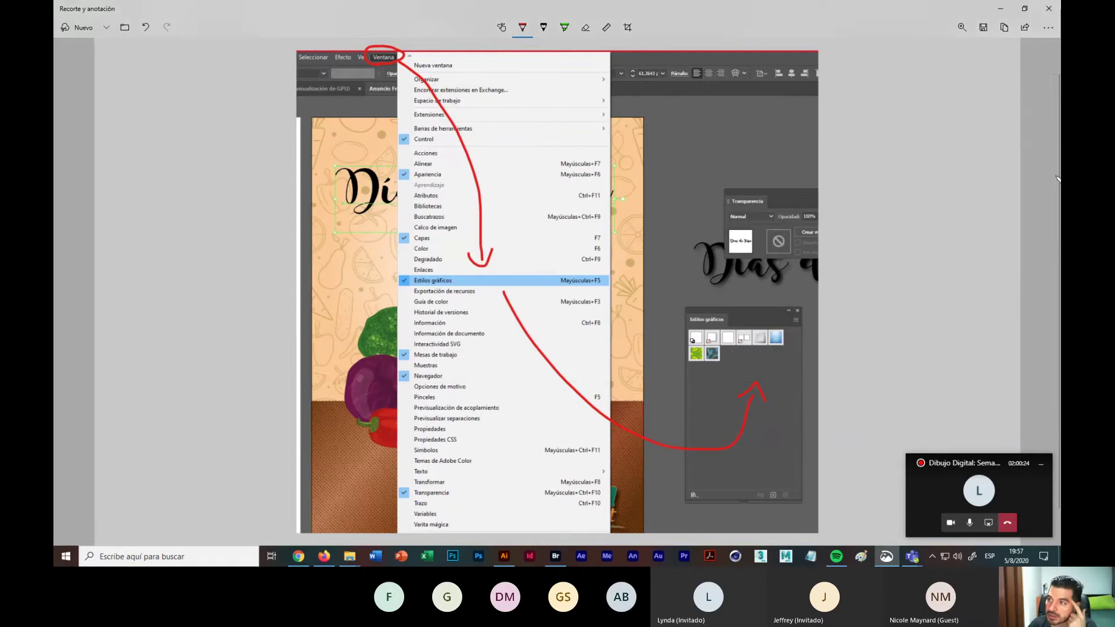
click(1050, 9)
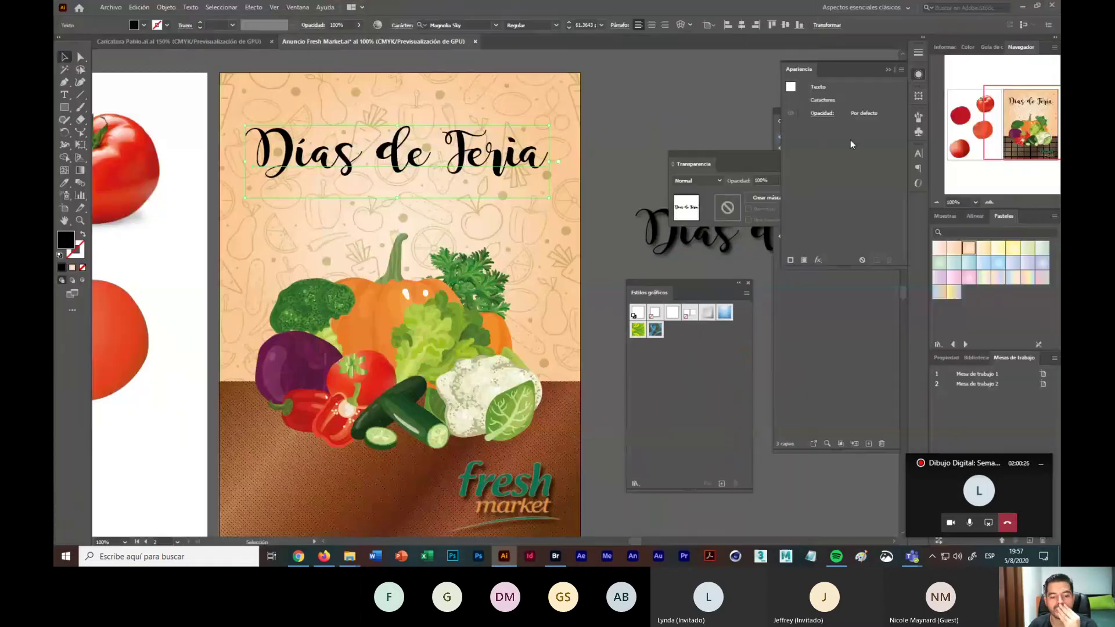
Step: Switch to Chrome, close the Google Fonts, UrbanFonts and DaFont tabs, and view the latest advert picture in the Dibujo Digital WhatsApp chat
key(alt+Tab)
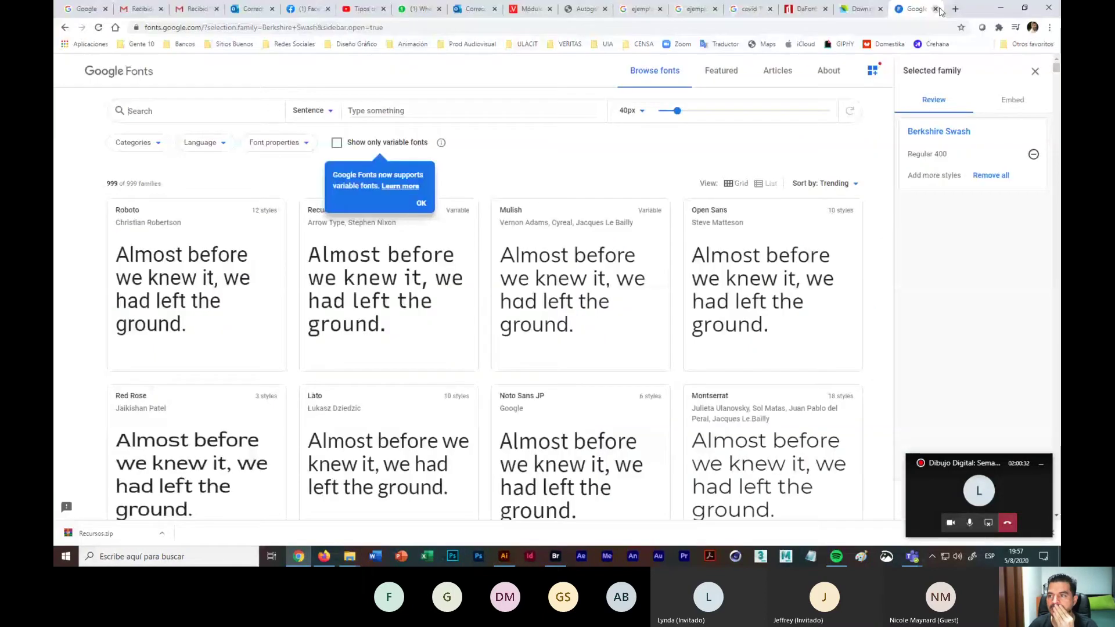
click(935, 8)
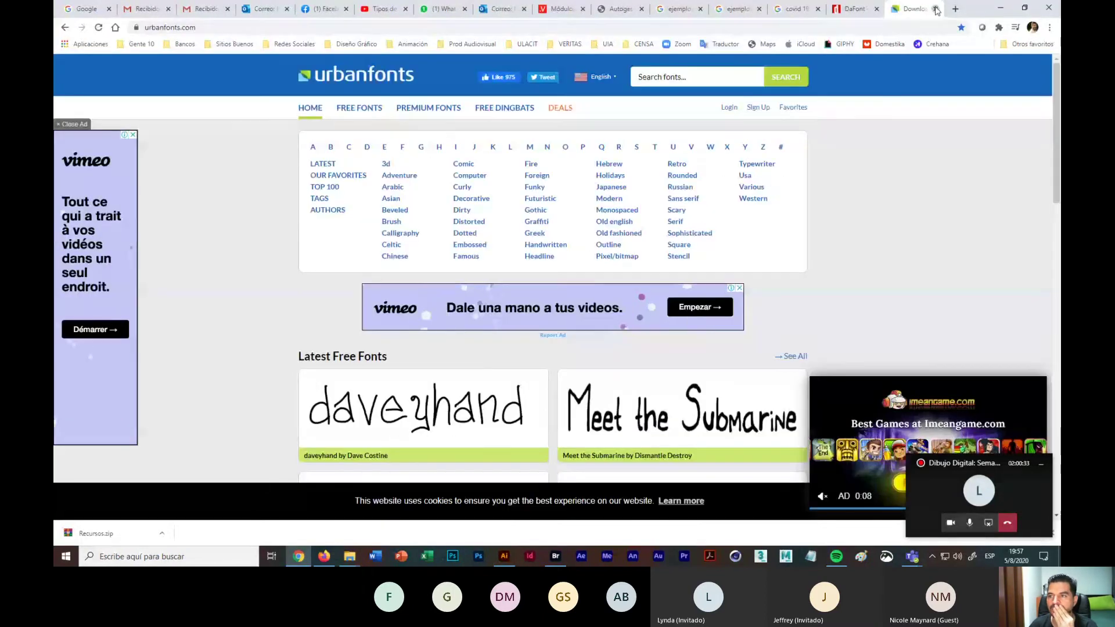
click(936, 8)
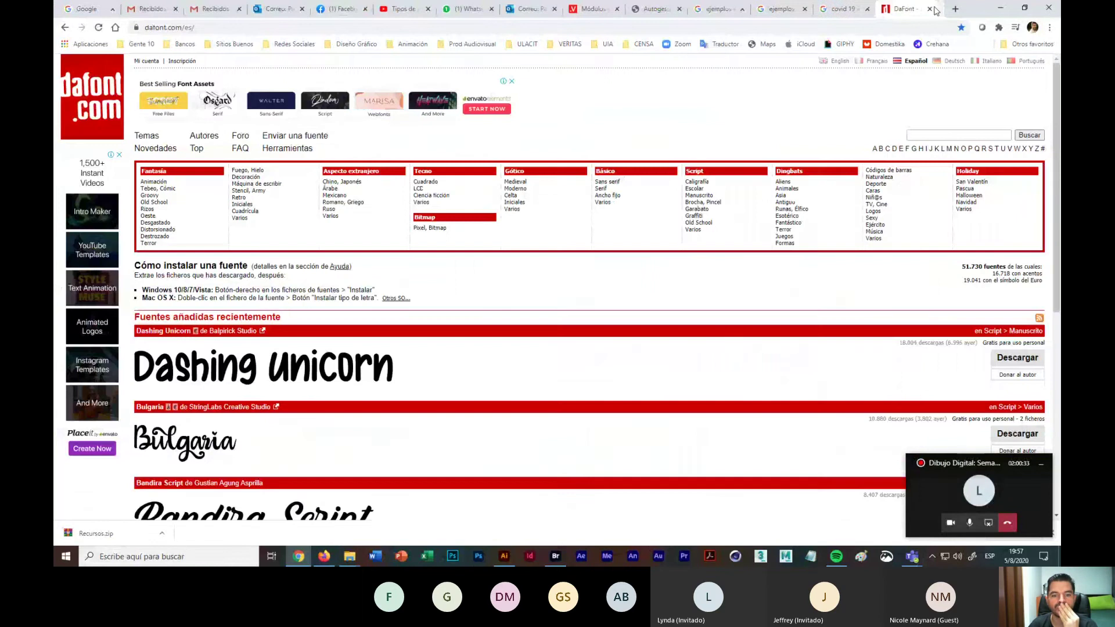
click(935, 9)
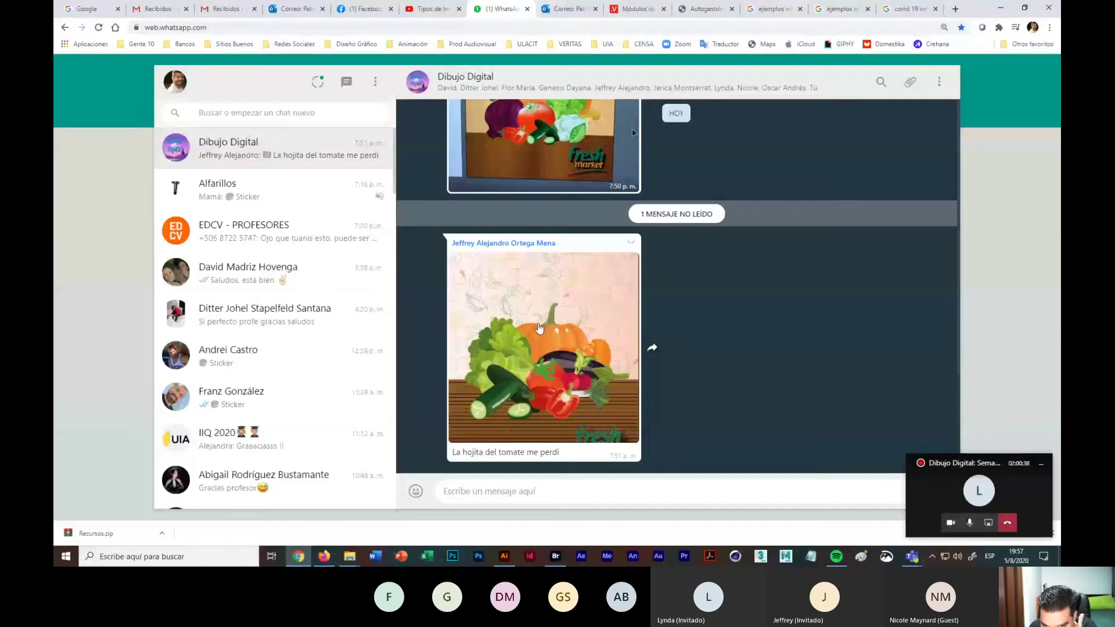
click(635, 304)
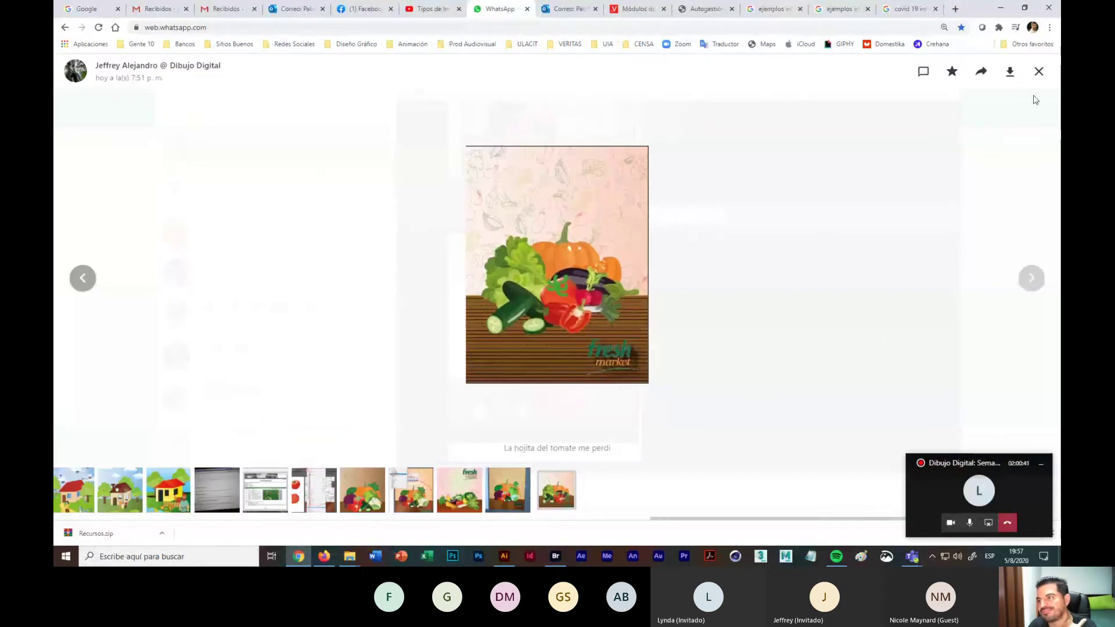
click(1039, 74)
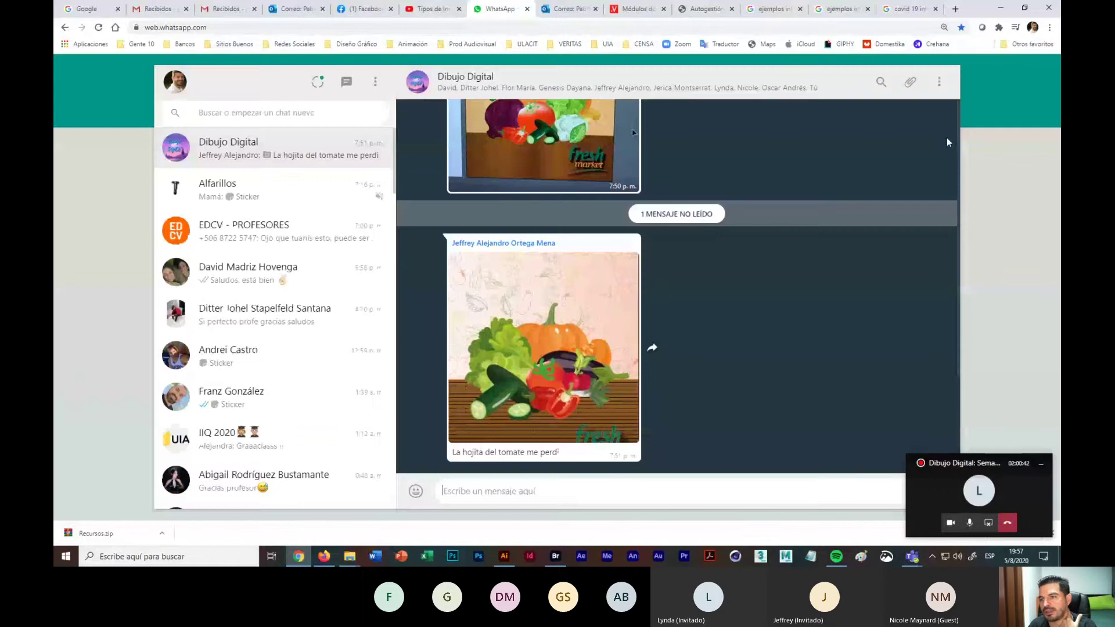
Step: Send the Estilos Gráficos image to the Dibujo Digital group with the caption "Estilos Gráficos en Ilustrador"
click(911, 81)
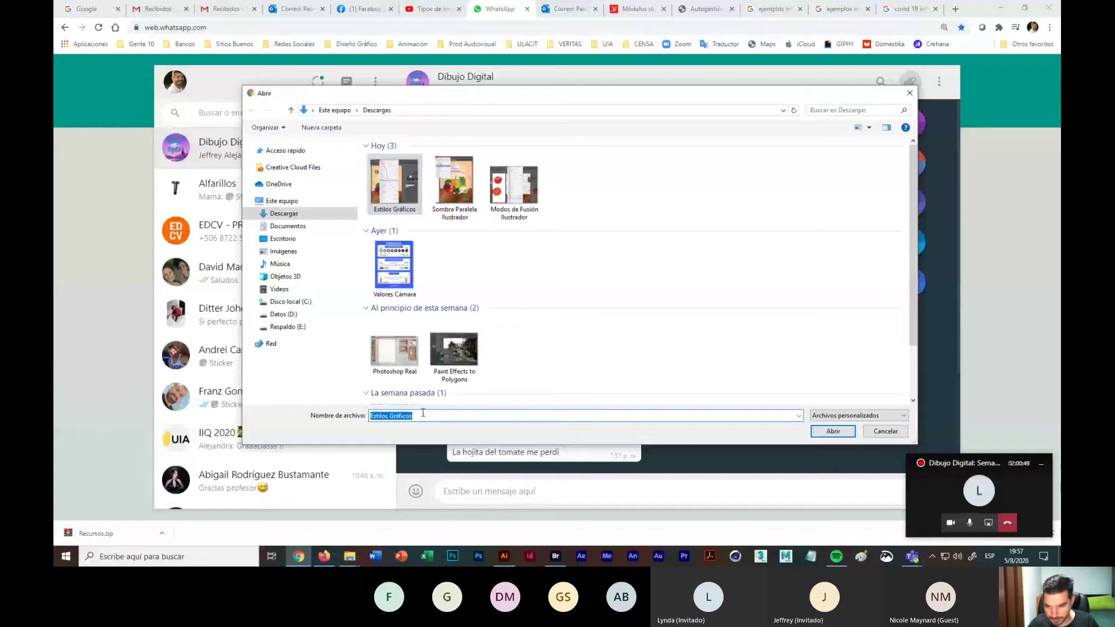
click(824, 436)
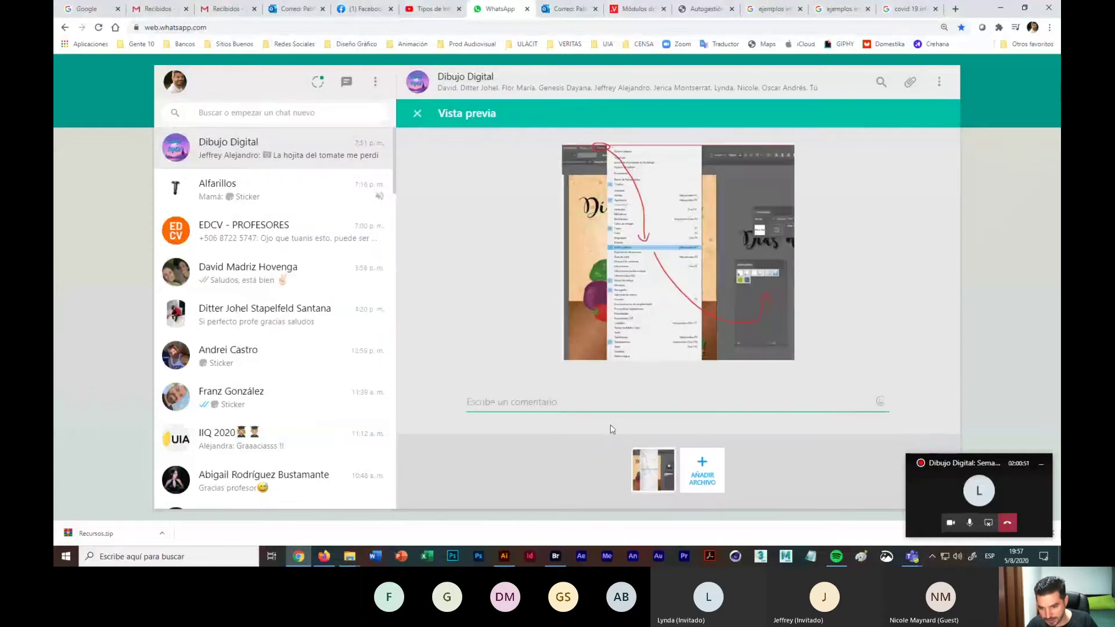
text(Estilos Gráficos)
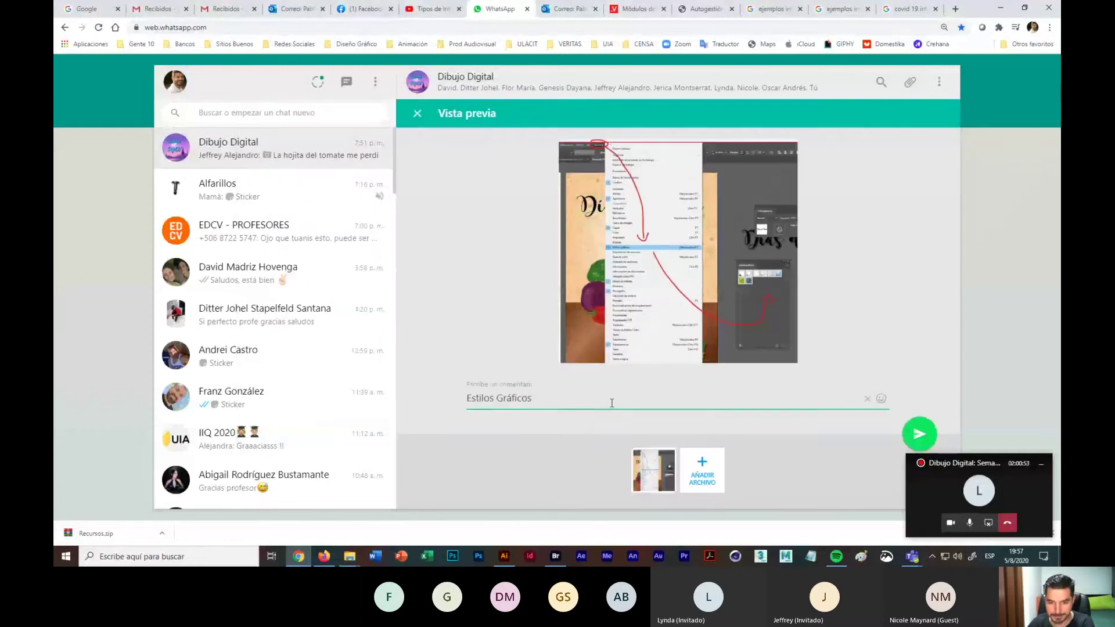
text(en)
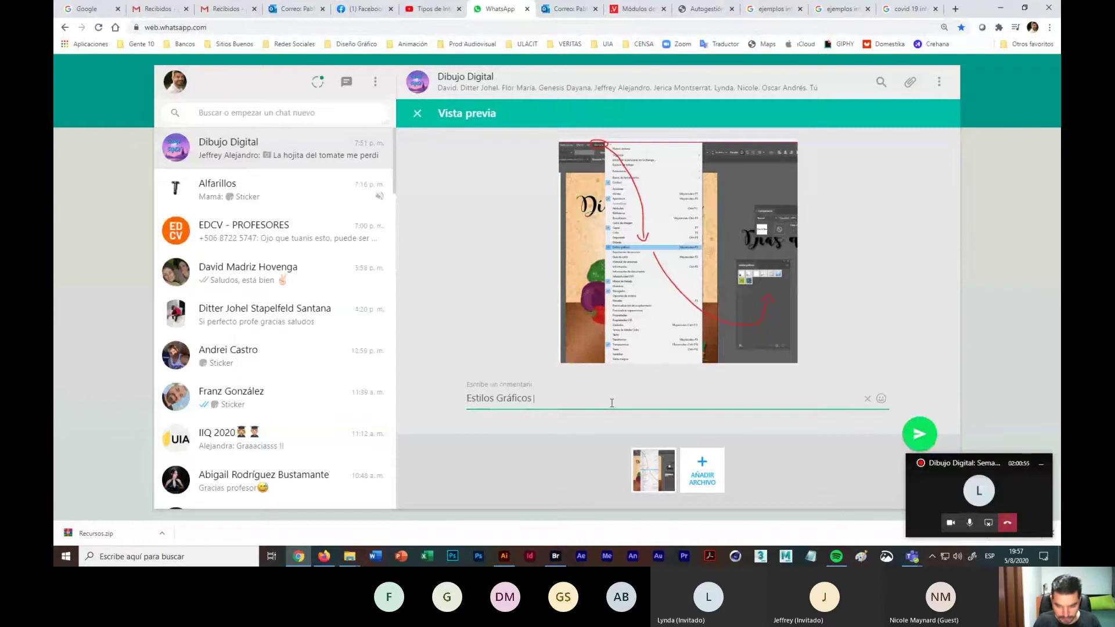
text( Ilustrador)
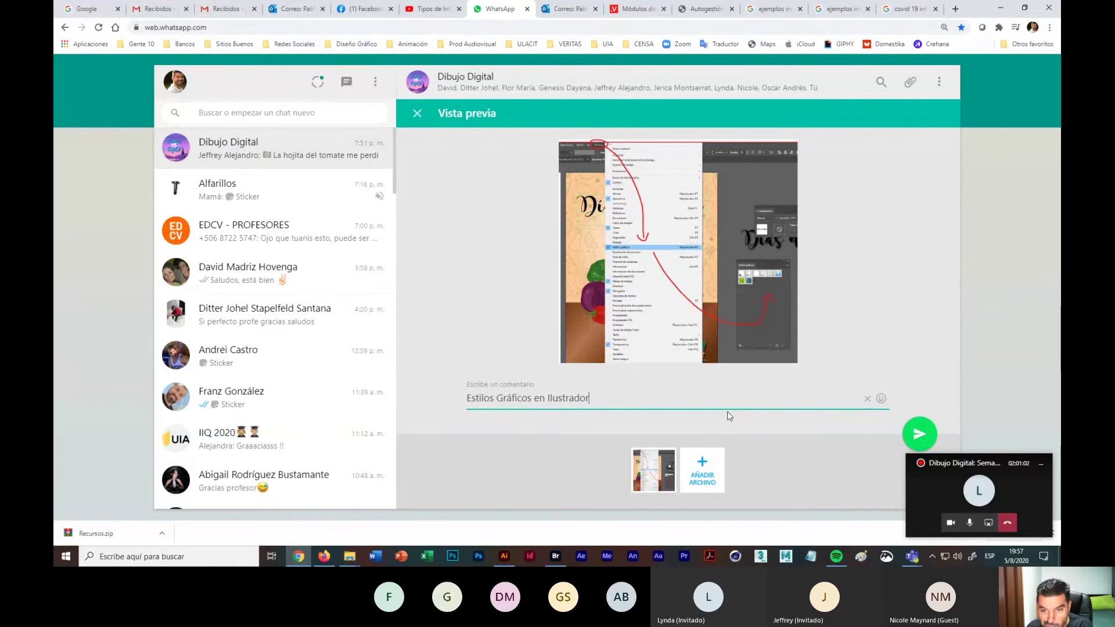
click(922, 435)
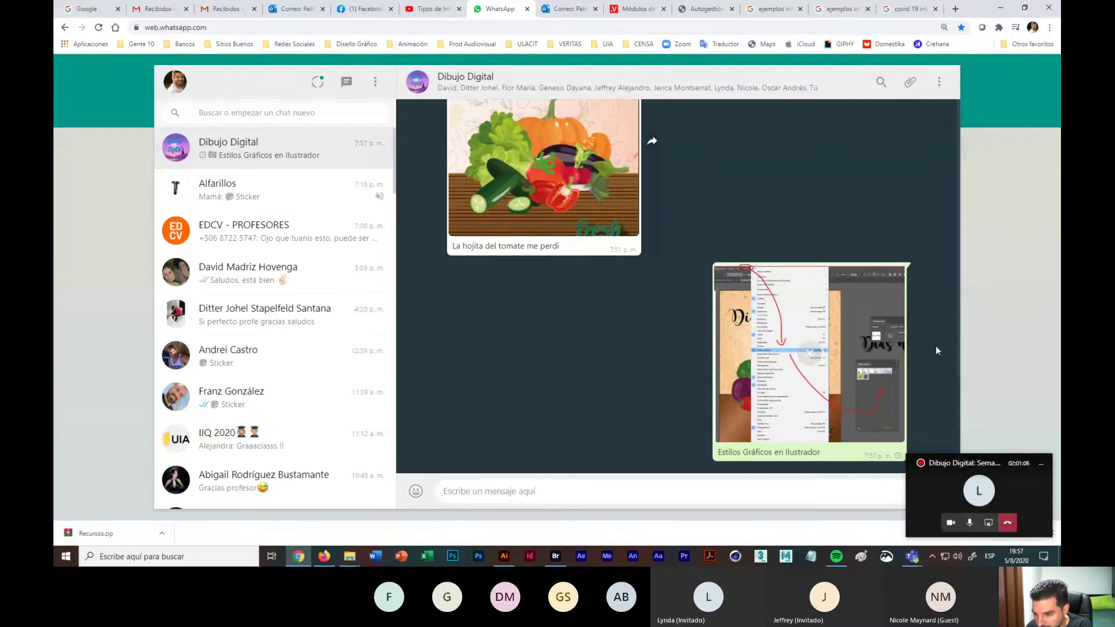
Step: Return to Illustrator and select the "Días de Feria" title above the vegetables
click(1003, 8)
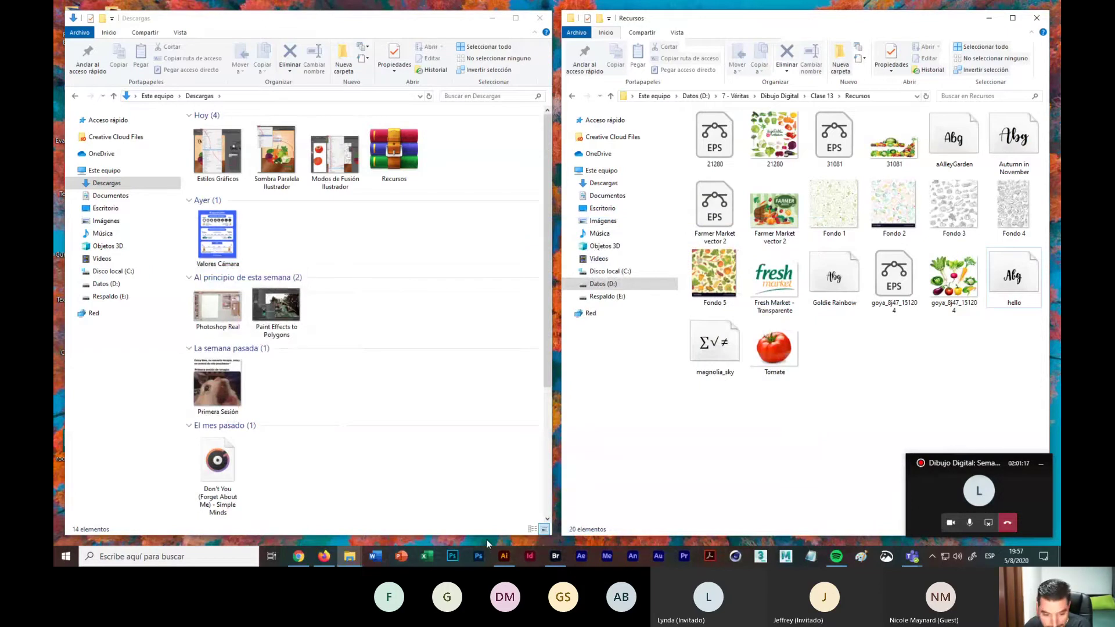
click(507, 557)
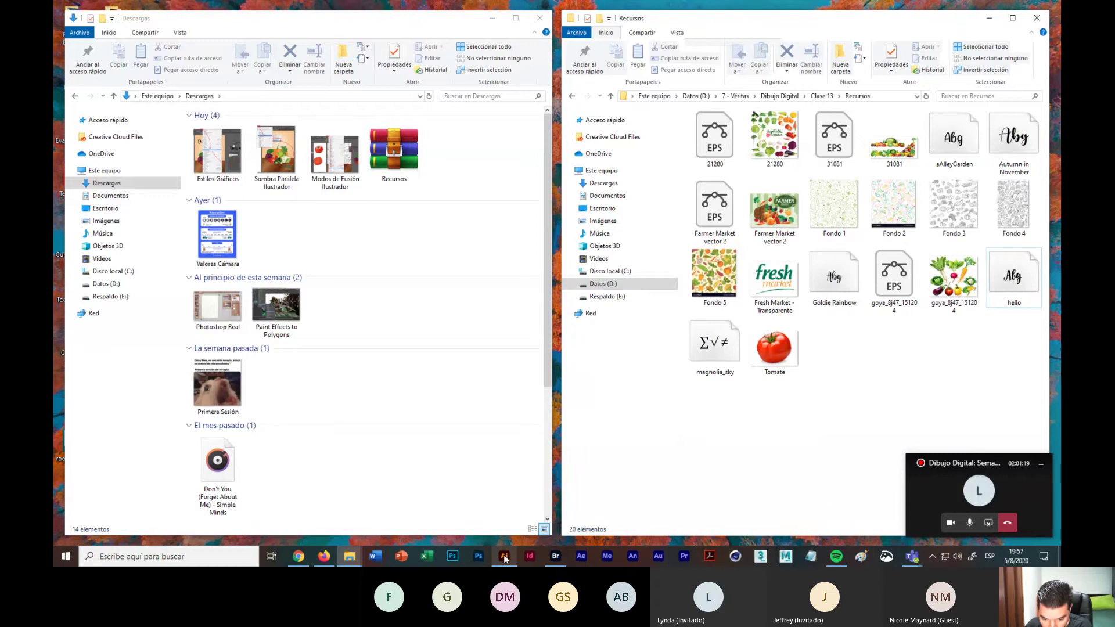
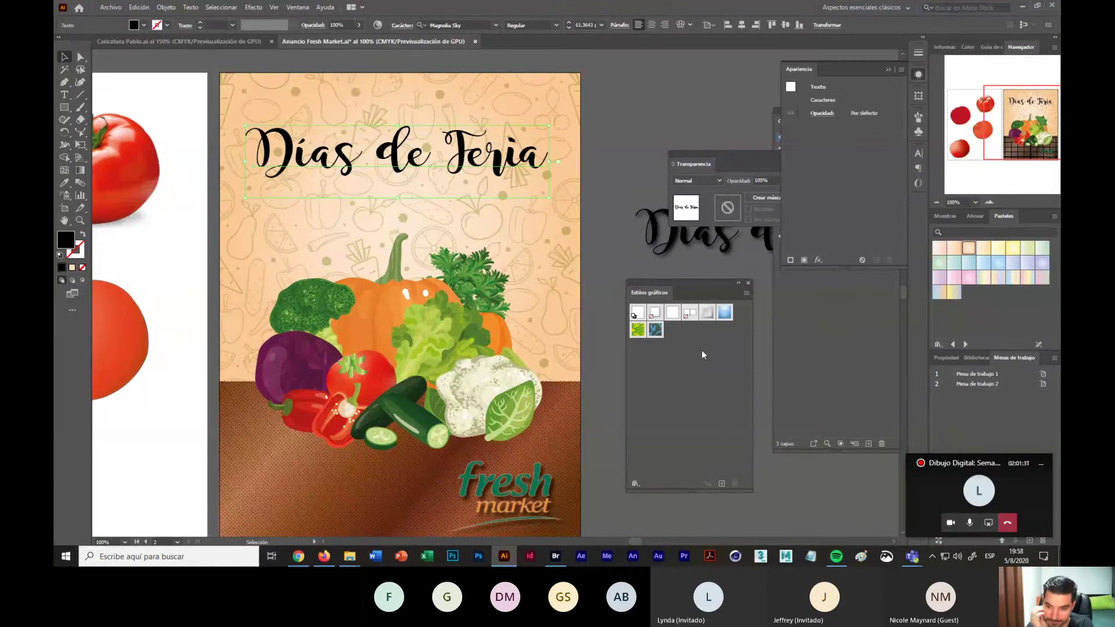
click(597, 155)
click(503, 174)
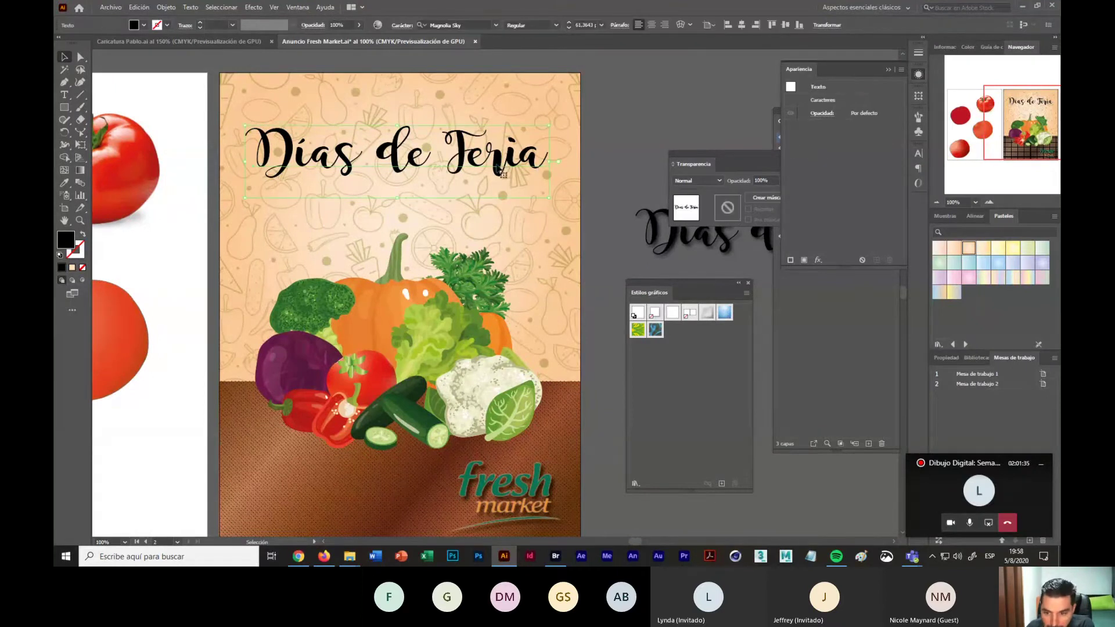
Step: Try the Sombra paralela, blue gradient, Follaje_GS and Pompadour_GS graphic styles on the title in turn
click(654, 315)
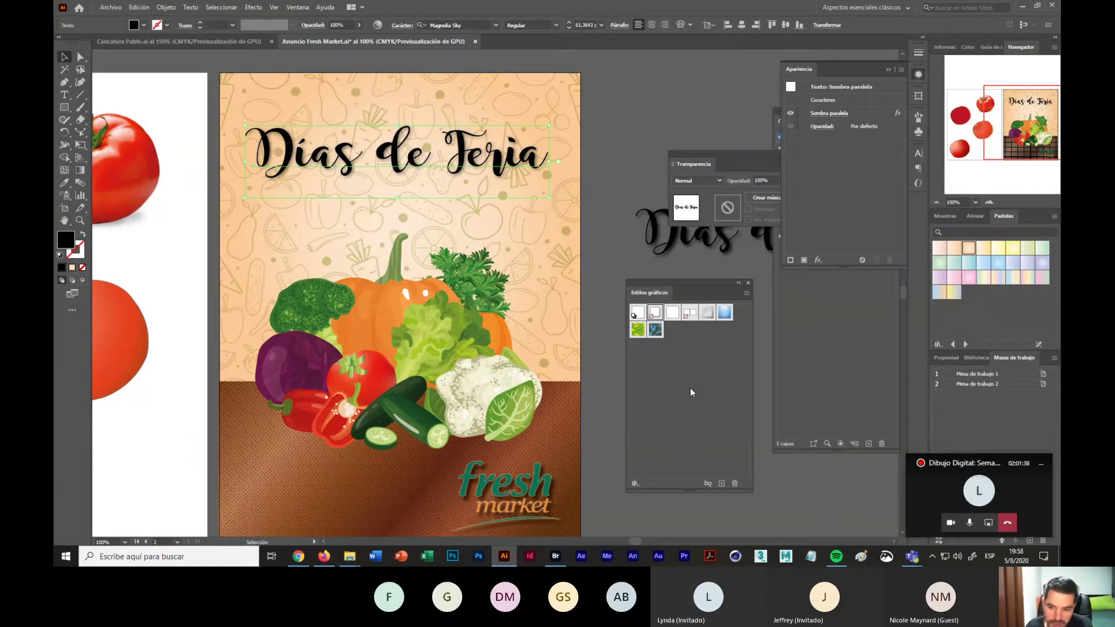
click(724, 314)
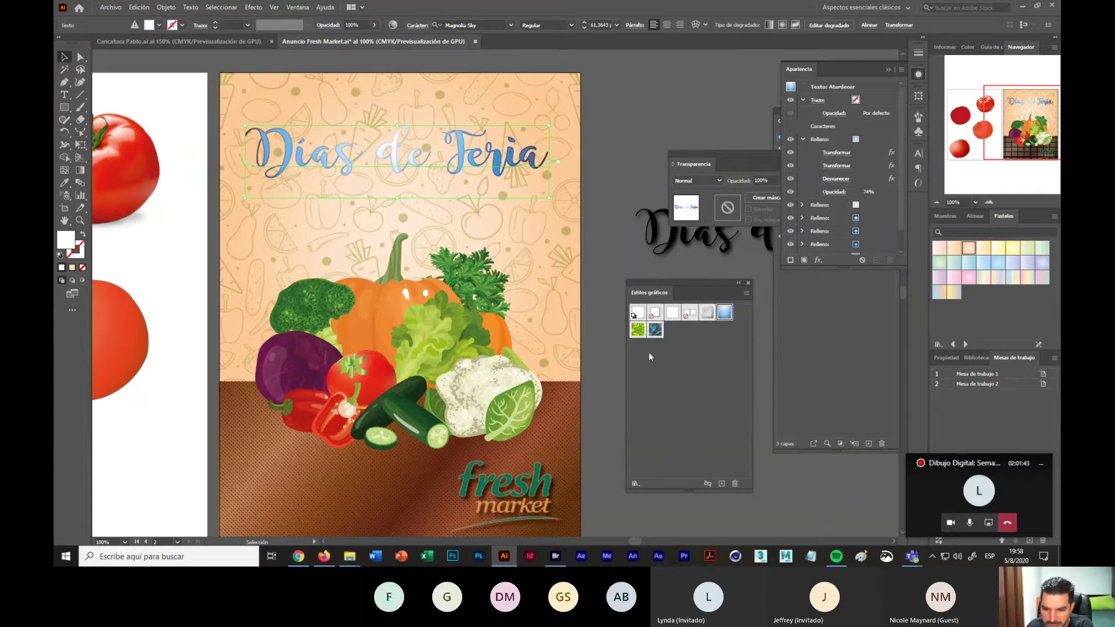
click(638, 329)
click(654, 331)
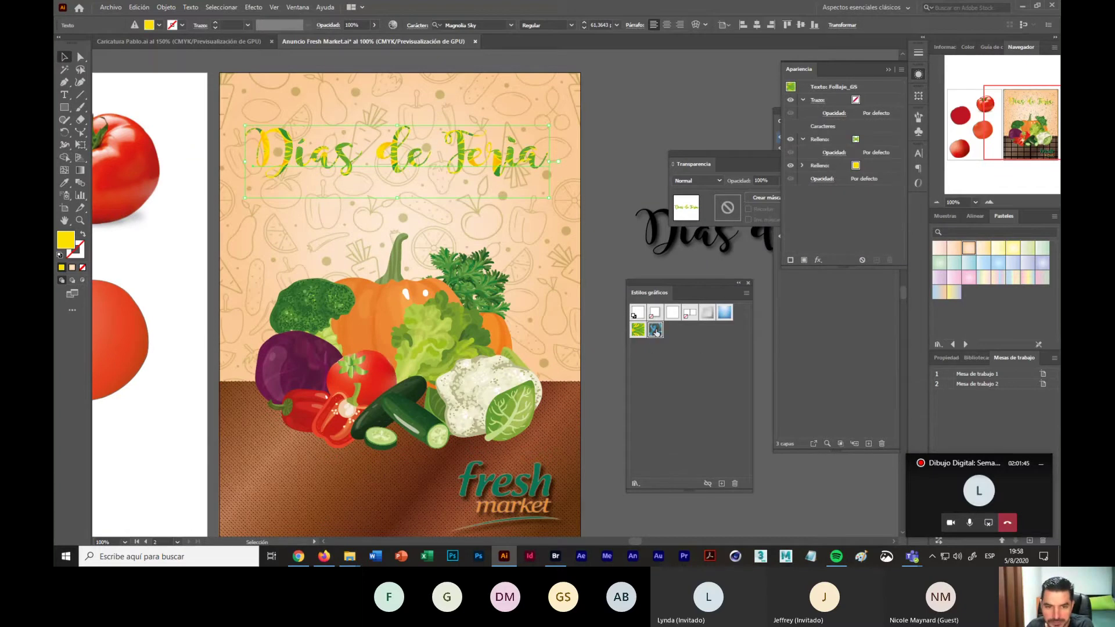
Step: Load the Botones y Rollovers style library and group it with the Estilos gráficos panel
click(637, 483)
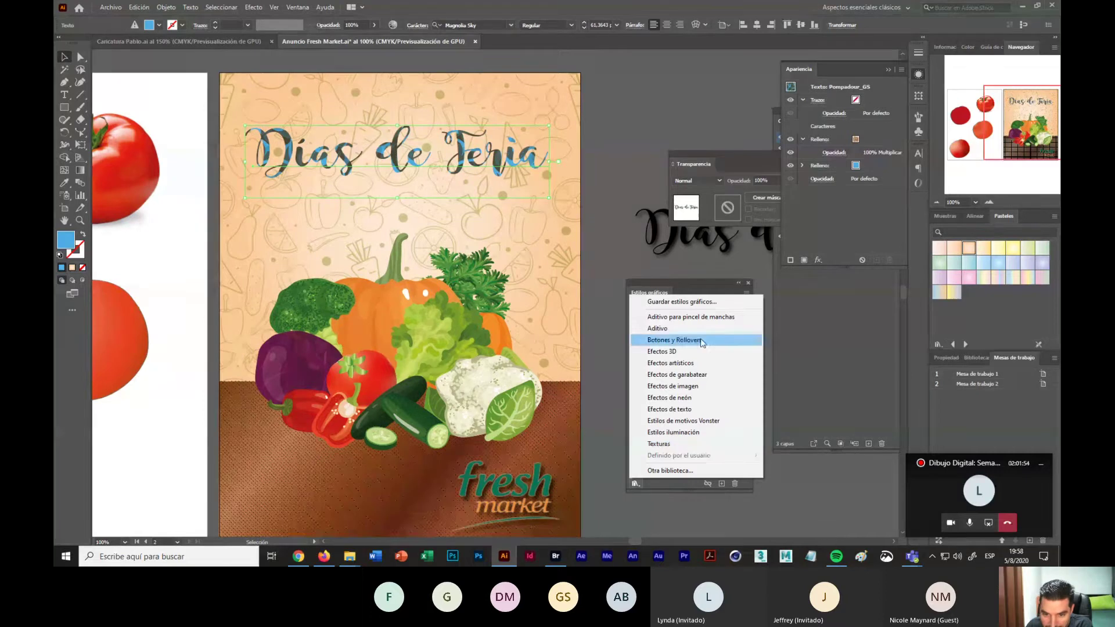
click(676, 341)
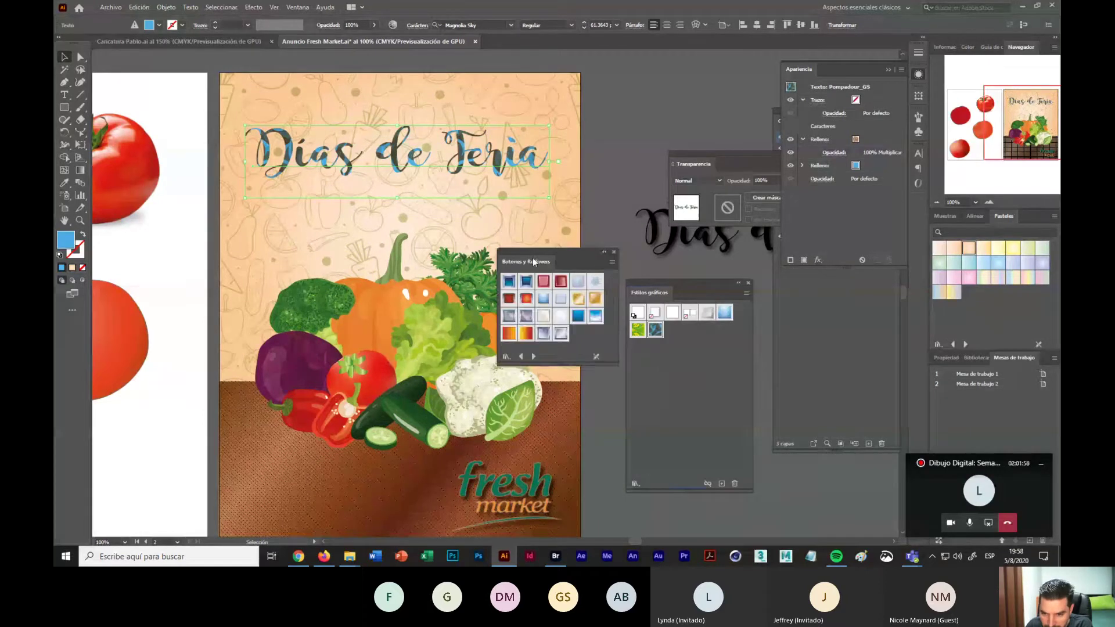
drag(532, 258, 674, 294)
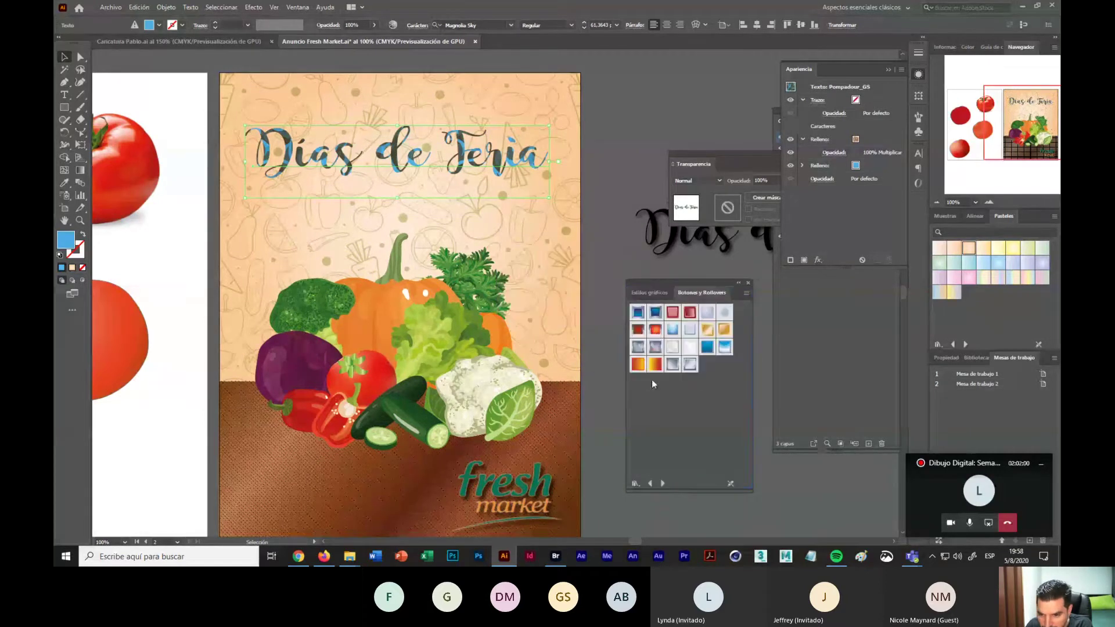
Step: Try the Botón iluminado ratón pulsado and blue button styles on the title, ending with the orange style with red outlines
click(657, 331)
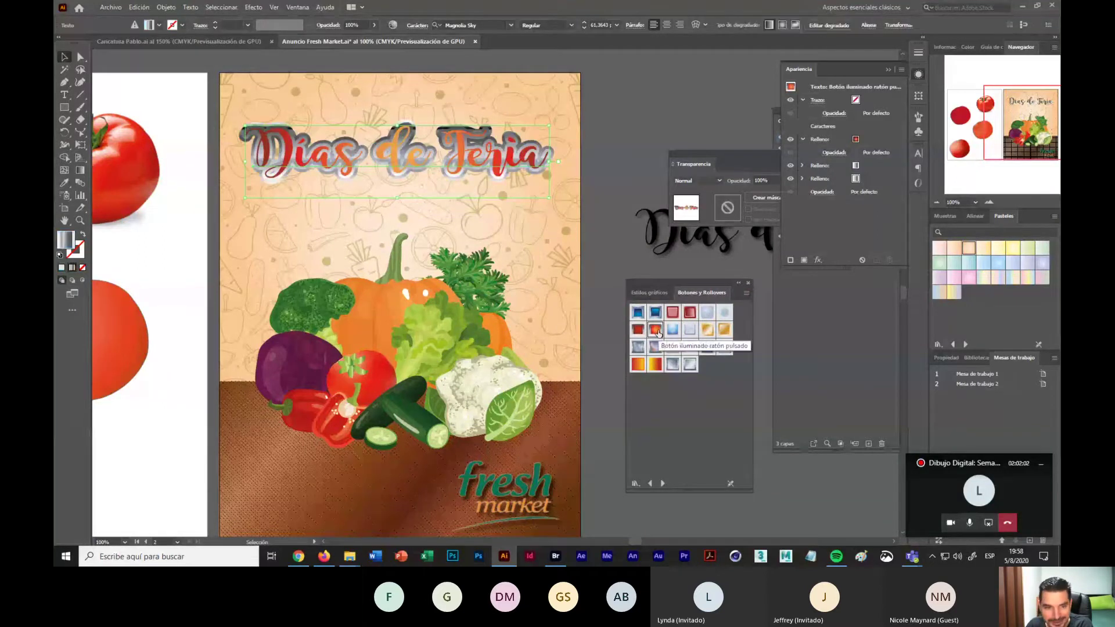
click(673, 330)
click(656, 367)
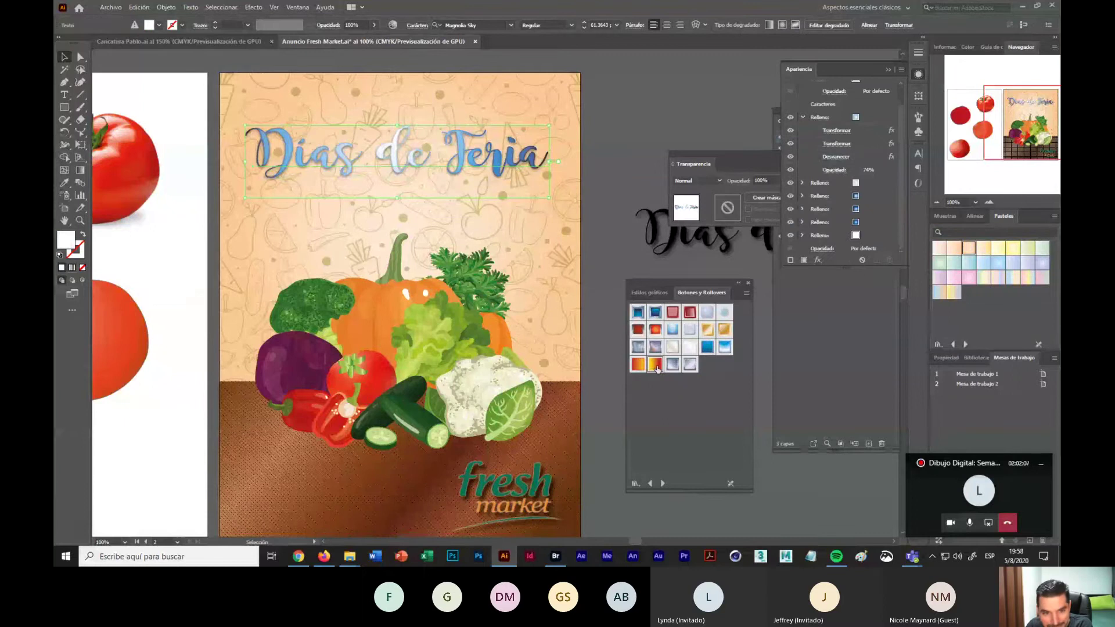
click(638, 364)
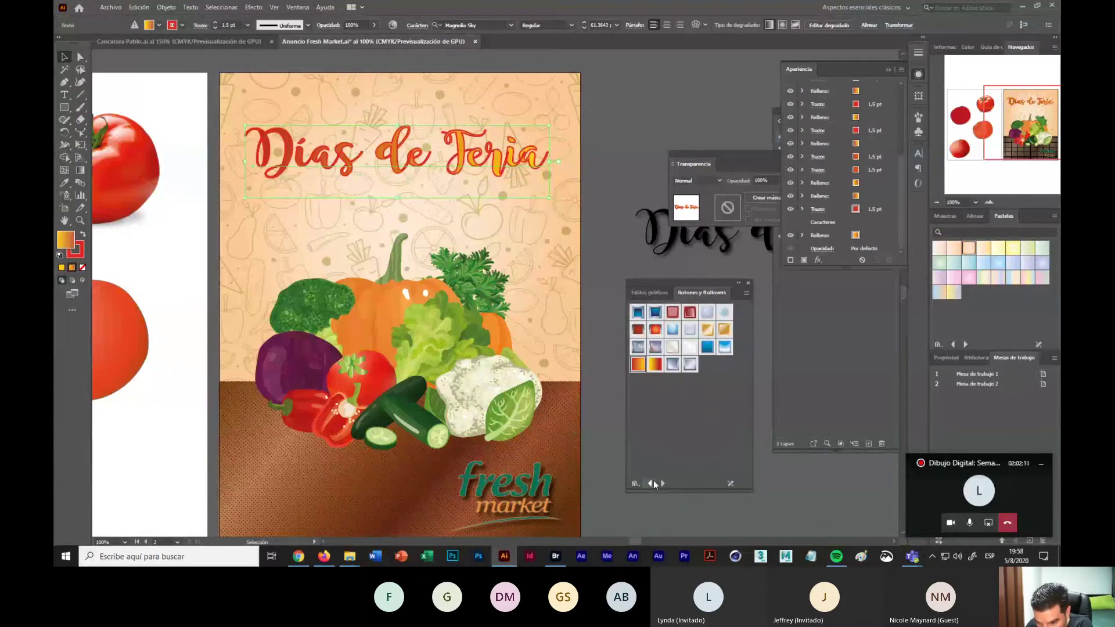
Step: Replace the displayed library with Efectos 3D and restore the selection of the title
click(635, 484)
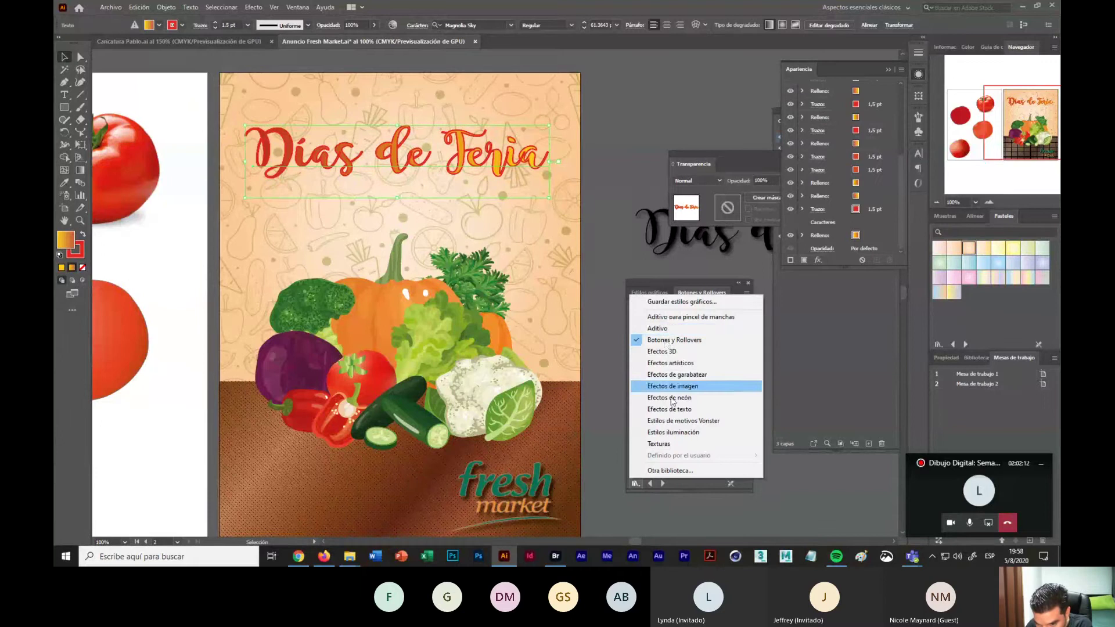
click(662, 458)
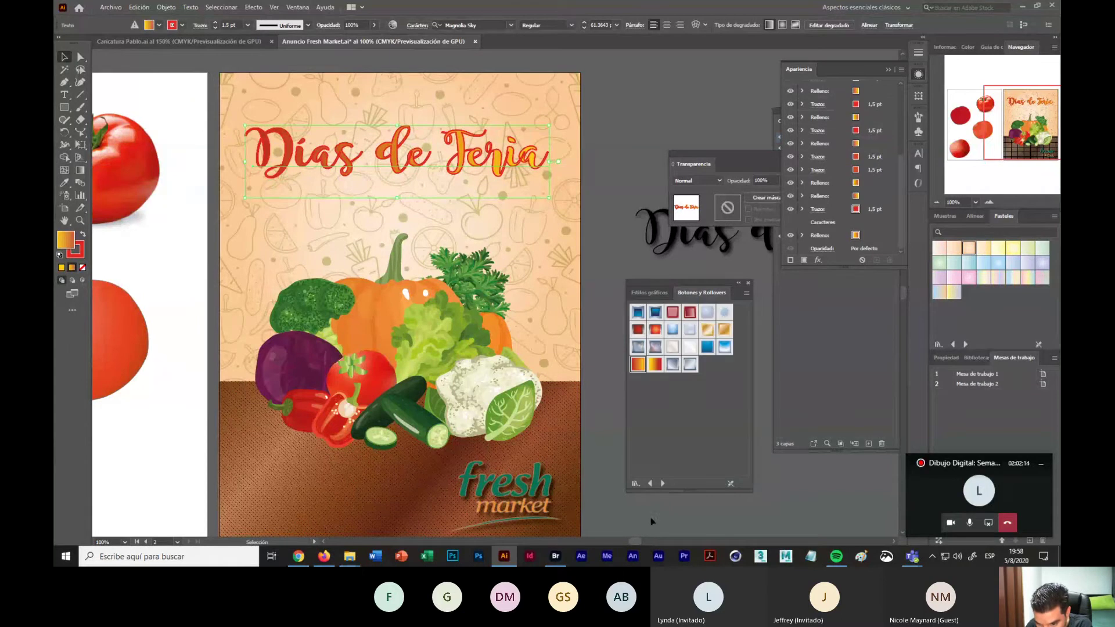
click(663, 484)
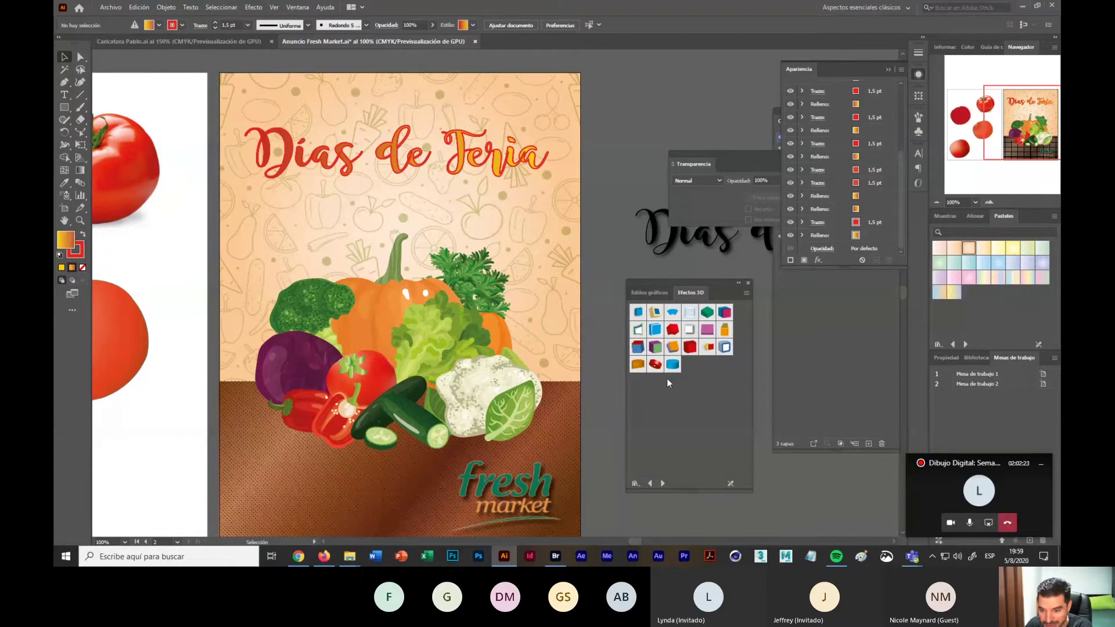
key(ctrl+z)
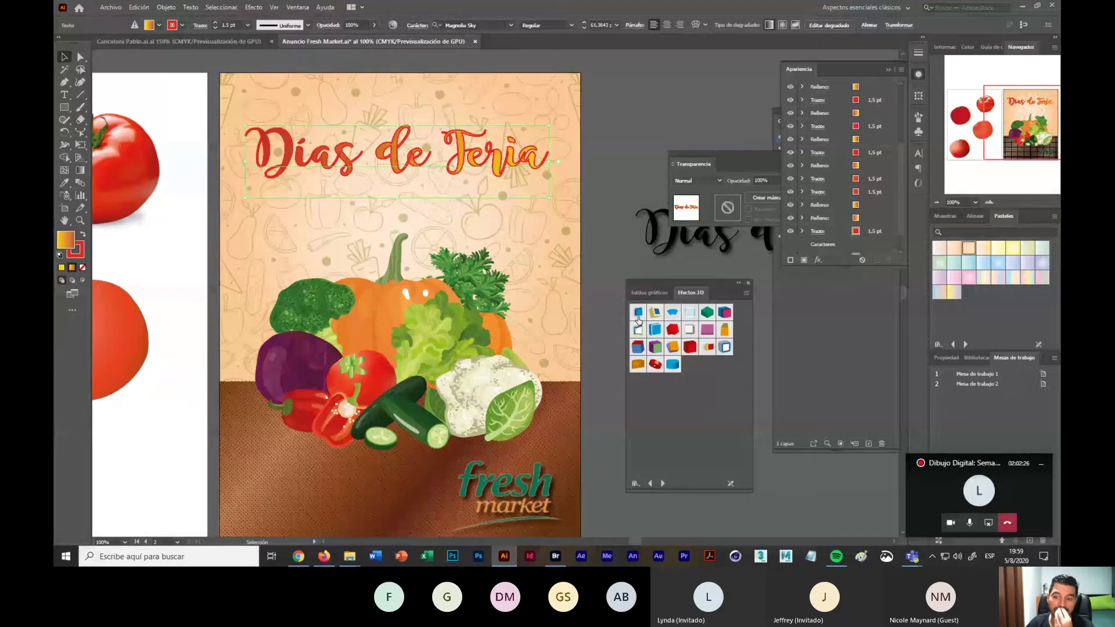
Step: Try the Efecto 3D 1 and Efecto 3D 10 styles on the title, plus Erosión from the Efectos artísticos library
click(638, 314)
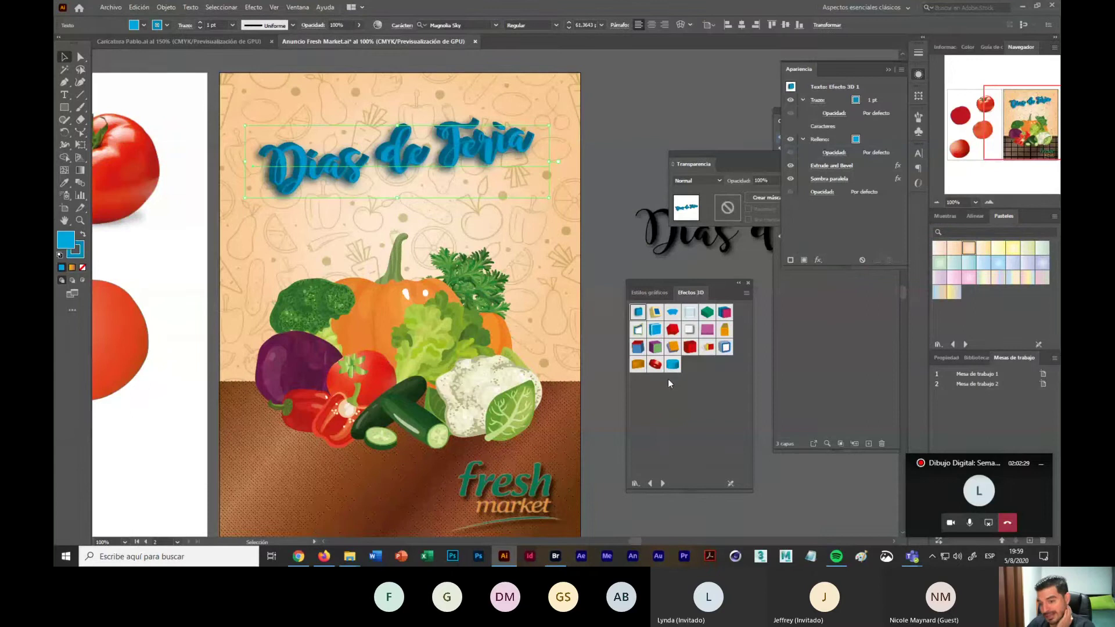
click(690, 332)
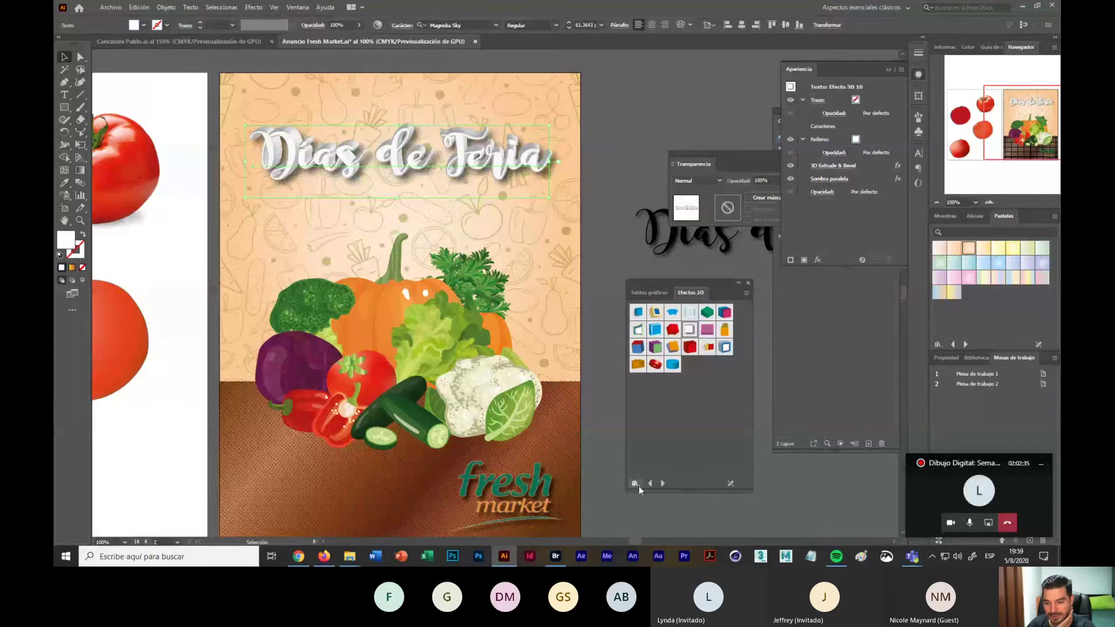
click(663, 484)
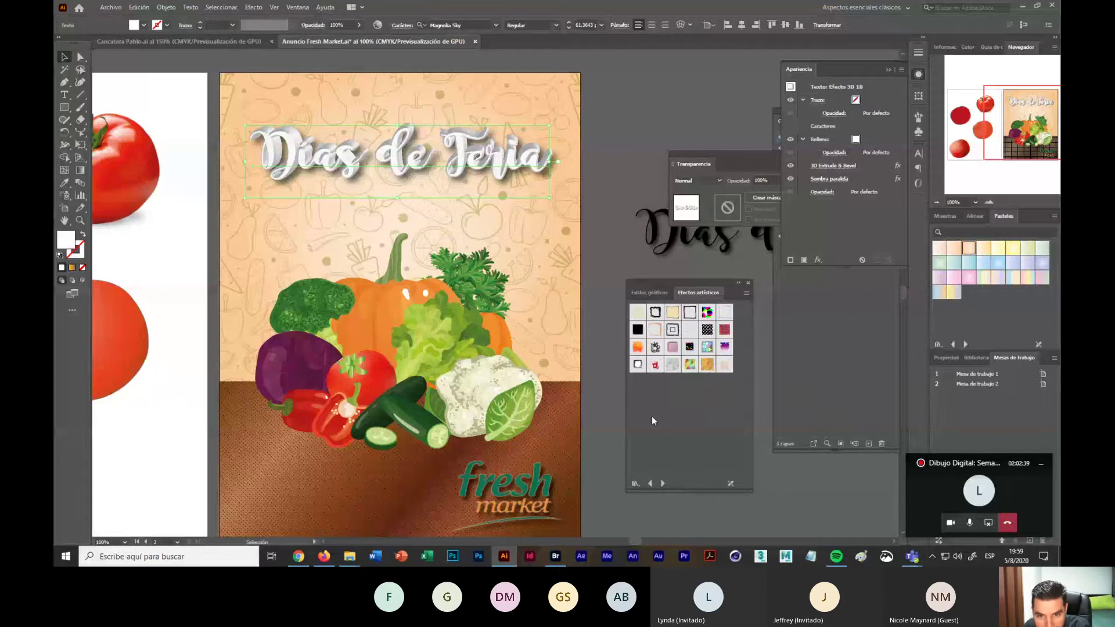
click(638, 329)
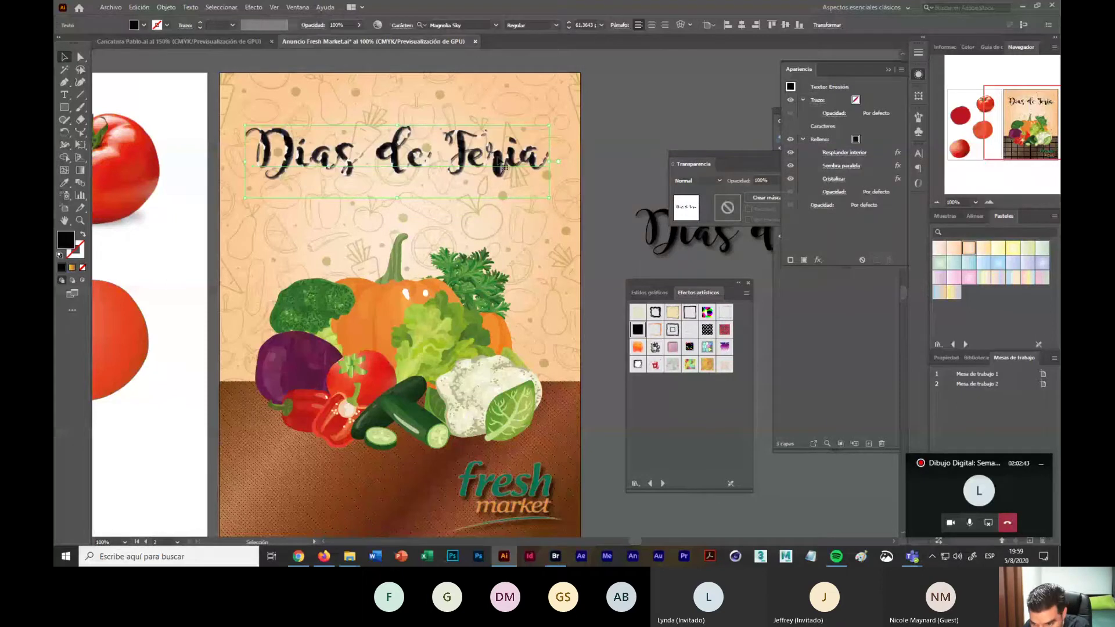
Step: Load the Efectos de garabatear library and try Garabato 20, 8, 7 and 16 on the title in turn
click(663, 483)
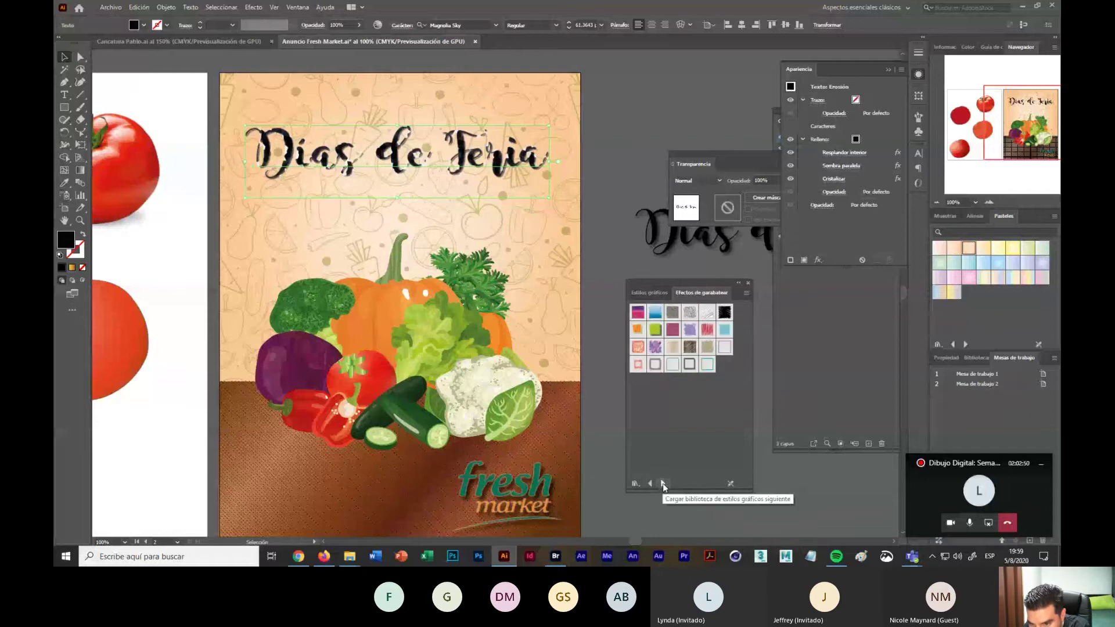
click(656, 365)
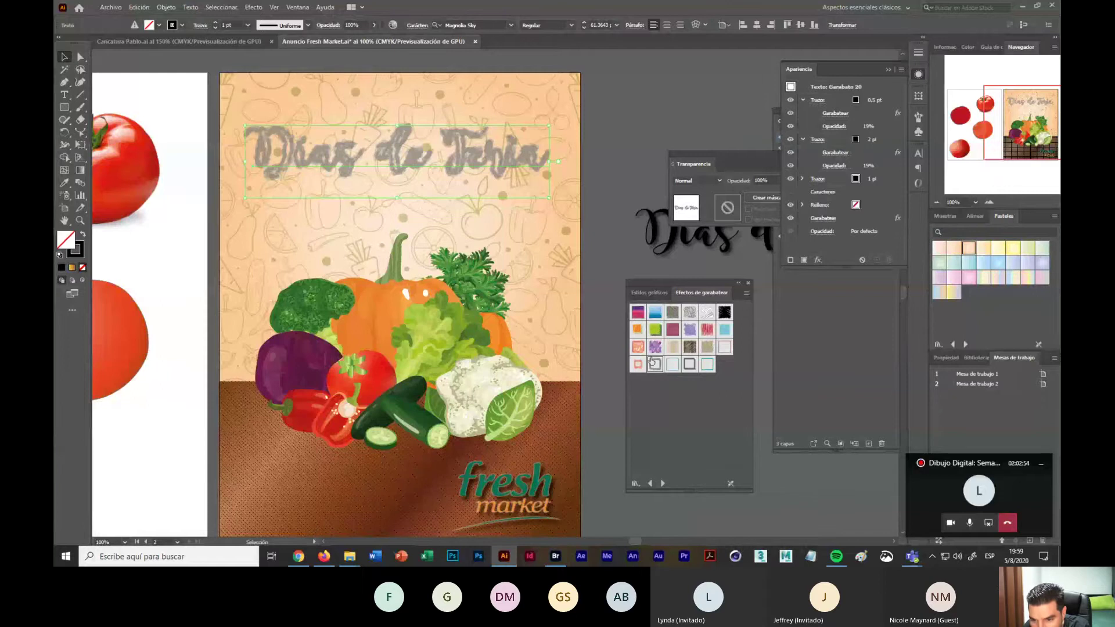
click(655, 330)
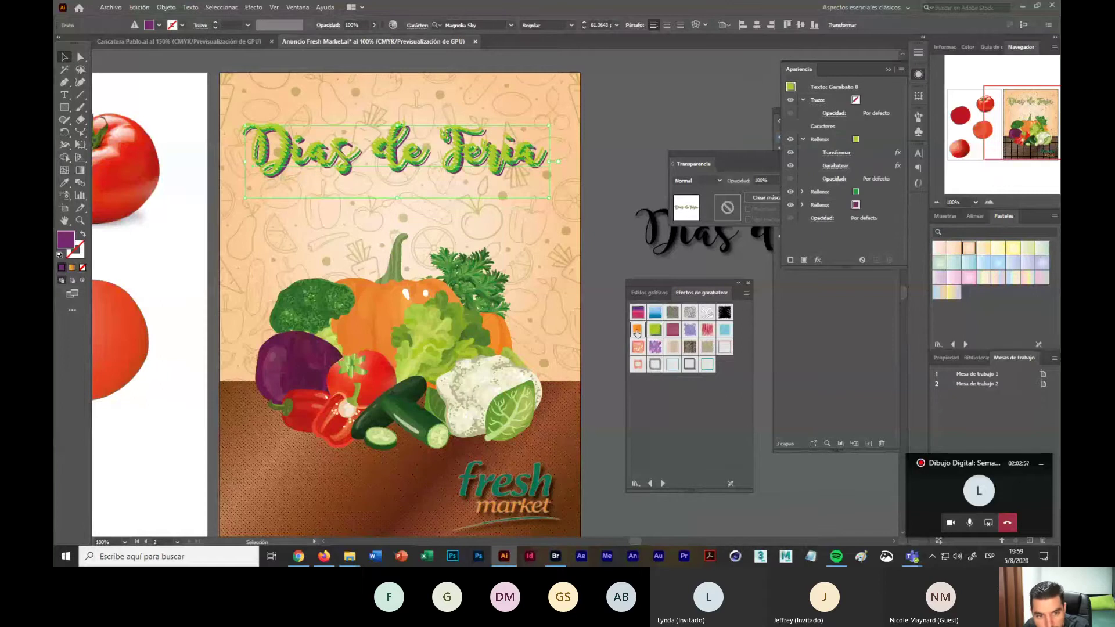
click(637, 330)
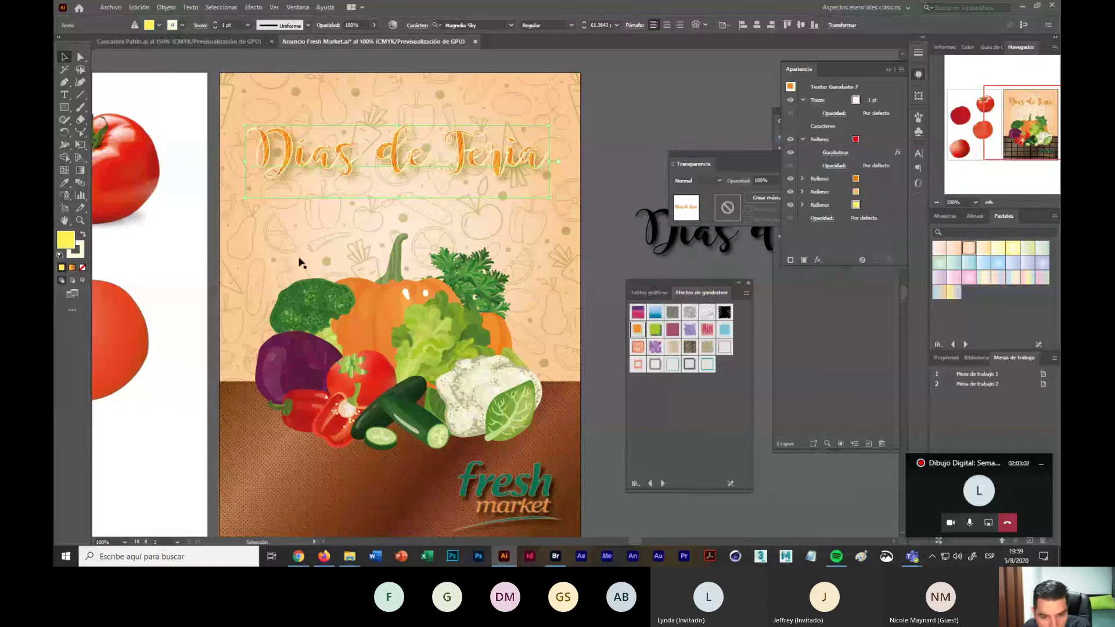
click(690, 348)
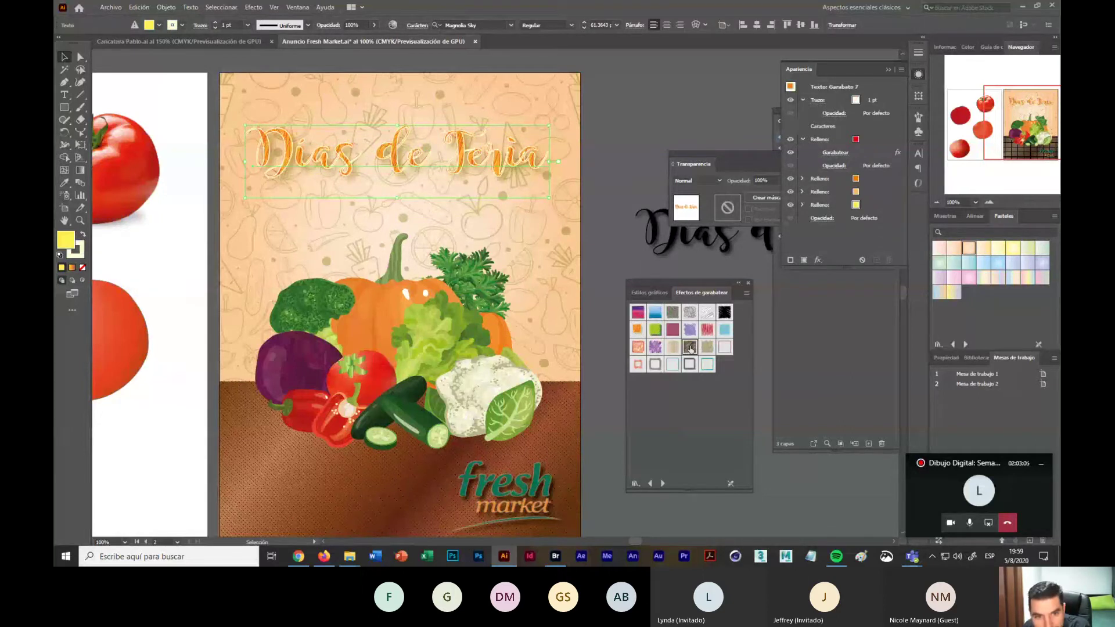
Step: Load the Efectos de imagen library and try several of its styles on the title, from Relieve to the red Sombra paralela fuerte
click(663, 483)
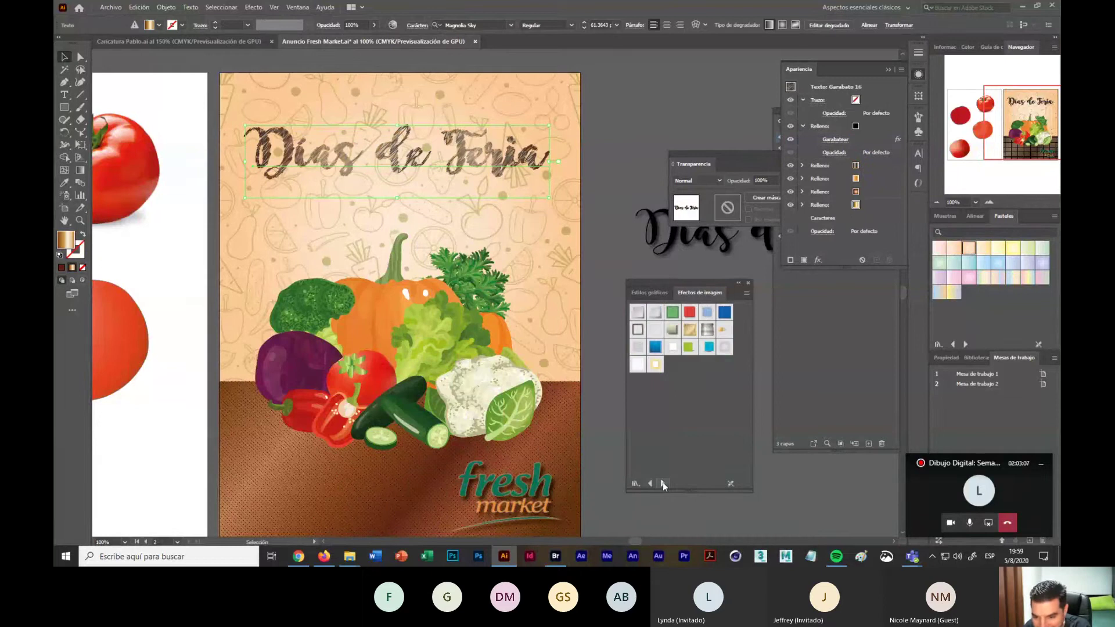
click(637, 330)
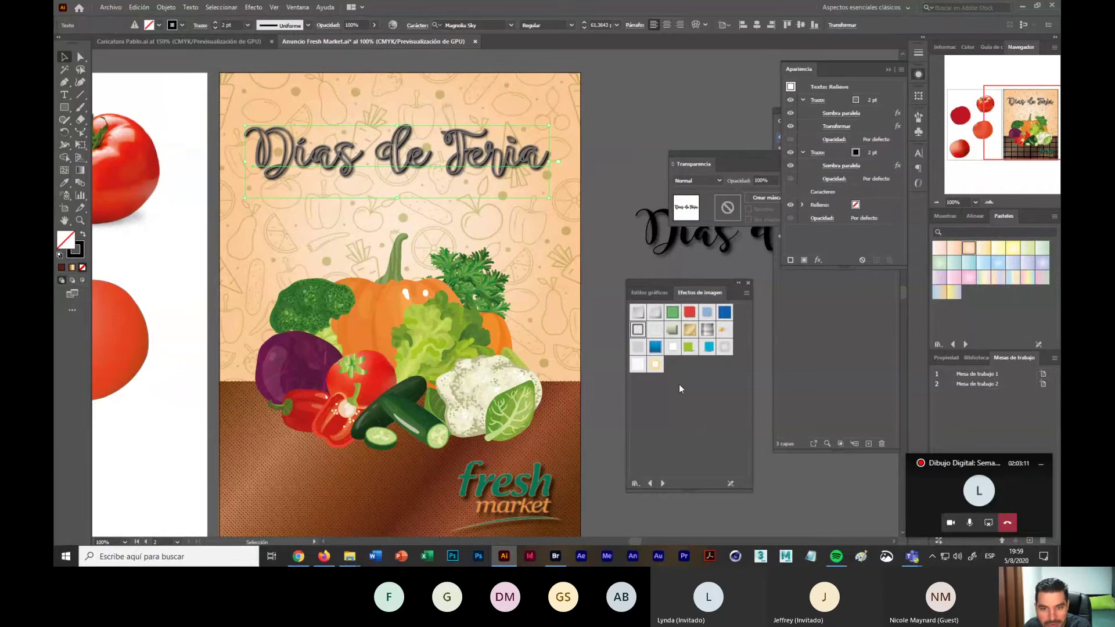
click(708, 330)
click(690, 313)
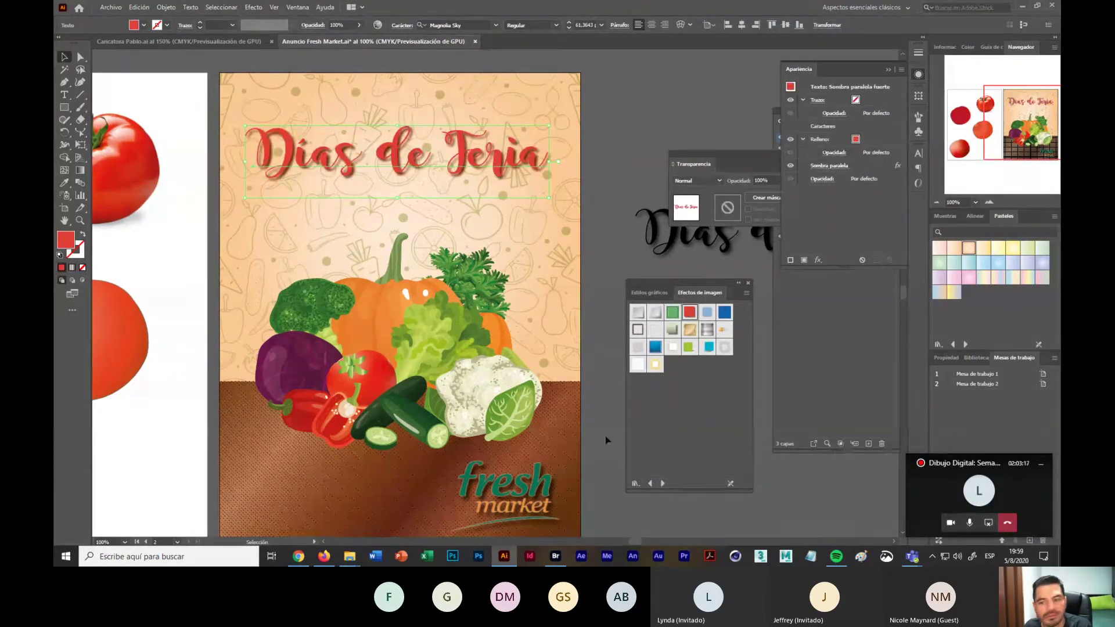
Step: Load the Efectos de neón library and try green, Neón amarillo fino, Neón azul grueso and other blue neon styles on the title
click(663, 483)
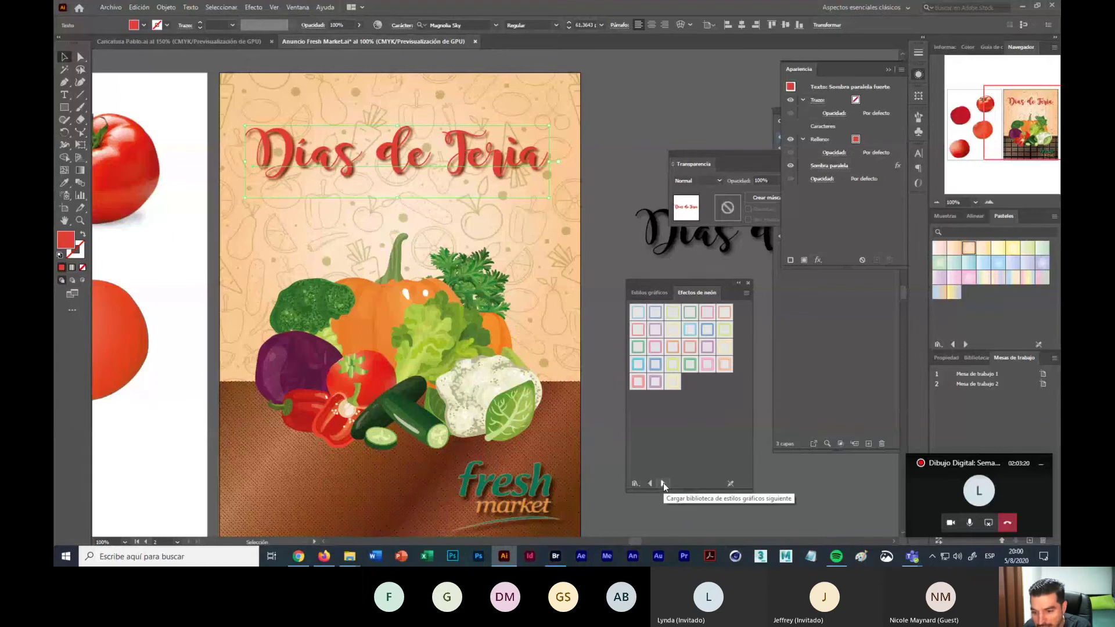
click(638, 347)
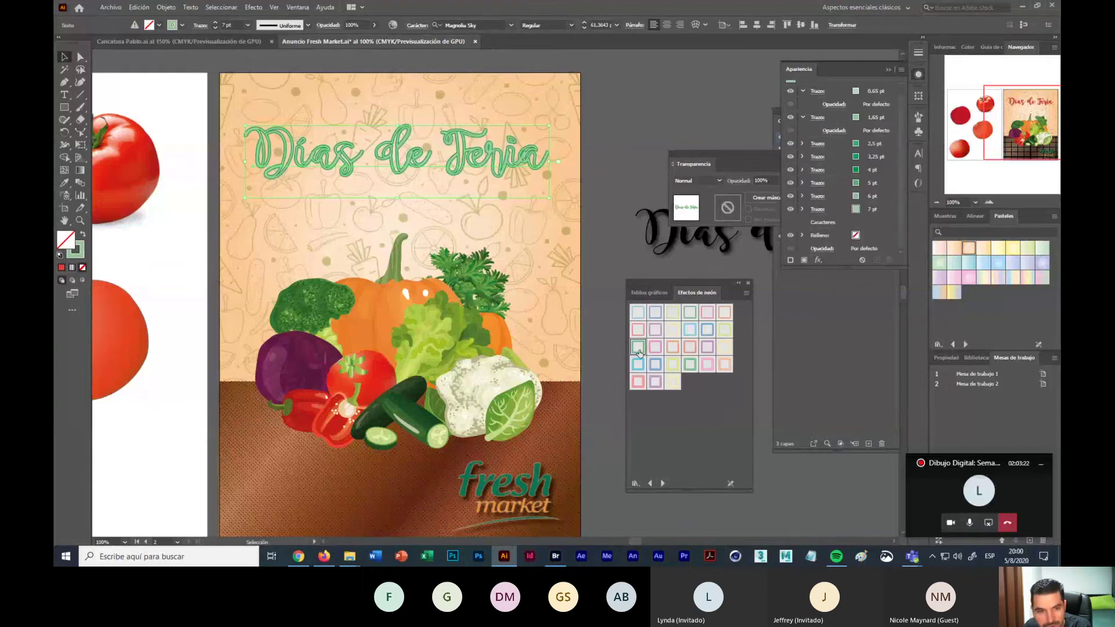
click(673, 329)
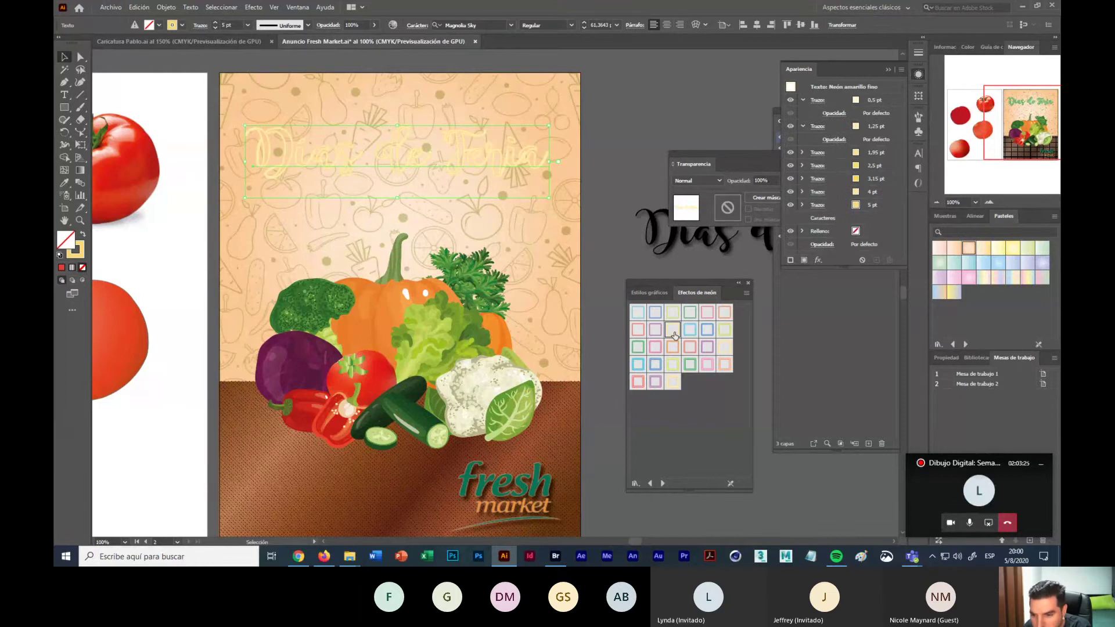
click(655, 365)
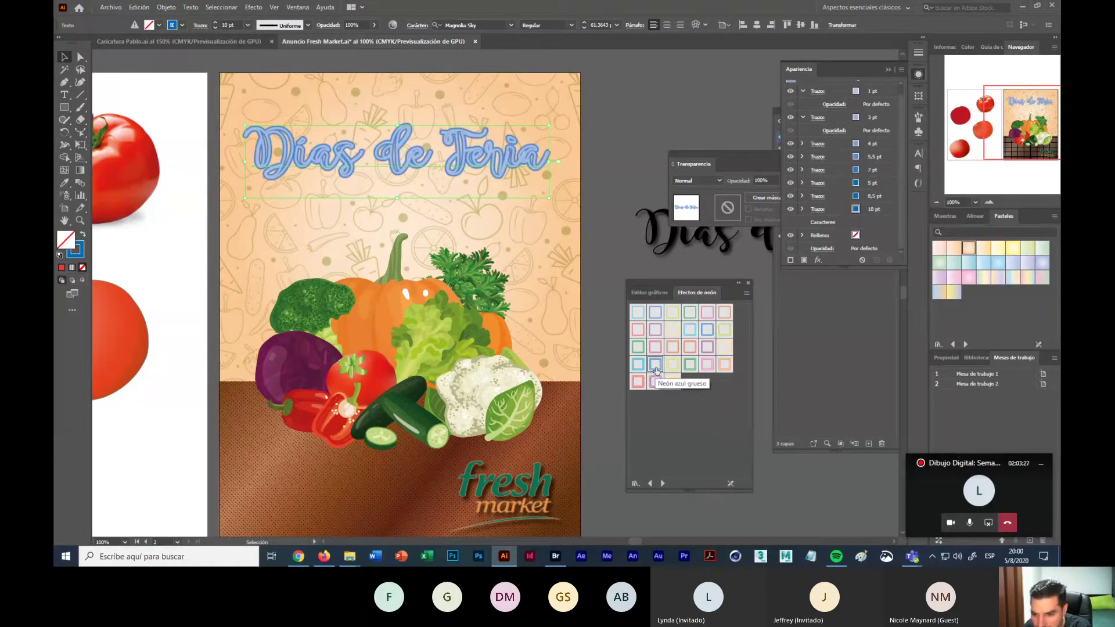
click(642, 369)
click(638, 311)
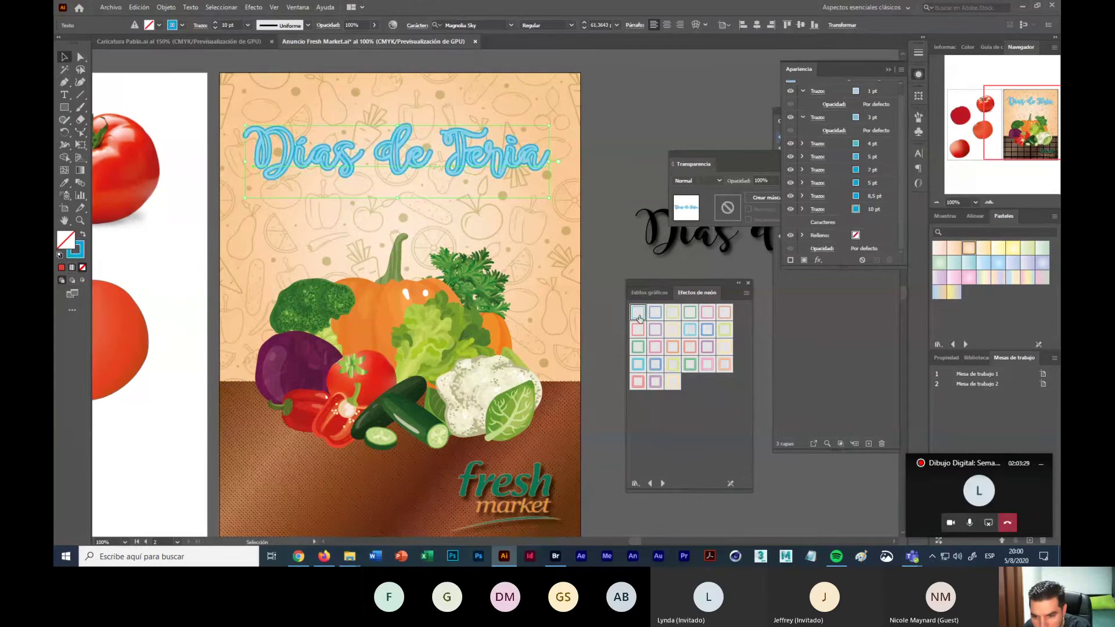
click(655, 312)
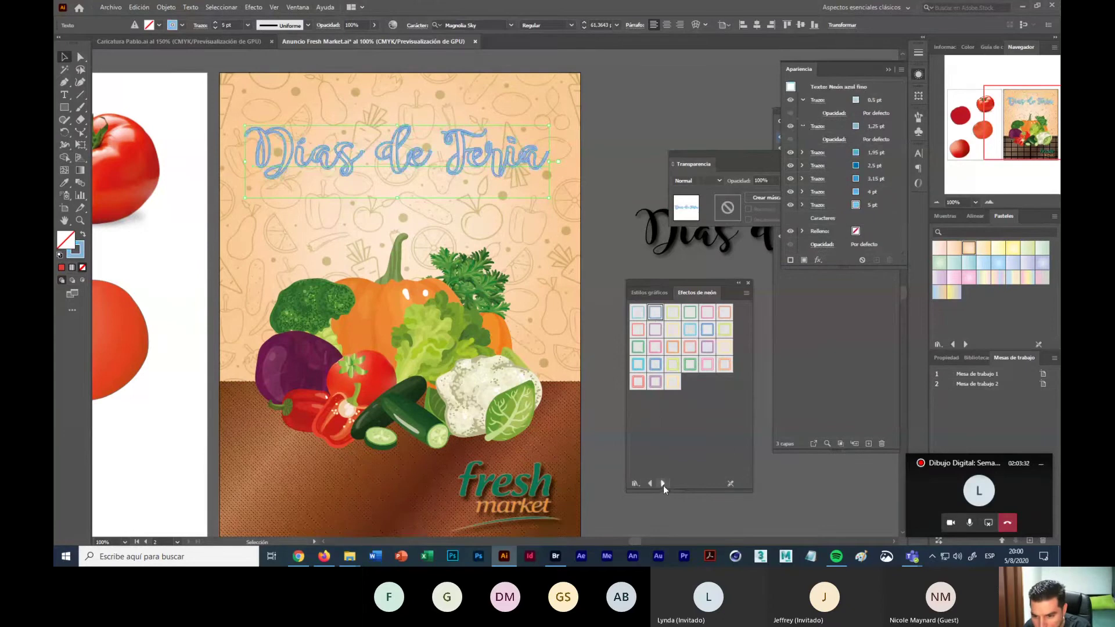
Step: Advance to the Estilos iluminación library and try its black, chrome, light grey and charcoal highlight styles on the title
click(663, 483)
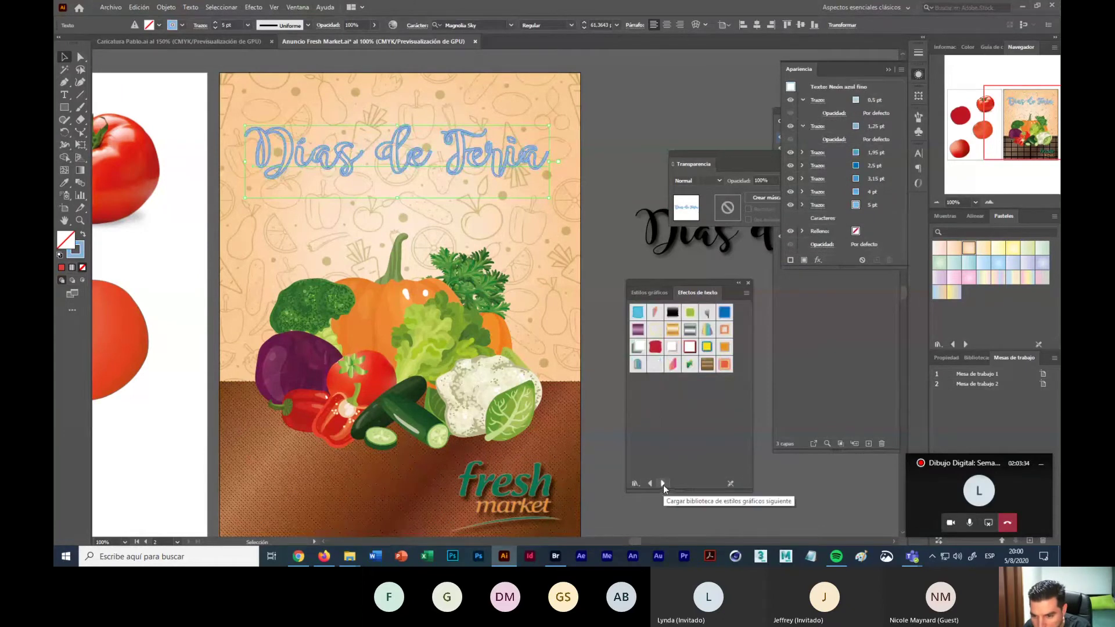
click(664, 486)
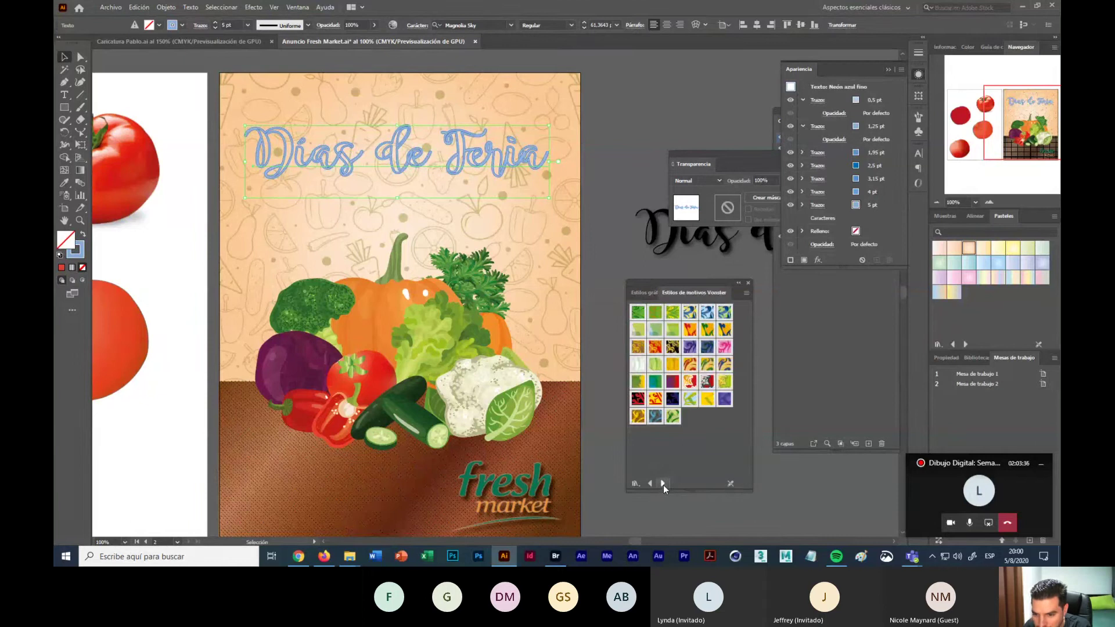
click(664, 483)
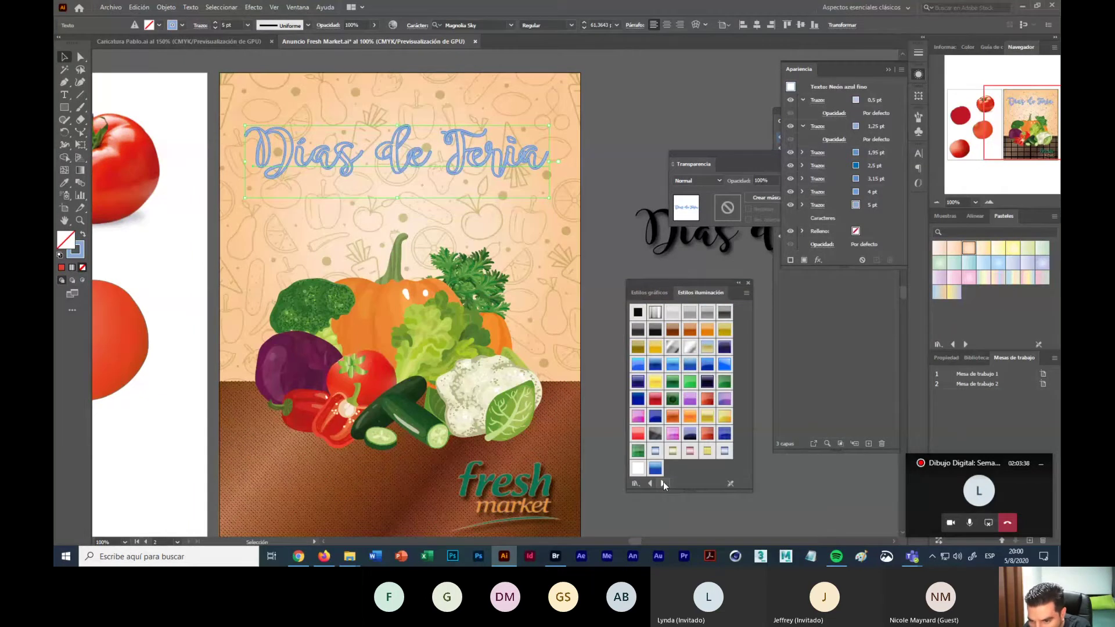
click(656, 436)
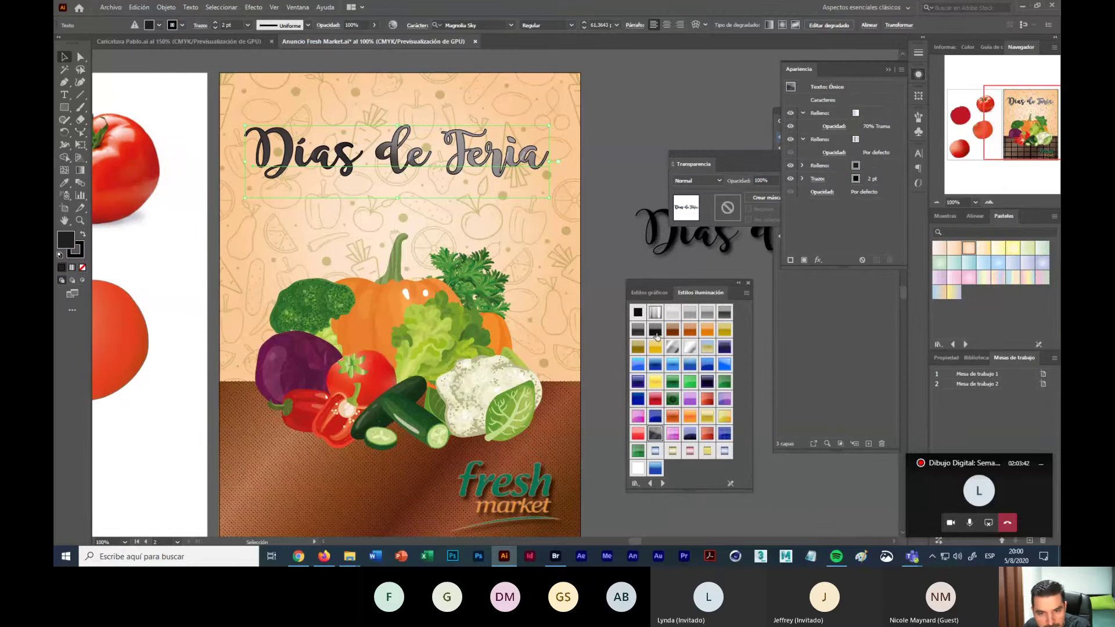
click(656, 331)
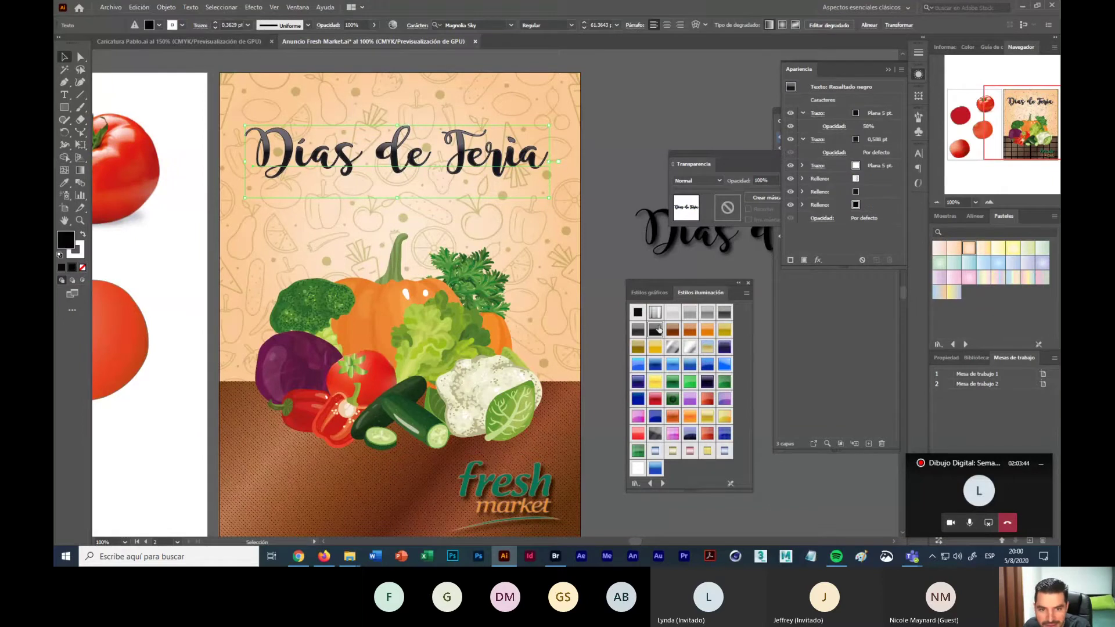
click(724, 313)
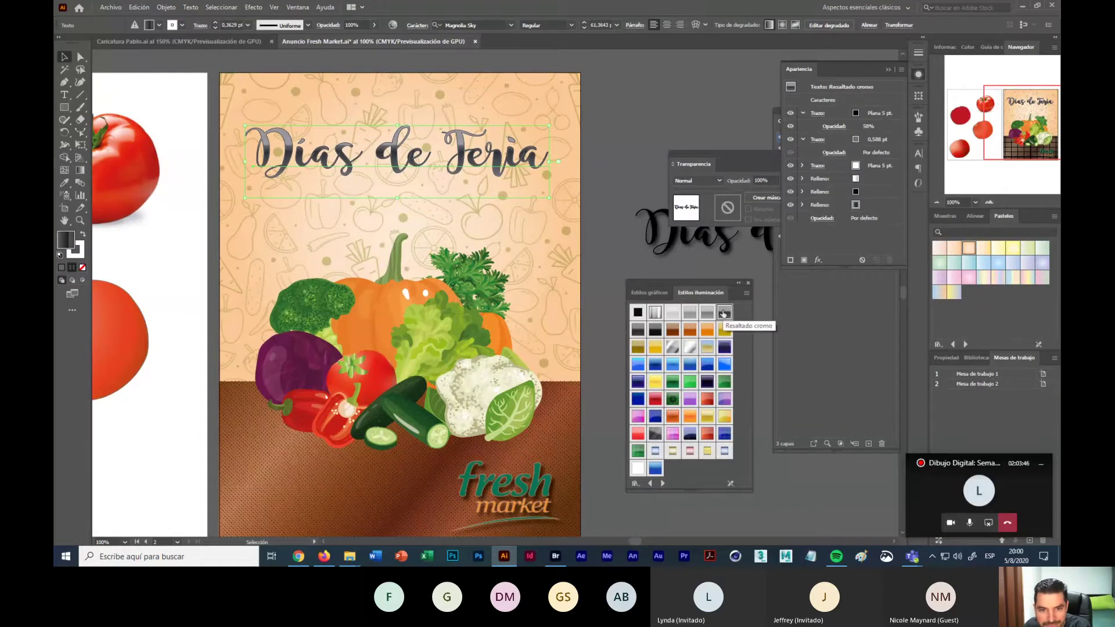
click(672, 312)
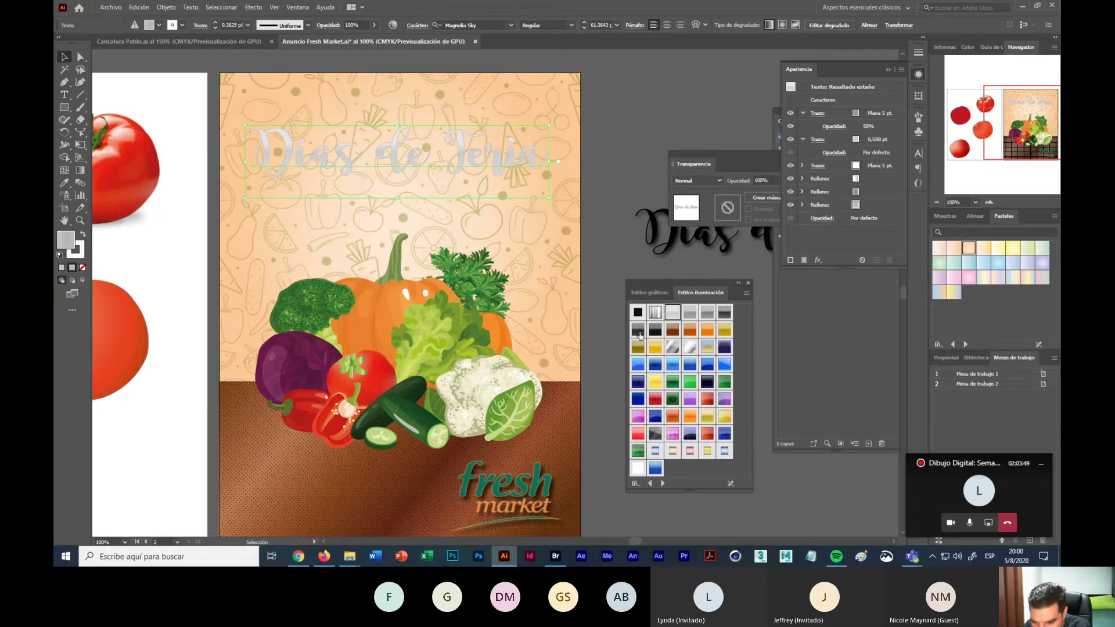
click(638, 330)
Step: Browse to the Texturas library, return to Efectos de imagen, and try Flotante con sombra, Bisel fuerte and Bisel suave on the title
click(663, 483)
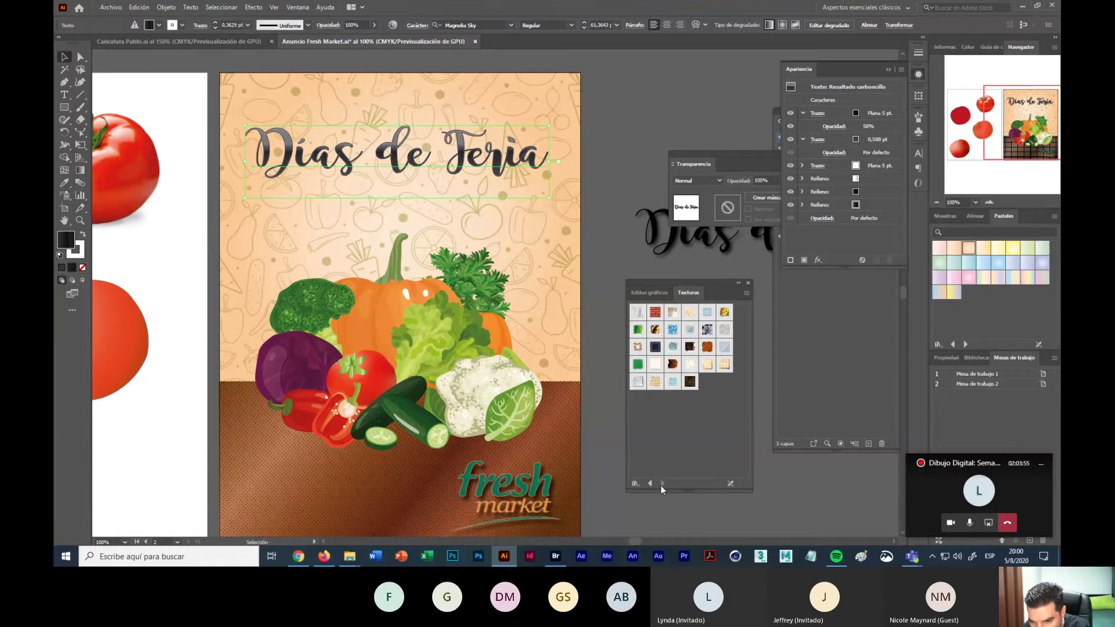
click(650, 484)
click(650, 484)
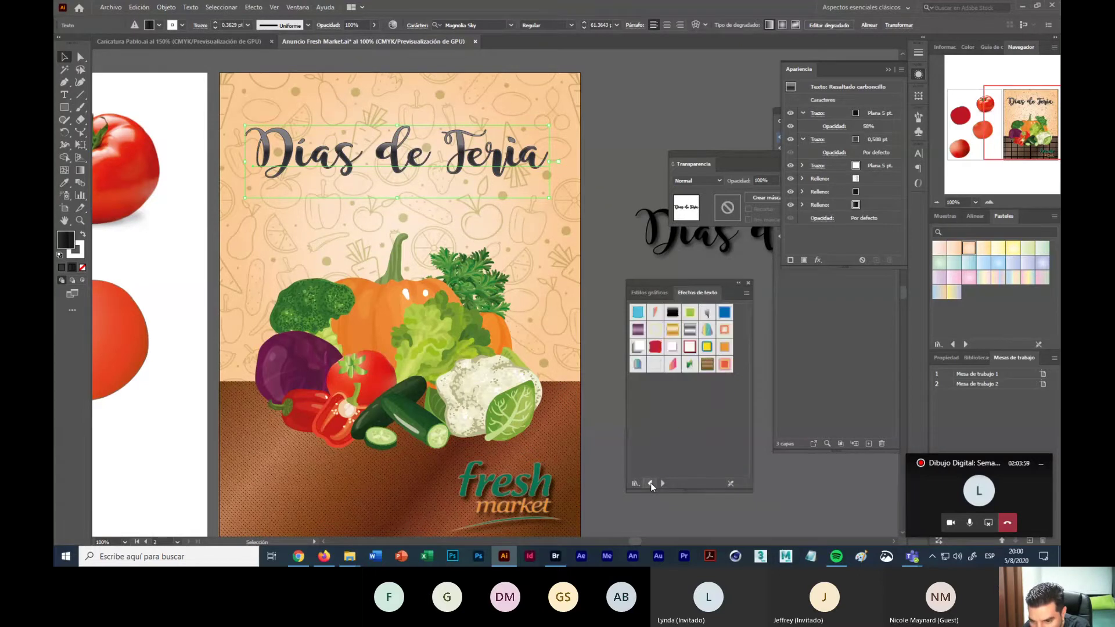
click(651, 483)
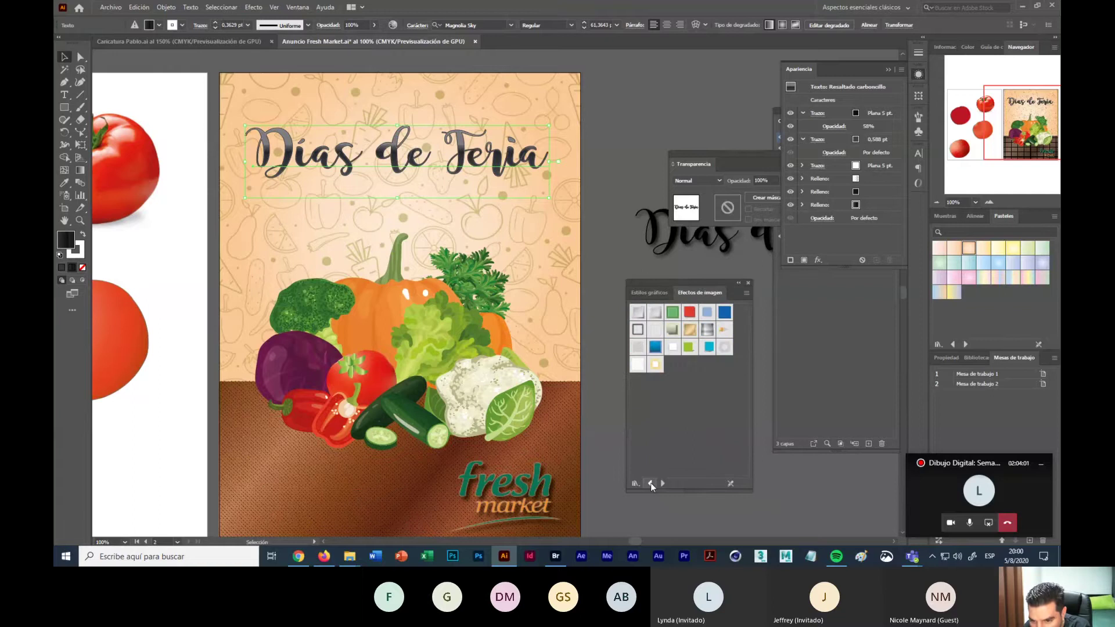
click(671, 330)
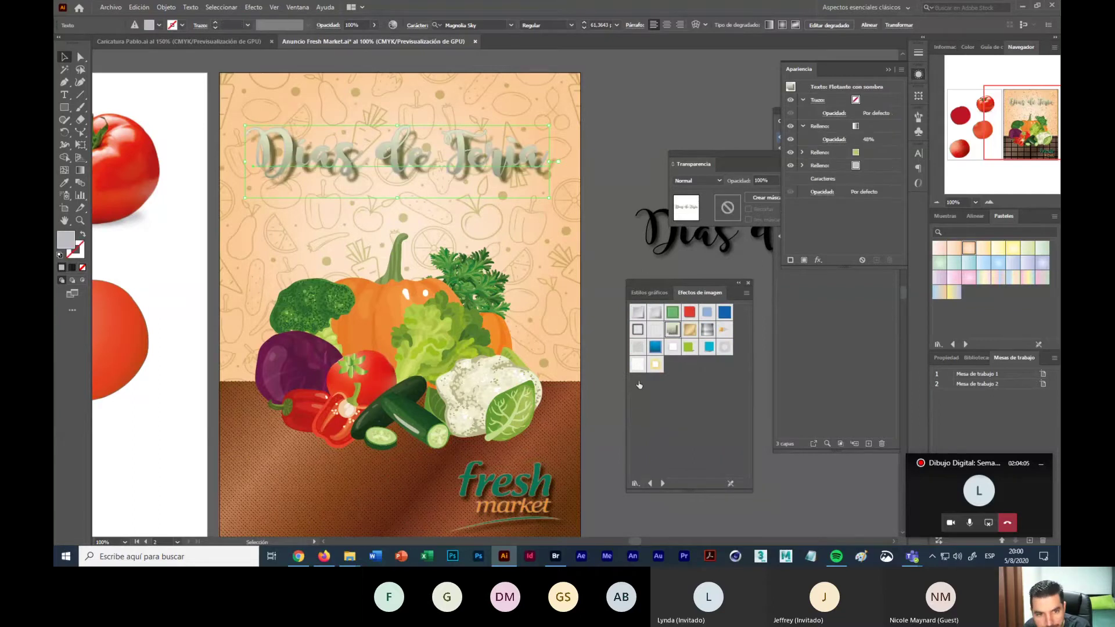
click(655, 313)
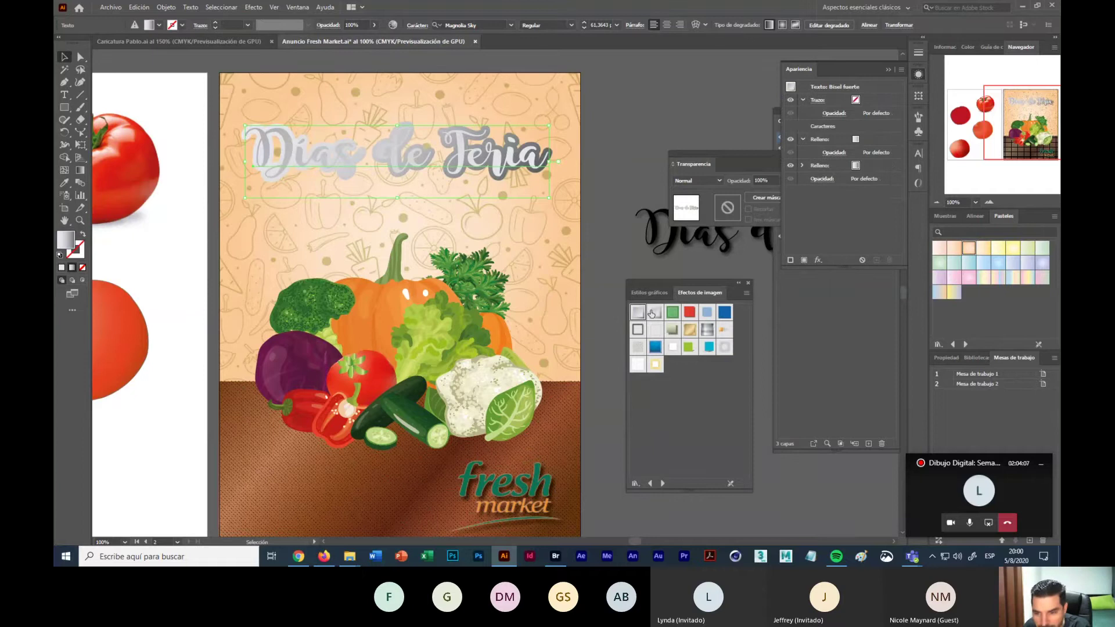
click(656, 312)
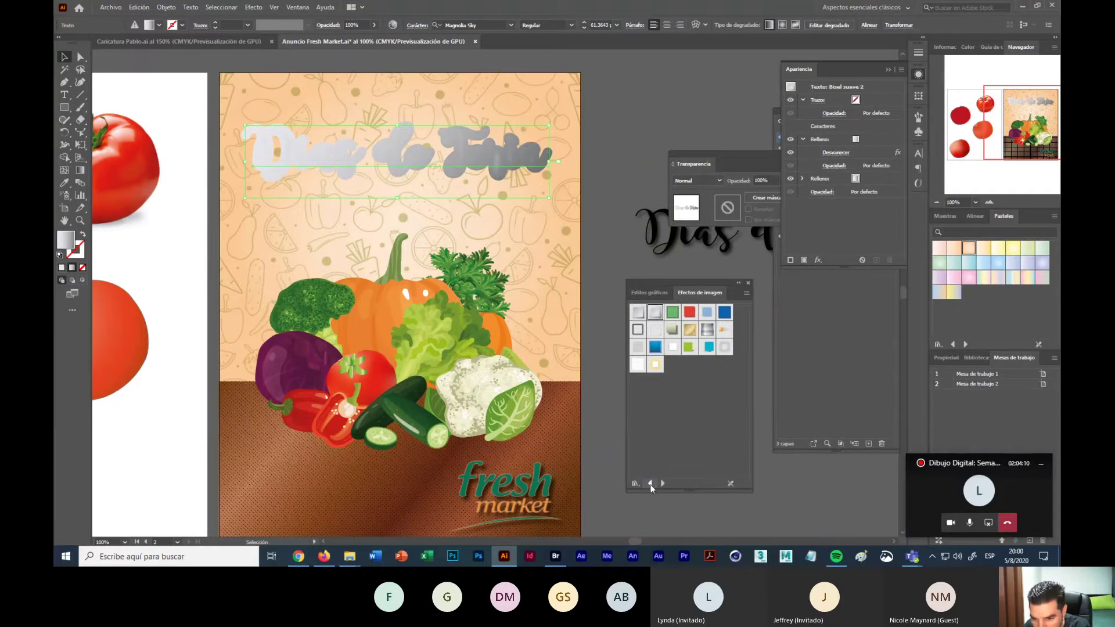
Step: Step back through the style libraries to Aditivo and apply the Resplandor exterior 5 pt style to the title
click(651, 484)
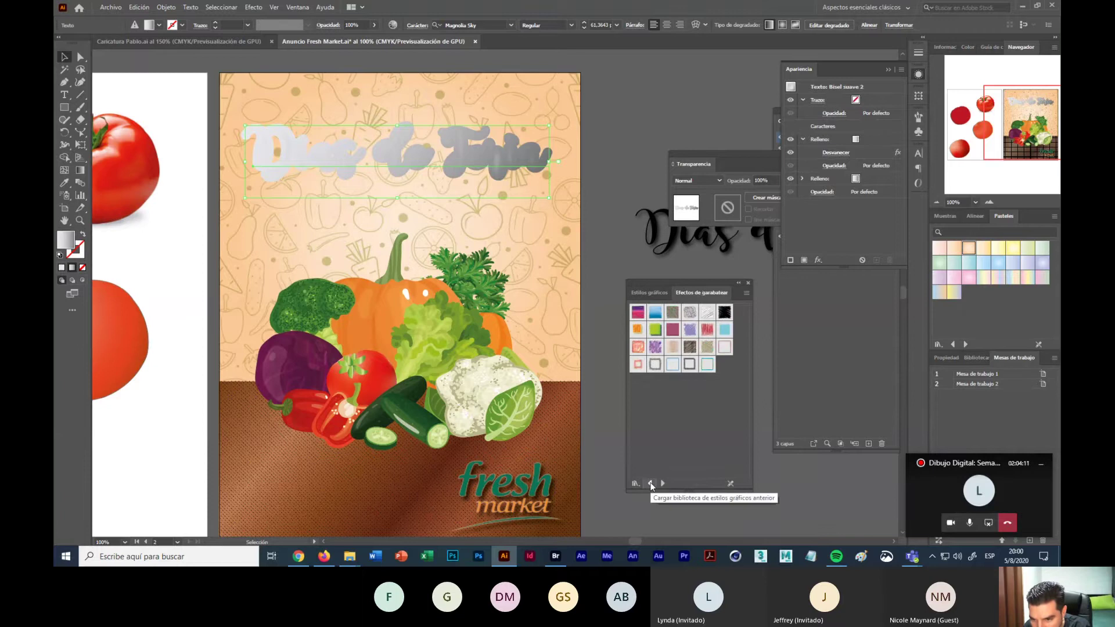
click(651, 484)
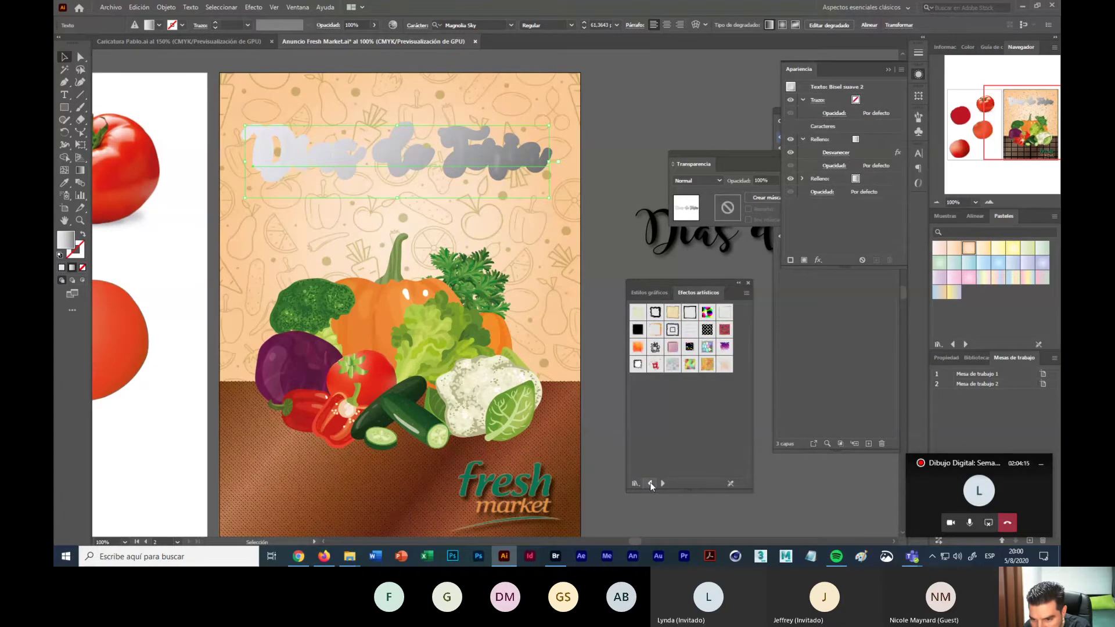
click(651, 484)
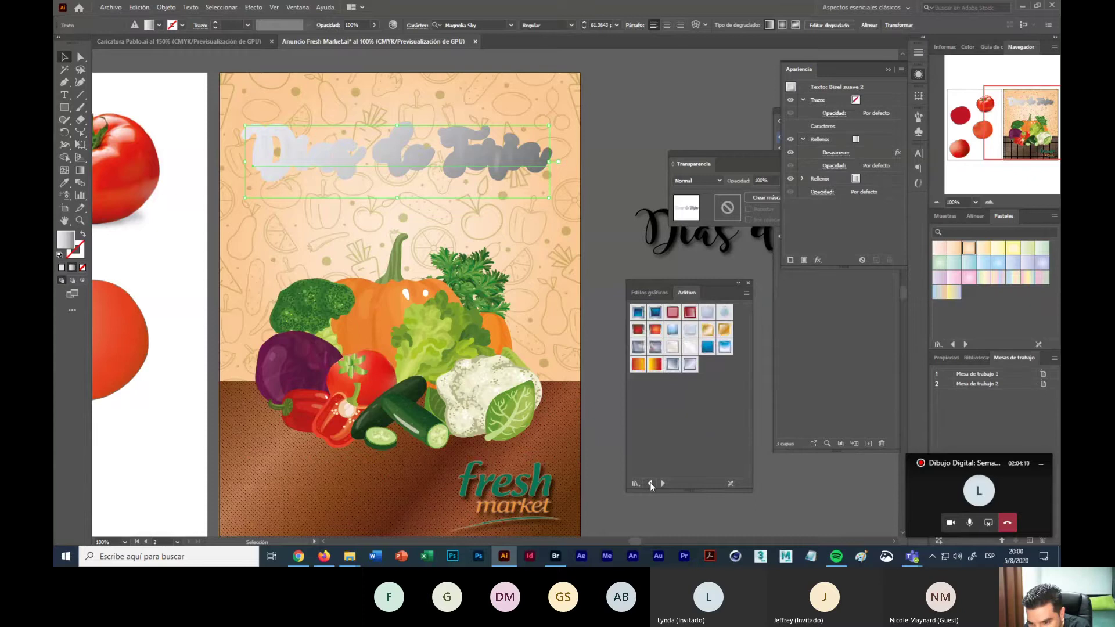
click(650, 483)
click(692, 329)
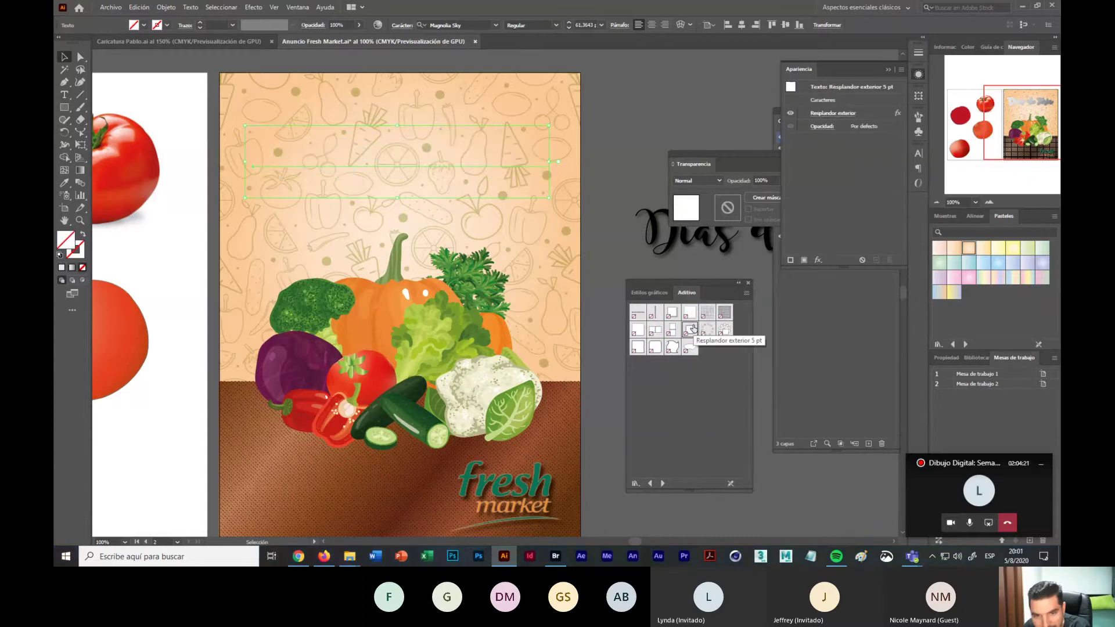
Step: Try Exponer en horizontal from Aditivo and a blur style from Aditivos para pincel de manchas on the title, then reapply Aditivo's Resplandor exterior 5 pt
click(637, 314)
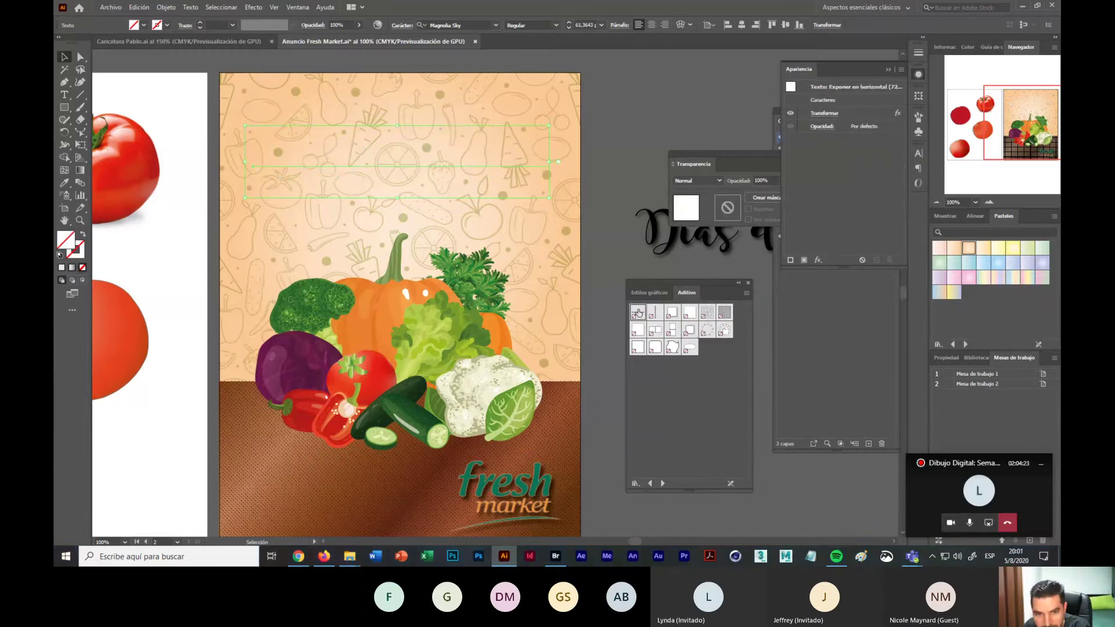
click(651, 485)
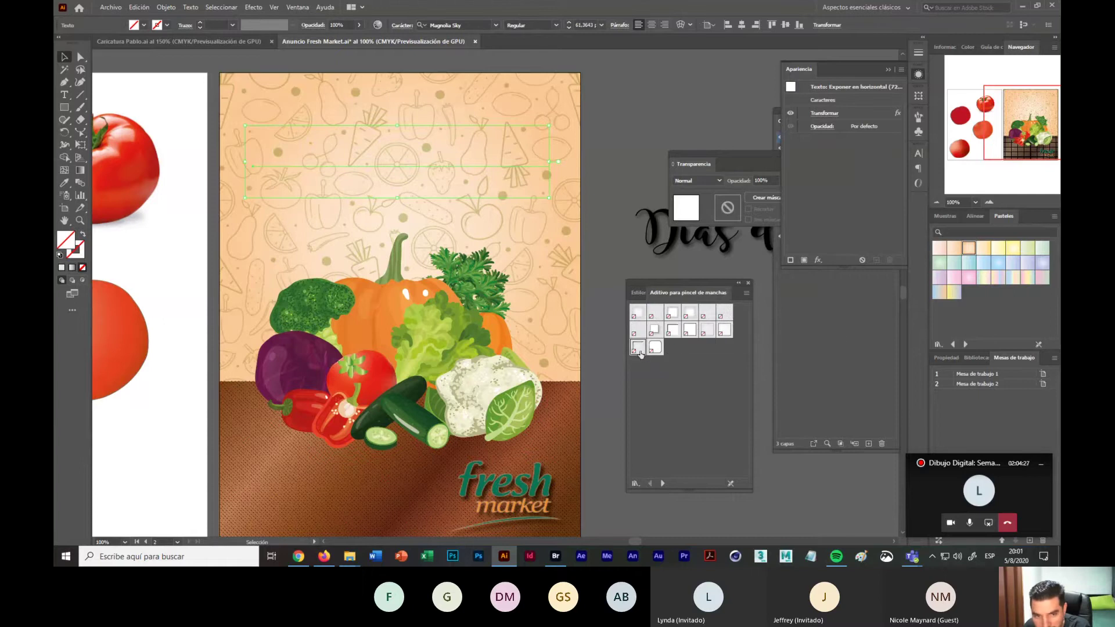
click(672, 313)
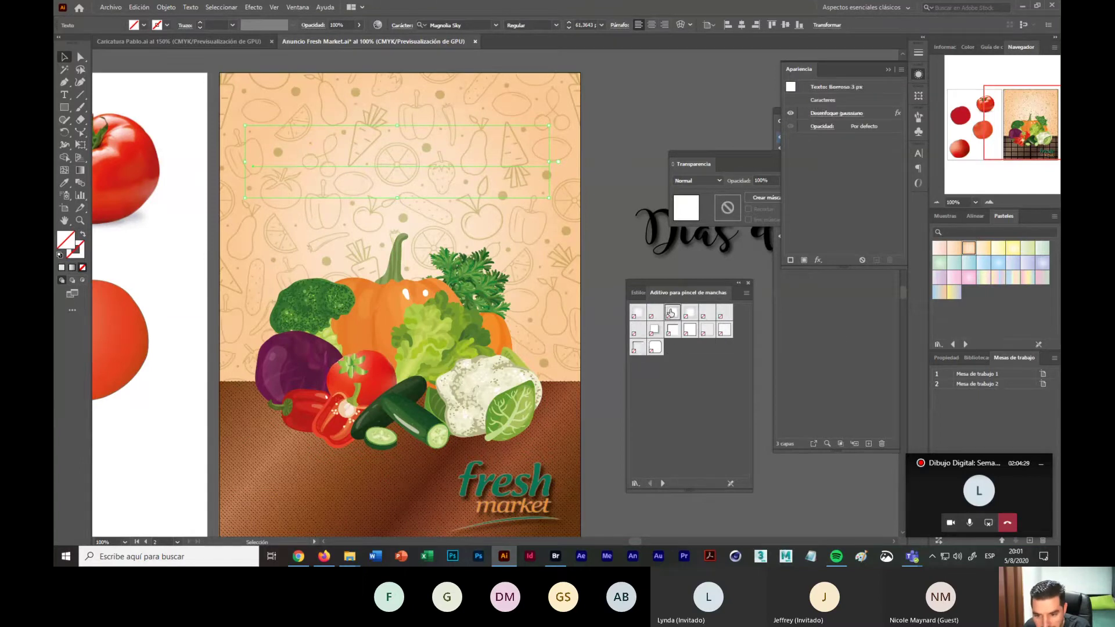
click(662, 483)
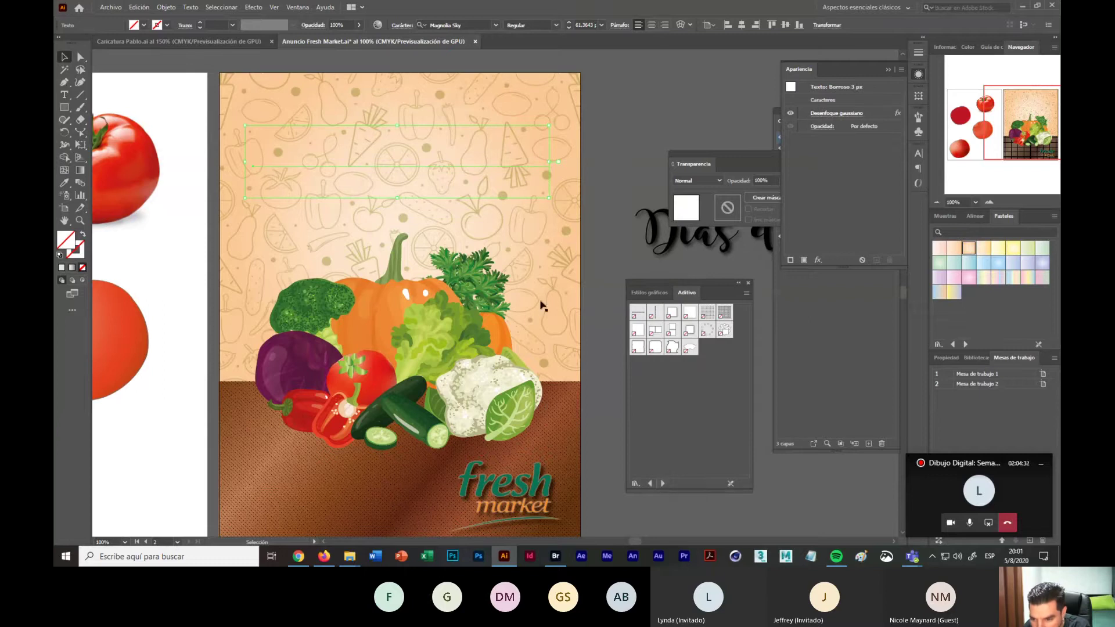
click(690, 331)
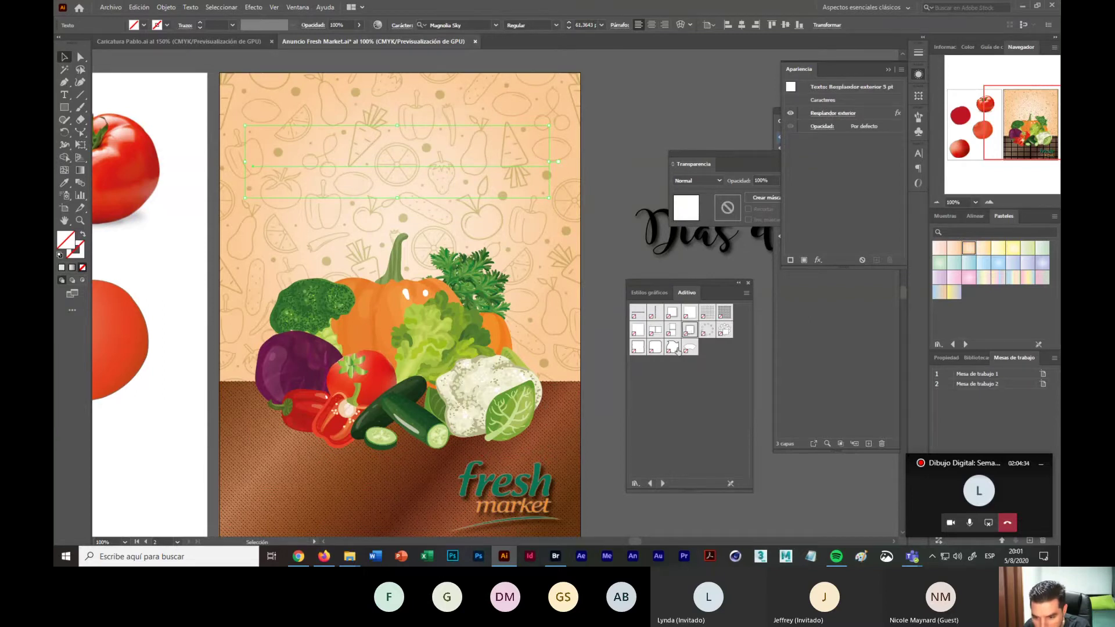
Step: Advance to the Botones y Rollovers library and try its dark blue rollover, Borde elevado normal, steel and Incrustación ópalo normal styles on the title
click(663, 483)
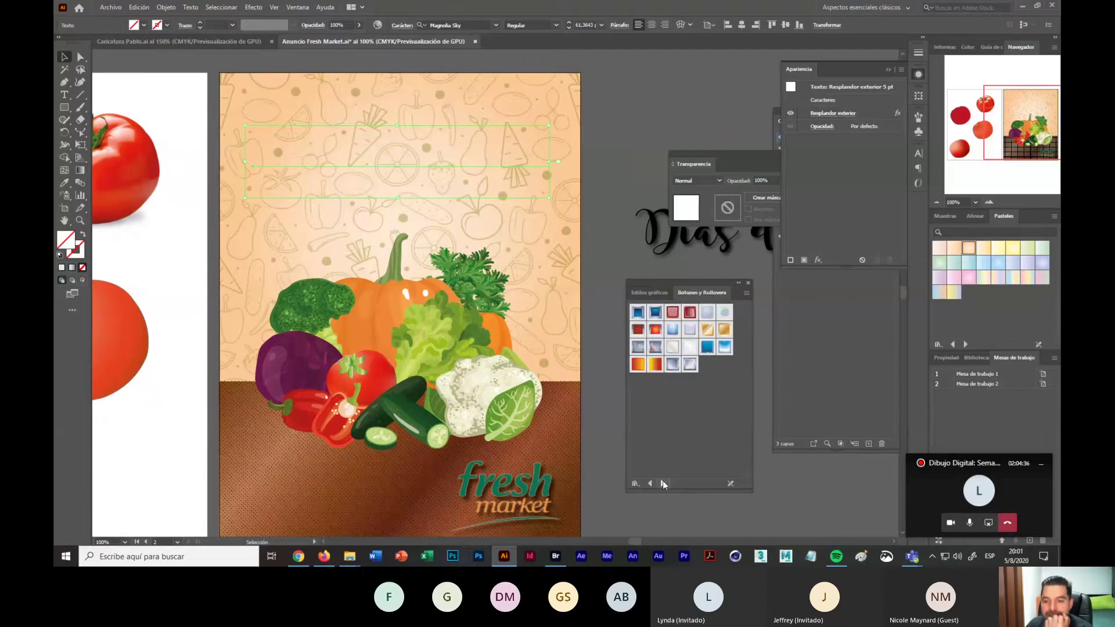
click(655, 311)
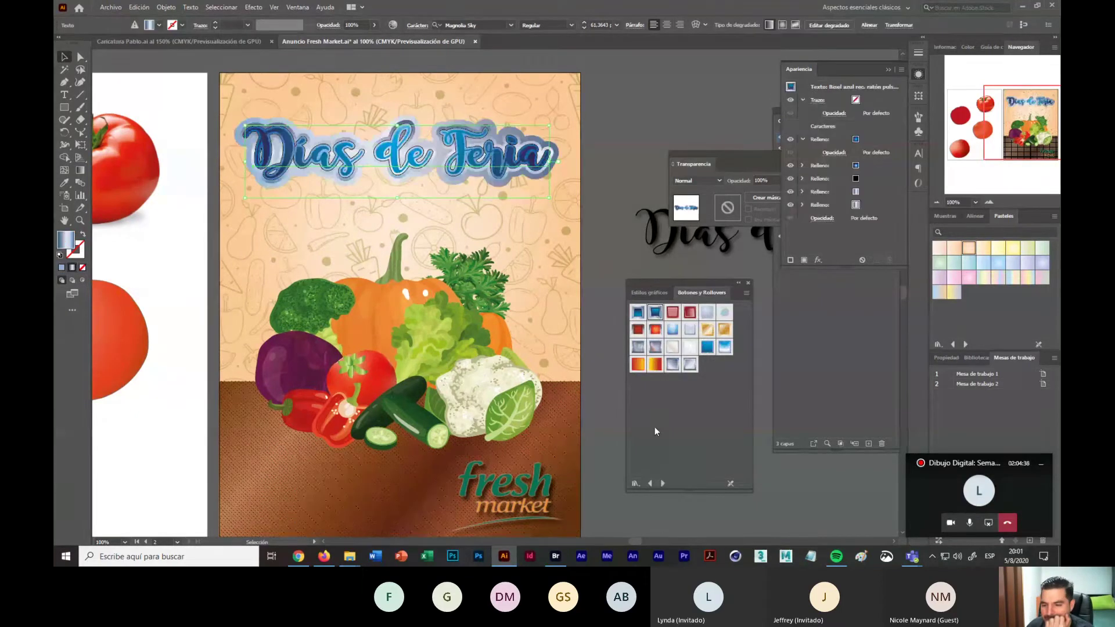
click(708, 348)
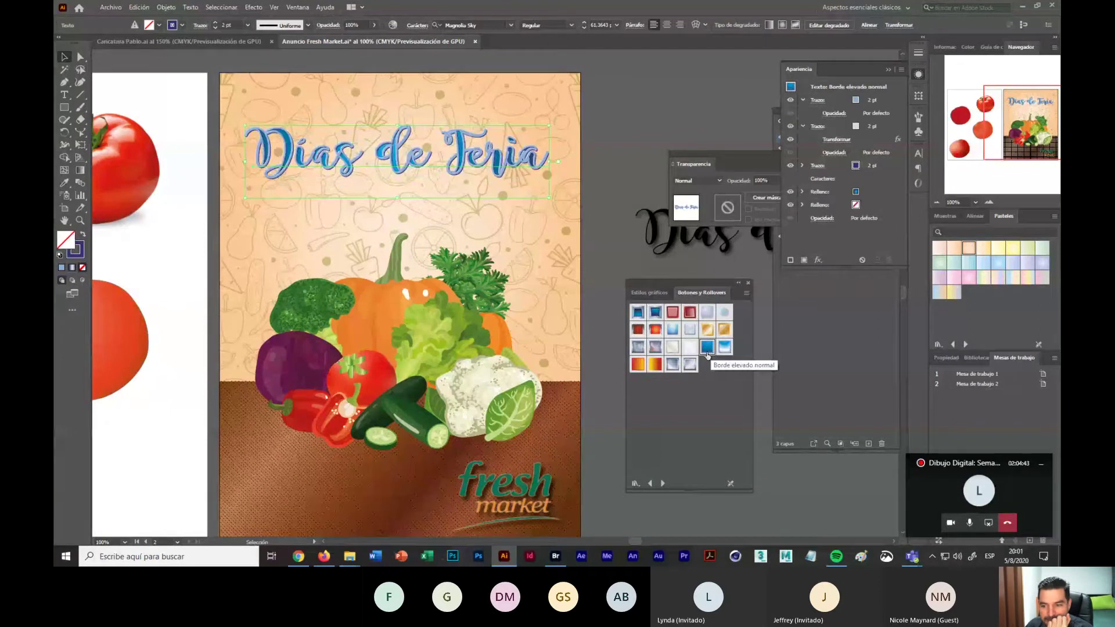
click(672, 365)
click(690, 364)
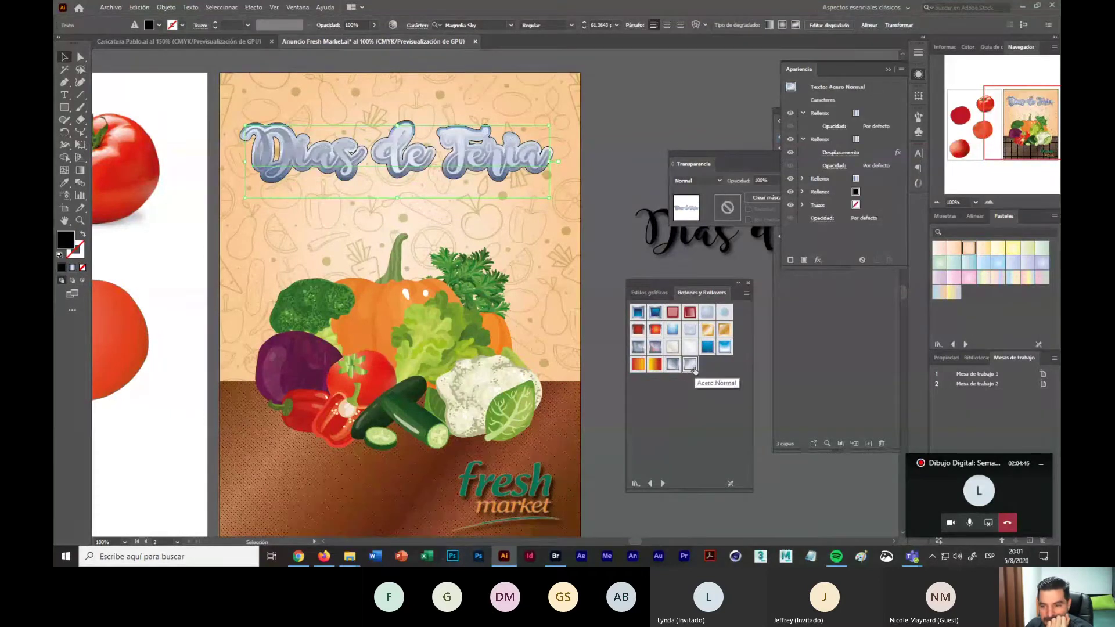
click(638, 348)
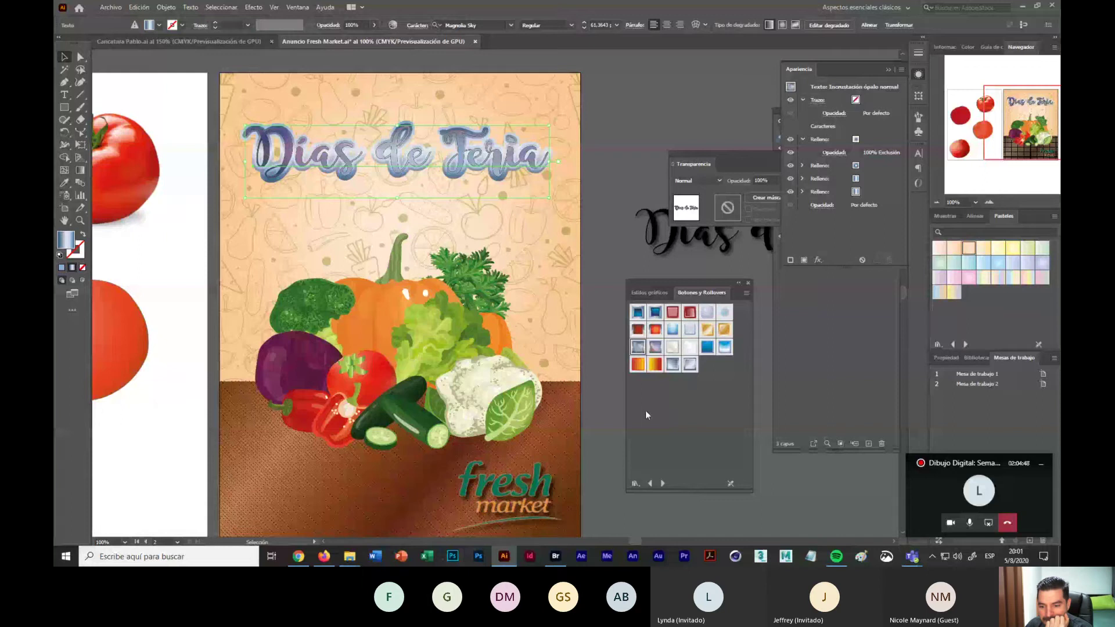
Step: Try a white 3D style from the Efectos 3D library and a black 3 pt outline style from Efectos artísticos on the title
click(664, 484)
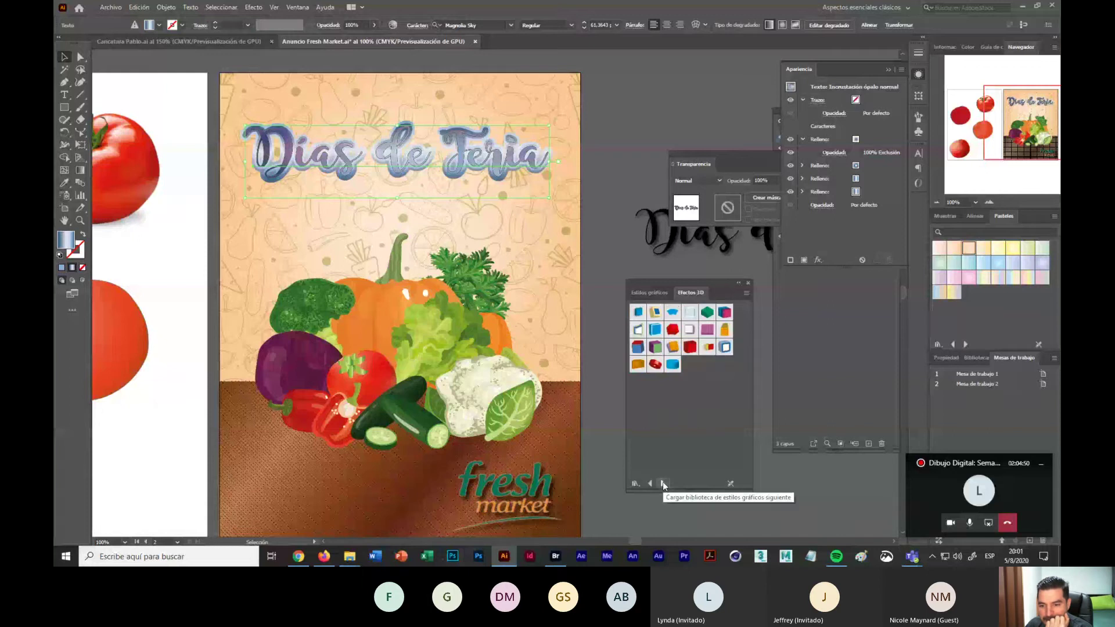
click(690, 330)
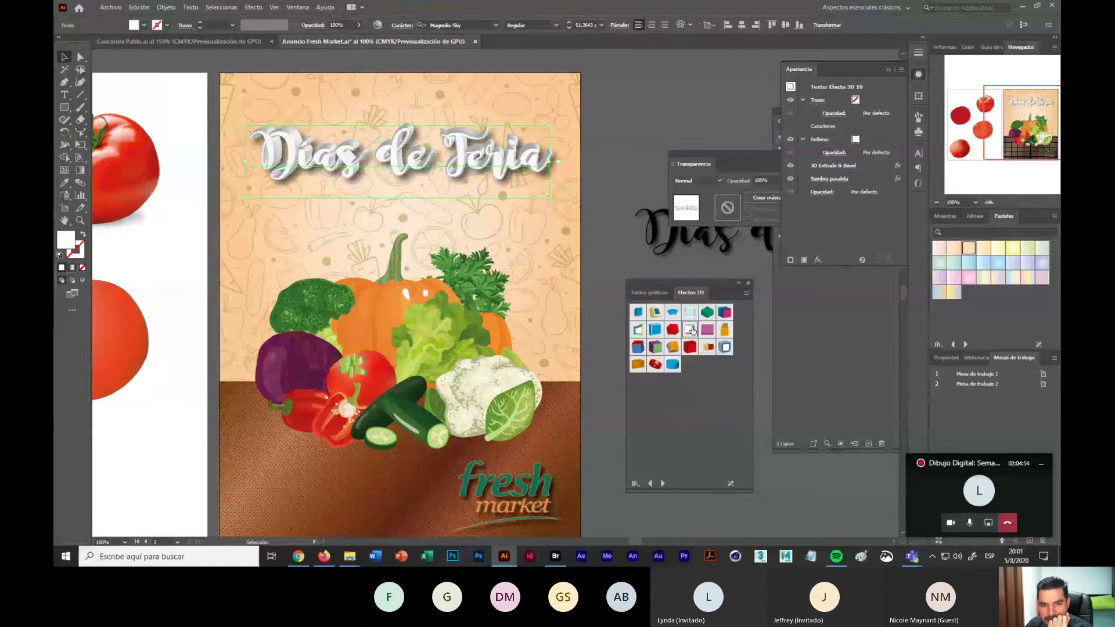
click(662, 483)
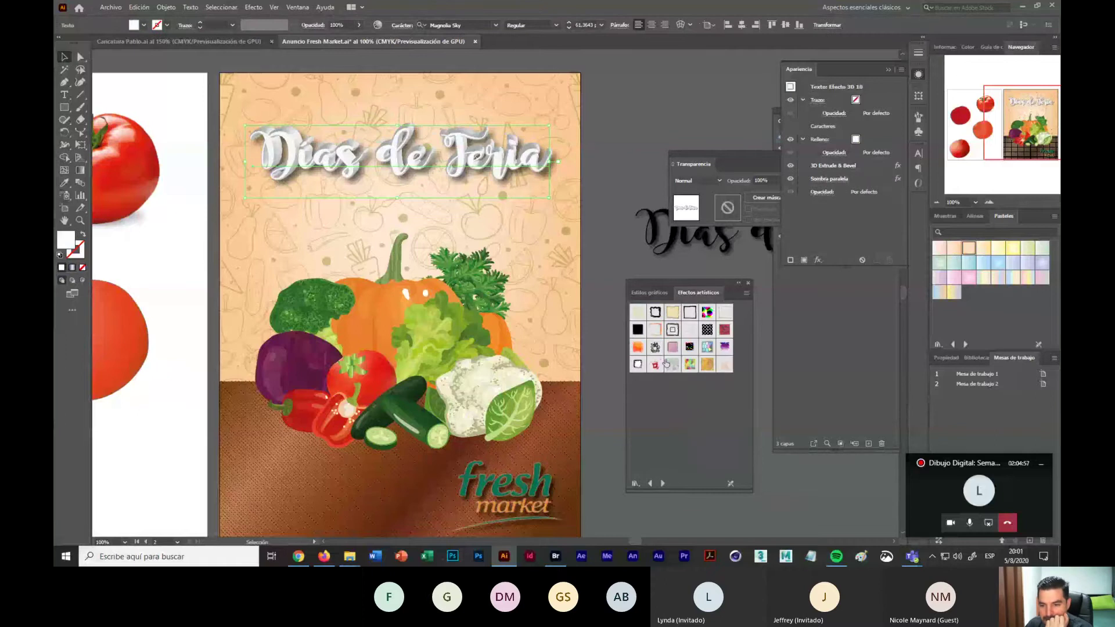
click(690, 314)
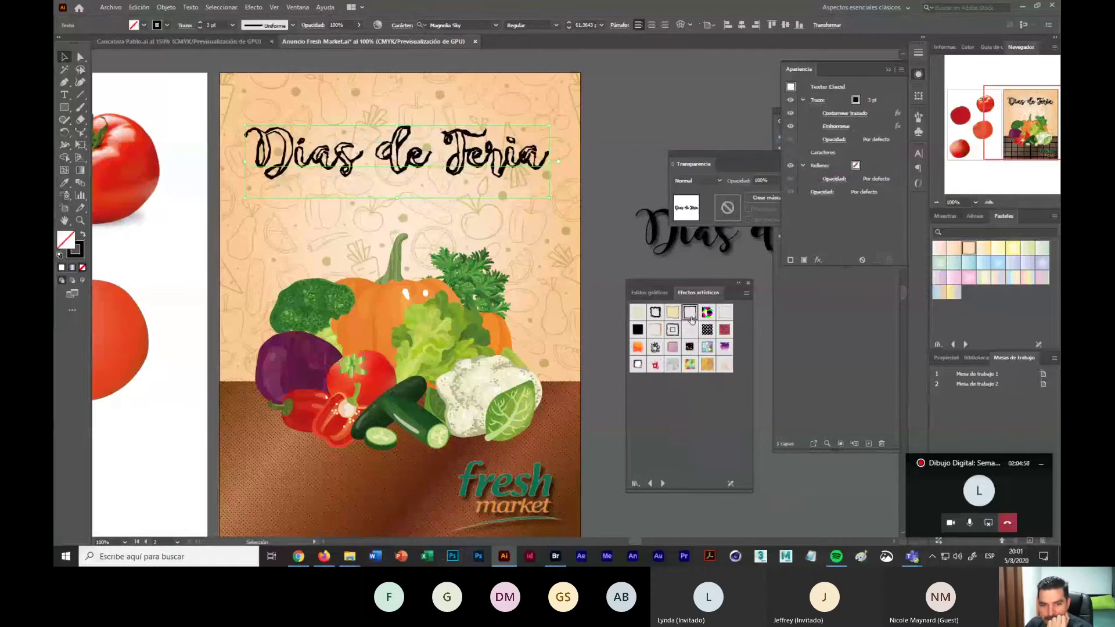
Step: Try Garabato 21 from the Efectos de garabatear library and Relieve from Efectos de imagen on the title
click(662, 485)
click(672, 365)
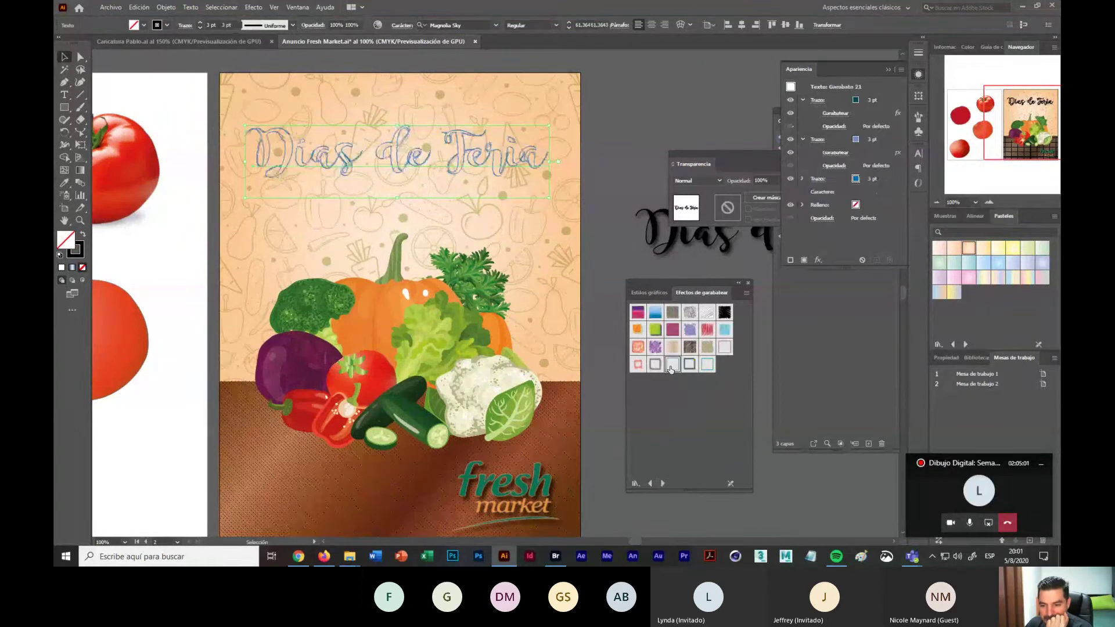
click(663, 484)
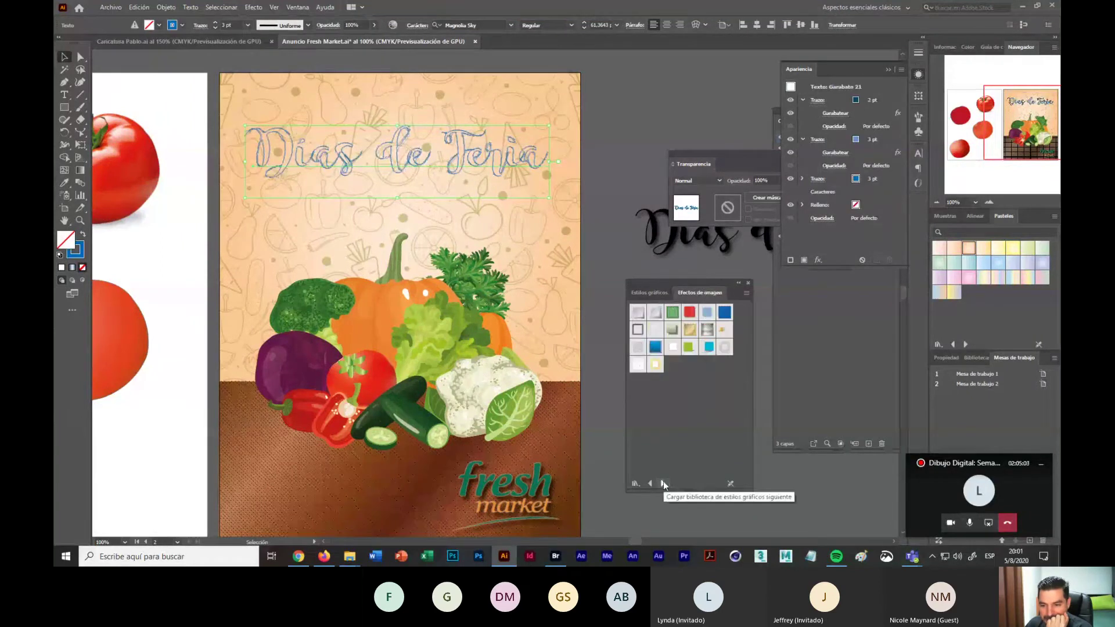
click(638, 331)
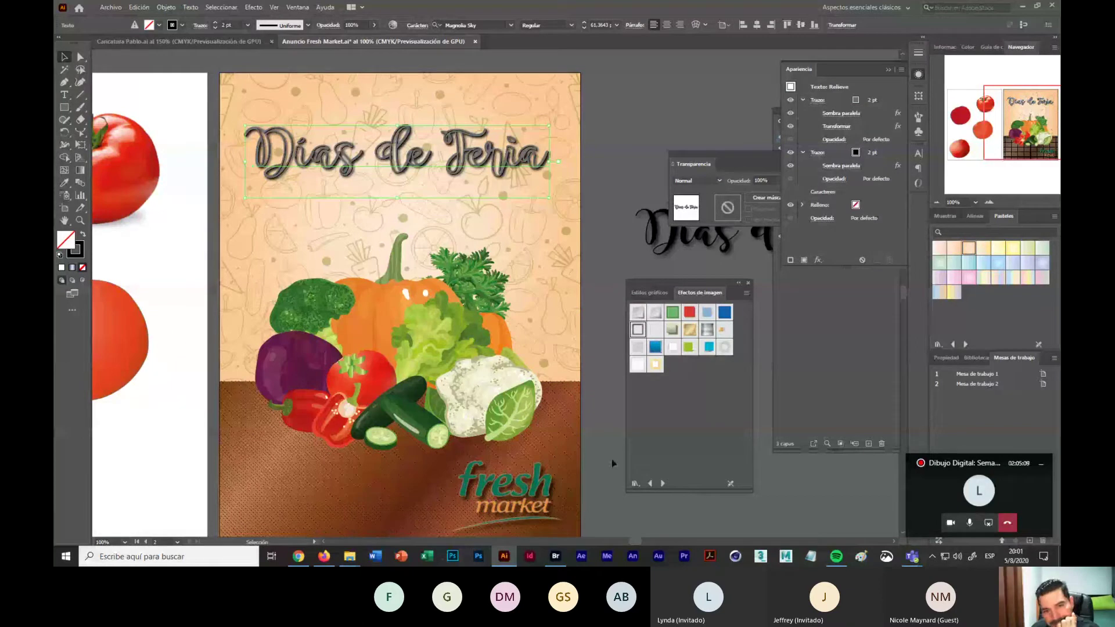
Step: Advance to the Efectos de neón library, compare Neón azul grueso and the thin, medium and thick green neons on the title, and keep Neón verde
click(662, 483)
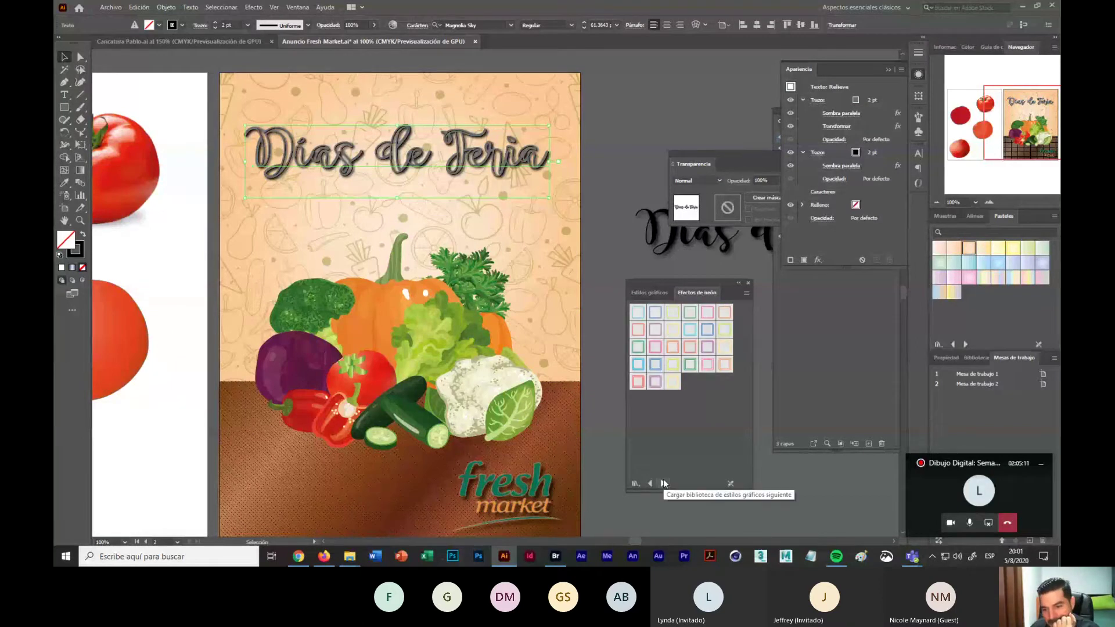
click(655, 365)
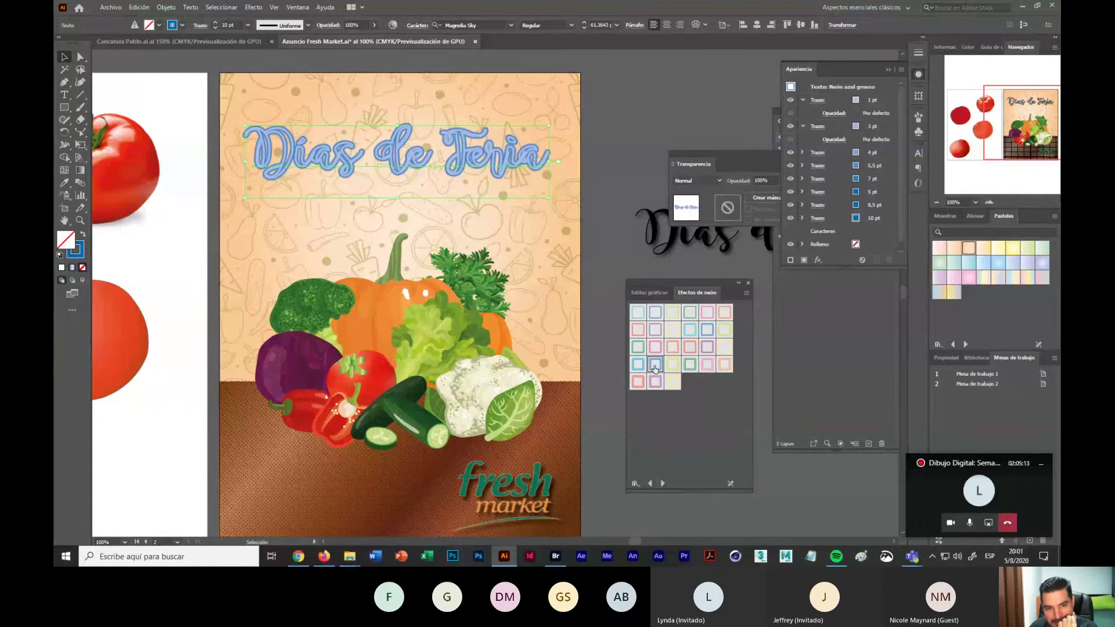
click(638, 347)
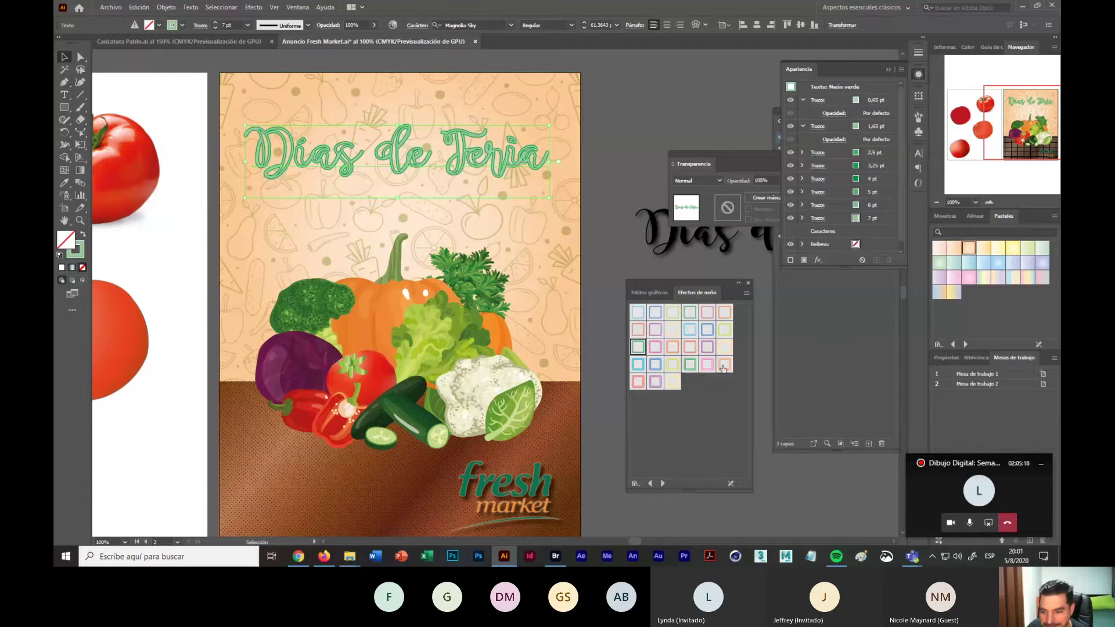
click(691, 365)
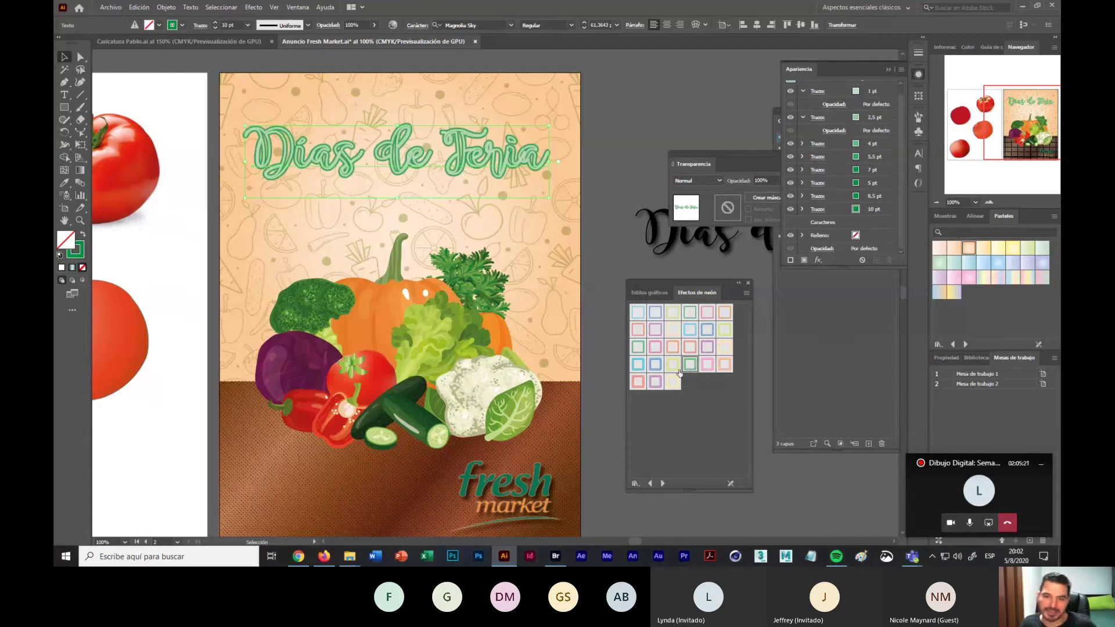
click(689, 313)
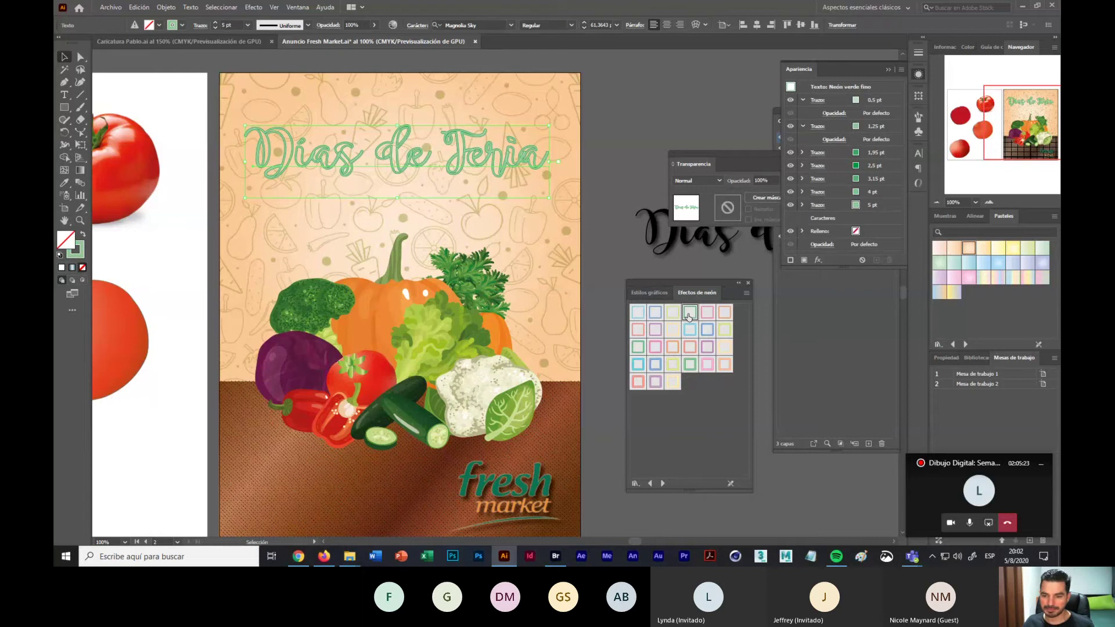
click(638, 348)
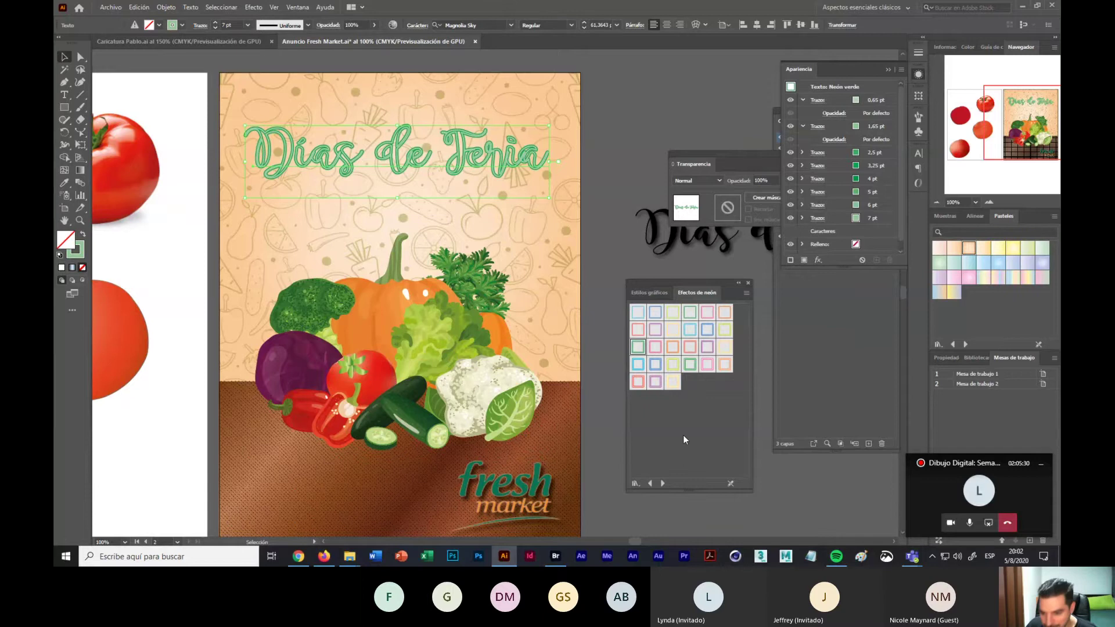
click(689, 367)
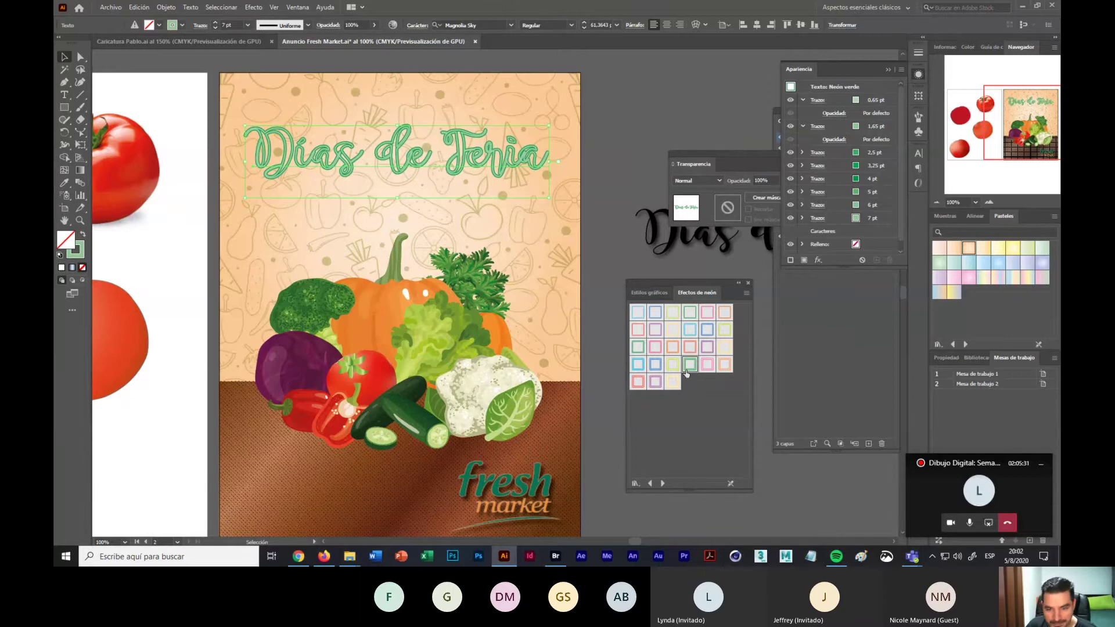
click(639, 350)
key(ctrl+z)
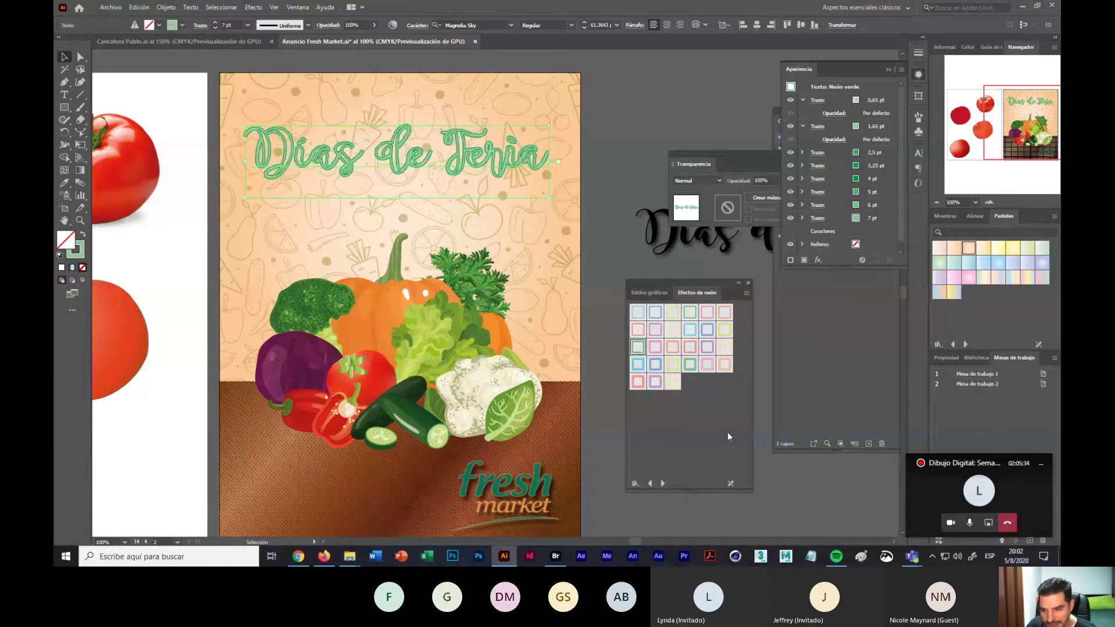
click(606, 222)
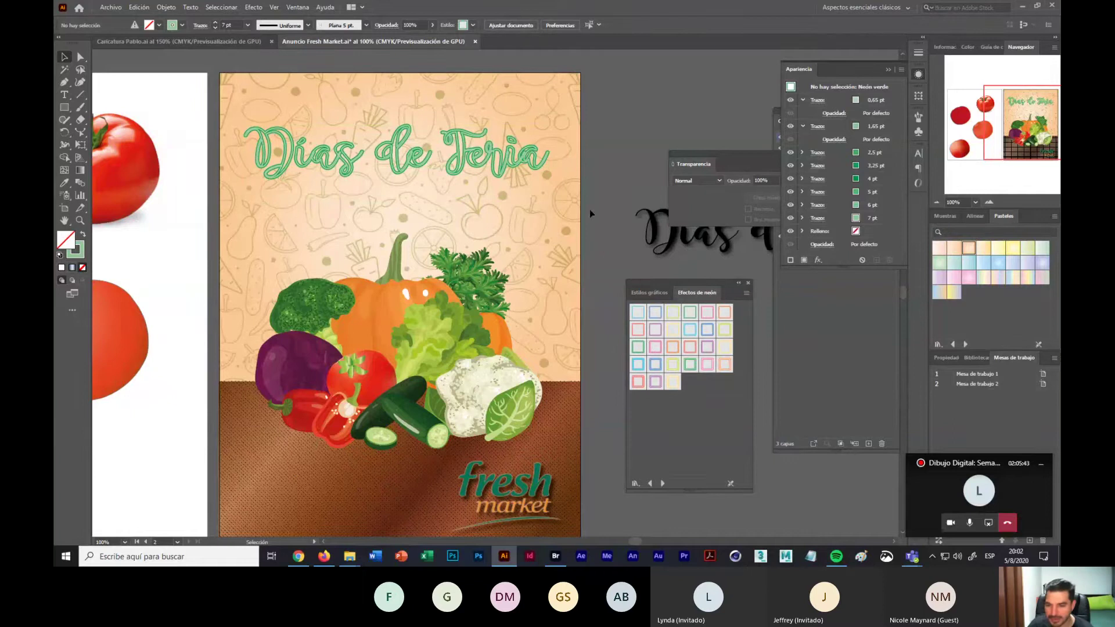
Step: Replace the advert's green neon title with the black shadowed copy, moving the neon one off the artboard and enlarging the black one to about 63.6 pt
drag(655, 243, 293, 225)
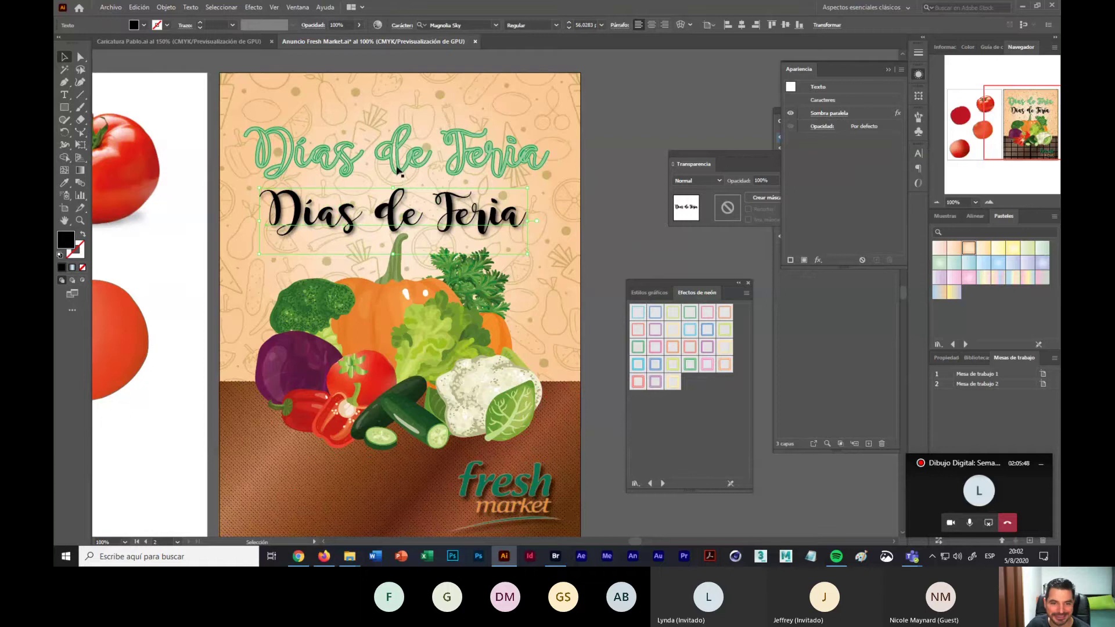
mouse_move(398, 170)
mouse_down()
mouse_move(385, 173)
mouse_move(582, 148)
mouse_move(588, 106)
mouse_move(670, 129)
mouse_up()
drag(461, 232, 445, 177)
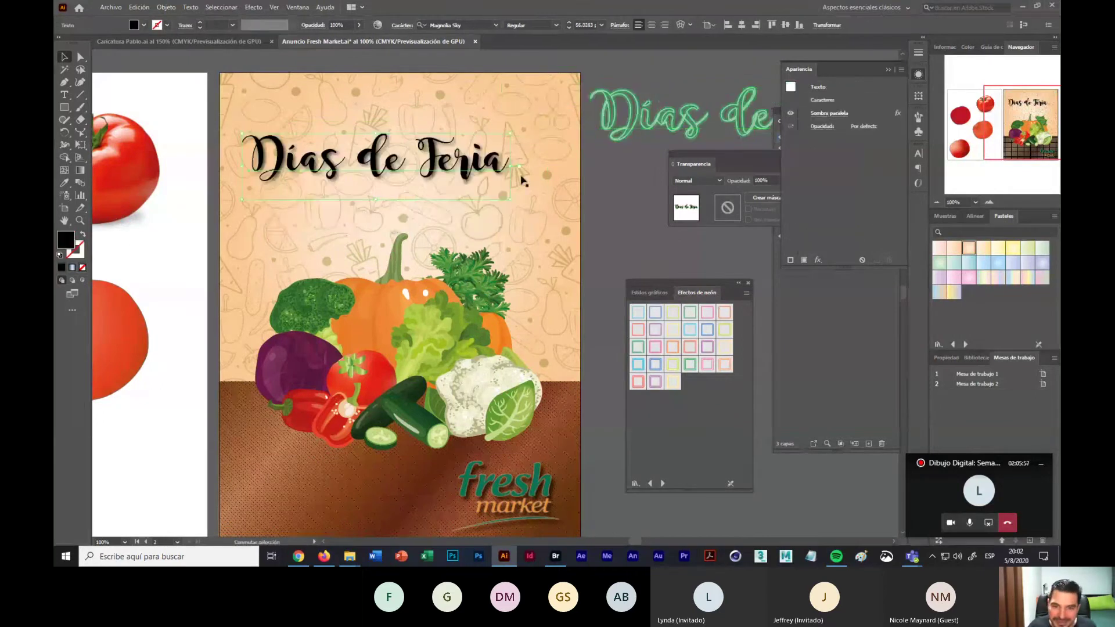
drag(508, 194, 547, 207)
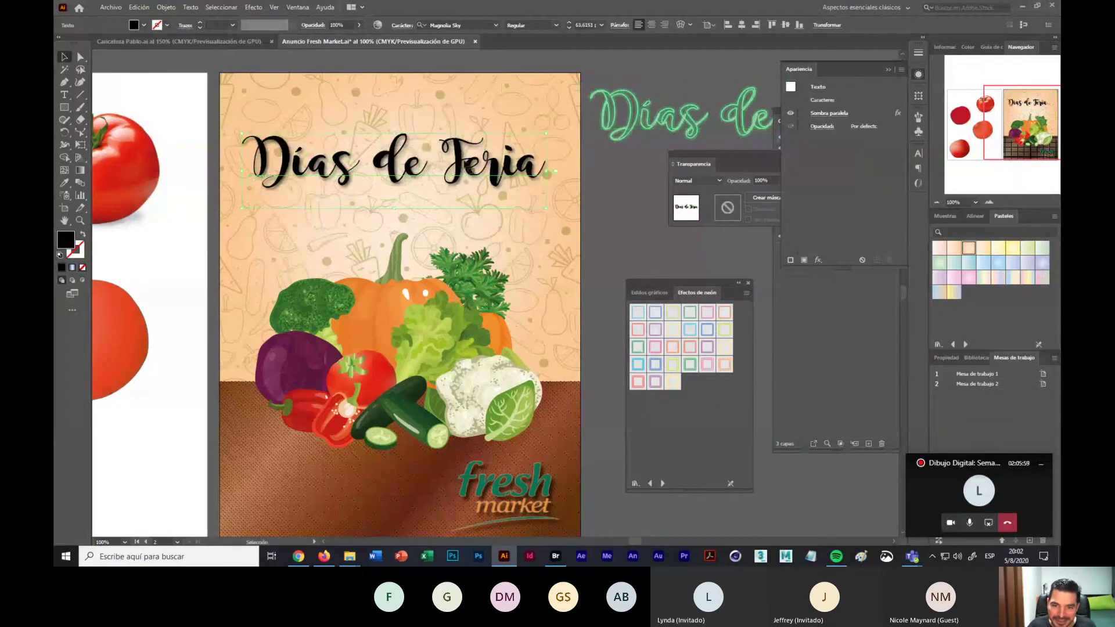
click(606, 190)
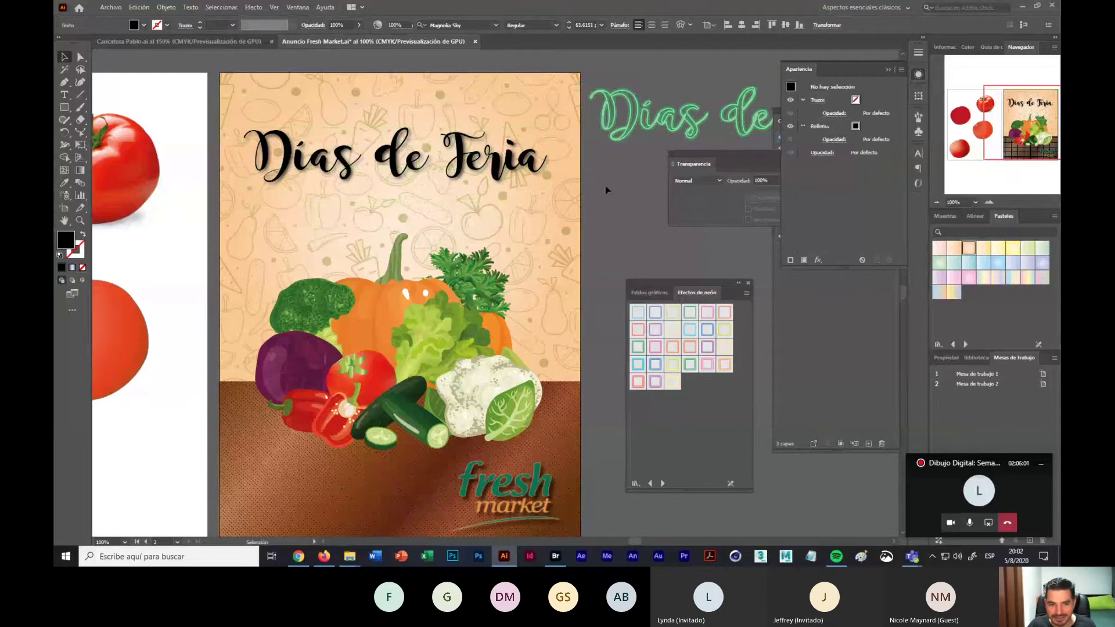
Step: Nudge the green neon title farther from the artboard and centre the black title across the advert
drag(601, 115, 610, 119)
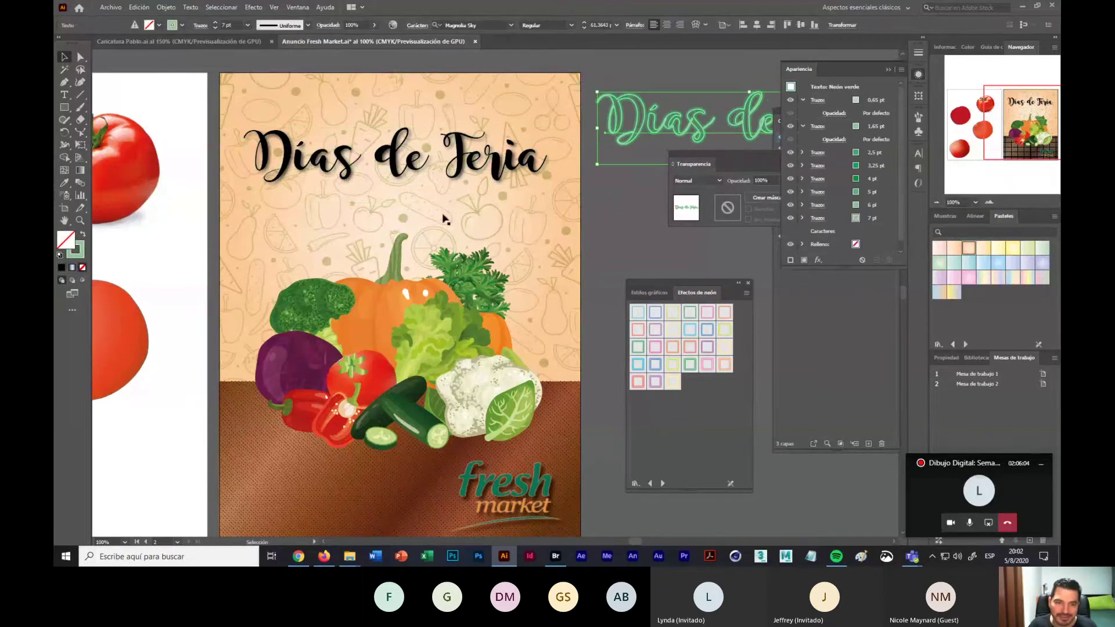
drag(397, 181, 567, 197)
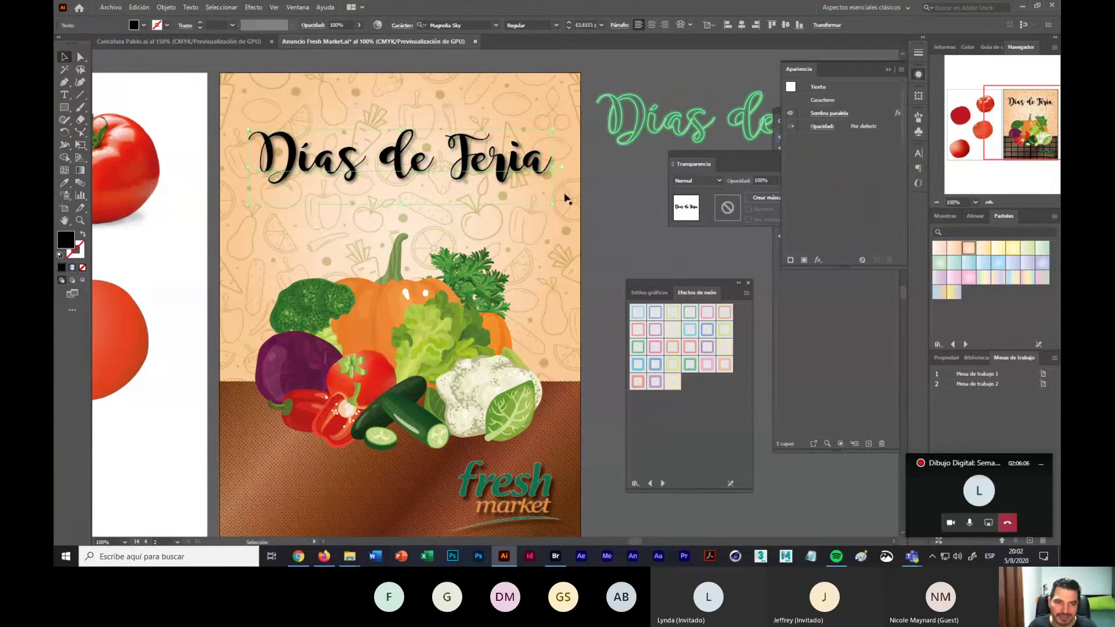
click(618, 214)
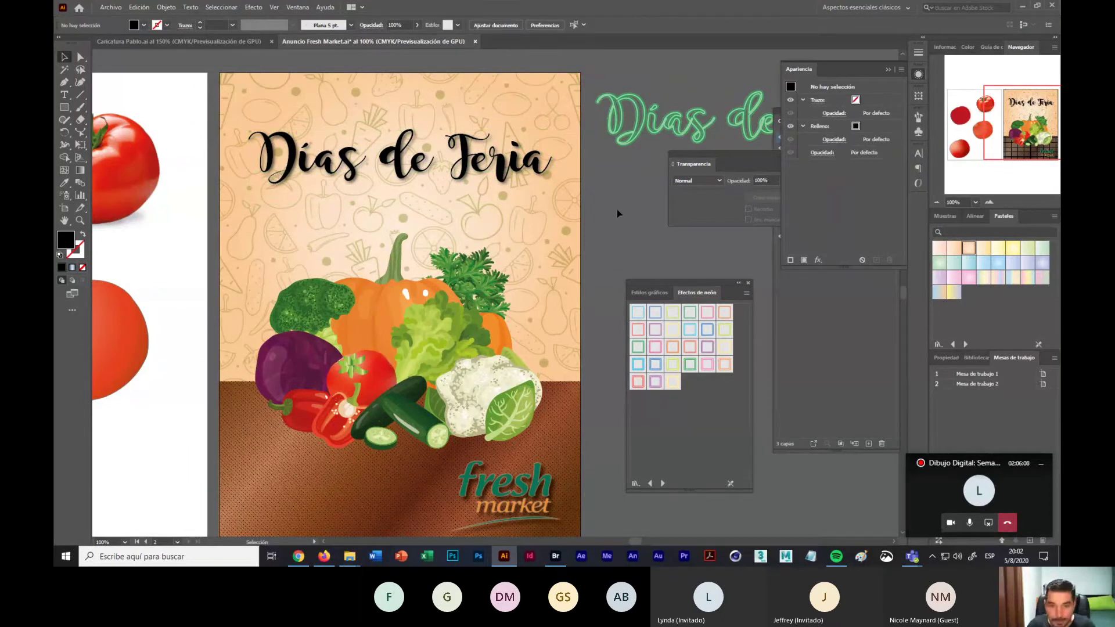
Step: Try Neón verde and a lime green neon from the Efectos de neón library on the Fresh Market logo
click(503, 175)
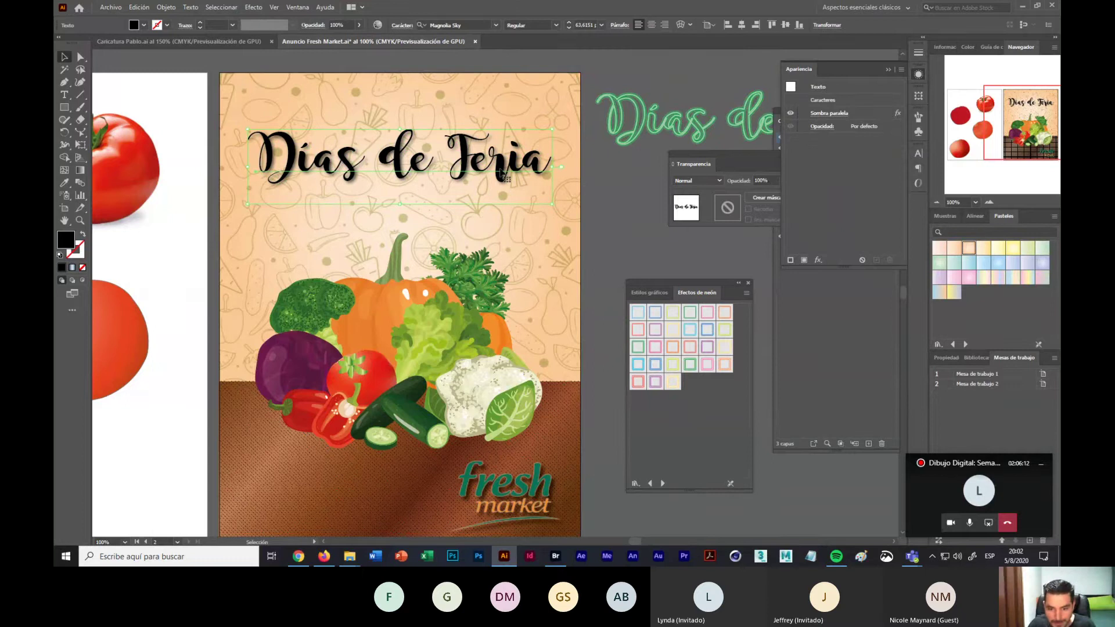
click(545, 487)
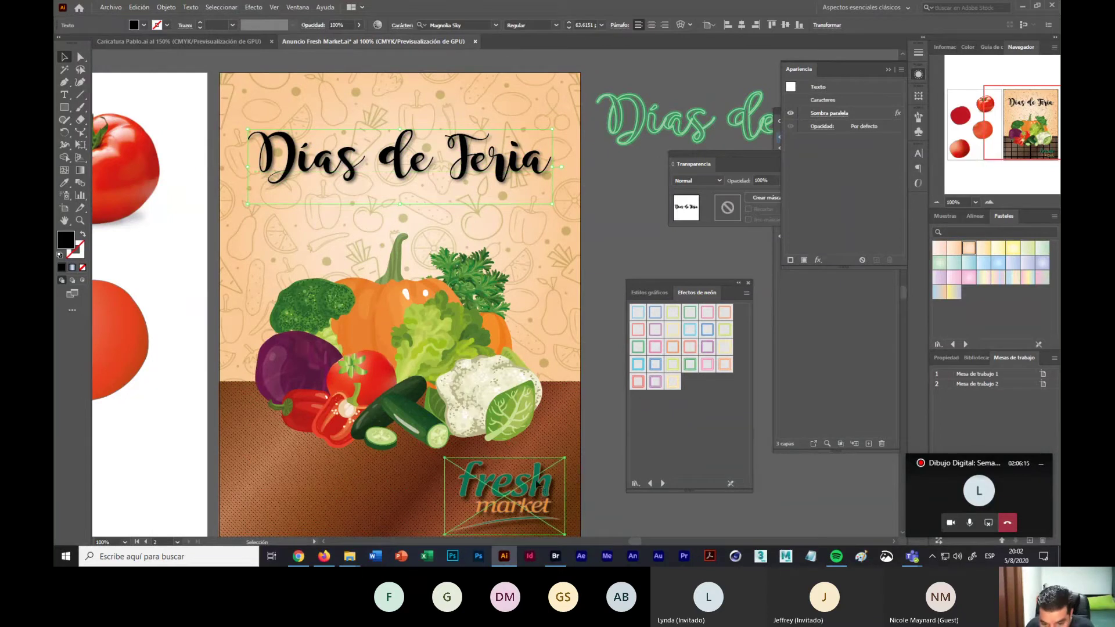
click(638, 350)
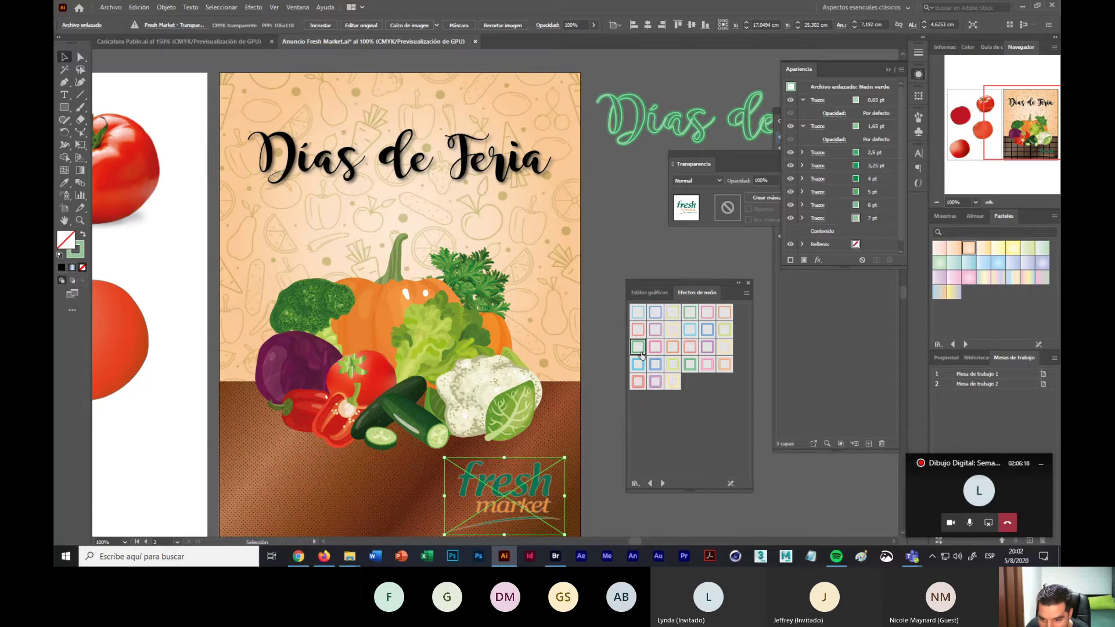
click(666, 367)
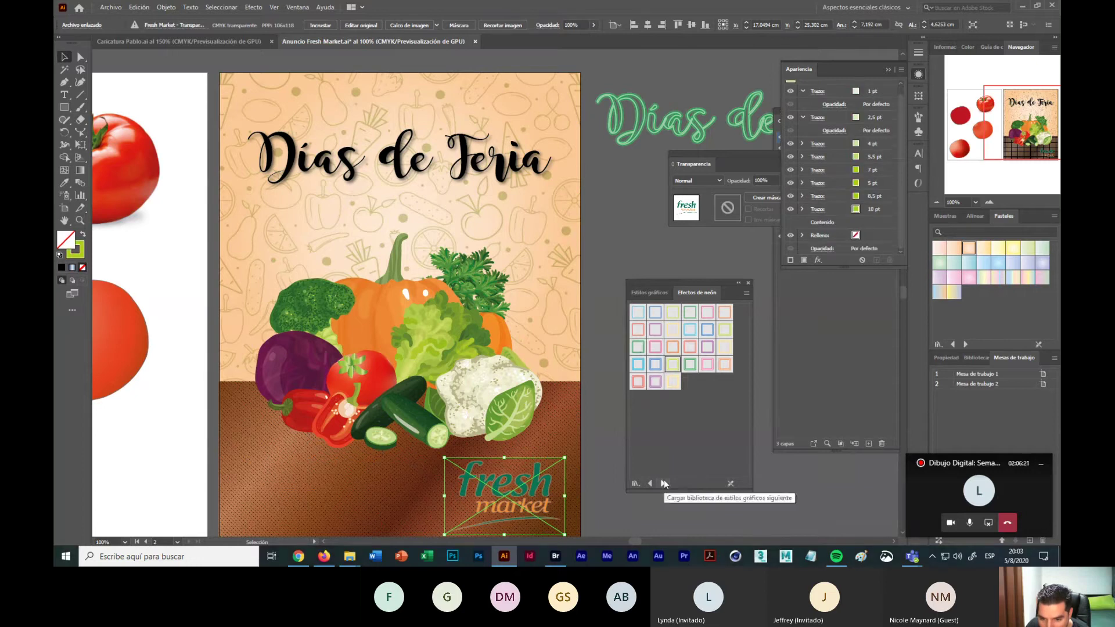
Step: Try Sacudida and Grabado from the Efectos de texto library and Bisel suave from Efectos de imagen on the logo
click(662, 483)
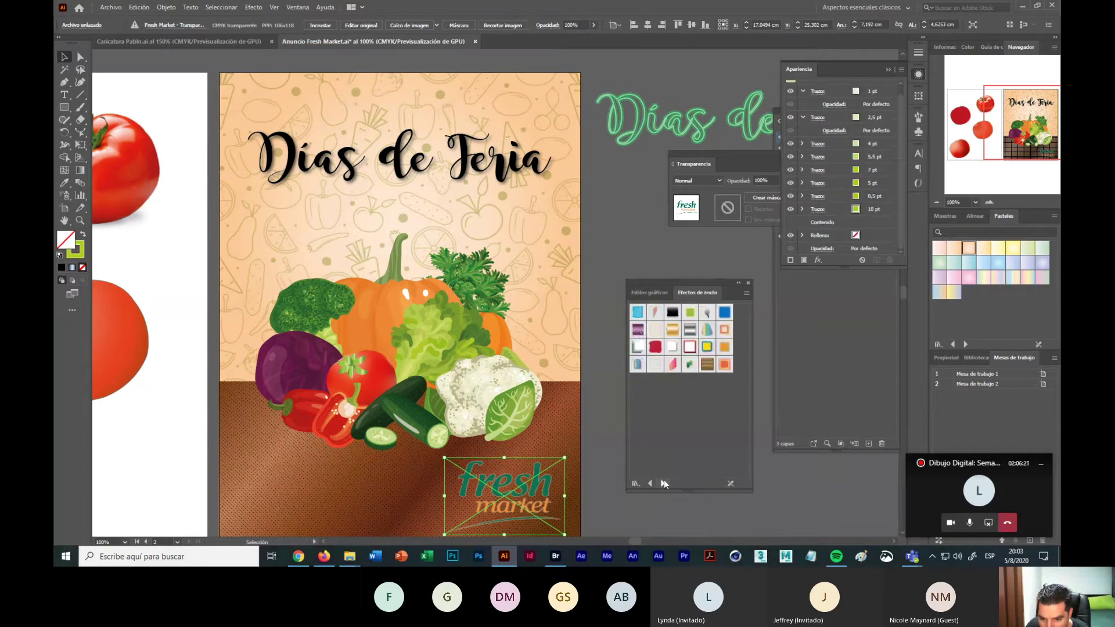
click(638, 329)
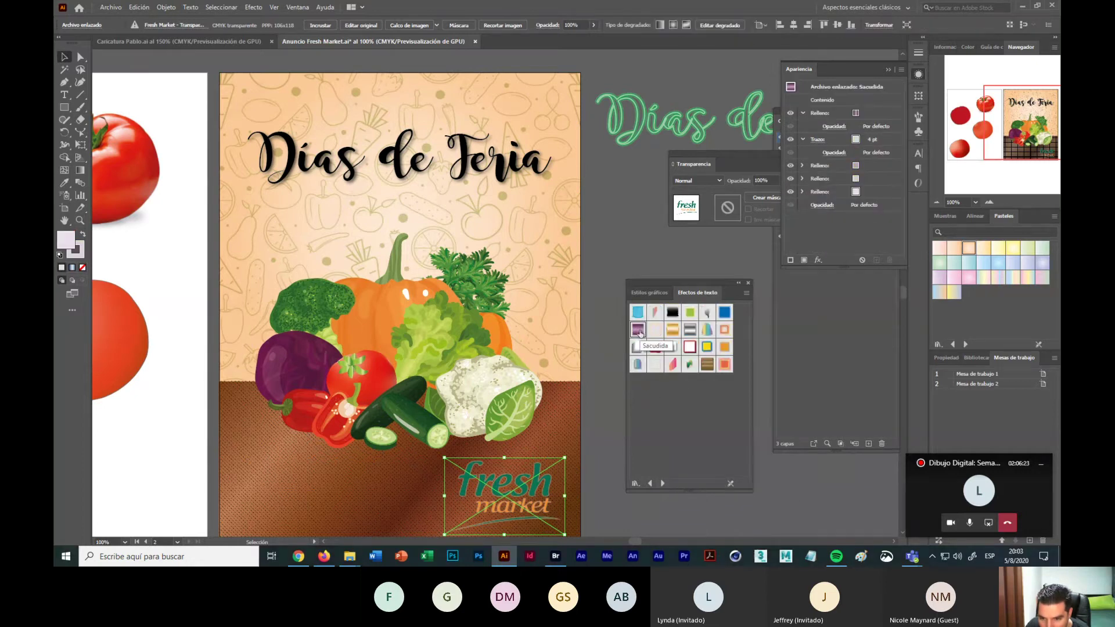
click(578, 435)
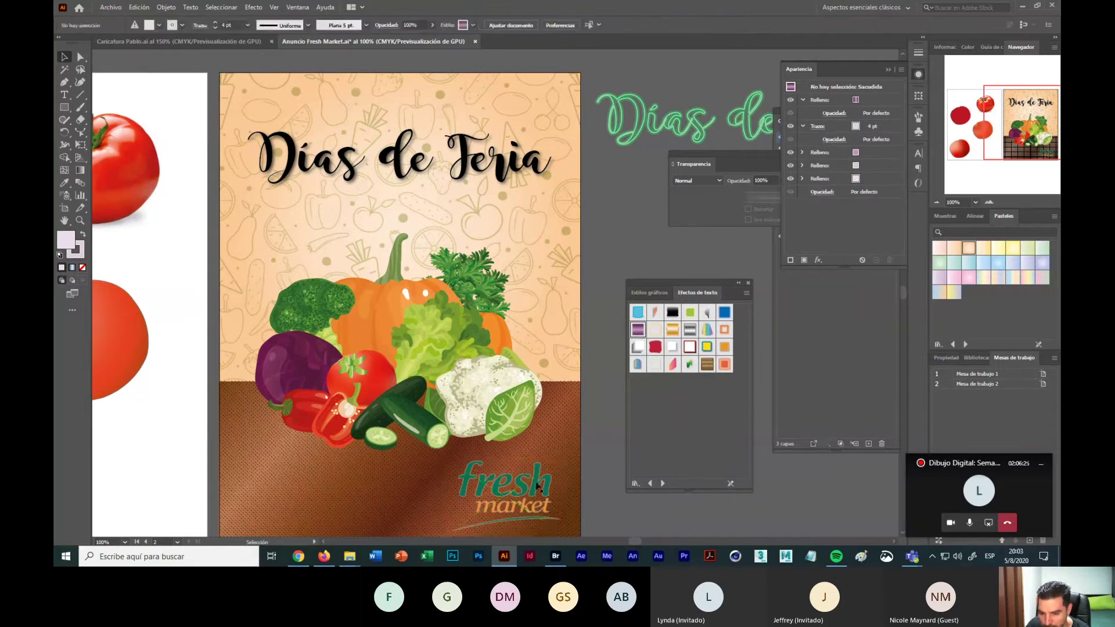
click(536, 486)
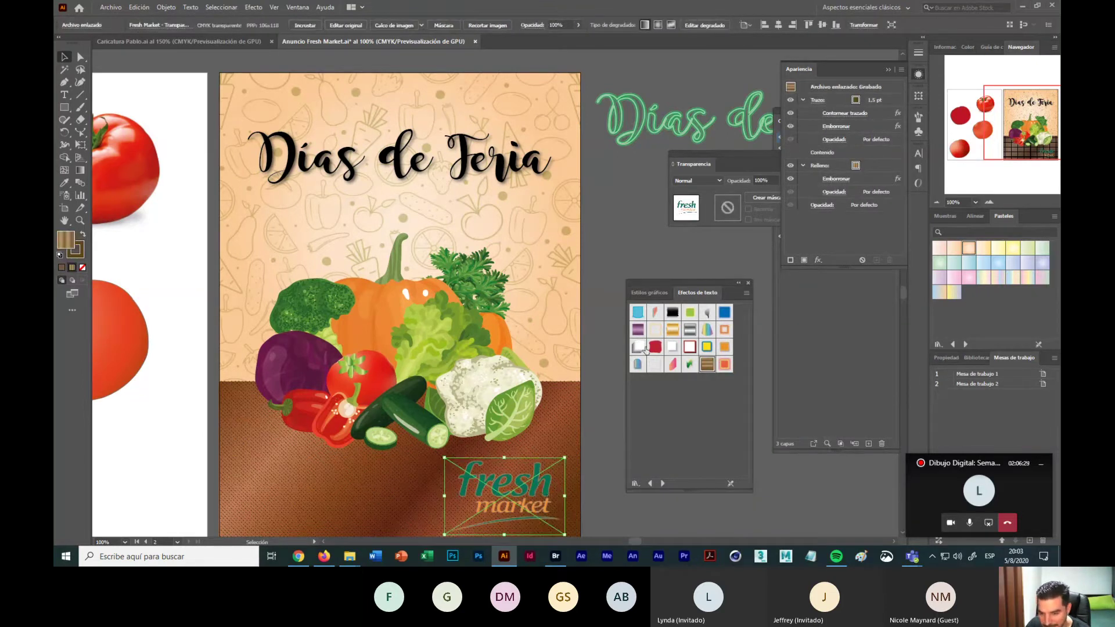
click(649, 483)
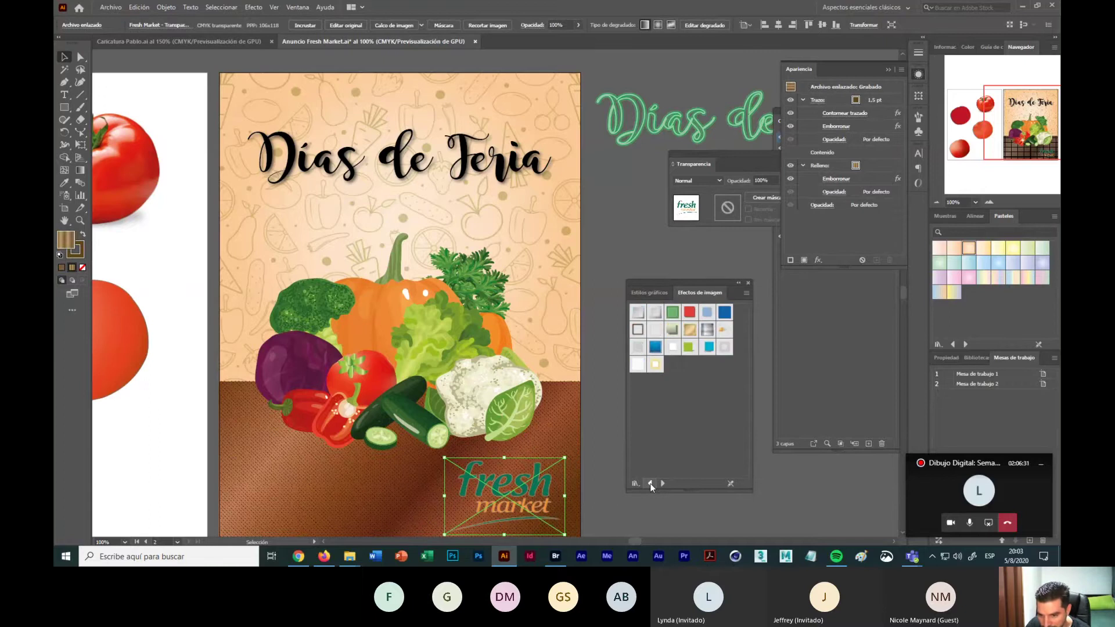
click(655, 312)
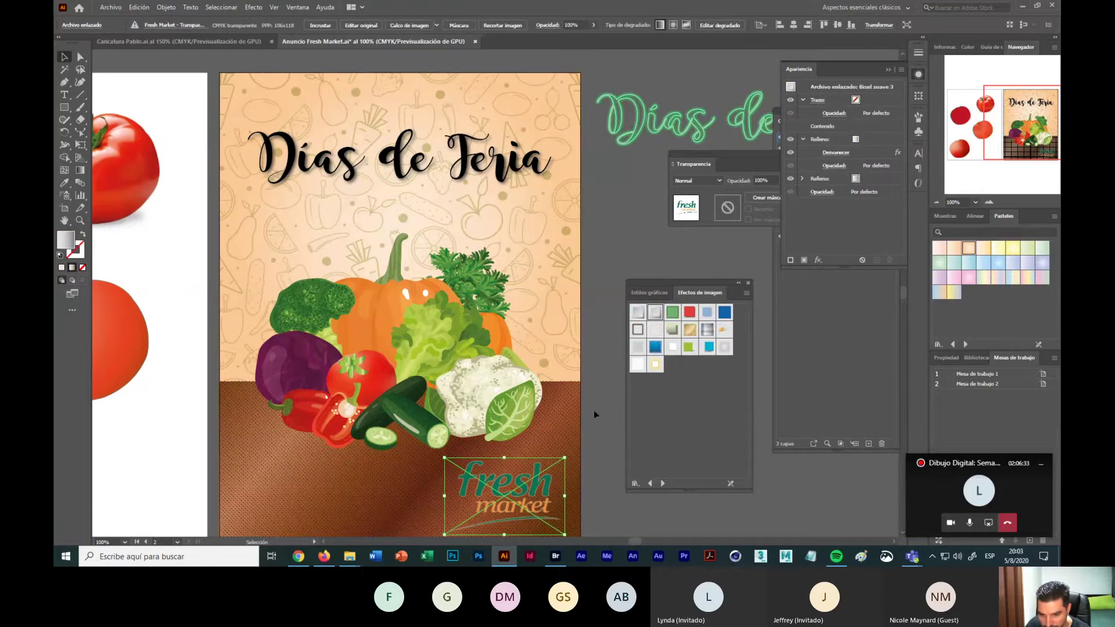
Step: Undo the graphic styles tried on the logo back to its drop shadow and deselect it
key(ctrl+z)
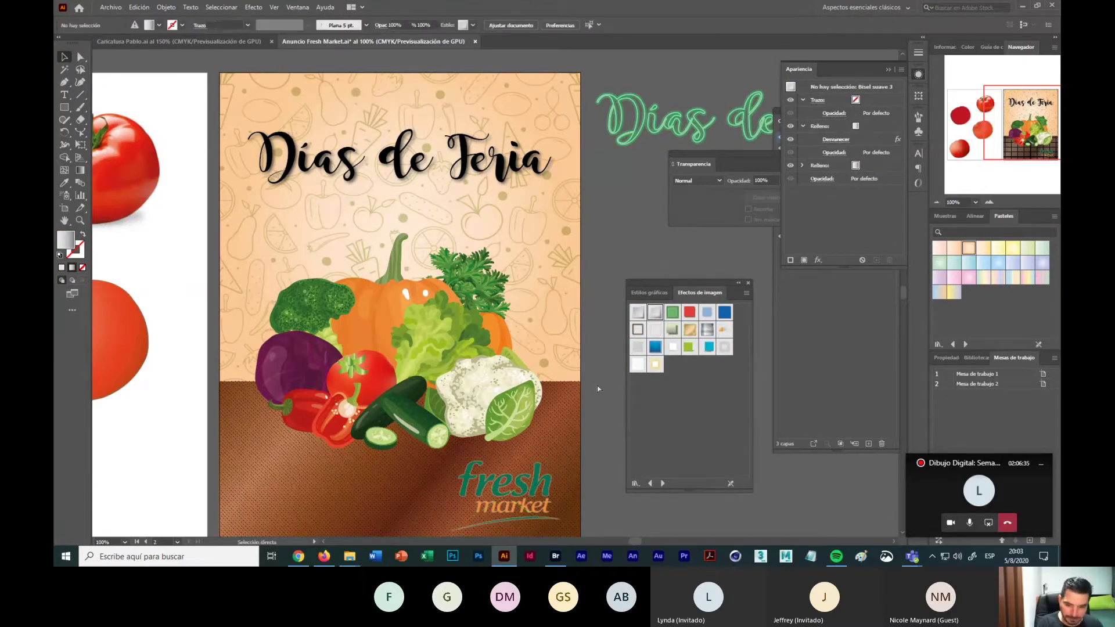
key(ctrl+z)
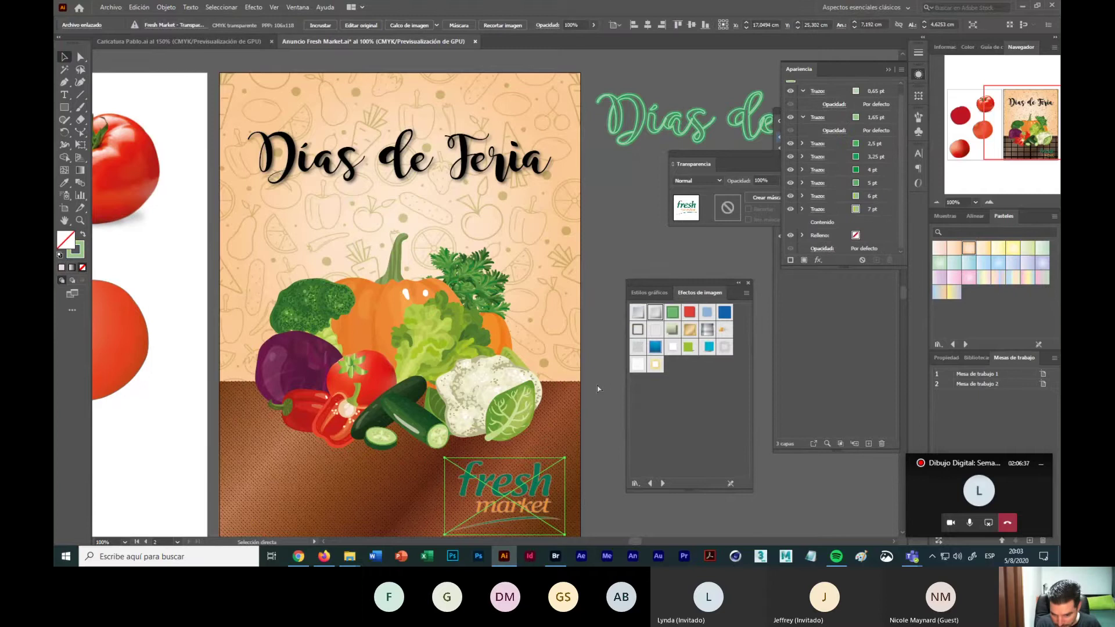
key(ctrl+z)
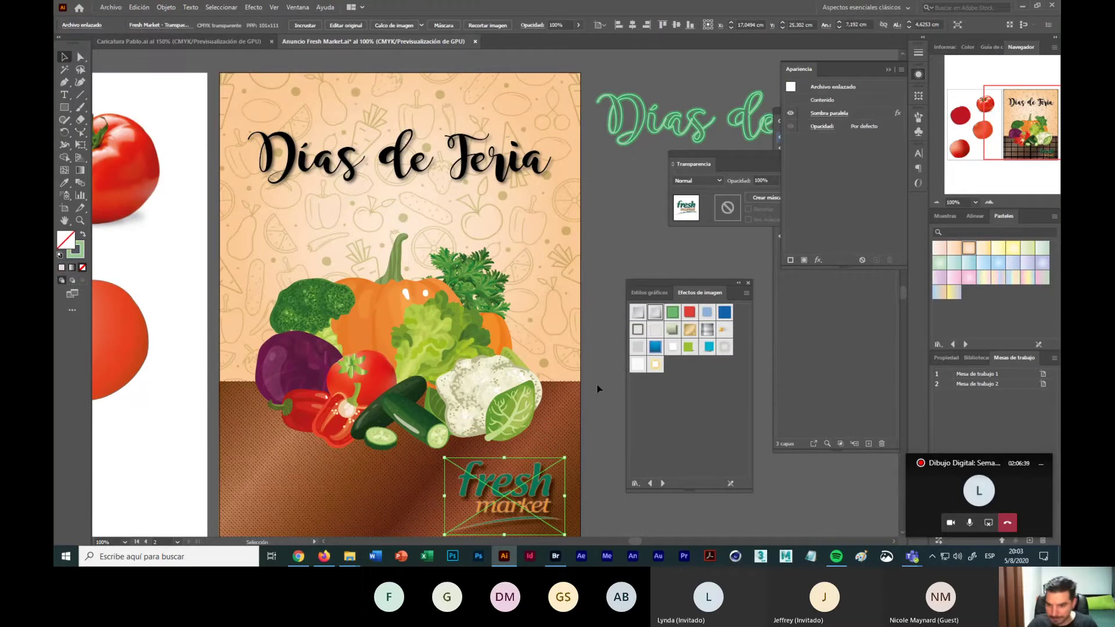
click(596, 389)
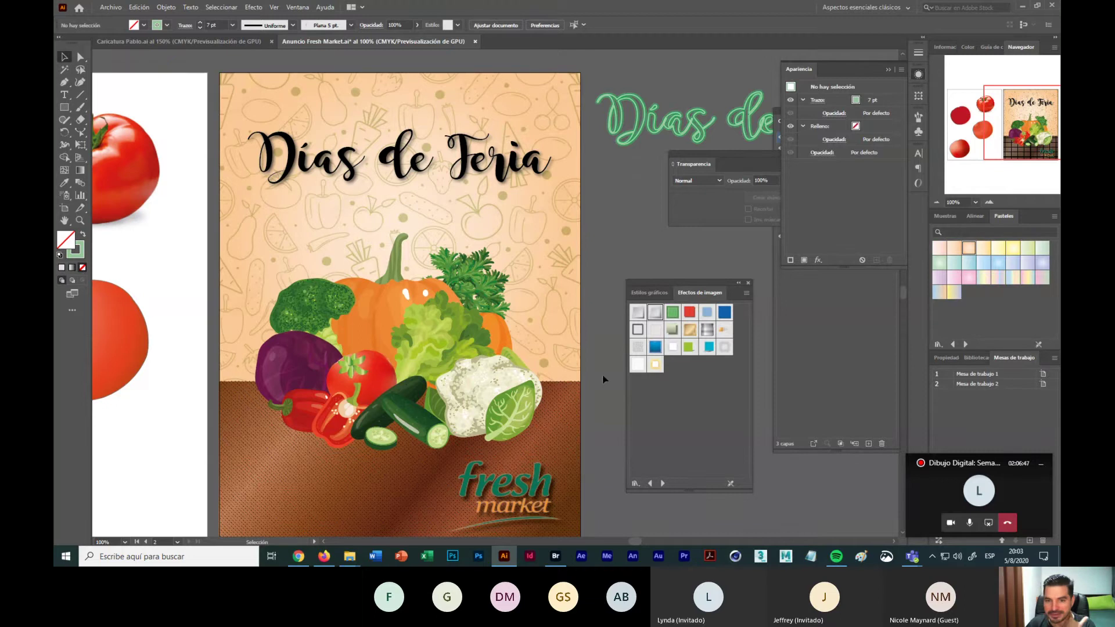
Step: Move the green neon "Días de Feria" title to the empty area above the advert's artboard
click(938, 202)
click(636, 240)
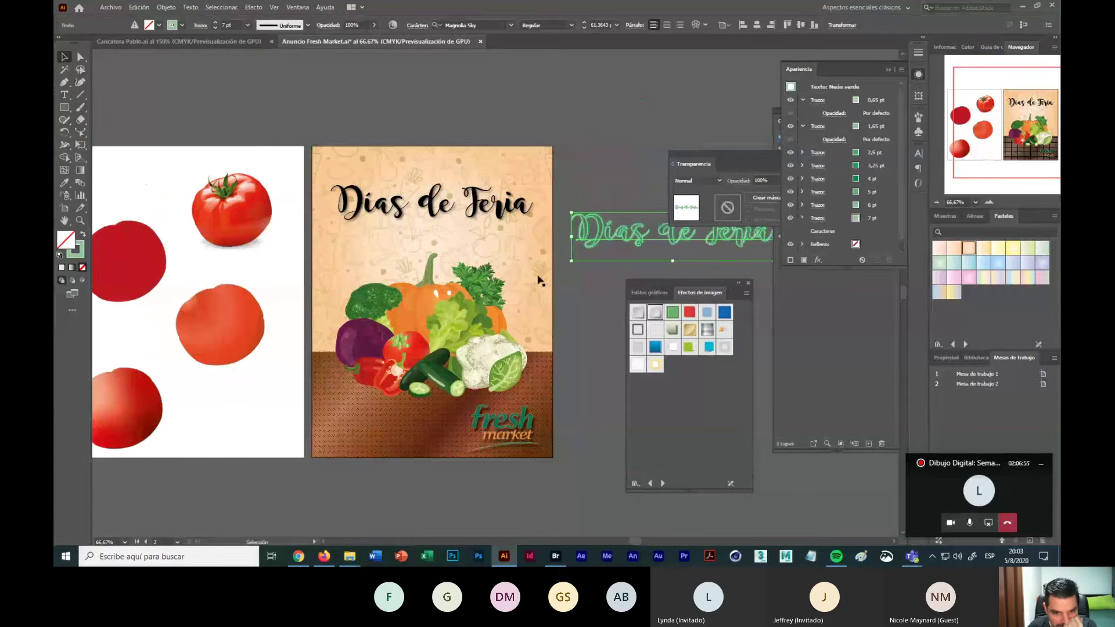
drag(634, 239, 447, 108)
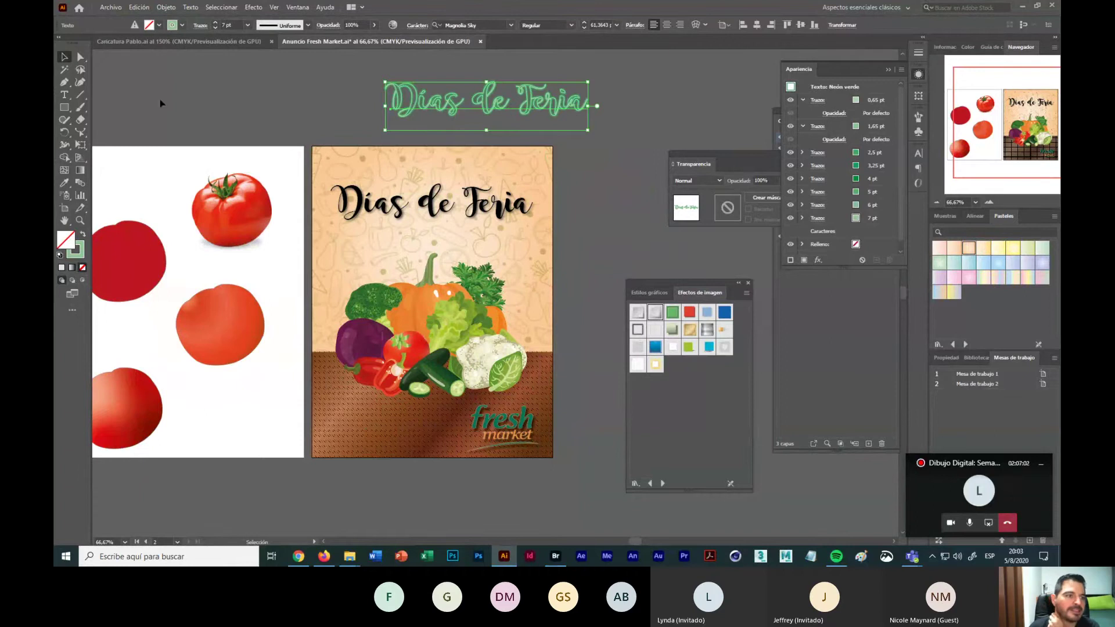
Step: Select all the text of the green neon title and change its font to Wingdings 2
click(65, 95)
drag(396, 105, 588, 107)
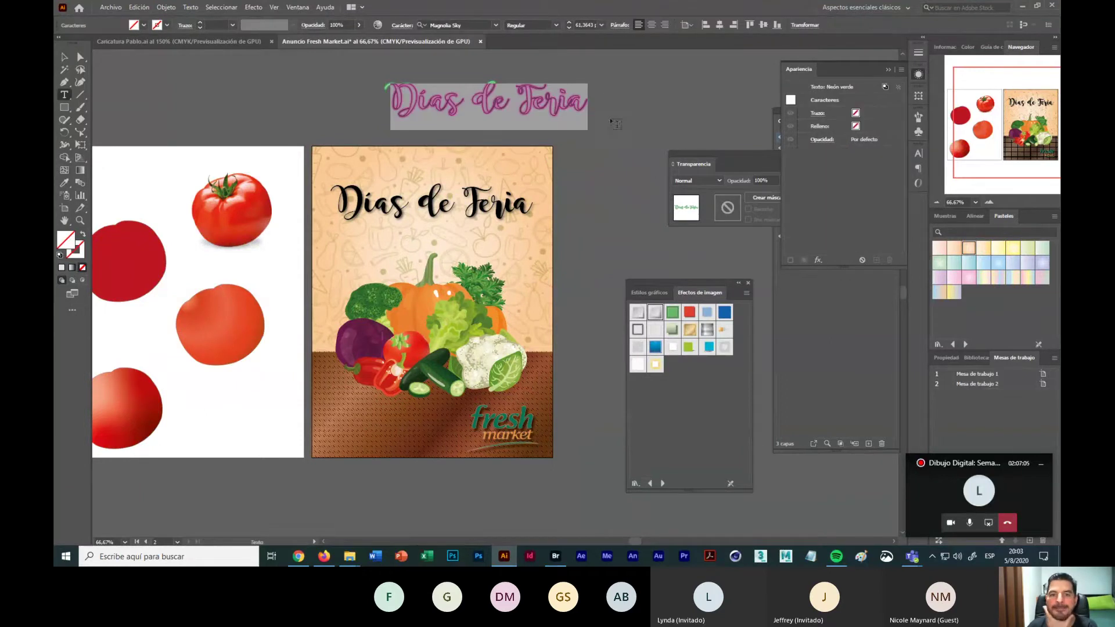
click(496, 25)
scroll(581, 232, up, 10)
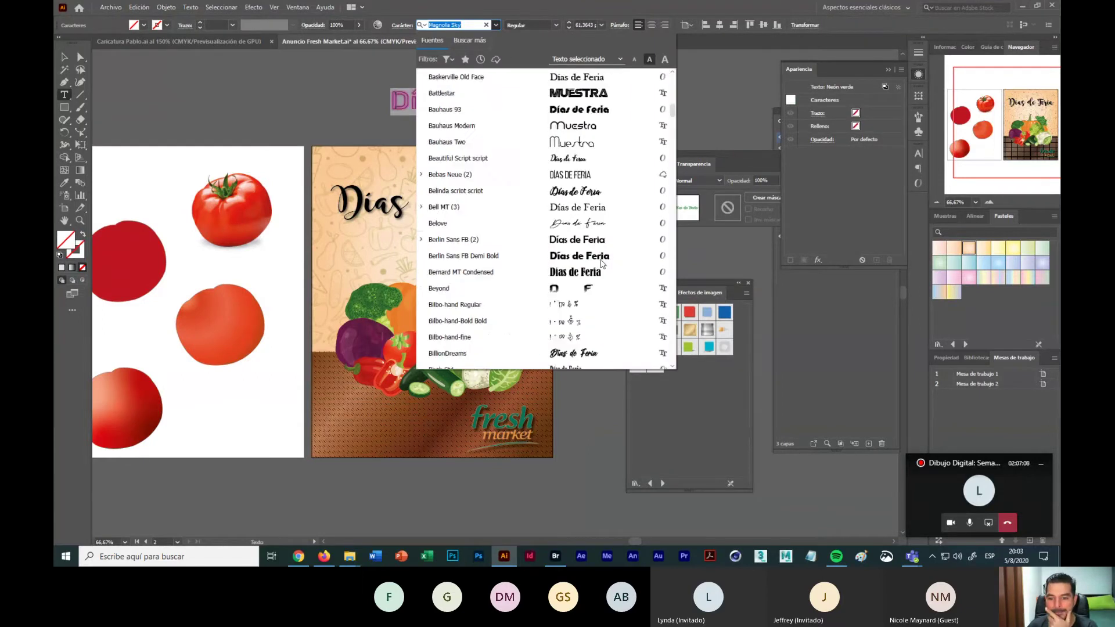
scroll(601, 264, down, 15)
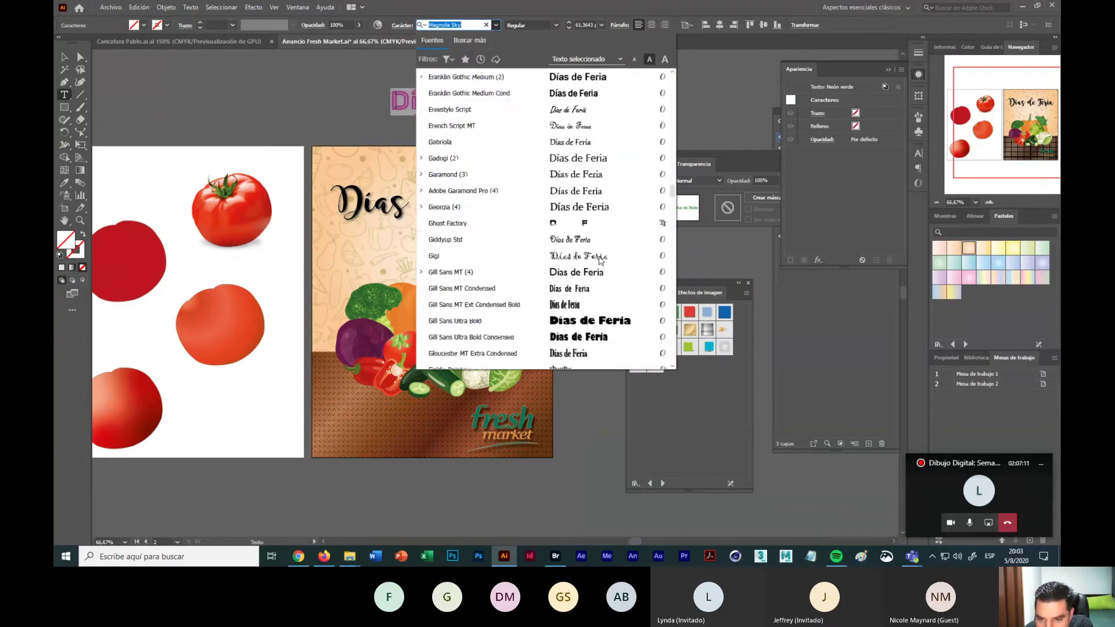
scroll(600, 261, down, 20)
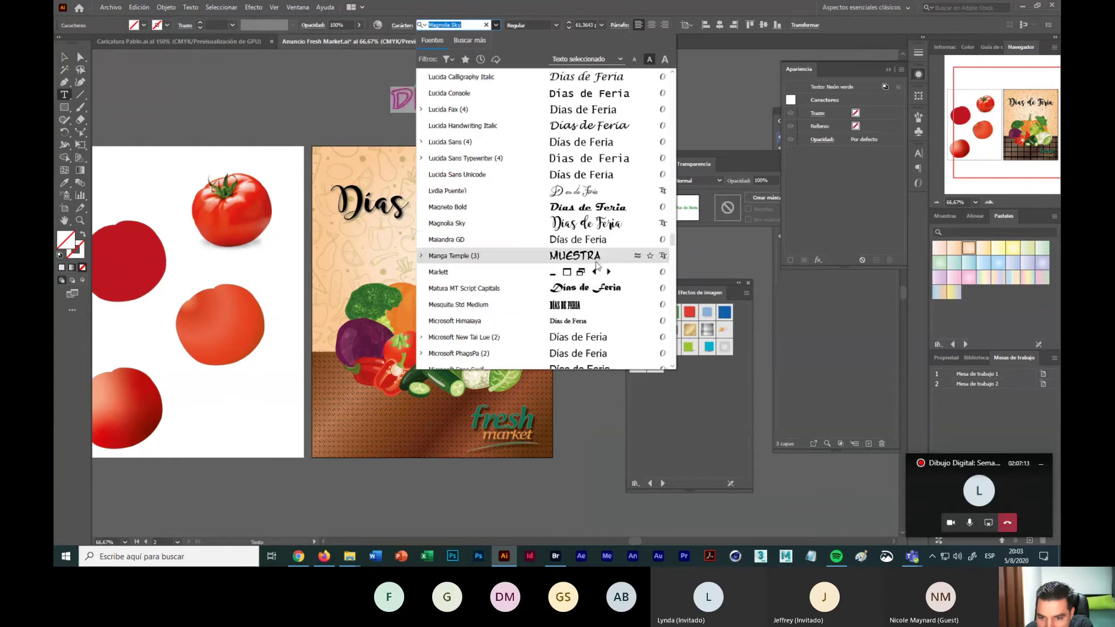
scroll(596, 266, down, 10)
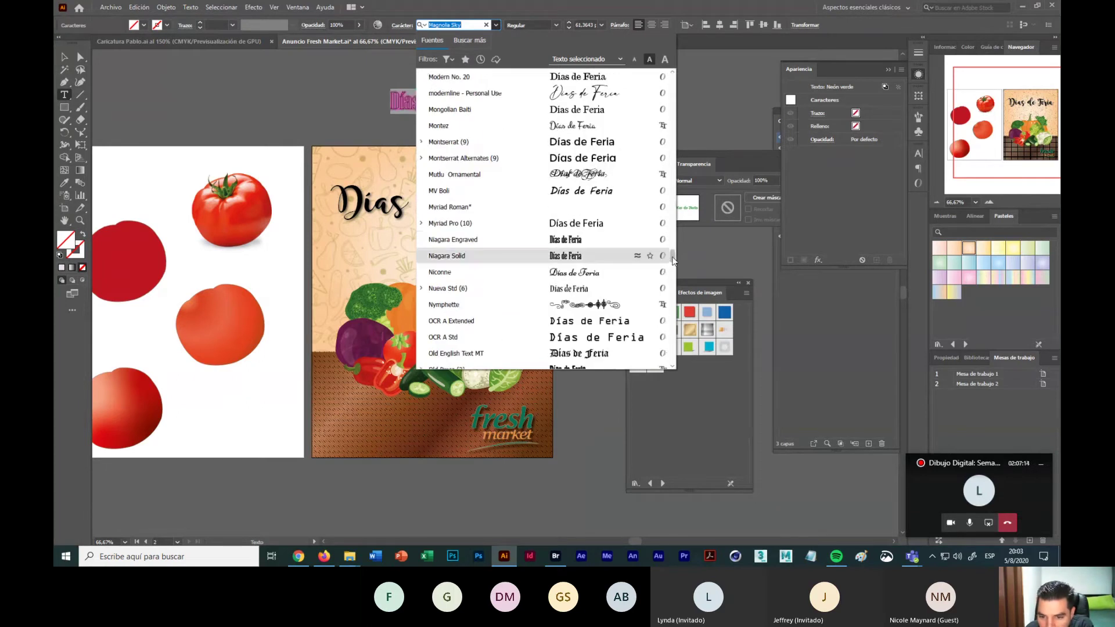
drag(673, 260, 681, 329)
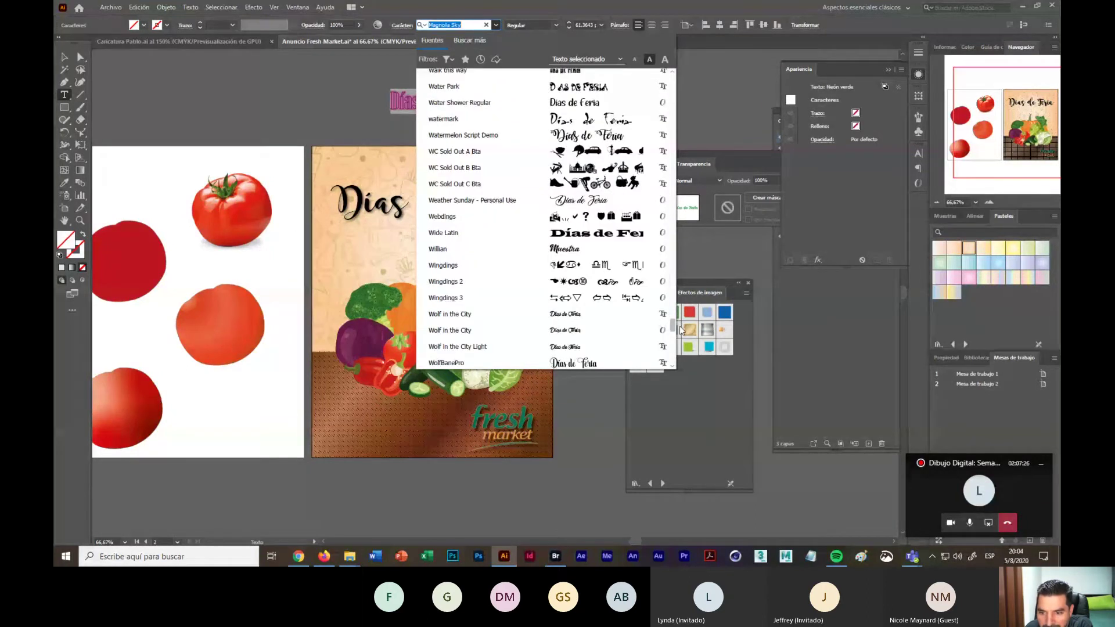
click(631, 287)
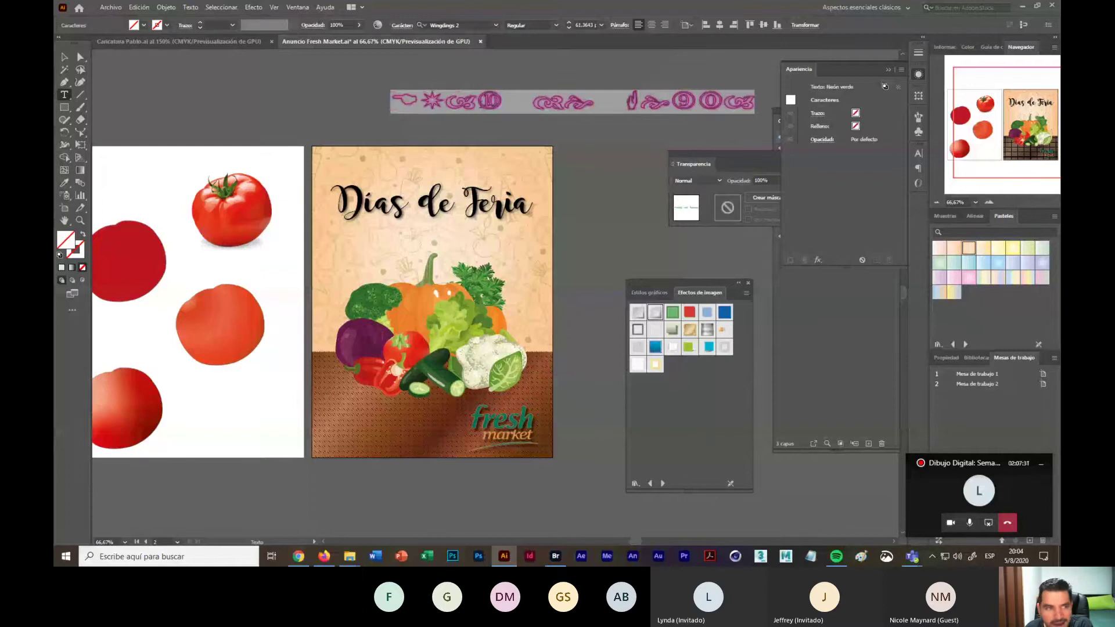
key(Escape)
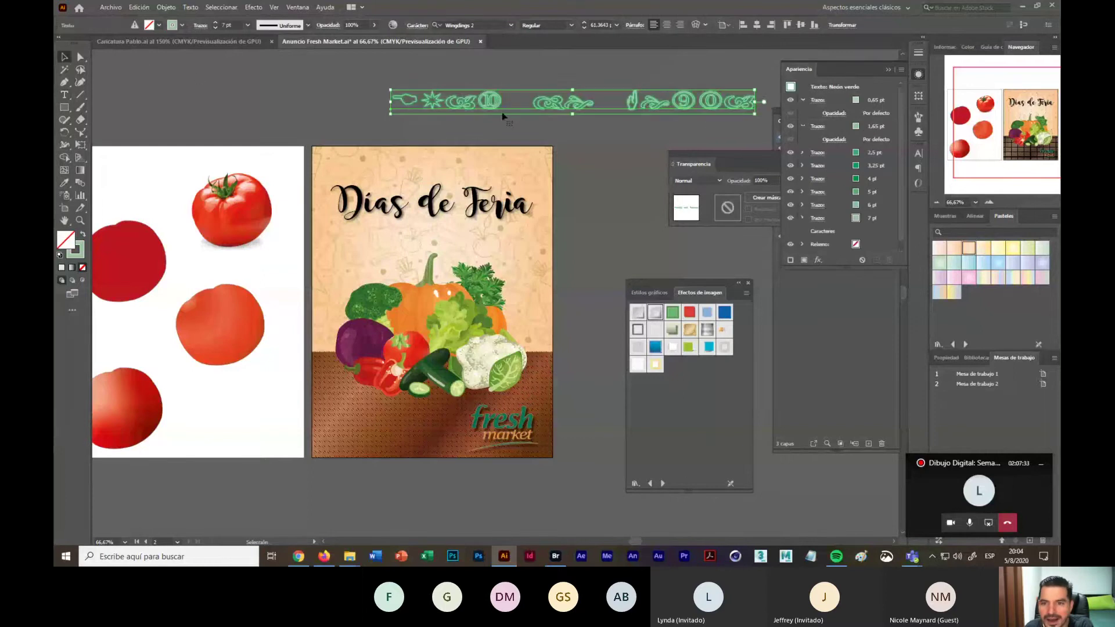
Step: Delete the surplus Wingdings characters from the neon text, leaving a single leafy ornament
double_click(526, 104)
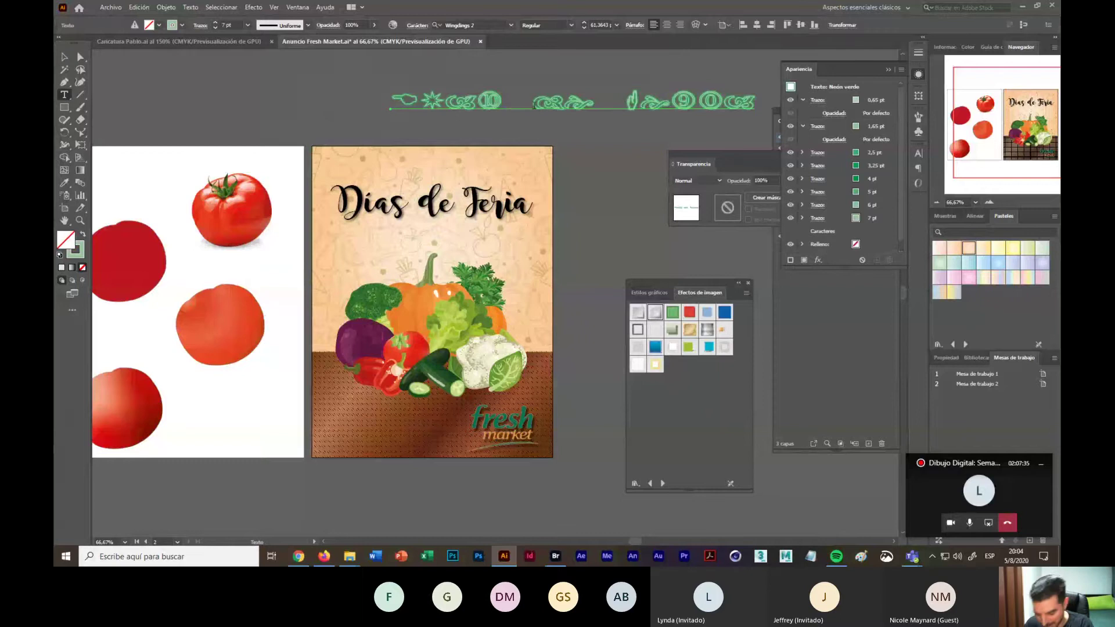
drag(533, 105, 391, 103)
key(BackSpace)
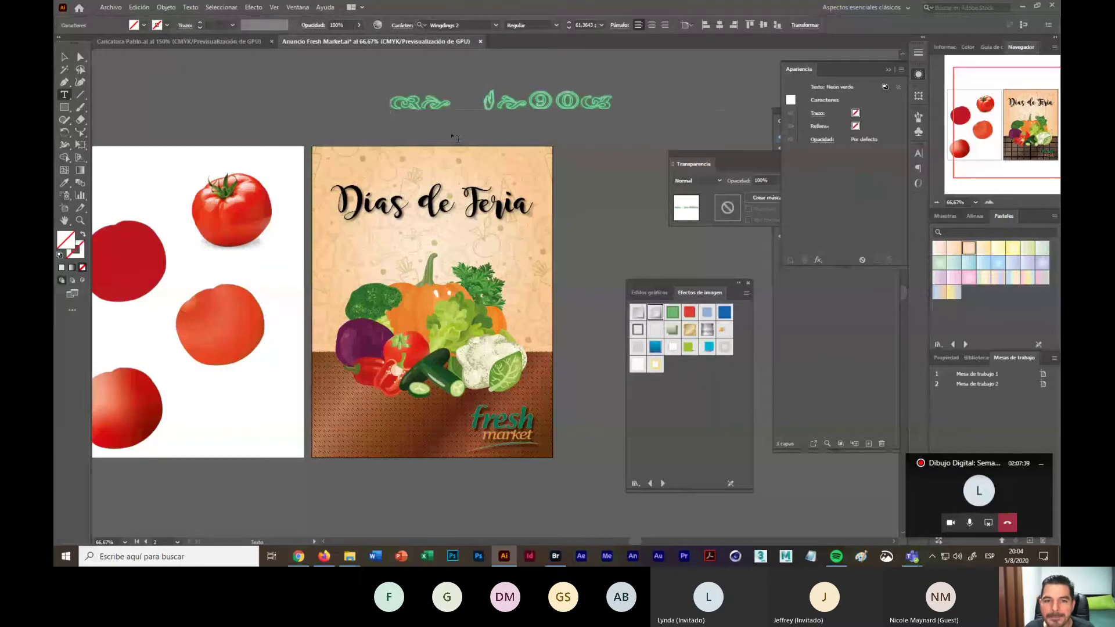
drag(424, 103, 583, 105)
key(BackSpace)
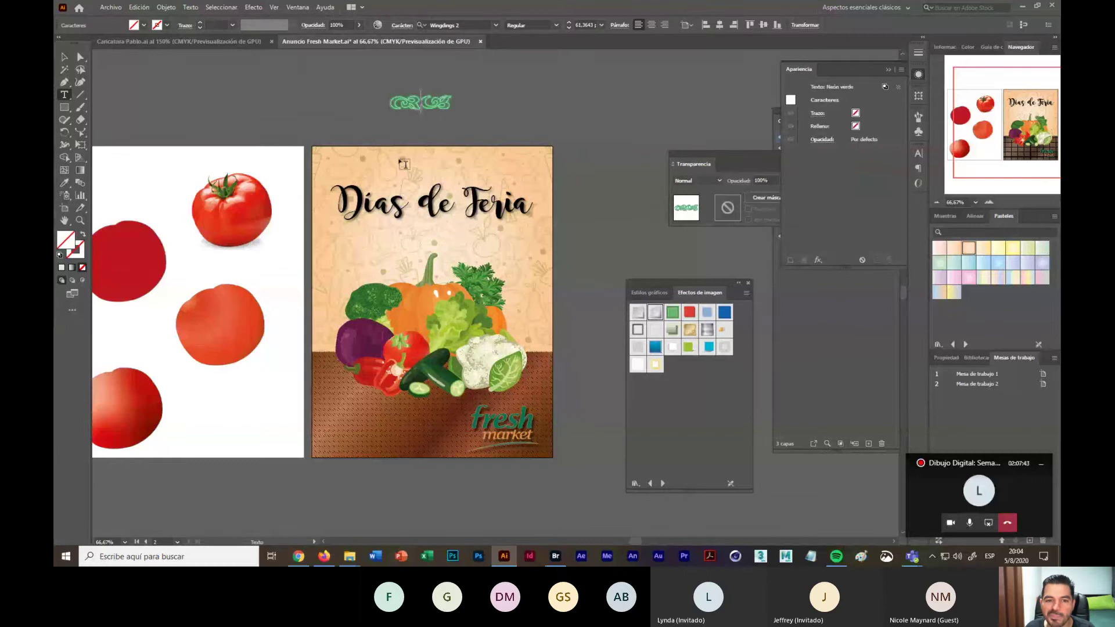
key(BackSpace)
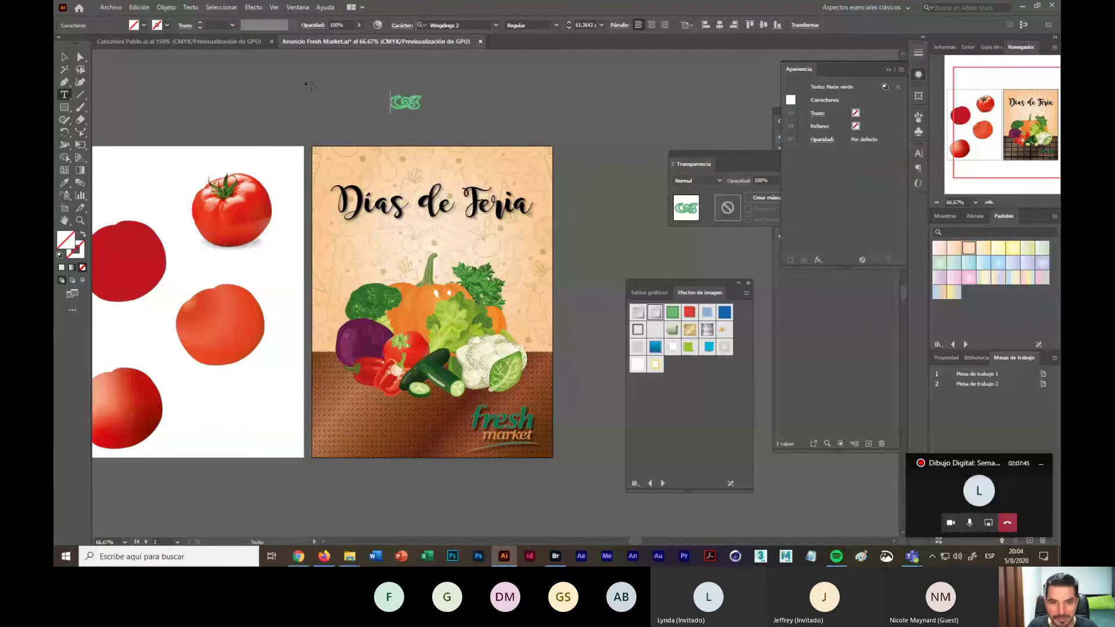
click(63, 57)
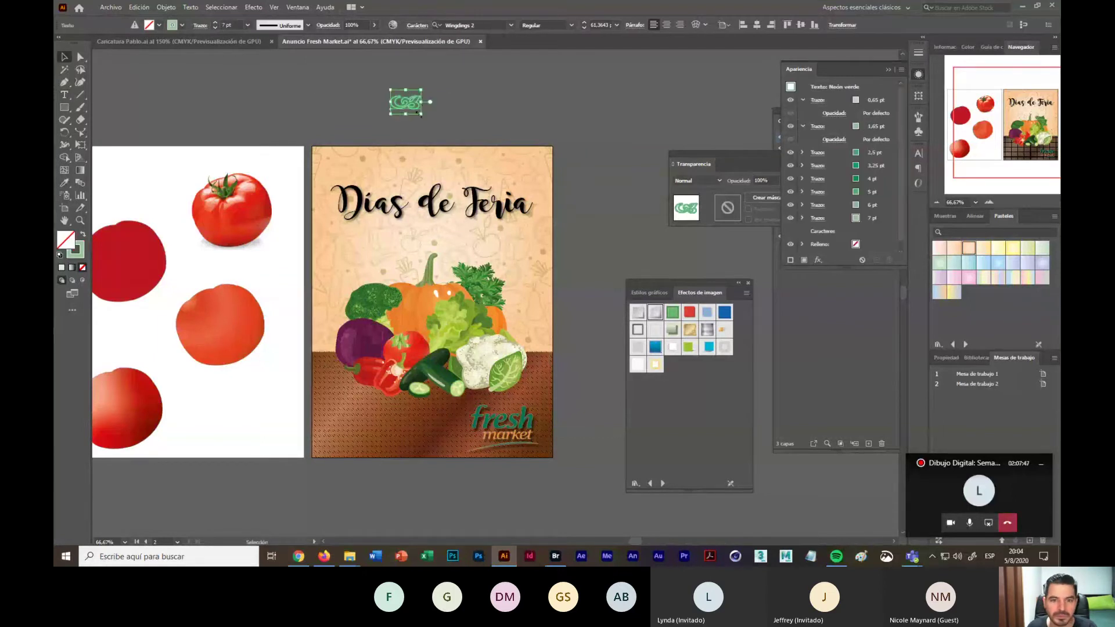
Step: Enlarge the neon ornament to about 88 pt, tilt it and place it on the advert below the word "Feria"
drag(422, 114, 512, 242)
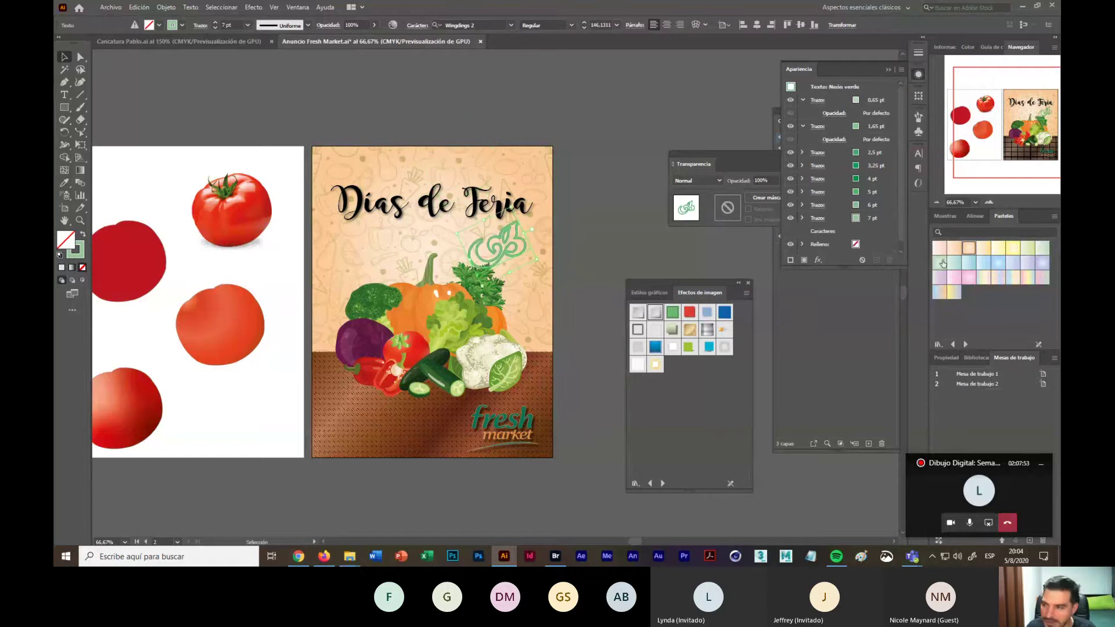
click(988, 201)
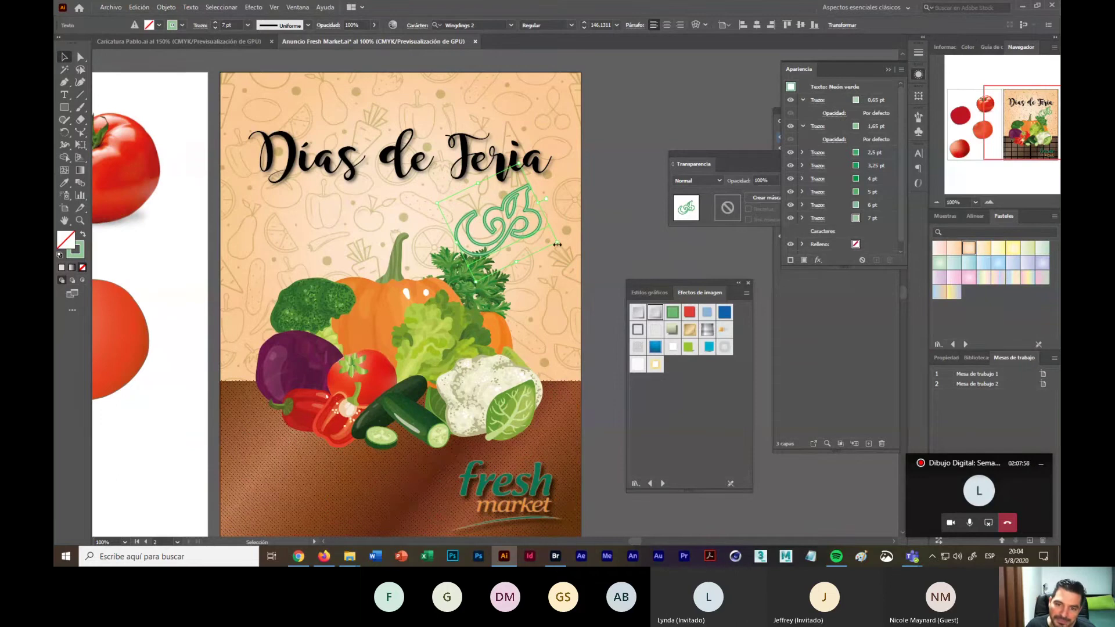
drag(556, 244, 499, 186)
click(602, 194)
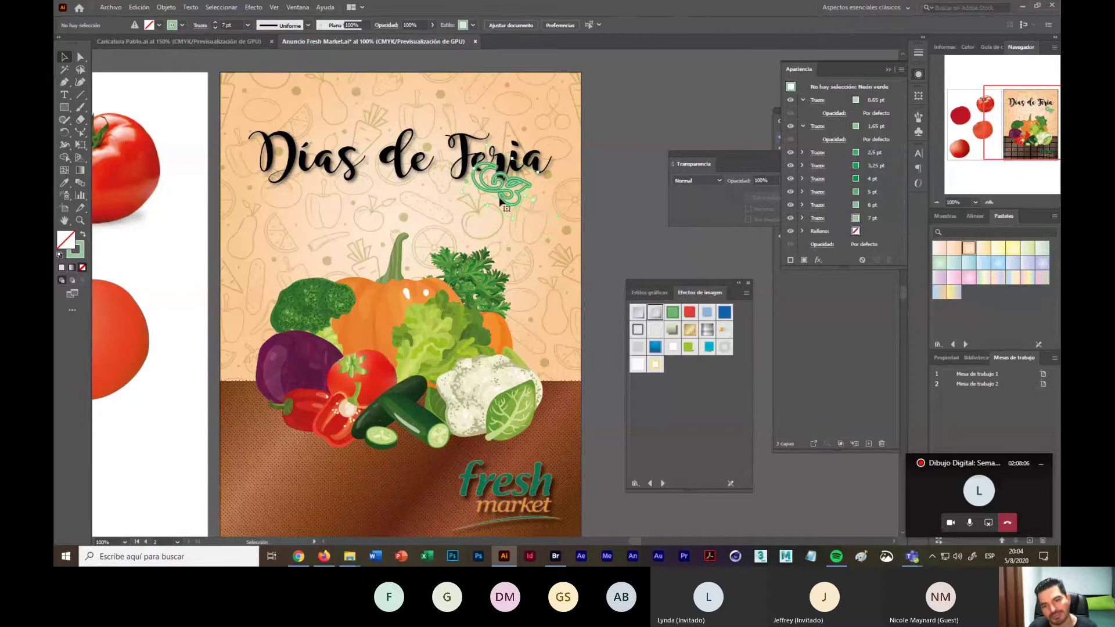
Step: Undo the last change to the ornament and move it onto the brown tabletop beside the Fresh Market logo
key(ctrl+z)
click(613, 306)
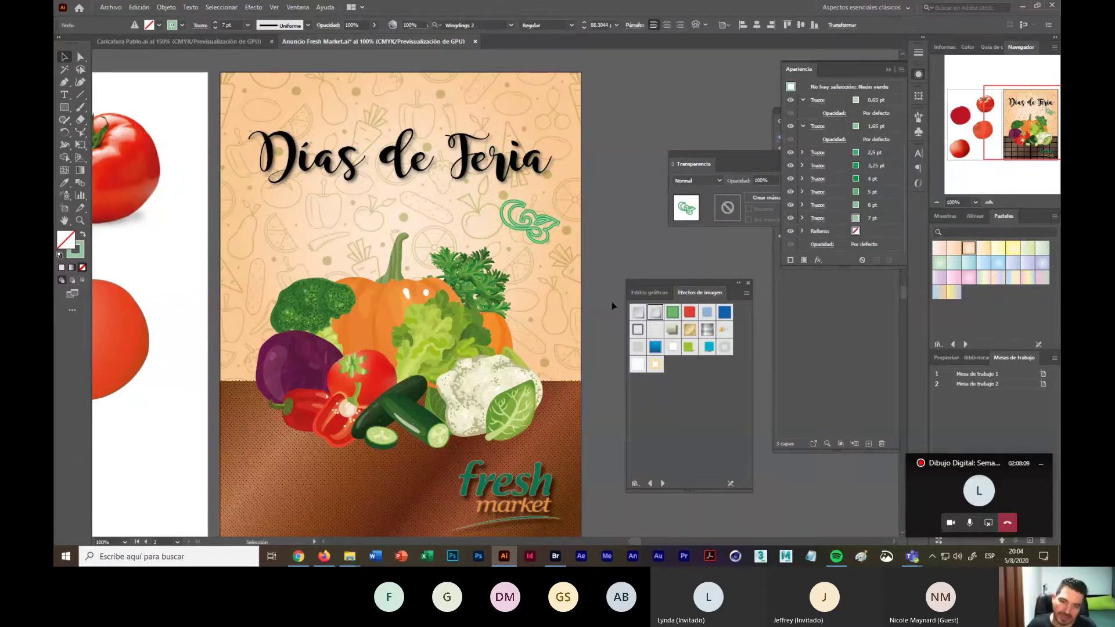
drag(537, 235, 353, 516)
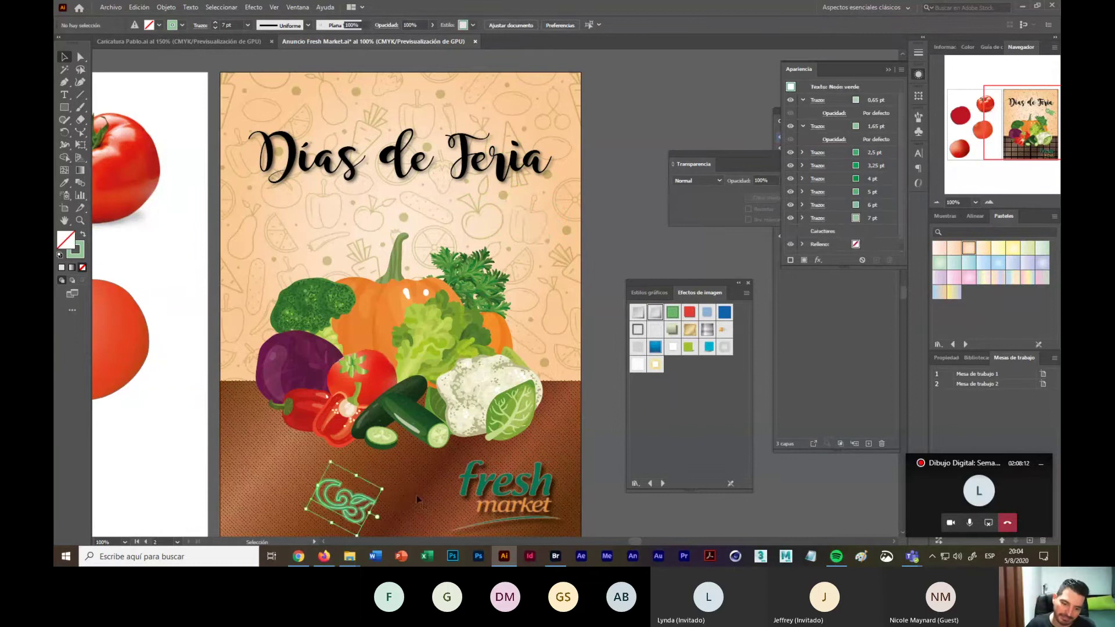
click(579, 442)
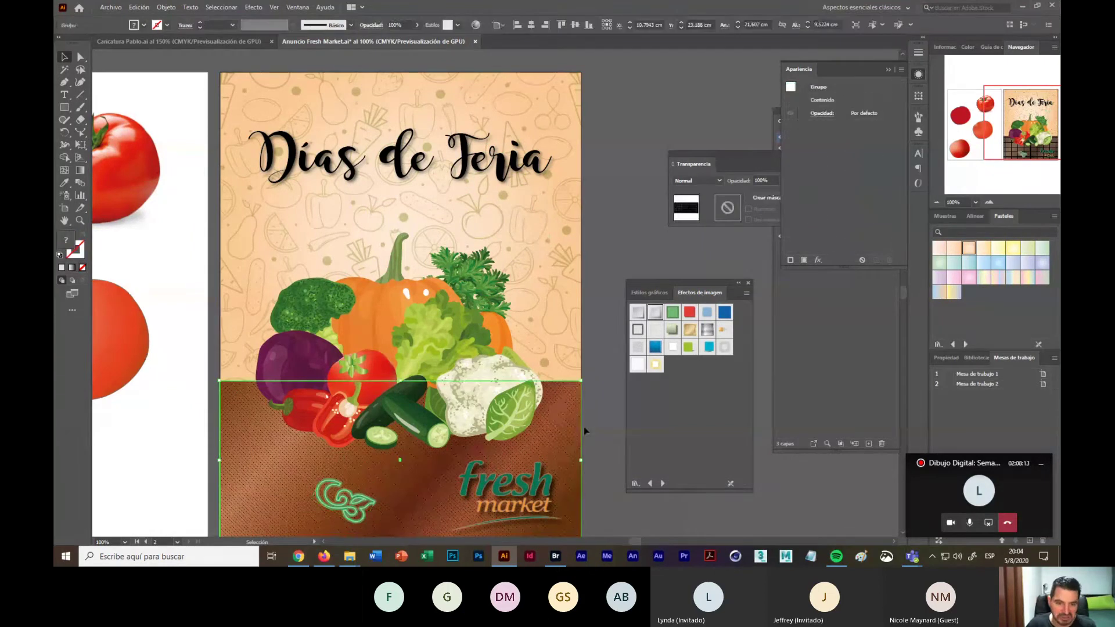
Step: Move the neon ornament off the advert onto the empty canvas beside the artboard's upper corner
drag(343, 501, 670, 90)
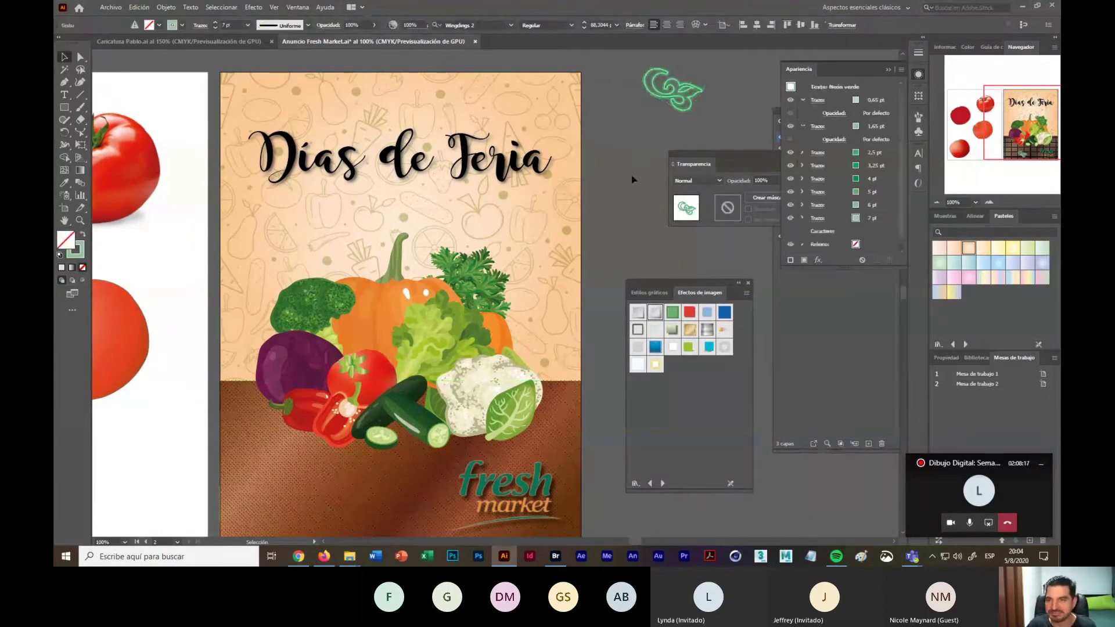
click(633, 179)
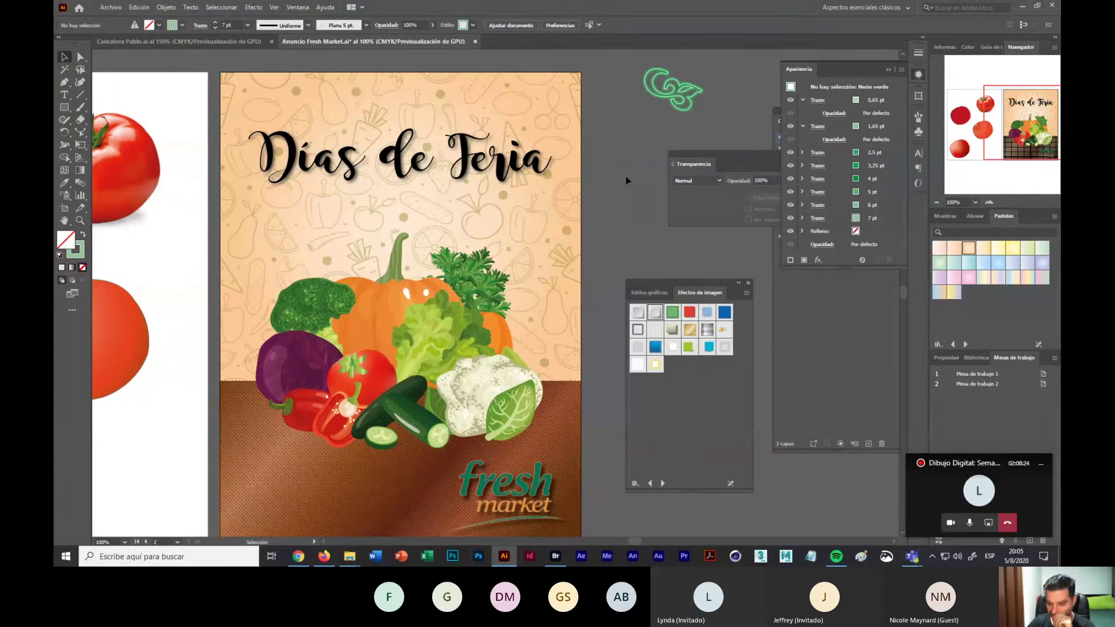
click(935, 206)
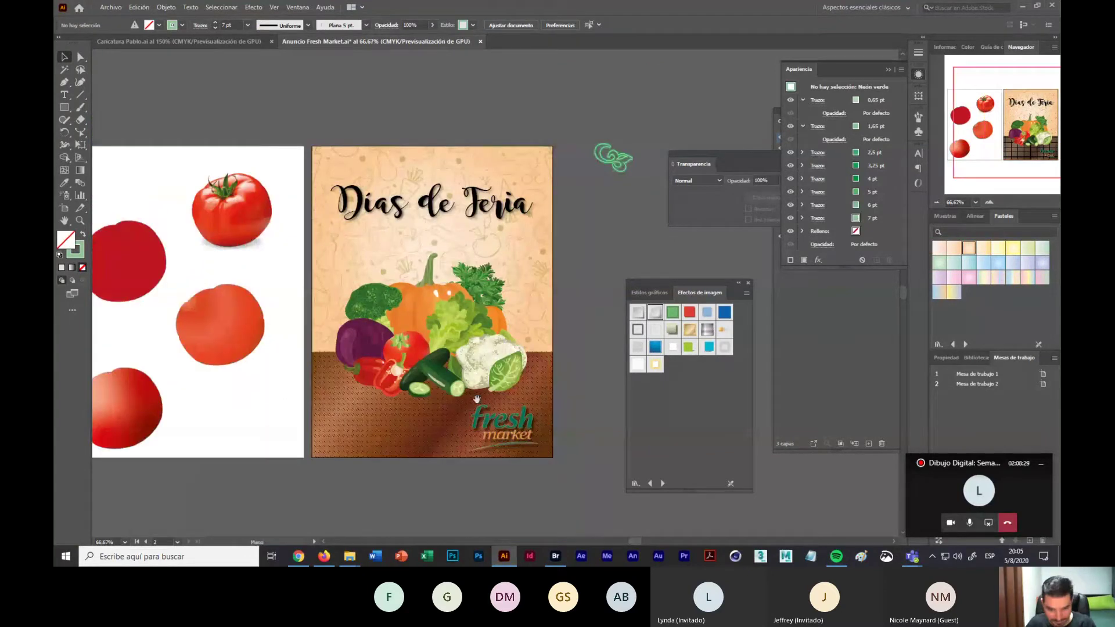
drag(477, 399, 366, 368)
Step: Replace the neon ornament's character with the text "Dias de Feria"
click(68, 95)
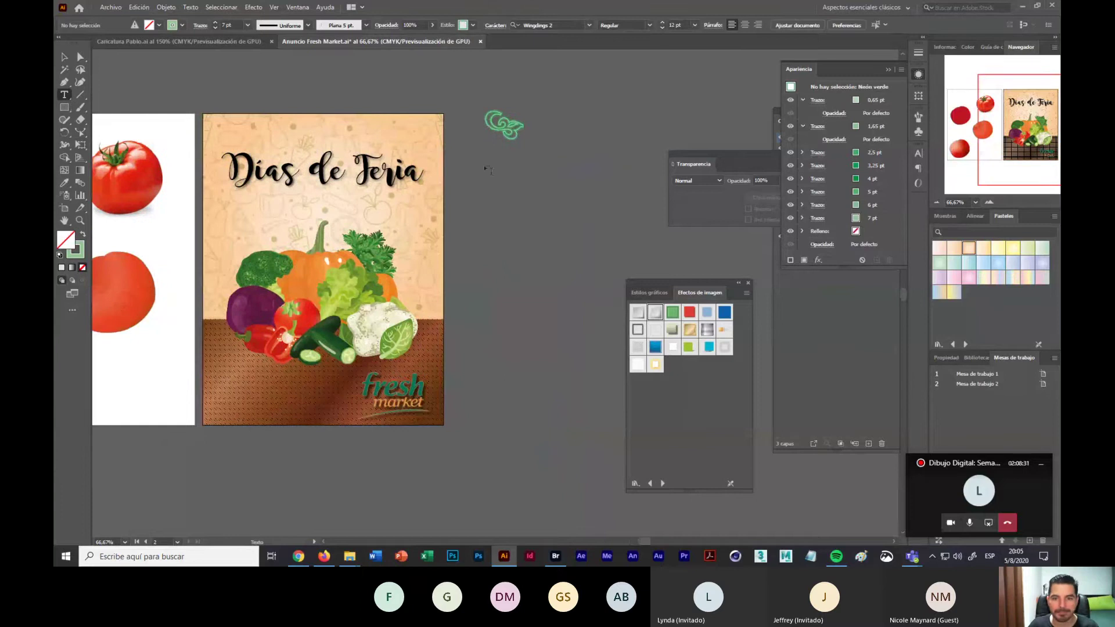
drag(487, 118, 553, 122)
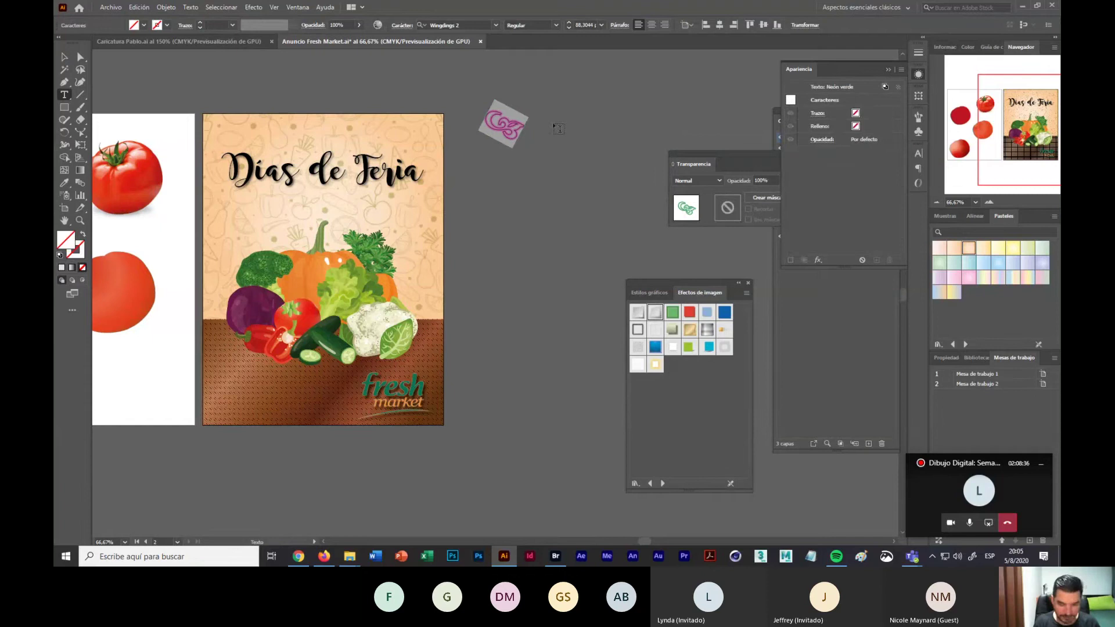
text(2)
key(BackSpace)
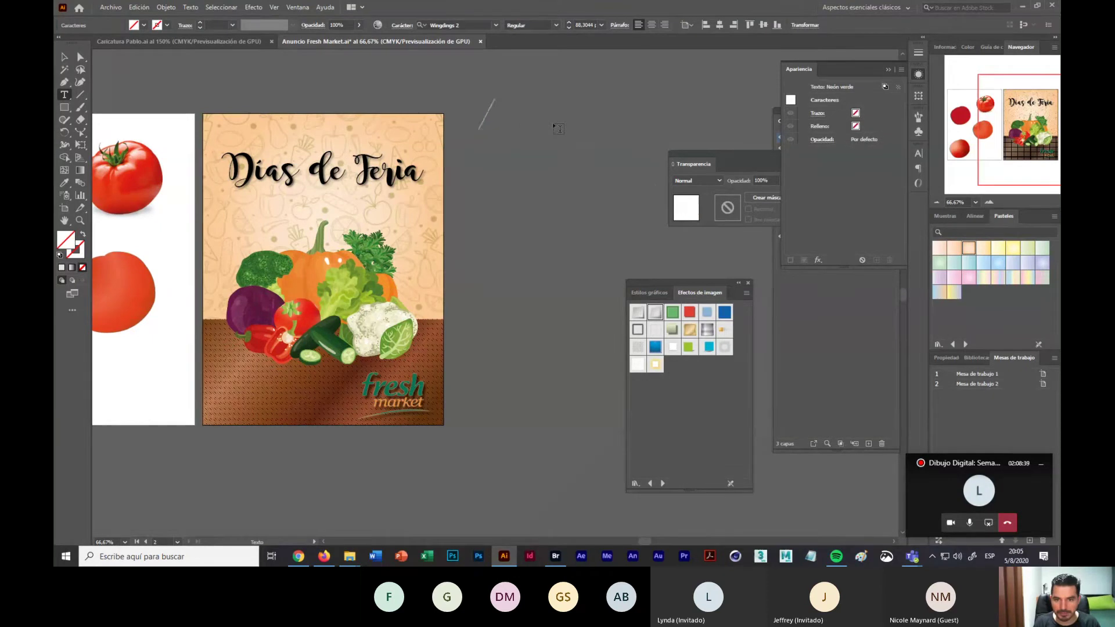
text(Fresh ma)
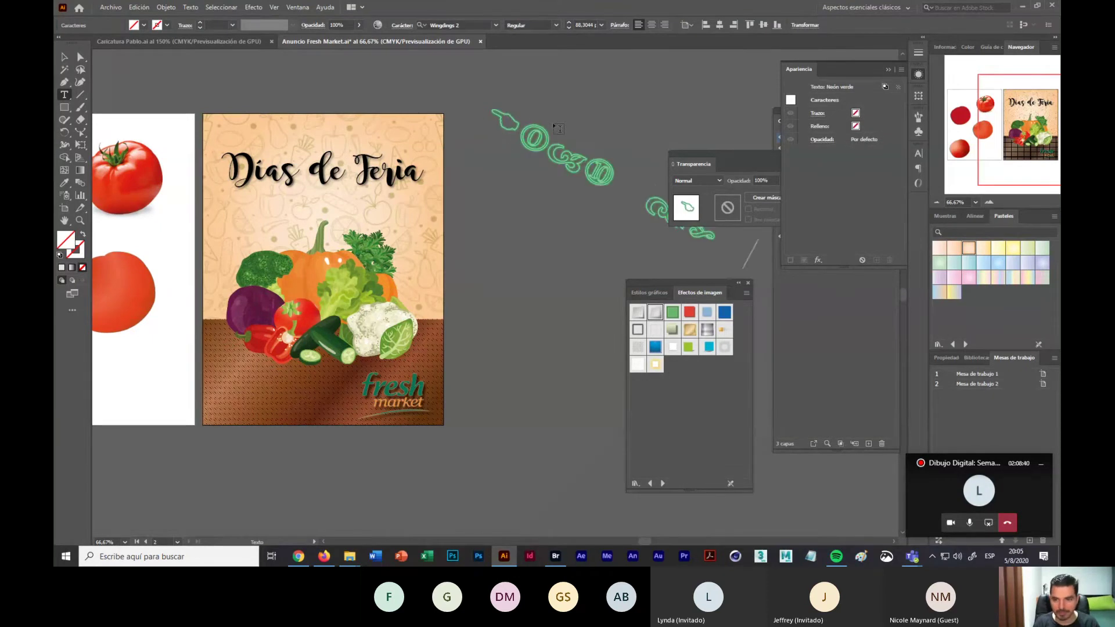
text(rket)
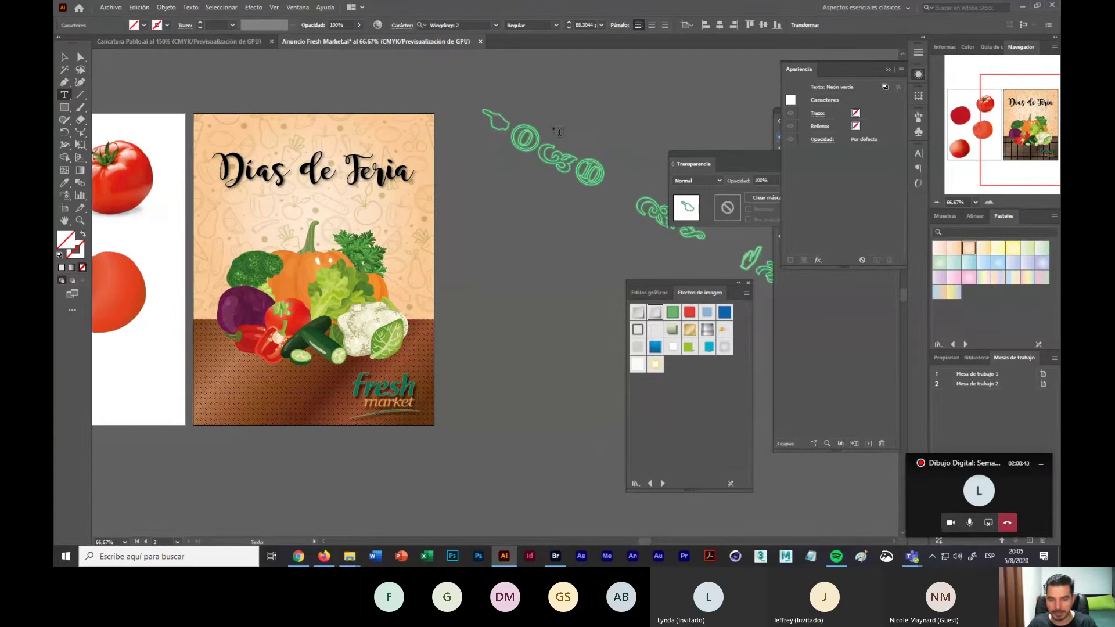
click(64, 57)
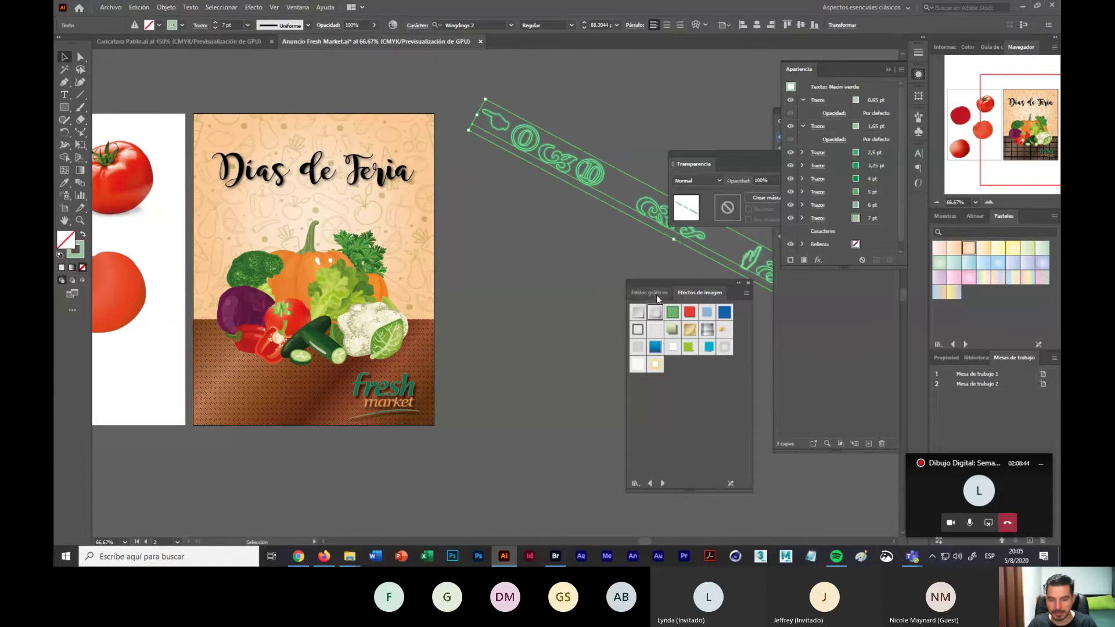
Step: Change the font of the whole neon text from Wingdings 2 to Arial
click(596, 272)
drag(599, 265, 403, 257)
key(ctrl+z)
double_click(443, 185)
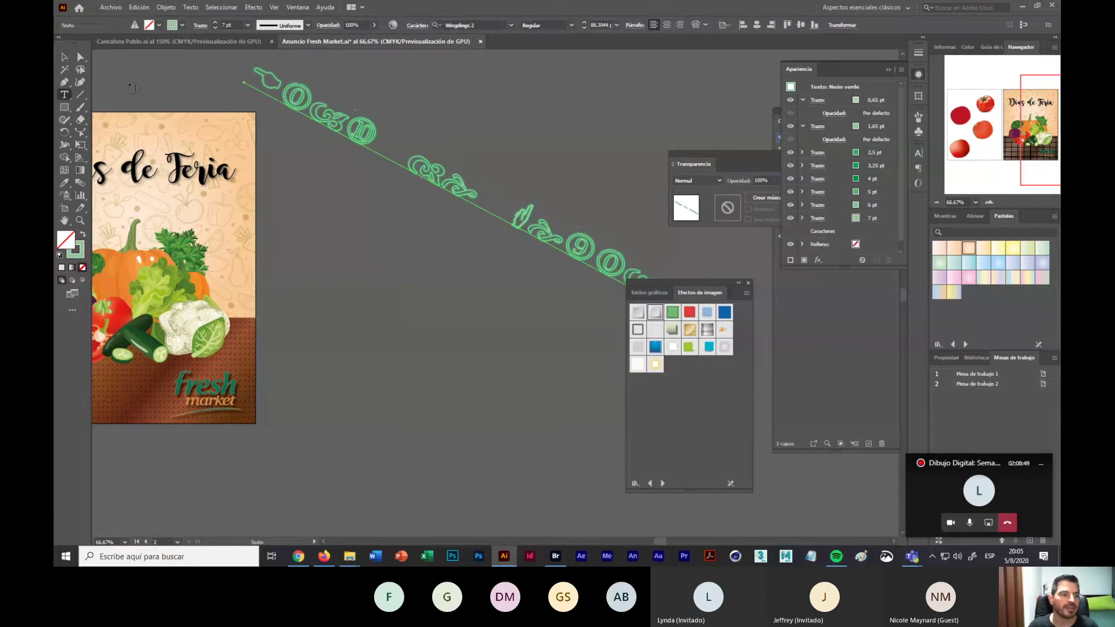
drag(260, 71, 674, 266)
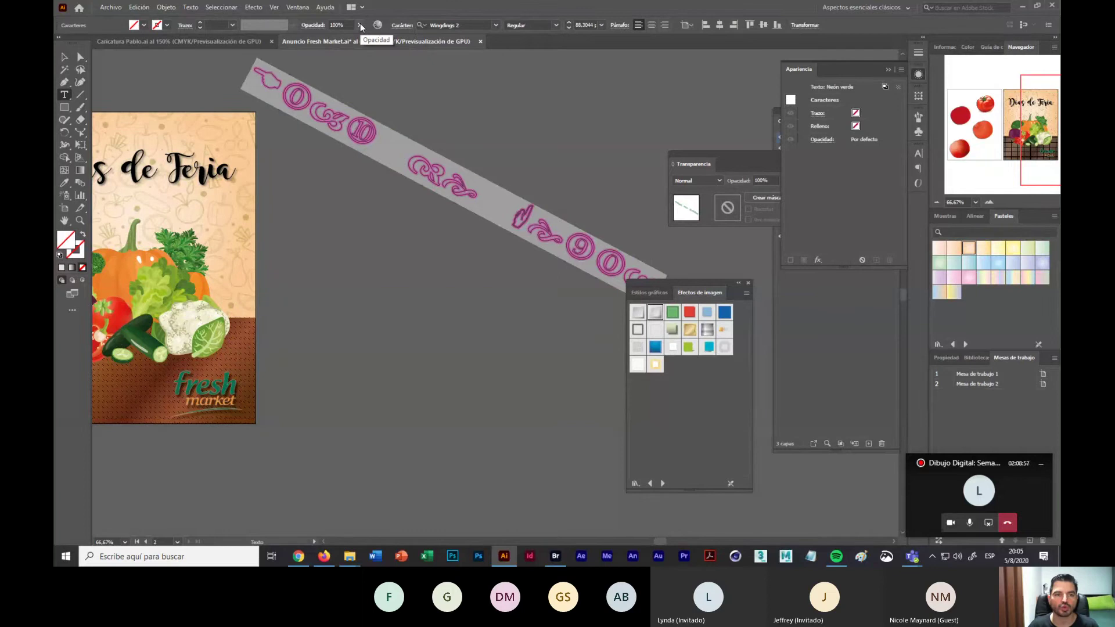
click(496, 25)
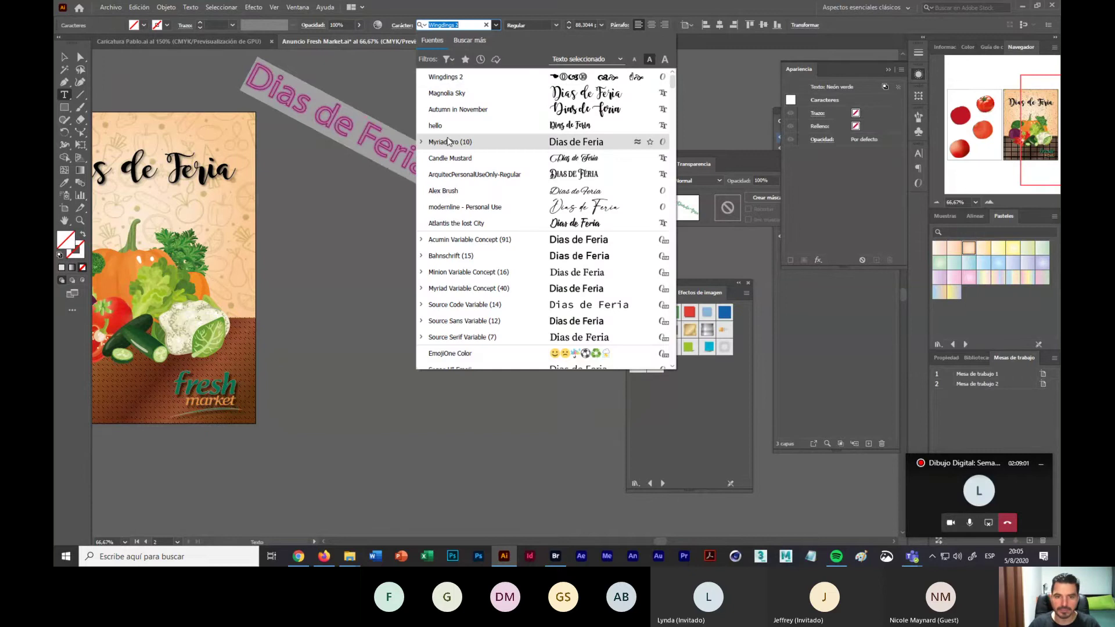
text(aria)
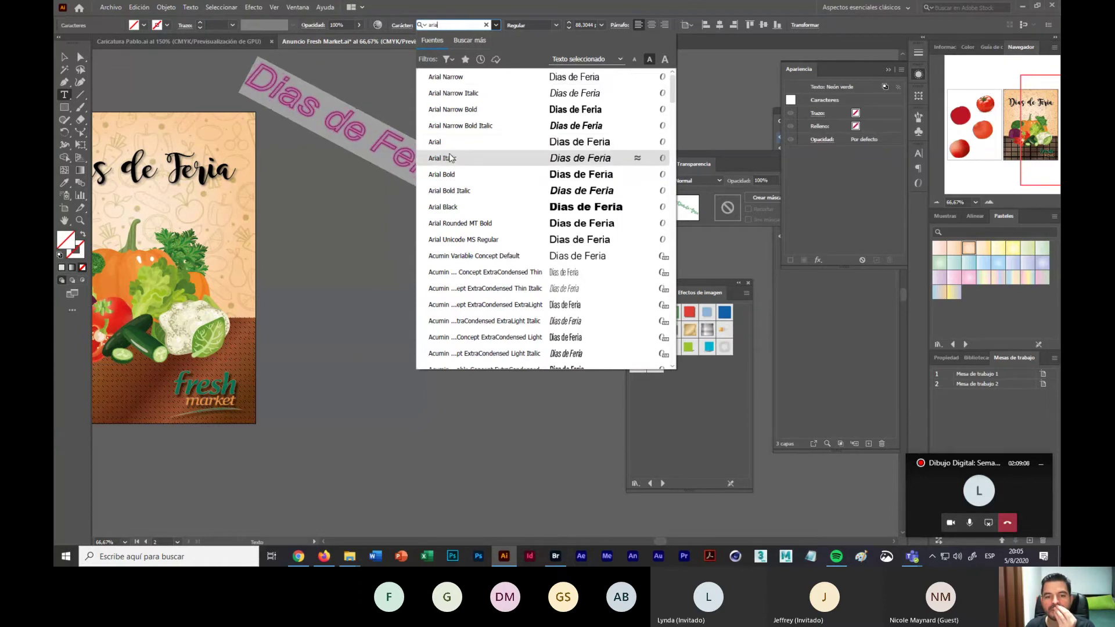
click(449, 142)
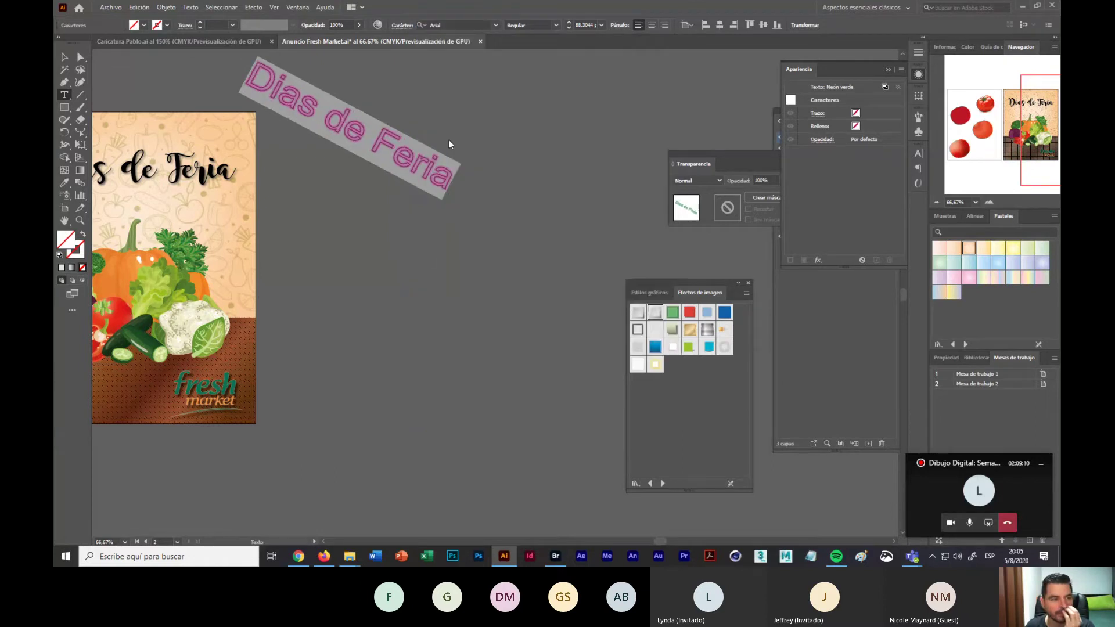
Step: Rotate the tilted neon "Dias de Feria" text until it runs nearly horizontally
click(64, 57)
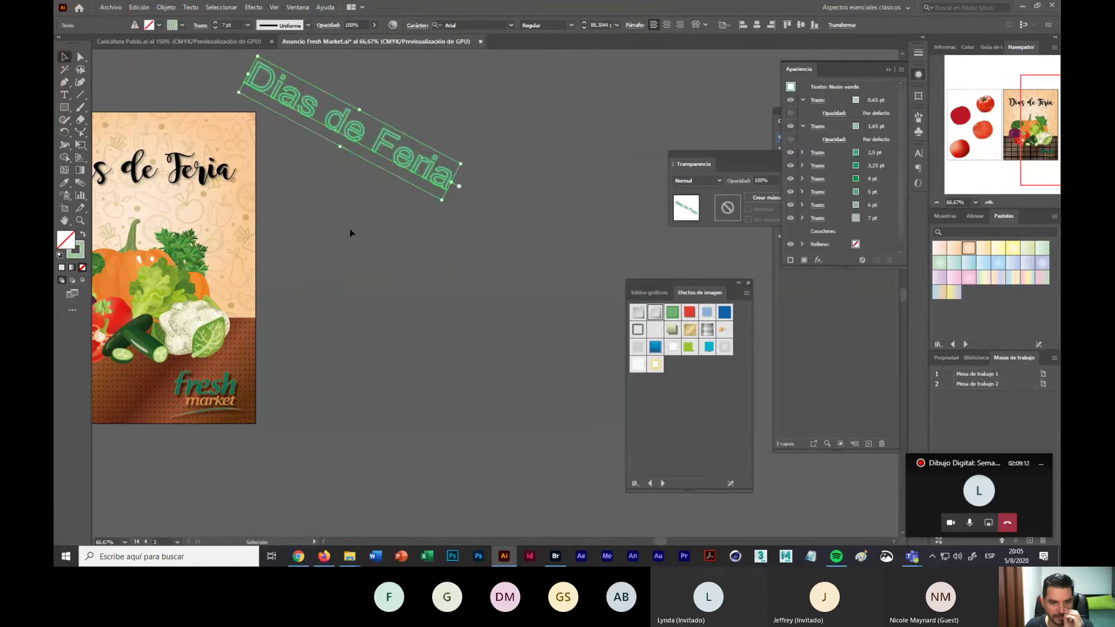
drag(348, 133, 378, 153)
drag(485, 195, 430, 126)
click(426, 170)
click(425, 188)
Step: Move the neon "Dias de Feria" text clear of the advert onto the canvas beside its upper edge
click(989, 202)
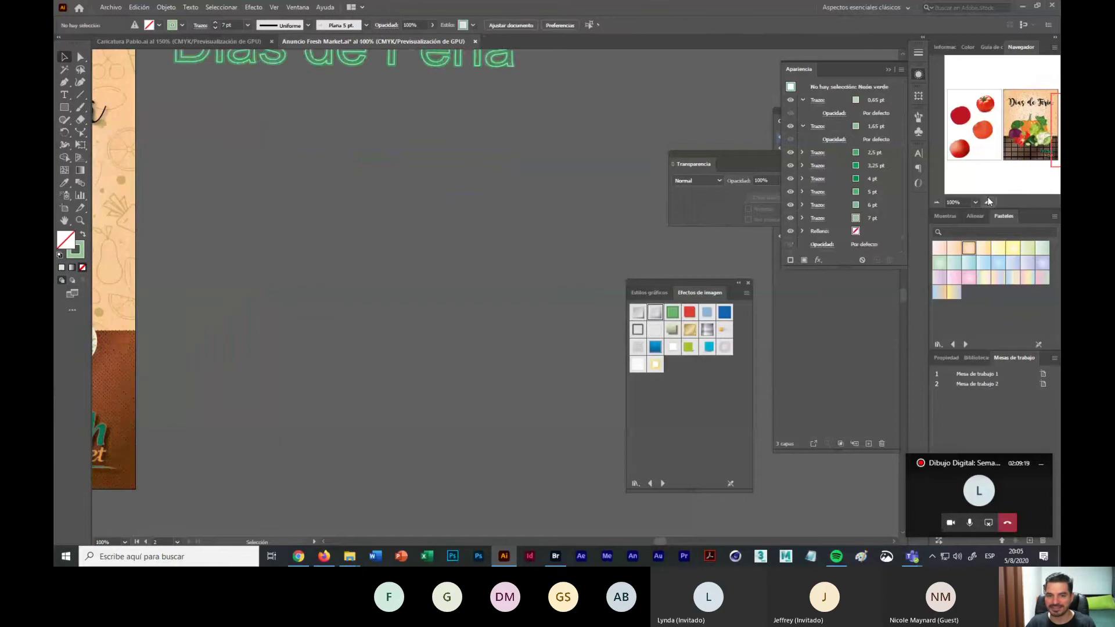
drag(336, 112, 522, 193)
drag(526, 134, 345, 139)
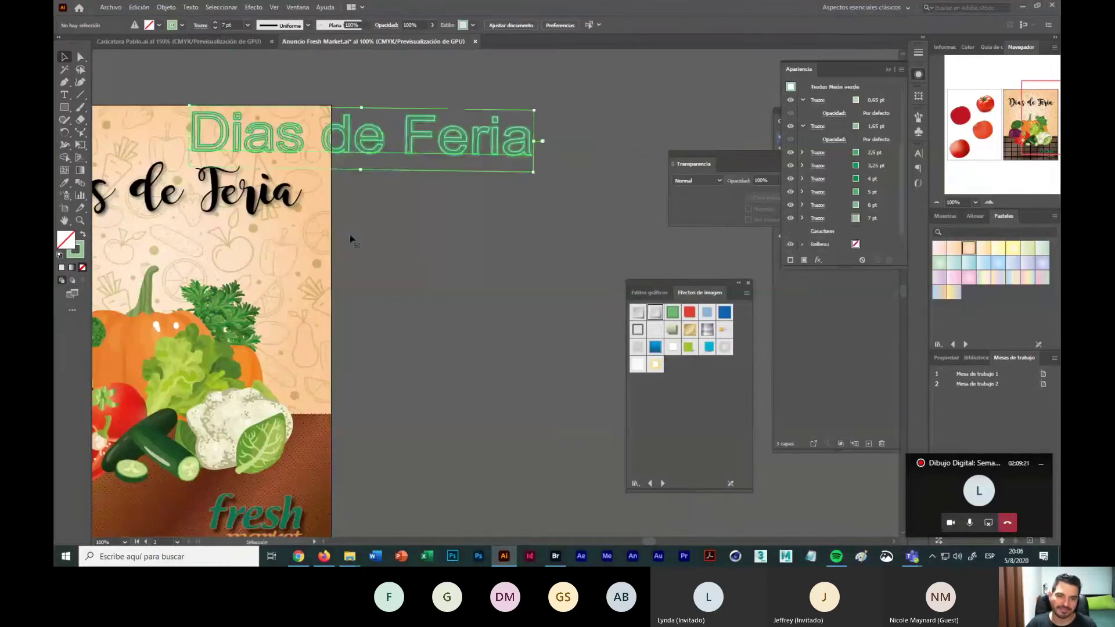
scroll(436, 270, left, 3)
click(435, 270)
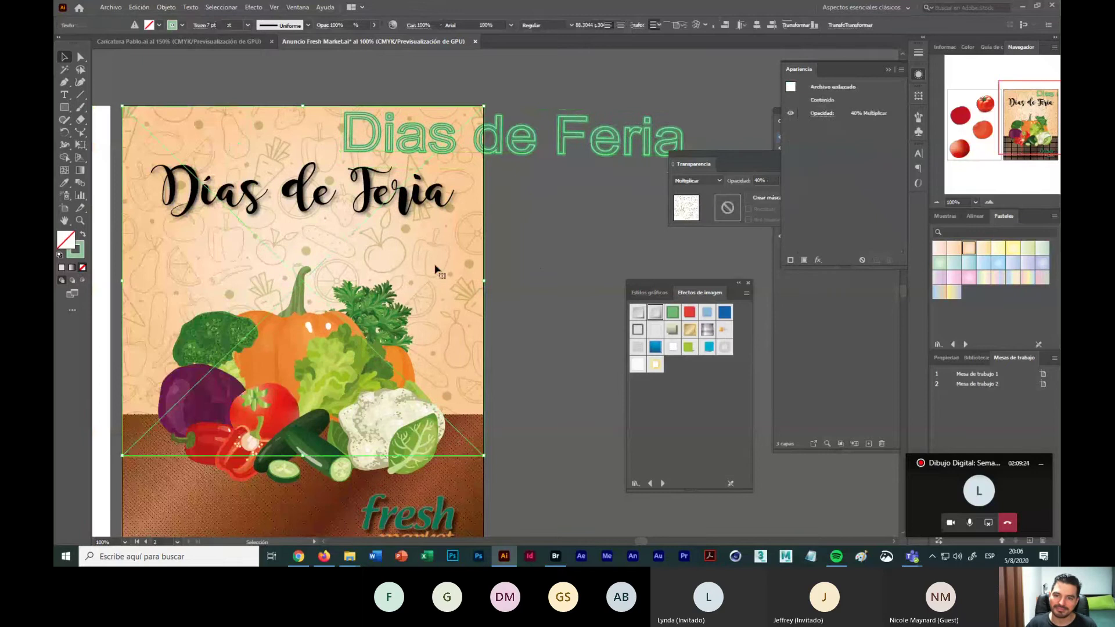
click(555, 142)
drag(447, 162, 555, 120)
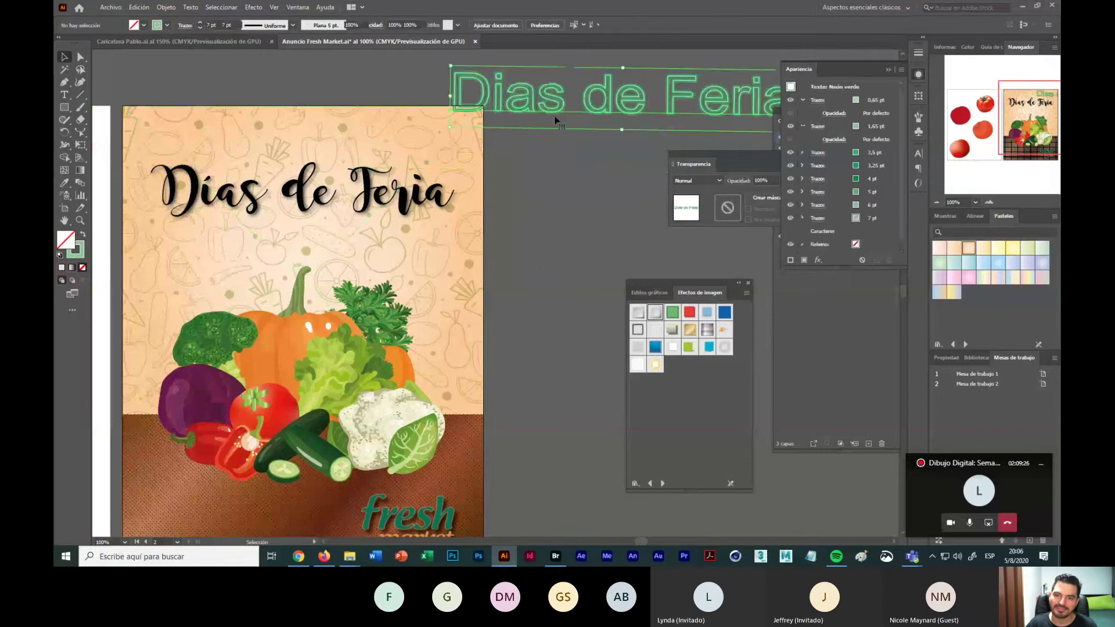
click(555, 139)
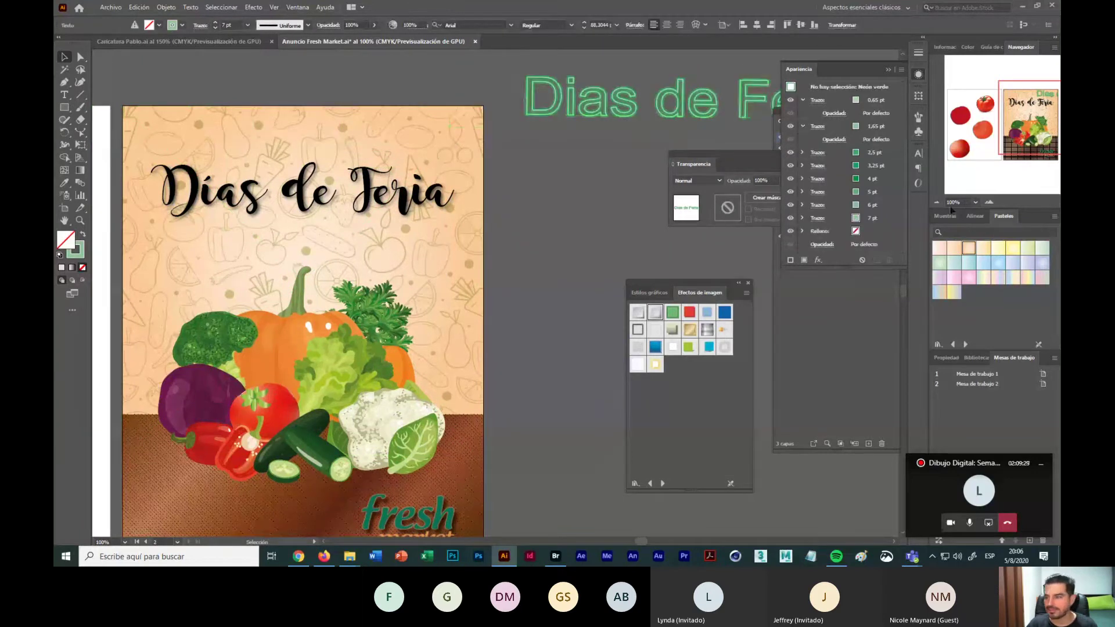
drag(380, 282, 436, 283)
scroll(349, 233, down, 1)
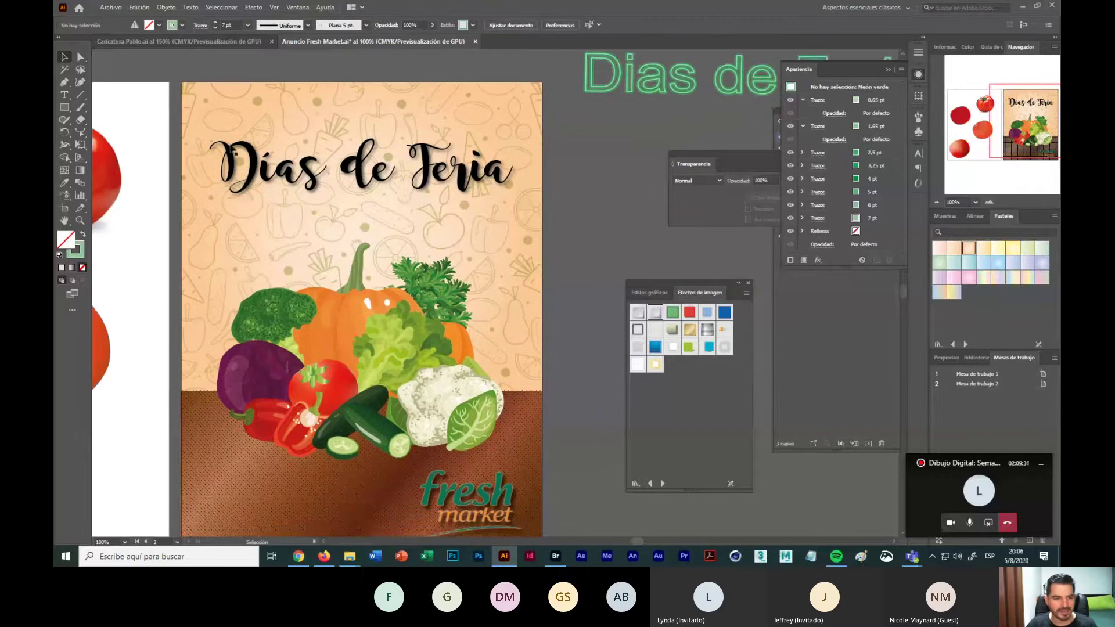
scroll(538, 301, down, 1)
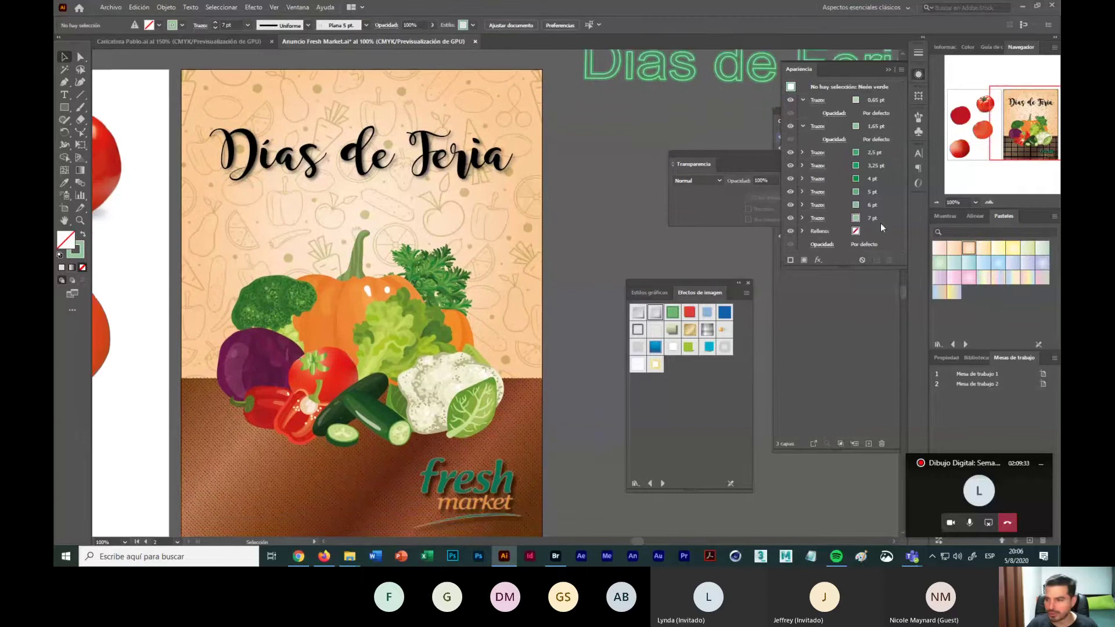
click(937, 202)
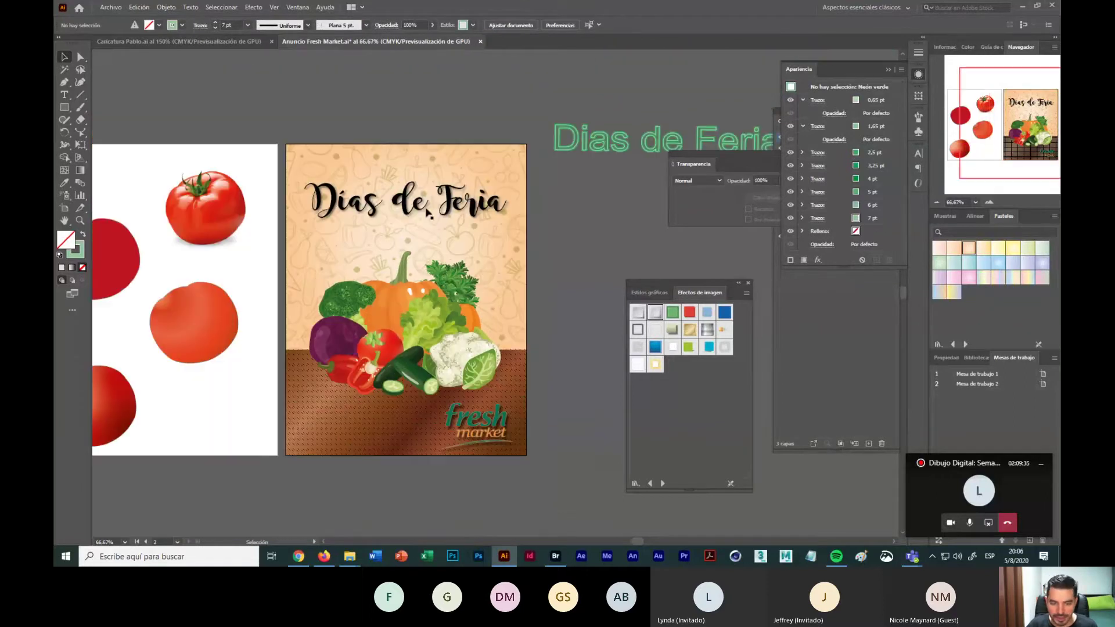
click(987, 202)
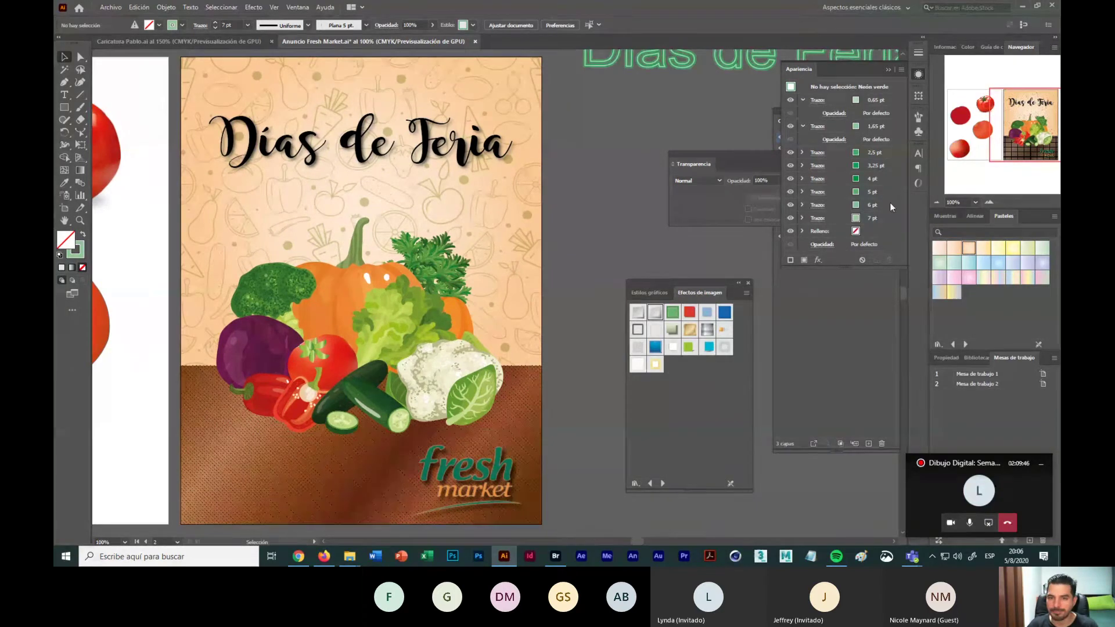
Step: Adjust the neon text's position on the canvas beside the advert and save the document
key(ctrl+minus)
drag(561, 141, 599, 113)
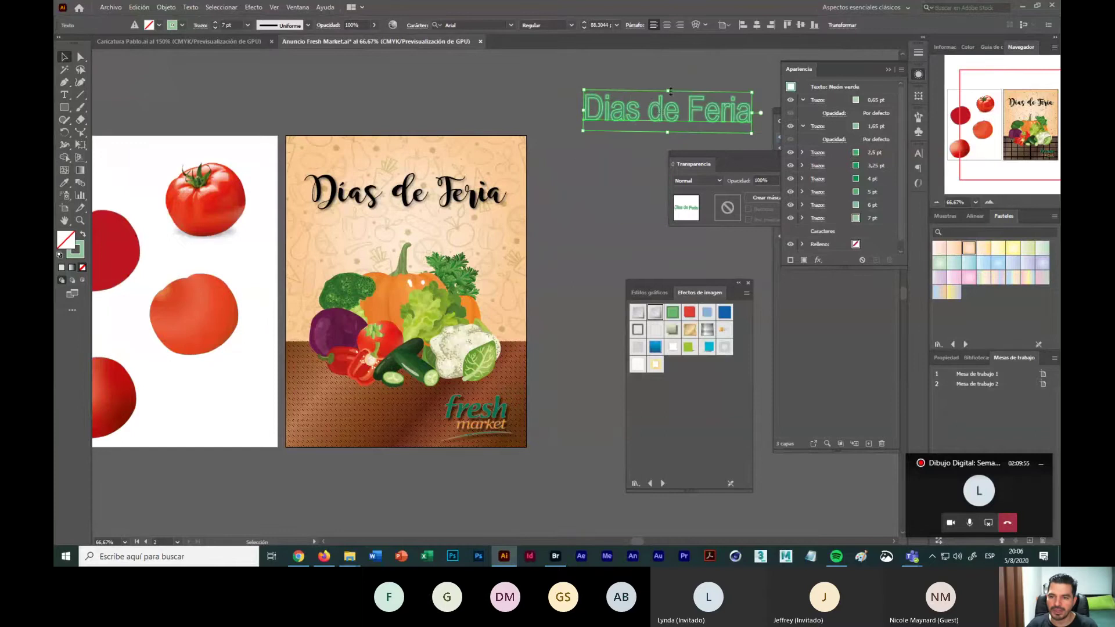
drag(667, 90, 655, 103)
click(637, 155)
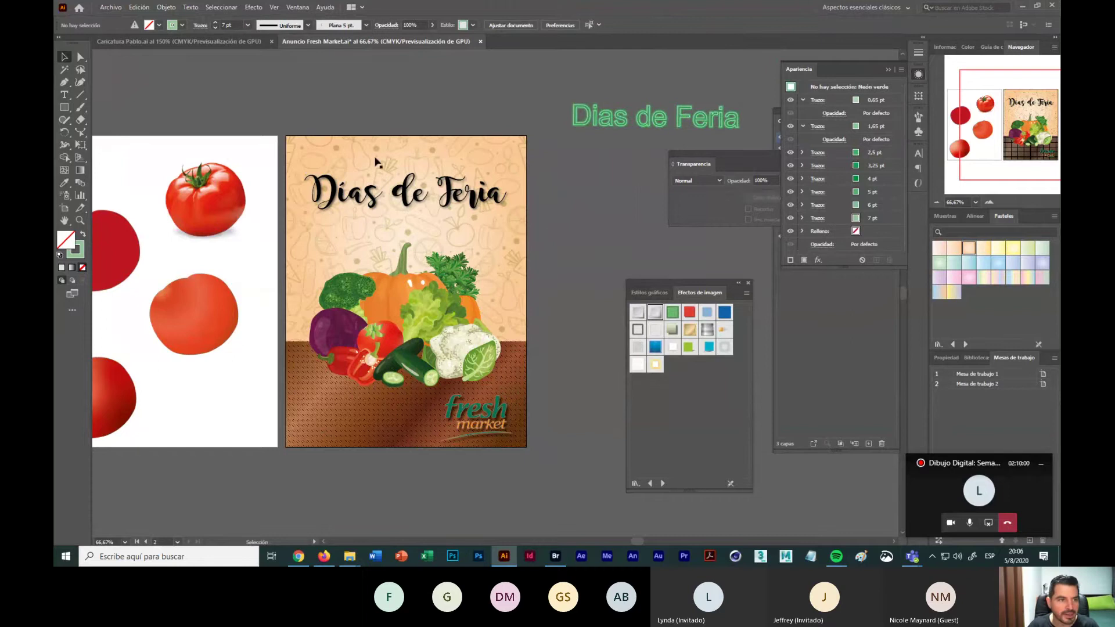
click(111, 8)
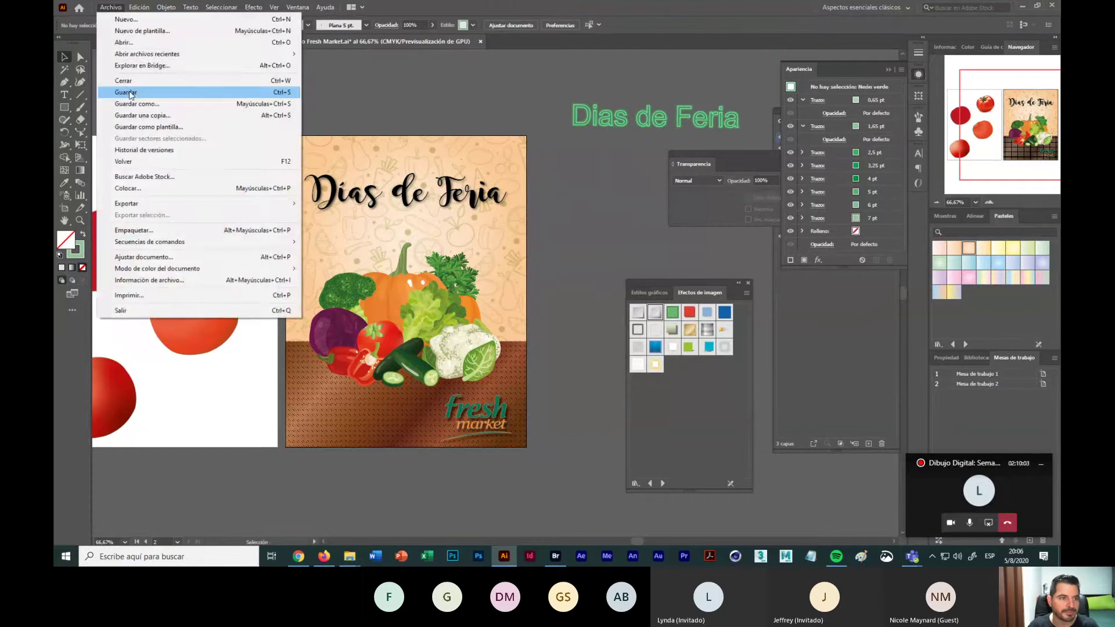
click(130, 92)
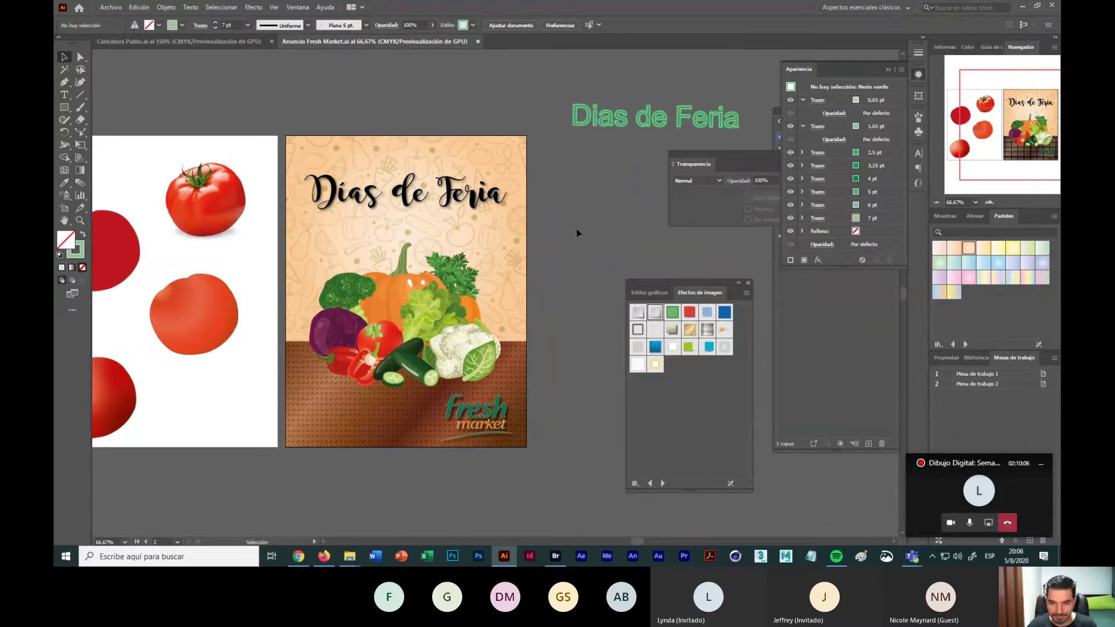
Step: Switch to WhatsApp Web, review the students' two latest advert photos in the Dibujo Digital group, and return to Illustrator
scroll(554, 229, left, 3)
scroll(555, 230, down, 2)
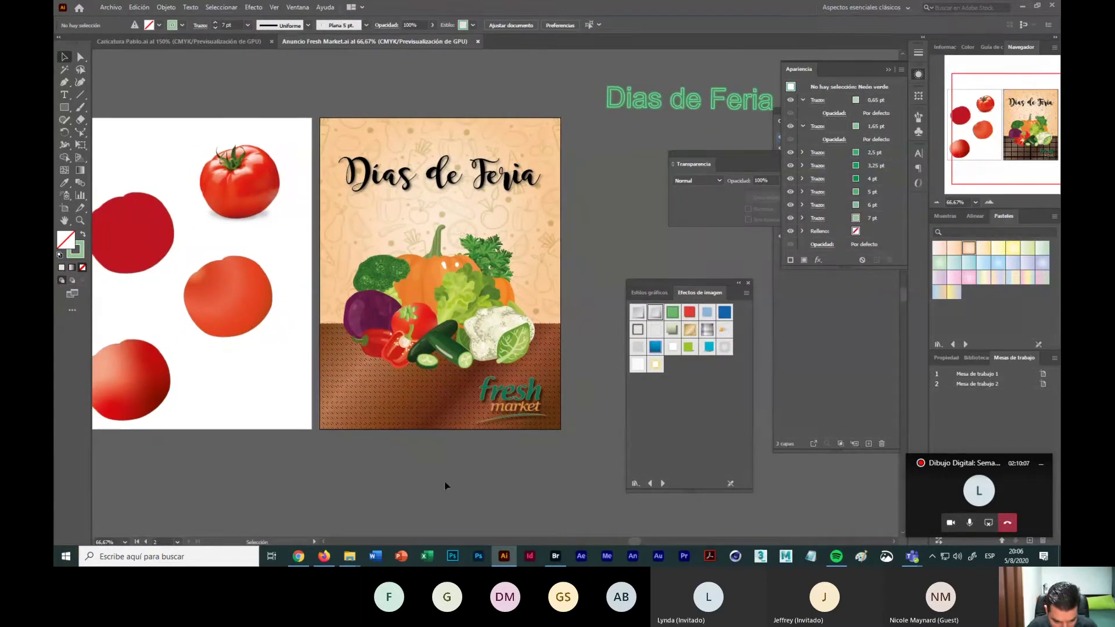
click(300, 556)
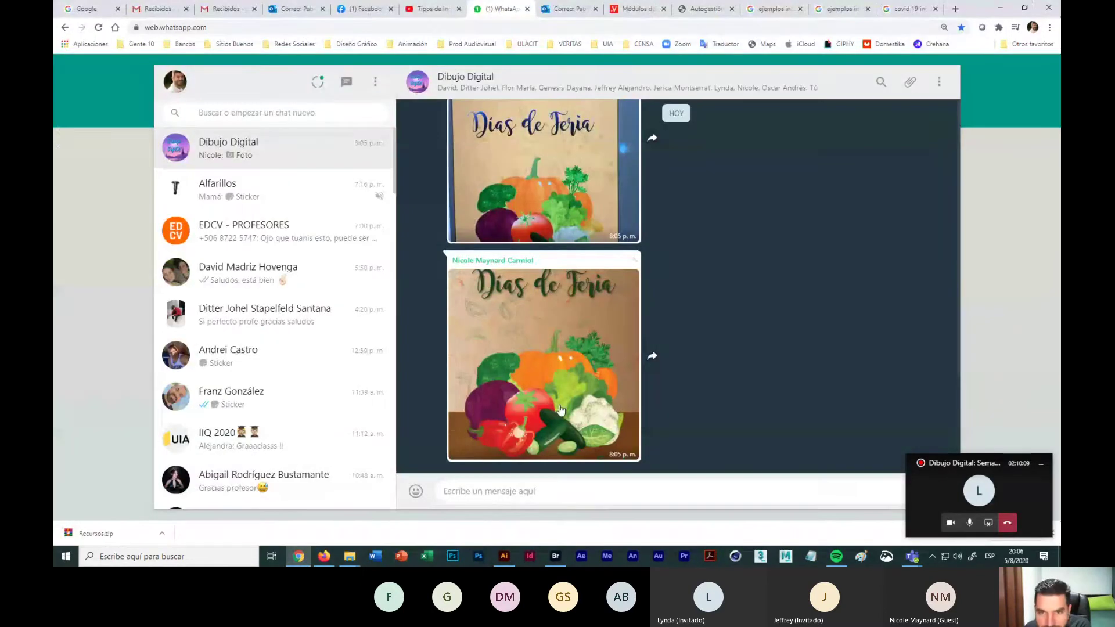
click(580, 238)
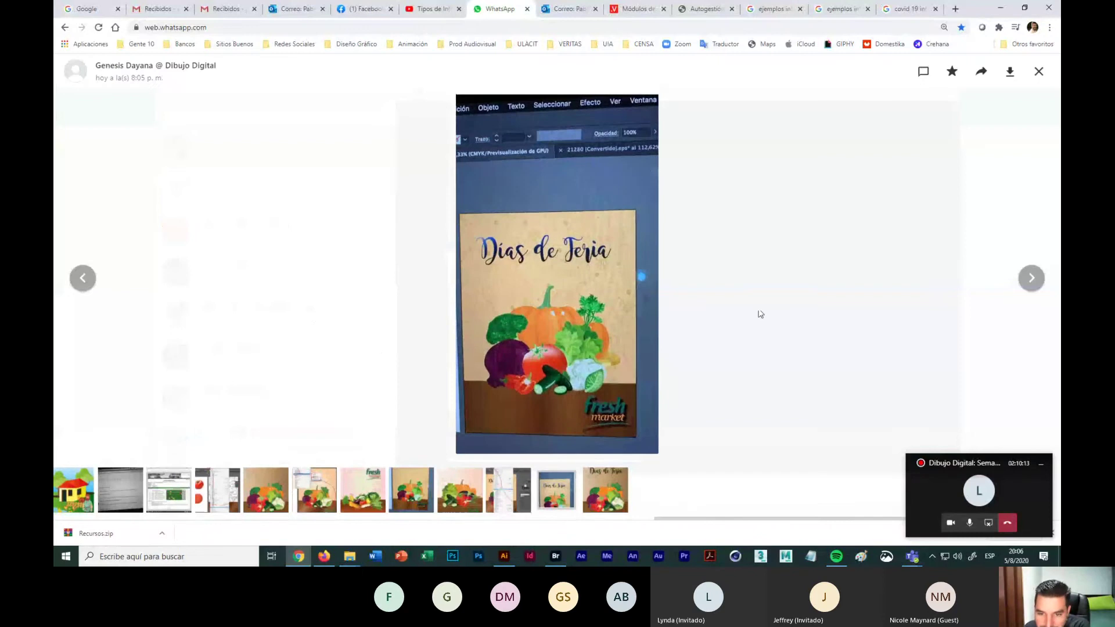
click(1032, 278)
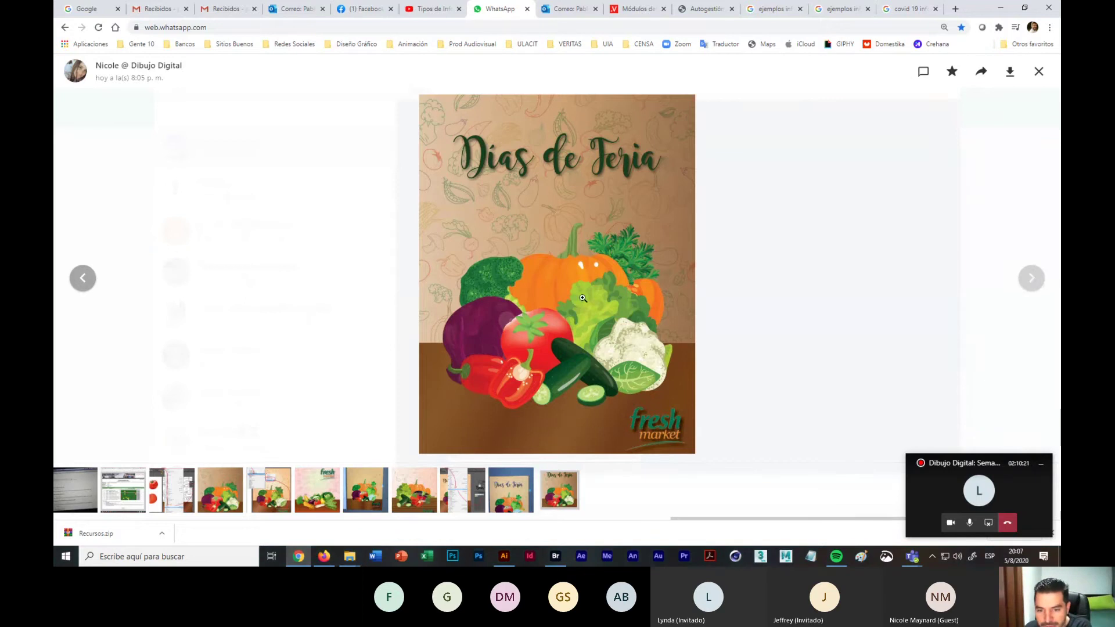
click(1039, 72)
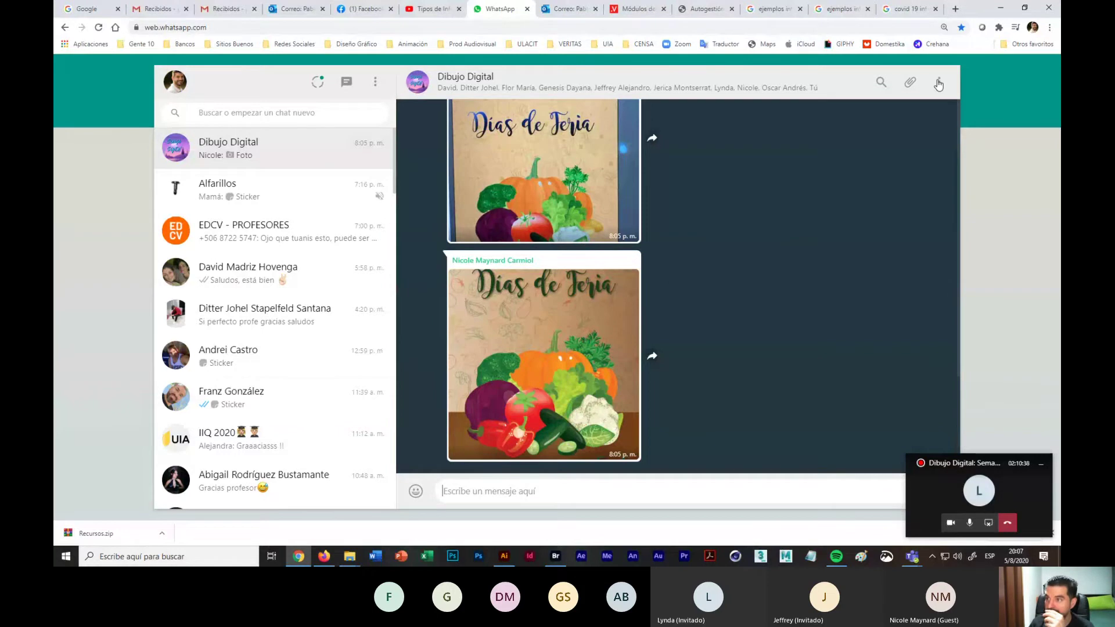
click(1000, 10)
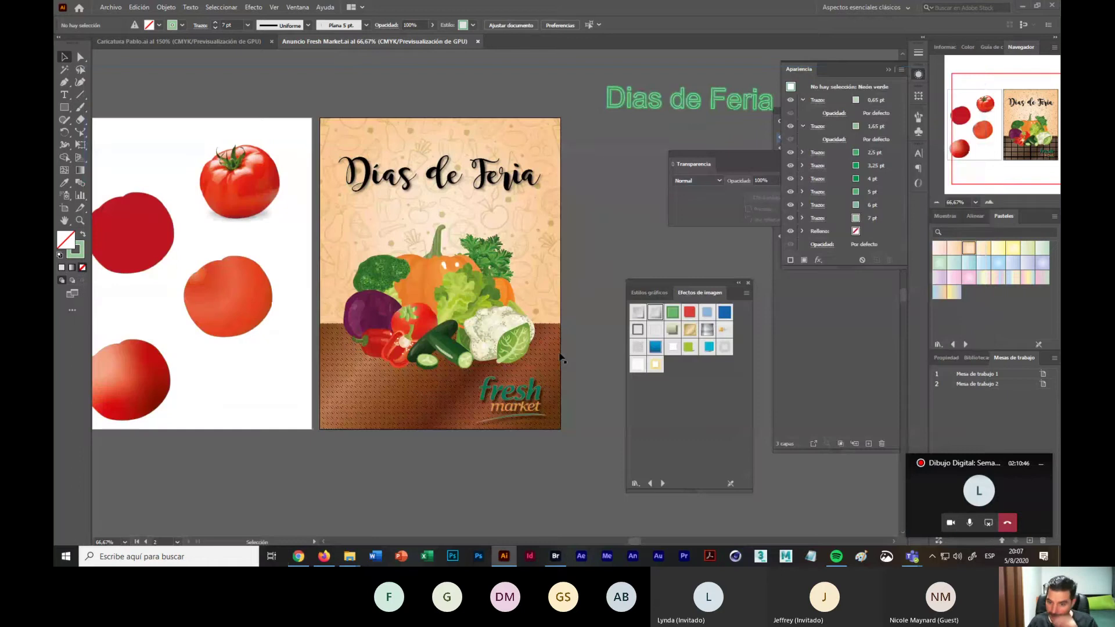
Step: Float the artboard list over the canvas and use it to view Mesa de trabajo 2 and Mesa de trabajo 1
scroll(513, 462, left, 3)
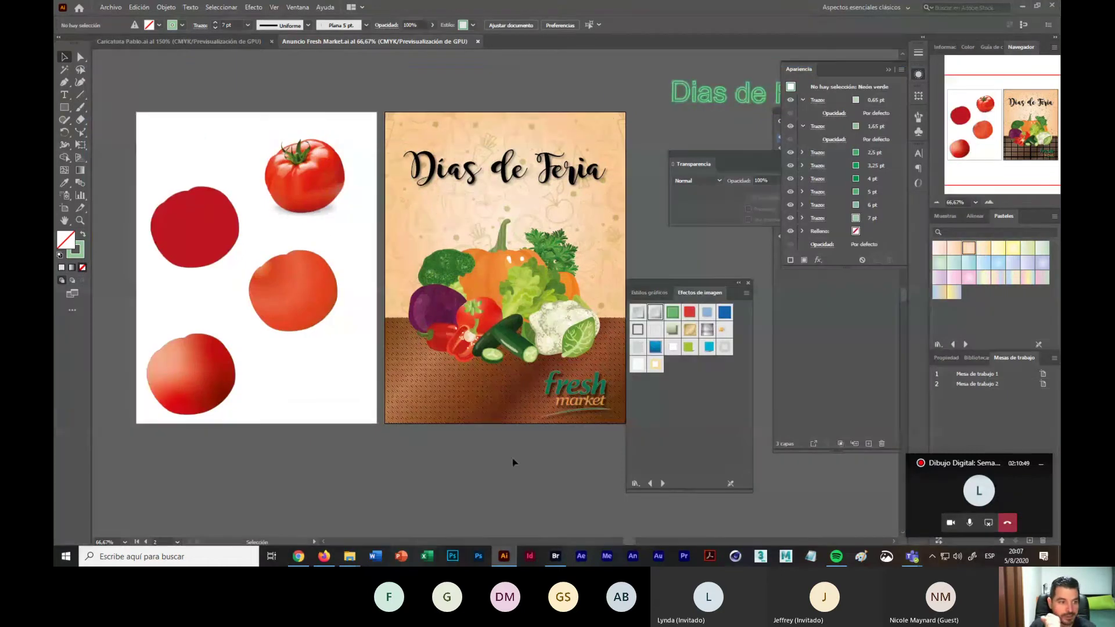
click(65, 209)
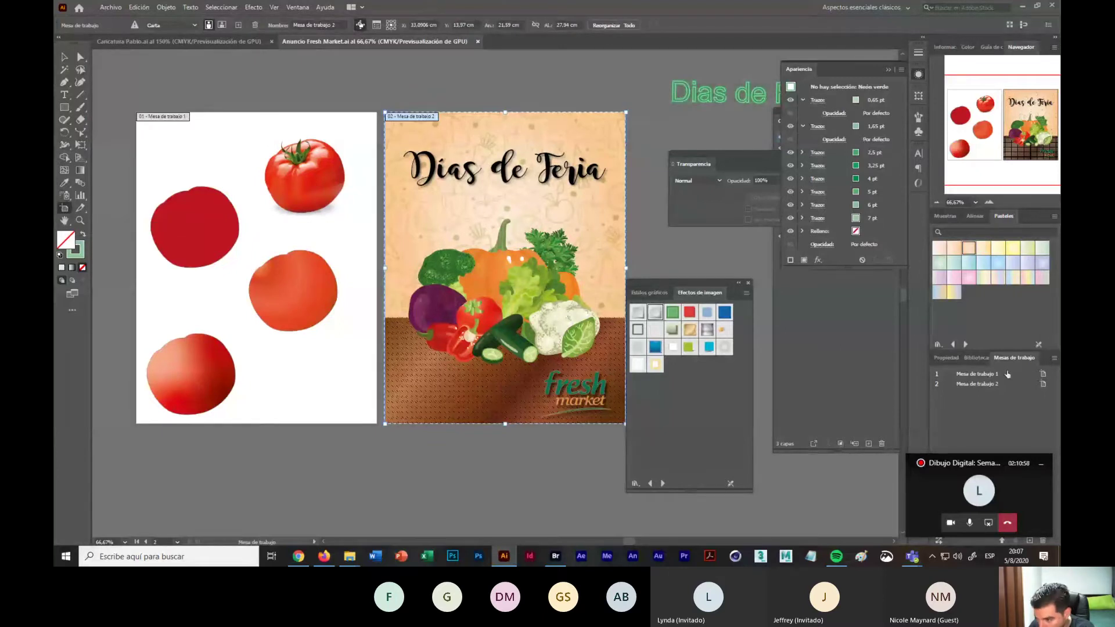
drag(1013, 356, 183, 88)
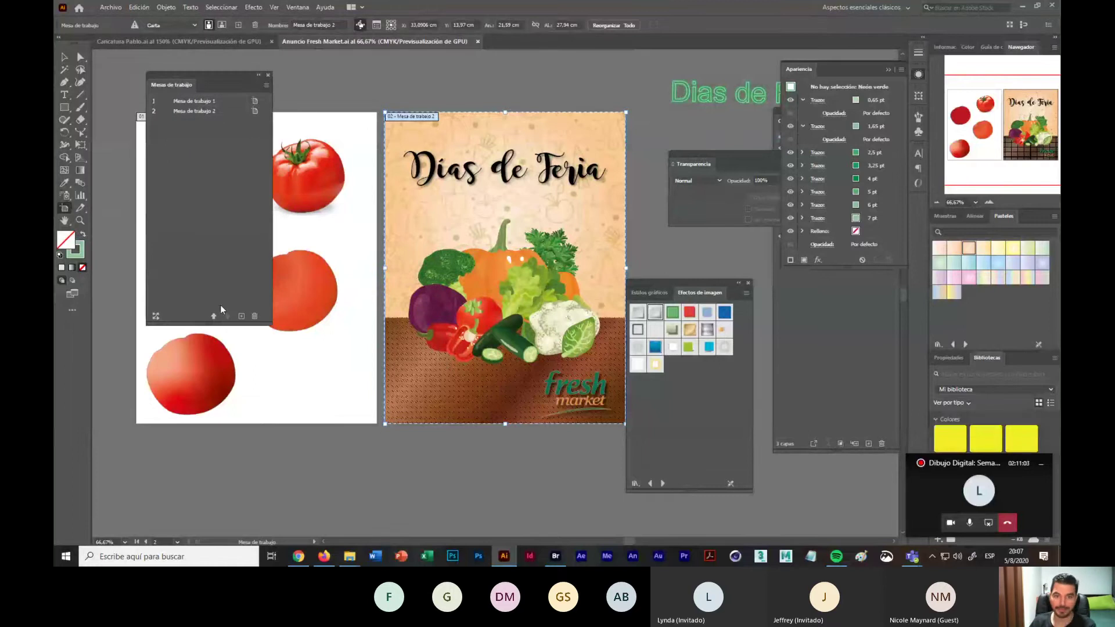
click(211, 113)
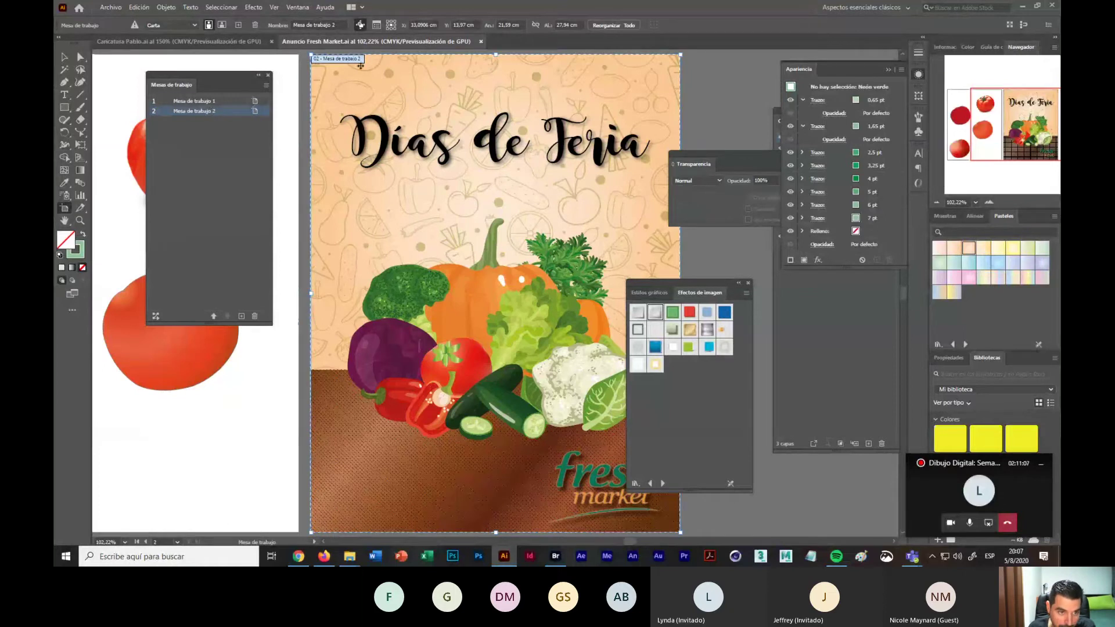
double_click(195, 101)
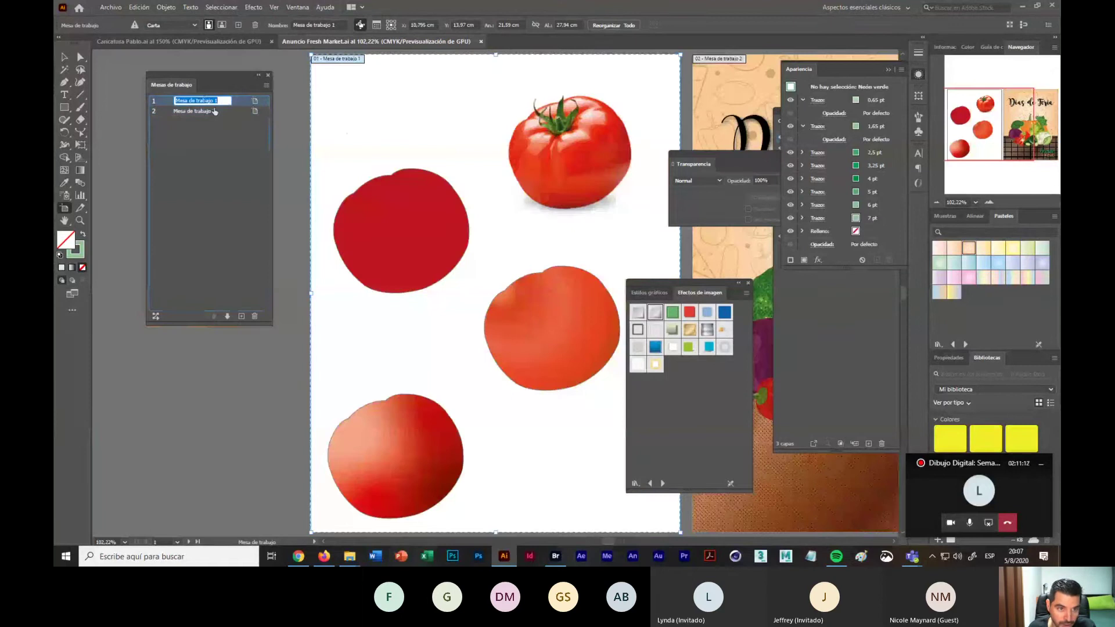
click(64, 56)
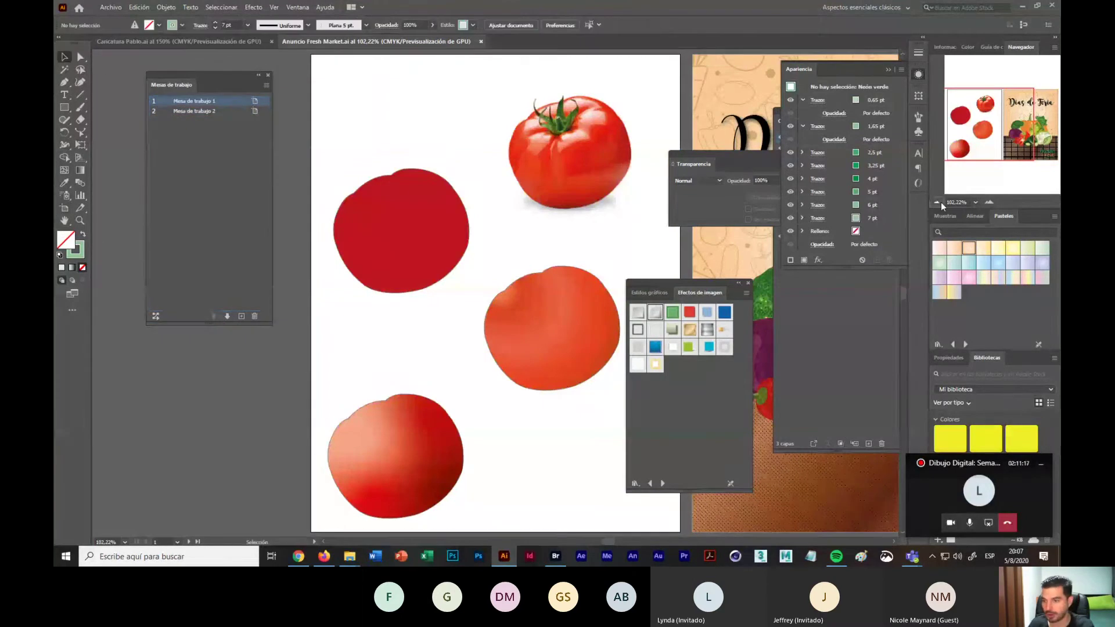
Step: Group the beige background and the brown table on the Fresh Market ad artboard, and scale the group past the artboard's edges on all sides
click(940, 203)
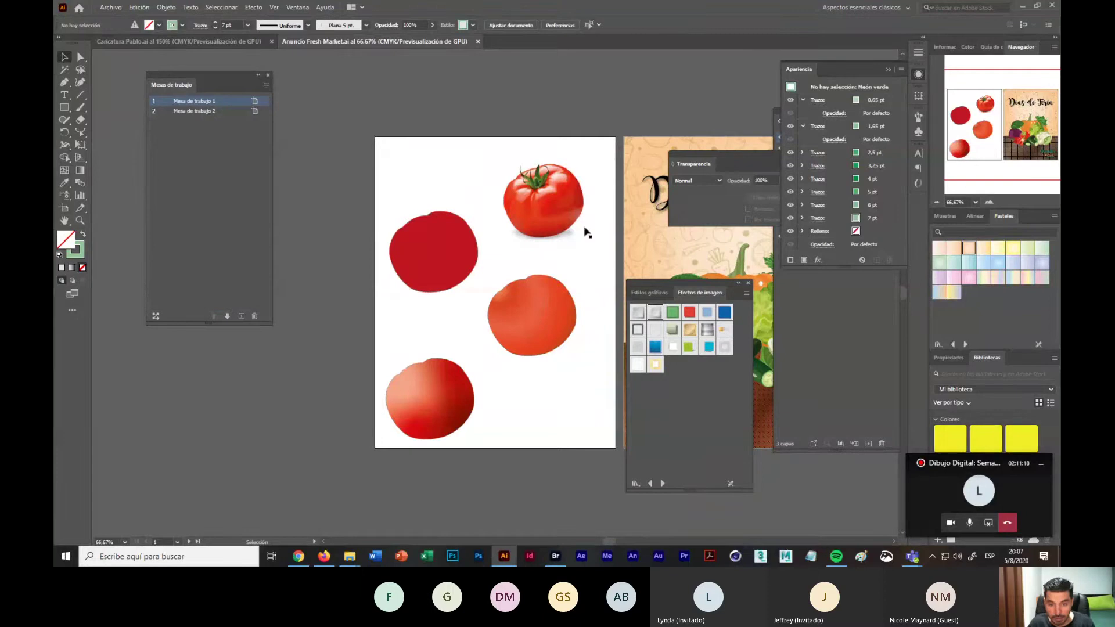
drag(586, 232, 329, 225)
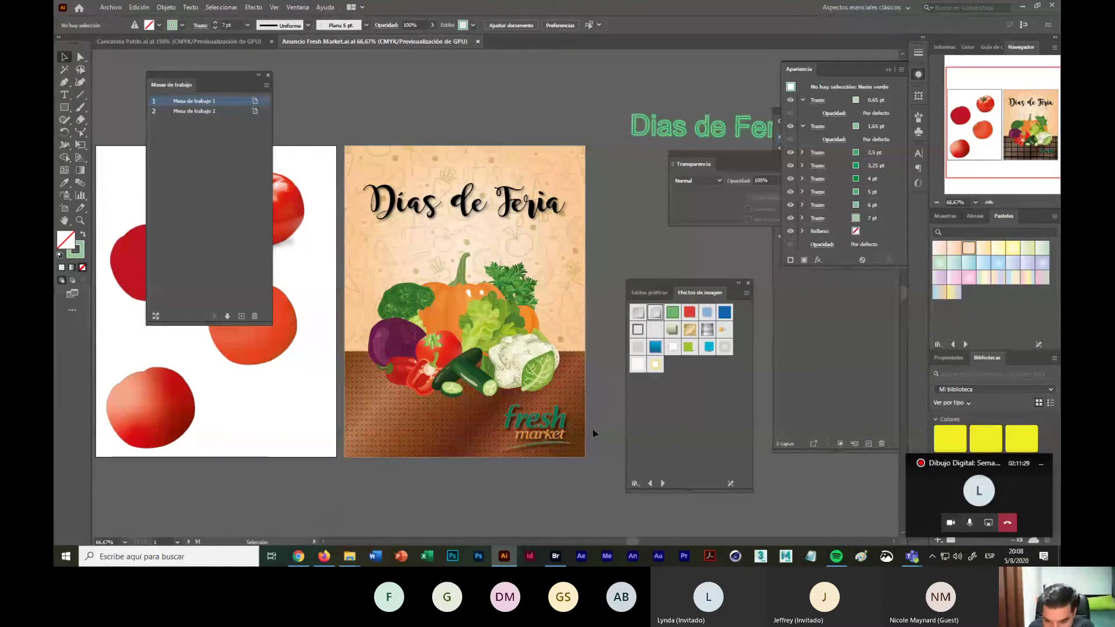
click(567, 410)
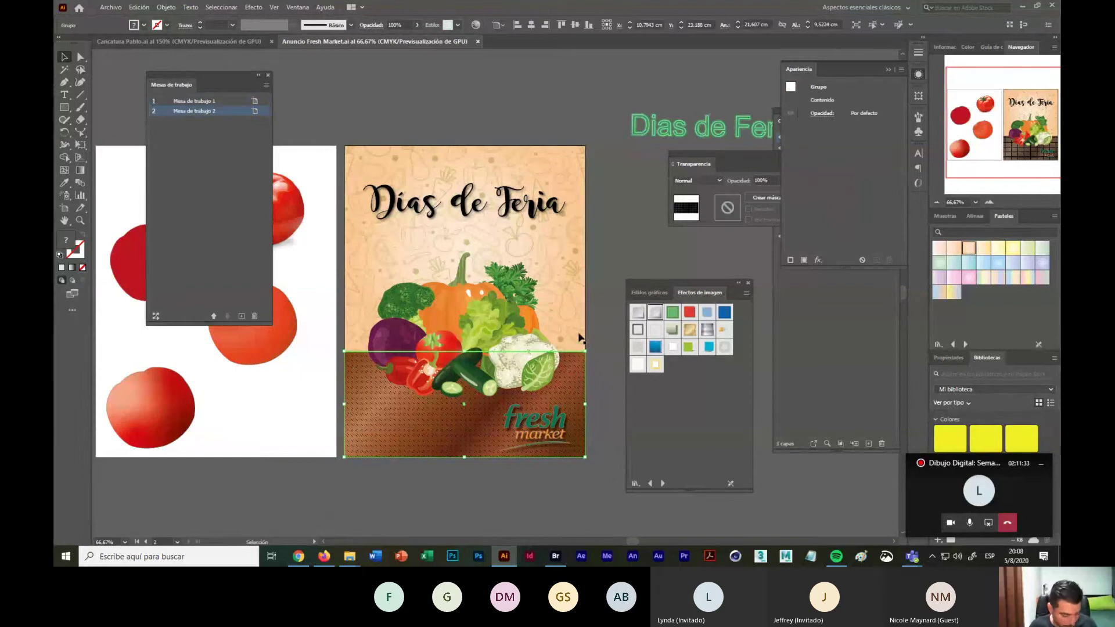
drag(611, 266, 569, 381)
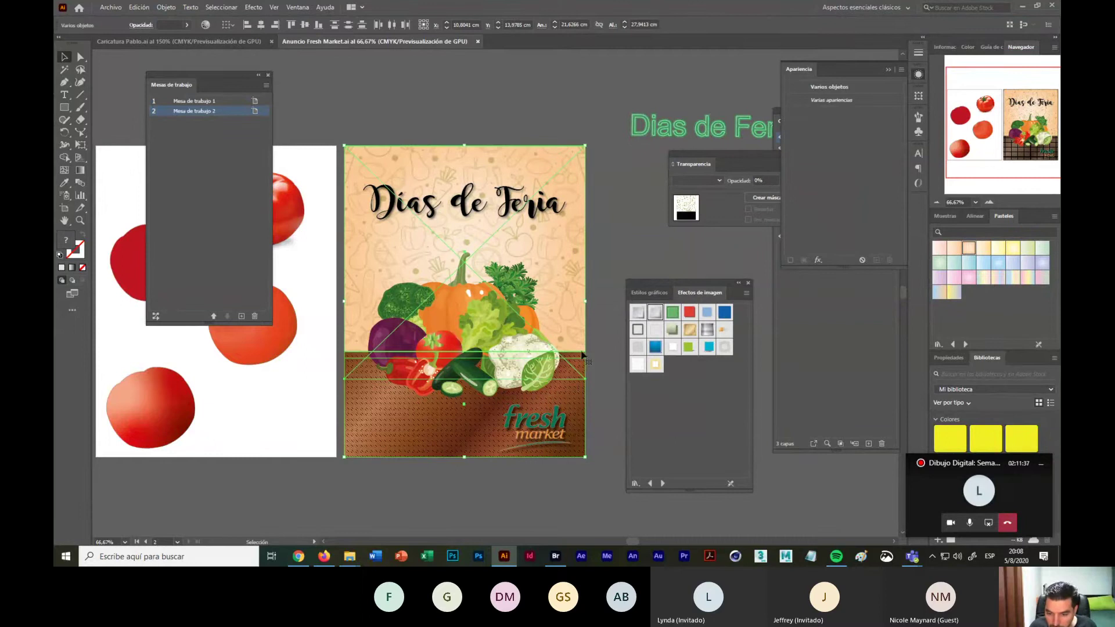
right_click(576, 330)
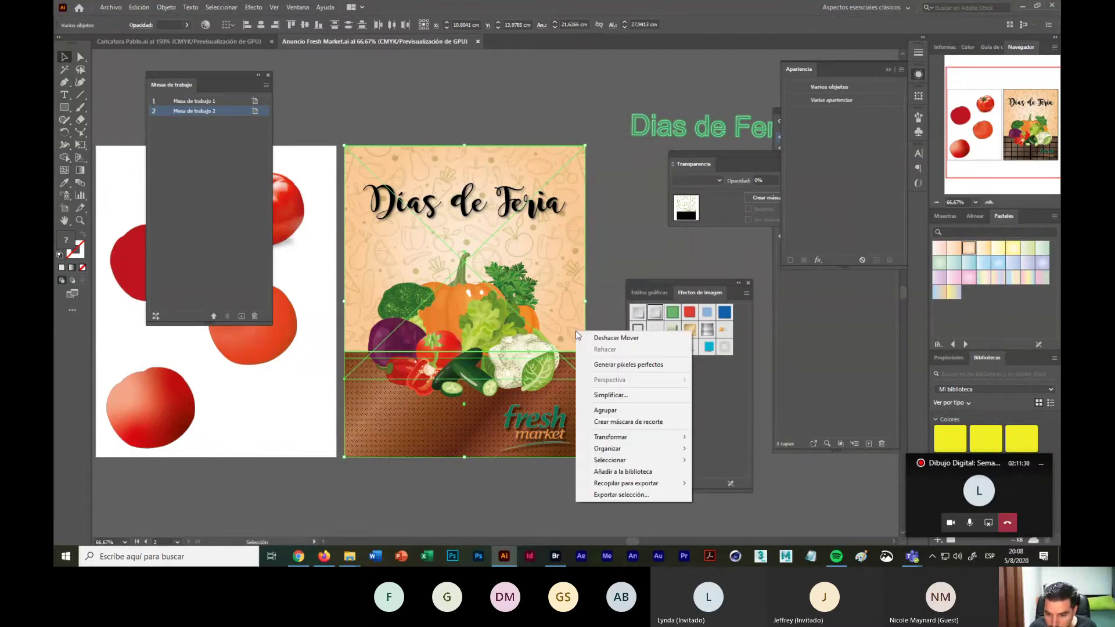
click(604, 411)
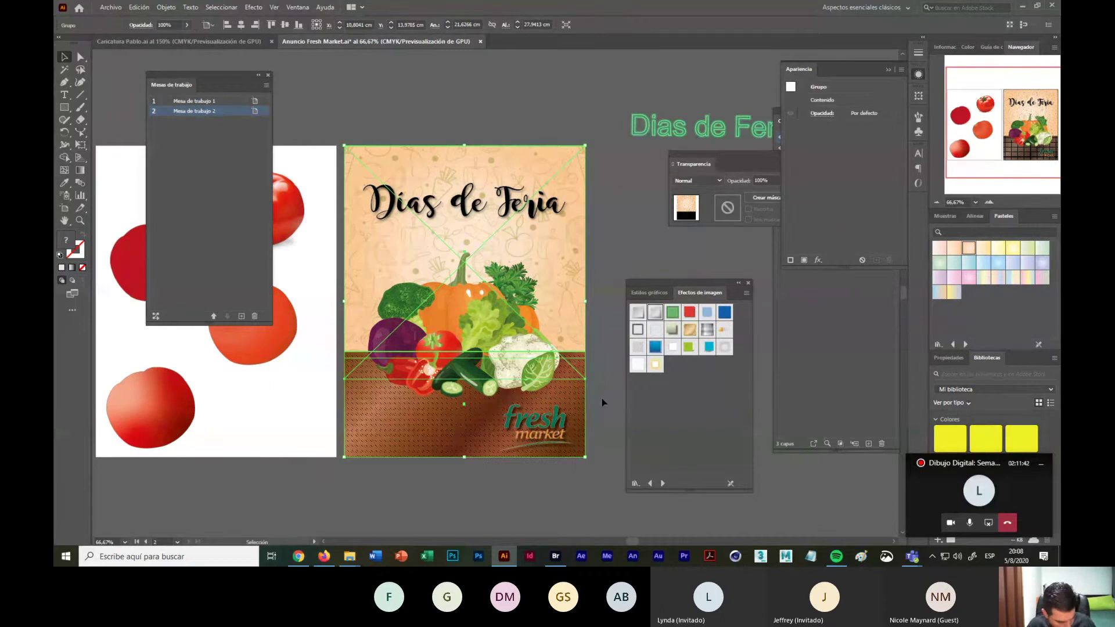
drag(586, 455, 604, 477)
click(650, 246)
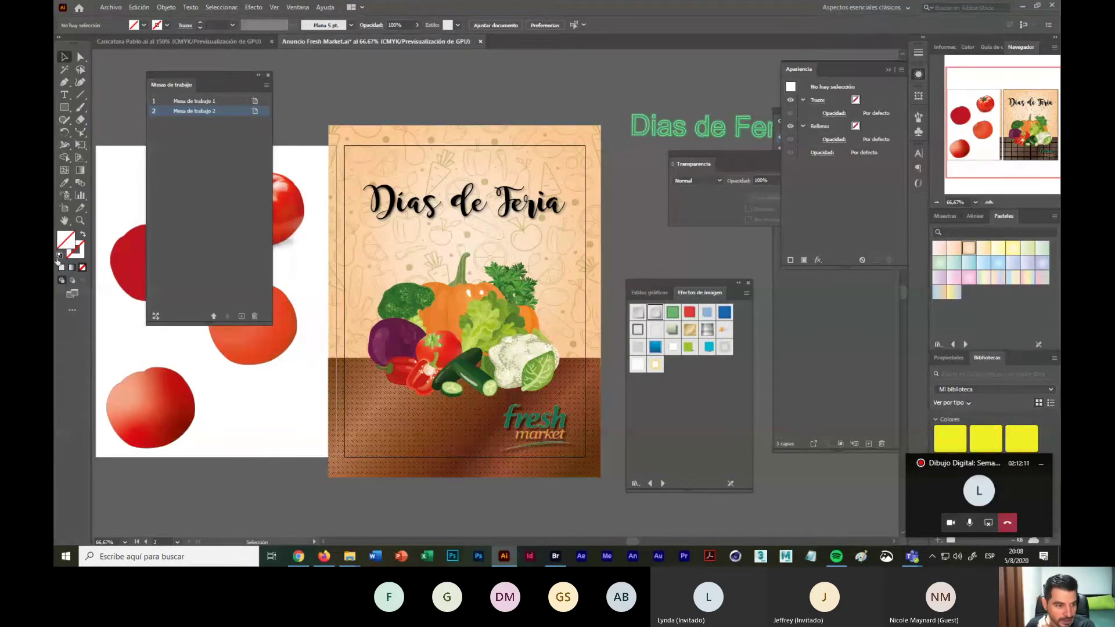
Step: Export the ad to the Clase 13 folder as the JPEG Anuncio Fresh Market, using artboards limited to range 2
click(64, 208)
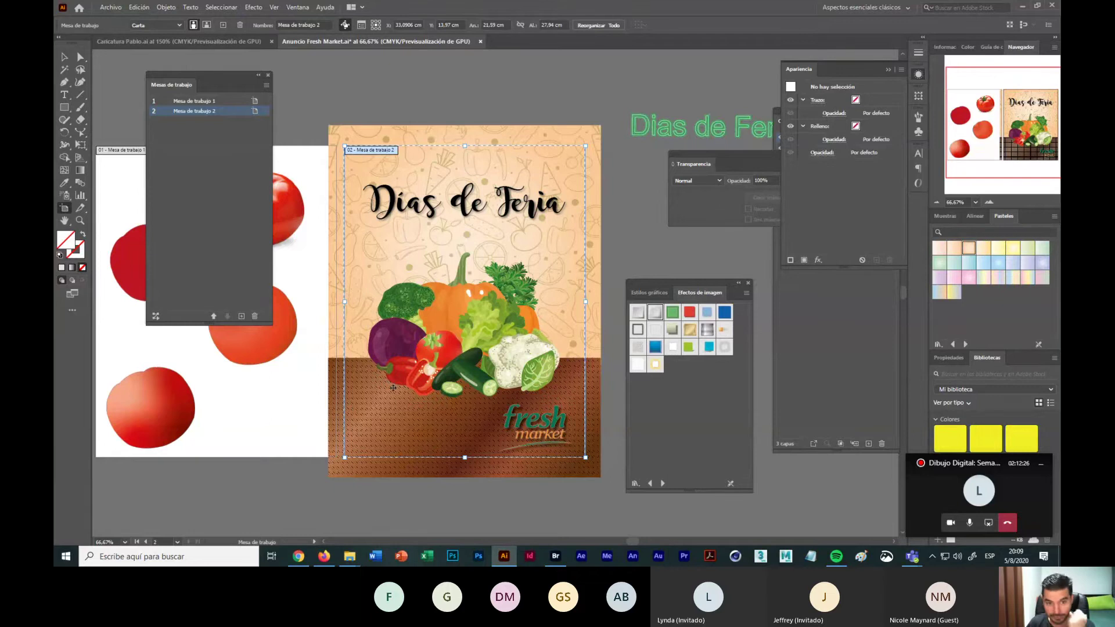
click(111, 8)
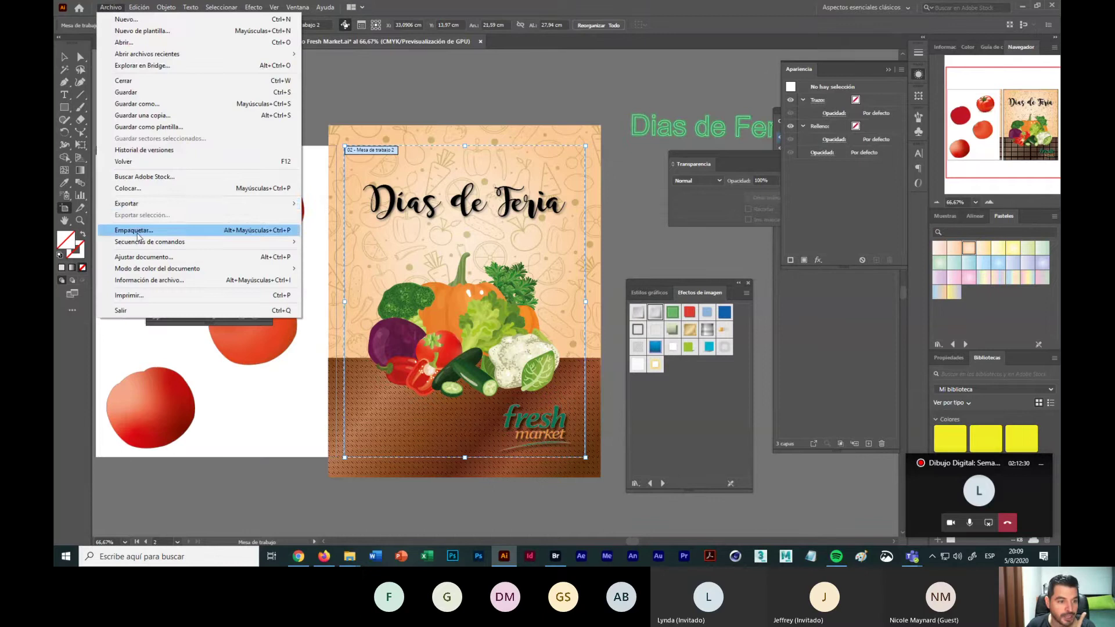
mouse_move(143, 207)
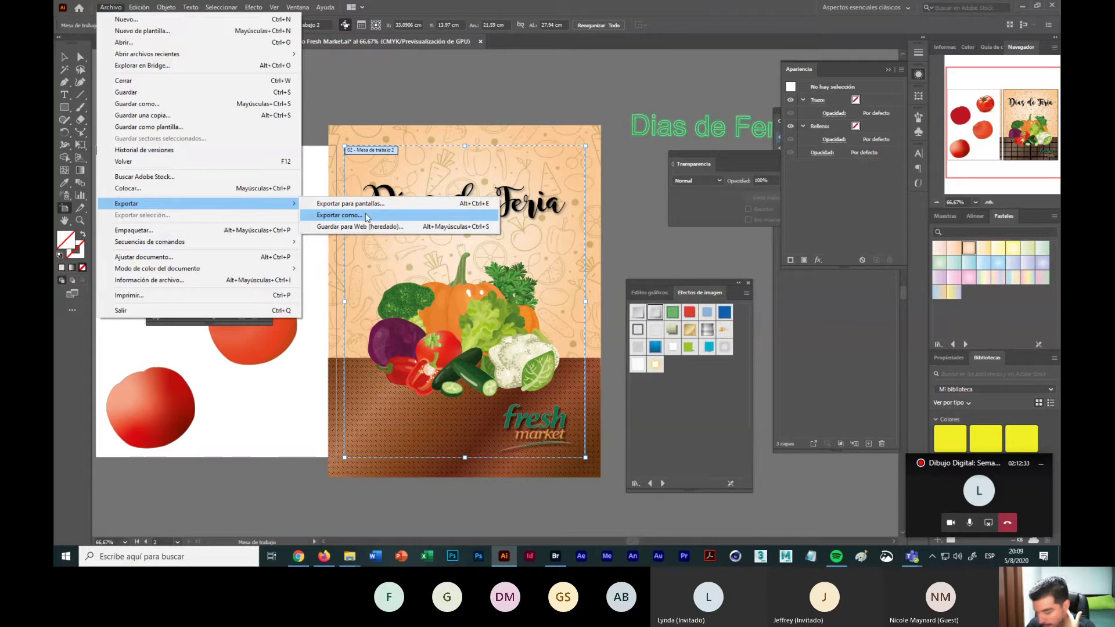
click(329, 216)
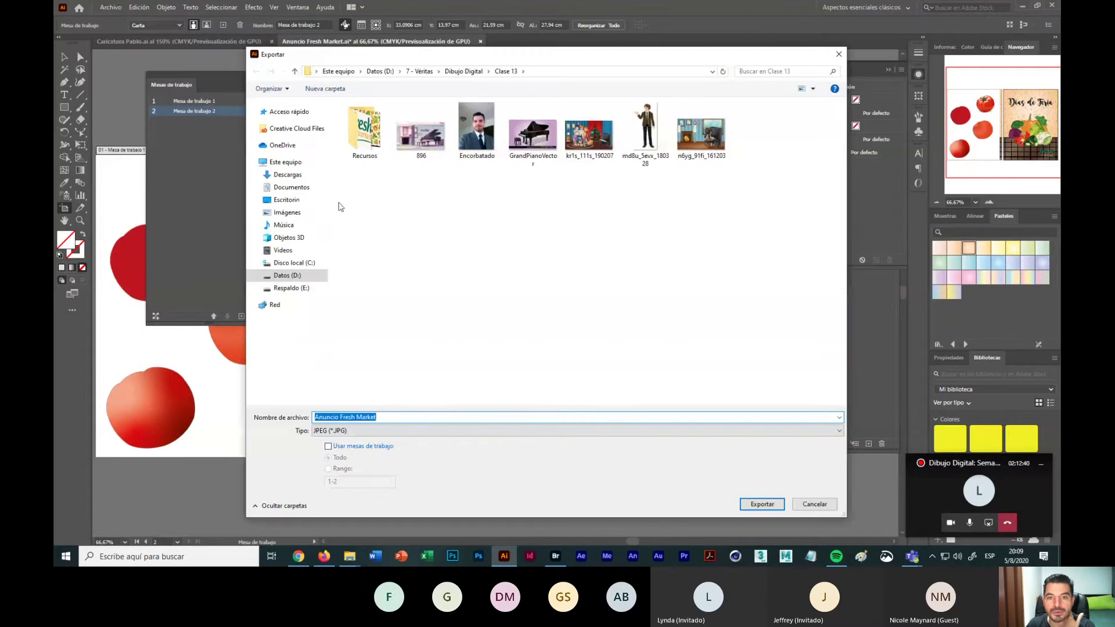
click(464, 71)
double_click(466, 135)
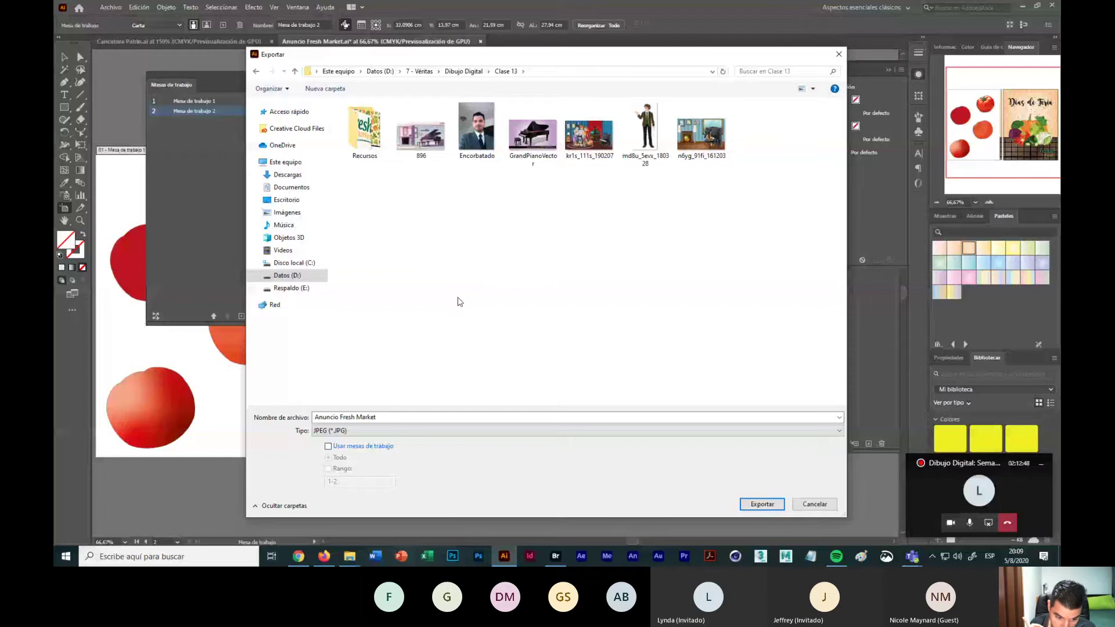
click(328, 446)
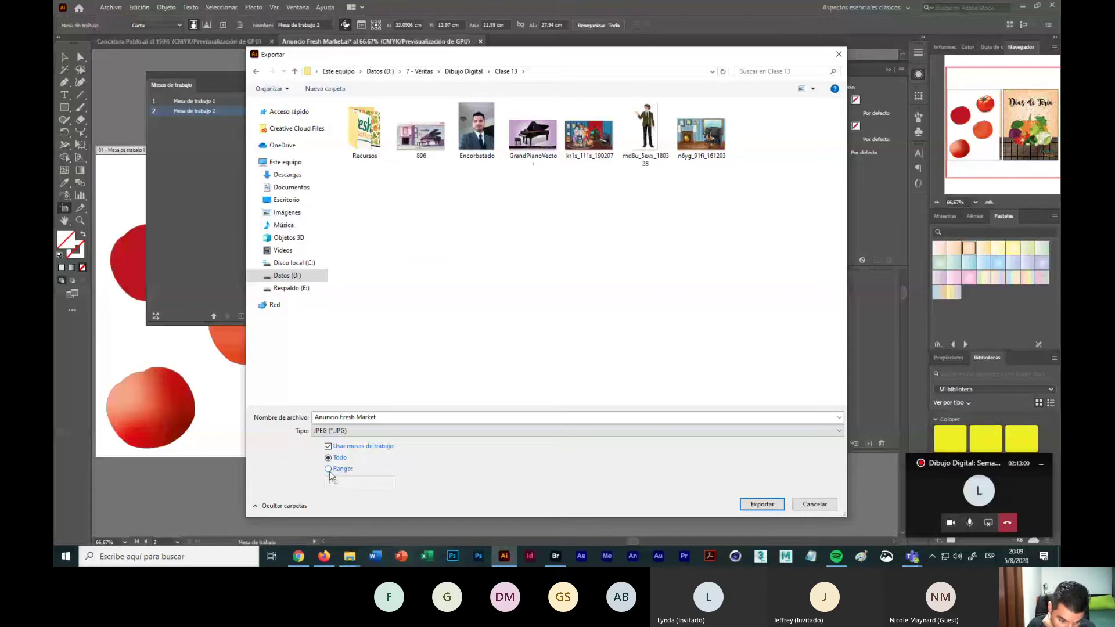
click(329, 470)
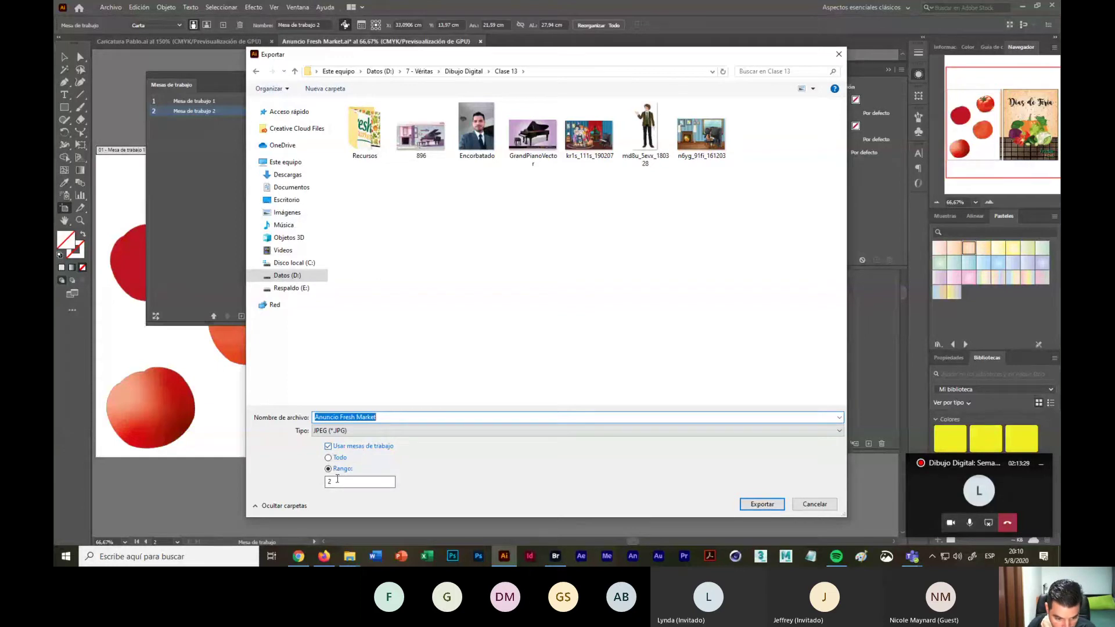
key(BackSpace)
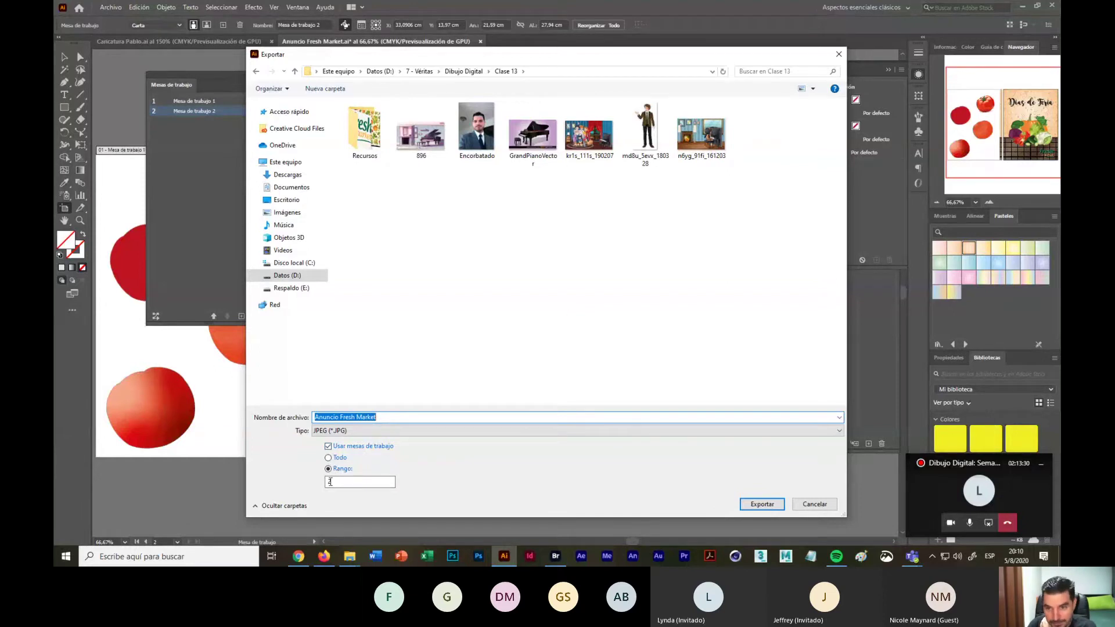
key(Return)
Step: Set the JPEG export's color model to RGB
drag(489, 135, 527, 146)
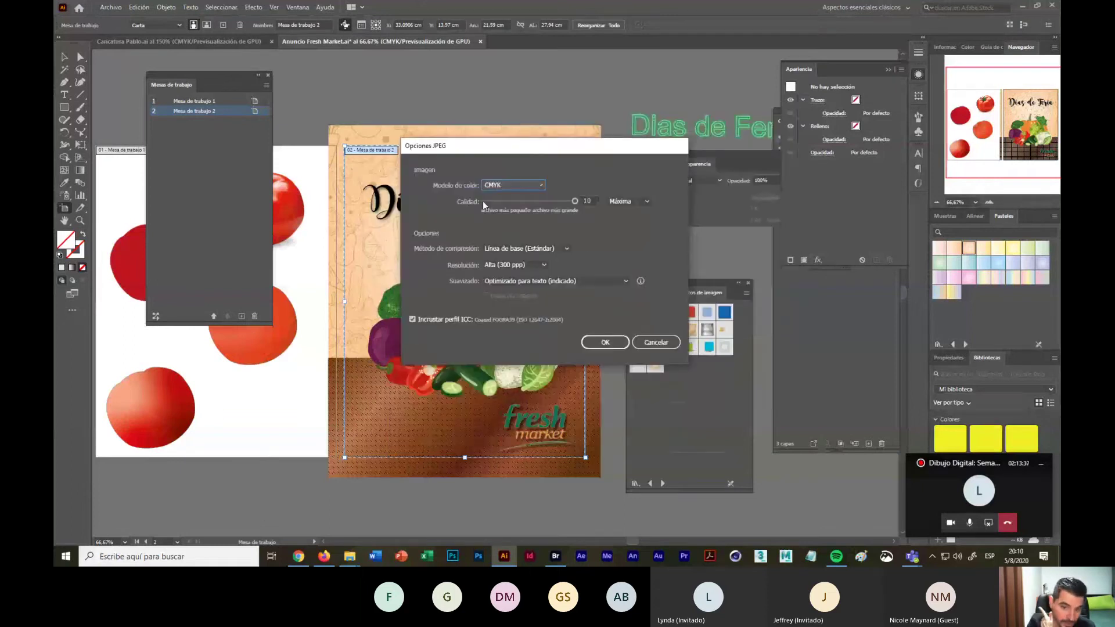
click(511, 185)
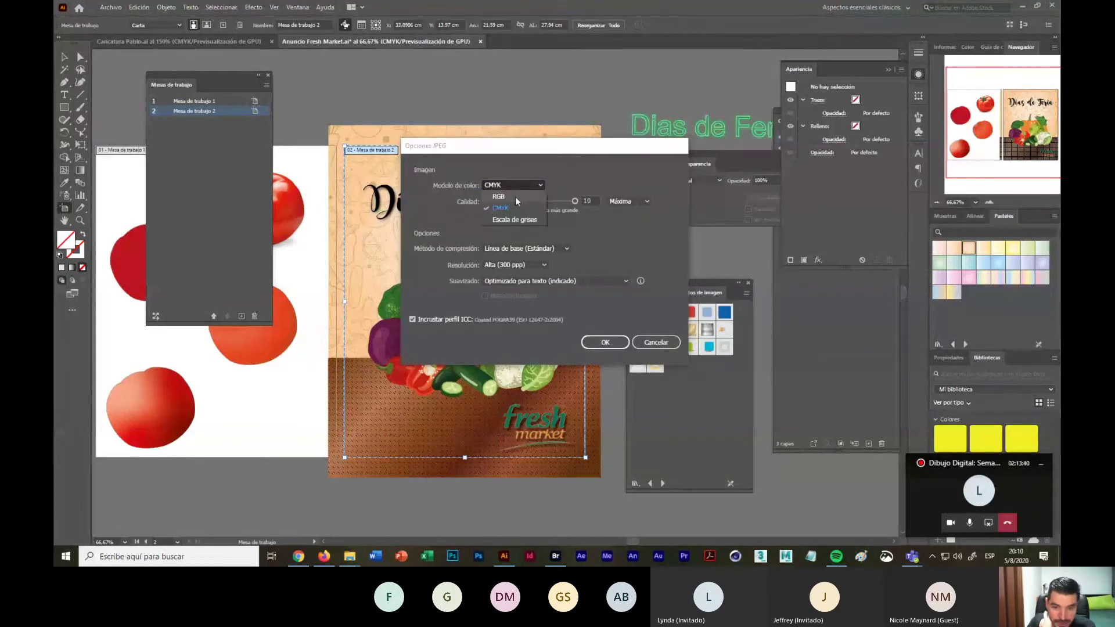
click(515, 197)
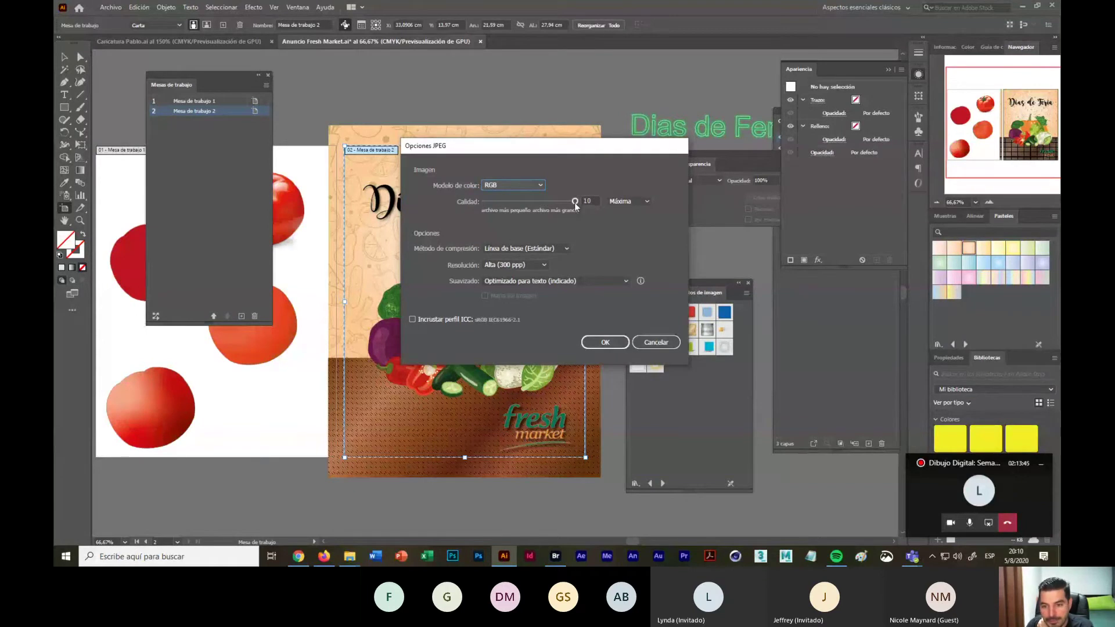
click(544, 265)
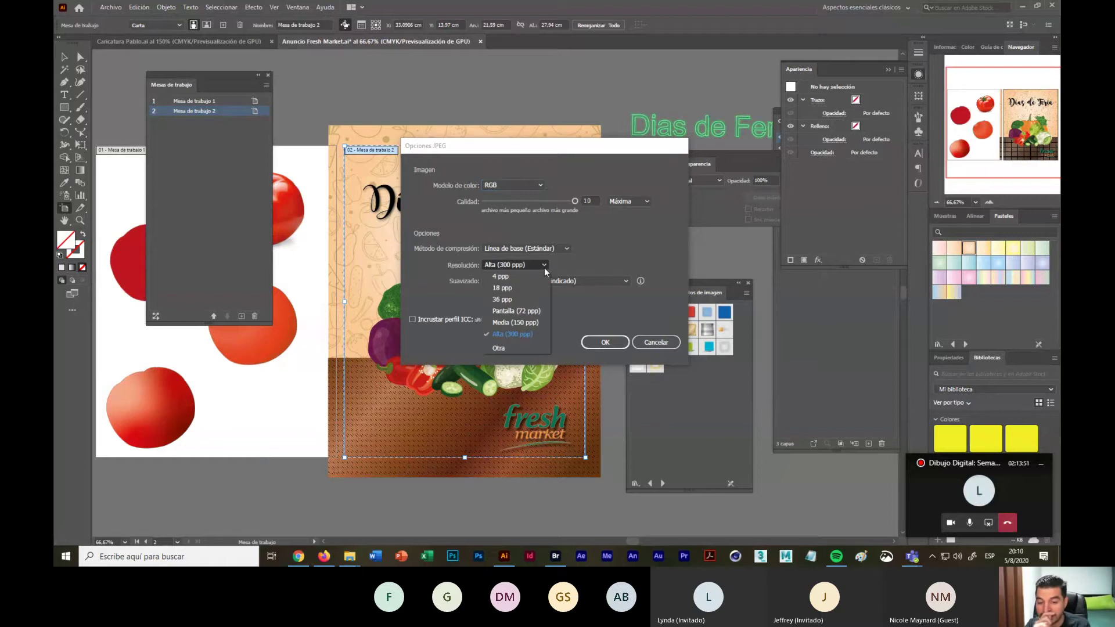
click(544, 311)
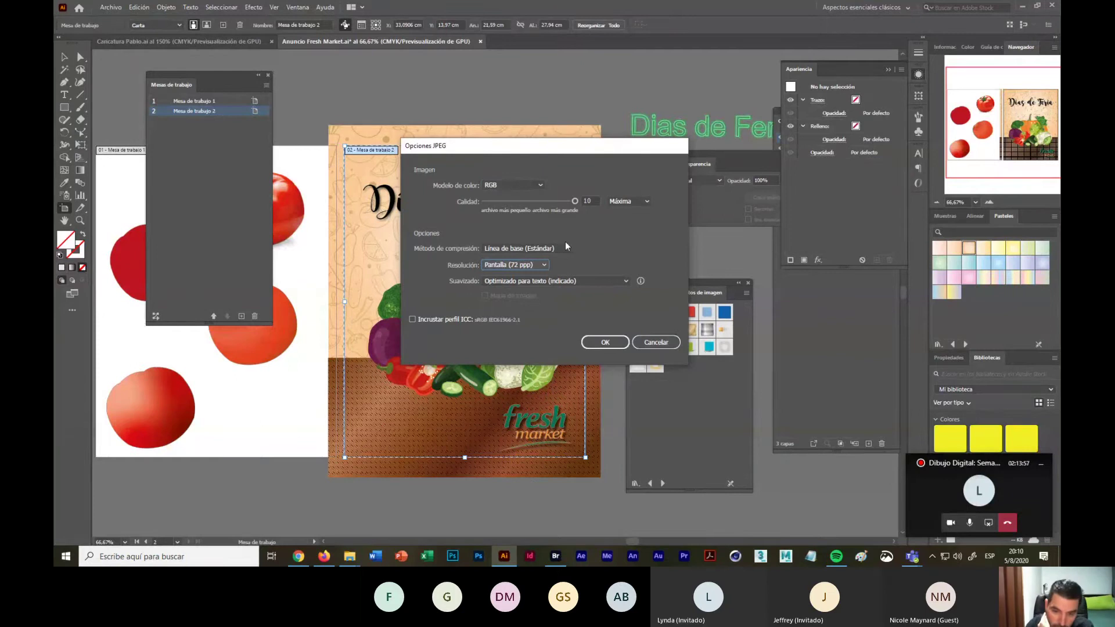
click(542, 265)
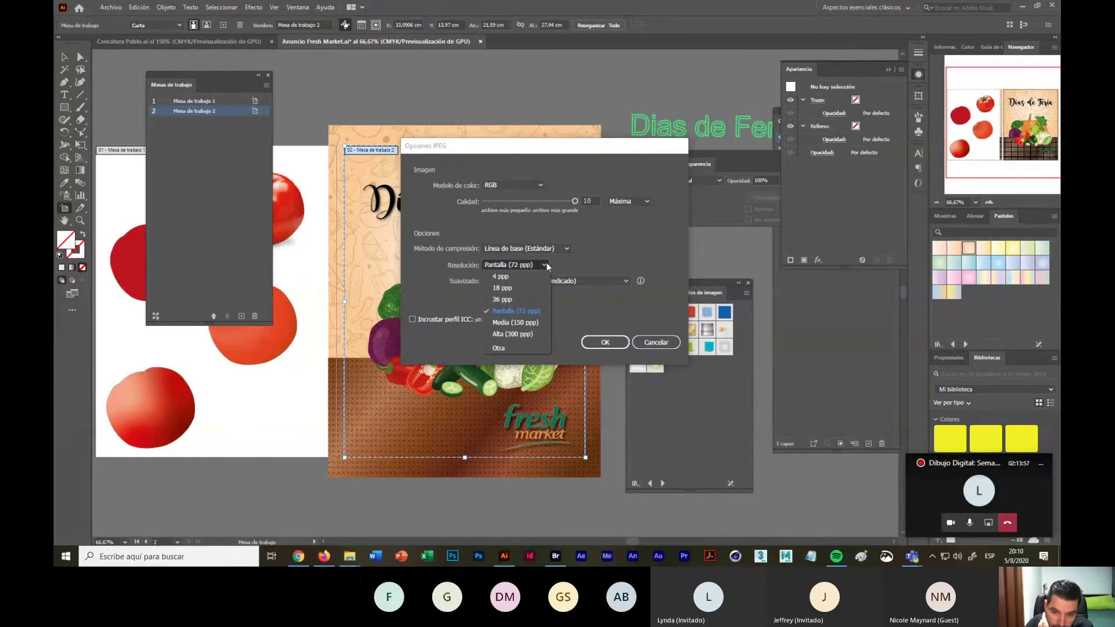
click(522, 336)
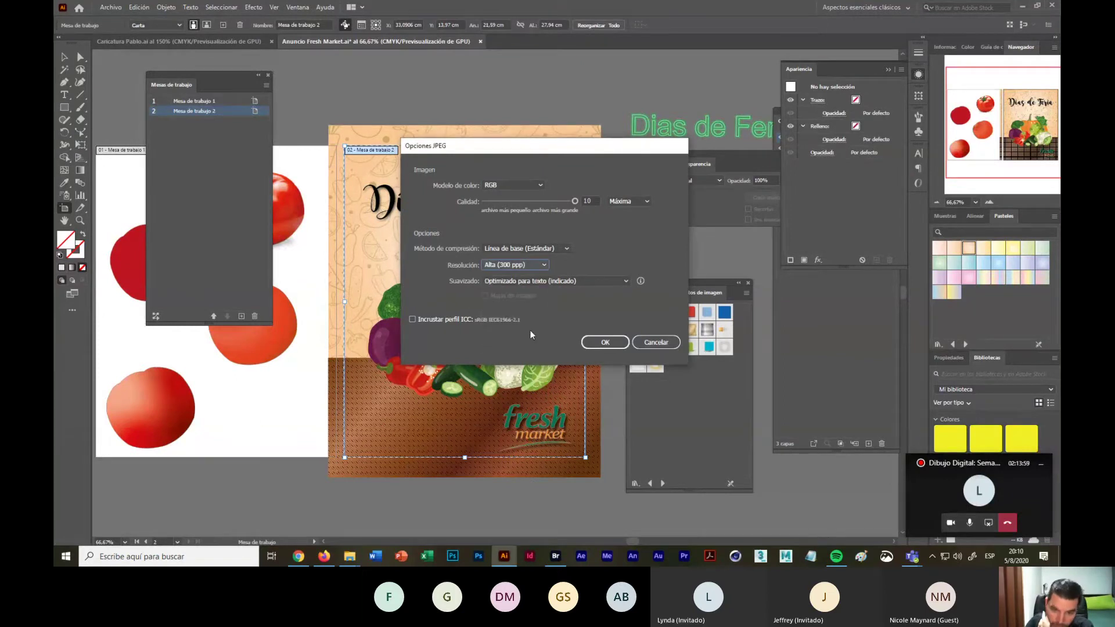
Step: Choose "Optimizado para texto (indicado)" as the JPEG's anti-aliasing and complete the export
click(587, 281)
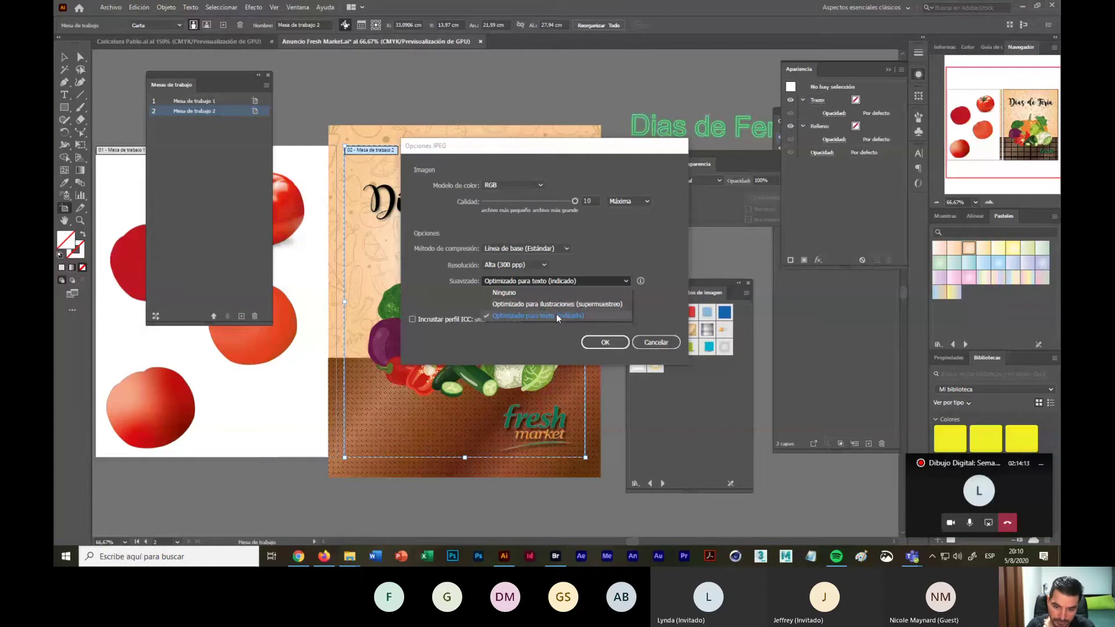
click(556, 316)
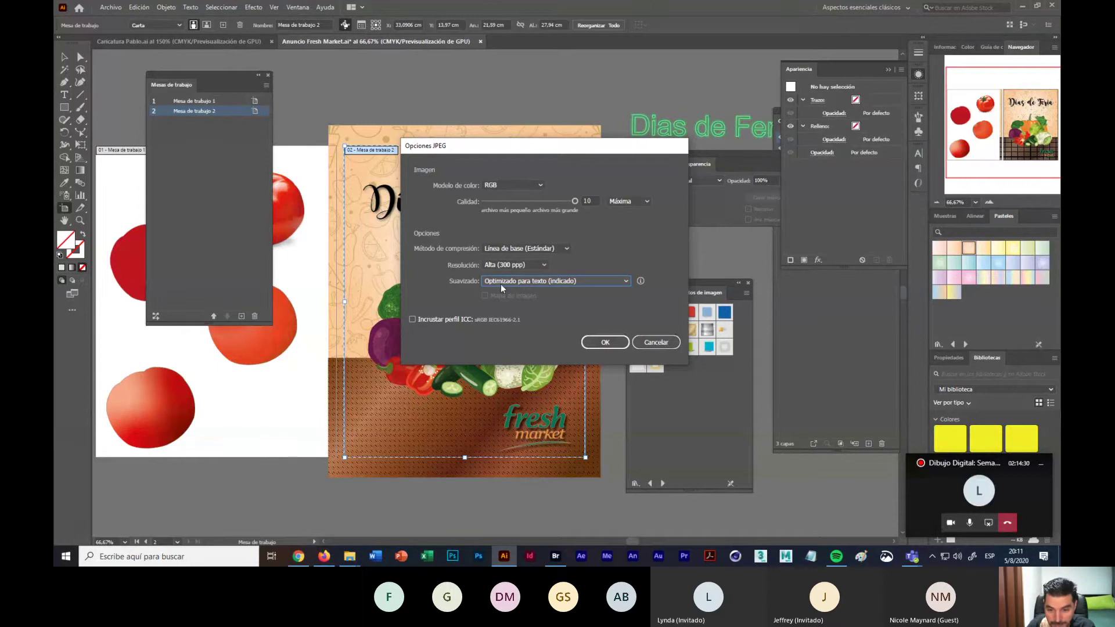
click(605, 343)
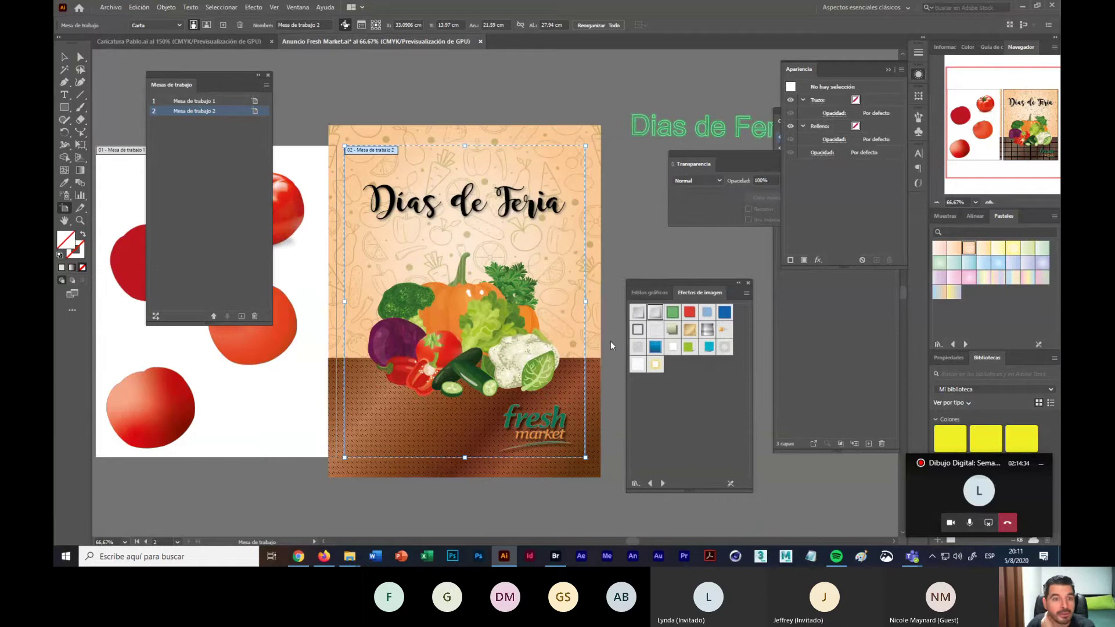
Step: Switch to File Explorer, go to the Clase 13 folder, and view the exported Anuncio Fresh Market-02 image
click(526, 81)
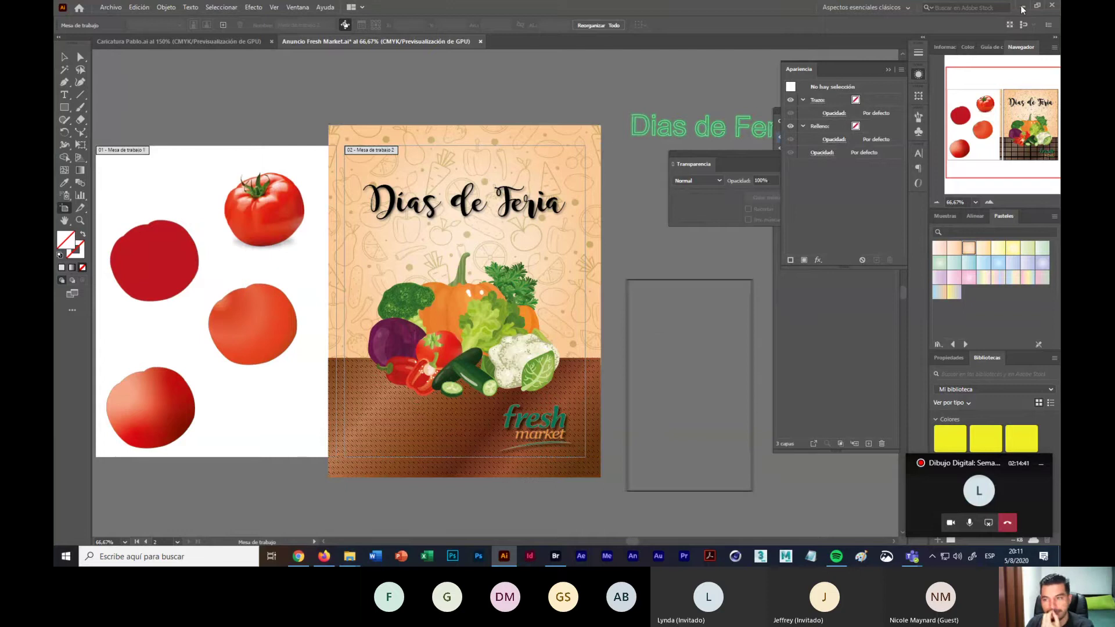
click(1024, 7)
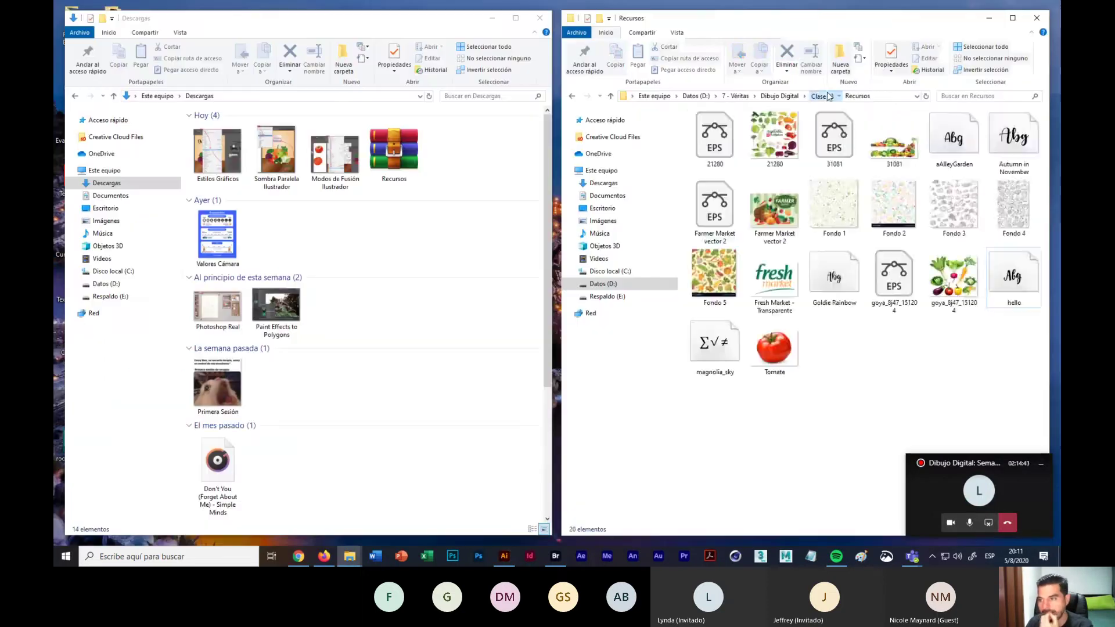
click(821, 95)
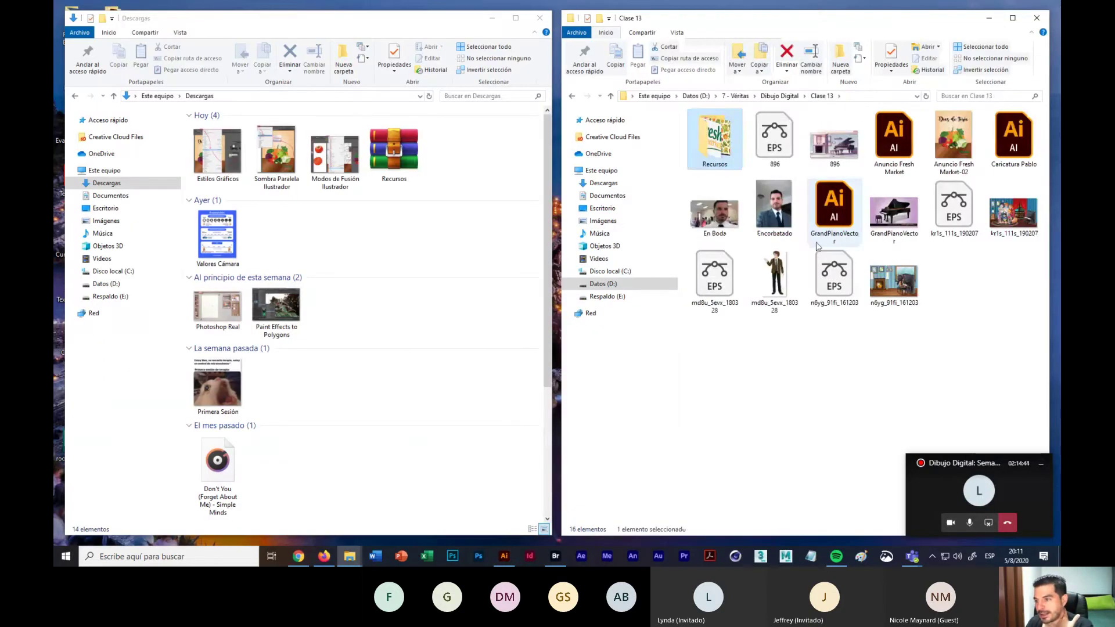
double_click(834, 224)
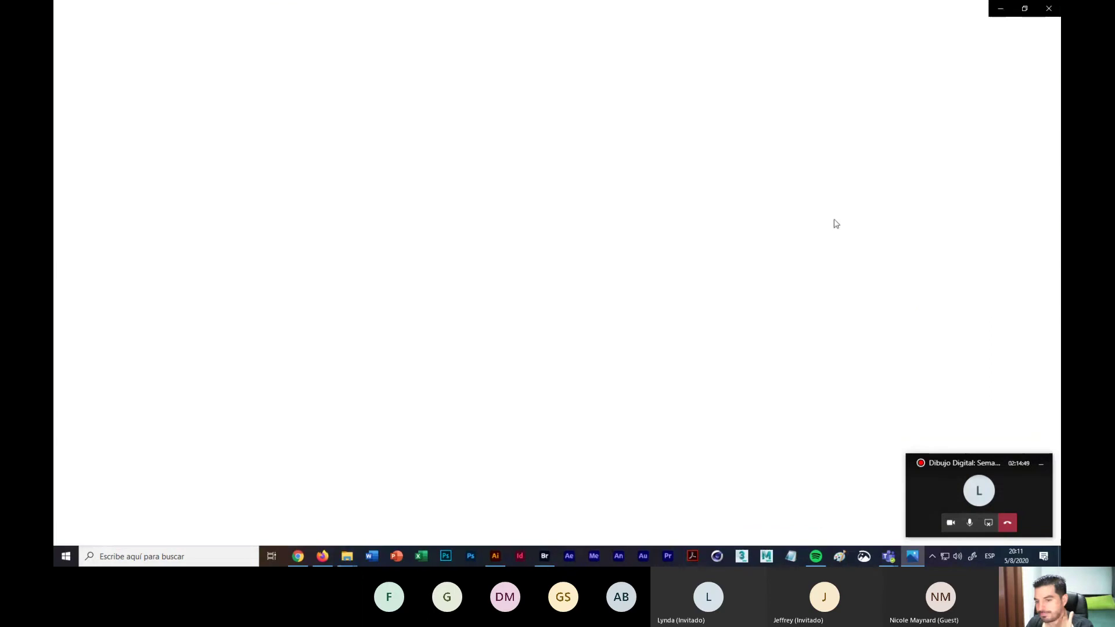
click(1049, 10)
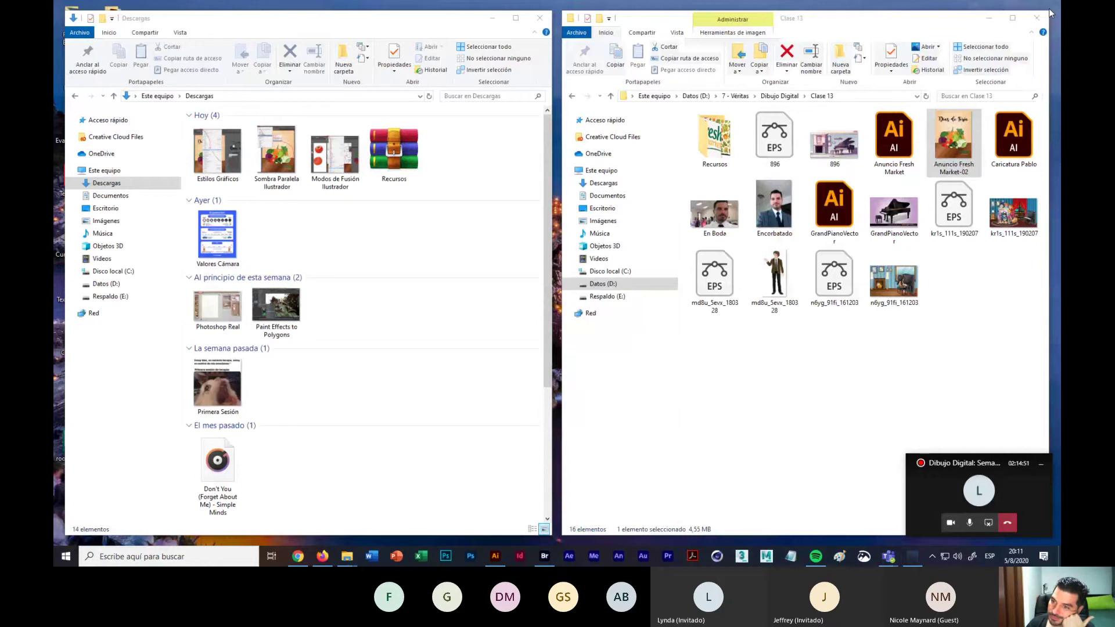
Step: Reopen Anuncio Fresh Market-02 in Fotos, examine the full exported poster, and close the viewer
right_click(956, 134)
click(986, 347)
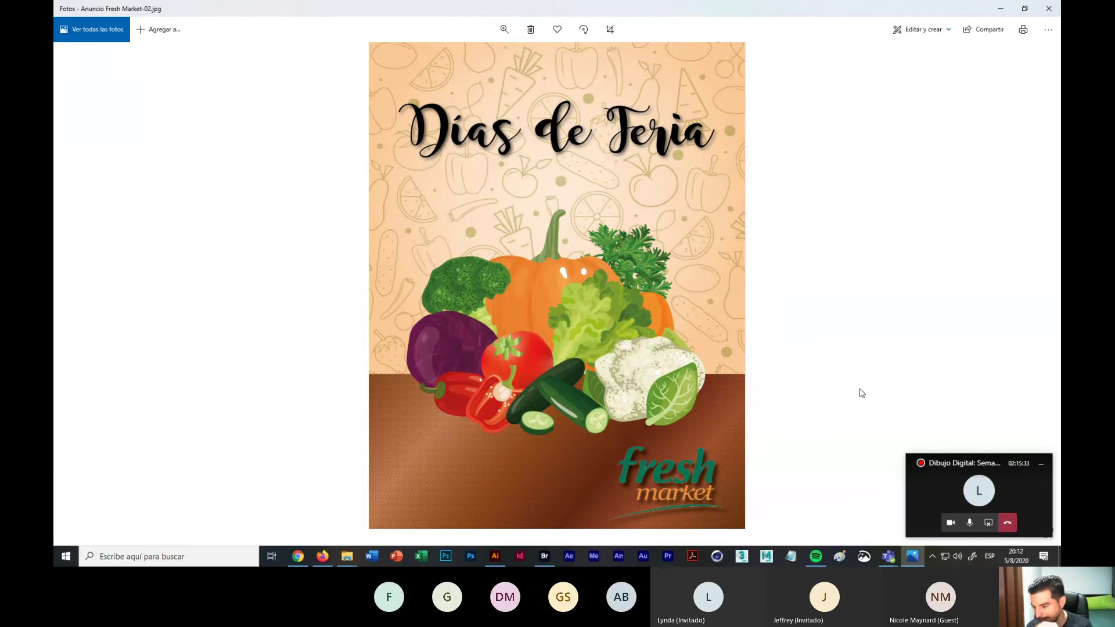
click(1049, 9)
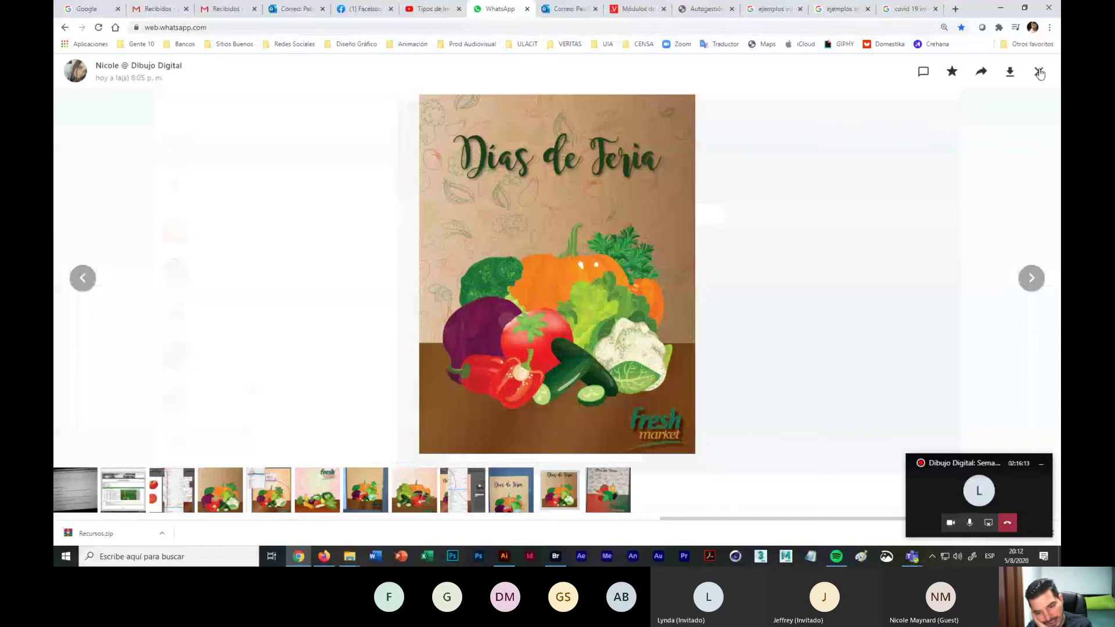
Step: In WhatsApp, close the enlarged student poster and open the Animación de Gráficos Vec group chat
click(1039, 73)
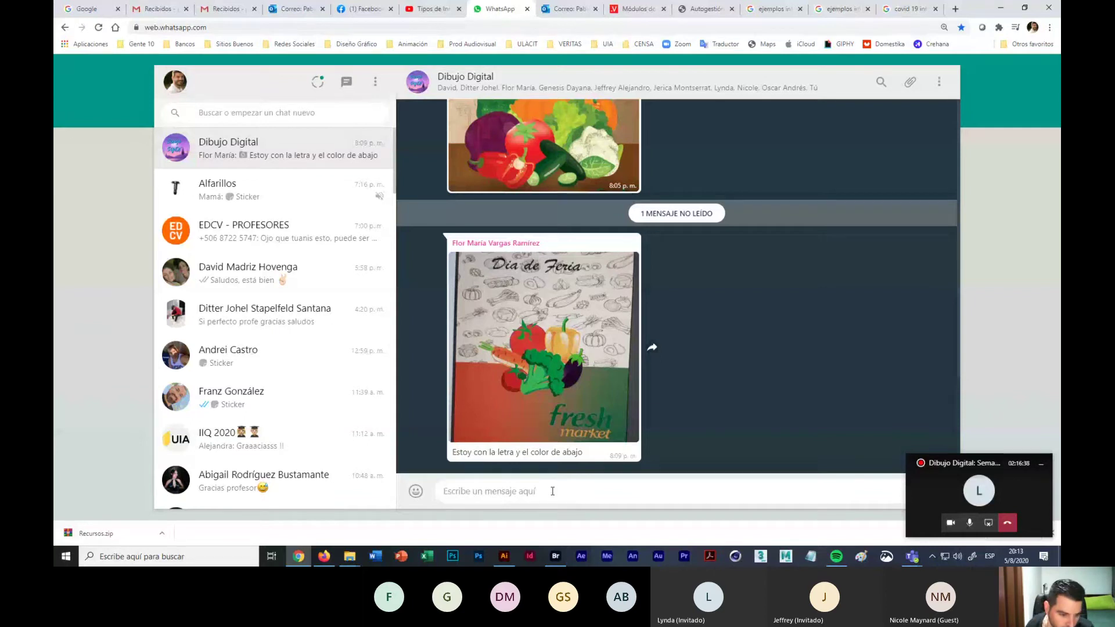
scroll(337, 431, down, 5)
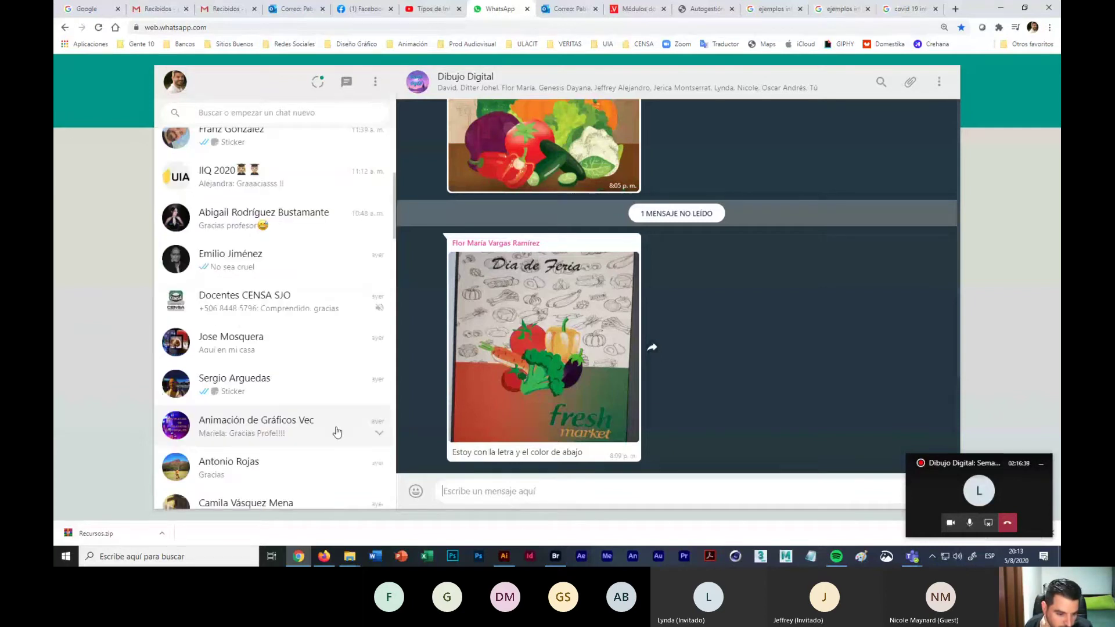
click(337, 431)
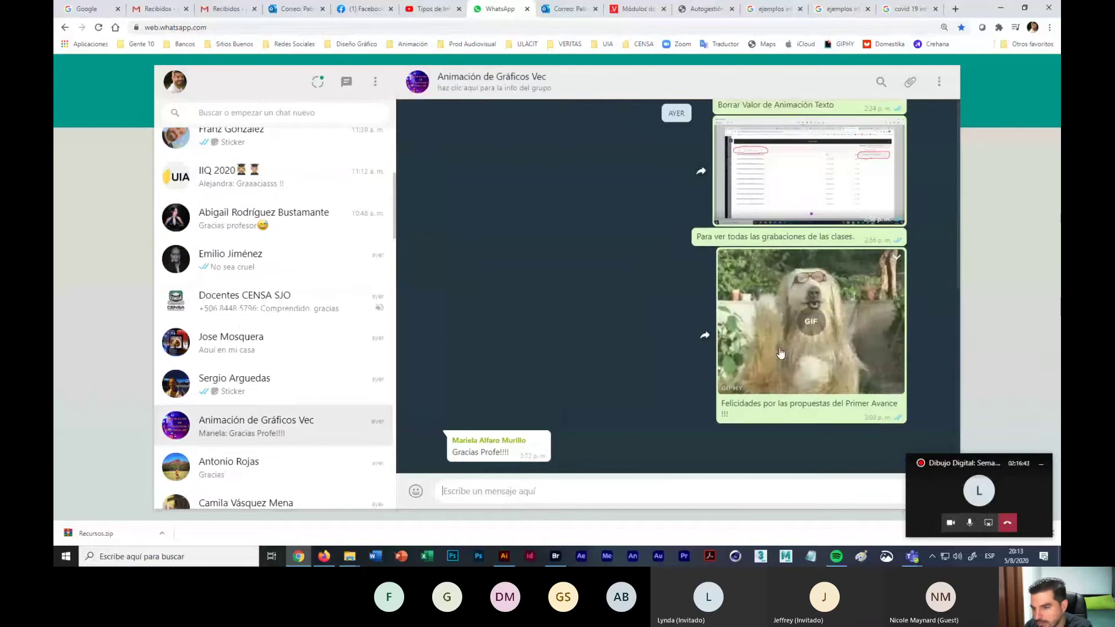
Step: Find the shared student videos in the Animación de Gráficos Vec chat and play the first one, the black-haired woman's portrait animation
scroll(781, 353, up, 5)
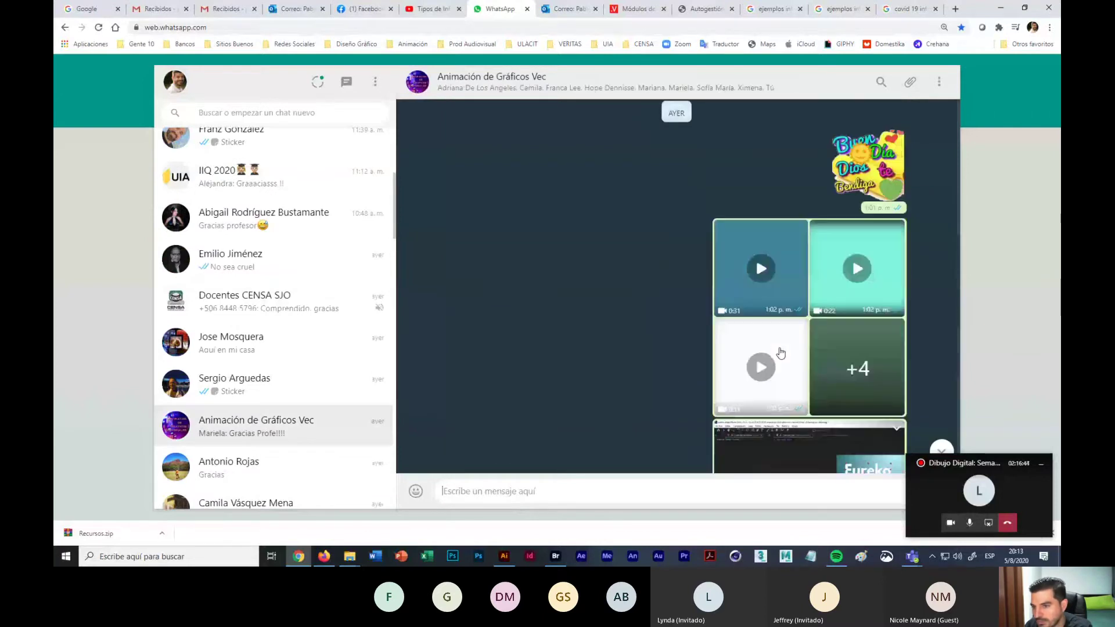
scroll(781, 353, up, 5)
scroll(780, 349, up, 3)
scroll(772, 351, down, 8)
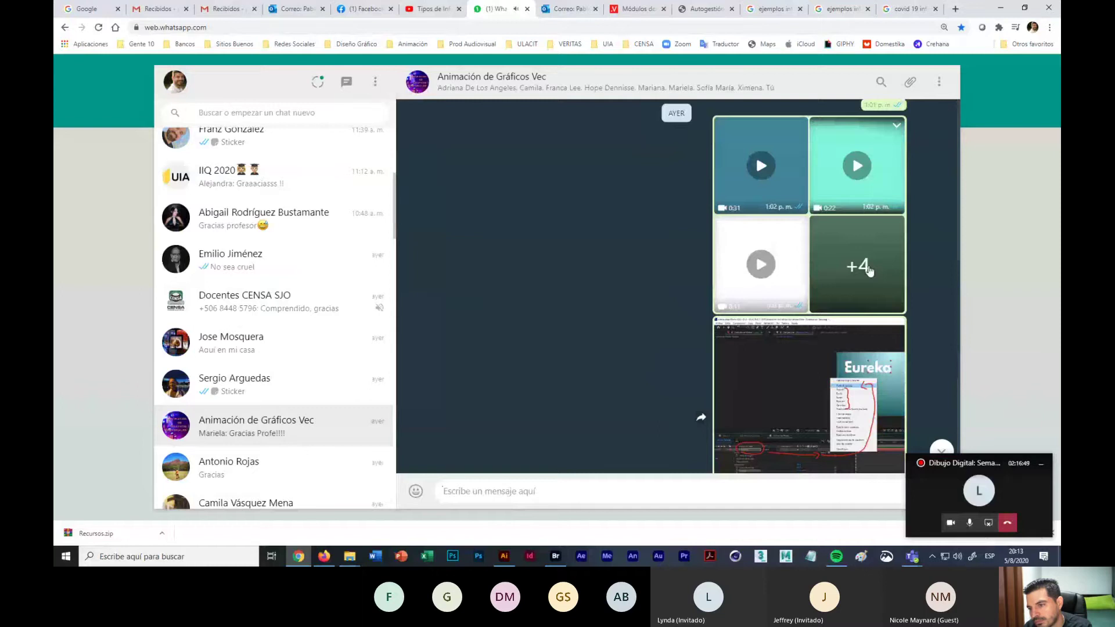
click(870, 270)
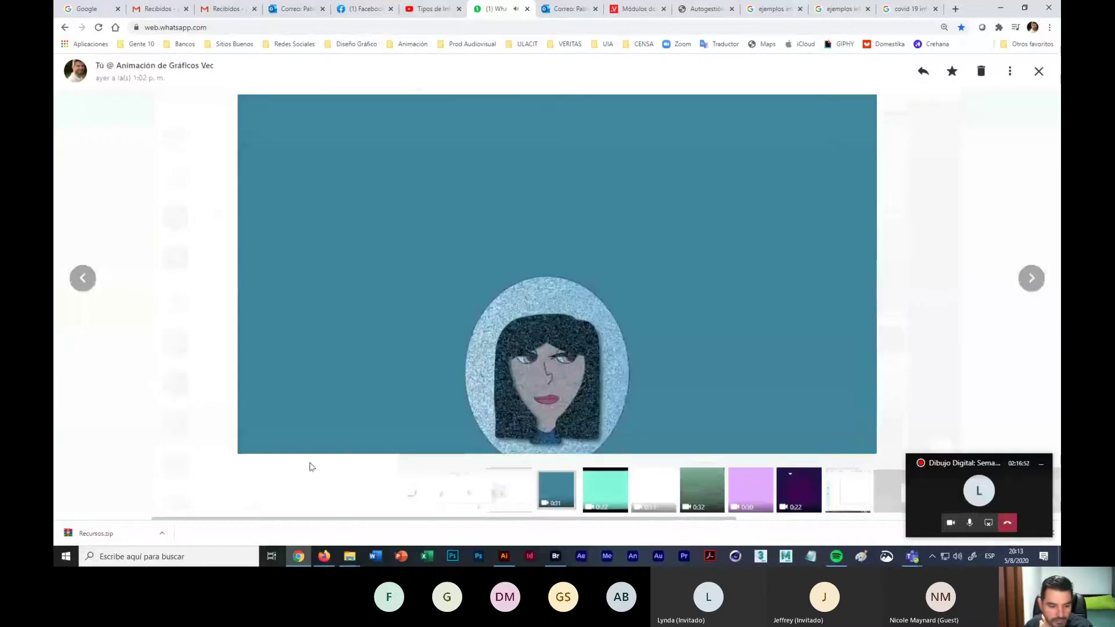
click(254, 443)
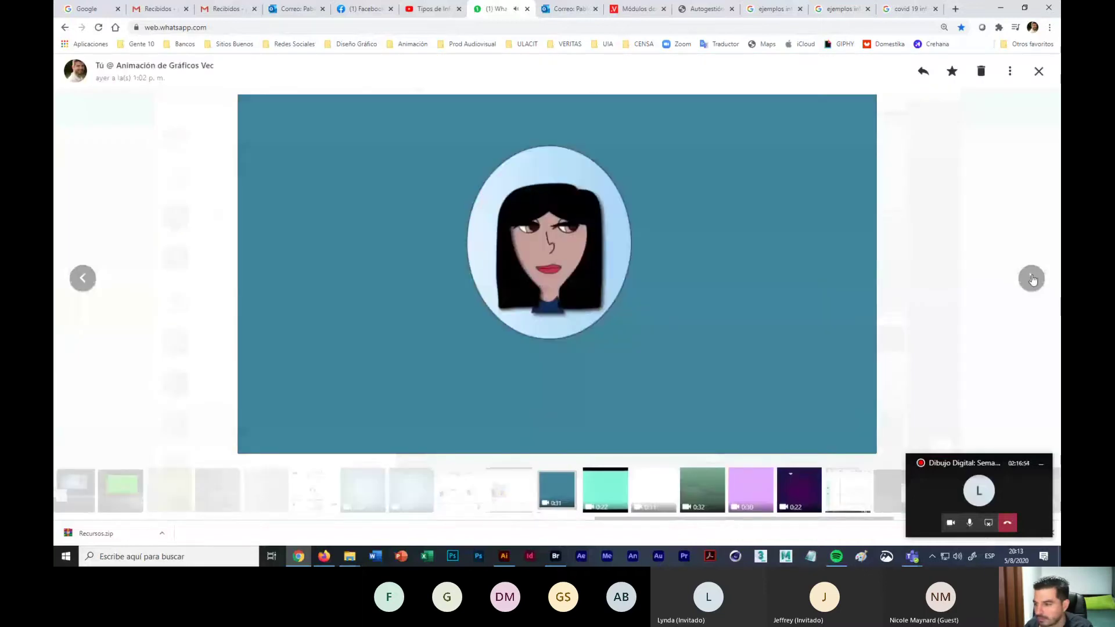
Step: Browse the following student videos up to the purple starry-night animation
click(1032, 279)
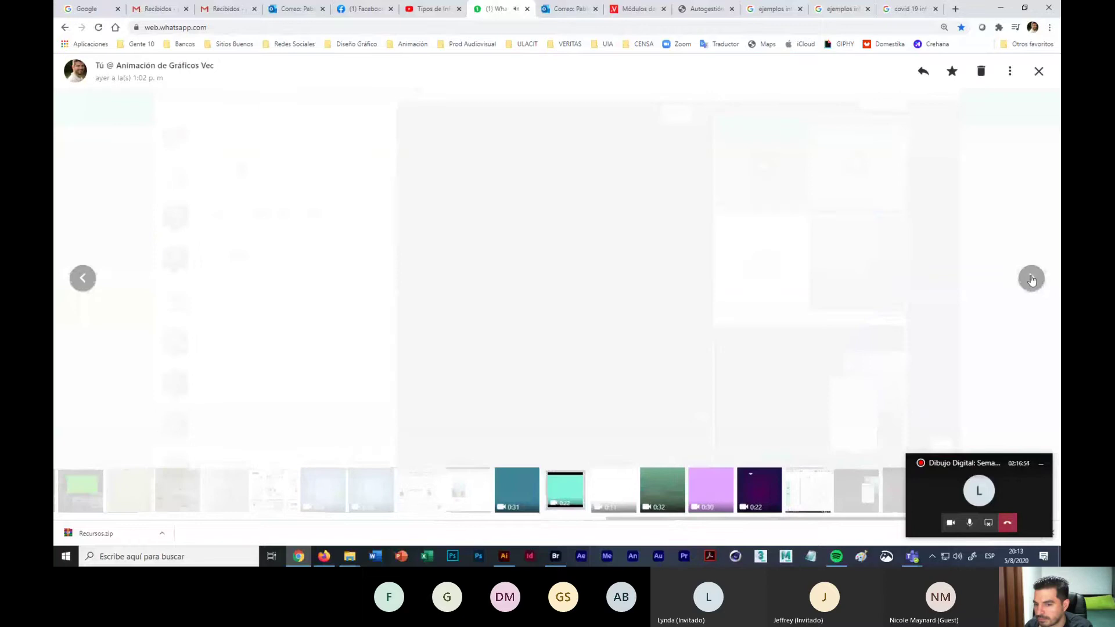
click(1032, 279)
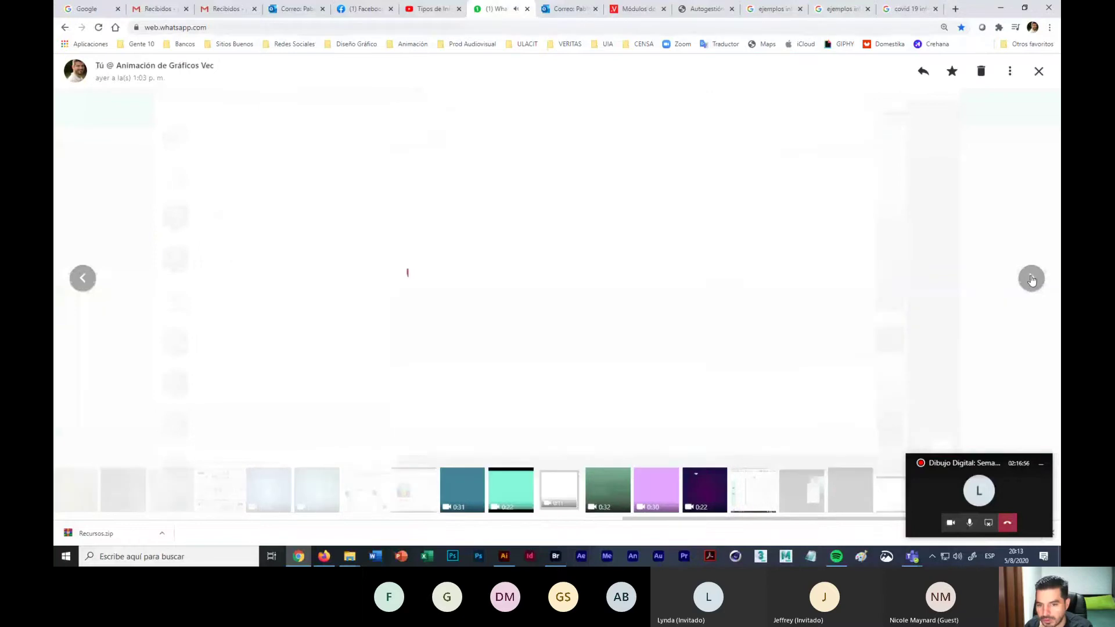
click(1032, 279)
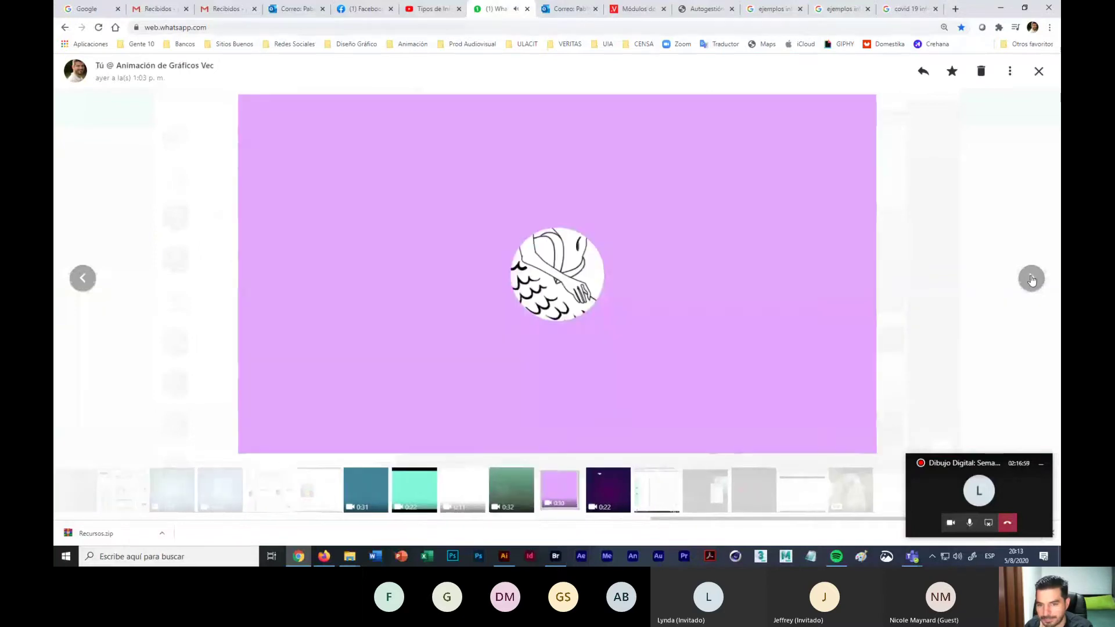
click(1031, 279)
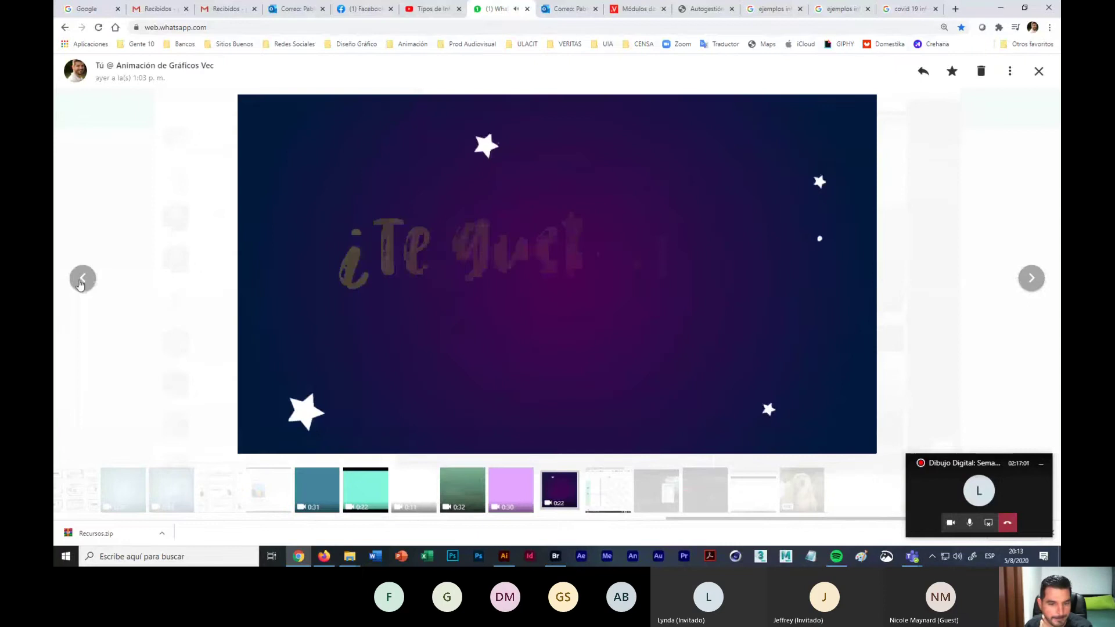
Step: Return to the mermaid animation, pause it, resume watching up to the tiara scene, and close the viewer
click(82, 280)
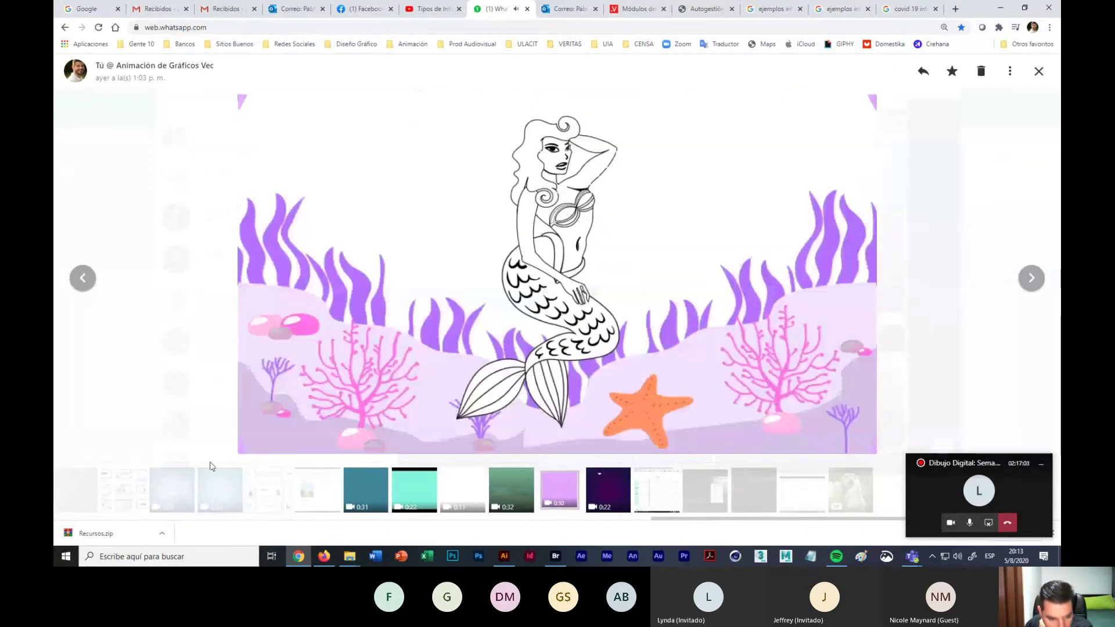
click(723, 379)
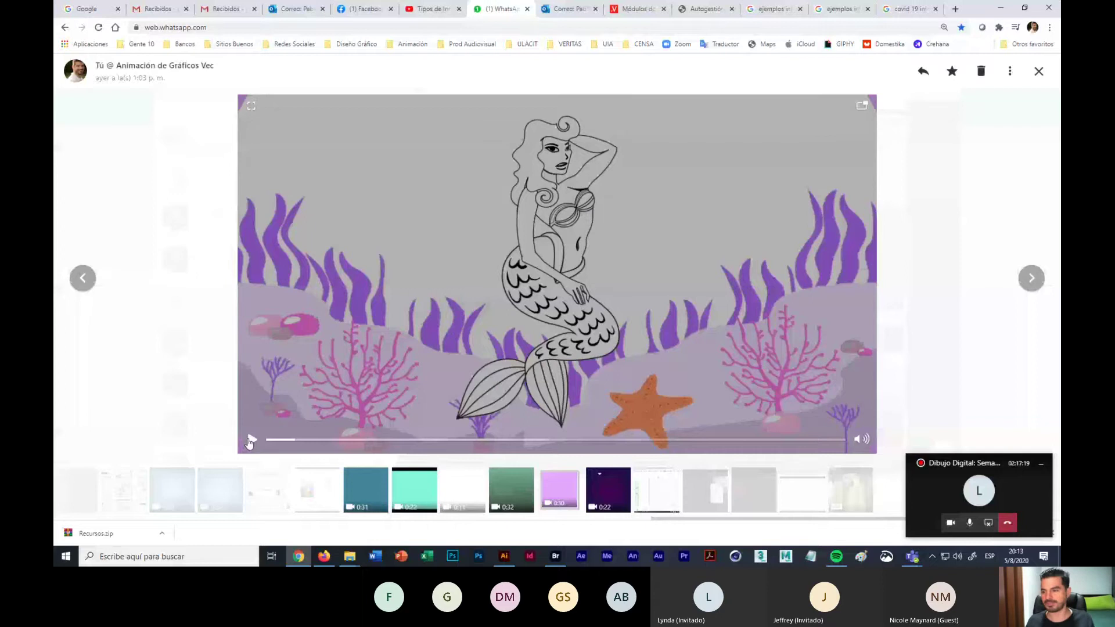
click(251, 441)
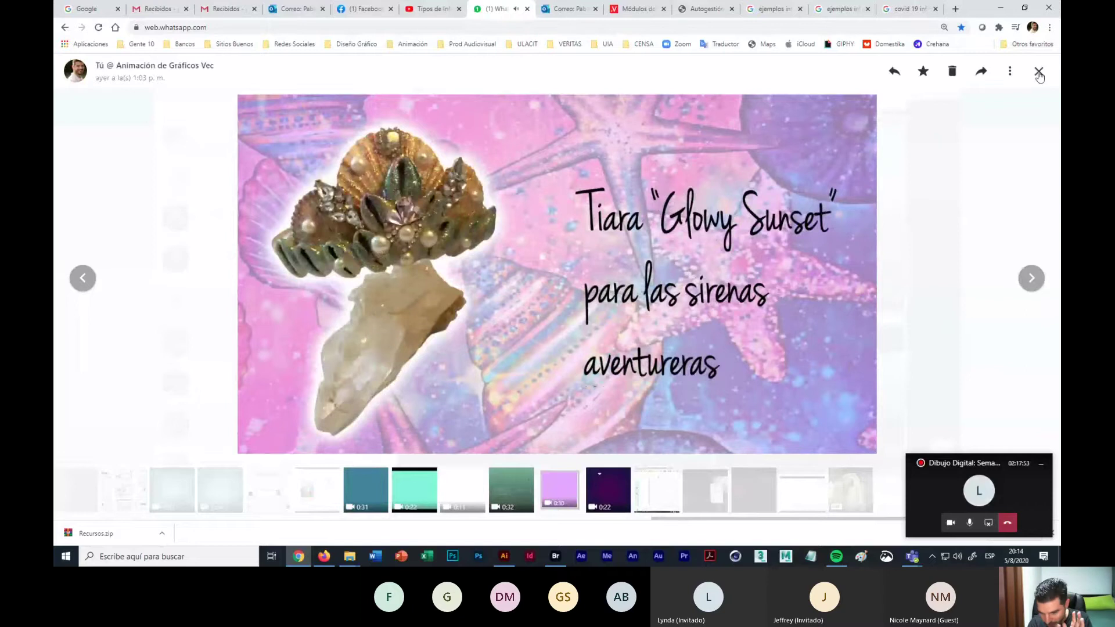
click(1039, 72)
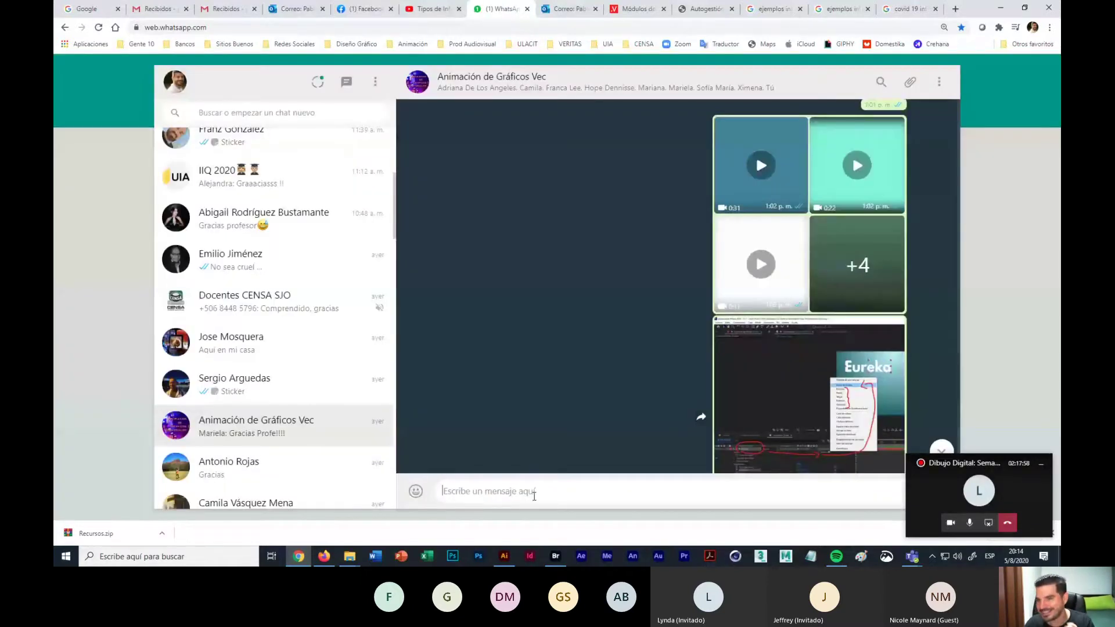
Step: Check the Teams meeting window, return to WhatsApp, and open the Dibujo Digital group chat
click(1022, 491)
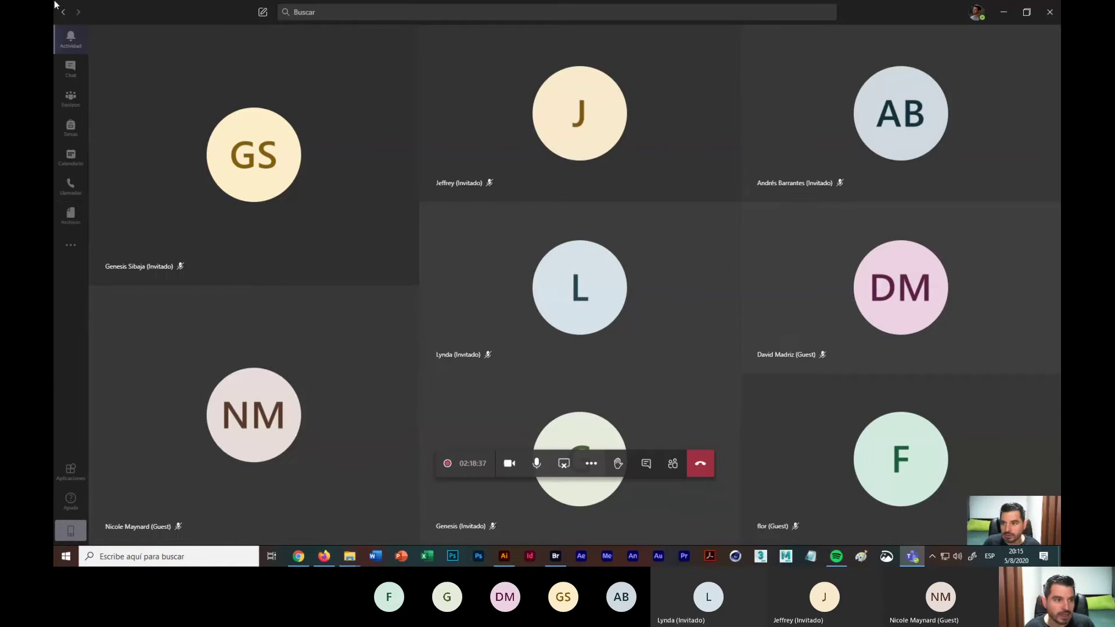
click(1003, 11)
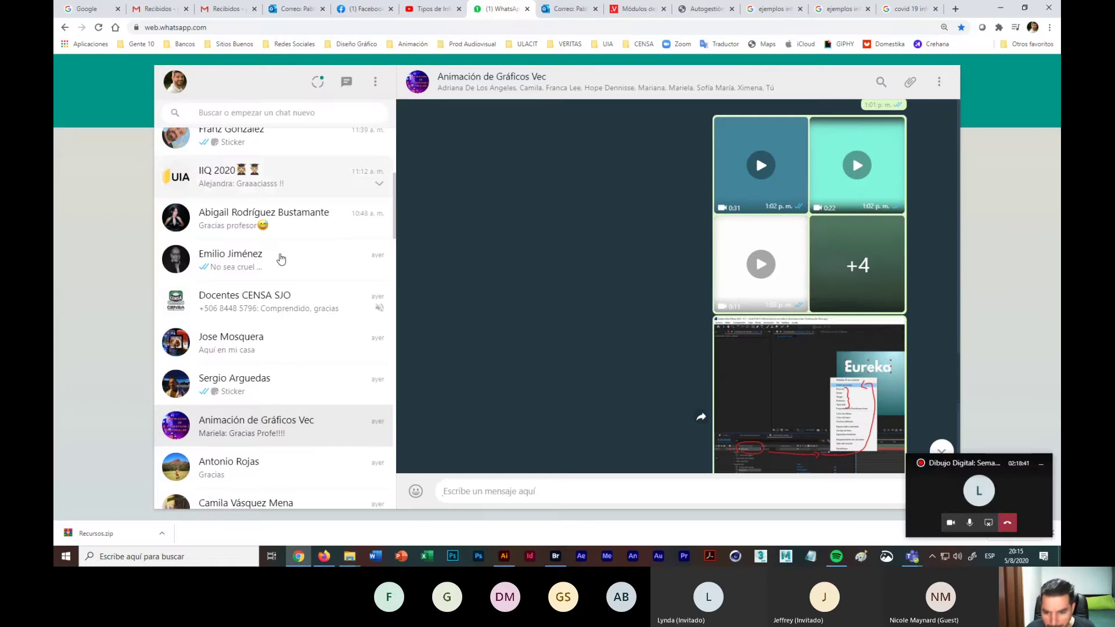
scroll(281, 259, up, 5)
click(348, 152)
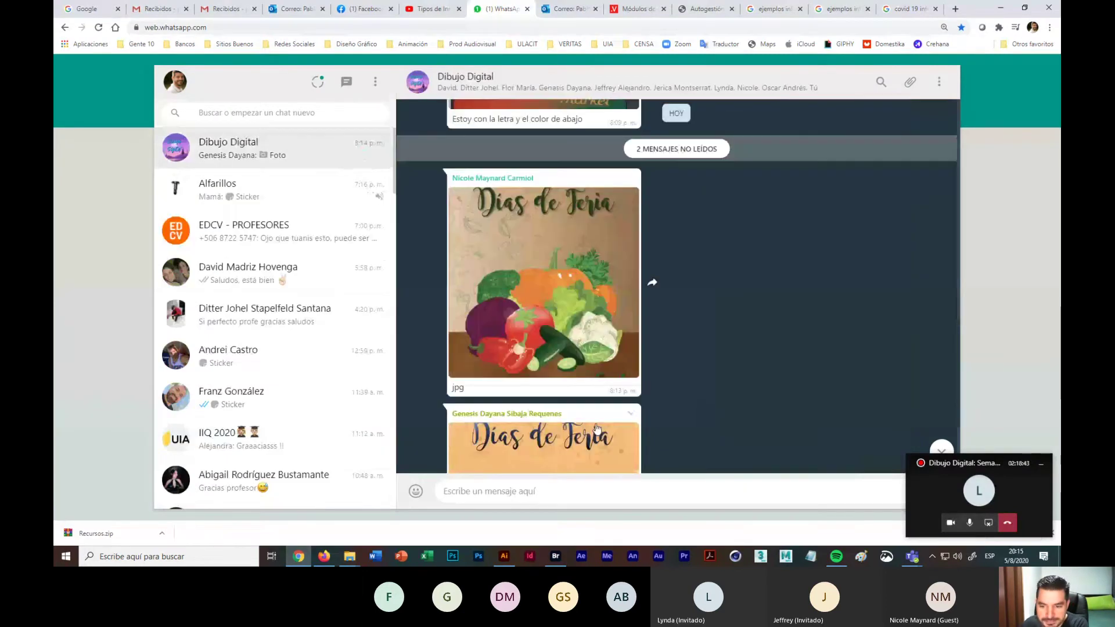
Step: Compare the two unread "Días de Feria" posters at full size, close the viewer, and go to the newest message
click(602, 312)
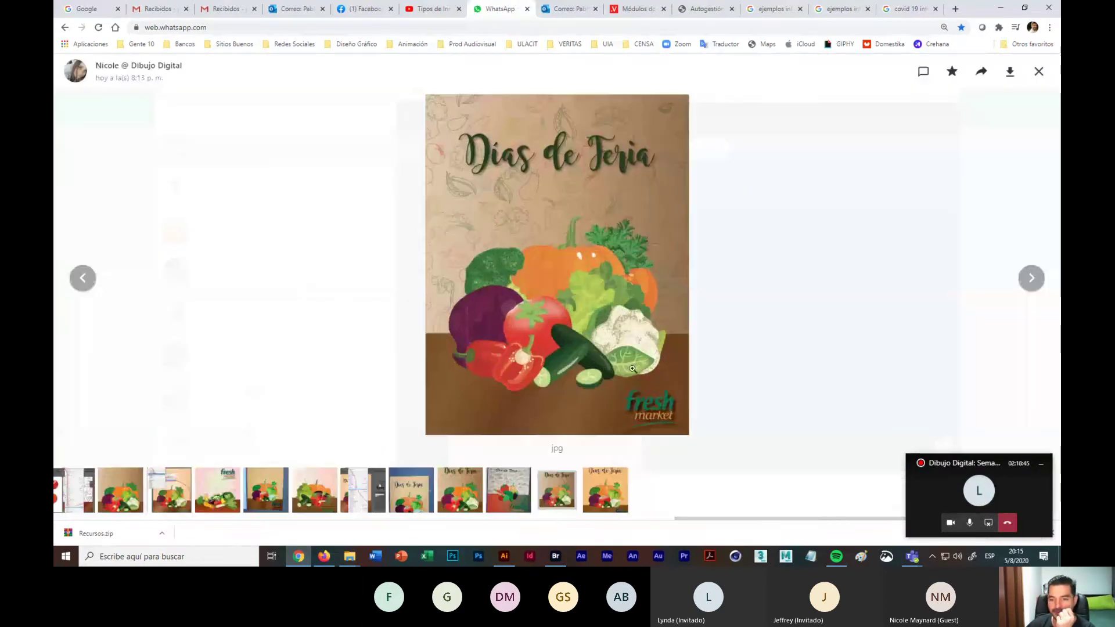
click(1034, 280)
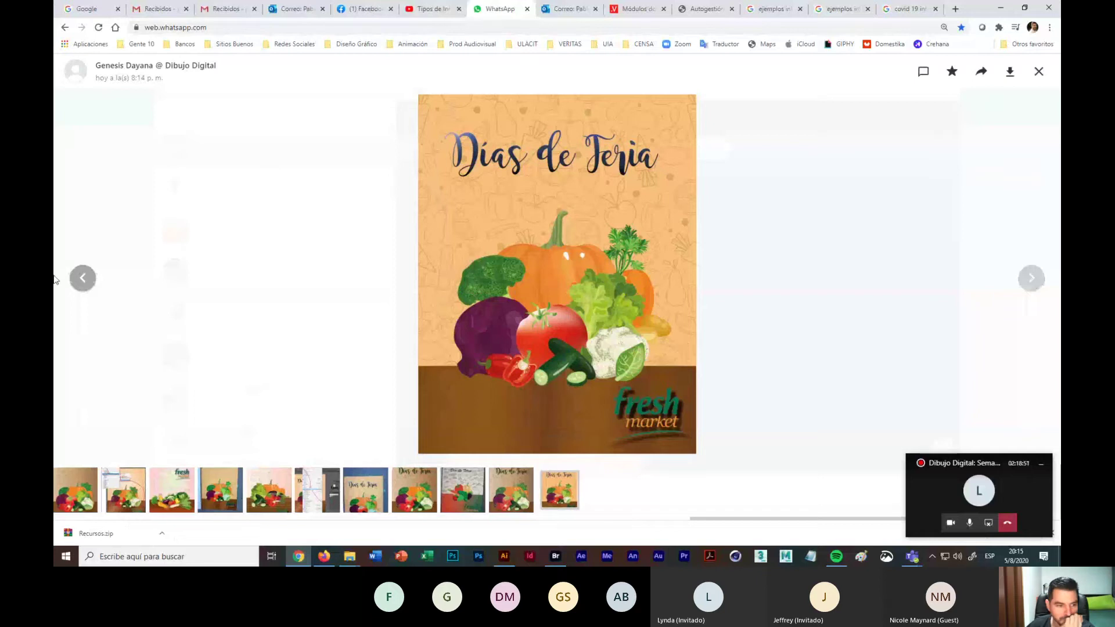
click(86, 278)
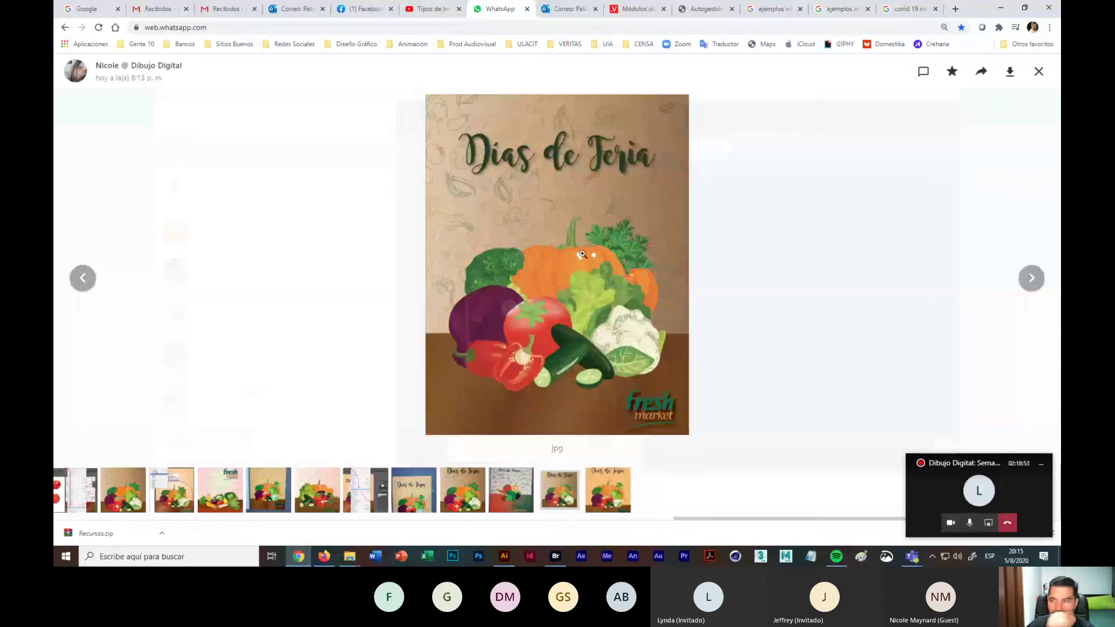
click(1039, 72)
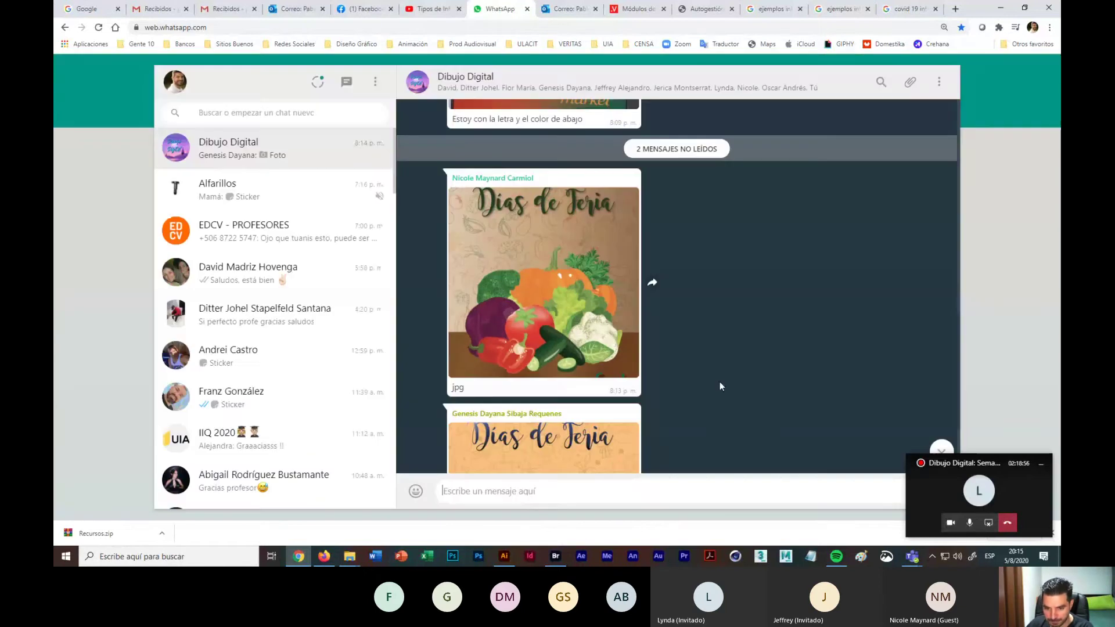
scroll(720, 381, down, 3)
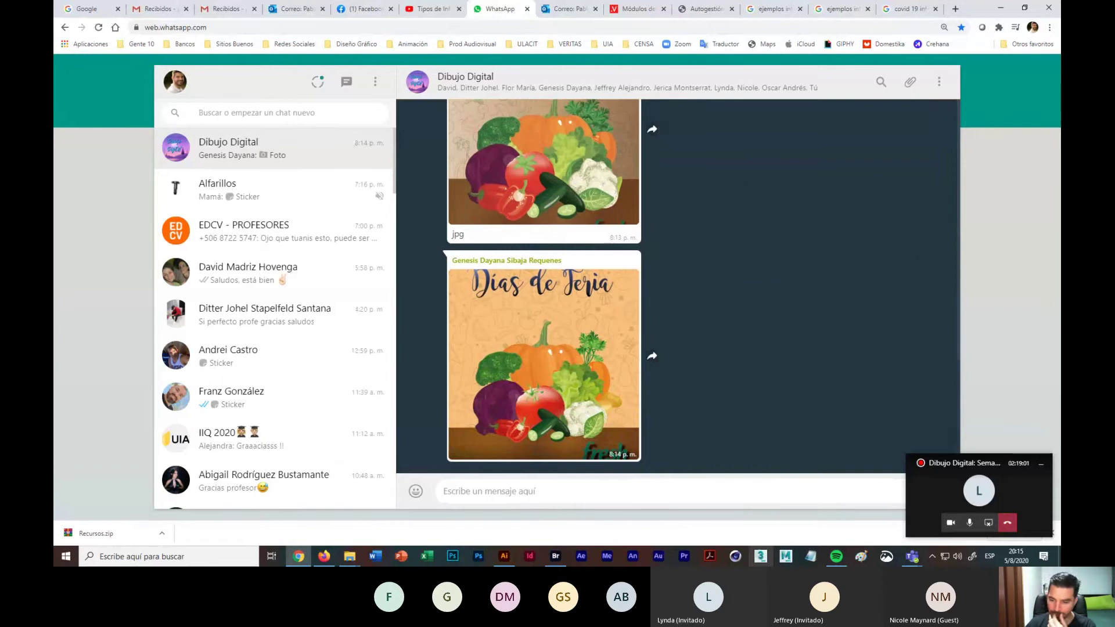
Step: Check the Teams meeting window and switch to the Anuncio Fresh Market.ai document in Illustrator
click(1025, 483)
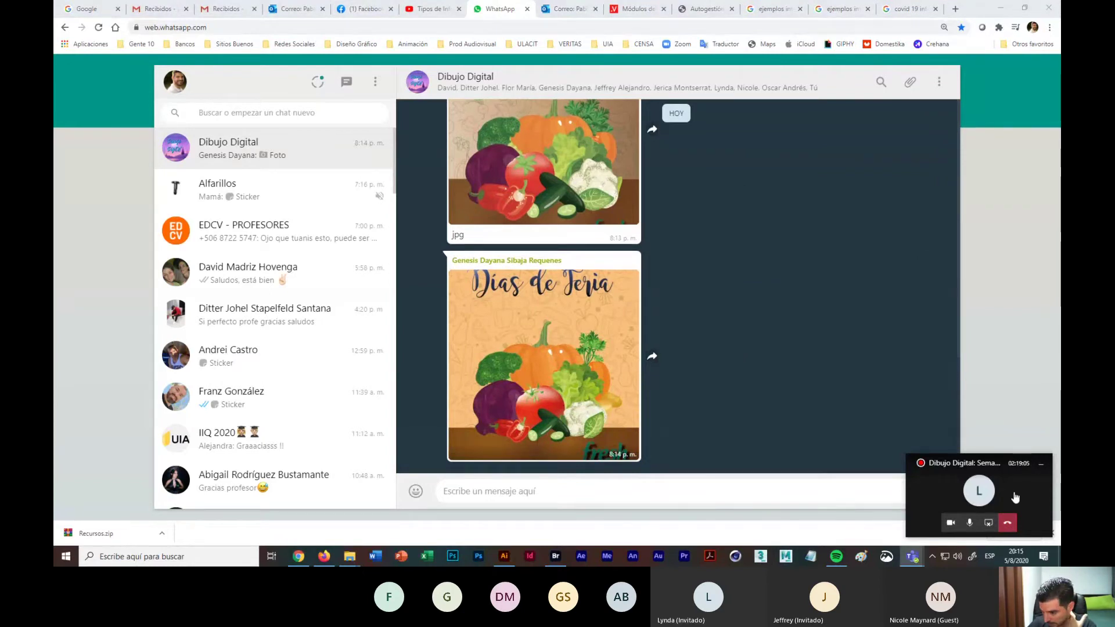
click(1015, 495)
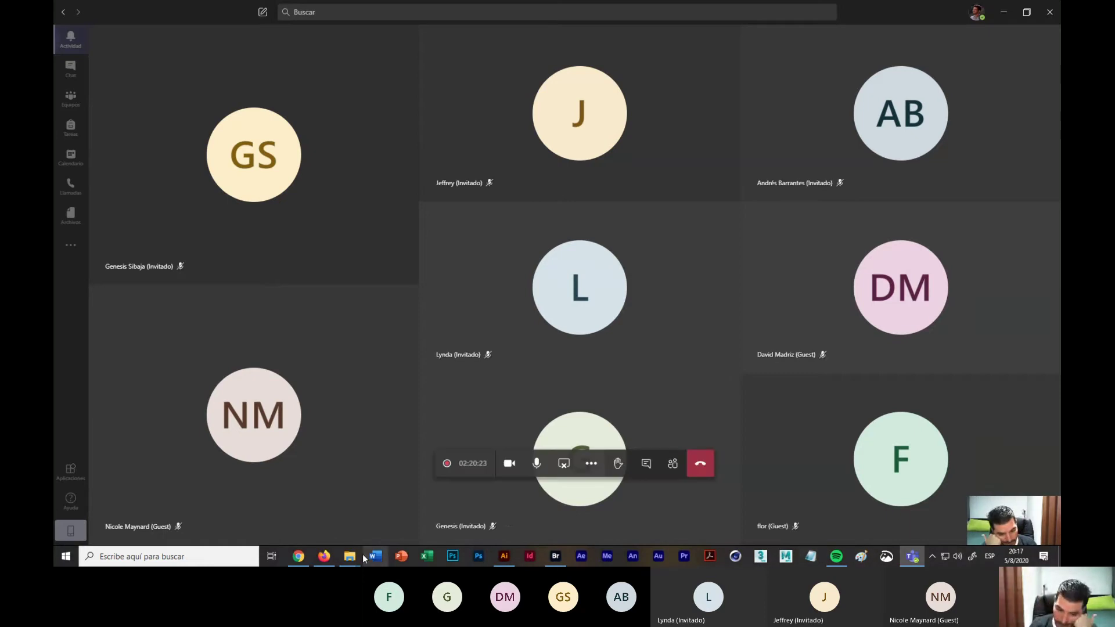
mouse_move(302, 557)
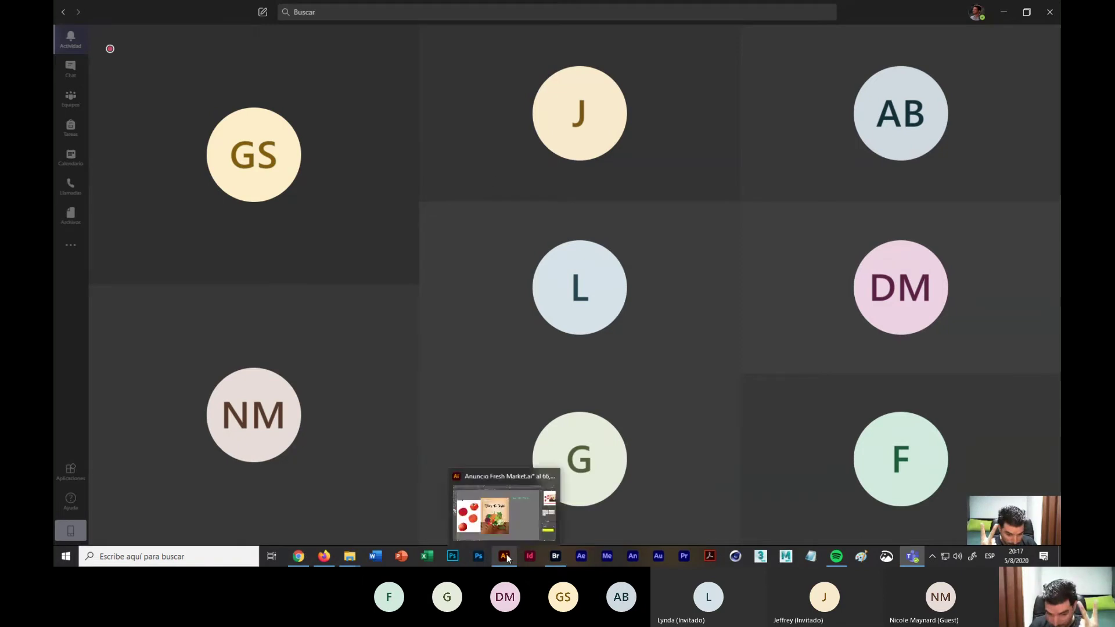
click(505, 556)
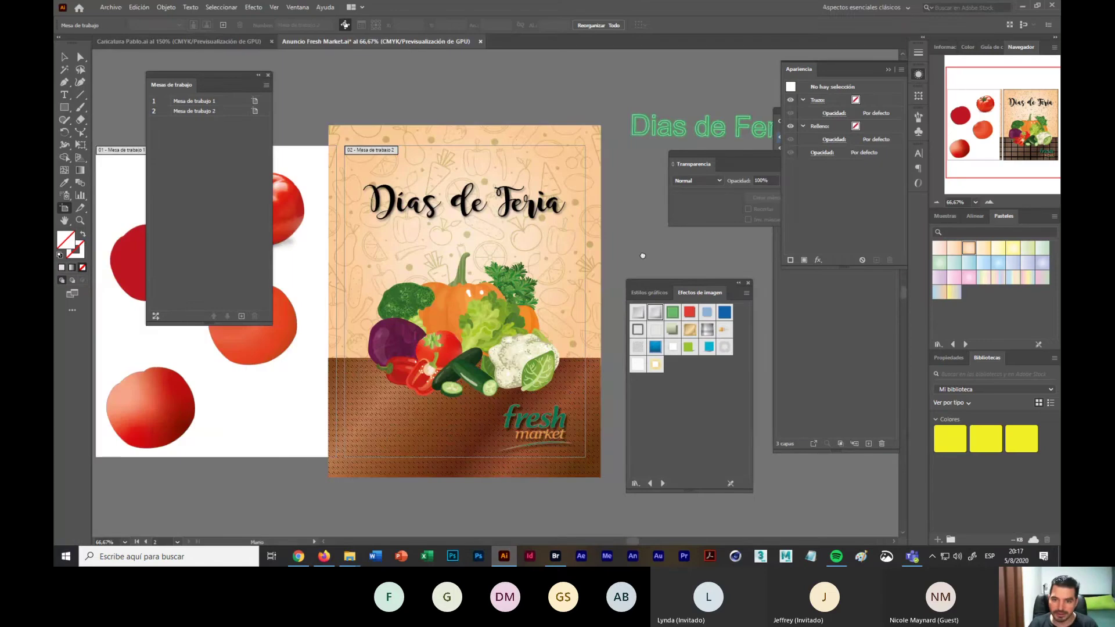
Step: Delete the loose green neon "Dias de Feria" text beside the poster artboard
drag(643, 255, 472, 290)
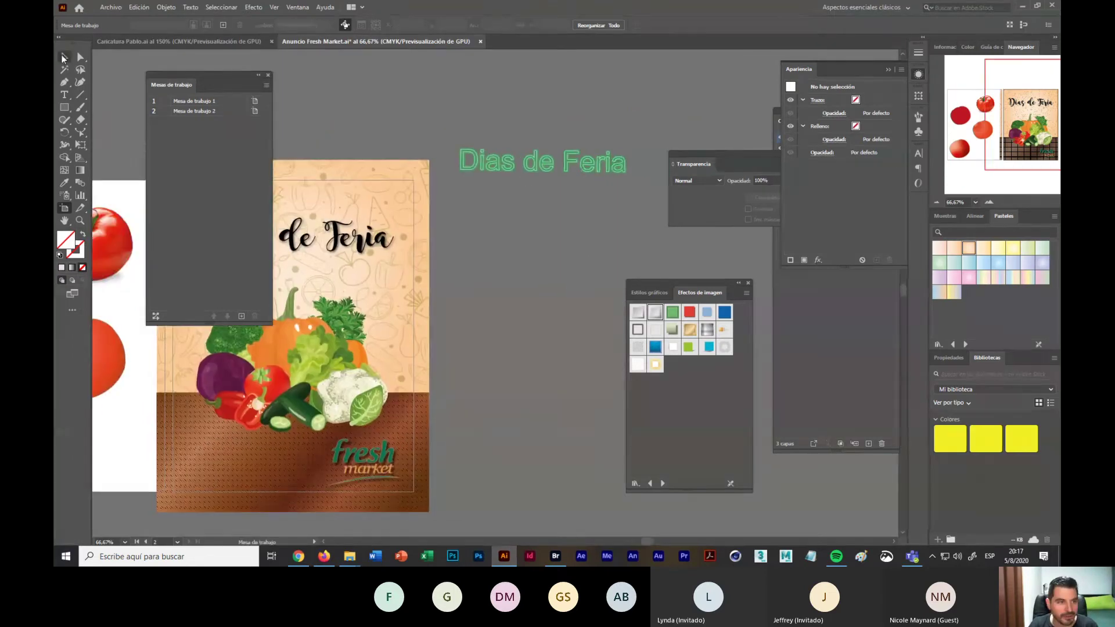
click(63, 56)
drag(500, 166, 504, 232)
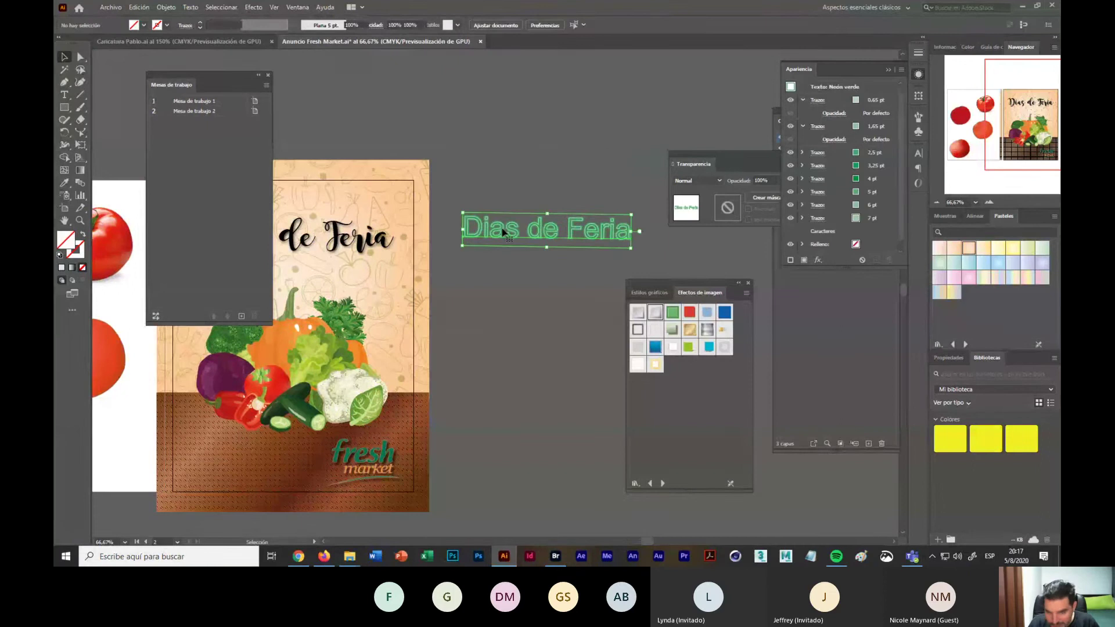
click(503, 232)
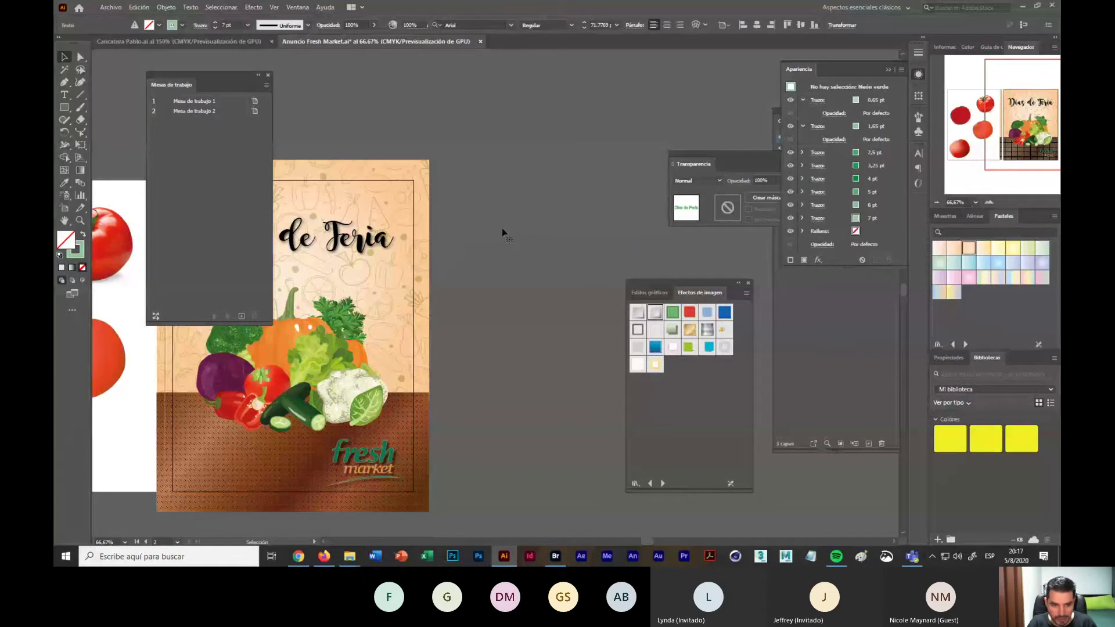
drag(503, 232, 613, 218)
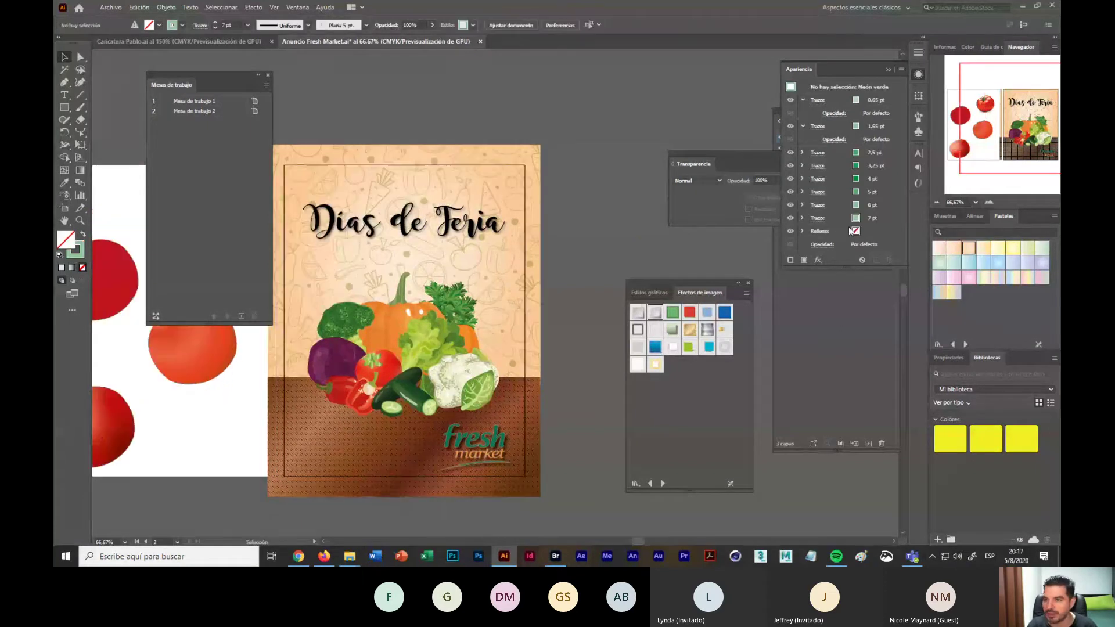
Step: Tidy the workspace: collapse Apariencia, dock Capas, Transparencia and Mesas de trabajo, and close the Efectos de imagen library
click(888, 70)
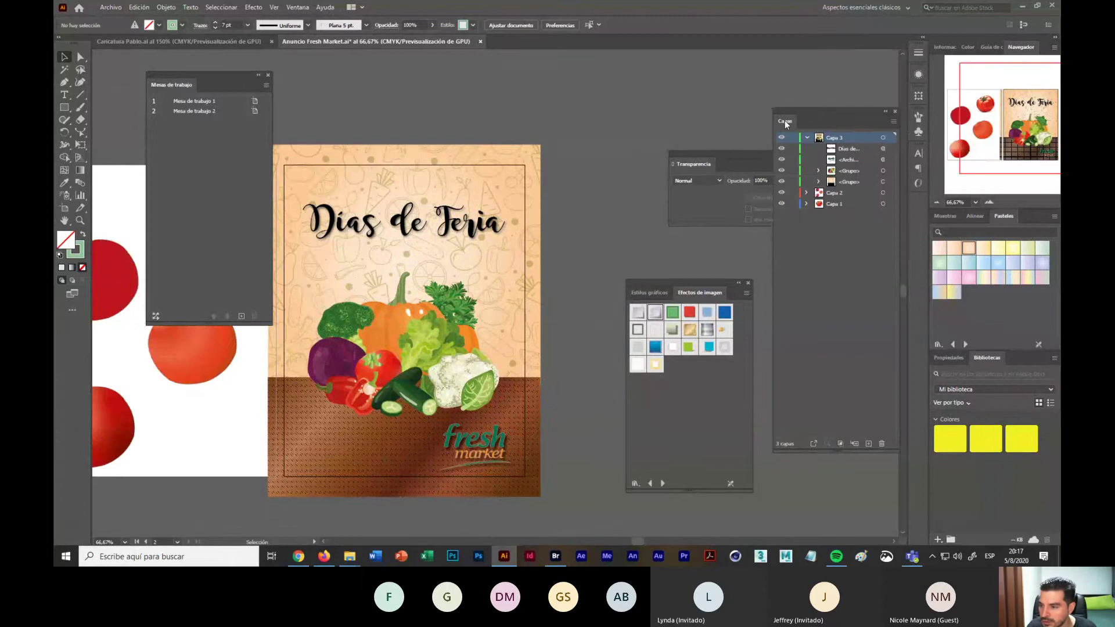
drag(786, 120, 966, 430)
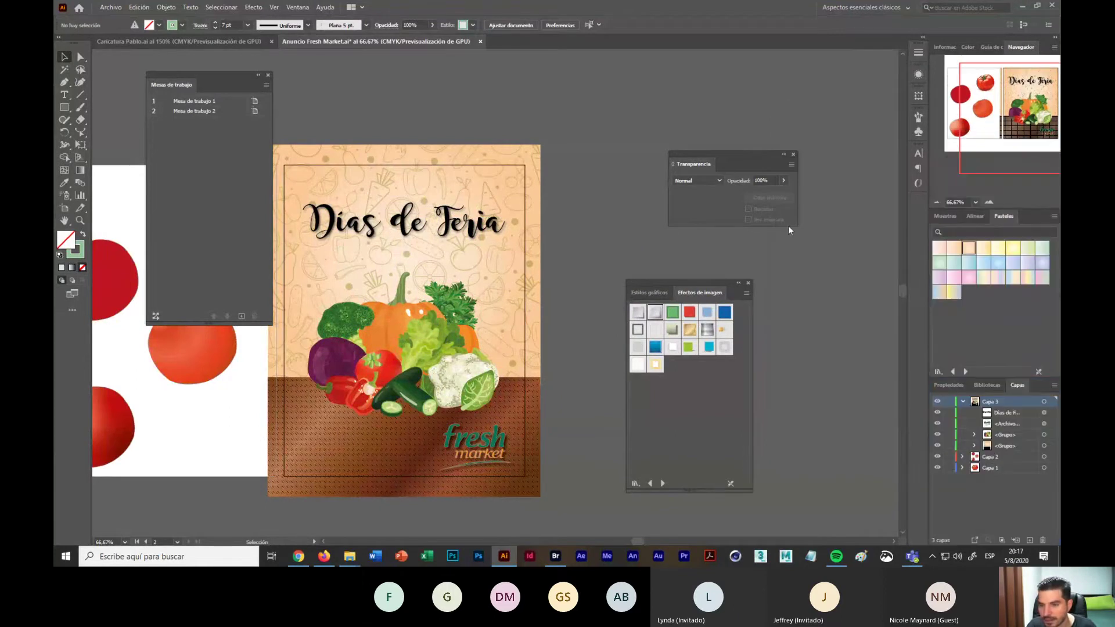
drag(699, 167, 977, 221)
click(748, 283)
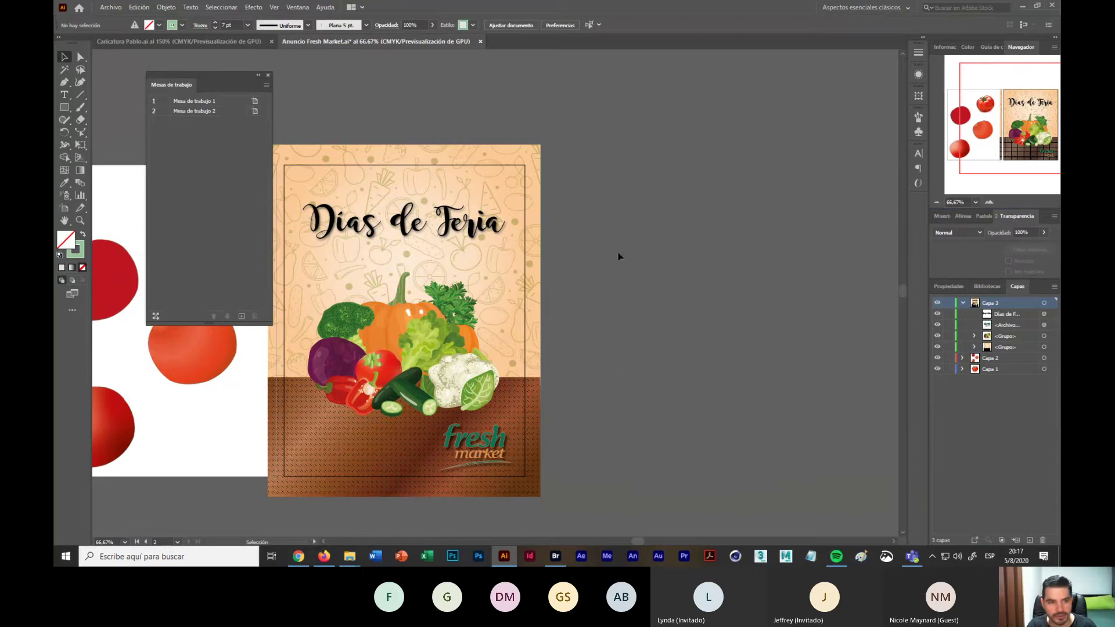
drag(191, 89, 1015, 299)
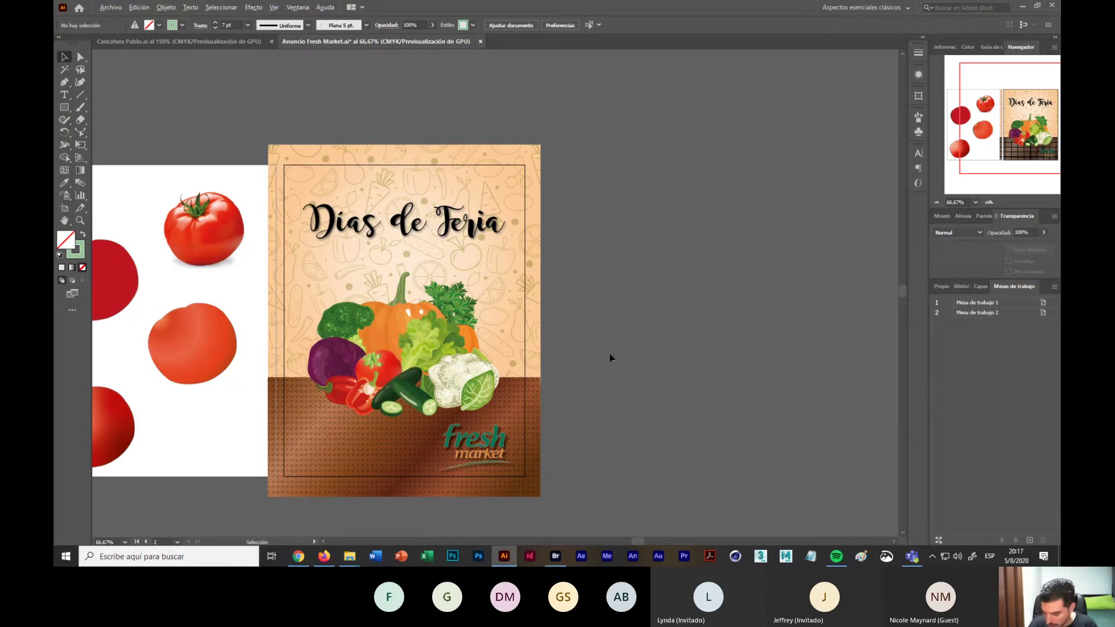
Step: View the Fresh Market poster at 100% zoom
key(a)
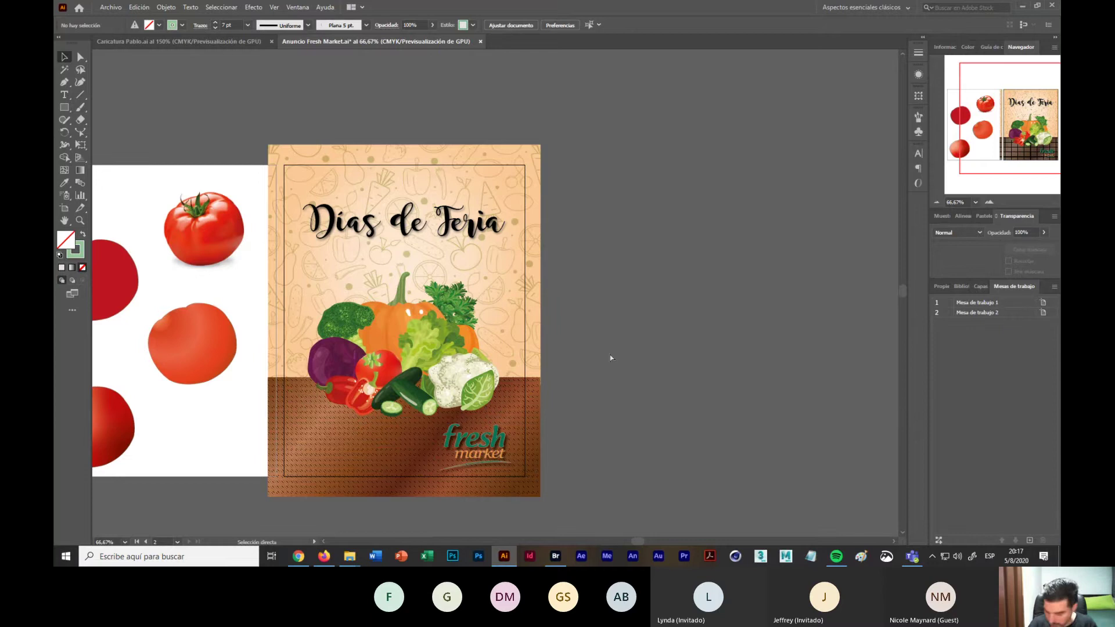
key(ctrl+plus)
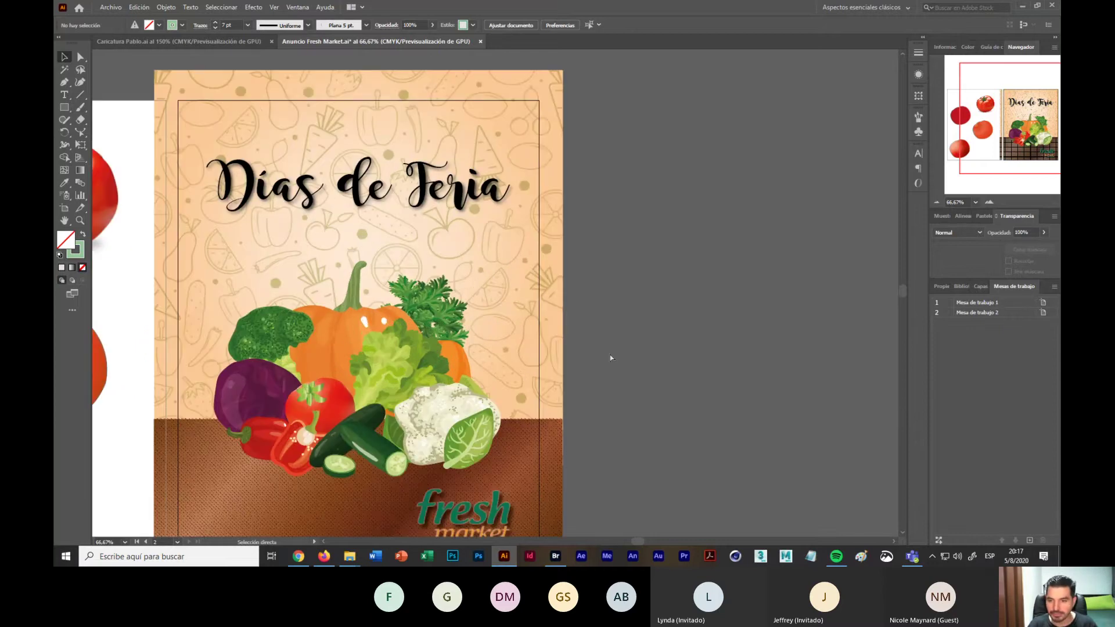
key(ctrl+1)
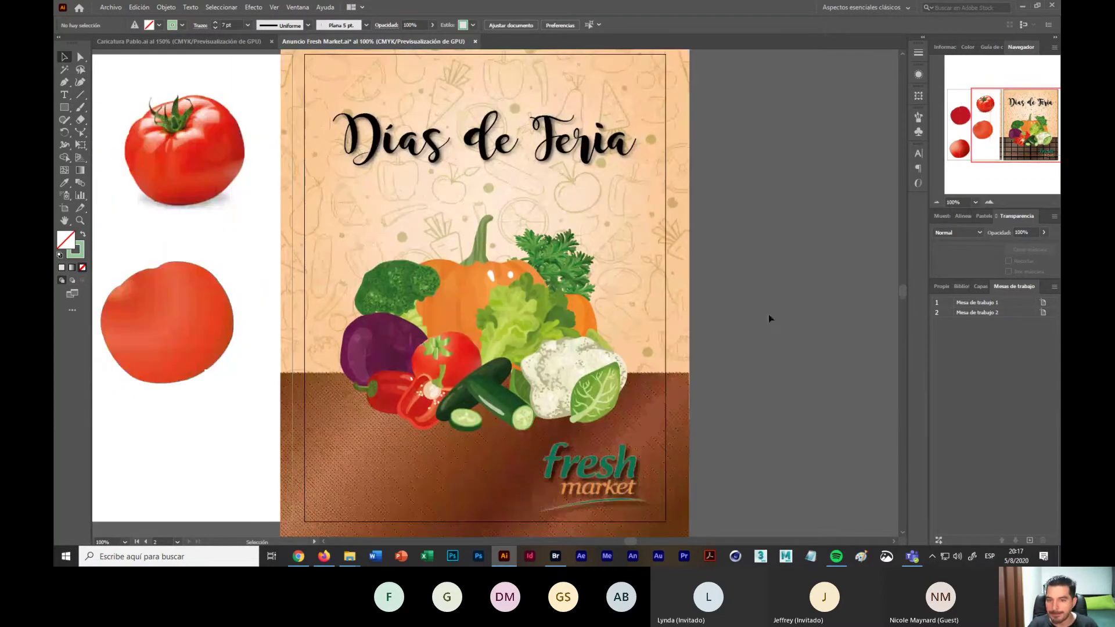
Step: Duplicate the "Días de Feria" title and place the copy on the empty canvas beside the poster artboard
click(937, 204)
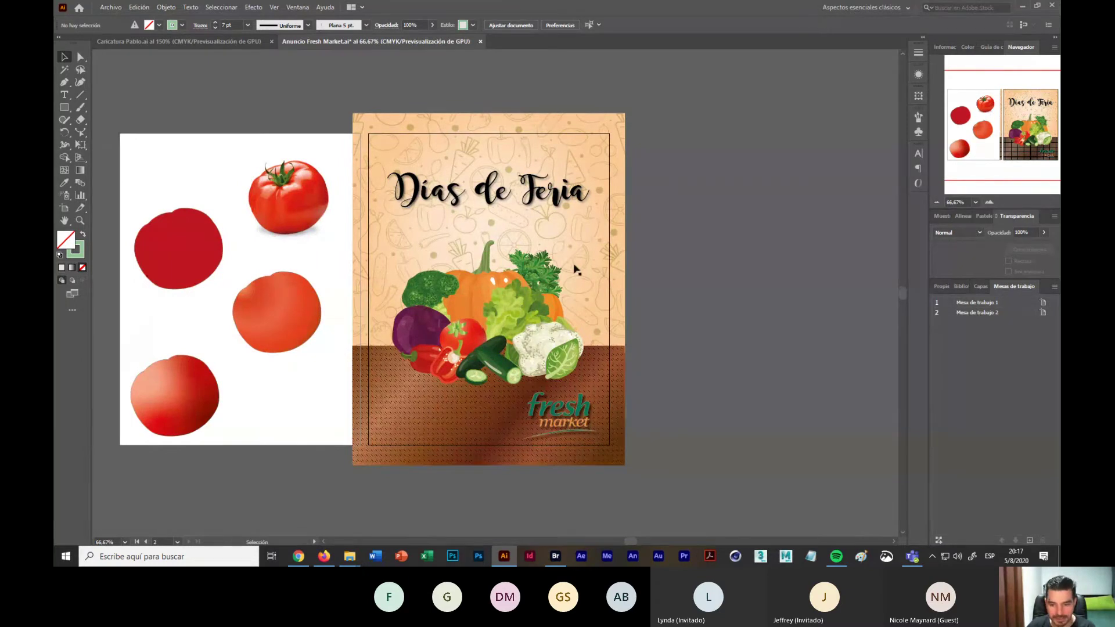
click(556, 203)
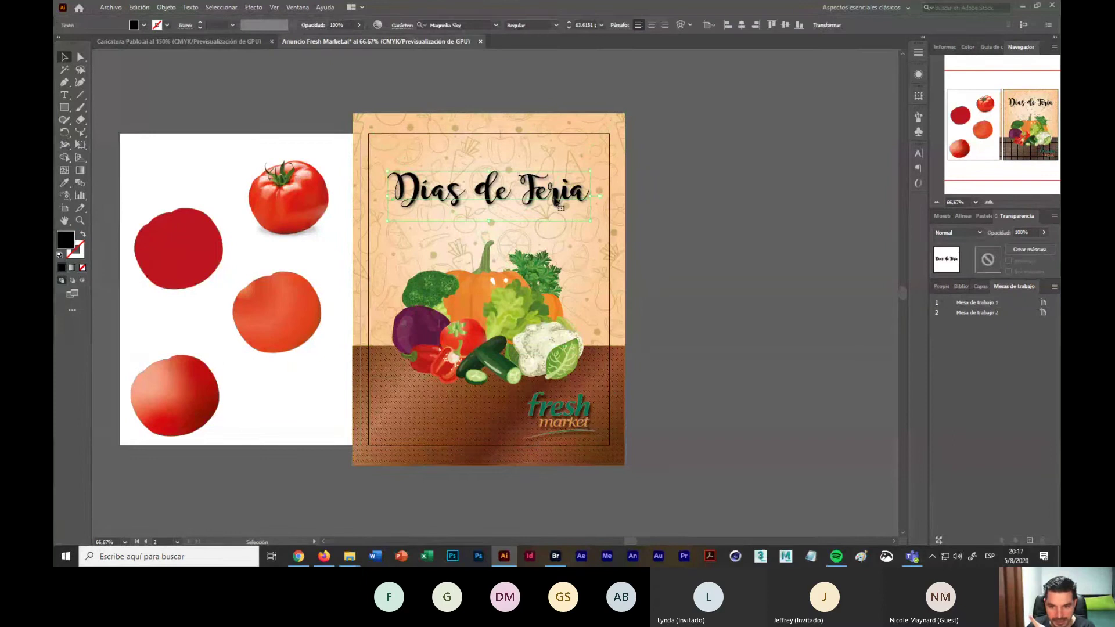
click(990, 201)
scroll(740, 231, up, 2)
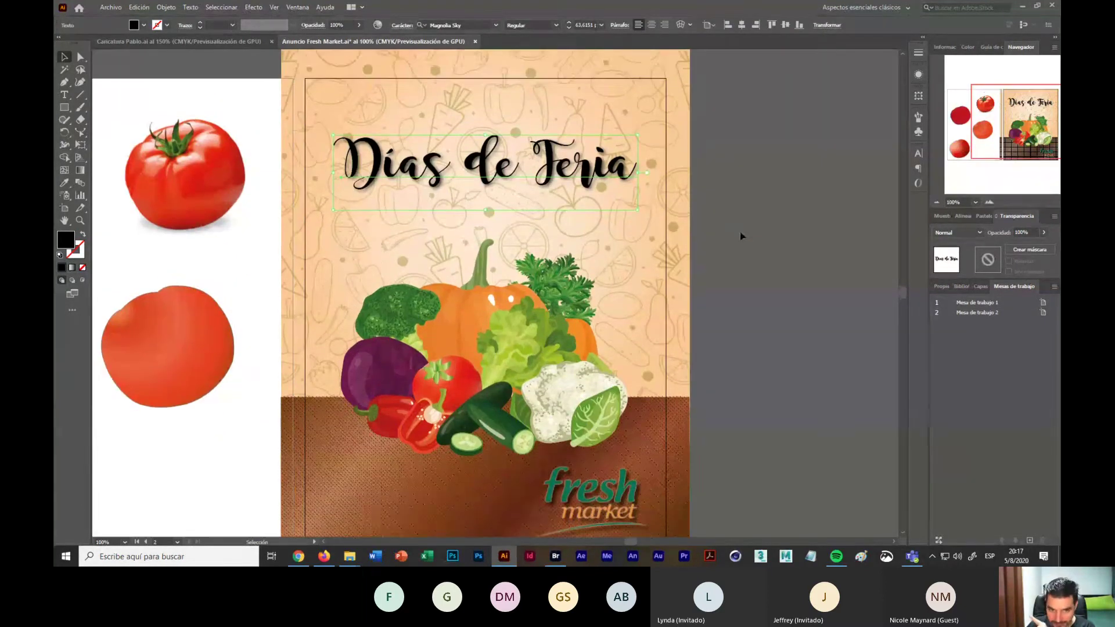
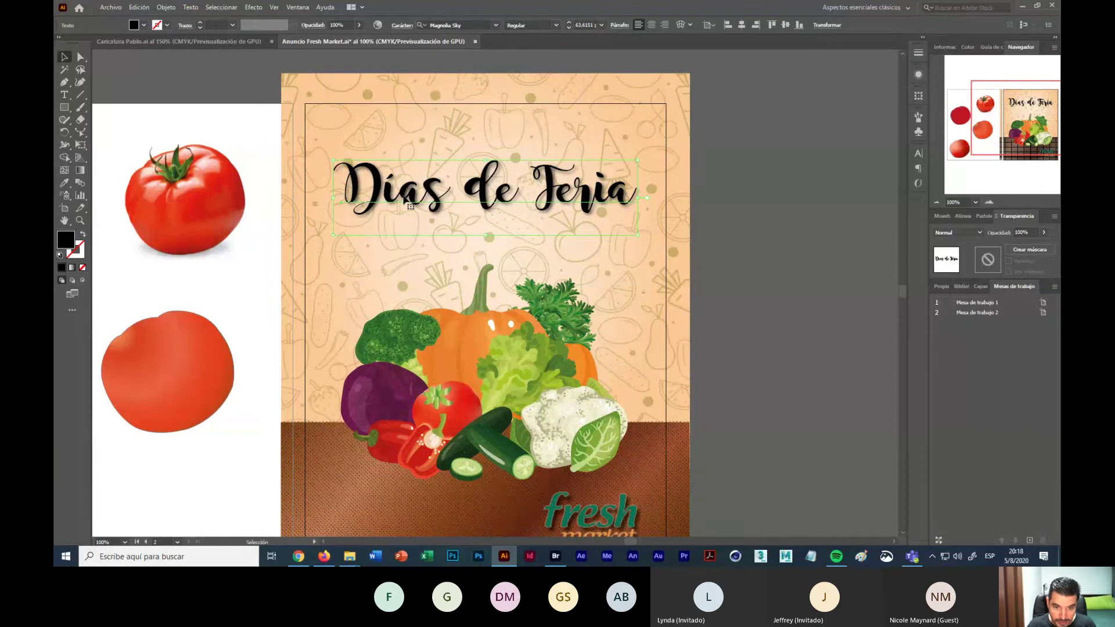
key(alt)
drag(380, 198, 769, 175)
click(842, 244)
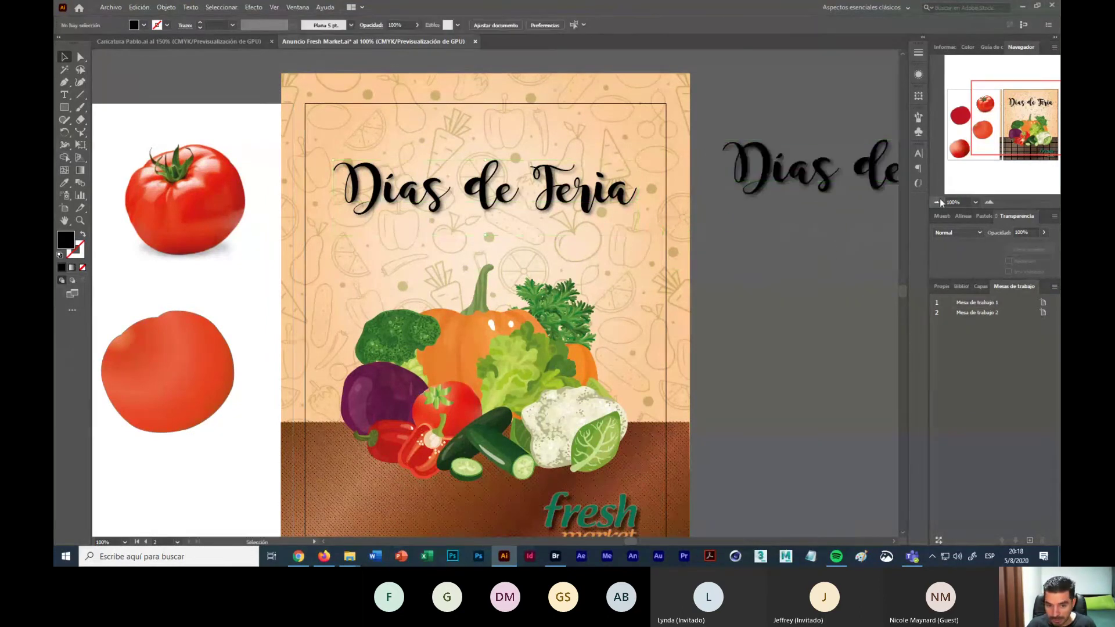
Step: Capture a screen snip of the poster's upper part showing the title's Crear contornos command highlighted
key(ctrl+minus)
key(ctrl+minus)
key(ctrl+minus)
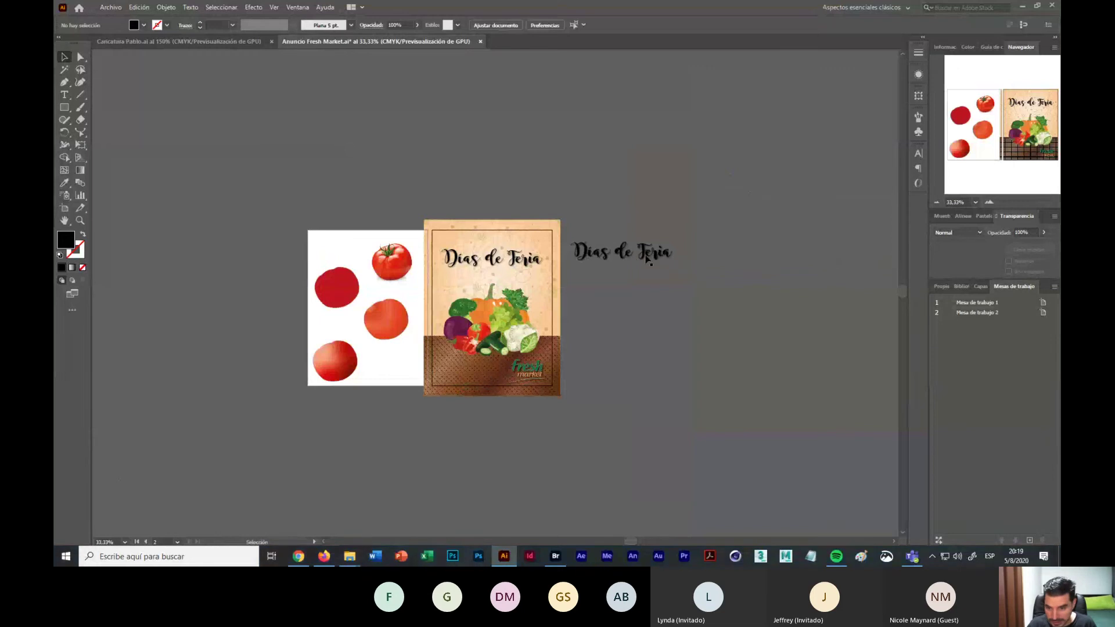
click(989, 203)
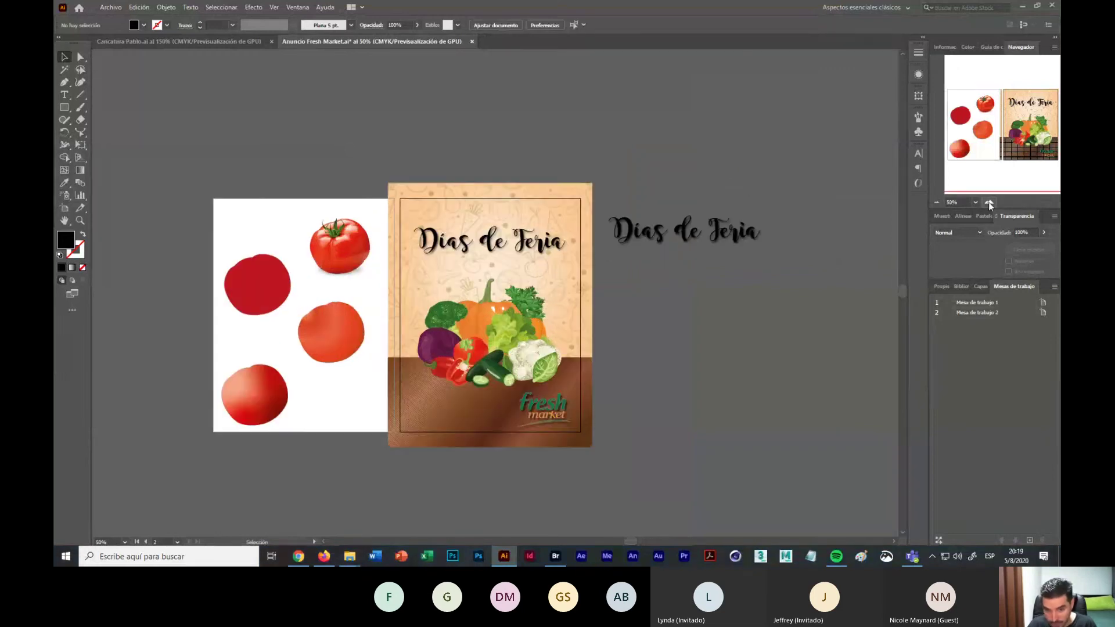
click(989, 203)
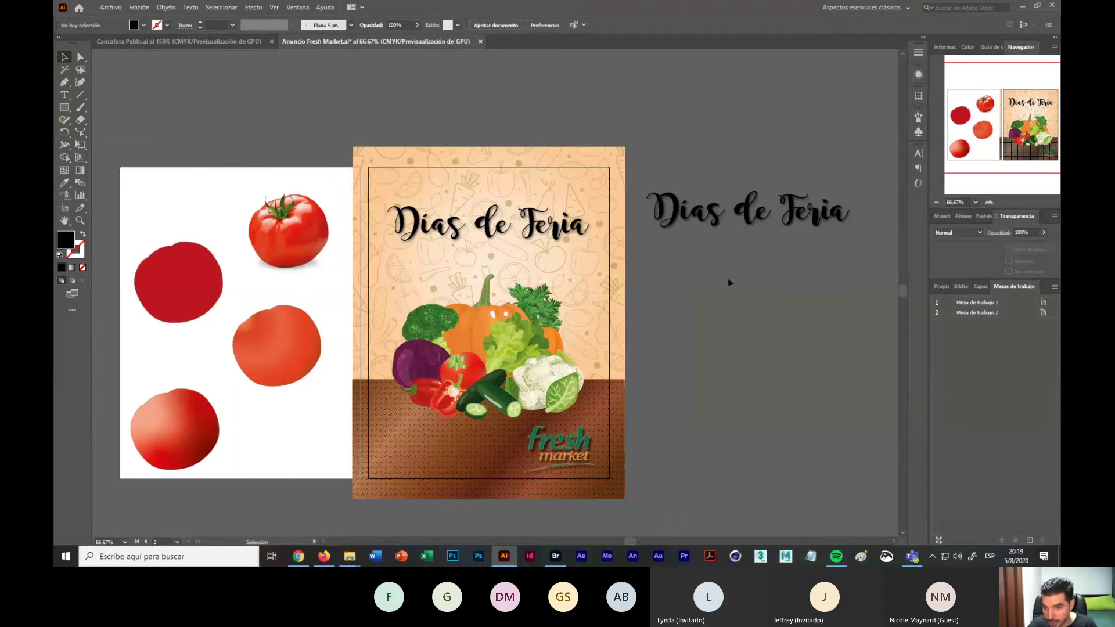
click(990, 203)
click(488, 195)
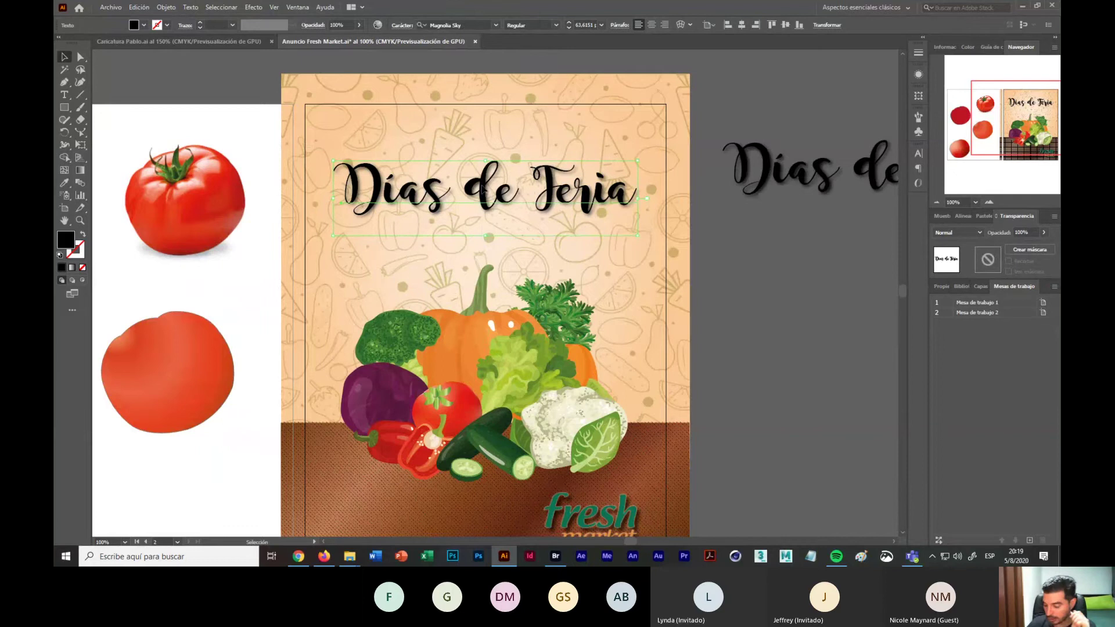
right_click(482, 189)
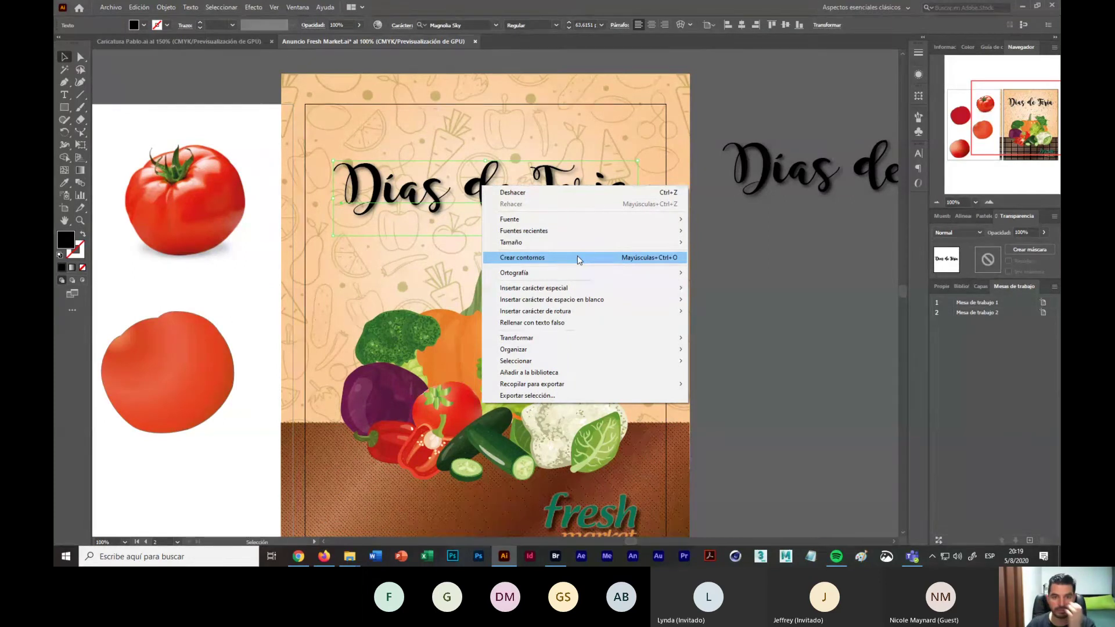
key(super+shift+s)
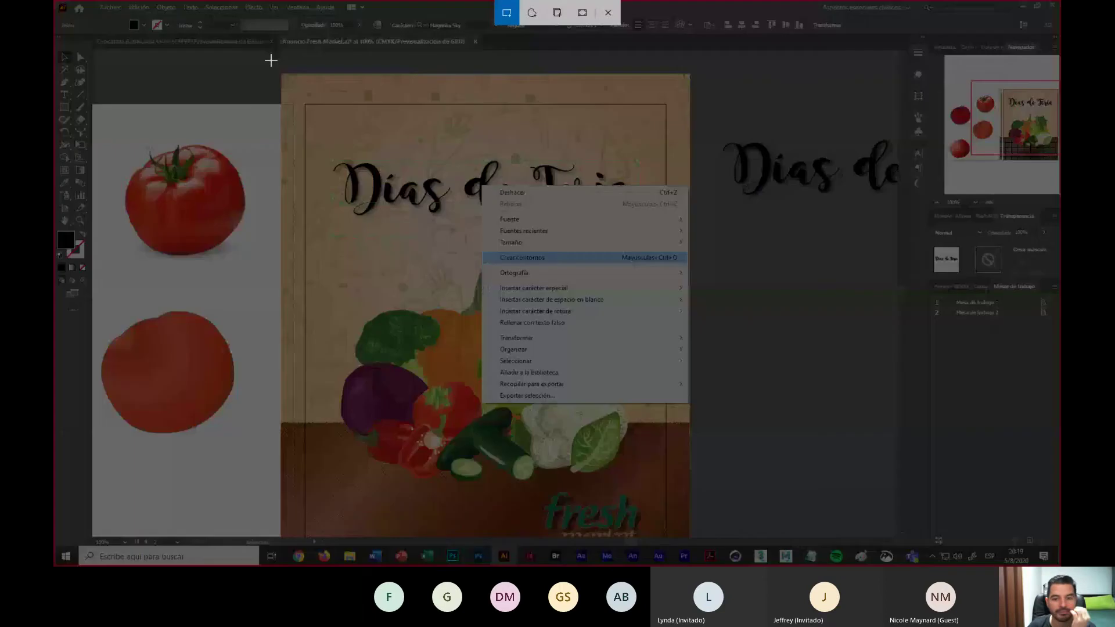
drag(272, 61, 710, 424)
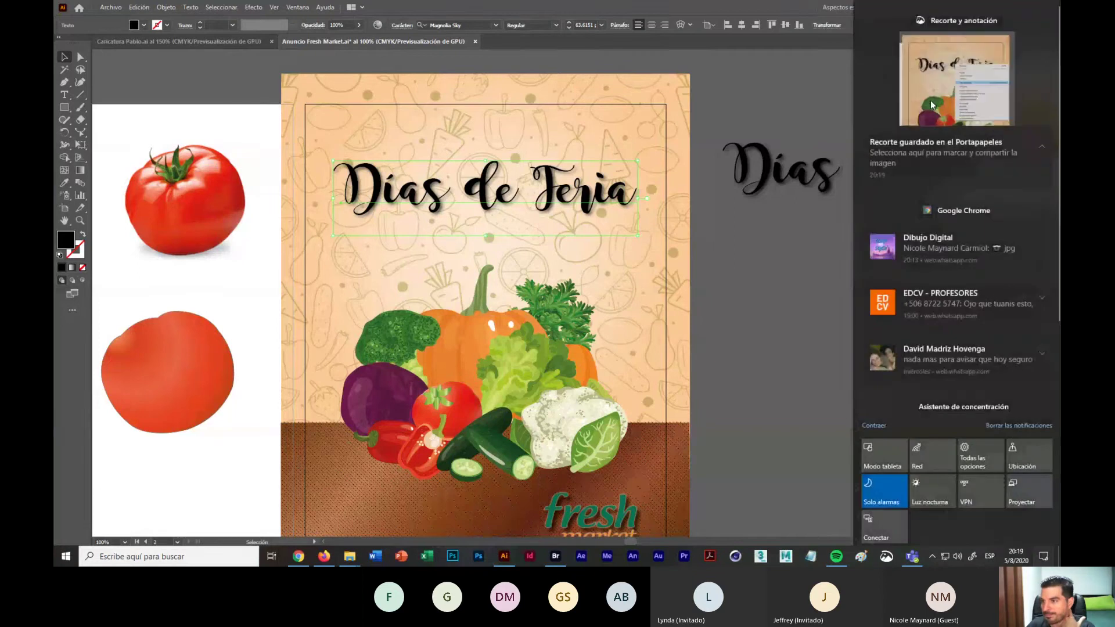
Step: Save the snip as a PNG named "Crear Contornos Texto" in Descargas and close Recorte y anotación
click(958, 82)
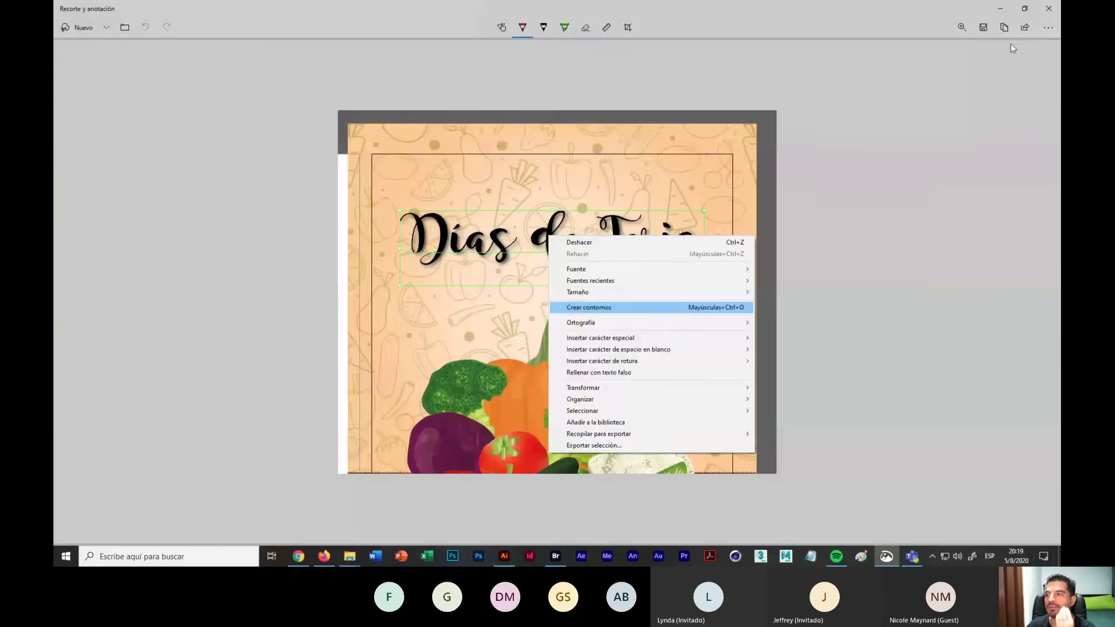
key(ctrl+s)
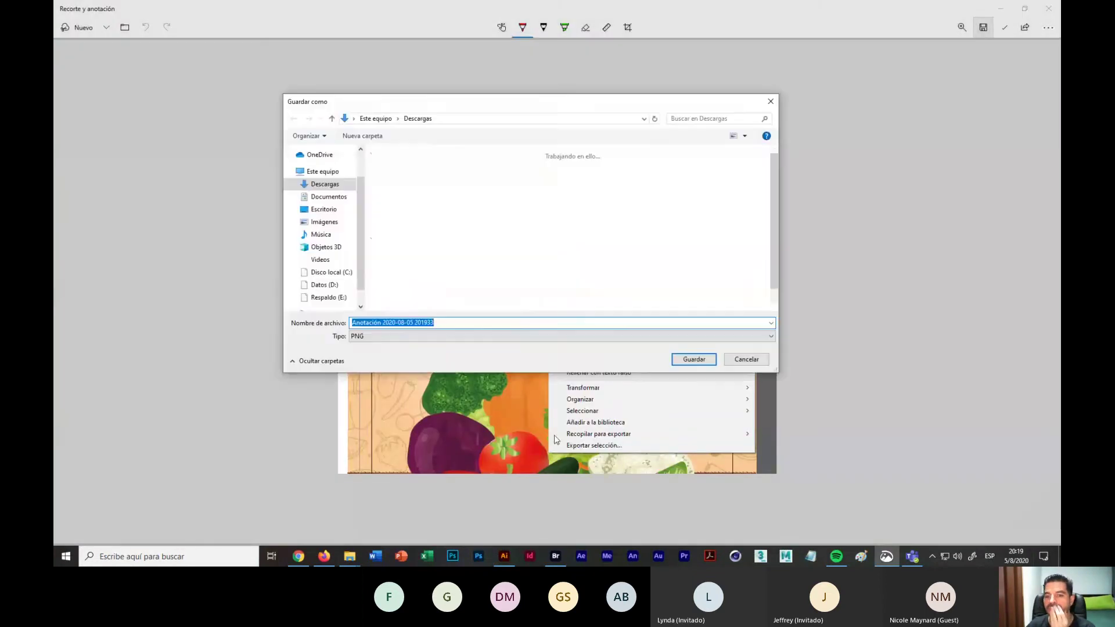
text(Cre)
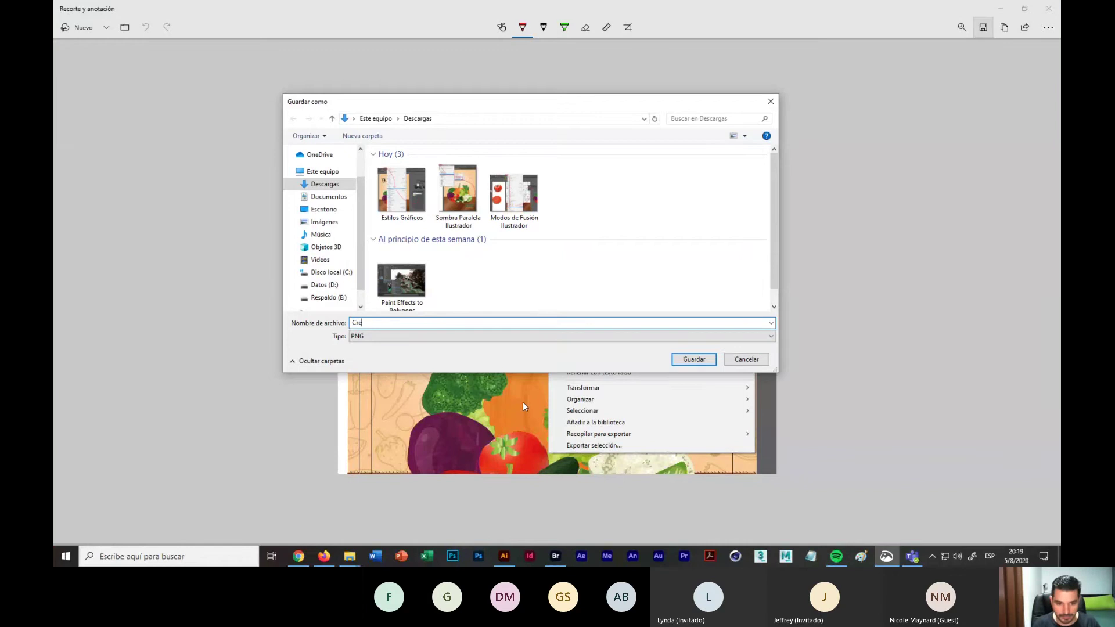
text(ar Contornos en Il)
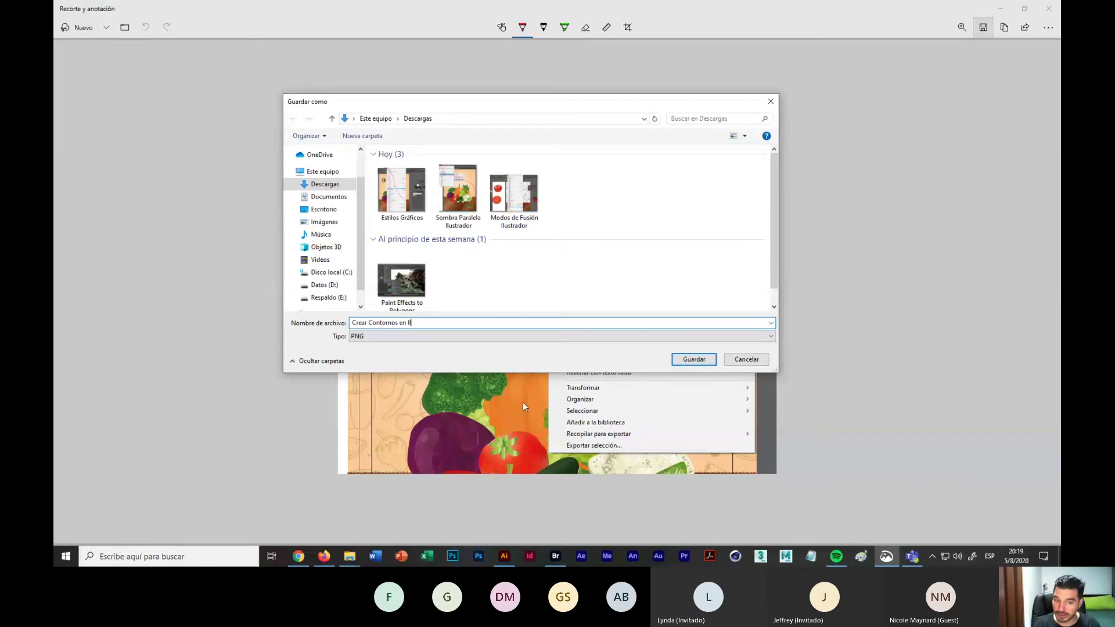
key(BackSpace)
key(BackSpace)
key(BackSpace)
key(BackSpace)
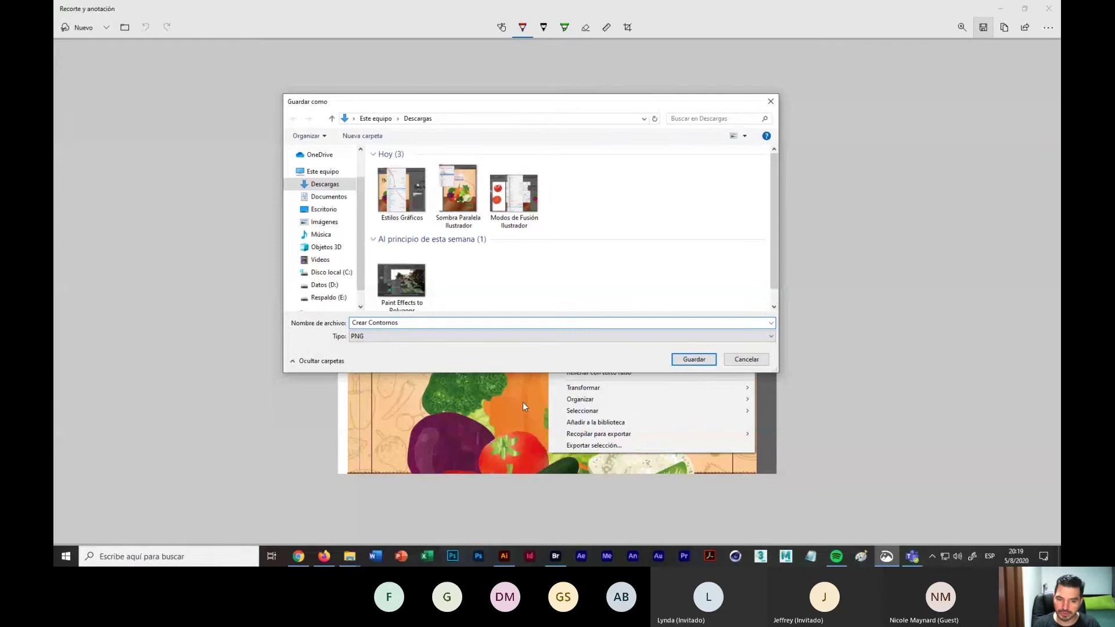
text(Texto)
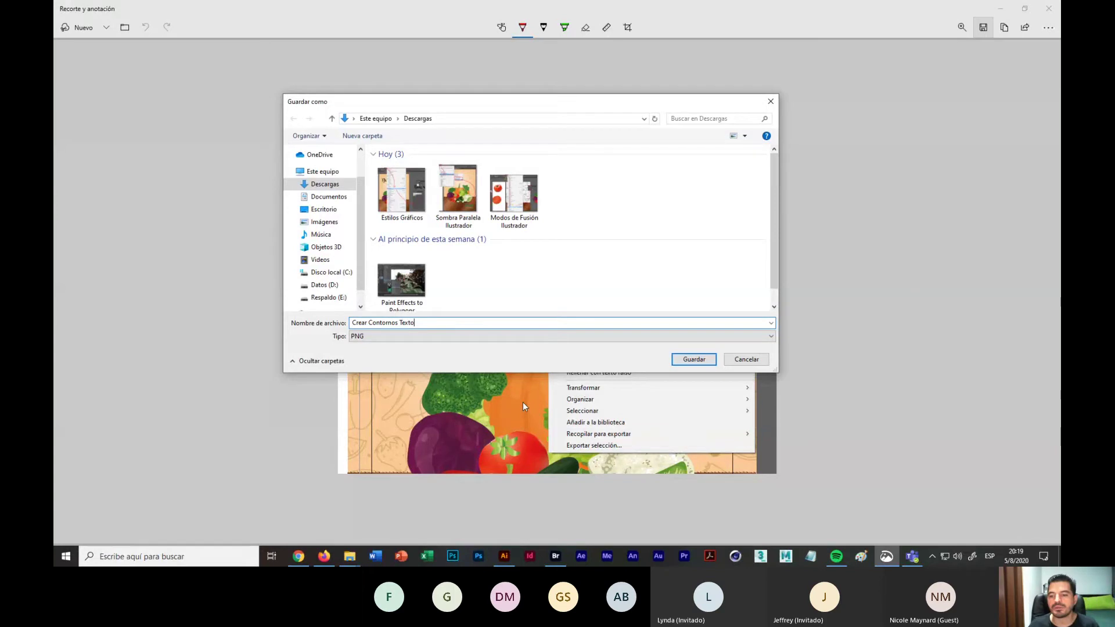
click(699, 361)
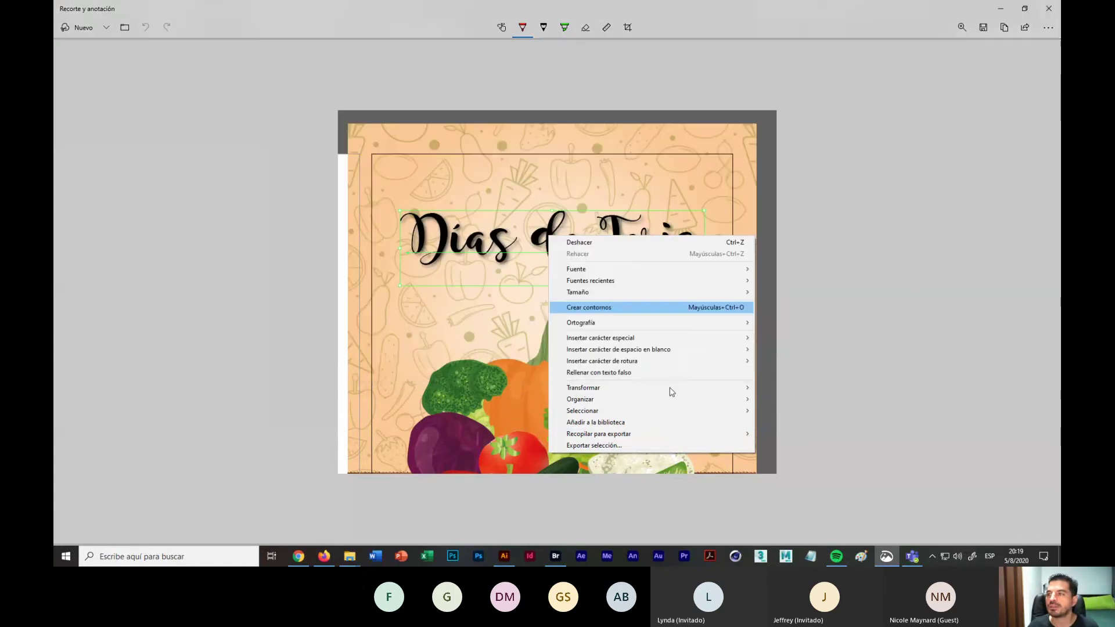
click(1049, 8)
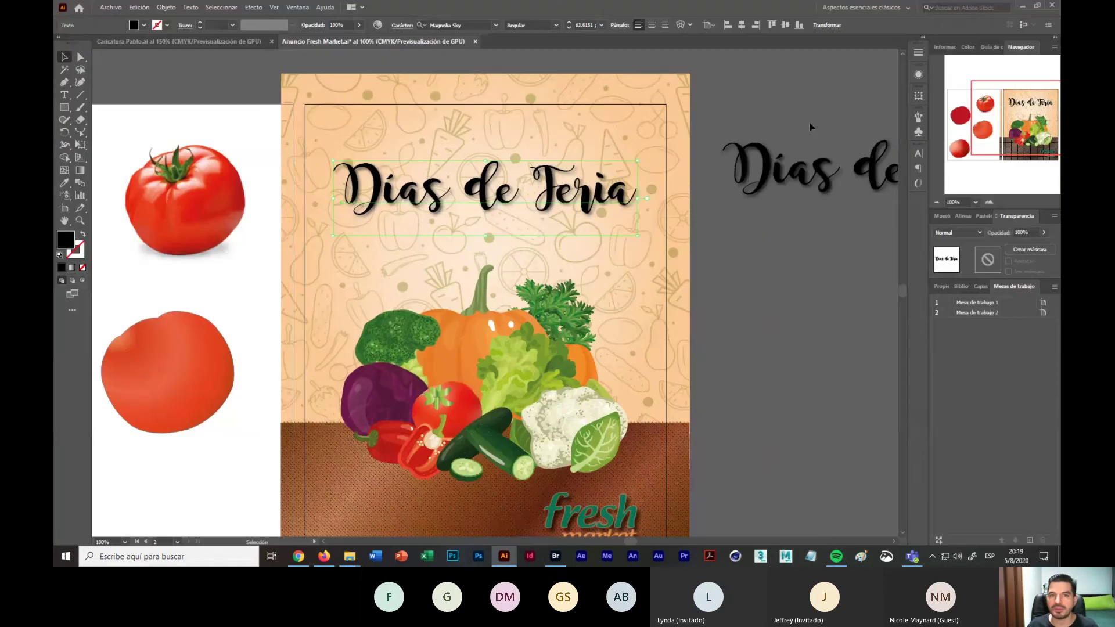
Step: Switch to WhatsApp Web and send the Crear Contornos Texto image to the Dibujo Digital group, captioned "Crear Contornos Texto"
click(1023, 6)
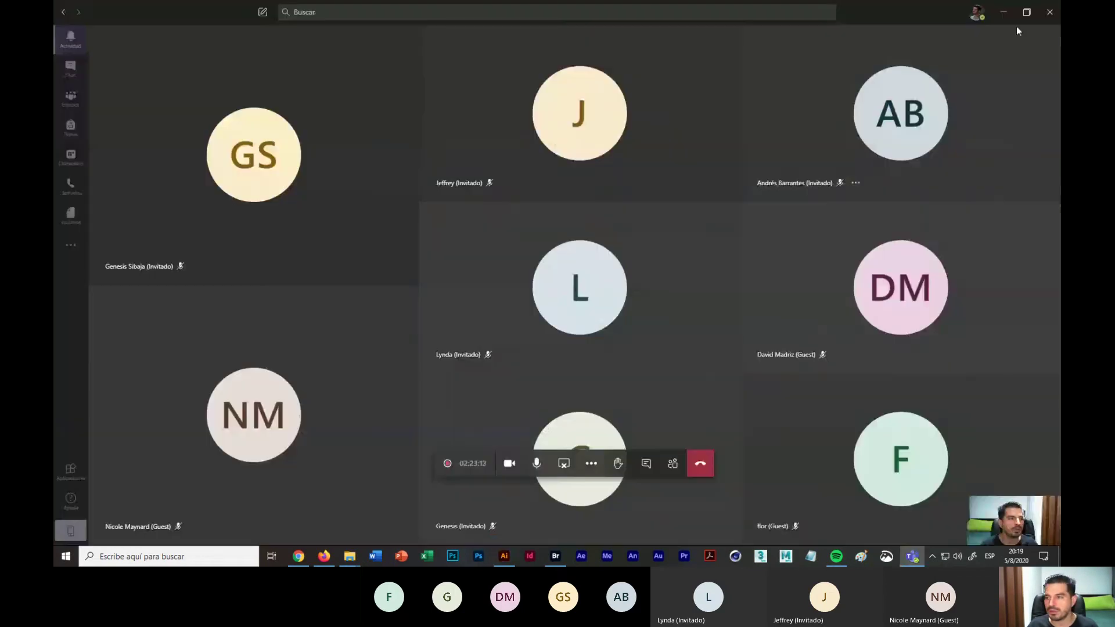
click(1017, 26)
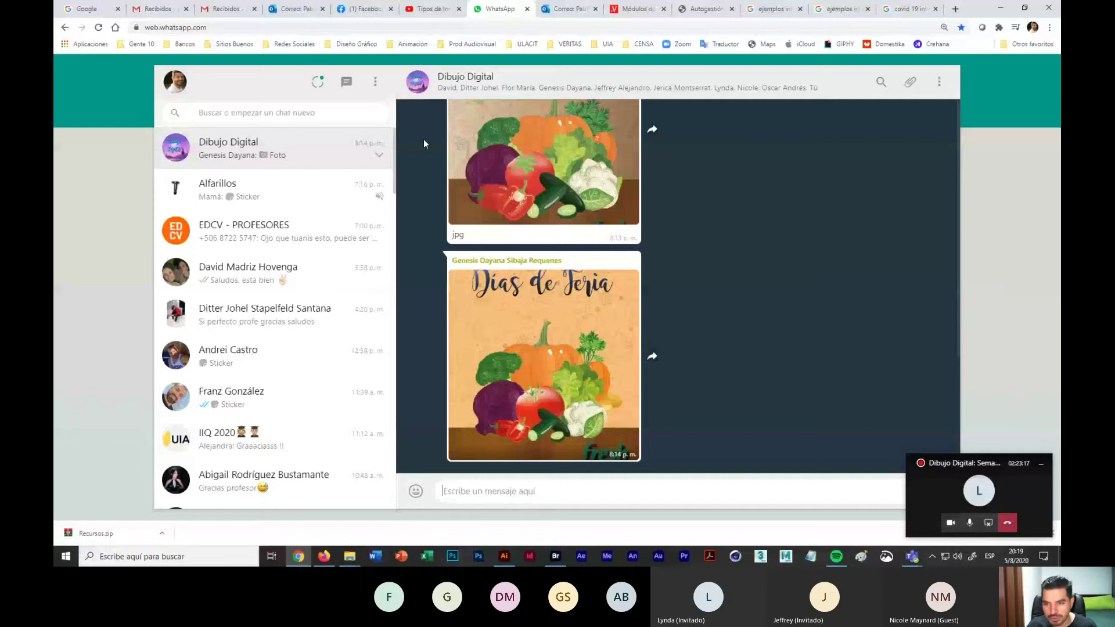
click(910, 82)
click(910, 122)
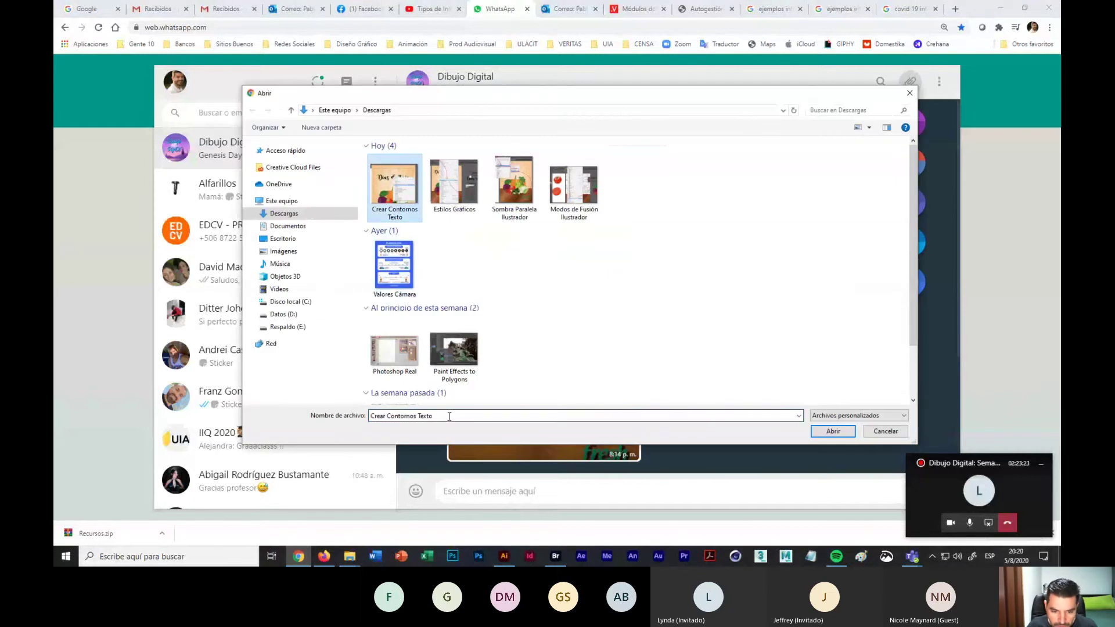
drag(449, 416, 376, 417)
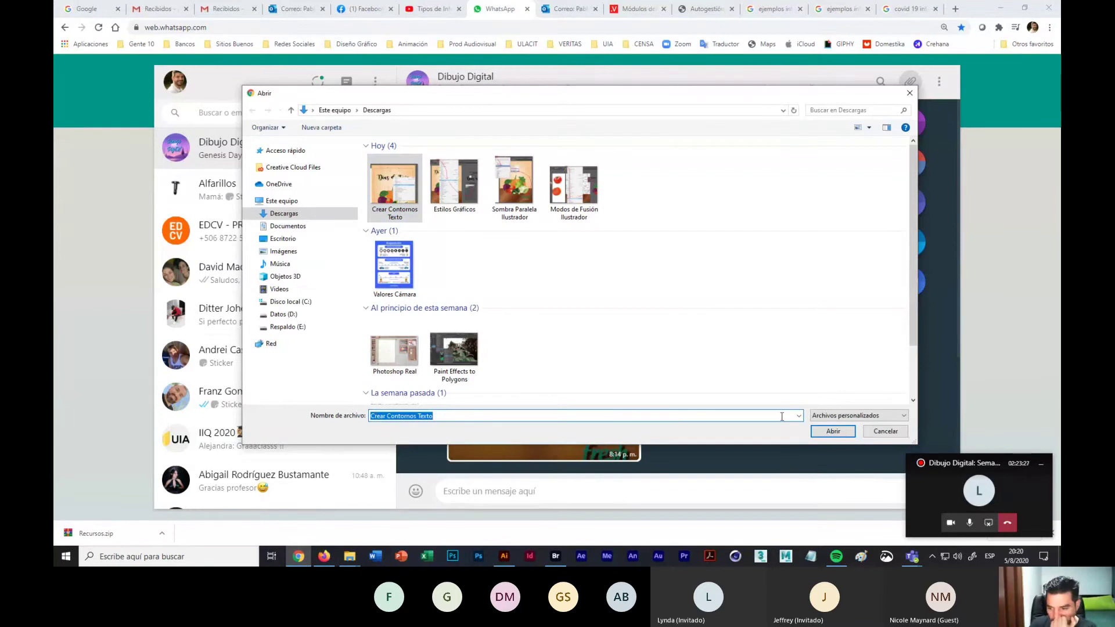
click(831, 431)
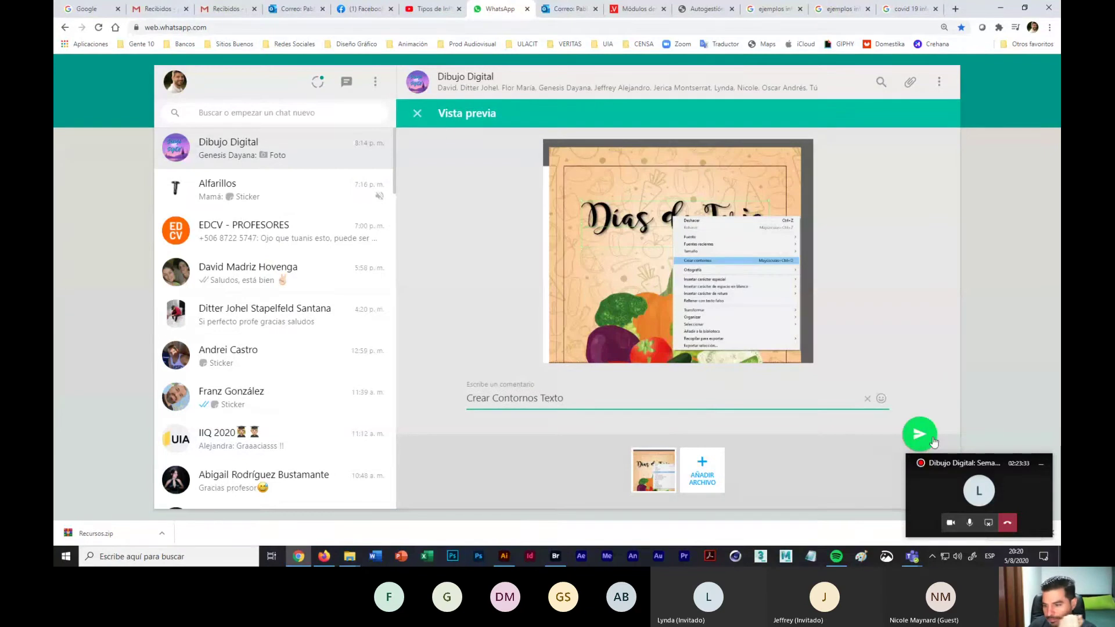
click(917, 434)
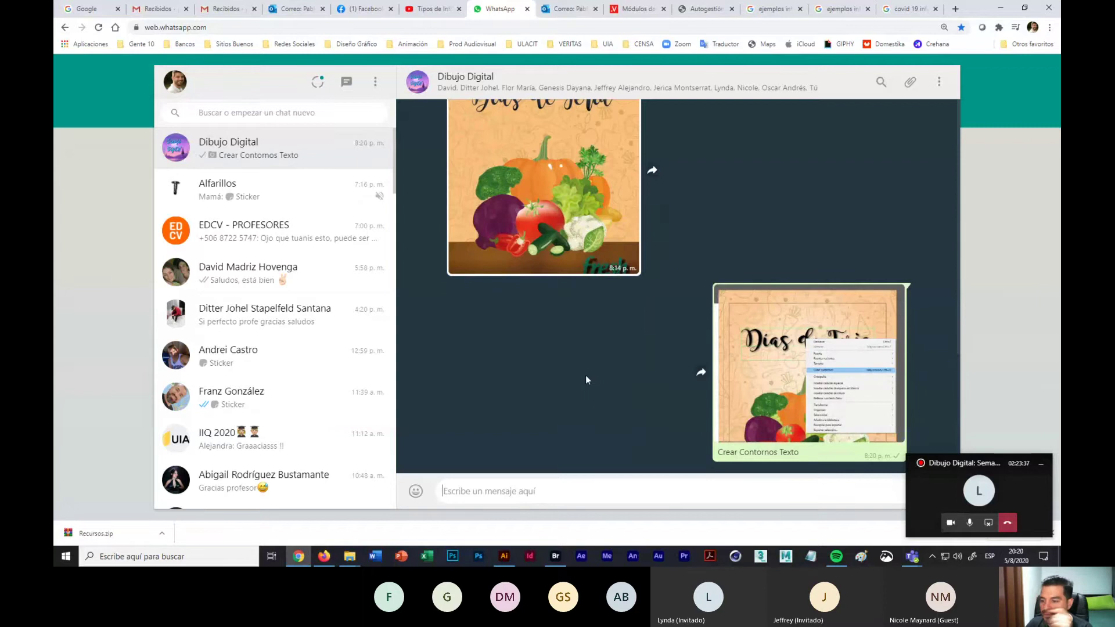
Step: Return to Illustrator and convert the poster's "Días de Feria" title to outlines
click(1003, 9)
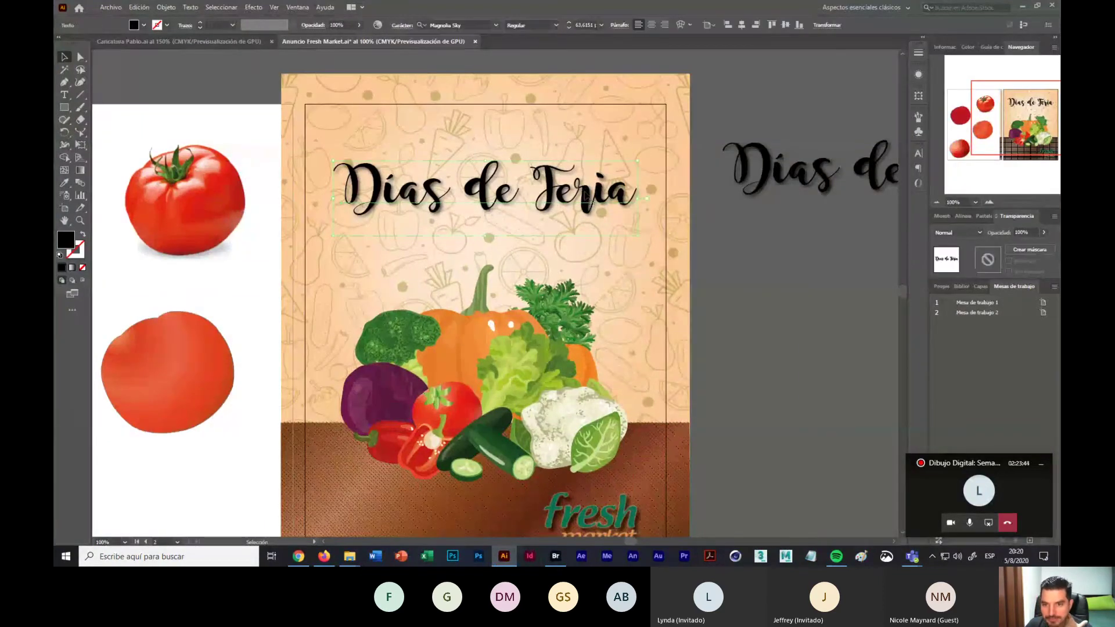
right_click(586, 197)
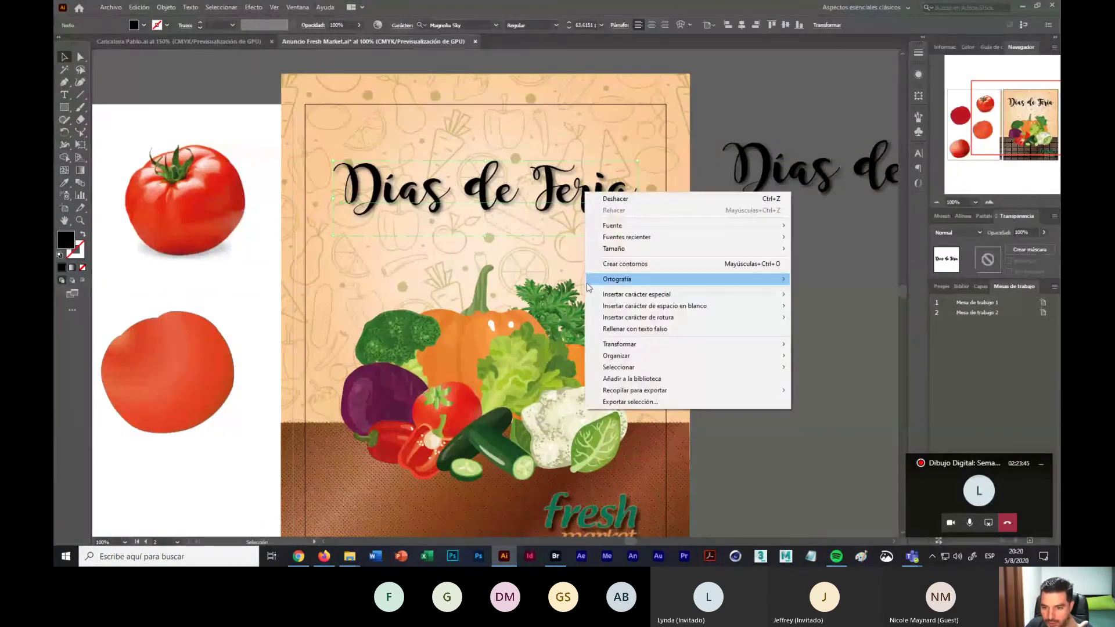
click(636, 264)
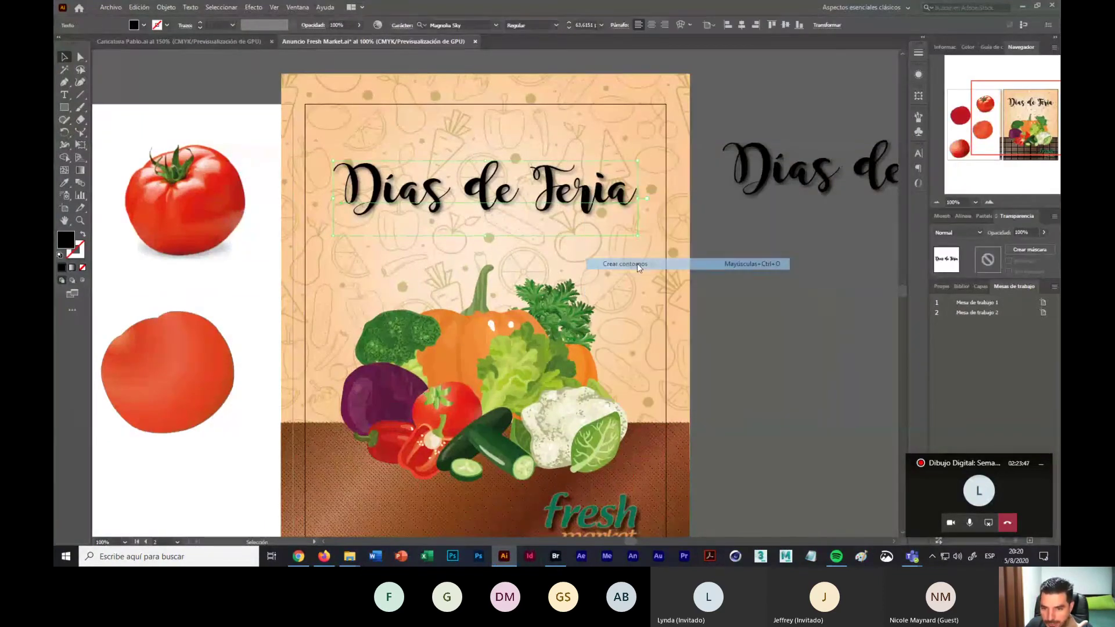
click(692, 252)
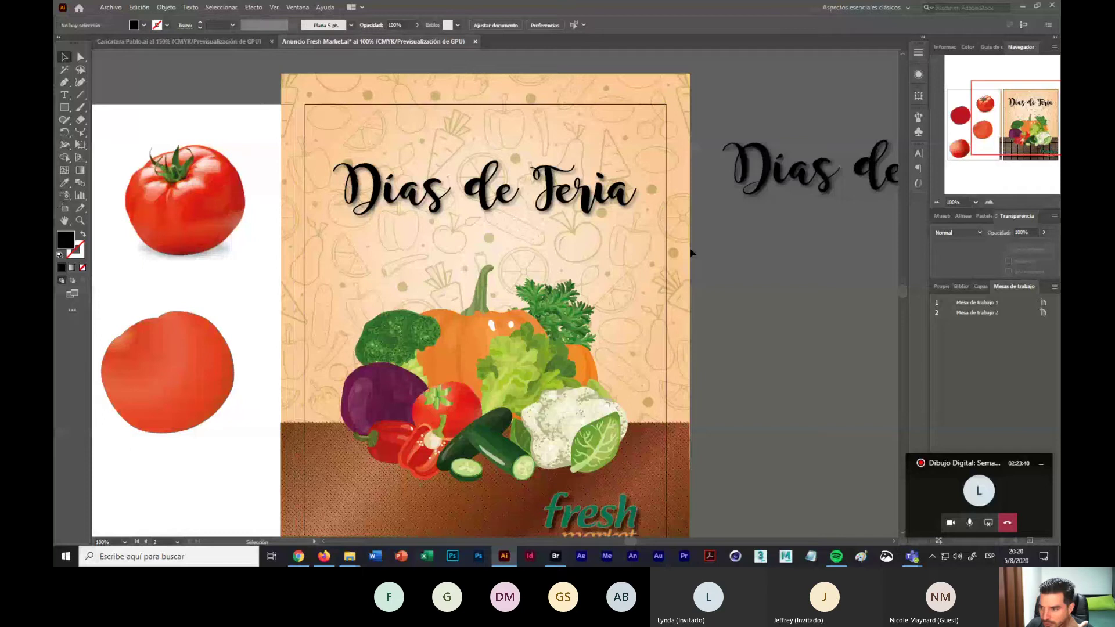
Step: Examine the outlined "Días de Feria" title up close at 200% zoom
click(500, 192)
key(ctrl+plus)
key(ctrl+plus)
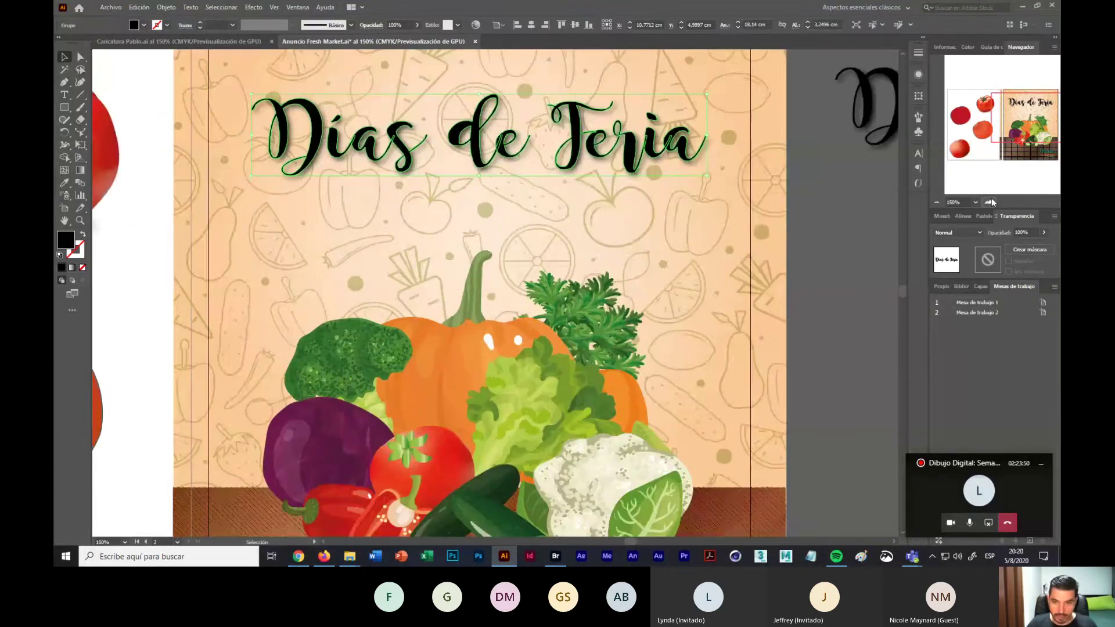
drag(521, 284, 592, 403)
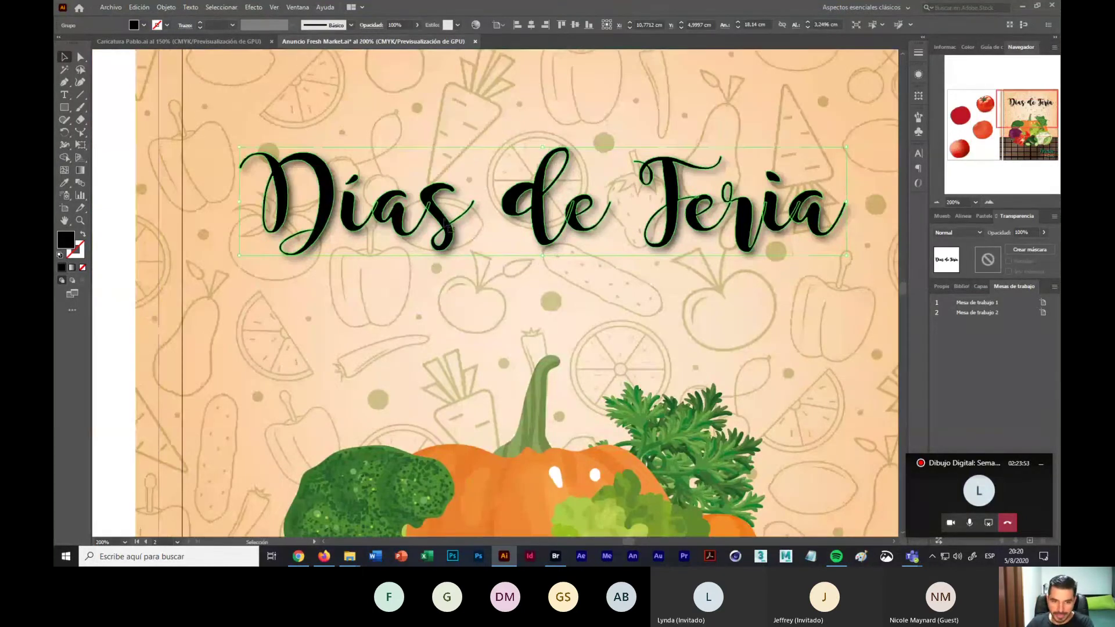
click(430, 129)
click(430, 223)
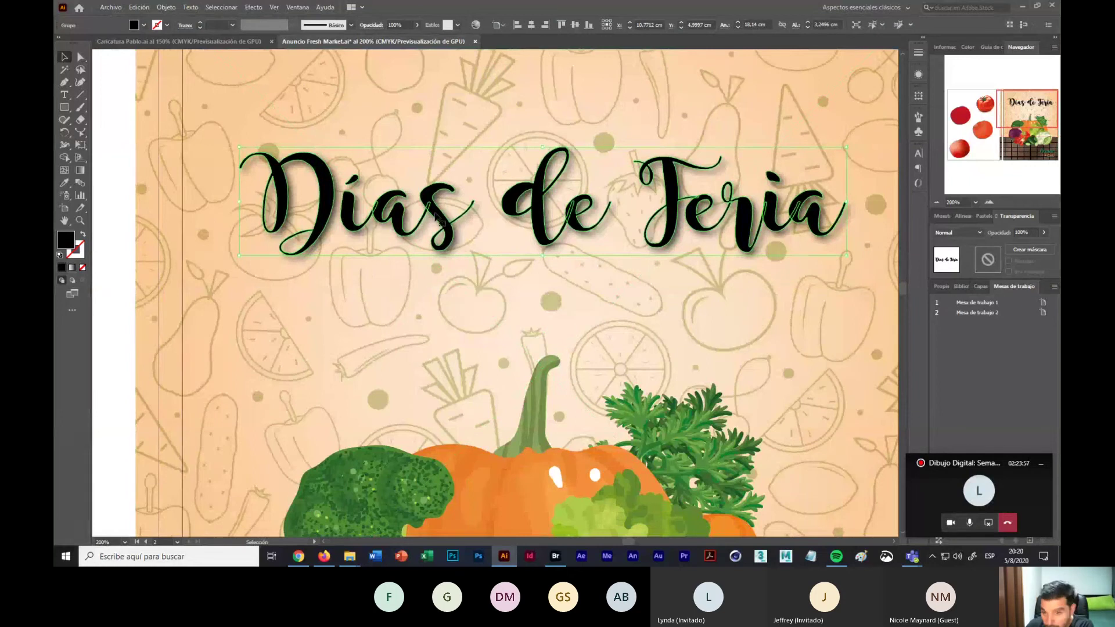
click(445, 292)
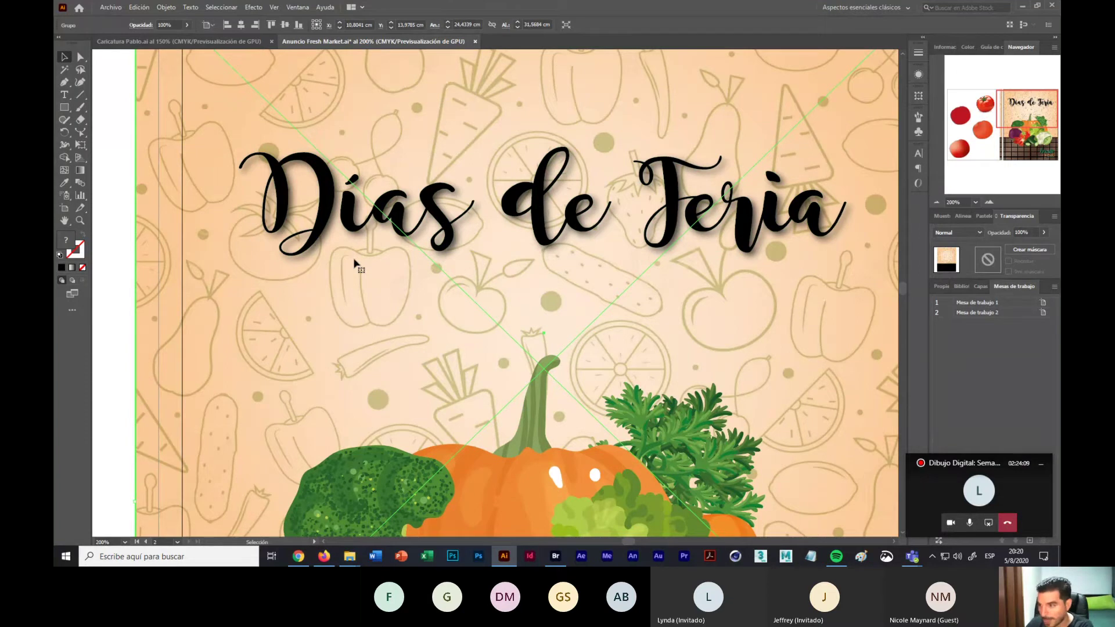
click(936, 203)
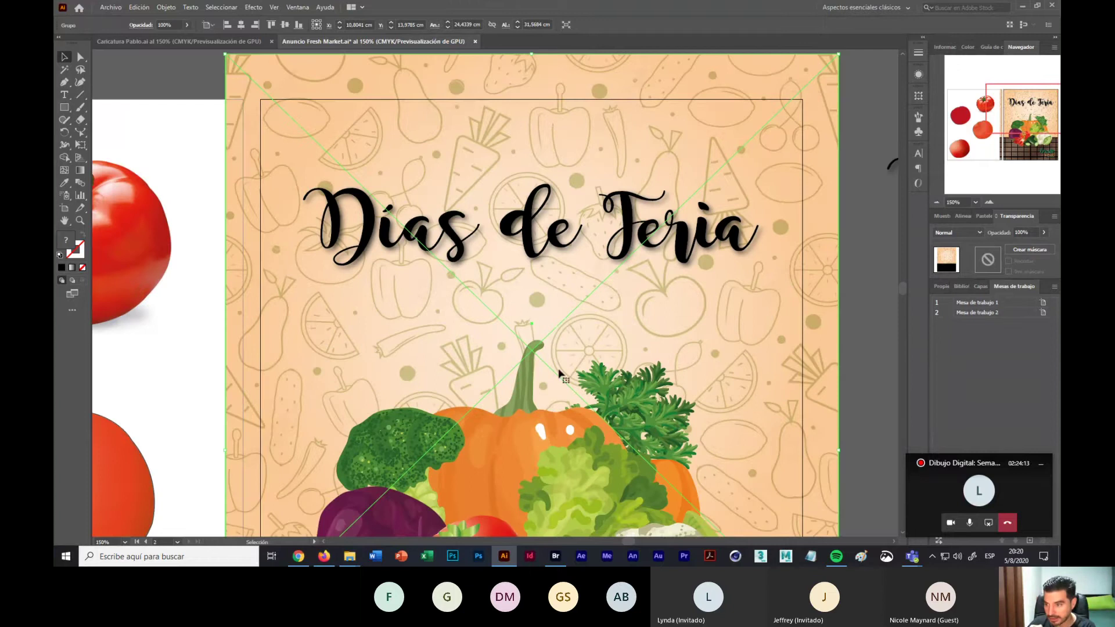
Step: Examine the full Fresh Market poster, its outlined "Días de Feria" title, the copy beside it and the neighbouring tomato artboard
click(942, 203)
click(794, 322)
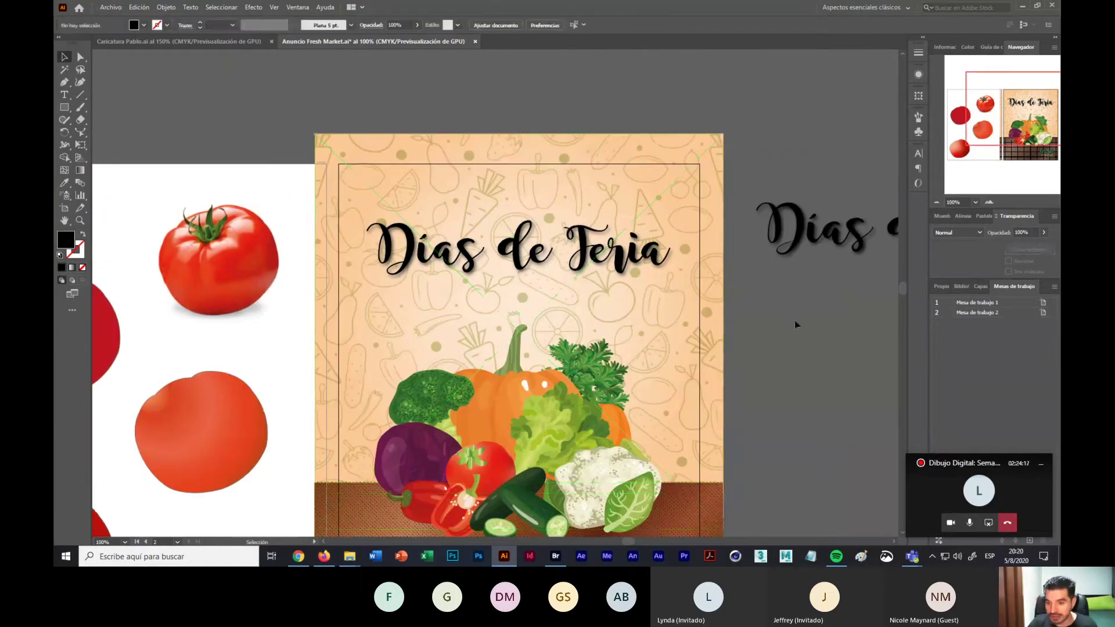
scroll(795, 321, right, 3)
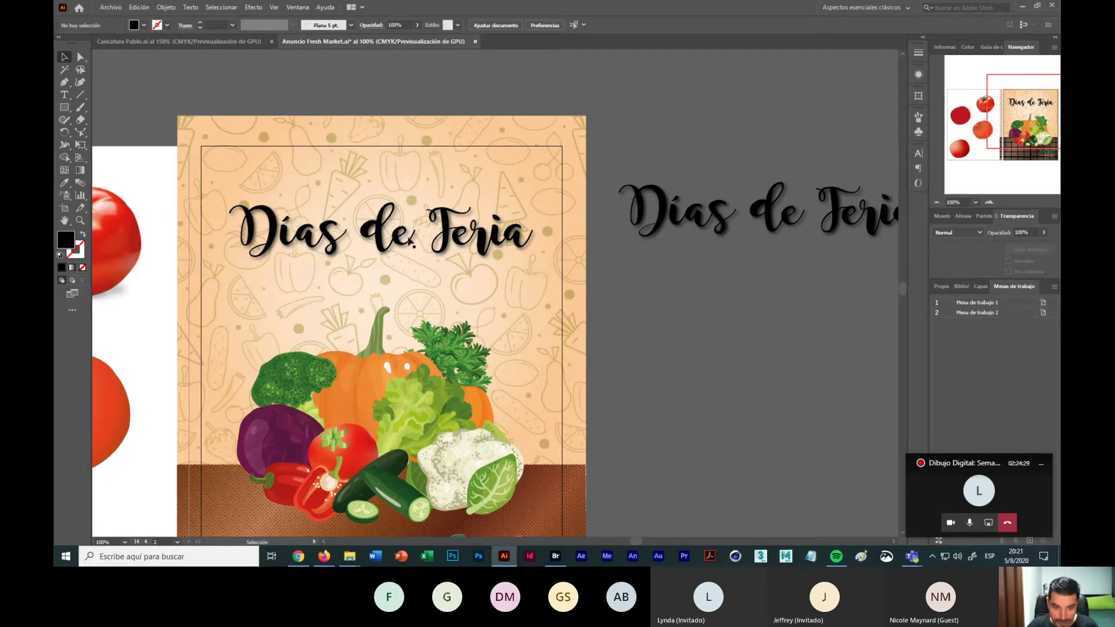
click(383, 241)
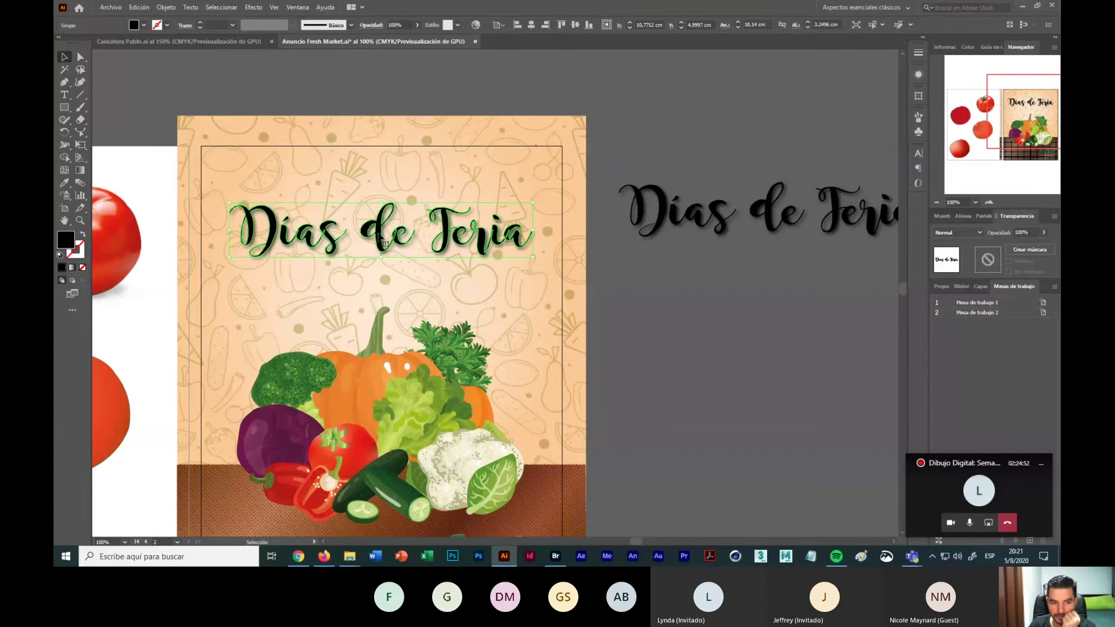
click(684, 303)
scroll(684, 304, down, 1)
scroll(684, 303, down, 1)
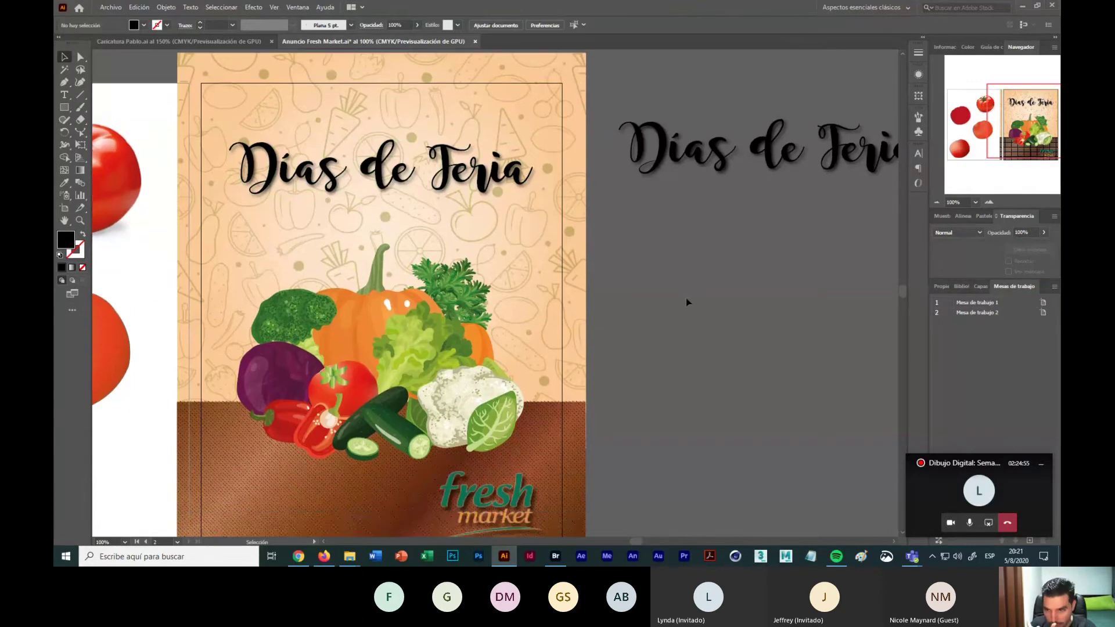
key(ctrl+minus)
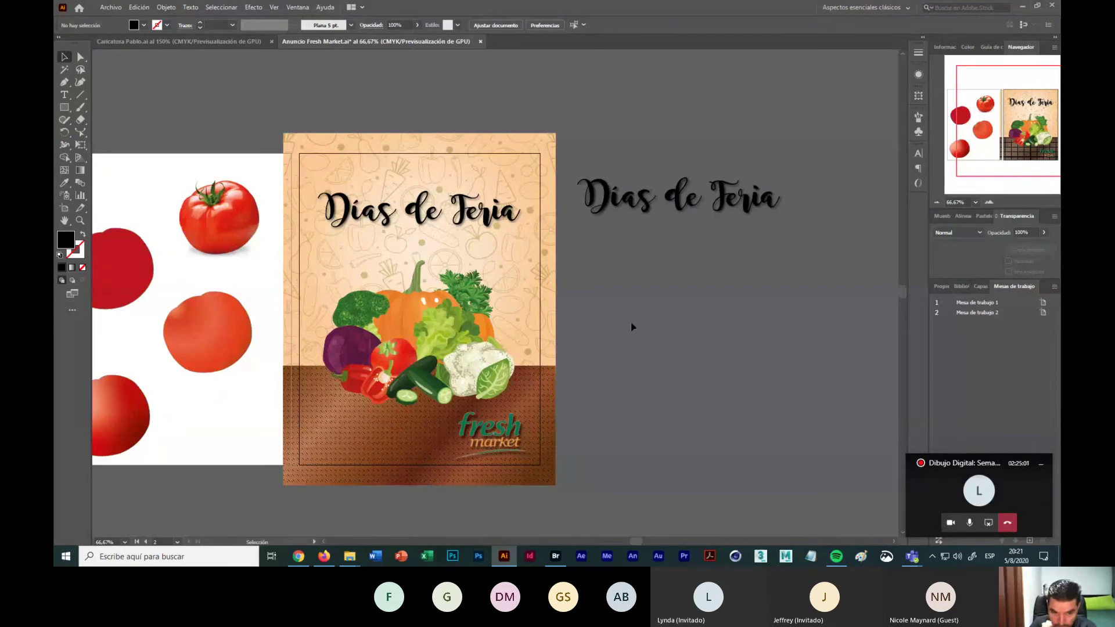
key(space)
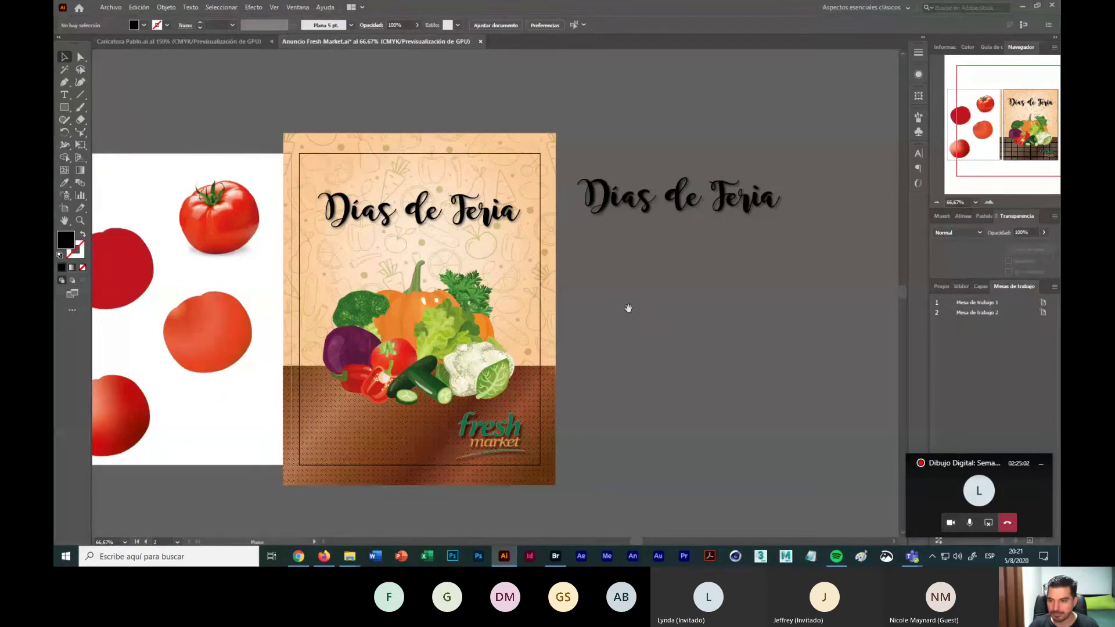
drag(629, 308, 711, 308)
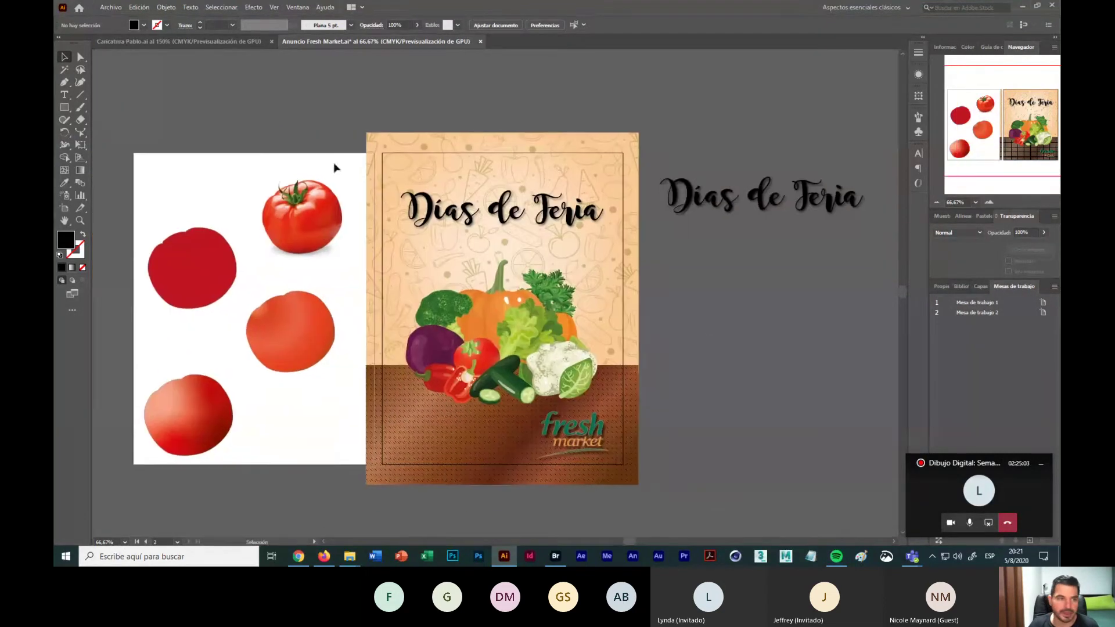
Step: Save the Anuncio Fresh Market document
click(107, 7)
key(Escape)
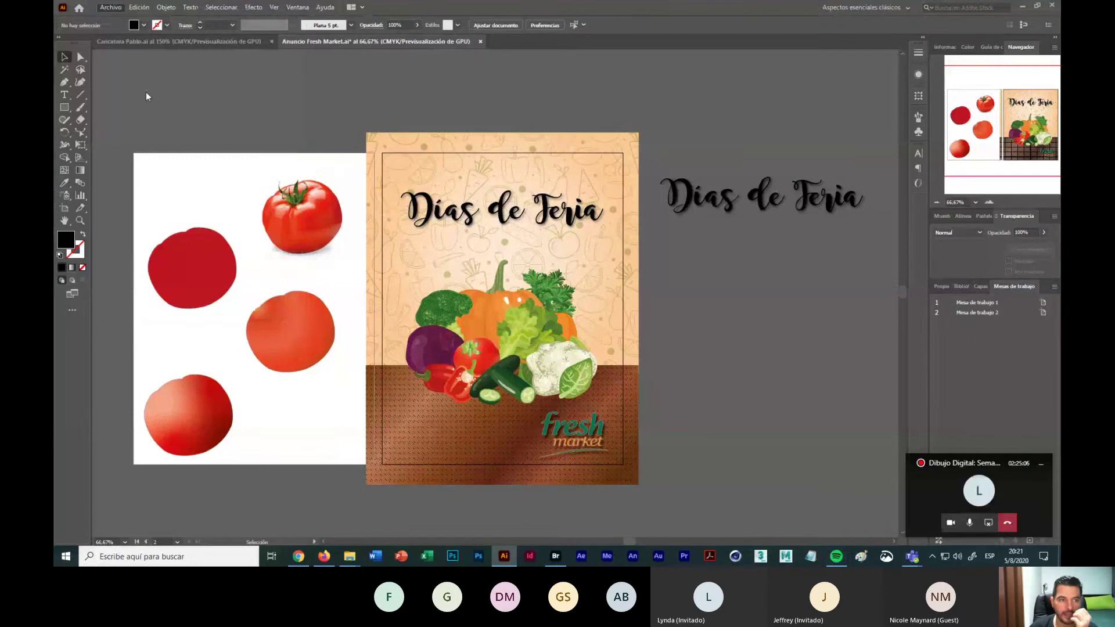
click(108, 8)
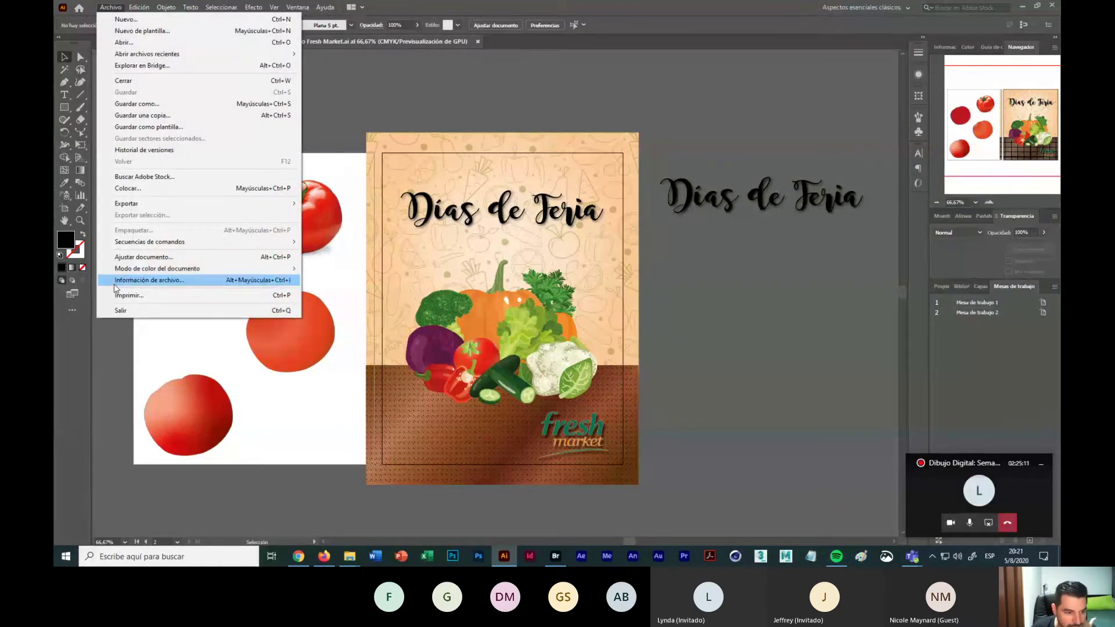
click(379, 103)
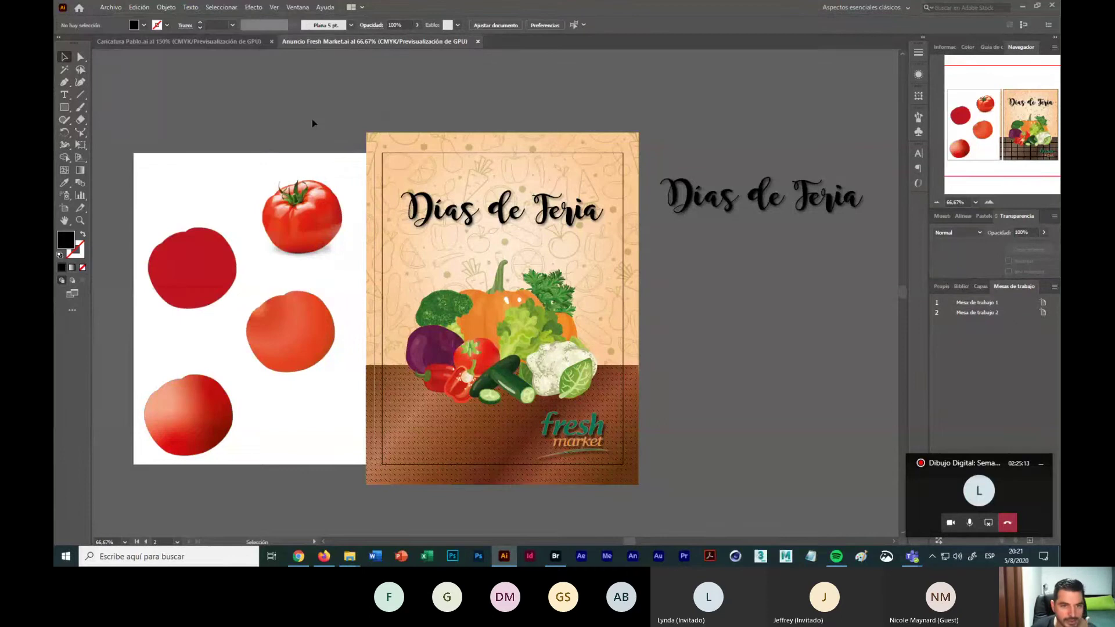
Step: Start packaging the Anuncio Fresh Market document and open the folder selection for the package location
click(111, 8)
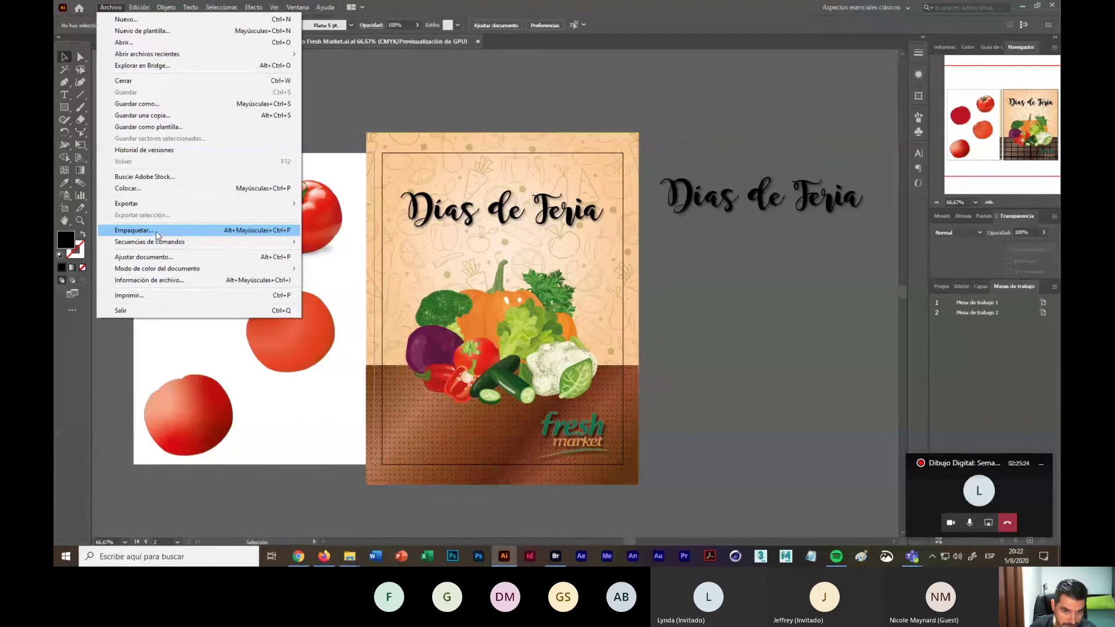
click(135, 230)
drag(511, 150, 552, 154)
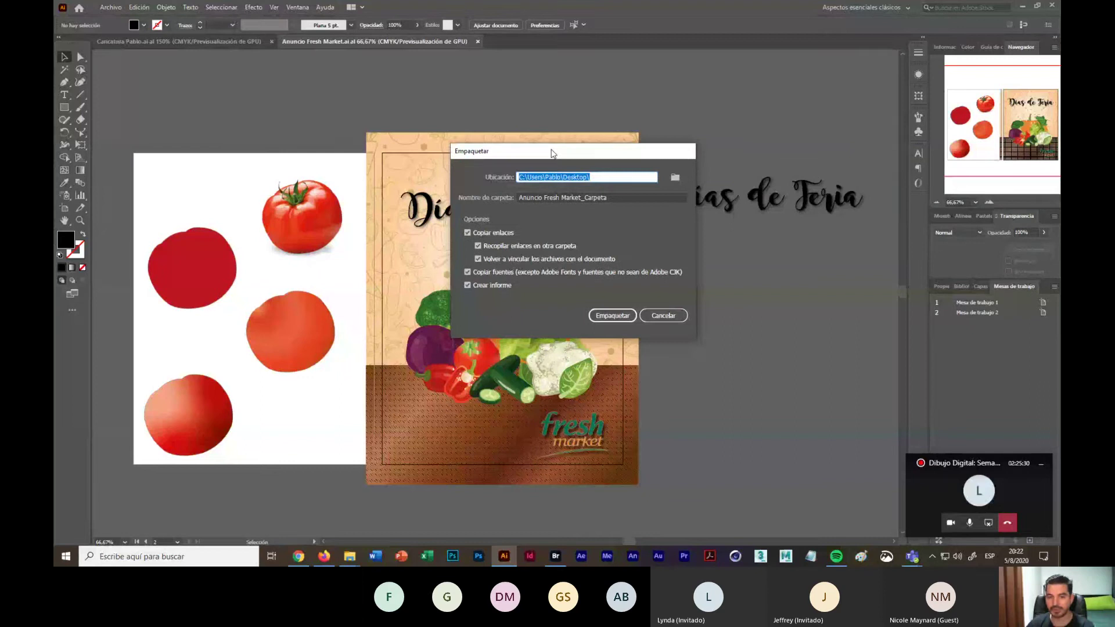
click(675, 178)
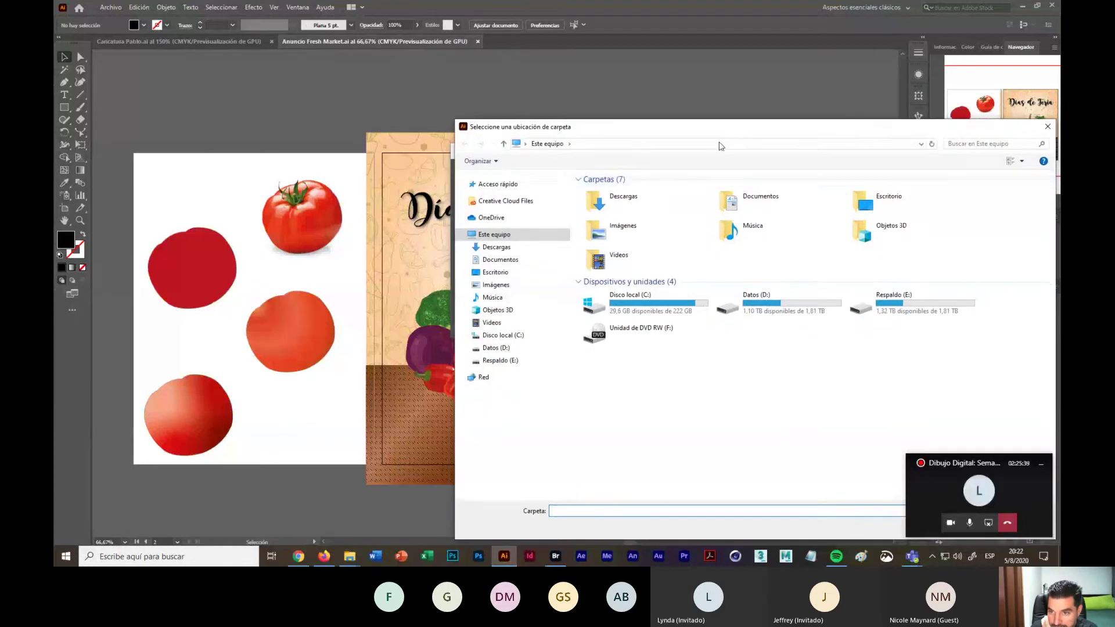
drag(725, 128, 521, 87)
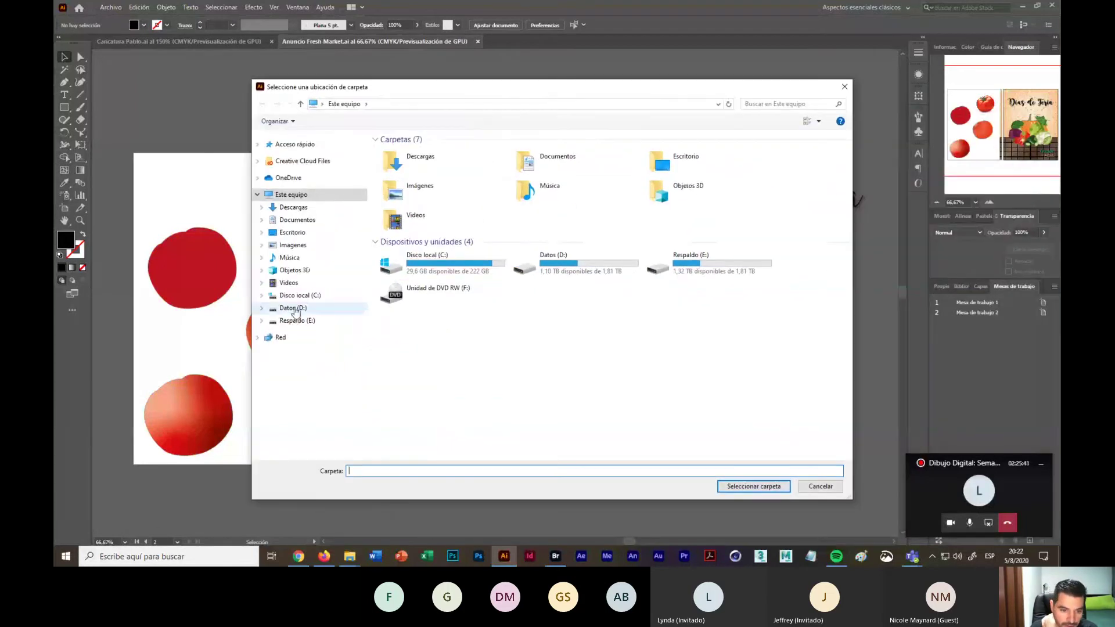
Step: Set the package location to the folder D:\7 - Véritas\Dibujo Digital\Clase 13
click(294, 309)
click(762, 163)
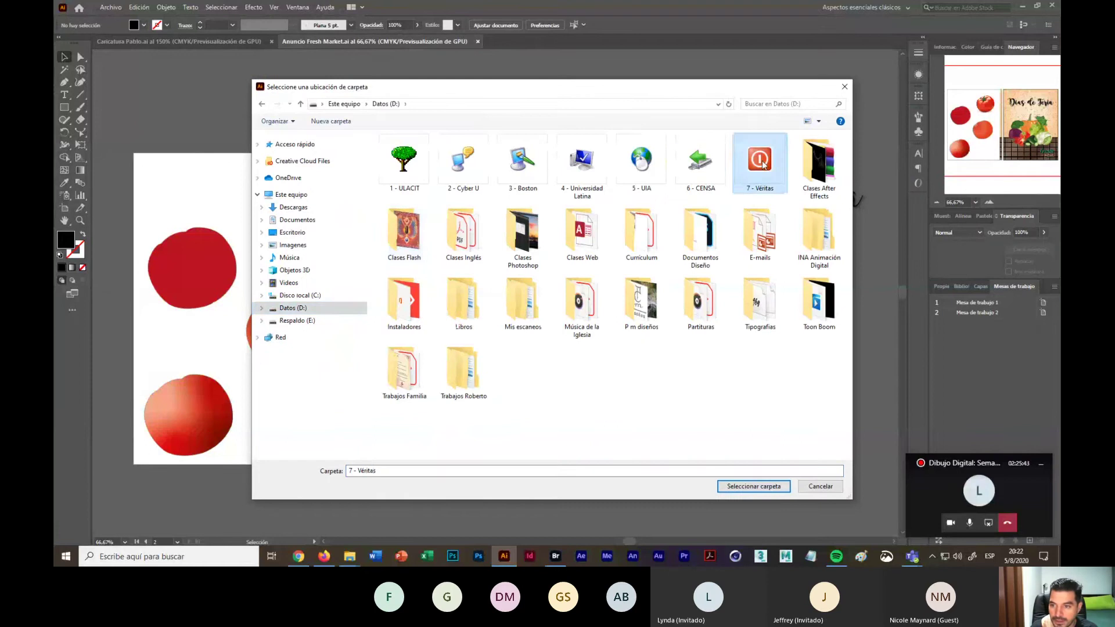
double_click(763, 164)
click(414, 164)
double_click(414, 164)
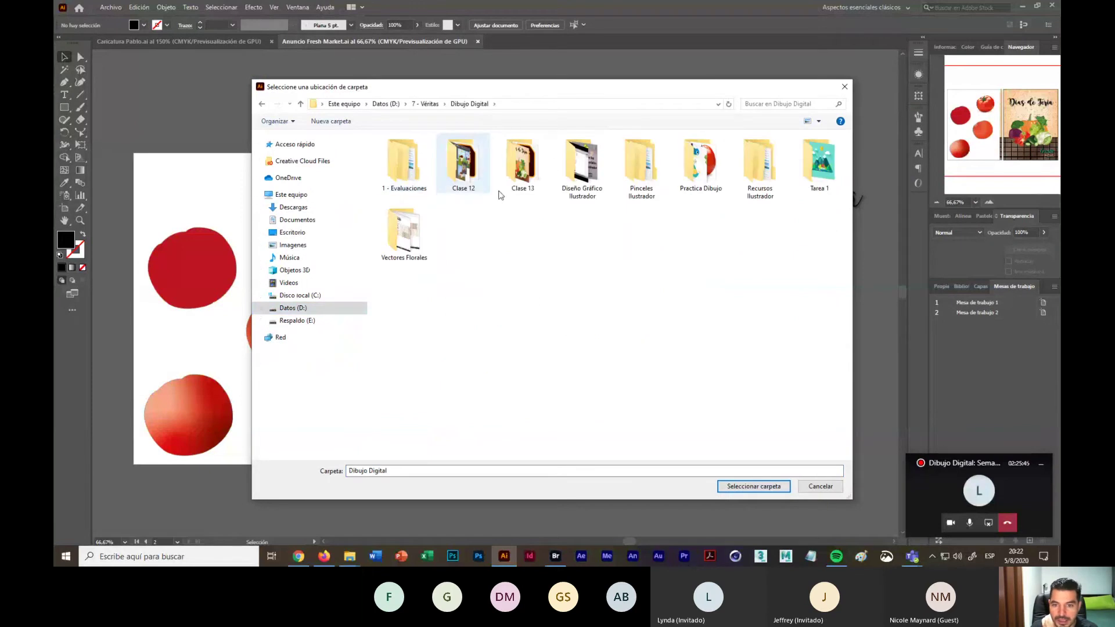
click(523, 153)
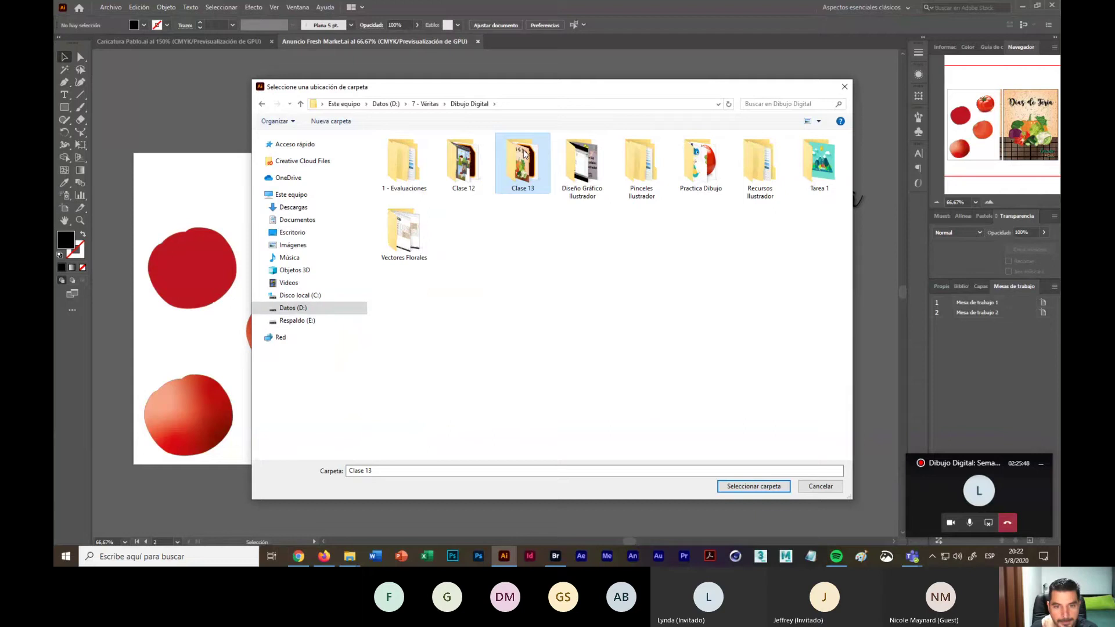
double_click(524, 153)
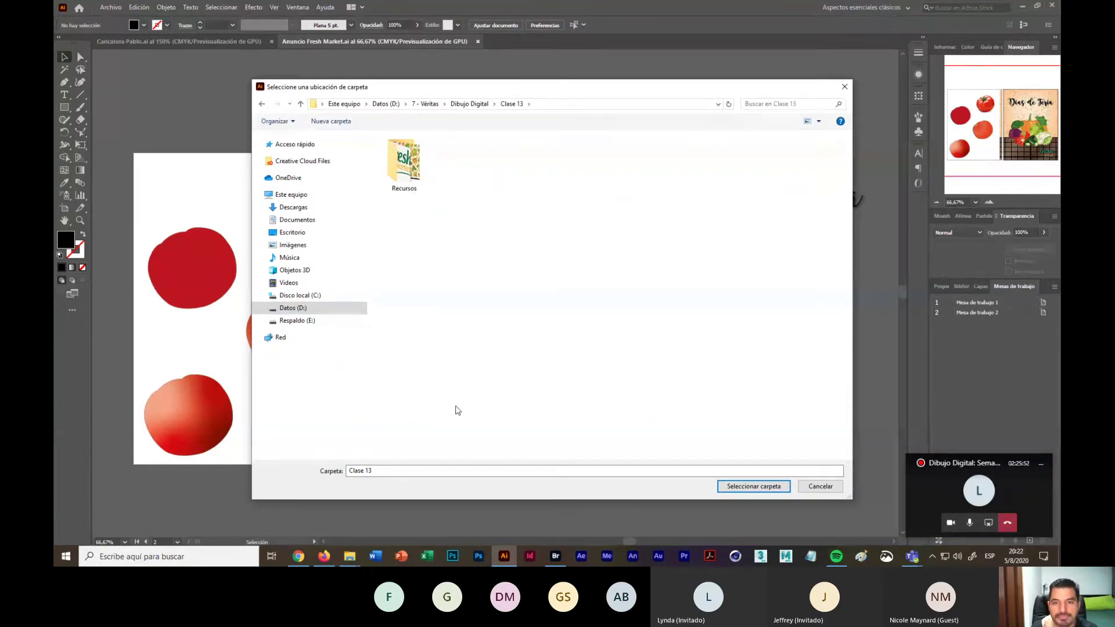
click(471, 103)
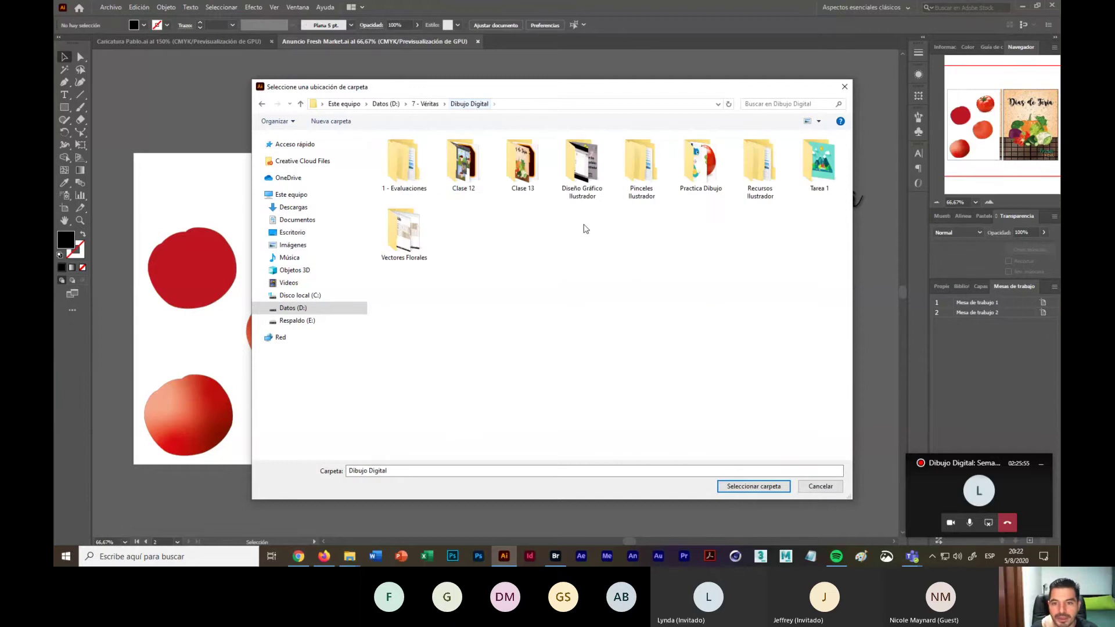
click(533, 181)
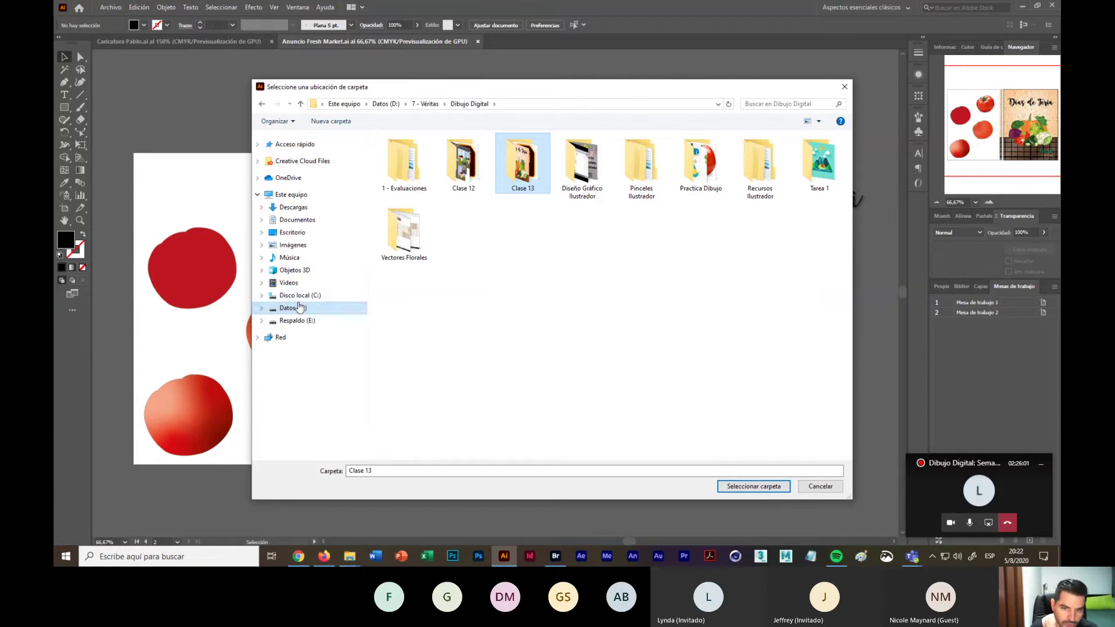
click(768, 489)
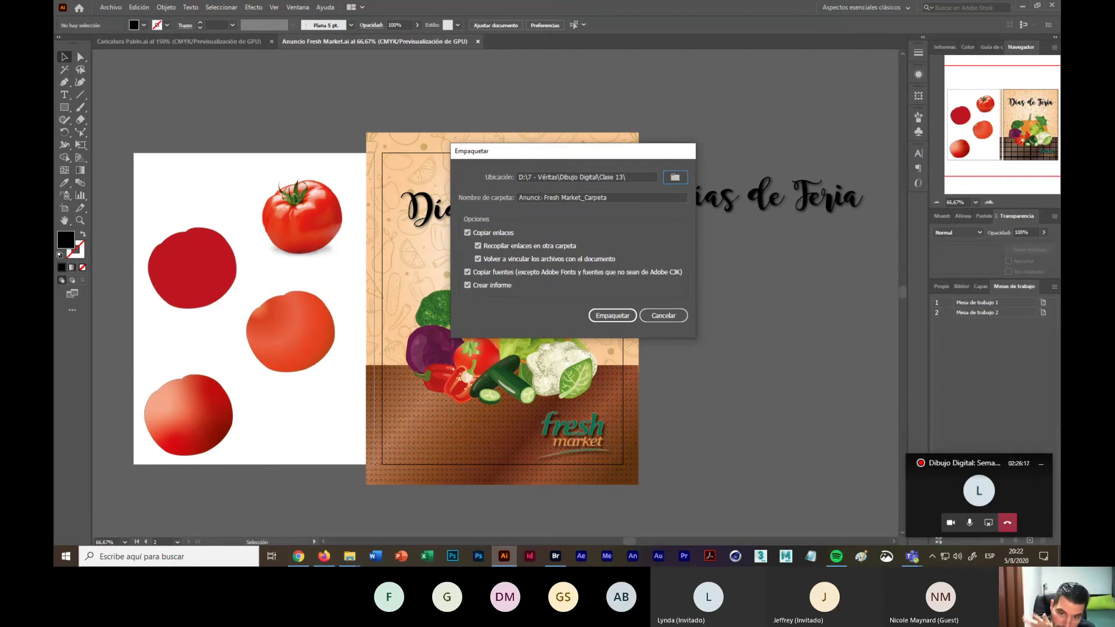
Step: Create the package as Anuncio Fresh Market_Carpeta, with copied and relinked links in a separate folder, copied fonts and a report
click(598, 199)
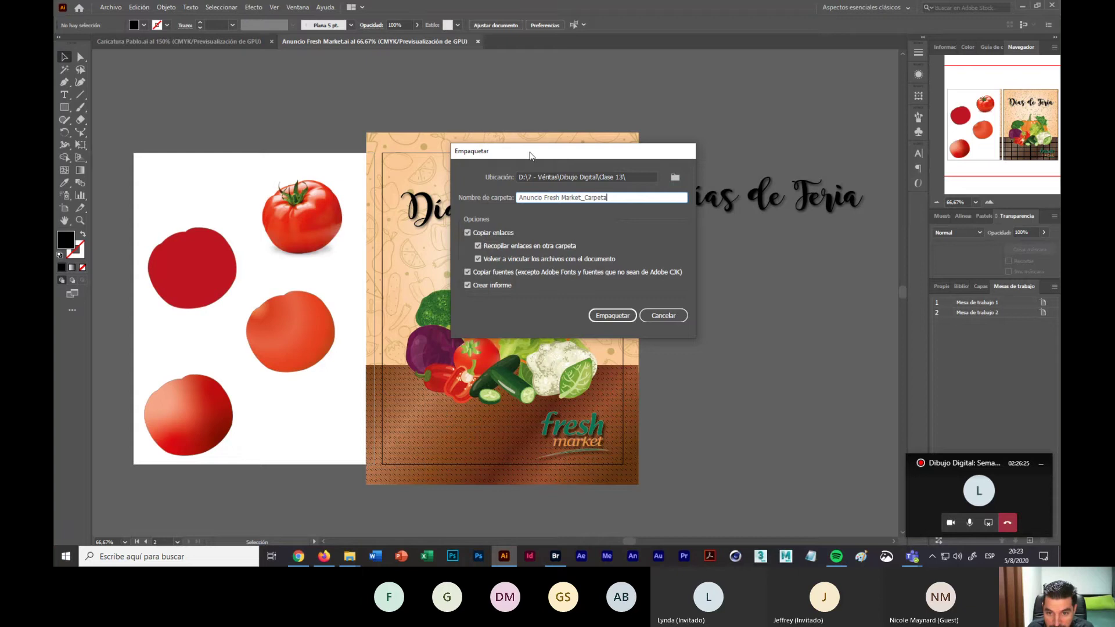
drag(529, 156, 756, 252)
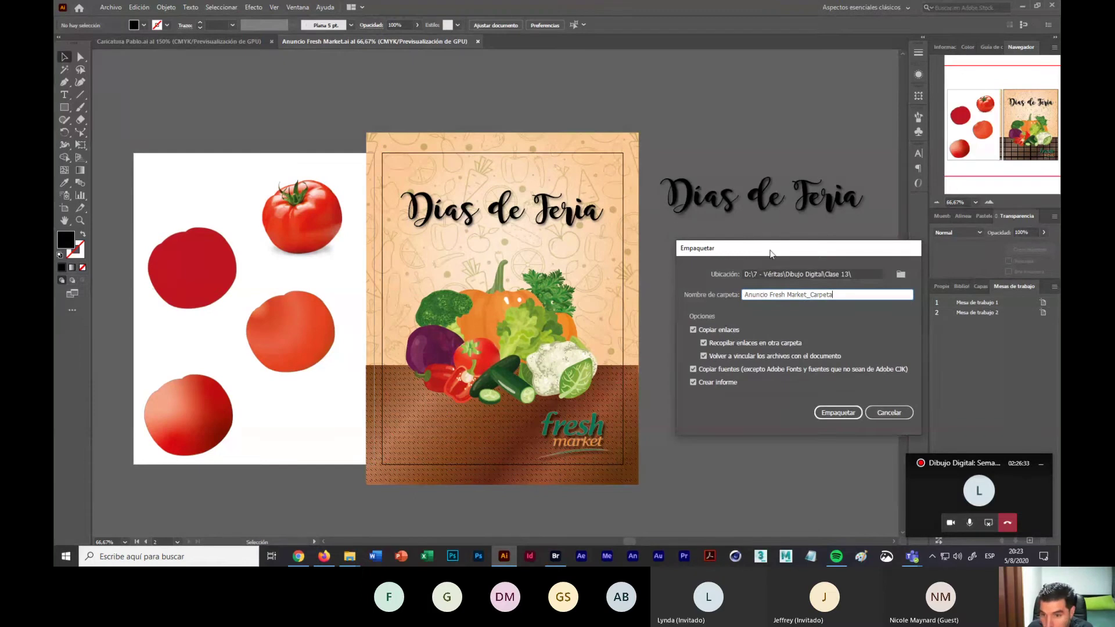
drag(771, 253, 577, 242)
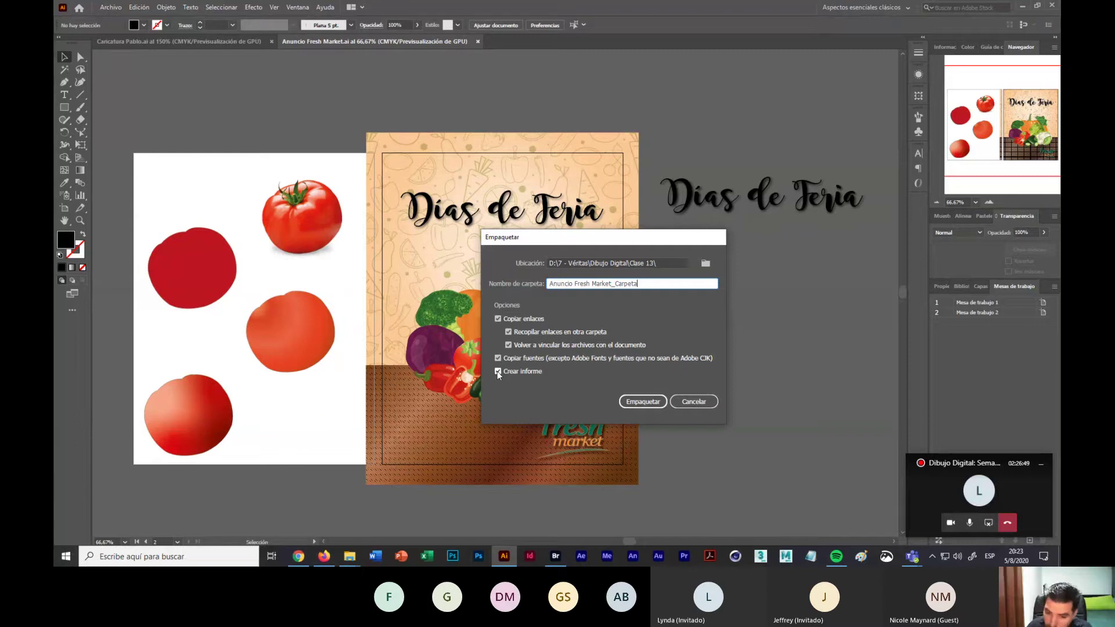
click(650, 403)
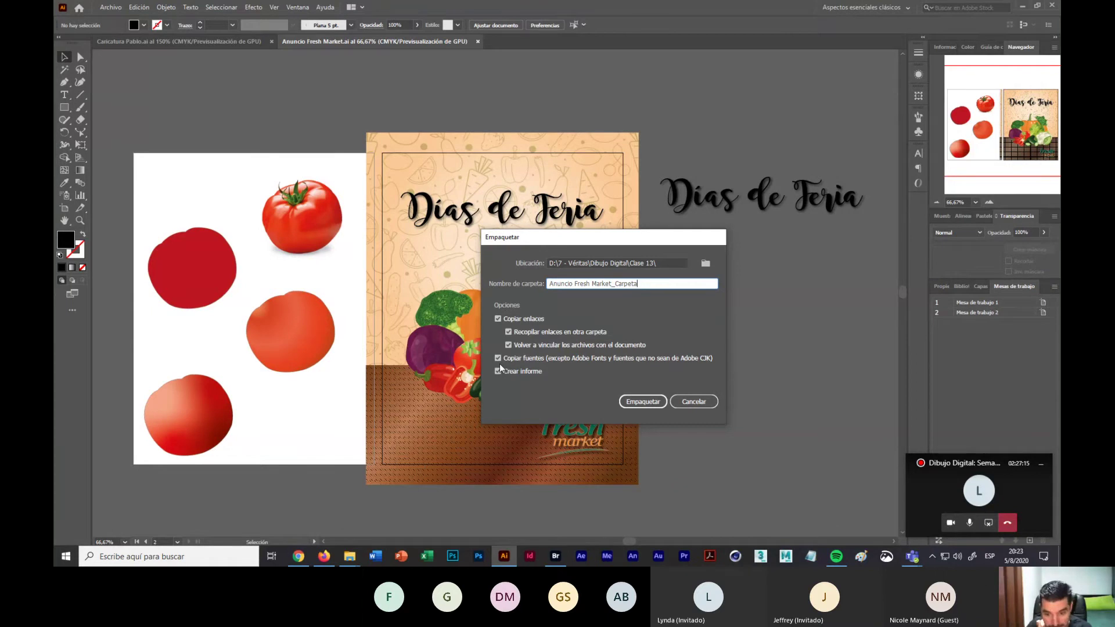
click(642, 402)
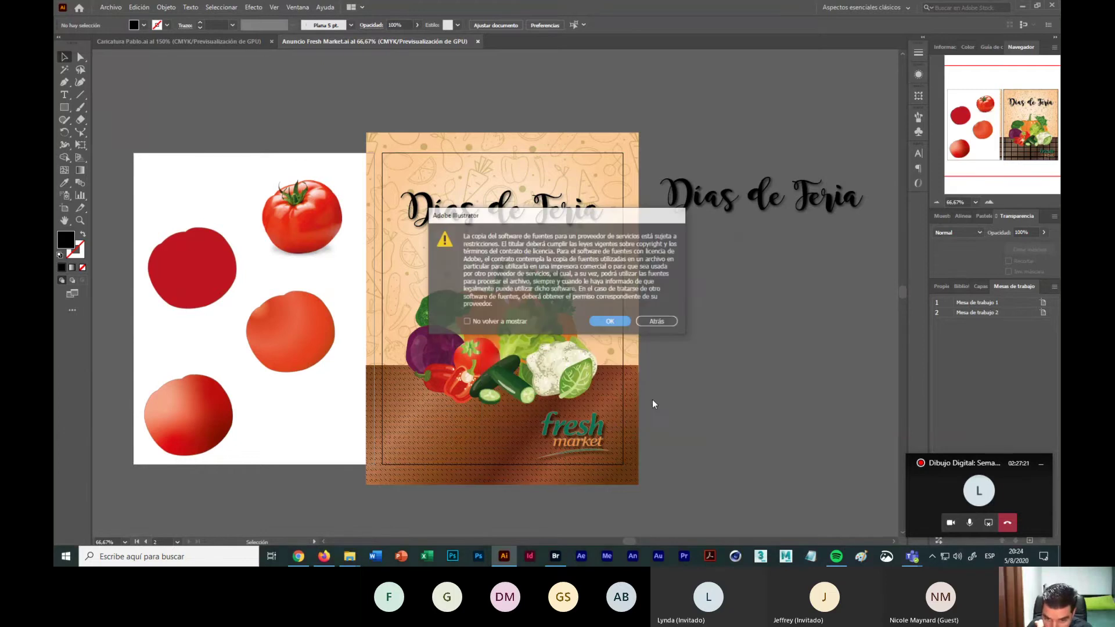
click(613, 321)
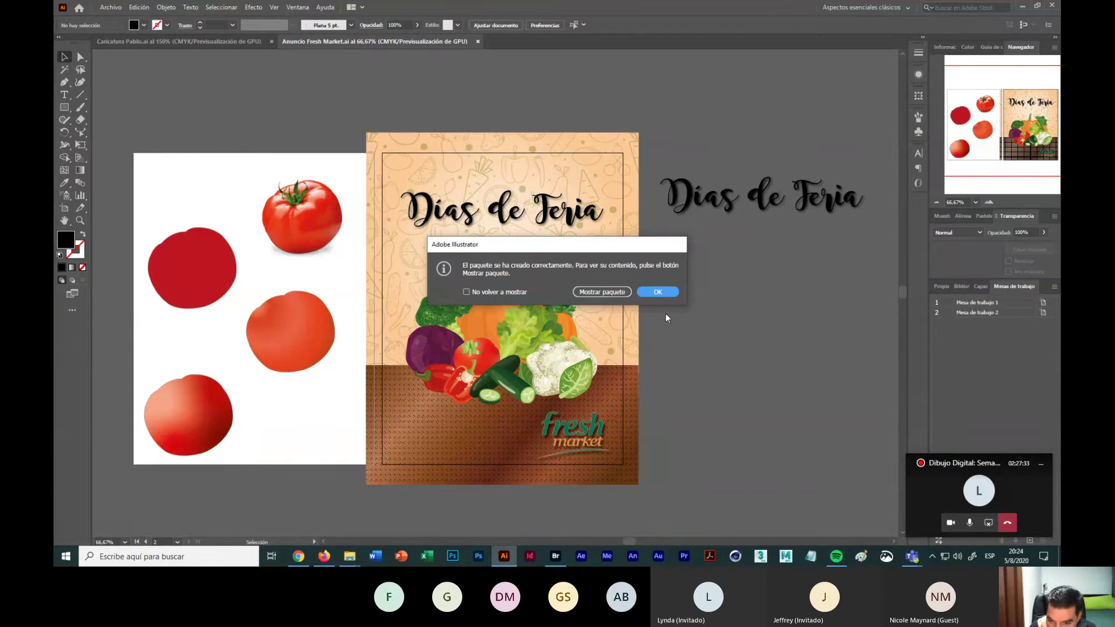
click(657, 291)
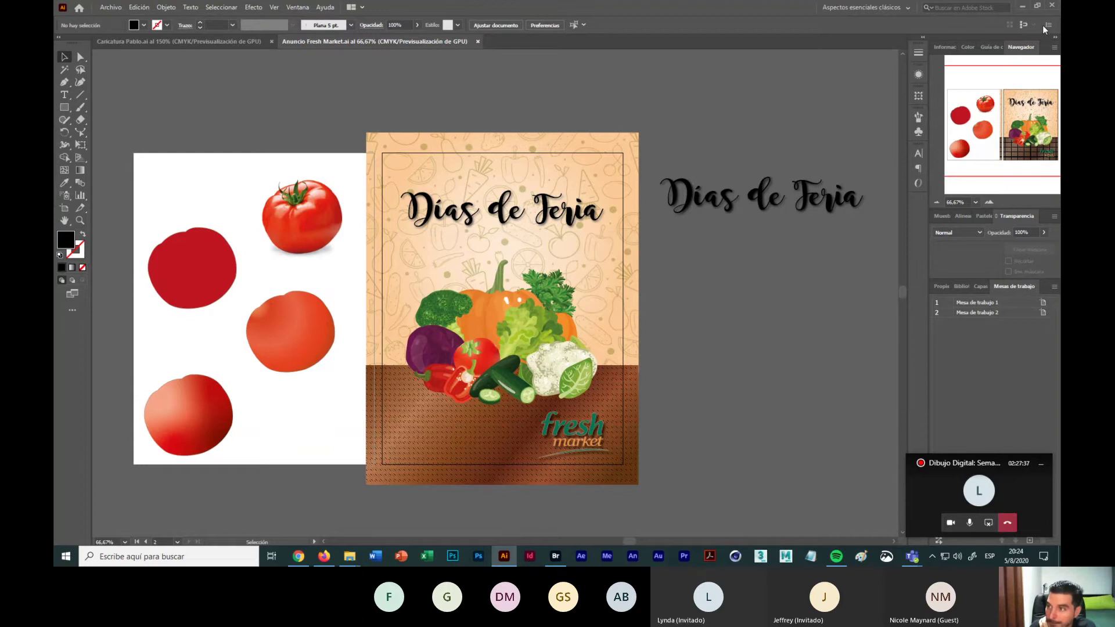
Step: Switch to File Explorer and open the Anuncio Fresh Market_Carpeta folder in Clase 13 to check the packaged Illustrator file
click(1020, 6)
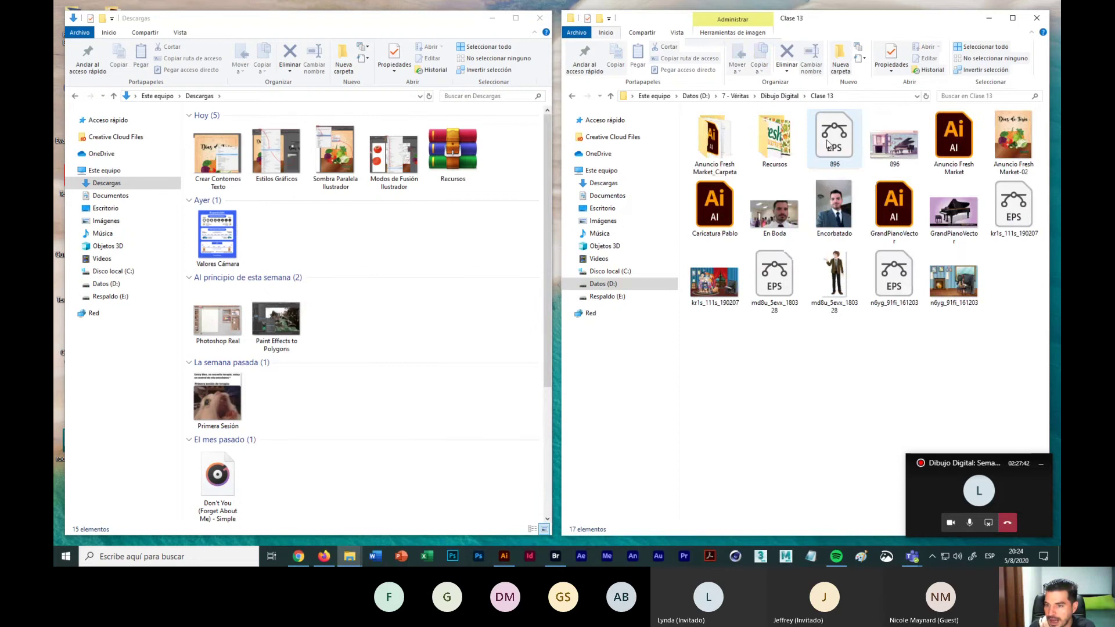
click(720, 152)
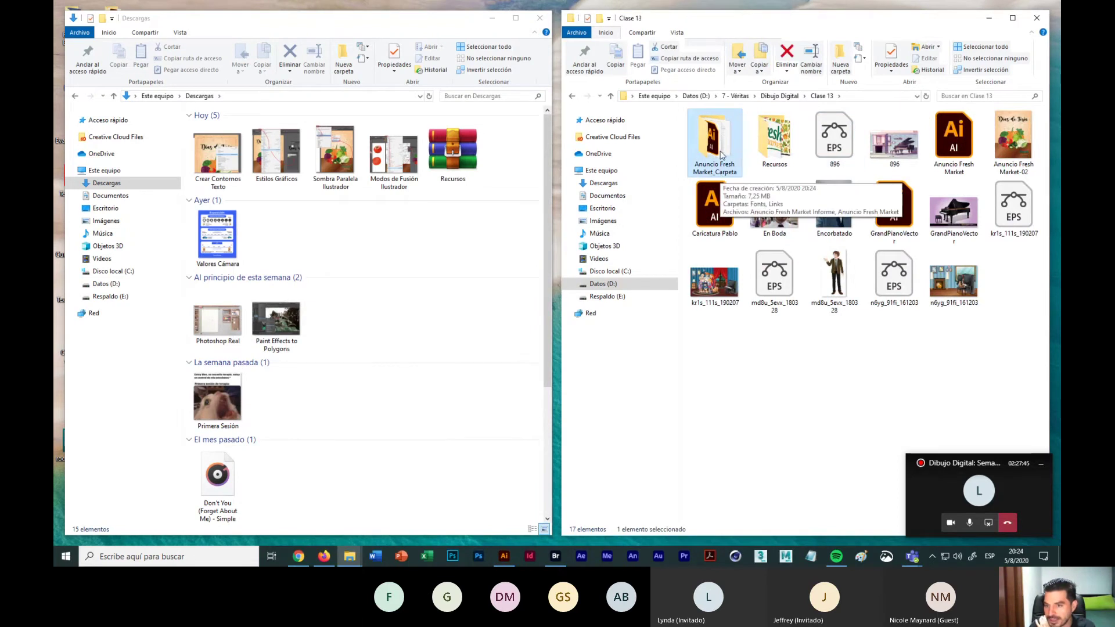
double_click(720, 153)
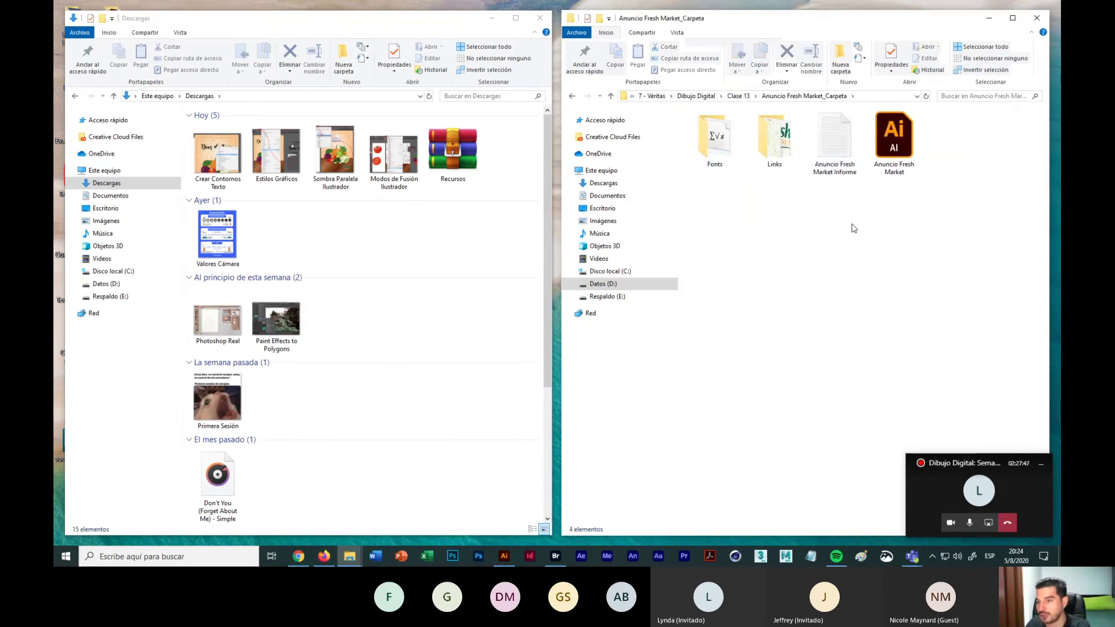
click(896, 152)
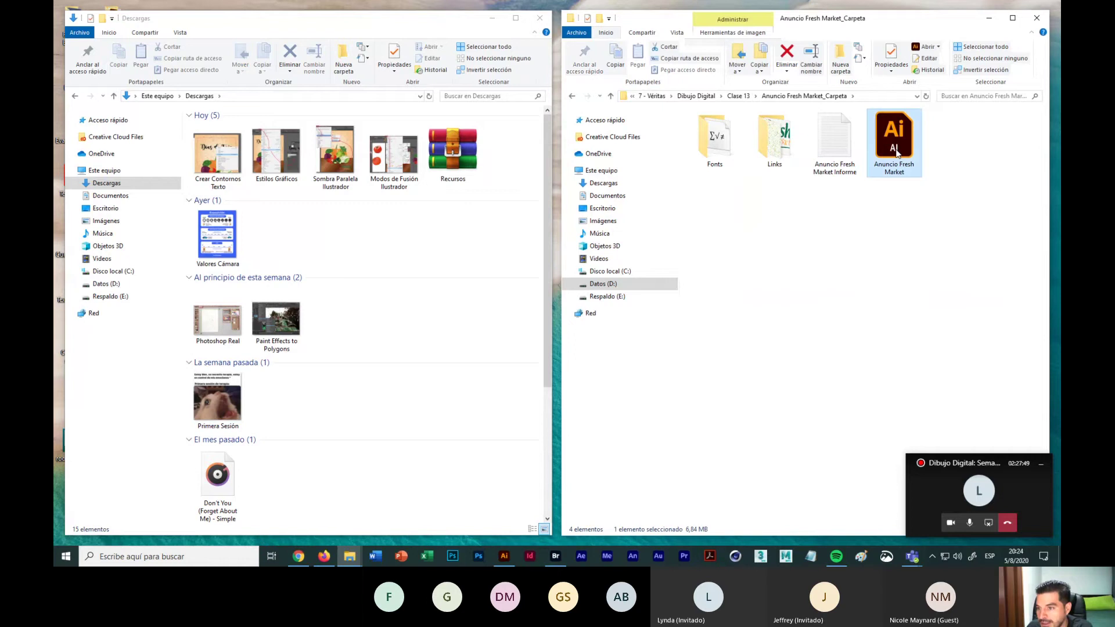
Step: Examine the contents of the package's Fonts and Links subfolders, including the linked Fondo 1 image
double_click(717, 152)
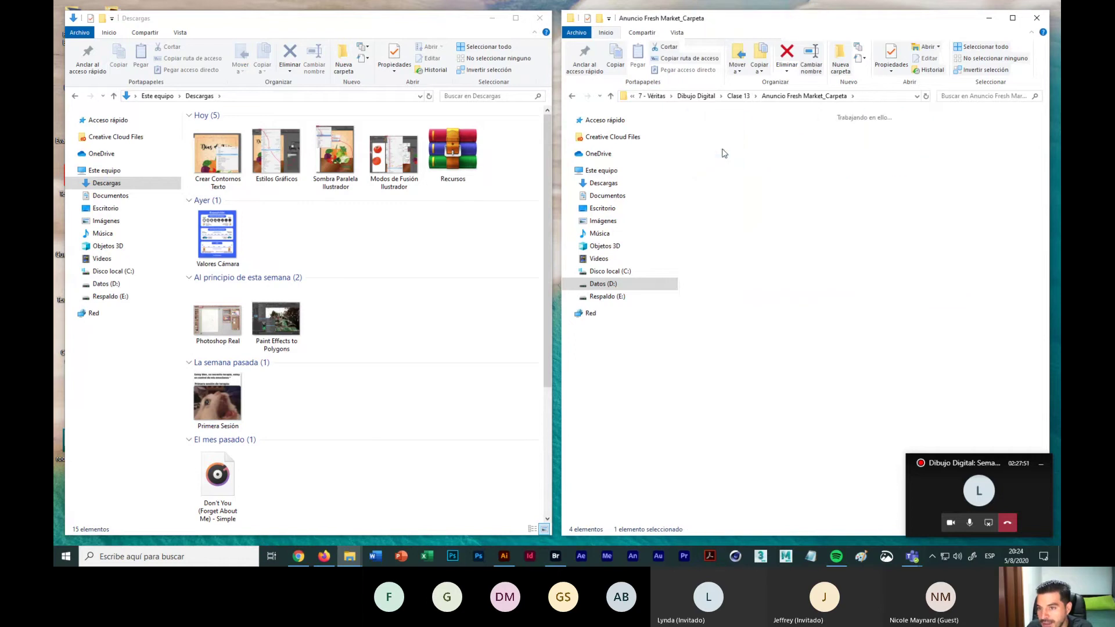
click(806, 97)
double_click(774, 139)
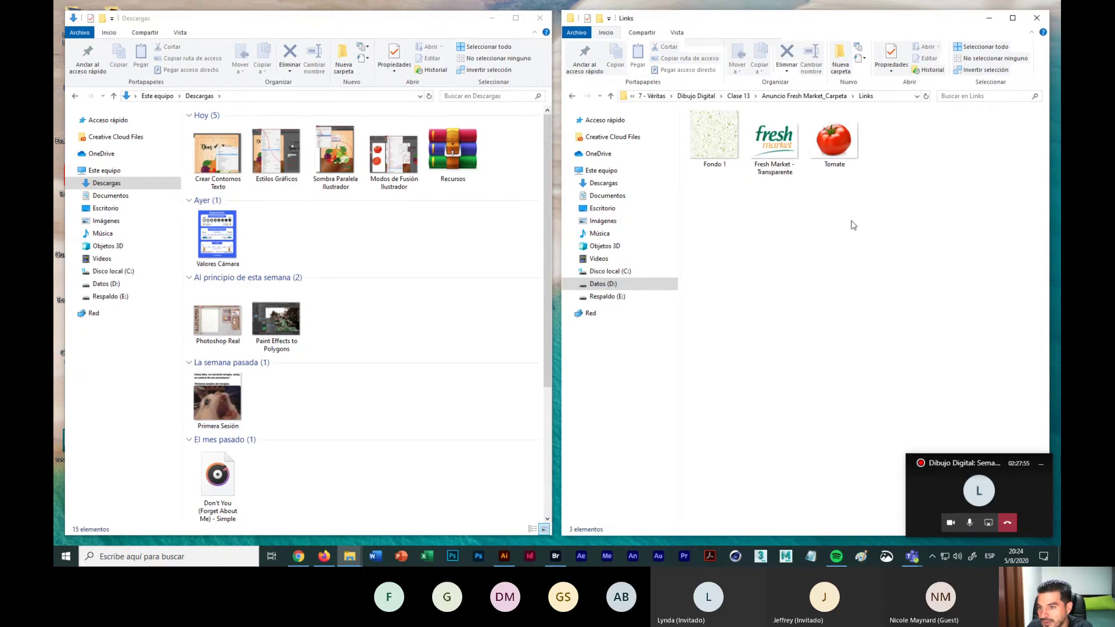
drag(863, 174, 691, 111)
click(715, 139)
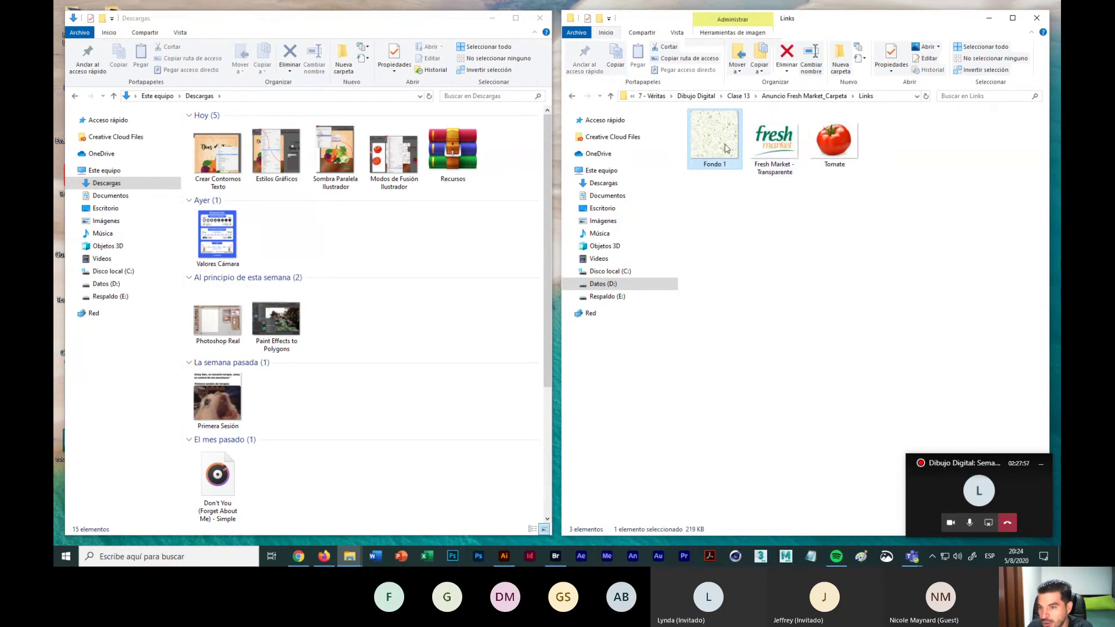
Step: Check the linked Fresh Market - Transparente and Tomate images, and return to the package's main folder
click(770, 148)
click(833, 145)
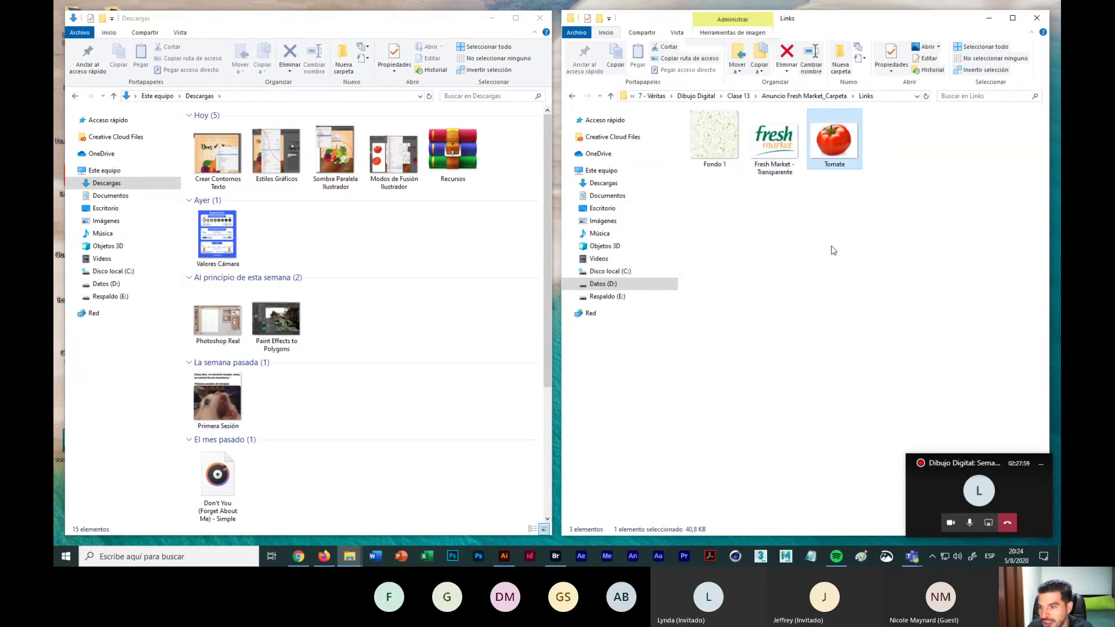
key(alt+Up)
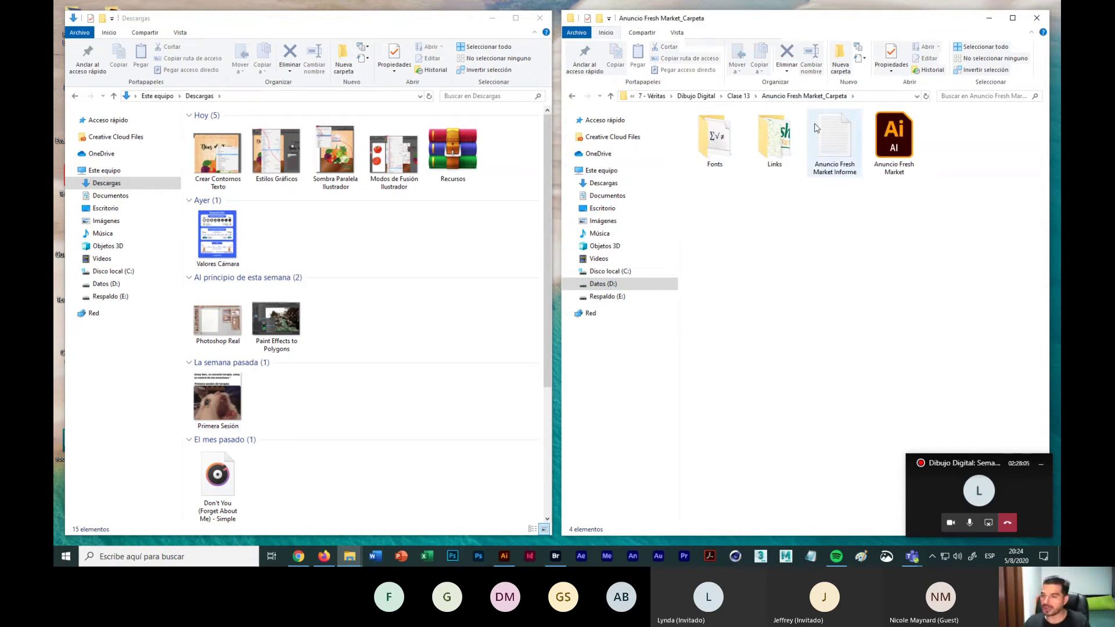
Step: Move the Anuncio Fresh Market-02 image from Clase 13 into the Anuncio Fresh Market_Carpeta folder and return to Clase 13
click(739, 96)
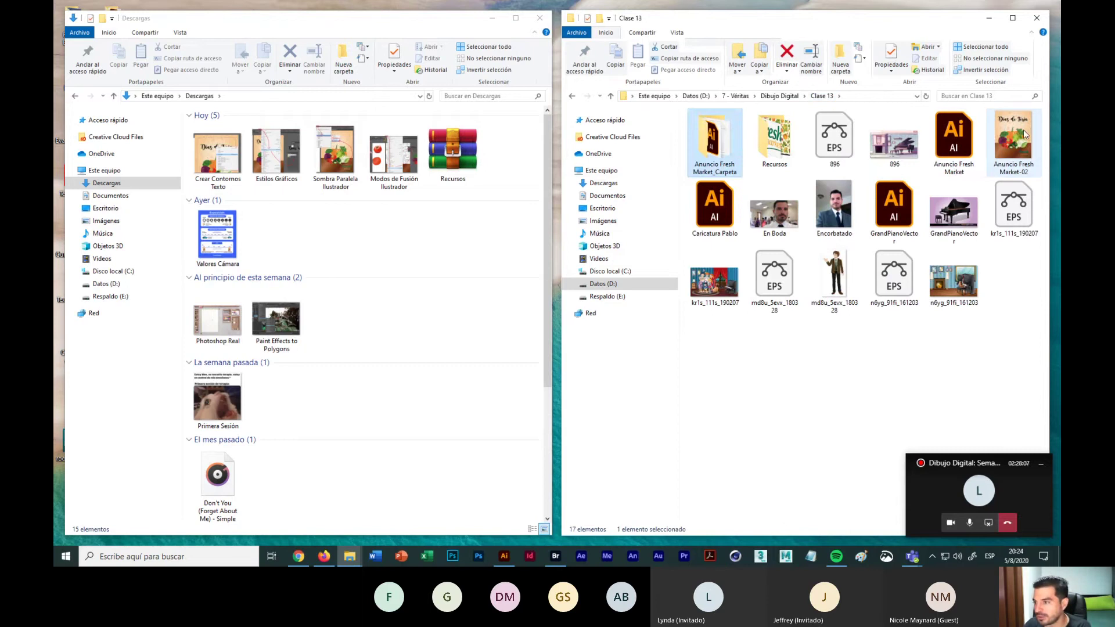
drag(1013, 140, 713, 158)
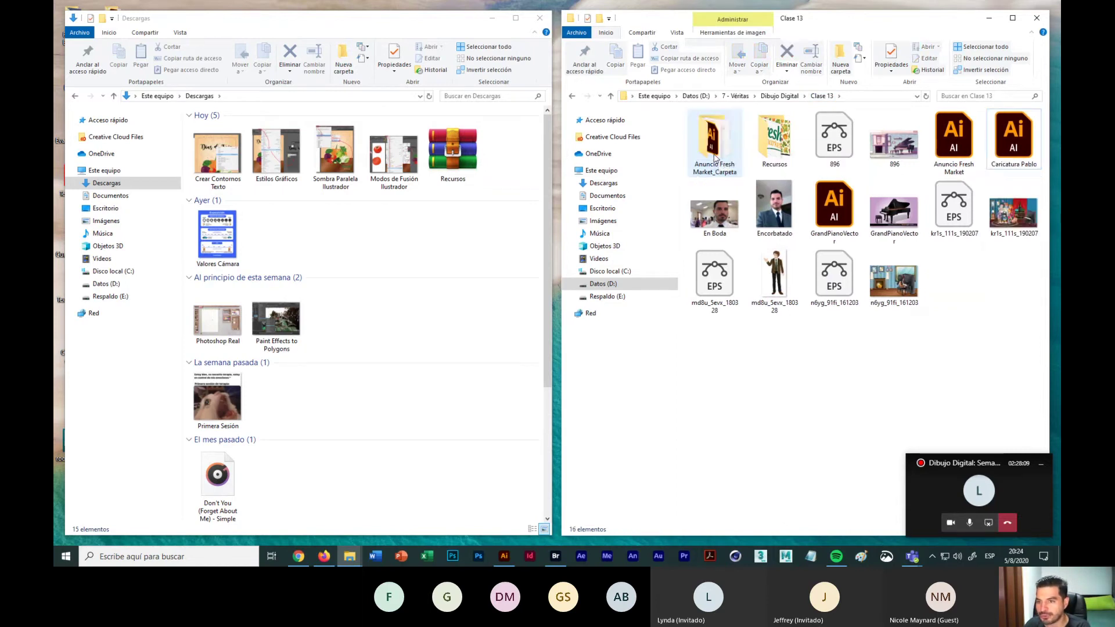
double_click(716, 152)
click(967, 145)
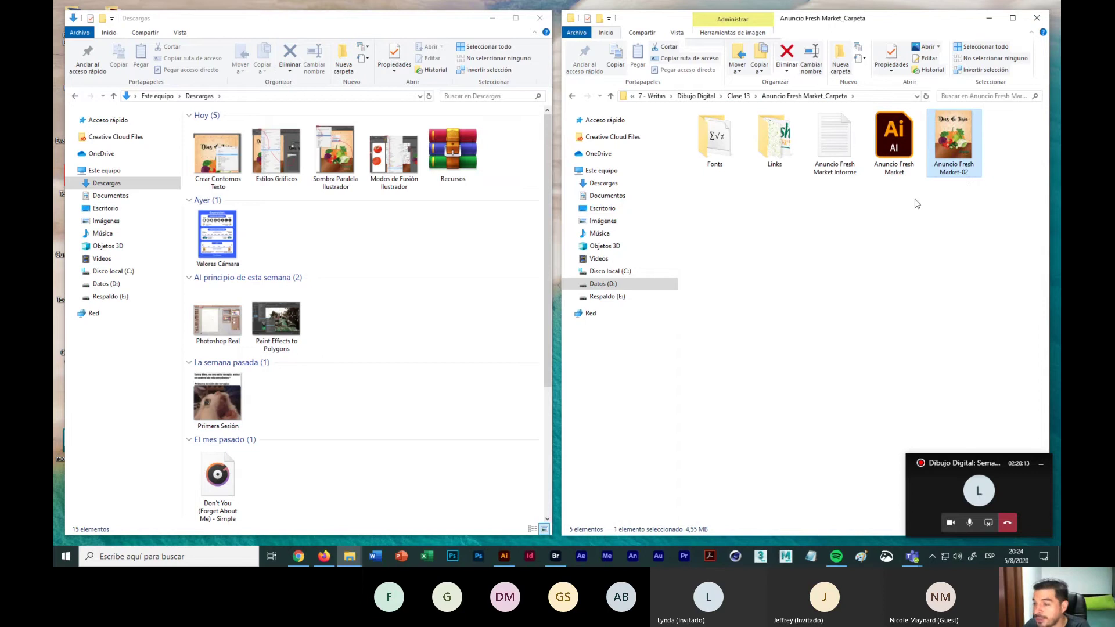
click(924, 231)
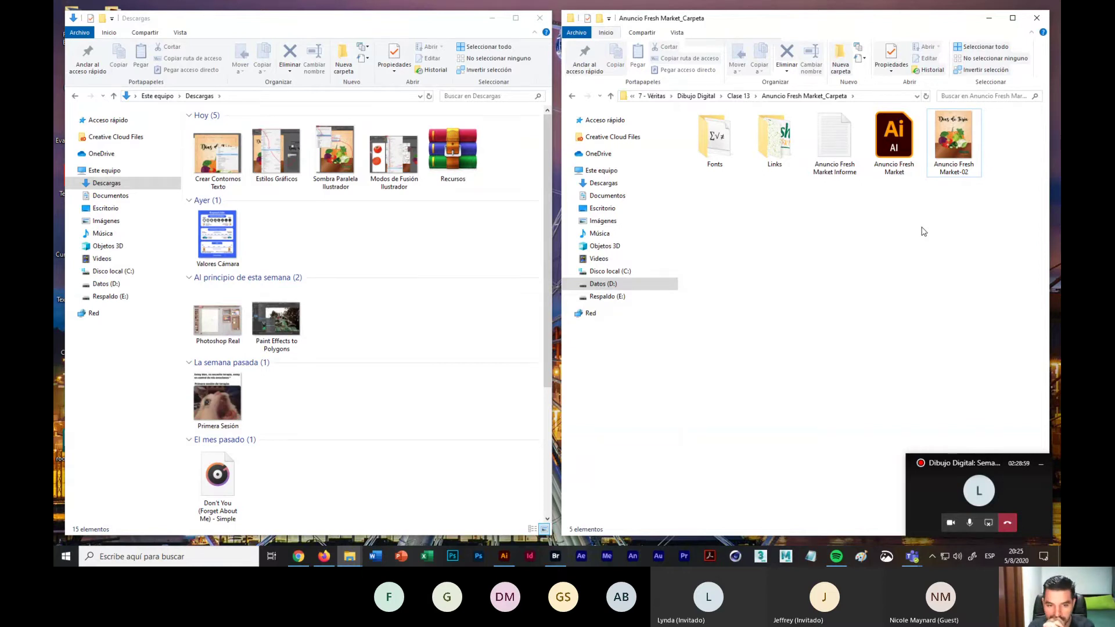
click(739, 96)
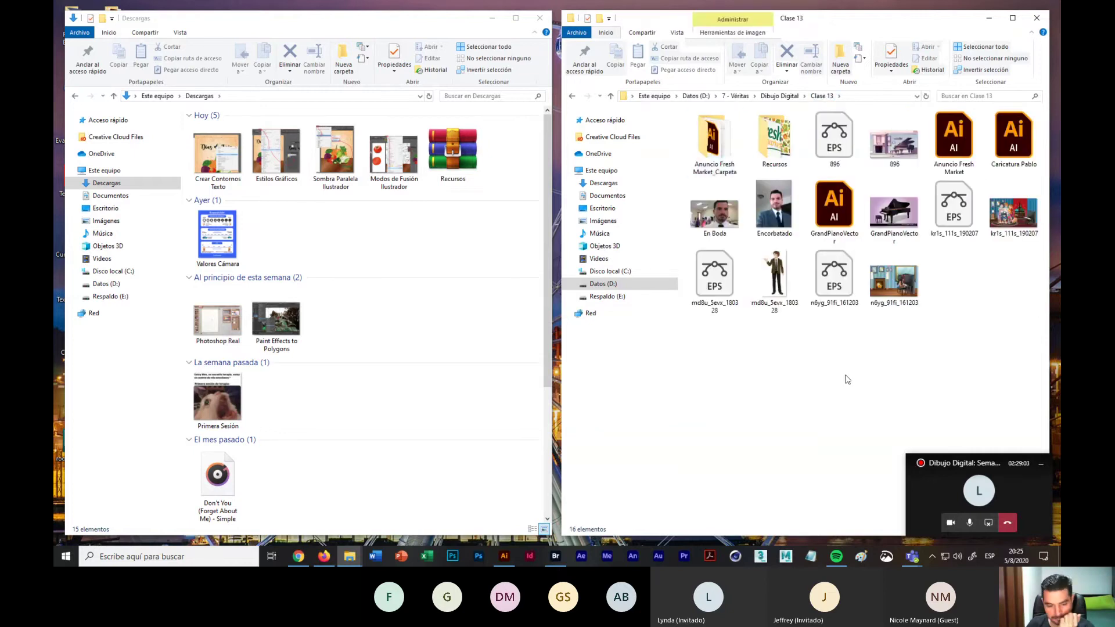
Step: Switch to the WhatsApp group chat in Chrome and on to the Teams meeting to check the class
click(298, 556)
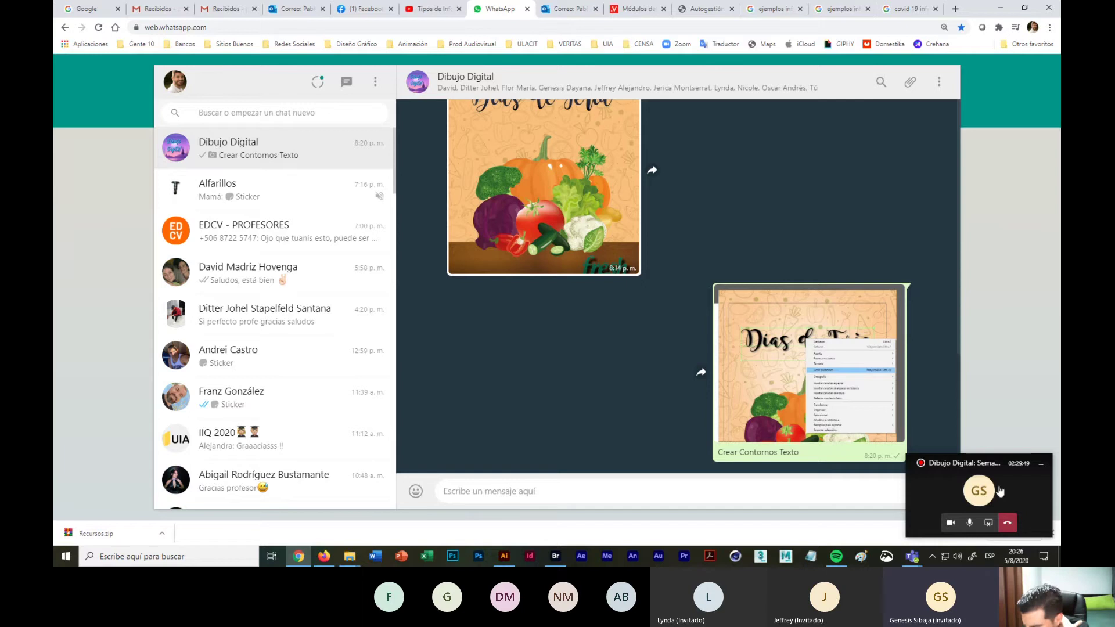
click(877, 460)
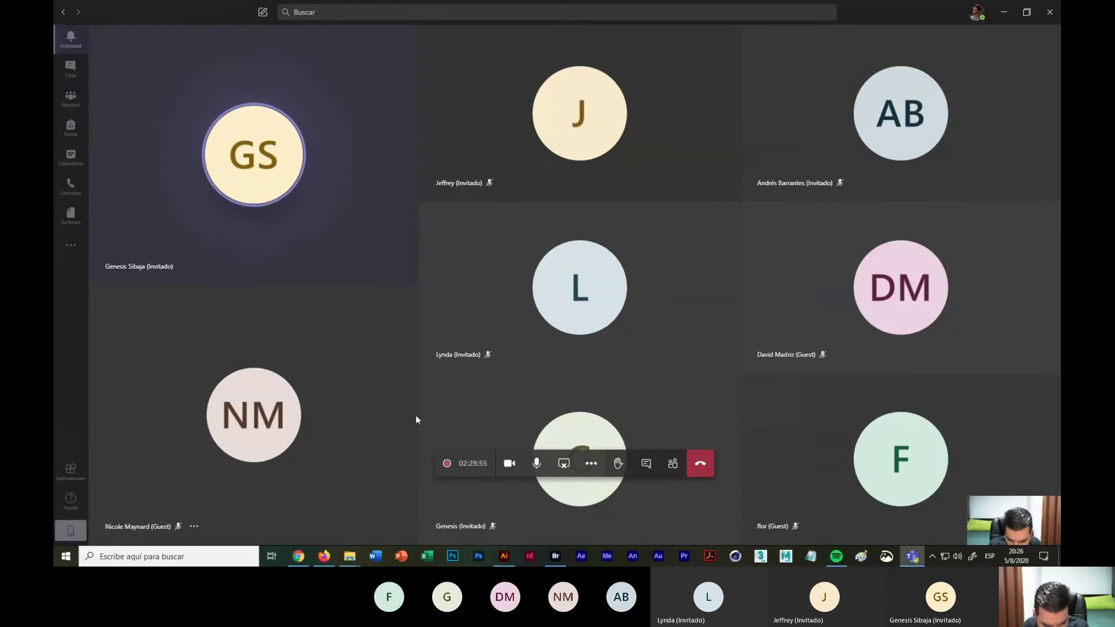
mouse_move(352, 556)
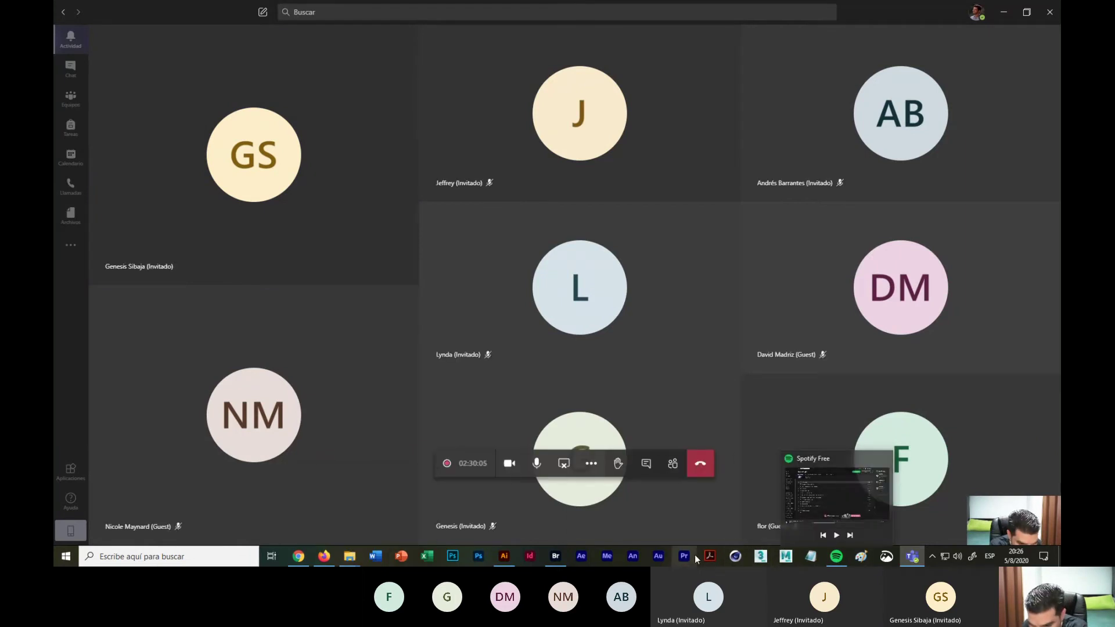
Step: Switch to Illustrator and make Mesa de trabajo 1 the active artboard of the Anuncio Fresh Market document
click(505, 556)
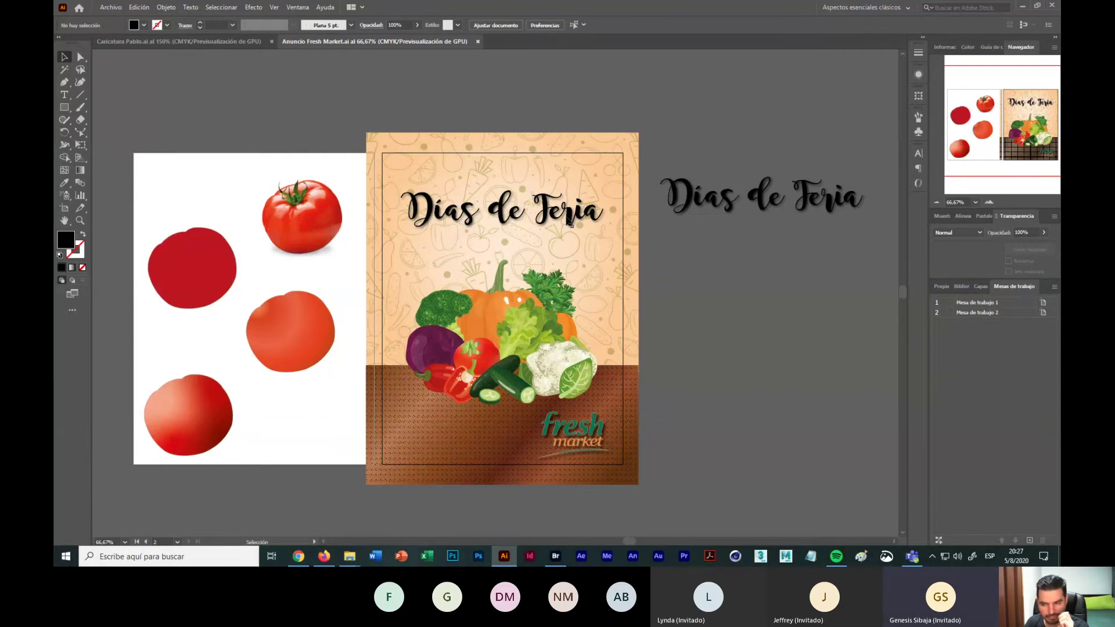
click(1022, 306)
click(1009, 317)
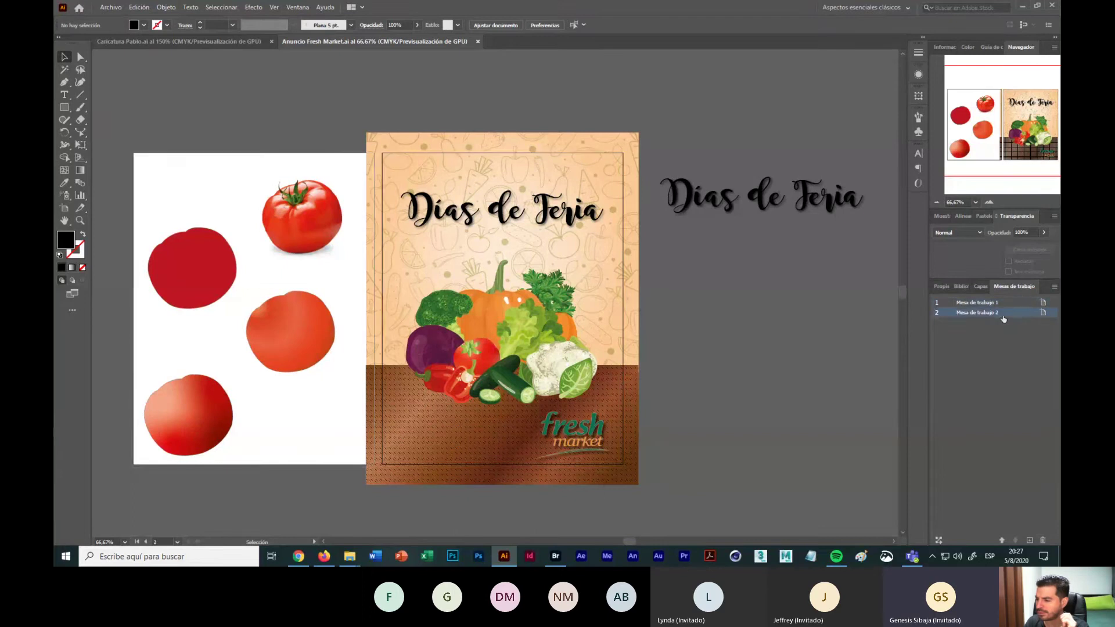
click(983, 307)
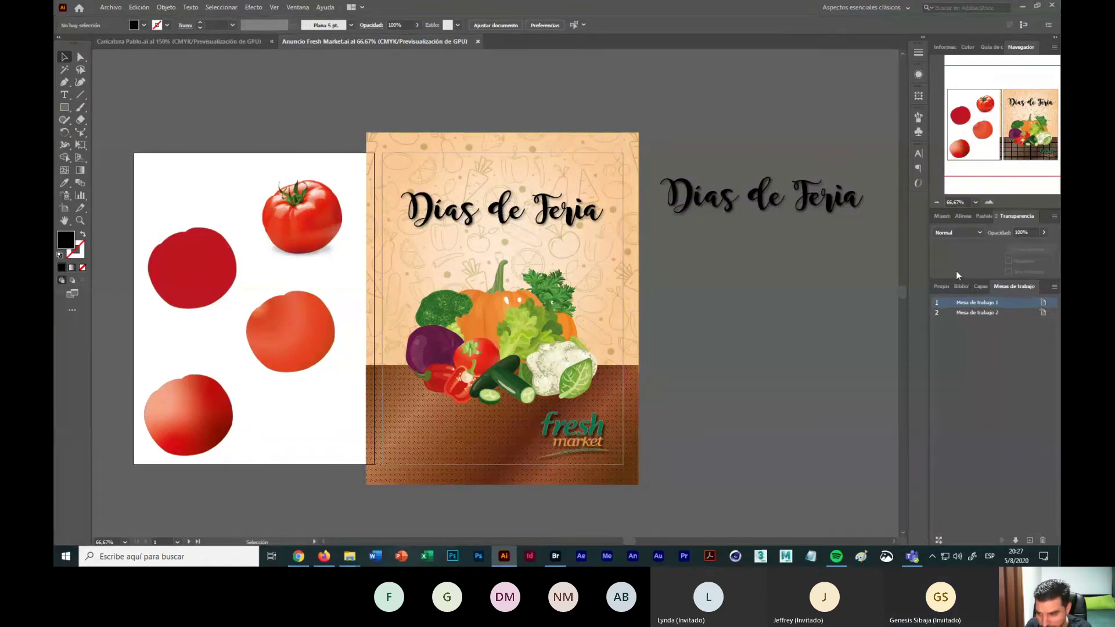
Step: Undock the Mesas de trabajo panel as a taller floating panel over the canvas, and hide it
drag(1008, 287, 696, 109)
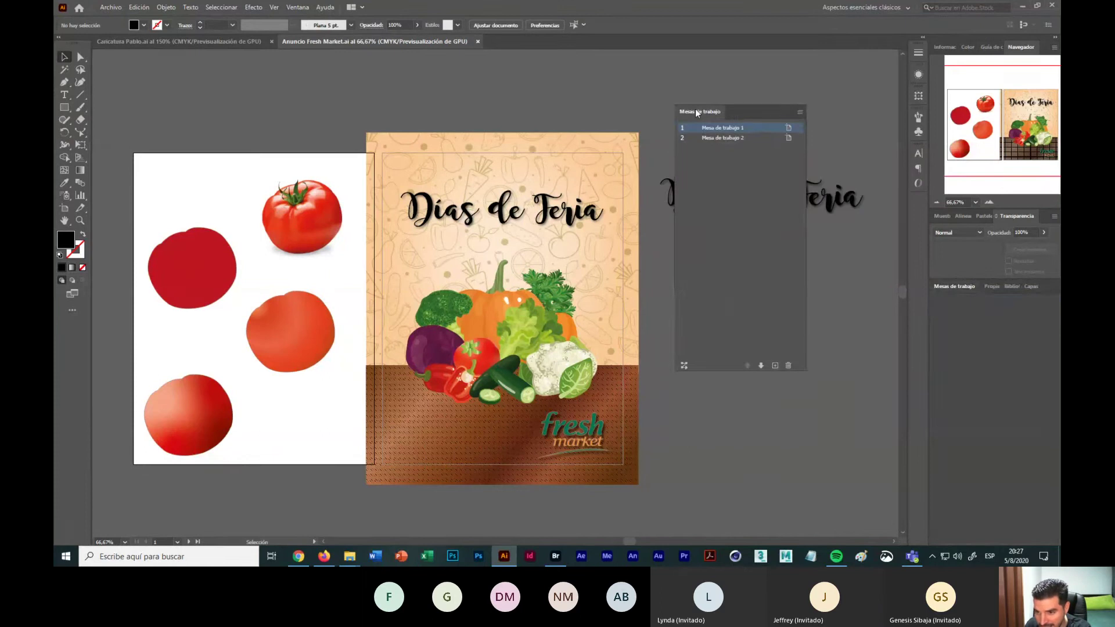
drag(739, 347, 731, 418)
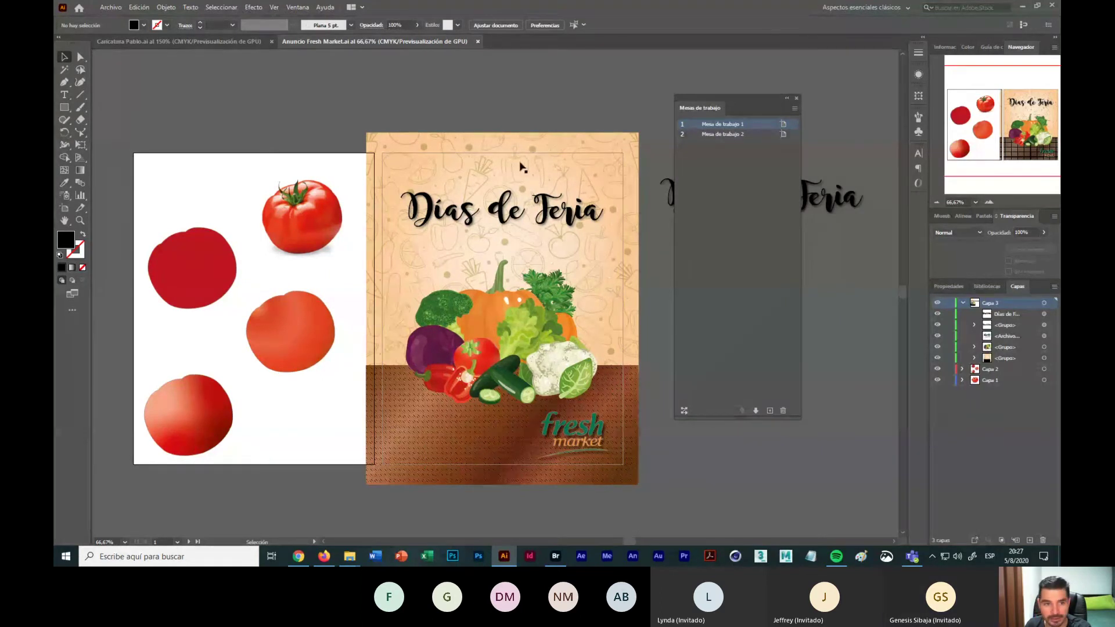
click(298, 8)
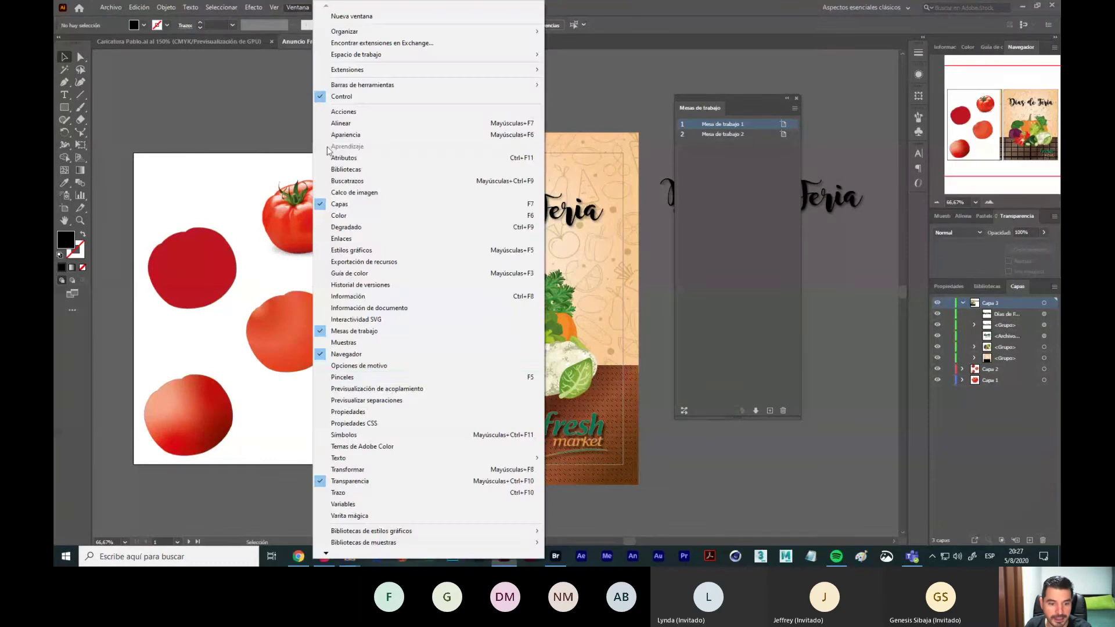
click(380, 332)
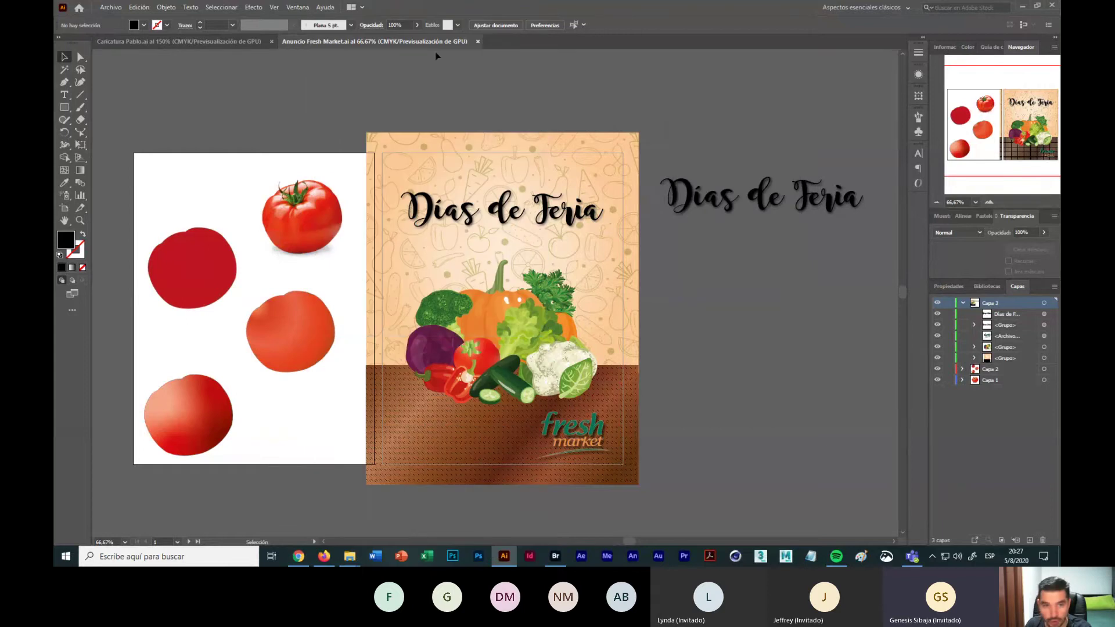
Step: Show the Mesas de trabajo panel again and dock it with the Capas panel group
click(297, 7)
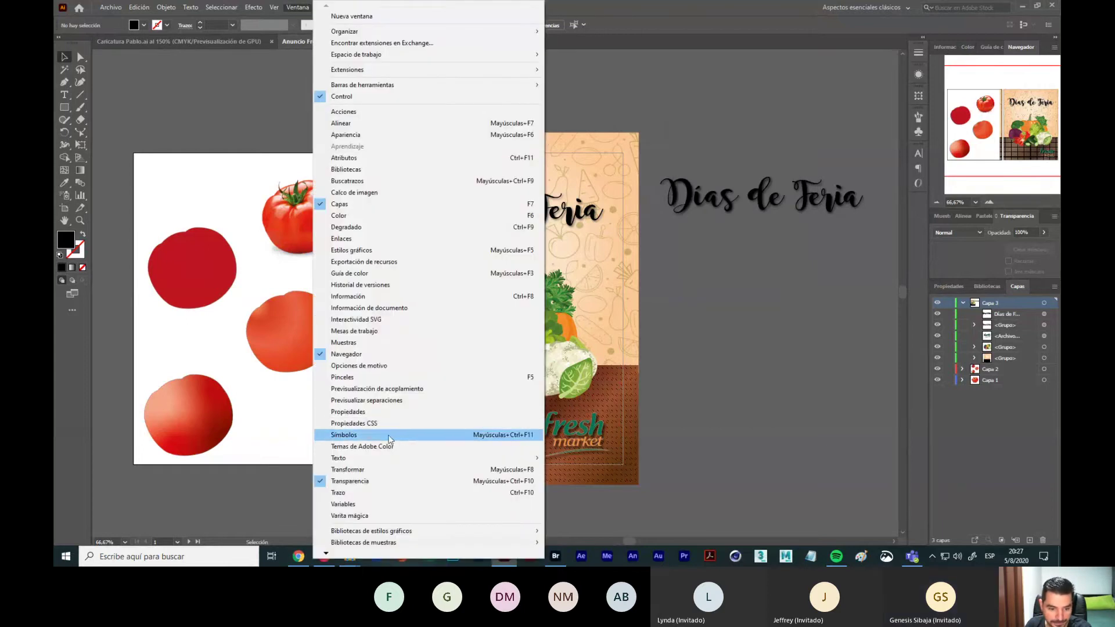
click(373, 332)
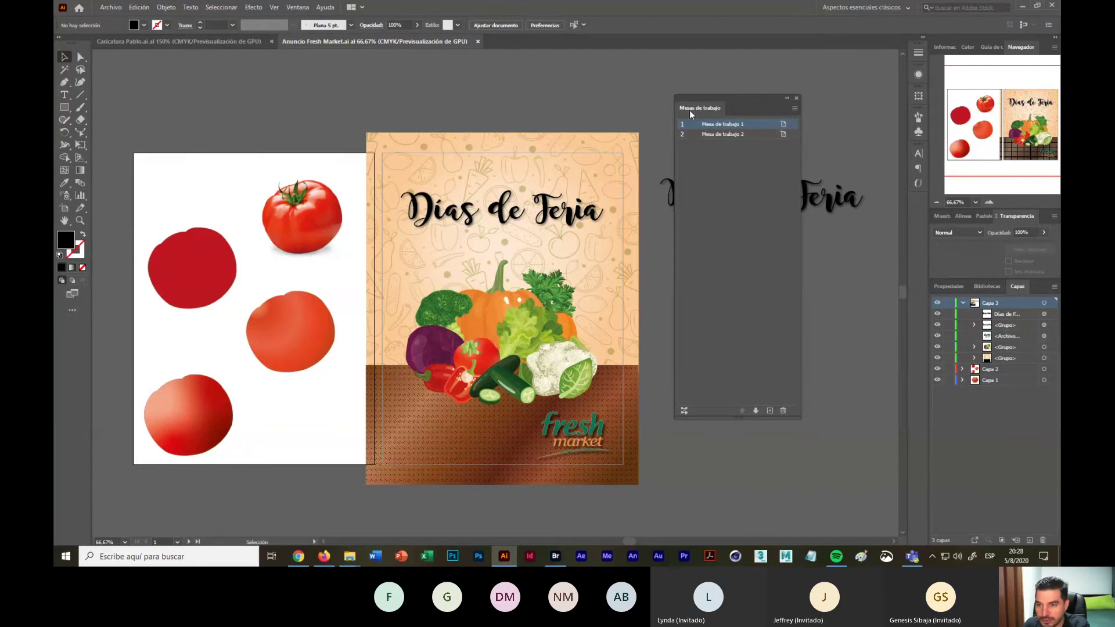
drag(691, 114, 968, 293)
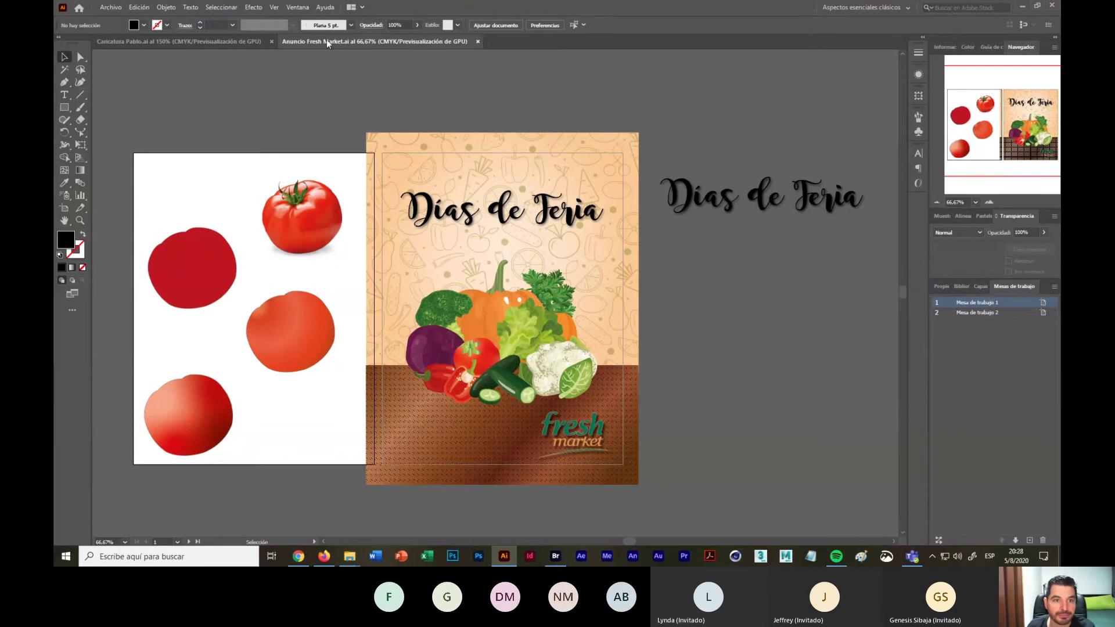
Step: Close the Anuncio Fresh Market document
click(110, 8)
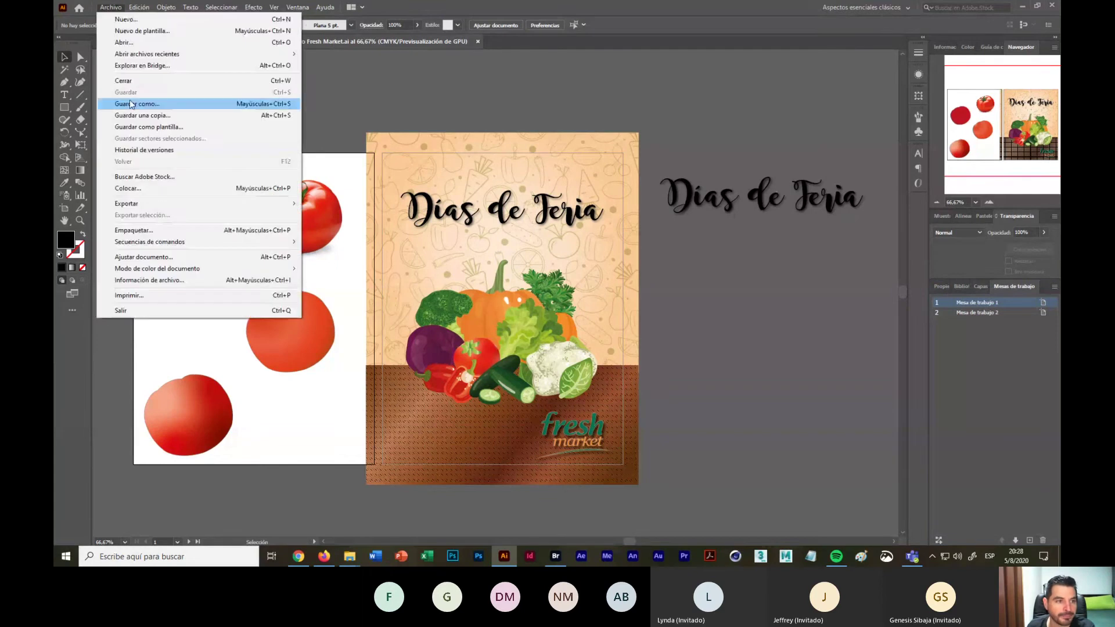
click(401, 79)
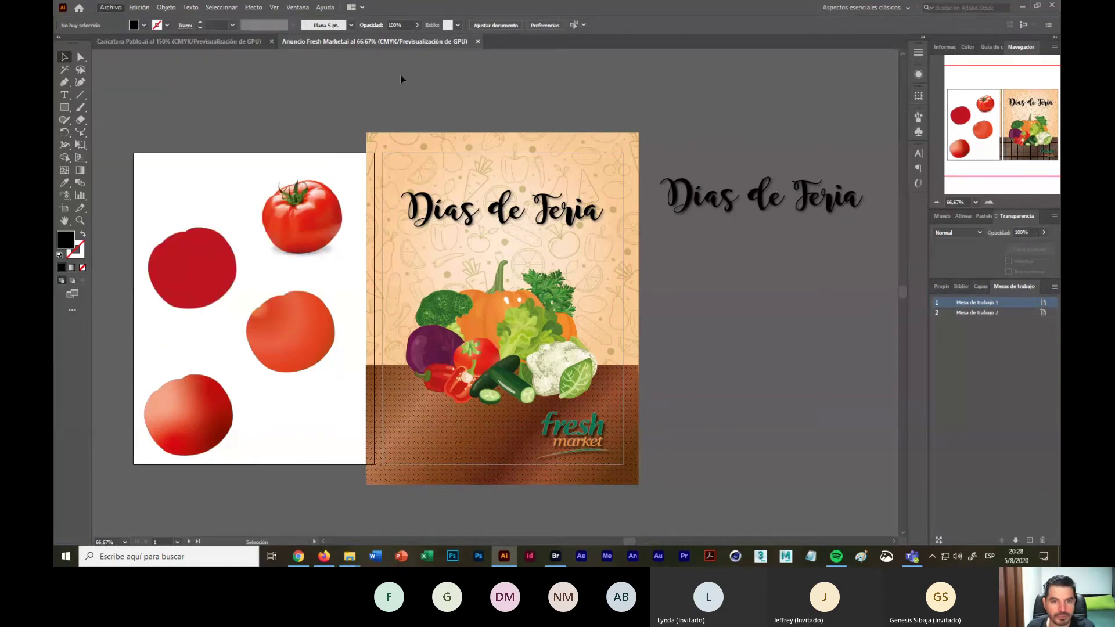
click(478, 41)
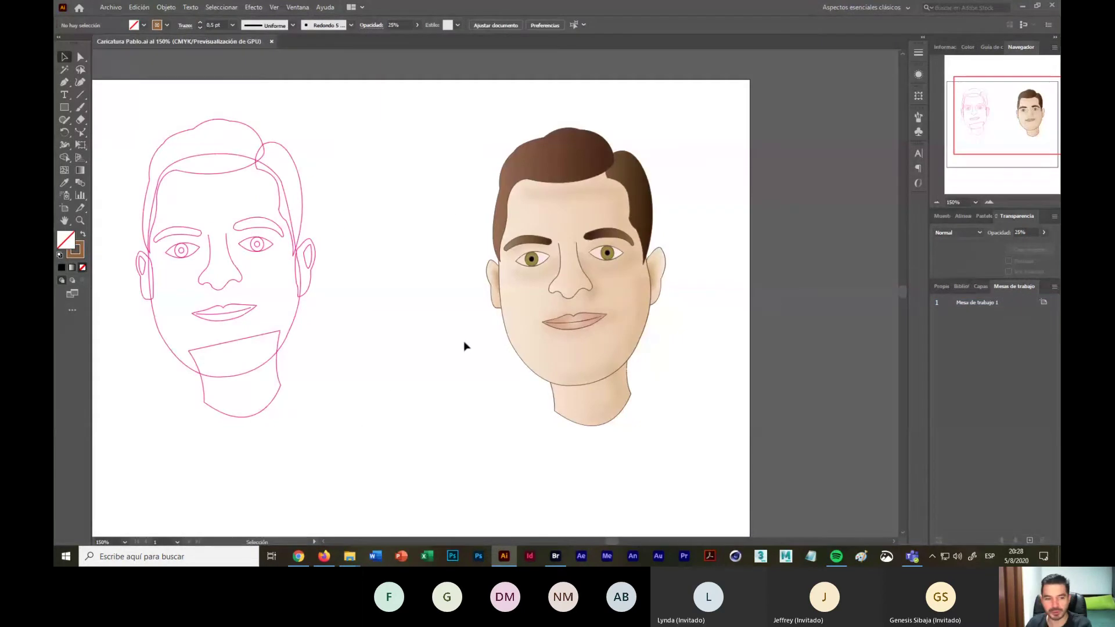
Step: Look over the outline drawing and the coloured portrait in the open caricature document
drag(406, 376, 523, 351)
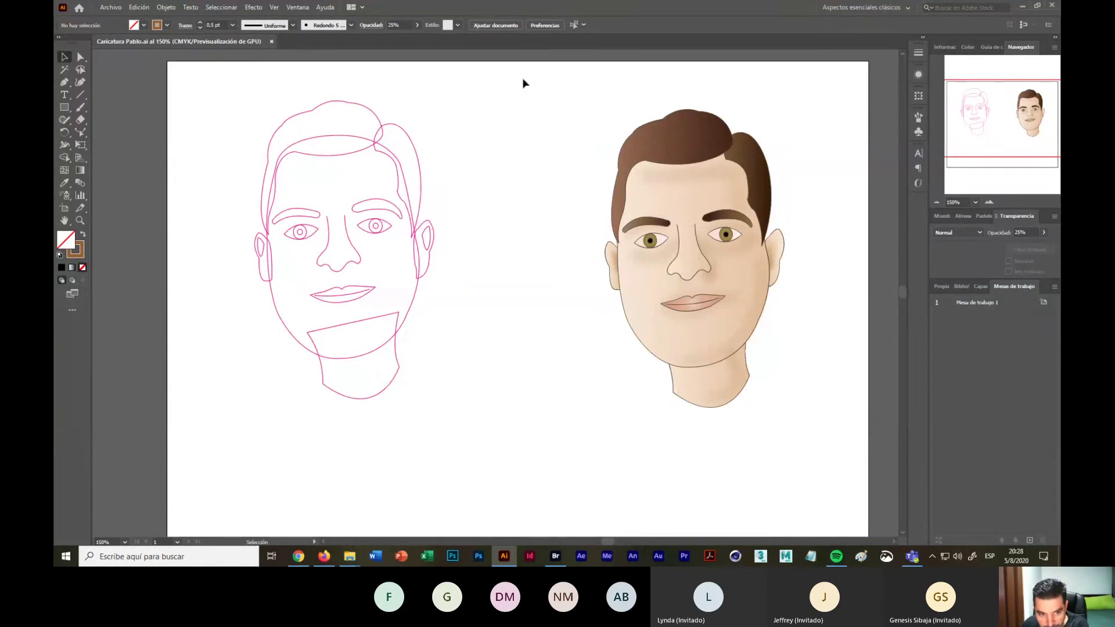
drag(499, 93, 753, 480)
click(701, 460)
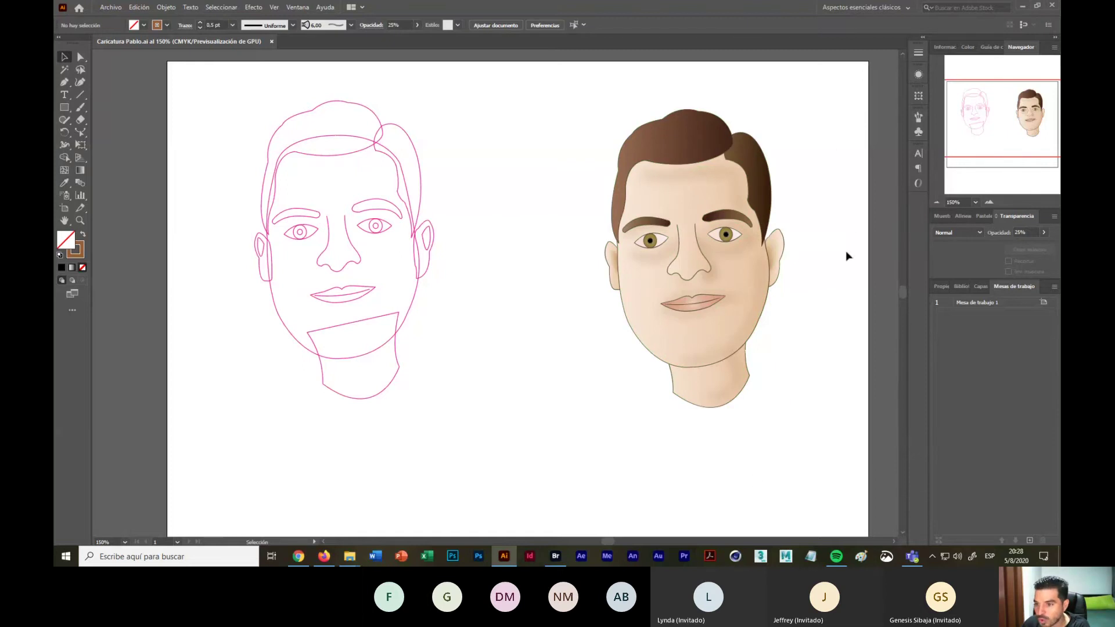
Step: Minimize Illustrator, the Teams meeting and Chrome to return to the Clase 13 folder in File Explorer
click(1021, 7)
click(1005, 11)
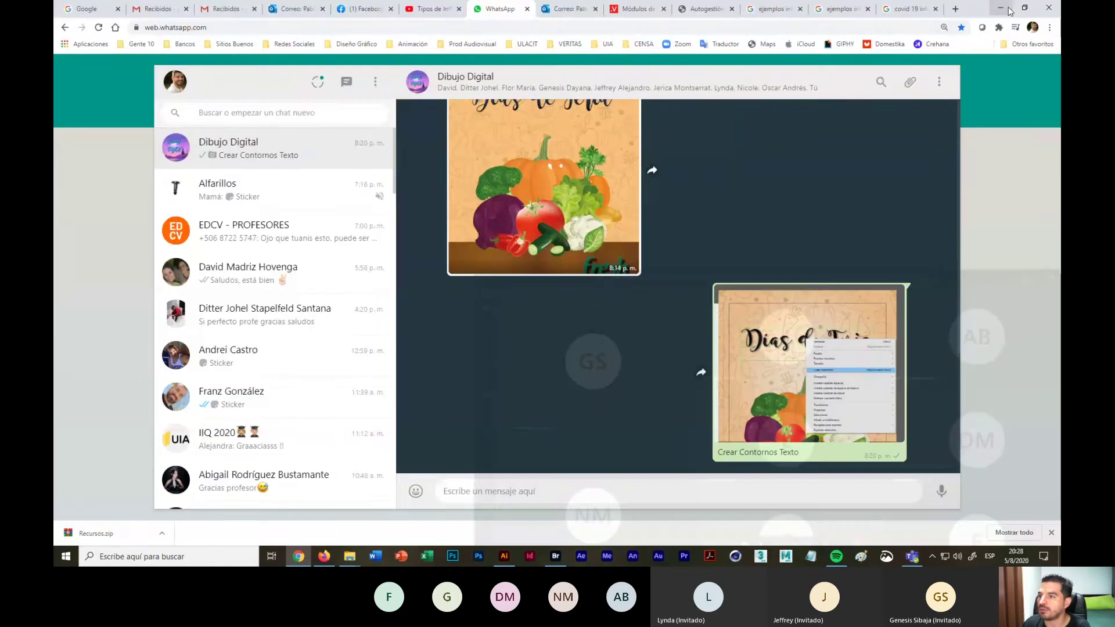
click(996, 7)
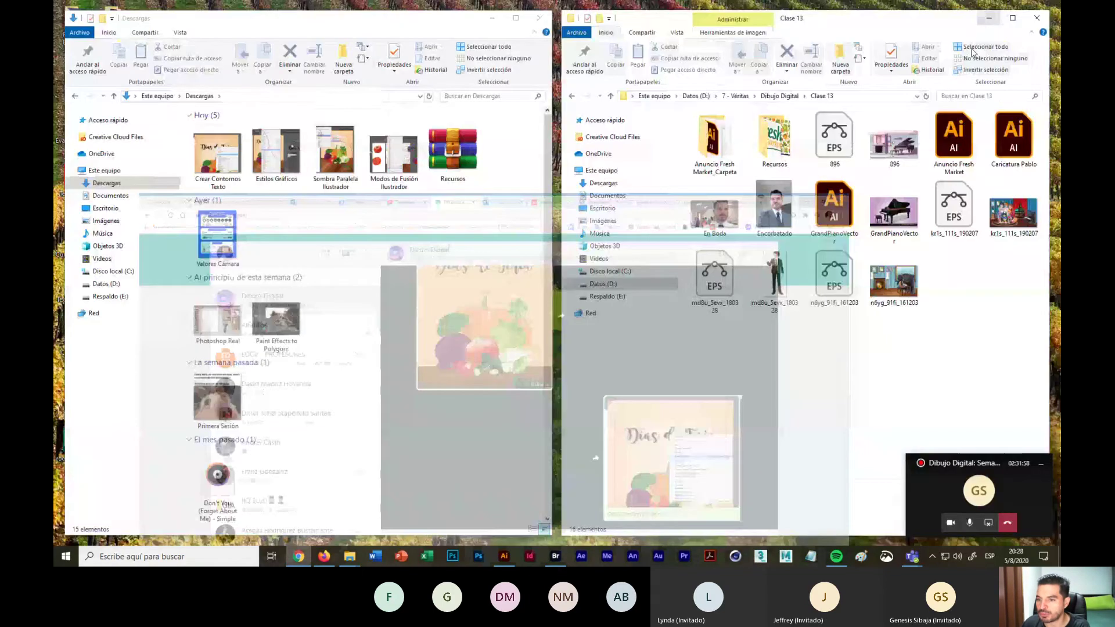
Step: View the md8u_5evx_180328 character illustration from Clase 13 at full size in Photos and close it
click(714, 212)
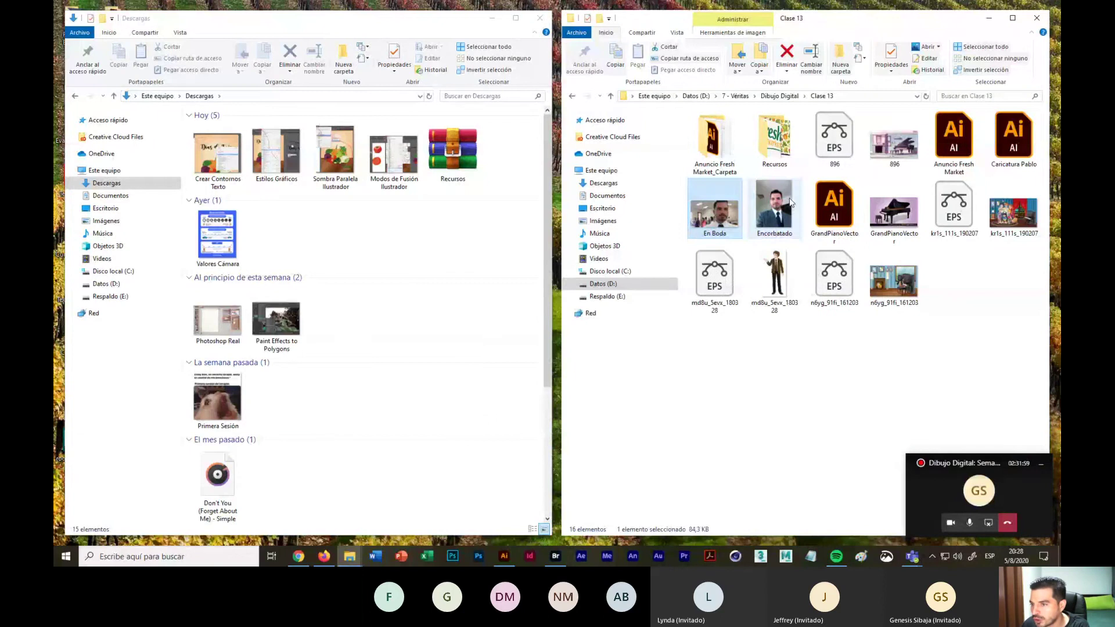
click(783, 277)
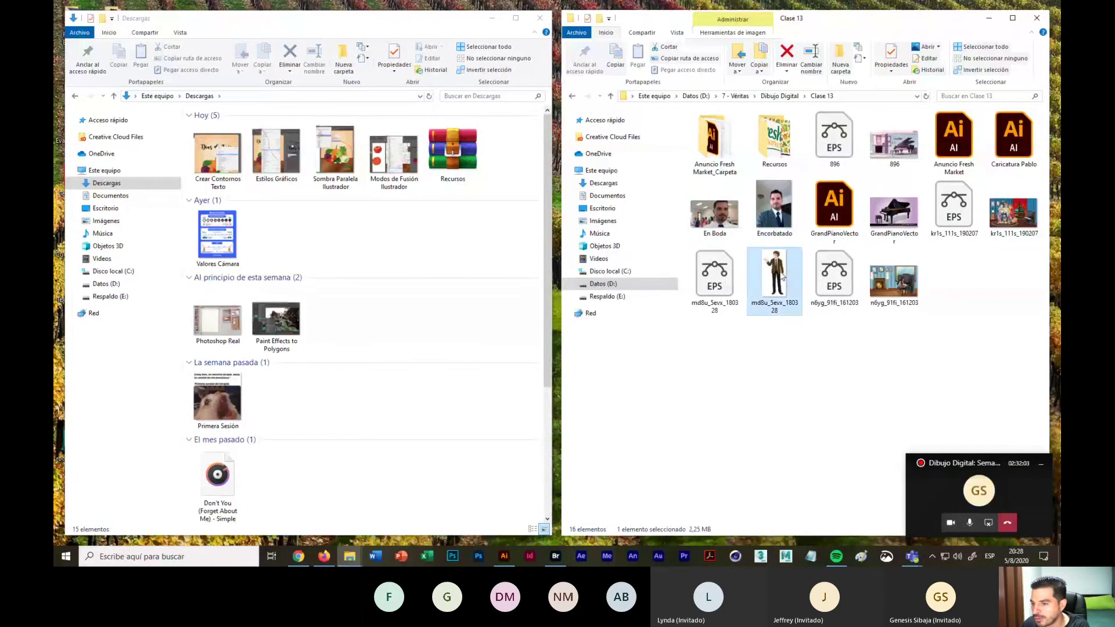
double_click(783, 278)
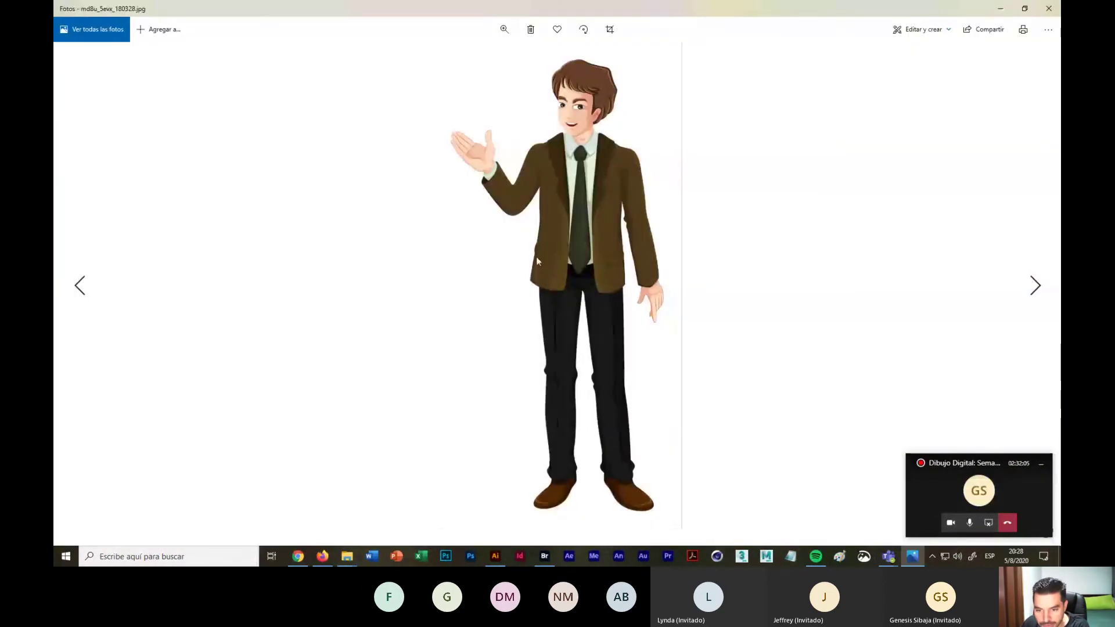
click(1049, 8)
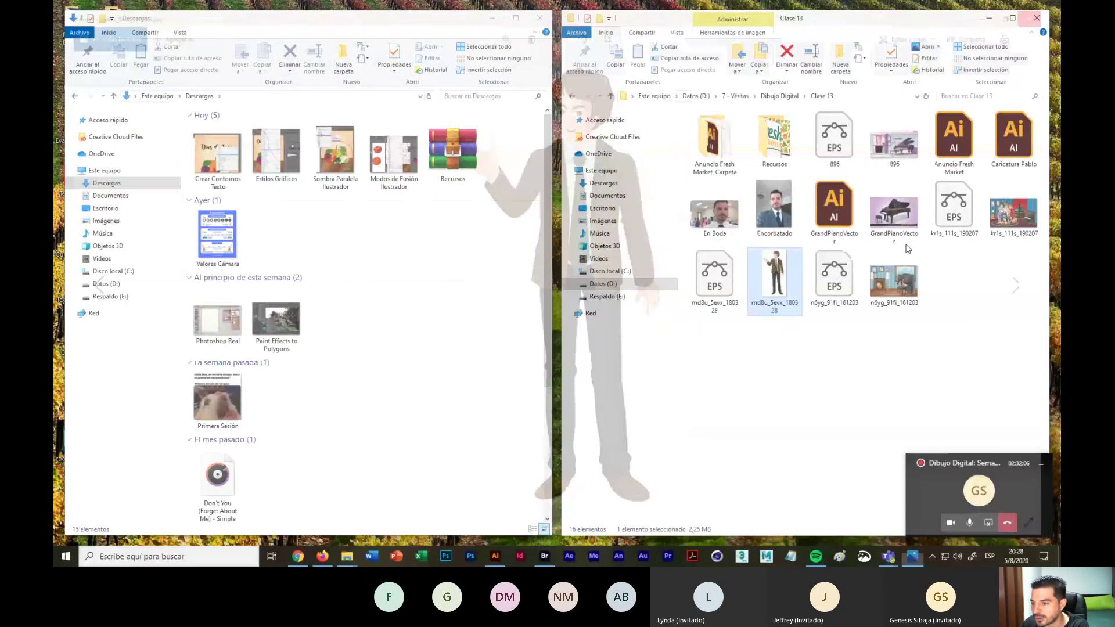
click(769, 423)
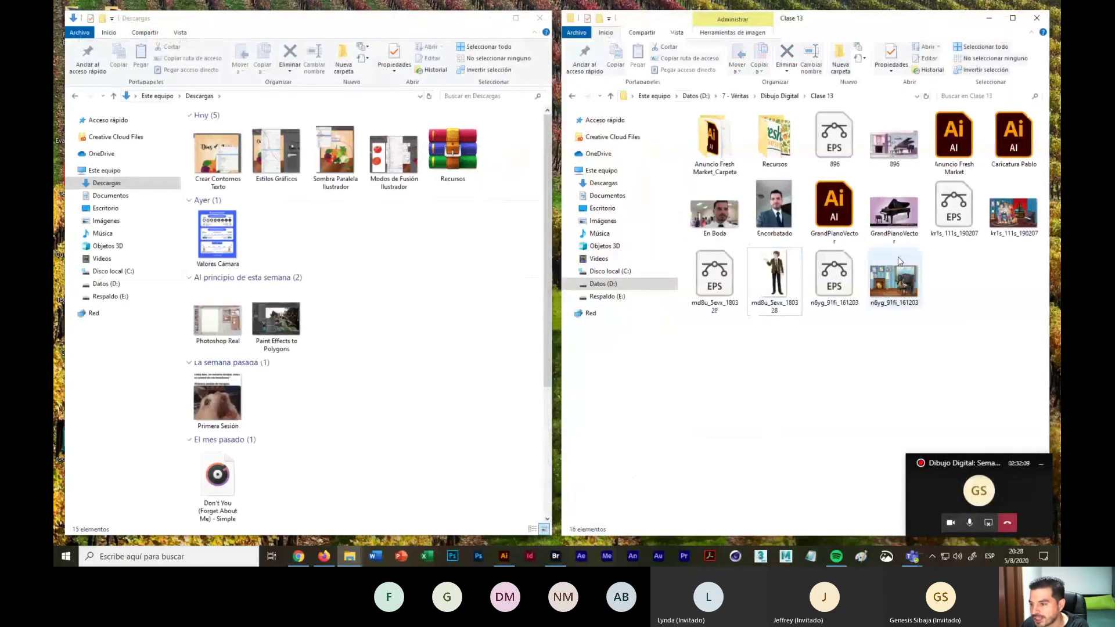
click(1028, 215)
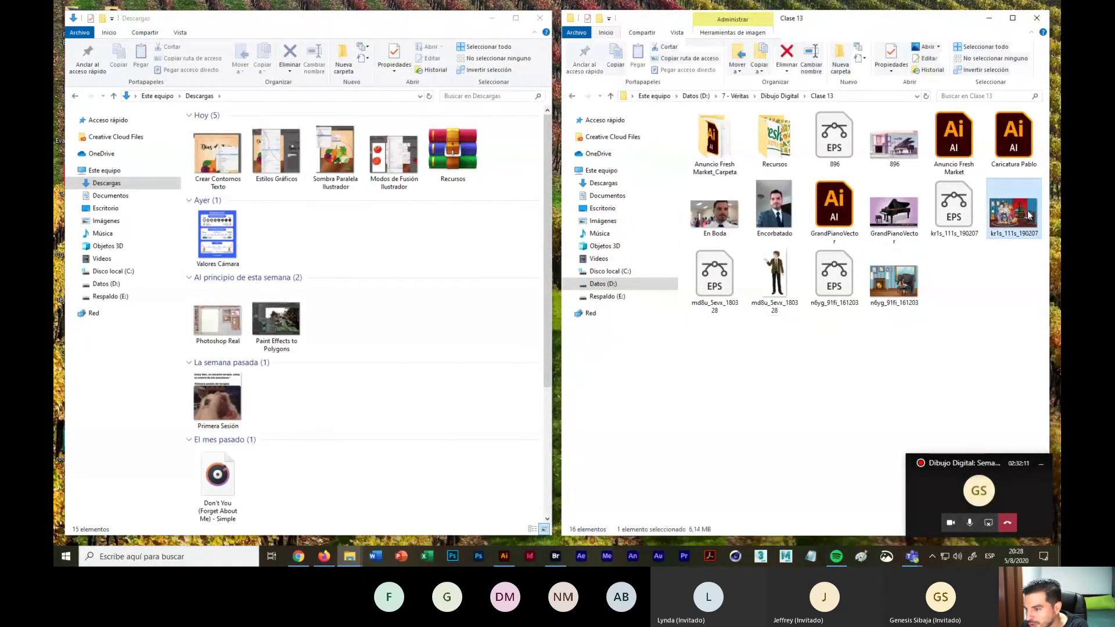
click(894, 282)
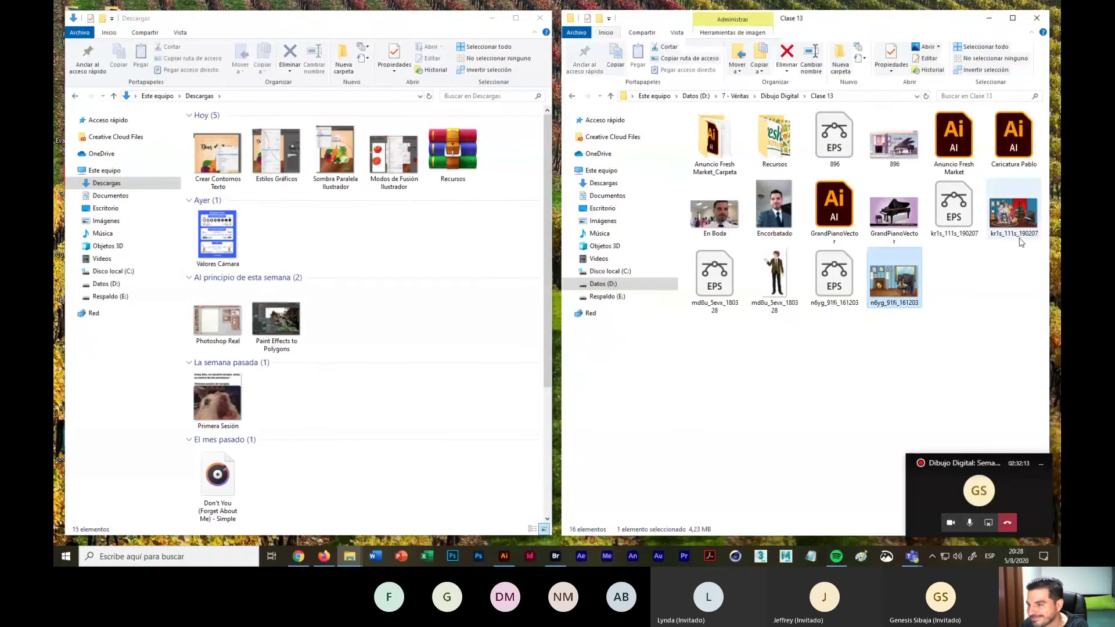
click(996, 317)
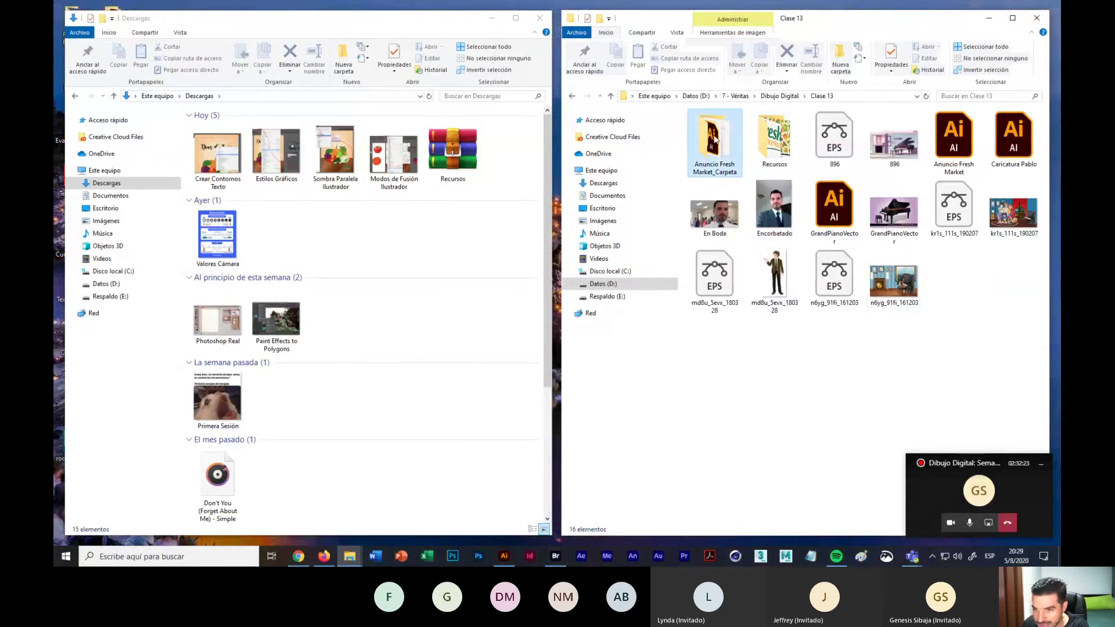
Step: Highlight all files in Clase 13 and clear the selection, then check the Teams meeting window and return to the folder
key(ctrl+a)
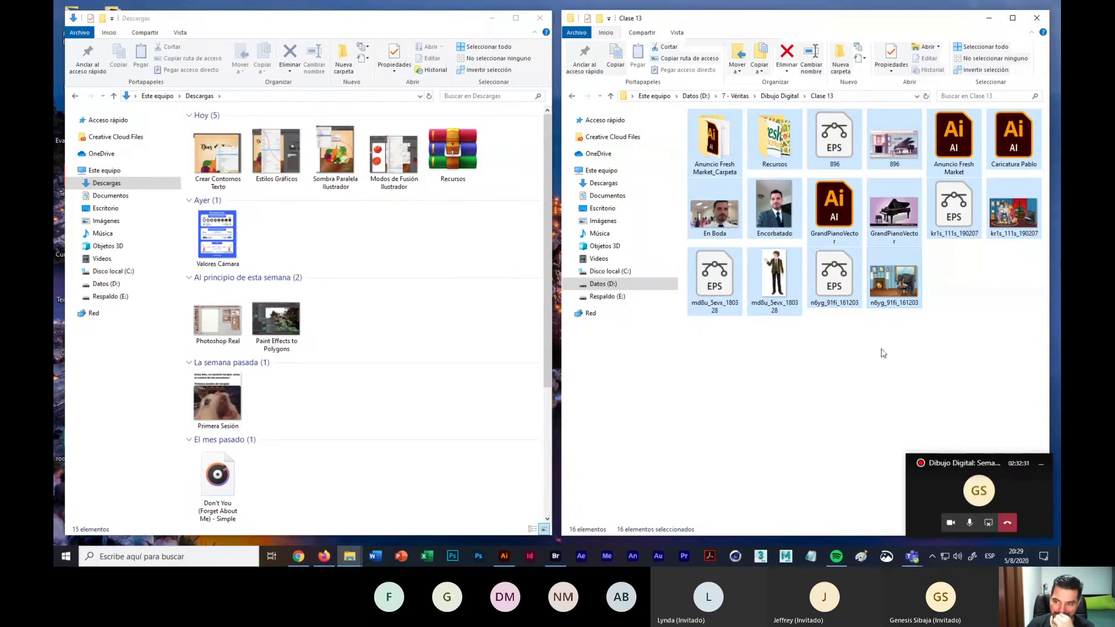
click(825, 367)
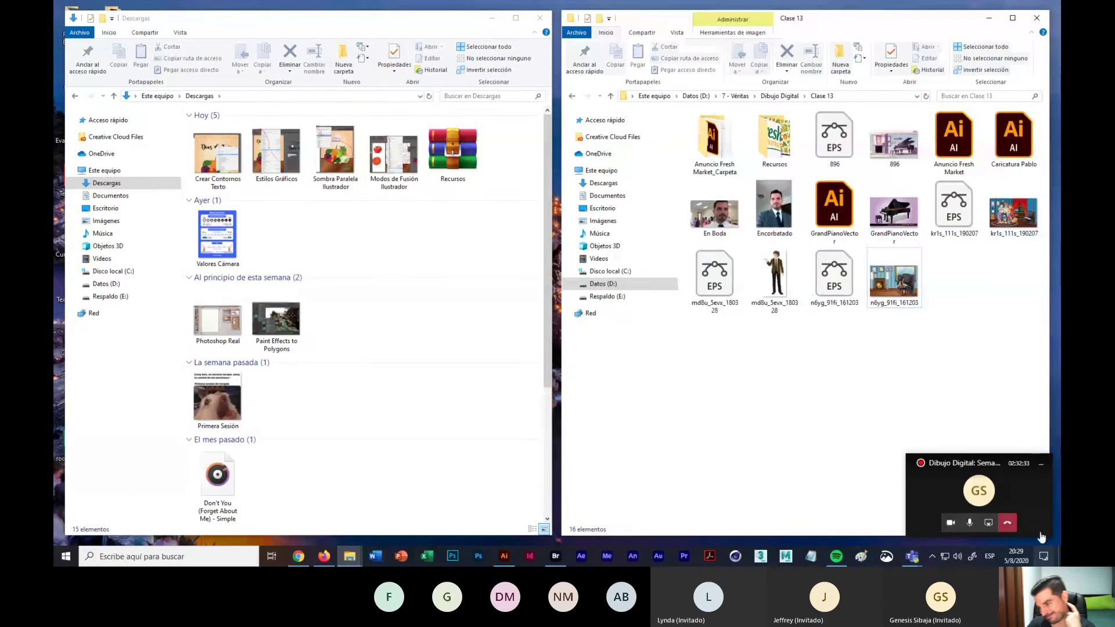
click(989, 464)
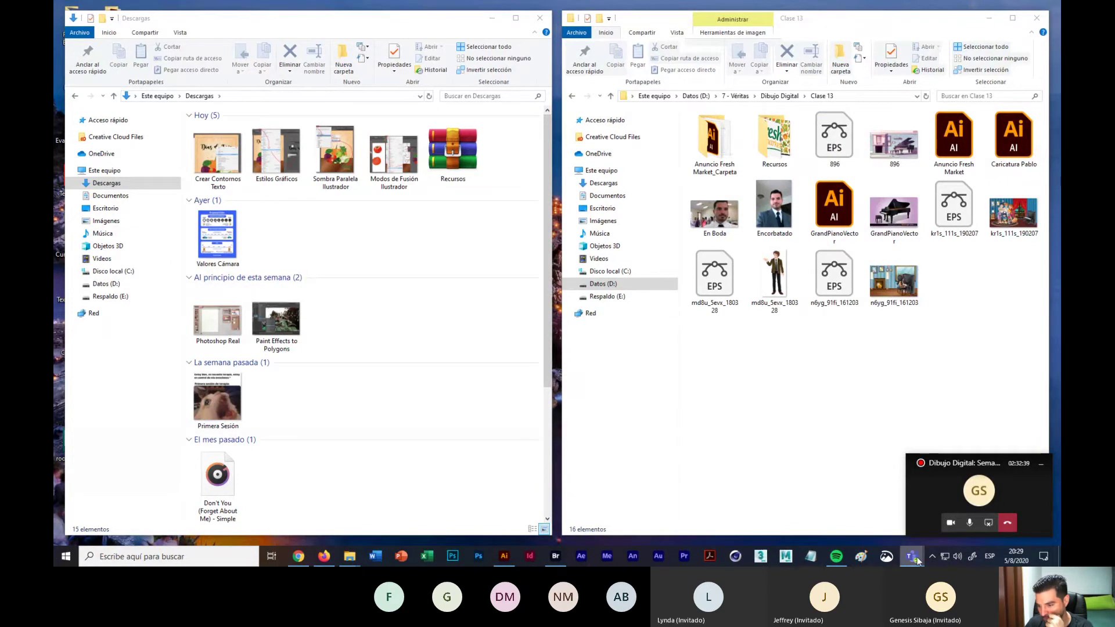
mouse_move(912, 557)
click(875, 466)
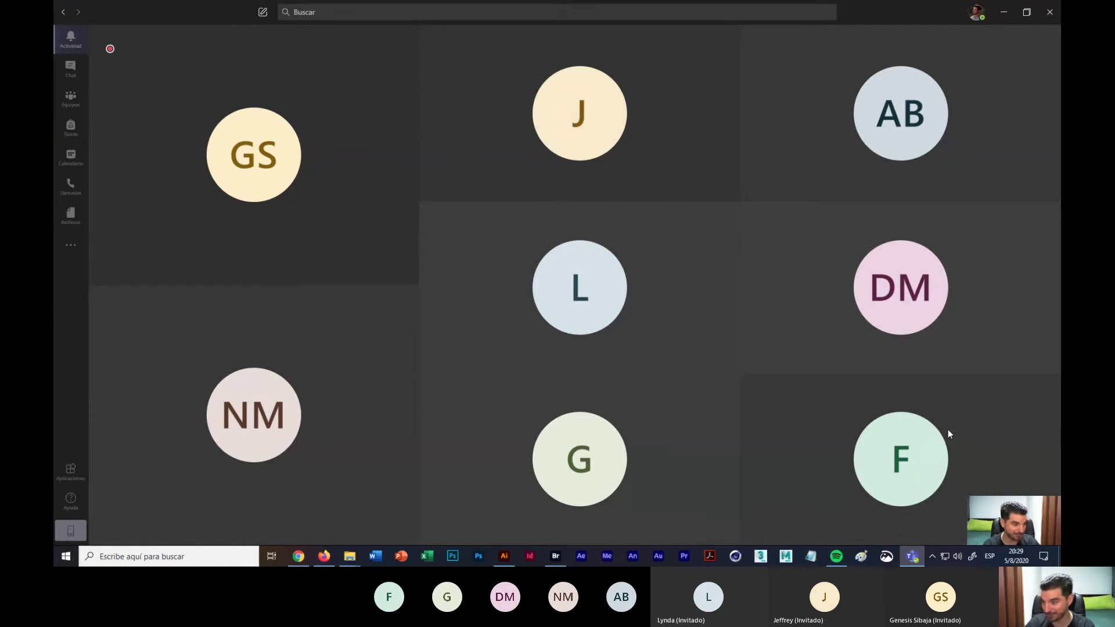
click(1005, 13)
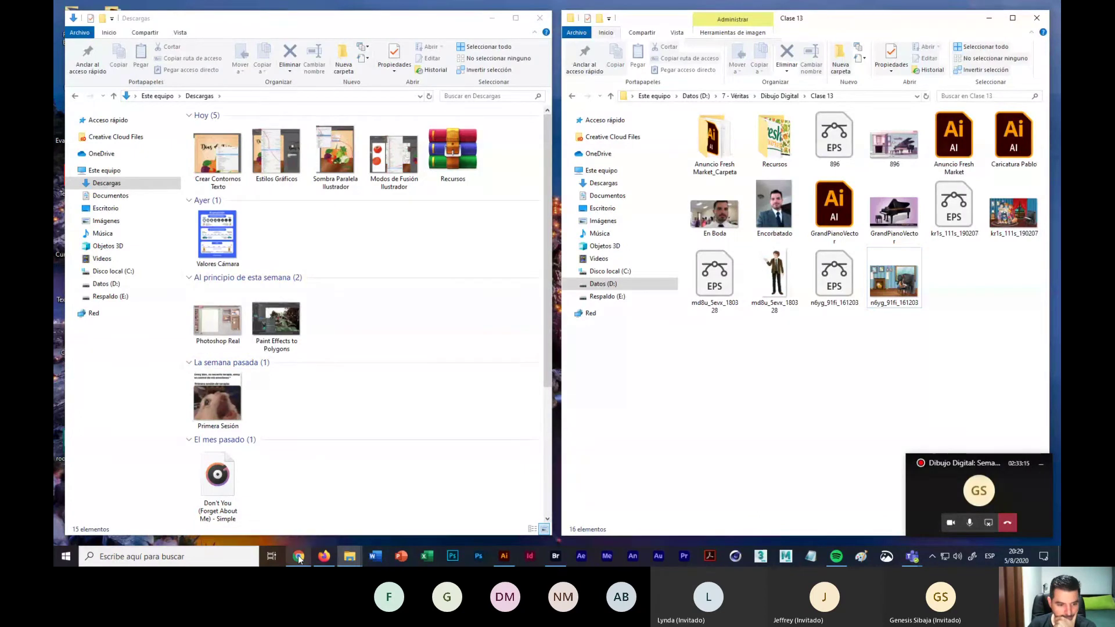
Step: Go up to the Dibujo Digital folder and open the 5-infografia PDF in full-screen view
click(775, 96)
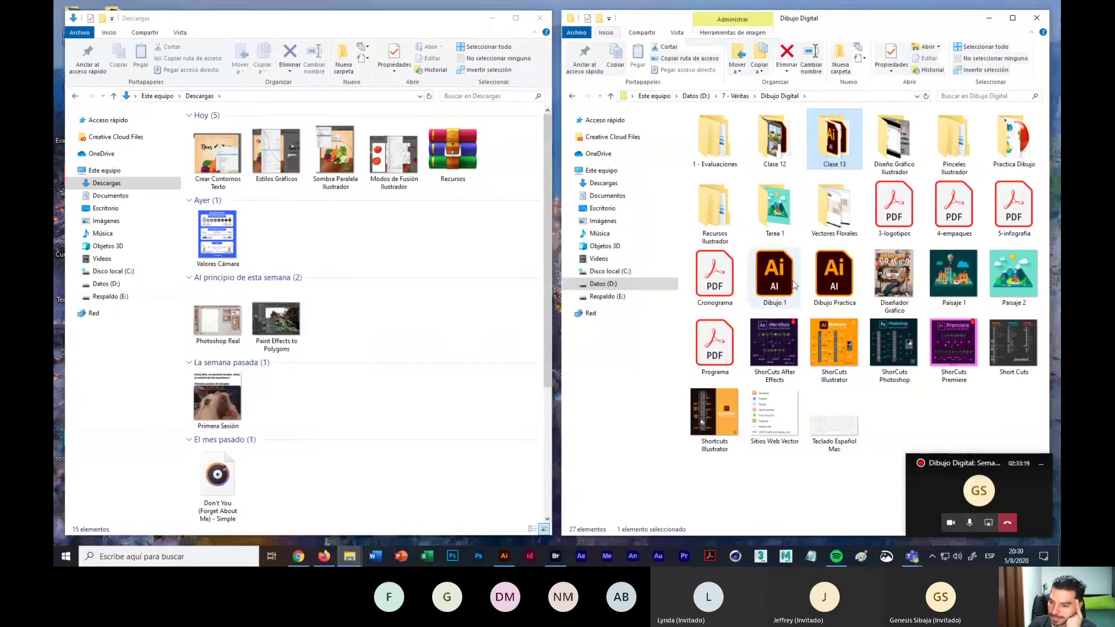
double_click(1014, 206)
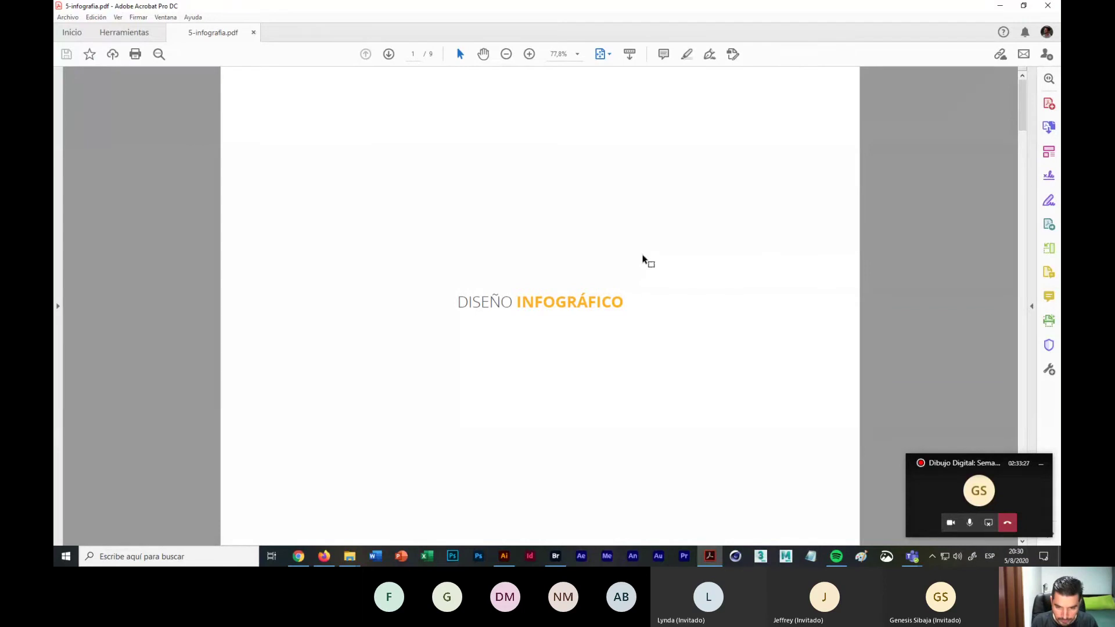
key(ctrl+l)
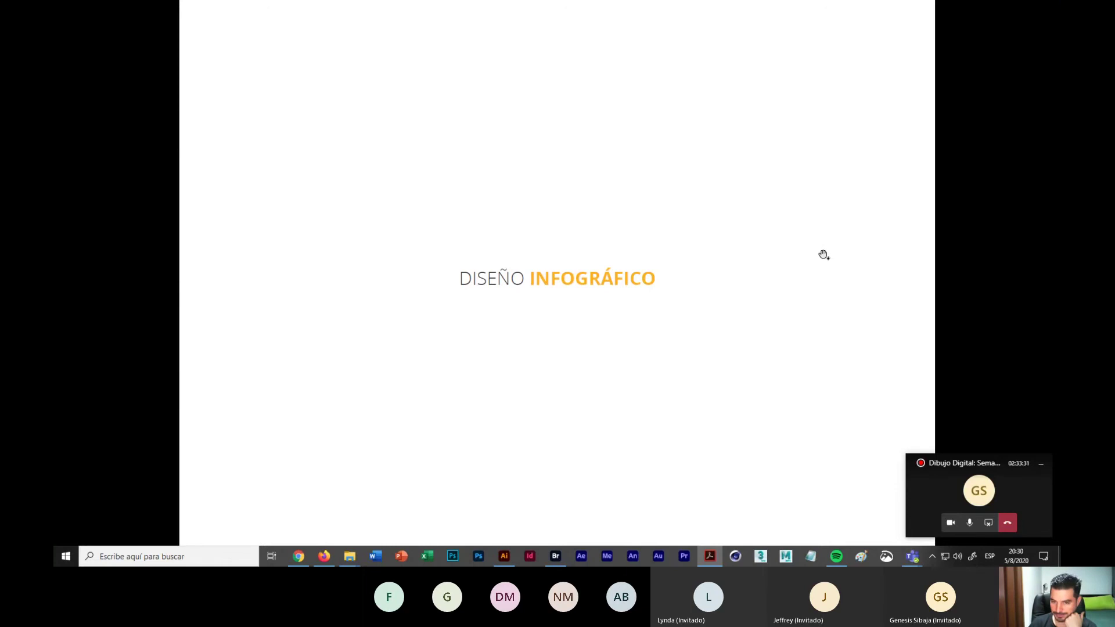
Step: Page through the Diseño Infográfico presentation, covering the quote, the criteria and the example infographics, to its last page
click(824, 254)
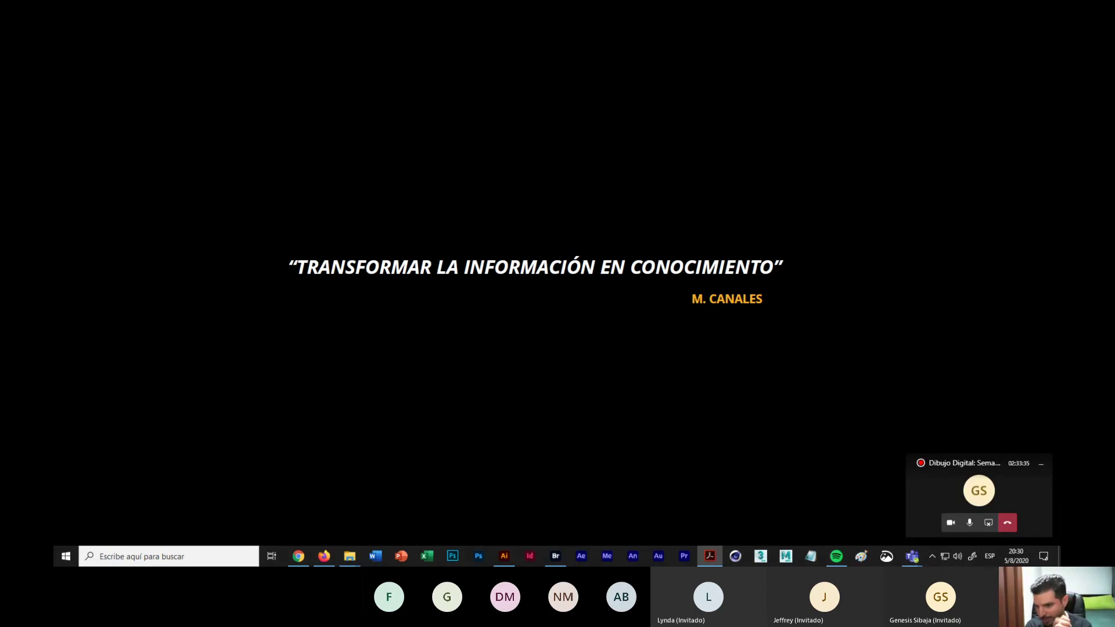
key(Right)
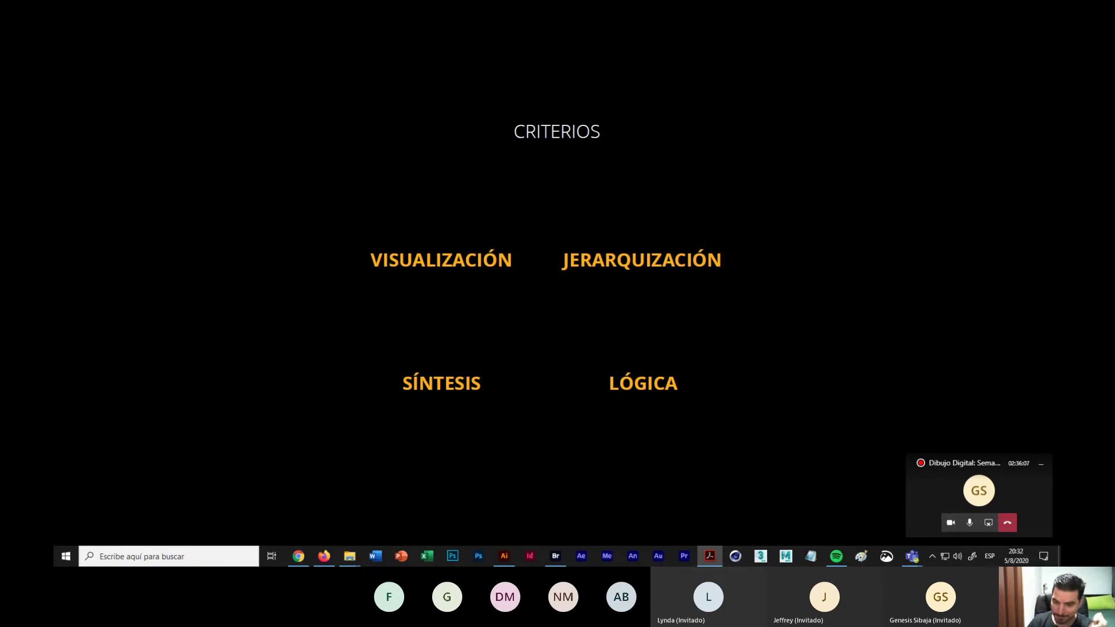
key(Right)
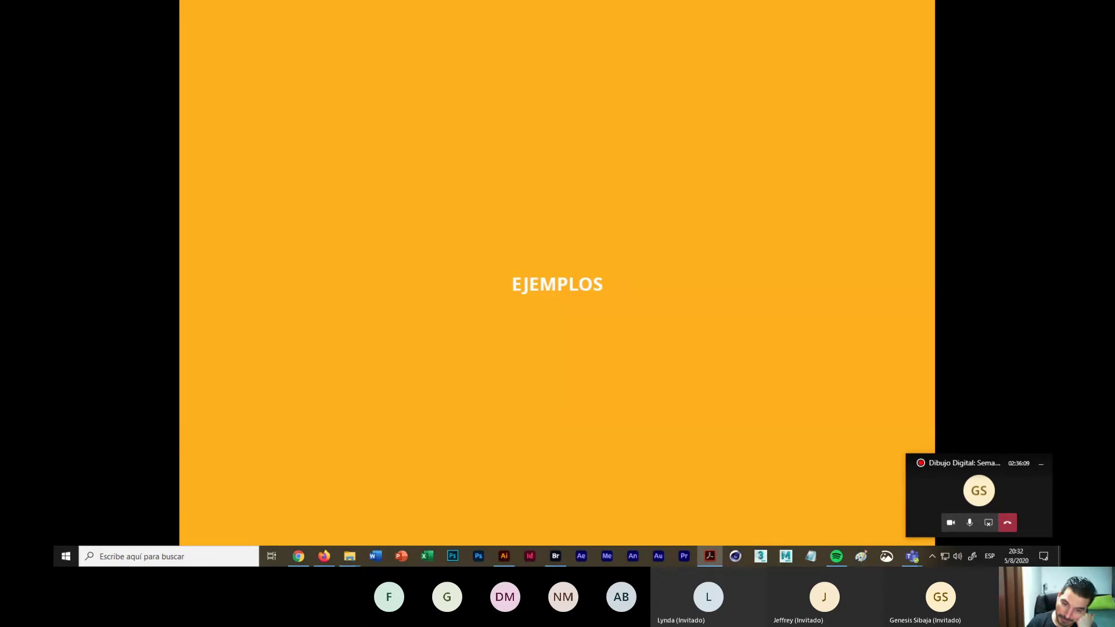
key(Right)
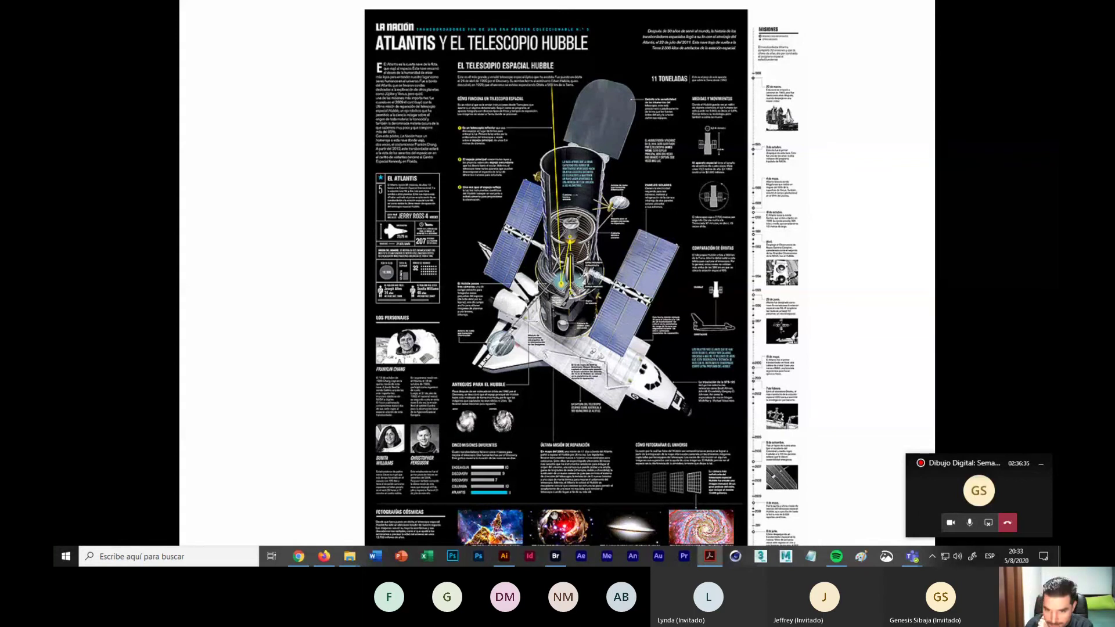
scroll(554, 515, down, 2)
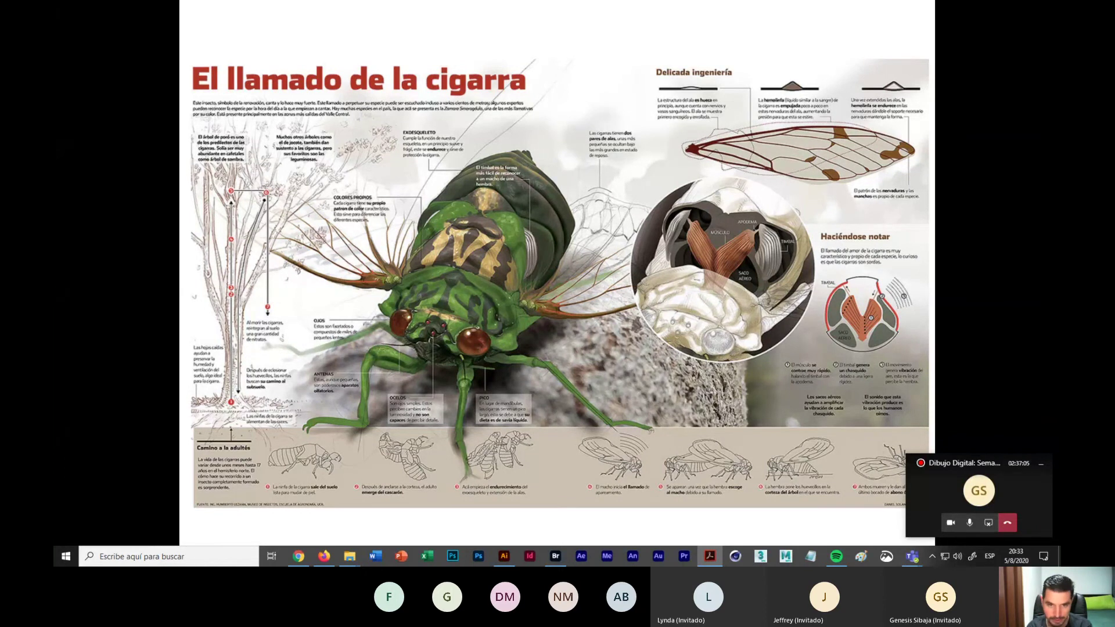
key(Right)
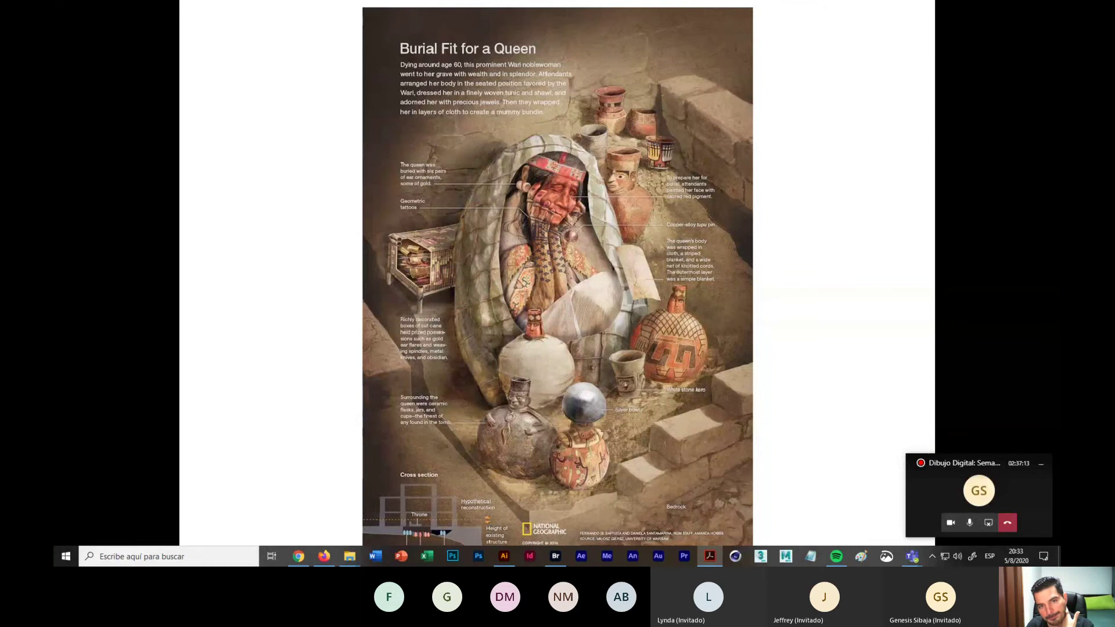
key(Right)
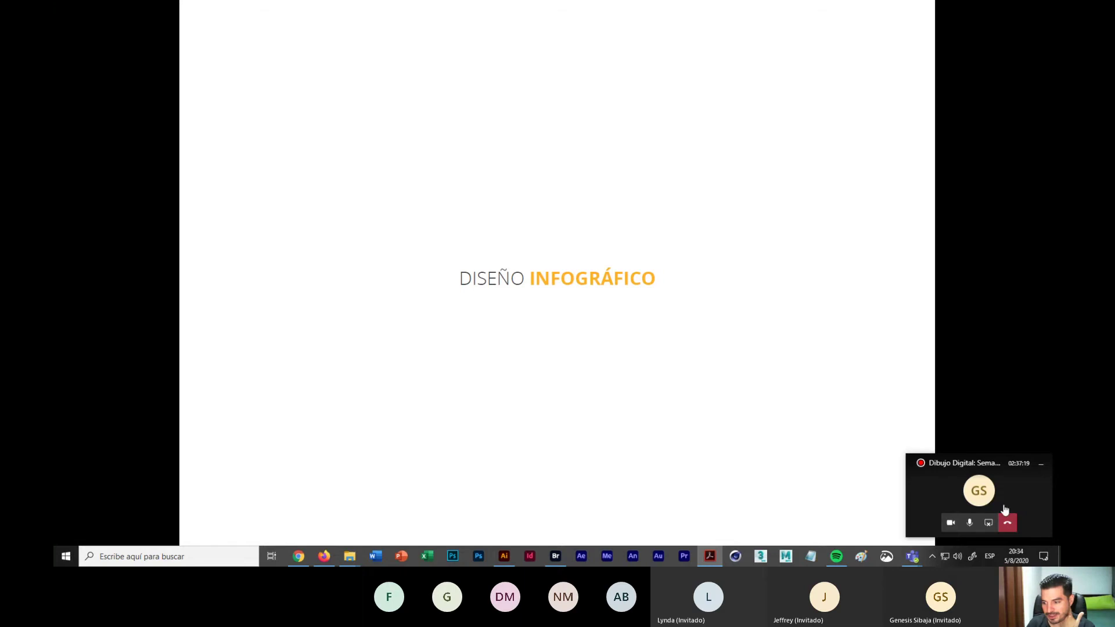
Step: Bring up the Teams meeting to talk with the participants, and minimize it to return to the presentation
click(1016, 488)
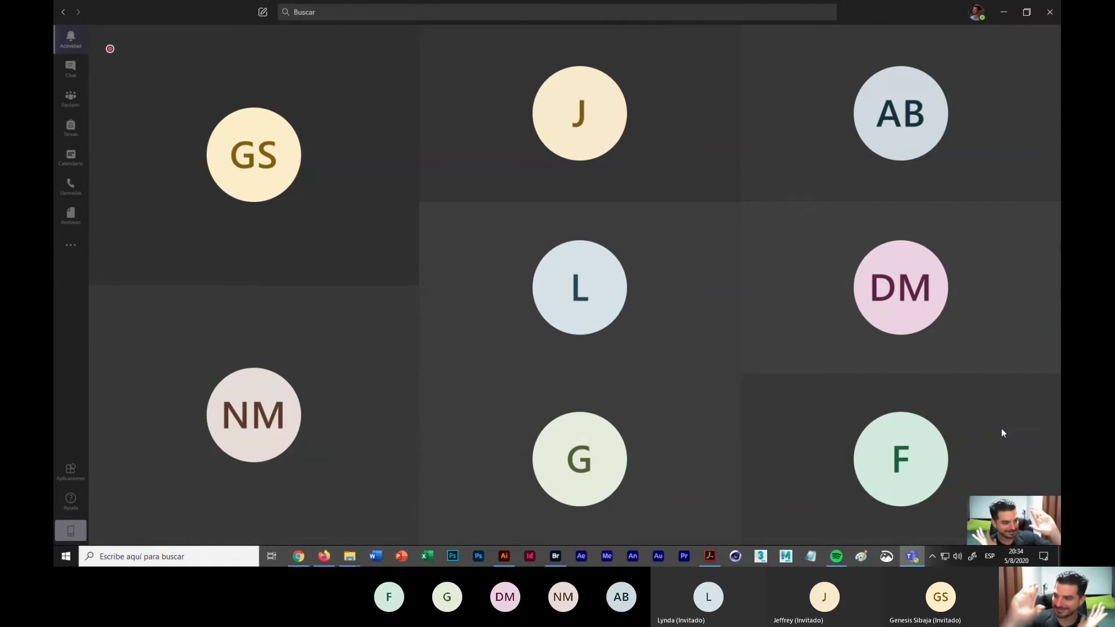
mouse_move(986, 413)
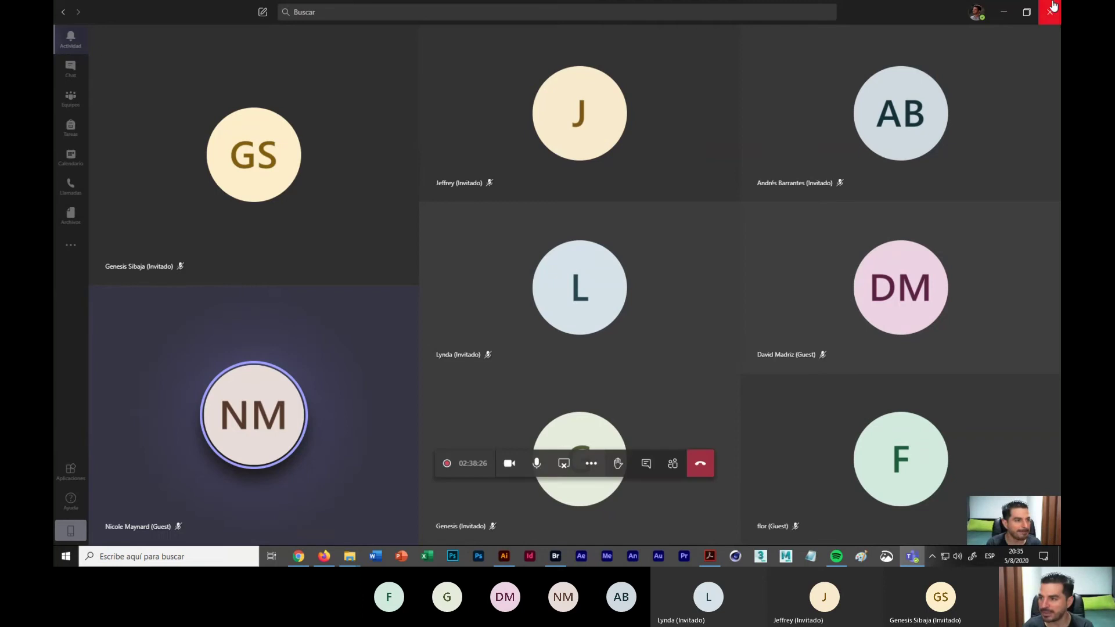
click(1004, 13)
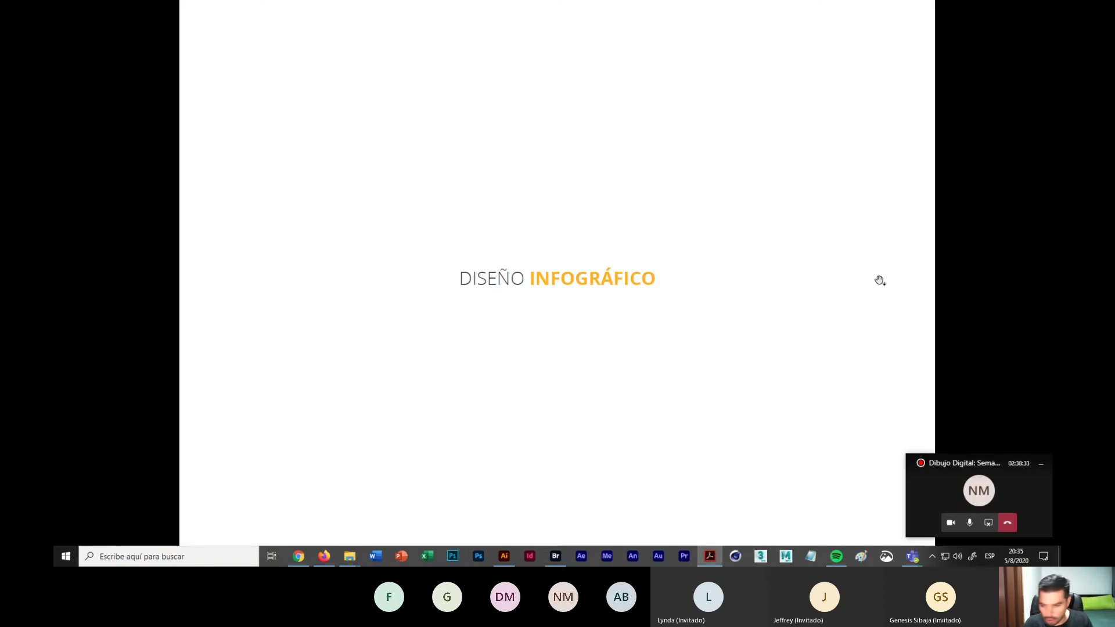
Step: Leave full-screen view, close 5-infografia.pdf and minimize Acrobat to return to the Dibujo Digital folder
key(Escape)
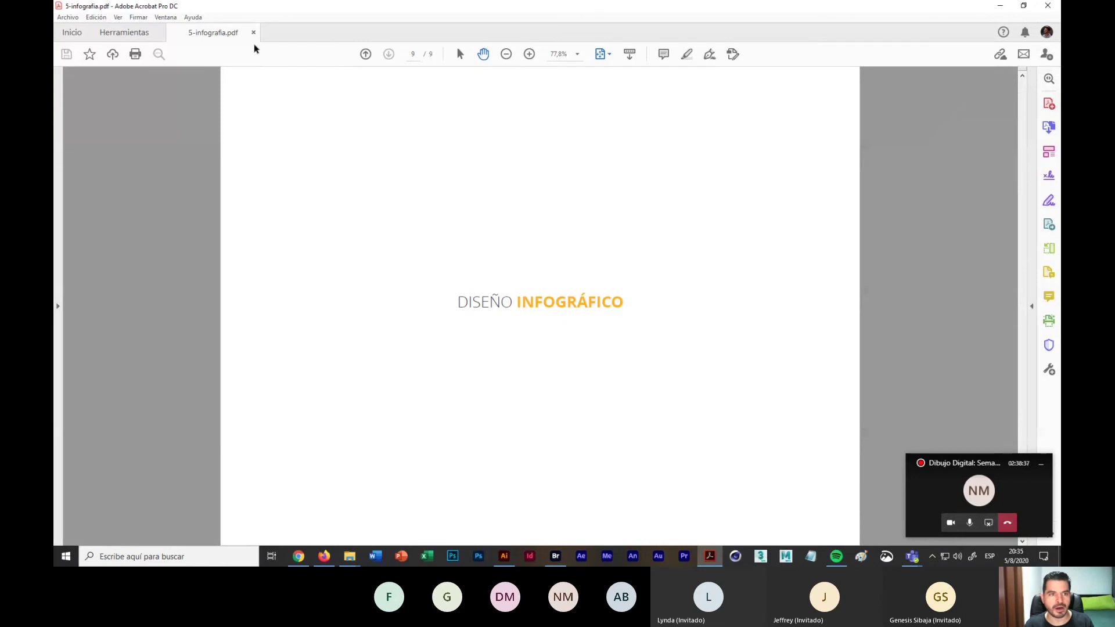
click(253, 34)
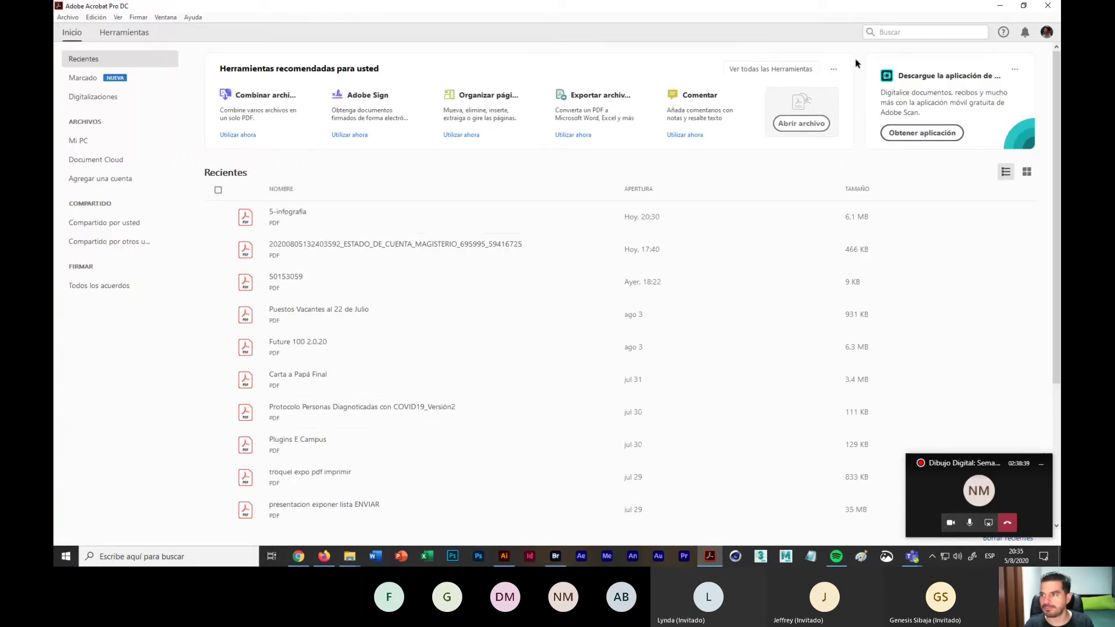
click(1002, 10)
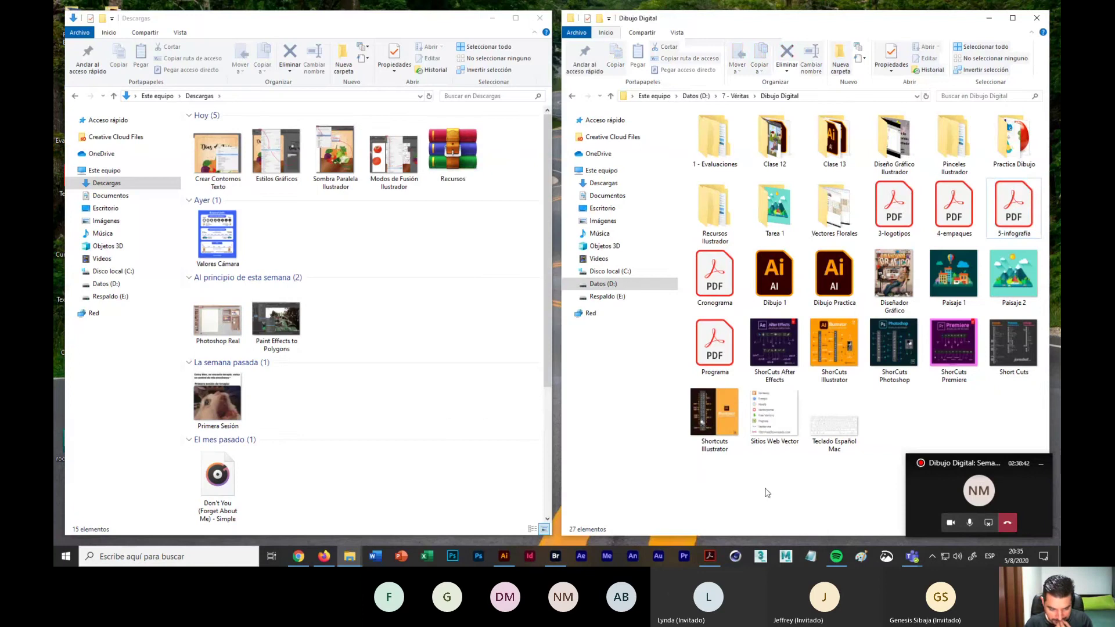
Step: In Chrome, open "¿Qué es, para qué y cómo hacer una infografía?" from the Clase 13 course module, and briefly play and pause it
click(299, 559)
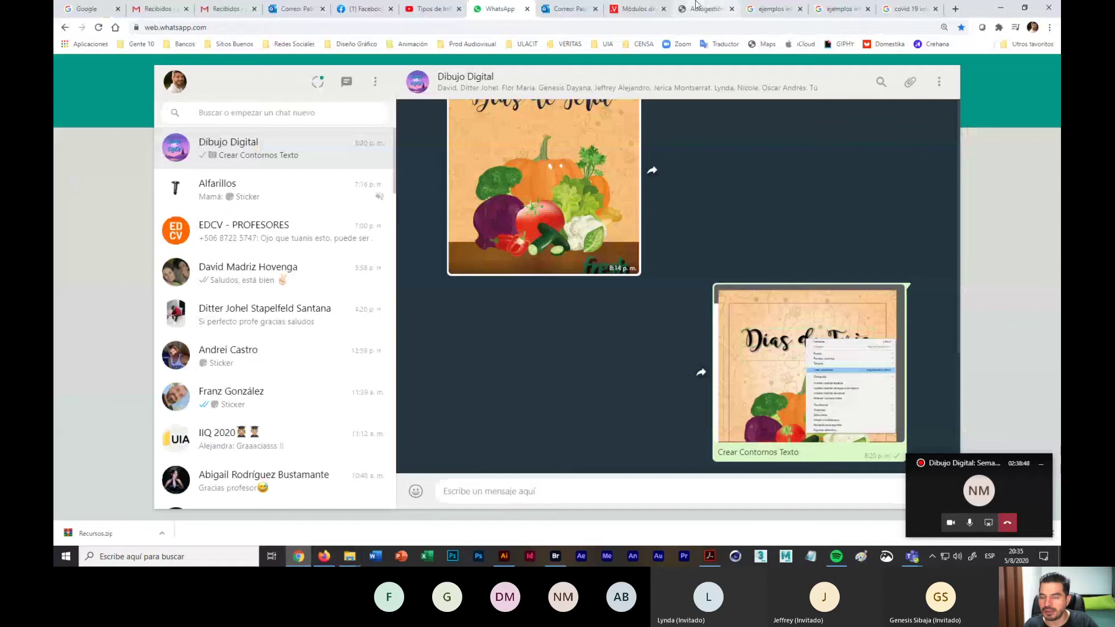
click(636, 12)
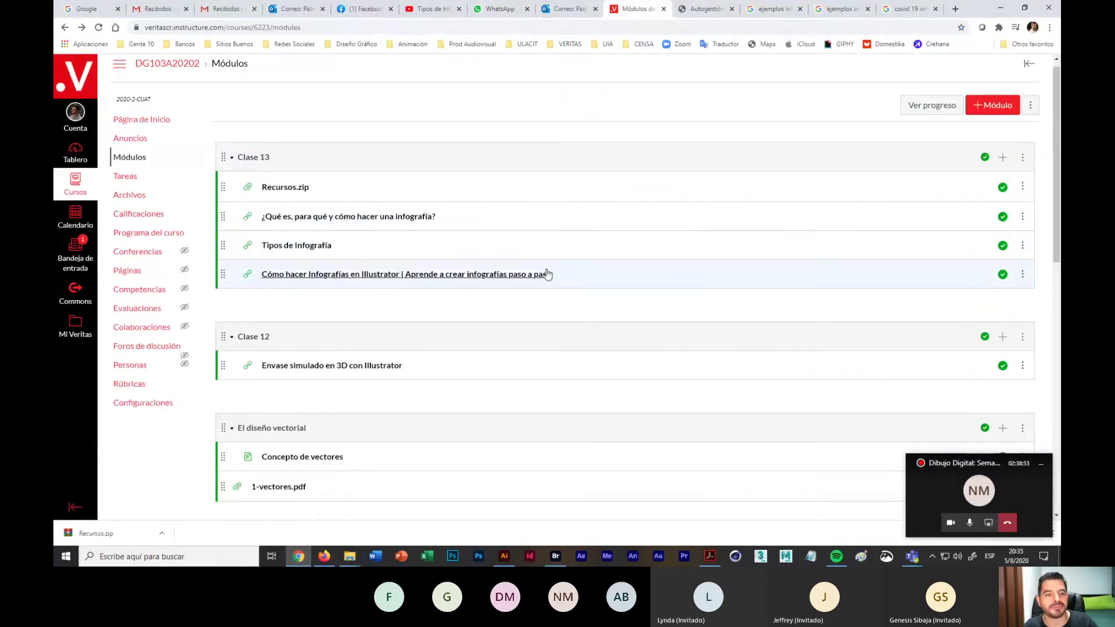
click(376, 222)
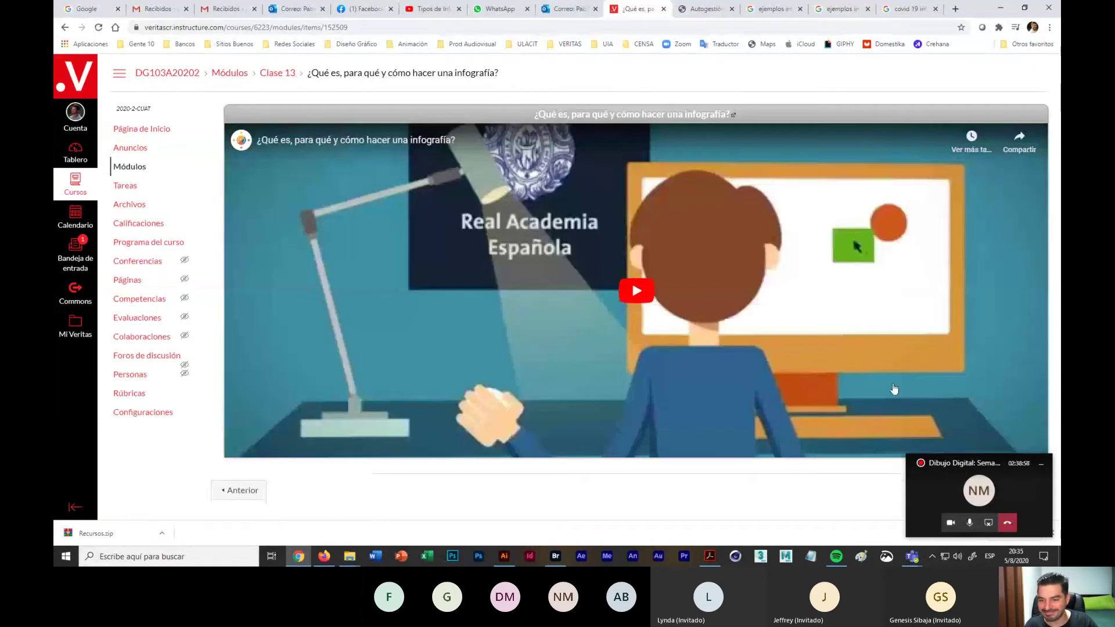
click(635, 294)
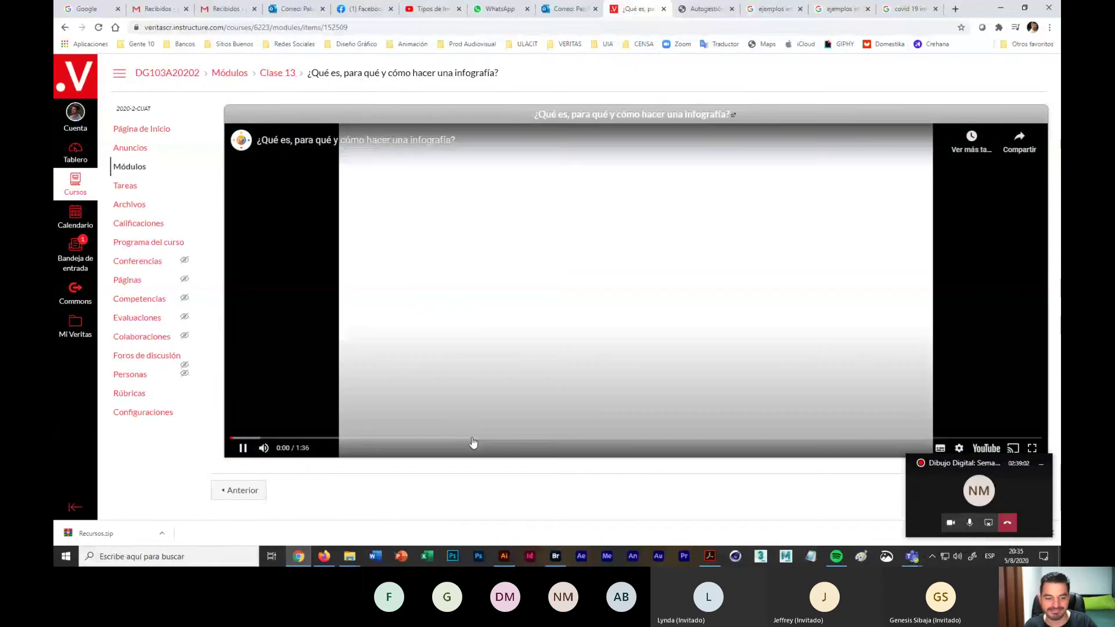
click(243, 448)
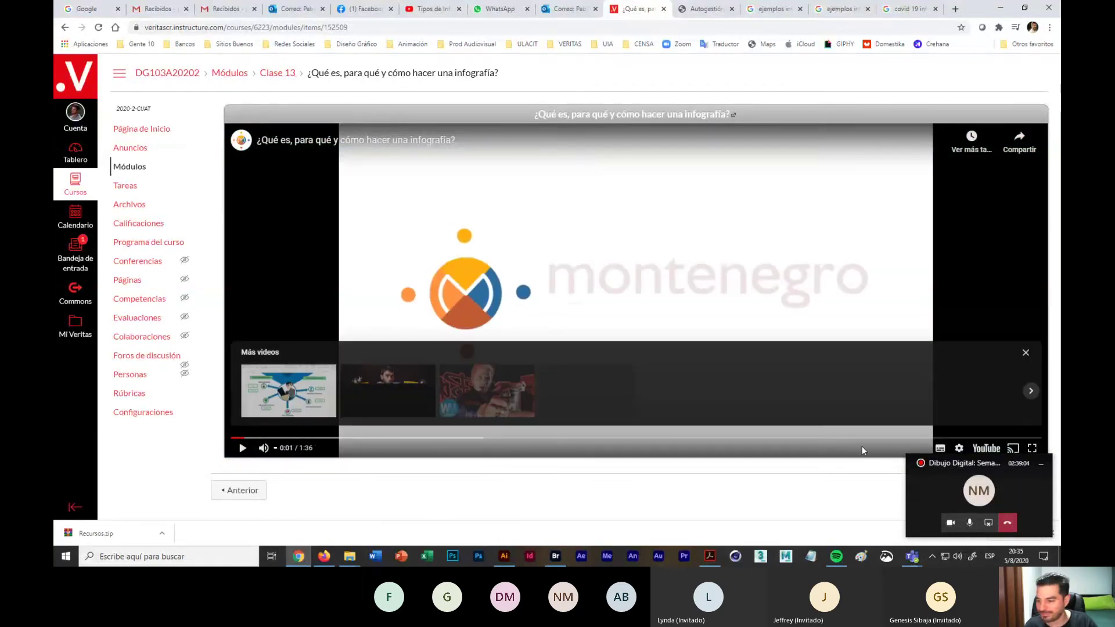
right_click(990, 451)
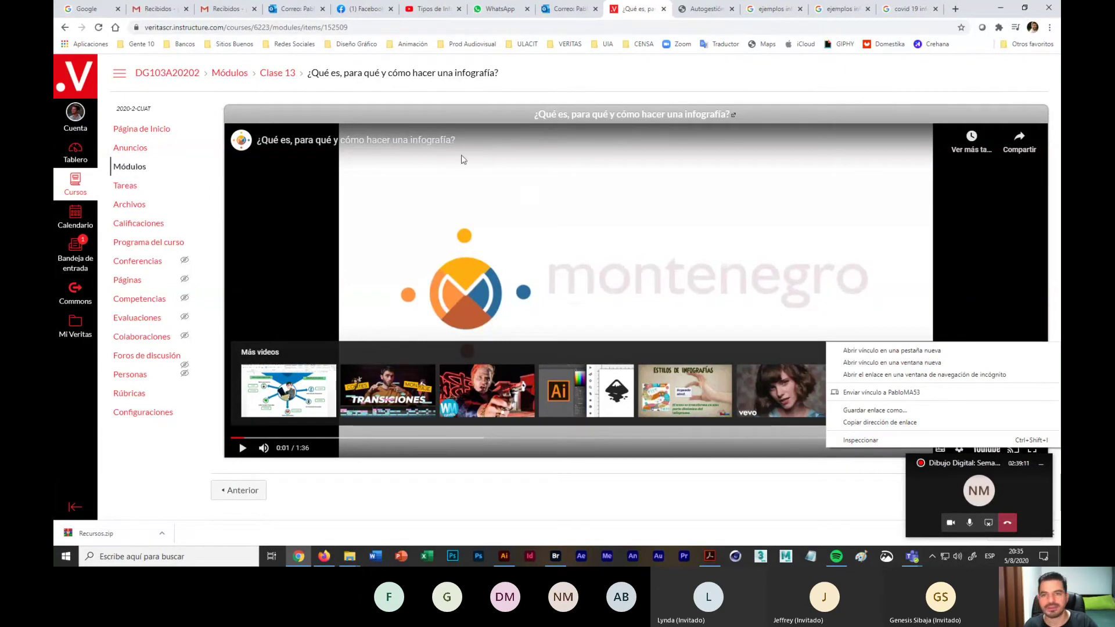
Step: From the YouTube watch history, open "¿Qué es, para qué y cómo hacer una infografía?" and "Tipos de Infografía" in new tabs
click(436, 10)
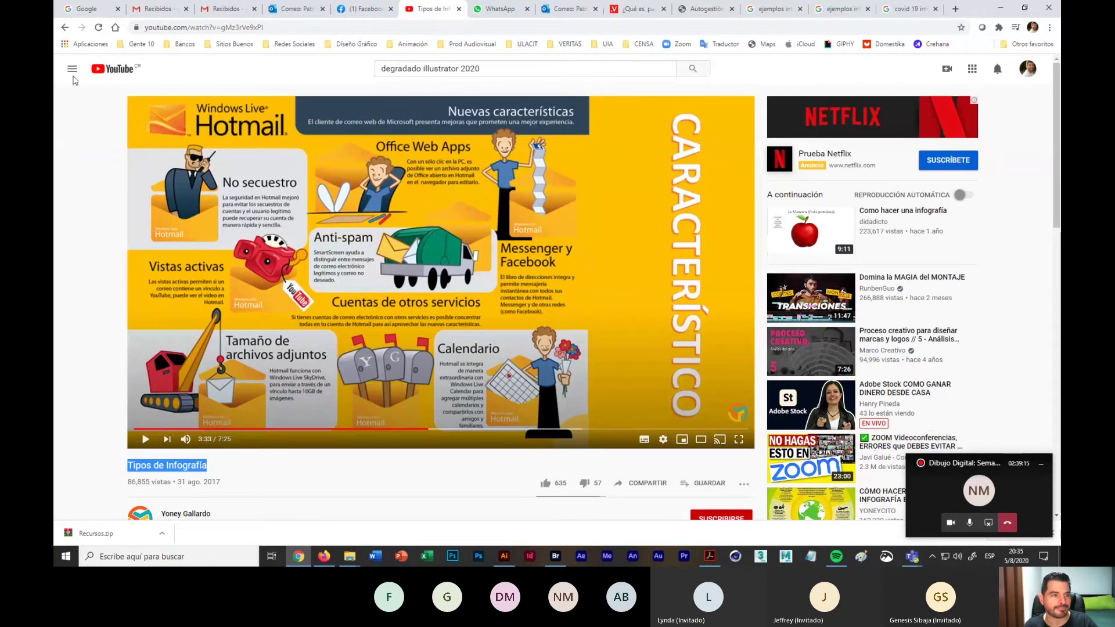
click(72, 69)
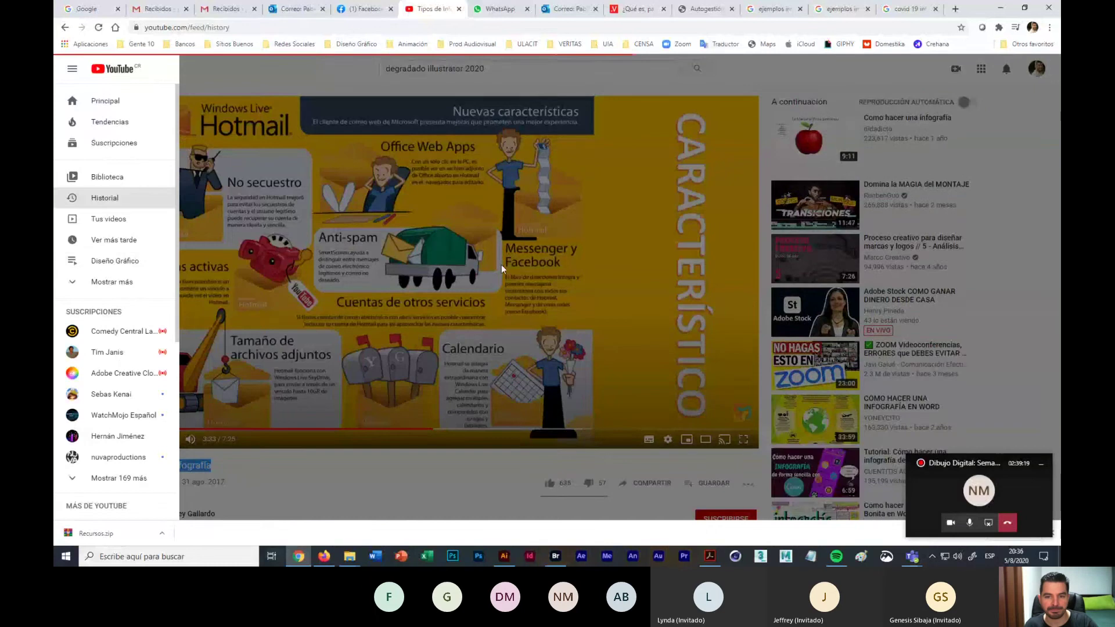
click(104, 197)
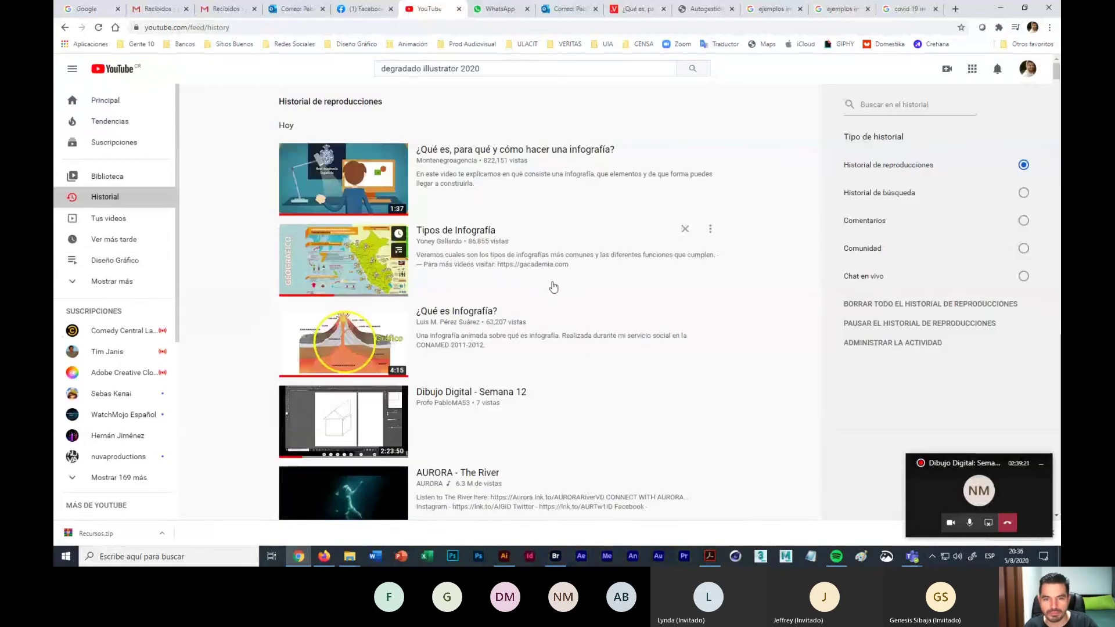
right_click(389, 194)
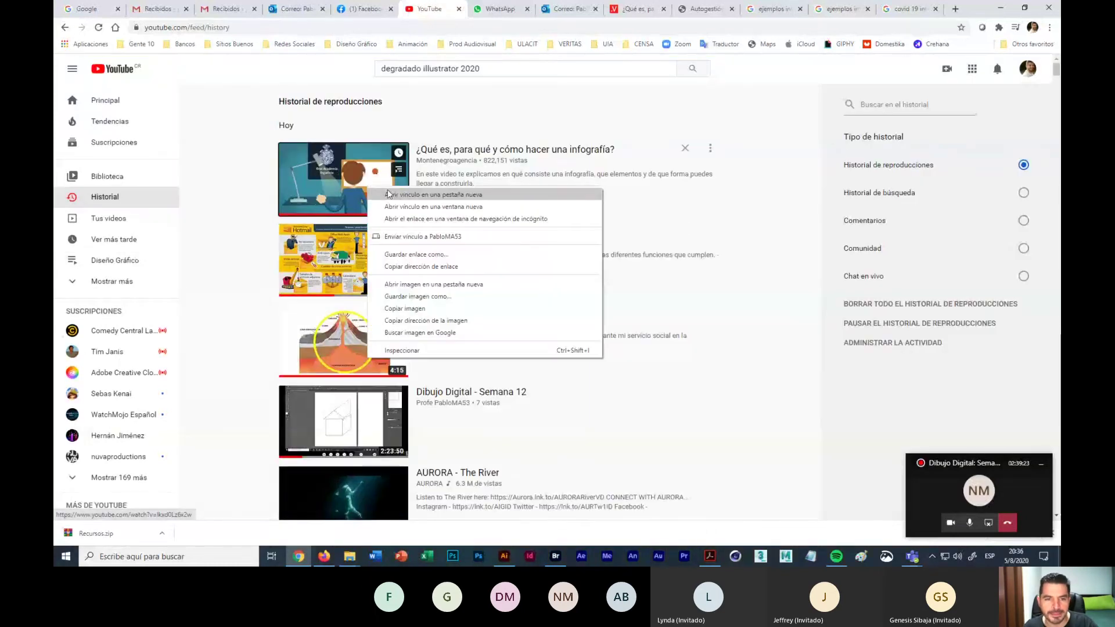
click(389, 194)
right_click(384, 263)
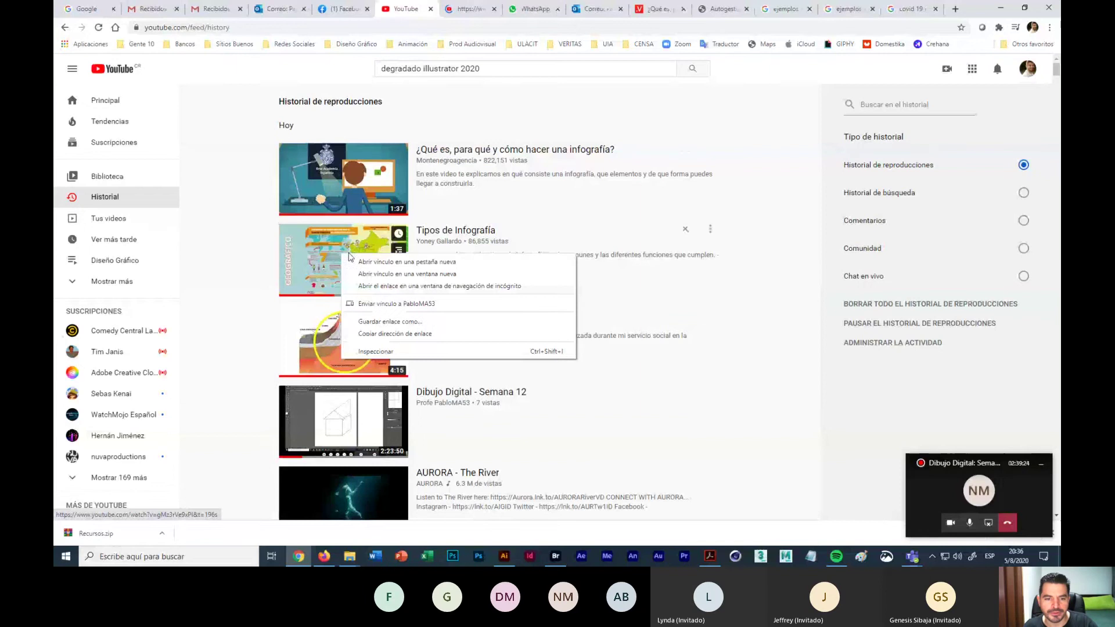
click(383, 263)
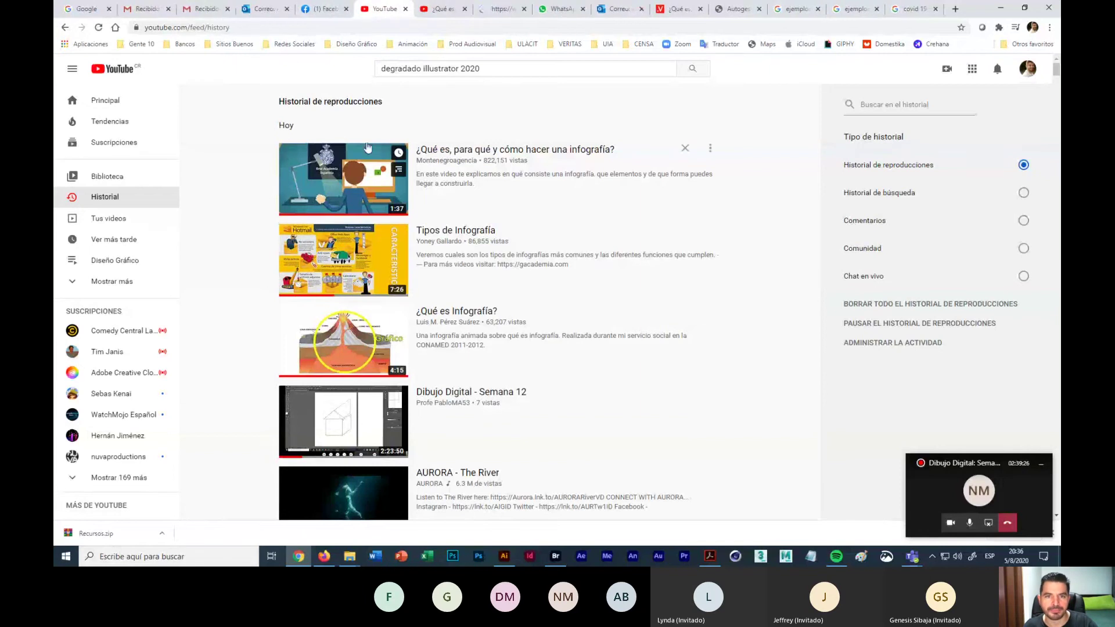
Step: Preview "¿Qué es, para qué y cómo hacer una infografía?" briefly and share its link in the Dibujo Digital WhatsApp group
click(442, 9)
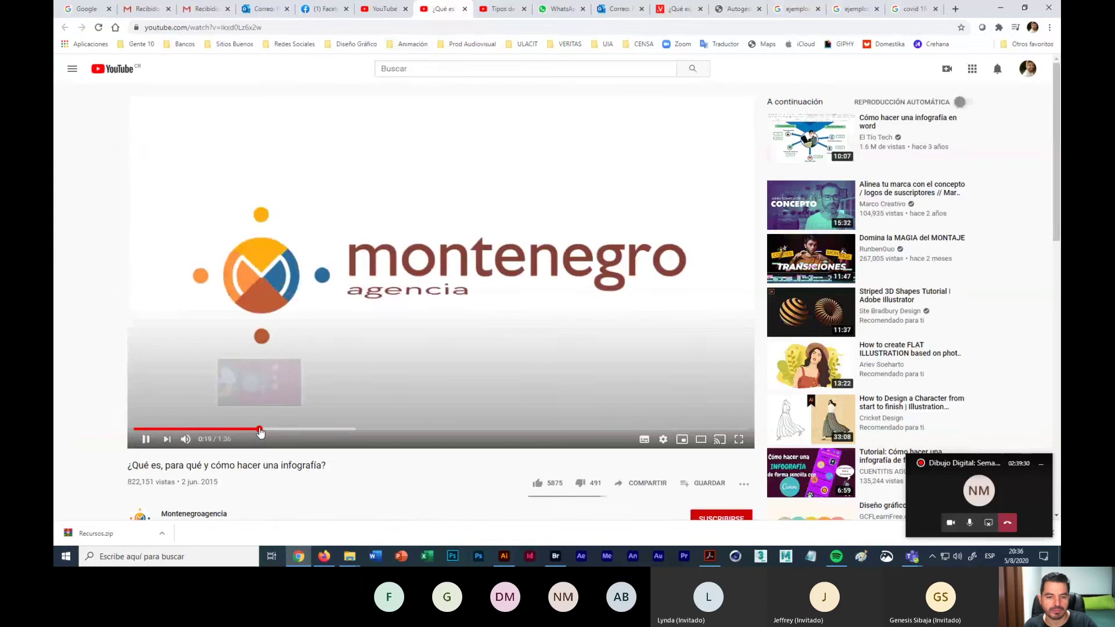
click(260, 430)
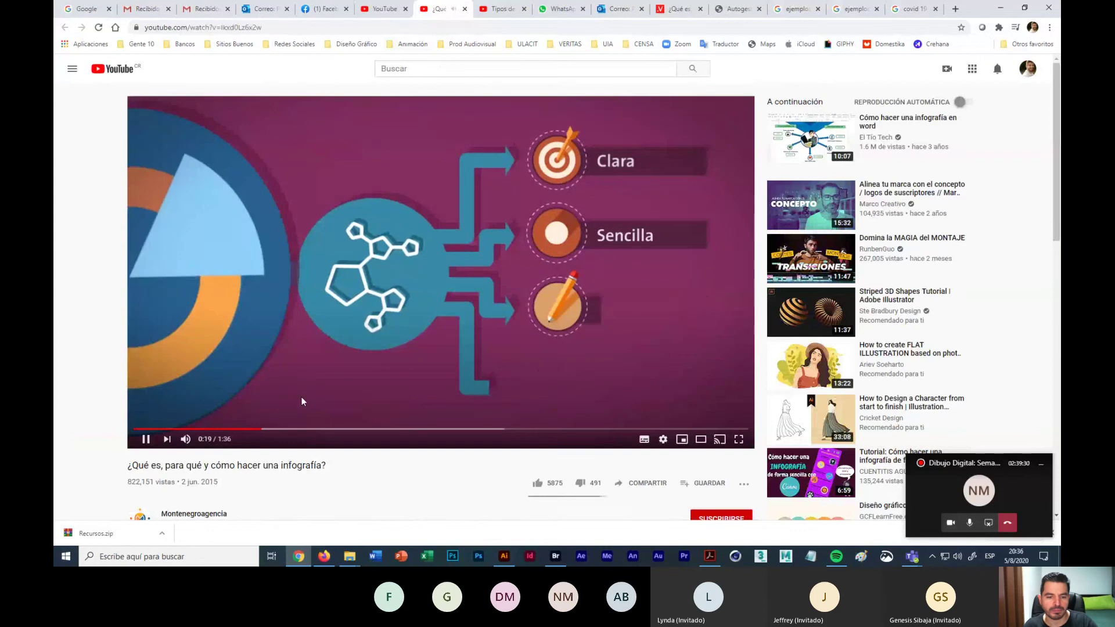
click(325, 313)
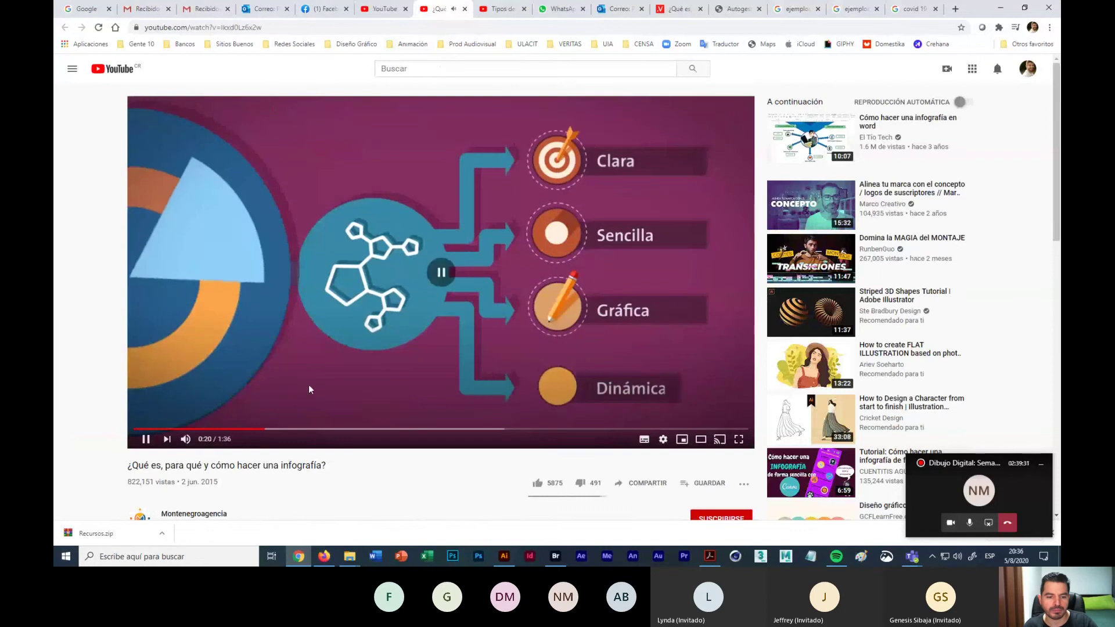
click(275, 28)
key(ctrl+c)
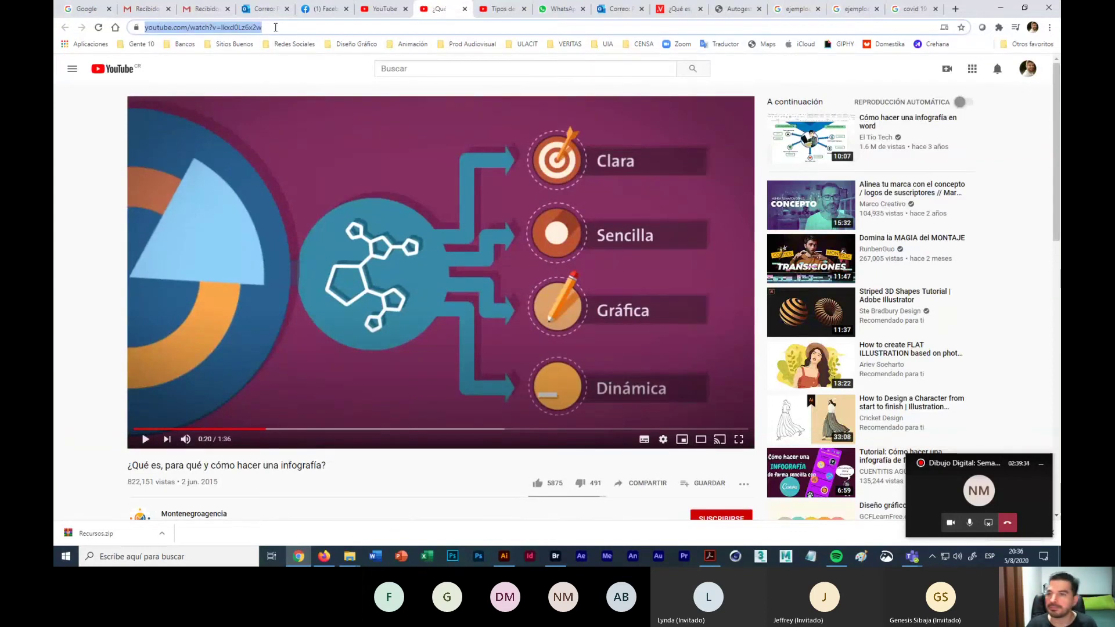
click(561, 9)
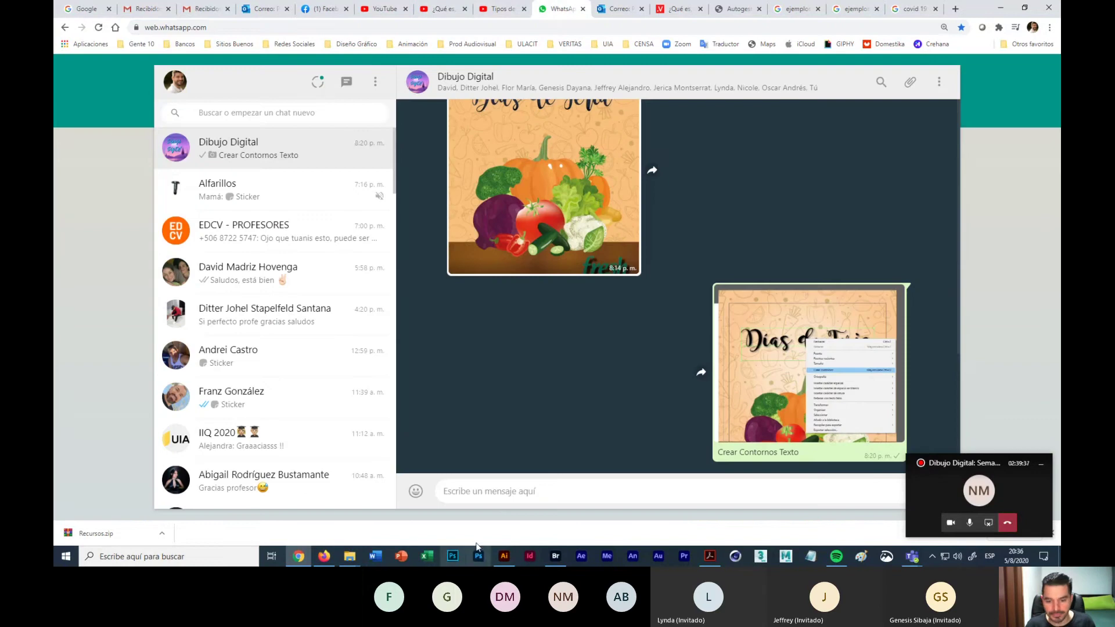
key(ctrl+v)
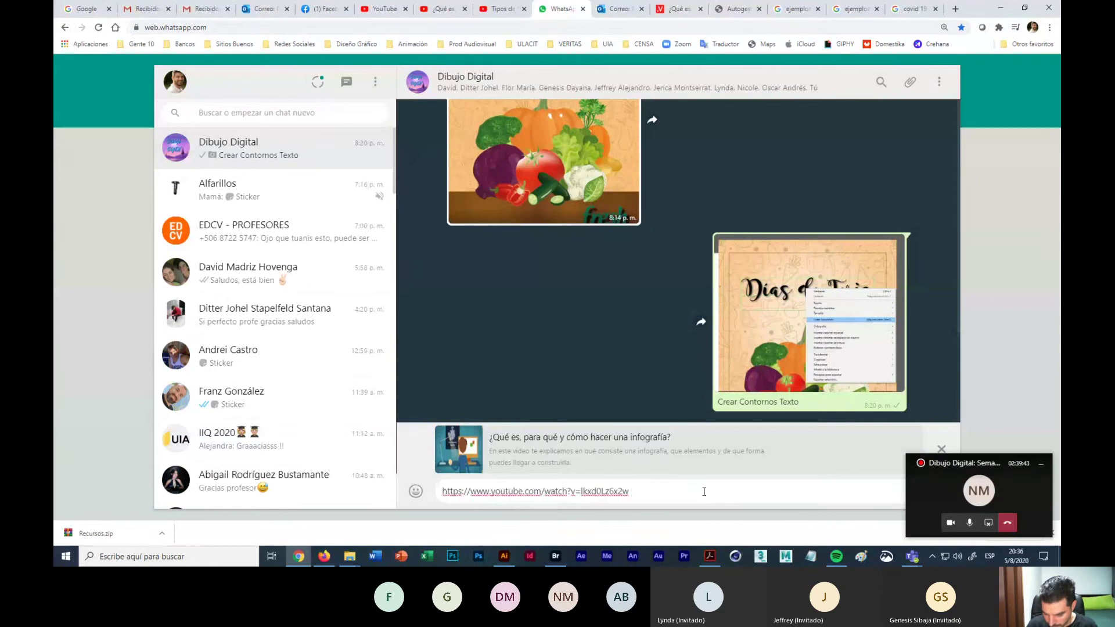
key(Return)
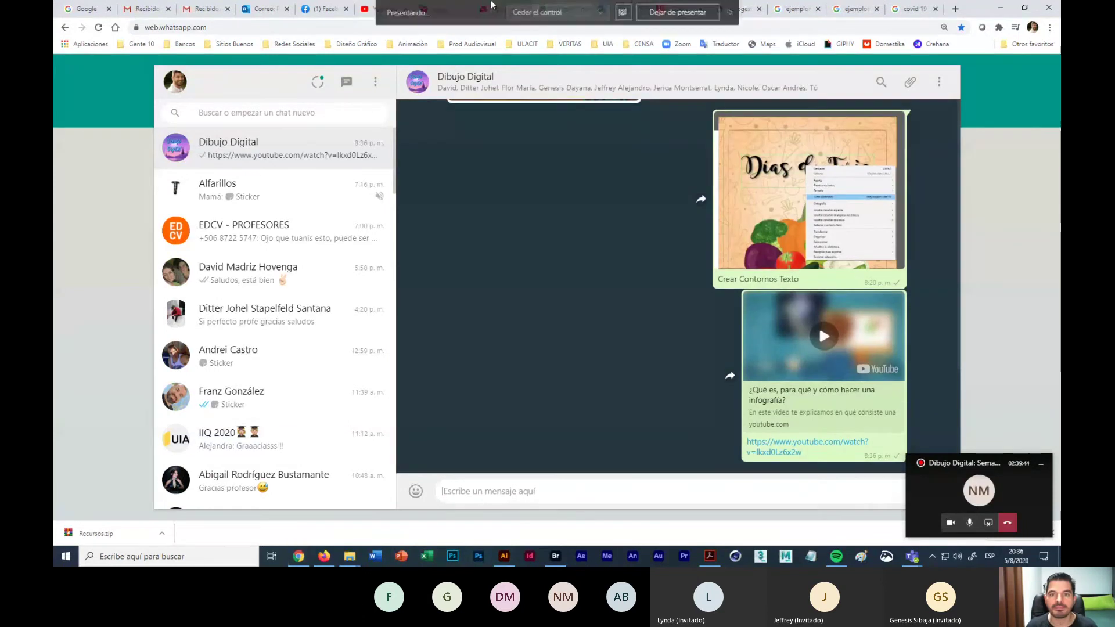
Step: Copy the link of the "Tipos de Infografía" video and send it to the Dibujo Digital WhatsApp group
click(500, 8)
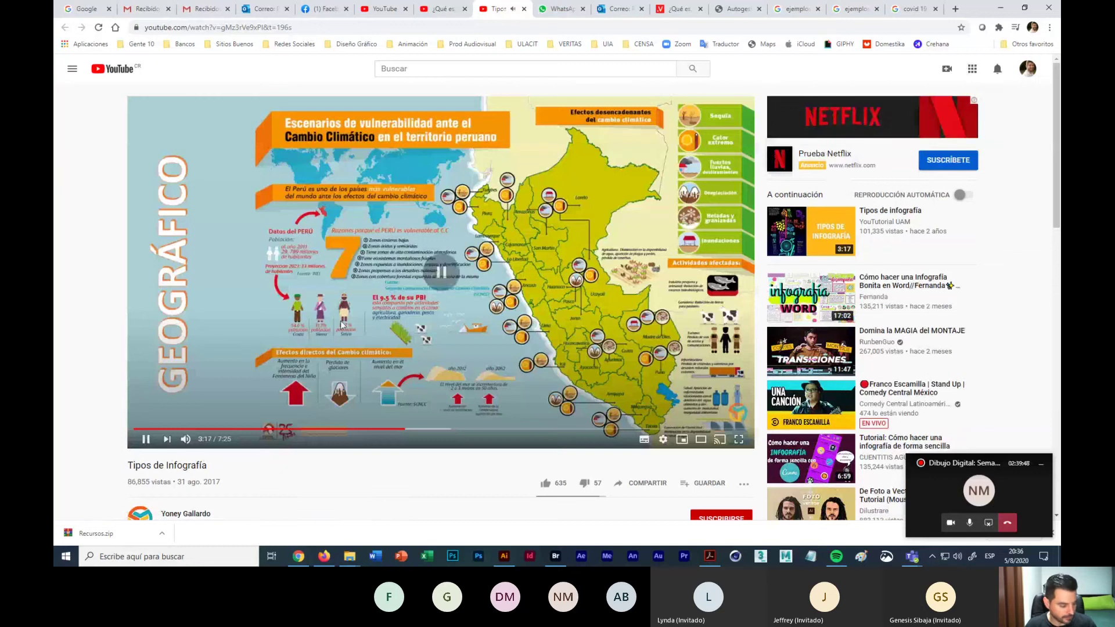
click(285, 27)
key(ctrl+c)
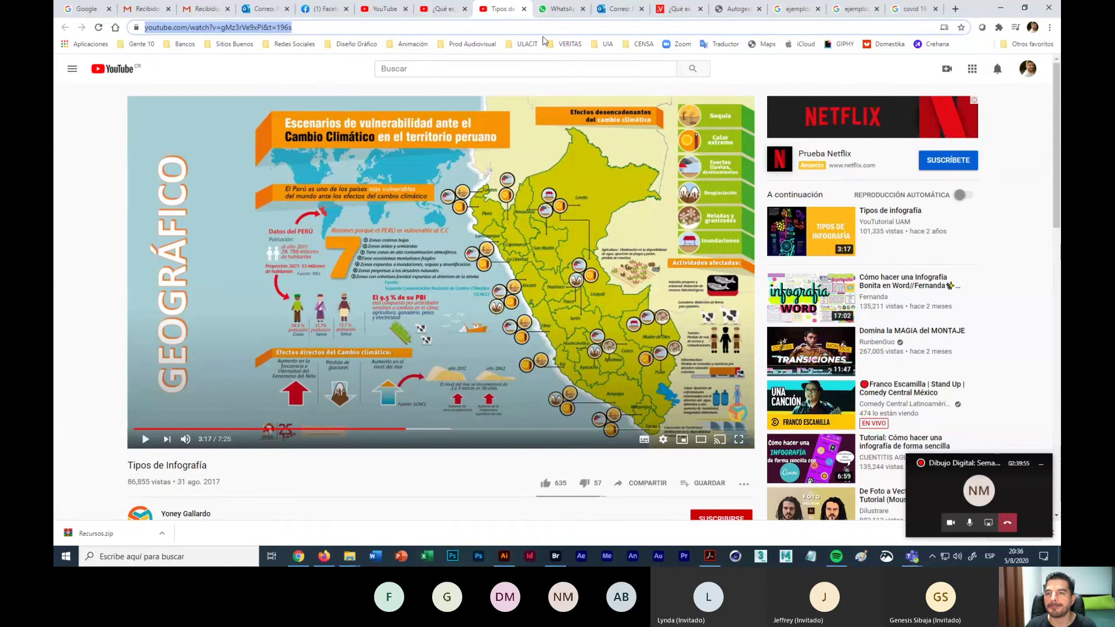
click(561, 9)
key(ctrl+v)
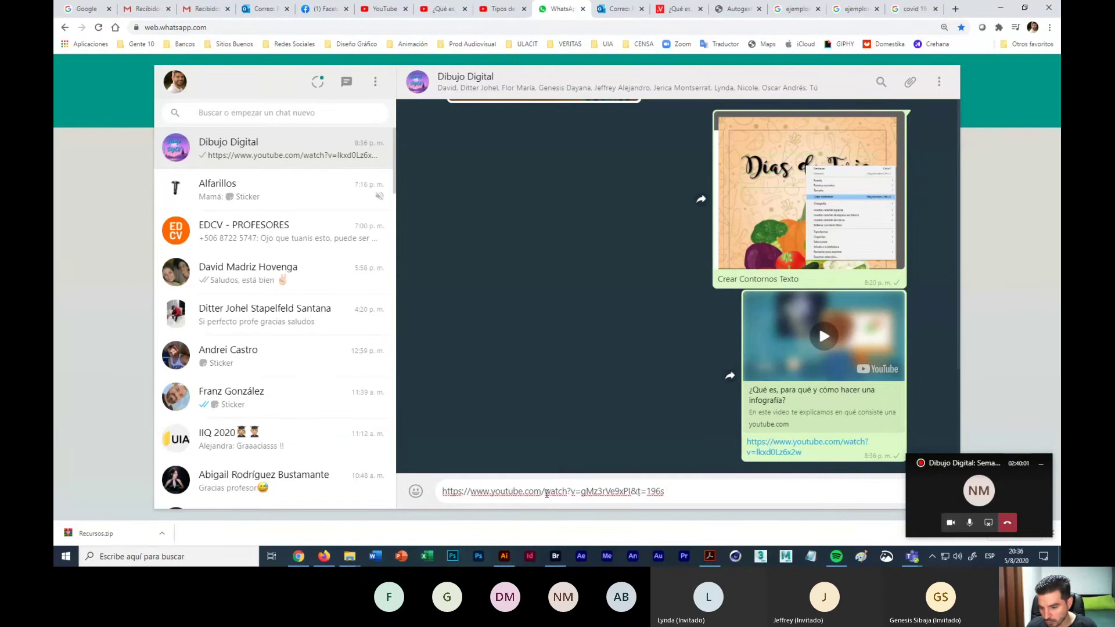
key(Return)
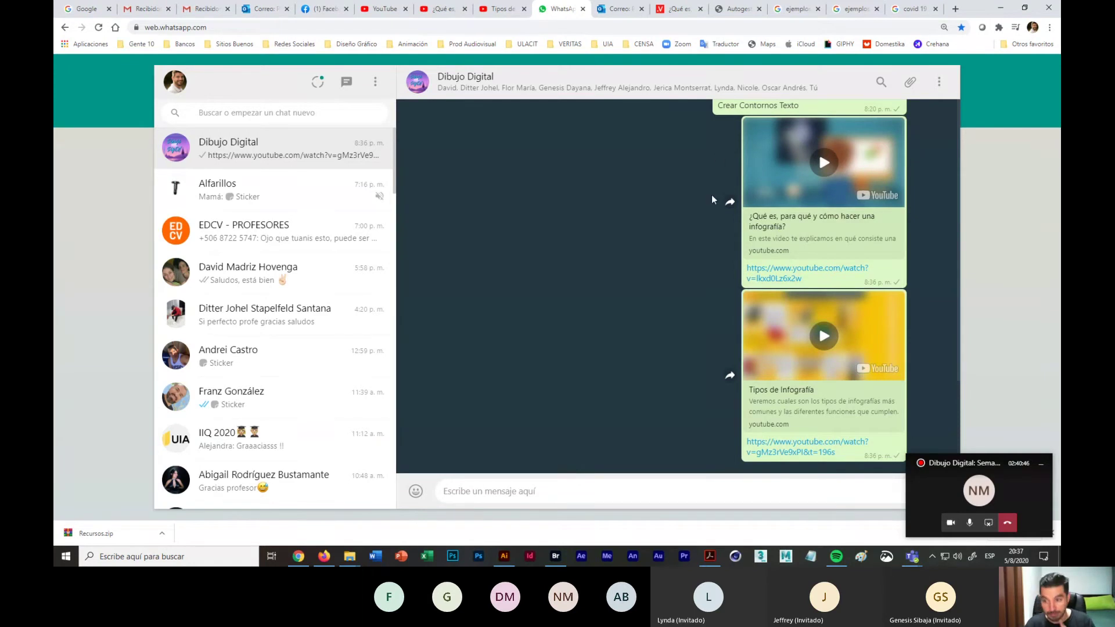
Step: In the DIBUJO DIGITAL GRUPO A course modules, open "Cómo hacer Infografías en Illustrator" from Clase 13
mouse_move(675, 5)
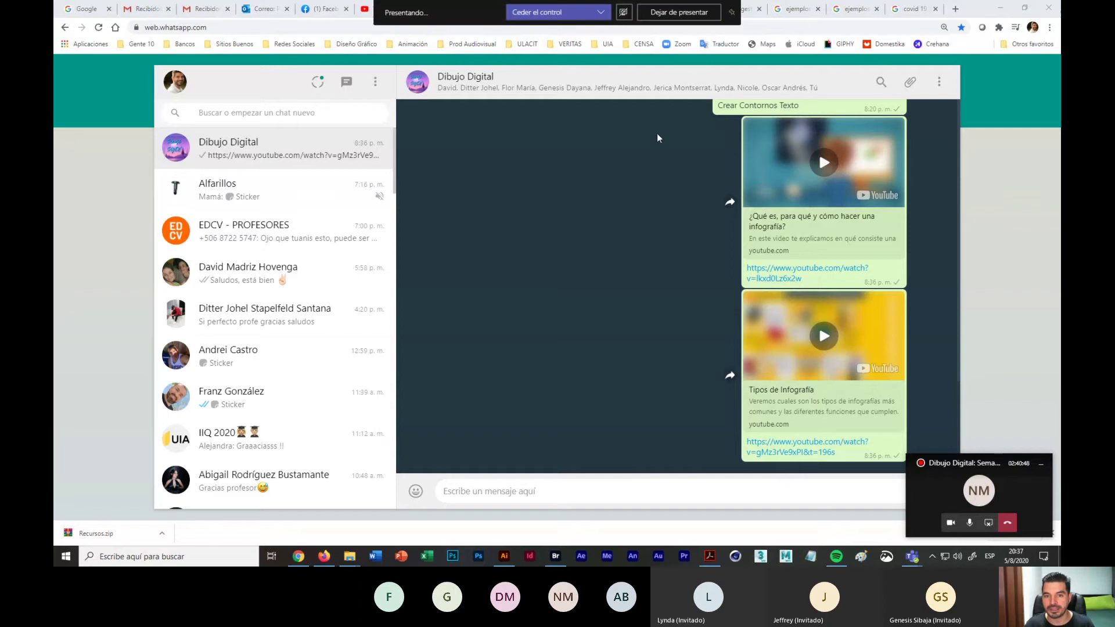
click(677, 9)
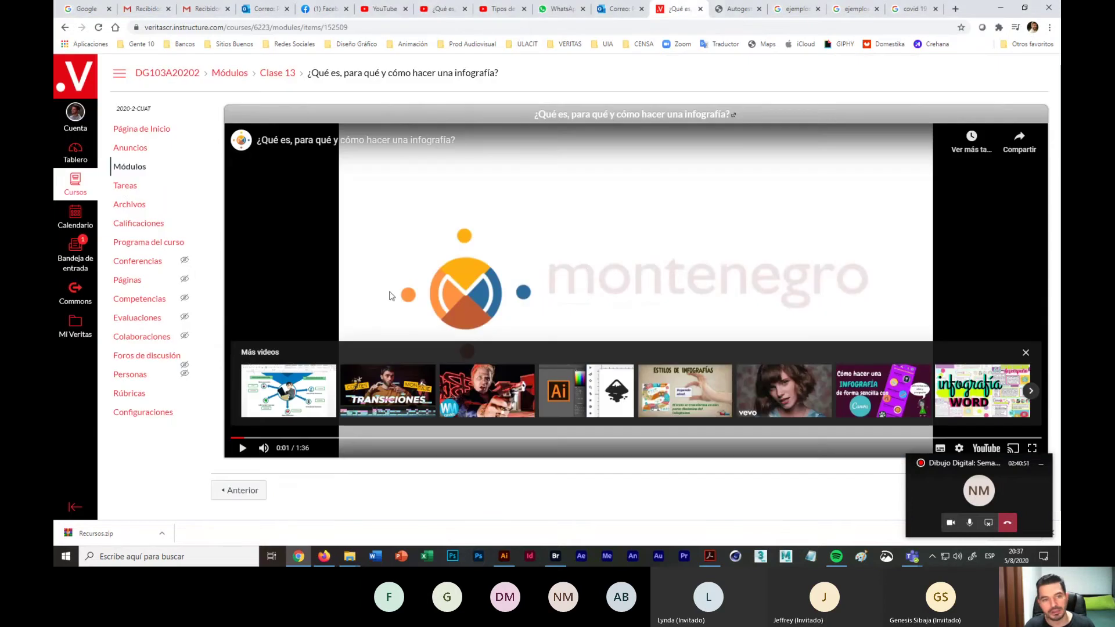
click(72, 183)
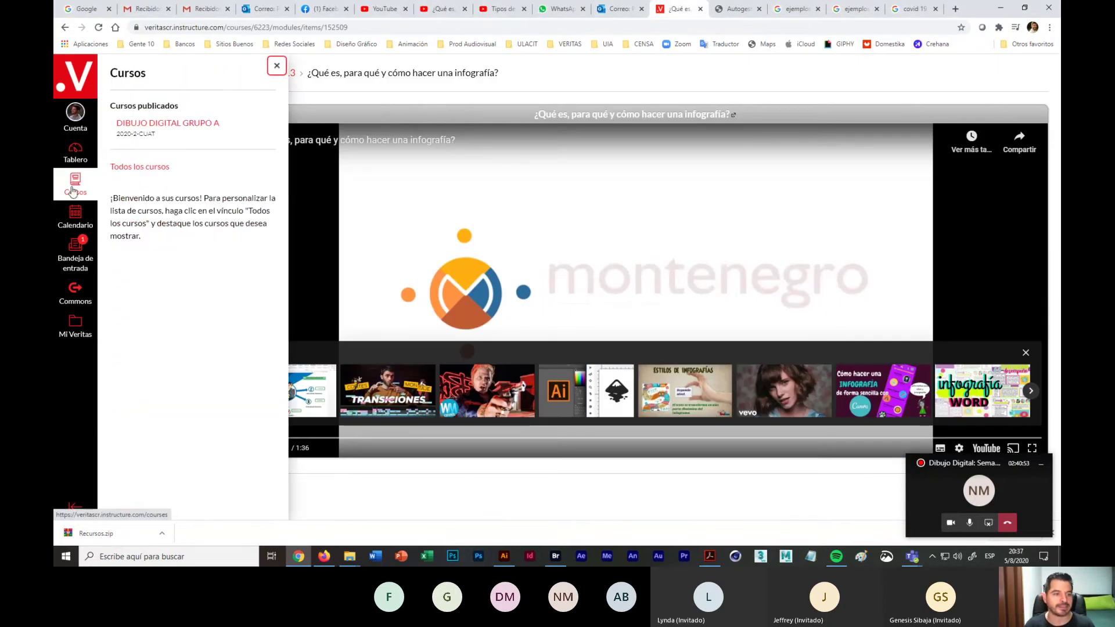
click(186, 123)
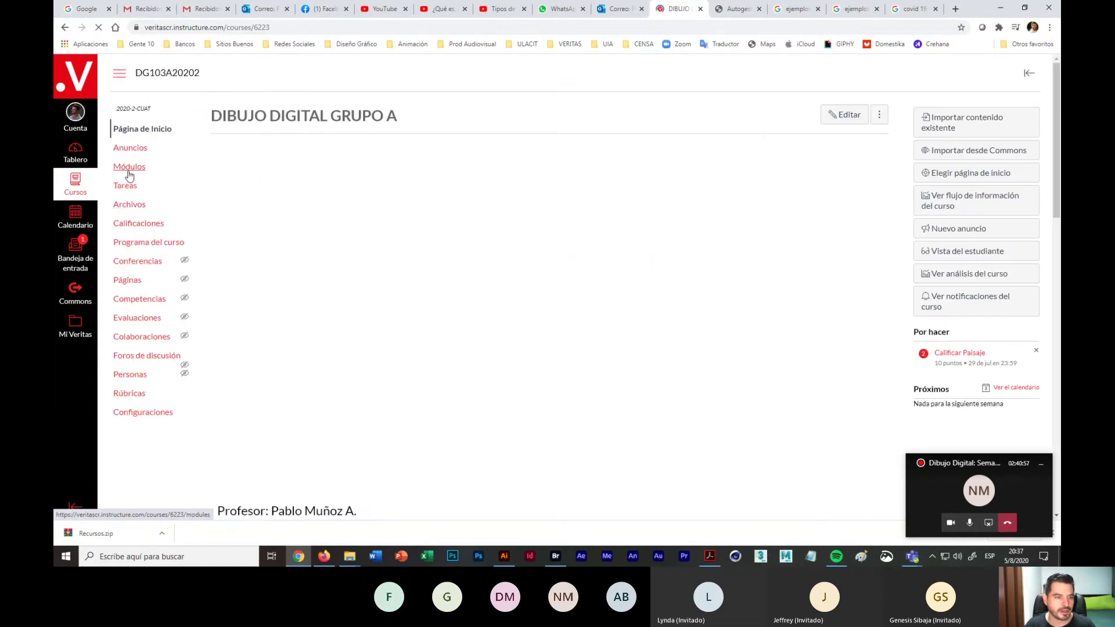
click(129, 168)
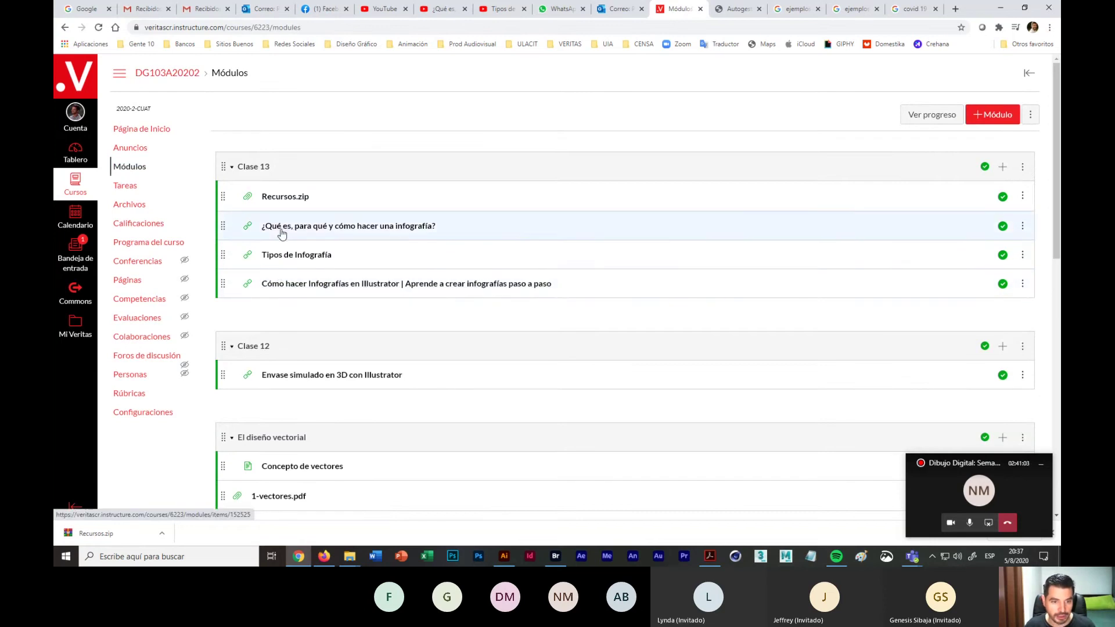
click(294, 285)
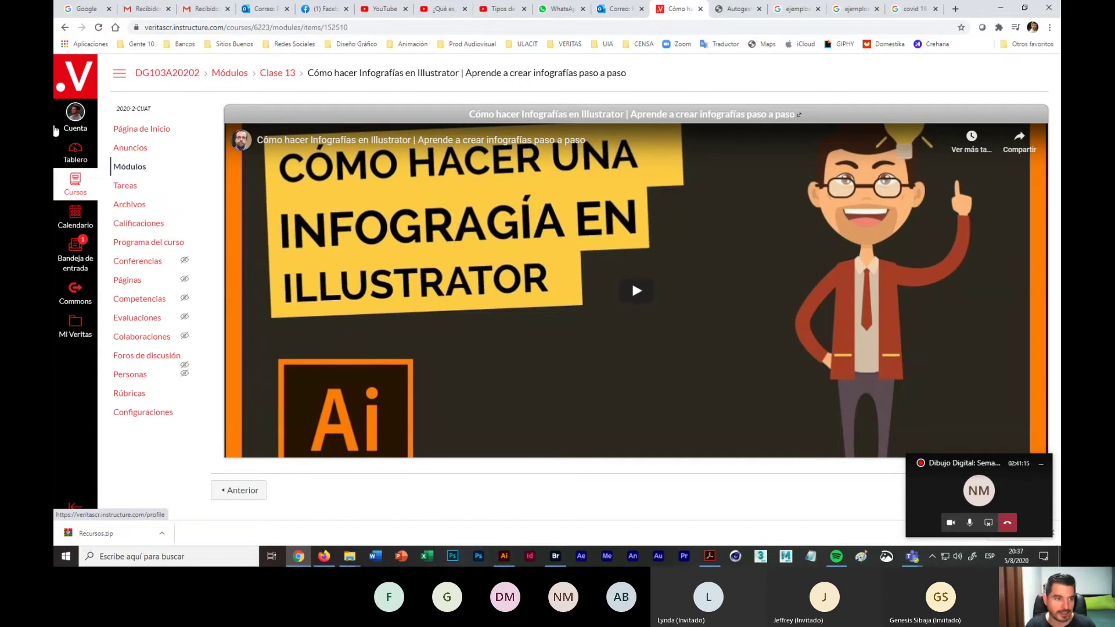
Step: Check the Documentos and Presentaciones folders in the course files, and open the Proyecto parcial III assignment
click(65, 27)
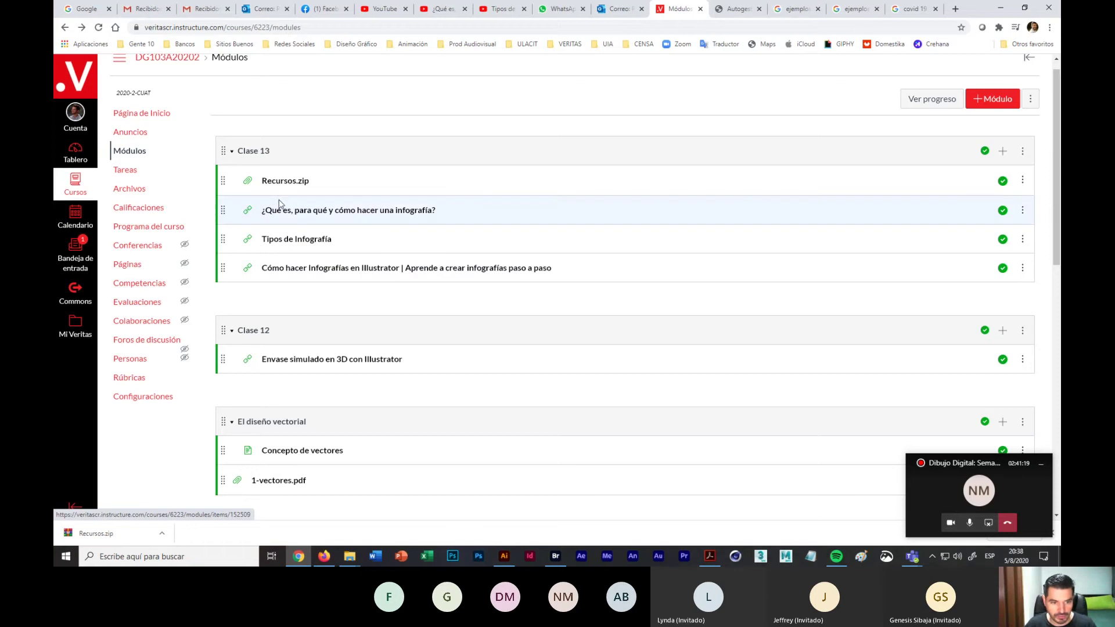
click(128, 195)
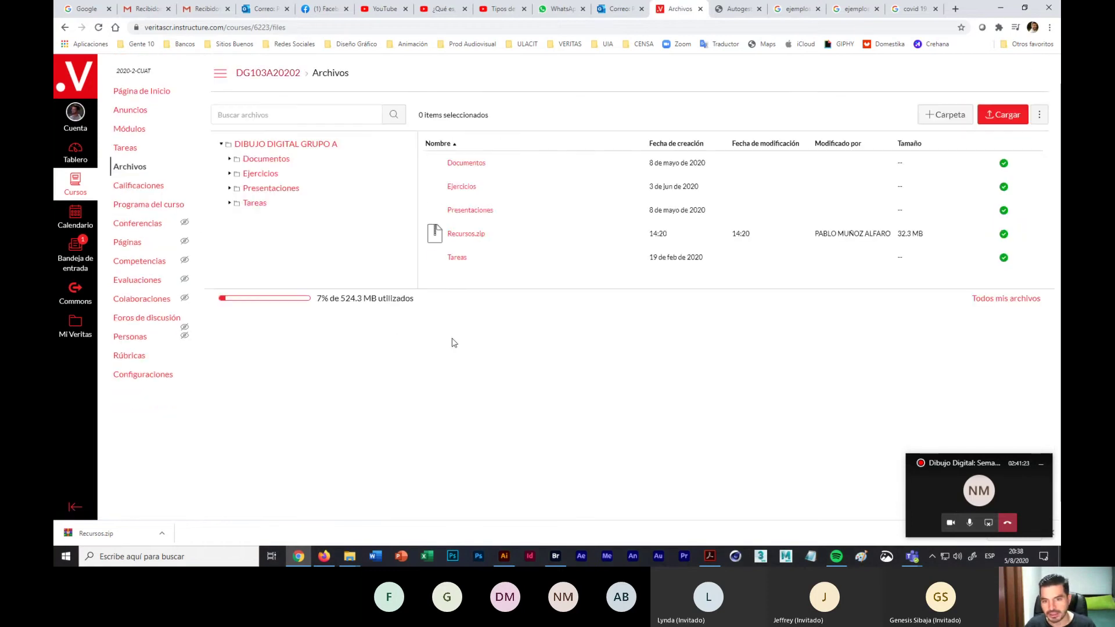
click(467, 164)
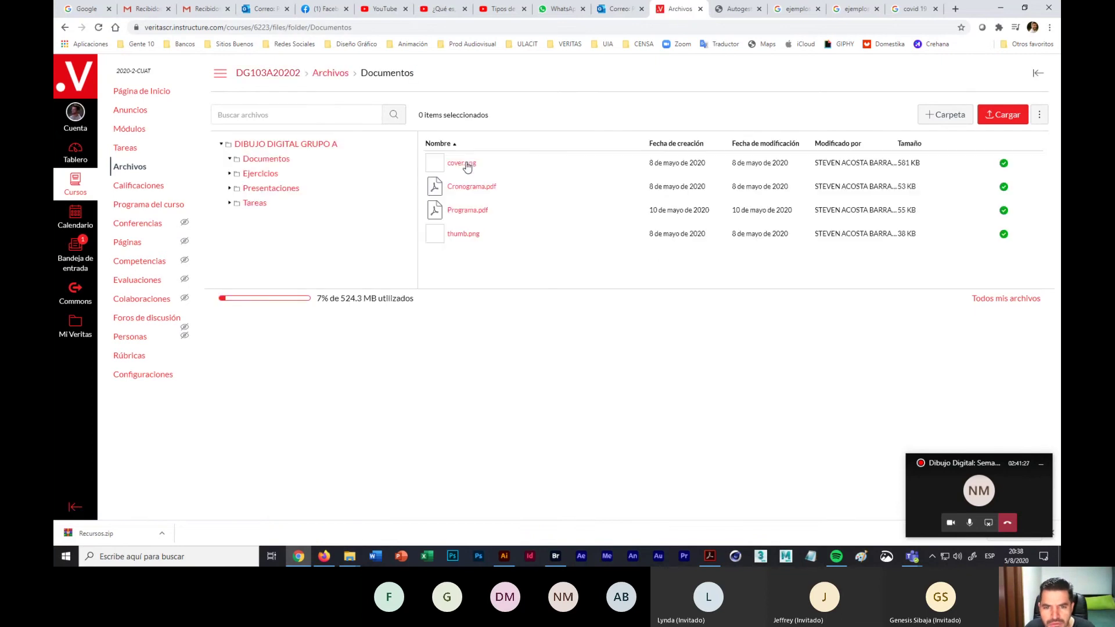
click(268, 193)
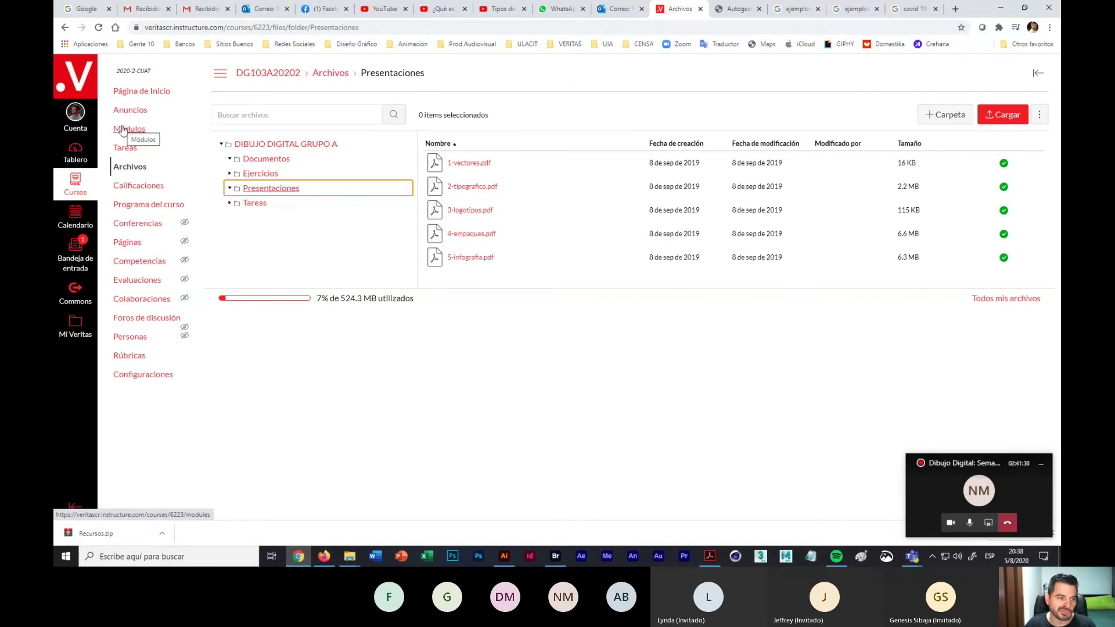
click(126, 149)
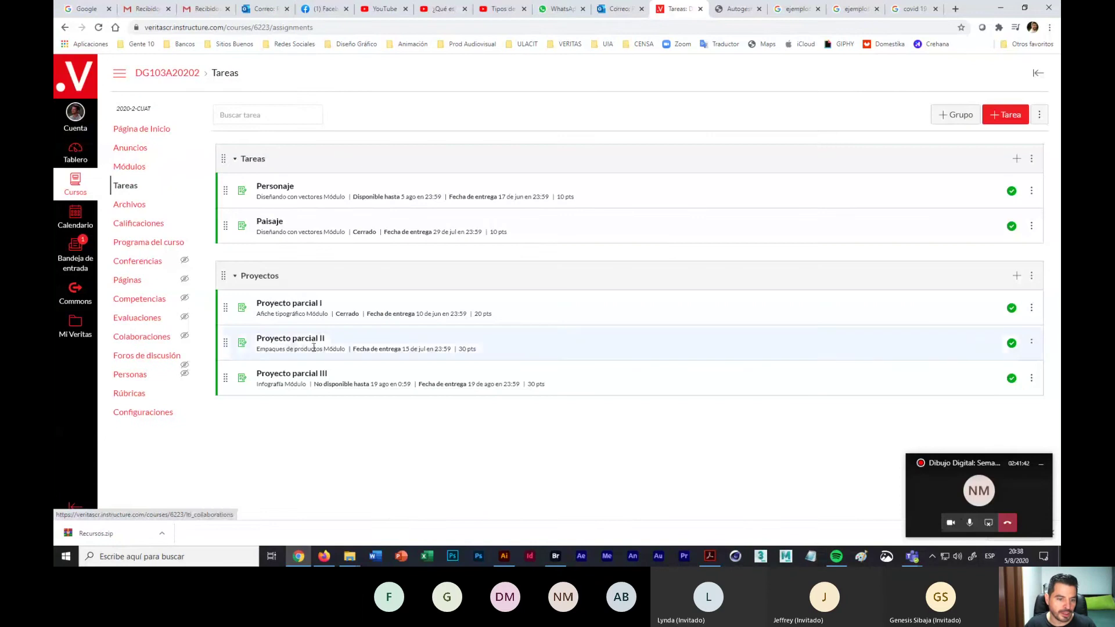
click(290, 376)
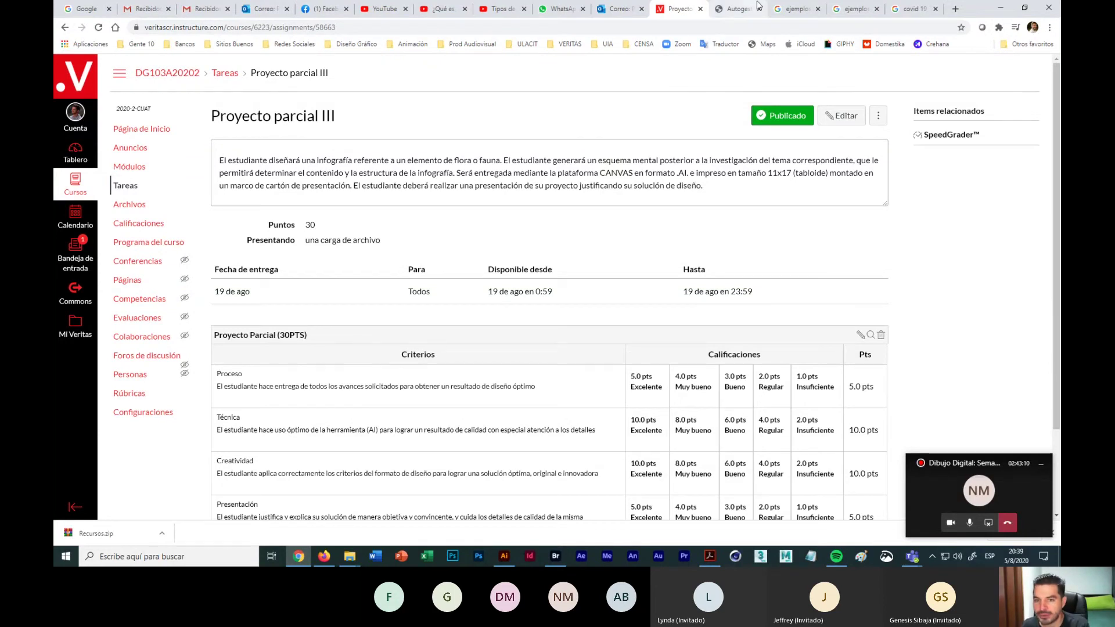
Step: From the "ejemplos infografia" image results, open the source page of the bicycle benefits infographic and view it in full
click(795, 9)
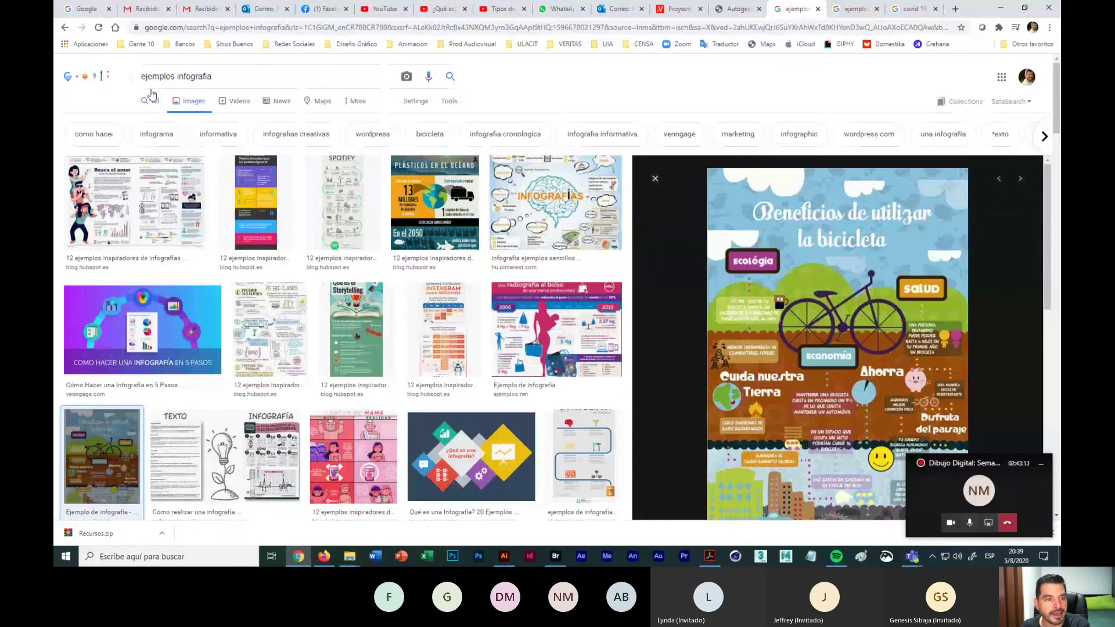
click(222, 77)
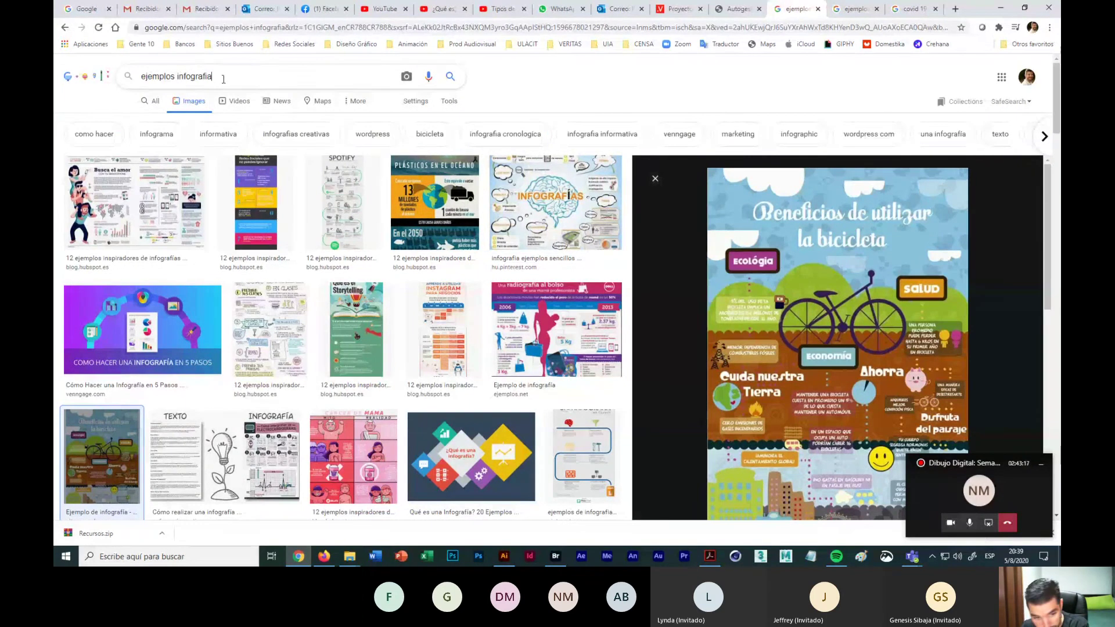
click(865, 244)
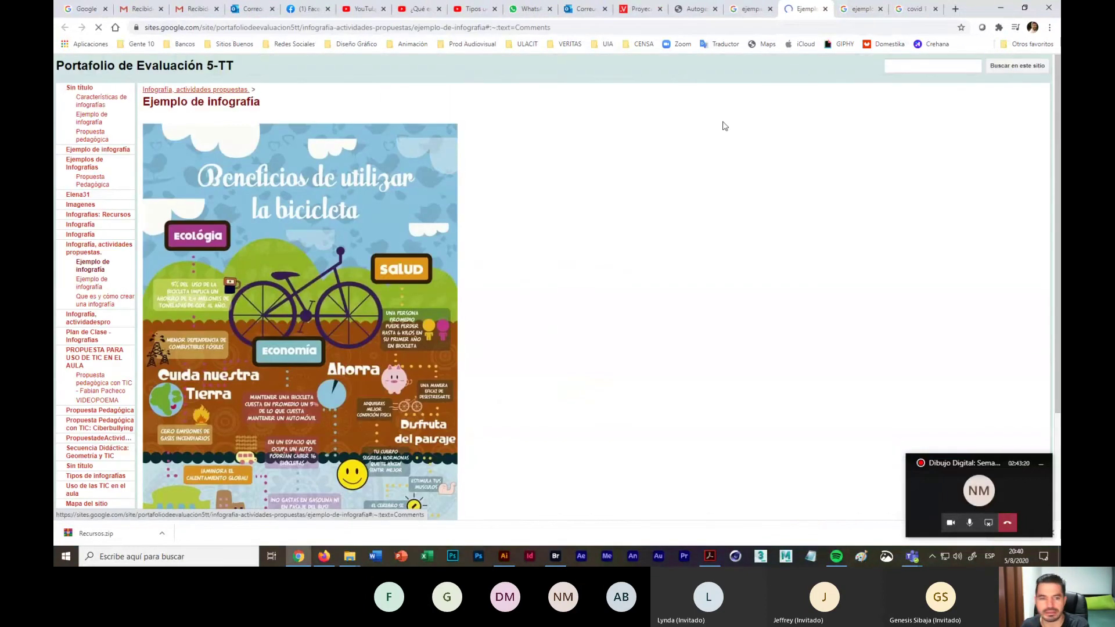
scroll(587, 203, down, 1)
scroll(575, 207, down, 2)
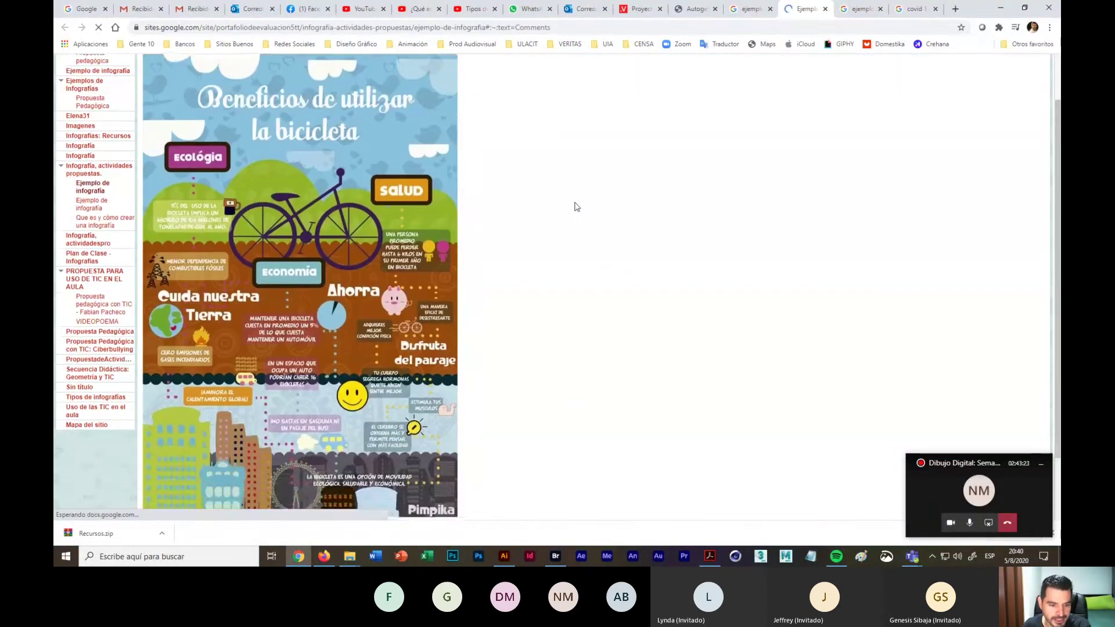
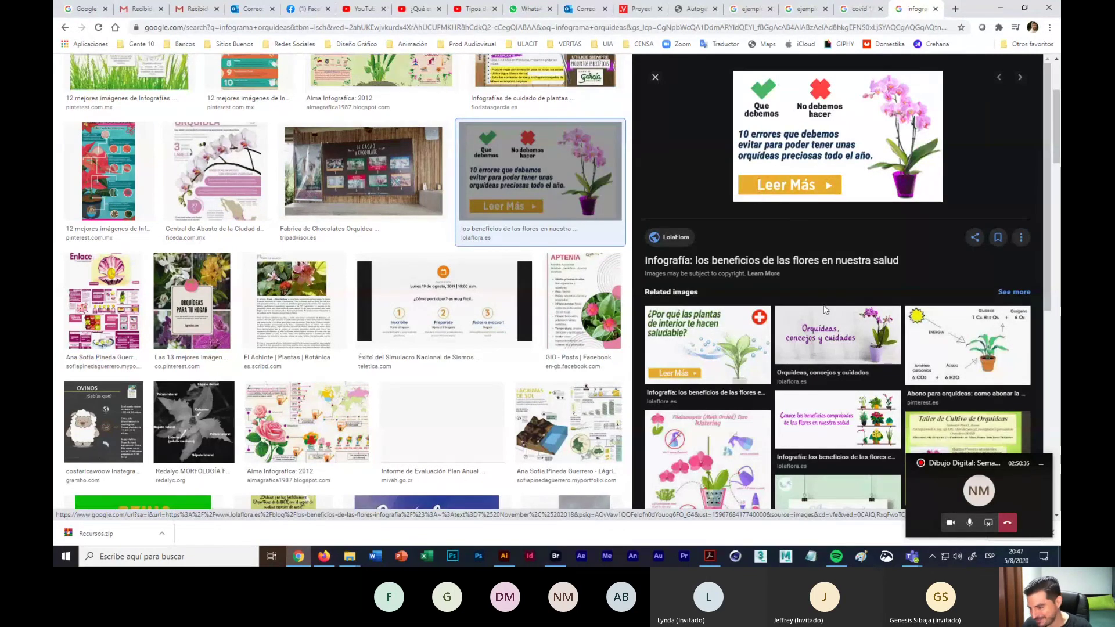
Step: Preview the Phalaenopsis orchid care infographic from the related images and look over its own related images
scroll(794, 393, down, 3)
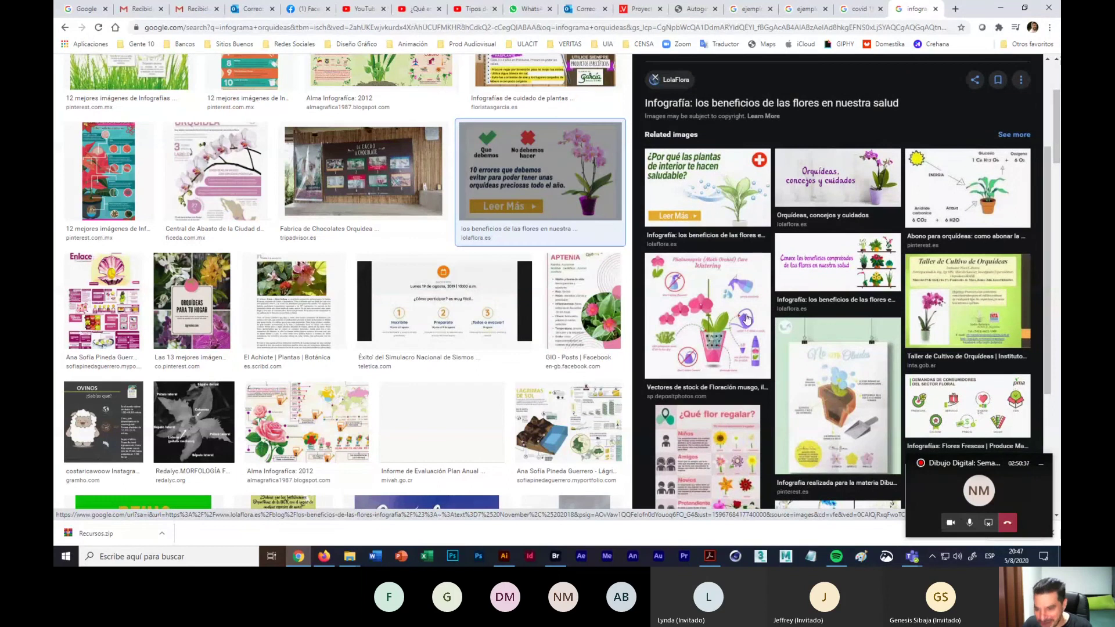
click(746, 320)
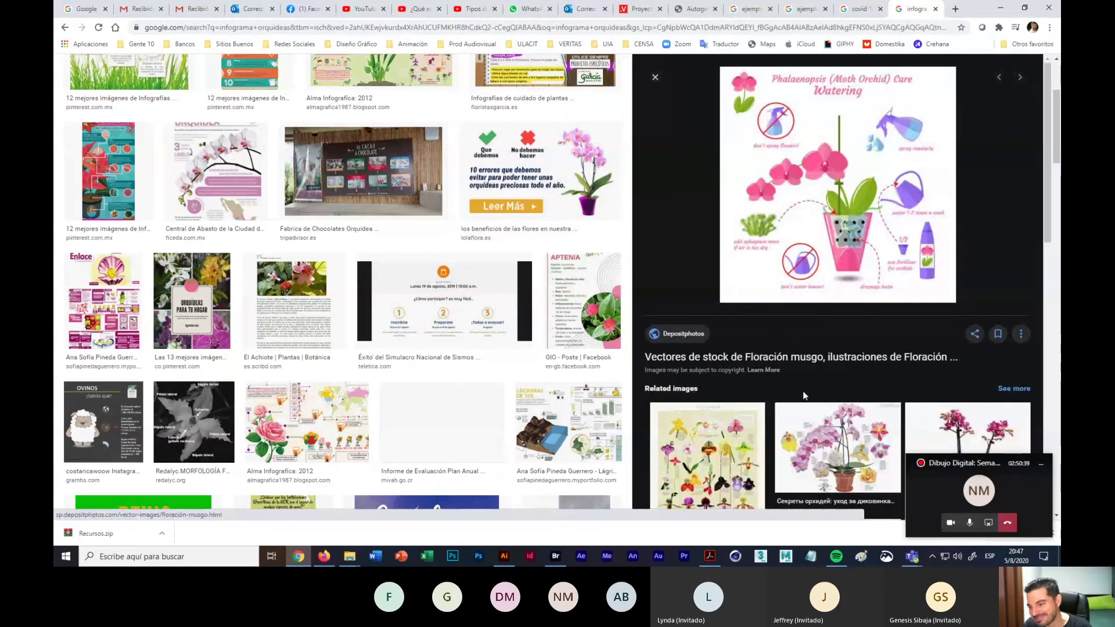
scroll(805, 401, down, 3)
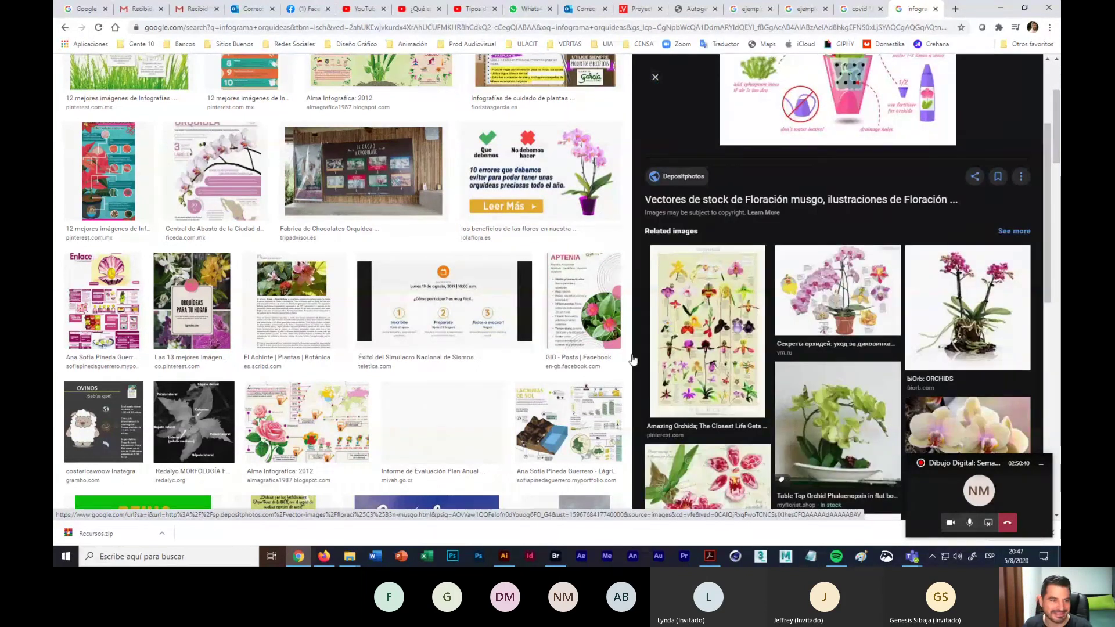
scroll(205, 137, up, 3)
Step: Change the image search query to "infograma aves"
click(230, 76)
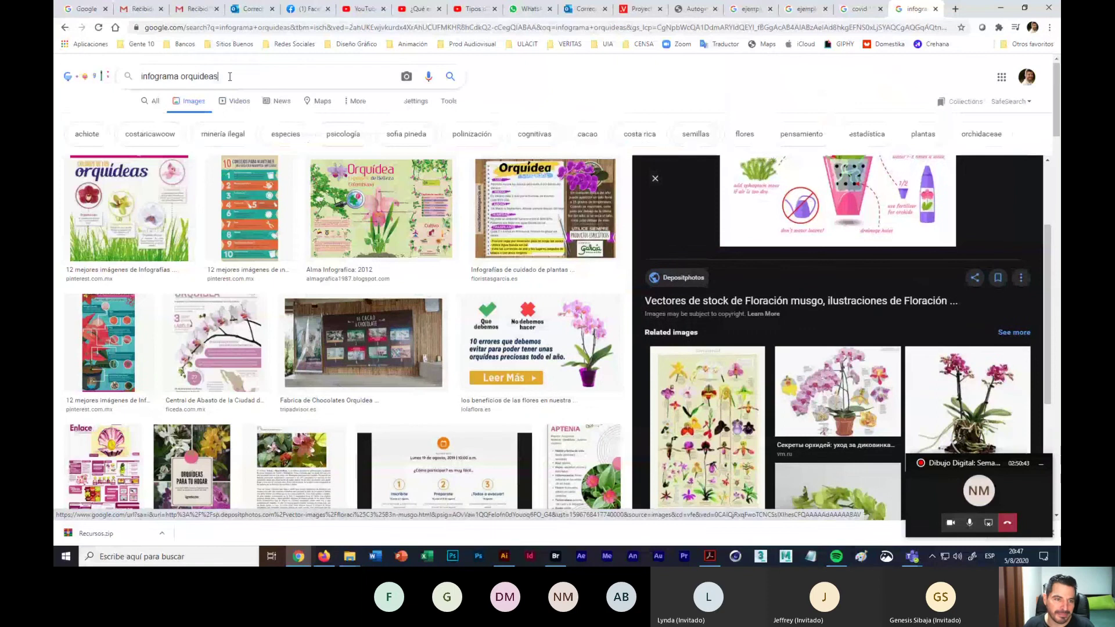
key(BackSpace)
key(BackSpace)
key(BackSpace)
key(BackSpace)
key(BackSpace)
key(BackSpace)
key(BackSpace)
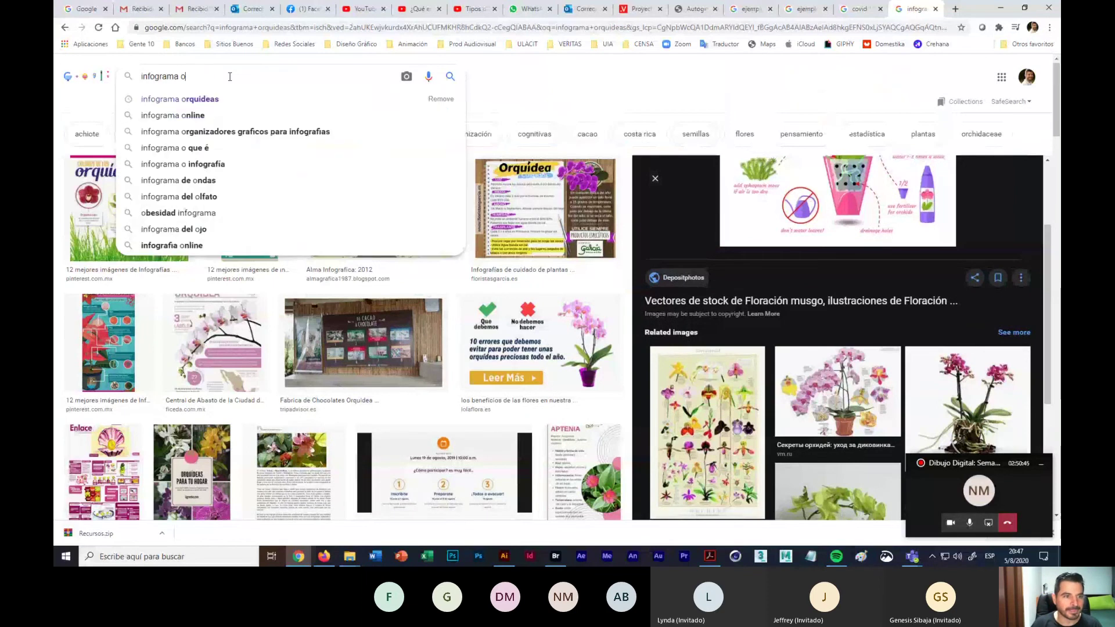
text(a)
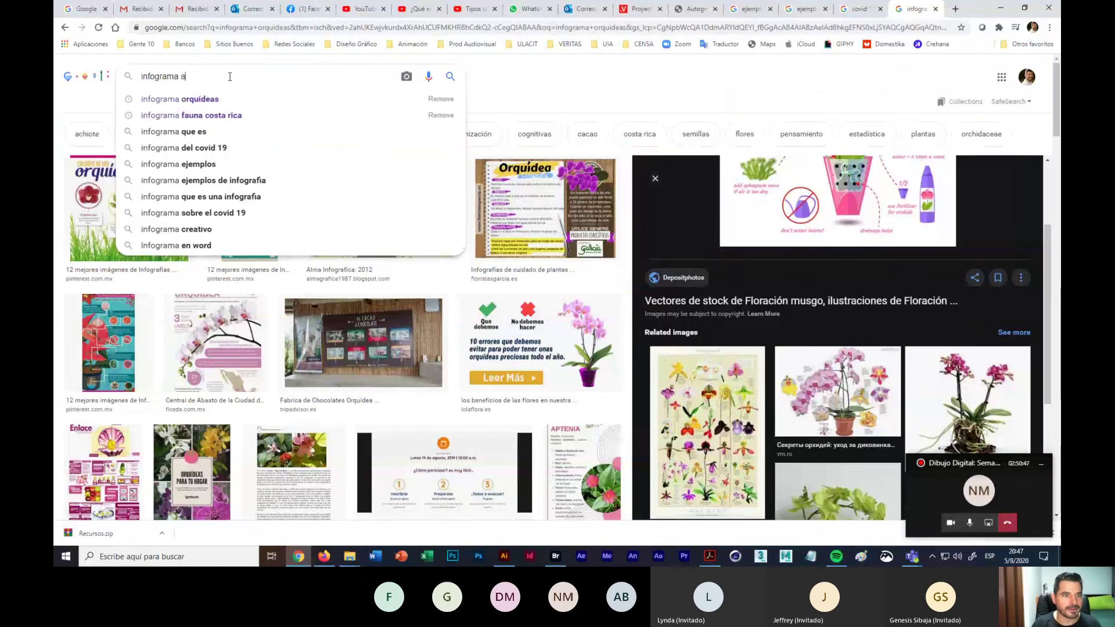
text(ves)
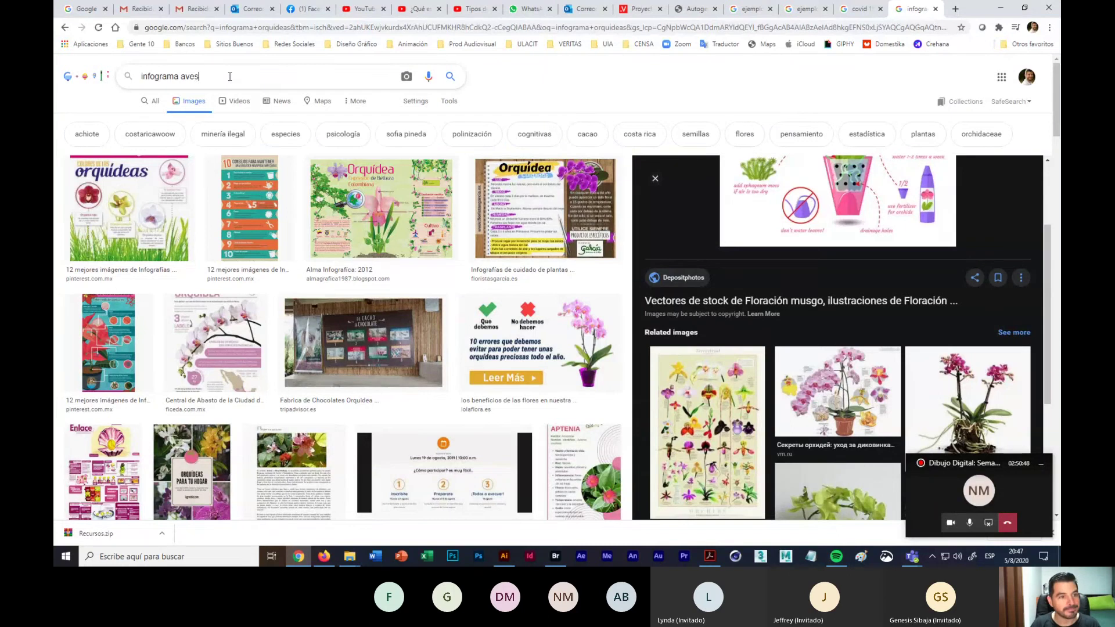
Step: Run the "infograma aves" image search, preview the "Un mar de loros" infographic and look over its related images
key(Return)
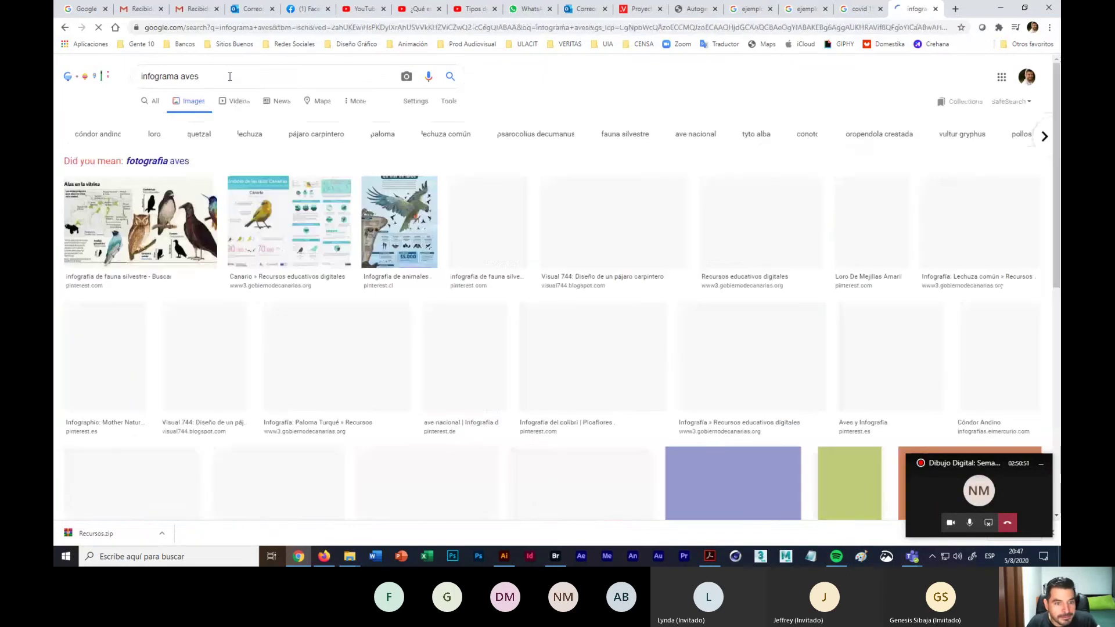
click(410, 228)
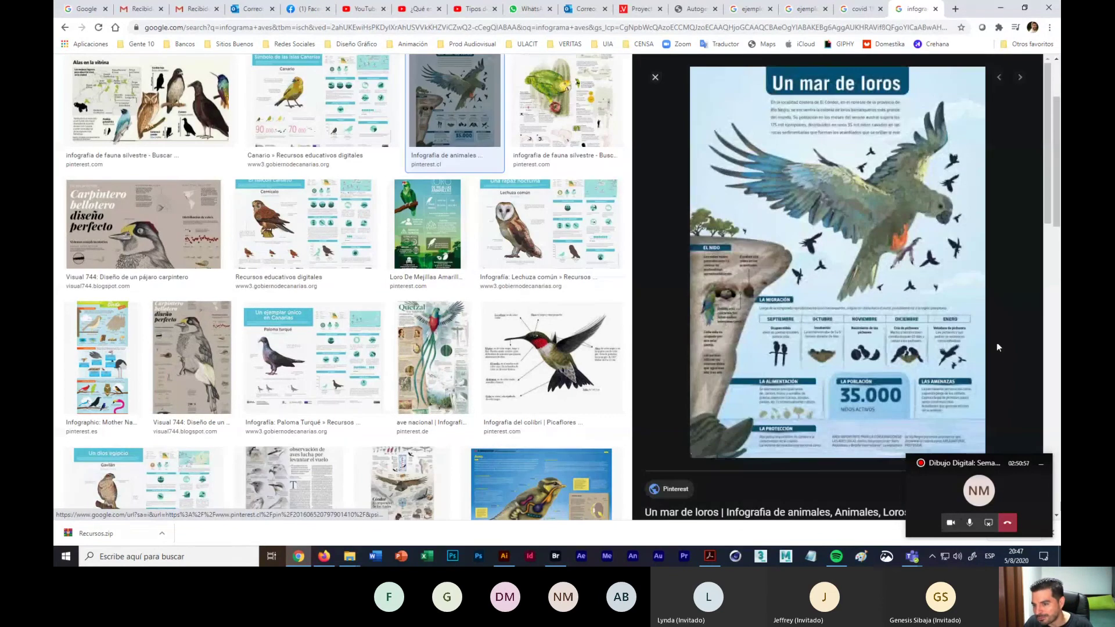
scroll(908, 367, down, 7)
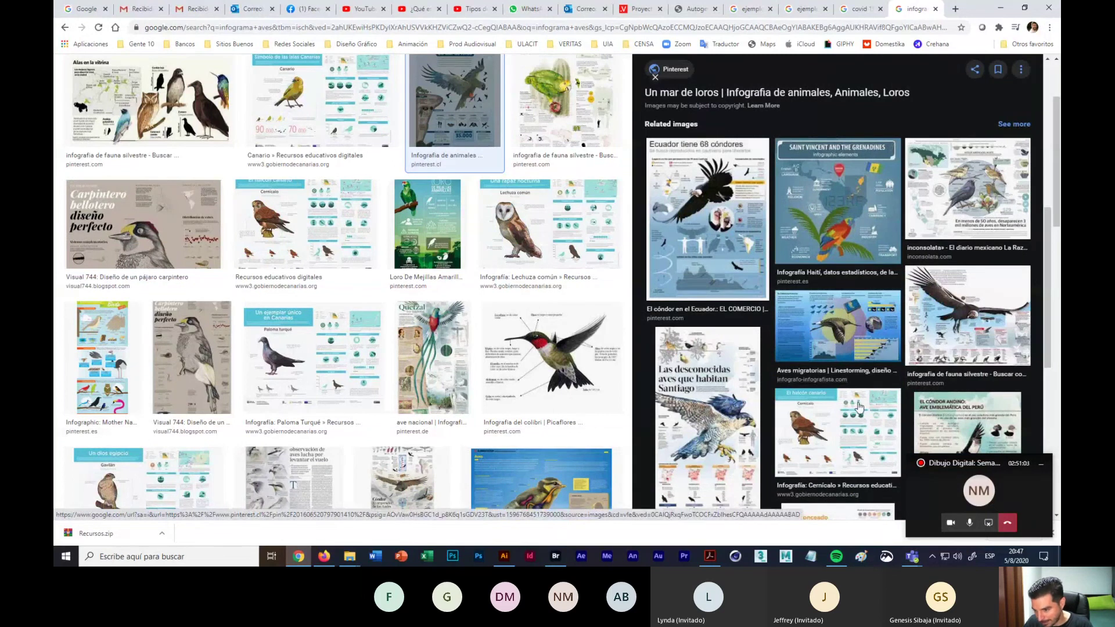
scroll(860, 407, down, 2)
scroll(879, 314, down, 3)
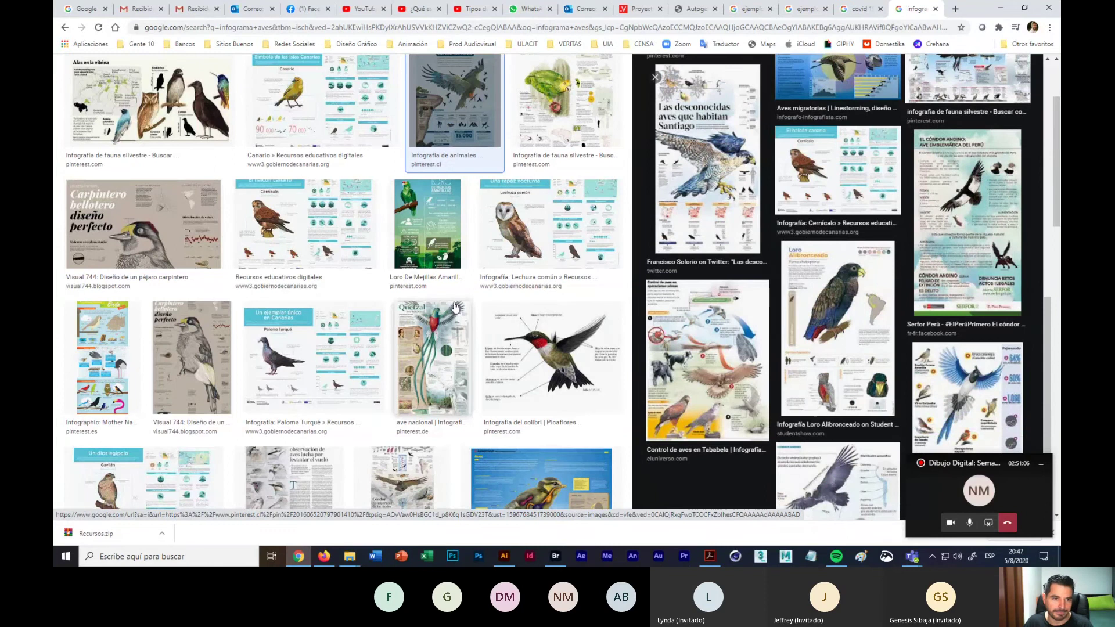
scroll(455, 306, up, 2)
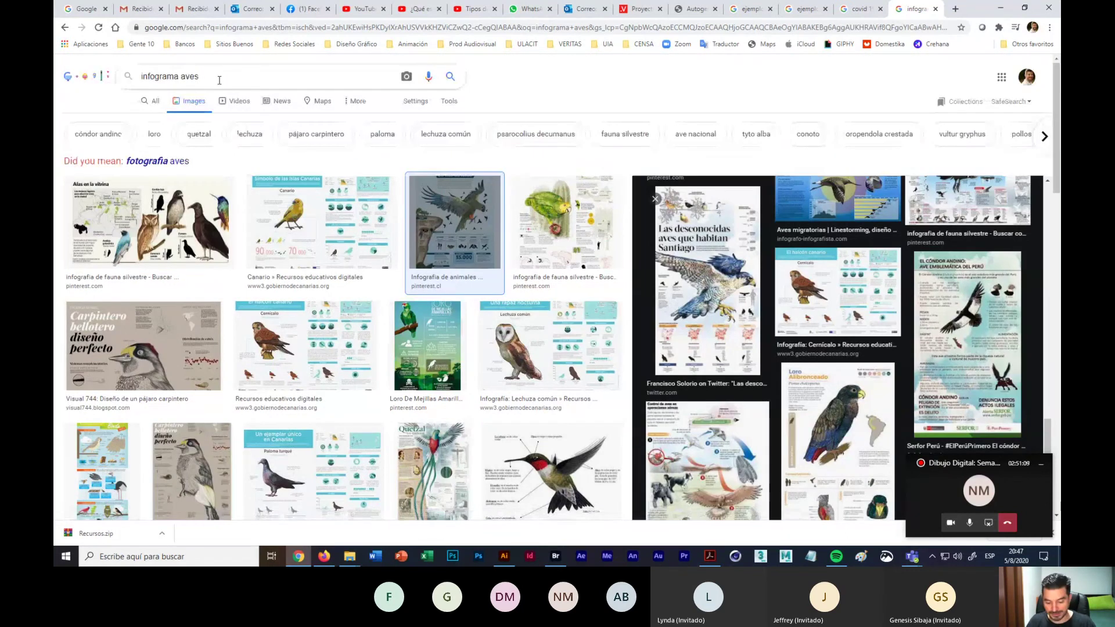
Step: Remove "aves" from the image search query and dismiss the search suggestions
click(220, 80)
key(BackSpace)
key(BackSpace)
key(BackSpace)
key(BackSpace)
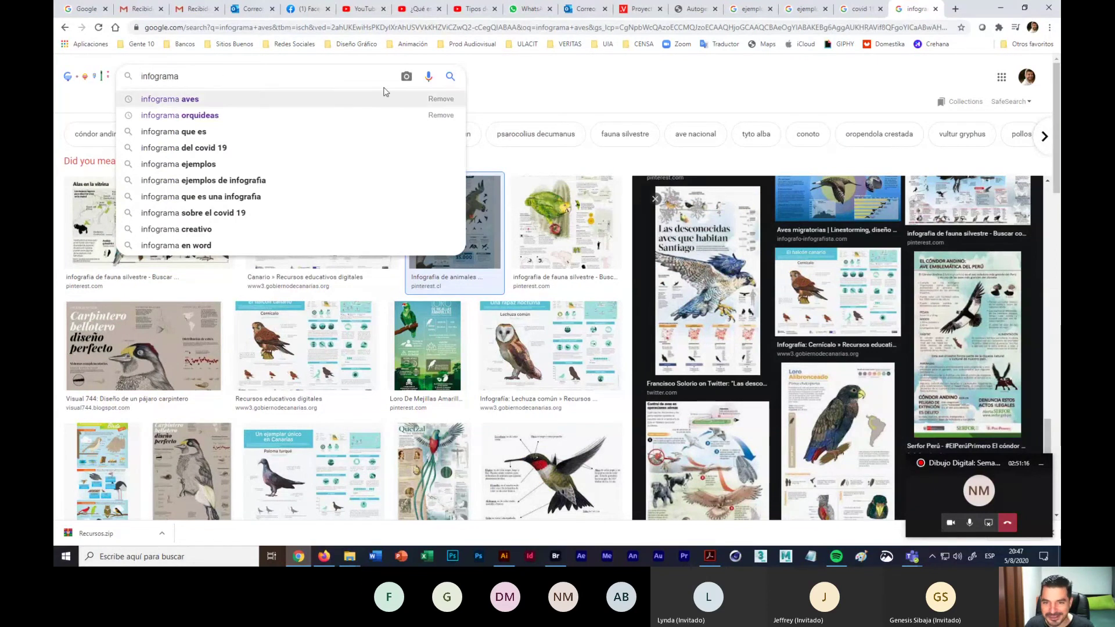
key(Escape)
Step: Preview the Loro de Mejillas Amarillas infographic, open the related green Saint Vincent and the Grenadines one, and look over its related images
click(427, 333)
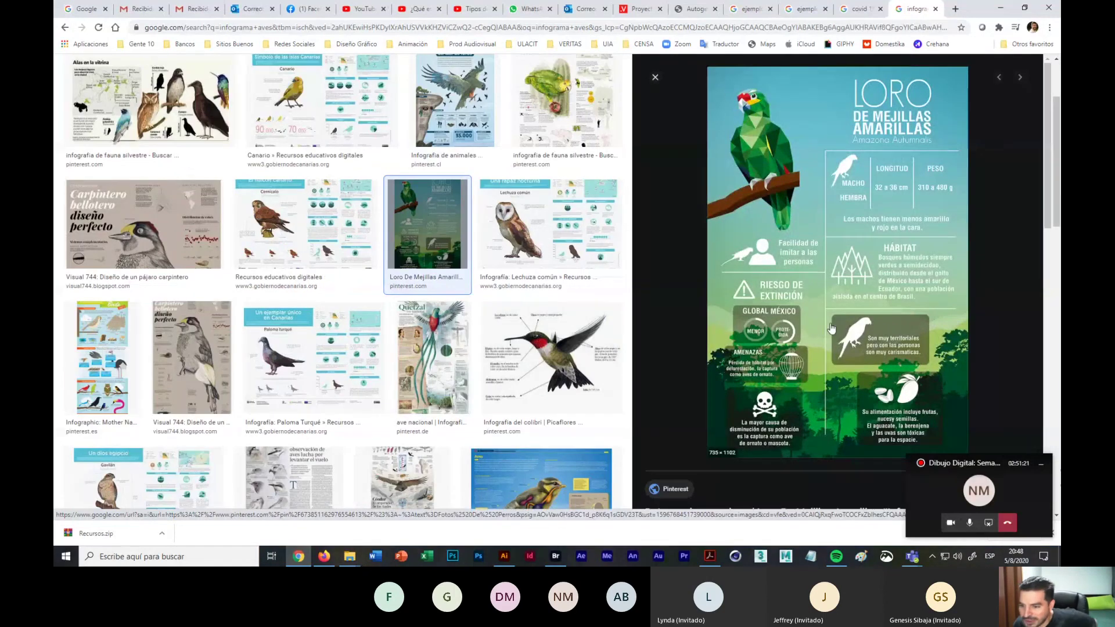
scroll(837, 328, down, 3)
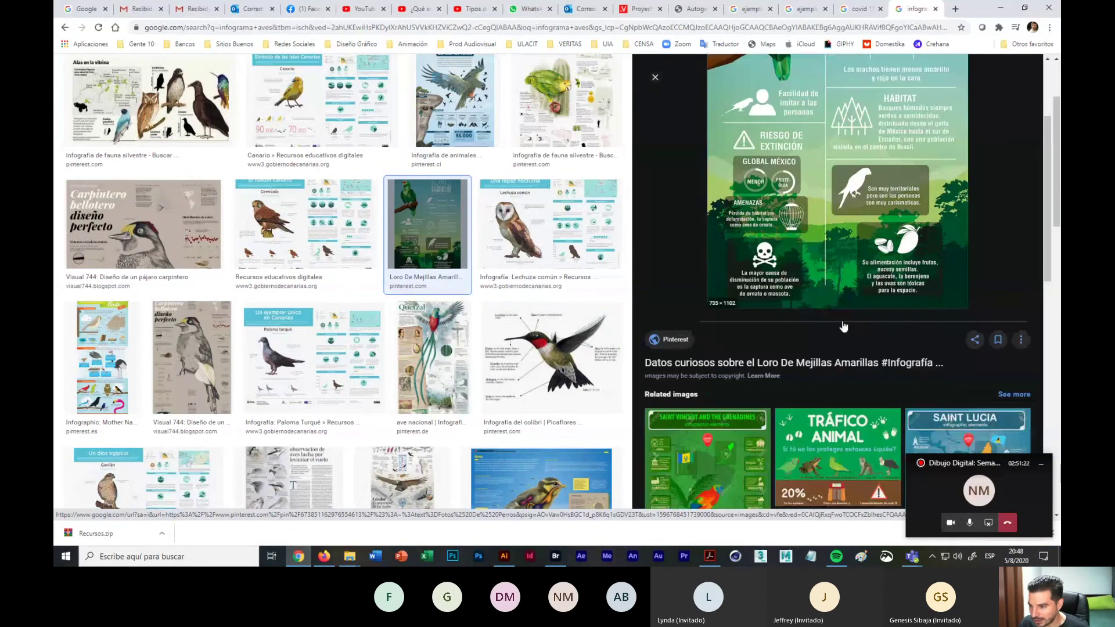
click(707, 459)
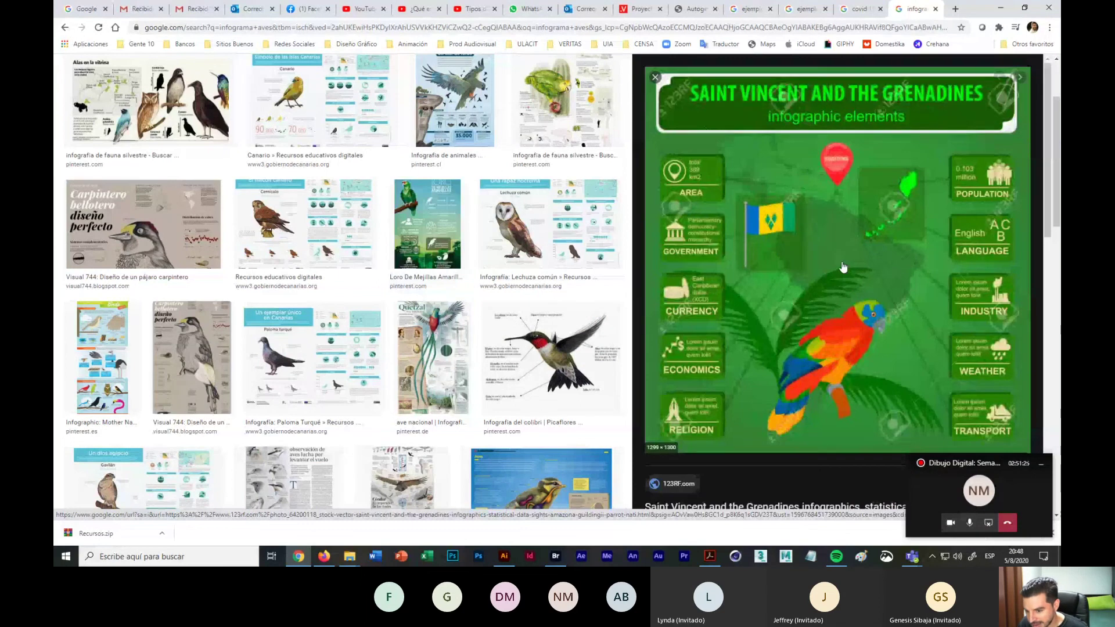
scroll(881, 293, down, 15)
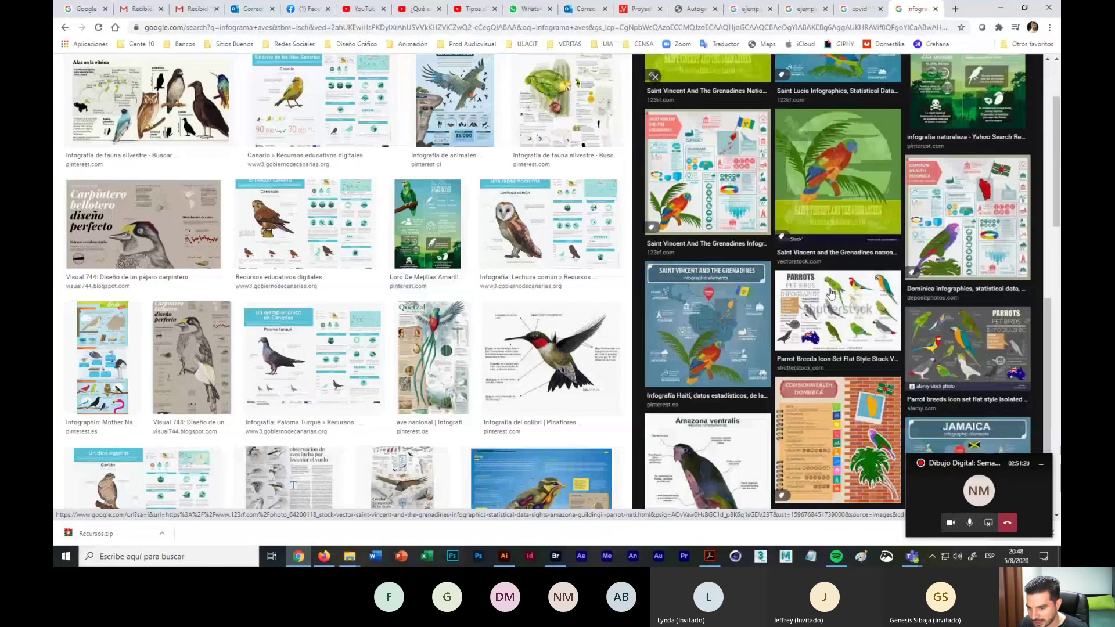
scroll(832, 294, down, 2)
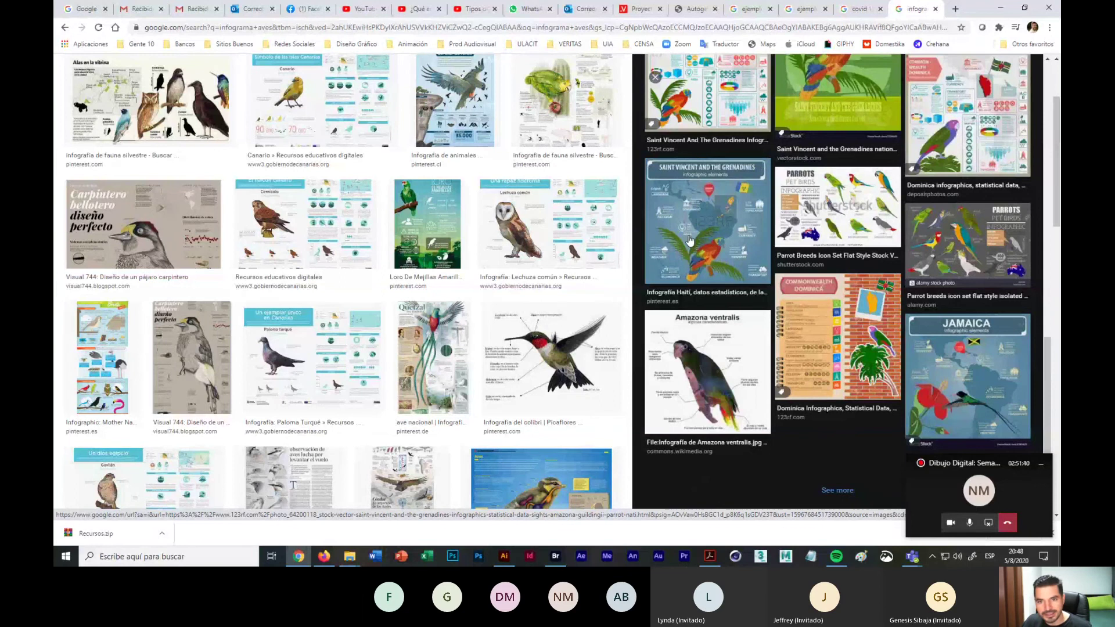
scroll(689, 240, up, 3)
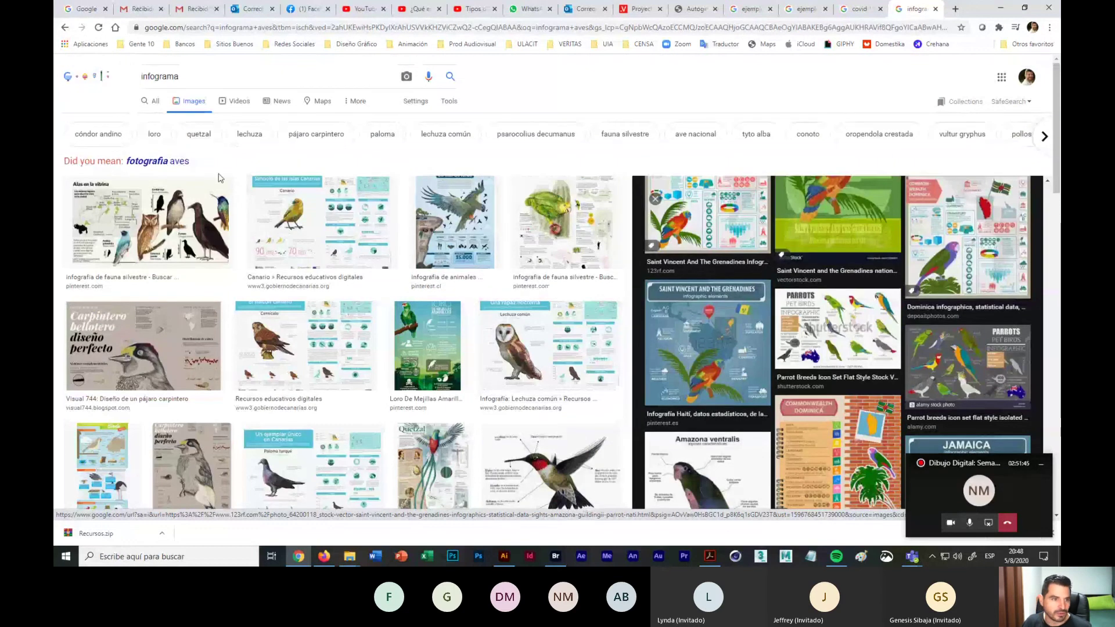
Step: Search images for "infograma espacio geografico" and skim the results
click(201, 77)
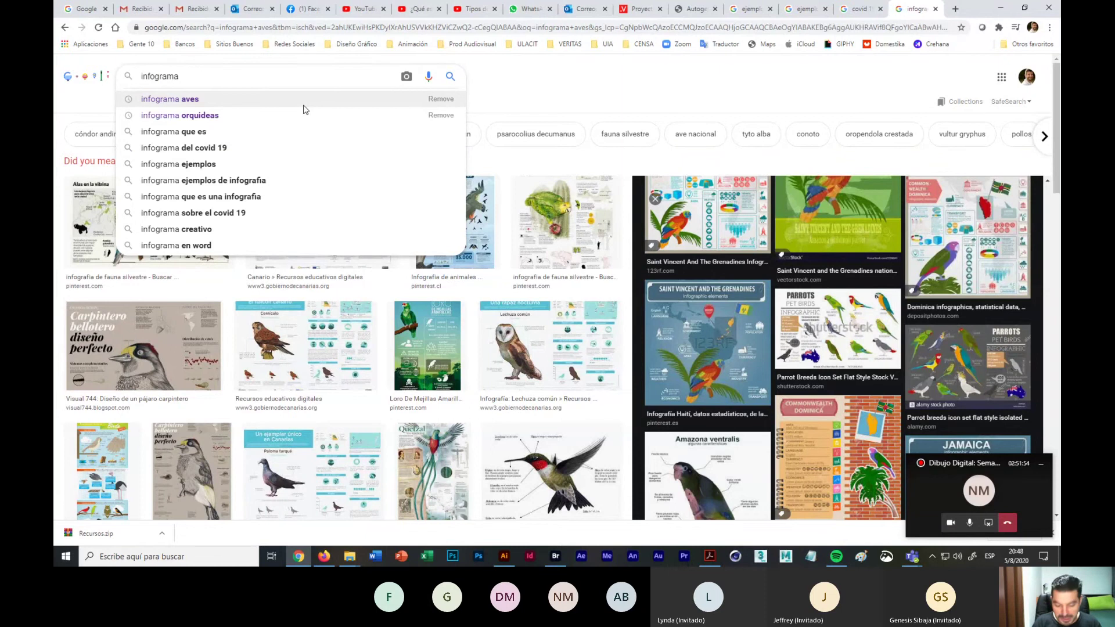
key(BackSpace)
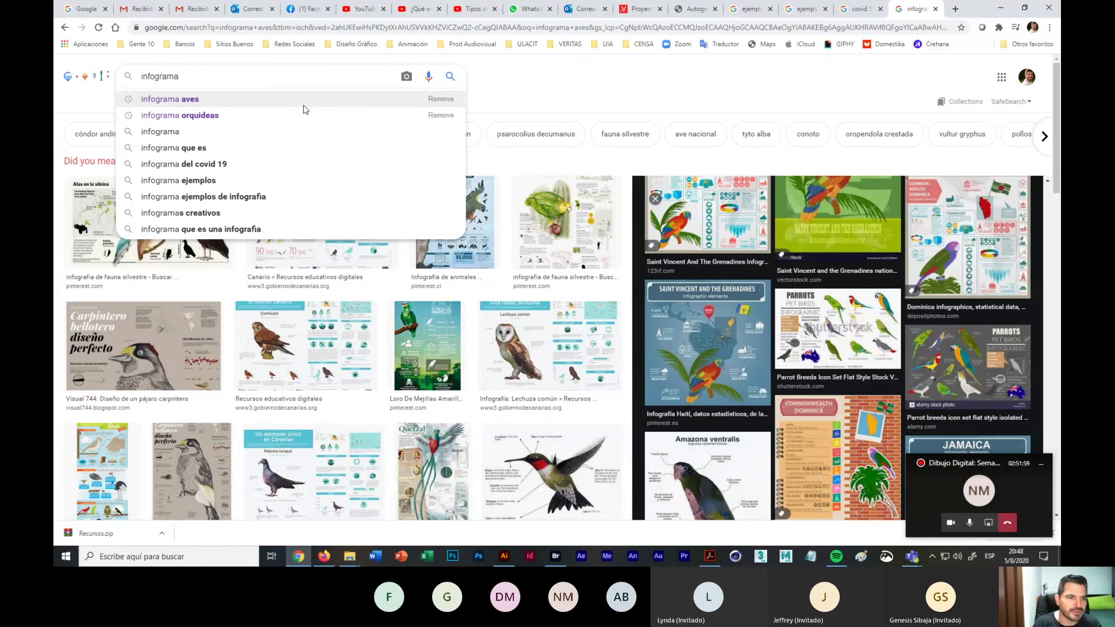
text(esc)
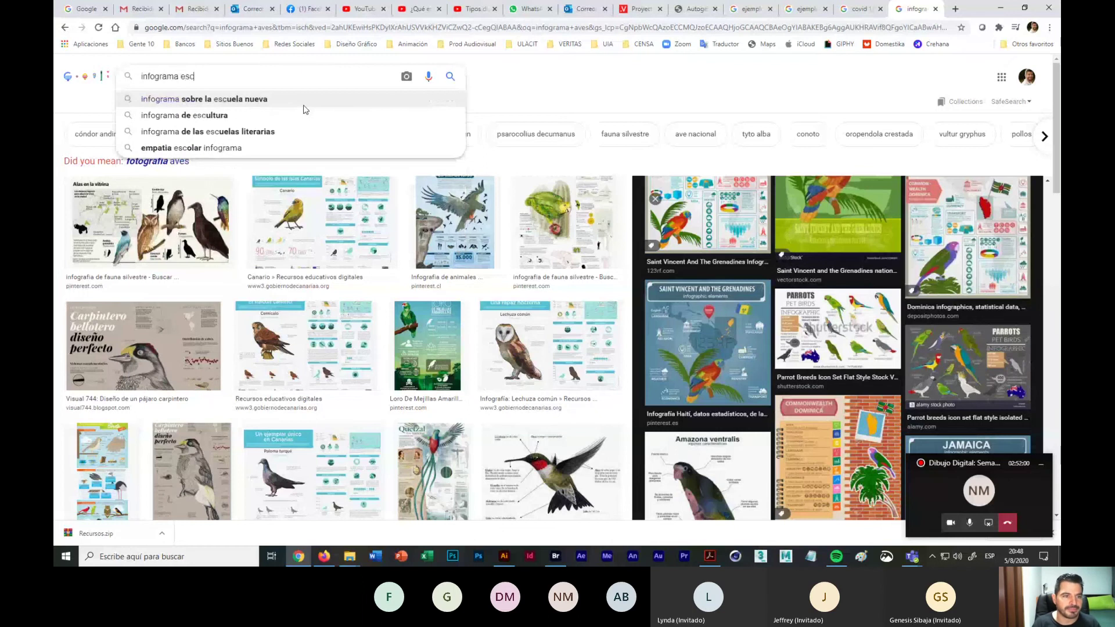
key(BackSpace)
text(pacio)
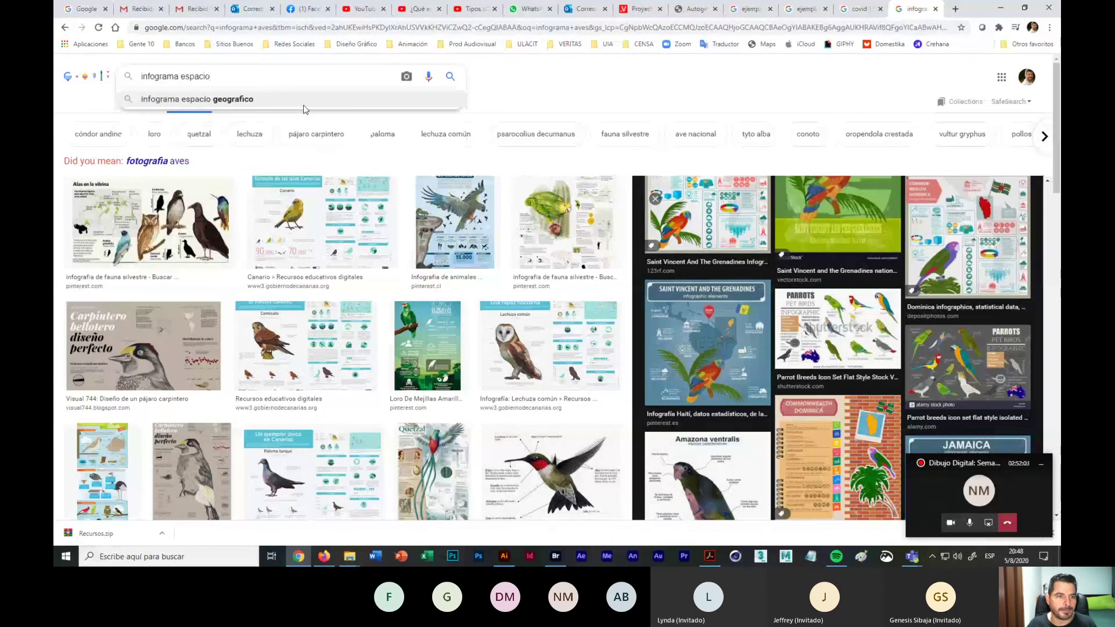
click(274, 103)
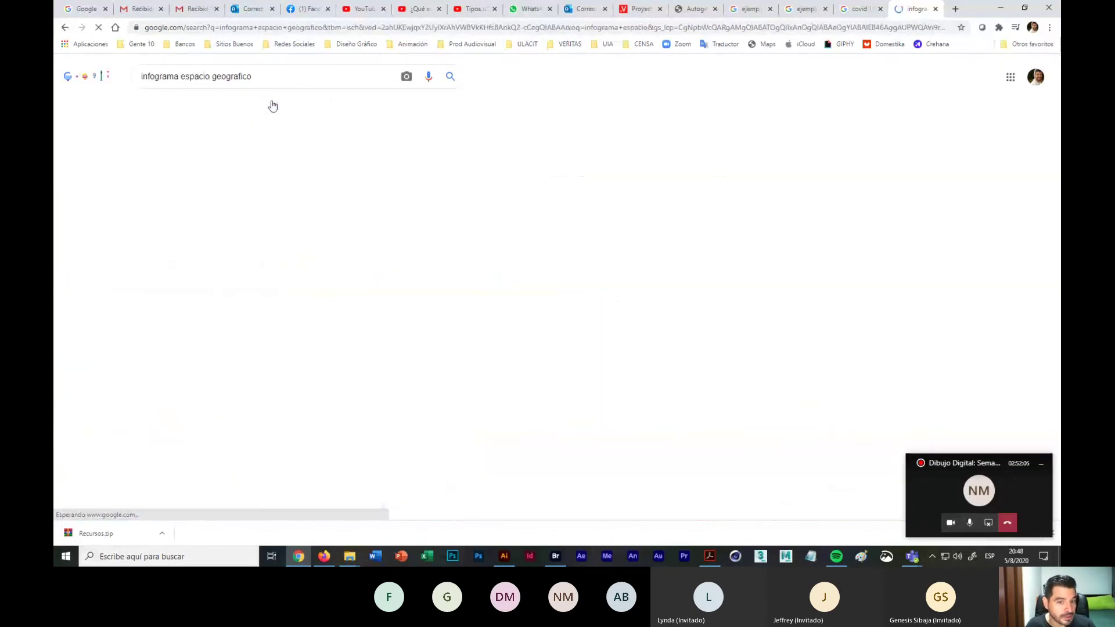
scroll(505, 271, down, 5)
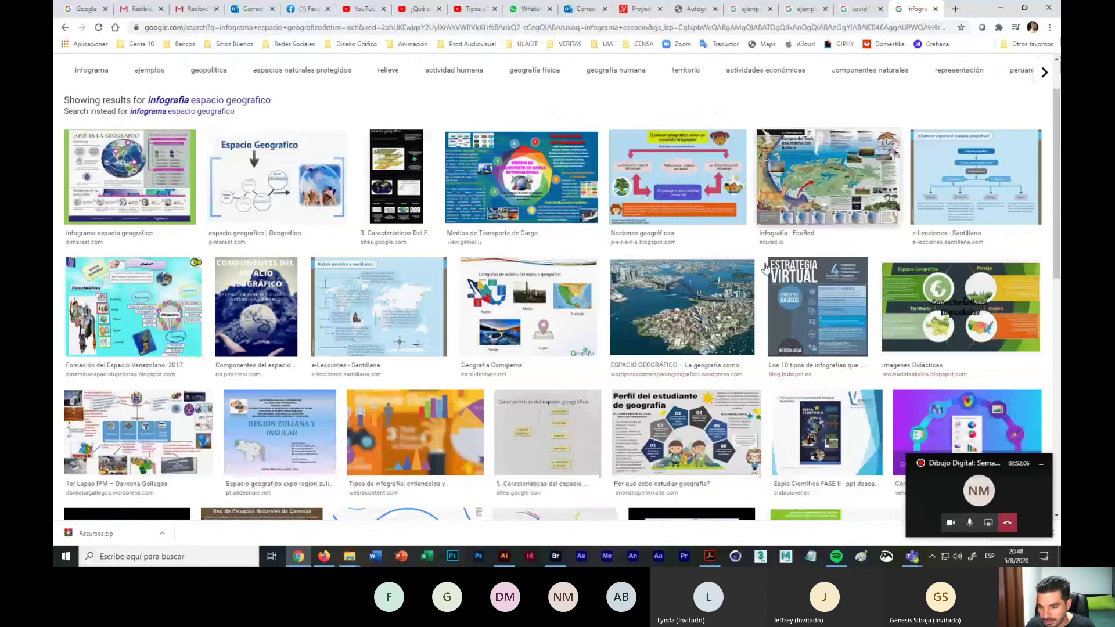
scroll(505, 270, up, 5)
Step: Shorten the image search query to "infograma espacio" and run the search
click(295, 74)
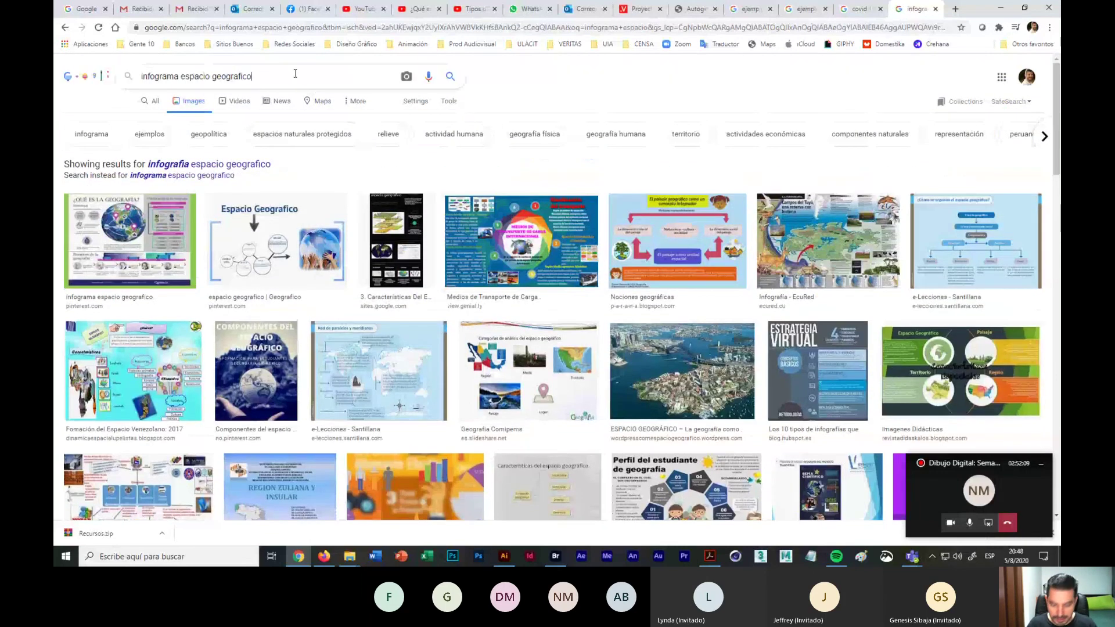
key(BackSpace)
key(BackSpace)
key(BackSpace)
key(BackSpace)
key(BackSpace)
key(BackSpace)
key(BackSpace)
key(BackSpace)
key(BackSpace)
key(BackSpace)
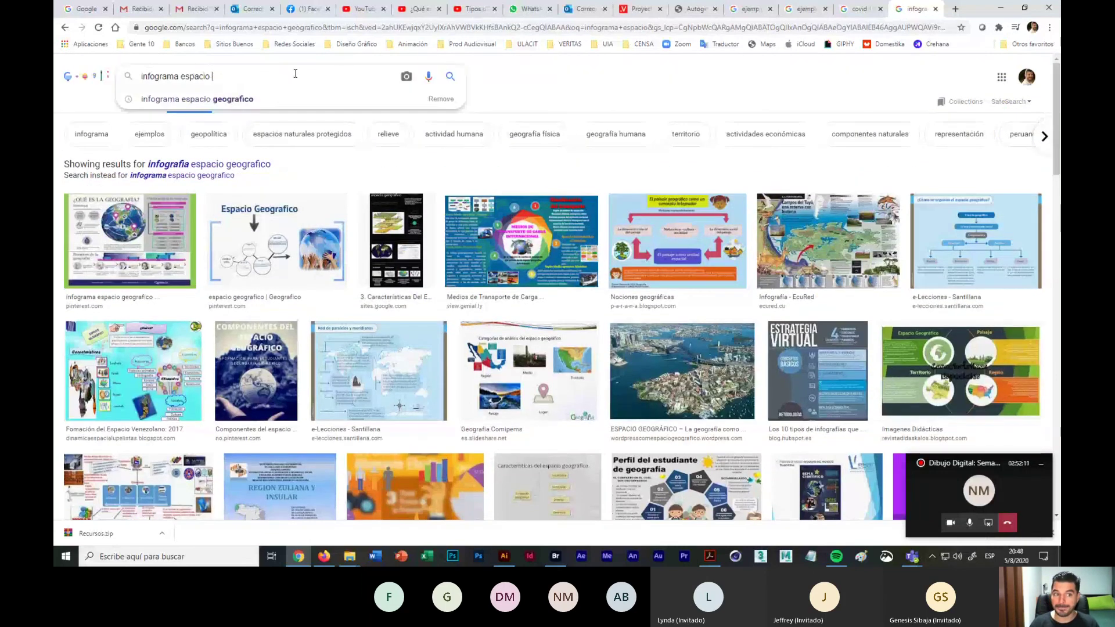
key(Return)
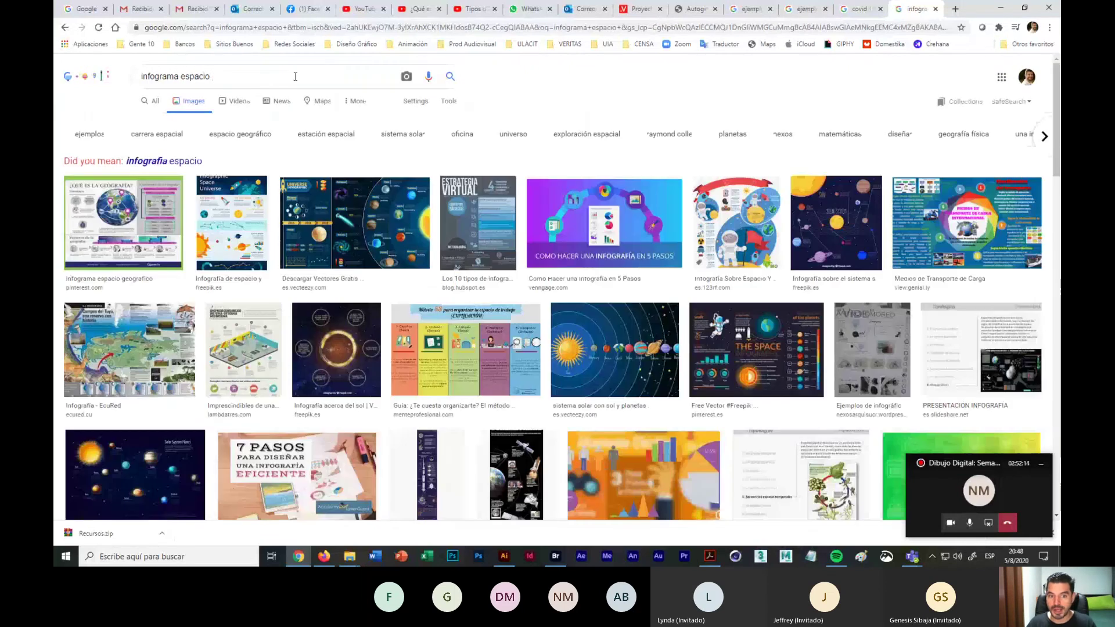
Step: Preview the Vecteezy universe infographic, open the related "Universe solar system infographic", and look over its related images
click(354, 224)
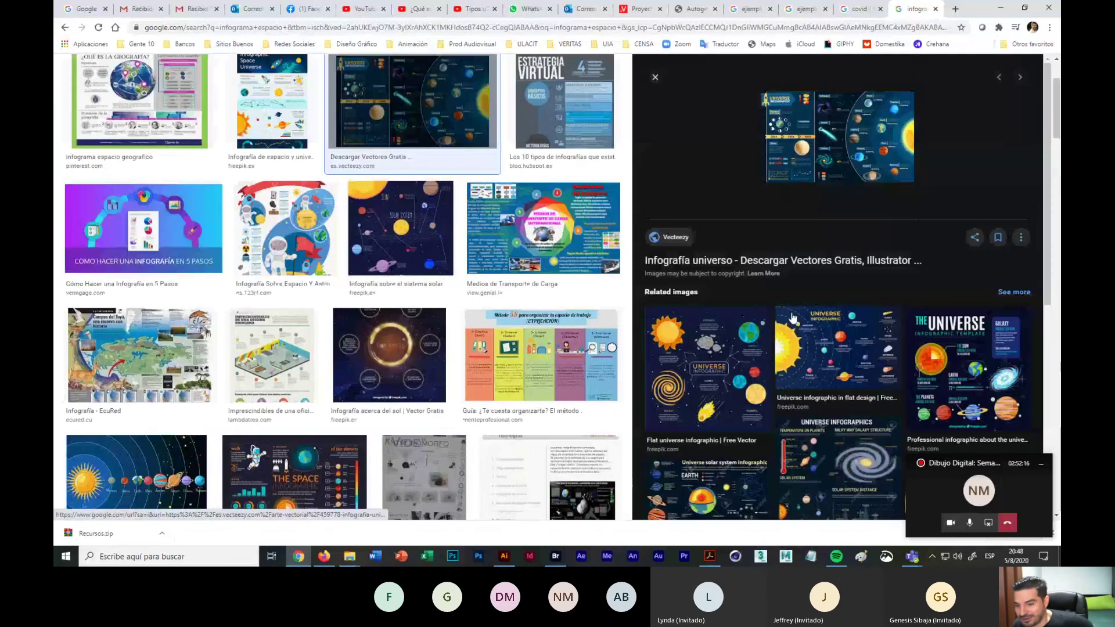
click(831, 437)
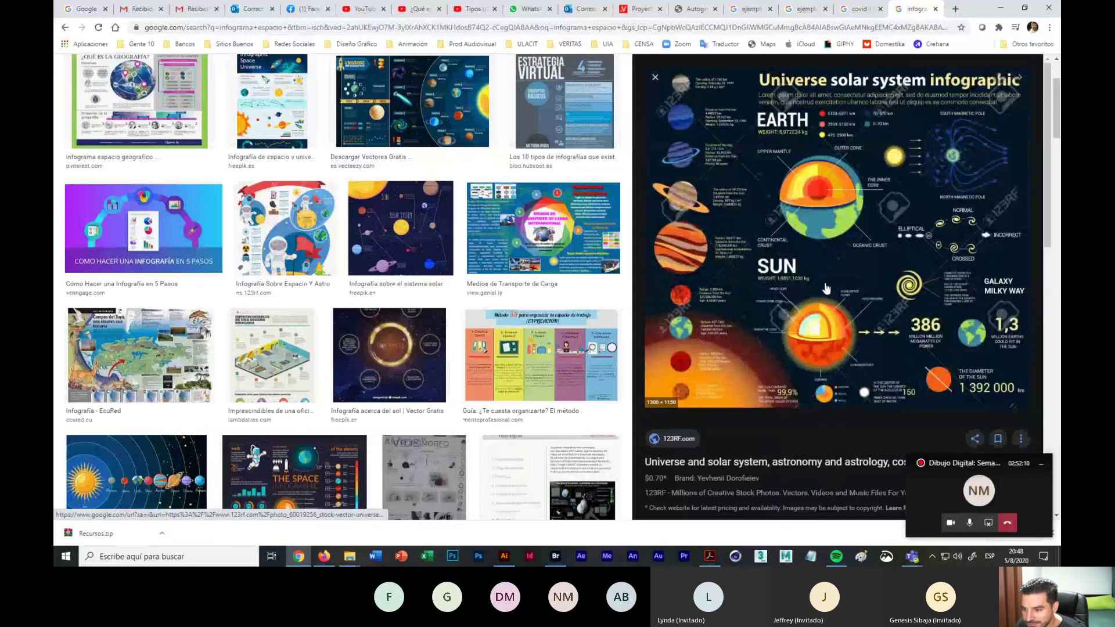
scroll(826, 288, down, 5)
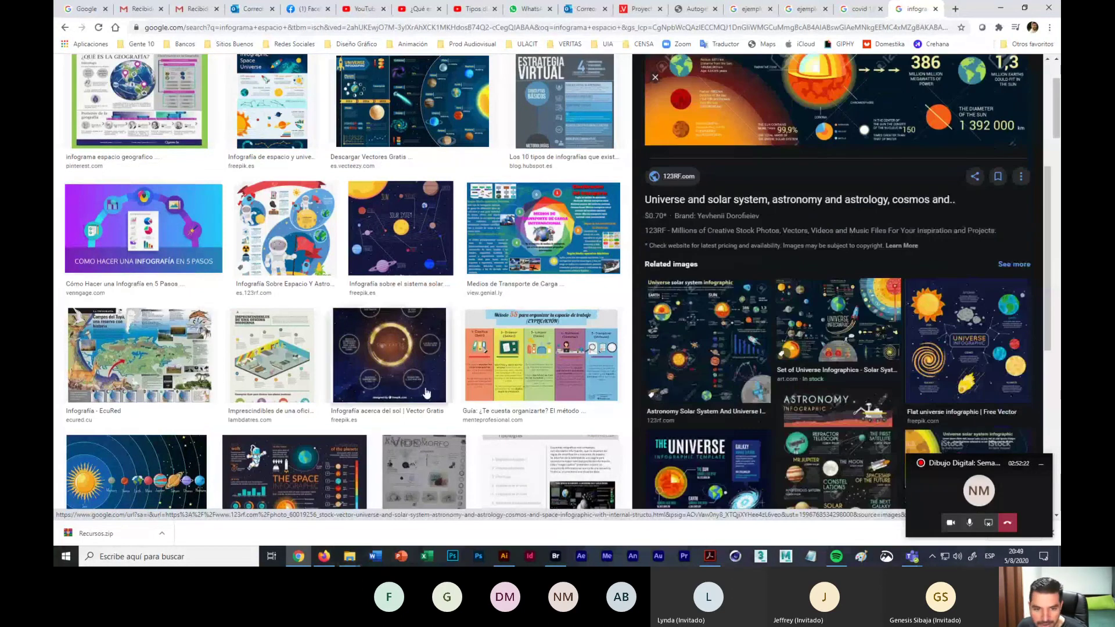
Step: Preview the Freepik solar system infographic, and from related images view the Solar System educational poster and the "Outer Space Infographics" poster
click(401, 230)
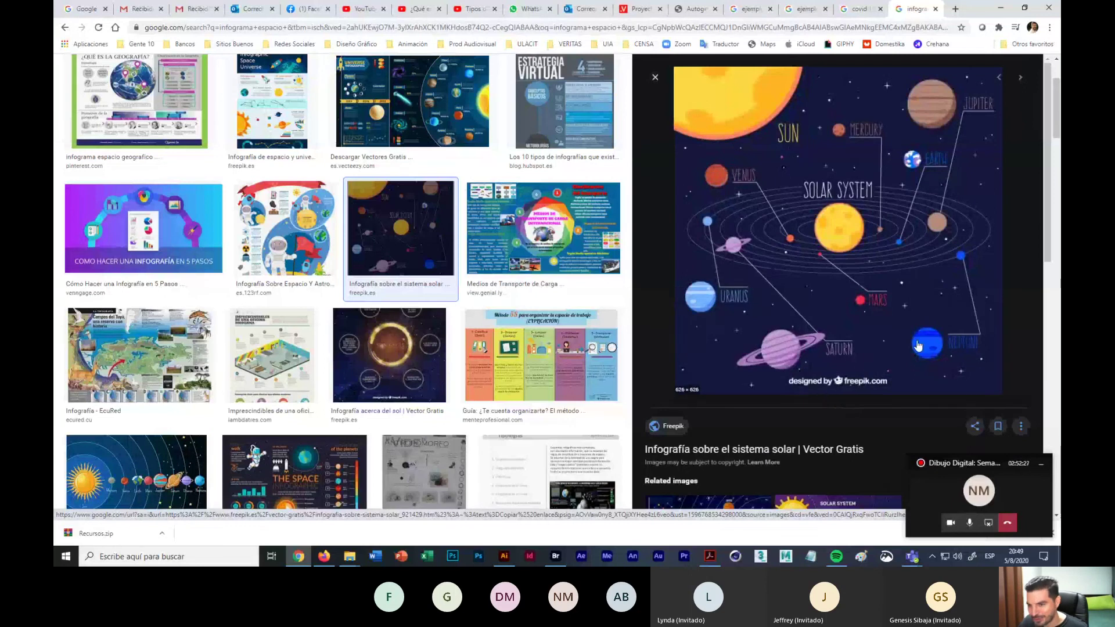
scroll(914, 344, down, 4)
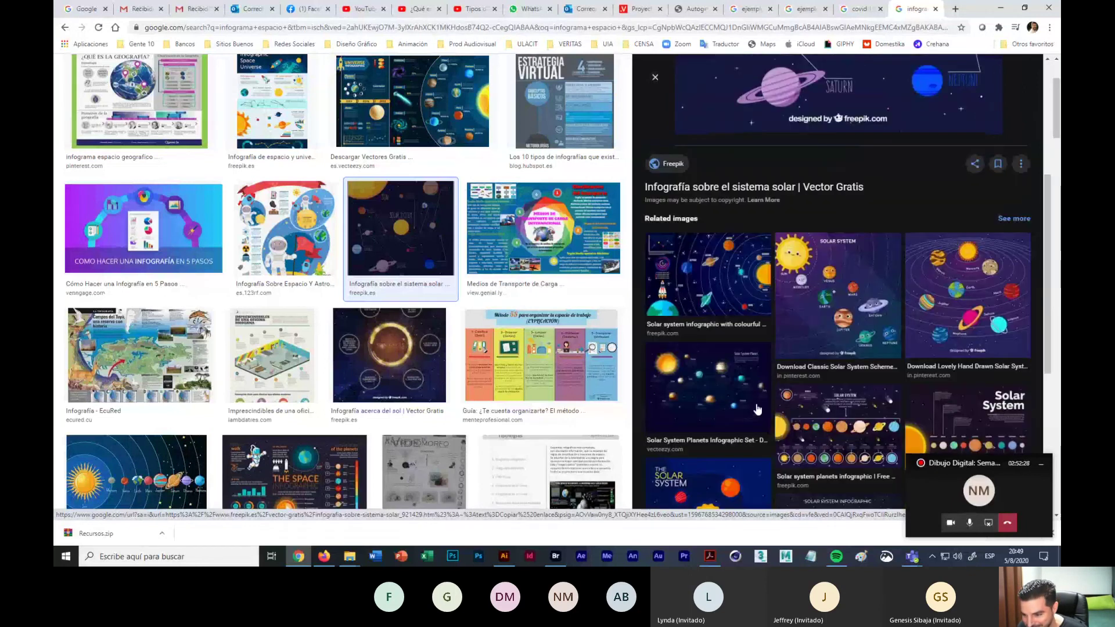
scroll(755, 412, down, 5)
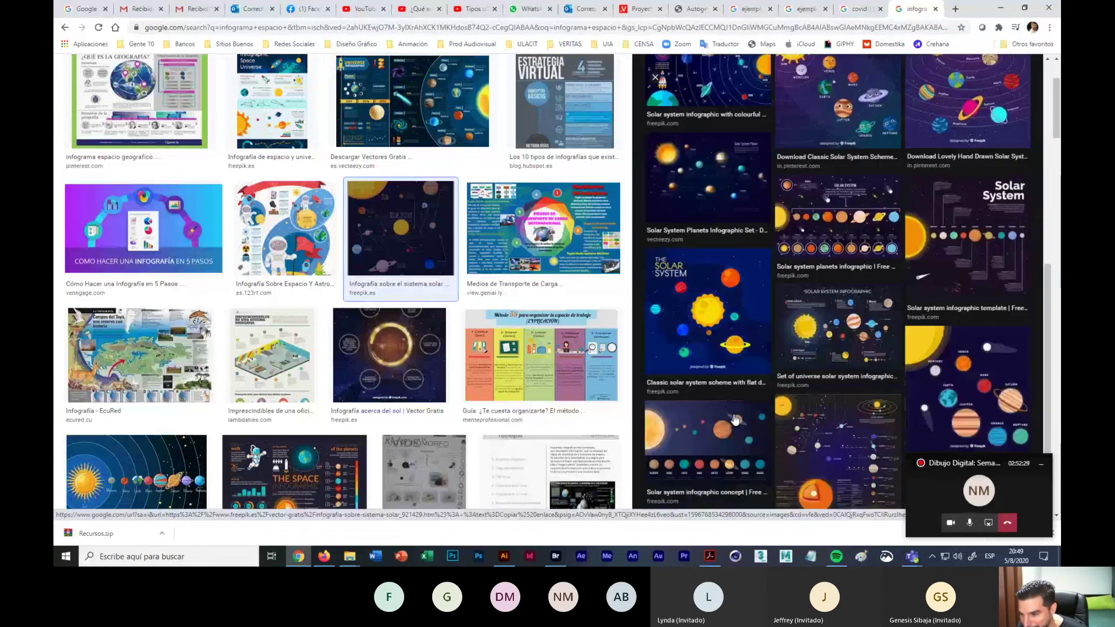
click(857, 430)
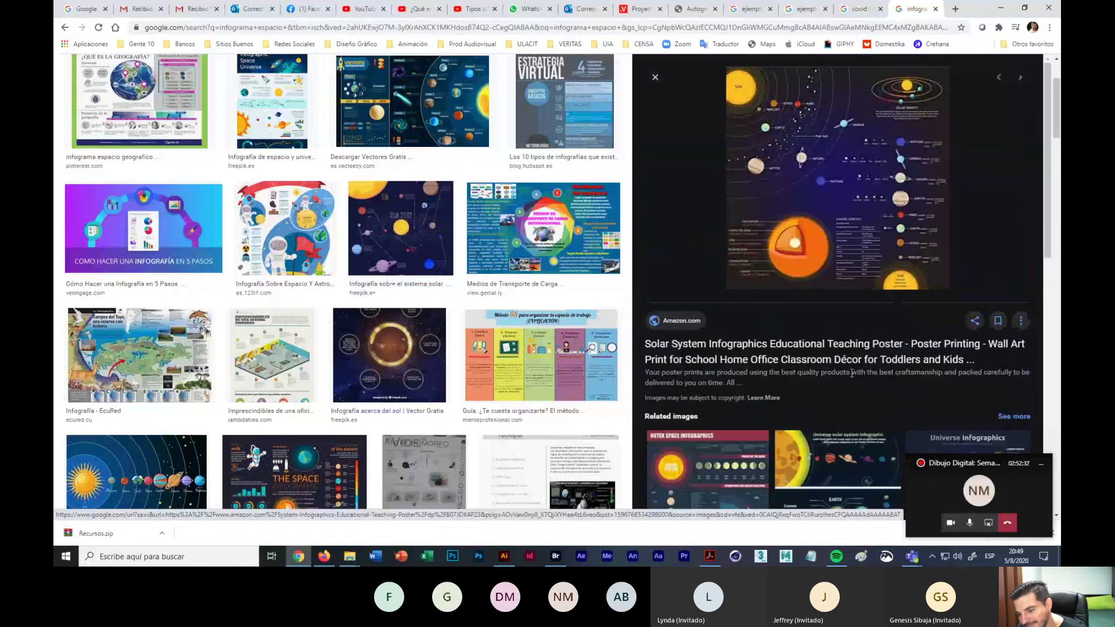
scroll(852, 373, down, 2)
click(708, 360)
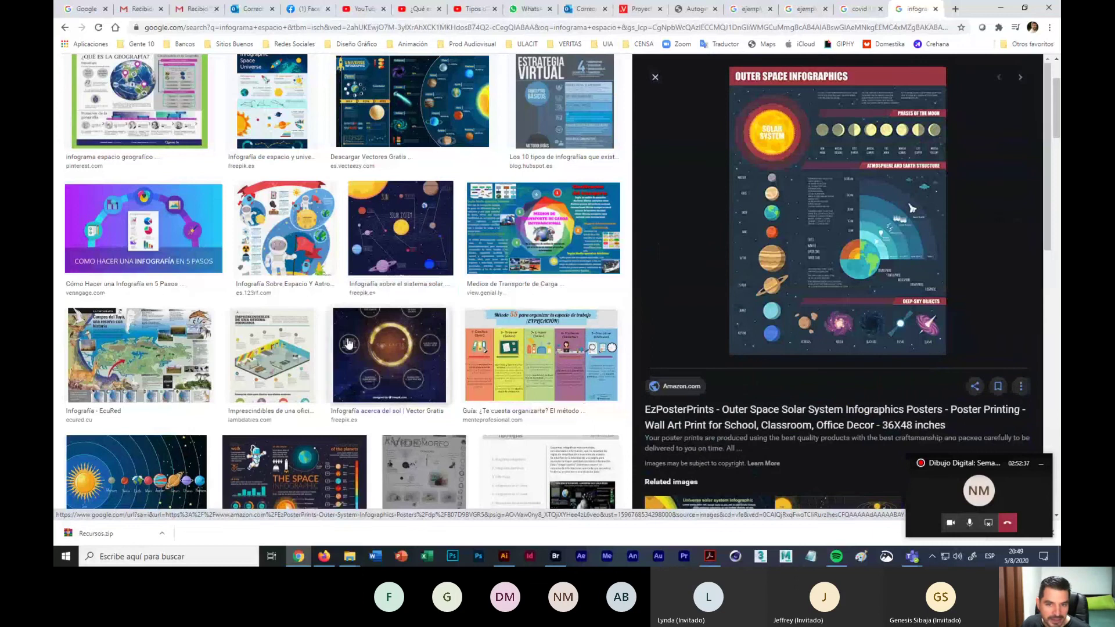
Step: Preview the Vecteezy universe infographic again, look over its related images and skim further "infograma espacio" results
click(413, 102)
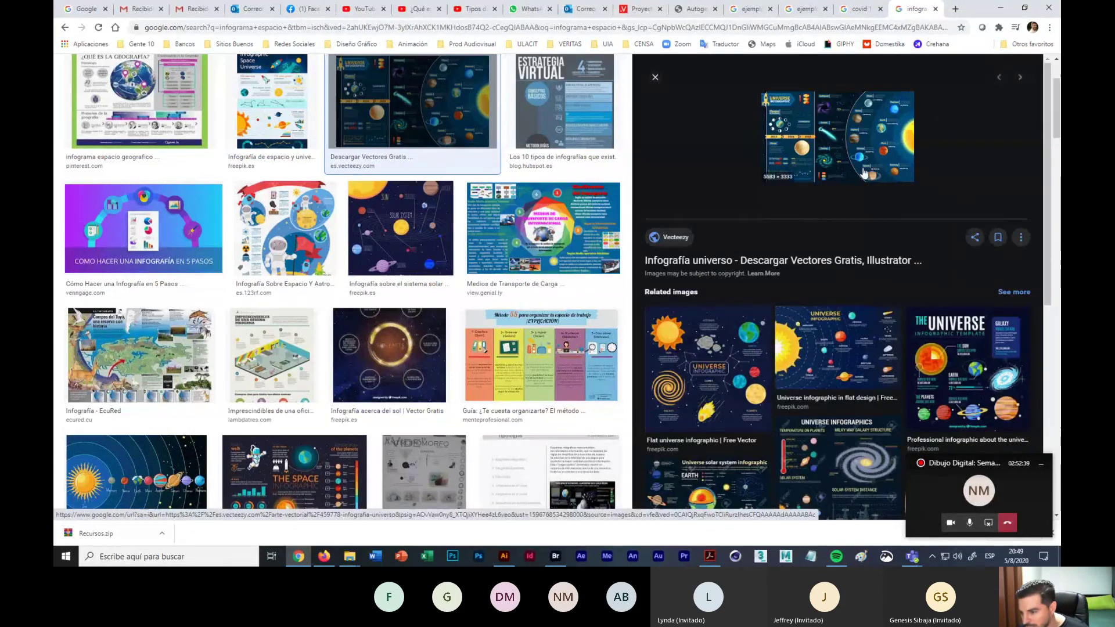
scroll(900, 421, down, 1)
scroll(900, 421, down, 6)
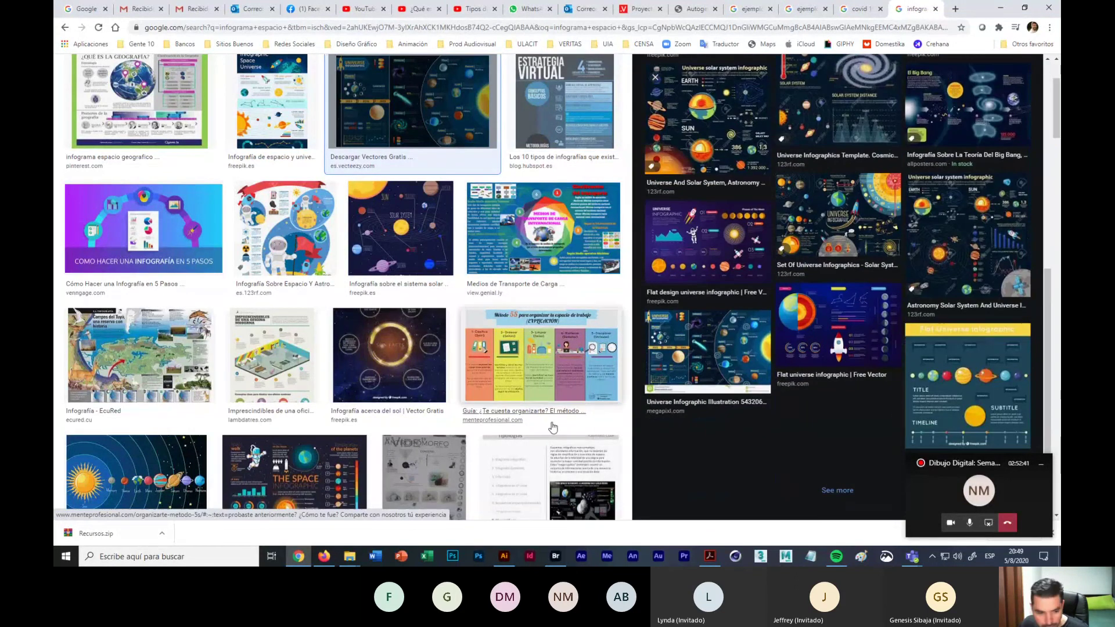
scroll(426, 422, down, 7)
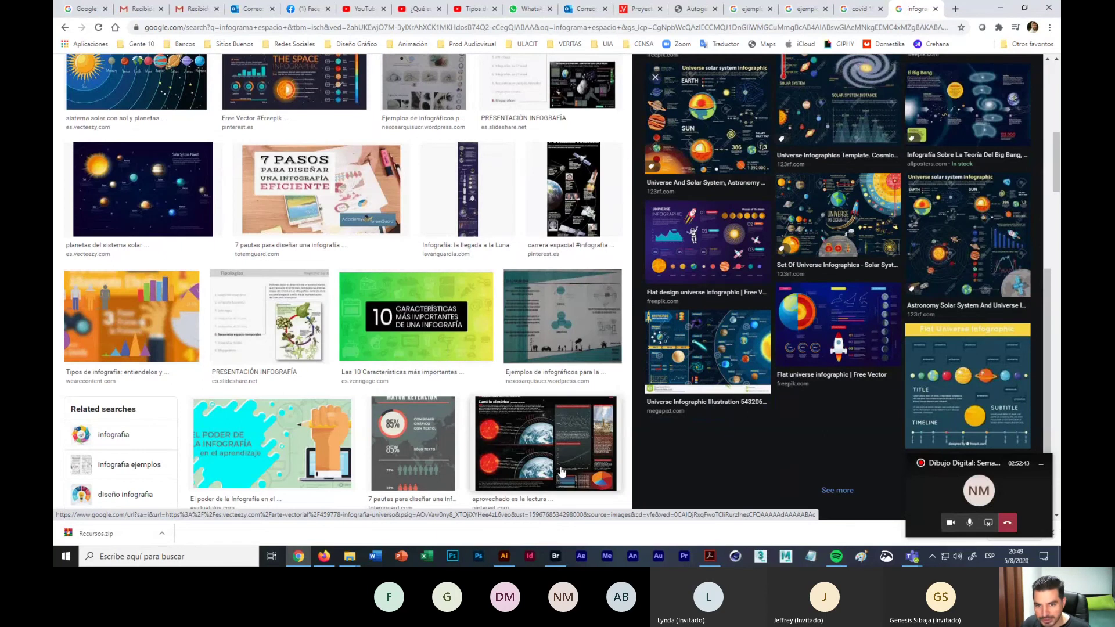
scroll(578, 444, up, 10)
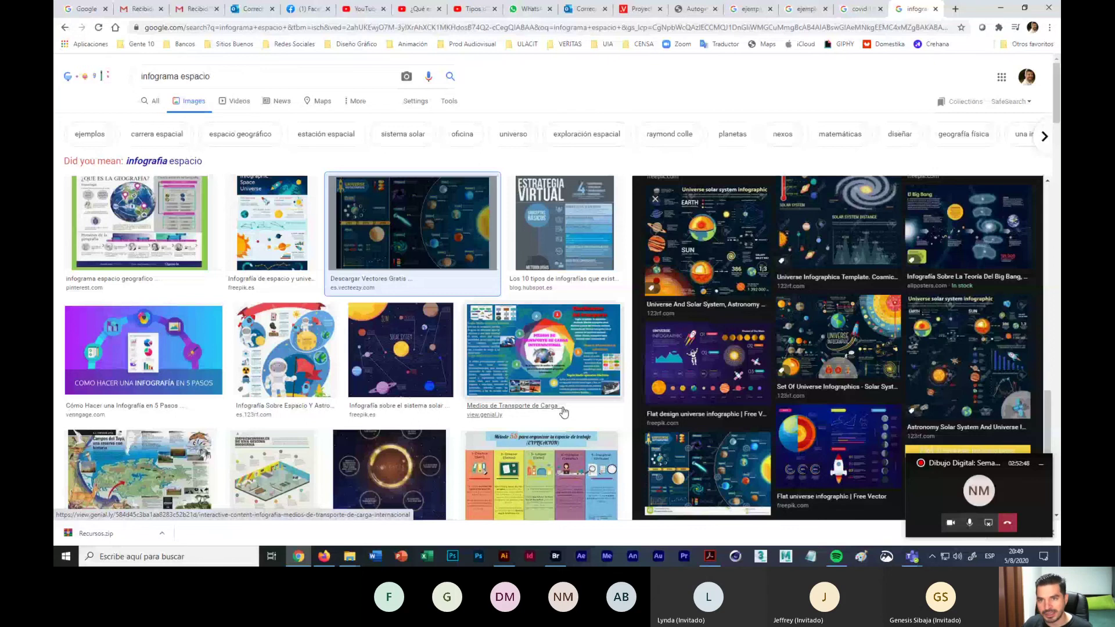
Step: Return to the Proyecto parcial III assignment page, and switch to the full Teams meeting window
click(642, 9)
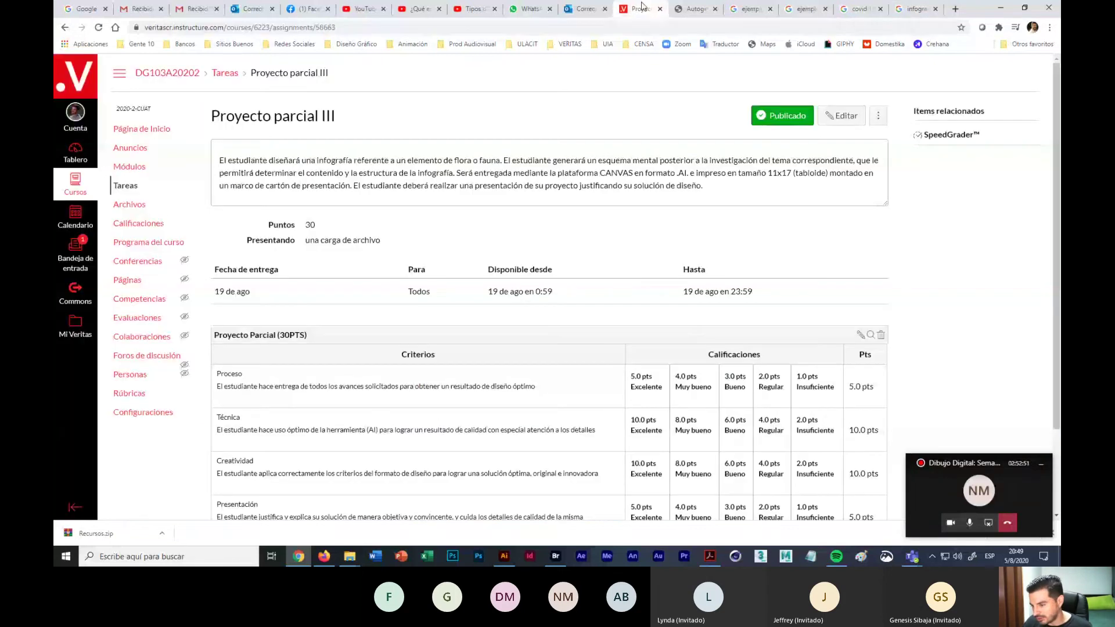
click(995, 476)
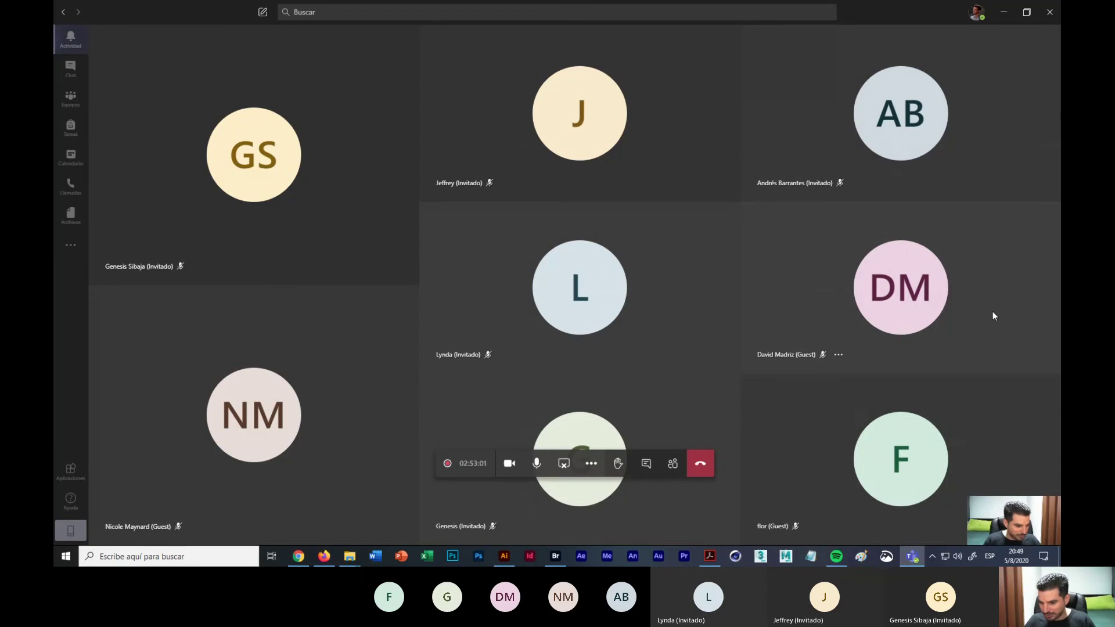
Step: Open the Teams meeting chat, and switch to the caricature document in Illustrator
mouse_move(993, 313)
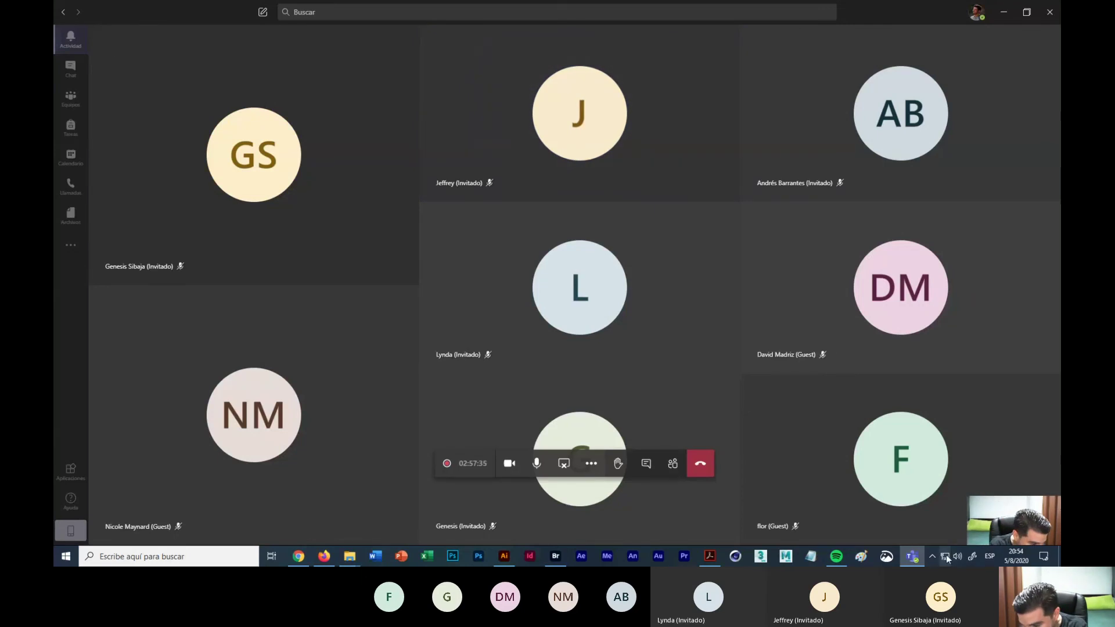
click(646, 462)
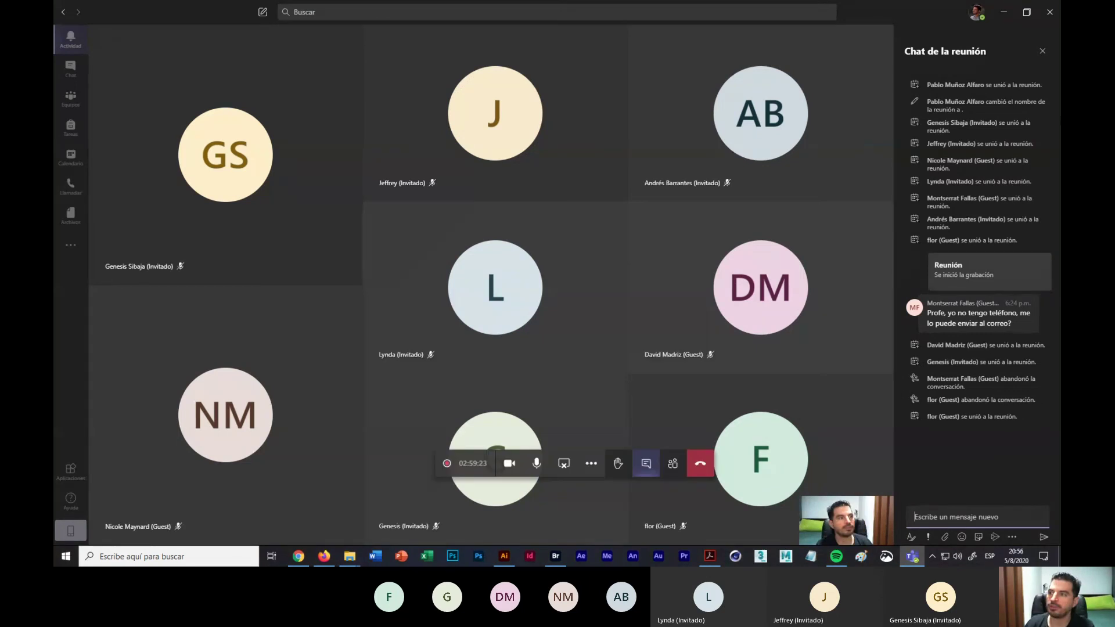
click(1004, 12)
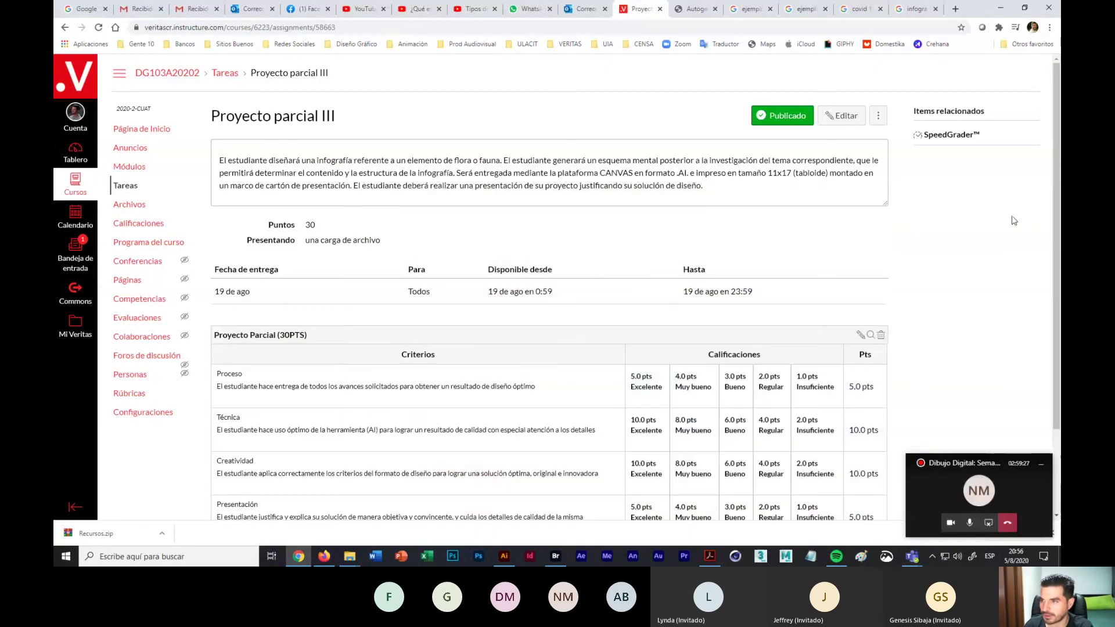
click(1000, 8)
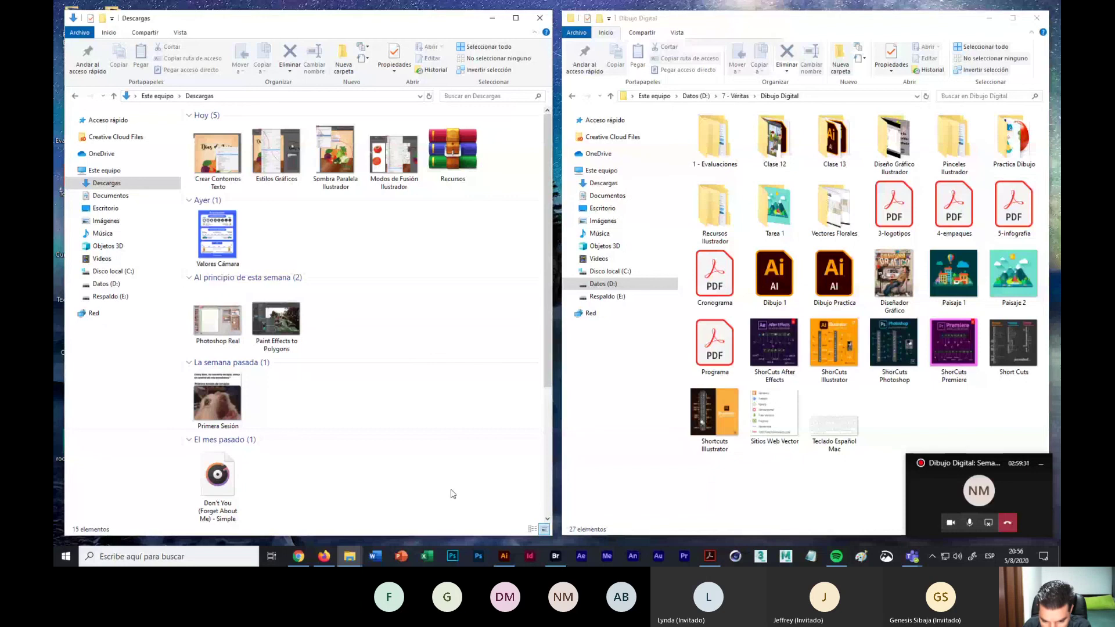
click(504, 556)
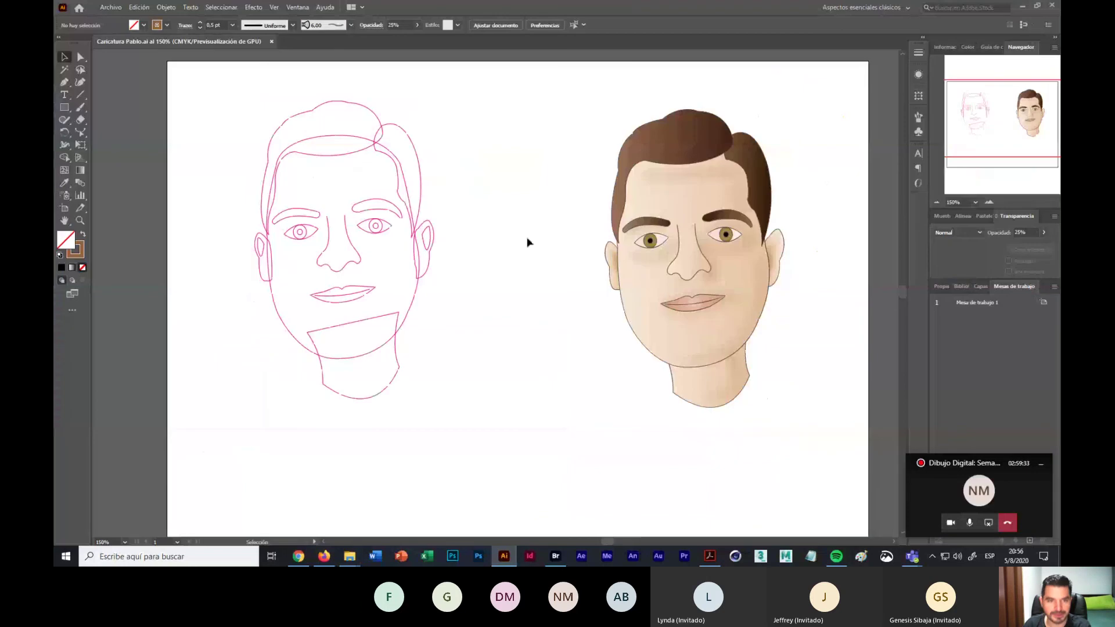
Step: Open the document's layers and show and hide the photo layer Capa 1 to compare the photo with the traced outlines
click(983, 287)
click(937, 326)
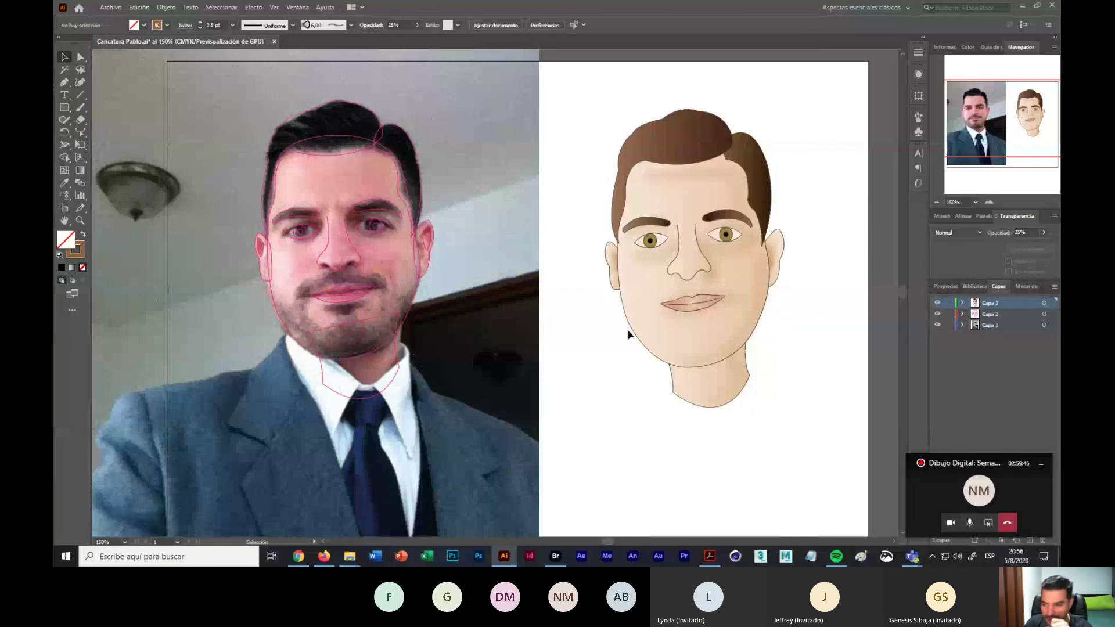
click(937, 325)
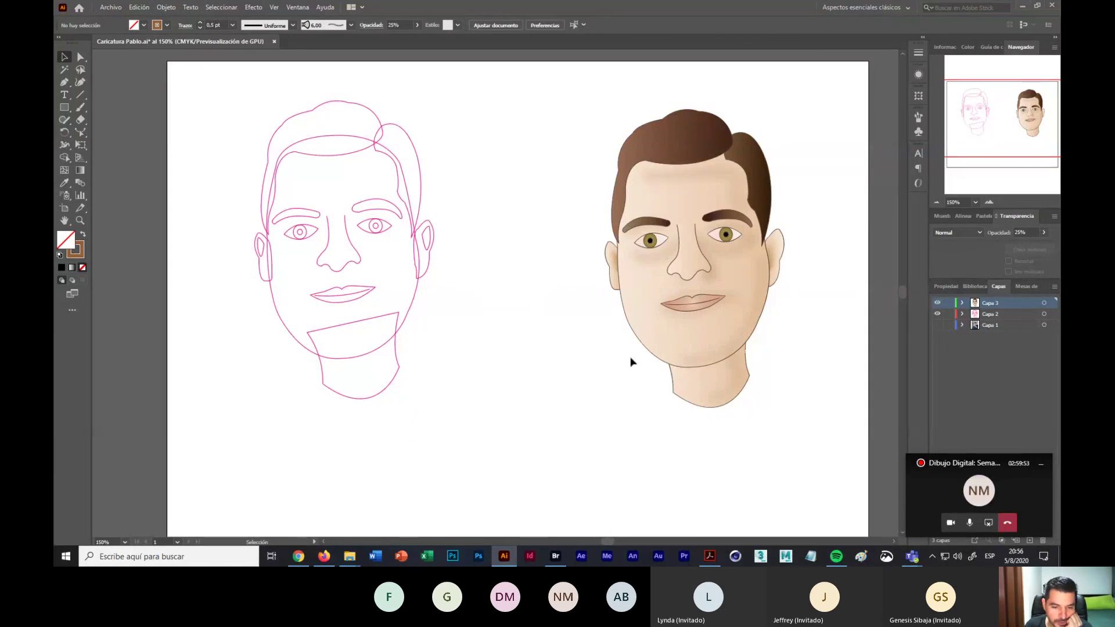
click(936, 202)
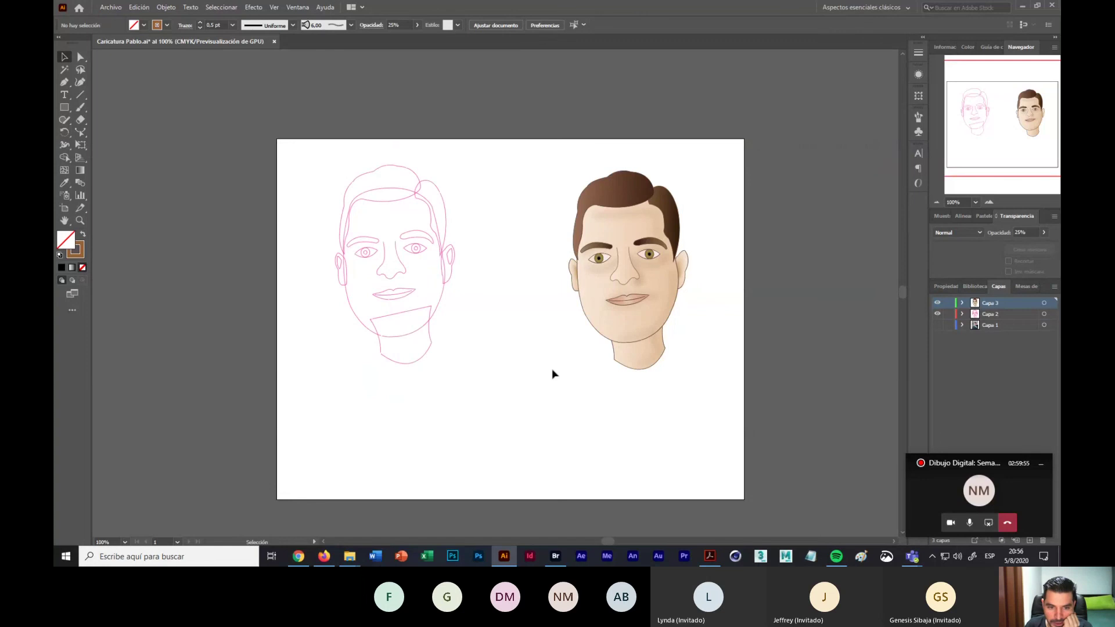
click(990, 203)
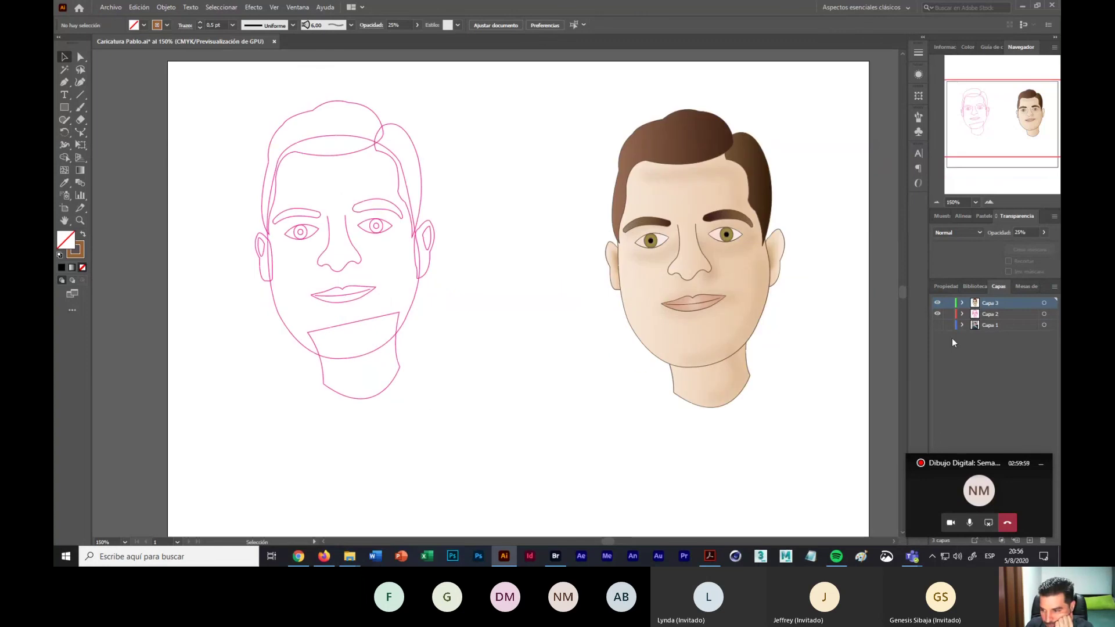
click(938, 325)
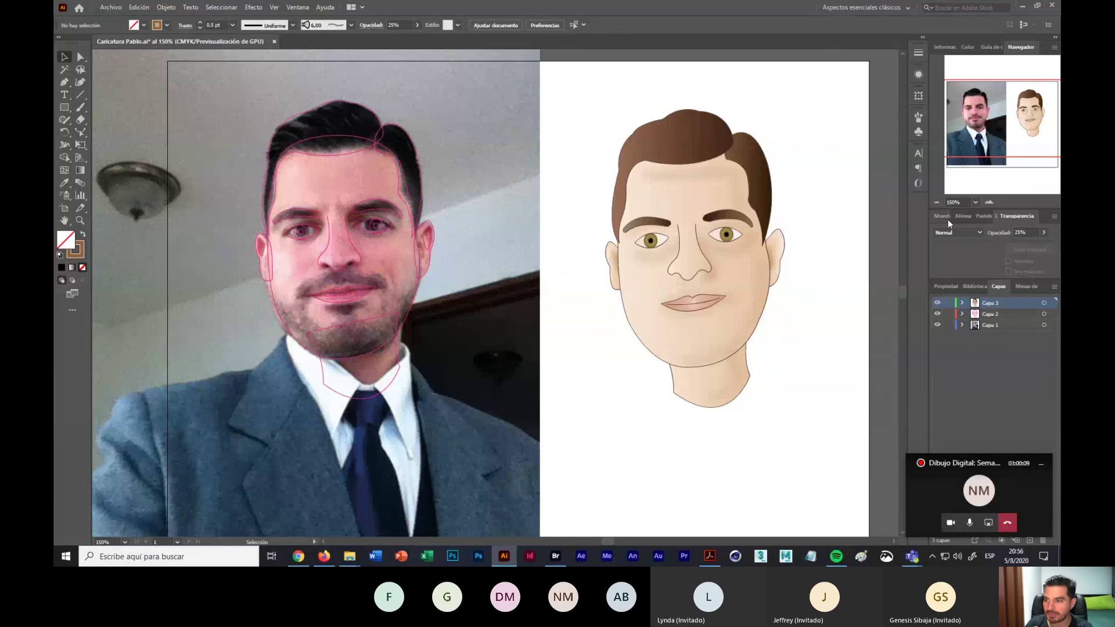
click(937, 326)
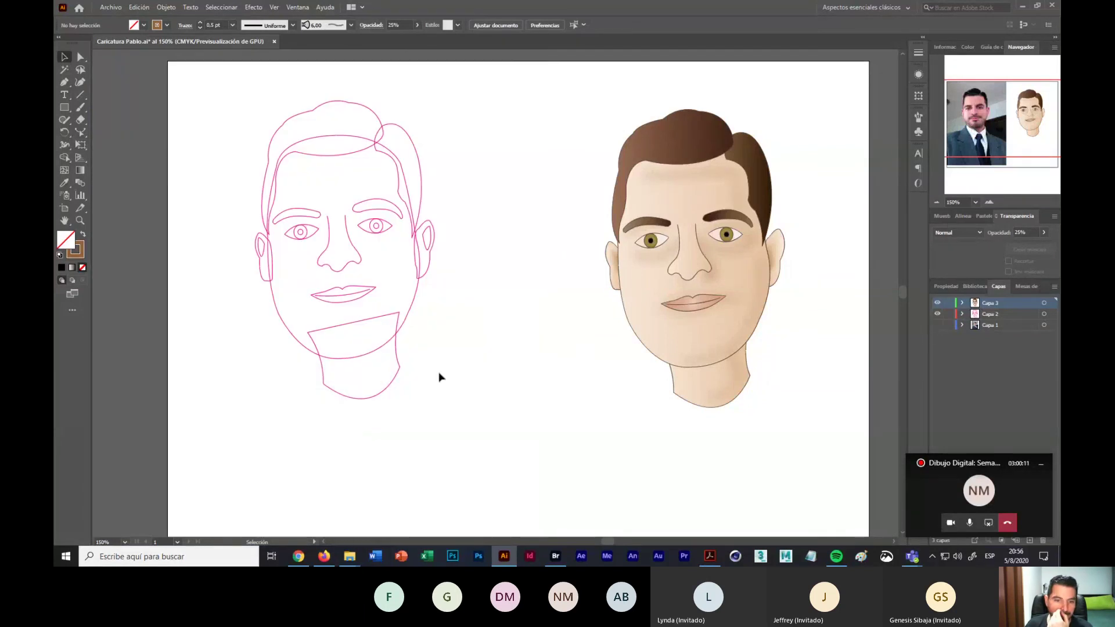
Step: Move the face outline and the hair shapes out of the traced drawing, and select the ears, nose and neck as separate paths
drag(407, 318, 468, 356)
drag(484, 358, 406, 311)
right_click(406, 310)
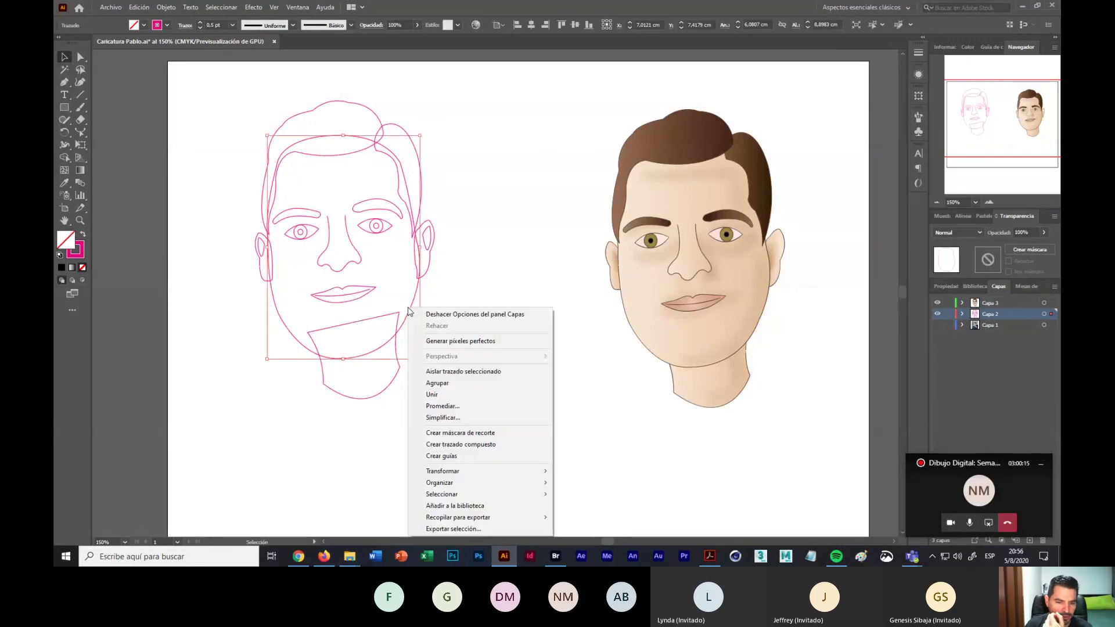
click(595, 352)
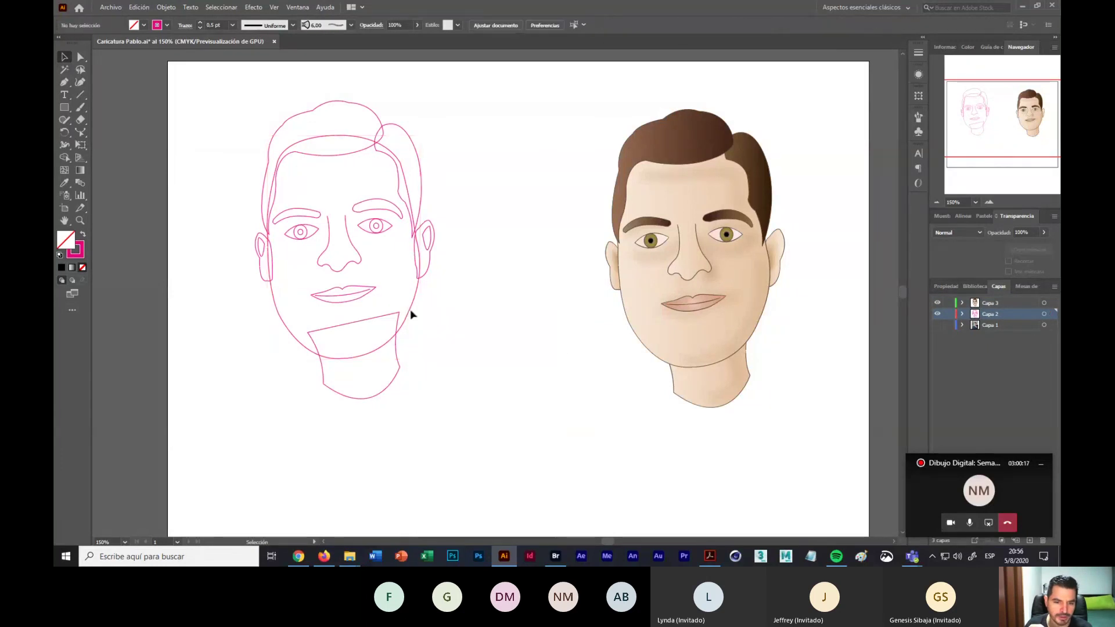
mouse_move(431, 321)
mouse_down()
mouse_move(585, 401)
mouse_move(587, 441)
mouse_up()
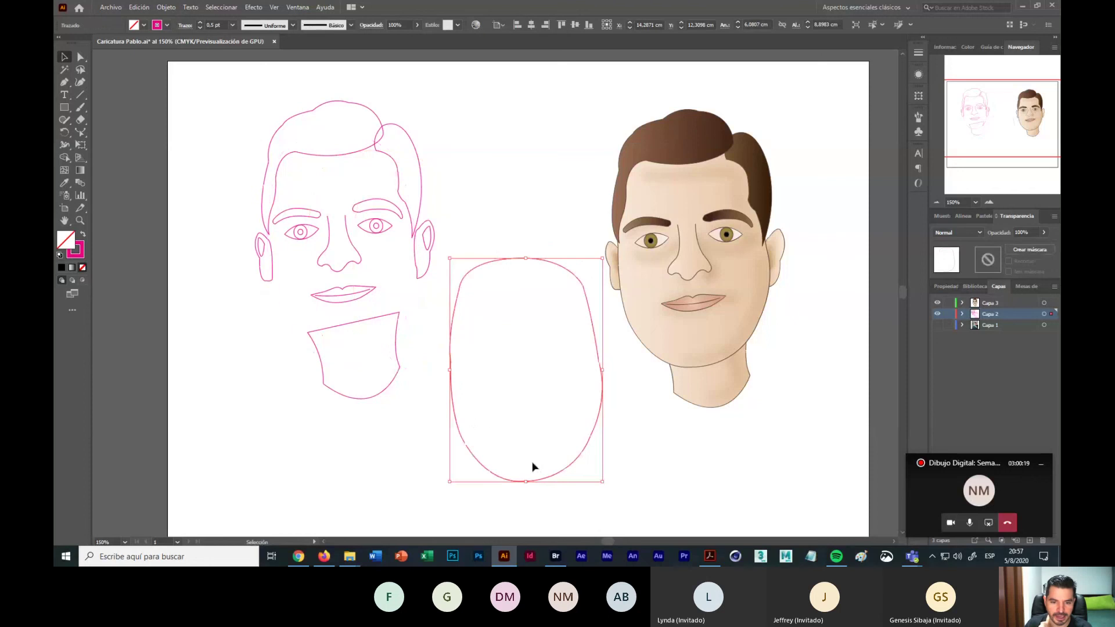
drag(287, 105, 445, 117)
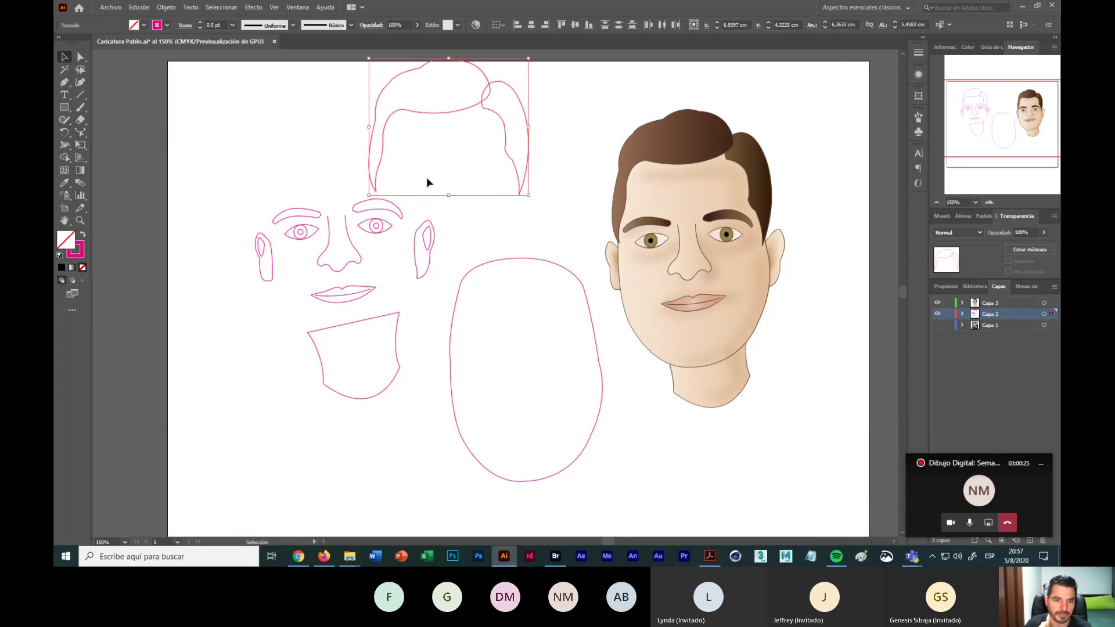
drag(232, 232, 269, 279)
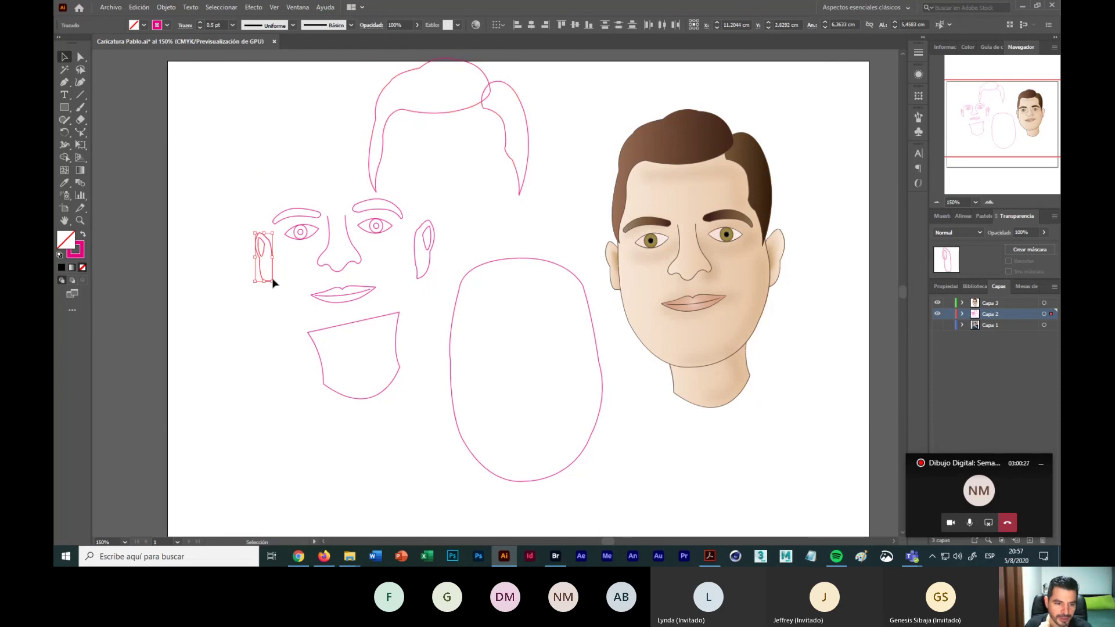
drag(393, 246, 449, 287)
click(362, 266)
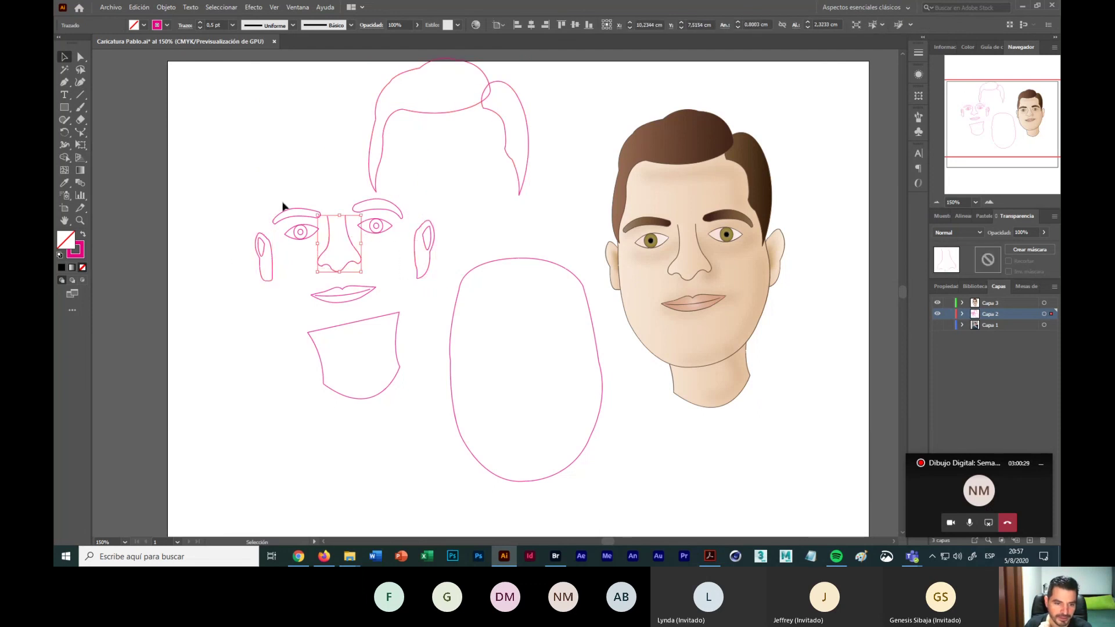
drag(388, 308, 434, 366)
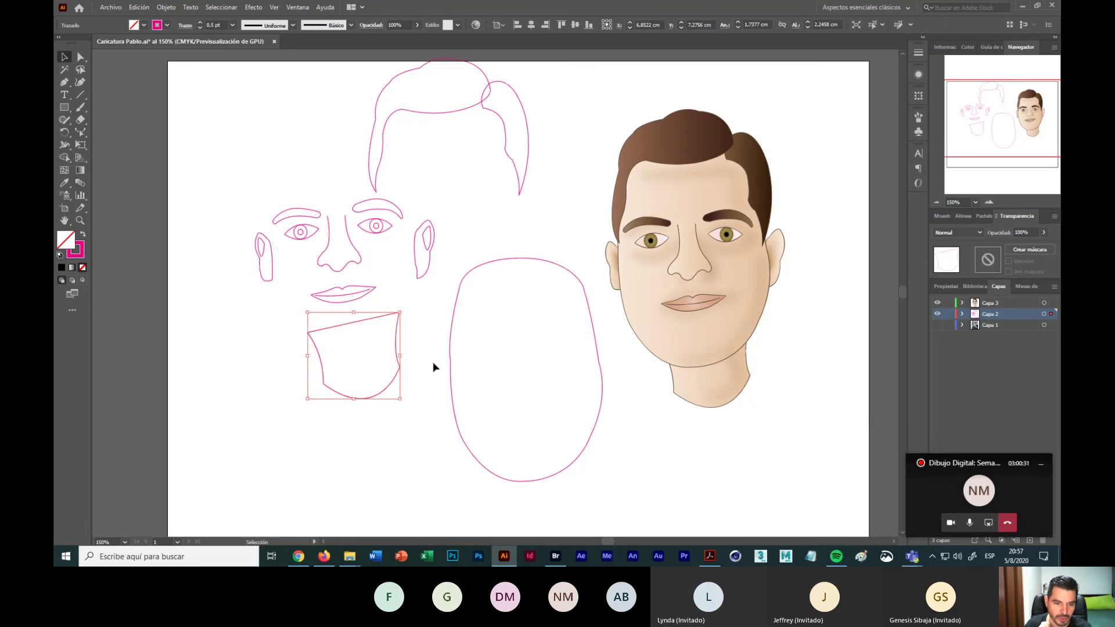
click(430, 424)
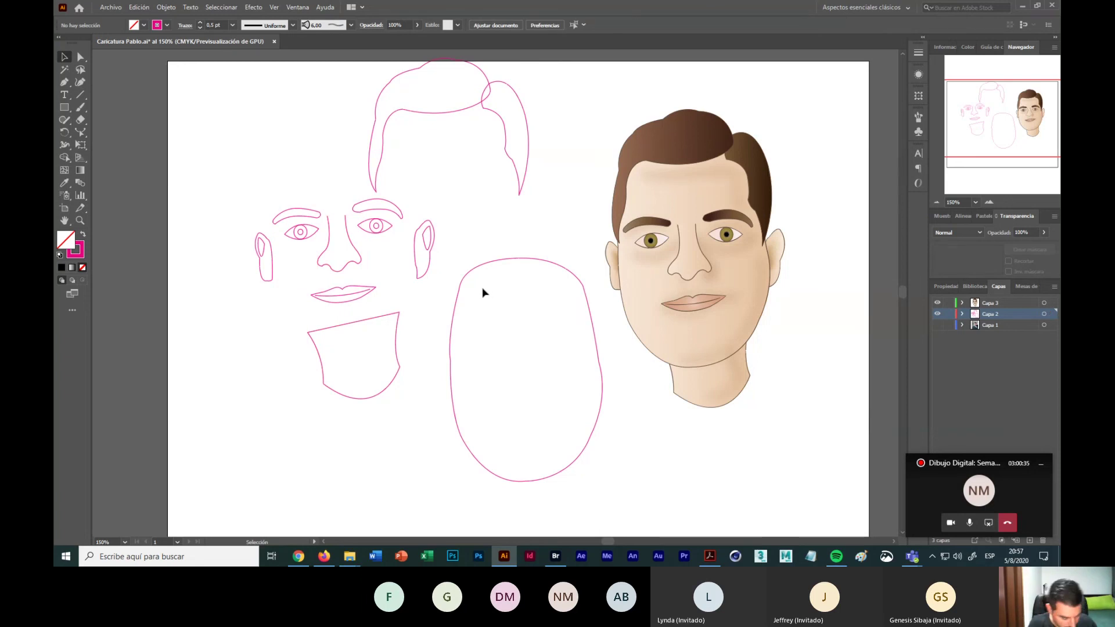
Step: Undo the moves of the face and hair outlines, and hide the photo layer Capa 1
key(ctrl+z)
key(ctrl+z)
key(ctrl+z)
key(ctrl+z)
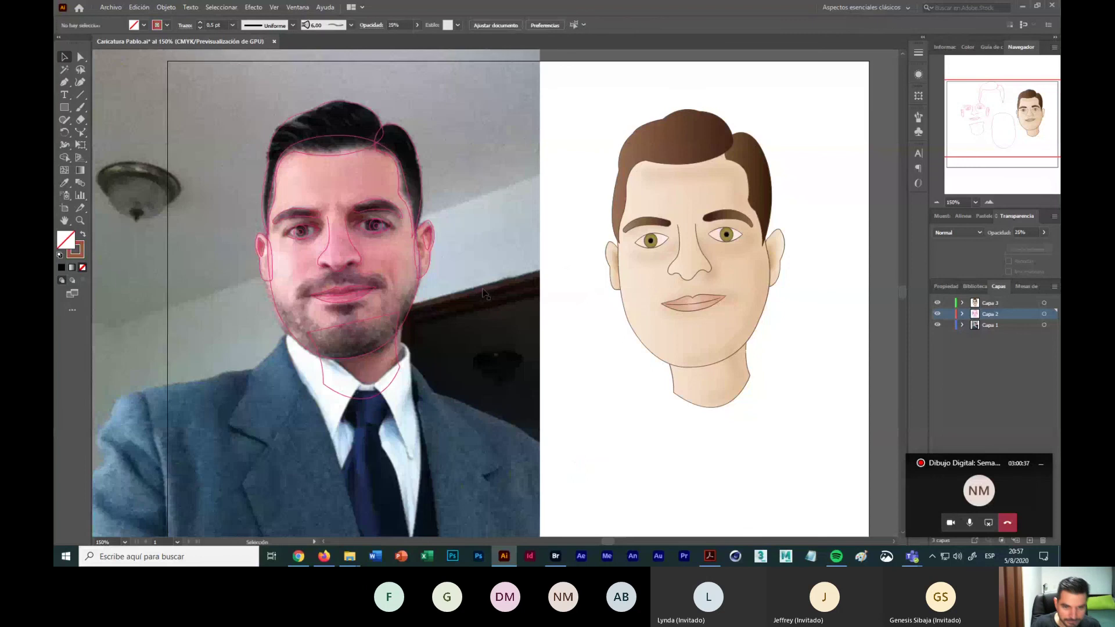
click(937, 326)
Step: Select individual parts of the coloured portrait, such as the neck and an ear, to examine how they are built
scroll(804, 361, right, 3)
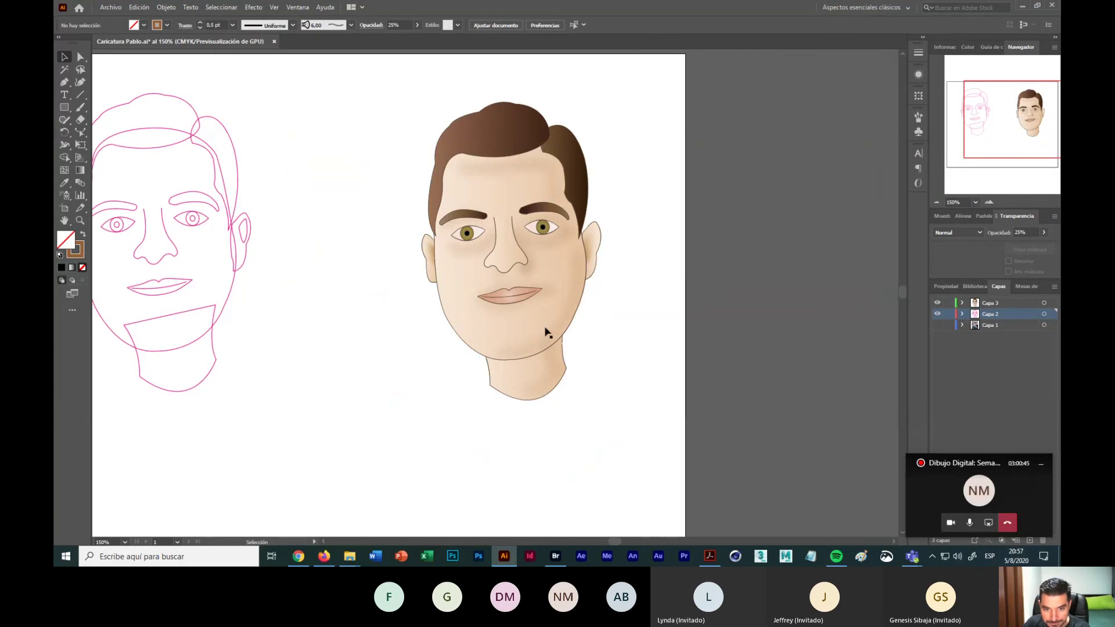
click(521, 391)
click(618, 311)
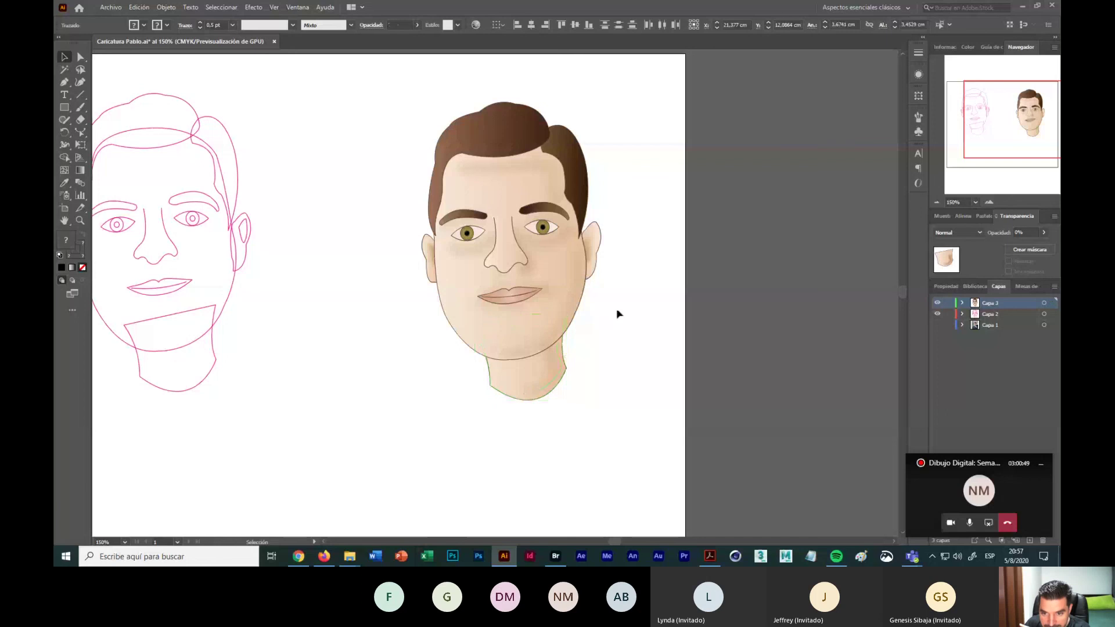
click(596, 250)
click(418, 295)
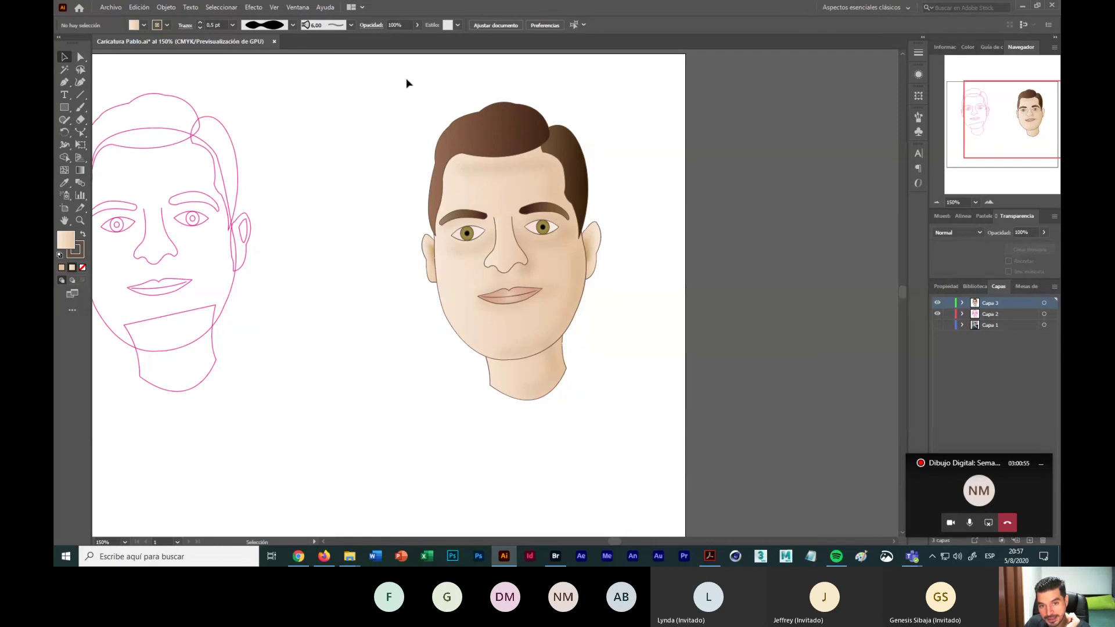
click(583, 137)
click(428, 175)
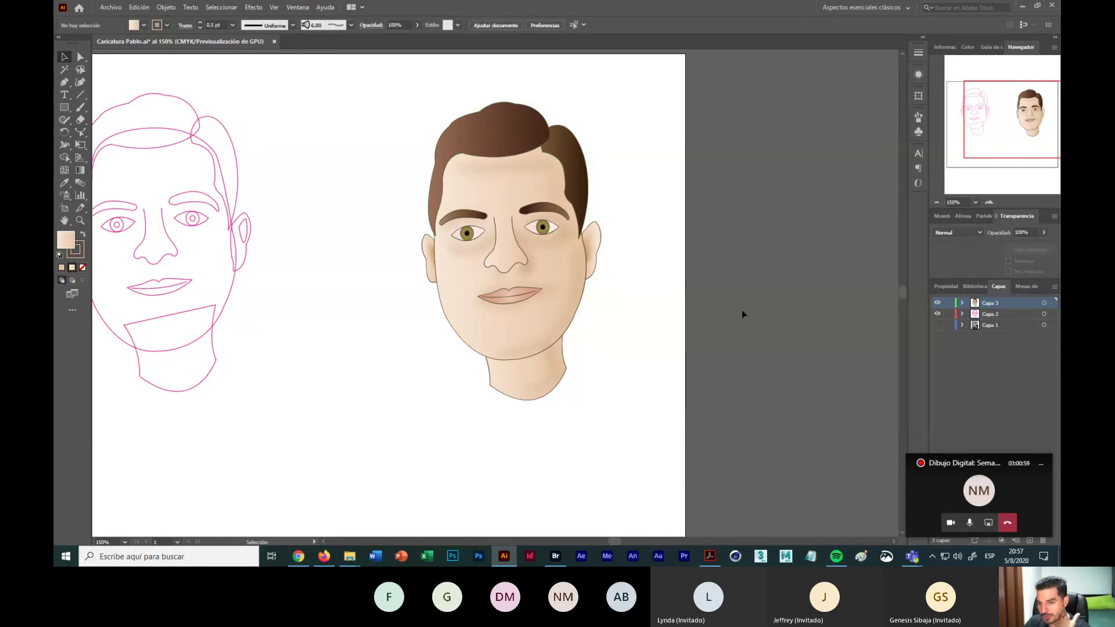
Step: Open the Tonos de piel gradient swatch library, and float it enlarged beside the coloured portrait
click(145, 26)
click(59, 92)
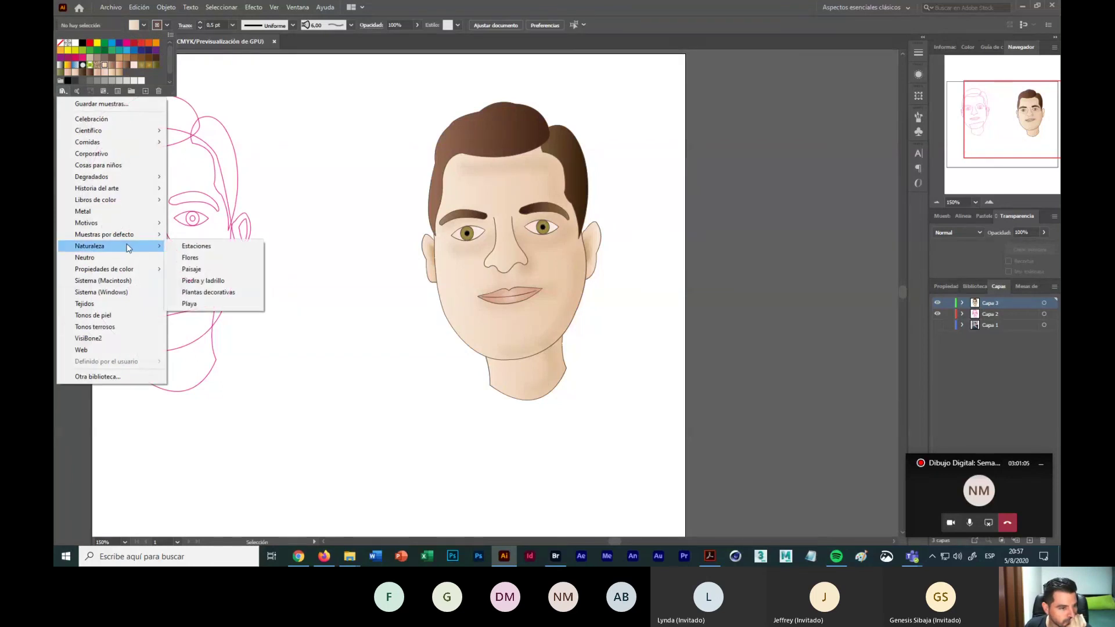
mouse_move(114, 180)
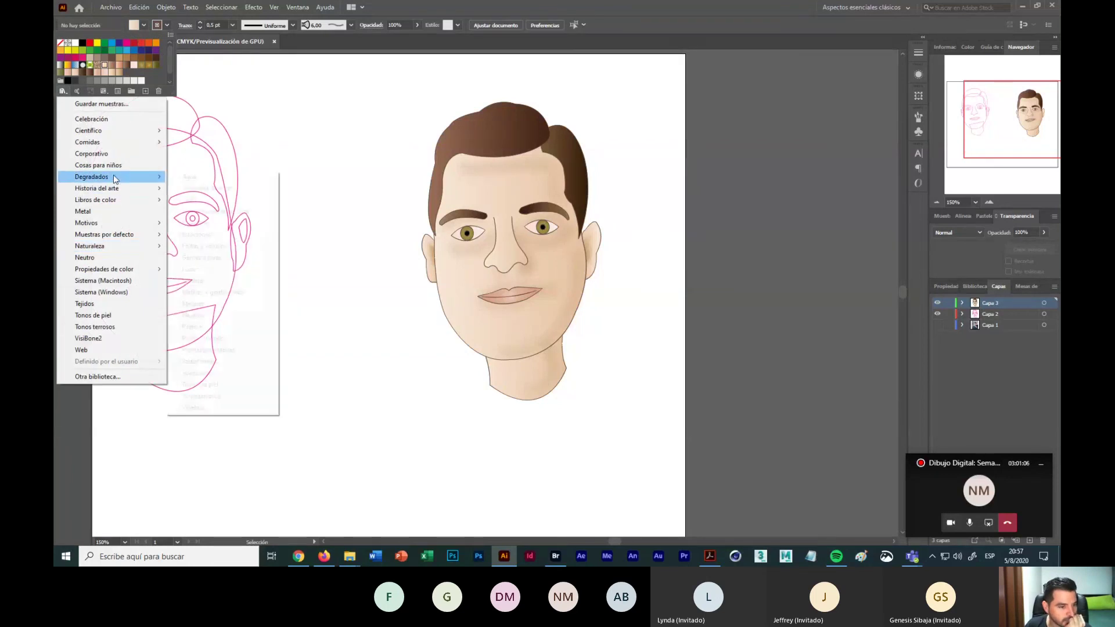
click(208, 386)
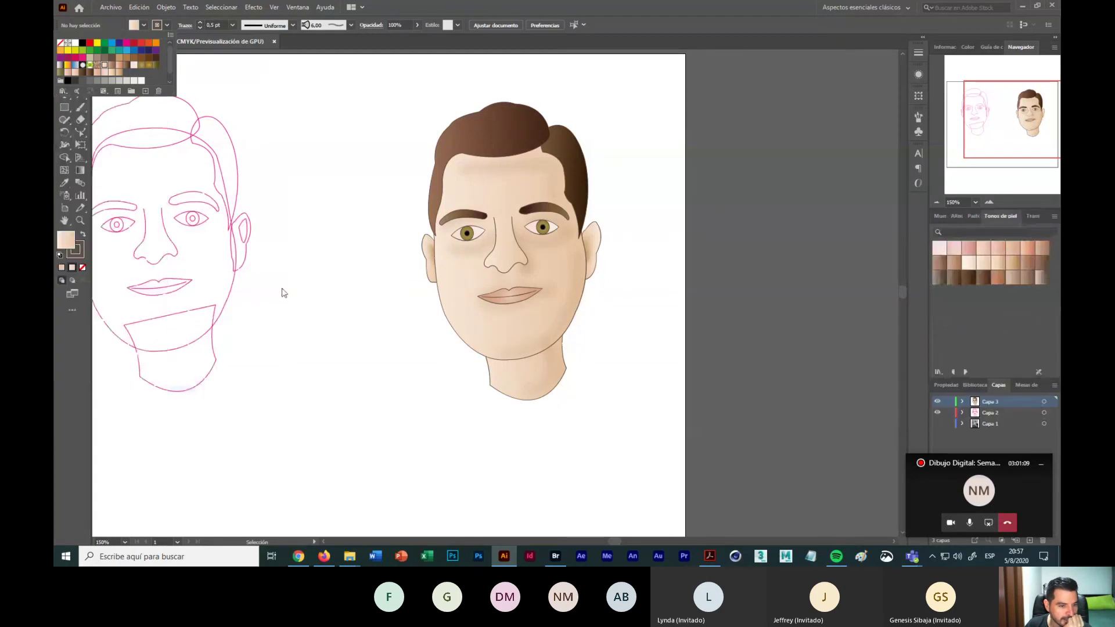
click(767, 136)
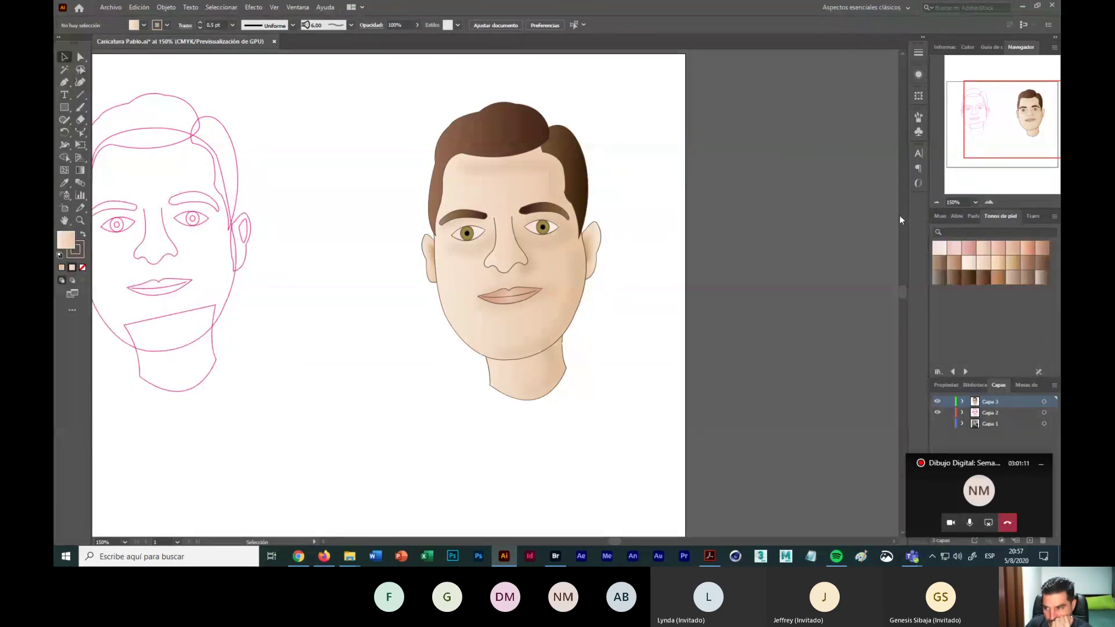
drag(991, 214, 689, 103)
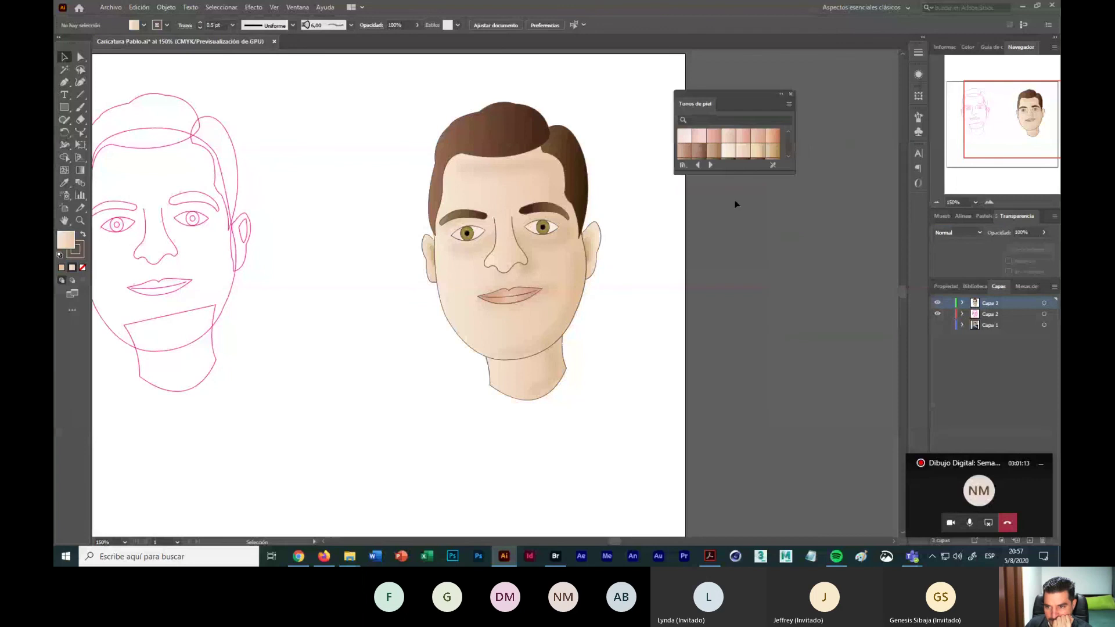
drag(735, 173, 736, 296)
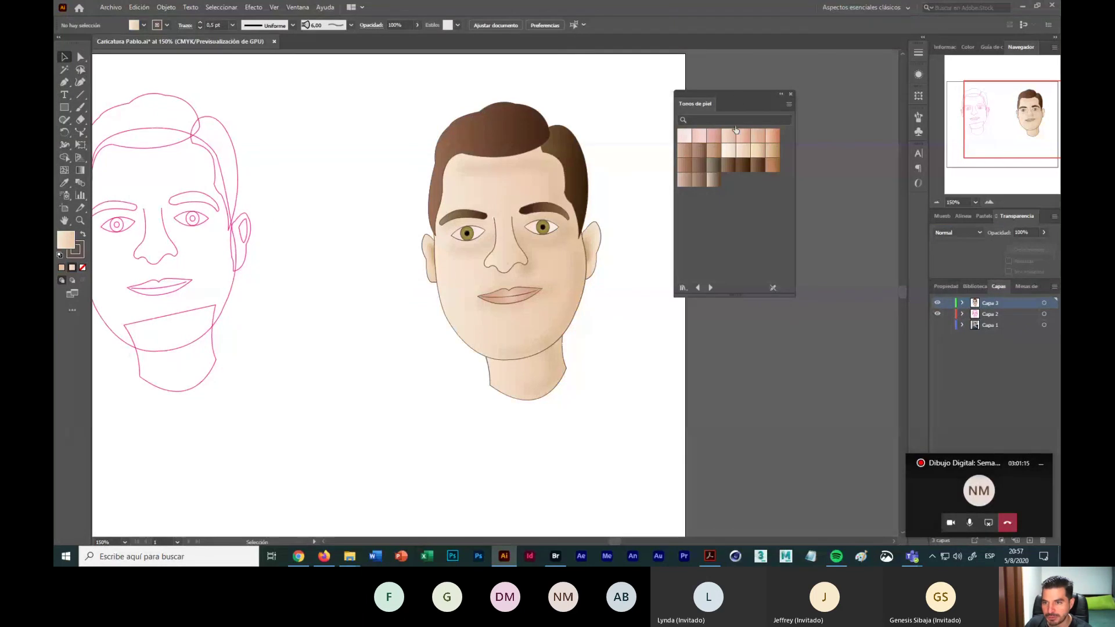
drag(736, 96, 700, 137)
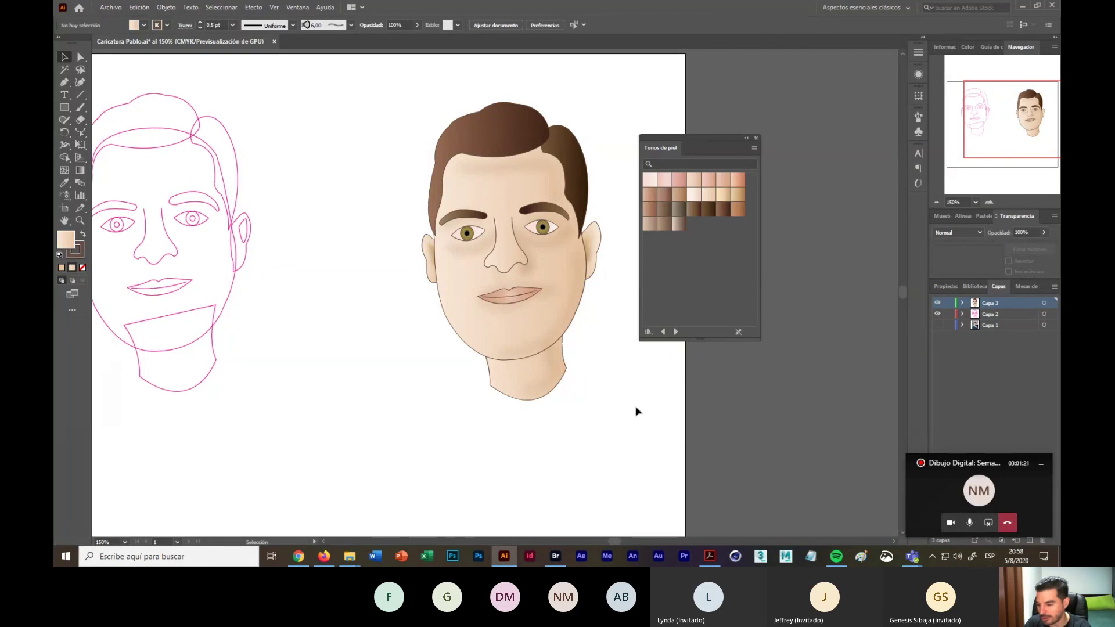
Step: Select all the shapes of the coloured portrait to examine its separate paths
drag(632, 419, 505, 320)
click(565, 438)
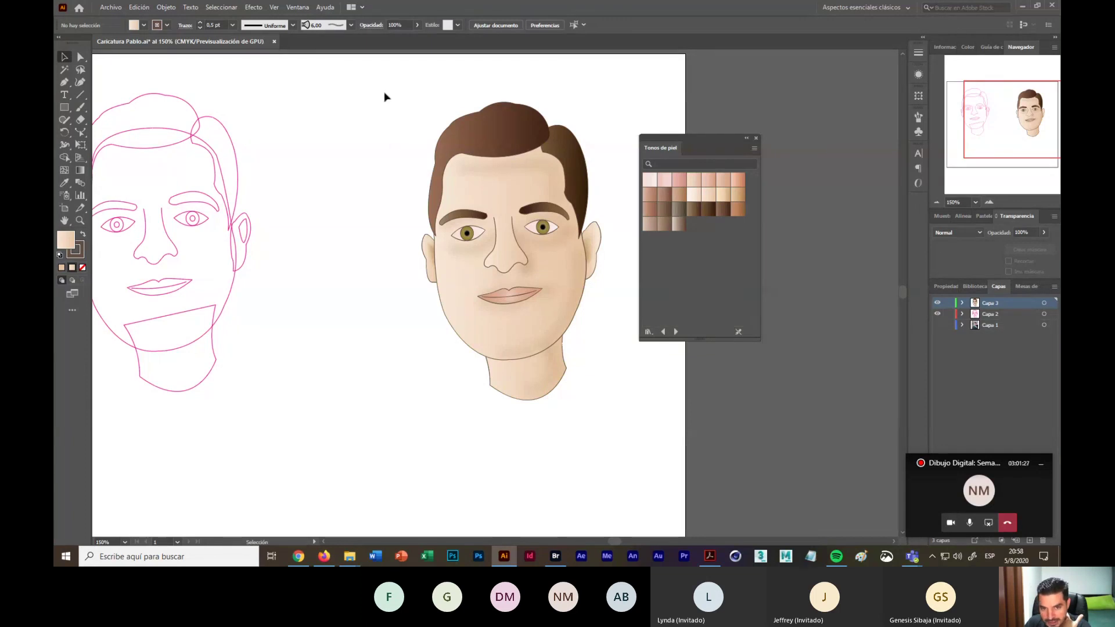
drag(383, 92, 625, 453)
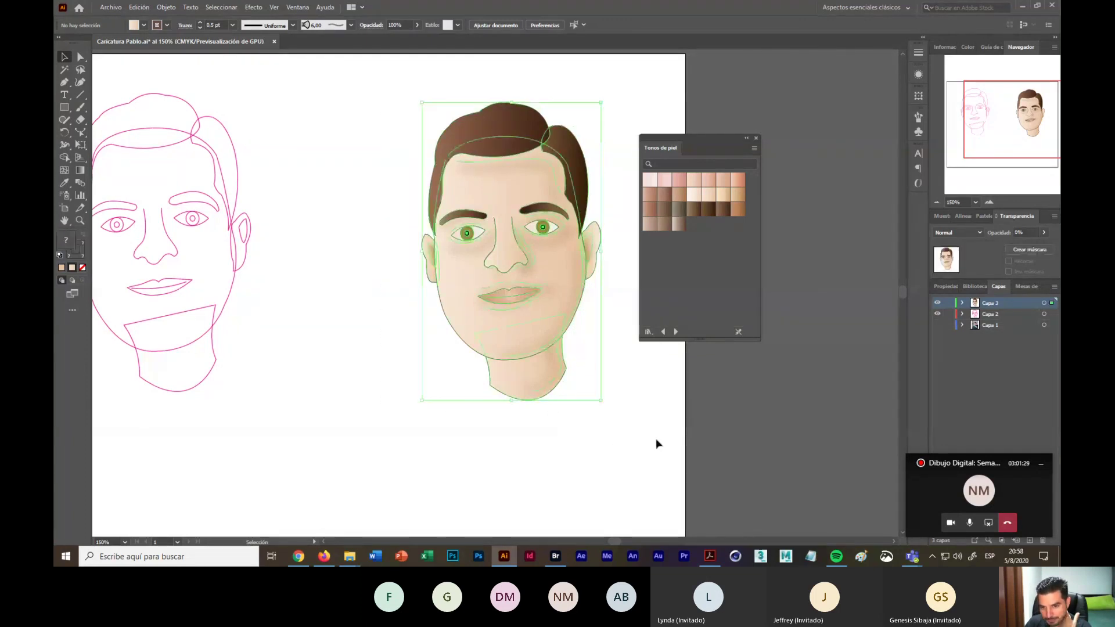
click(643, 435)
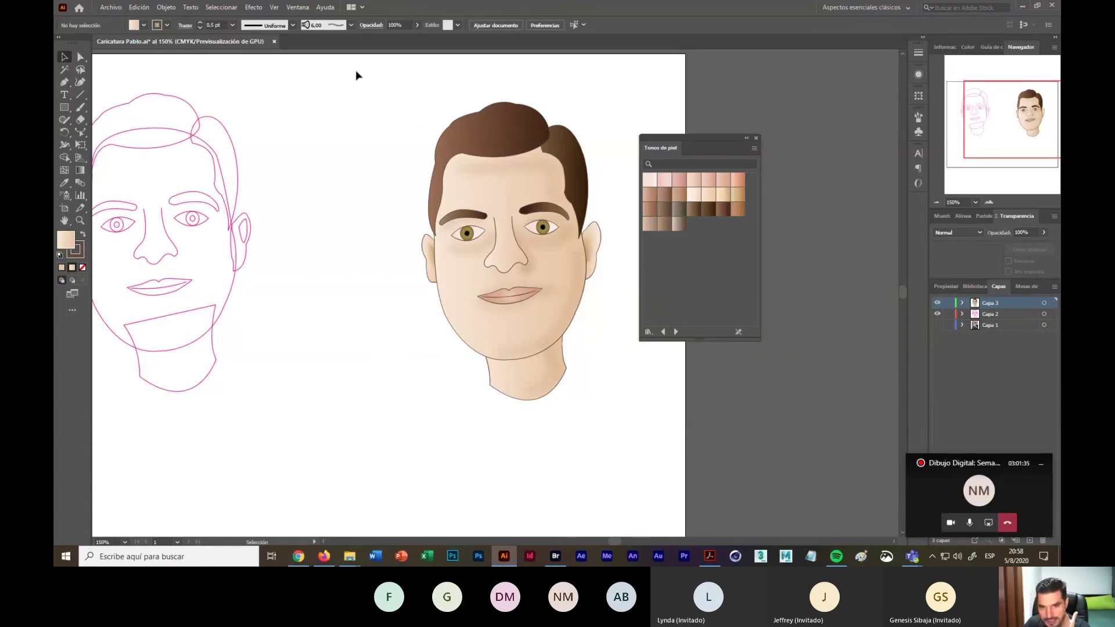
drag(355, 70, 616, 450)
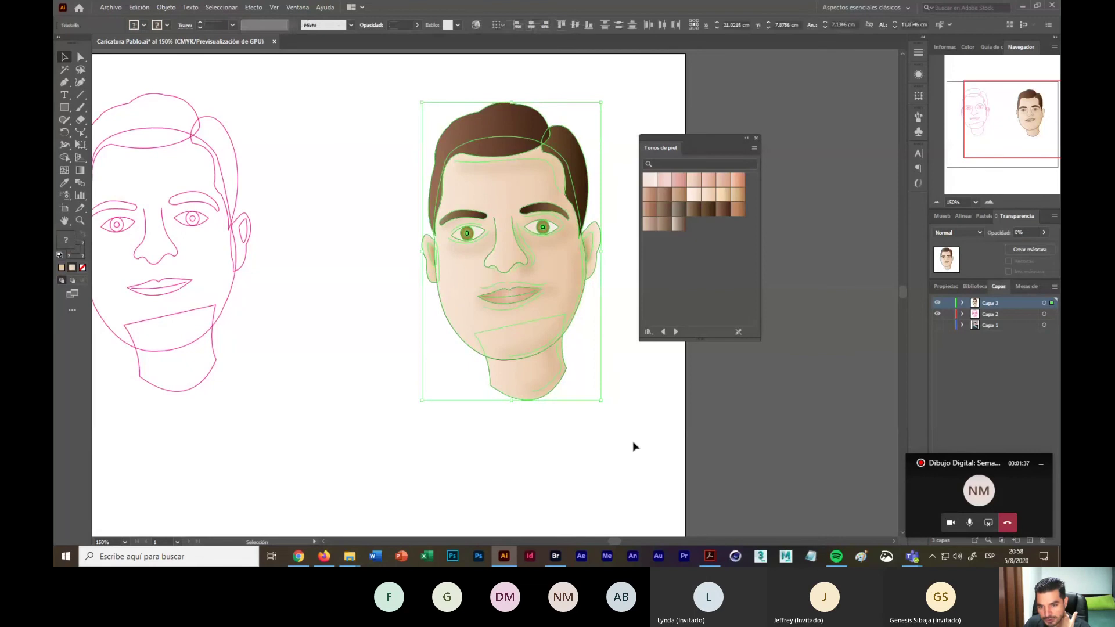
Step: Zoom in on the coloured portrait at 300%, pull the forehead shadow stroke off the face, and undo the move
click(624, 291)
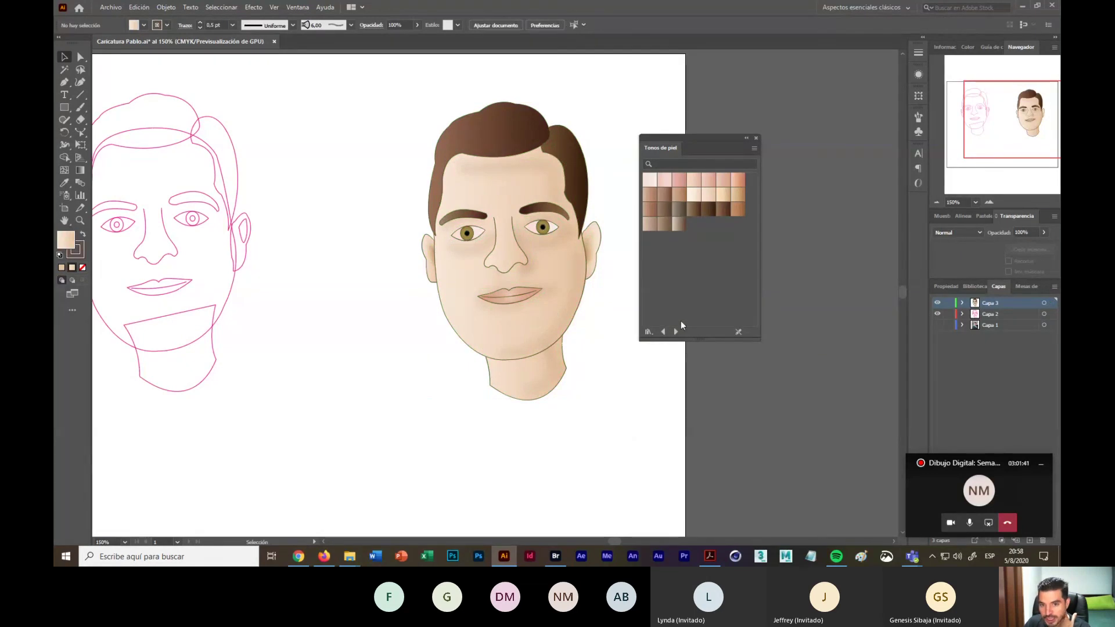
click(991, 203)
click(991, 202)
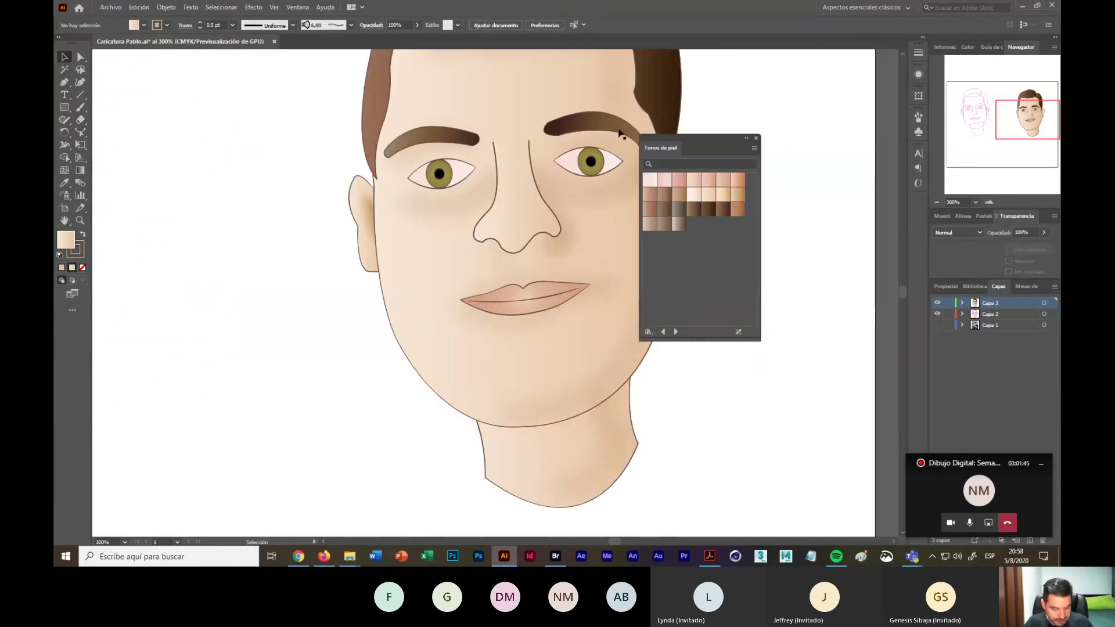
click(432, 330)
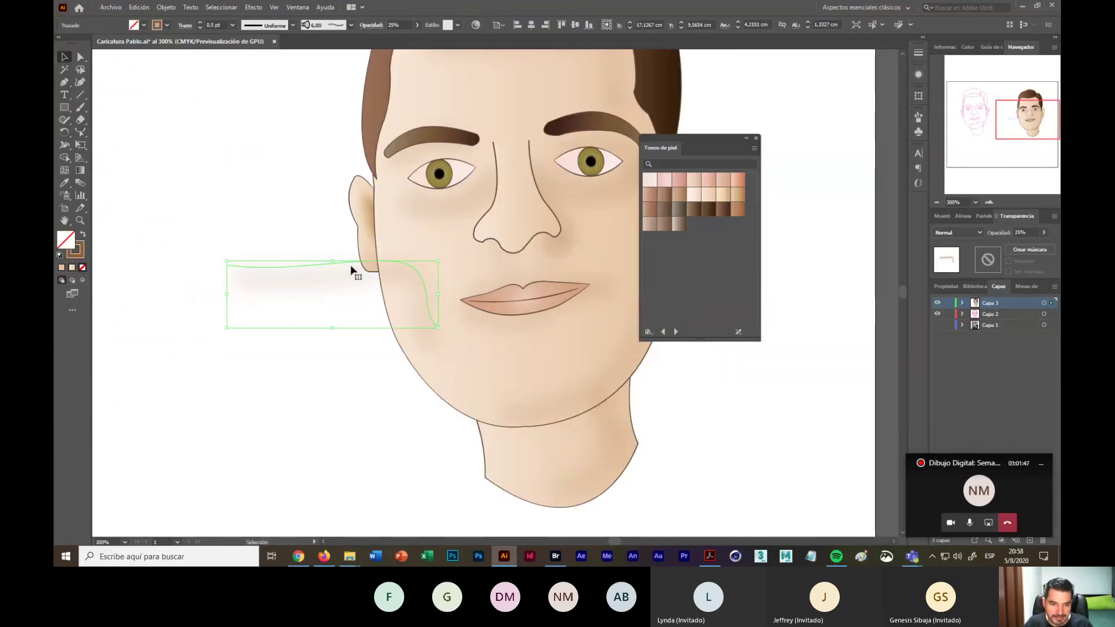
key(ctrl+z)
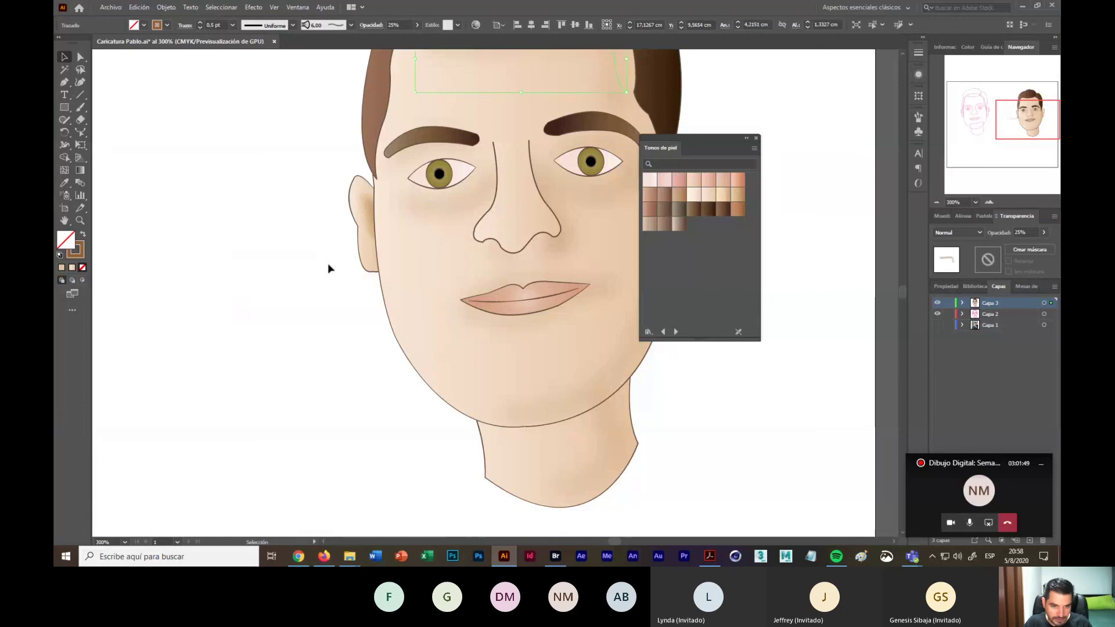
Step: Move the forehead shadow stroke out to the blank area beside the portrait, with the Tonos de piel library placed below it
scroll(325, 366, up, 3)
scroll(326, 366, right, 5)
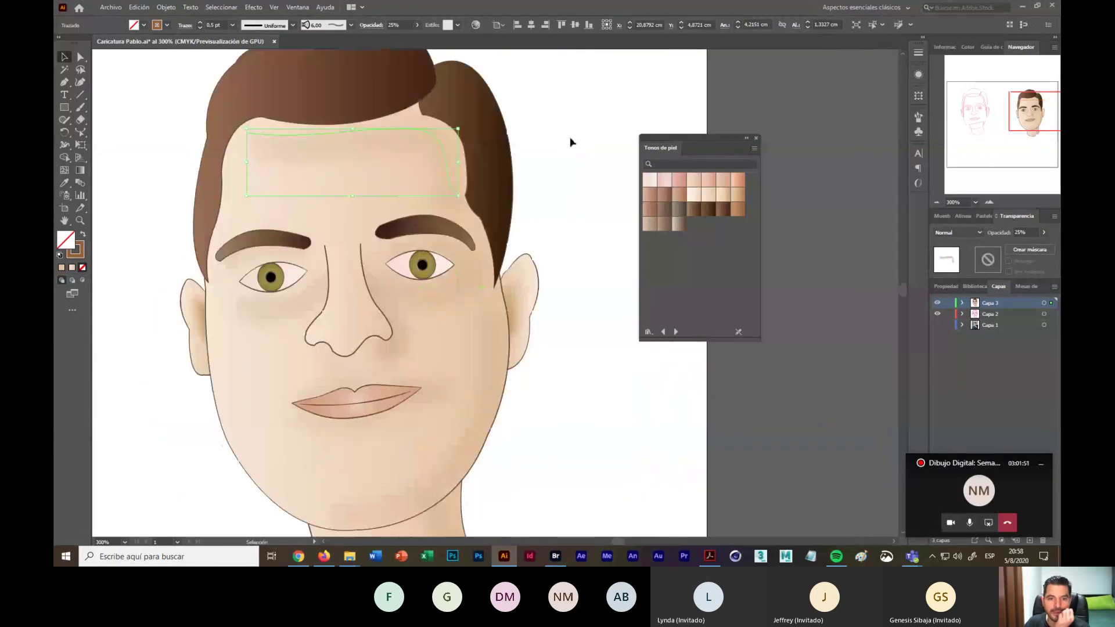
click(401, 138)
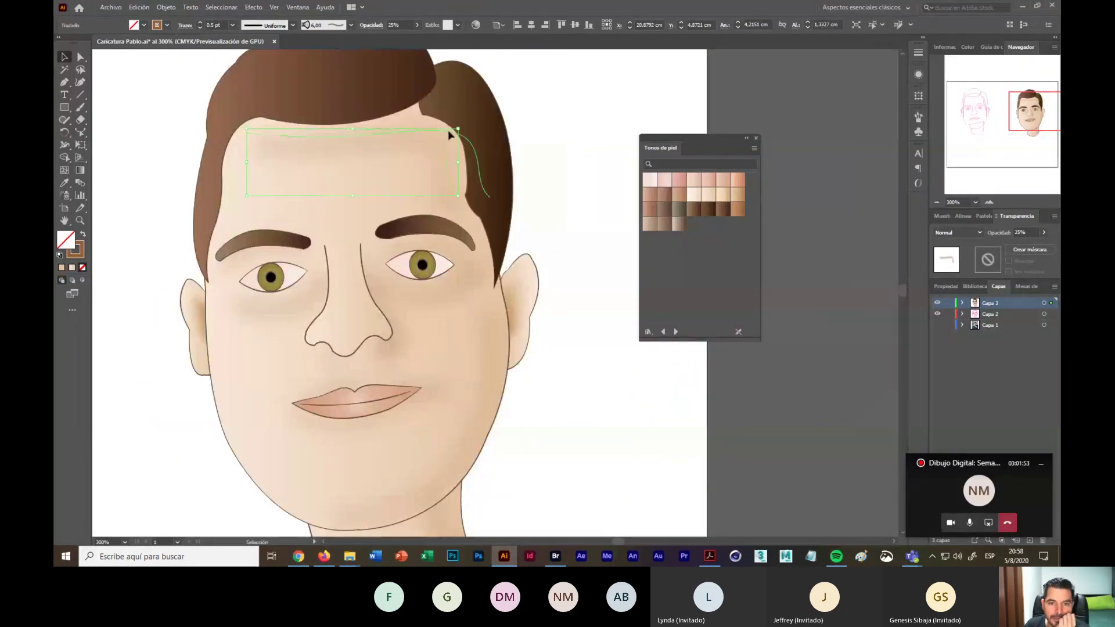
drag(572, 111, 729, 95)
drag(730, 138, 757, 275)
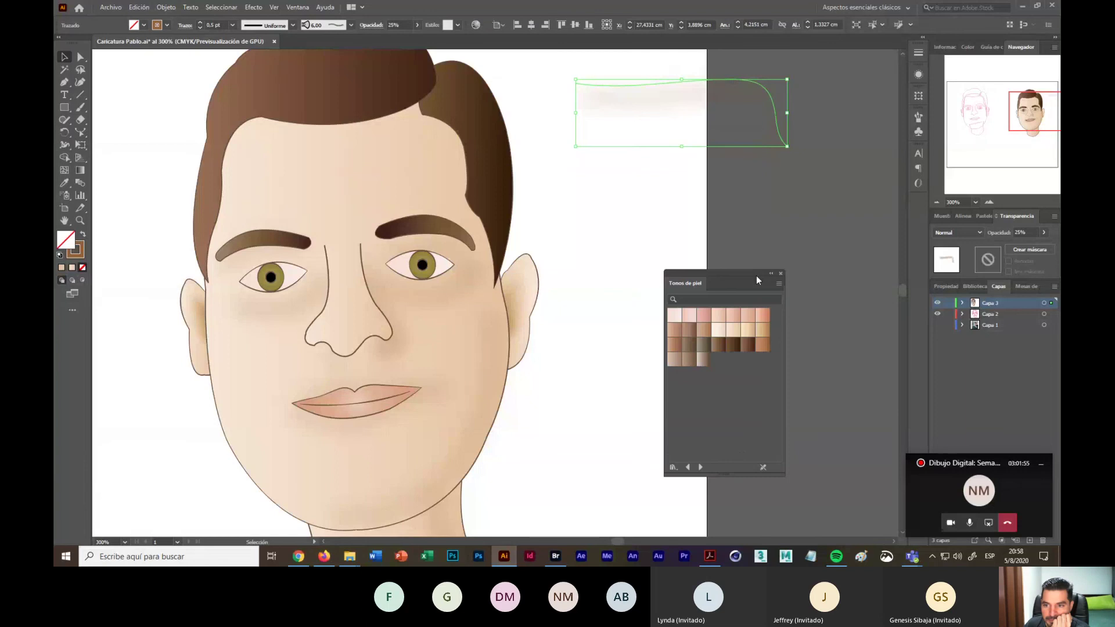
drag(728, 104, 732, 146)
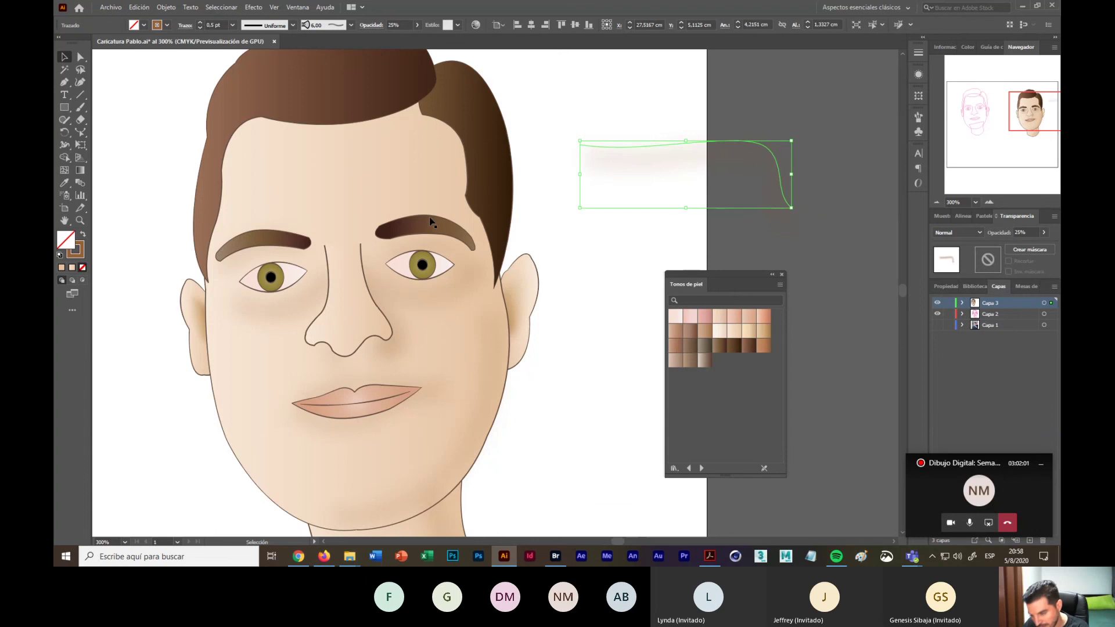
Step: Paint a long wavy shadow stroke with the Paintbrush beside the portrait's ear, and shift it slightly towards the face
click(80, 107)
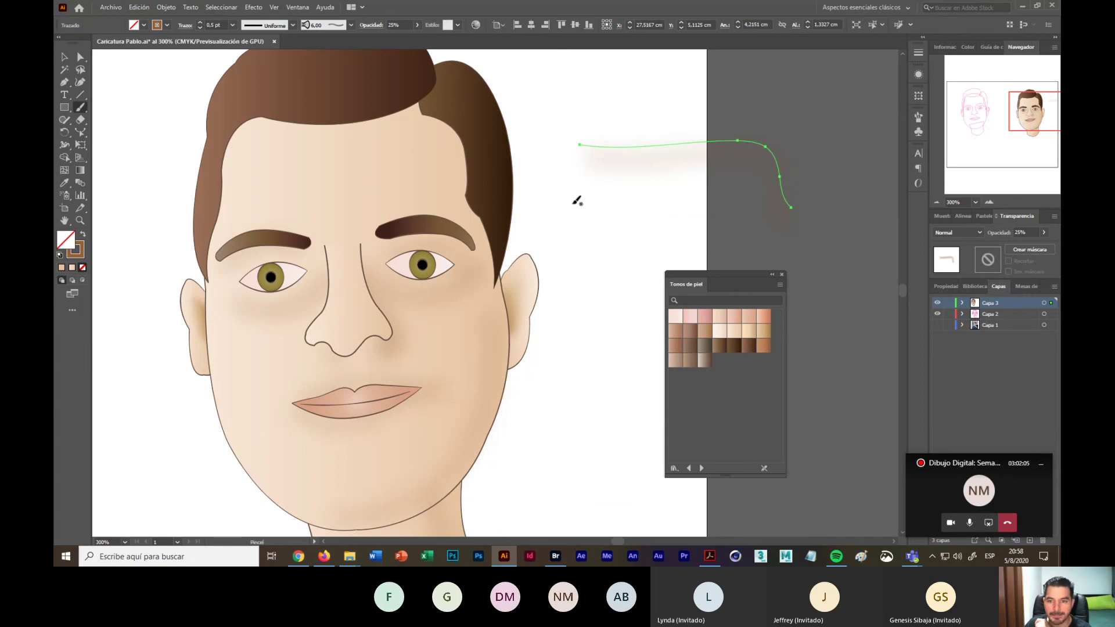
drag(575, 206, 638, 464)
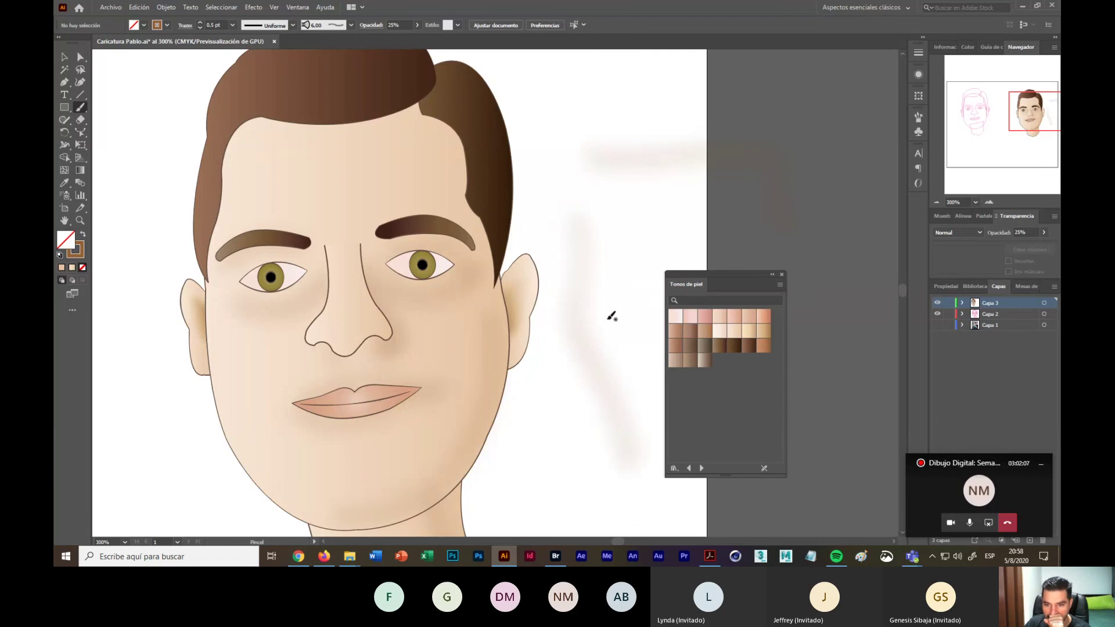
click(64, 57)
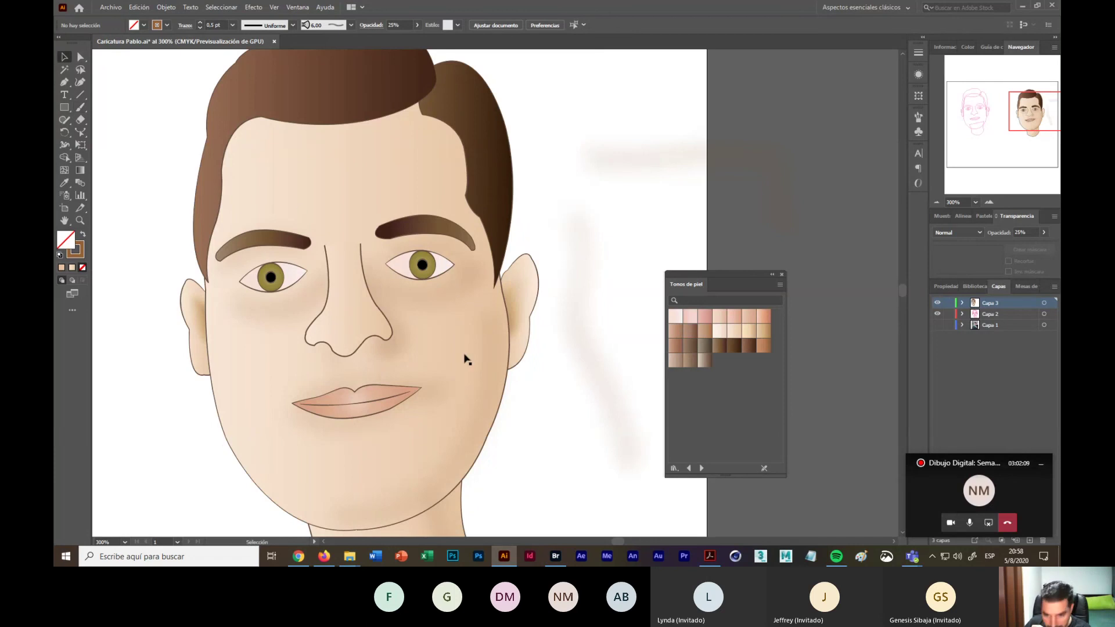
click(595, 360)
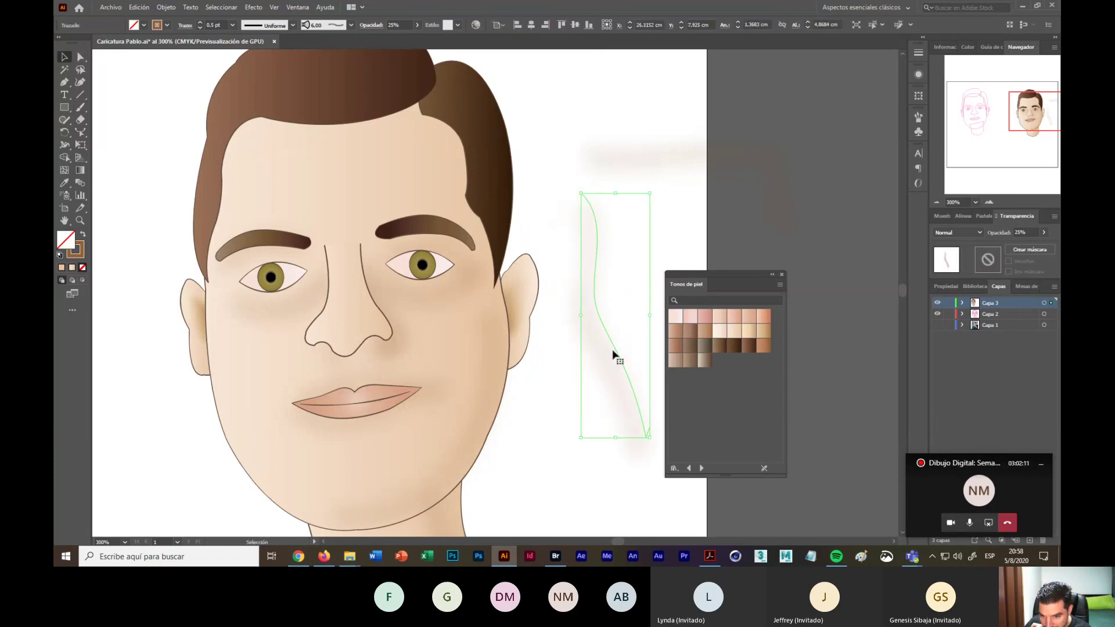
drag(612, 351, 598, 391)
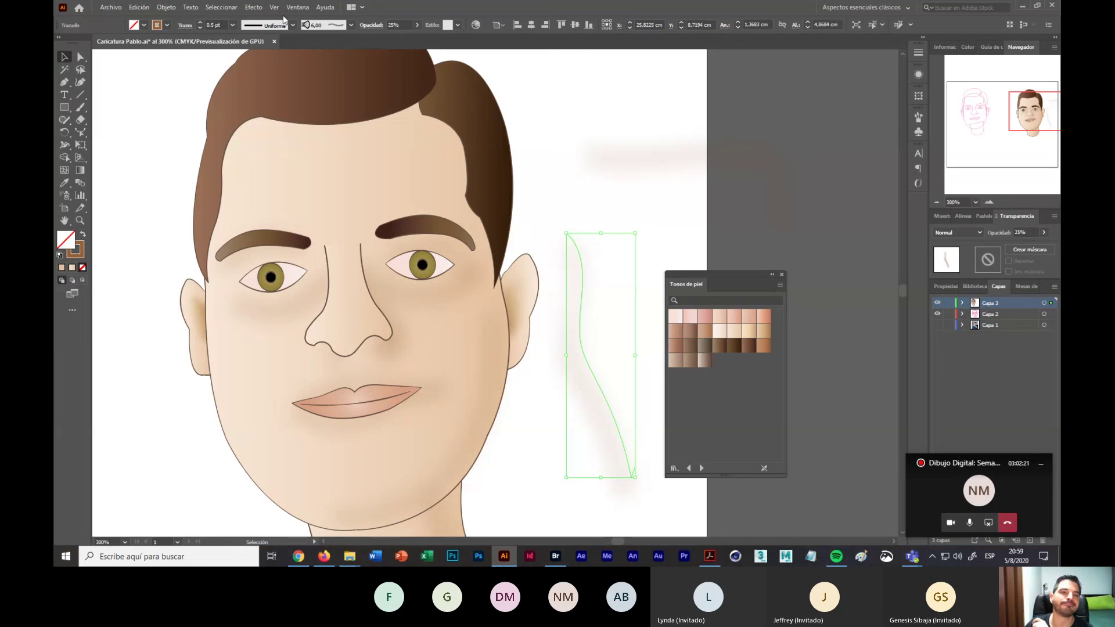
Step: Look up the Desenfoque gaussiano option among the Desenfocar effects for the painted stroke, without applying it
click(297, 7)
click(297, 7)
click(253, 7)
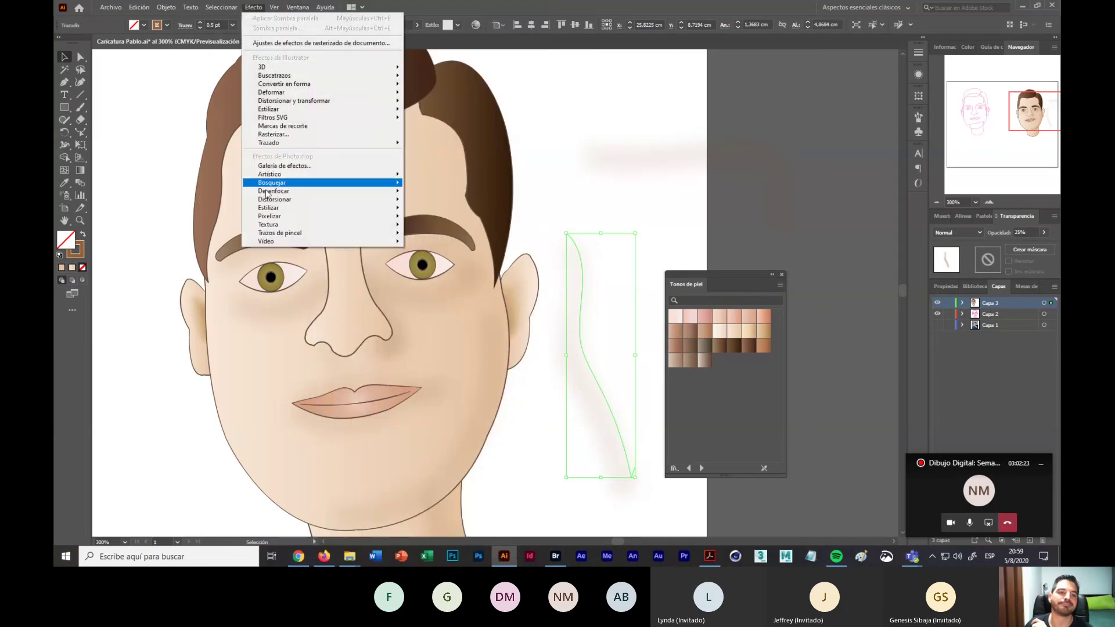
mouse_move(271, 225)
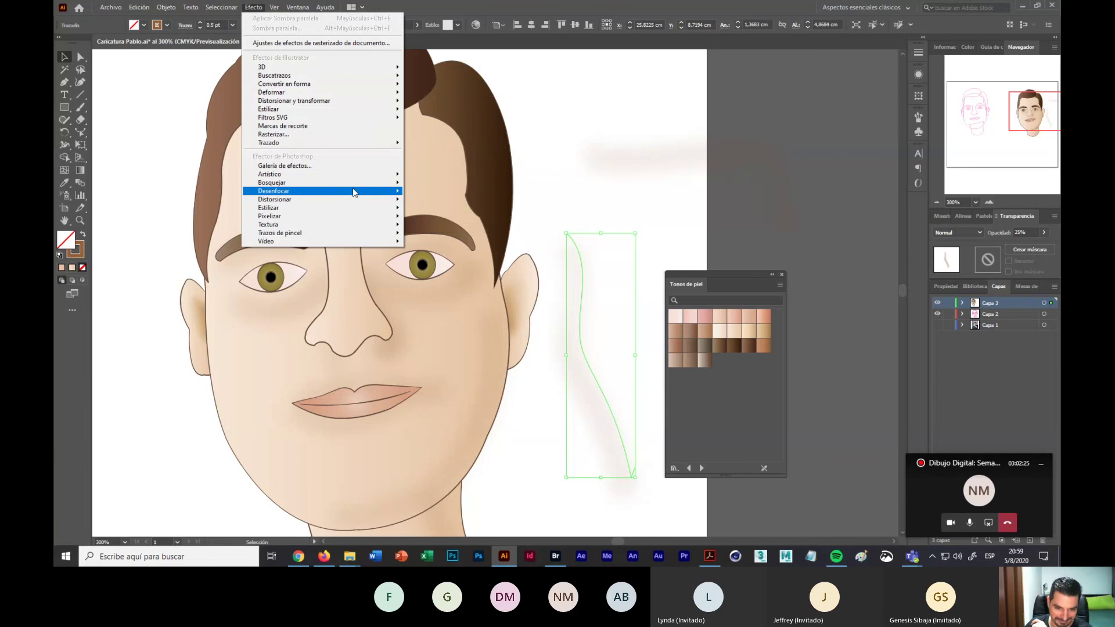
mouse_move(326, 192)
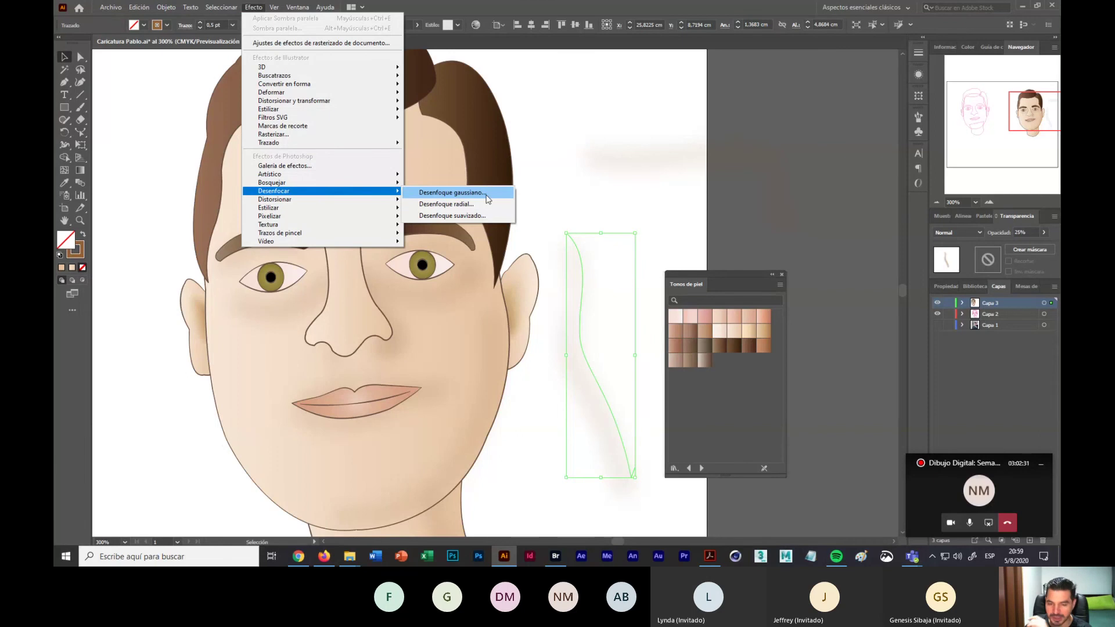
click(137, 108)
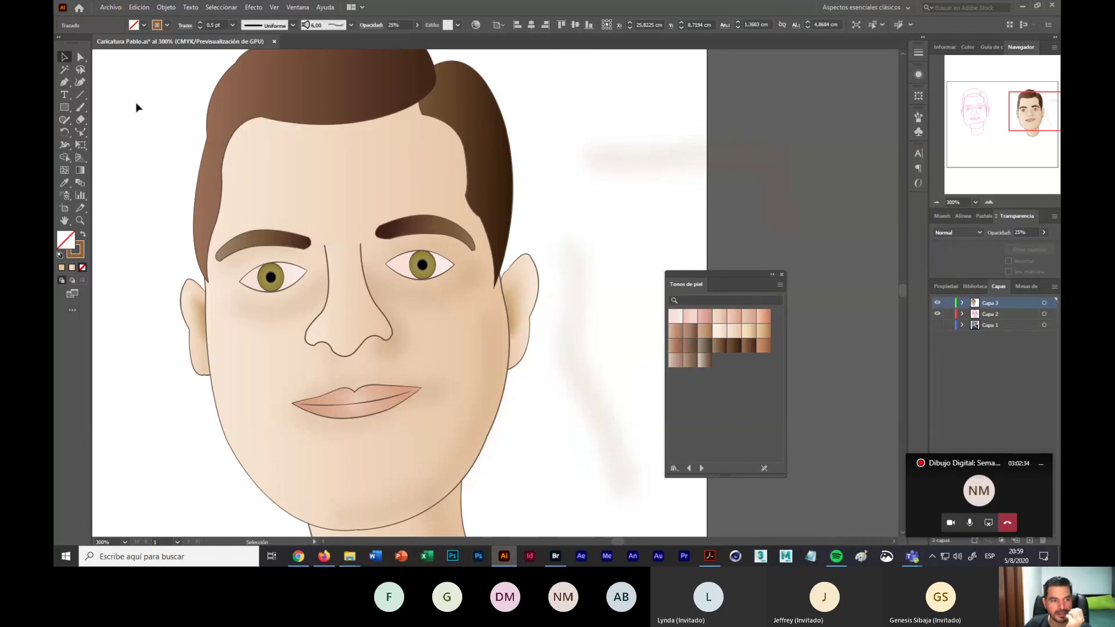
Step: Delete the painted test stroke, and place the shadow stroke back across the portrait's forehead
click(586, 378)
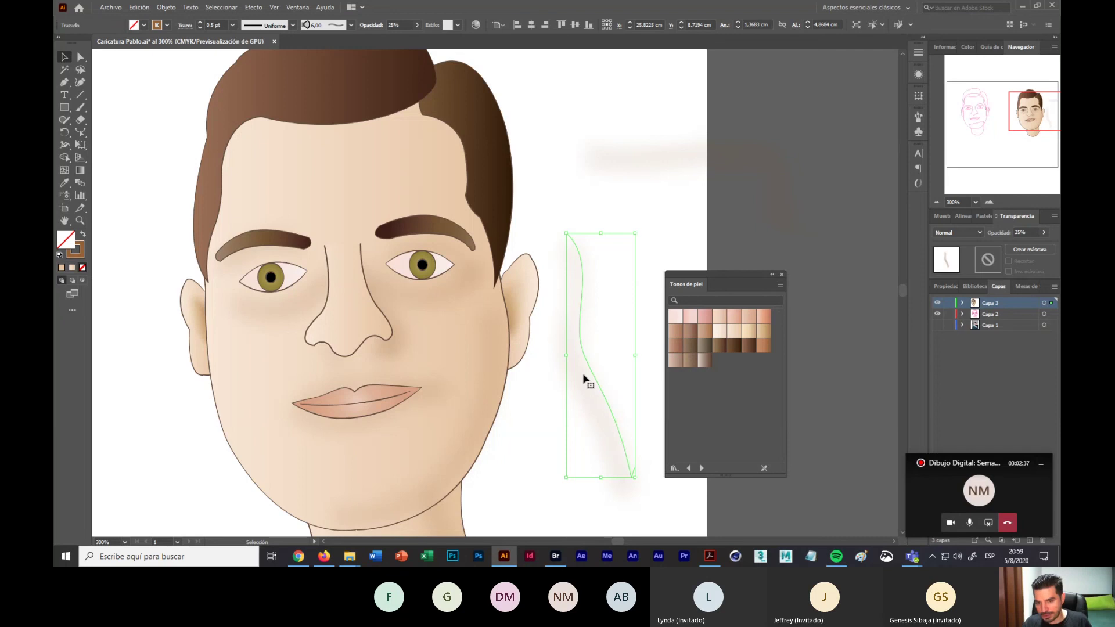
key(ctrl+shift+a)
click(692, 156)
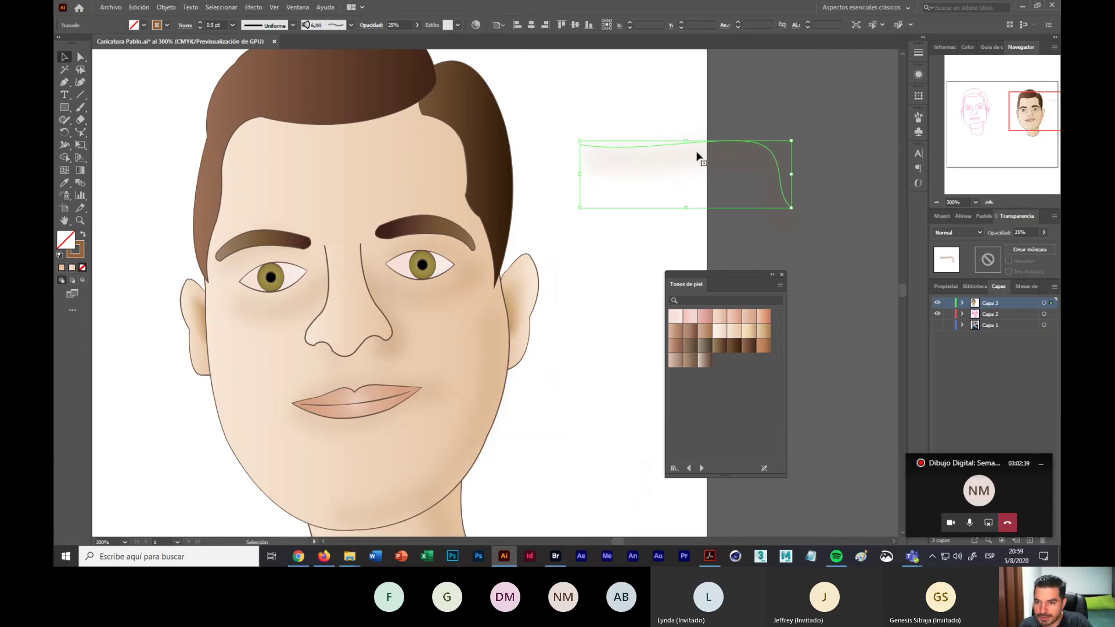
drag(357, 154, 370, 135)
key(ctrl+shift+a)
key(ctrl+shift+a)
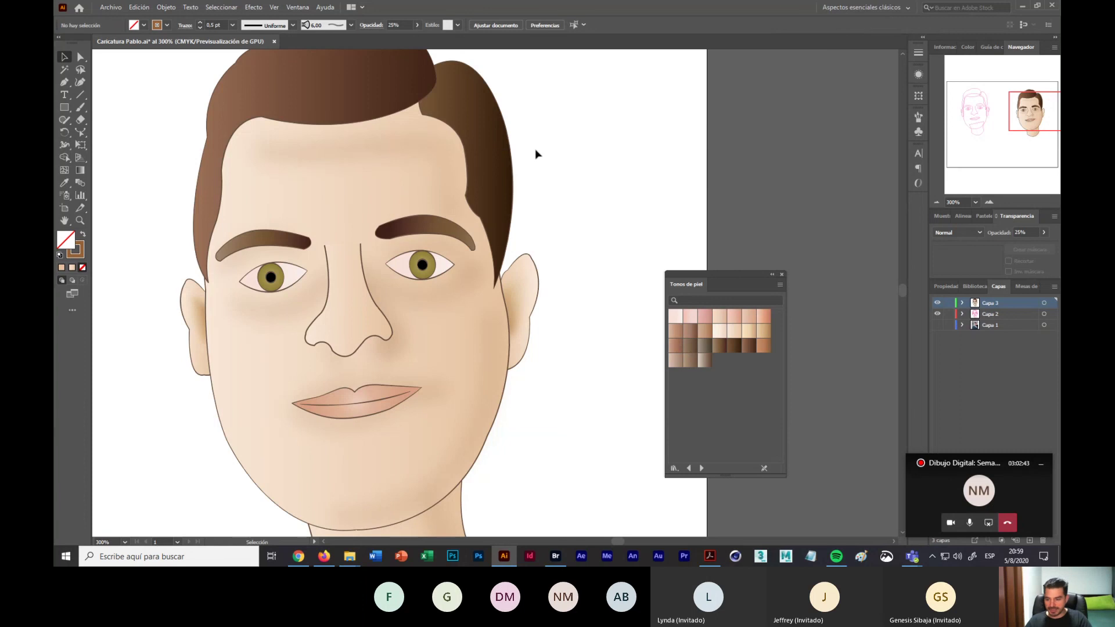
Step: Pull the forehead shadow off the face again, and show the Desenfocar effects available for it
click(400, 136)
key(ctrl+shift+a)
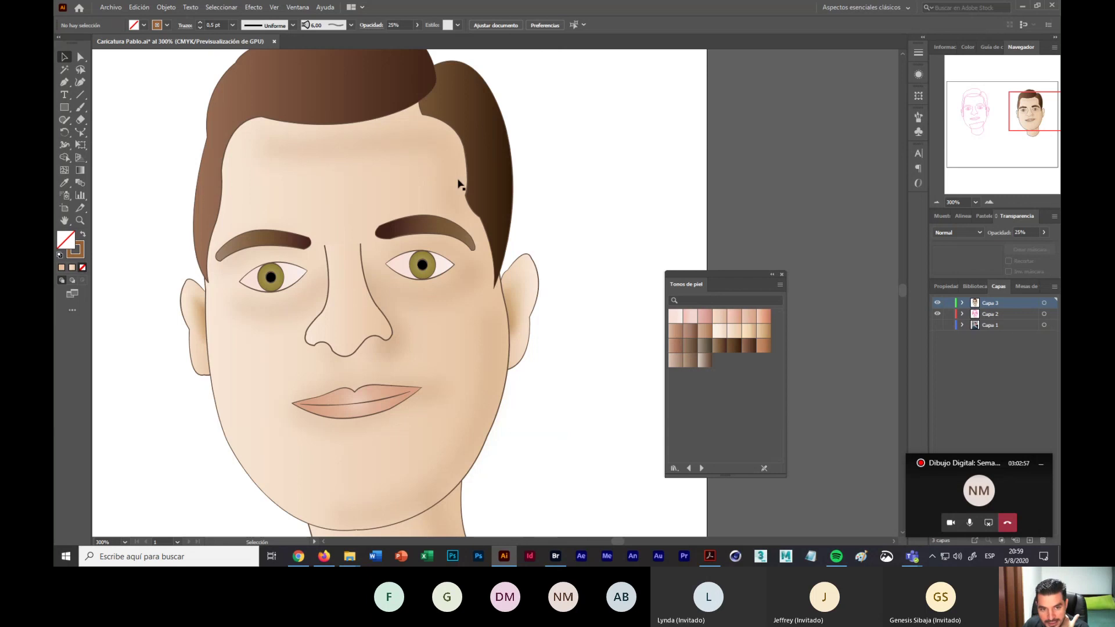
mouse_move(411, 142)
mouse_down()
mouse_move(725, 147)
mouse_move(706, 137)
mouse_up()
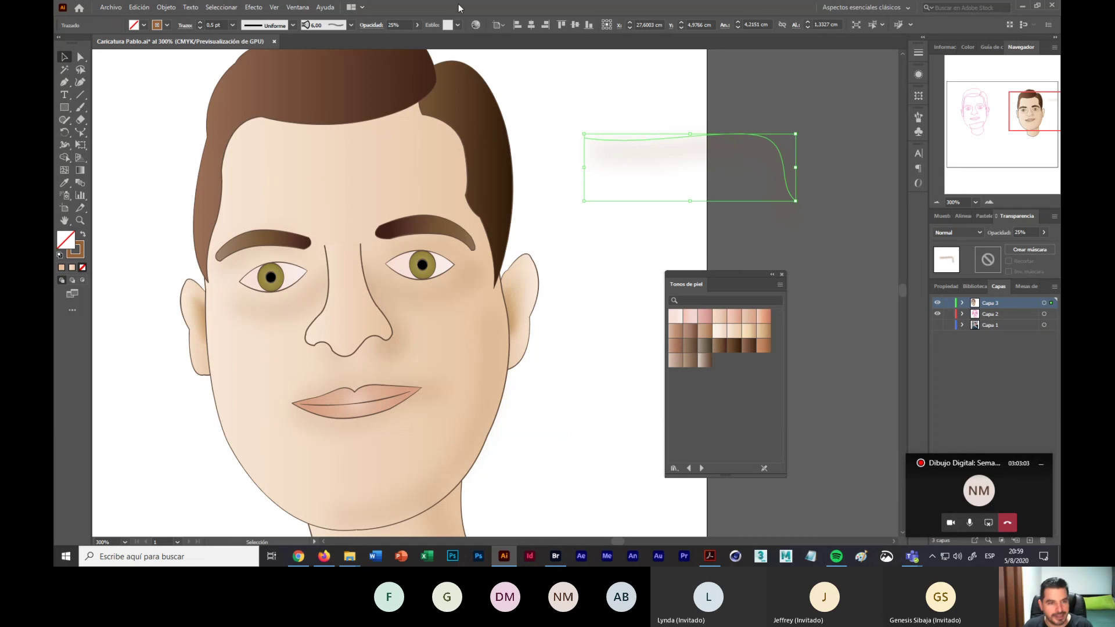
click(254, 8)
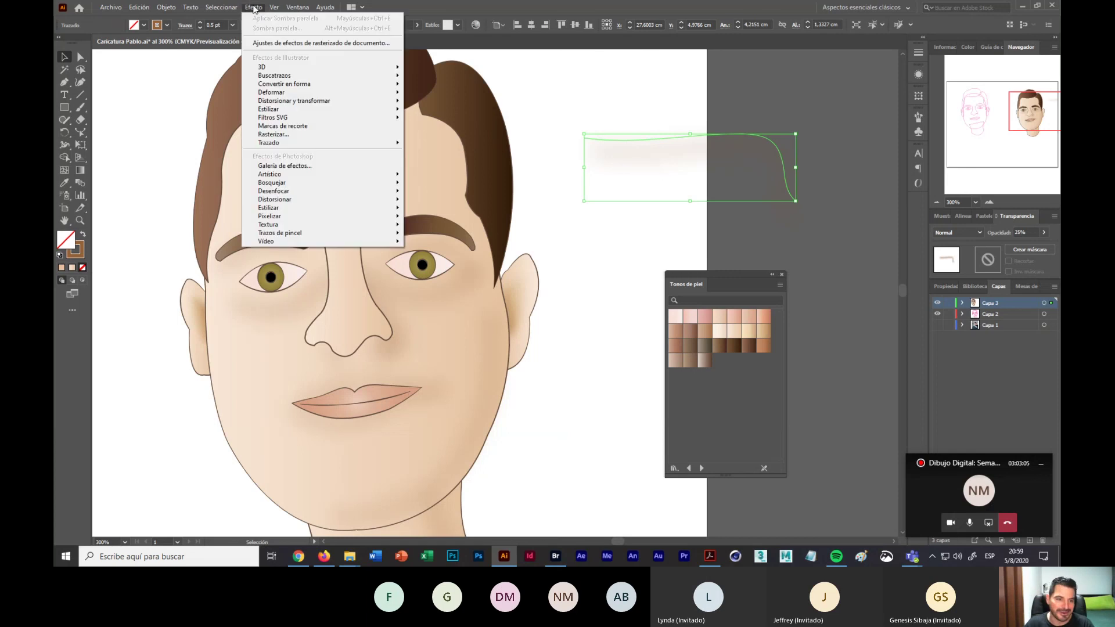
mouse_move(291, 192)
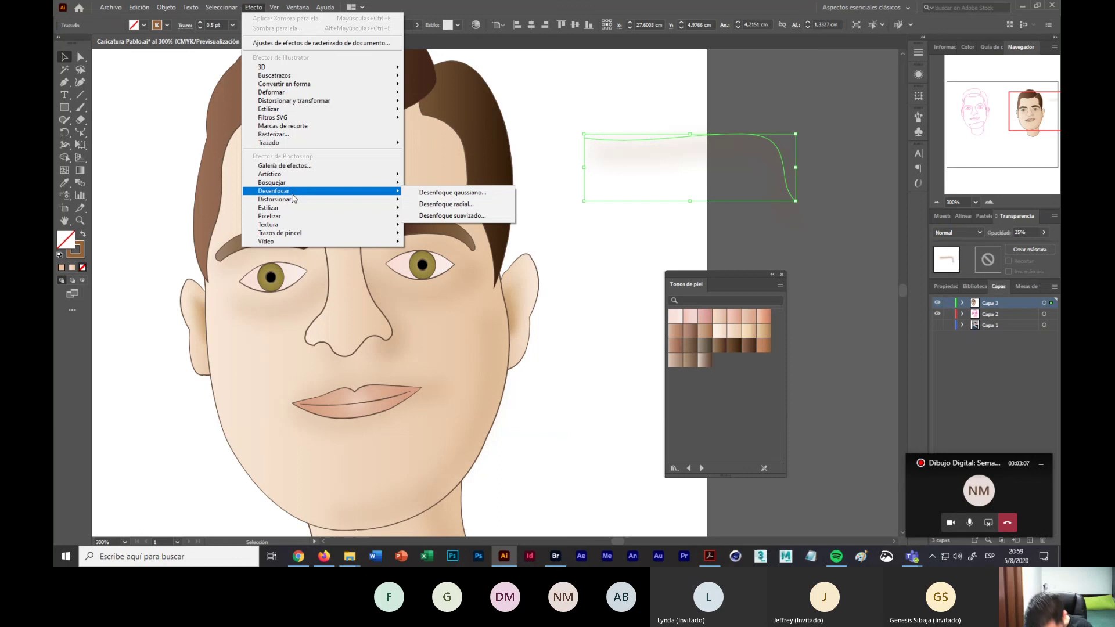
click(618, 286)
click(618, 287)
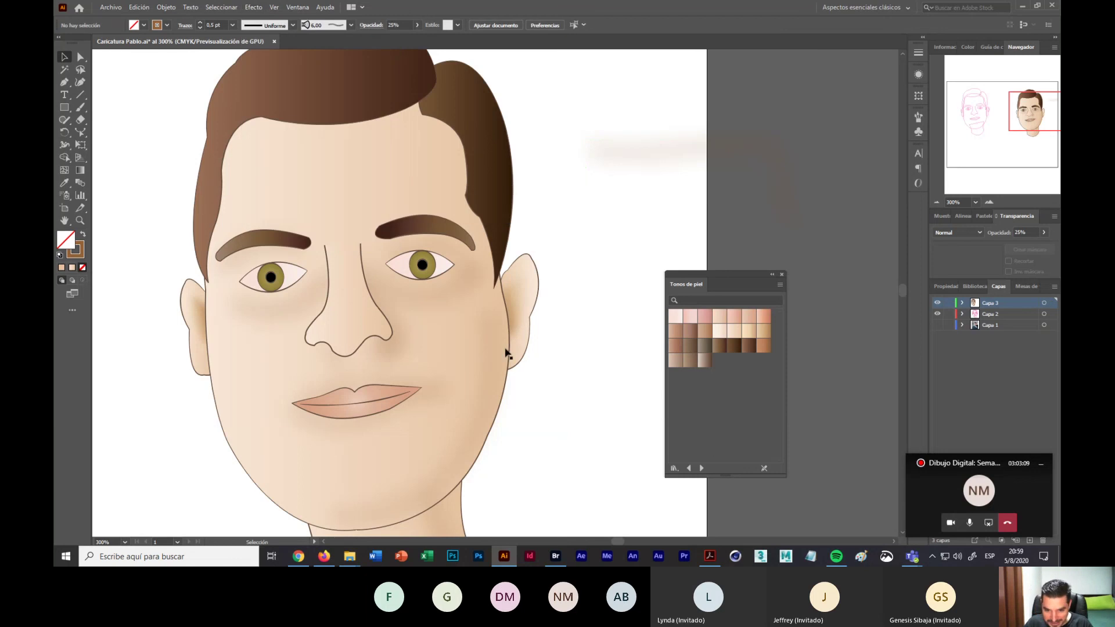
Step: Select the shadow under one eye to examine it, and undo the last move of the forehead shadow
click(518, 318)
click(302, 310)
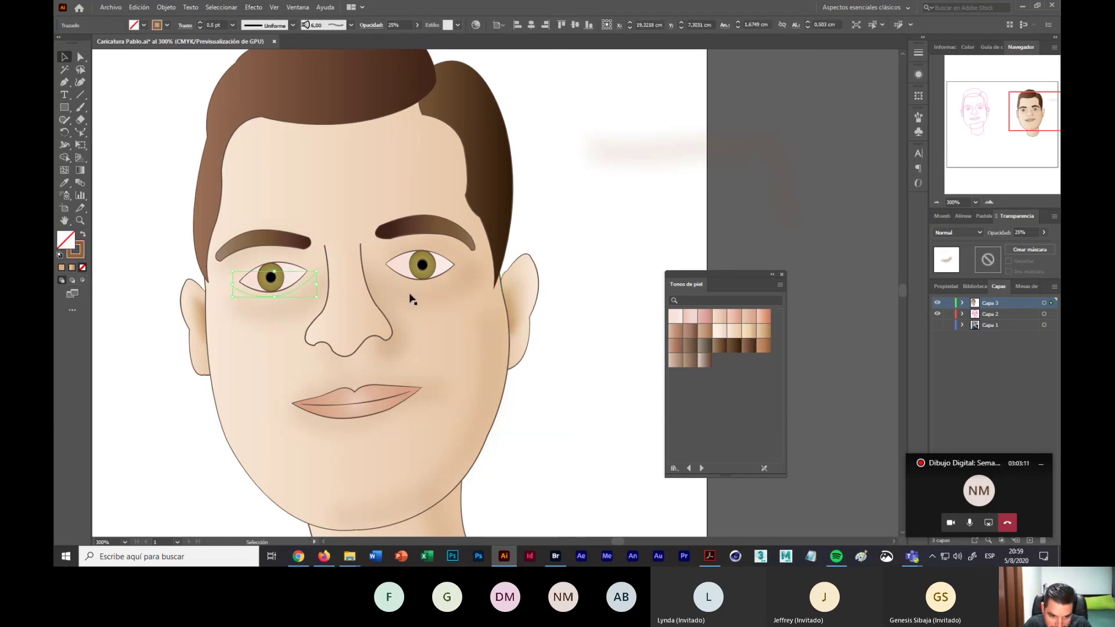
click(896, 108)
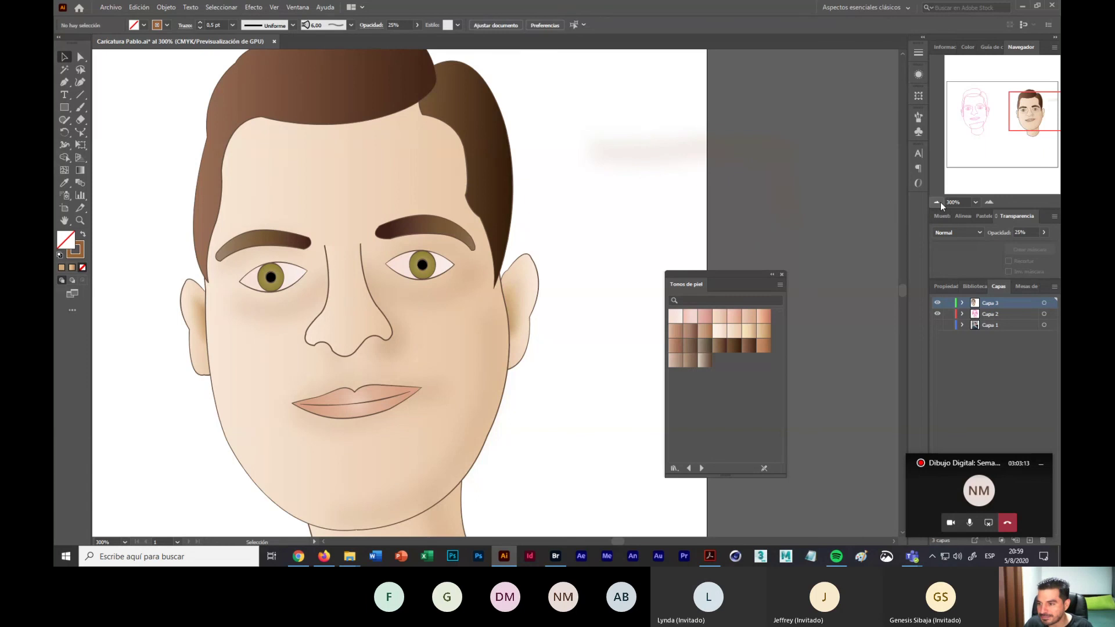
click(938, 202)
key(ctrl+z)
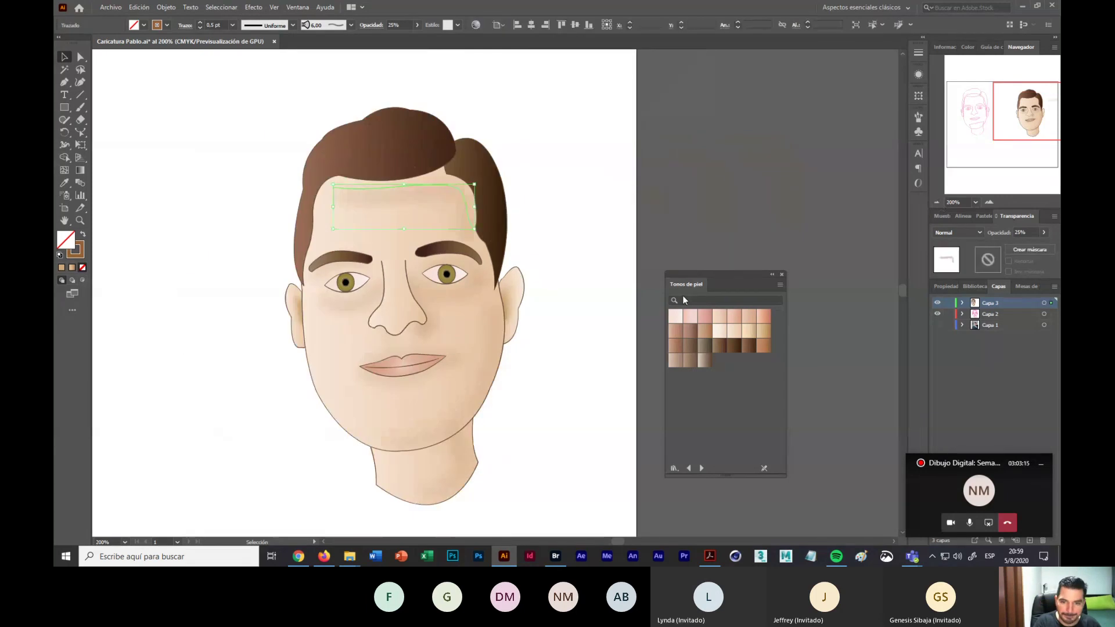
Step: Examine the complete coloured portrait and compare it with the pink outline drawing at 150%
click(587, 237)
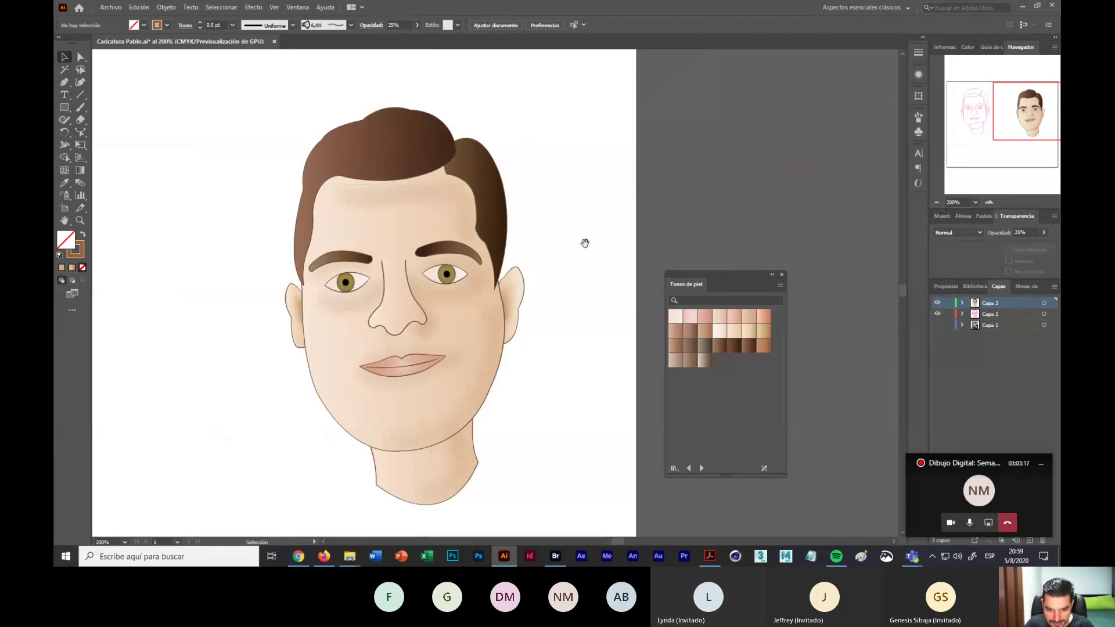
drag(585, 242, 604, 224)
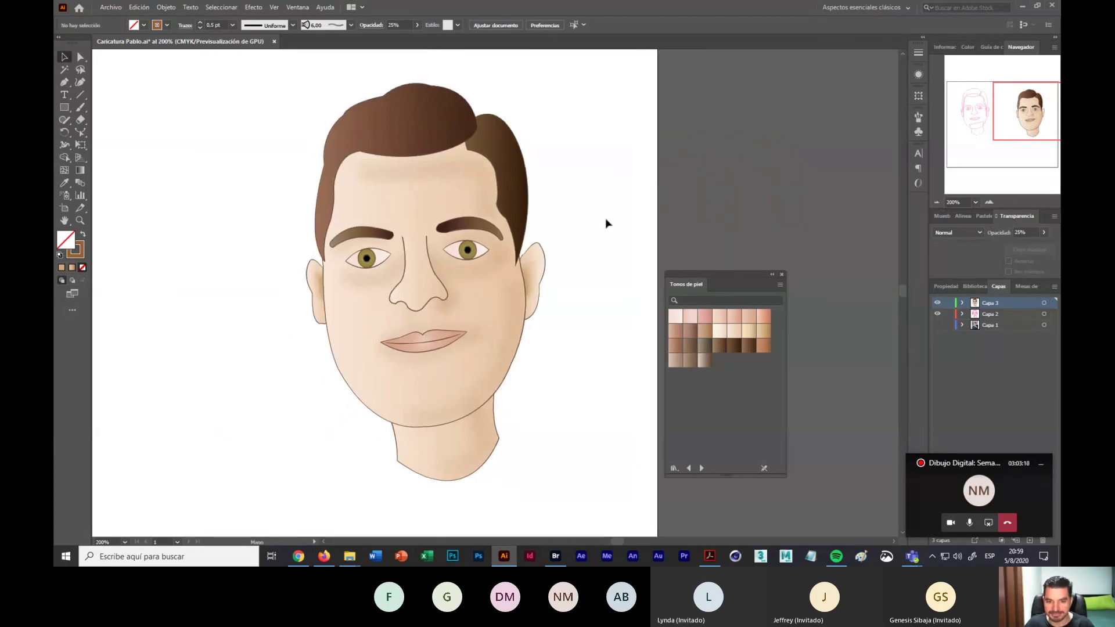
click(937, 202)
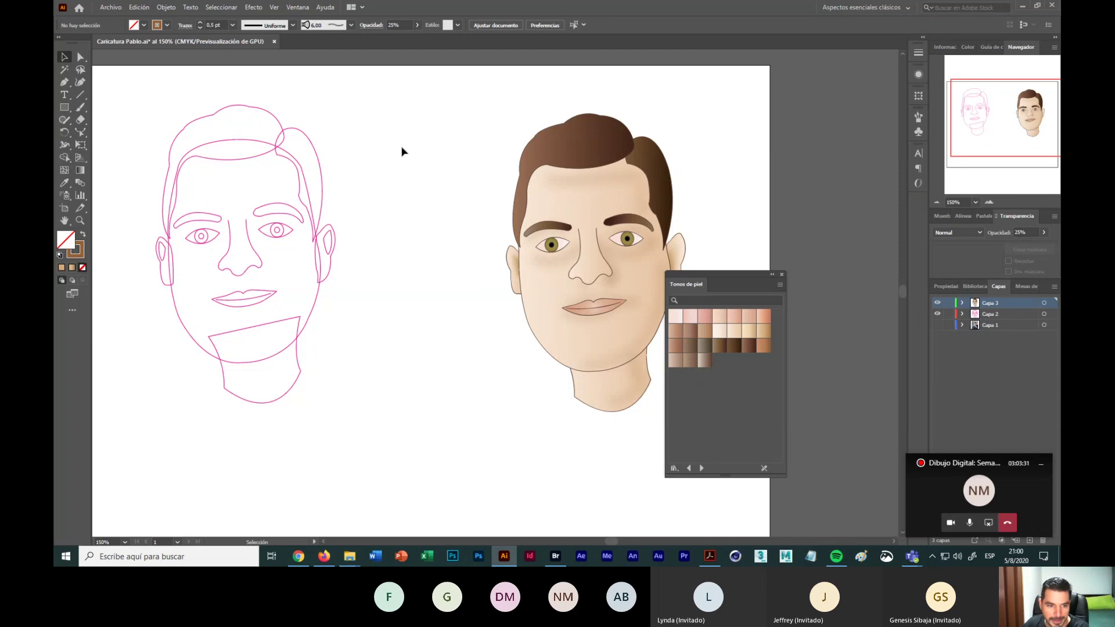
drag(368, 224, 398, 236)
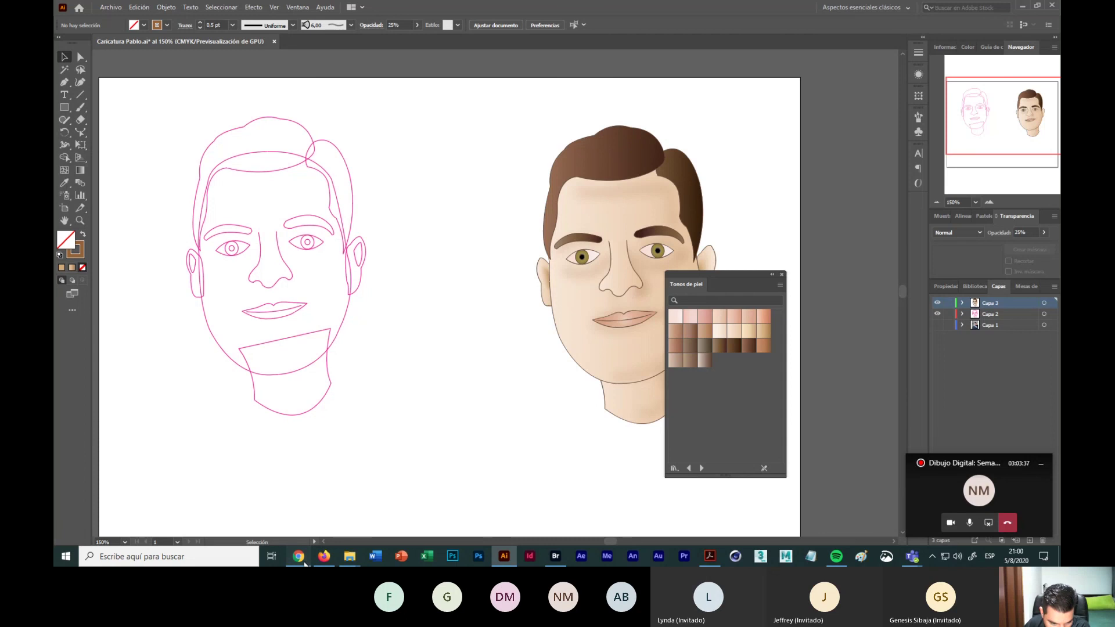
Step: Switch to the Proyecto parcial III assignment page in Chrome, and bring up the Teams meeting window
click(303, 561)
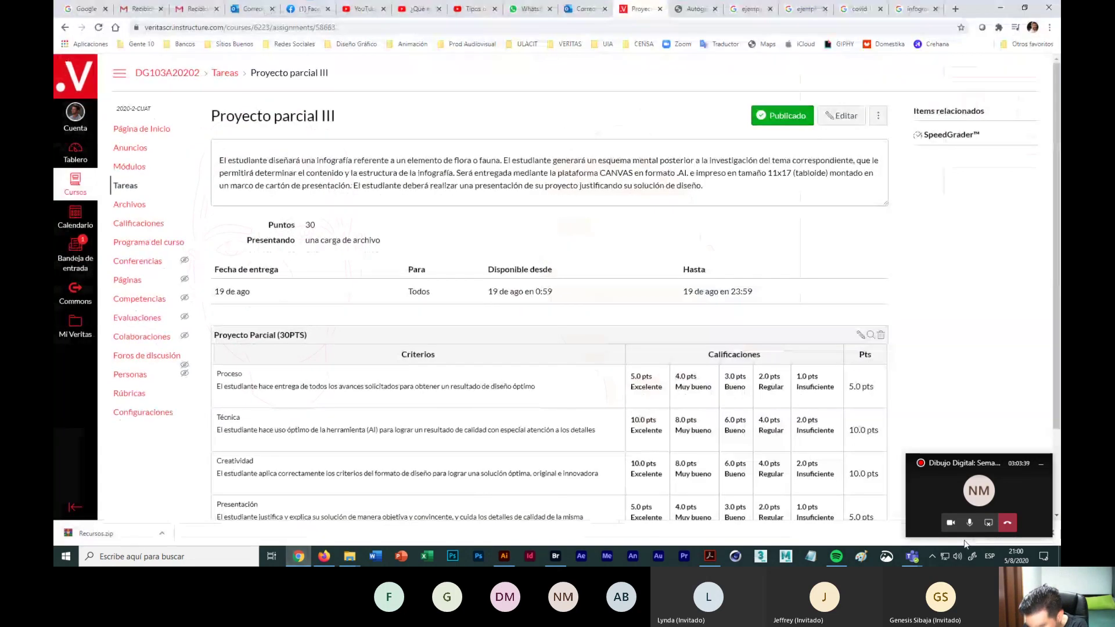
mouse_move(912, 556)
click(869, 459)
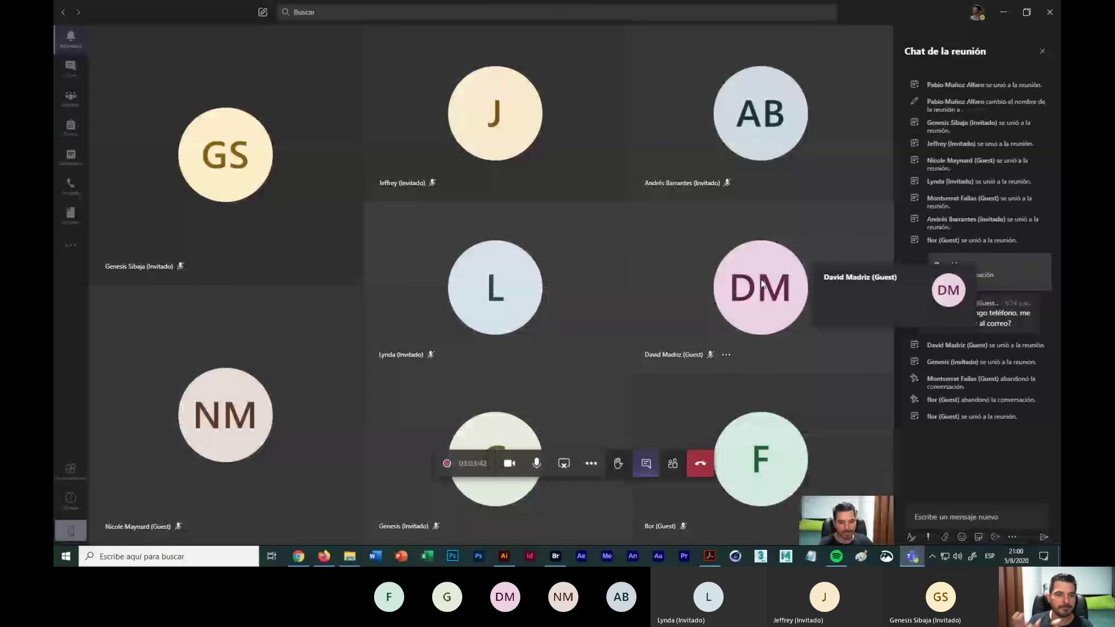